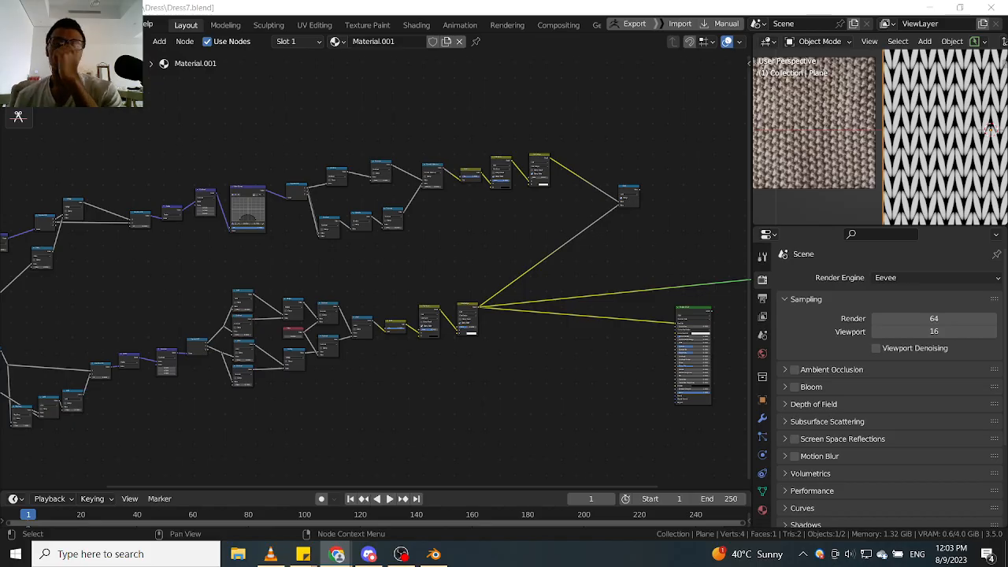
# Examine the knit reference image beside the plane's procedural stitch pattern and the node chain that produces it.
pyautogui.scroll(5, 241, 437)
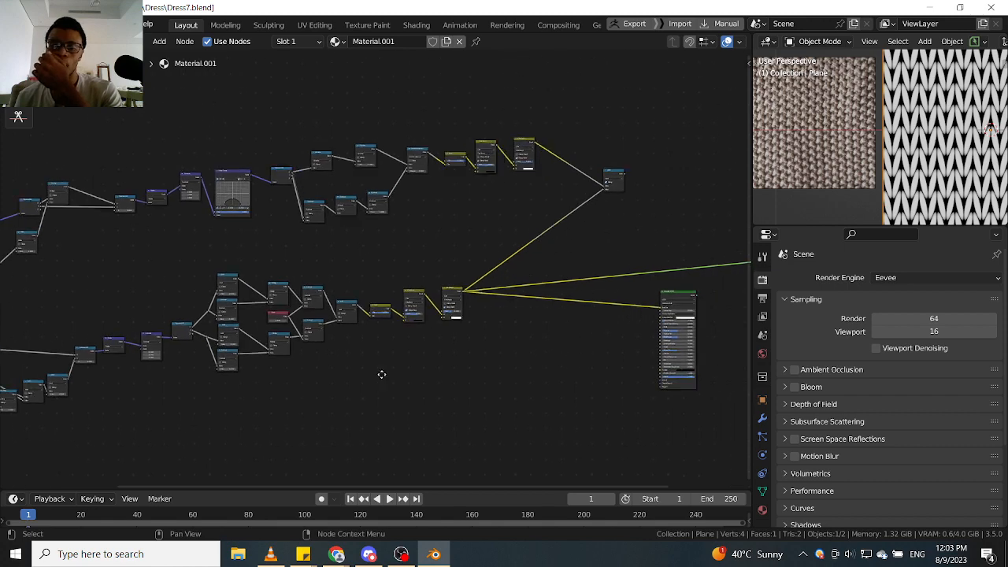
pyautogui.click(226, 309)
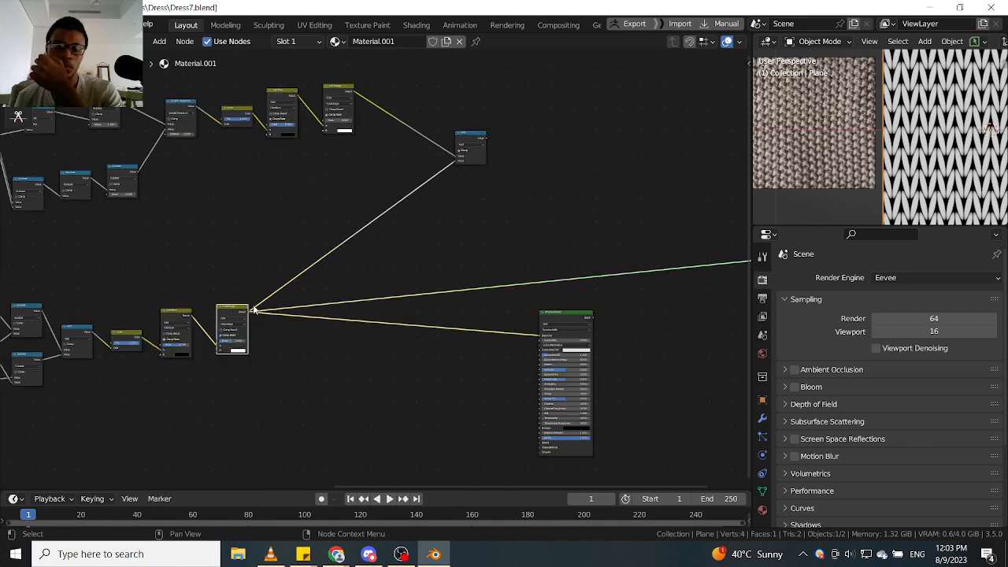
pyautogui.moveTo(254, 308); pyautogui.dragTo(420, 351, button='middle')
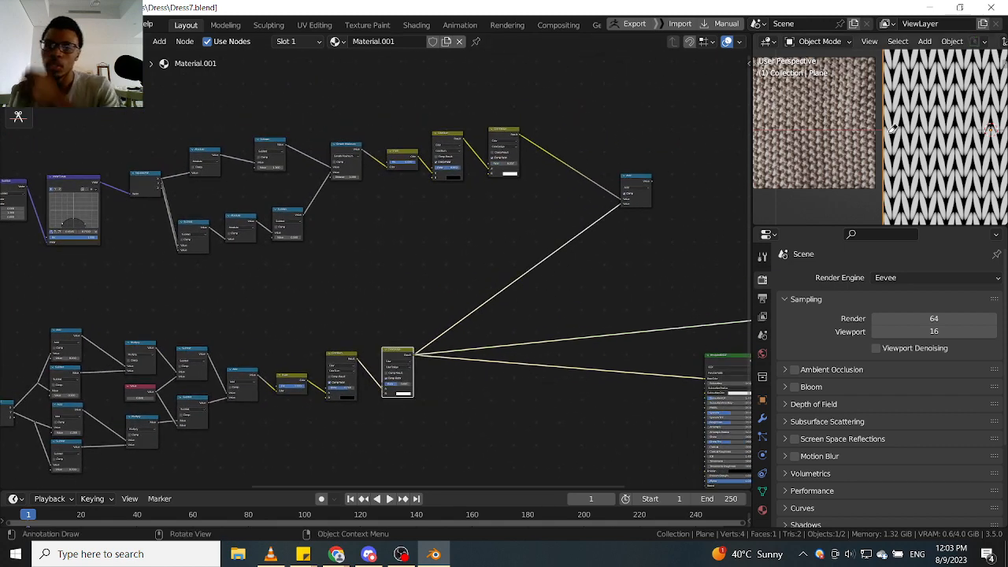
pyautogui.scroll(3, 893, 129)
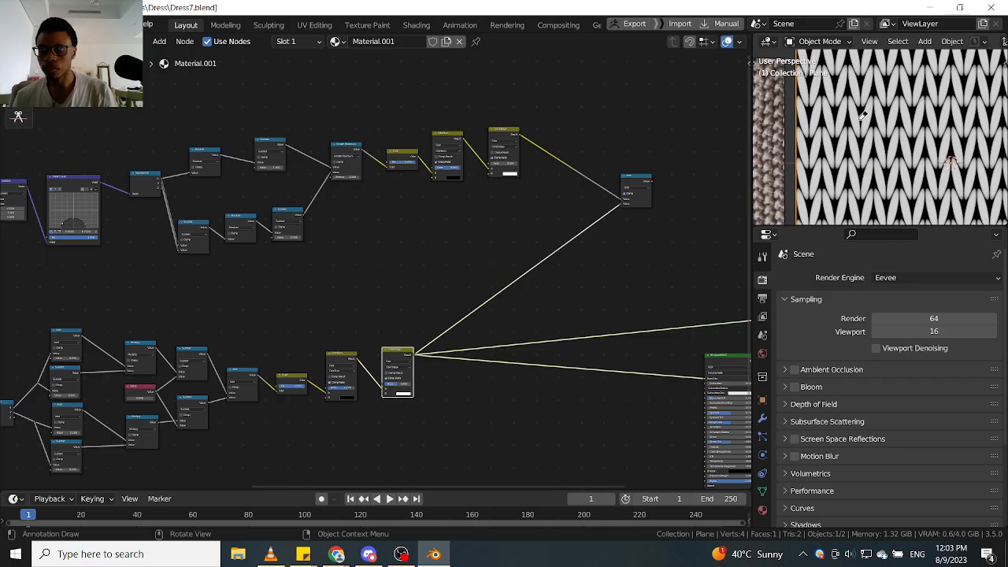
pyautogui.scroll(3, 861, 115)
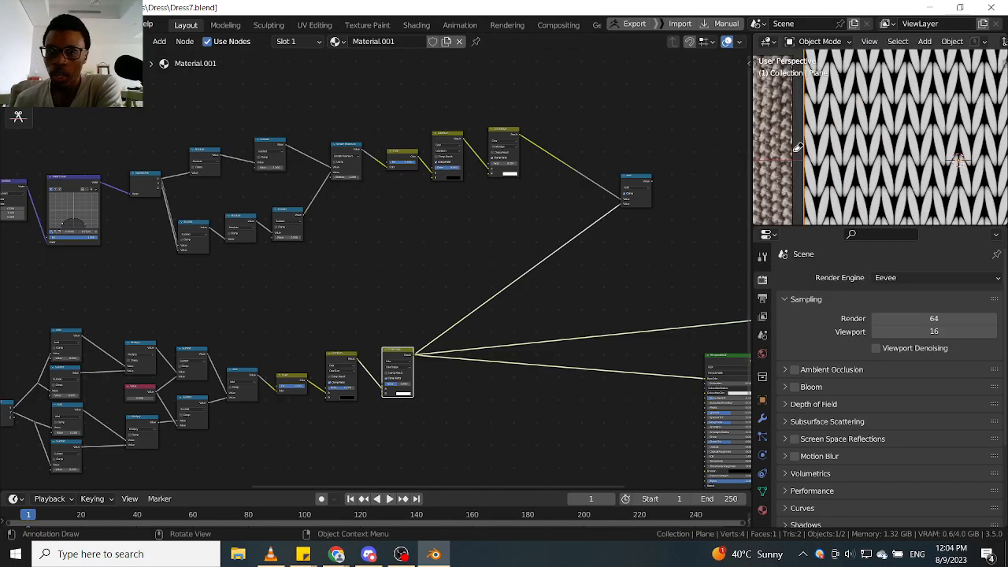
pyautogui.scroll(4, 785, 169)
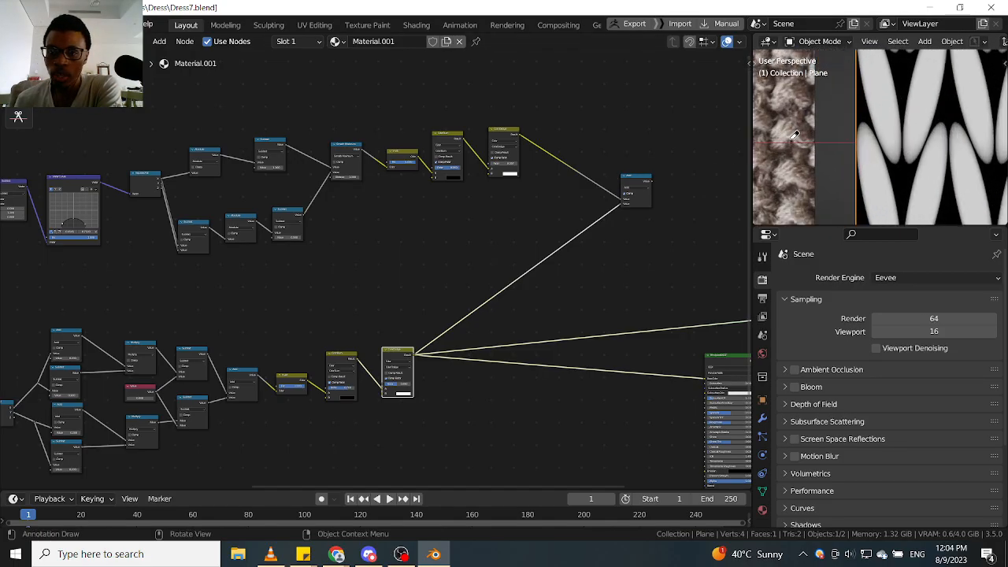
pyautogui.scroll(-5, 810, 121)
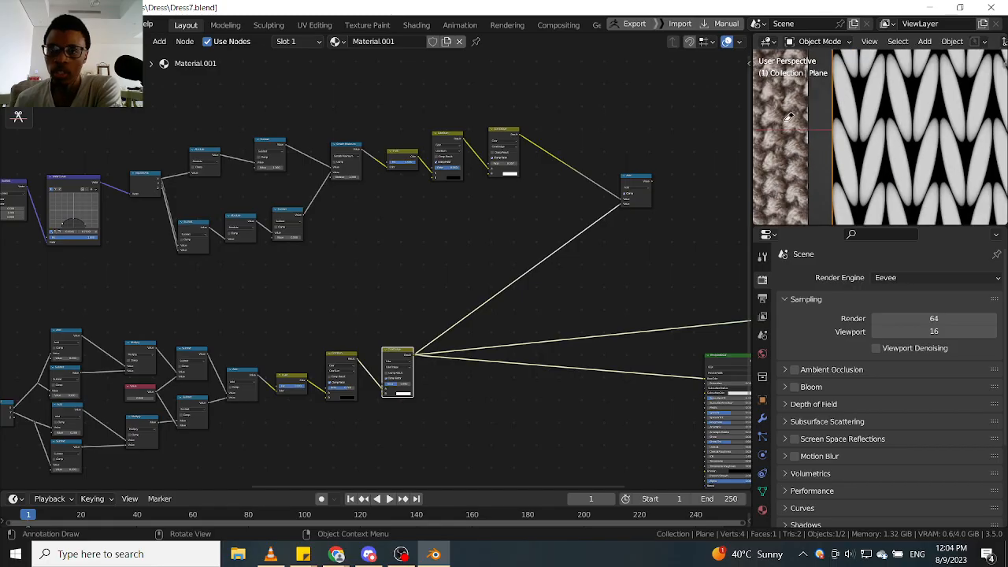
# Switch the 3D viewport's active tool from Annotate to Select Box.
pyautogui.click(759, 66)
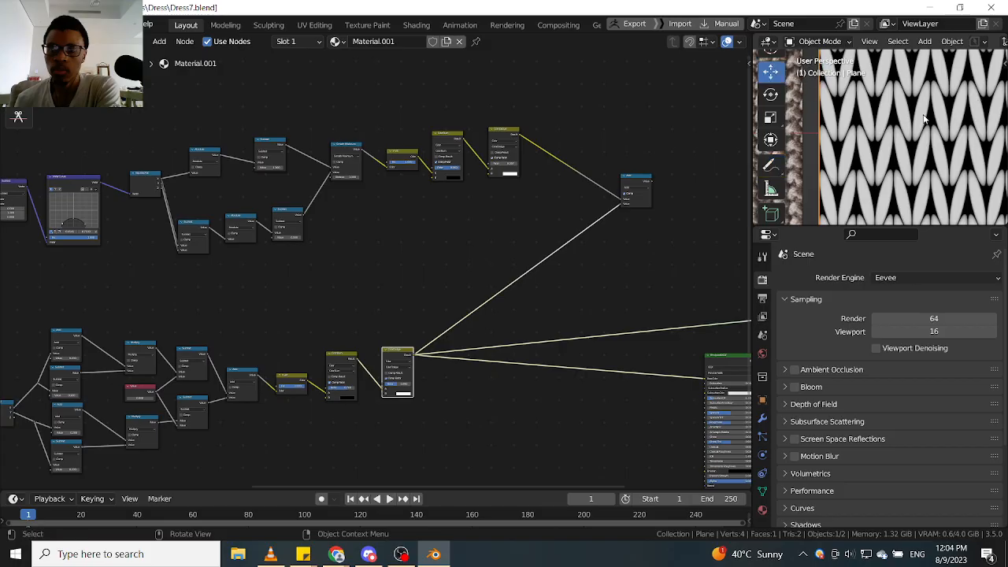
pyautogui.click(770, 71)
pyautogui.scroll(-2, 882, 131)
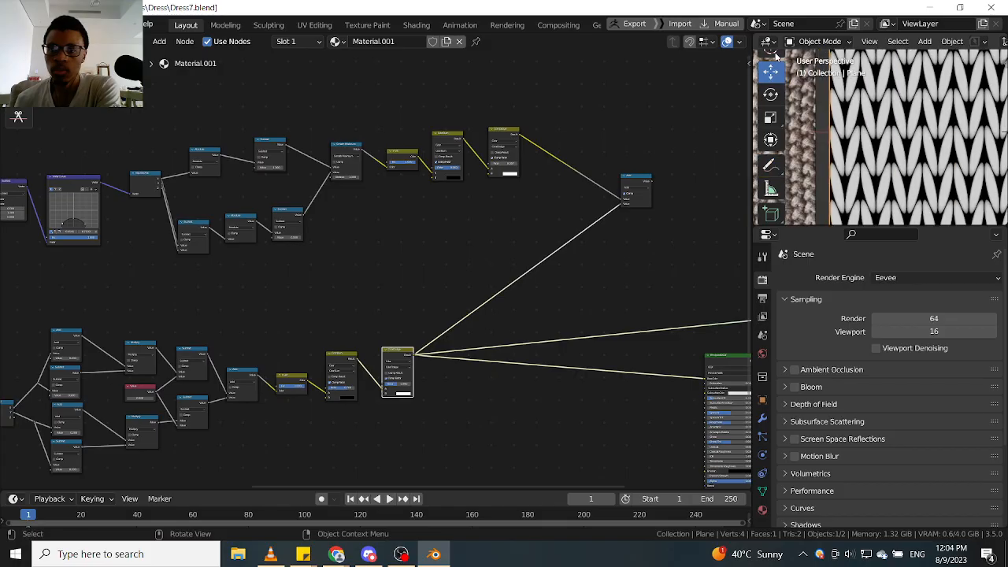
pyautogui.scroll(2, 769, 85)
pyautogui.click(775, 69)
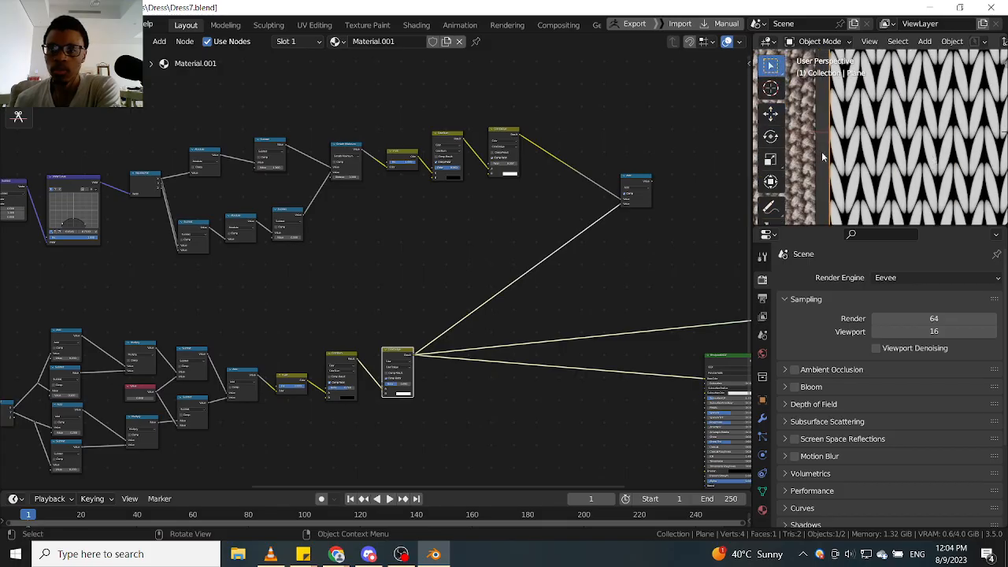
pyautogui.click(821, 152)
pyautogui.click(830, 122)
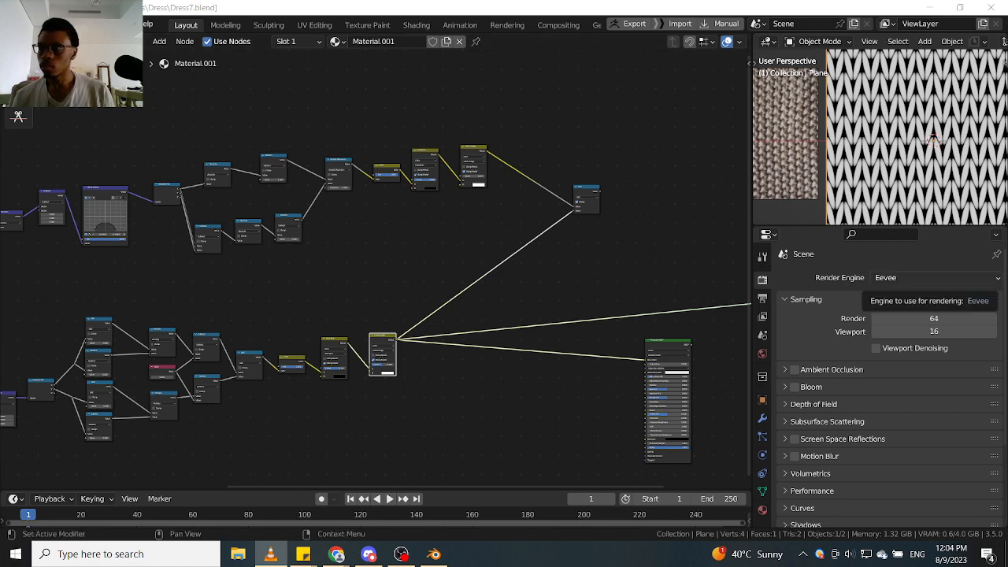
# Preview the upper chain's Color Dodge output on the plane and make the 3D viewport taller.
pyautogui.scroll(3, 649, 170)
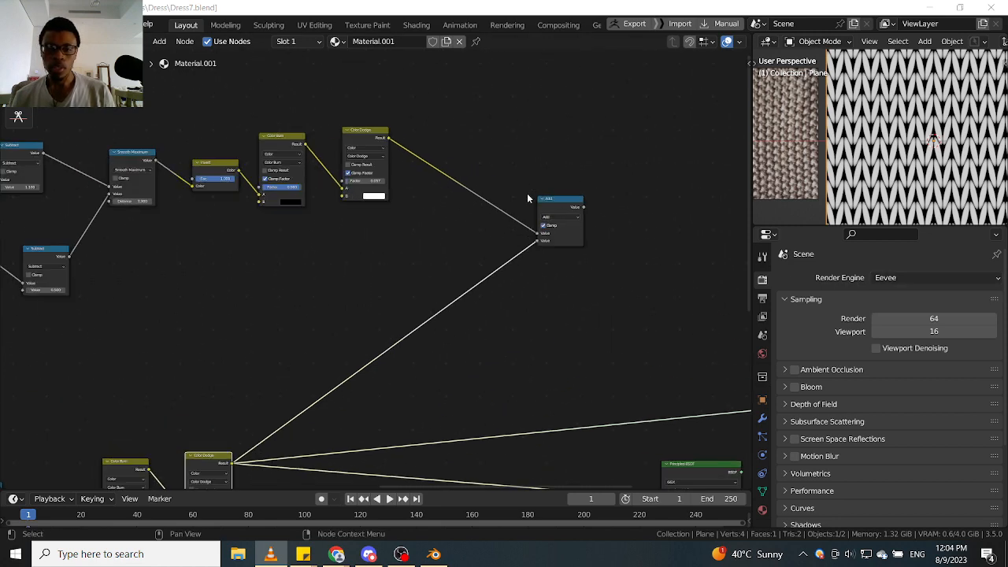
pyautogui.click(371, 140)
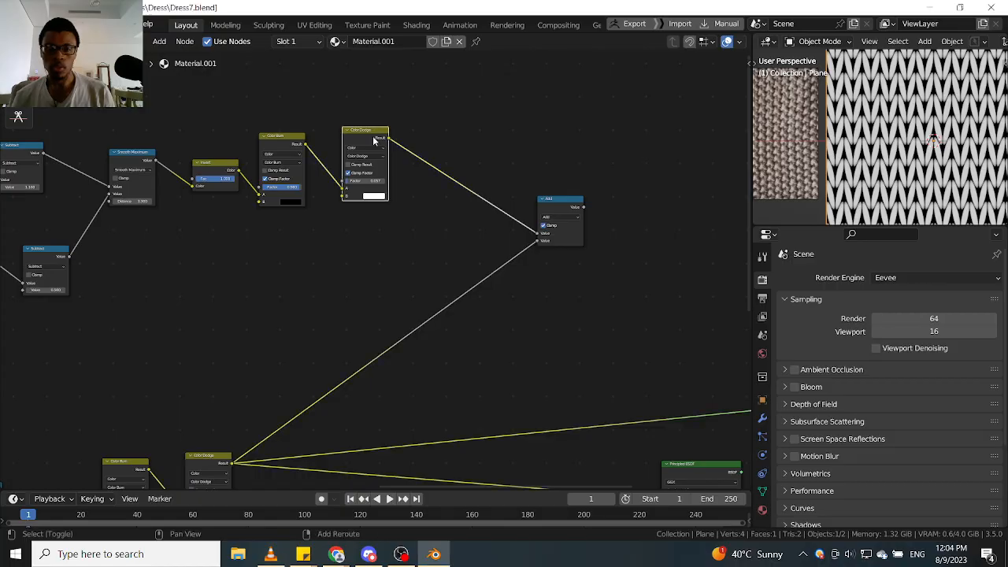
pyautogui.keyDown('shift'); pyautogui.click(374, 137); pyautogui.keyUp('shift')
pyautogui.keyDown('shift'); pyautogui.click(373, 137); pyautogui.keyUp('shift')
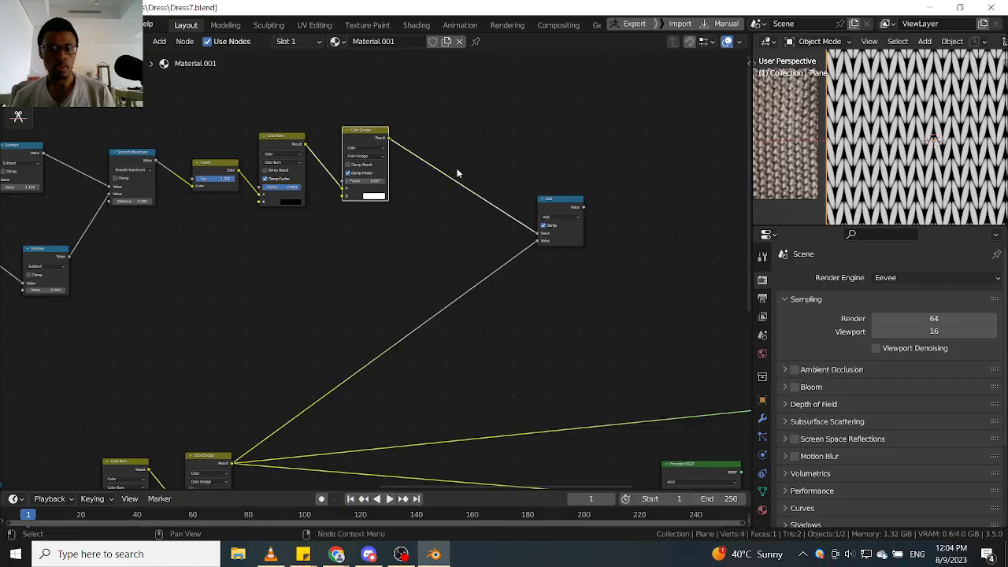
pyautogui.keyDown('ctrl'); pyautogui.keyDown('shift'); pyautogui.click(379, 136); pyautogui.keyUp('shift'); pyautogui.keyUp('ctrl')
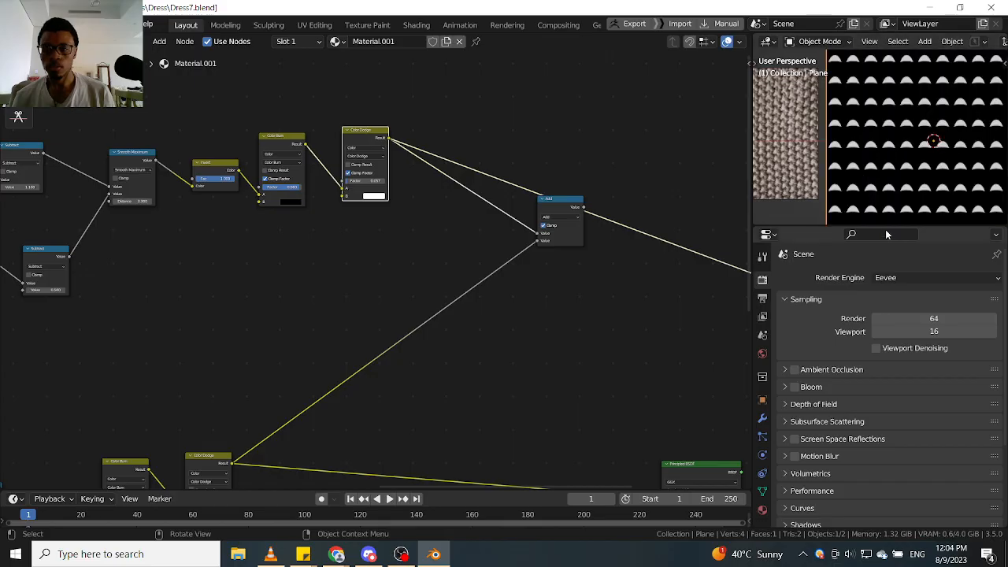
pyautogui.moveTo(887, 229); pyautogui.dragTo(892, 313)
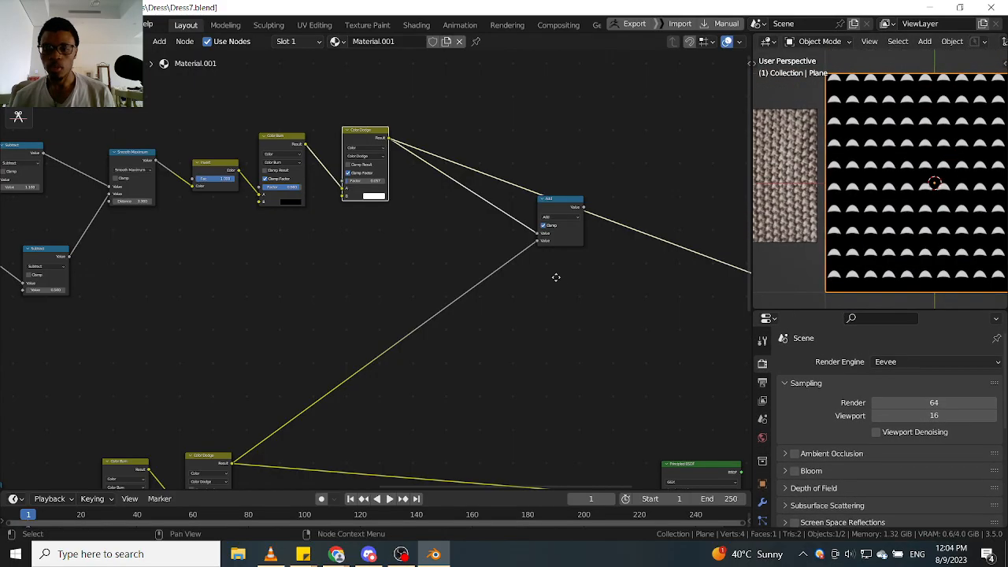
# Preview the output of the Add node that combines both chains and inspect the stitches up close.
pyautogui.moveTo(556, 277); pyautogui.dragTo(305, 231, button='middle')
pyautogui.keyDown('ctrl'); pyautogui.keyDown('shift'); pyautogui.click(325, 159); pyautogui.keyUp('shift'); pyautogui.keyUp('ctrl')
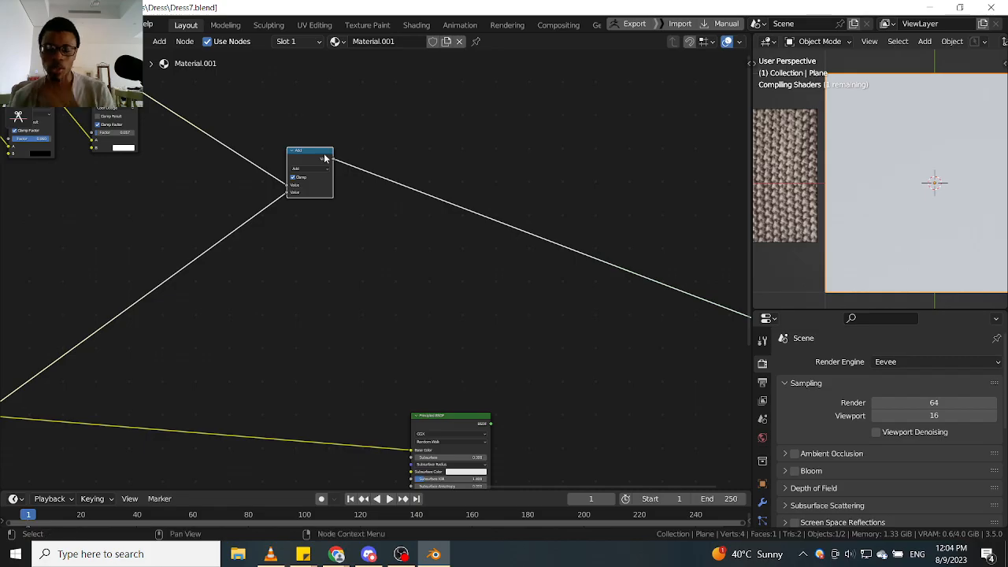
pyautogui.scroll(3, 876, 248)
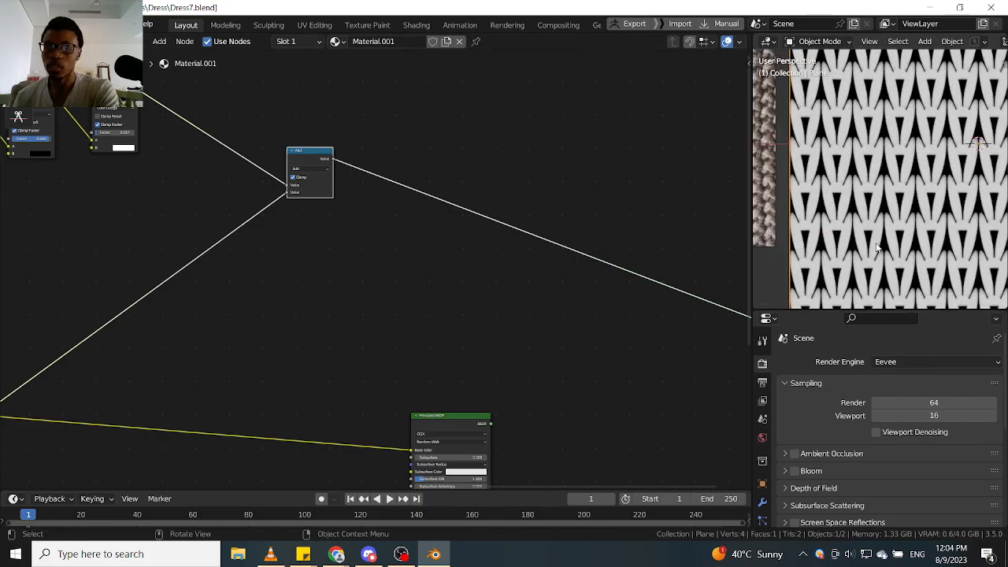
pyautogui.scroll(4, 870, 236)
pyautogui.scroll(2, 872, 220)
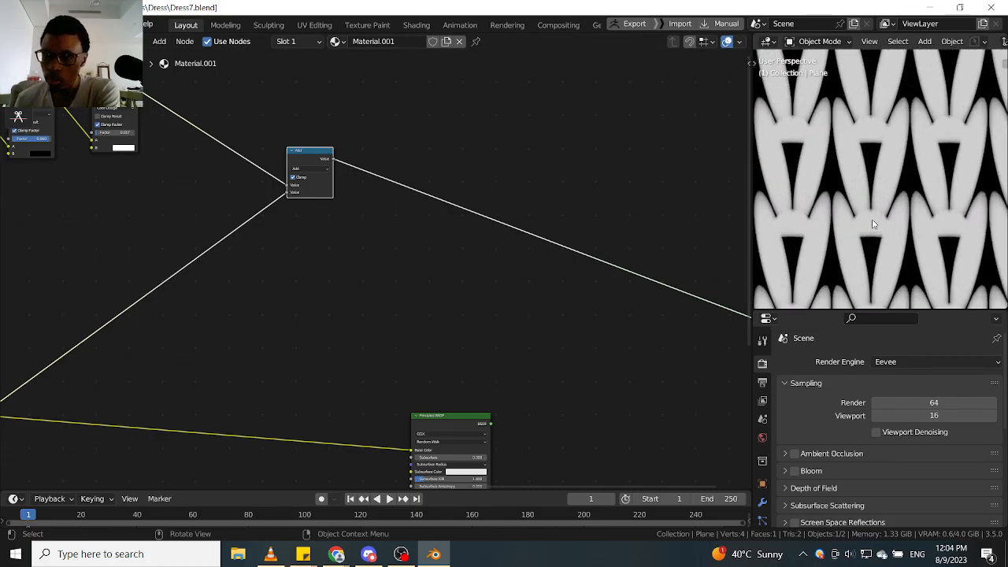
pyautogui.scroll(-2, 874, 219)
pyautogui.scroll(2, 874, 219)
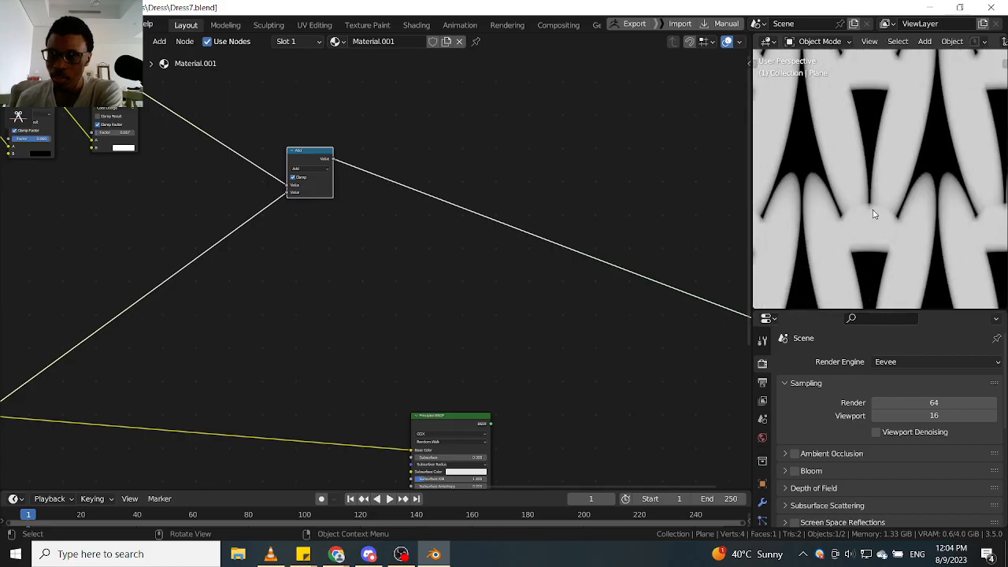
pyautogui.scroll(-2, 874, 215)
pyautogui.scroll(-4, 266, 260)
# Set the Color Burn factor in the lower node chain to 0.913.
pyautogui.moveTo(28, 410); pyautogui.dragTo(317, 270, button='middle')
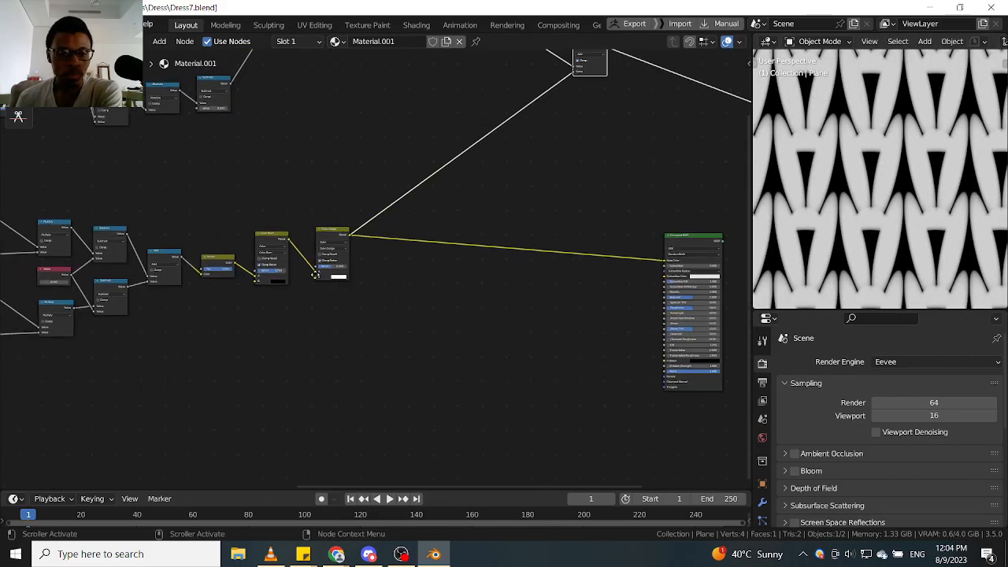
pyautogui.scroll(6, 314, 274)
pyautogui.moveTo(254, 291); pyautogui.dragTo(571, 265, button='middle')
pyautogui.scroll(3, 358, 268)
pyautogui.moveTo(386, 268); pyautogui.dragTo(500, 271, button='middle')
pyautogui.moveTo(206, 261); pyautogui.dragTo(273, 266, button='middle')
pyautogui.scroll(-2, 474, 273)
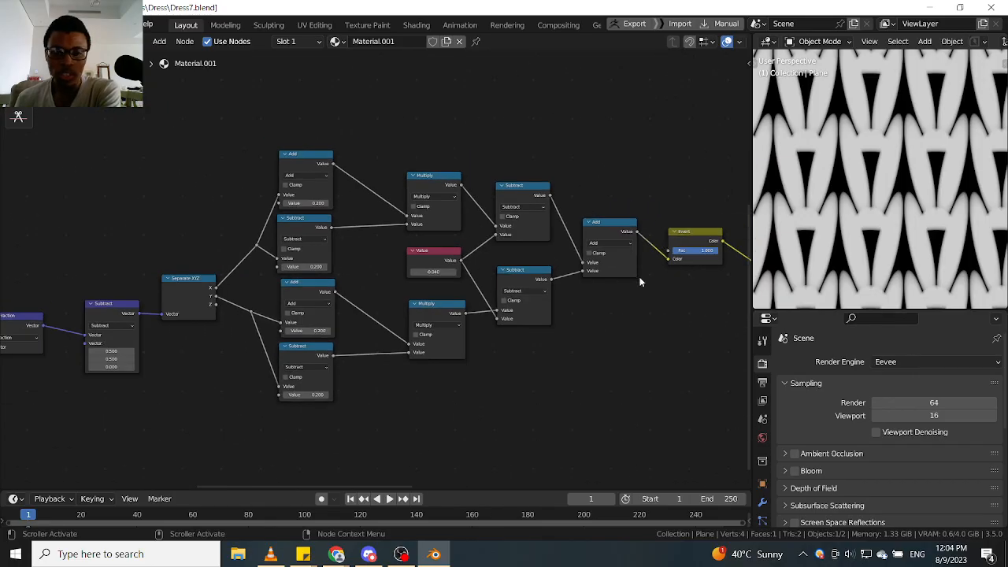
pyautogui.moveTo(688, 279); pyautogui.dragTo(460, 275, button='middle')
pyautogui.moveTo(538, 279); pyautogui.dragTo(381, 280, button='middle')
pyautogui.scroll(3, 440, 253)
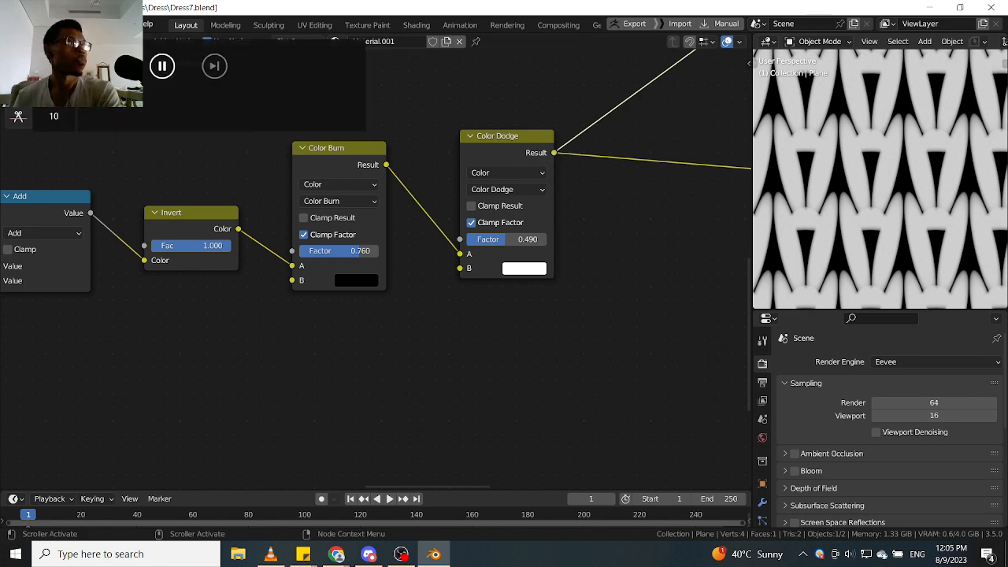
pyautogui.moveTo(366, 251); pyautogui.dragTo(382, 251)
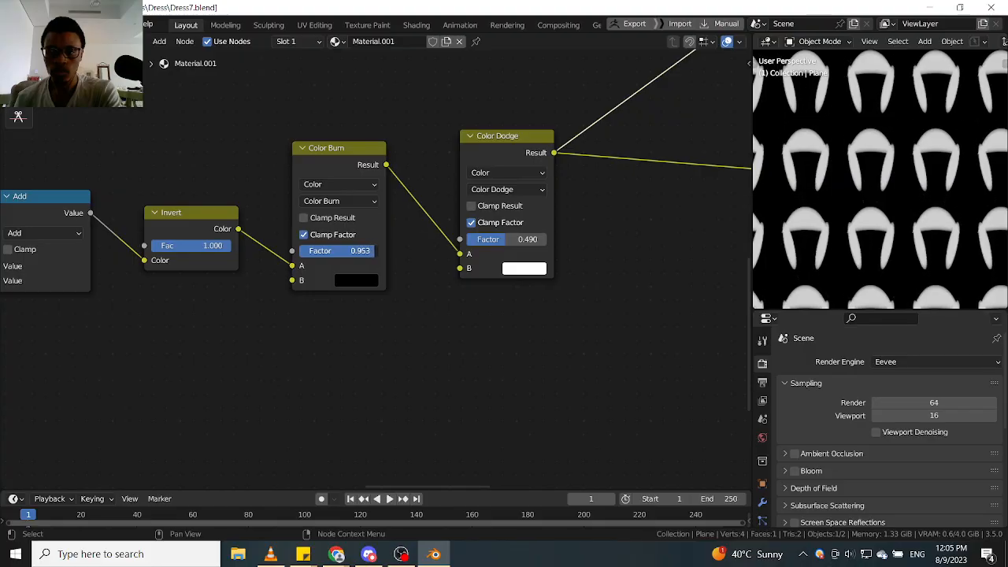
pyautogui.moveTo(614, 245); pyautogui.dragTo(611, 251)
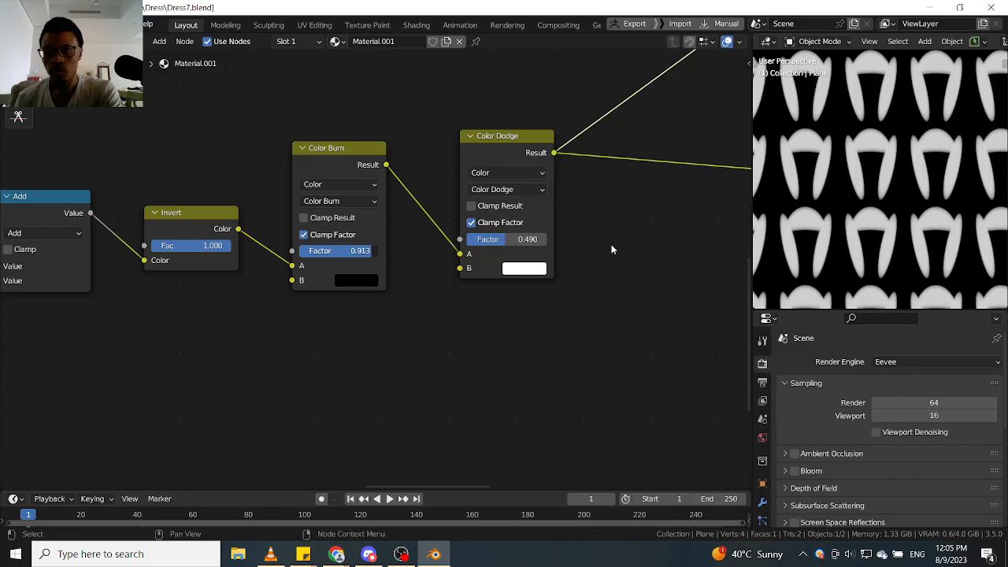
# Set the Color Burn factor in the upper node chain to 0.947.
pyautogui.scroll(-2, 491, 322)
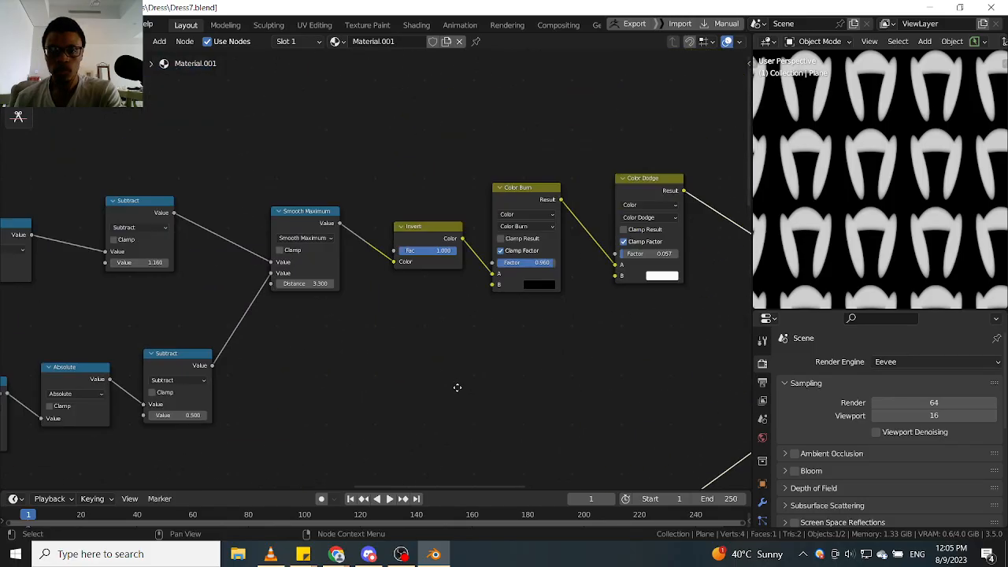
pyautogui.scroll(2, 457, 387)
pyautogui.moveTo(412, 291)
pyautogui.mouseDown()
pyautogui.moveTo(406, 284)
pyautogui.moveTo(415, 284)
pyautogui.mouseUp()
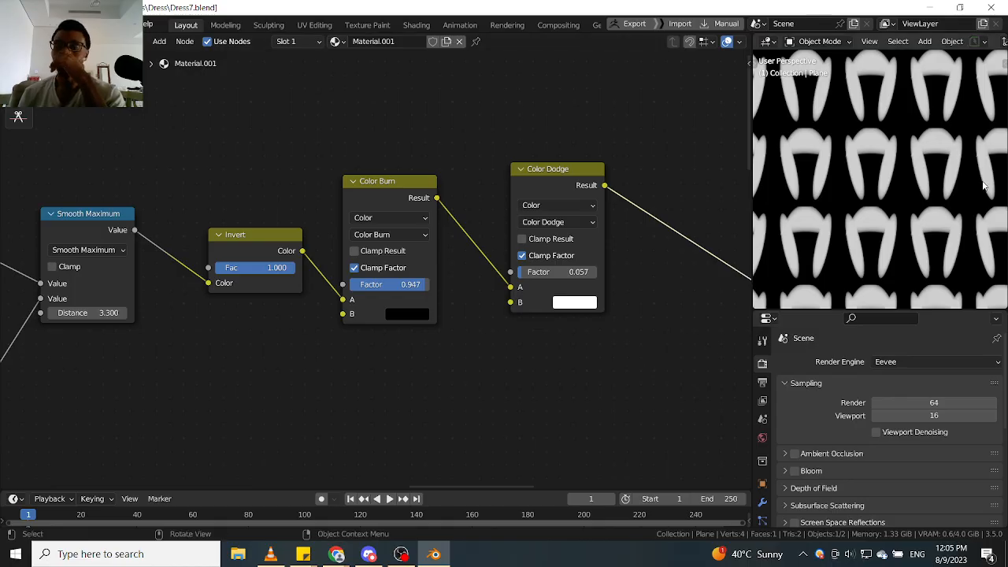
# Compare the adjusted stitch shapes on the plane with the knit reference image from different distances and angles.
pyautogui.scroll(-4, 906, 177)
pyautogui.scroll(5, 820, 191)
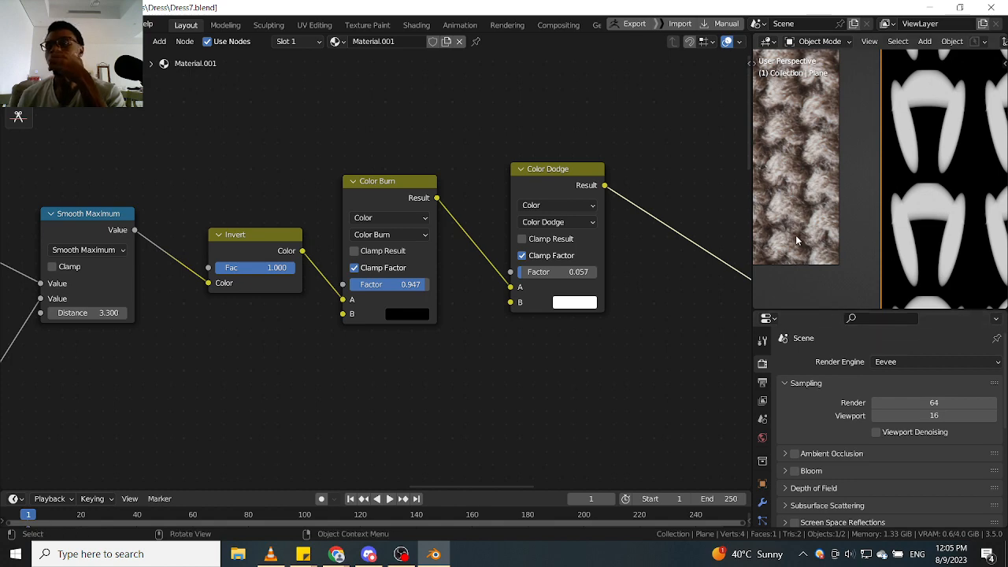
pyautogui.scroll(-2, 812, 223)
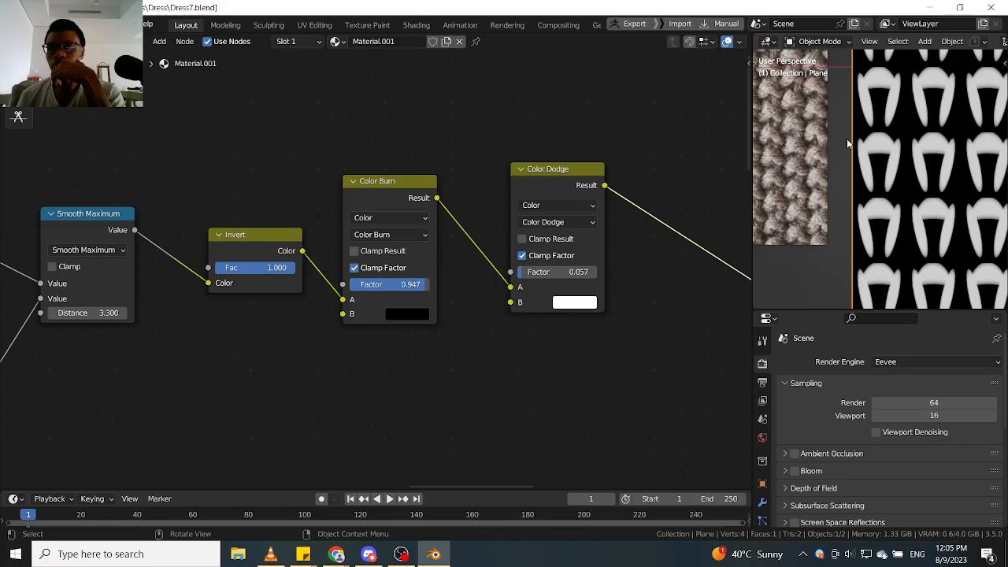
pyautogui.scroll(3, 773, 138)
pyautogui.scroll(-2, 772, 138)
pyautogui.moveTo(773, 137); pyautogui.dragTo(870, 179, button='middle')
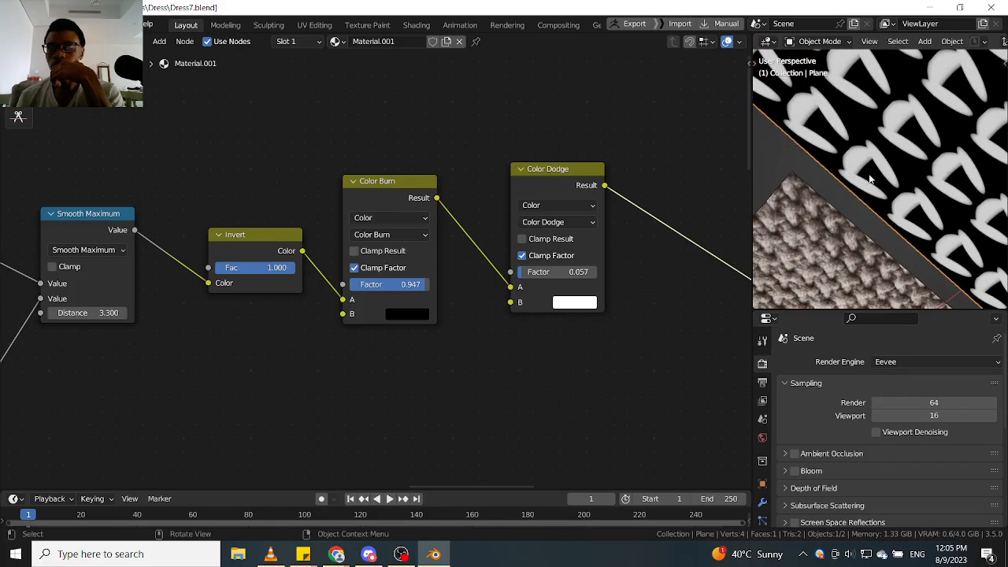
pyautogui.scroll(-5, 872, 184)
# Look straight down from the top view at a close-up of the reference's stitches next to the plane's pattern.
pyautogui.press('ctrl+KP_7')
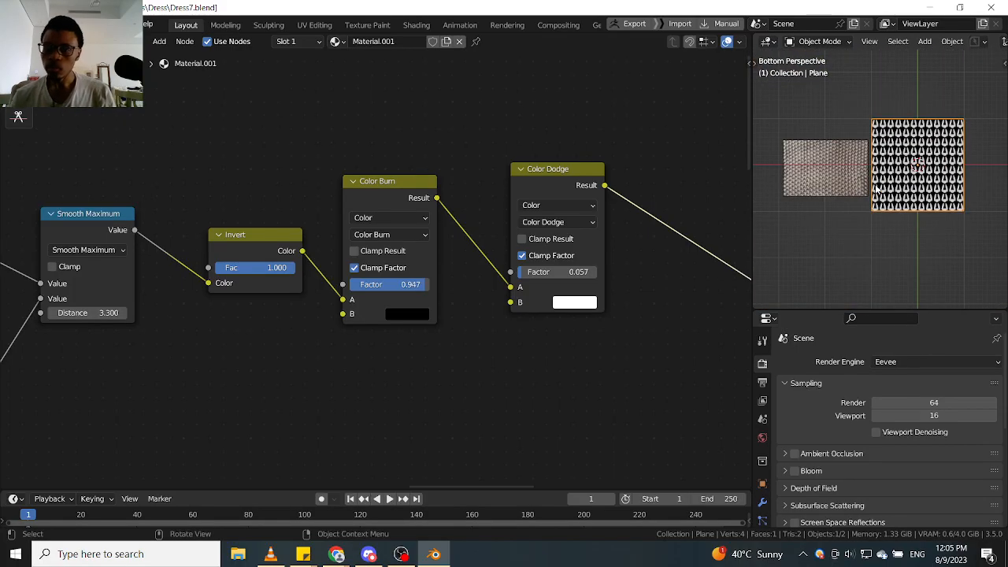
pyautogui.scroll(5, 917, 197)
pyautogui.press('KP_7')
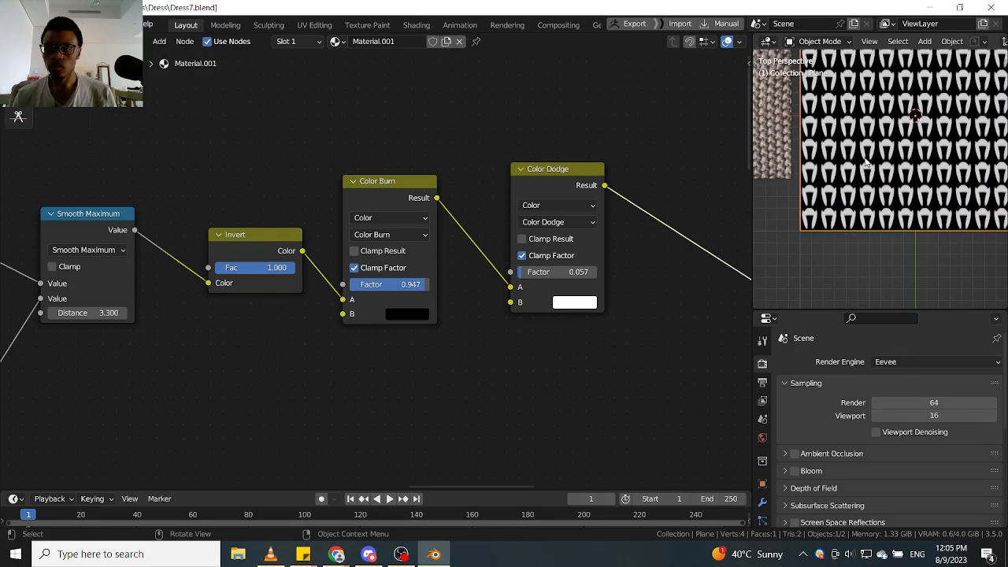
pyautogui.keyDown('shift'); pyautogui.moveTo(866, 164); pyautogui.dragTo(969, 213, button='middle'); pyautogui.keyUp('shift')
pyautogui.scroll(5, 945, 200)
pyautogui.moveTo(918, 189)
pyautogui.keyDown('shift'); pyautogui.mouseDown(button='middle')
pyautogui.moveTo(845, 148)
pyautogui.moveTo(915, 200)
pyautogui.mouseUp(button='middle'); pyautogui.keyUp('shift')
pyautogui.keyDown('shift'); pyautogui.moveTo(985, 228); pyautogui.dragTo(861, 180, button='middle'); pyautogui.keyUp('shift')
pyautogui.scroll(2, 861, 179)
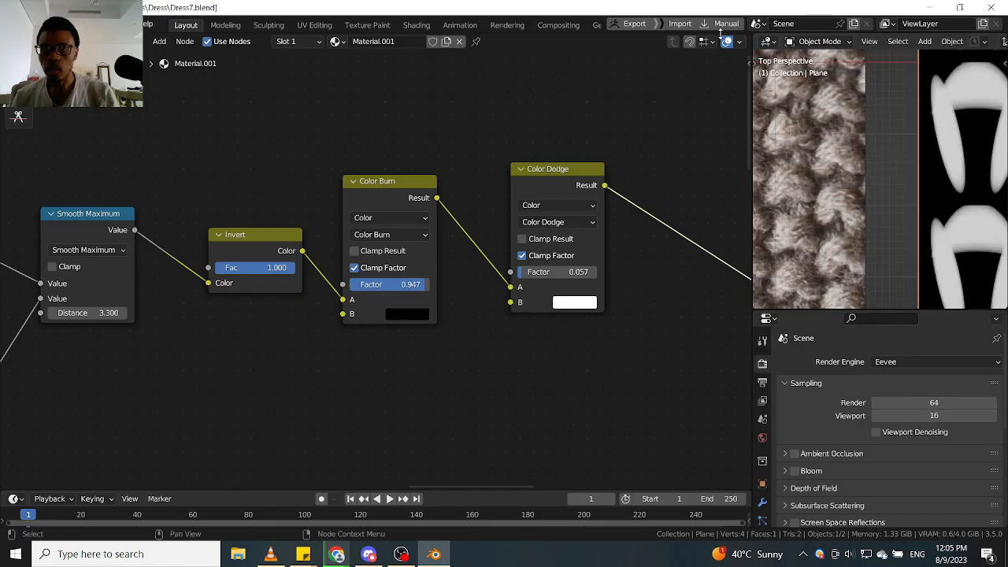
# Activate the Annotate tool in the 3D viewport, circle one stitch on the knit reference photo, and undo the circle.
pyautogui.click(753, 63)
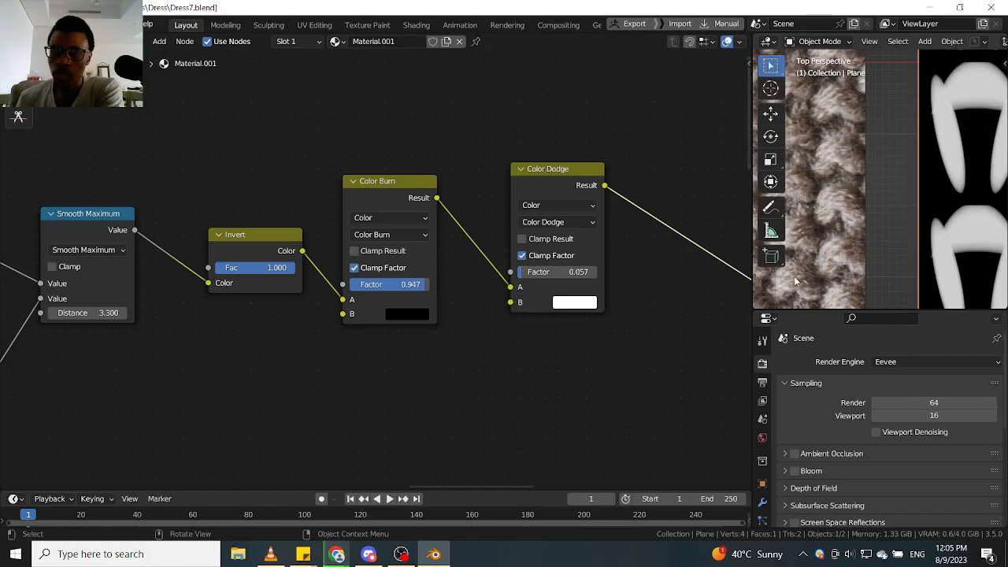
pyautogui.moveTo(770, 209); pyautogui.dragTo(841, 223)
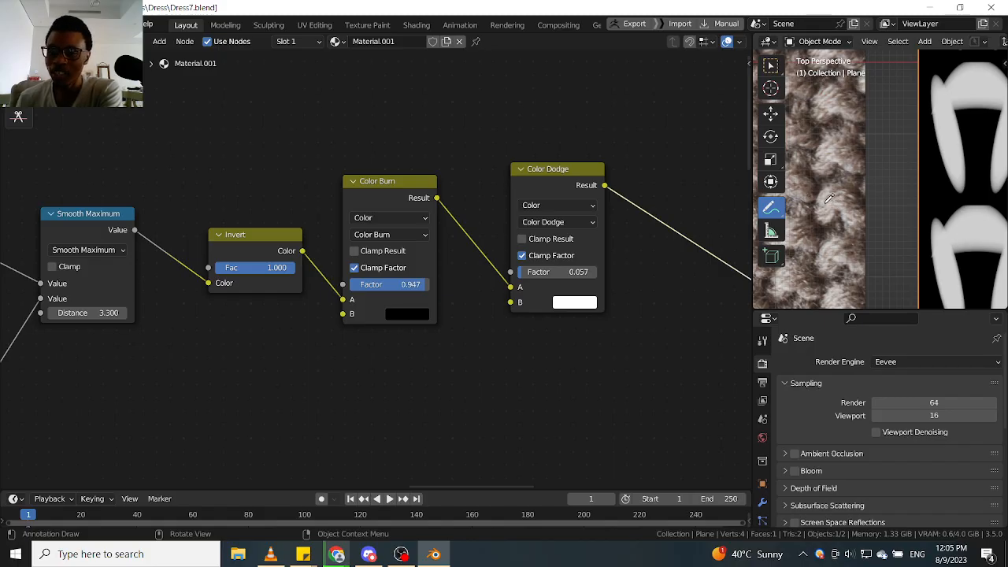
pyautogui.moveTo(822, 205)
pyautogui.mouseDown()
pyautogui.moveTo(812, 214)
pyautogui.moveTo(834, 230)
pyautogui.moveTo(848, 209)
pyautogui.mouseUp()
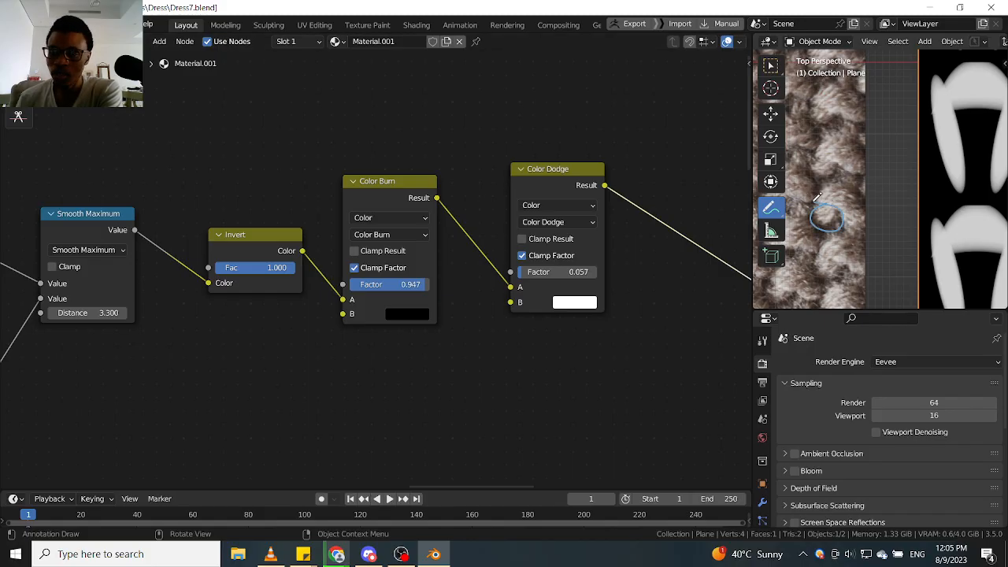
pyautogui.hotkey('ctrl', 'z')
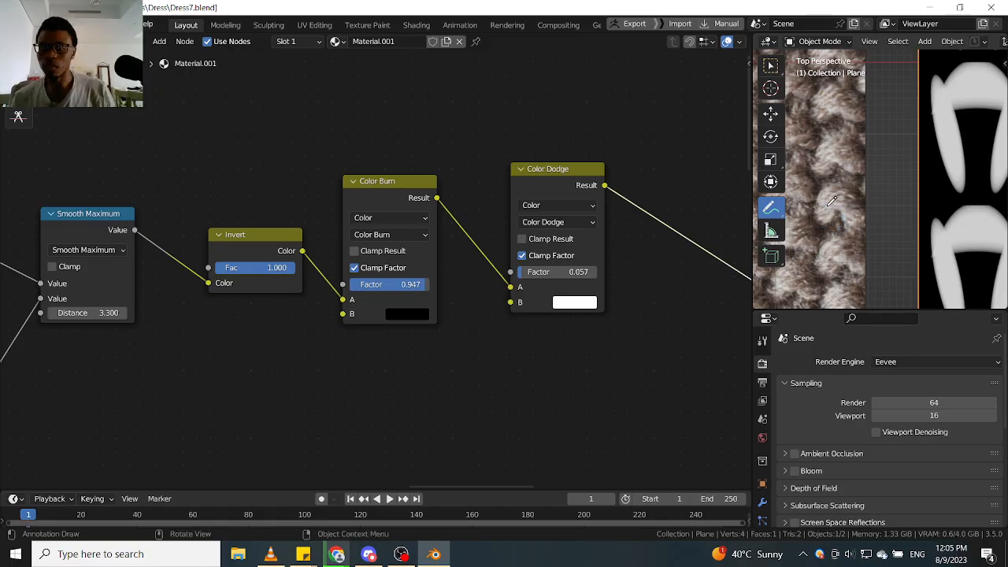
# Sketch two lobes on a reference stitch, and undo the strokes along with the latest node changes.
pyautogui.moveTo(828, 201)
pyautogui.mouseDown()
pyautogui.moveTo(811, 215)
pyautogui.moveTo(824, 225)
pyautogui.moveTo(841, 206)
pyautogui.moveTo(817, 201)
pyautogui.mouseUp()
pyautogui.moveTo(854, 228)
pyautogui.mouseDown()
pyautogui.moveTo(840, 211)
pyautogui.moveTo(861, 221)
pyautogui.mouseUp()
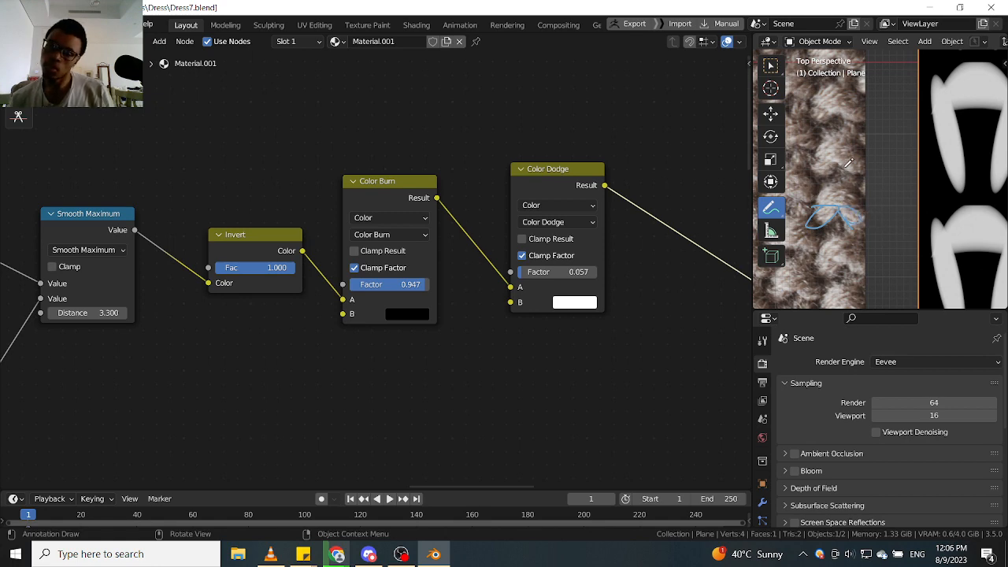
pyautogui.moveTo(819, 202)
pyautogui.mouseDown()
pyautogui.moveTo(829, 188)
pyautogui.moveTo(866, 179)
pyautogui.moveTo(873, 201)
pyautogui.moveTo(862, 192)
pyautogui.mouseUp()
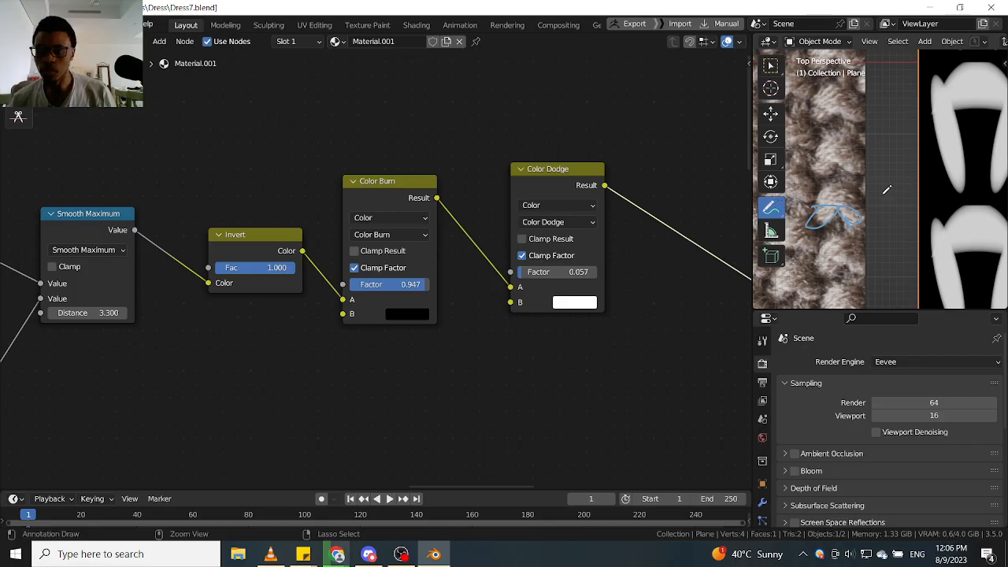
pyautogui.hotkey('ctrl', 'z')
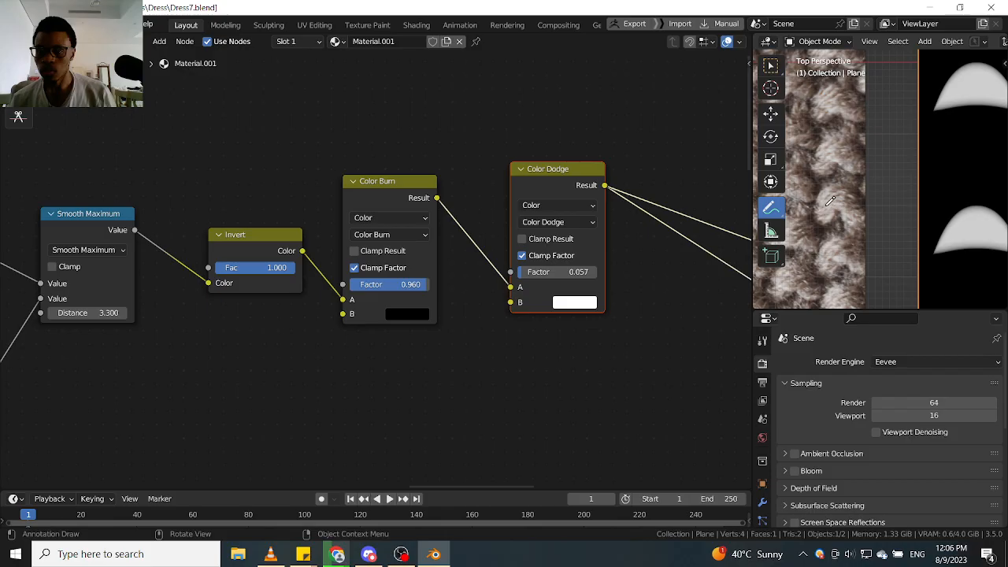
# Outline the domed upper part of a reference stitch, and undo the loops sketched beneath it.
pyautogui.moveTo(819, 193)
pyautogui.mouseDown()
pyautogui.moveTo(851, 181)
pyautogui.moveTo(869, 207)
pyautogui.moveTo(836, 188)
pyautogui.moveTo(870, 202)
pyautogui.moveTo(841, 211)
pyautogui.moveTo(814, 197)
pyautogui.mouseUp()
pyautogui.hotkey('ctrl', 'z')
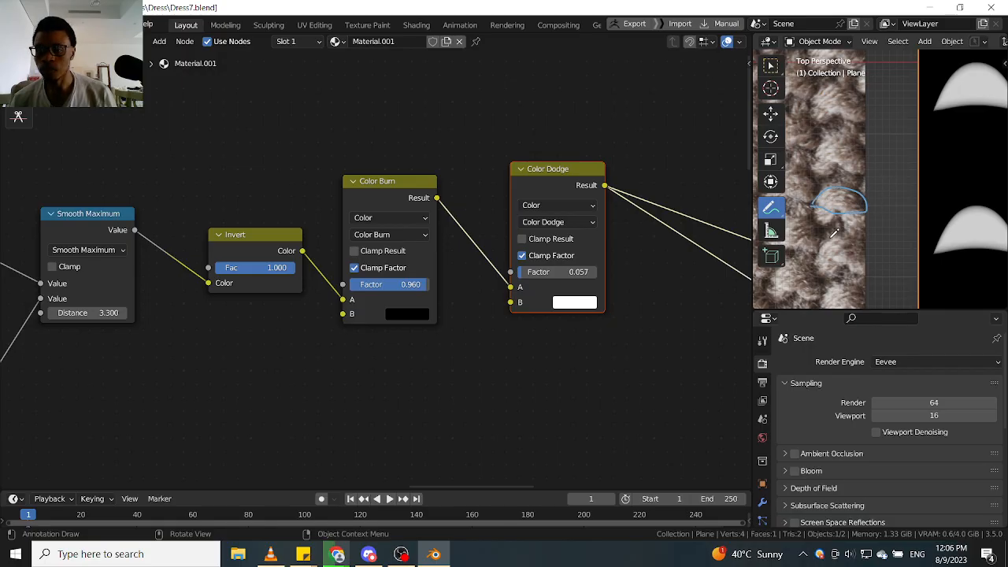
pyautogui.moveTo(824, 243)
pyautogui.mouseDown()
pyautogui.moveTo(823, 207)
pyautogui.moveTo(837, 211)
pyautogui.moveTo(839, 238)
pyautogui.moveTo(822, 214)
pyautogui.moveTo(856, 212)
pyautogui.moveTo(853, 245)
pyautogui.moveTo(839, 214)
pyautogui.moveTo(821, 225)
pyautogui.moveTo(821, 207)
pyautogui.mouseUp()
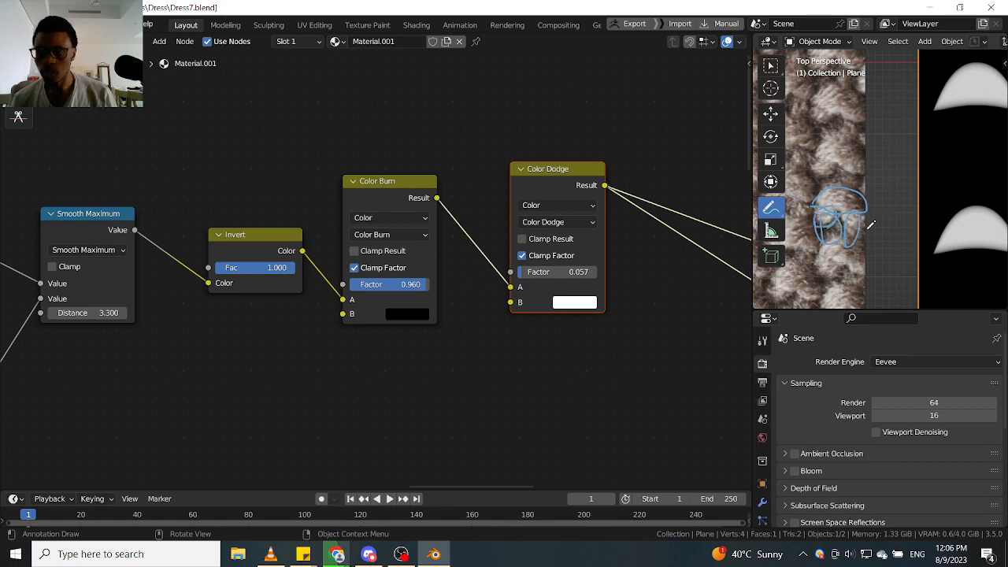
pyautogui.hotkey('ctrl', 'z')
pyautogui.hotkey('ctrl', 'z')
pyautogui.hotkey('ctrl', 'z')
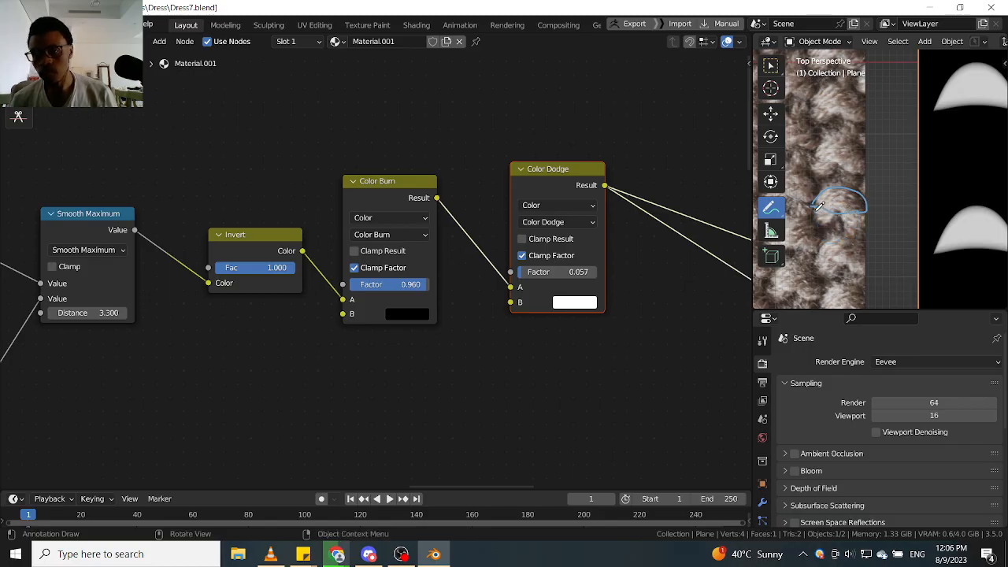
# Widen and heighten the 3D viewport to give the annotated reference stitch more room.
pyautogui.click(771, 218)
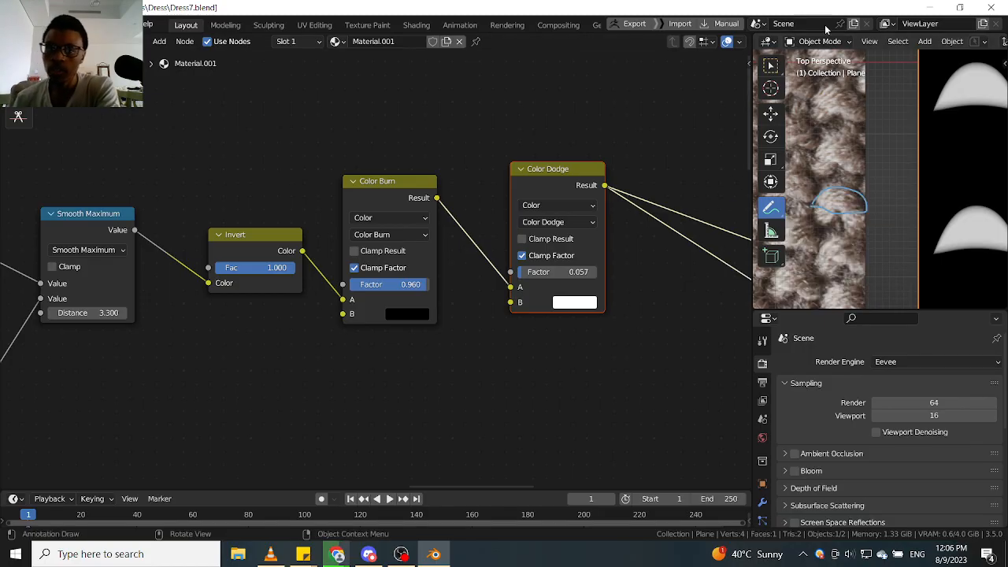
pyautogui.moveTo(750, 177); pyautogui.dragTo(493, 193)
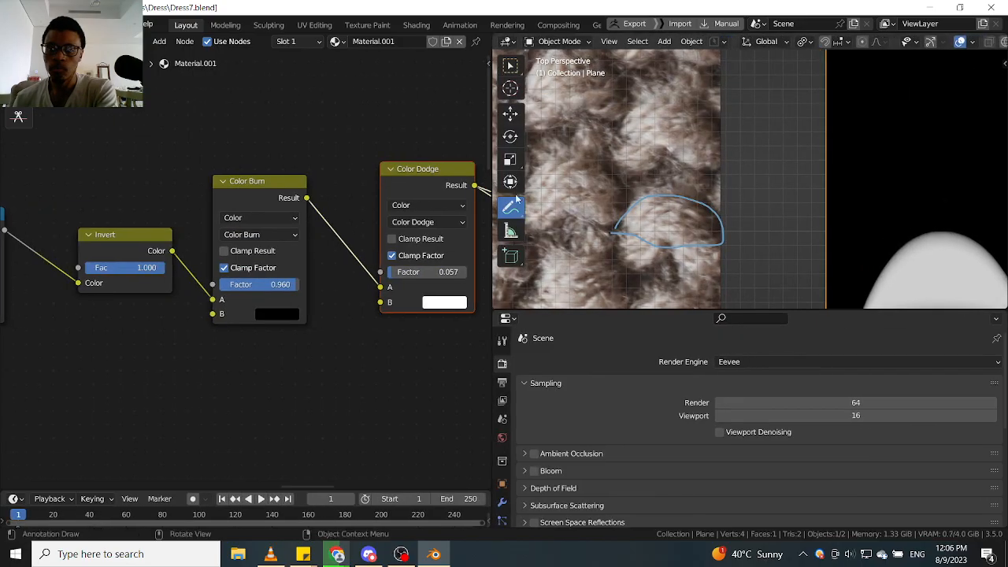
pyautogui.moveTo(623, 317); pyautogui.dragTo(622, 439)
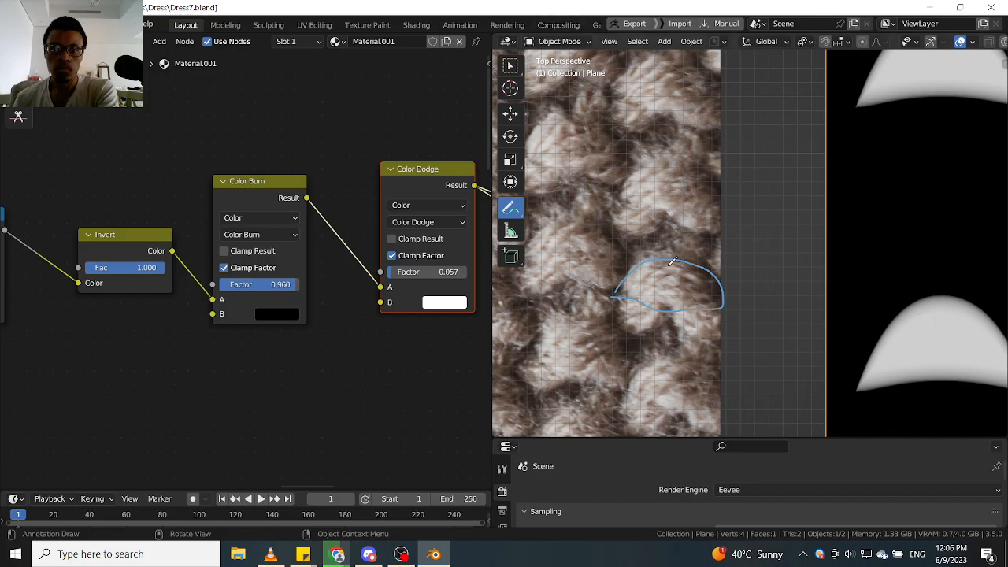
# Check the collection's objects in the Outliner, and restore the Properties editor and the taller 3D viewport.
pyautogui.click(589, 44)
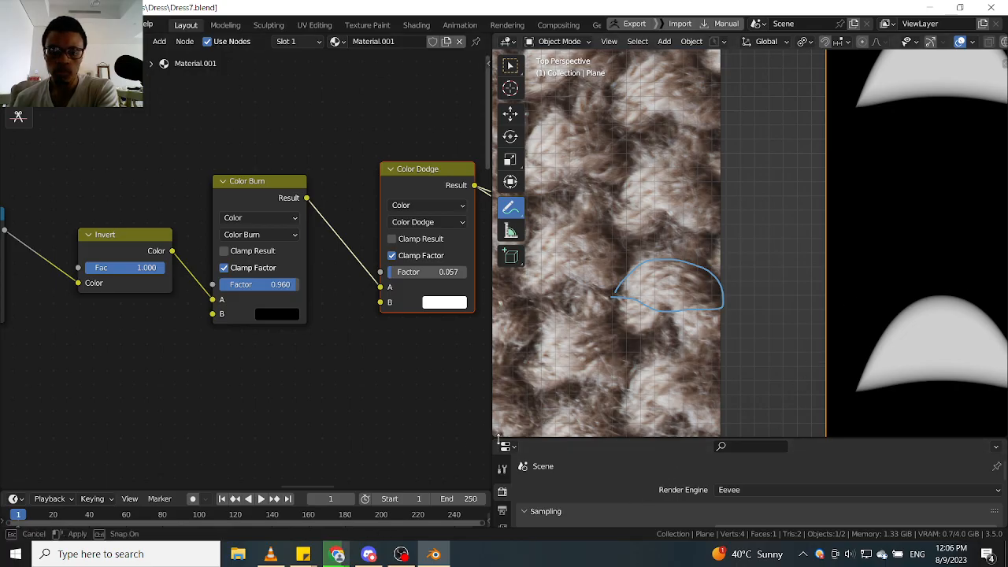
pyautogui.moveTo(643, 435); pyautogui.dragTo(508, 237)
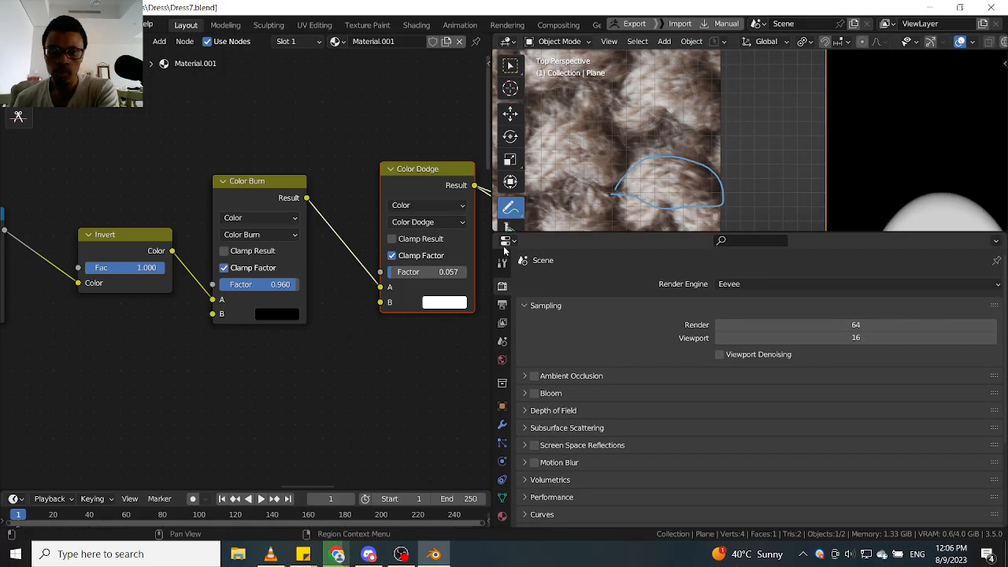
pyautogui.click(506, 241)
pyautogui.click(884, 277)
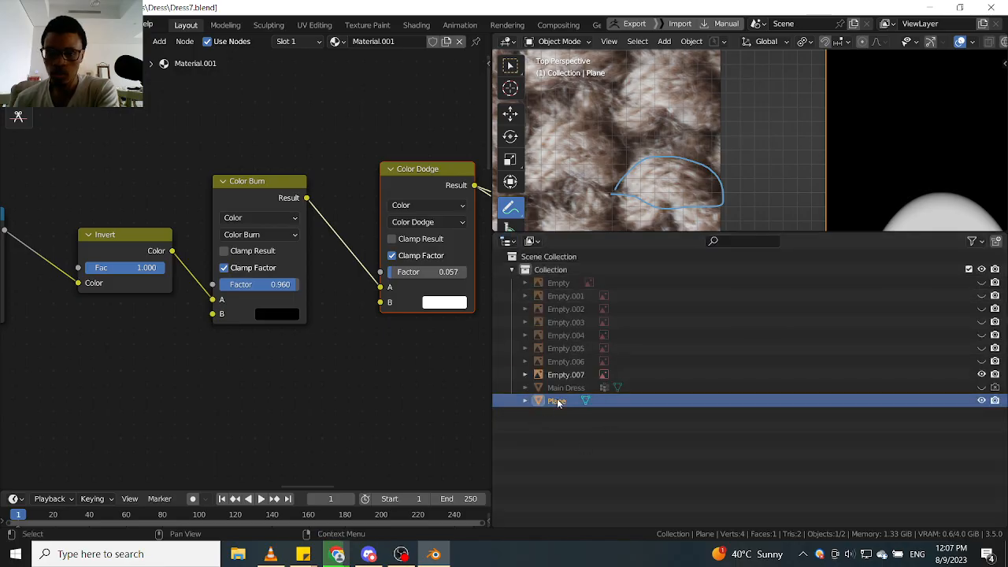
pyautogui.click(505, 241)
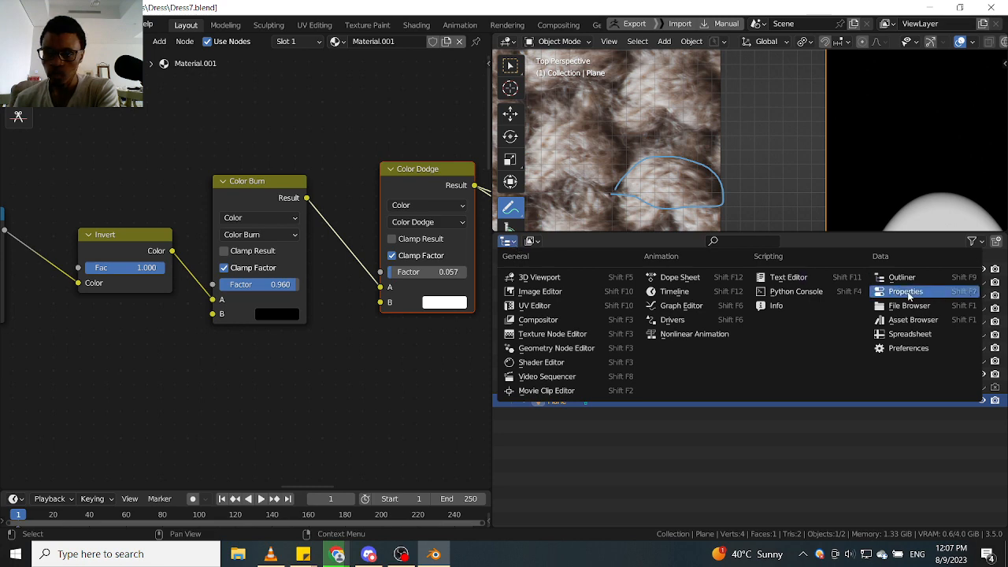
pyautogui.click(907, 292)
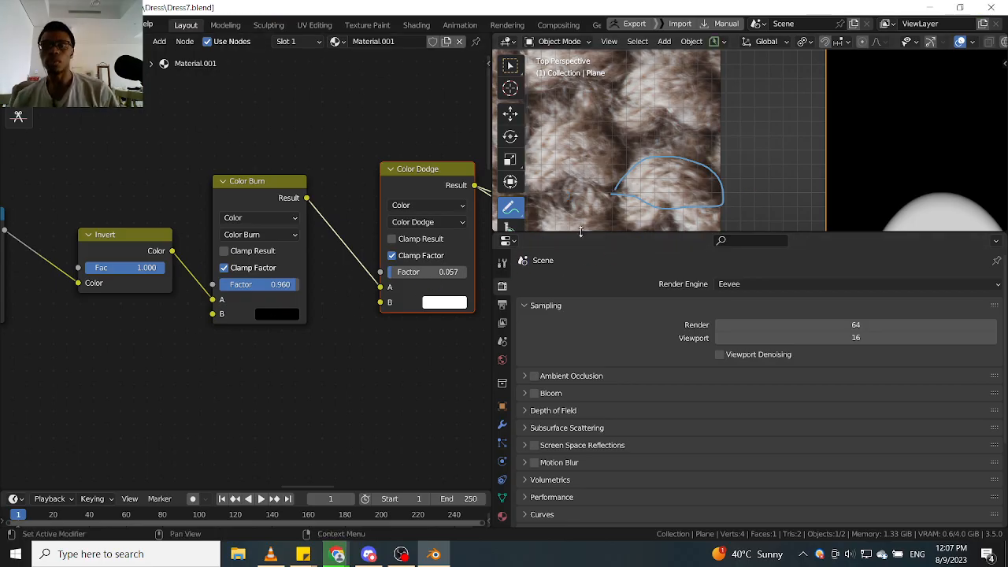
pyautogui.moveTo(580, 232); pyautogui.dragTo(581, 305)
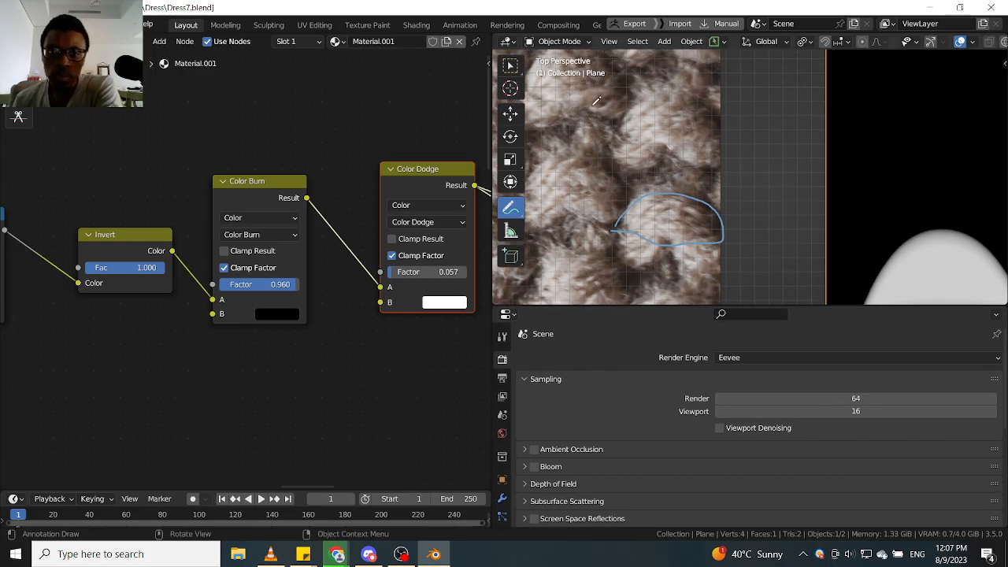
pyautogui.click(512, 211)
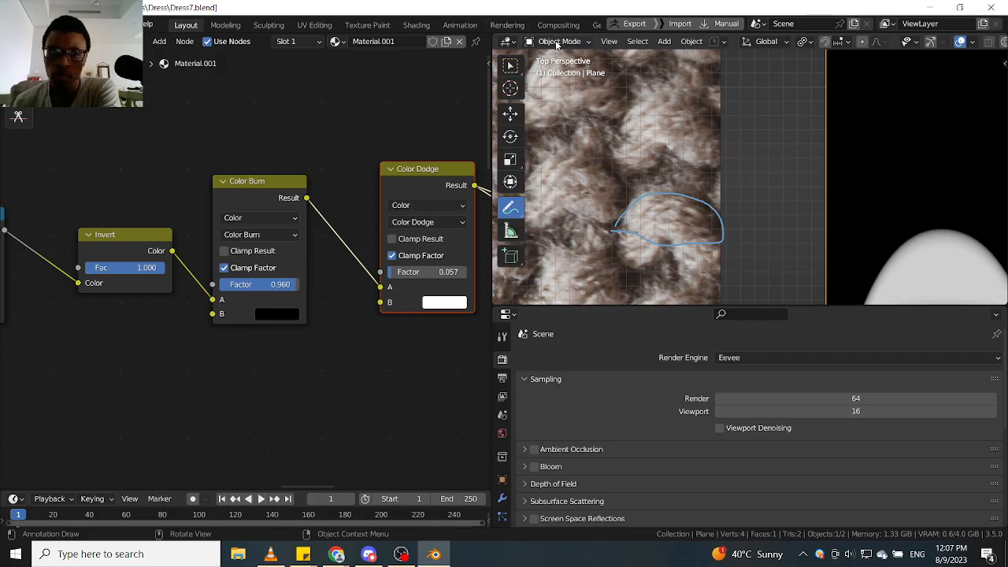
pyautogui.click(586, 42)
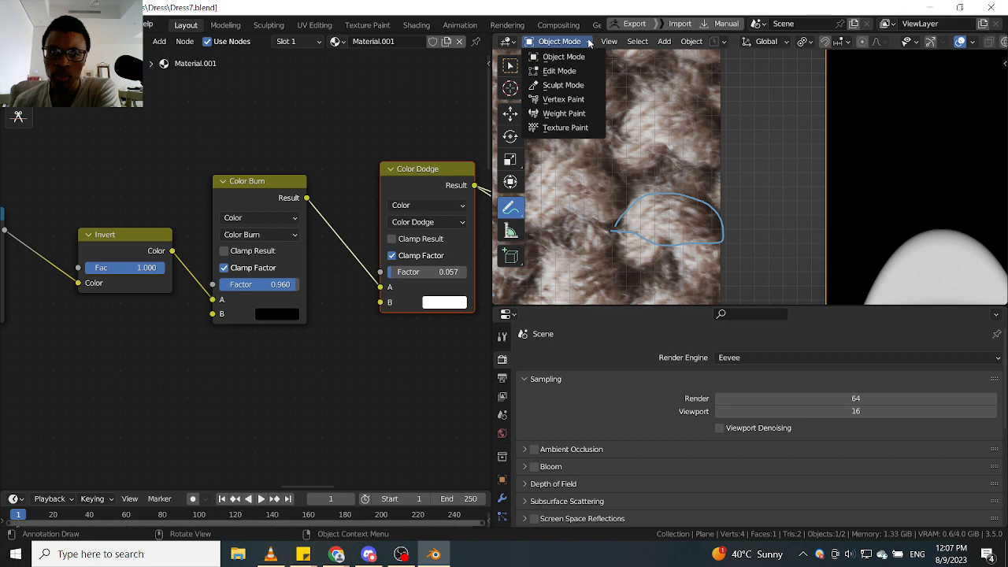
pyautogui.moveTo(607, 41)
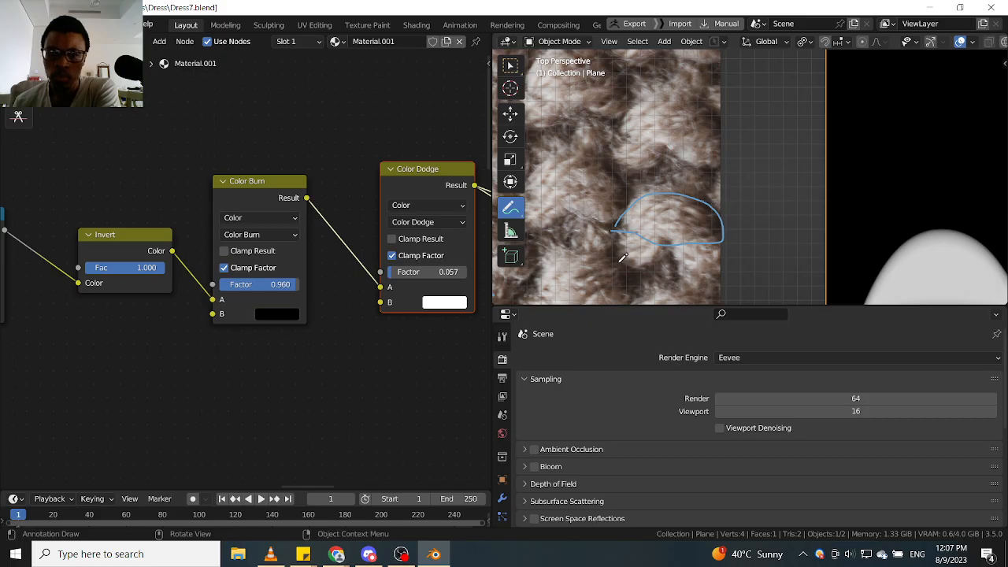
# Try sketching rounded side and centre loops beneath the domed stitch outline, and undo these strokes.
pyautogui.moveTo(622, 257)
pyautogui.mouseDown()
pyautogui.moveTo(633, 228)
pyautogui.moveTo(667, 233)
pyautogui.moveTo(635, 272)
pyautogui.moveTo(619, 233)
pyautogui.mouseUp()
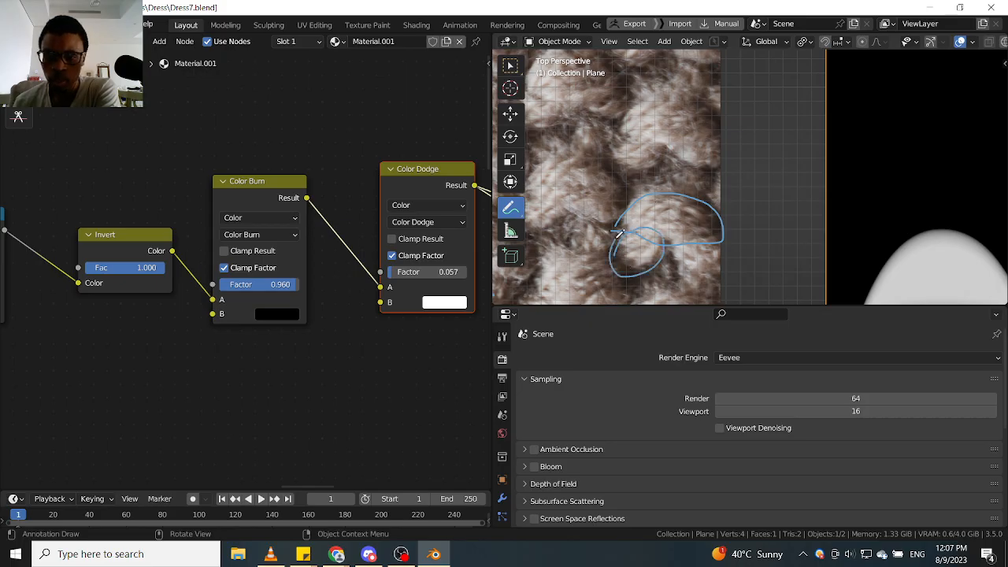
pyautogui.moveTo(711, 274)
pyautogui.mouseDown()
pyautogui.moveTo(665, 230)
pyautogui.moveTo(725, 242)
pyautogui.moveTo(698, 270)
pyautogui.moveTo(676, 277)
pyautogui.moveTo(637, 264)
pyautogui.moveTo(659, 269)
pyautogui.moveTo(641, 274)
pyautogui.mouseUp()
pyautogui.scroll(-2, 652, 274)
pyautogui.scroll(1, 652, 274)
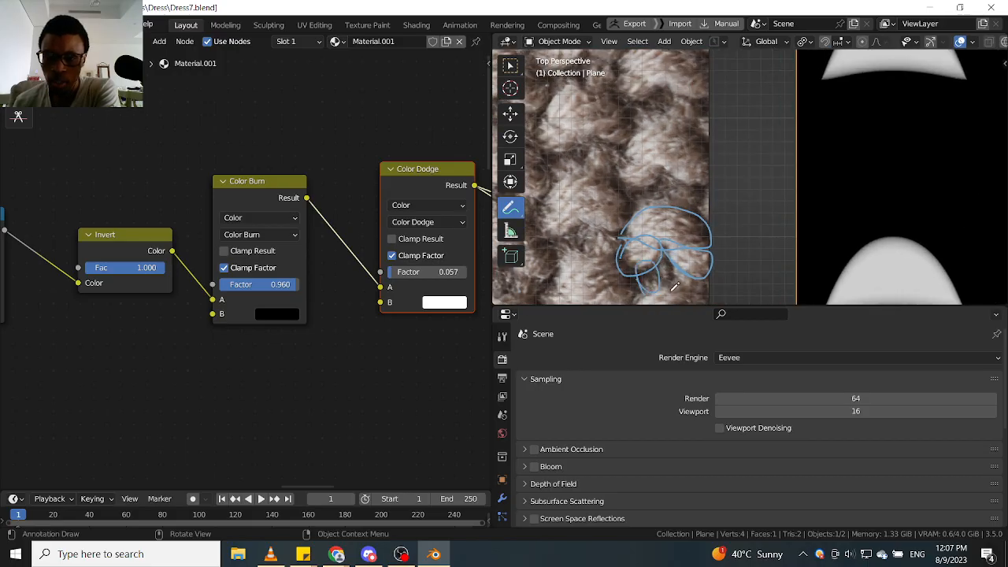
pyautogui.scroll(-1, 699, 224)
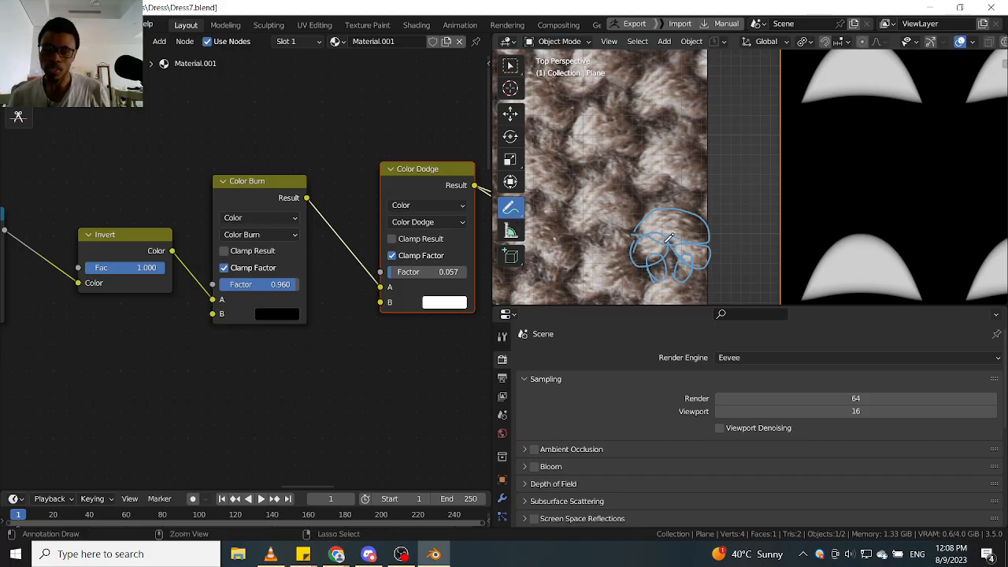
pyautogui.hotkey('ctrl', 'z')
pyautogui.hotkey('ctrl', 'z')
pyautogui.hotkey('ctrl', 'z')
pyautogui.hotkey('ctrl', 'z')
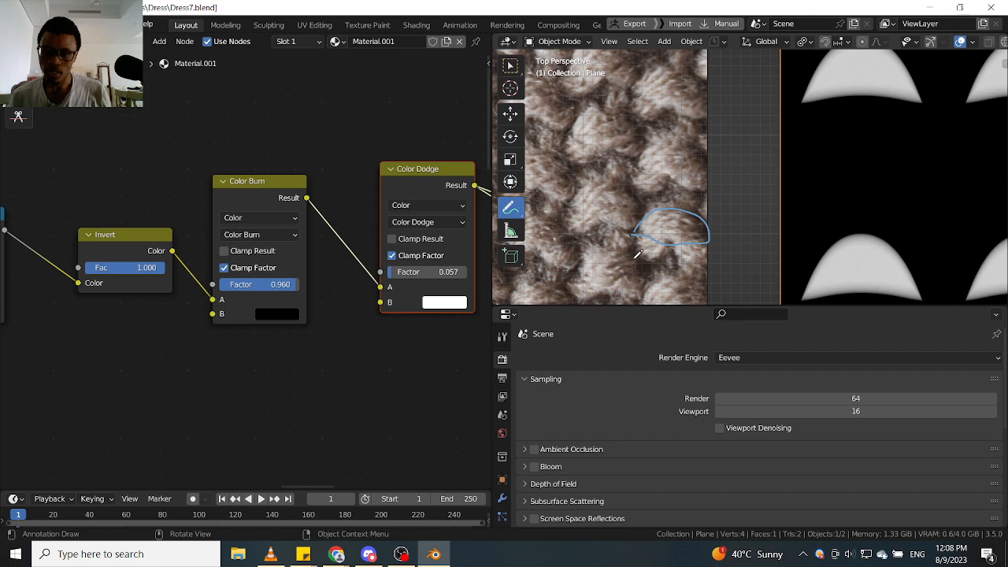
# Redraw the side lobes and hanging inner loops beneath the domed outline on the reference stitch.
pyautogui.moveTo(638, 253)
pyautogui.mouseDown()
pyautogui.moveTo(658, 236)
pyautogui.moveTo(666, 249)
pyautogui.moveTo(634, 260)
pyautogui.moveTo(633, 245)
pyautogui.mouseUp()
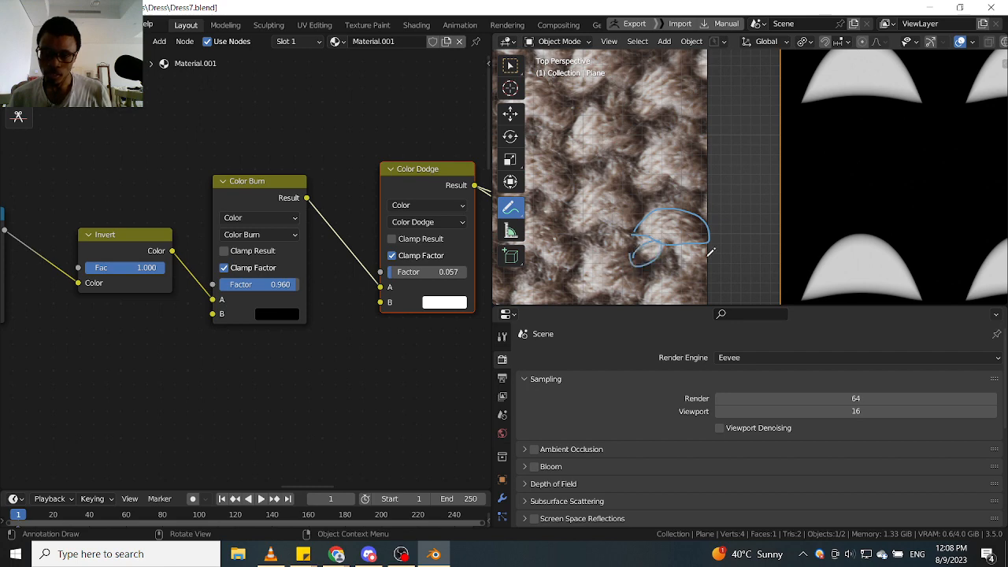
pyautogui.moveTo(703, 270)
pyautogui.mouseDown()
pyautogui.moveTo(681, 243)
pyautogui.moveTo(692, 265)
pyautogui.moveTo(659, 259)
pyautogui.moveTo(657, 283)
pyautogui.moveTo(654, 272)
pyautogui.moveTo(687, 262)
pyautogui.moveTo(688, 295)
pyautogui.mouseUp()
pyautogui.scroll(-2, 687, 219)
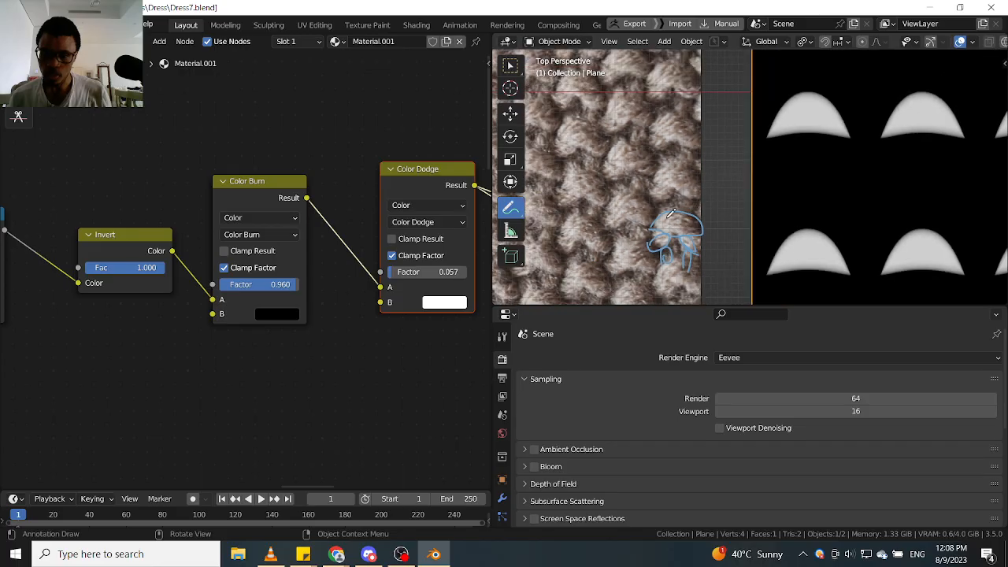
pyautogui.scroll(2, 619, 230)
pyautogui.scroll(-3, 642, 218)
pyautogui.scroll(3, 640, 222)
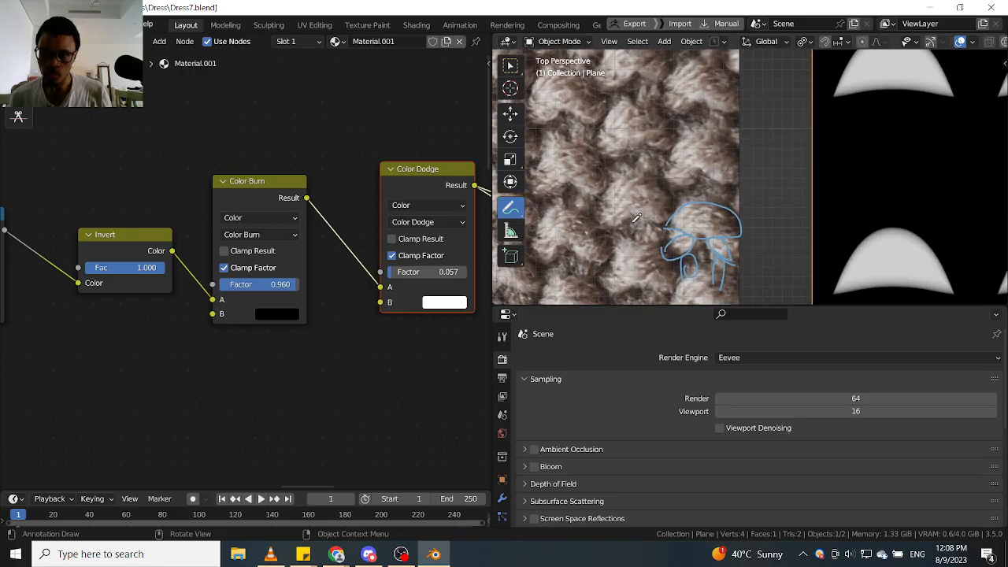
# Outline the dome of the neighbouring stitch in the next column and compare the layout with the plane's pattern.
pyautogui.moveTo(604, 207)
pyautogui.mouseDown()
pyautogui.moveTo(651, 206)
pyautogui.moveTo(669, 189)
pyautogui.moveTo(605, 181)
pyautogui.moveTo(601, 203)
pyautogui.moveTo(637, 207)
pyautogui.mouseUp()
pyautogui.scroll(-3, 637, 206)
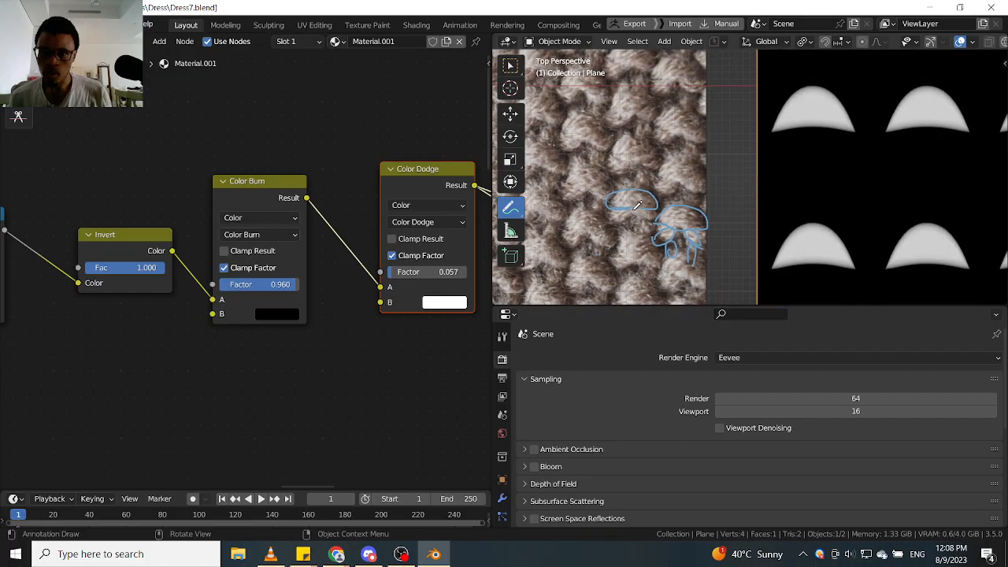
pyautogui.scroll(-1, 637, 157)
pyautogui.scroll(-1, 638, 157)
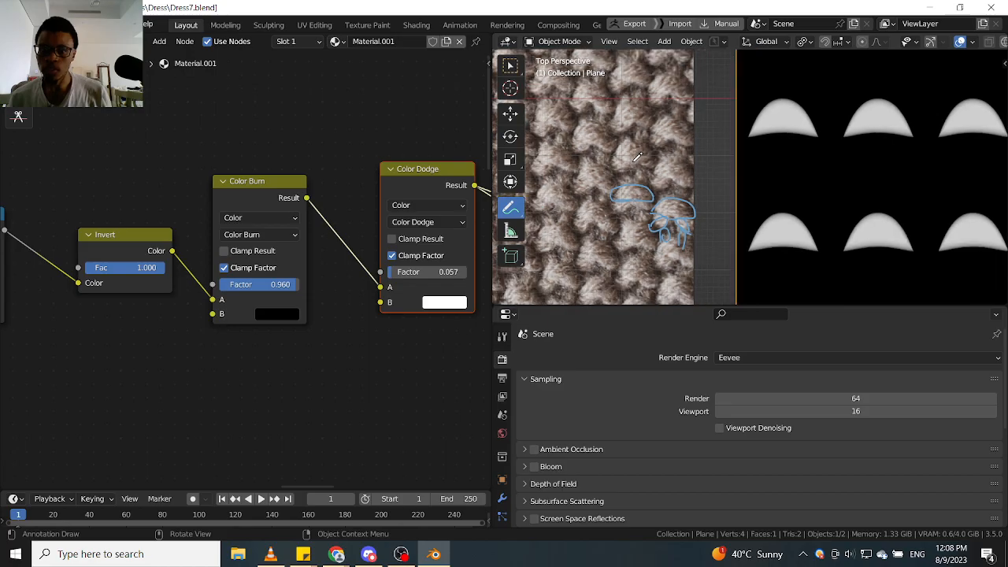
pyautogui.scroll(-1, 640, 157)
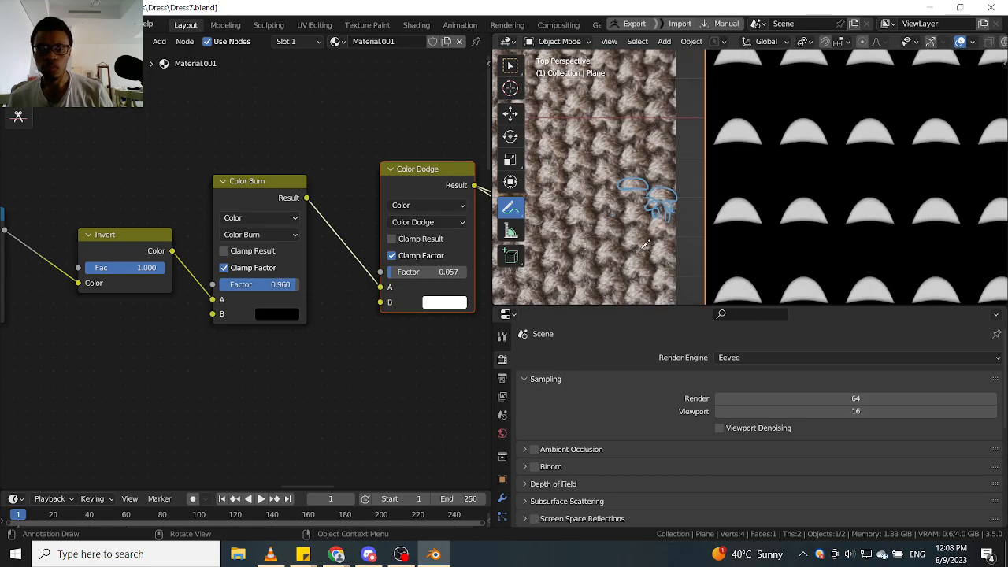
pyautogui.scroll(2, 634, 204)
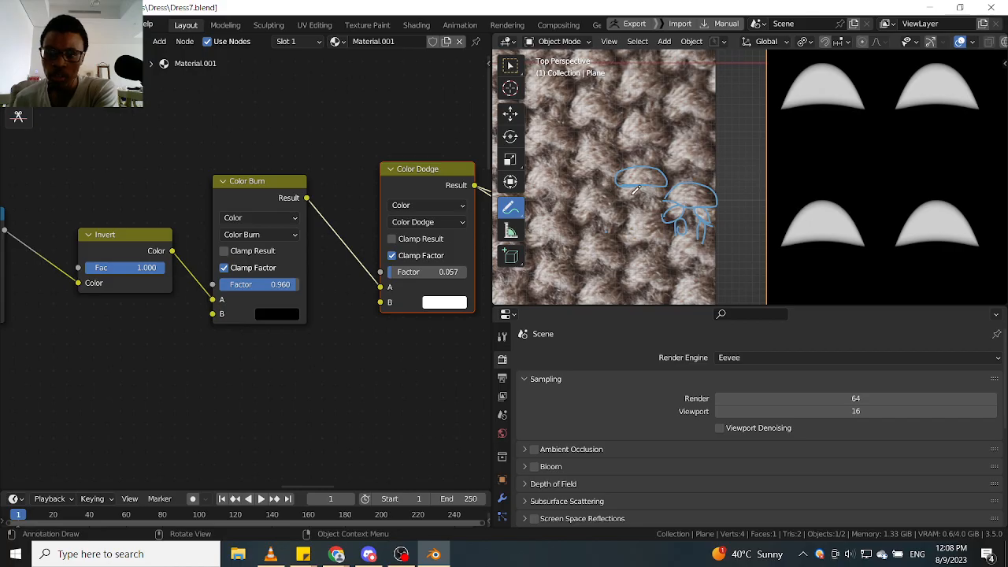
pyautogui.scroll(-1, 633, 189)
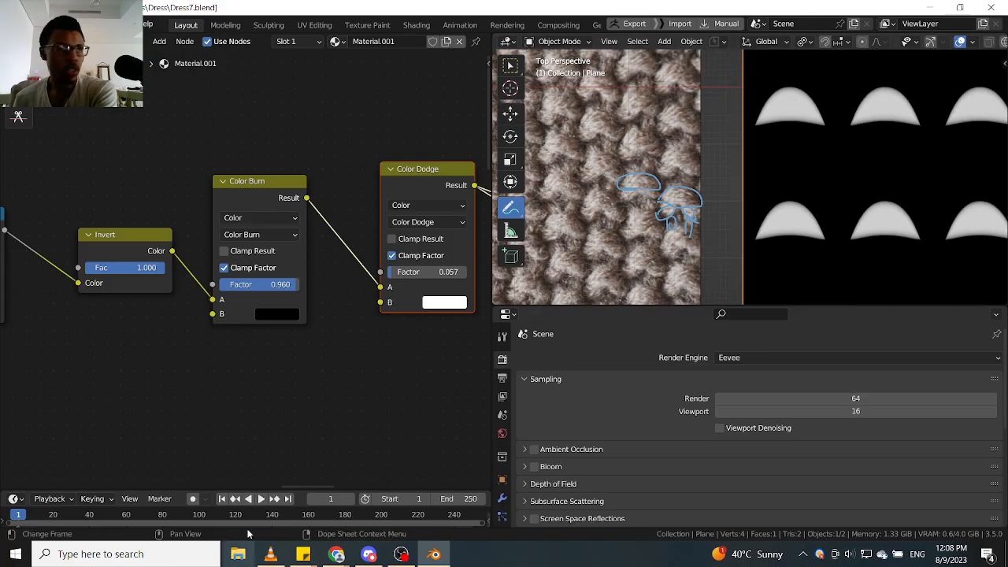
# Switch to Google Chrome.
pyautogui.click(336, 554)
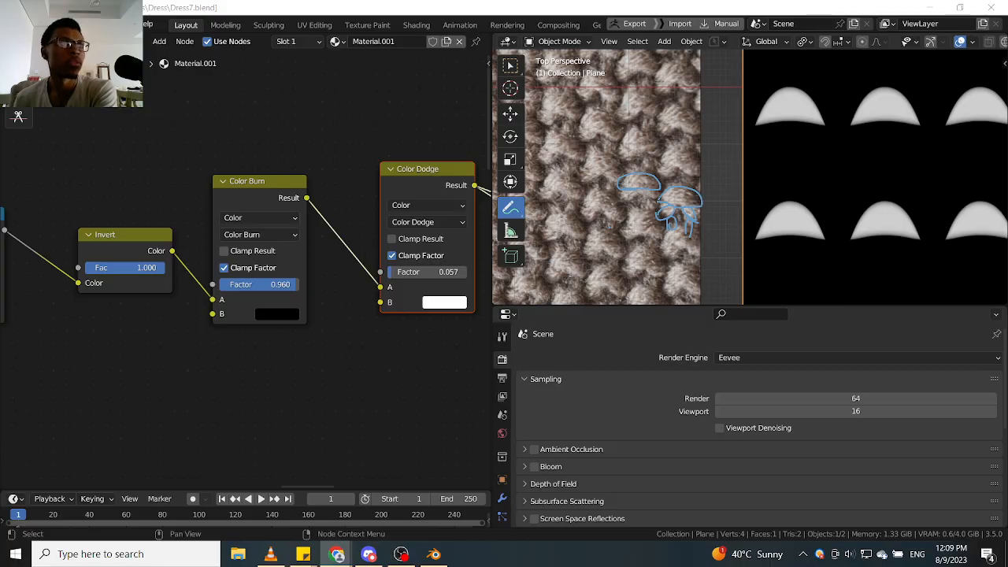
# Move the browser window aside to compare the knitted loop diagram with the reference photo, and return to Blender.
pyautogui.moveTo(0, 141); pyautogui.dragTo(333, 35)
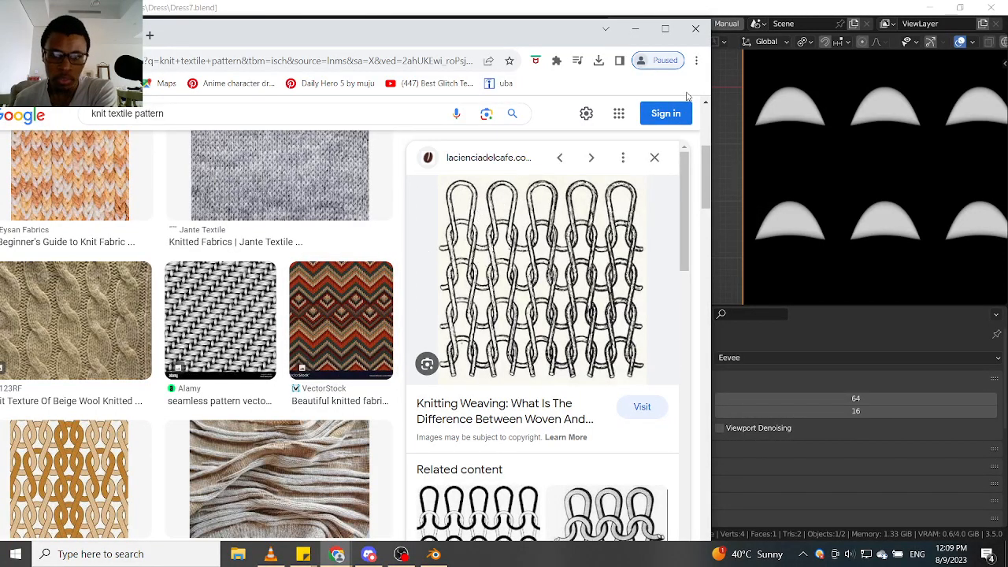
pyautogui.moveTo(208, 33); pyautogui.dragTo(33, 20)
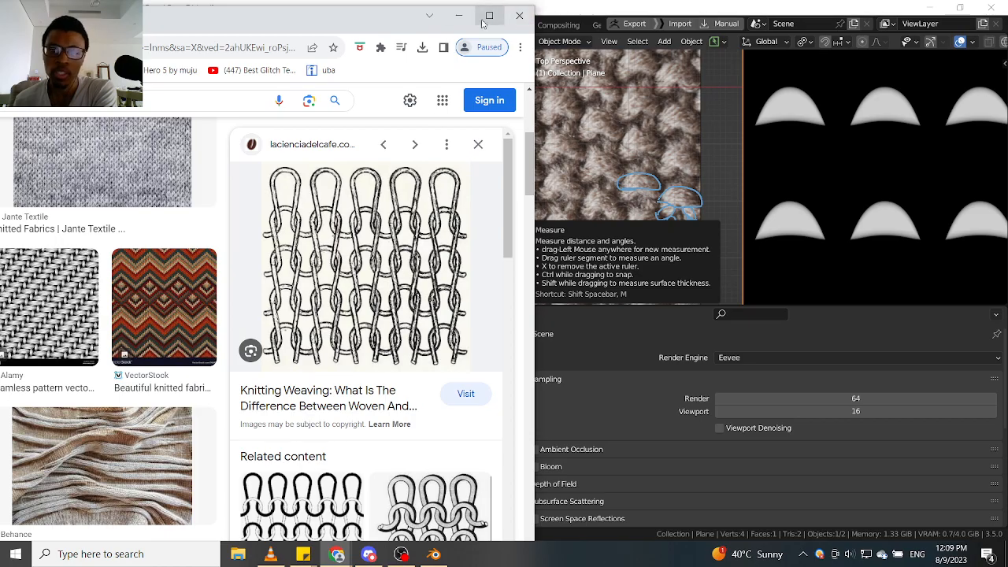
pyautogui.click(513, 21)
pyautogui.click(516, 17)
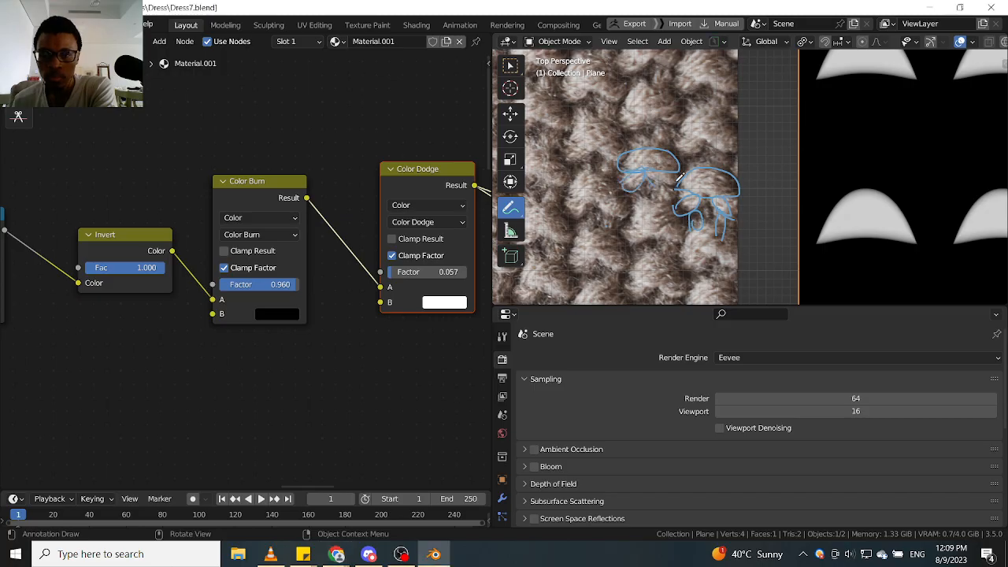
# Annotate another domed stitch with hanging loops in the column beside the existing outlines on the reference photo.
pyautogui.moveTo(679, 176)
pyautogui.mouseDown()
pyautogui.moveTo(603, 191)
pyautogui.moveTo(575, 177)
pyautogui.moveTo(582, 194)
pyautogui.moveTo(603, 191)
pyautogui.moveTo(570, 216)
pyautogui.moveTo(606, 214)
pyautogui.moveTo(581, 201)
pyautogui.moveTo(590, 228)
pyautogui.moveTo(614, 225)
pyautogui.mouseUp()
pyautogui.scroll(-5, 259, 224)
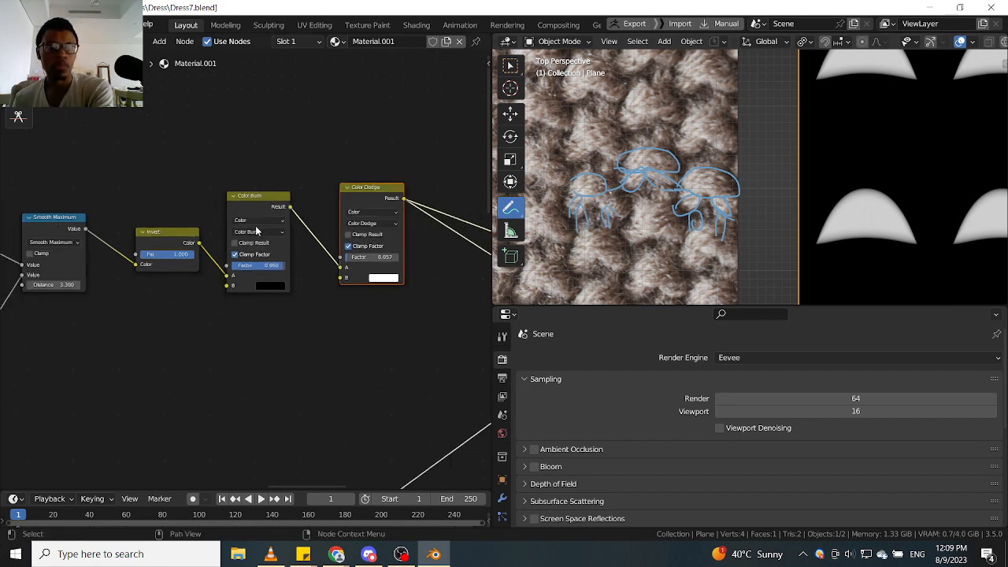
pyautogui.scroll(-2, 259, 223)
pyautogui.scroll(-6, 740, 193)
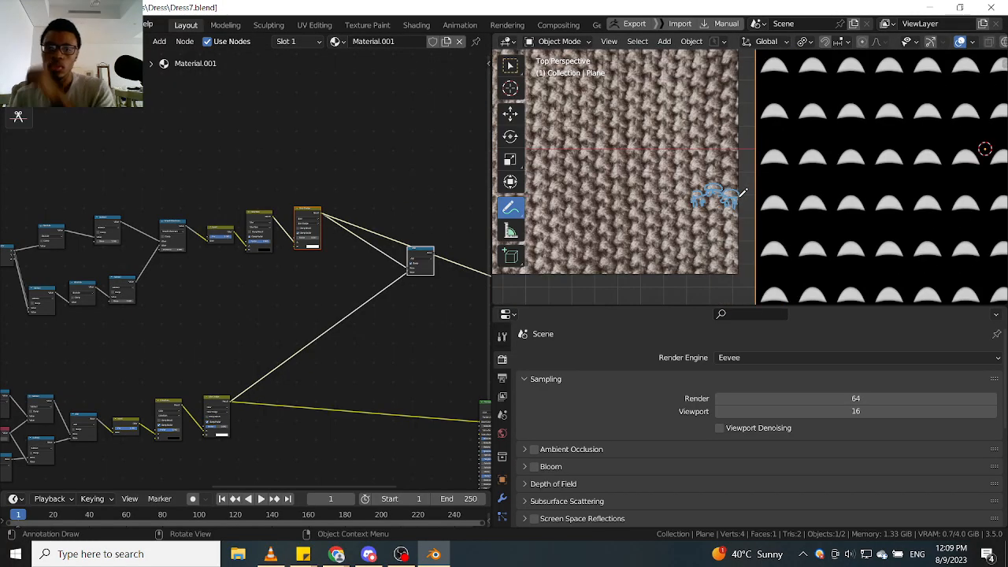
# Compare the spacing and arrangement of the annotated stitches with the rows of domes on the plane.
pyautogui.scroll(1, 740, 187)
pyautogui.scroll(-1, 788, 174)
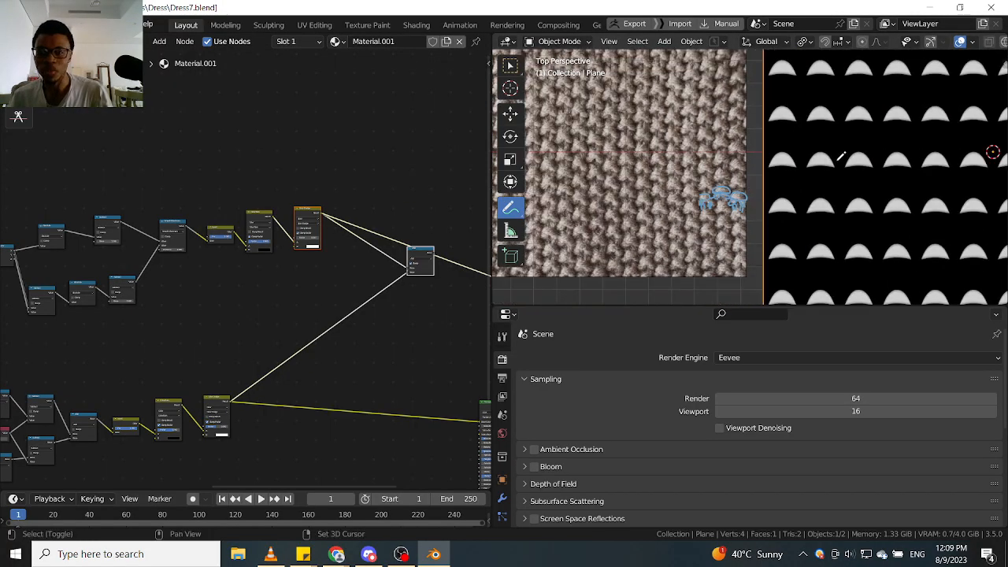
pyautogui.keyDown('shift'); pyautogui.moveTo(841, 155); pyautogui.dragTo(723, 191, button='middle'); pyautogui.keyUp('shift')
pyautogui.keyDown('shift'); pyautogui.moveTo(794, 186); pyautogui.dragTo(989, 118, button='middle'); pyautogui.keyUp('shift')
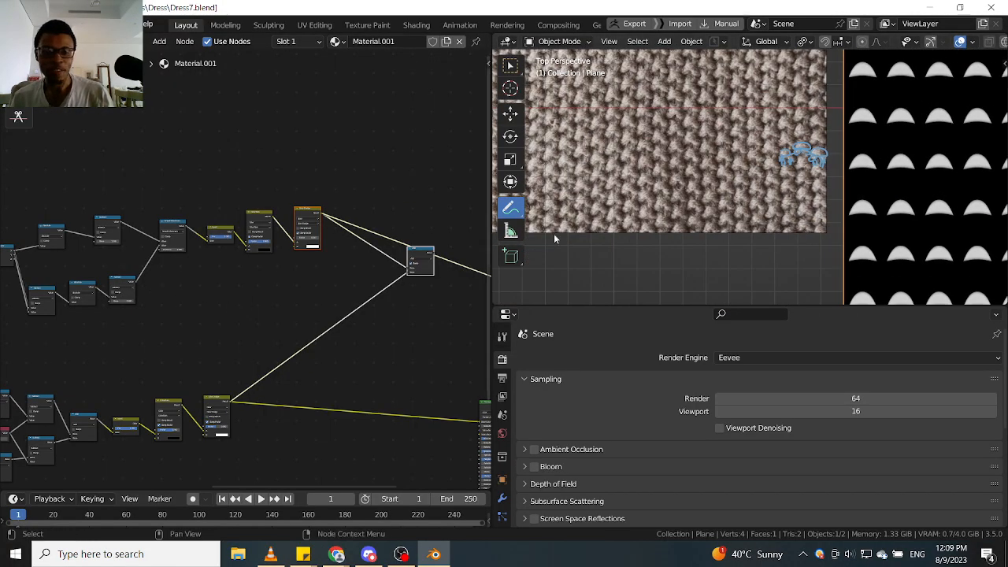
pyautogui.scroll(5, 856, 181)
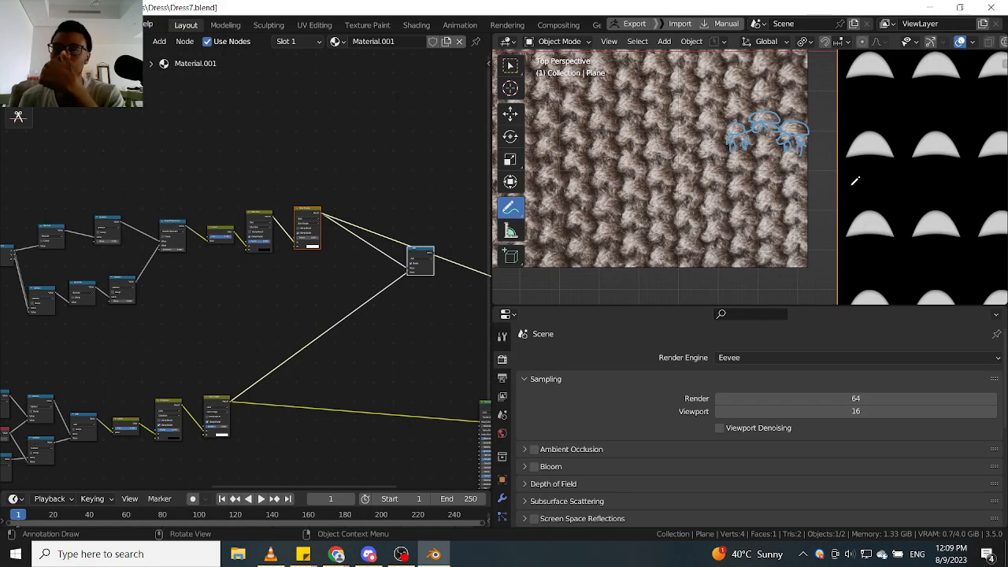
pyautogui.scroll(-1, 832, 187)
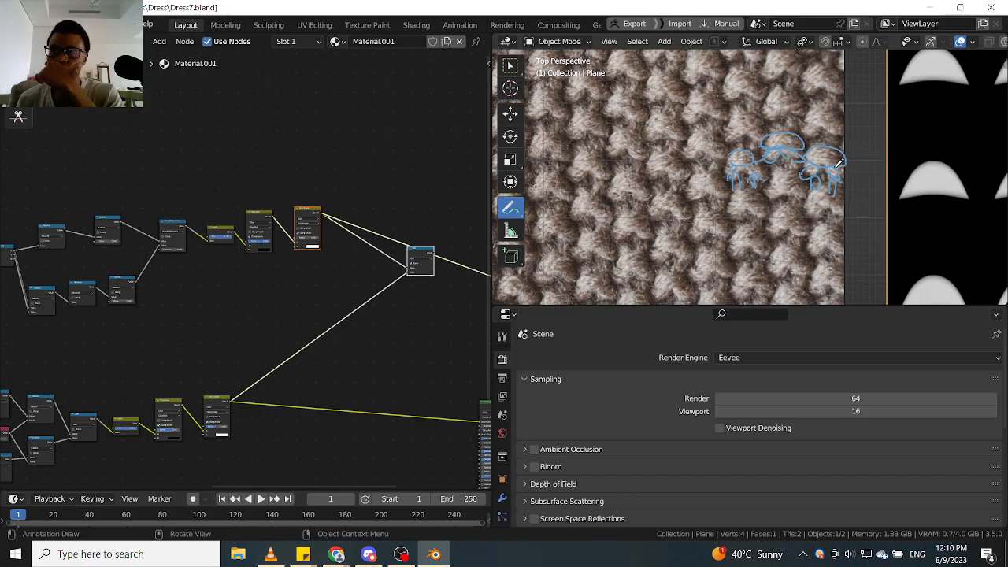
pyautogui.scroll(-3, 837, 162)
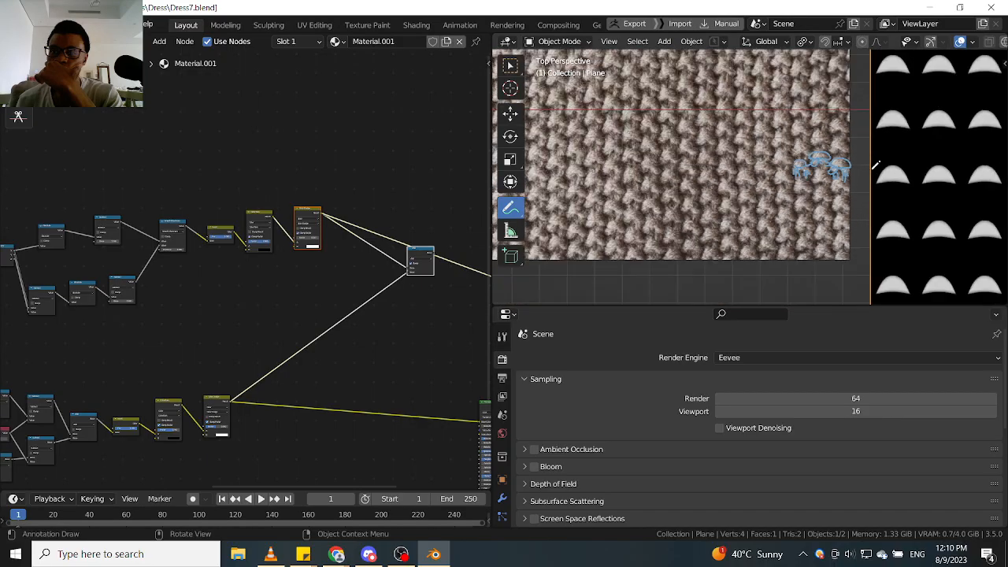
pyautogui.moveTo(946, 174); pyautogui.dragTo(787, 186, button='middle')
pyautogui.press('KP_7')
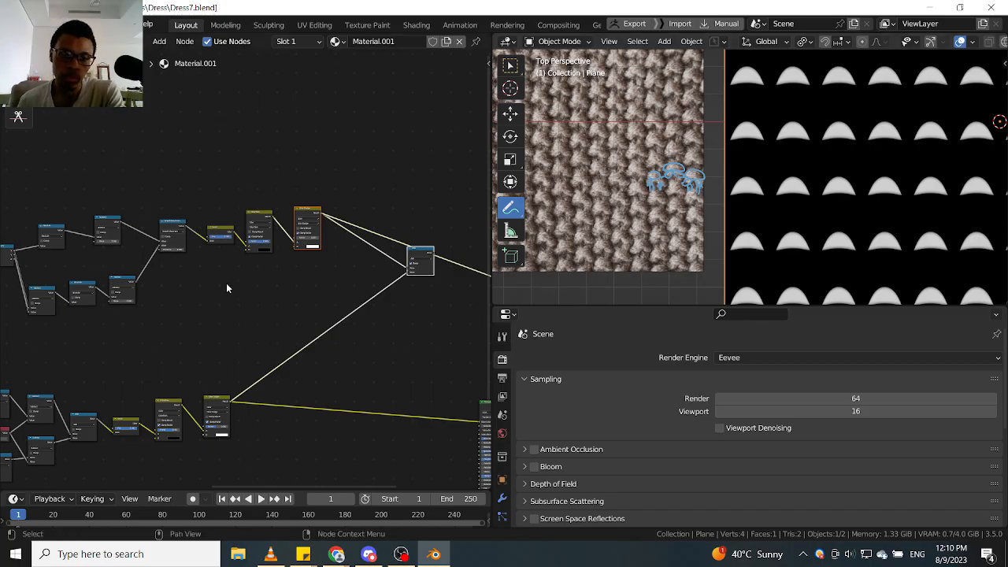
# Preview the node that combines the dome branch and the lower stitch branch on the plane.
pyautogui.moveTo(228, 288); pyautogui.dragTo(148, 266, button='middle')
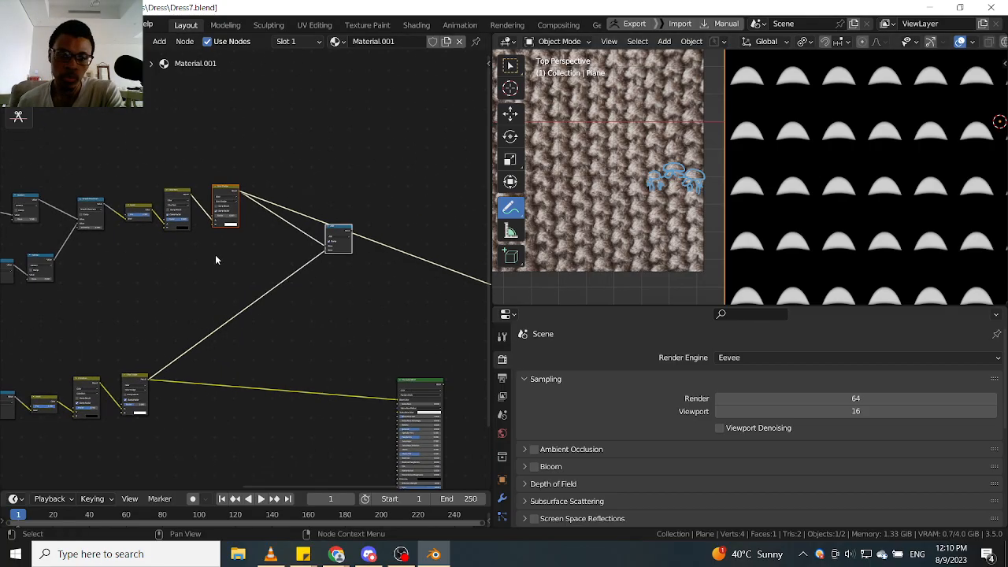
pyautogui.keyDown('ctrl'); pyautogui.keyDown('shift'); pyautogui.click(342, 225); pyautogui.keyUp('shift'); pyautogui.keyUp('ctrl')
pyautogui.scroll(4, 767, 176)
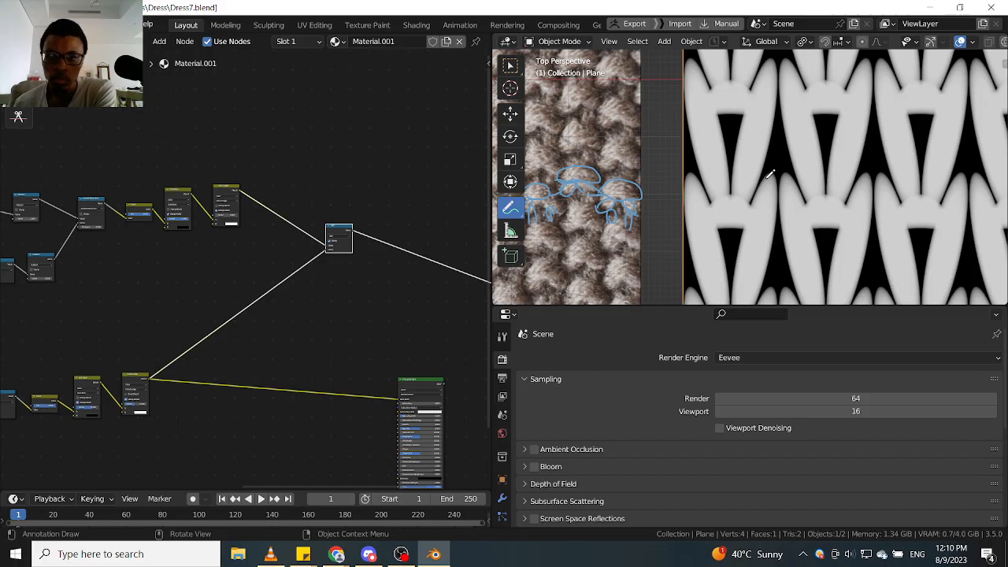
# Trace the node tree back through the dome branch and preview its Fraction node.
pyautogui.moveTo(148, 234); pyautogui.dragTo(273, 217, button='middle')
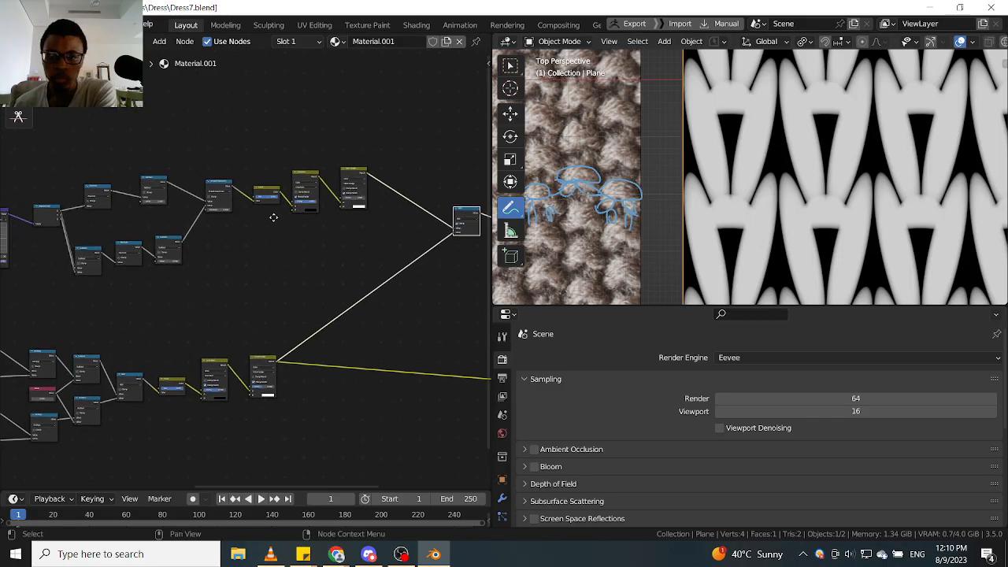
pyautogui.moveTo(351, 222); pyautogui.dragTo(343, 222, button='middle')
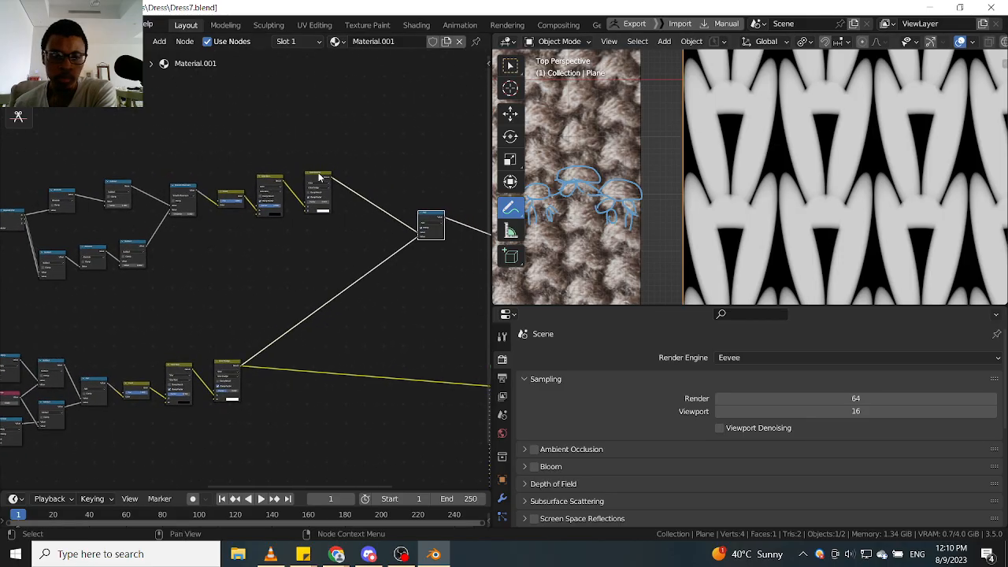
pyautogui.moveTo(318, 178); pyautogui.dragTo(366, 295, button='middle')
pyautogui.moveTo(296, 299); pyautogui.dragTo(238, 306, button='middle')
pyautogui.scroll(-3, 238, 305)
pyautogui.moveTo(346, 286); pyautogui.dragTo(273, 297, button='middle')
pyautogui.moveTo(188, 305); pyautogui.dragTo(378, 291, button='middle')
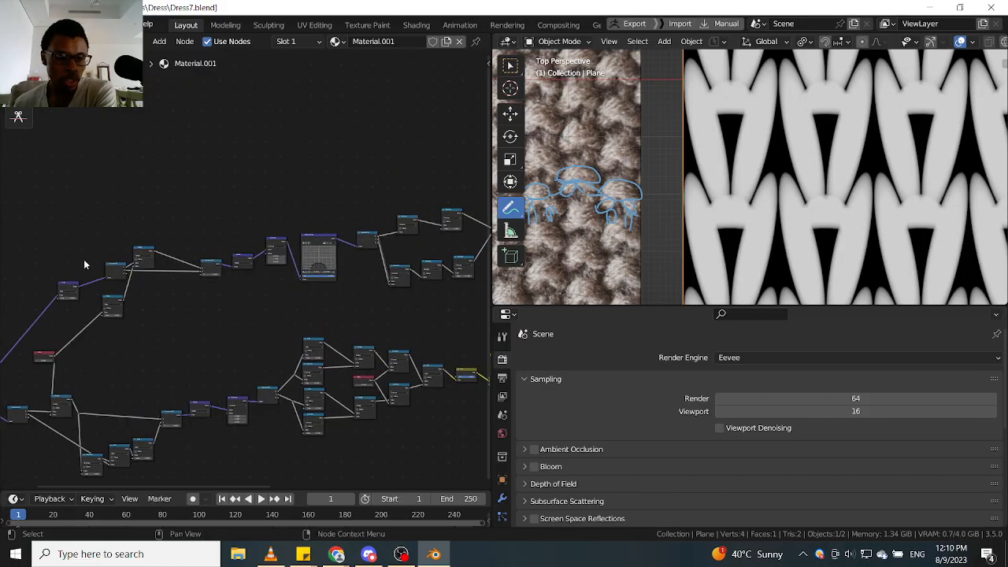
pyautogui.moveTo(85, 265); pyautogui.dragTo(161, 342, button='middle')
pyautogui.moveTo(276, 329); pyautogui.dragTo(184, 344, button='middle')
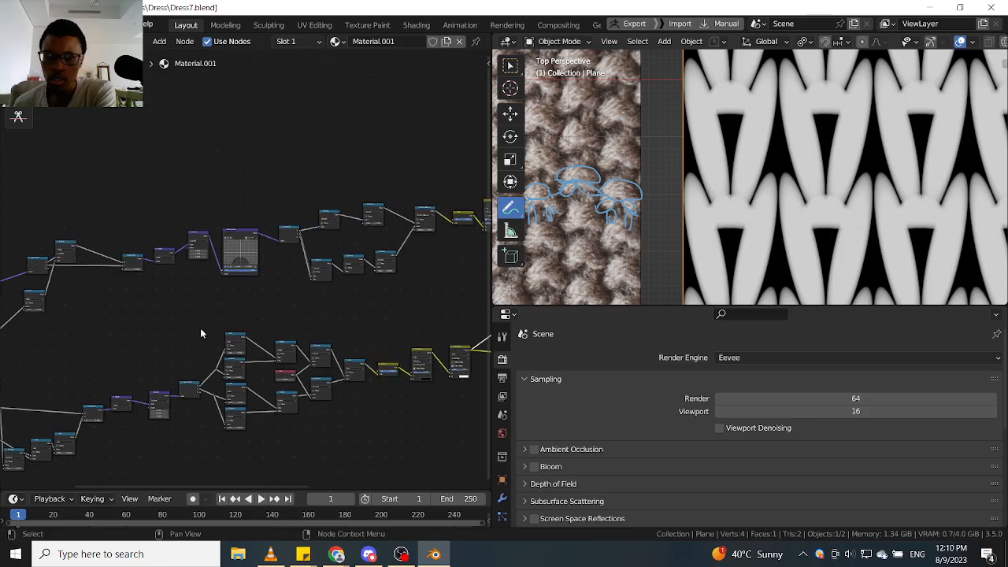
pyautogui.scroll(6, 139, 254)
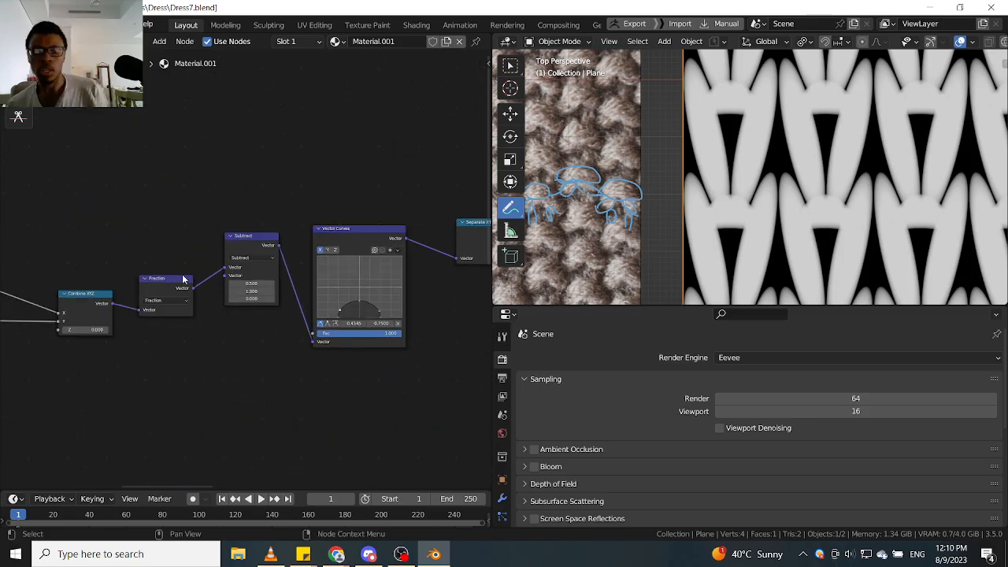
pyautogui.keyDown('ctrl'); pyautogui.keyDown('shift'); pyautogui.click(177, 280); pyautogui.keyUp('shift'); pyautogui.keyUp('ctrl')
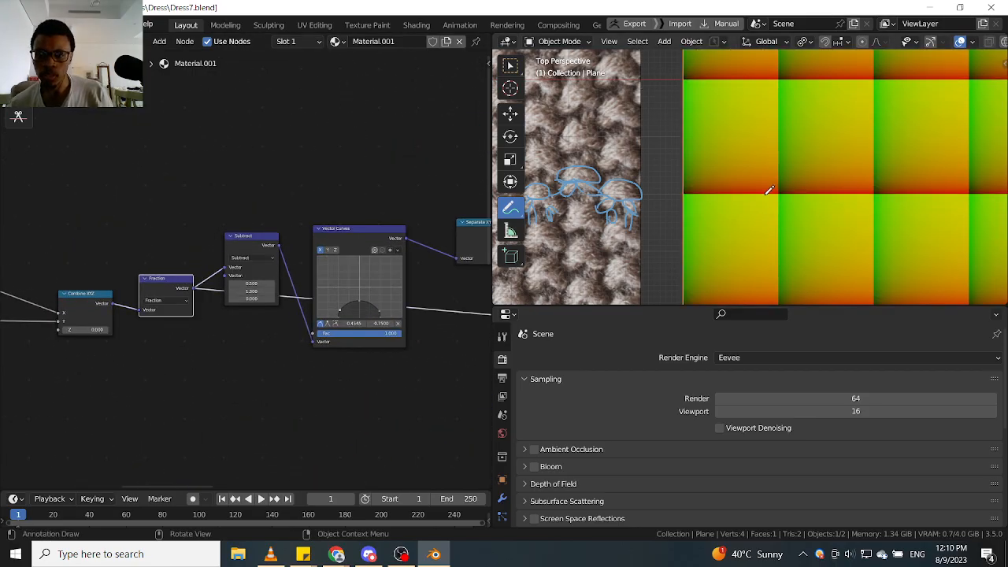
# Preview the Fraction node of the lower stitch branch to compare its tiling with the dome branch.
pyautogui.scroll(-4, 769, 190)
pyautogui.scroll(-2, 318, 367)
pyautogui.moveTo(237, 479); pyautogui.dragTo(245, 250, button='middle')
pyautogui.scroll(1, 210, 353)
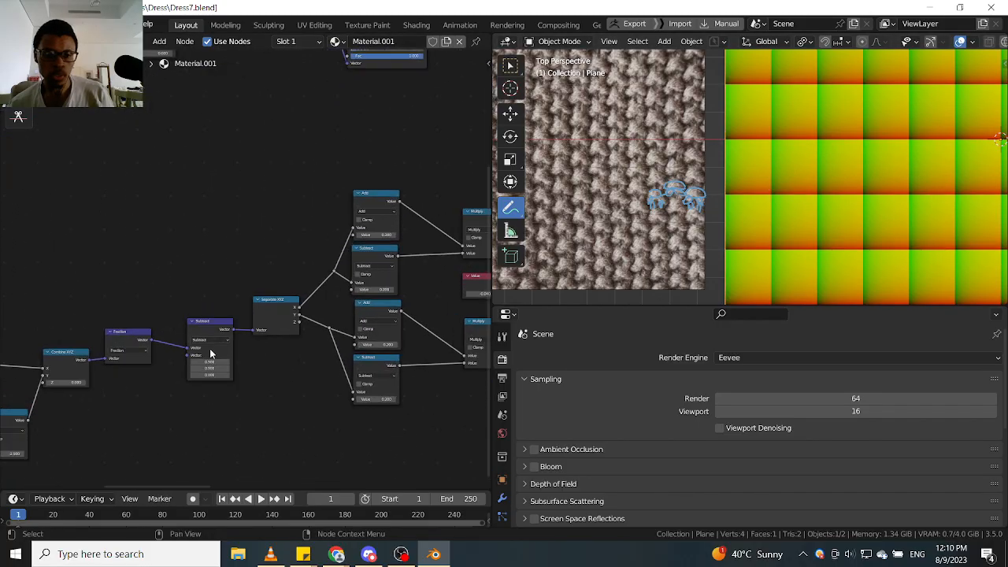
pyautogui.keyDown('ctrl'); pyautogui.keyDown('shift'); pyautogui.click(124, 339); pyautogui.keyUp('shift'); pyautogui.keyUp('ctrl')
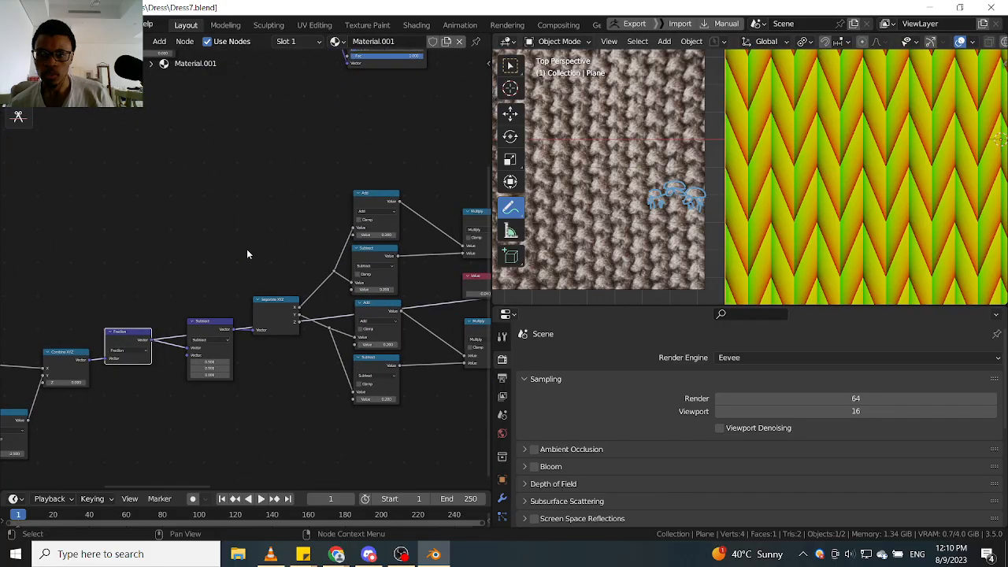
# Preview the dome branch's Fraction node again, followed by the Subtract vector node after it.
pyautogui.scroll(-1, 248, 252)
pyautogui.moveTo(254, 192); pyautogui.dragTo(203, 442, button='middle')
pyautogui.scroll(2, 249, 199)
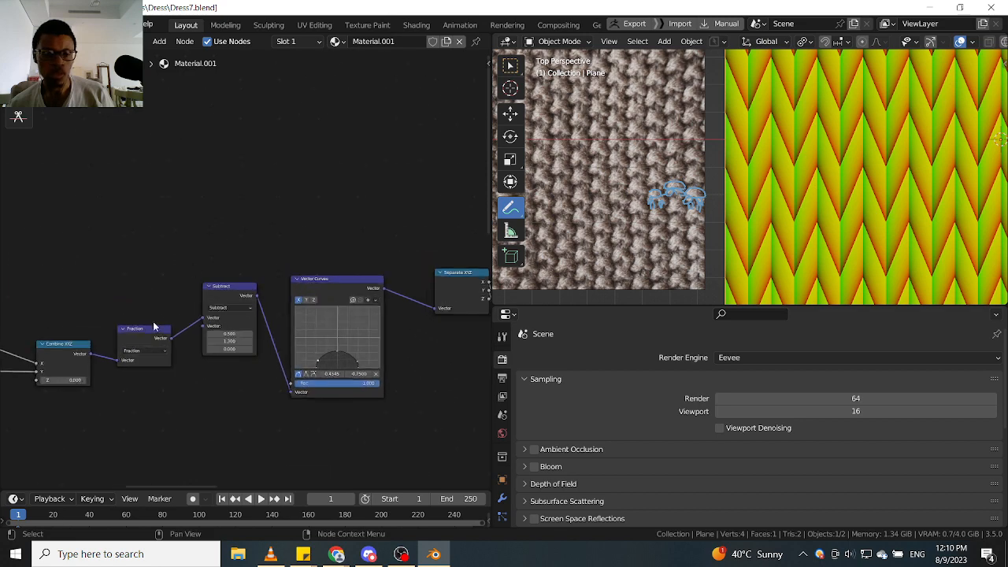
pyautogui.keyDown('ctrl'); pyautogui.keyDown('shift'); pyautogui.click(155, 331); pyautogui.keyUp('shift'); pyautogui.keyUp('ctrl')
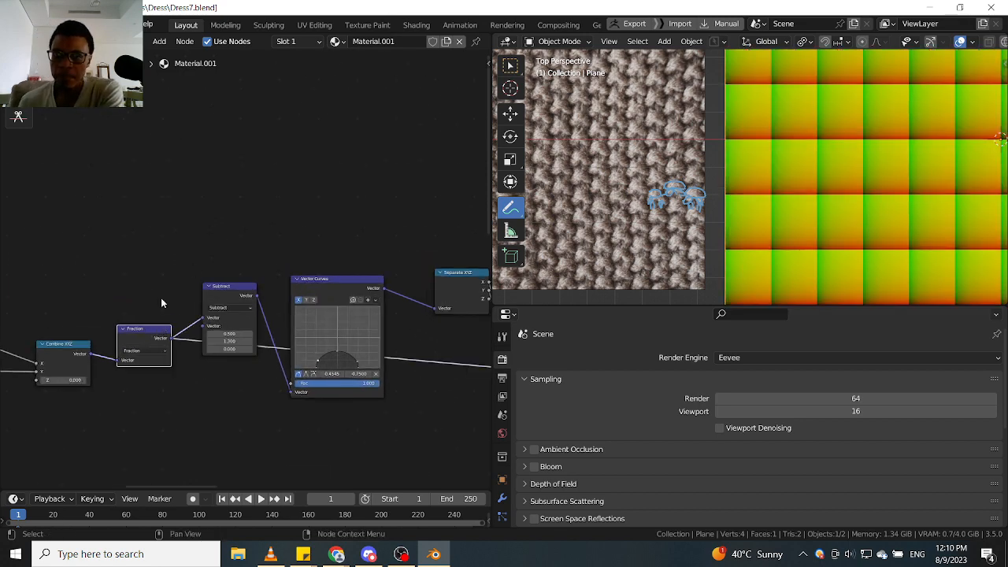
pyautogui.keyDown('ctrl'); pyautogui.keyDown('shift'); pyautogui.click(249, 288); pyautogui.keyUp('shift'); pyautogui.keyUp('ctrl')
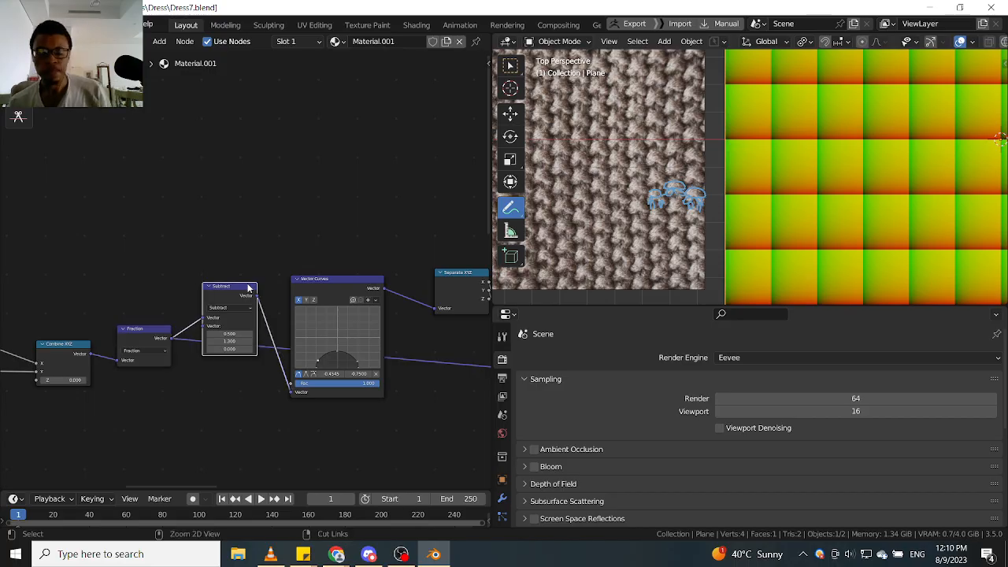
pyautogui.keyDown('ctrl'); pyautogui.keyDown('shift'); pyautogui.click(377, 385); pyautogui.keyUp('shift'); pyautogui.keyUp('ctrl')
# Preview the dome branch's Absolute node and the first Subtract math node fed by Separate XYZ.
pyautogui.scroll(-1, 374, 387)
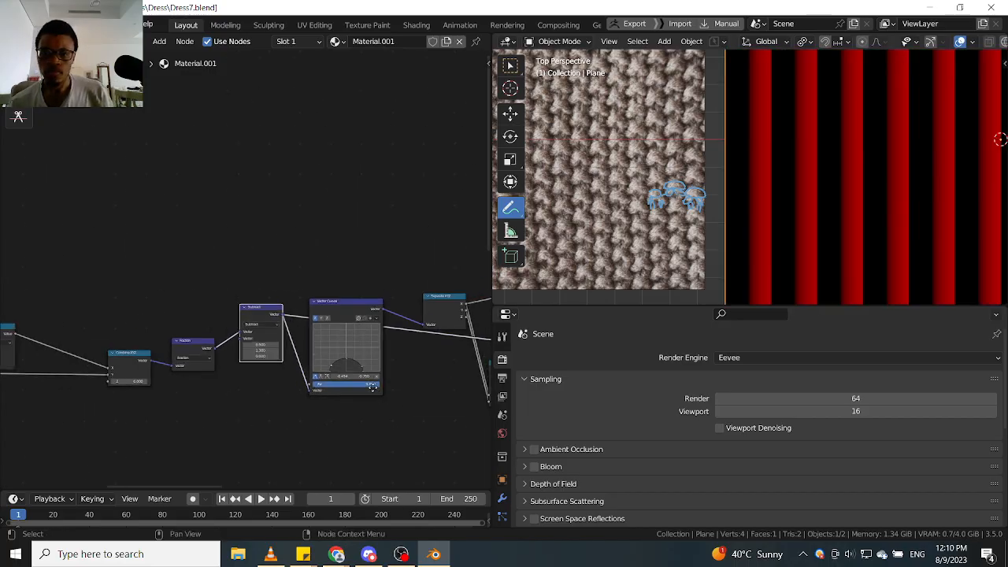
pyautogui.moveTo(373, 386); pyautogui.dragTo(166, 396, button='middle')
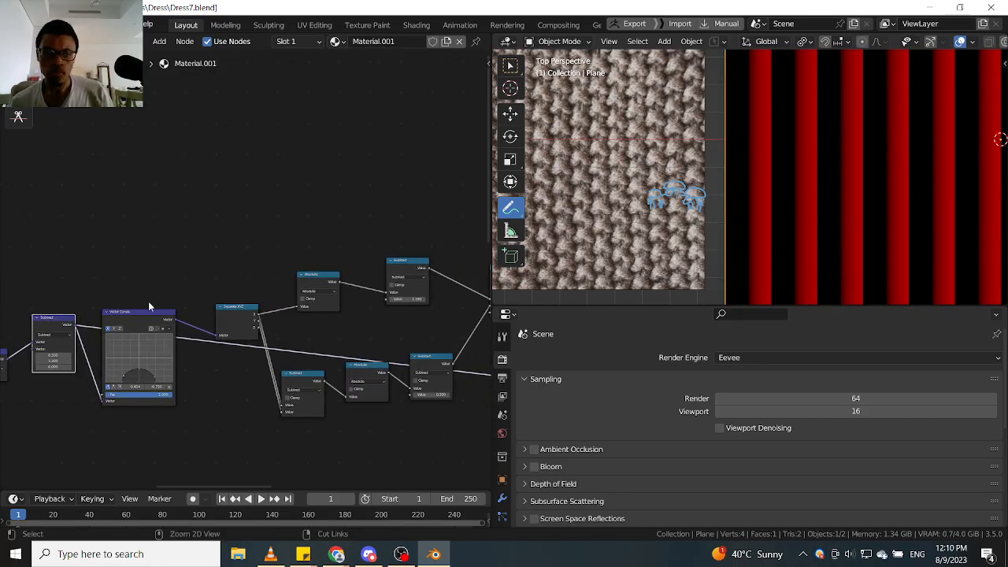
pyautogui.keyDown('ctrl'); pyautogui.keyDown('shift'); pyautogui.click(326, 280); pyautogui.keyUp('shift'); pyautogui.keyUp('ctrl')
pyautogui.moveTo(352, 348); pyautogui.dragTo(305, 334, button='middle')
pyautogui.keyDown('ctrl'); pyautogui.keyDown('shift'); pyautogui.click(257, 366); pyautogui.keyUp('shift'); pyautogui.keyUp('ctrl')
pyautogui.moveTo(385, 342)
pyautogui.mouseDown(button='middle')
pyautogui.moveTo(302, 348)
pyautogui.moveTo(323, 334)
pyautogui.moveTo(382, 330)
pyautogui.mouseUp(button='middle')
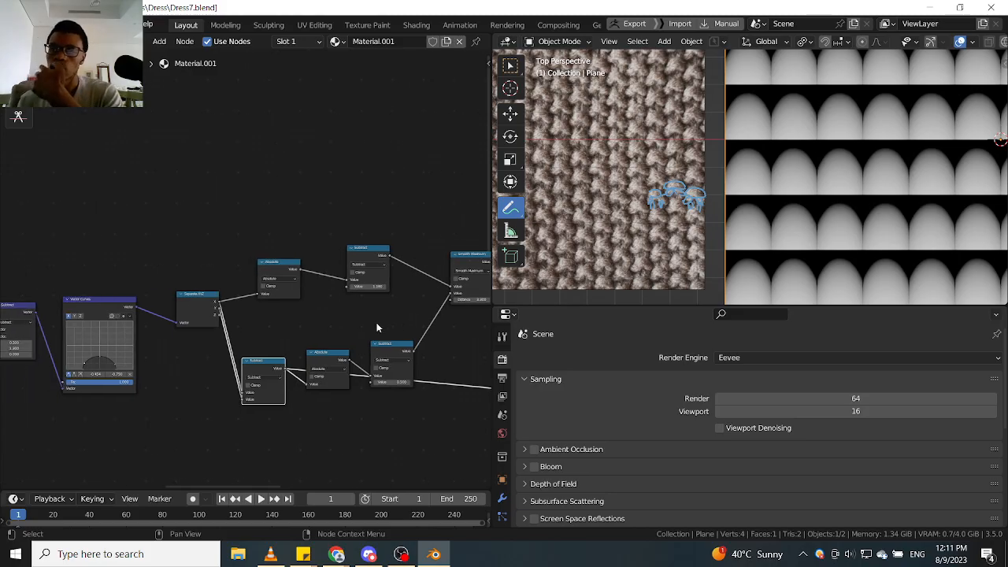
pyautogui.moveTo(379, 323); pyautogui.dragTo(320, 318, button='middle')
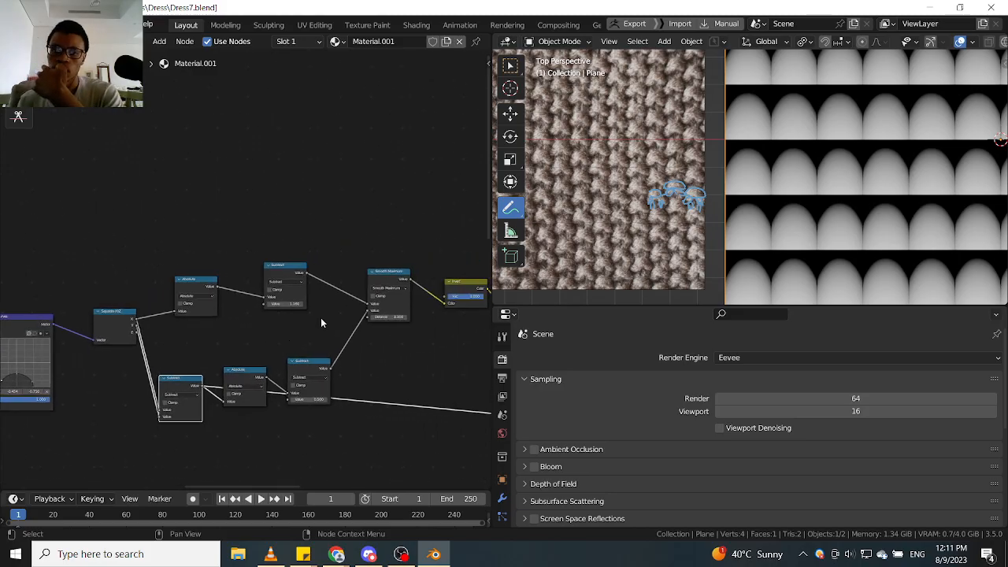
# Preview the dome branch's Smooth Maximum node and examine its tiled pattern along the plane's edges.
pyautogui.keyDown('ctrl'); pyautogui.keyDown('shift'); pyautogui.click(384, 283); pyautogui.keyUp('shift'); pyautogui.keyUp('ctrl')
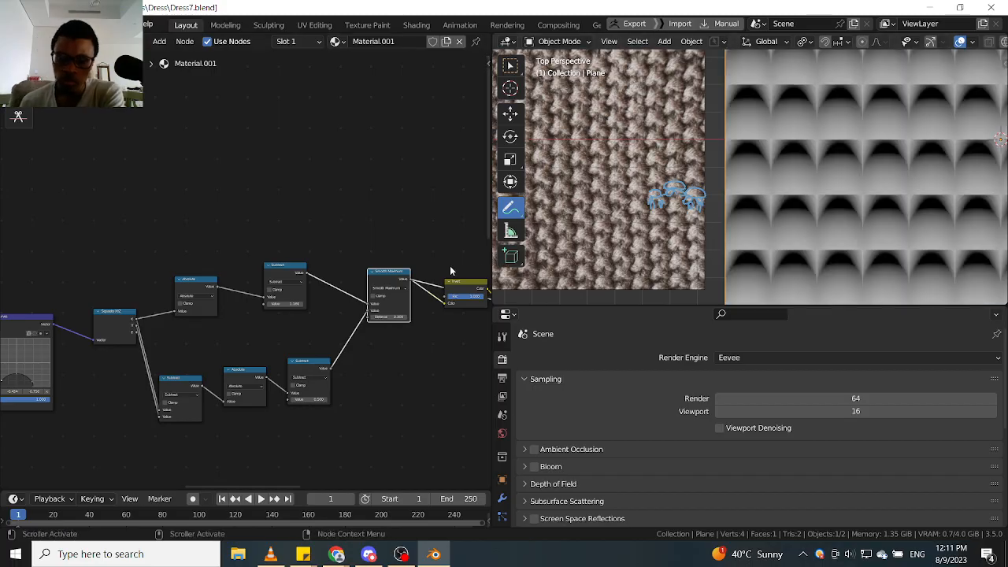
pyautogui.moveTo(449, 265); pyautogui.dragTo(379, 267, button='middle')
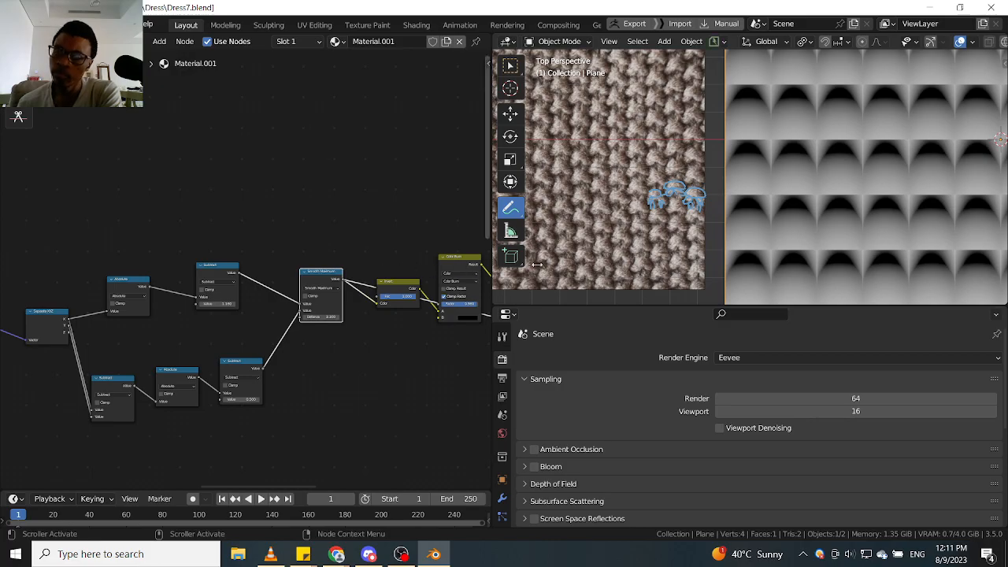
pyautogui.moveTo(392, 351); pyautogui.dragTo(335, 351, button='middle')
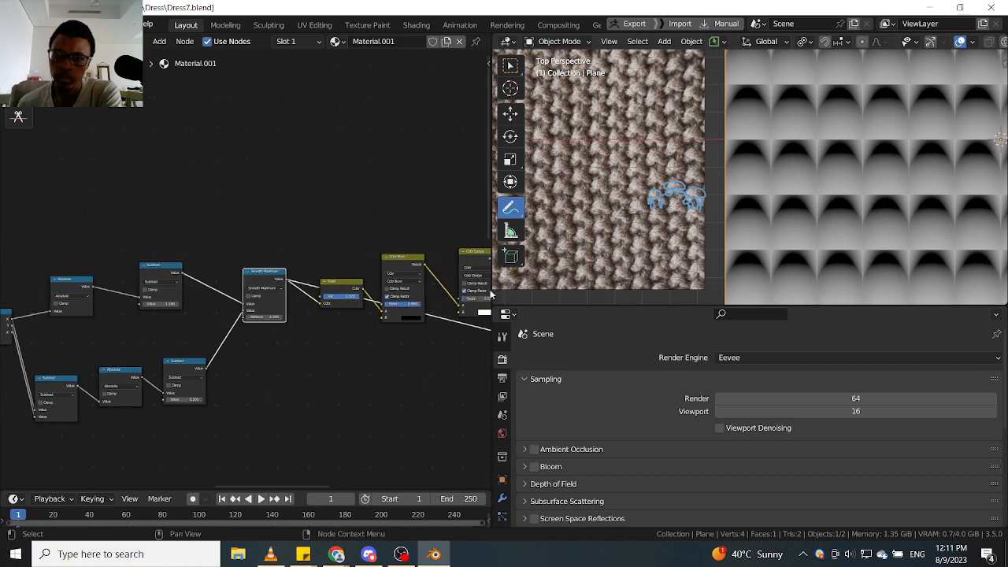
pyautogui.scroll(2, 756, 197)
pyautogui.scroll(1, 758, 195)
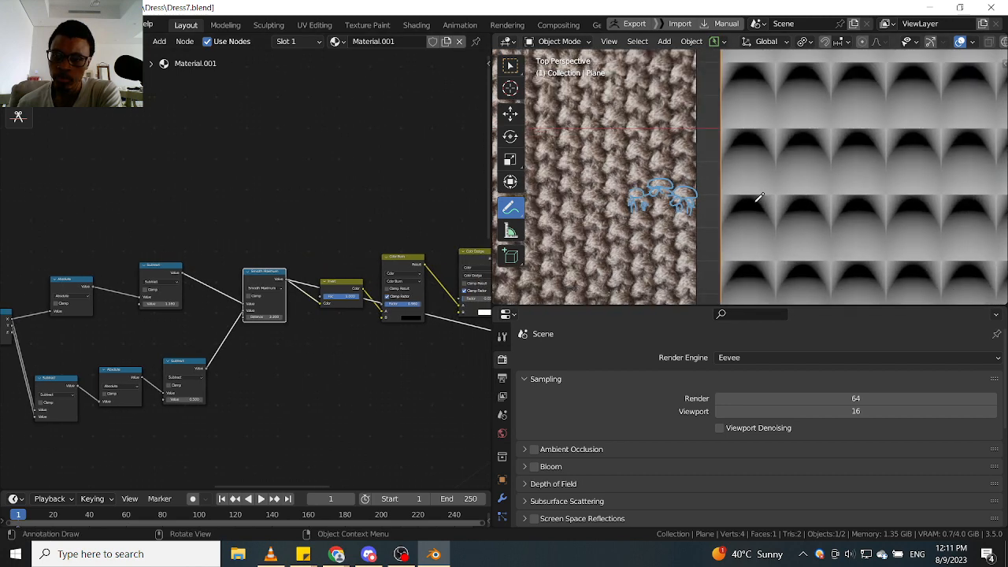
pyautogui.scroll(1, 758, 197)
pyautogui.scroll(-1, 759, 197)
pyautogui.scroll(-1, 758, 197)
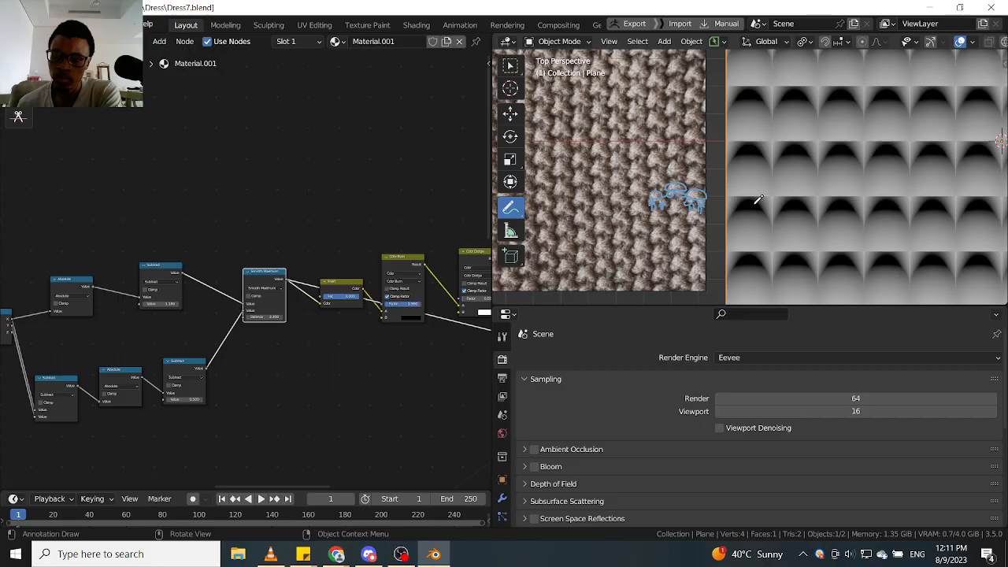
pyautogui.scroll(-2, 758, 201)
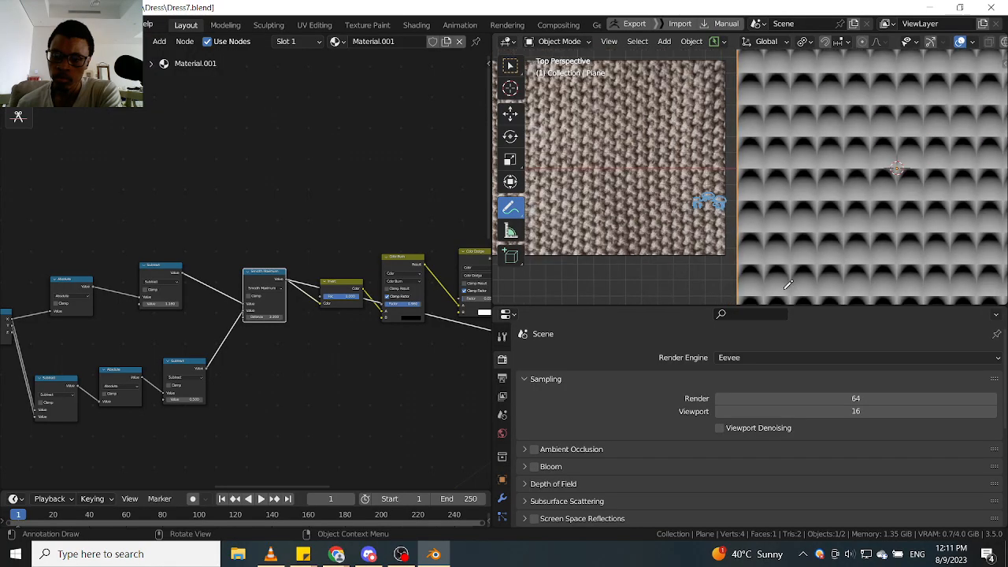
pyautogui.keyDown('shift'); pyautogui.moveTo(761, 272); pyautogui.dragTo(732, 200, button='middle'); pyautogui.keyUp('shift')
pyautogui.scroll(3, 731, 202)
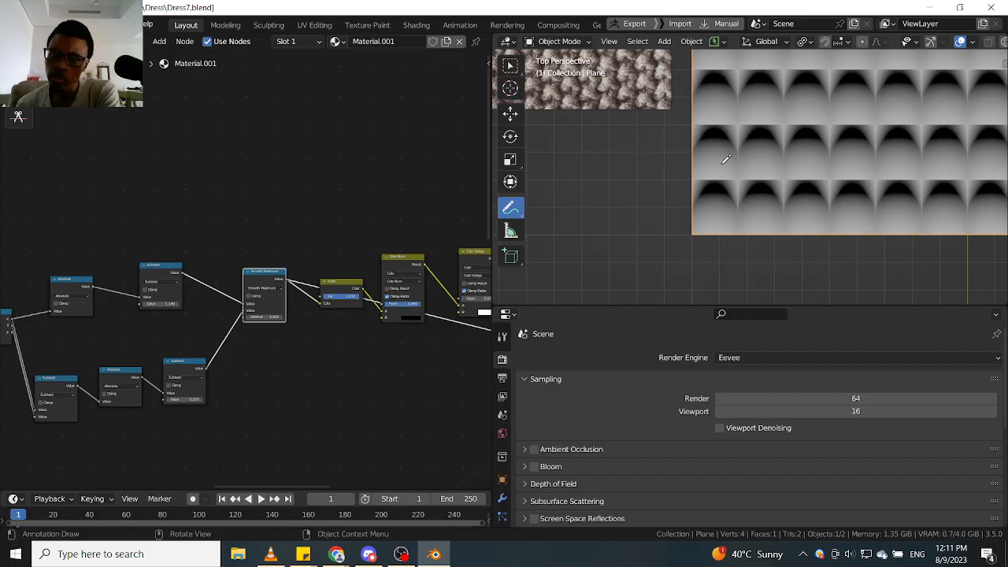
# Preview the Add node that combines the dome branch with the lower stitch branch and look closely at the pattern.
pyautogui.moveTo(231, 350); pyautogui.dragTo(300, 347, button='middle')
pyautogui.moveTo(176, 327); pyautogui.dragTo(365, 301, button='middle')
pyautogui.moveTo(126, 317); pyautogui.dragTo(426, 310, button='middle')
pyautogui.scroll(1, 270, 321)
pyautogui.moveTo(310, 324); pyautogui.dragTo(316, 323)
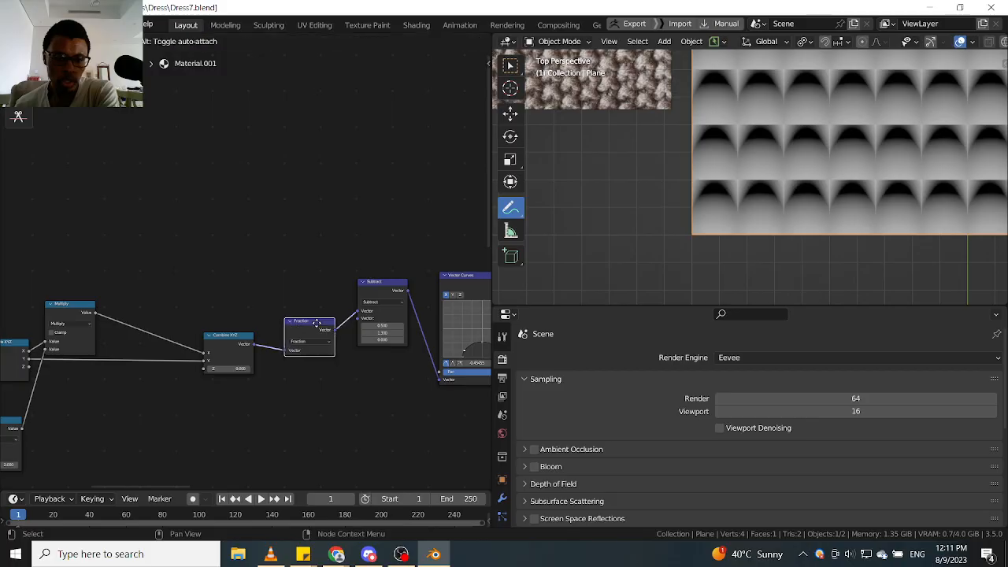
pyautogui.scroll(-6, 336, 322)
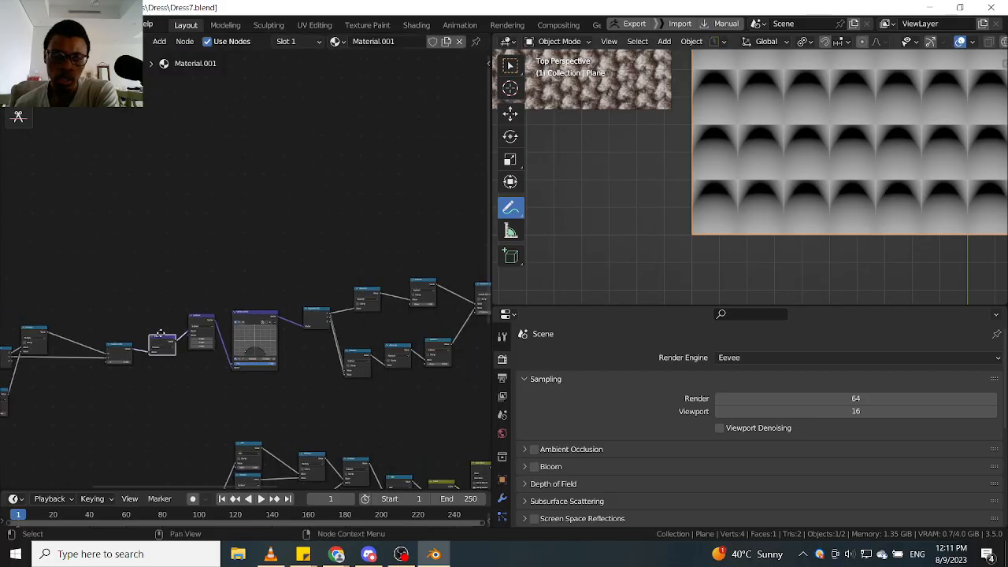
pyautogui.moveTo(471, 302); pyautogui.dragTo(247, 335, button='middle')
pyautogui.scroll(4, 307, 335)
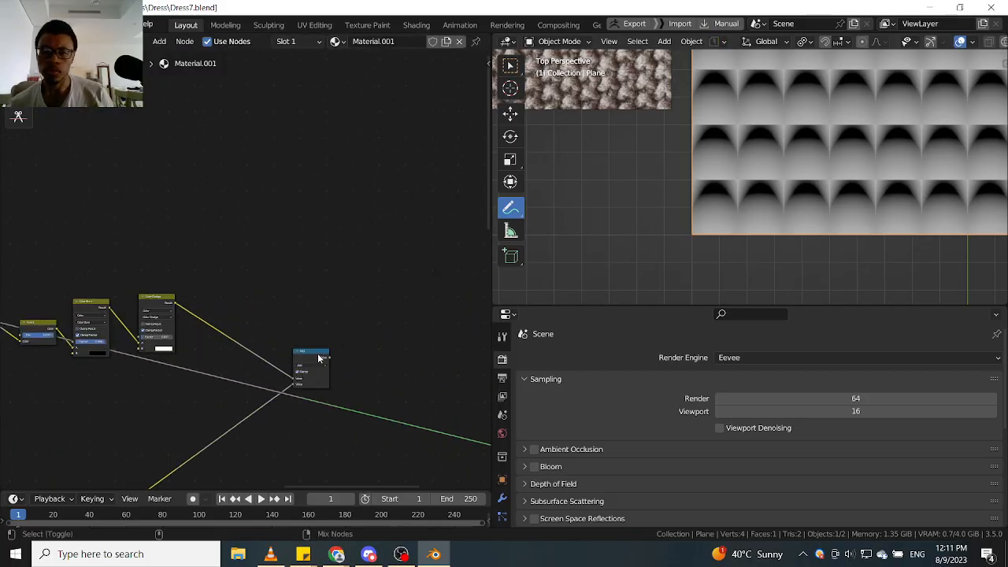
pyautogui.keyDown('ctrl'); pyautogui.keyDown('shift'); pyautogui.click(320, 359); pyautogui.keyUp('shift'); pyautogui.keyUp('ctrl')
pyautogui.scroll(2, 689, 167)
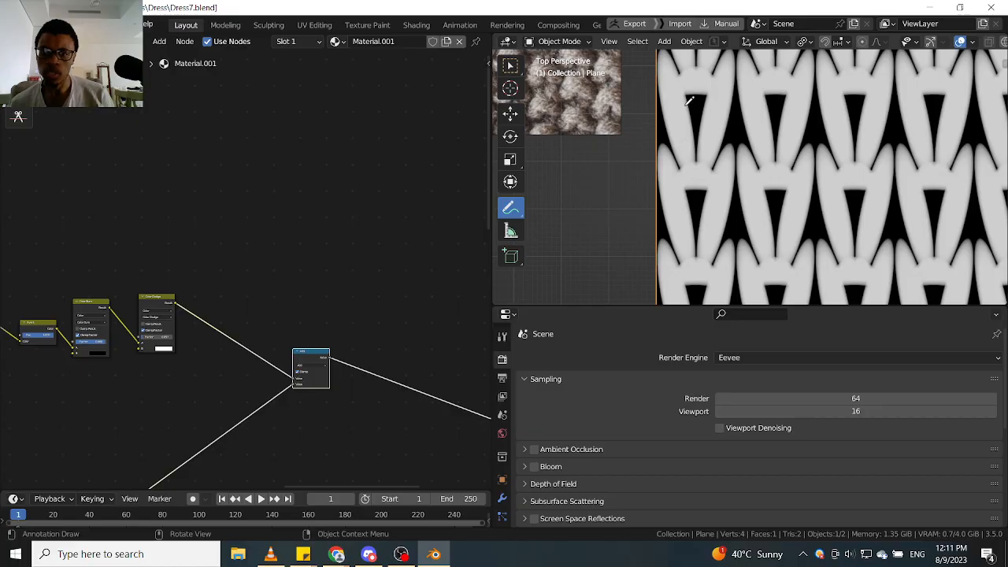
# Try a Y value of 1.400 in the dome branch's Subtract vector node, and set it back to 1.300.
pyautogui.moveTo(122, 270); pyautogui.dragTo(489, 203, button='middle')
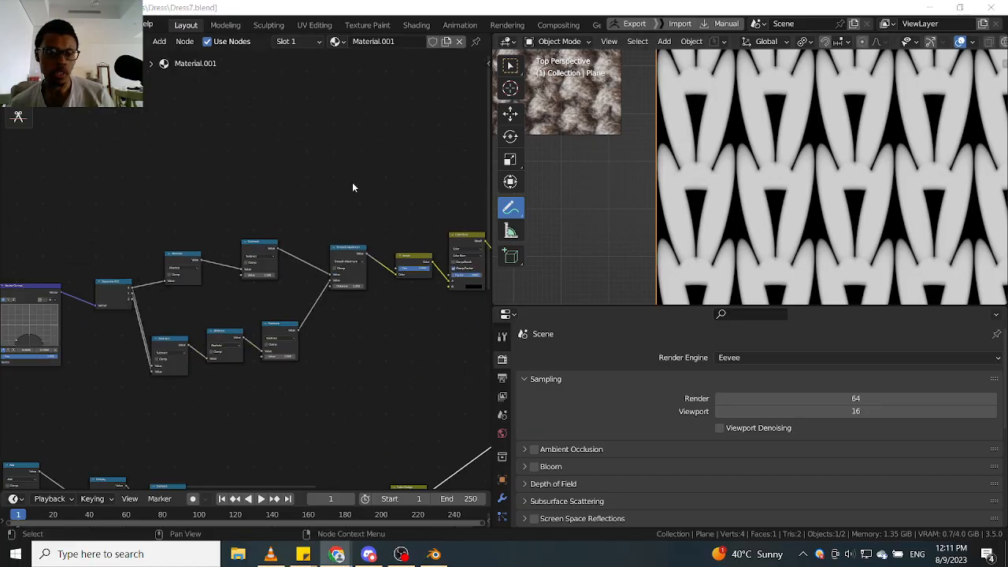
pyautogui.moveTo(16, 231); pyautogui.dragTo(335, 209, button='middle')
pyautogui.scroll(3, 197, 344)
pyautogui.scroll(3, 297, 270)
pyautogui.moveTo(353, 288); pyautogui.dragTo(290, 299, button='middle')
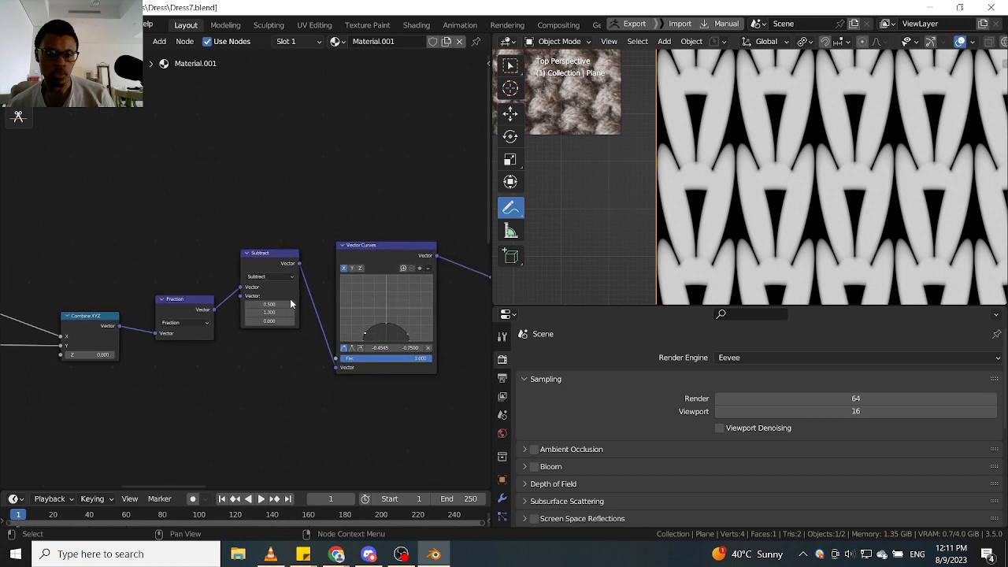
pyautogui.scroll(2, 292, 303)
pyautogui.click(295, 315)
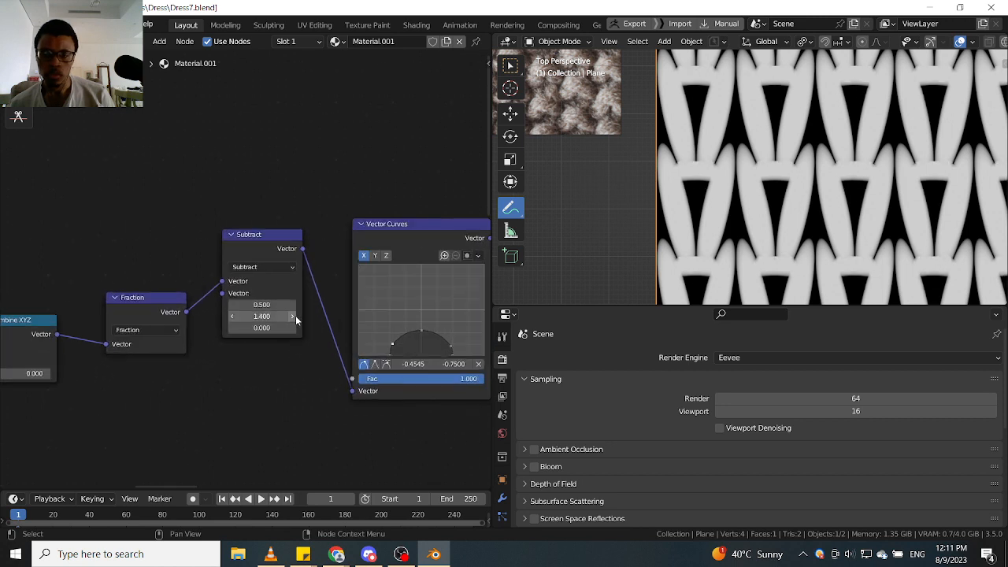
pyautogui.click(234, 317)
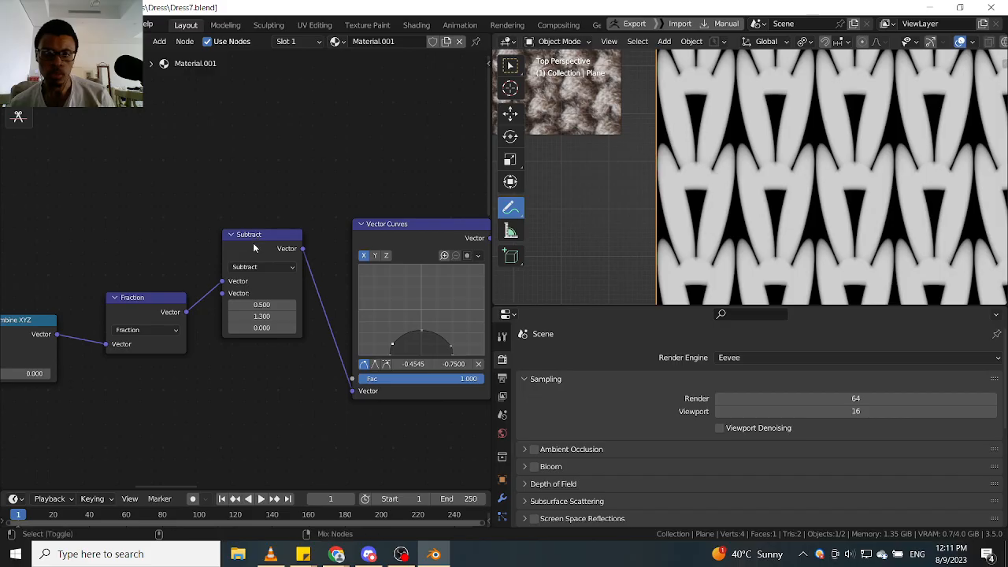
# Preview the dome branch's Fraction node and examine the Scale, Separate XYZ, Divide and Multiply nodes feeding it.
pyautogui.keyDown('ctrl'); pyautogui.keyDown('shift'); pyautogui.click(169, 309); pyautogui.keyUp('shift'); pyautogui.keyUp('ctrl')
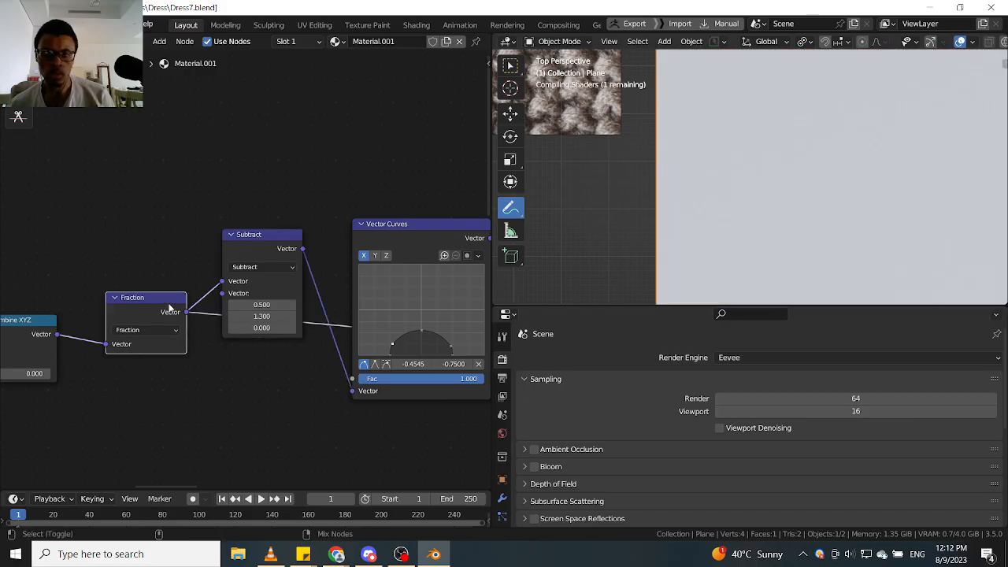
pyautogui.scroll(-5, 166, 278)
pyautogui.moveTo(102, 304); pyautogui.dragTo(250, 292, button='middle')
pyautogui.scroll(3, 252, 294)
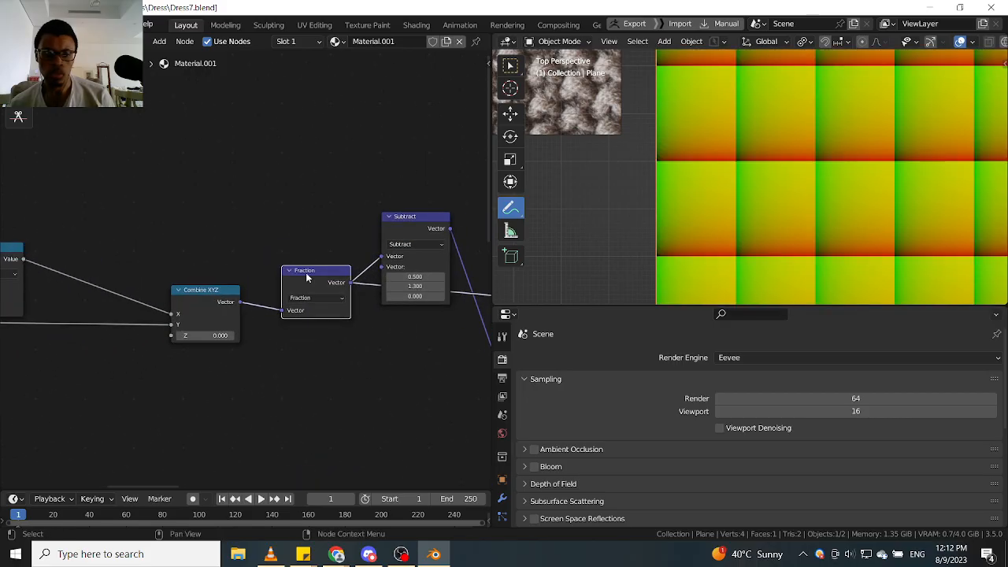
pyautogui.scroll(-8, 306, 278)
pyautogui.moveTo(83, 360); pyautogui.dragTo(138, 360, button='middle')
pyautogui.scroll(4, 139, 359)
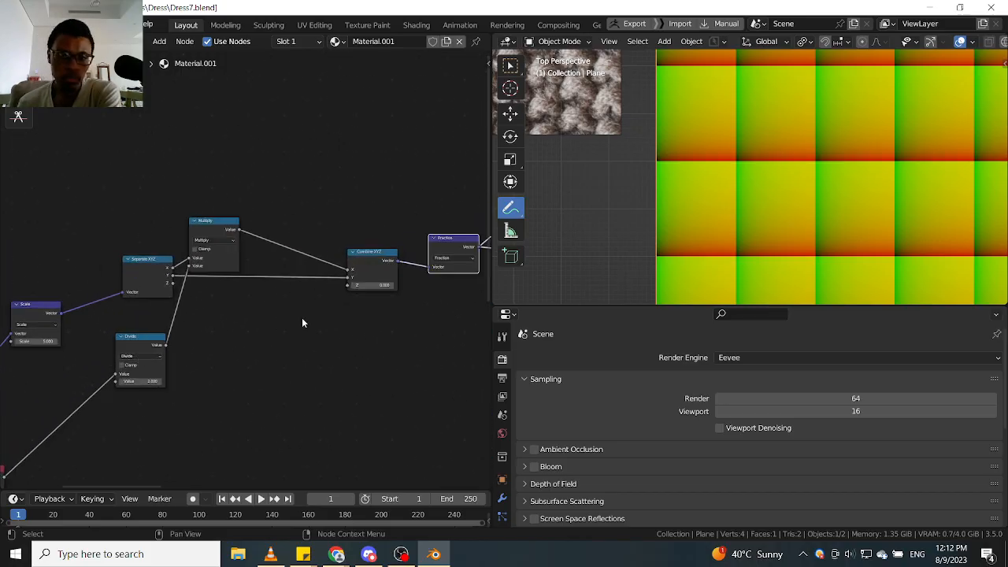
pyautogui.scroll(-5, 303, 323)
pyautogui.scroll(-5, 748, 162)
pyautogui.scroll(2, 748, 162)
pyautogui.scroll(3, 189, 384)
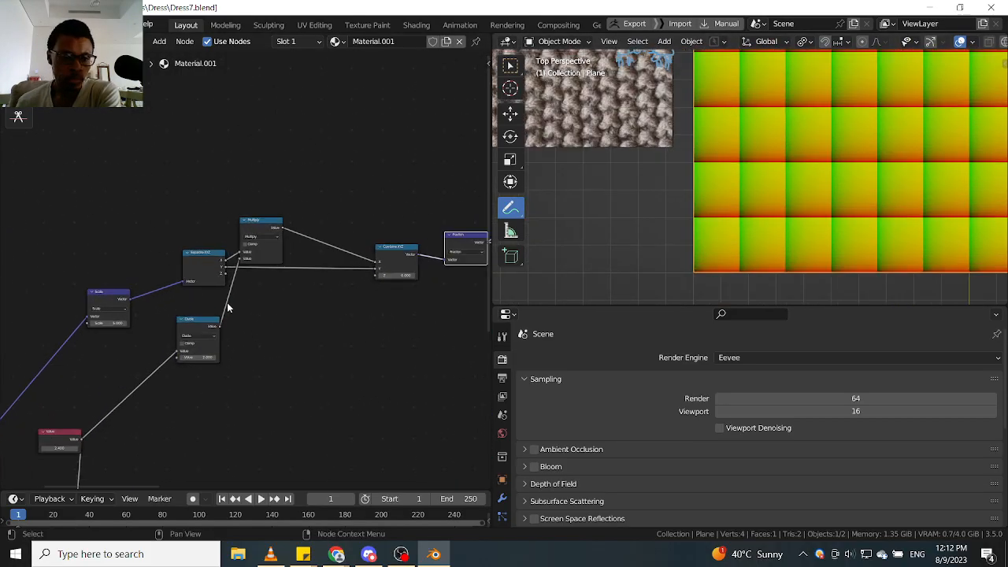
# Move the Multiply node farther from Separate XYZ, towards Combine XYZ.
pyautogui.scroll(2, 230, 299)
pyautogui.moveTo(234, 296); pyautogui.dragTo(155, 331, button='middle')
pyautogui.moveTo(181, 234); pyautogui.dragTo(225, 236)
pyautogui.scroll(2, 168, 354)
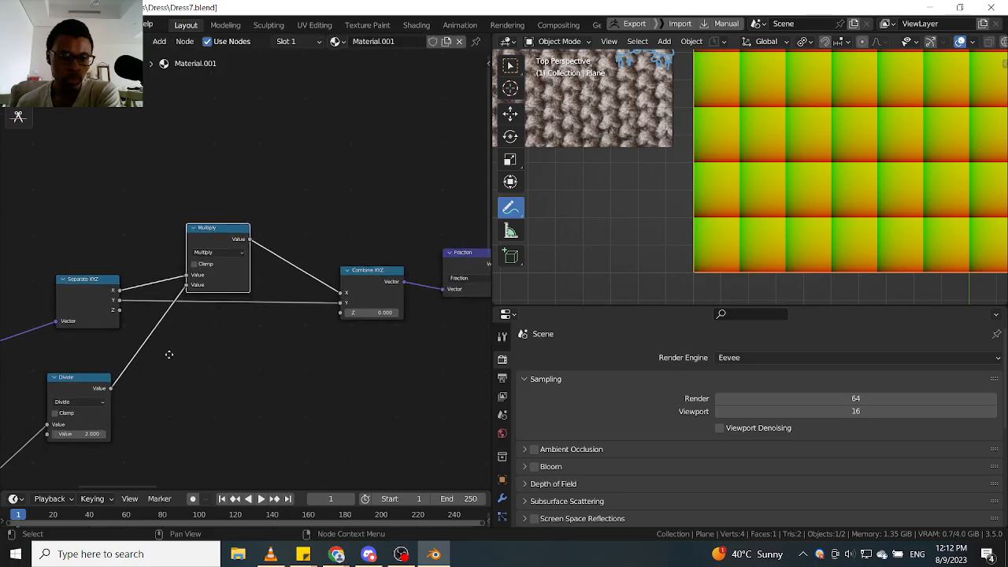
# Try dividing by 2.500 in the dome branch's Divide node, and undo the change.
pyautogui.moveTo(168, 355); pyautogui.dragTo(256, 269, button='middle')
pyautogui.scroll(2, 167, 374)
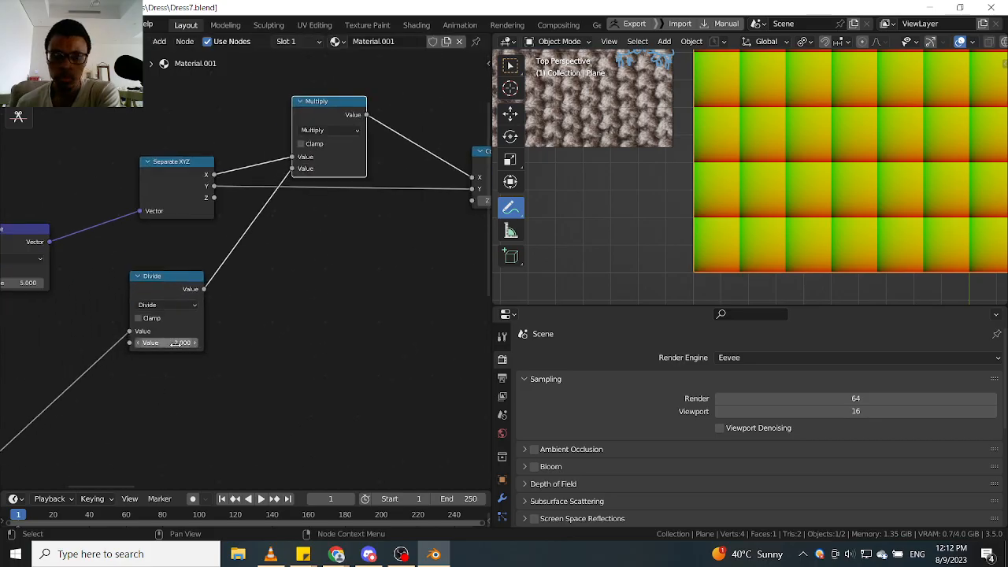
pyautogui.moveTo(181, 343); pyautogui.dragTo(212, 345)
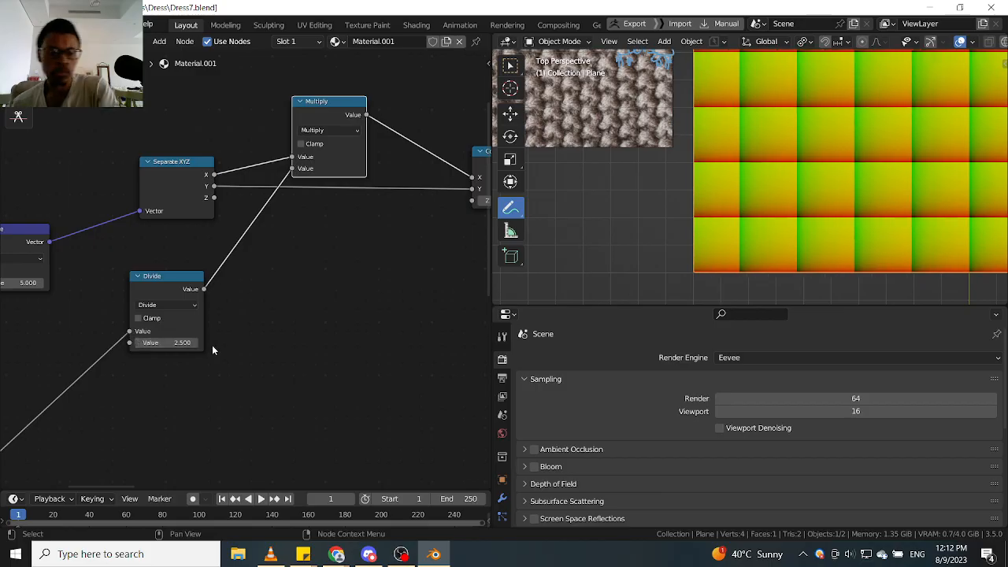
pyautogui.hotkey('ctrl', 'z')
pyautogui.moveTo(218, 344); pyautogui.dragTo(29, 426, button='middle')
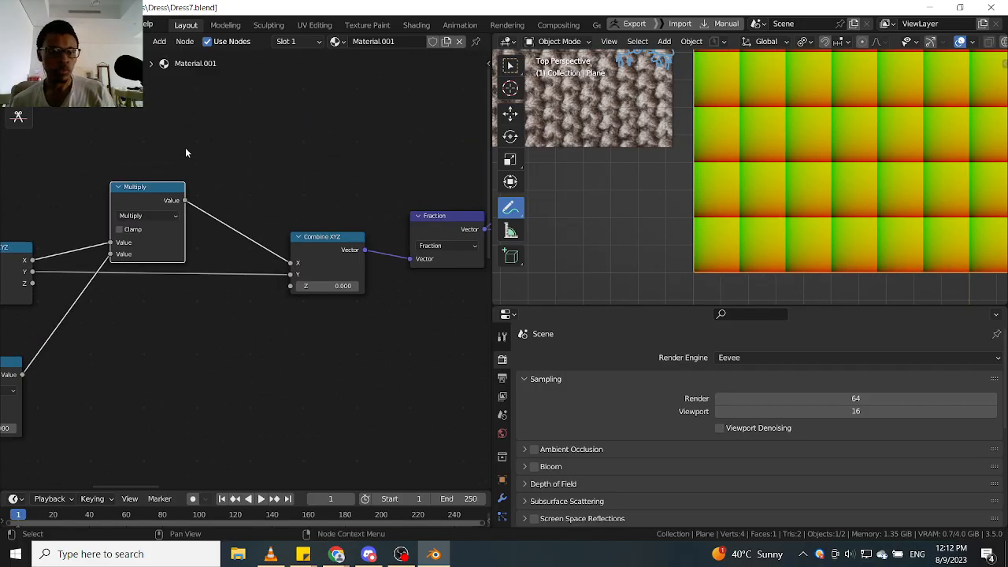
# Duplicate the Divide node, switch the copy to Add, and insert it between the Y connection of Separate XYZ and Combine XYZ.
pyautogui.moveTo(186, 149); pyautogui.dragTo(336, 129, button='middle')
pyautogui.scroll(-1, 363, 222)
pyautogui.scroll(-1, 363, 225)
pyautogui.click(163, 325)
pyautogui.hotkey('shift', 'd')
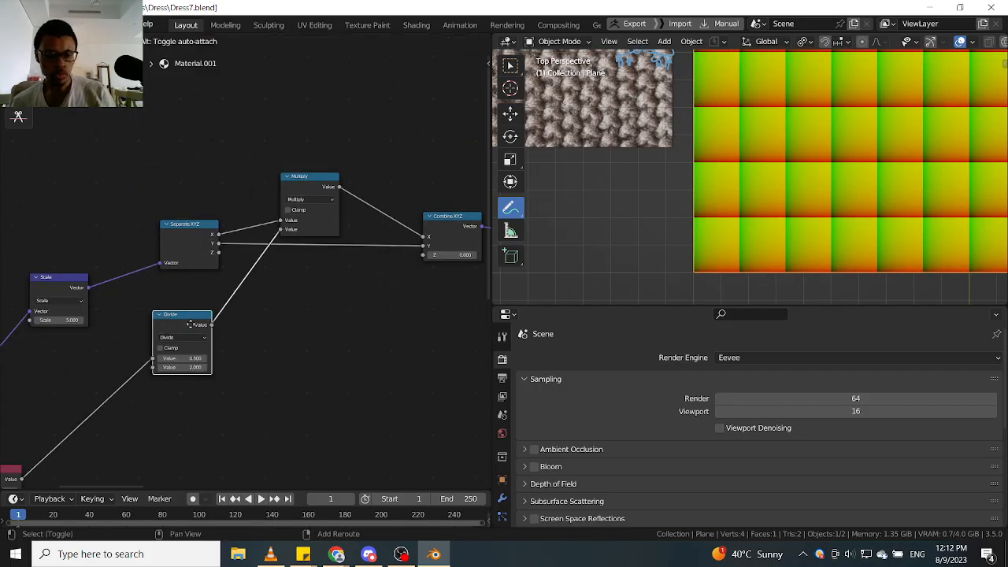
pyautogui.click(328, 296)
pyautogui.click(342, 306)
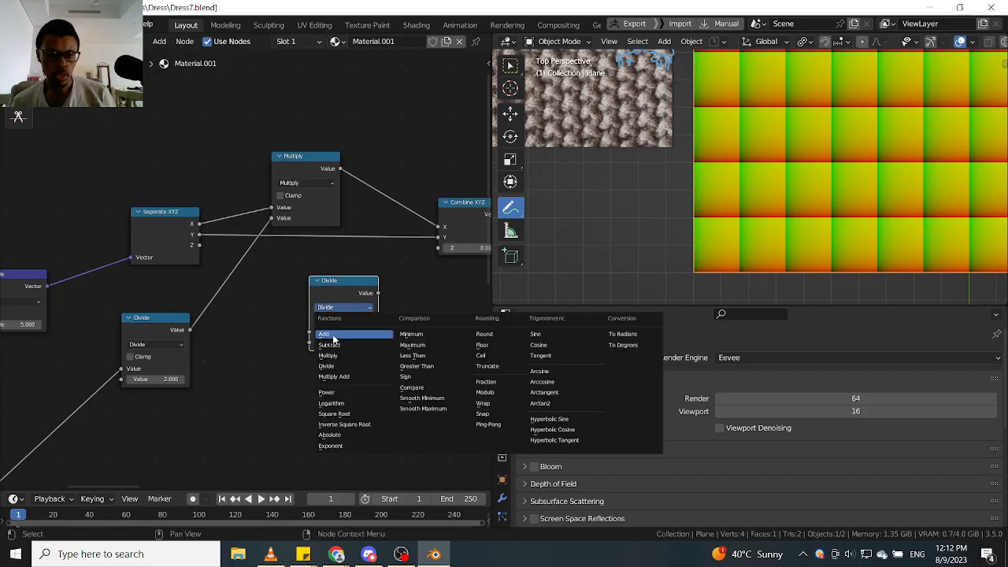
pyautogui.click(331, 329)
pyautogui.scroll(1, 334, 285)
pyautogui.moveTo(334, 282); pyautogui.dragTo(362, 216)
pyautogui.moveTo(362, 217); pyautogui.dragTo(301, 283, button='middle')
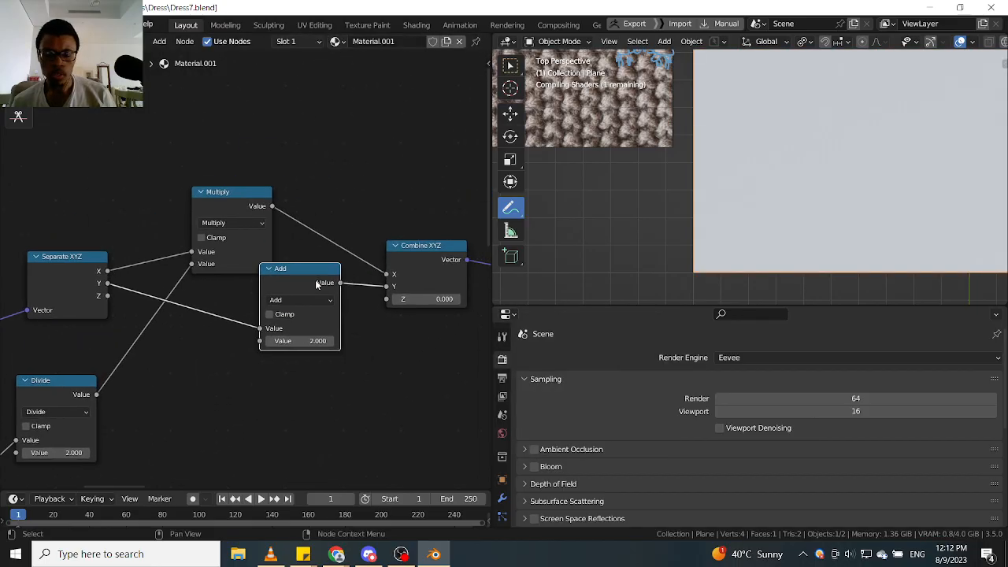
# Set the new Add node's value to 0.600 to shift the dome branch's tiles vertically, and check the whole plane.
pyautogui.scroll(1, 300, 288)
pyautogui.moveTo(315, 351)
pyautogui.mouseDown()
pyautogui.moveTo(275, 351)
pyautogui.moveTo(319, 350)
pyautogui.mouseUp()
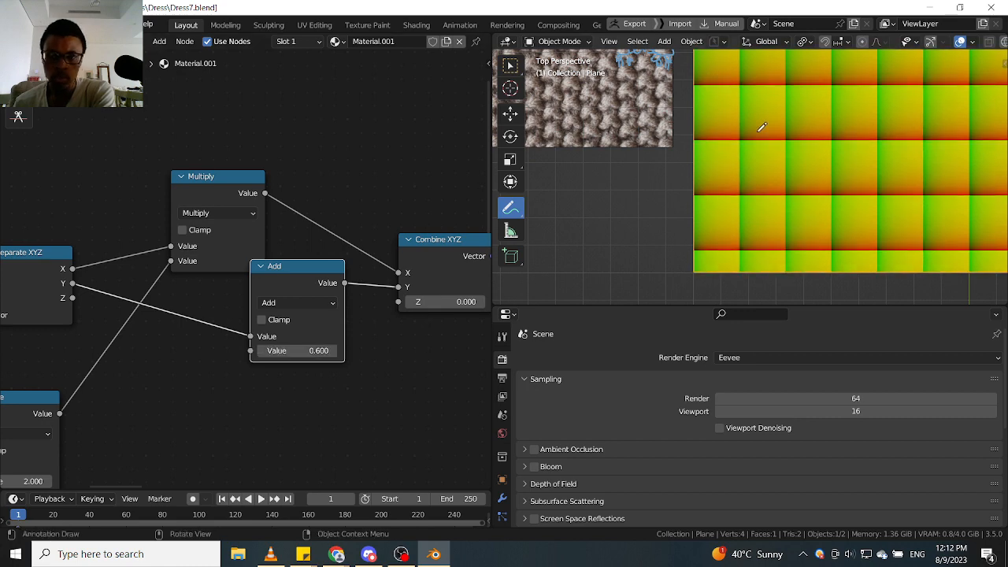
pyautogui.scroll(-8, 720, 168)
pyautogui.scroll(3, 717, 169)
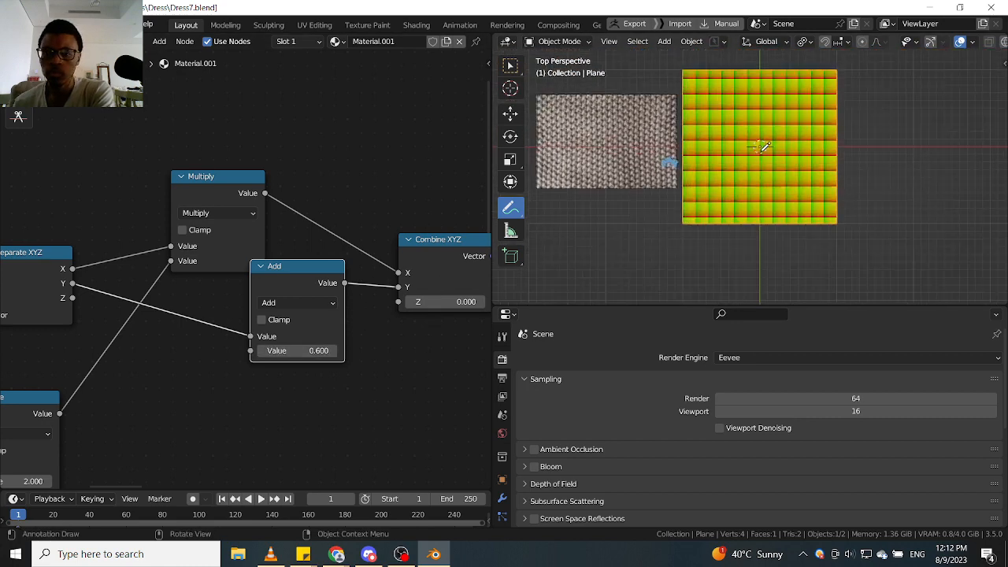
pyautogui.scroll(-2, 713, 170)
pyautogui.scroll(1, 710, 171)
pyautogui.scroll(1, 710, 170)
# Preview the Add node that merges both stitch branches and inspect the shifted knit pattern up close.
pyautogui.scroll(-8, 318, 374)
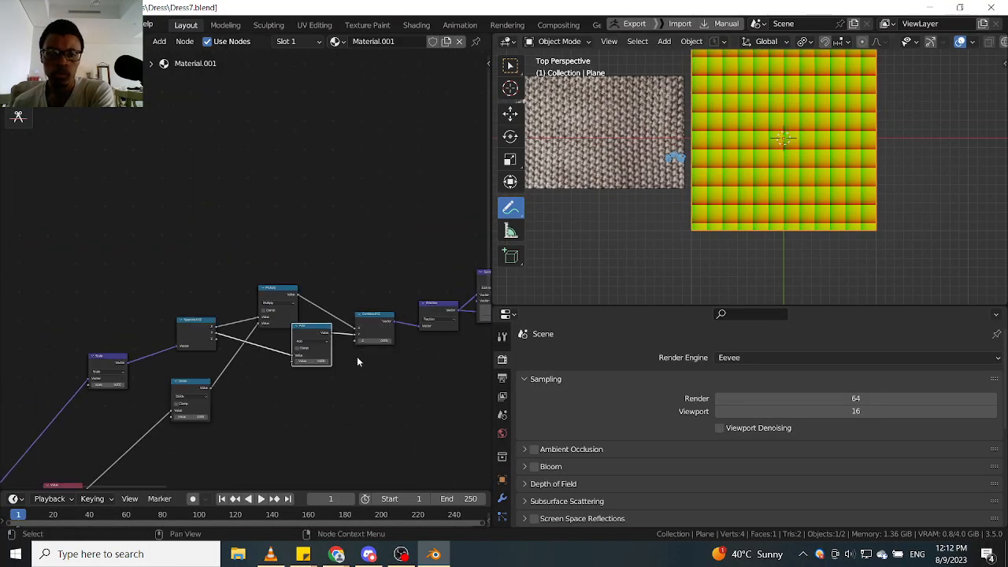
pyautogui.moveTo(385, 346); pyautogui.dragTo(125, 342, button='middle')
pyautogui.moveTo(457, 266); pyautogui.dragTo(140, 372, button='middle')
pyautogui.moveTo(461, 340)
pyautogui.mouseDown(button='middle')
pyautogui.moveTo(329, 258)
pyautogui.moveTo(221, 302)
pyautogui.mouseUp(button='middle')
pyautogui.keyDown('ctrl'); pyautogui.keyDown('shift'); pyautogui.click(467, 336); pyautogui.keyUp('shift'); pyautogui.keyUp('ctrl')
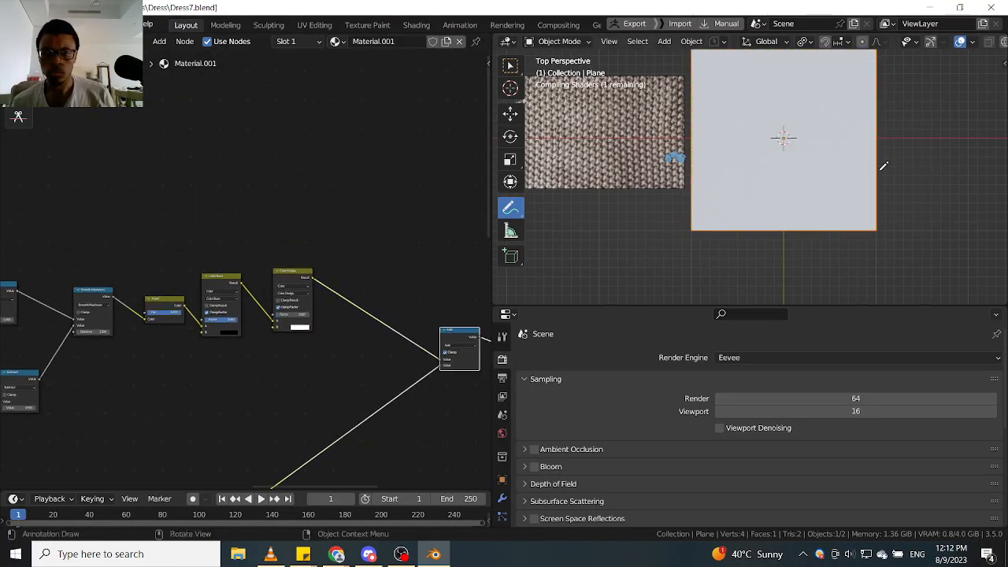
pyautogui.scroll(-1, 323, 271)
pyautogui.moveTo(177, 263); pyautogui.dragTo(367, 258, button='middle')
pyautogui.scroll(3, 745, 103)
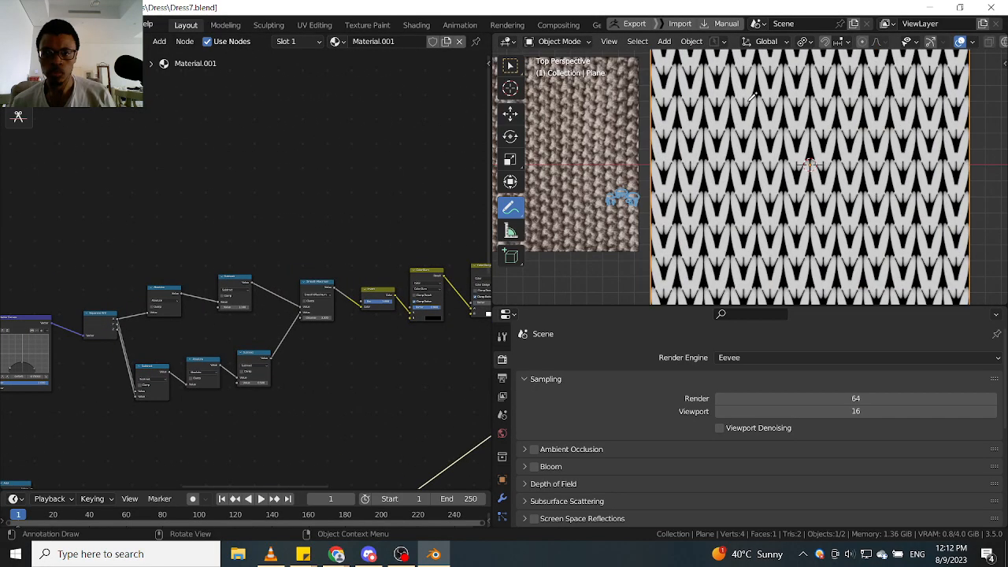
pyautogui.scroll(4, 617, 202)
pyautogui.keyDown('shift'); pyautogui.moveTo(736, 176); pyautogui.dragTo(730, 162, button='middle'); pyautogui.keyUp('shift')
pyautogui.scroll(2, 733, 159)
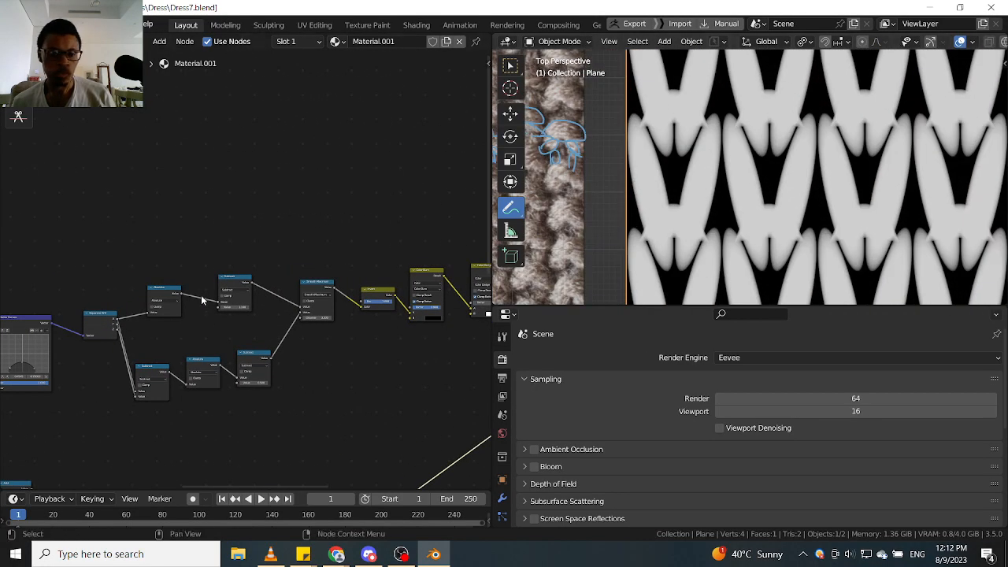
# Set the value of the Add node feeding Combine XYZ's Y input to 0.500.
pyautogui.scroll(2, 319, 313)
pyautogui.moveTo(229, 307); pyautogui.dragTo(409, 245, button='middle')
pyautogui.scroll(5, 323, 296)
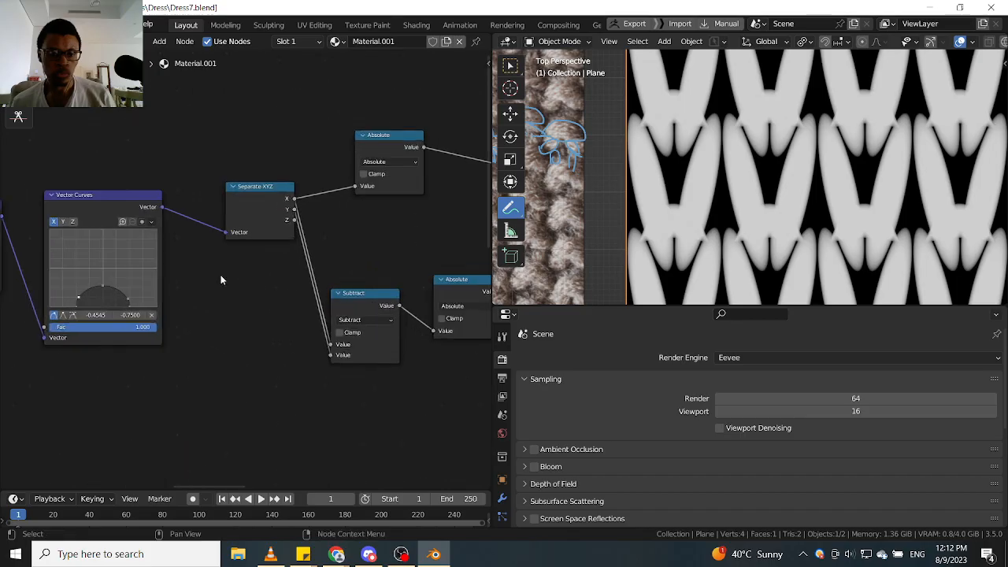
pyautogui.scroll(-6, 207, 277)
pyautogui.moveTo(13, 302); pyautogui.dragTo(279, 268, button='middle')
pyautogui.scroll(5, 198, 278)
pyautogui.moveTo(121, 299); pyautogui.dragTo(309, 347, button='middle')
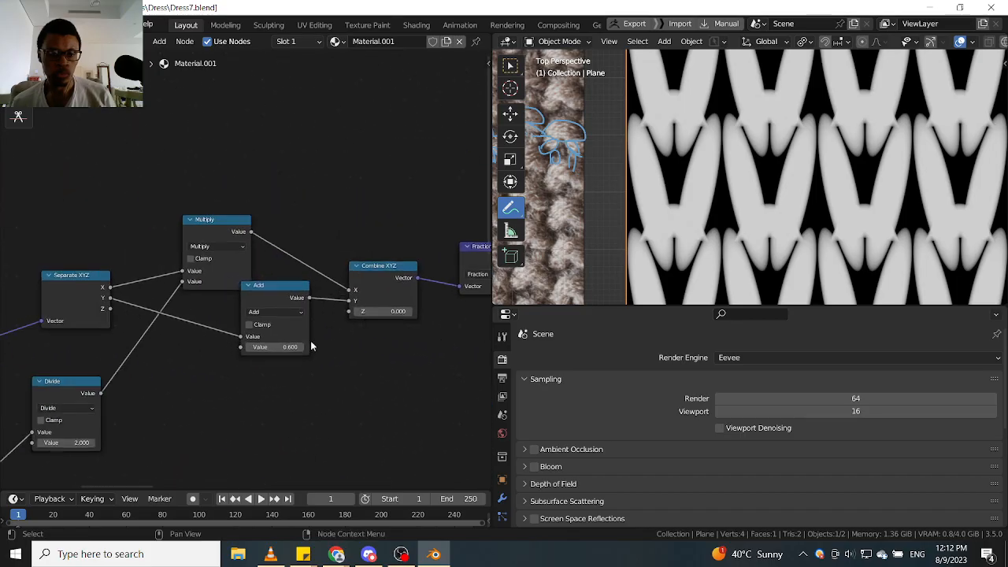
pyautogui.scroll(6, 300, 345)
pyautogui.moveTo(277, 342)
pyautogui.mouseDown()
pyautogui.moveTo(266, 342)
pyautogui.moveTo(290, 341)
pyautogui.moveTo(277, 342)
pyautogui.mouseUp()
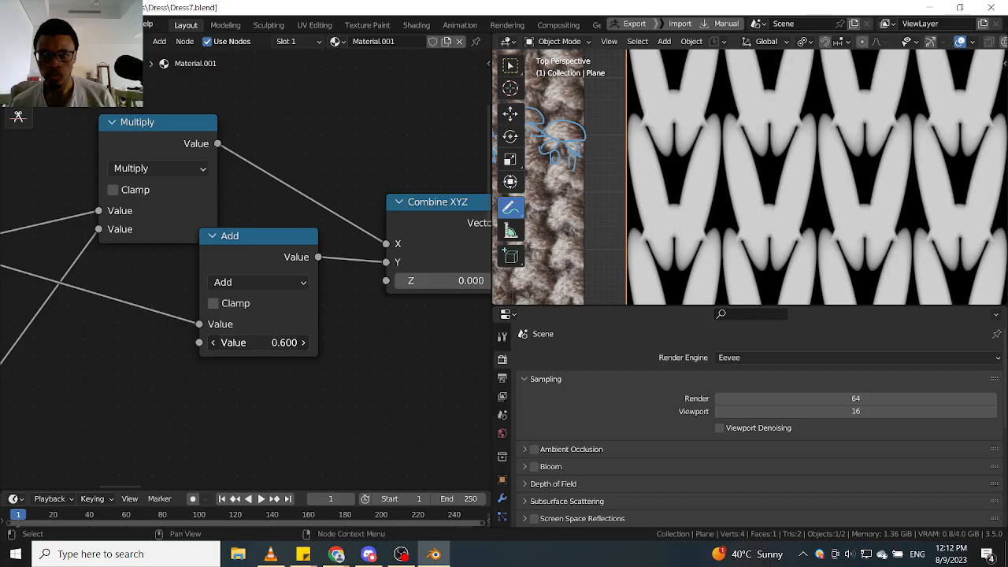
pyautogui.click(303, 343)
pyautogui.click(214, 343)
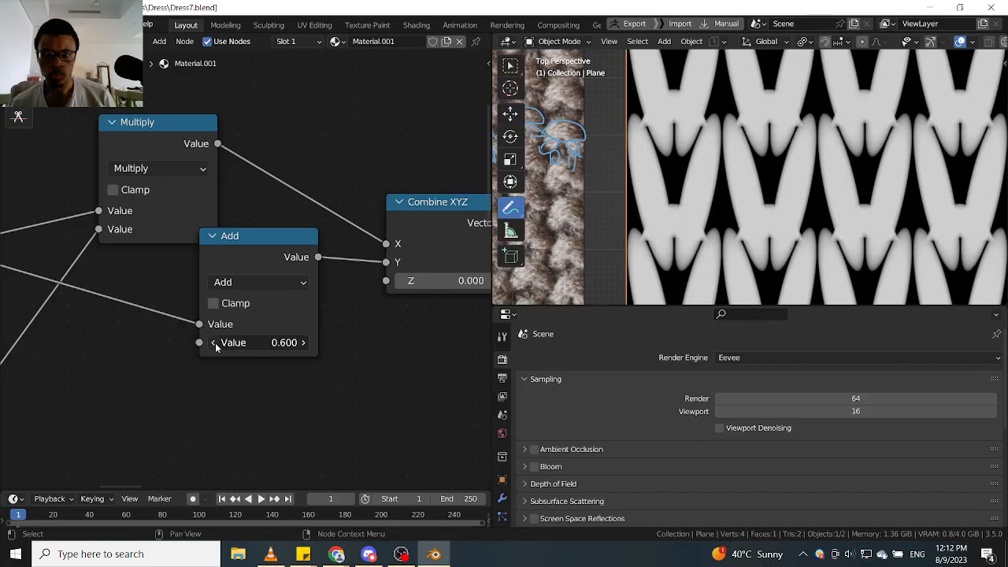
pyautogui.click(213, 342)
# Compare the offset knit pattern on the plane with the annotated stitches in the reference photo.
pyautogui.scroll(-2, 731, 129)
pyautogui.scroll(2, 691, 122)
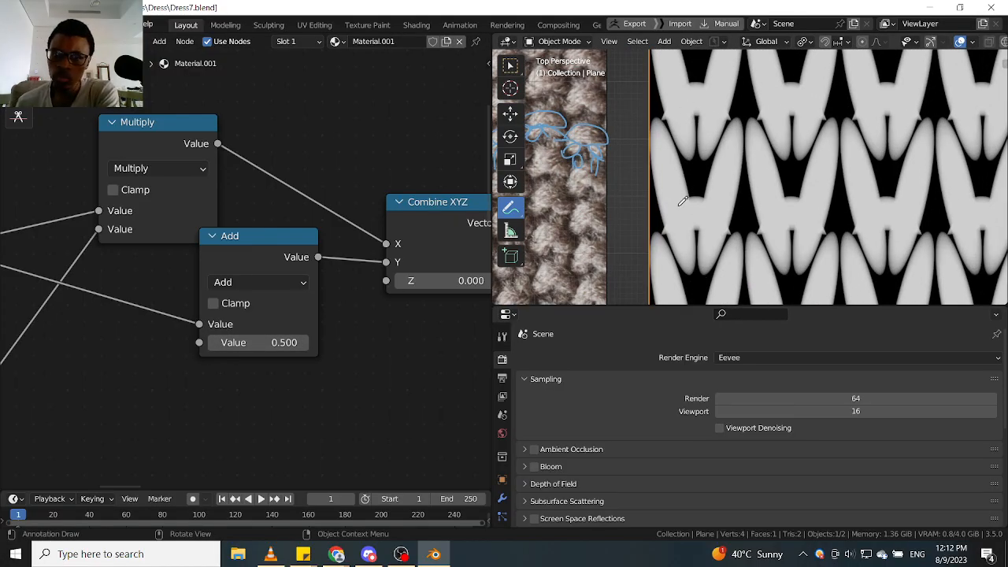
pyautogui.scroll(-2, 707, 198)
pyautogui.scroll(1, 707, 198)
pyautogui.scroll(1, 710, 195)
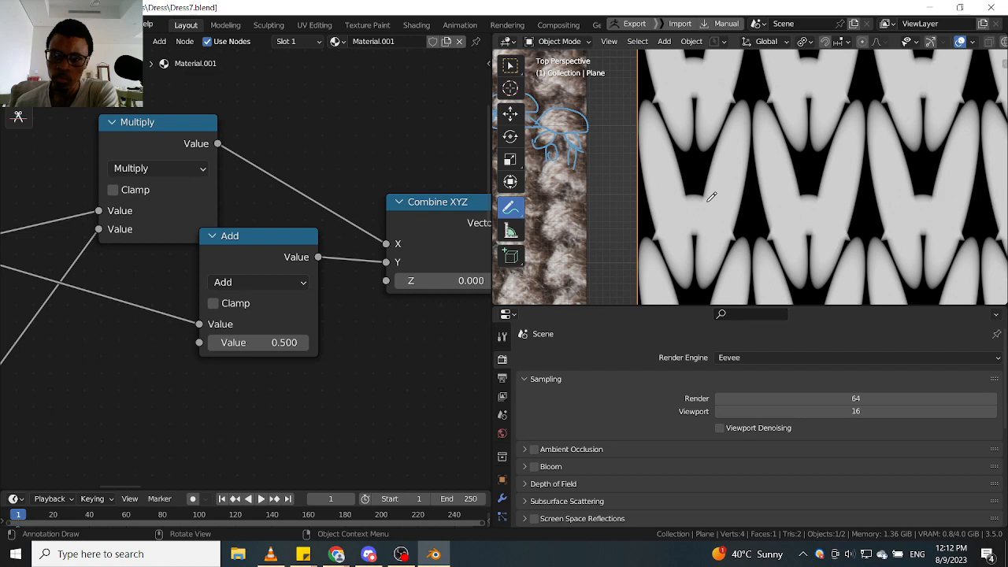
pyautogui.scroll(-1, 681, 203)
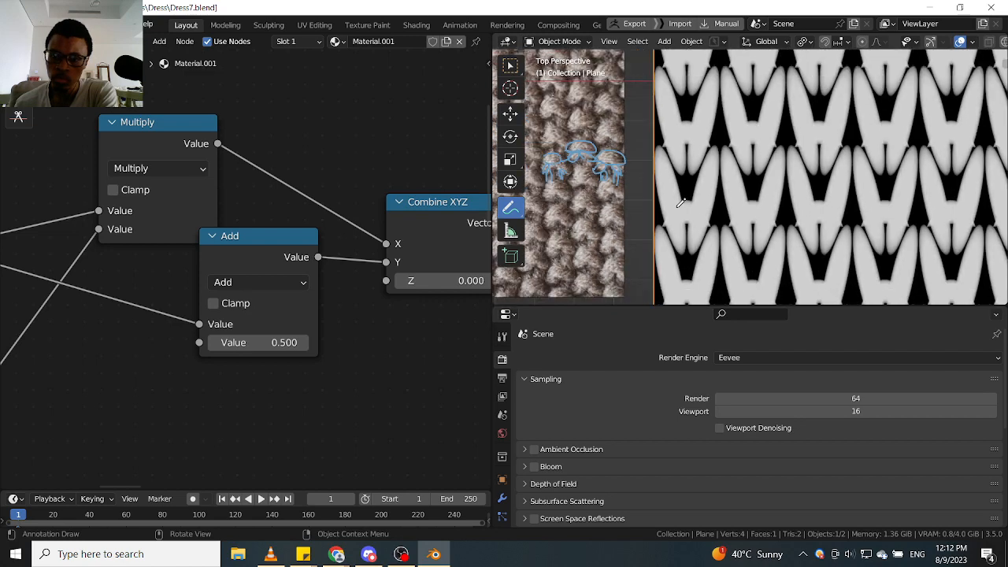
pyautogui.scroll(-3, 681, 203)
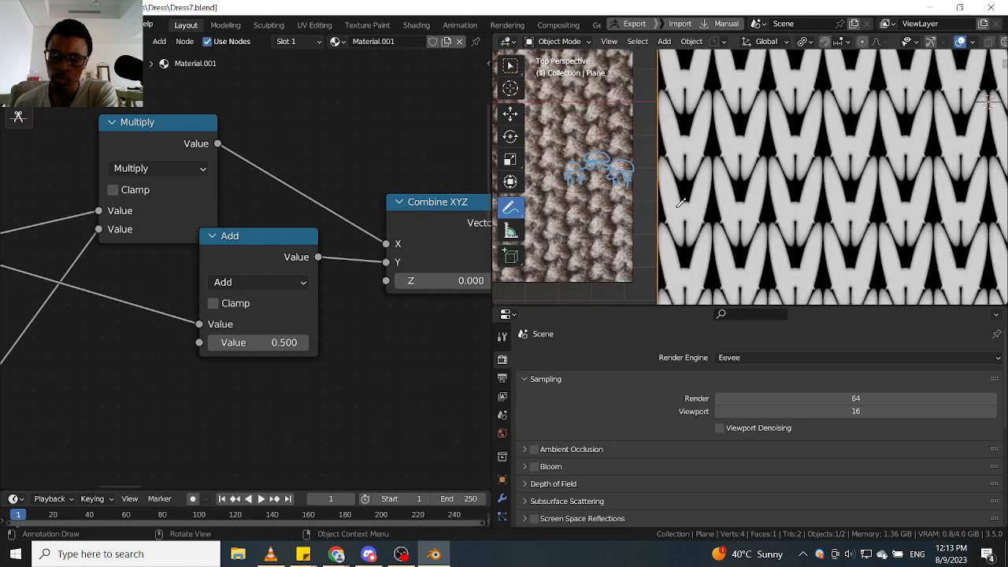
pyautogui.scroll(2, 681, 203)
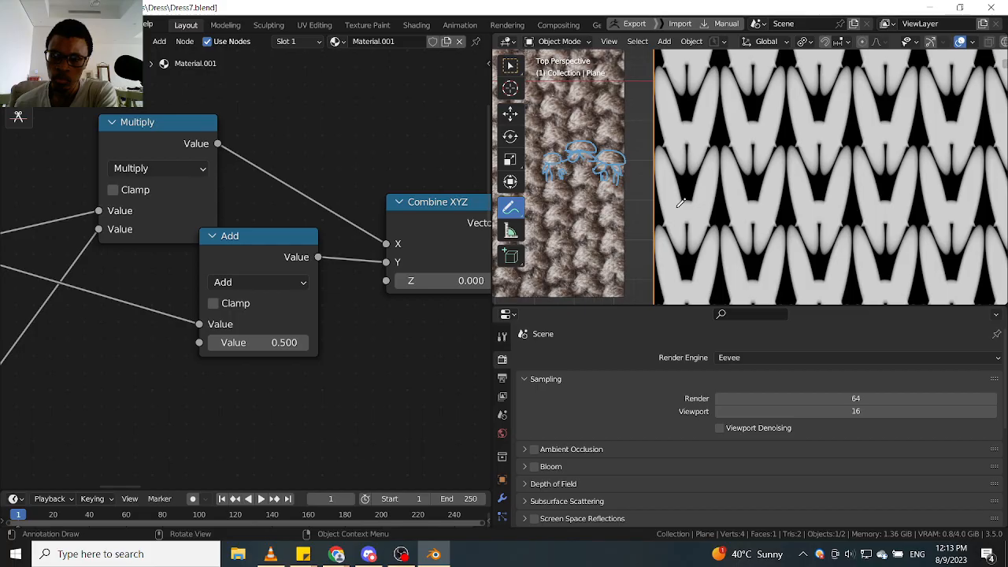
pyautogui.scroll(-11, 293, 204)
pyautogui.moveTo(416, 205); pyautogui.dragTo(332, 203, button='middle')
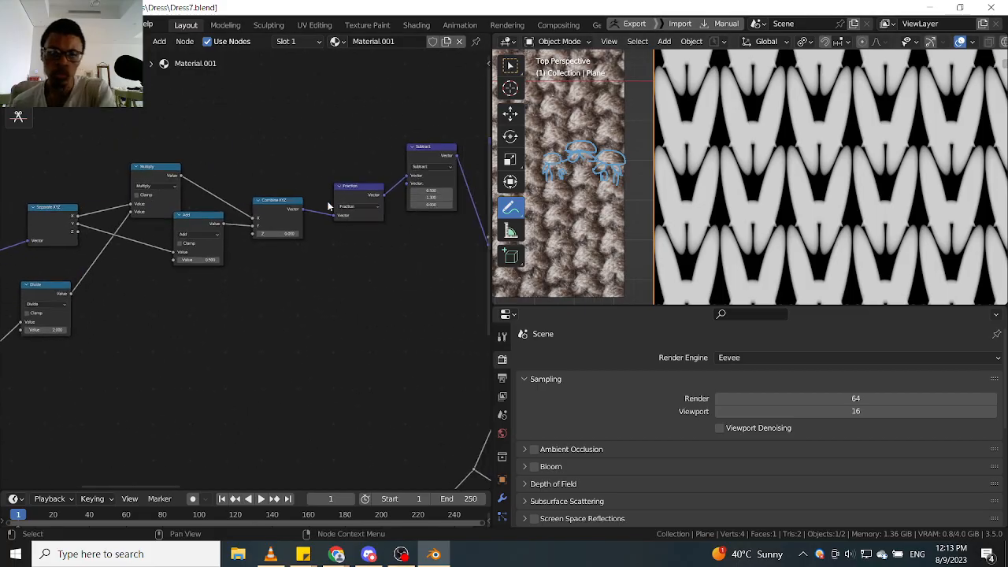
# Preview the Fraction node fed by Combine XYZ to inspect the dome branch's offset tile grid.
pyautogui.scroll(5, 338, 203)
pyautogui.keyDown('ctrl'); pyautogui.keyDown('shift'); pyautogui.click(385, 181); pyautogui.keyUp('shift'); pyautogui.keyUp('ctrl')
pyautogui.scroll(-4, 385, 182)
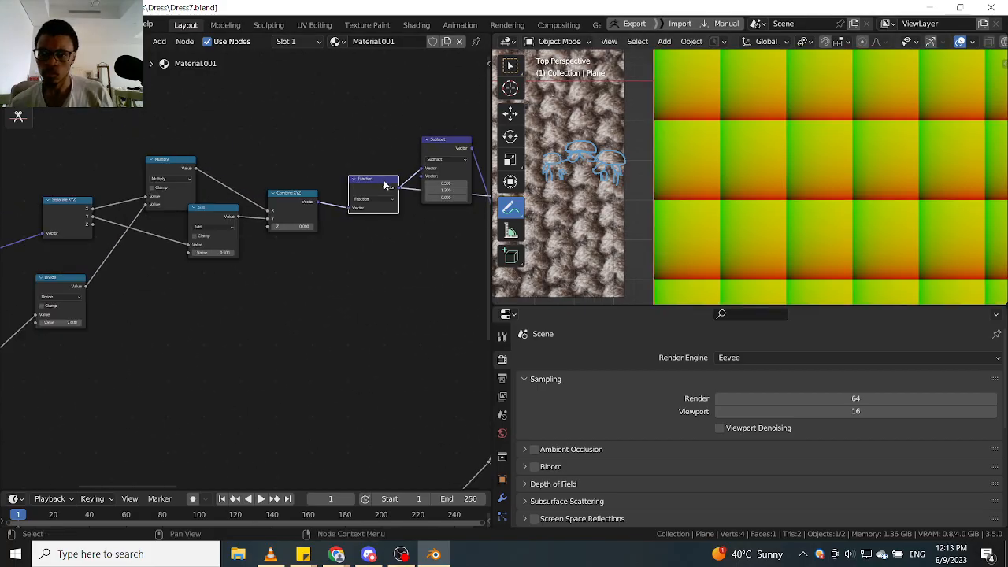
# Return the preview to the clamped Add node that merges both stitch branches and view its knit pattern closely.
pyautogui.moveTo(229, 189); pyautogui.dragTo(77, 211, button='middle')
pyautogui.scroll(-4, 291, 208)
pyautogui.moveTo(370, 206); pyautogui.dragTo(51, 235, button='middle')
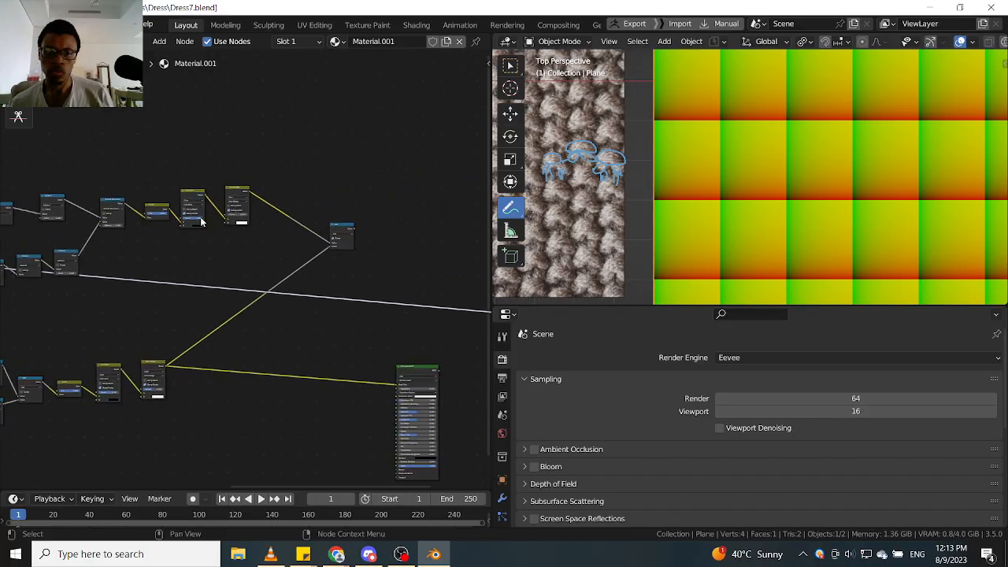
pyautogui.scroll(5, 295, 203)
pyautogui.scroll(2, 390, 241)
pyautogui.keyDown('ctrl'); pyautogui.keyDown('shift'); pyautogui.click(364, 250); pyautogui.keyUp('shift'); pyautogui.keyUp('ctrl')
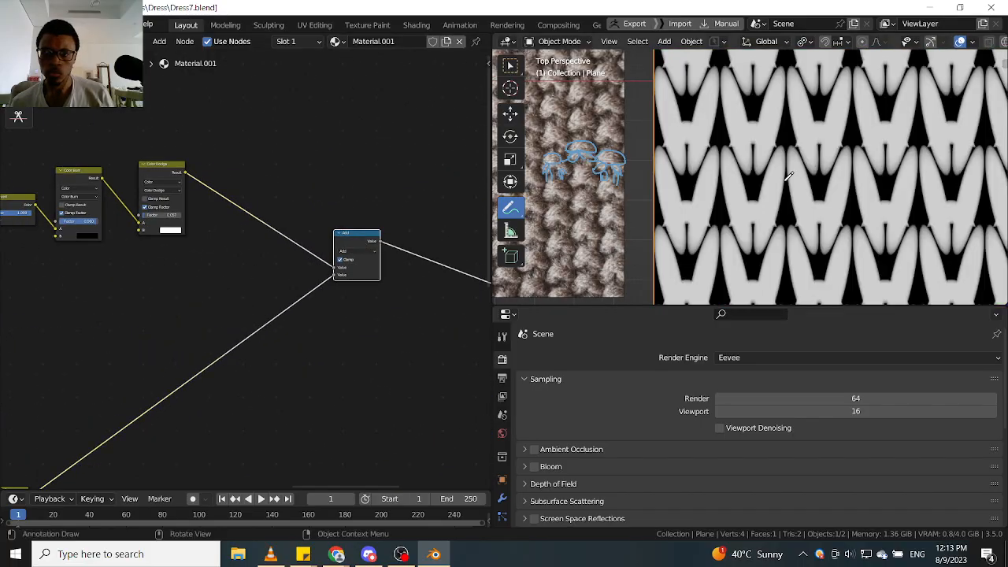
pyautogui.scroll(4, 267, 229)
# Try the Multiply operation on the math node merging both branches and check the pattern across the plane.
pyautogui.click(256, 246)
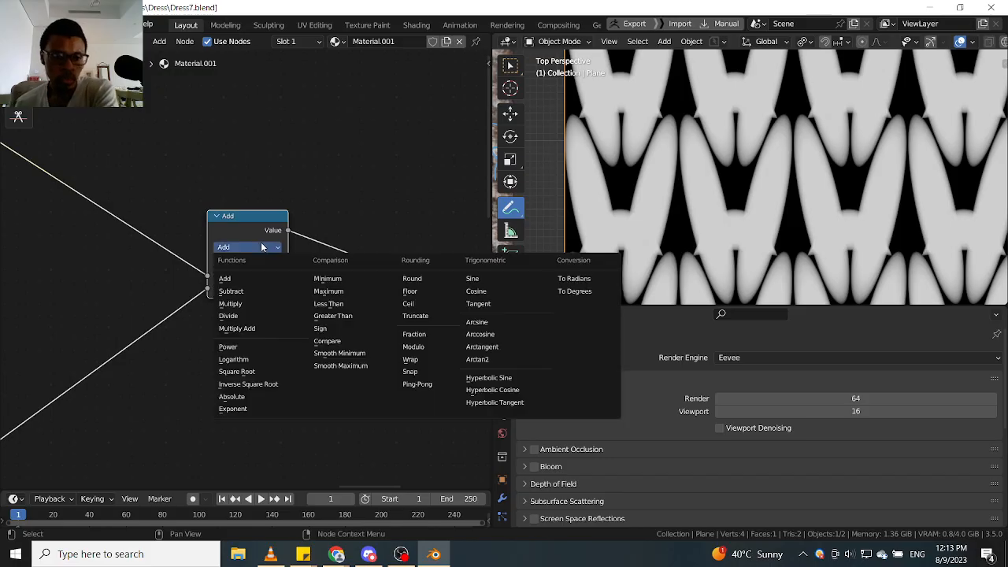
pyautogui.click(281, 304)
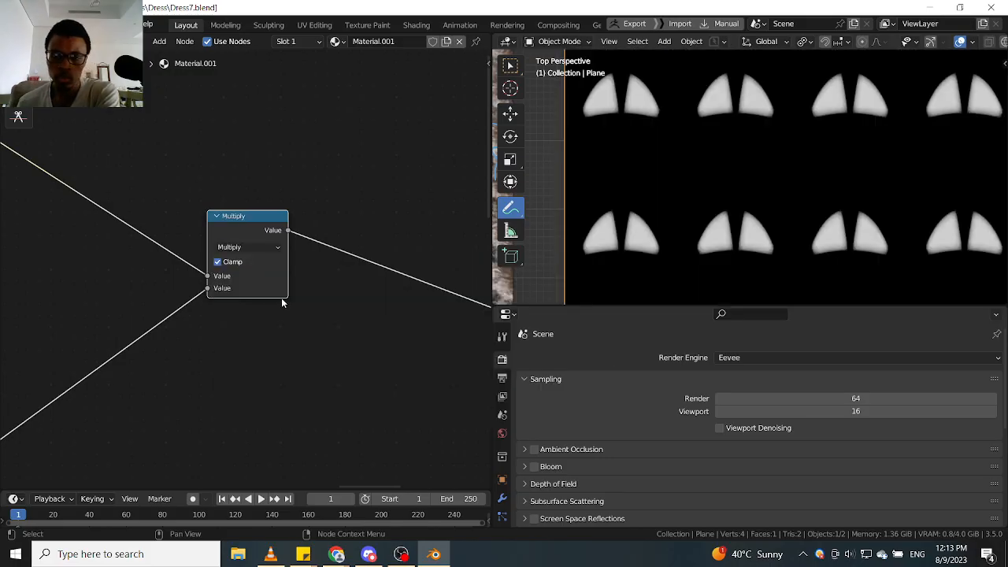
pyautogui.scroll(-3, 675, 213)
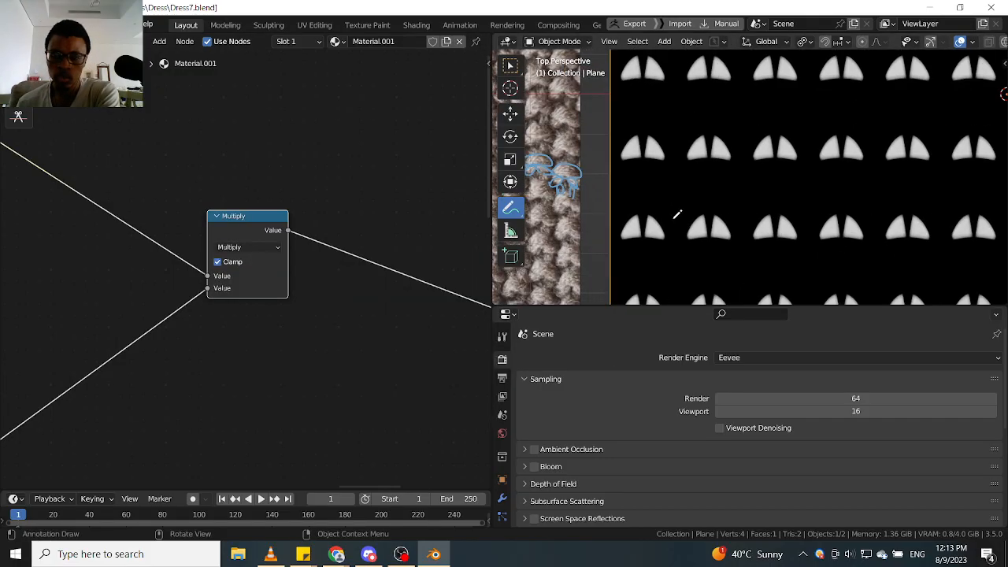
pyautogui.scroll(-3, 677, 213)
pyautogui.scroll(1, 662, 189)
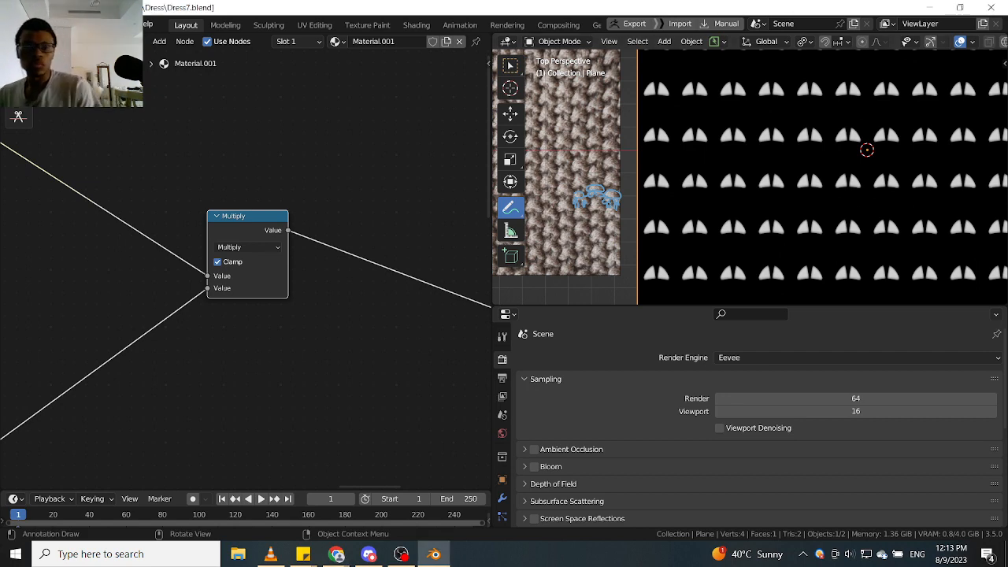
# Try the Subtract operation on the merging math node, and set it back to Add.
pyautogui.click(271, 248)
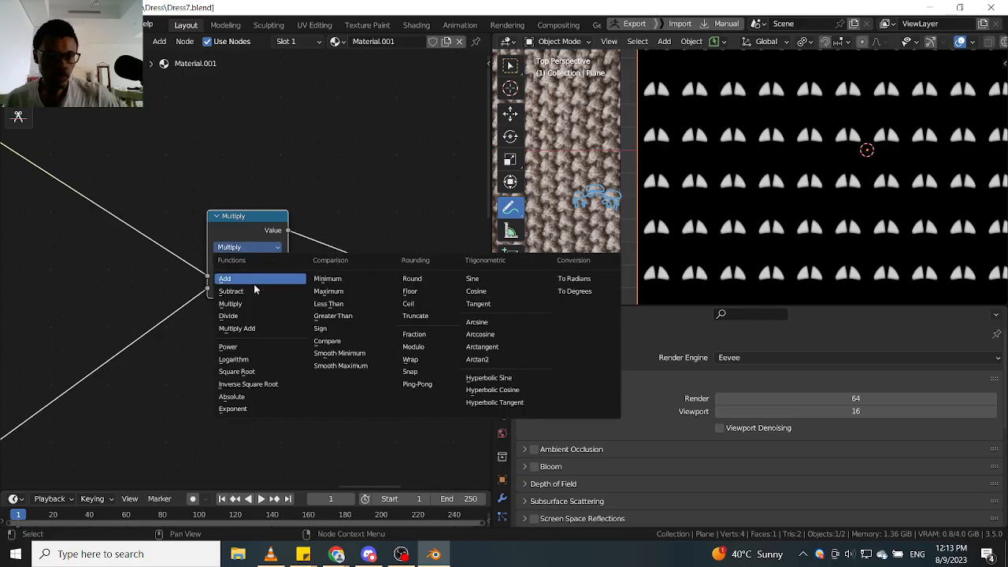
pyautogui.click(256, 288)
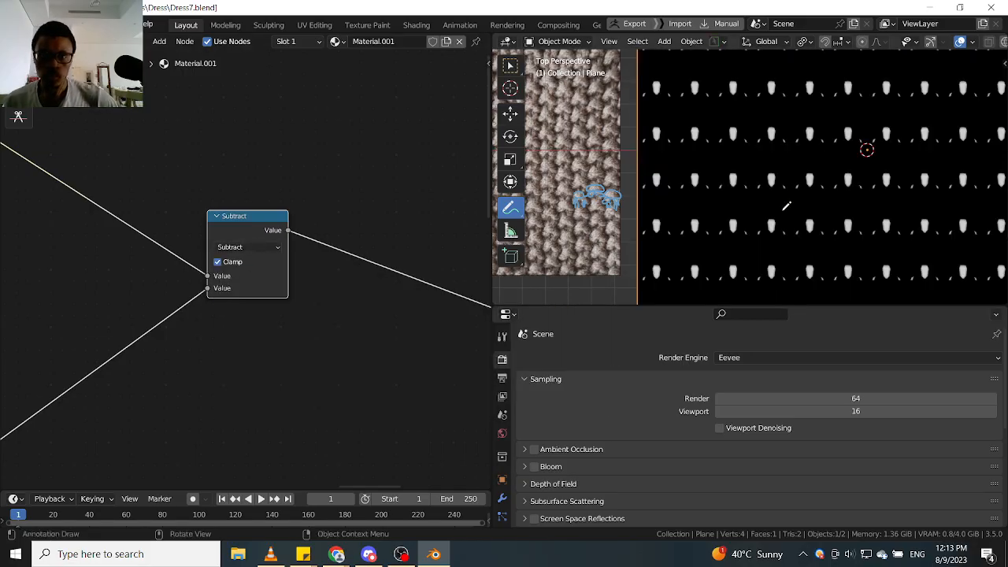
pyautogui.click(233, 248)
pyautogui.click(235, 277)
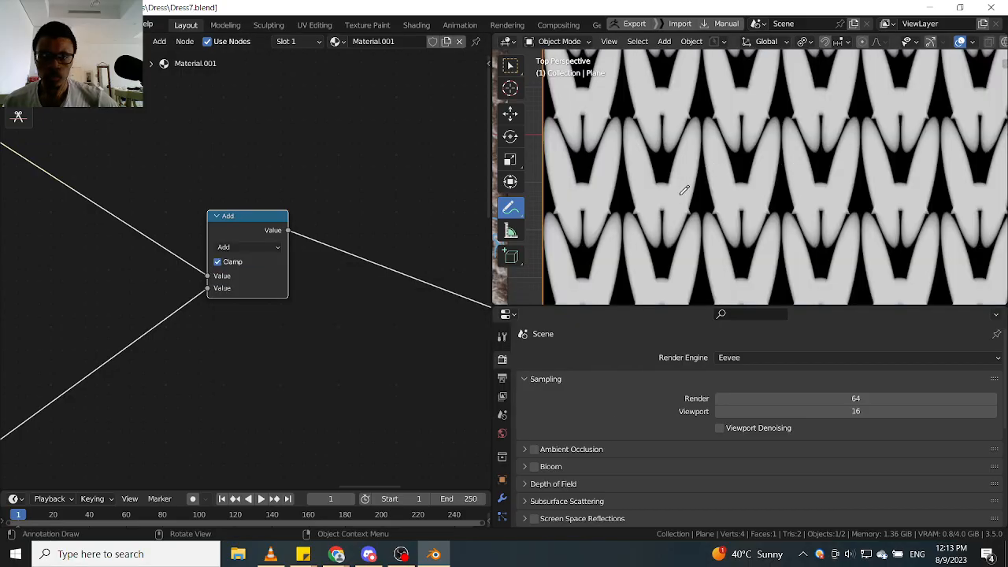
# Examine how the dome and slanted stitch shapes overlap in the merged pattern, both close up and beside the reference photo.
pyautogui.scroll(-1, 681, 203)
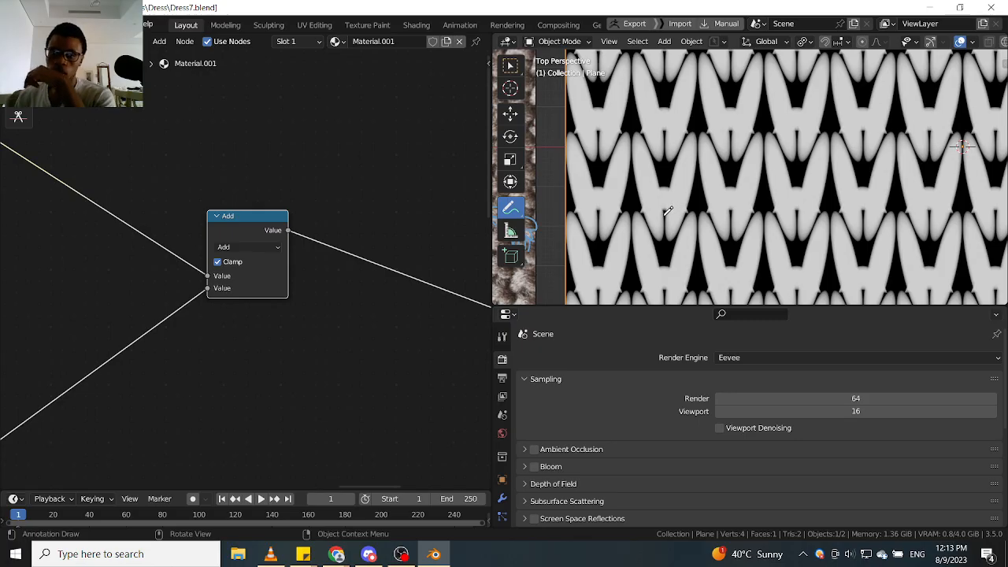
pyautogui.scroll(2, 676, 201)
pyautogui.scroll(-3, 677, 201)
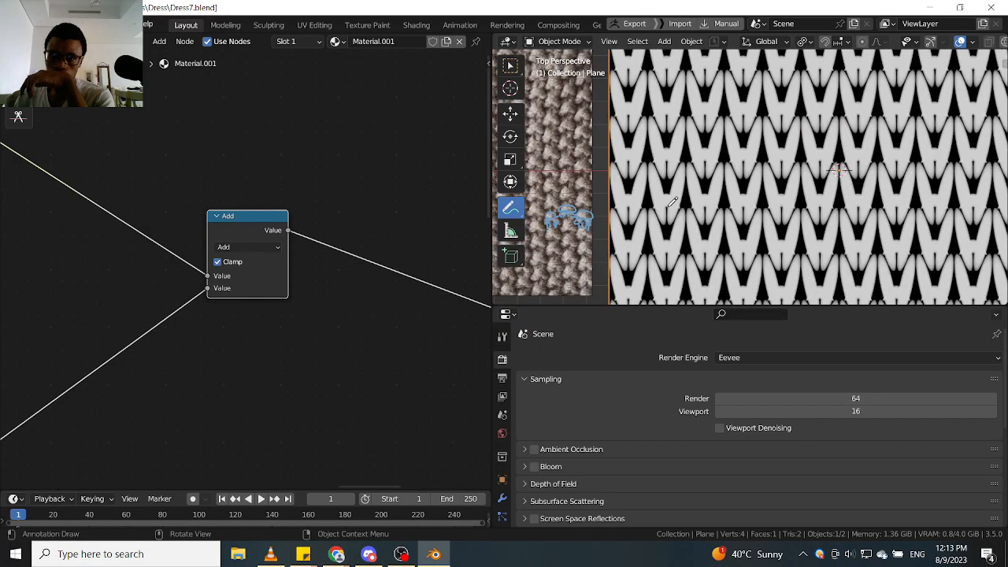
pyautogui.moveTo(108, 240); pyautogui.dragTo(289, 300, button='middle')
pyautogui.scroll(-2, 290, 299)
pyautogui.click(149, 201)
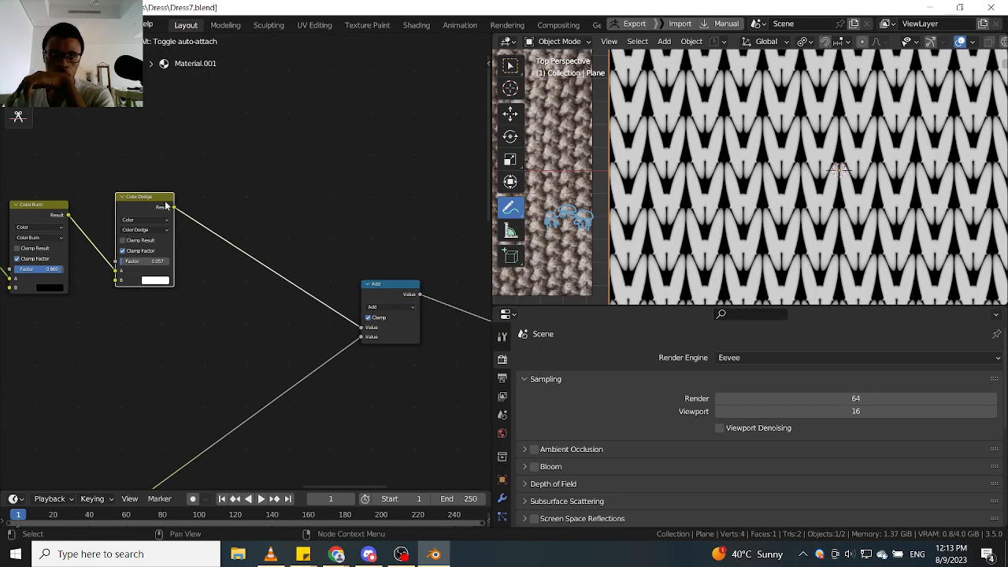
pyautogui.scroll(3, 685, 209)
pyautogui.scroll(-1, 630, 204)
pyautogui.scroll(4, 622, 206)
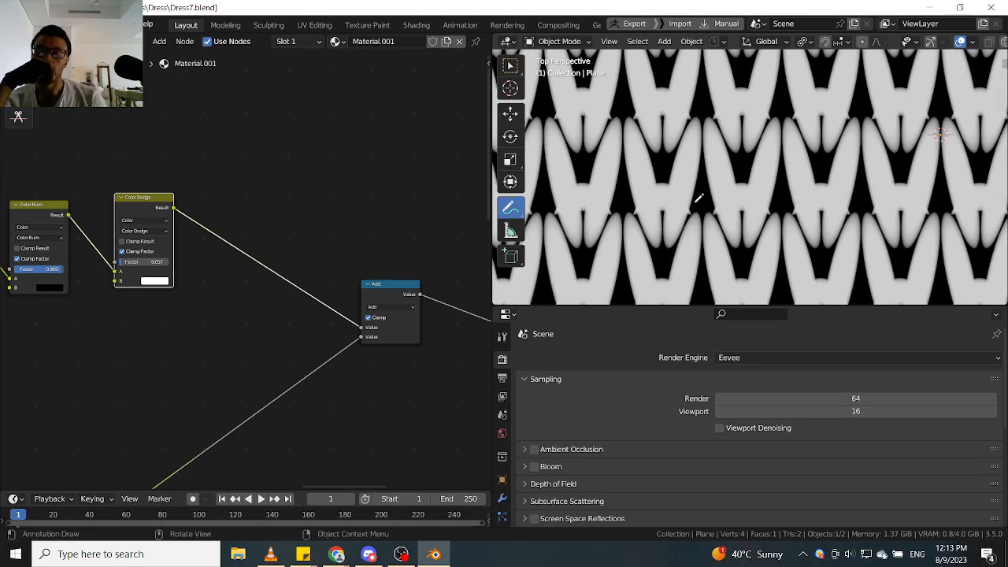
pyautogui.scroll(2, 693, 198)
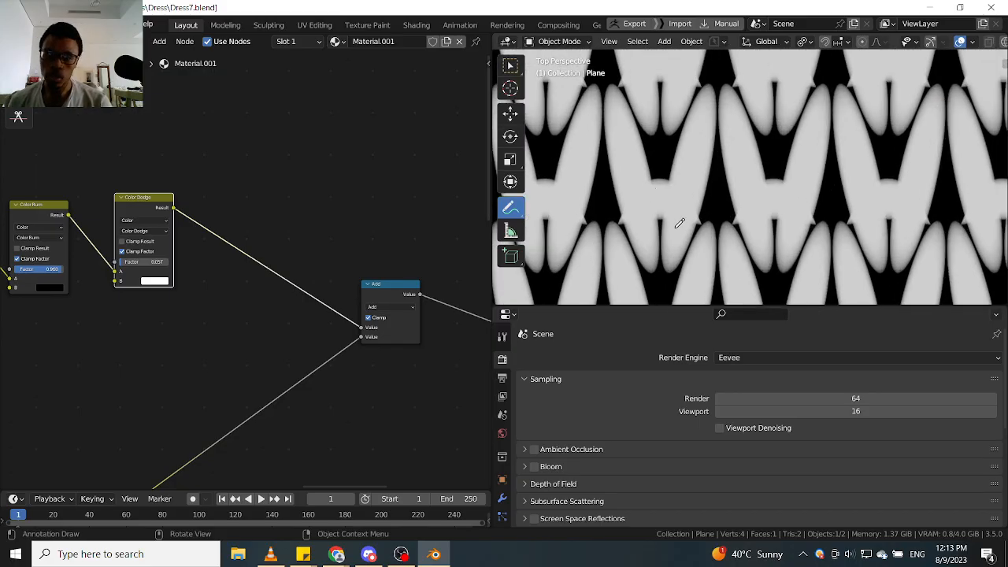
# Annotate the rounded lower outline of one stitch on the plane and select the lower branch's Color Dodge node.
pyautogui.moveTo(657, 219)
pyautogui.mouseDown()
pyautogui.moveTo(638, 214)
pyautogui.moveTo(627, 233)
pyautogui.moveTo(653, 281)
pyautogui.moveTo(709, 240)
pyautogui.moveTo(703, 224)
pyautogui.moveTo(618, 222)
pyautogui.mouseUp()
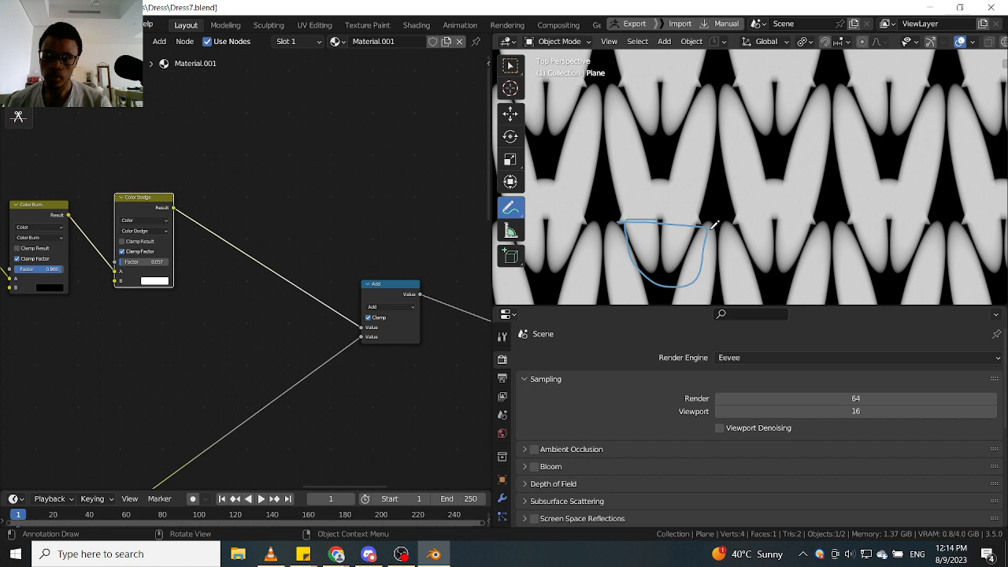
pyautogui.moveTo(700, 223)
pyautogui.mouseDown()
pyautogui.moveTo(678, 265)
pyautogui.moveTo(636, 257)
pyautogui.moveTo(677, 221)
pyautogui.moveTo(708, 227)
pyautogui.mouseUp()
pyautogui.scroll(-1, 419, 291)
pyautogui.moveTo(419, 291); pyautogui.dragTo(421, 180, button='middle')
pyautogui.scroll(-6, 413, 182)
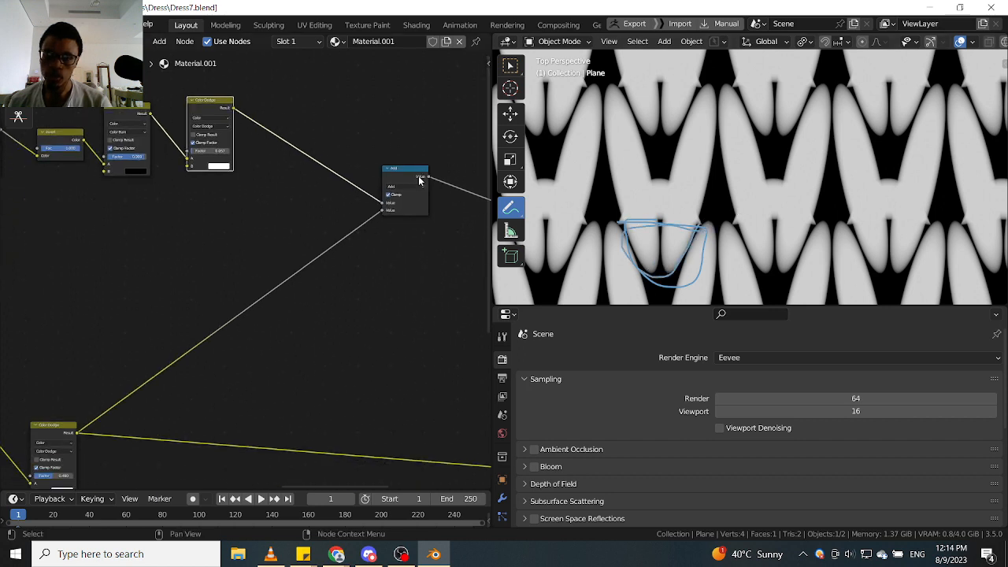
pyautogui.click(151, 370)
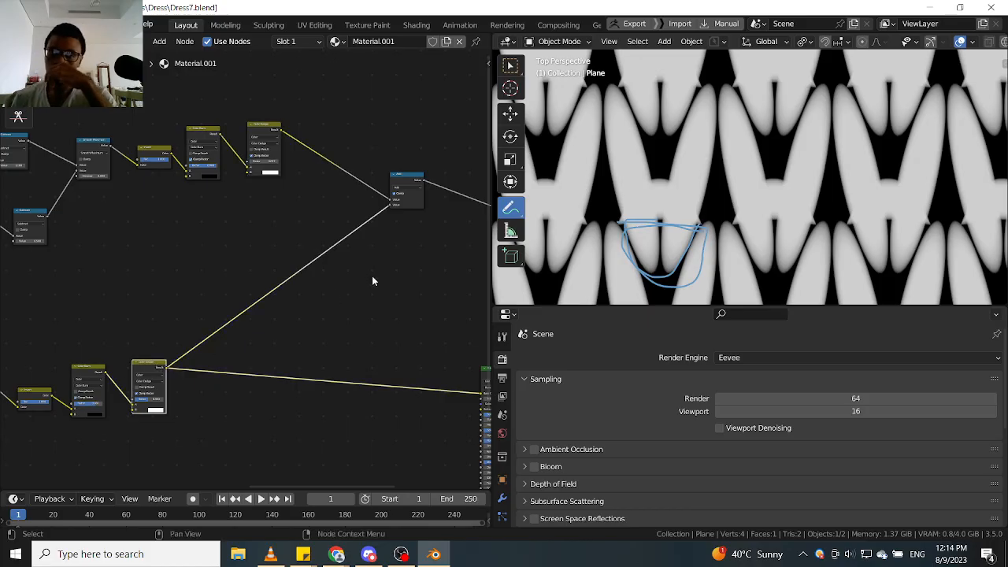
# Annotate a dome outline over the upper part of the same stitch to complete its rounded shape.
pyautogui.moveTo(383, 265); pyautogui.dragTo(399, 316, button='middle')
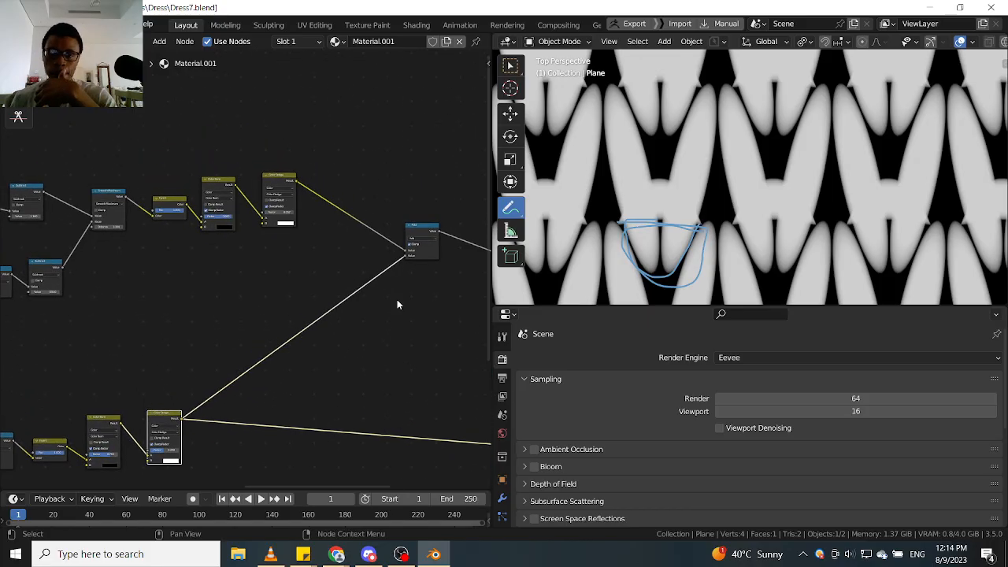
pyautogui.moveTo(351, 286); pyautogui.dragTo(302, 307, button='middle')
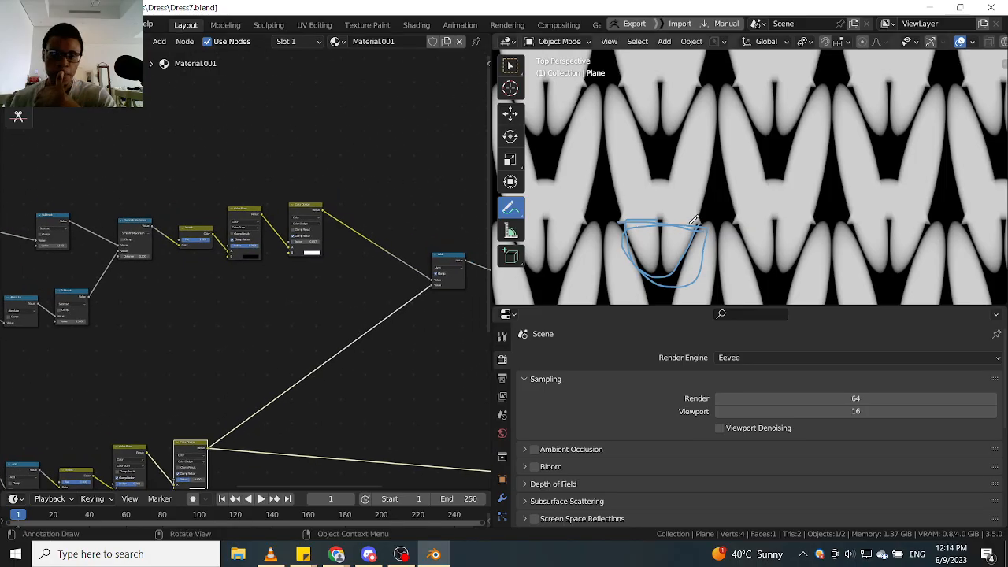
pyautogui.scroll(1, 690, 223)
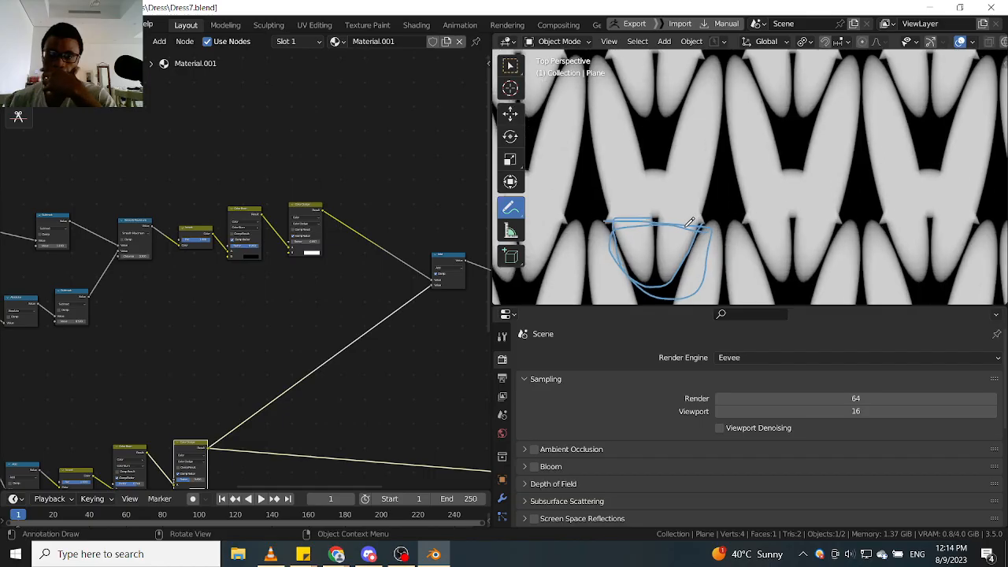
pyautogui.scroll(-1, 690, 224)
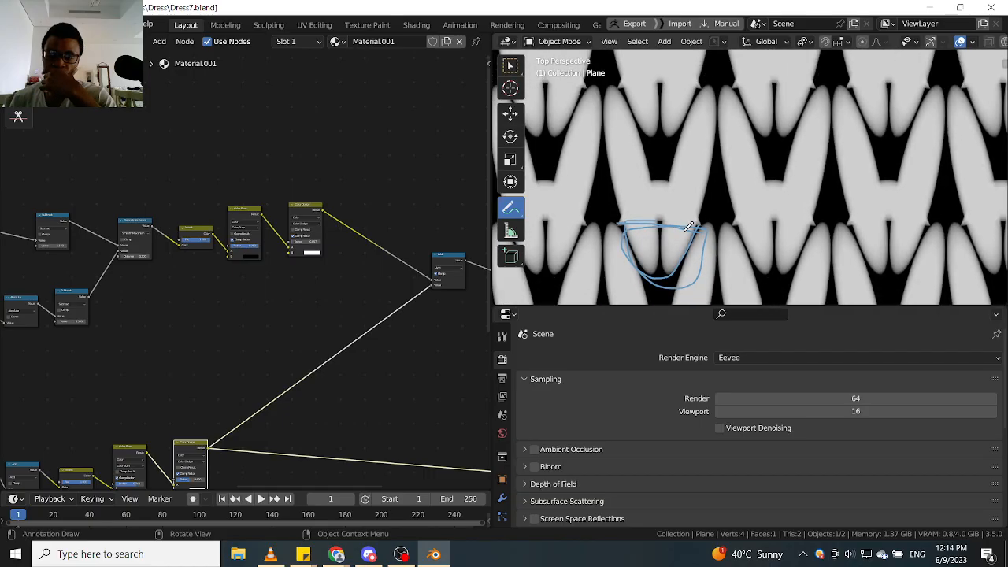
pyautogui.scroll(1, 690, 226)
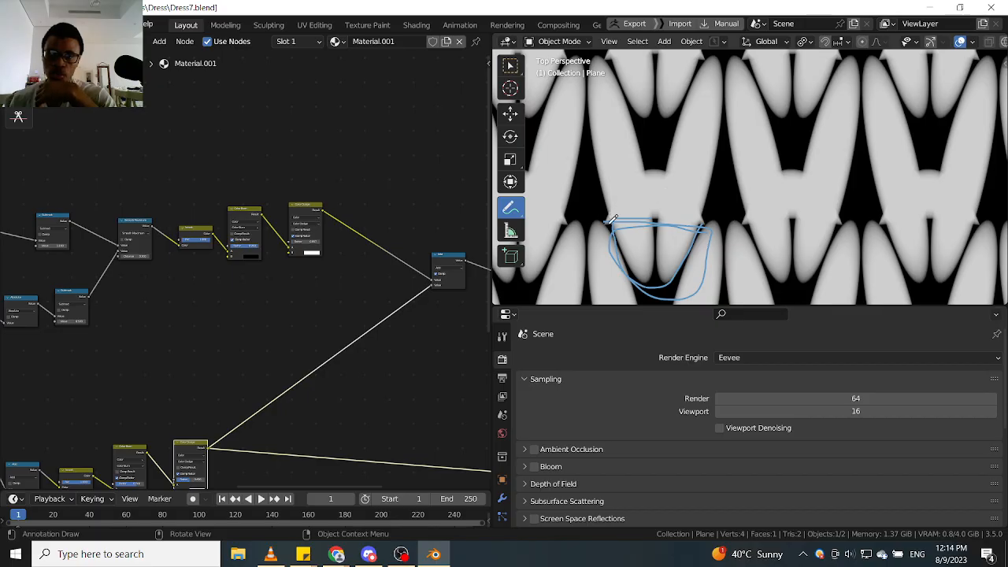
pyautogui.moveTo(630, 181)
pyautogui.mouseDown()
pyautogui.moveTo(677, 170)
pyautogui.moveTo(698, 198)
pyautogui.moveTo(703, 249)
pyautogui.moveTo(652, 288)
pyautogui.moveTo(613, 230)
pyautogui.moveTo(660, 167)
pyautogui.mouseUp()
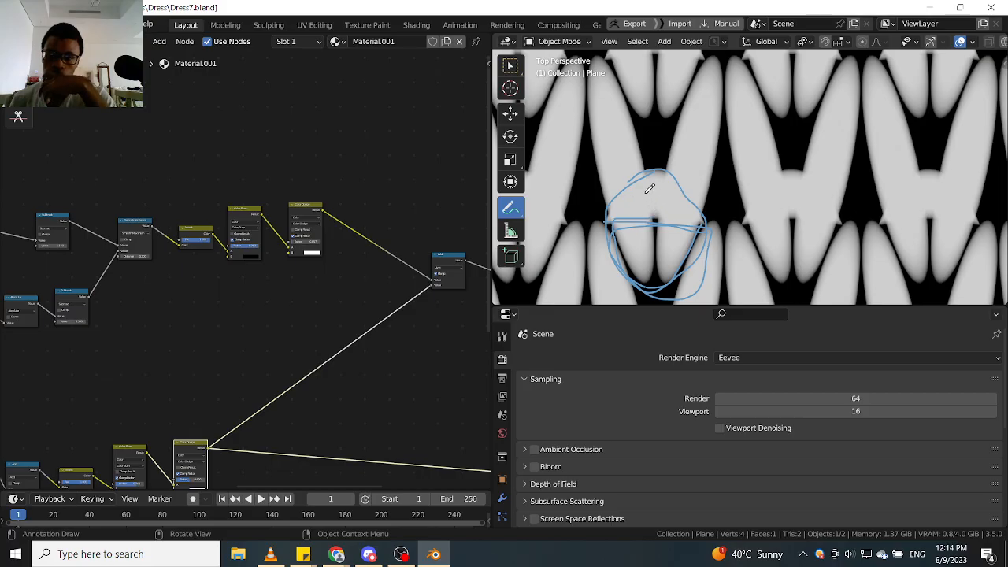
# Try factors of 0.833 and 0.873 on the lower branch's Color Burn node, checking the stitch shapes on the plane.
pyautogui.click(307, 210)
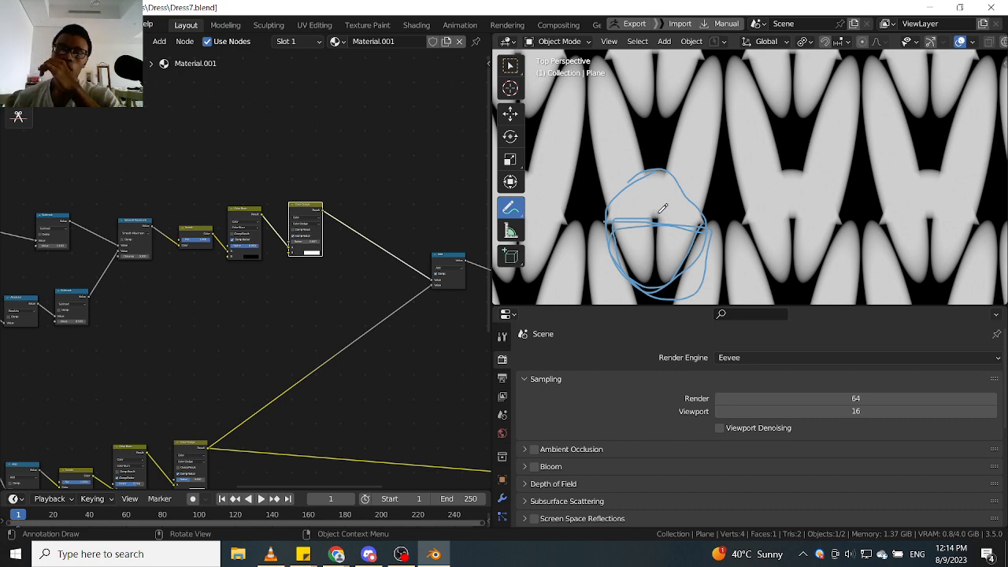
pyautogui.scroll(-6, 658, 214)
pyautogui.scroll(6, 244, 268)
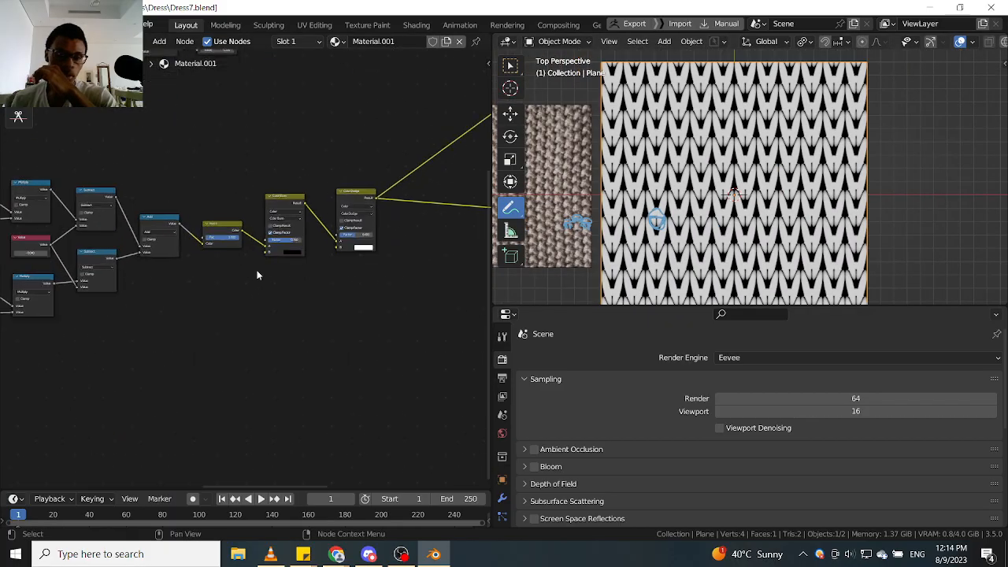
pyautogui.scroll(3, 327, 295)
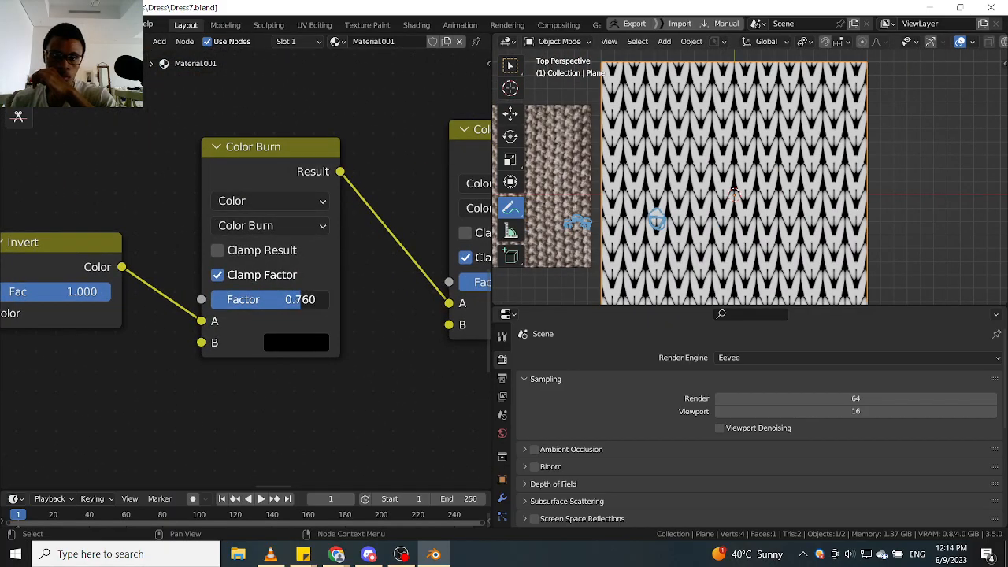
pyautogui.moveTo(301, 299); pyautogui.dragTo(310, 299)
pyautogui.scroll(6, 638, 205)
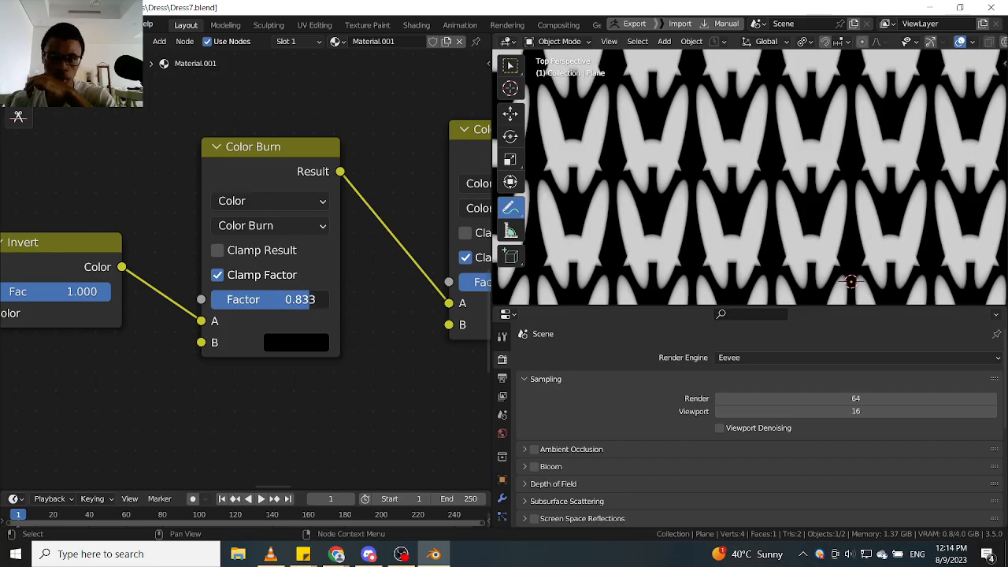
pyautogui.moveTo(310, 299); pyautogui.dragTo(317, 299)
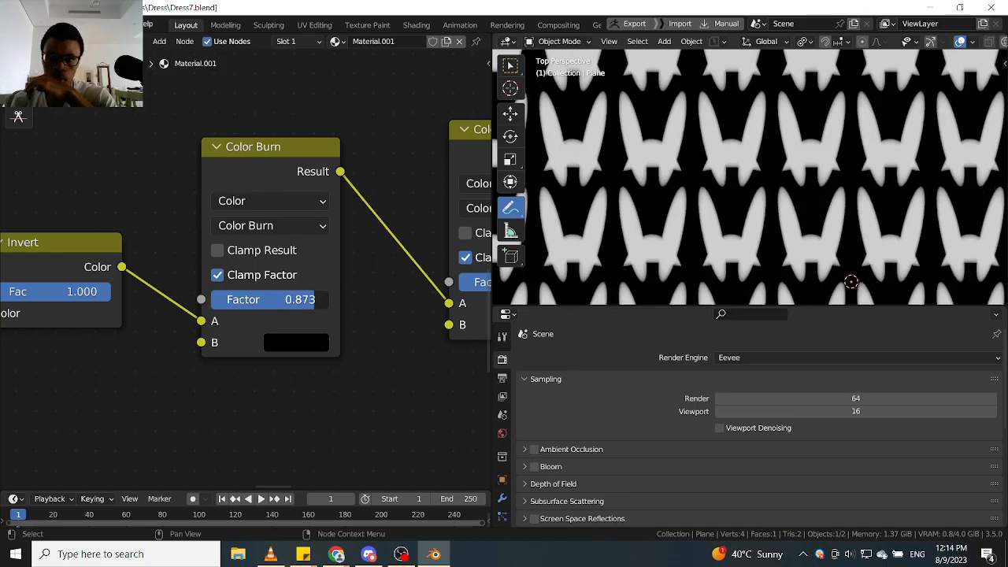
pyautogui.press('Escape')
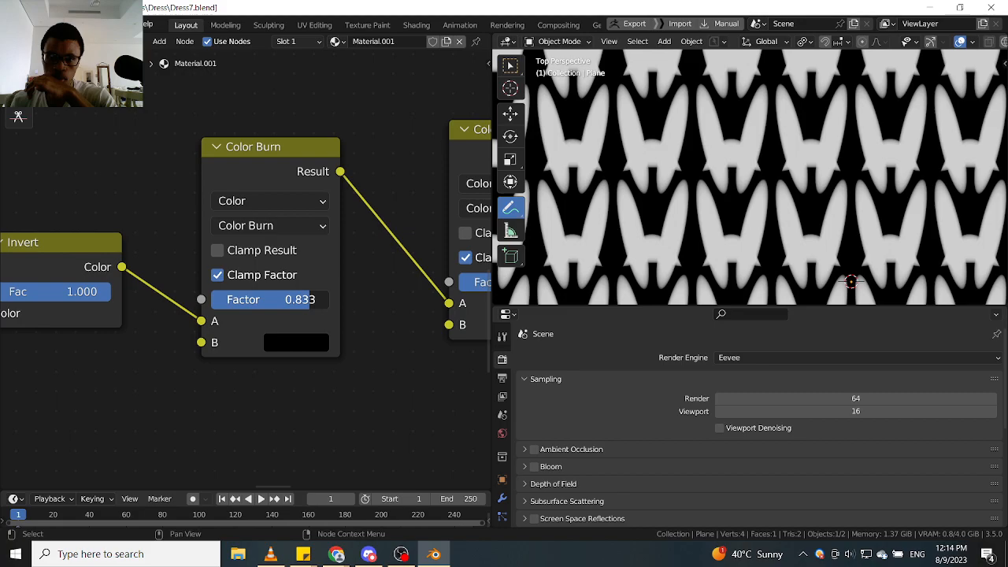
# Set the lower branch's Color Burn factor to 0.850 and inspect the resulting stitch shapes beside the Color Dodge settings.
pyautogui.click(315, 299)
pyautogui.click(299, 300)
pyautogui.press('BackSpace')
pyautogui.press('BackSpace')
pyautogui.press('BackSpace')
pyautogui.press('BackSpace')
pyautogui.press('BackSpace')
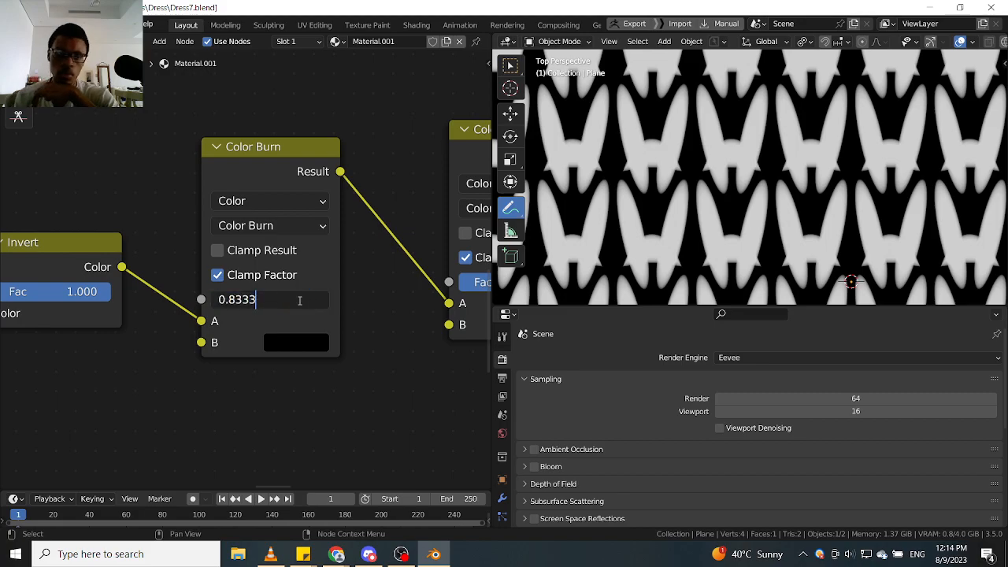
pyautogui.write('5')
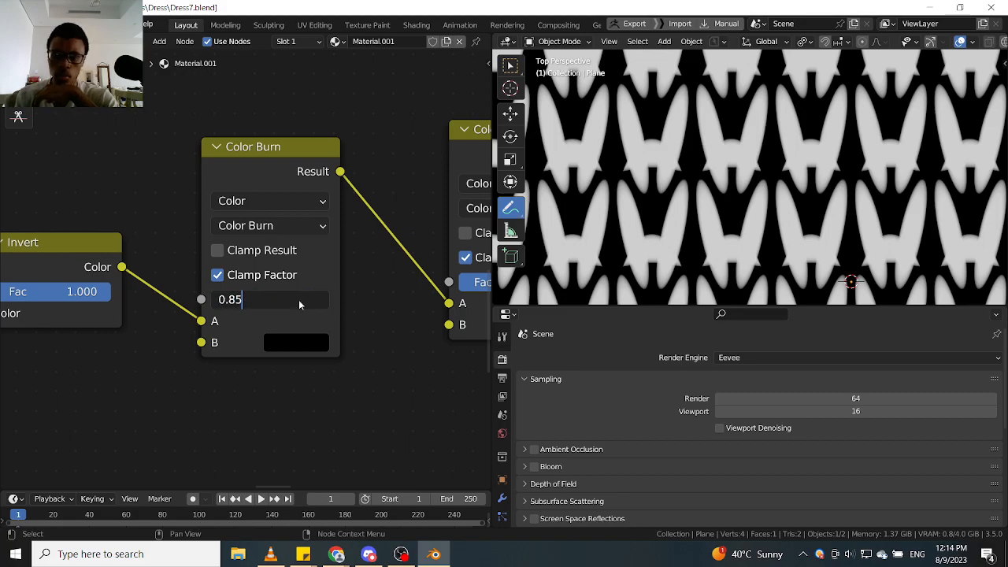
pyautogui.press('Return')
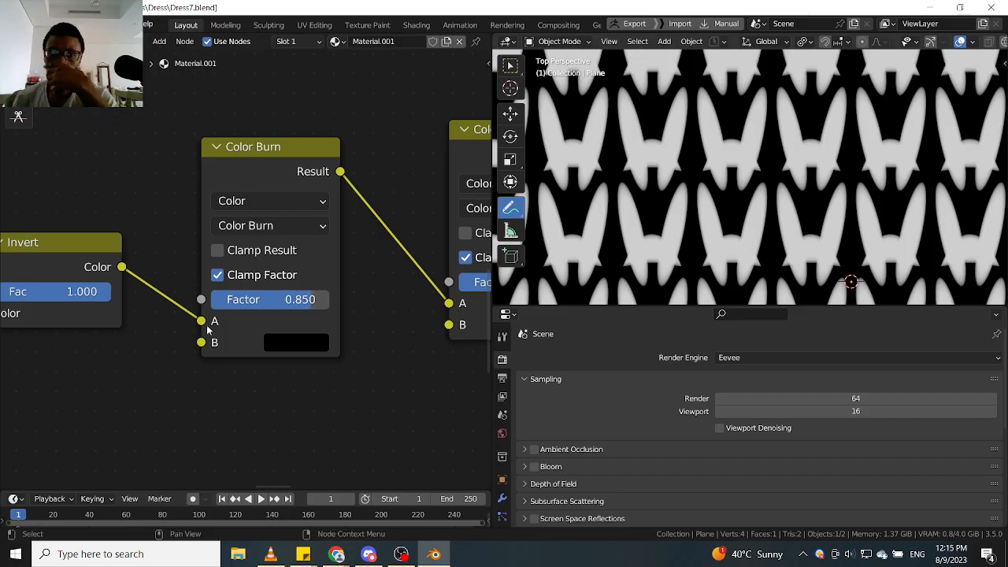
pyautogui.scroll(-2, 377, 371)
pyautogui.moveTo(376, 371); pyautogui.dragTo(305, 390, button='middle')
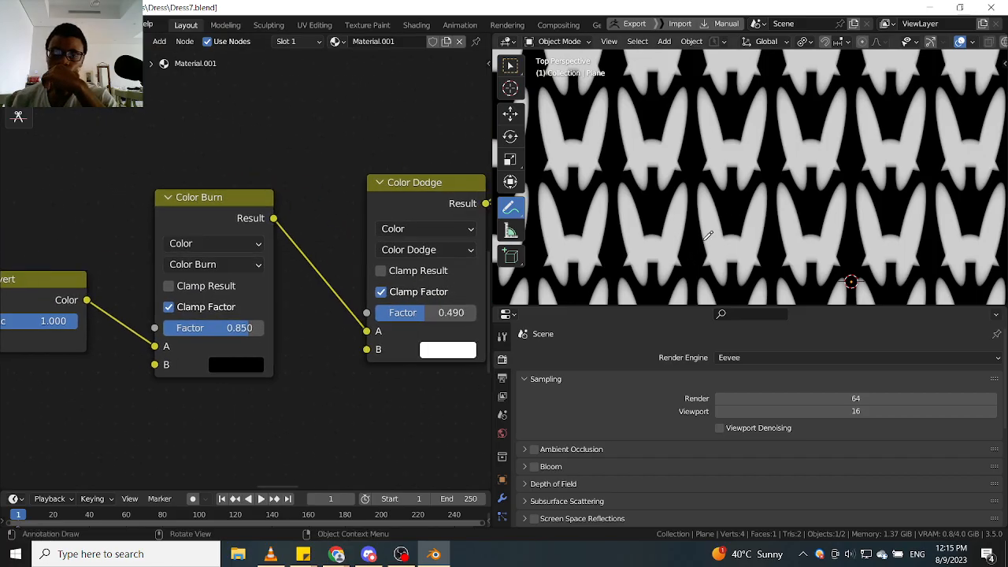
pyautogui.scroll(2, 651, 270)
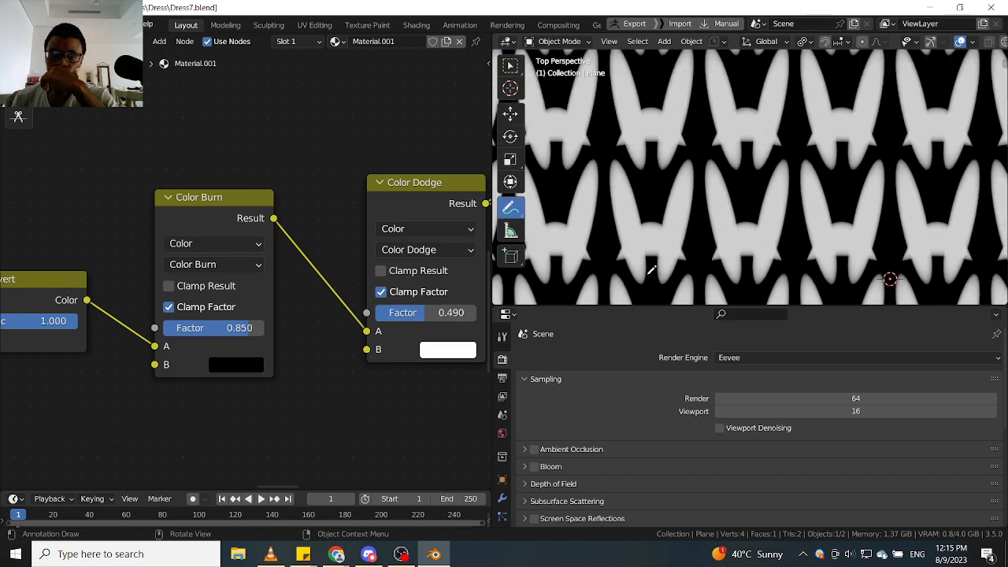
# Annotate a closed bowl shape across the lower edge of one stitch on the plane.
pyautogui.scroll(1, 651, 270)
pyautogui.scroll(1, 612, 246)
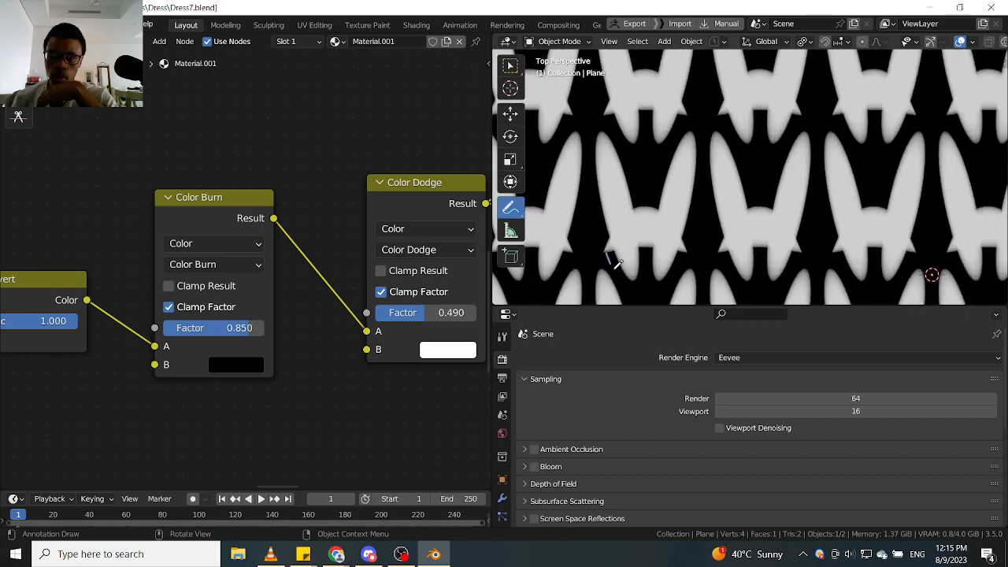
pyautogui.moveTo(616, 263)
pyautogui.mouseDown()
pyautogui.moveTo(661, 285)
pyautogui.moveTo(693, 248)
pyautogui.moveTo(619, 249)
pyautogui.mouseUp()
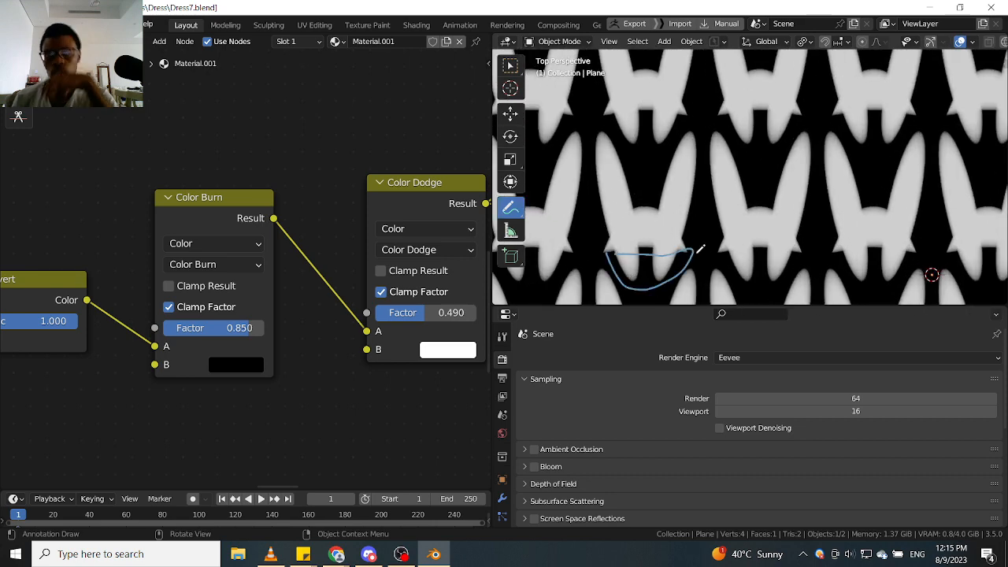
pyautogui.scroll(-3, 700, 249)
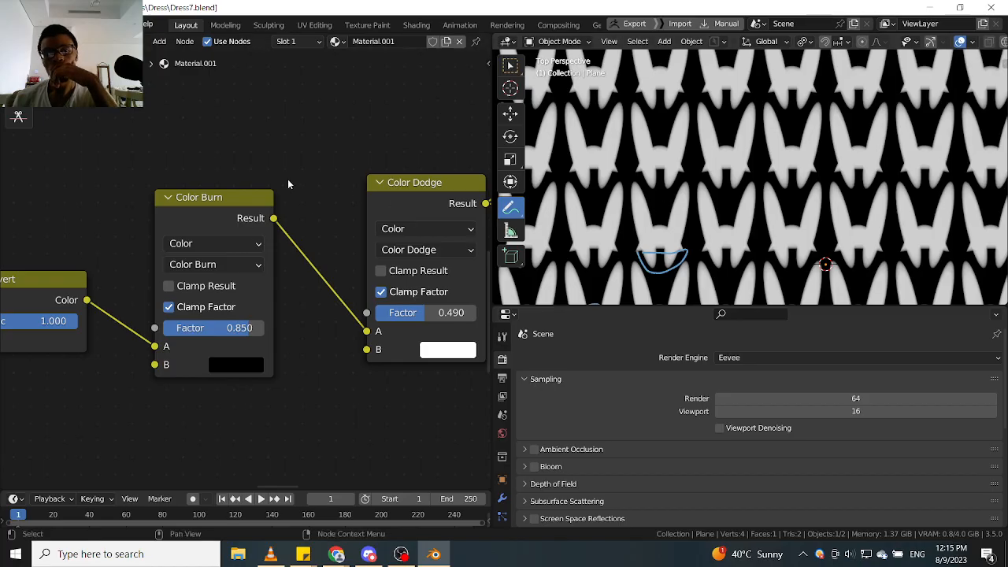
# Examine the upper dome branch around its vector Subtract, Vector Curves and Separate XYZ nodes.
pyautogui.scroll(-8, 287, 183)
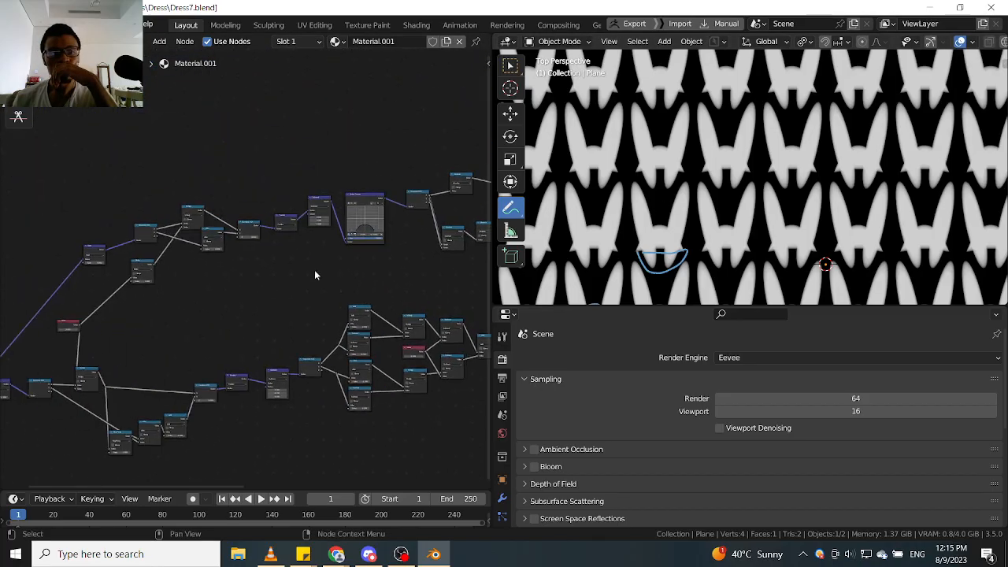
pyautogui.scroll(8, 174, 244)
pyautogui.moveTo(309, 284); pyautogui.dragTo(121, 307, button='middle')
pyautogui.scroll(-5, 120, 308)
pyautogui.moveTo(337, 278); pyautogui.dragTo(273, 288, button='middle')
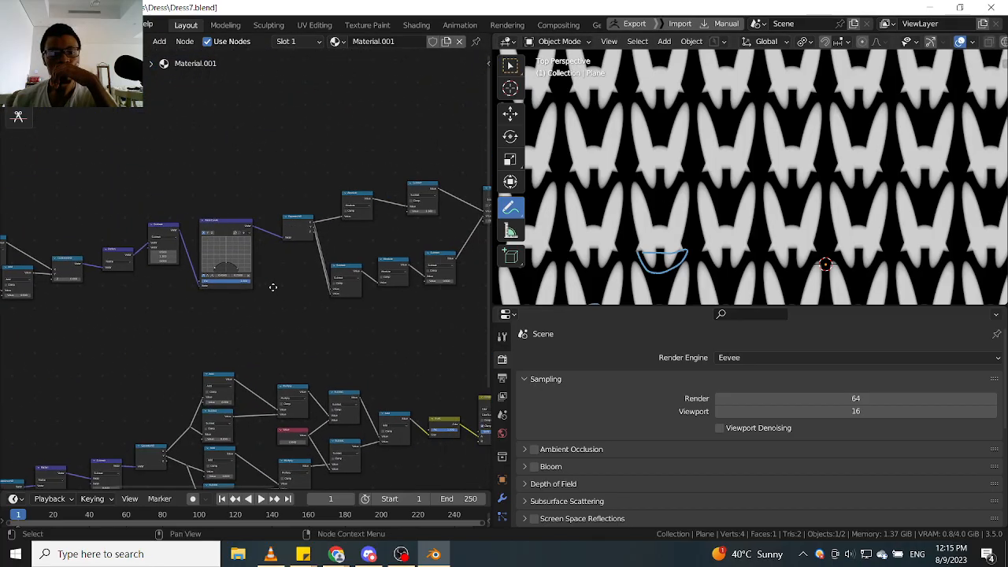
pyautogui.scroll(2, 272, 287)
pyautogui.moveTo(350, 327); pyautogui.dragTo(301, 328, button='middle')
pyautogui.scroll(-3, 349, 328)
pyautogui.scroll(2, 307, 323)
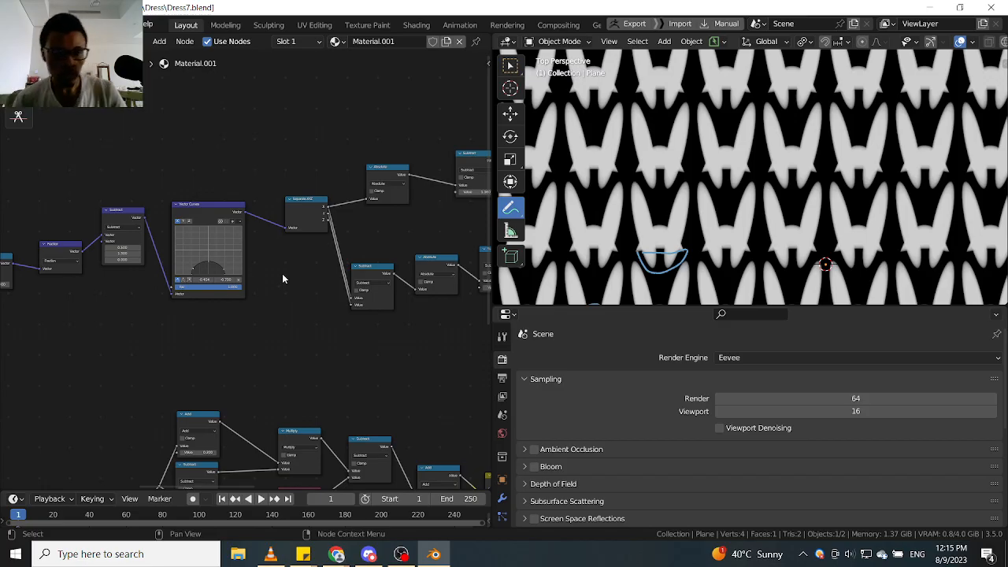
pyautogui.scroll(3, 275, 280)
pyautogui.moveTo(270, 284); pyautogui.dragTo(312, 288, button='middle')
pyautogui.scroll(-1, 313, 286)
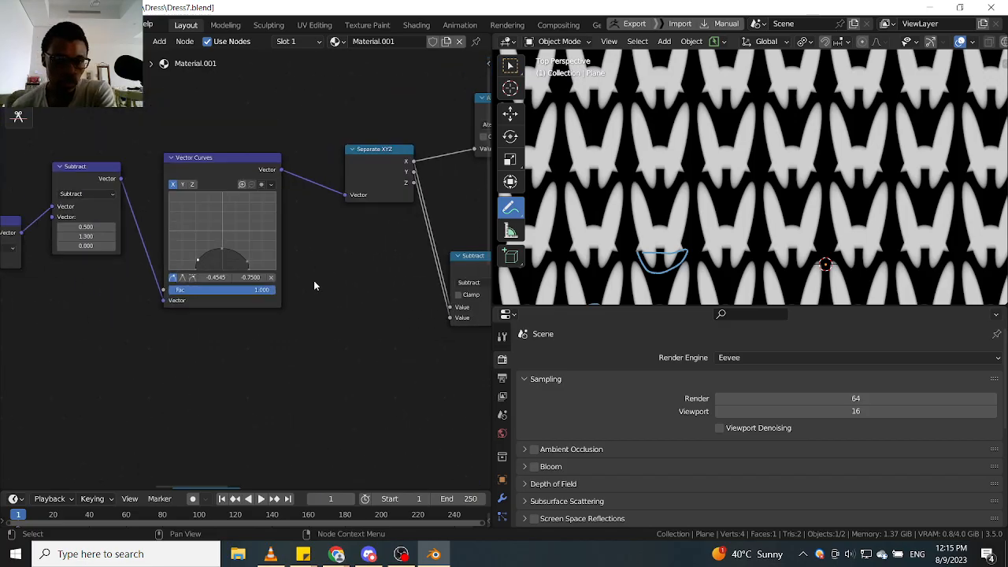
pyautogui.scroll(1, 320, 272)
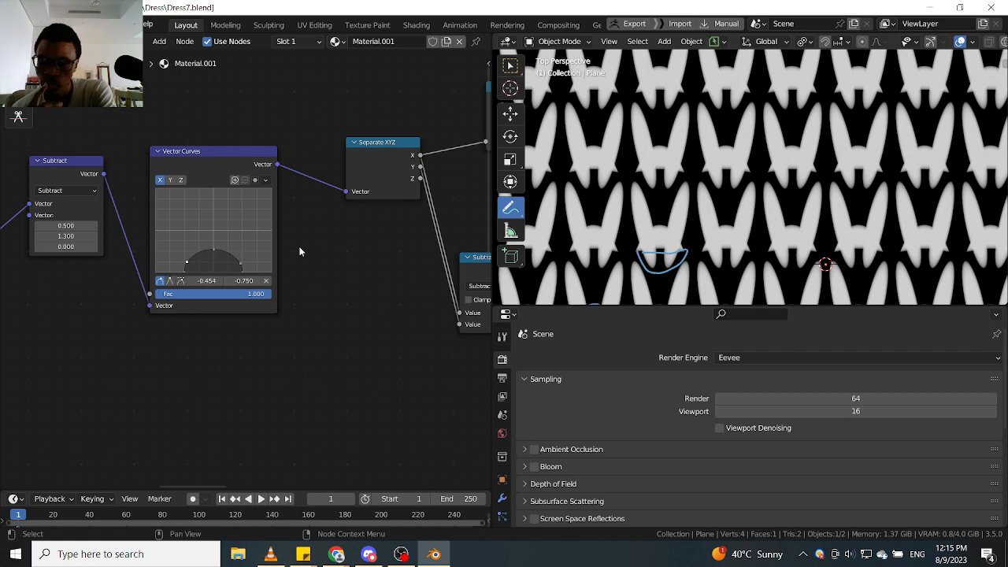
# Try a factor of 0.800 on the lower branch's Color Burn node.
pyautogui.scroll(-6, 299, 251)
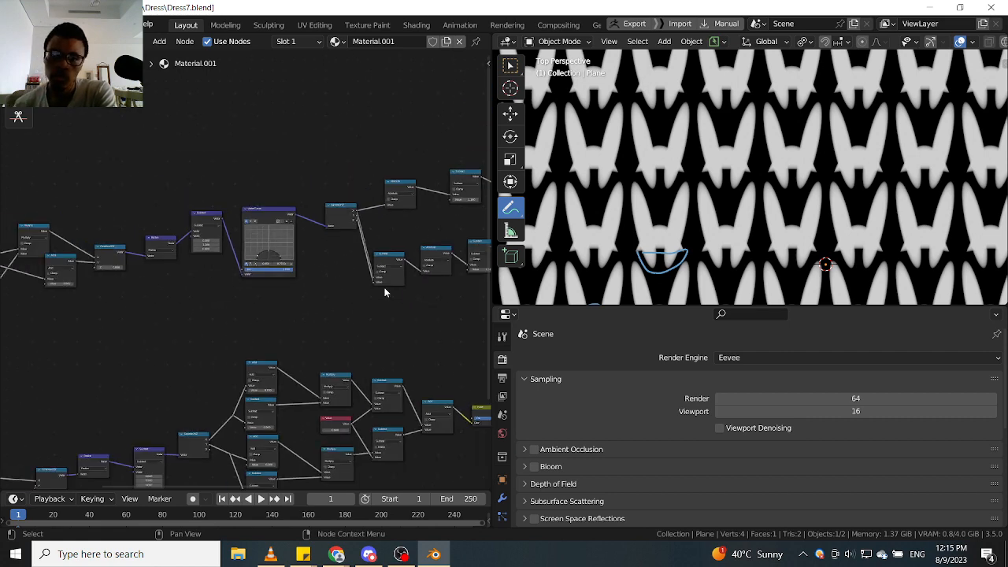
pyautogui.moveTo(427, 285); pyautogui.dragTo(313, 289, button='middle')
pyautogui.moveTo(374, 288); pyautogui.dragTo(287, 290, button='middle')
pyautogui.scroll(-3, 398, 286)
pyautogui.scroll(-3, 392, 291)
pyautogui.moveTo(372, 302); pyautogui.dragTo(299, 199, button='middle')
pyautogui.scroll(3, 406, 258)
pyautogui.scroll(4, 728, 262)
pyautogui.scroll(4, 311, 292)
pyautogui.scroll(5, 301, 307)
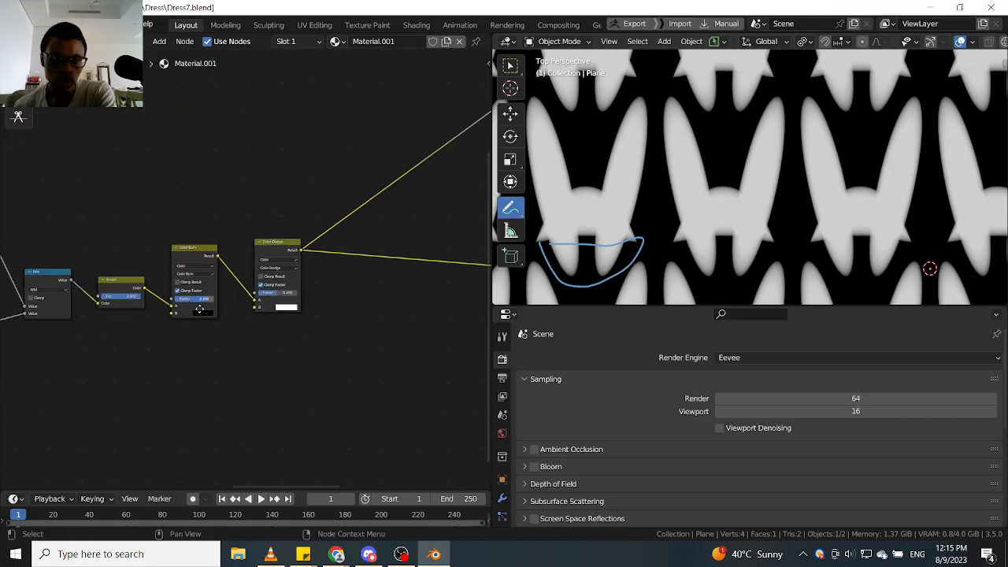
pyautogui.click(275, 318)
pyautogui.write('0.85')
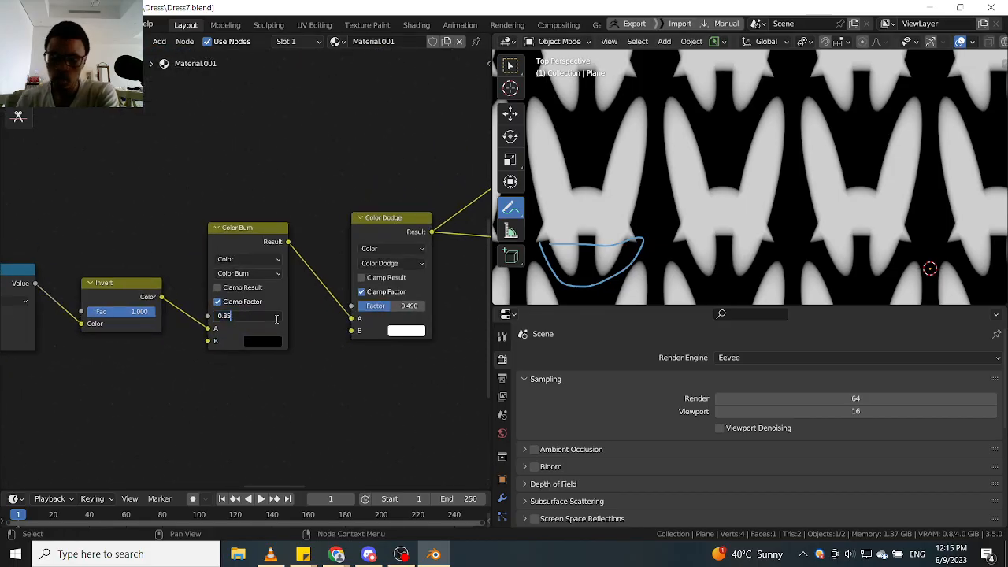
pyautogui.press('Return')
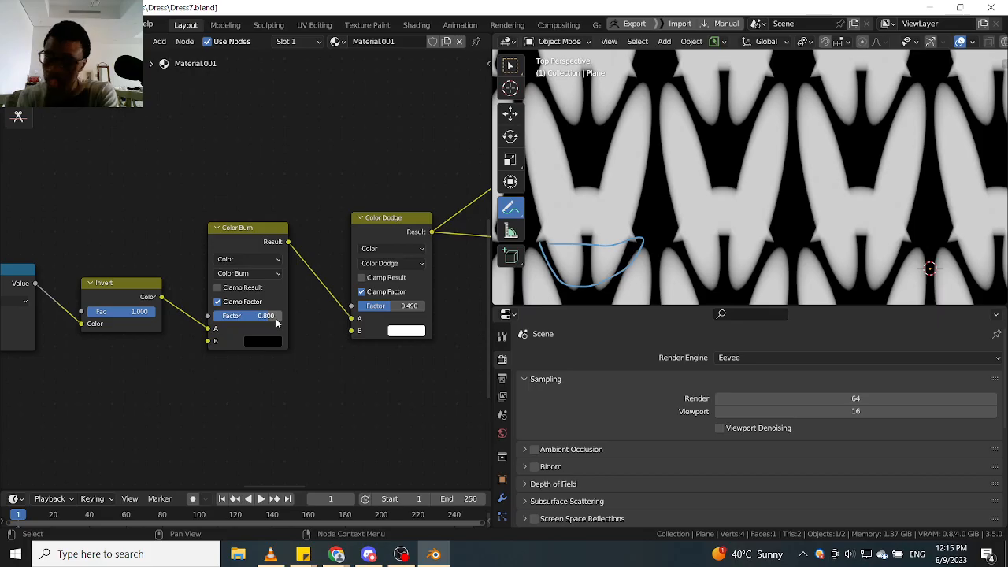
# Set the lower branch's Color Burn factor to 0.900 and inspect the stitch shapes on the plane up close and from afar.
pyautogui.click(273, 317)
pyautogui.write('0.8')
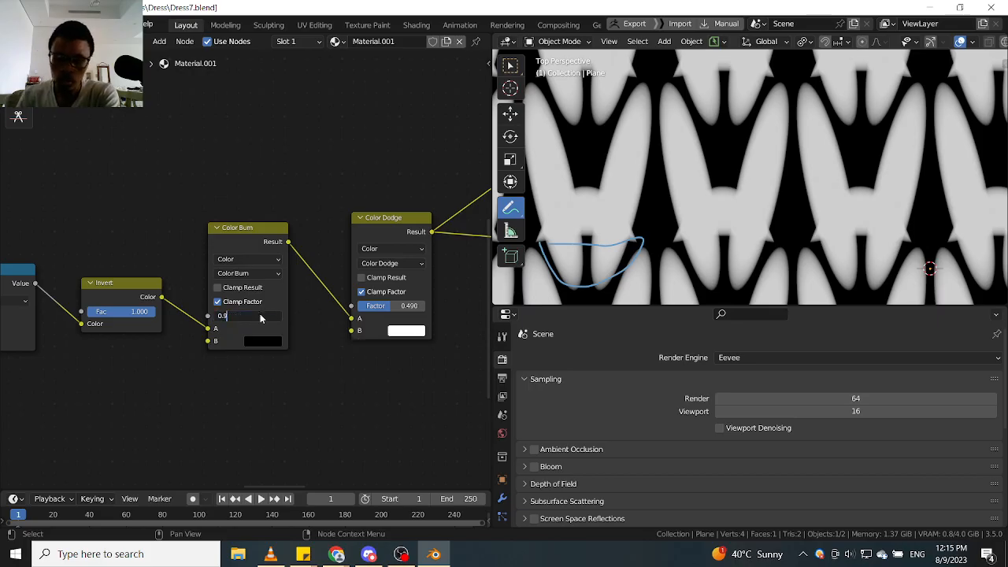
pyautogui.press('Return')
pyautogui.scroll(-3, 776, 245)
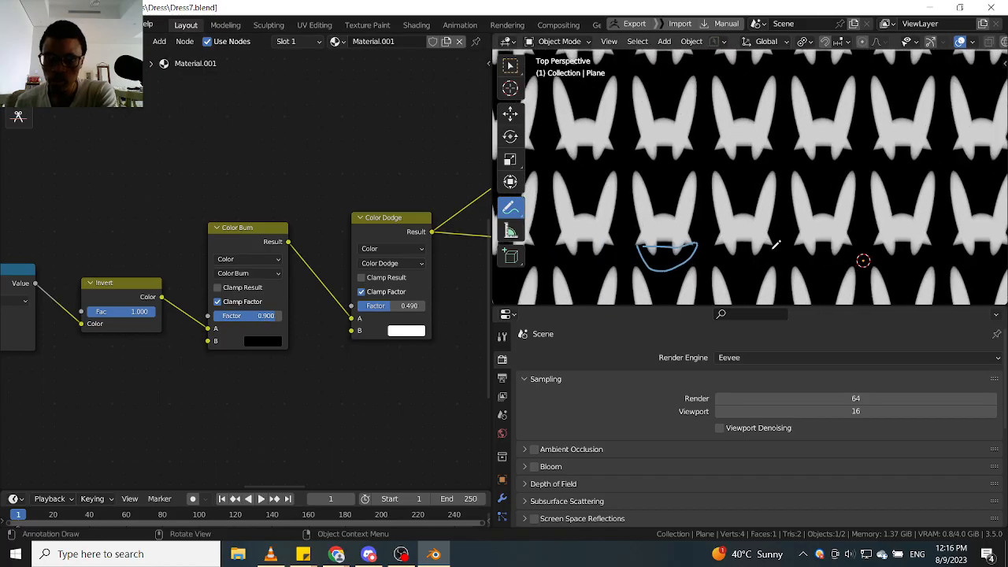
pyautogui.scroll(-3, 778, 245)
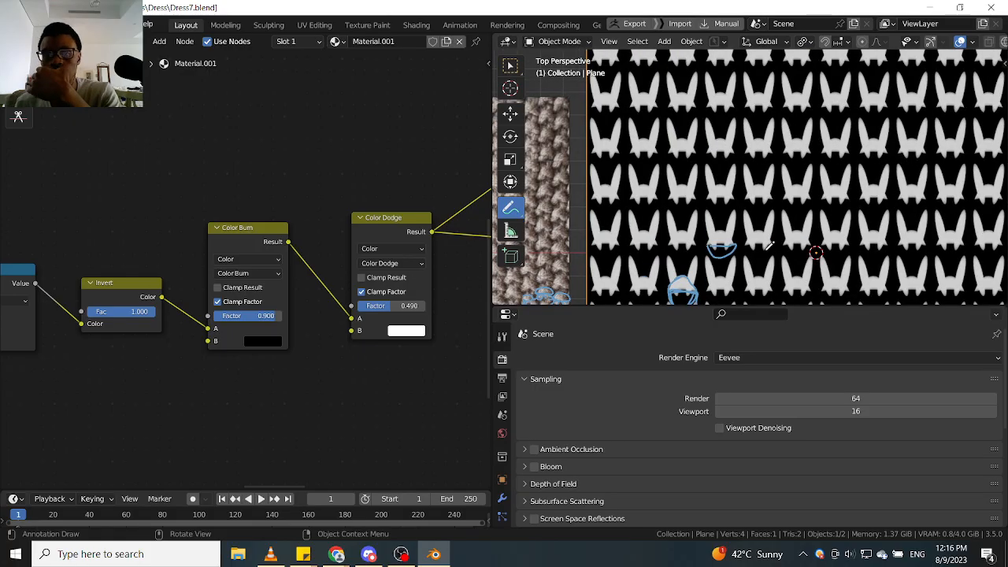
pyautogui.scroll(2, 761, 247)
pyautogui.scroll(1, 760, 246)
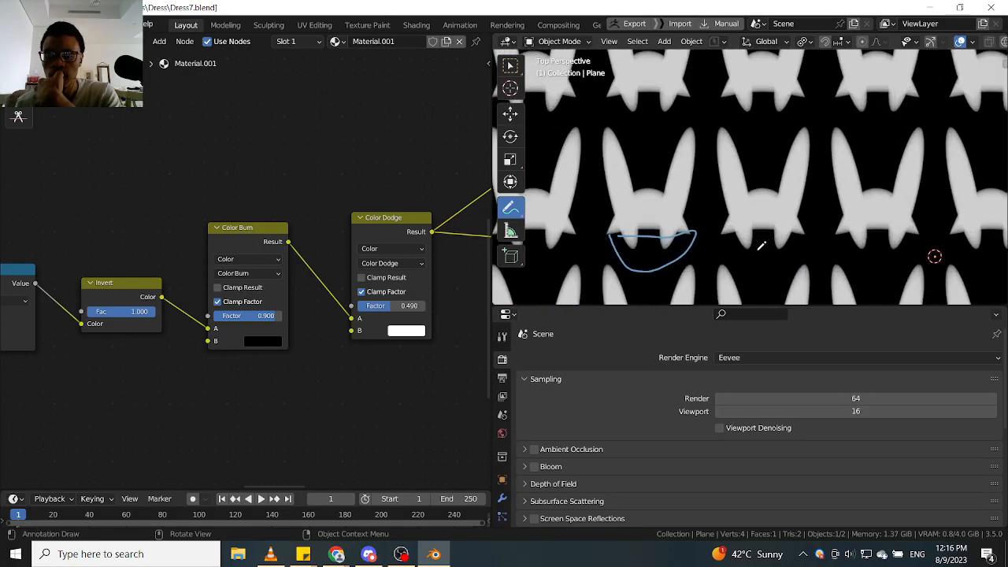
pyautogui.scroll(-1, 761, 247)
pyautogui.scroll(1, 761, 246)
pyautogui.scroll(1, 761, 246)
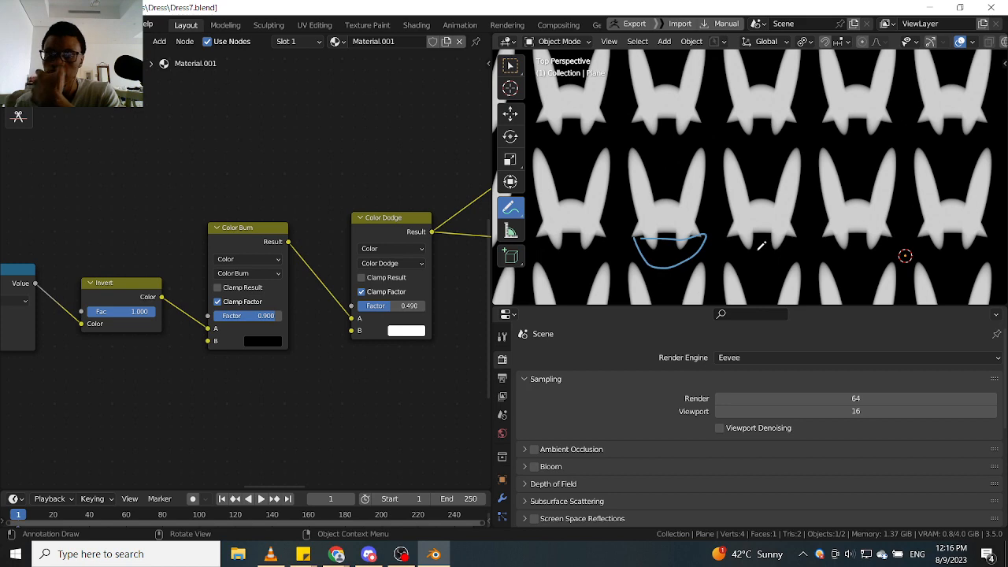
# Examine how both branches feed the final Add node and trace the upper dome branch back to its Separate XYZ node.
pyautogui.scroll(-2, 256, 303)
pyautogui.scroll(-8, 258, 302)
pyautogui.moveTo(453, 148); pyautogui.dragTo(201, 276, button='middle')
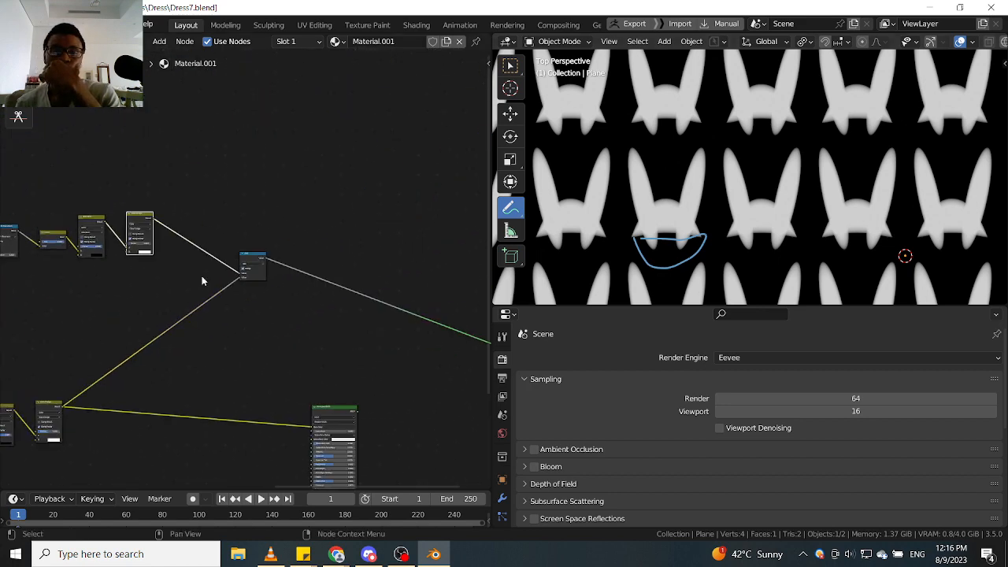
pyautogui.moveTo(239, 309); pyautogui.dragTo(299, 285, button='middle')
pyautogui.scroll(4, 299, 286)
pyautogui.moveTo(204, 270); pyautogui.dragTo(308, 295, button='middle')
pyautogui.scroll(2, 314, 296)
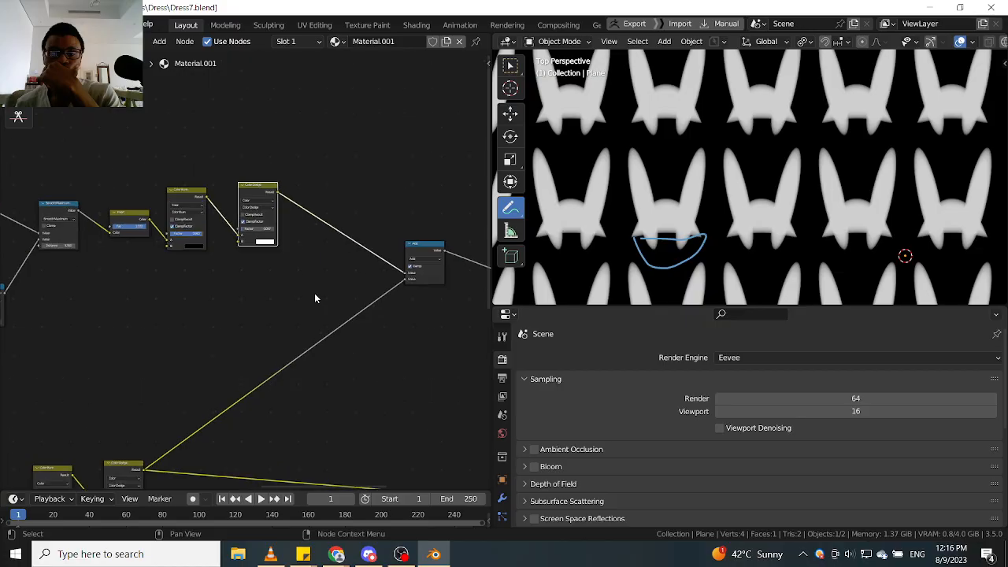
pyautogui.moveTo(314, 298); pyautogui.dragTo(355, 291, button='middle')
pyautogui.scroll(-1, 355, 295)
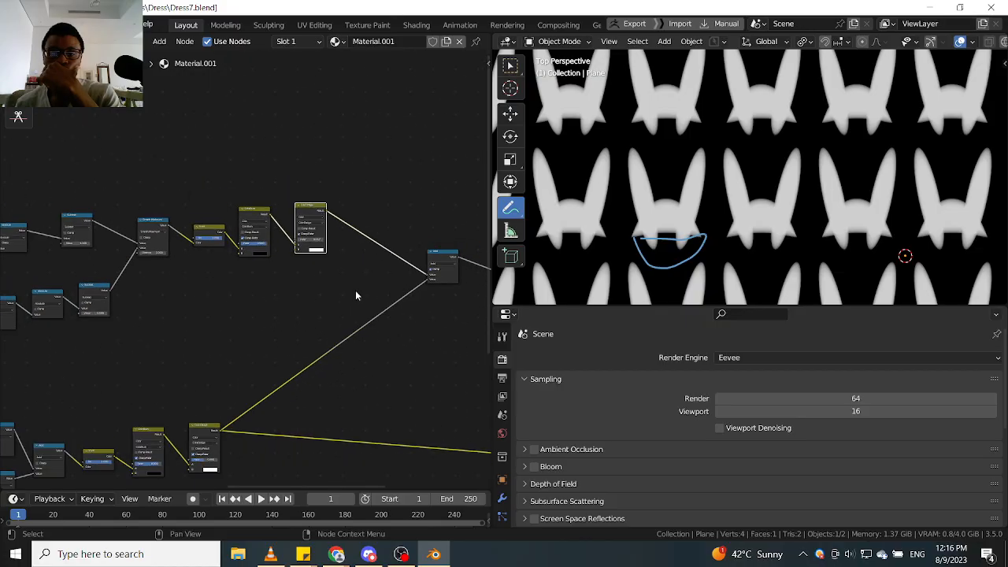
pyautogui.scroll(-6, 355, 295)
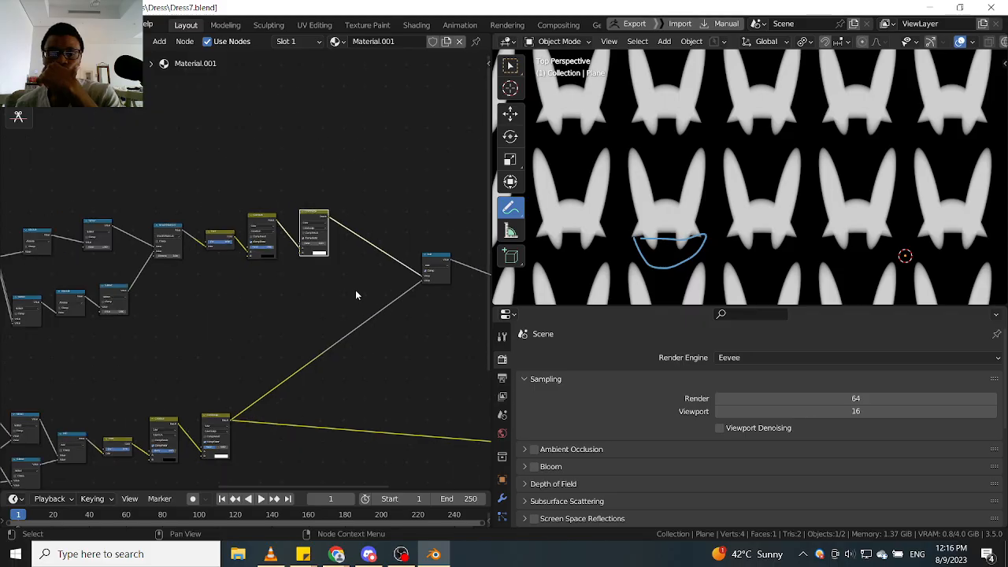
pyautogui.moveTo(239, 300); pyautogui.dragTo(323, 299, button='middle')
pyautogui.scroll(8, 245, 293)
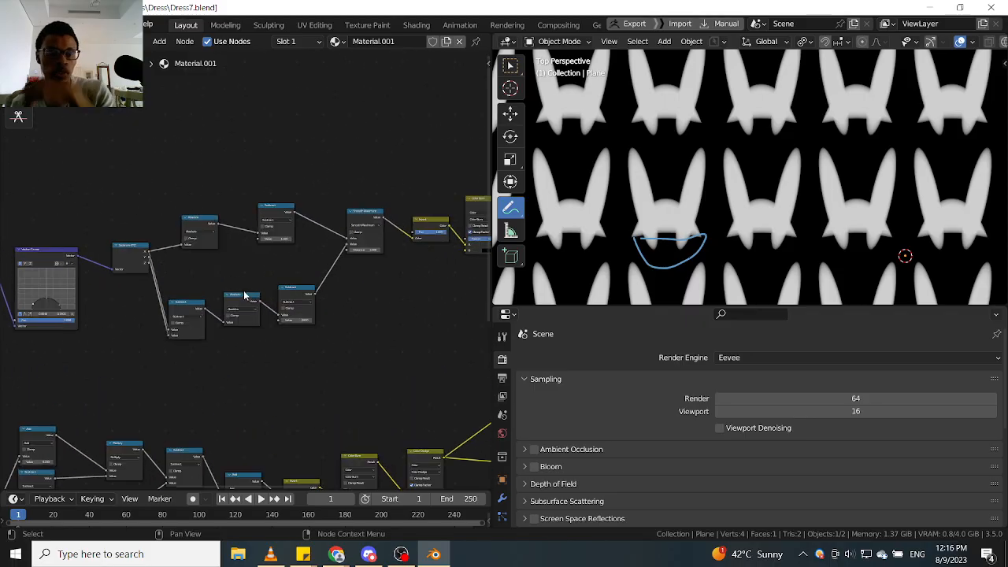
# Preview on the plane the output of the Subtract node directly fed by the dome branch's Separate XYZ node.
pyautogui.keyDown('ctrl'); pyautogui.keyDown('shift'); pyautogui.click(189, 314); pyautogui.keyUp('shift'); pyautogui.keyUp('ctrl')
pyautogui.scroll(-1, 769, 230)
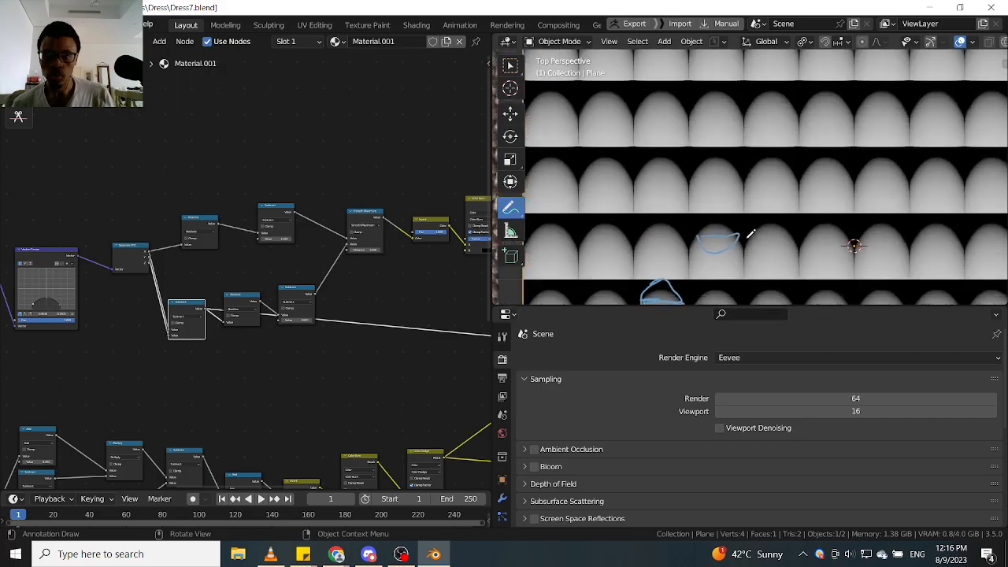
pyautogui.scroll(-4, 351, 314)
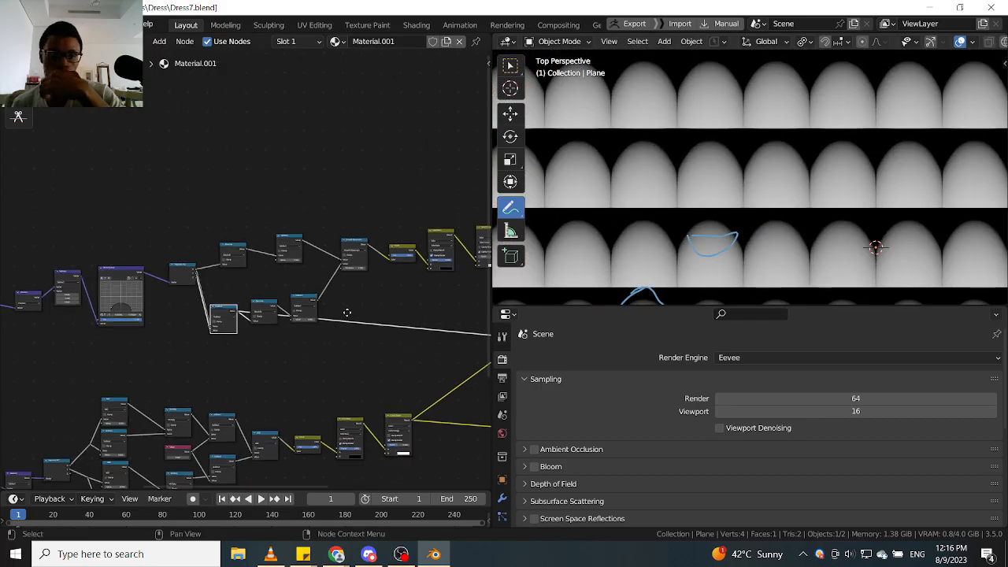
# Insert a reroute point on the previewed Subtract node's output link and move it into the open space between the two branches.
pyautogui.scroll(4, 423, 331)
pyautogui.moveTo(423, 331); pyautogui.dragTo(253, 294, button='middle')
pyautogui.keyDown('shift'); pyautogui.moveTo(252, 312); pyautogui.dragTo(286, 261, button='right'); pyautogui.keyUp('shift')
pyautogui.moveTo(308, 290); pyautogui.dragTo(308, 264, button='middle')
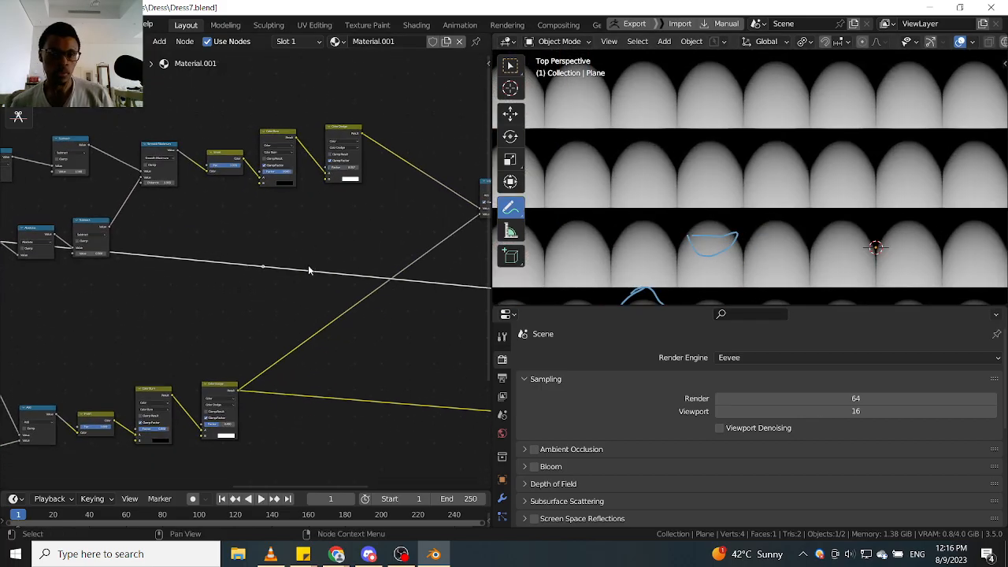
pyautogui.scroll(2, 288, 282)
pyautogui.moveTo(205, 288); pyautogui.dragTo(335, 206)
pyautogui.press('g')
pyautogui.click(414, 279)
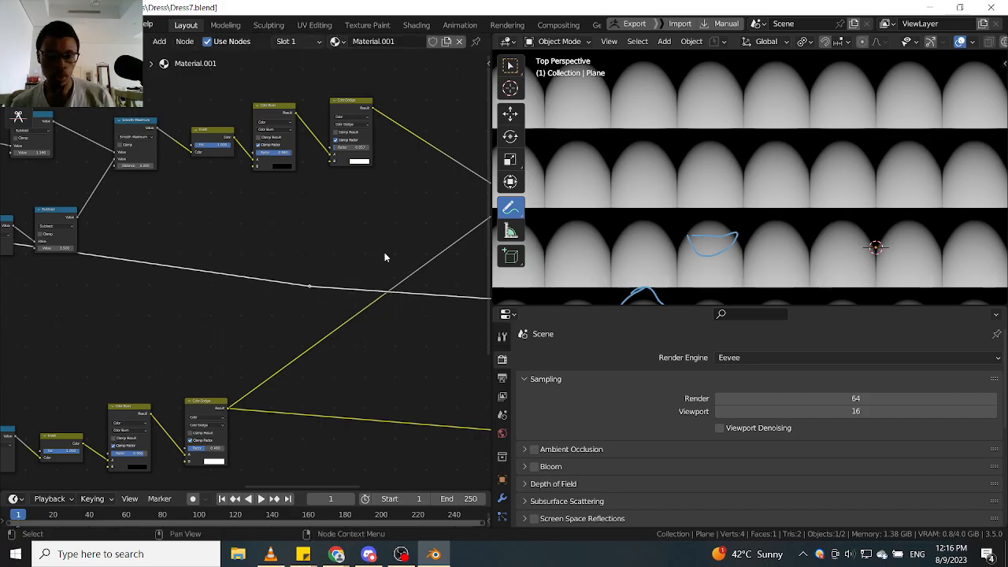
# Duplicate the final clamped Add node and place the copy below the upper branch's Color Dodge node.
pyautogui.moveTo(425, 213); pyautogui.dragTo(352, 263, button='middle')
pyautogui.click(341, 227)
pyautogui.hotkey('shift', 'd')
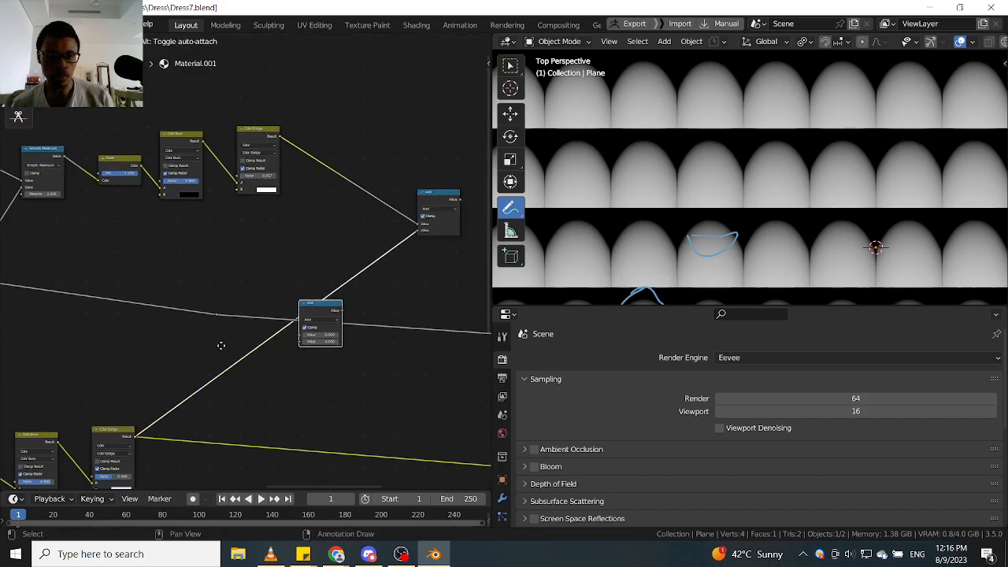
pyautogui.click(212, 288)
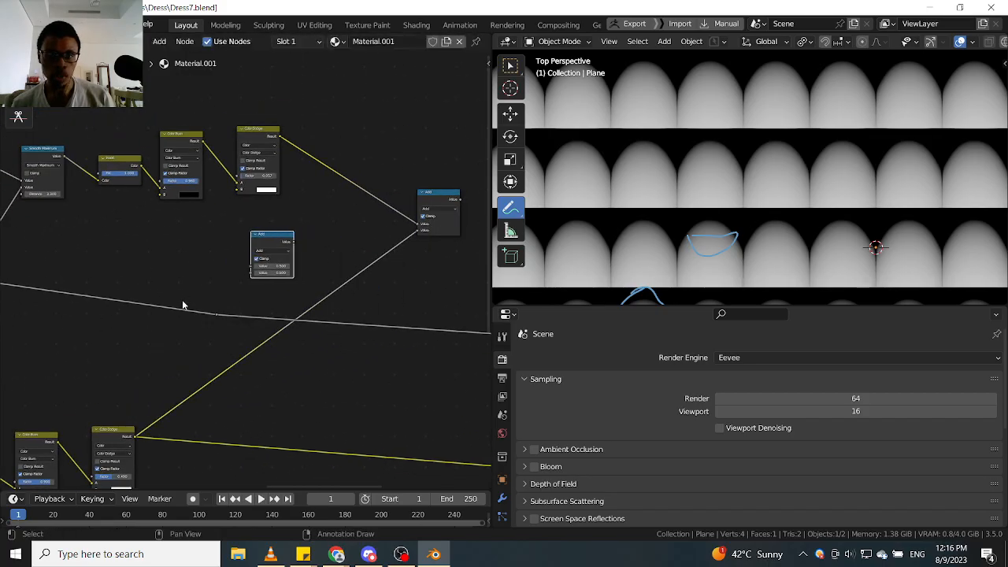
# Preview the output of the original Add node that joins the two branches on the plane.
pyautogui.scroll(5, 311, 288)
pyautogui.scroll(-4, 278, 315)
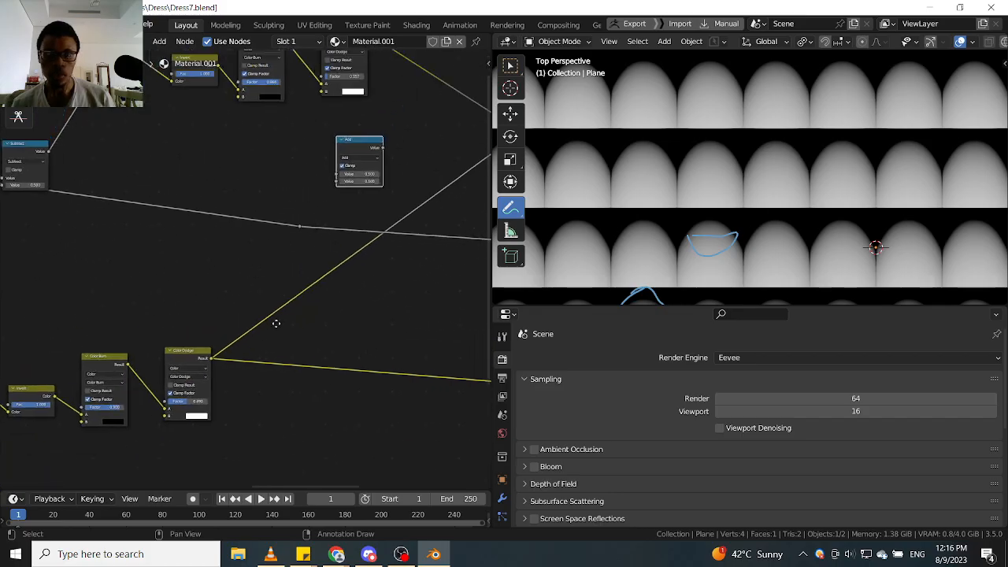
pyautogui.moveTo(276, 323); pyautogui.dragTo(213, 449, button='middle')
pyautogui.moveTo(362, 202)
pyautogui.mouseDown(button='middle')
pyautogui.moveTo(308, 304)
pyautogui.moveTo(282, 286)
pyautogui.mouseUp(button='middle')
pyautogui.keyDown('ctrl'); pyautogui.keyDown('shift'); pyautogui.click(408, 303); pyautogui.keyUp('shift'); pyautogui.keyUp('ctrl')
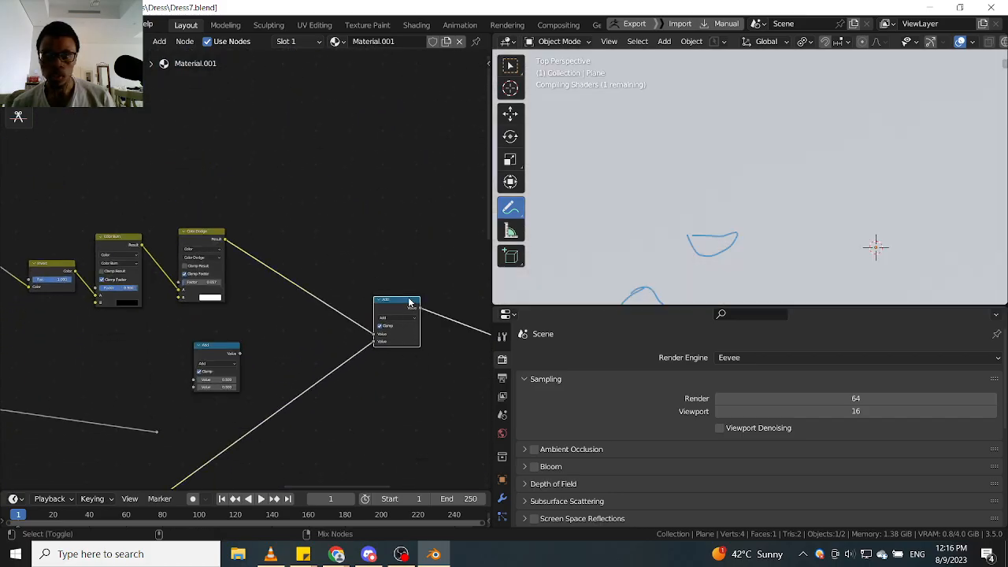
pyautogui.moveTo(345, 297); pyautogui.dragTo(384, 282, button='middle')
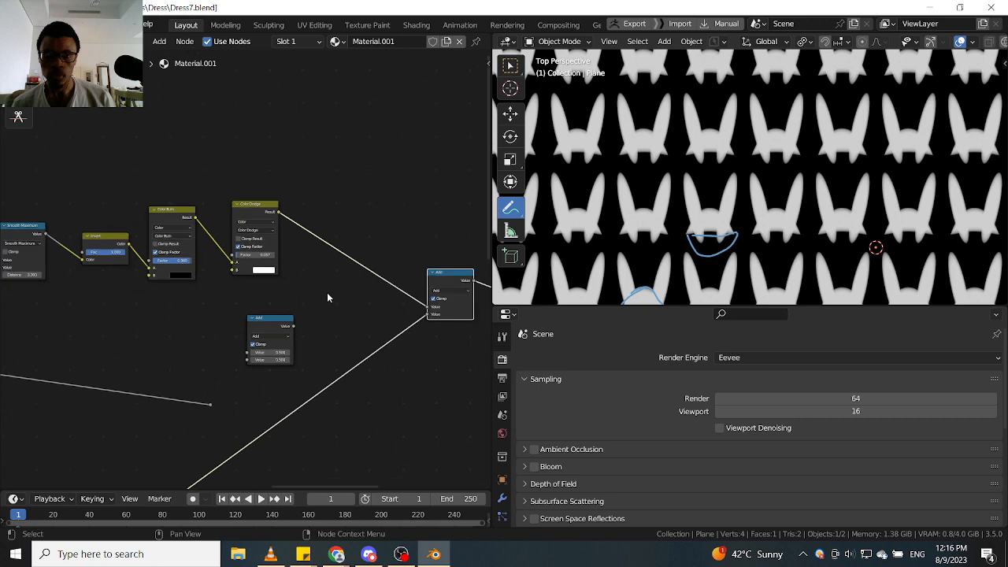
# Preview the upper dome branch's Color Burn output on the plane.
pyautogui.moveTo(227, 315); pyautogui.dragTo(339, 296, button='middle')
pyautogui.scroll(1, 337, 296)
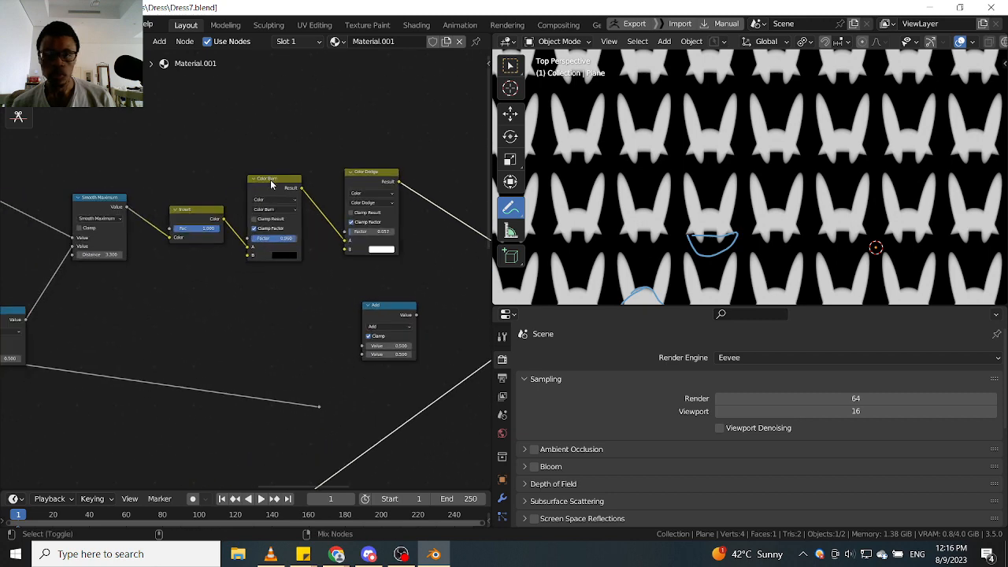
pyautogui.keyDown('ctrl'); pyautogui.keyDown('shift'); pyautogui.click(270, 179); pyautogui.keyUp('shift'); pyautogui.keyUp('ctrl')
# Preview the output of the dome branch's Smooth Maximum node on the plane.
pyautogui.scroll(-1, 224, 263)
pyautogui.moveTo(222, 265); pyautogui.dragTo(284, 264, button='middle')
pyautogui.scroll(3, 277, 242)
pyautogui.moveTo(161, 252); pyautogui.dragTo(330, 252, button='middle')
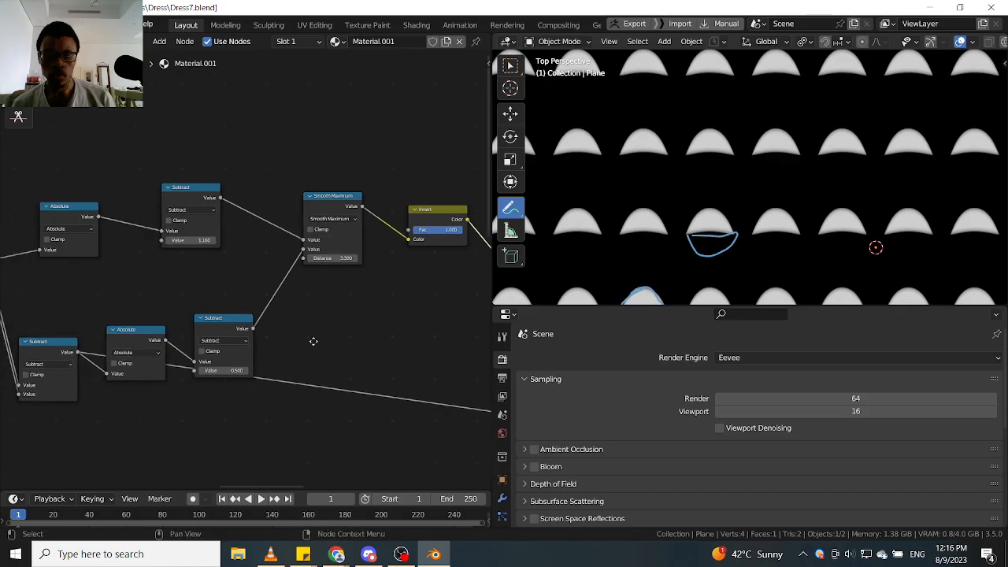
pyautogui.moveTo(313, 341)
pyautogui.mouseDown(button='middle')
pyautogui.moveTo(268, 302)
pyautogui.moveTo(356, 299)
pyautogui.moveTo(243, 295)
pyautogui.mouseUp(button='middle')
pyautogui.scroll(-1, 268, 301)
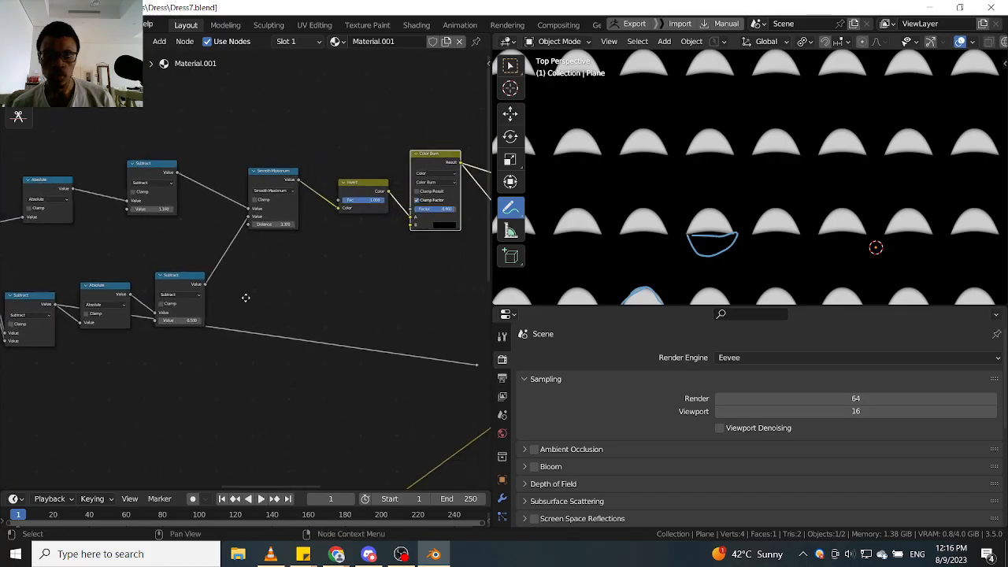
pyautogui.scroll(1, 264, 190)
pyautogui.keyDown('ctrl'); pyautogui.keyDown('shift'); pyautogui.click(248, 180); pyautogui.keyUp('shift'); pyautogui.keyUp('ctrl')
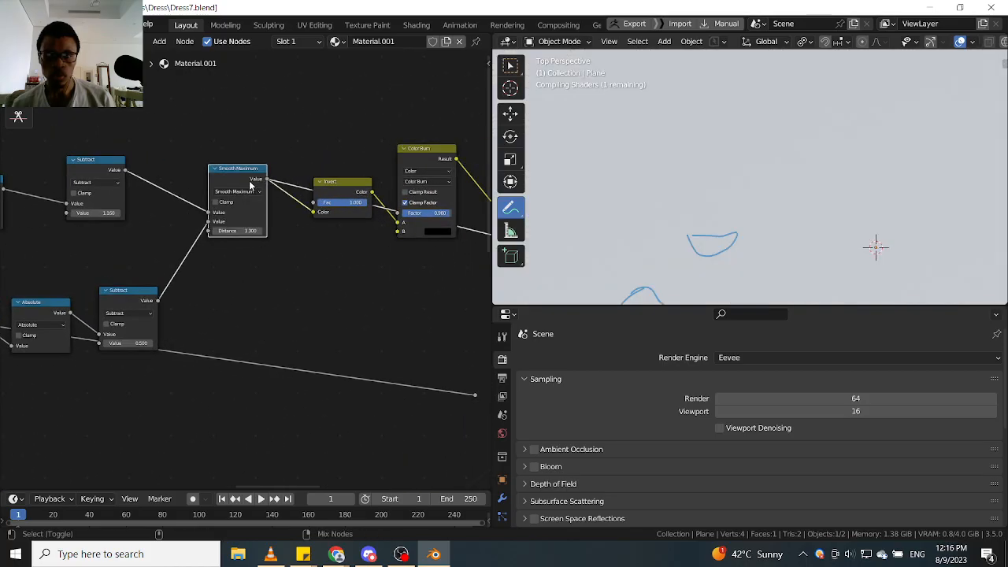
# Preview in turn the outputs of the lower dome path's first Subtract, Absolute and second Subtract nodes on the plane.
pyautogui.scroll(-1, 356, 256)
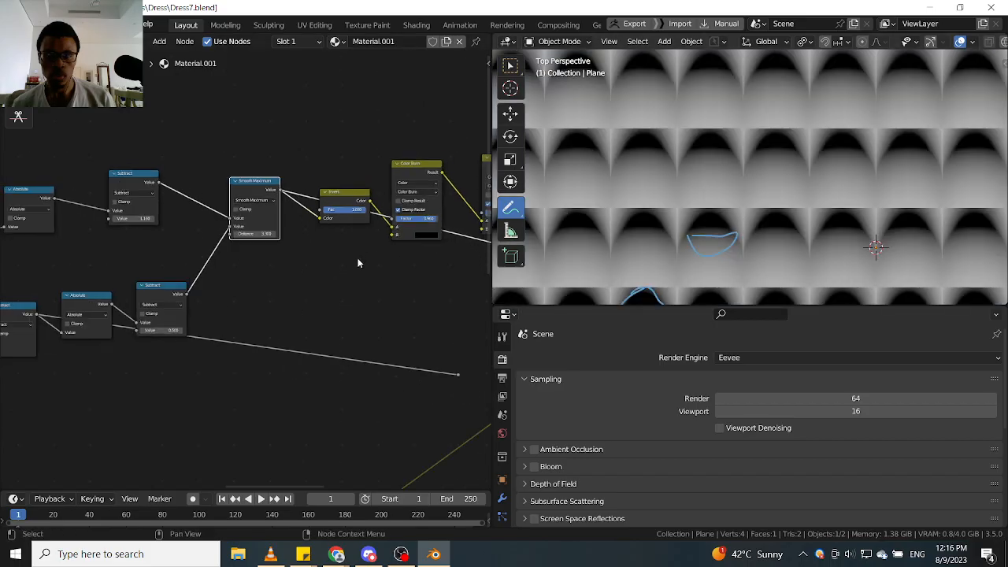
pyautogui.moveTo(359, 263); pyautogui.dragTo(330, 266, button='middle')
pyautogui.moveTo(150, 302); pyautogui.dragTo(352, 286, button='middle')
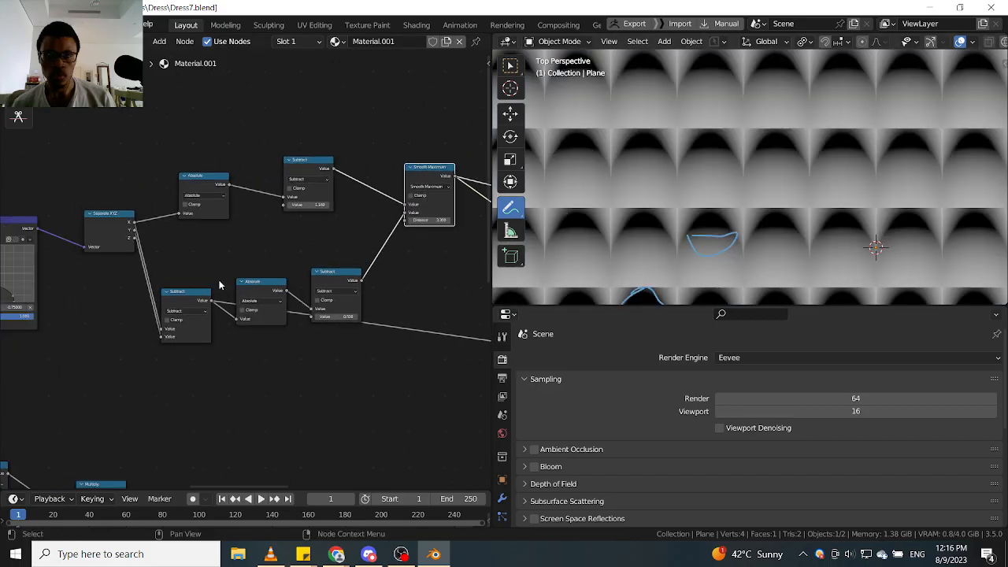
pyautogui.keyDown('ctrl'); pyautogui.keyDown('shift'); pyautogui.click(188, 297); pyautogui.keyUp('shift'); pyautogui.keyUp('ctrl')
pyautogui.moveTo(432, 297); pyautogui.dragTo(332, 306, button='middle')
pyautogui.keyDown('ctrl'); pyautogui.keyDown('shift'); pyautogui.click(161, 301); pyautogui.keyUp('shift'); pyautogui.keyUp('ctrl')
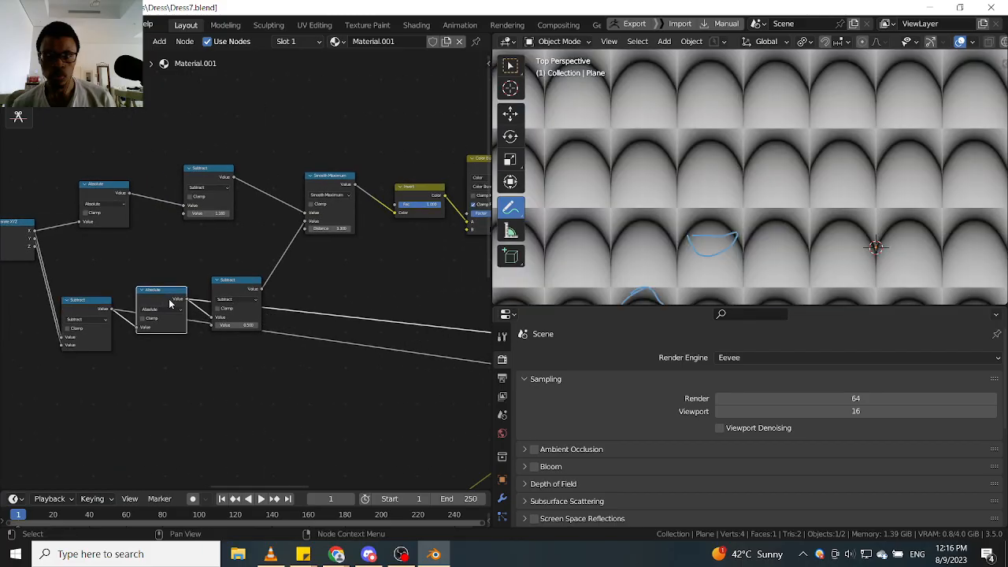
pyautogui.keyDown('ctrl'); pyautogui.keyDown('shift'); pyautogui.click(249, 291); pyautogui.keyUp('shift'); pyautogui.keyUp('ctrl')
pyautogui.scroll(-2, 272, 291)
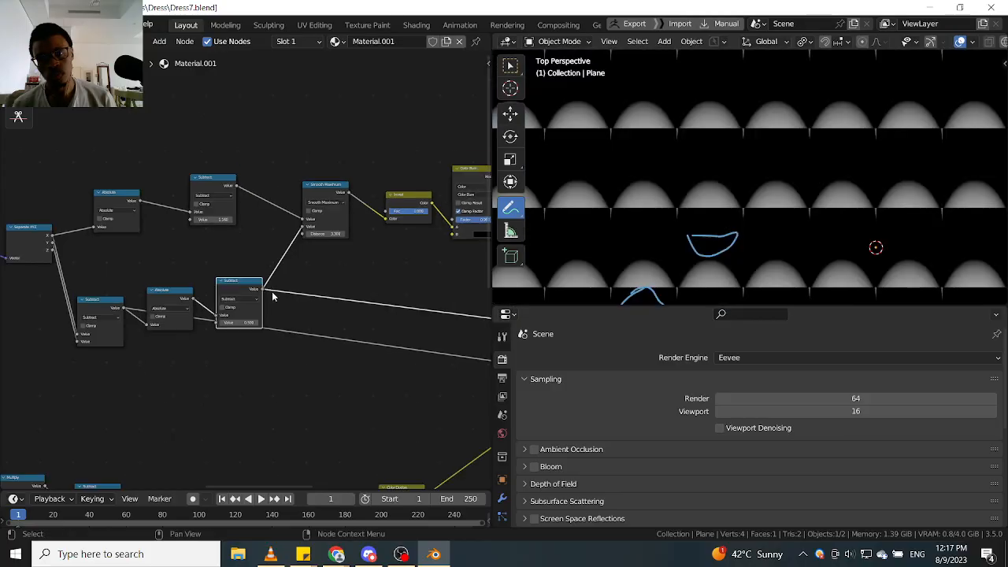
# Remove the loose reroute point and its dangling link beneath the upper dome branch.
pyautogui.moveTo(323, 284); pyautogui.dragTo(142, 226, button='middle')
pyautogui.scroll(1, 219, 250)
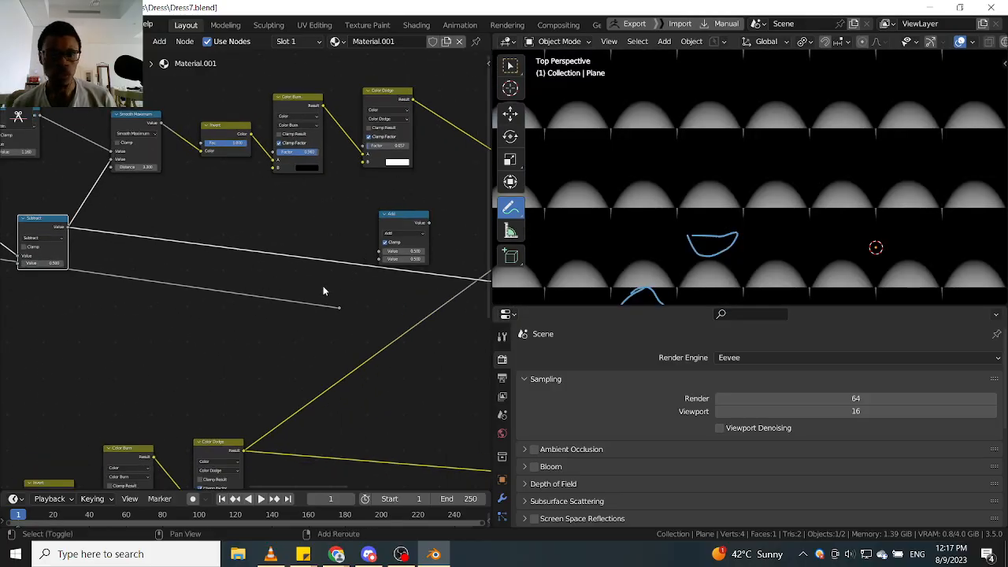
pyautogui.click(364, 292)
pyautogui.moveTo(296, 326); pyautogui.dragTo(353, 290)
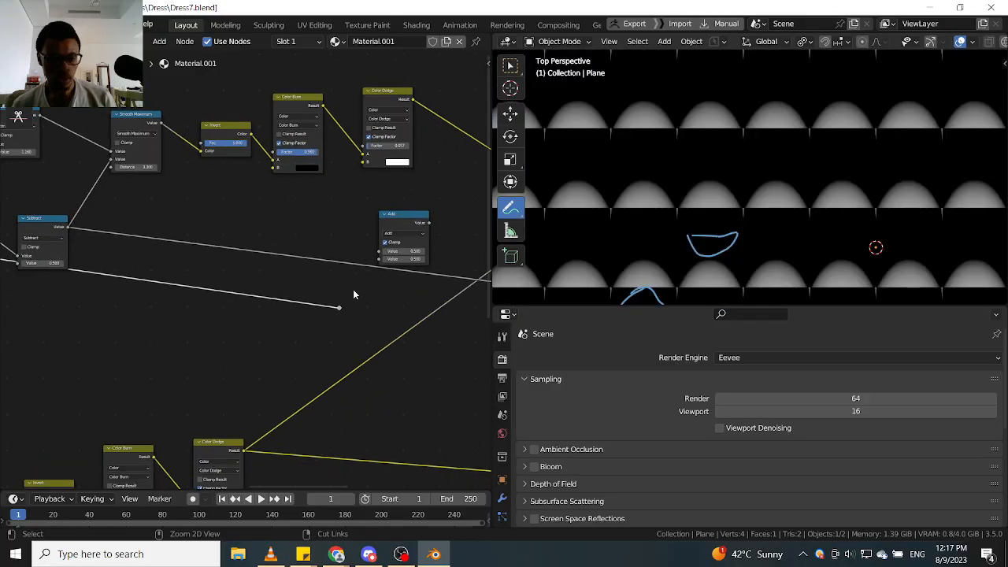
pyautogui.hotkey('ctrl', 'x')
pyautogui.moveTo(341, 280); pyautogui.dragTo(260, 288, button='middle')
pyautogui.scroll(2, 260, 288)
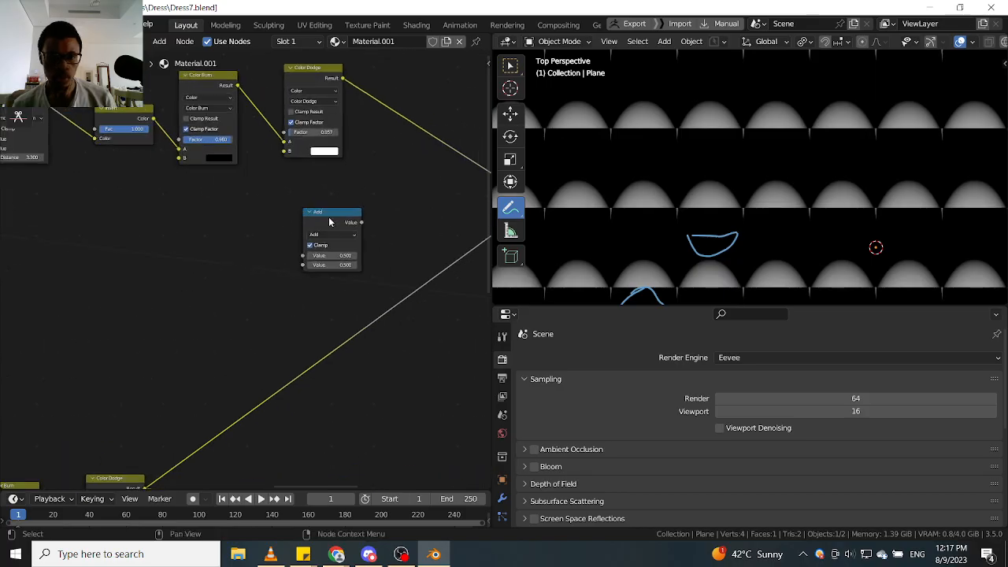
# Insert the duplicated clamped Add node into the preview link coming from the lower dome path's second Subtract node.
pyautogui.moveTo(327, 223); pyautogui.dragTo(325, 239)
pyautogui.scroll(-4, 298, 266)
pyautogui.moveTo(299, 266); pyautogui.dragTo(385, 263, button='middle')
pyautogui.moveTo(399, 236); pyautogui.dragTo(389, 274)
pyautogui.scroll(2, 388, 247)
pyautogui.moveTo(390, 279); pyautogui.dragTo(386, 237, button='middle')
pyautogui.scroll(3, 383, 264)
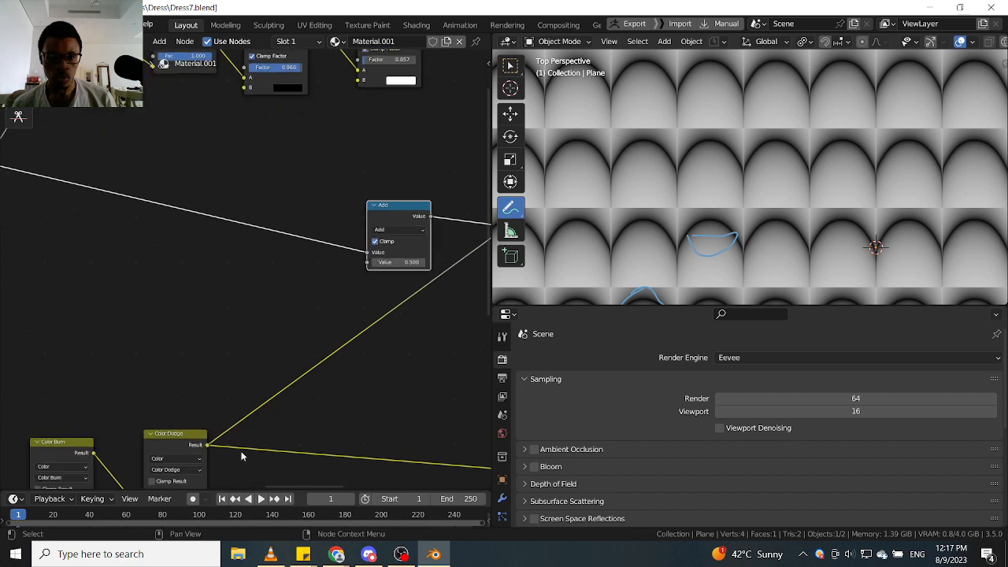
# Link the slanted branch's Color Dodge result through a reroute into the Add node's second value and change its operation to Subtract.
pyautogui.keyDown('shift'); pyautogui.moveTo(324, 301); pyautogui.dragTo(324, 297, button='right'); pyautogui.keyUp('shift')
pyautogui.moveTo(337, 351); pyautogui.dragTo(367, 254)
pyautogui.click(399, 229)
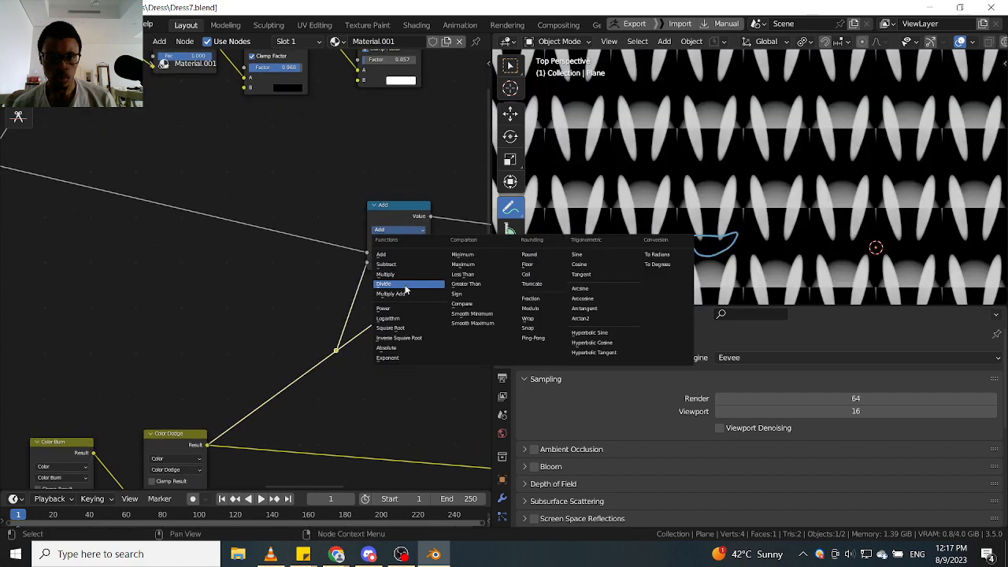
pyautogui.click(408, 266)
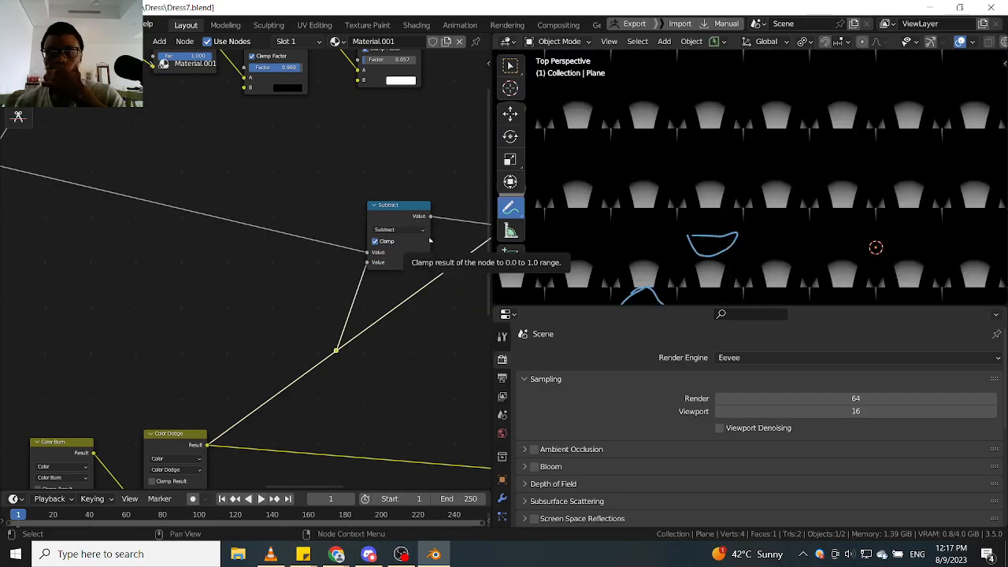
# Try the reverse subtraction by linking the slanted stitches to the clamped Subtract node's first value and the dome Subtract to its second.
pyautogui.scroll(2, 341, 251)
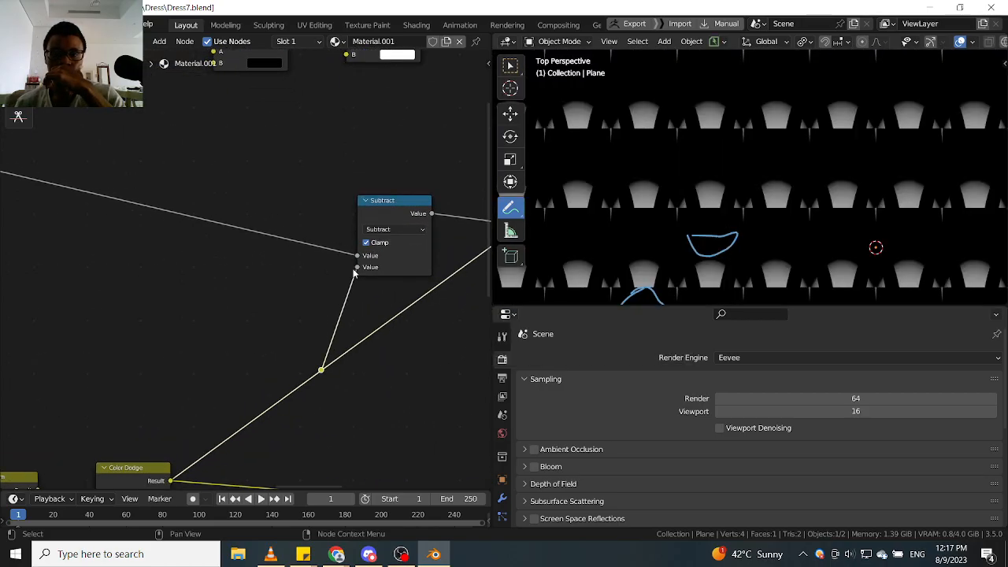
pyautogui.scroll(1, 355, 271)
pyautogui.scroll(-1, 359, 274)
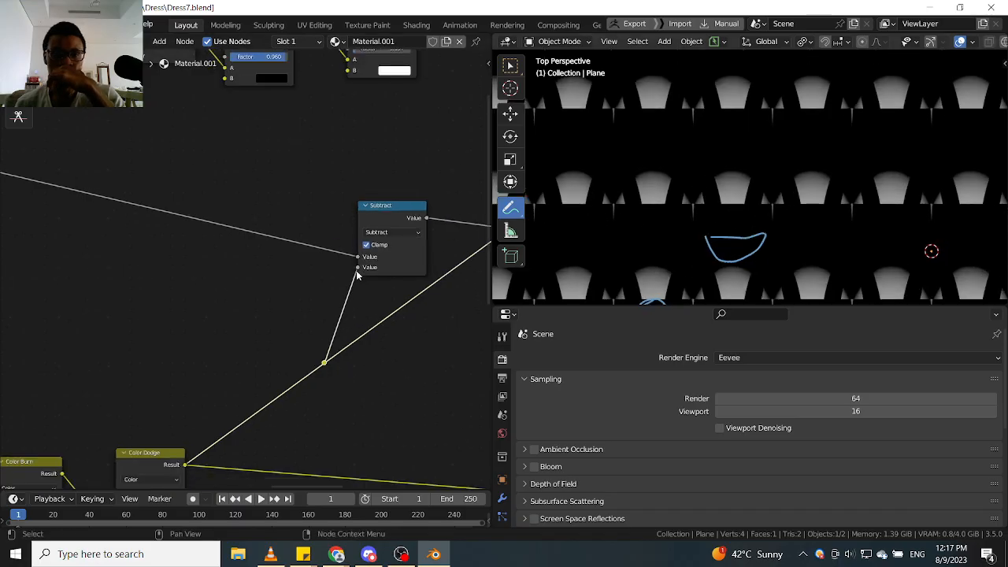
pyautogui.moveTo(358, 268); pyautogui.dragTo(357, 257)
pyautogui.scroll(-1, 345, 264)
pyautogui.moveTo(341, 265); pyautogui.dragTo(408, 308, button='middle')
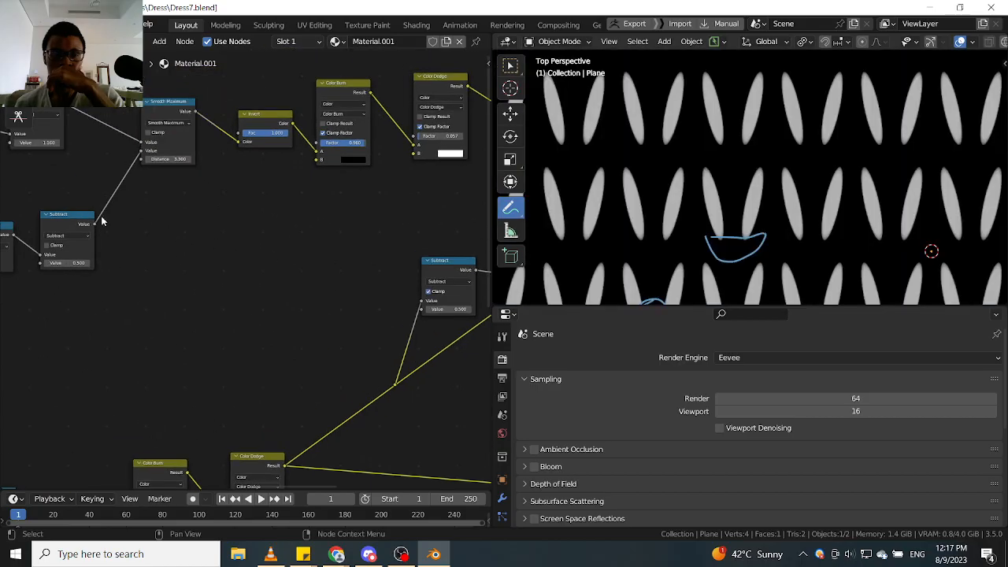
pyautogui.moveTo(89, 226); pyautogui.dragTo(128, 241)
pyautogui.moveTo(351, 300); pyautogui.dragTo(428, 307)
pyautogui.moveTo(425, 312); pyautogui.dragTo(365, 315, button='middle')
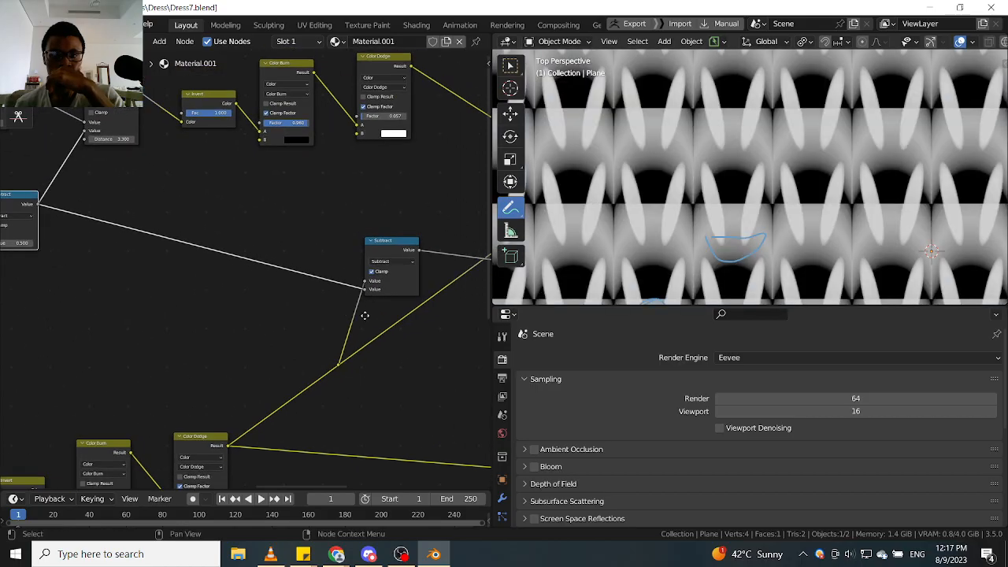
# Dissolve the reroute point between the slanted branch's Color Dodge node and the clamped Subtract node, keeping the link.
pyautogui.scroll(-3, 380, 293)
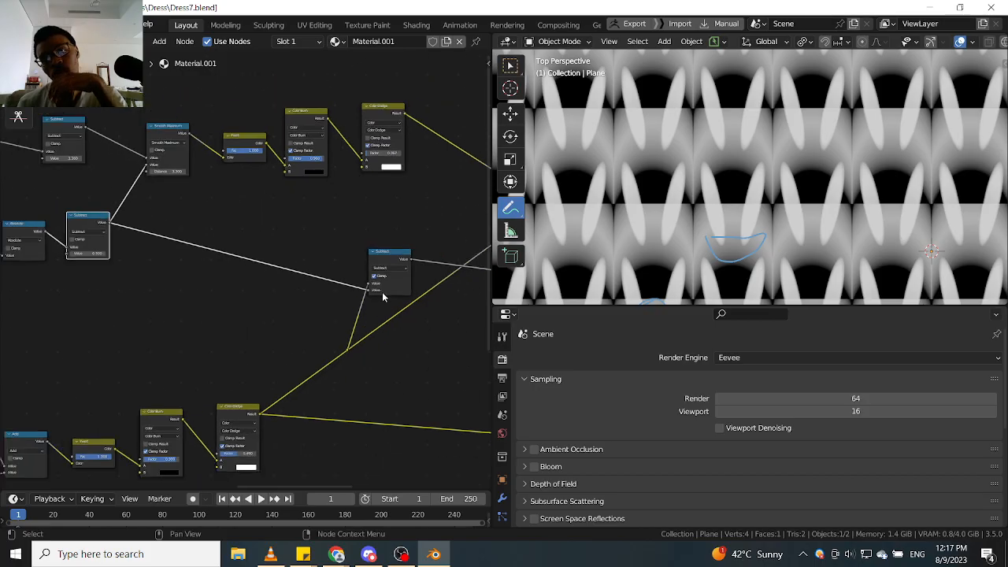
pyautogui.scroll(2, 418, 305)
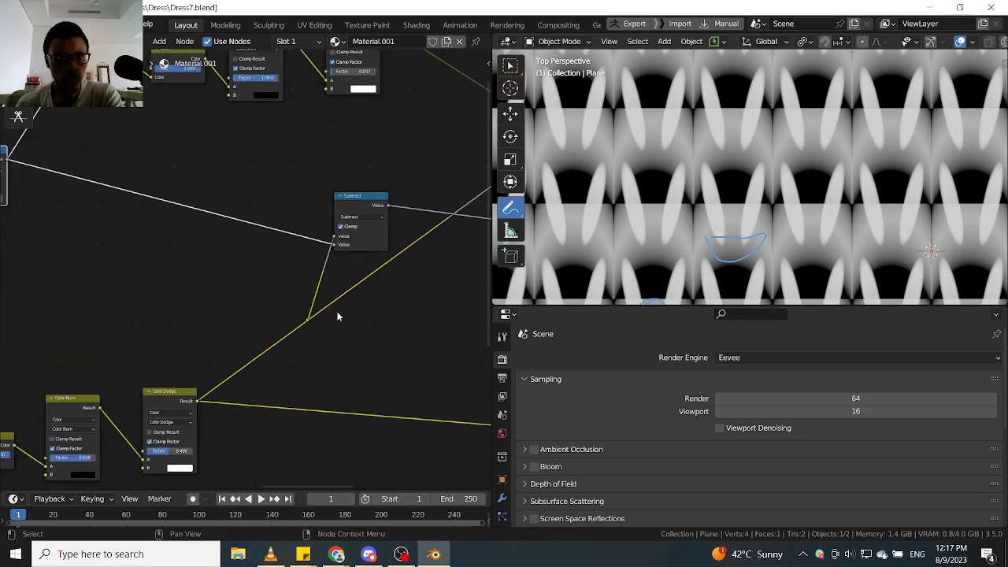
pyautogui.moveTo(225, 360); pyautogui.dragTo(315, 304)
pyautogui.hotkey('ctrl', 'x')
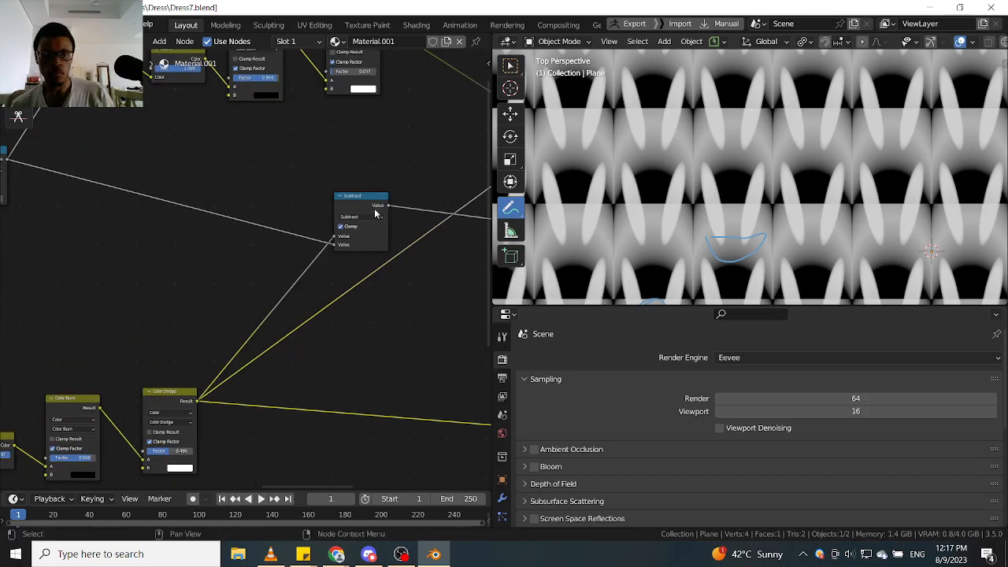
# Swap the clamped Subtract node's inputs back: dome Subtract into the first value, slanted Color Dodge into the second.
pyautogui.keyDown('shift'); pyautogui.click(361, 207); pyautogui.keyUp('shift')
pyautogui.scroll(2, 335, 252)
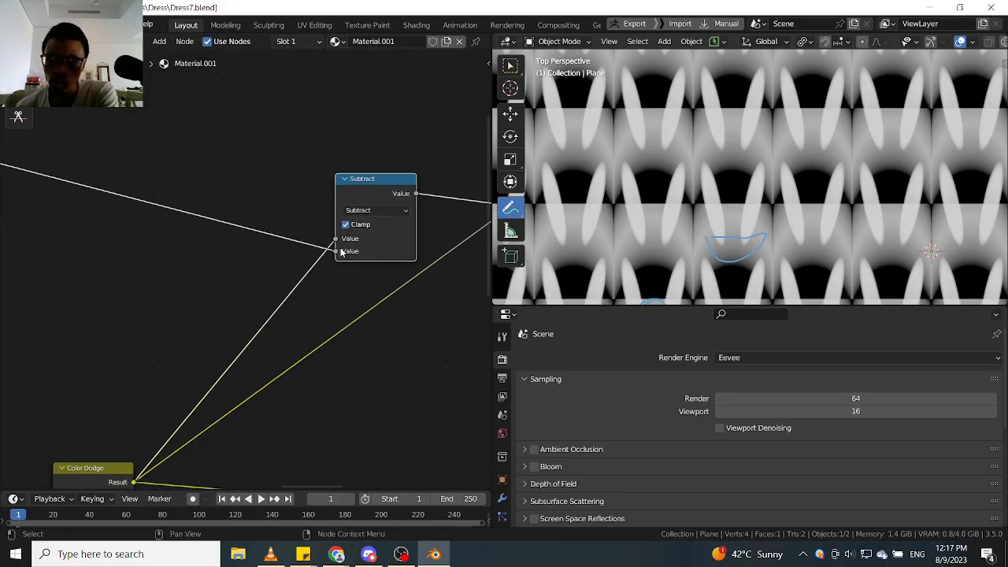
pyautogui.scroll(-1, 341, 252)
pyautogui.scroll(2, 341, 252)
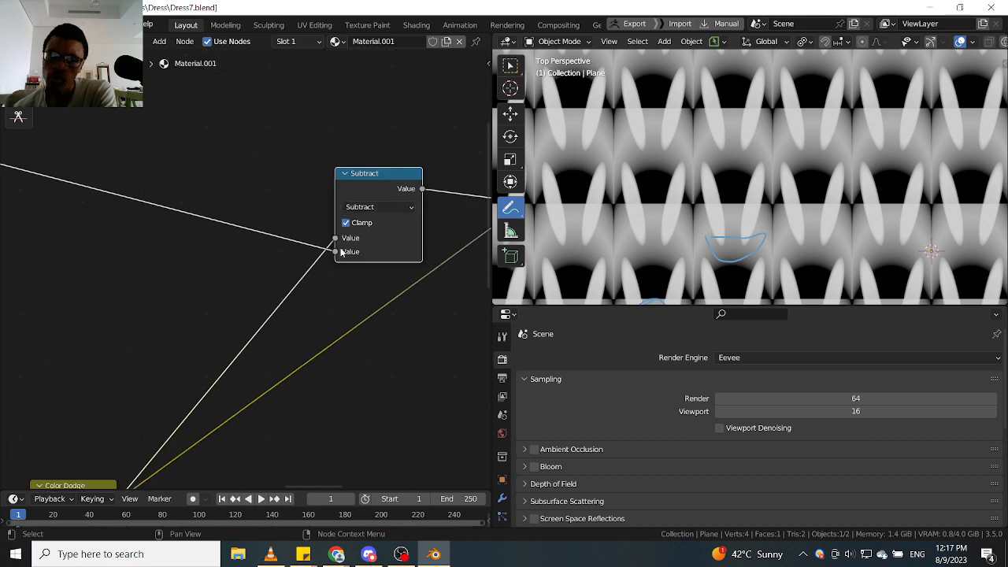
pyautogui.moveTo(340, 252)
pyautogui.mouseDown()
pyautogui.moveTo(336, 237)
pyautogui.moveTo(333, 252)
pyautogui.mouseUp()
pyautogui.scroll(-2, 333, 252)
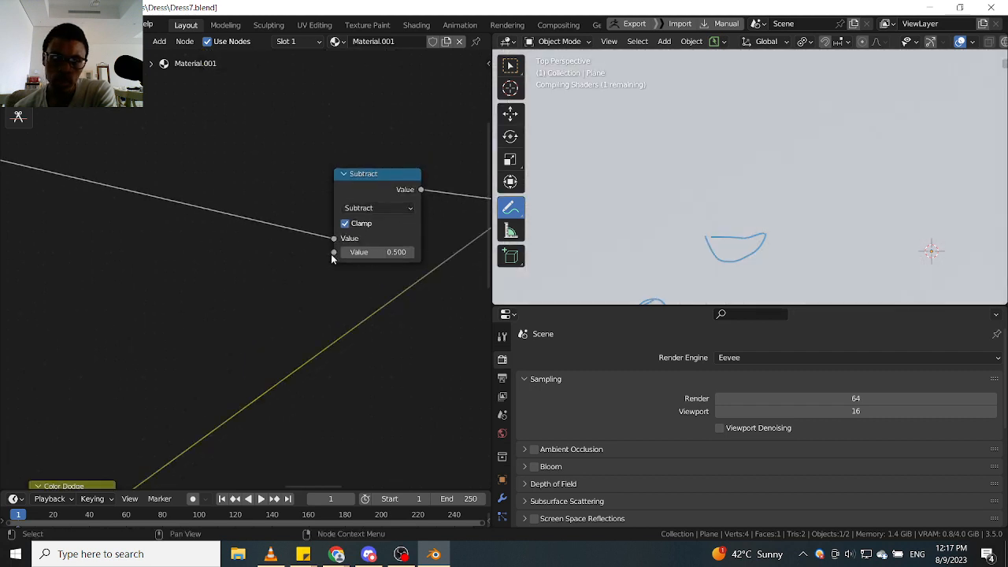
pyautogui.moveTo(160, 451)
pyautogui.mouseDown()
pyautogui.moveTo(324, 245)
pyautogui.moveTo(336, 255)
pyautogui.mouseUp()
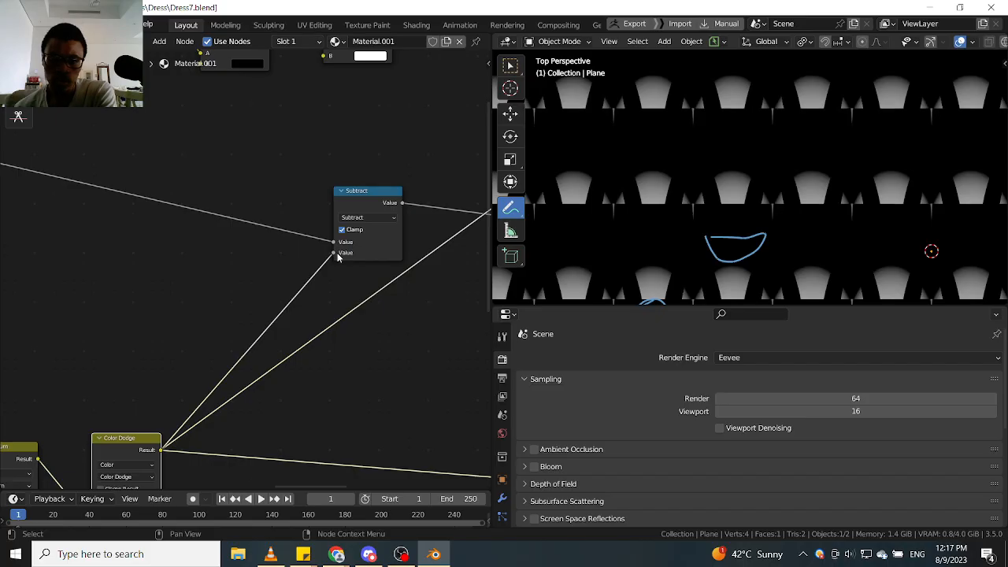
# Examine the clamped Subtract node, its two source nodes and a close view of the subtracted pattern on the plane.
pyautogui.click(374, 194)
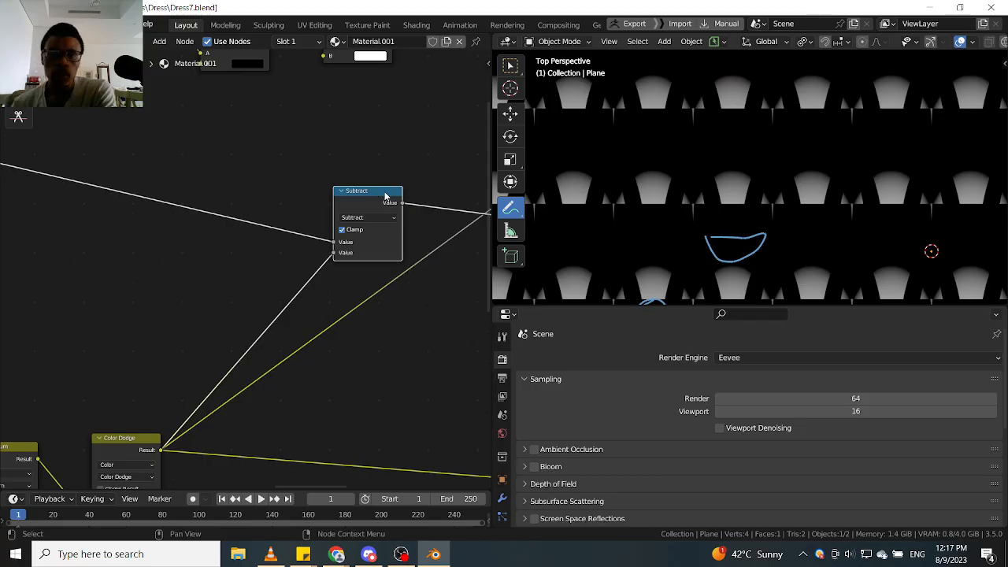
pyautogui.scroll(-4, 385, 193)
pyautogui.scroll(3, 307, 254)
pyautogui.moveTo(191, 242); pyautogui.dragTo(269, 253, button='middle')
pyautogui.scroll(-3, 307, 253)
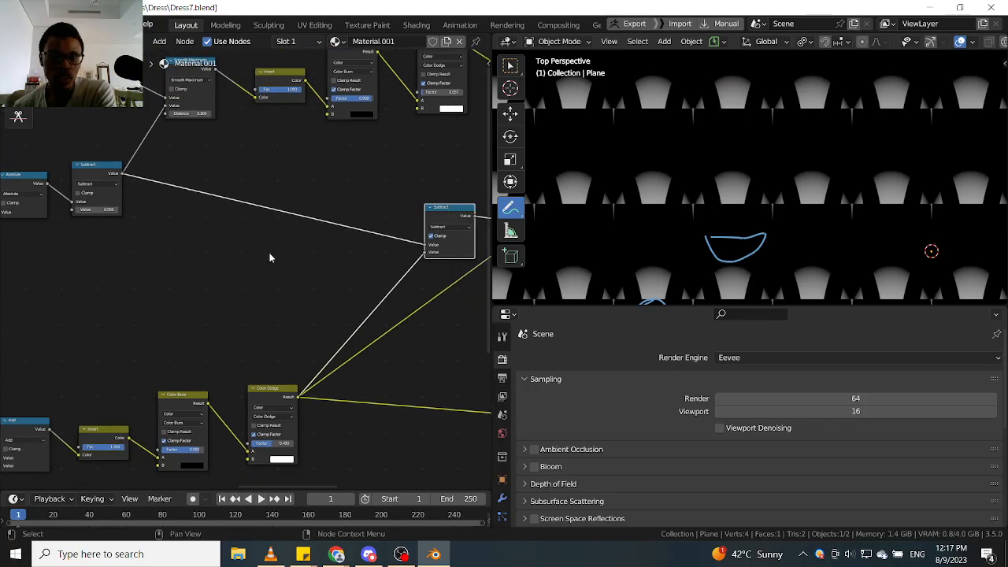
pyautogui.scroll(2, 140, 239)
pyautogui.click(126, 190)
pyautogui.scroll(-1, 209, 197)
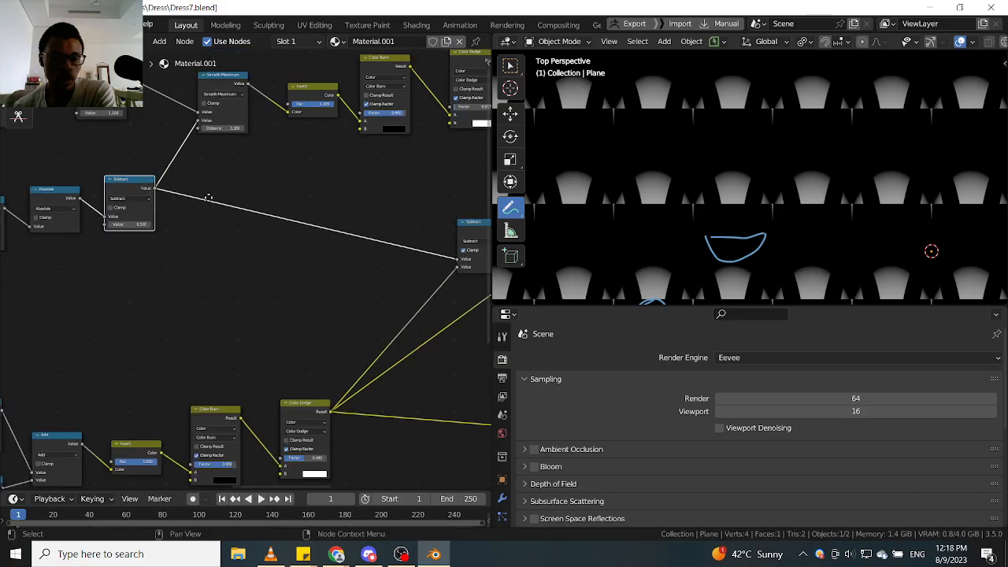
pyautogui.moveTo(210, 200); pyautogui.dragTo(157, 152, button='middle')
pyautogui.click(260, 361)
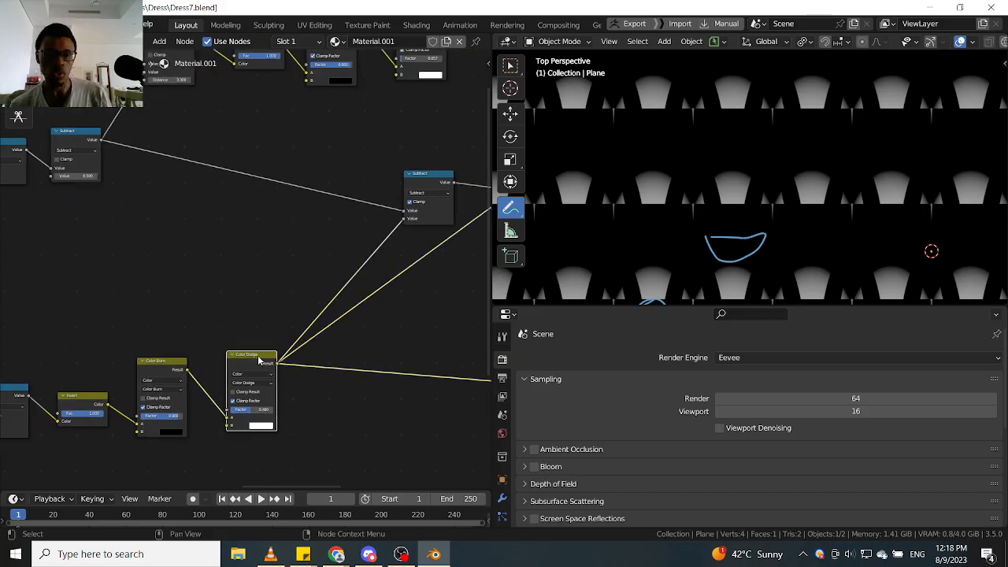
pyautogui.scroll(2, 620, 208)
pyautogui.scroll(1, 675, 162)
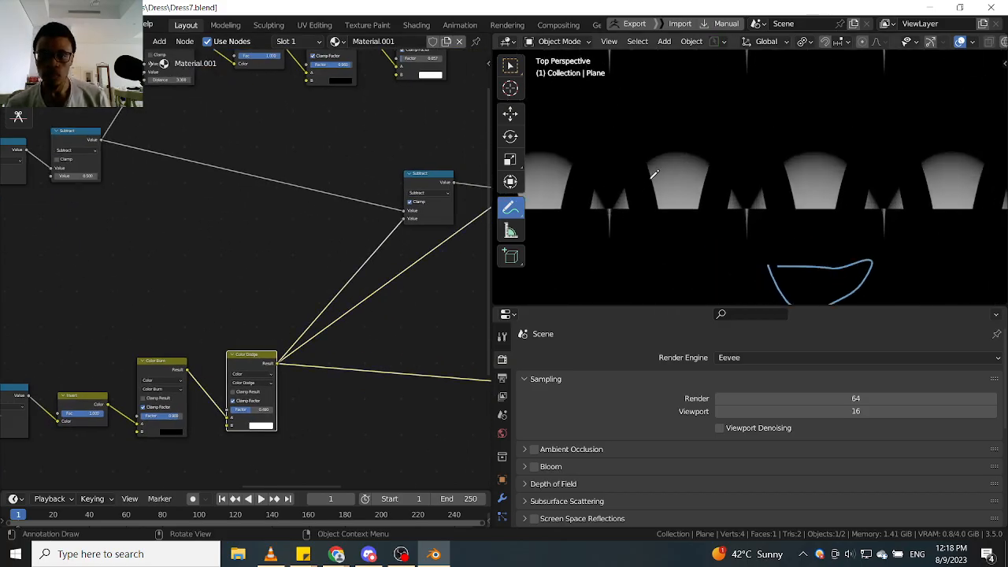
# Preview the slanted branch's Color Dodge result on the plane, followed by the dome Subtract output.
pyautogui.keyDown('ctrl'); pyautogui.keyDown('shift'); pyautogui.click(261, 356); pyautogui.keyUp('shift'); pyautogui.keyUp('ctrl')
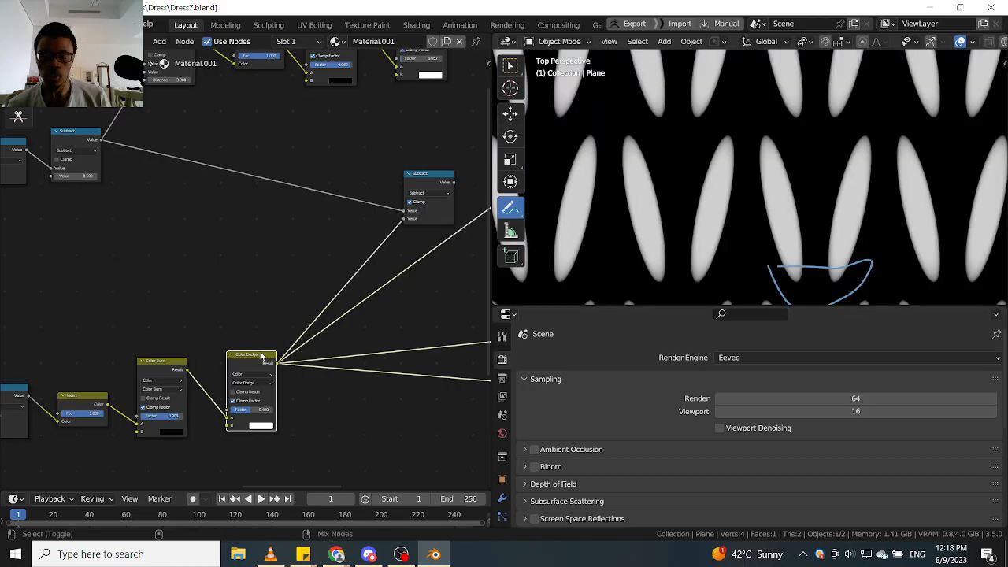
pyautogui.moveTo(340, 277); pyautogui.dragTo(393, 372, button='middle')
pyautogui.keyDown('ctrl'); pyautogui.keyDown('shift'); pyautogui.click(124, 222); pyautogui.keyUp('shift'); pyautogui.keyUp('ctrl')
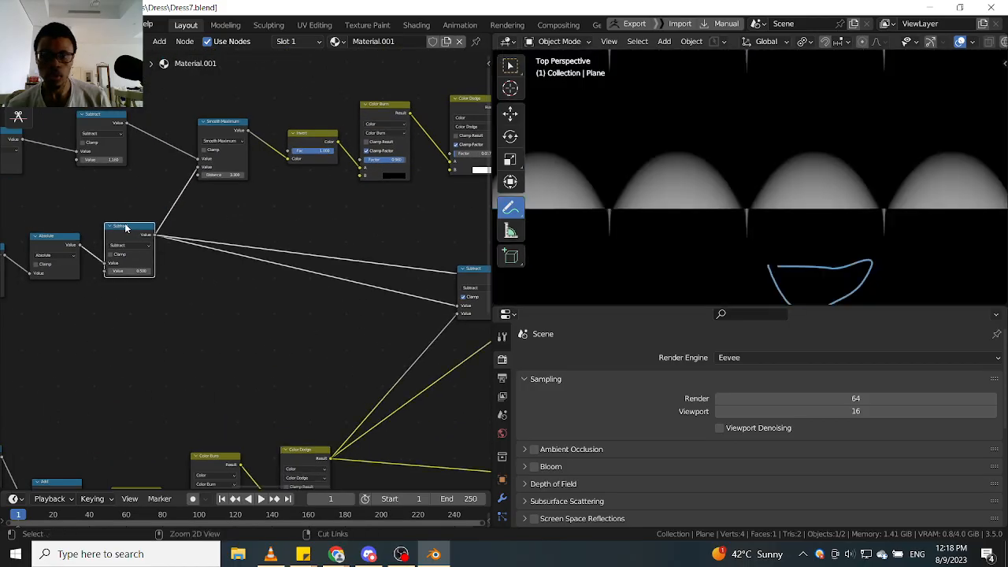
# Move the clamped Subtract node slightly down and preview its output on the plane.
pyautogui.scroll(-1, 157, 224)
pyautogui.moveTo(238, 248); pyautogui.dragTo(403, 273, button='middle')
pyautogui.scroll(3, 267, 244)
pyautogui.moveTo(482, 312); pyautogui.dragTo(305, 227, button='middle')
pyautogui.moveTo(222, 284); pyautogui.dragTo(254, 304, button='middle')
pyautogui.scroll(-4, 262, 271)
pyautogui.scroll(3, 376, 234)
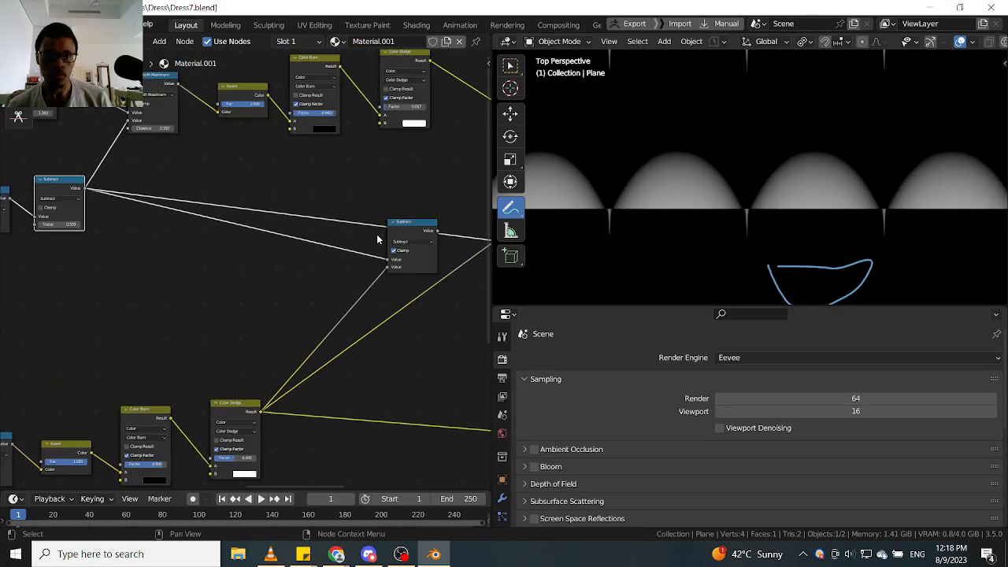
pyautogui.moveTo(405, 233); pyautogui.dragTo(403, 260)
pyautogui.moveTo(245, 263); pyautogui.dragTo(126, 237, button='middle')
pyautogui.scroll(3, 313, 238)
pyautogui.keyDown('ctrl'); pyautogui.keyDown('shift'); pyautogui.click(313, 238); pyautogui.keyUp('shift'); pyautogui.keyUp('ctrl')
# Compare the two sources of the subtraction by previewing the slanted Color Dodge and the dome Subtract again.
pyautogui.moveTo(241, 235); pyautogui.dragTo(333, 276, button='middle')
pyautogui.scroll(-3, 333, 276)
pyautogui.moveTo(182, 220); pyautogui.dragTo(233, 244, button='middle')
pyautogui.scroll(-1, 210, 244)
pyautogui.scroll(1, 270, 361)
pyautogui.scroll(1, 279, 368)
pyautogui.keyDown('ctrl'); pyautogui.keyDown('shift'); pyautogui.click(289, 375); pyautogui.keyUp('shift'); pyautogui.keyUp('ctrl')
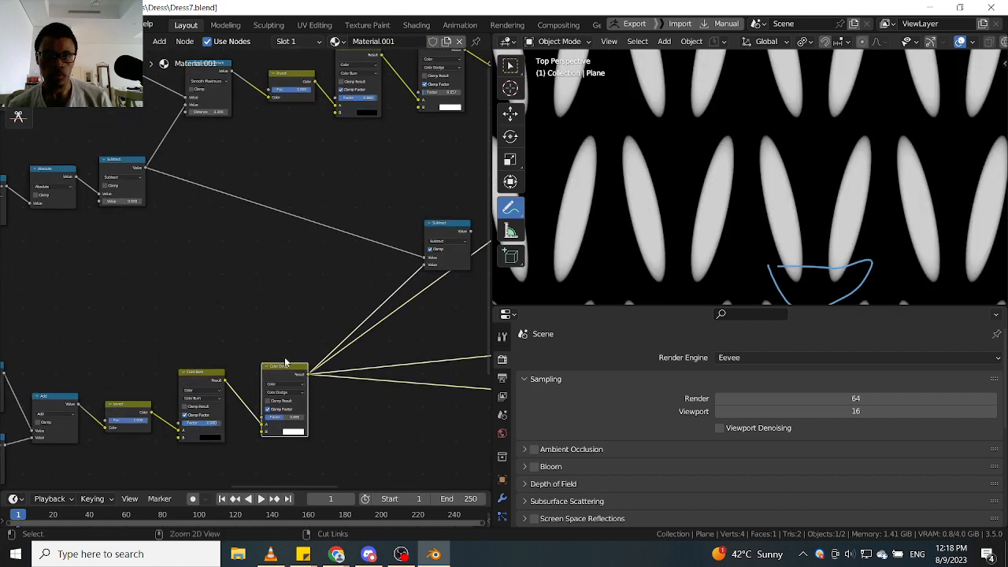
pyautogui.moveTo(299, 265); pyautogui.dragTo(283, 302, button='middle')
pyautogui.keyDown('ctrl'); pyautogui.keyDown('shift'); pyautogui.click(116, 205); pyautogui.keyUp('shift'); pyautogui.keyUp('ctrl')
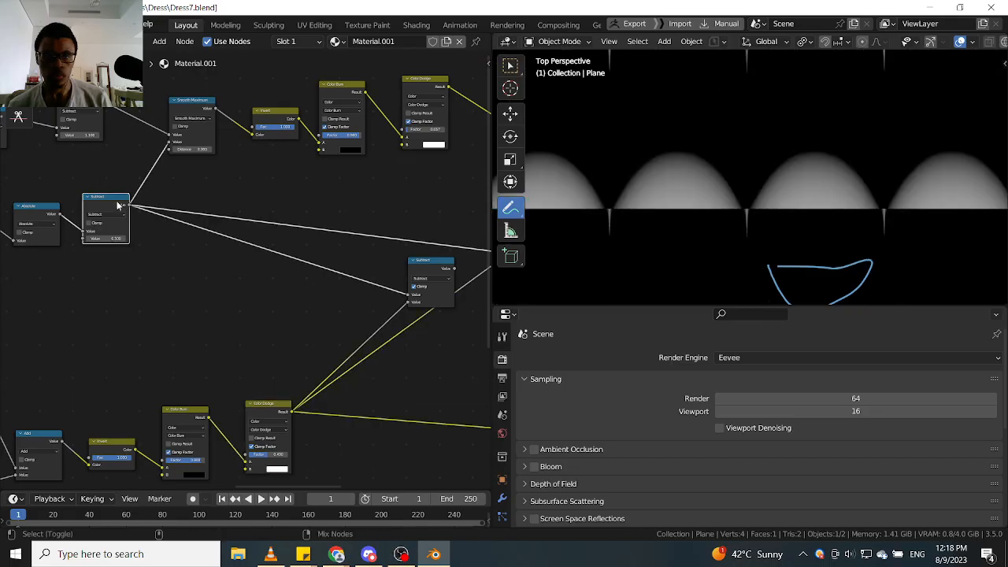
# Turn off clamping on the Subtract node and move the slanted Color Dodge link to its first input.
pyautogui.moveTo(460, 285); pyautogui.dragTo(423, 260, button='middle')
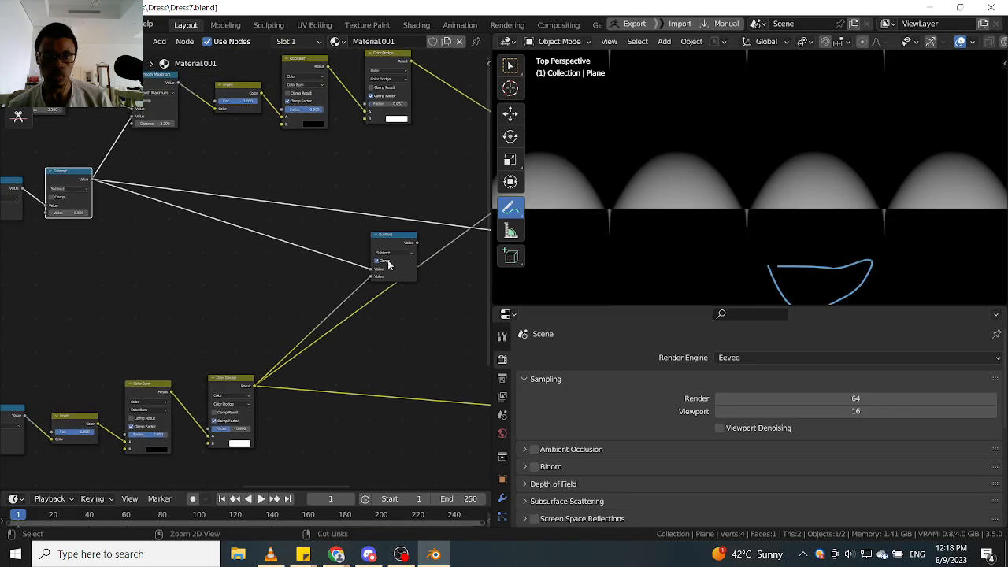
pyautogui.scroll(2, 388, 265)
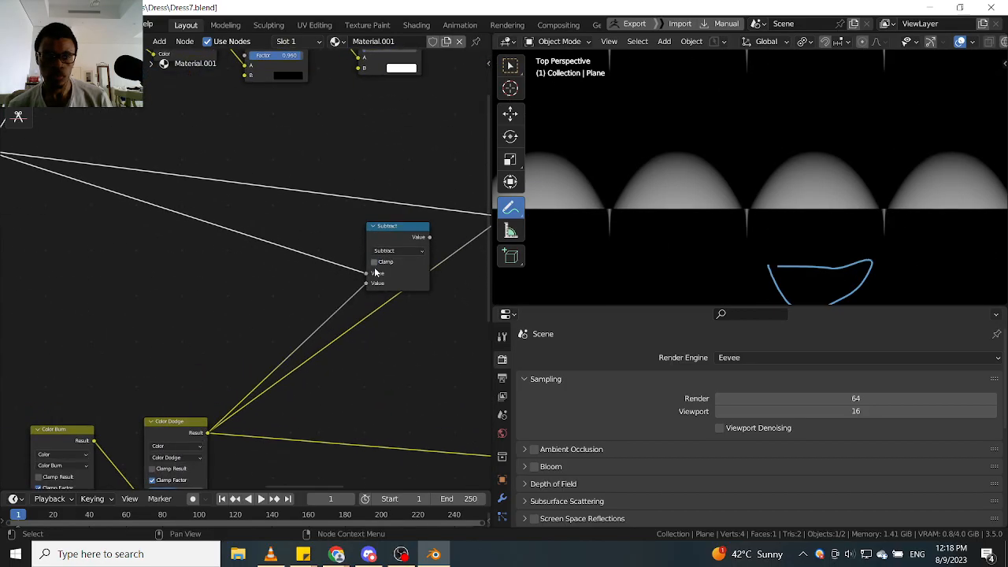
pyautogui.moveTo(364, 283); pyautogui.dragTo(363, 295)
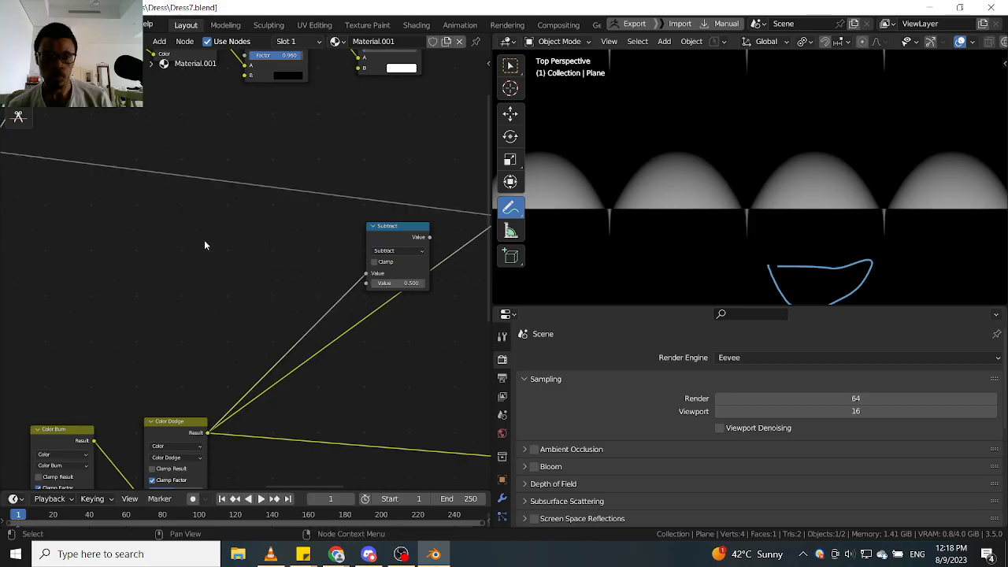
# Add a reroute on the dome Subtract link, connect it to the unclamped Subtract node's second input, and preview that node.
pyautogui.moveTo(204, 240); pyautogui.dragTo(348, 280, button='middle')
pyautogui.scroll(-1, 46, 187)
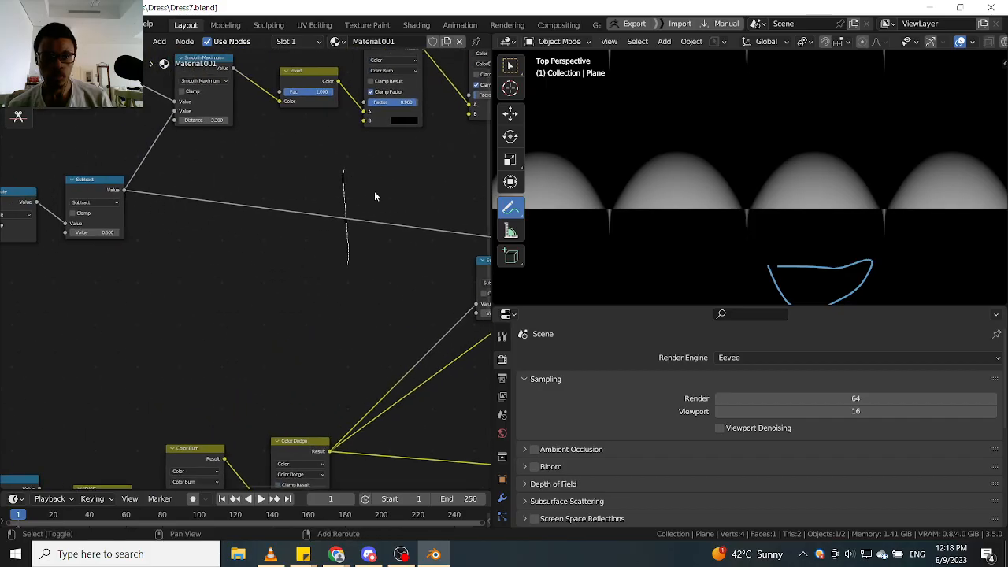
pyautogui.moveTo(363, 218); pyautogui.dragTo(308, 219, button='middle')
pyautogui.moveTo(292, 221); pyautogui.dragTo(422, 315)
pyautogui.click(442, 263)
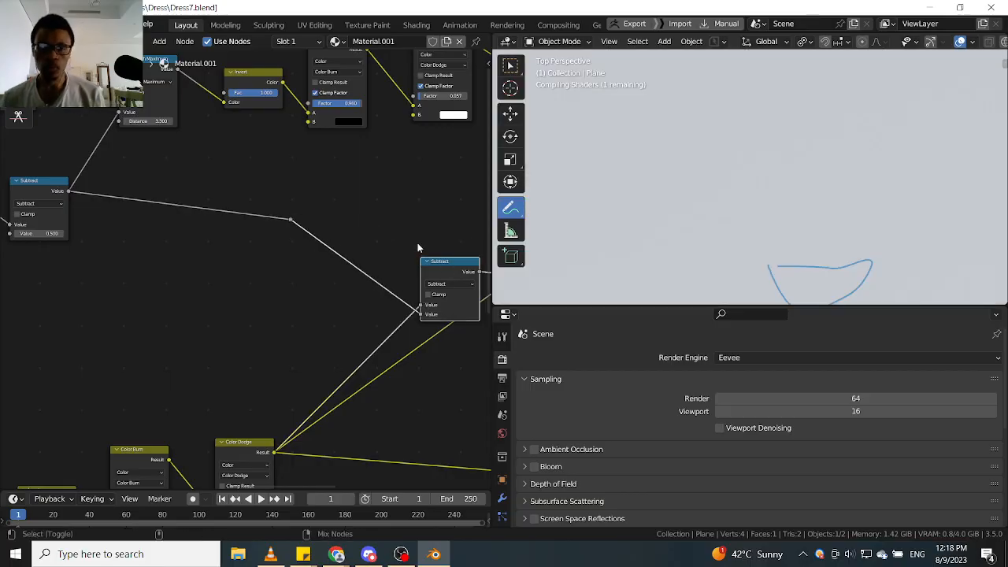
pyautogui.scroll(-2, 741, 167)
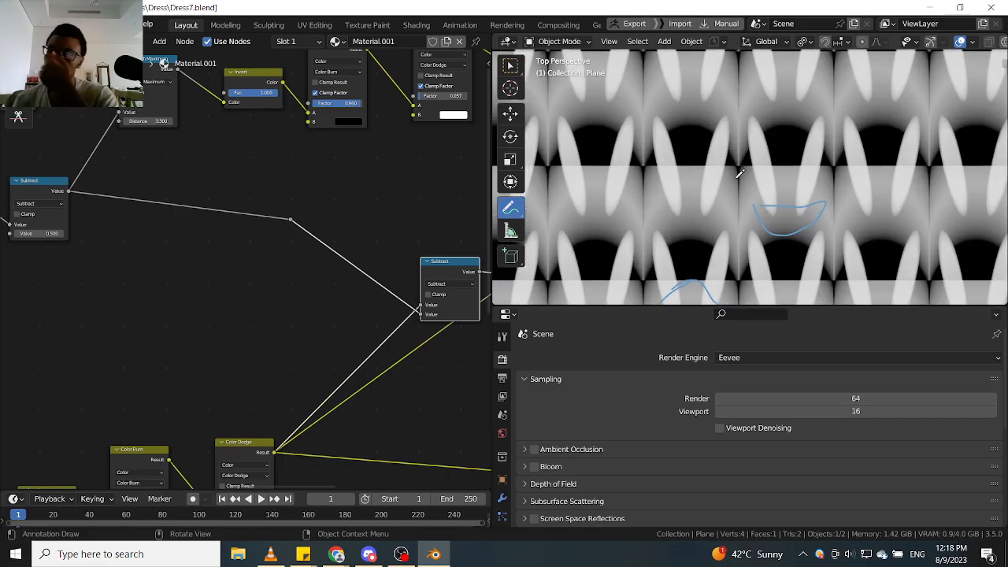
pyautogui.scroll(2, 251, 290)
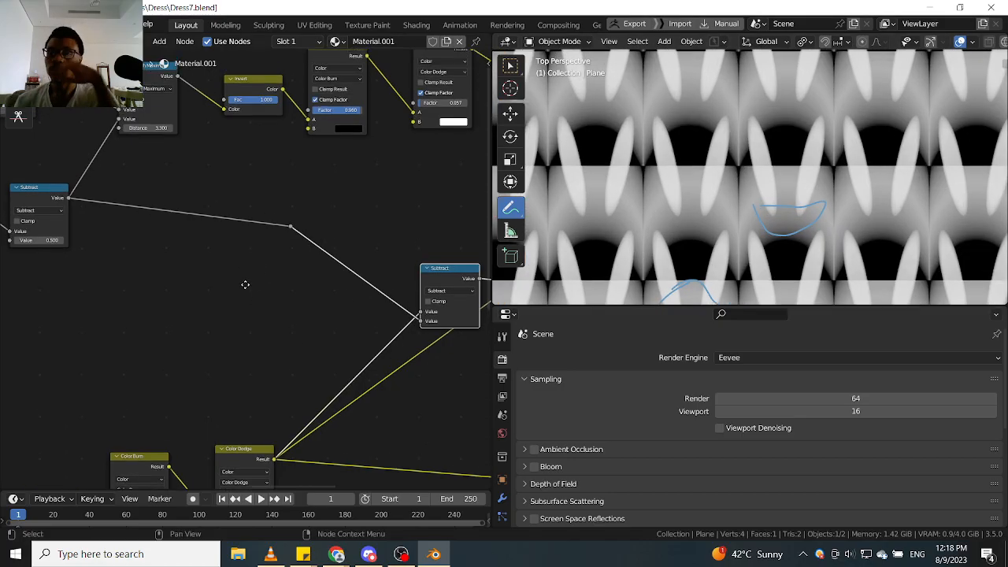
# Duplicate the Subtract node, switch the copy to Power, and insert it between the dome Subtract and the reroute.
pyautogui.moveTo(283, 301); pyautogui.dragTo(369, 221)
pyautogui.scroll(-2, 256, 266)
pyautogui.moveTo(256, 266); pyautogui.dragTo(402, 287, button='middle')
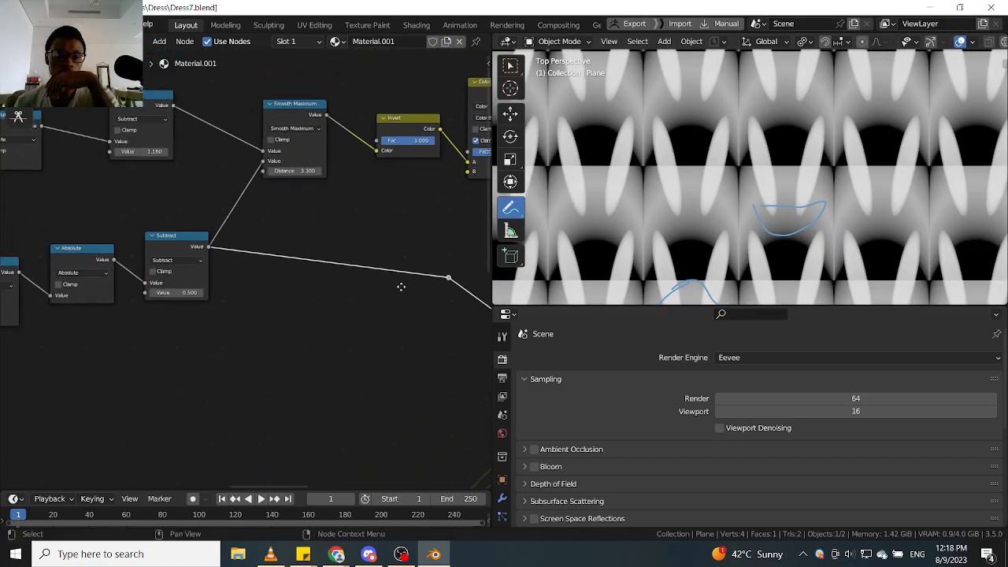
pyautogui.hotkey('shift', 'd')
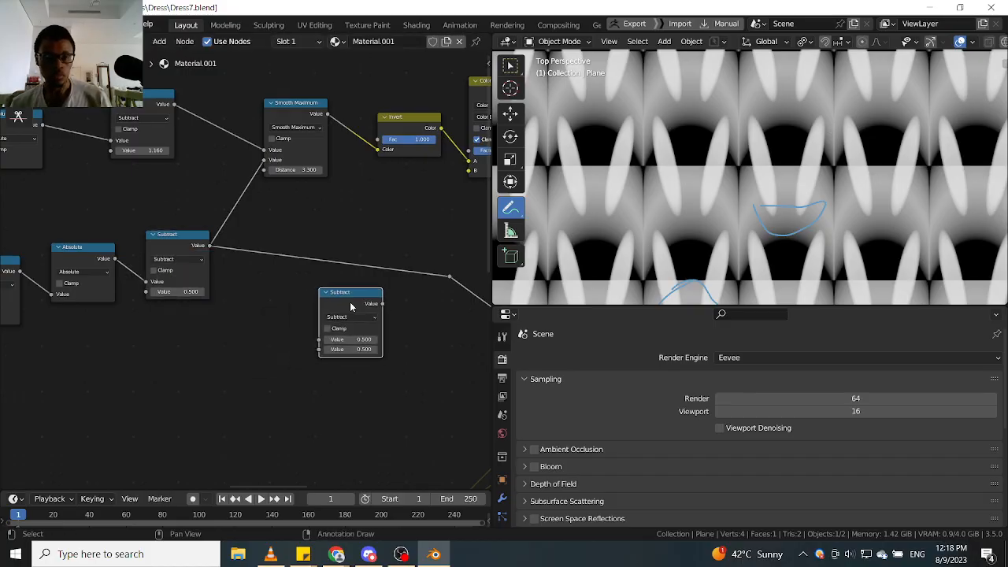
pyautogui.click(356, 306)
pyautogui.scroll(1, 368, 325)
pyautogui.click(368, 323)
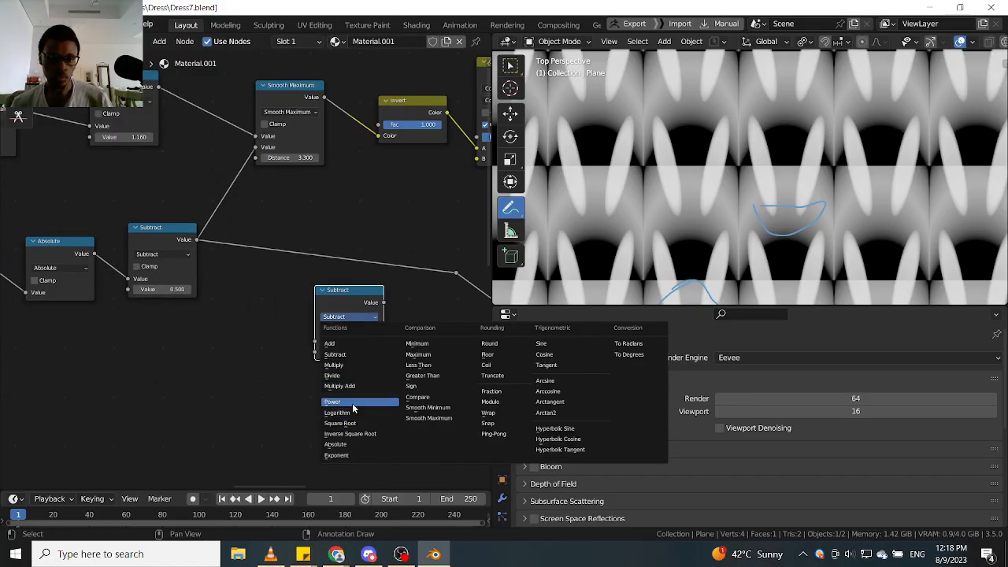
pyautogui.click(337, 400)
pyautogui.moveTo(356, 287); pyautogui.dragTo(359, 244)
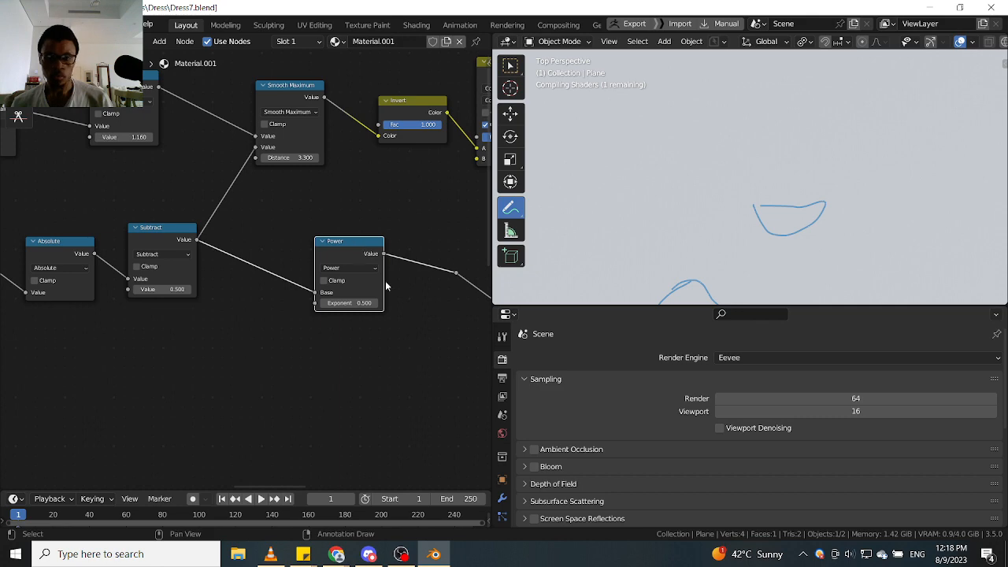
pyautogui.scroll(-2, 676, 182)
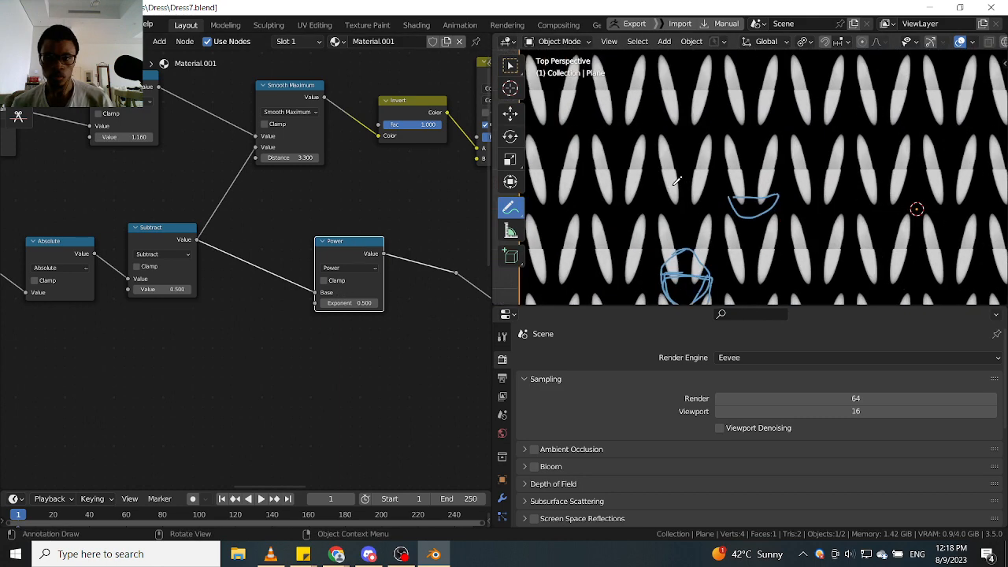
pyautogui.scroll(2, 737, 236)
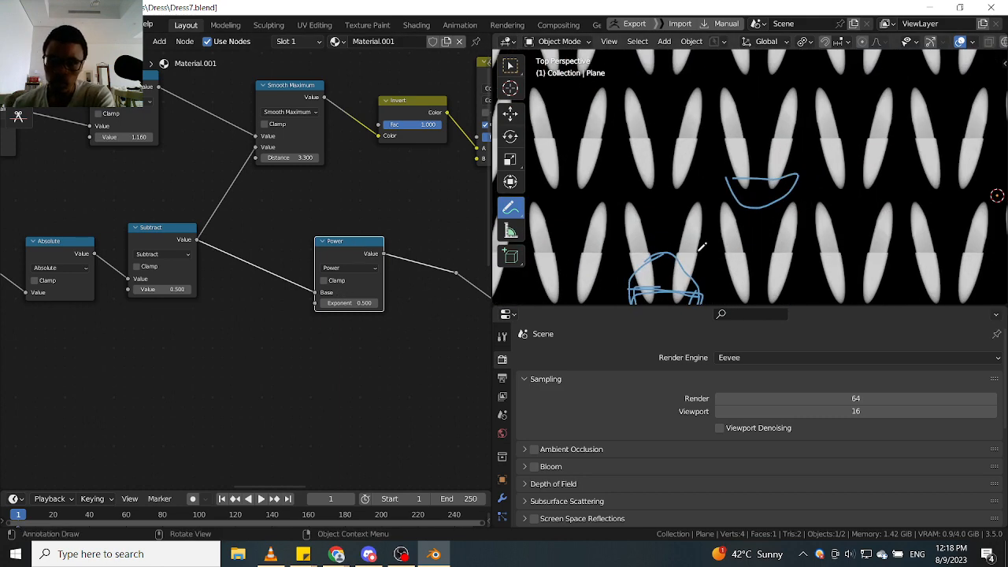
# Lower the Power node's exponent to -3.100.
pyautogui.moveTo(349, 303); pyautogui.dragTo(337, 304)
pyautogui.scroll(-1, 471, 309)
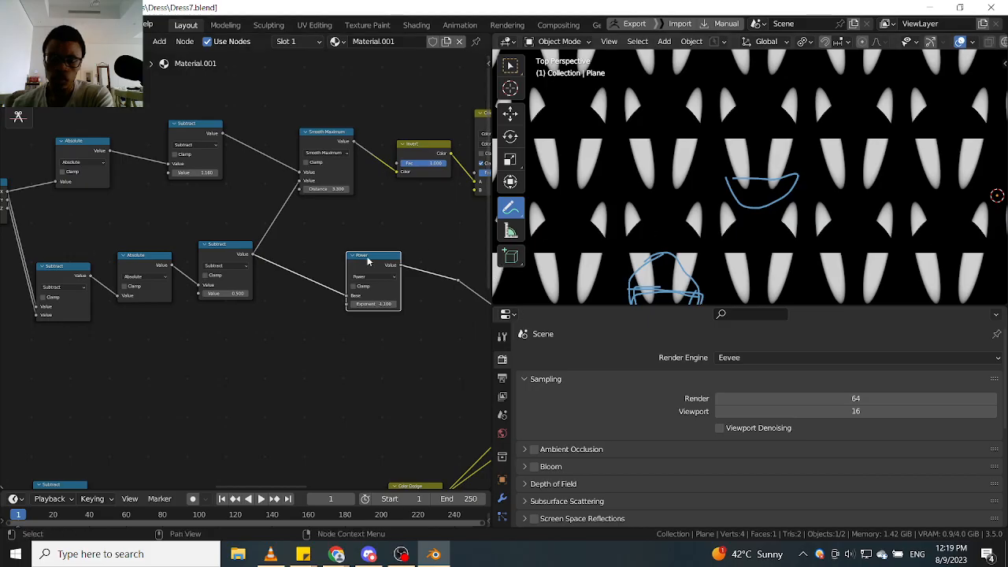
pyautogui.scroll(-3, 378, 262)
pyautogui.scroll(4, 323, 220)
pyautogui.moveTo(468, 270); pyautogui.dragTo(261, 213, button='middle')
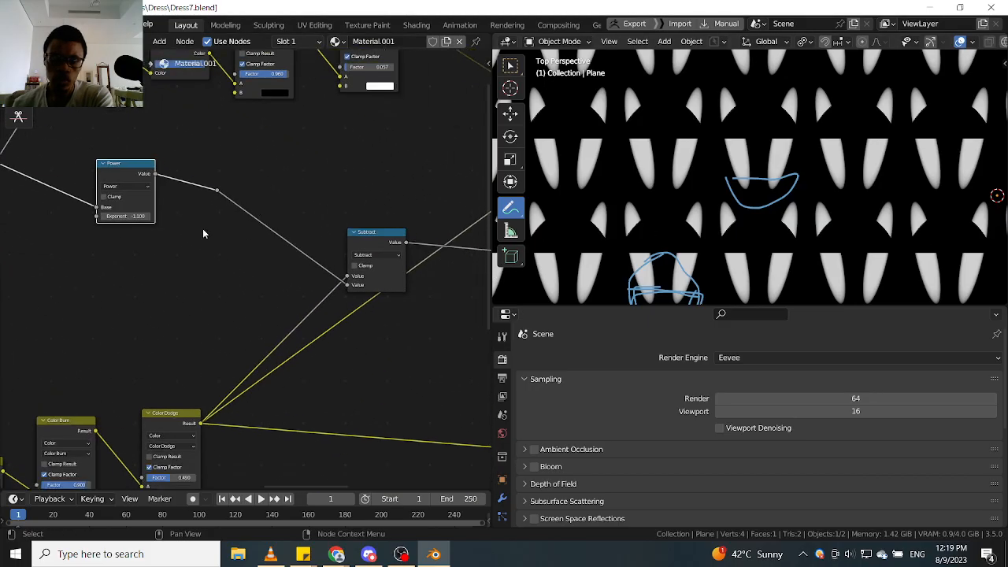
pyautogui.scroll(4, 228, 263)
pyautogui.moveTo(228, 263)
pyautogui.mouseDown()
pyautogui.moveTo(409, 263)
pyautogui.moveTo(212, 263)
pyautogui.mouseUp()
pyautogui.scroll(-2, 688, 250)
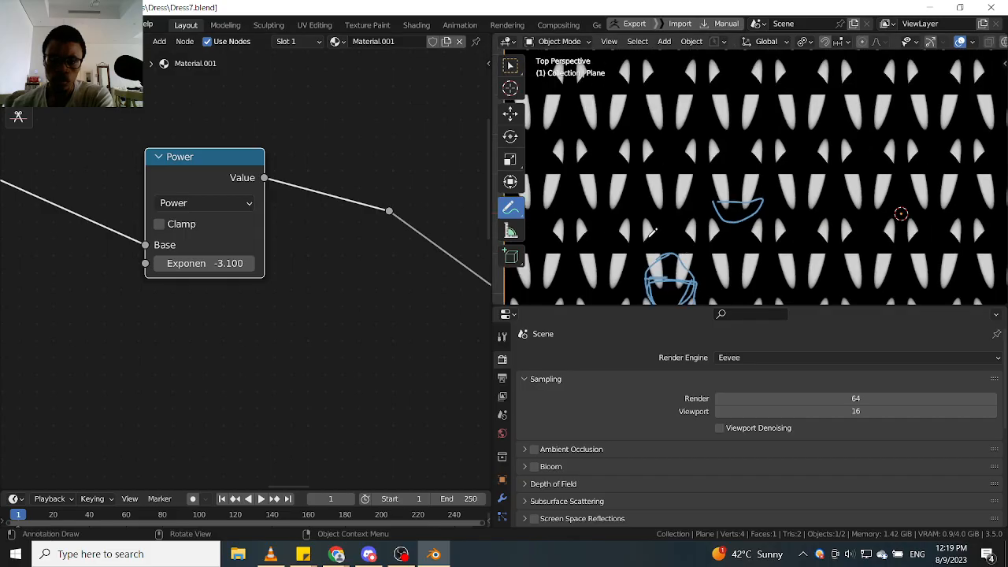
# Preview the clamped Add node that combines the dome and slanted Color Dodge branches on the plane.
pyautogui.scroll(-2, 272, 272)
pyautogui.moveTo(347, 292); pyautogui.dragTo(276, 214, button='middle')
pyautogui.scroll(-2, 332, 235)
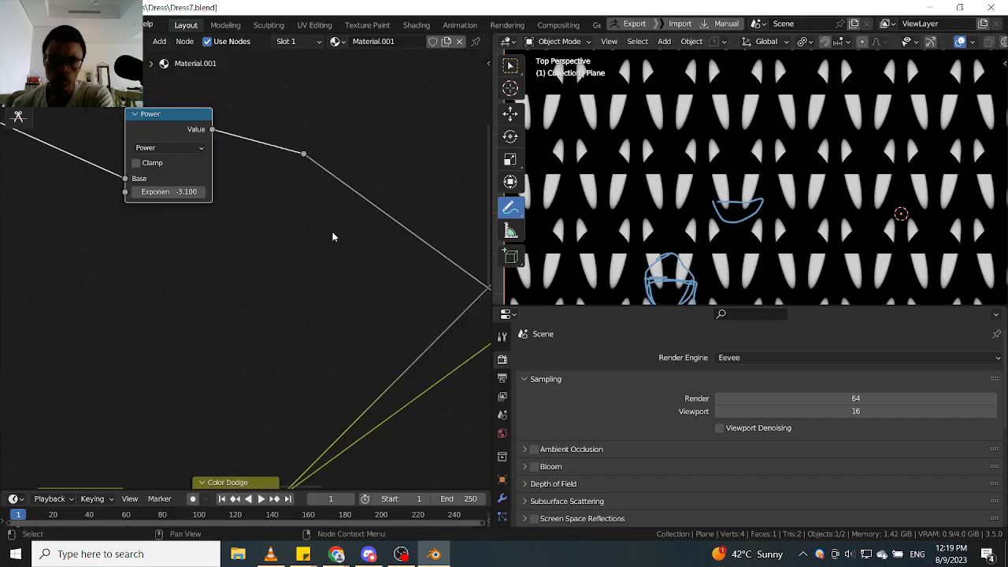
pyautogui.moveTo(391, 250)
pyautogui.mouseDown(button='middle')
pyautogui.moveTo(349, 225)
pyautogui.moveTo(196, 238)
pyautogui.moveTo(314, 259)
pyautogui.mouseUp(button='middle')
pyautogui.scroll(-1, 712, 236)
pyautogui.scroll(-3, 713, 235)
pyautogui.scroll(2, 664, 246)
pyautogui.scroll(-3, 334, 241)
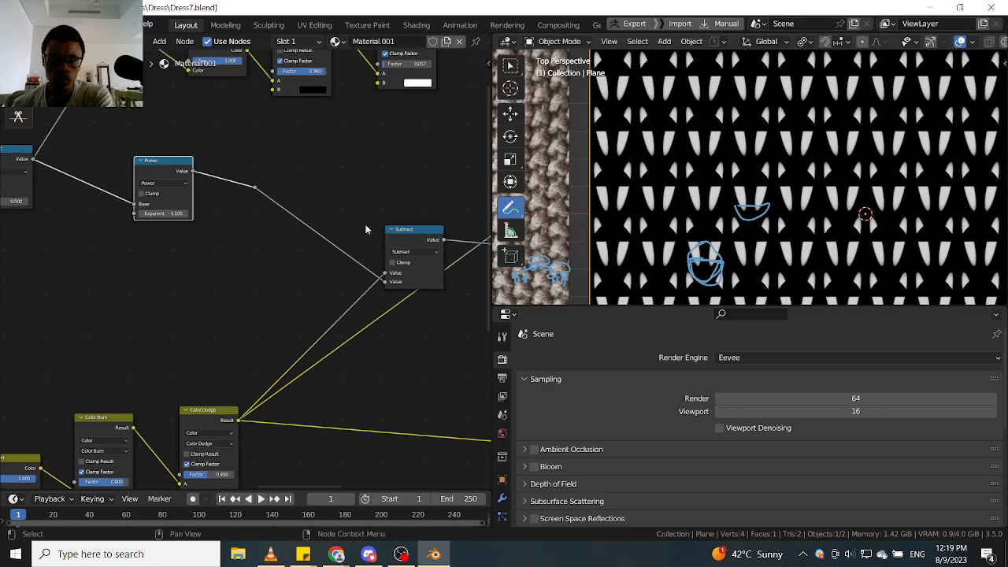
pyautogui.moveTo(397, 222); pyautogui.dragTo(281, 241, button='middle')
pyautogui.moveTo(344, 186); pyautogui.dragTo(264, 298, button='middle')
pyautogui.moveTo(484, 216); pyautogui.dragTo(355, 206, button='middle')
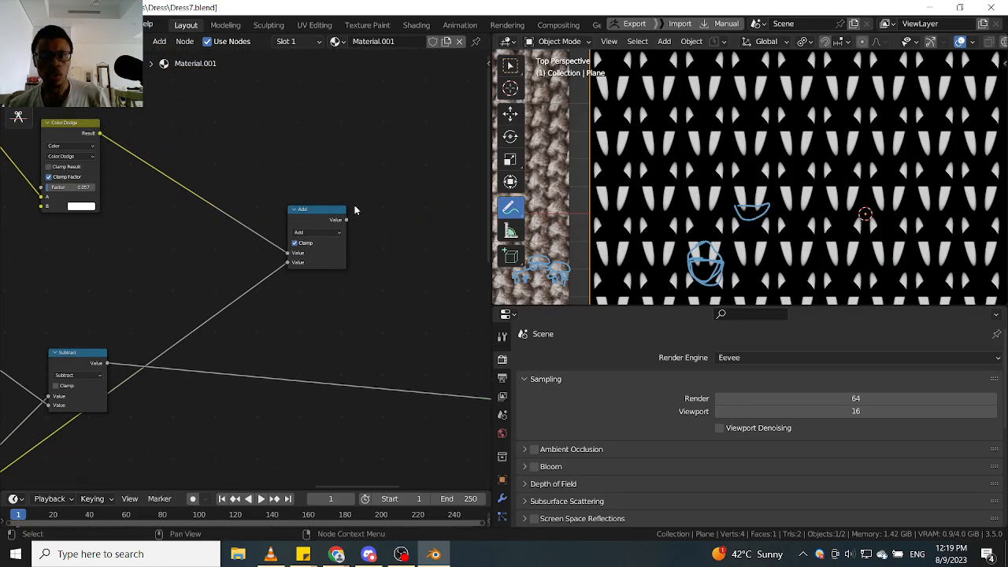
pyautogui.keyDown('ctrl'); pyautogui.keyDown('shift'); pyautogui.click(313, 208); pyautogui.keyUp('shift'); pyautogui.keyUp('ctrl')
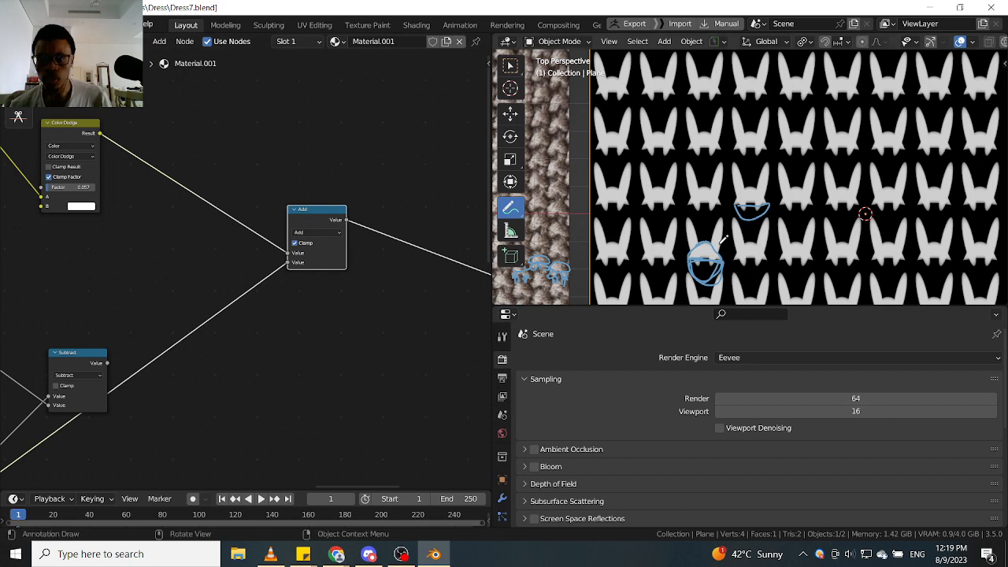
pyautogui.scroll(2, 712, 259)
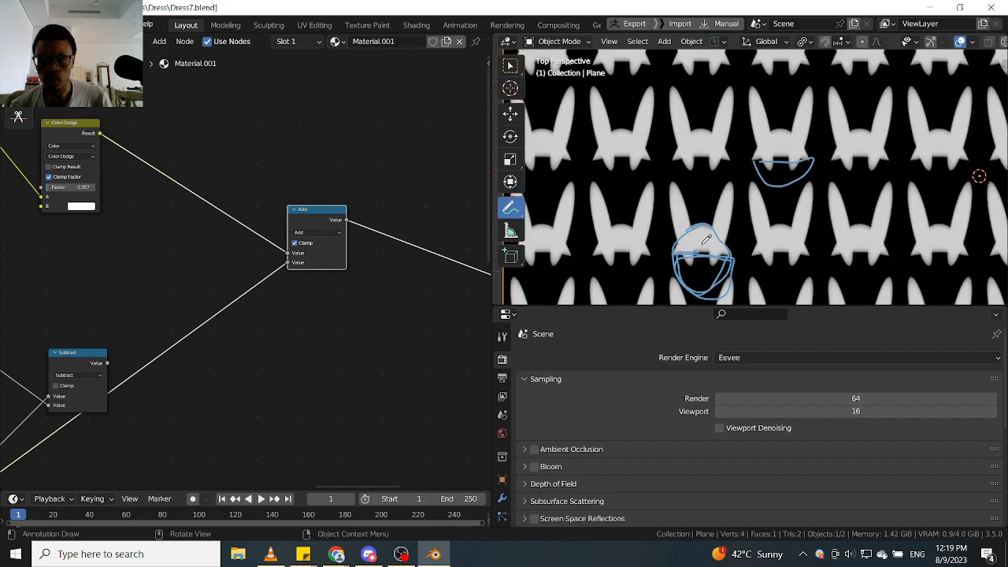
pyautogui.scroll(-1, 11, 252)
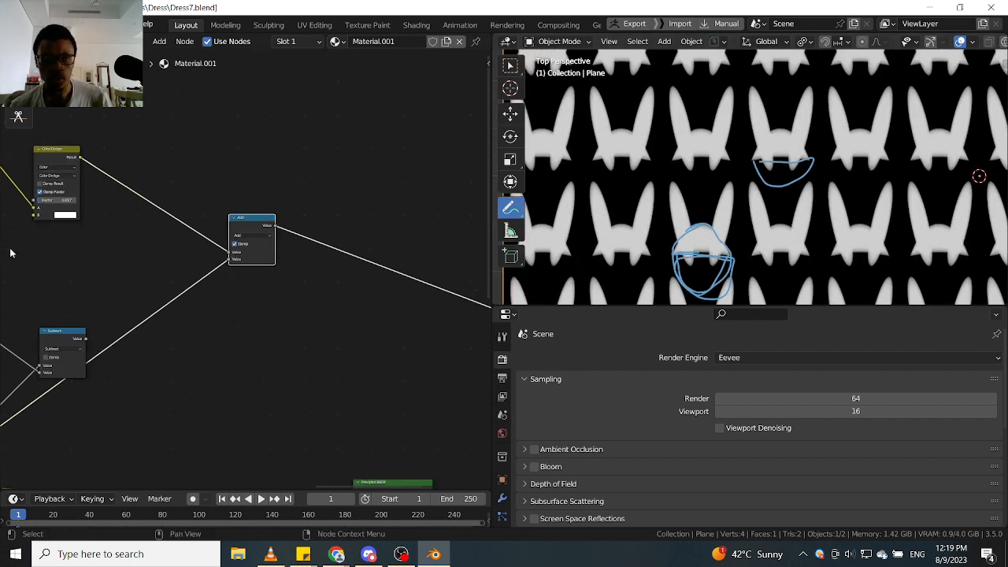
# Preview the output of the Subtract node fed by the Power branch.
pyautogui.moveTo(11, 253); pyautogui.dragTo(335, 259, button='middle')
pyautogui.scroll(4, 345, 325)
pyautogui.moveTo(346, 326); pyautogui.dragTo(375, 272, button='middle')
pyautogui.keyDown('ctrl'); pyautogui.keyDown('shift'); pyautogui.click(443, 310); pyautogui.keyUp('shift'); pyautogui.keyUp('ctrl')
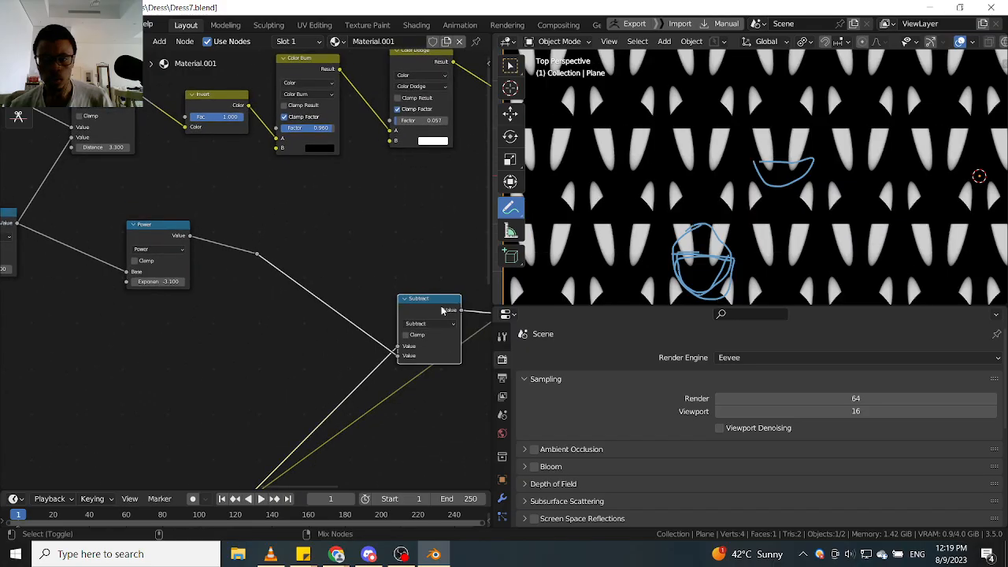
# Raise the value of the Add node feeding Combine XYZ's Y input to 1.000 in the dome branch.
pyautogui.scroll(-3, 318, 200)
pyautogui.moveTo(236, 202); pyautogui.dragTo(354, 234, button='middle')
pyautogui.scroll(-3, 319, 239)
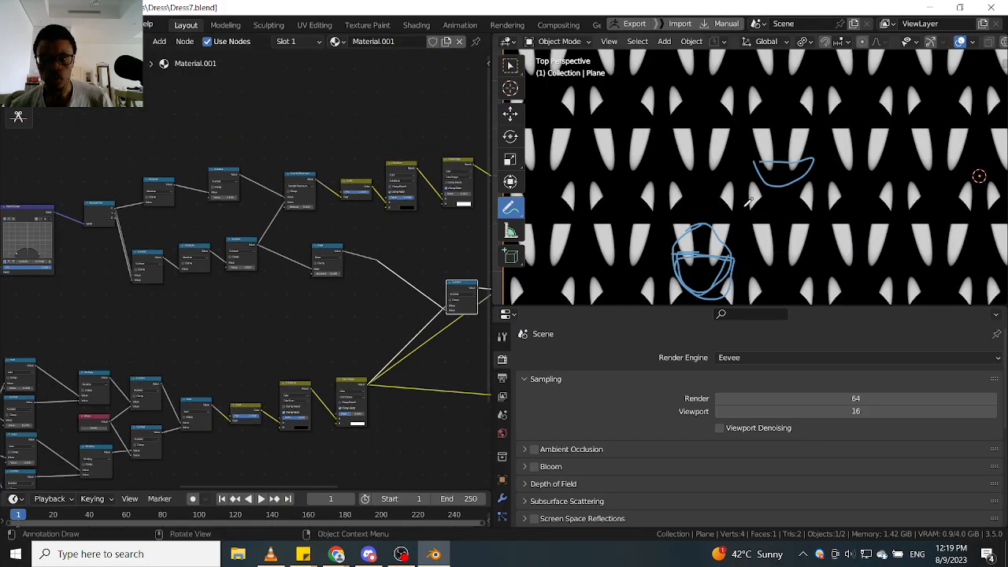
pyautogui.scroll(-4, 746, 206)
pyautogui.scroll(2, 749, 225)
pyautogui.scroll(6, 256, 270)
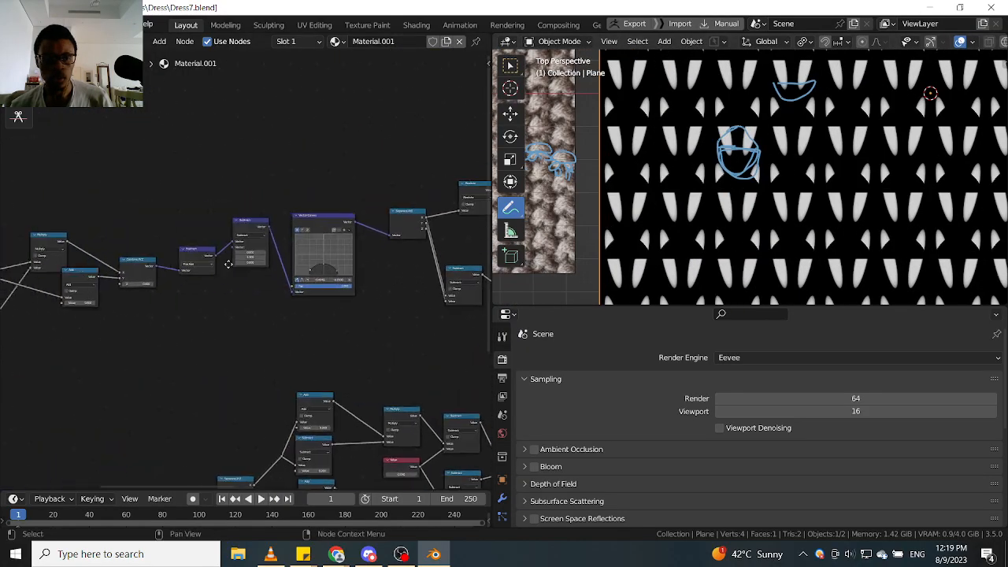
pyautogui.scroll(4, 256, 270)
pyautogui.moveTo(29, 271); pyautogui.dragTo(311, 292, button='middle')
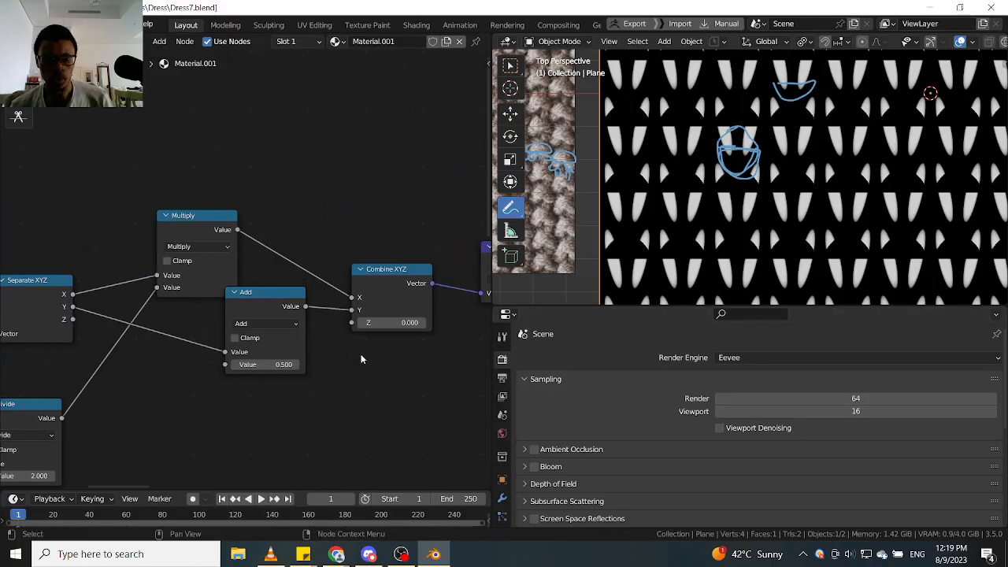
pyautogui.scroll(3, 300, 353)
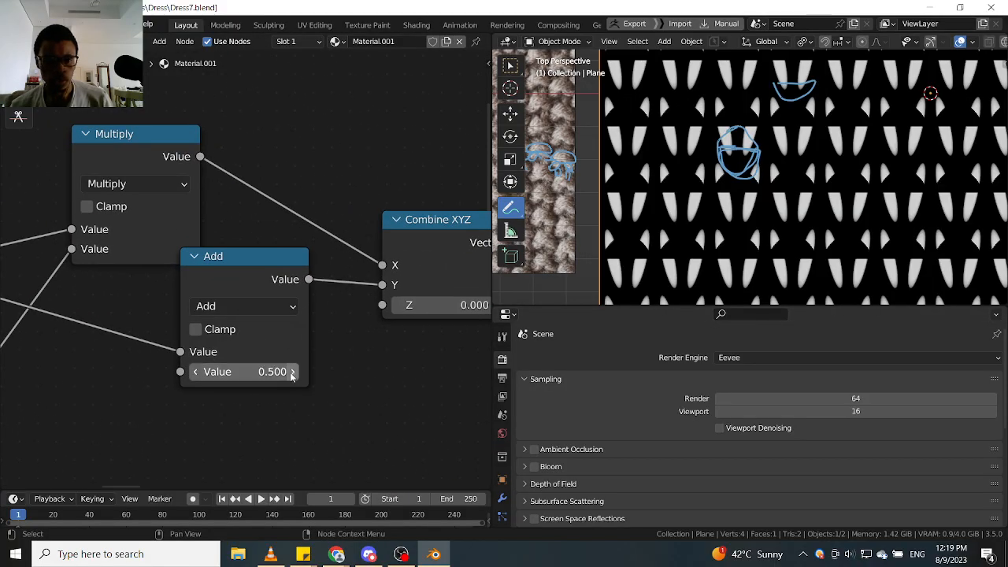
pyautogui.click(292, 371)
pyautogui.click(292, 371)
pyautogui.click(293, 371)
pyautogui.click(293, 372)
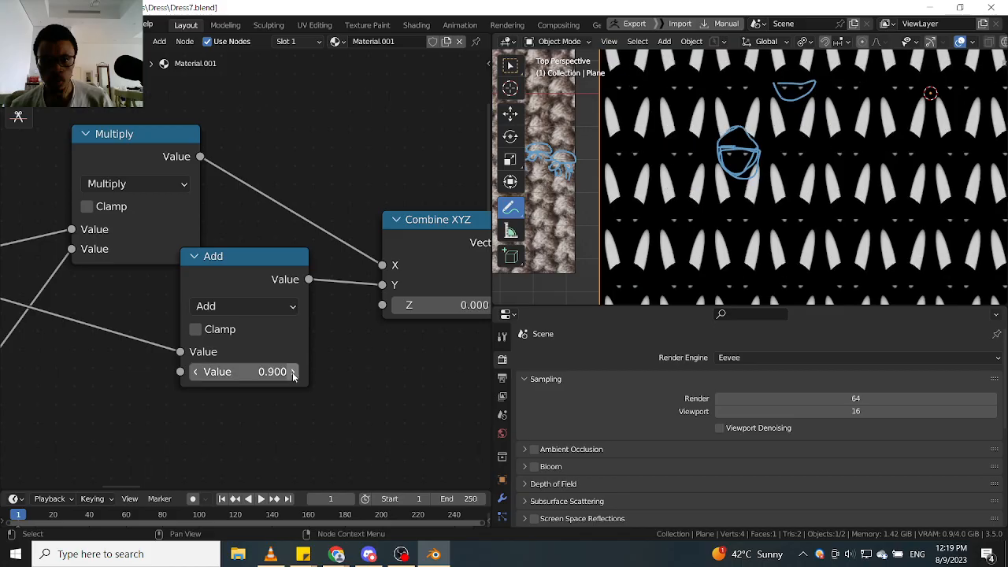
pyautogui.click(293, 371)
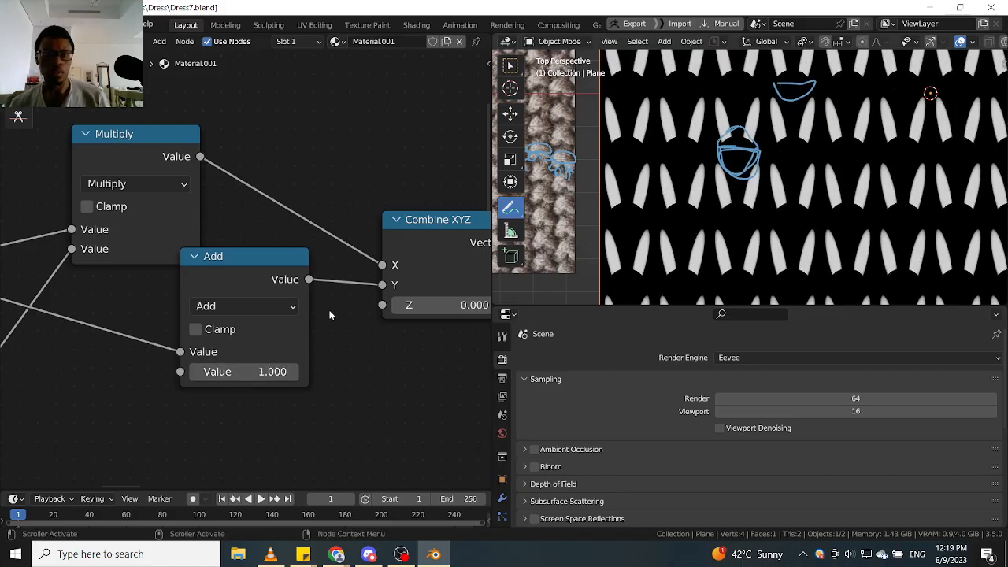
# Preview the clamped Add node again to view the combined pattern with the shifted dome.
pyautogui.scroll(-8, 331, 315)
pyautogui.scroll(4, 187, 303)
pyautogui.moveTo(204, 264); pyautogui.dragTo(3, 278, button='middle')
pyautogui.moveTo(418, 205)
pyautogui.mouseDown(button='middle')
pyautogui.moveTo(231, 230)
pyautogui.moveTo(3, 238)
pyautogui.mouseUp(button='middle')
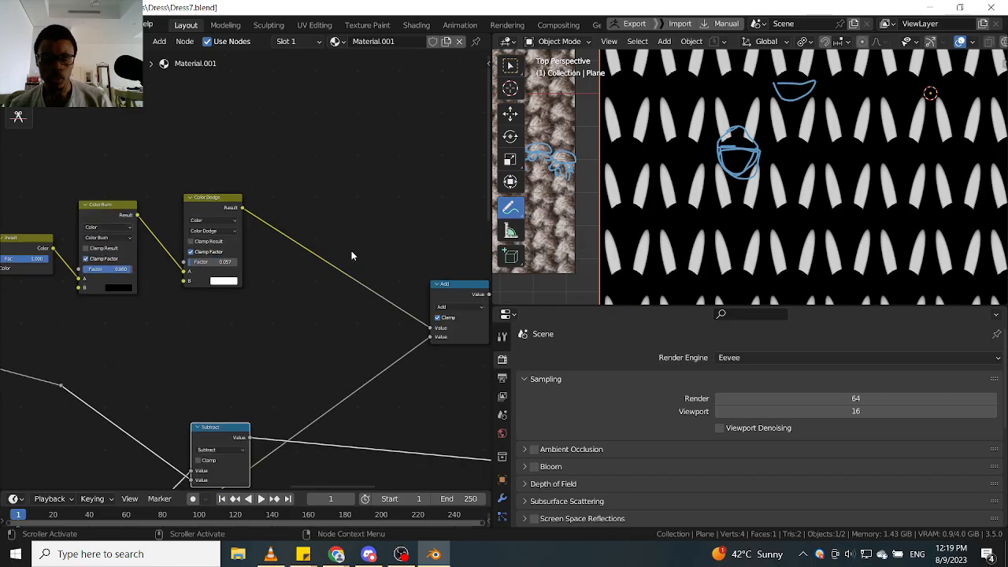
pyautogui.moveTo(351, 250); pyautogui.dragTo(242, 255, button='middle')
pyautogui.keyDown('ctrl'); pyautogui.keyDown('shift'); pyautogui.click(353, 292); pyautogui.keyUp('shift'); pyautogui.keyUp('ctrl')
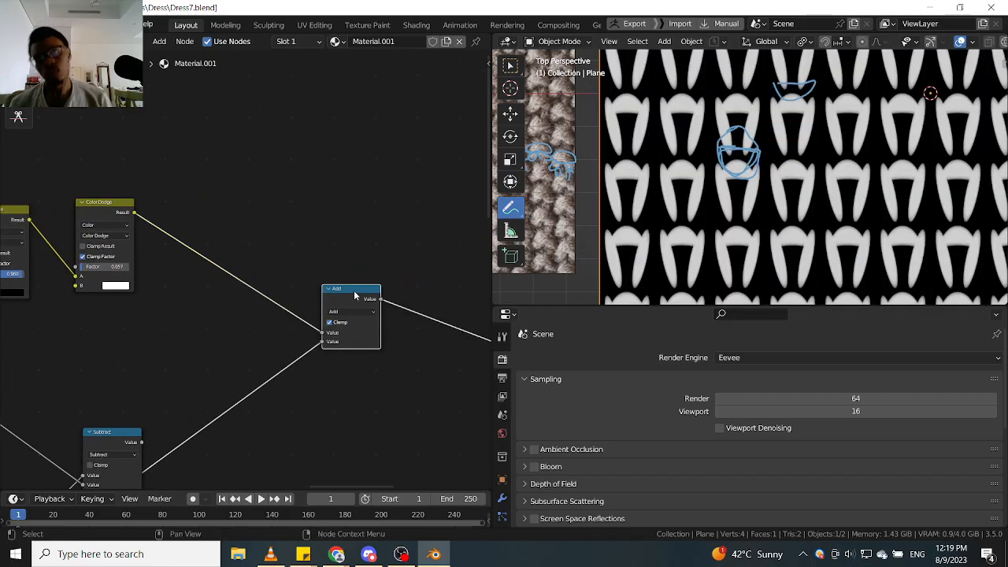
# Move the Add node feeding Combine XYZ slightly down and left beneath the Multiply node.
pyautogui.scroll(-5, 354, 291)
pyautogui.moveTo(63, 297); pyautogui.dragTo(158, 301, button='middle')
pyautogui.scroll(3, 62, 291)
pyautogui.scroll(4, 48, 301)
pyautogui.moveTo(74, 346); pyautogui.dragTo(255, 316, button='middle')
pyautogui.scroll(2, 115, 316)
pyautogui.moveTo(134, 322); pyautogui.dragTo(123, 331)
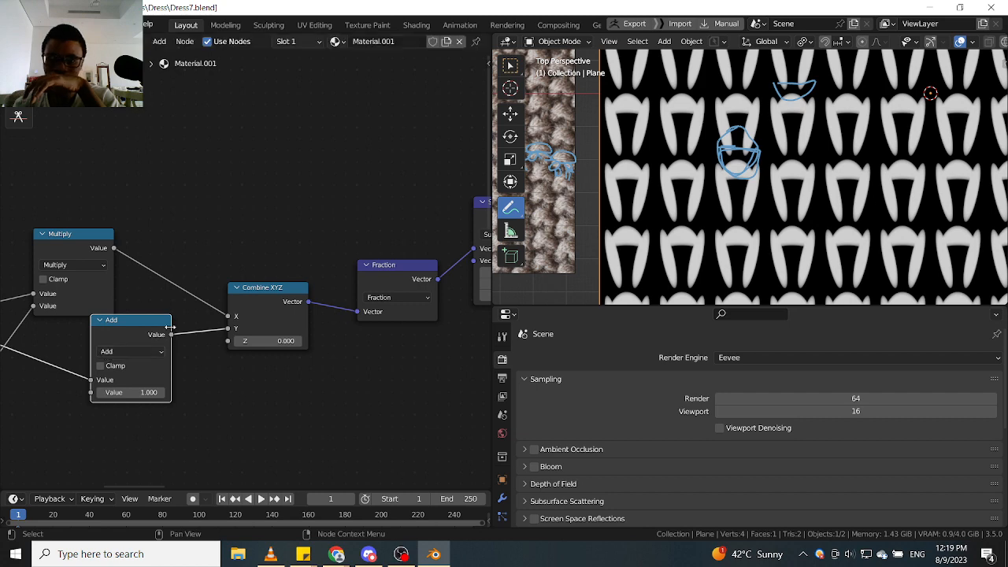
# Examine the dome branch's node chain from the Add offset through Vector Curves to its Subtract and Absolute nodes.
pyautogui.scroll(-5, 330, 323)
pyautogui.moveTo(331, 327); pyautogui.dragTo(254, 336, button='middle')
pyautogui.moveTo(339, 333); pyautogui.dragTo(233, 352, button='middle')
pyautogui.scroll(-3, 332, 352)
pyautogui.scroll(4, 381, 355)
pyautogui.moveTo(390, 356); pyautogui.dragTo(214, 356, button='middle')
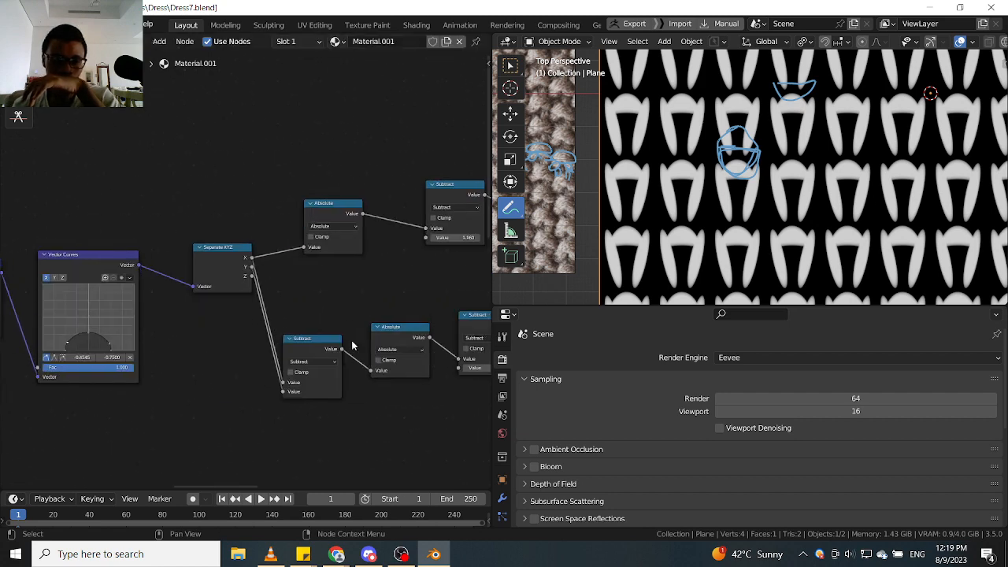
pyautogui.click(317, 340)
pyautogui.scroll(-5, 317, 341)
pyautogui.moveTo(317, 340); pyautogui.dragTo(277, 342, button='middle')
pyautogui.scroll(1, 277, 341)
pyautogui.scroll(1, 276, 345)
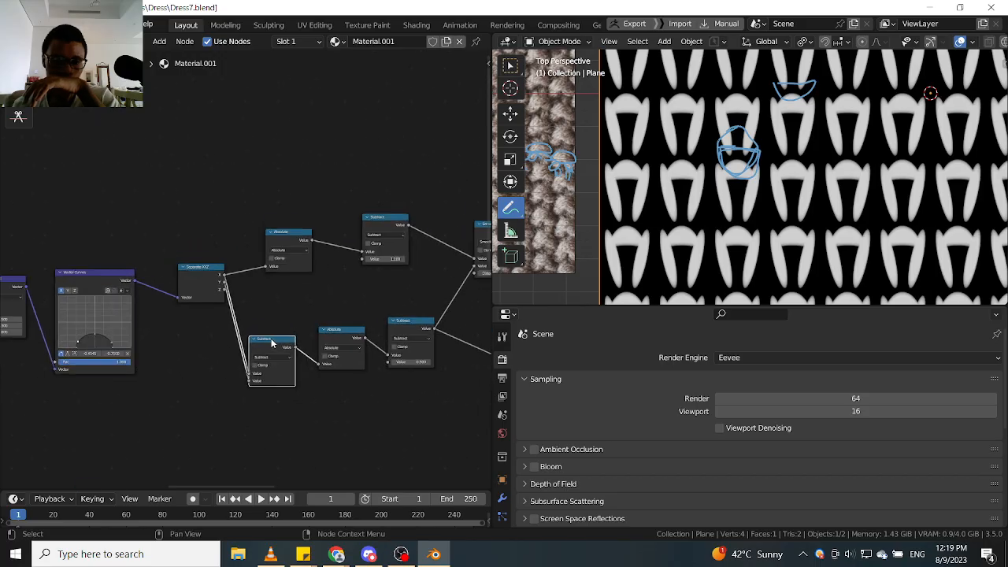
pyautogui.scroll(-2, 186, 317)
pyautogui.moveTo(184, 318); pyautogui.dragTo(338, 321, button='middle')
pyautogui.moveTo(75, 317); pyautogui.dragTo(113, 318, button='middle')
pyautogui.scroll(1, 174, 345)
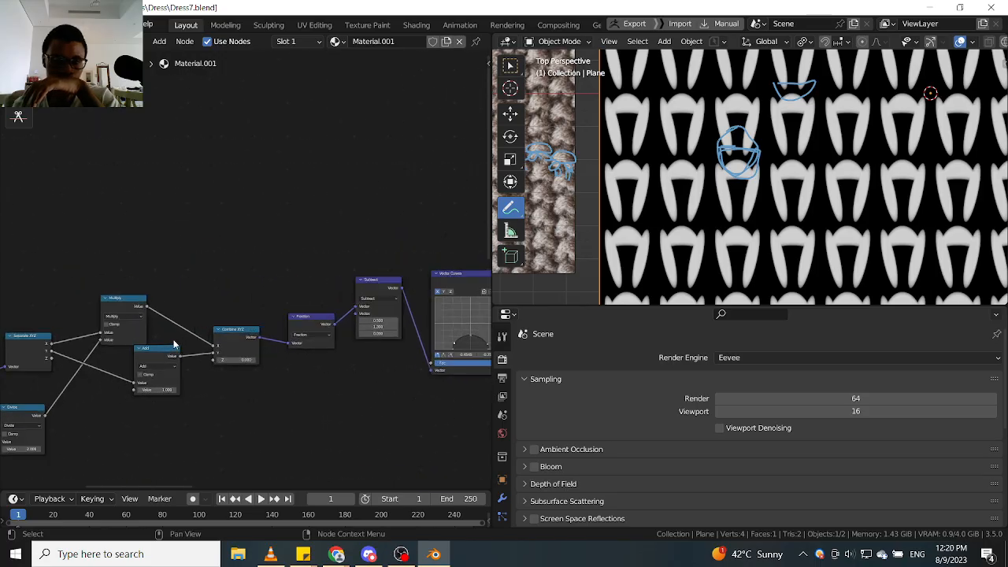
# Preview the Subtract node that combines the dome branch's Power output with the slanted stitch branch.
pyautogui.scroll(-1, 200, 345)
pyautogui.moveTo(322, 344); pyautogui.dragTo(194, 342, button='middle')
pyautogui.scroll(-1, 193, 342)
pyautogui.moveTo(263, 338); pyautogui.dragTo(187, 337, button='middle')
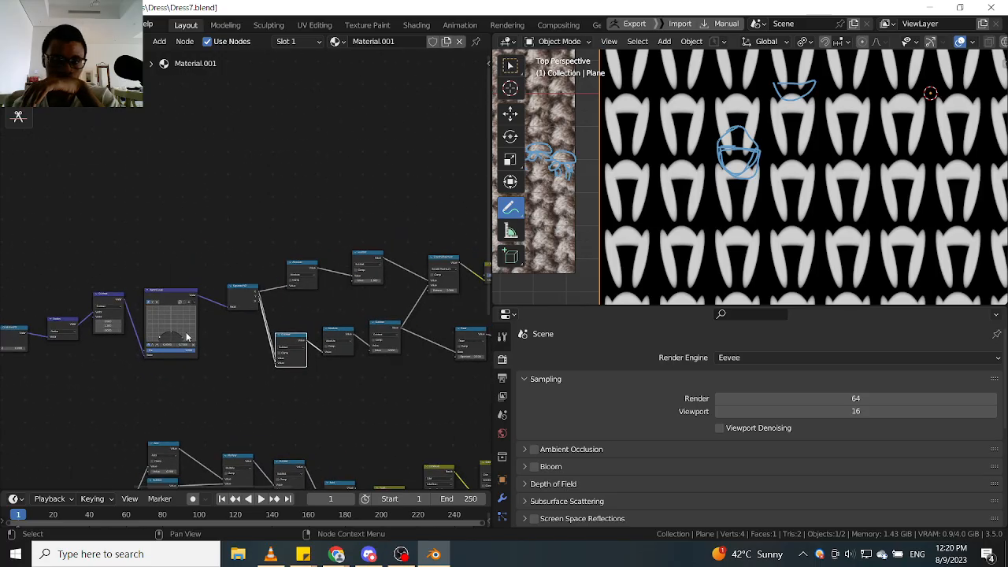
pyautogui.moveTo(271, 328); pyautogui.dragTo(245, 334, button='middle')
pyautogui.scroll(-1, 275, 339)
pyautogui.moveTo(345, 339); pyautogui.dragTo(238, 338, button='middle')
pyautogui.scroll(3, 300, 343)
pyautogui.moveTo(300, 343); pyautogui.dragTo(126, 330, button='middle')
pyautogui.scroll(3, 292, 352)
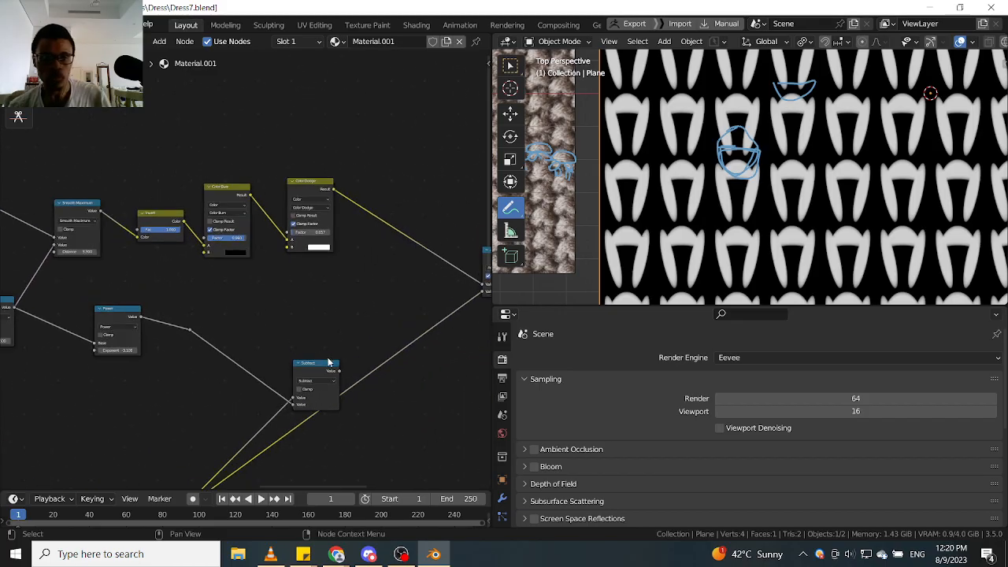
pyautogui.keyDown('ctrl'); pyautogui.keyDown('shift'); pyautogui.click(325, 362); pyautogui.keyUp('shift'); pyautogui.keyUp('ctrl')
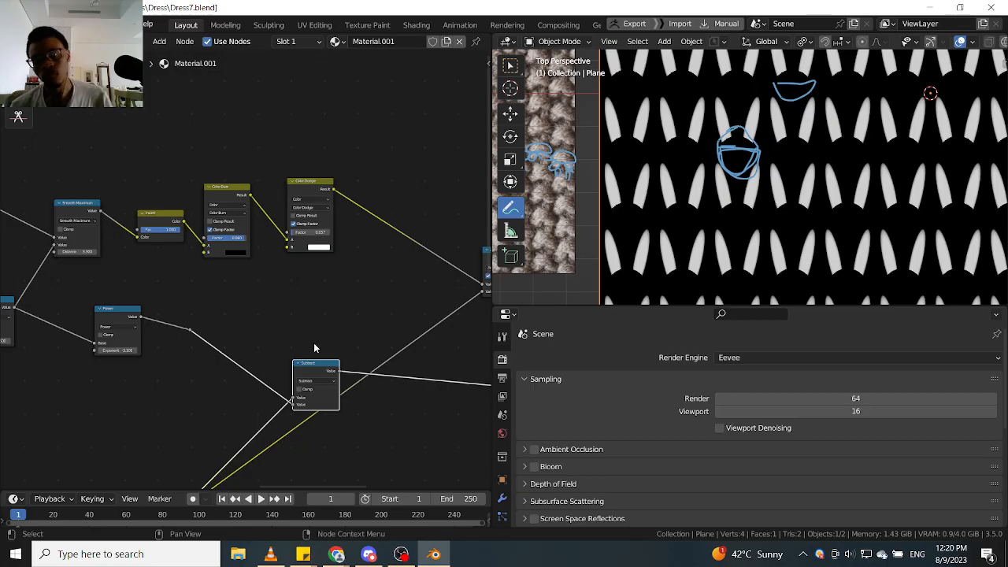
# Switch the viewport from annotating to the Select Box tool and widen the node editor.
pyautogui.scroll(-3, 315, 349)
pyautogui.moveTo(158, 335); pyautogui.dragTo(236, 330, button='middle')
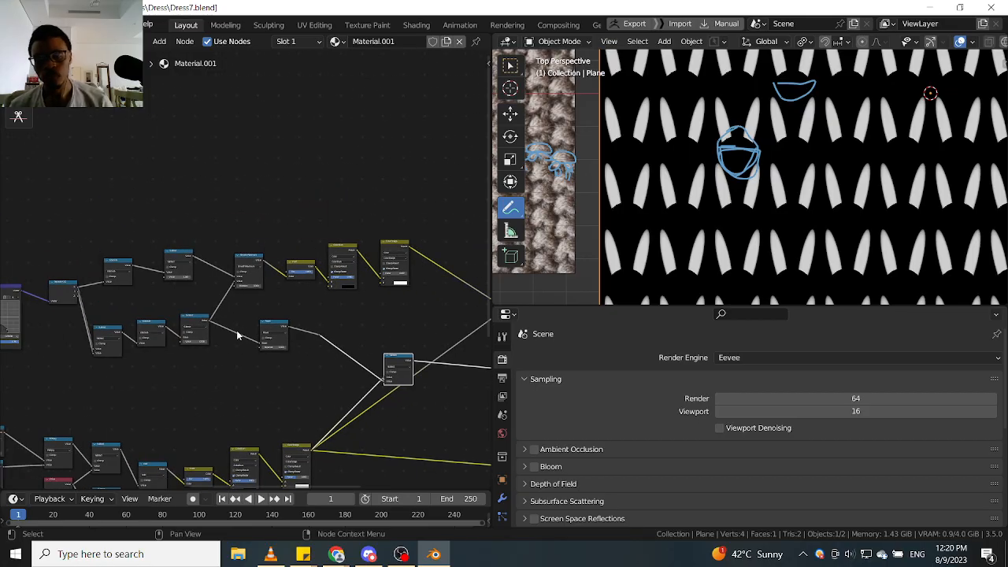
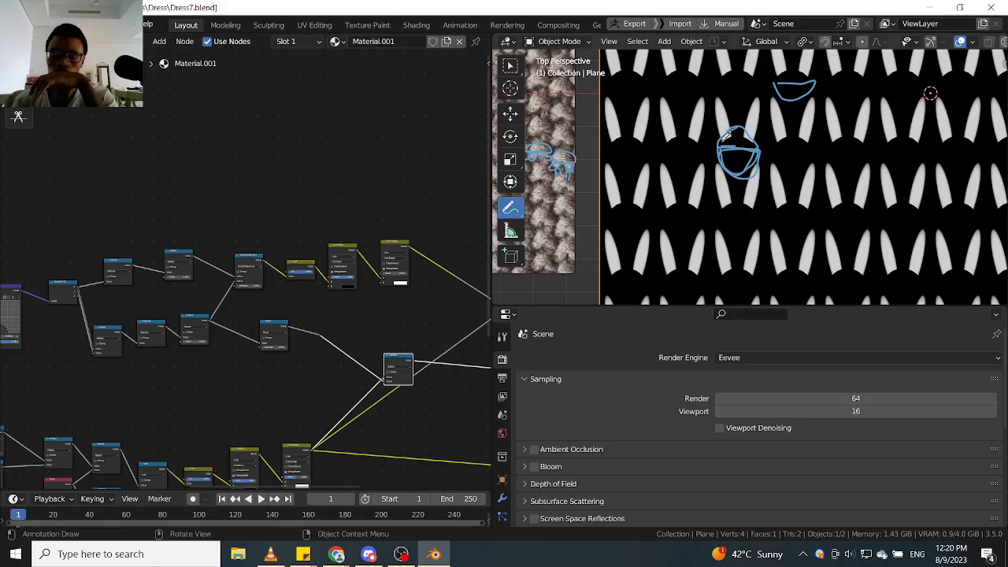
pyautogui.scroll(-2, 21, 313)
pyautogui.moveTo(21, 313); pyautogui.dragTo(286, 297, button='middle')
pyautogui.scroll(-2, 180, 307)
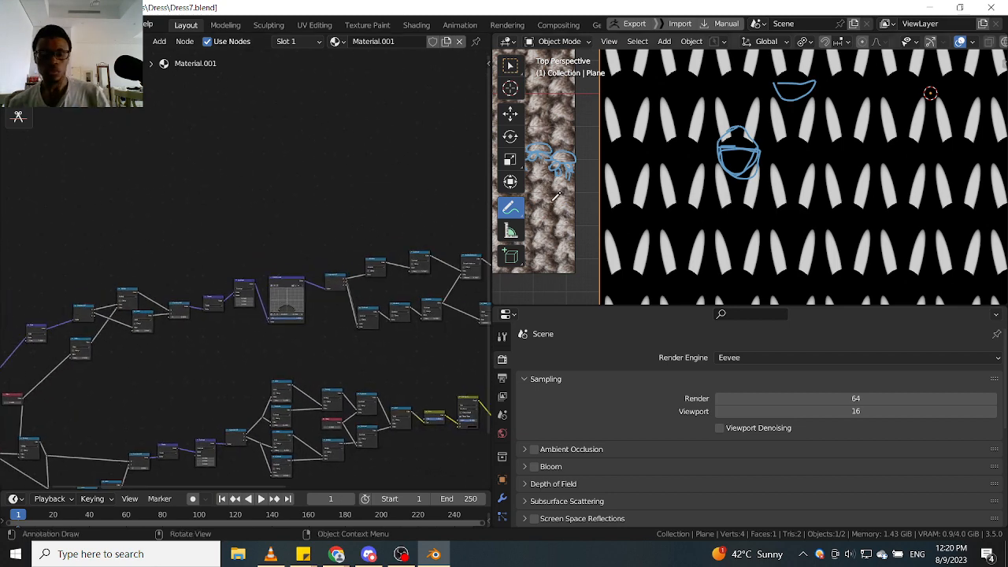
pyautogui.click(508, 67)
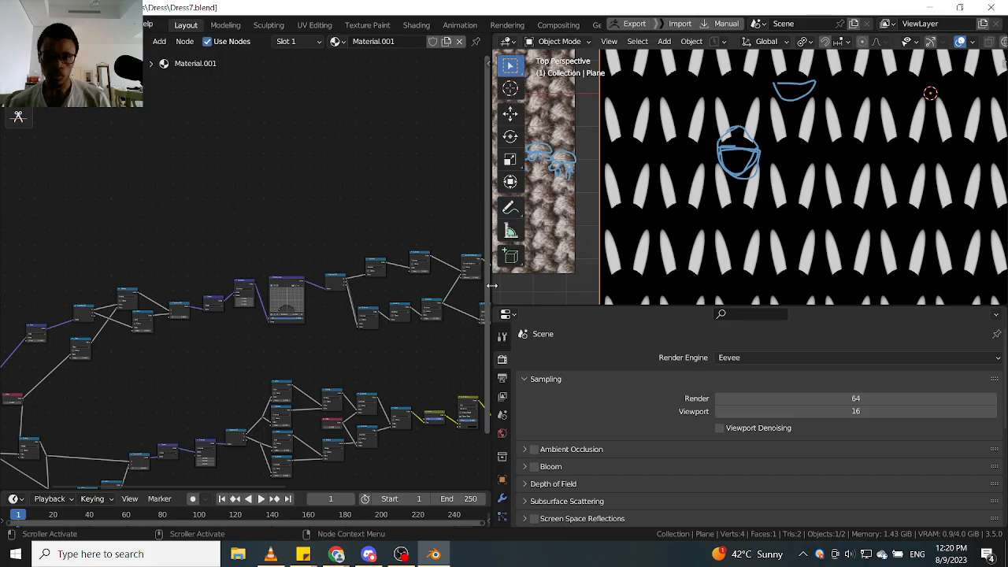
pyautogui.moveTo(491, 285); pyautogui.dragTo(671, 292)
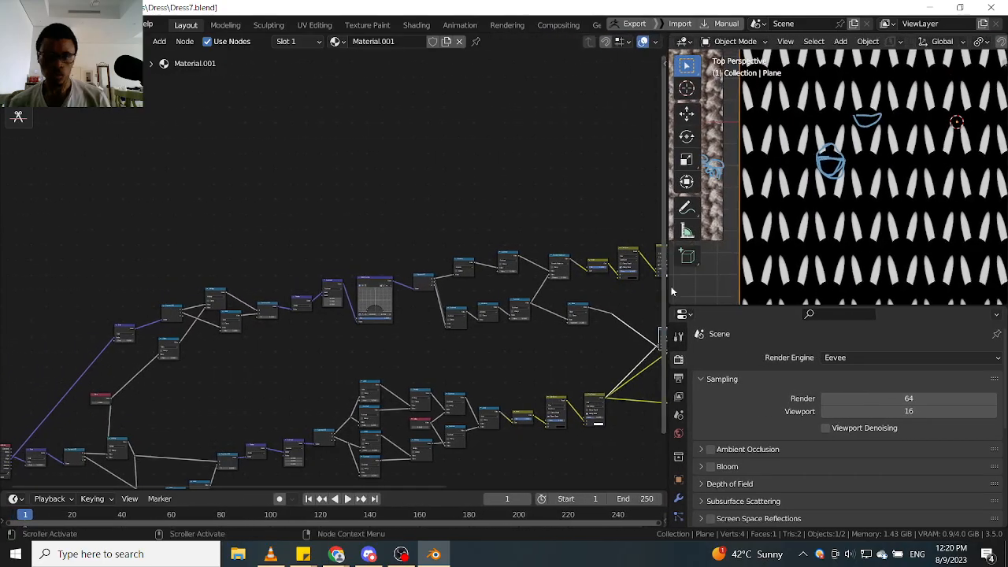
# Examine the dome branch's node chain from its Multiply and Add nodes through Vector Curves to the Power and Subtract nodes.
pyautogui.scroll(5, 355, 296)
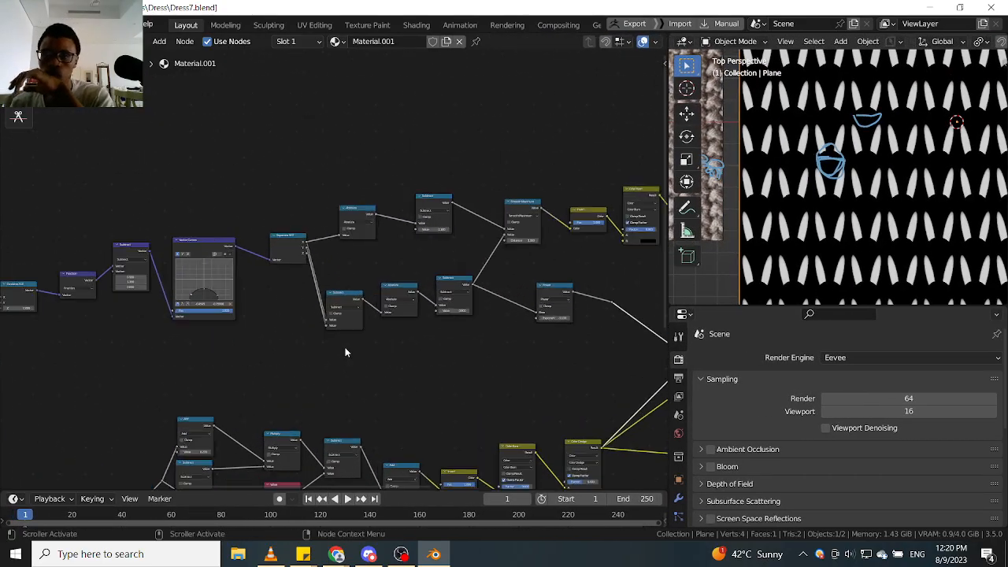
pyautogui.moveTo(225, 328); pyautogui.dragTo(418, 352, button='middle')
pyautogui.scroll(-3, 417, 352)
pyautogui.moveTo(219, 294); pyautogui.dragTo(255, 287, button='middle')
pyautogui.scroll(-5, 431, 363)
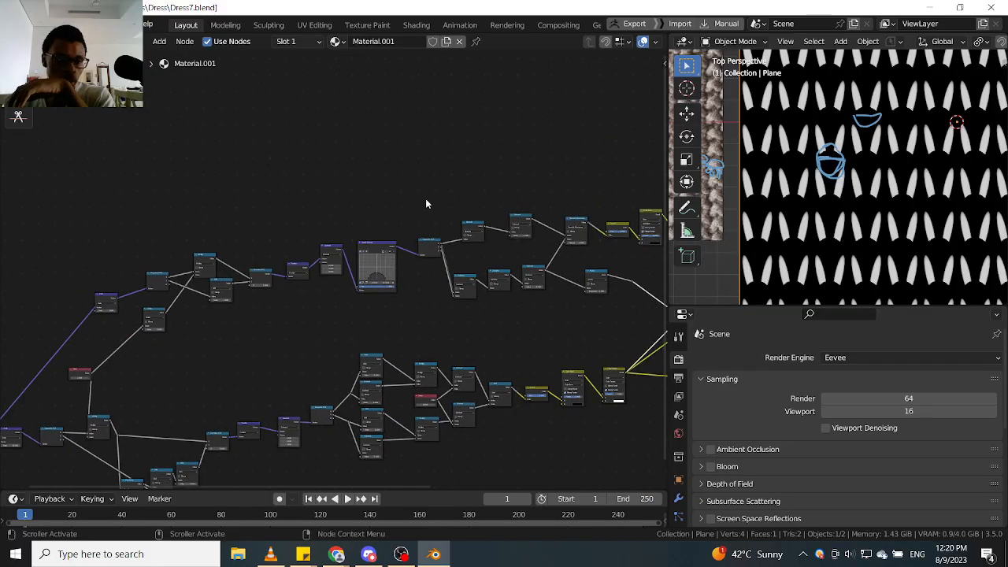
pyautogui.moveTo(453, 182); pyautogui.dragTo(71, 346)
pyautogui.moveTo(447, 302); pyautogui.dragTo(390, 329, button='middle')
pyautogui.moveTo(545, 299); pyautogui.dragTo(331, 311, button='middle')
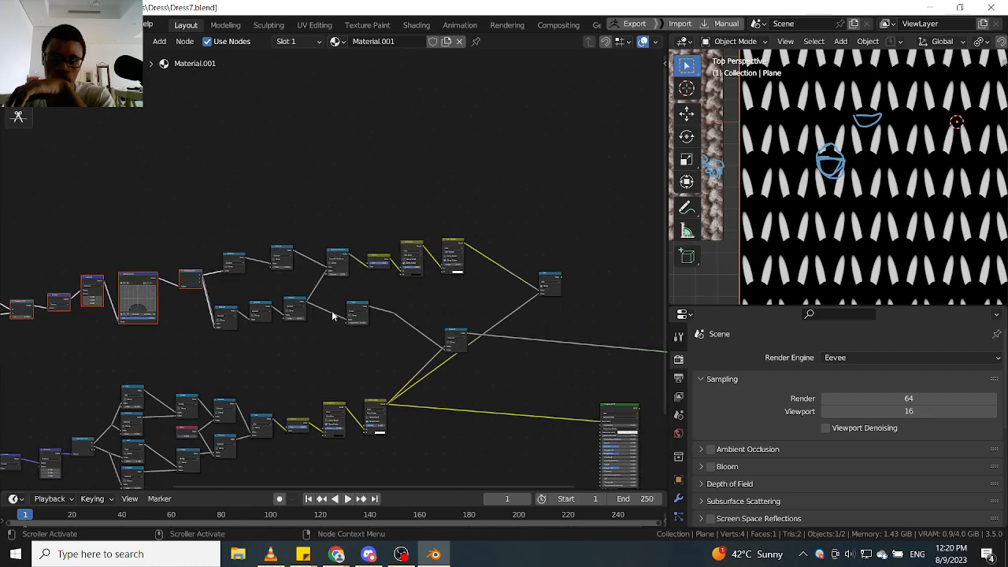
pyautogui.scroll(3, 331, 310)
pyautogui.moveTo(248, 328); pyautogui.dragTo(343, 329, button='middle')
pyautogui.scroll(-2, 303, 297)
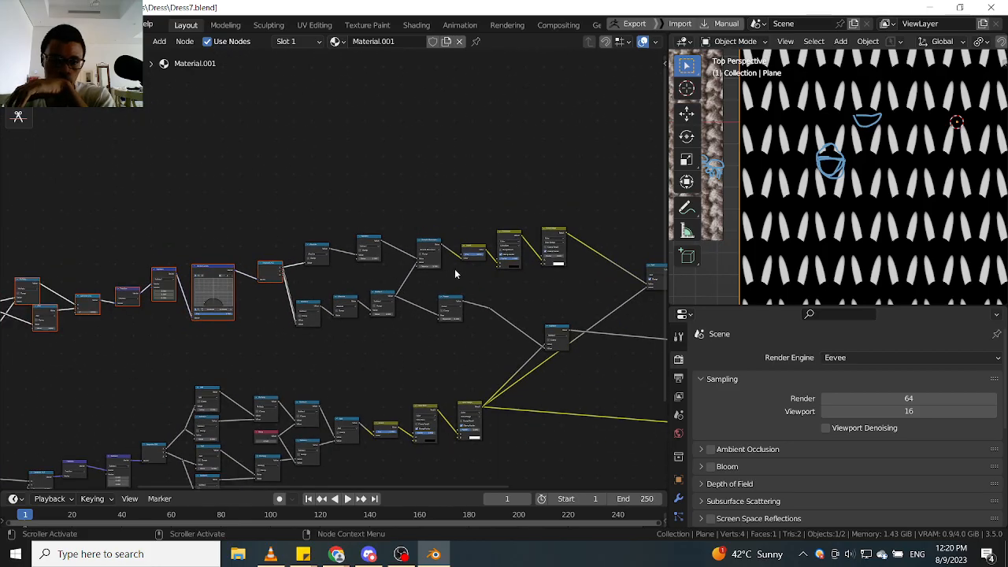
pyautogui.scroll(2, 377, 332)
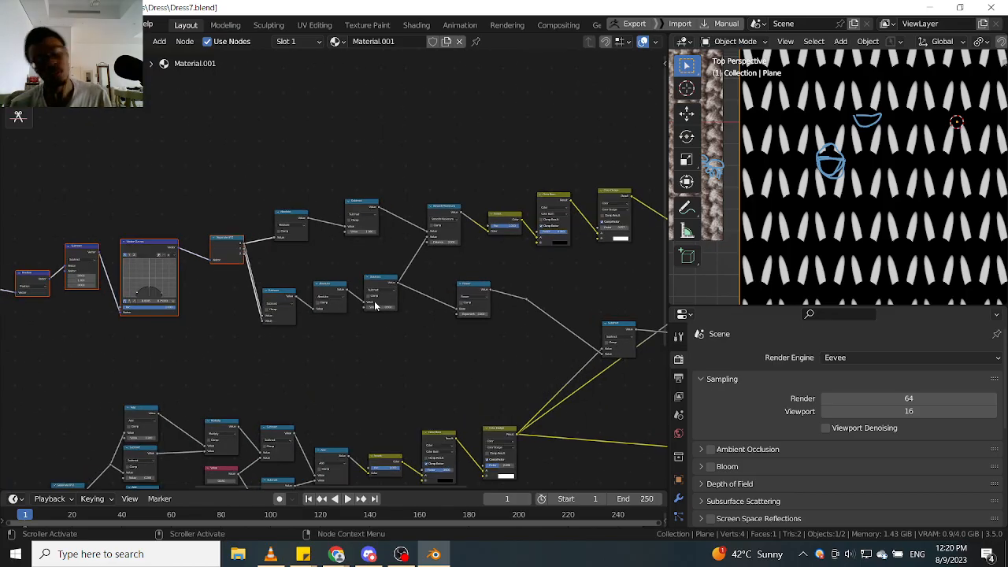
pyautogui.scroll(-3, 375, 303)
pyautogui.scroll(2, 375, 303)
pyautogui.scroll(-2, 439, 275)
pyautogui.moveTo(447, 273); pyautogui.dragTo(429, 289, button='middle')
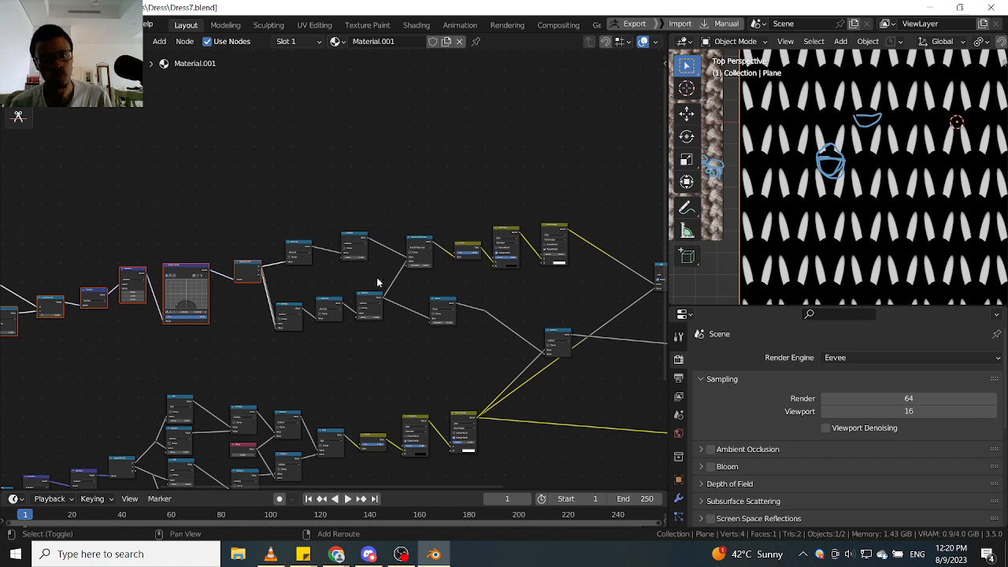
pyautogui.click(364, 360)
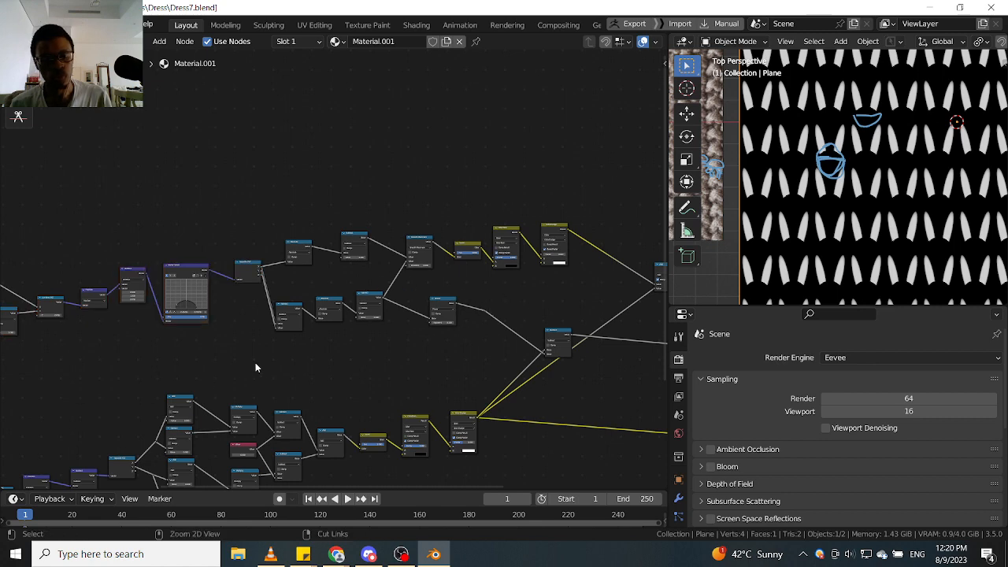
pyautogui.hotkey('ctrl', 'z')
pyautogui.moveTo(272, 356); pyautogui.dragTo(356, 332, button='middle')
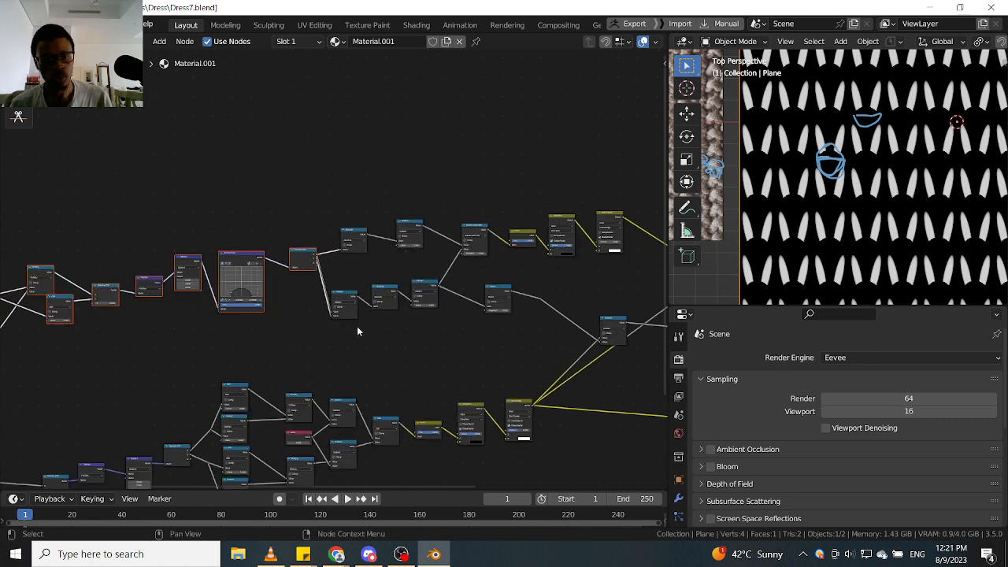
pyautogui.scroll(1, 401, 313)
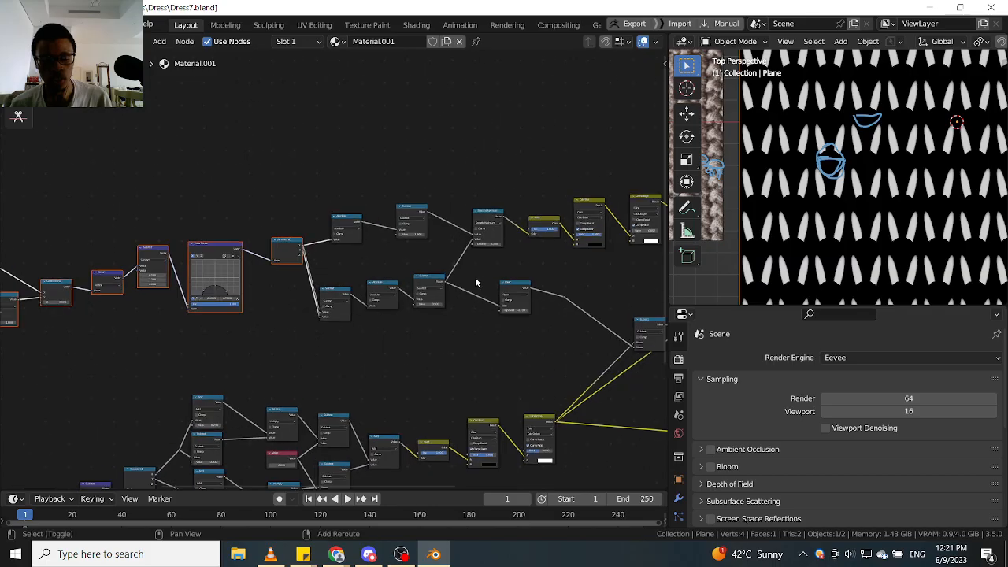
pyautogui.click(465, 314)
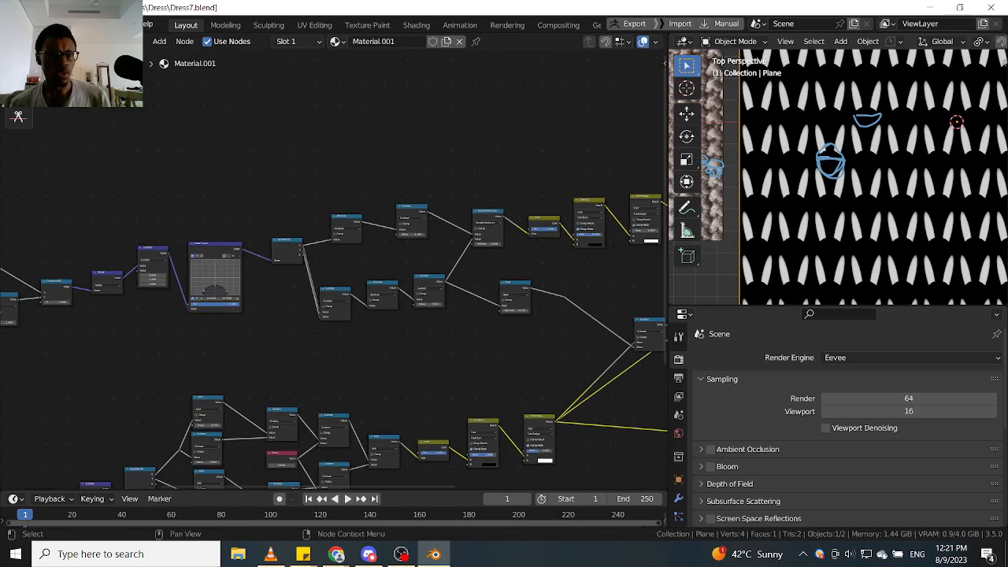
# Select the dome branch's nodes from its first vector node through Vector Curves to the lower Subtract, Absolute, Subtract and Power nodes.
pyautogui.click(18, 66)
pyautogui.click(87, 97)
pyautogui.moveTo(311, 363); pyautogui.dragTo(563, 266)
pyautogui.scroll(-2, 496, 310)
pyautogui.scroll(2, 300, 320)
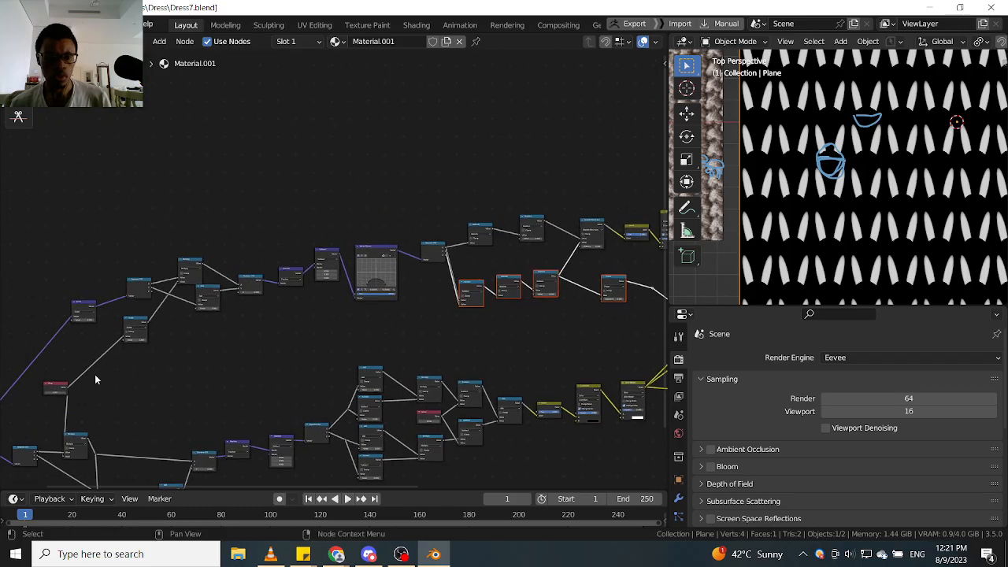
pyautogui.keyDown('shift'); pyautogui.moveTo(96, 372); pyautogui.dragTo(429, 221); pyautogui.keyUp('shift')
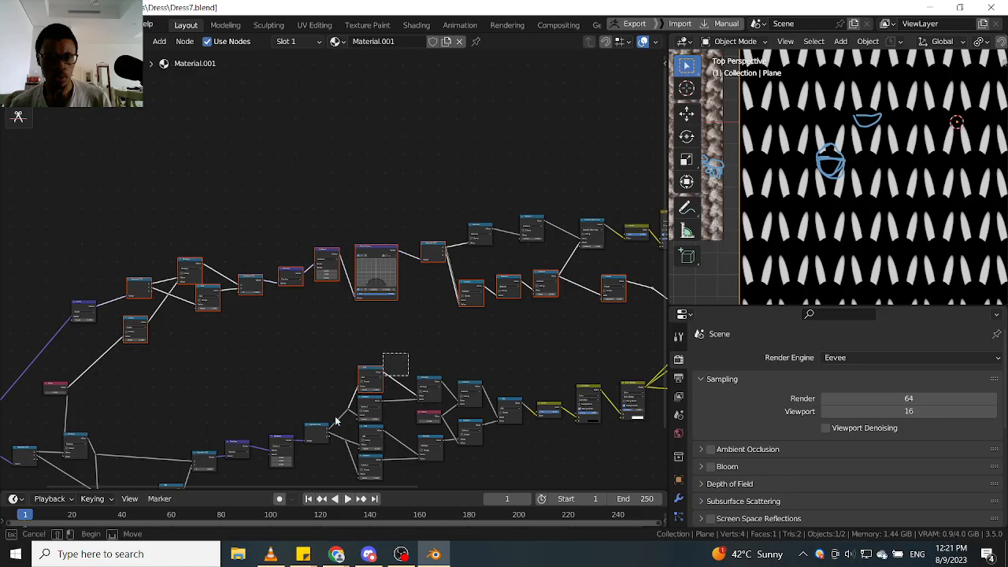
pyautogui.keyDown('ctrl'); pyautogui.moveTo(335, 421); pyautogui.dragTo(333, 423); pyautogui.keyUp('ctrl')
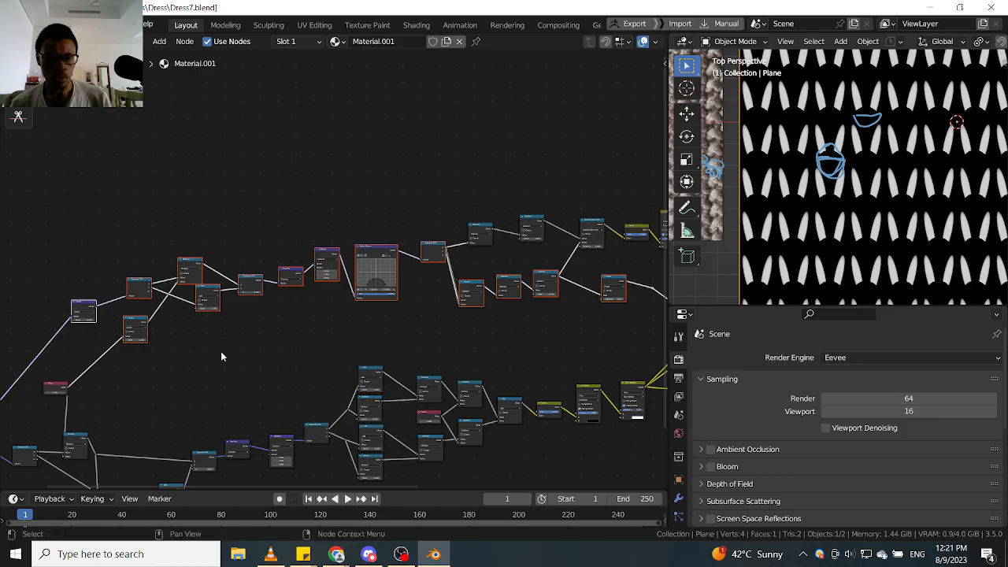
# Try duplicating the selected dome nodes without their incoming links and place the copy well above the branch.
pyautogui.hotkey('shift', 'd')
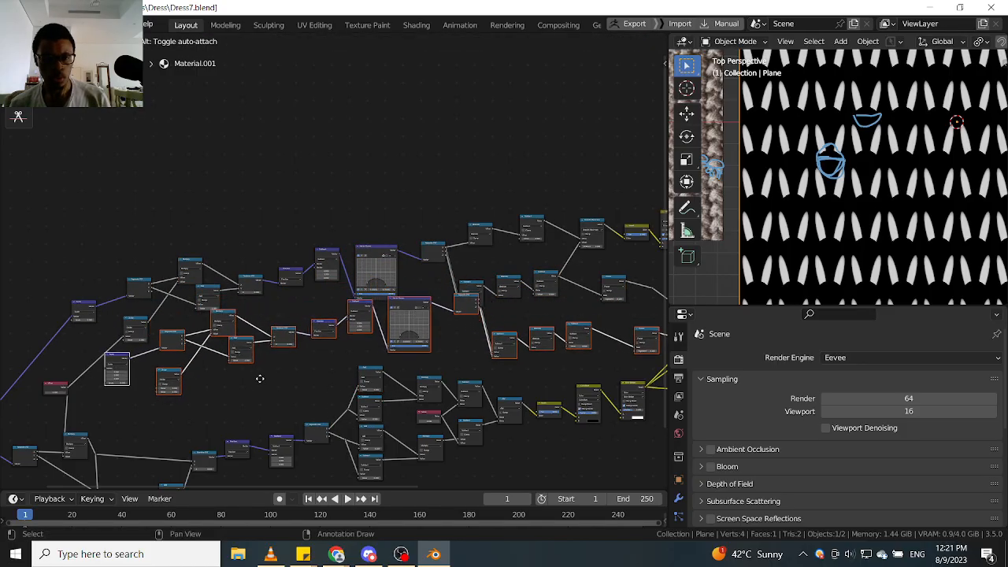
pyautogui.click(260, 191)
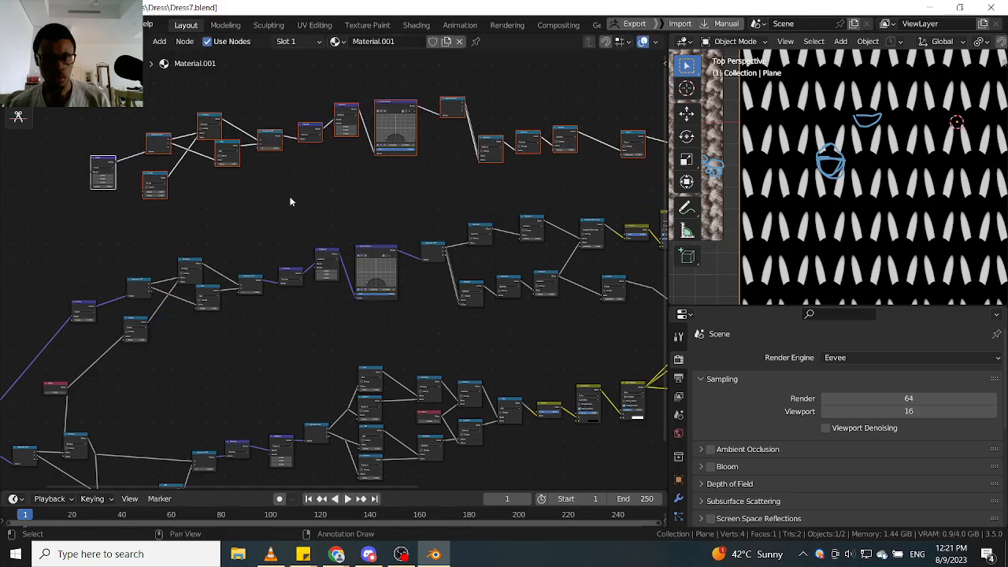
pyautogui.scroll(-2, 334, 246)
pyautogui.moveTo(333, 245); pyautogui.dragTo(306, 310, button='middle')
pyautogui.press('g')
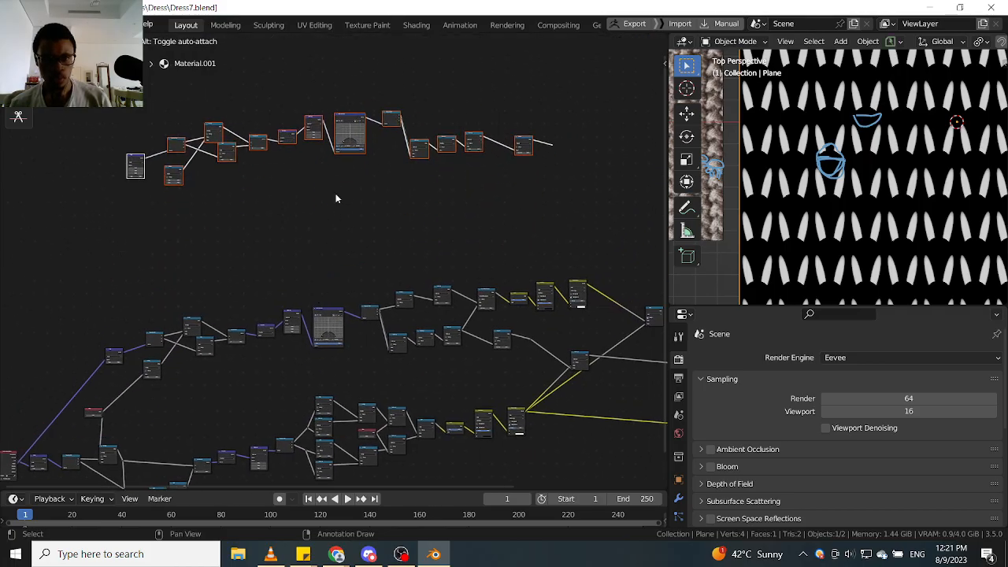
pyautogui.click(337, 195)
# Try moving the original dome branch up toward the copy, then undo both the move and the duplication.
pyautogui.moveTo(607, 240); pyautogui.dragTo(86, 387)
pyautogui.press('g')
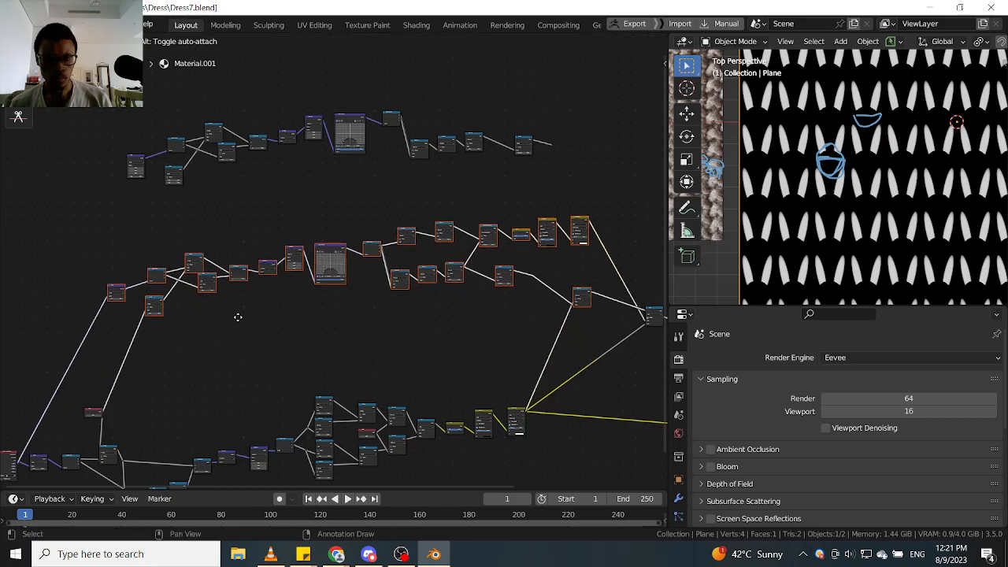
pyautogui.click(239, 306)
pyautogui.hotkey('ctrl', 'z')
pyautogui.hotkey('ctrl', 'z')
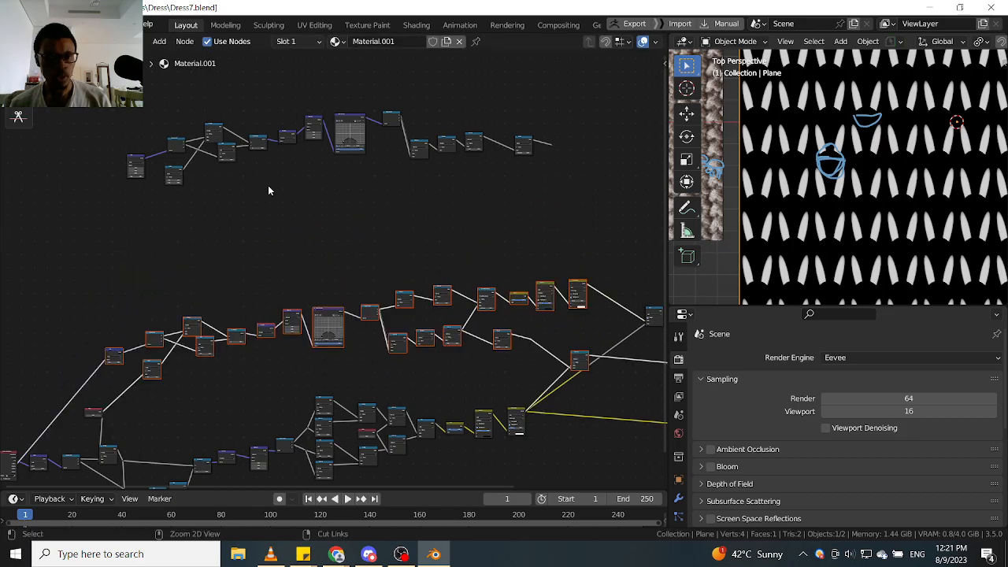
pyautogui.hotkey('ctrl', 'z')
pyautogui.hotkey('ctrl', 'z')
pyautogui.hotkey('ctrl', 'z')
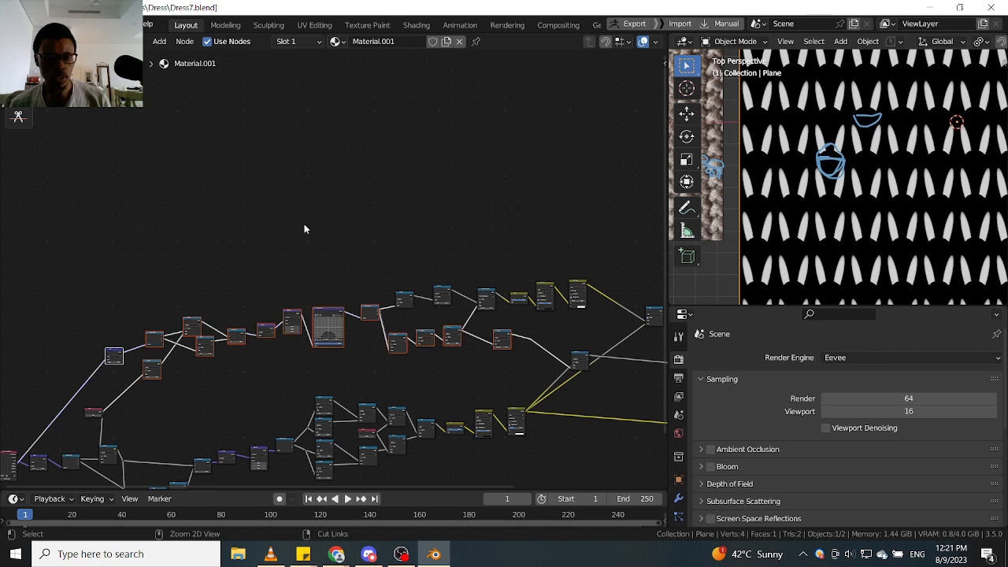
# Duplicate the selected dome nodes with their incoming links kept, placing the copy above the original branch.
pyautogui.hotkey('shift', 'd')
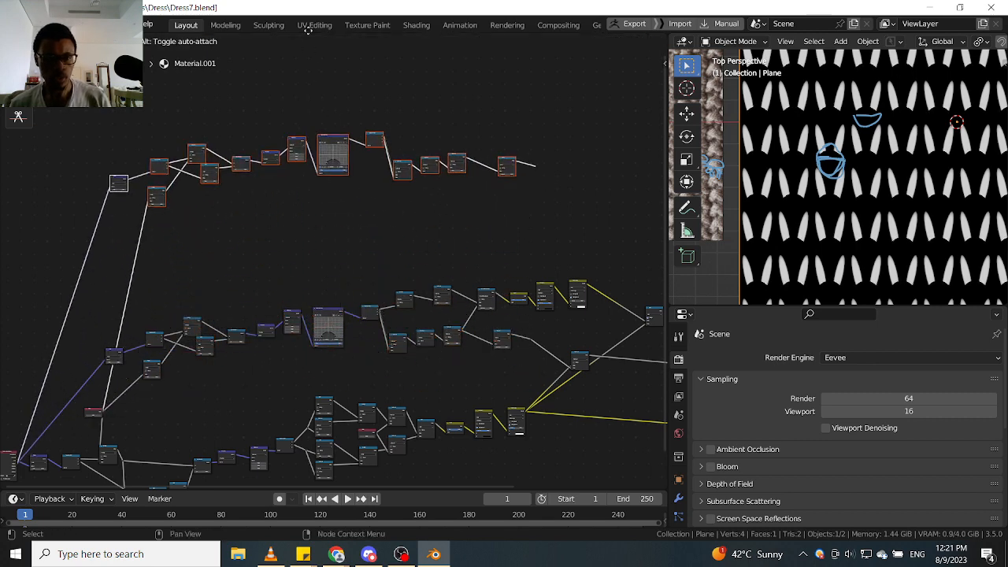
pyautogui.click(321, 39)
pyautogui.hotkey('ctrl', 'z')
# Select the whole original dome branch and move it up, away from the slanted stitch branch.
pyautogui.moveTo(589, 175); pyautogui.dragTo(544, 223)
pyautogui.keyDown('shift'); pyautogui.moveTo(365, 294); pyautogui.dragTo(561, 202); pyautogui.keyUp('shift')
pyautogui.keyDown('shift'); pyautogui.moveTo(365, 297); pyautogui.dragTo(463, 291, button='middle'); pyautogui.keyUp('shift')
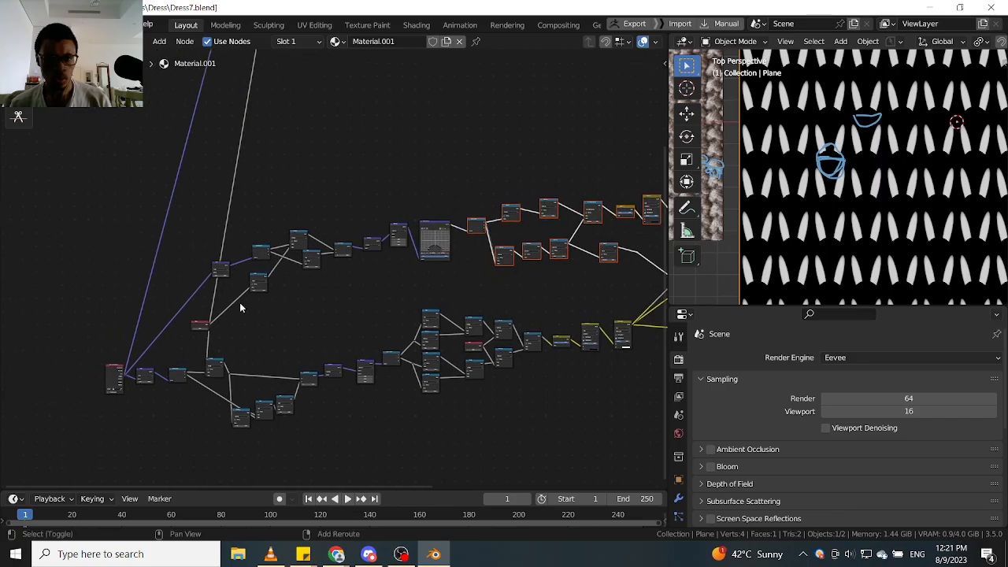
pyautogui.keyDown('shift'); pyautogui.moveTo(225, 306); pyautogui.dragTo(559, 152); pyautogui.keyUp('shift')
pyautogui.press('g')
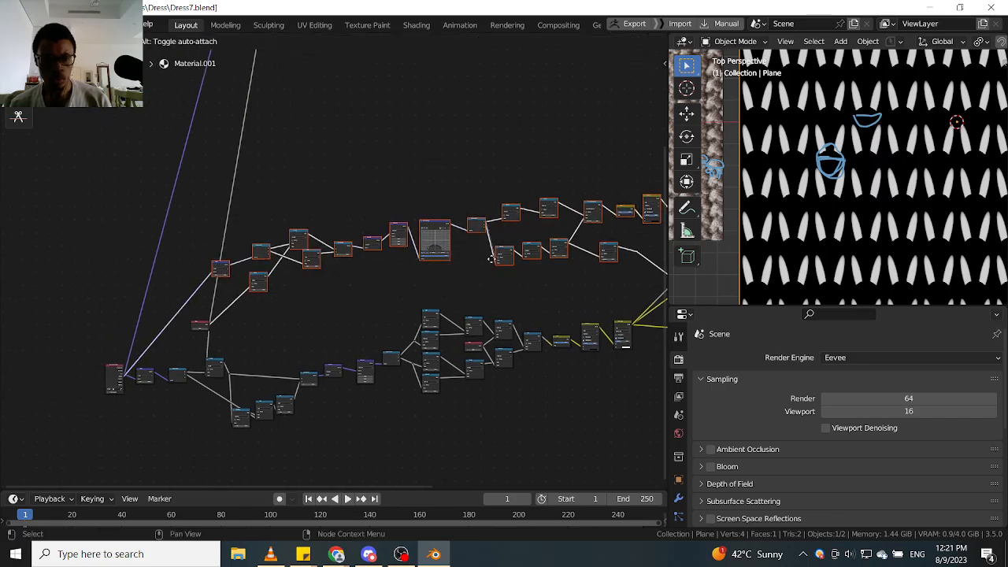
pyautogui.click(493, 142)
# Move the duplicated dome chain down between the original dome branch and the slanted stitch branch.
pyautogui.moveTo(479, 239); pyautogui.dragTo(457, 433, button='middle')
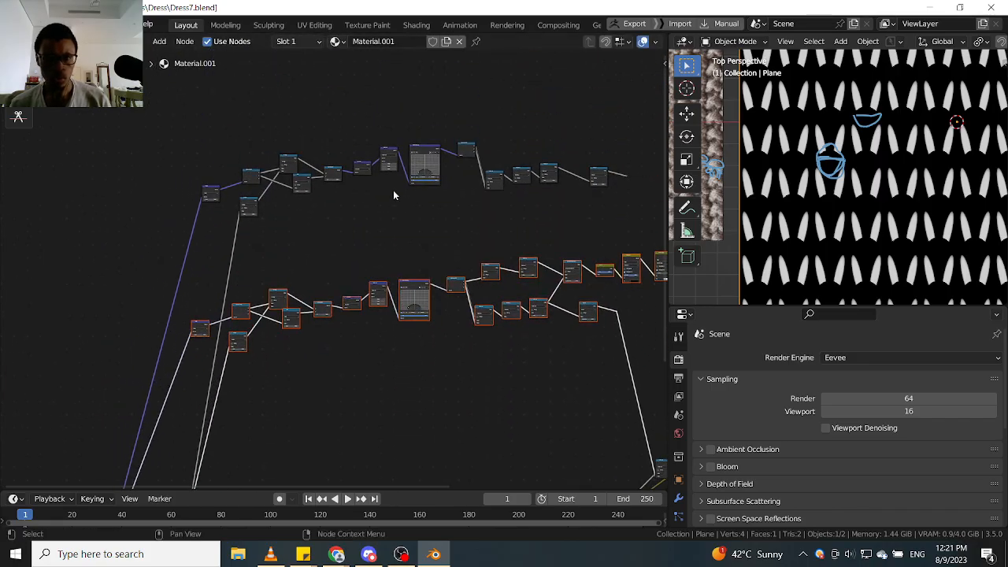
pyautogui.moveTo(529, 161); pyautogui.dragTo(474, 146, button='middle')
pyautogui.moveTo(615, 96); pyautogui.dragTo(116, 222)
pyautogui.moveTo(253, 301); pyautogui.dragTo(308, 164, button='middle')
pyautogui.press('g')
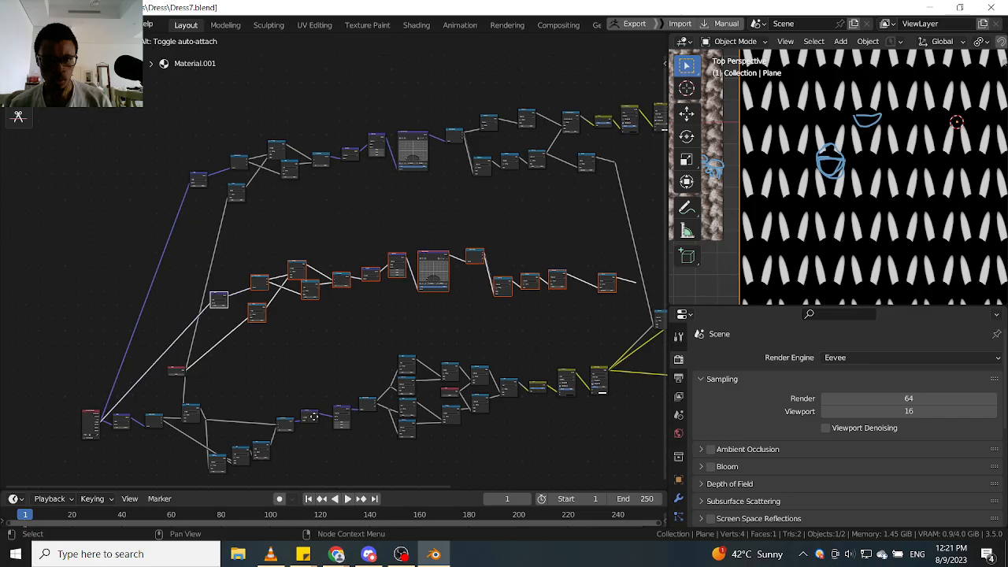
pyautogui.click(309, 419)
# Connect the duplicated Power node's reroute to the Subtract node's input in place of the original dome link.
pyautogui.moveTo(396, 322); pyautogui.dragTo(252, 359, button='middle')
pyautogui.scroll(4, 492, 366)
pyautogui.scroll(5, 491, 366)
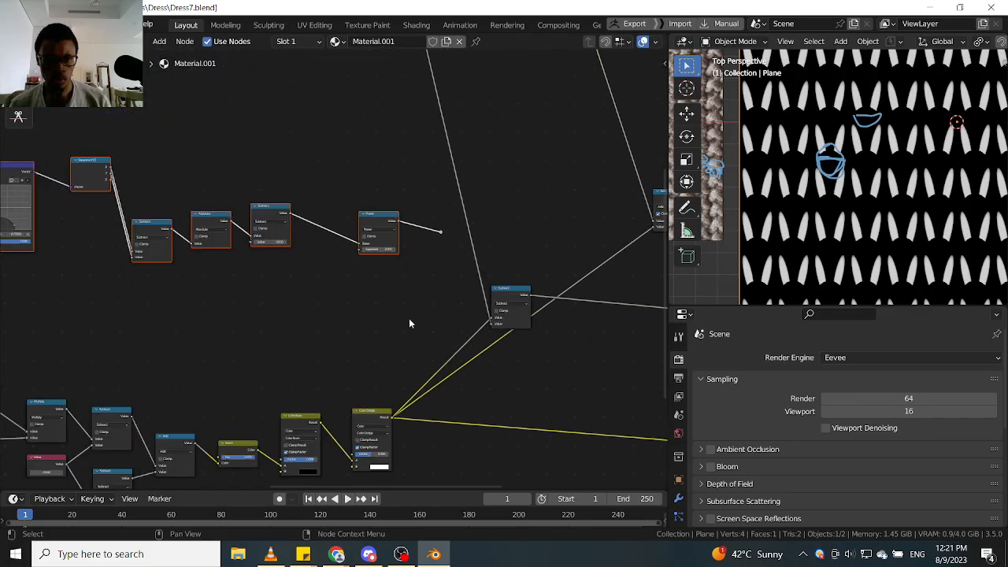
pyautogui.moveTo(440, 242); pyautogui.dragTo(509, 369)
pyautogui.scroll(-3, 488, 276)
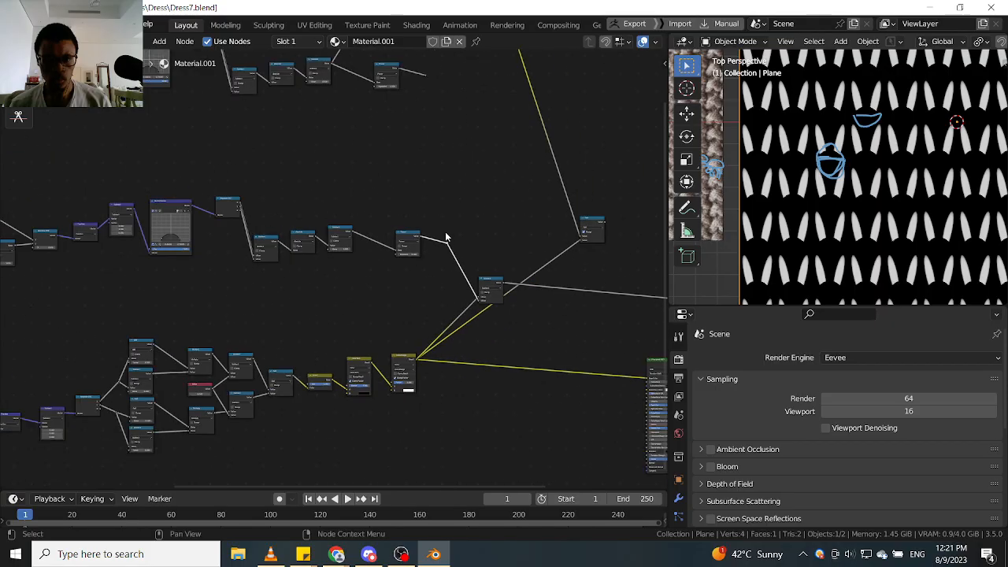
pyautogui.scroll(-1, 452, 245)
pyautogui.moveTo(402, 214); pyautogui.dragTo(459, 302, button='middle')
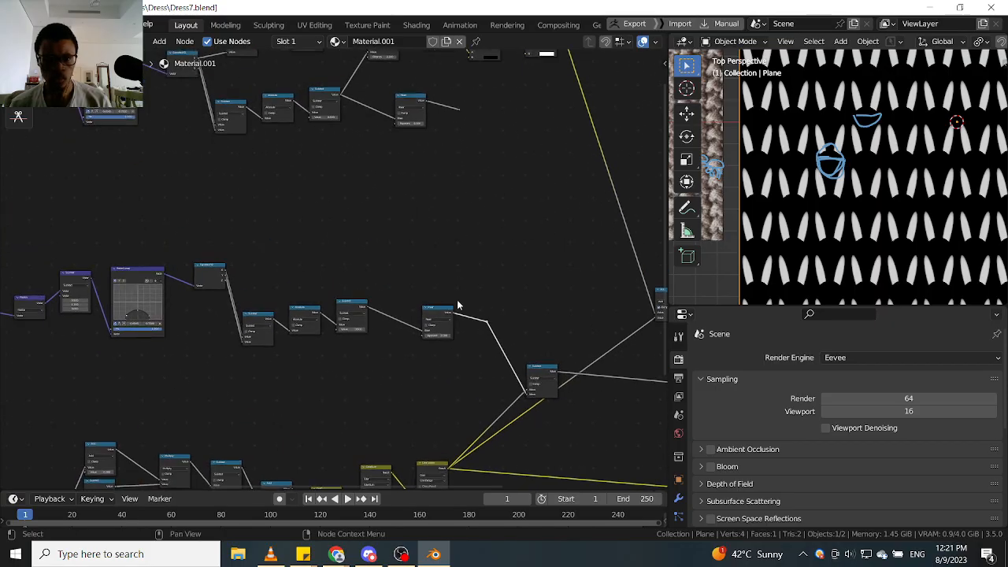
# Examine the node chains of the original and duplicated dome branches, from scaling through to the Vector Curves.
pyautogui.moveTo(173, 266); pyautogui.dragTo(381, 279, button='middle')
pyautogui.moveTo(222, 148)
pyautogui.mouseDown(button='middle')
pyautogui.moveTo(235, 256)
pyautogui.moveTo(246, 262)
pyautogui.mouseUp(button='middle')
pyautogui.scroll(-1, 179, 234)
pyautogui.scroll(7, 173, 246)
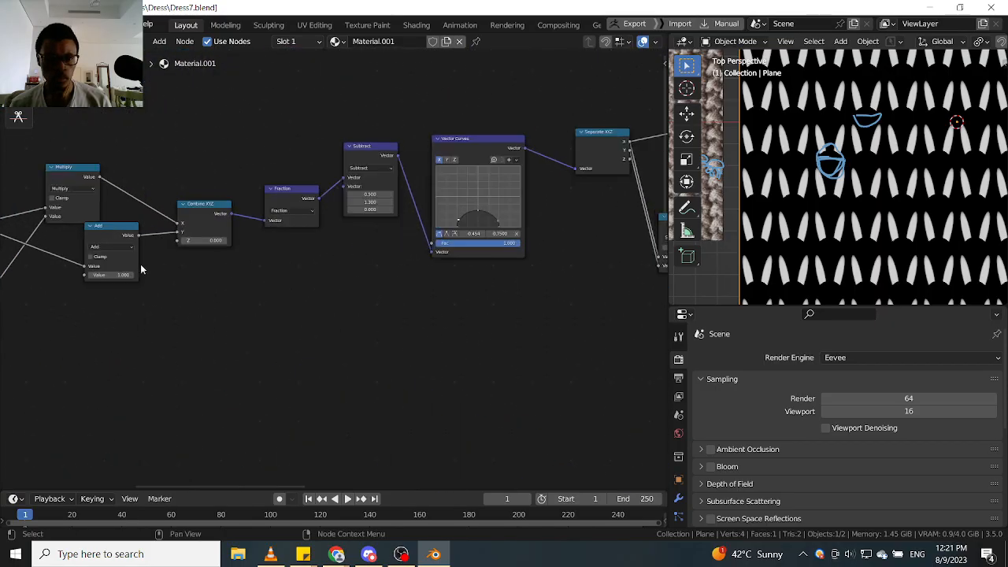
pyautogui.moveTo(87, 272); pyautogui.dragTo(207, 281, button='middle')
pyautogui.scroll(4, 207, 281)
pyautogui.scroll(-5, 259, 252)
pyautogui.moveTo(274, 415); pyautogui.dragTo(289, 256, button='middle')
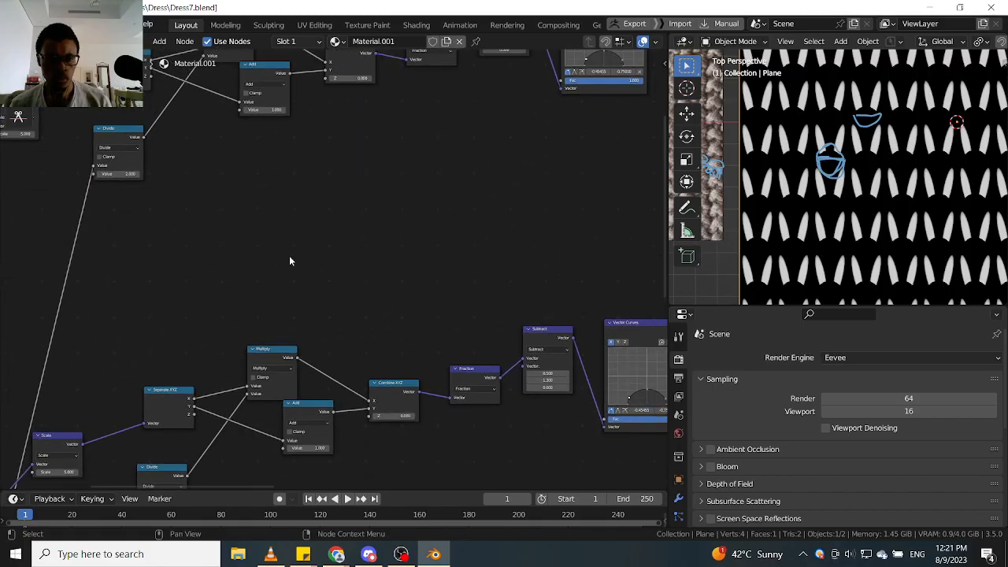
pyautogui.scroll(-5, 289, 256)
pyautogui.scroll(2, 267, 144)
pyautogui.scroll(-3, 312, 206)
pyautogui.moveTo(409, 186); pyautogui.dragTo(259, 258, button='middle')
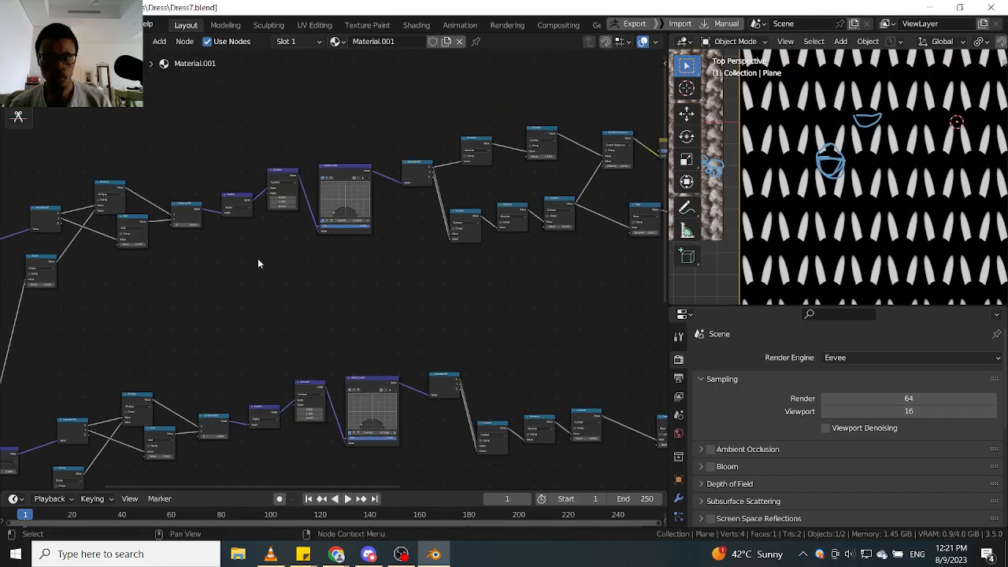
# Preview the output of the Color Dodge node at the end of the original dome branch.
pyautogui.moveTo(544, 214); pyautogui.dragTo(269, 256, button='middle')
pyautogui.moveTo(476, 232); pyautogui.dragTo(342, 237, button='middle')
pyautogui.moveTo(485, 474); pyautogui.dragTo(491, 454, button='middle')
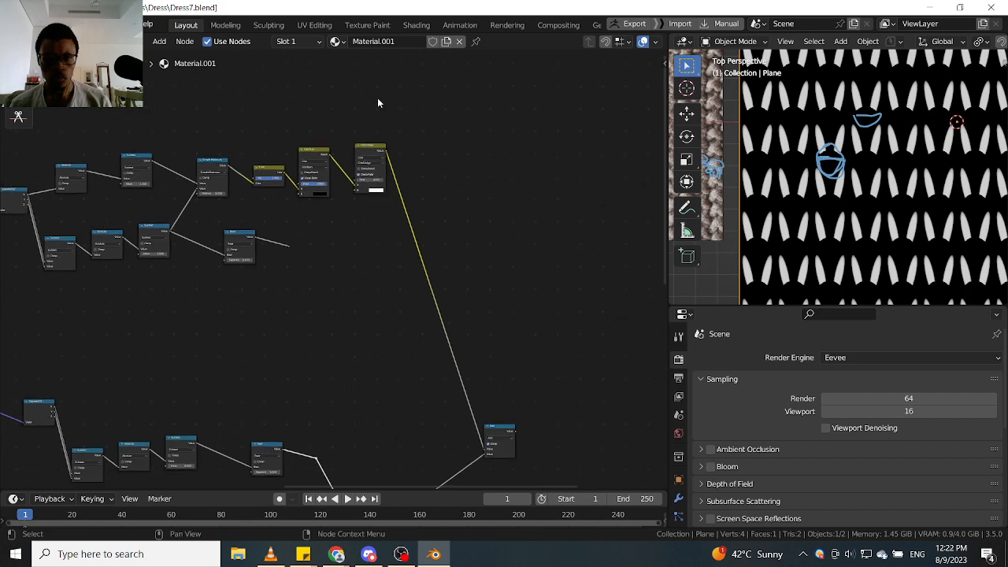
pyautogui.scroll(3, 377, 98)
pyautogui.keyDown('ctrl'); pyautogui.keyDown('shift'); pyautogui.click(375, 160); pyautogui.keyUp('shift'); pyautogui.keyUp('ctrl')
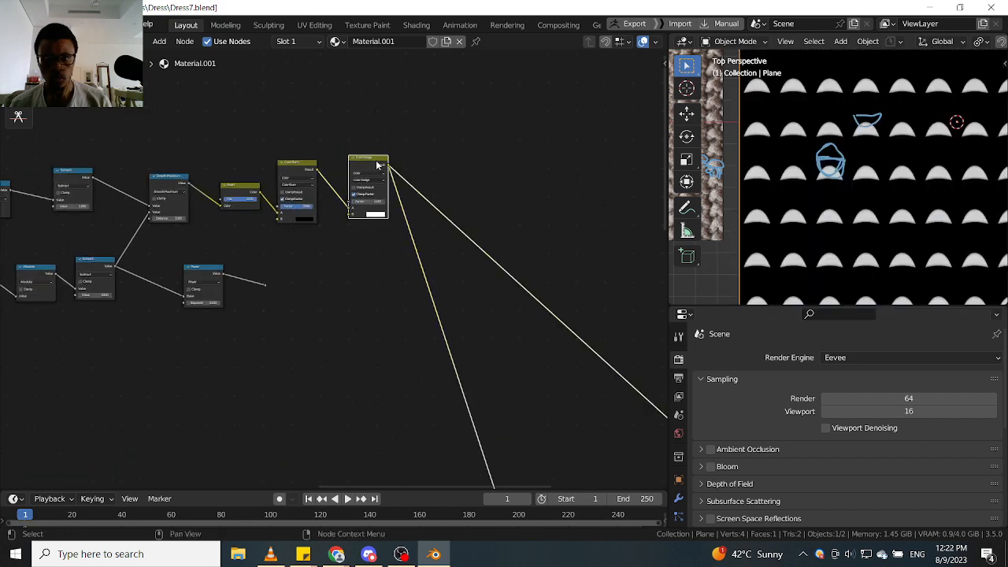
# Duplicate the Subtract node without its links and place the copy above, between the two dome branches' outputs.
pyautogui.scroll(-5, 376, 166)
pyautogui.scroll(3, 367, 287)
pyautogui.scroll(-4, 372, 256)
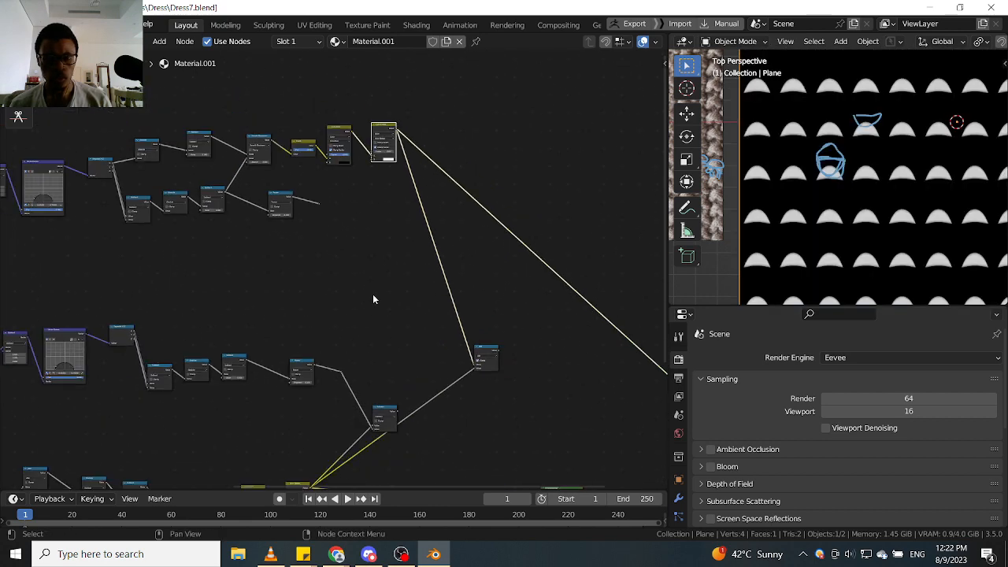
pyautogui.scroll(3, 375, 330)
pyautogui.scroll(-2, 346, 286)
pyautogui.scroll(3, 322, 313)
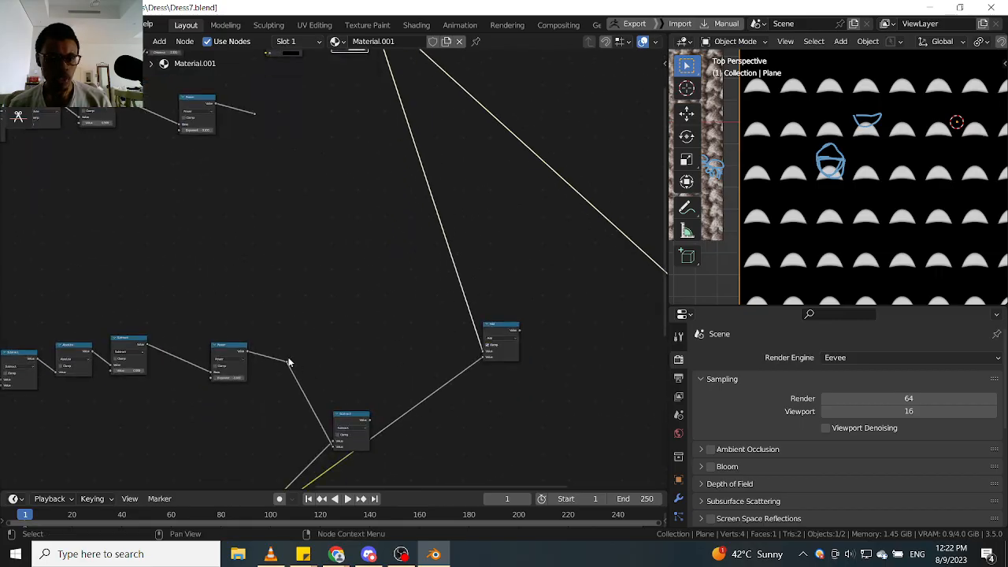
pyautogui.scroll(-3, 310, 350)
pyautogui.scroll(3, 362, 248)
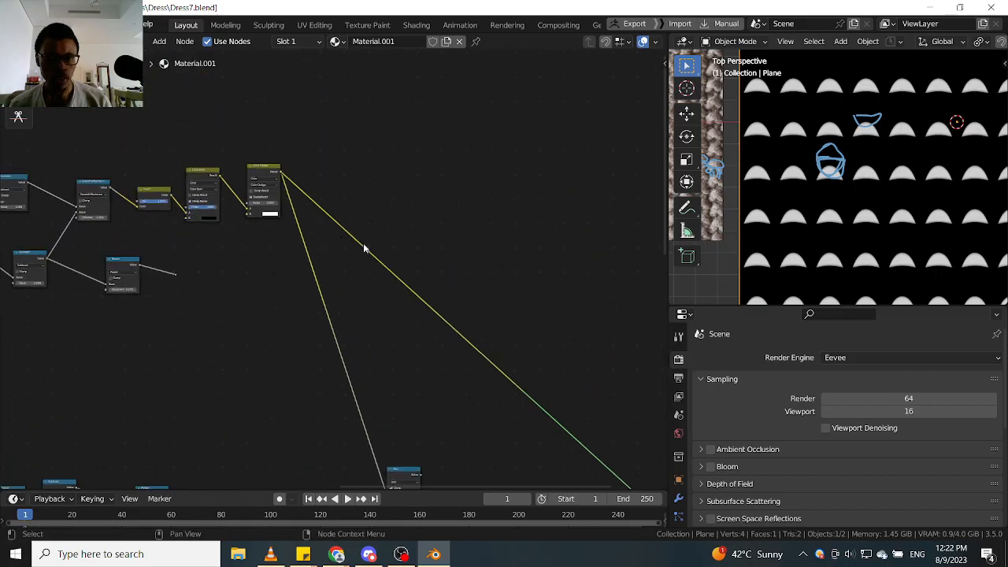
pyautogui.moveTo(352, 308); pyautogui.dragTo(377, 165, button='middle')
pyautogui.click(179, 351)
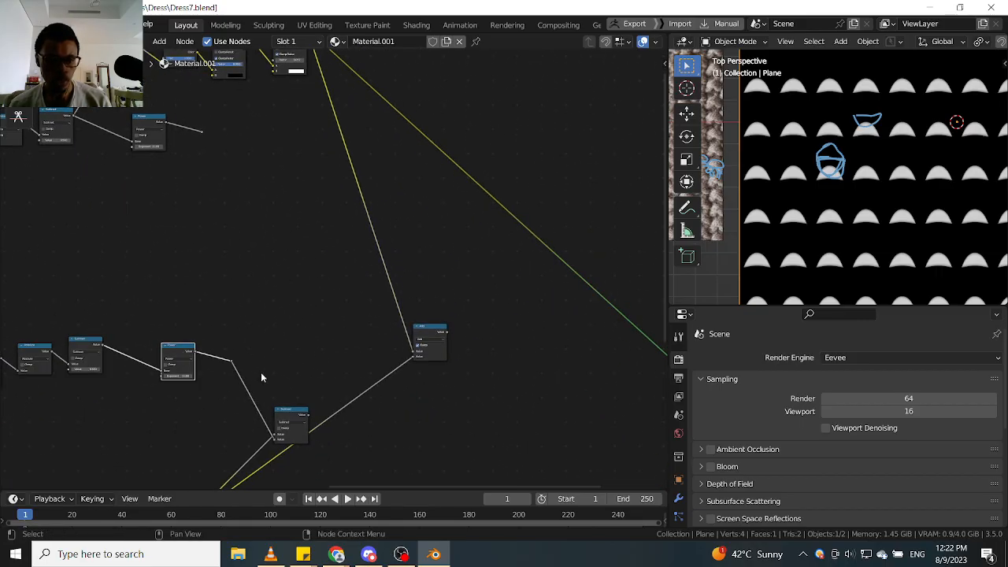
pyautogui.click(295, 413)
pyautogui.hotkey('shift', 'd')
pyautogui.click(334, 248)
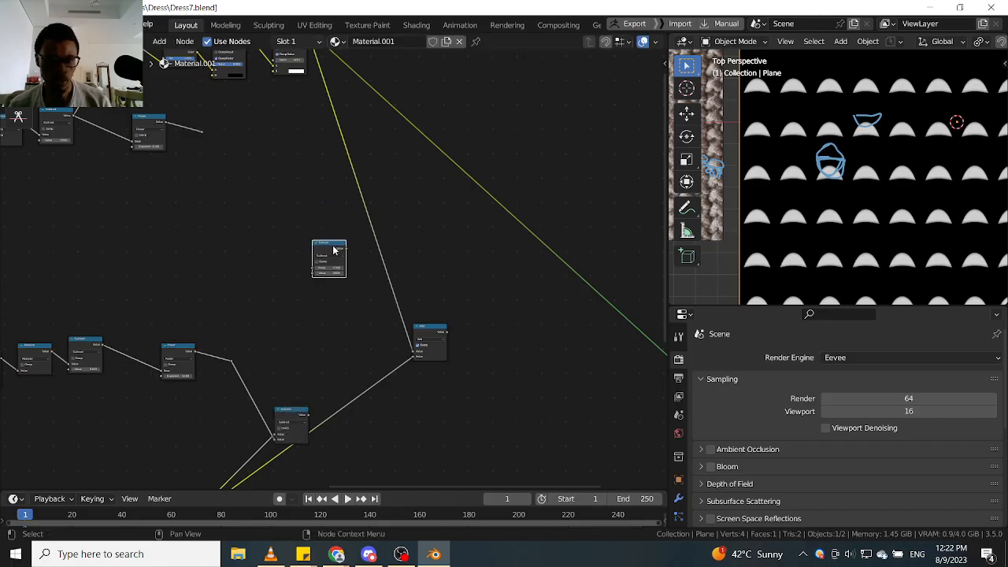
# Link the duplicated dome's Power reroute to the copied math node's second value and set its operation to Add.
pyautogui.scroll(2, 319, 259)
pyautogui.moveTo(211, 392); pyautogui.dragTo(312, 280)
pyautogui.scroll(1, 338, 272)
pyautogui.click(330, 288)
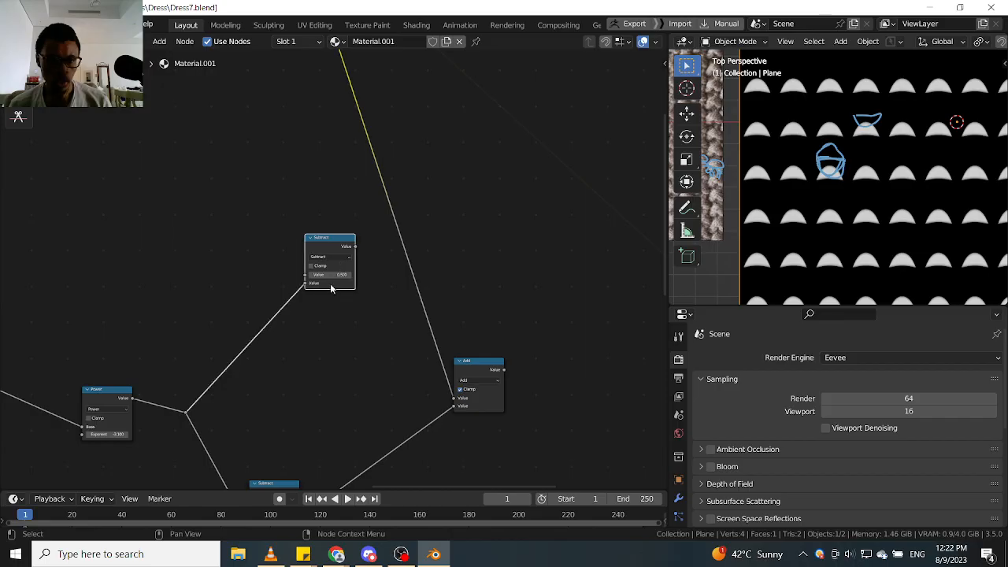
pyautogui.click(328, 256)
pyautogui.click(315, 277)
pyautogui.scroll(-2, 355, 266)
pyautogui.scroll(2, 348, 230)
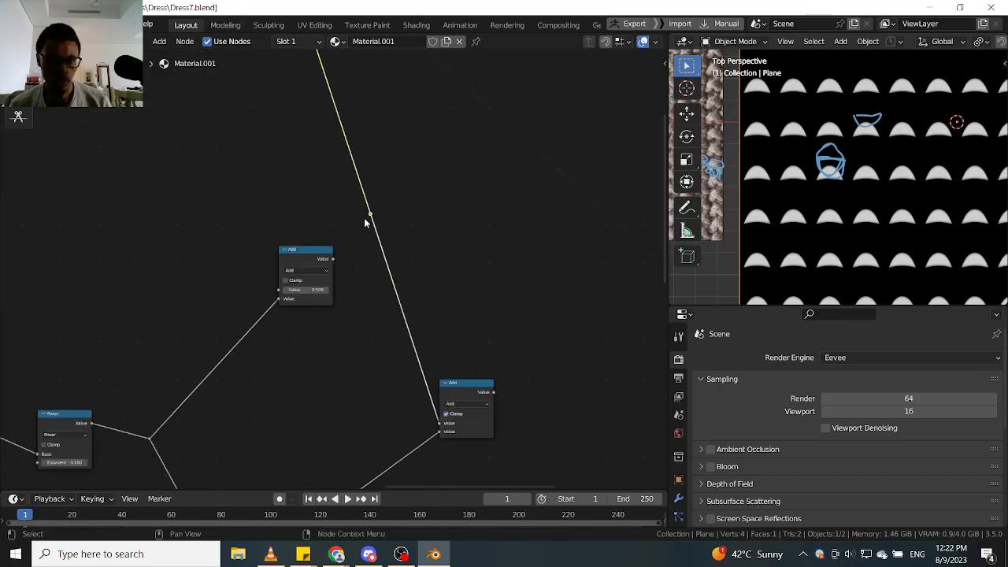
# Connect the original dome's Color Dodge link through a reroute to the copied Add node's first value and preview the sum.
pyautogui.moveTo(332, 258); pyautogui.dragTo(316, 263)
pyautogui.moveTo(275, 296); pyautogui.dragTo(274, 295)
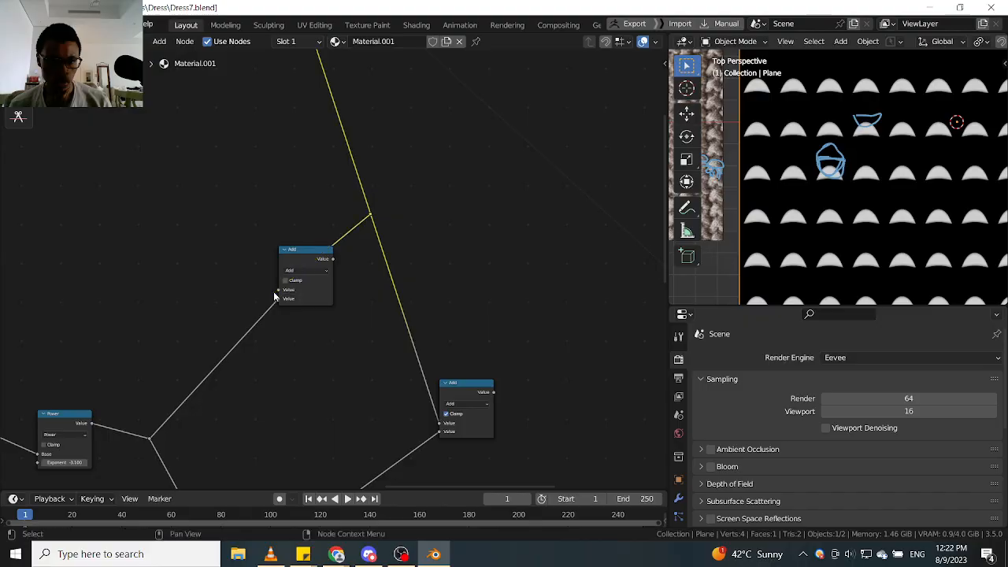
pyautogui.keyDown('ctrl'); pyautogui.keyDown('shift'); pyautogui.click(315, 250); pyautogui.keyUp('shift'); pyautogui.keyUp('ctrl')
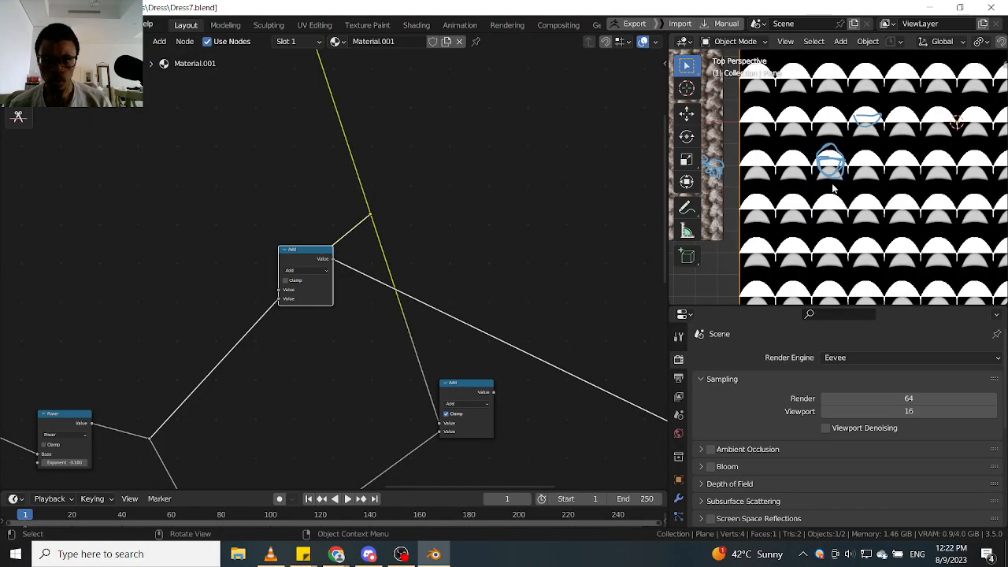
pyautogui.scroll(2, 833, 187)
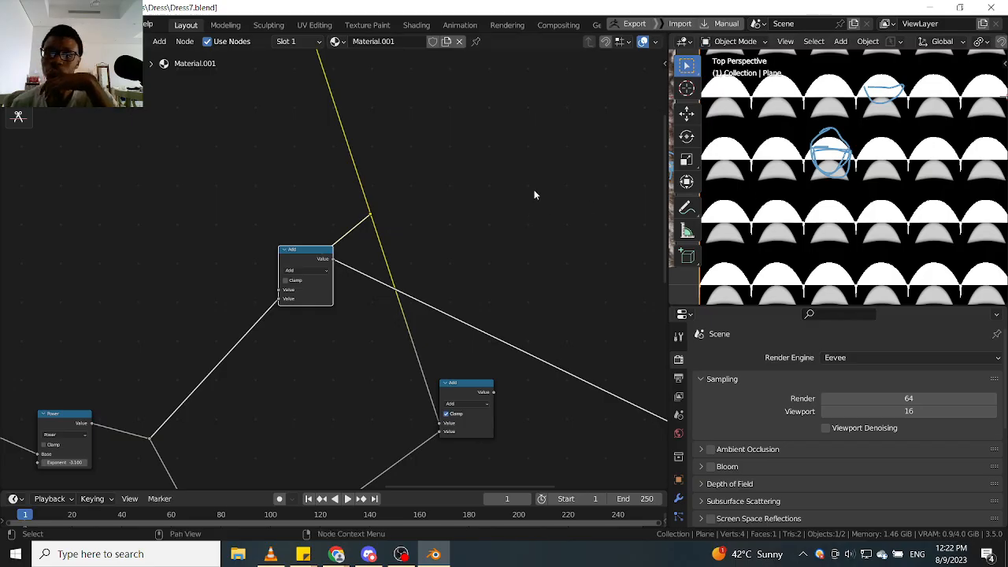
# Raise the value of the Add node feeding Combine XYZ's Y in the original dome branch to 1.1.
pyautogui.scroll(-4, 512, 203)
pyautogui.scroll(2, 338, 231)
pyautogui.scroll(4, 293, 251)
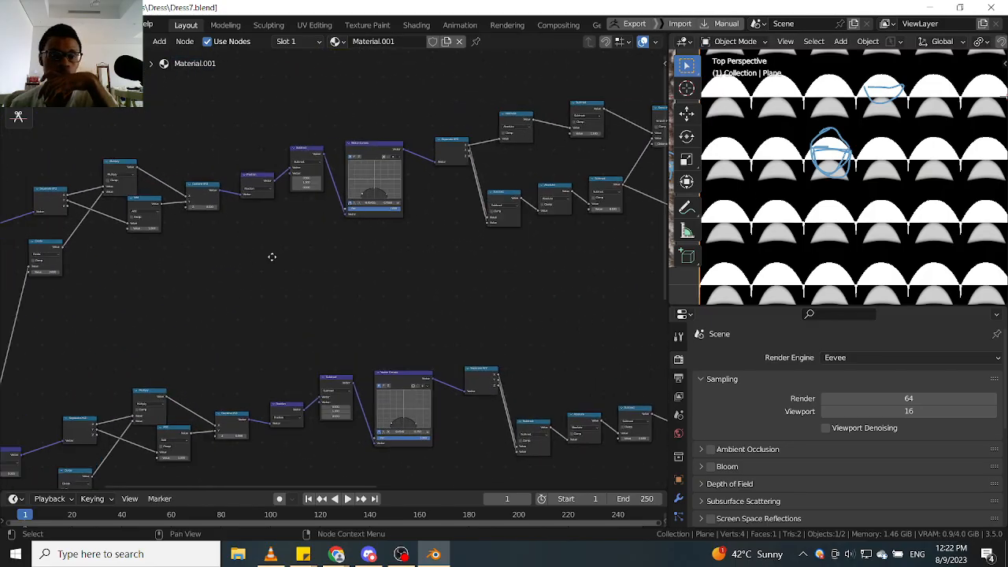
pyautogui.moveTo(341, 275); pyautogui.dragTo(397, 287, button='middle')
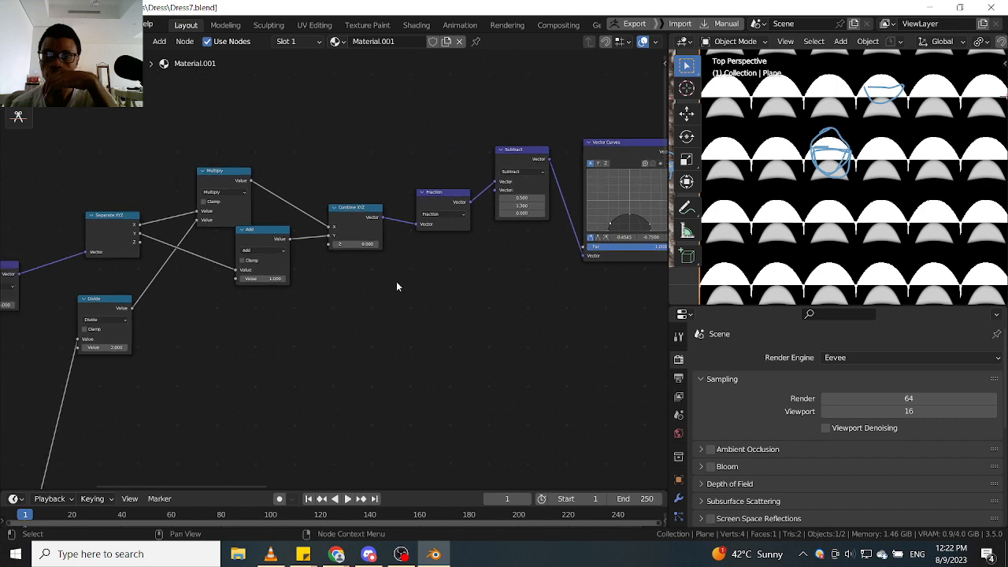
pyautogui.moveTo(314, 297); pyautogui.dragTo(490, 299, button='middle')
pyautogui.scroll(1, 447, 268)
pyautogui.scroll(2, 409, 343)
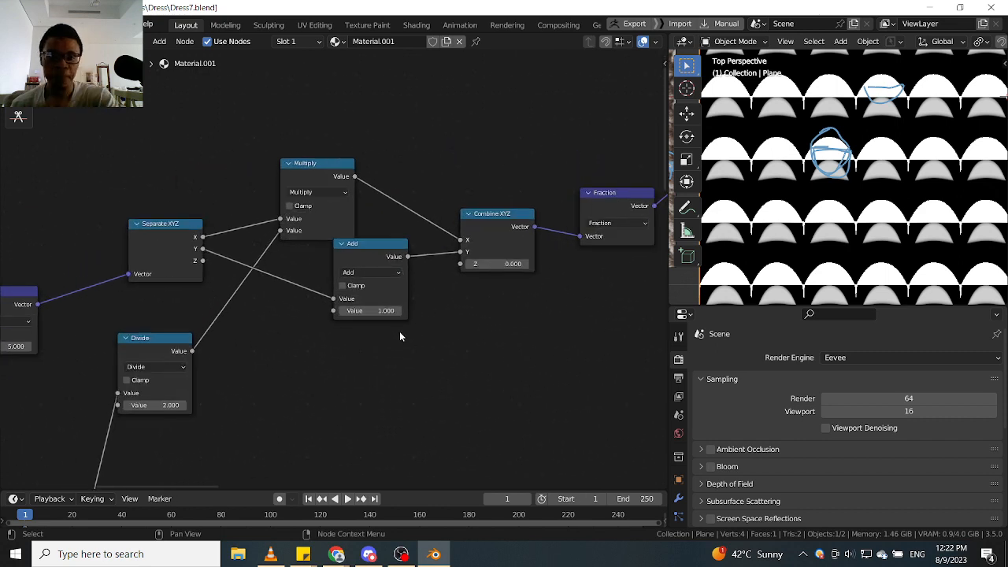
pyautogui.scroll(1, 399, 330)
pyautogui.click(398, 307)
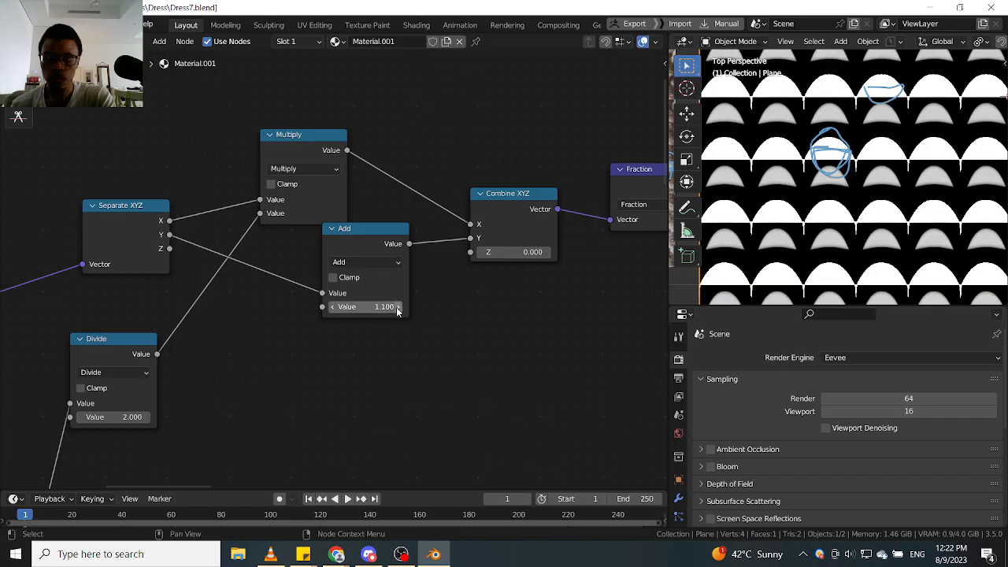
# Lower the value of the Y offset Add node in the original dome branch to 0.6.
pyautogui.scroll(-3, 407, 318)
pyautogui.scroll(2, 407, 316)
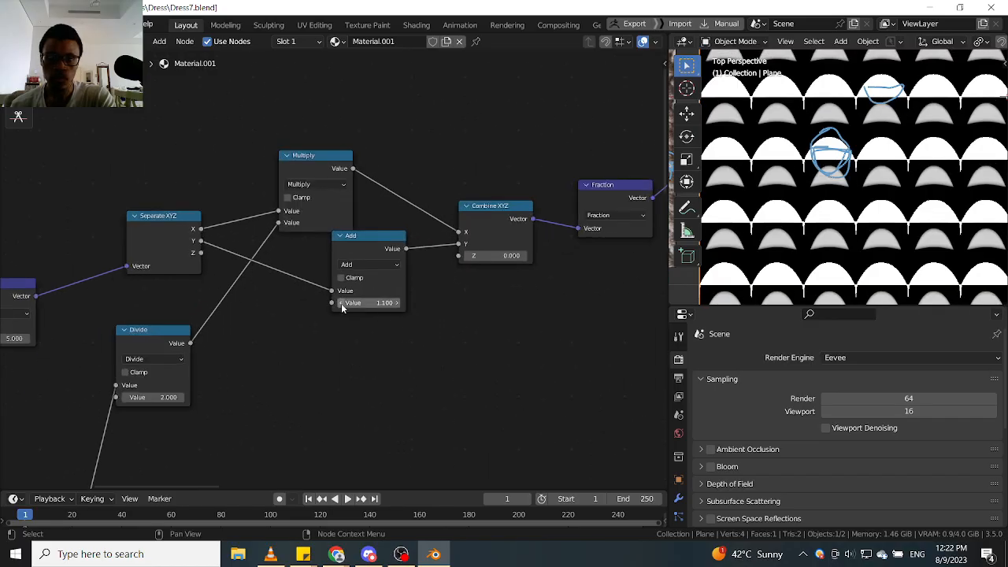
pyautogui.click(341, 304)
pyautogui.click(340, 304)
pyautogui.click(341, 304)
pyautogui.click(341, 304)
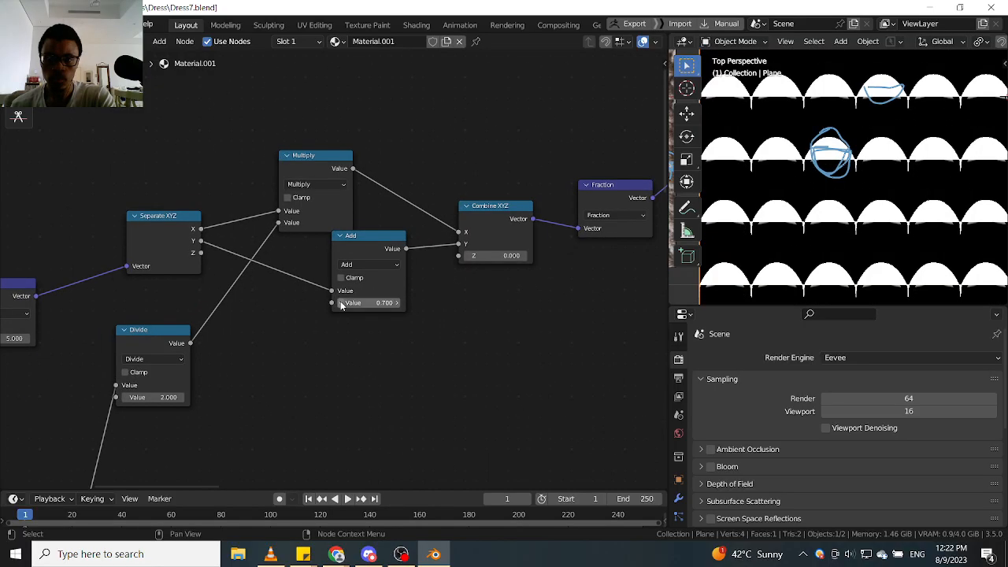
pyautogui.click(341, 304)
# Compare the overlapping domes up close, and set the original dome branch's Y offset Add value to 0.7.
pyautogui.scroll(-2, 516, 304)
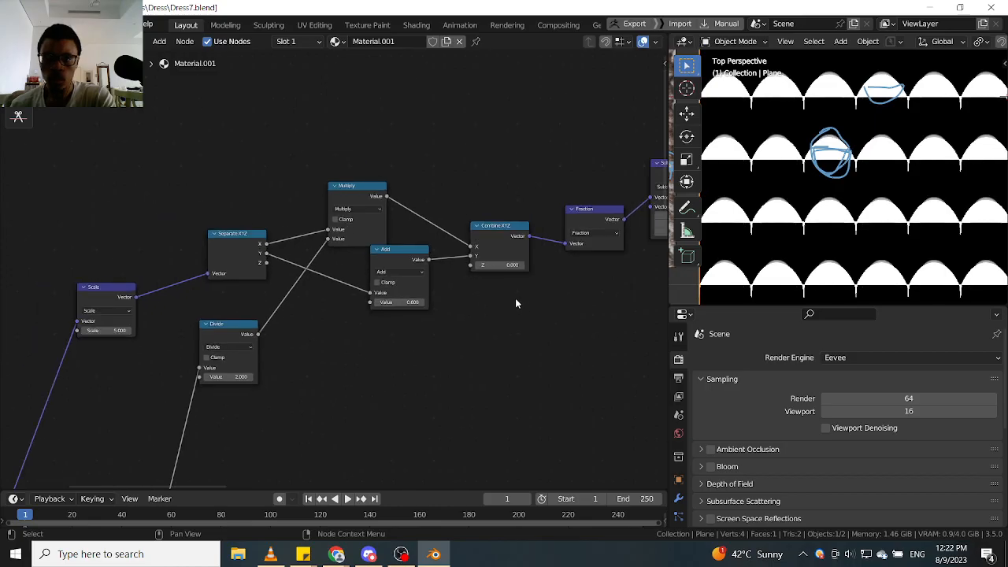
pyautogui.scroll(-4, 604, 228)
pyautogui.moveTo(591, 265); pyautogui.dragTo(479, 299, button='middle')
pyautogui.scroll(-3, 803, 210)
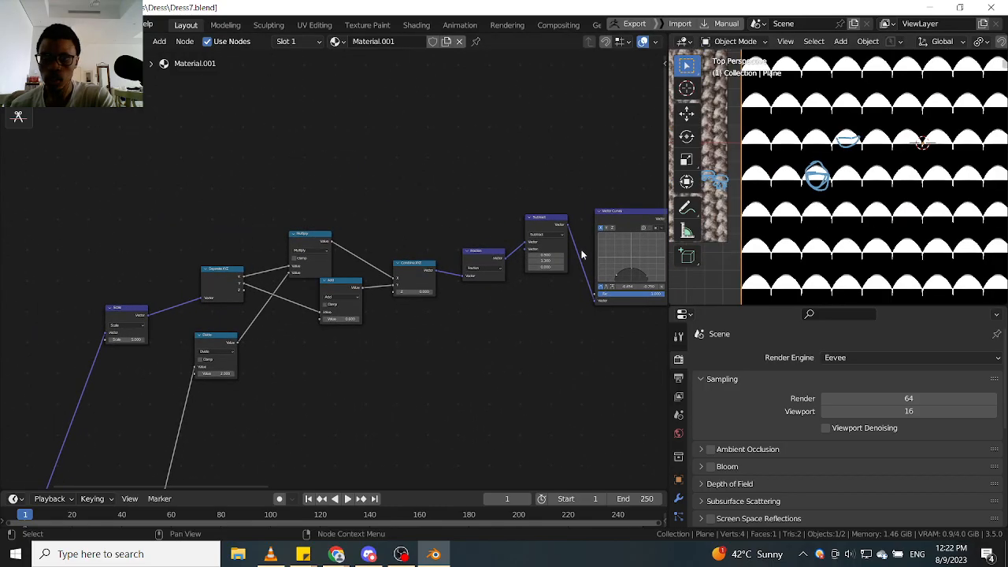
pyautogui.scroll(-2, 581, 255)
pyautogui.moveTo(580, 251); pyautogui.dragTo(510, 259, button='middle')
pyautogui.scroll(3, 510, 260)
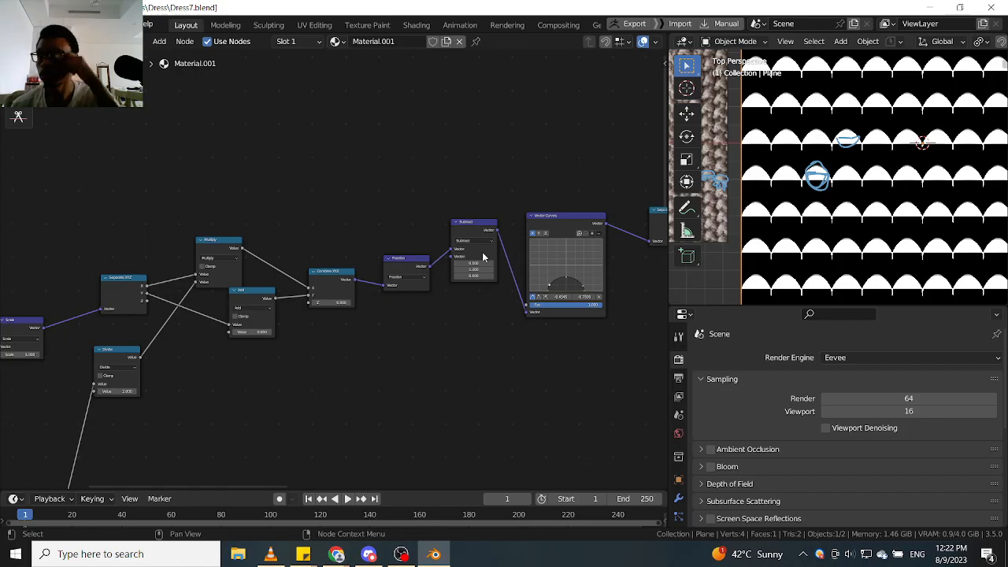
pyautogui.scroll(5, 792, 189)
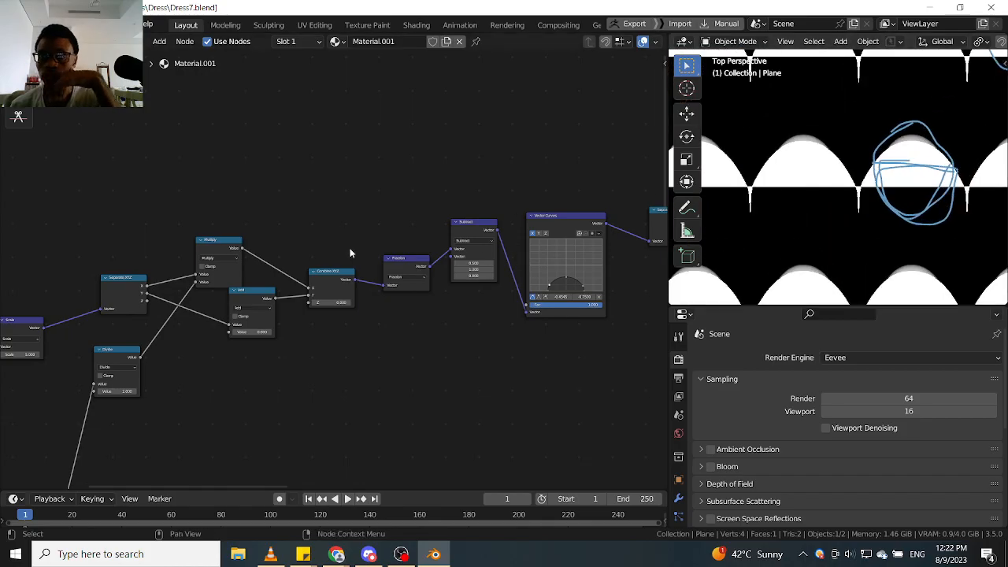
pyautogui.scroll(4, 263, 344)
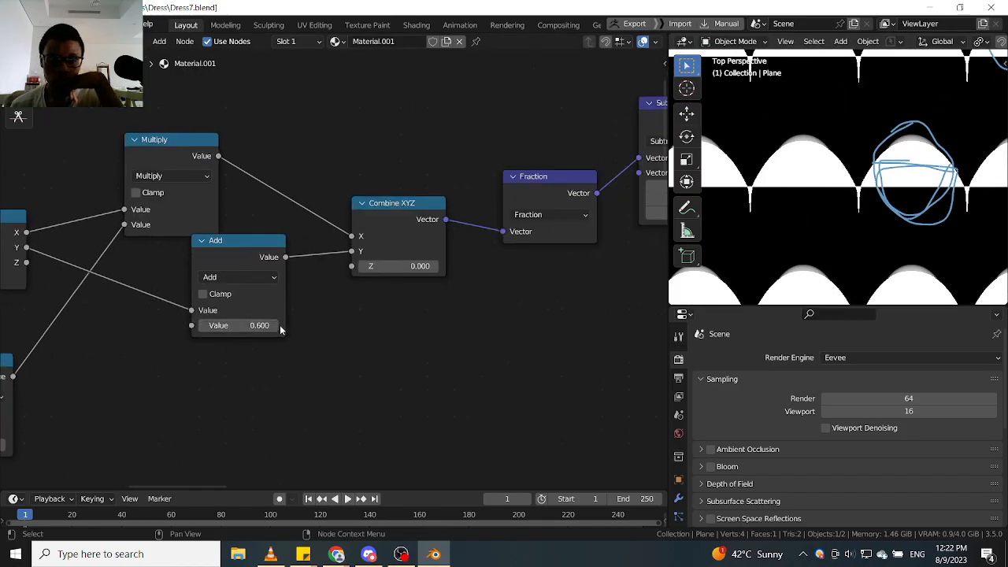
pyautogui.click(275, 325)
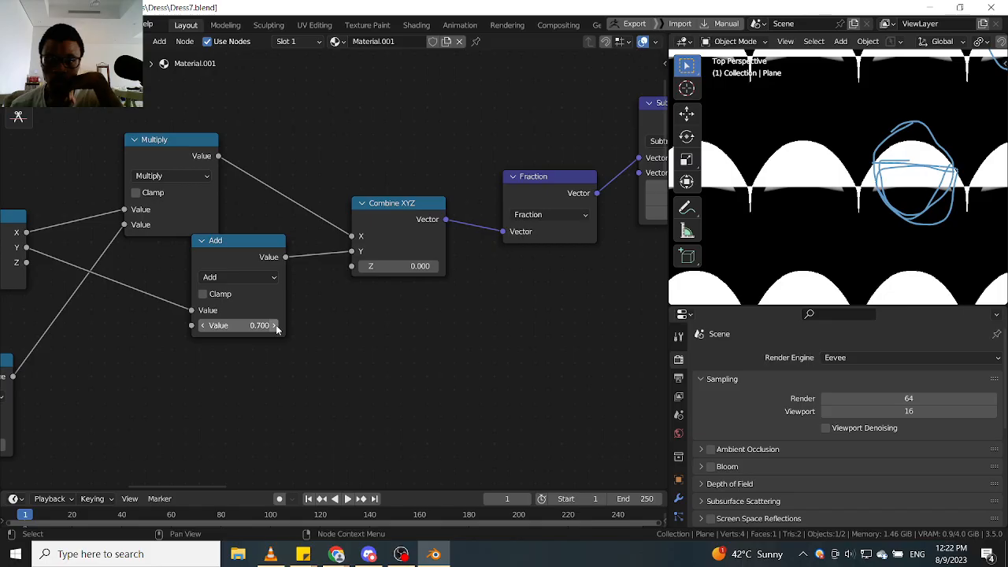
# Delete the temporary Add node that combines the two dome branches for comparison.
pyautogui.scroll(-4, 519, 260)
pyautogui.scroll(-4, 279, 251)
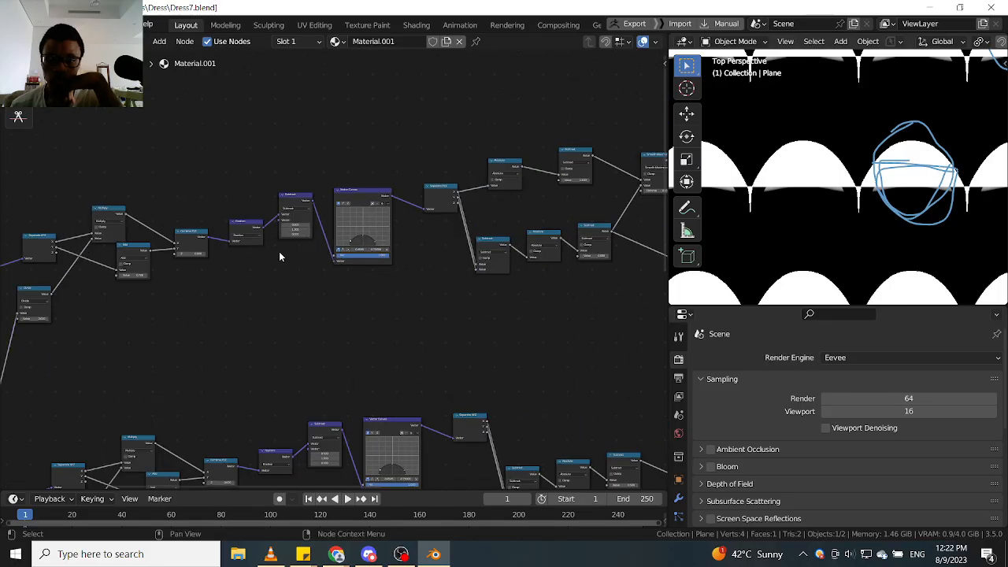
pyautogui.moveTo(278, 235); pyautogui.dragTo(177, 228, button='middle')
pyautogui.scroll(-3, 383, 248)
pyautogui.moveTo(382, 247); pyautogui.dragTo(339, 251, button='middle')
pyautogui.scroll(10, 438, 320)
pyautogui.moveTo(347, 348); pyautogui.dragTo(367, 272, button='middle')
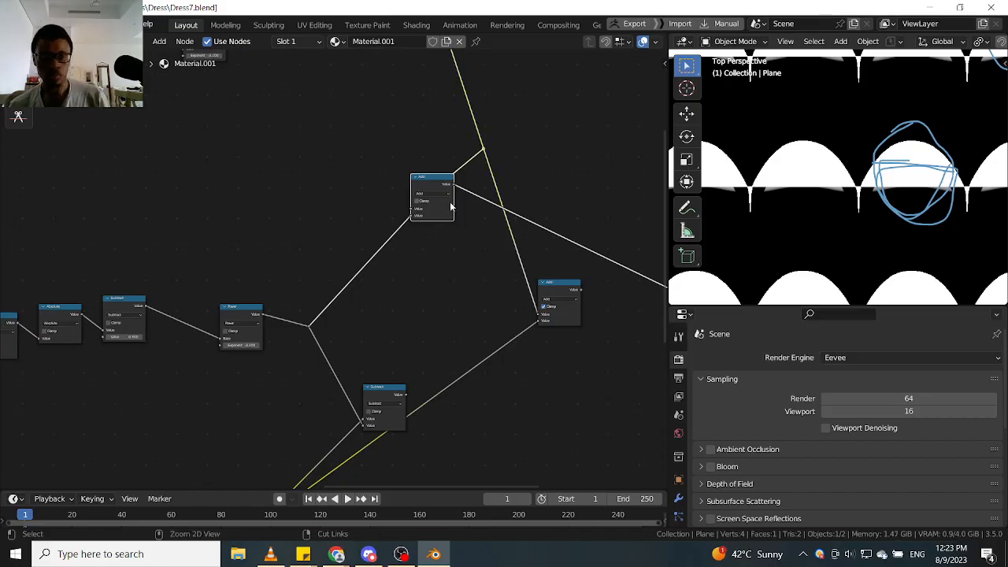
pyautogui.press('x')
# Preview the Subtract node that cuts the duplicated domes out of the slanted stitches.
pyautogui.moveTo(352, 317); pyautogui.dragTo(388, 281, button='middle')
pyautogui.scroll(3, 389, 285)
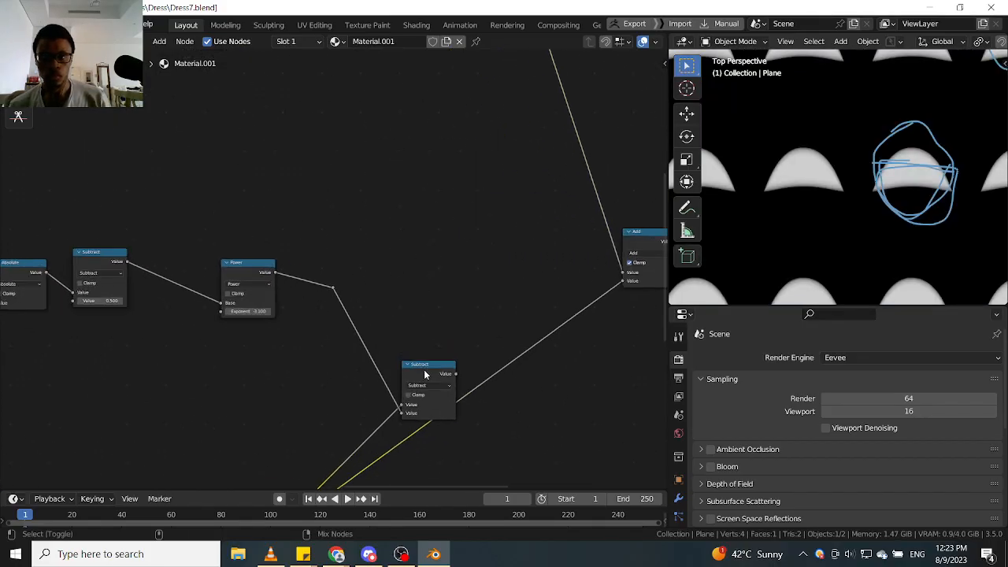
pyautogui.keyDown('ctrl'); pyautogui.keyDown('shift'); pyautogui.click(425, 375); pyautogui.keyUp('shift'); pyautogui.keyUp('ctrl')
pyautogui.scroll(-1, 440, 309)
pyautogui.moveTo(506, 326); pyautogui.dragTo(395, 325, button='middle')
pyautogui.scroll(1, 382, 300)
pyautogui.scroll(-1, 423, 315)
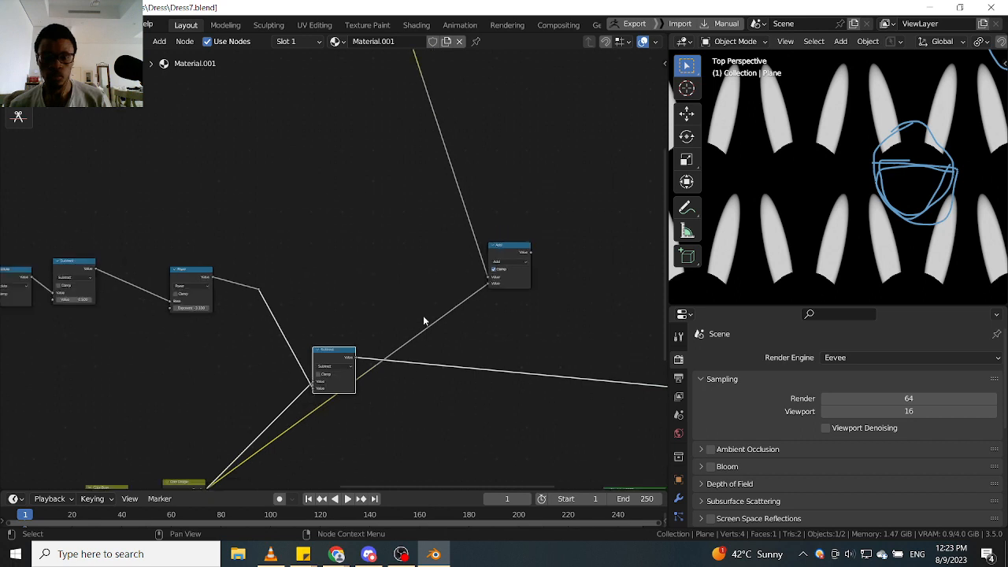
pyautogui.scroll(1, 344, 371)
# Move the Subtract node clear of the Power node and dissolve the reroute between them, keeping the link.
pyautogui.moveTo(344, 371); pyautogui.dragTo(536, 344)
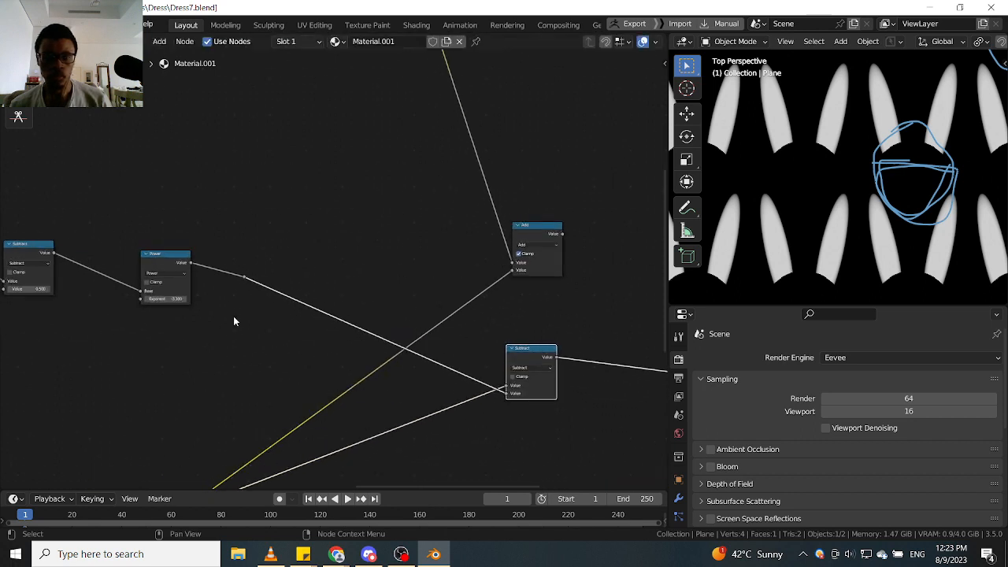
pyautogui.click(274, 264)
pyautogui.hotkey('ctrl', 'x')
pyautogui.scroll(-1, 299, 272)
pyautogui.moveTo(517, 347); pyautogui.dragTo(402, 357, button='middle')
pyautogui.scroll(1, 401, 358)
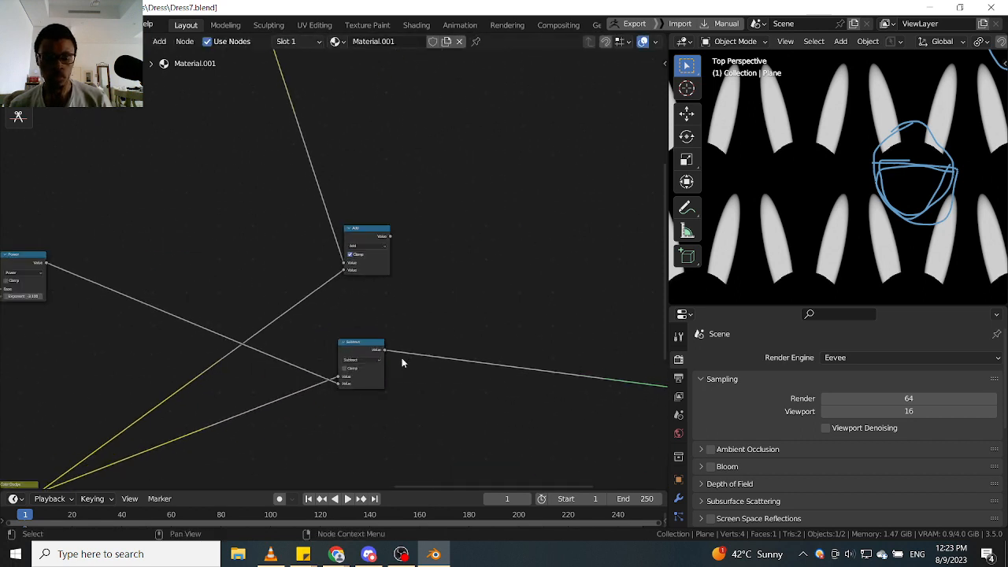
# Move the Subtract node ahead of the Add node and feed its output into the Add's second input, dissolving the leftover reroute.
pyautogui.moveTo(369, 341); pyautogui.dragTo(161, 269)
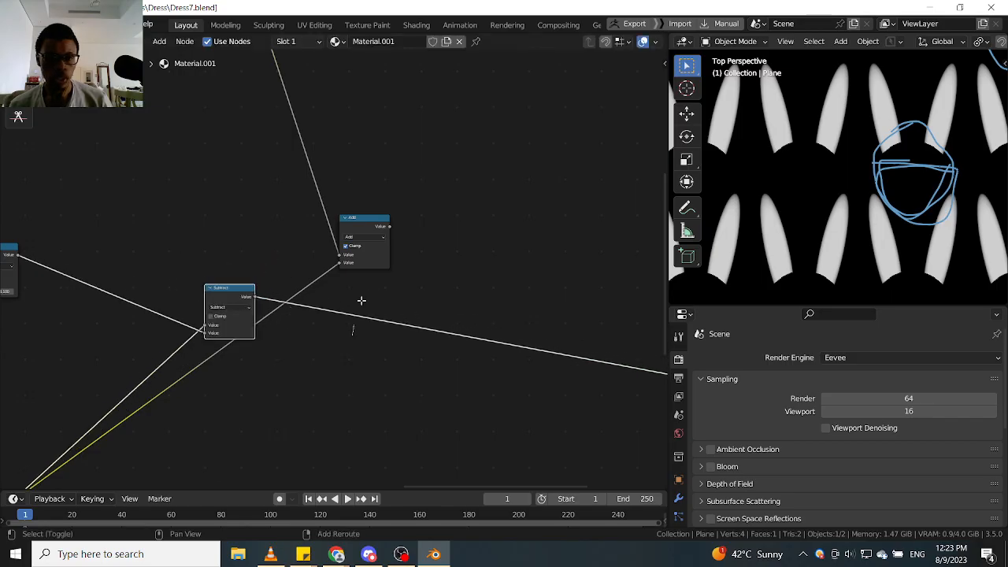
pyautogui.moveTo(356, 318); pyautogui.dragTo(338, 265)
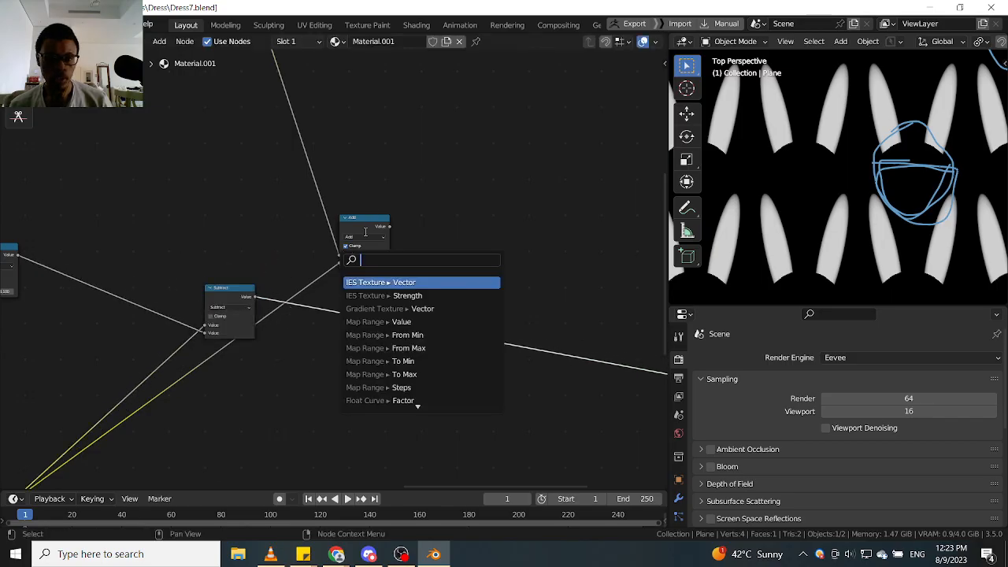
pyautogui.click(365, 226)
pyautogui.moveTo(365, 222); pyautogui.dragTo(383, 205)
pyautogui.moveTo(359, 316); pyautogui.dragTo(356, 246)
pyautogui.moveTo(339, 323); pyautogui.dragTo(406, 274)
pyautogui.hotkey('ctrl', 'x')
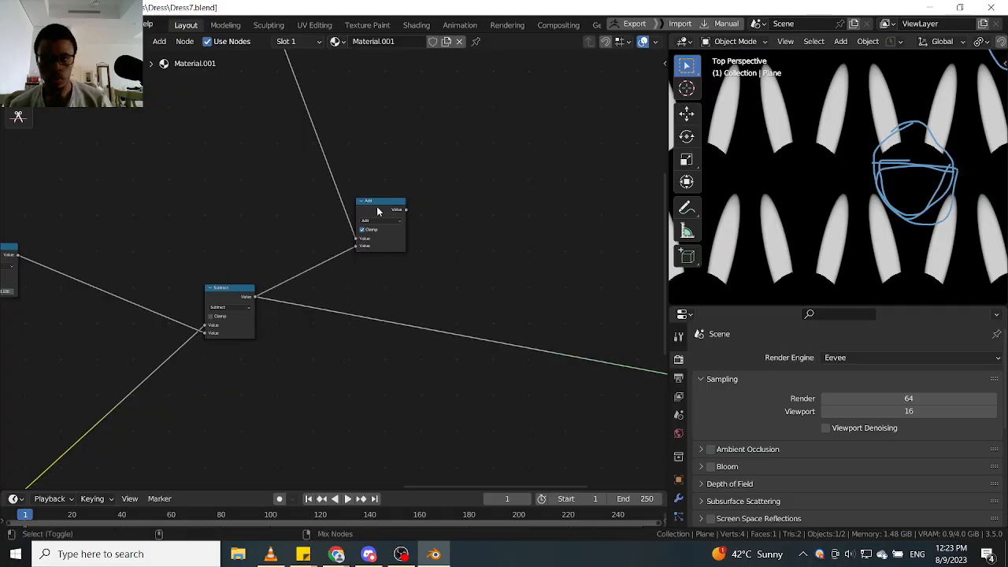
# Preview the Add node that combines the original domes with the cut slanted stitches.
pyautogui.keyDown('ctrl'); pyautogui.keyDown('shift'); pyautogui.click(373, 224); pyautogui.keyUp('shift'); pyautogui.keyUp('ctrl')
pyautogui.scroll(-3, 838, 240)
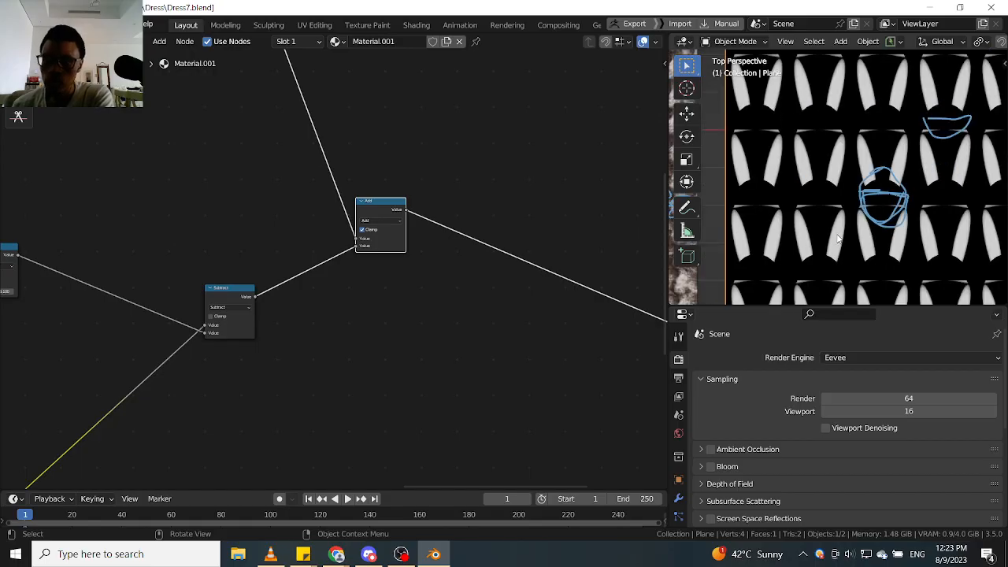
pyautogui.scroll(2, 347, 276)
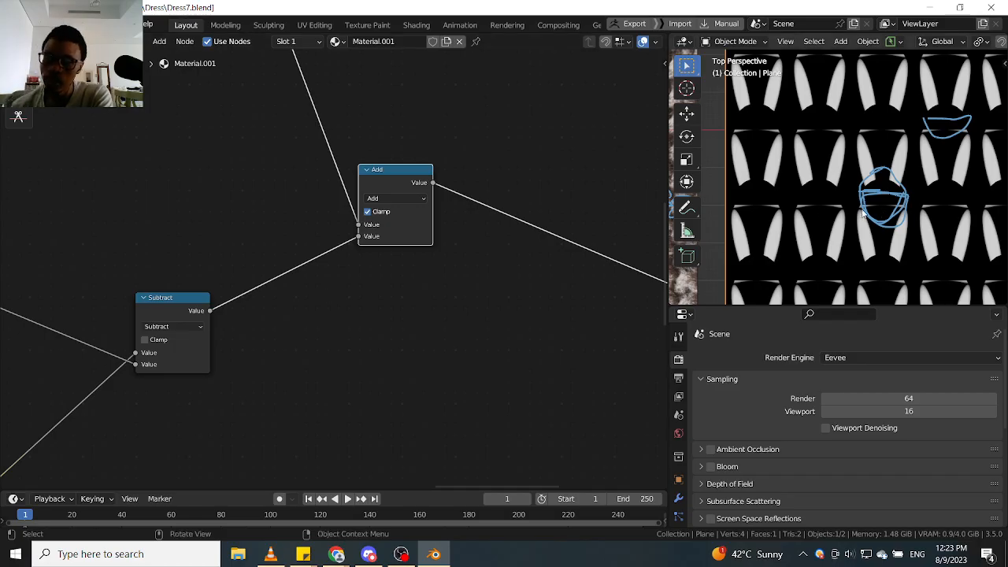
pyautogui.scroll(3, 422, 210)
pyautogui.scroll(-9, 373, 227)
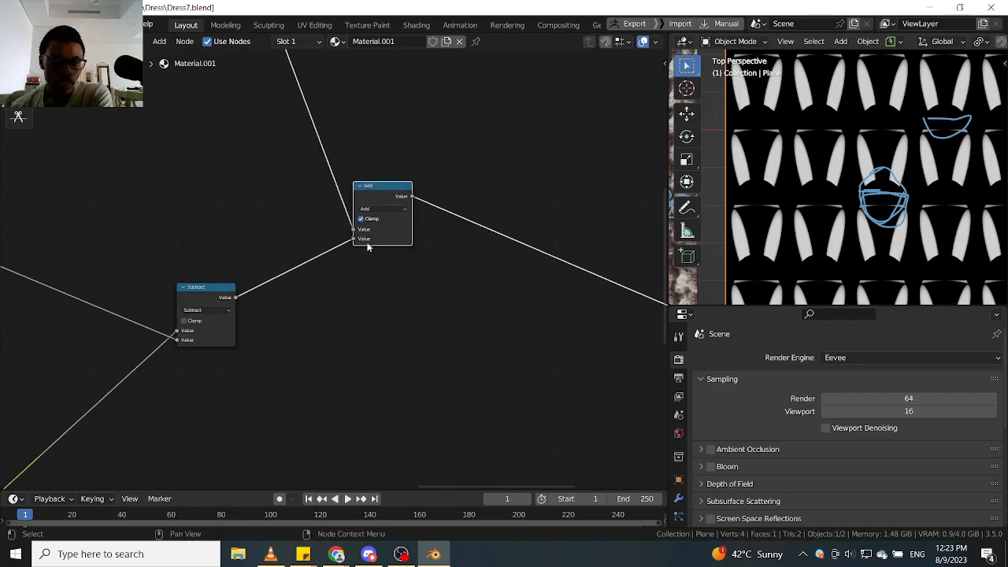
# Examine the links and settings of the Add and Subtract nodes to trace the missing domes.
pyautogui.moveTo(372, 274); pyautogui.dragTo(424, 429, button='middle')
pyautogui.moveTo(312, 141); pyautogui.dragTo(399, 303, button='middle')
pyautogui.moveTo(411, 354); pyautogui.dragTo(364, 162, button='middle')
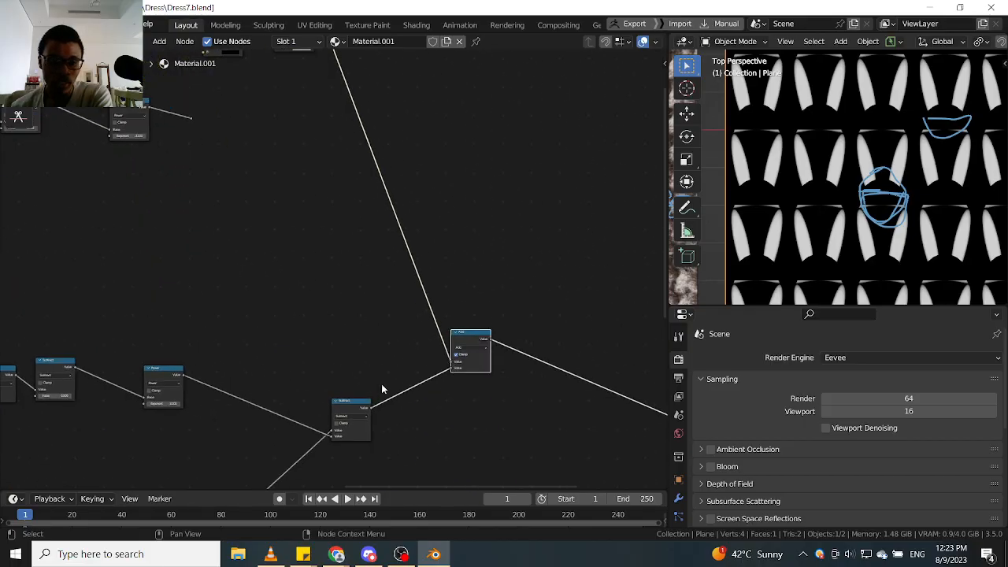
pyautogui.moveTo(376, 397); pyautogui.dragTo(383, 254, button='middle')
pyautogui.scroll(6, 383, 254)
pyautogui.scroll(2, 432, 266)
pyautogui.scroll(2, 418, 224)
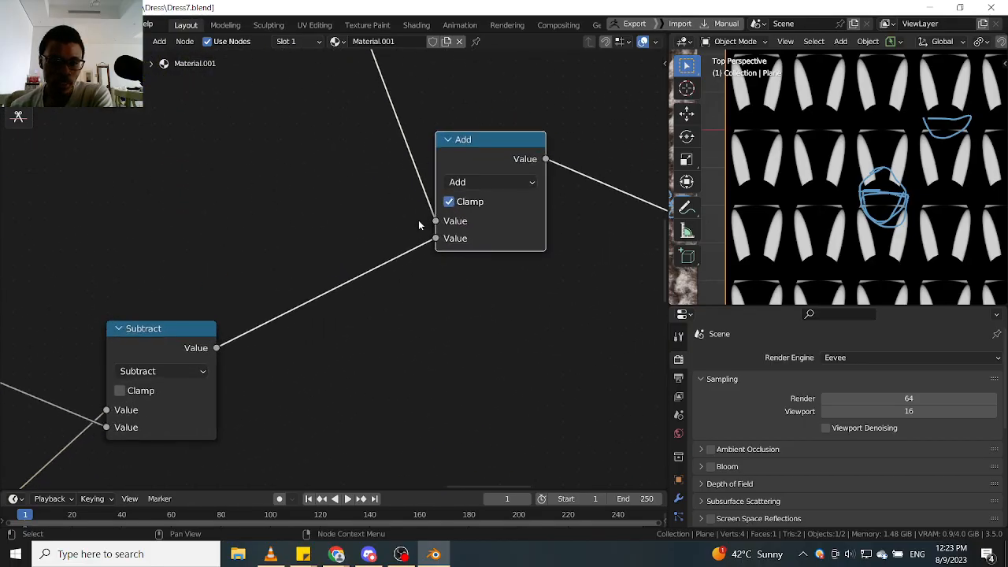
pyautogui.scroll(-2, 429, 234)
pyautogui.scroll(1, 433, 234)
pyautogui.scroll(-4, 436, 234)
pyautogui.scroll(3, 395, 282)
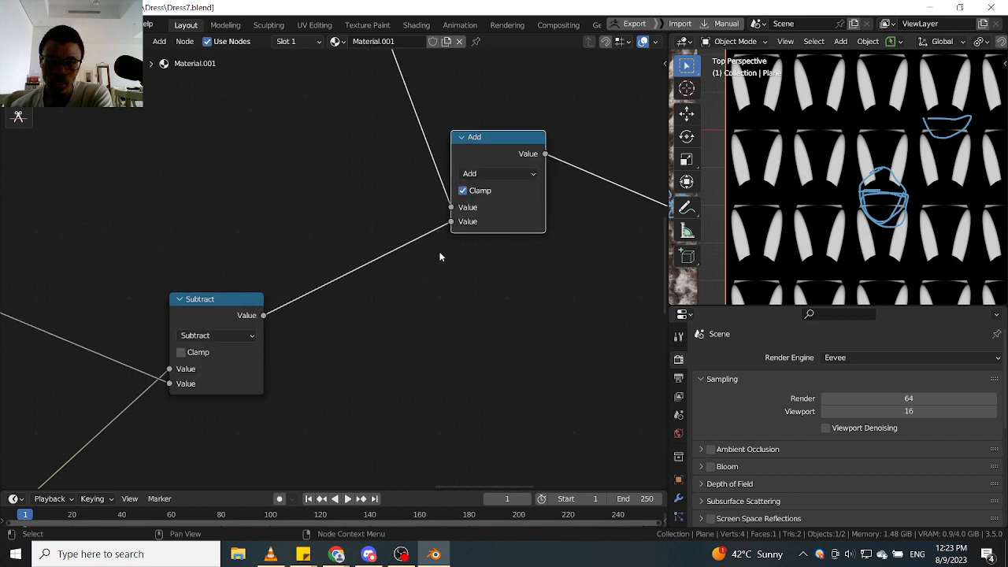
pyautogui.moveTo(438, 253); pyautogui.dragTo(411, 293, button='middle')
pyautogui.scroll(1, 392, 266)
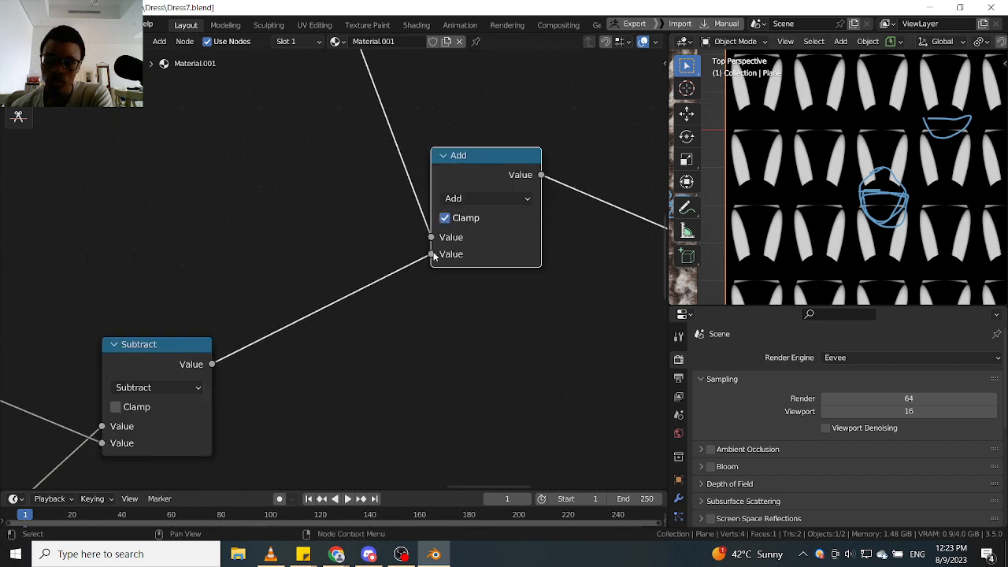
# Test the Add node with Clamp off, restore it, and enable Clamp on the Subtract node feeding it.
pyautogui.click(444, 218)
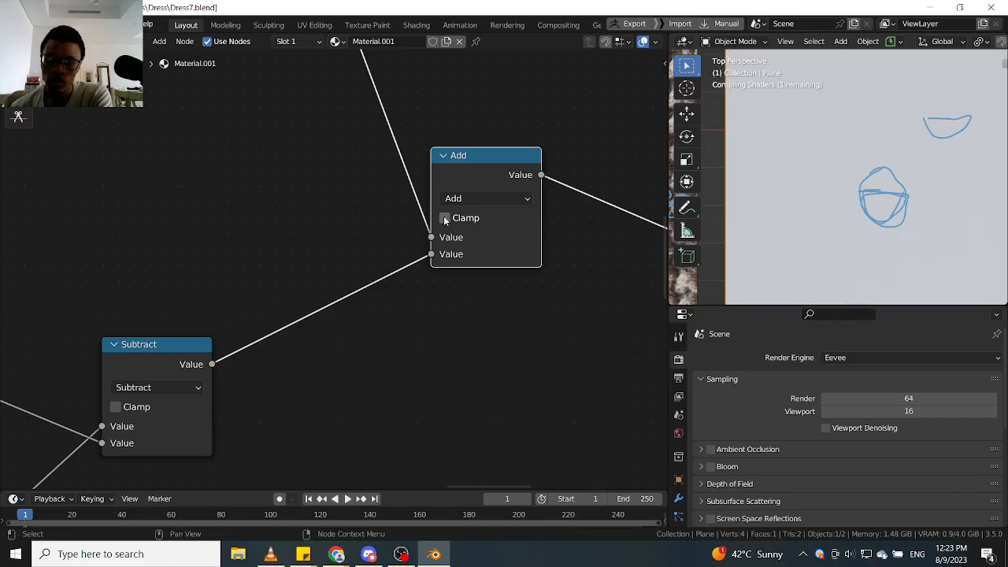
pyautogui.click(445, 218)
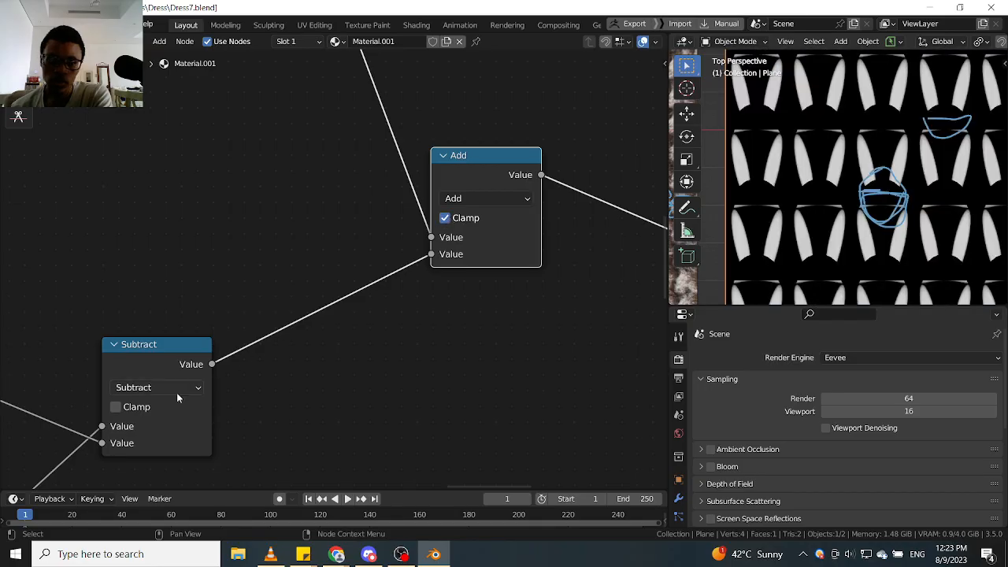
pyautogui.click(116, 406)
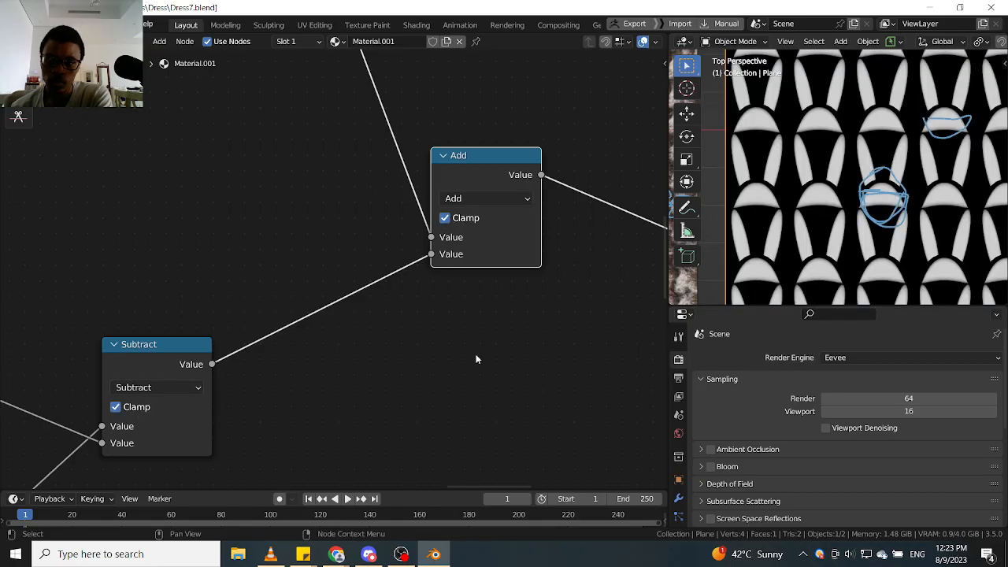
pyautogui.scroll(-1, 476, 359)
pyautogui.scroll(-1, 484, 344)
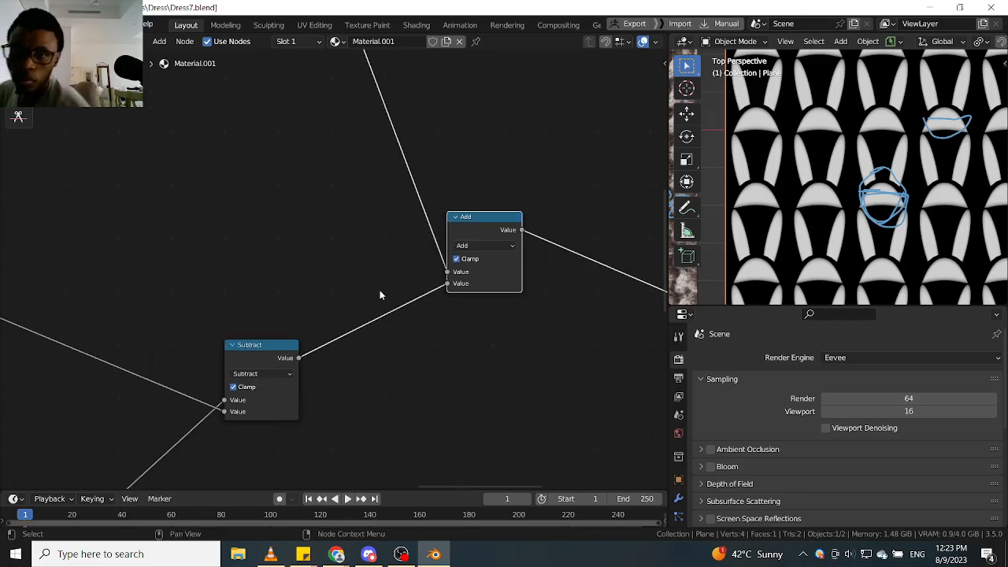
pyautogui.scroll(2, 819, 118)
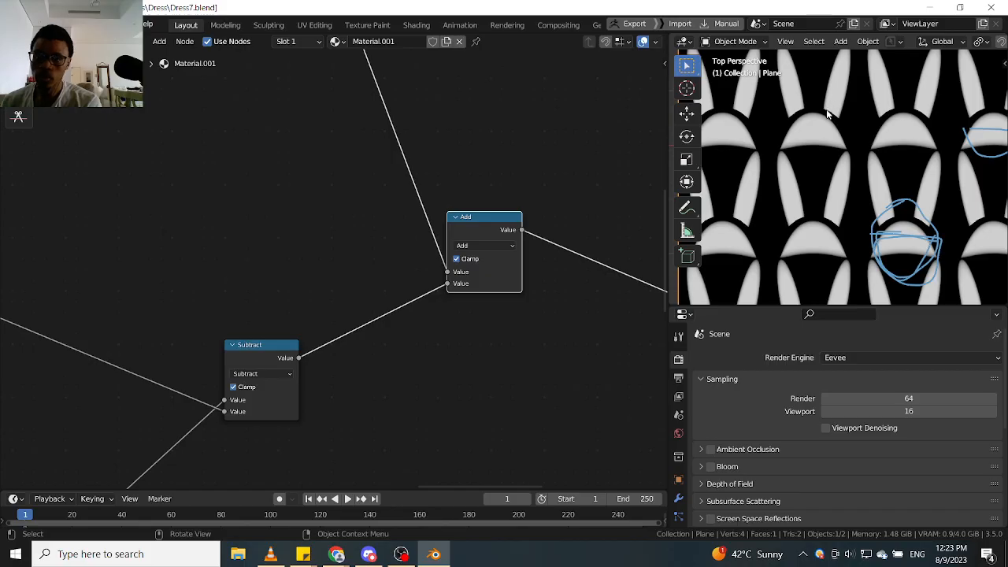
pyautogui.scroll(1, 826, 109)
pyautogui.scroll(-4, 399, 218)
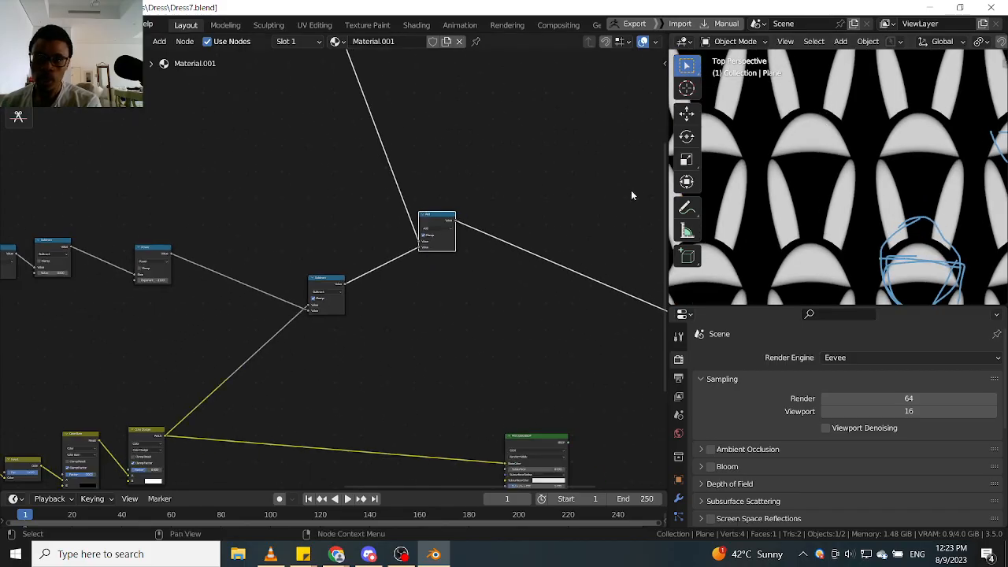
# Reposition the first Subtract node after Separate XYZ in the duplicated dome branch.
pyautogui.scroll(-2, 370, 258)
pyautogui.moveTo(369, 260); pyautogui.dragTo(463, 256, button='middle')
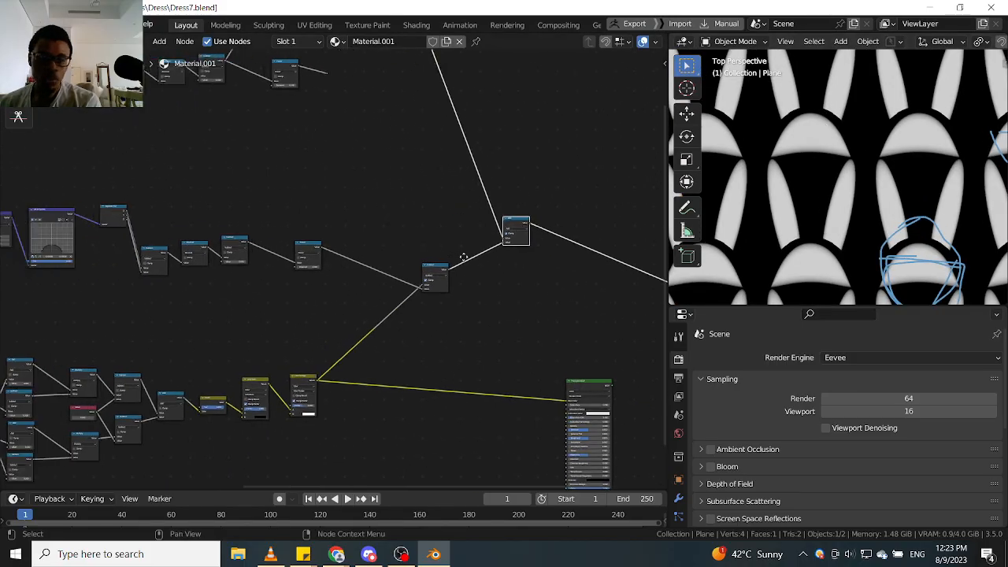
pyautogui.moveTo(407, 232)
pyautogui.mouseDown(button='middle')
pyautogui.moveTo(434, 267)
pyautogui.moveTo(432, 292)
pyautogui.mouseUp(button='middle')
pyautogui.moveTo(292, 197)
pyautogui.mouseDown(button='middle')
pyautogui.moveTo(379, 263)
pyautogui.moveTo(586, 209)
pyautogui.mouseUp(button='middle')
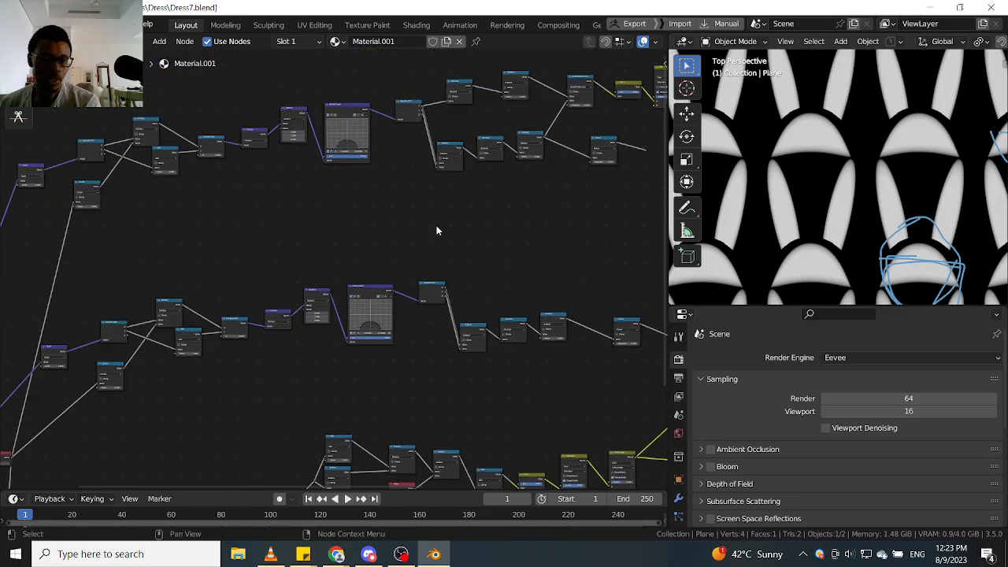
pyautogui.scroll(4, 378, 367)
pyautogui.moveTo(378, 367); pyautogui.dragTo(313, 322, button='middle')
pyautogui.scroll(-2, 417, 367)
pyautogui.scroll(7, 347, 307)
pyautogui.scroll(1, 411, 266)
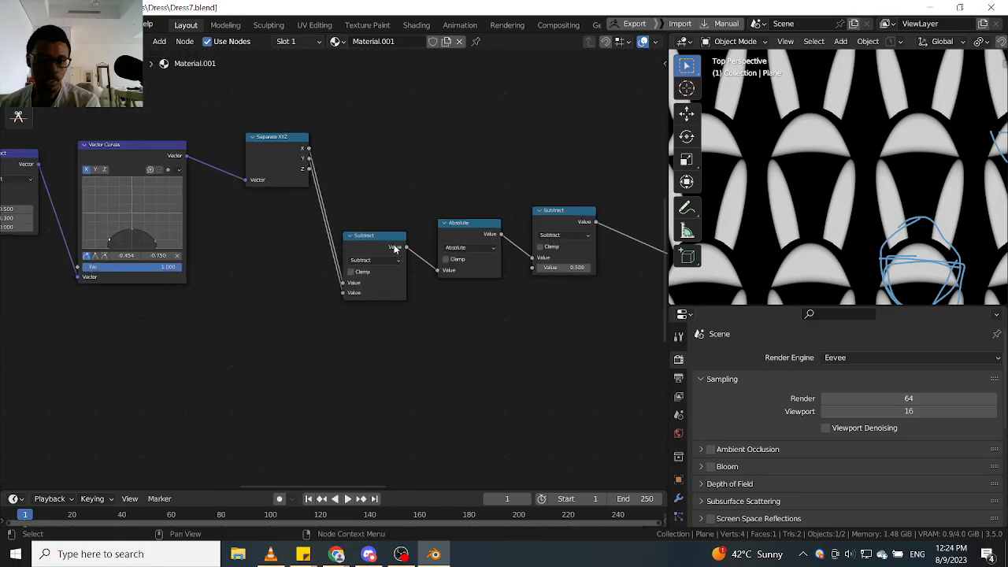
pyautogui.moveTo(396, 234); pyautogui.dragTo(400, 195)
# Move the duplicated dome branch's Power node close to the Subtract node that feeds it.
pyautogui.scroll(-3, 347, 242)
pyautogui.moveTo(539, 226); pyautogui.dragTo(501, 247, button='middle')
pyautogui.scroll(4, 501, 248)
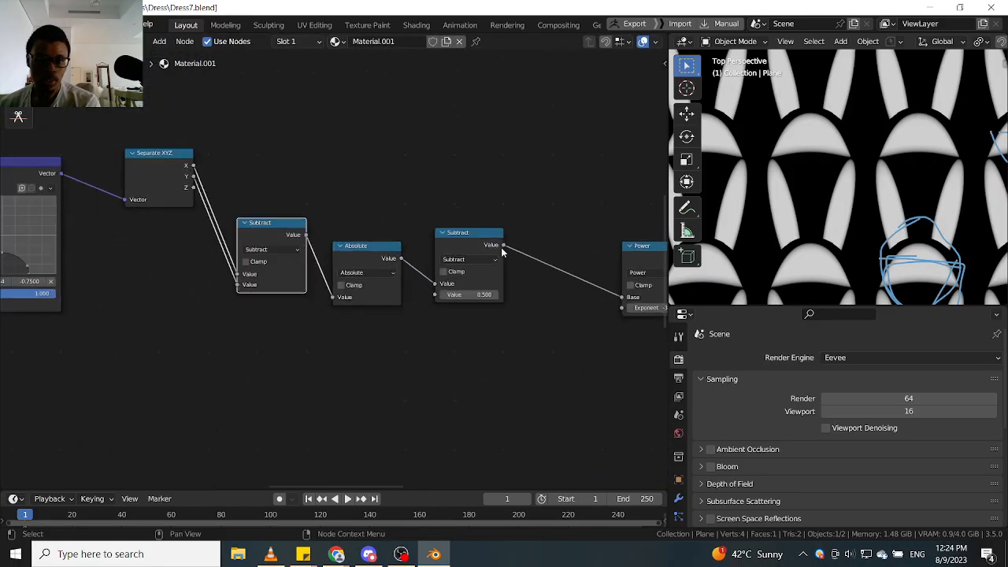
pyautogui.scroll(2, 646, 268)
pyautogui.moveTo(646, 268); pyautogui.dragTo(505, 271, button='middle')
pyautogui.moveTo(498, 247); pyautogui.dragTo(411, 231)
pyautogui.scroll(-2, 421, 237)
pyautogui.scroll(-2, 540, 228)
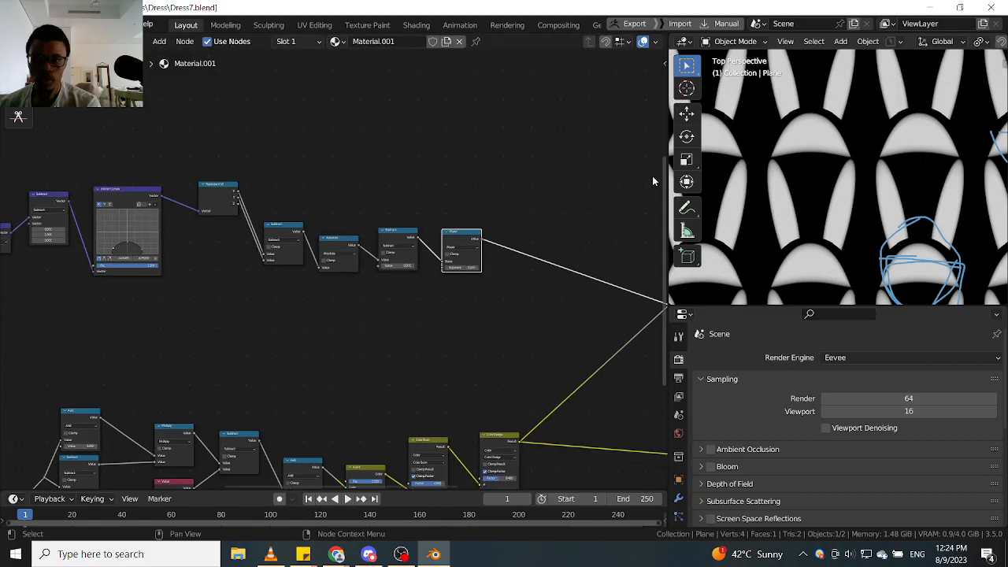
# Dissolve the unused Power node and its dangling reroute in the original dome branch.
pyautogui.scroll(-2, 559, 197)
pyautogui.moveTo(476, 185); pyautogui.dragTo(468, 373, button='middle')
pyautogui.moveTo(333, 268); pyautogui.dragTo(592, 316, button='middle')
pyautogui.scroll(1, 488, 271)
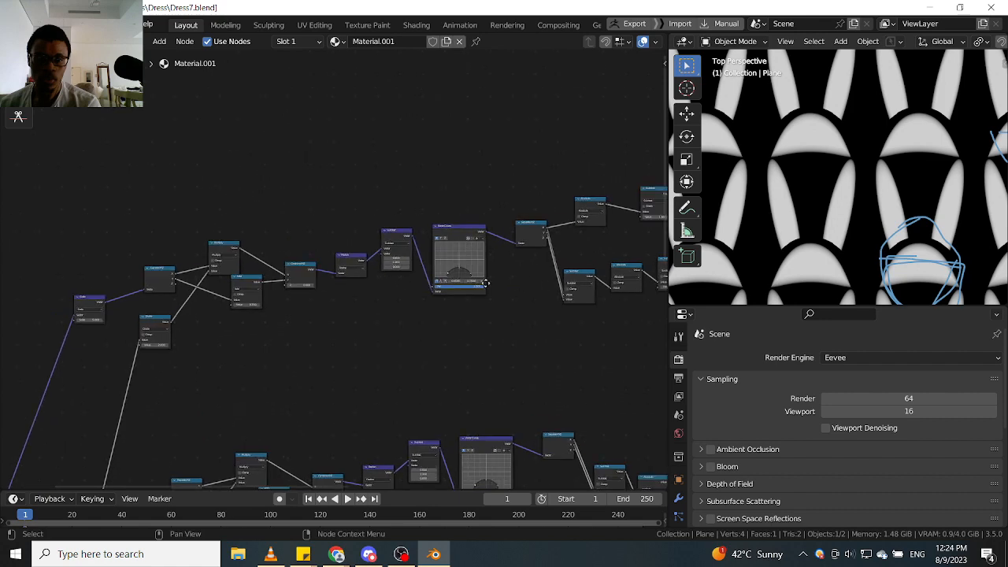
pyautogui.moveTo(622, 202); pyautogui.dragTo(291, 214, button='middle')
pyautogui.scroll(5, 346, 210)
pyautogui.moveTo(307, 267); pyautogui.dragTo(286, 256, button='middle')
pyautogui.scroll(2, 385, 245)
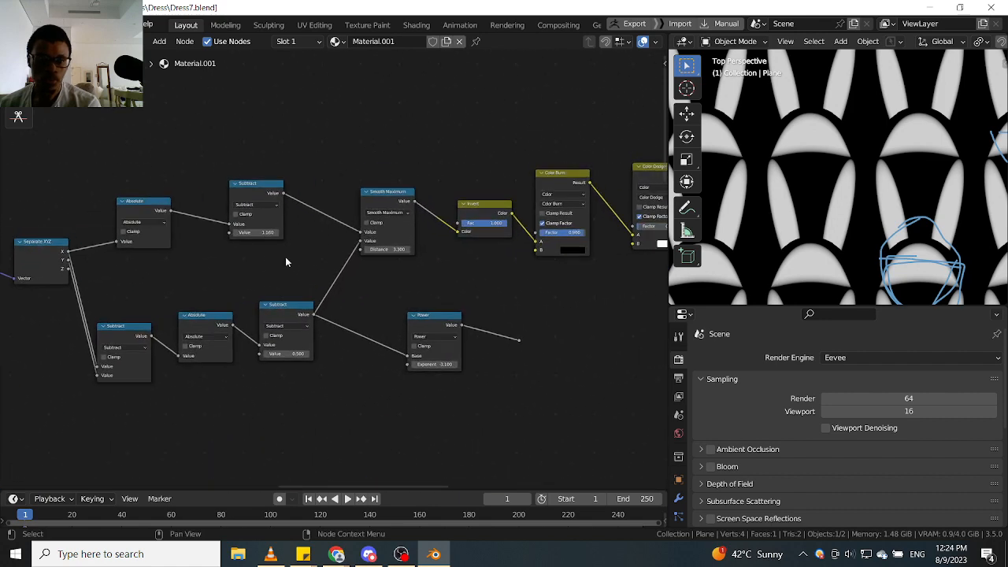
pyautogui.scroll(4, 287, 257)
pyautogui.click(517, 347)
pyautogui.hotkey('ctrl', 'x')
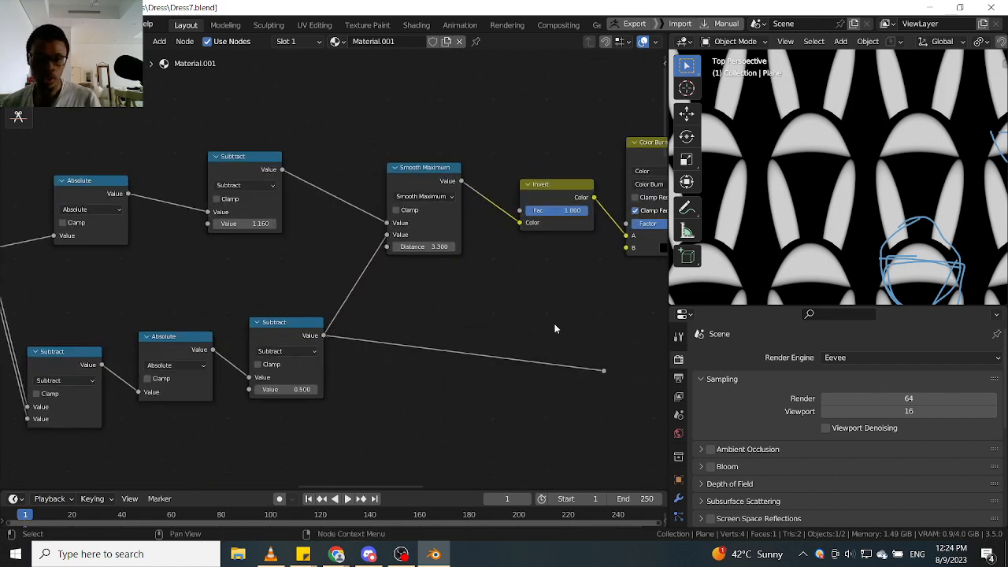
pyautogui.moveTo(629, 335); pyautogui.dragTo(542, 410)
pyautogui.hotkey('ctrl', 'x')
# Try a value of 1.260 in the Subtract node after the original dome branch's upper Absolute, and restore 1.160.
pyautogui.moveTo(257, 232); pyautogui.dragTo(375, 297, button='middle')
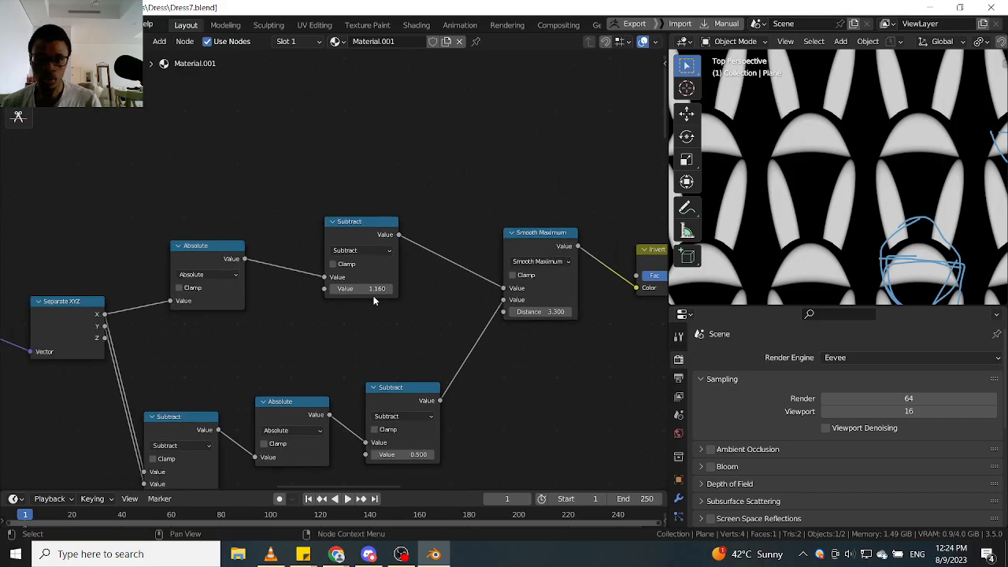
pyautogui.scroll(4, 375, 294)
pyautogui.moveTo(367, 286)
pyautogui.mouseDown()
pyautogui.moveTo(378, 286)
pyautogui.moveTo(362, 286)
pyautogui.moveTo(370, 290)
pyautogui.mouseUp()
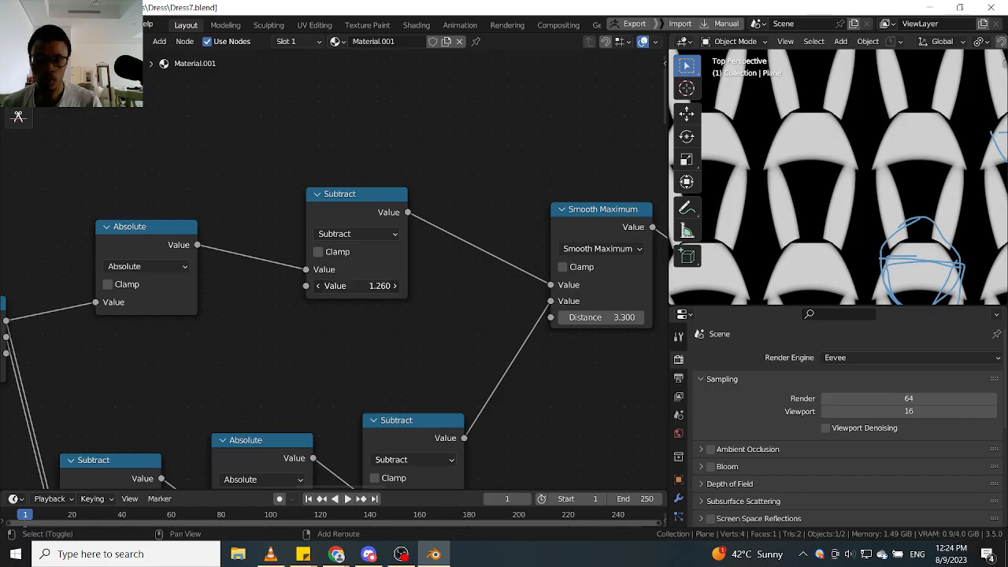
pyautogui.keyDown('shift'); pyautogui.moveTo(368, 286); pyautogui.dragTo(353, 286); pyautogui.keyUp('shift')
pyautogui.scroll(-5, 376, 299)
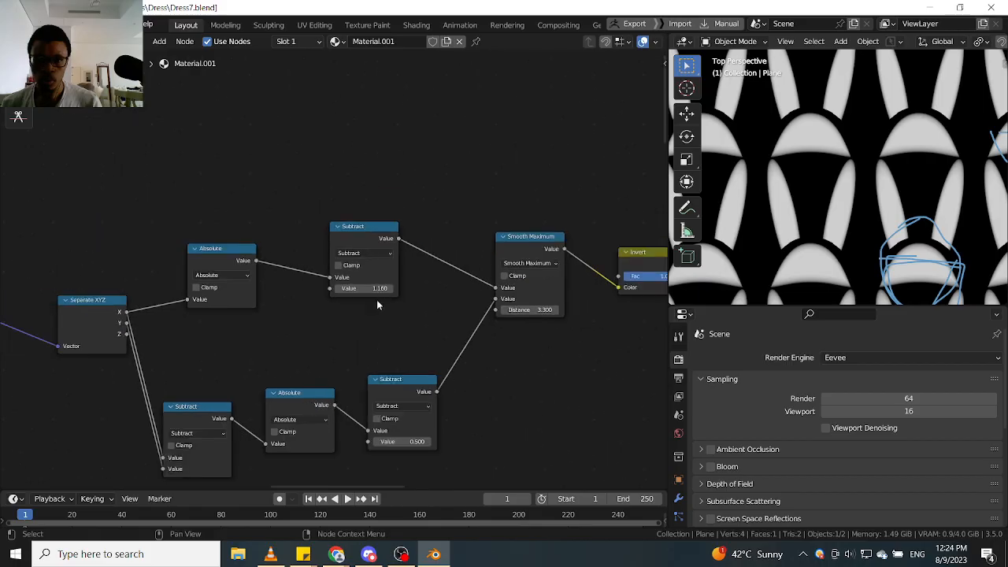
# Review the node chains of the original and duplicated dome branches against the previewed knit pattern.
pyautogui.moveTo(330, 322); pyautogui.dragTo(468, 310, button='middle')
pyautogui.scroll(3, 277, 348)
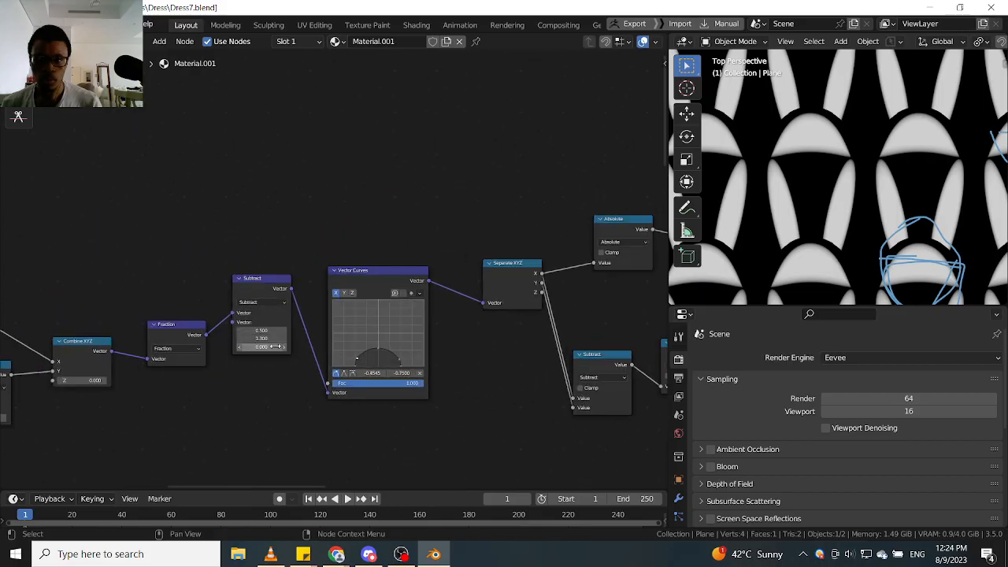
pyautogui.scroll(-2, 451, 347)
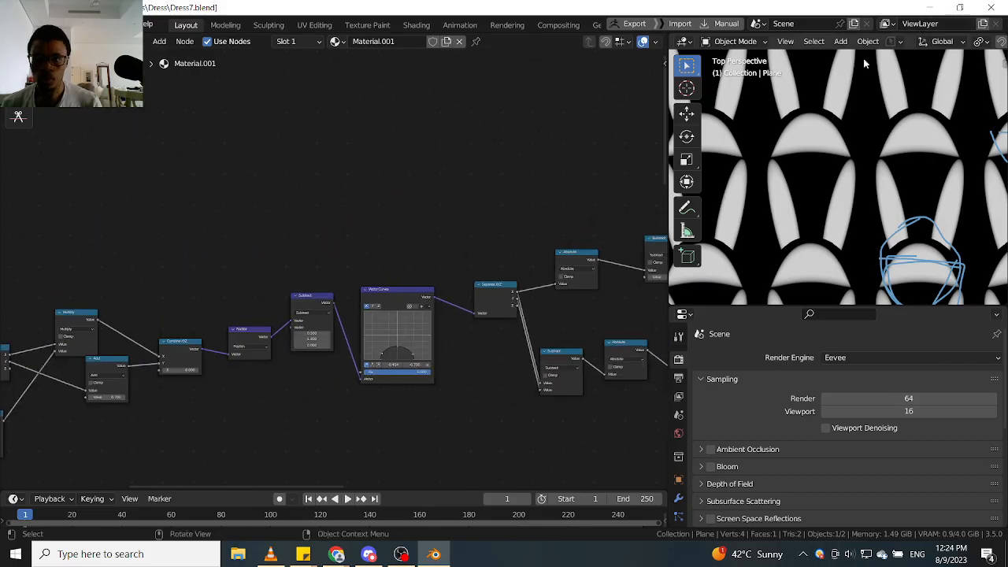
pyautogui.scroll(1, 792, 128)
pyautogui.scroll(-5, 480, 284)
pyautogui.moveTo(574, 334); pyautogui.dragTo(394, 249, button='middle')
pyautogui.scroll(-3, 394, 250)
pyautogui.moveTo(378, 289); pyautogui.dragTo(484, 222, button='middle')
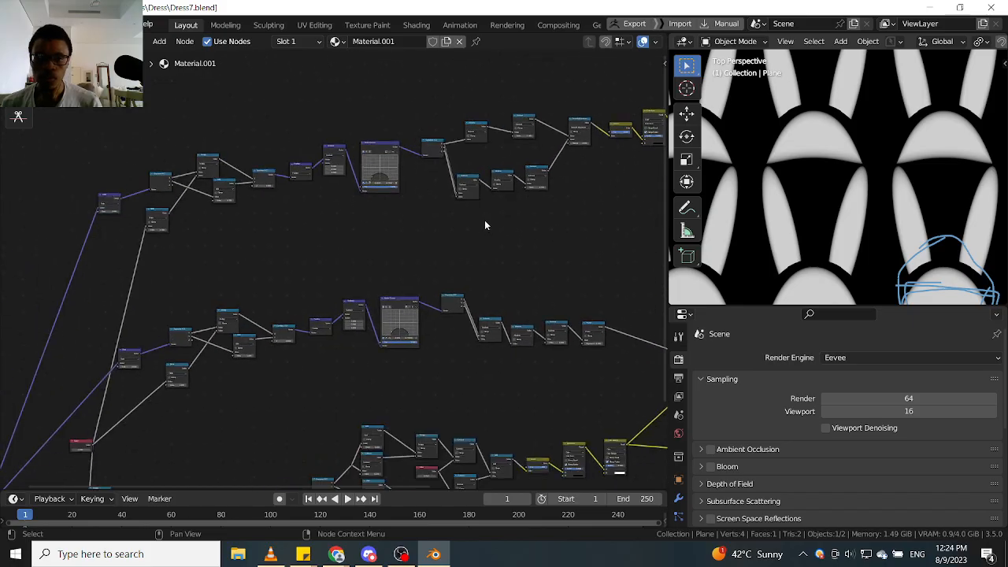
pyautogui.scroll(5, 327, 393)
pyautogui.moveTo(203, 340); pyautogui.dragTo(293, 307, button='middle')
pyautogui.scroll(3, 293, 306)
pyautogui.moveTo(230, 314)
pyautogui.mouseDown(button='middle')
pyautogui.moveTo(285, 315)
pyautogui.moveTo(233, 325)
pyautogui.mouseUp(button='middle')
pyautogui.scroll(1, 292, 309)
pyautogui.scroll(-4, 264, 306)
pyautogui.moveTo(639, 321); pyautogui.dragTo(228, 308, button='middle')
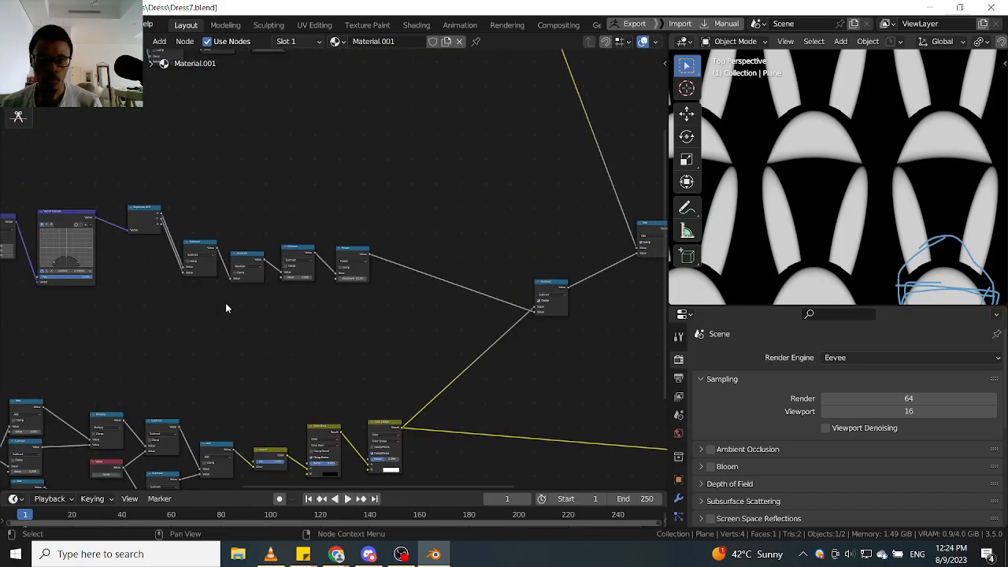
# Preview the Subtract node before the duplicated dome branch's Power node and set its value to 0.4.
pyautogui.scroll(4, 309, 261)
pyautogui.scroll(2, 307, 260)
pyautogui.moveTo(238, 242); pyautogui.dragTo(352, 252, button='middle')
pyautogui.keyDown('ctrl'); pyautogui.keyDown('shift'); pyautogui.click(352, 252); pyautogui.keyUp('shift'); pyautogui.keyUp('ctrl')
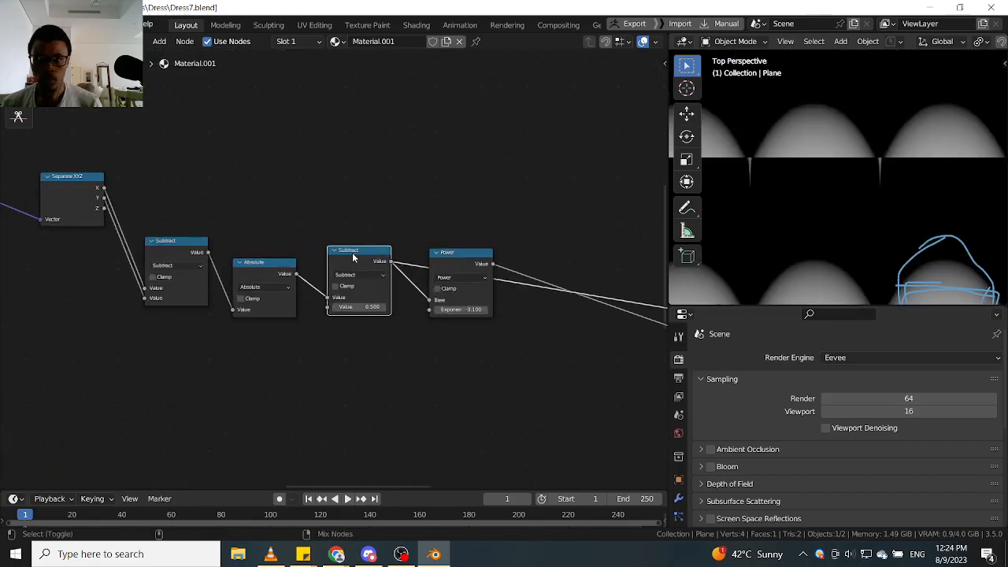
pyautogui.scroll(3, 307, 339)
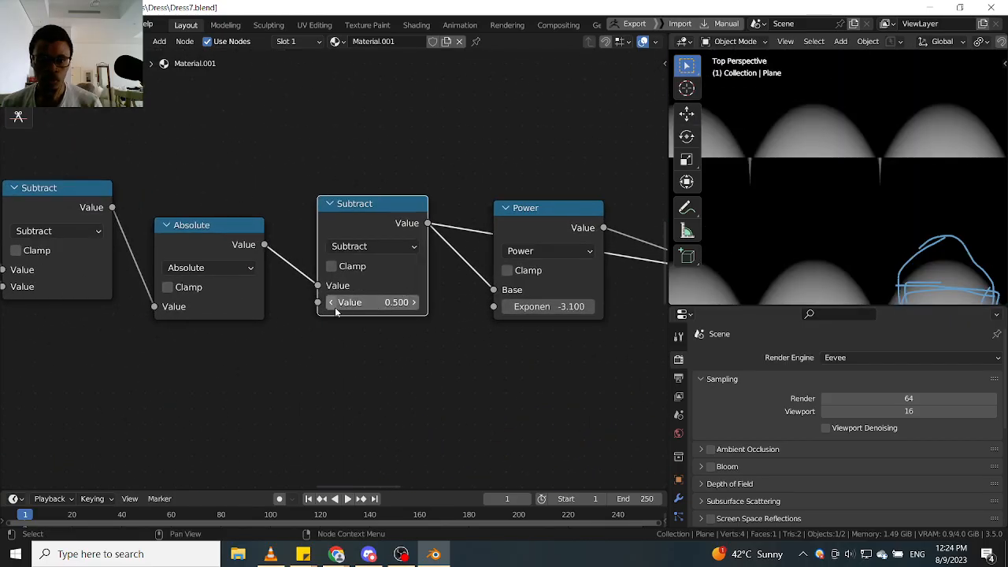
pyautogui.click(331, 302)
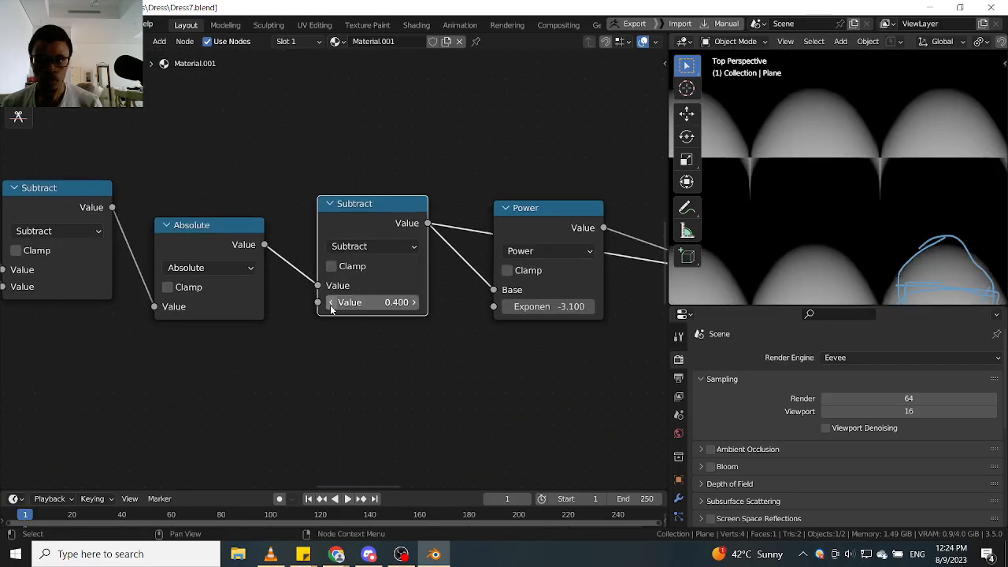
# Raise the value of the Subtract node feeding the Power node to 0.6 and preview the clamped Add node that combines the branches.
pyautogui.click(413, 303)
pyautogui.click(413, 302)
pyautogui.scroll(-9, 422, 284)
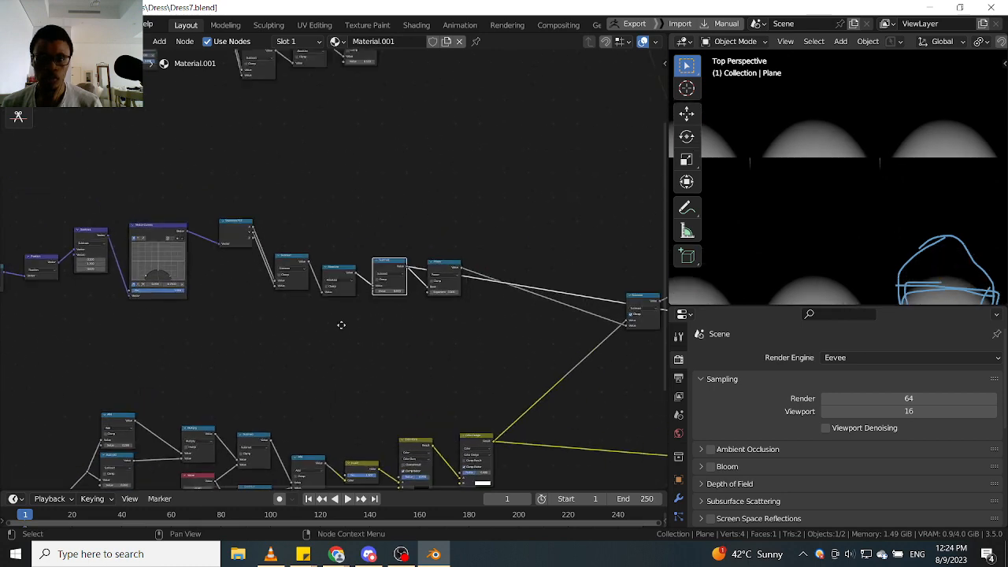
pyautogui.moveTo(447, 200); pyautogui.dragTo(323, 357, button='middle')
pyautogui.moveTo(619, 409); pyautogui.dragTo(549, 319, button='middle')
pyautogui.keyDown('ctrl'); pyautogui.keyDown('shift'); pyautogui.click(549, 319); pyautogui.keyUp('shift'); pyautogui.keyUp('ctrl')
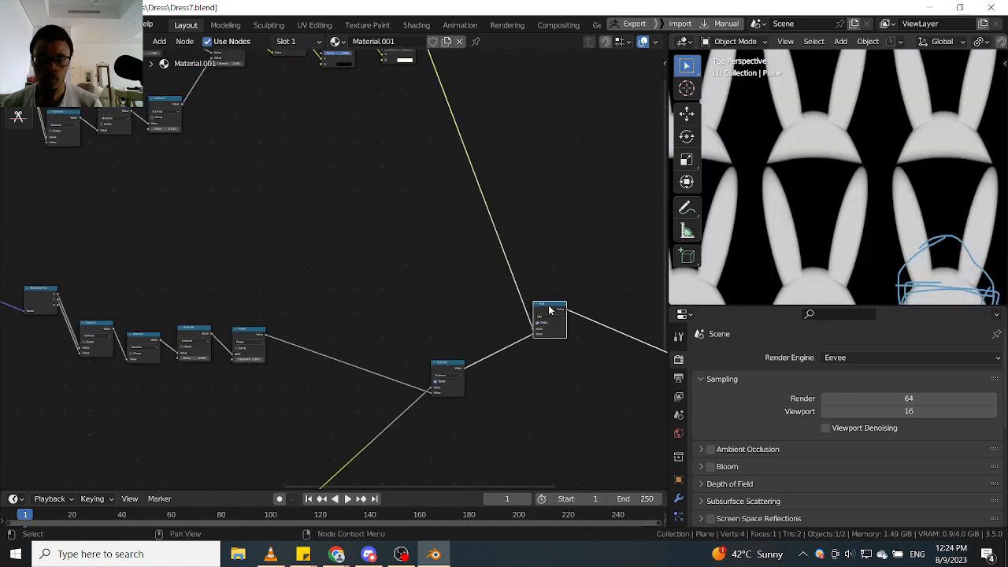
# Try 0.5 and 0.65 for the Subtract node feeding the Power node, settling on a value of 0.54.
pyautogui.scroll(5, 386, 361)
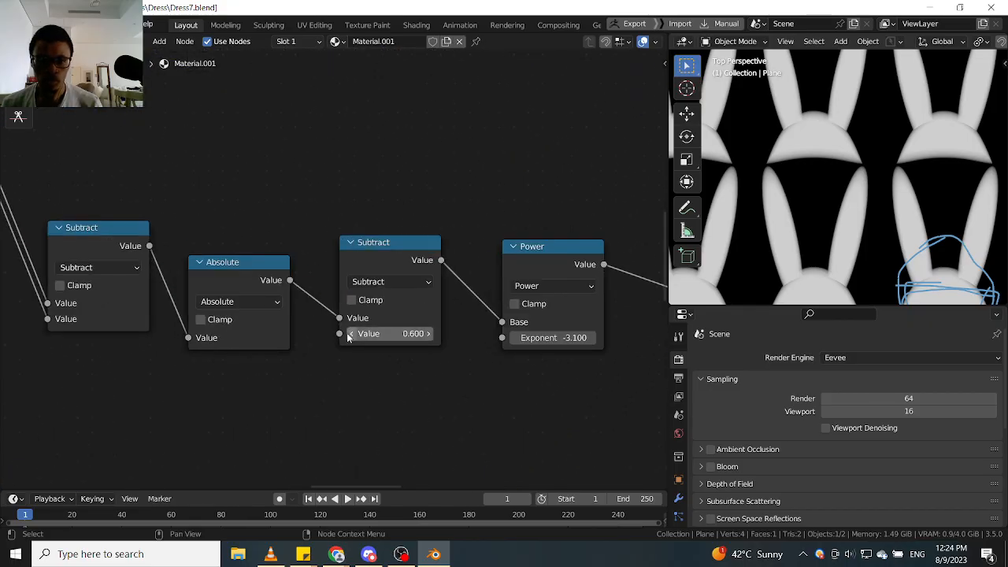
pyautogui.click(352, 334)
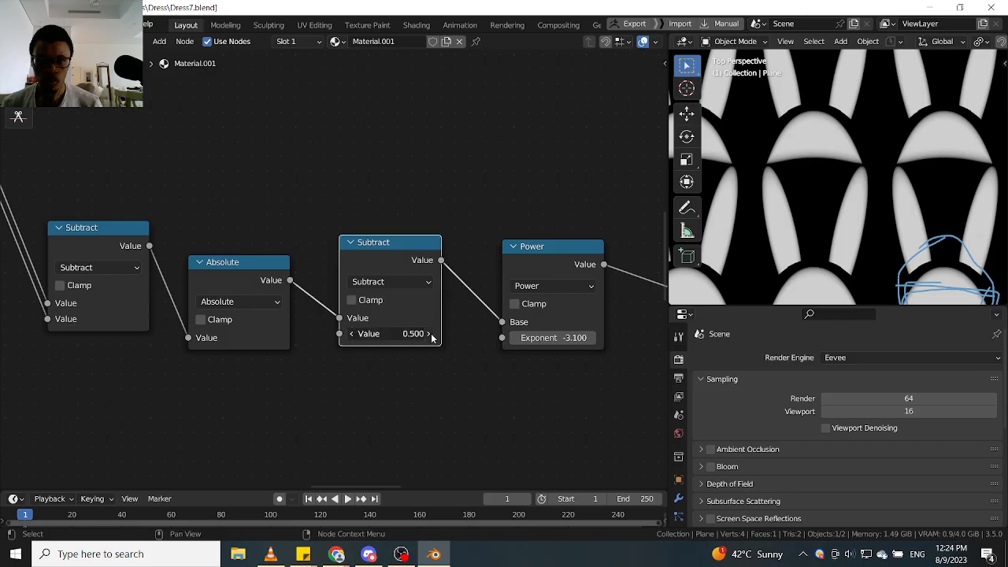
pyautogui.click(429, 333)
pyautogui.click(419, 334)
pyautogui.click(419, 335)
pyautogui.press('BackSpace')
pyautogui.press('BackSpace')
pyautogui.press('BackSpace')
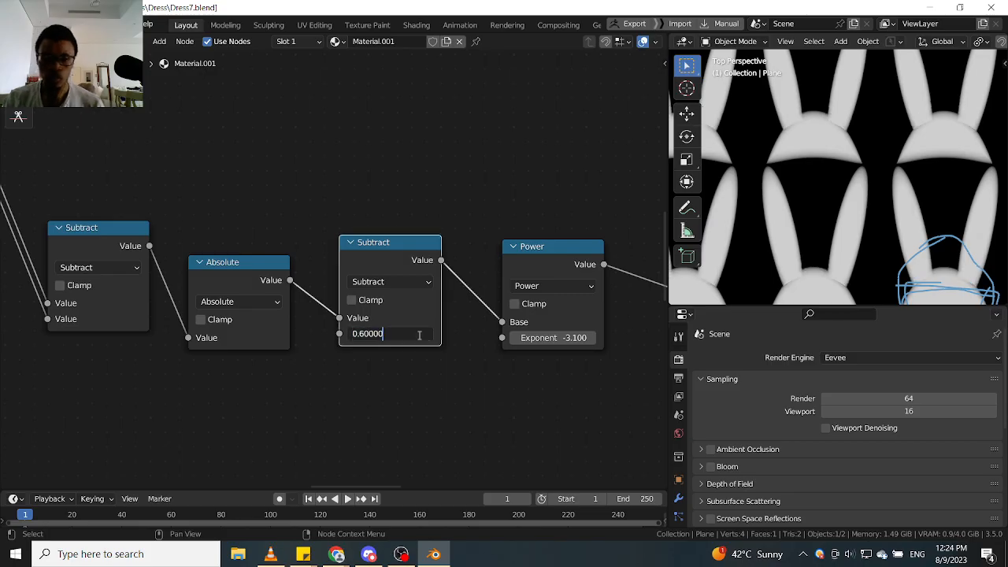
pyautogui.write('5')
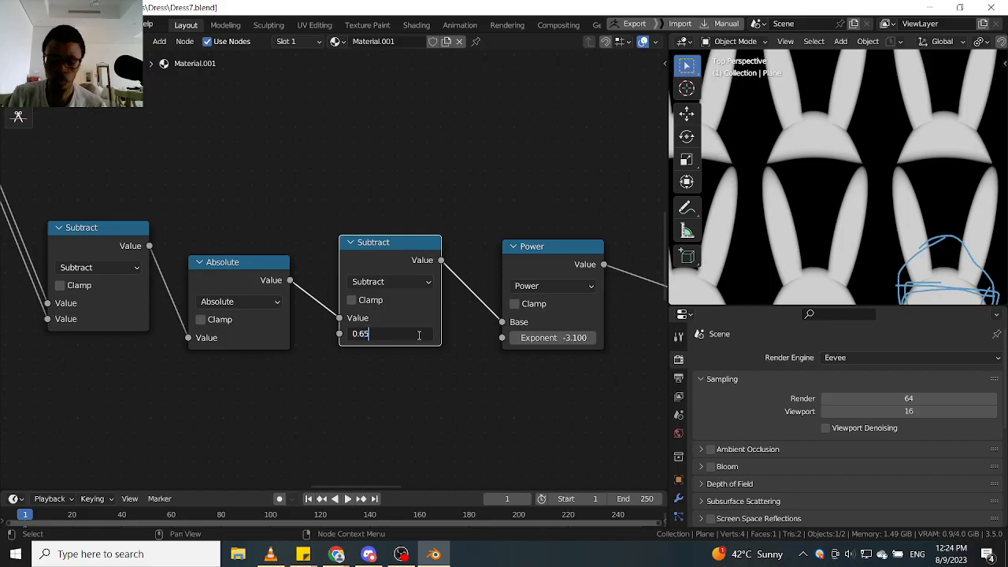
pyautogui.press('Return')
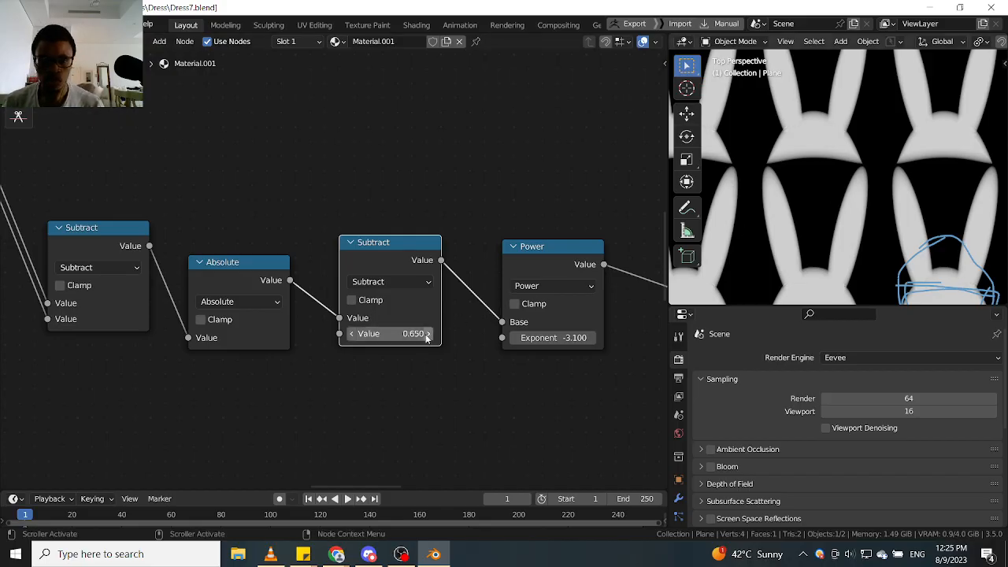
pyautogui.moveTo(373, 335)
pyautogui.mouseDown()
pyautogui.moveTo(405, 335)
pyautogui.moveTo(334, 334)
pyautogui.mouseUp()
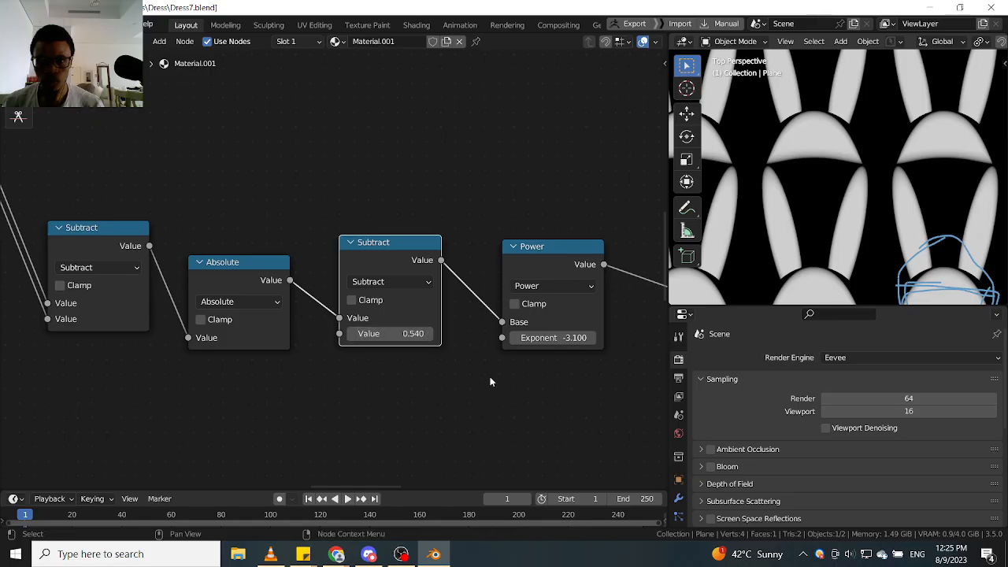
# Try adjusting the value of the upper Subtract node that feeds the Smooth Maximum node.
pyautogui.scroll(-4, 475, 334)
pyautogui.moveTo(478, 224); pyautogui.dragTo(409, 4, button='middle')
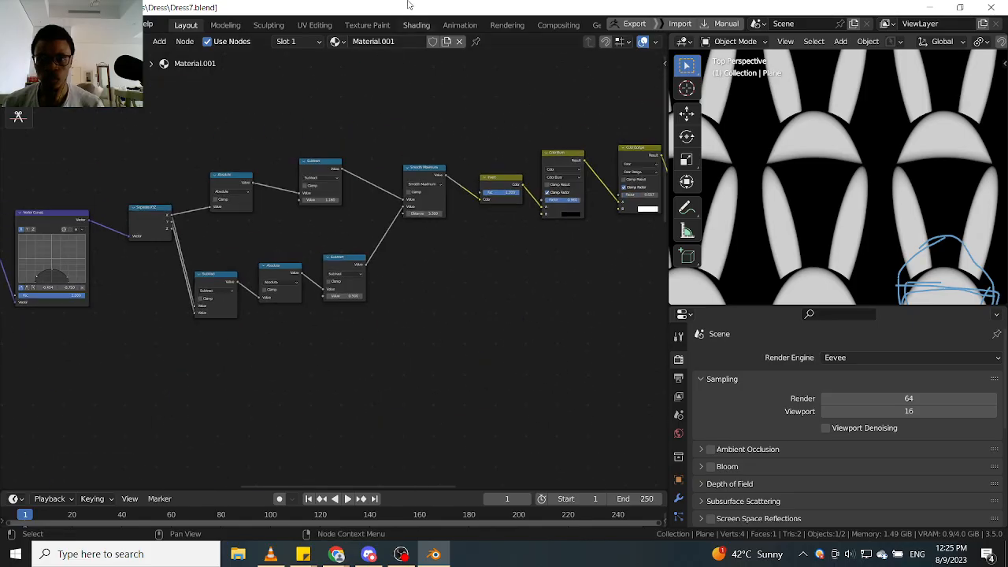
pyautogui.scroll(1, 426, 59)
pyautogui.scroll(4, 472, 241)
pyautogui.moveTo(160, 196); pyautogui.dragTo(270, 238, button='middle')
pyautogui.scroll(6, 270, 238)
pyautogui.scroll(1, 413, 228)
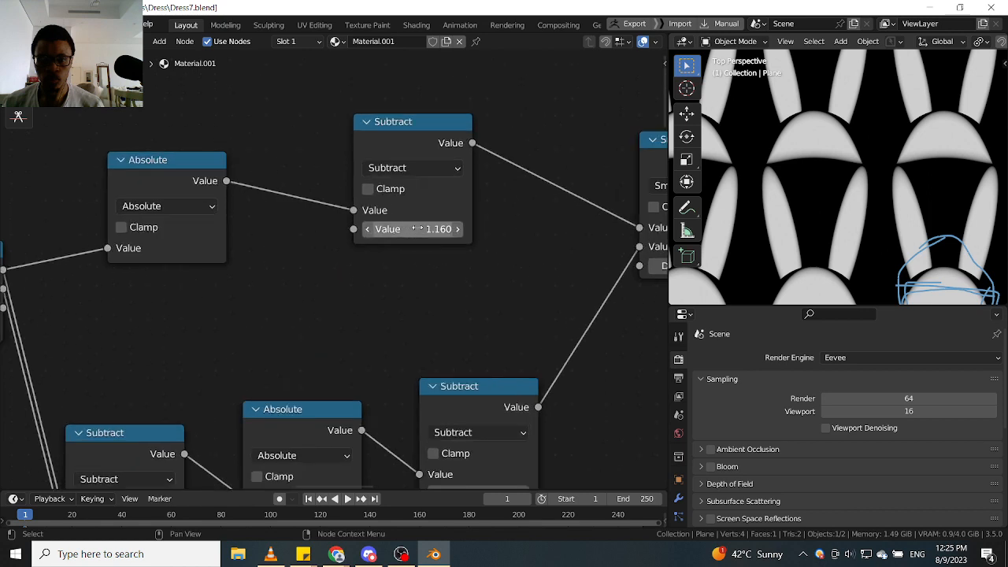
pyautogui.moveTo(412, 228)
pyautogui.mouseDown()
pyautogui.moveTo(402, 228)
pyautogui.moveTo(411, 228)
pyautogui.mouseUp()
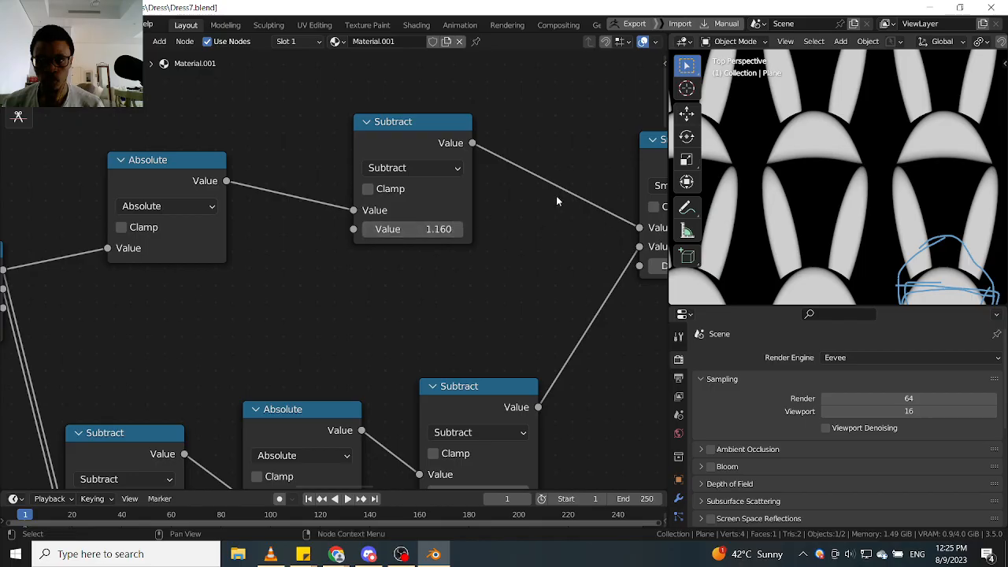
# Compare the previews of the lower Subtract node and the Smooth Maximum node it feeds.
pyautogui.scroll(-4, 555, 197)
pyautogui.scroll(3, 500, 273)
pyautogui.scroll(-2, 401, 270)
pyautogui.moveTo(400, 270); pyautogui.dragTo(309, 266, button='middle')
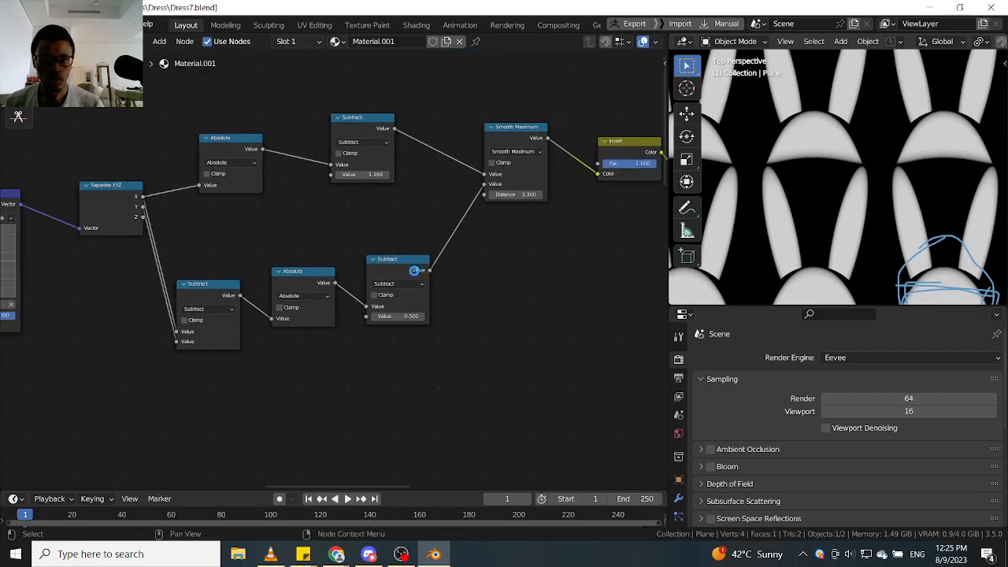
pyautogui.keyDown('ctrl'); pyautogui.keyDown('shift'); pyautogui.click(410, 272); pyautogui.keyUp('shift'); pyautogui.keyUp('ctrl')
pyautogui.scroll(-5, 520, 236)
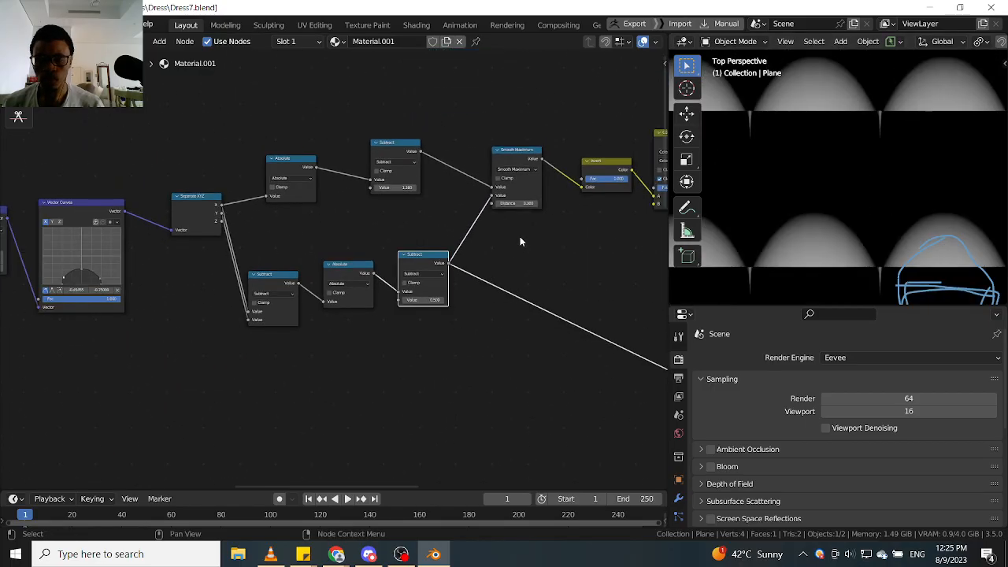
pyautogui.scroll(5, 473, 326)
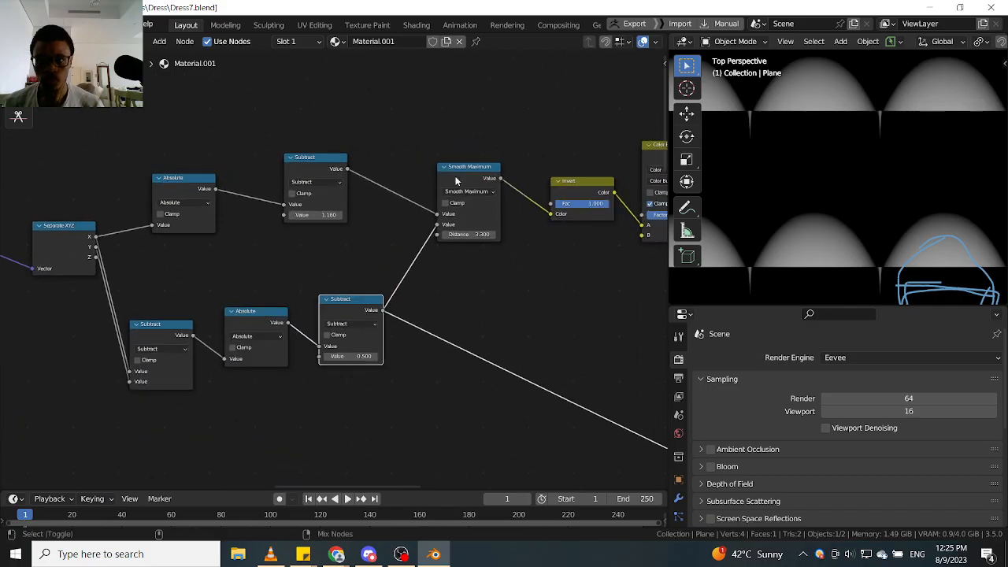
pyautogui.keyDown('ctrl'); pyautogui.keyDown('shift'); pyautogui.click(455, 175); pyautogui.keyUp('shift'); pyautogui.keyUp('ctrl')
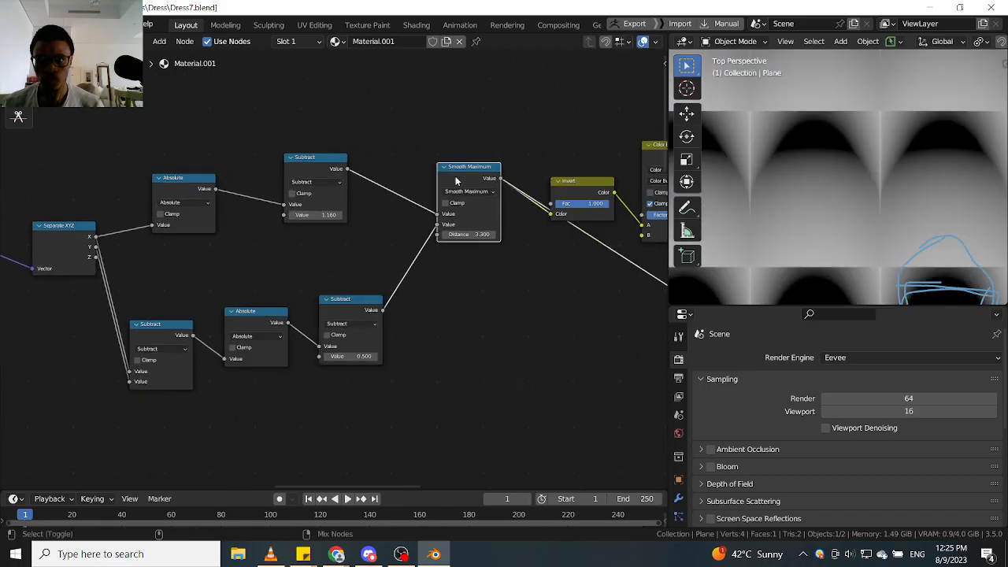
pyautogui.keyDown('ctrl'); pyautogui.keyDown('shift'); pyautogui.click(366, 312); pyautogui.keyUp('shift'); pyautogui.keyUp('ctrl')
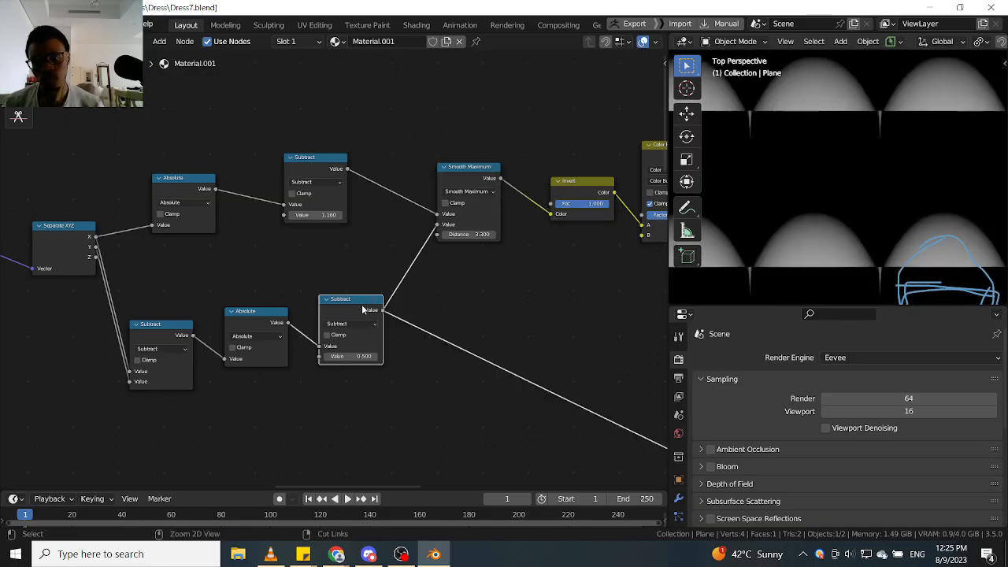
pyautogui.keyDown('ctrl'); pyautogui.keyDown('shift'); pyautogui.click(472, 179); pyautogui.keyUp('shift'); pyautogui.keyUp('ctrl')
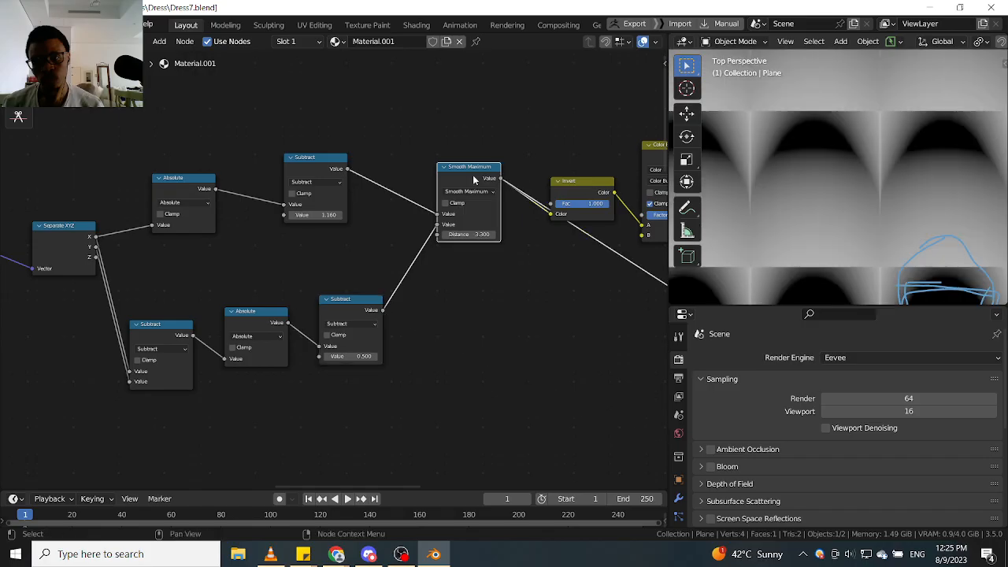
pyautogui.scroll(-2, 473, 265)
pyautogui.scroll(-4, 814, 192)
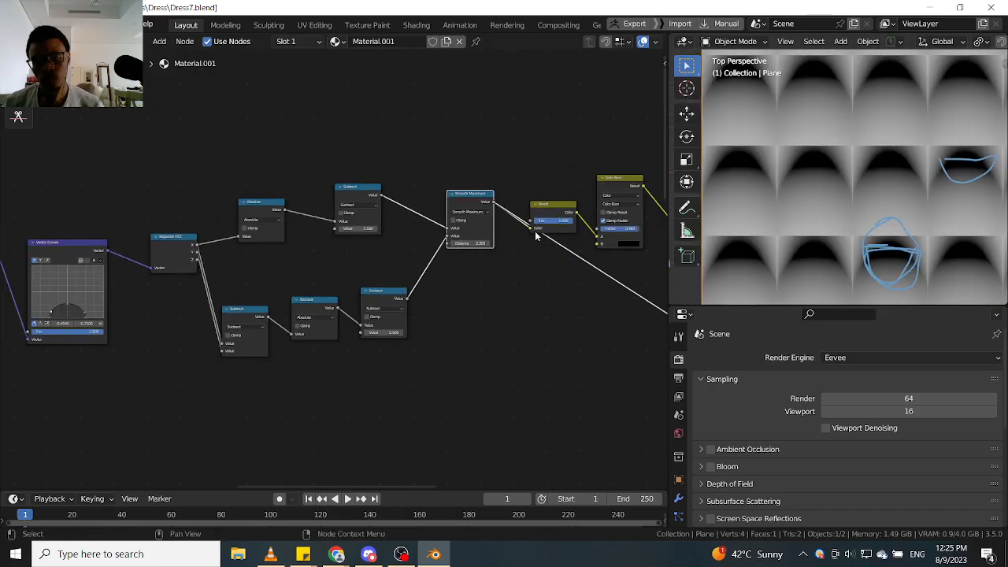
pyautogui.scroll(3, 464, 191)
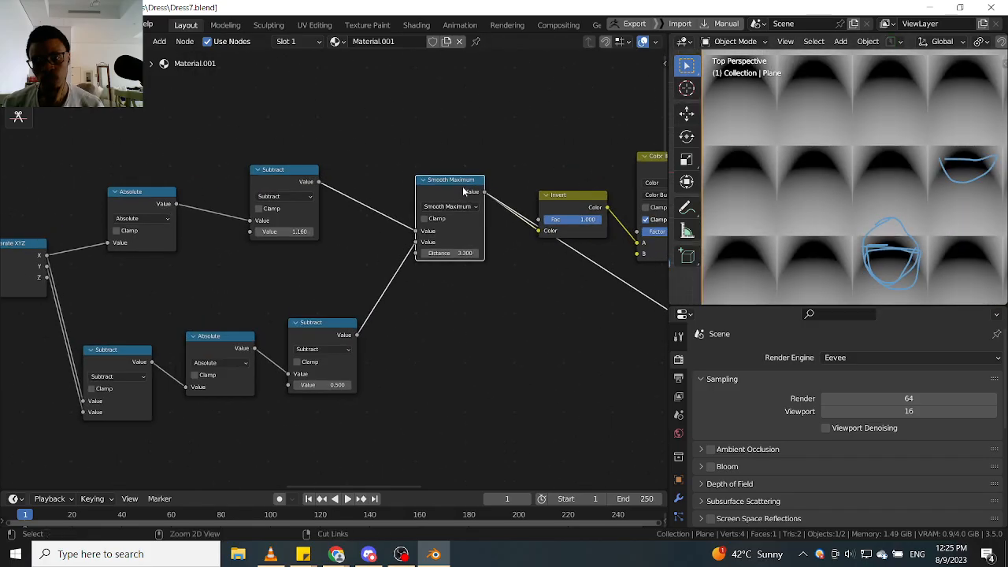
# Preview the lower Subtract node feeding Smooth Maximum and insert a duplicate of it on its preview link.
pyautogui.keyDown('ctrl'); pyautogui.keyDown('shift'); pyautogui.click(348, 325); pyautogui.keyUp('shift'); pyautogui.keyUp('ctrl')
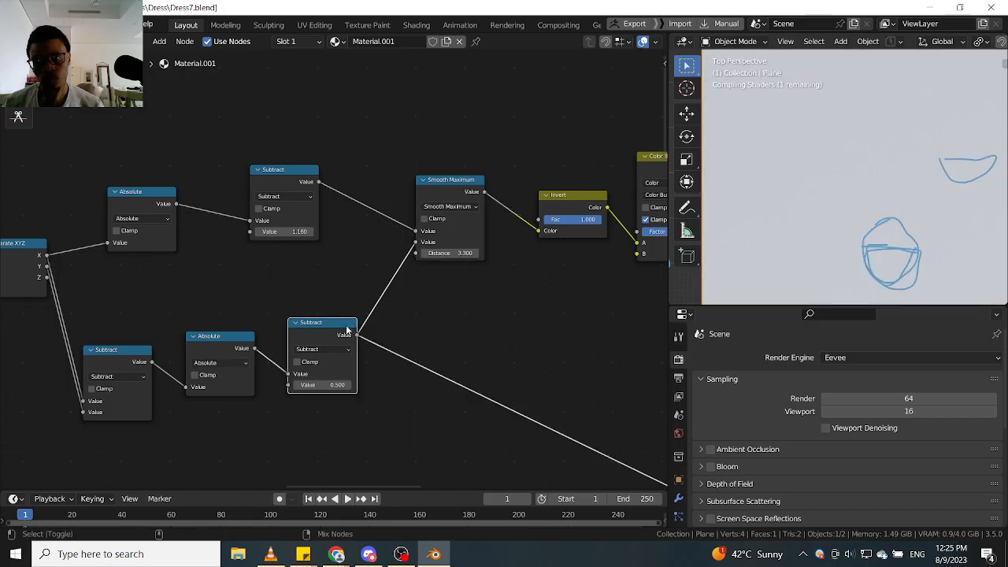
pyautogui.scroll(3, 405, 338)
pyautogui.moveTo(328, 373); pyautogui.dragTo(356, 323, button='middle')
pyautogui.scroll(-3, 440, 307)
pyautogui.scroll(1, 371, 297)
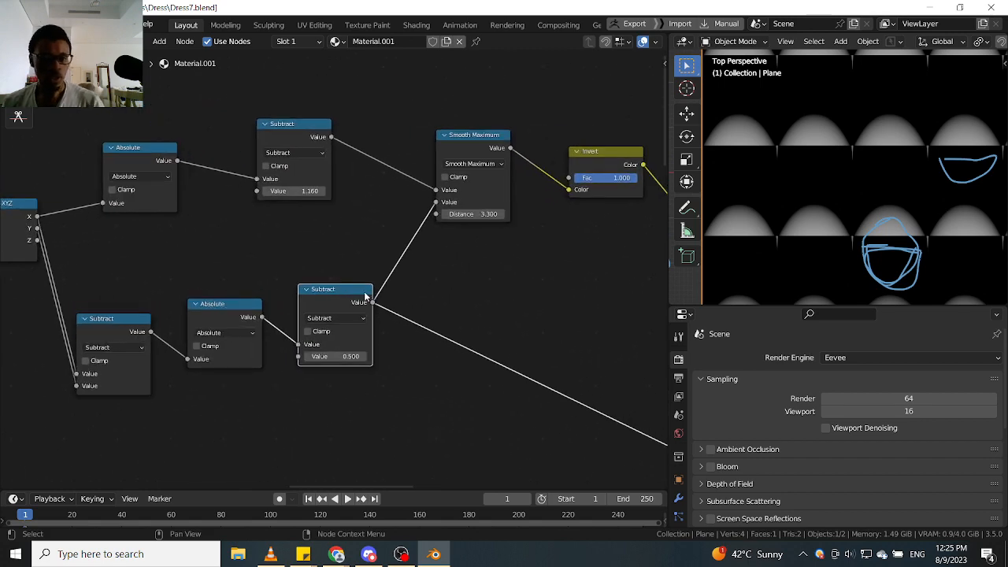
pyautogui.hotkey('shift', 'd')
pyautogui.click(510, 384)
pyautogui.scroll(1, 508, 381)
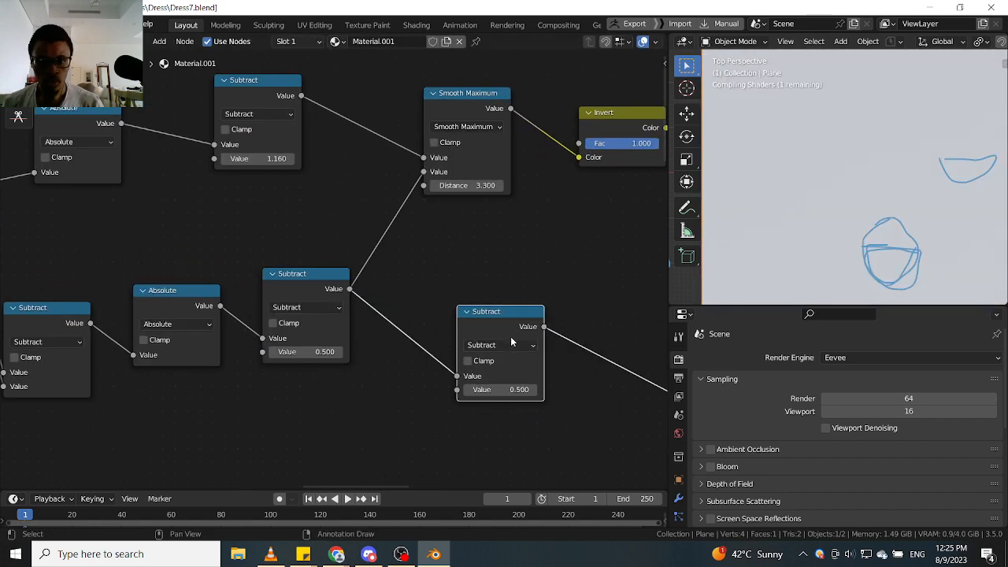
# Change the duplicated Subtract node's operation to Add and set its value to 0.1.
pyautogui.click(517, 347)
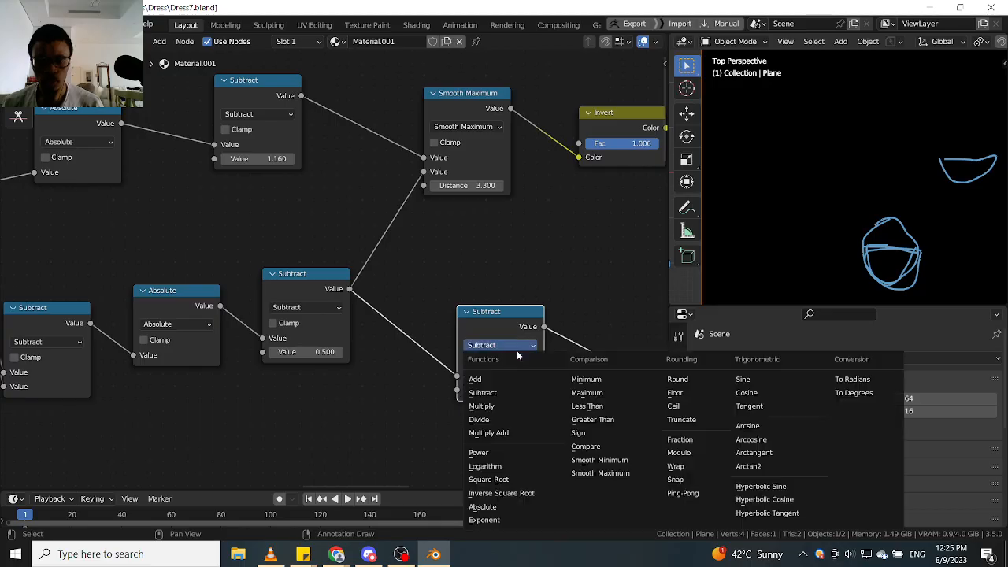
pyautogui.click(481, 379)
pyautogui.moveTo(485, 389)
pyautogui.mouseDown()
pyautogui.moveTo(518, 390)
pyautogui.moveTo(500, 390)
pyautogui.mouseUp()
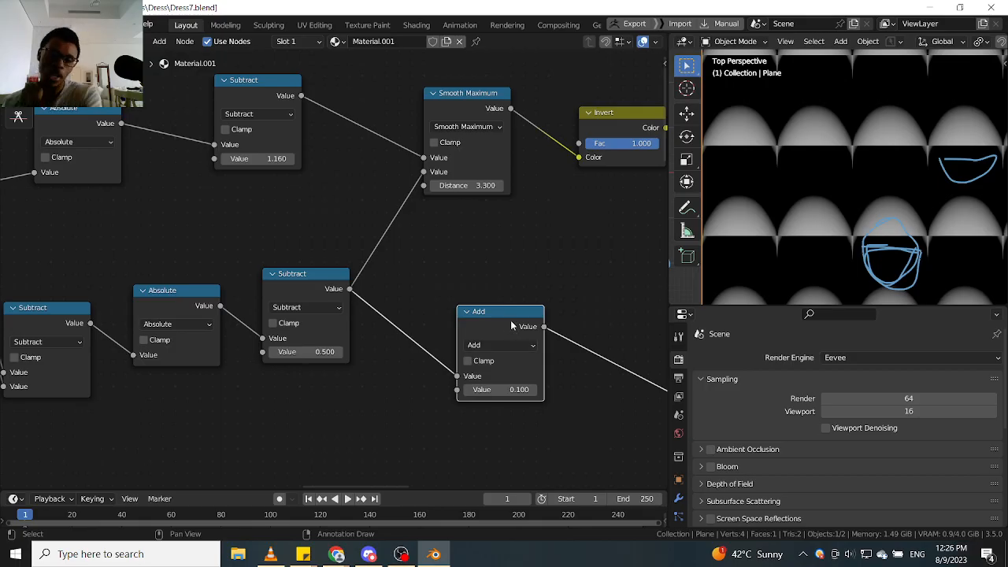
# Set the new Add node's value to 0.4.
pyautogui.scroll(-4, 510, 299)
pyautogui.moveTo(559, 320); pyautogui.dragTo(455, 310, button='middle')
pyautogui.scroll(-5, 432, 307)
pyautogui.moveTo(478, 349); pyautogui.dragTo(488, 292, button='middle')
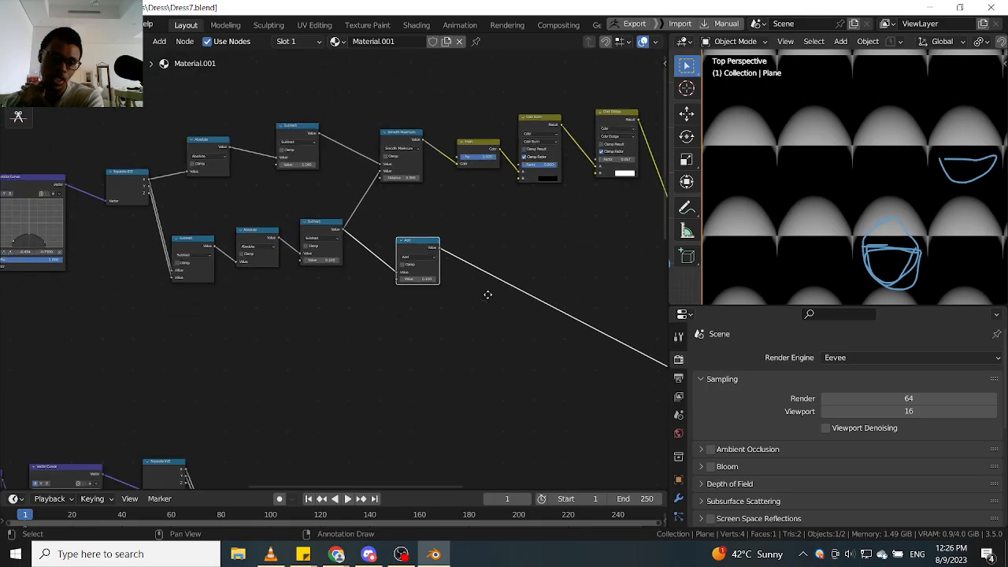
pyautogui.scroll(6, 397, 313)
pyautogui.moveTo(479, 254); pyautogui.dragTo(498, 343, button='middle')
pyautogui.scroll(-4, 498, 344)
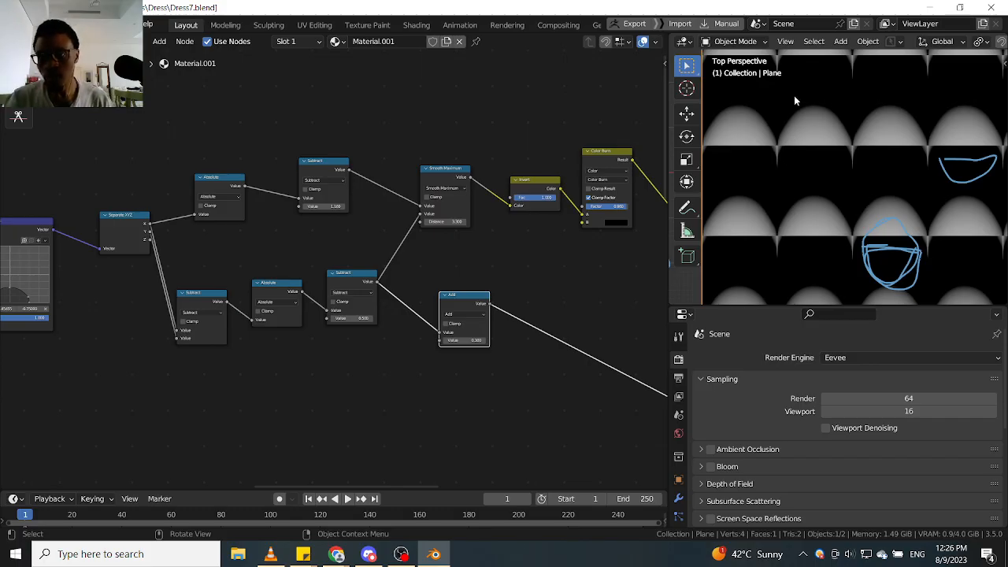
pyautogui.scroll(2, 426, 339)
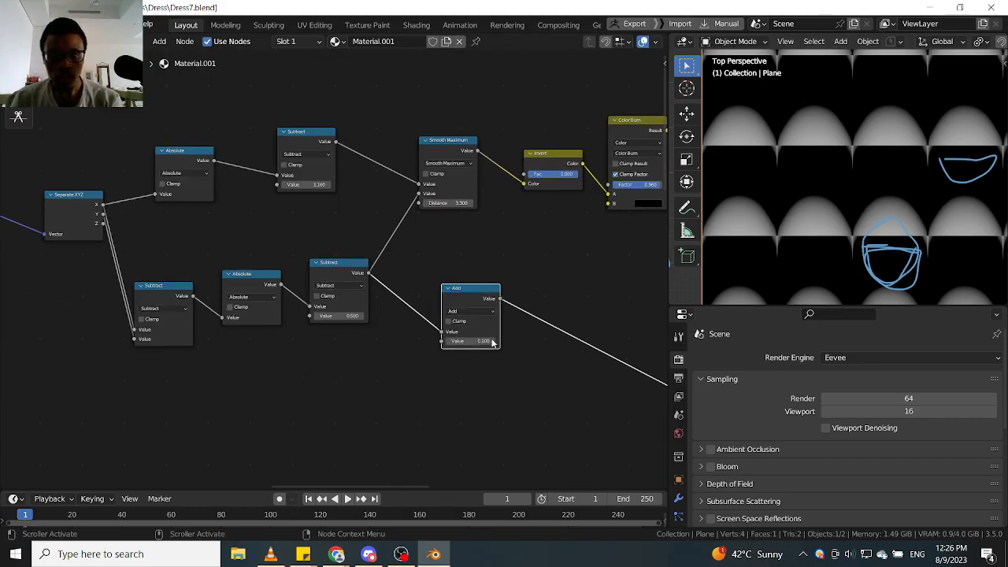
pyautogui.moveTo(490, 341); pyautogui.dragTo(472, 341)
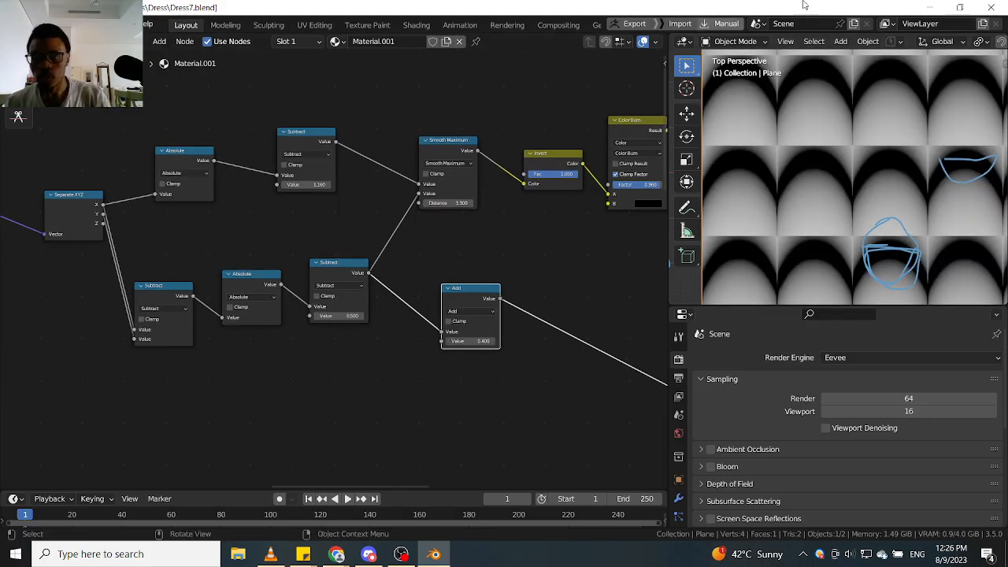
# Increase the new Add node's value further to narrow the dark bands around the arches.
pyautogui.scroll(-1, 339, 263)
pyautogui.moveTo(477, 197); pyautogui.dragTo(394, 247, button='middle')
pyautogui.scroll(-4, 315, 224)
pyautogui.scroll(3, 350, 240)
pyautogui.scroll(-5, 315, 250)
pyautogui.scroll(1, 802, 104)
pyautogui.scroll(1, 800, 102)
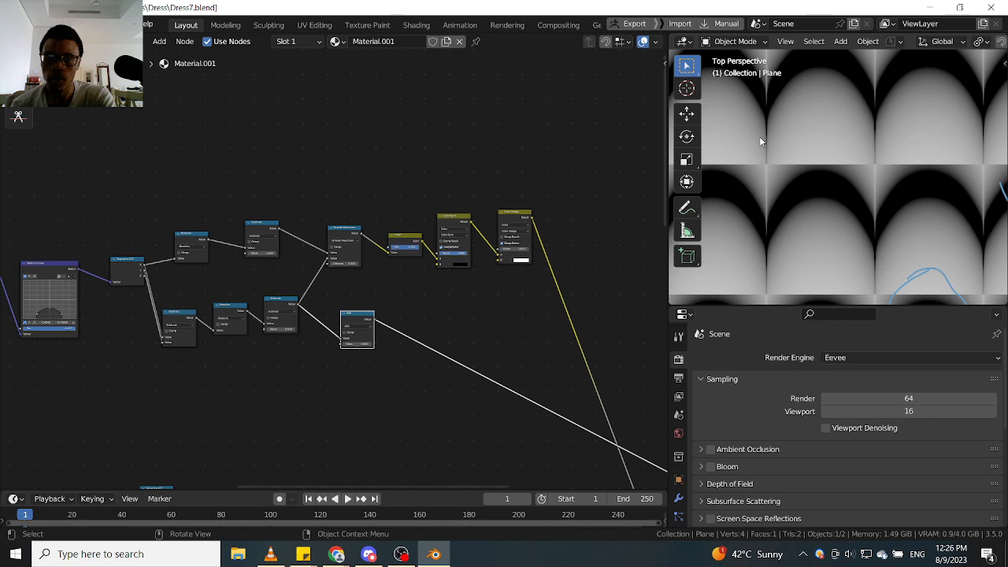
pyautogui.scroll(8, 366, 344)
pyautogui.moveTo(341, 344)
pyautogui.mouseDown()
pyautogui.moveTo(350, 344)
pyautogui.moveTo(339, 344)
pyautogui.mouseUp()
# Delete the new Add node while keeping the lower Subtract node connected to the preview.
pyautogui.scroll(-4, 340, 350)
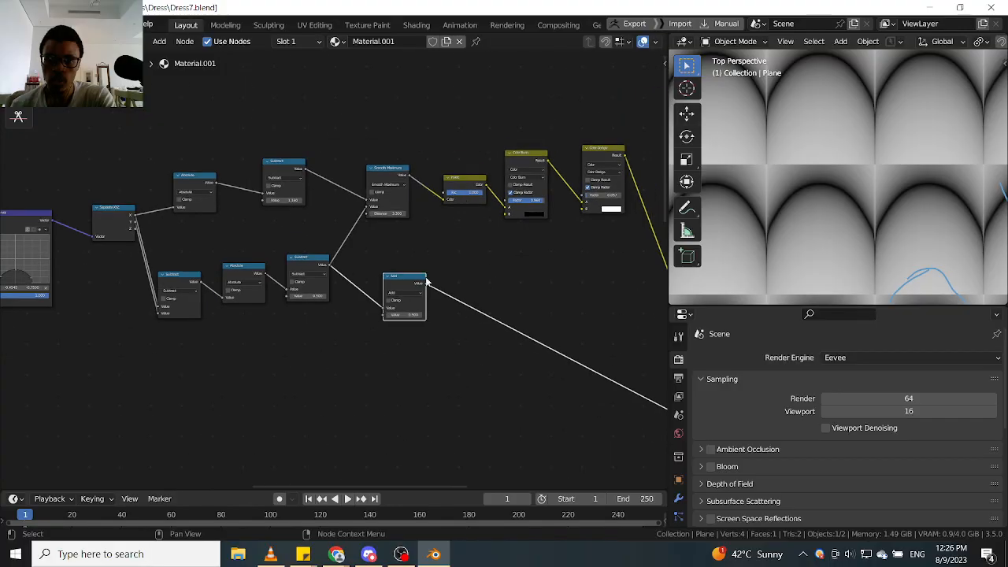
pyautogui.scroll(2, 376, 292)
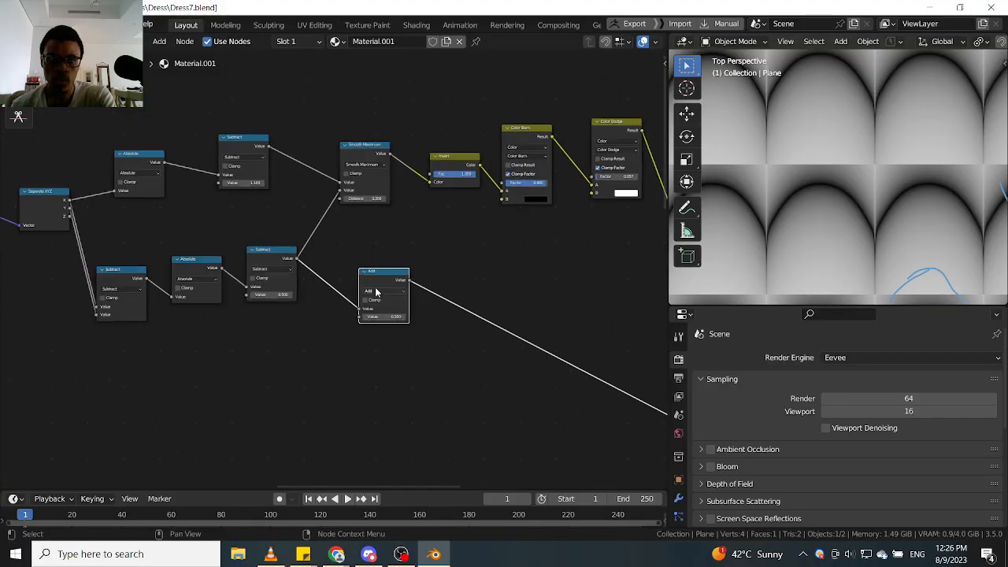
pyautogui.hotkey('ctrl', 'x')
pyautogui.scroll(-8, 385, 280)
pyautogui.moveTo(383, 296); pyautogui.dragTo(359, 149, button='middle')
pyautogui.scroll(4, 331, 318)
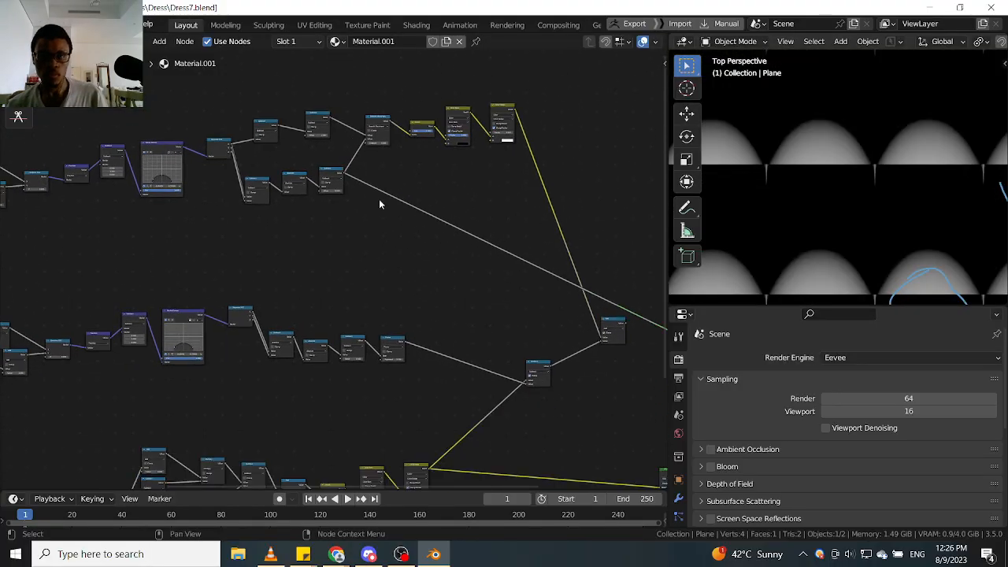
# Preview the Subtract node that feeds the Power node.
pyautogui.scroll(6, 335, 319)
pyautogui.scroll(3, 392, 329)
pyautogui.click(394, 330)
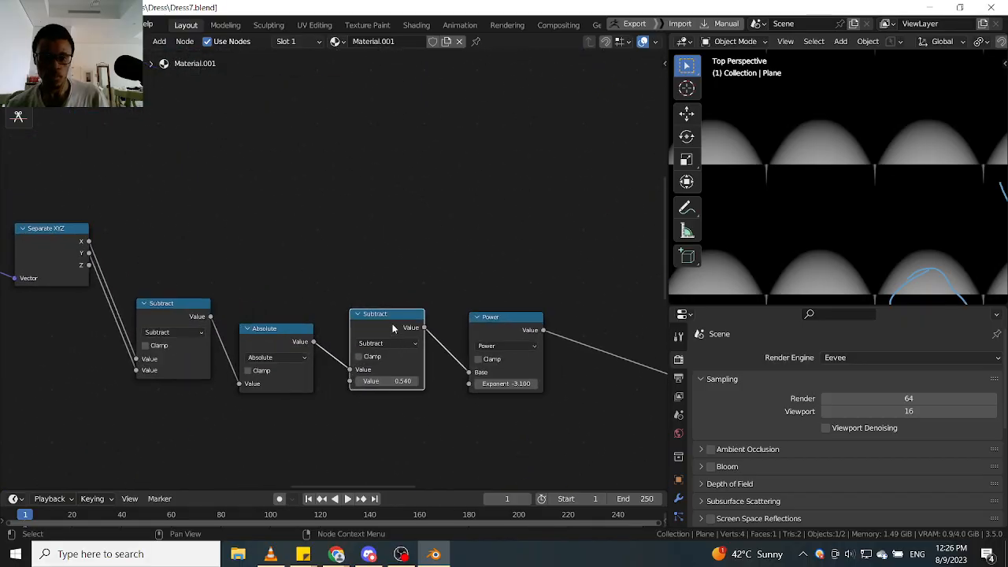
pyautogui.scroll(-2, 504, 286)
pyautogui.moveTo(505, 286); pyautogui.dragTo(322, 293, button='middle')
pyautogui.scroll(-6, 343, 320)
pyautogui.scroll(4, 277, 323)
pyautogui.moveTo(376, 323); pyautogui.dragTo(413, 338, button='middle')
pyautogui.scroll(1, 86, 318)
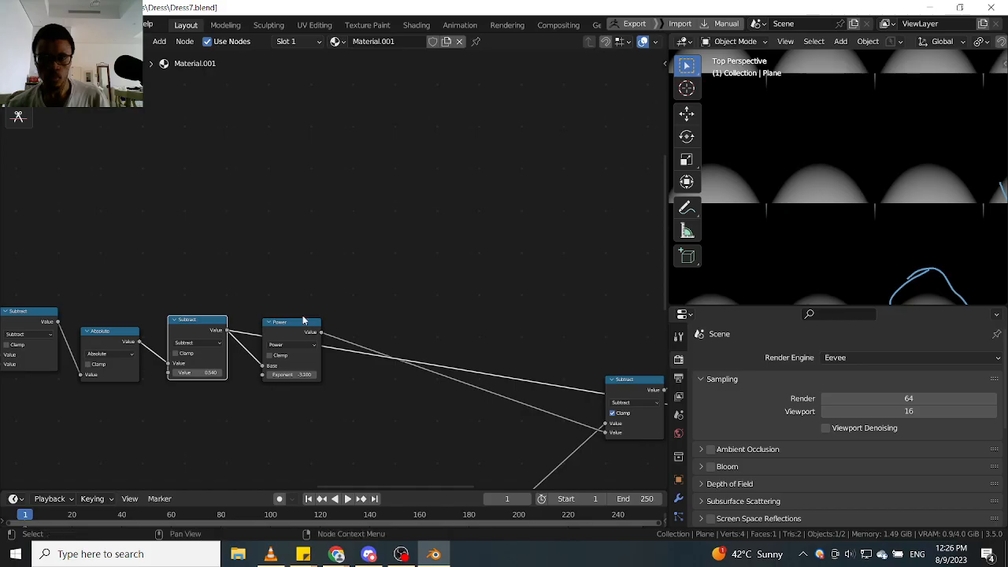
# Preview the Color Dodge node at the end of the Smooth Maximum branch.
pyautogui.scroll(-4, 299, 326)
pyautogui.moveTo(308, 244)
pyautogui.mouseDown(button='middle')
pyautogui.moveTo(226, 323)
pyautogui.moveTo(179, 394)
pyautogui.mouseUp(button='middle')
pyautogui.moveTo(324, 202)
pyautogui.mouseDown(button='middle')
pyautogui.moveTo(304, 262)
pyautogui.moveTo(356, 262)
pyautogui.mouseUp(button='middle')
pyautogui.keyDown('ctrl'); pyautogui.keyDown('shift'); pyautogui.click(339, 139); pyautogui.keyUp('shift'); pyautogui.keyUp('ctrl')
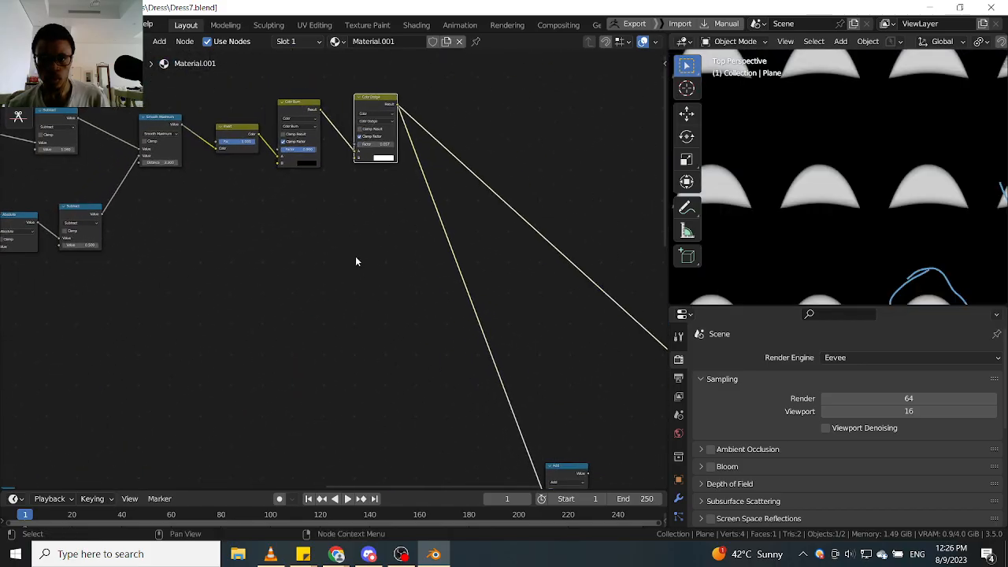
# Try fine-tuning the Distance of the Smooth Maximum node in the arch branch.
pyautogui.moveTo(314, 140); pyautogui.dragTo(400, 185, button='middle')
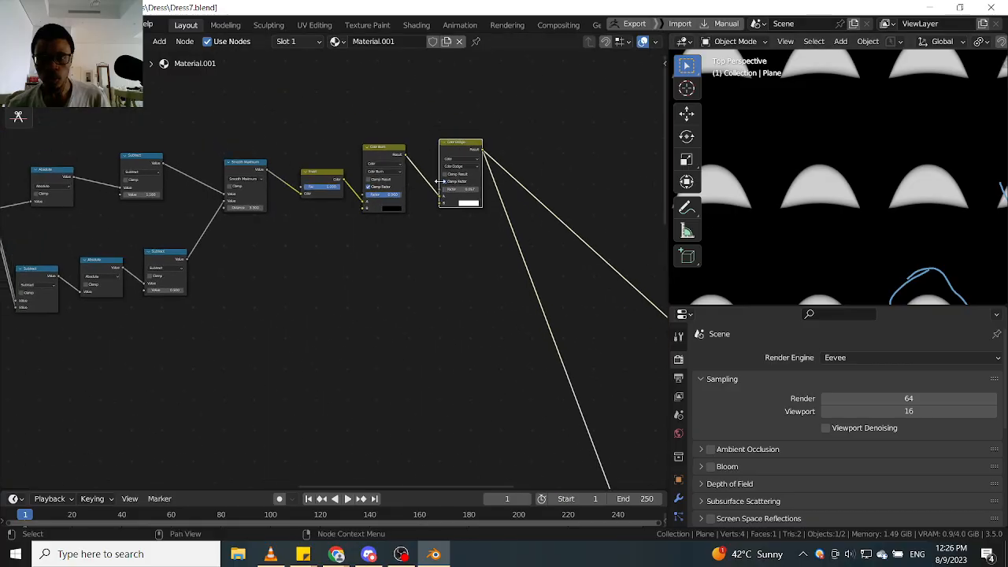
pyautogui.scroll(4, 231, 234)
pyautogui.moveTo(232, 234); pyautogui.dragTo(351, 270, button='middle')
pyautogui.scroll(3, 230, 239)
pyautogui.moveTo(307, 248); pyautogui.dragTo(230, 253, button='middle')
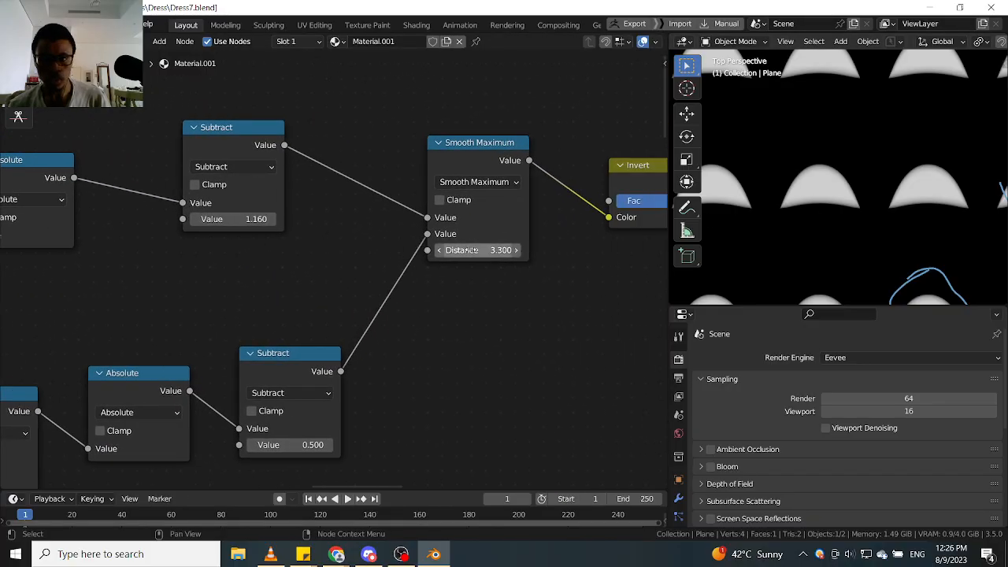
pyautogui.moveTo(484, 250)
pyautogui.keyDown('shift'); pyautogui.mouseDown()
pyautogui.moveTo(468, 250)
pyautogui.moveTo(476, 253)
pyautogui.mouseUp(); pyautogui.keyUp('shift')
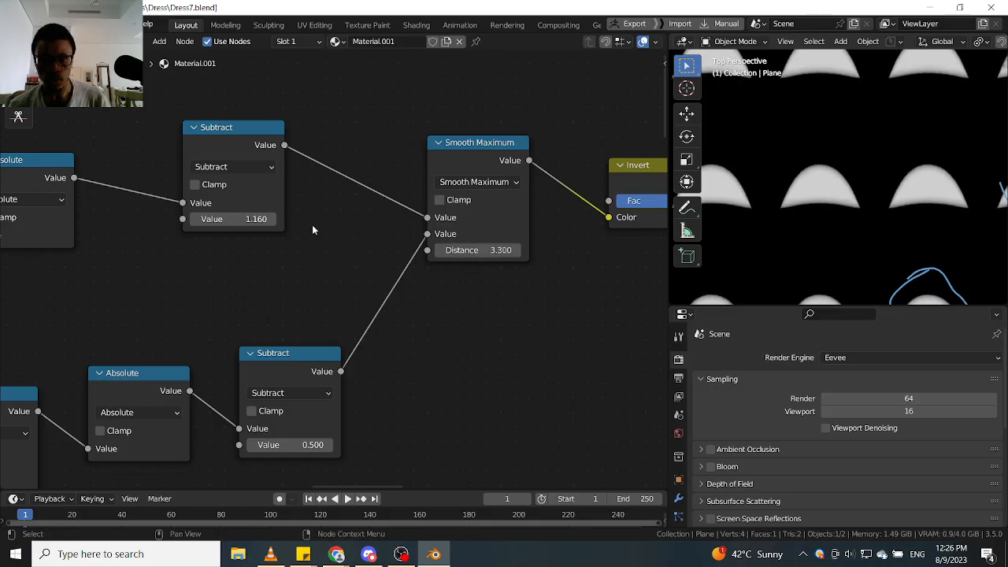
# Try adjusting the divisor of the Divide node that feeds the arch branch's Multiply node.
pyautogui.scroll(-5, 211, 246)
pyautogui.moveTo(211, 246); pyautogui.dragTo(630, 248, button='middle')
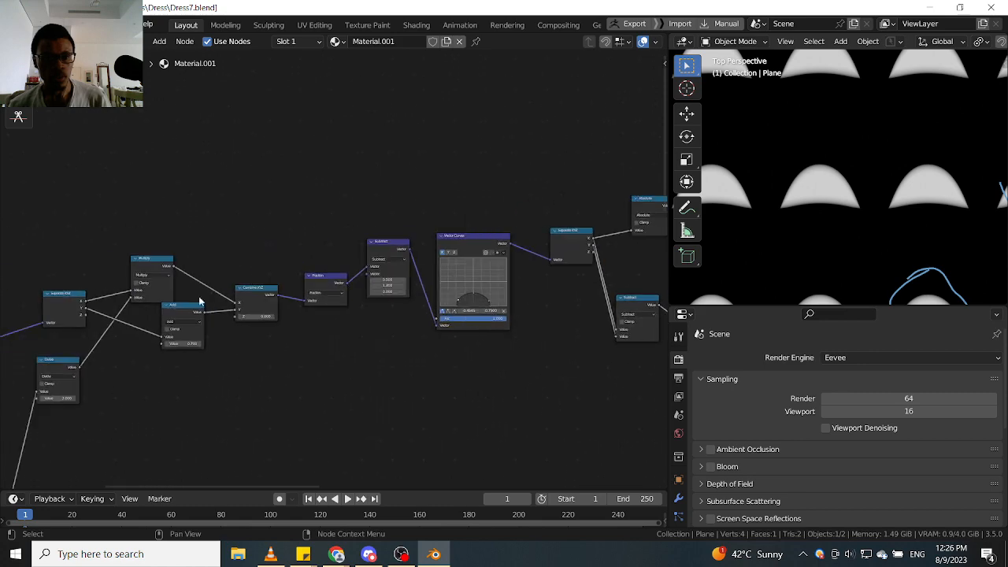
pyautogui.moveTo(200, 301); pyautogui.dragTo(394, 236, button='middle')
pyautogui.moveTo(282, 276); pyautogui.dragTo(318, 266, button='middle')
pyautogui.scroll(8, 326, 276)
pyautogui.scroll(-5, 368, 282)
pyautogui.moveTo(347, 304); pyautogui.dragTo(391, 371, button='middle')
pyautogui.scroll(7, 341, 304)
pyautogui.scroll(-9, 324, 287)
pyautogui.scroll(4, 391, 371)
pyautogui.scroll(1, 332, 230)
pyautogui.keyDown('shift'); pyautogui.moveTo(329, 263); pyautogui.dragTo(340, 263); pyautogui.keyUp('shift')
pyautogui.press('Escape')
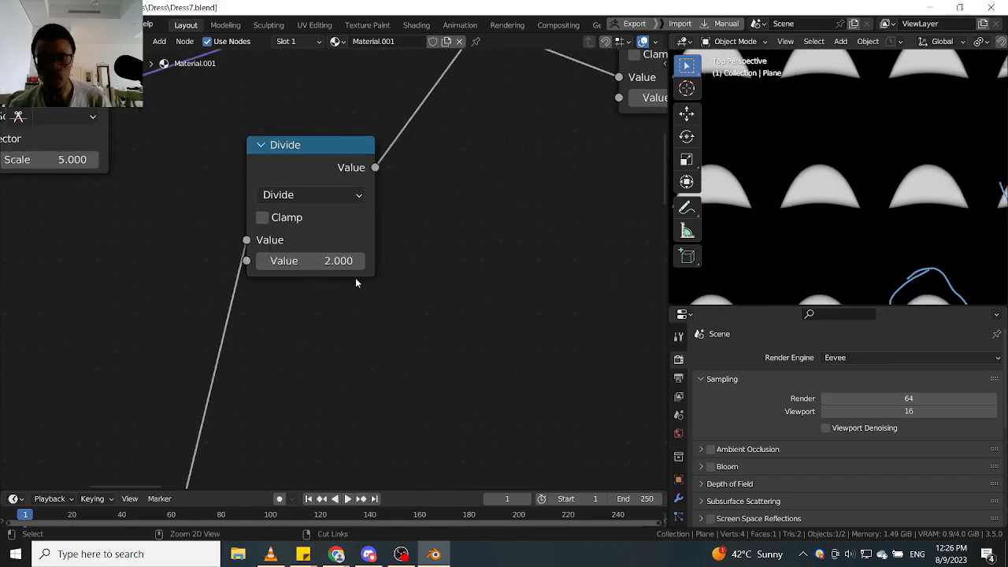
# Try adjusting the X and Y offsets of the vector Subtract node that feeds the arch branch's Vector Curves node.
pyautogui.scroll(-3, 413, 262)
pyautogui.moveTo(418, 261); pyautogui.dragTo(299, 281, button='middle')
pyautogui.scroll(2, 333, 264)
pyautogui.scroll(-3, 333, 264)
pyautogui.moveTo(387, 266); pyautogui.dragTo(270, 338, button='middle')
pyautogui.scroll(3, 339, 277)
pyautogui.scroll(1, 340, 277)
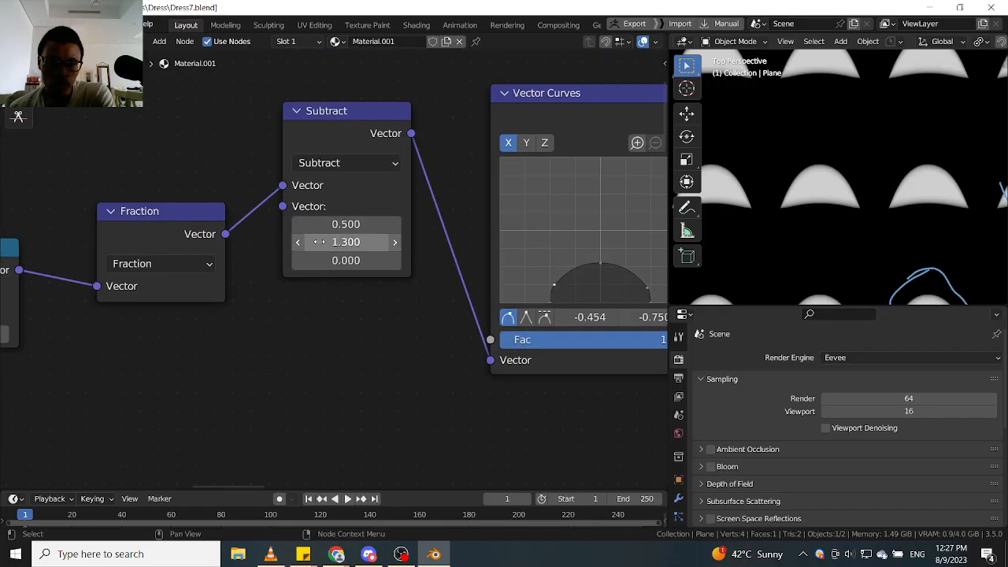
pyautogui.click(298, 243)
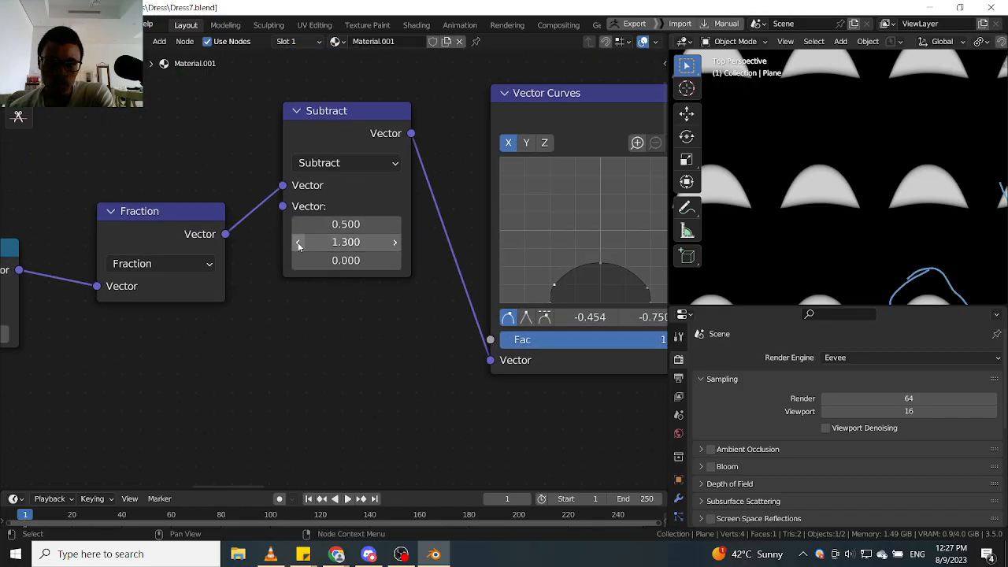
pyautogui.click(395, 244)
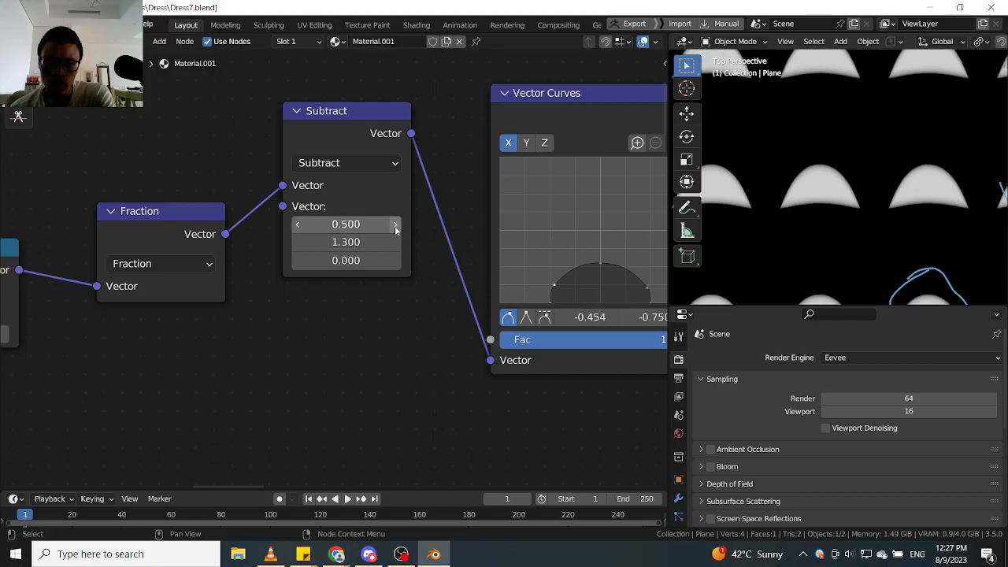
pyautogui.click(396, 225)
pyautogui.click(297, 225)
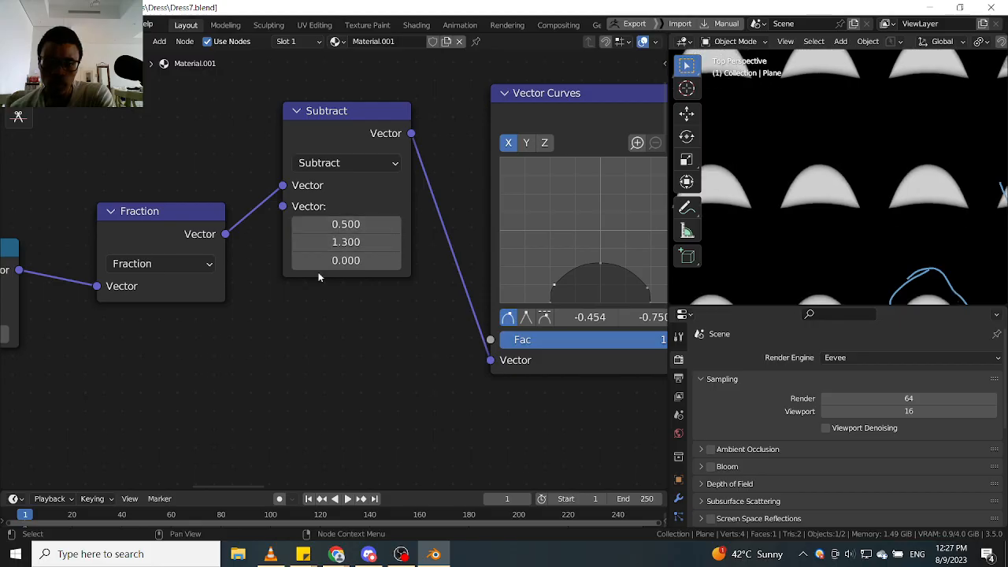
# Set the Color Dodge node's factor to 0.044 and the Color Burn node's factor to 0.967.
pyautogui.scroll(-4, 394, 368)
pyautogui.scroll(5, 360, 350)
pyautogui.moveTo(478, 257); pyautogui.dragTo(325, 295, button='middle')
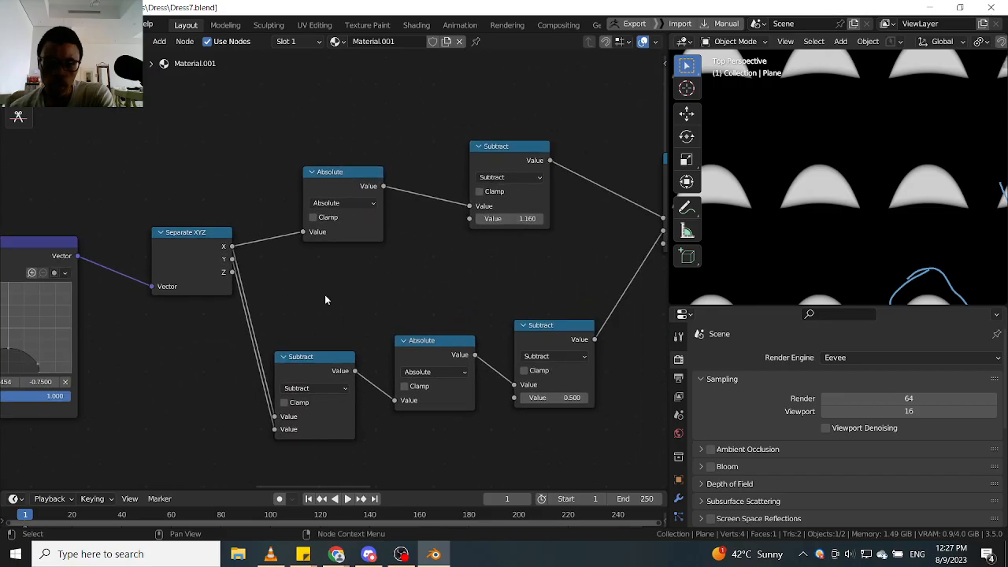
pyautogui.moveTo(383, 321); pyautogui.dragTo(297, 284, button='middle')
pyautogui.scroll(-3, 479, 418)
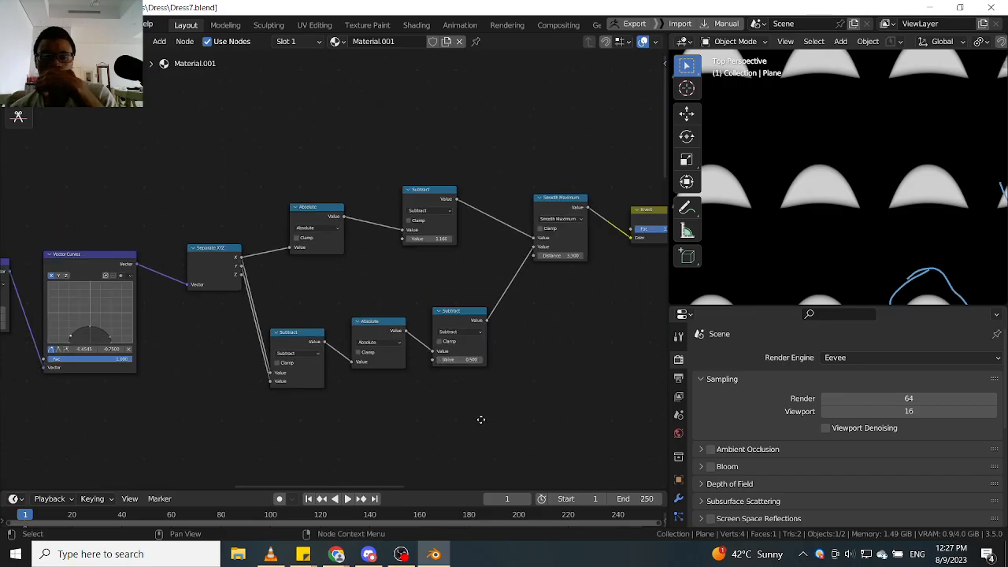
pyautogui.scroll(4, 456, 388)
pyautogui.moveTo(511, 280); pyautogui.dragTo(308, 292, button='middle')
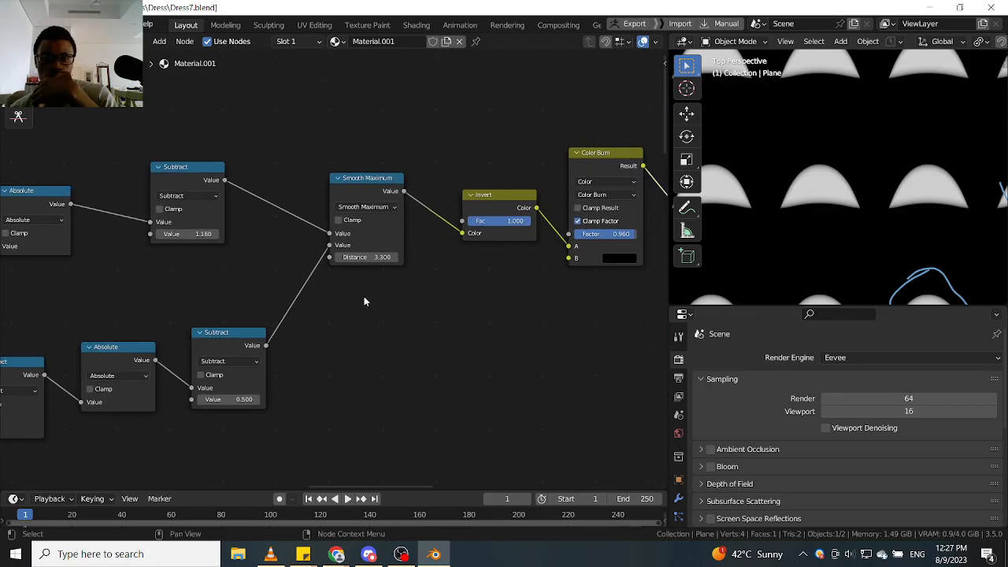
pyautogui.moveTo(536, 274); pyautogui.dragTo(248, 346, button='middle')
pyautogui.scroll(2, 335, 314)
pyautogui.scroll(1, 335, 313)
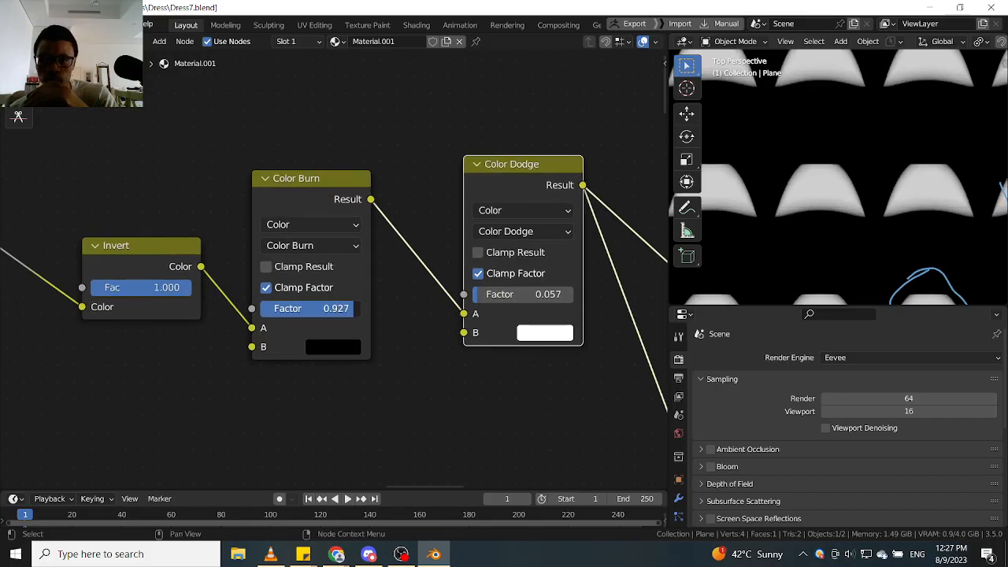
pyautogui.moveTo(482, 299)
pyautogui.mouseDown()
pyautogui.moveTo(504, 298)
pyautogui.moveTo(464, 298)
pyautogui.moveTo(477, 298)
pyautogui.mouseUp()
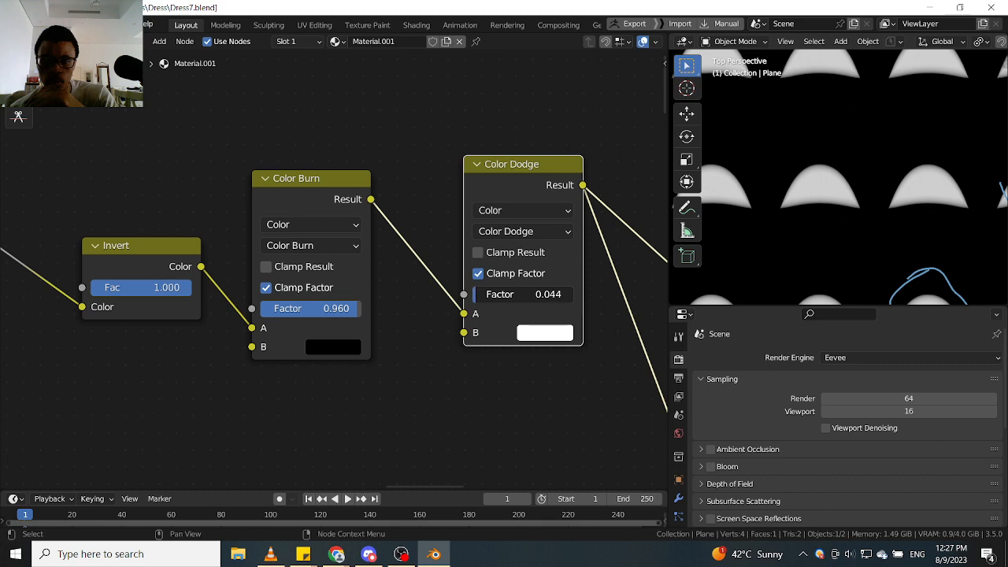
pyautogui.moveTo(354, 307); pyautogui.dragTo(353, 308)
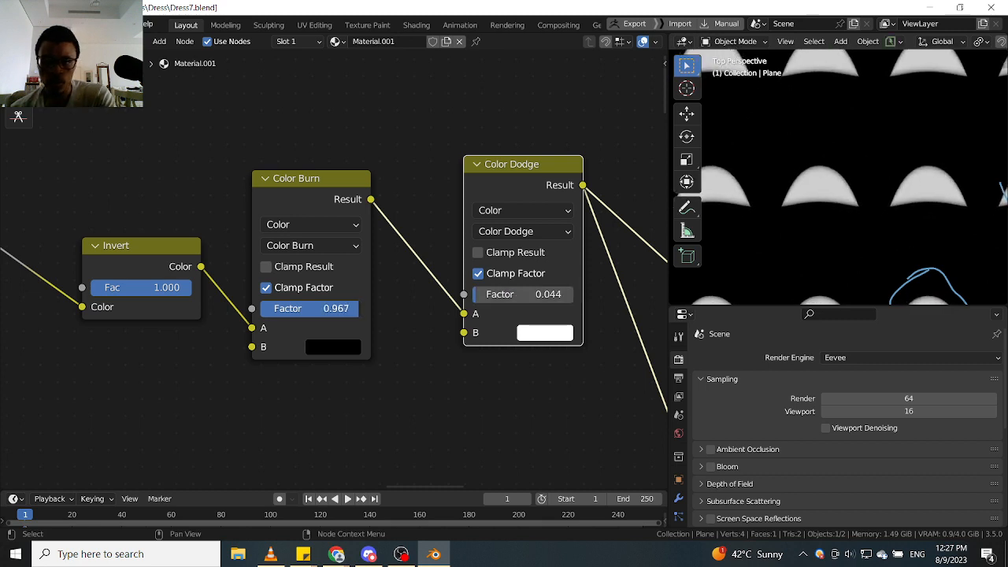
# Preview the clamped Add node that combines the Color Dodge result with the lower Subtract node.
pyautogui.scroll(-5, 447, 404)
pyautogui.moveTo(453, 397); pyautogui.dragTo(219, 187, button='middle')
pyautogui.moveTo(436, 440); pyautogui.dragTo(445, 322, button='middle')
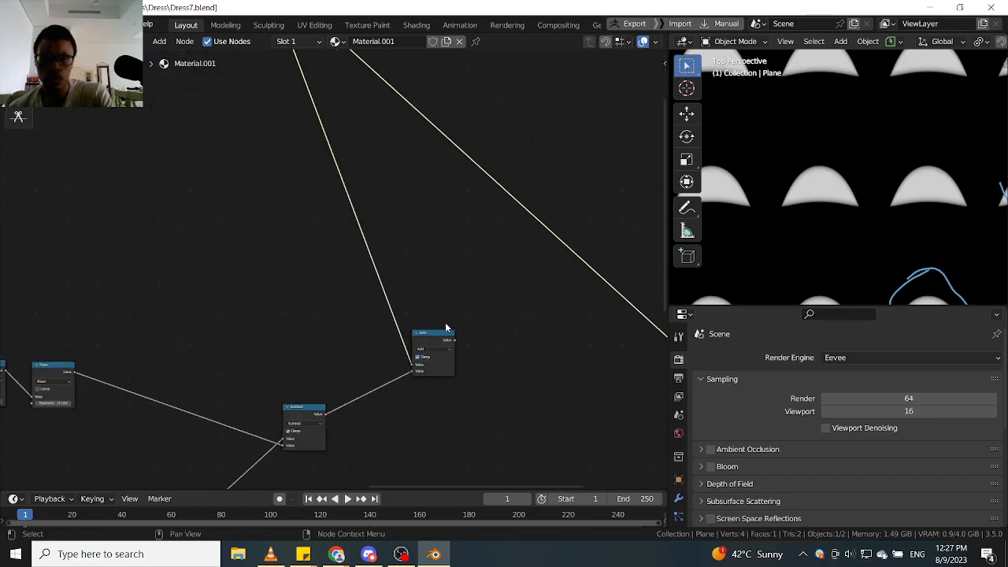
pyautogui.scroll(4, 444, 324)
pyautogui.keyDown('ctrl'); pyautogui.keyDown('shift'); pyautogui.click(443, 349); pyautogui.keyUp('shift'); pyautogui.keyUp('ctrl')
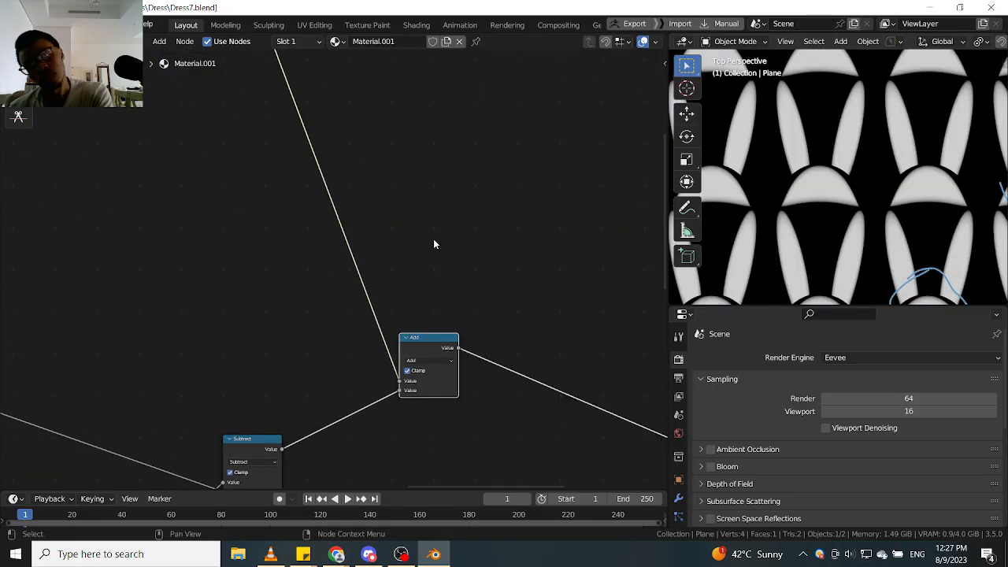
pyautogui.scroll(-3, 442, 208)
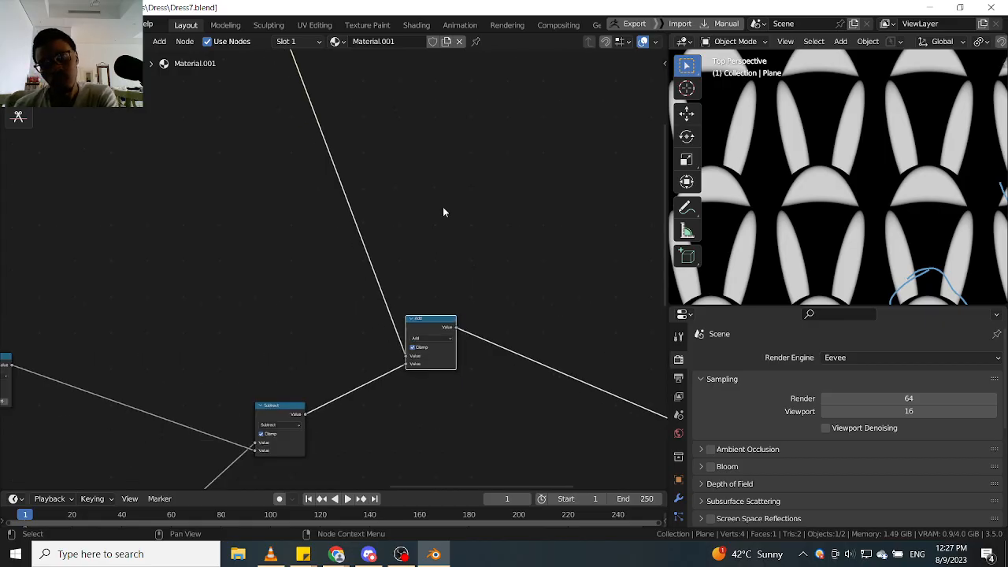
# Increase the Color Burn node's factor slightly while the combined pattern is previewed.
pyautogui.moveTo(439, 218); pyautogui.dragTo(384, 262, button='middle')
pyautogui.moveTo(240, 182); pyautogui.dragTo(336, 285, button='middle')
pyautogui.scroll(9, 292, 287)
pyautogui.scroll(1, 339, 285)
pyautogui.scroll(1, 341, 287)
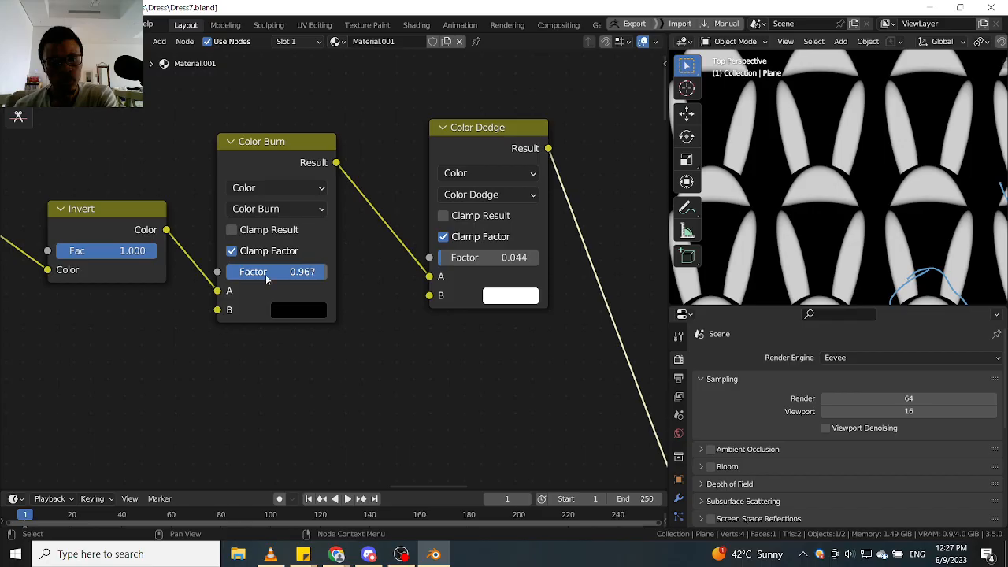
pyautogui.moveTo(315, 272); pyautogui.dragTo(317, 273)
pyautogui.scroll(-5, 404, 389)
pyautogui.moveTo(404, 387); pyautogui.dragTo(424, 277, button='middle')
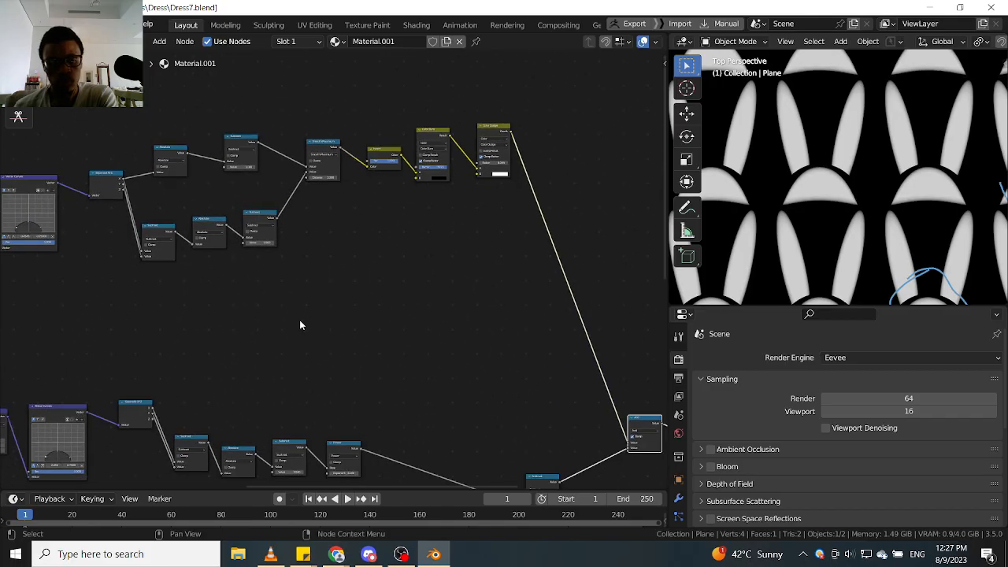
# Move the lower branch's Add node slightly down, clear of the overlapping Multiply node.
pyautogui.scroll(-5, 301, 322)
pyautogui.moveTo(24, 378); pyautogui.dragTo(244, 279, button='middle')
pyautogui.scroll(5, 226, 339)
pyautogui.scroll(6, 202, 372)
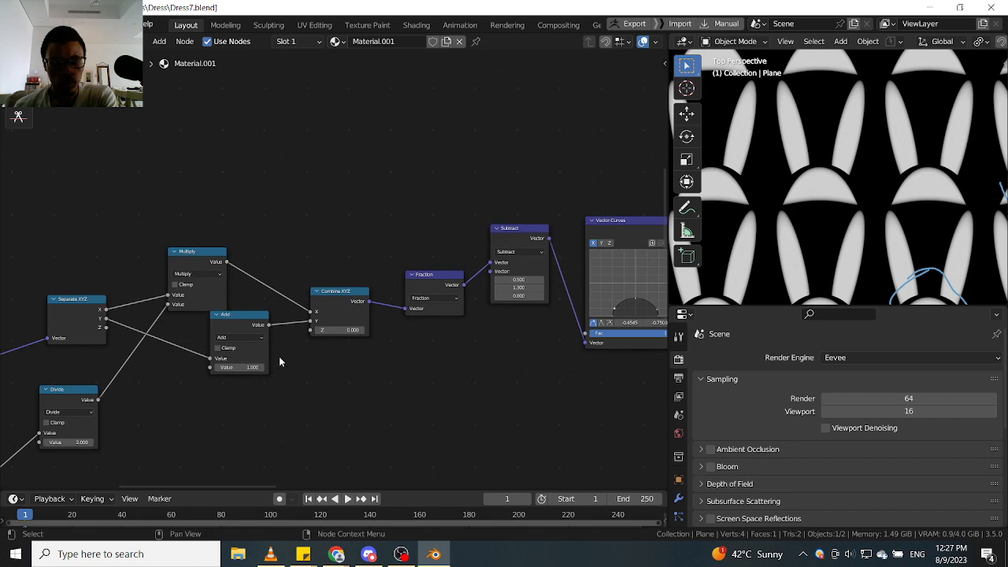
pyautogui.scroll(-2, 279, 356)
pyautogui.scroll(3, 279, 356)
pyautogui.scroll(2, 279, 356)
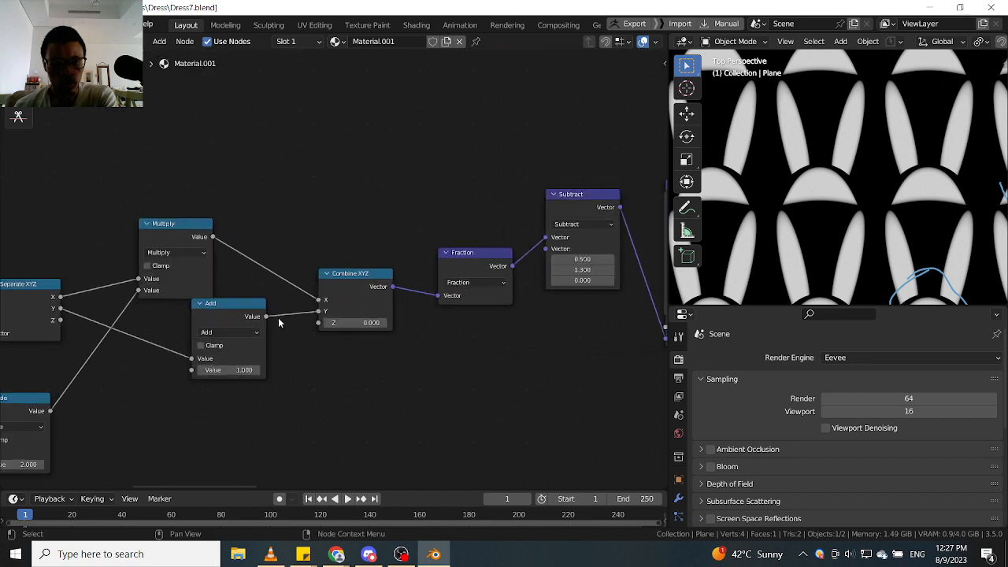
pyautogui.moveTo(235, 320); pyautogui.dragTo(224, 341)
# Try raising the value of the arch branch's Add node, and restore it to 0.700.
pyautogui.scroll(-6, 270, 354)
pyautogui.moveTo(258, 240); pyautogui.dragTo(293, 381, button='middle')
pyautogui.scroll(9, 236, 220)
pyautogui.click(288, 227)
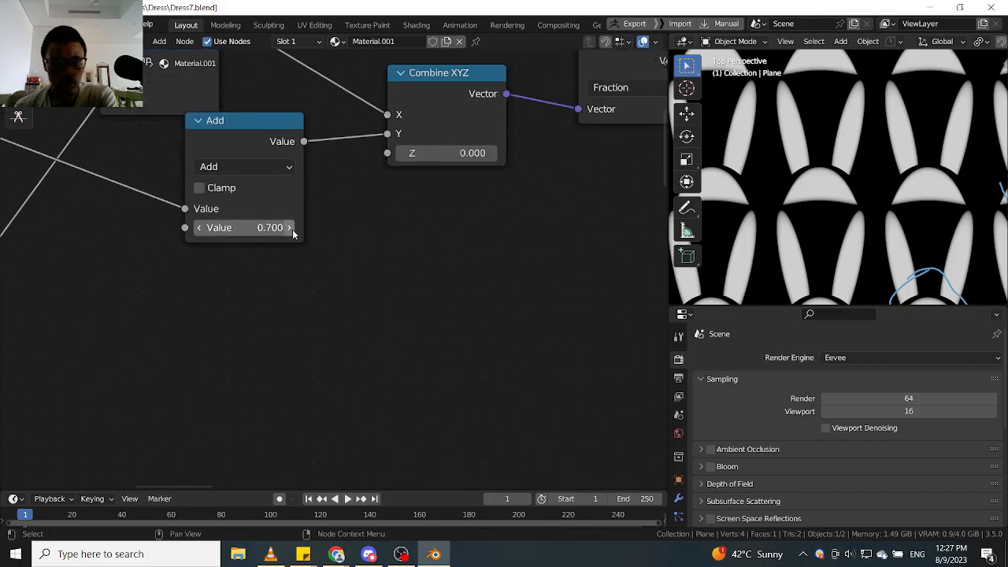
pyautogui.click(201, 228)
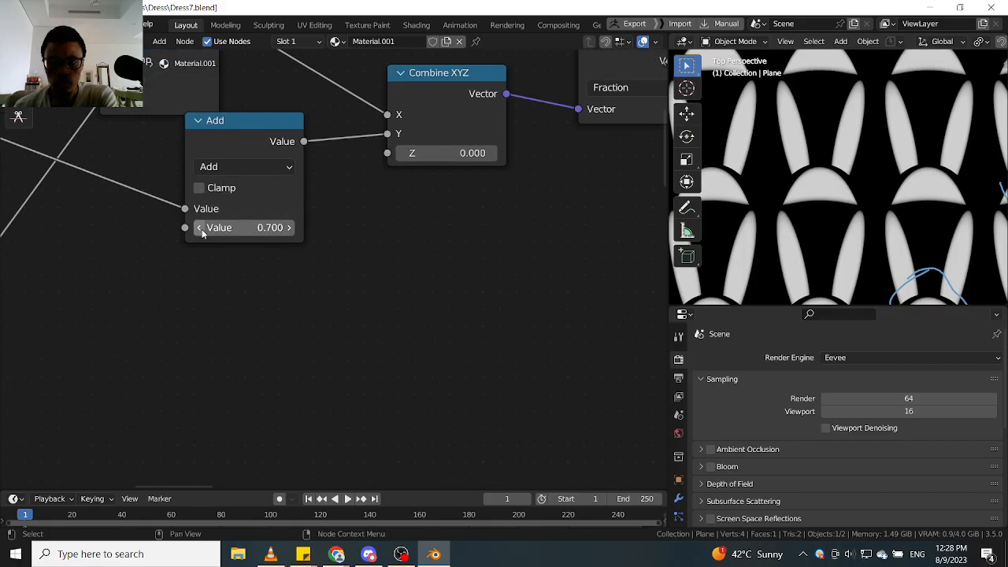
# Move the arch branch's Add node slightly down, clear of the overlapping Multiply node.
pyautogui.scroll(-2, 200, 230)
pyautogui.scroll(-1, 200, 231)
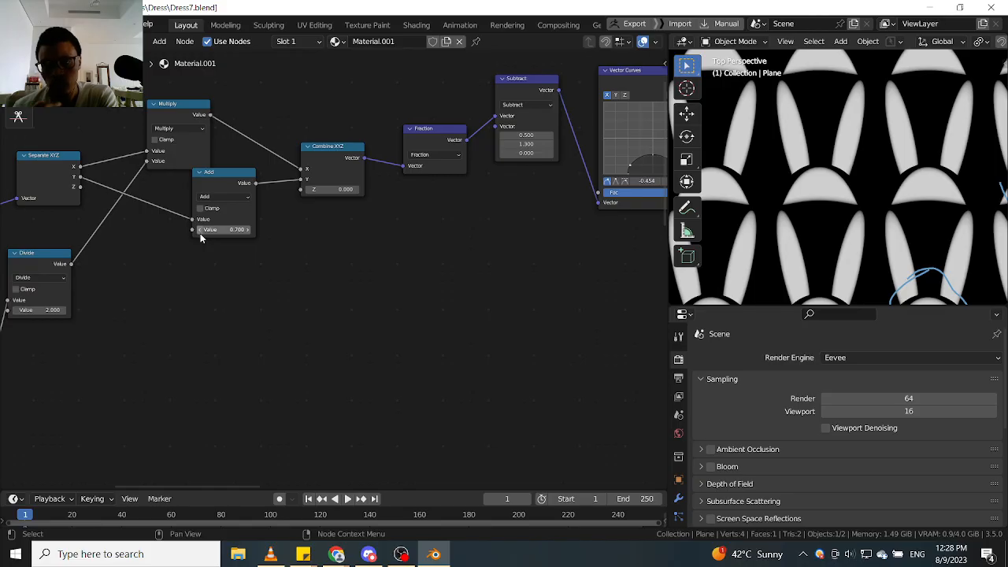
pyautogui.moveTo(227, 189); pyautogui.dragTo(302, 263, button='middle')
pyautogui.scroll(3, 302, 263)
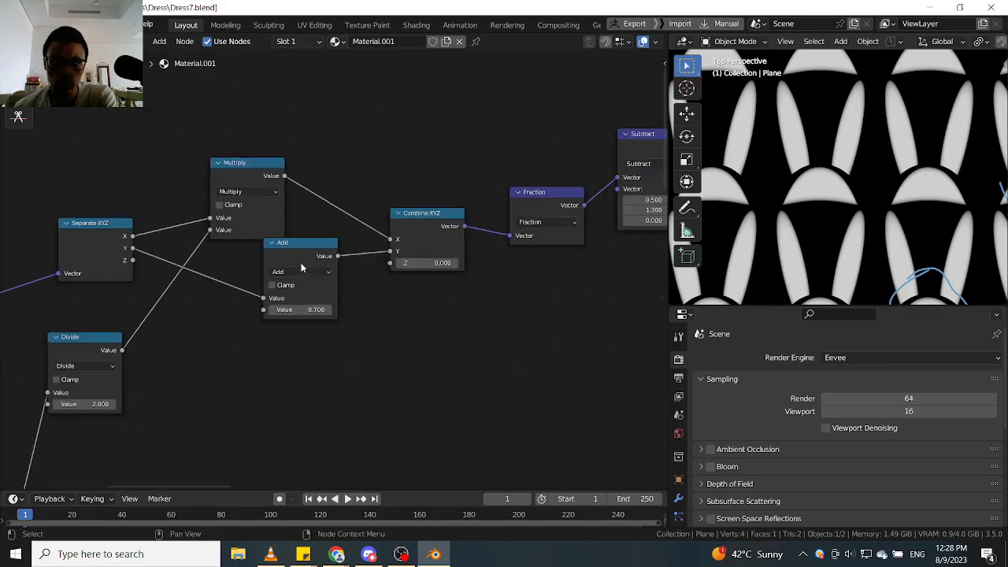
pyautogui.click(305, 260)
pyautogui.scroll(-4, 318, 353)
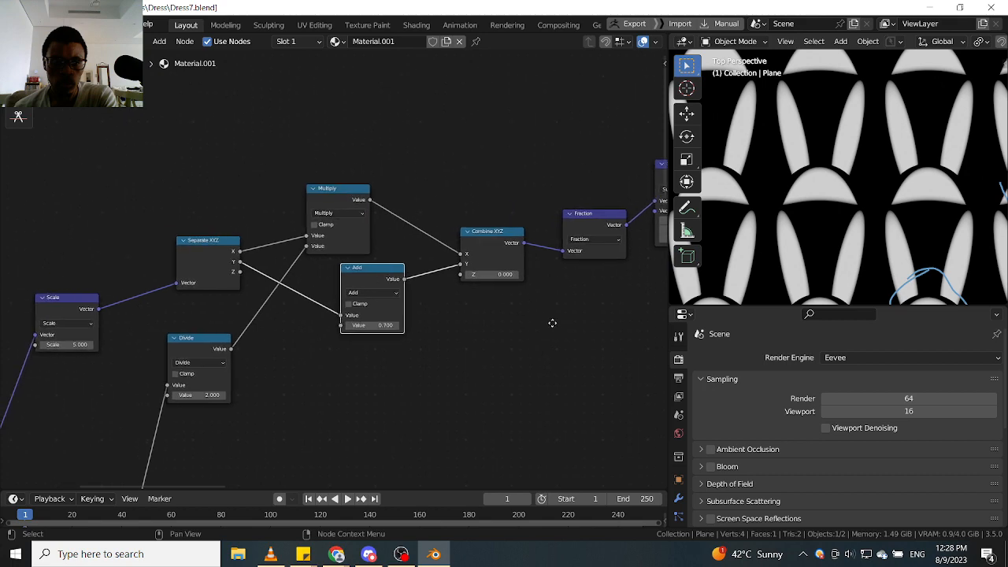
# Try increasing the arch branch's Scale node to 5.900, and return it to 5.000.
pyautogui.moveTo(50, 405); pyautogui.dragTo(233, 337, button='middle')
pyautogui.scroll(6, 203, 273)
pyautogui.scroll(5, 246, 288)
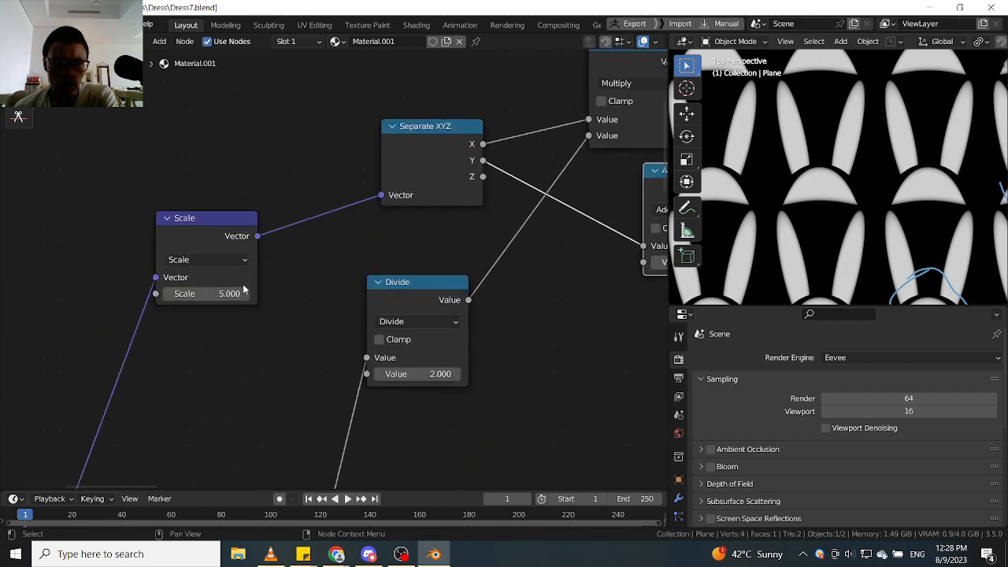
pyautogui.scroll(-3, 566, 269)
pyautogui.scroll(2, 419, 267)
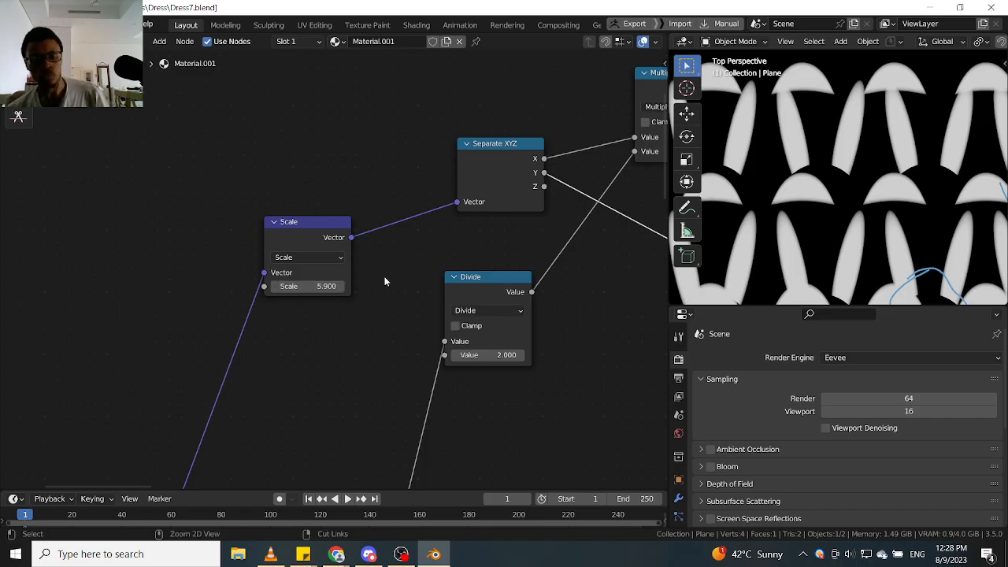
pyautogui.scroll(-4, 386, 280)
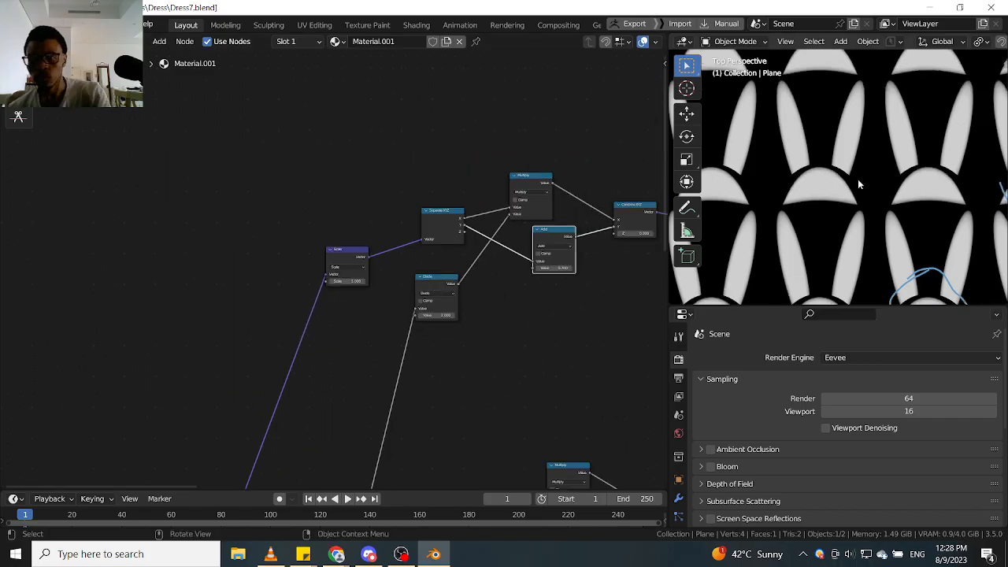
# Examine how the arches and petals fit together in the viewport and how their node branches join.
pyautogui.scroll(1, 857, 185)
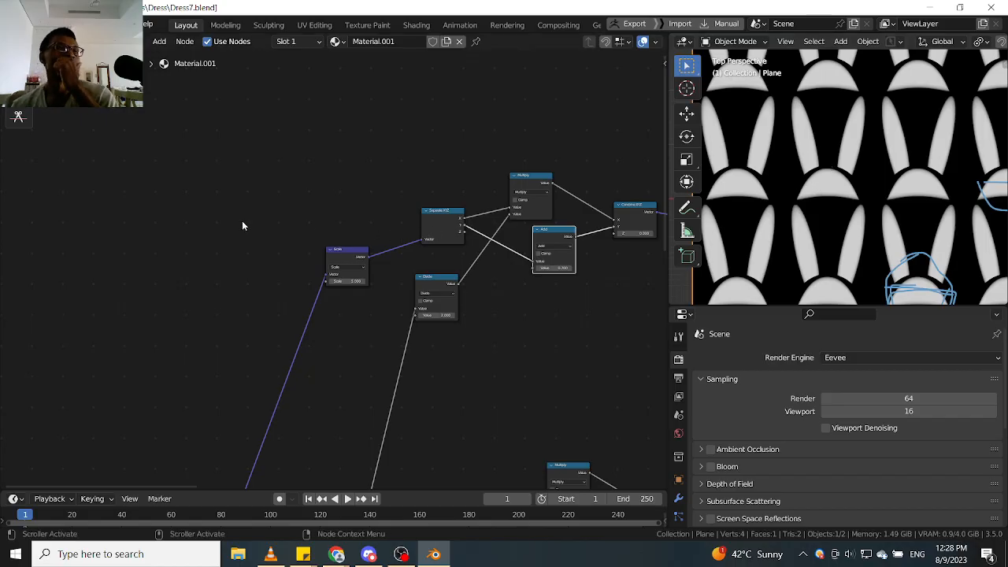
pyautogui.scroll(-5, 299, 365)
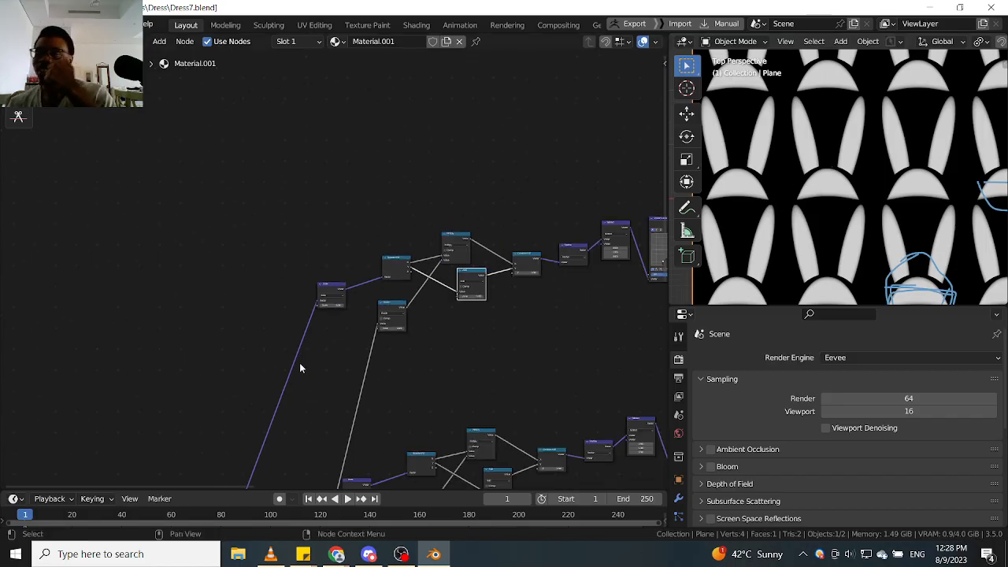
pyautogui.moveTo(382, 359); pyautogui.dragTo(241, 364, button='middle')
pyautogui.moveTo(452, 361); pyautogui.dragTo(362, 372, button='middle')
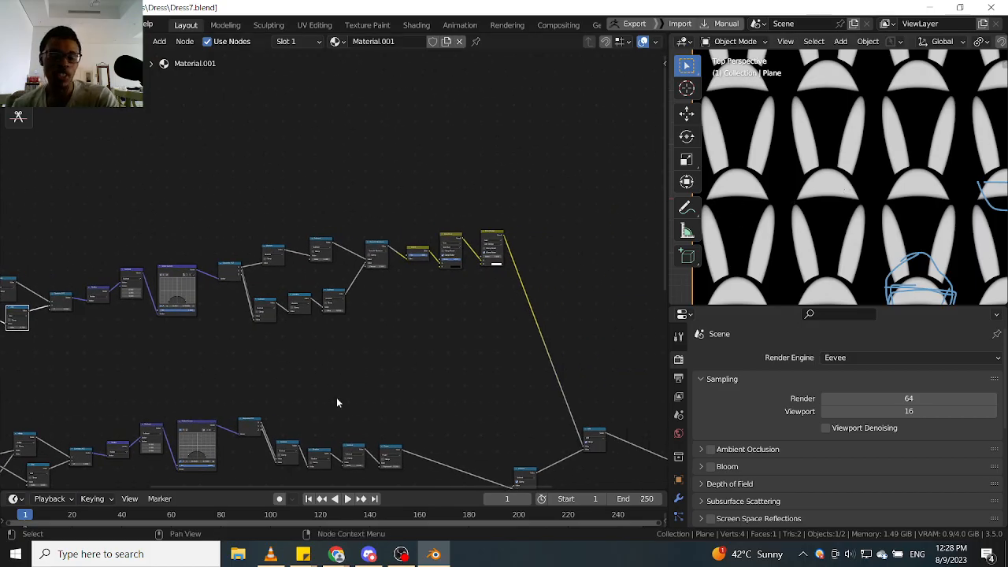
pyautogui.moveTo(337, 403); pyautogui.dragTo(270, 339, button='middle')
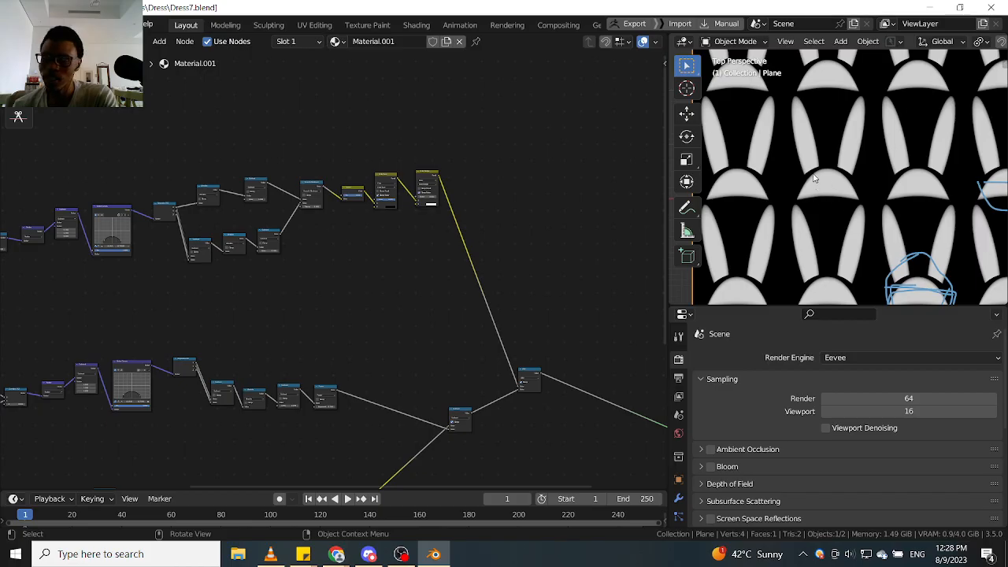
pyautogui.scroll(4, 835, 100)
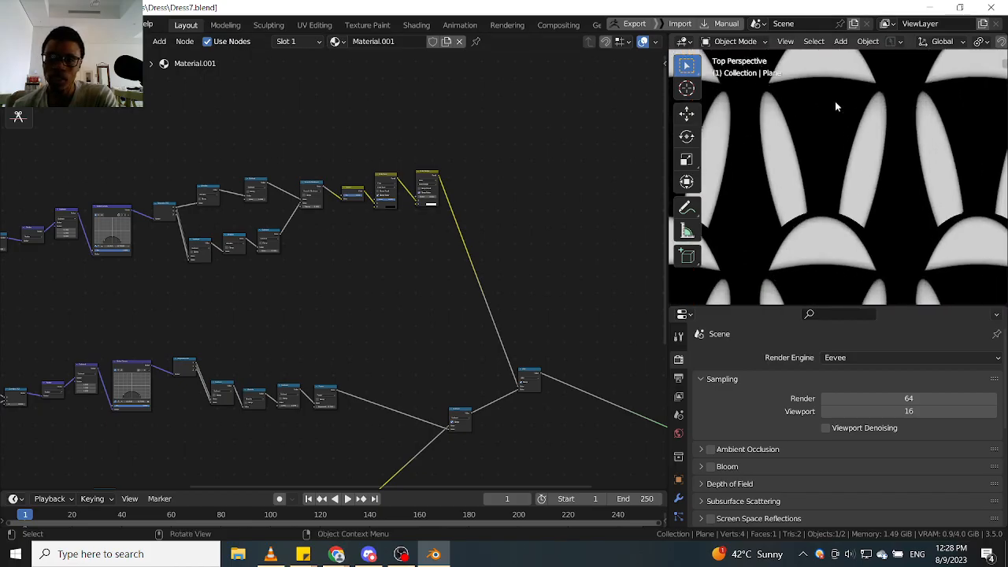
# Save the project as a new incremental version named Dress8.blend in the Dress folder.
pyautogui.moveTo(833, 104); pyautogui.dragTo(813, 139, button='middle')
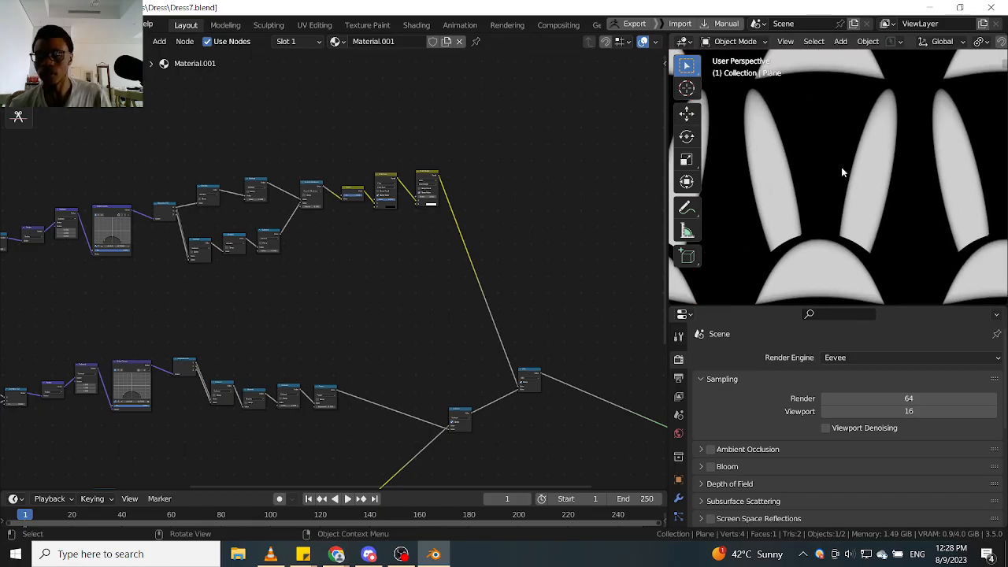
pyautogui.scroll(-6, 841, 167)
pyautogui.scroll(3, 793, 179)
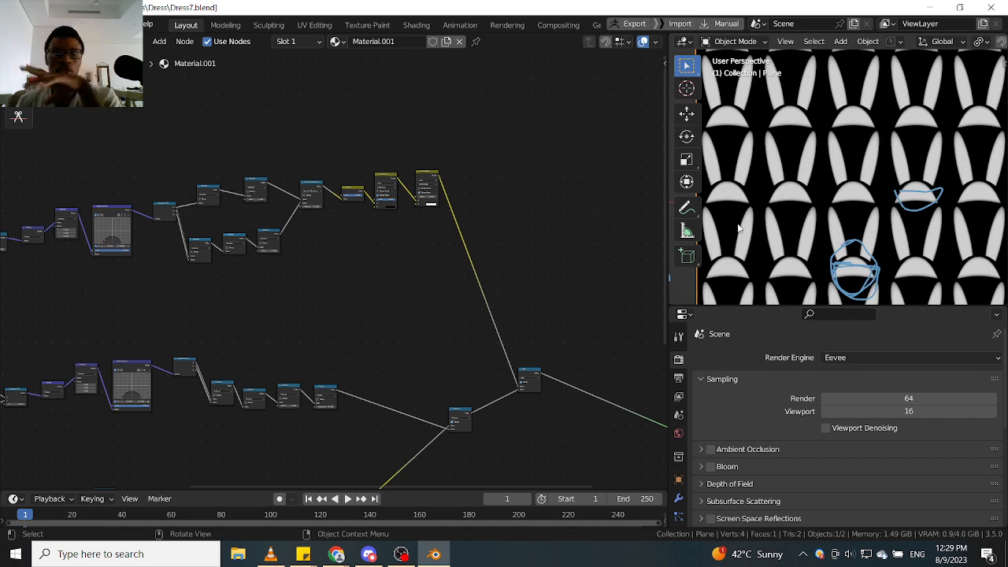
pyautogui.hotkey('ctrl', 'shift', 's')
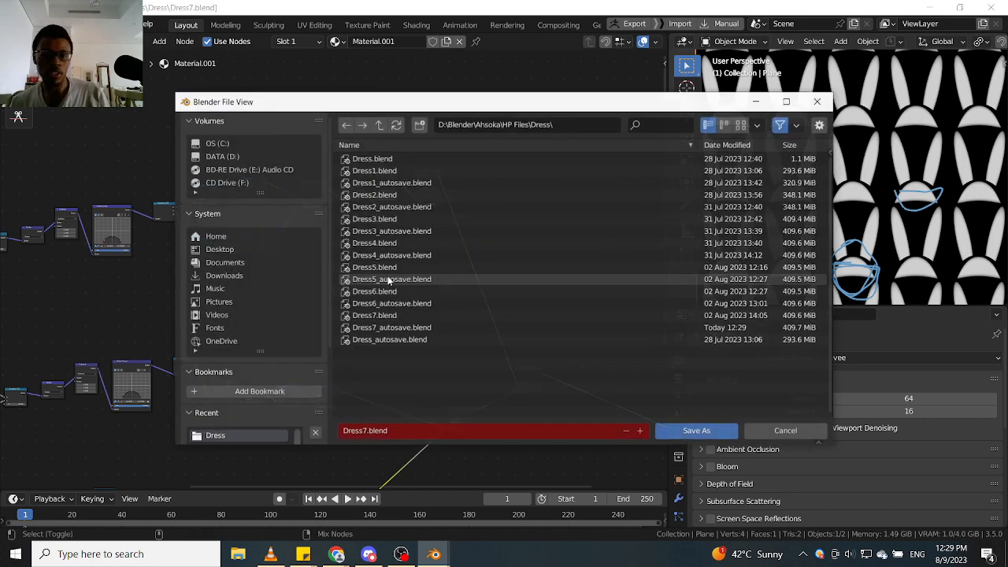
pyautogui.click(643, 432)
pyautogui.press('Return')
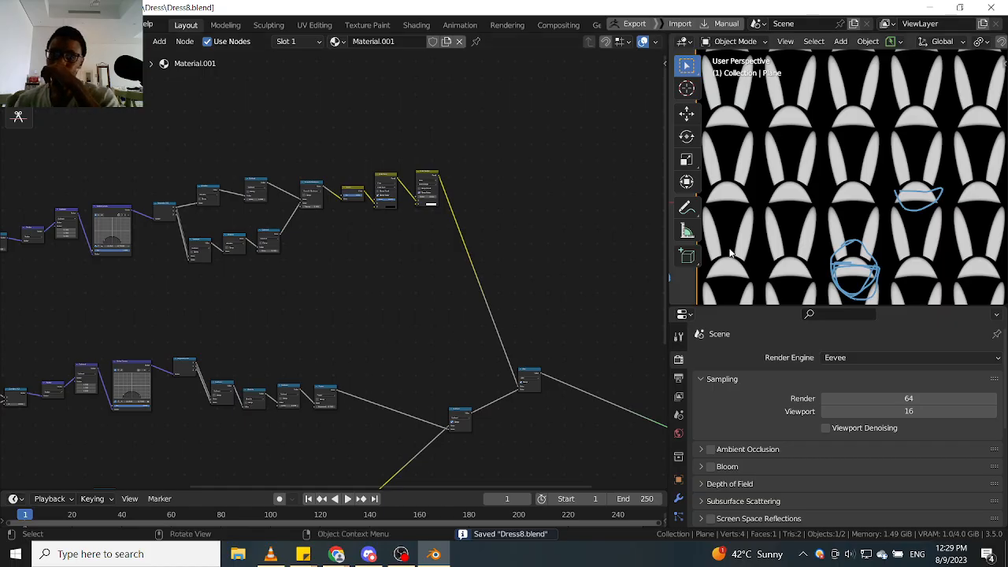
# Examine the combined arch and petal pattern on the plane, both as a whole and close up where the shapes meet.
pyautogui.scroll(-5, 789, 246)
pyautogui.scroll(2, 790, 246)
pyautogui.scroll(-2, 788, 244)
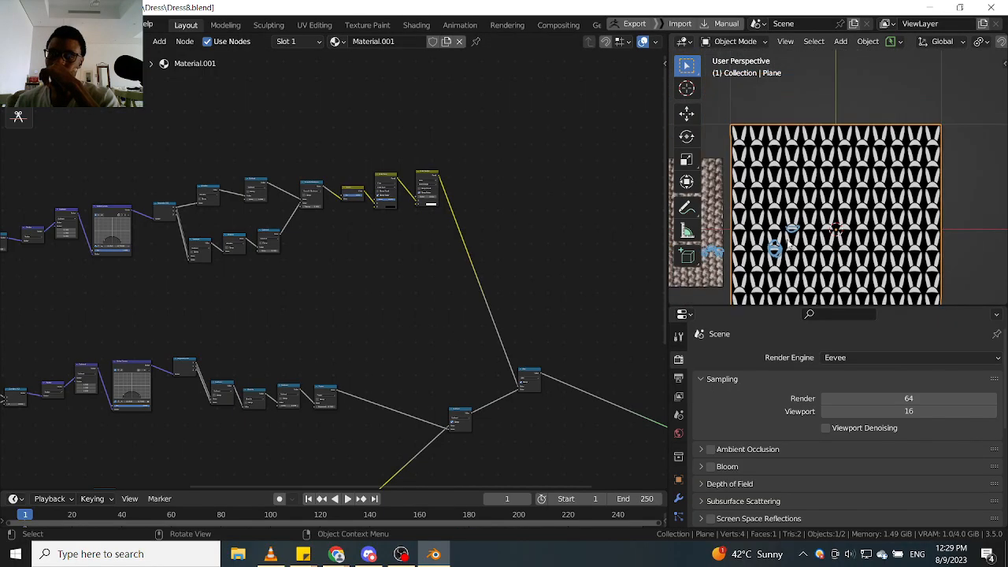
pyautogui.scroll(6, 787, 244)
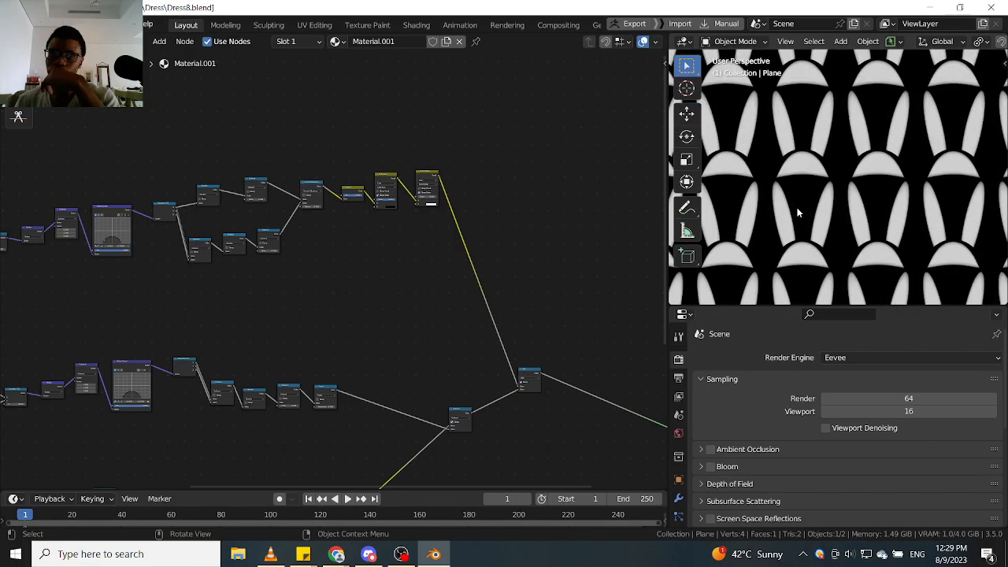
pyautogui.scroll(8, 791, 228)
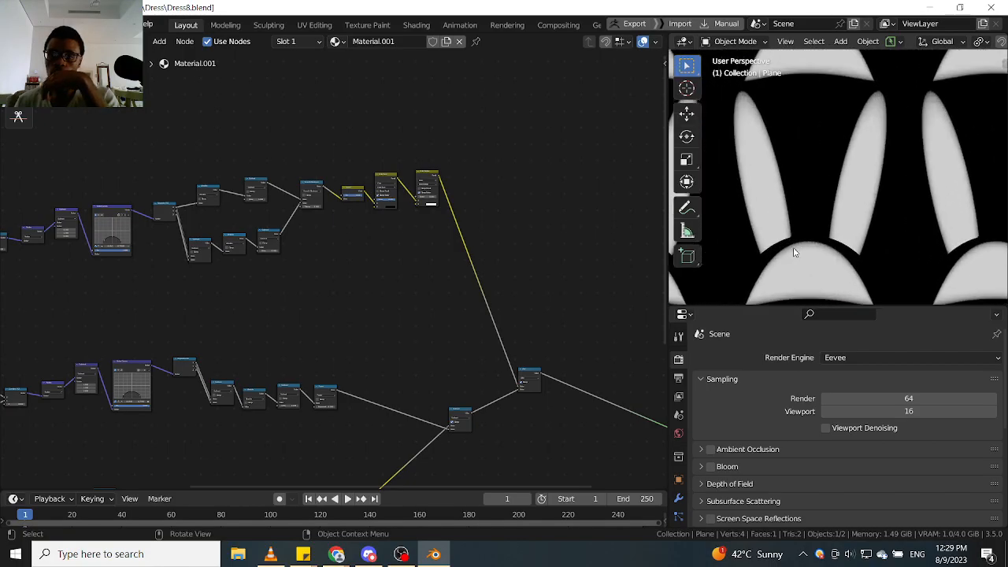
pyautogui.scroll(5, 805, 224)
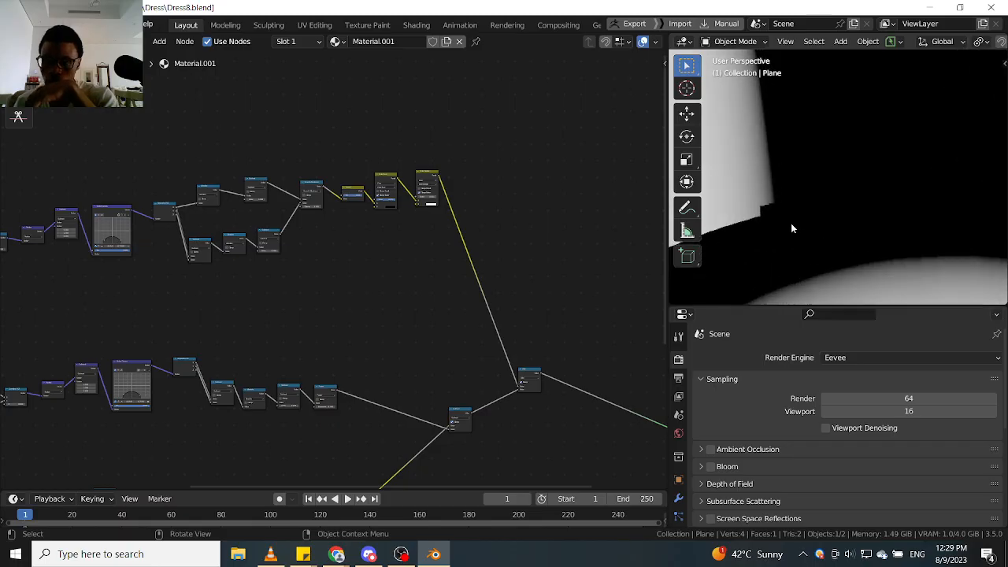
pyautogui.scroll(-5, 790, 223)
pyautogui.scroll(-7, 790, 228)
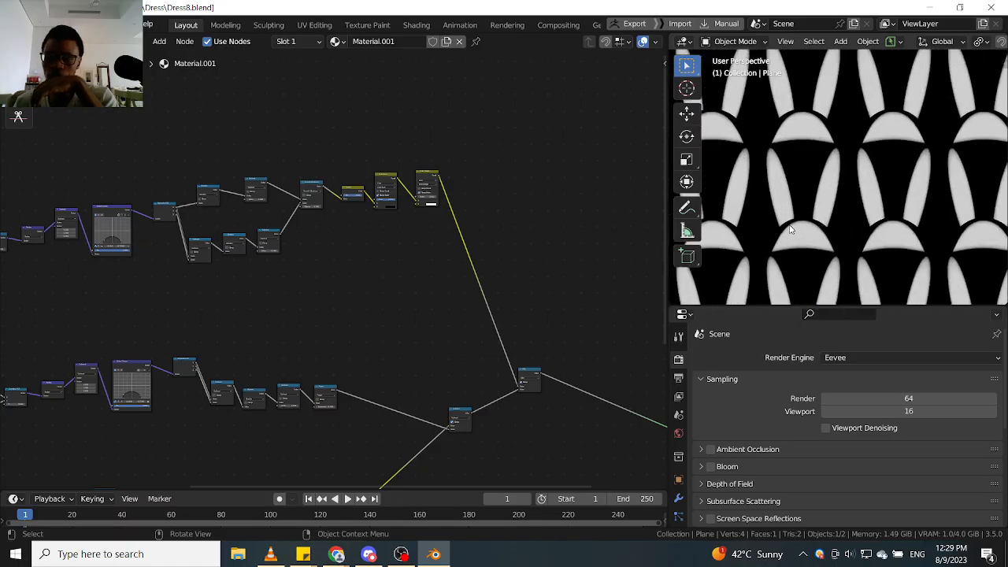
pyautogui.scroll(6, 790, 227)
pyautogui.scroll(-7, 787, 226)
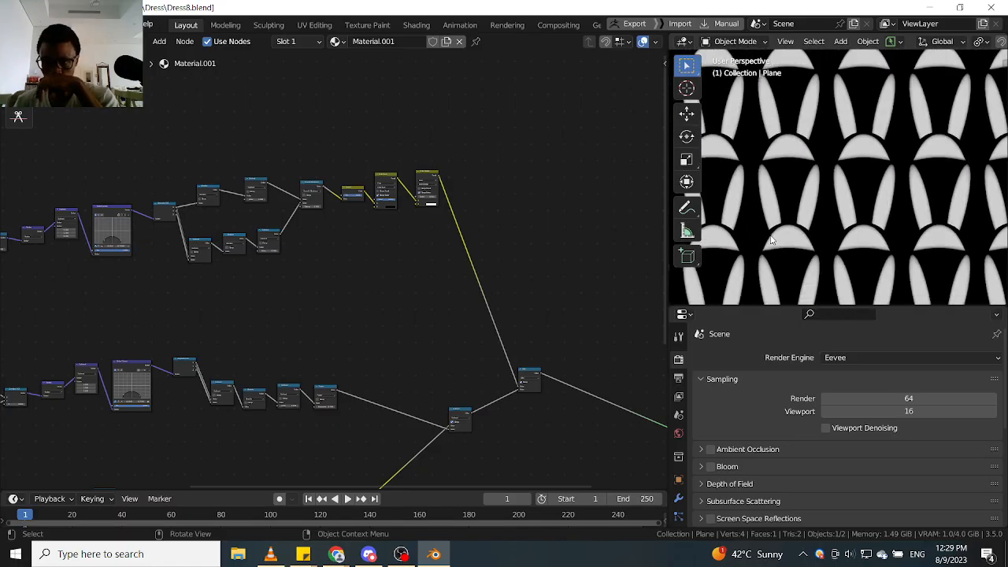
pyautogui.scroll(2, 775, 236)
pyautogui.scroll(-4, 329, 320)
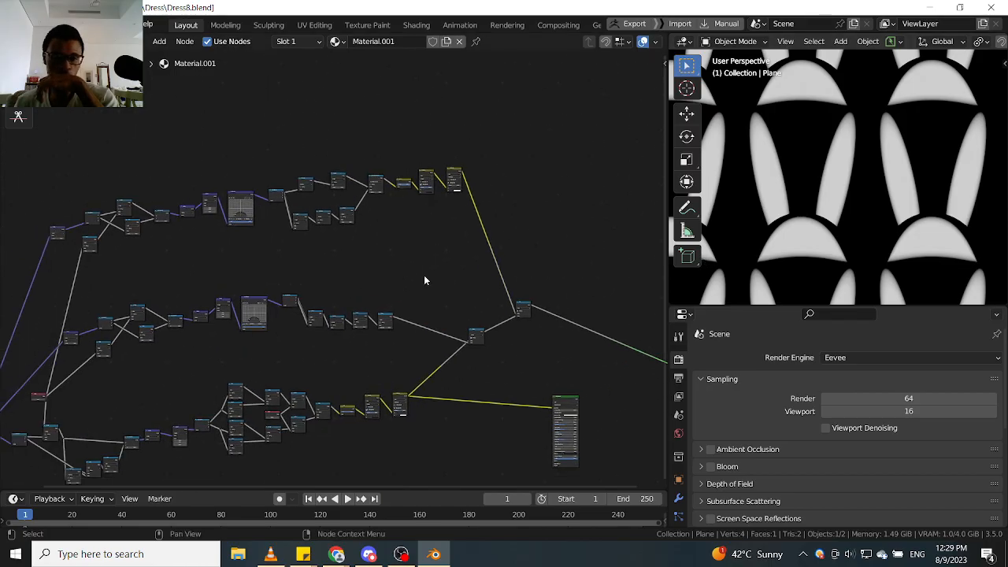
# Preview the outputs of the arch branch's Smooth Maximum, Invert and Color Burn nodes one after another.
pyautogui.scroll(2, 396, 315)
pyautogui.scroll(5, 412, 293)
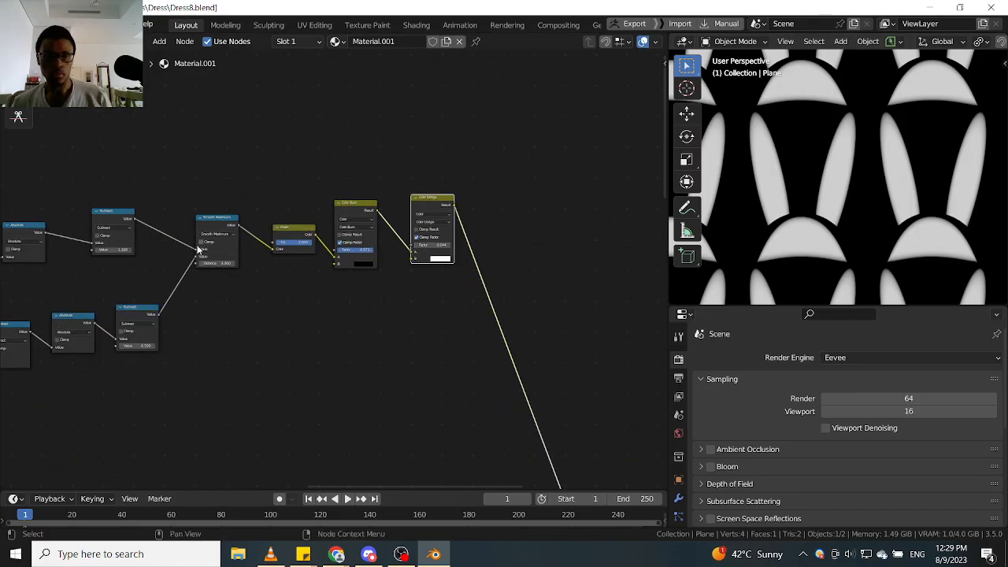
pyautogui.keyDown('ctrl'); pyautogui.keyDown('shift'); pyautogui.click(226, 225); pyautogui.keyUp('shift'); pyautogui.keyUp('ctrl')
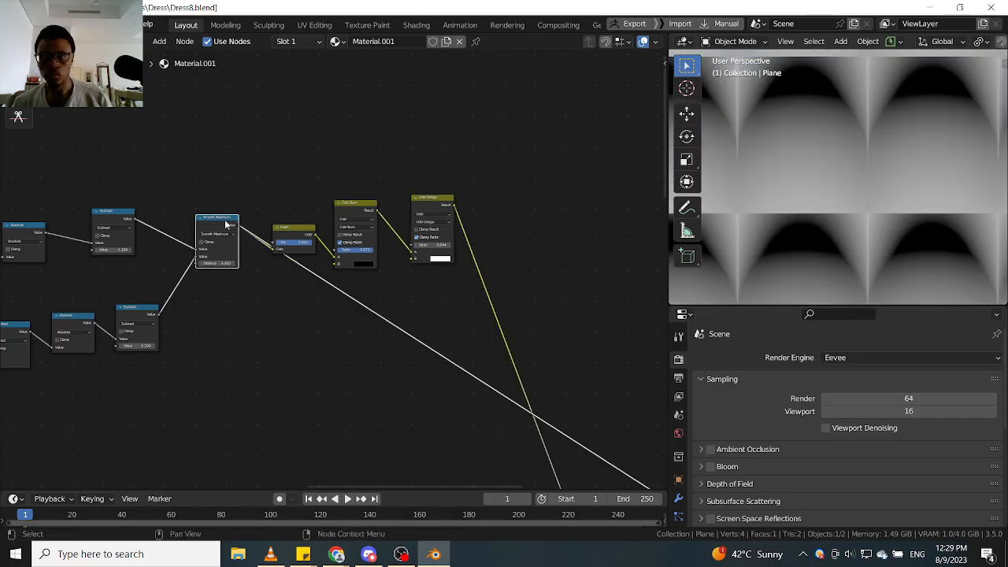
pyautogui.scroll(-3, 464, 205)
pyautogui.scroll(4, 425, 224)
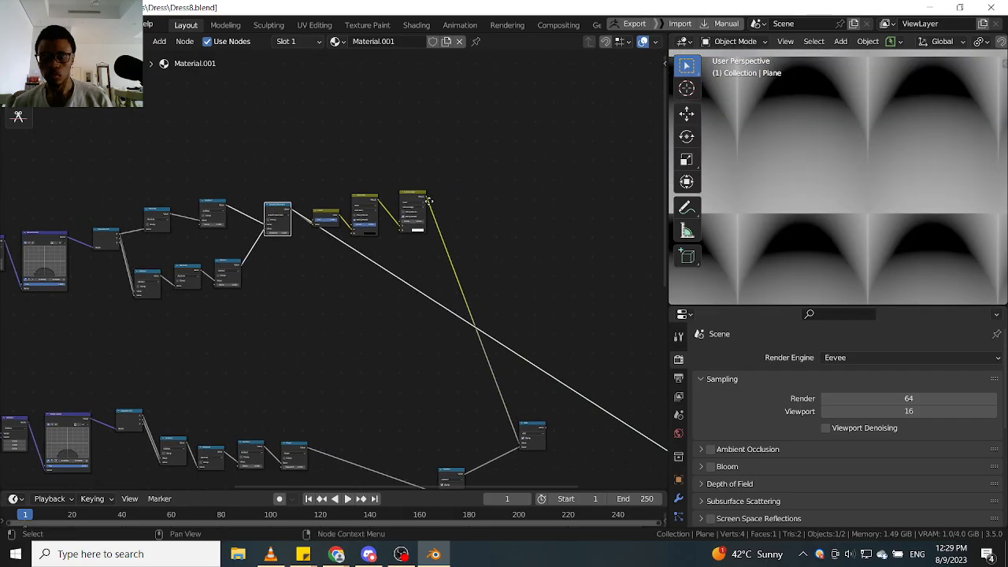
pyautogui.keyDown('ctrl'); pyautogui.keyDown('shift'); pyautogui.click(285, 216); pyautogui.keyUp('shift'); pyautogui.keyUp('ctrl')
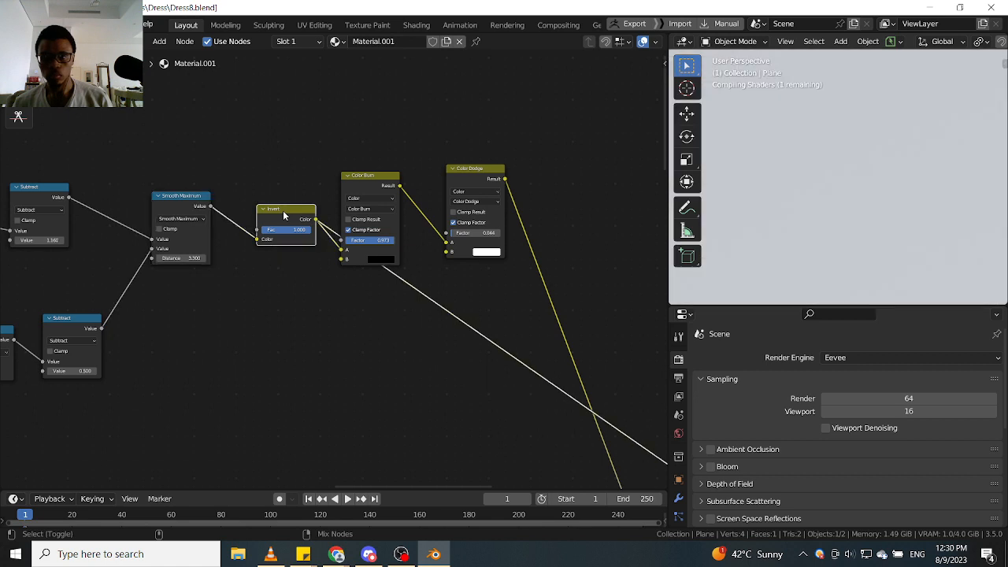
pyautogui.keyDown('ctrl'); pyautogui.keyDown('shift'); pyautogui.click(354, 176); pyautogui.keyUp('shift'); pyautogui.keyUp('ctrl')
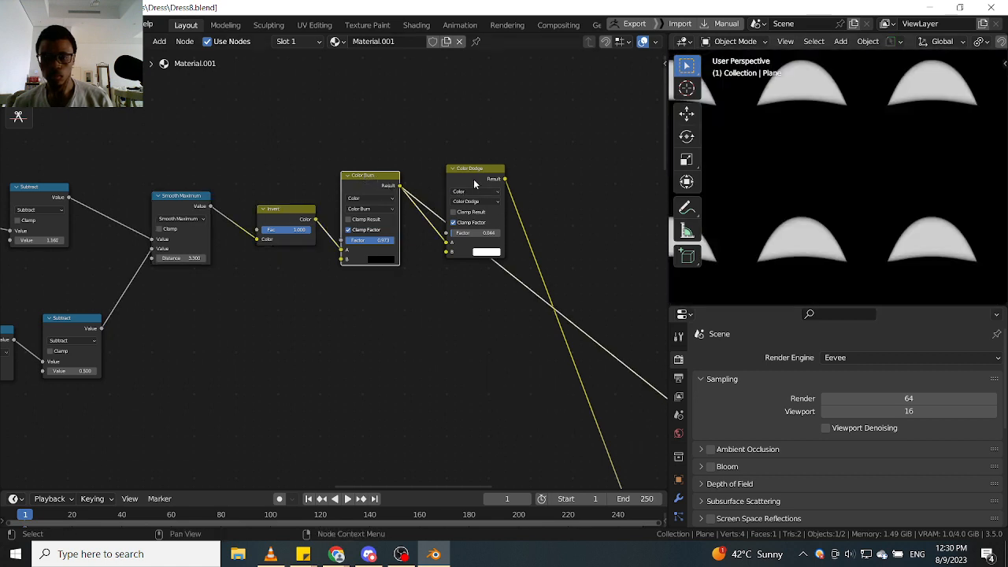
# Examine the repeated arch shapes on the plane and the layout of the arch and petal node branches.
pyautogui.scroll(-3, 332, 315)
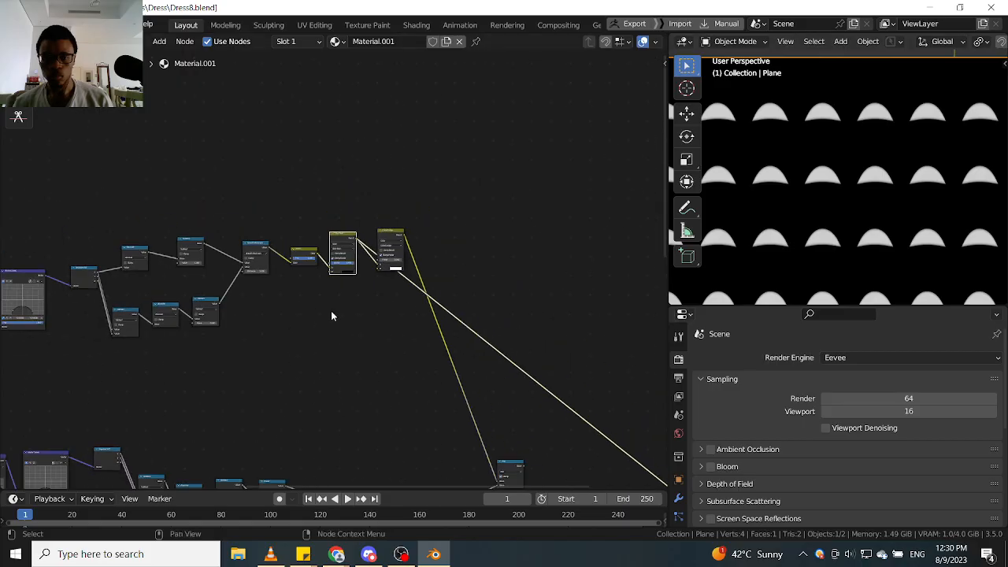
pyautogui.scroll(4, 332, 315)
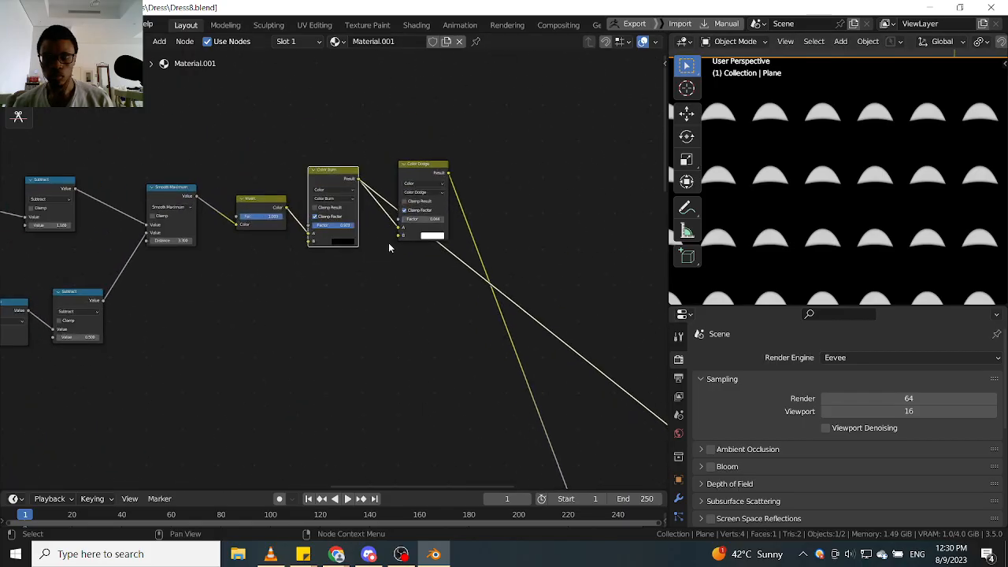
pyautogui.scroll(-1, 388, 247)
pyautogui.scroll(-2, 285, 254)
pyautogui.moveTo(285, 254); pyautogui.dragTo(401, 296, button='middle')
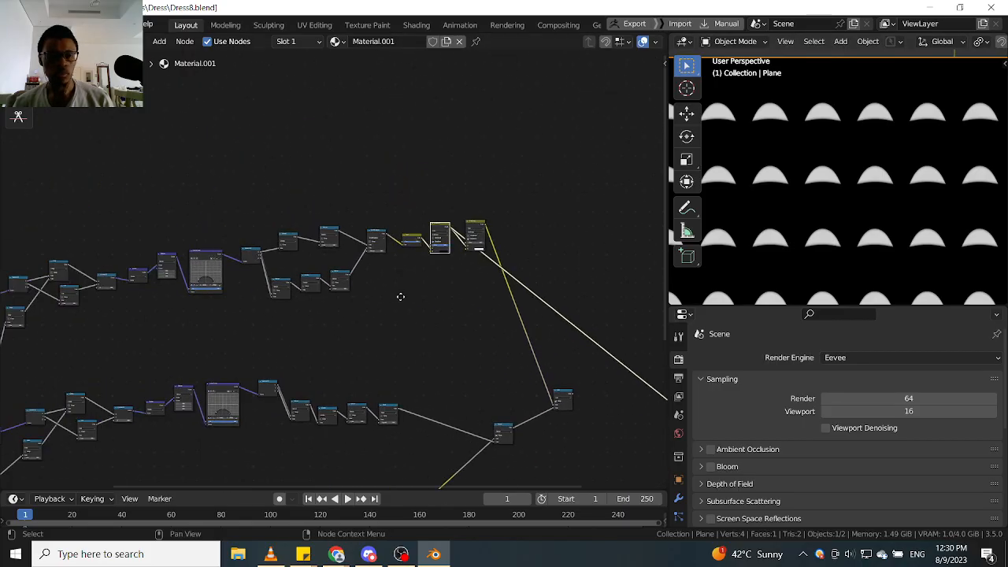
pyautogui.scroll(1, 292, 304)
pyautogui.scroll(1, 192, 296)
pyautogui.scroll(-2, 194, 291)
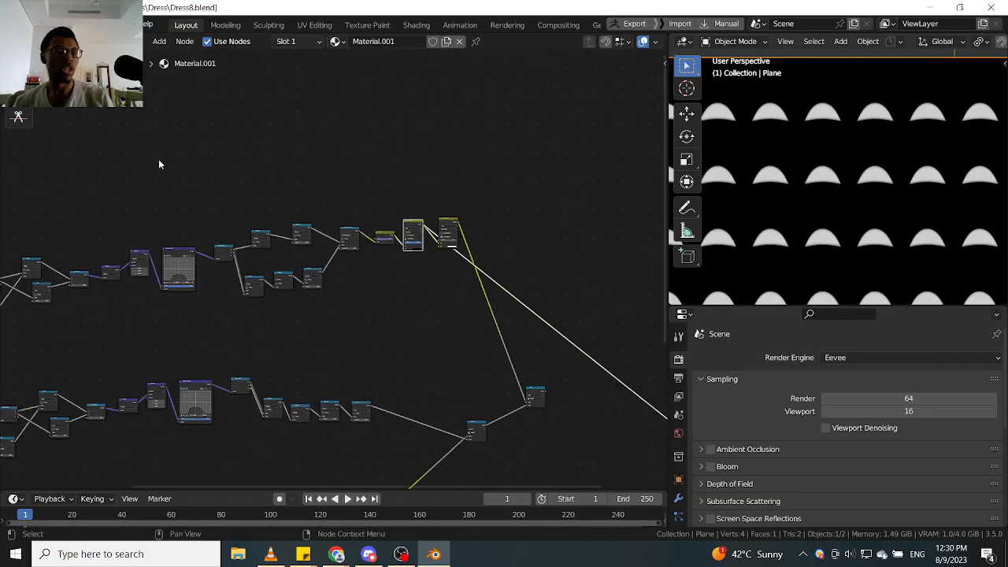
# Save the changes to Dress8.blend and open Pants4.blend from the neighbouring Pants folder.
pyautogui.click(31, 24)
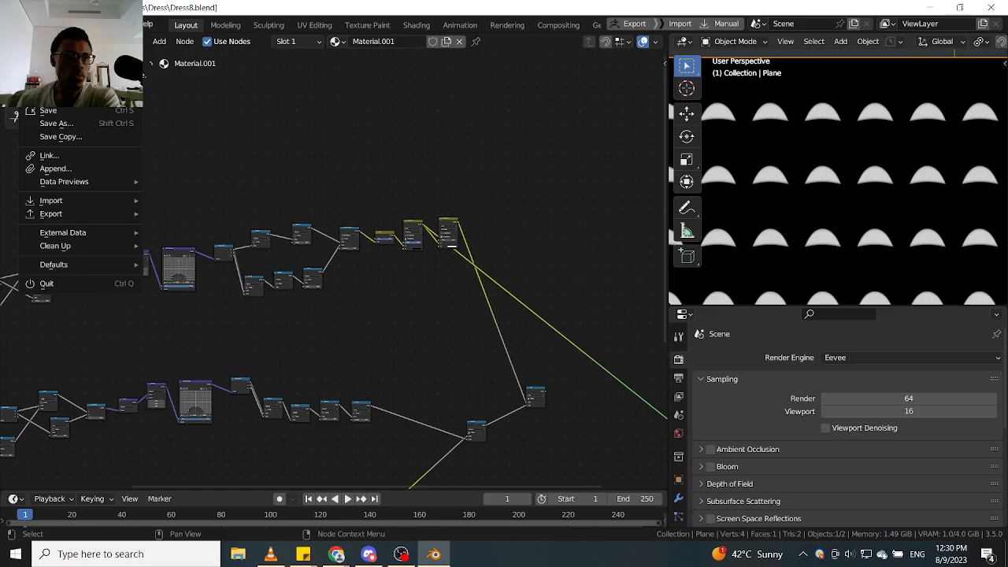
pyautogui.hotkey('ctrl', 'q')
pyautogui.click(468, 300)
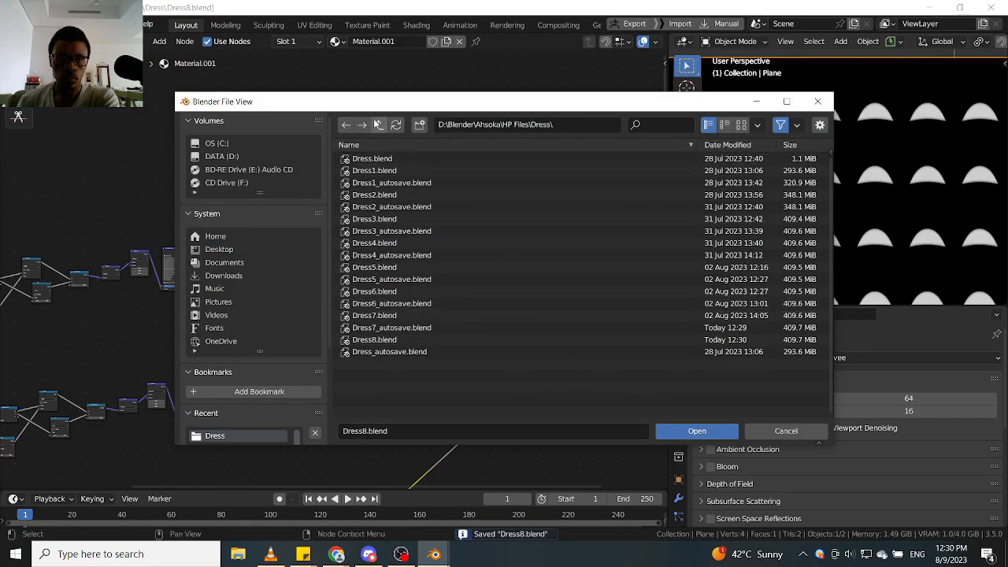
pyautogui.click(378, 125)
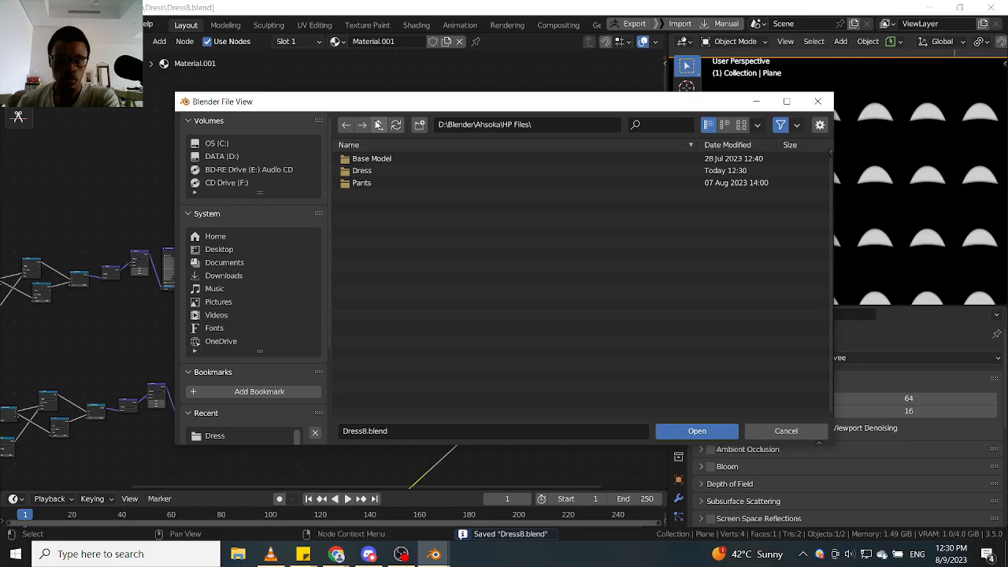
pyautogui.click(379, 181)
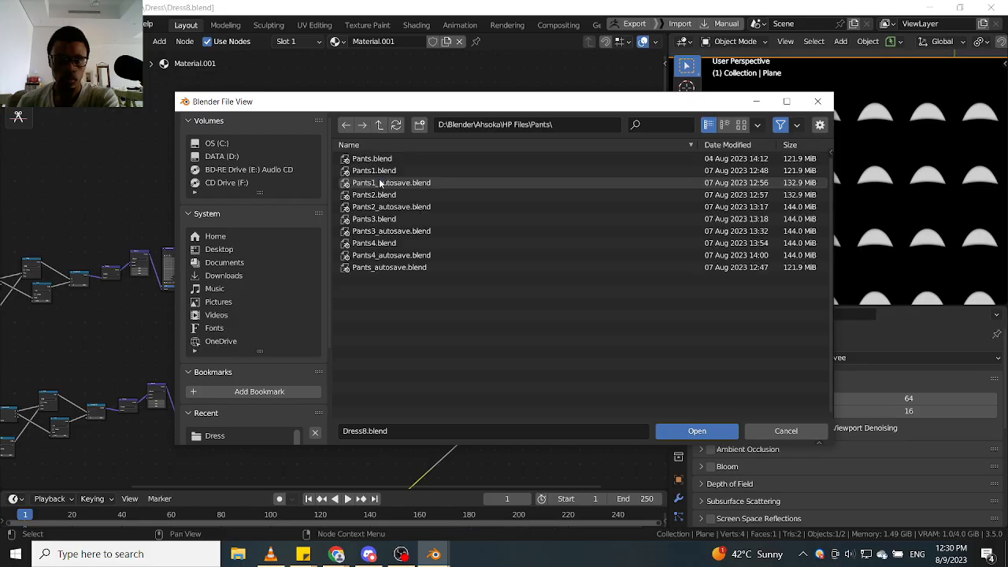
pyautogui.click(406, 244)
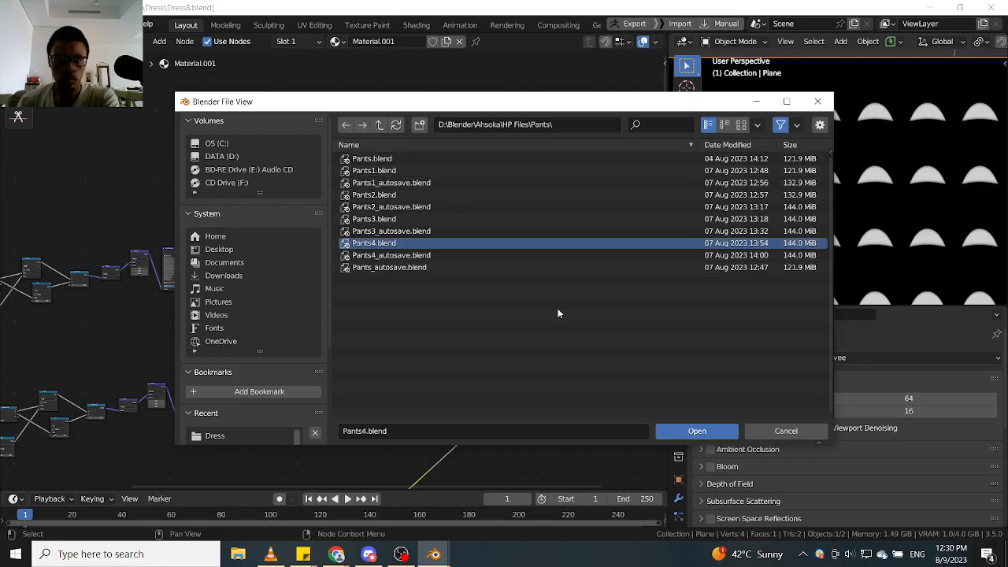
pyautogui.click(701, 432)
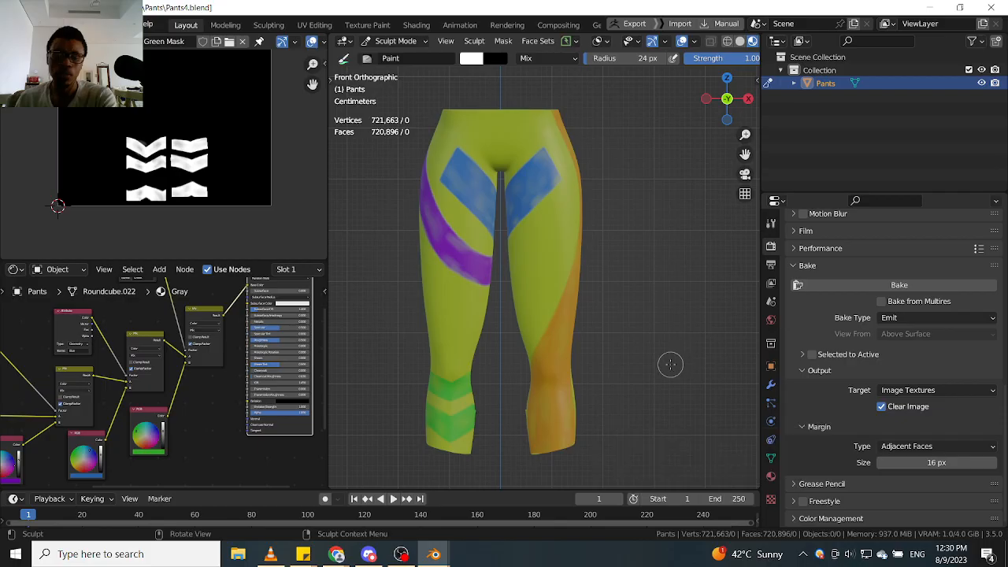
# Reopen the recent file Dress8.blend in place of the pants project.
pyautogui.click(30, 26)
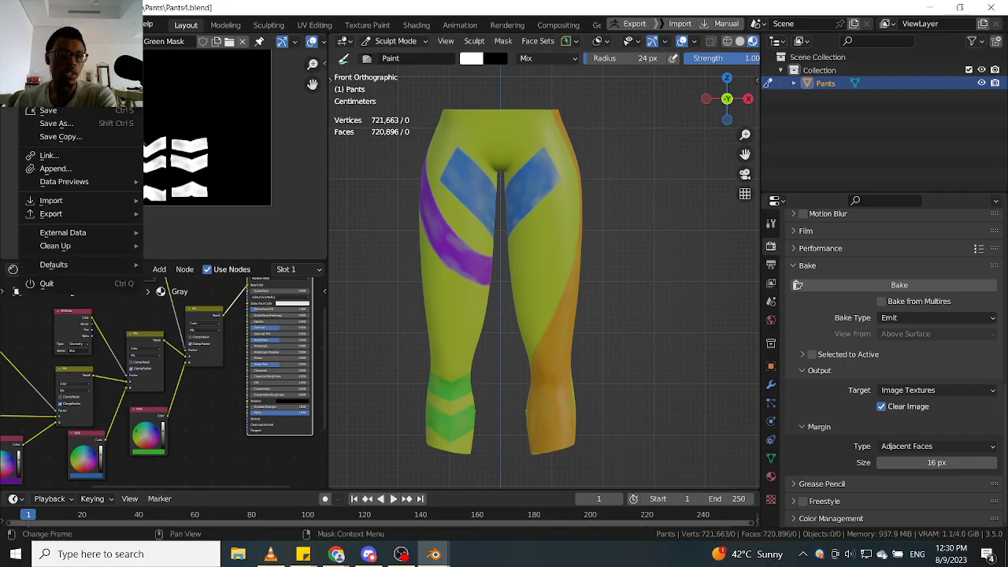
pyautogui.moveTo(79, 64)
pyautogui.click(212, 78)
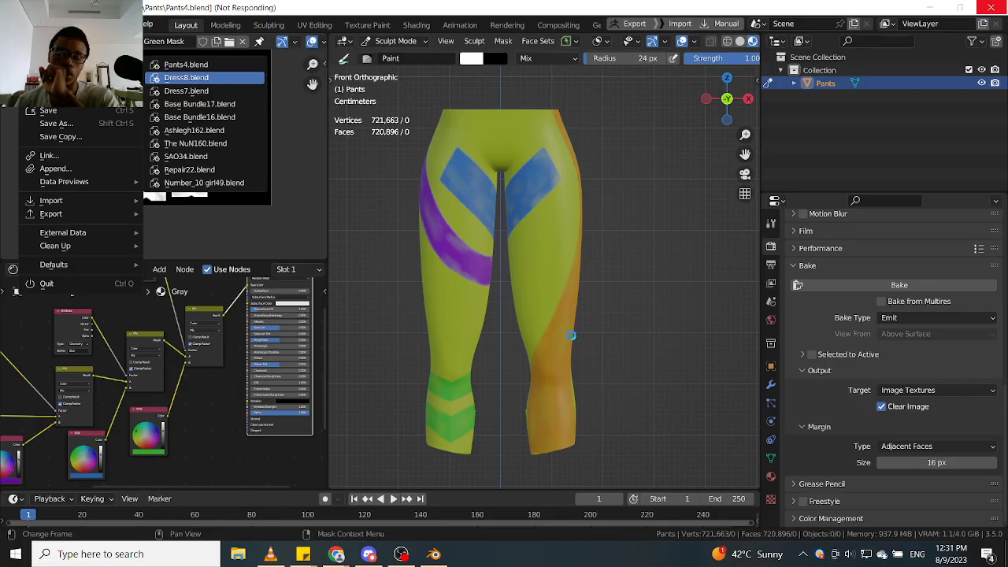
# Examine the full material node tree with its three branches, and view the patterned plane beside the knit reference at an angle.
pyautogui.scroll(-2, 347, 342)
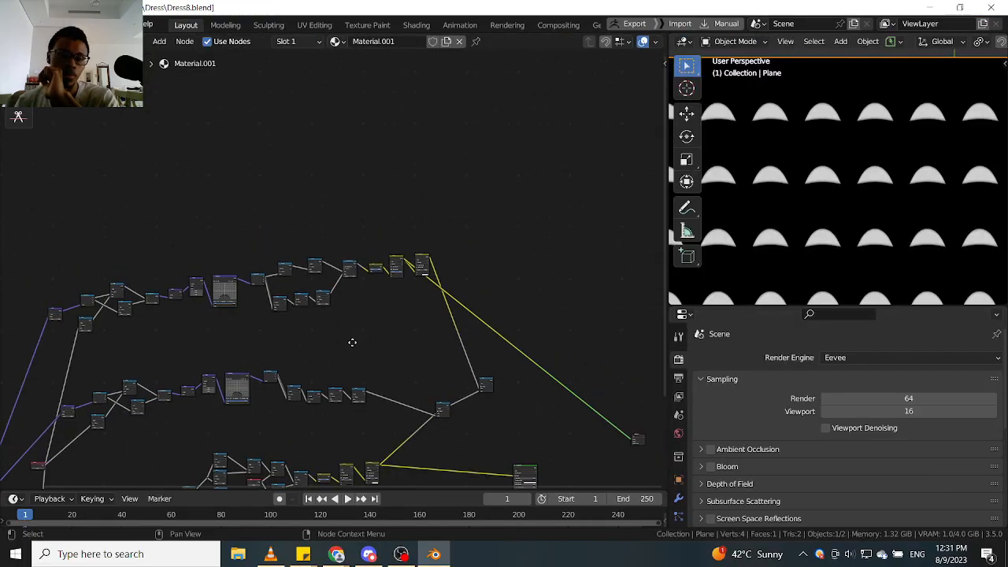
pyautogui.moveTo(354, 342); pyautogui.dragTo(395, 247, button='middle')
pyautogui.scroll(-2, 396, 247)
pyautogui.scroll(4, 438, 279)
pyautogui.moveTo(416, 318); pyautogui.dragTo(472, 270, button='middle')
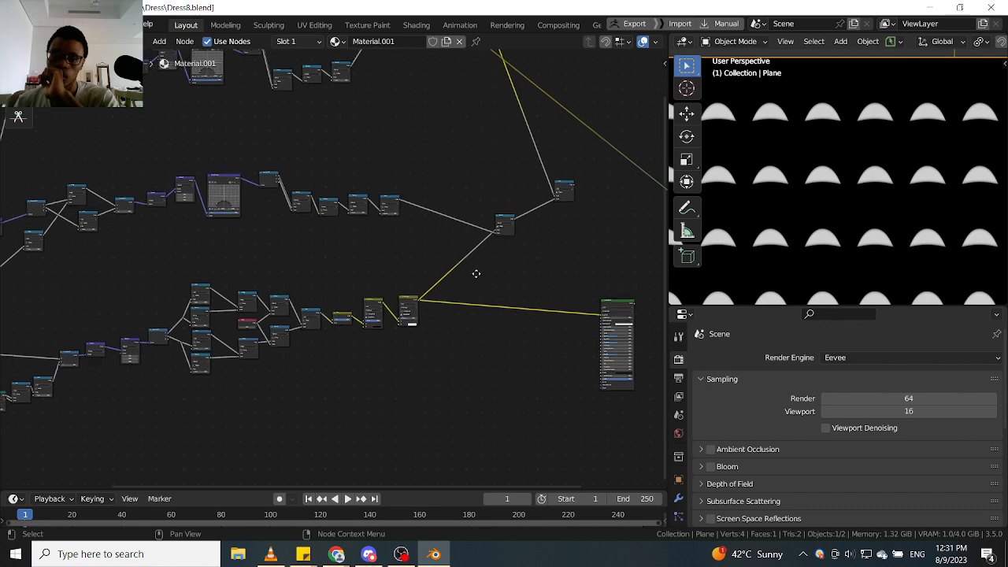
pyautogui.scroll(-2, 494, 271)
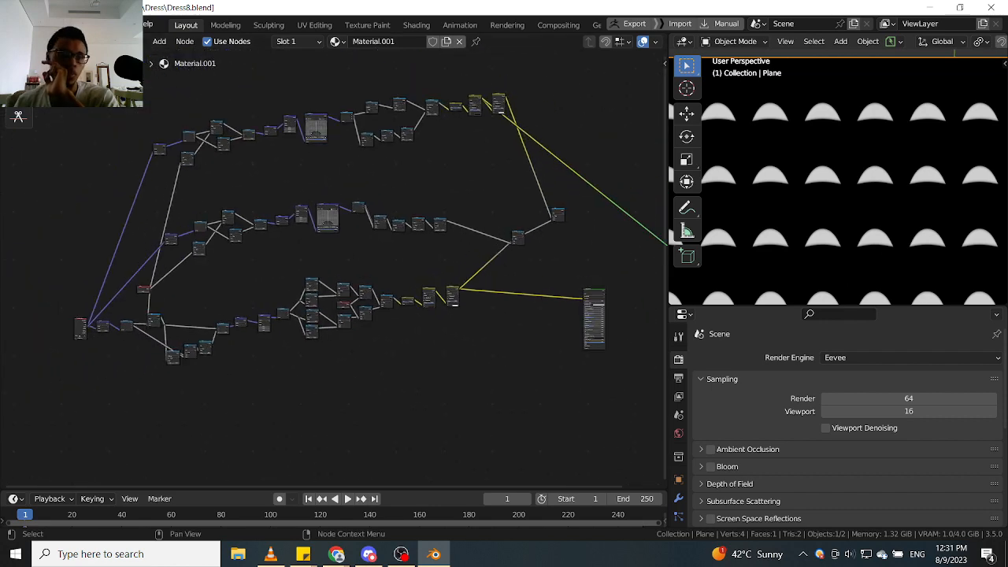
pyautogui.click(28, 25)
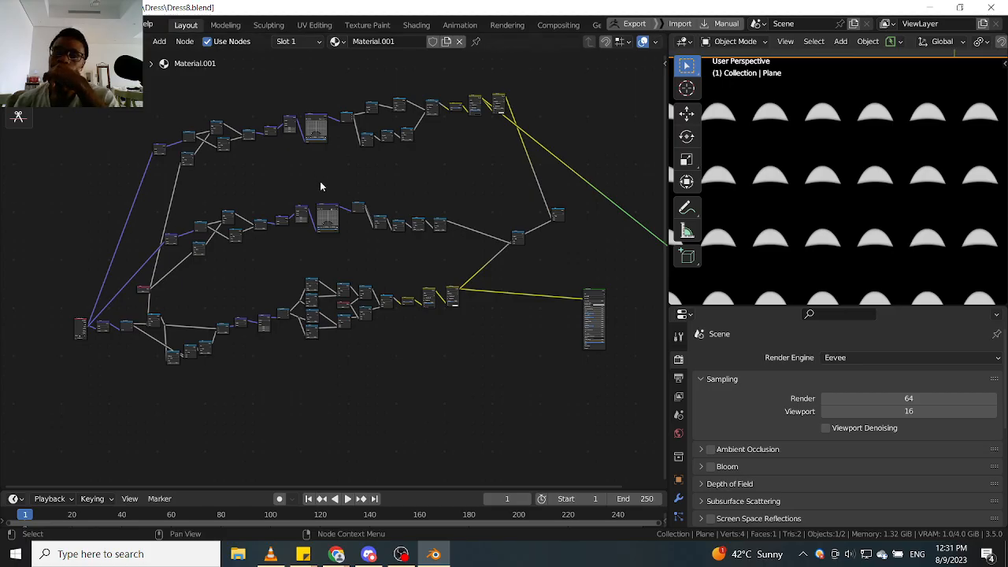
pyautogui.scroll(2, 321, 186)
pyautogui.scroll(2, 430, 190)
pyautogui.scroll(-3, 431, 191)
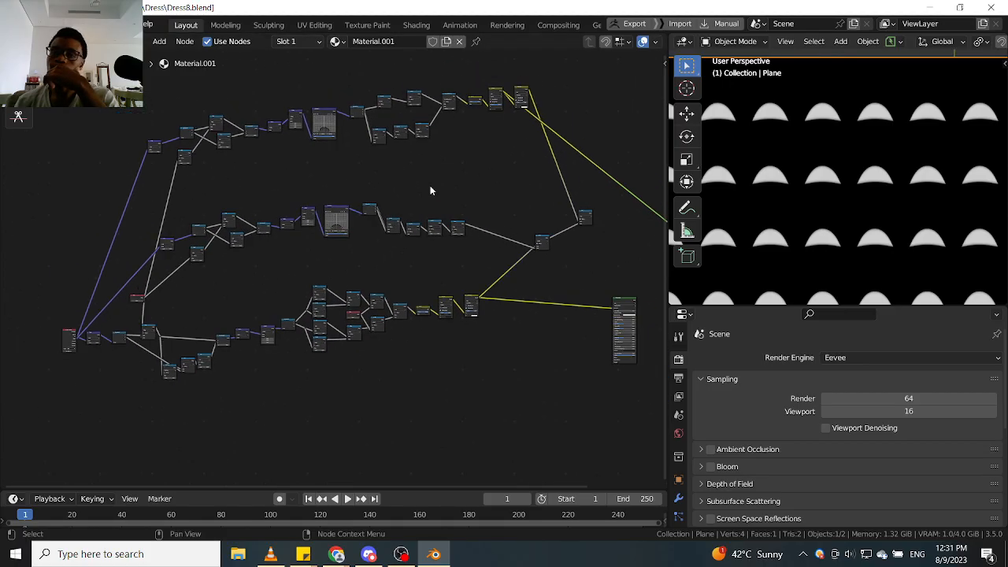
pyautogui.scroll(1, 309, 191)
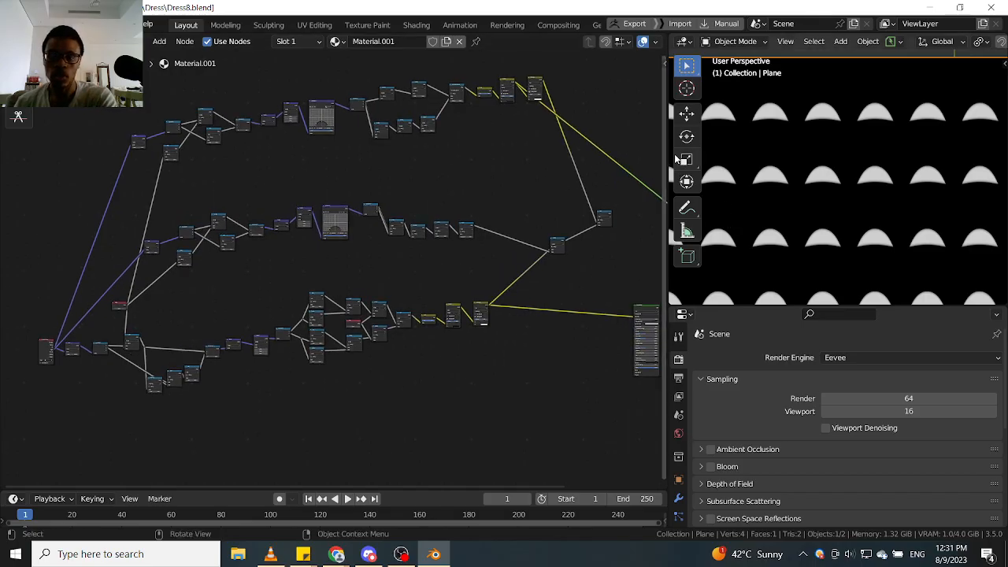
pyautogui.scroll(-11, 843, 198)
pyautogui.moveTo(846, 198); pyautogui.dragTo(797, 234, button='middle')
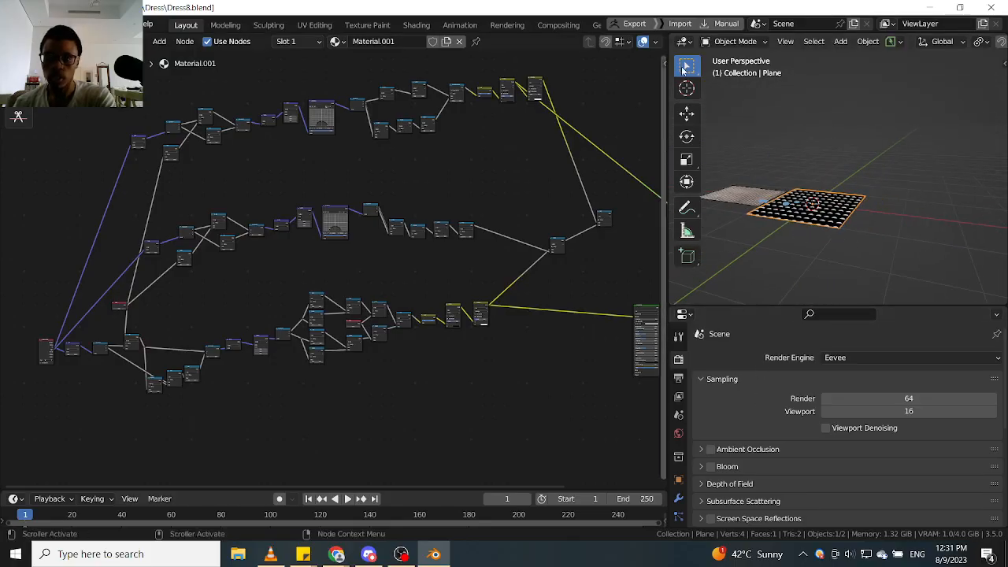
# Show the Outliner in place of the 3D viewport and select the hidden Main Dress object.
pyautogui.click(690, 43)
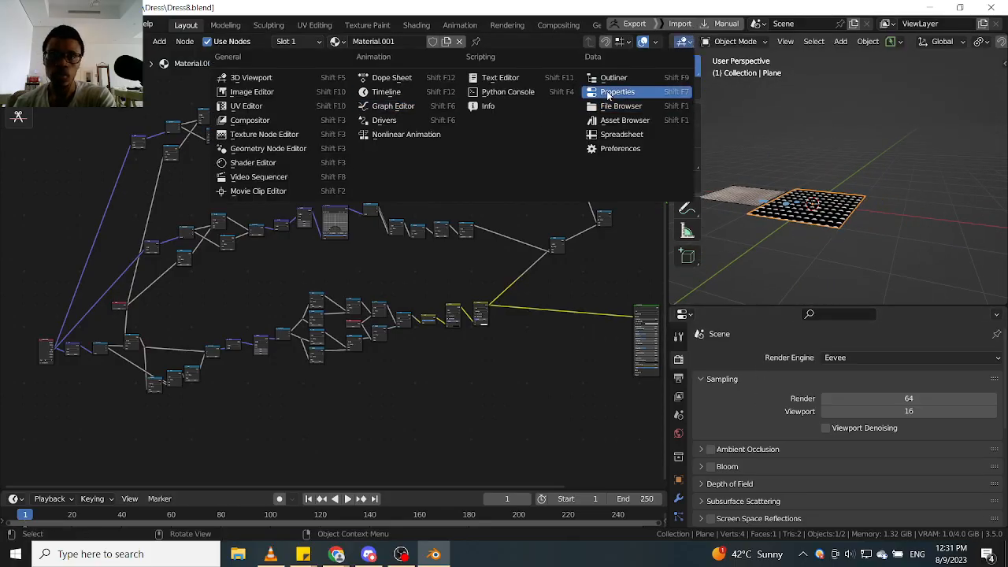
pyautogui.click(683, 42)
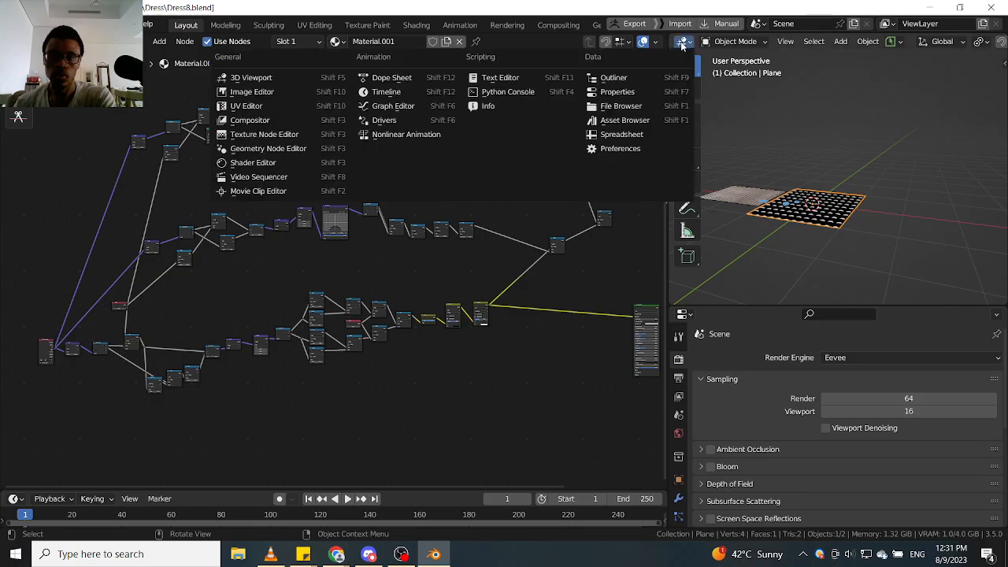
pyautogui.click(636, 96)
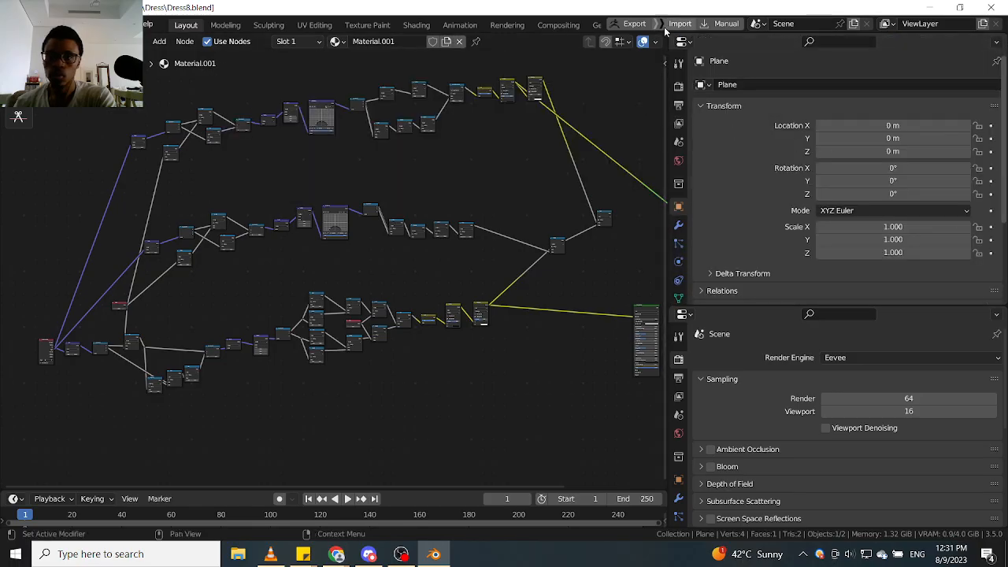
pyautogui.click(684, 41)
pyautogui.click(643, 81)
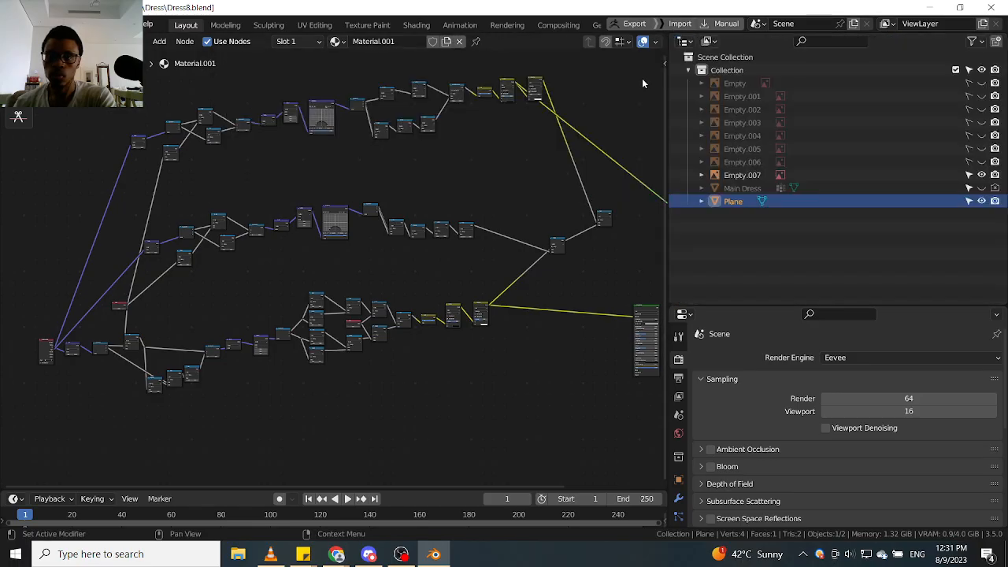
pyautogui.click(755, 188)
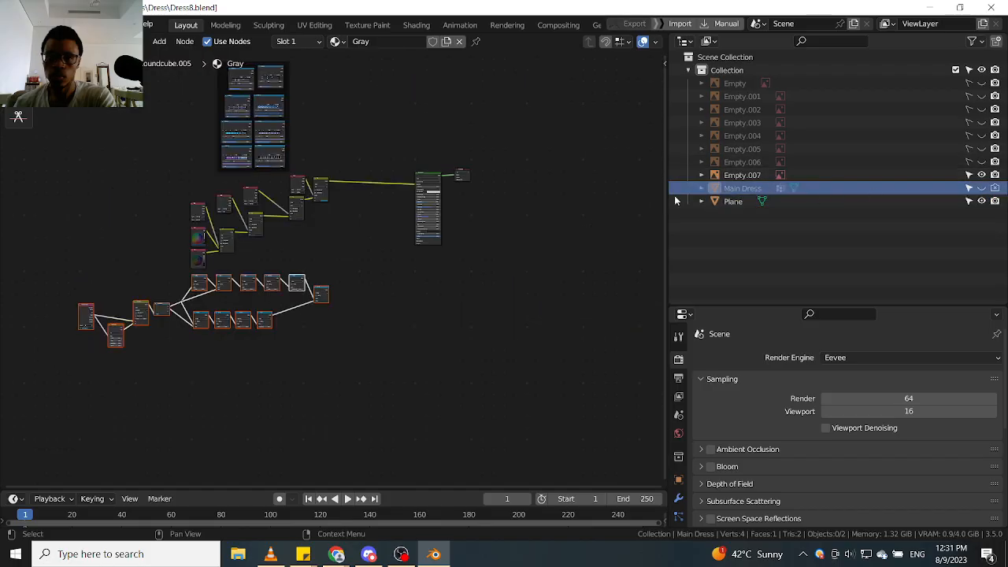
pyautogui.scroll(2, 356, 289)
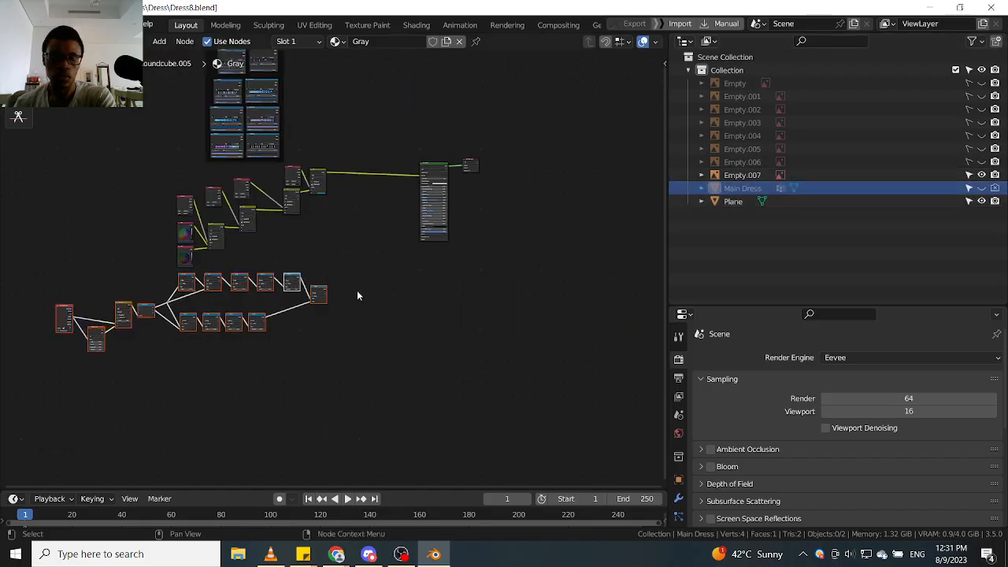
# Restore the 3D Viewport in that area and reveal all hidden objects, framing the dress closely.
pyautogui.click(690, 42)
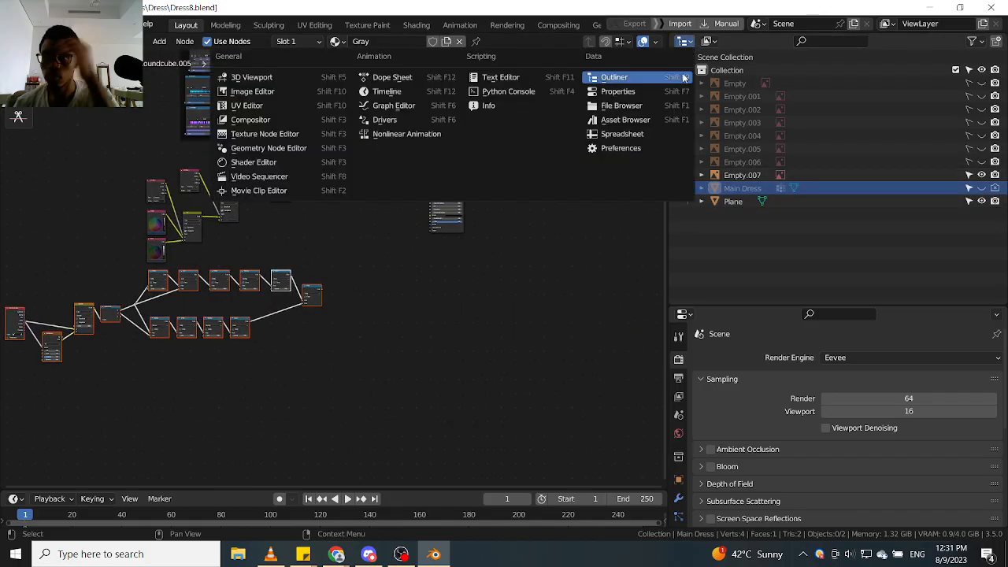
pyautogui.click(270, 78)
pyautogui.moveTo(832, 180); pyautogui.dragTo(838, 202, button='middle')
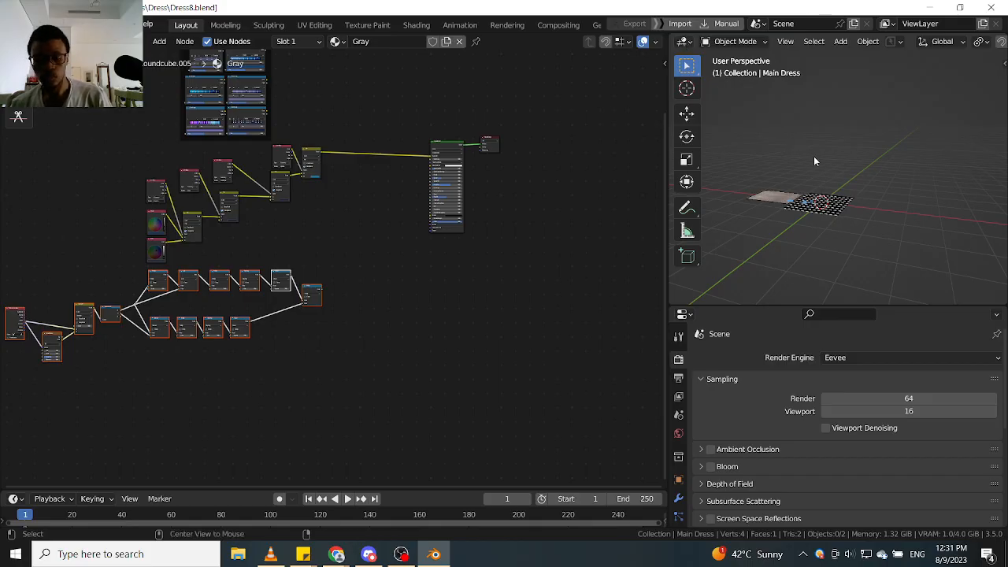
pyautogui.hotkey('alt', 'h')
pyautogui.scroll(8, 834, 195)
pyautogui.scroll(10, 838, 203)
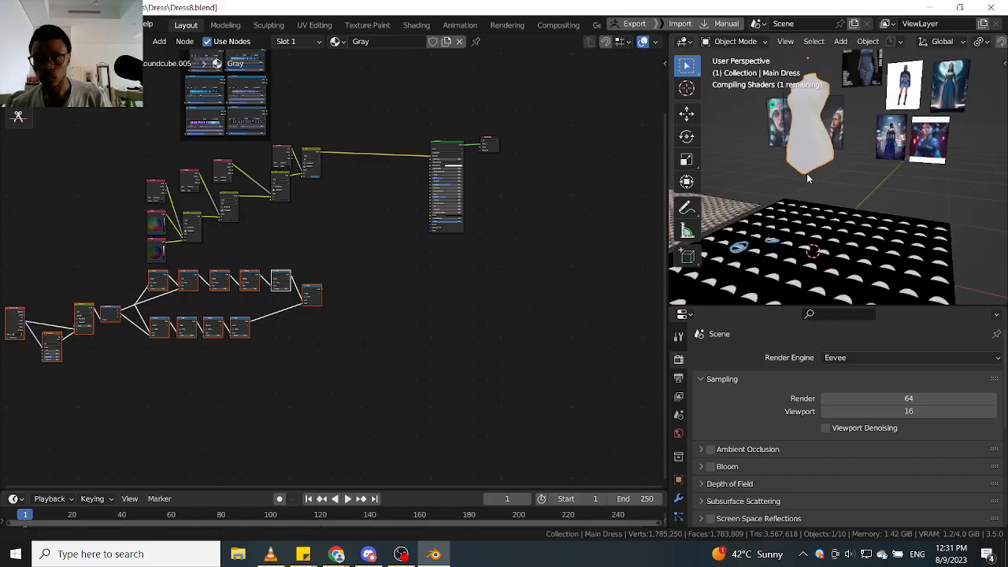
pyautogui.scroll(-5, 857, 234)
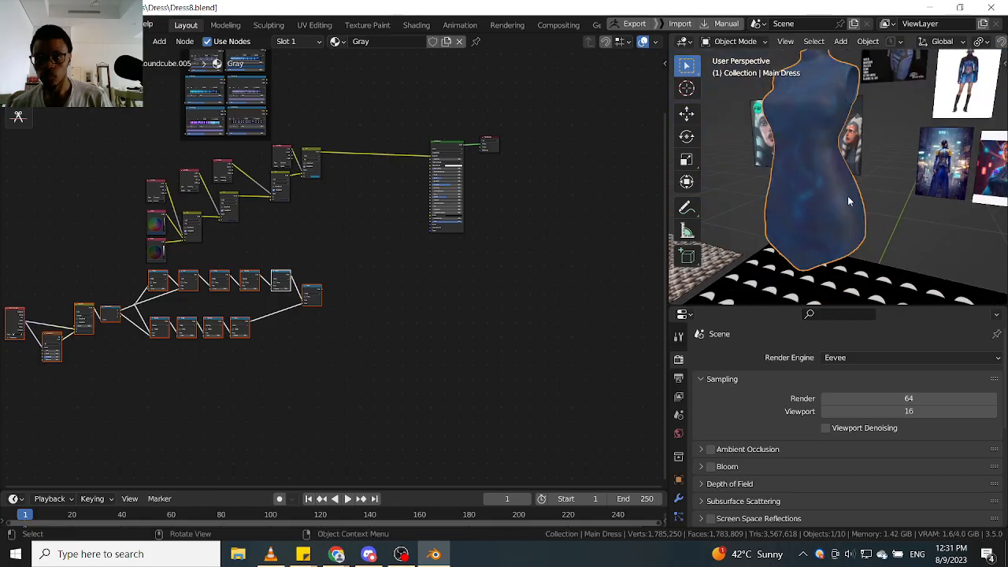
pyautogui.moveTo(858, 206); pyautogui.dragTo(836, 186, button='middle')
# Move the unconnected group of texture and math nodes in the Gray material further below the colour mixing nodes.
pyautogui.moveTo(280, 281); pyautogui.dragTo(450, 276, button='middle')
pyautogui.scroll(4, 457, 274)
pyautogui.moveTo(556, 296); pyautogui.dragTo(41, 442)
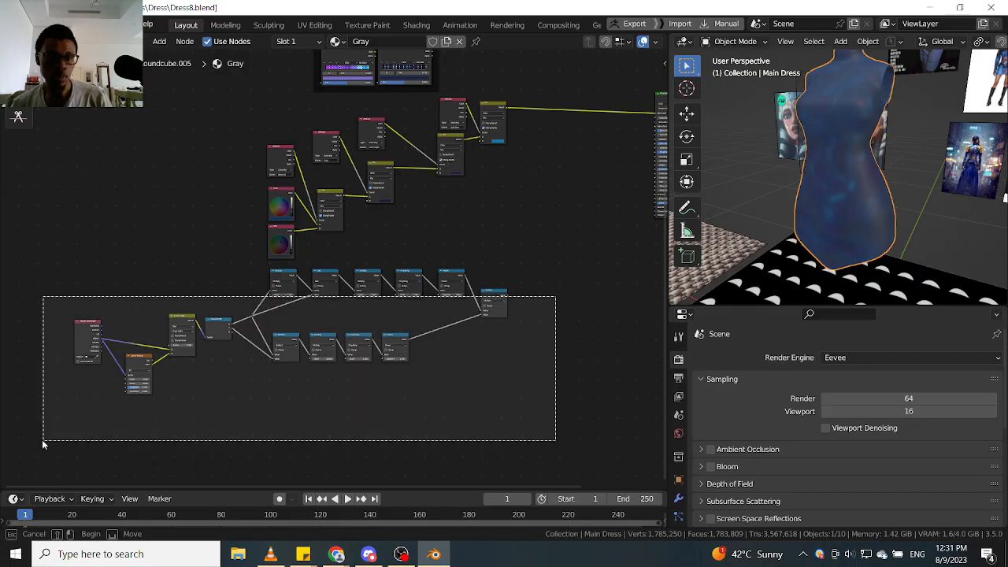
pyautogui.moveTo(567, 261); pyautogui.dragTo(12, 429)
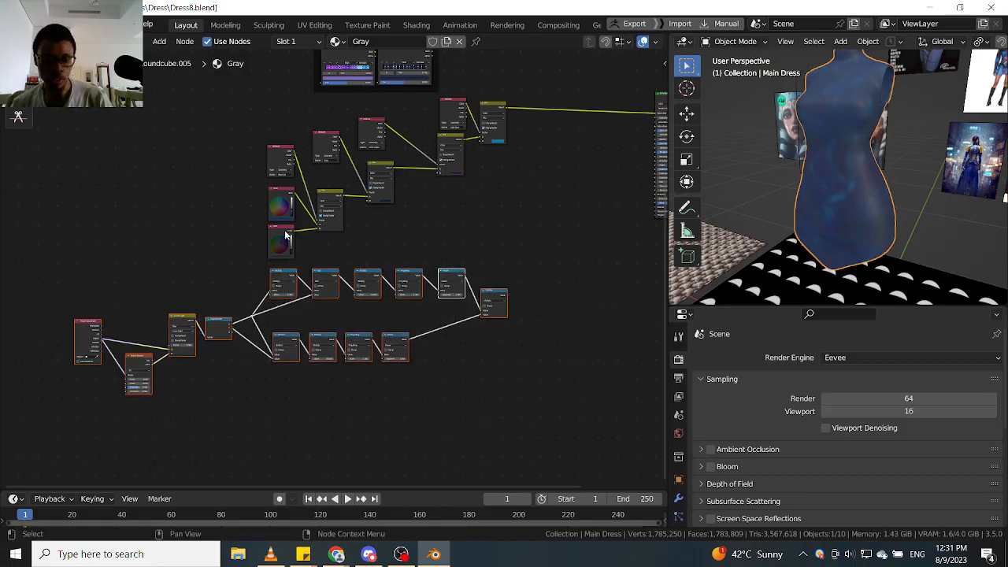
pyautogui.moveTo(300, 271); pyautogui.dragTo(330, 331)
pyautogui.moveTo(497, 202); pyautogui.dragTo(337, 321, button='middle')
pyautogui.click(338, 322)
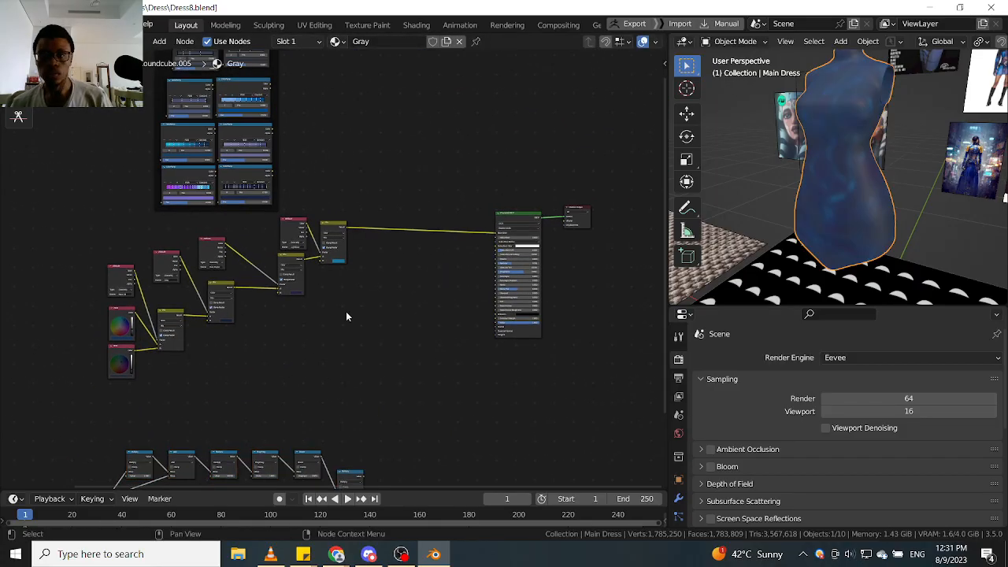
pyautogui.scroll(4, 374, 276)
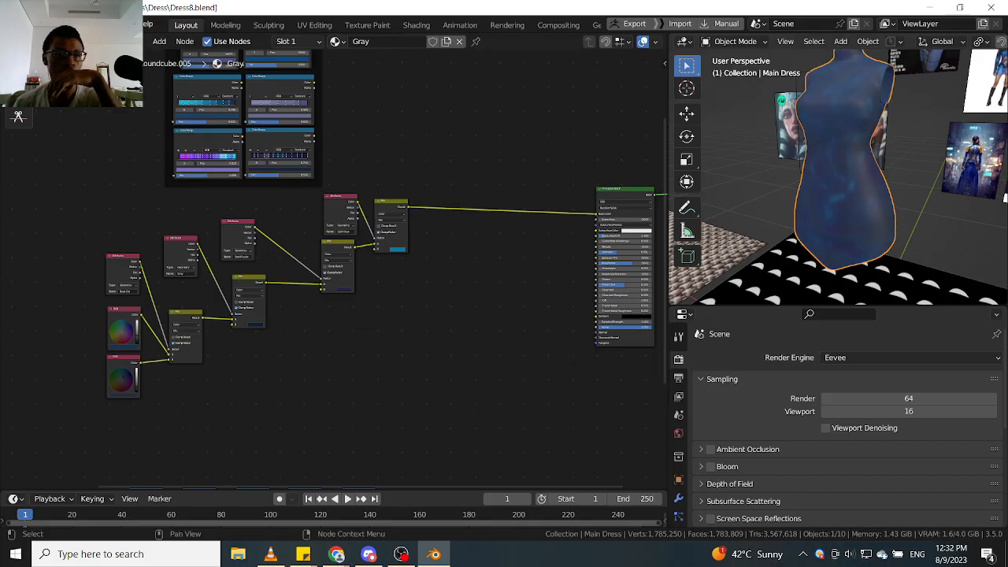
pyautogui.moveTo(665, 36); pyautogui.dragTo(658, 166)
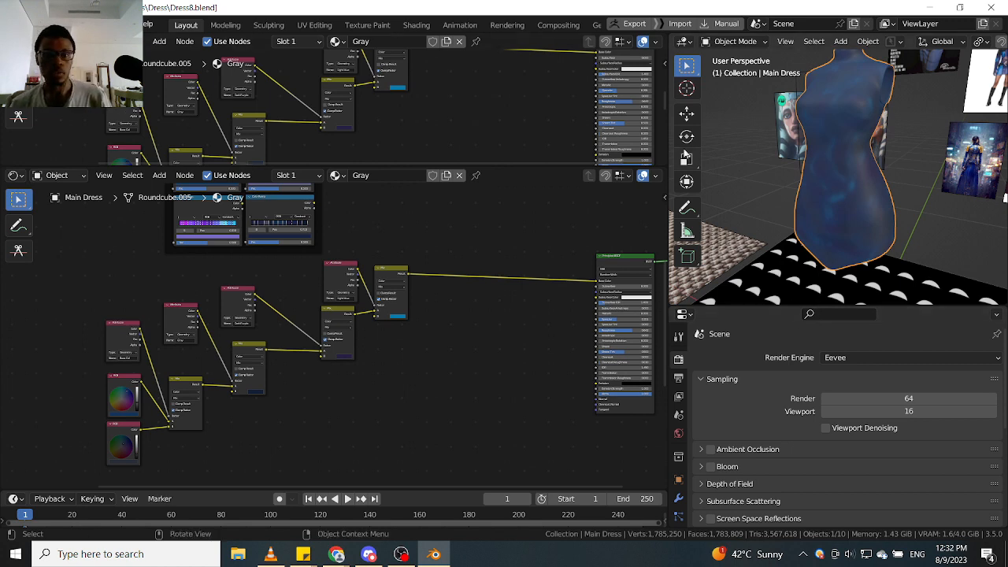
pyautogui.moveTo(666, 166); pyautogui.dragTo(636, 117)
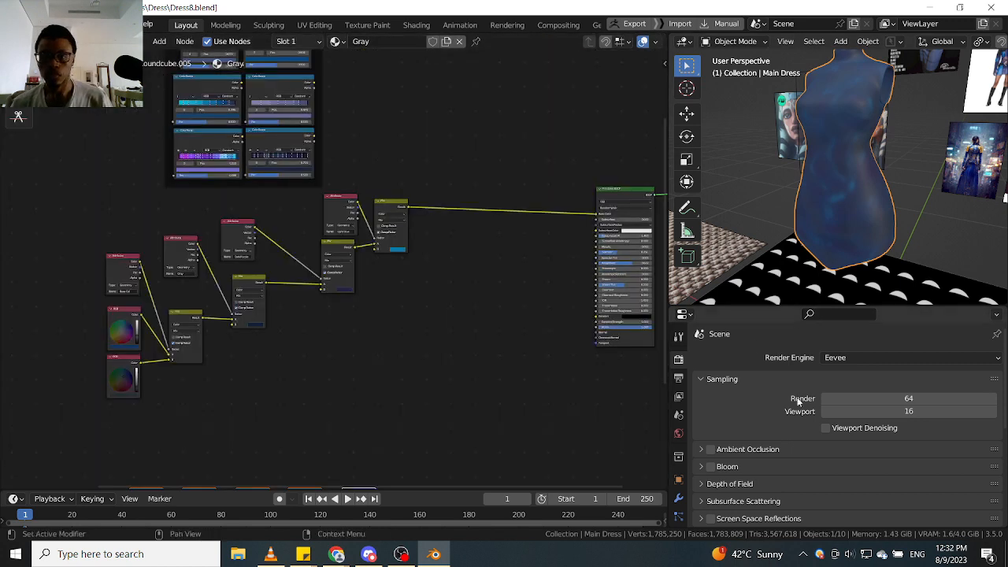
pyautogui.click(683, 314)
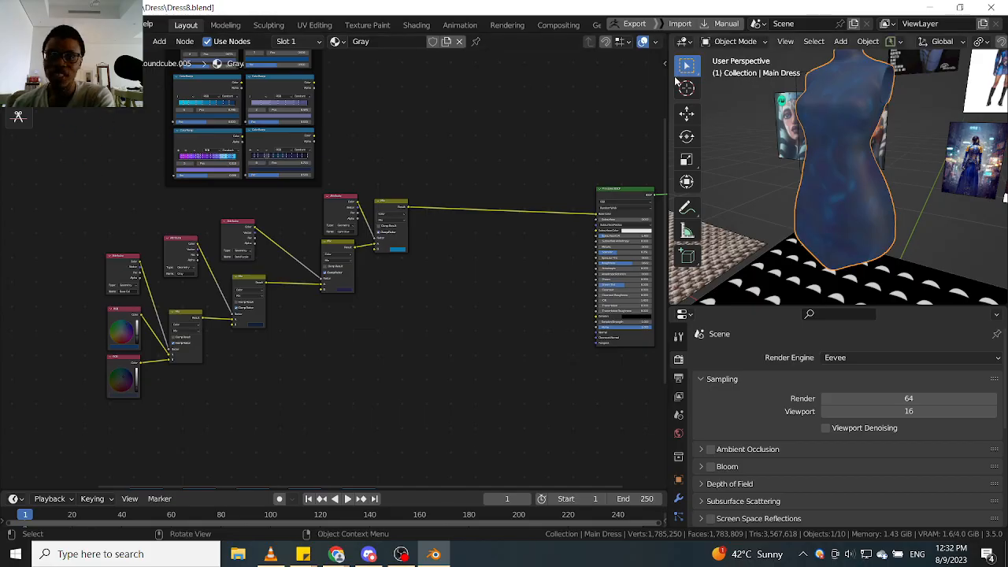
# Widen the 3D viewport, split the node editor horizontally and make the new upper area a UV Editor.
pyautogui.moveTo(666, 84); pyautogui.dragTo(503, 87)
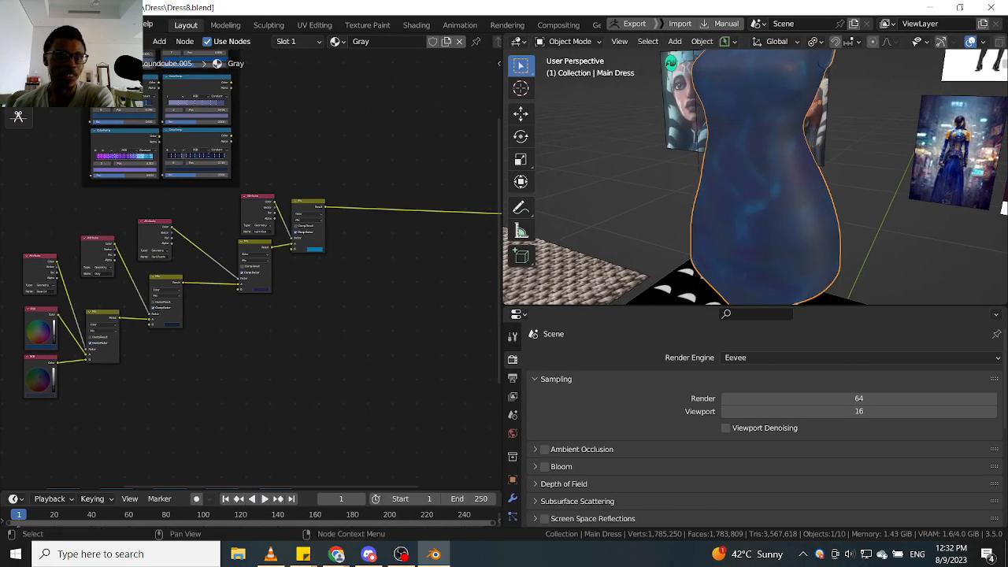
pyautogui.moveTo(3, 37); pyautogui.dragTo(184, 237)
pyautogui.click(16, 42)
pyautogui.click(51, 106)
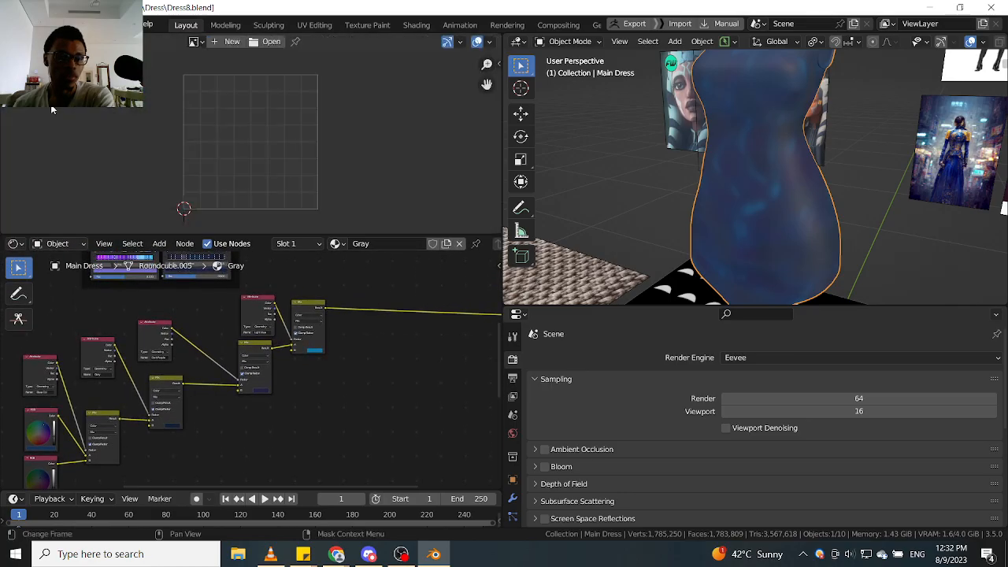
pyautogui.click(232, 41)
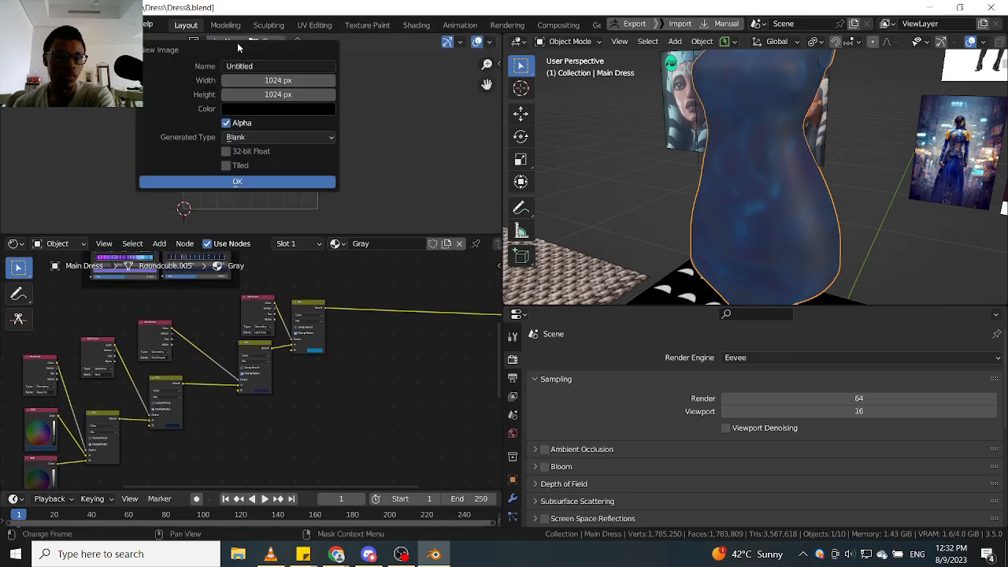
pyautogui.click(284, 66)
pyautogui.press('Return')
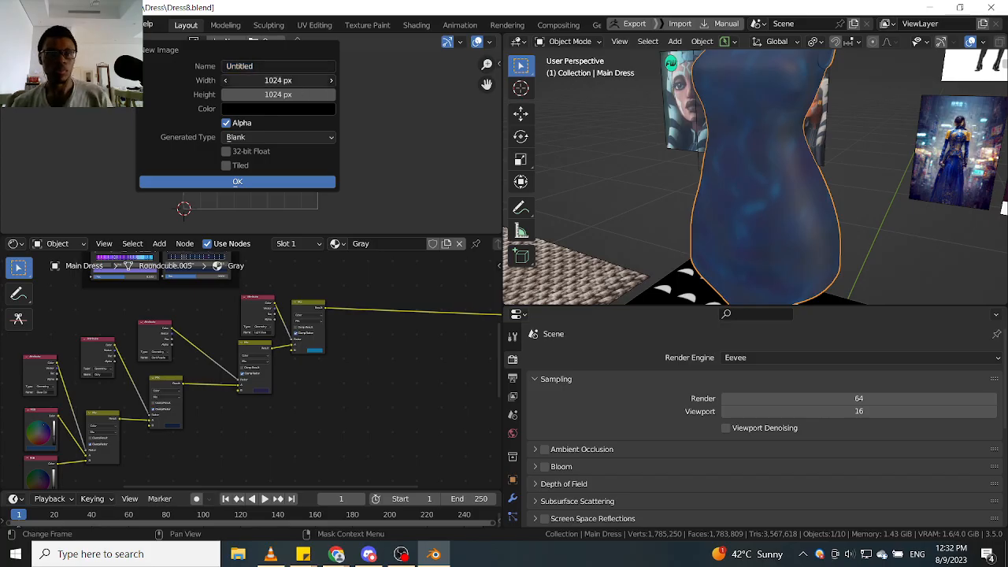
pyautogui.click(284, 81)
pyautogui.click(406, 69)
pyautogui.moveTo(287, 84); pyautogui.dragTo(288, 96)
pyautogui.press('End')
pyautogui.write('*')
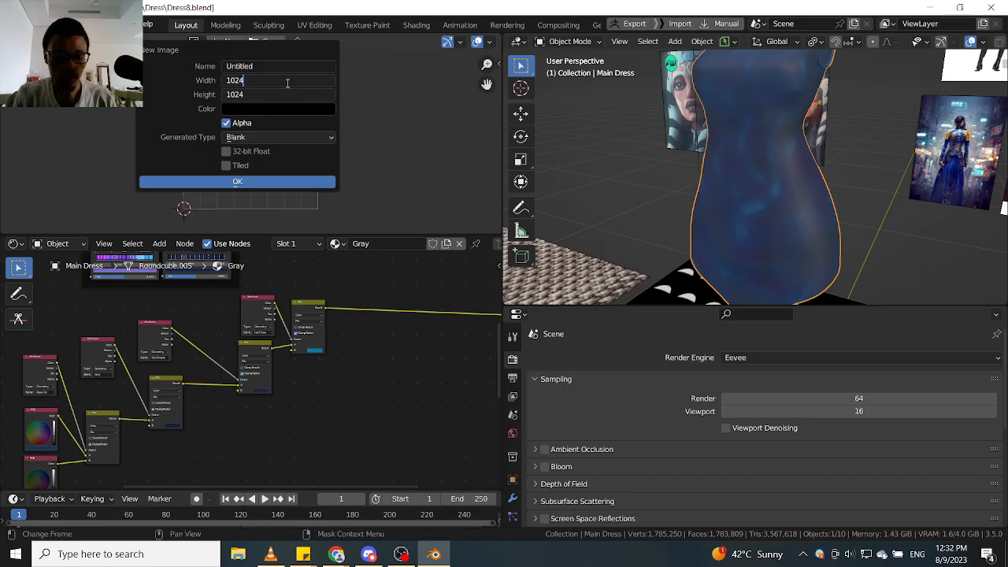
pyautogui.write('4')
pyautogui.press('Return')
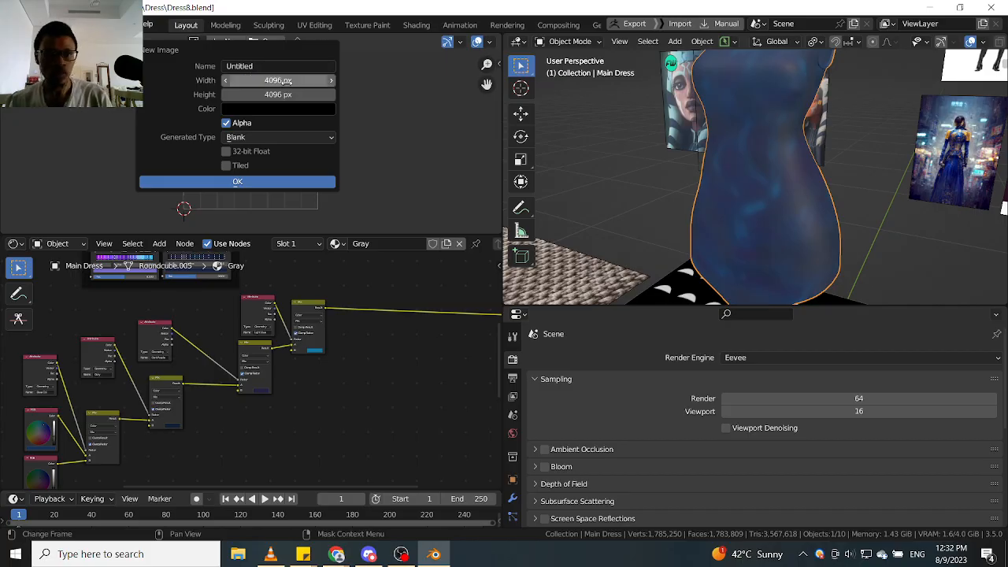
pyautogui.click(257, 69)
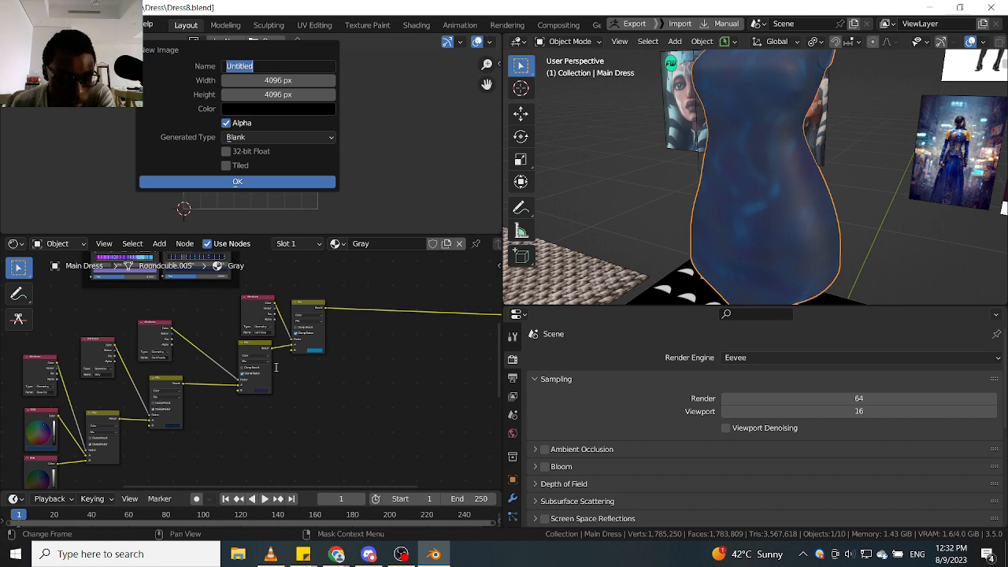
pyautogui.click(272, 407)
# Check the Attribute nodes feeding the Mix nodes, and select the Base Col colour attribute of the dress mesh.
pyautogui.moveTo(101, 423); pyautogui.dragTo(363, 401, button='middle')
pyautogui.scroll(3, 360, 398)
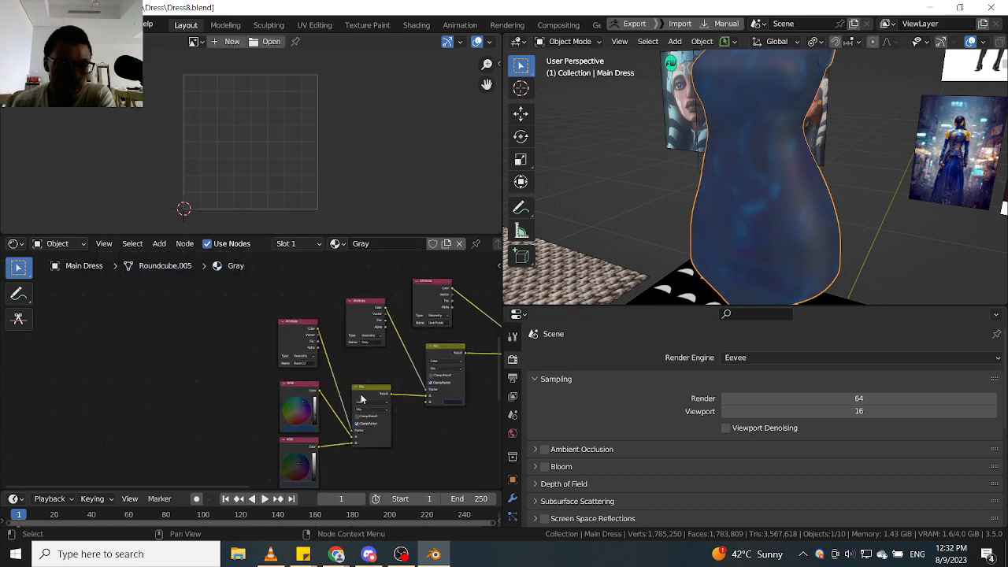
pyautogui.moveTo(310, 370); pyautogui.dragTo(261, 335, button='middle')
pyautogui.moveTo(457, 414); pyautogui.dragTo(390, 432, button='middle')
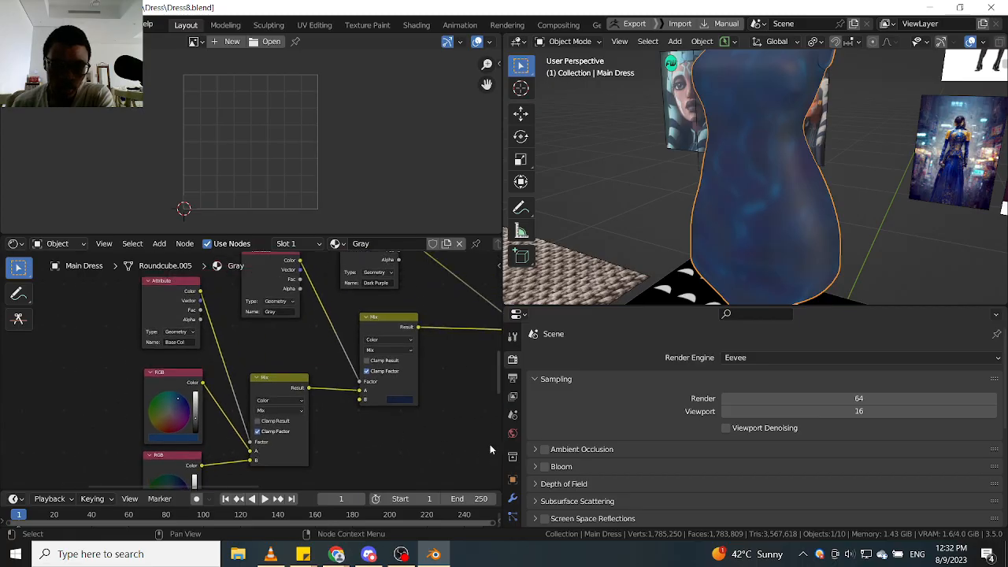
pyautogui.scroll(-3, 514, 441)
pyautogui.click(513, 435)
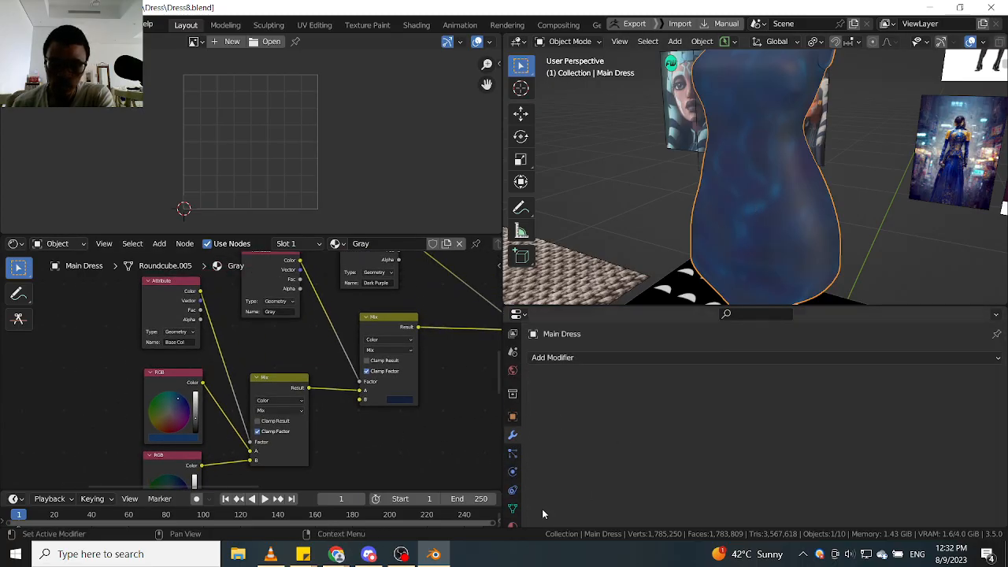
pyautogui.click(512, 507)
pyautogui.scroll(-1, 591, 425)
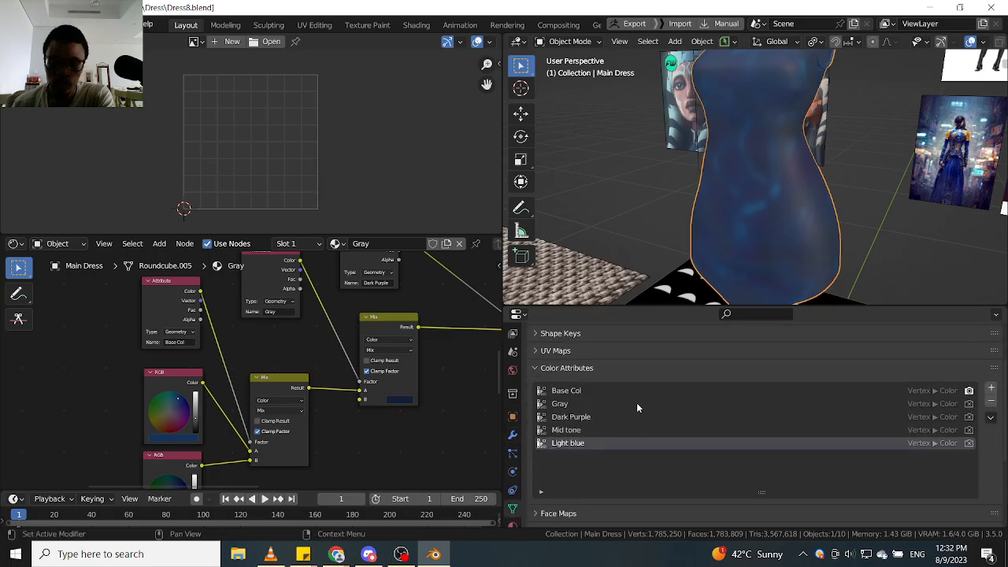
pyautogui.click(562, 394)
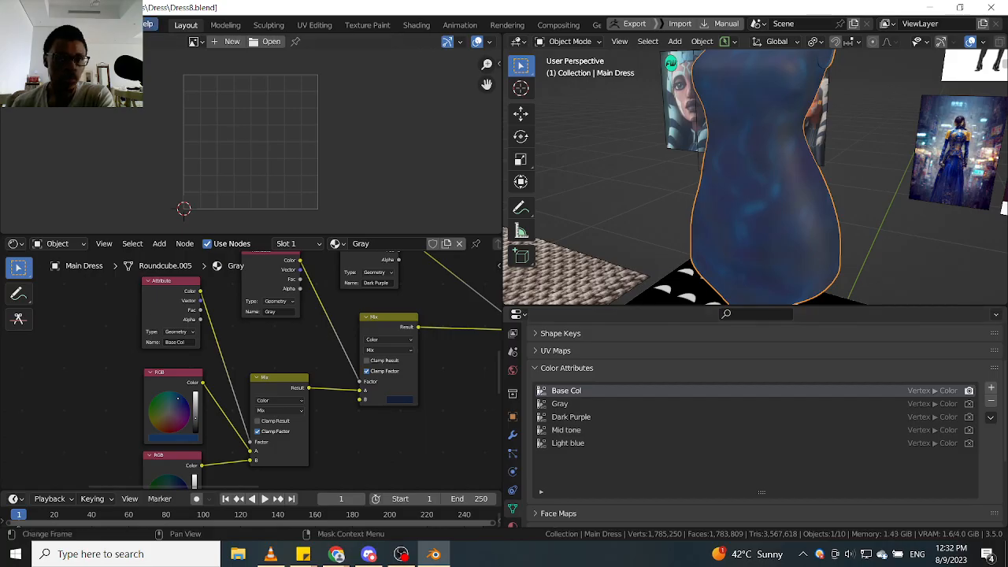
# Start a new image in the UV Editor and set its width and height to 4096 px.
pyautogui.click(232, 41)
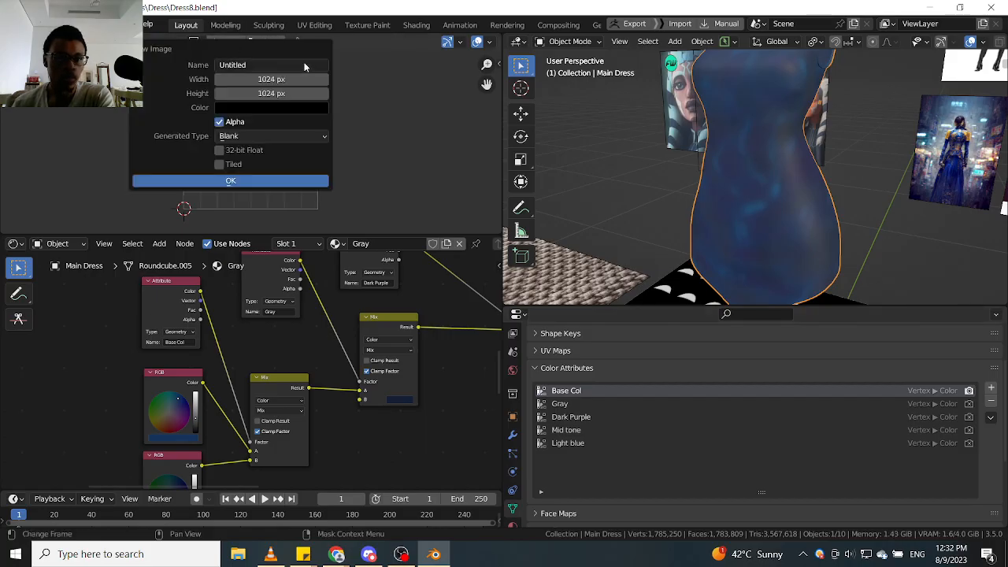
pyautogui.moveTo(295, 80); pyautogui.dragTo(295, 94)
pyautogui.click(296, 80)
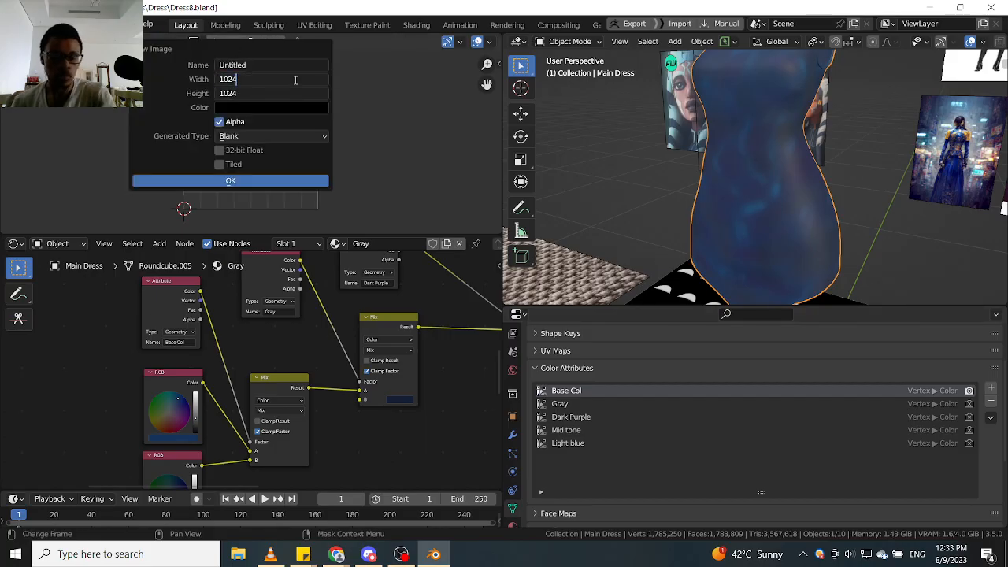
pyautogui.write('*2')
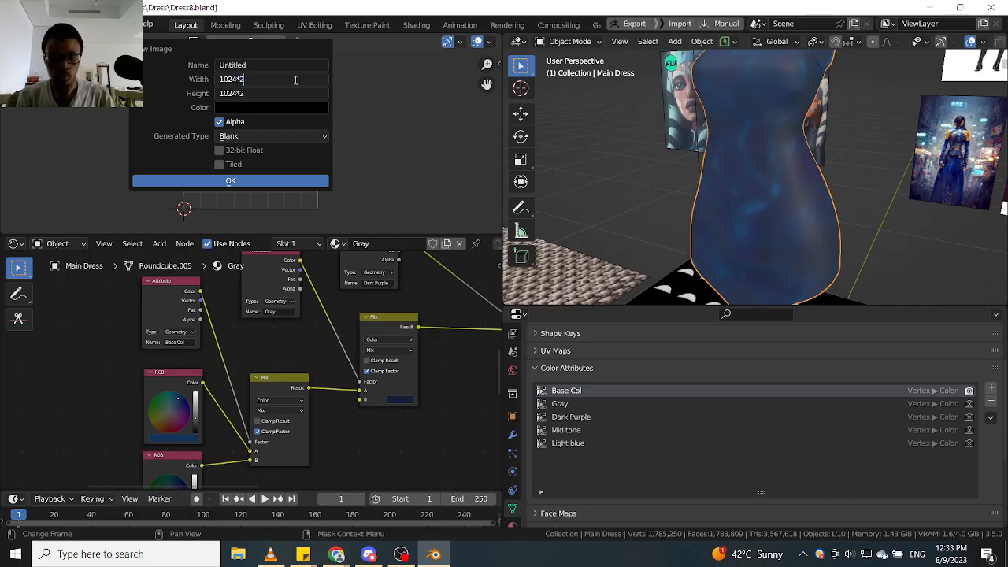
pyautogui.press('BackSpace')
pyautogui.write('4')
pyautogui.press('Return')
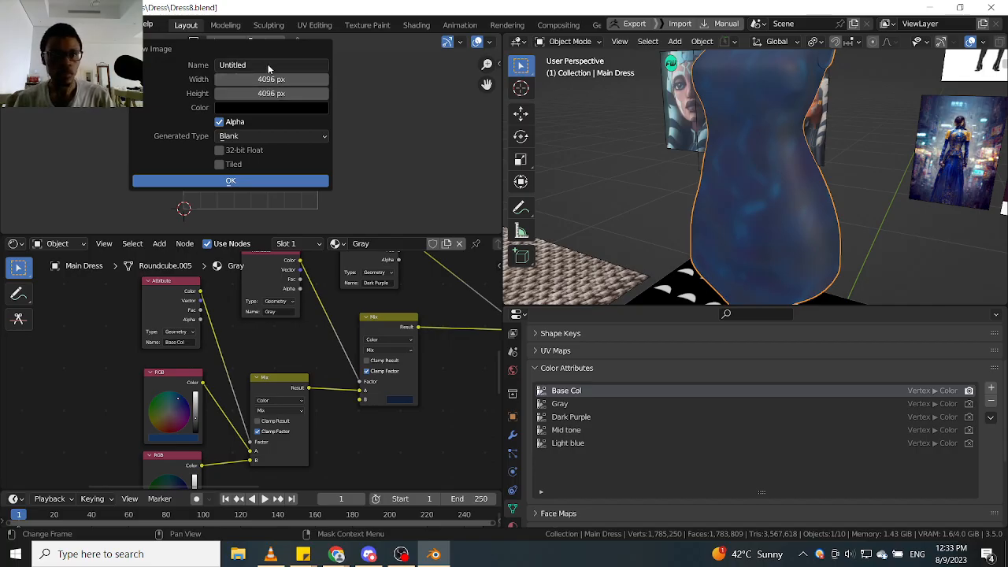
# Name the new image Dress Base Col and create it, keeping the whole image in view.
pyautogui.click(268, 65)
pyautogui.write('D')
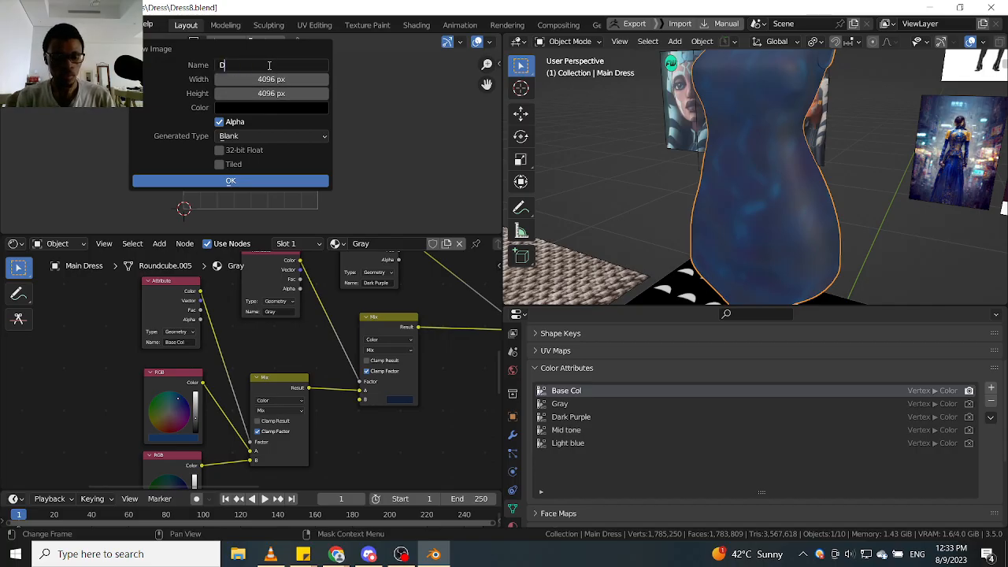
pyautogui.write('ress')
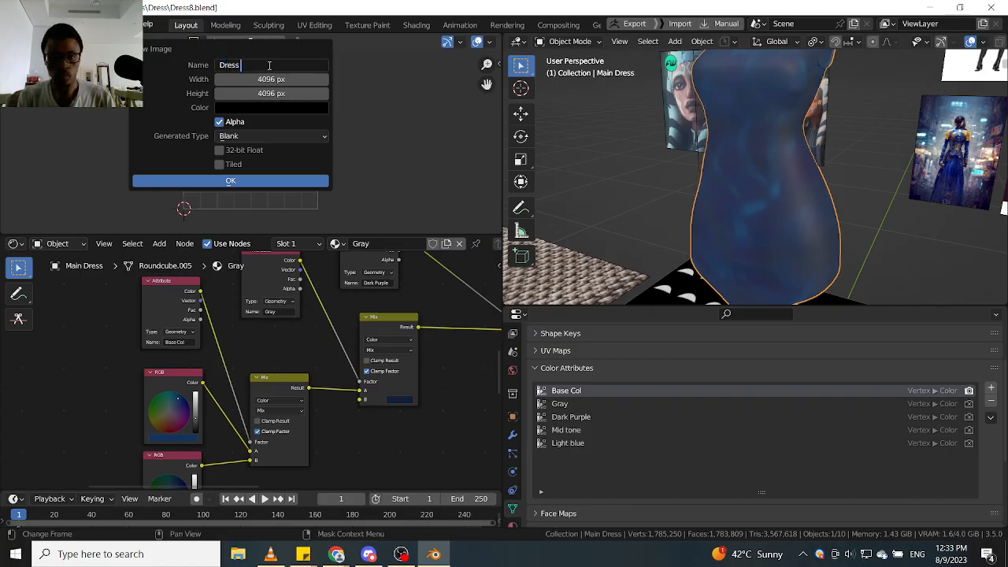
pyautogui.write(' Ba')
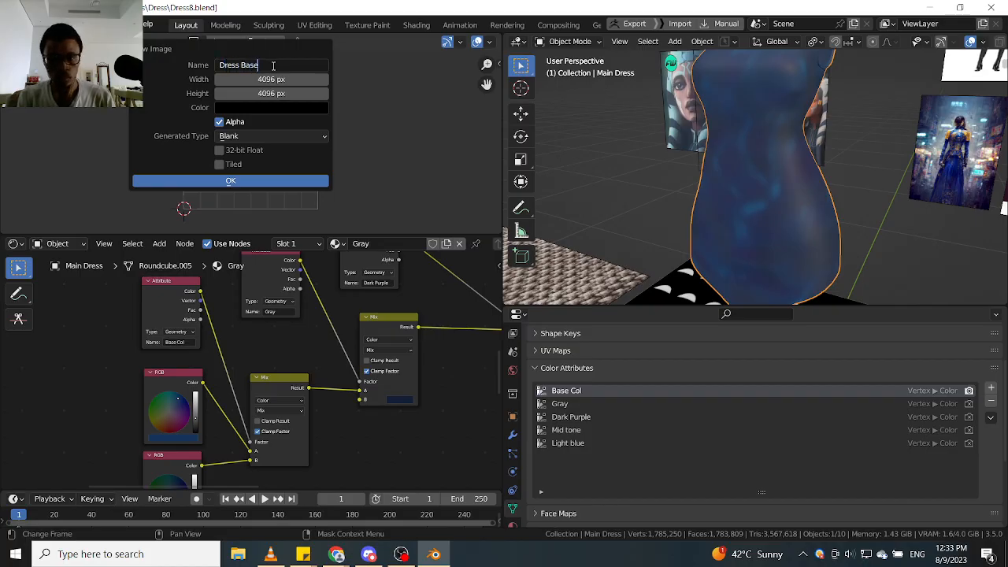
pyautogui.write('se')
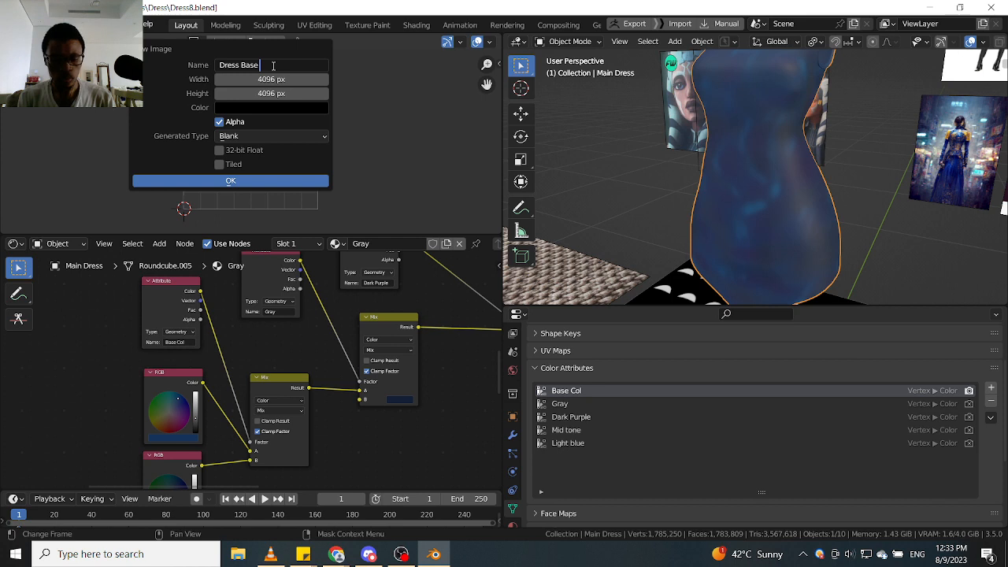
pyautogui.write(' Co')
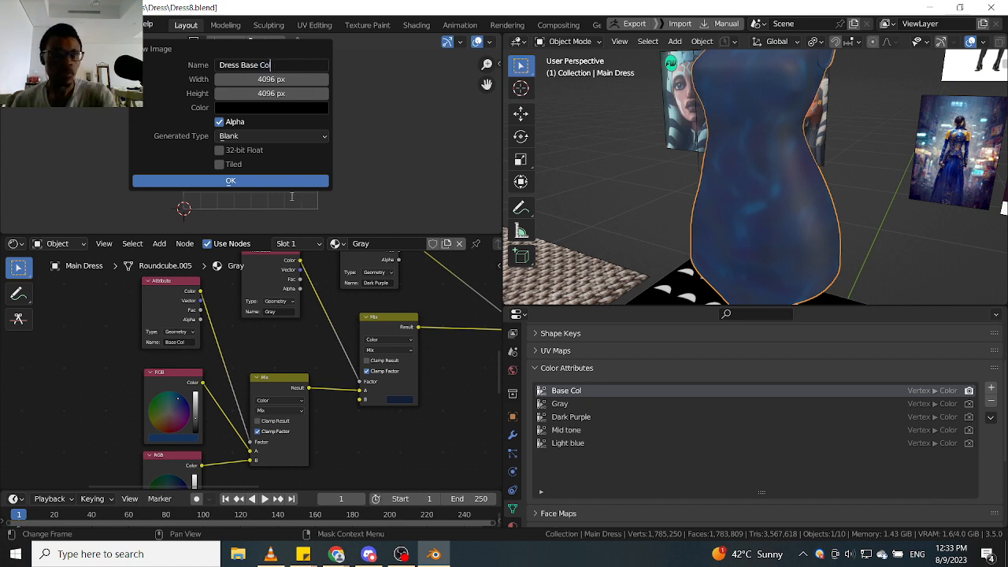
pyautogui.click(265, 181)
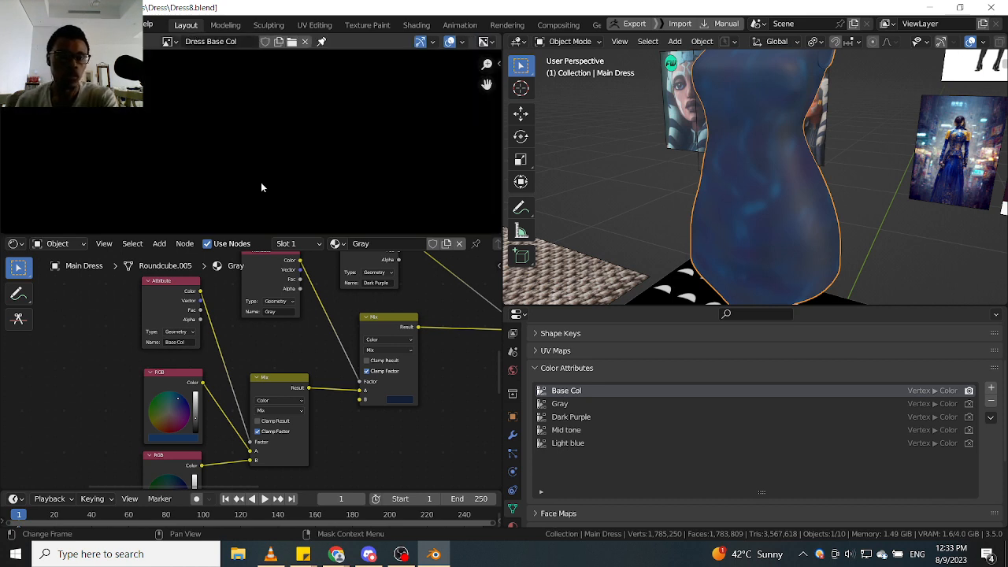
pyautogui.moveTo(318, 158); pyautogui.dragTo(289, 148, button='middle')
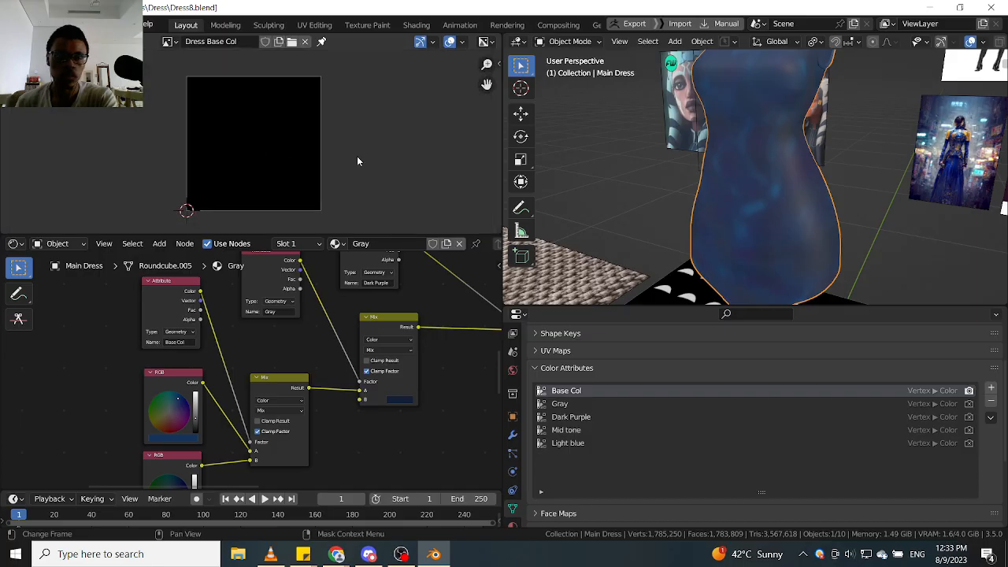
pyautogui.moveTo(358, 158); pyautogui.dragTo(332, 156, button='middle')
# Add an Image Texture node below the colour mixing nodes of the Gray material and assign the Dress Base Col image to it.
pyautogui.scroll(-3, 345, 440)
pyautogui.moveTo(353, 346); pyautogui.dragTo(334, 388, button='middle')
pyautogui.scroll(-2, 323, 334)
pyautogui.scroll(1, 339, 382)
pyautogui.hotkey('shift', 'a')
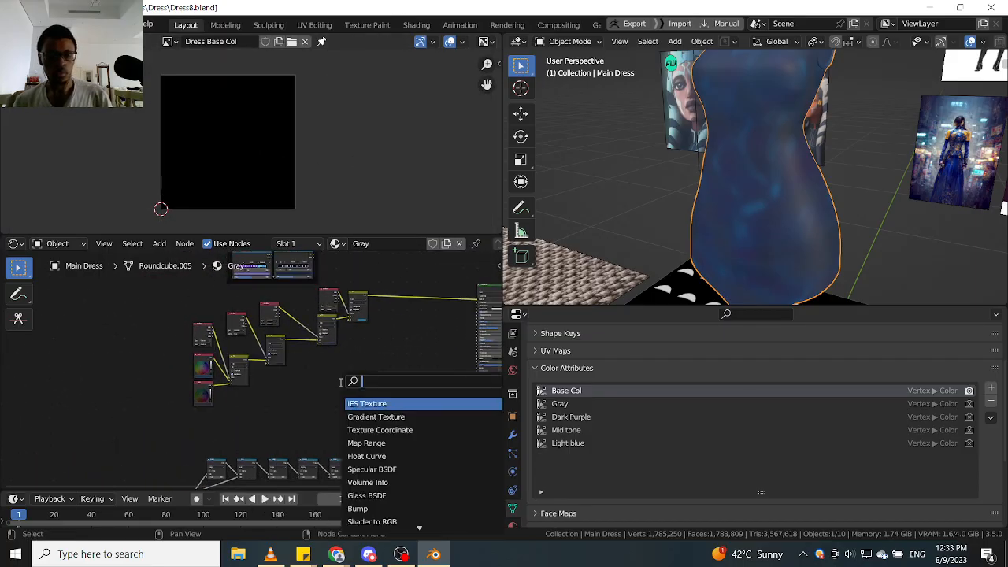
pyautogui.write('image')
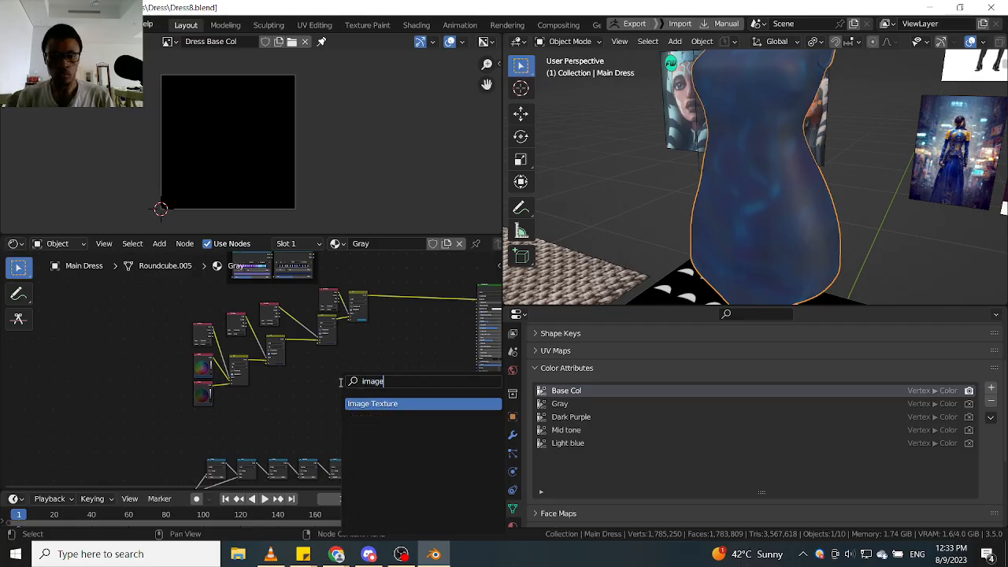
pyautogui.press('Return')
pyautogui.click(340, 381)
pyautogui.scroll(3, 347, 381)
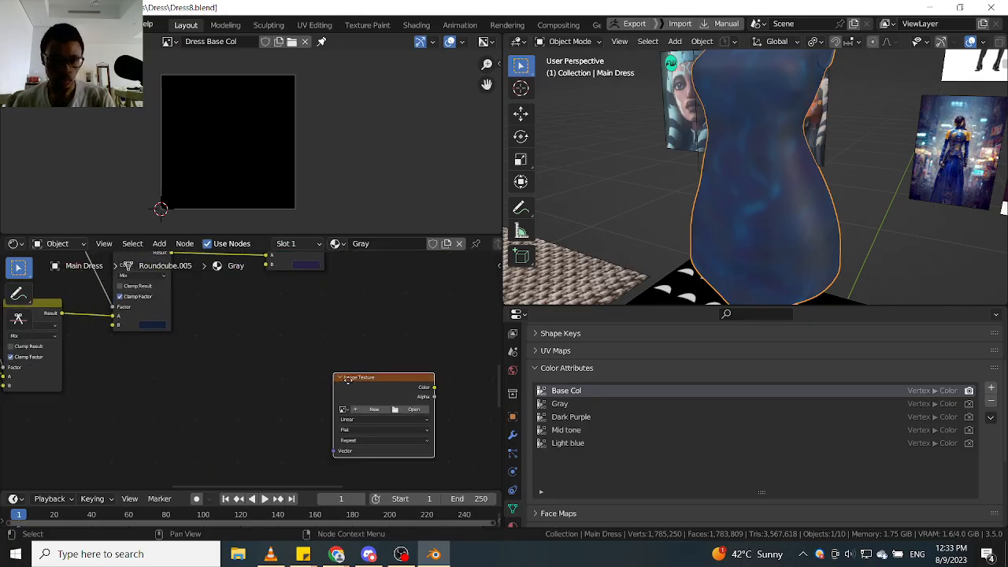
pyautogui.scroll(2, 347, 380)
pyautogui.click(211, 368)
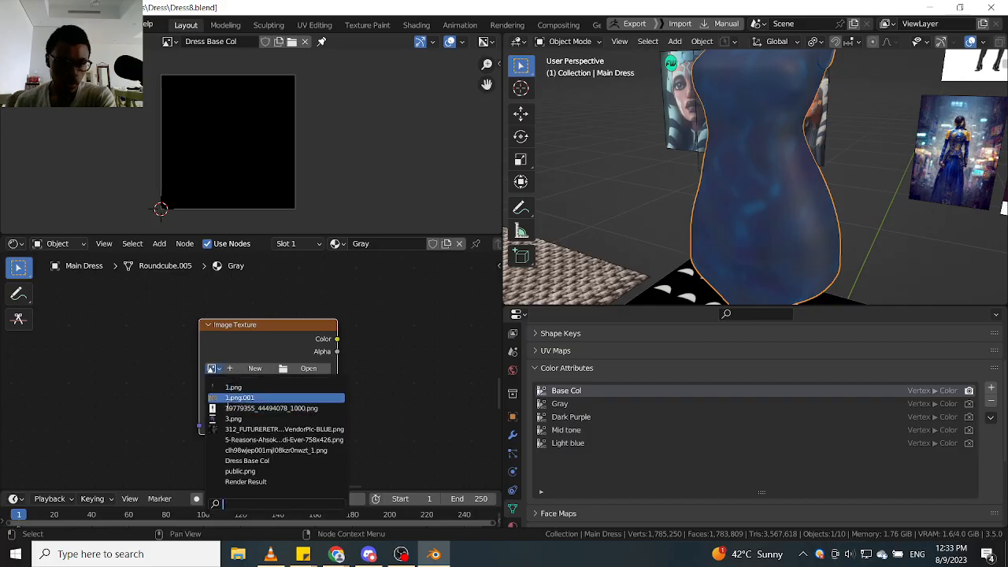
pyautogui.click(267, 461)
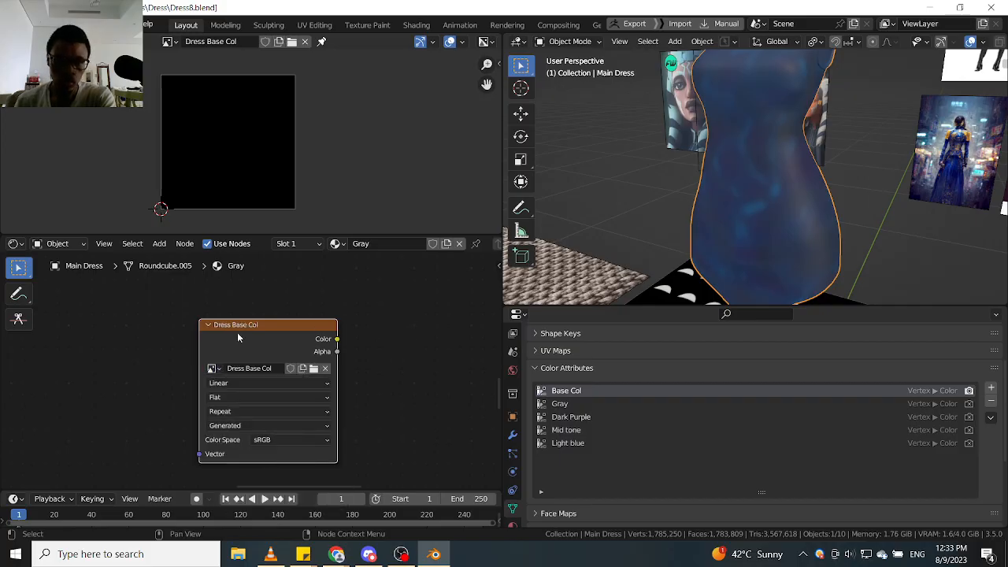
# Switch the scene's render engine to Cycles and choose its rendering device.
pyautogui.scroll(3, 551, 398)
pyautogui.scroll(3, 515, 370)
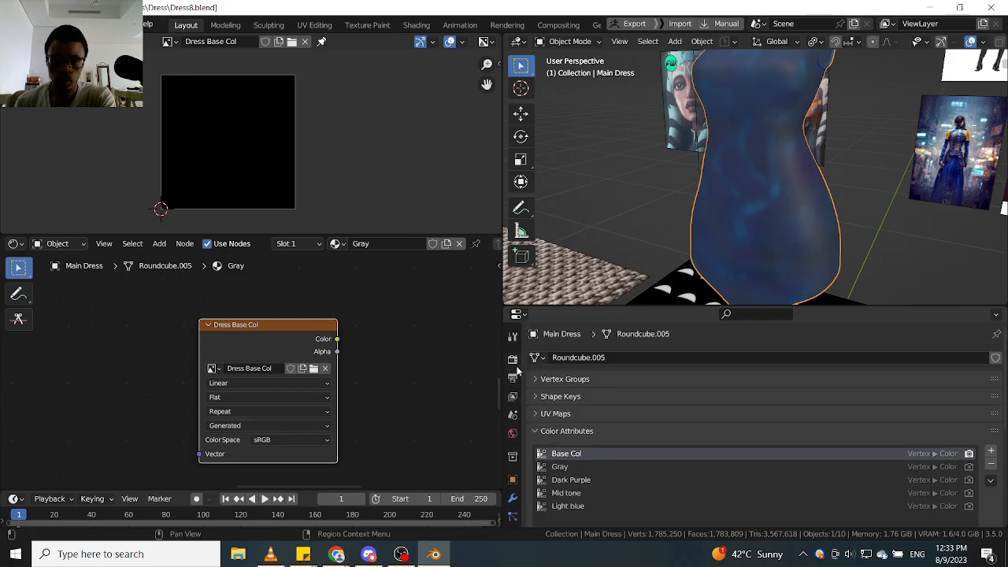
pyautogui.click(513, 359)
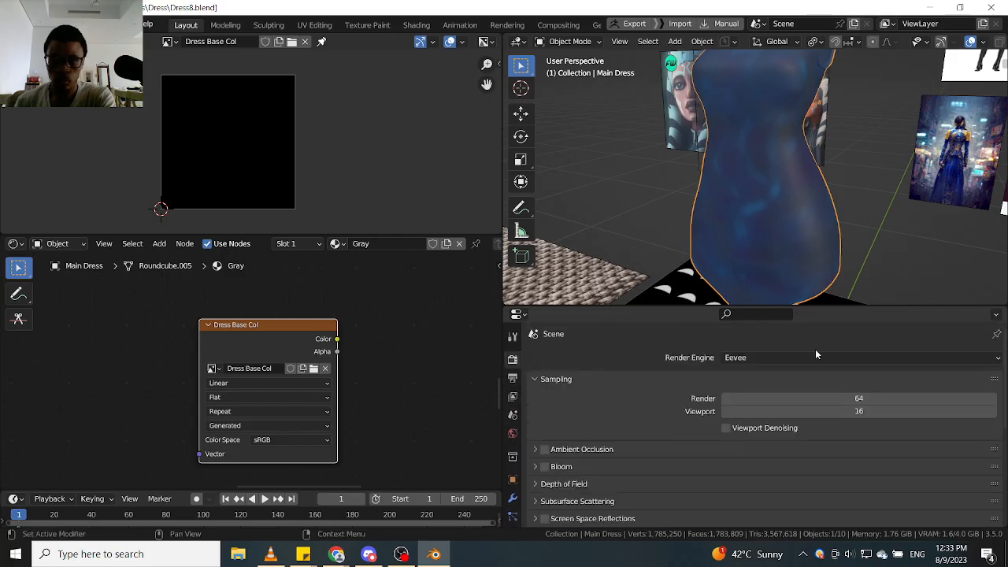
pyautogui.click(792, 359)
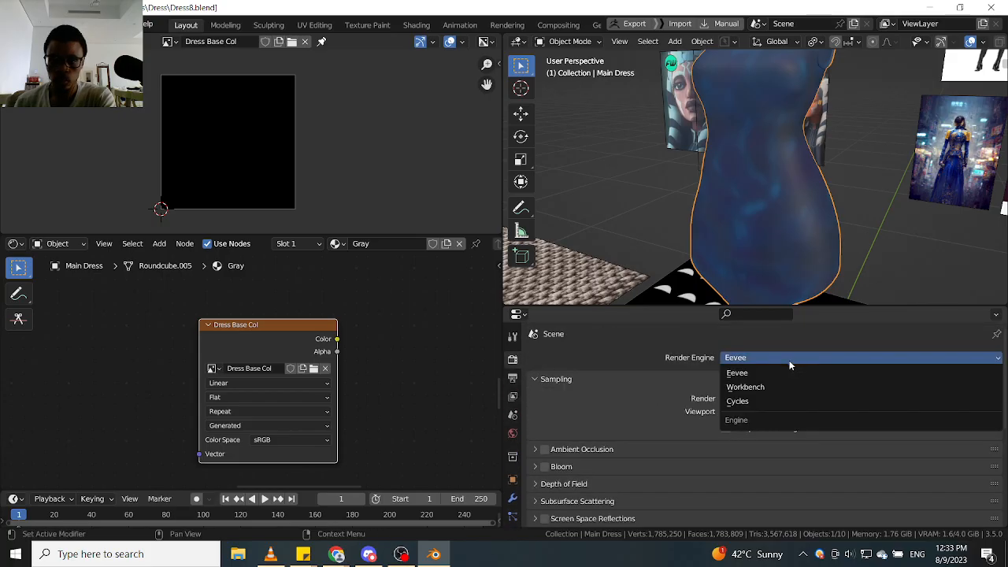
pyautogui.click(764, 401)
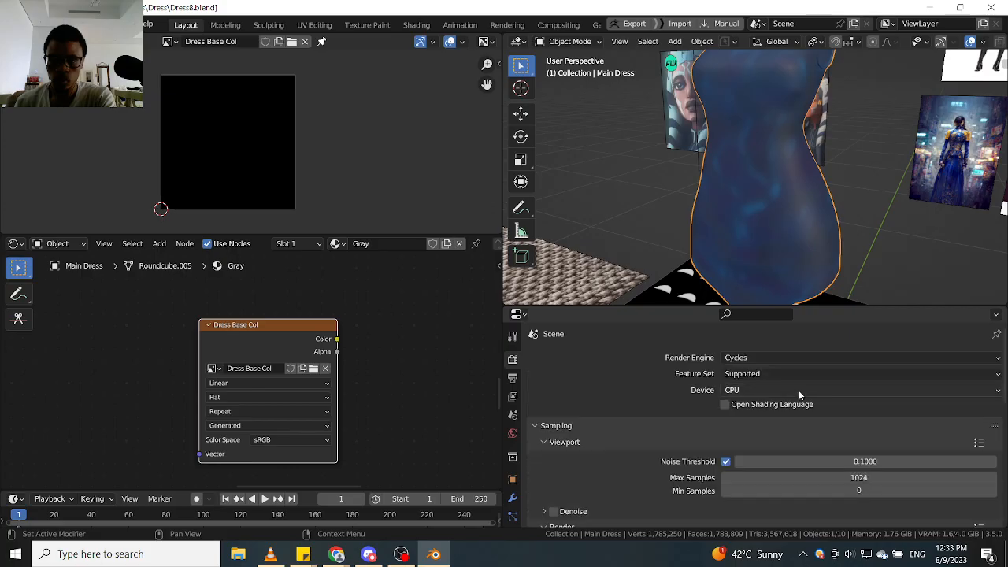
pyautogui.click(800, 391)
pyautogui.click(784, 423)
# Turn off the noise threshold for viewport sampling.
pyautogui.scroll(-3, 692, 409)
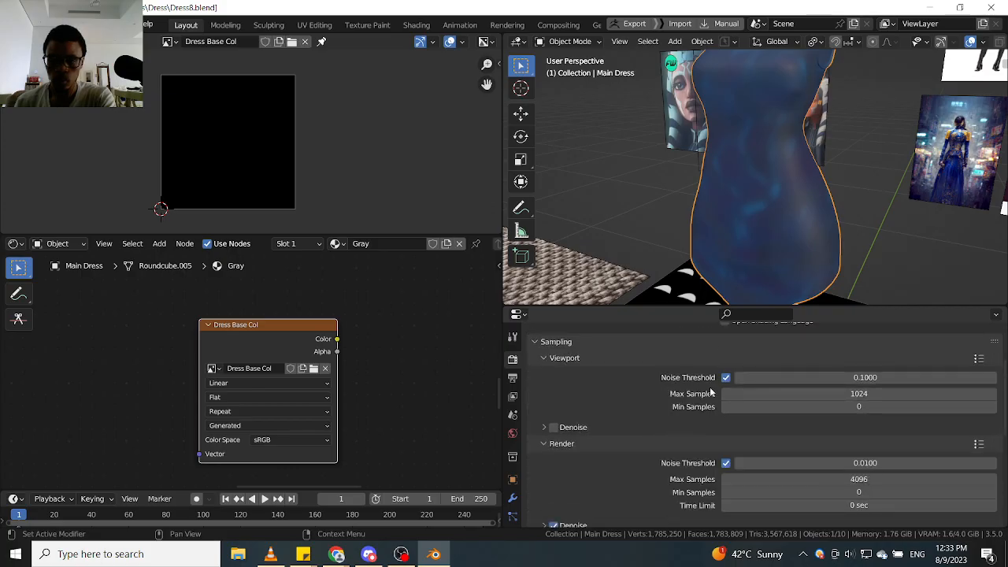
pyautogui.click(725, 377)
pyautogui.scroll(-2, 693, 425)
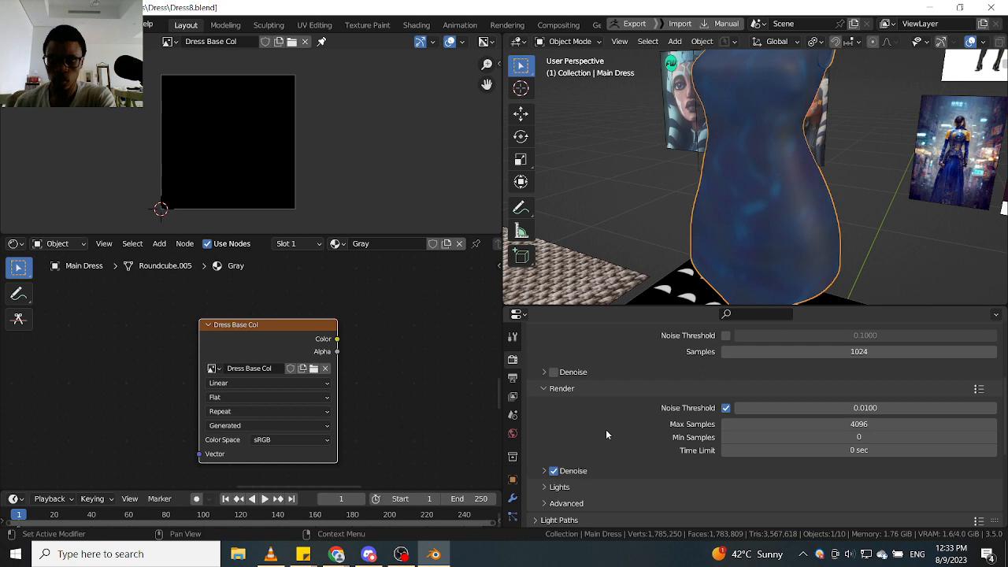
# Reduce the render Max Samples to 512 by dividing the current value by 8.
pyautogui.click(807, 425)
pyautogui.click(808, 425)
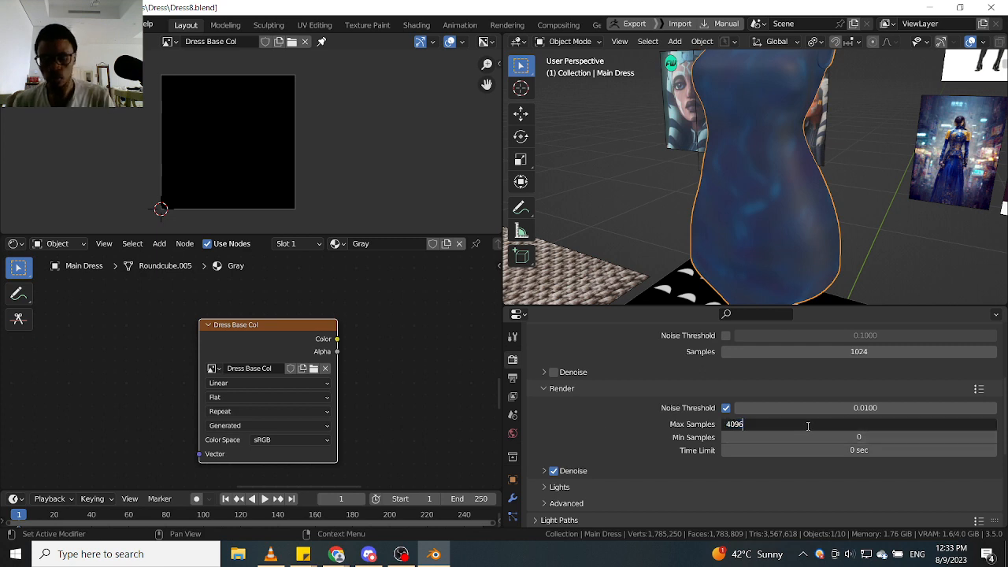
pyautogui.write('?8')
pyautogui.press('Return')
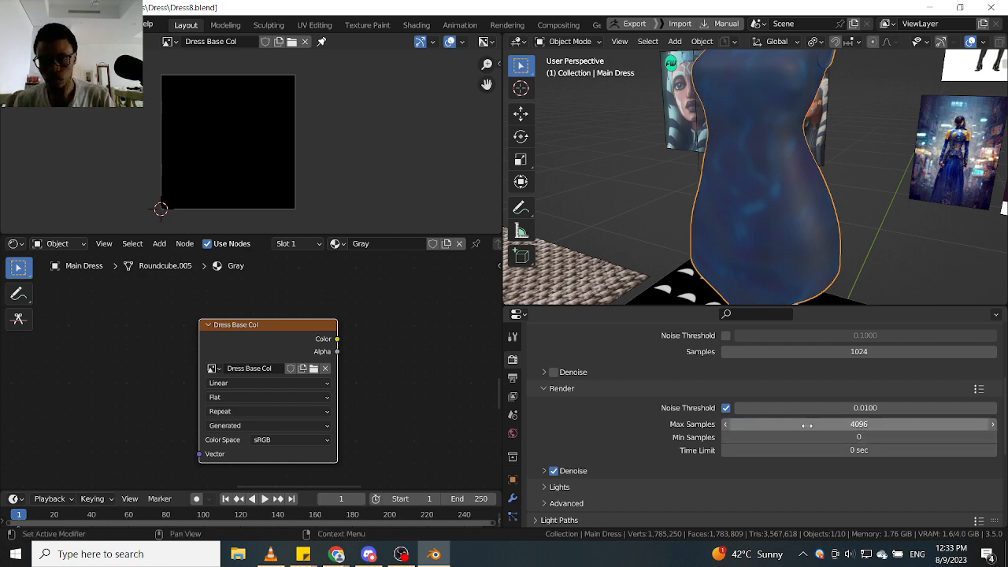
pyautogui.click(807, 425)
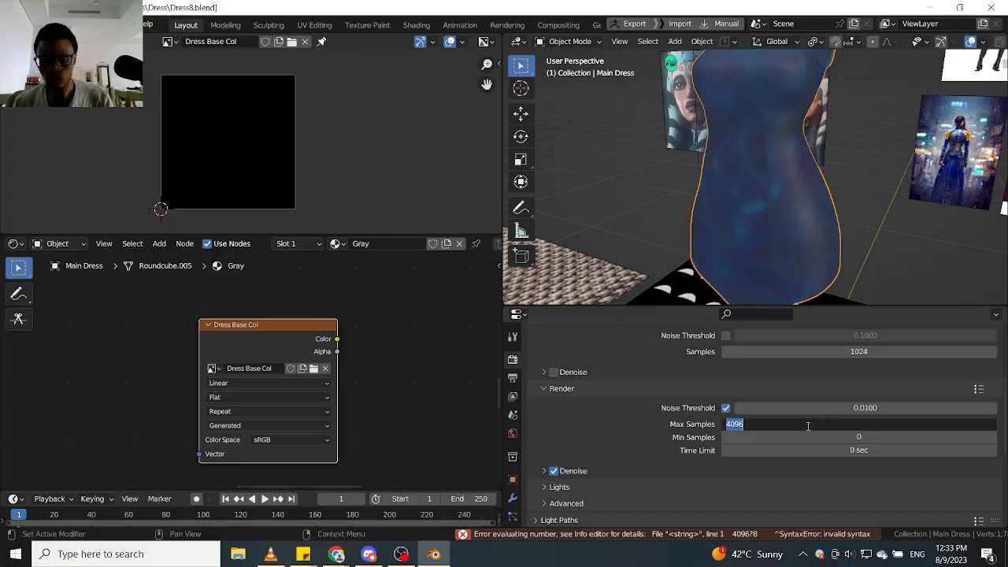
pyautogui.click(803, 426)
pyautogui.write('/8')
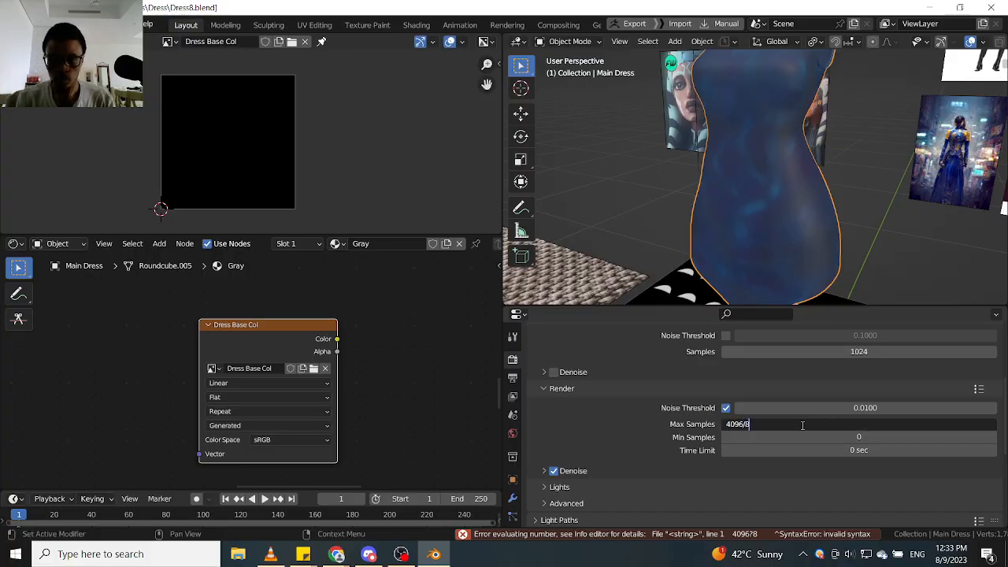
pyautogui.press('Return')
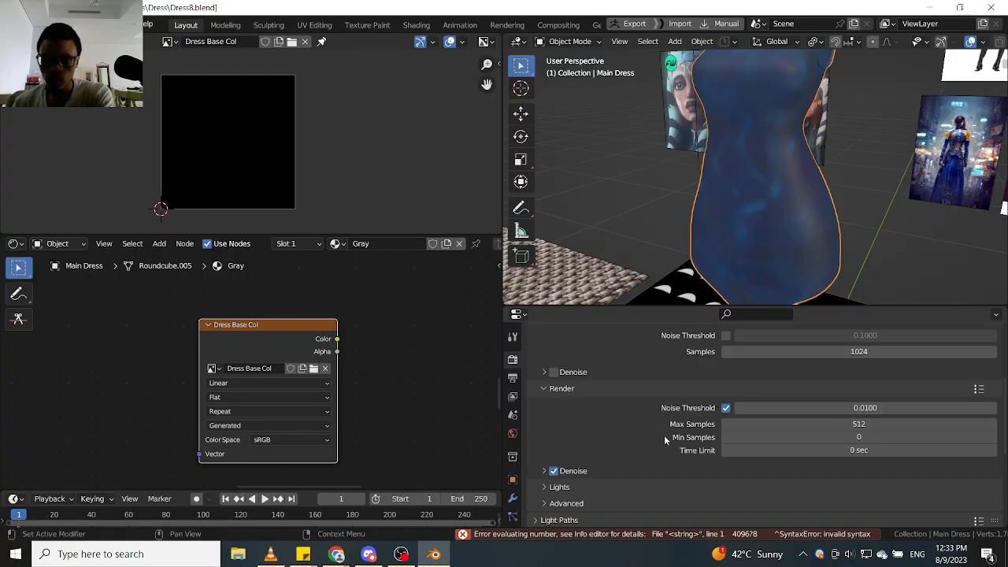
# Set the render Max Samples to 256 and disable render denoising.
pyautogui.scroll(-3, 620, 400)
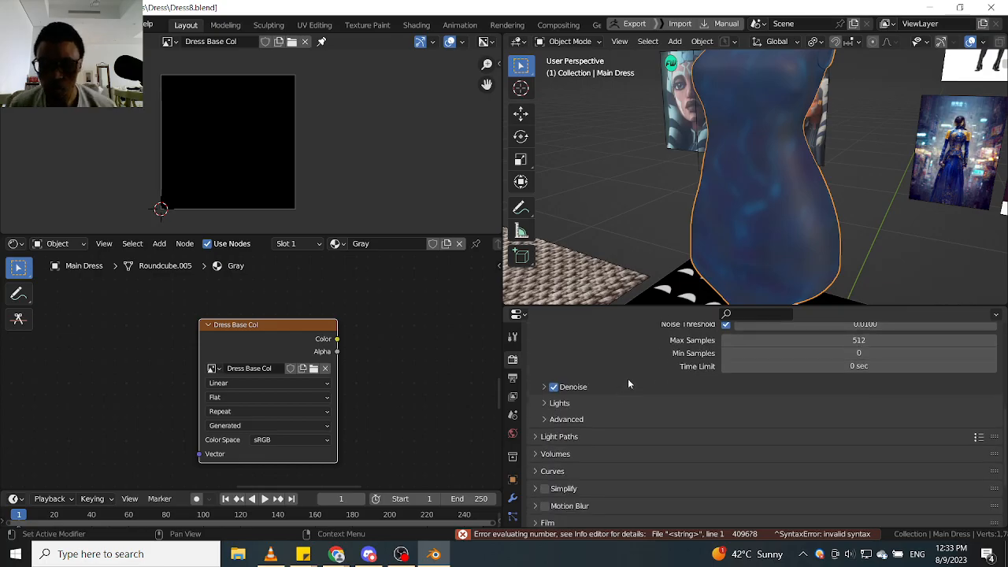
pyautogui.scroll(2, 631, 378)
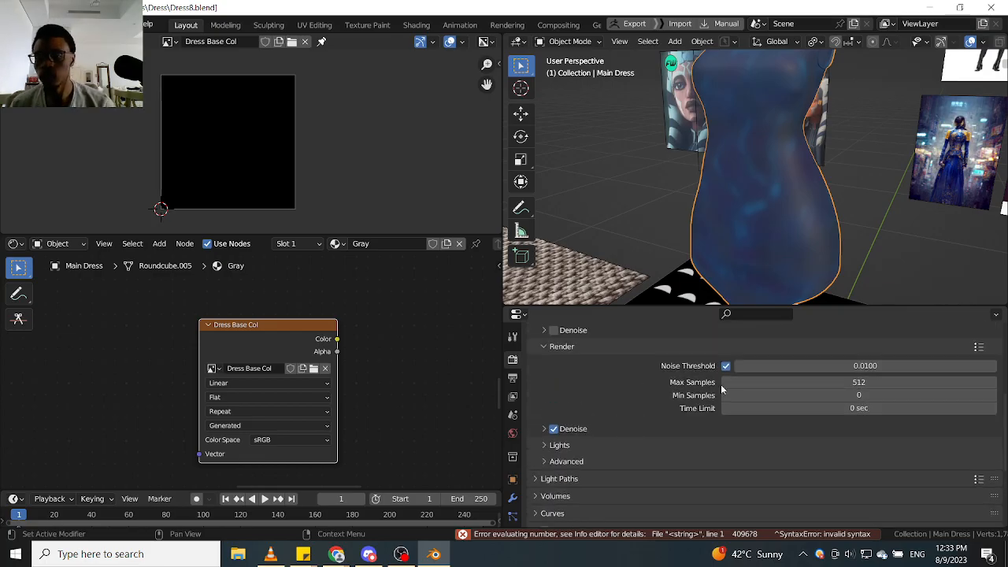
pyautogui.click(863, 382)
pyautogui.click(862, 381)
pyautogui.write('/')
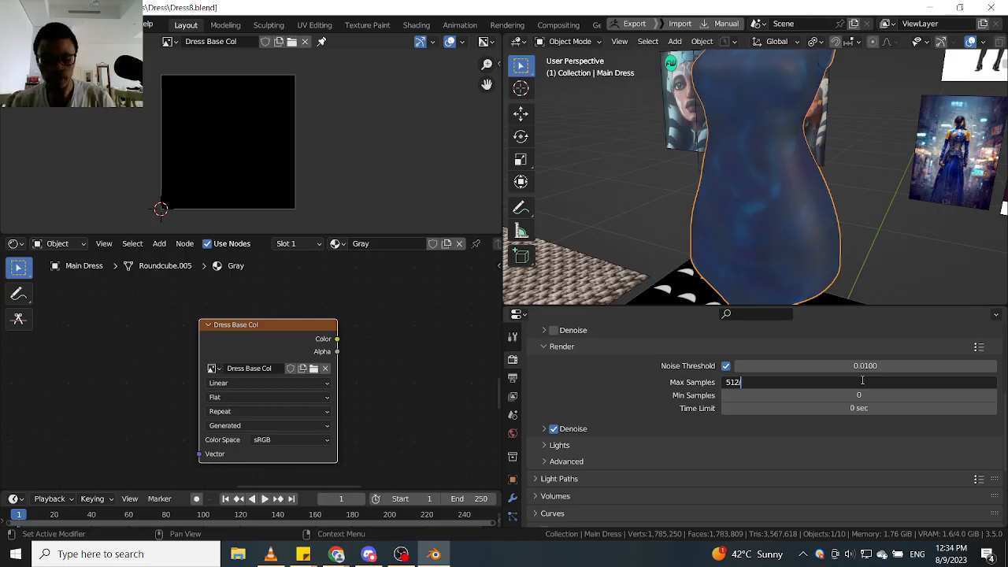
pyautogui.write('2')
pyautogui.press('Return')
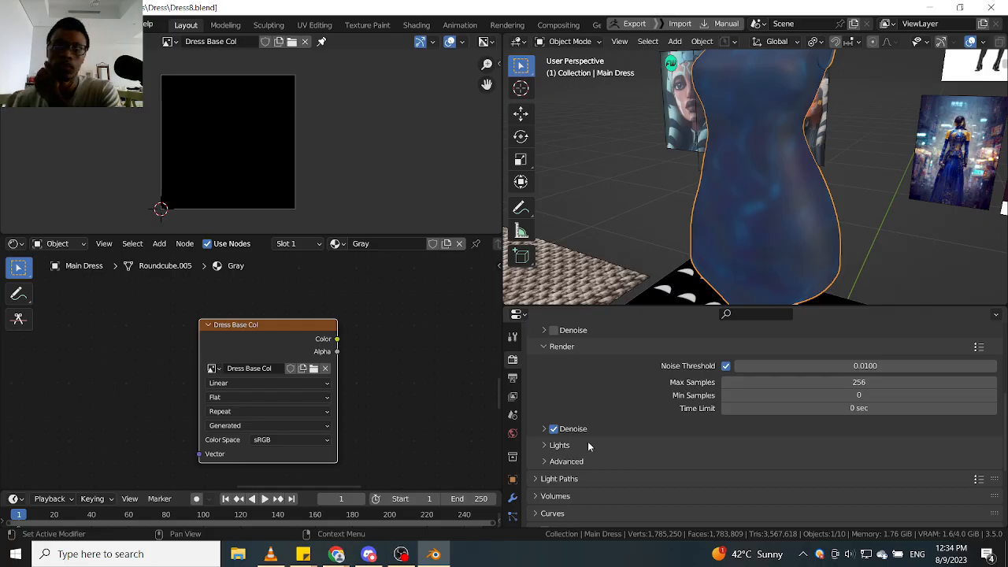
pyautogui.click(553, 428)
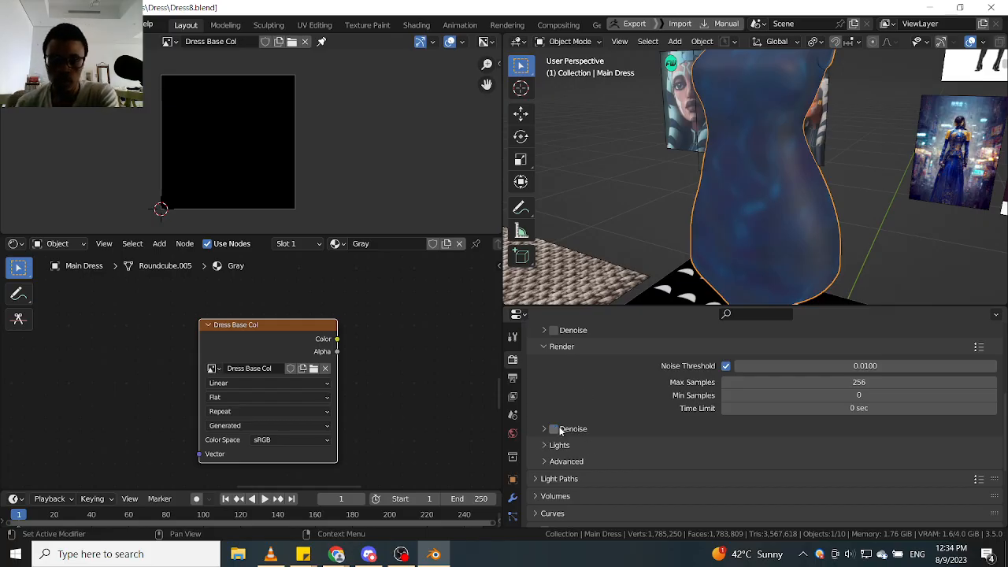
# Check the Film settings in the Cycles render properties.
pyautogui.scroll(-3, 635, 394)
pyautogui.scroll(-2, 637, 397)
pyautogui.scroll(1, 630, 407)
pyautogui.scroll(-1, 618, 408)
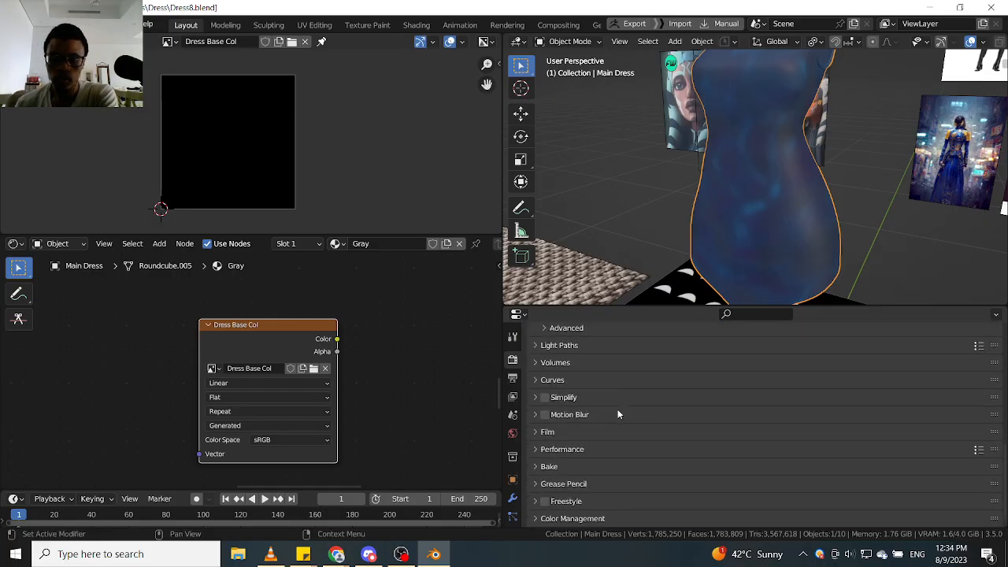
pyautogui.click(534, 433)
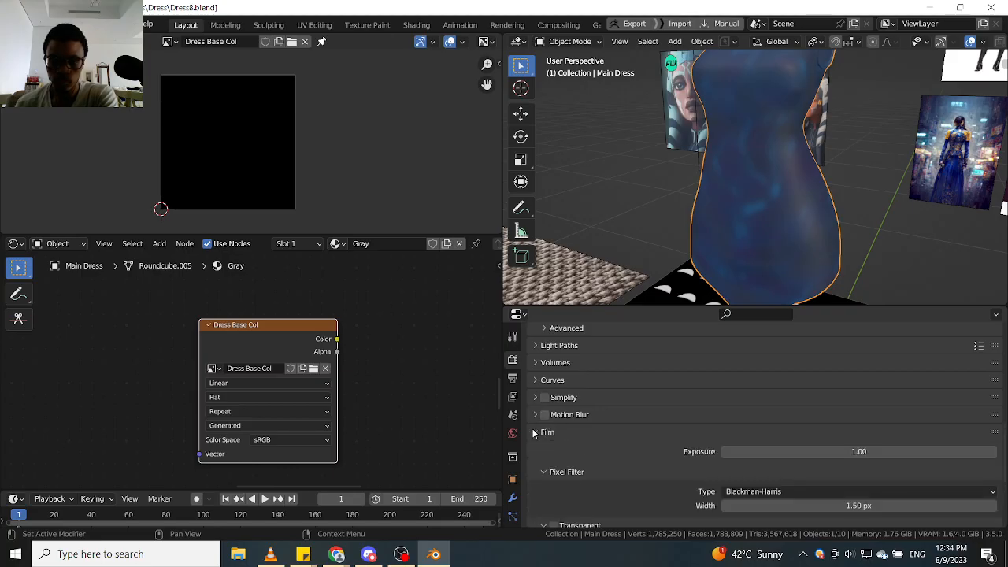
pyautogui.scroll(-3, 541, 447)
pyautogui.scroll(2, 541, 447)
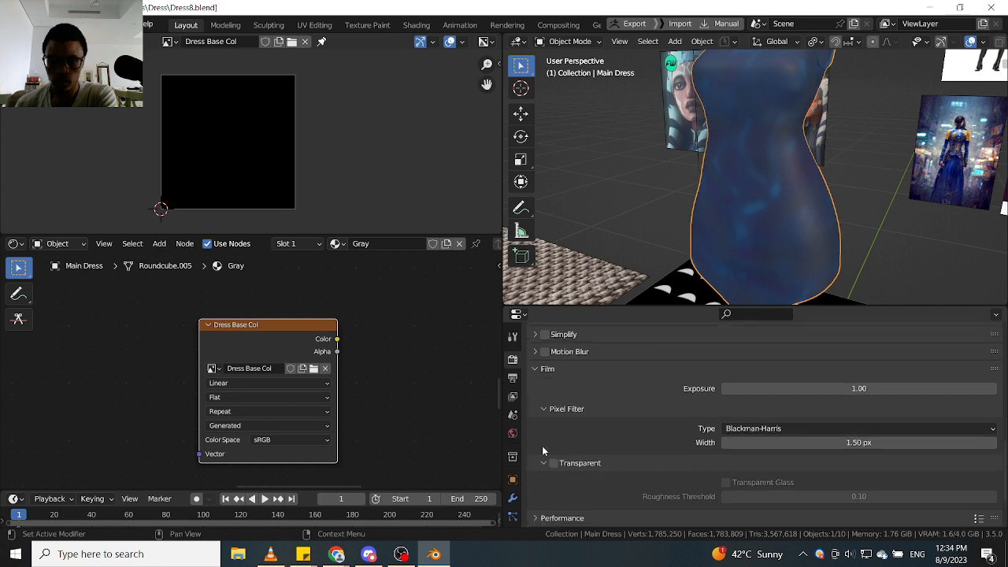
pyautogui.click(534, 411)
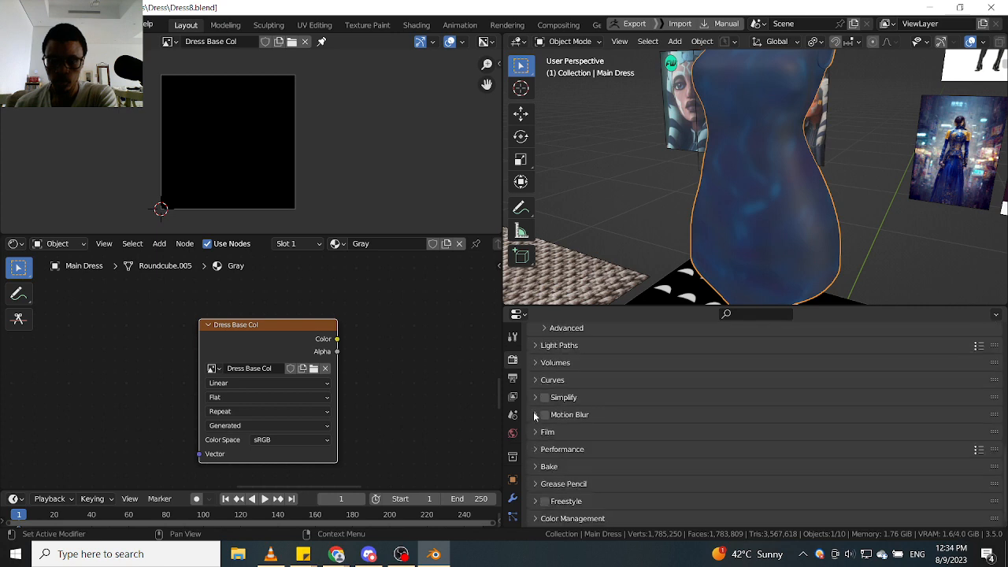
# Set the Cycles bake type to Emit in the Bake settings.
pyautogui.click(535, 466)
pyautogui.scroll(-5, 551, 462)
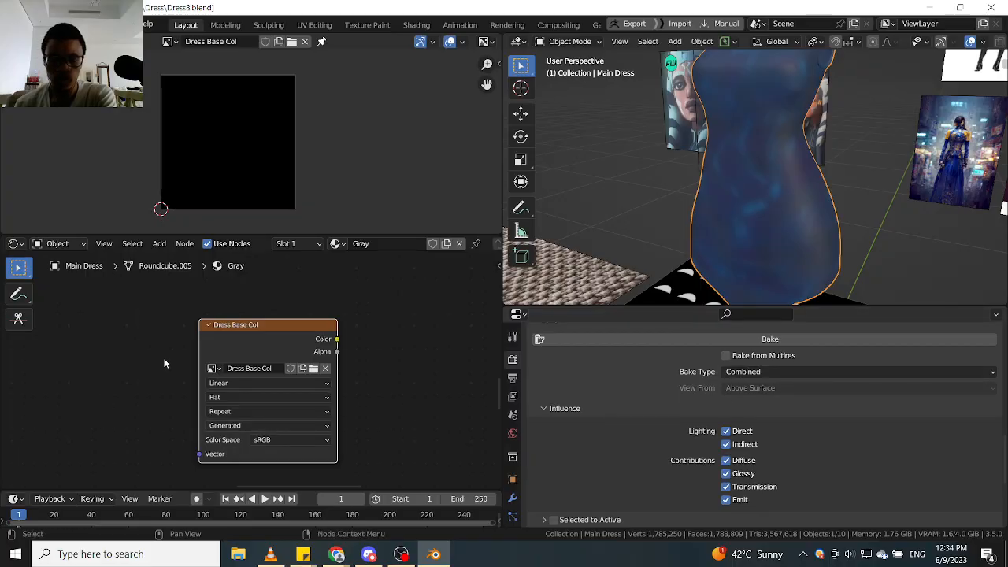
pyautogui.click(811, 368)
pyautogui.click(810, 367)
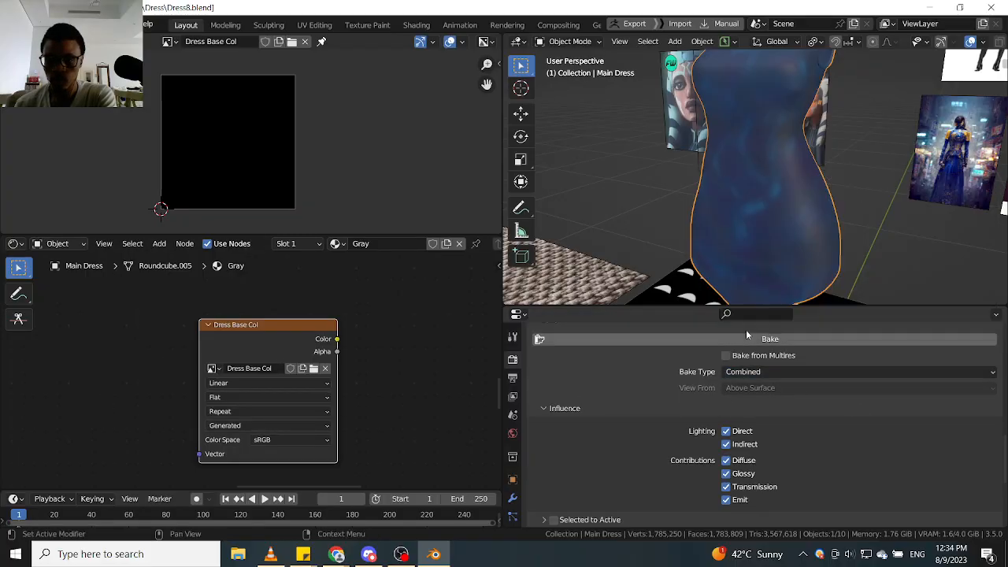
pyautogui.click(777, 369)
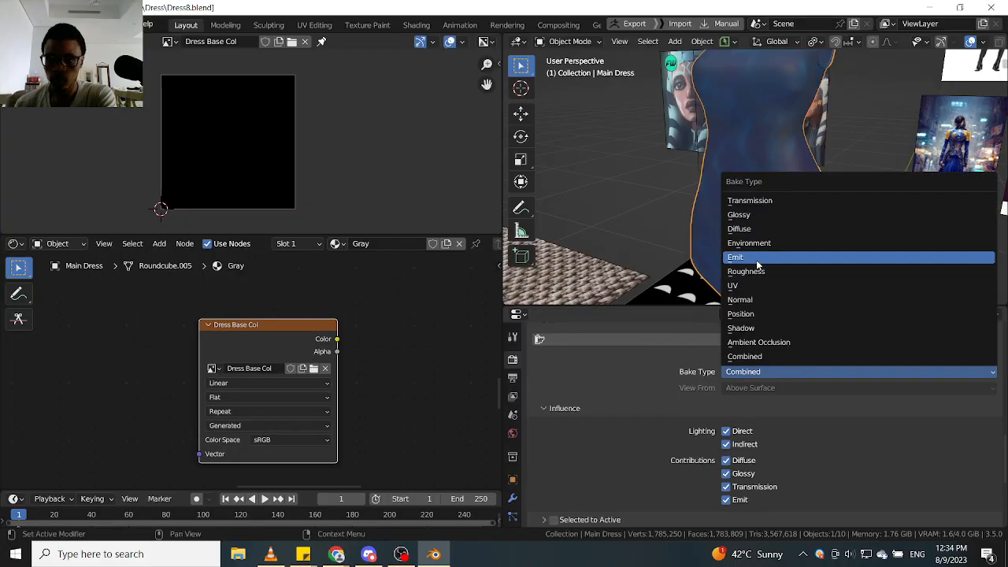
pyautogui.click(758, 258)
# Preview the Base Col attribute node's colour on the dress and try to bake it.
pyautogui.scroll(-2, 388, 401)
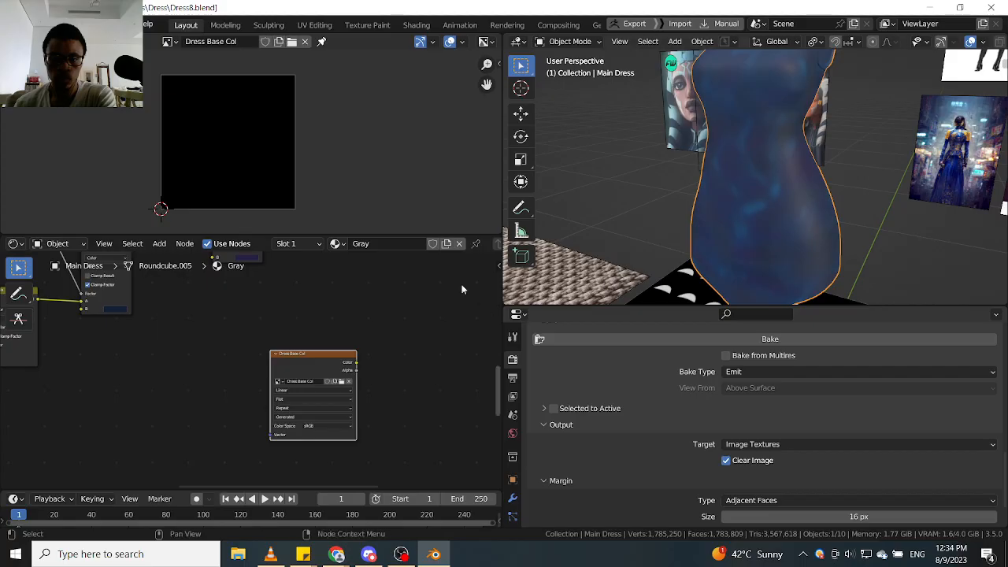
pyautogui.press('Home')
pyautogui.scroll(4, 297, 391)
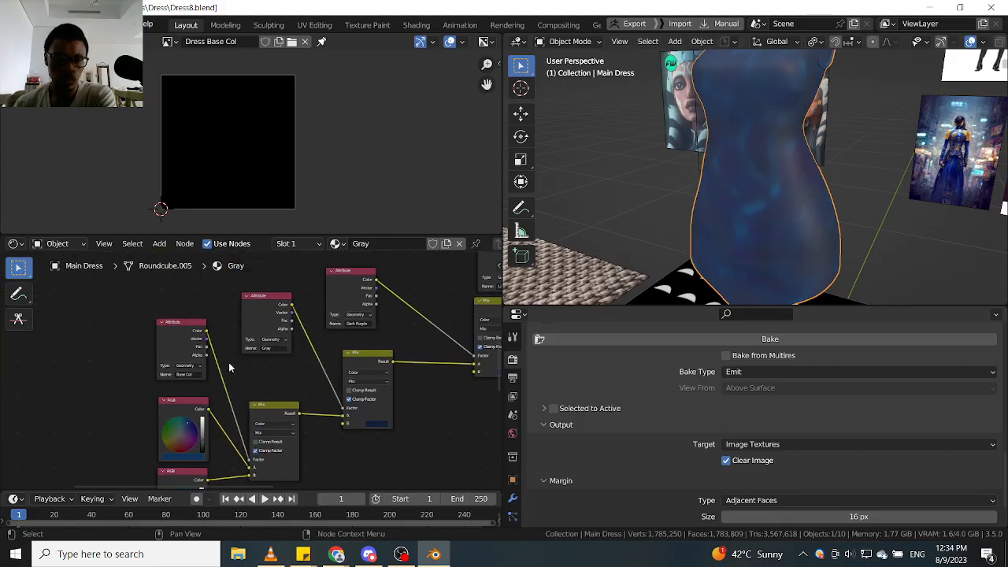
pyautogui.keyDown('ctrl'); pyautogui.keyDown('shift'); pyautogui.click(189, 331); pyautogui.keyUp('shift'); pyautogui.keyUp('ctrl')
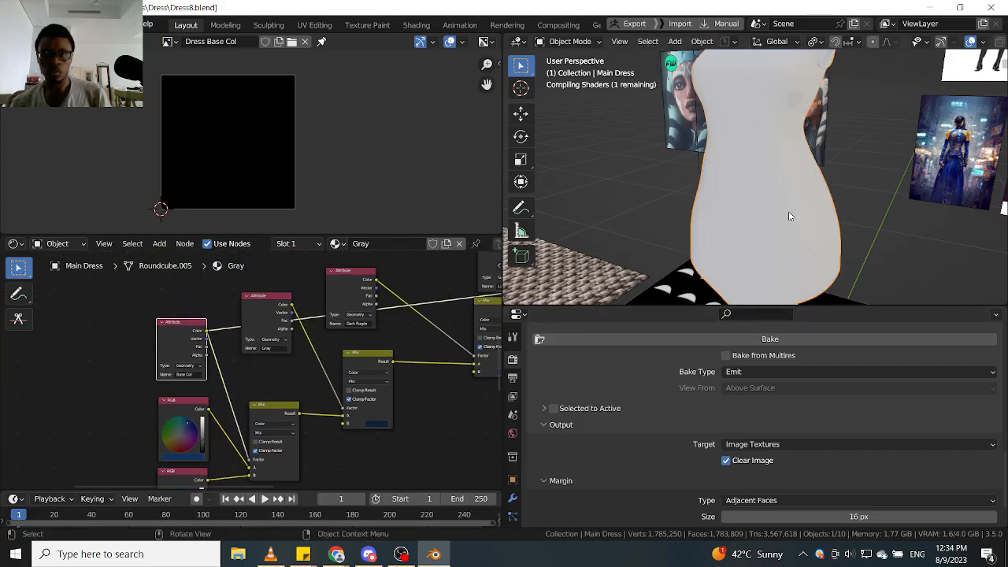
pyautogui.click(708, 339)
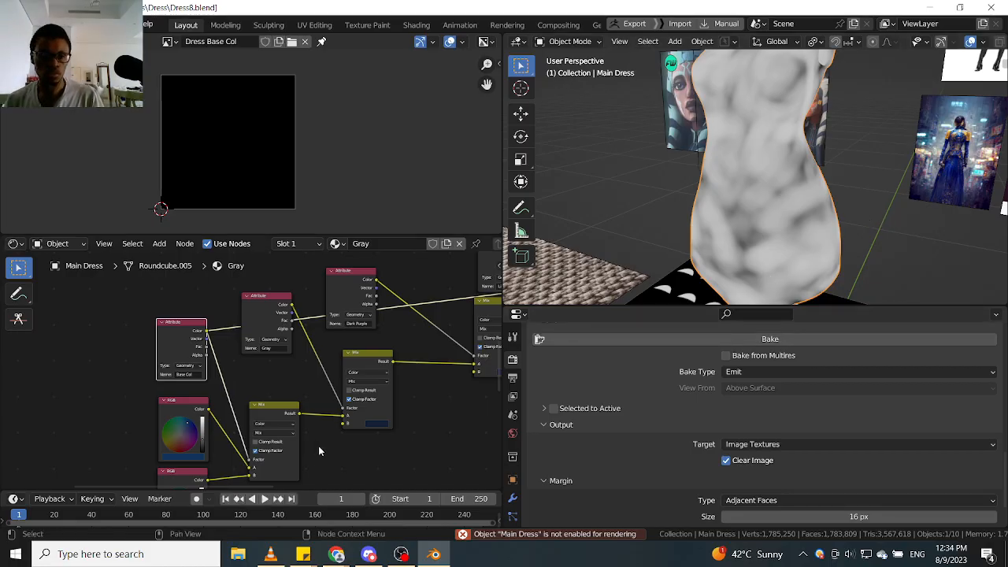
# Make the Dress Base Col image texture node active and try the bake again.
pyautogui.moveTo(356, 463); pyautogui.dragTo(286, 349, button='middle')
pyautogui.scroll(-2, 386, 470)
pyautogui.scroll(1, 338, 339)
pyautogui.click(387, 335)
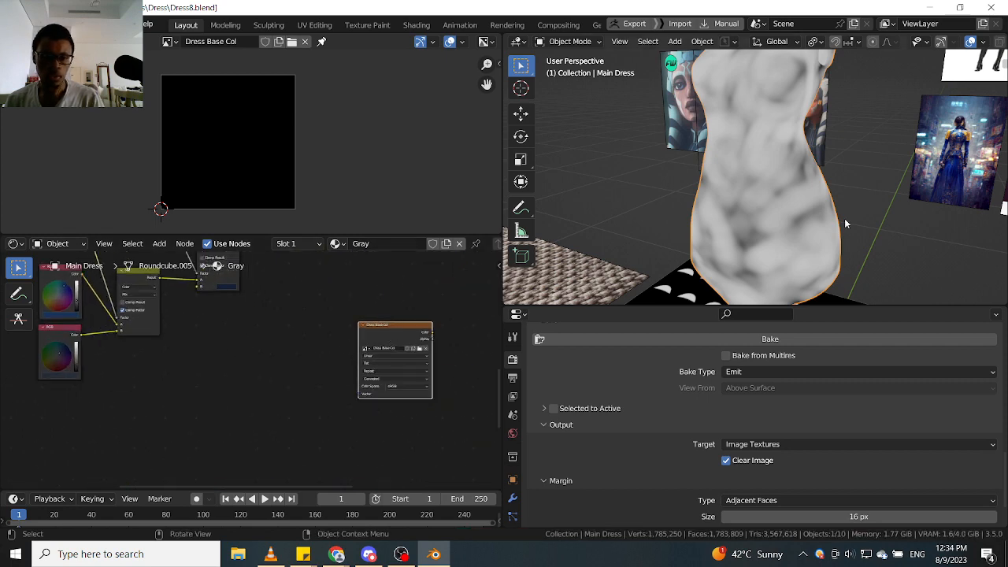
pyautogui.scroll(-1, 189, 375)
pyautogui.moveTo(189, 375); pyautogui.dragTo(210, 432, button='middle')
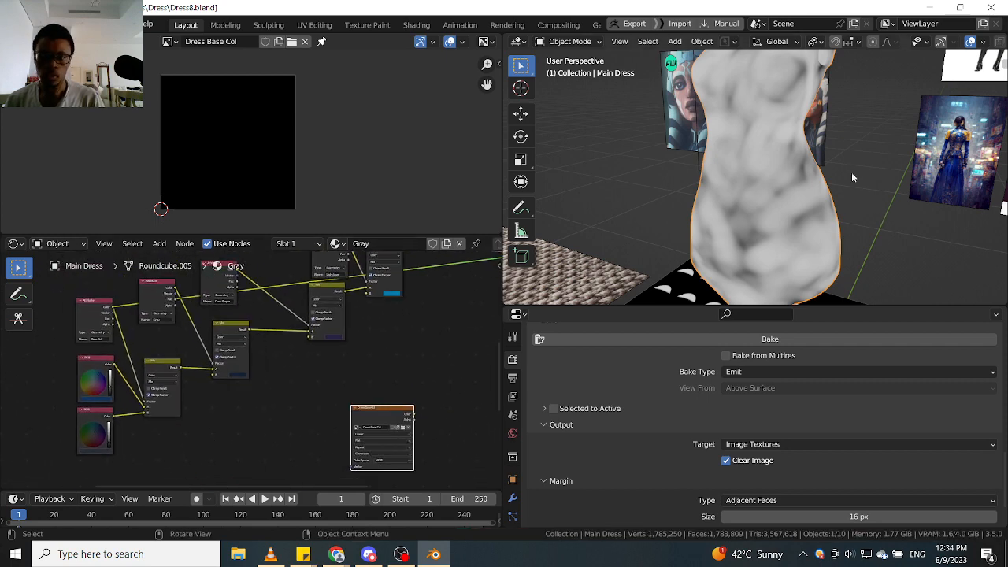
pyautogui.click(802, 341)
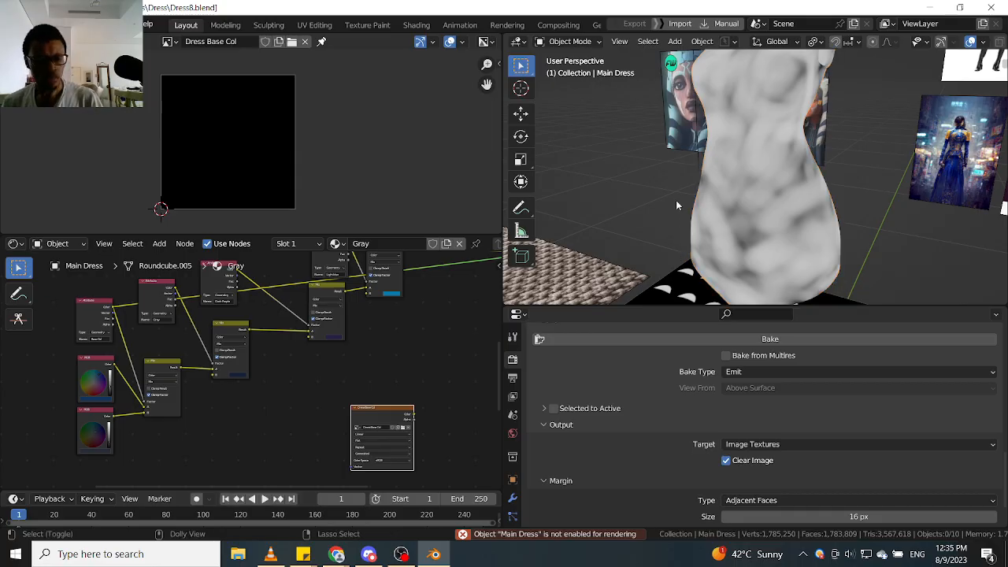
# Save the project as a new incremental version named Dress9.blend.
pyautogui.hotkey('ctrl', 'shift', 's')
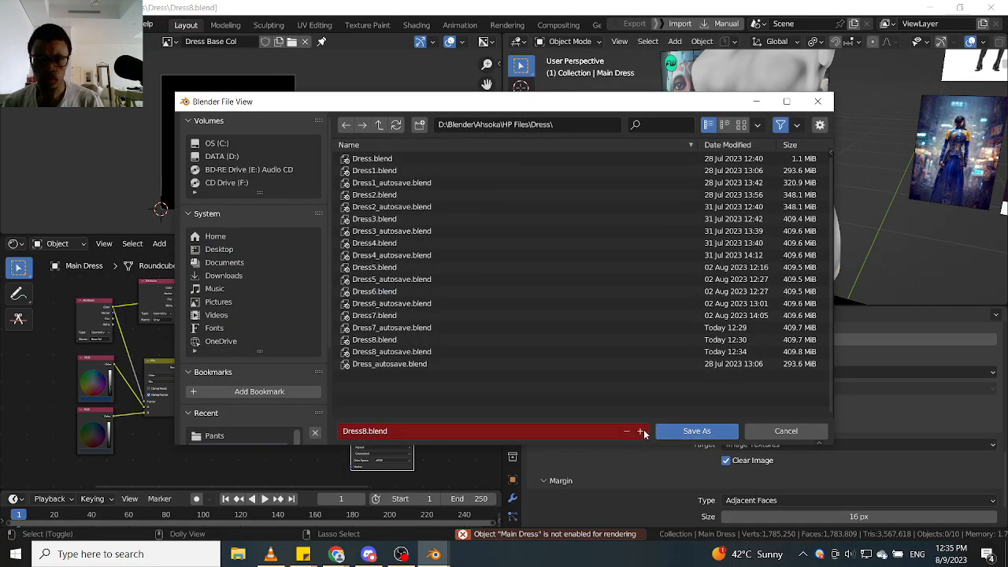
pyautogui.click(639, 431)
pyautogui.click(697, 431)
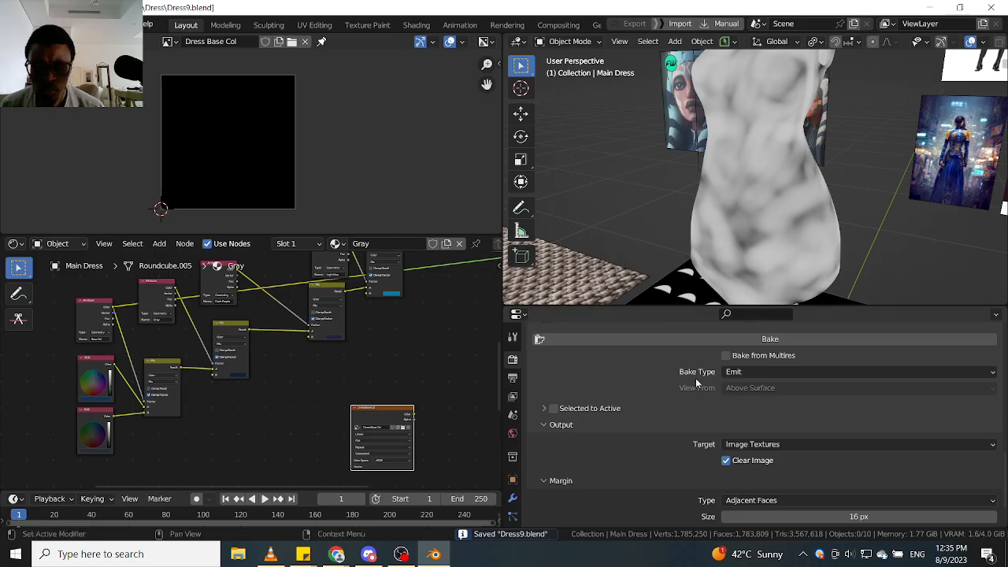
# Select the main dress in the 3D viewport and retry the Emit bake.
pyautogui.scroll(5, 686, 454)
pyautogui.click(775, 242)
pyautogui.scroll(-1, 775, 239)
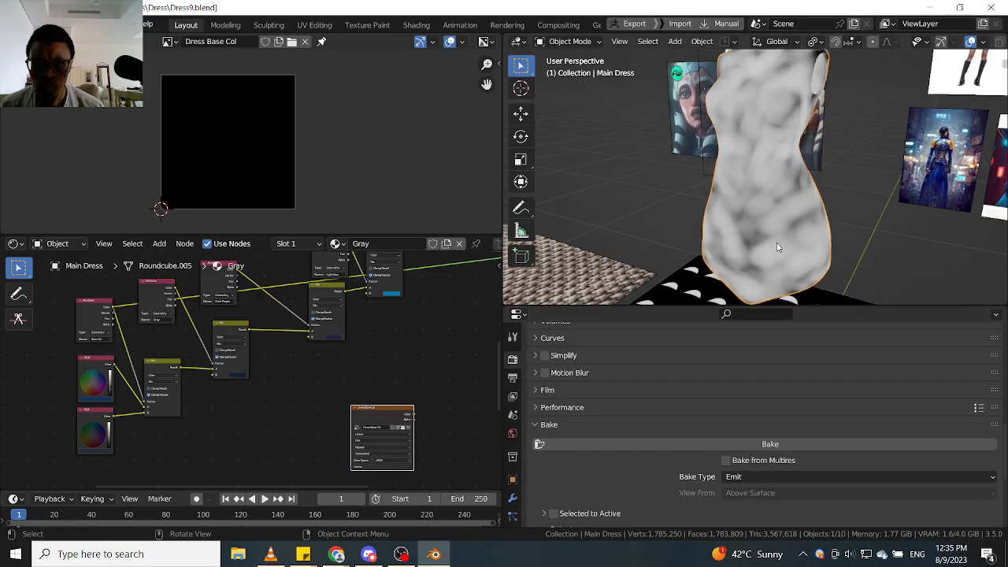
pyautogui.scroll(-2, 776, 247)
pyautogui.click(746, 444)
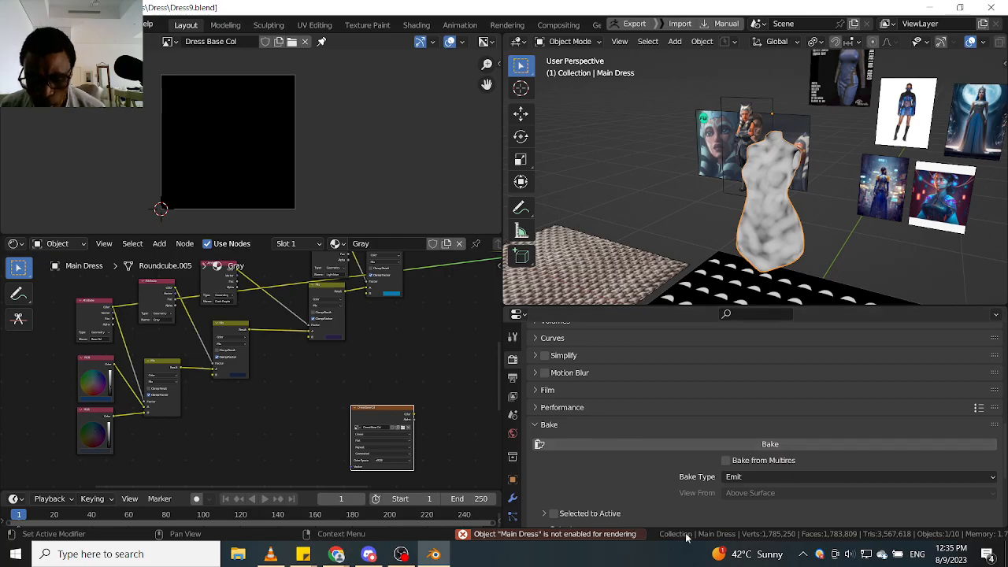
# Read the bake error in the Blender info log, and close the log.
pyautogui.click(613, 537)
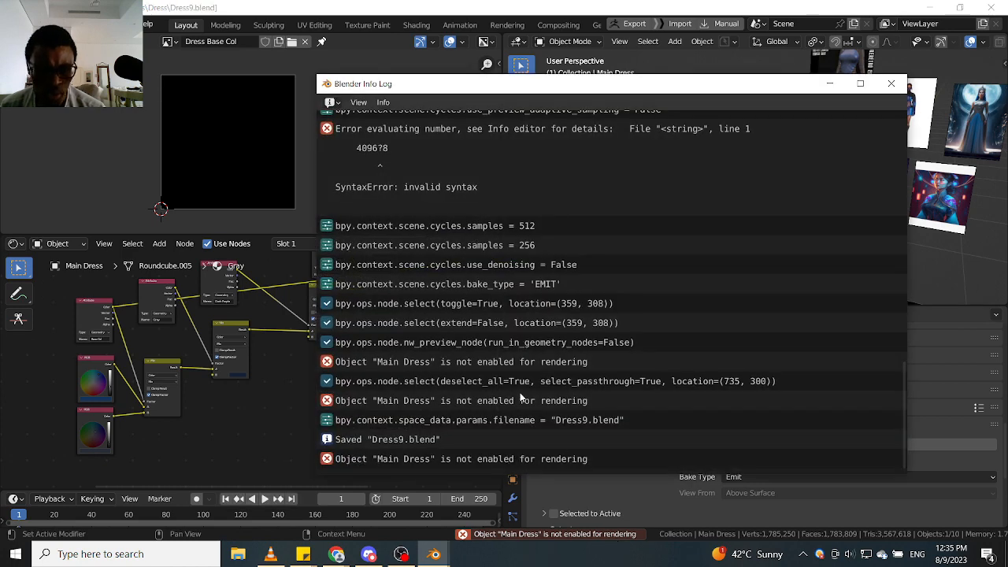
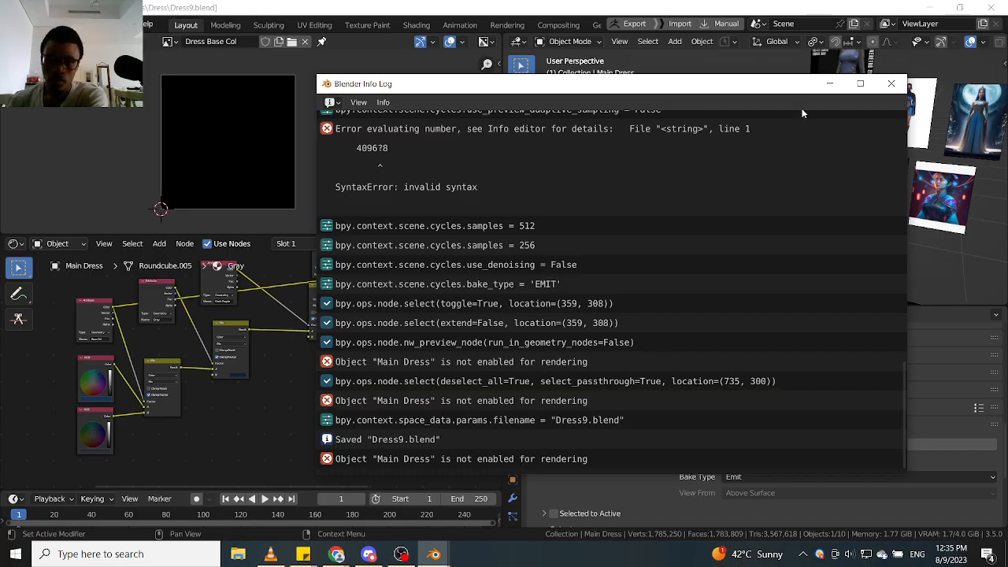
pyautogui.click(891, 83)
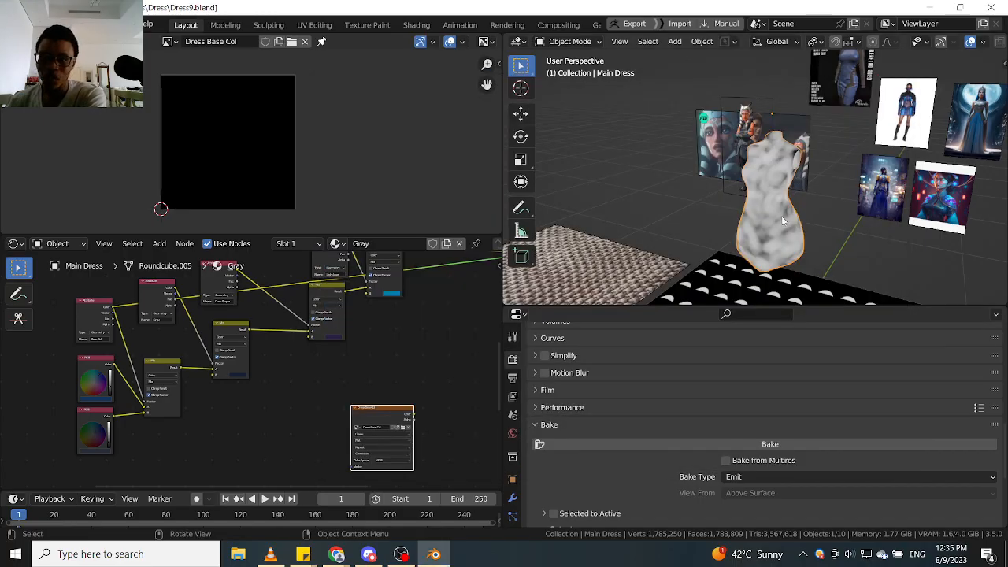
pyautogui.scroll(3, 783, 221)
pyautogui.scroll(-1, 783, 221)
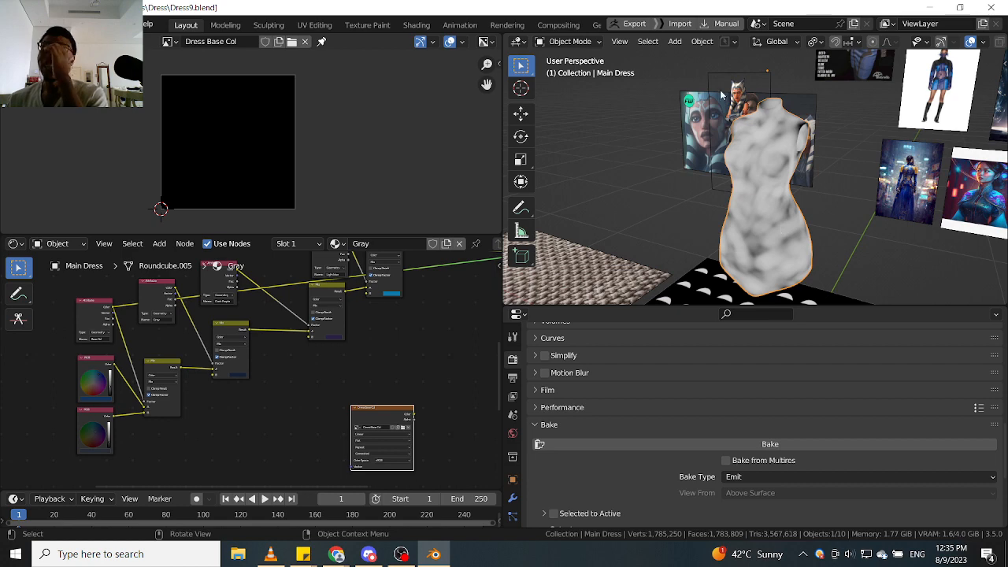
# Widen the 3D viewport and enable the Statistics overlay.
pyautogui.moveTo(501, 174); pyautogui.dragTo(360, 177)
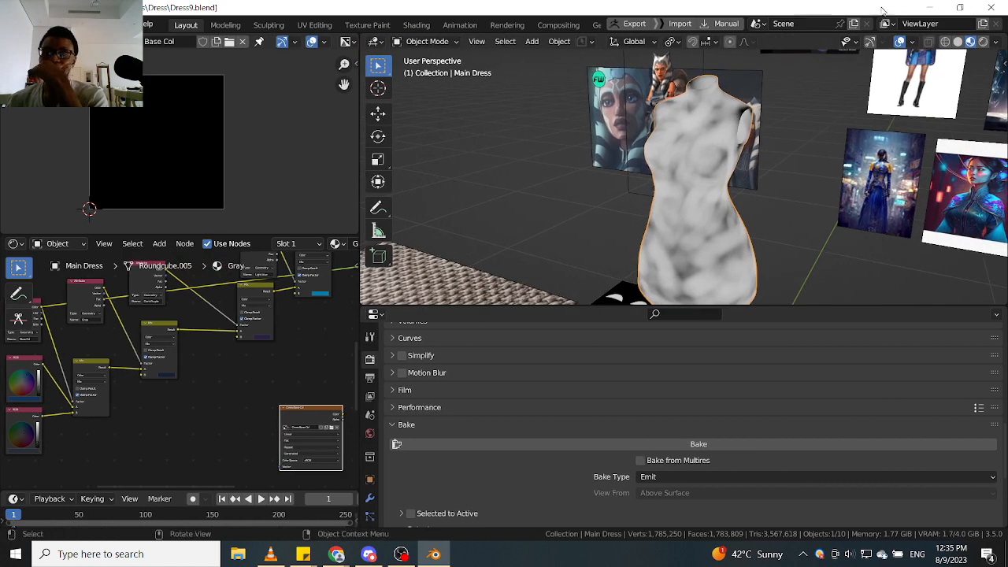
pyautogui.click(994, 43)
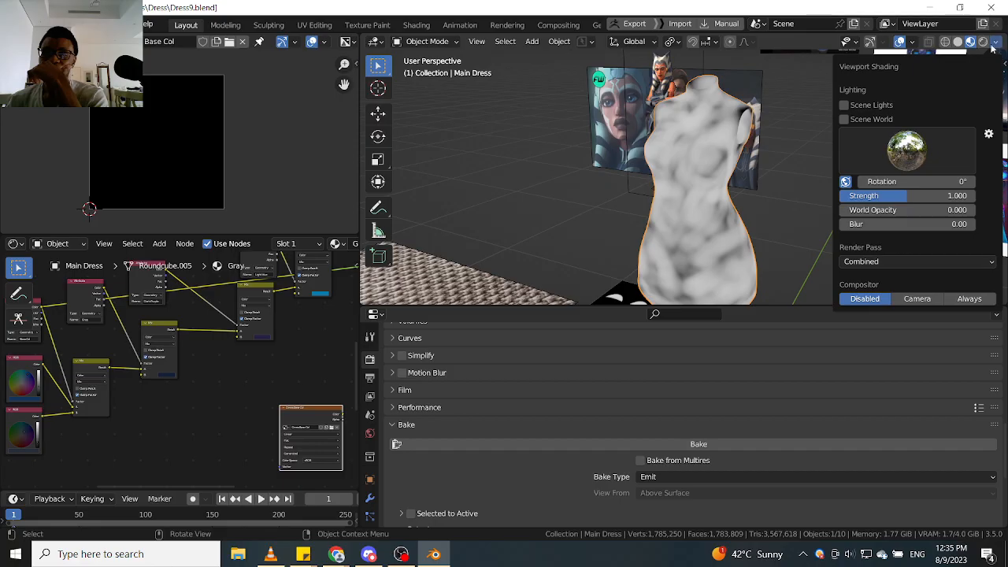
pyautogui.click(912, 42)
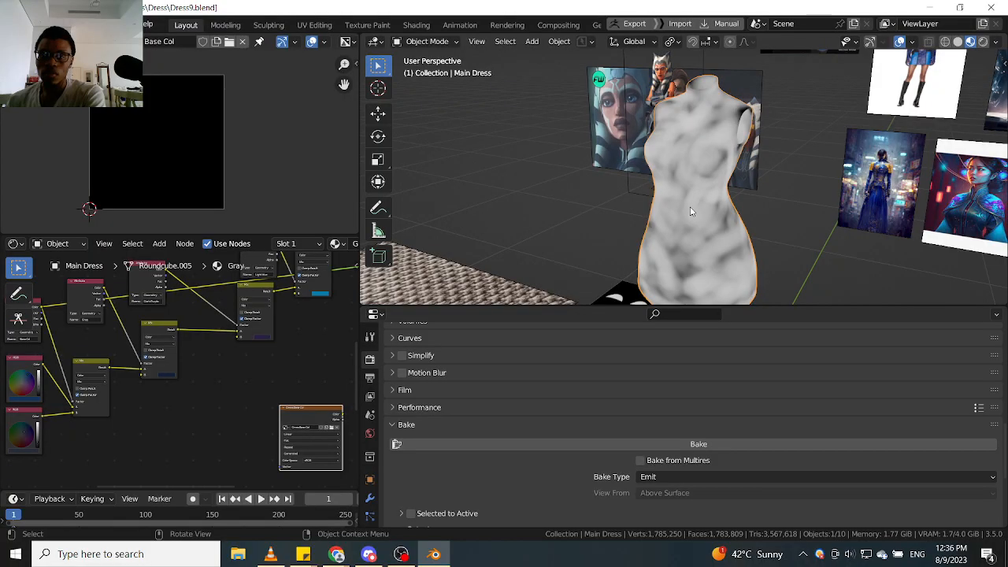
pyautogui.click(910, 42)
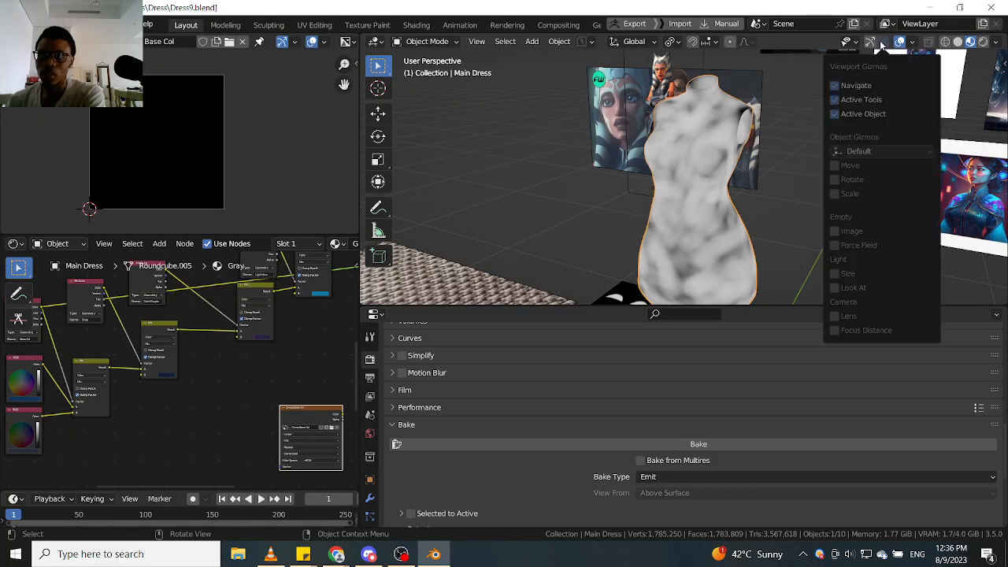
pyautogui.click(911, 42)
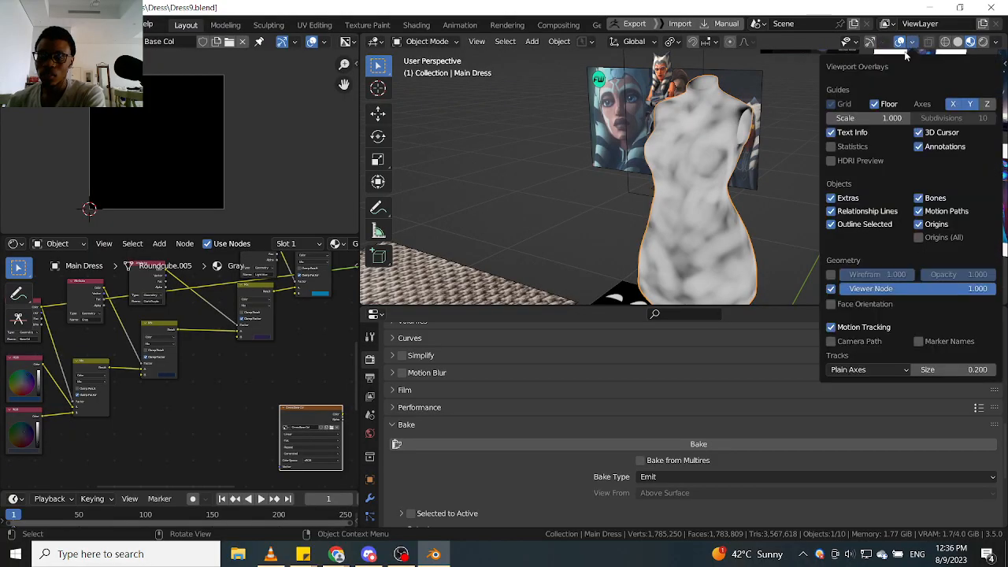
pyautogui.click(833, 150)
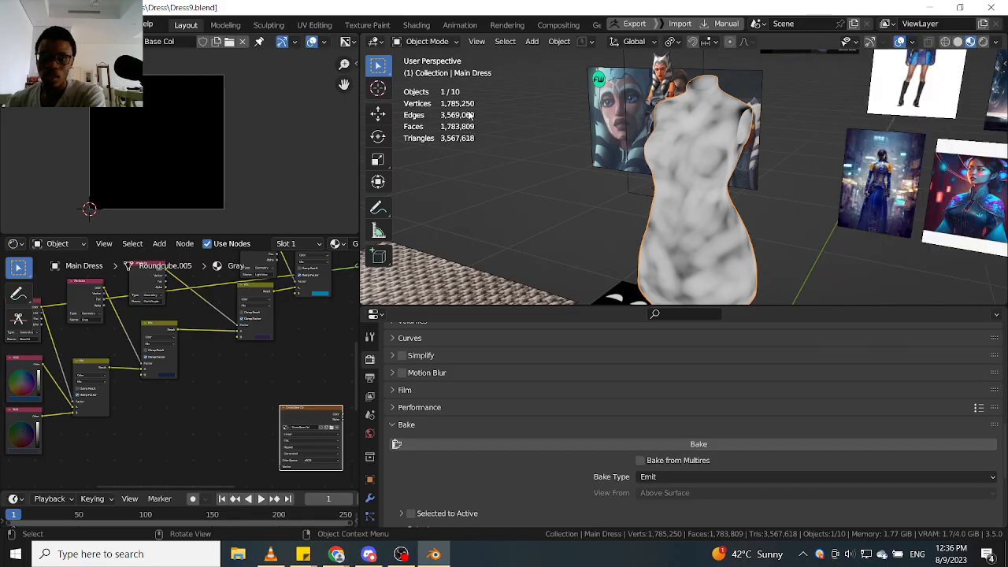
# Examine the dress, the node tree of its Gray material, and the bake output and margin settings.
pyautogui.moveTo(458, 114); pyautogui.dragTo(575, 140, button='middle')
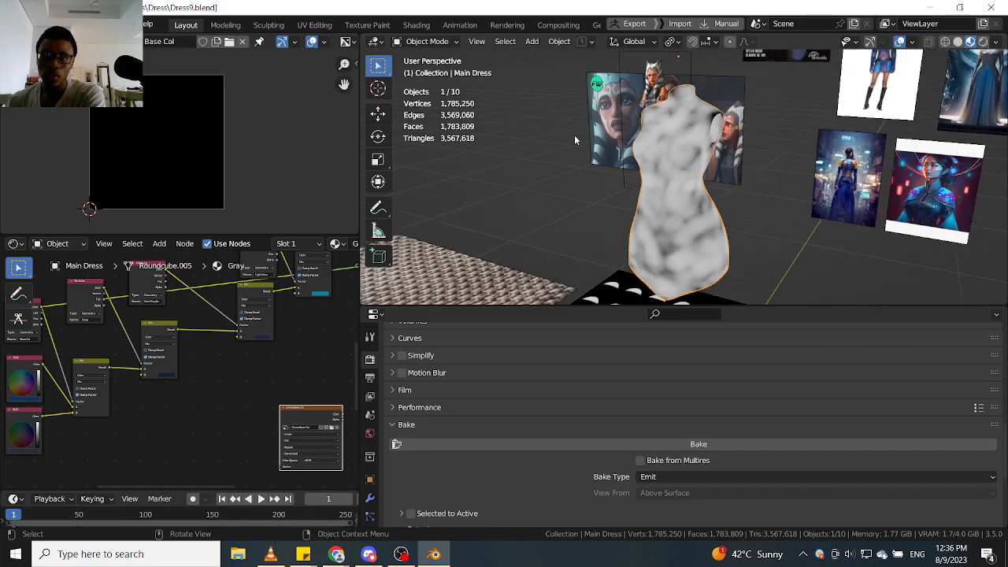
pyautogui.scroll(-2, 574, 139)
pyautogui.scroll(2, 679, 207)
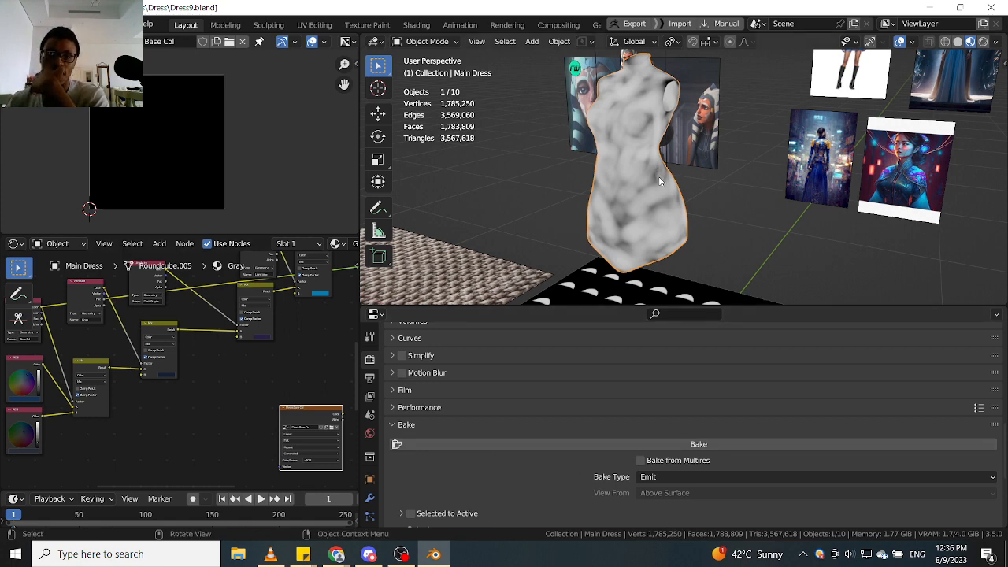
pyautogui.moveTo(682, 196)
pyautogui.mouseDown(button='middle')
pyautogui.moveTo(690, 205)
pyautogui.moveTo(847, 209)
pyautogui.moveTo(673, 208)
pyautogui.moveTo(686, 213)
pyautogui.mouseUp(button='middle')
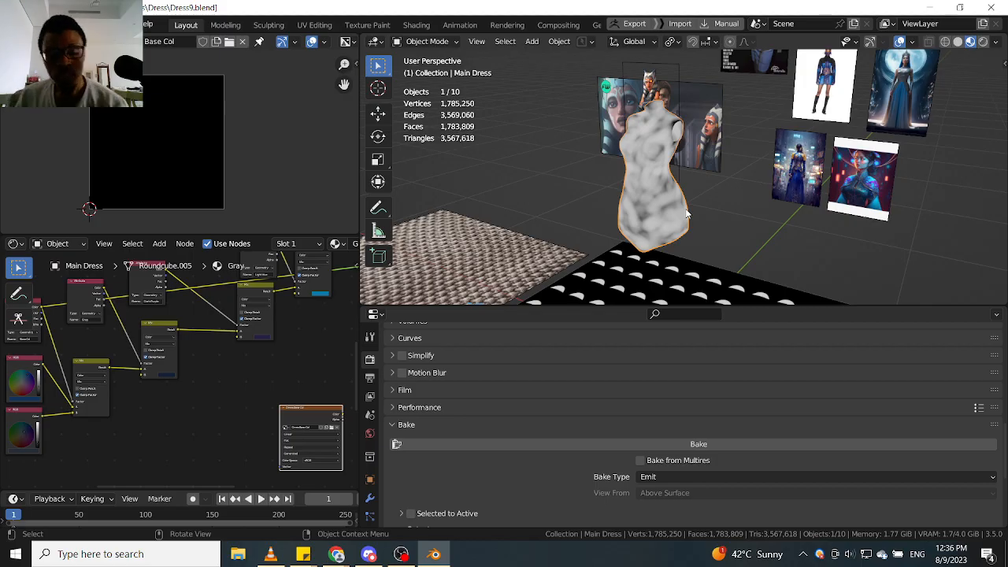
pyautogui.scroll(2, 236, 399)
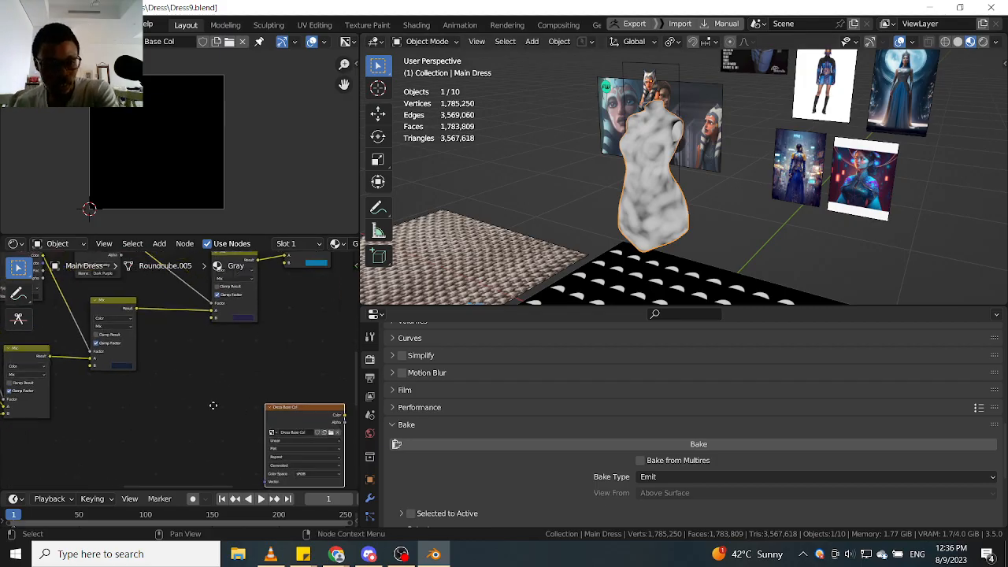
pyautogui.moveTo(213, 406); pyautogui.dragTo(167, 400, button='middle')
pyautogui.scroll(1, 225, 397)
pyautogui.scroll(-3, 225, 397)
pyautogui.moveTo(189, 370); pyautogui.dragTo(286, 378, button='middle')
pyautogui.scroll(4, 315, 406)
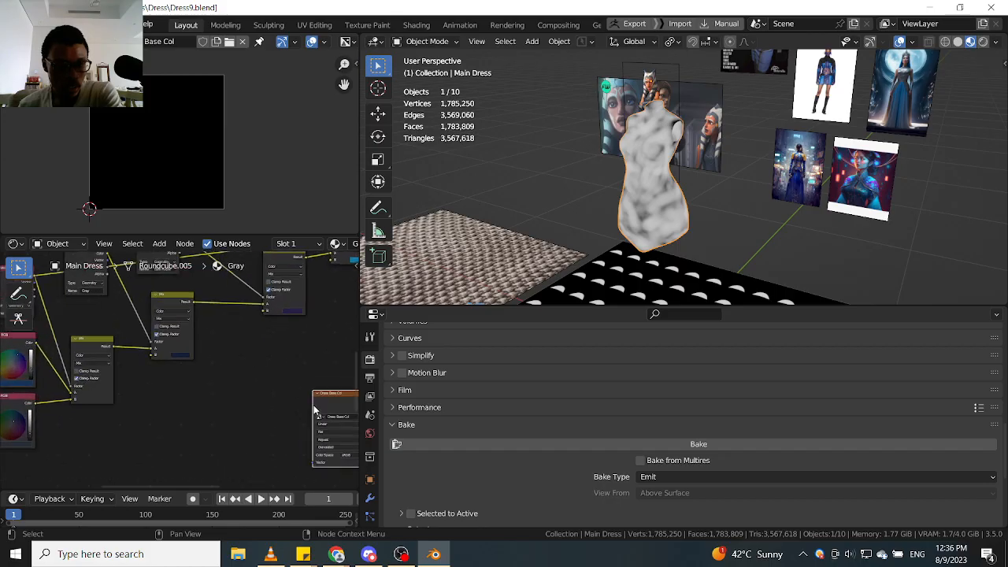
pyautogui.scroll(-1, 177, 407)
pyautogui.moveTo(170, 407); pyautogui.dragTo(236, 449, button='middle')
pyautogui.moveTo(131, 459); pyautogui.dragTo(46, 473, button='middle')
pyautogui.scroll(-6, 261, 410)
pyautogui.moveTo(261, 405); pyautogui.dragTo(180, 401, button='middle')
pyautogui.scroll(-2, 545, 459)
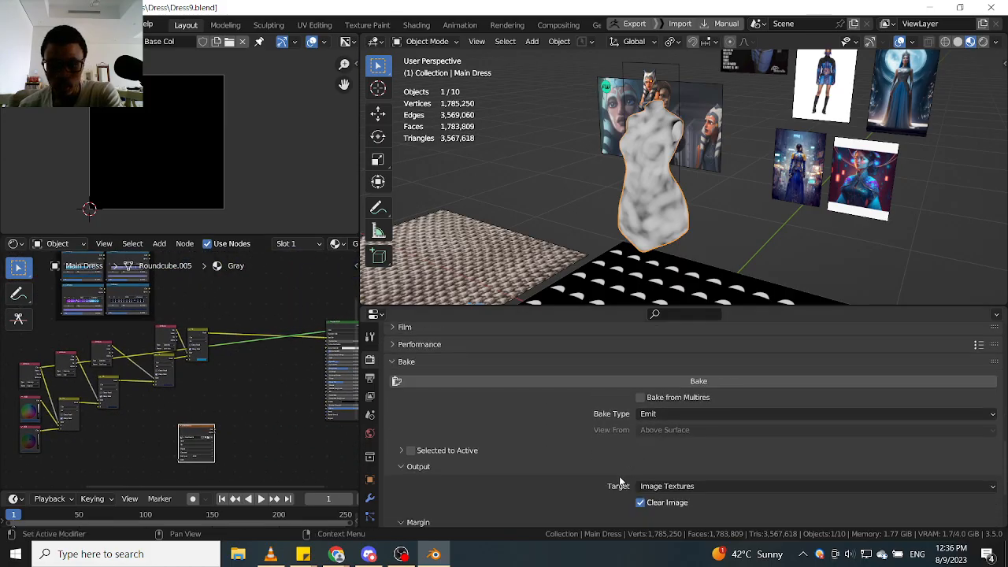
pyautogui.scroll(-2, 565, 459)
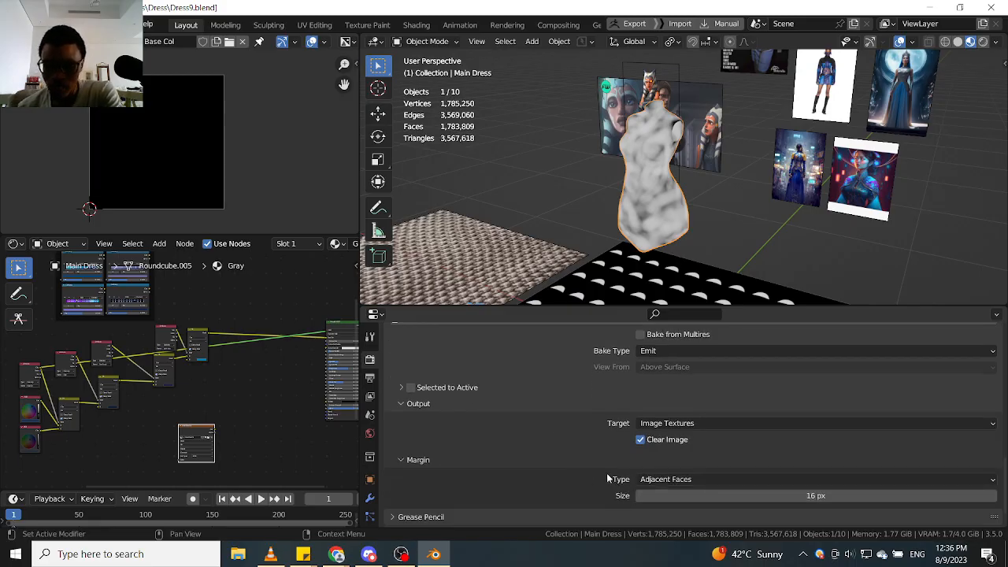
# Examine the Emit bake settings, the dress's modifier, collection and particle properties, and the image texture node in the Gray material.
pyautogui.scroll(-1, 582, 464)
pyautogui.scroll(4, 581, 464)
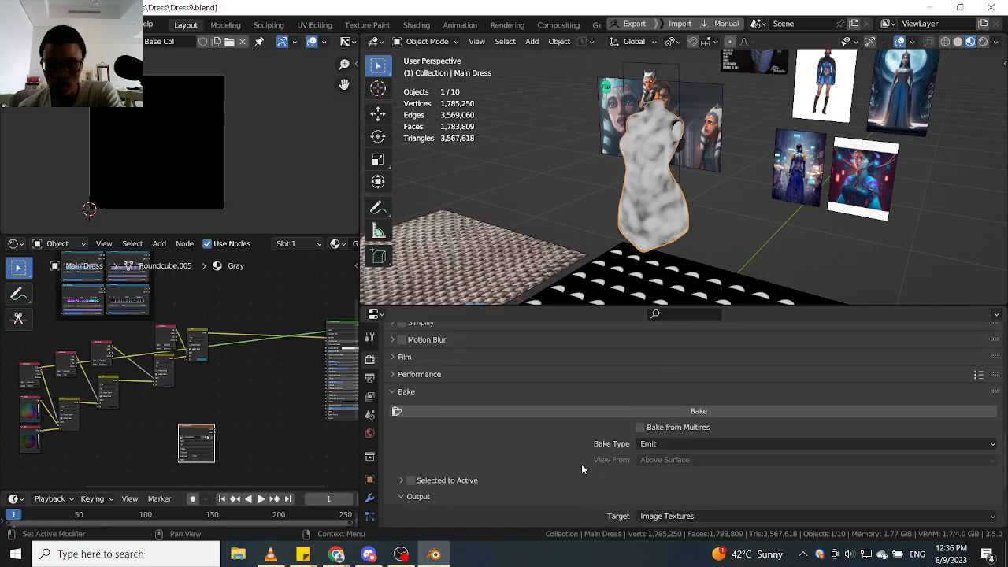
pyautogui.scroll(-1, 582, 470)
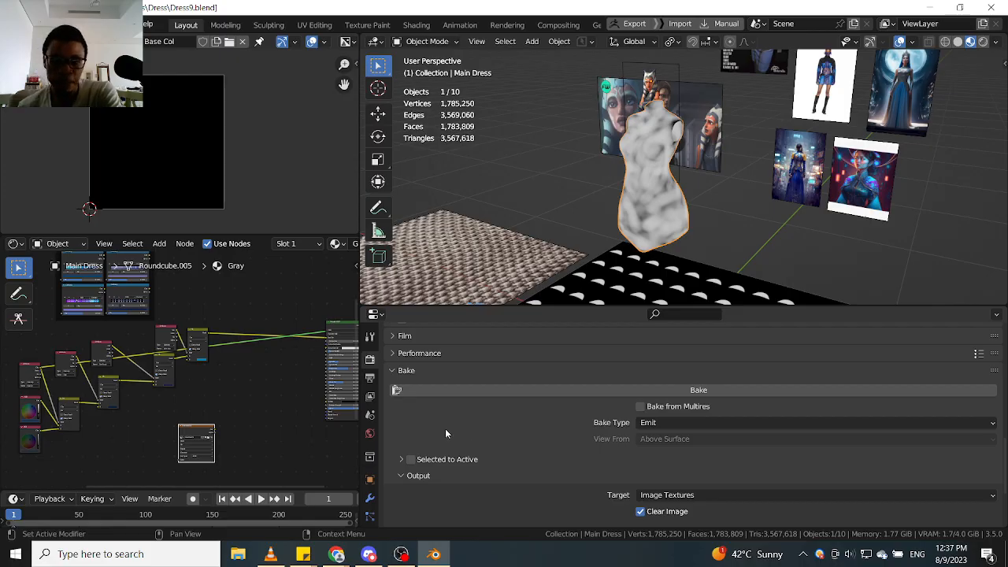
pyautogui.scroll(-3, 445, 428)
pyautogui.click(370, 500)
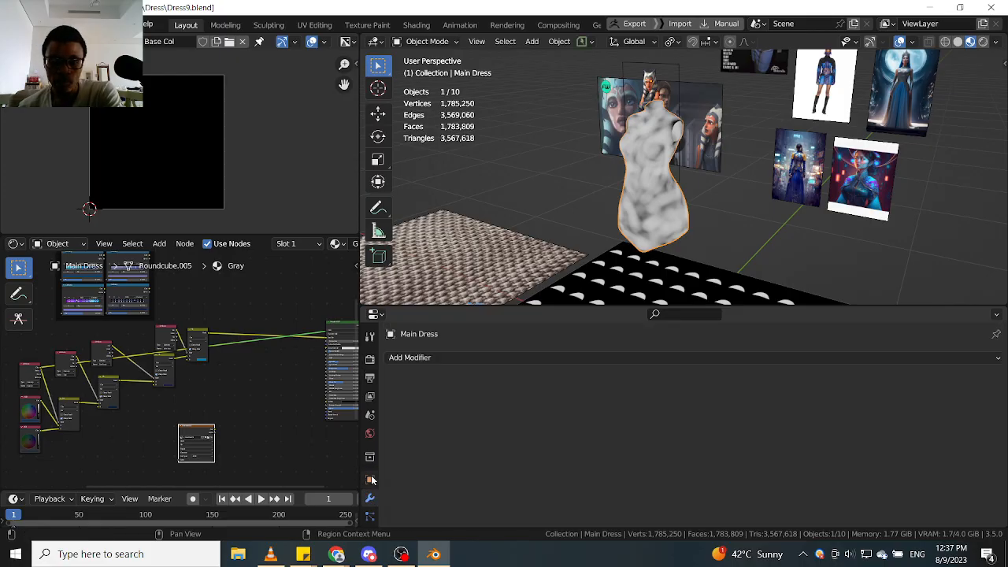
pyautogui.click(370, 480)
pyautogui.click(370, 457)
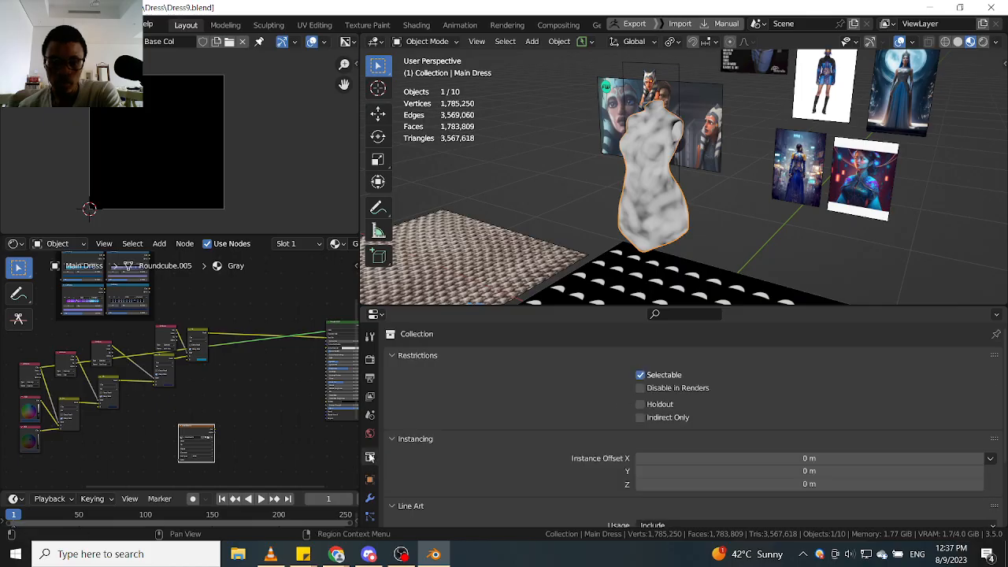
pyautogui.click(370, 499)
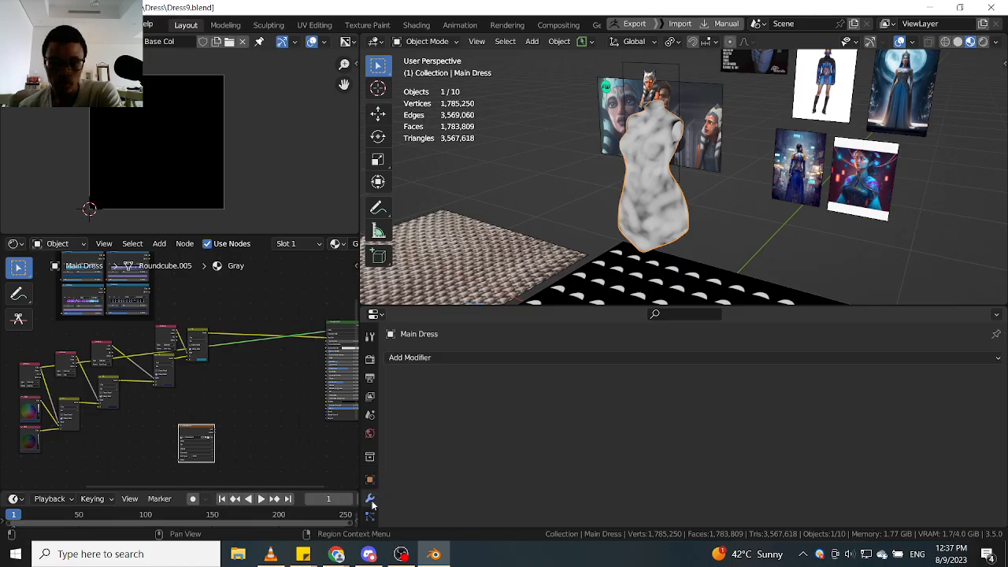
pyautogui.click(371, 515)
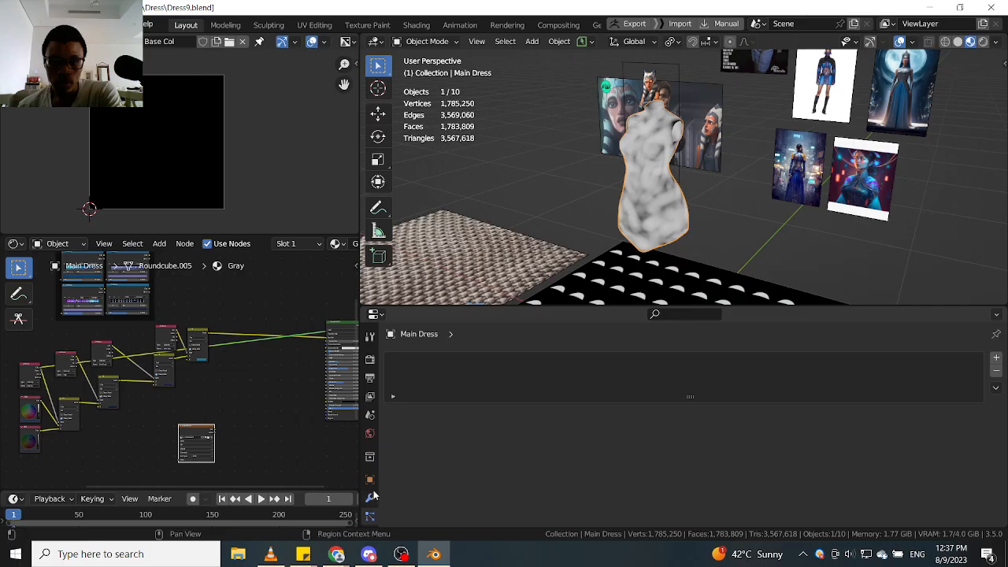
pyautogui.click(368, 498)
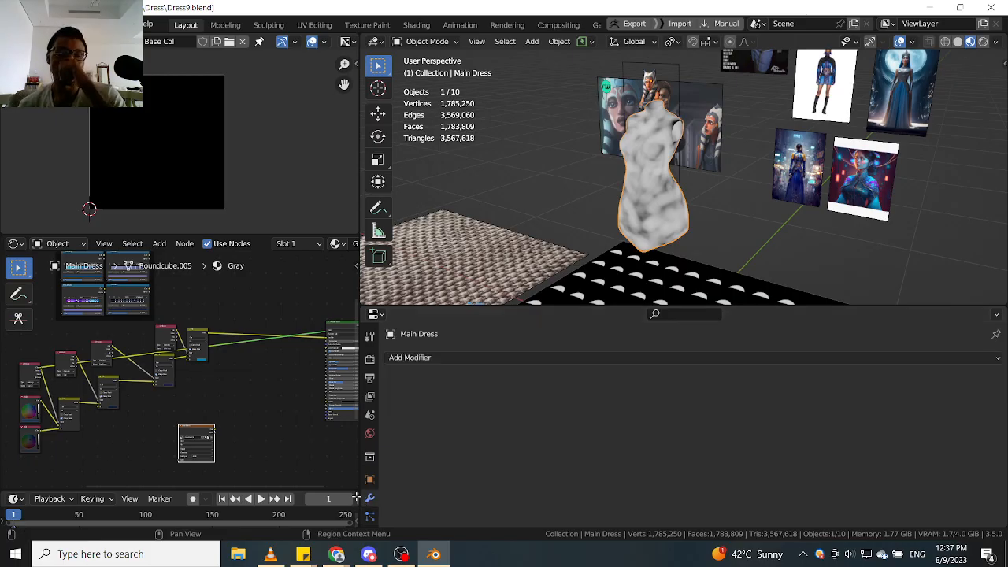
pyautogui.scroll(2, 236, 425)
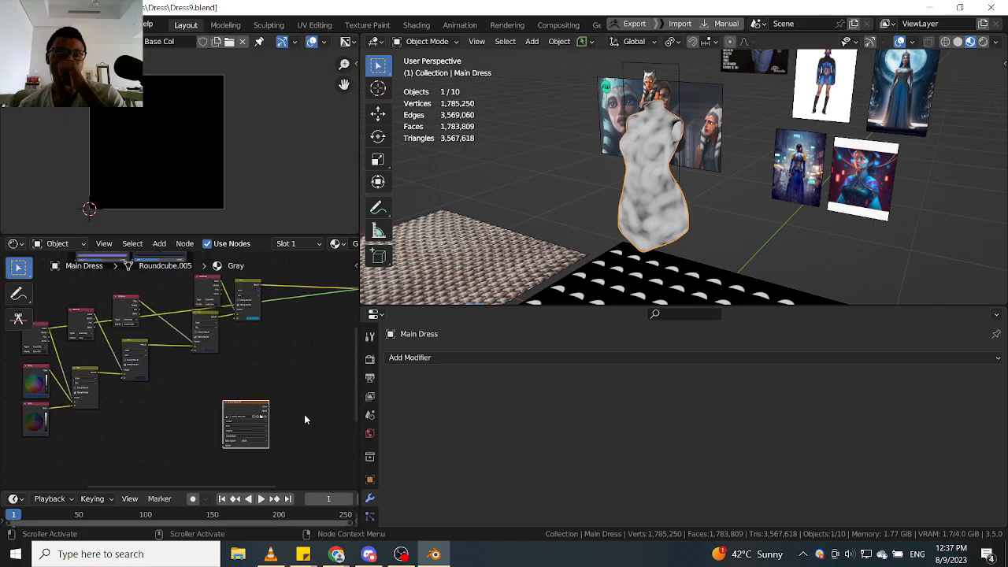
pyautogui.scroll(1, 264, 409)
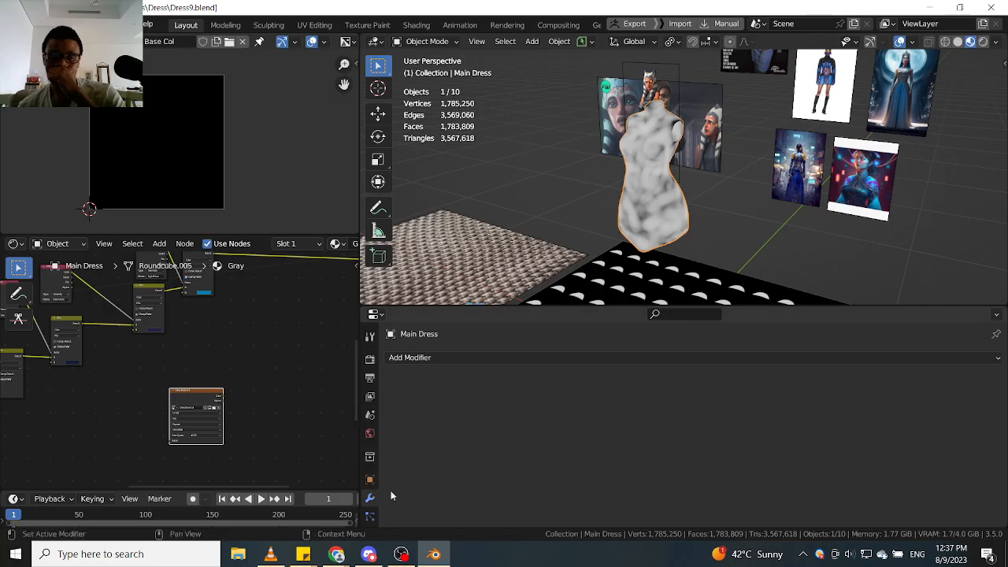
# Examine the Main Dress mesh data's color attributes and view the dress from another angle.
pyautogui.scroll(-5, 370, 488)
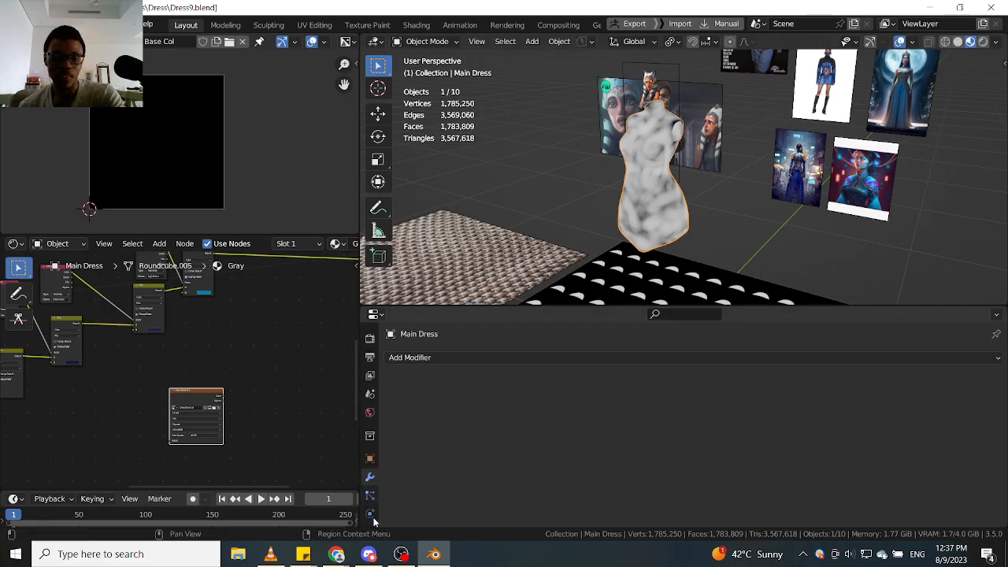
pyautogui.click(369, 469)
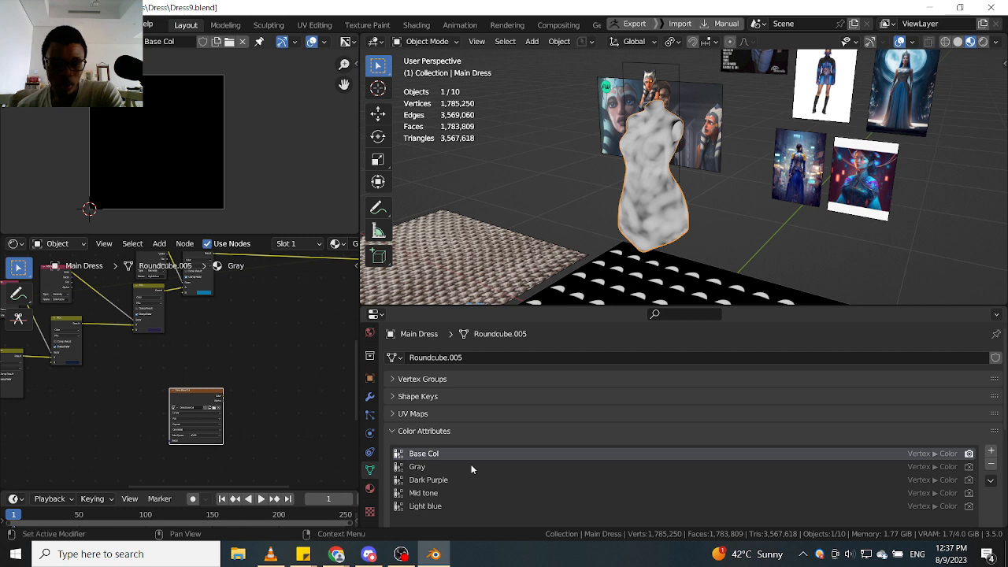
pyautogui.scroll(-2, 476, 438)
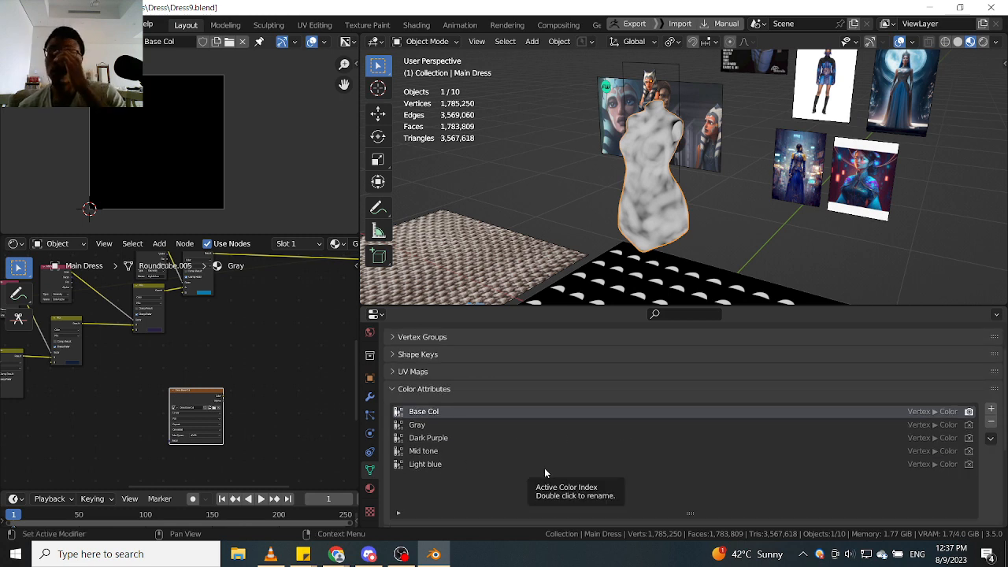
pyautogui.moveTo(650, 167); pyautogui.dragTo(594, 397, button='middle')
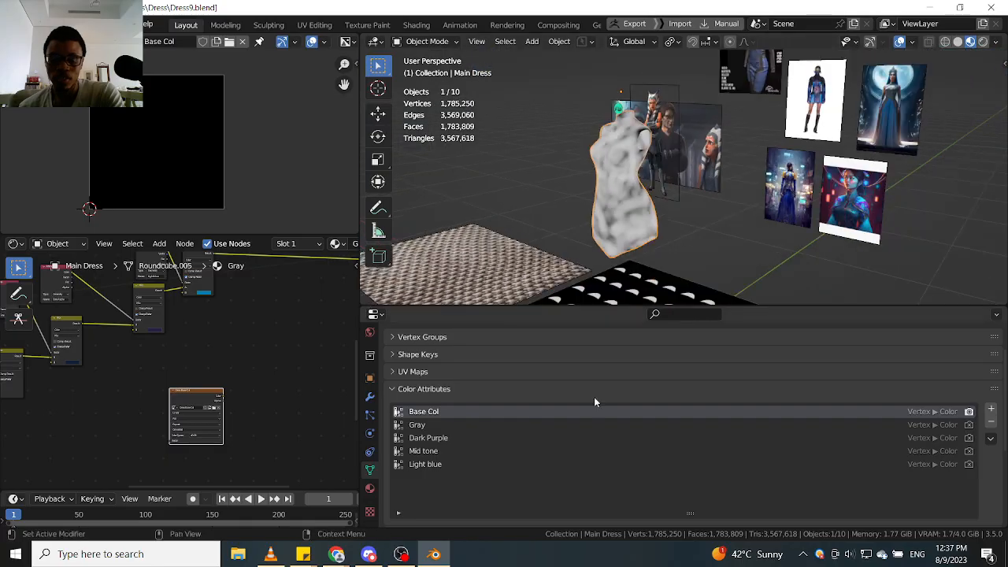
pyautogui.scroll(-2, 612, 445)
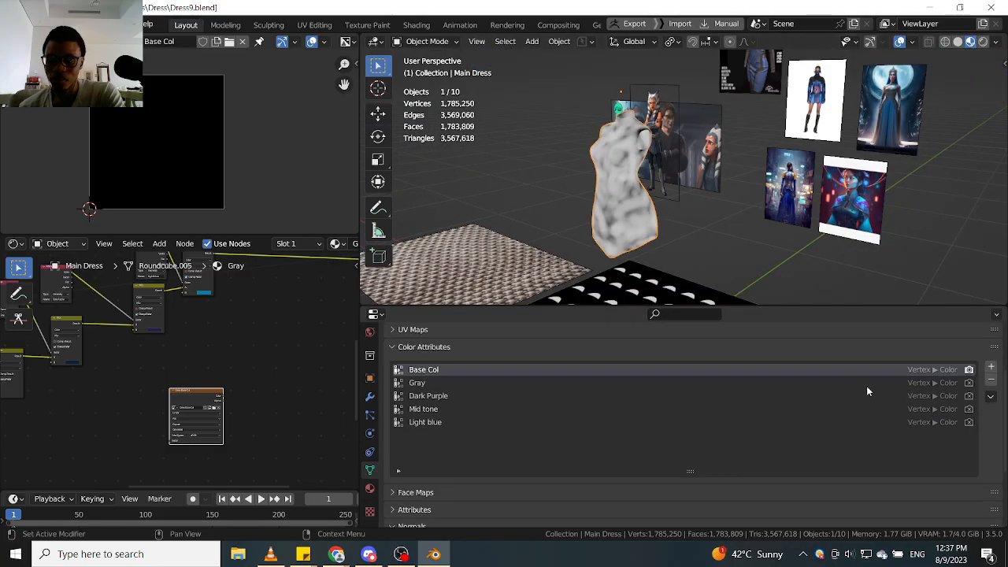
pyautogui.scroll(4, 488, 454)
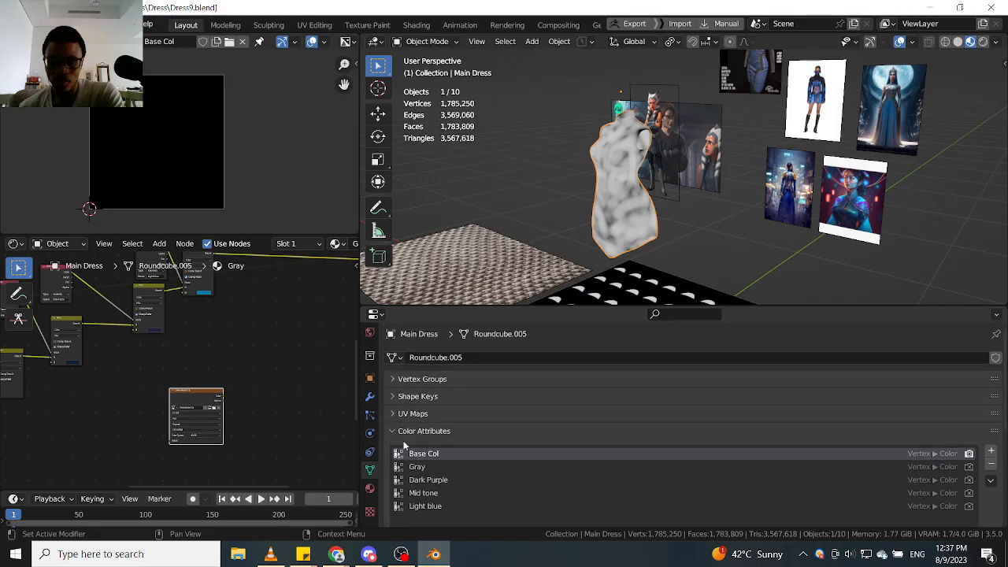
# Disable the Noise Threshold for final renders in the Cycles sampling settings.
pyautogui.click(370, 355)
pyautogui.scroll(4, 373, 391)
pyautogui.scroll(1, 374, 391)
pyautogui.click(370, 358)
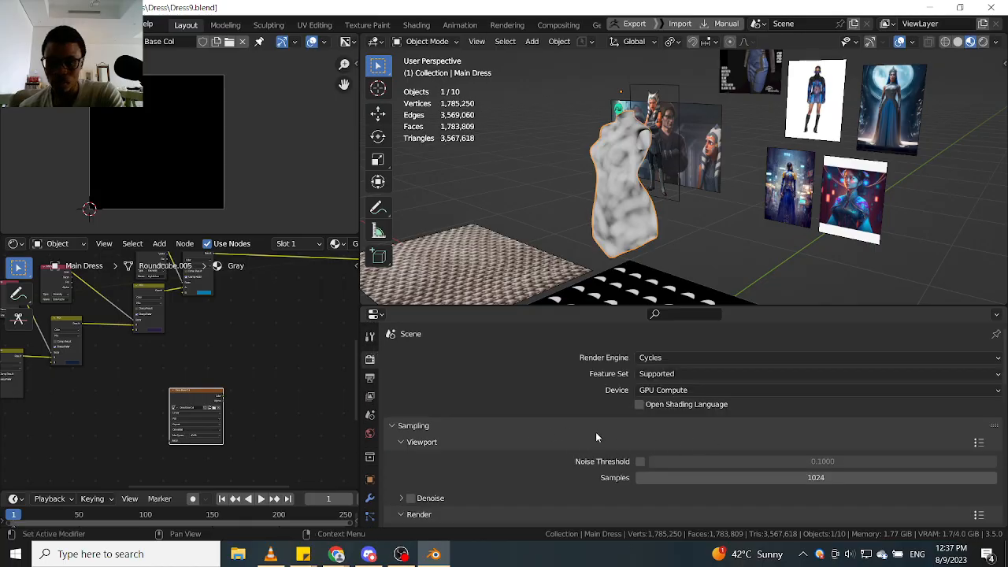
pyautogui.scroll(-4, 598, 433)
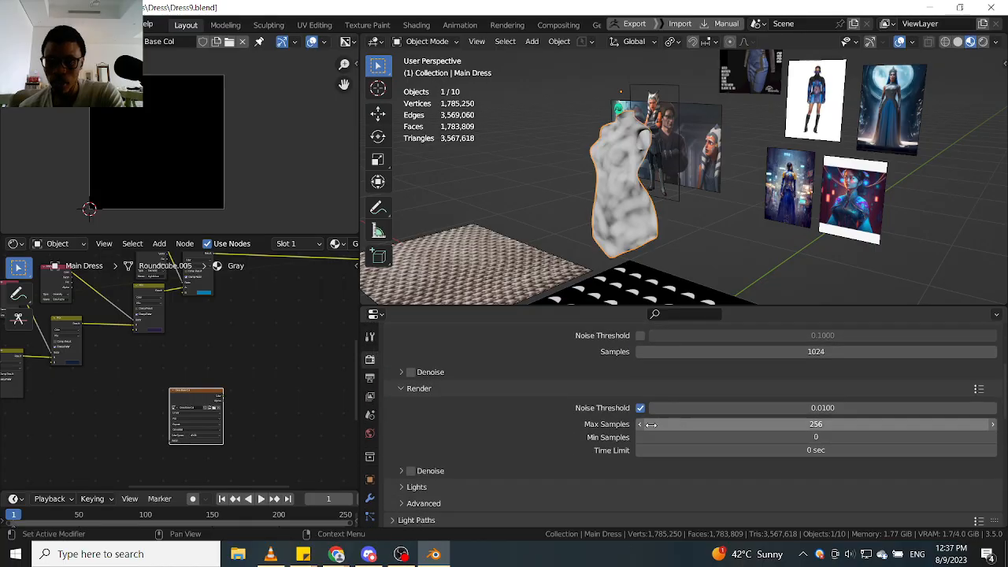
pyautogui.click(640, 408)
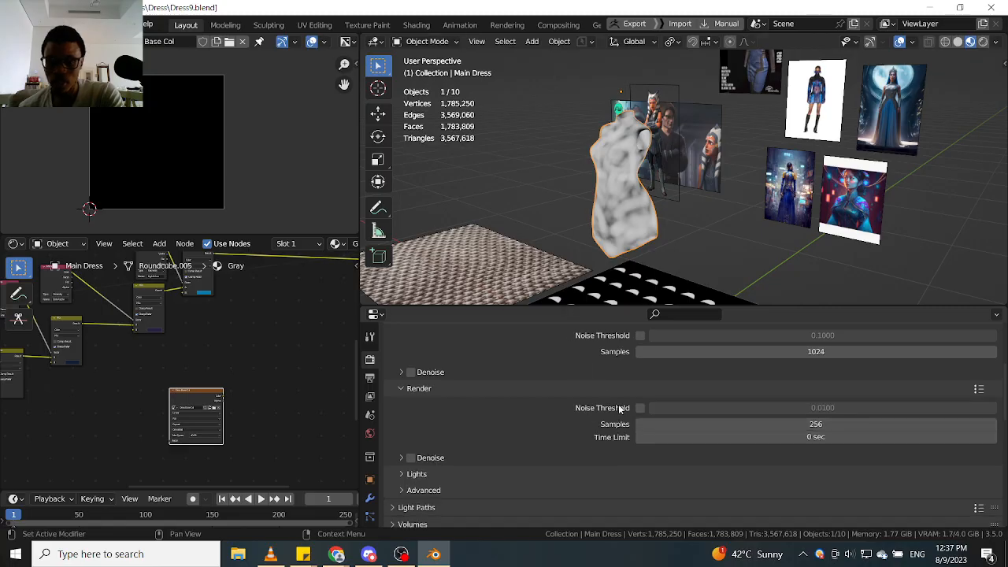
pyautogui.scroll(3, 599, 400)
# Retry the Emit bake of the dress, read the error entries in the info log, and dismiss the log.
pyautogui.scroll(-5, 594, 398)
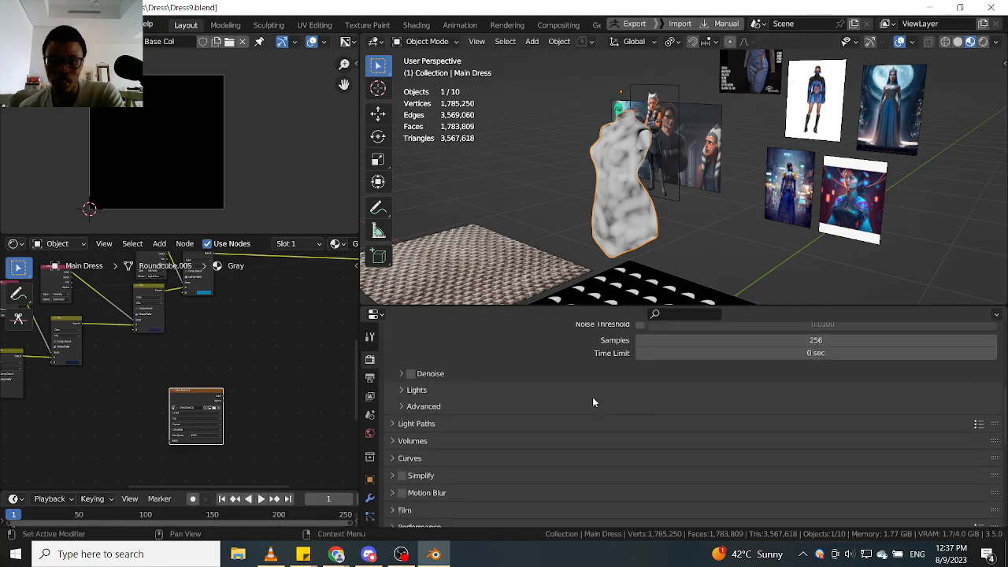
pyautogui.scroll(-5, 594, 402)
pyautogui.click(622, 375)
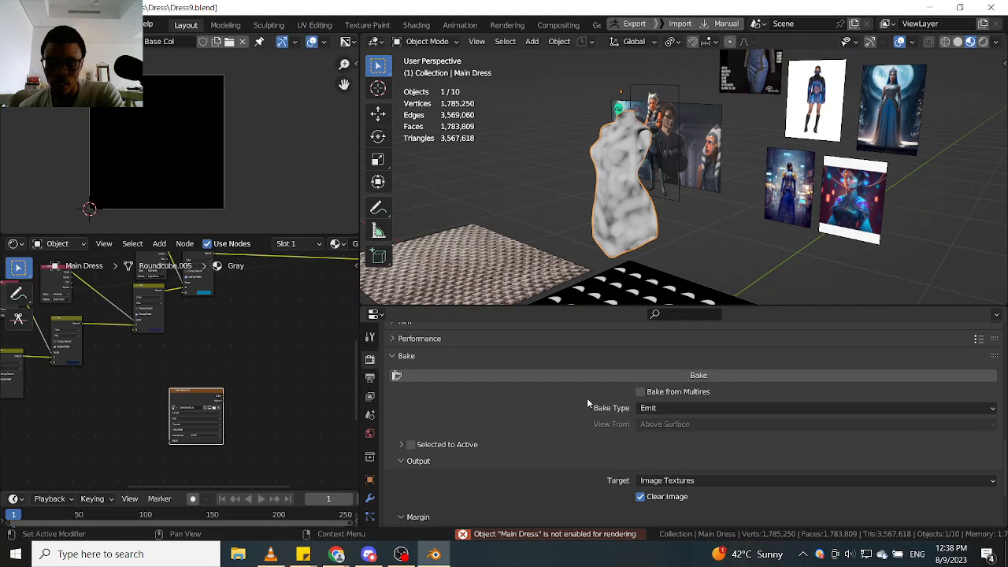
pyautogui.click(611, 536)
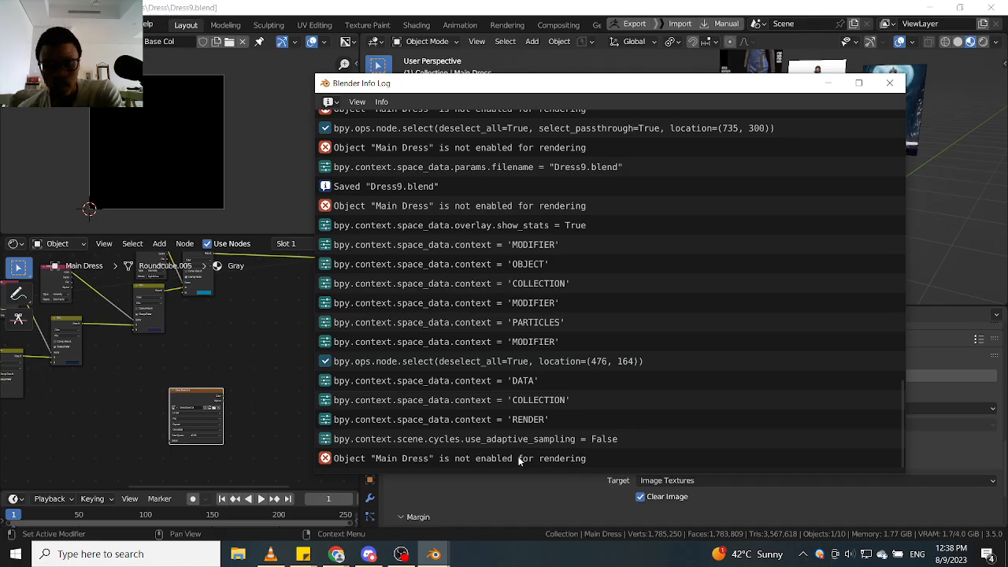
pyautogui.scroll(1, 494, 265)
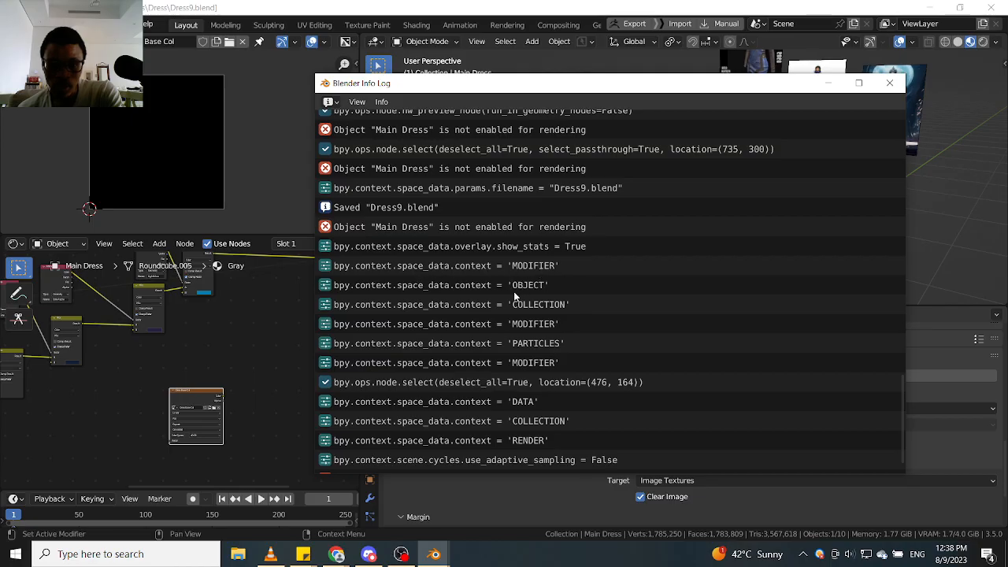
pyautogui.click(824, 83)
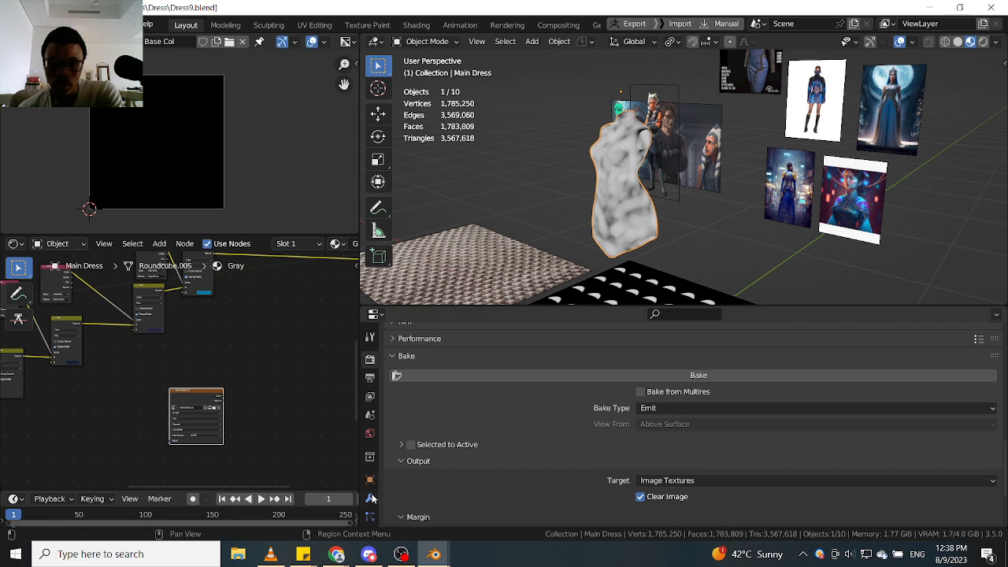
# Check the Main Dress's modifier and mesh data properties for the cause of the bake error.
pyautogui.click(370, 498)
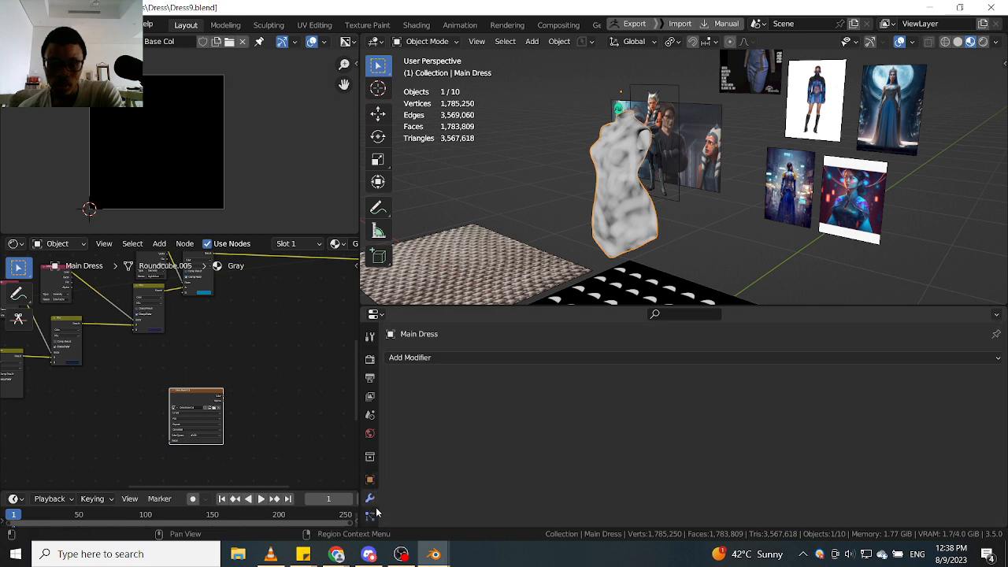
pyautogui.scroll(-5, 376, 500)
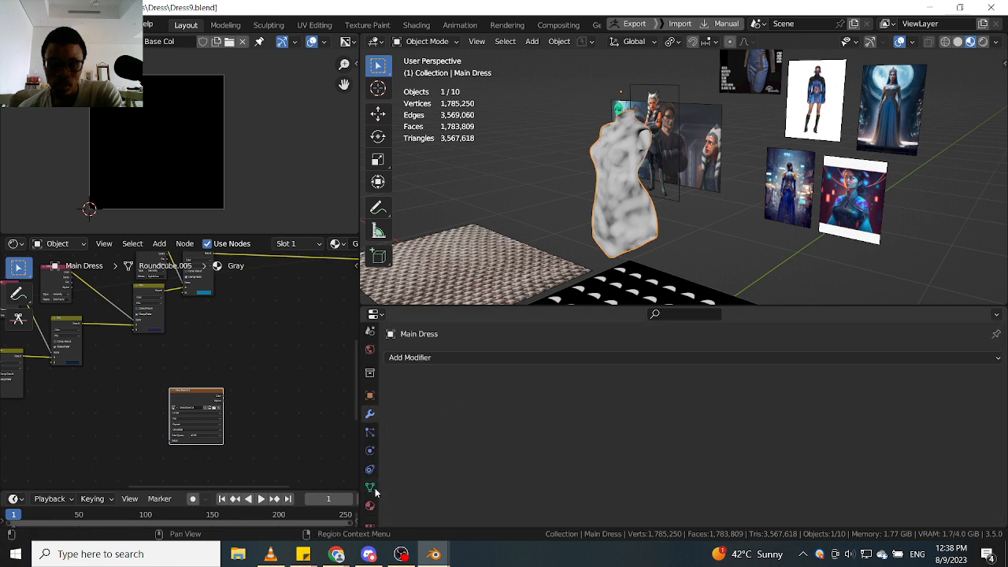
pyautogui.click(372, 487)
pyautogui.click(369, 412)
pyautogui.scroll(4, 373, 361)
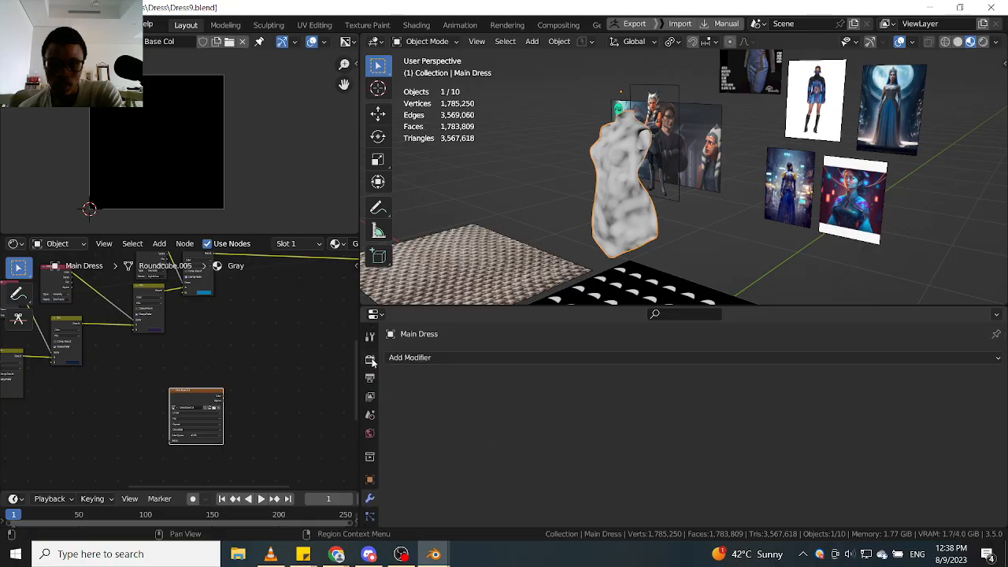
pyautogui.scroll(1, 373, 362)
pyautogui.click(369, 336)
# Run the Emit bake on the main dress once more from the scene's render settings.
pyautogui.click(369, 380)
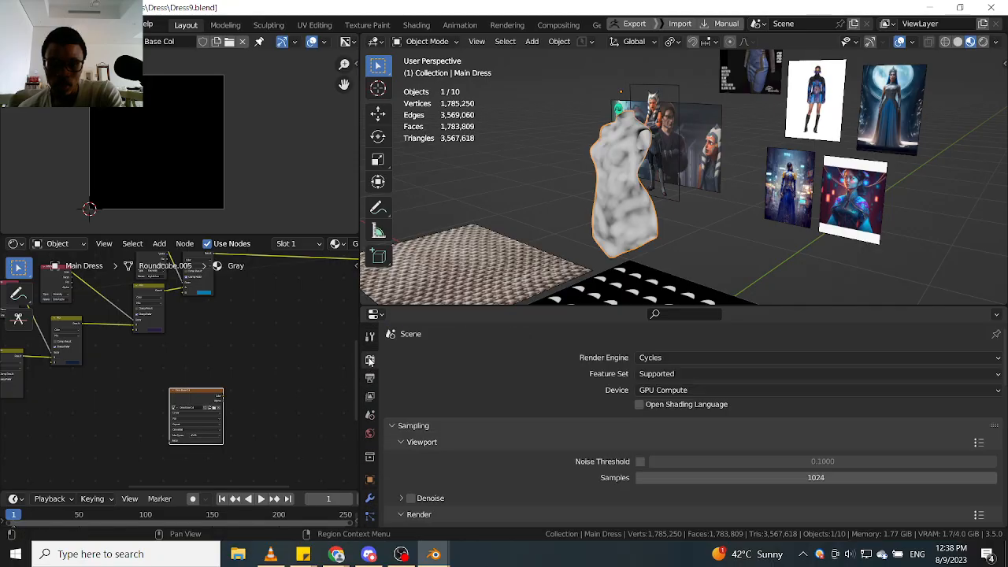
pyautogui.scroll(-6, 508, 482)
pyautogui.scroll(-5, 507, 484)
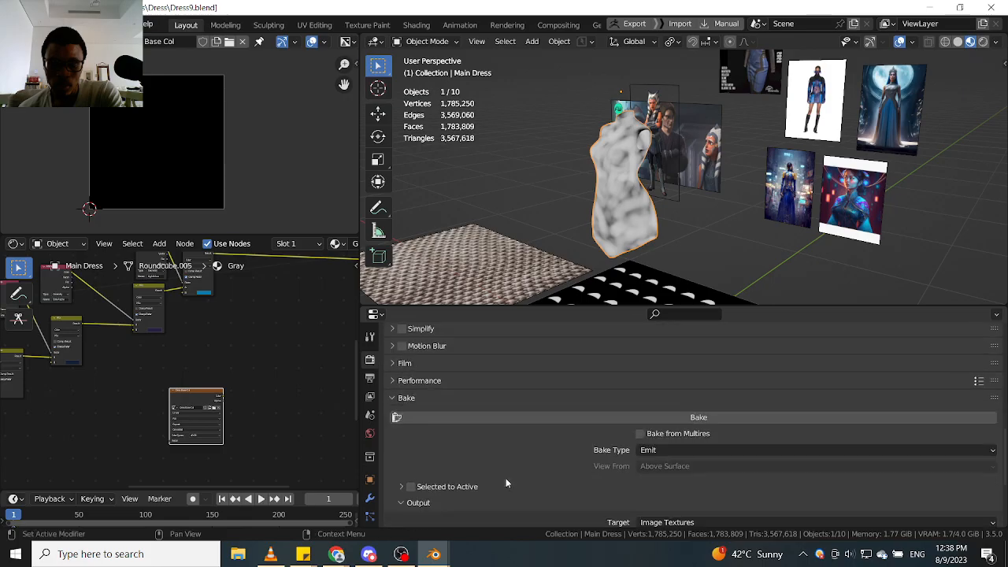
pyautogui.click(641, 417)
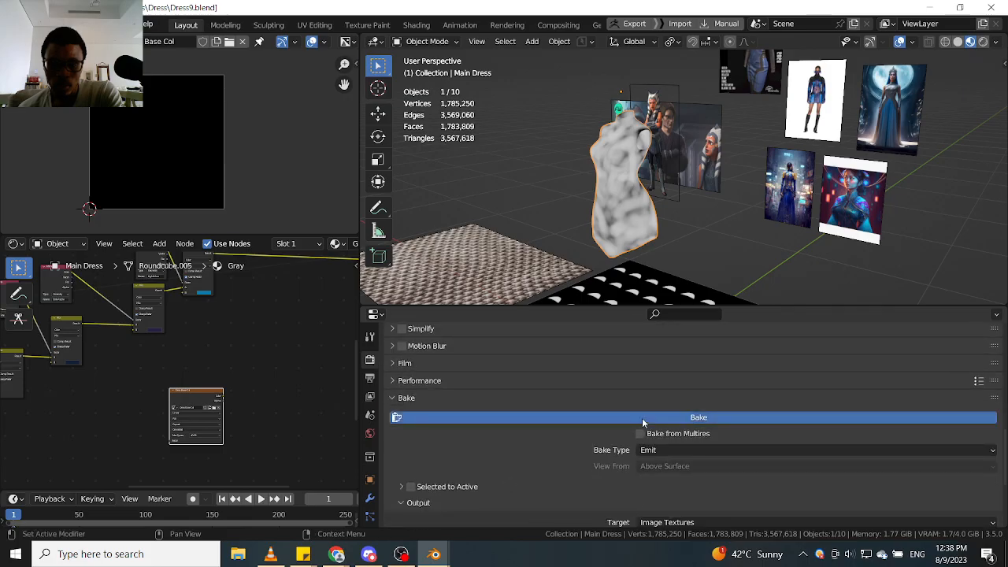
# Inspect the bake error entries and the adaptive sampling entry in the Blender info log.
pyautogui.click(585, 540)
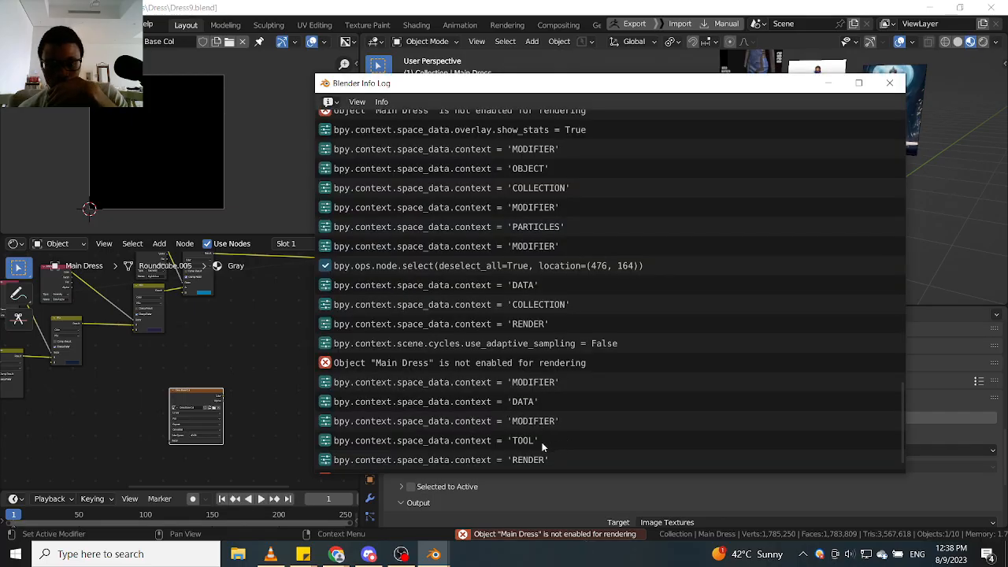
pyautogui.scroll(-1, 532, 457)
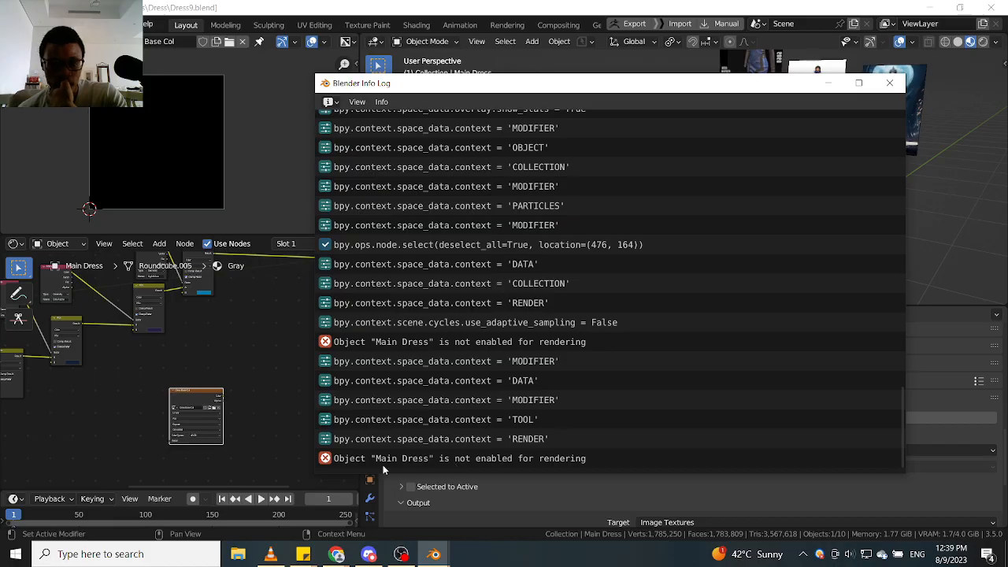
pyautogui.click(350, 460)
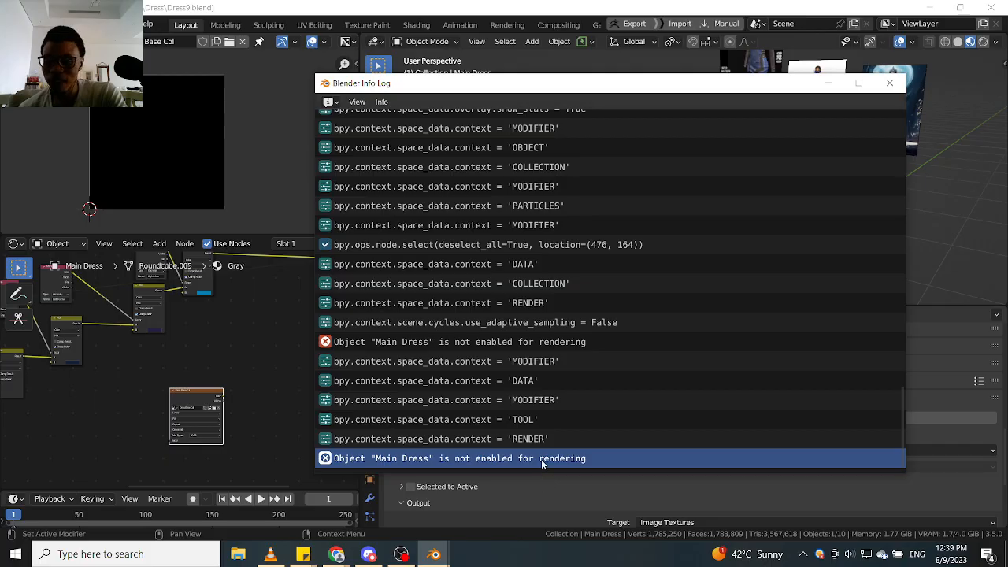
pyautogui.scroll(1, 556, 447)
pyautogui.scroll(-1, 553, 438)
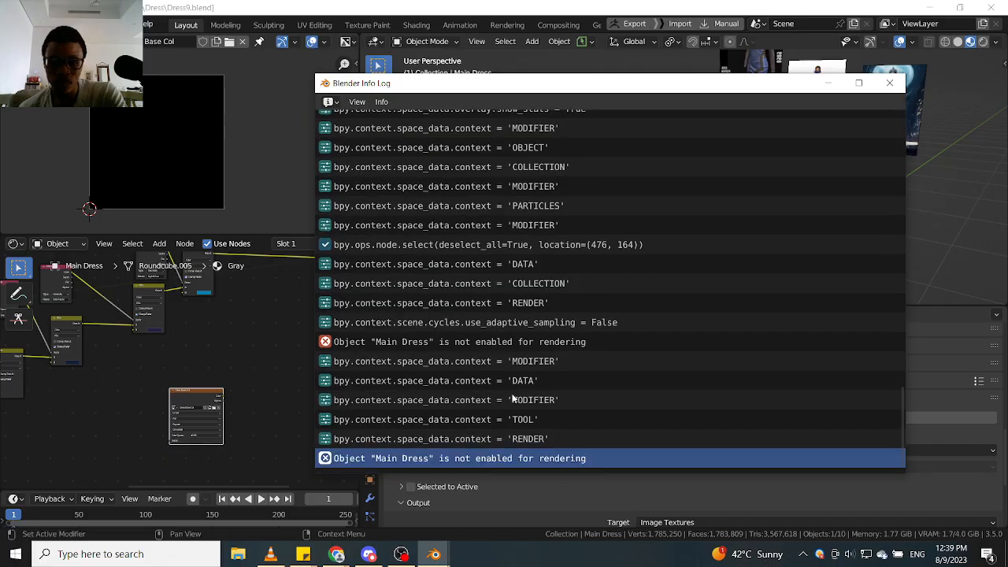
pyautogui.click(448, 343)
pyautogui.click(463, 322)
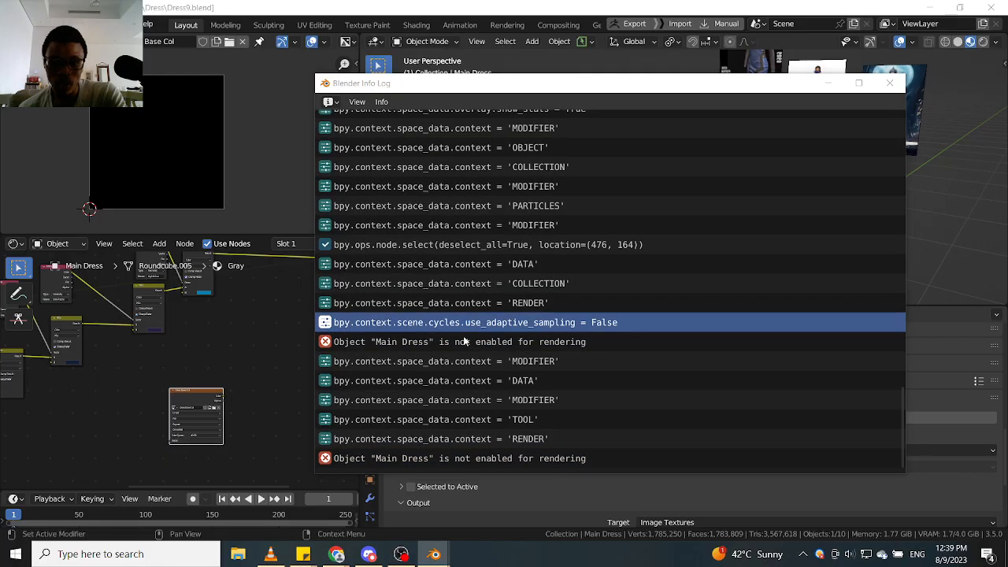
pyautogui.click(464, 337)
pyautogui.click(463, 328)
pyautogui.click(461, 339)
pyautogui.click(459, 327)
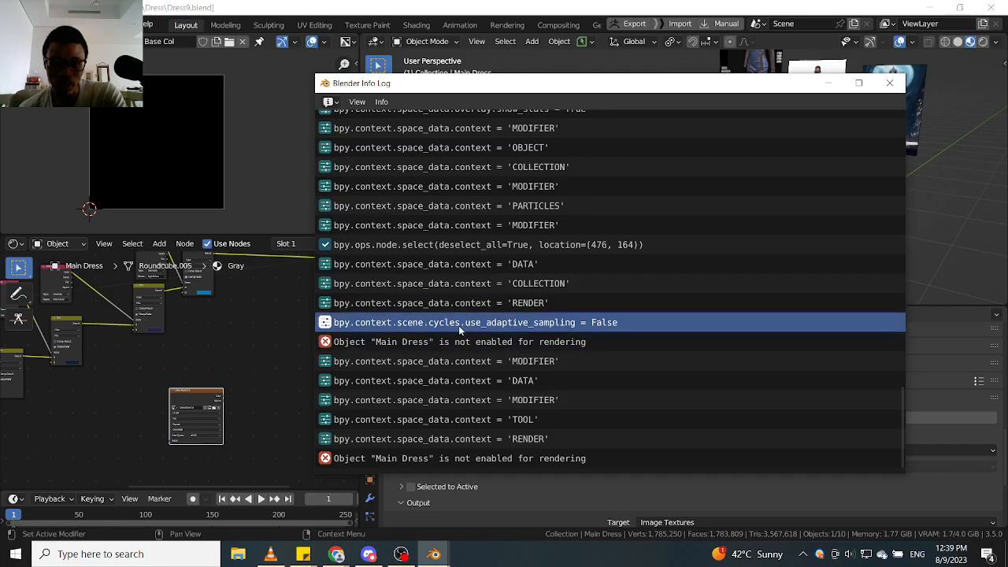
# Recheck the two Main Dress rendering errors in the Blender info log and close the log.
pyautogui.click(462, 311)
pyautogui.click(464, 345)
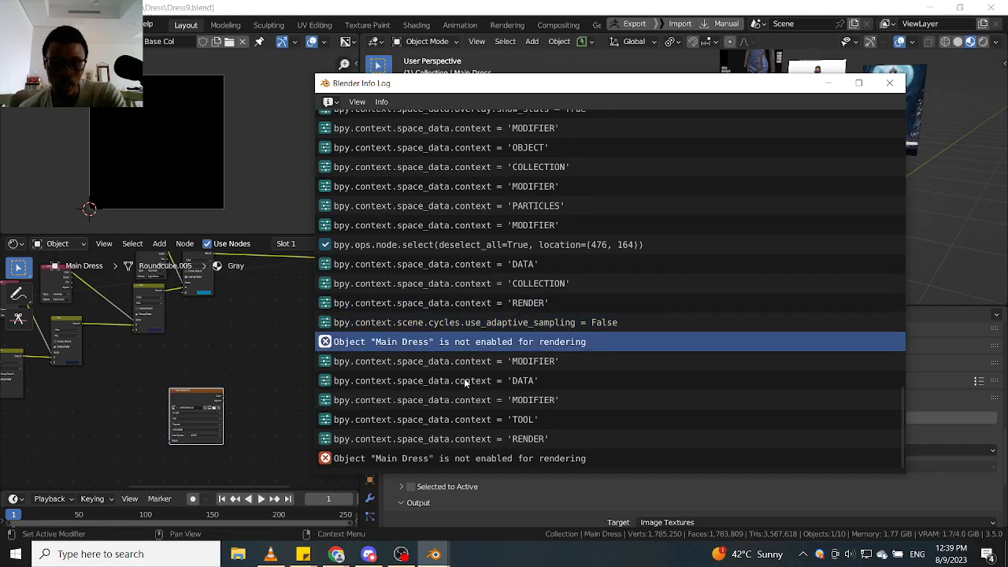
pyautogui.click(479, 459)
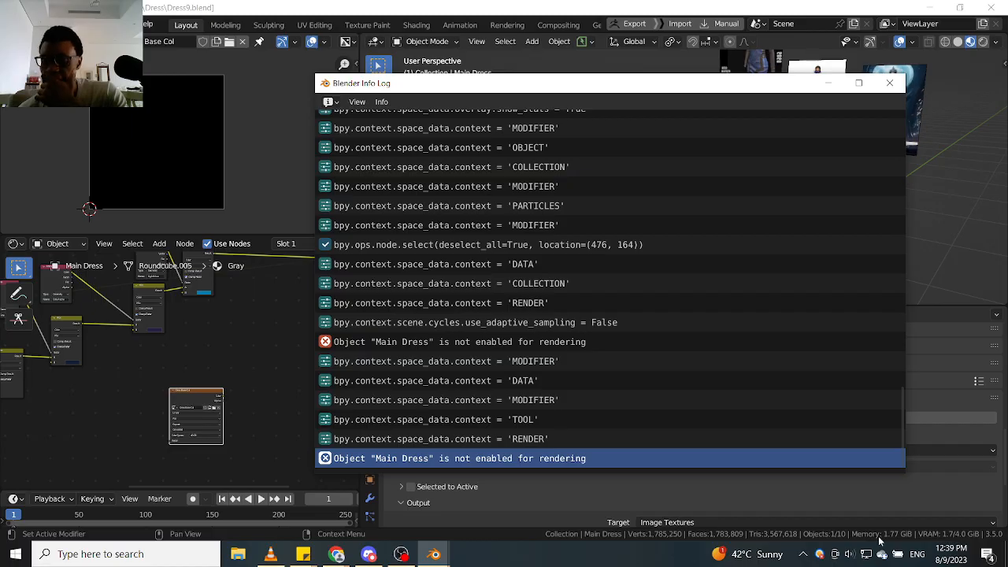
pyautogui.click(890, 83)
# Examine the main dress in the viewport, its shader node setup and the Base Col bake image.
pyautogui.scroll(2, 644, 193)
pyautogui.scroll(2, 634, 195)
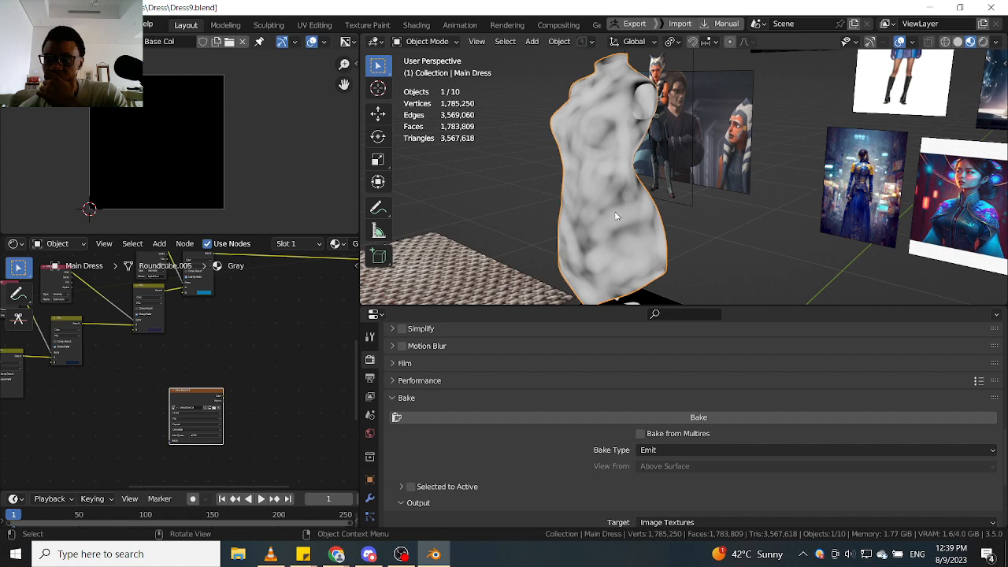
pyautogui.moveTo(624, 198)
pyautogui.mouseDown(button='middle')
pyautogui.moveTo(705, 218)
pyautogui.moveTo(615, 227)
pyautogui.moveTo(643, 230)
pyautogui.moveTo(650, 214)
pyautogui.moveTo(630, 213)
pyautogui.mouseUp(button='middle')
pyautogui.scroll(3, 642, 229)
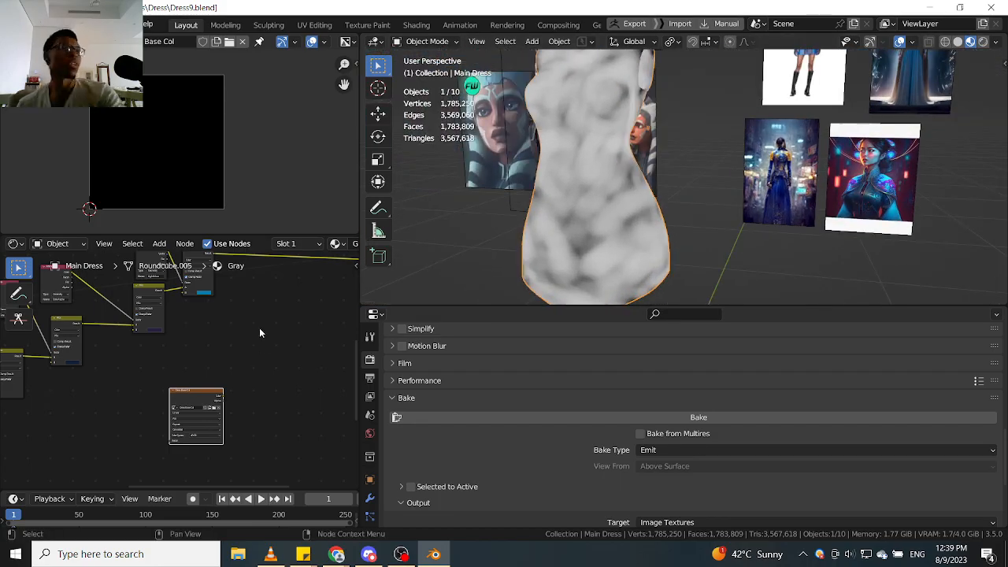
pyautogui.moveTo(264, 357); pyautogui.dragTo(289, 414, button='middle')
pyautogui.scroll(-1, 261, 366)
pyautogui.scroll(-1, 261, 365)
pyautogui.moveTo(243, 378); pyautogui.dragTo(212, 404, button='middle')
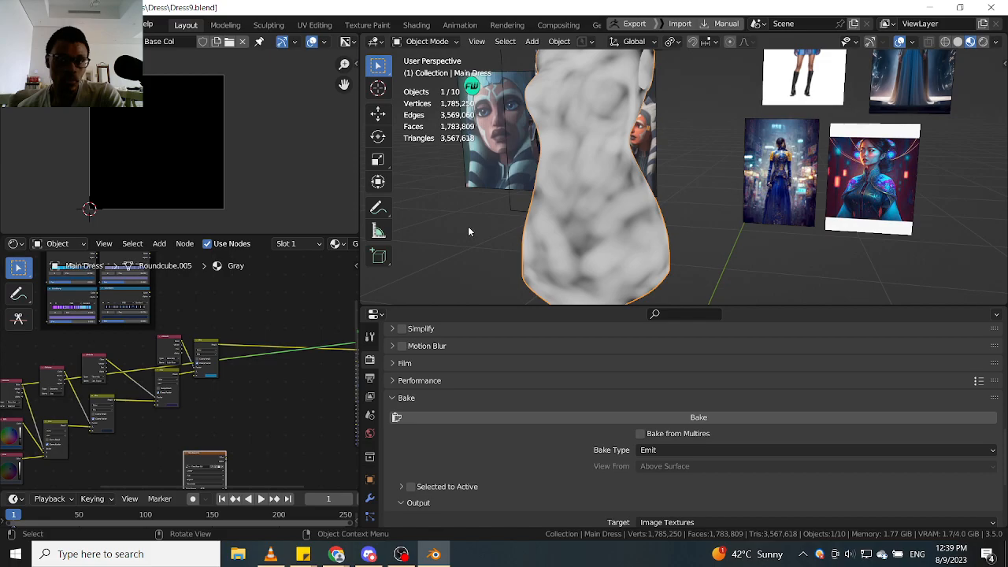
pyautogui.scroll(1, 181, 146)
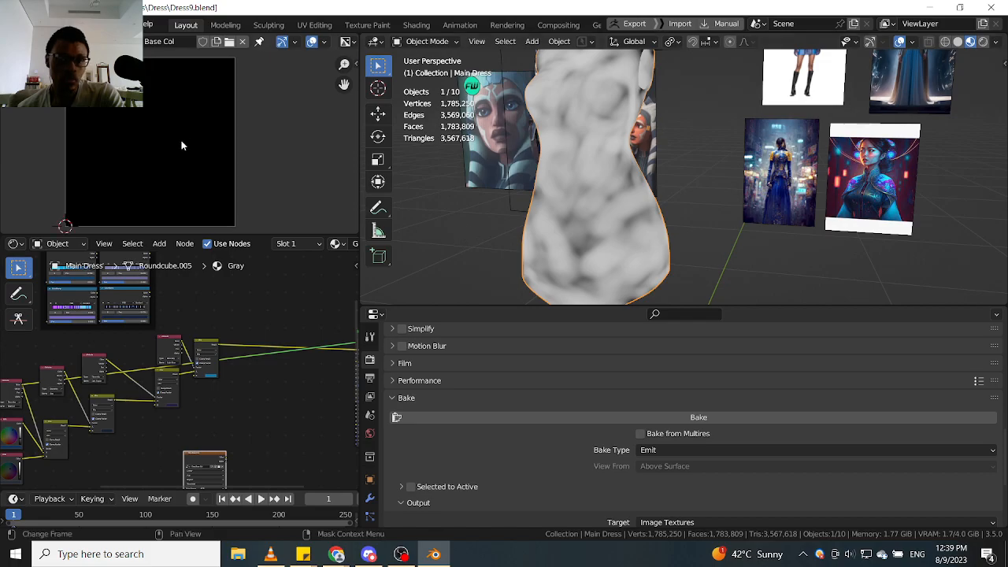
pyautogui.scroll(-1, 205, 104)
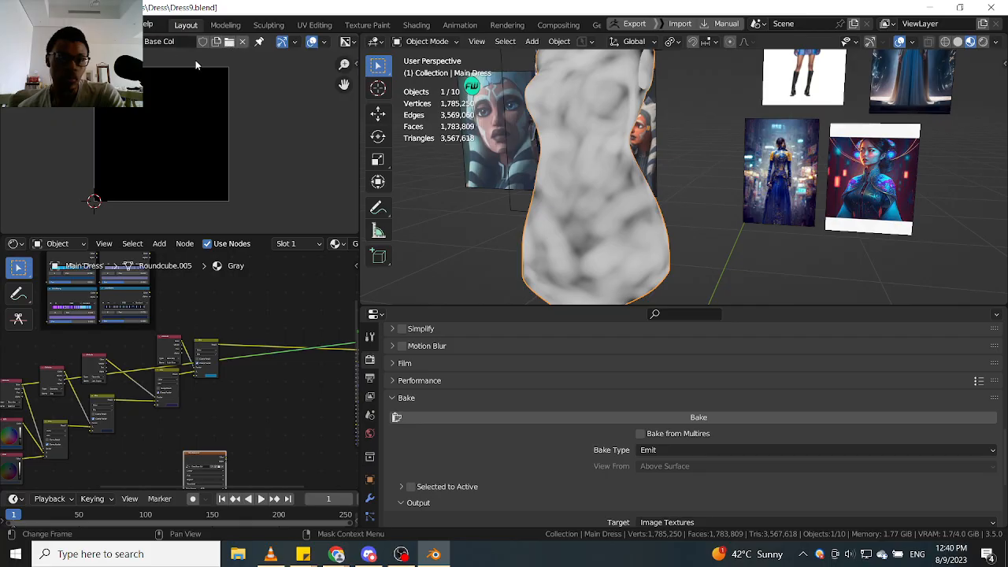
pyautogui.scroll(-3, 269, 92)
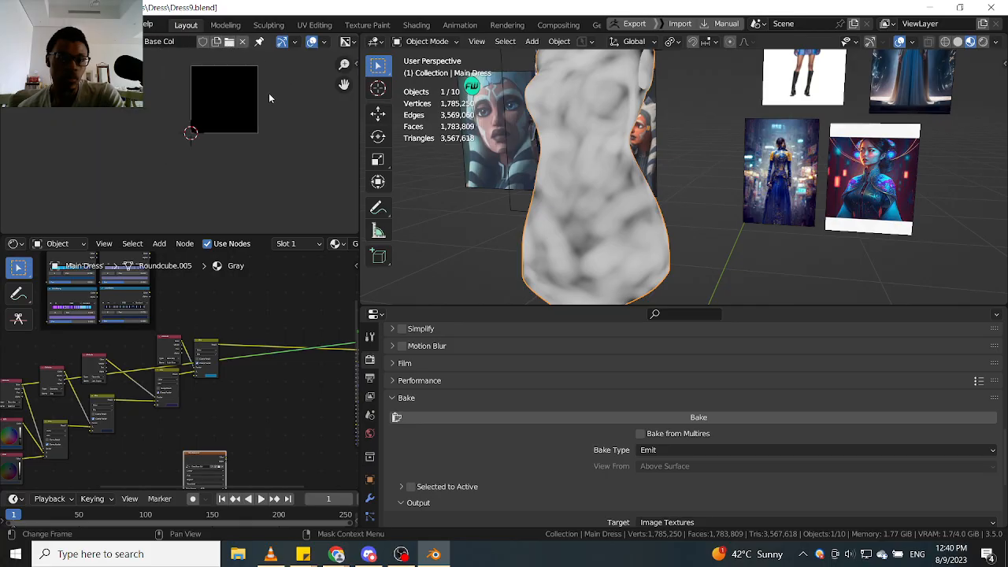
pyautogui.scroll(5, 268, 93)
pyautogui.scroll(-4, 283, 164)
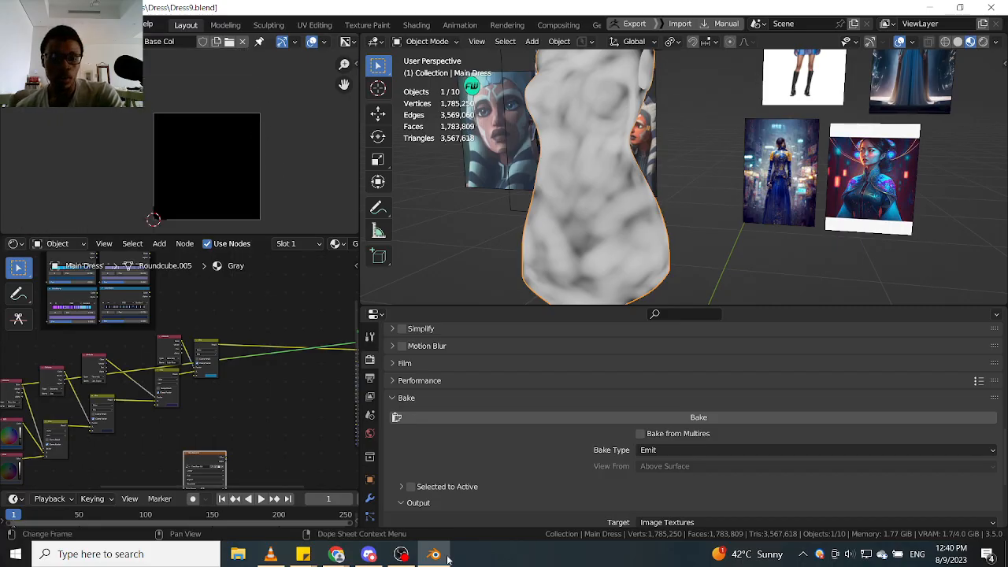
# Switch to the Chrome window with the Google search and move it fully into view.
pyautogui.click(336, 554)
pyautogui.click(389, 491)
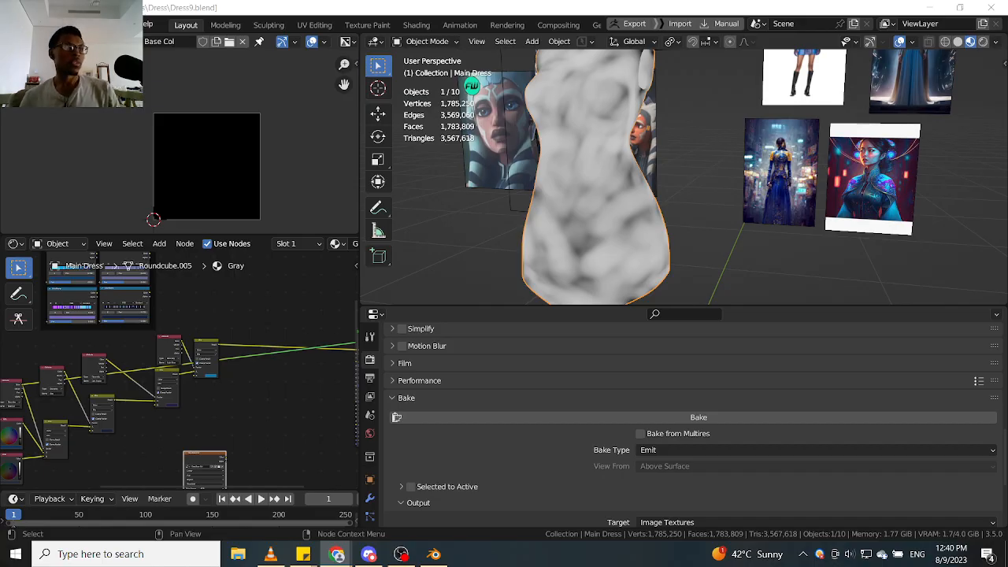
pyautogui.moveTo(0, 92); pyautogui.dragTo(207, 65)
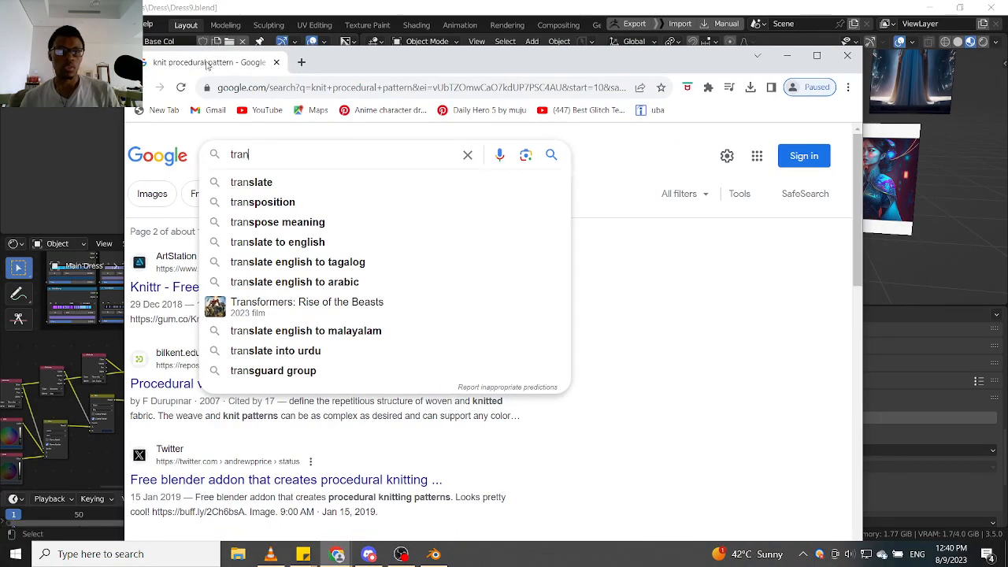
pyautogui.click(319, 180)
pyautogui.click(280, 158)
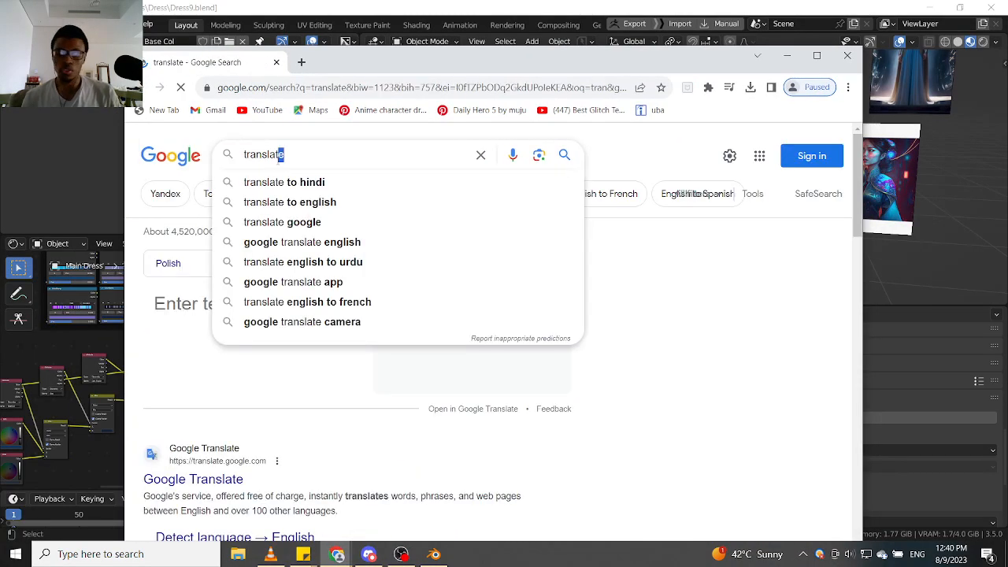
pyautogui.press('BackSpace')
pyautogui.press('BackSpace')
pyautogui.press('BackSpace')
pyautogui.press('BackSpace')
pyautogui.press('BackSpace')
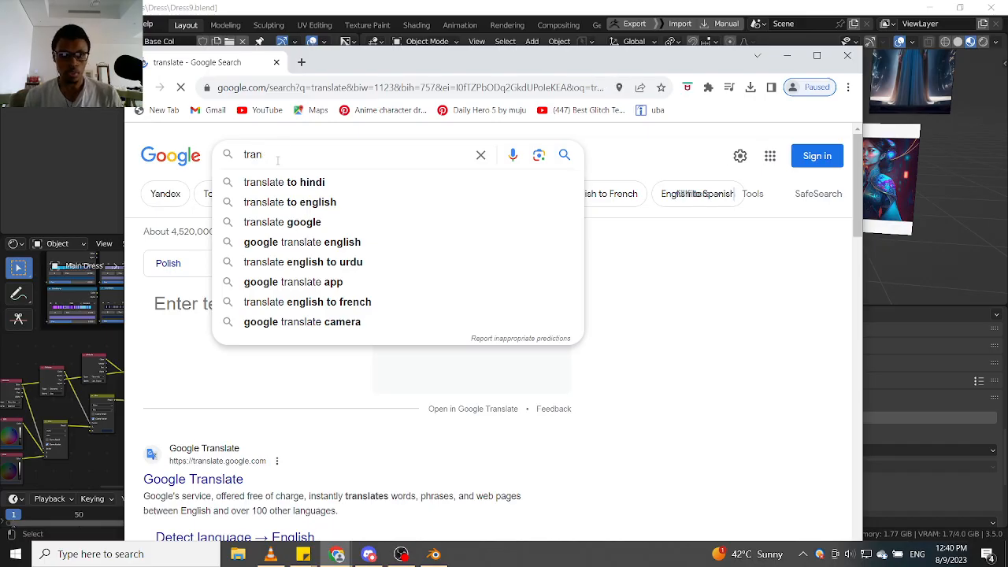
# Search Google for "transferring vertex color from one object to another".
pyautogui.write('fer')
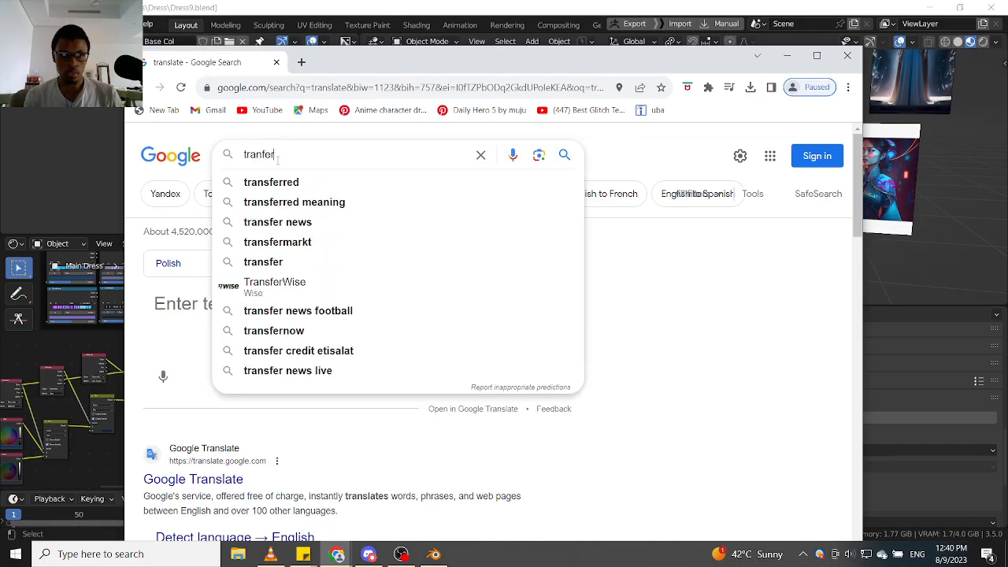
pyautogui.write('ring')
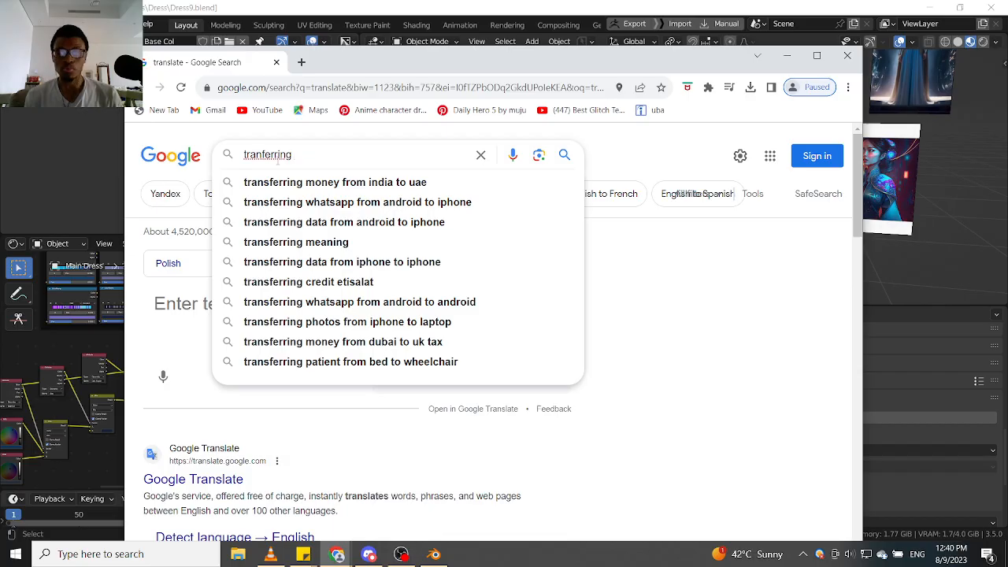
pyautogui.write('verx')
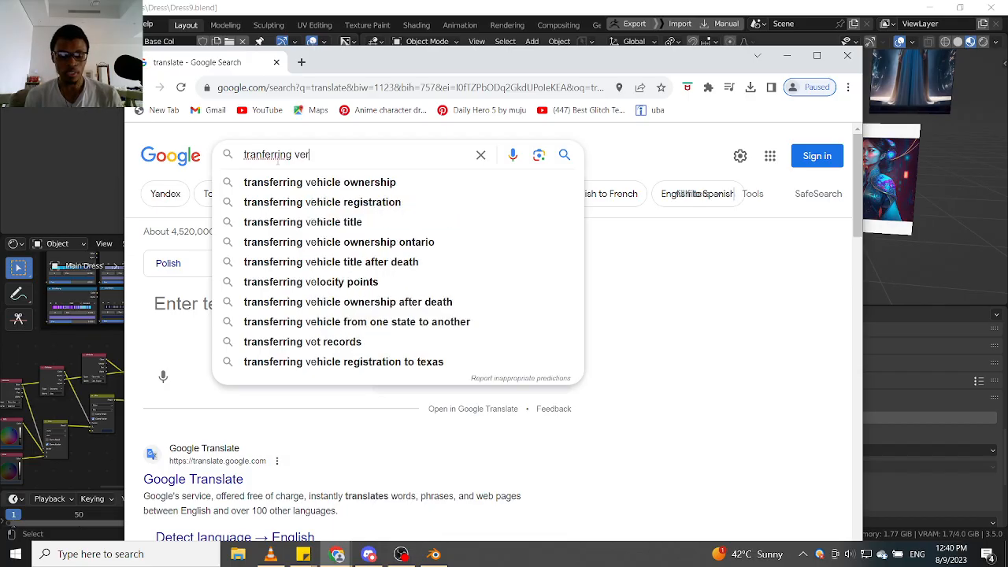
pyautogui.press('BackSpace')
pyautogui.press('BackSpace')
pyautogui.press('BackSpace')
pyautogui.write('ertex')
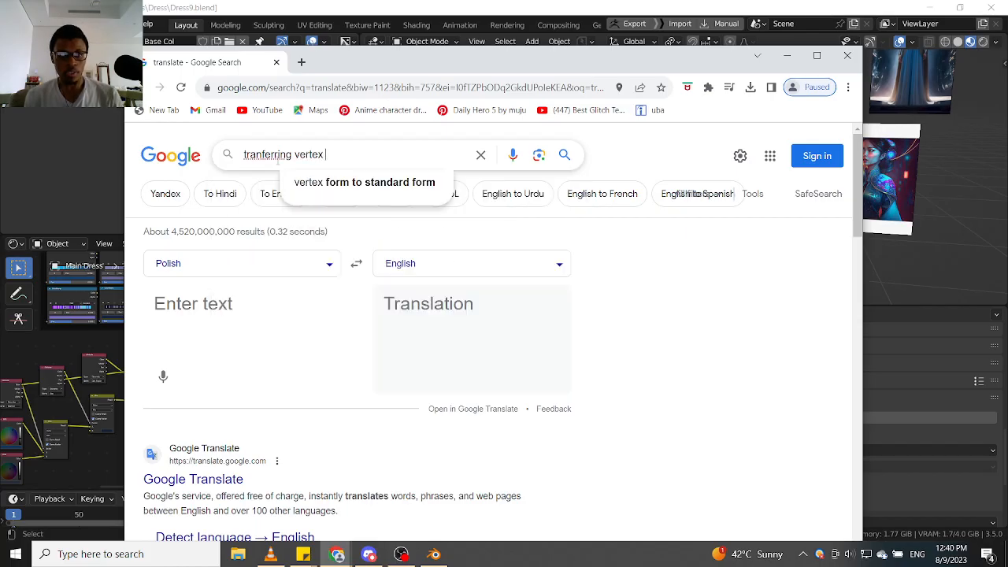
pyautogui.write(' co')
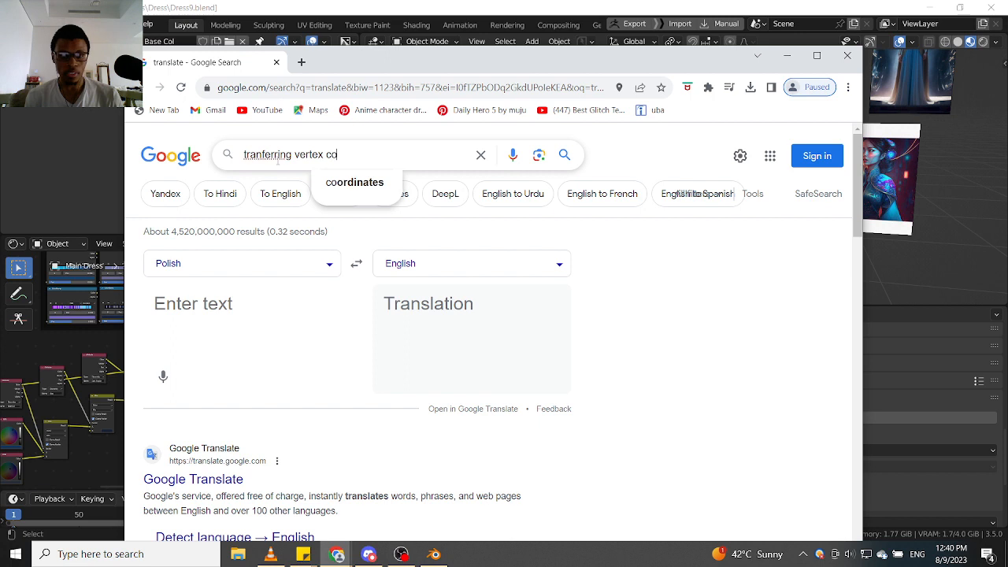
pyautogui.press('BackSpace')
pyautogui.press('BackSpace')
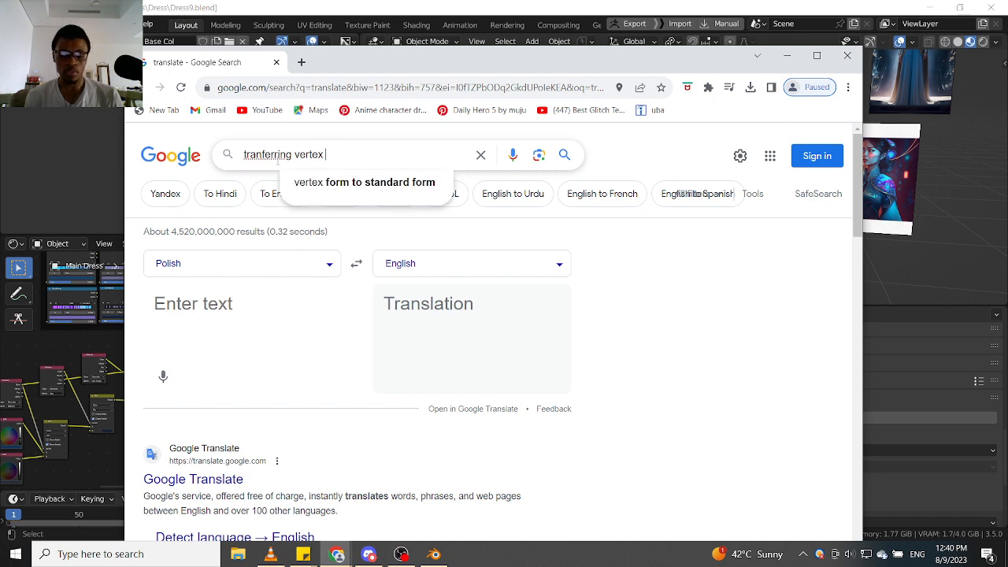
pyautogui.write('color')
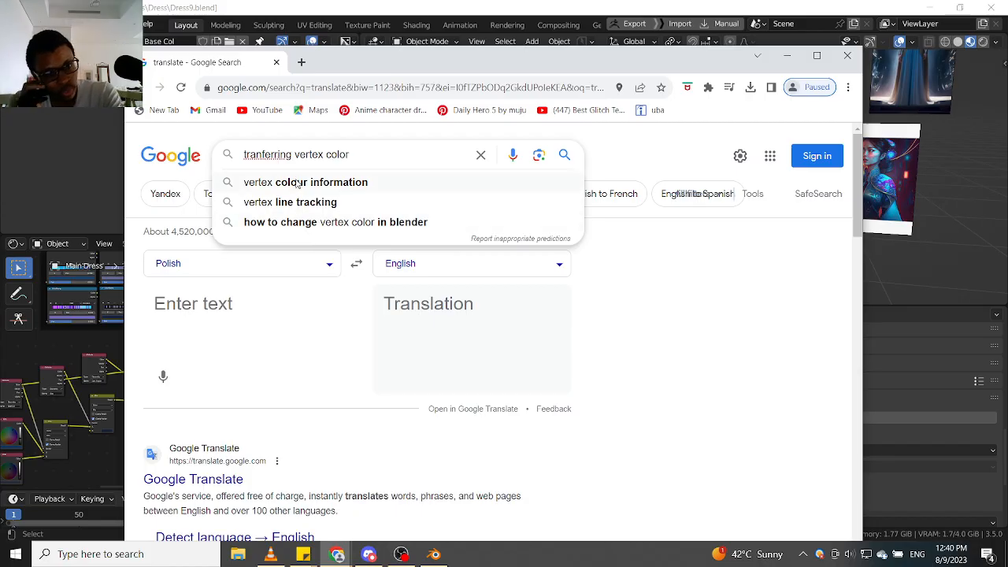
pyautogui.click(262, 155)
pyautogui.write('s')
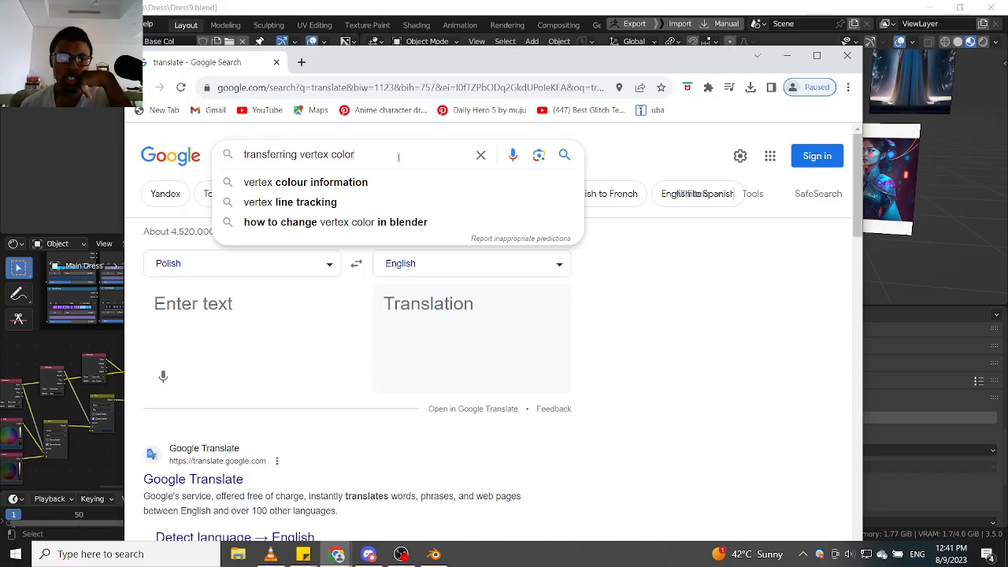
pyautogui.write(' from')
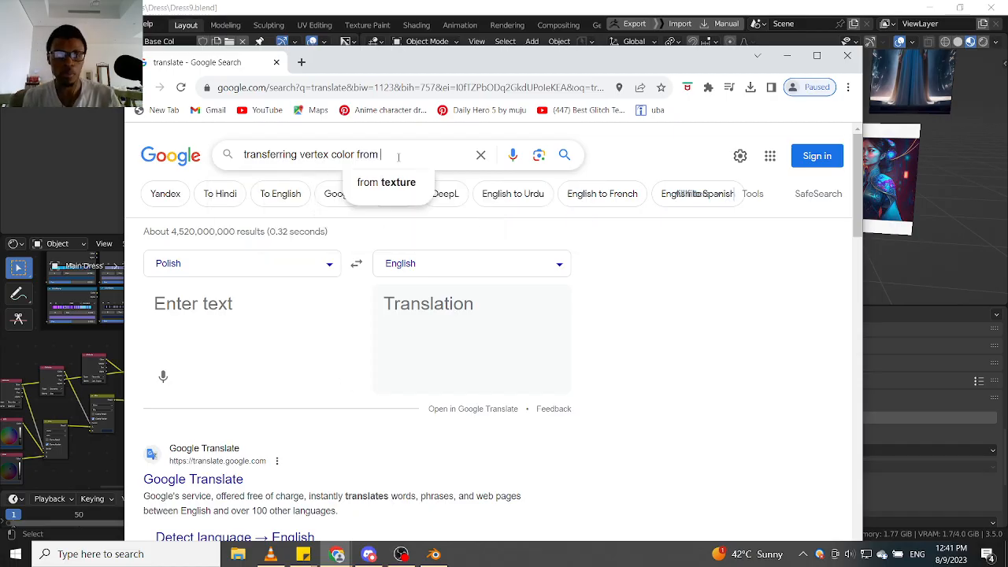
pyautogui.write(' one o')
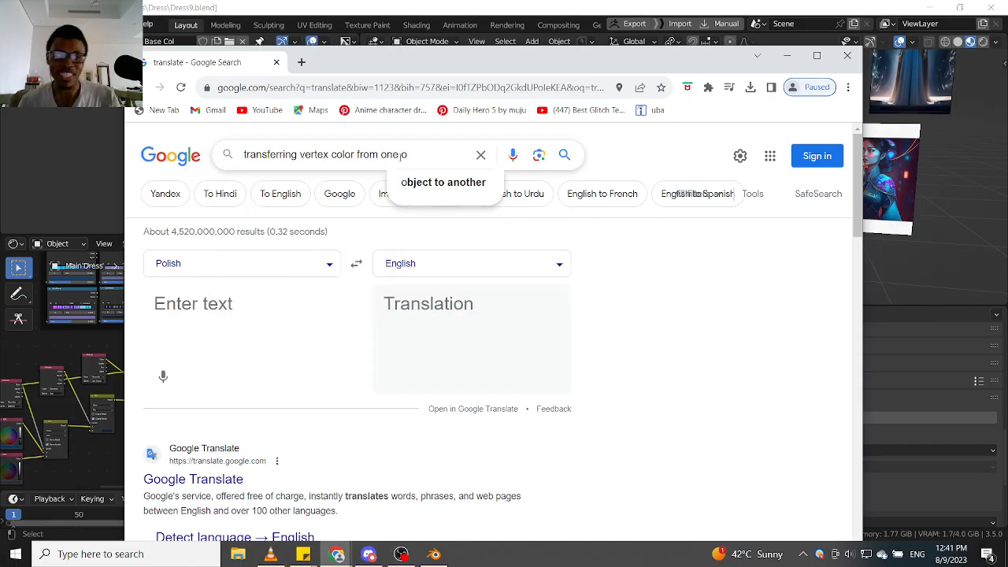
pyautogui.click(440, 182)
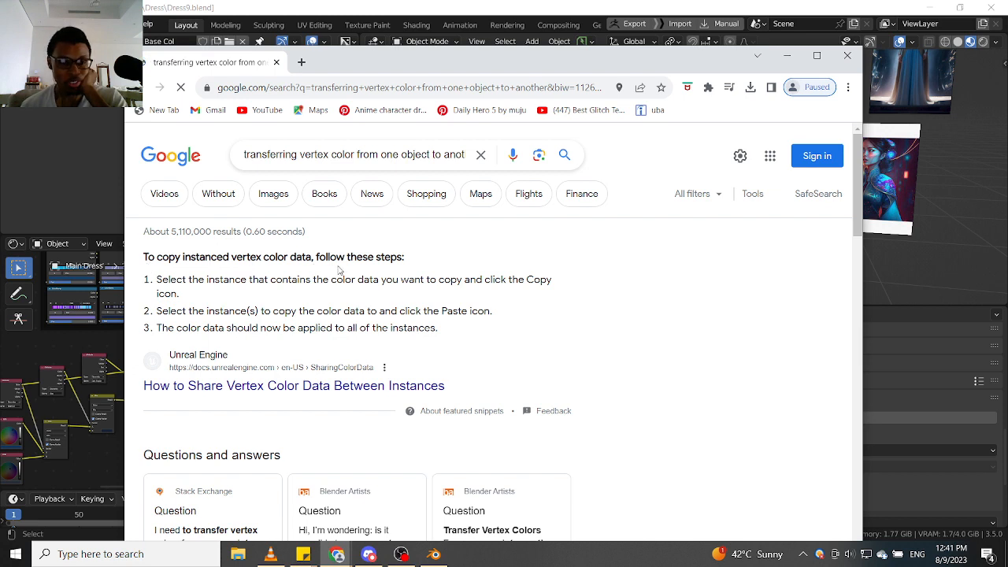
# Read the featured answer on copying vertex color data and skim the related questions beneath it.
pyautogui.scroll(-1, 340, 270)
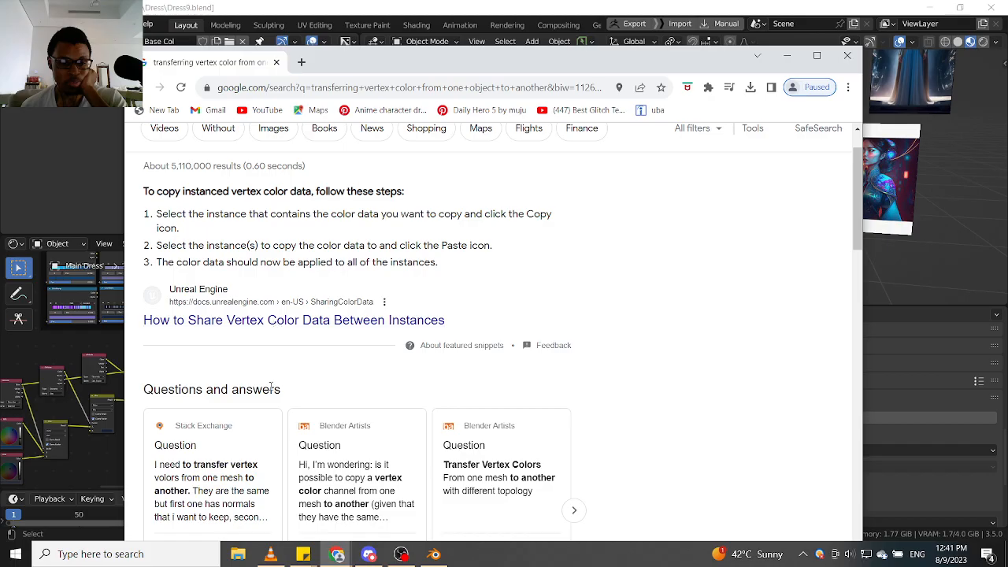
pyautogui.scroll(1, 265, 323)
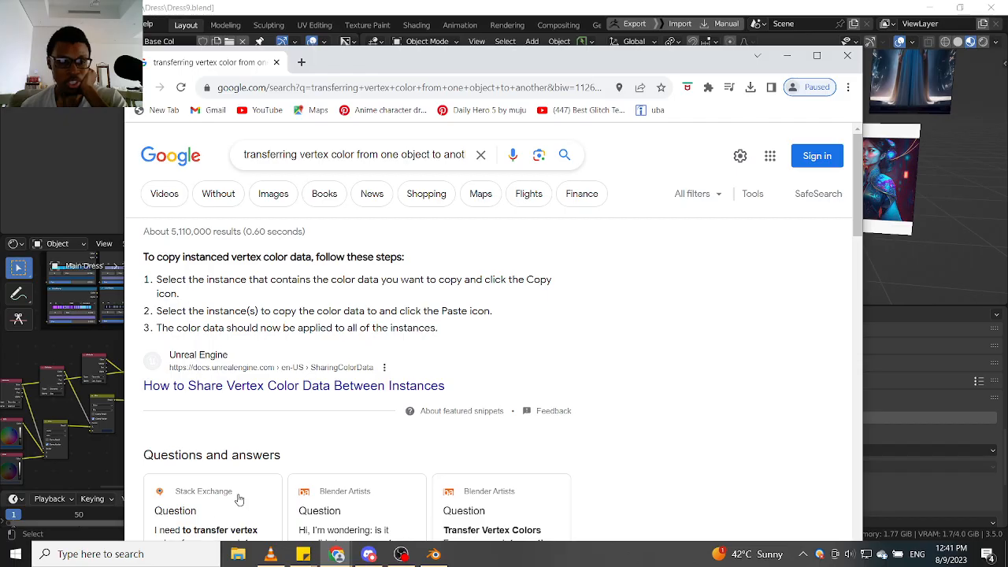
pyautogui.scroll(-1, 236, 498)
pyautogui.scroll(1, 144, 234)
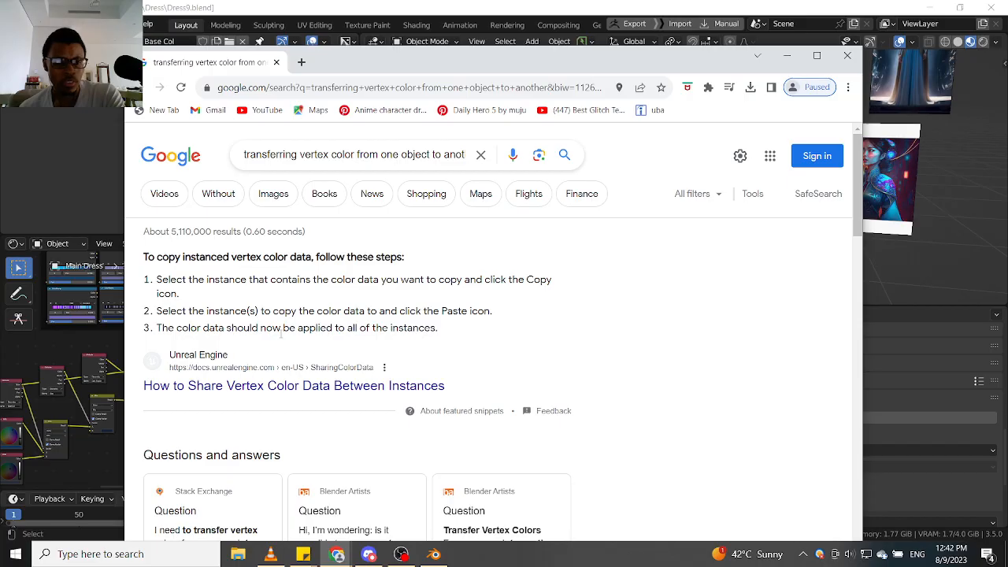
# Return to Blender, review the bake settings and collapse the bake Output section.
pyautogui.click(787, 55)
pyautogui.scroll(-2, 449, 417)
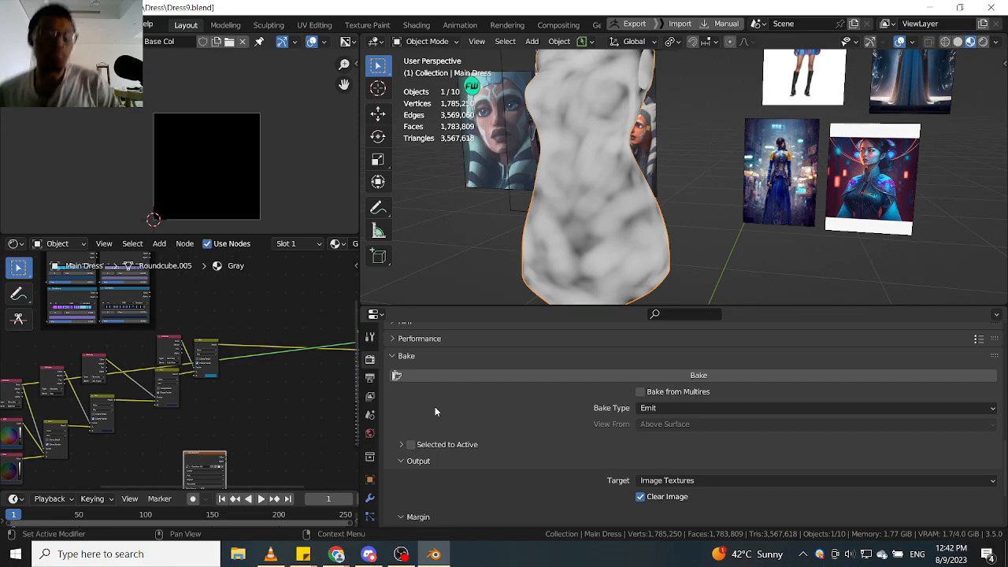
pyautogui.scroll(1, 434, 405)
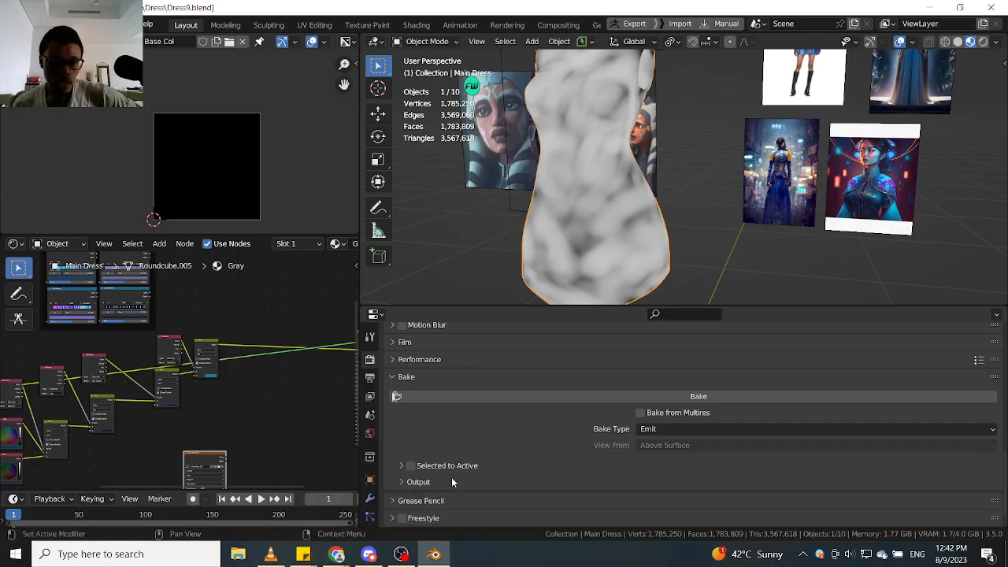
# Go back to Chrome and compare the question-and-answer results about transferring vertex colors between meshes.
pyautogui.moveTo(343, 559)
pyautogui.click(386, 496)
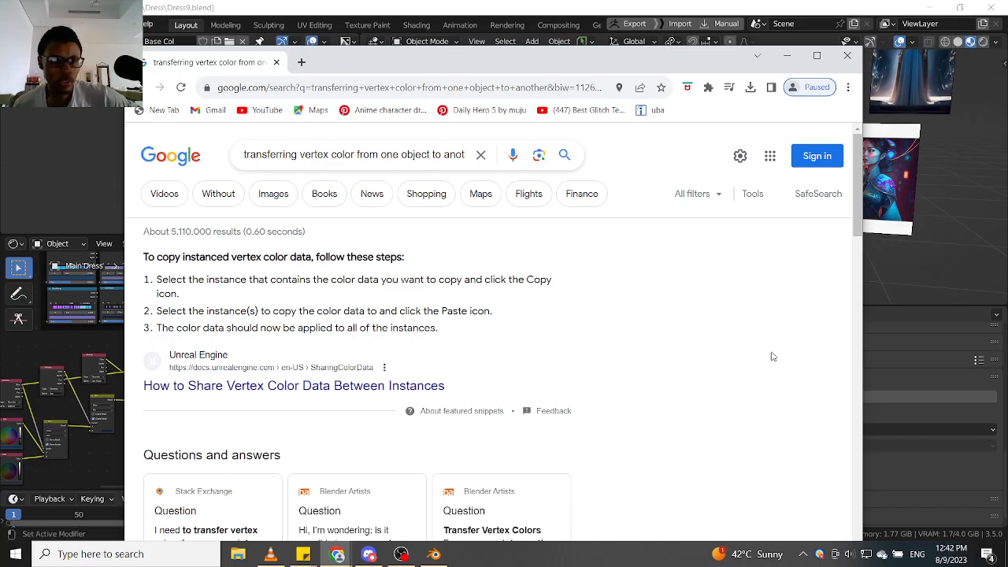
pyautogui.scroll(-3, 606, 349)
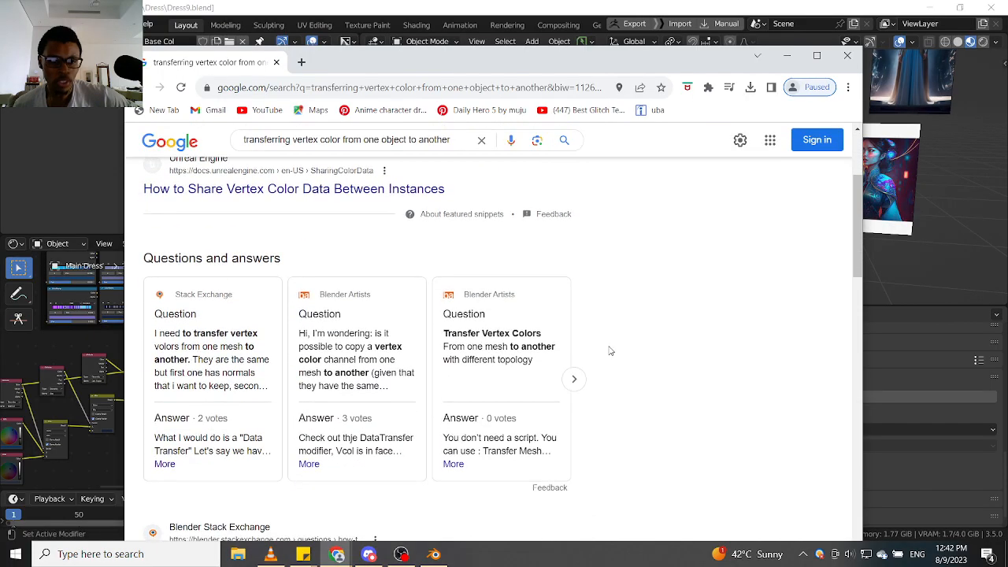
pyautogui.scroll(1, 607, 349)
pyautogui.scroll(-3, 659, 248)
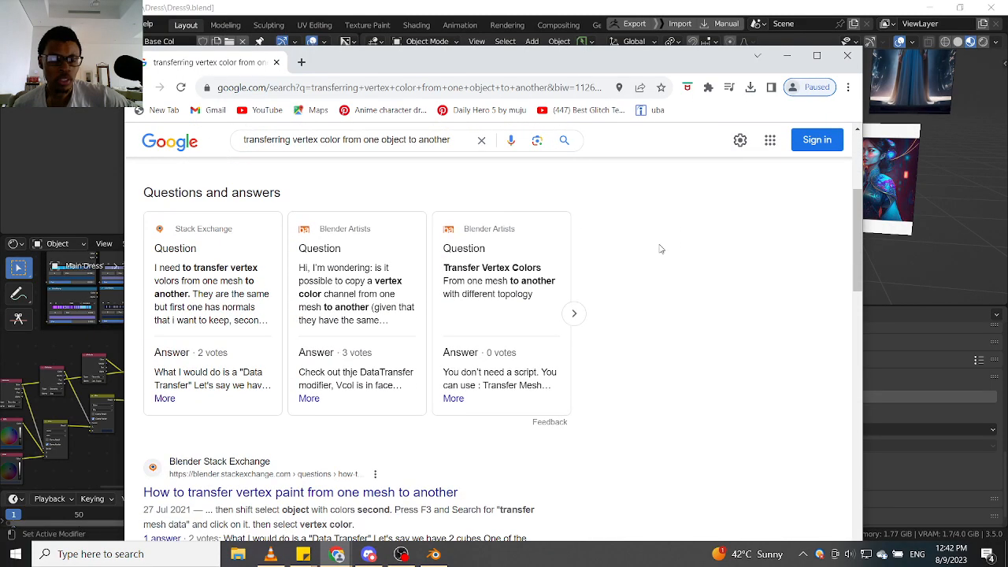
pyautogui.scroll(1, 659, 247)
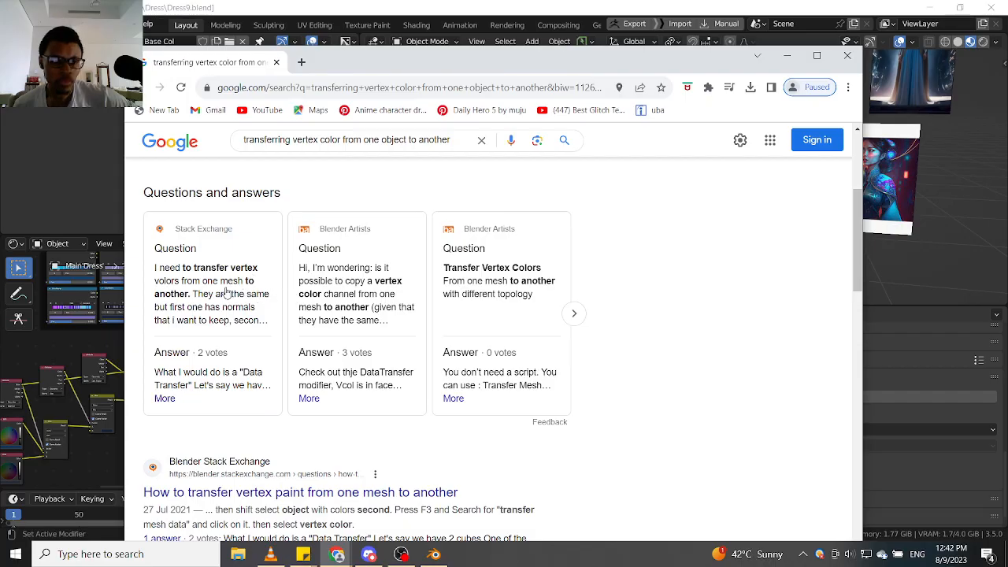
# Open the Blender Stack Exchange question on transferring vertex paint from one mesh to another and read it.
pyautogui.click(226, 292)
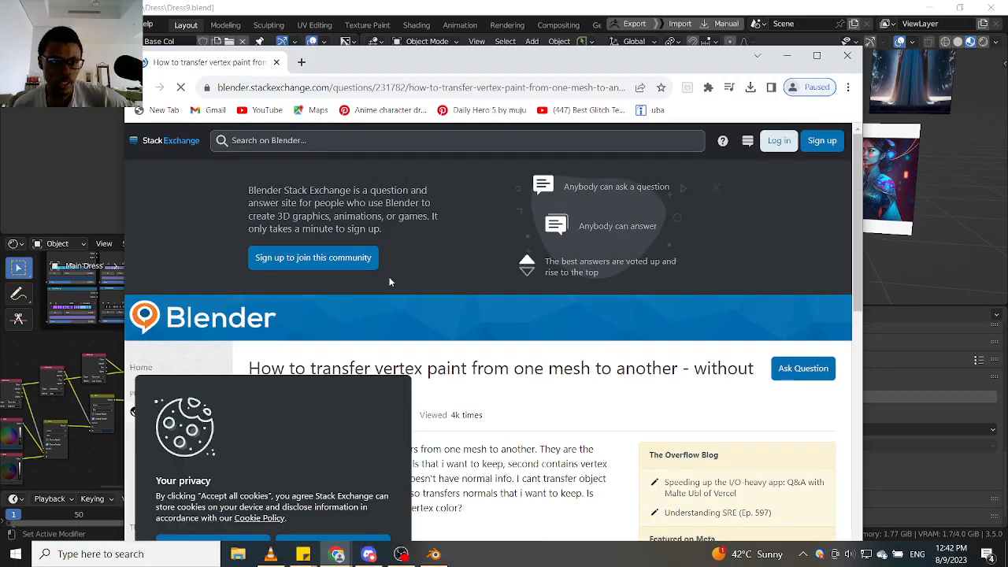
pyautogui.scroll(-3, 390, 282)
pyautogui.scroll(-2, 490, 280)
pyautogui.scroll(1, 419, 291)
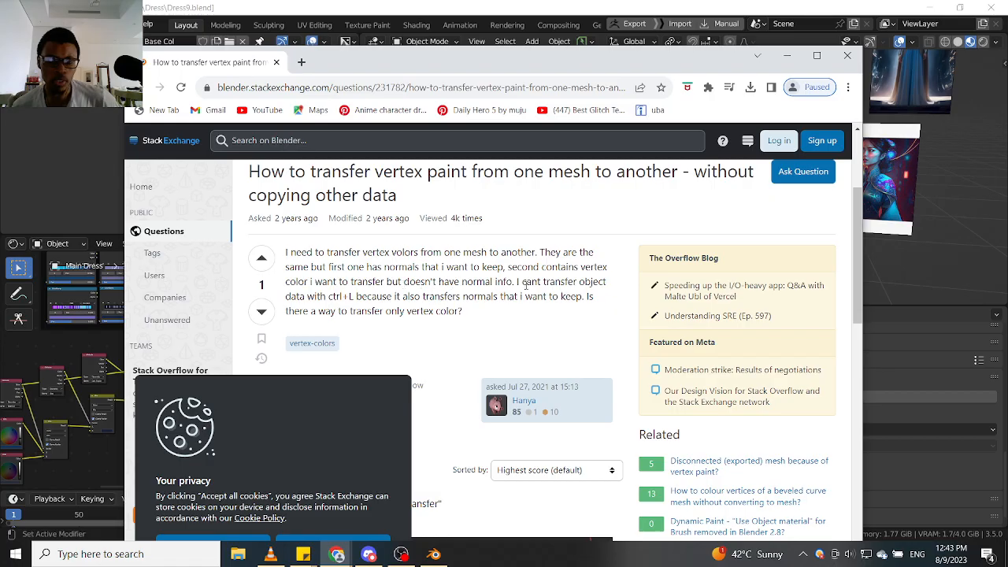
# Read the answer on transferring vertex colors between two cubes with the browser window maximized.
pyautogui.scroll(-1, 526, 285)
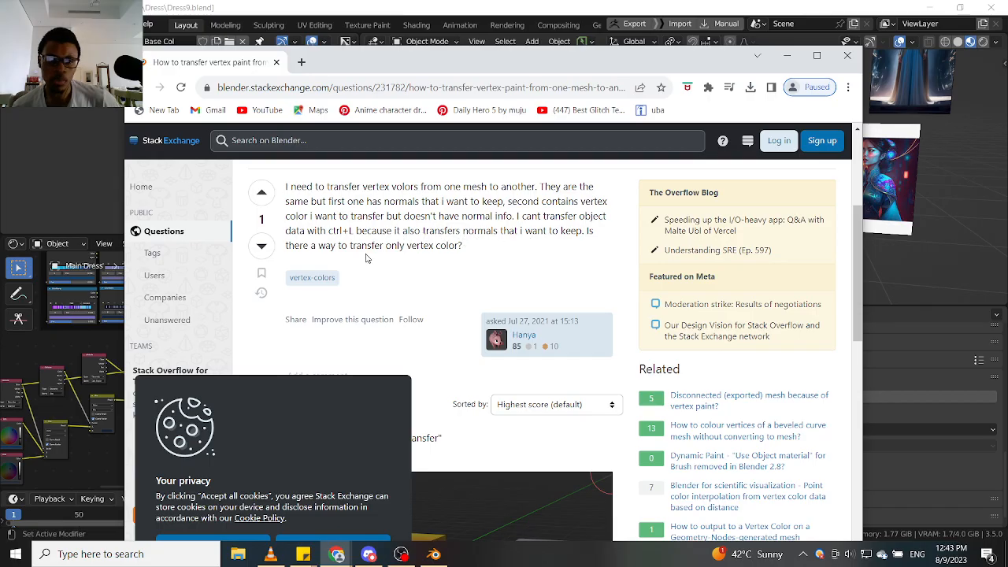
pyautogui.scroll(-3, 439, 263)
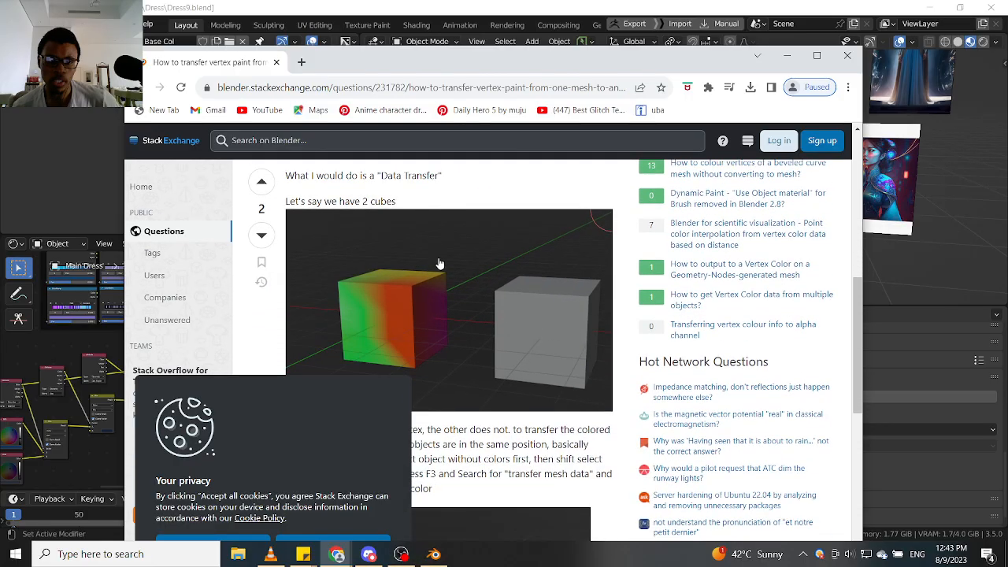
pyautogui.scroll(1, 439, 264)
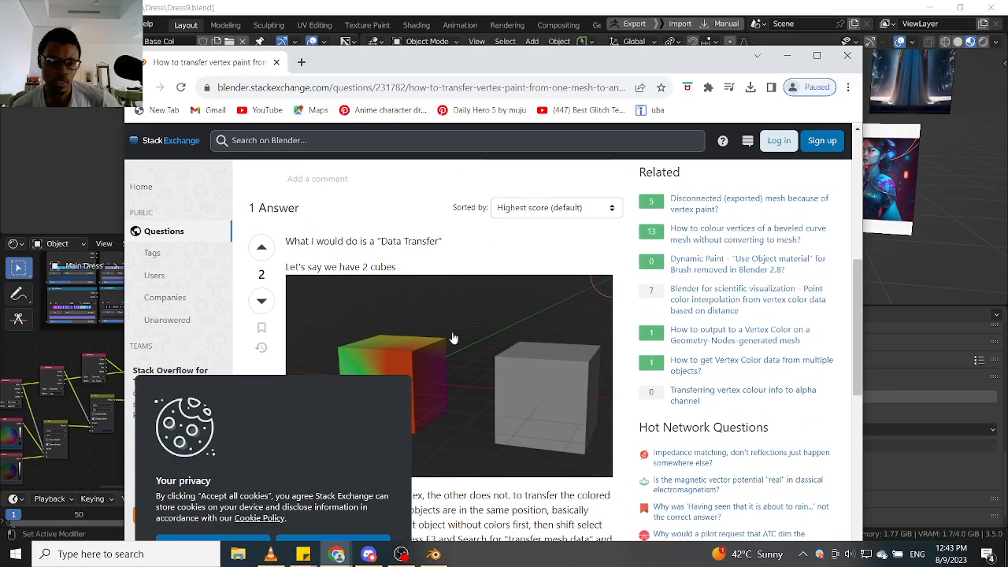
pyautogui.scroll(-1, 453, 338)
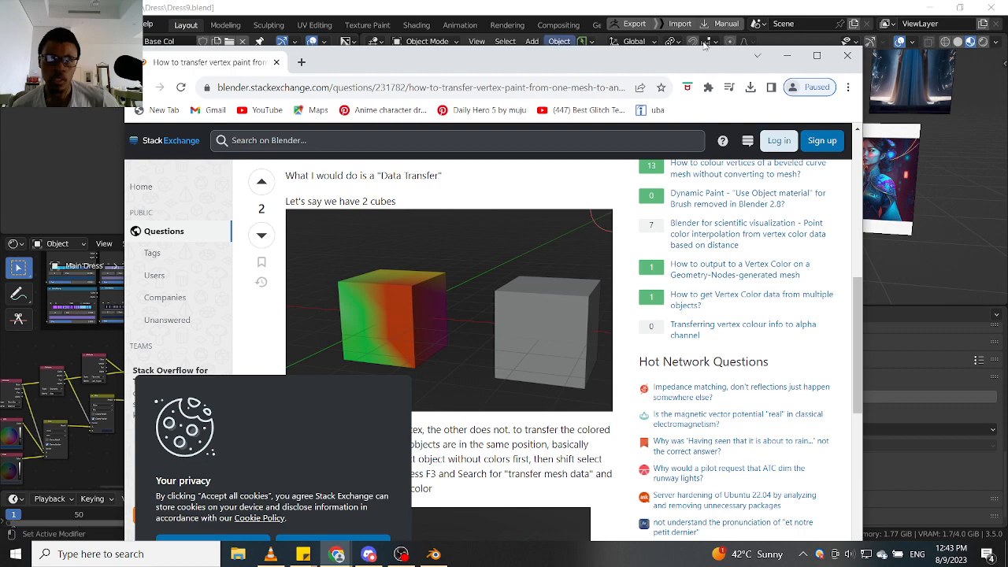
pyautogui.click(817, 55)
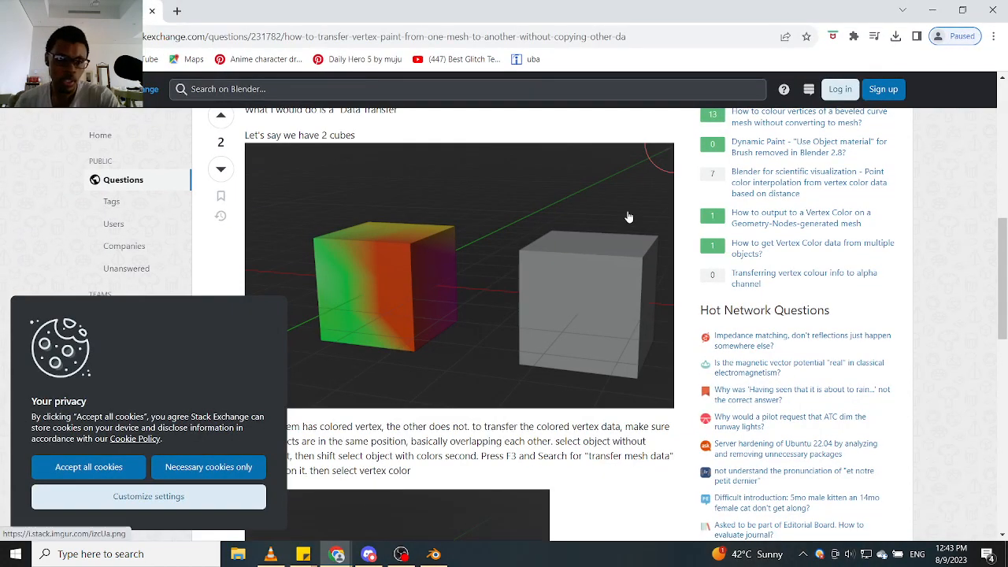
pyautogui.scroll(-2, 599, 217)
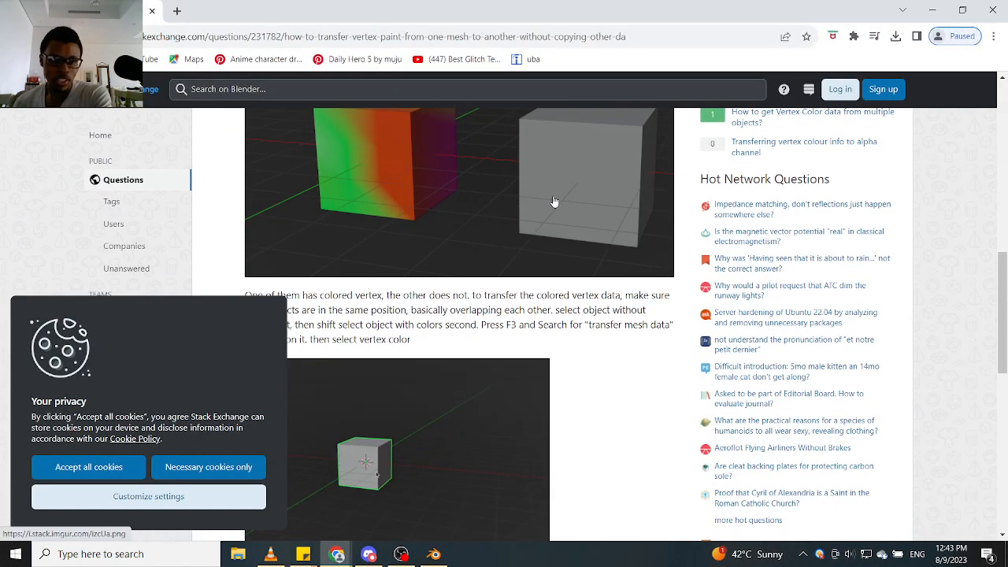
pyautogui.scroll(-1, 513, 281)
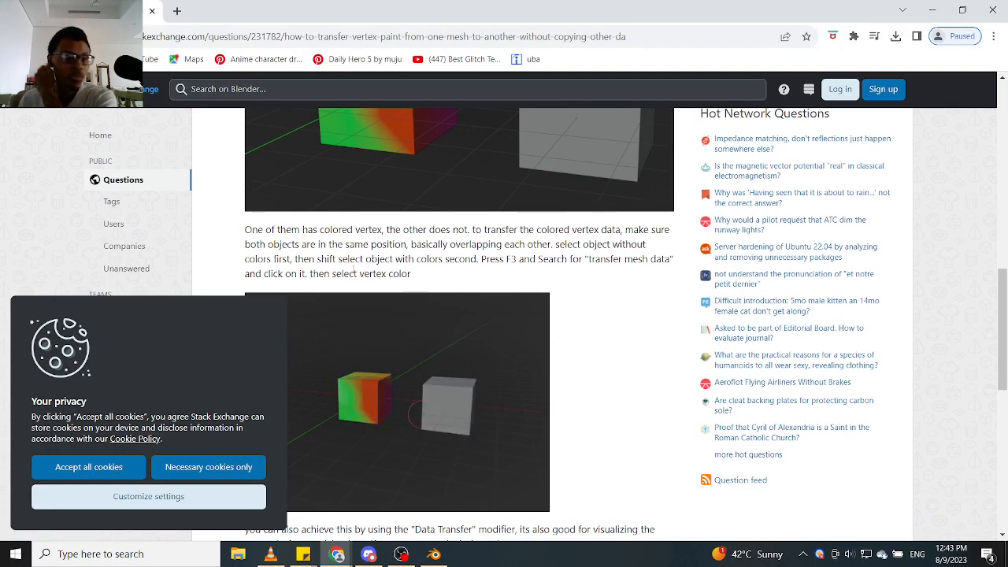
pyautogui.scroll(-1, 408, 249)
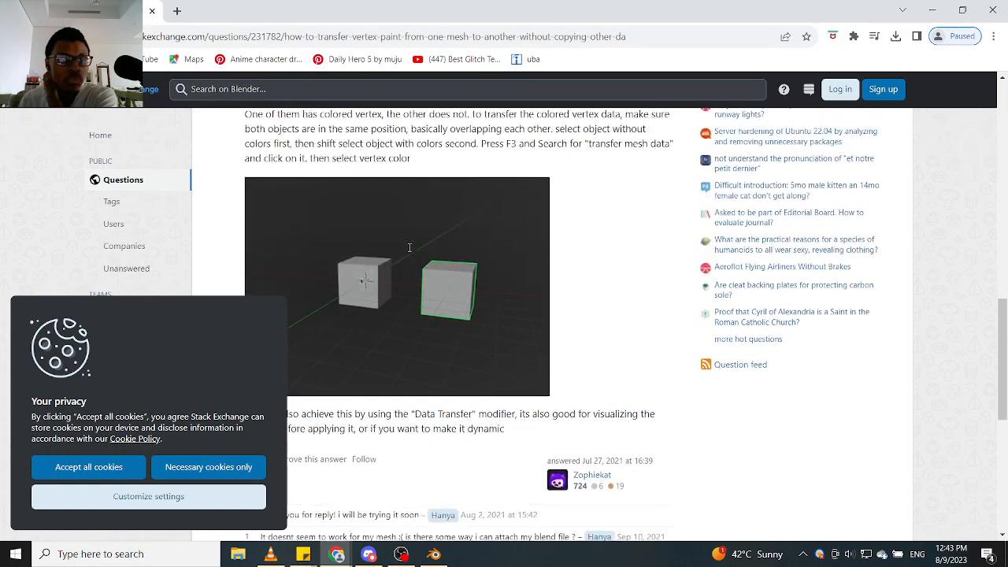
# Review the "transfer mesh data" instructions and the Data Transfer modifier note, view the demonstration animation on its own page, and return to the answer.
pyautogui.scroll(1, 409, 253)
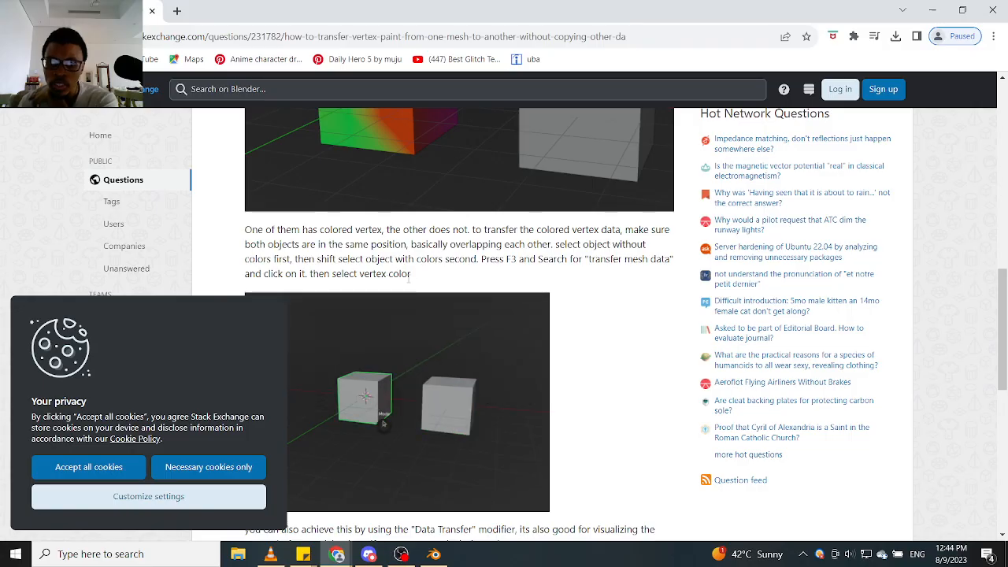
pyautogui.scroll(-4, 417, 281)
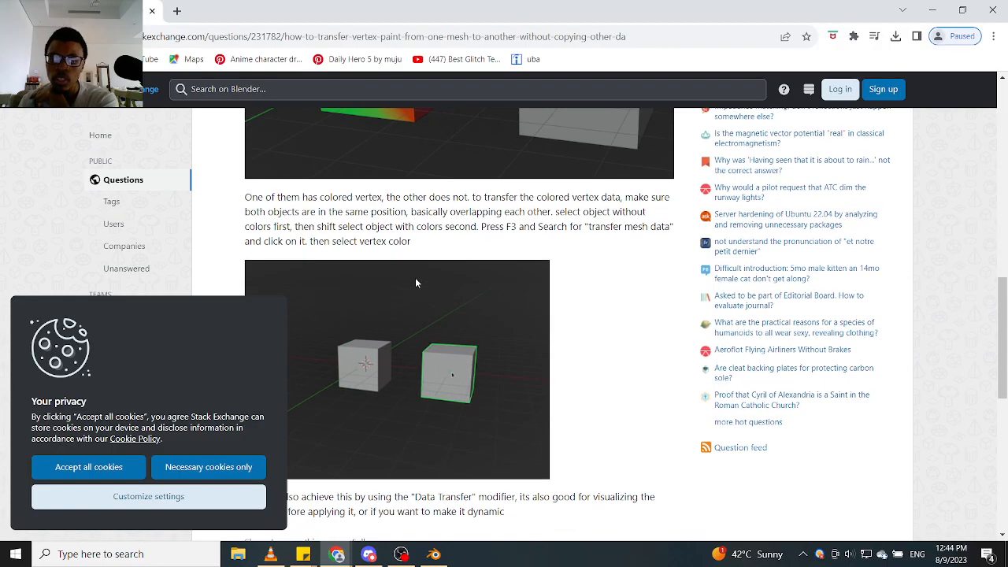
pyautogui.scroll(1, 418, 285)
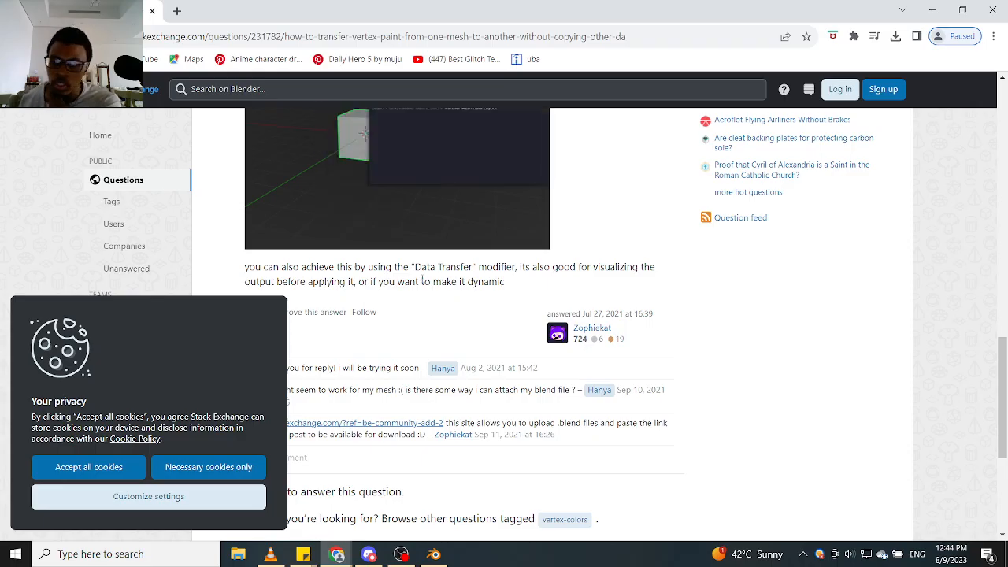
pyautogui.scroll(3, 419, 287)
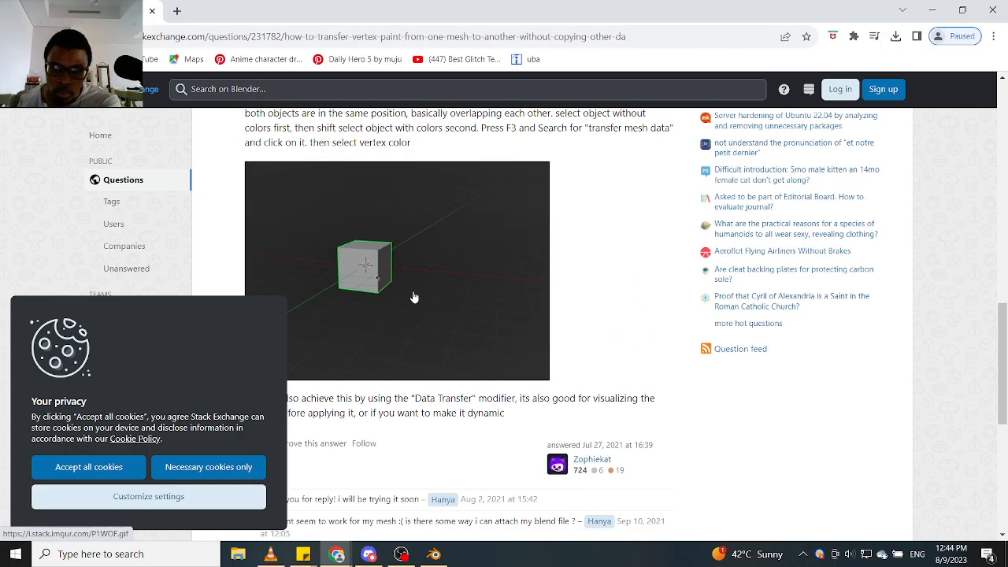
pyautogui.scroll(-1, 414, 297)
pyautogui.scroll(1, 414, 297)
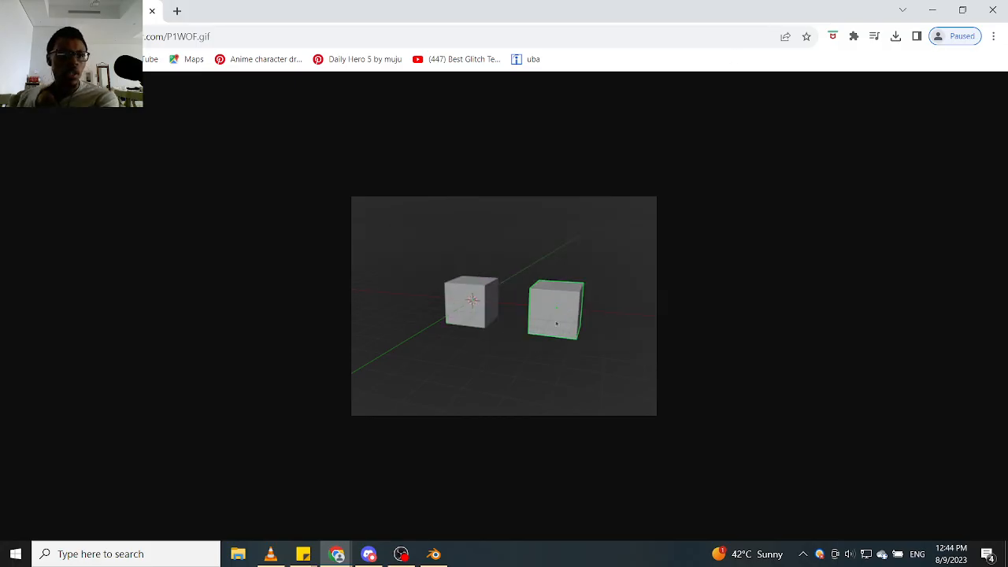
pyautogui.click(14, 36)
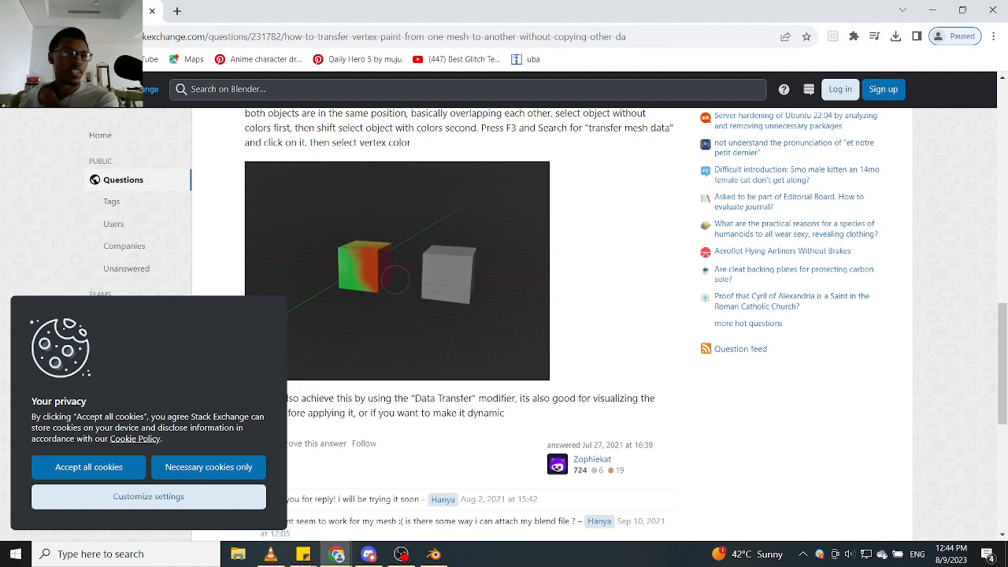
# Switch to Blender, move the browser window out of the way and save Dress9.blend.
pyautogui.hotkey('alt', 'Tab')
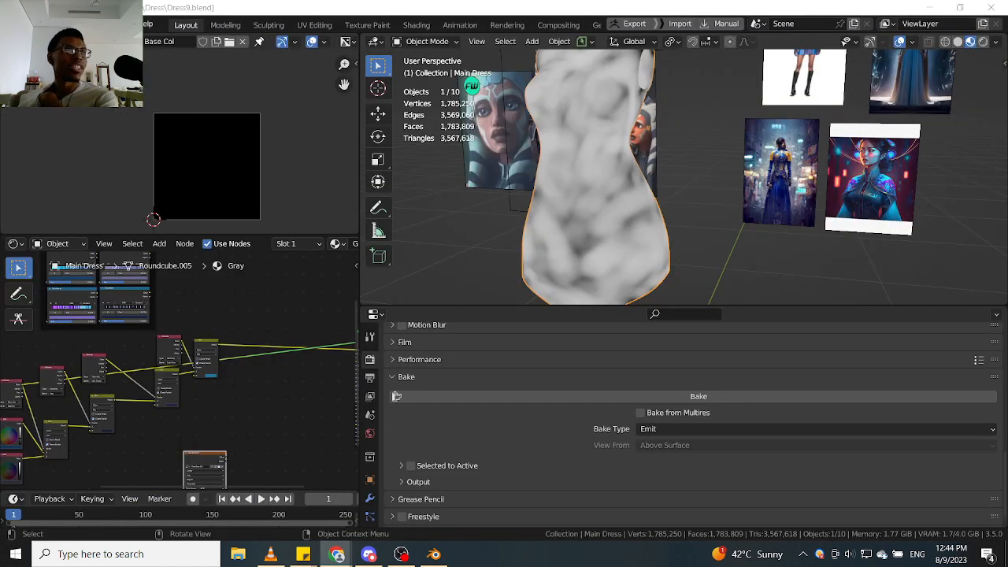
pyautogui.click(336, 554)
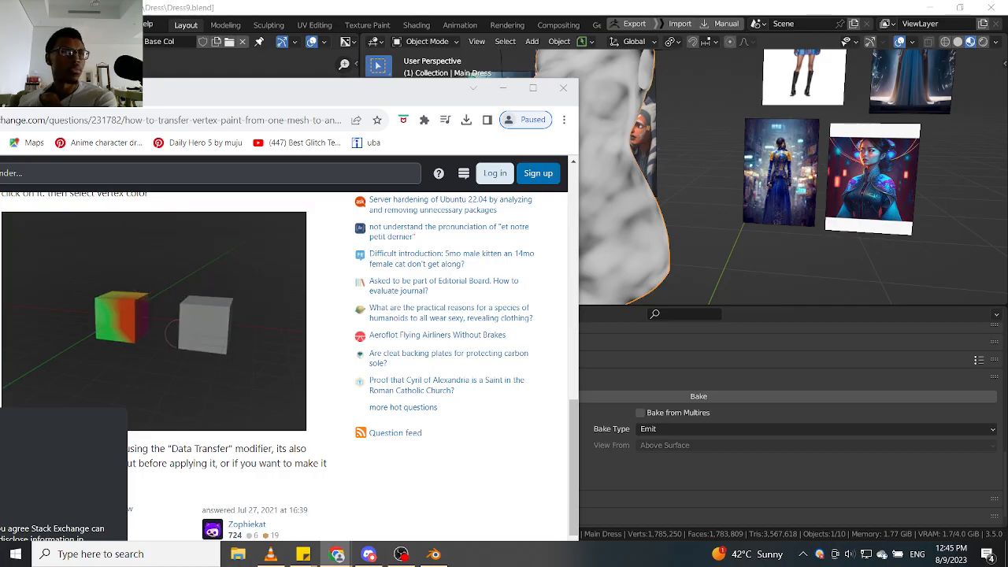
pyautogui.moveTo(315, 88); pyautogui.dragTo(0, 88)
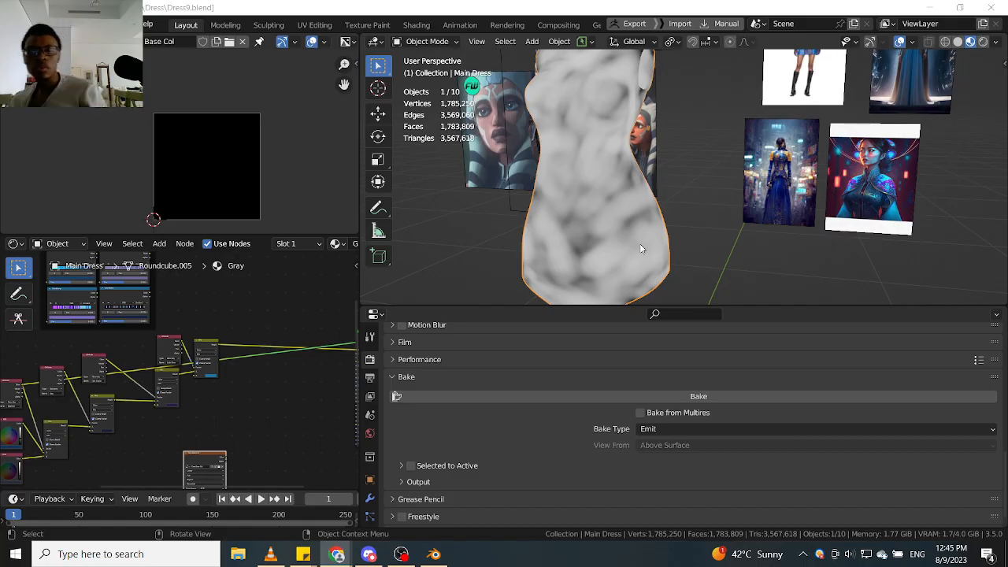
pyautogui.scroll(-4, 592, 189)
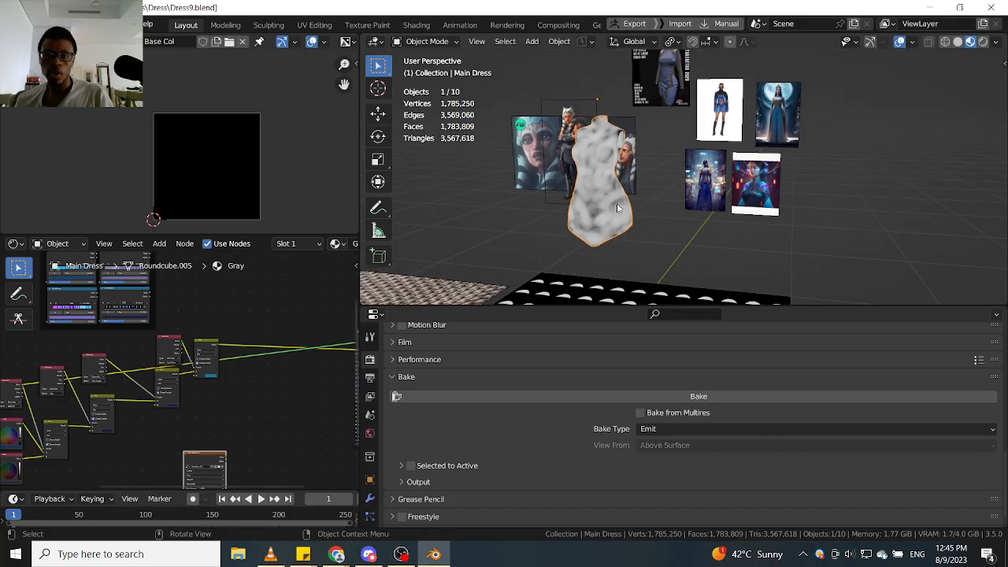
pyautogui.moveTo(617, 208); pyautogui.dragTo(675, 259, button='middle')
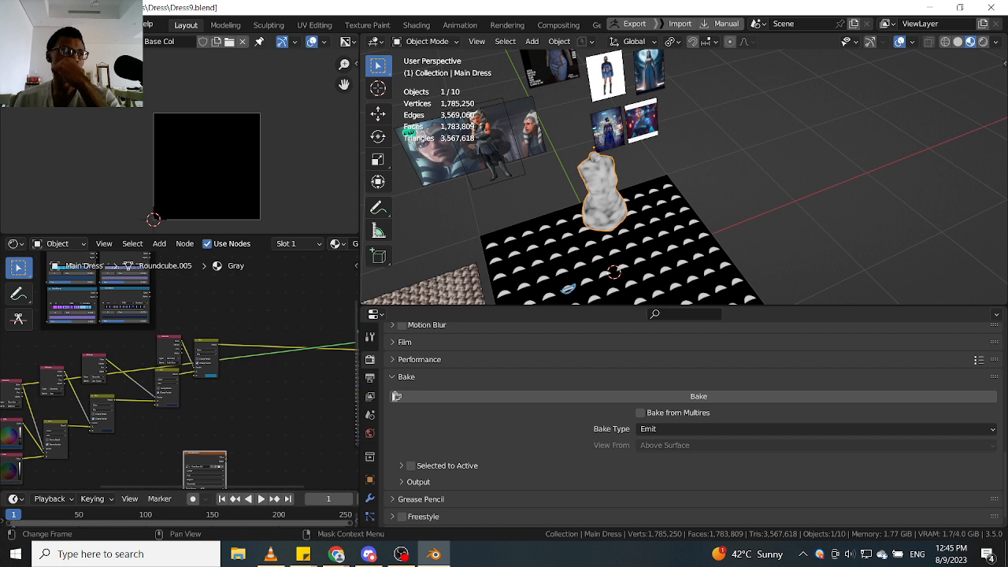
pyautogui.click(33, 24)
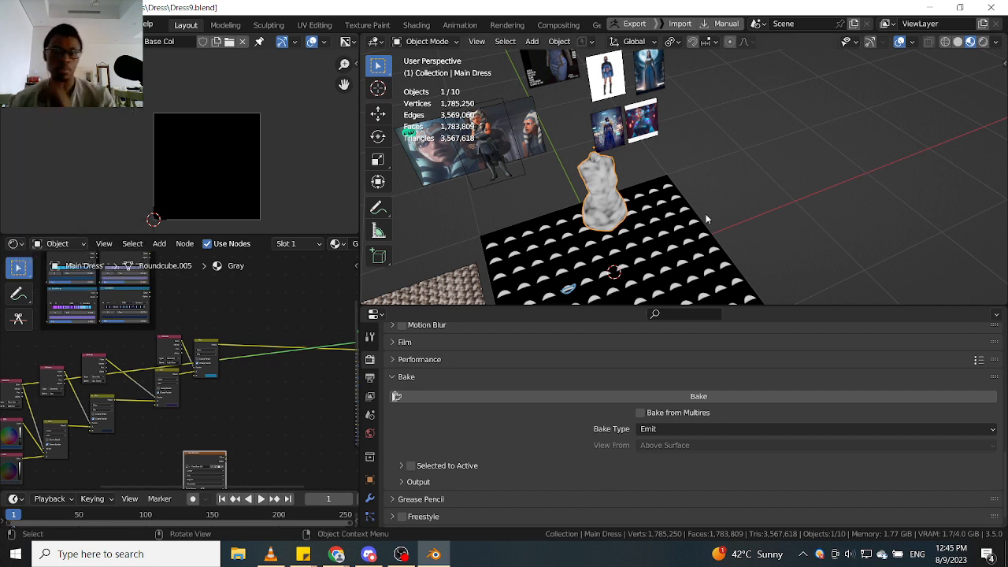
pyautogui.hotkey('ctrl', 's')
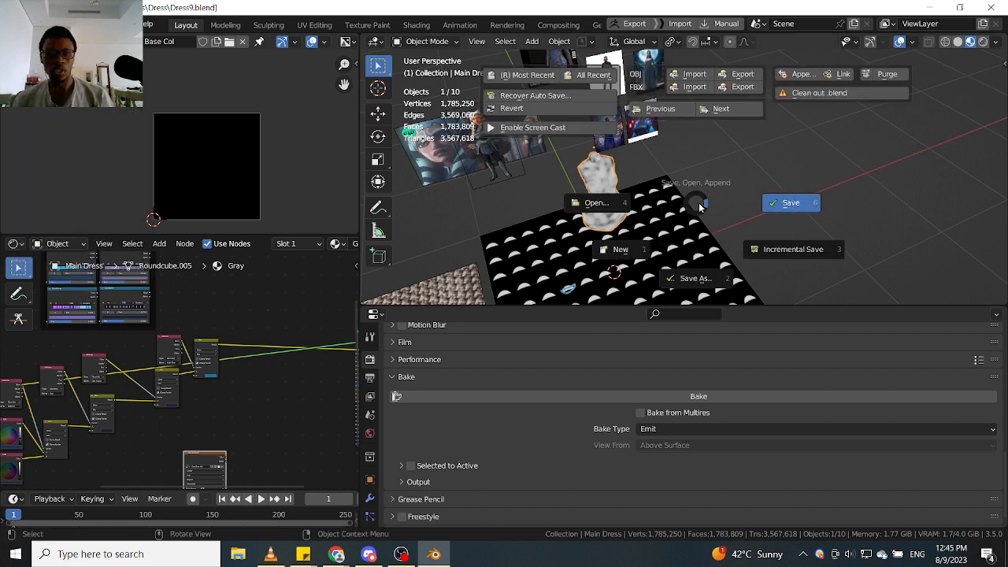
pyautogui.click(700, 206)
# Start a new file with the default cube, camera and light scene.
pyautogui.click(33, 25)
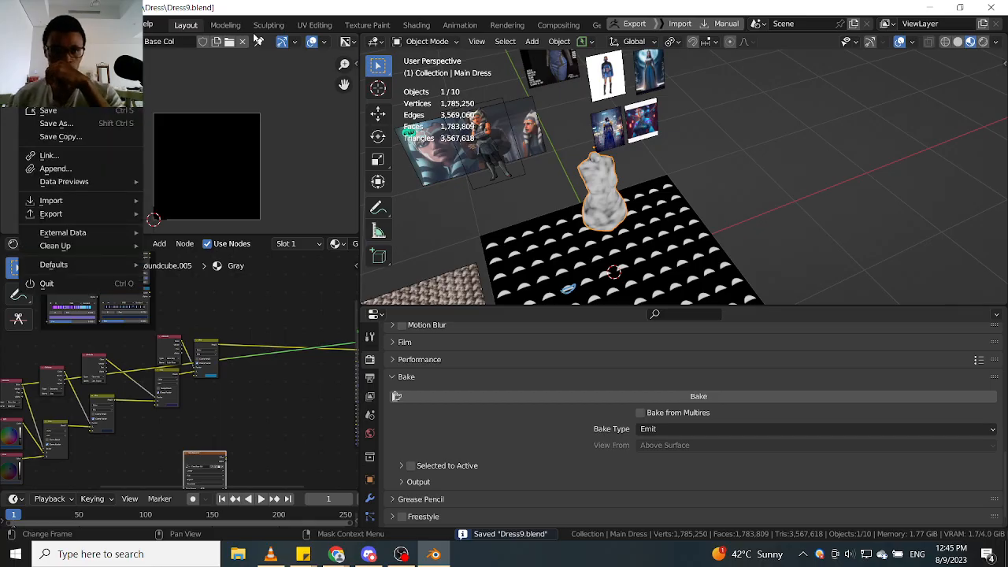
pyautogui.moveTo(49, 38)
pyautogui.click(208, 39)
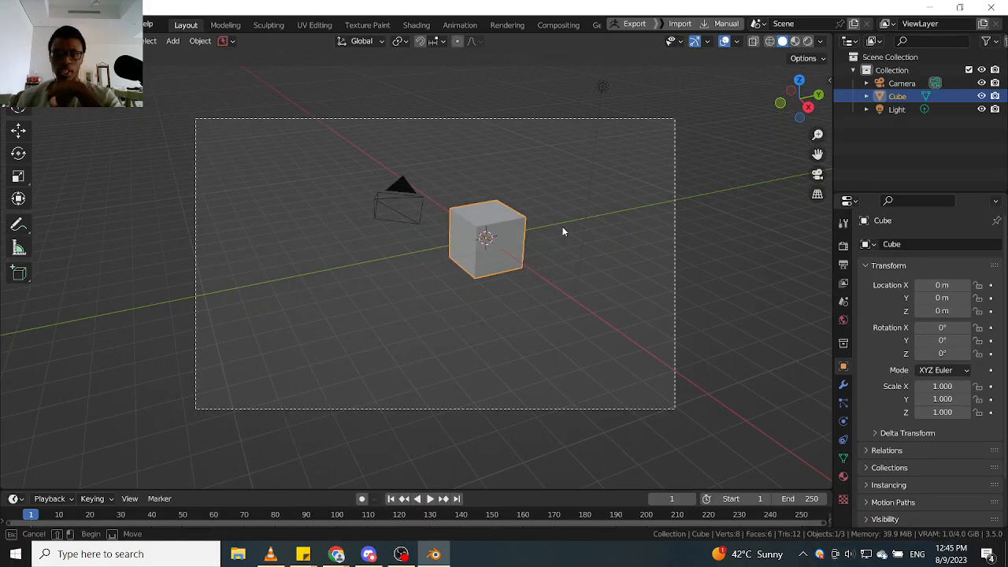
pyautogui.press('a')
pyautogui.press('x')
pyautogui.click(559, 231)
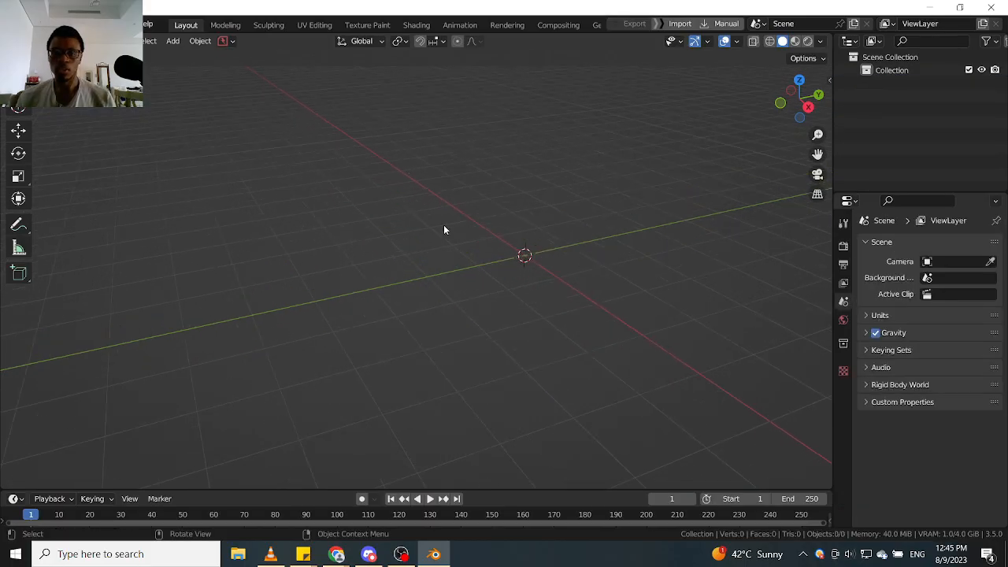
pyautogui.moveTo(444, 224); pyautogui.dragTo(541, 260, button='middle')
pyautogui.hotkey('ctrl', 'z')
# Delete the default camera and light from the scene, keeping the cube.
pyautogui.moveTo(738, 58); pyautogui.dragTo(487, 235)
pyautogui.scroll(-3, 515, 243)
pyautogui.moveTo(543, 250); pyautogui.dragTo(587, 250, button='middle')
pyautogui.moveTo(611, 143); pyautogui.dragTo(533, 302)
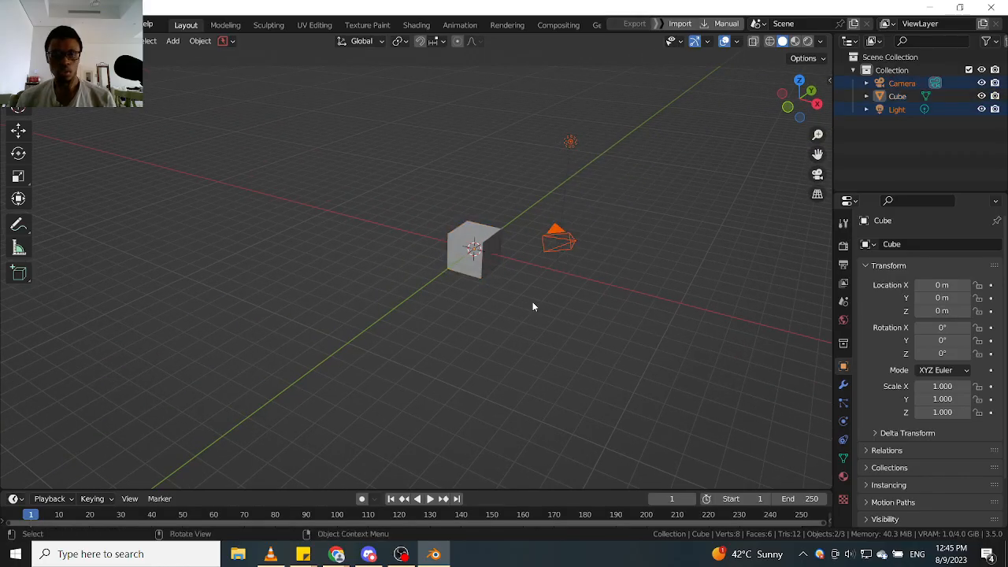
pyautogui.press('x')
pyautogui.click(533, 301)
# Select the remaining cube, show its modifier settings and look over the available modifiers without adding one.
pyautogui.scroll(4, 457, 243)
pyautogui.click(457, 246)
pyautogui.moveTo(513, 252); pyautogui.dragTo(502, 337, button='middle')
pyautogui.scroll(2, 502, 336)
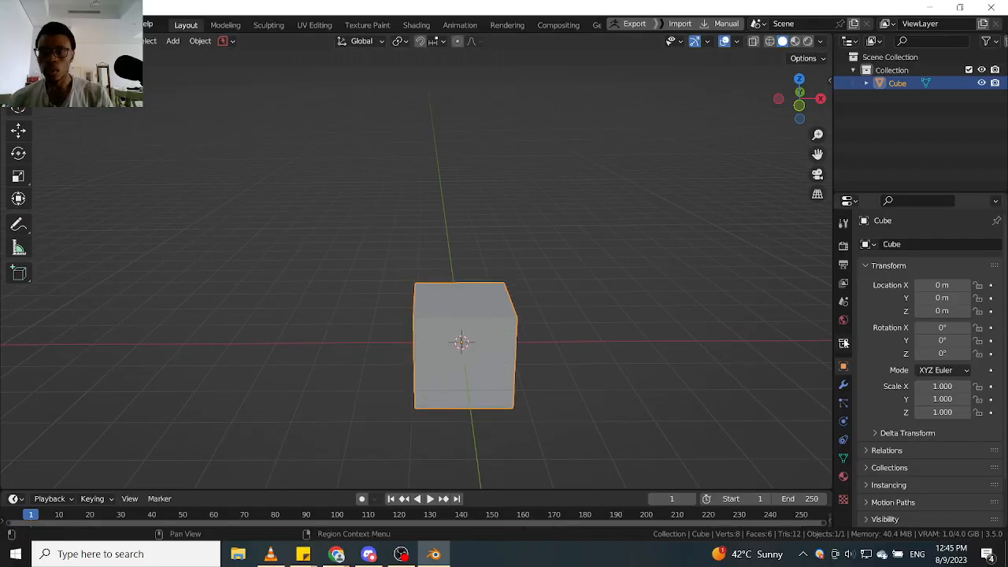
pyautogui.click(842, 384)
pyautogui.click(934, 243)
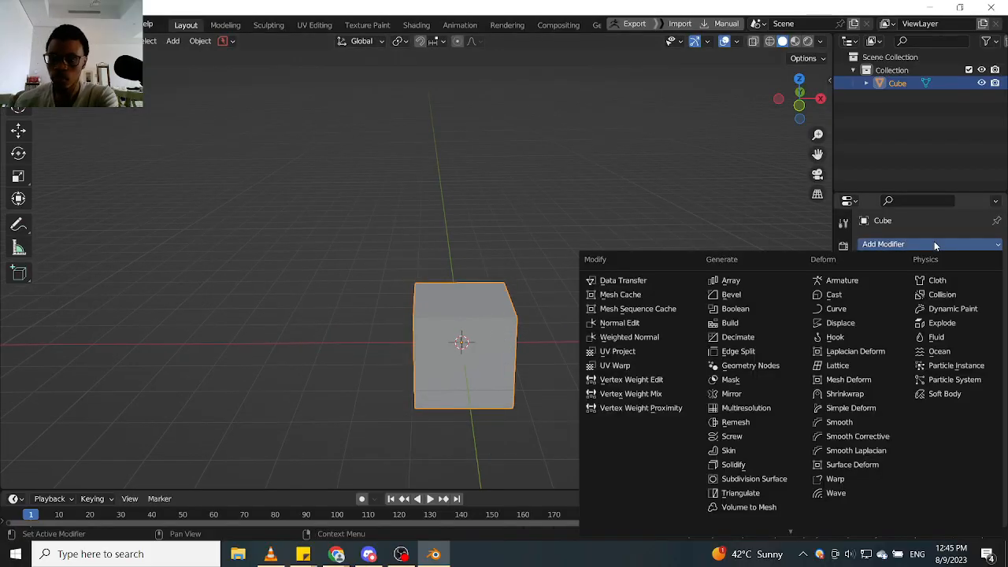
pyautogui.click(356, 374)
# Duplicate the cube and place the copy beside the original along the X axis.
pyautogui.click(440, 336)
pyautogui.hotkey('shift', 'd')
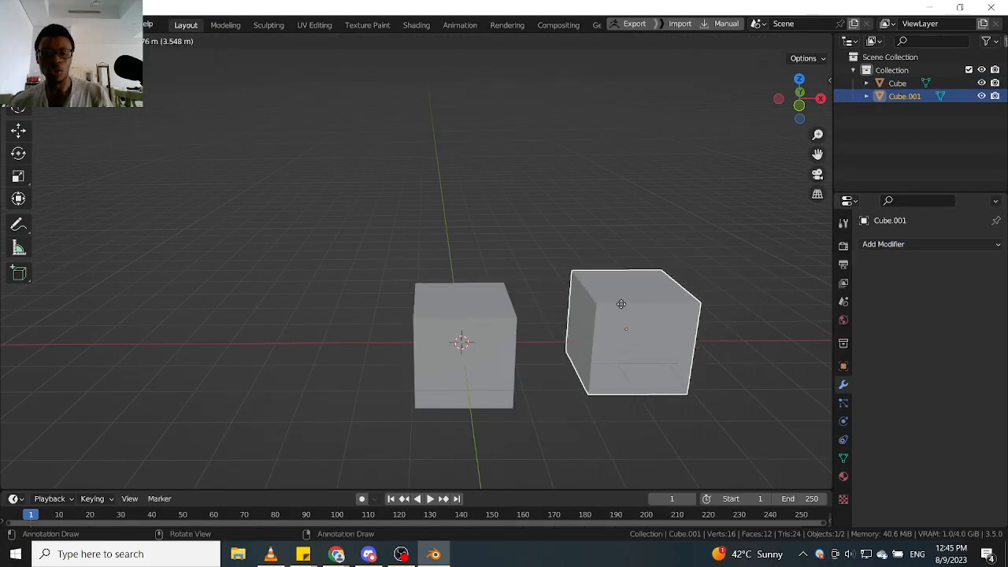
pyautogui.rightClick(636, 297)
pyautogui.press('g')
pyautogui.click(653, 365)
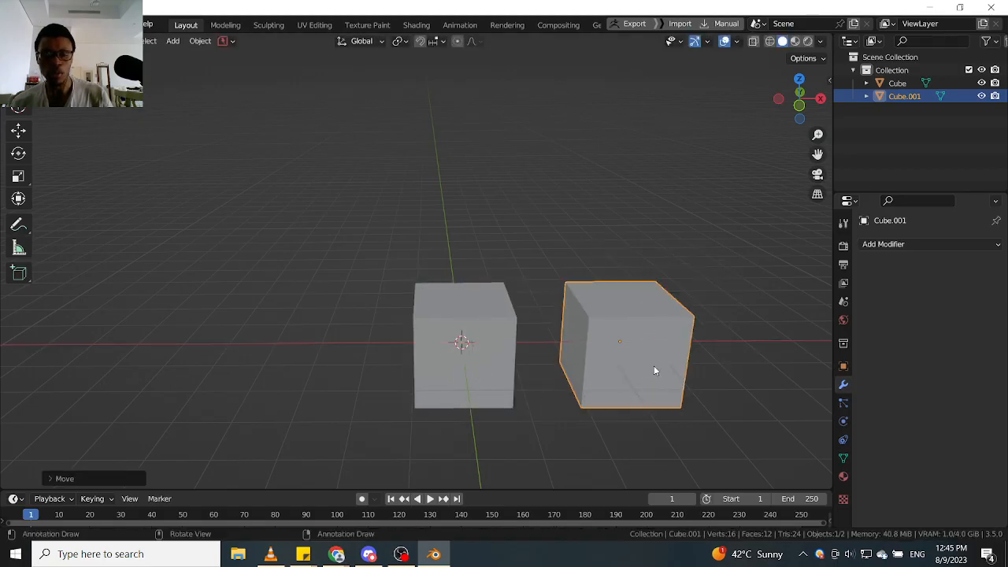
pyautogui.moveTo(597, 354); pyautogui.dragTo(551, 356, button='middle')
# Add a Subdivision Surface modifier to the duplicated cube and set its subdivision type to Simple.
pyautogui.click(450, 338)
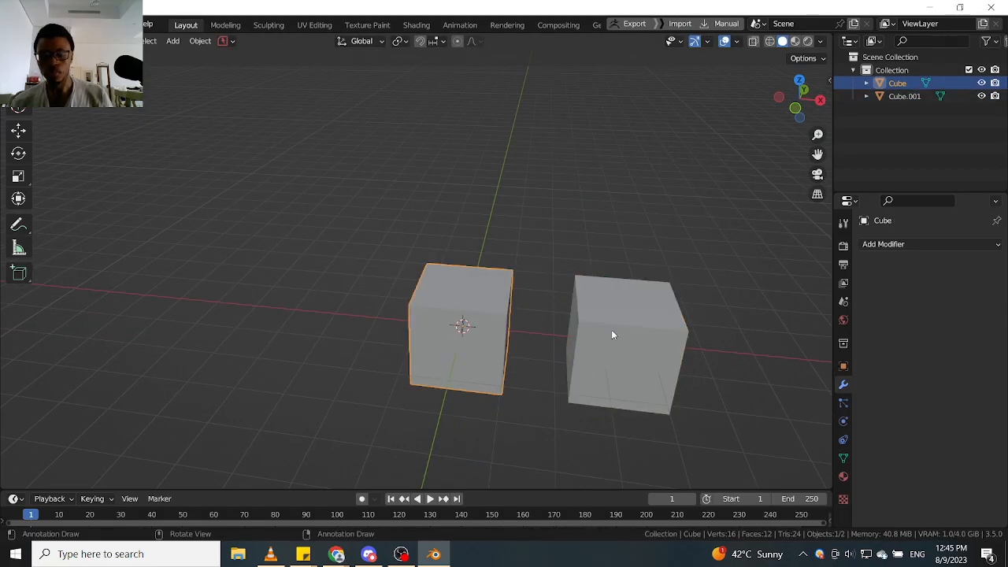
pyautogui.click(610, 329)
pyautogui.click(922, 242)
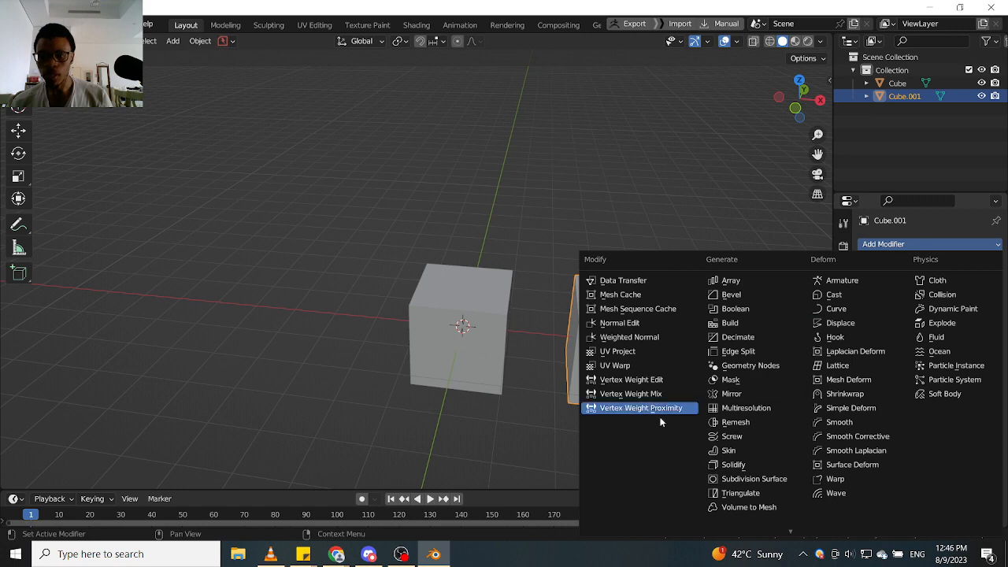
pyautogui.moveTo(677, 402); pyautogui.dragTo(670, 375, button='middle')
pyautogui.click(893, 244)
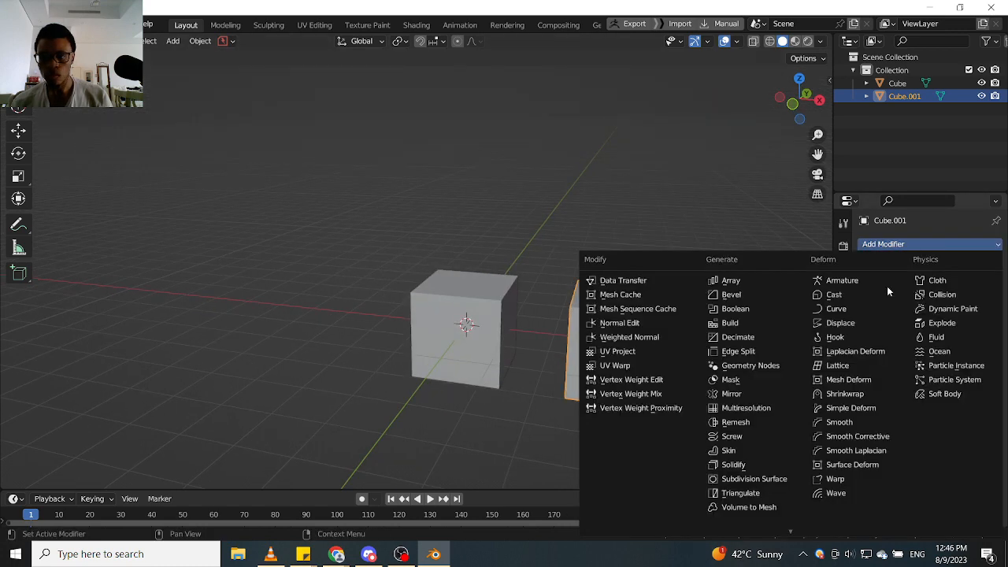
pyautogui.click(744, 479)
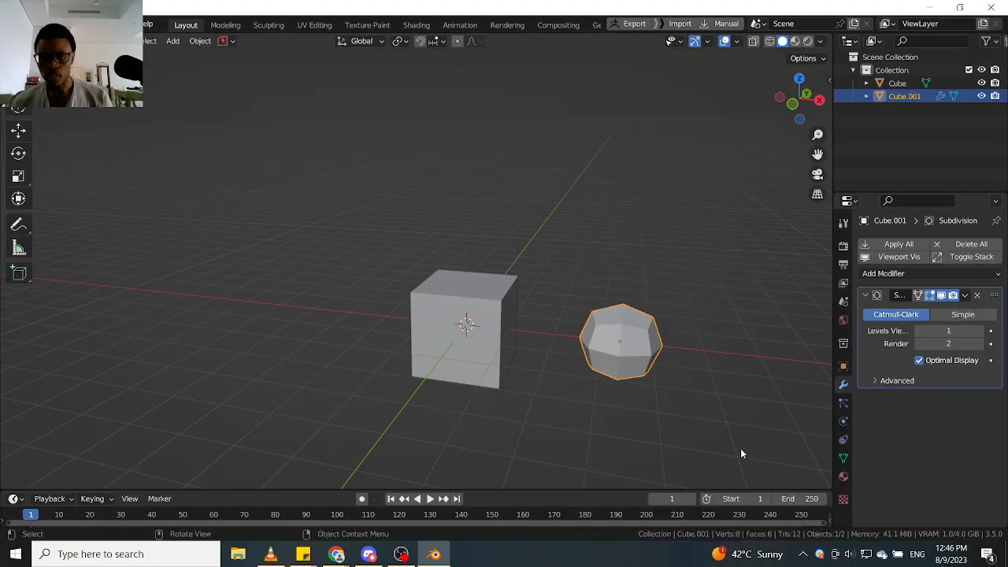
pyautogui.click(958, 315)
# Inspect the duplicated cube's mesh in Edit Mode and return to Object Mode.
pyautogui.scroll(2, 645, 338)
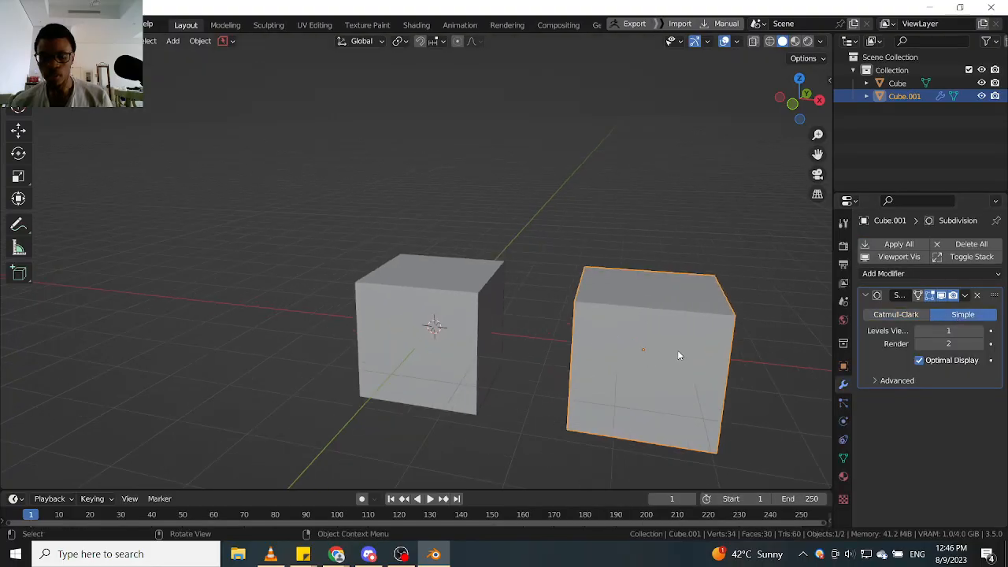
pyautogui.moveTo(748, 364); pyautogui.dragTo(683, 376, button='middle')
pyautogui.hotkey('ctrl', 'Tab')
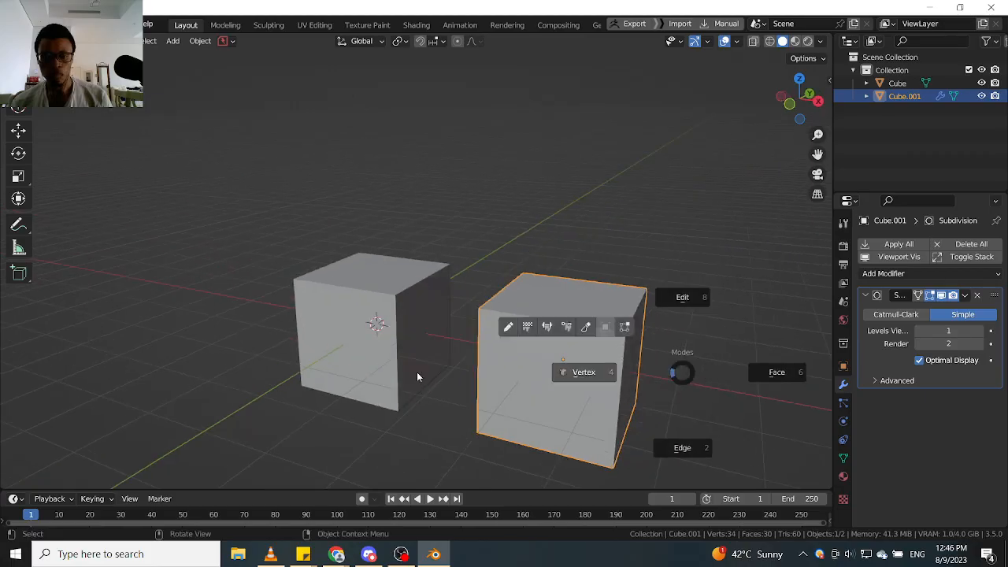
pyautogui.click(580, 379)
pyautogui.click(595, 374)
pyautogui.scroll(1, 596, 374)
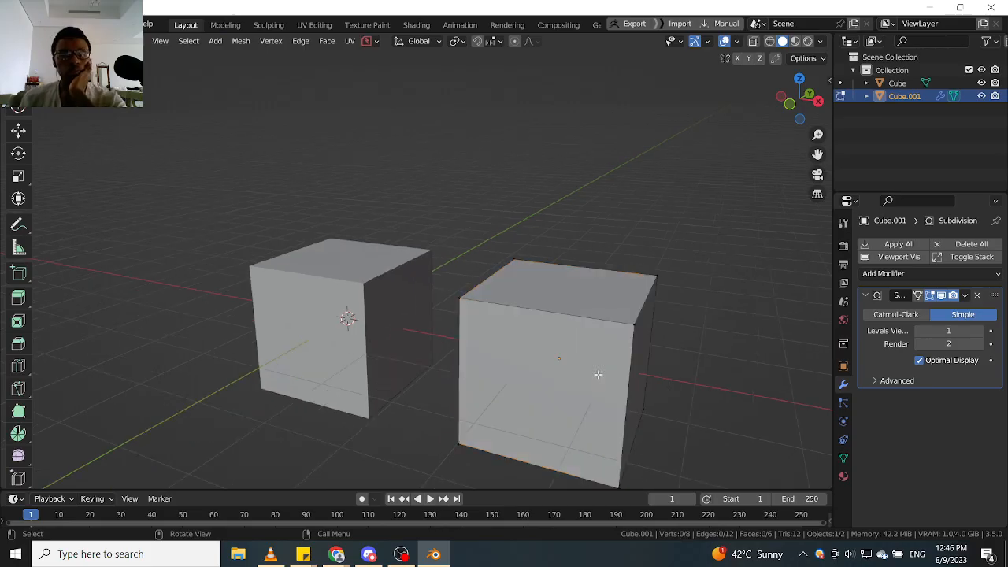
pyautogui.hotkey('ctrl', 'Tab')
pyautogui.click(724, 202)
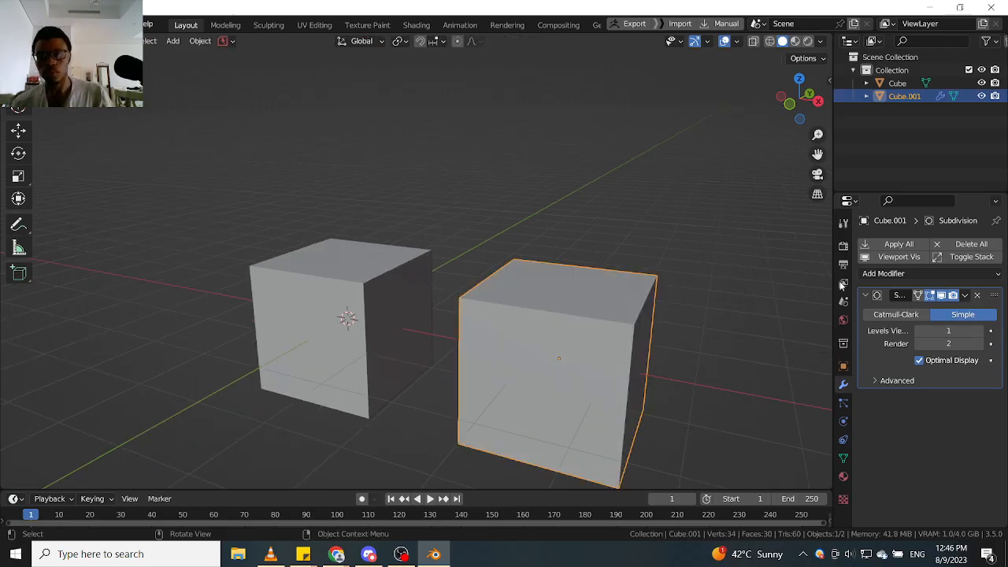
# Apply the duplicated cube's Subdivision modifier and check the subdivided mesh in Edit Mode.
pyautogui.click(966, 295)
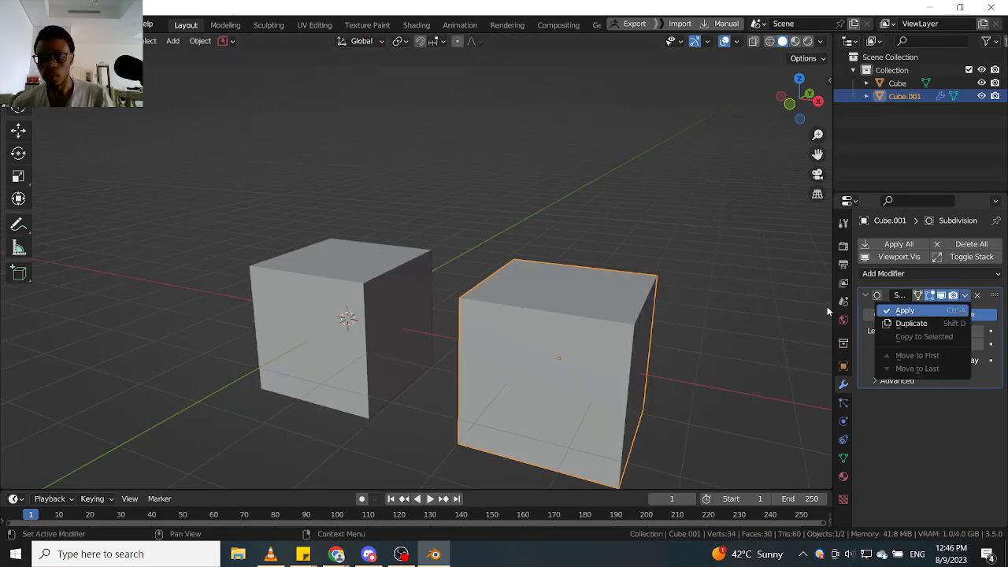
pyautogui.hotkey('ctrl', 'a')
pyautogui.moveTo(652, 337); pyautogui.dragTo(689, 339, button='middle')
pyautogui.press('Tab')
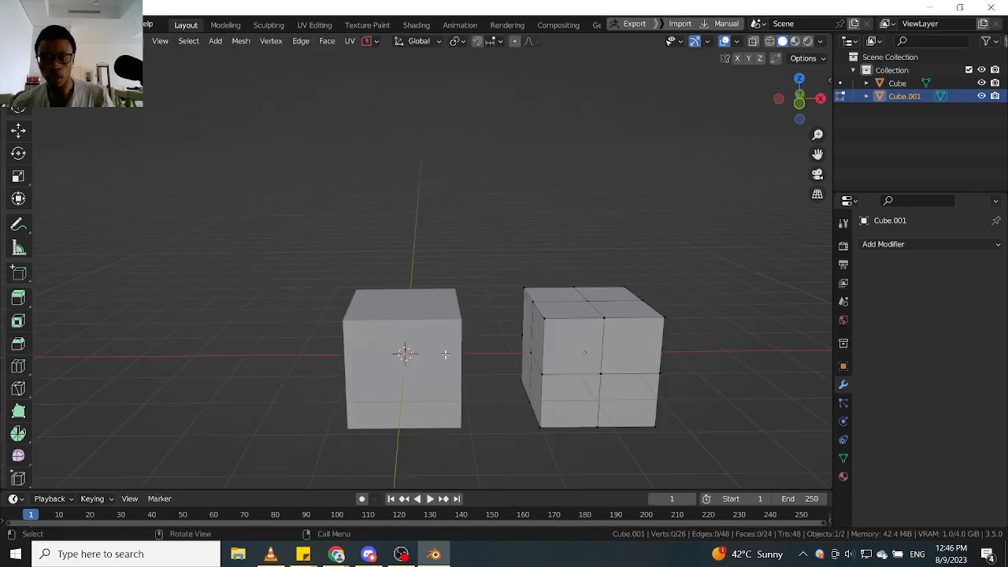
pyautogui.scroll(3, 617, 350)
pyautogui.scroll(-4, 620, 351)
pyautogui.moveTo(621, 352); pyautogui.dragTo(718, 359, button='middle')
pyautogui.press('Tab')
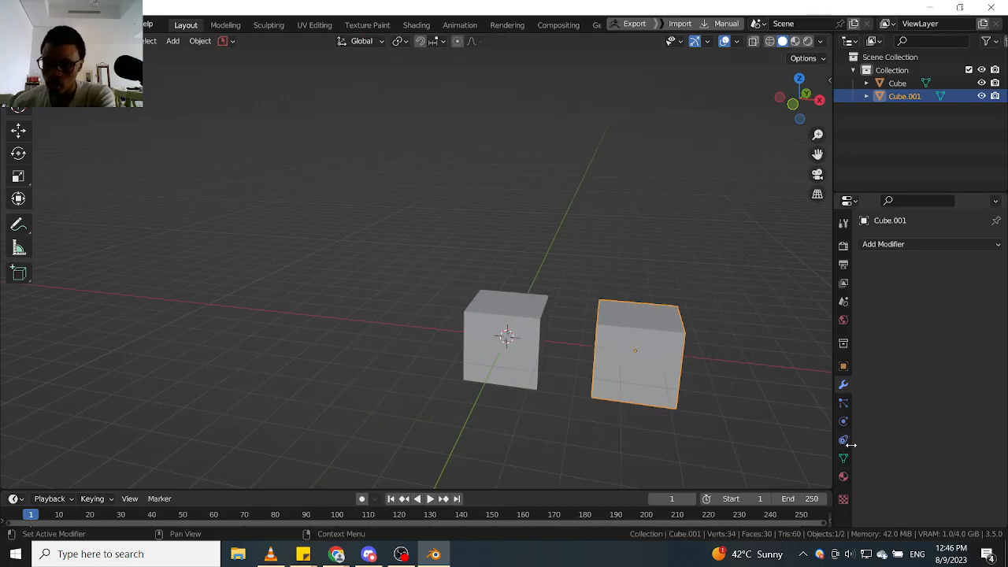
# Add a color attribute named Red to the duplicated cube, with Vertex domain and Color data type.
pyautogui.click(843, 477)
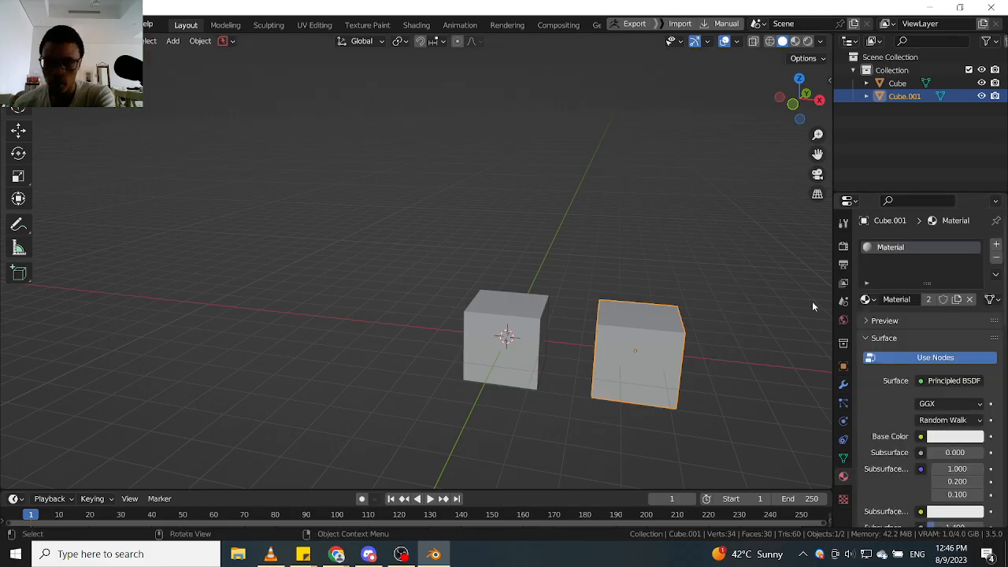
pyautogui.click(844, 457)
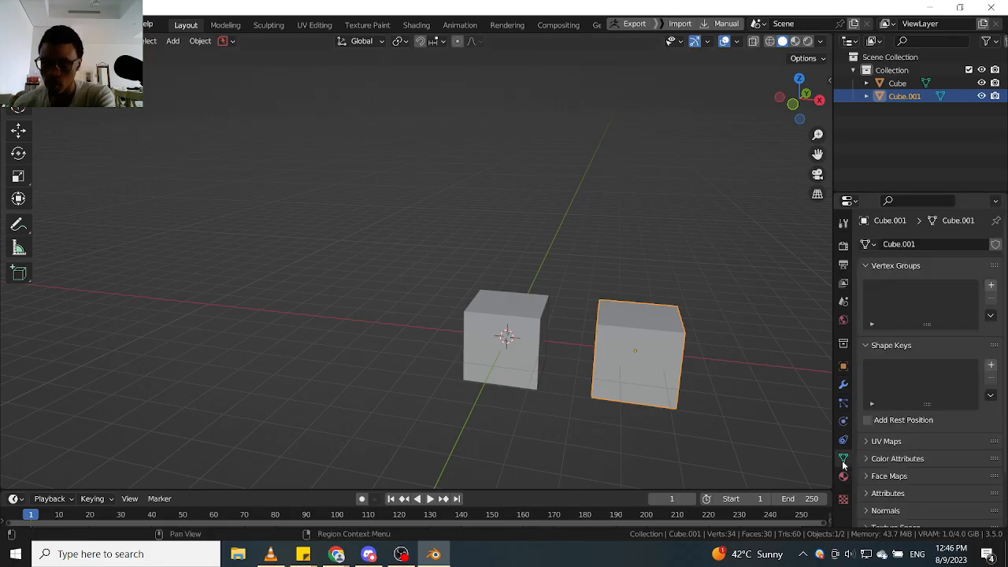
pyautogui.click(868, 458)
pyautogui.scroll(-2, 869, 458)
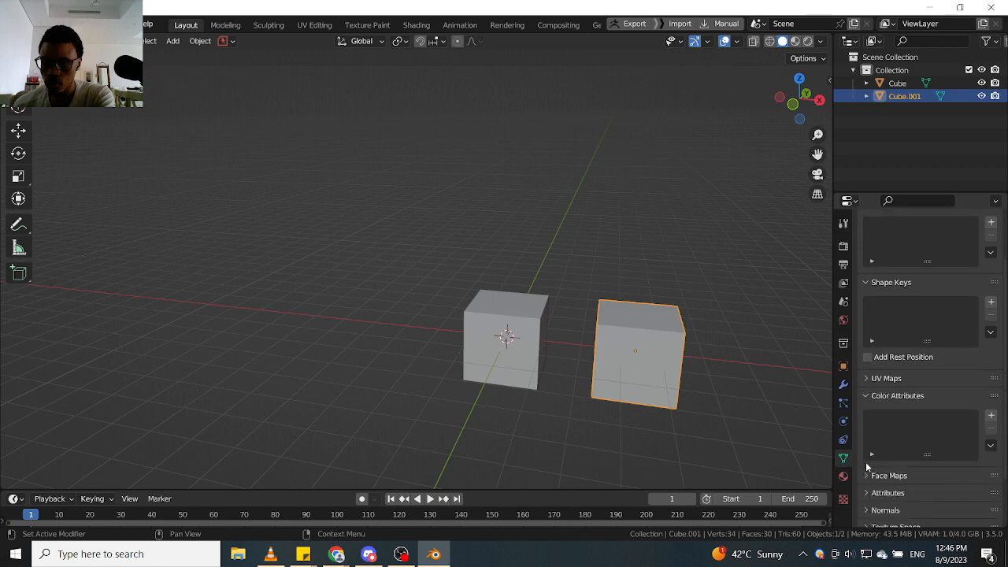
pyautogui.click(991, 418)
pyautogui.click(916, 438)
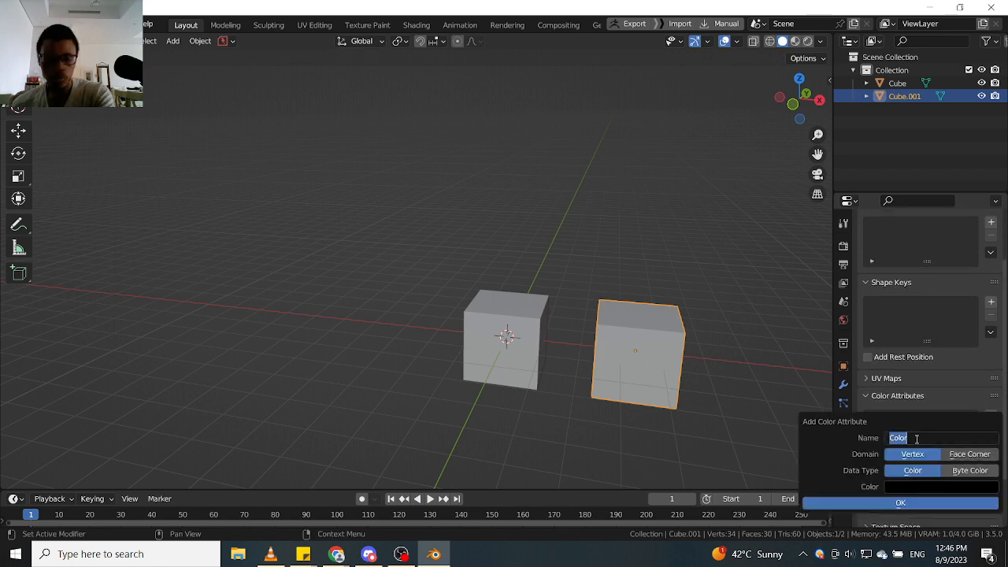
pyautogui.press('Return')
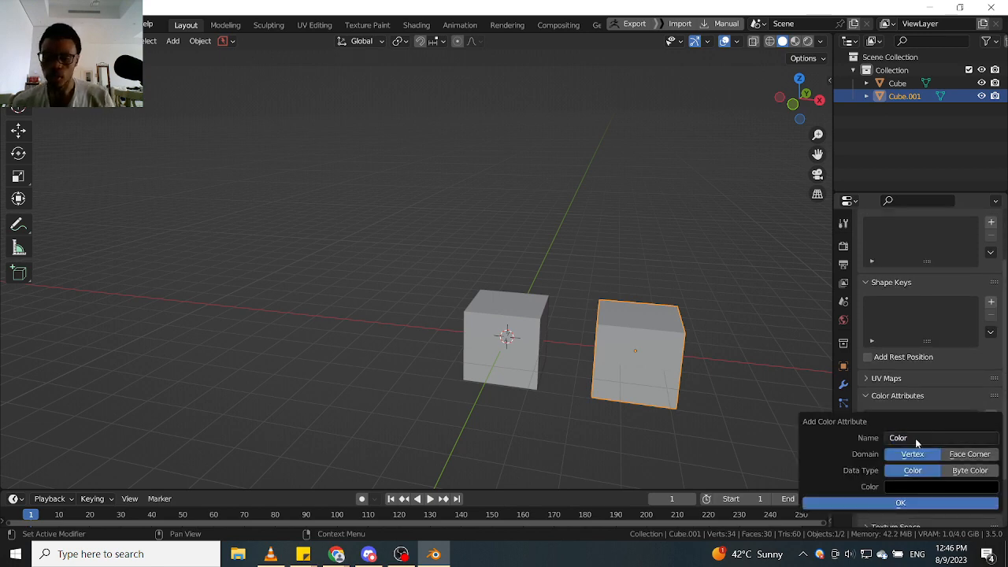
pyautogui.click(915, 438)
pyautogui.write('R')
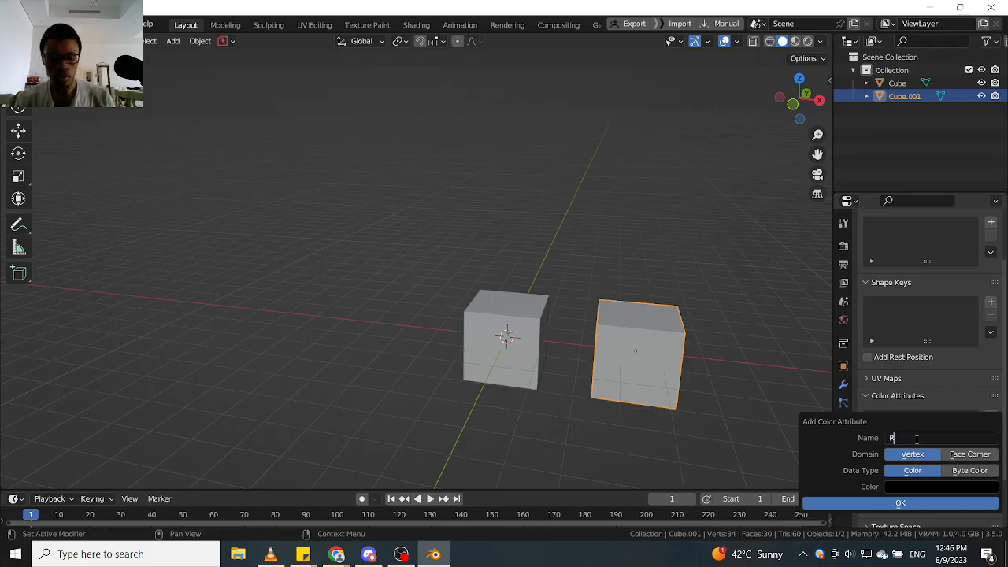
pyautogui.write('ed')
pyautogui.press('Return')
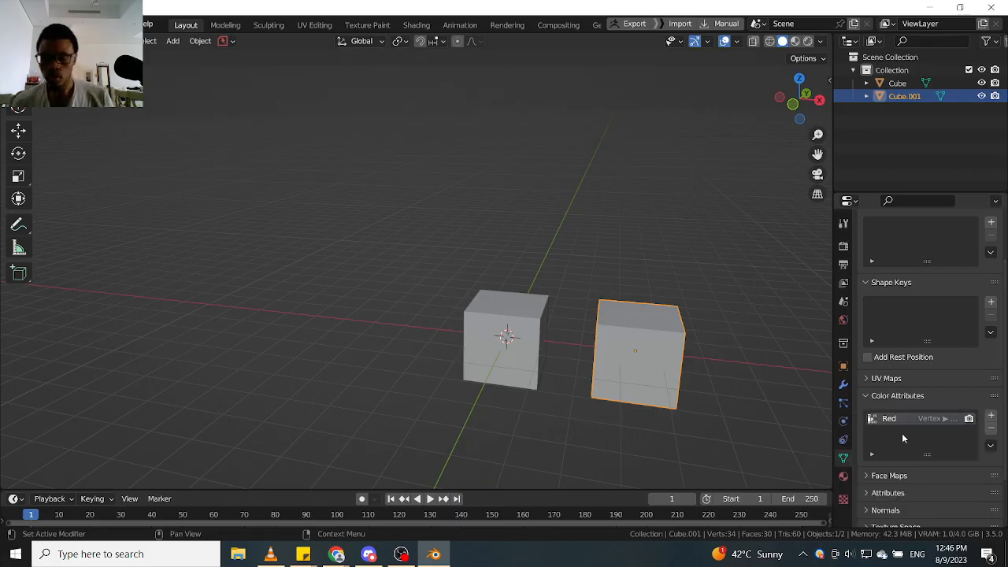
# Switch the viewport to Material Preview shading and put the duplicated cube into Sculpt Mode.
pyautogui.moveTo(732, 281)
pyautogui.mouseDown(button='middle')
pyautogui.moveTo(582, 294)
pyautogui.moveTo(673, 347)
pyautogui.moveTo(666, 333)
pyautogui.moveTo(603, 316)
pyautogui.moveTo(651, 283)
pyautogui.mouseUp(button='middle')
pyautogui.press('z')
pyautogui.click(653, 359)
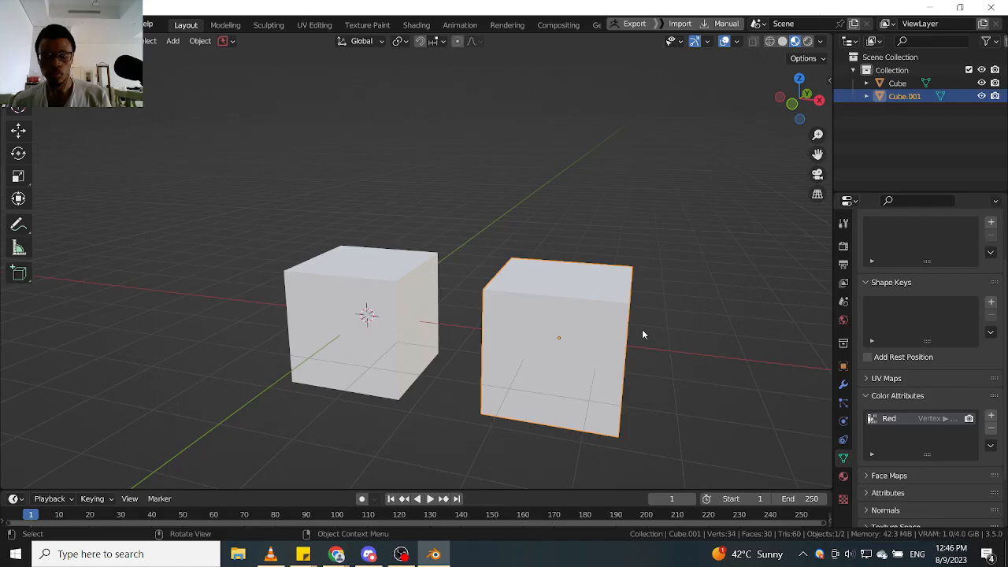
pyautogui.press('Tab')
pyautogui.click(864, 328)
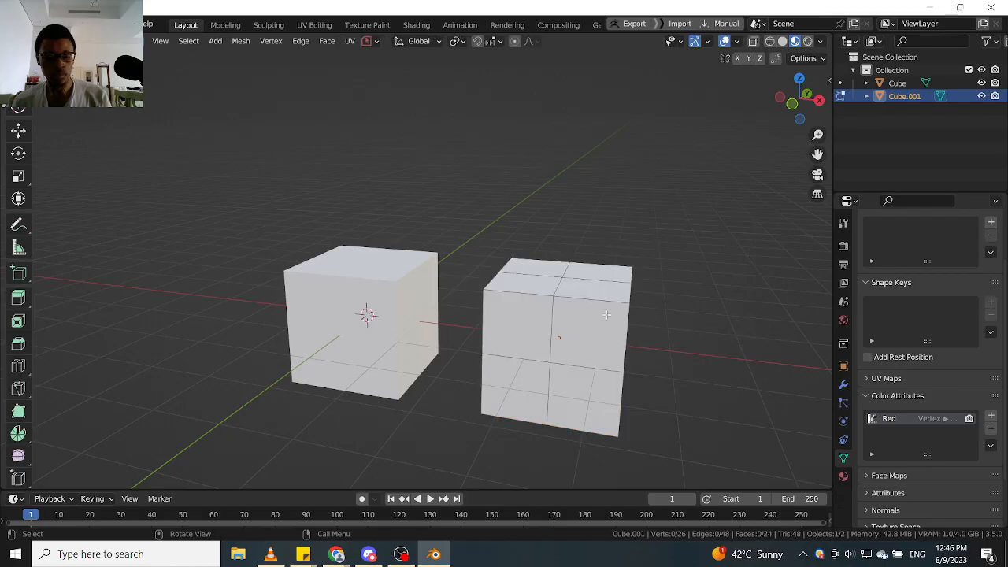
pyautogui.press('Tab')
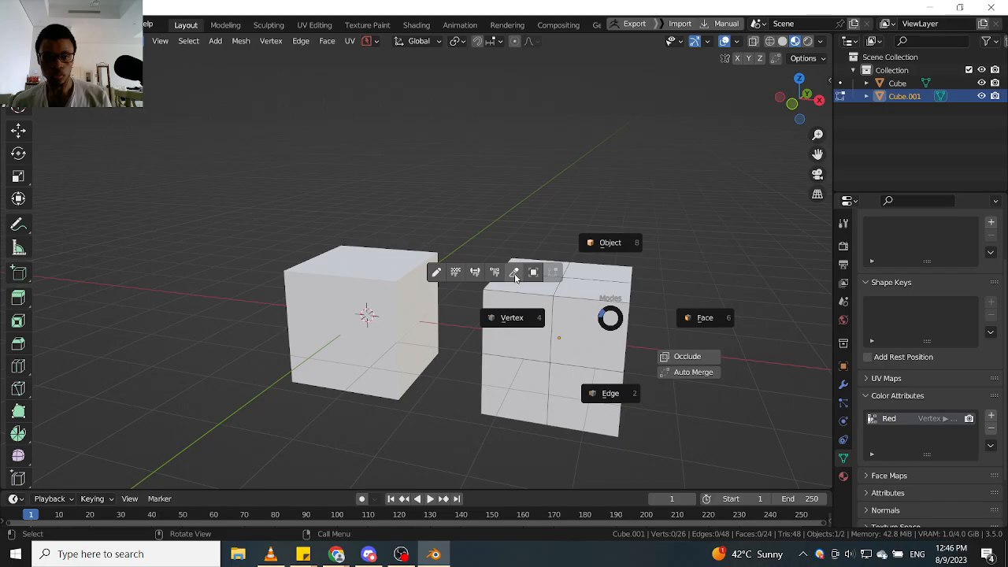
pyautogui.click(514, 272)
# Undo the stray sculpt stroke on the duplicated cube and choose the Paint brush.
pyautogui.moveTo(618, 303)
pyautogui.mouseDown()
pyautogui.moveTo(613, 292)
pyautogui.moveTo(623, 316)
pyautogui.mouseUp()
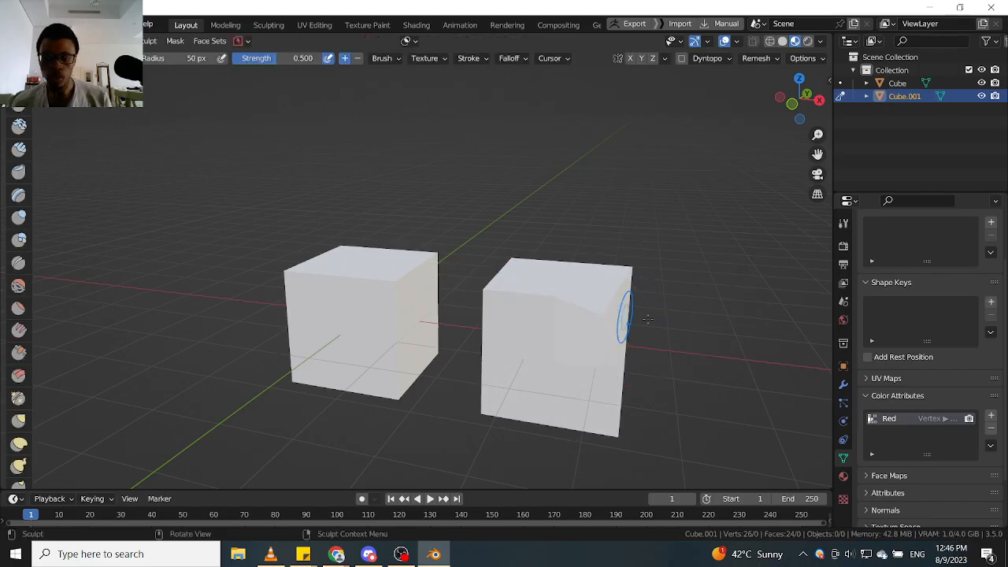
pyautogui.hotkey('ctrl', 'z')
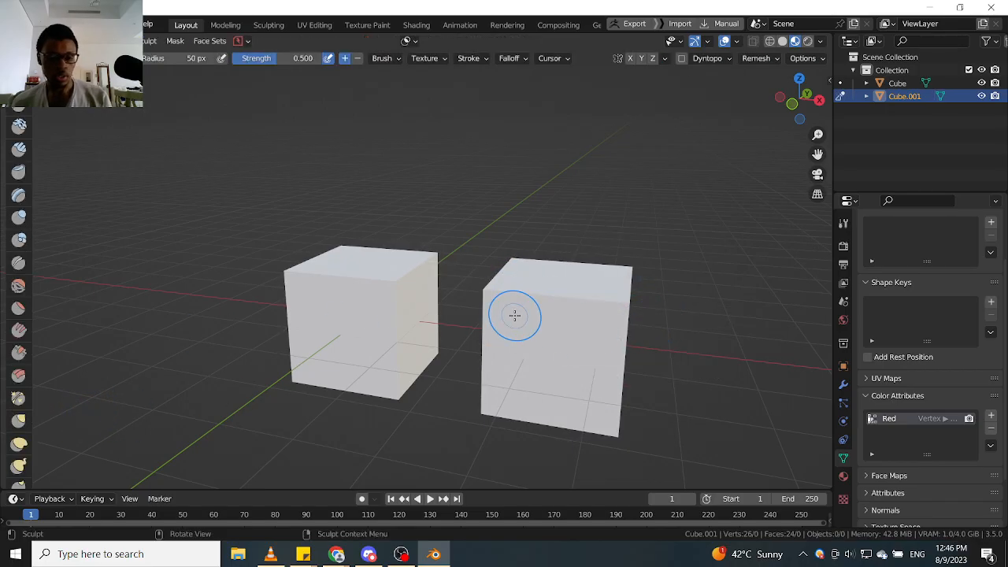
pyautogui.hotkey('shift', 'space')
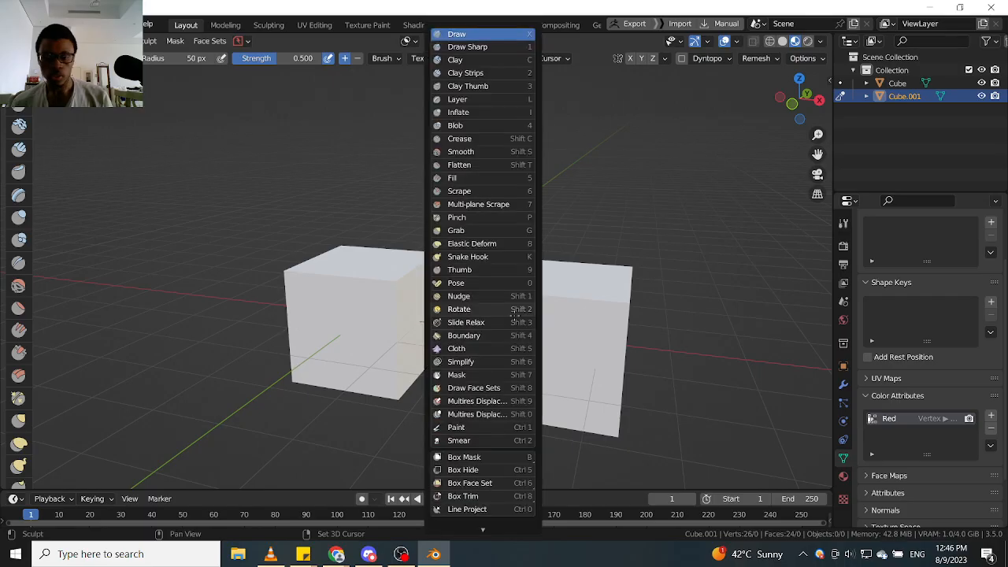
pyautogui.click(473, 427)
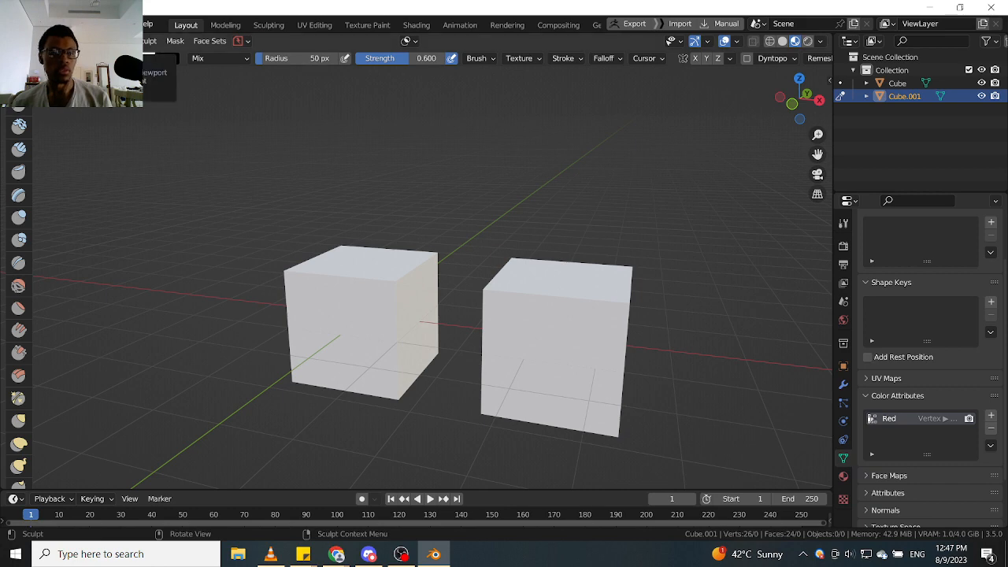
# Switch to Solid shading and paint white strokes over the front and side faces of the duplicated cube.
pyautogui.moveTo(629, 284)
pyautogui.mouseDown()
pyautogui.moveTo(566, 307)
pyautogui.moveTo(630, 292)
pyautogui.mouseUp()
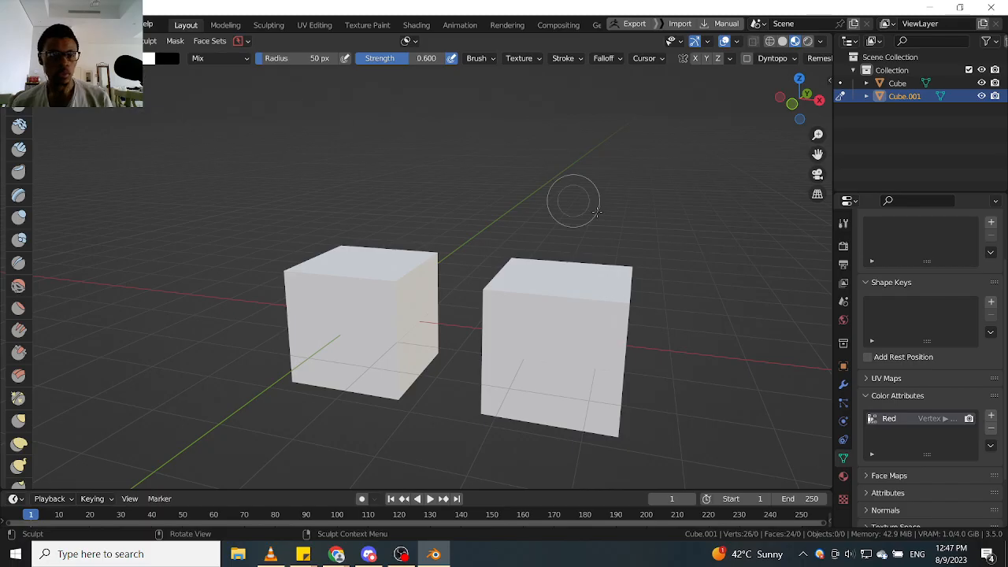
pyautogui.press('z')
pyautogui.click(741, 250)
pyautogui.moveTo(629, 314)
pyautogui.mouseDown()
pyautogui.moveTo(578, 335)
pyautogui.moveTo(532, 296)
pyautogui.moveTo(524, 313)
pyautogui.mouseUp()
pyautogui.moveTo(613, 392)
pyautogui.mouseDown()
pyautogui.moveTo(601, 396)
pyautogui.moveTo(568, 359)
pyautogui.moveTo(610, 376)
pyautogui.mouseUp()
pyautogui.moveTo(670, 363)
pyautogui.mouseDown(button='middle')
pyautogui.moveTo(650, 356)
pyautogui.moveTo(622, 463)
pyautogui.mouseUp(button='middle')
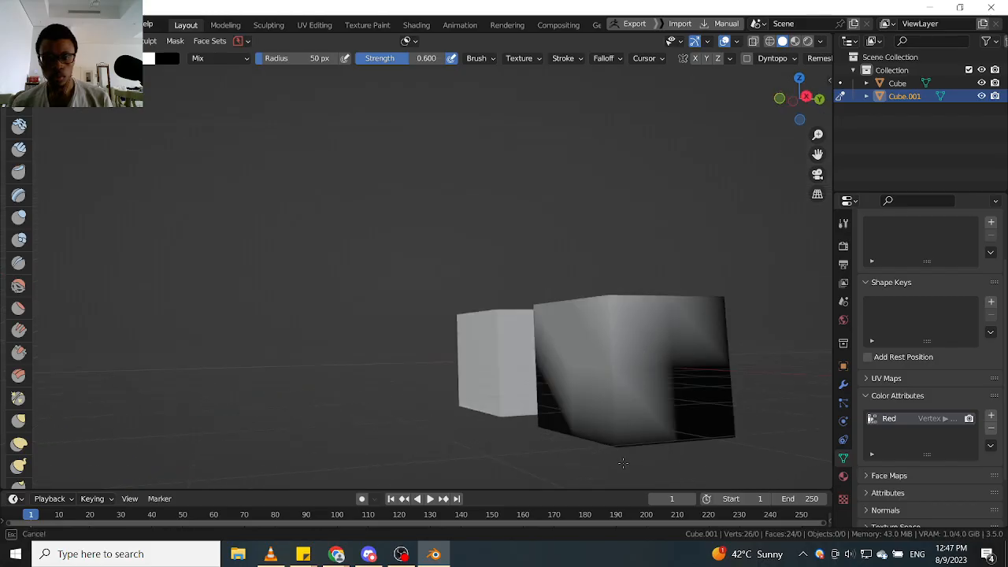
pyautogui.moveTo(628, 431)
pyautogui.mouseDown()
pyautogui.moveTo(646, 391)
pyautogui.moveTo(552, 327)
pyautogui.mouseUp()
pyautogui.moveTo(547, 311)
pyautogui.mouseDown(button='middle')
pyautogui.moveTo(618, 360)
pyautogui.moveTo(596, 333)
pyautogui.moveTo(559, 334)
pyautogui.mouseUp(button='middle')
pyautogui.scroll(2, 644, 347)
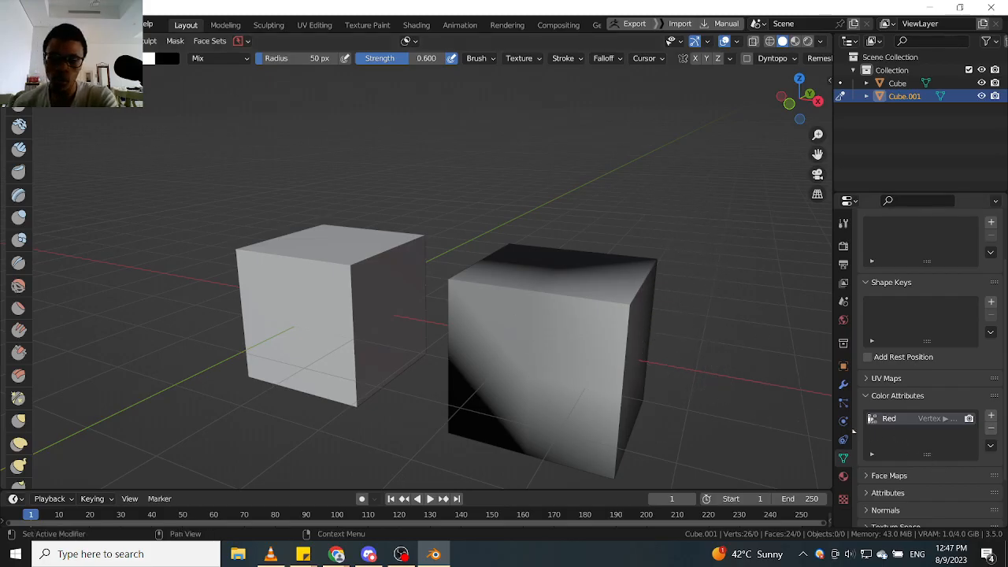
# Return to Object Mode and select the unpainted cube to compare its color attributes with the painted one.
pyautogui.moveTo(522, 232); pyautogui.dragTo(575, 254, button='middle')
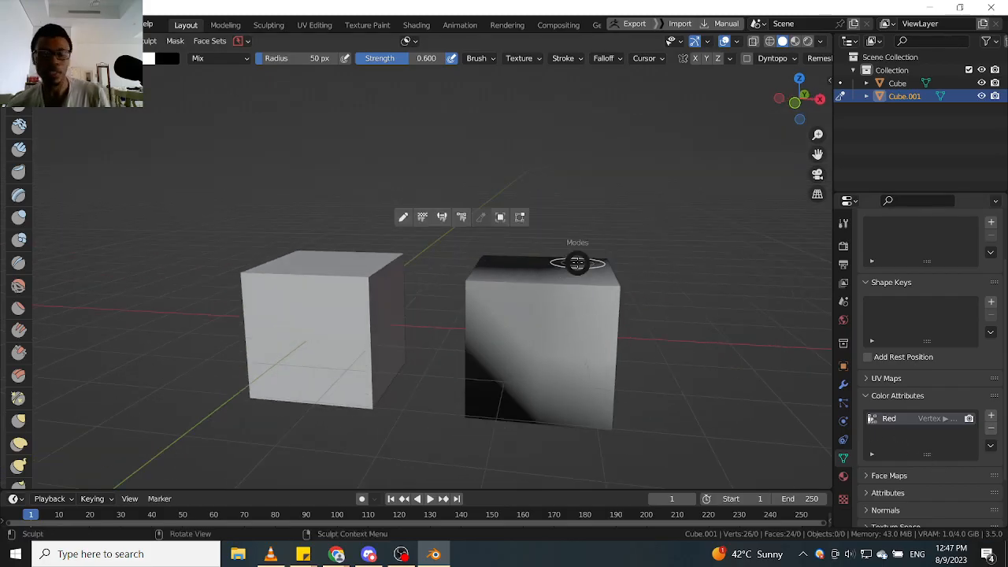
pyautogui.click(496, 219)
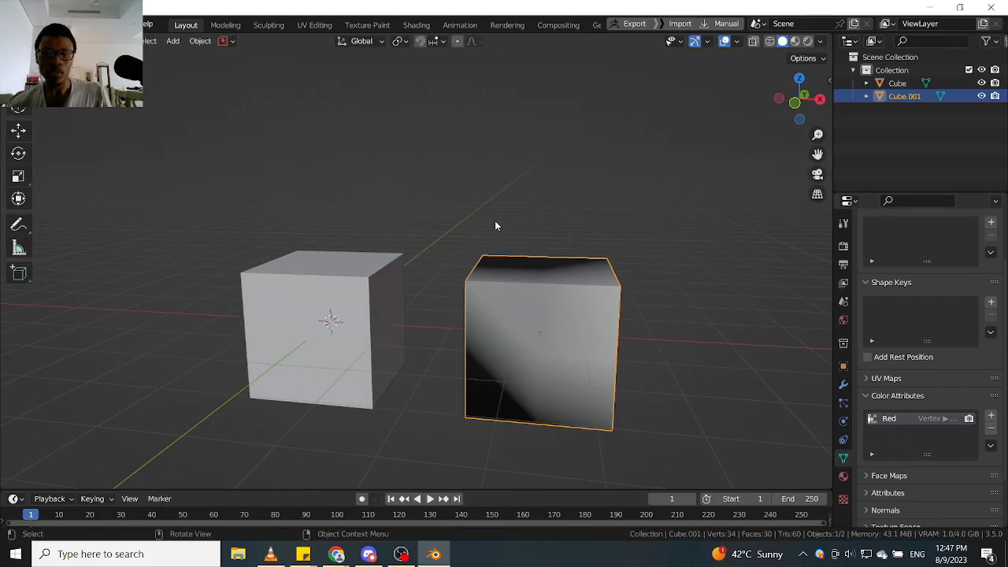
pyautogui.click(358, 325)
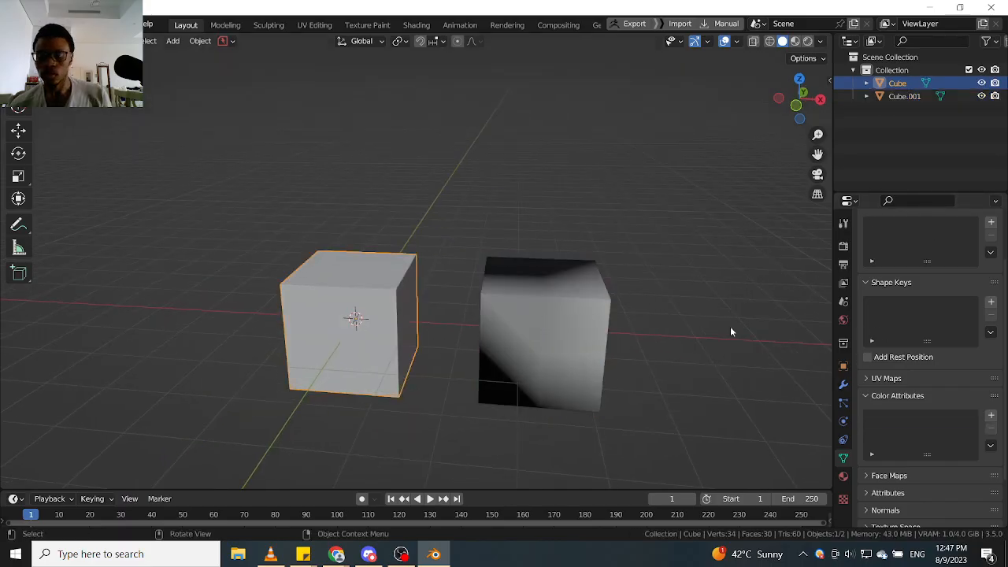
pyautogui.scroll(2, 621, 348)
pyautogui.scroll(-2, 620, 347)
pyautogui.moveTo(621, 347); pyautogui.dragTo(611, 348, button='middle')
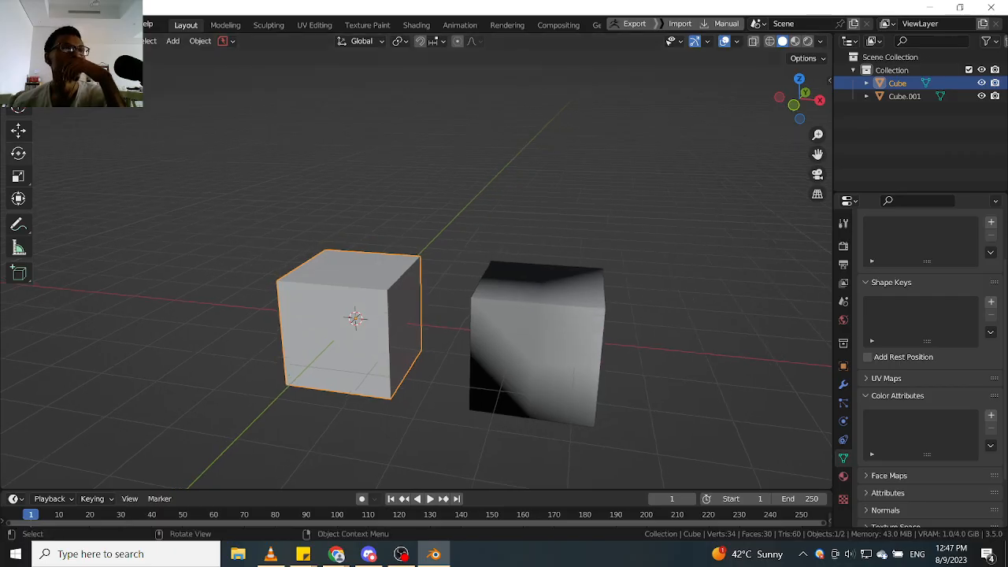
# Select the painted cube, try duplicating it in place, and undo the duplication.
pyautogui.click(506, 337)
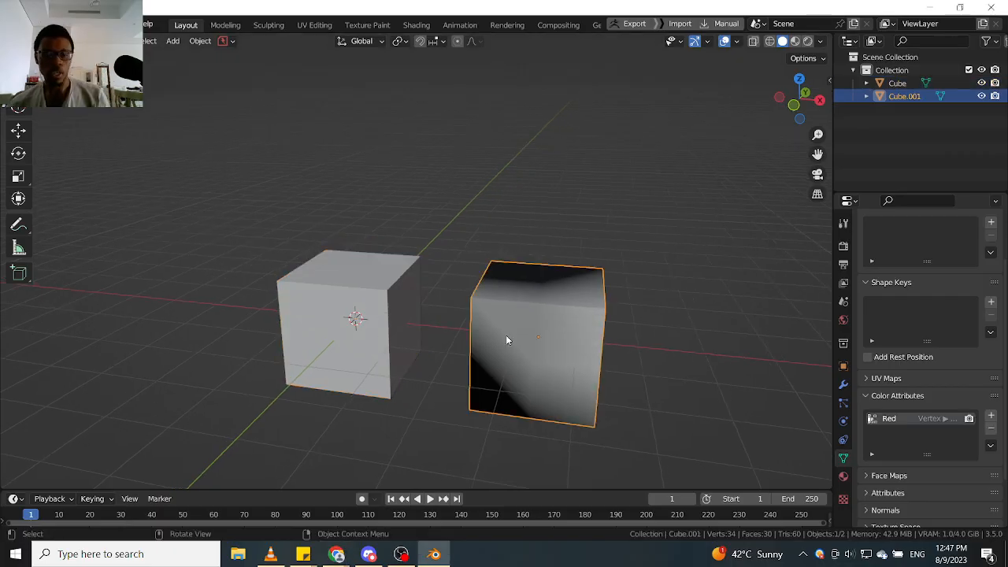
pyautogui.hotkey('shift', 'd')
pyautogui.rightClick(549, 319)
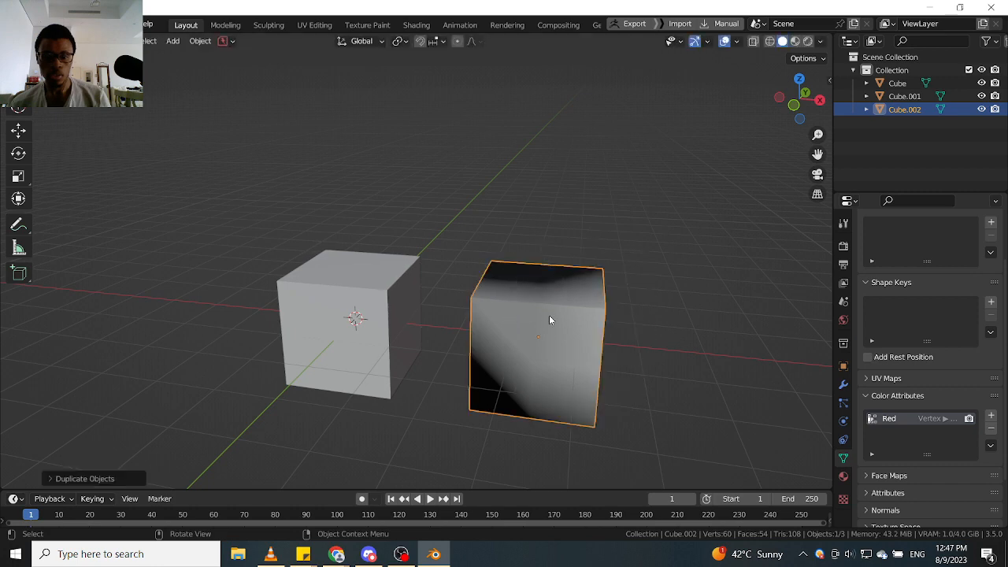
pyautogui.hotkey('ctrl', 'z')
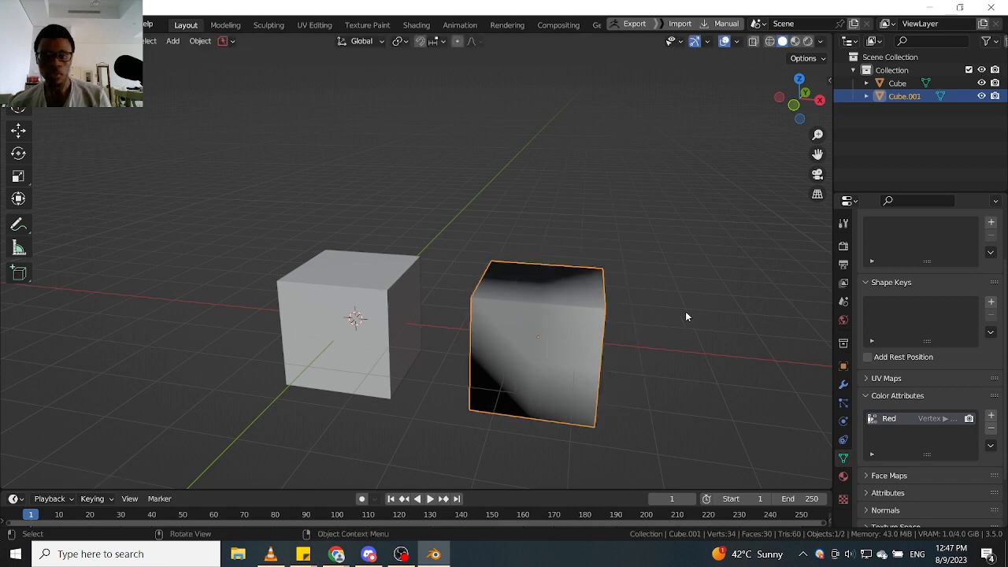
pyautogui.hotkey('ctrl', 's')
pyautogui.click(596, 342)
pyautogui.rightClick(586, 341)
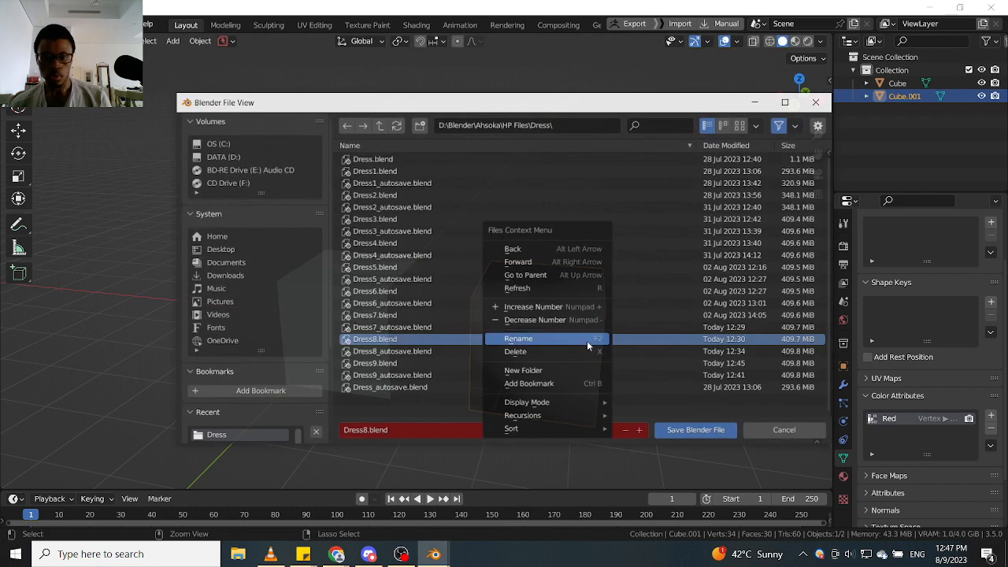
pyautogui.click(816, 102)
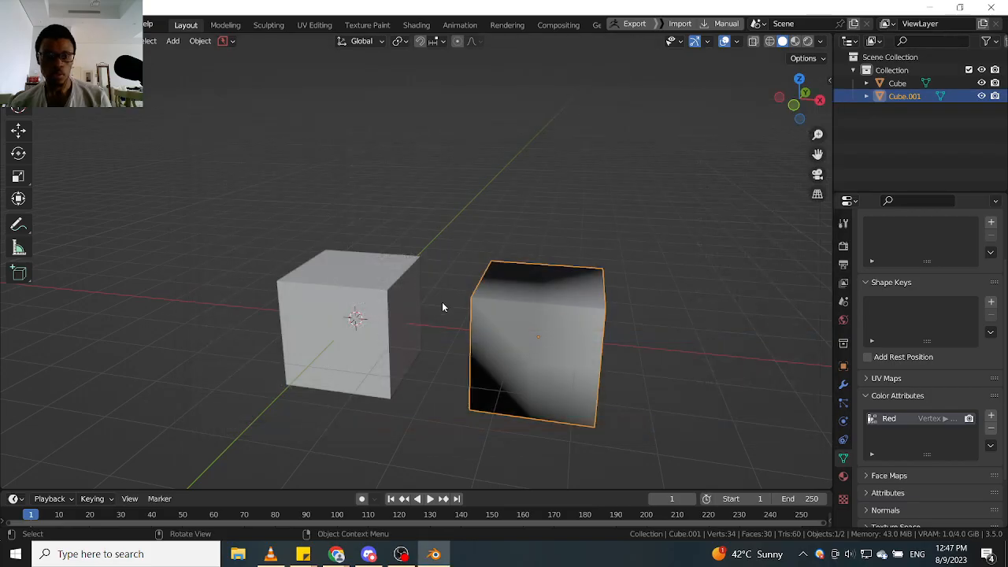
pyautogui.hotkey('ctrl', 'a')
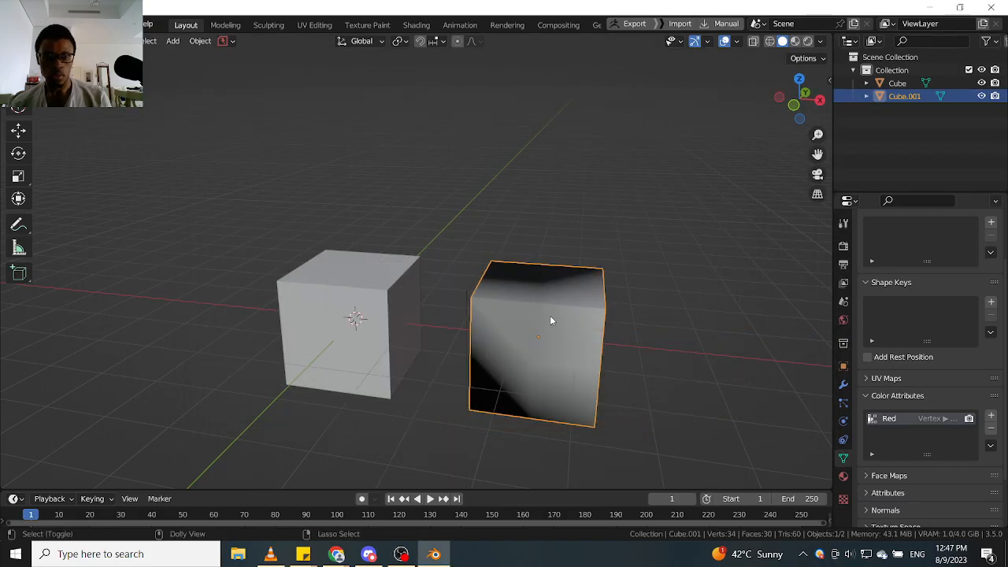
pyautogui.hotkey('ctrl', 's')
pyautogui.click(817, 101)
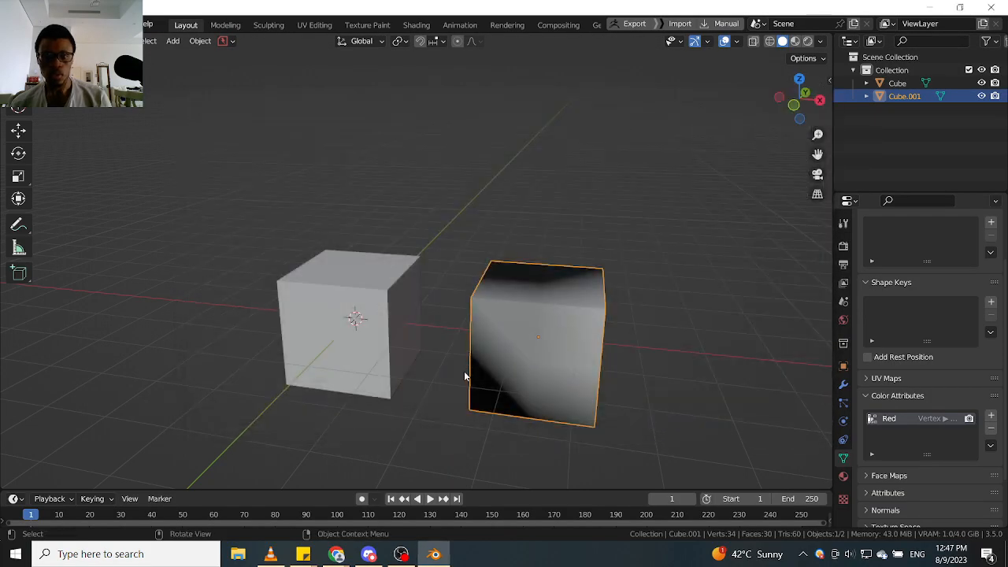
# Snap the painted cube to the 3D cursor so that it overlaps the plain cube.
pyautogui.hotkey('shift', 's')
pyautogui.click(530, 312)
pyautogui.scroll(2, 373, 307)
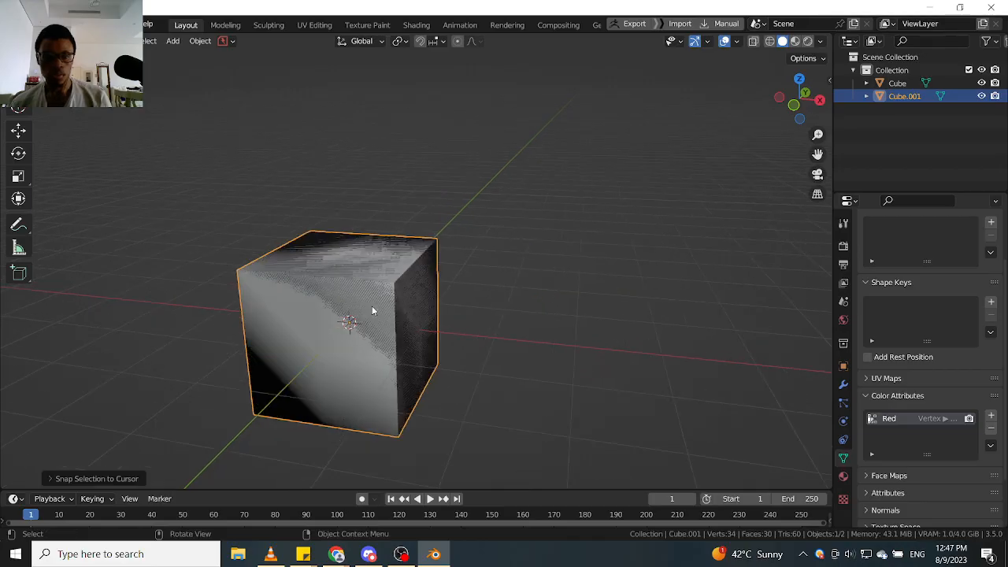
pyautogui.scroll(-1, 384, 313)
pyautogui.moveTo(387, 312)
pyautogui.mouseDown(button='middle')
pyautogui.moveTo(444, 283)
pyautogui.moveTo(468, 299)
pyautogui.moveTo(370, 317)
pyautogui.mouseUp(button='middle')
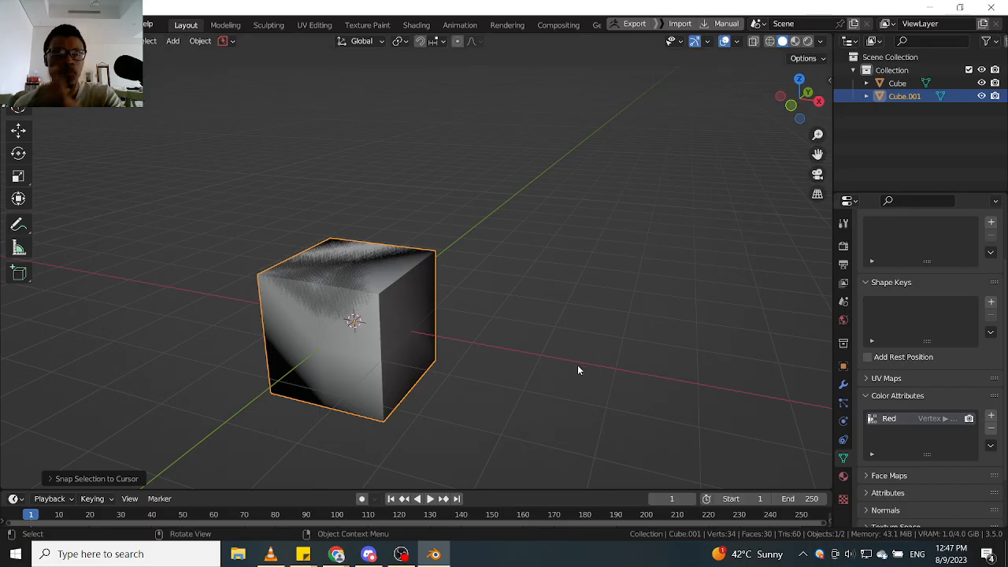
pyautogui.click(385, 275)
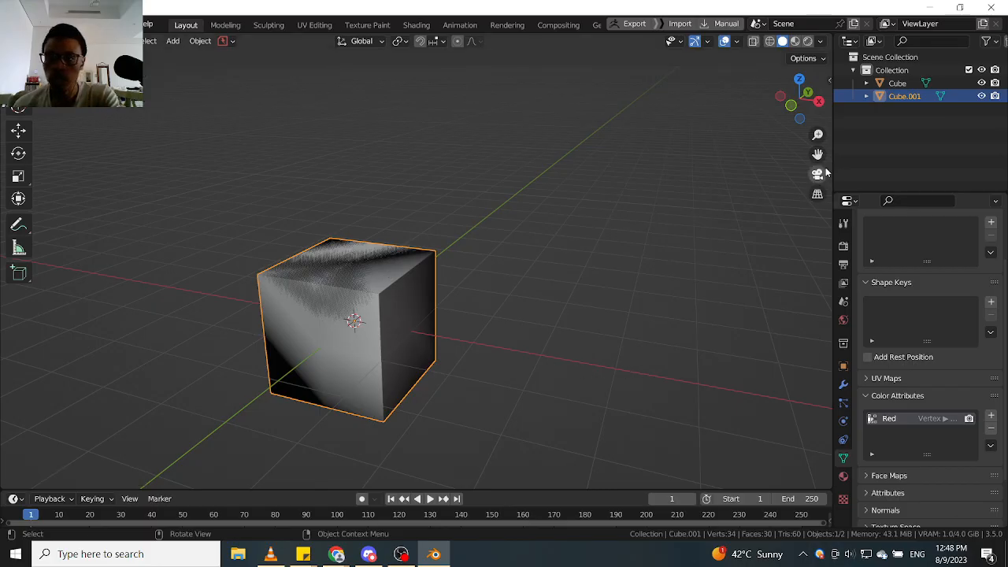
# Select both cubes with the plain cube active and try Transfer Mesh Data with the vertex Colors type.
pyautogui.click(898, 83)
pyautogui.scroll(1, 390, 288)
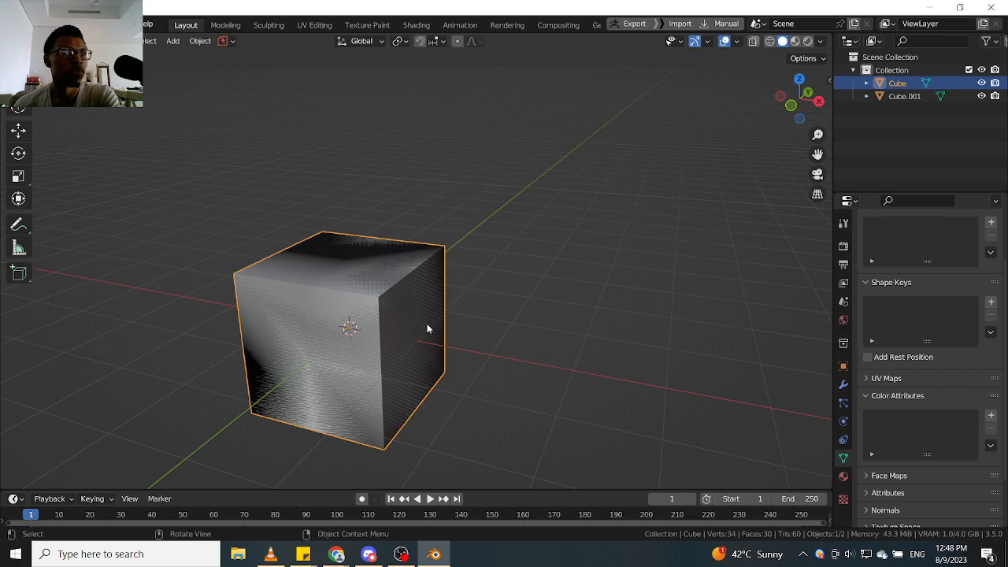
pyautogui.keyDown('ctrl'); pyautogui.click(907, 96); pyautogui.keyUp('ctrl')
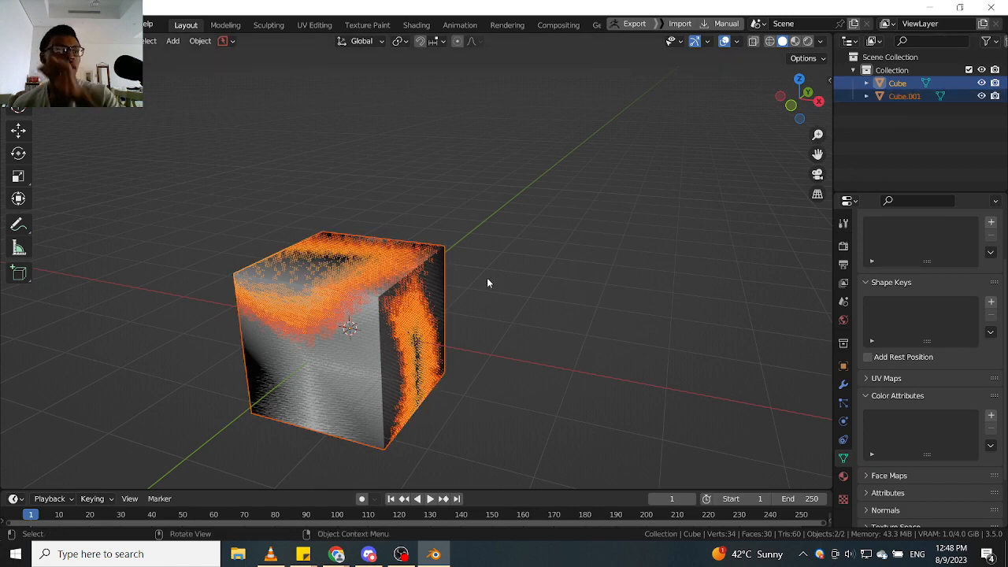
pyautogui.press('F3')
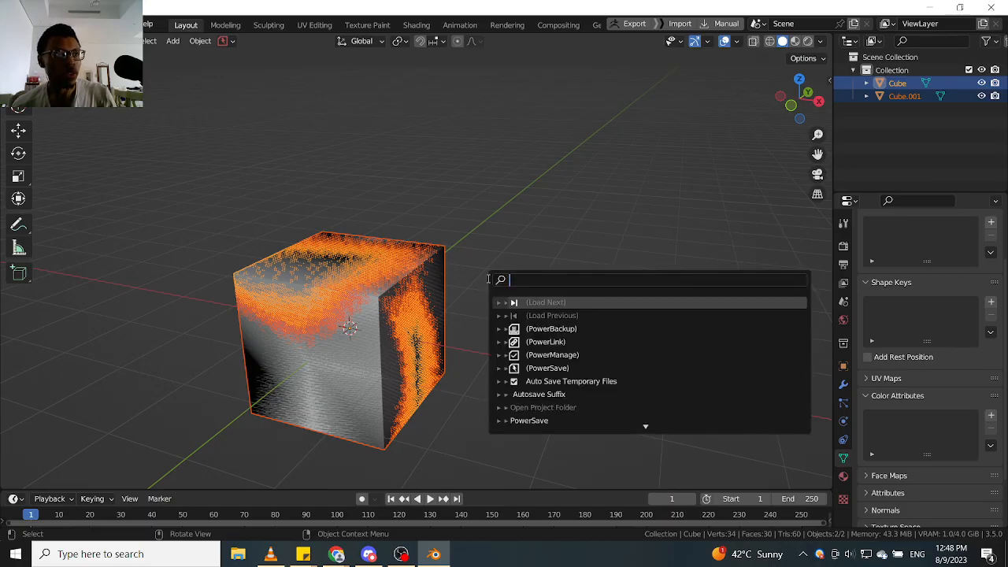
pyautogui.write('TR')
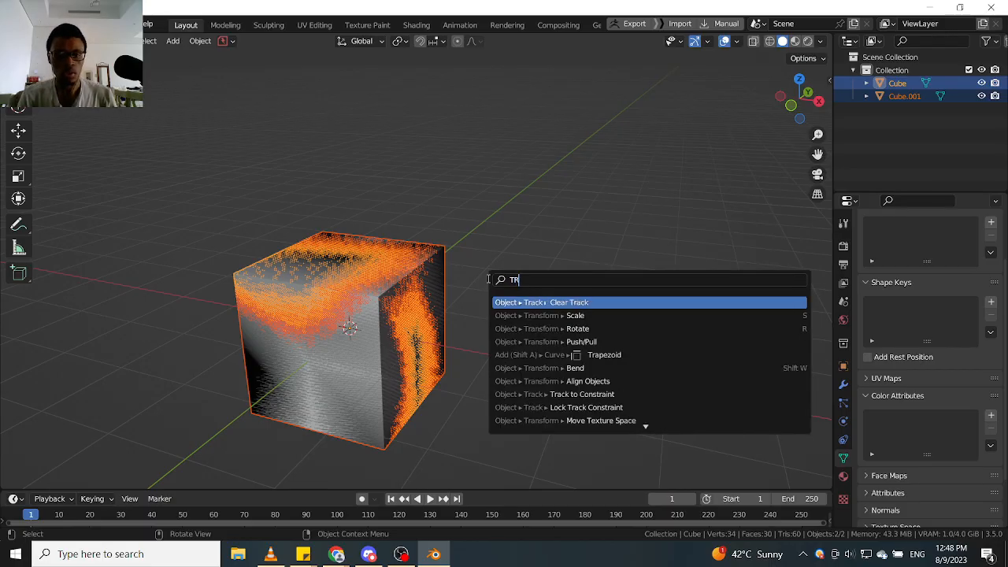
pyautogui.press('BackSpace')
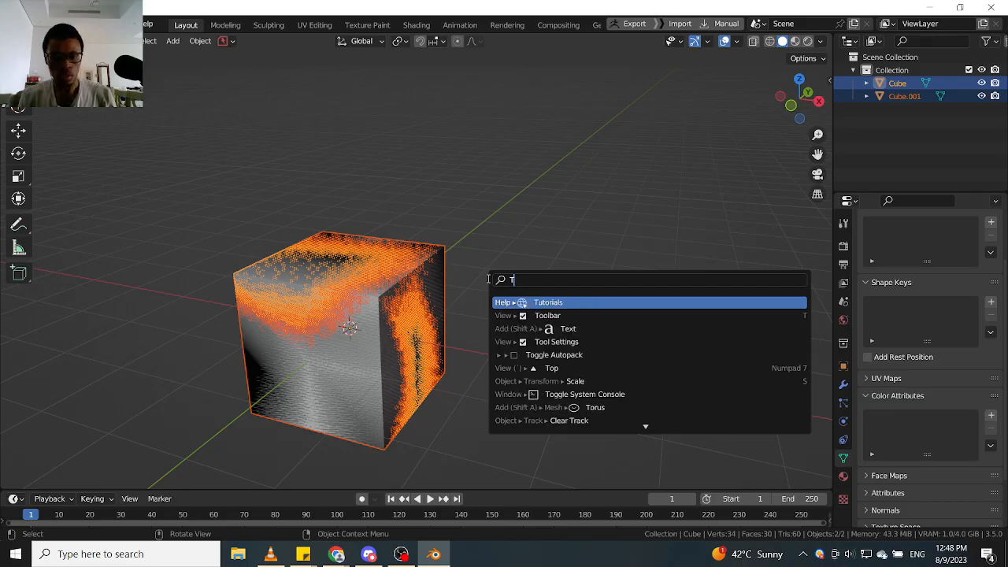
pyautogui.write('ran')
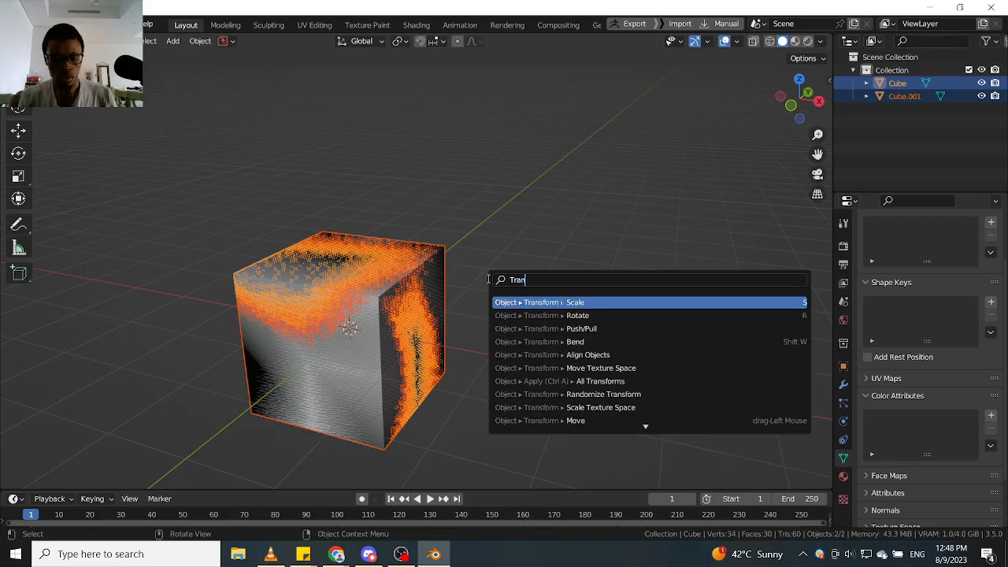
pyautogui.write('fer')
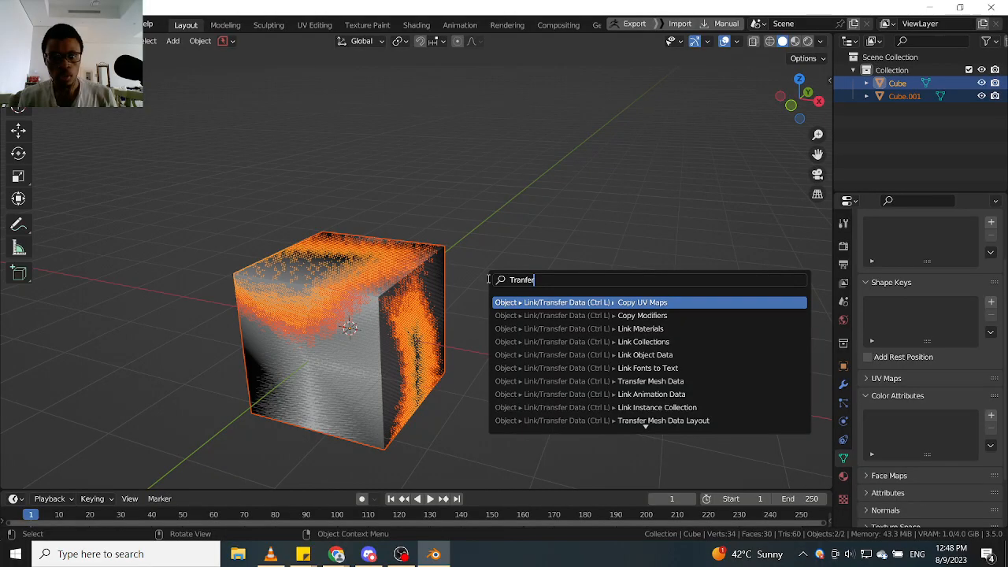
pyautogui.press('BackSpace')
pyautogui.press('BackSpace')
pyautogui.press('BackSpace')
pyautogui.write('sfer')
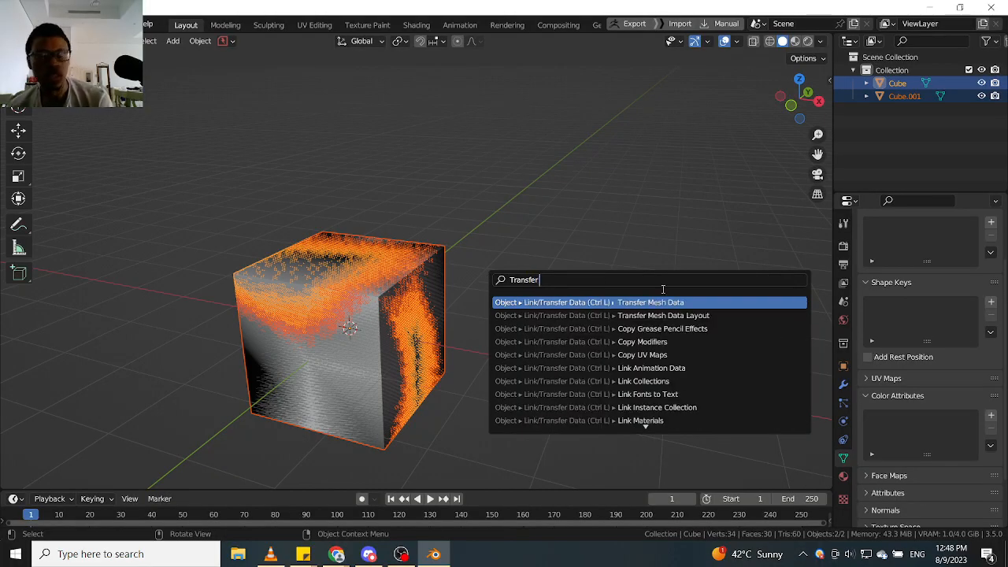
pyautogui.click(715, 302)
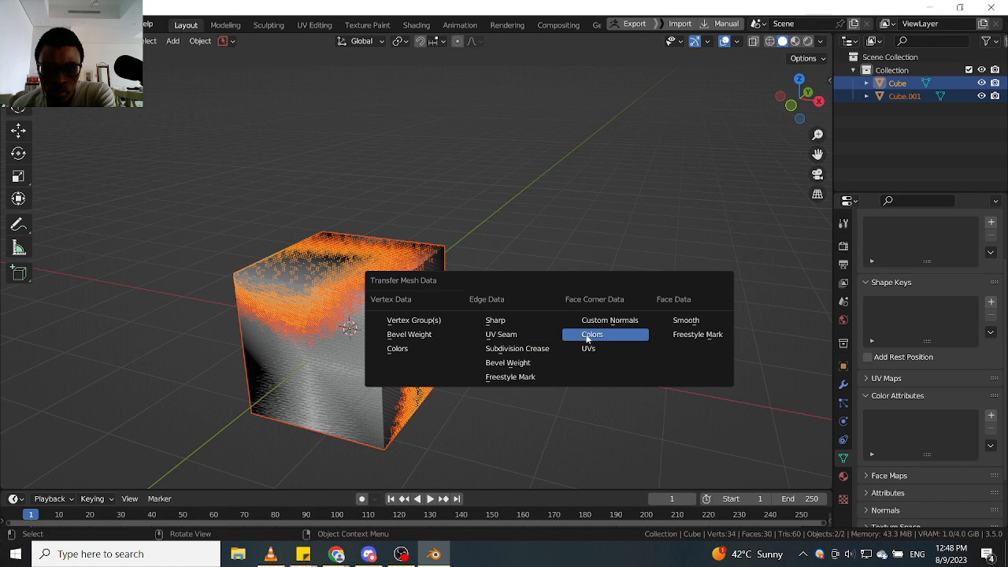
pyautogui.click(429, 349)
# Select only the painted cube and move it off to the side of the plain cube.
pyautogui.moveTo(430, 352); pyautogui.dragTo(515, 313, button='middle')
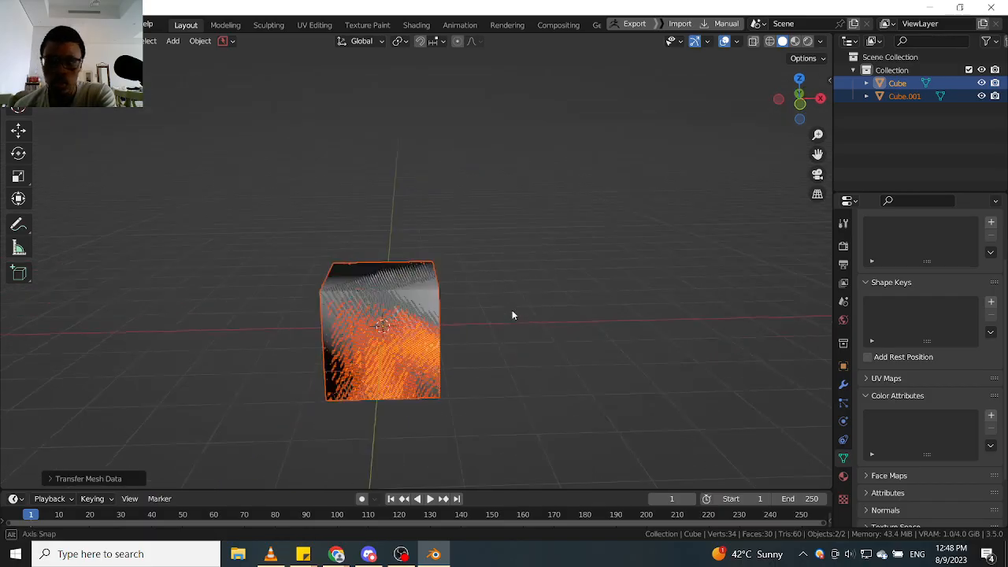
pyautogui.click(522, 310)
pyautogui.click(381, 279)
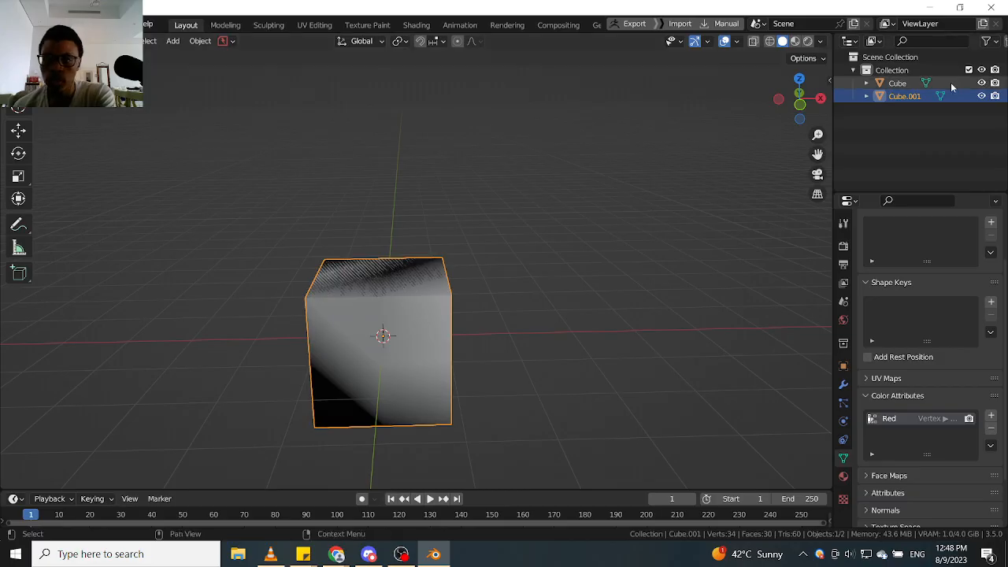
pyautogui.press('g')
pyautogui.click(742, 286)
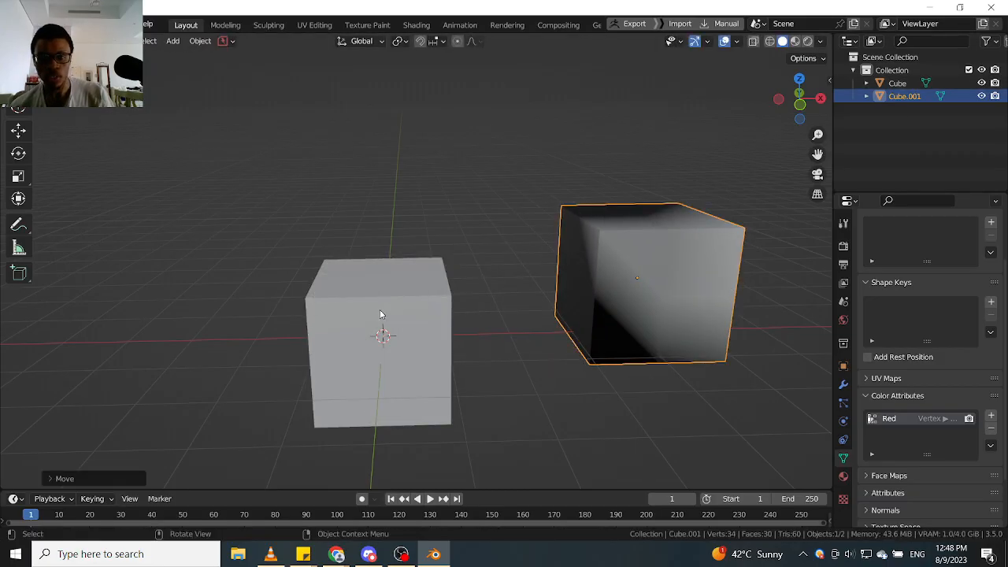
# Select the plain and painted cubes in turn to compare their color attributes after the transfer.
pyautogui.click(381, 314)
pyautogui.moveTo(508, 316); pyautogui.dragTo(451, 309, button='middle')
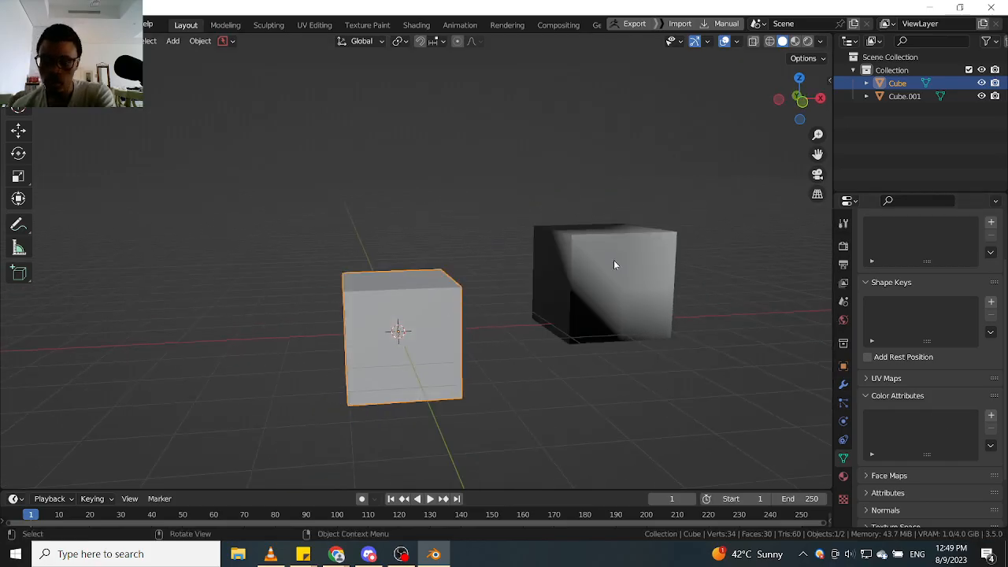
pyautogui.click(614, 264)
pyautogui.click(439, 301)
pyautogui.moveTo(529, 316); pyautogui.dragTo(471, 317, button='middle')
pyautogui.click(681, 276)
pyautogui.moveTo(681, 275); pyautogui.dragTo(498, 271, button='middle')
pyautogui.click(436, 272)
pyautogui.click(647, 268)
pyautogui.click(479, 268)
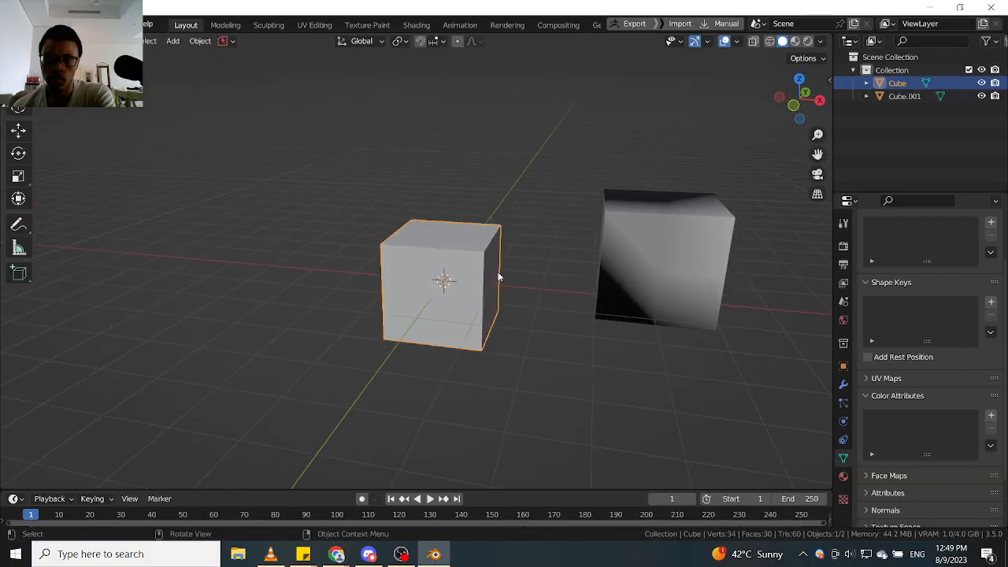
pyautogui.scroll(2, 488, 270)
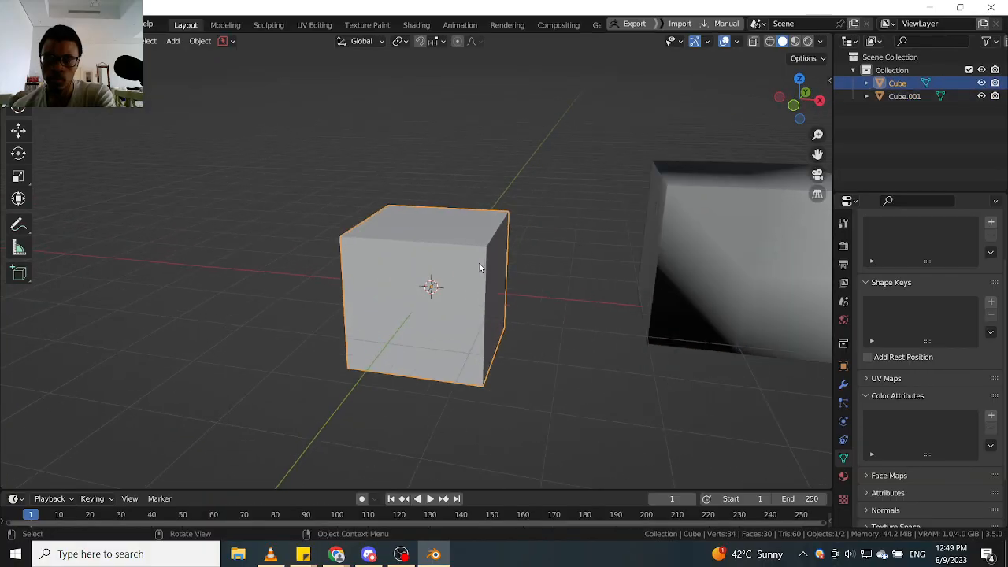
pyautogui.scroll(-1, 478, 268)
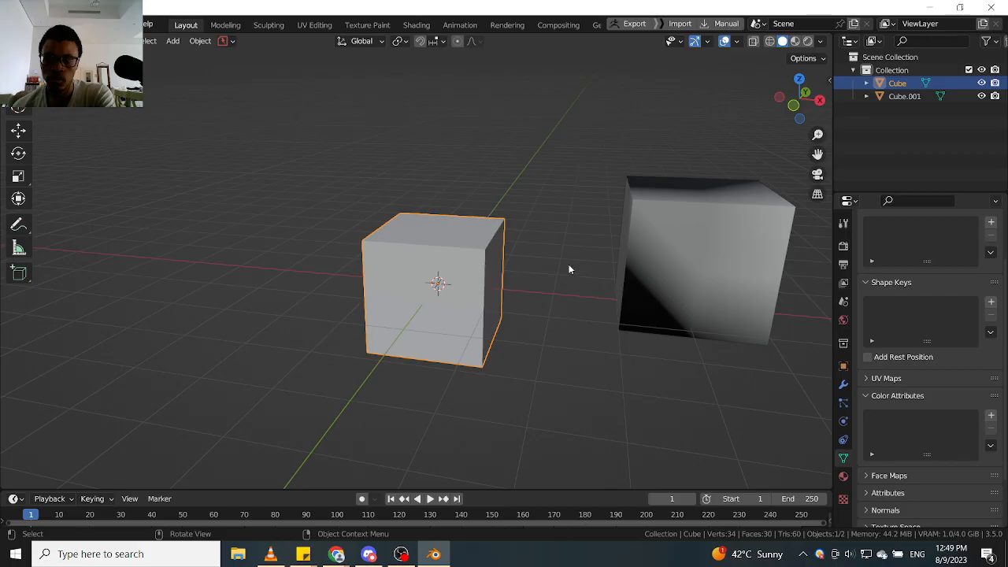
pyautogui.moveTo(672, 267); pyautogui.dragTo(664, 274, button='middle')
# Check the context options of the painted cube's Red color attribute, dismiss them and reselect the plain cube.
pyautogui.click(666, 272)
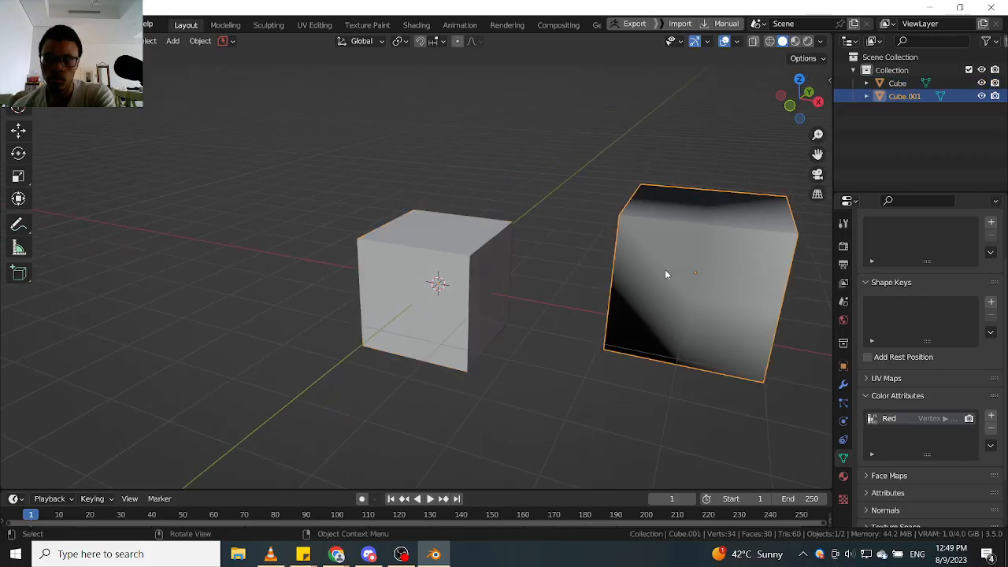
pyautogui.rightClick(907, 418)
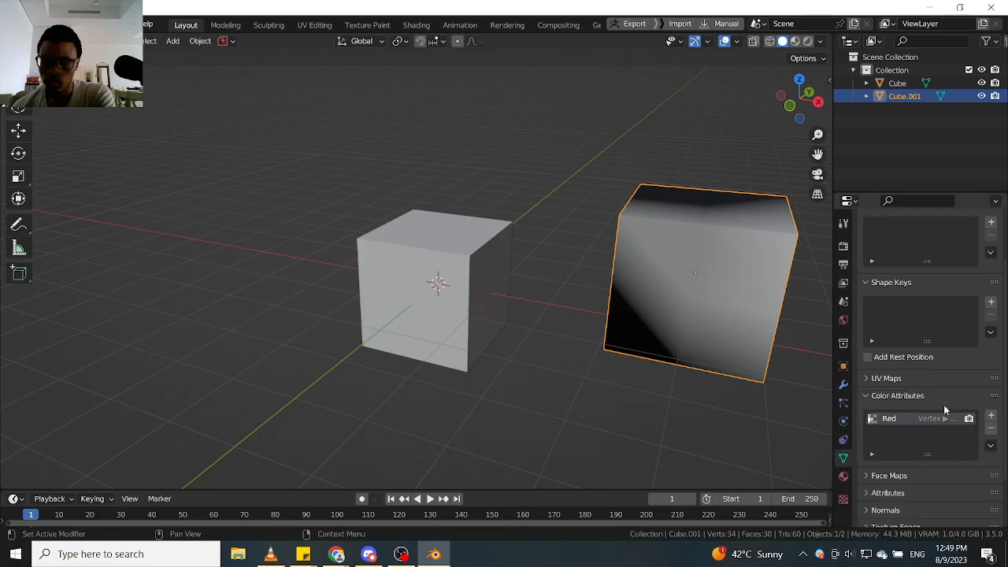
pyautogui.rightClick(904, 420)
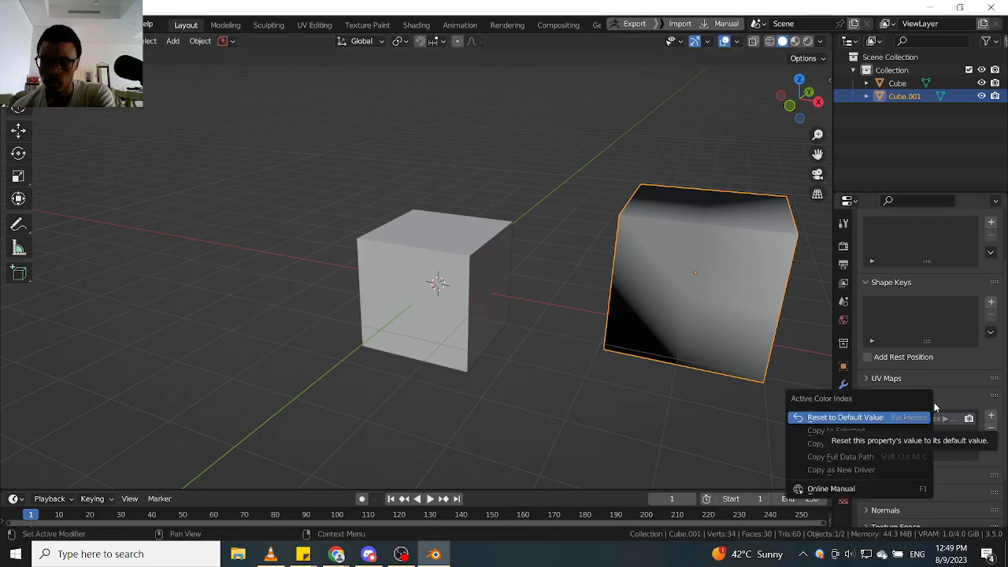
pyautogui.click(451, 282)
pyautogui.moveTo(466, 285); pyautogui.dragTo(527, 301, button='middle')
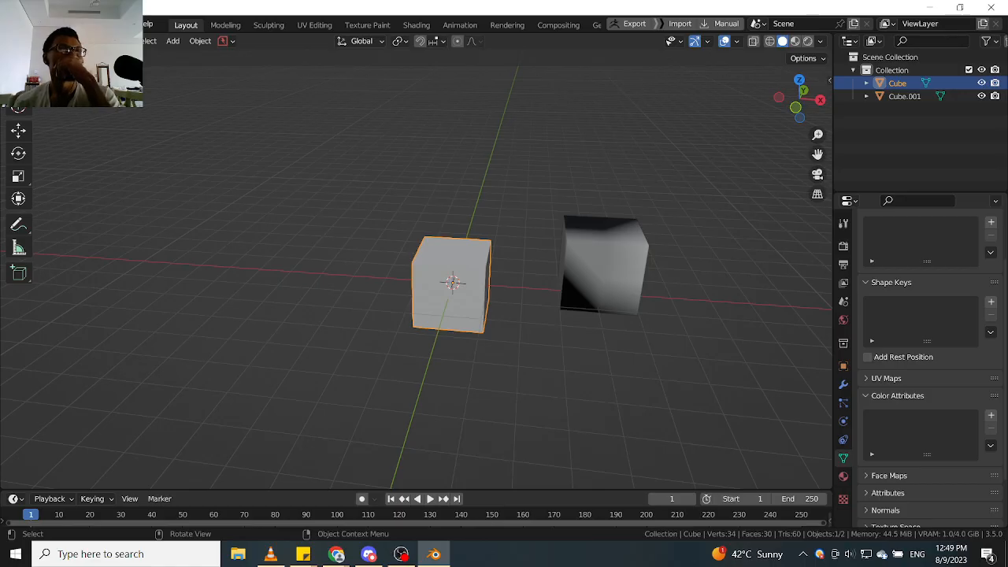
# Select the painted cube and snap it back to the 3D cursor over the plain cube.
pyautogui.click(604, 259)
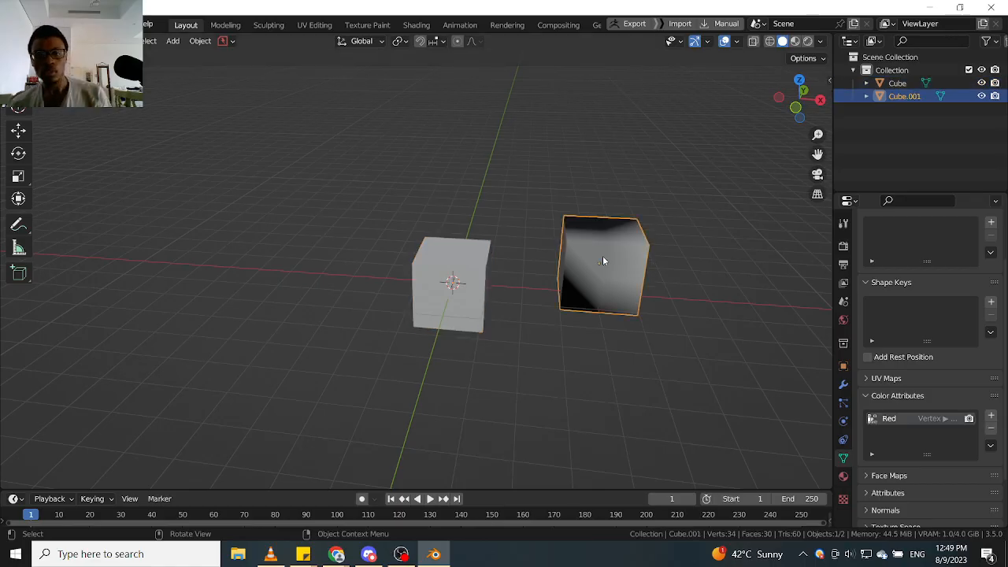
pyautogui.hotkey('shift', 's')
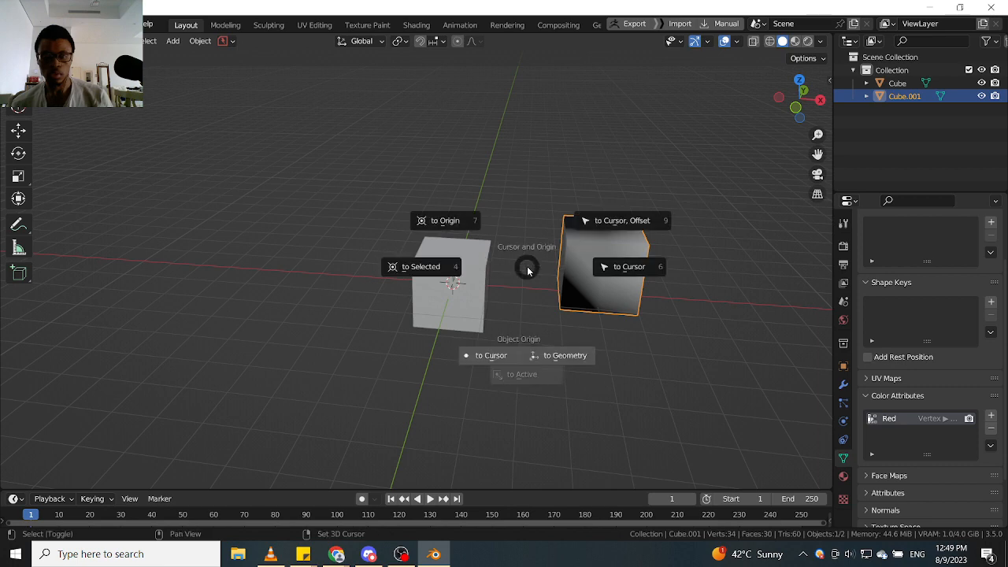
pyautogui.click(566, 243)
pyautogui.scroll(2, 459, 273)
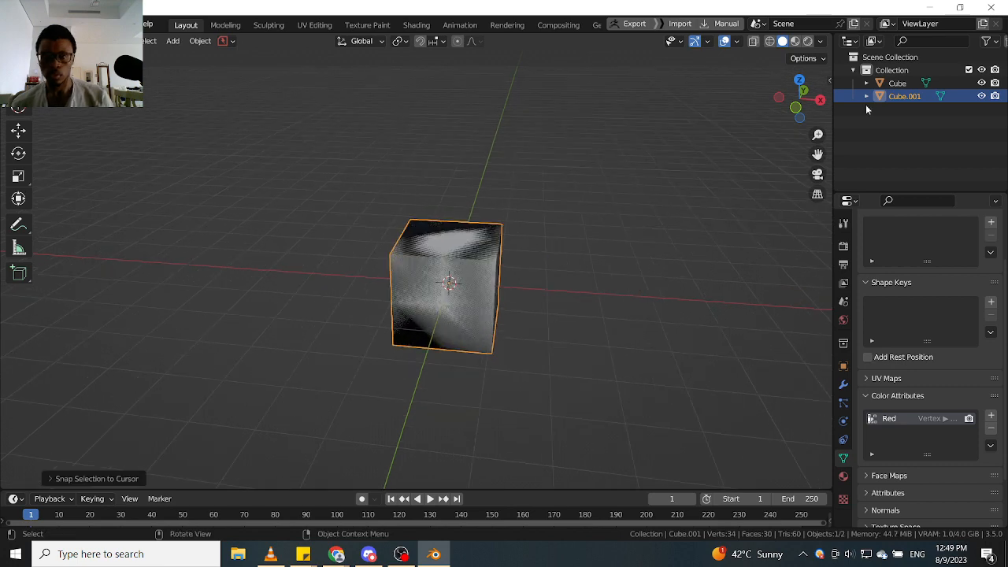
# Add the plain cube to the selection as active and try Transfer Mesh Data with face corner Colors.
pyautogui.keyDown('shift'); pyautogui.click(897, 83); pyautogui.keyUp('shift')
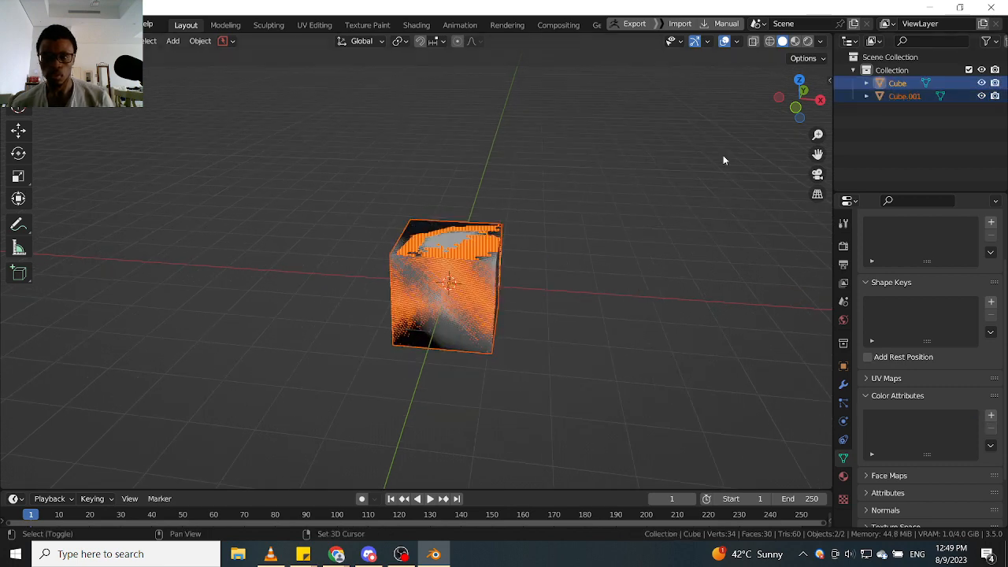
pyautogui.press('F3')
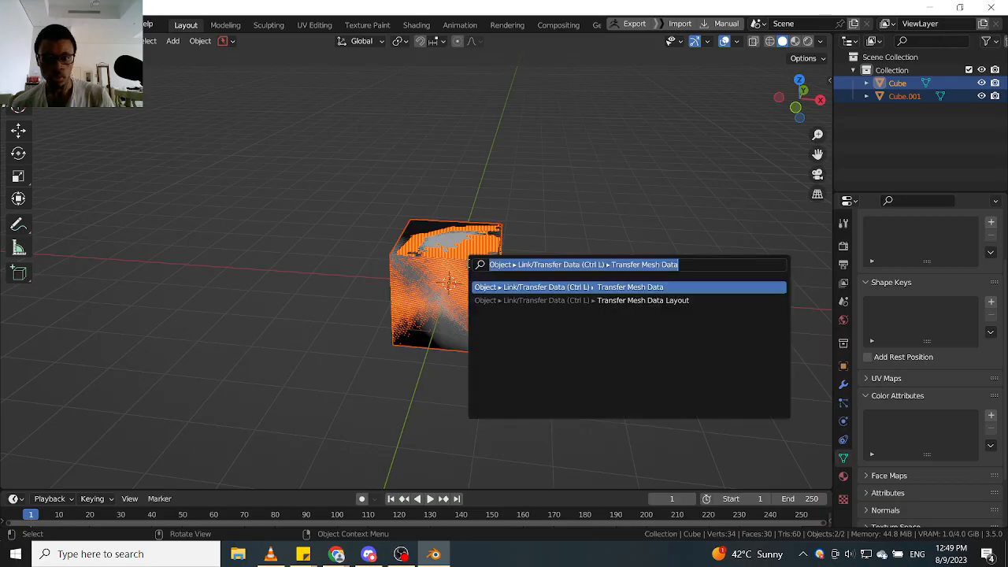
pyautogui.click(525, 287)
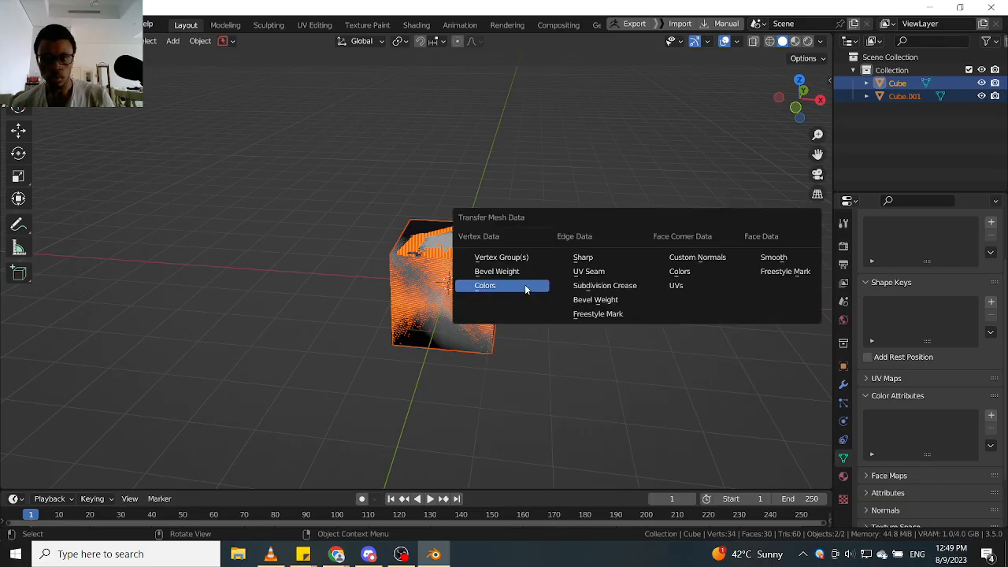
pyautogui.click(707, 273)
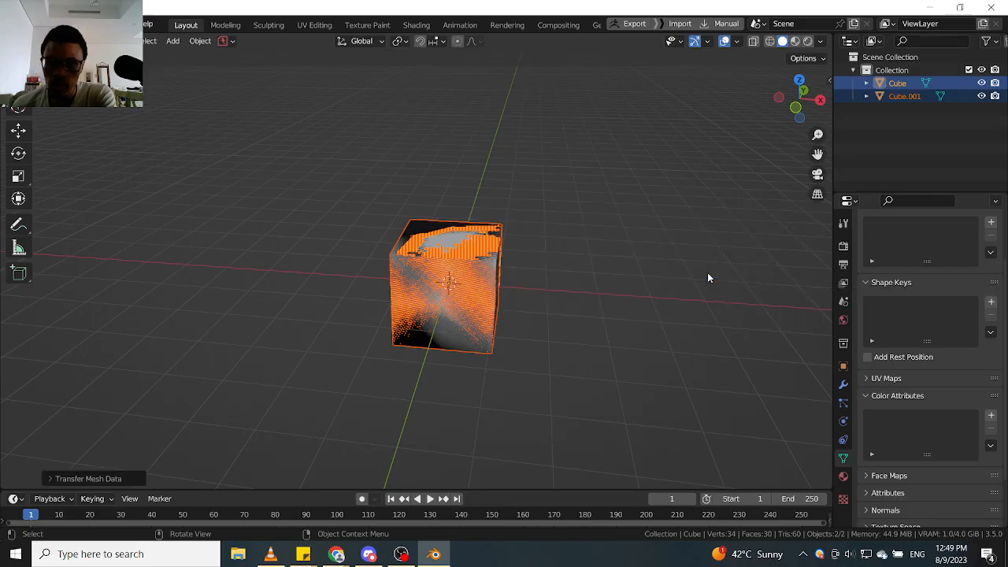
# Move the painted cube away from the plain one and select the plain cube to check its color attributes.
pyautogui.click(451, 249)
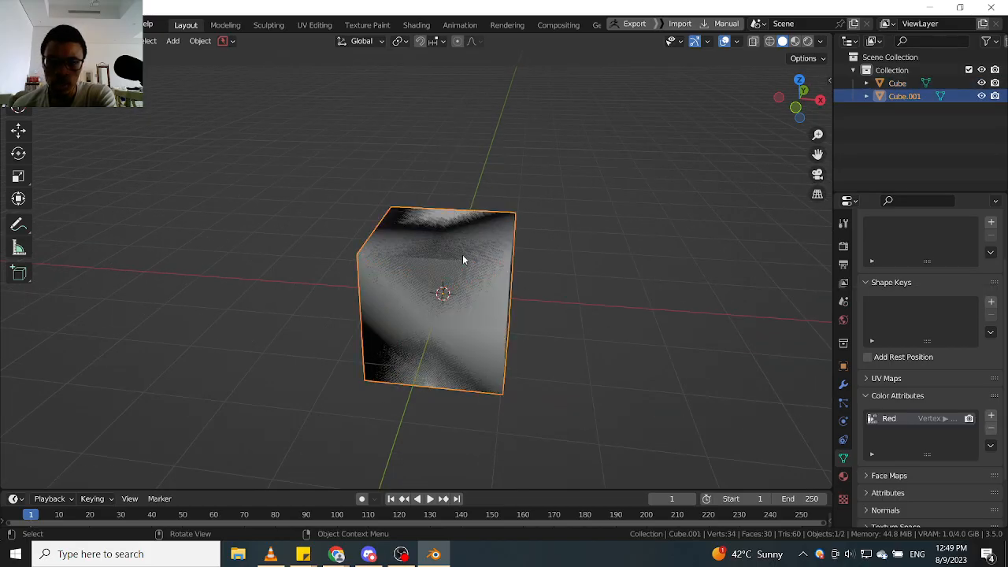
pyautogui.click(664, 251)
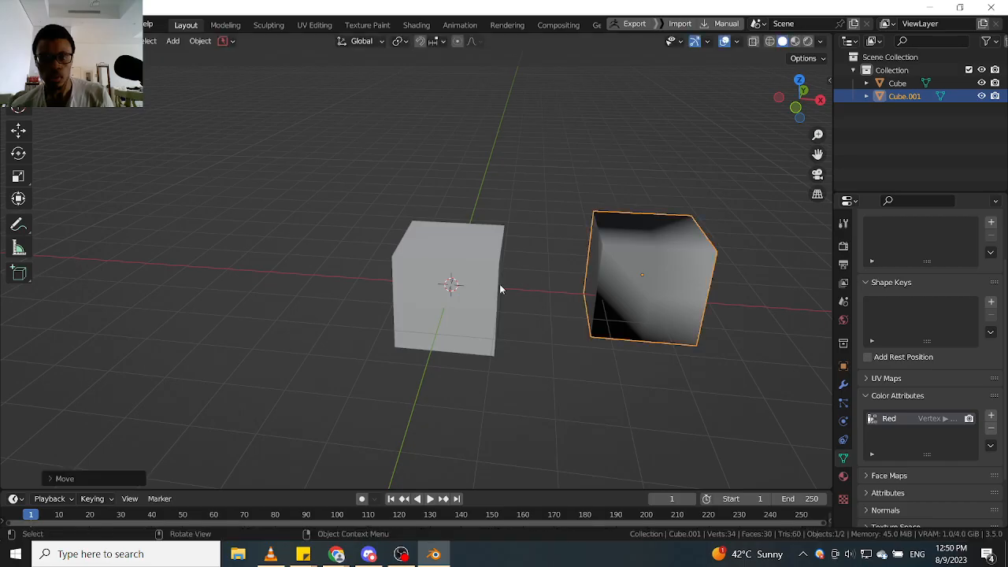
pyautogui.click(478, 286)
pyautogui.moveTo(478, 286); pyautogui.dragTo(482, 272, button='middle')
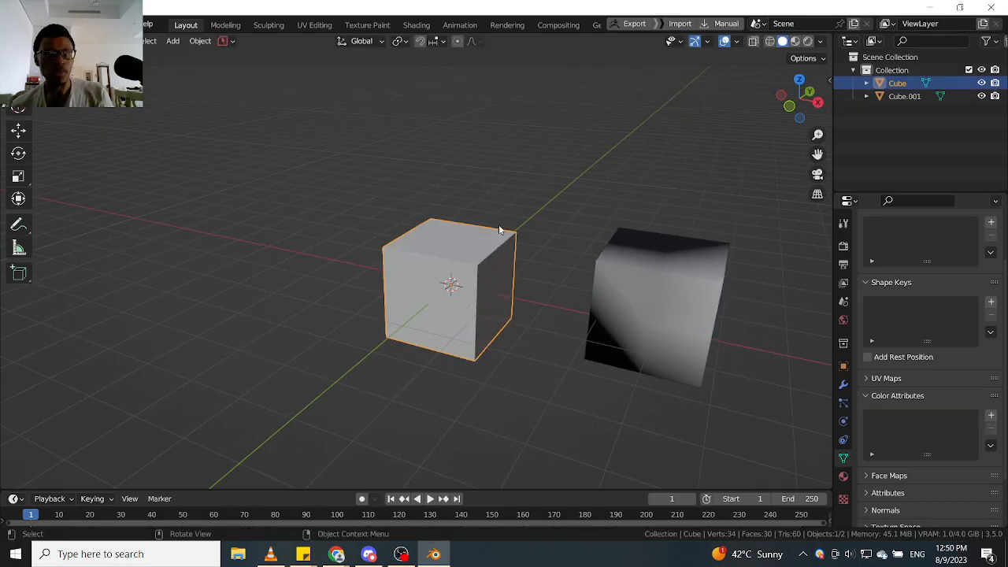
# Put the plain cube in Vertex Paint mode and view both cubes in Material Preview shading.
pyautogui.hotkey('ctrl', 'Tab')
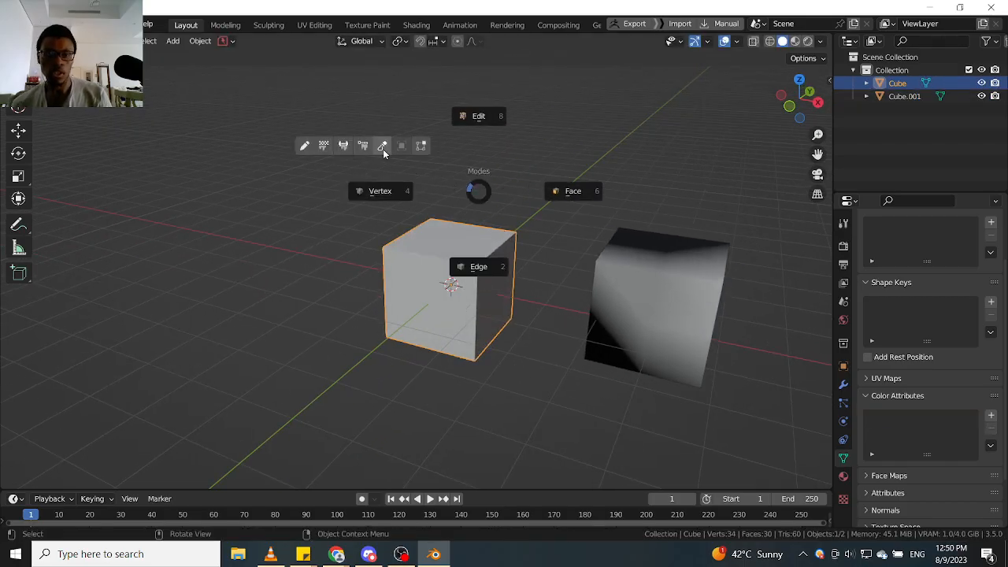
pyautogui.click(362, 146)
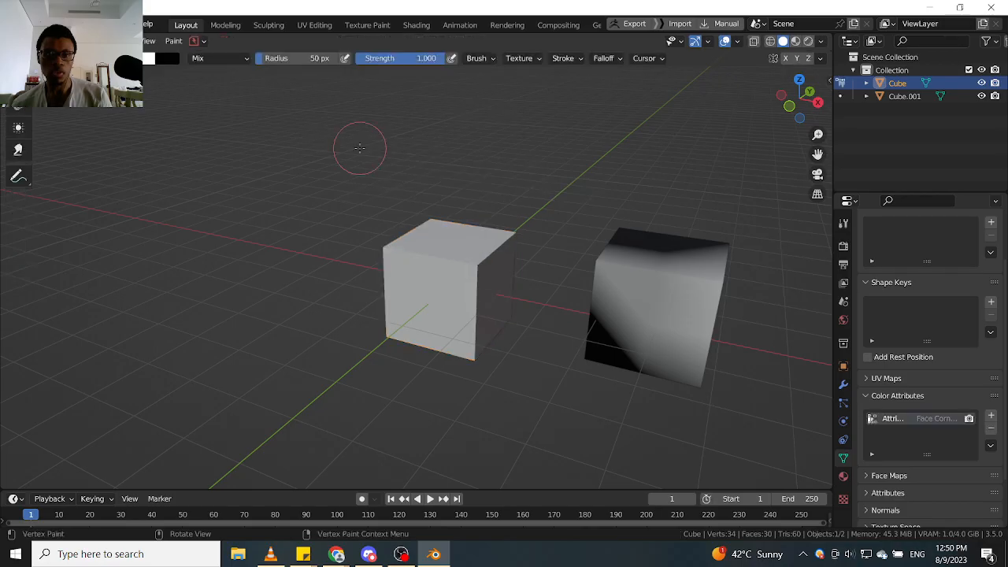
pyautogui.moveTo(516, 230)
pyautogui.mouseDown(button='middle')
pyautogui.moveTo(537, 221)
pyautogui.moveTo(558, 276)
pyautogui.mouseUp(button='middle')
pyautogui.press('z')
pyautogui.click(566, 351)
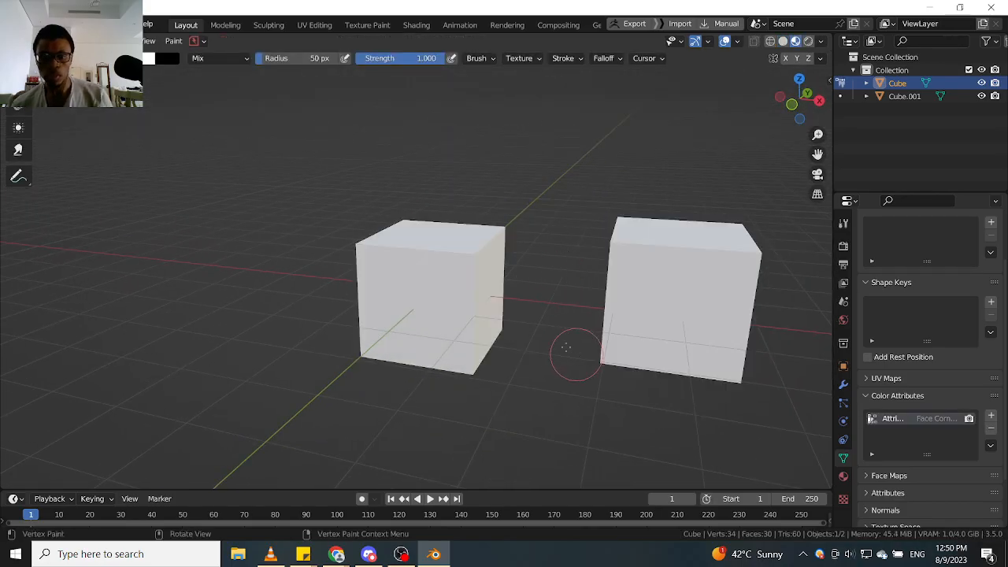
pyautogui.moveTo(567, 351)
pyautogui.mouseDown(button='middle')
pyautogui.moveTo(522, 315)
pyautogui.moveTo(540, 326)
pyautogui.mouseUp(button='middle')
# Dismiss the mode choices and open the viewport shading options.
pyautogui.hotkey('ctrl', 'Tab')
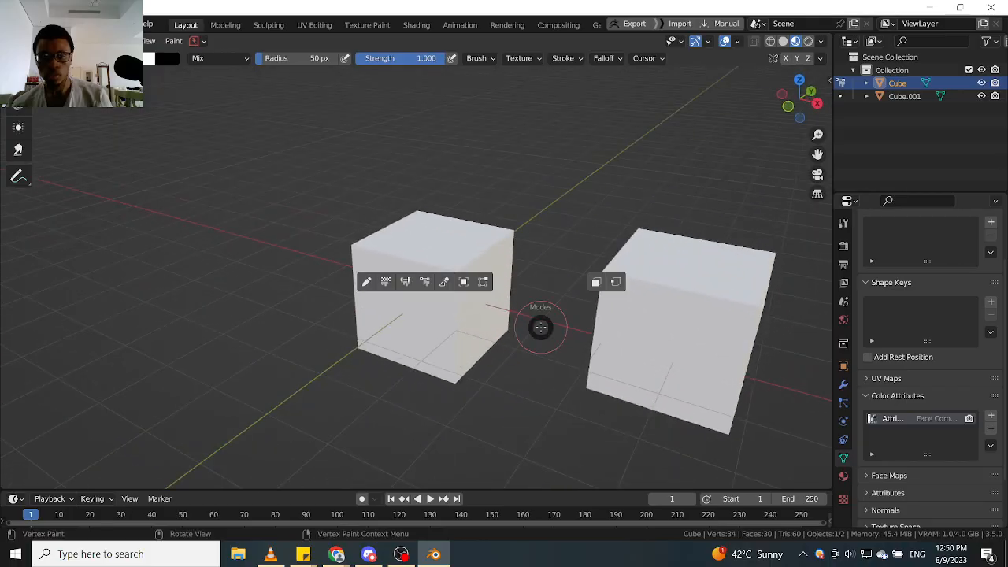
pyautogui.press('Escape')
pyautogui.press('z')
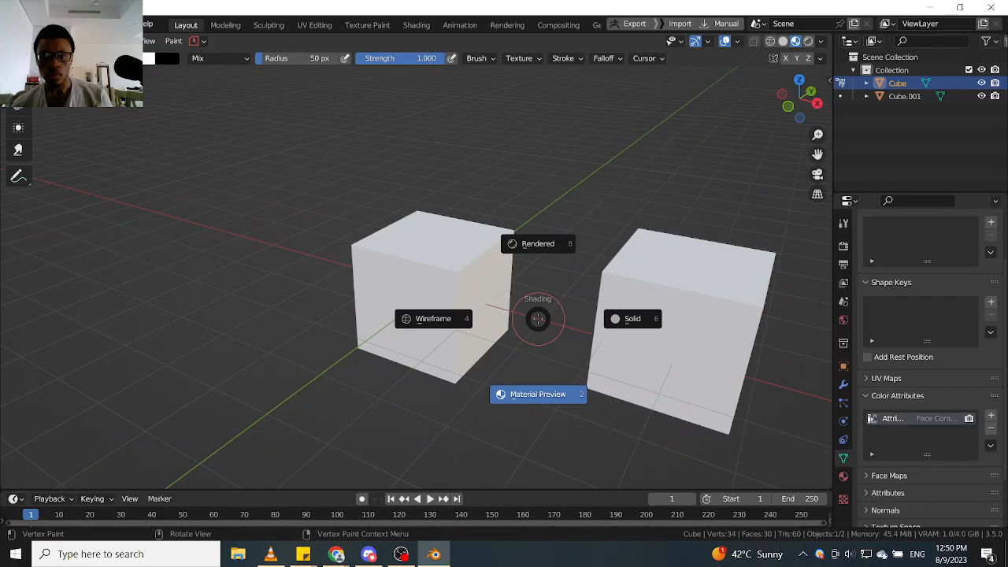
# Switch the viewport to Solid shading, return from Vertex Paint to Object Mode and clear the selection.
pyautogui.click(552, 335)
pyautogui.moveTo(552, 335); pyautogui.dragTo(528, 326, button='middle')
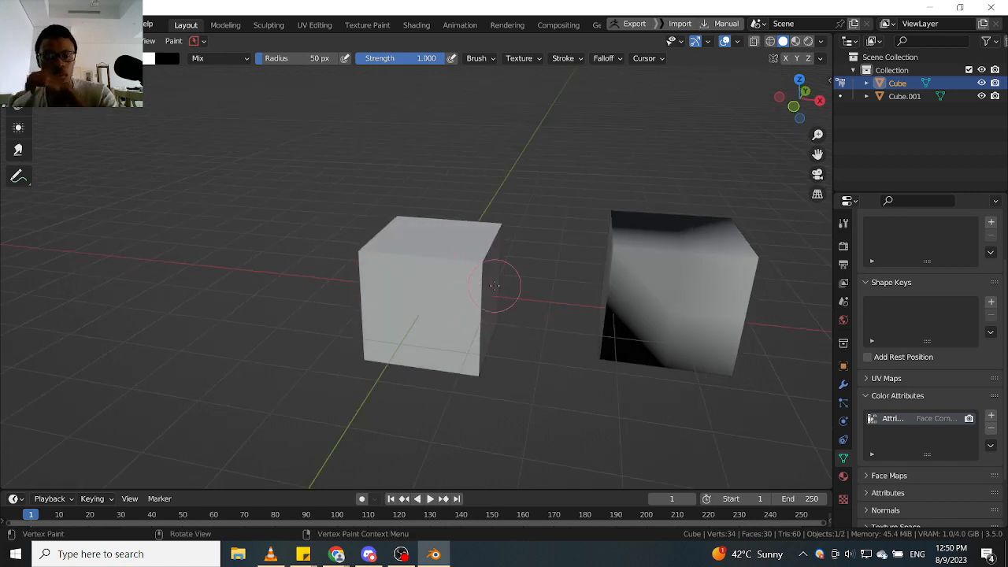
pyautogui.hotkey('ctrl', 'Tab')
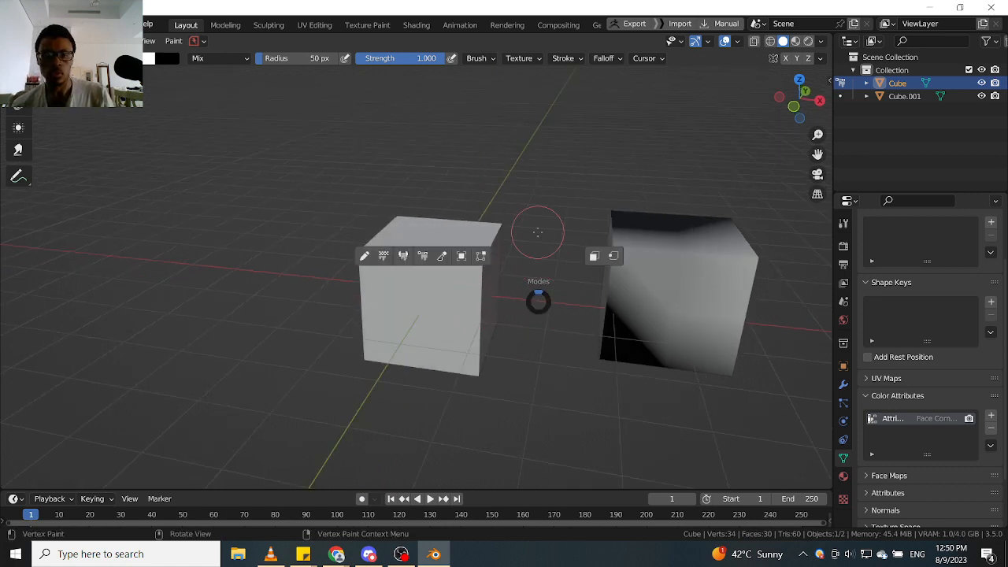
pyautogui.hotkey('ctrl', 'Tab')
pyautogui.click(428, 226)
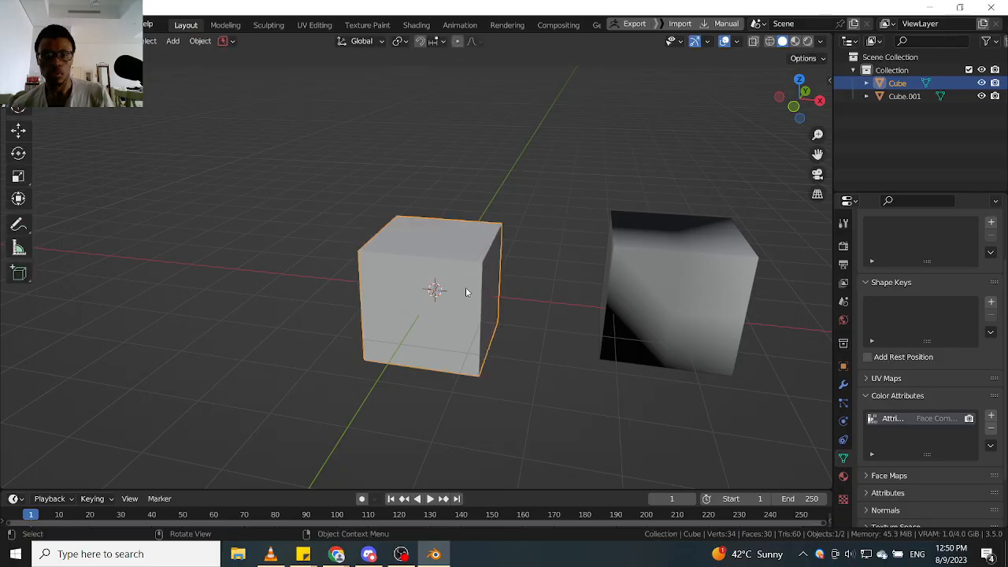
pyautogui.click(787, 344)
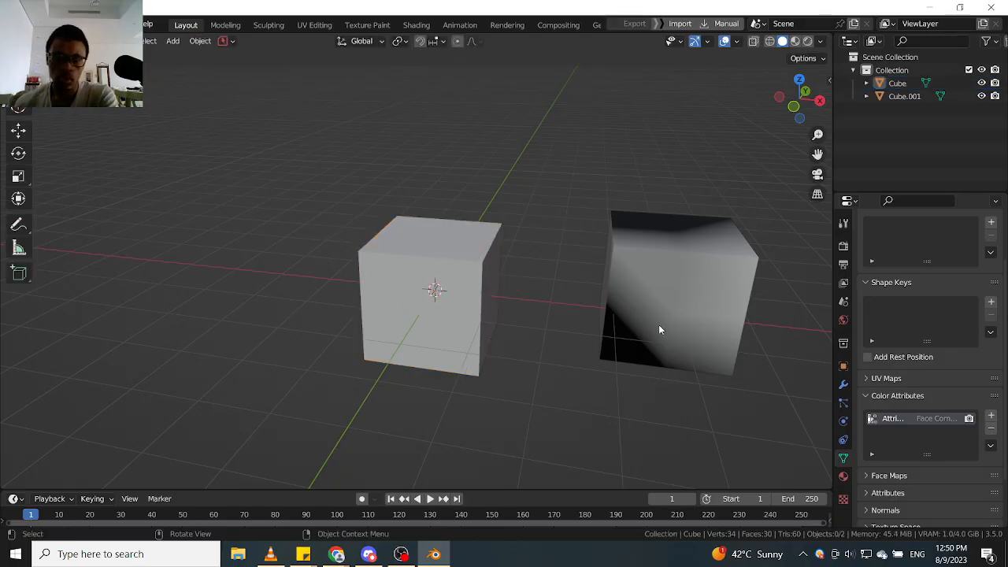
# Select the plain cube and the gradient-shaded cube in turn, comparing their surfaces and color attributes.
pyautogui.click(659, 330)
pyautogui.moveTo(659, 330); pyautogui.dragTo(497, 316, button='middle')
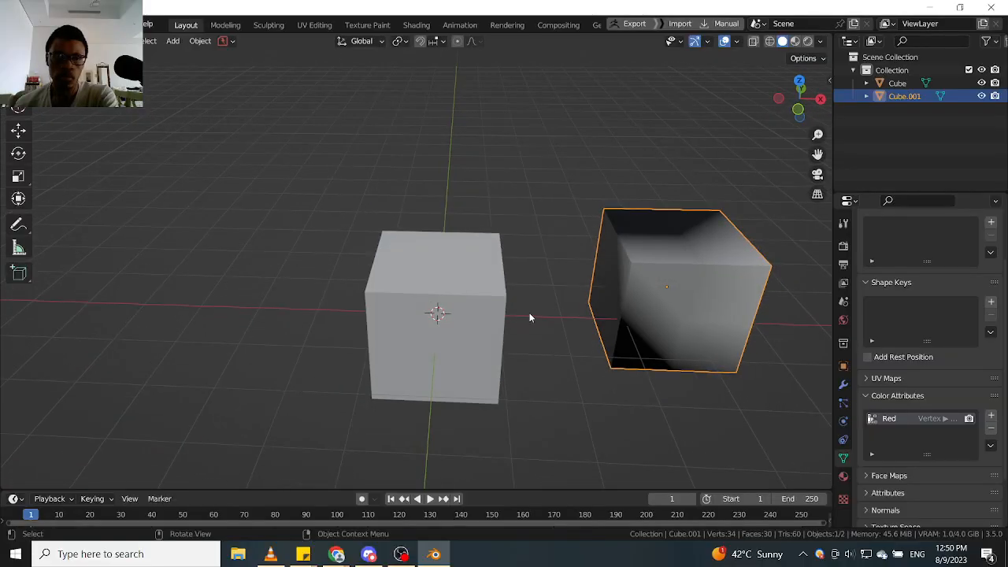
pyautogui.moveTo(554, 354); pyautogui.dragTo(466, 314, button='middle')
pyautogui.scroll(4, 475, 322)
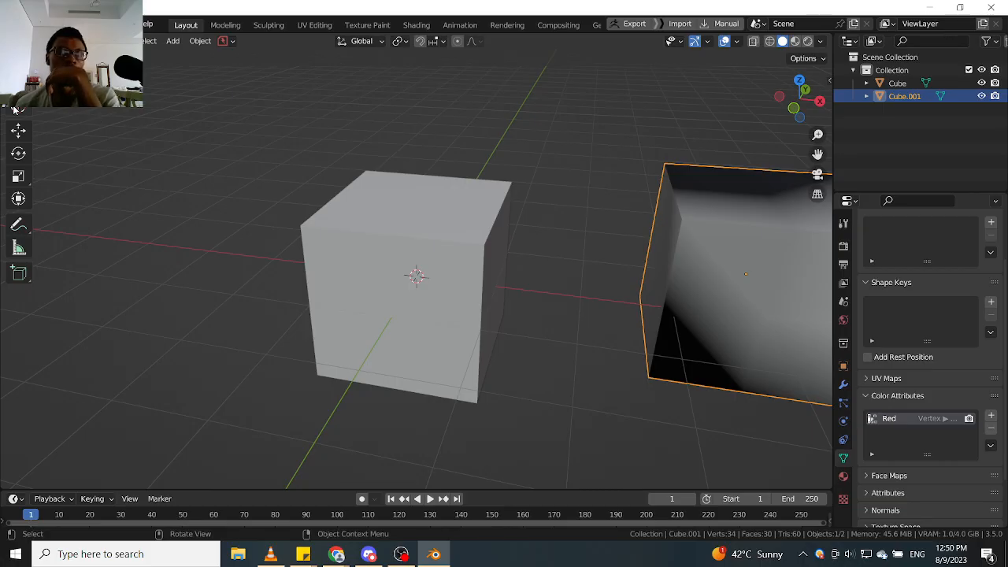
pyautogui.moveTo(361, 179)
pyautogui.mouseDown(button='middle')
pyautogui.moveTo(420, 189)
pyautogui.moveTo(368, 180)
pyautogui.mouseUp(button='middle')
pyautogui.click(463, 285)
pyautogui.scroll(-3, 462, 288)
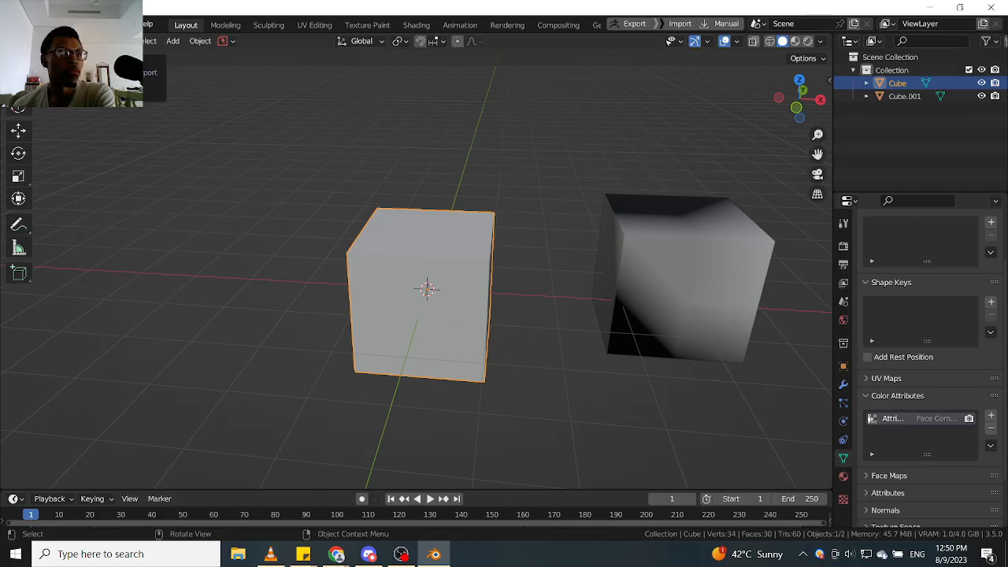
pyautogui.scroll(2, 481, 282)
pyautogui.moveTo(478, 277)
pyautogui.mouseDown(button='middle')
pyautogui.moveTo(483, 292)
pyautogui.moveTo(419, 260)
pyautogui.moveTo(417, 277)
pyautogui.moveTo(496, 310)
pyautogui.moveTo(504, 308)
pyautogui.moveTo(465, 248)
pyautogui.moveTo(520, 265)
pyautogui.moveTo(461, 272)
pyautogui.mouseUp(button='middle')
pyautogui.scroll(-3, 465, 249)
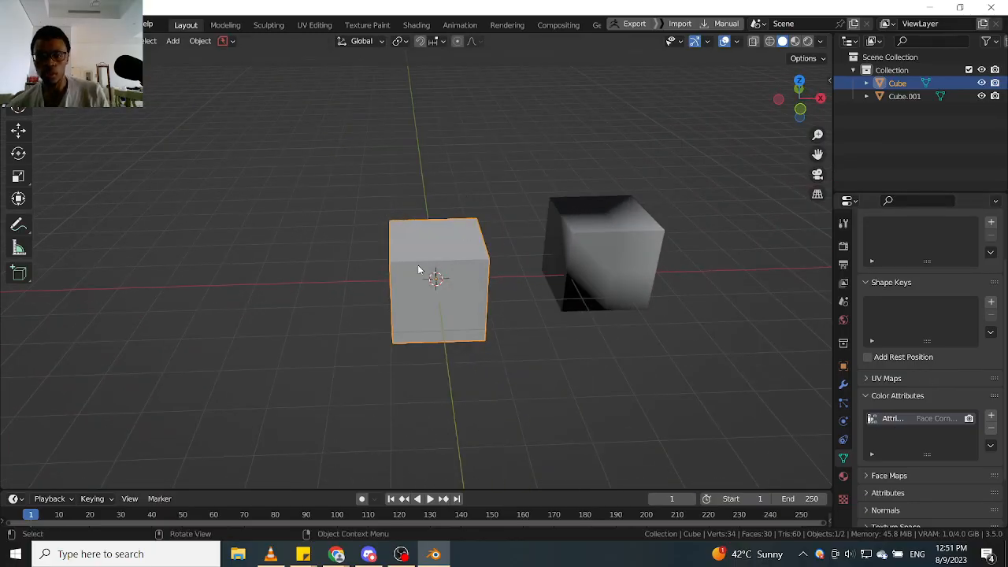
pyautogui.click(617, 265)
pyautogui.click(479, 288)
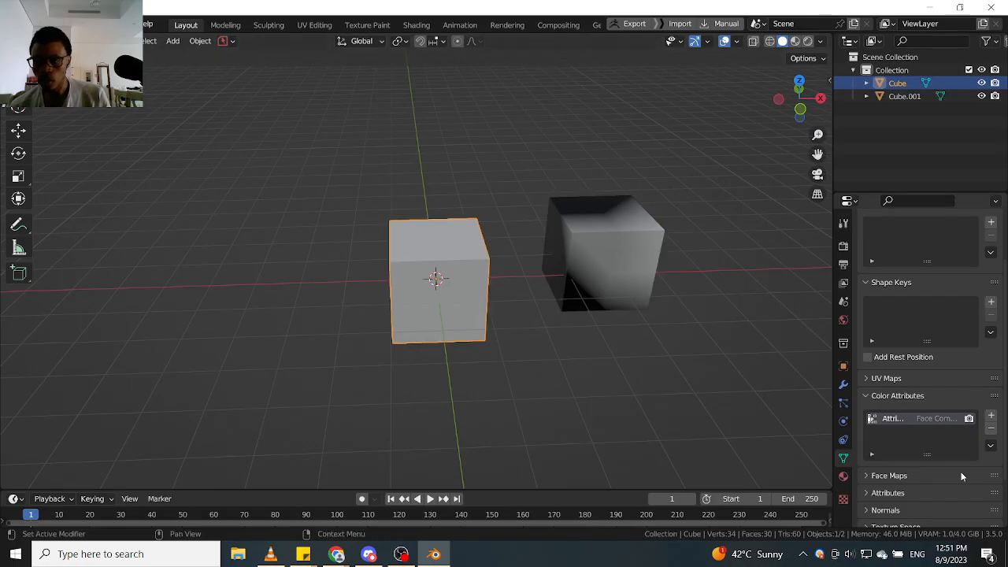
pyautogui.click(579, 243)
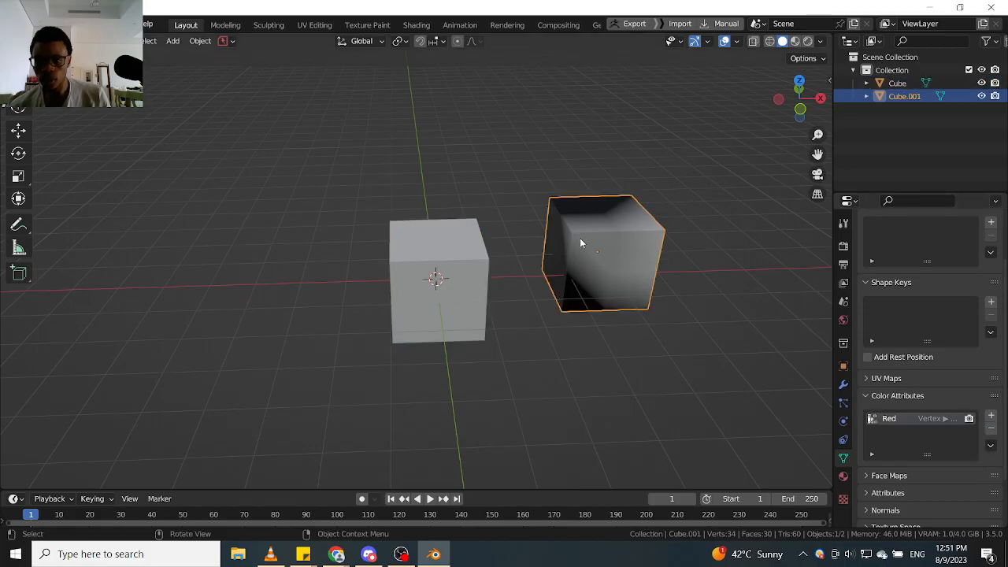
pyautogui.moveTo(545, 290); pyautogui.dragTo(419, 235, button='middle')
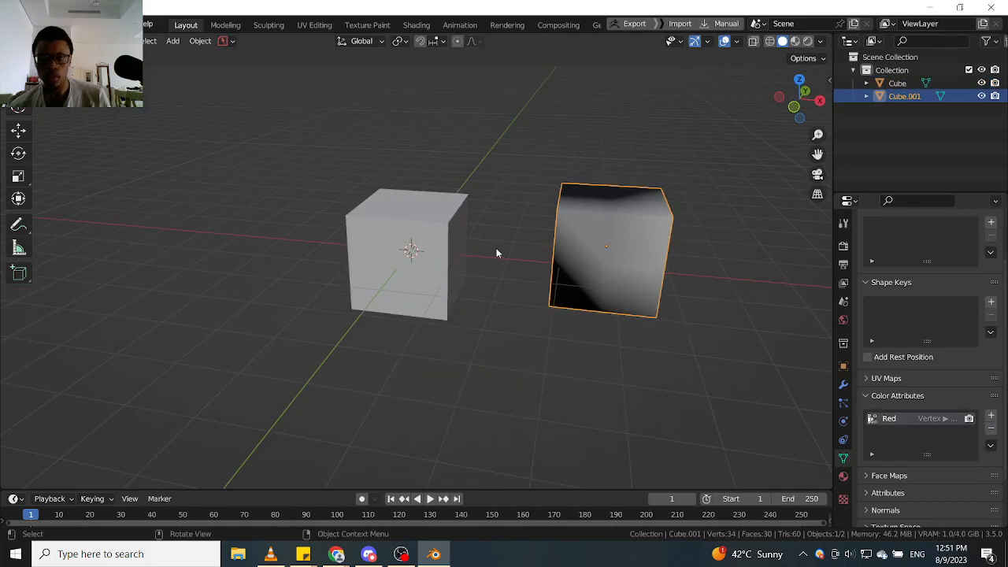
pyautogui.click(413, 227)
pyautogui.keyDown('shift'); pyautogui.click(567, 233); pyautogui.keyUp('shift')
pyautogui.click(611, 259)
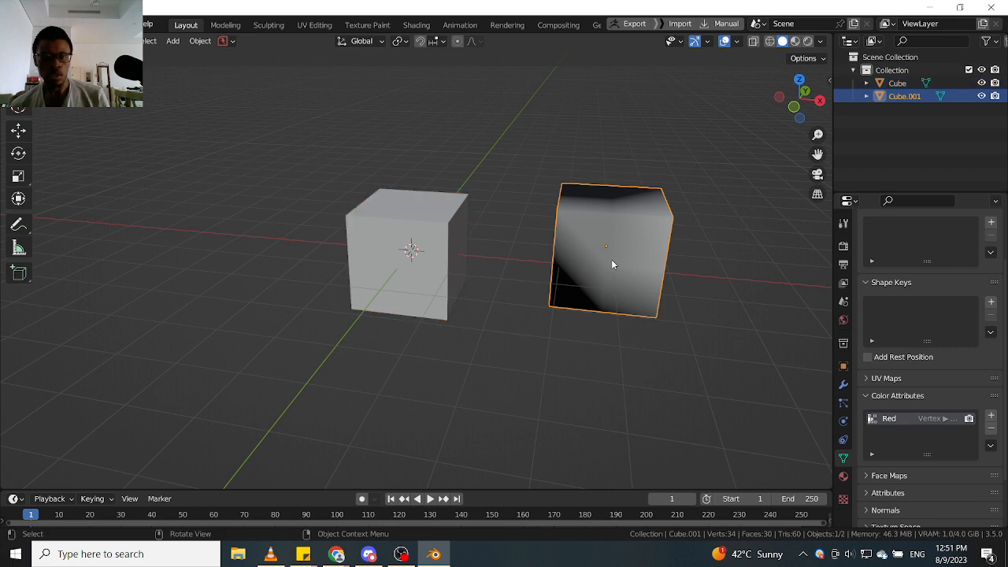
pyautogui.hotkey('shift', 's')
pyautogui.click(661, 202)
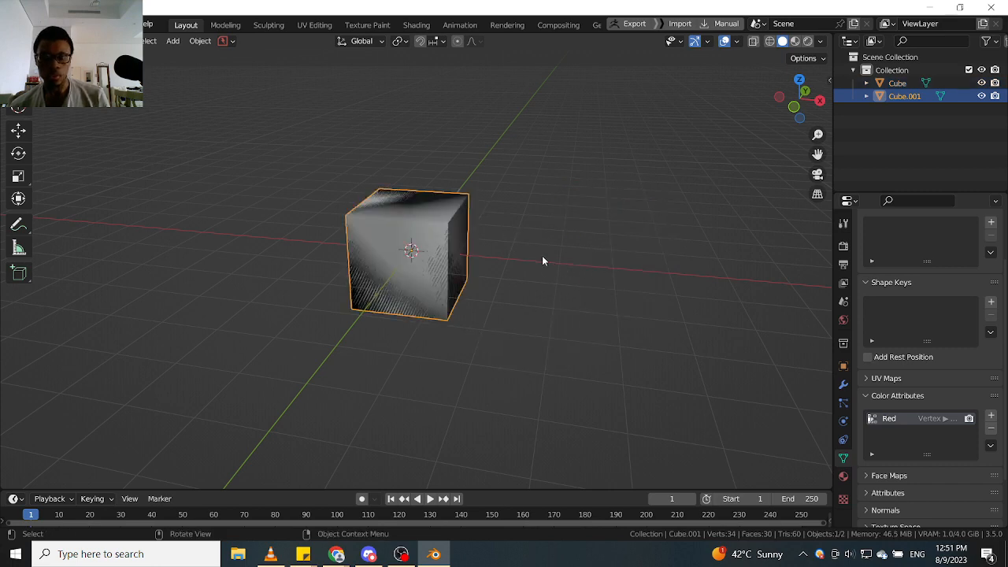
pyautogui.hotkey('ctrl', 'z')
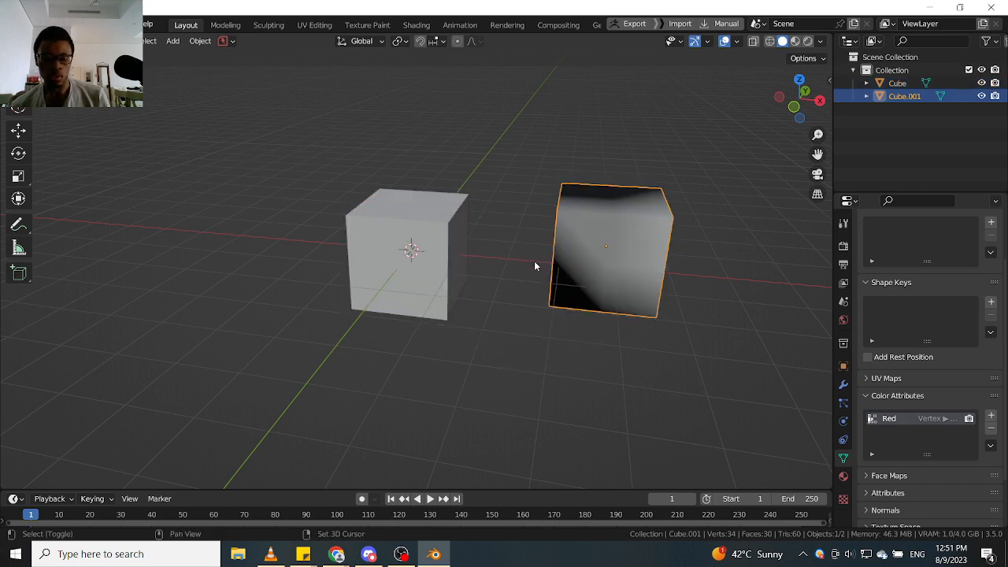
# Snap Cube.001 to the 3D cursor and run Transfer Mesh Data for face corner colors with both cubes selected and Cube active.
pyautogui.hotkey('shift', 's')
pyautogui.click(602, 194)
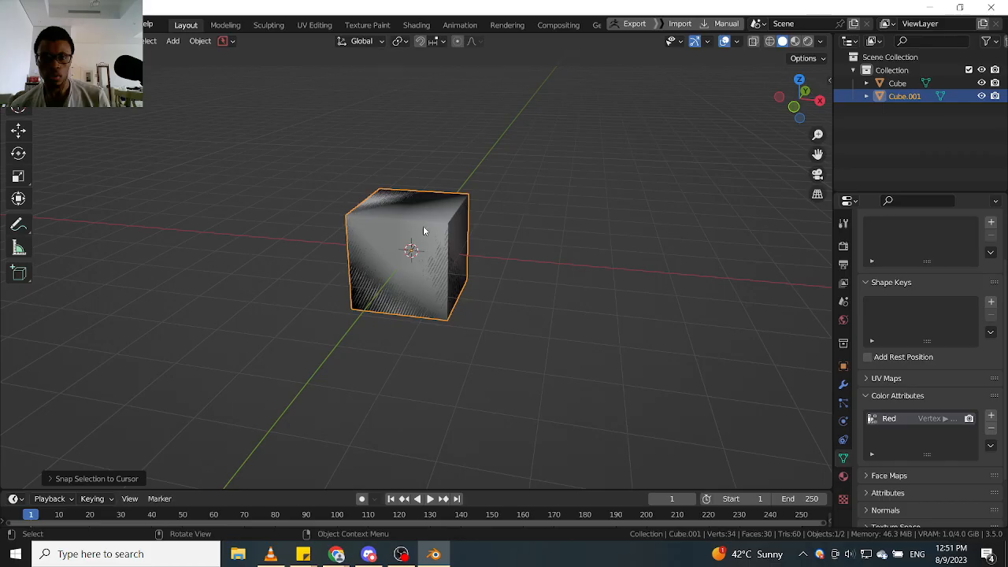
pyautogui.keyDown('ctrl'); pyautogui.click(898, 83); pyautogui.keyUp('ctrl')
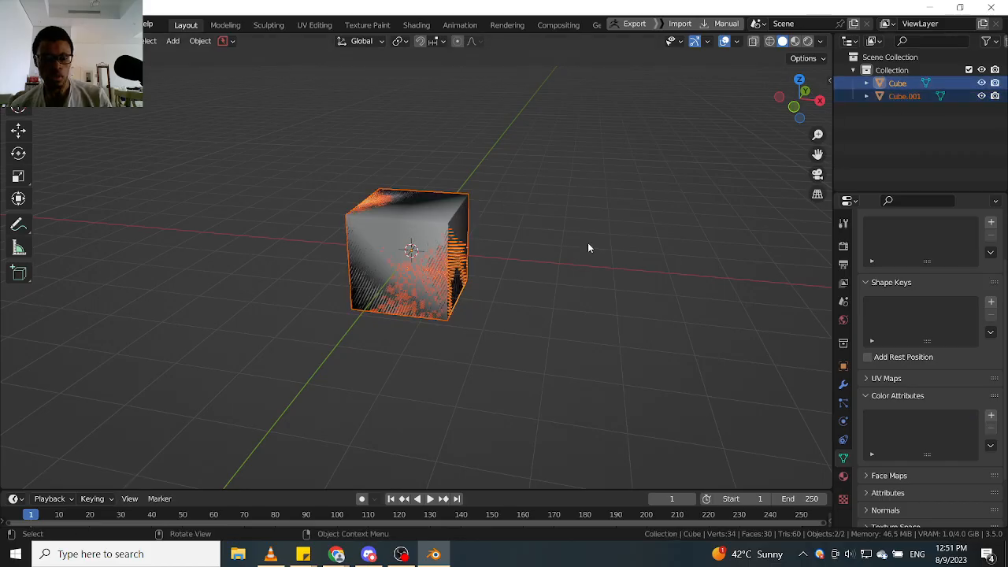
pyautogui.press('F3')
pyautogui.press('Return')
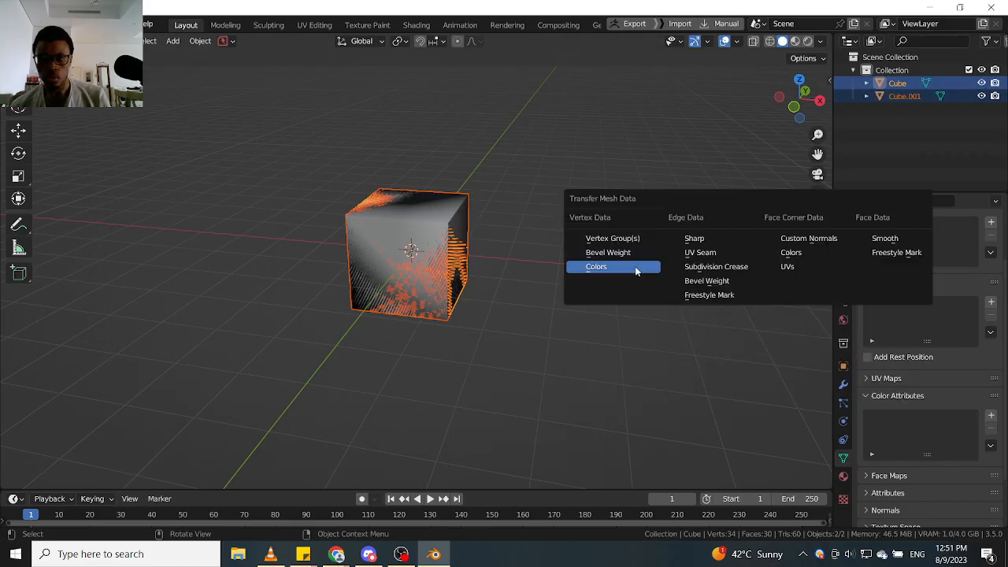
pyautogui.click(818, 253)
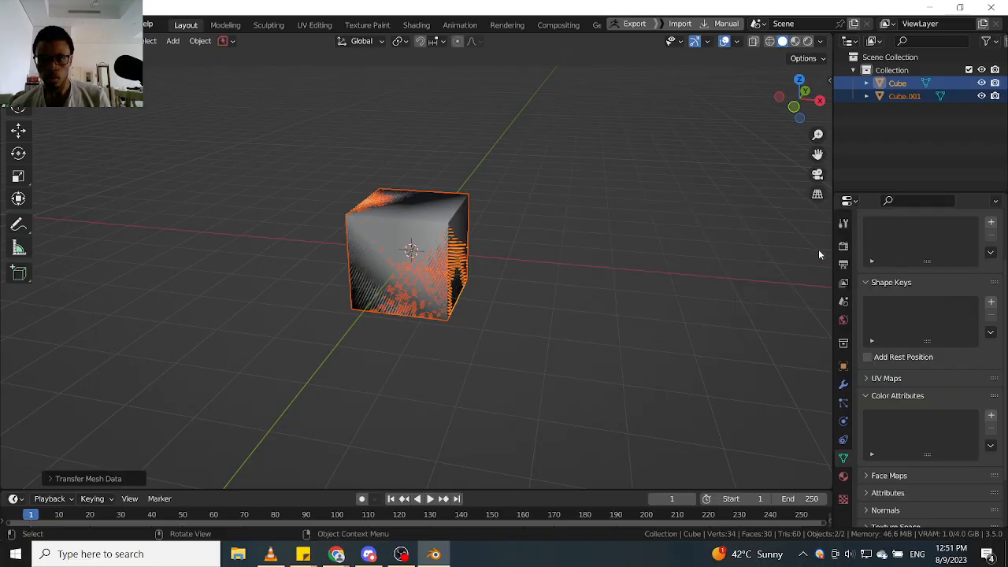
# Move Cube.001 away from the plain cube and compare the color attributes of both cubes.
pyautogui.click(427, 233)
pyautogui.press('g')
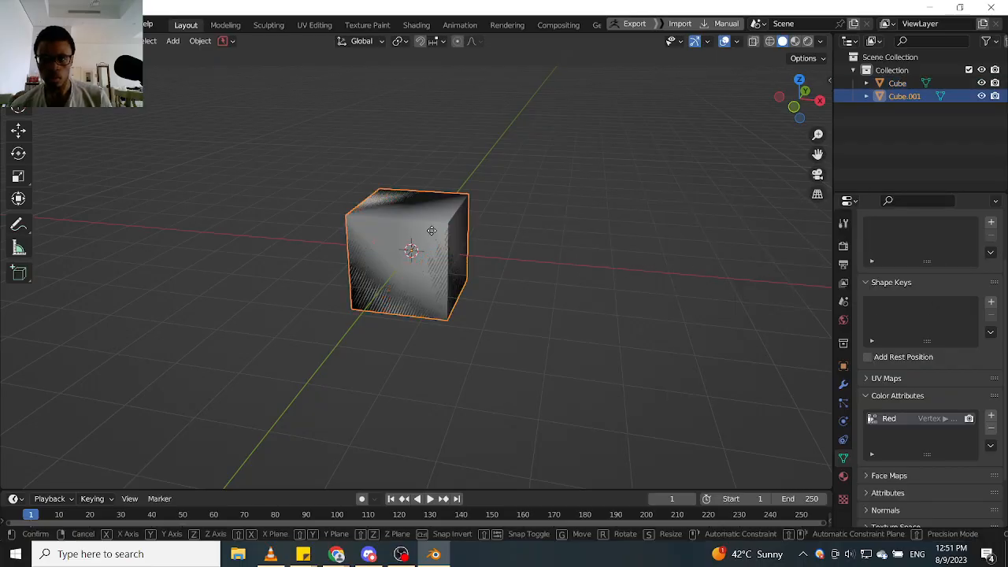
pyautogui.click(644, 229)
pyautogui.click(400, 244)
pyautogui.moveTo(439, 247); pyautogui.dragTo(464, 240, button='middle')
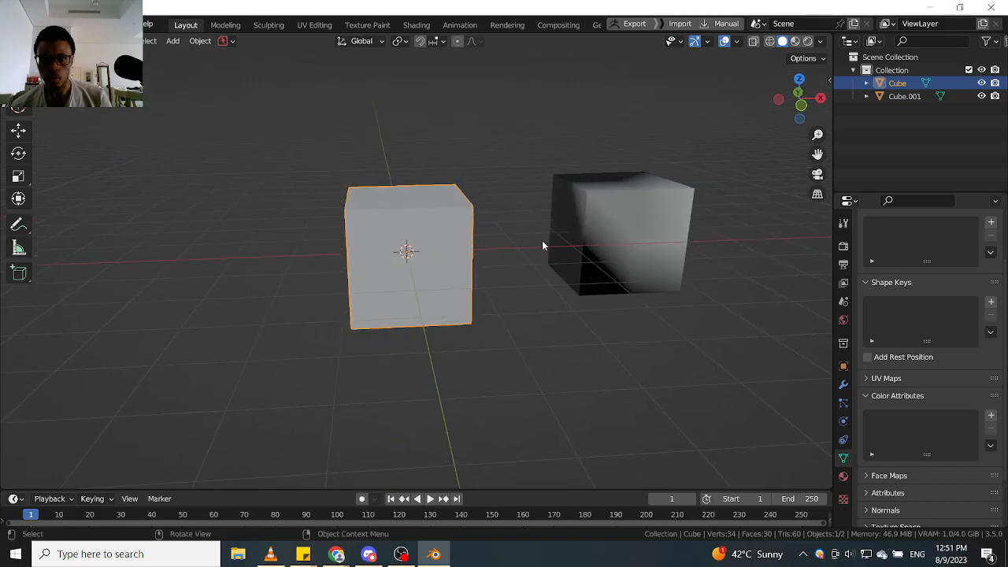
pyautogui.moveTo(542, 244); pyautogui.dragTo(628, 262, button='middle')
pyautogui.click(628, 265)
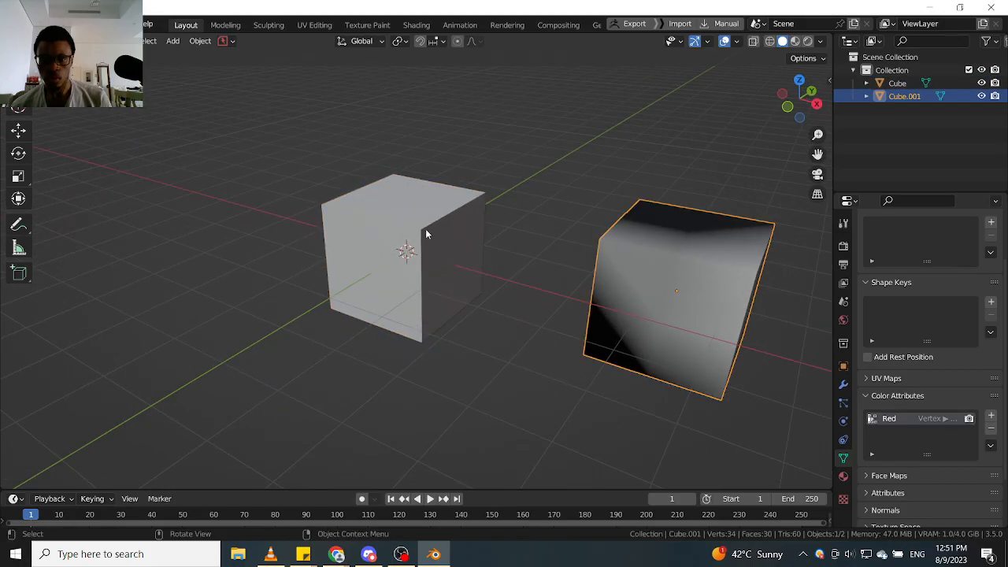
pyautogui.click(425, 233)
pyautogui.moveTo(457, 247); pyautogui.dragTo(488, 254, button='middle')
pyautogui.click(625, 249)
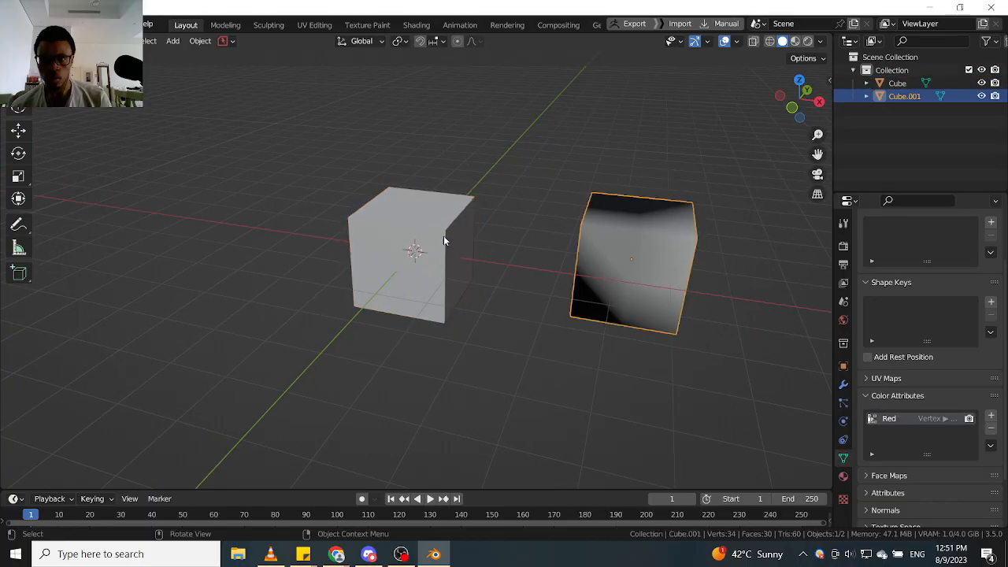
# Snap the gradient-shaded cube back to the 3D cursor so it overlaps the plain cube, using the cursor offset option.
pyautogui.click(444, 240)
pyautogui.click(601, 247)
pyautogui.hotkey('shift', 's')
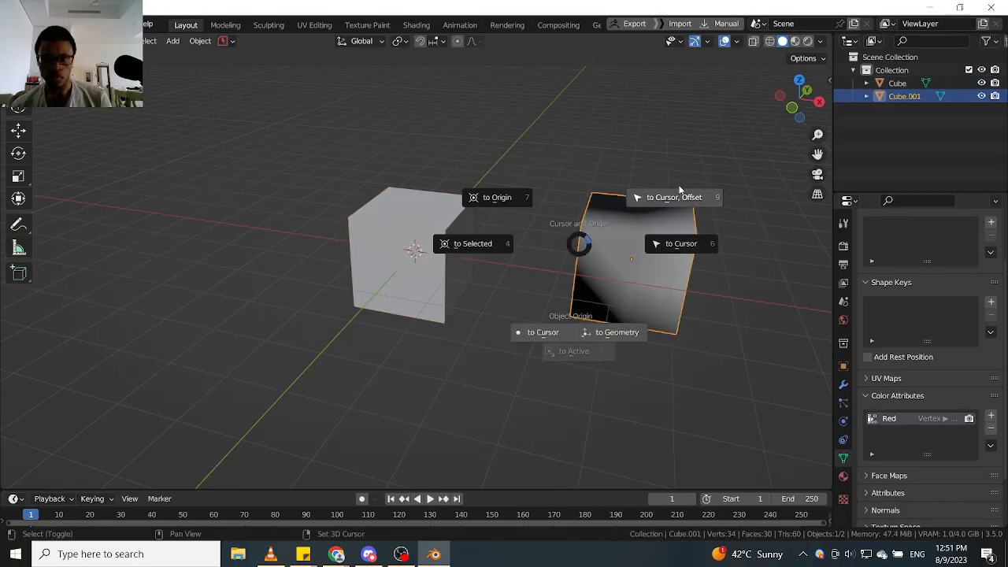
pyautogui.click(677, 194)
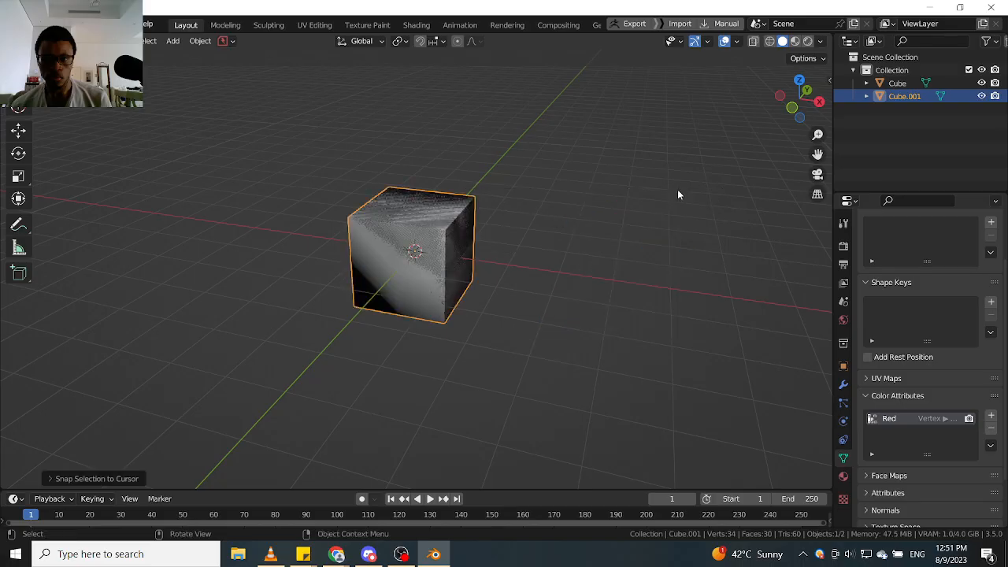
# Select both cubes with Cube active and transfer the face corner colors again with Transfer Mesh Data.
pyautogui.click(883, 83)
pyautogui.keyDown('shift'); pyautogui.click(877, 95); pyautogui.keyUp('shift')
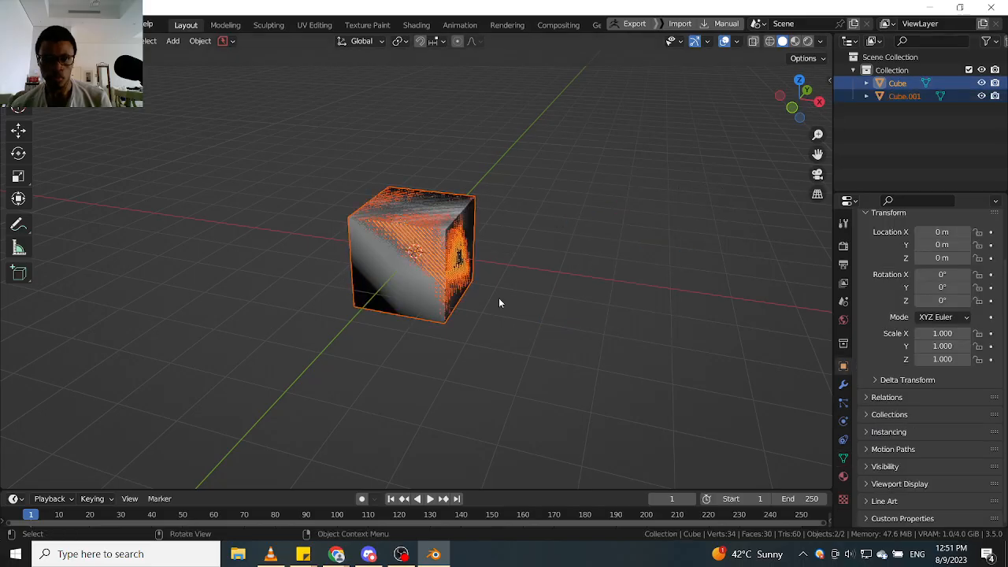
pyautogui.press('F3')
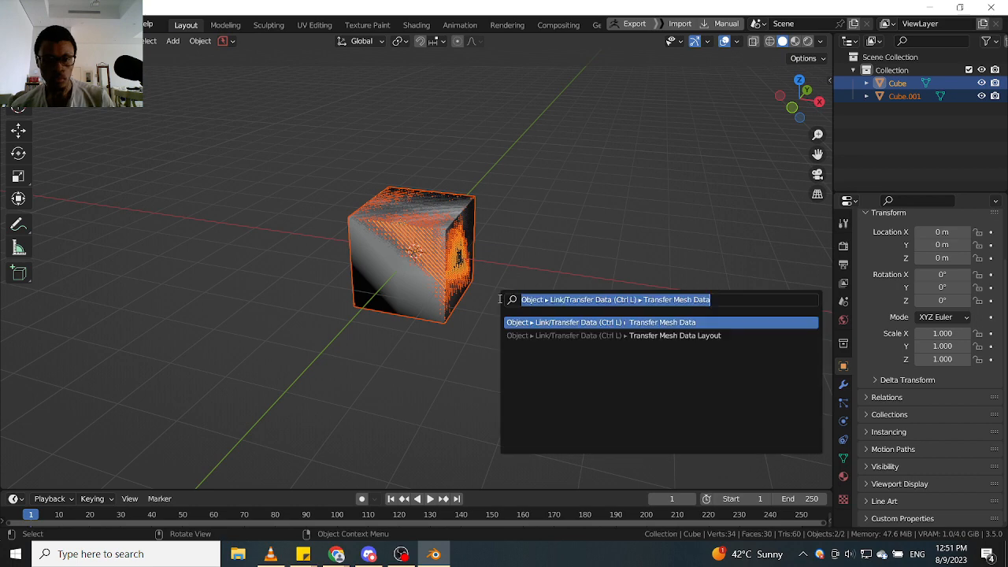
pyautogui.click(536, 321)
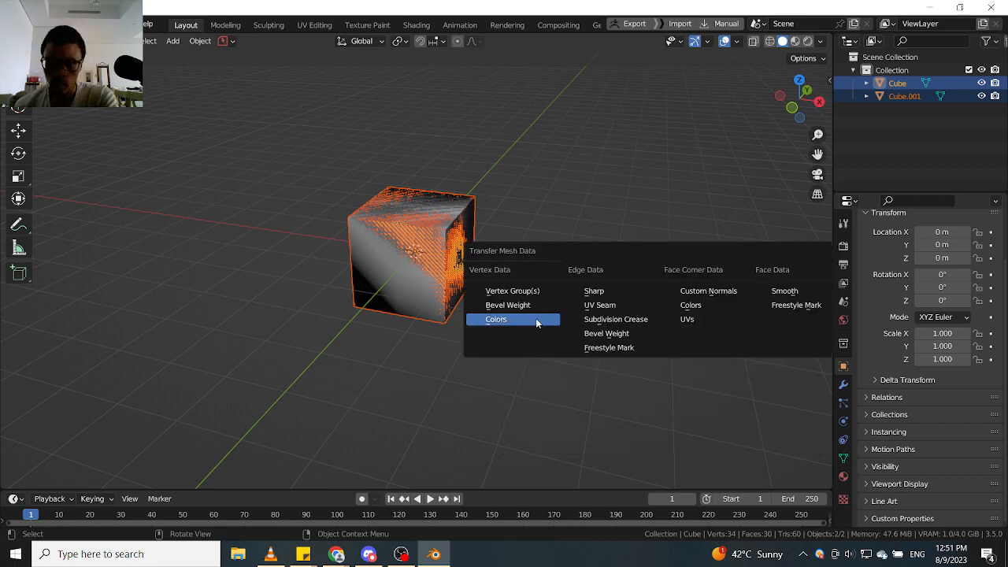
pyautogui.click(712, 306)
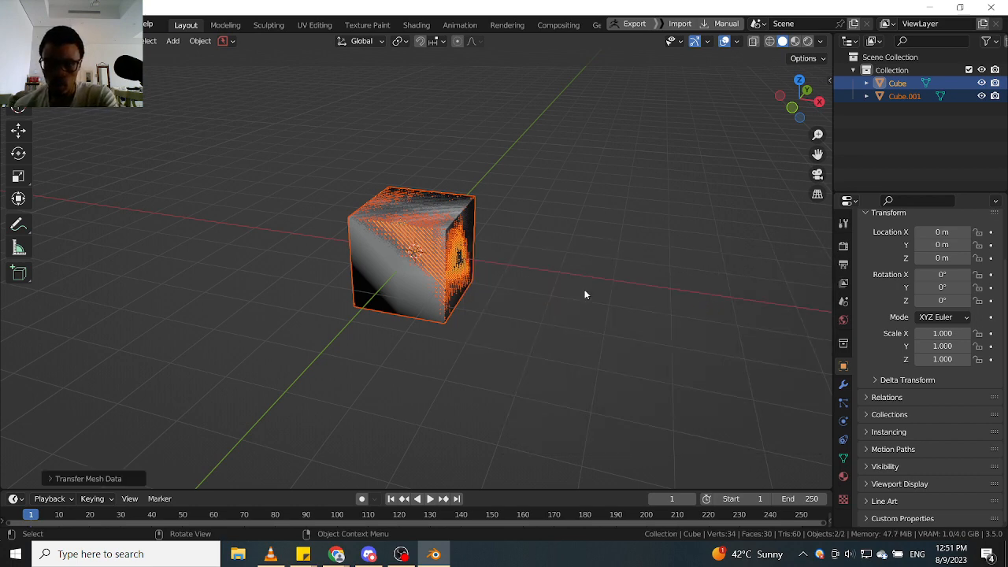
# Check Cube's color attributes, and move Cube.001 well clear of the plain cube.
pyautogui.click(892, 85)
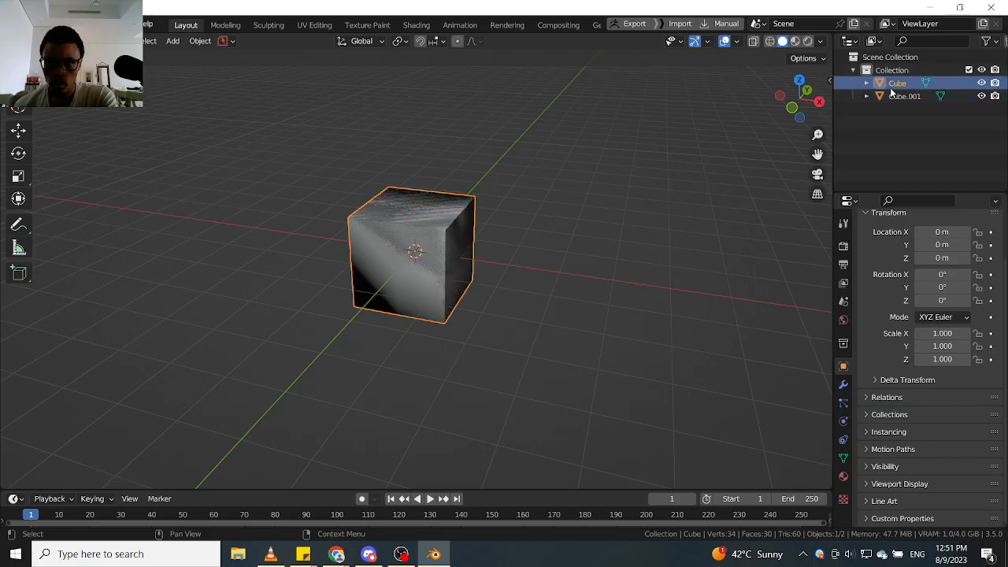
pyautogui.click(843, 457)
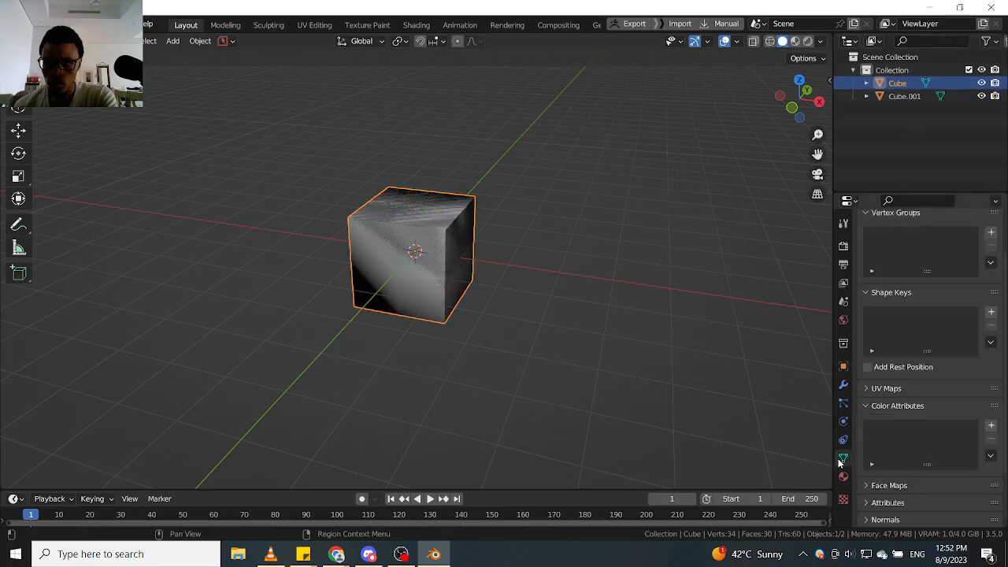
pyautogui.click(473, 248)
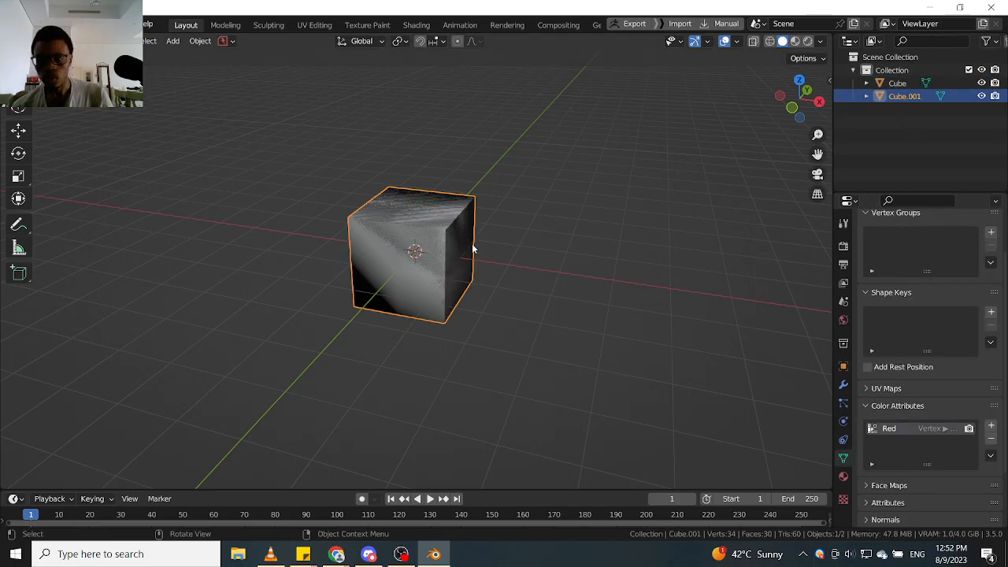
pyautogui.press('g')
pyautogui.click(788, 247)
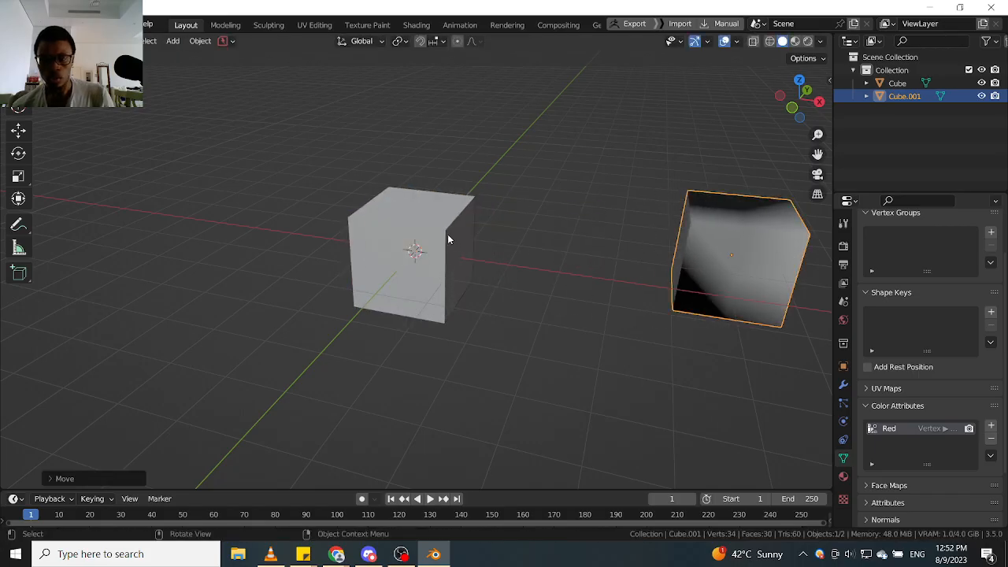
# Inspect the separated cubes and their color attributes, selecting the plain cube and the gradient-shaded one in turn.
pyautogui.moveTo(426, 253); pyautogui.dragTo(446, 259, button='middle')
pyautogui.click(444, 259)
pyautogui.scroll(-3, 607, 344)
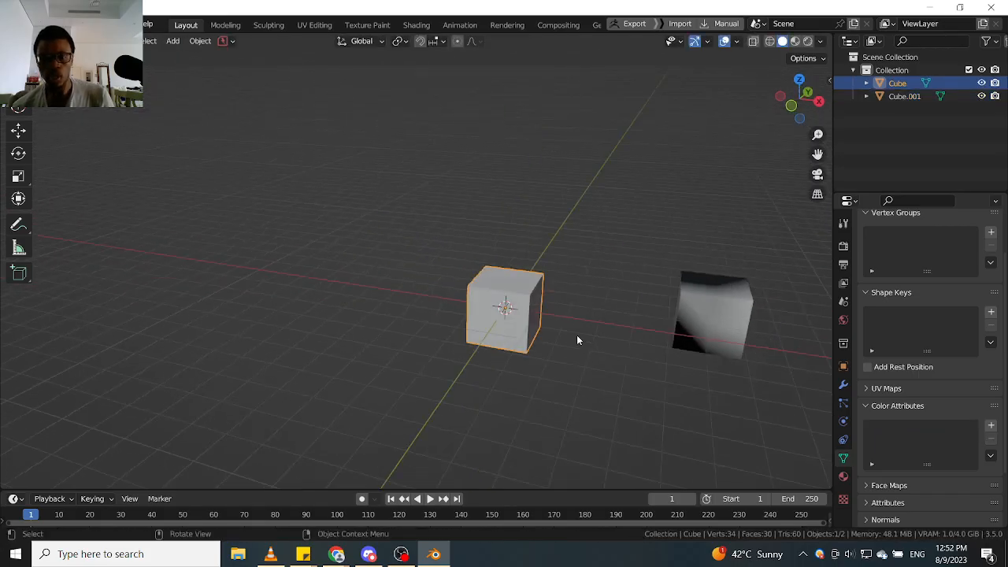
pyautogui.click(696, 295)
pyautogui.keyDown('shift'); pyautogui.moveTo(696, 295); pyautogui.dragTo(478, 295, button='middle'); pyautogui.keyUp('shift')
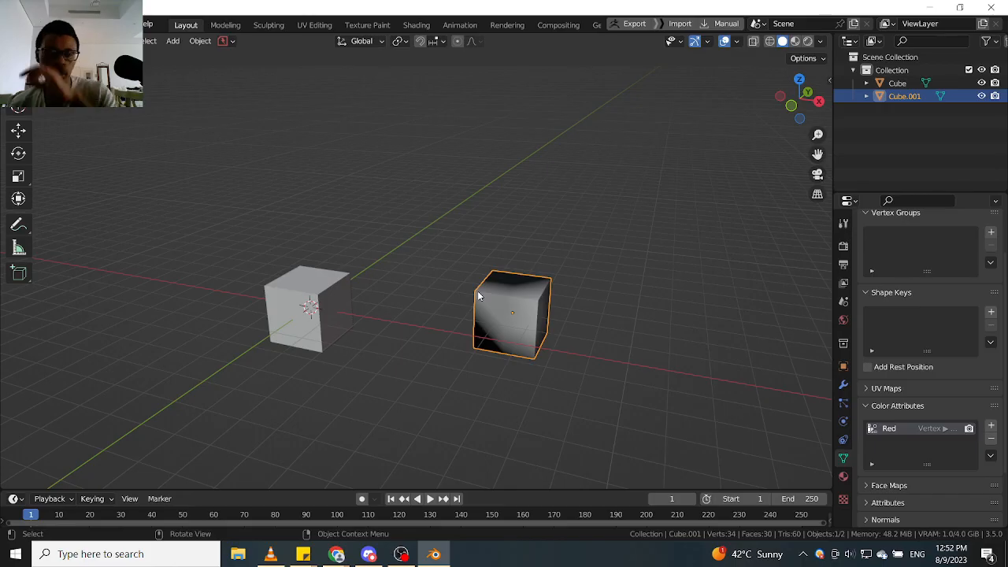
pyautogui.moveTo(270, 292); pyautogui.dragTo(290, 295, button='middle')
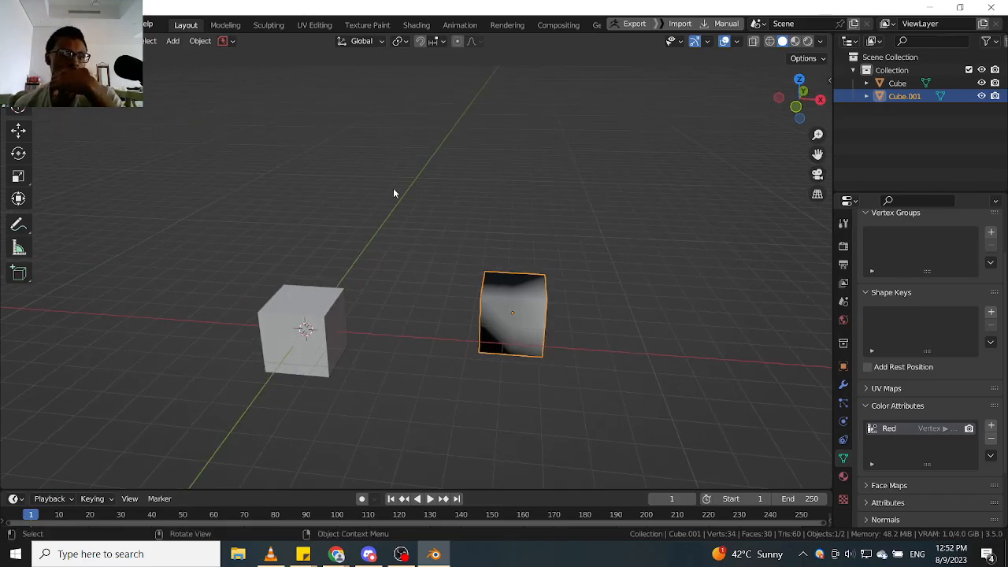
# View Cube.001 in Vertex Paint mode from a closer angle, and return to Object Mode.
pyautogui.hotkey('ctrl', 'Tab')
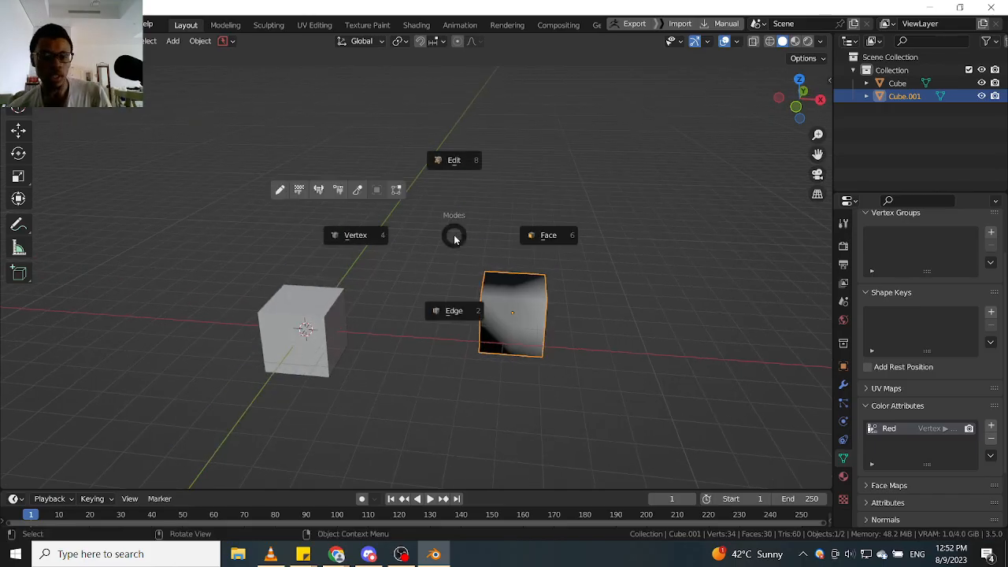
pyautogui.click(340, 189)
pyautogui.keyDown('alt'); pyautogui.moveTo(387, 275); pyautogui.dragTo(455, 284, button='middle'); pyautogui.keyUp('alt')
pyautogui.hotkey('ctrl', 'Tab')
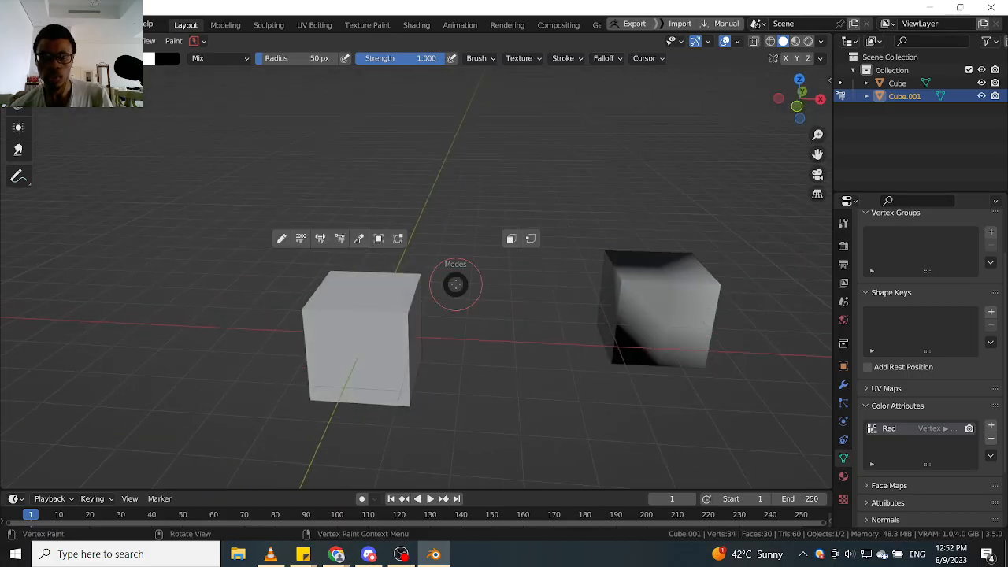
pyautogui.click(378, 238)
# Select the plain cube and switch the viewport shading to Material Preview.
pyautogui.click(393, 283)
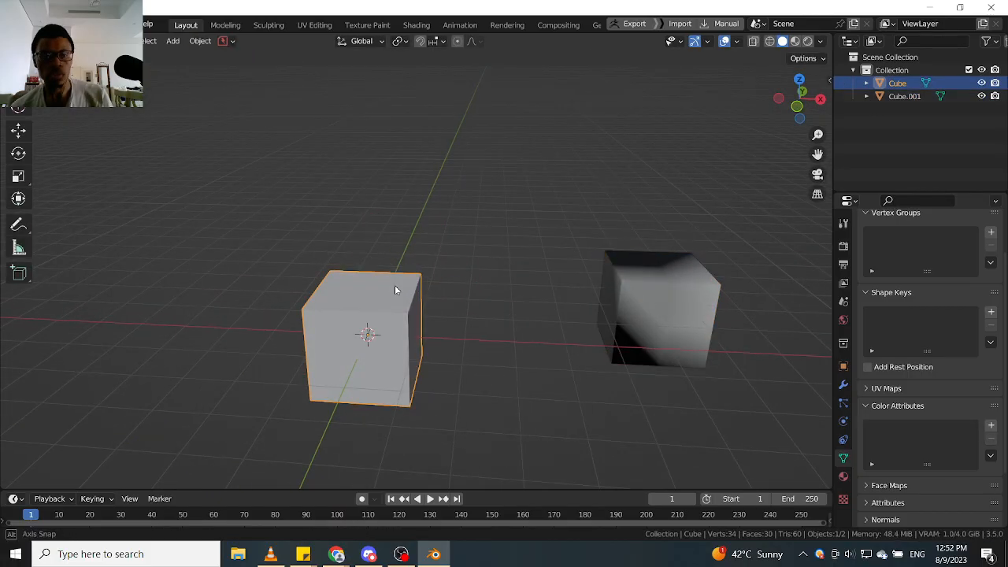
pyautogui.moveTo(393, 284); pyautogui.dragTo(376, 280, button='middle')
pyautogui.press('z')
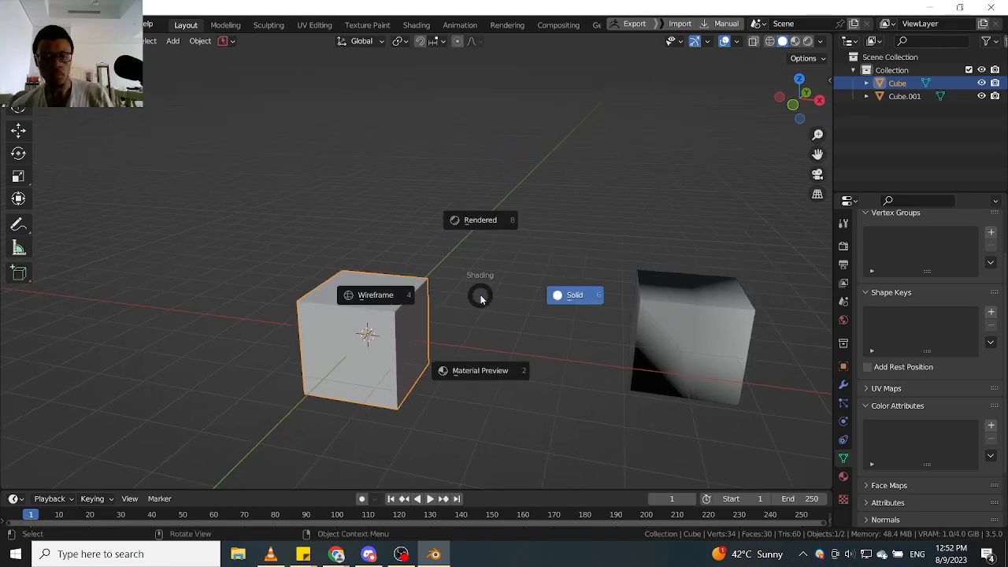
pyautogui.click(477, 399)
pyautogui.moveTo(481, 381)
pyautogui.mouseDown(button='middle')
pyautogui.moveTo(481, 333)
pyautogui.moveTo(548, 329)
pyautogui.moveTo(521, 345)
pyautogui.moveTo(433, 283)
pyautogui.moveTo(346, 259)
pyautogui.mouseUp(button='middle')
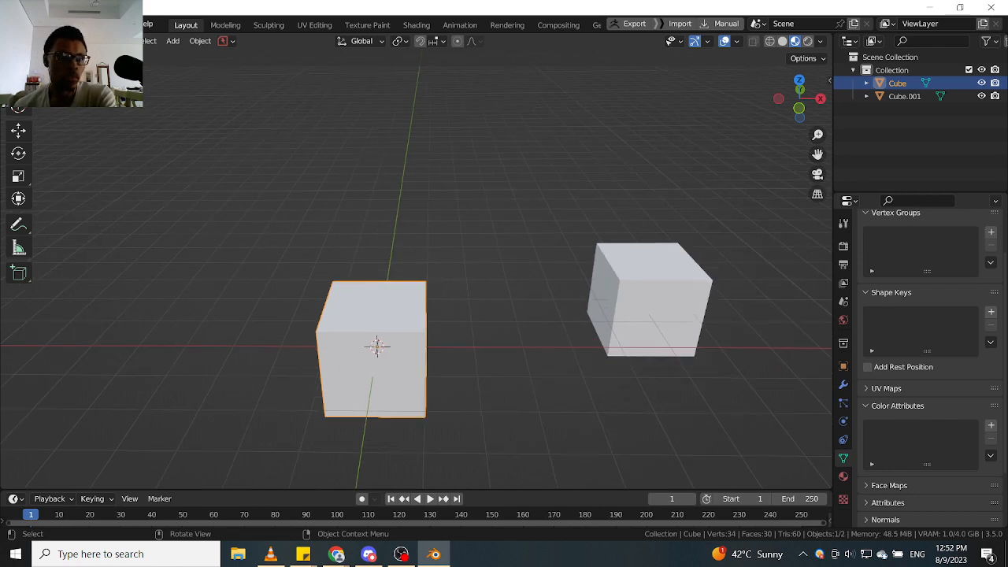
# Put the plain cube into Vertex Paint mode and check its Color Attributes list.
pyautogui.click(69, 41)
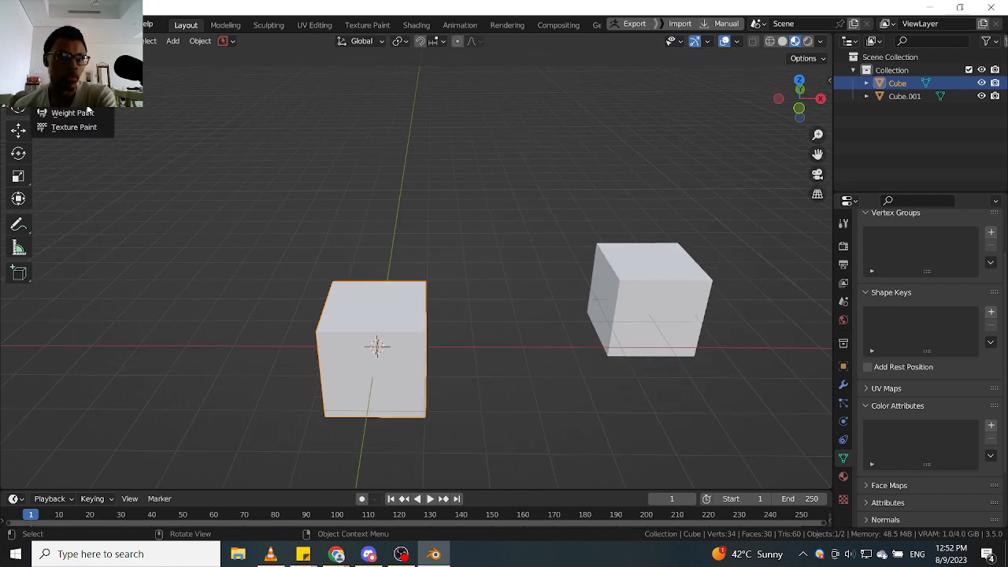
pyautogui.click(74, 126)
pyautogui.moveTo(495, 353)
pyautogui.mouseDown(button='middle')
pyautogui.moveTo(524, 295)
pyautogui.moveTo(505, 294)
pyautogui.moveTo(571, 310)
pyautogui.mouseUp(button='middle')
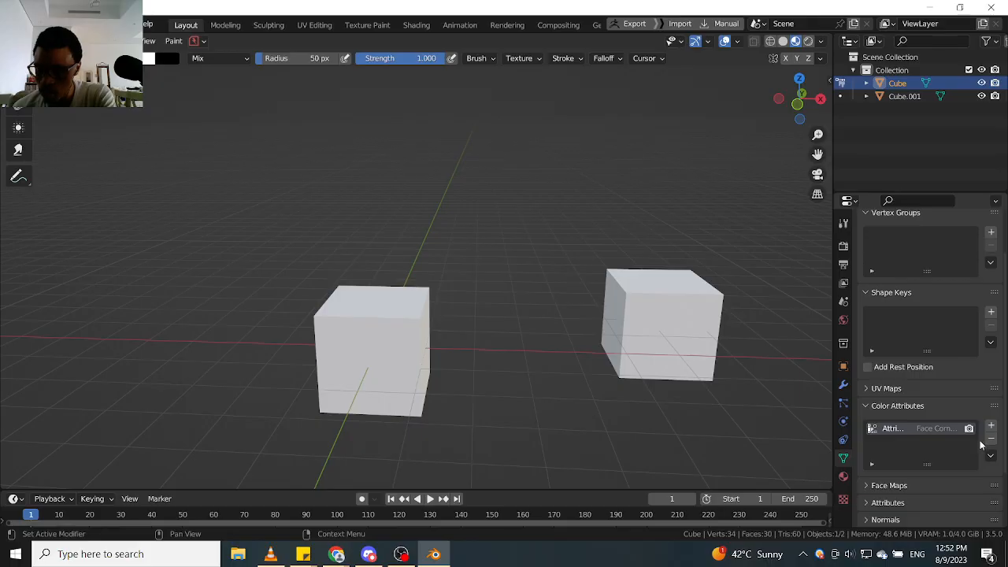
pyautogui.moveTo(504, 329); pyautogui.dragTo(545, 373, button='middle')
pyautogui.scroll(-5, 538, 363)
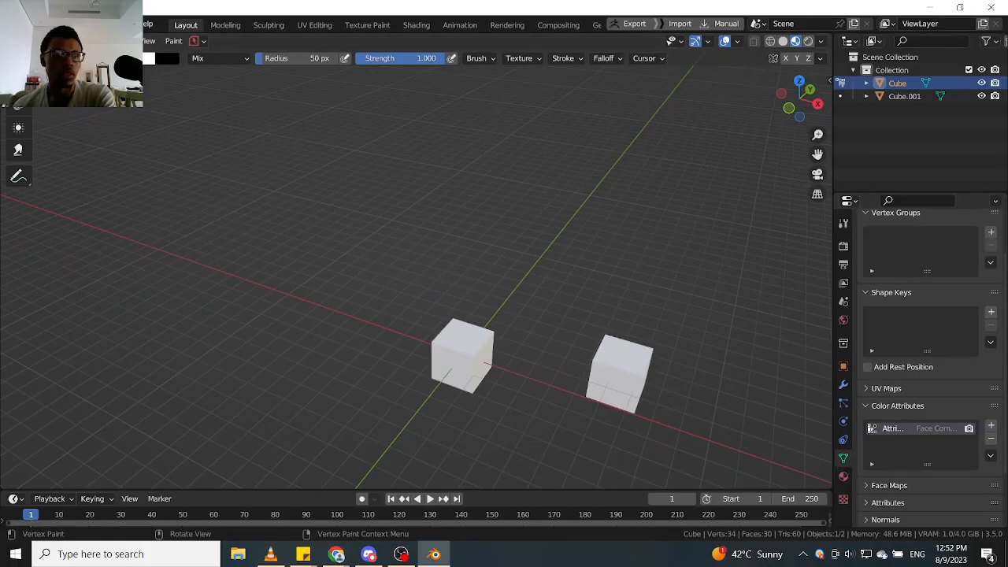
# Split the 3D viewport into two side-by-side areas and turn the new one into a Shader Editor.
pyautogui.moveTo(3, 36); pyautogui.dragTo(342, 150)
pyautogui.click(9, 41)
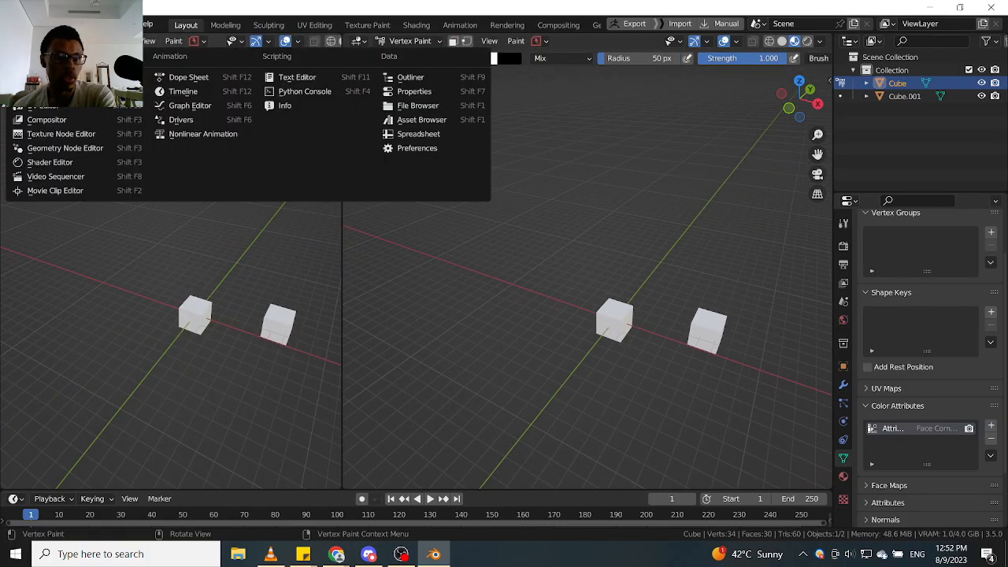
pyautogui.click(65, 162)
pyautogui.moveTo(142, 278); pyautogui.dragTo(250, 216, button='middle')
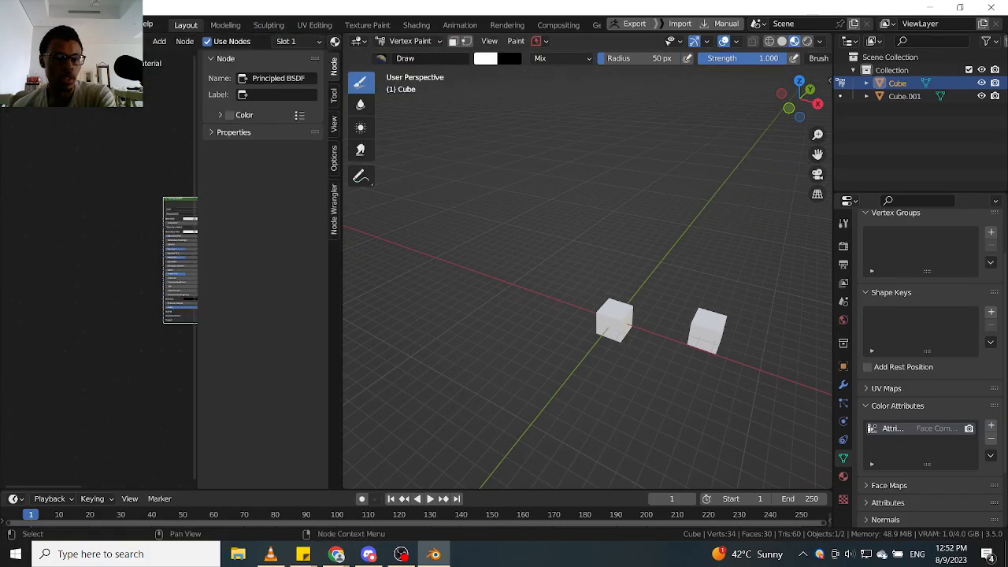
# Add an Attribute node beside the Principled BSDF in the cube's material.
pyautogui.hotkey('shift', 'a')
pyautogui.click(91, 223)
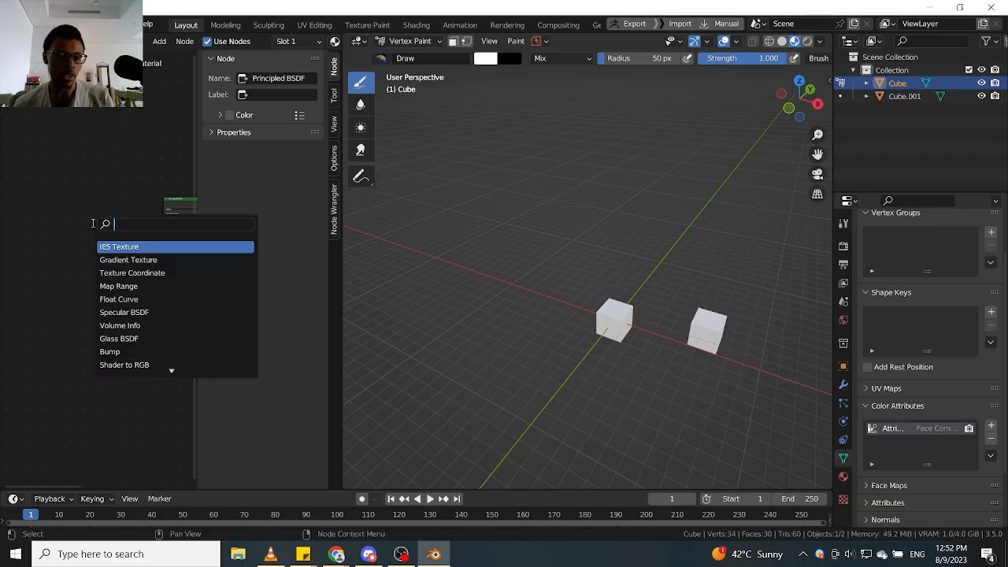
pyautogui.write('att')
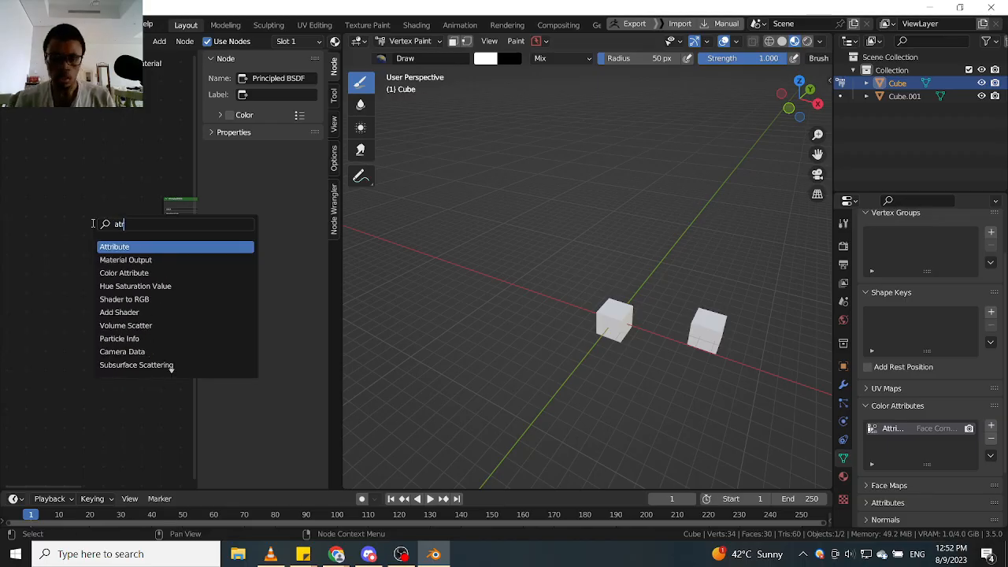
pyautogui.press('Return')
pyautogui.click(95, 223)
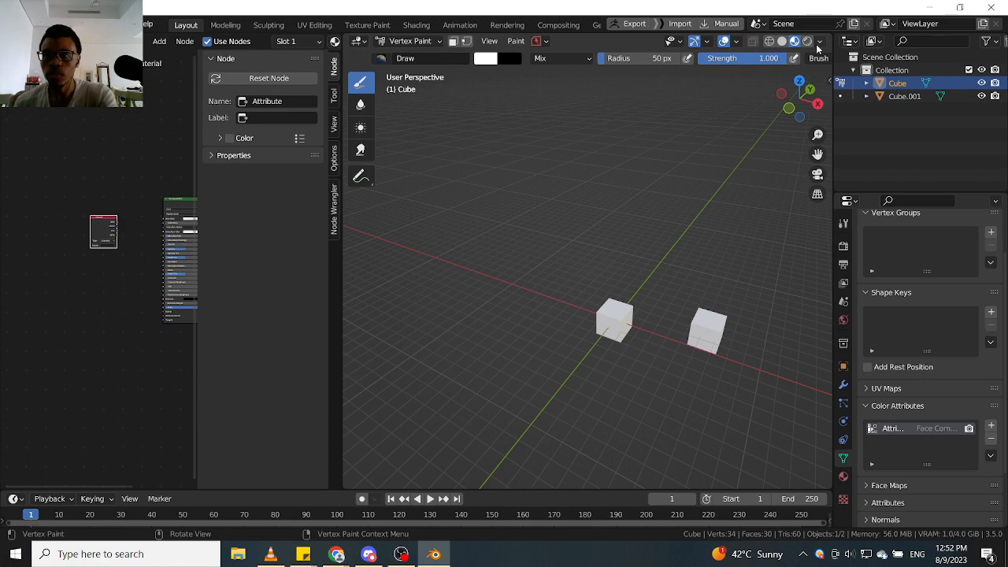
# Set the viewport's render pass to Diffuse Color and look over both cubes.
pyautogui.click(818, 41)
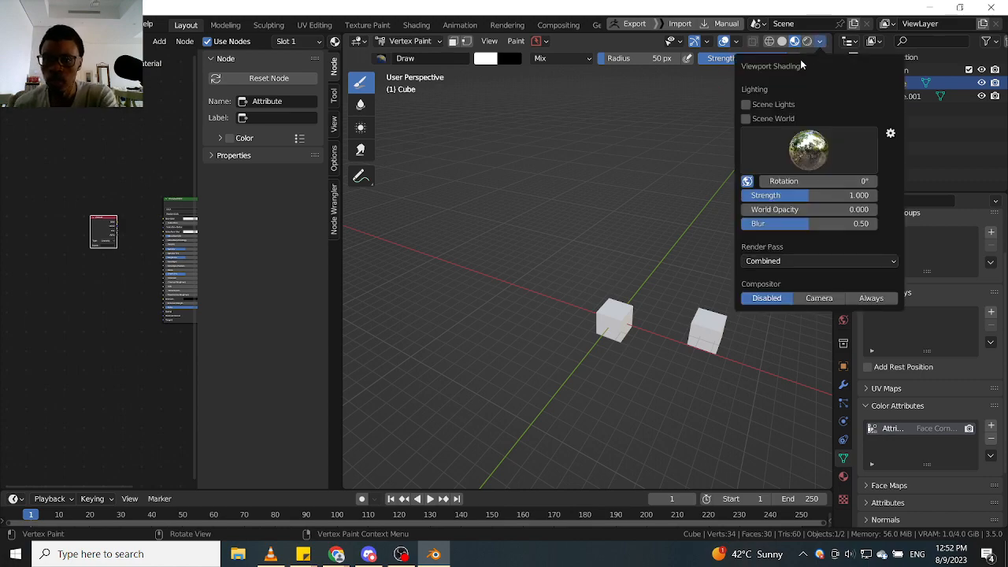
pyautogui.click(780, 263)
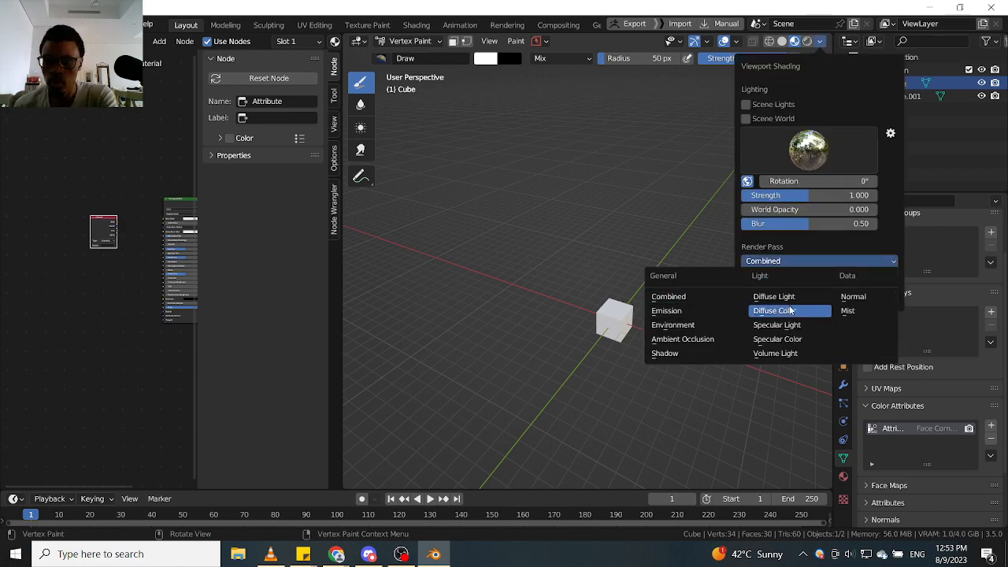
pyautogui.click(790, 311)
pyautogui.scroll(3, 673, 244)
pyautogui.scroll(-3, 673, 244)
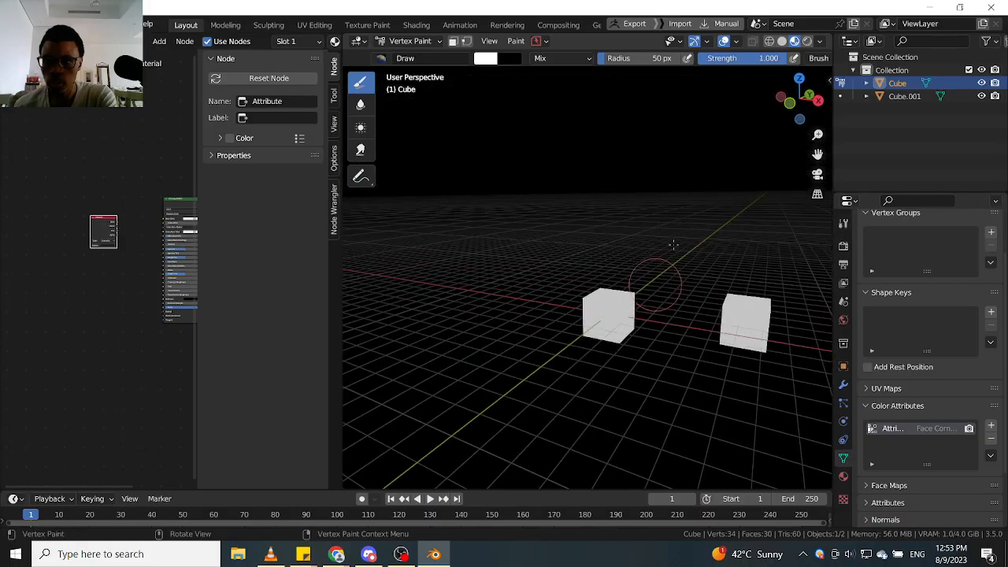
# Try the Emission render pass in the viewport and look at the cubes.
pyautogui.click(821, 42)
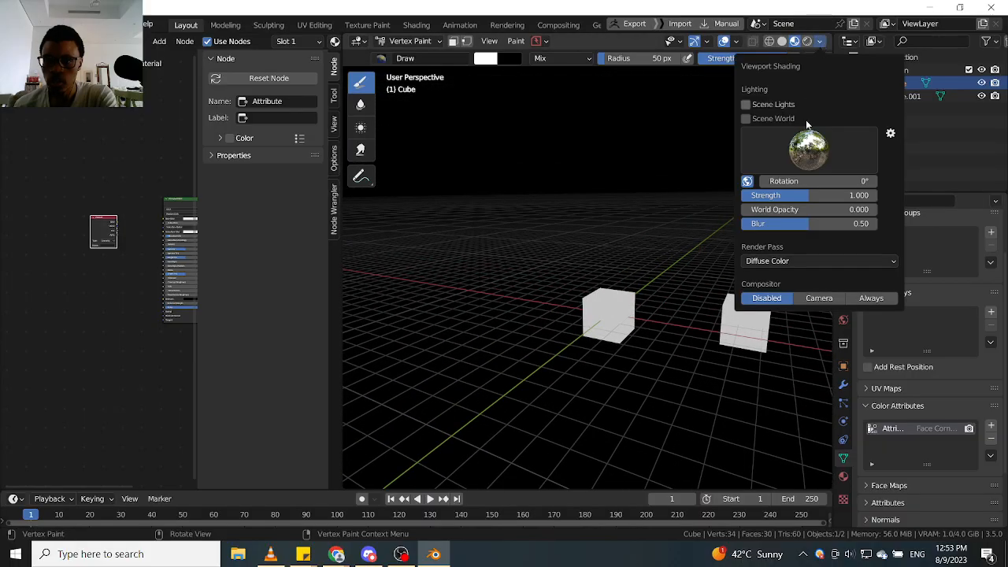
pyautogui.click(798, 262)
pyautogui.click(780, 297)
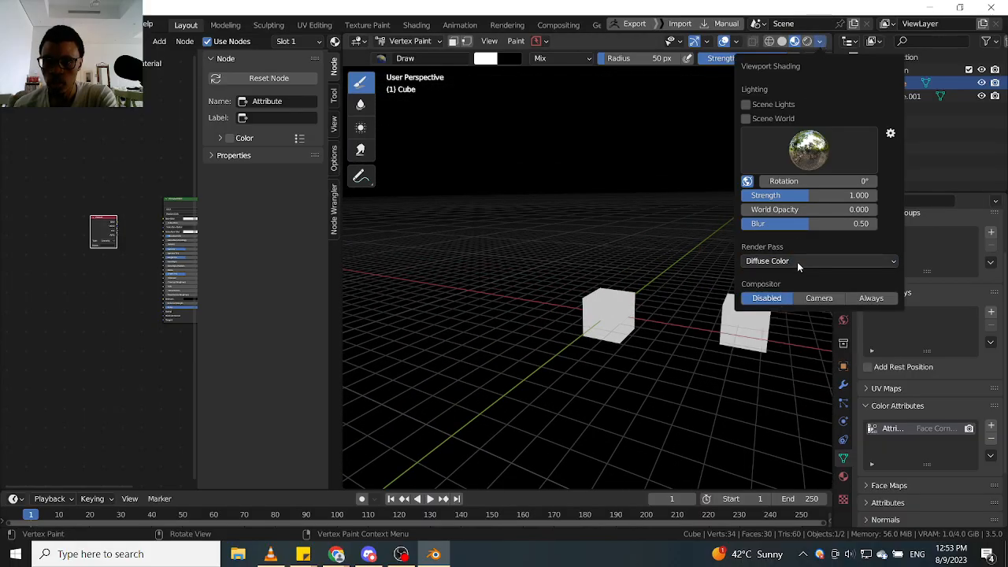
pyautogui.click(797, 264)
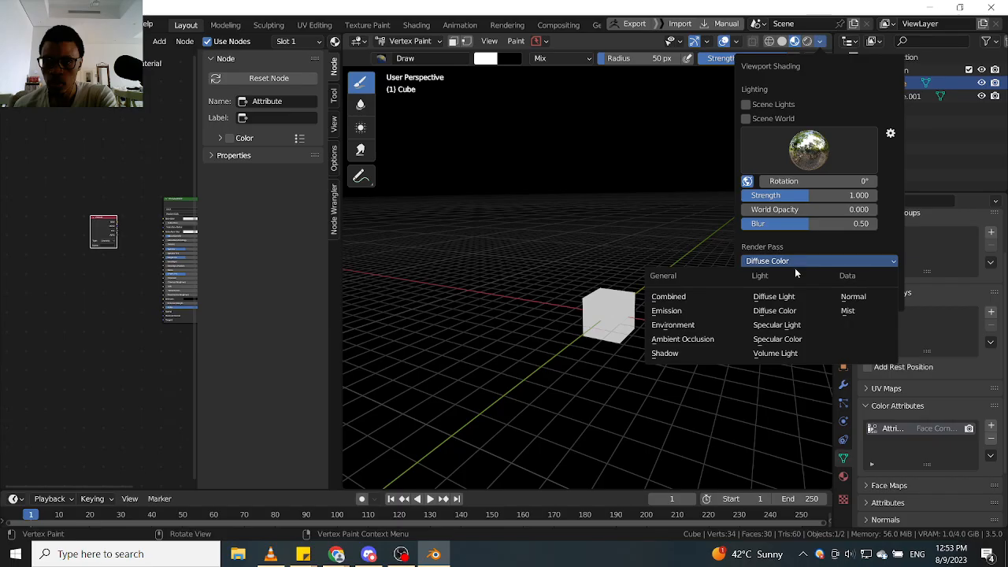
pyautogui.click(696, 311)
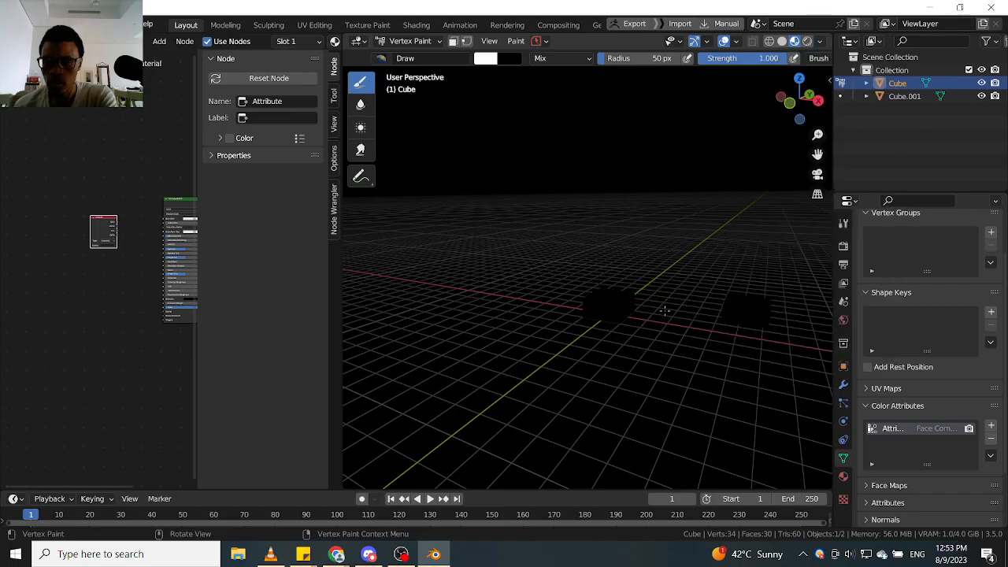
pyautogui.moveTo(658, 310)
pyautogui.mouseDown(button='middle')
pyautogui.moveTo(585, 283)
pyautogui.moveTo(622, 307)
pyautogui.mouseUp(button='middle')
# Switch the viewport's render pass from Emission back to Diffuse Color.
pyautogui.click(819, 42)
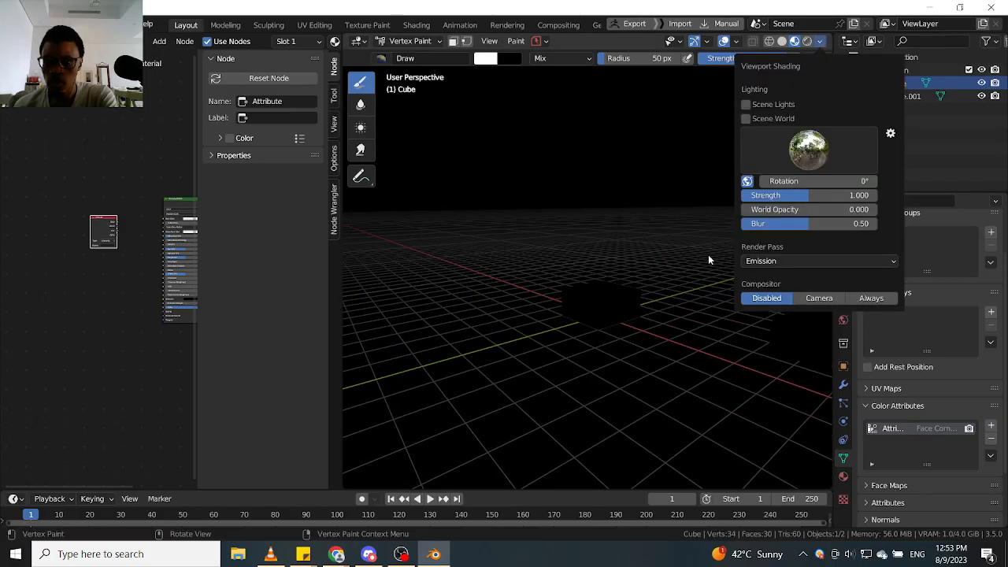
pyautogui.click(768, 262)
pyautogui.click(762, 261)
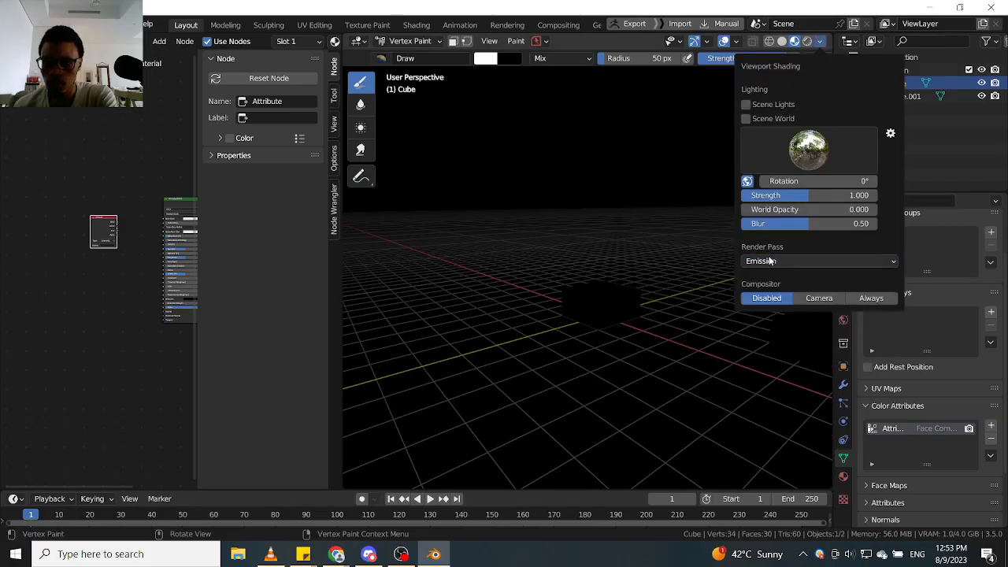
pyautogui.click(762, 261)
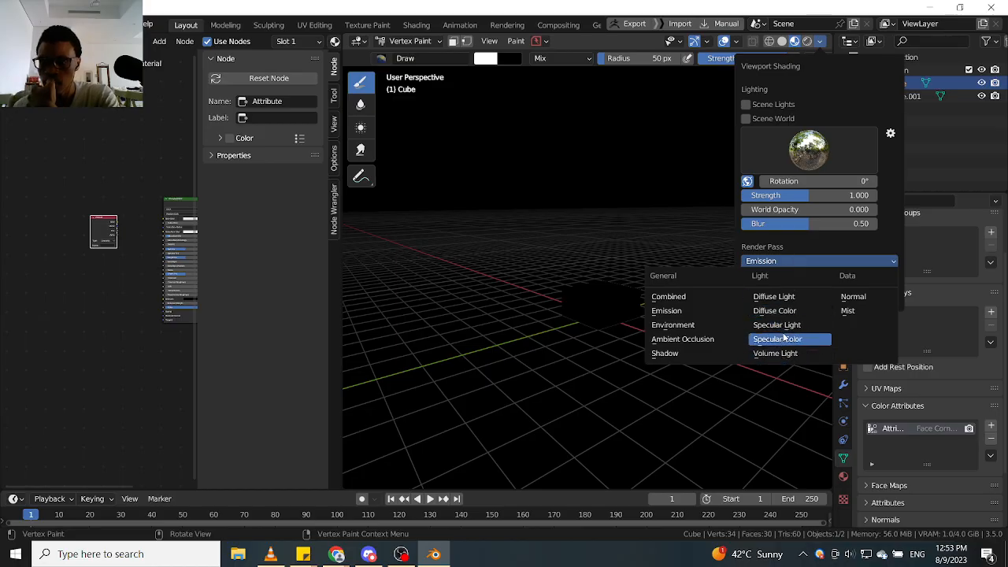
pyautogui.click(786, 312)
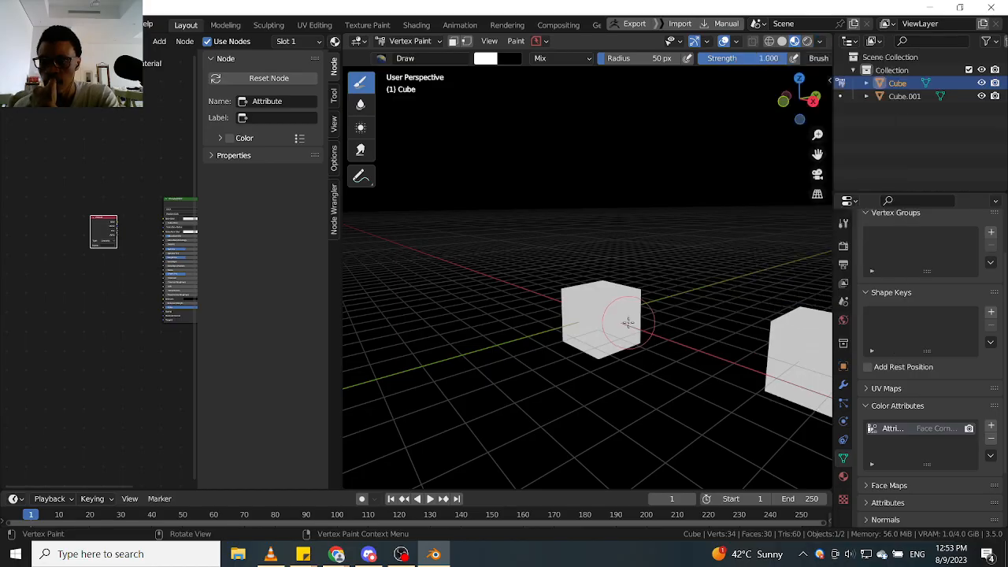
# Restore the viewport's render pass to Combined.
pyautogui.click(820, 42)
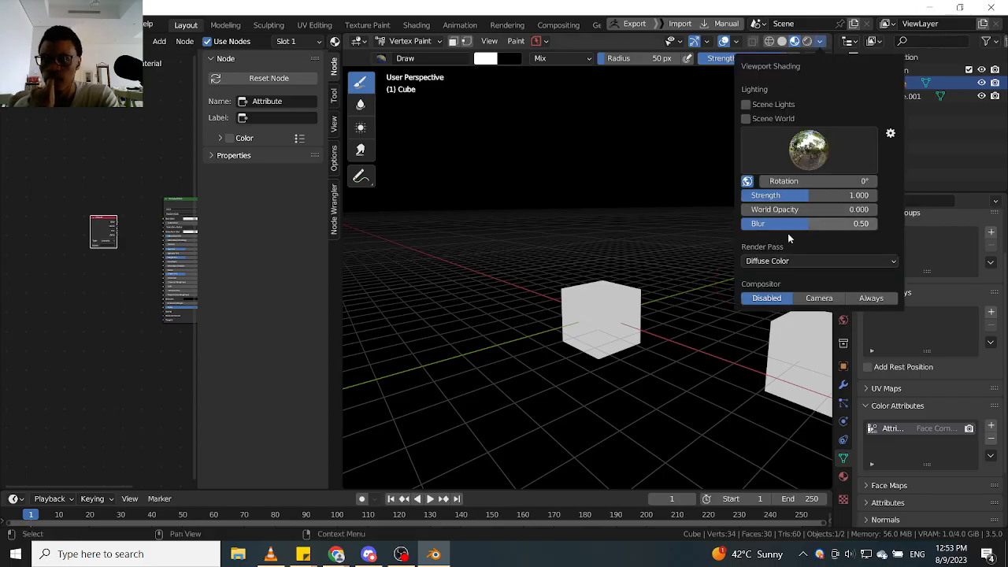
pyautogui.click(784, 261)
pyautogui.click(698, 296)
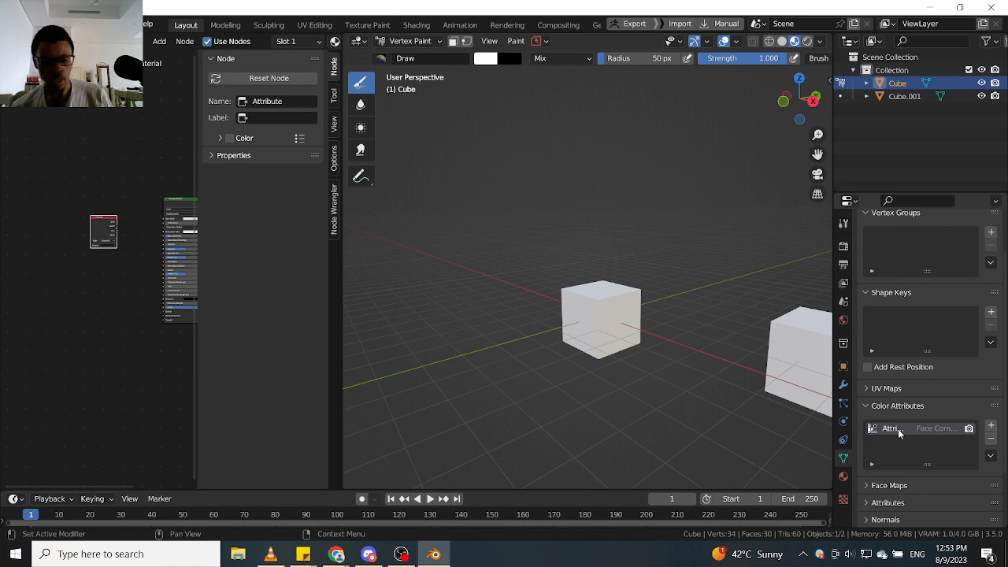
# Enter Attribute as the Attribute node's attribute name and preview the node's color output on the material.
pyautogui.scroll(3, 99, 262)
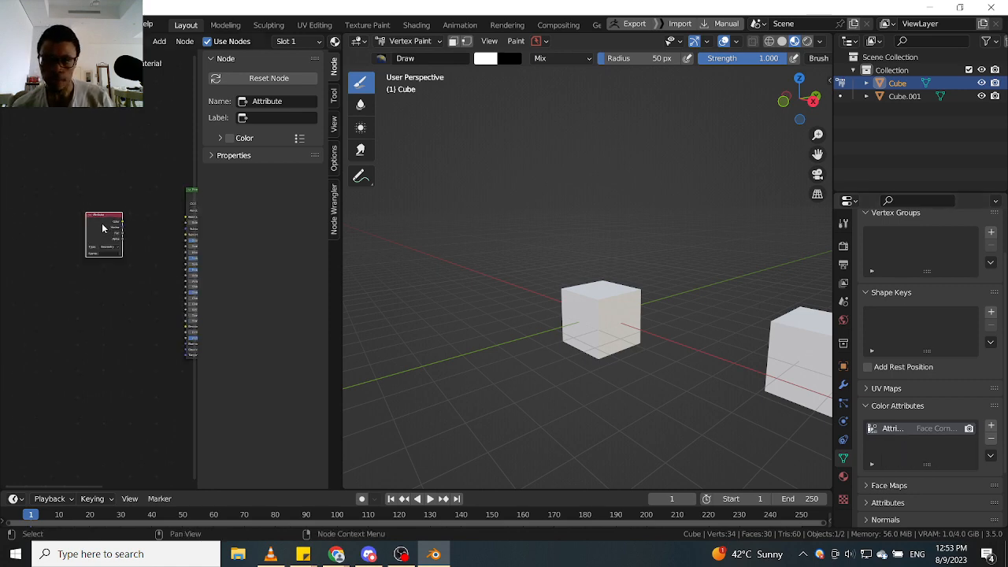
pyautogui.write('Attribute')
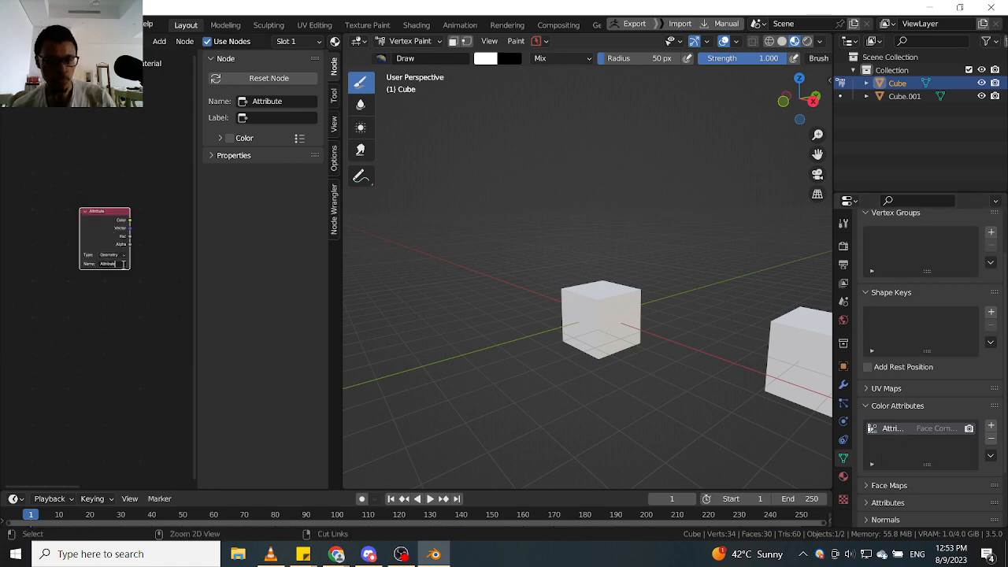
pyautogui.keyDown('ctrl'); pyautogui.keyDown('shift'); pyautogui.click(105, 227); pyautogui.keyUp('shift'); pyautogui.keyUp('ctrl')
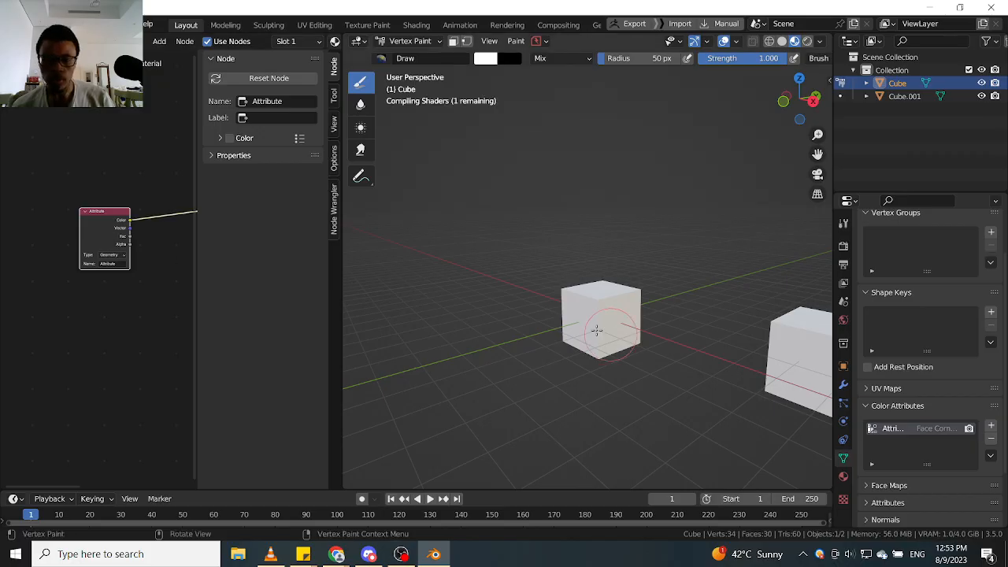
# Compare the cubes in another shading mode and in Material Preview, viewing them from a new angle.
pyautogui.moveTo(586, 337)
pyautogui.mouseDown(button='middle')
pyautogui.moveTo(627, 341)
pyautogui.moveTo(670, 325)
pyautogui.moveTo(581, 342)
pyautogui.moveTo(589, 340)
pyautogui.moveTo(559, 318)
pyautogui.moveTo(591, 315)
pyautogui.moveTo(540, 311)
pyautogui.moveTo(677, 272)
pyautogui.moveTo(565, 303)
pyautogui.moveTo(538, 326)
pyautogui.moveTo(545, 338)
pyautogui.moveTo(594, 336)
pyautogui.mouseUp(button='middle')
pyautogui.press('z')
pyautogui.press('z')
pyautogui.click(630, 322)
pyautogui.press('z')
pyautogui.click(593, 411)
pyautogui.moveTo(581, 394)
pyautogui.mouseDown(button='middle')
pyautogui.moveTo(501, 302)
pyautogui.moveTo(596, 333)
pyautogui.moveTo(596, 368)
pyautogui.mouseUp(button='middle')
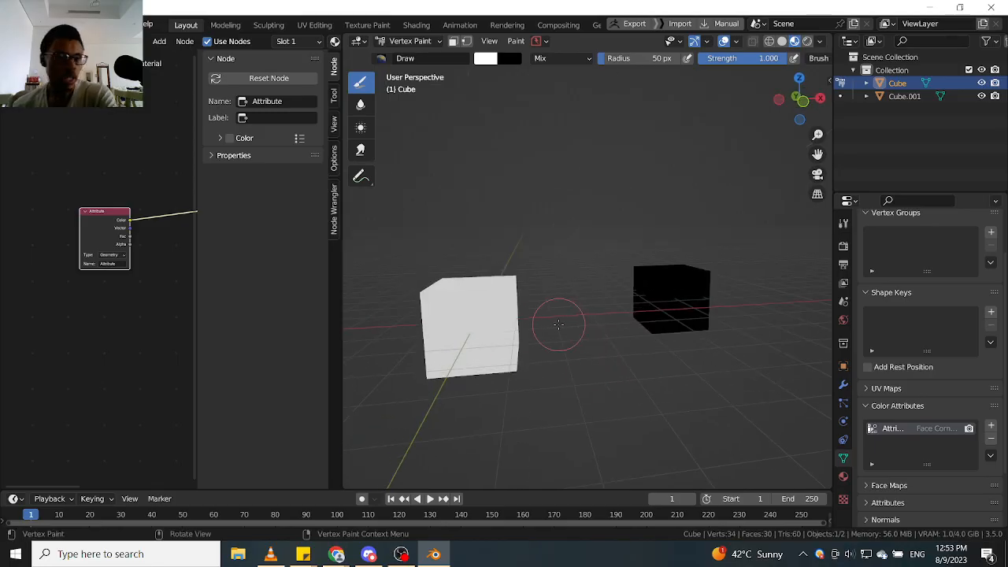
# Return to Object Mode, select Cube.001, and inspect its color attribute and material nodes.
pyautogui.hotkey('ctrl', 'Tab')
pyautogui.press('Escape')
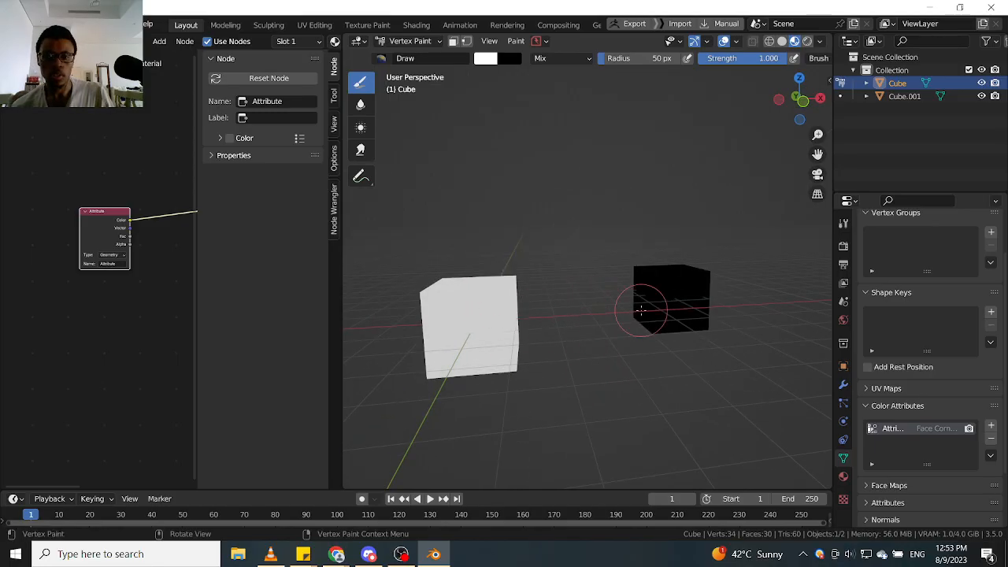
pyautogui.moveTo(644, 311); pyautogui.dragTo(623, 316, button='middle')
pyautogui.moveTo(126, 227); pyautogui.dragTo(107, 228)
pyautogui.hotkey('ctrl', 'Tab')
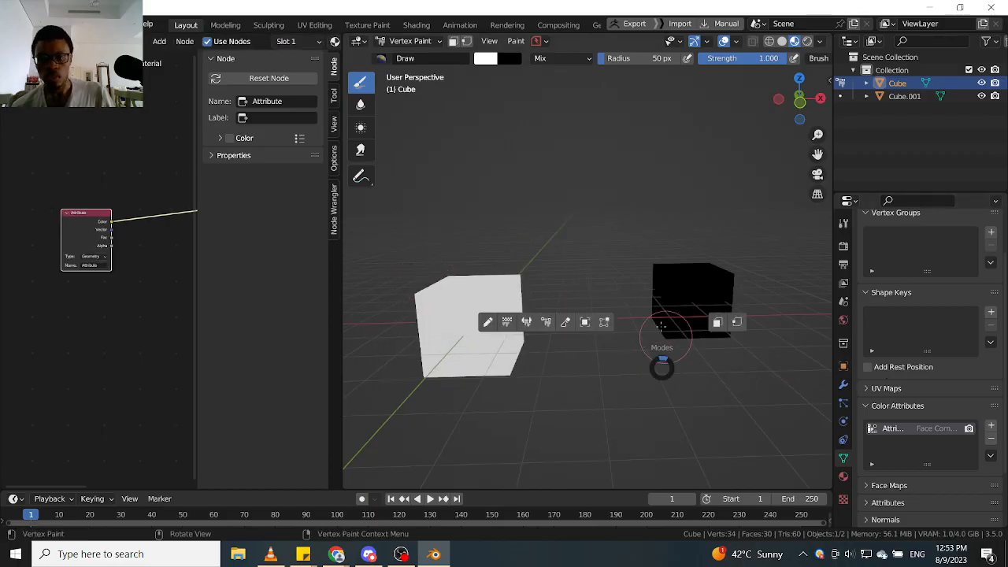
pyautogui.click(598, 320)
pyautogui.click(682, 288)
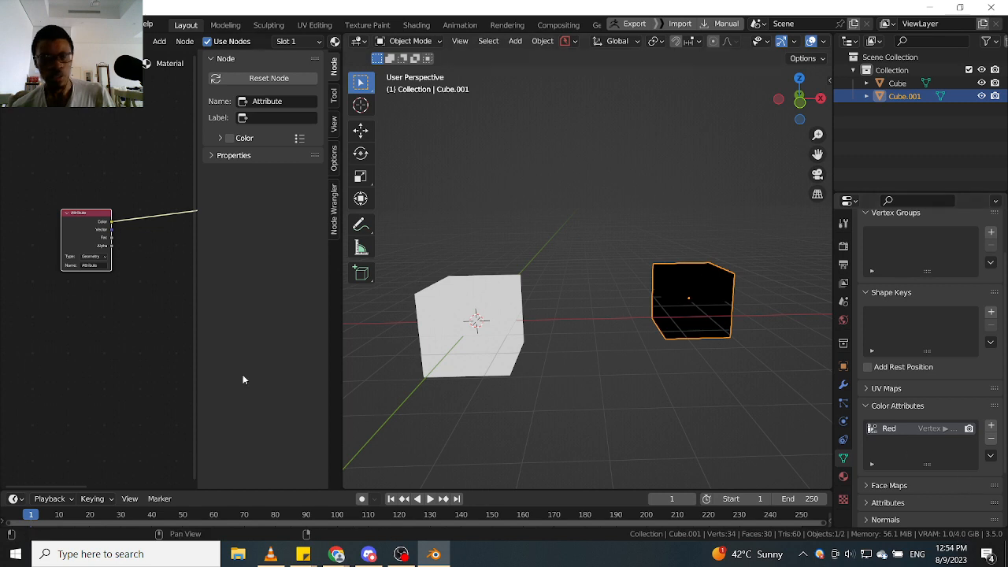
pyautogui.scroll(-1, 114, 321)
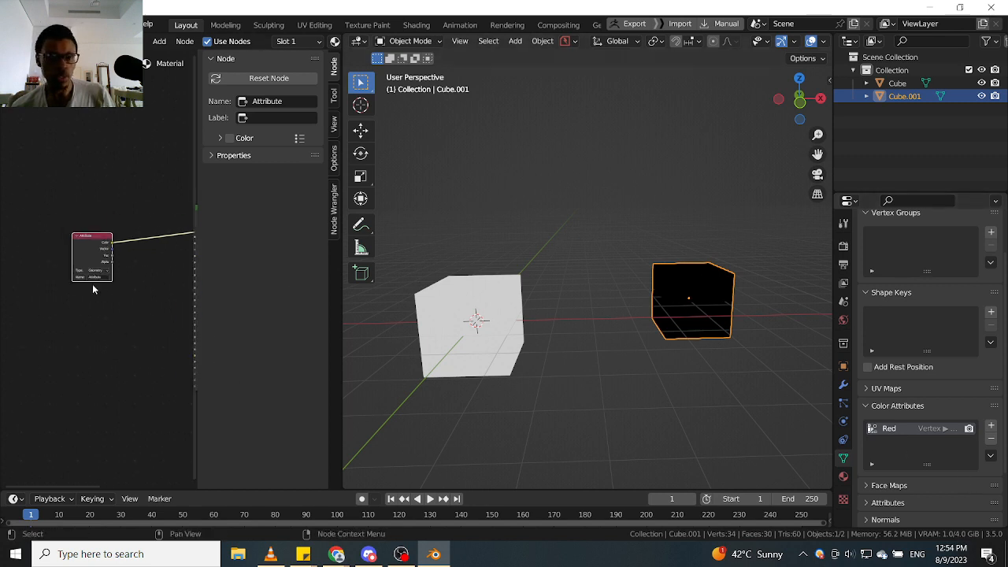
pyautogui.moveTo(96, 309); pyautogui.dragTo(10, 342, button='middle')
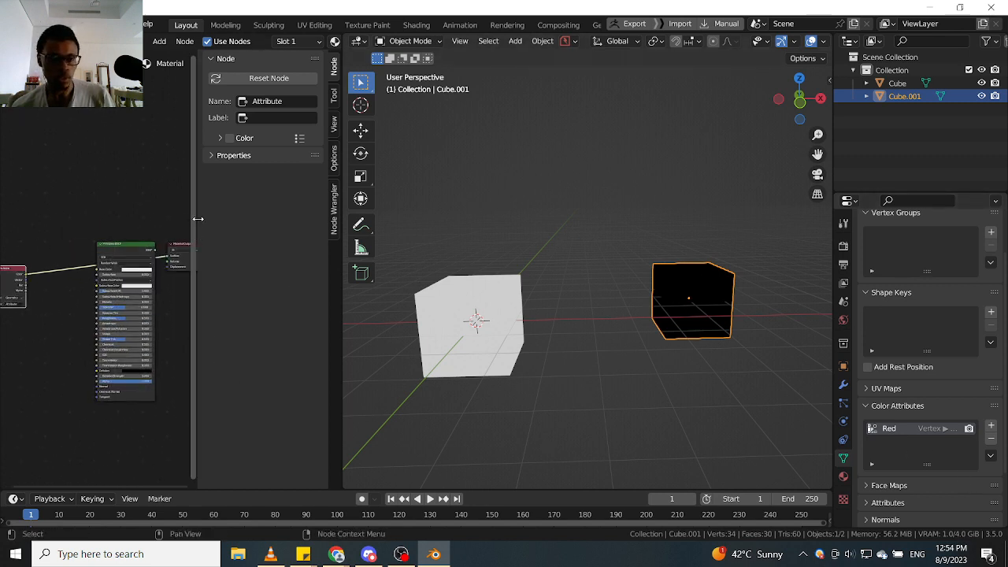
# Set the Attribute node's attribute name to Red in the cubes' shared material.
pyautogui.moveTo(193, 221); pyautogui.dragTo(445, 217)
pyautogui.scroll(2, 262, 148)
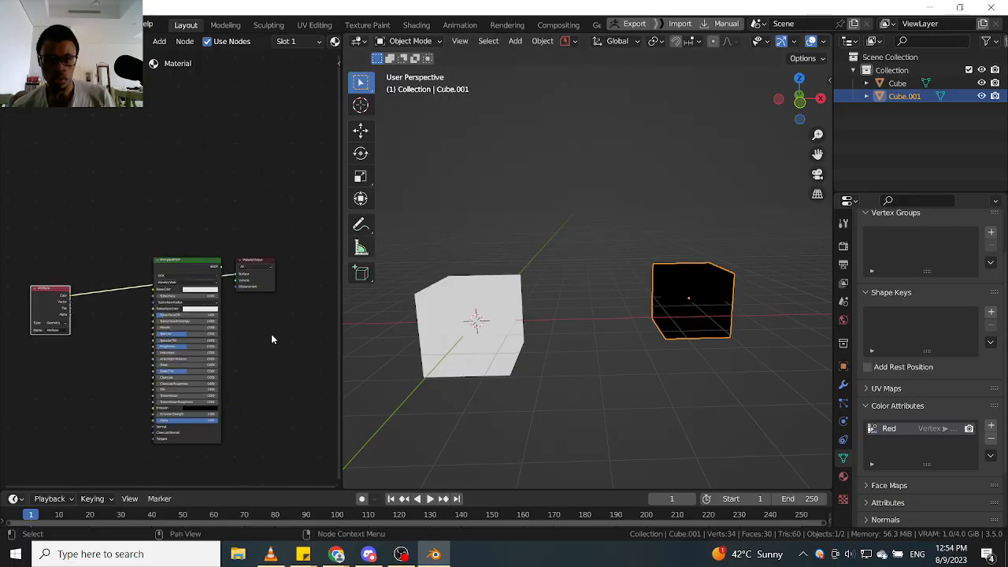
pyautogui.moveTo(167, 261); pyautogui.dragTo(238, 357)
pyautogui.moveTo(98, 381); pyautogui.dragTo(221, 305, button='middle')
pyautogui.scroll(2, 220, 306)
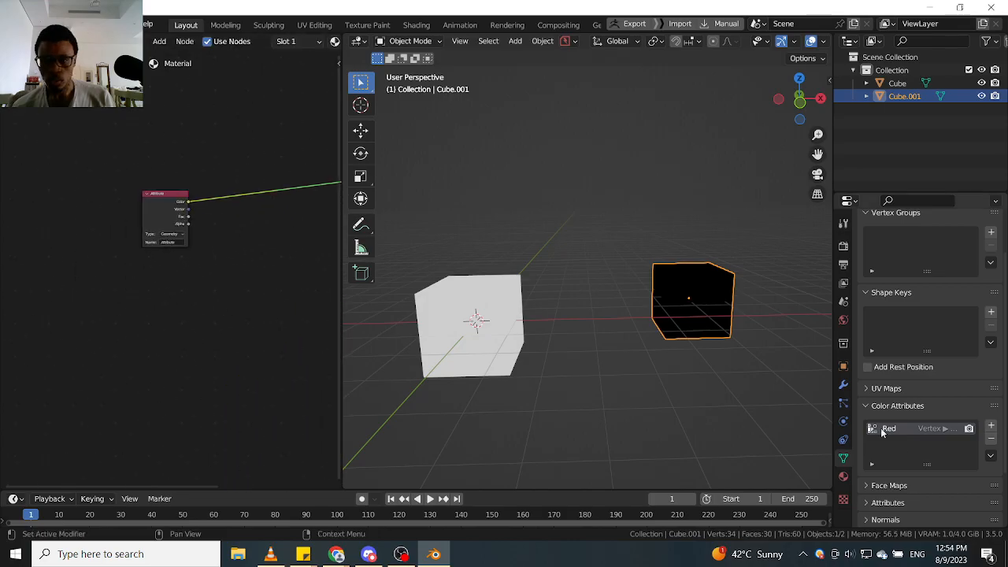
pyautogui.scroll(1, 158, 222)
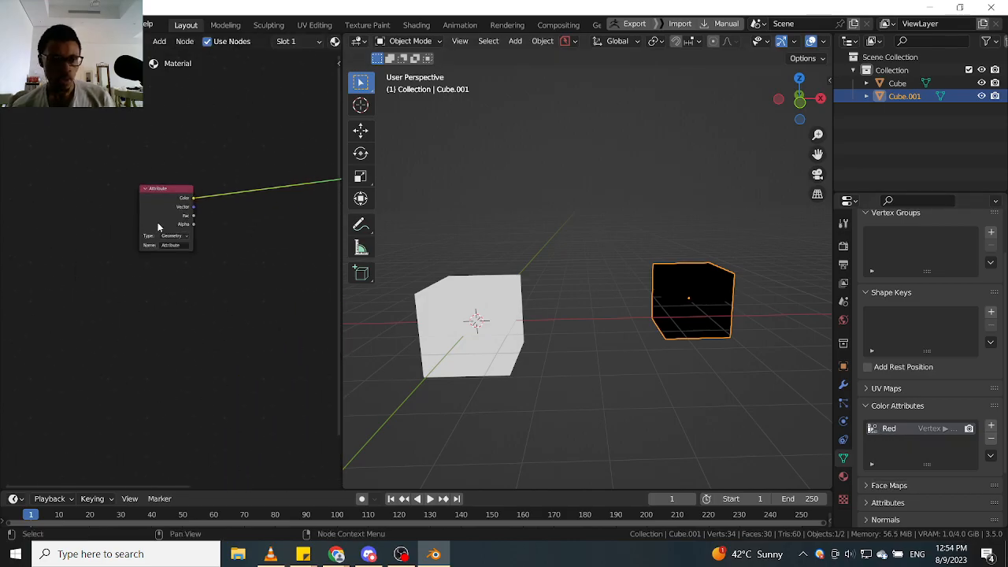
pyautogui.click(185, 247)
pyautogui.write('Red')
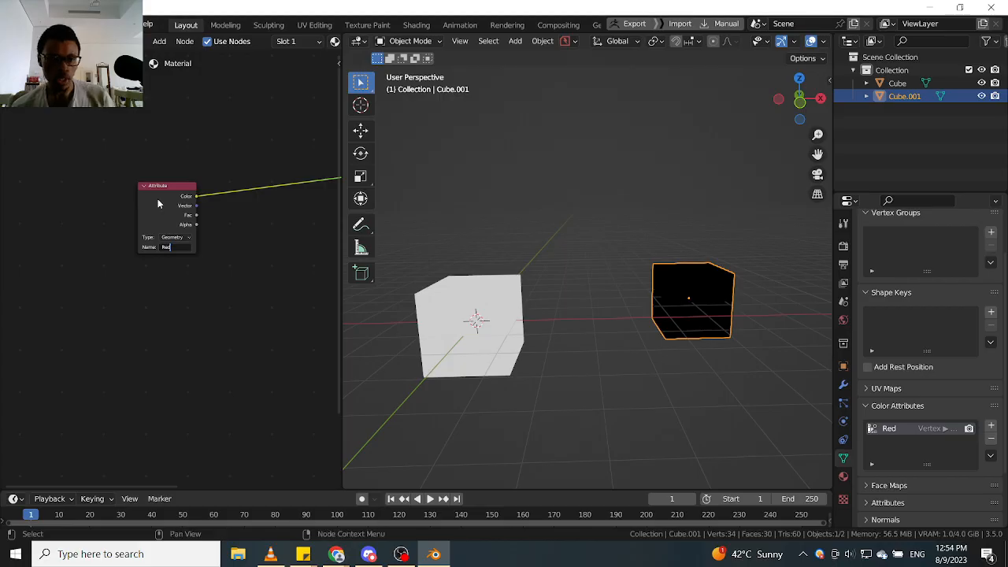
pyautogui.press('Return')
# Select each cube in turn and compare its color attribute with its appearance in the viewport.
pyautogui.moveTo(798, 349)
pyautogui.mouseDown(button='middle')
pyautogui.moveTo(677, 407)
pyautogui.moveTo(582, 405)
pyautogui.moveTo(802, 407)
pyautogui.moveTo(748, 370)
pyautogui.moveTo(707, 391)
pyautogui.mouseUp(button='middle')
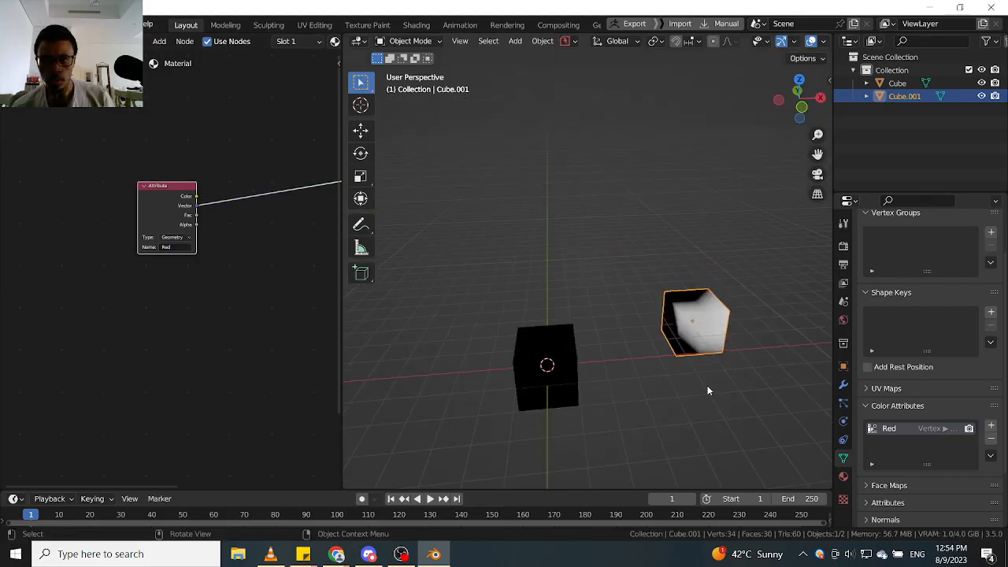
pyautogui.scroll(2, 708, 391)
pyautogui.click(496, 359)
pyautogui.moveTo(496, 359); pyautogui.dragTo(526, 383, button='middle')
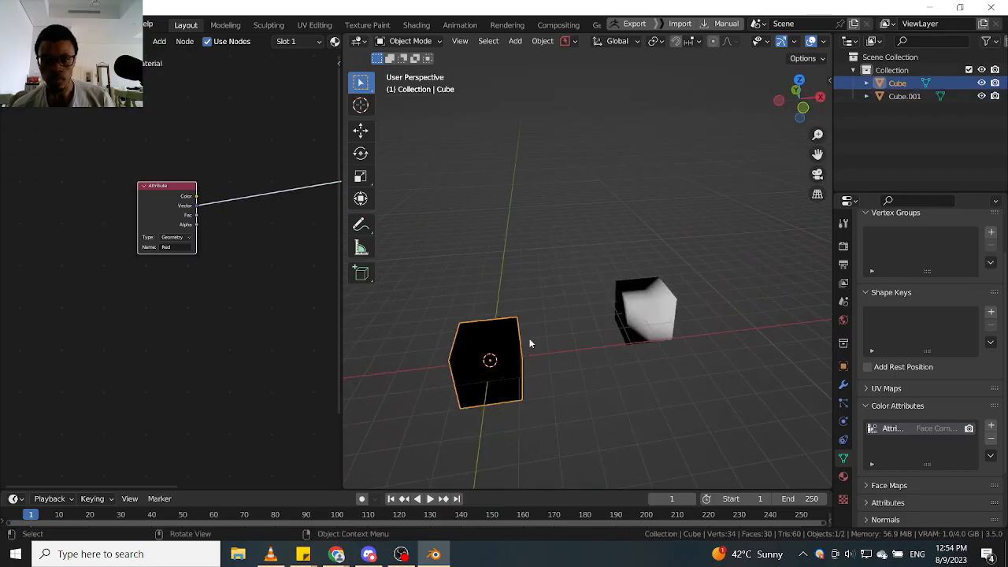
pyautogui.click(664, 300)
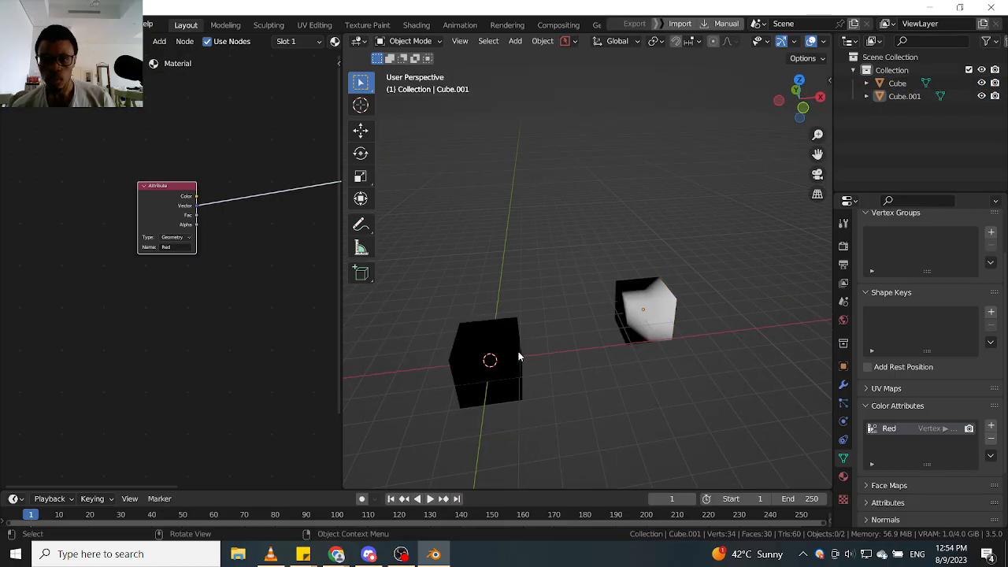
pyautogui.click(505, 352)
pyautogui.click(663, 320)
pyautogui.click(477, 378)
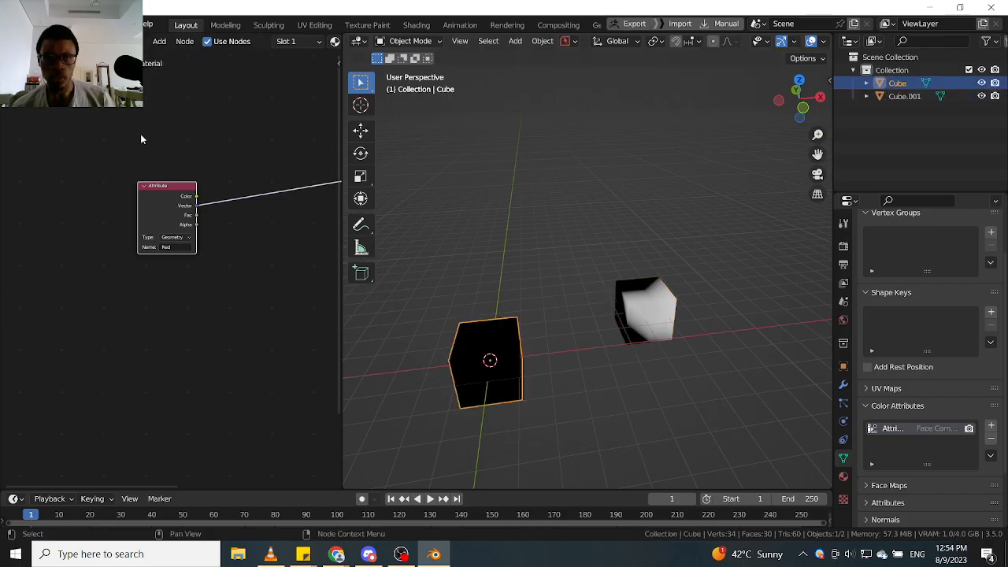
# Cycle the material preview through the Attribute node's outputs to Color and examine both cubes.
pyautogui.moveTo(179, 147); pyautogui.dragTo(99, 192, button='middle')
pyautogui.scroll(2, 109, 222)
pyautogui.keyDown('ctrl'); pyautogui.keyDown('shift'); pyautogui.click(102, 250); pyautogui.keyUp('shift'); pyautogui.keyUp('ctrl')
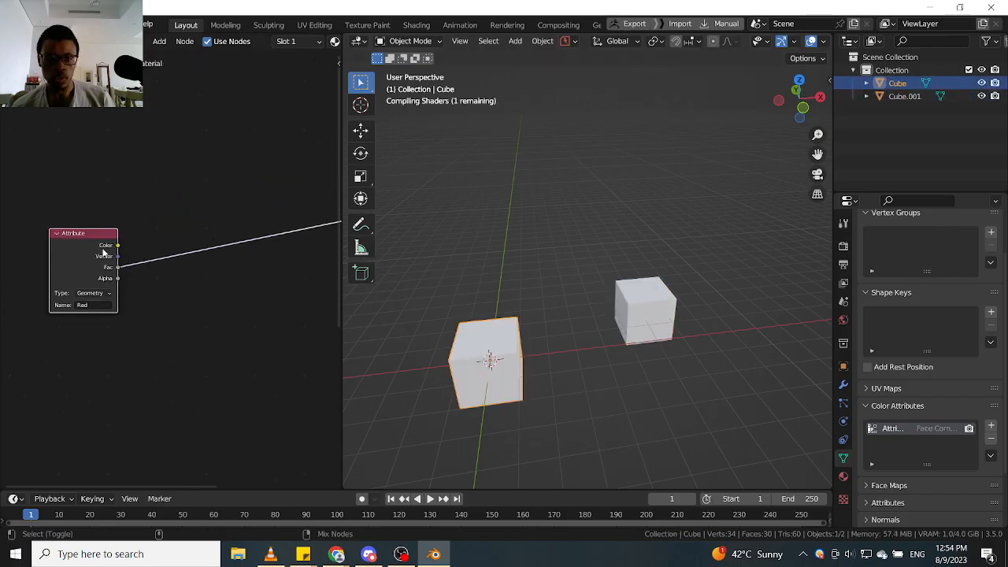
pyautogui.keyDown('ctrl'); pyautogui.keyDown('shift'); pyautogui.click(103, 252); pyautogui.keyUp('shift'); pyautogui.keyUp('ctrl')
pyautogui.keyDown('ctrl'); pyautogui.keyDown('shift'); pyautogui.click(103, 252); pyautogui.keyUp('shift'); pyautogui.keyUp('ctrl')
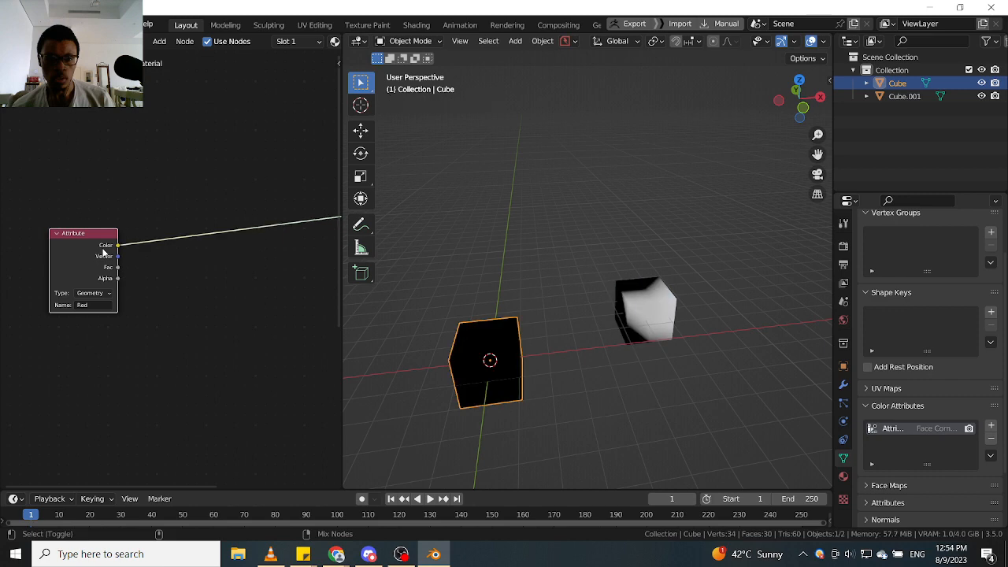
pyautogui.moveTo(765, 318); pyautogui.dragTo(708, 332, button='middle')
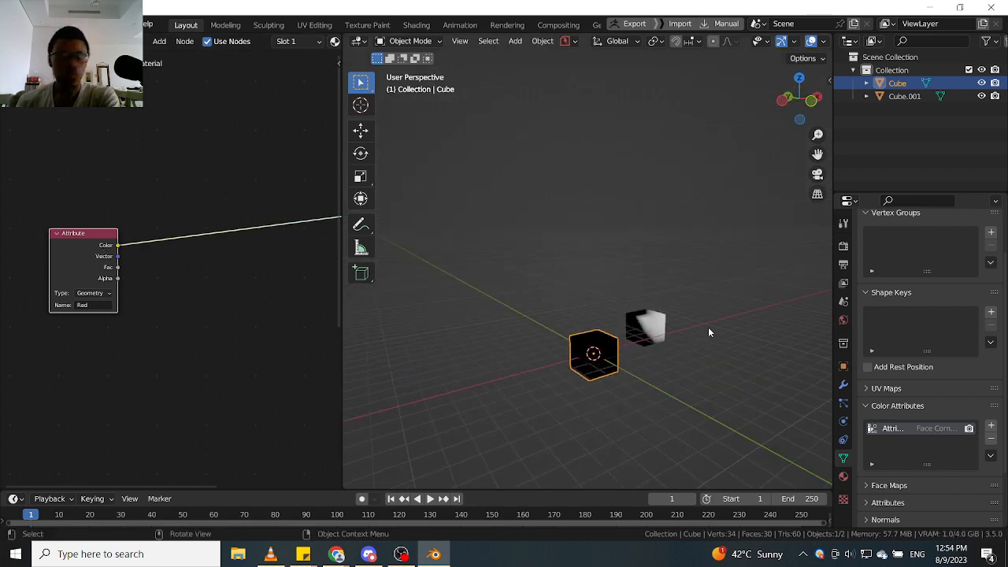
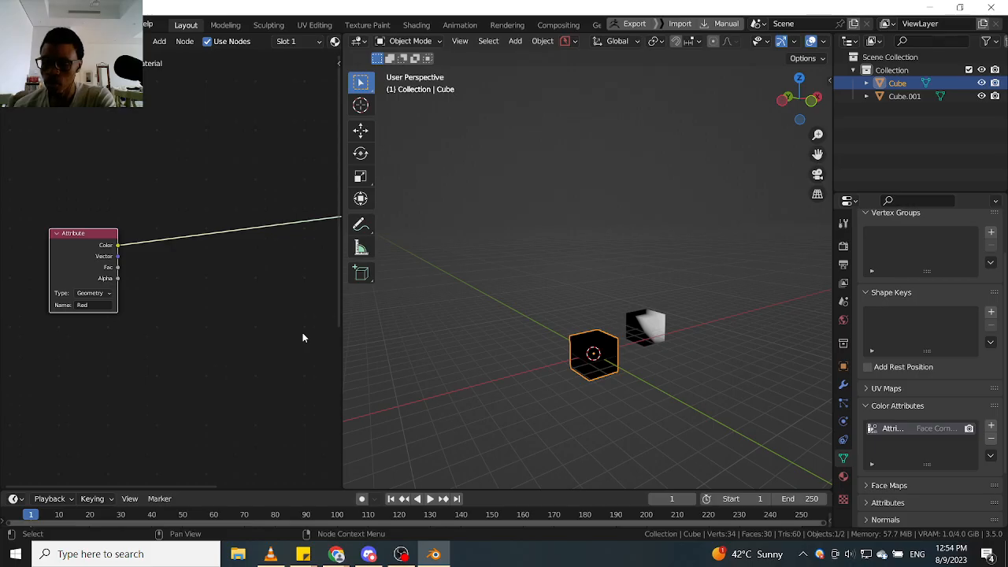
# Select both cubes and view them together from a different angle.
pyautogui.scroll(2, 670, 341)
pyautogui.moveTo(720, 249); pyautogui.dragTo(538, 435)
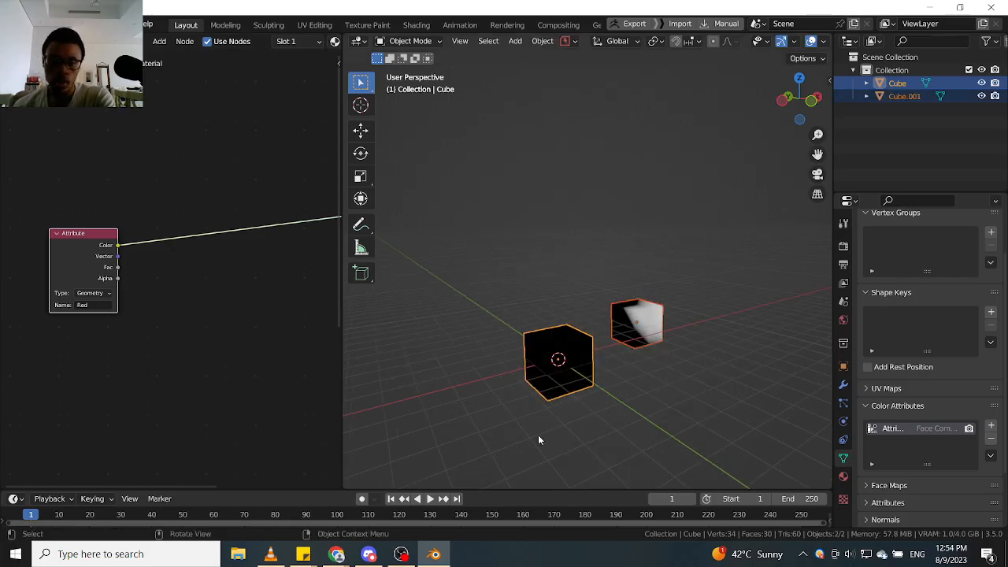
pyautogui.moveTo(647, 288); pyautogui.dragTo(598, 320, button='middle')
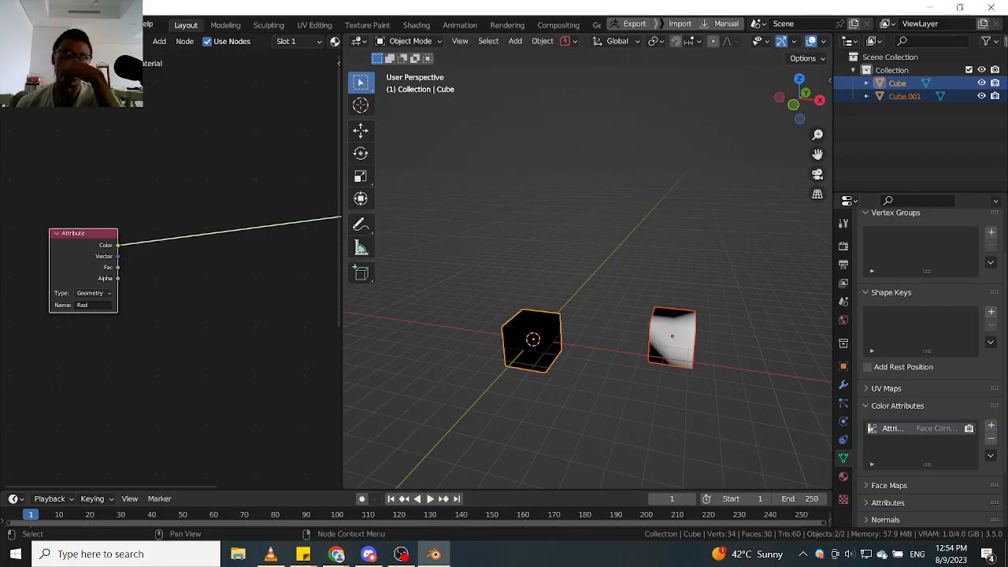
# Open the recent file Pants4.blend without saving the untitled scene.
pyautogui.click(29, 24)
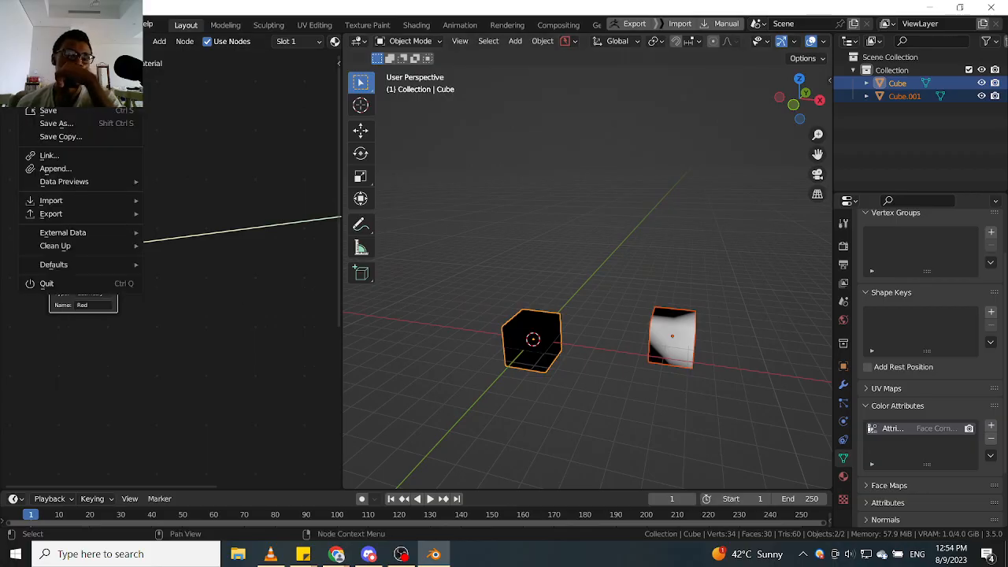
pyautogui.moveTo(62, 64)
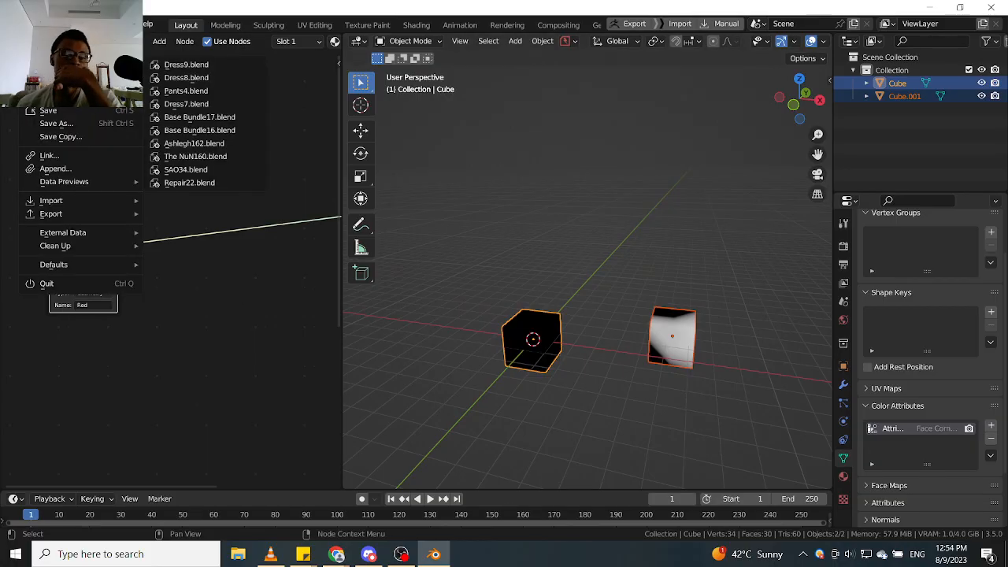
pyautogui.click(189, 104)
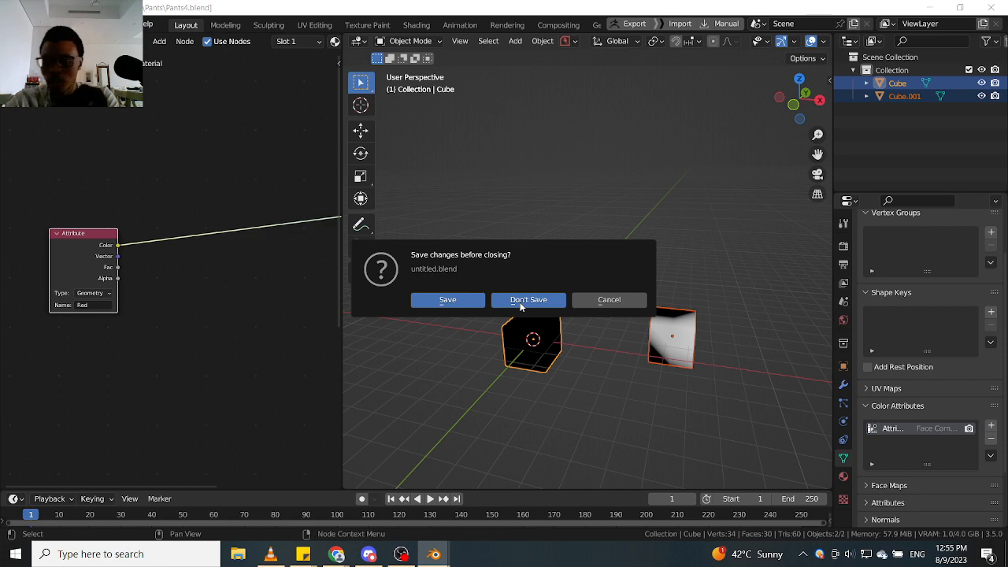
pyautogui.click(520, 306)
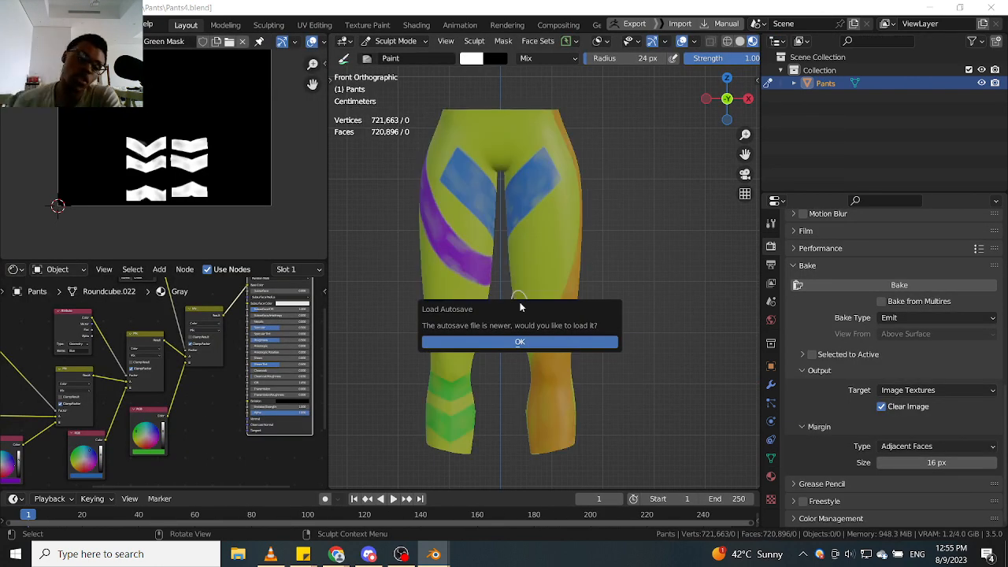
# Dismiss the autosave prompt and examine the masked color regions on the Pants model from several angles.
pyautogui.click(612, 276)
pyautogui.moveTo(616, 307); pyautogui.dragTo(596, 328, button='middle')
pyautogui.scroll(2, 596, 327)
pyautogui.moveTo(642, 405); pyautogui.dragTo(640, 391, button='middle')
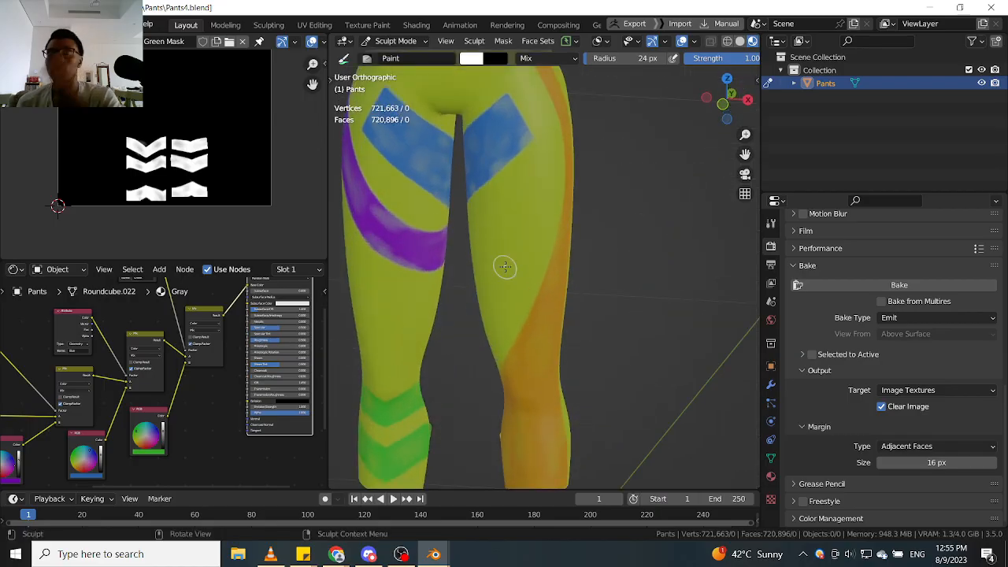
pyautogui.click(29, 24)
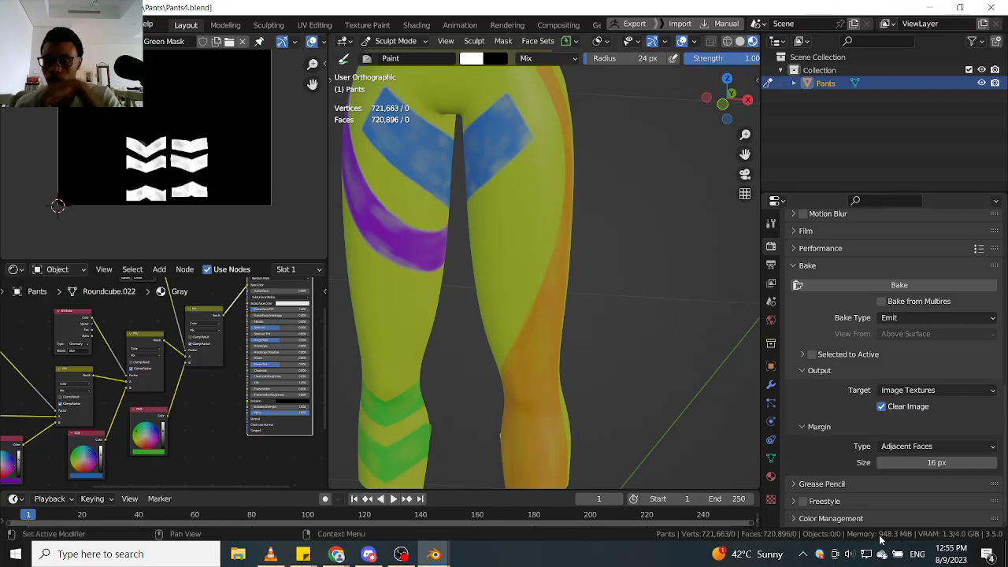
pyautogui.scroll(-5, 636, 387)
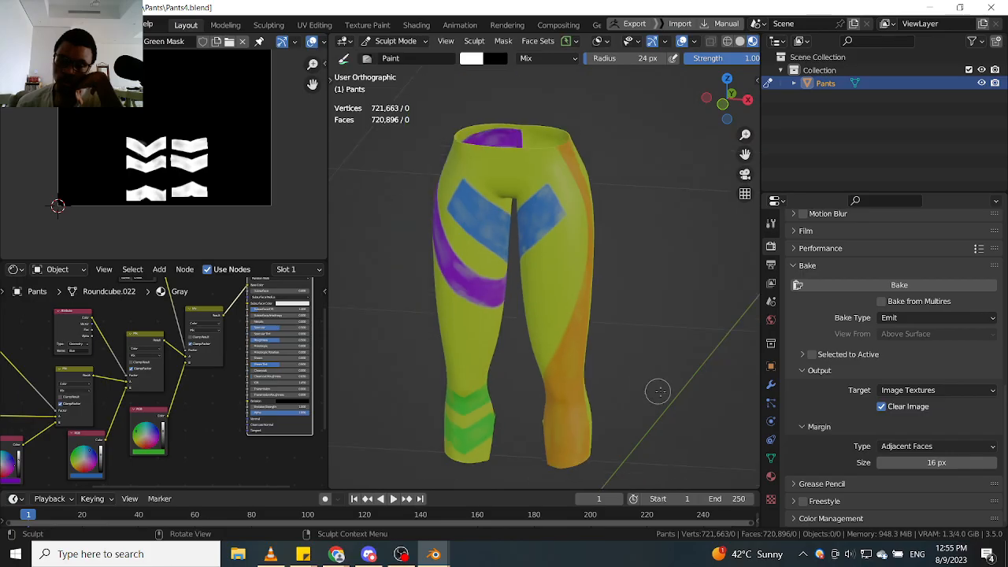
pyautogui.moveTo(678, 396)
pyautogui.mouseDown(button='middle')
pyautogui.moveTo(630, 385)
pyautogui.moveTo(659, 401)
pyautogui.mouseUp(button='middle')
pyautogui.scroll(2, 662, 406)
pyautogui.scroll(-1, 661, 406)
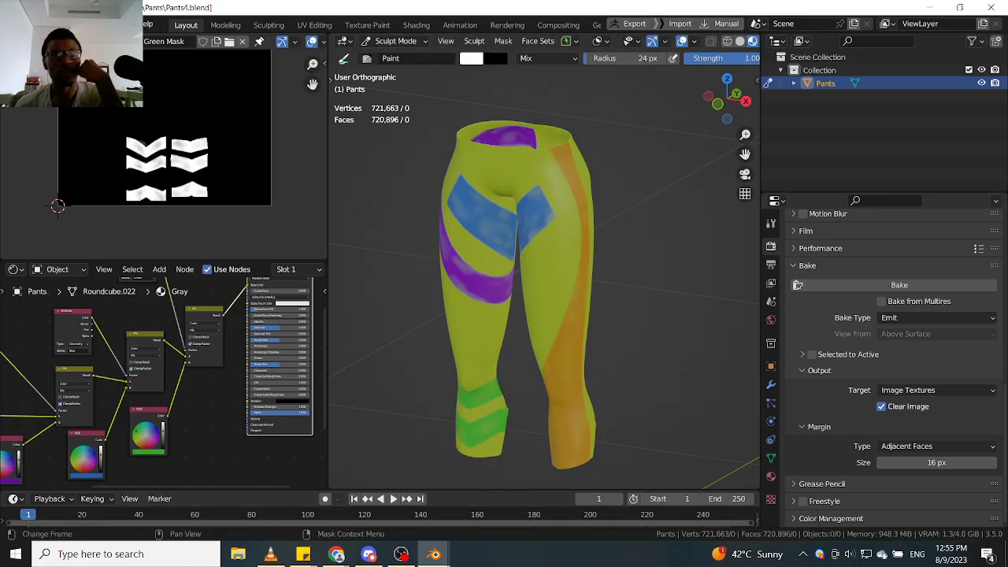
# Open the recent file Ashlegh162.blend and look at the character's legs and feet.
pyautogui.click(29, 24)
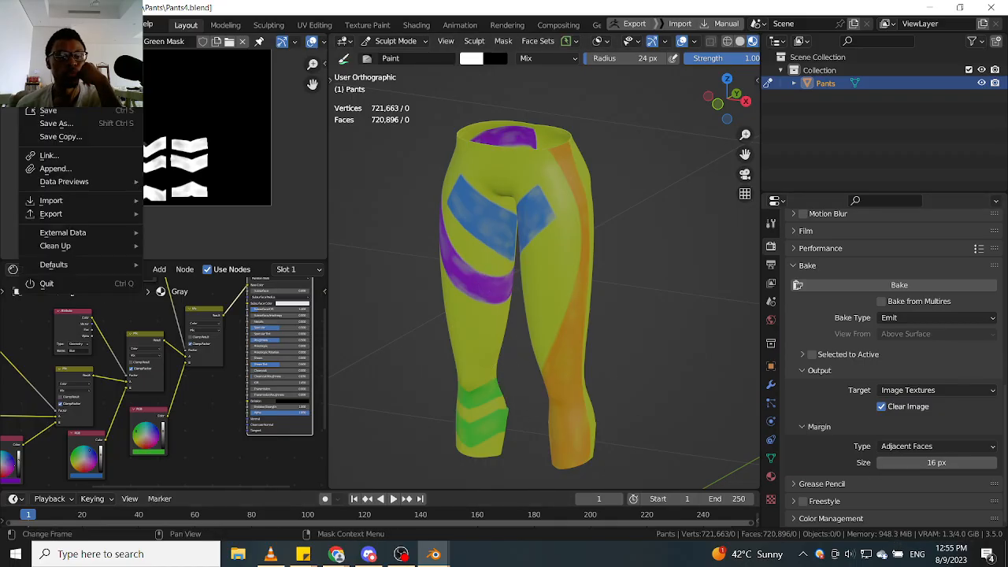
pyautogui.moveTo(119, 64)
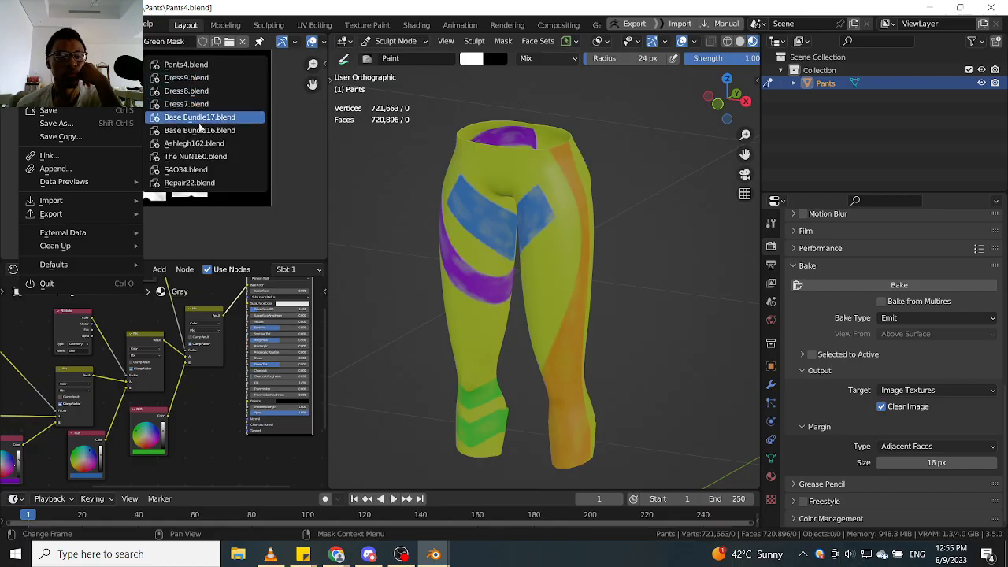
pyautogui.click(205, 144)
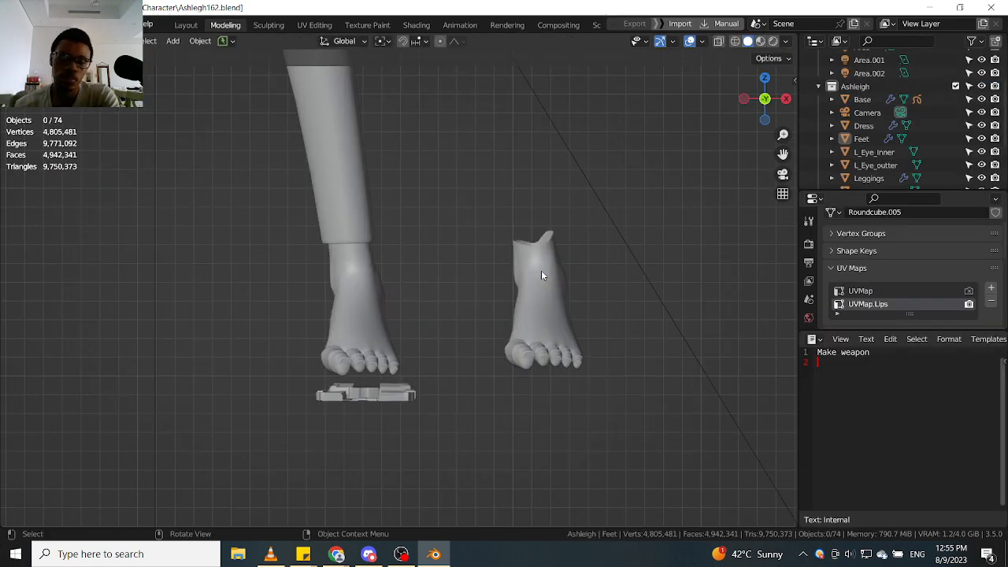
pyautogui.scroll(-2, 540, 271)
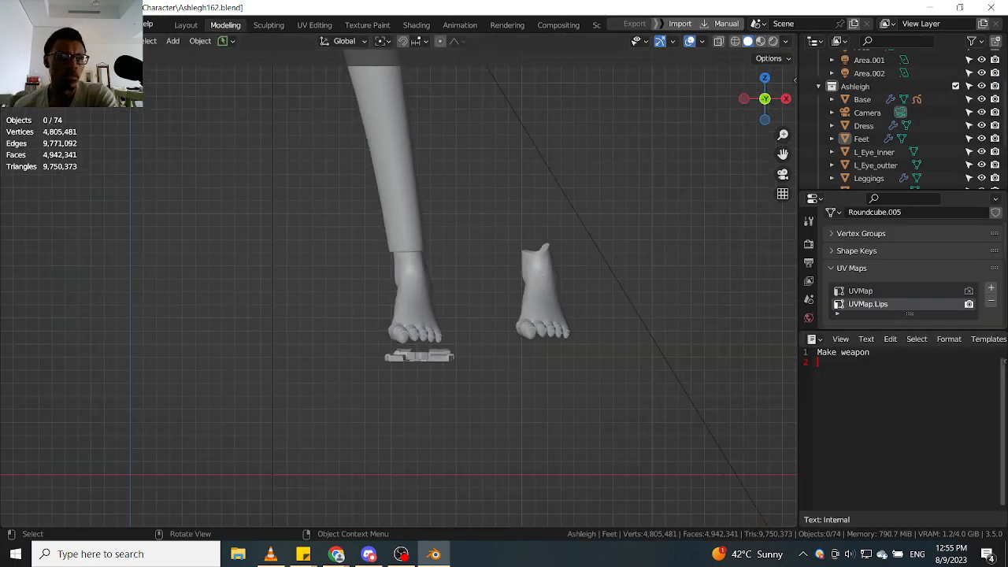
# Start opening another file and browse to the D:\Blender\Ahsoka folder.
pyautogui.click(28, 25)
pyautogui.moveTo(55, 65)
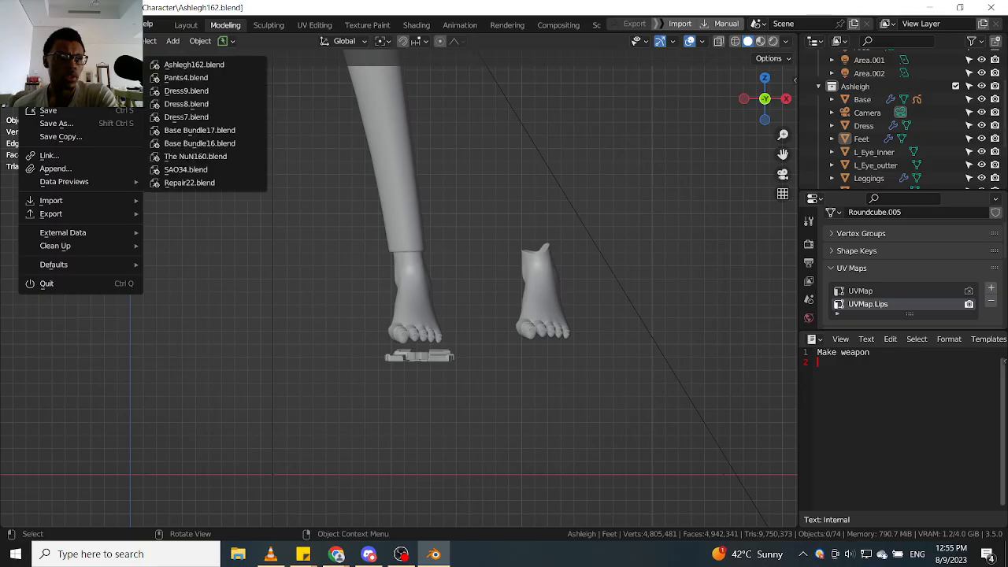
pyautogui.click(52, 51)
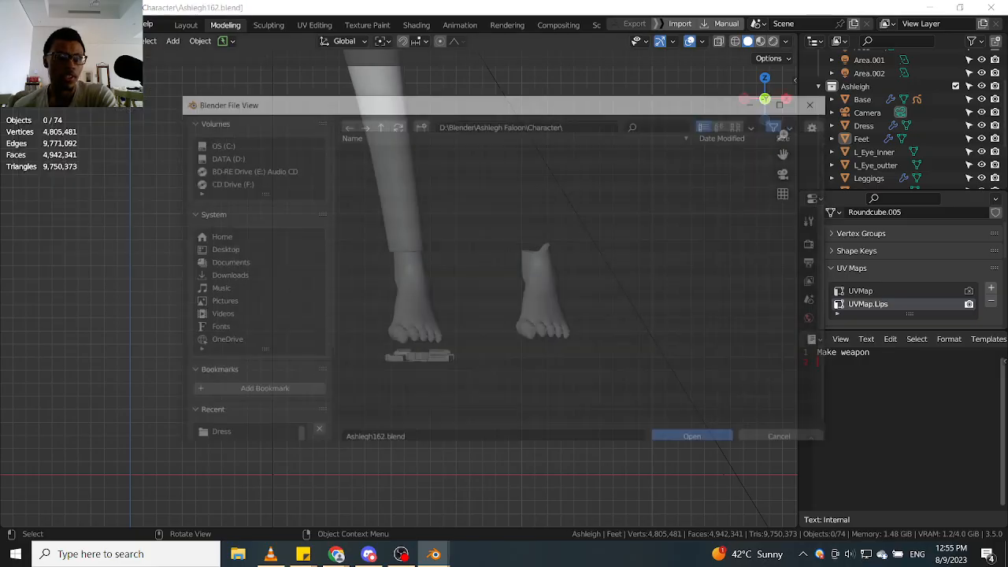
pyautogui.click(378, 125)
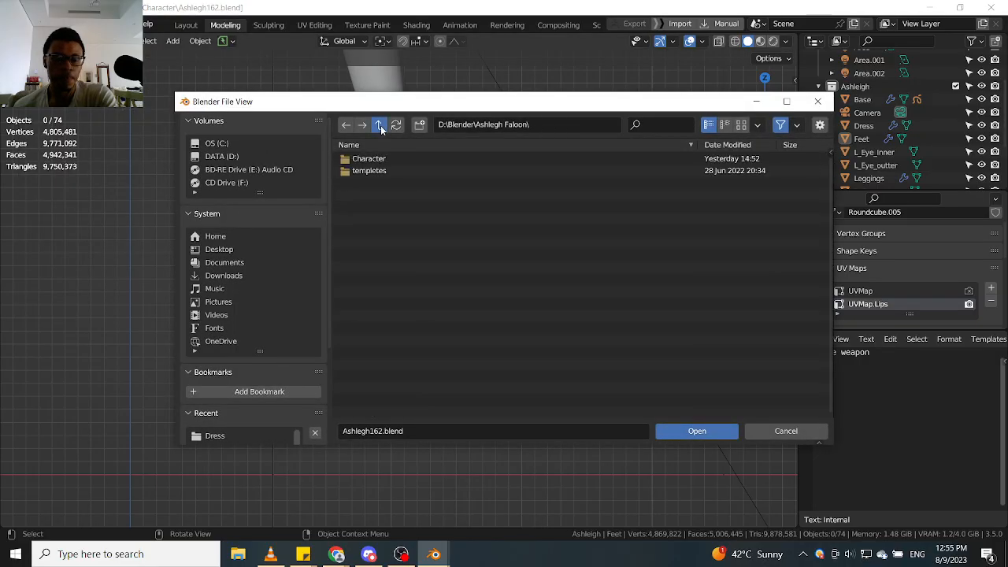
pyautogui.click(379, 124)
pyautogui.doubleClick(381, 161)
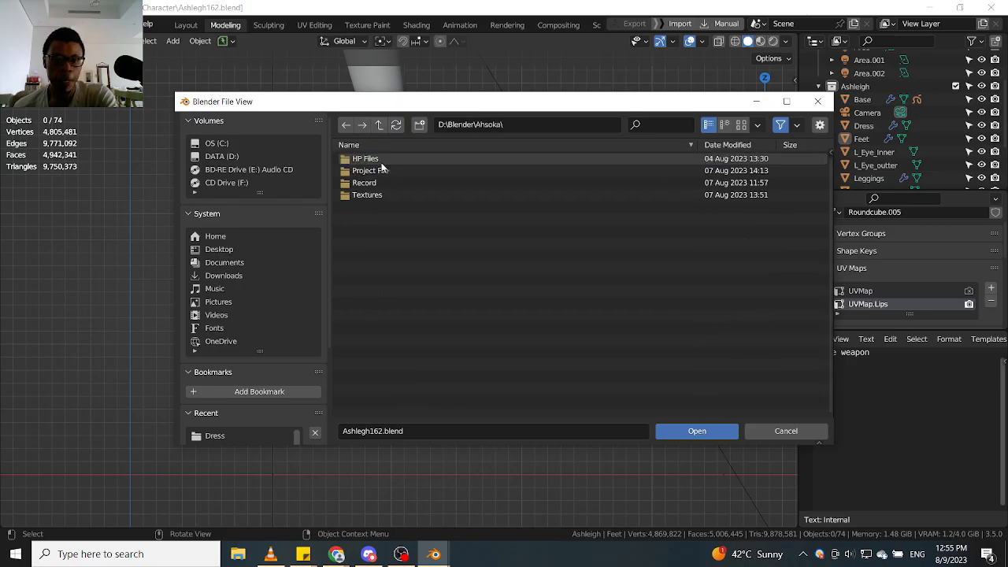
pyautogui.doubleClick(381, 161)
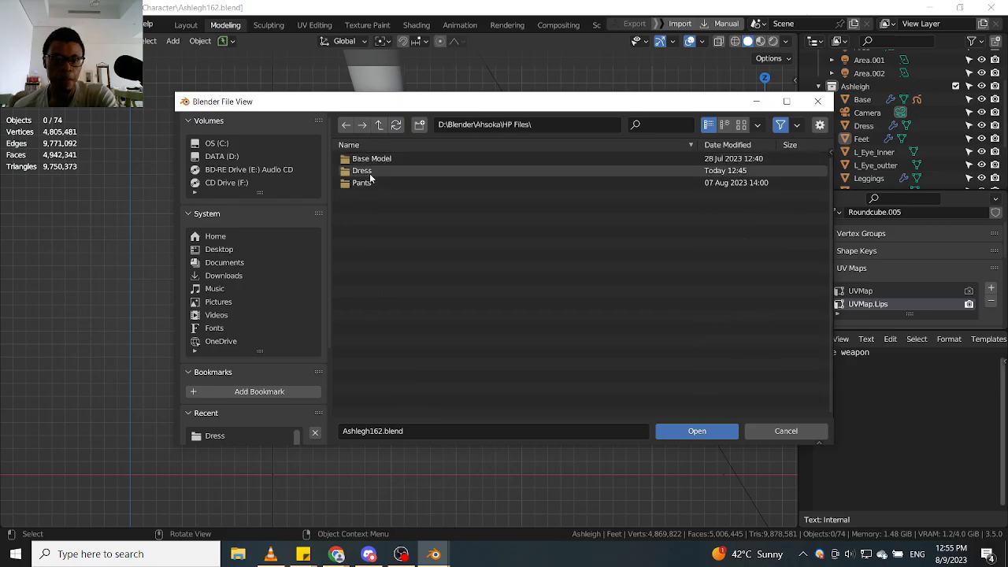
pyautogui.doubleClick(376, 161)
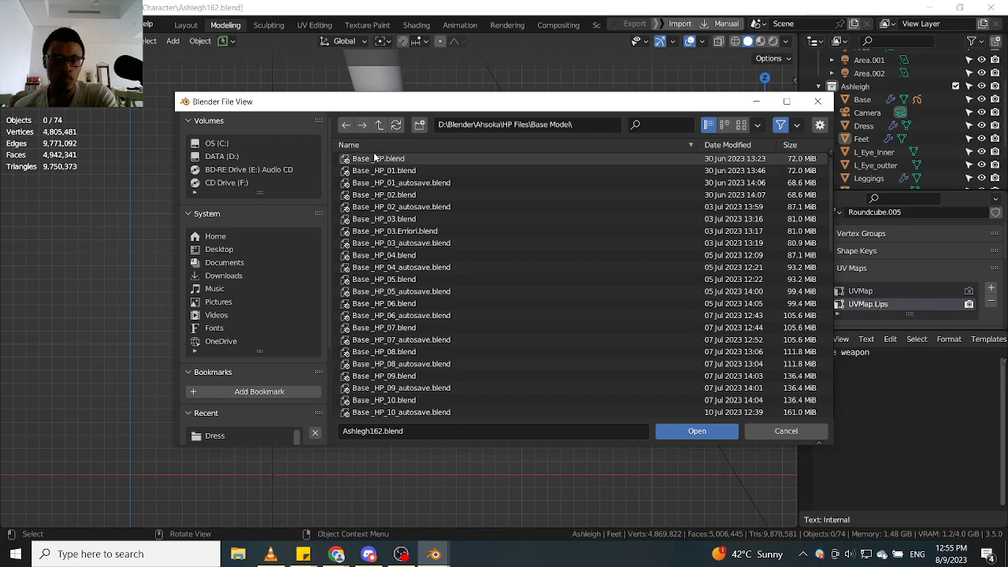
pyautogui.click(381, 127)
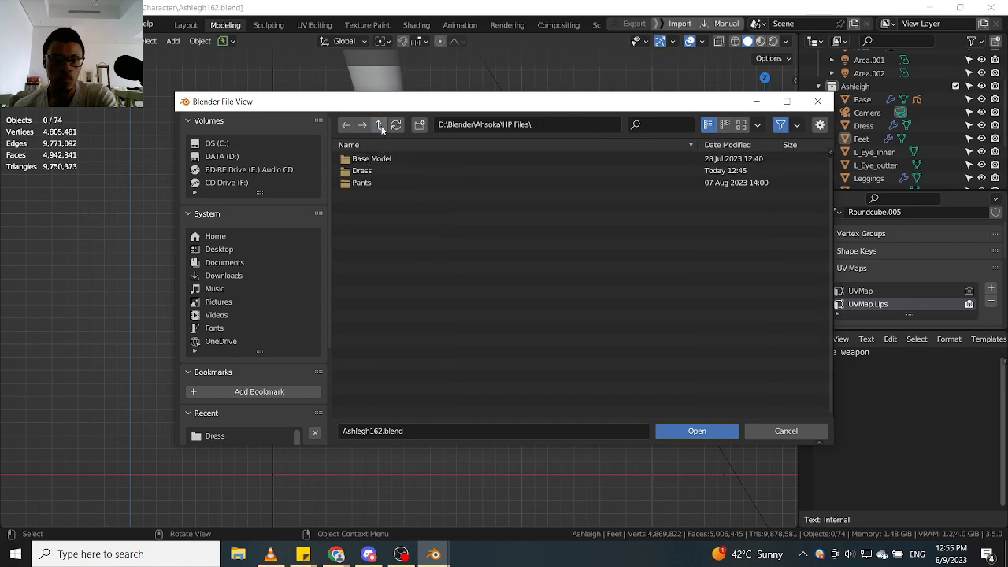
pyautogui.click(380, 127)
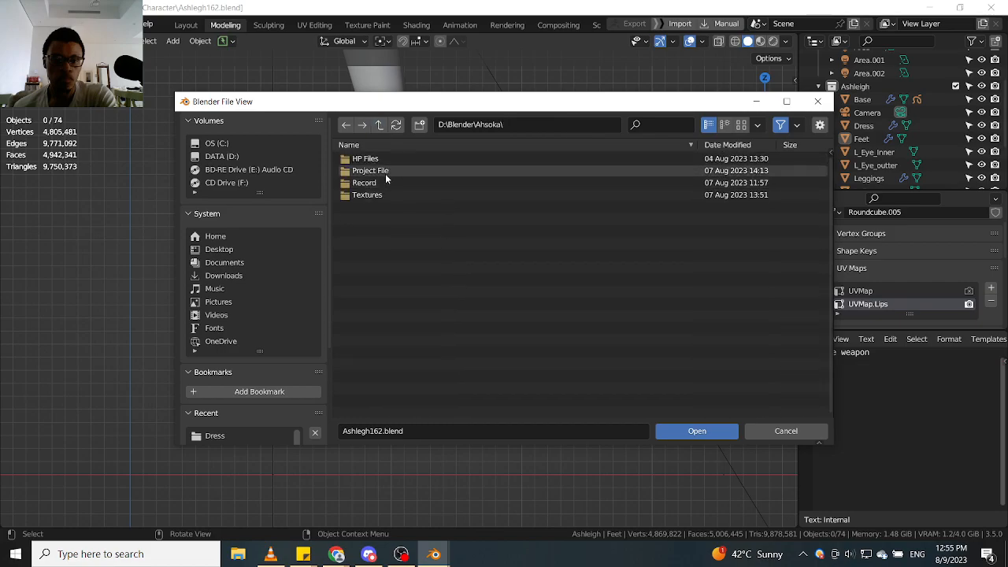
# Open Ahsoka84.blend from the Project File folder and dismiss the autosave prompt.
pyautogui.click(385, 171)
pyautogui.doubleClick(385, 171)
pyautogui.click(383, 144)
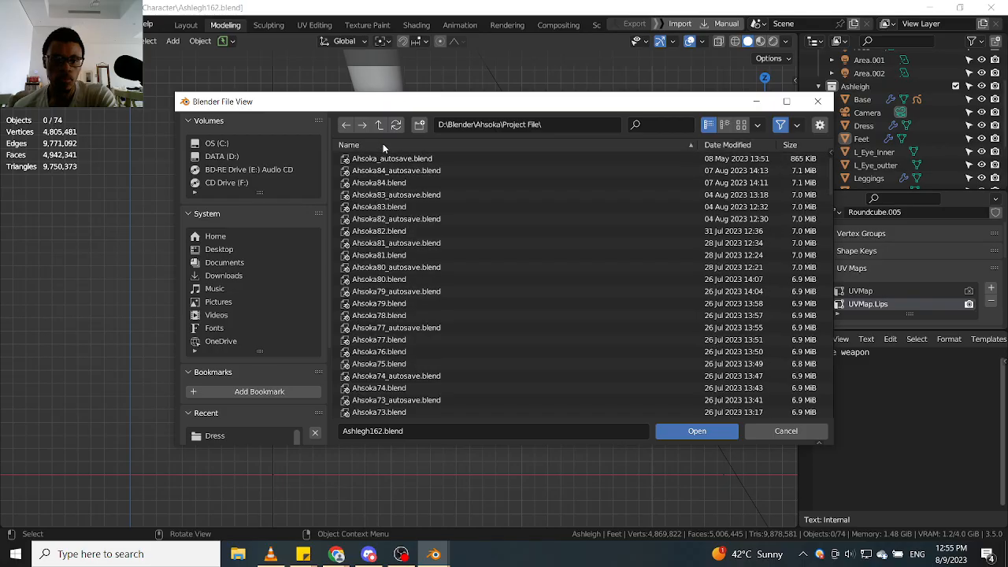
pyautogui.click(388, 182)
pyautogui.click(699, 436)
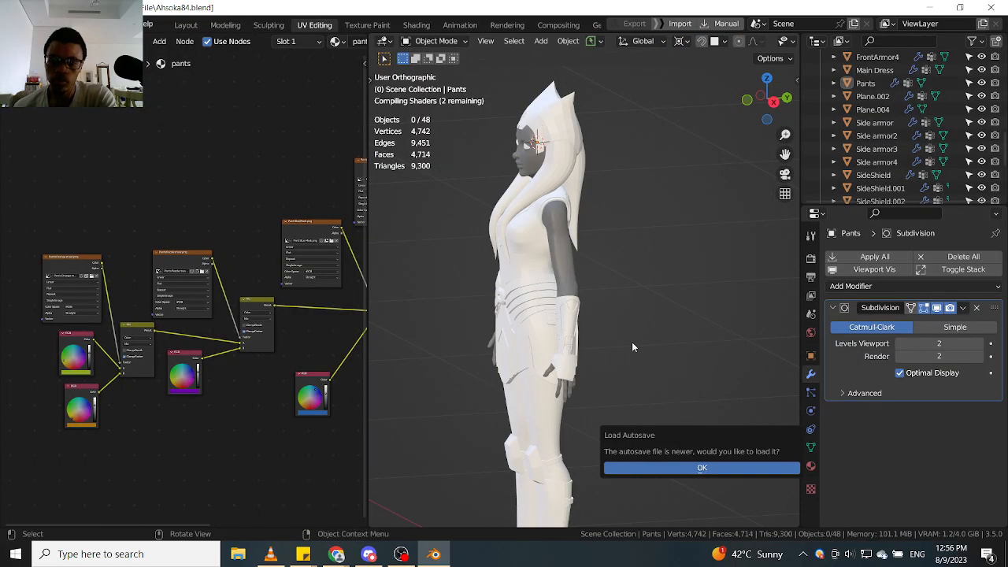
pyautogui.click(632, 342)
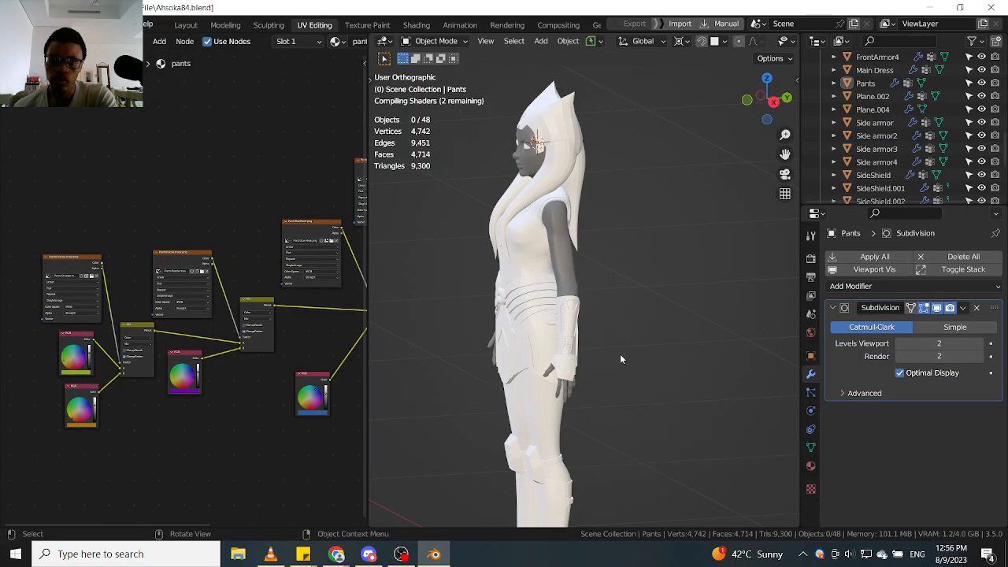
# Select the main dress and examine its checker-textured front from the hem up to the collar.
pyautogui.scroll(-2, 601, 352)
pyautogui.moveTo(526, 351); pyautogui.dragTo(585, 351, button='middle')
pyautogui.scroll(5, 585, 351)
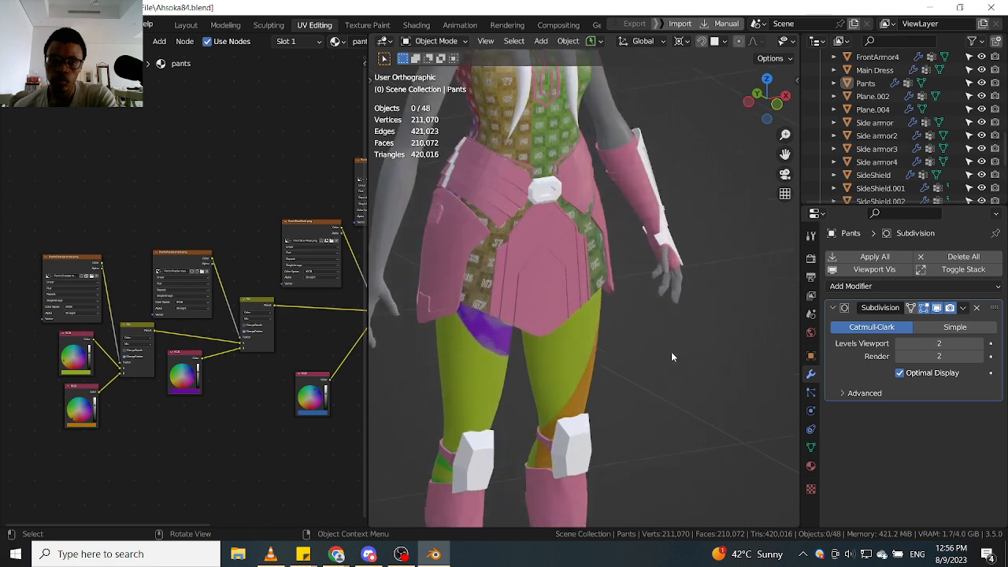
pyautogui.moveTo(671, 357); pyautogui.dragTo(611, 328, button='middle')
pyautogui.click(598, 251)
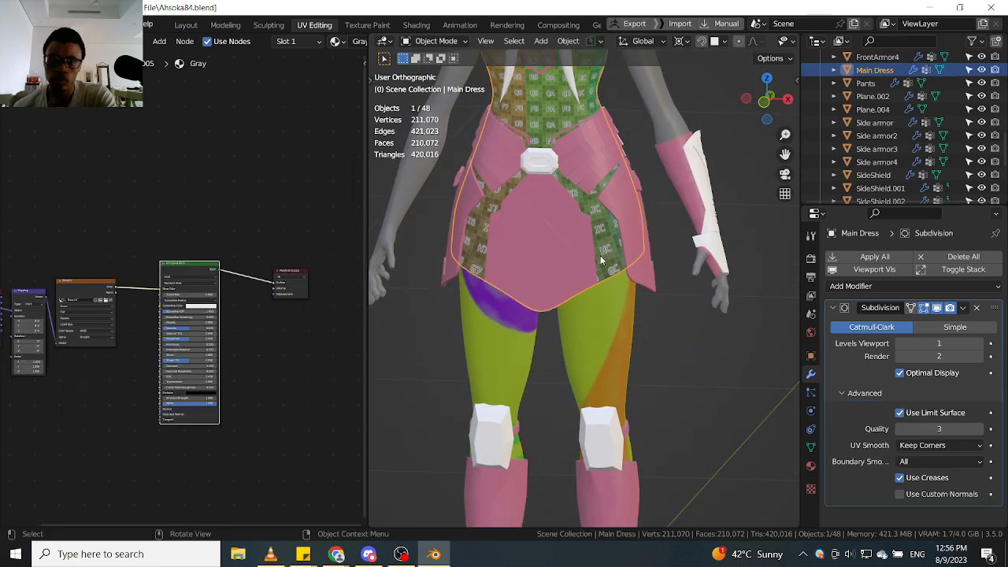
pyautogui.scroll(-4, 601, 259)
pyautogui.scroll(6, 598, 259)
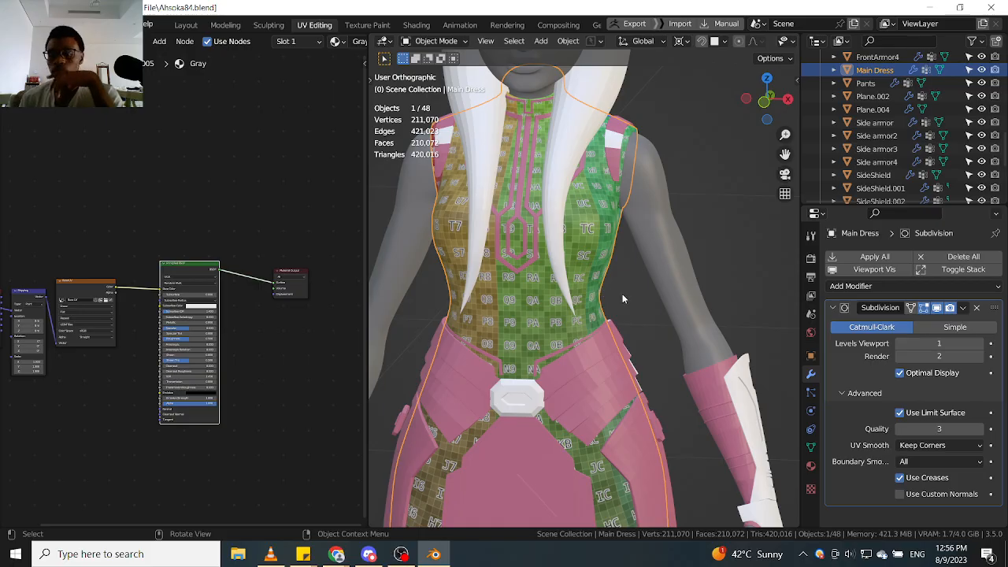
pyautogui.moveTo(652, 308); pyautogui.dragTo(562, 270, button='middle')
pyautogui.scroll(2, 562, 270)
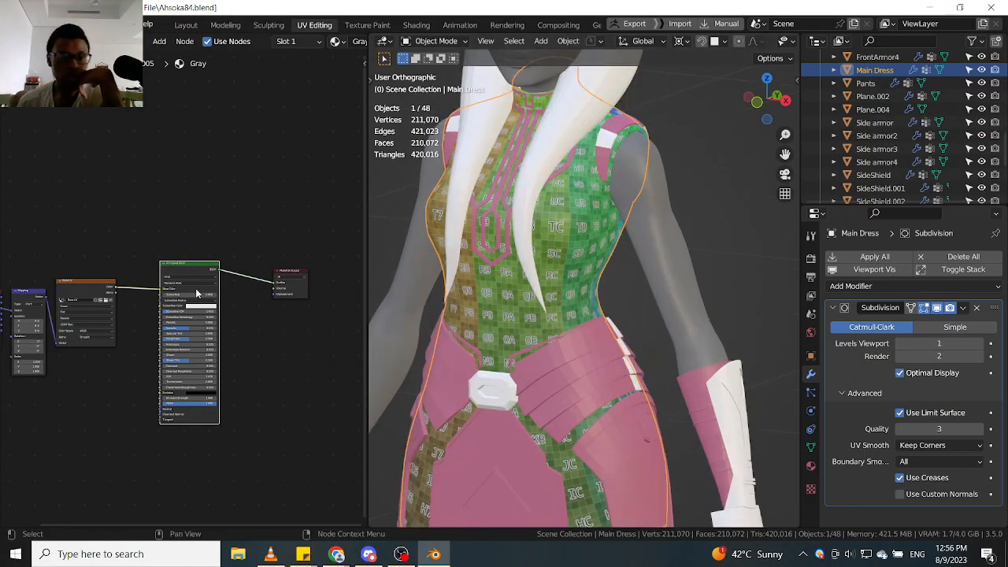
# Look over the Gray material's nodes, then the character's torso, skirt armor and legs.
pyautogui.moveTo(218, 209); pyautogui.dragTo(274, 208, button='middle')
pyautogui.scroll(-4, 607, 207)
pyautogui.moveTo(607, 207); pyautogui.dragTo(651, 326, button='middle')
pyautogui.scroll(4, 563, 189)
pyautogui.scroll(-3, 590, 314)
pyautogui.keyDown('shift'); pyautogui.moveTo(569, 394); pyautogui.dragTo(557, 218, button='middle'); pyautogui.keyUp('shift')
pyautogui.scroll(2, 558, 218)
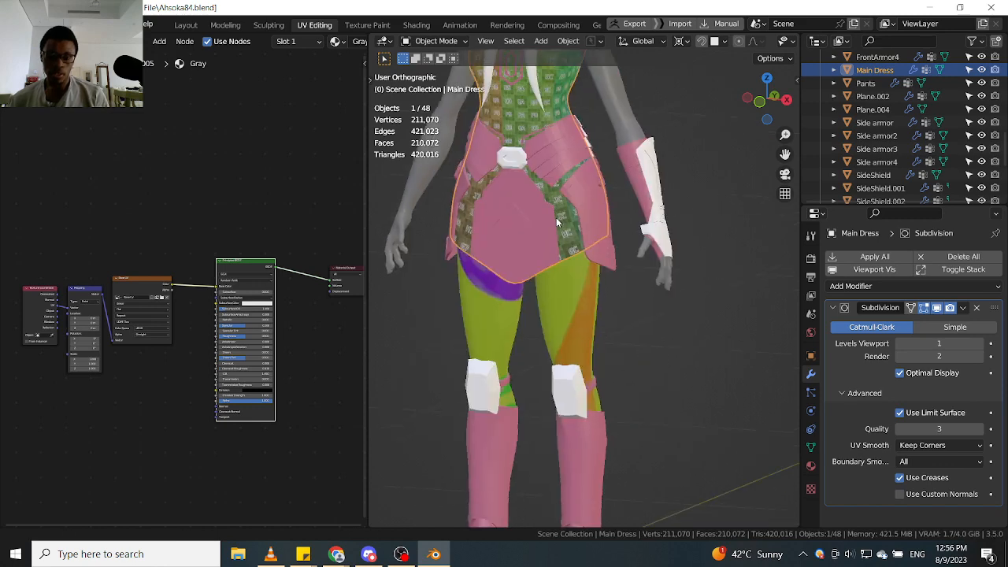
# Select the pants, then the knee cover, and look closely at the knee area.
pyautogui.click(501, 295)
pyautogui.moveTo(590, 305); pyautogui.dragTo(627, 287, button='middle')
pyautogui.keyDown('shift'); pyautogui.moveTo(624, 275); pyautogui.dragTo(604, 110, button='middle'); pyautogui.keyUp('shift')
pyautogui.scroll(3, 595, 287)
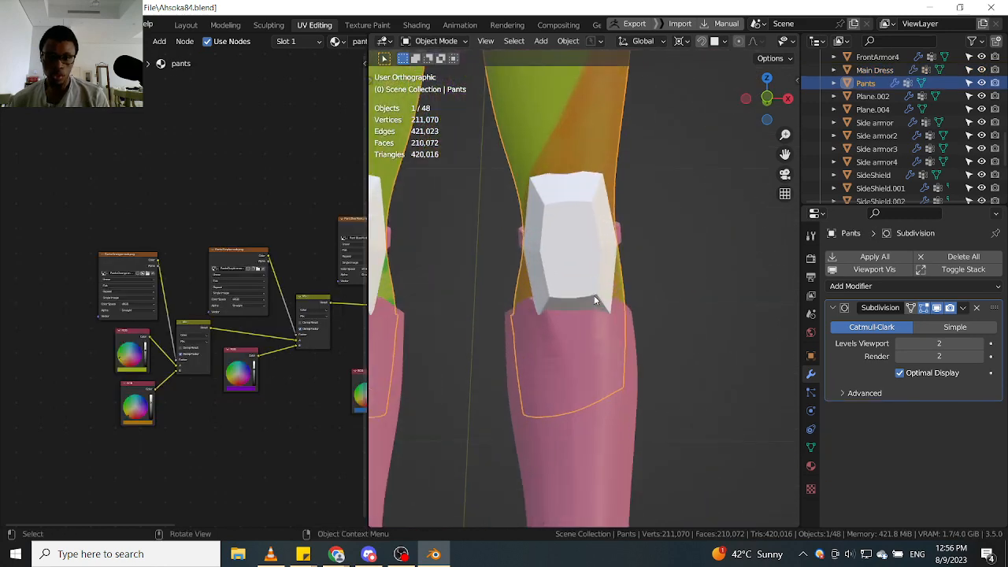
pyautogui.click(593, 296)
# Examine the whole outfit around the character, from the back and sides to the front thigh.
pyautogui.scroll(-4, 606, 308)
pyautogui.moveTo(609, 311); pyautogui.dragTo(449, 331, button='middle')
pyautogui.keyDown('shift'); pyautogui.moveTo(563, 238); pyautogui.dragTo(555, 374, button='middle'); pyautogui.keyUp('shift')
pyautogui.keyDown('shift'); pyautogui.moveTo(552, 237); pyautogui.dragTo(543, 376, button='middle'); pyautogui.keyUp('shift')
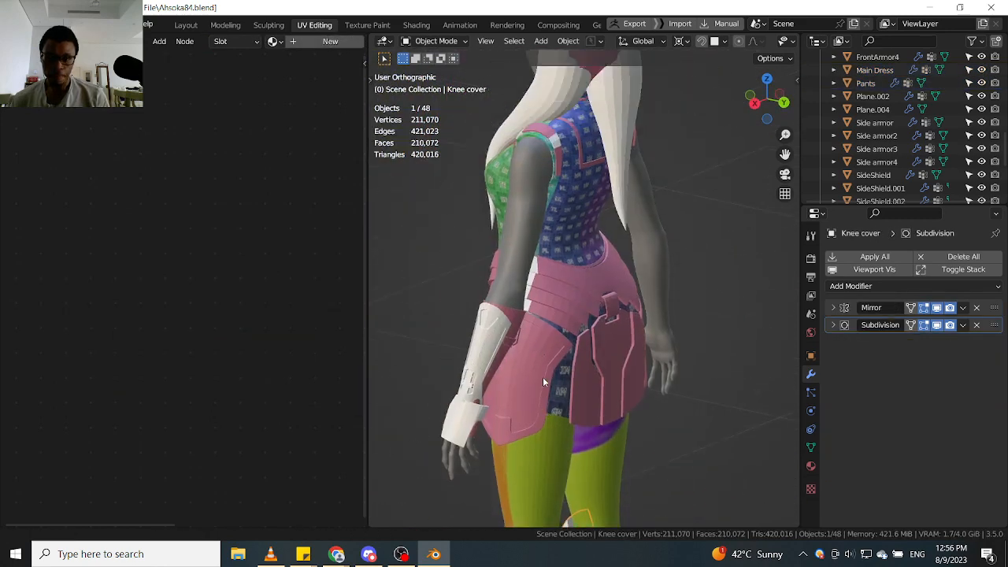
pyautogui.scroll(2, 555, 323)
pyautogui.moveTo(561, 305); pyautogui.dragTo(691, 246, button='middle')
pyautogui.keyDown('shift'); pyautogui.moveTo(622, 223); pyautogui.dragTo(604, 409, button='middle'); pyautogui.keyUp('shift')
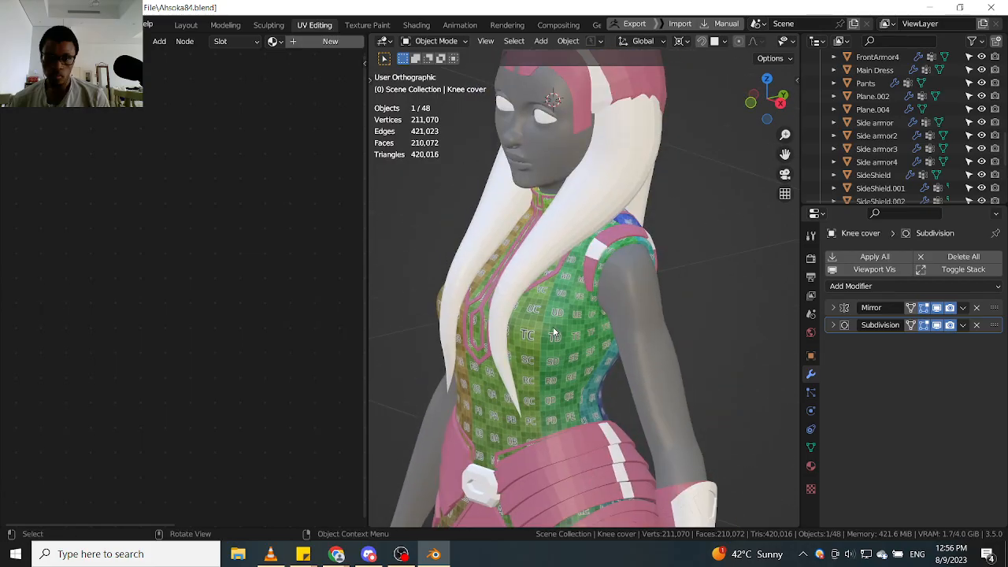
pyautogui.moveTo(554, 333); pyautogui.dragTo(552, 290, button='middle')
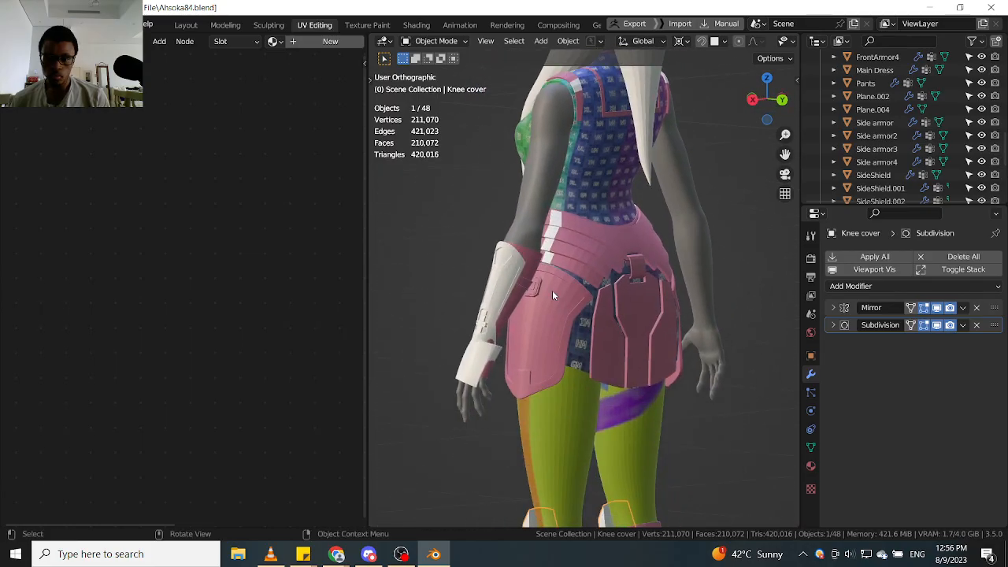
pyautogui.keyDown('shift'); pyautogui.moveTo(650, 401); pyautogui.dragTo(695, 303, button='middle'); pyautogui.keyUp('shift')
pyautogui.scroll(4, 625, 215)
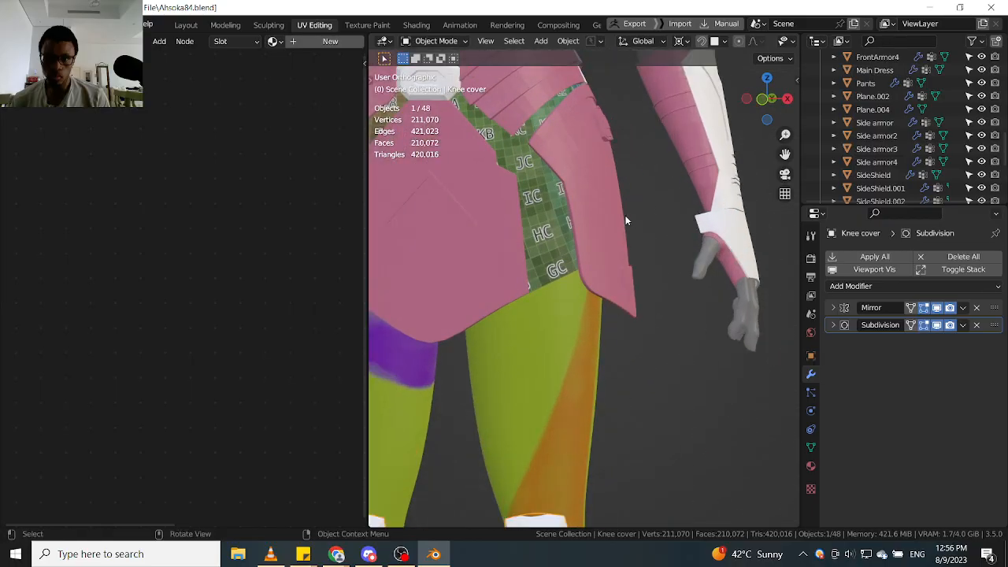
# Select individual armor pieces around the hip, ending with the SideShield, to inspect how the outfit is divided.
pyautogui.click(577, 241)
pyautogui.moveTo(577, 241); pyautogui.dragTo(504, 252, button='middle')
pyautogui.keyDown('shift'); pyautogui.moveTo(504, 252); pyautogui.dragTo(395, 287, button='middle'); pyautogui.keyUp('shift')
pyautogui.scroll(-2, 550, 263)
pyautogui.scroll(2, 549, 263)
pyautogui.click(550, 263)
pyautogui.scroll(-2, 550, 263)
pyautogui.click(598, 245)
pyautogui.moveTo(597, 247); pyautogui.dragTo(611, 217, button='middle')
pyautogui.scroll(2, 611, 216)
pyautogui.keyDown('shift'); pyautogui.click(611, 217); pyautogui.keyUp('shift')
pyautogui.moveTo(577, 269); pyautogui.dragTo(667, 290, button='middle')
pyautogui.click(525, 251)
pyautogui.scroll(-4, 525, 251)
pyautogui.scroll(5, 594, 268)
pyautogui.scroll(-4, 592, 265)
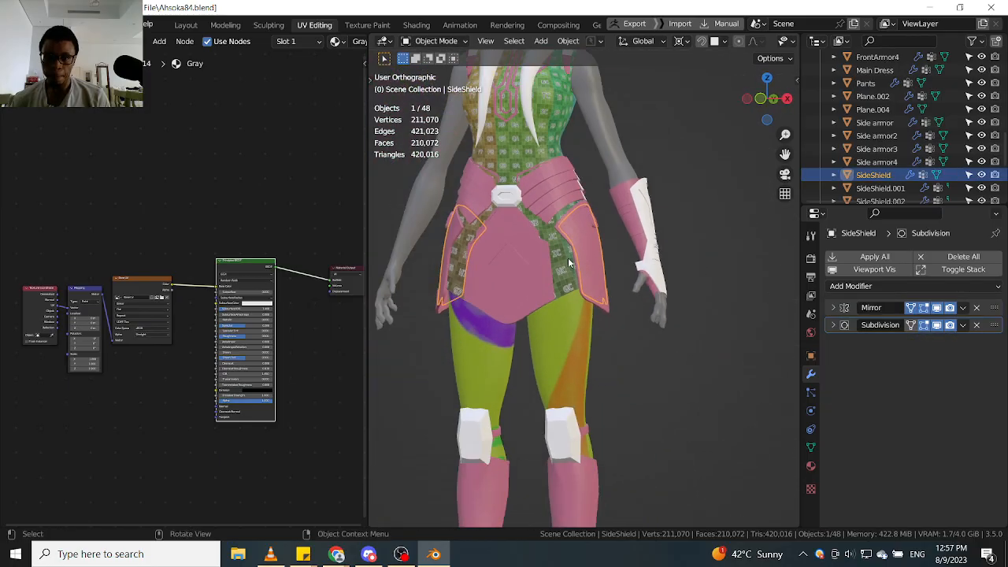
# Examine the front of the outfit from the skirt and belt up to the chest and forearm.
pyautogui.moveTo(568, 264); pyautogui.dragTo(573, 277, button='middle')
pyautogui.scroll(3, 658, 215)
pyautogui.scroll(-2, 658, 215)
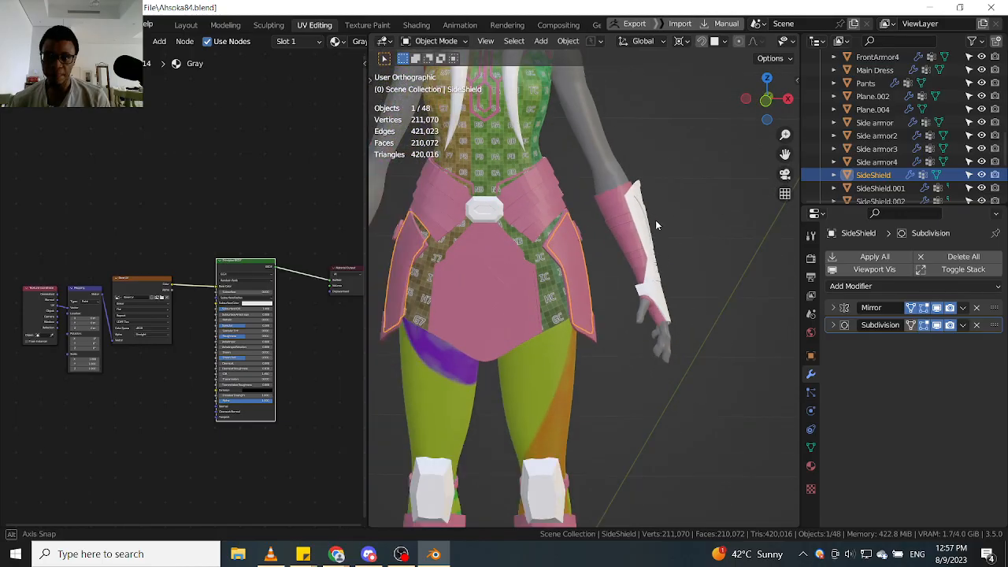
pyautogui.moveTo(655, 219); pyautogui.dragTo(557, 279, button='middle')
pyautogui.keyDown('shift'); pyautogui.moveTo(533, 195); pyautogui.dragTo(561, 307); pyautogui.keyUp('shift')
pyautogui.scroll(2, 572, 311)
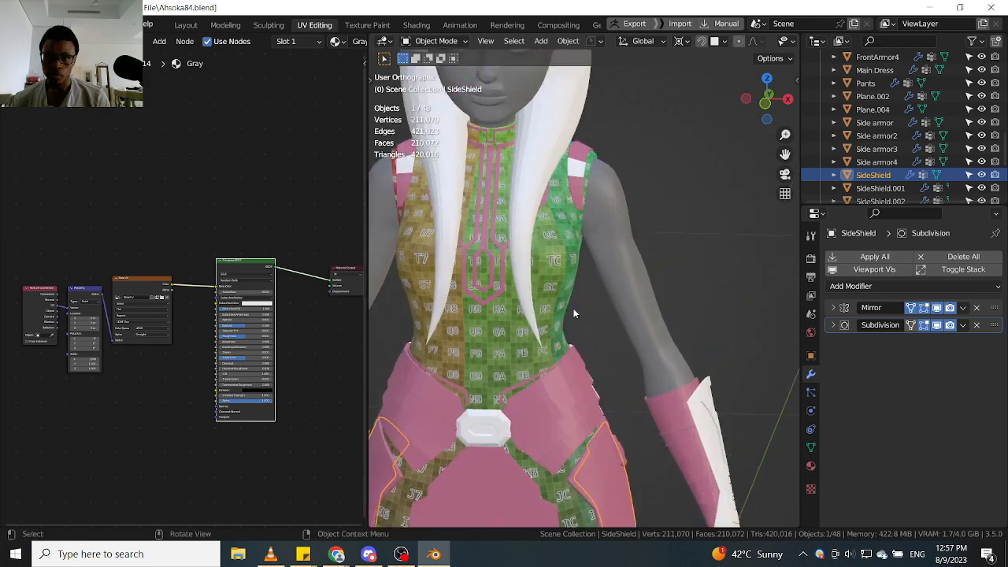
pyautogui.keyDown('shift'); pyautogui.moveTo(659, 413); pyautogui.dragTo(642, 252, button='middle'); pyautogui.keyUp('shift')
pyautogui.scroll(1, 620, 338)
# Compare the materials of the Base.002 forearm guard and the character's body by selecting each one.
pyautogui.click(623, 319)
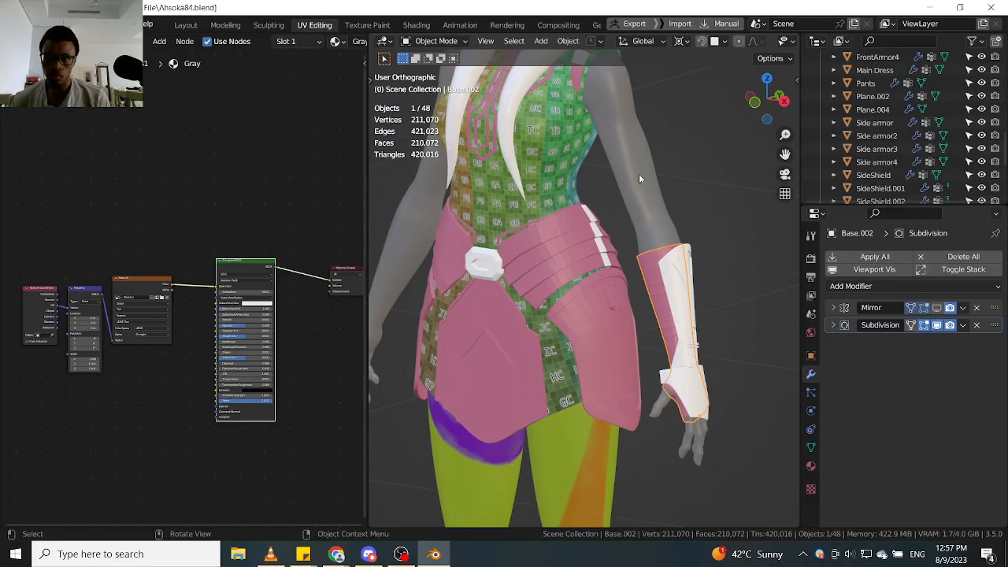
pyautogui.click(638, 179)
pyautogui.press('KP_Decimal')
pyautogui.scroll(-2, 176, 234)
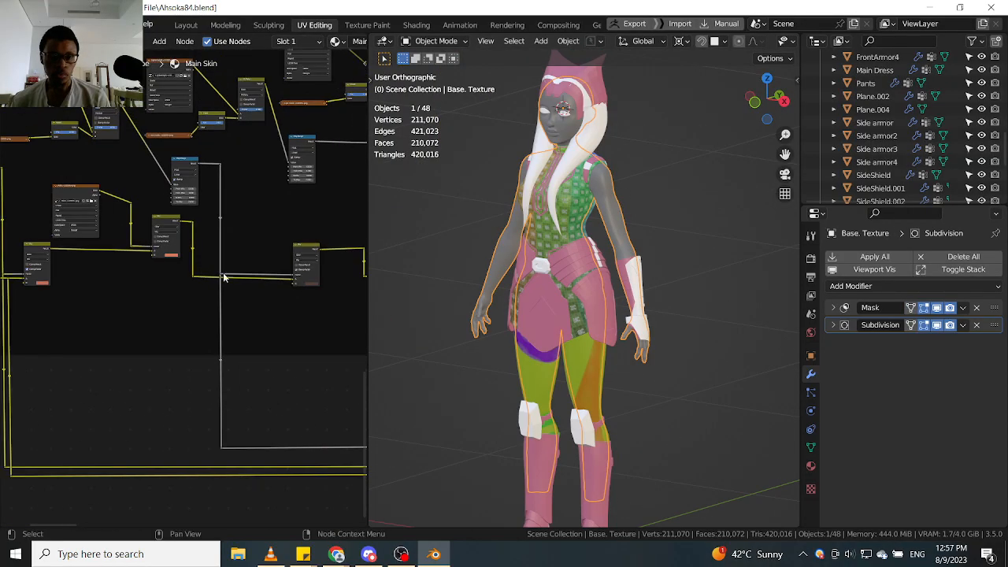
pyautogui.scroll(6, 659, 272)
pyautogui.click(589, 256)
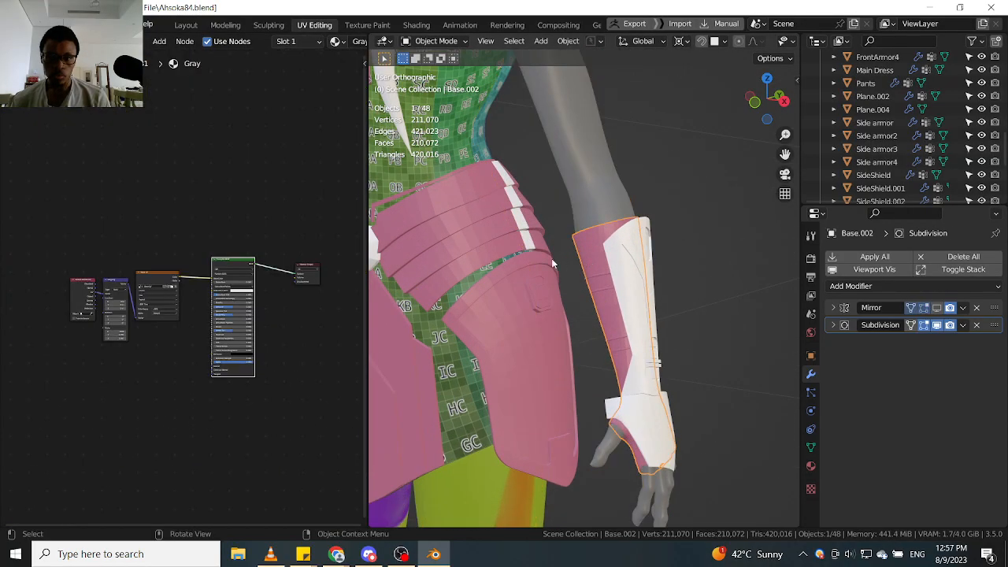
# Switch the viewport to Solid shading and look closely at the waist and forearm geometry.
pyautogui.scroll(-3, 553, 261)
pyautogui.keyDown('shift'); pyautogui.moveTo(553, 200); pyautogui.dragTo(603, 271, button='middle'); pyautogui.keyUp('shift')
pyautogui.scroll(3, 629, 236)
pyautogui.press('z')
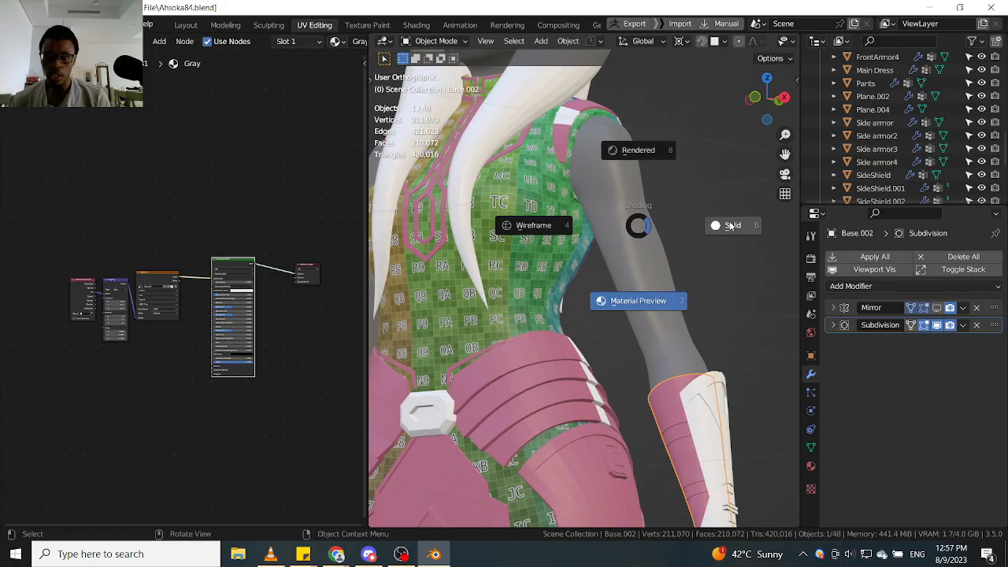
pyautogui.click(731, 226)
pyautogui.scroll(-3, 652, 252)
pyautogui.scroll(5, 648, 299)
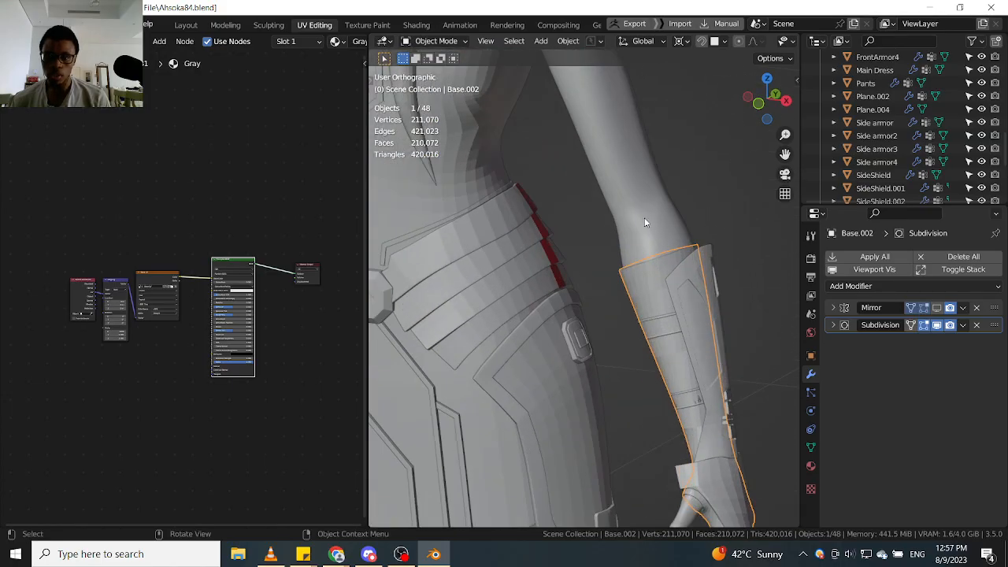
pyautogui.scroll(-2, 657, 192)
# Select the character's body and look through its Main Skin node tree up to the Material Output.
pyautogui.moveTo(656, 191); pyautogui.dragTo(643, 182, button='middle')
pyautogui.click(637, 189)
pyautogui.scroll(-3, 91, 315)
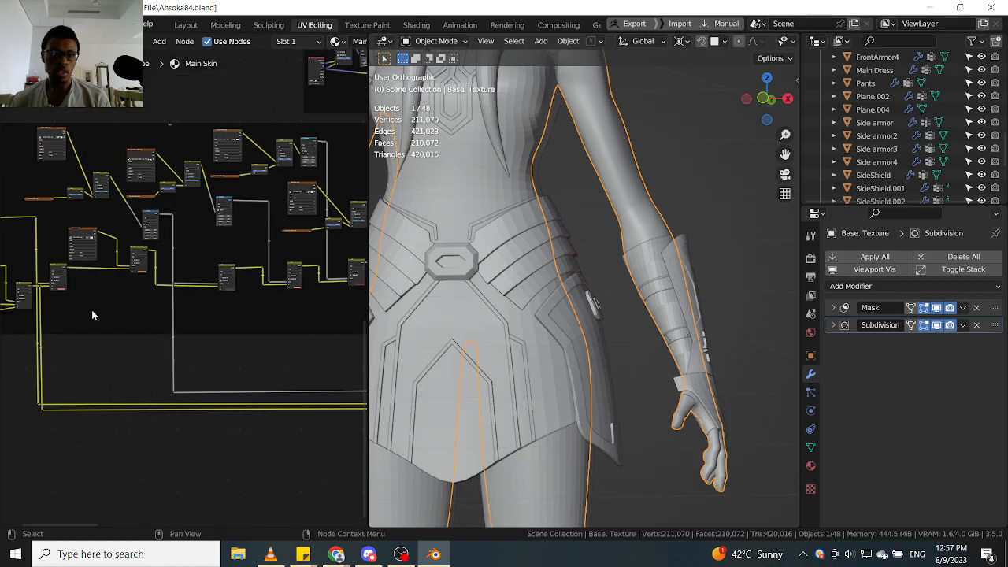
pyautogui.scroll(-2, 91, 314)
pyautogui.moveTo(193, 319); pyautogui.dragTo(8, 301, button='middle')
pyautogui.moveTo(275, 299); pyautogui.dragTo(69, 312, button='middle')
pyautogui.moveTo(202, 276); pyautogui.dragTo(92, 313, button='middle')
pyautogui.moveTo(266, 277); pyautogui.dragTo(40, 335, button='middle')
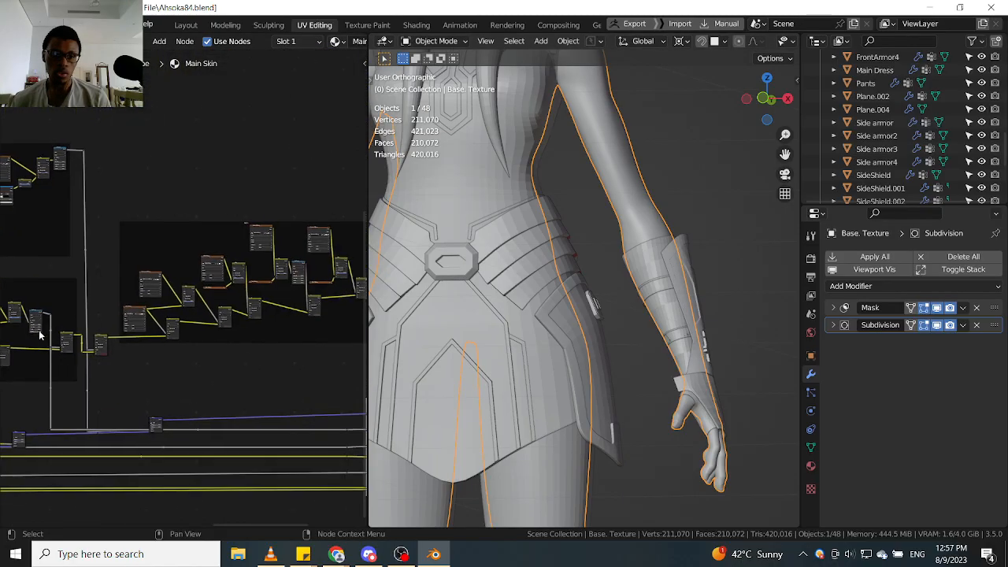
pyautogui.scroll(-4, 158, 321)
pyautogui.scroll(-2, 206, 333)
pyautogui.moveTo(193, 333); pyautogui.dragTo(9, 342, button='middle')
pyautogui.scroll(6, 164, 337)
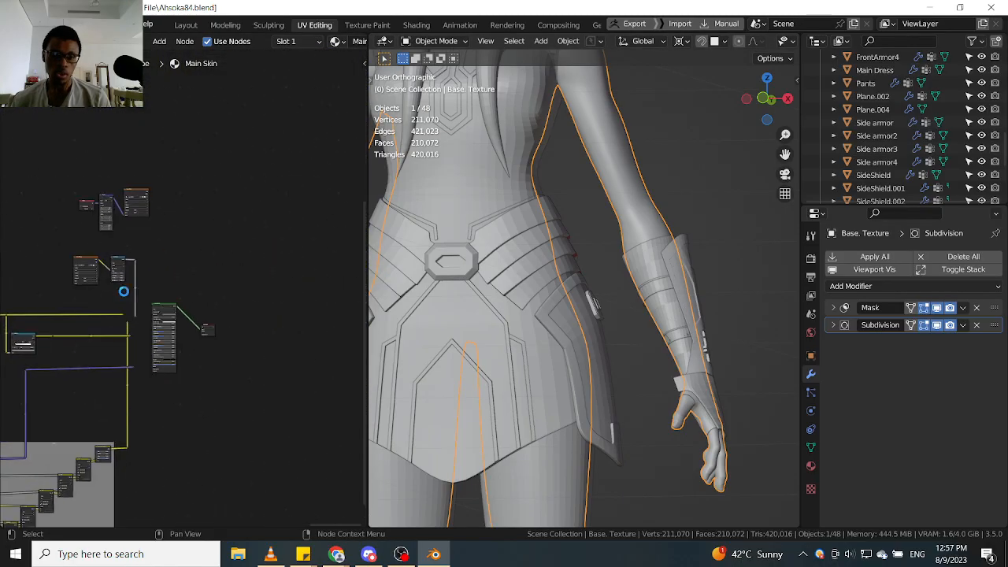
pyautogui.scroll(3, 146, 309)
pyautogui.scroll(3, 706, 251)
# Select the Base.002 forearm guard and examine the solid-shaded character from the legs to the head.
pyautogui.click(677, 284)
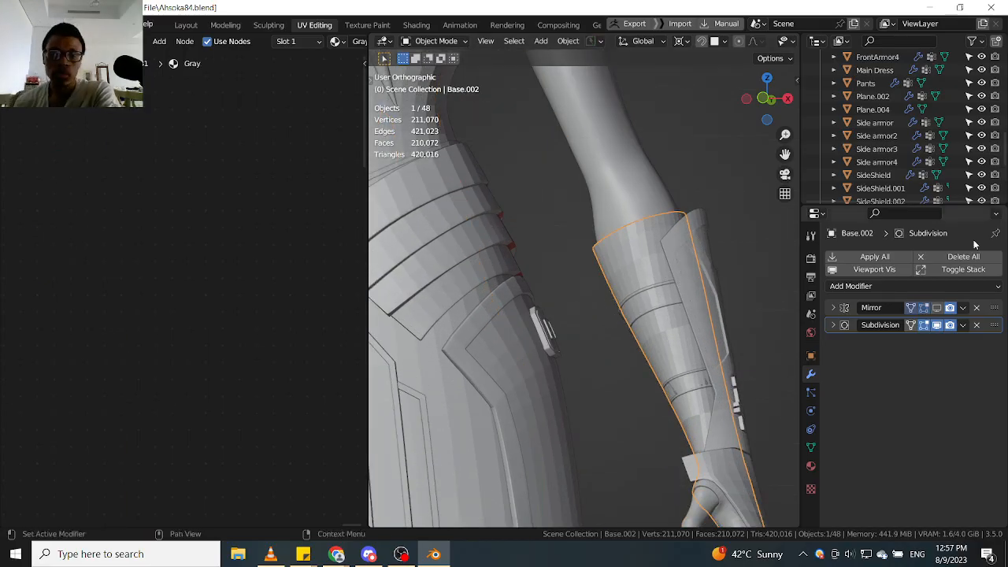
pyautogui.scroll(-6, 618, 370)
pyautogui.moveTo(616, 380); pyautogui.dragTo(561, 407, button='middle')
pyautogui.scroll(-3, 563, 411)
pyautogui.keyDown('shift'); pyautogui.moveTo(570, 456); pyautogui.dragTo(608, 355, button='middle'); pyautogui.keyUp('shift')
pyautogui.scroll(3, 604, 309)
pyautogui.scroll(5, 615, 231)
pyautogui.keyDown('shift'); pyautogui.moveTo(600, 216); pyautogui.dragTo(709, 301, button='middle'); pyautogui.keyUp('shift')
pyautogui.scroll(-3, 671, 326)
pyautogui.keyDown('shift'); pyautogui.moveTo(655, 333); pyautogui.dragTo(644, 290, button='middle'); pyautogui.keyUp('shift')
pyautogui.scroll(-2, 622, 318)
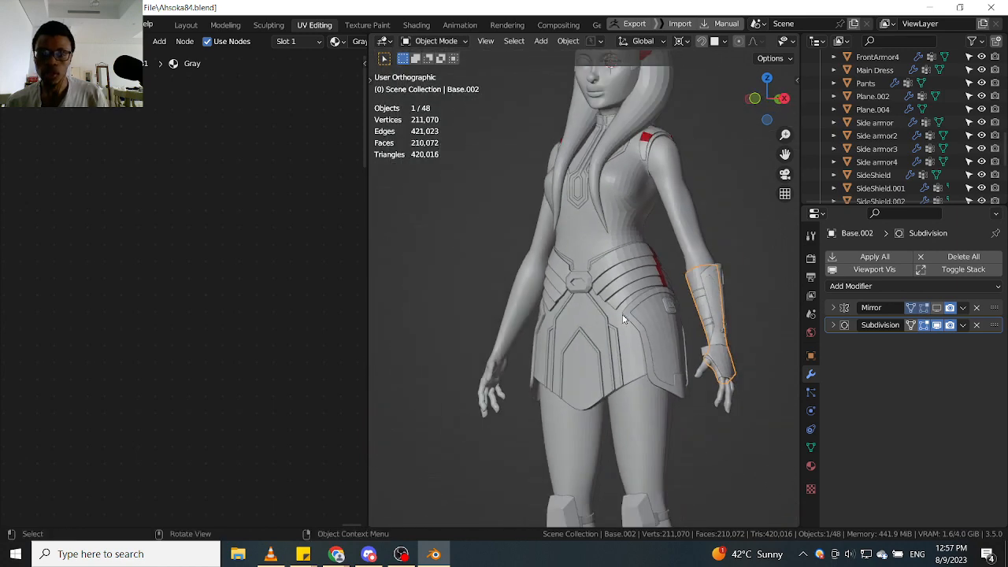
# Select the main dress together with the pants, then select the FrontArmor2 plate alone and inspect it closely.
pyautogui.click(616, 321)
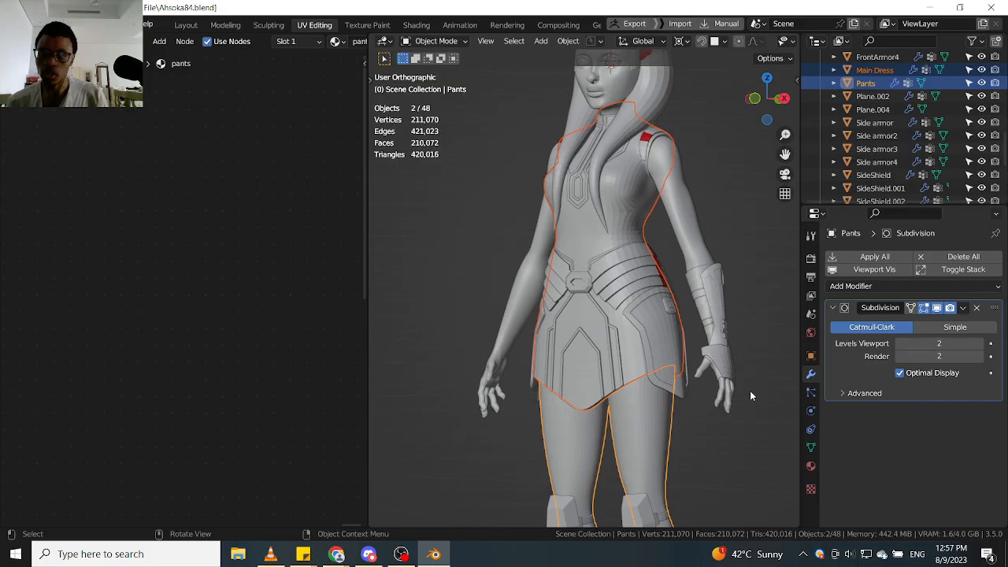
pyautogui.scroll(-2, 750, 396)
pyautogui.scroll(7, 645, 313)
pyautogui.click(591, 384)
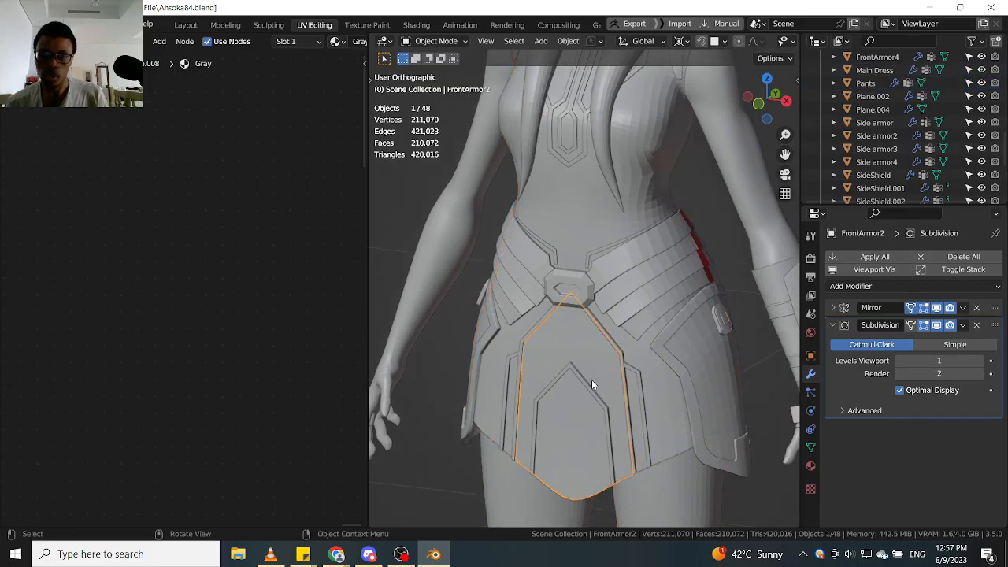
pyautogui.moveTo(679, 325)
pyautogui.mouseDown(button='middle')
pyautogui.moveTo(617, 283)
pyautogui.moveTo(628, 327)
pyautogui.moveTo(664, 334)
pyautogui.mouseUp(button='middle')
pyautogui.scroll(4, 671, 384)
pyautogui.keyDown('shift'); pyautogui.moveTo(662, 393); pyautogui.dragTo(504, 319, button='middle'); pyautogui.keyUp('shift')
# Select the FrontArmor4 and FrontArmor plates together and inspect their layering from below.
pyautogui.click(647, 324)
pyautogui.scroll(-3, 647, 325)
pyautogui.scroll(3, 592, 306)
pyautogui.scroll(-3, 594, 308)
pyautogui.moveTo(594, 307); pyautogui.dragTo(458, 296, button='middle')
pyautogui.scroll(3, 604, 365)
pyautogui.keyDown('shift'); pyautogui.click(606, 368); pyautogui.keyUp('shift')
pyautogui.scroll(-3, 608, 346)
pyautogui.scroll(6, 609, 365)
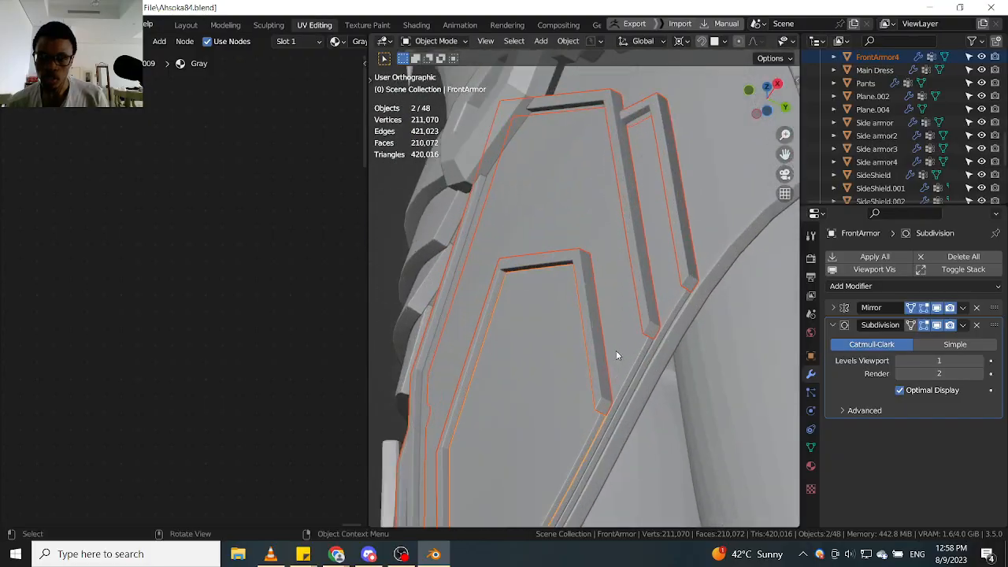
# Add FrontArmor3 and FrontArmor2 to the selection and examine the stacked edges of all four plates.
pyautogui.scroll(2, 679, 289)
pyautogui.keyDown('shift'); pyautogui.click(667, 318); pyautogui.keyUp('shift')
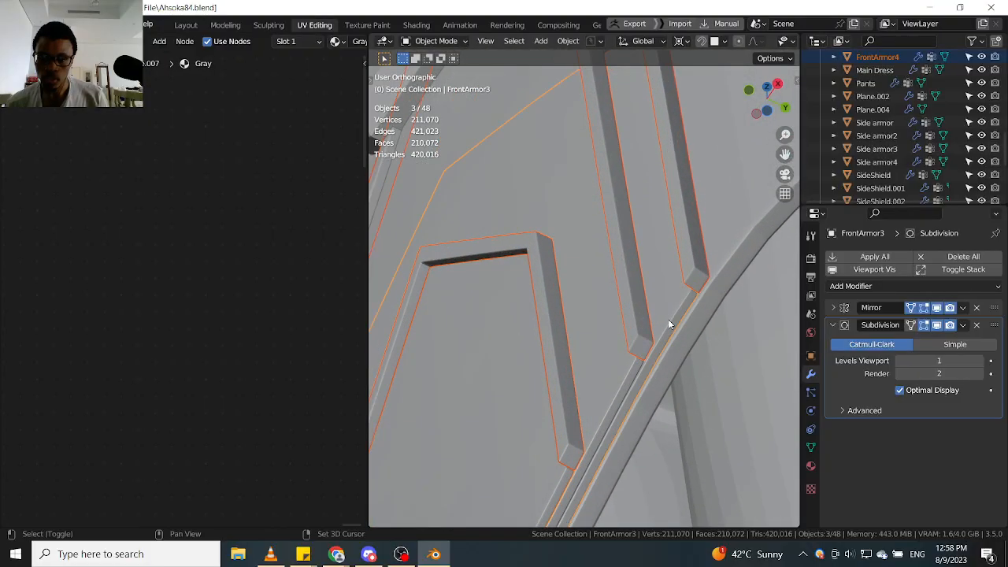
pyautogui.keyDown('shift'); pyautogui.click(615, 387); pyautogui.keyUp('shift')
pyautogui.scroll(-4, 614, 386)
pyautogui.moveTo(611, 385); pyautogui.dragTo(665, 358, button='middle')
pyautogui.scroll(3, 624, 396)
pyautogui.keyDown('shift'); pyautogui.moveTo(624, 396); pyautogui.dragTo(629, 315, button='middle'); pyautogui.keyUp('shift')
pyautogui.scroll(3, 629, 315)
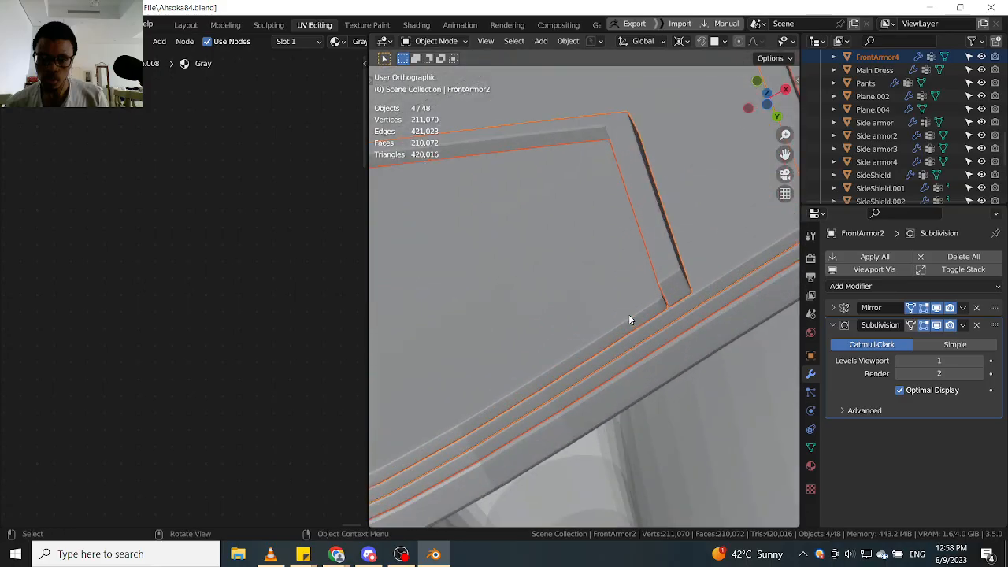
pyautogui.moveTo(723, 336); pyautogui.dragTo(772, 355, button='middle')
pyautogui.scroll(-4, 592, 375)
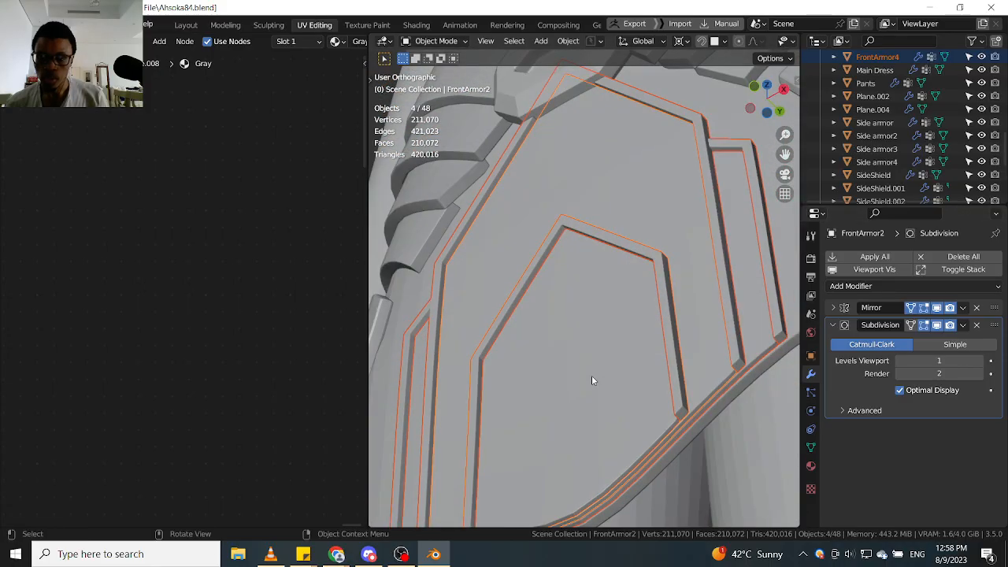
# Select only FrontArmor2 and look closely at its lower edge between the neighbouring plates.
pyautogui.click(591, 375)
pyautogui.moveTo(712, 372); pyautogui.dragTo(617, 347, button='middle')
pyautogui.scroll(4, 559, 359)
pyautogui.moveTo(559, 359)
pyautogui.mouseDown(button='middle')
pyautogui.moveTo(565, 366)
pyautogui.moveTo(550, 342)
pyautogui.mouseUp(button='middle')
pyautogui.scroll(4, 550, 342)
pyautogui.click(552, 318)
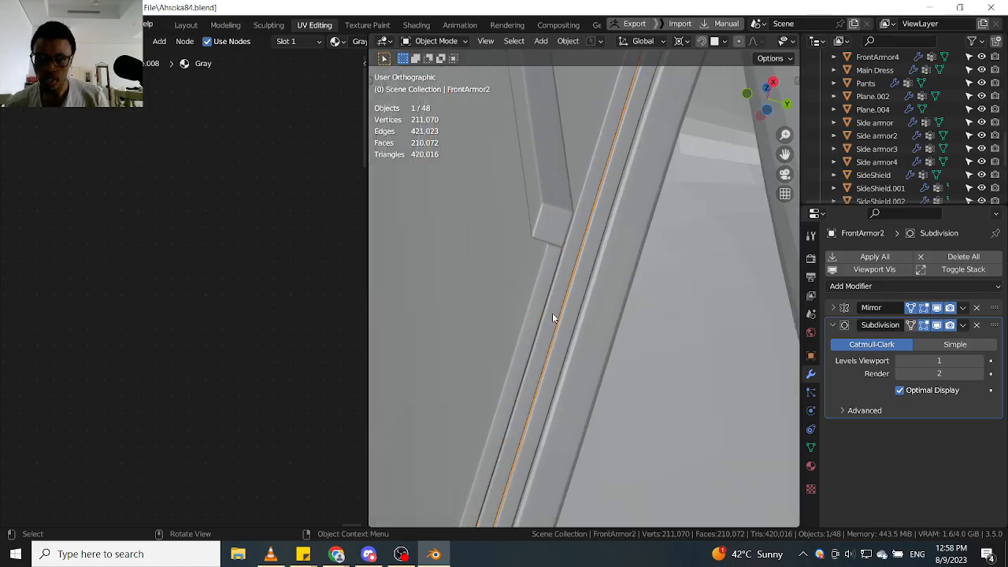
# Select the stacked front plates one by one, including FrontArmor3 and FrontArmor, to distinguish the layers.
pyautogui.scroll(-1, 553, 317)
pyautogui.moveTo(561, 313); pyautogui.dragTo(637, 238, button='middle')
pyautogui.click(613, 210)
pyautogui.scroll(3, 637, 238)
pyautogui.click(622, 272)
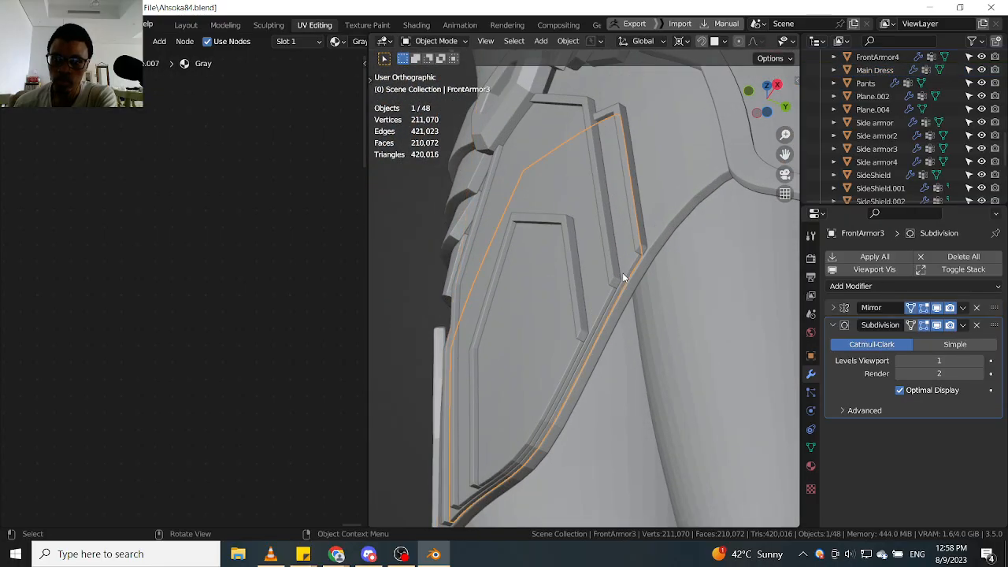
pyautogui.scroll(3, 618, 281)
pyautogui.click(592, 306)
pyautogui.click(514, 393)
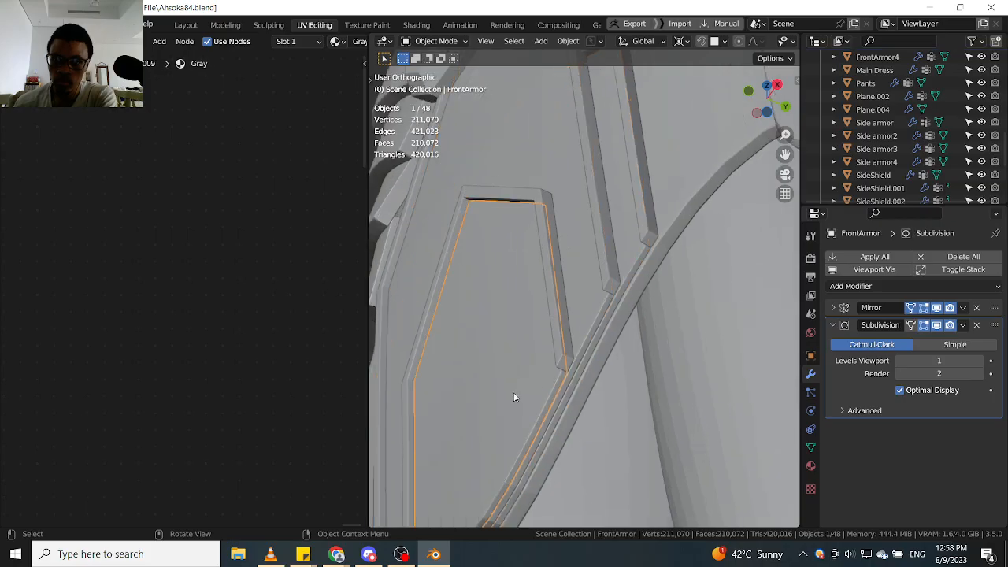
# Select only the FrontArmor4 plate and inspect its outline and raised edges from the side, below and front.
pyautogui.scroll(-3, 572, 318)
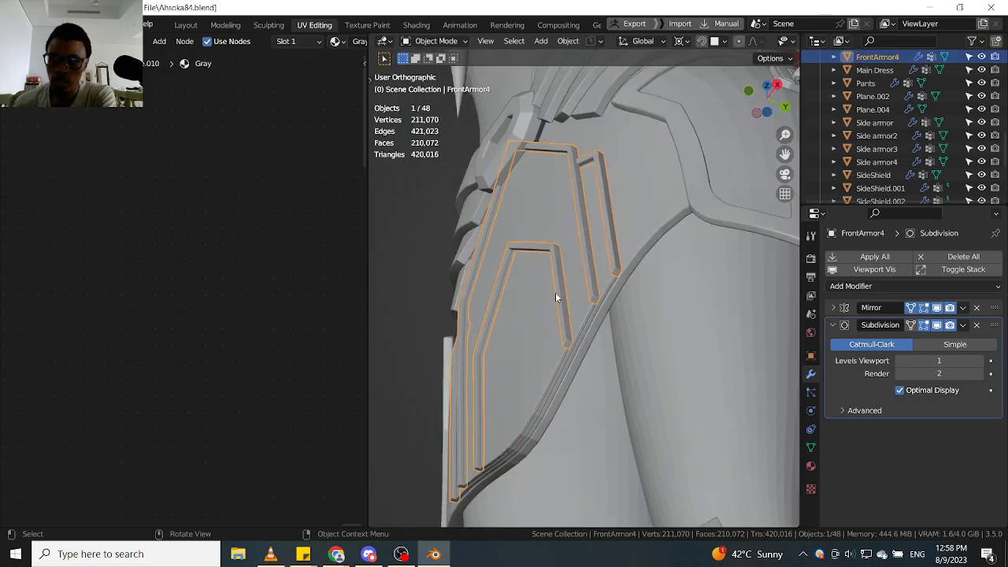
pyautogui.moveTo(555, 293); pyautogui.dragTo(660, 302, button='middle')
pyautogui.scroll(1, 660, 303)
pyautogui.scroll(2, 645, 367)
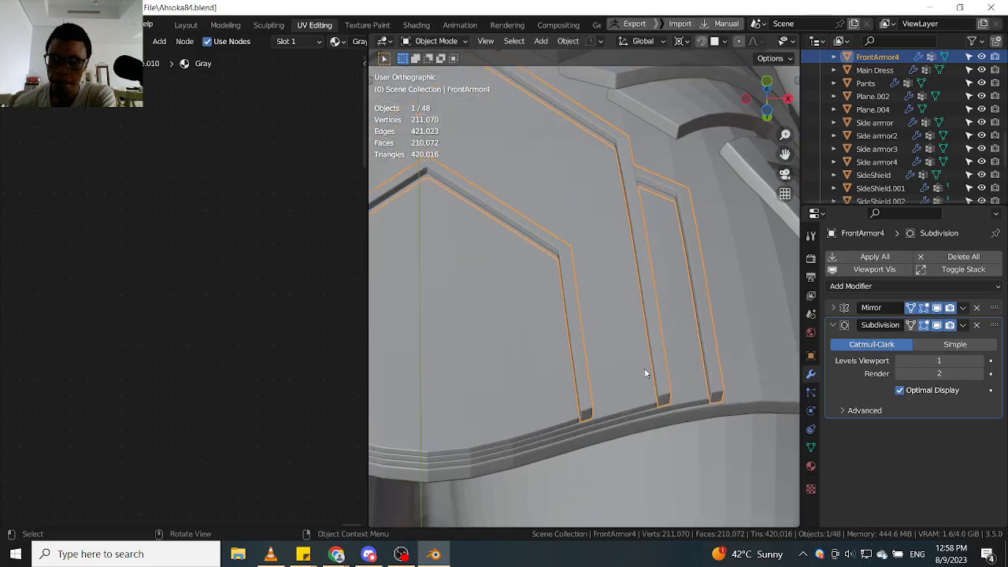
pyautogui.scroll(-3, 644, 368)
pyautogui.moveTo(649, 367); pyautogui.dragTo(613, 328, button='middle')
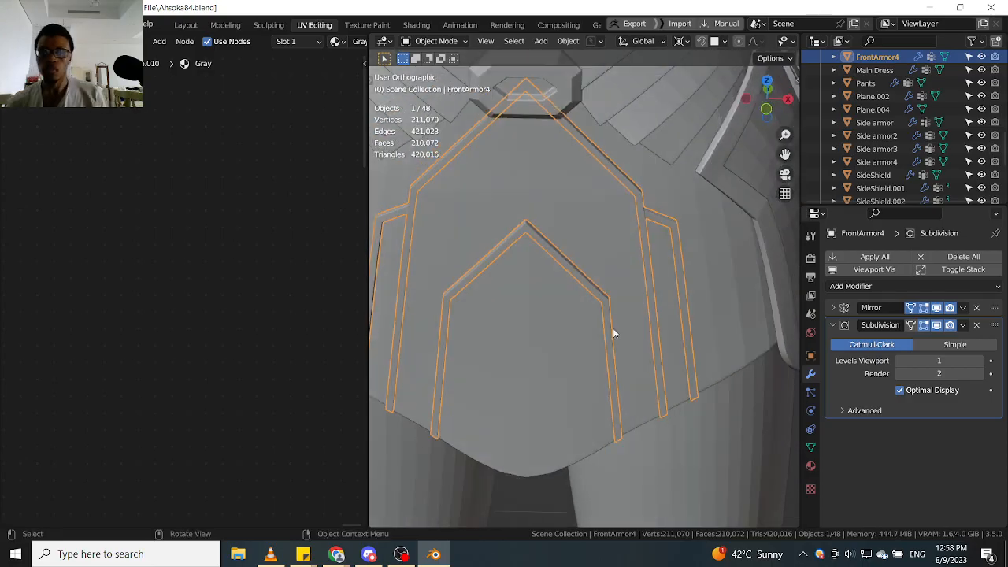
# Select all four stacked front armor plates with FrontArmor as the active object and join them into one object.
pyautogui.moveTo(715, 308); pyautogui.dragTo(628, 308, button='middle')
pyautogui.scroll(3, 603, 320)
pyautogui.scroll(-2, 610, 315)
pyautogui.keyDown('shift'); pyautogui.click(577, 349); pyautogui.keyUp('shift')
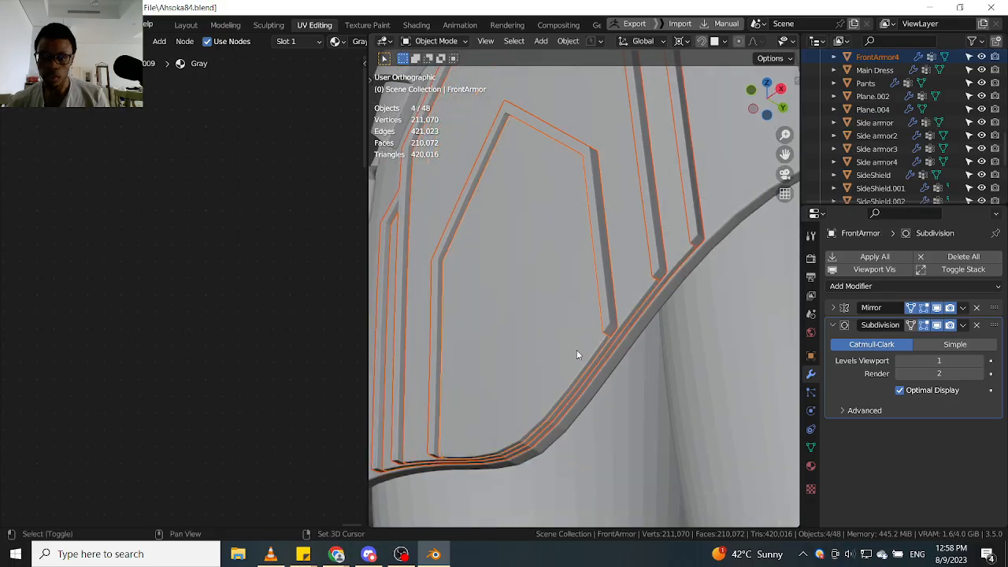
pyautogui.scroll(-2, 577, 350)
pyautogui.moveTo(577, 350); pyautogui.dragTo(655, 363, button='middle')
pyautogui.hotkey('ctrl', 'j')
pyautogui.scroll(-3, 690, 344)
pyautogui.scroll(3, 655, 363)
# Start editing the joined FrontArmor mesh and select all of its plates as linked geometry.
pyautogui.press('Tab')
pyautogui.click(874, 361)
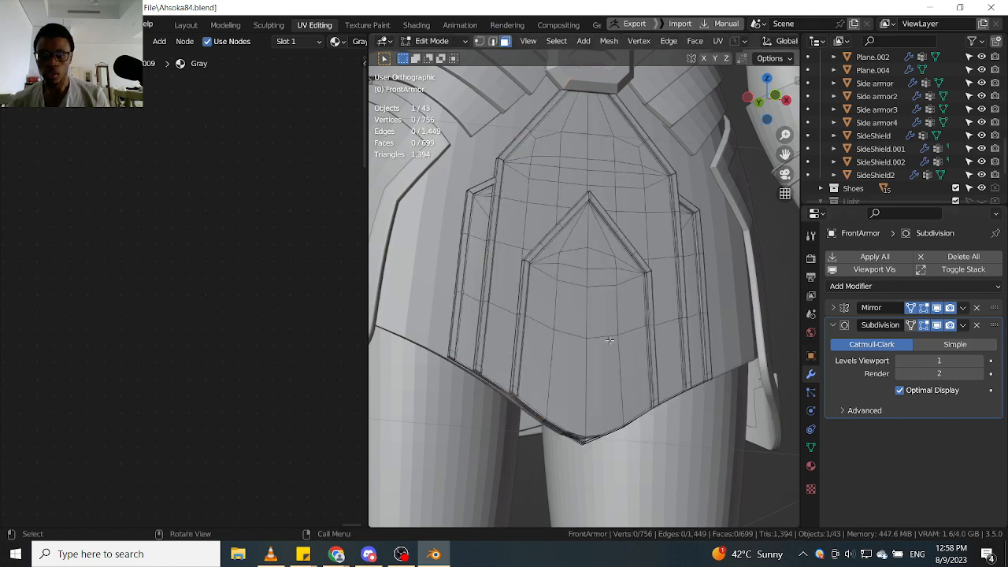
pyautogui.press('l')
pyautogui.moveTo(603, 342); pyautogui.dragTo(648, 342, button='middle')
pyautogui.scroll(1, 648, 343)
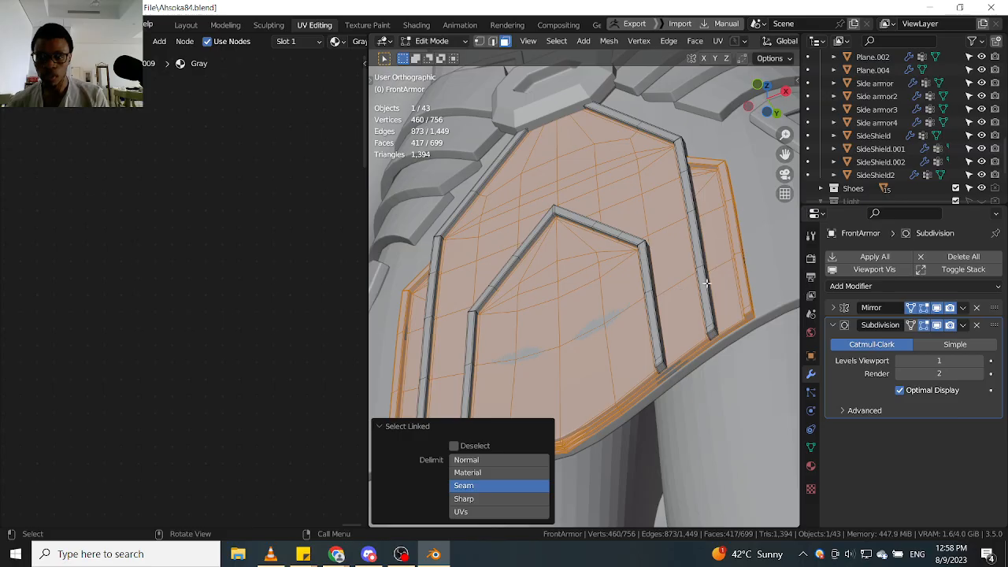
pyautogui.scroll(-4, 647, 282)
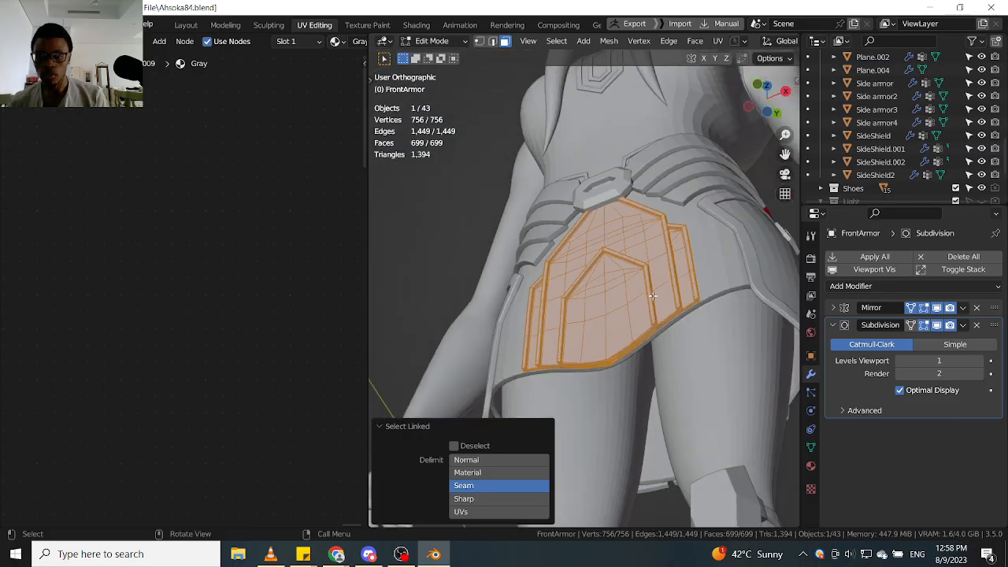
# Examine the selected armor mesh from several angles and look closely at the pointed rim of the centre plate.
pyautogui.moveTo(646, 282); pyautogui.dragTo(645, 370, button='middle')
pyautogui.moveTo(691, 298); pyautogui.dragTo(763, 280, button='middle')
pyautogui.moveTo(677, 280); pyautogui.dragTo(781, 281, button='middle')
pyautogui.moveTo(620, 290); pyautogui.dragTo(698, 295, button='middle')
pyautogui.scroll(4, 650, 286)
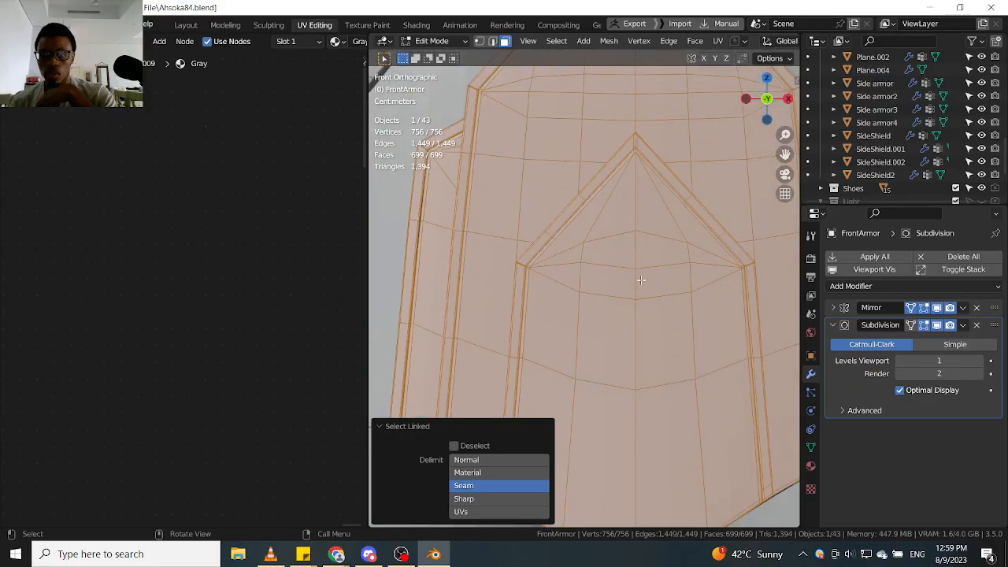
pyautogui.moveTo(641, 276); pyautogui.dragTo(658, 289, button='middle')
pyautogui.scroll(6, 635, 198)
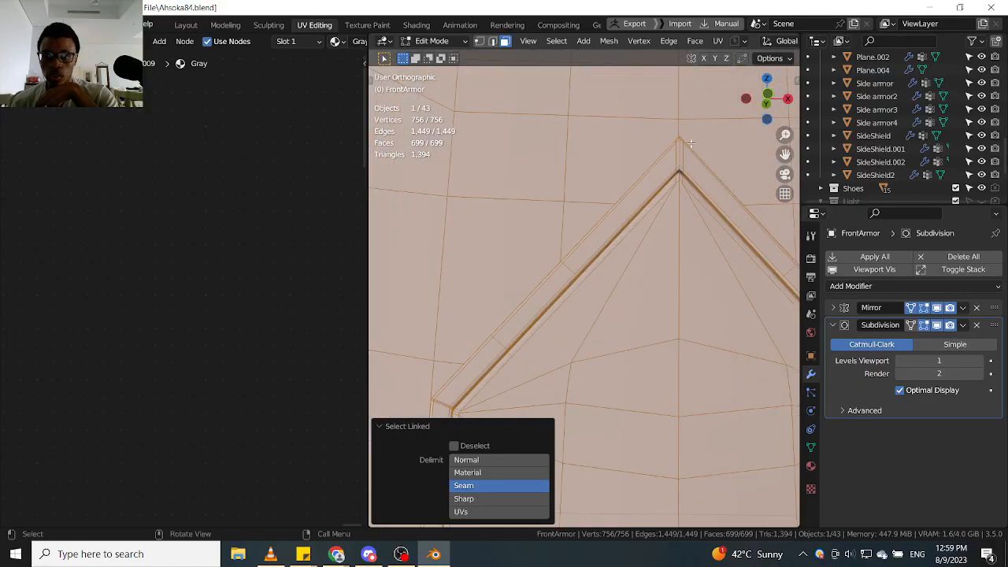
pyautogui.click(678, 183)
# Isolate FrontArmor in local view and turn off the Mirror modifier's viewport display.
pyautogui.scroll(-4, 680, 239)
pyautogui.moveTo(680, 240); pyautogui.dragTo(617, 356, button='middle')
pyautogui.scroll(-7, 678, 246)
pyautogui.press('KP_Divide')
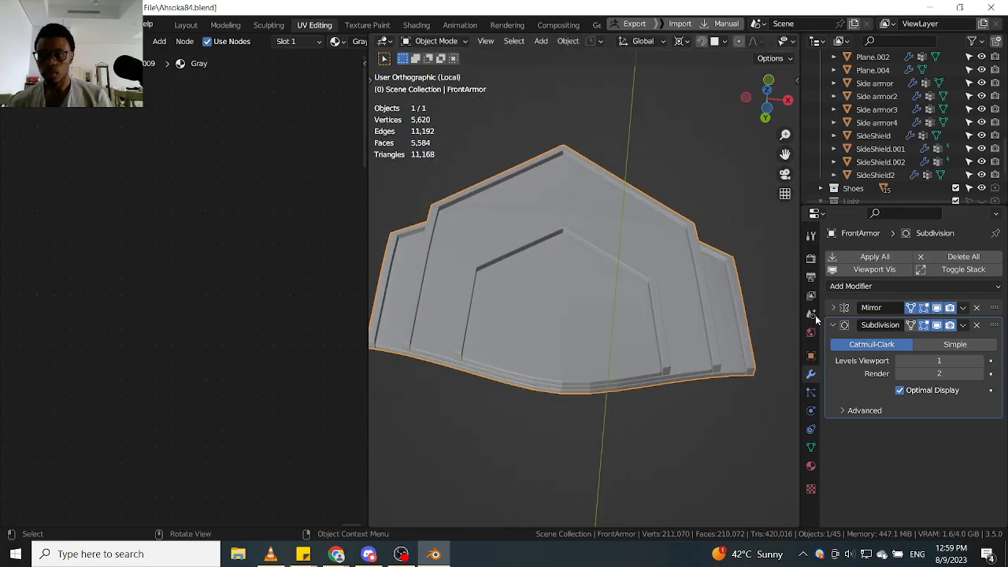
pyautogui.click(937, 309)
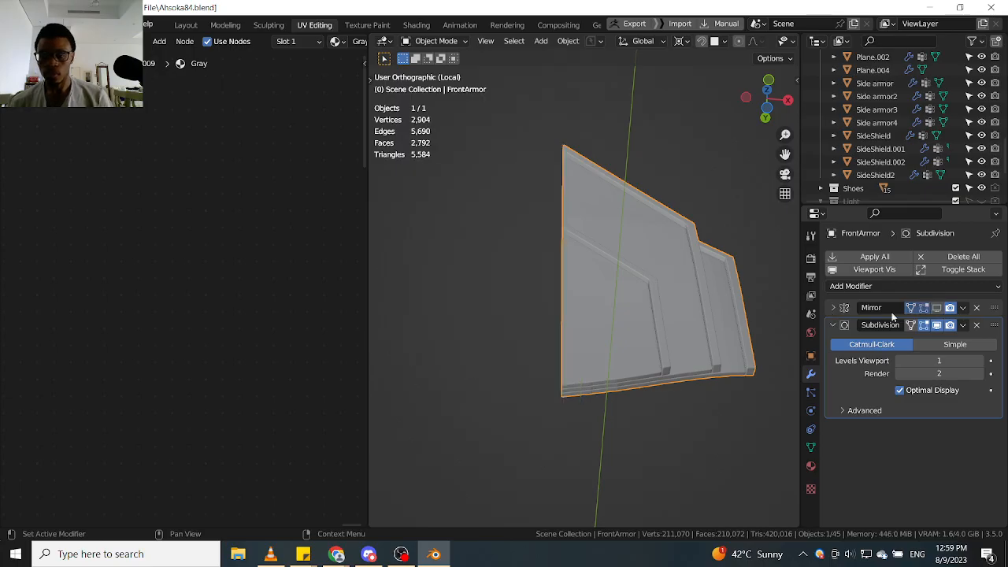
pyautogui.moveTo(709, 330); pyautogui.dragTo(645, 287, button='middle')
pyautogui.moveTo(625, 324); pyautogui.dragTo(603, 283, button='middle')
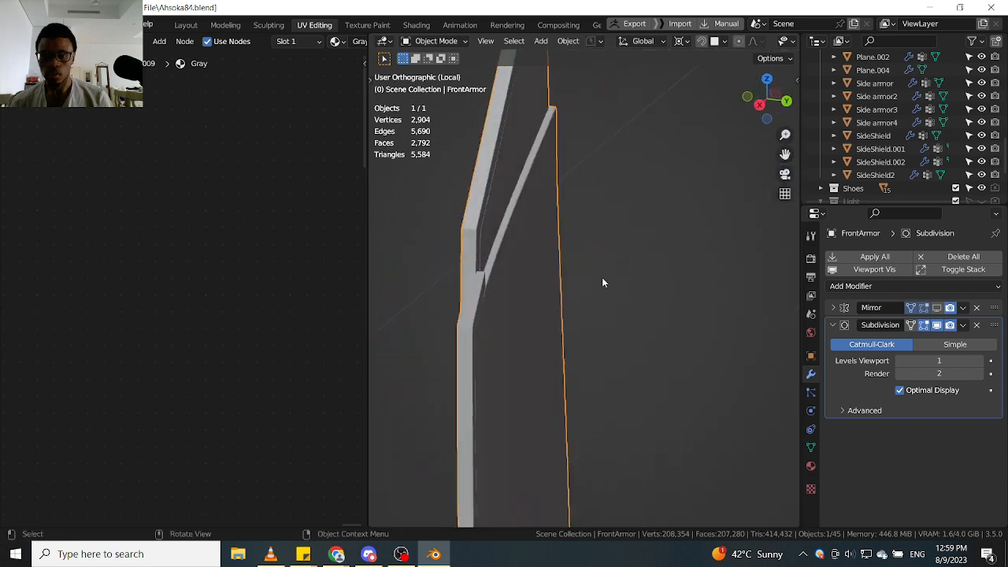
# Hide the outermost side plate's linked geometry, then isolate one of the remaining plates in the armor mesh.
pyautogui.click(573, 426)
pyautogui.scroll(2, 558, 223)
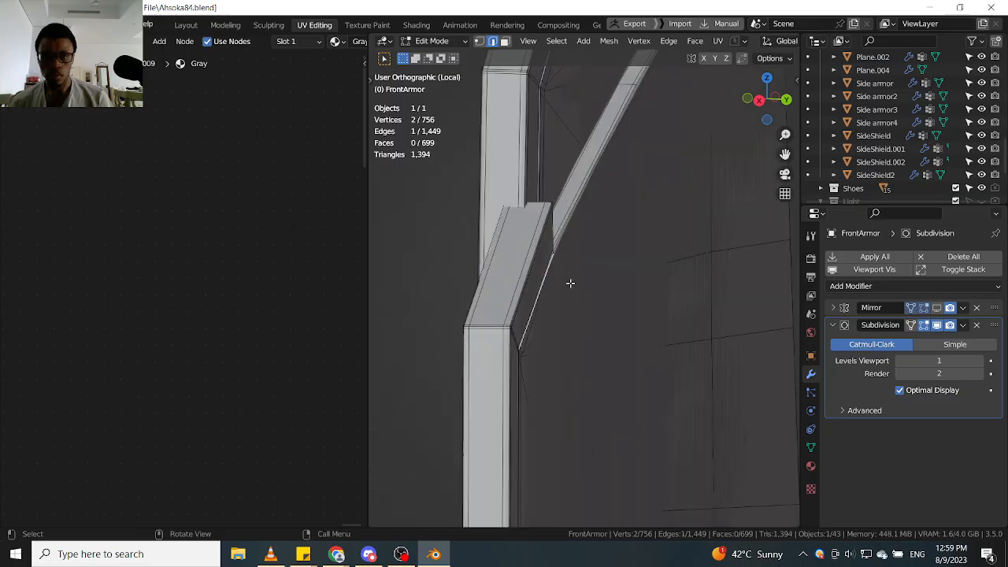
pyautogui.moveTo(570, 282); pyautogui.dragTo(589, 268, button='middle')
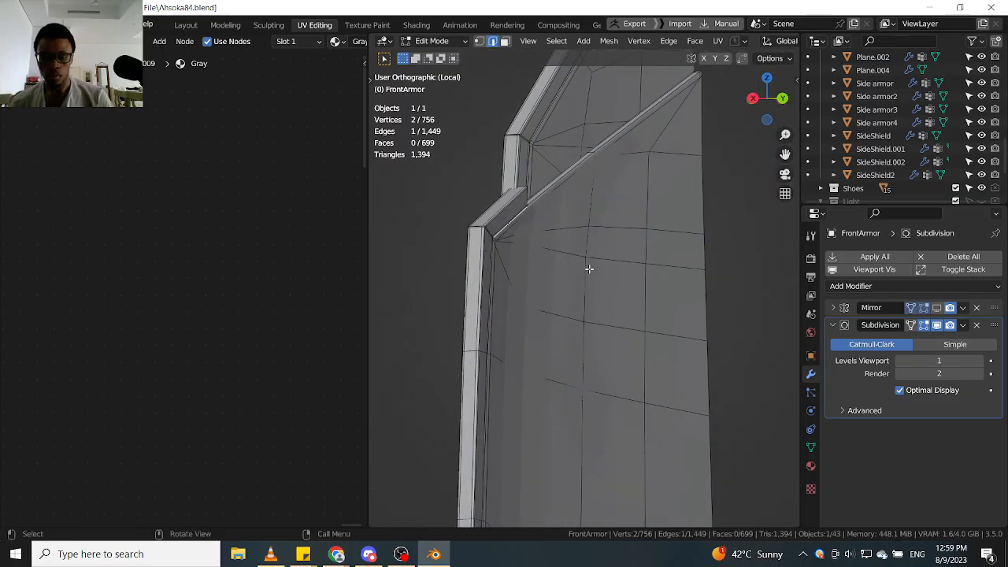
pyautogui.hotkey('ctrl', 'l')
pyautogui.press('h')
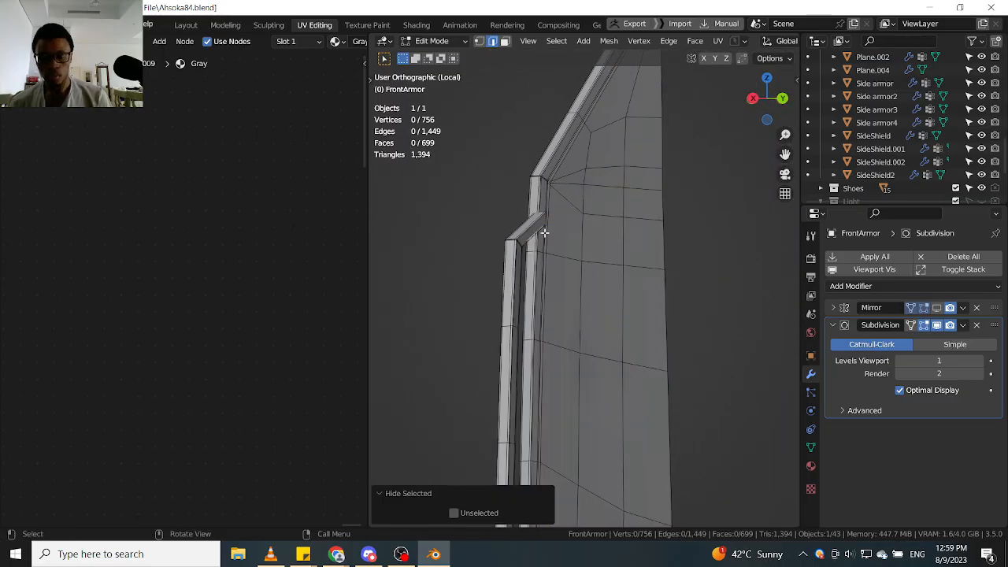
pyautogui.press('l')
pyautogui.hotkey('shift', 'h')
pyautogui.moveTo(565, 250); pyautogui.dragTo(582, 238, button='middle')
# Select the edge loop along the back of the isolated plate's rim and mark it as a seam.
pyautogui.click(574, 226)
pyautogui.scroll(-3, 569, 236)
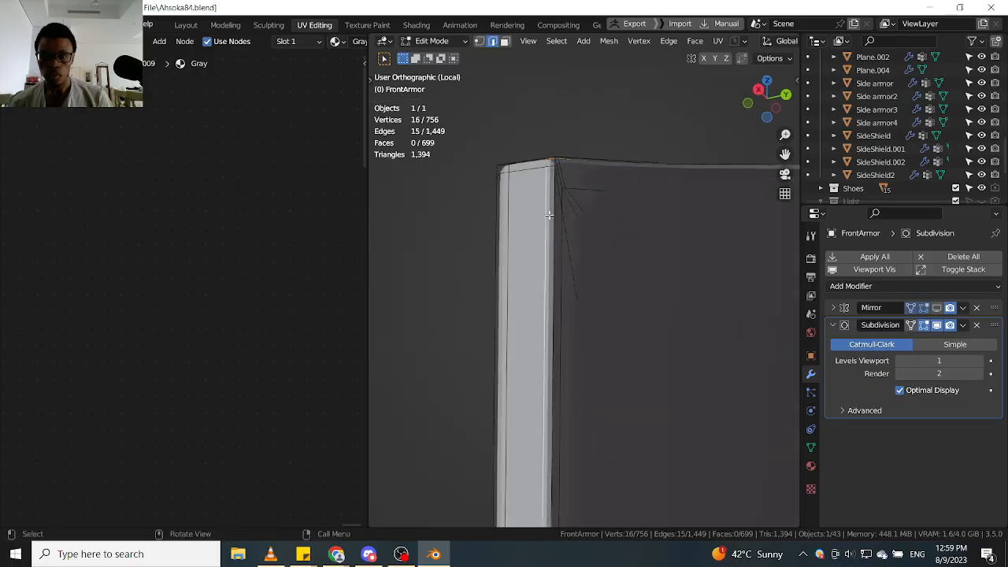
pyautogui.moveTo(549, 214); pyautogui.dragTo(603, 336, button='middle')
pyautogui.scroll(6, 548, 334)
pyautogui.scroll(-6, 706, 377)
pyautogui.scroll(4, 603, 335)
pyautogui.moveTo(735, 279); pyautogui.dragTo(556, 367, button='middle')
pyautogui.scroll(5, 634, 299)
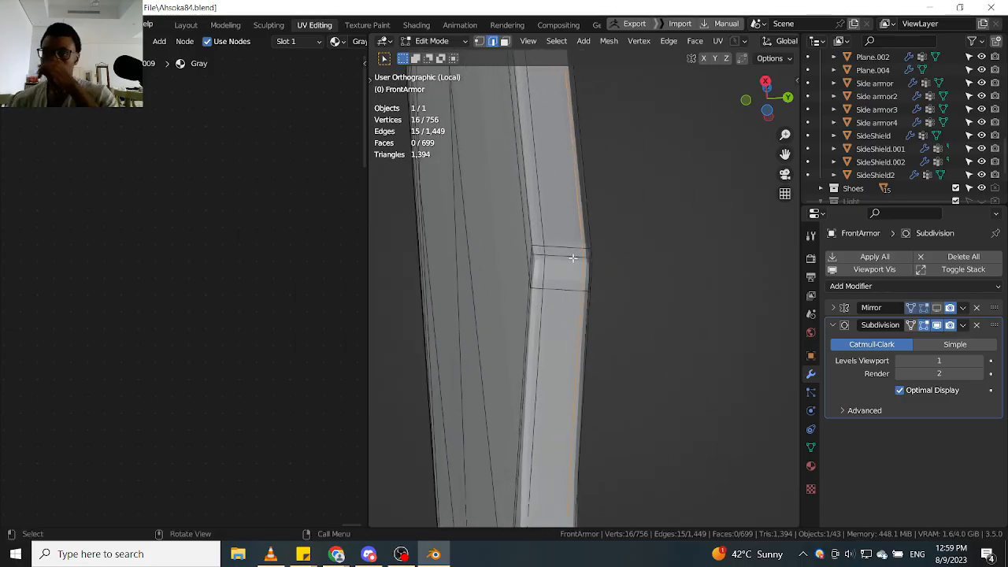
pyautogui.rightClick(572, 277)
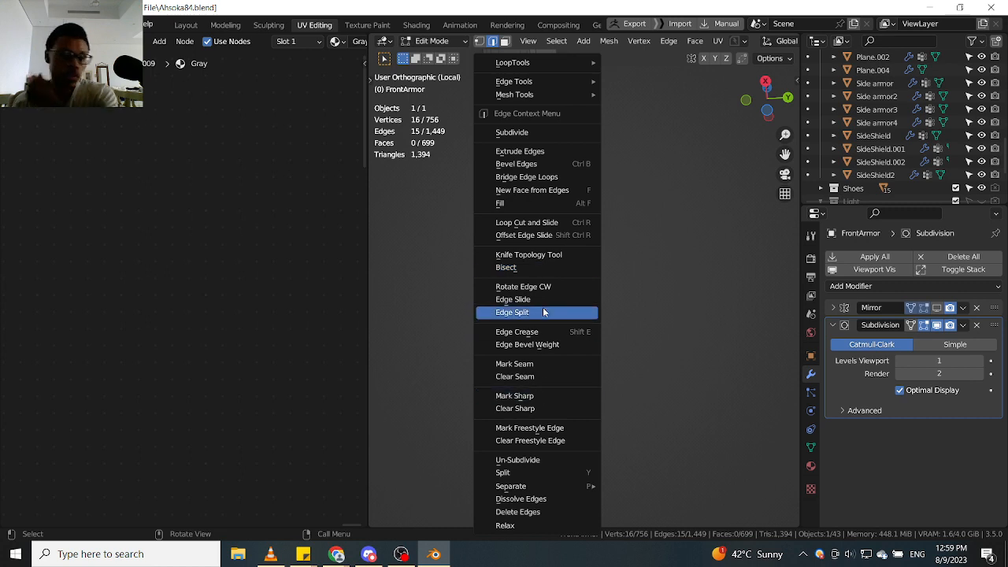
pyautogui.click(547, 364)
pyautogui.moveTo(547, 363); pyautogui.dragTo(612, 283, button='middle')
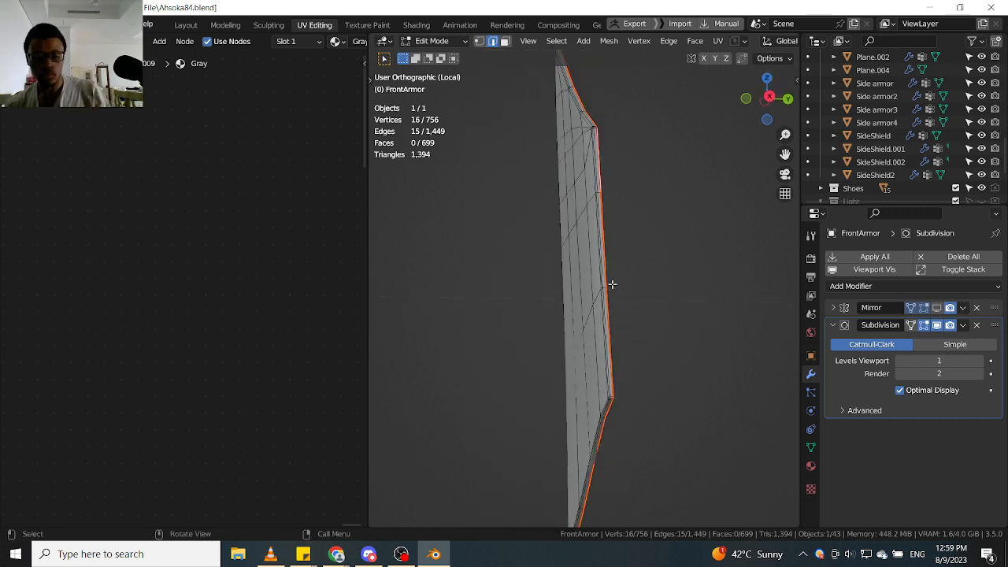
# Reveal the hidden plates and select an edge loop along the back of the neighbouring large plate's rim.
pyautogui.hotkey('alt', 'h')
pyautogui.moveTo(598, 245); pyautogui.dragTo(575, 299, button='middle')
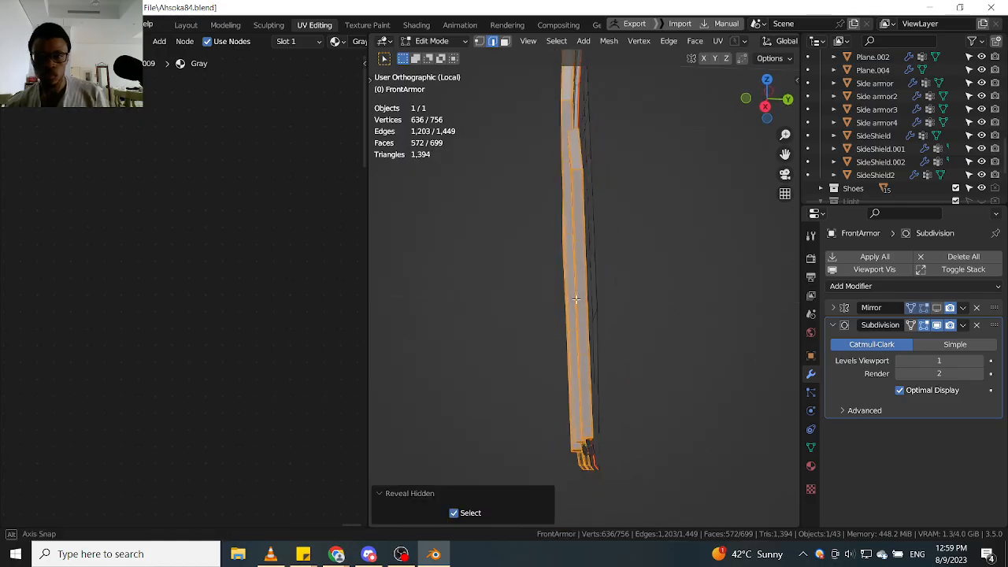
pyautogui.scroll(3, 572, 220)
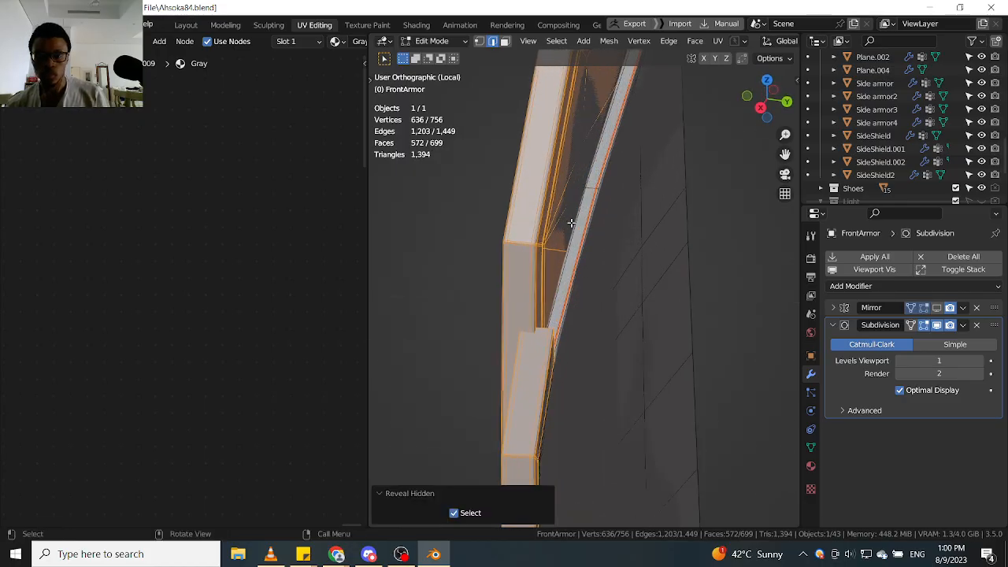
pyautogui.press('Tab')
pyautogui.click(563, 352)
pyautogui.scroll(2, 536, 233)
pyautogui.click(535, 235)
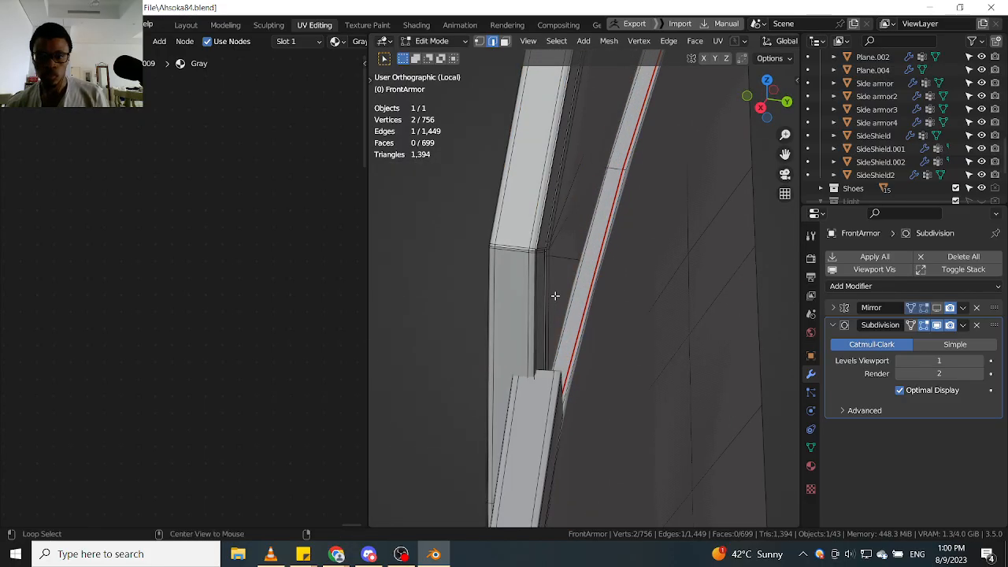
pyautogui.moveTo(556, 296); pyautogui.dragTo(475, 328, button='middle')
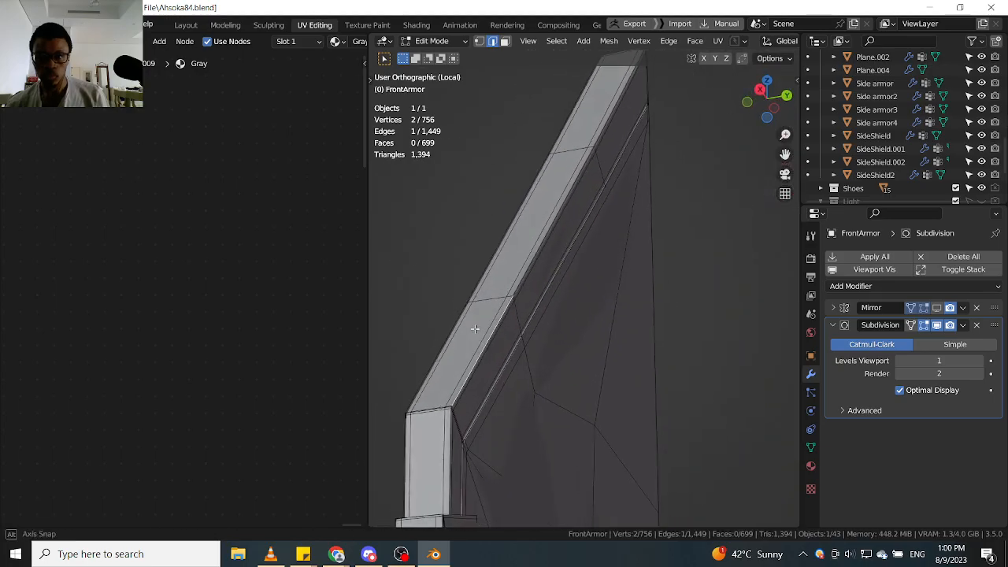
pyautogui.moveTo(487, 391); pyautogui.dragTo(458, 405, button='middle')
pyautogui.scroll(5, 472, 378)
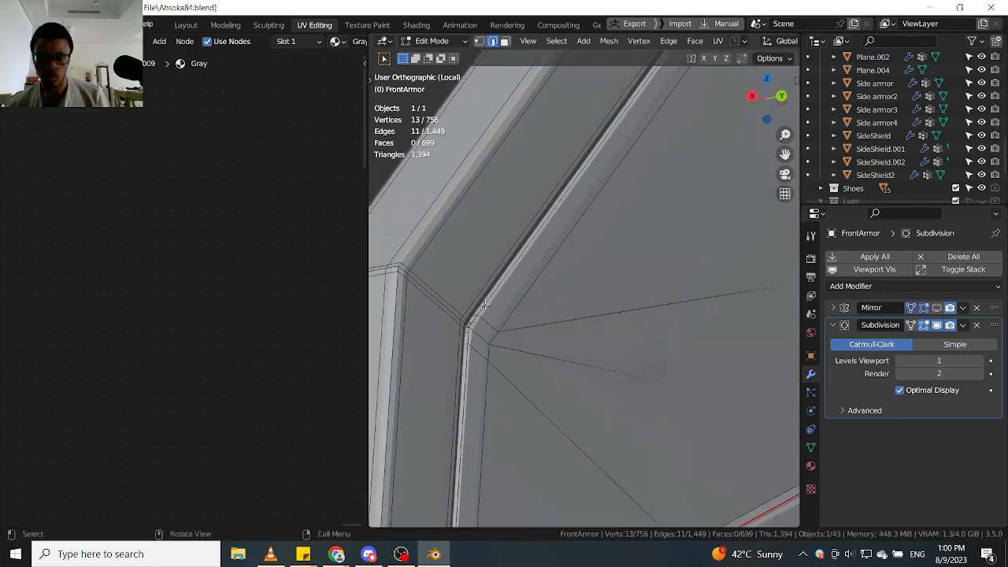
pyautogui.scroll(-6, 485, 304)
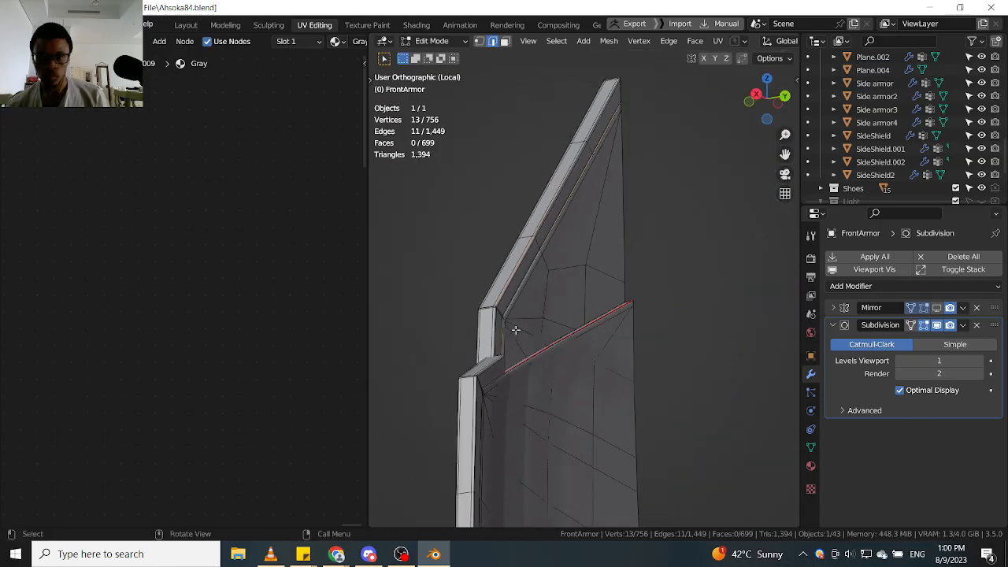
# Switch to face selection and isolate the large plate by selecting its linked faces and hiding everything else.
pyautogui.press('Tab')
pyautogui.click(528, 230)
pyautogui.press('Tab')
pyautogui.click(584, 307)
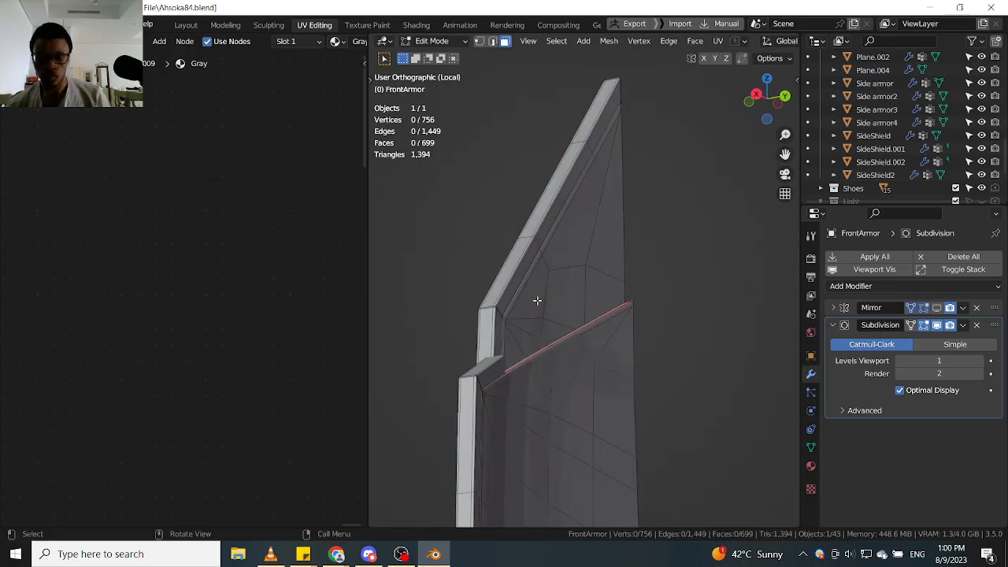
pyautogui.press('l')
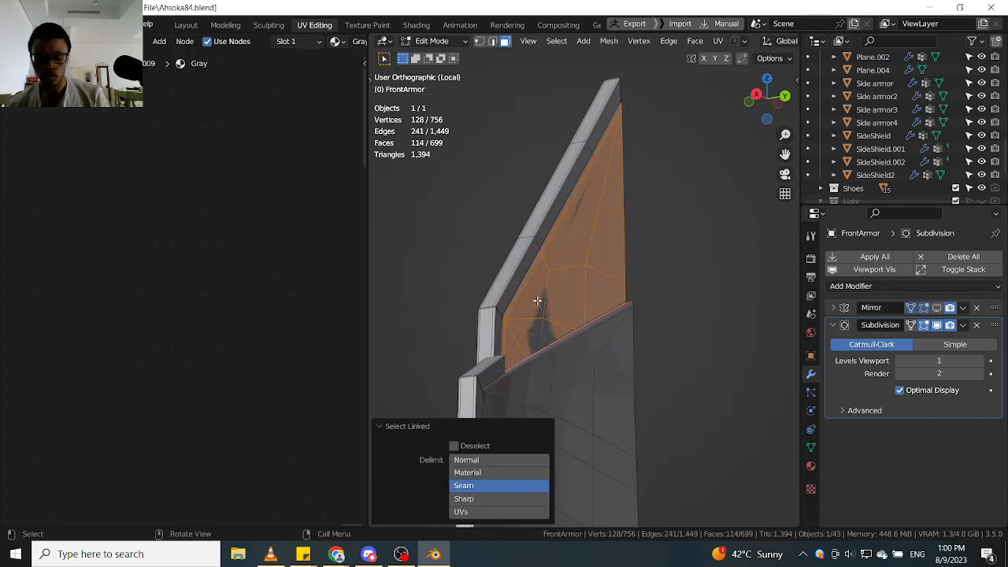
pyautogui.hotkey('shift', 'h')
# Select the back edge loop of the isolated large plate's rim in edge selection and mark it as a seam.
pyautogui.press('Tab')
pyautogui.click(519, 346)
pyautogui.scroll(5, 519, 347)
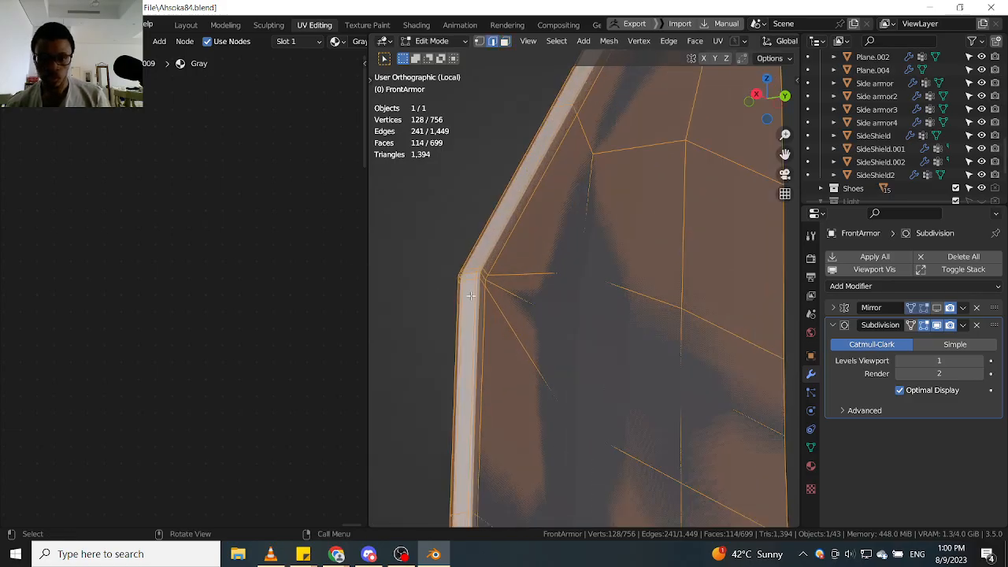
pyautogui.click(474, 295)
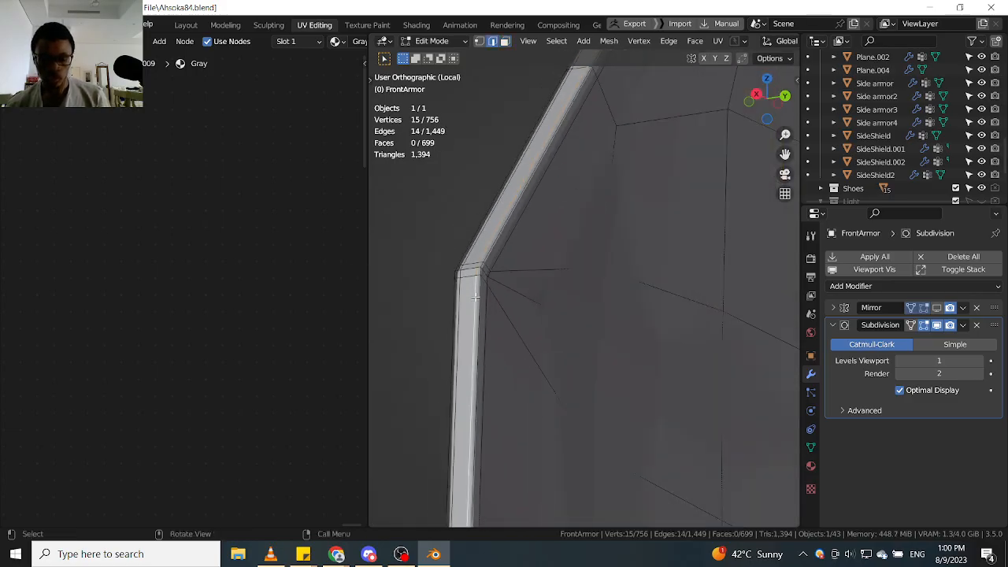
pyautogui.rightClick(475, 295)
pyautogui.click(473, 363)
pyautogui.scroll(-2, 539, 319)
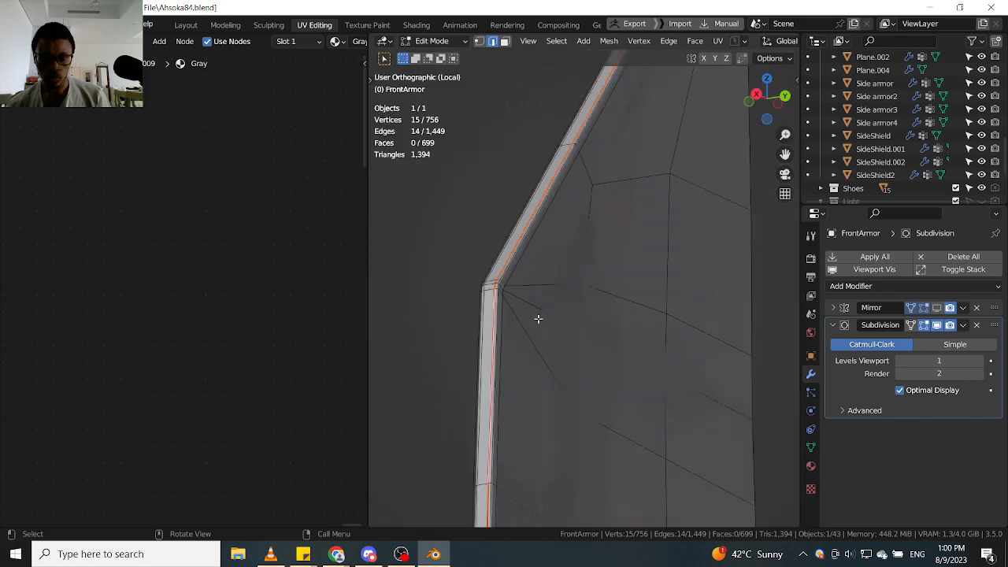
# Reveal the hidden plates, isolate the large seamed plate once more to inspect it, and restore all plates.
pyautogui.hotkey('alt', 'h')
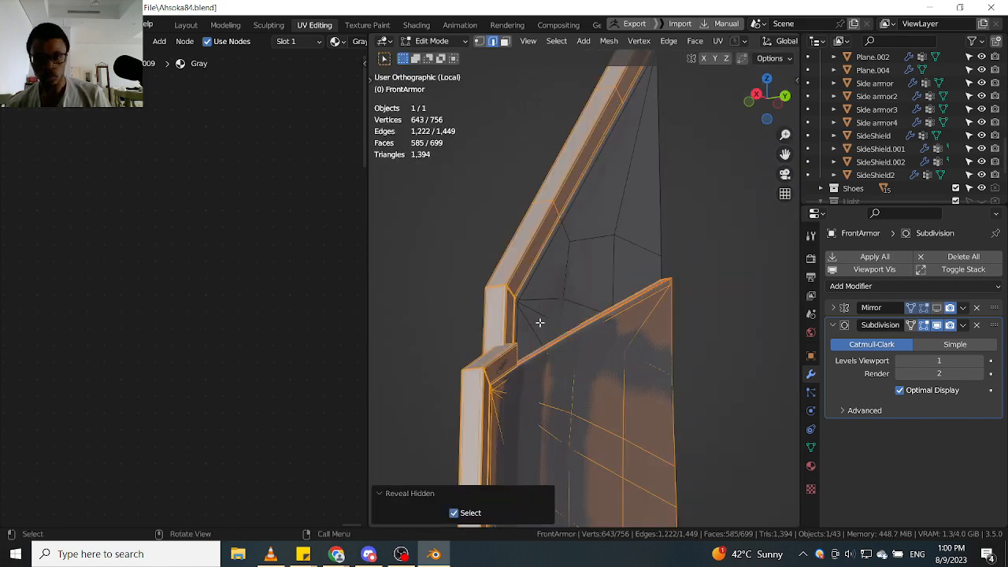
pyautogui.moveTo(519, 339); pyautogui.dragTo(507, 299, button='middle')
pyautogui.hotkey('alt', 'a')
pyautogui.press('l')
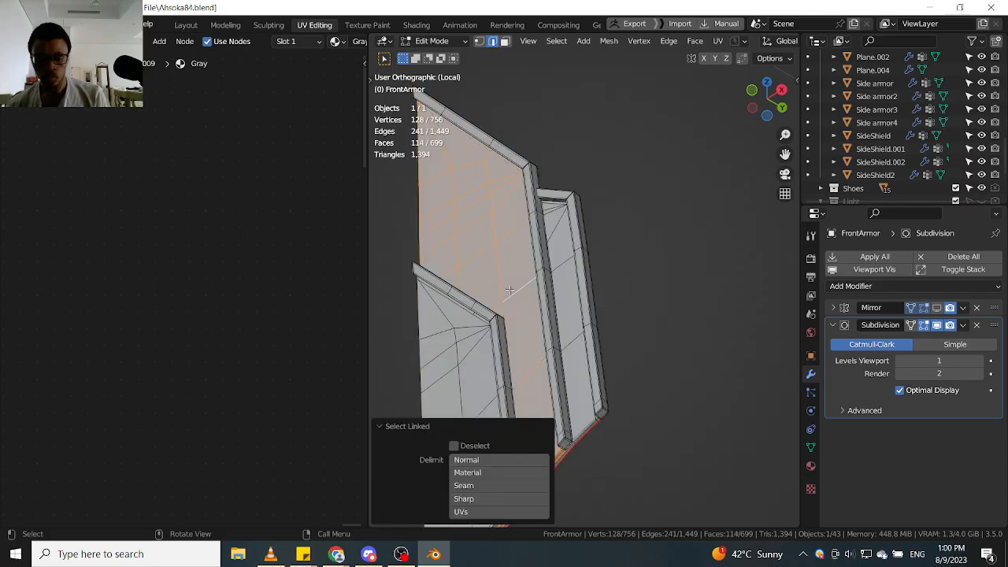
pyautogui.hotkey('shift', 'h')
pyautogui.moveTo(567, 302); pyautogui.dragTo(593, 308, button='middle')
pyautogui.hotkey('alt', 'h')
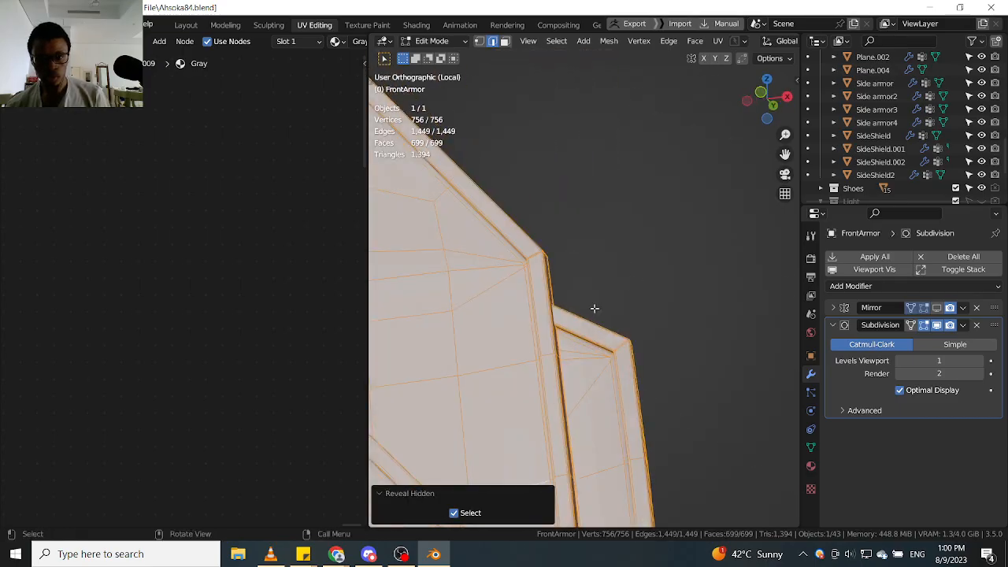
# Isolate the small pointed centre plate and switch to edge selection at the corner of its rim.
pyautogui.keyDown('shift'); pyautogui.moveTo(490, 439); pyautogui.dragTo(549, 312, button='middle'); pyautogui.keyUp('shift')
pyautogui.keyDown('shift'); pyautogui.moveTo(477, 481); pyautogui.dragTo(604, 318, button='middle'); pyautogui.keyUp('shift')
pyautogui.click(603, 318)
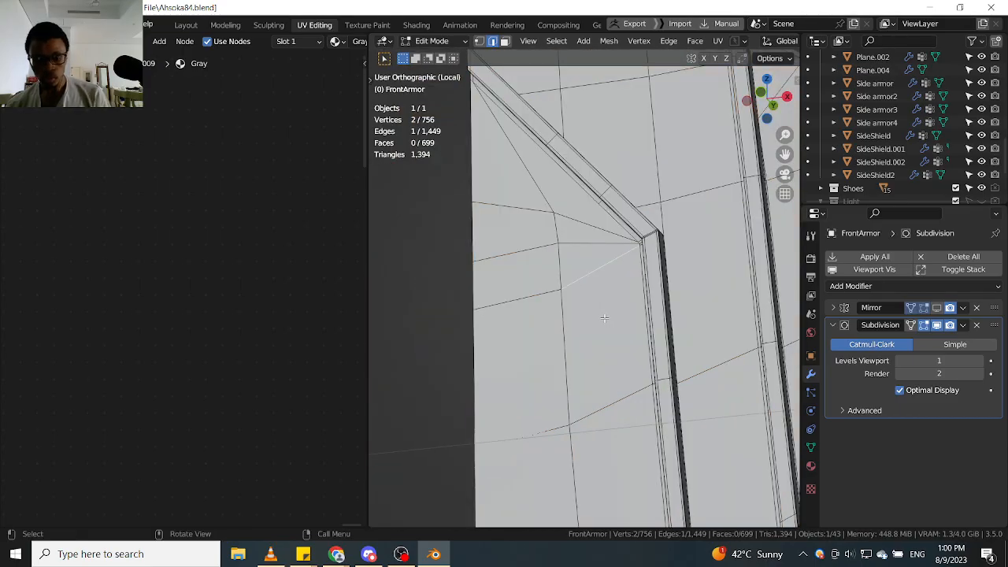
pyautogui.press('l')
pyautogui.hotkey('shift', 'h')
pyautogui.moveTo(603, 318); pyautogui.dragTo(582, 236, button='middle')
pyautogui.hotkey('ctrl', 'Tab')
pyautogui.click(577, 345)
pyautogui.scroll(8, 545, 264)
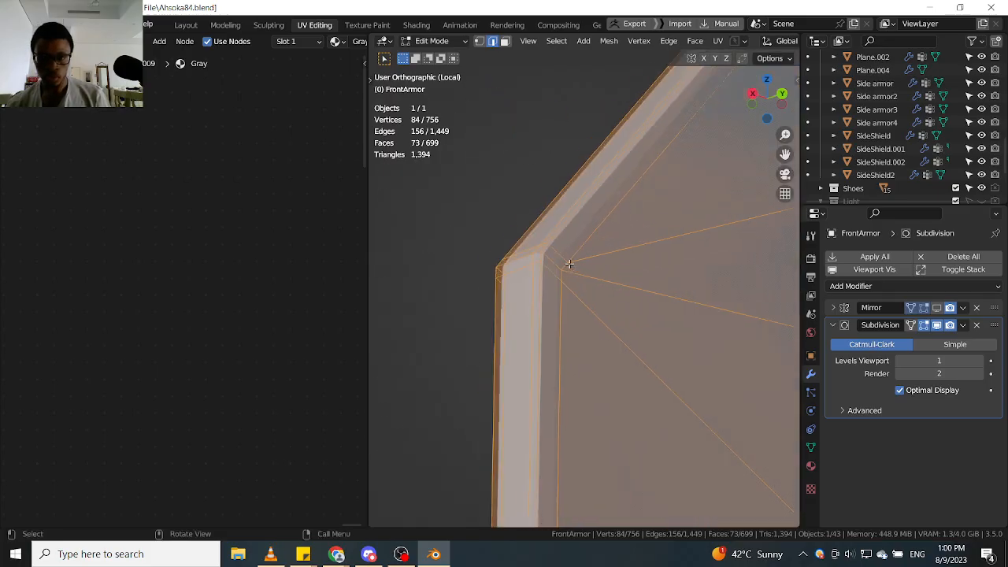
# Select the back edge loop of the isolated centre plate's rim and mark it as a seam.
pyautogui.keyDown('alt'); pyautogui.click(522, 250); pyautogui.keyUp('alt')
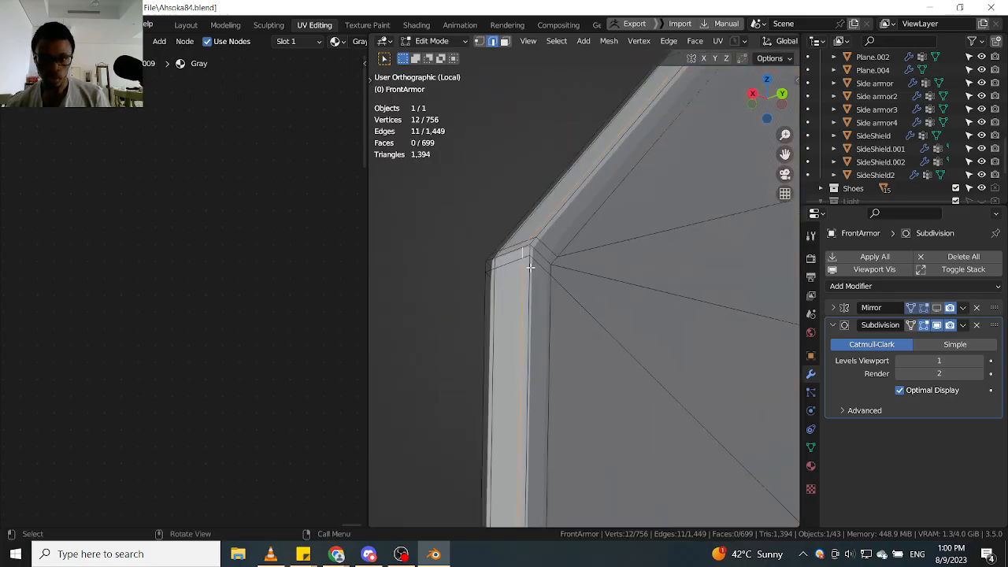
pyautogui.rightClick(529, 256)
pyautogui.click(534, 391)
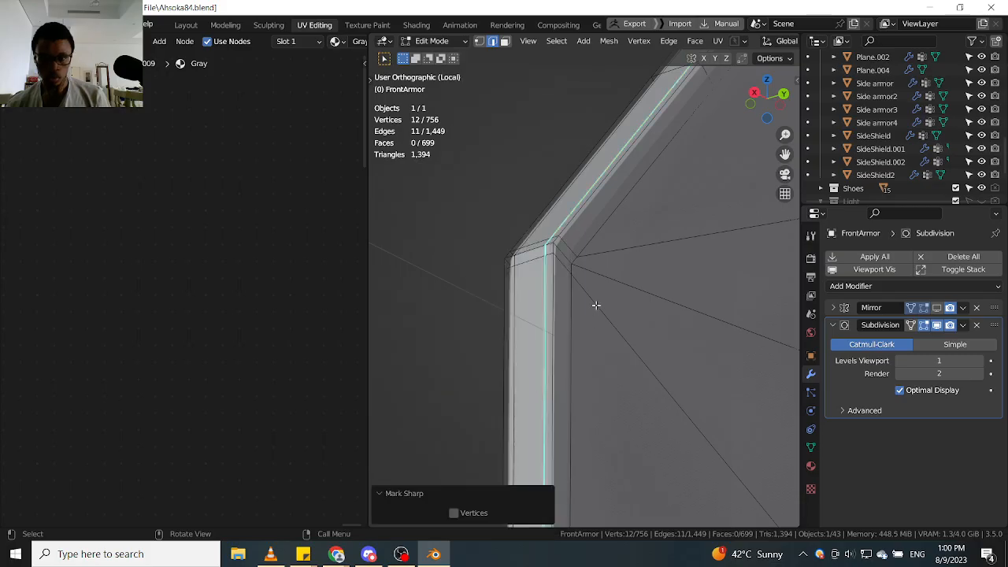
pyautogui.moveTo(596, 304)
pyautogui.mouseDown(button='middle')
pyautogui.moveTo(591, 312)
pyautogui.moveTo(582, 296)
pyautogui.mouseUp(button='middle')
pyautogui.hotkey('ctrl', 'z')
pyautogui.rightClick(582, 298)
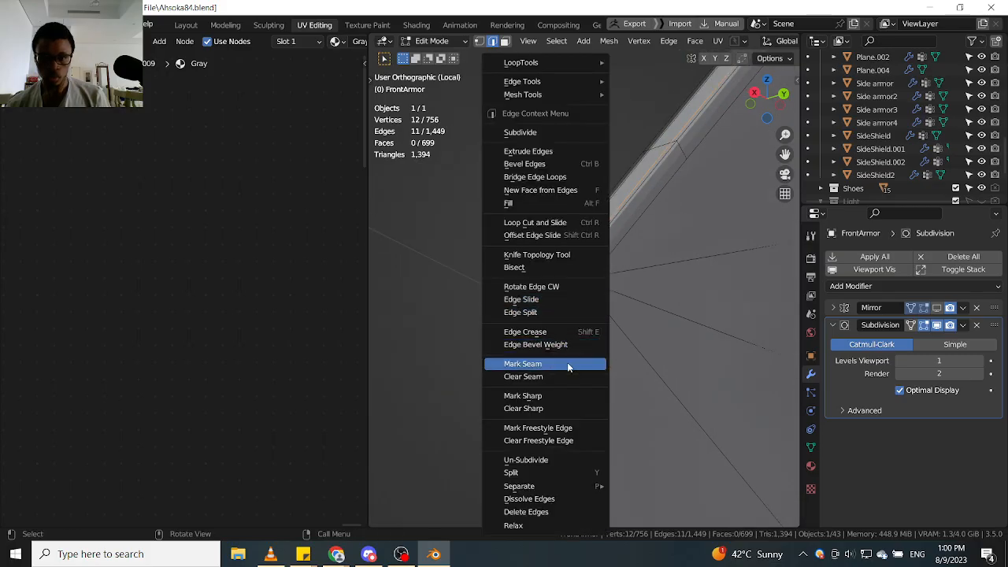
pyautogui.click(568, 366)
pyautogui.moveTo(568, 366); pyautogui.dragTo(628, 388, button='middle')
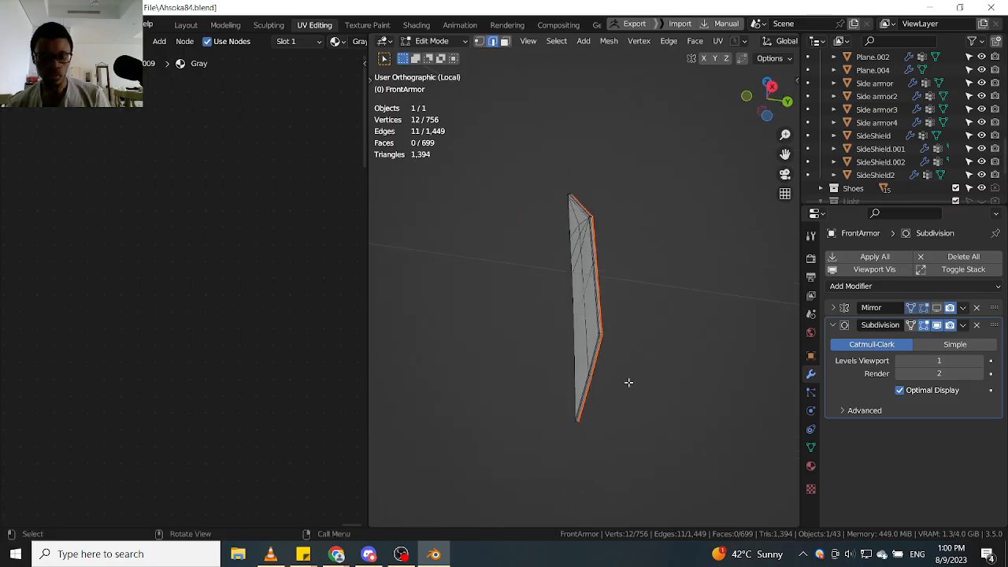
# Examine the centre plate's seamed rim and its back faces from several angles and up close.
pyautogui.moveTo(641, 339); pyautogui.dragTo(626, 355, button='middle')
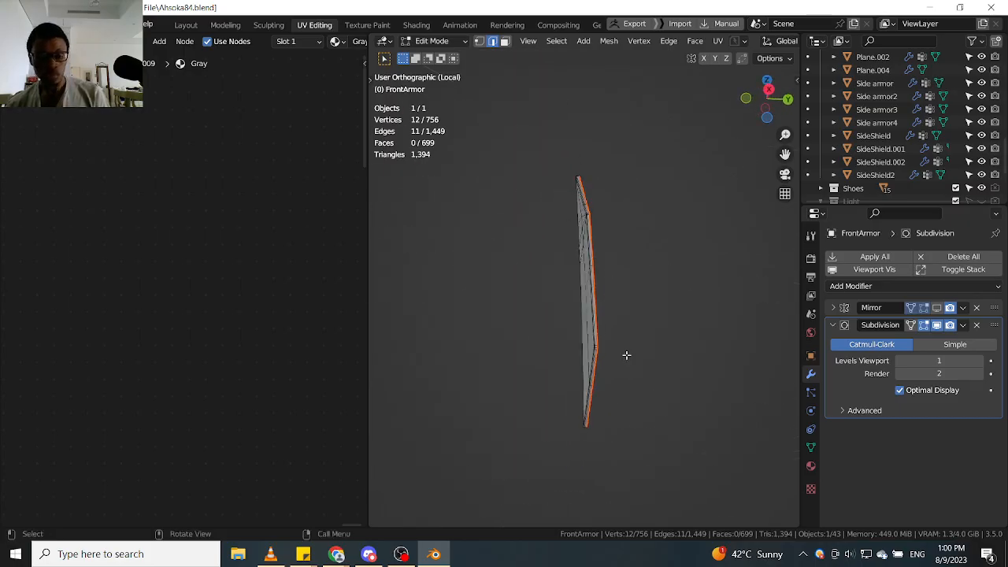
pyautogui.moveTo(666, 315); pyautogui.dragTo(616, 331, button='middle')
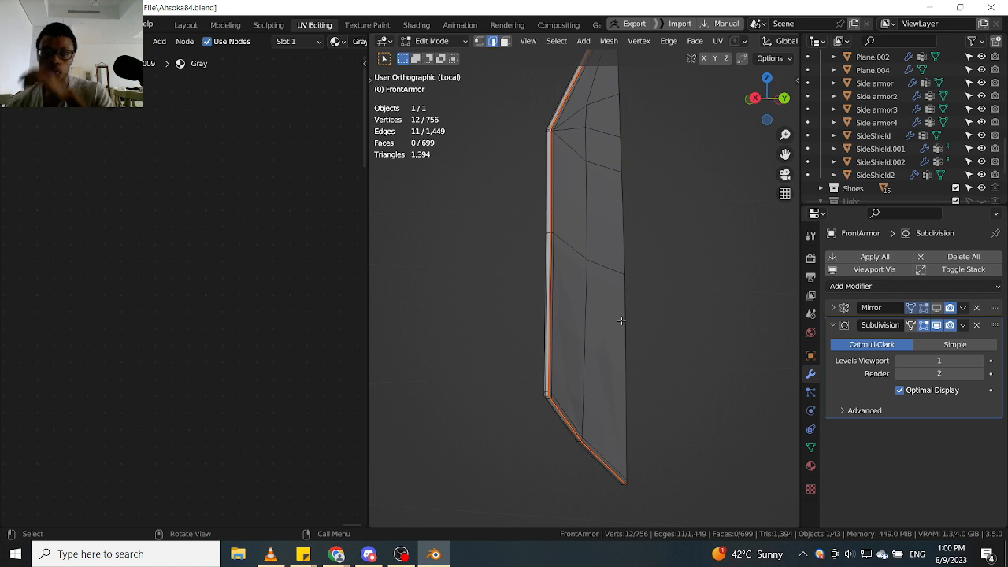
pyautogui.moveTo(547, 261)
pyautogui.mouseDown(button='middle')
pyautogui.moveTo(578, 259)
pyautogui.moveTo(535, 249)
pyautogui.mouseUp(button='middle')
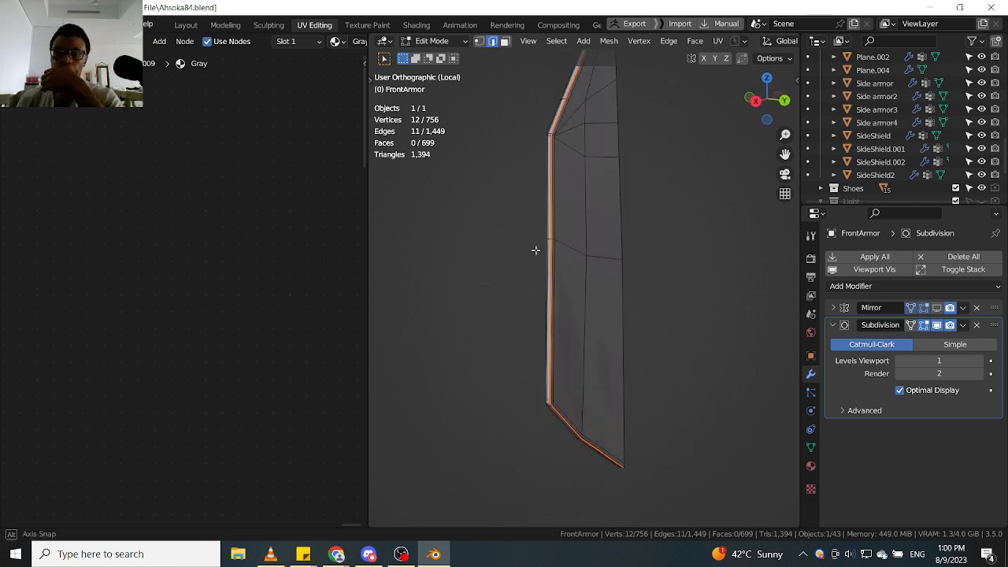
pyautogui.scroll(5, 600, 318)
pyautogui.moveTo(600, 318); pyautogui.dragTo(533, 408, button='middle')
pyautogui.moveTo(520, 442); pyautogui.dragTo(517, 443, button='middle')
pyautogui.scroll(-8, 516, 442)
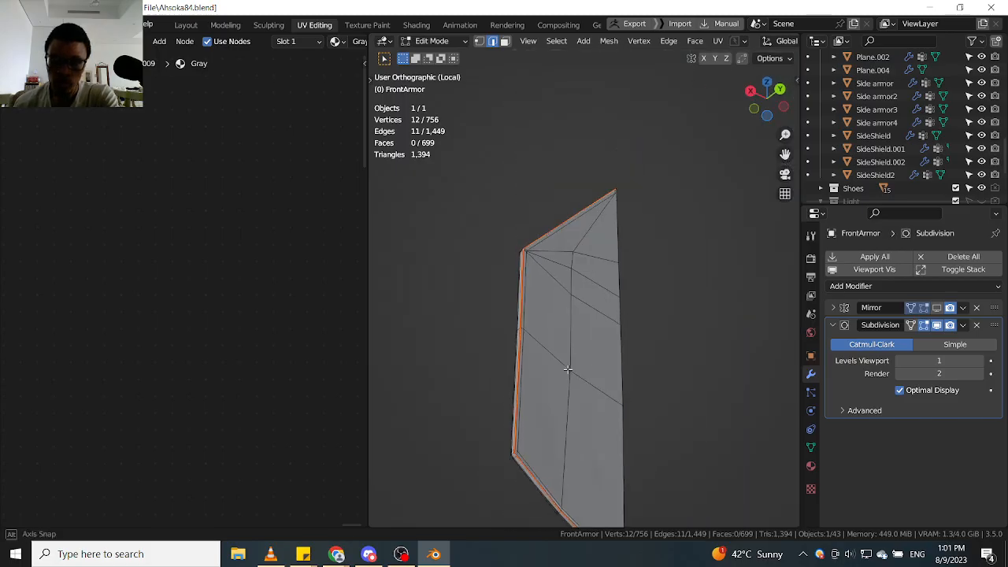
pyautogui.moveTo(568, 369); pyautogui.dragTo(573, 393, button='middle')
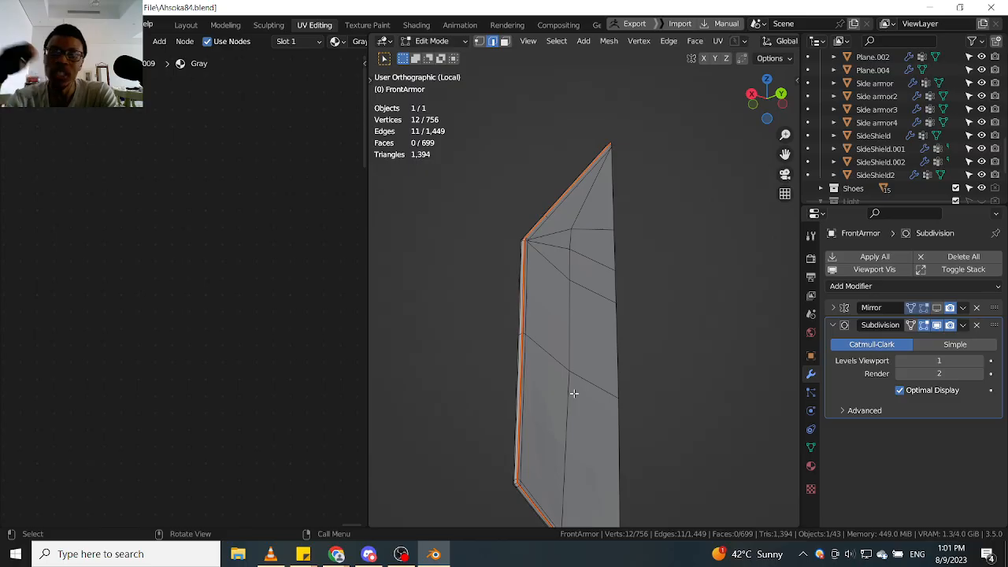
pyautogui.moveTo(574, 393); pyautogui.dragTo(557, 274, button='middle')
pyautogui.scroll(2, 527, 281)
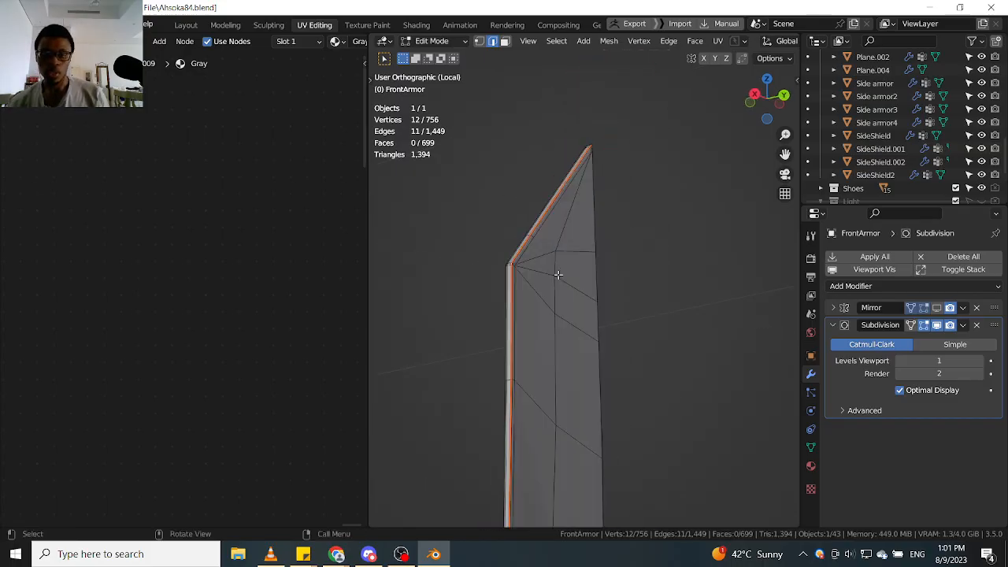
pyautogui.scroll(3, 559, 275)
# Switch to face selection and select the faces in the upper part of the centre plate's back side.
pyautogui.press('Tab')
pyautogui.click(533, 219)
pyautogui.keyDown('shift'); pyautogui.click(596, 202); pyautogui.keyUp('shift')
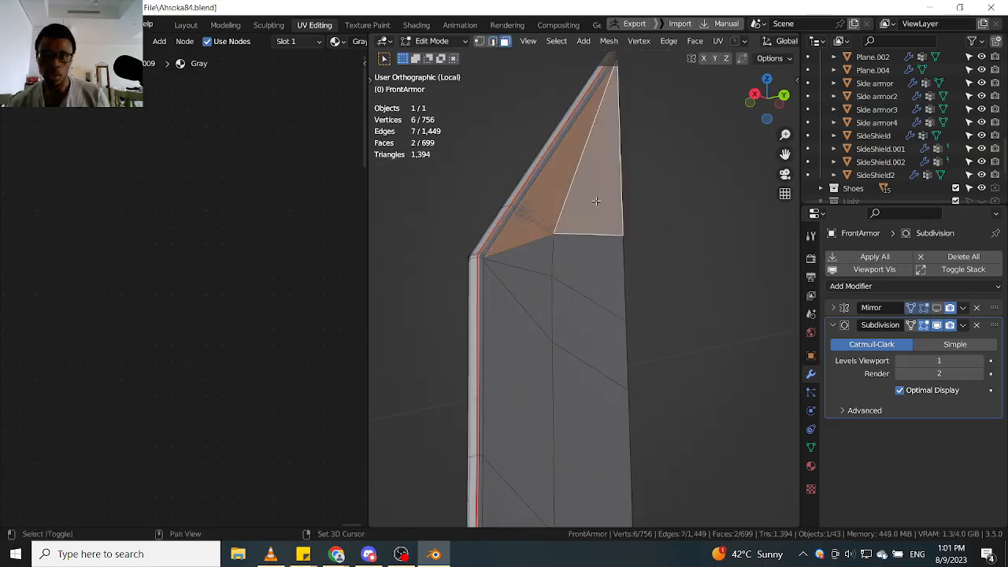
pyautogui.keyDown('shift'); pyautogui.moveTo(601, 250); pyautogui.dragTo(609, 162, button='middle'); pyautogui.keyUp('shift')
pyautogui.scroll(3, 607, 164)
pyautogui.keyDown('shift'); pyautogui.click(595, 188); pyautogui.keyUp('shift')
pyautogui.scroll(-4, 594, 189)
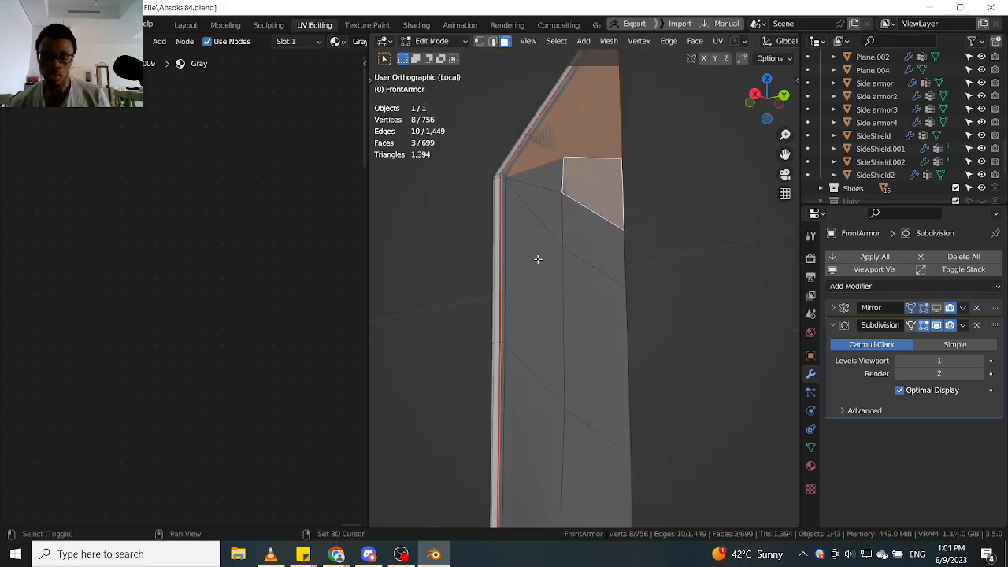
pyautogui.keyDown('shift'); pyautogui.click(550, 174); pyautogui.keyUp('shift')
pyautogui.keyDown('shift'); pyautogui.click(546, 218); pyautogui.keyUp('shift')
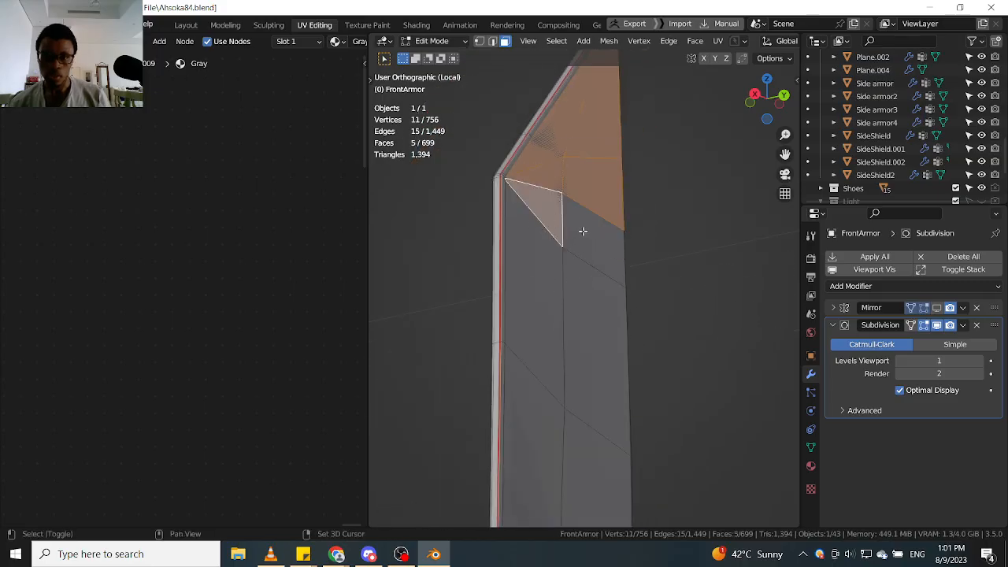
pyautogui.keyDown('shift'); pyautogui.click(556, 263); pyautogui.keyUp('shift')
pyautogui.scroll(2, 535, 212)
pyautogui.scroll(4, 517, 162)
pyautogui.scroll(-11, 476, 268)
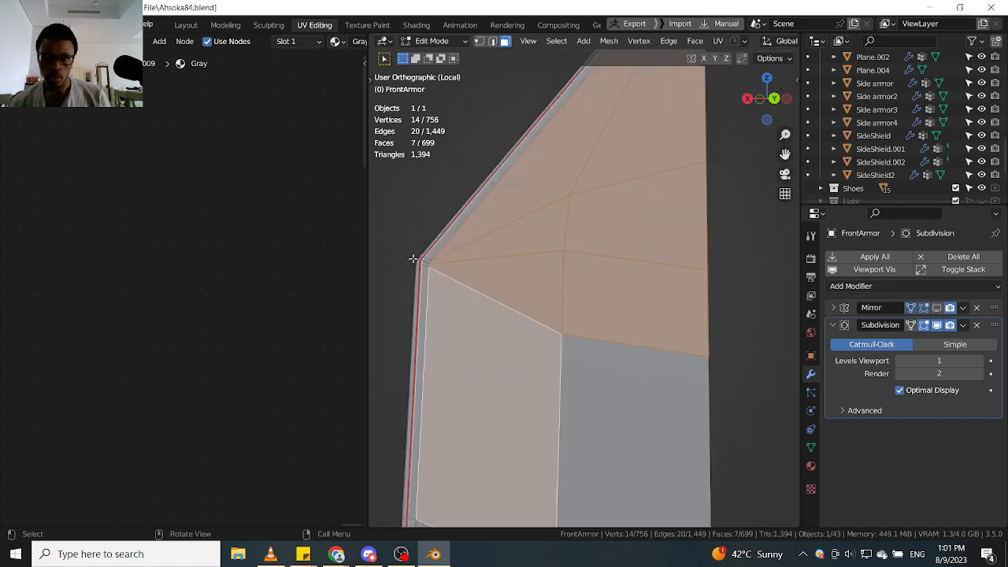
# Add the remaining lower and middle faces of the centre plate's back side to the selection.
pyautogui.keyDown('shift'); pyautogui.moveTo(474, 375); pyautogui.dragTo(490, 249, button='middle'); pyautogui.keyUp('shift')
pyautogui.scroll(3, 490, 250)
pyautogui.keyDown('shift'); pyautogui.click(491, 297); pyautogui.keyUp('shift')
pyautogui.keyDown('shift'); pyautogui.click(521, 345); pyautogui.keyUp('shift')
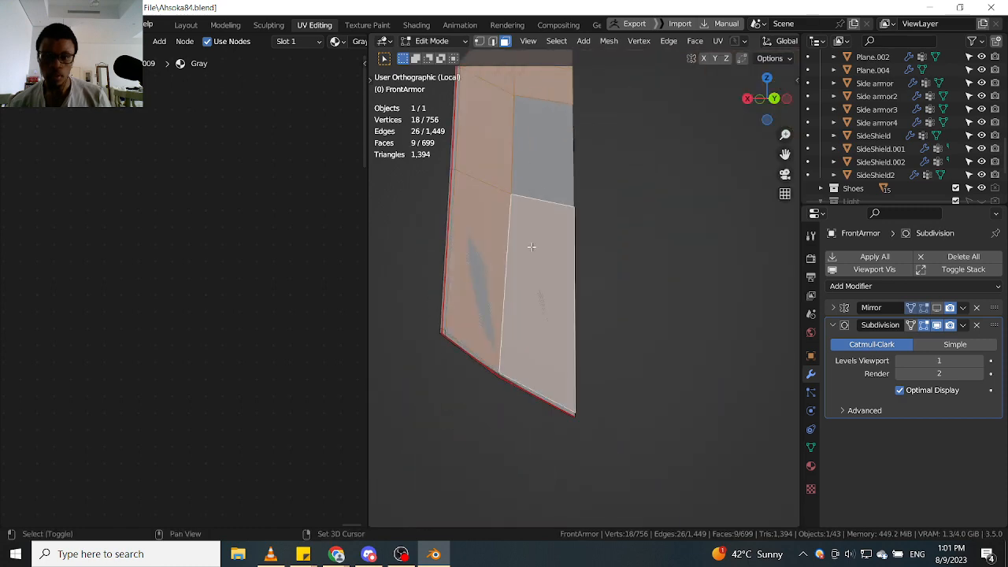
pyautogui.keyDown('shift'); pyautogui.click(539, 185); pyautogui.keyUp('shift')
pyautogui.moveTo(538, 184); pyautogui.dragTo(589, 200, button='middle')
pyautogui.press('x')
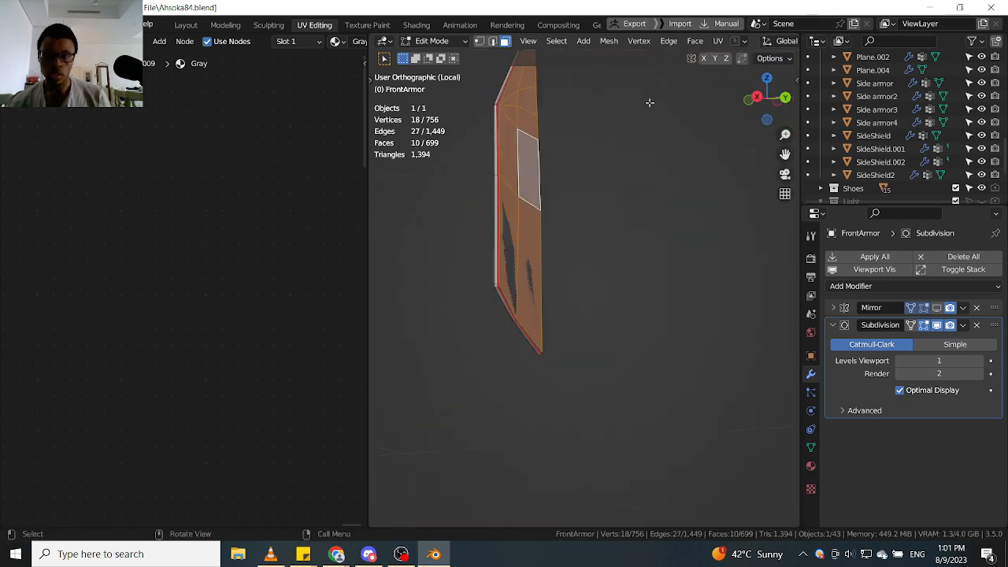
# Save the project as a new incremental version named Ahsoka85.blend.
pyautogui.moveTo(650, 99); pyautogui.dragTo(593, 202, button='middle')
pyautogui.hotkey('ctrl', 'shift', 's')
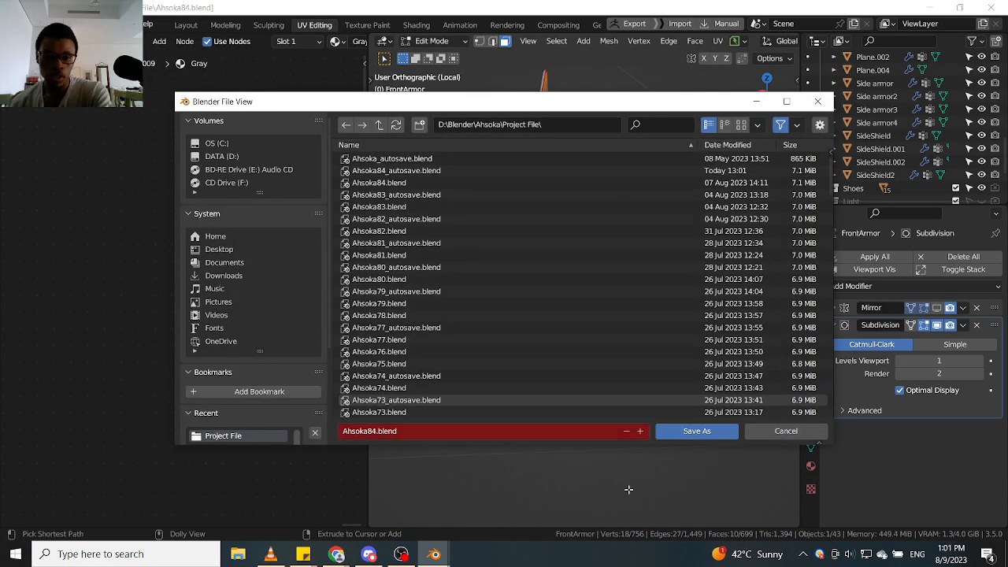
pyautogui.click(641, 432)
pyautogui.click(697, 431)
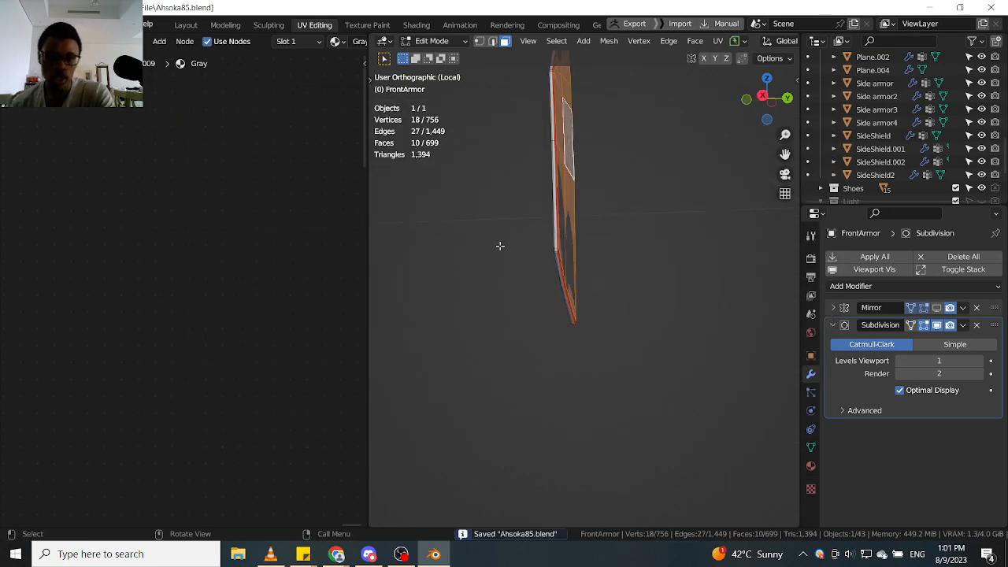
# Delete the selected back faces of the centre plate.
pyautogui.moveTo(499, 245); pyautogui.dragTo(569, 279, button='middle')
pyautogui.press('x')
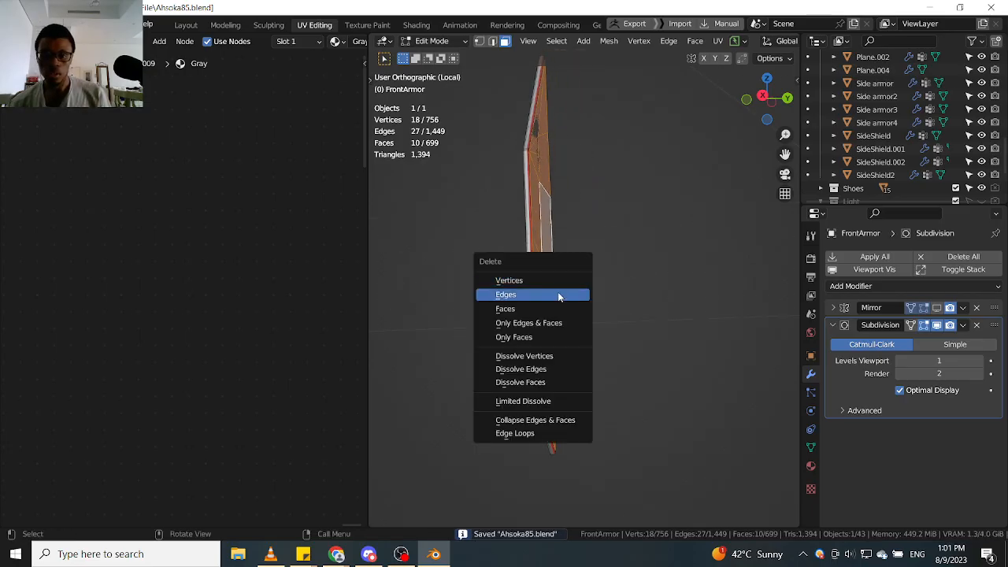
pyautogui.click(556, 307)
pyautogui.scroll(3, 530, 195)
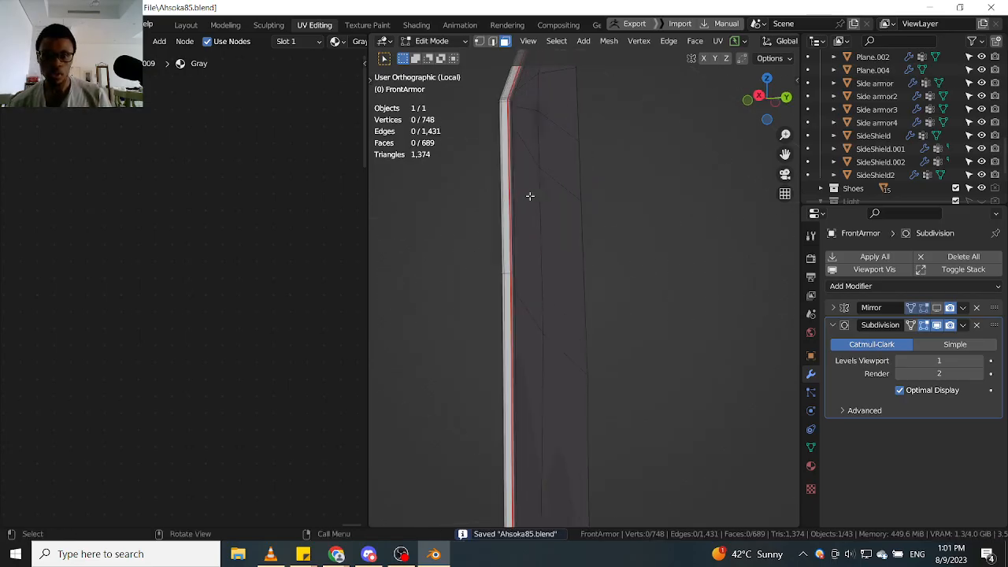
pyautogui.press('l')
pyautogui.moveTo(521, 266); pyautogui.dragTo(529, 236, button='middle')
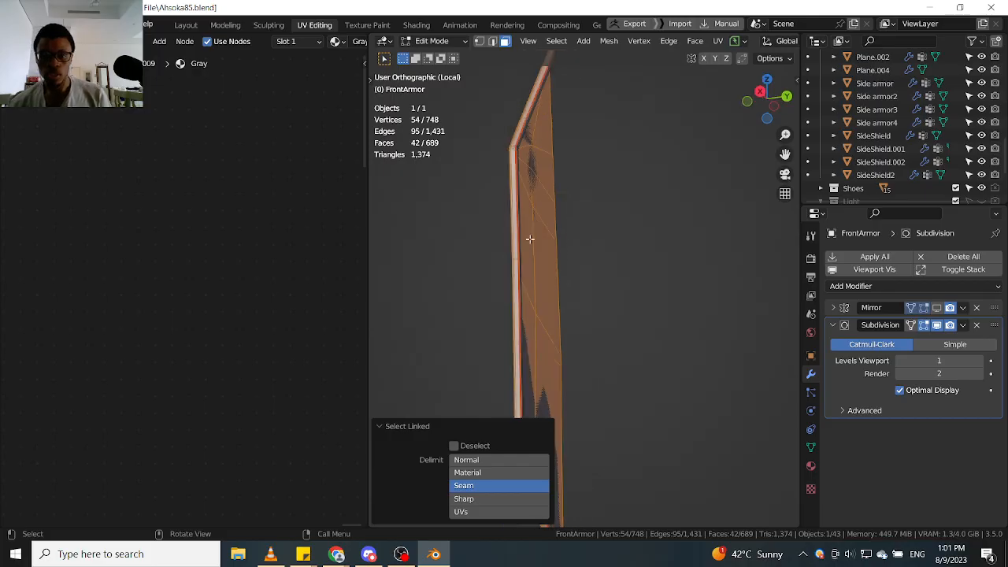
pyautogui.rightClick(529, 237)
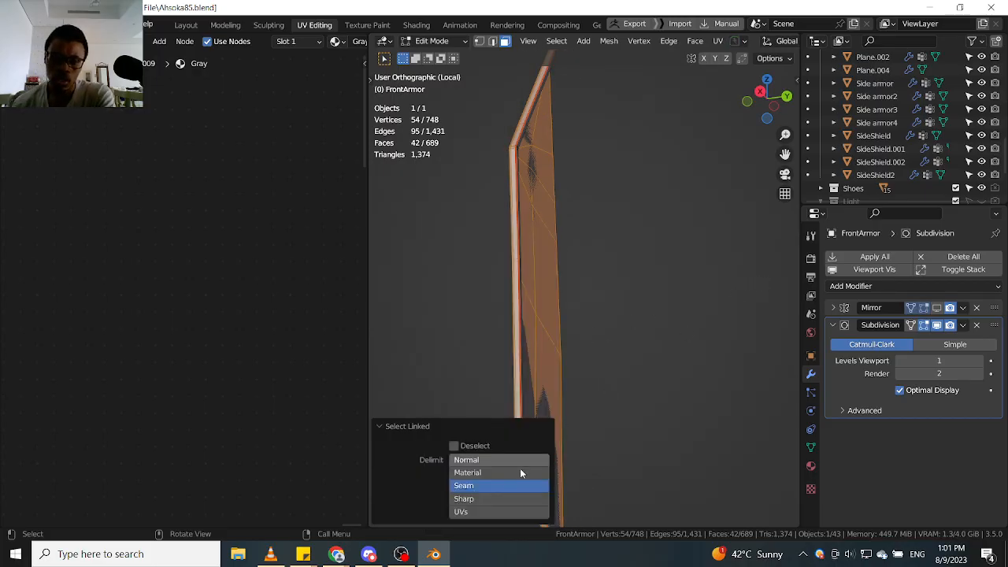
pyautogui.rightClick(510, 223)
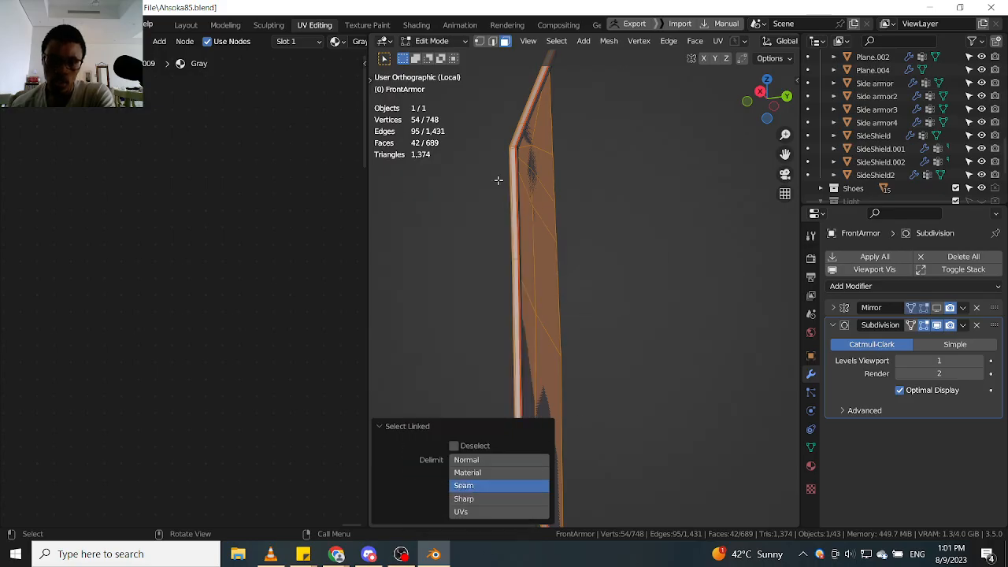
pyautogui.rightClick(498, 180)
pyautogui.click(587, 257)
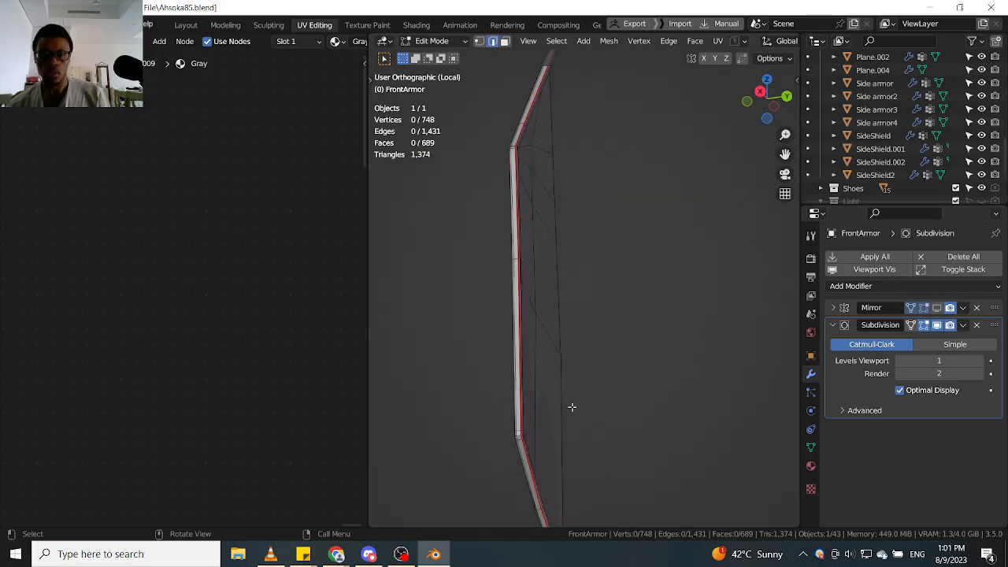
# Select all linked geometry of the centre plate in edge selection and clear its seams.
pyautogui.scroll(2, 517, 331)
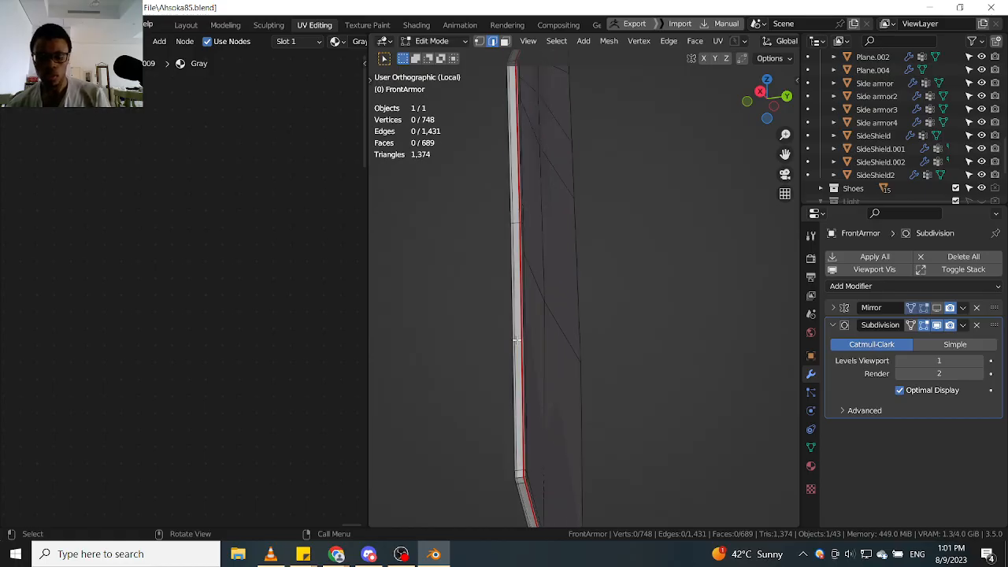
pyautogui.press('l')
pyautogui.rightClick(526, 334)
pyautogui.click(517, 377)
pyautogui.scroll(-4, 592, 292)
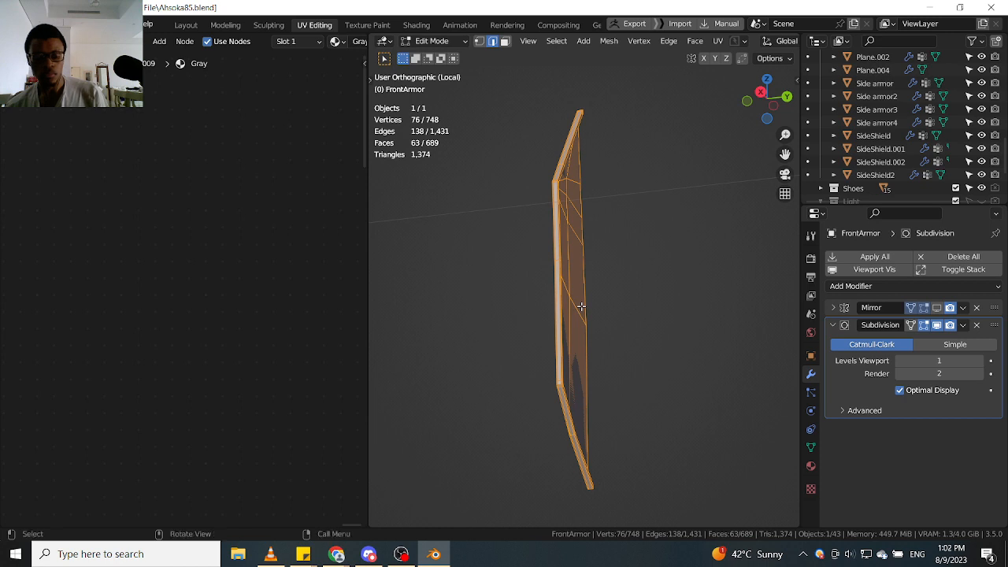
# Reveal the hidden plates and isolate the large plate by selecting its linked geometry and hiding everything else.
pyautogui.hotkey('alt', 'h')
pyautogui.moveTo(601, 292); pyautogui.dragTo(585, 318, button='middle')
pyautogui.click(592, 278)
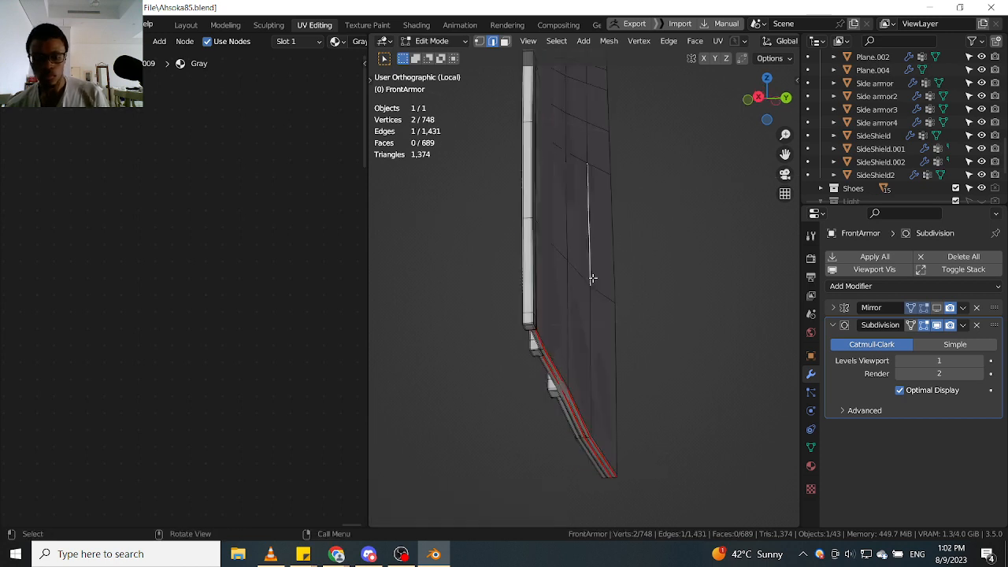
pyautogui.press('l')
pyautogui.hotkey('shift', 'h')
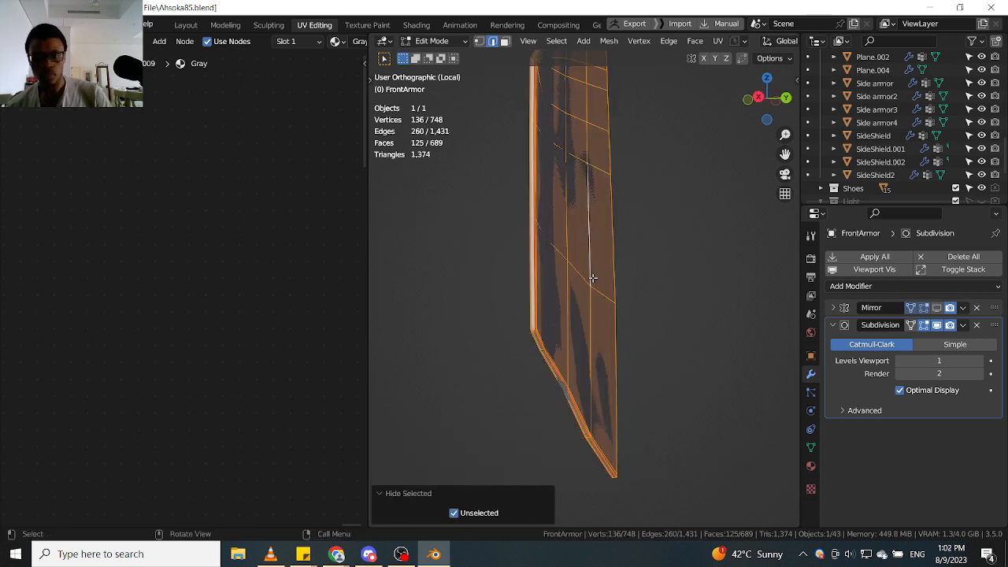
# Clear the sharp marks and the seams from the whole large plate.
pyautogui.moveTo(594, 279); pyautogui.dragTo(535, 337, button='middle')
pyautogui.scroll(2, 536, 333)
pyautogui.rightClick(535, 337)
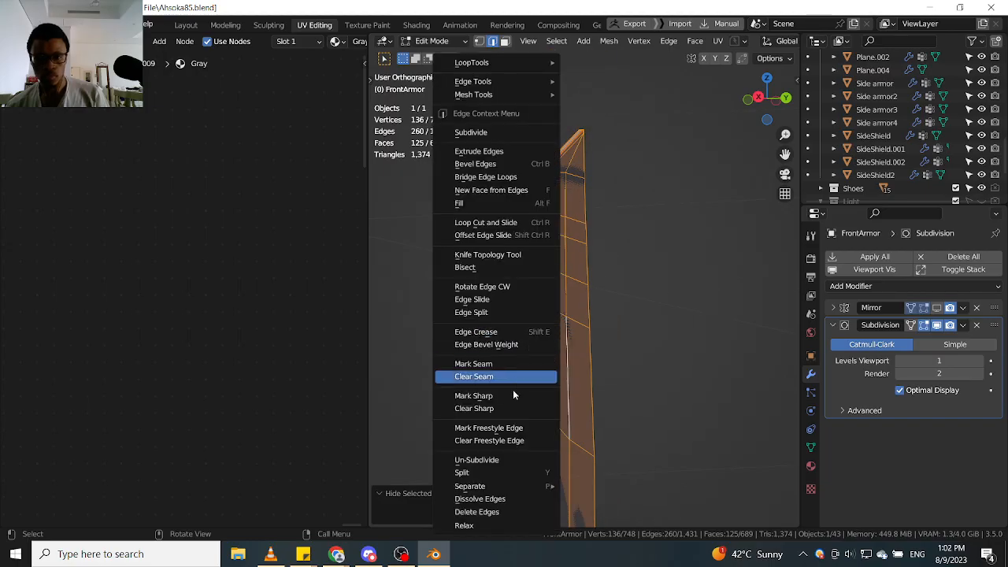
pyautogui.click(507, 409)
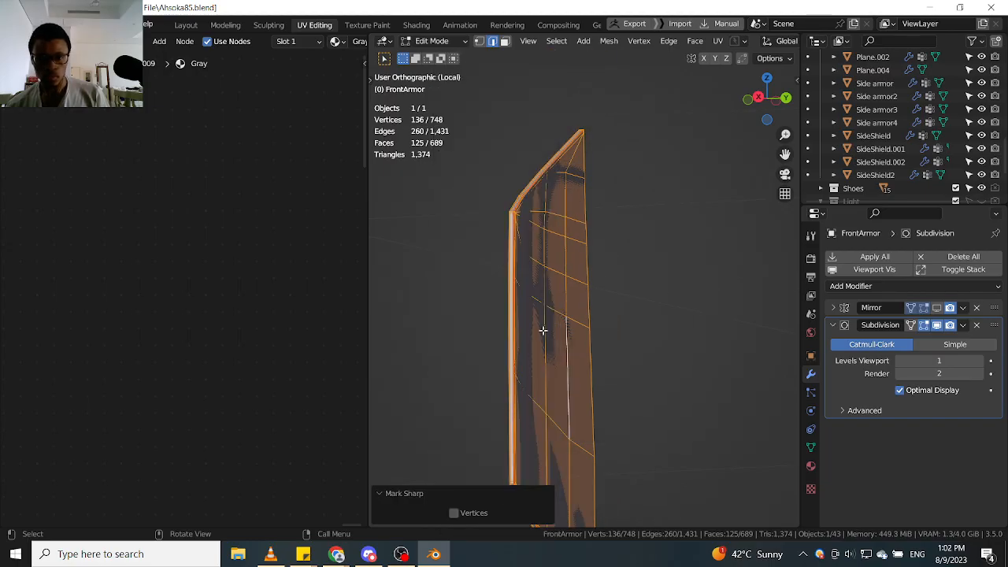
pyautogui.moveTo(543, 330); pyautogui.dragTo(542, 324, button='middle')
pyautogui.rightClick(542, 325)
pyautogui.click(519, 387)
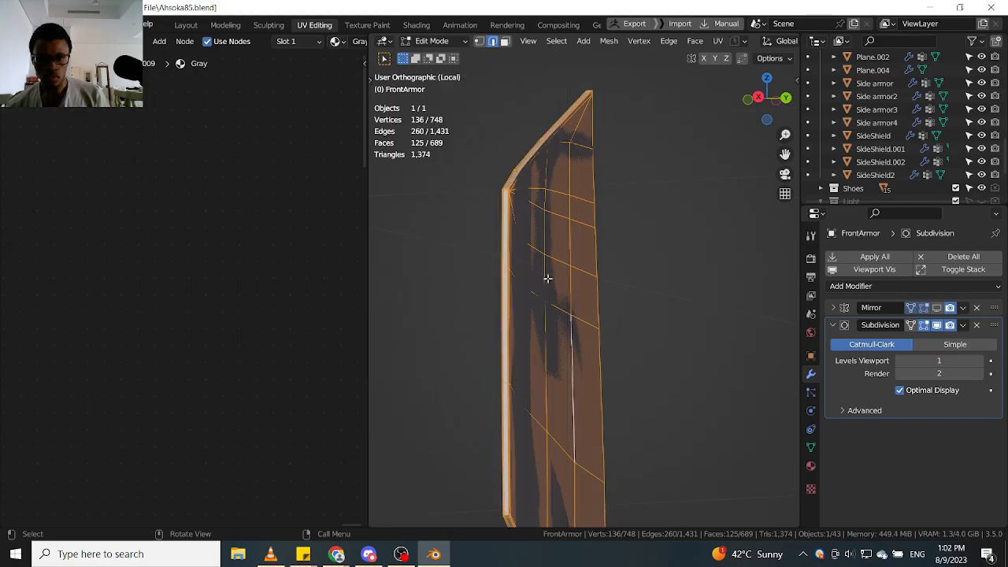
pyautogui.scroll(2, 562, 207)
# Select the large plate's back faces in face selection, using shortest paths around its border, and delete them.
pyautogui.press('Tab')
pyautogui.click(753, 193)
pyautogui.moveTo(579, 171); pyautogui.dragTo(549, 142, button='middle')
pyautogui.click(567, 187)
pyautogui.moveTo(516, 172); pyautogui.dragTo(687, 250, button='middle')
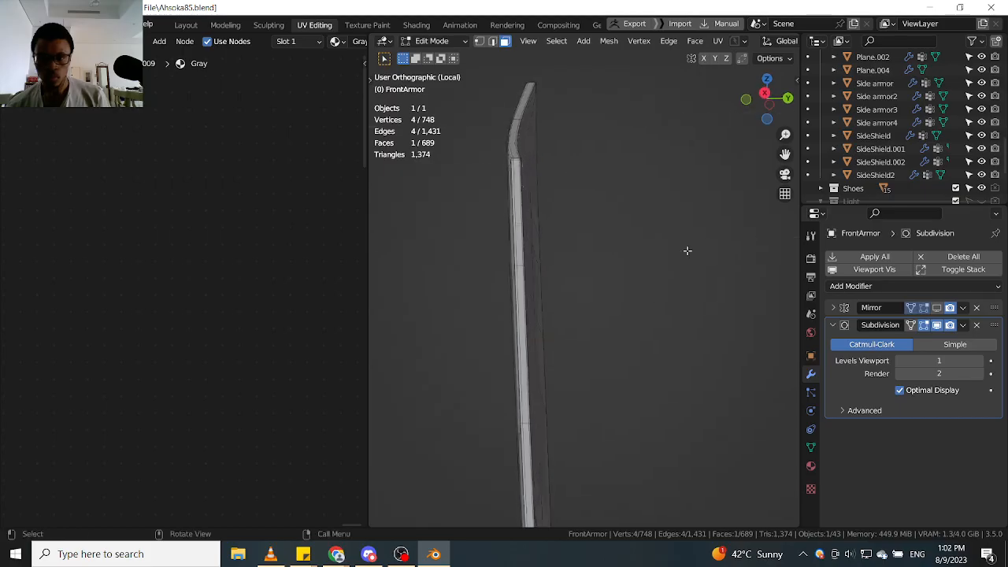
pyautogui.moveTo(574, 200); pyautogui.dragTo(455, 247, button='middle')
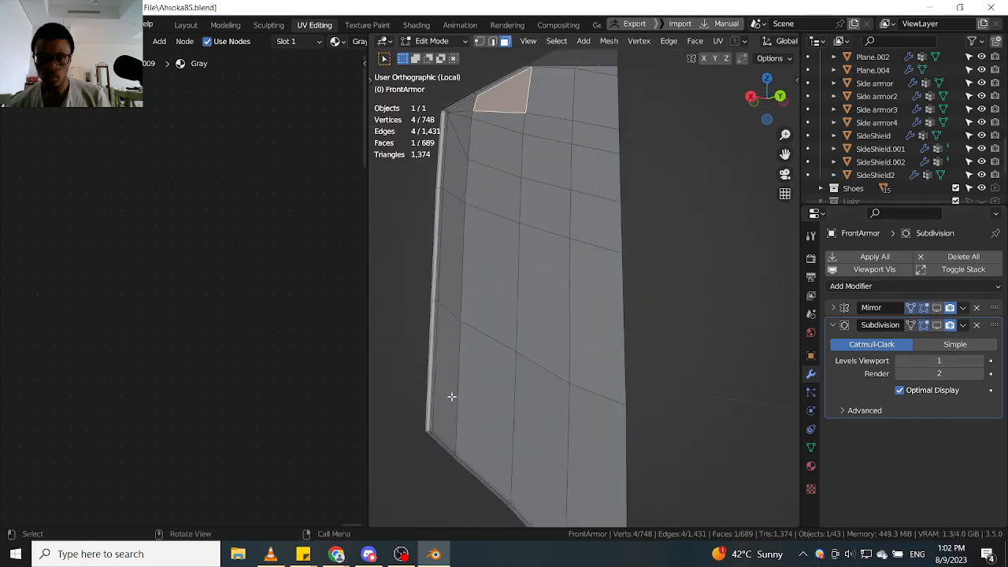
pyautogui.keyDown('ctrl'); pyautogui.click(450, 394); pyautogui.keyUp('ctrl')
pyautogui.moveTo(539, 422); pyautogui.dragTo(593, 154, button='middle')
pyautogui.keyDown('ctrl'); pyautogui.click(604, 328); pyautogui.keyUp('ctrl')
pyautogui.keyDown('ctrl'); pyautogui.click(592, 154); pyautogui.keyUp('ctrl')
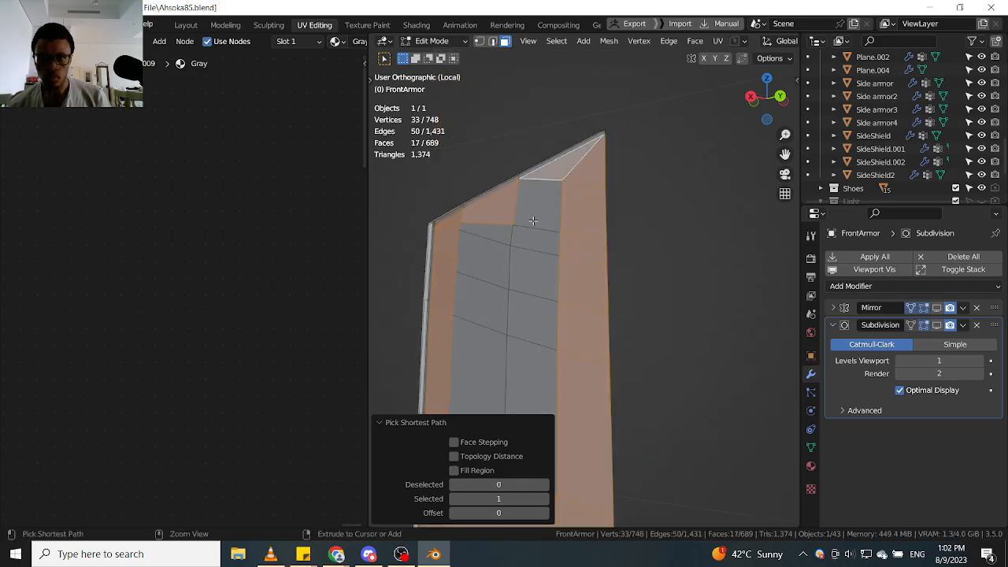
pyautogui.moveTo(523, 247); pyautogui.dragTo(539, 305, button='middle')
pyautogui.moveTo(548, 263)
pyautogui.mouseDown()
pyautogui.moveTo(574, 169)
pyautogui.moveTo(567, 74)
pyautogui.mouseUp()
pyautogui.moveTo(567, 74); pyautogui.dragTo(554, 239, button='middle')
pyautogui.press('x')
pyautogui.click(619, 198)
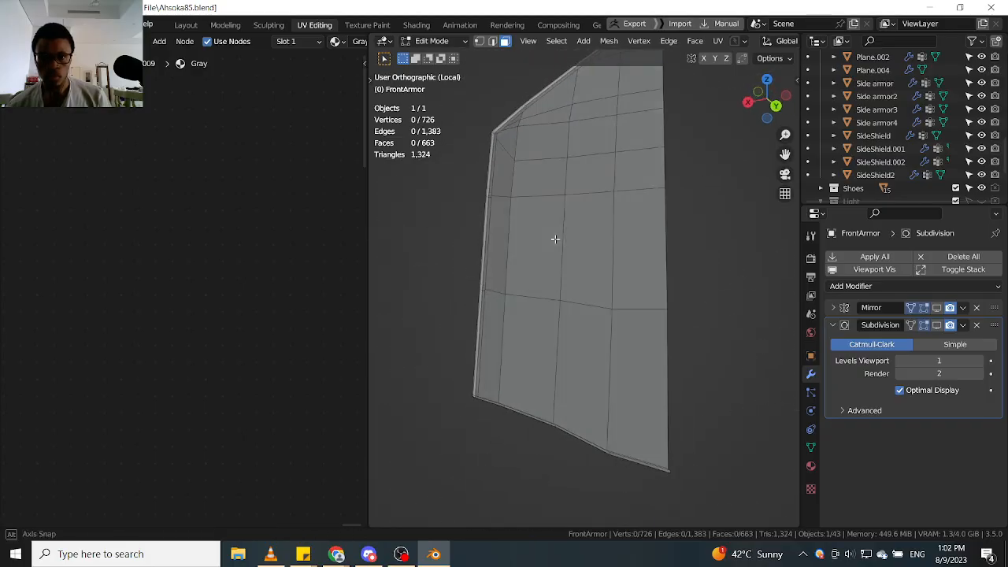
# Turn on the Subdivision modifier's viewport display and inspect the large plate's border and lower corner up close.
pyautogui.scroll(4, 489, 130)
pyautogui.scroll(-3, 517, 232)
pyautogui.keyDown('shift'); pyautogui.moveTo(516, 358); pyautogui.dragTo(510, 203, button='middle'); pyautogui.keyUp('shift')
pyautogui.scroll(4, 508, 271)
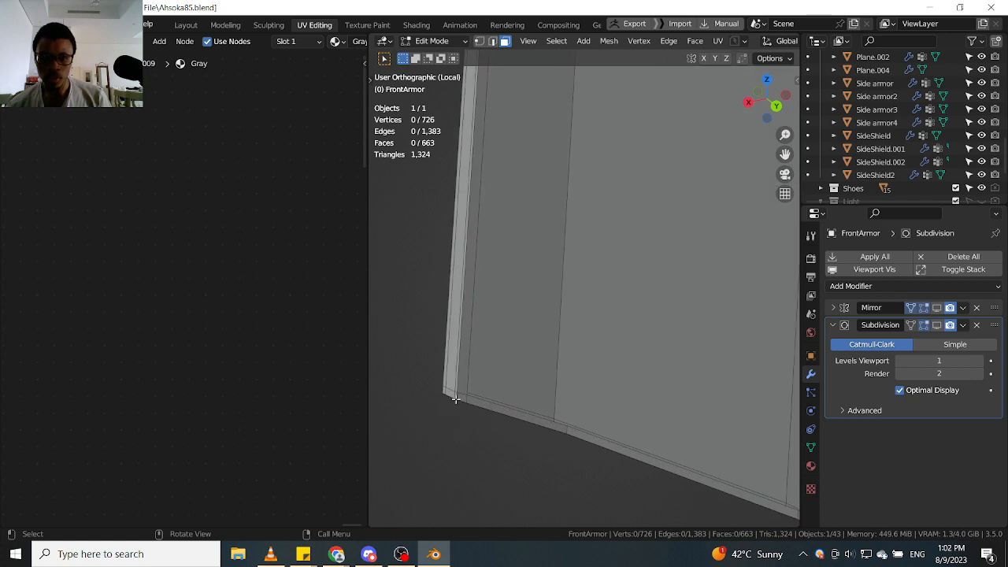
pyautogui.click(493, 364)
pyautogui.moveTo(492, 365); pyautogui.dragTo(436, 369, button='middle')
pyautogui.click(936, 326)
pyautogui.scroll(2, 465, 381)
pyautogui.scroll(3, 526, 412)
pyautogui.keyDown('shift'); pyautogui.moveTo(527, 412); pyautogui.dragTo(487, 328, button='middle'); pyautogui.keyUp('shift')
pyautogui.scroll(-4, 517, 330)
pyautogui.scroll(5, 515, 275)
pyautogui.keyDown('shift'); pyautogui.moveTo(533, 144); pyautogui.dragTo(704, 295, button='middle'); pyautogui.keyUp('shift')
pyautogui.scroll(4, 433, 255)
pyautogui.scroll(7, 486, 298)
pyautogui.scroll(-3, 528, 282)
# Reveal the hidden plates and isolate the middle plate by selecting linked faces from its front and hiding everything else.
pyautogui.hotkey('alt', 'h')
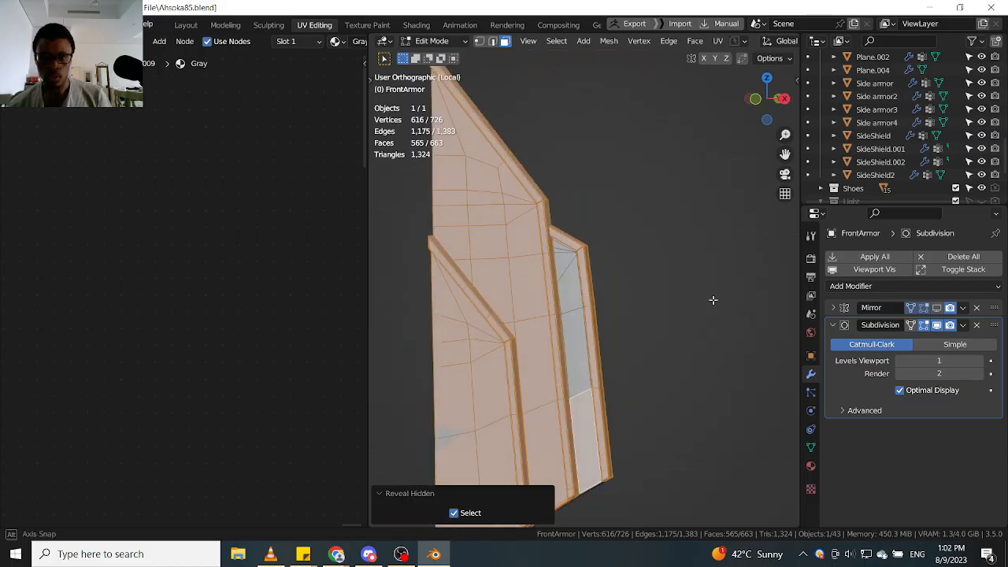
pyautogui.moveTo(535, 407); pyautogui.dragTo(596, 261, button='middle')
pyautogui.click(592, 210)
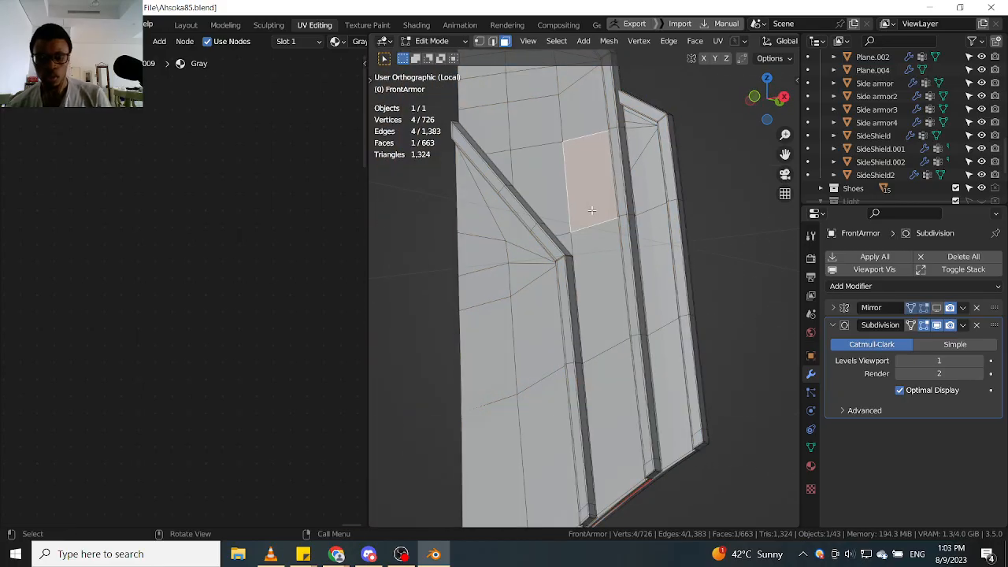
pyautogui.hotkey('ctrl', 'l')
pyautogui.hotkey('shift', 'h')
pyautogui.moveTo(688, 247); pyautogui.dragTo(522, 249, button='middle')
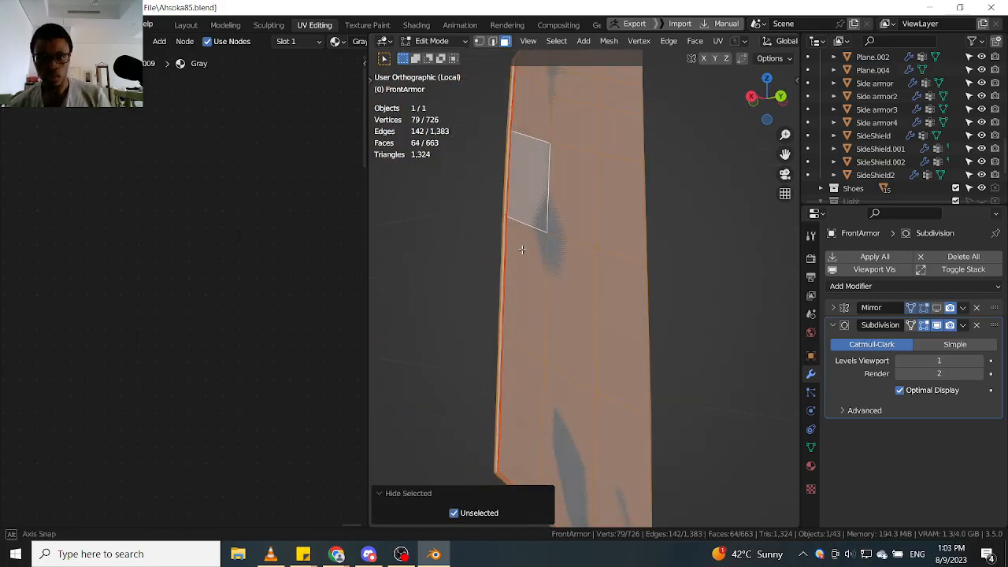
# Clear the seams from the isolated middle plate in edge selection and return to face selection.
pyautogui.rightClick(613, 270)
pyautogui.press('Tab')
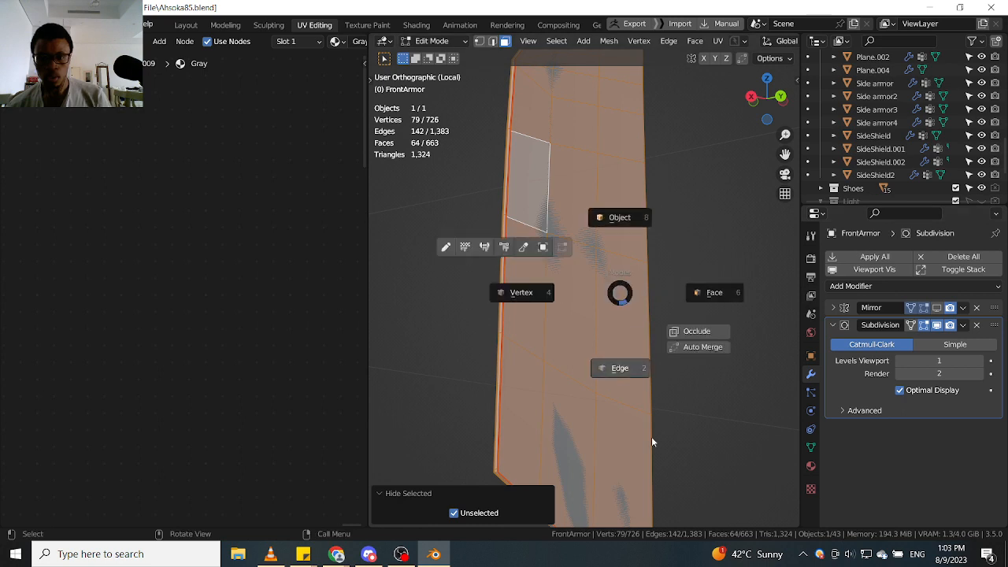
pyautogui.click(652, 437)
pyautogui.rightClick(613, 302)
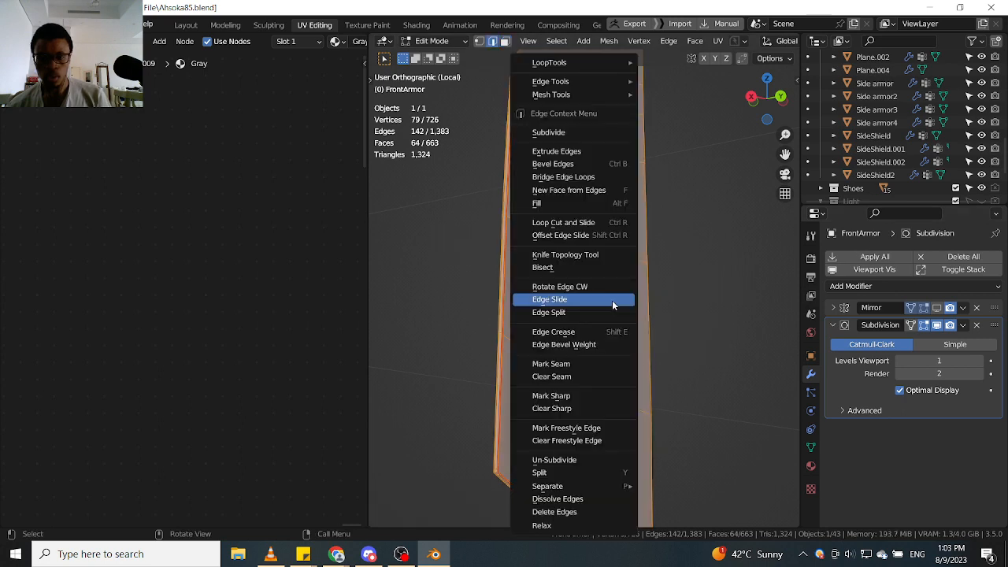
pyautogui.click(604, 367)
pyautogui.press('Tab')
pyautogui.click(870, 280)
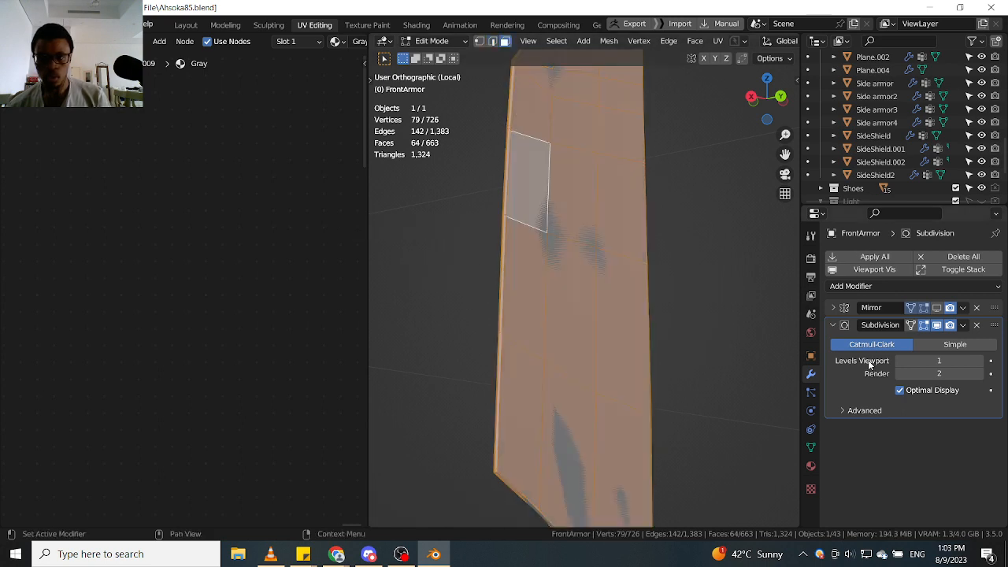
# Try to select the isolated faces along the middle plate's outline with shortest paths, from the slanted tip down to the lower edge.
pyautogui.keyDown('shift'); pyautogui.moveTo(655, 291); pyautogui.dragTo(644, 380, button='middle'); pyautogui.keyUp('shift')
pyautogui.hotkey('alt', 'z')
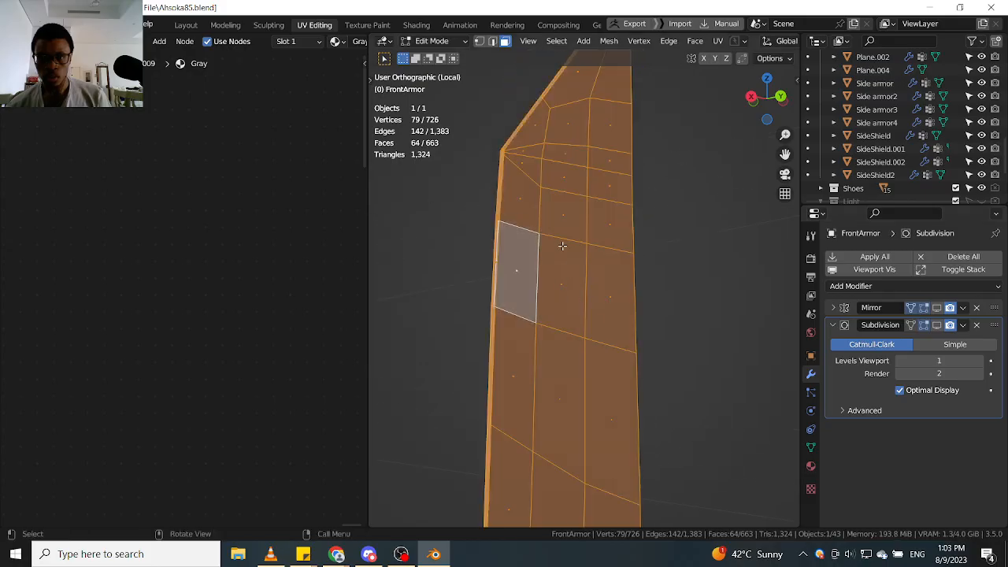
pyautogui.hotkey('alt', 'z')
pyautogui.keyDown('shift'); pyautogui.moveTo(540, 129); pyautogui.dragTo(535, 229, button='middle'); pyautogui.keyUp('shift')
pyautogui.click(535, 229)
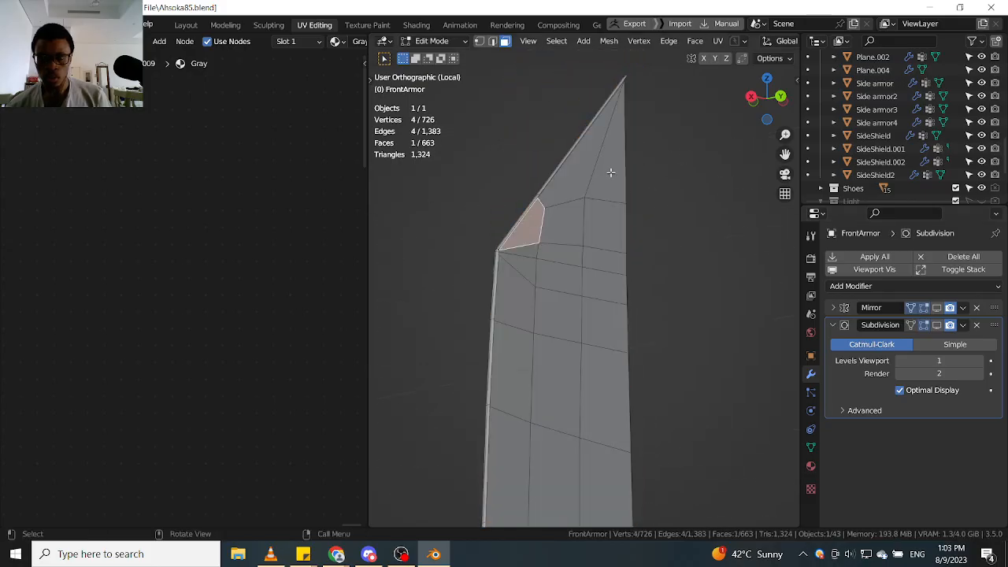
pyautogui.keyDown('ctrl'); pyautogui.click(611, 173); pyautogui.keyUp('ctrl')
pyautogui.scroll(-4, 611, 174)
pyautogui.keyDown('shift'); pyautogui.moveTo(600, 426); pyautogui.dragTo(605, 308, button='middle'); pyautogui.keyUp('shift')
pyautogui.scroll(2, 605, 307)
pyautogui.keyDown('ctrl'); pyautogui.click(614, 308); pyautogui.keyUp('ctrl')
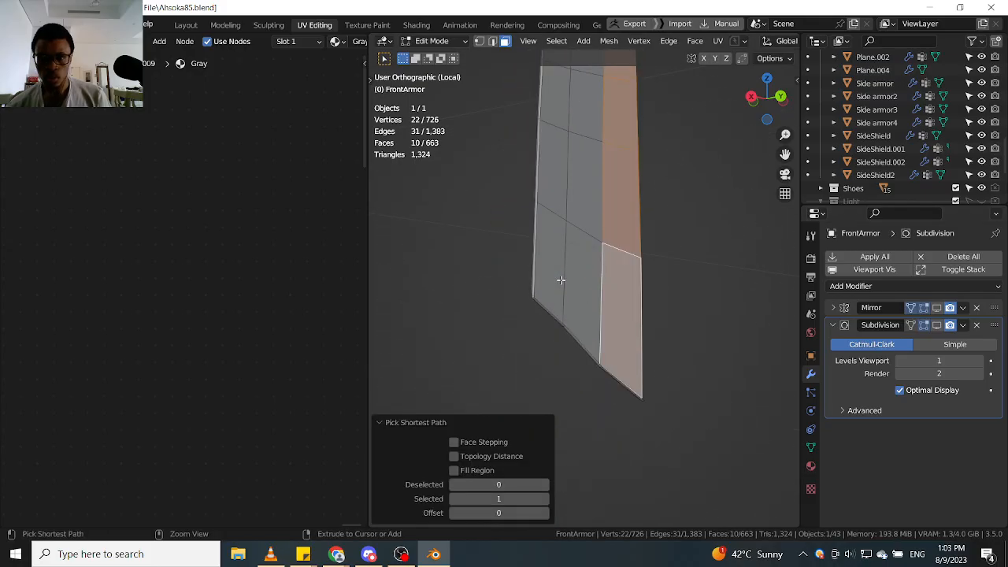
pyautogui.keyDown('ctrl'); pyautogui.click(560, 279); pyautogui.keyUp('ctrl')
# Examine the isolated faces' rim and lower end up close to check which side of the plate they form.
pyautogui.moveTo(560, 280); pyautogui.dragTo(697, 293, button='middle')
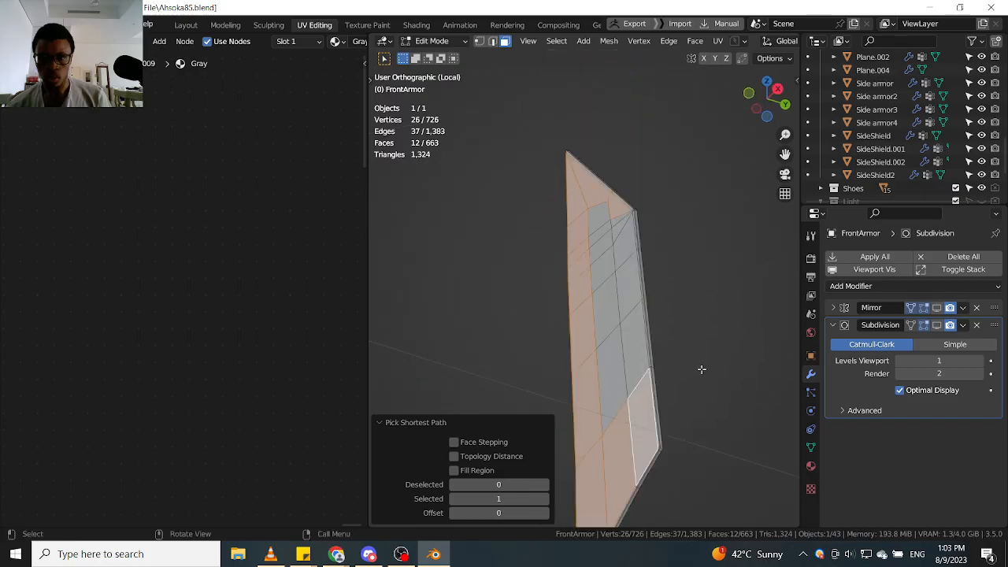
pyautogui.moveTo(702, 369); pyautogui.dragTo(677, 362, button='middle')
pyautogui.scroll(3, 681, 362)
pyautogui.moveTo(561, 337); pyautogui.dragTo(685, 301, button='middle')
pyautogui.scroll(2, 684, 301)
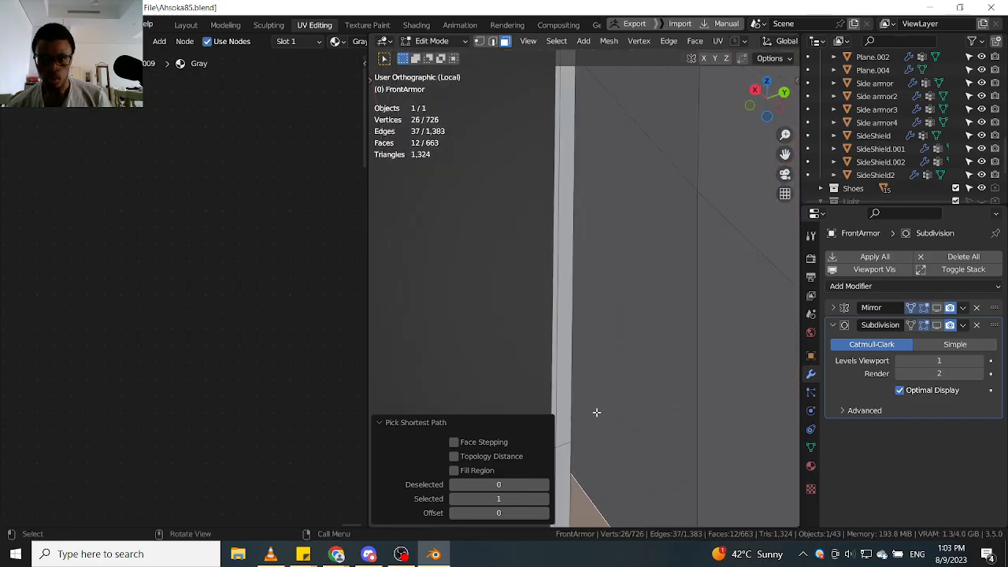
pyautogui.click(597, 413)
pyautogui.scroll(-4, 598, 418)
pyautogui.keyDown('shift'); pyautogui.moveTo(615, 480); pyautogui.dragTo(619, 248, button='middle'); pyautogui.keyUp('shift')
pyautogui.scroll(4, 602, 315)
pyautogui.moveTo(581, 232); pyautogui.dragTo(697, 307, button='middle')
# Reveal the hidden plates and isolate the whole middle plate by selecting its linked geometry and hiding the rest.
pyautogui.hotkey('alt', 'h')
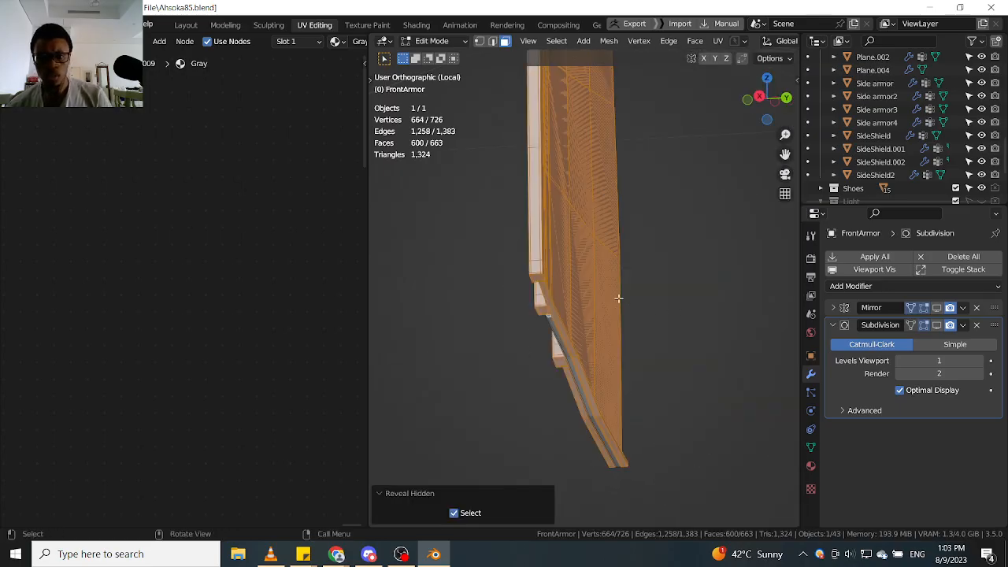
pyautogui.moveTo(618, 298); pyautogui.dragTo(522, 462, button='middle')
pyautogui.scroll(5, 501, 334)
pyautogui.moveTo(499, 333); pyautogui.dragTo(588, 244, button='middle')
pyautogui.scroll(-5, 501, 311)
pyautogui.click(526, 148)
pyautogui.hotkey('ctrl', 'l')
pyautogui.hotkey('shift', 'g')
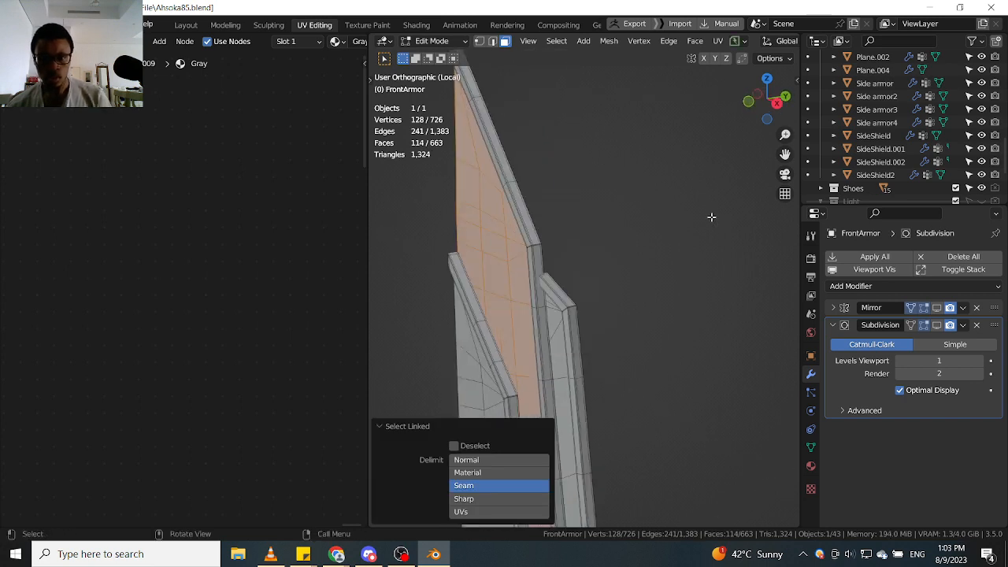
pyautogui.hotkey('shift', 'h')
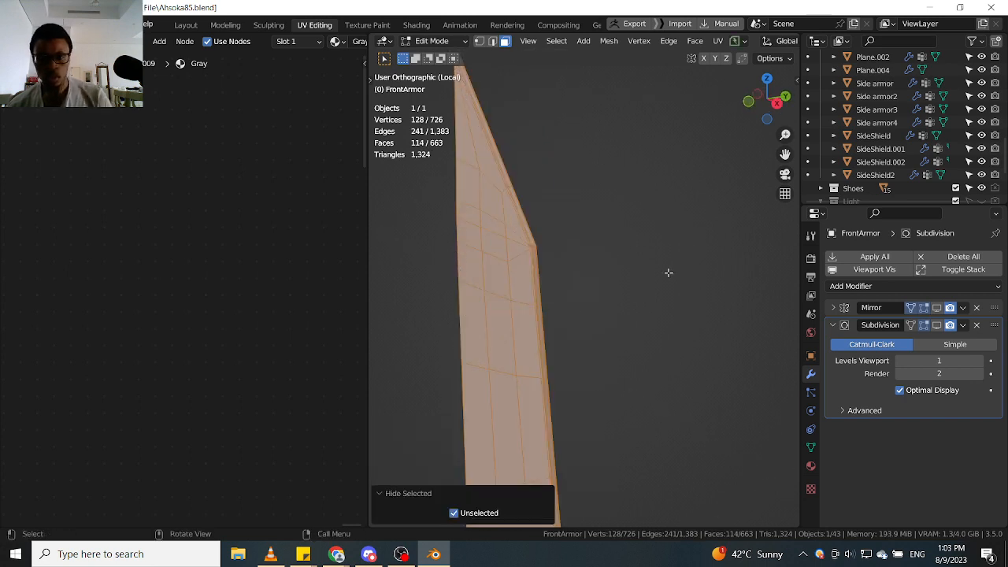
# Select the back faces in the middle plate's pointed upper part, from the corner up to the tip.
pyautogui.moveTo(668, 272); pyautogui.dragTo(497, 240, button='middle')
pyautogui.scroll(4, 495, 239)
pyautogui.click(481, 219)
pyautogui.scroll(3, 503, 229)
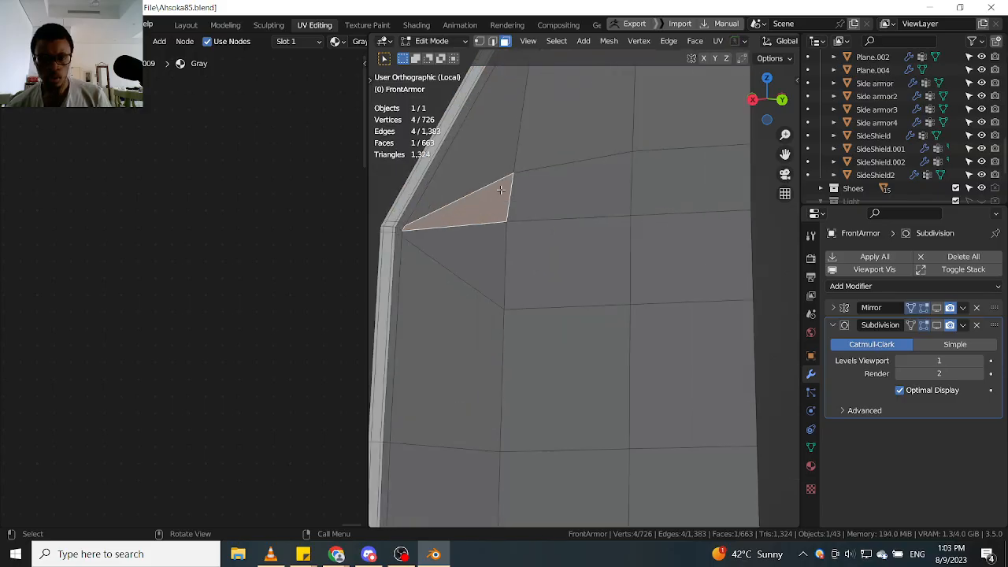
pyautogui.scroll(-2, 506, 206)
pyautogui.keyDown('shift'); pyautogui.moveTo(555, 178); pyautogui.dragTo(547, 306, button='middle'); pyautogui.keyUp('shift')
pyautogui.keyDown('ctrl'); pyautogui.click(622, 126); pyautogui.keyUp('ctrl')
pyautogui.scroll(-6, 620, 185)
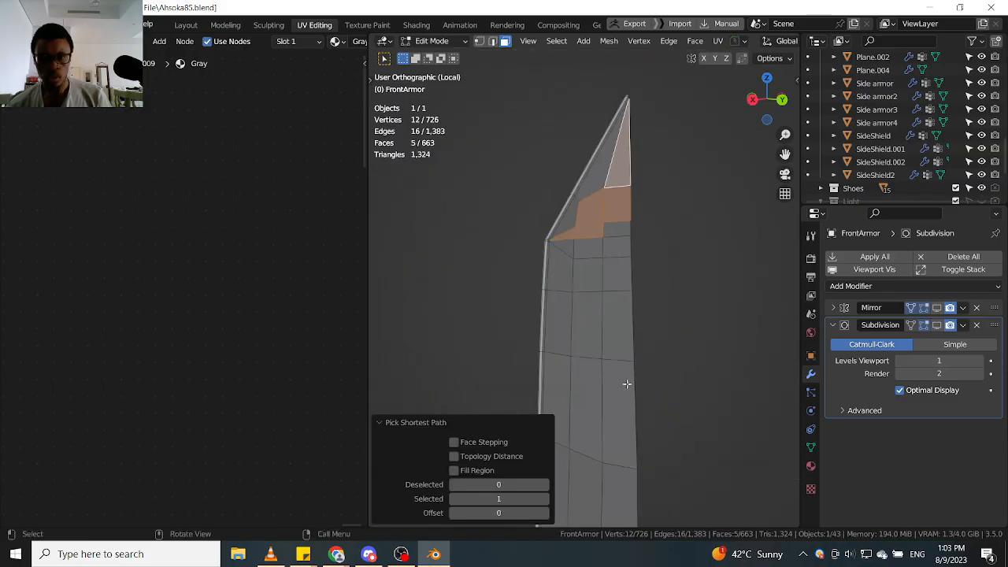
pyautogui.scroll(4, 576, 230)
pyautogui.keyDown('shift'); pyautogui.click(571, 198); pyautogui.keyUp('shift')
pyautogui.keyDown('shift'); pyautogui.click(607, 137); pyautogui.keyUp('shift')
pyautogui.moveTo(607, 176); pyautogui.dragTo(604, 218, button='middle')
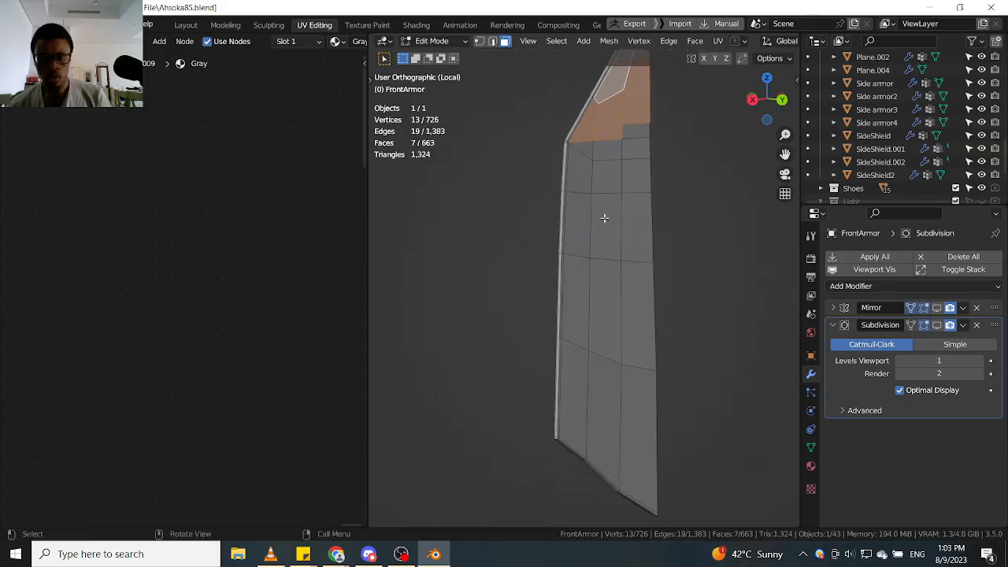
# Add the remaining back faces down the middle plate to the selection with shortest paths and delete them.
pyautogui.keyDown('ctrl'); pyautogui.click(579, 167); pyautogui.keyUp('ctrl')
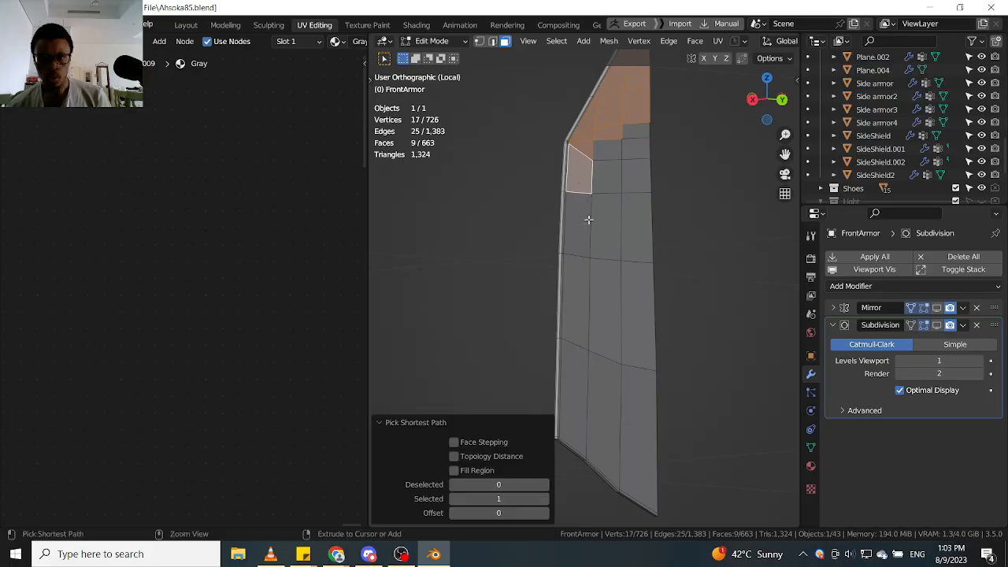
pyautogui.keyDown('ctrl'); pyautogui.click(591, 425); pyautogui.keyUp('ctrl')
pyautogui.keyDown('ctrl'); pyautogui.click(573, 412); pyautogui.keyUp('ctrl')
pyautogui.keyDown('ctrl'); pyautogui.click(619, 427); pyautogui.keyUp('ctrl')
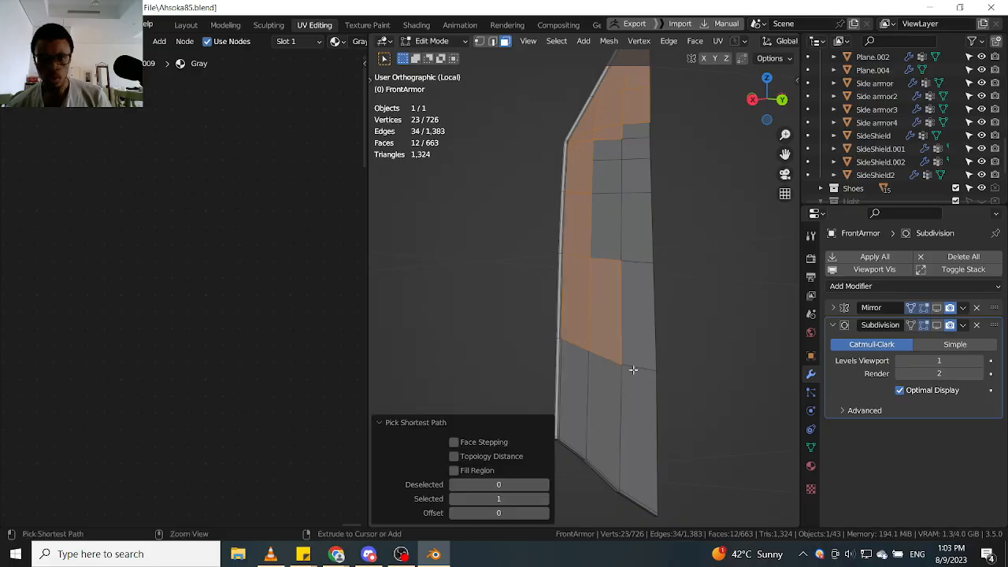
pyautogui.keyDown('ctrl'); pyautogui.click(571, 403); pyautogui.keyUp('ctrl')
pyautogui.keyDown('ctrl'); pyautogui.click(642, 387); pyautogui.keyUp('ctrl')
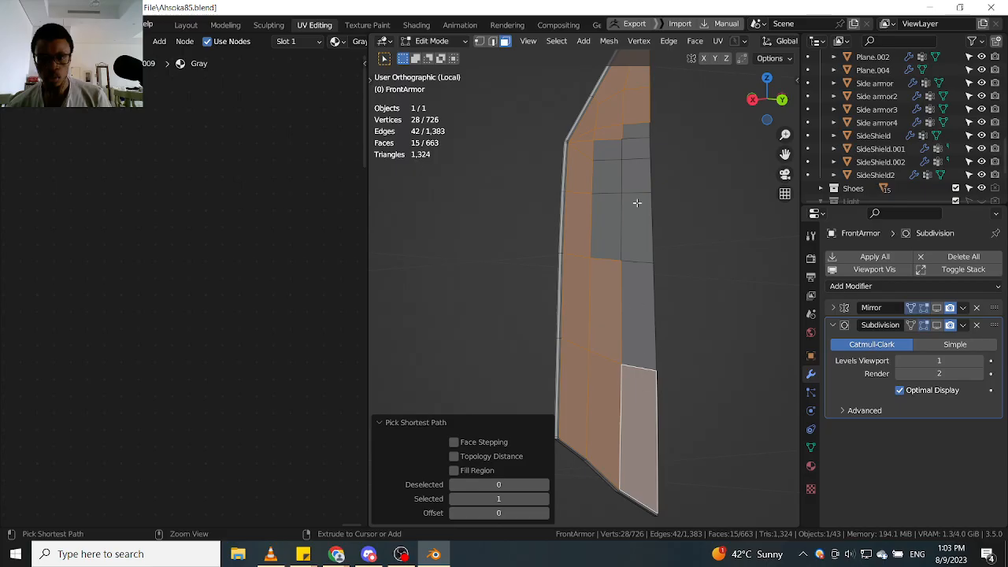
pyautogui.keyDown('ctrl'); pyautogui.click(636, 123); pyautogui.keyUp('ctrl')
pyautogui.keyDown('ctrl'); pyautogui.click(605, 215); pyautogui.keyUp('ctrl')
pyautogui.moveTo(605, 214); pyautogui.dragTo(656, 220, button='middle')
pyautogui.press('x')
pyautogui.click(672, 263)
# Inspect the middle plate's rim up close after the deletion and reveal the hidden plates.
pyautogui.moveTo(671, 263); pyautogui.dragTo(584, 251, button='middle')
pyautogui.scroll(10, 570, 296)
pyautogui.keyDown('shift'); pyautogui.moveTo(488, 381); pyautogui.dragTo(542, 288, button='middle'); pyautogui.keyUp('shift')
pyautogui.click(503, 308)
pyautogui.scroll(-11, 519, 302)
pyautogui.hotkey('alt', 'h')
# Examine the overlapping armor plates together from the front, the side and behind.
pyautogui.click(554, 363)
pyautogui.moveTo(428, 354); pyautogui.dragTo(538, 277, button='middle')
pyautogui.scroll(-3, 589, 340)
pyautogui.click(519, 302)
pyautogui.moveTo(549, 319); pyautogui.dragTo(553, 210, button='middle')
pyautogui.scroll(-1, 515, 268)
pyautogui.scroll(-2, 543, 229)
pyautogui.moveTo(512, 251); pyautogui.dragTo(621, 289, button='middle')
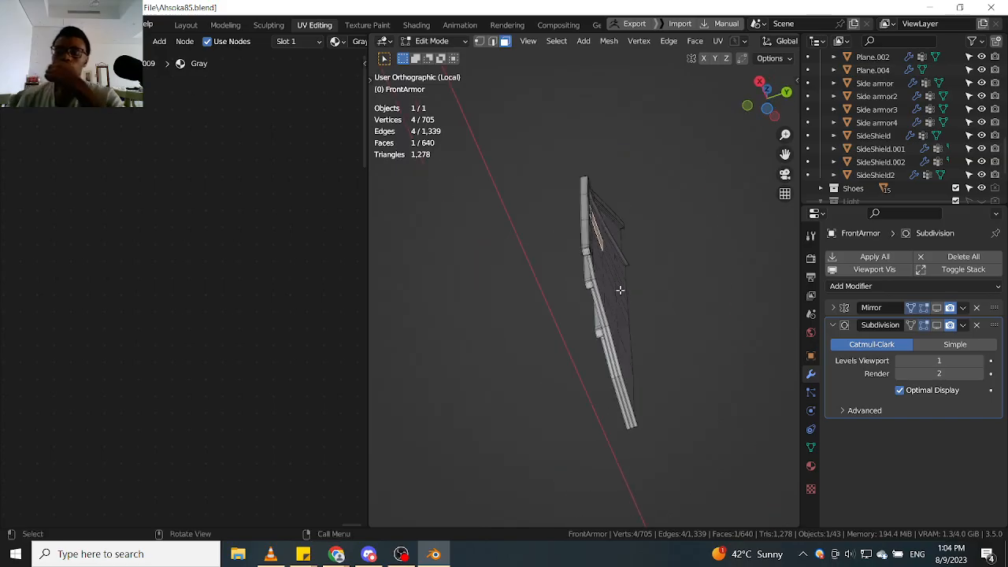
pyautogui.scroll(3, 616, 290)
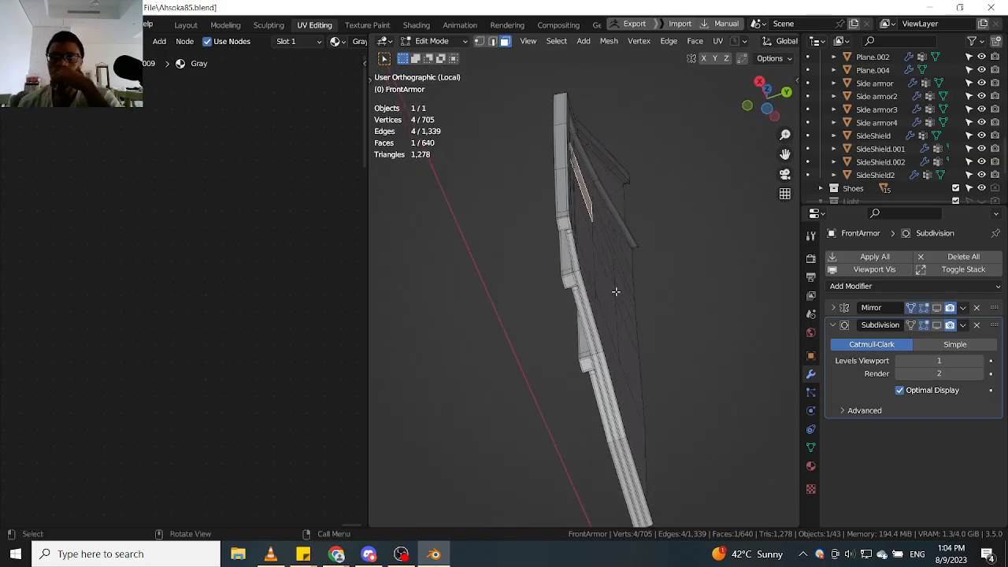
pyautogui.moveTo(616, 291); pyautogui.dragTo(533, 388, button='middle')
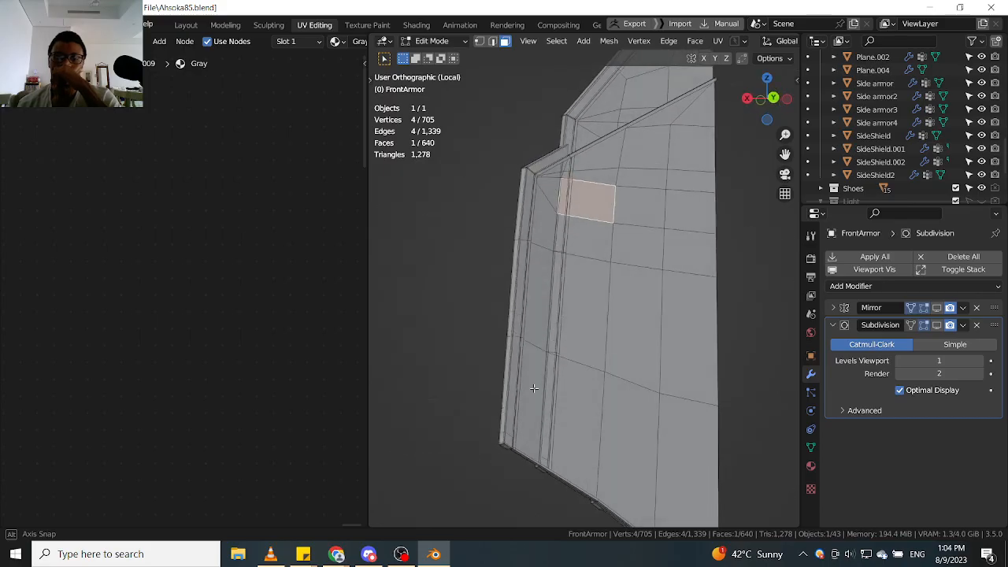
pyautogui.moveTo(538, 319); pyautogui.dragTo(503, 324, button='middle')
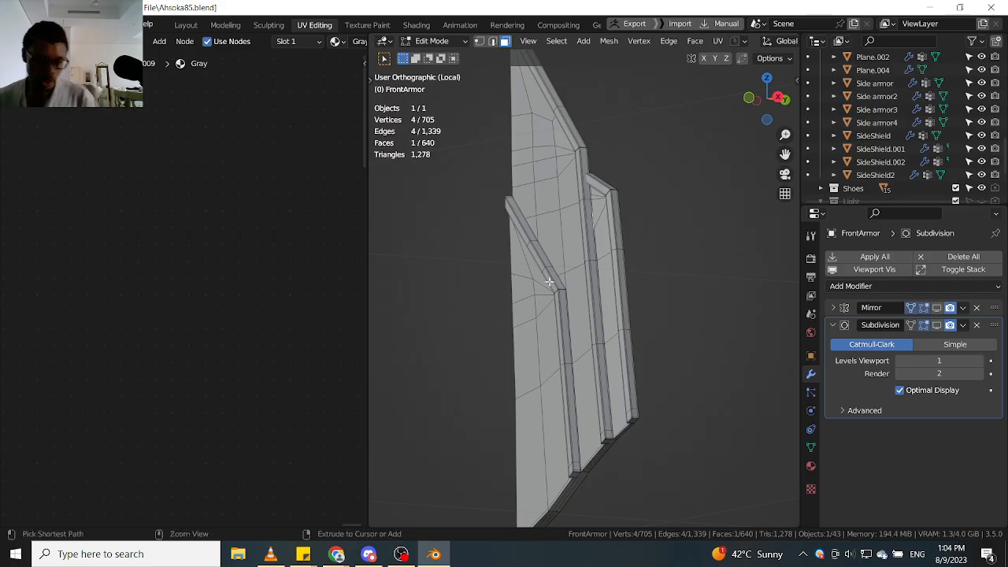
# Undo the back-face deletions and seam clearing on the armor plates, back to the edge selection along the centre plate's border.
pyautogui.hotkey('ctrl', 'z')
pyautogui.hotkey('ctrl', 'z')
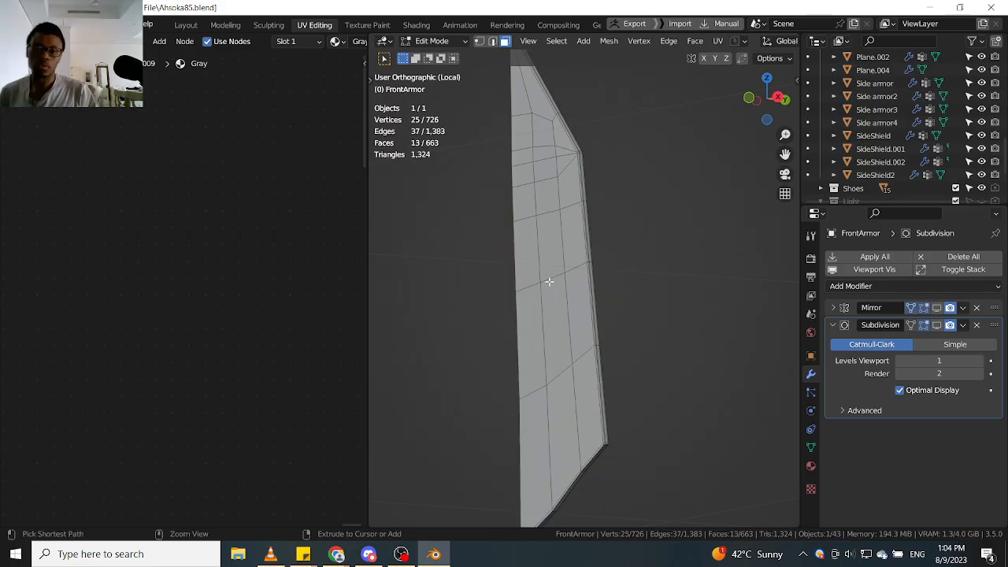
pyautogui.moveTo(613, 170); pyautogui.dragTo(585, 195, button='middle')
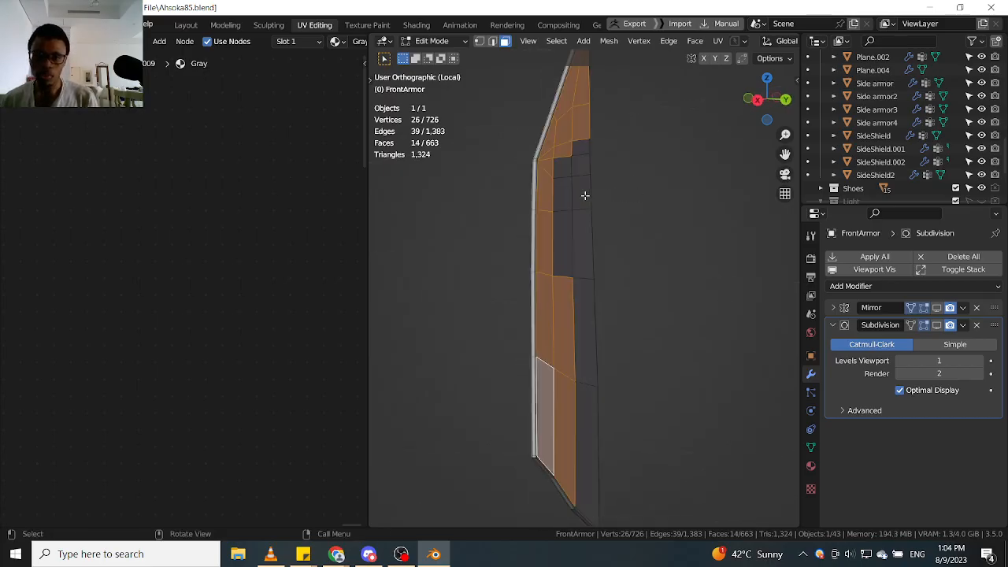
pyautogui.hotkey('ctrl', 'z')
pyautogui.hotkey('ctrl', 'z')
pyautogui.hotkey('ctrl', 'z')
pyautogui.hotkey('ctrl', 'z')
pyautogui.hotkey('ctrl', 'z')
pyautogui.hotkey('ctrl', 'z')
pyautogui.hotkey('ctrl', 'z')
pyautogui.hotkey('ctrl', 'z')
pyautogui.hotkey('ctrl', 'z')
pyautogui.hotkey('ctrl', 'z')
pyautogui.hotkey('ctrl', 'z')
pyautogui.hotkey('ctrl', 'z')
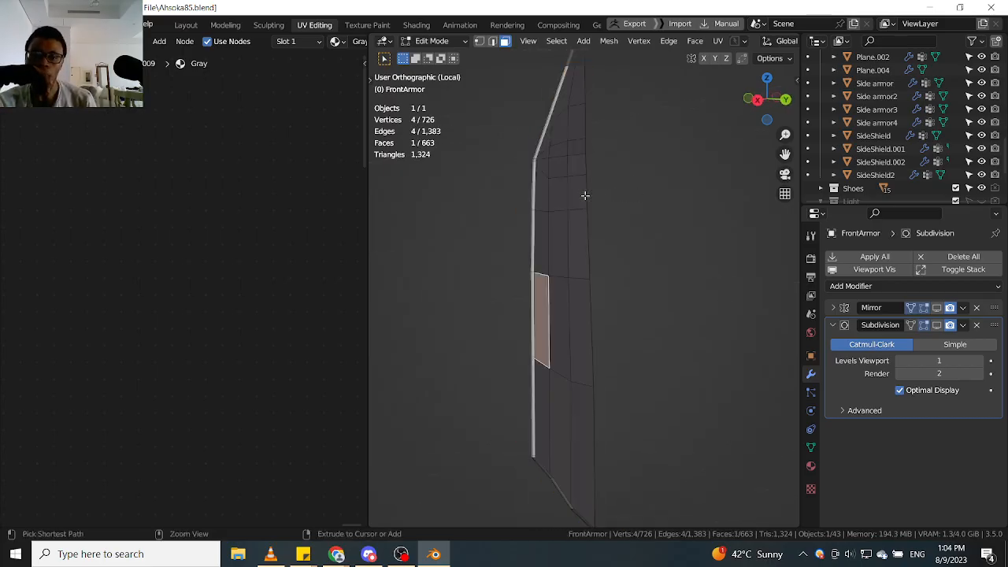
pyautogui.hotkey('ctrl', 'z')
pyautogui.hotkey('ctrl', 'z')
pyautogui.hotkey('ctrl', 'z')
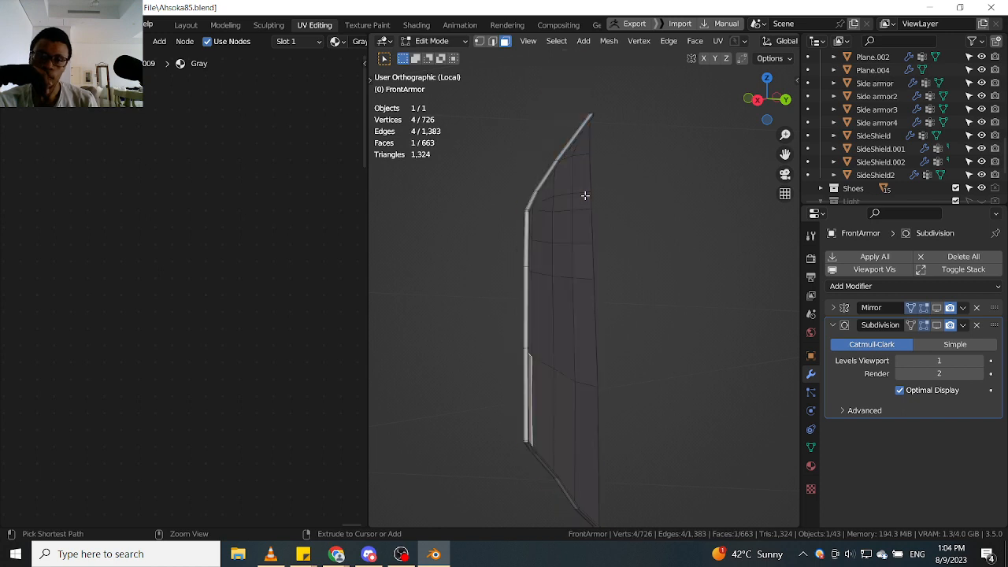
pyautogui.hotkey('ctrl', 'z')
pyautogui.hotkey('ctrl', 'z')
pyautogui.hotkey('ctrl', 'z')
pyautogui.hotkey('ctrl', 'z')
pyautogui.hotkey('ctrl', 'z')
pyautogui.hotkey('ctrl', 'z')
pyautogui.hotkey('ctrl', 'z')
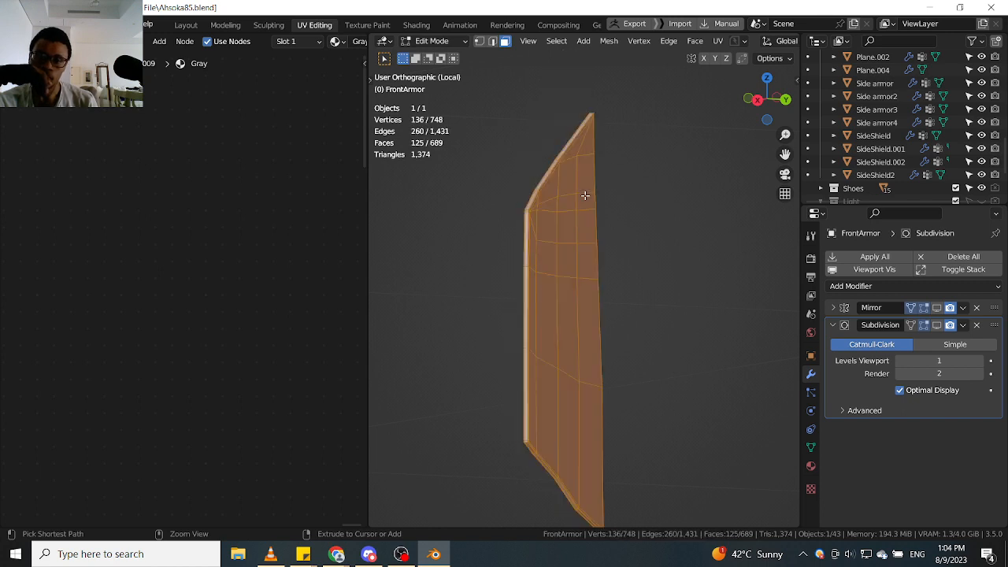
pyautogui.hotkey('ctrl', 'z')
pyautogui.hotkey('ctrl', 'z')
pyautogui.hotkey('ctrl', 'z')
pyautogui.hotkey('ctrl', 'z')
pyautogui.hotkey('ctrl', 'z')
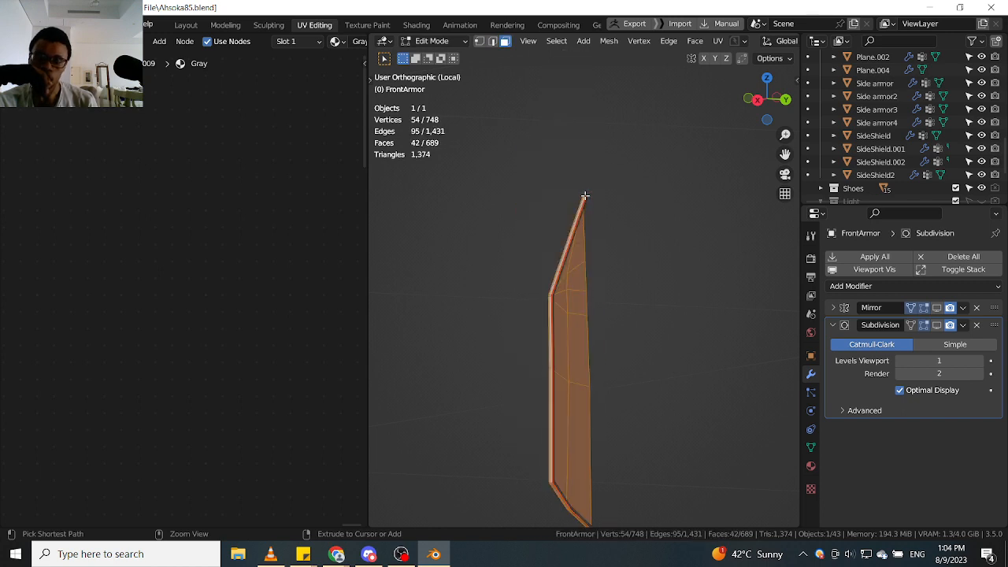
pyautogui.hotkey('ctrl', 'z')
pyautogui.hotkey('ctrl', 'z')
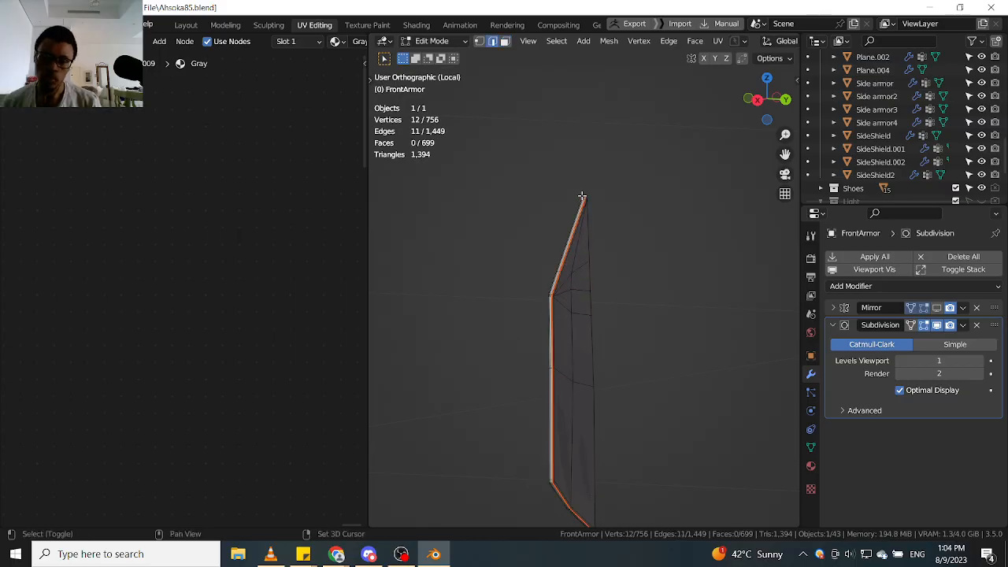
# Reveal all hidden armor plates, reduce the selection to a single edge, and inspect the restored plates from several angles.
pyautogui.keyDown('shift'); pyautogui.moveTo(582, 196); pyautogui.dragTo(555, 128, button='middle'); pyautogui.keyUp('shift')
pyautogui.hotkey('alt', 'h')
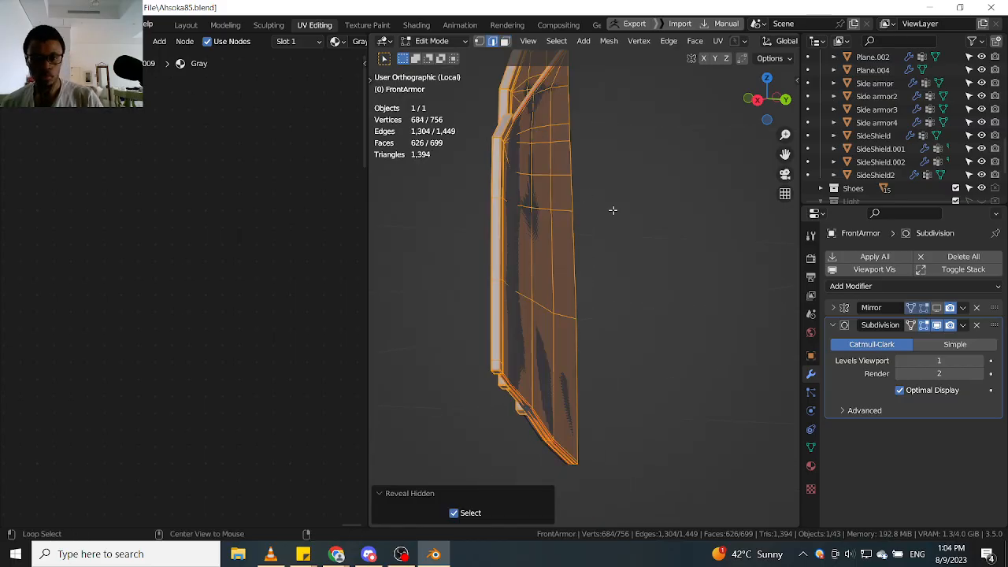
pyautogui.scroll(3, 515, 279)
pyautogui.keyDown('shift'); pyautogui.moveTo(519, 188); pyautogui.dragTo(580, 331, button='middle'); pyautogui.keyUp('shift')
pyautogui.click(520, 260)
pyautogui.scroll(-5, 580, 331)
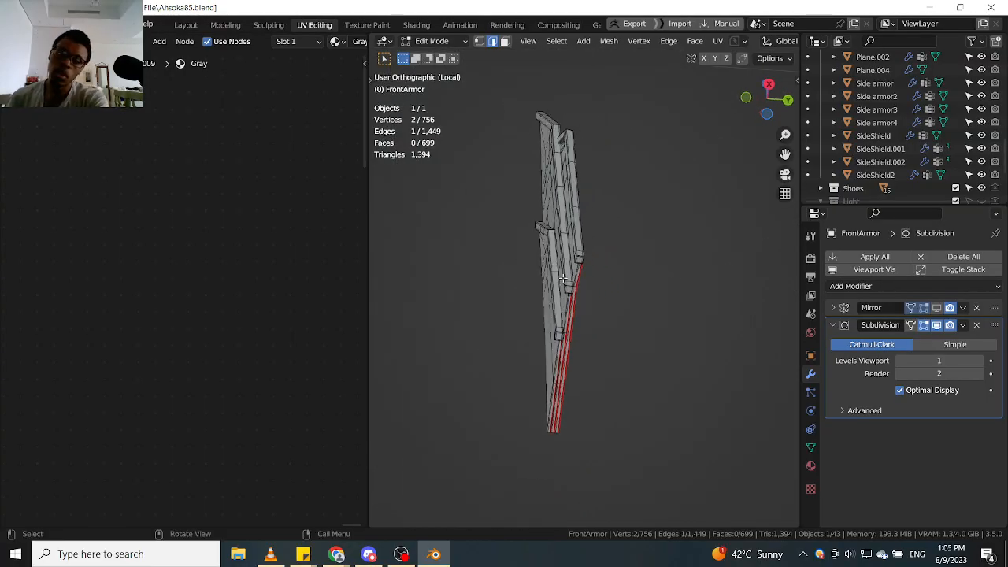
pyautogui.scroll(4, 563, 278)
pyautogui.moveTo(711, 317); pyautogui.dragTo(601, 305, button='middle')
pyautogui.scroll(-3, 596, 329)
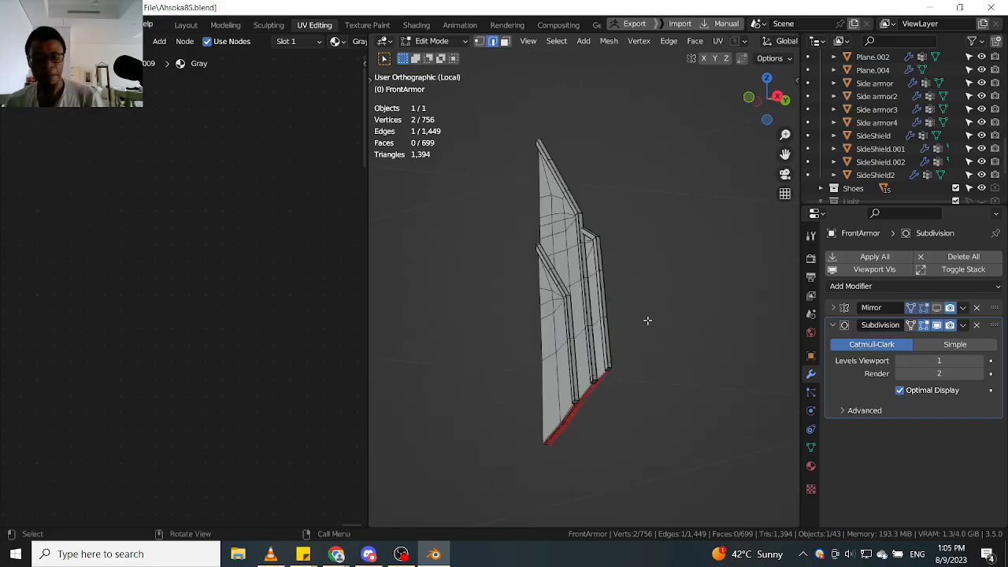
# Compare the front armor plates in isolation with how they sit on the full body, viewing the front and the back faces.
pyautogui.press('KP_Divide')
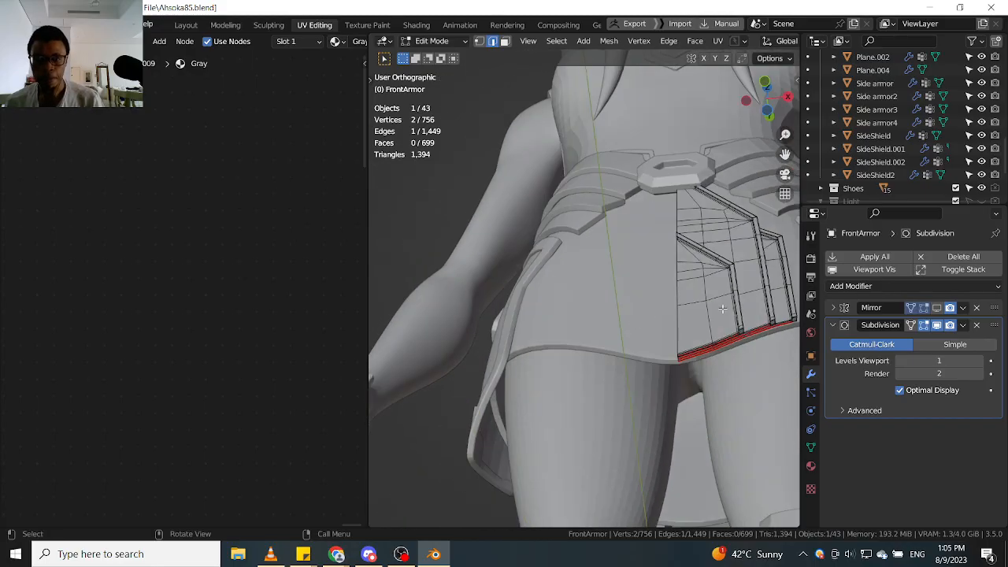
pyautogui.moveTo(714, 314); pyautogui.dragTo(512, 318, button='middle')
pyautogui.scroll(-5, 504, 352)
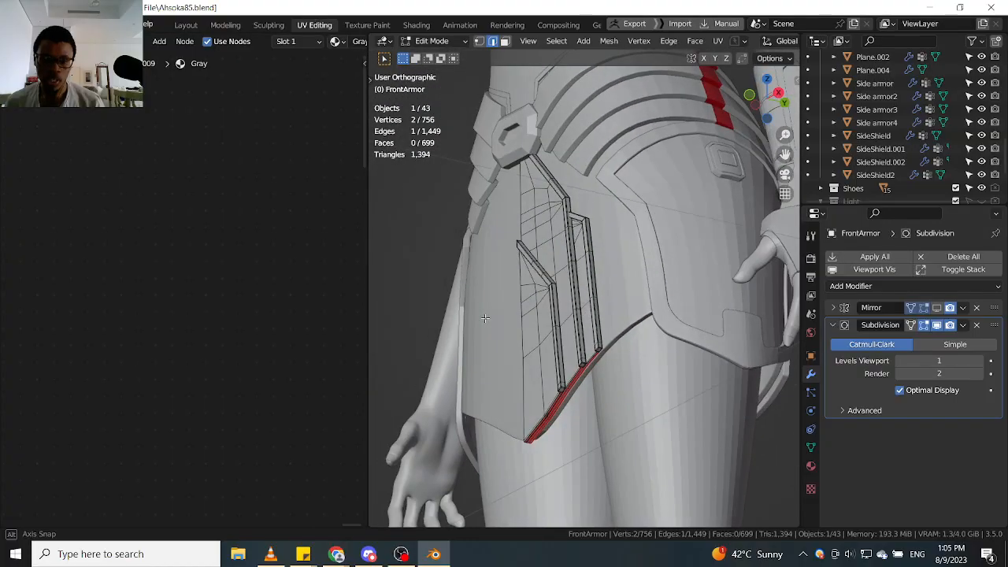
pyautogui.scroll(2, 560, 315)
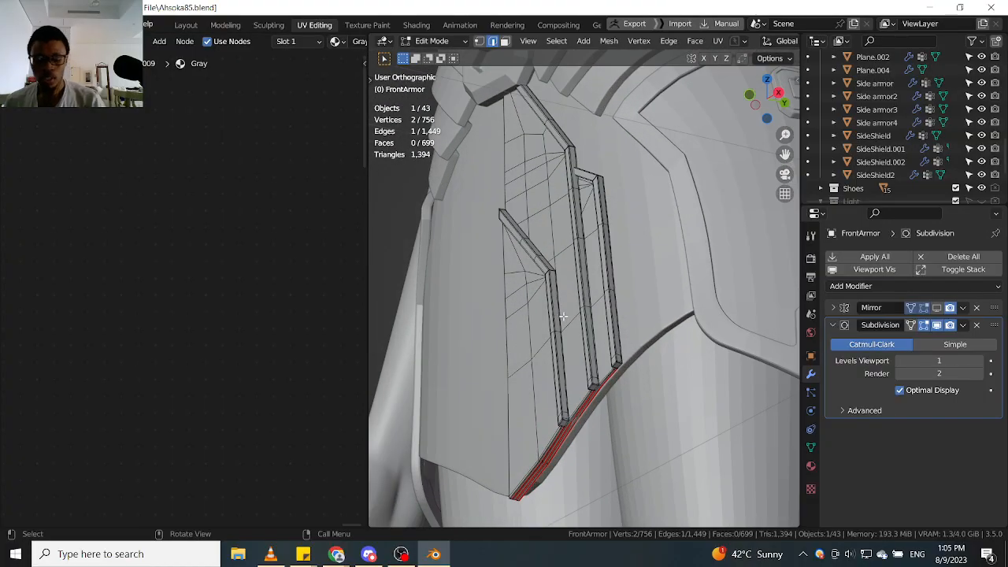
pyautogui.press('KP_Divide')
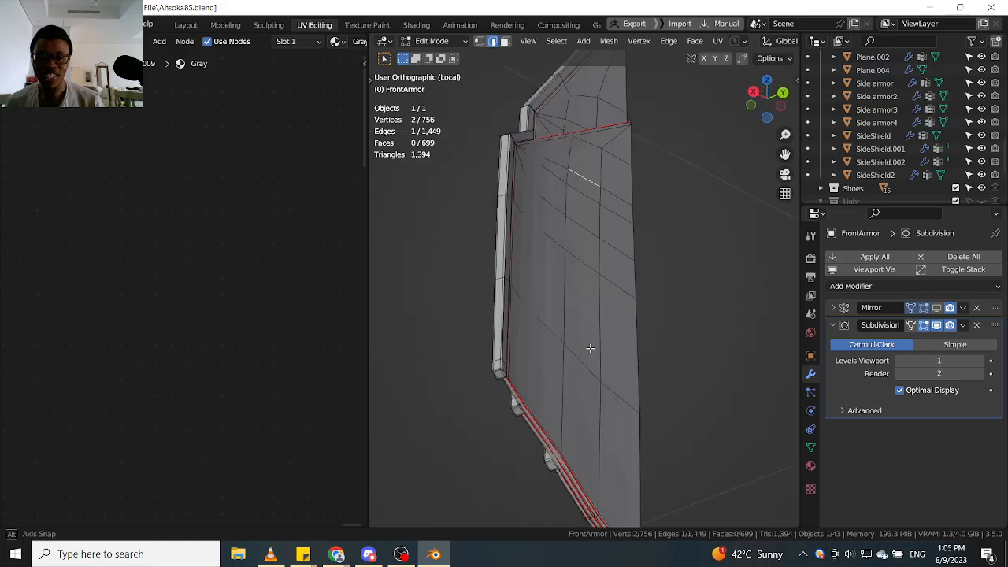
pyautogui.moveTo(589, 348); pyautogui.dragTo(567, 273, button='middle')
pyautogui.press('KP_Divide')
# Examine the skirt armor around the hips from behind and the front, and check the plates' bottom edge from the side.
pyautogui.scroll(-5, 650, 263)
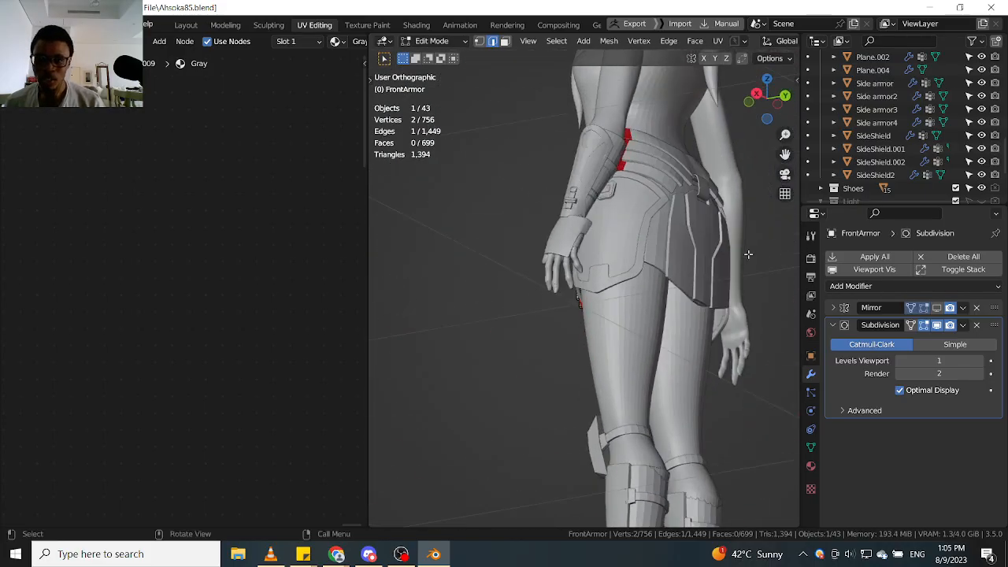
pyautogui.keyDown('shift'); pyautogui.moveTo(682, 252); pyautogui.dragTo(635, 270, button='middle'); pyautogui.keyUp('shift')
pyautogui.scroll(5, 635, 270)
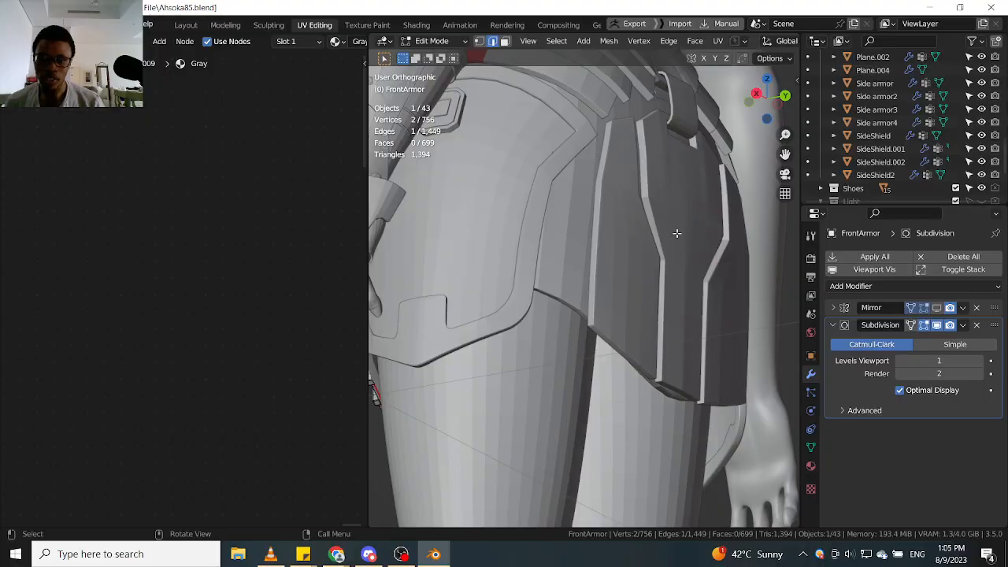
pyautogui.moveTo(667, 223); pyautogui.dragTo(674, 207, button='middle')
pyautogui.moveTo(653, 158); pyautogui.dragTo(684, 288, button='middle')
pyautogui.scroll(3, 598, 287)
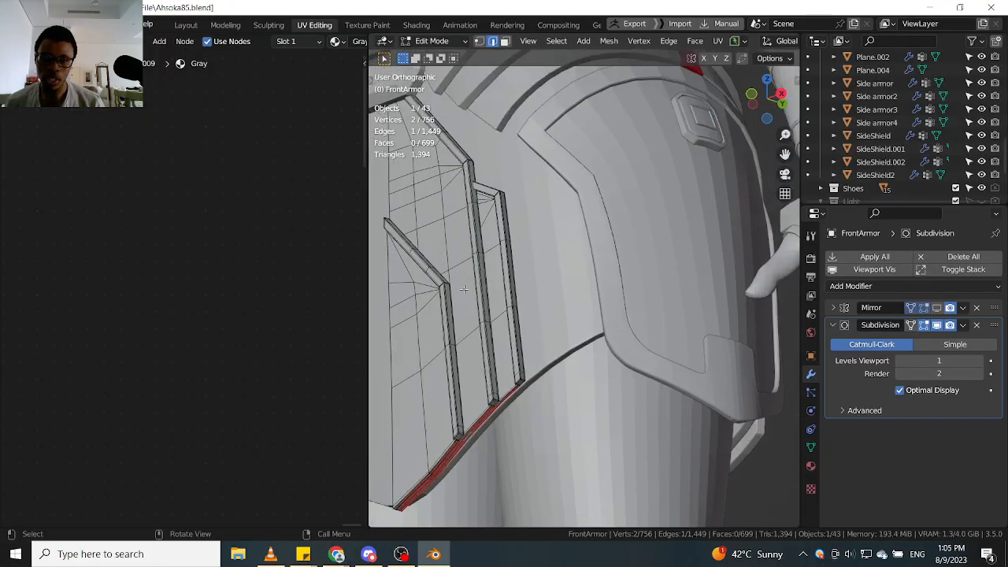
pyautogui.keyDown('shift'); pyautogui.moveTo(527, 319); pyautogui.dragTo(599, 271, button='middle'); pyautogui.keyUp('shift')
pyautogui.scroll(2, 599, 271)
pyautogui.scroll(-5, 612, 221)
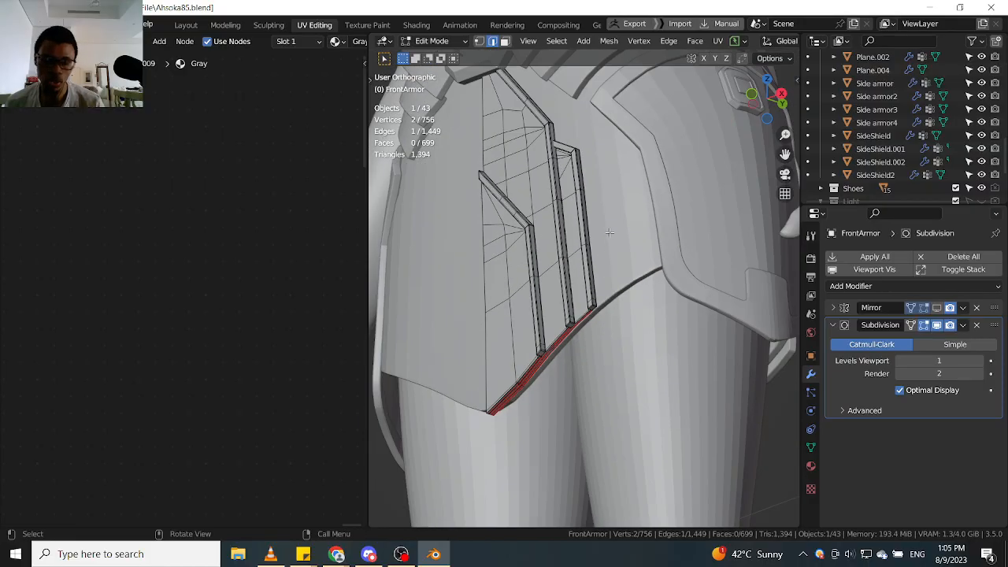
pyautogui.scroll(5, 610, 232)
pyautogui.moveTo(614, 248); pyautogui.dragTo(477, 324, button='middle')
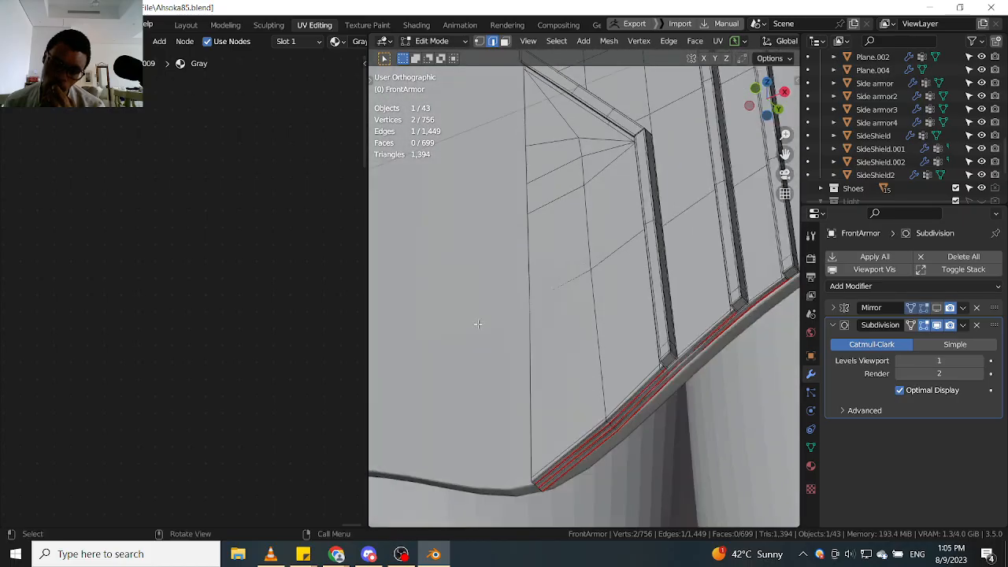
pyautogui.moveTo(630, 300)
pyautogui.mouseDown(button='middle')
pyautogui.moveTo(696, 285)
pyautogui.moveTo(599, 296)
pyautogui.moveTo(622, 284)
pyautogui.mouseUp(button='middle')
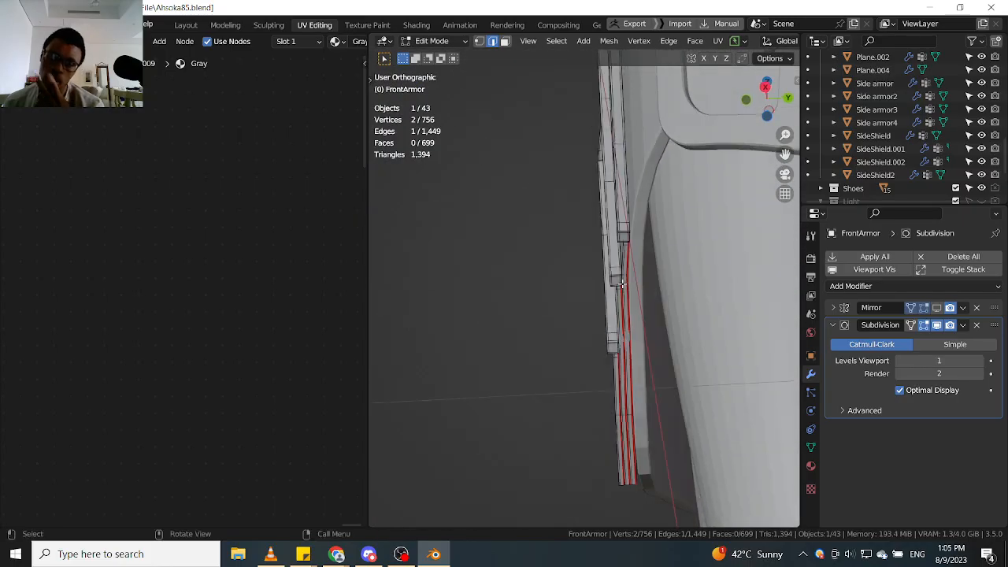
pyautogui.scroll(-3, 590, 268)
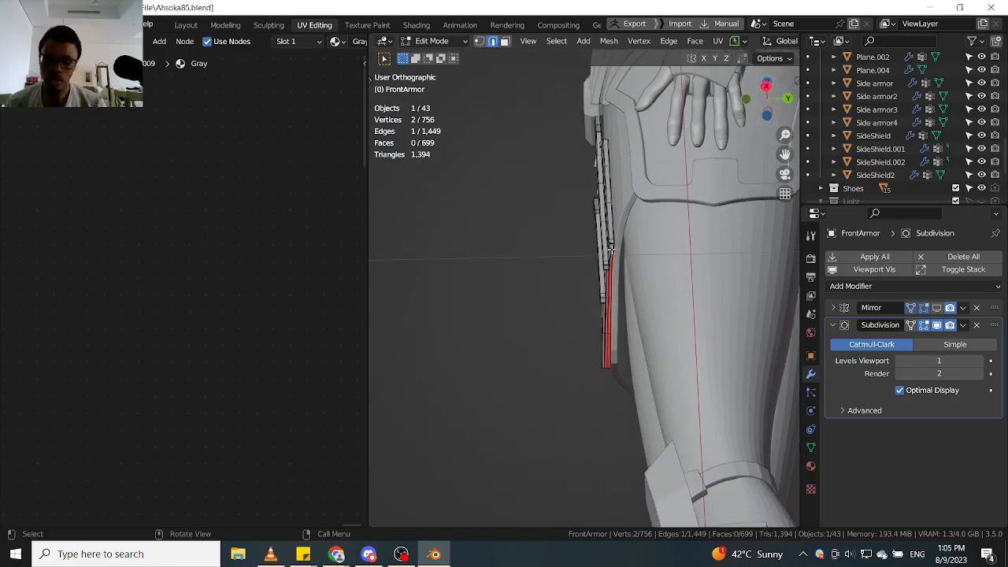
# Isolate the front armor, select the linked geometry of its inner plates, and clear their seams.
pyautogui.press('KP_Divide')
pyautogui.moveTo(598, 281); pyautogui.dragTo(547, 353, button='middle')
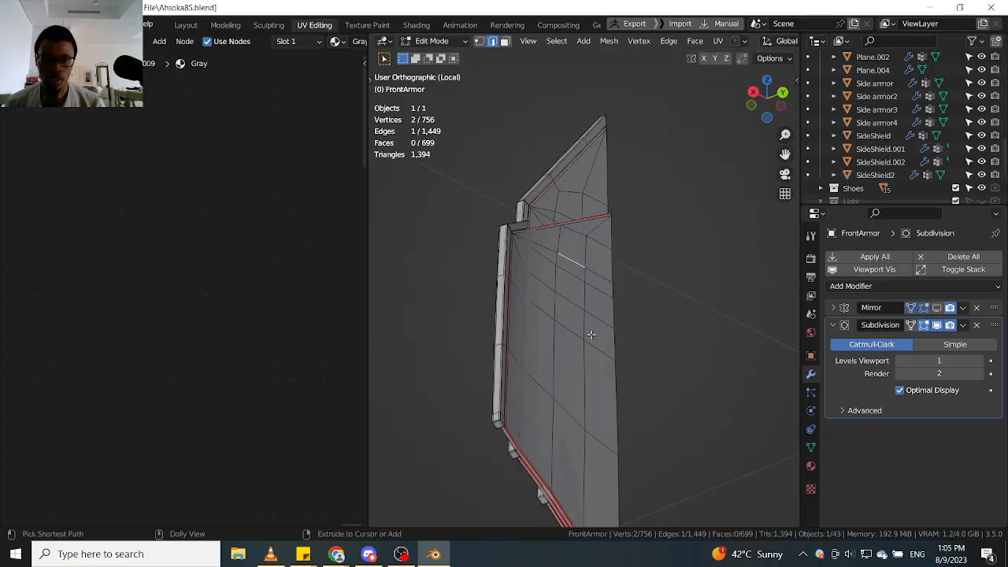
pyautogui.moveTo(591, 334); pyautogui.dragTo(564, 363, button='middle')
pyautogui.scroll(2, 573, 236)
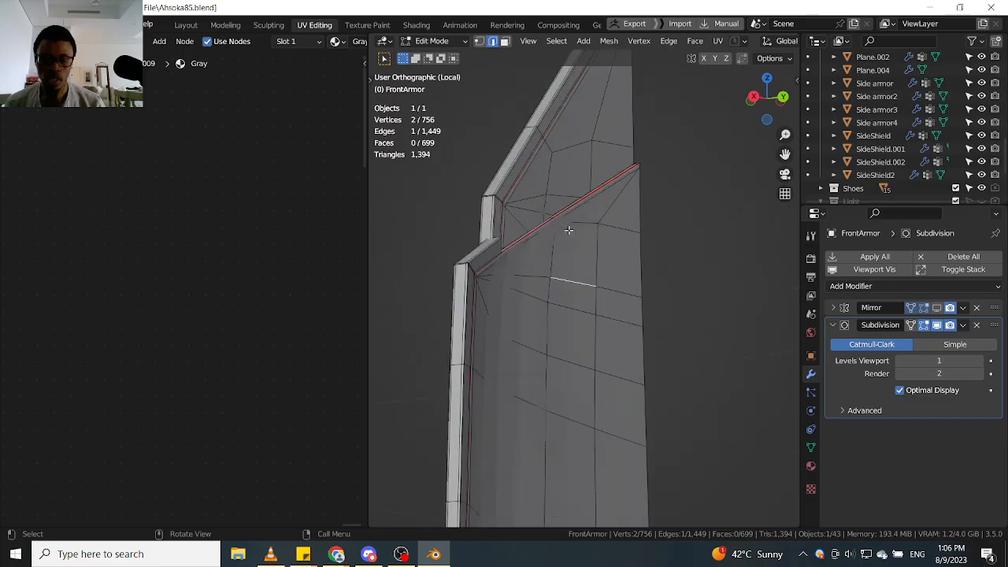
pyautogui.scroll(-3, 572, 224)
pyautogui.moveTo(573, 223); pyautogui.dragTo(602, 242, button='middle')
pyautogui.hotkey('ctrl', 'l')
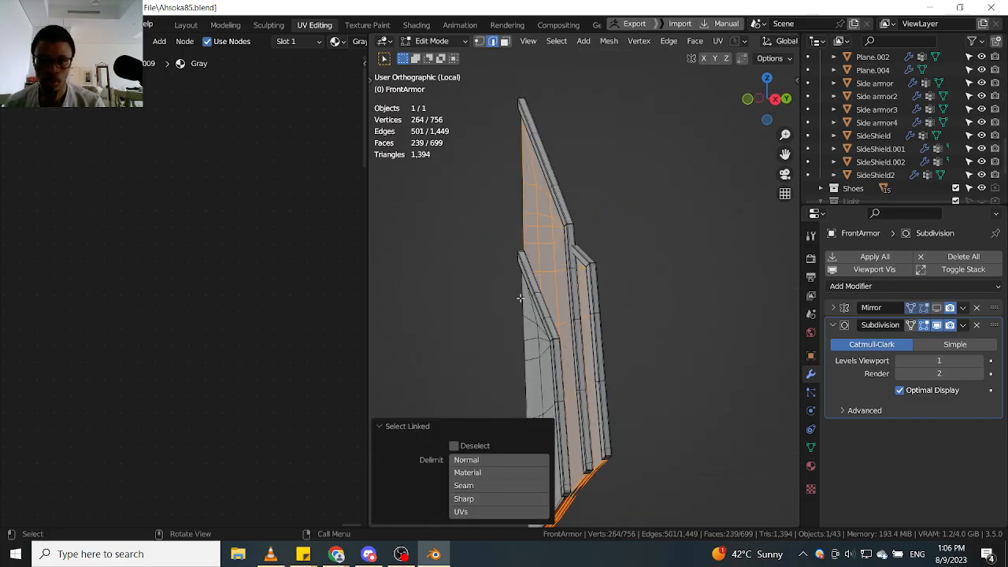
pyautogui.rightClick(531, 326)
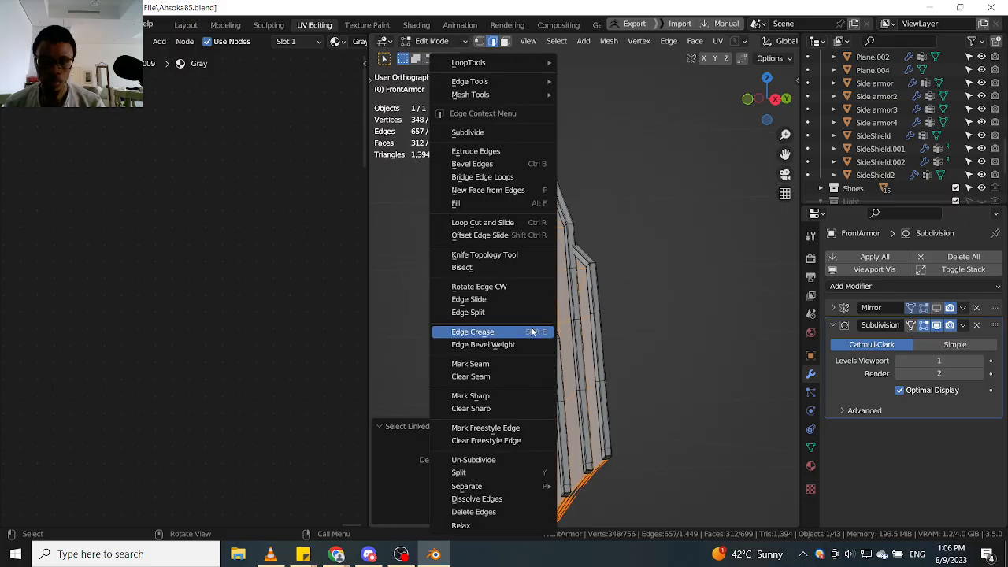
pyautogui.click(515, 377)
pyautogui.moveTo(515, 377); pyautogui.dragTo(512, 315, button='middle')
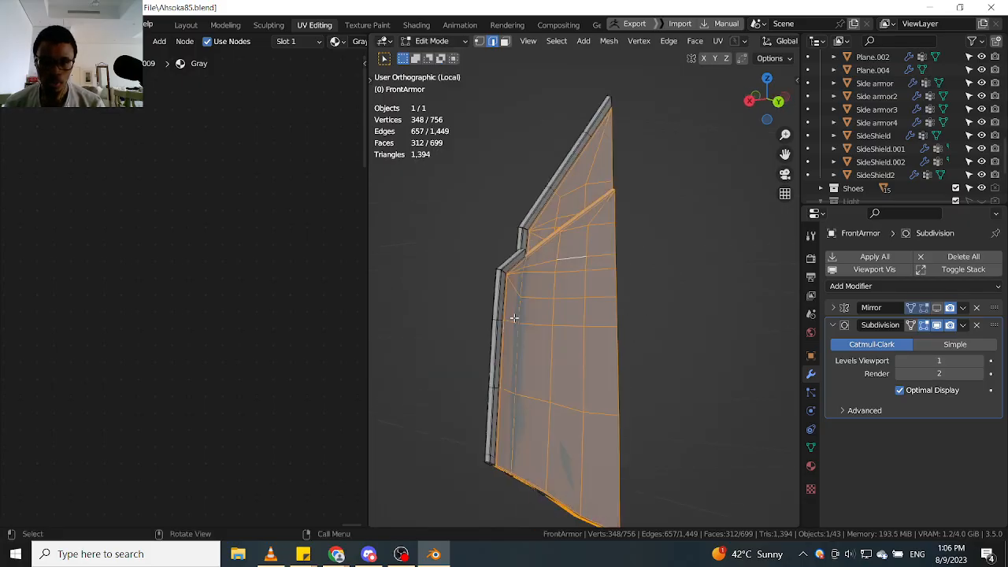
# Select all geometry linked to the rearmost armor plate and hide the other plates.
pyautogui.scroll(3, 513, 315)
pyautogui.moveTo(575, 248); pyautogui.dragTo(575, 251, button='middle')
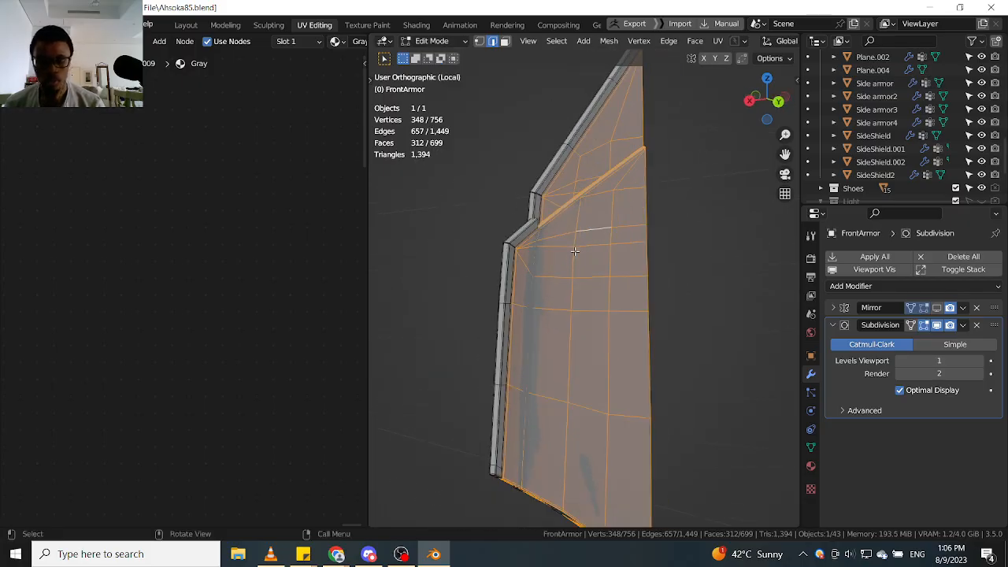
pyautogui.click(574, 251)
pyautogui.hotkey('ctrl', 'l')
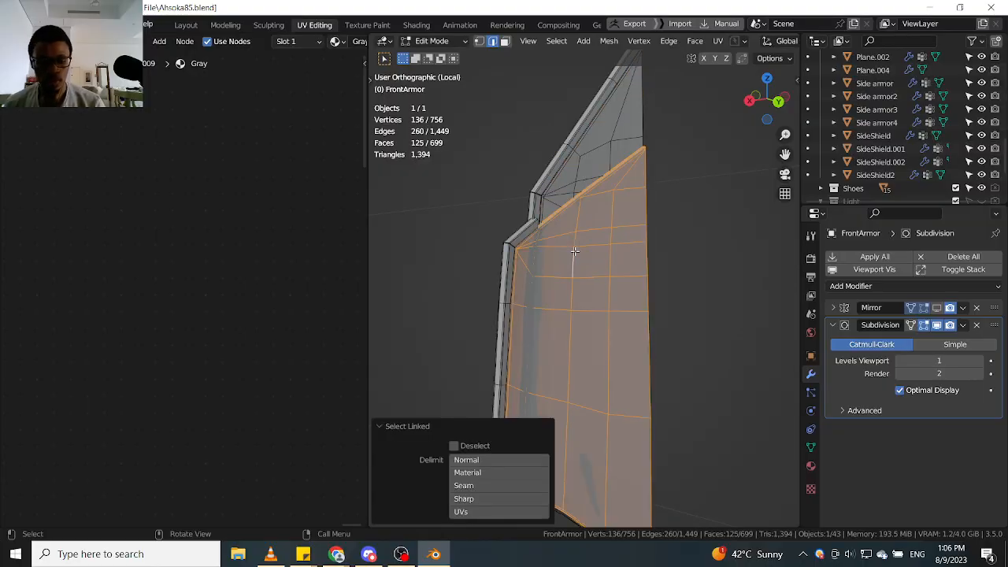
pyautogui.hotkey('shift', 'h')
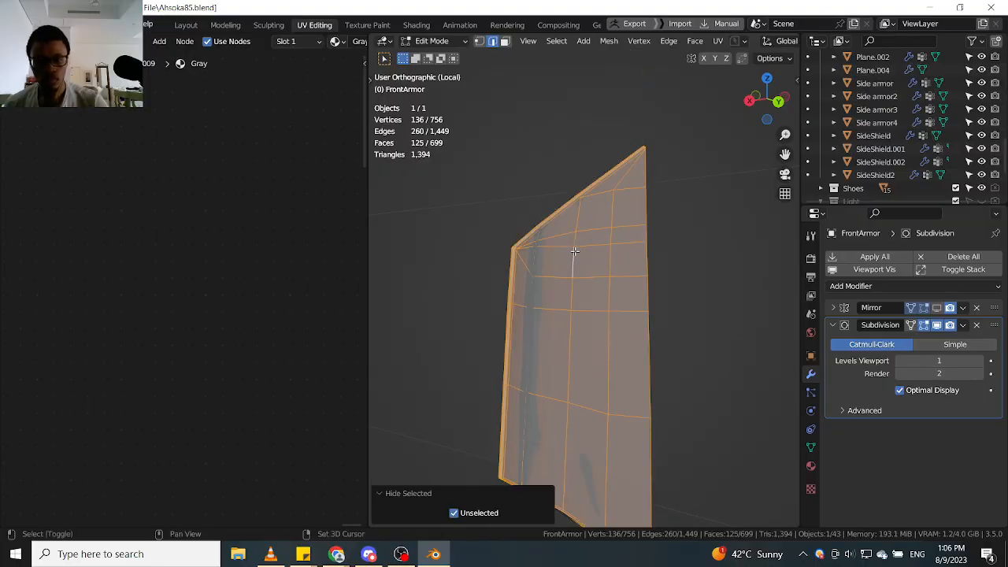
# In face selection mode, select the back face at the plate's upper outer corner and turn off the Subdivision modifier's viewport display.
pyautogui.moveTo(574, 254); pyautogui.dragTo(585, 237, button='middle')
pyautogui.scroll(1, 571, 241)
pyautogui.press('Tab')
pyautogui.click(598, 239)
pyautogui.scroll(3, 563, 262)
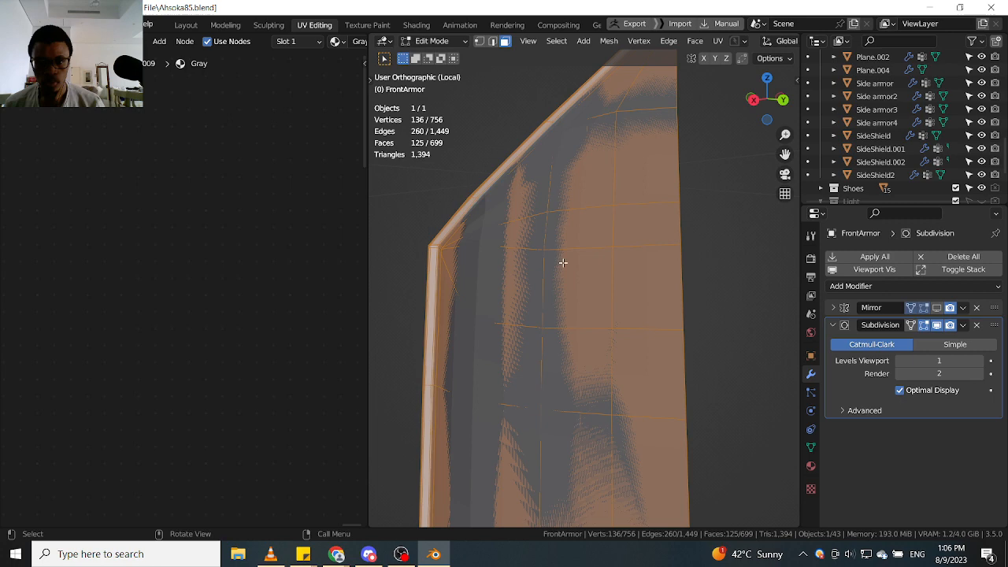
pyautogui.click(443, 310)
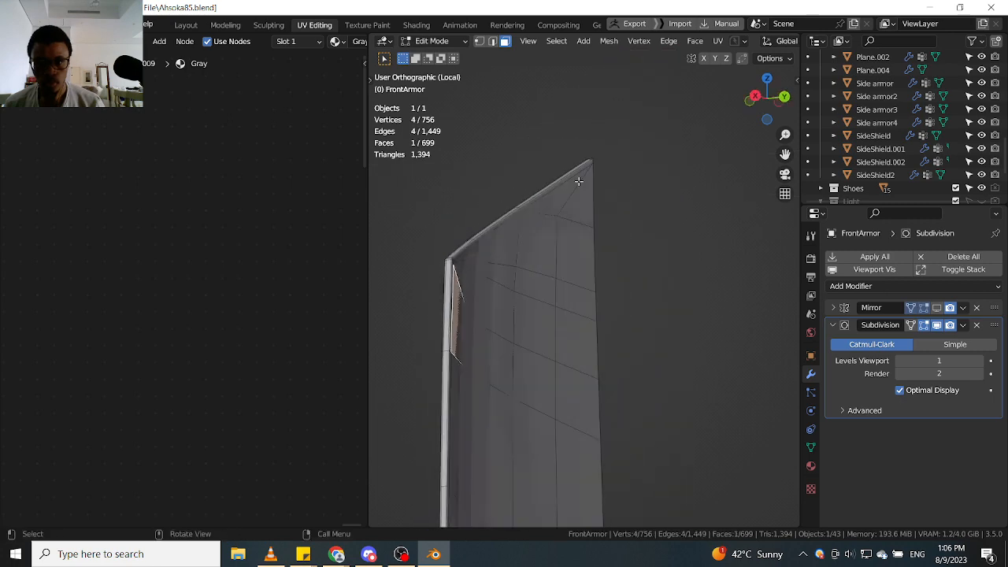
pyautogui.click(922, 326)
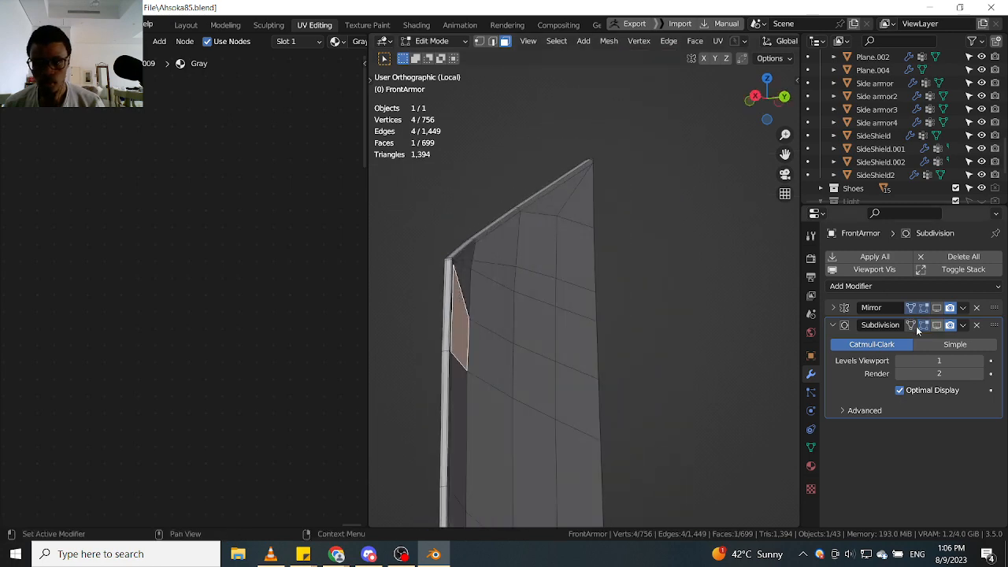
# Extend the selection along shortest paths to every back face of the rearmost plate and delete those faces.
pyautogui.keyDown('ctrl'); pyautogui.click(560, 206); pyautogui.keyUp('ctrl')
pyautogui.moveTo(582, 211); pyautogui.dragTo(587, 315, button='middle')
pyautogui.keyDown('ctrl'); pyautogui.click(586, 315); pyautogui.keyUp('ctrl')
pyautogui.keyDown('ctrl'); pyautogui.click(591, 292); pyautogui.keyUp('ctrl')
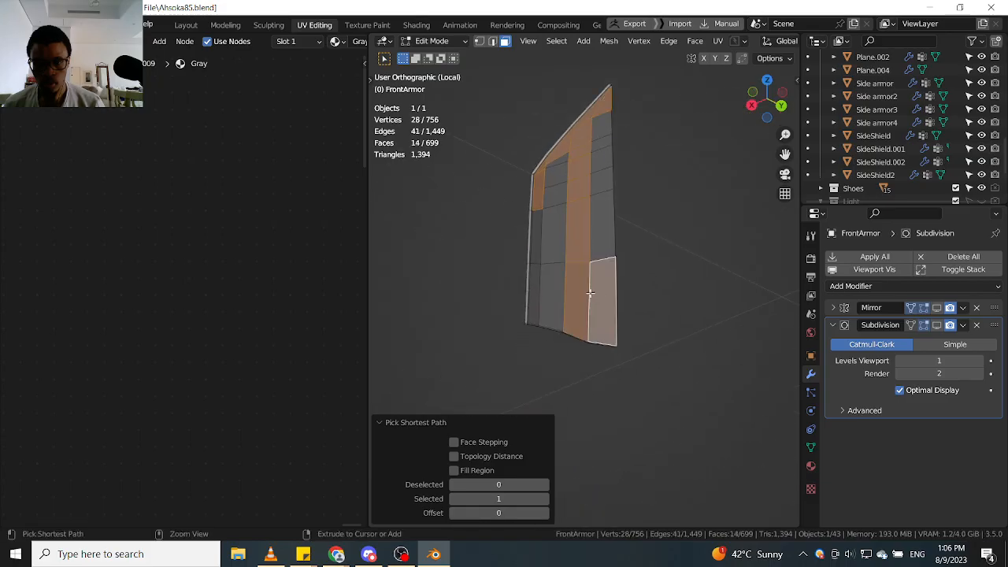
pyautogui.keyDown('ctrl'); pyautogui.click(535, 295); pyautogui.keyUp('ctrl')
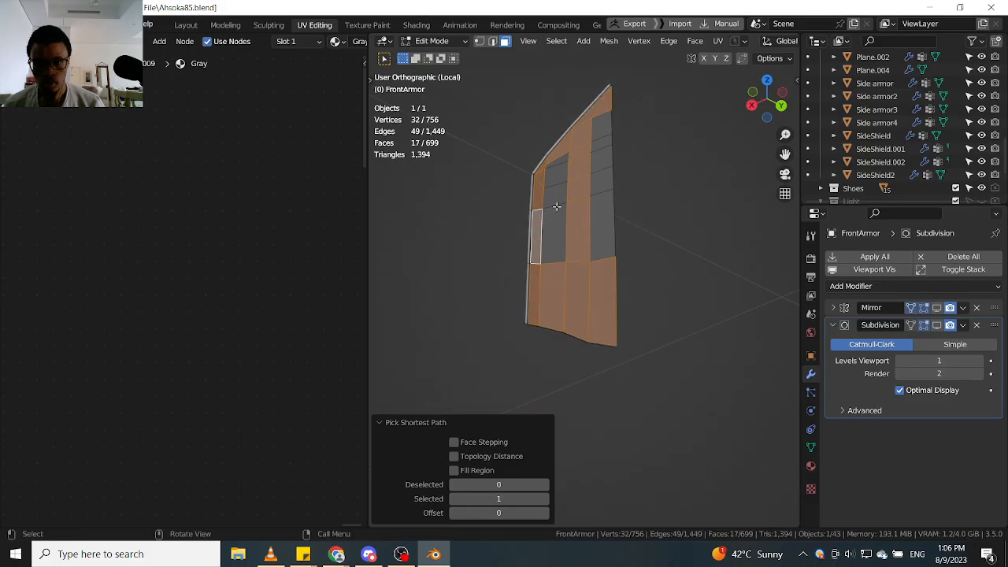
pyautogui.scroll(1, 557, 206)
pyautogui.moveTo(559, 230); pyautogui.dragTo(554, 259, button='middle')
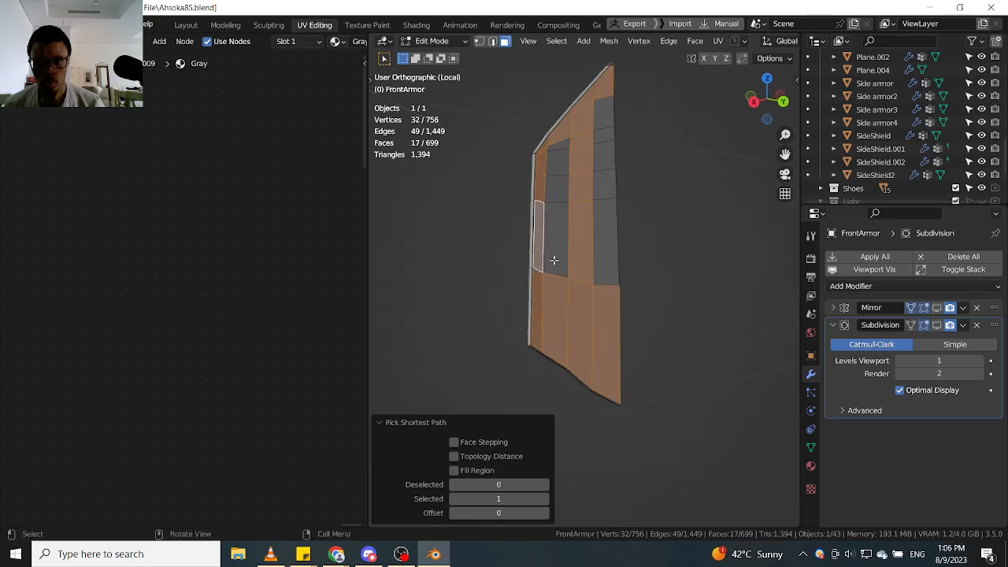
pyautogui.keyDown('ctrl'); pyautogui.click(556, 247); pyautogui.keyUp('ctrl')
pyautogui.keyDown('ctrl'); pyautogui.click(563, 158); pyautogui.keyUp('ctrl')
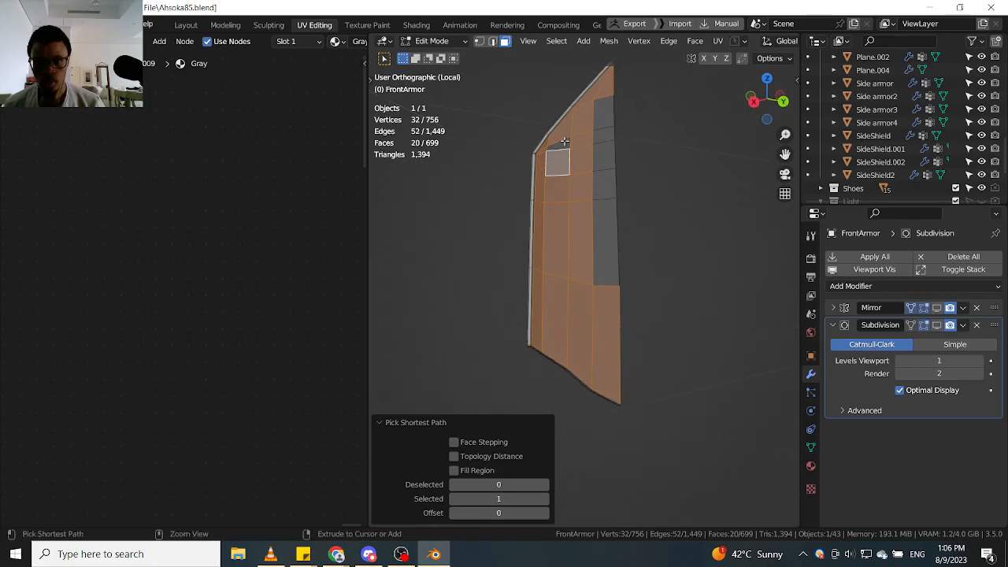
pyautogui.keyDown('ctrl'); pyautogui.click(618, 253); pyautogui.keyUp('ctrl')
pyautogui.press('x')
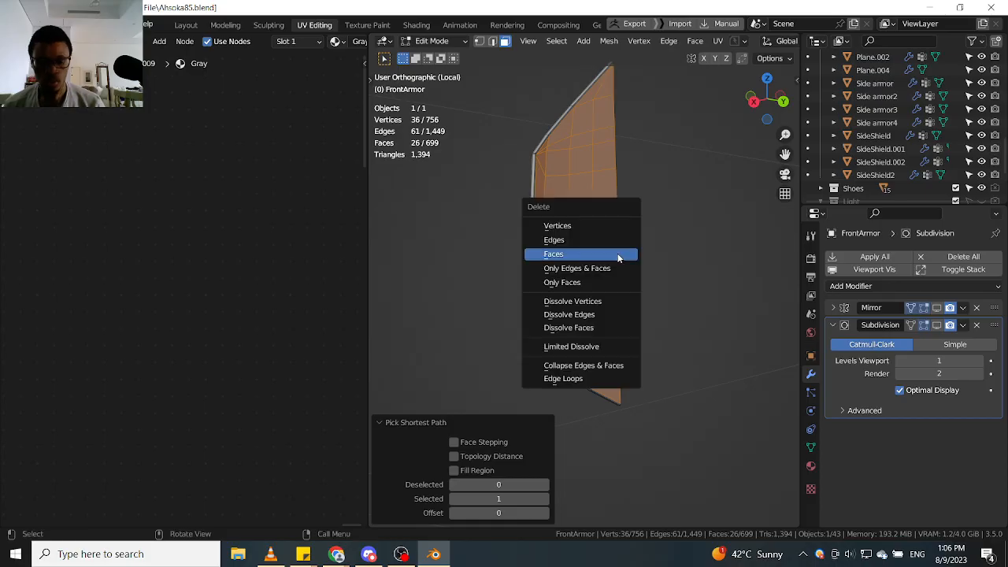
pyautogui.click(618, 253)
# Inspect the rearmost plate's front, rim and open back up close after the deletion.
pyautogui.moveTo(622, 255); pyautogui.dragTo(527, 252, button='middle')
pyautogui.scroll(5, 456, 364)
pyautogui.scroll(3, 393, 396)
pyautogui.scroll(-10, 504, 370)
pyautogui.moveTo(508, 344); pyautogui.dragTo(526, 386, button='middle')
pyautogui.scroll(7, 526, 393)
pyautogui.scroll(-5, 532, 438)
pyautogui.keyDown('shift'); pyautogui.moveTo(489, 211); pyautogui.dragTo(509, 332, button='middle'); pyautogui.keyUp('shift')
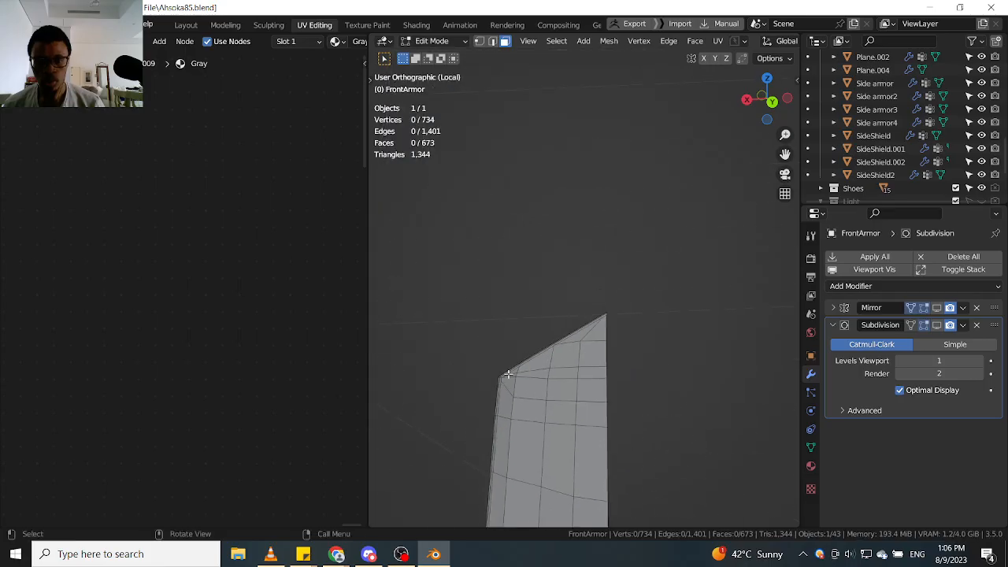
pyautogui.scroll(5, 510, 329)
pyautogui.keyDown('shift'); pyautogui.moveTo(527, 442); pyautogui.dragTo(535, 369, button='middle'); pyautogui.keyUp('shift')
pyautogui.scroll(-6, 551, 370)
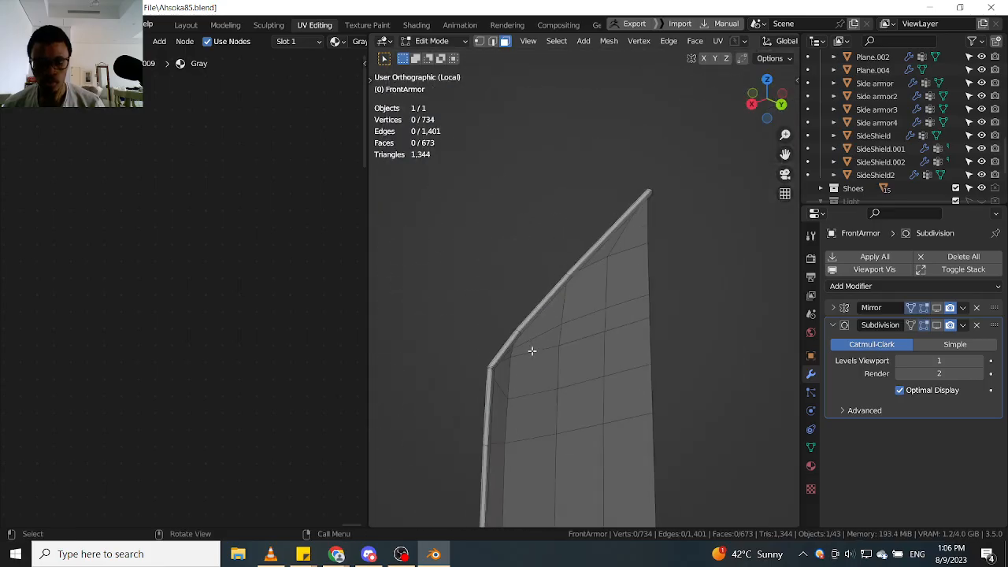
# Reveal the hidden plates, select the linked geometry of the tall middle plate with the Seam delimiter, and hide everything else.
pyautogui.hotkey('alt', 'h')
pyautogui.moveTo(545, 342); pyautogui.dragTo(548, 315, button='middle')
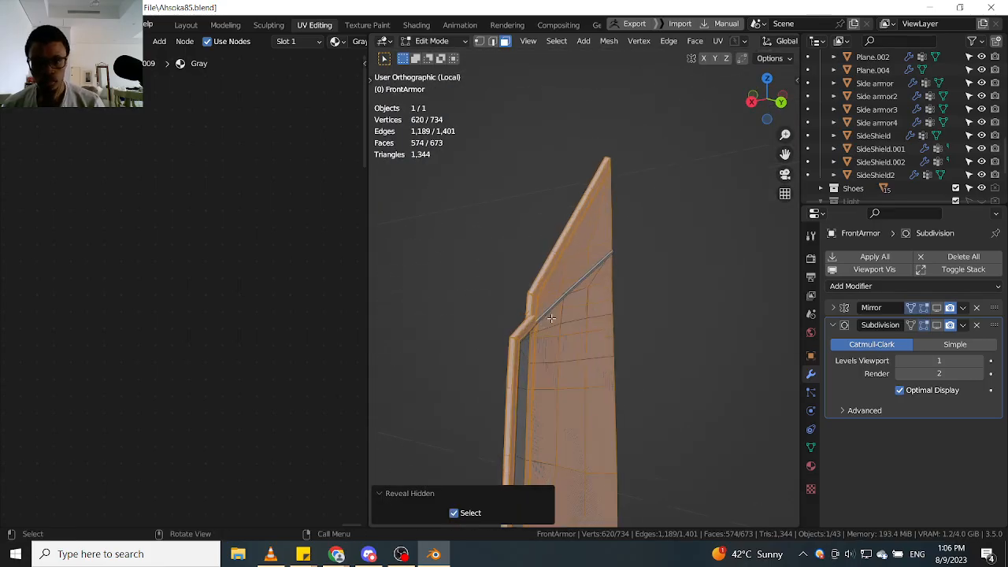
pyautogui.click(562, 277)
pyautogui.press('l')
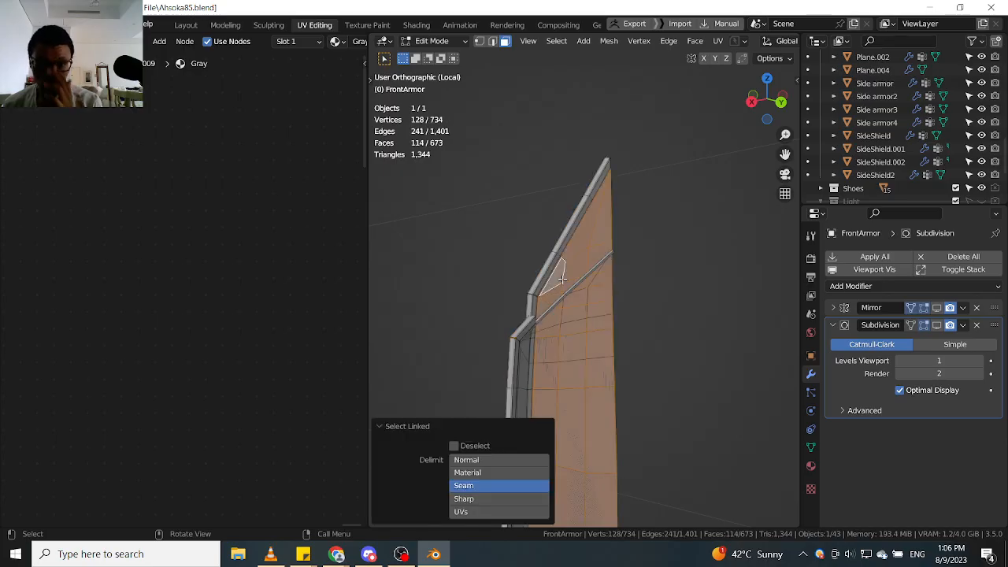
pyautogui.hotkey('shift', 'h')
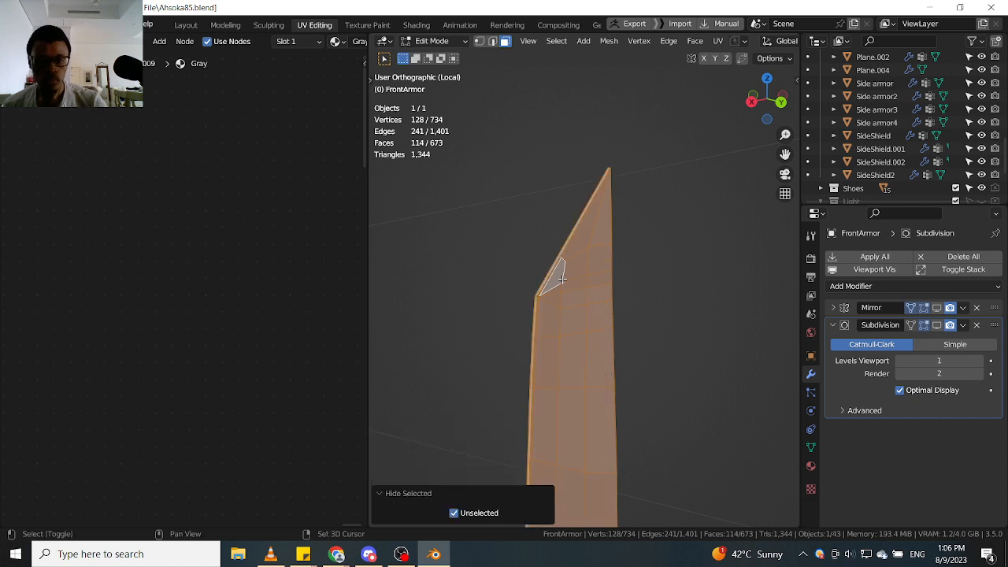
# Select all back faces of the tall middle plate, from its pointed tip to its lower edge, and delete those faces.
pyautogui.scroll(2, 567, 313)
pyautogui.scroll(-1, 576, 244)
pyautogui.click(566, 254)
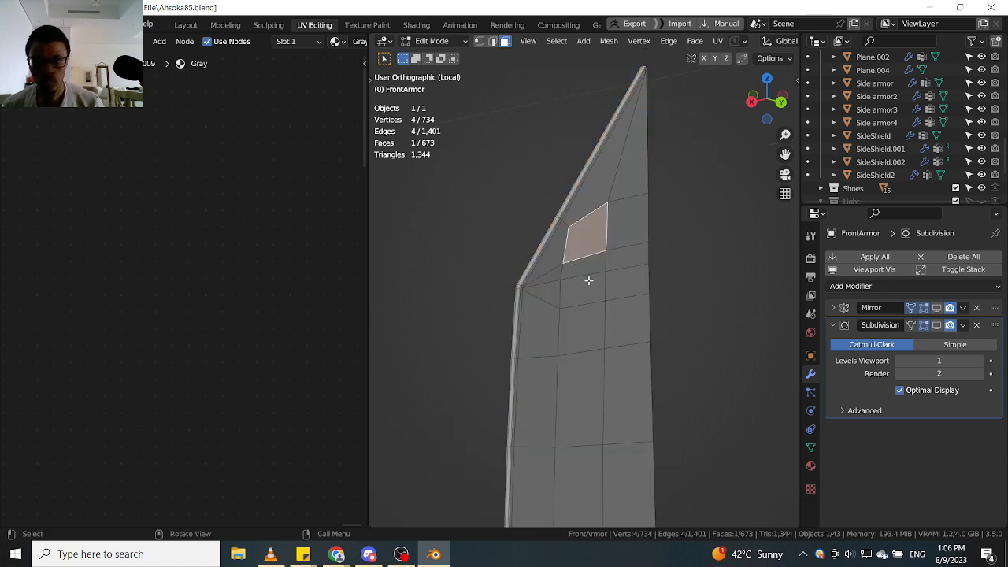
pyautogui.moveTo(589, 281); pyautogui.dragTo(585, 252, button='middle')
pyautogui.keyDown('shift'); pyautogui.click(582, 209); pyautogui.keyUp('shift')
pyautogui.keyDown('shift'); pyautogui.click(622, 189); pyautogui.keyUp('shift')
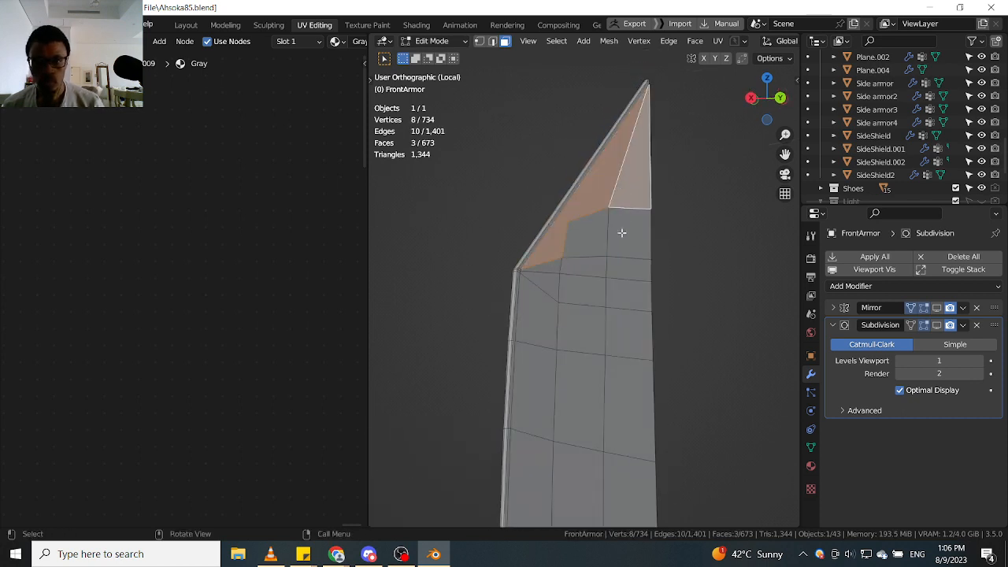
pyautogui.scroll(-3, 622, 233)
pyautogui.keyDown('shift'); pyautogui.moveTo(631, 369); pyautogui.dragTo(616, 287, button='middle'); pyautogui.keyUp('shift')
pyautogui.keyDown('ctrl'); pyautogui.click(609, 438); pyautogui.keyUp('ctrl')
pyautogui.keyDown('ctrl'); pyautogui.click(553, 370); pyautogui.keyUp('ctrl')
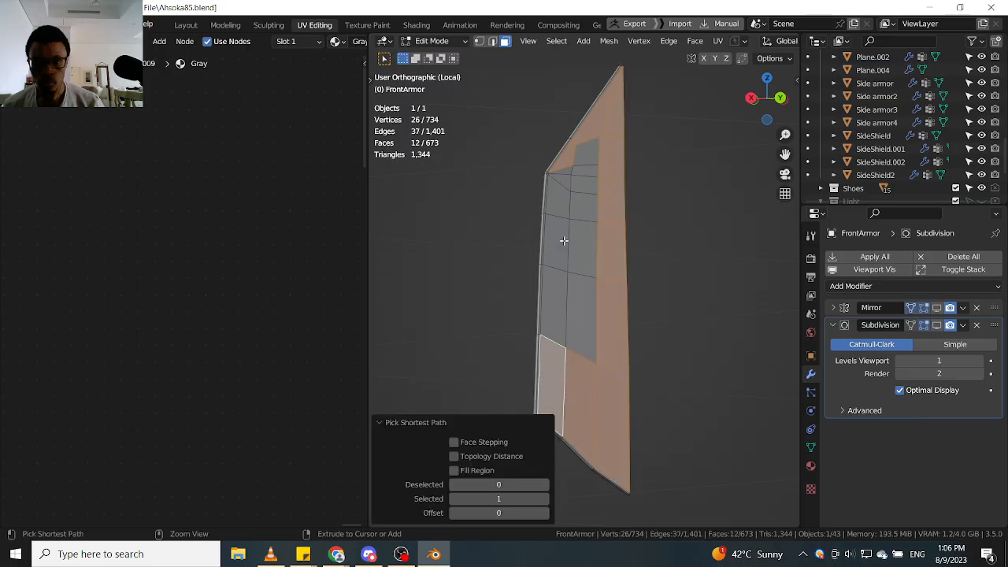
pyautogui.keyDown('ctrl'); pyautogui.click(569, 173); pyautogui.keyUp('ctrl')
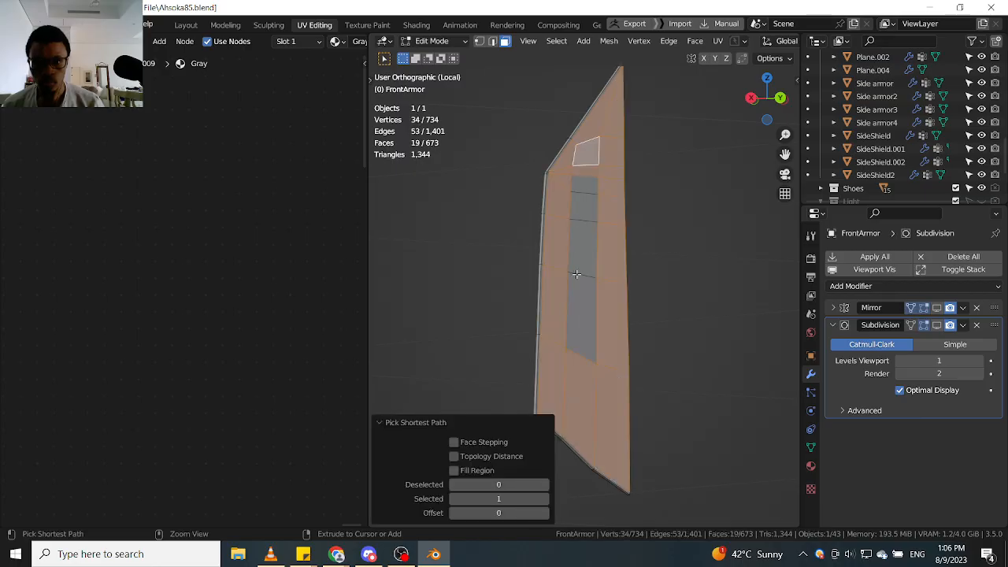
pyautogui.keyDown('ctrl'); pyautogui.click(580, 338); pyautogui.keyUp('ctrl')
pyautogui.press('x')
pyautogui.click(579, 338)
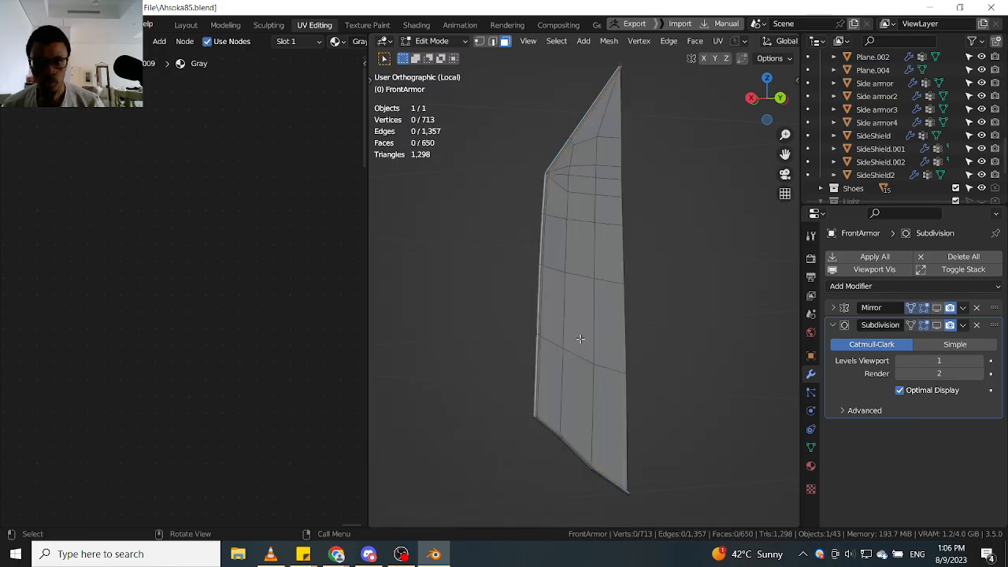
# Inspect the tall middle plate's opened back and rim from several angles, briefly leaving and re-entering Edit Mode.
pyautogui.scroll(3, 569, 427)
pyautogui.moveTo(569, 427); pyautogui.dragTo(602, 389, button='middle')
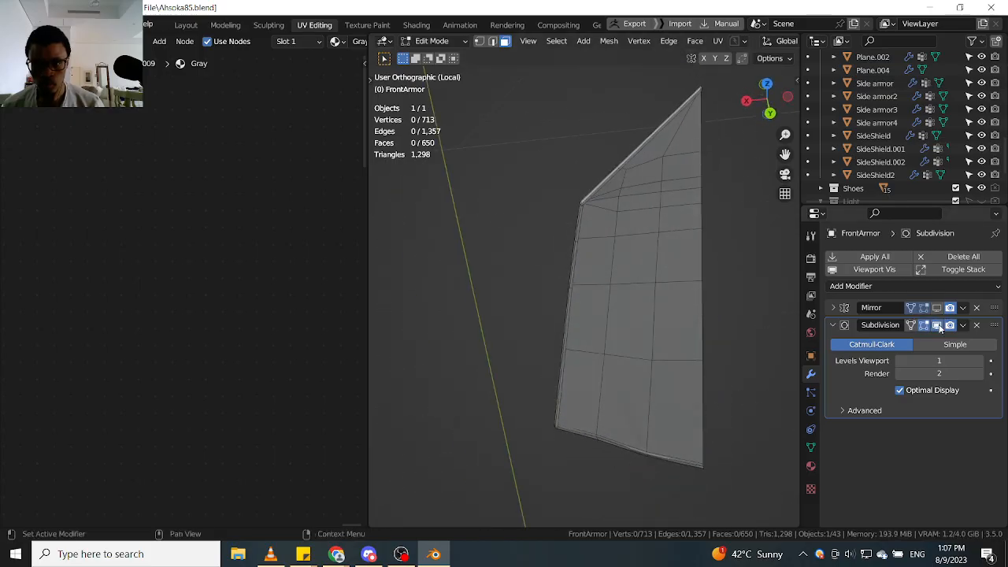
pyautogui.scroll(2, 535, 437)
pyautogui.moveTo(526, 445); pyautogui.dragTo(598, 446, button='middle')
pyautogui.scroll(-2, 556, 443)
pyautogui.press('Tab')
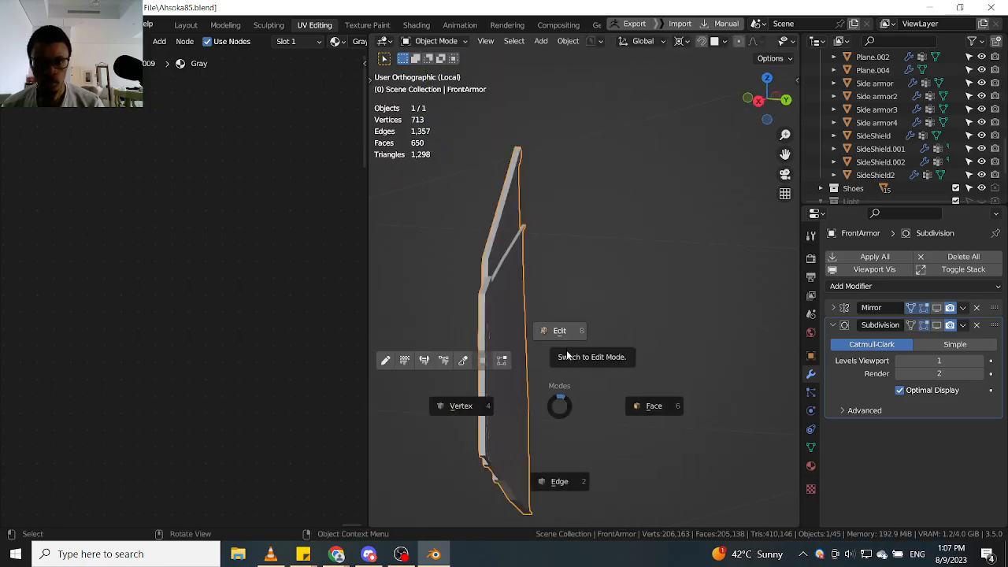
pyautogui.click(566, 347)
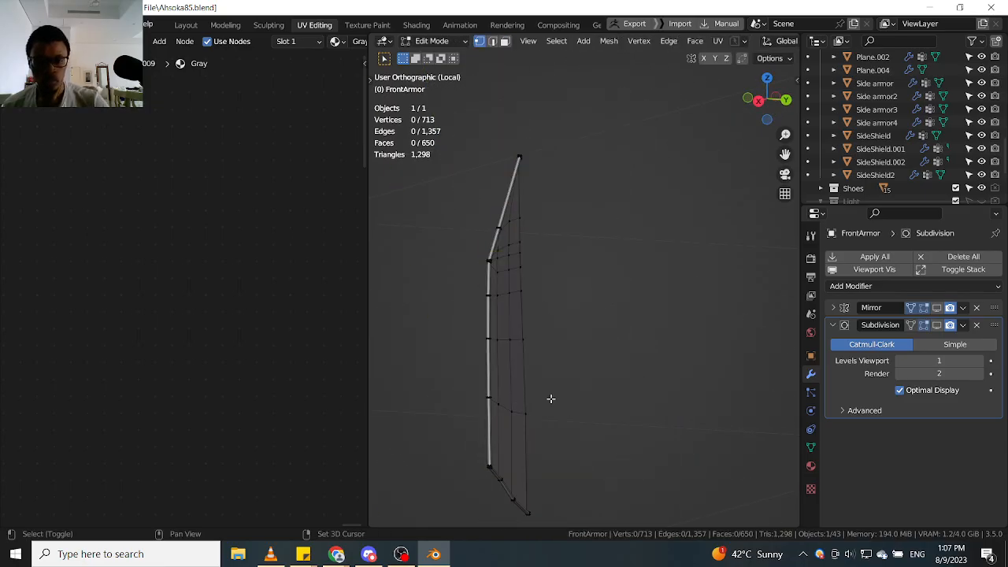
# Reveal the hidden plates, select all linked geometry of the frontmost plate's flat panel, and hide everything else.
pyautogui.hotkey('alt', 'h')
pyautogui.moveTo(551, 398); pyautogui.dragTo(505, 336, button='middle')
pyautogui.click(504, 336)
pyautogui.hotkey('ctrl', 'l')
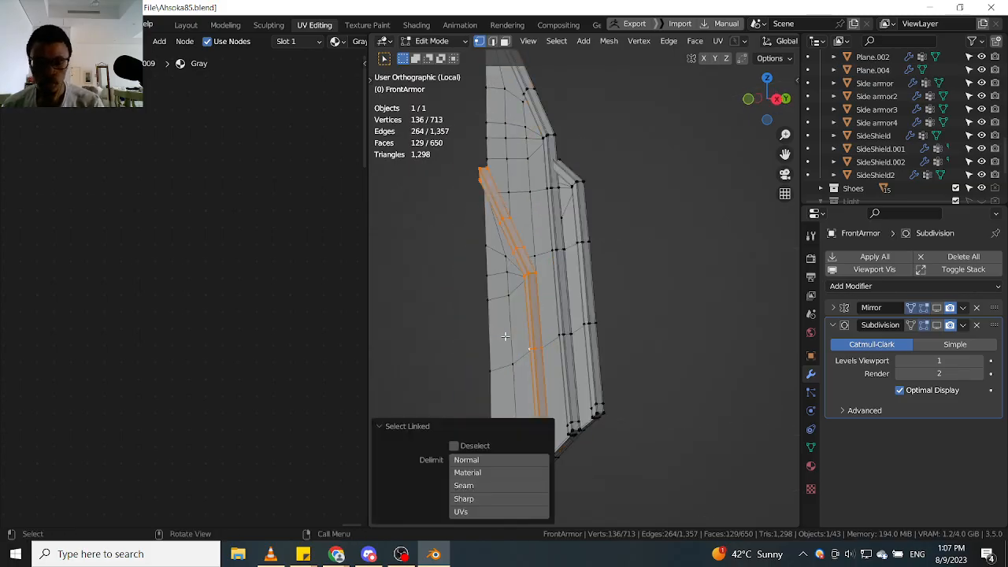
pyautogui.hotkey('ctrl', 'z')
pyautogui.hotkey('ctrl', 'l')
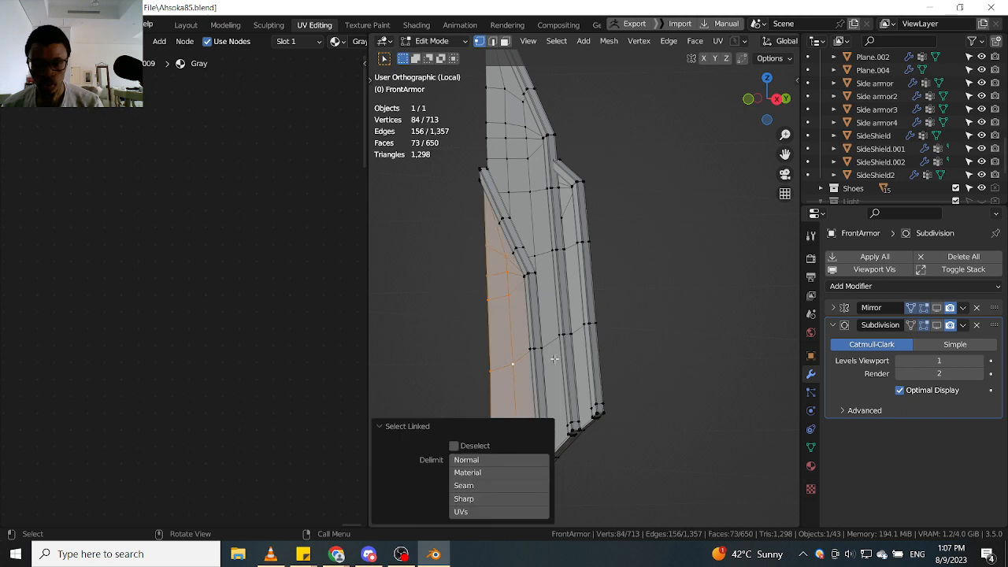
pyautogui.hotkey('shift', 'h')
# In face selection mode, select every back face of the frontmost plate along shortest paths and delete those faces.
pyautogui.scroll(3, 504, 369)
pyautogui.press('Tab')
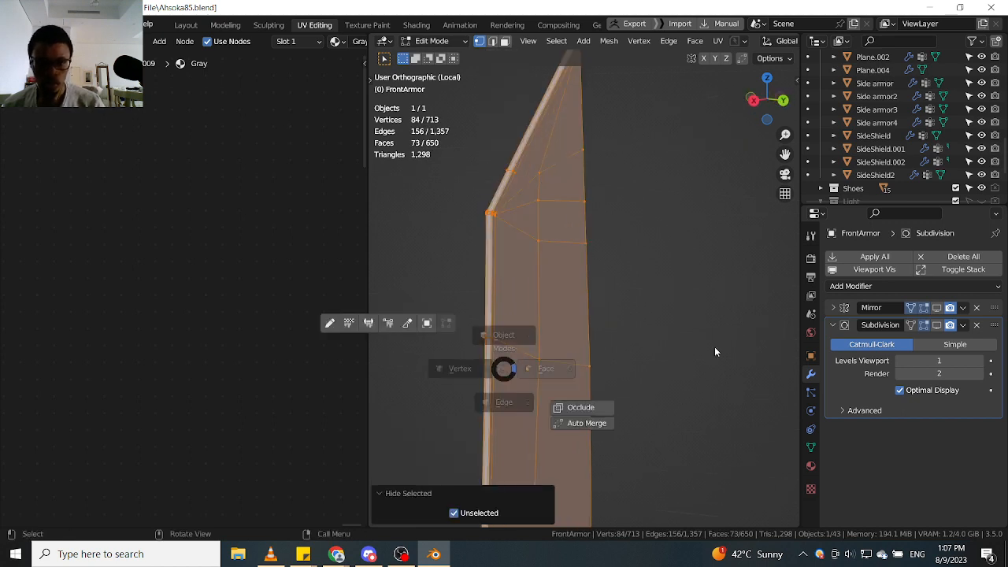
pyautogui.click(714, 347)
pyautogui.click(524, 411)
pyautogui.moveTo(572, 385); pyautogui.dragTo(554, 367, button='middle')
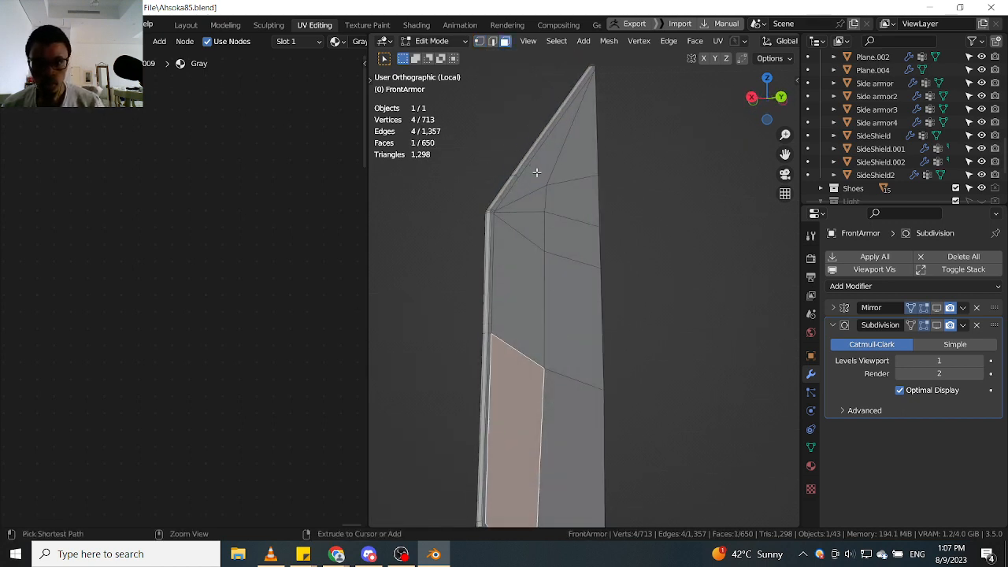
pyautogui.keyDown('ctrl'); pyautogui.click(536, 173); pyautogui.keyUp('ctrl')
pyautogui.moveTo(579, 205); pyautogui.dragTo(576, 322, button='middle')
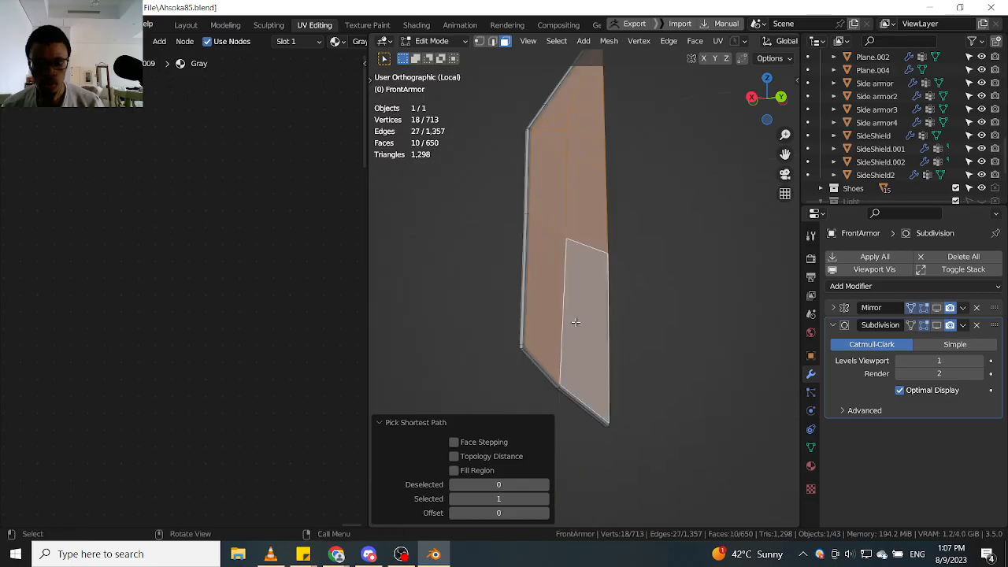
pyautogui.press('x')
pyautogui.click(576, 322)
# Inspect the frontmost plate after the deletion, leaving local view to compare it with the full outfit and returning.
pyautogui.moveTo(601, 265); pyautogui.dragTo(593, 399, button='middle')
pyautogui.scroll(4, 516, 303)
pyautogui.moveTo(515, 302); pyautogui.dragTo(606, 321, button='middle')
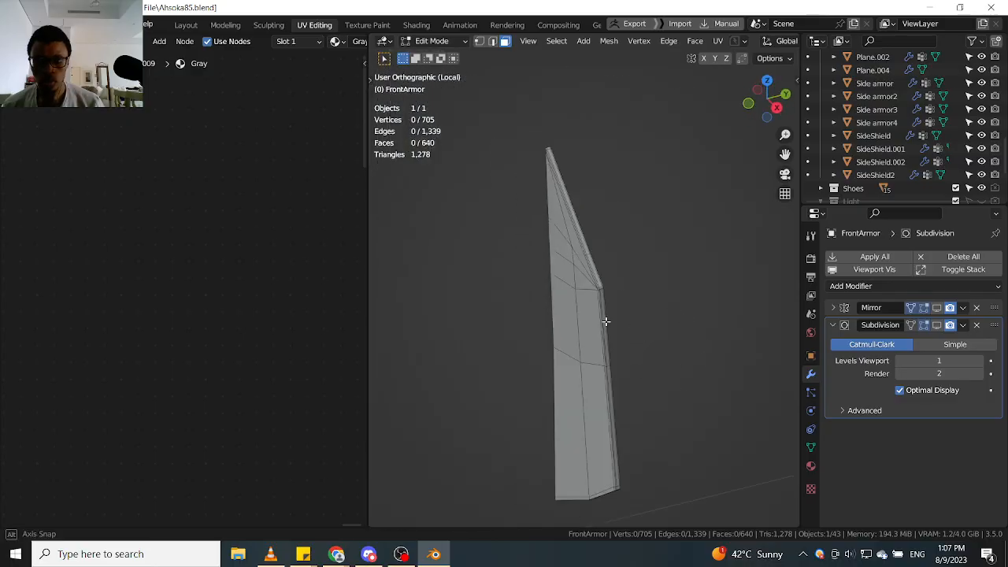
pyautogui.press('KP_Divide')
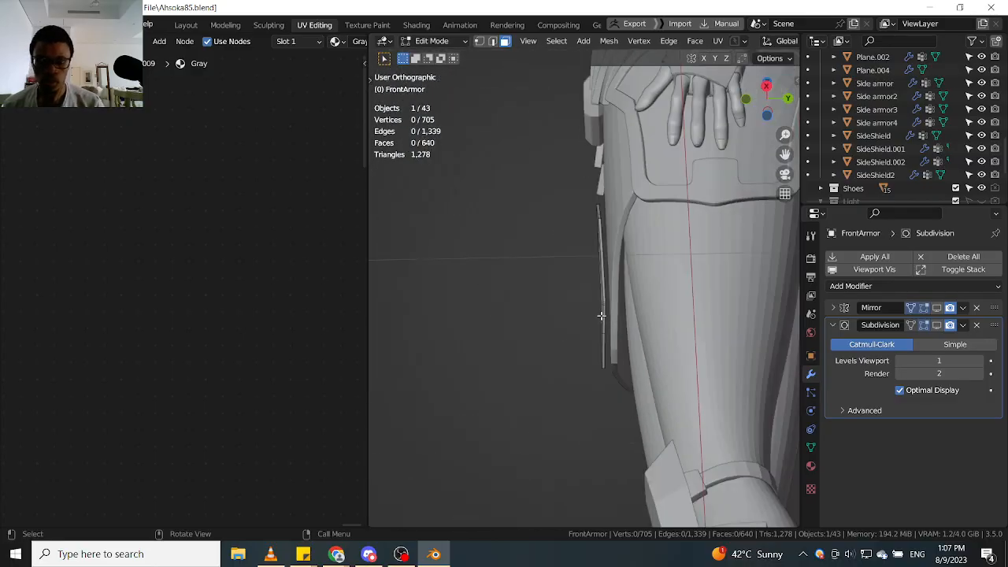
pyautogui.press('KP_Divide')
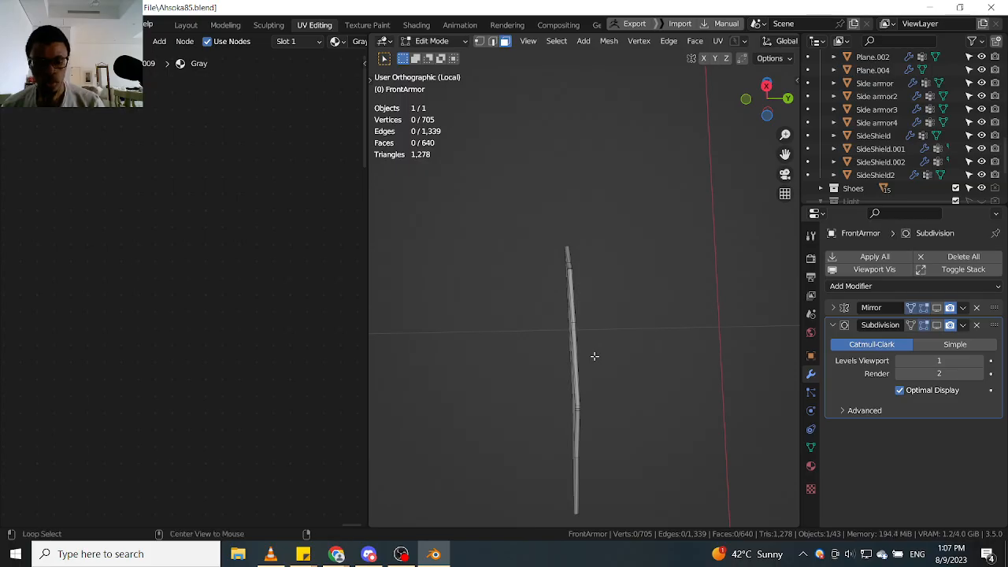
# Reveal all the geometry, select the three plates' raised border strips as linked geometry with the Seam delimiter, and hide everything else.
pyautogui.hotkey('alt', 'h')
pyautogui.moveTo(595, 356); pyautogui.dragTo(611, 368, button='middle')
pyautogui.click(478, 320)
pyautogui.scroll(-3, 494, 322)
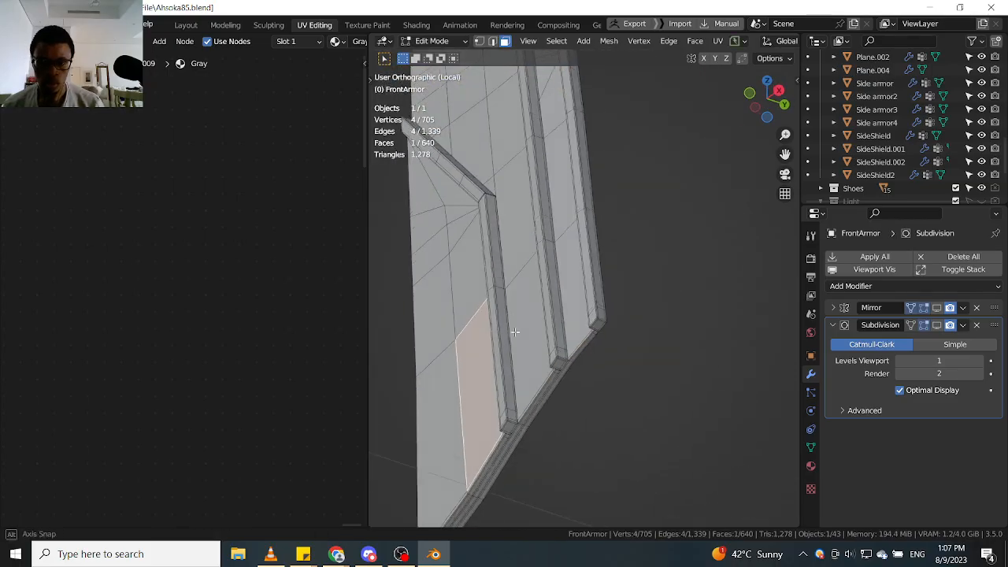
pyautogui.moveTo(515, 333); pyautogui.dragTo(510, 275, button='middle')
pyautogui.keyDown('shift'); pyautogui.moveTo(504, 189); pyautogui.dragTo(616, 323, button='middle'); pyautogui.keyUp('shift')
pyautogui.scroll(2, 616, 323)
pyautogui.moveTo(639, 400); pyautogui.dragTo(623, 367, button='middle')
pyautogui.scroll(-2, 615, 363)
pyautogui.press('l')
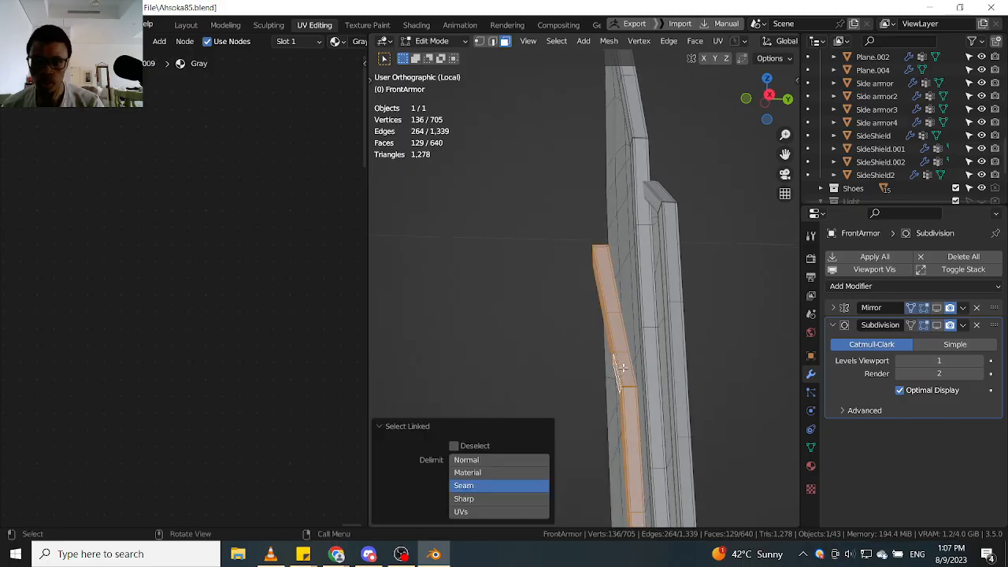
pyautogui.press('l')
pyautogui.moveTo(677, 327); pyautogui.dragTo(617, 347, button='middle')
pyautogui.moveTo(675, 324); pyautogui.dragTo(661, 300, button='middle')
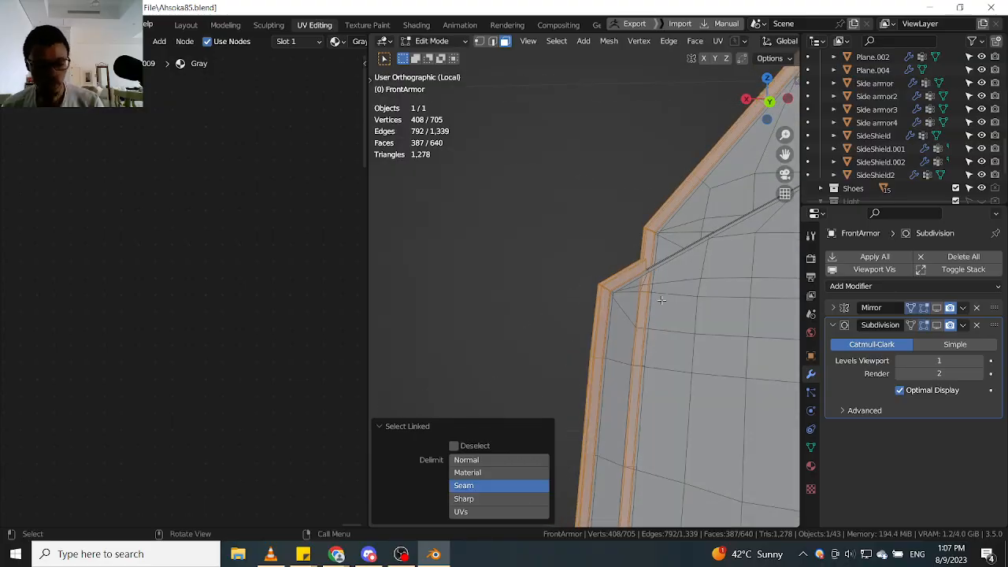
pyautogui.hotkey('shift', 'h')
# In face selection mode, select the short outer strip's back faces from its upper end to its lower tip and delete those faces.
pyautogui.scroll(3, 636, 293)
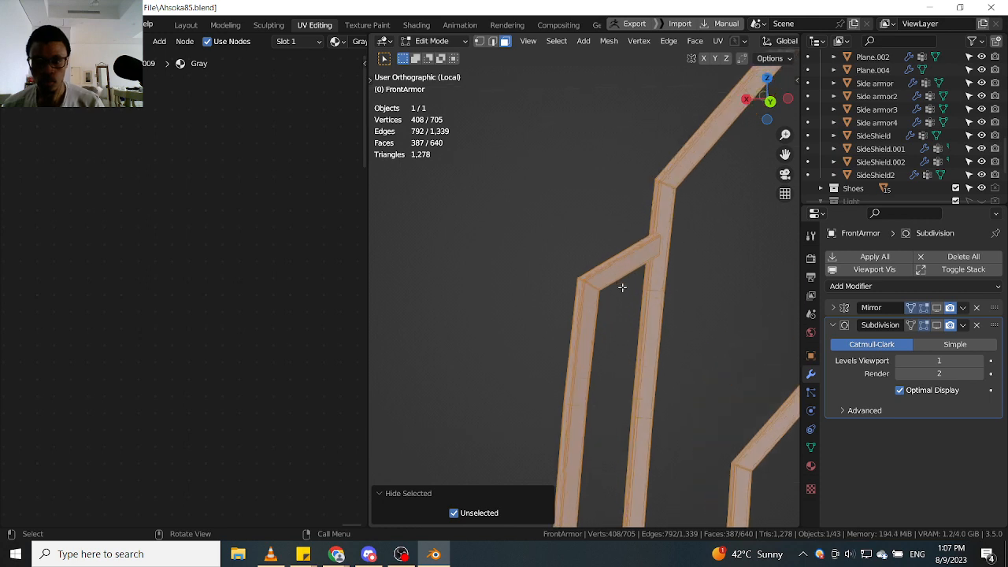
pyautogui.press('Tab')
pyautogui.click(731, 278)
pyautogui.scroll(3, 653, 248)
pyautogui.click(652, 256)
pyautogui.moveTo(652, 256); pyautogui.dragTo(584, 293, button='middle')
pyautogui.scroll(-5, 604, 354)
pyautogui.keyDown('shift'); pyautogui.moveTo(578, 437); pyautogui.dragTo(566, 278, button='middle'); pyautogui.keyUp('shift')
pyautogui.scroll(6, 562, 398)
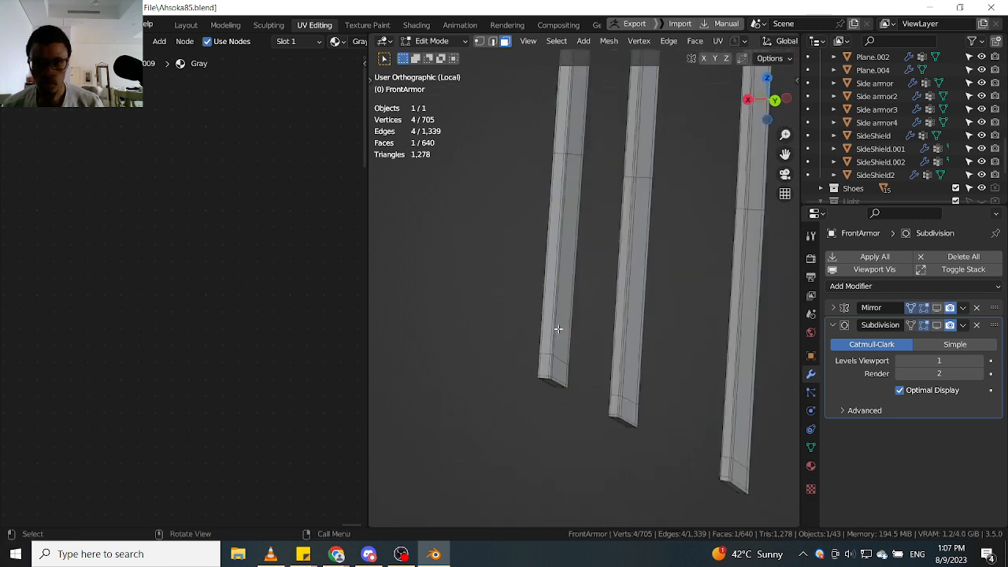
pyautogui.keyDown('ctrl'); pyautogui.click(559, 406); pyautogui.keyUp('ctrl')
pyautogui.scroll(-3, 560, 407)
pyautogui.moveTo(560, 407); pyautogui.dragTo(572, 272, button='middle')
pyautogui.scroll(3, 573, 271)
pyautogui.scroll(-4, 573, 275)
pyautogui.scroll(-1, 573, 275)
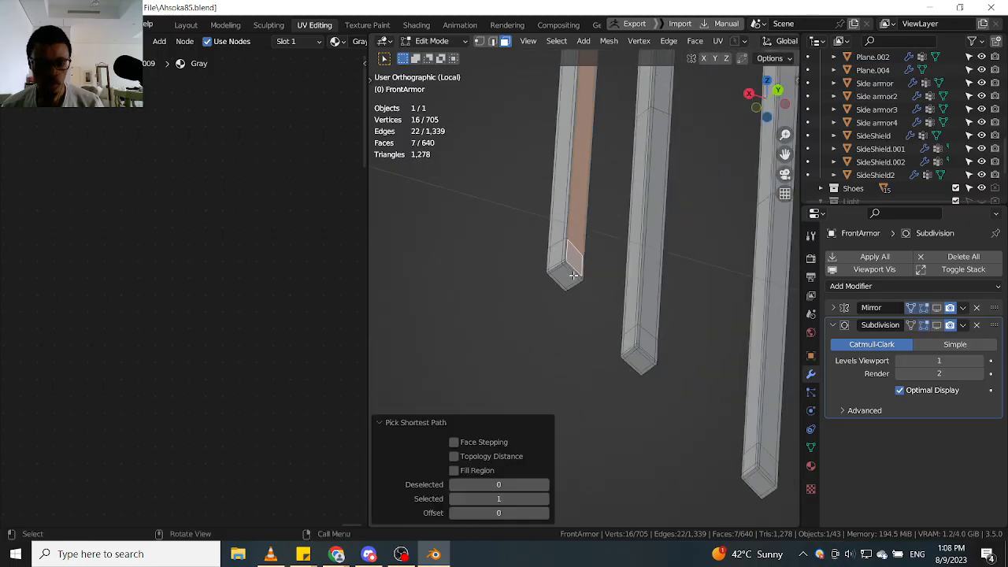
pyautogui.press('x')
pyautogui.click(574, 279)
# Select the lowest back face of the tall middle strip as the start of a shortest-path selection.
pyautogui.scroll(-3, 579, 285)
pyautogui.scroll(4, 592, 294)
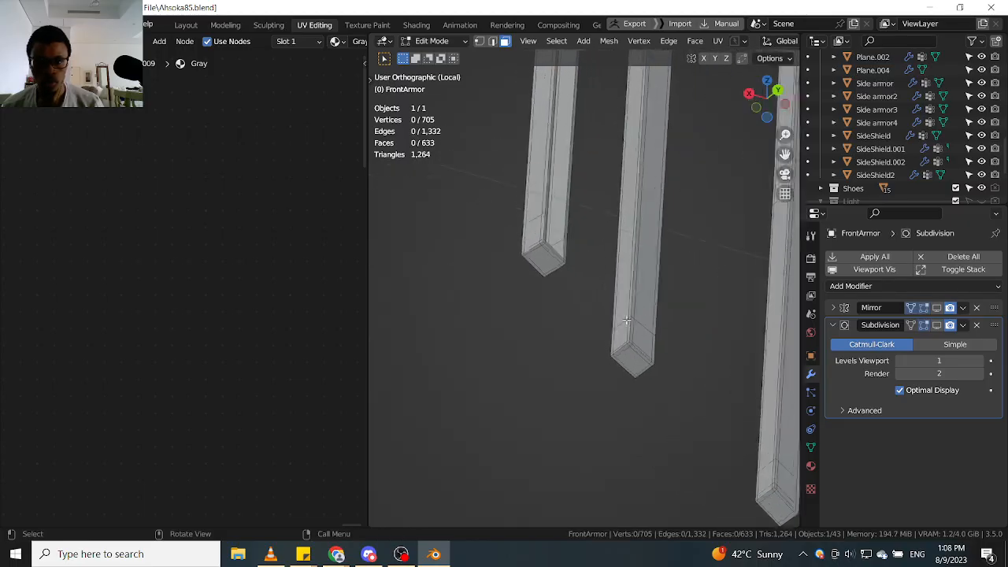
pyautogui.scroll(-10, 638, 336)
pyautogui.keyDown('shift'); pyautogui.moveTo(651, 219); pyautogui.dragTo(603, 358, button='middle'); pyautogui.keyUp('shift')
pyautogui.scroll(10, 611, 337)
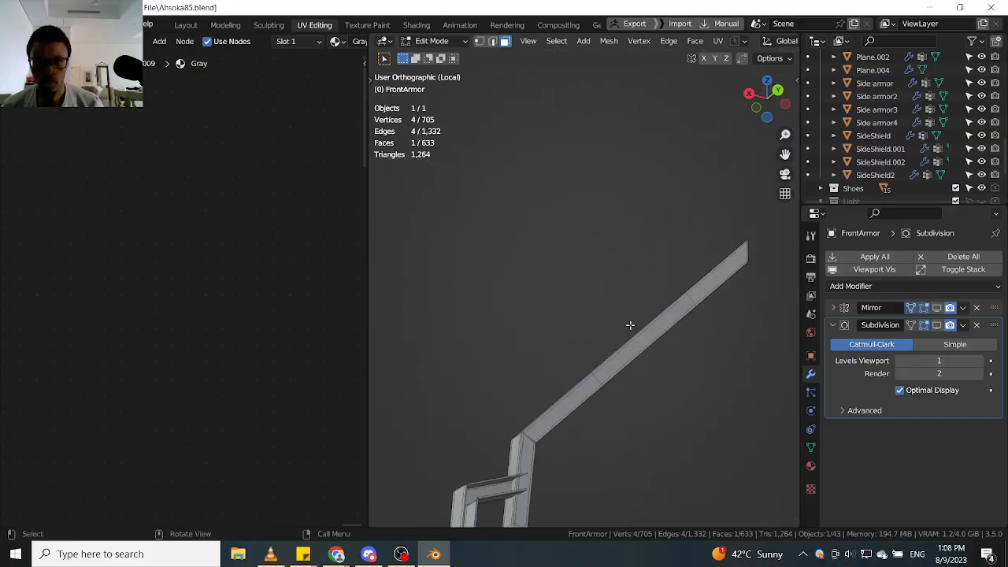
# Try to extend the selection along the tall middle strip to its upper tip, and undo that path selection.
pyautogui.keyDown('shift'); pyautogui.moveTo(648, 322); pyautogui.dragTo(724, 322, button='middle'); pyautogui.keyUp('shift')
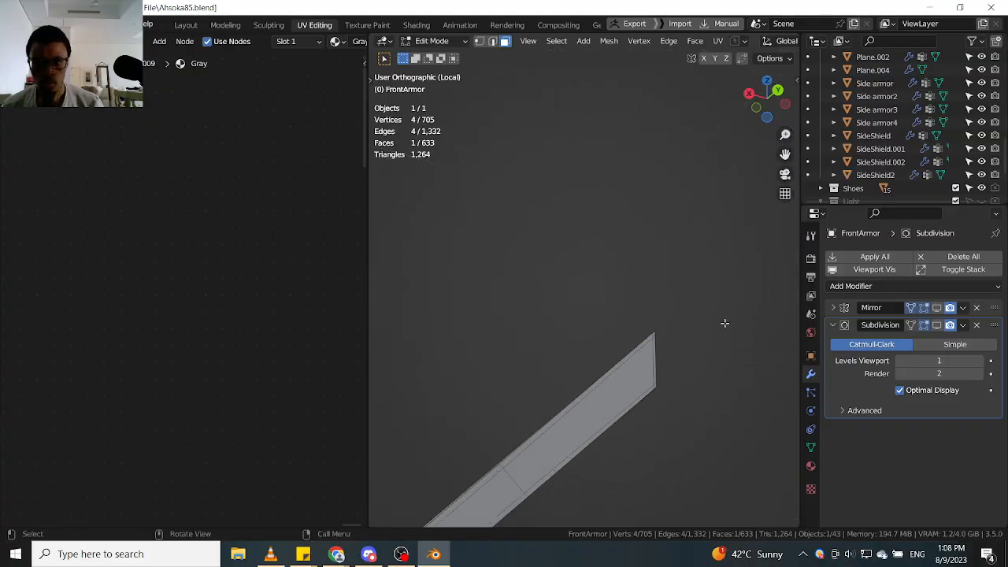
pyautogui.moveTo(654, 368); pyautogui.dragTo(664, 350, button='middle')
pyautogui.keyDown('ctrl'); pyautogui.click(667, 349); pyautogui.keyUp('ctrl')
pyautogui.scroll(-2, 661, 394)
pyautogui.moveTo(662, 394); pyautogui.dragTo(601, 415, button='middle')
pyautogui.scroll(-2, 670, 376)
pyautogui.hotkey('ctrl', 'z')
# Extend the selection up the tall middle strip's back, add the face at its upper tip, and delete the selected faces.
pyautogui.scroll(-1, 620, 408)
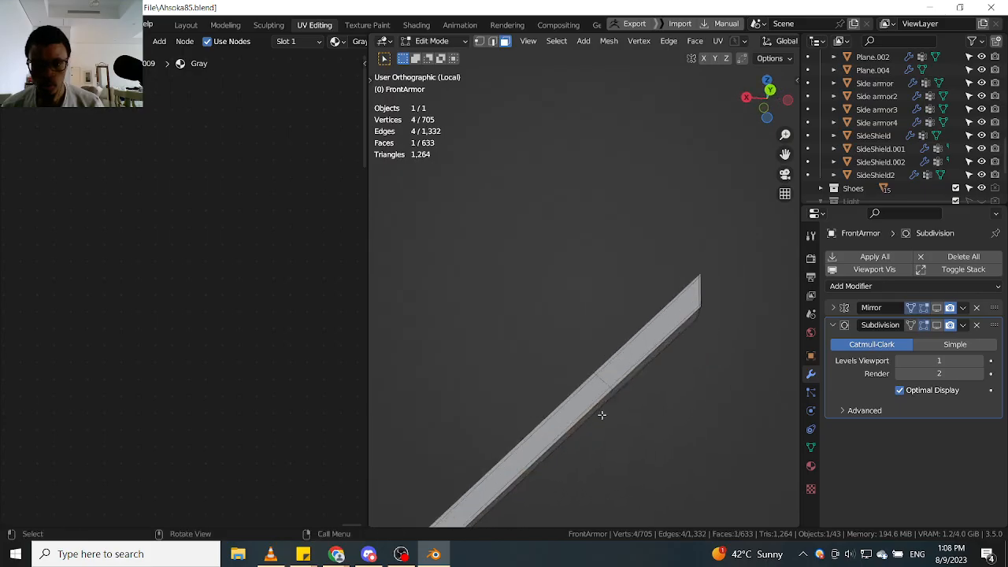
pyautogui.keyDown('ctrl'); pyautogui.click(600, 376); pyautogui.keyUp('ctrl')
pyautogui.moveTo(643, 335); pyautogui.dragTo(692, 410, button='middle')
pyautogui.keyDown('shift'); pyautogui.click(715, 320); pyautogui.keyUp('shift')
pyautogui.scroll(-3, 715, 320)
pyautogui.scroll(-4, 621, 380)
pyautogui.press('x')
pyautogui.scroll(-7, 772, 270)
pyautogui.scroll(6, 638, 345)
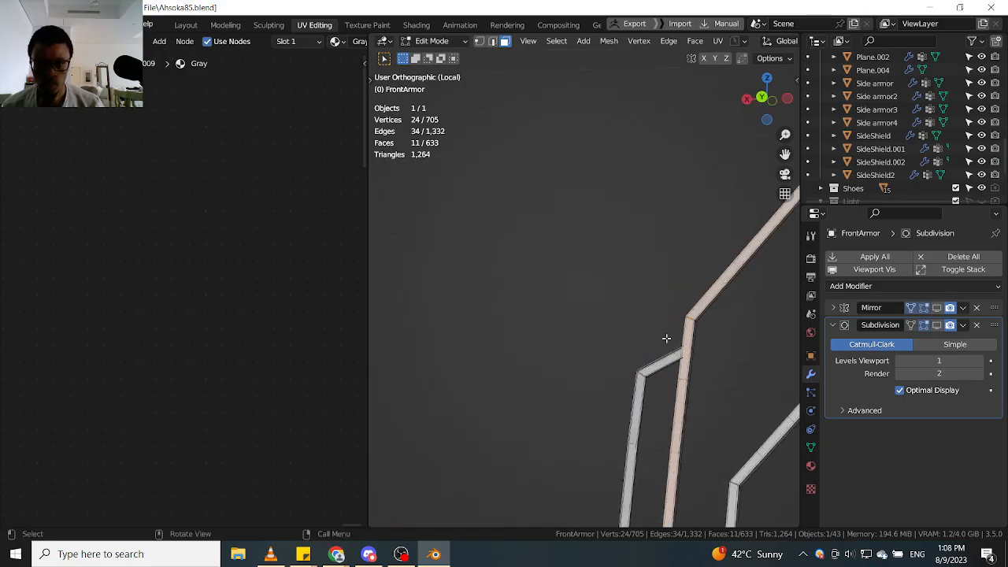
pyautogui.moveTo(667, 338); pyautogui.dragTo(701, 310, button='middle')
pyautogui.scroll(4, 700, 309)
pyautogui.press('x')
pyautogui.click(672, 391)
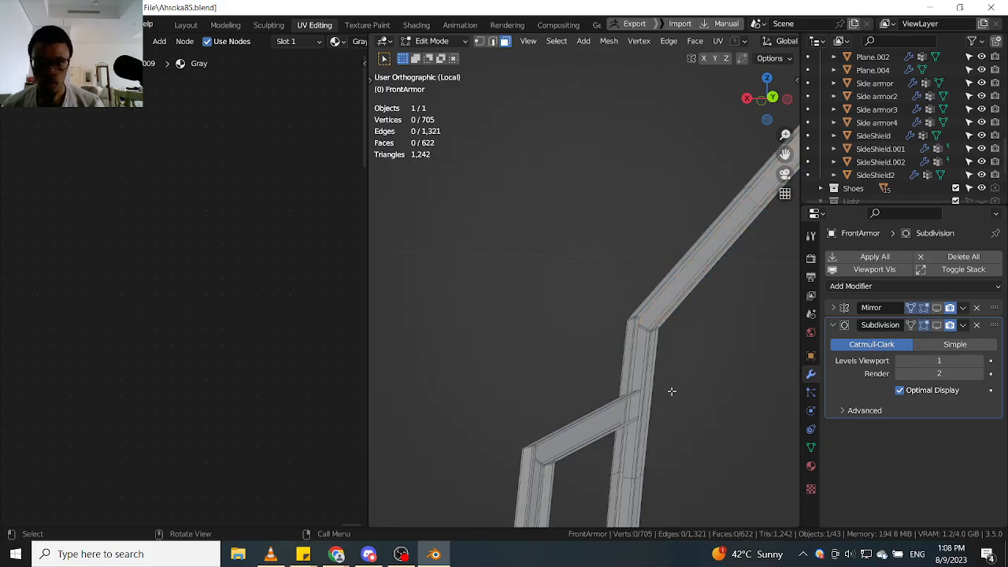
# Select the remaining strip's back faces along the shortest path from its lower end to its upper tip and delete those faces.
pyautogui.scroll(-5, 674, 395)
pyautogui.keyDown('shift'); pyautogui.moveTo(675, 396); pyautogui.dragTo(438, 269, button='middle'); pyautogui.keyUp('shift')
pyautogui.keyDown('shift'); pyautogui.moveTo(555, 415); pyautogui.dragTo(573, 228, button='middle'); pyautogui.keyUp('shift')
pyautogui.scroll(7, 493, 397)
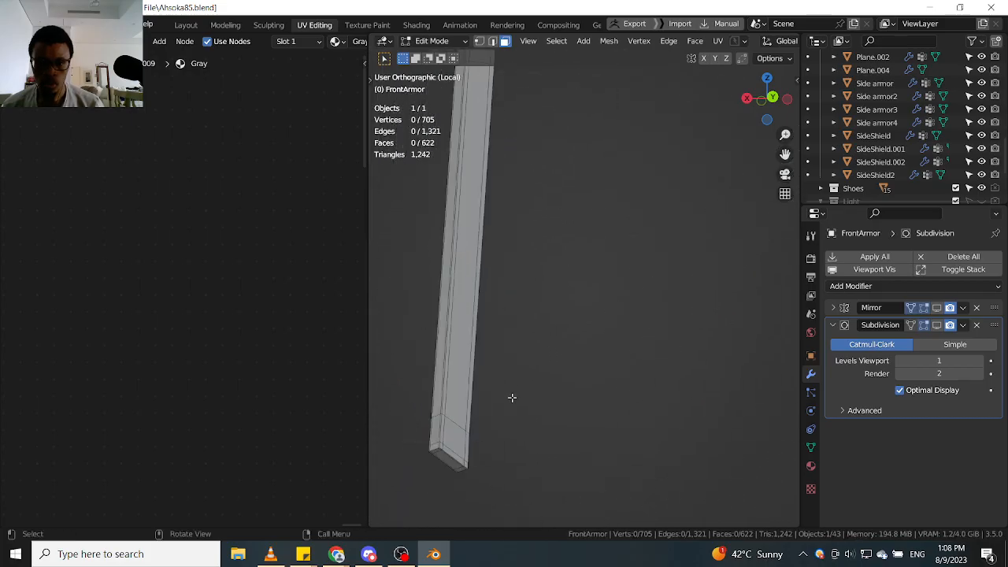
pyautogui.click(444, 447)
pyautogui.scroll(-6, 446, 446)
pyautogui.keyDown('shift'); pyautogui.moveTo(547, 142); pyautogui.dragTo(564, 394, button='middle'); pyautogui.keyUp('shift')
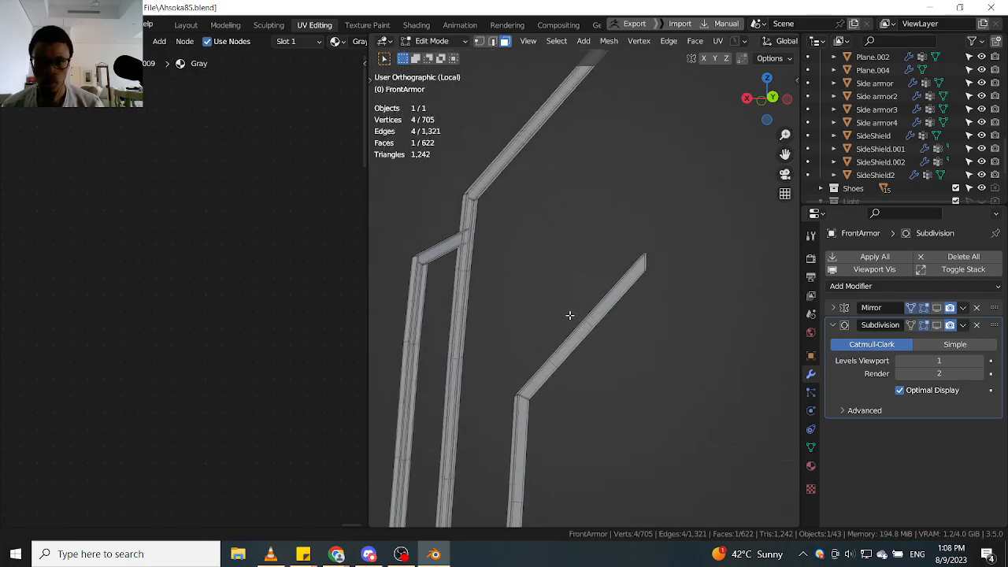
pyautogui.scroll(4, 576, 362)
pyautogui.keyDown('ctrl'); pyautogui.click(547, 395); pyautogui.keyUp('ctrl')
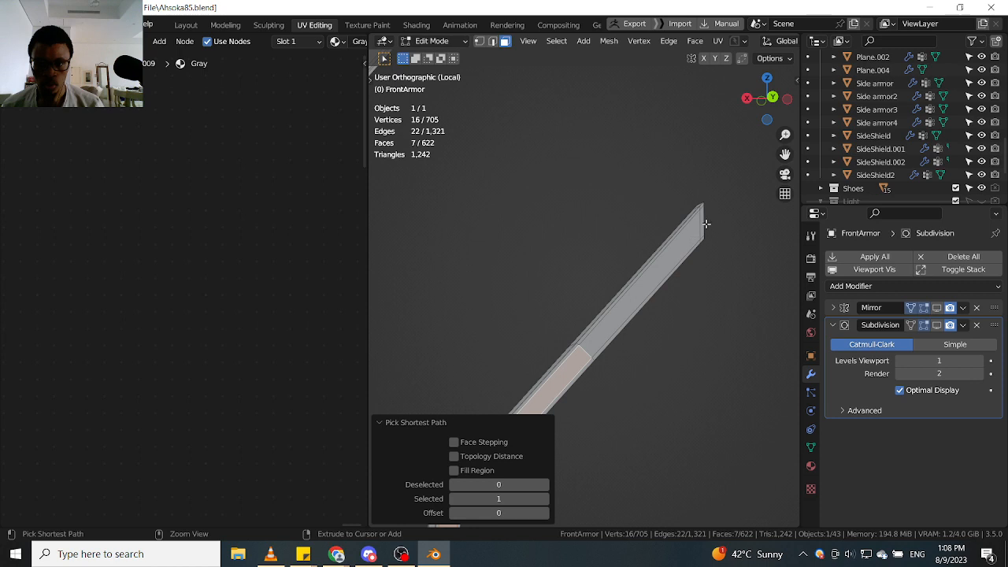
pyautogui.scroll(-4, 700, 226)
pyautogui.press('x')
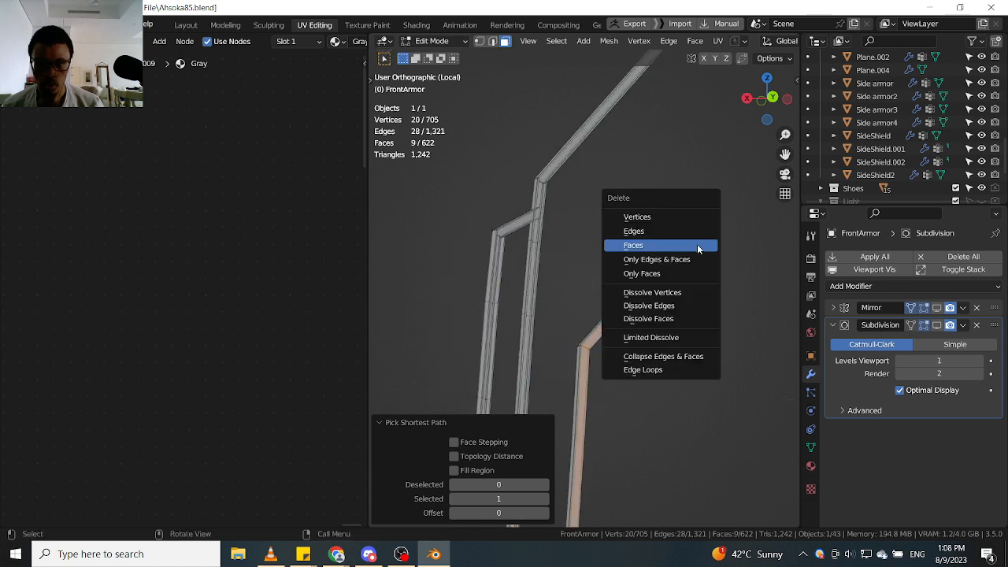
pyautogui.click(697, 244)
# Turn on the Subdivision modifier's viewport display and inspect the opened strips from their lower ends to their upper tips.
pyautogui.scroll(1, 564, 266)
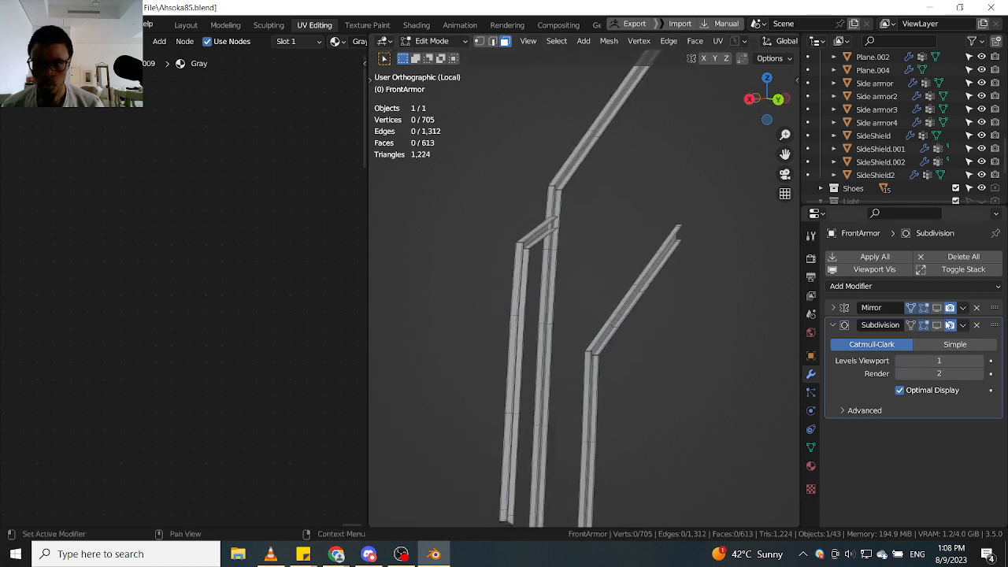
pyautogui.keyDown('shift'); pyautogui.moveTo(504, 462); pyautogui.dragTo(546, 313, button='middle'); pyautogui.keyUp('shift')
pyautogui.scroll(5, 584, 354)
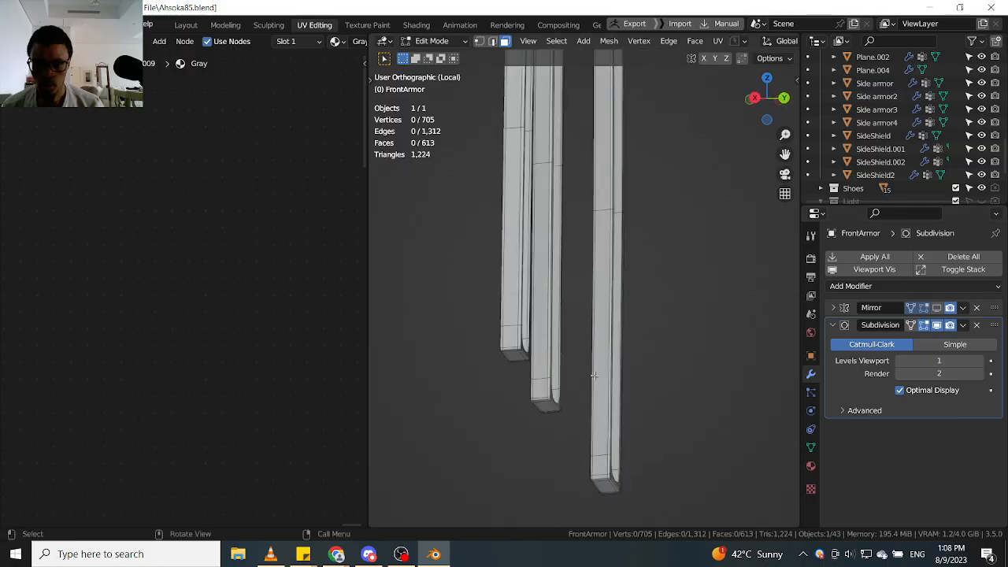
pyautogui.click(527, 408)
pyautogui.scroll(5, 527, 406)
pyautogui.moveTo(583, 418); pyautogui.dragTo(526, 566, button='middle')
pyautogui.scroll(-4, 572, 412)
pyautogui.scroll(-3, 450, 418)
pyautogui.scroll(-3, 501, 415)
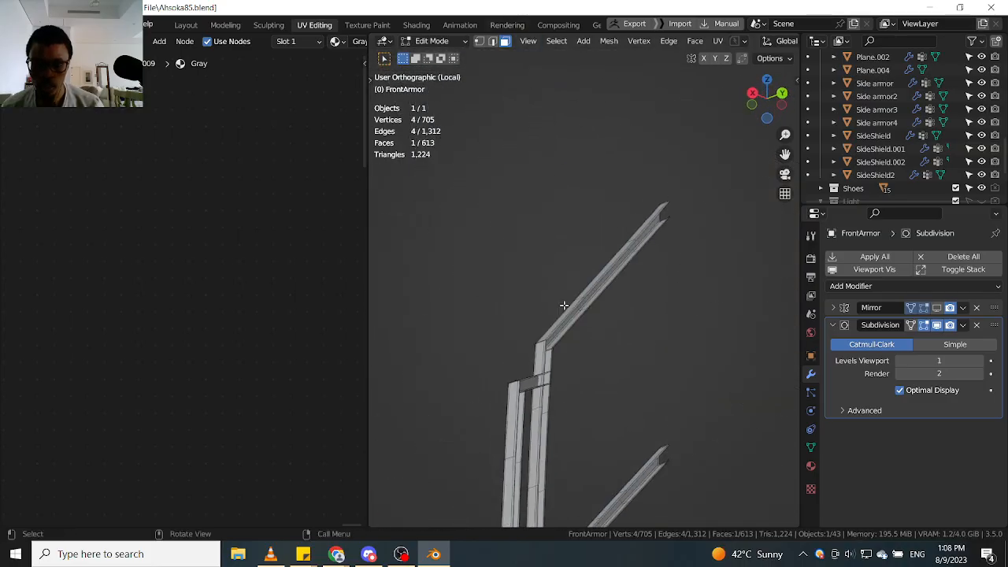
# Select the two edge paths across the shortest strip's lower end cap in edge select mode and mark them as seams.
pyautogui.moveTo(564, 305); pyautogui.dragTo(542, 175, button='middle')
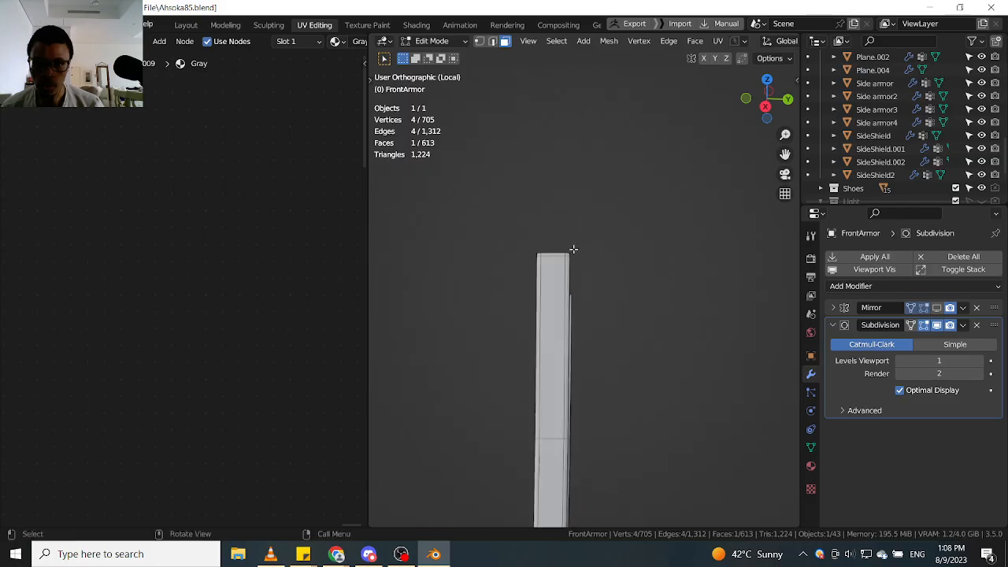
pyautogui.moveTo(567, 279); pyautogui.dragTo(539, 351, button='middle')
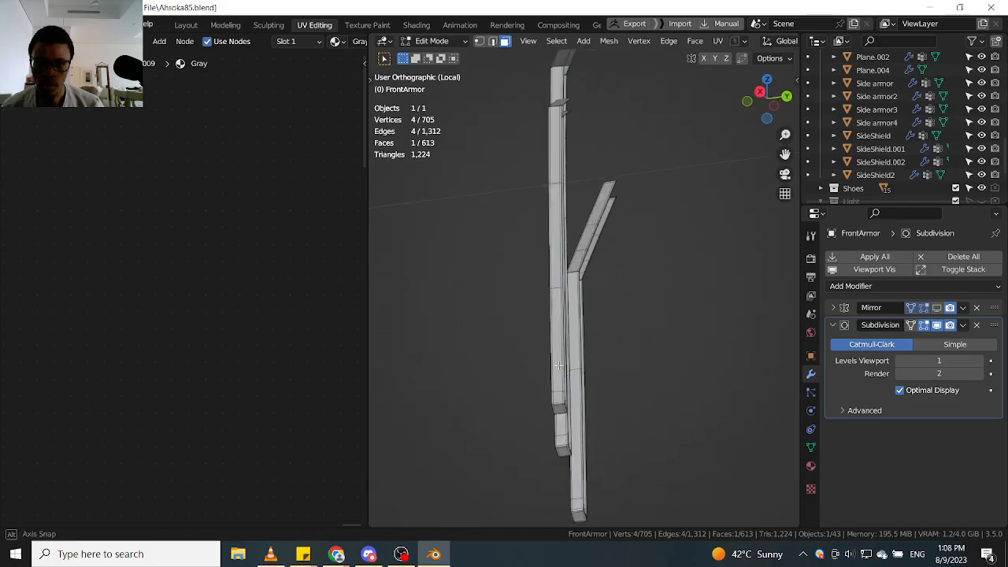
pyautogui.click(543, 399)
pyautogui.scroll(3, 540, 329)
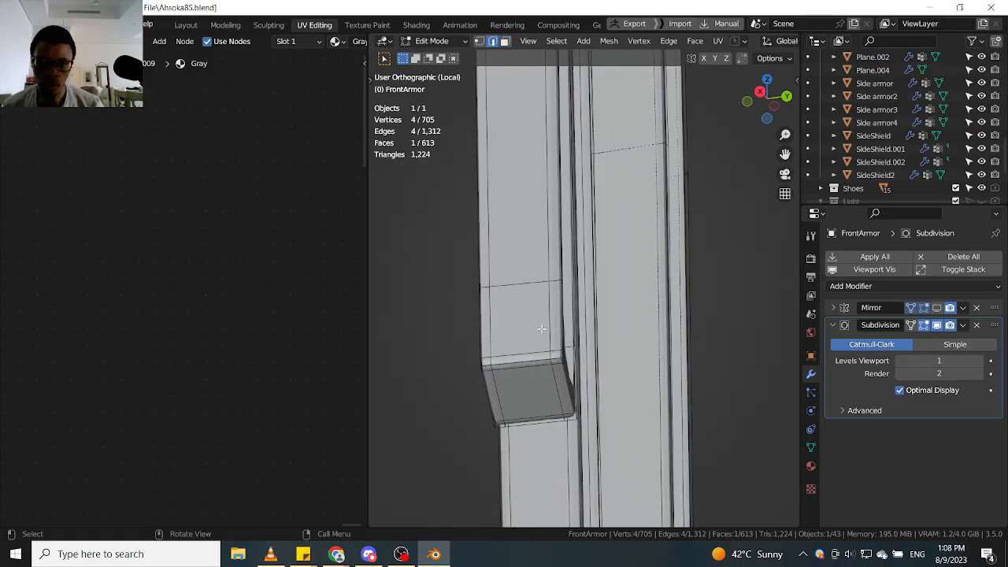
pyautogui.moveTo(542, 361); pyautogui.dragTo(729, 386, button='middle')
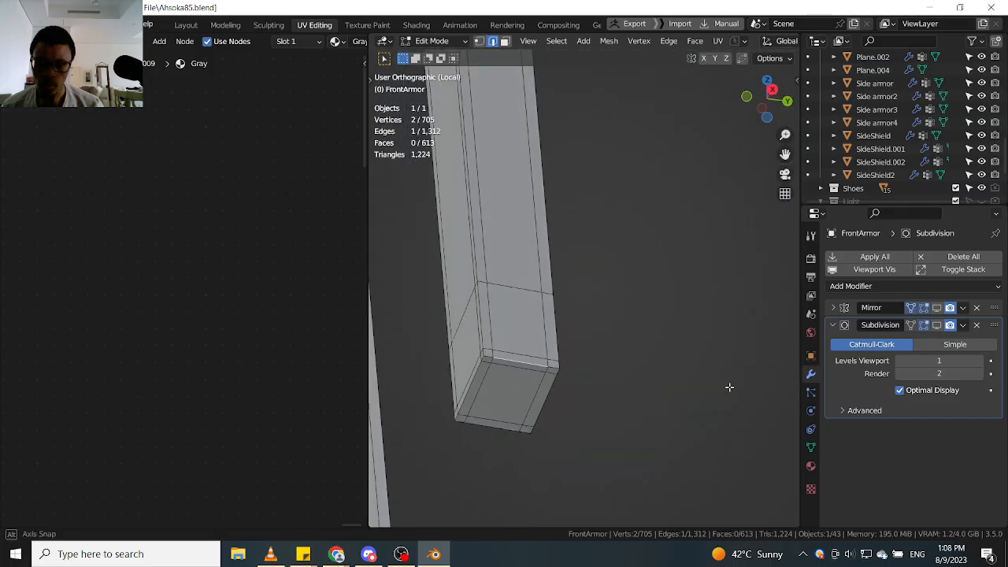
pyautogui.moveTo(508, 358); pyautogui.dragTo(496, 379, button='middle')
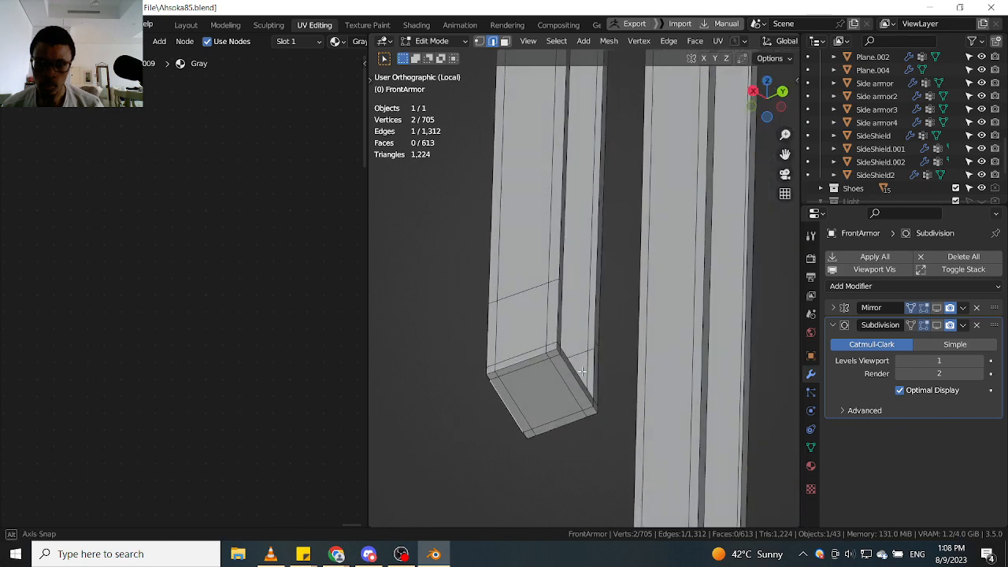
pyautogui.moveTo(581, 371); pyautogui.dragTo(622, 370, button='middle')
pyautogui.keyDown('ctrl'); pyautogui.click(539, 333); pyautogui.keyUp('ctrl')
pyautogui.keyDown('shift'); pyautogui.click(653, 340); pyautogui.keyUp('shift')
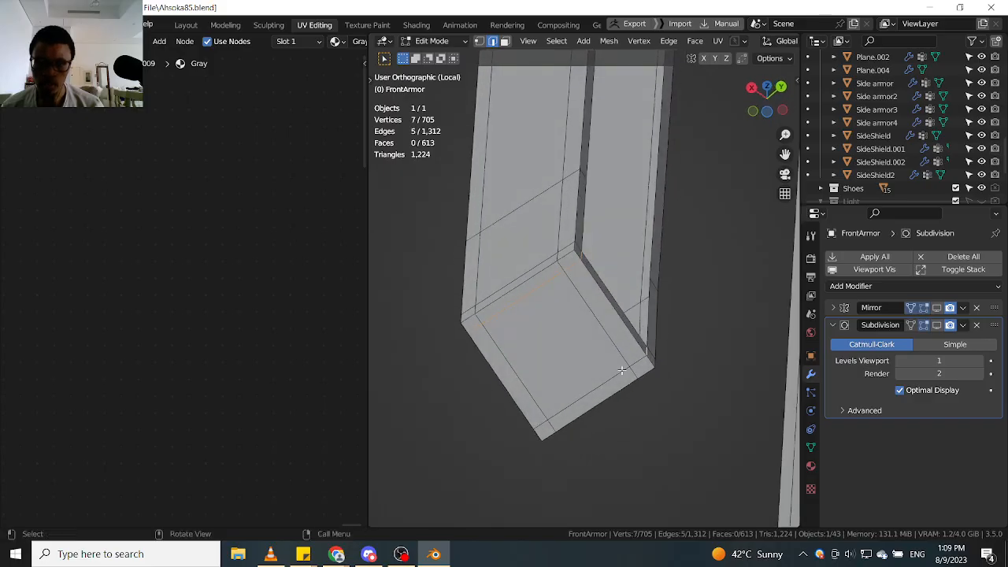
pyautogui.keyDown('ctrl'); pyautogui.click(542, 425); pyautogui.keyUp('ctrl')
pyautogui.moveTo(553, 411); pyautogui.dragTo(600, 329, button='middle')
pyautogui.rightClick(600, 329)
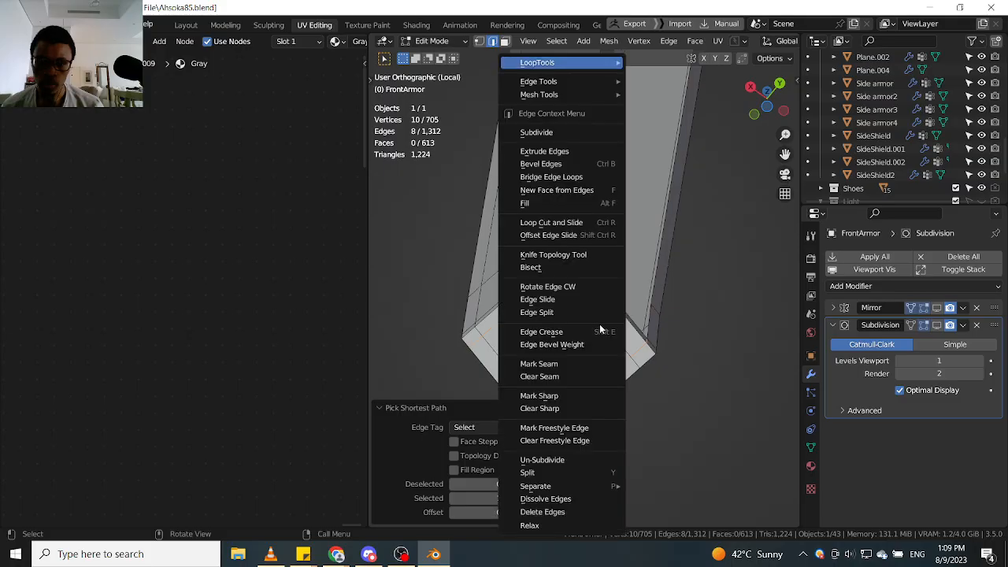
pyautogui.click(579, 369)
# Select the two opposite edge paths across the next strip's lower end cap, including their short edges on the side wall.
pyautogui.scroll(-5, 579, 370)
pyautogui.moveTo(579, 369); pyautogui.dragTo(653, 289, button='middle')
pyautogui.scroll(6, 643, 294)
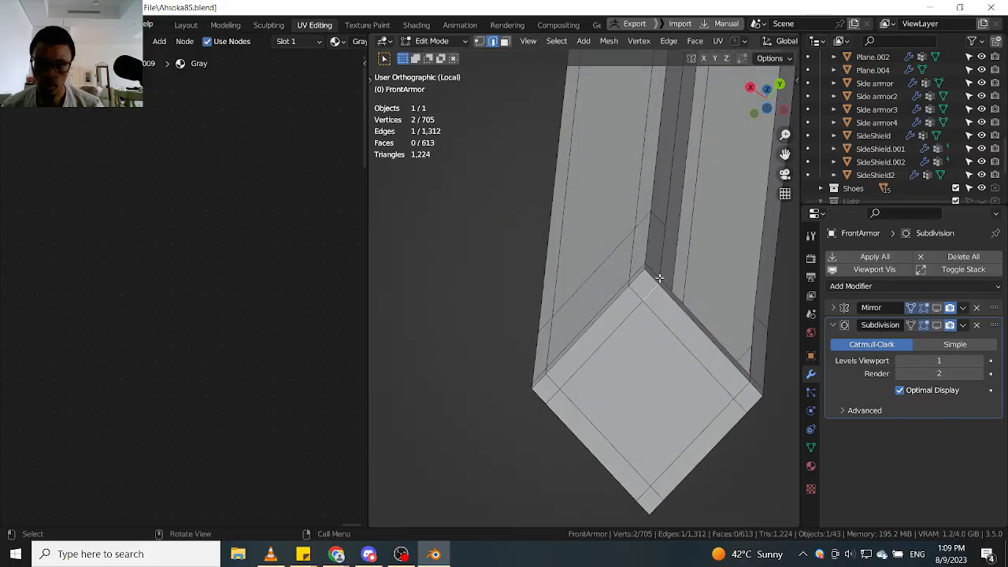
pyautogui.scroll(3, 660, 279)
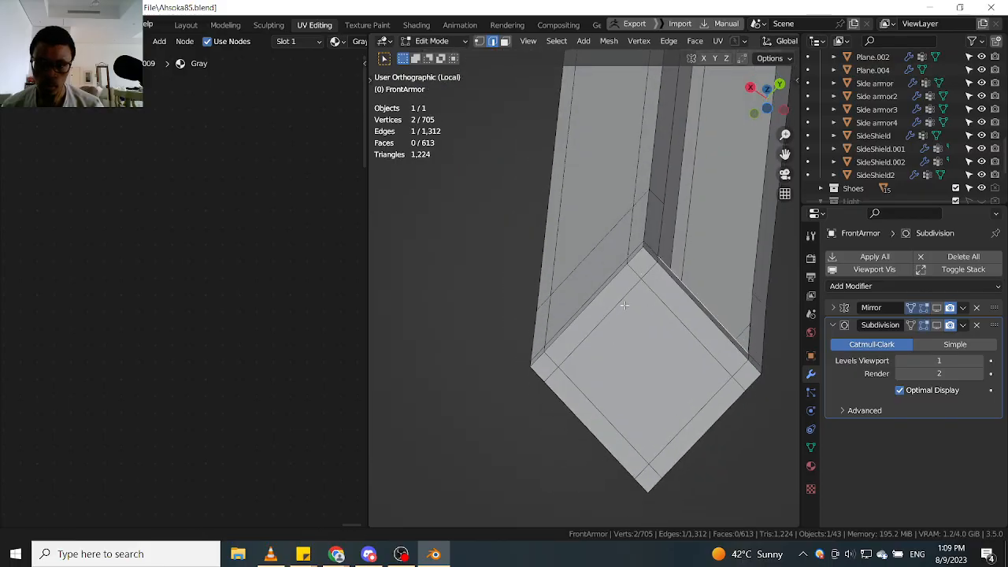
pyautogui.keyDown('shift'); pyautogui.moveTo(582, 372); pyautogui.dragTo(603, 303, button='middle'); pyautogui.keyUp('shift')
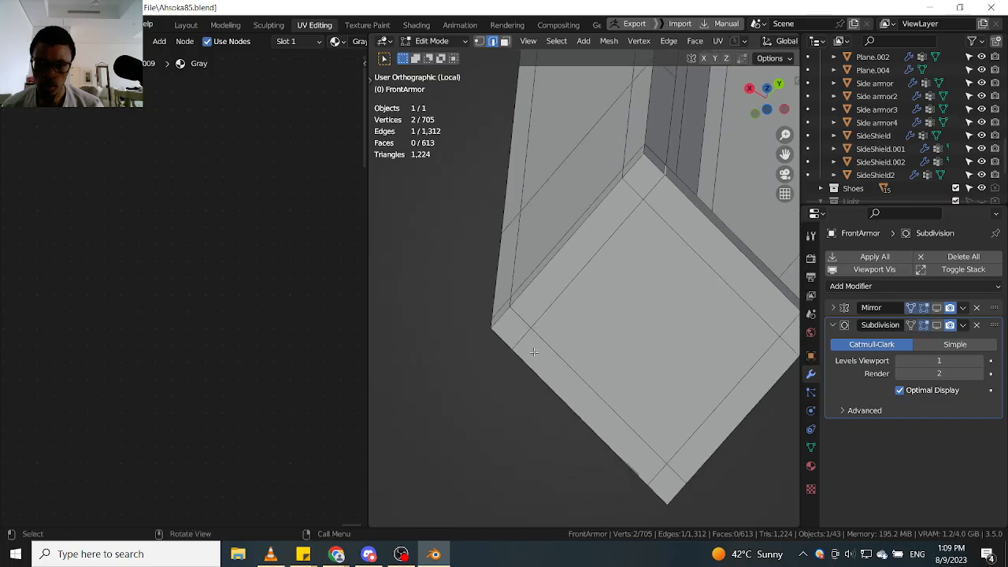
pyautogui.keyDown('ctrl'); pyautogui.click(522, 339); pyautogui.keyUp('ctrl')
pyautogui.keyDown('shift'); pyautogui.moveTo(596, 391); pyautogui.dragTo(504, 338, button='middle'); pyautogui.keyUp('shift')
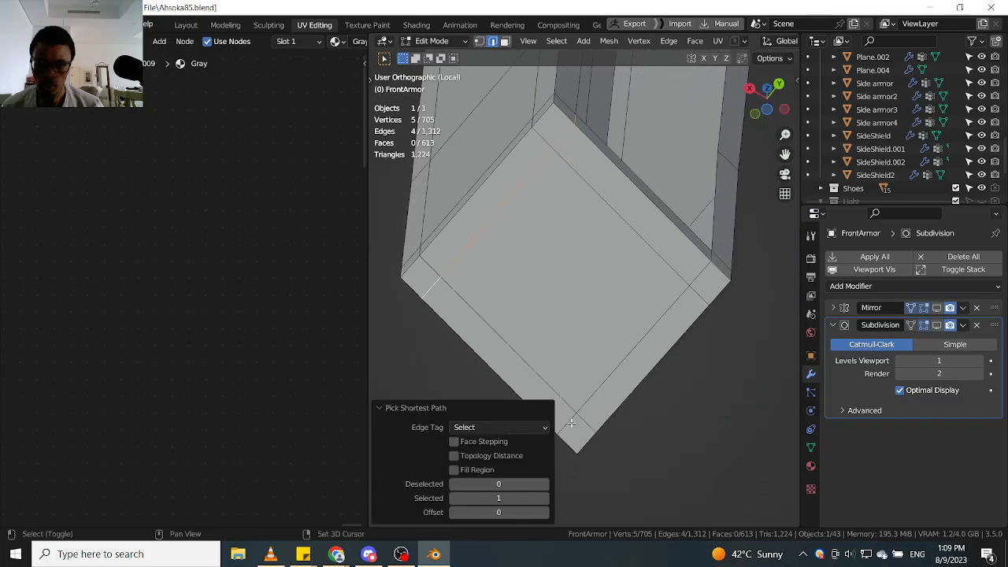
pyautogui.keyDown('shift'); pyautogui.click(572, 423); pyautogui.keyUp('shift')
pyautogui.keyDown('ctrl'); pyautogui.click(707, 253); pyautogui.keyUp('ctrl')
pyautogui.rightClick(712, 259)
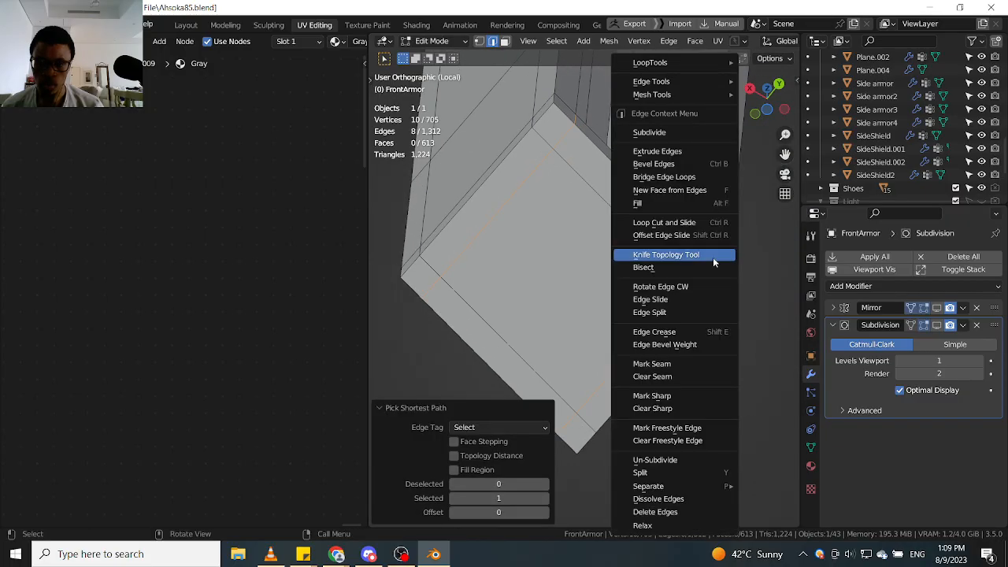
pyautogui.click(688, 401)
pyautogui.scroll(-6, 566, 266)
pyautogui.scroll(3, 597, 258)
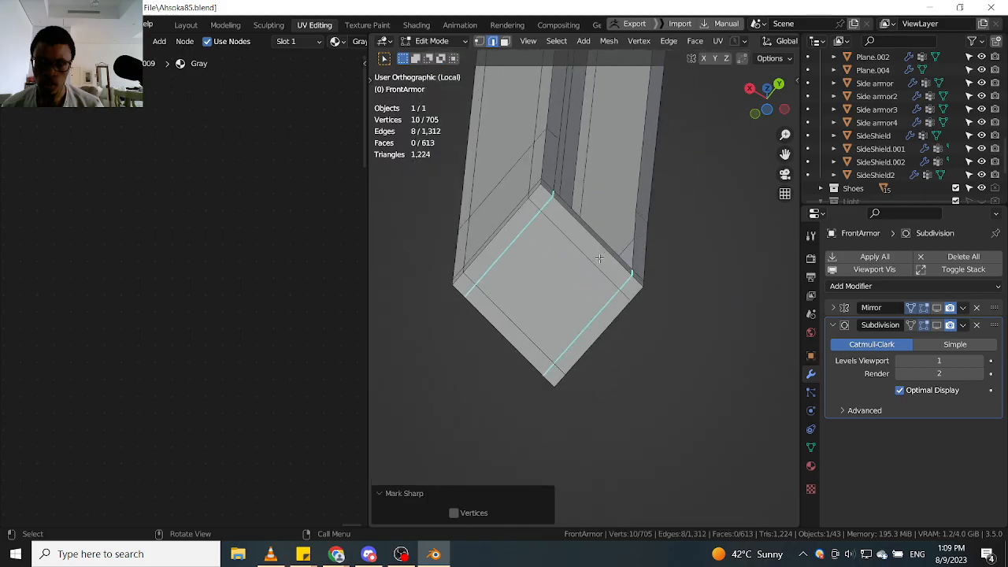
pyautogui.hotkey('ctrl', 'z')
# Mark the selected edge paths on this strip's end cap as seams.
pyautogui.rightClick(598, 259)
pyautogui.click(592, 364)
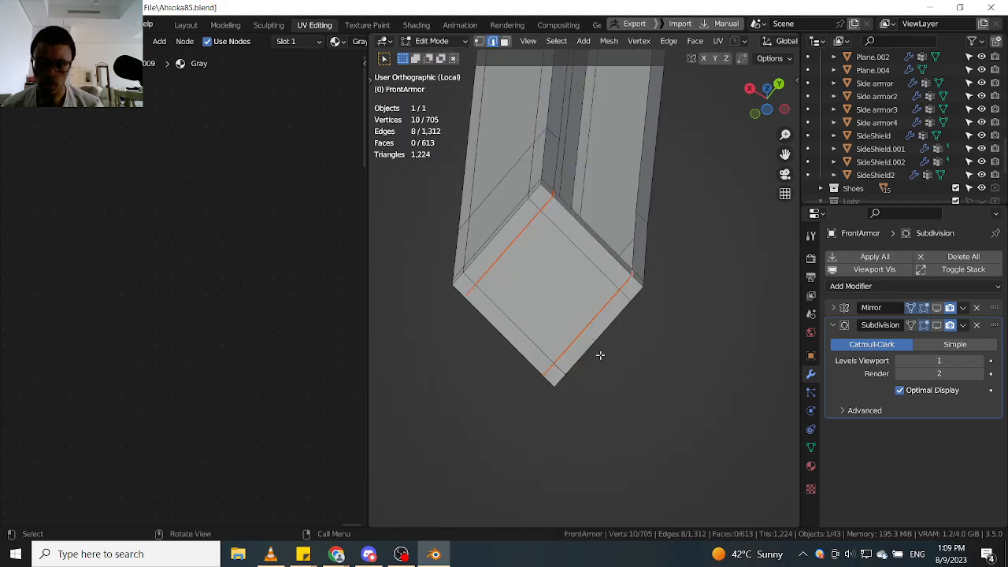
pyautogui.scroll(-11, 634, 286)
# Select the two opposite edge paths across the remaining strip's lower end cap and mark them as seams.
pyautogui.scroll(7, 665, 329)
pyautogui.scroll(3, 630, 335)
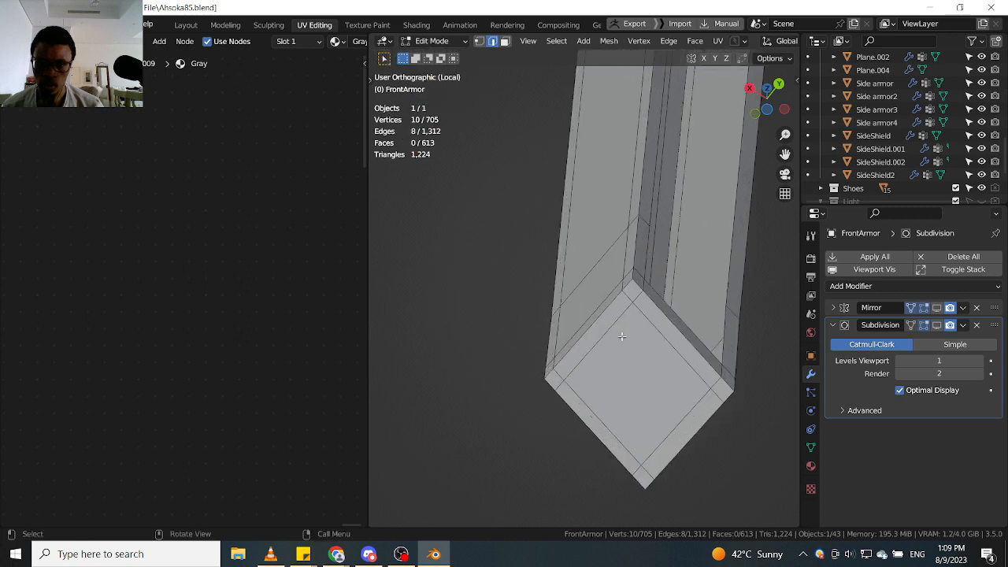
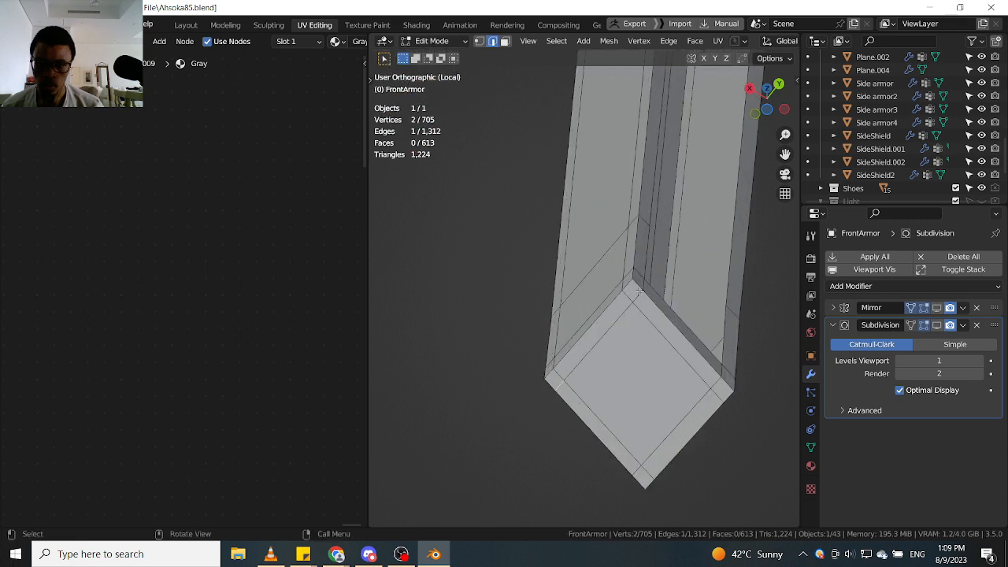
pyautogui.keyDown('ctrl'); pyautogui.click(718, 383); pyautogui.keyUp('ctrl')
pyautogui.keyDown('shift'); pyautogui.click(663, 459); pyautogui.keyUp('shift')
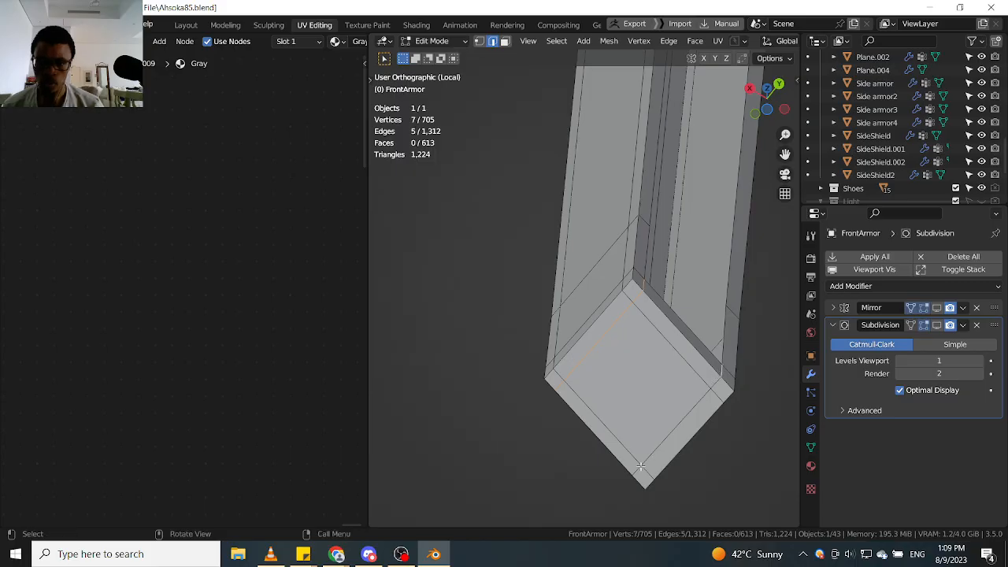
pyautogui.keyDown('ctrl'); pyautogui.click(641, 466); pyautogui.keyUp('ctrl')
pyautogui.rightClick(648, 408)
pyautogui.click(640, 363)
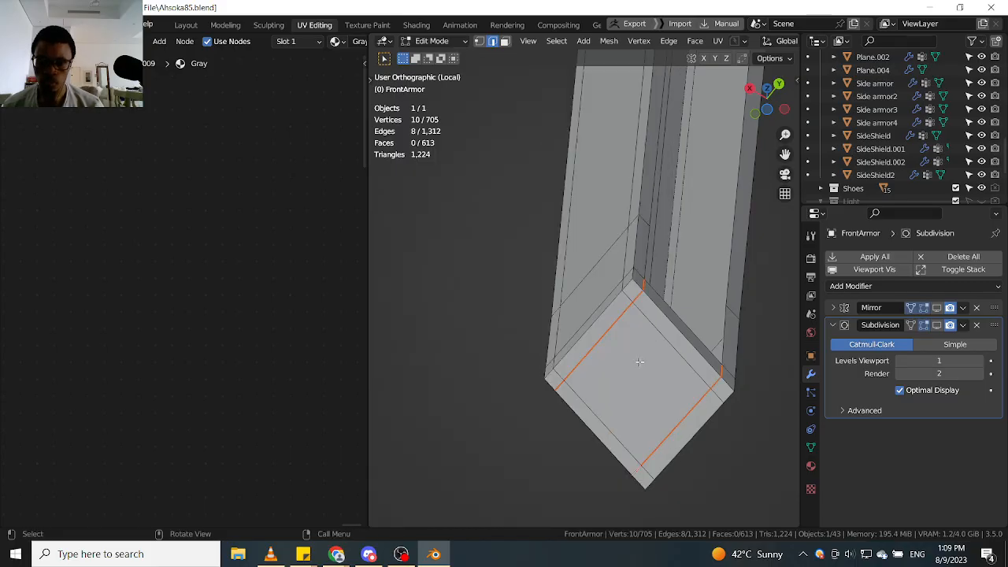
# Reveal the hidden front armor plates alongside the strips and go to their lower rim.
pyautogui.scroll(-14, 664, 312)
pyautogui.keyDown('shift'); pyautogui.moveTo(621, 266); pyautogui.dragTo(607, 402, button='middle'); pyautogui.keyUp('shift')
pyautogui.moveTo(610, 400); pyautogui.dragTo(635, 202, button='middle')
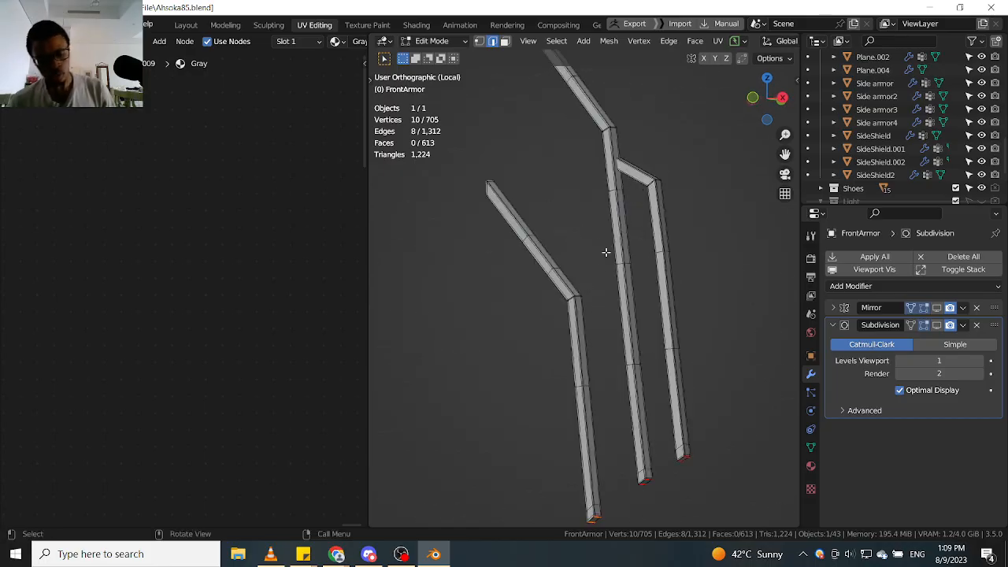
pyautogui.hotkey('alt', 'h')
pyautogui.moveTo(742, 382); pyautogui.dragTo(691, 358, button='middle')
pyautogui.keyDown('shift'); pyautogui.moveTo(608, 423); pyautogui.dragTo(603, 344, button='middle'); pyautogui.keyUp('shift')
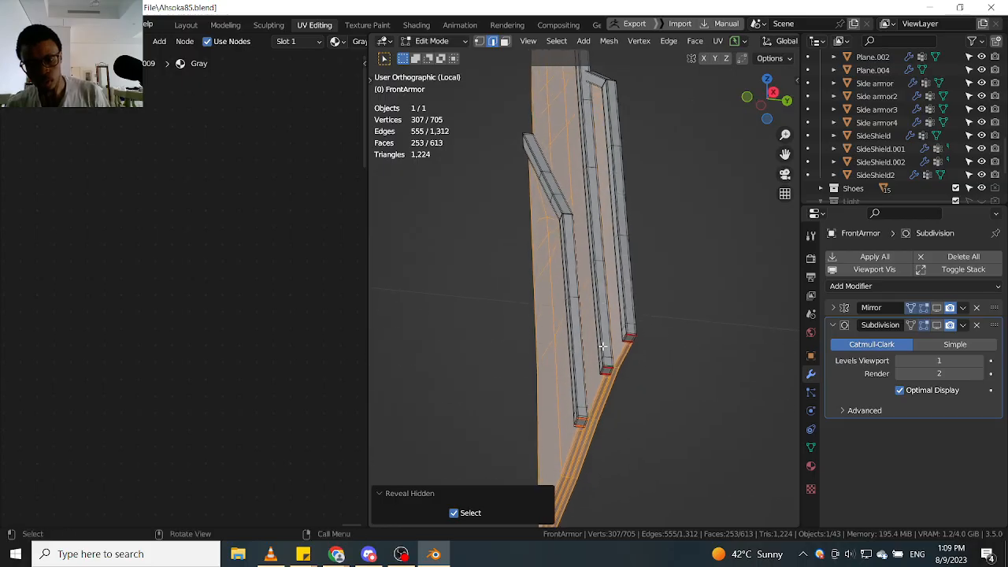
pyautogui.scroll(6, 604, 345)
# Select the starting edge at the plate's lower corner, beside the seam on the adjoining strip.
pyautogui.click(707, 373)
pyautogui.moveTo(691, 389); pyautogui.dragTo(547, 365, button='middle')
pyautogui.press('Tab')
pyautogui.click(543, 387)
pyautogui.scroll(3, 538, 372)
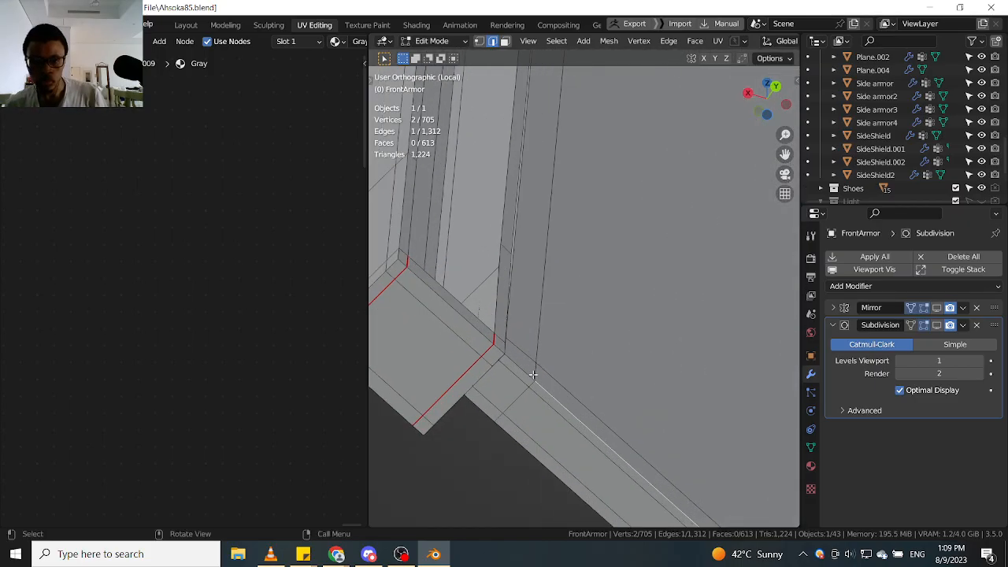
pyautogui.keyDown('ctrl'); pyautogui.click(499, 412); pyautogui.keyUp('ctrl')
pyautogui.scroll(-4, 552, 384)
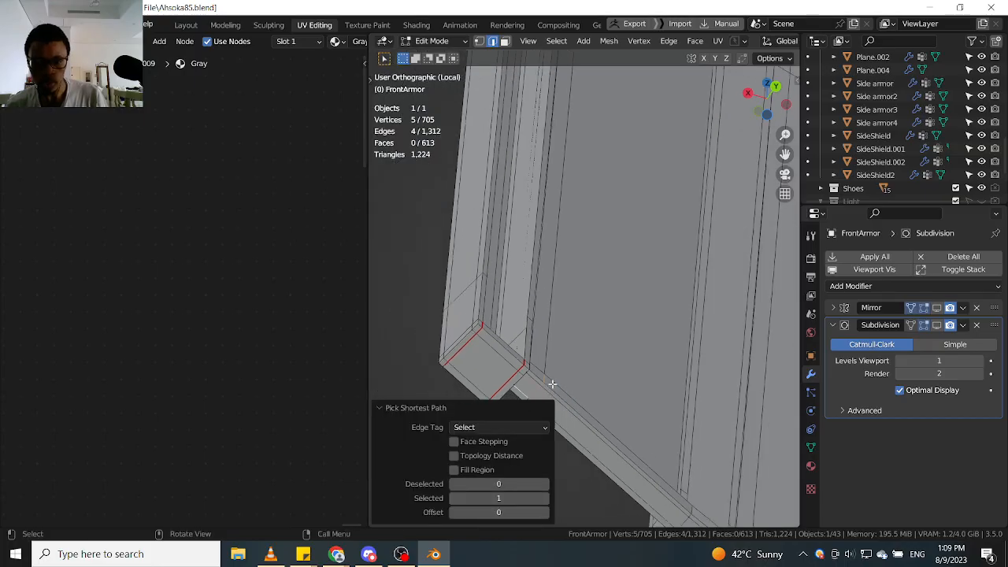
pyautogui.keyDown('shift'); pyautogui.moveTo(553, 384); pyautogui.dragTo(584, 328, button='middle'); pyautogui.keyUp('shift')
pyautogui.scroll(3, 586, 326)
pyautogui.hotkey('ctrl', 'z')
# Extend the selection across the plate's lower rim along the shortest edge path and mark it as a seam.
pyautogui.scroll(2, 569, 351)
pyautogui.keyDown('ctrl'); pyautogui.click(530, 355); pyautogui.keyUp('ctrl')
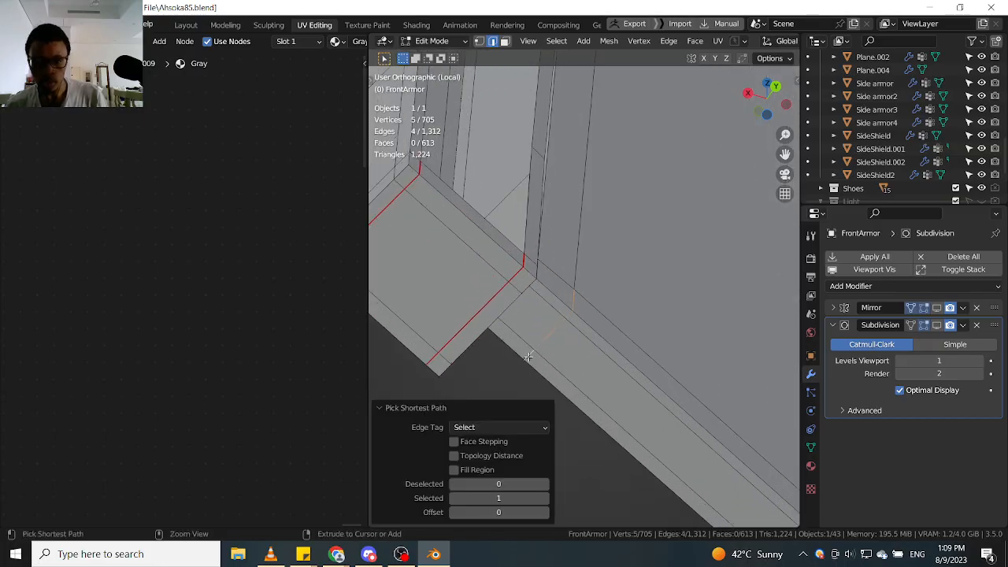
pyautogui.rightClick(578, 345)
pyautogui.click(559, 363)
# With X-ray display on, select the edge path across the next plate's lower rim corner and mark it as a seam.
pyautogui.moveTo(559, 362); pyautogui.dragTo(497, 384, button='middle')
pyautogui.click(493, 369)
pyautogui.hotkey('alt', 'z')
pyautogui.scroll(4, 529, 333)
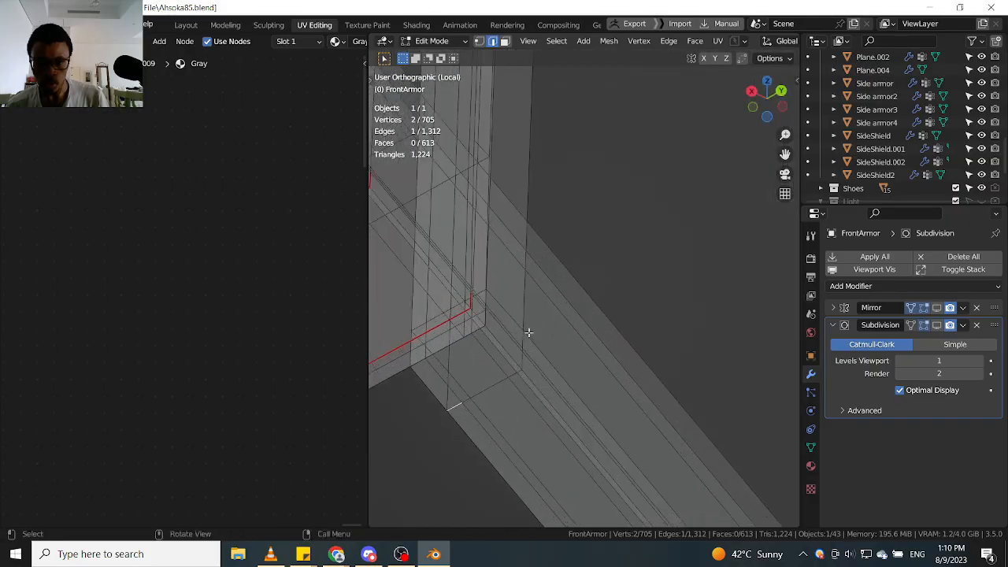
pyautogui.keyDown('ctrl'); pyautogui.click(524, 348); pyautogui.keyUp('ctrl')
pyautogui.rightClick(524, 347)
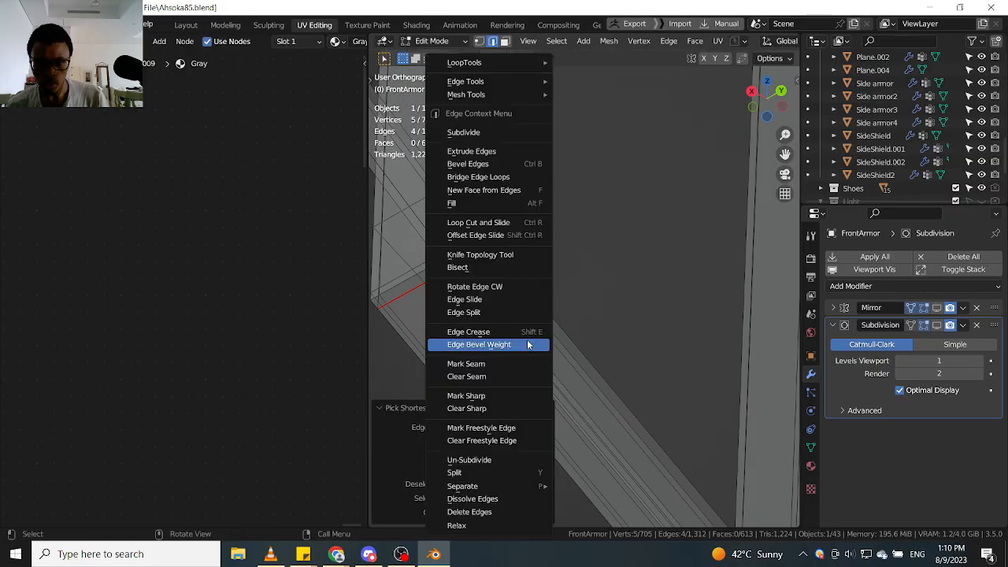
pyautogui.click(516, 376)
# Mark the edge path across the last plate's lower rim corner as a seam and turn off X-ray display.
pyautogui.moveTo(517, 376); pyautogui.dragTo(645, 385, button='middle')
pyautogui.scroll(5, 612, 337)
pyautogui.moveTo(538, 364); pyautogui.dragTo(523, 349, button='middle')
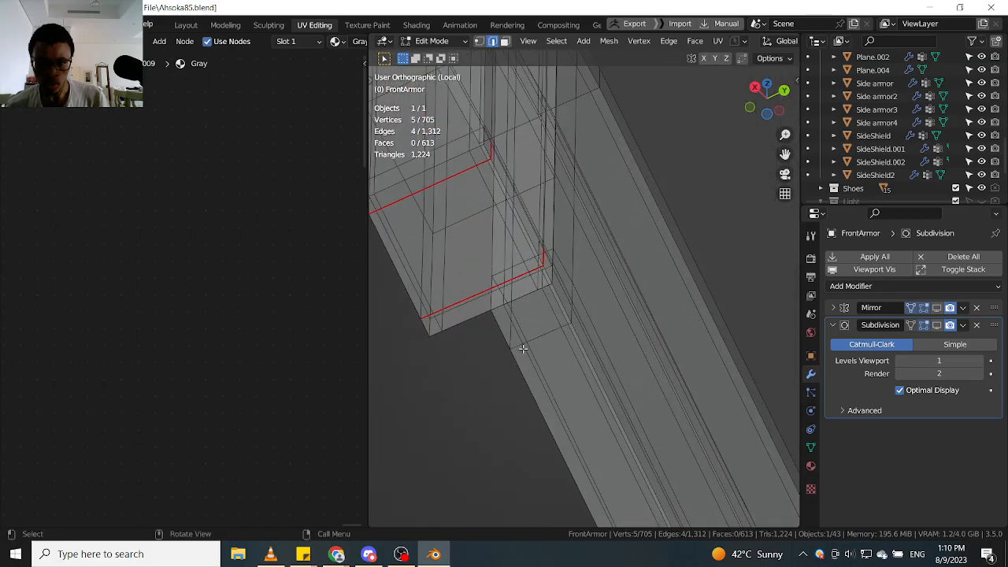
pyautogui.keyDown('ctrl'); pyautogui.click(574, 292); pyautogui.keyUp('ctrl')
pyautogui.rightClick(557, 327)
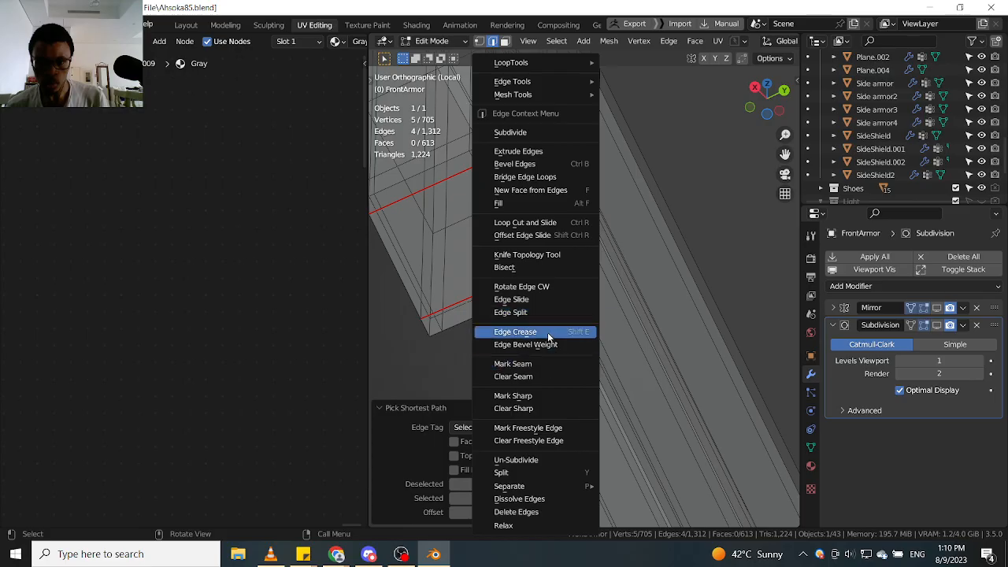
pyautogui.click(546, 363)
pyautogui.moveTo(600, 323); pyautogui.dragTo(662, 311, button='middle')
pyautogui.hotkey('alt', 'z')
# Bring the armor's front side into view and switch the Shader Editor area to the UV Editor.
pyautogui.moveTo(551, 225); pyautogui.dragTo(573, 240, button='middle')
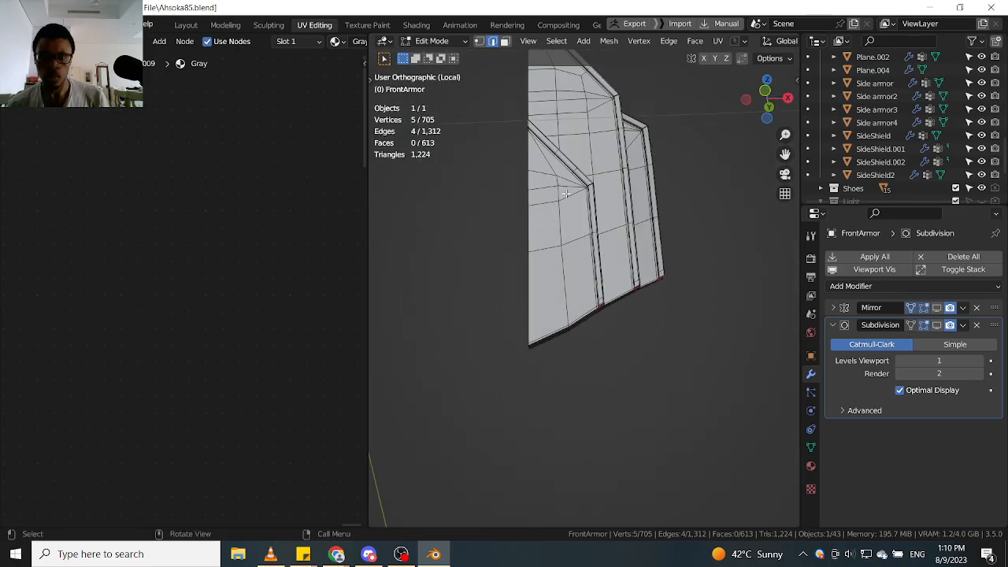
pyautogui.scroll(5, 566, 288)
pyautogui.keyDown('shift'); pyautogui.moveTo(549, 197); pyautogui.dragTo(561, 289, button='middle'); pyautogui.keyUp('shift')
pyautogui.scroll(-4, 561, 287)
pyautogui.moveTo(623, 296); pyautogui.dragTo(628, 311, button='middle')
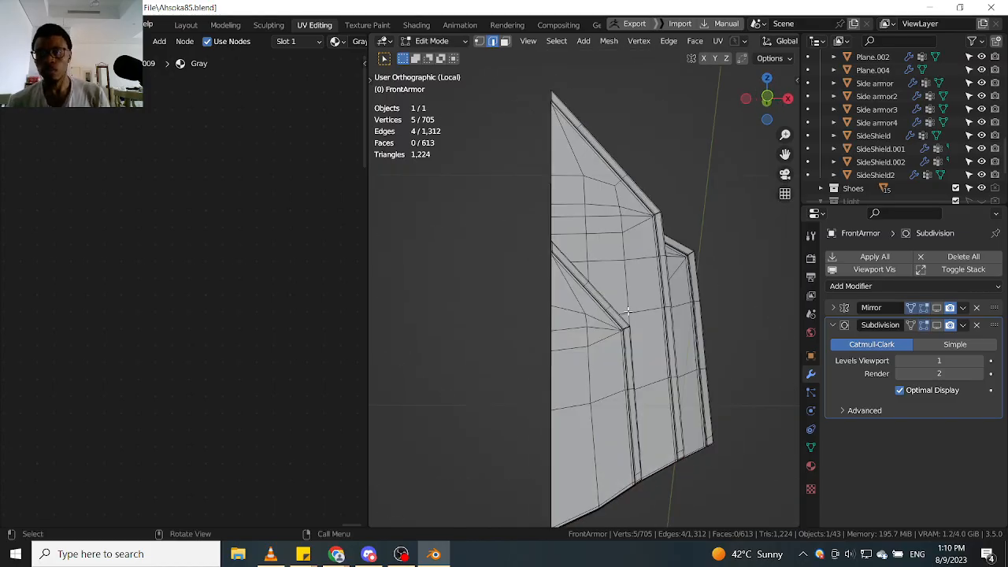
pyautogui.moveTo(655, 274); pyautogui.dragTo(668, 277, button='middle')
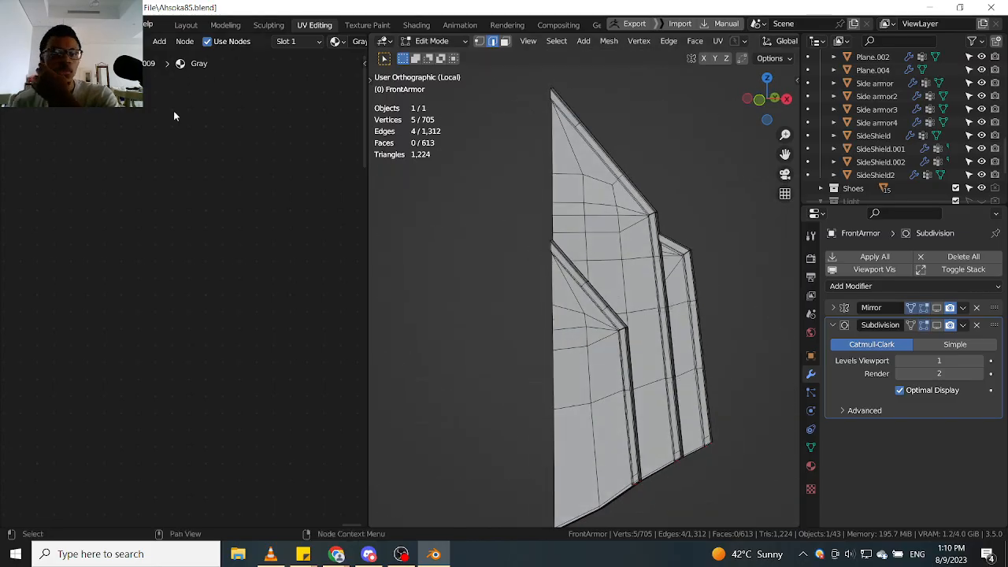
pyautogui.click(11, 41)
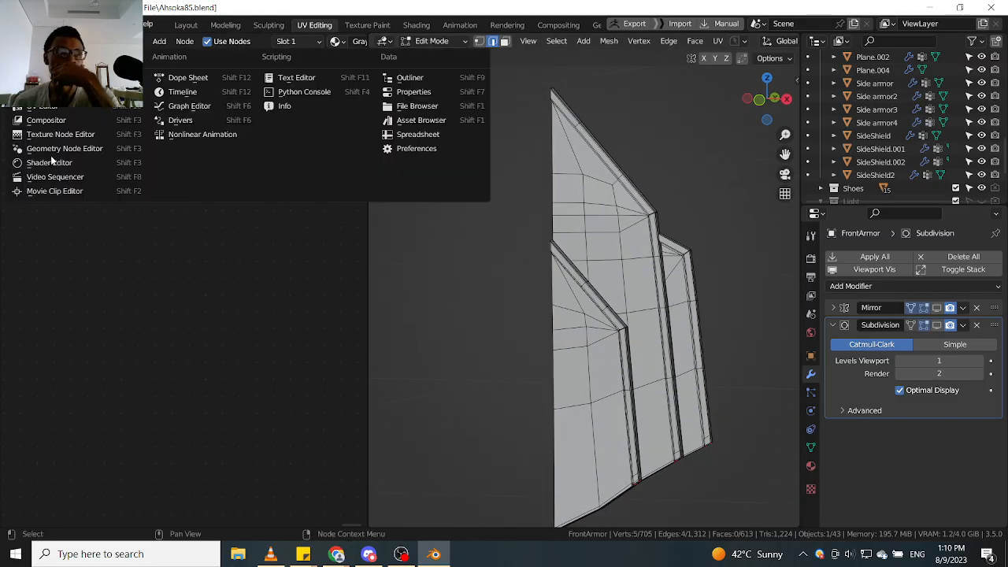
pyautogui.click(68, 108)
pyautogui.scroll(-5, 144, 216)
pyautogui.scroll(5, 202, 256)
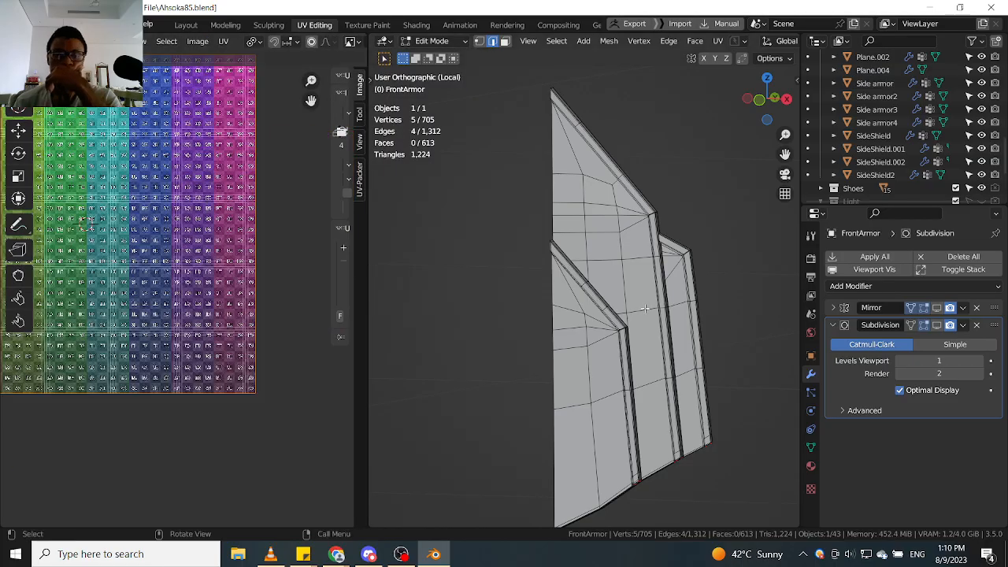
# Select all linked geometry of the foremost armor plate and examine its UV island.
pyautogui.press('l')
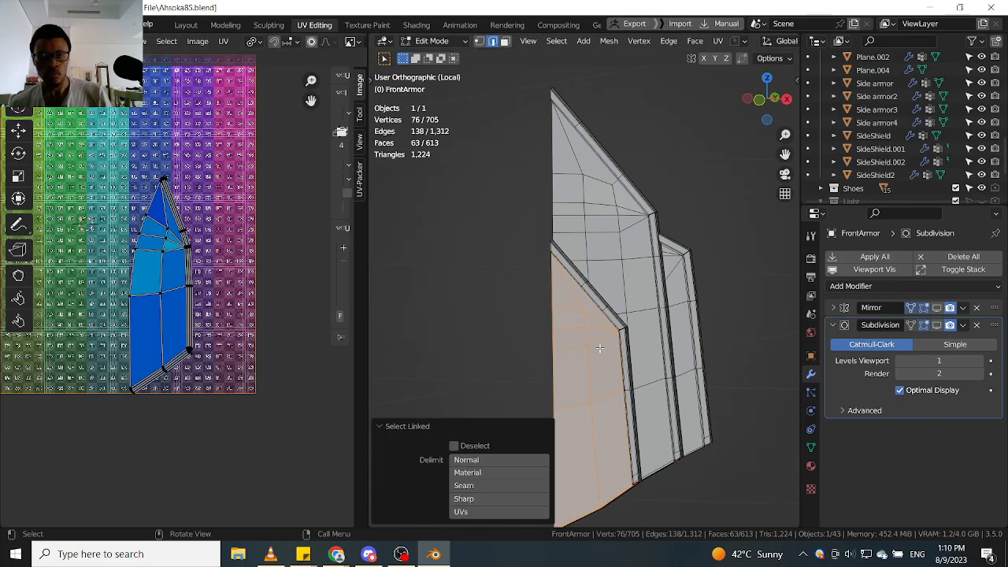
pyautogui.scroll(5, 173, 250)
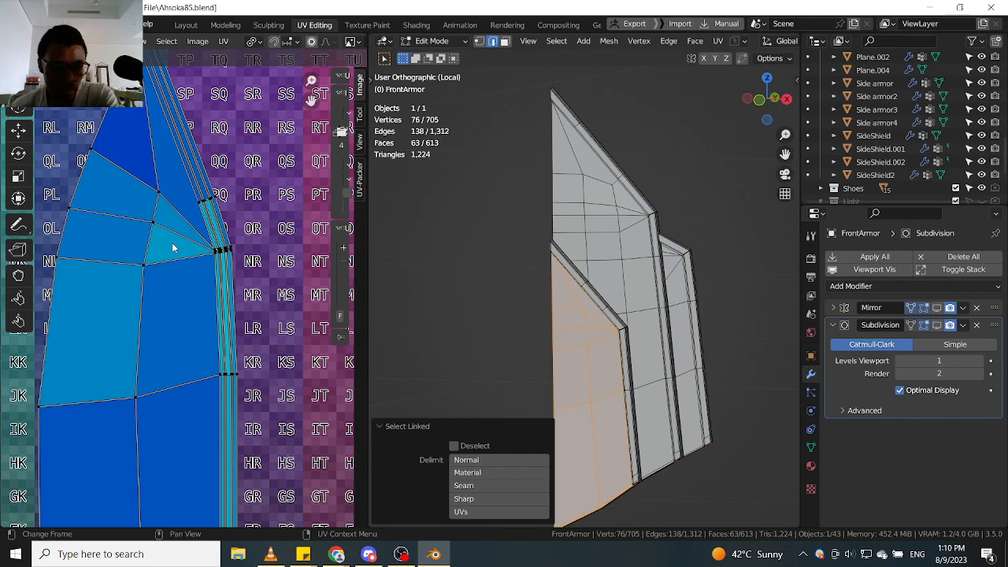
pyautogui.scroll(-4, 172, 249)
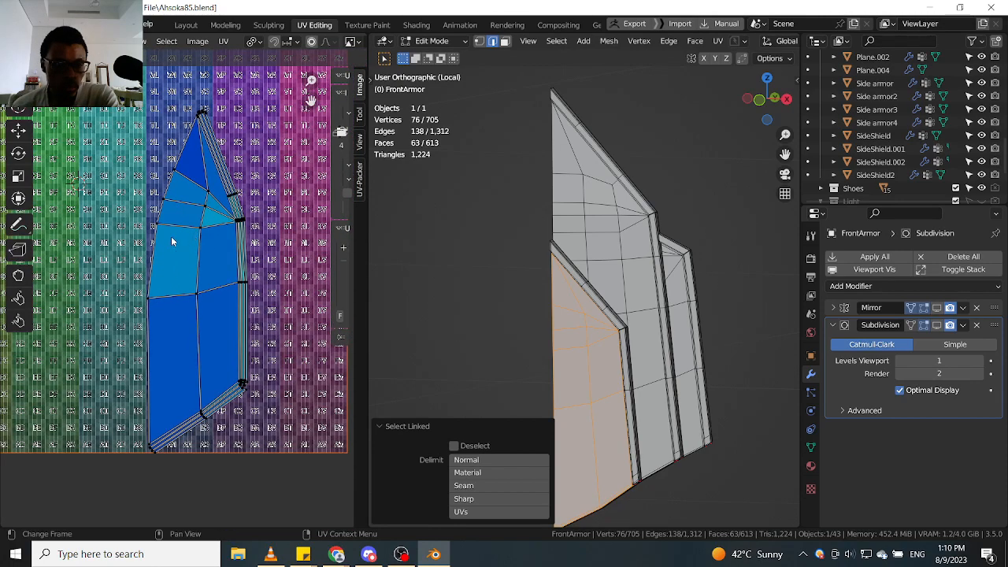
# Select an edge on the long inner side of the foremost plate's UV island and examine the island's tip and bottom corner.
pyautogui.click(151, 266)
pyautogui.scroll(-1, 151, 266)
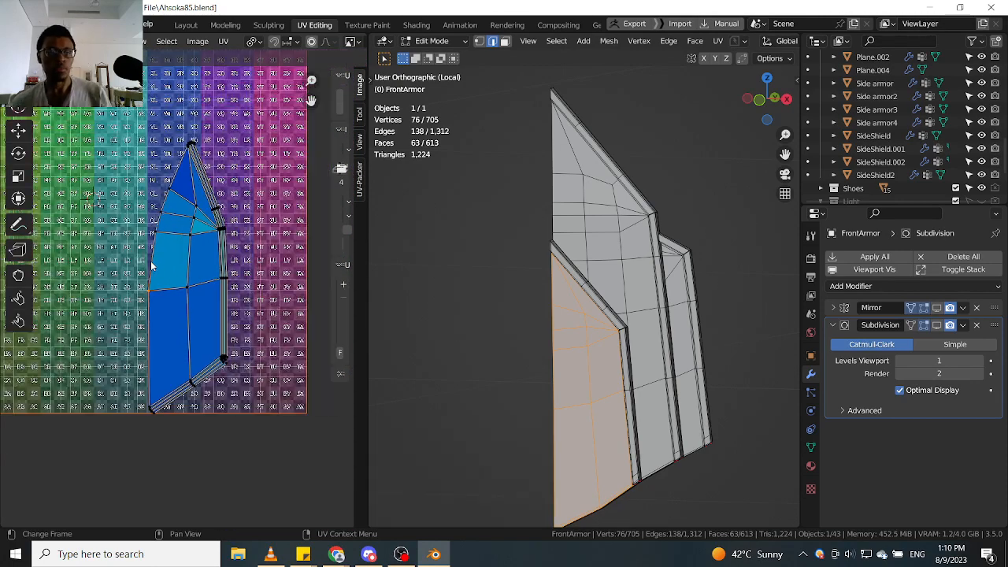
pyautogui.scroll(7, 201, 139)
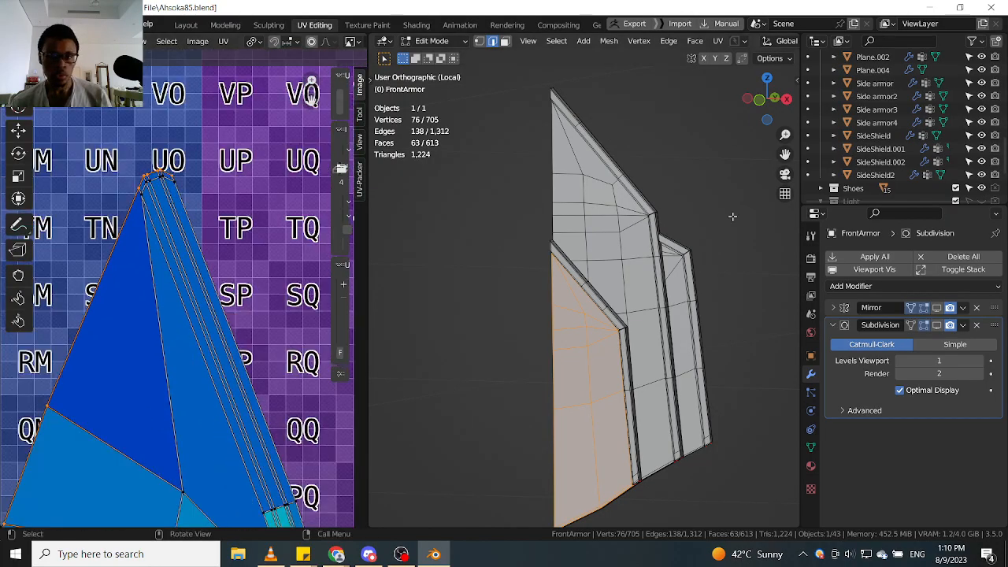
pyautogui.scroll(-2, 730, 213)
pyautogui.moveTo(730, 213); pyautogui.dragTo(741, 233, button='middle')
pyautogui.scroll(-4, 162, 234)
pyautogui.moveTo(181, 209); pyautogui.dragTo(229, 132, button='middle')
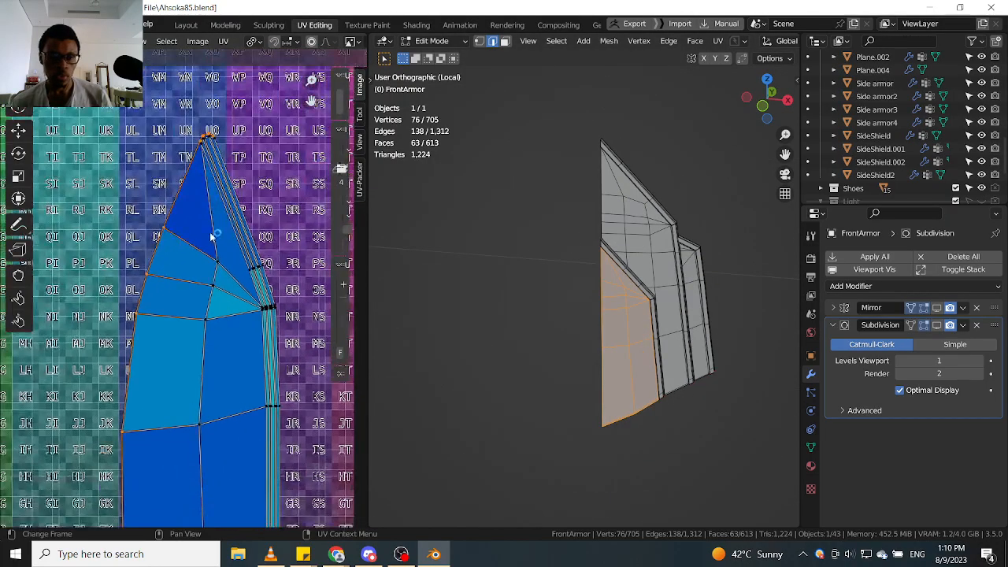
pyautogui.scroll(-2, 211, 230)
pyautogui.moveTo(193, 292); pyautogui.dragTo(200, 195, button='middle')
pyautogui.scroll(4, 181, 354)
pyautogui.moveTo(179, 364); pyautogui.dragTo(182, 335, button='middle')
pyautogui.scroll(-1, 181, 336)
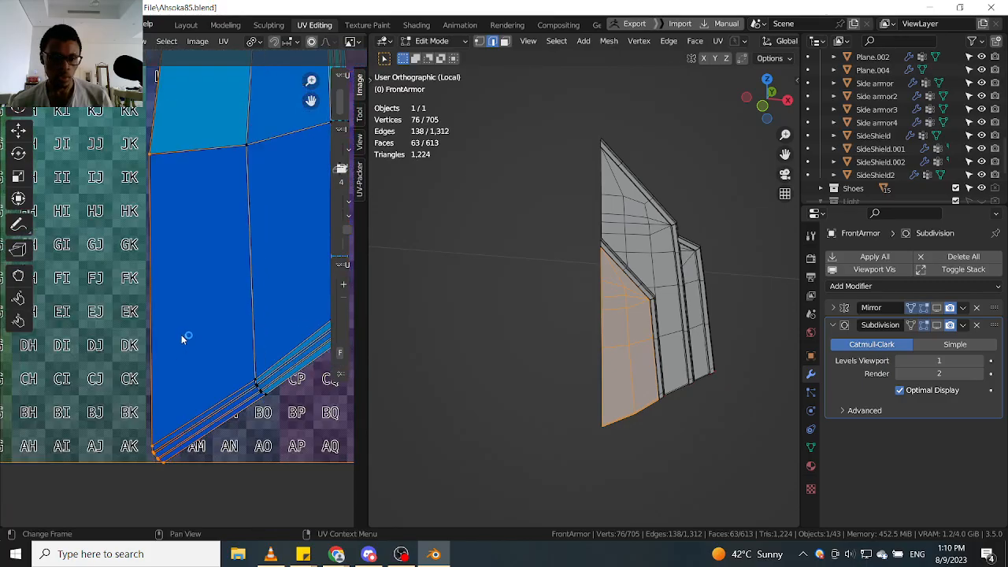
pyautogui.scroll(-3, 188, 299)
pyautogui.moveTo(191, 295); pyautogui.dragTo(173, 362, button='middle')
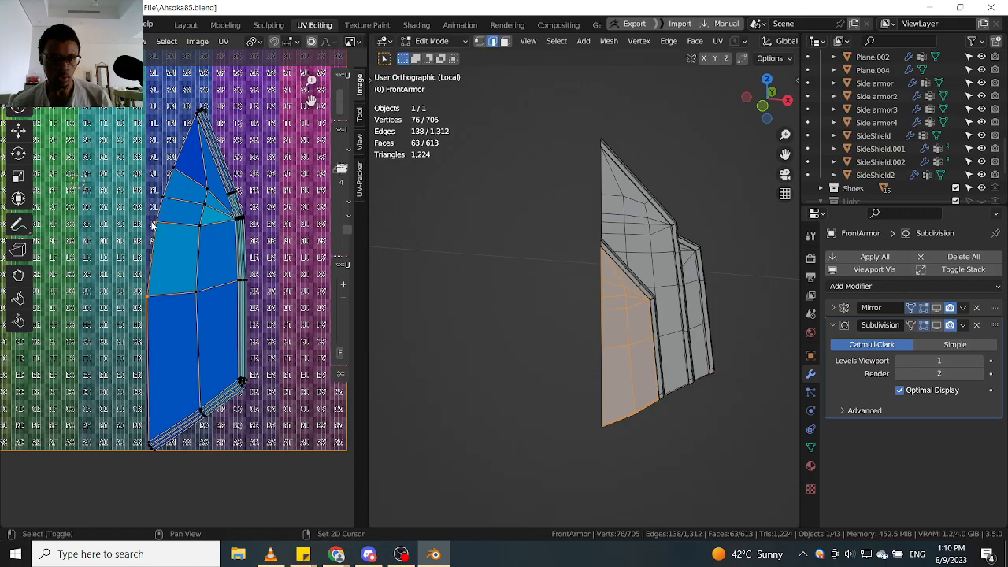
# Pin the selected inner-side UV edge and move it slightly up and to the left with Live Unwrap active.
pyautogui.press('p')
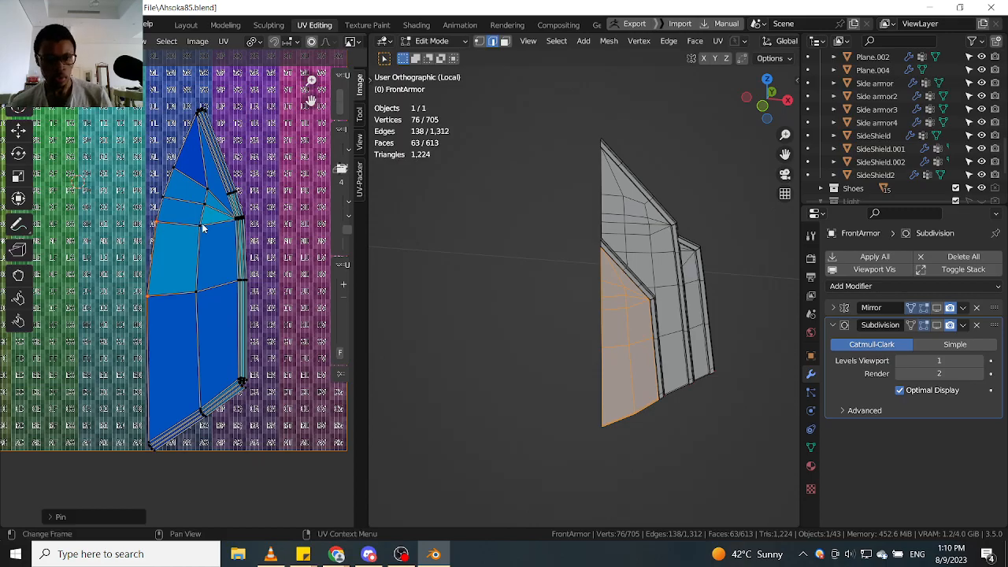
pyautogui.press('s')
pyautogui.rightClick(185, 236)
pyautogui.press('g')
pyautogui.click(174, 225)
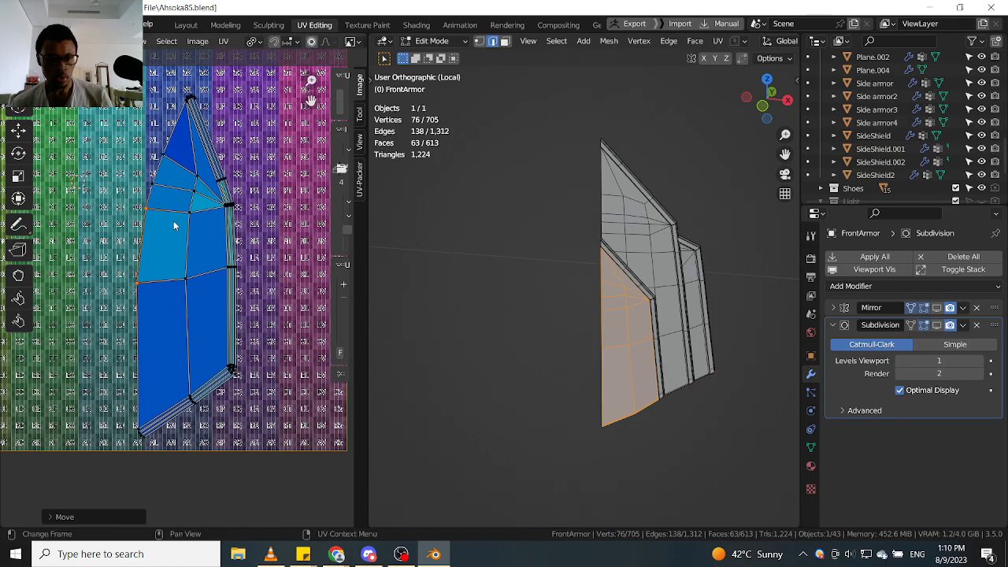
# Check the mesh editing options for the Live Unwrap setting and recentre the UV island.
pyautogui.scroll(-3, 148, 228)
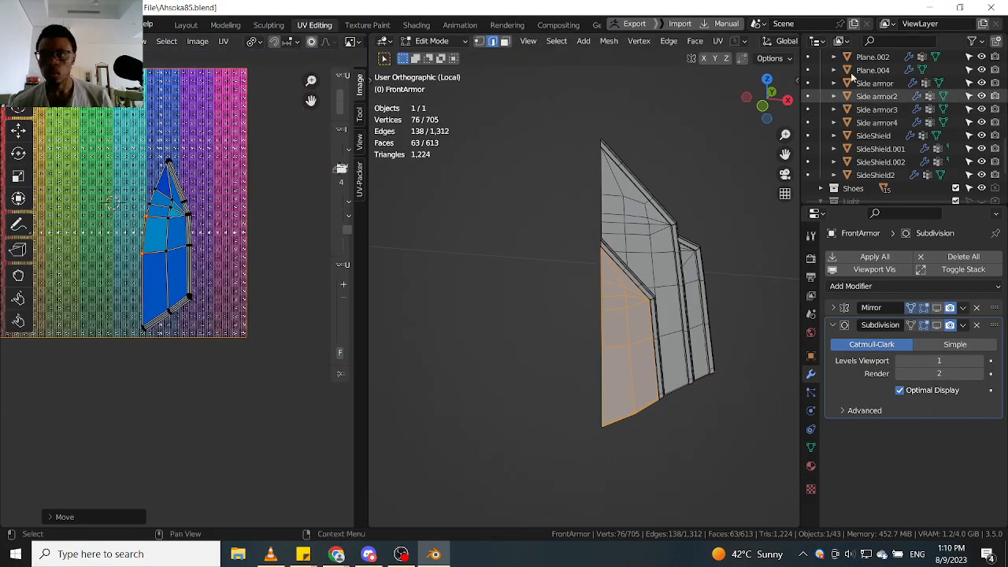
pyautogui.click(787, 61)
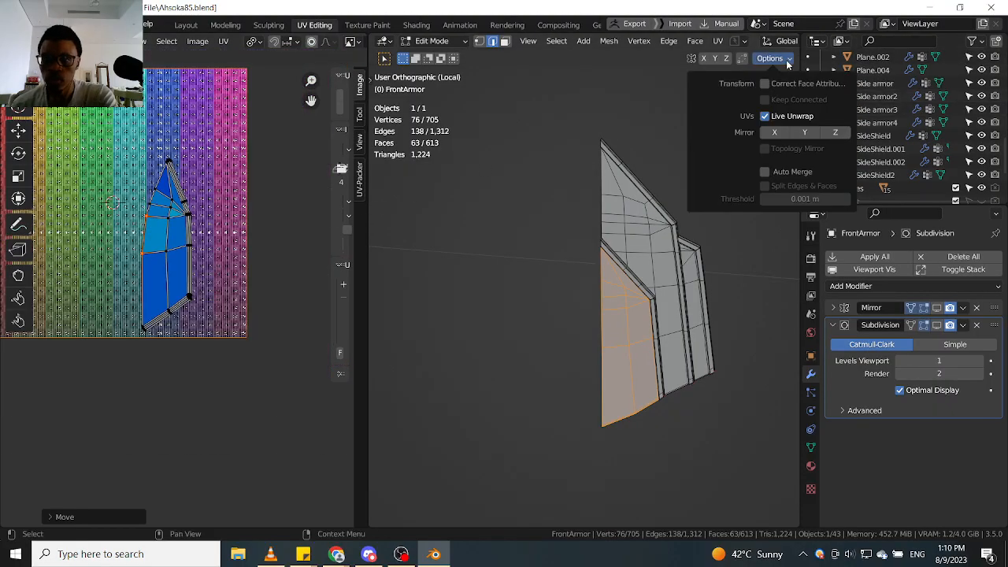
pyautogui.click(231, 44)
pyautogui.moveTo(222, 172); pyautogui.dragTo(297, 179, button='middle')
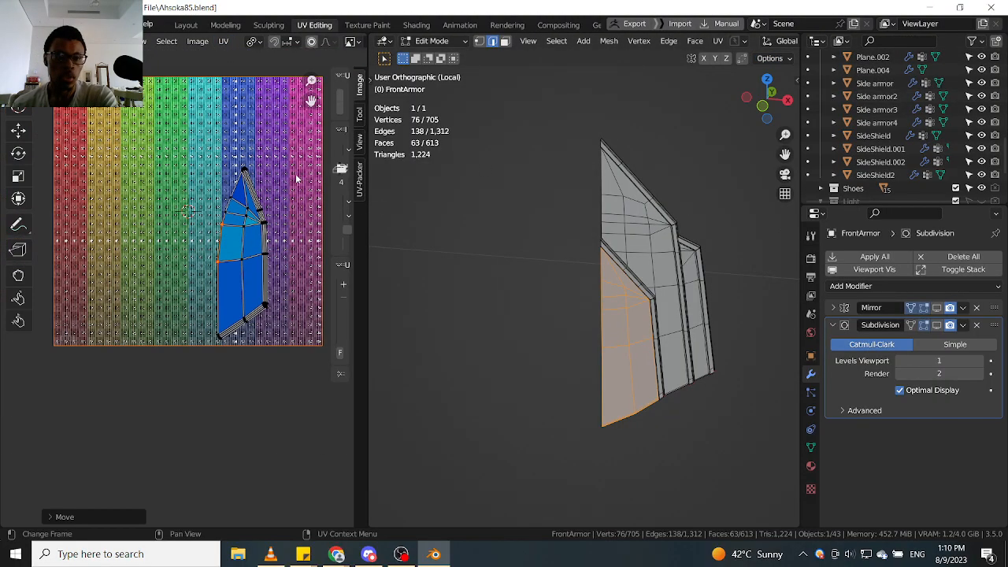
# Pin the outermost UV vertex at the island's pointed tip and move it up and to the left to reshape the island.
pyautogui.scroll(2, 195, 219)
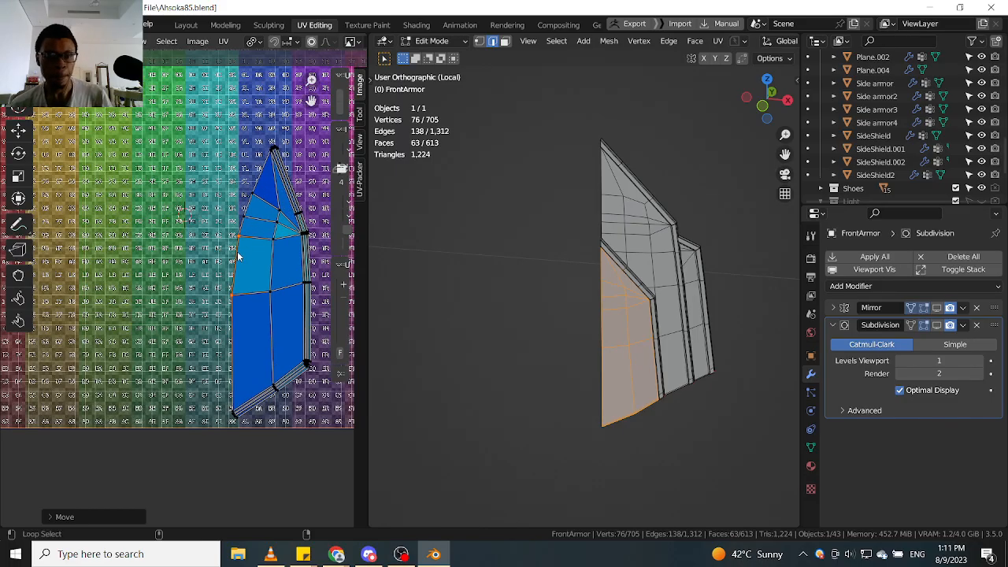
pyautogui.scroll(6, 236, 254)
pyautogui.scroll(4, 236, 224)
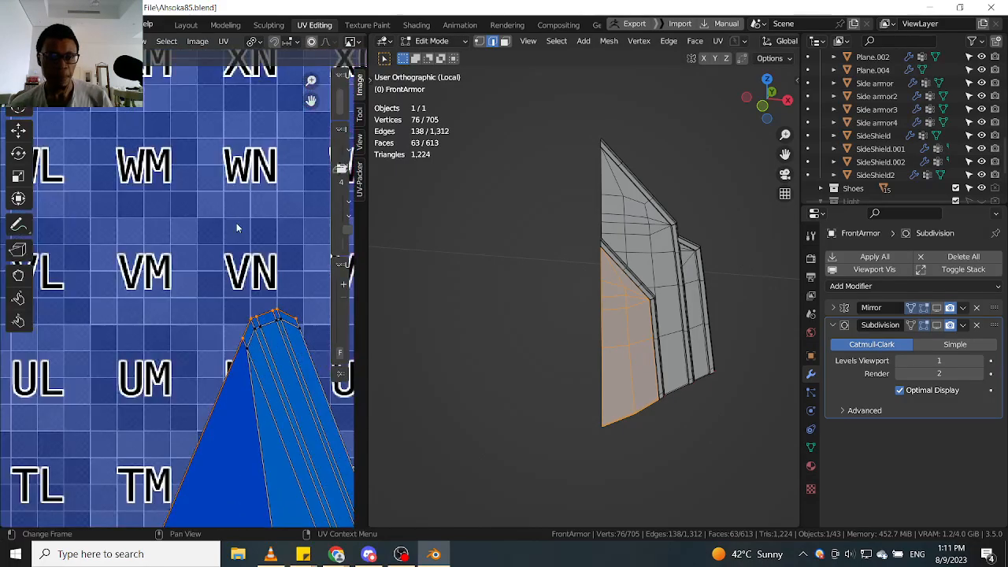
pyautogui.scroll(-5, 236, 229)
pyautogui.scroll(6, 260, 260)
pyautogui.scroll(1, 268, 263)
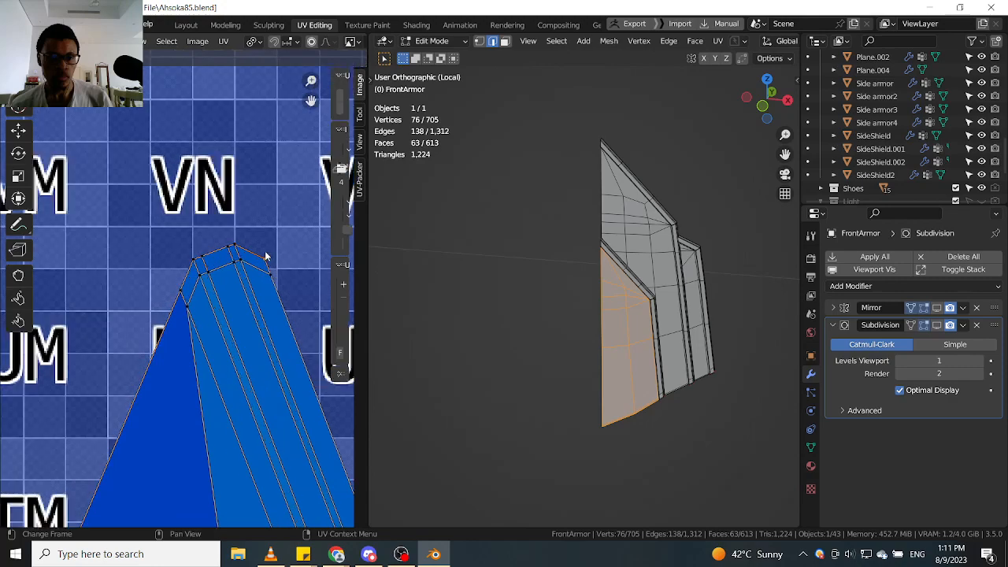
pyautogui.scroll(-2, 268, 258)
pyautogui.press('p')
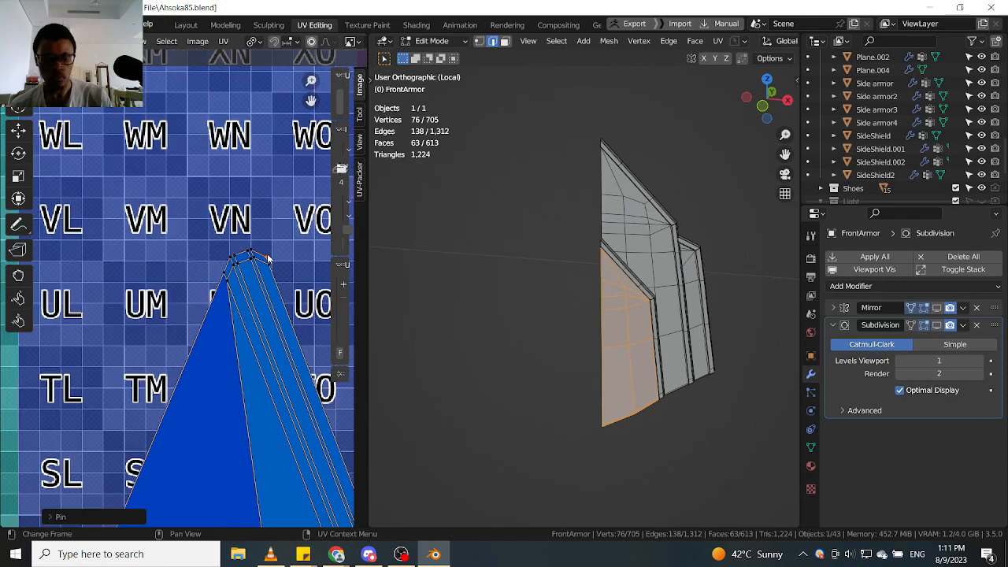
pyautogui.press('g')
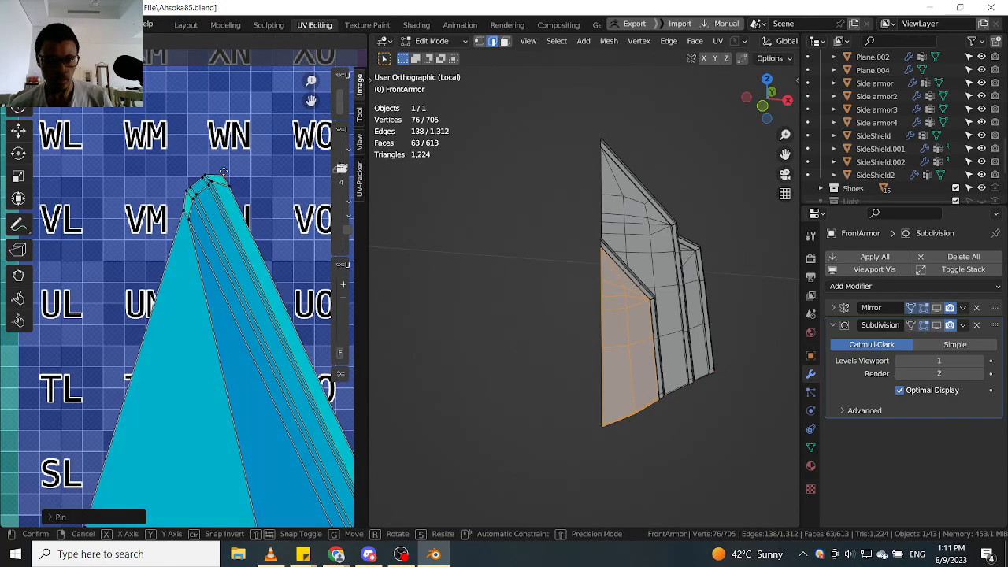
pyautogui.click(135, 175)
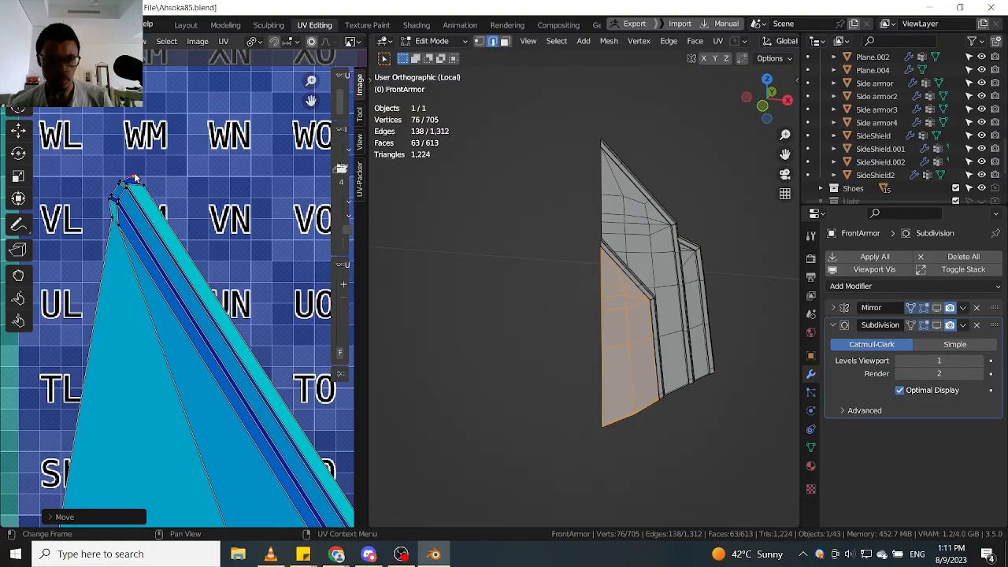
# Pin the lowest corner vertex of the UV island and move it to the left.
pyautogui.scroll(-6, 135, 175)
pyautogui.scroll(5, 181, 315)
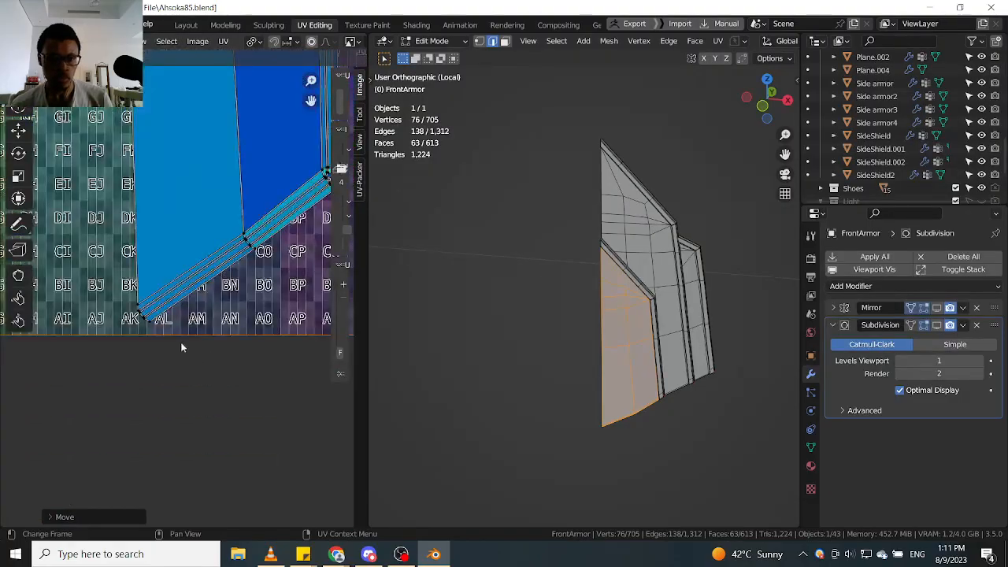
pyautogui.press('p')
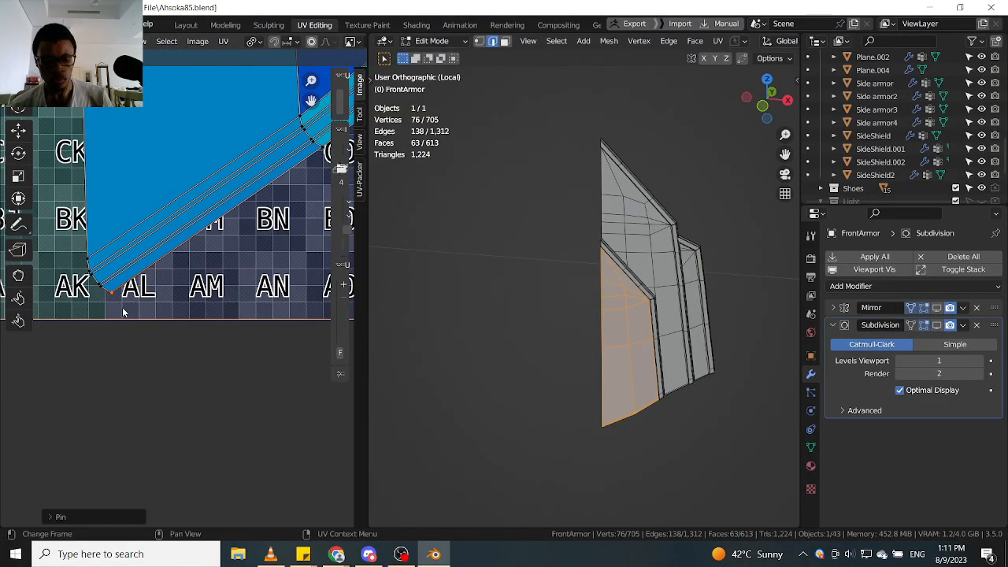
pyautogui.press('g')
pyautogui.click(62, 313)
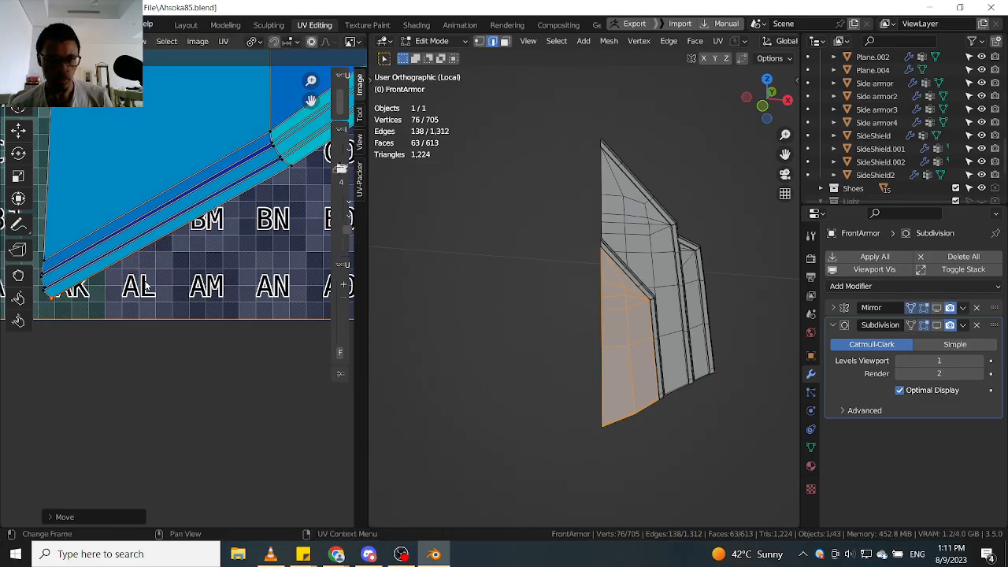
# Examine the reshaped UV island's tip and outer rim corner for stretching.
pyautogui.scroll(-6, 173, 326)
pyautogui.scroll(6, 175, 211)
pyautogui.moveTo(162, 149); pyautogui.dragTo(187, 234, button='middle')
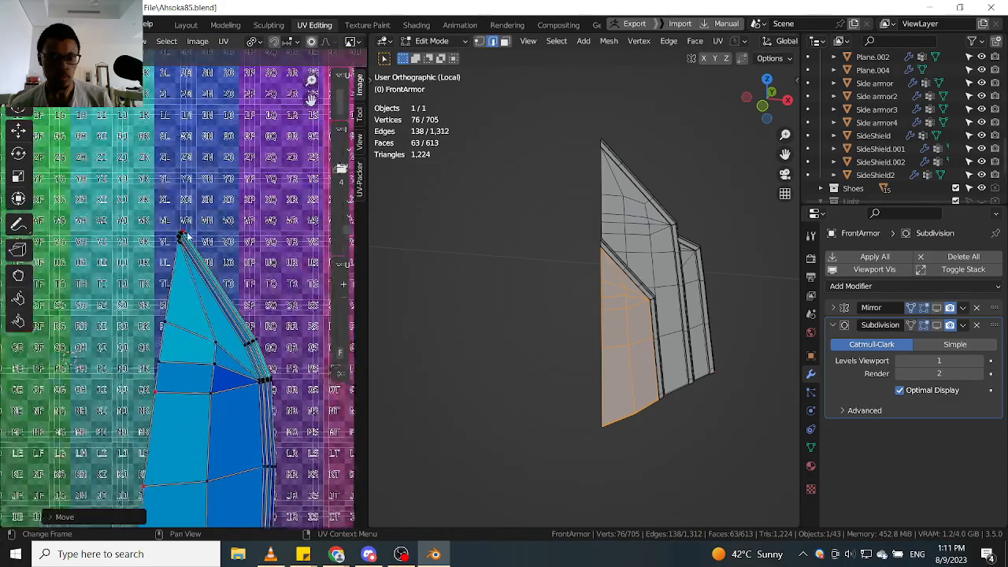
pyautogui.scroll(5, 186, 234)
pyautogui.moveTo(254, 302); pyautogui.dragTo(176, 194, button='middle')
pyautogui.scroll(-3, 341, 329)
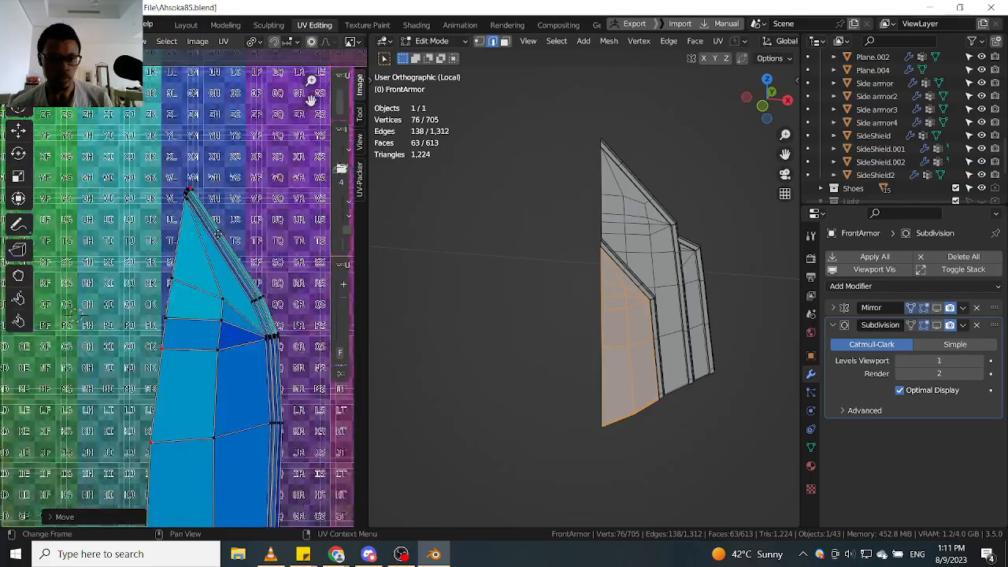
pyautogui.scroll(3, 234, 246)
pyautogui.scroll(2, 233, 240)
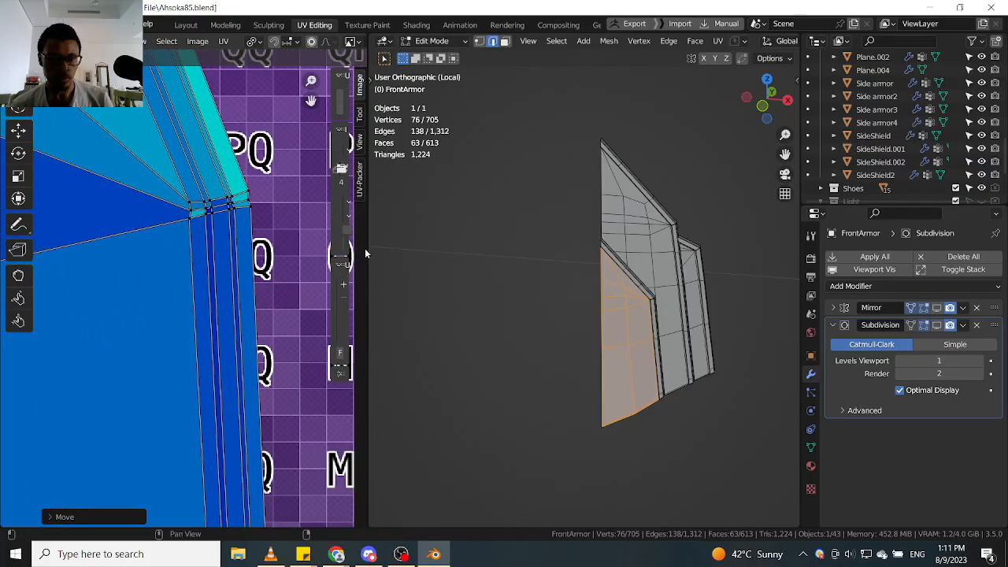
# Widen the UV Editor area and inspect the island's rim corner and pinned tip.
pyautogui.moveTo(368, 251); pyautogui.dragTo(572, 251)
pyautogui.scroll(-3, 333, 396)
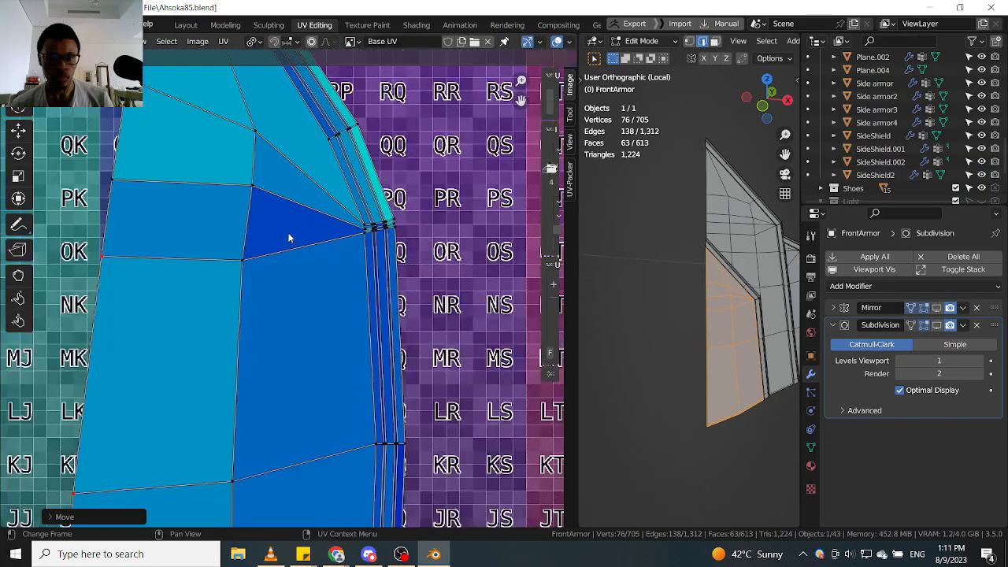
pyautogui.scroll(6, 293, 221)
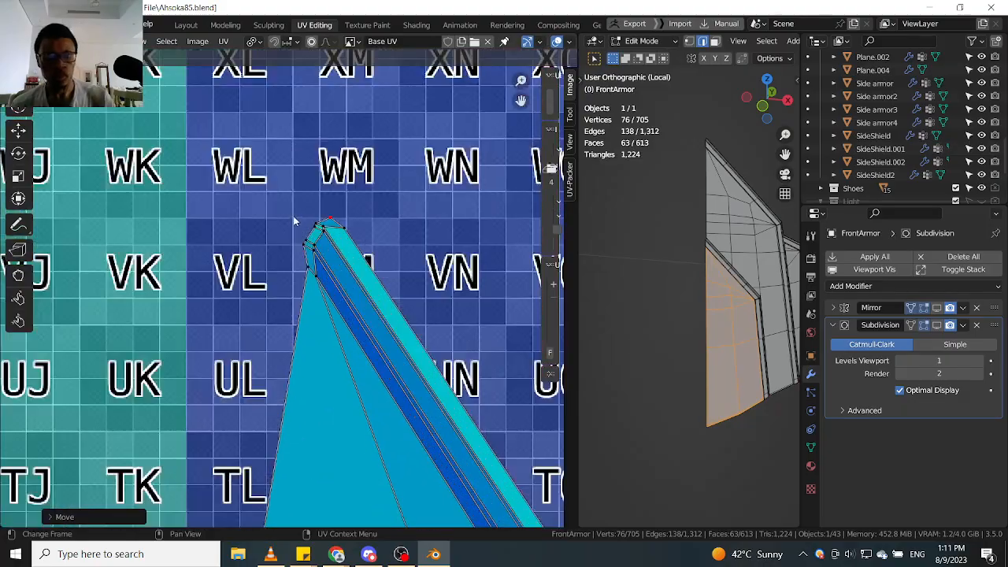
pyautogui.scroll(-3, 307, 221)
pyautogui.scroll(3, 316, 231)
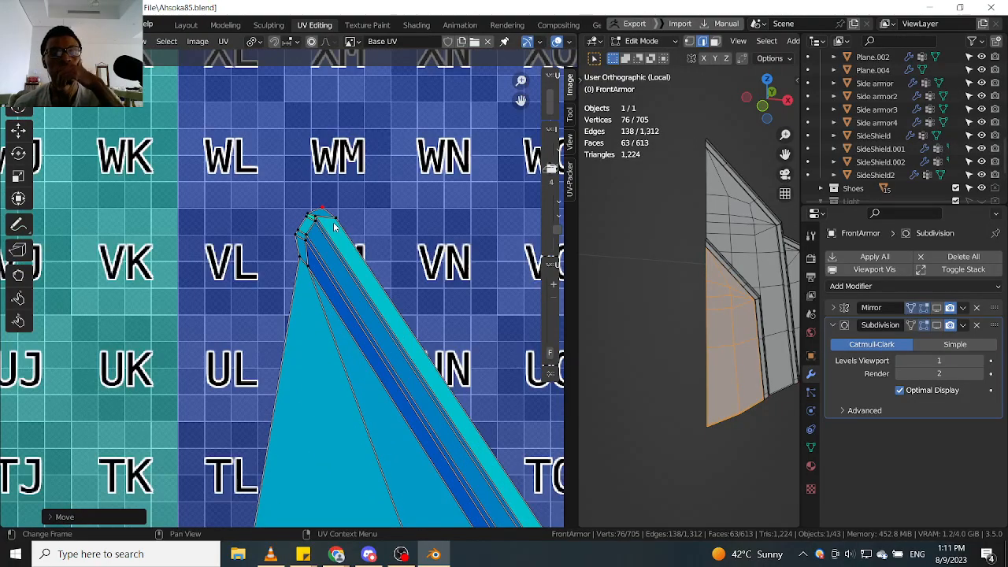
pyautogui.scroll(-7, 333, 226)
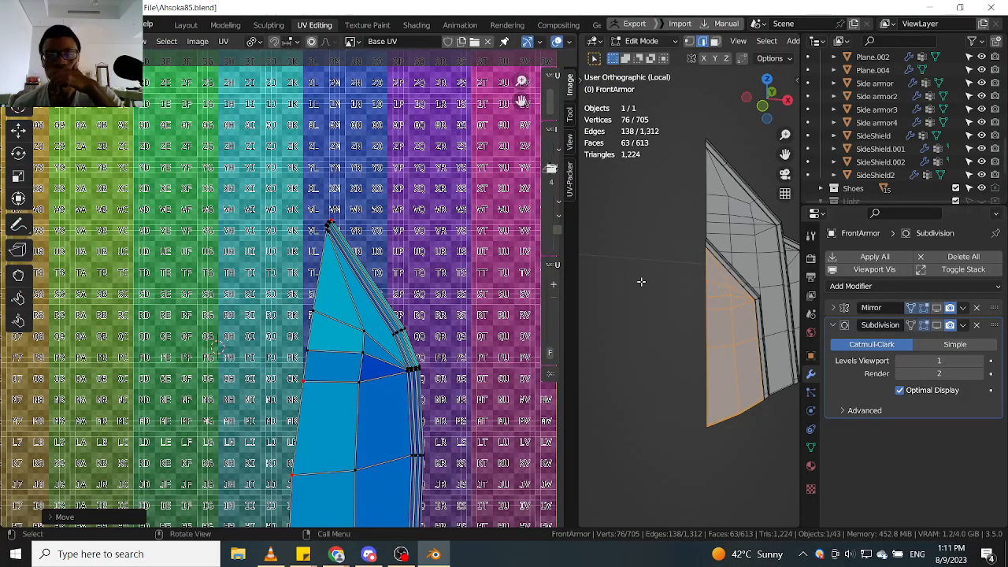
# Enable the Mirror modifier's viewport display on the front armor and switch to Object Mode.
pyautogui.scroll(-3, 641, 281)
pyautogui.hotkey('ctrl', 'Tab')
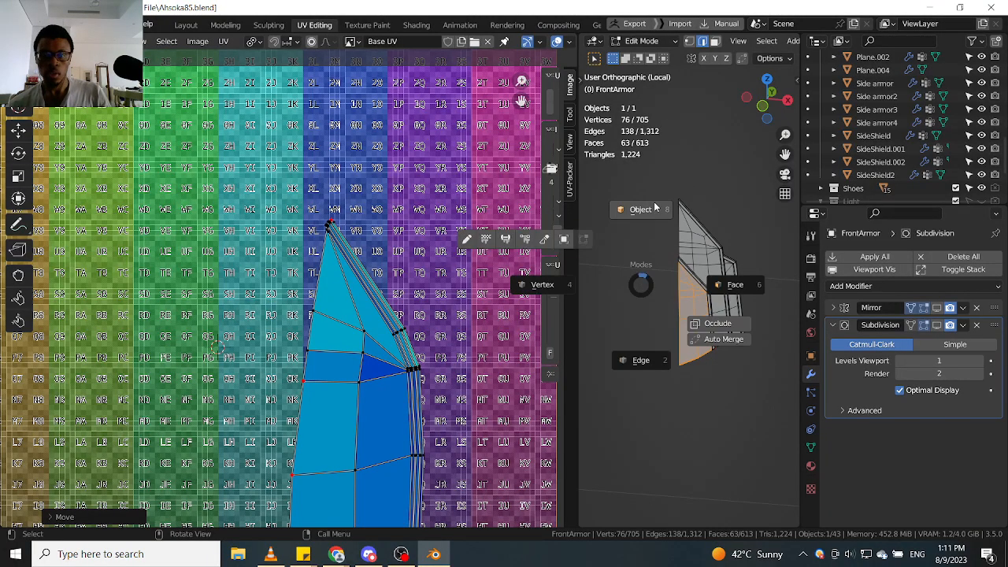
pyautogui.click(640, 211)
pyautogui.scroll(-8, 340, 282)
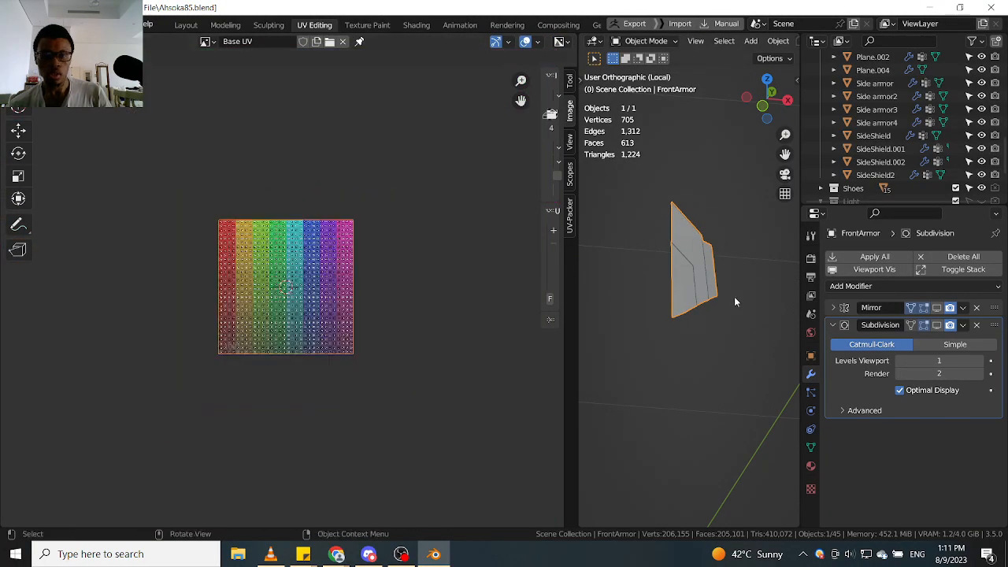
pyautogui.hotkey('ctrl', 'Tab')
pyautogui.click(569, 308)
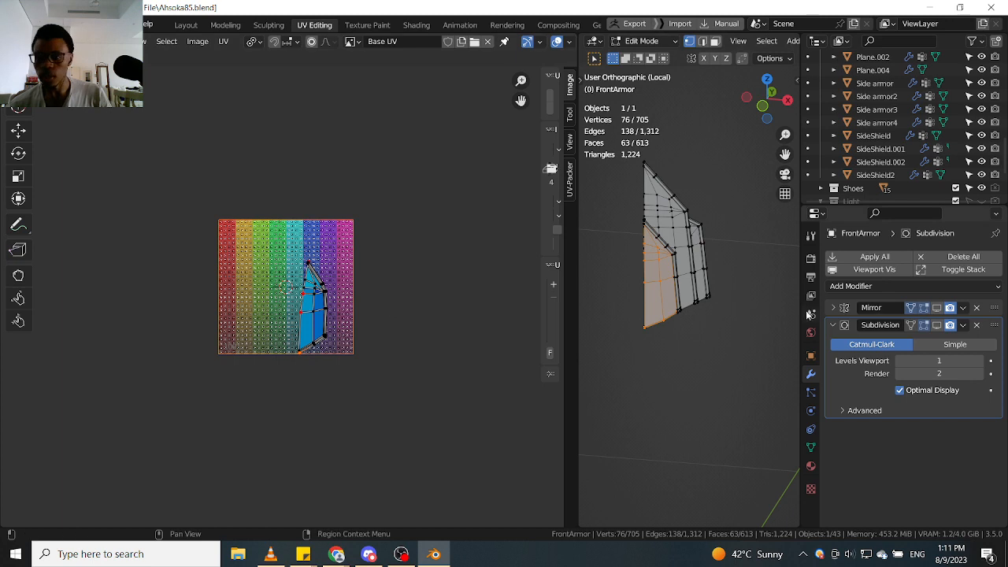
pyautogui.click(937, 307)
pyautogui.hotkey('ctrl', 'Tab')
pyautogui.click(621, 280)
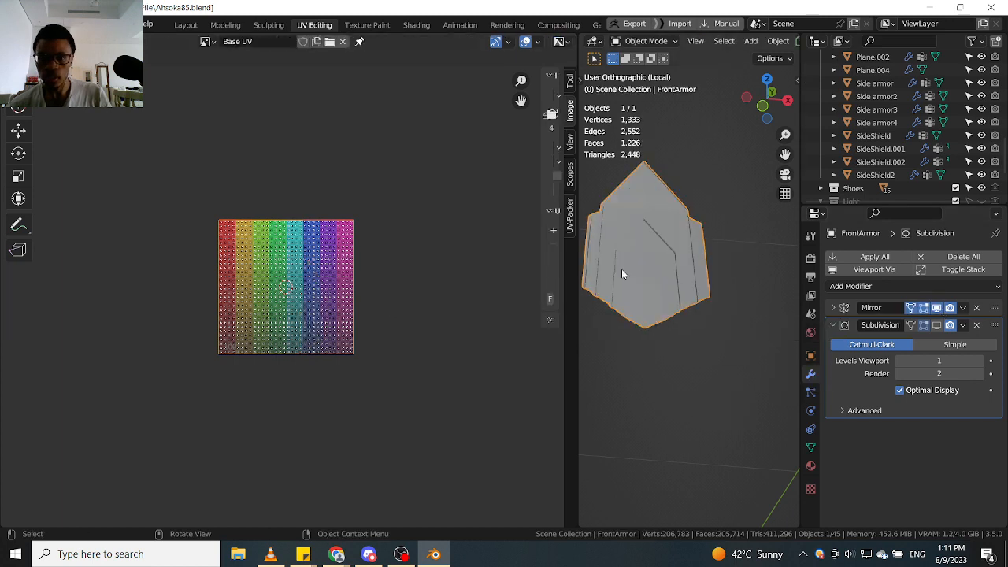
# Apply FrontArmor's Mirror modifier and save the scene as the incremental file Ahsoka86.blend.
pyautogui.click(964, 308)
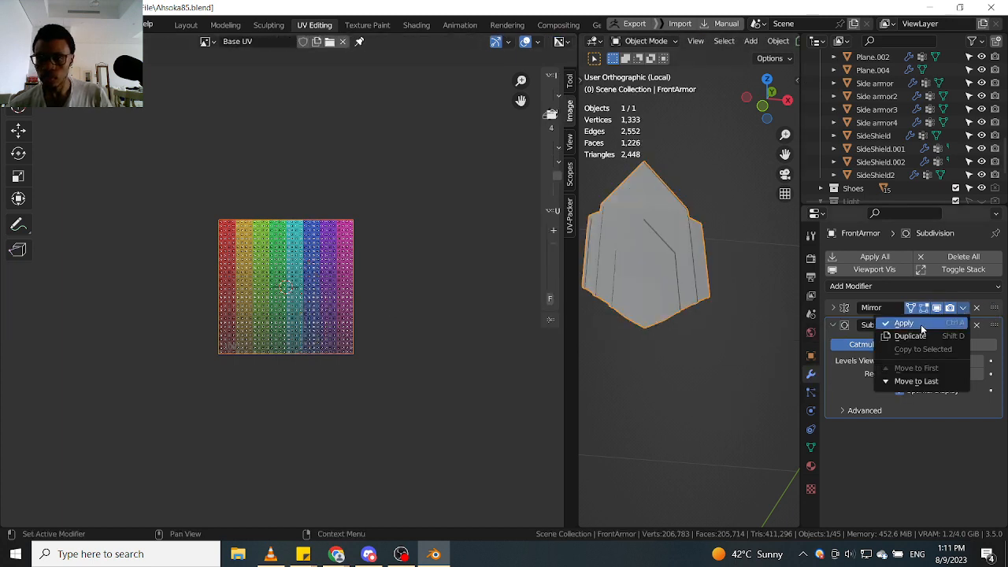
pyautogui.click(896, 322)
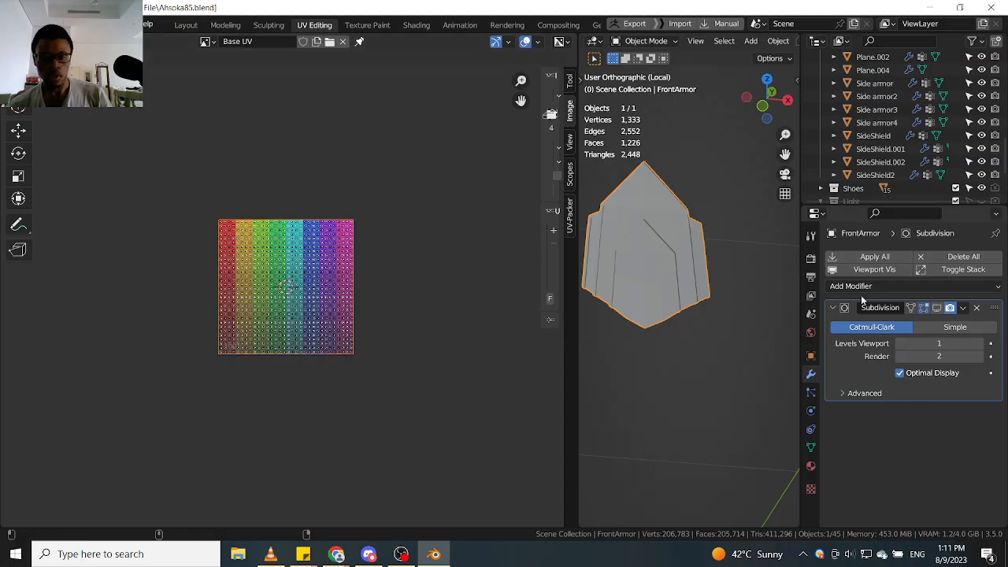
pyautogui.hotkey('ctrl', 'shift', 's')
pyautogui.click(642, 432)
pyautogui.press('Return')
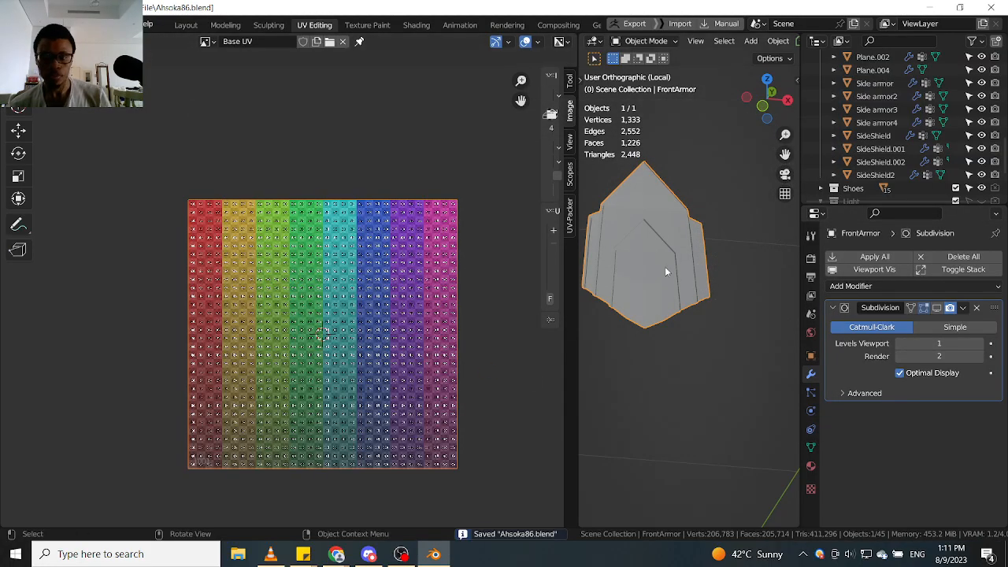
# Unpin the tip and bottom UV vertices of FrontArmor's small front panel and shift its pinned centre edge so the full island re-unwraps.
pyautogui.press('Tab')
pyautogui.click(619, 286)
pyautogui.scroll(3, 363, 337)
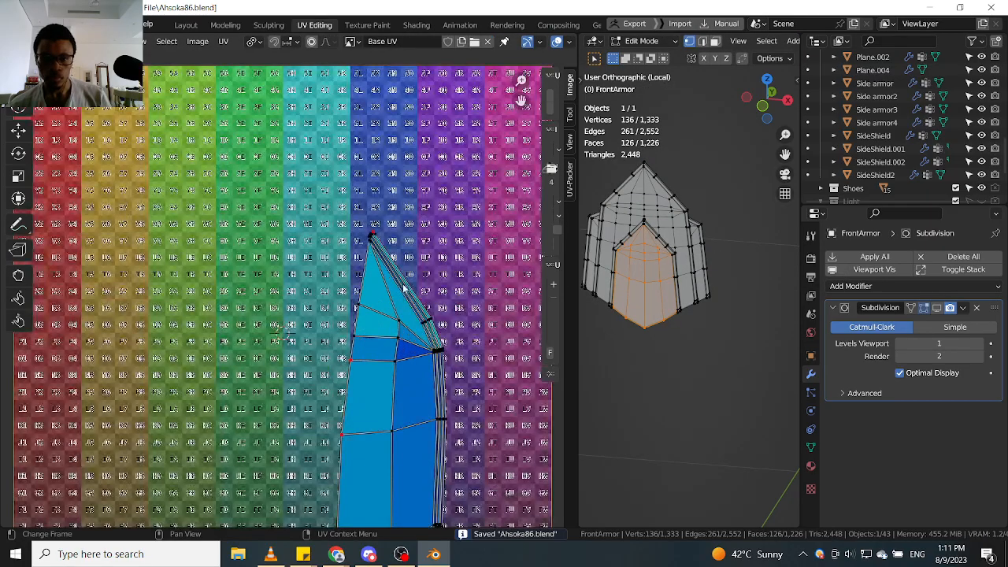
pyautogui.moveTo(379, 318); pyautogui.dragTo(426, 212, button='middle')
pyautogui.scroll(1, 427, 213)
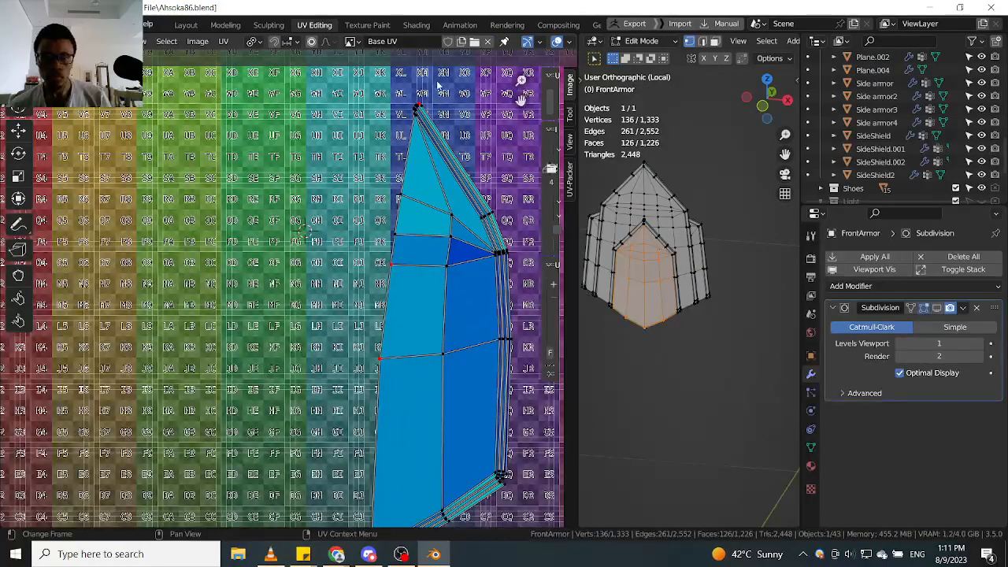
pyautogui.moveTo(436, 81); pyautogui.dragTo(398, 141)
pyautogui.scroll(-3, 398, 139)
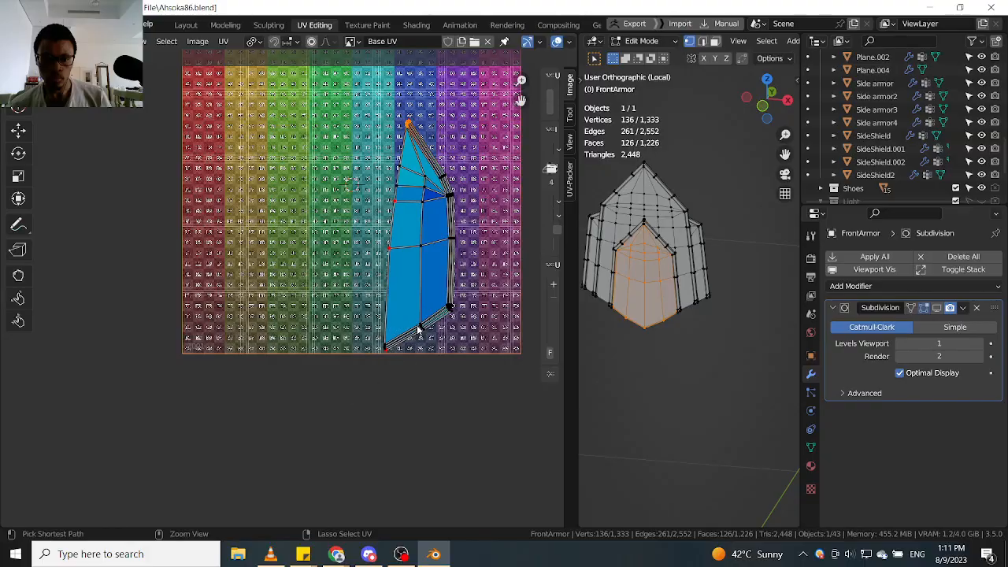
pyautogui.keyDown('shift'); pyautogui.moveTo(348, 384); pyautogui.dragTo(404, 335); pyautogui.keyUp('shift')
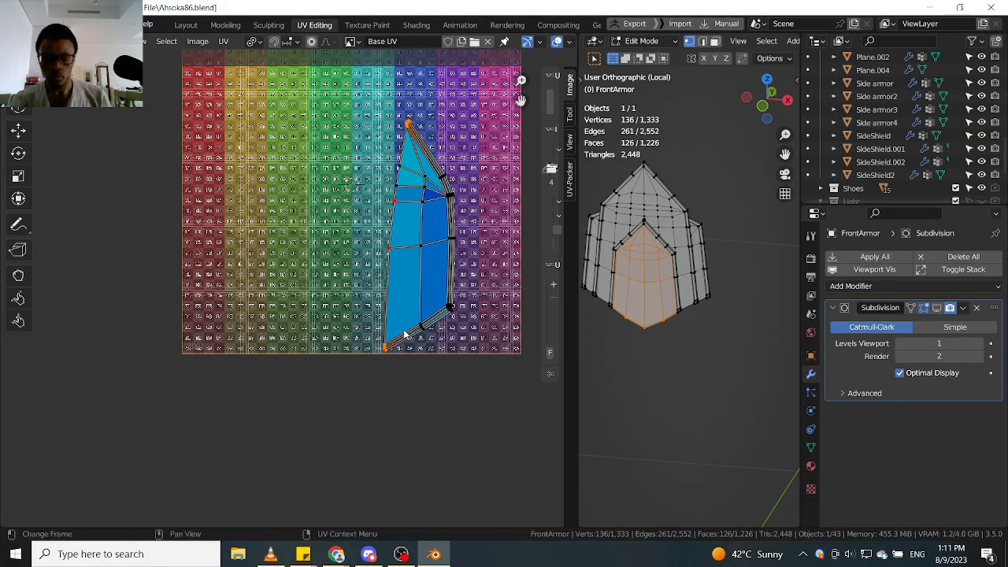
pyautogui.press('p')
pyautogui.hotkey('alt', 'a')
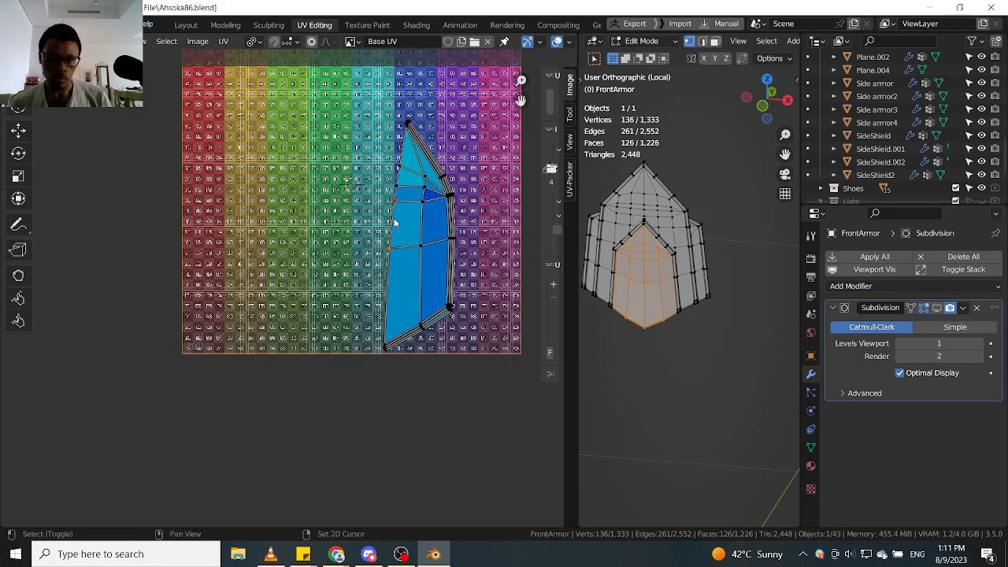
pyautogui.press('g')
pyautogui.click(380, 177)
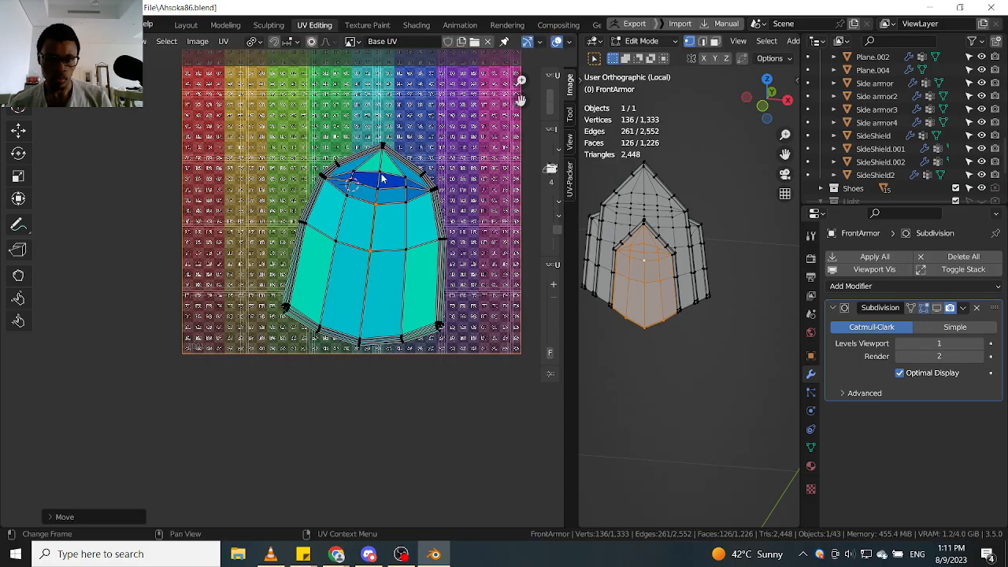
# Pin the centre edge loop of the small front panel's UV island and straighten it into a vertical line.
pyautogui.scroll(3, 379, 177)
pyautogui.scroll(6, 383, 127)
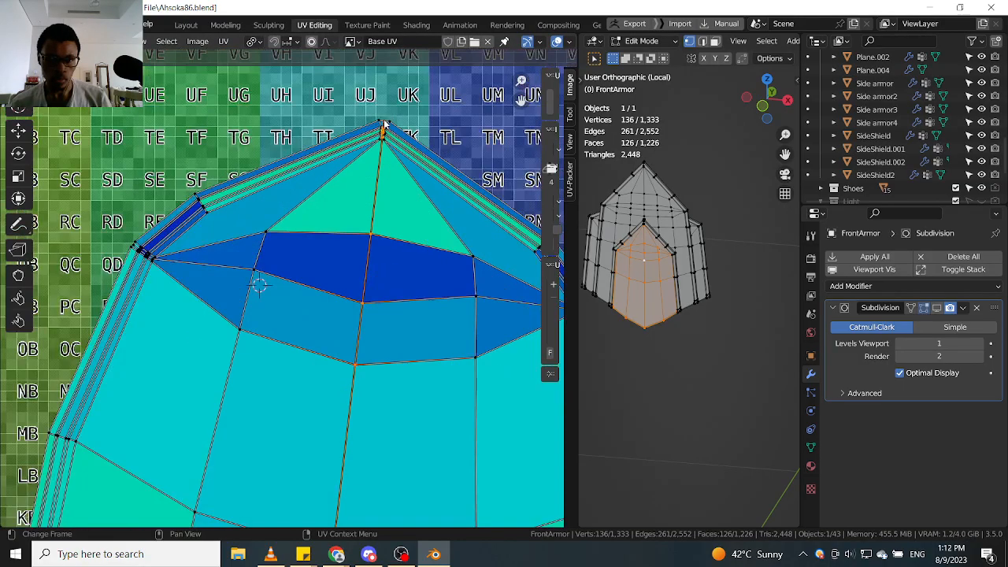
pyautogui.scroll(-8, 386, 134)
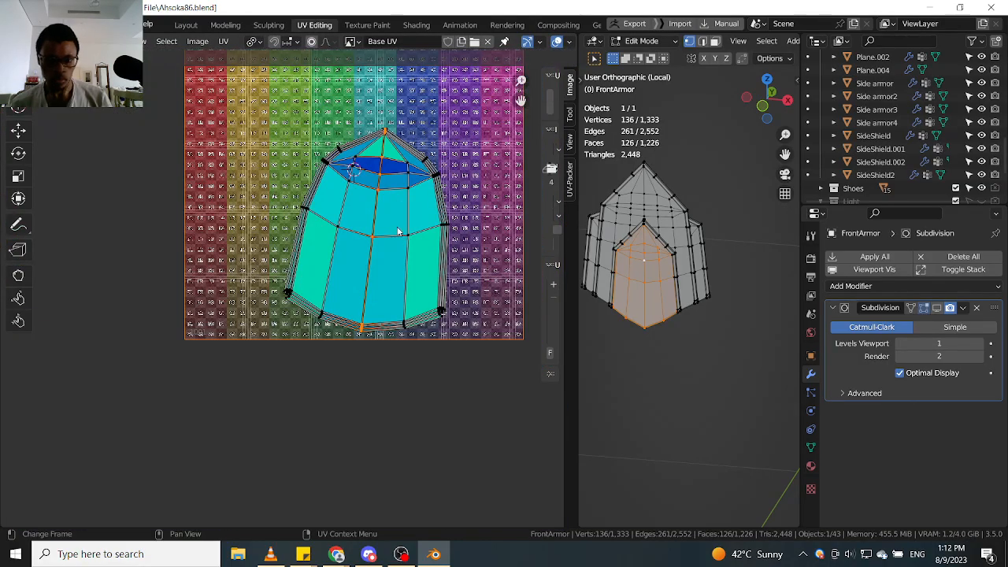
pyautogui.press('p')
pyautogui.press('s')
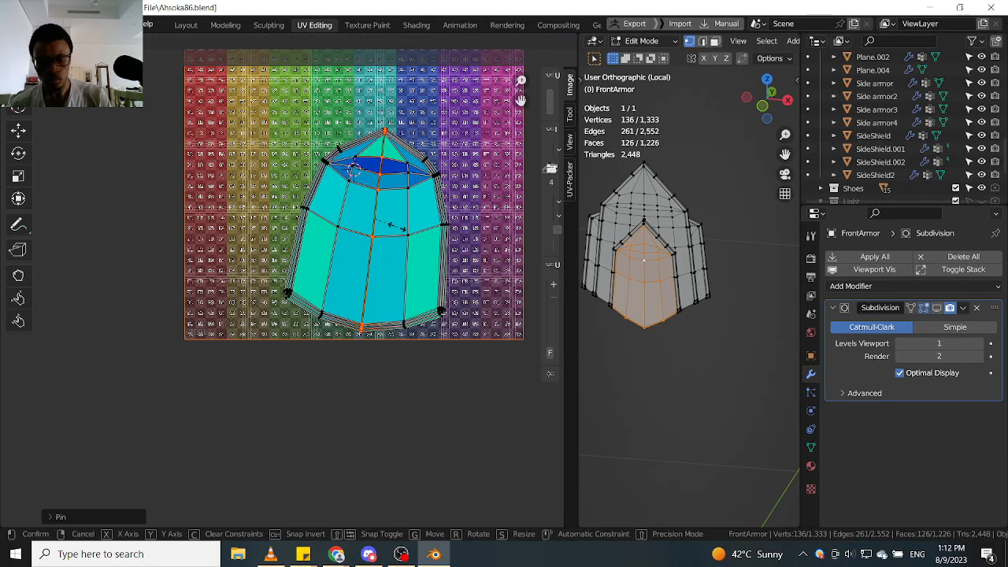
pyautogui.click(395, 228)
# Set the pivot point to the 2D Cursor and align the pinned centre loop horizontally with the cursor.
pyautogui.press('.')
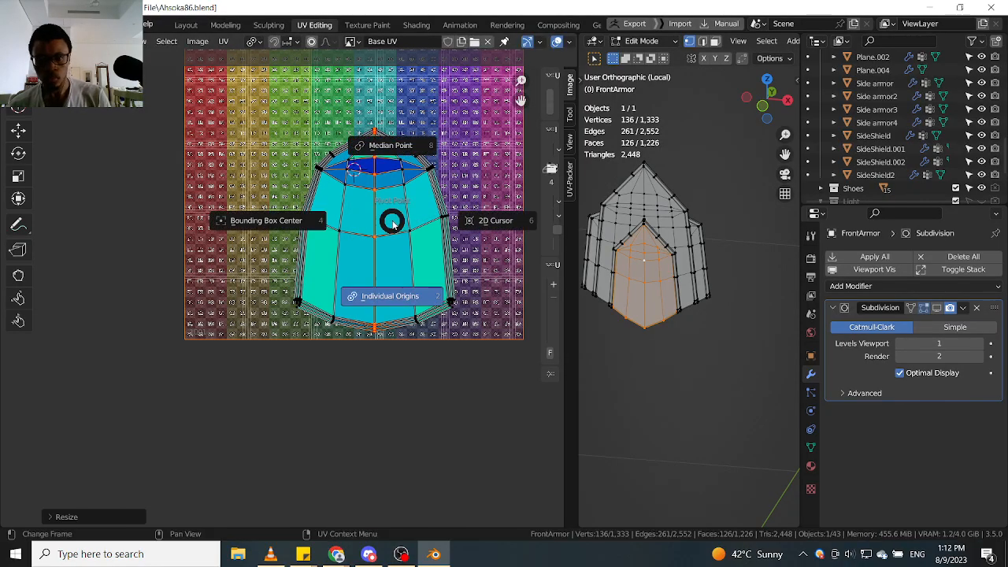
pyautogui.click(551, 226)
pyautogui.press('g')
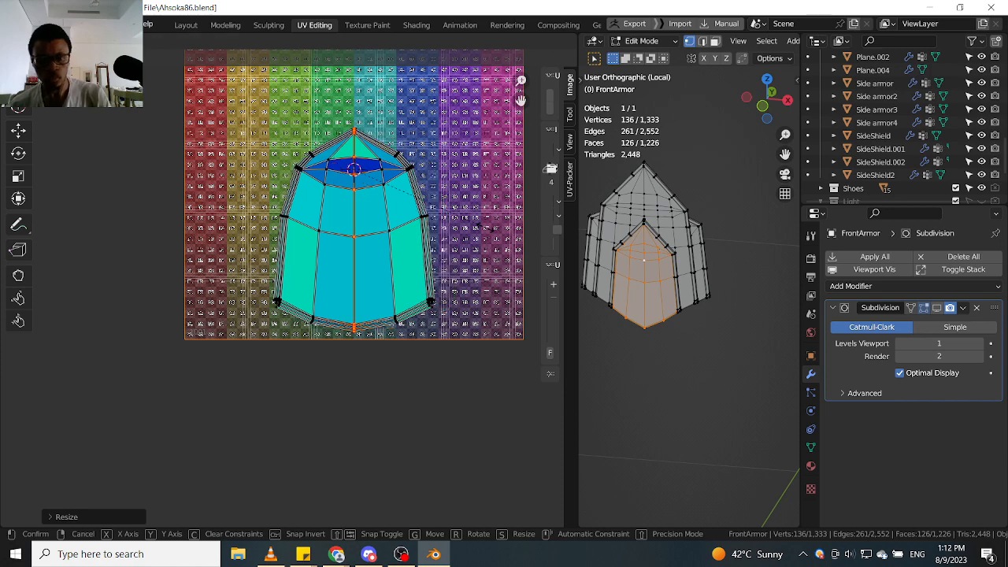
pyautogui.click(398, 208)
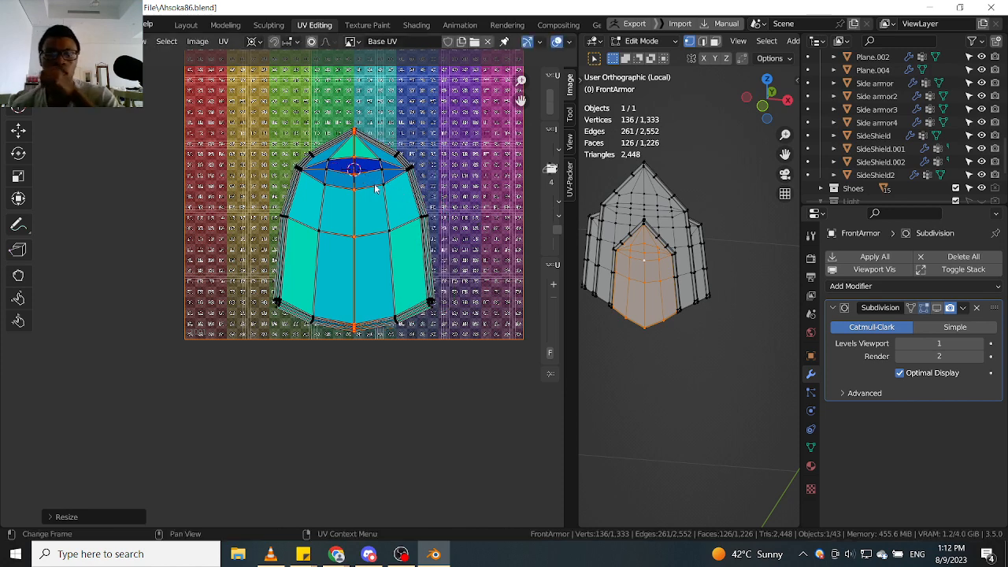
# Select only the larger panel behind the small front one, then pin and shift its centre UV edge to re-unwrap the whole island.
pyautogui.scroll(2, 661, 260)
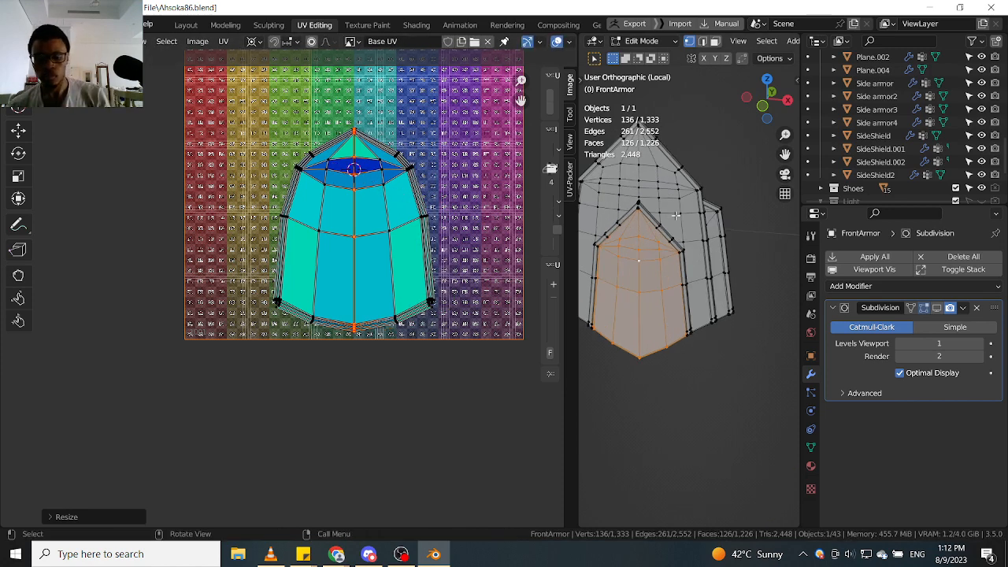
pyautogui.press('l')
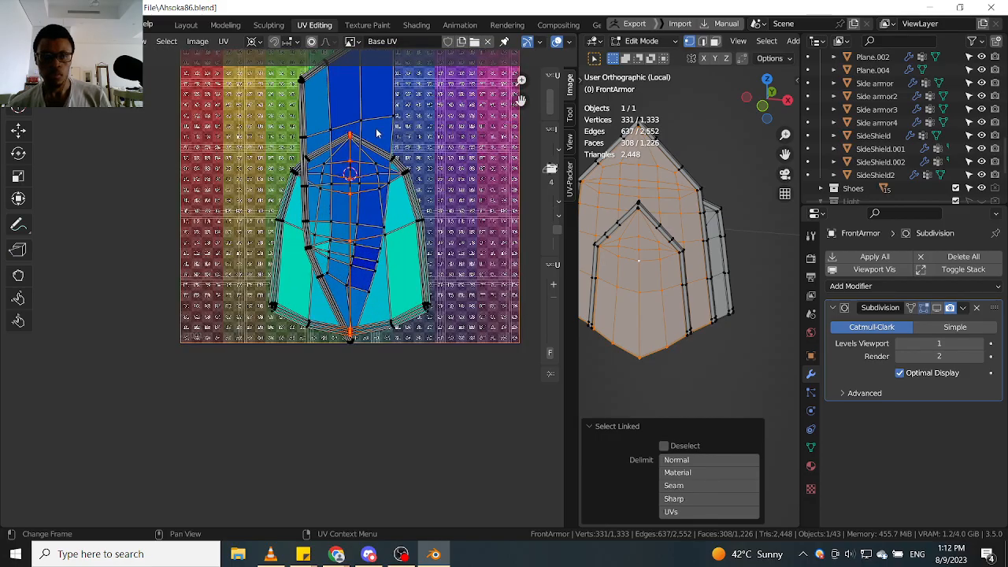
pyautogui.scroll(1, 378, 132)
pyautogui.click(667, 270)
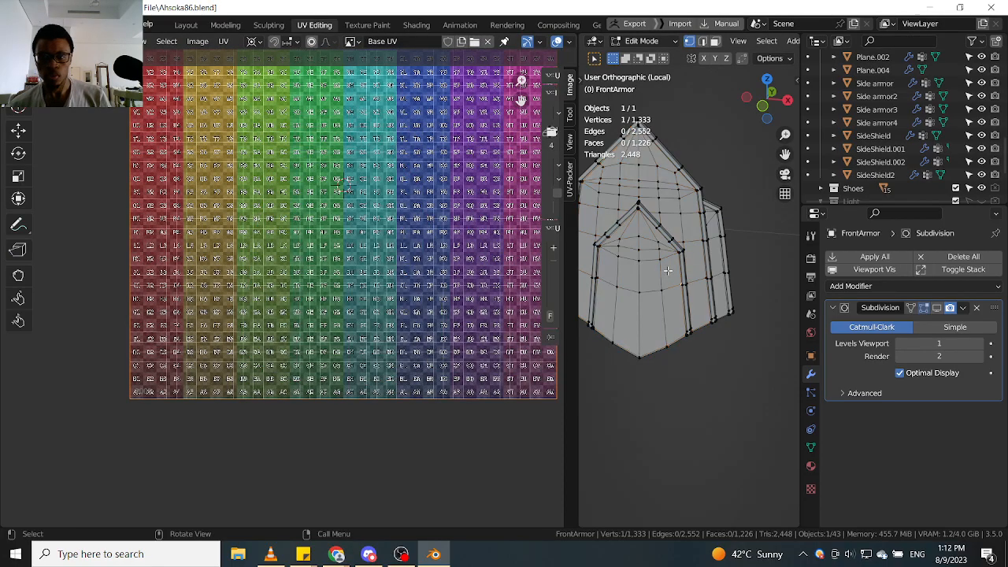
pyautogui.press('l')
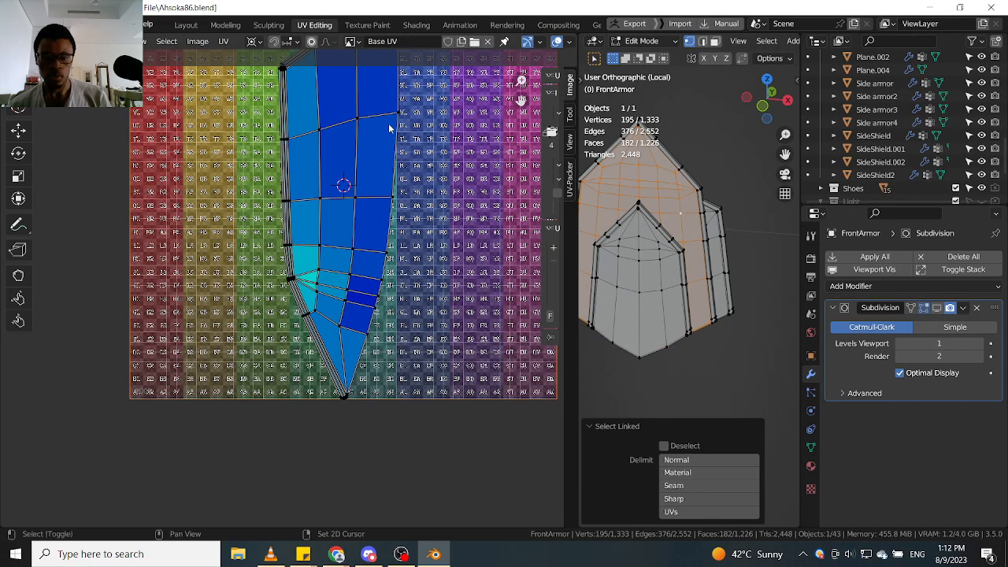
pyautogui.click(393, 194)
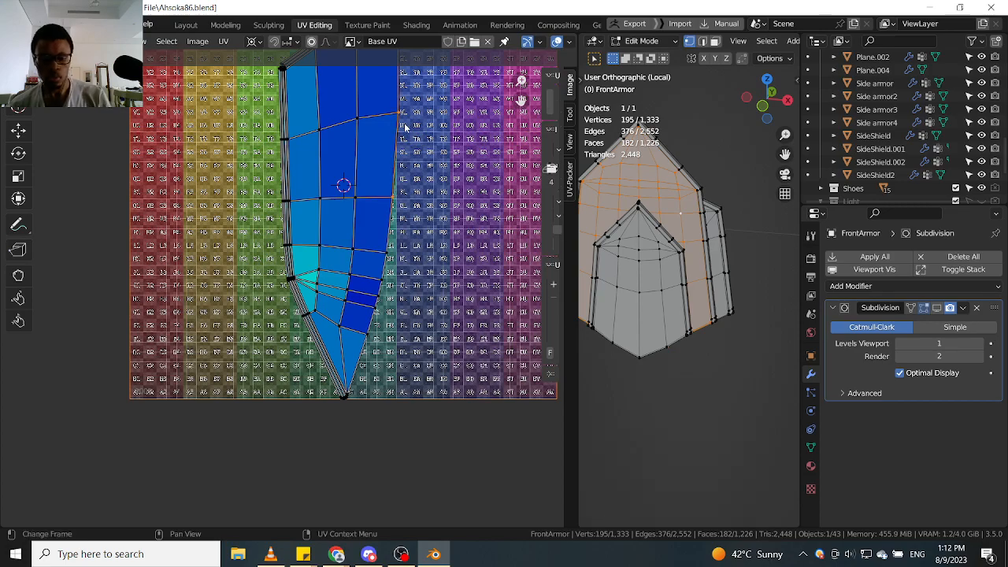
pyautogui.press('p')
pyautogui.press('g')
pyautogui.click(367, 146)
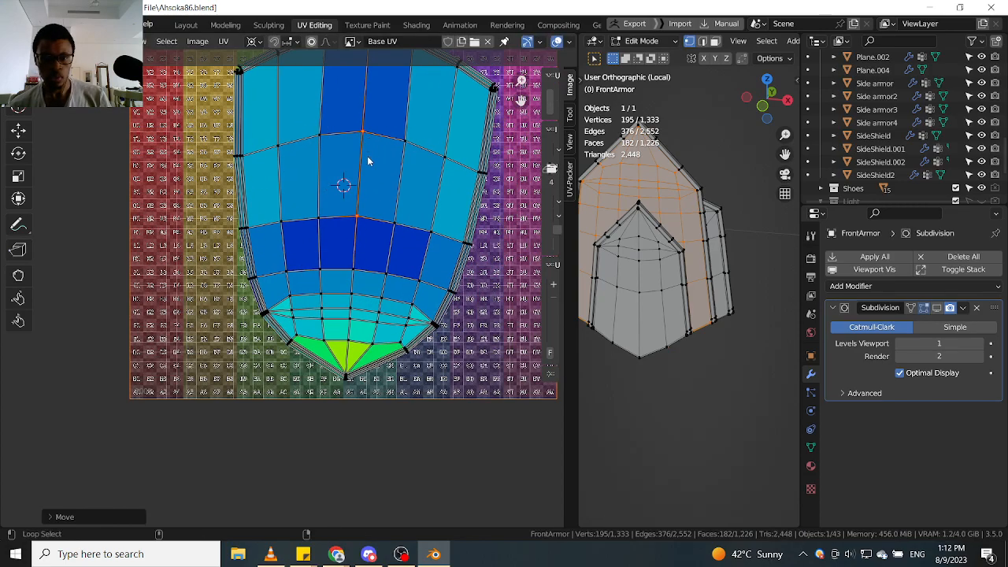
# Pin the larger panel's centre UV edge loop and scale it to 0 on X so it lines up with the 2D cursor.
pyautogui.keyDown('alt'); pyautogui.click(368, 162); pyautogui.keyUp('alt')
pyautogui.scroll(-2, 367, 161)
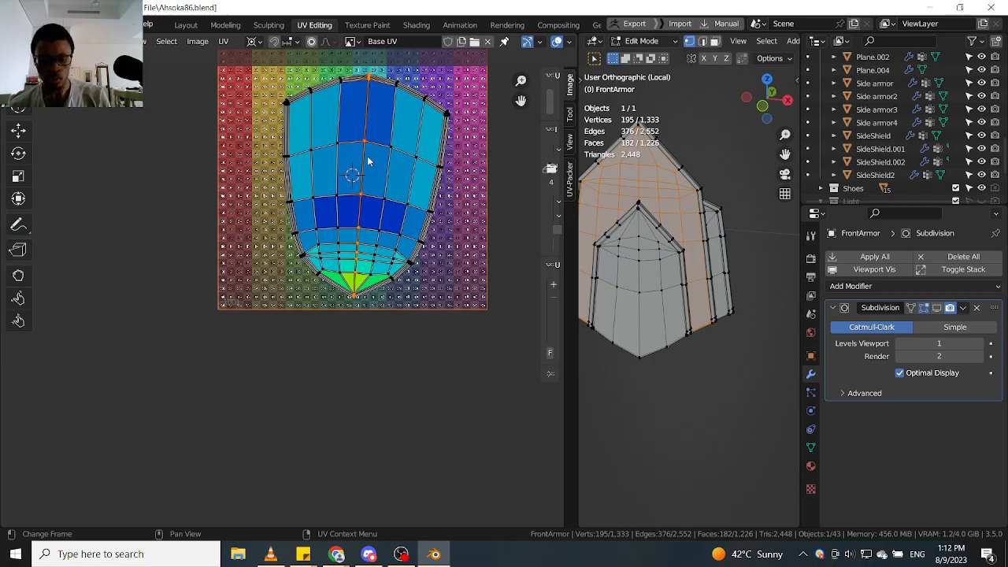
pyautogui.press('p')
pyautogui.press('s')
pyautogui.press('x')
pyautogui.press('0')
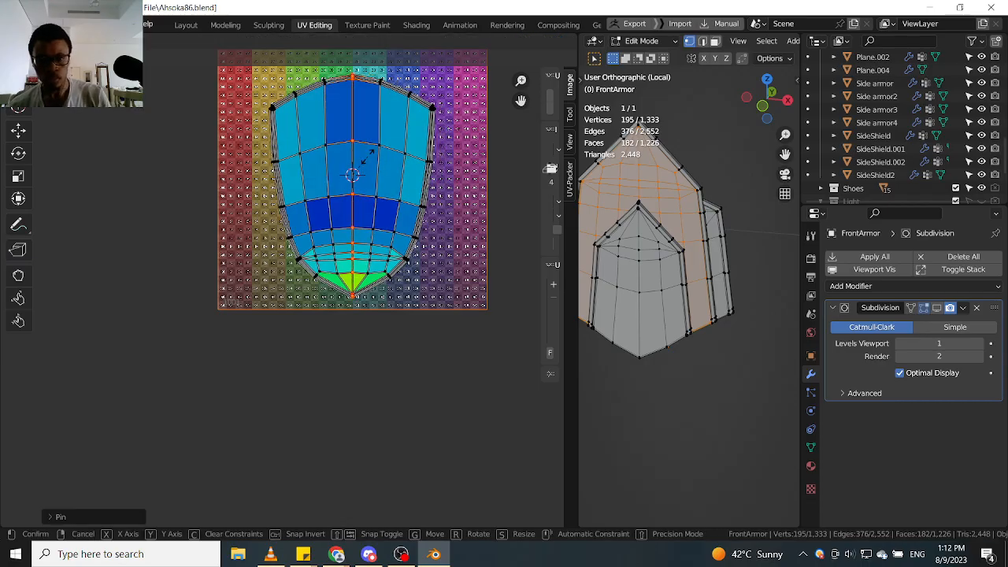
pyautogui.press('Return')
pyautogui.scroll(4, 338, 252)
pyautogui.scroll(4, 376, 343)
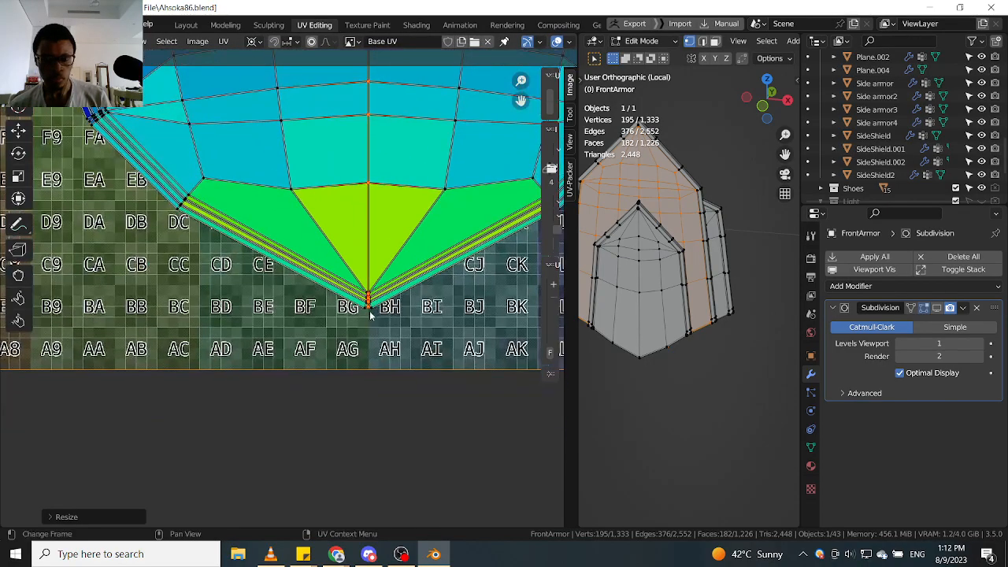
pyautogui.scroll(3, 364, 309)
pyautogui.scroll(-10, 364, 309)
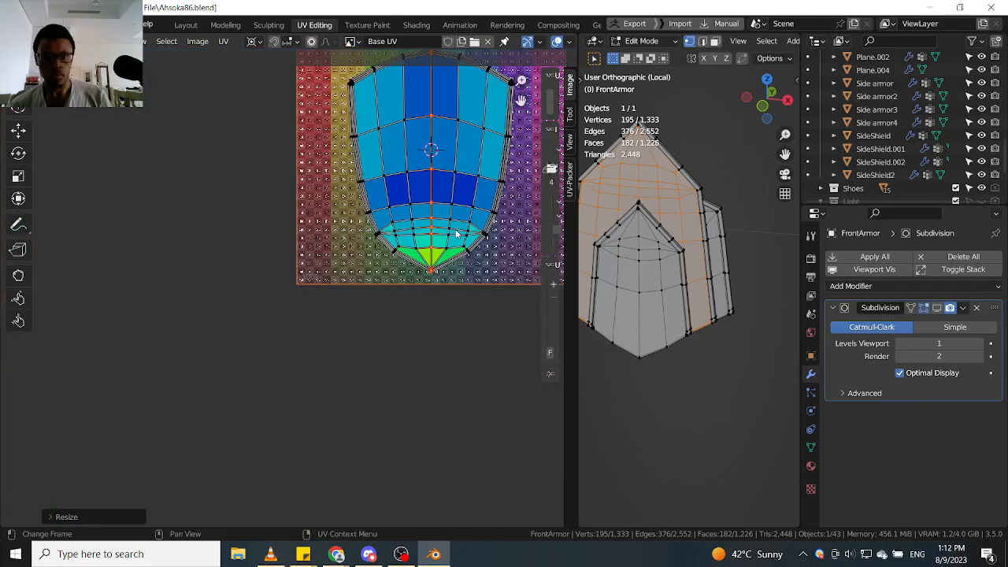
# Open the Shader Editor and FrontArmor's material settings, and frame the Gray material's node tree to examine it.
pyautogui.click(12, 41)
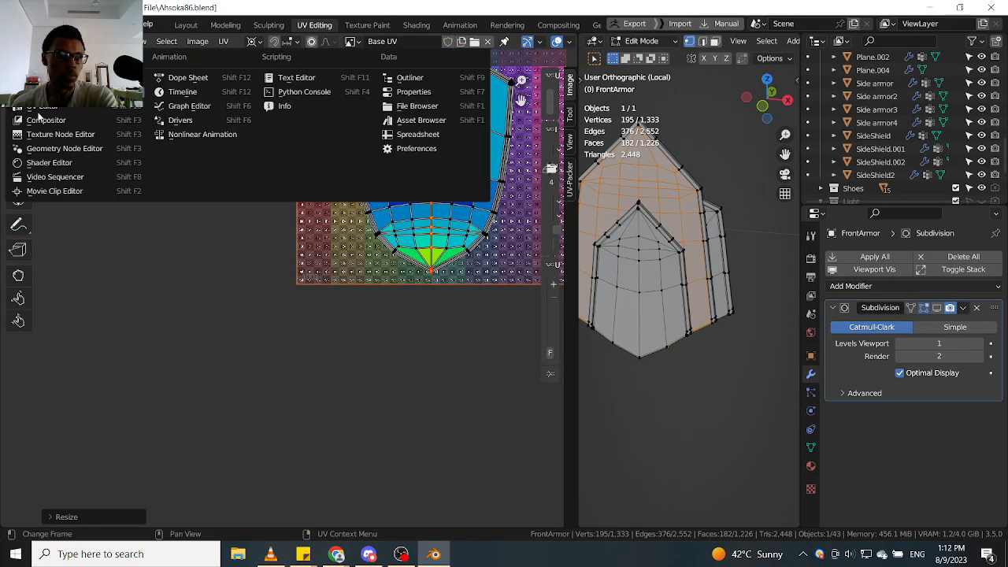
pyautogui.click(77, 166)
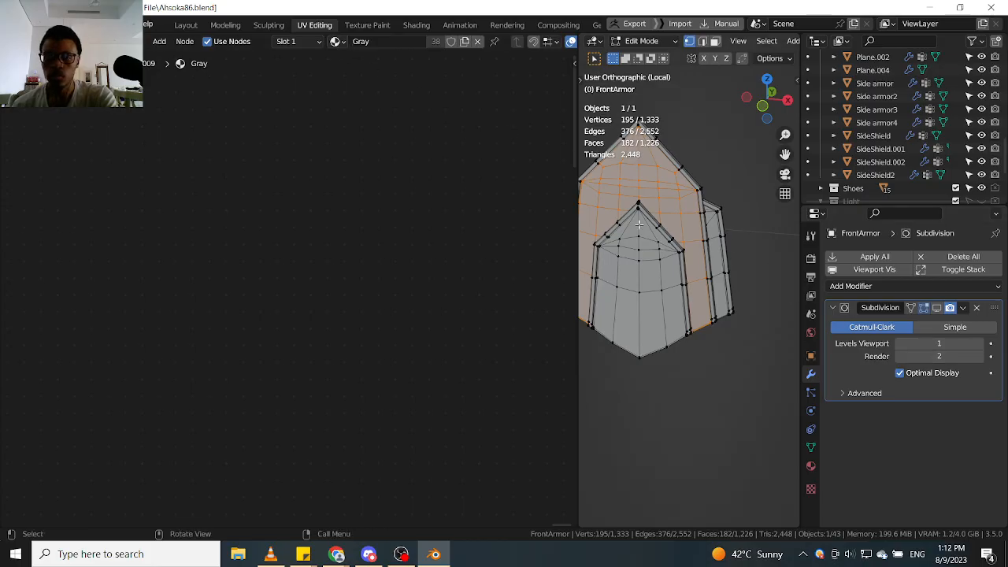
pyautogui.click(811, 466)
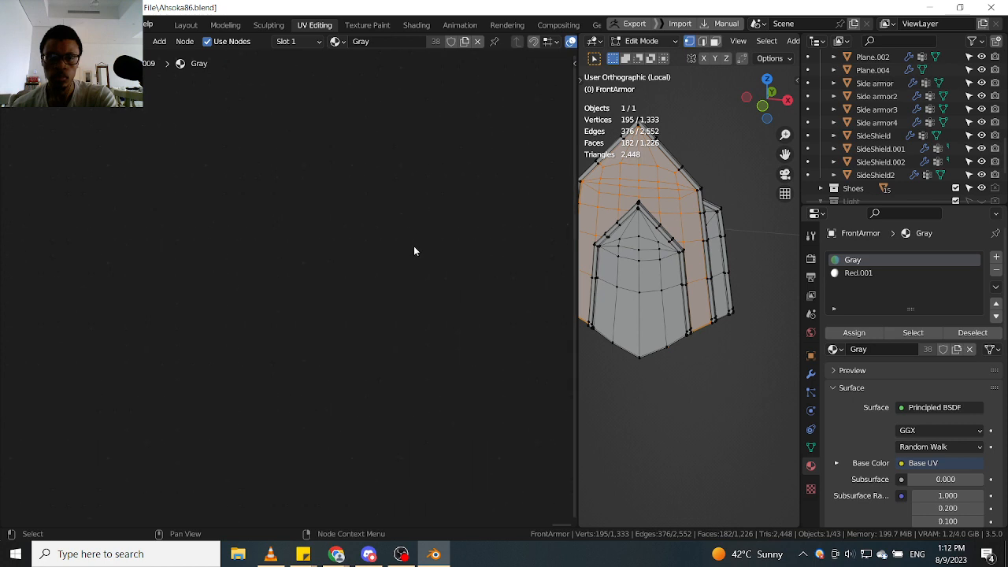
pyautogui.moveTo(236, 261); pyautogui.dragTo(519, 254, button='middle')
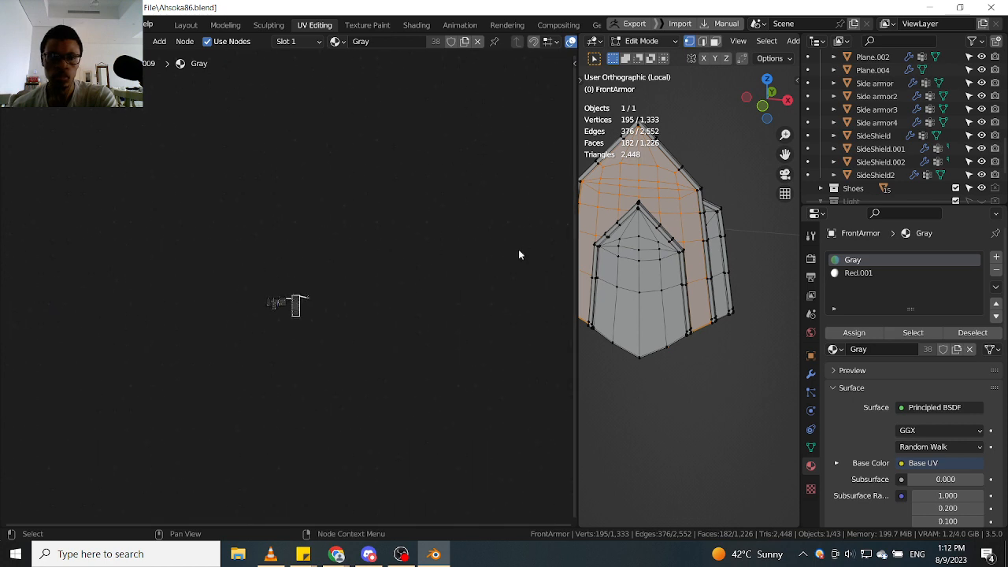
pyautogui.press('Home')
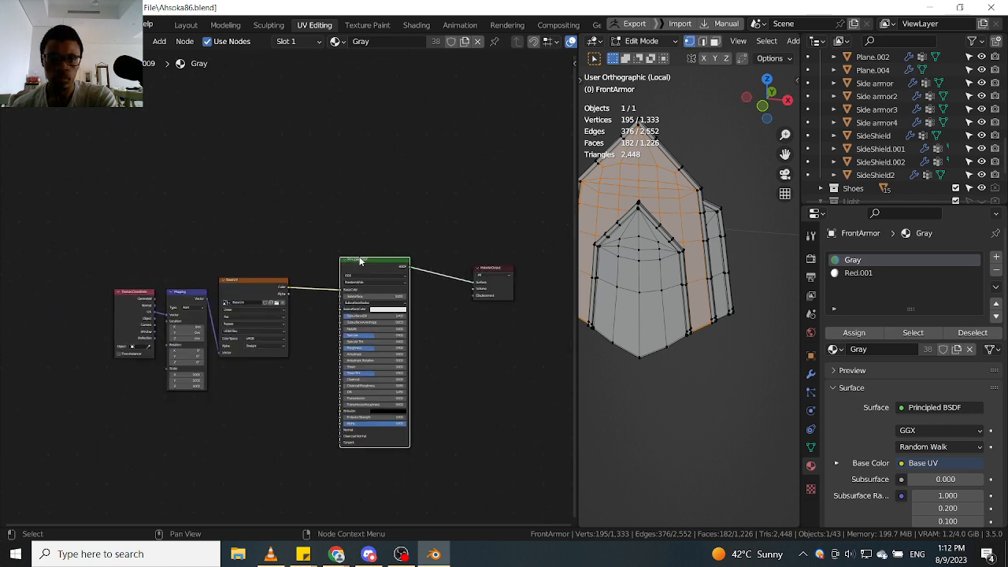
# Display the armor in Material Preview shading to check the Base UV texture on its panels.
pyautogui.press('z')
pyautogui.click(726, 362)
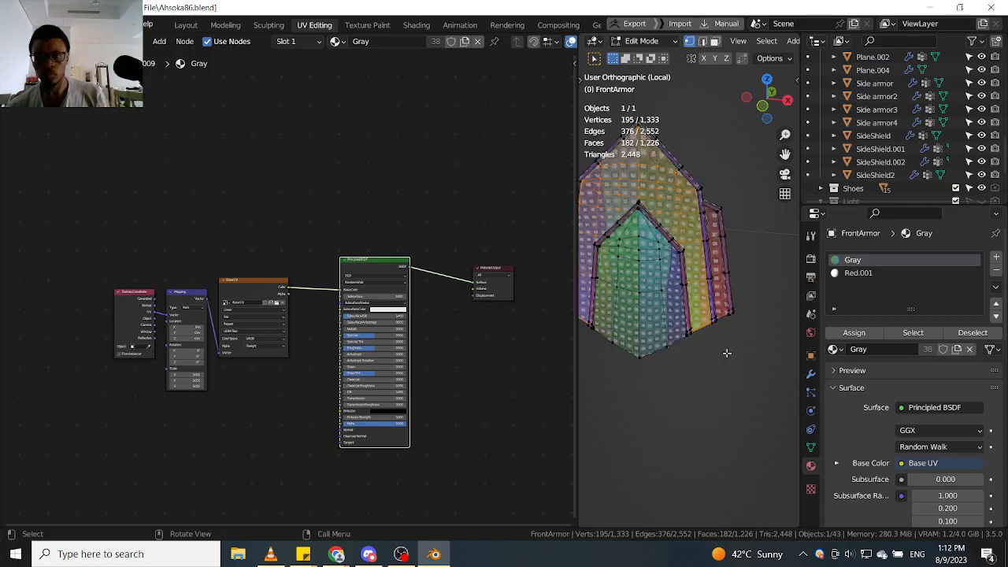
pyautogui.scroll(4, 653, 207)
pyautogui.scroll(-2, 653, 206)
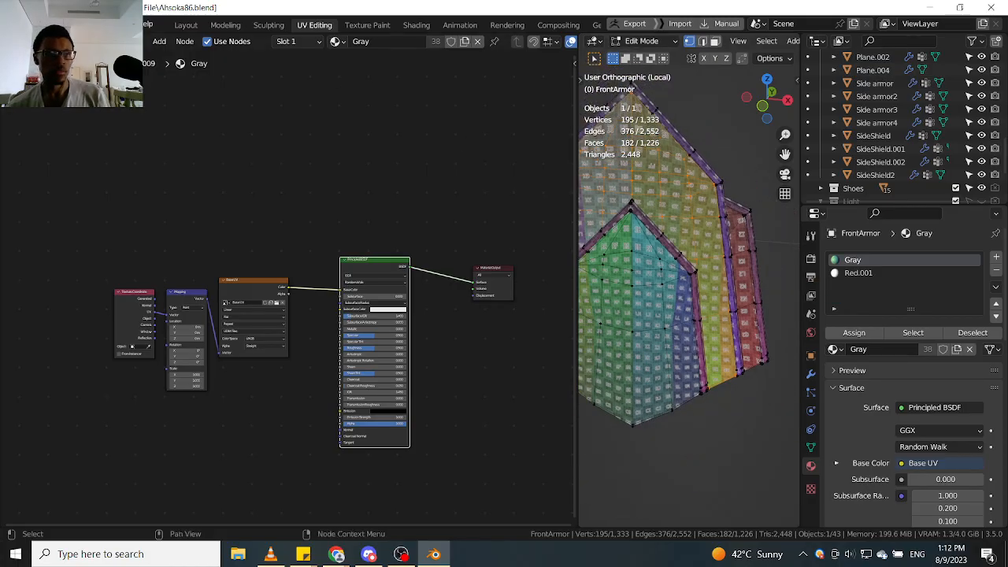
# Return the node area to the UV Editor and frame the Base UV image.
pyautogui.click(16, 42)
pyautogui.click(52, 104)
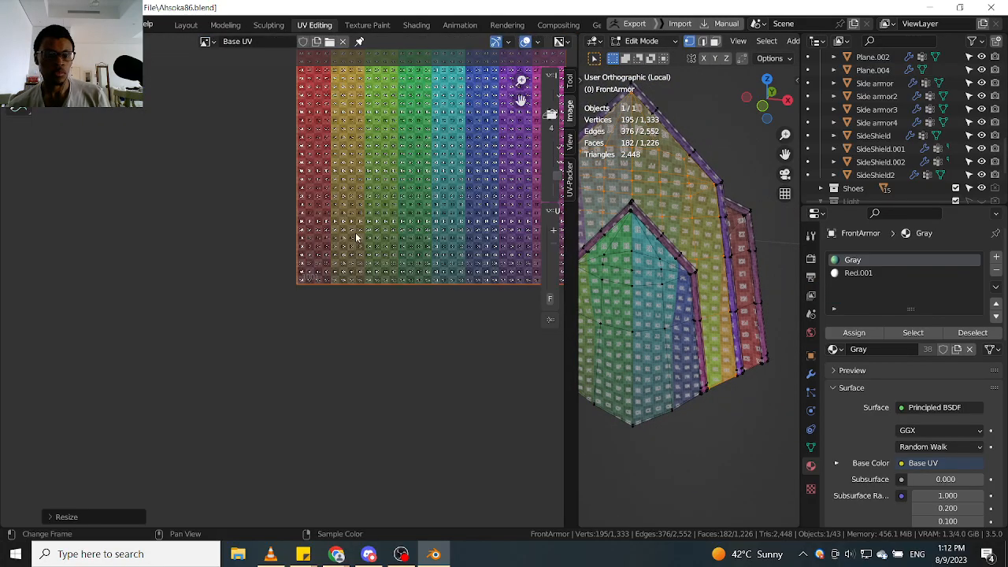
pyautogui.scroll(-4, 368, 183)
pyautogui.moveTo(394, 122); pyautogui.dragTo(315, 260, button='middle')
pyautogui.scroll(5, 315, 258)
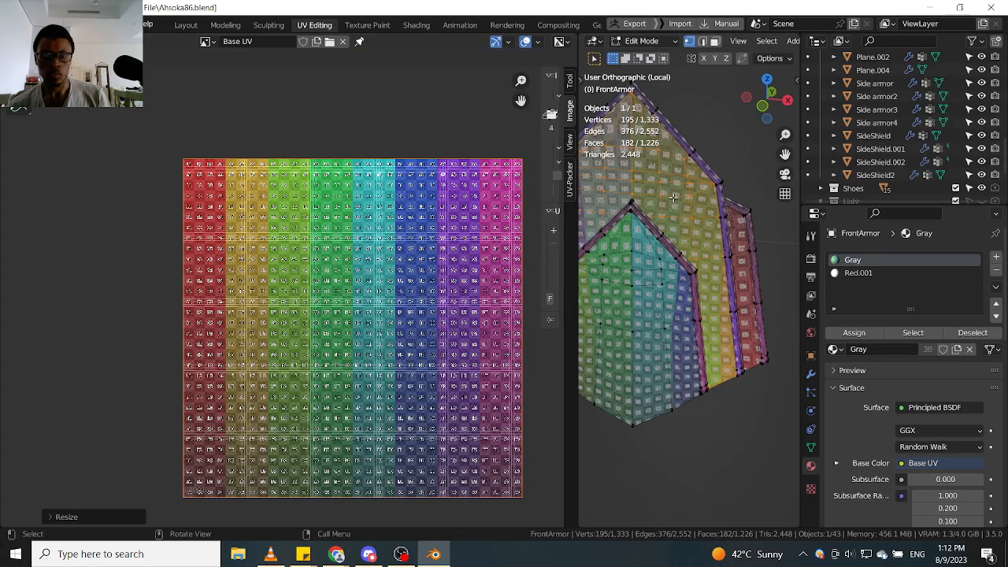
# Select all linked geometry of FrontArmor's outer side panel and show it in the UV Editor.
pyautogui.moveTo(673, 197); pyautogui.dragTo(721, 252, button='middle')
pyautogui.click(735, 269)
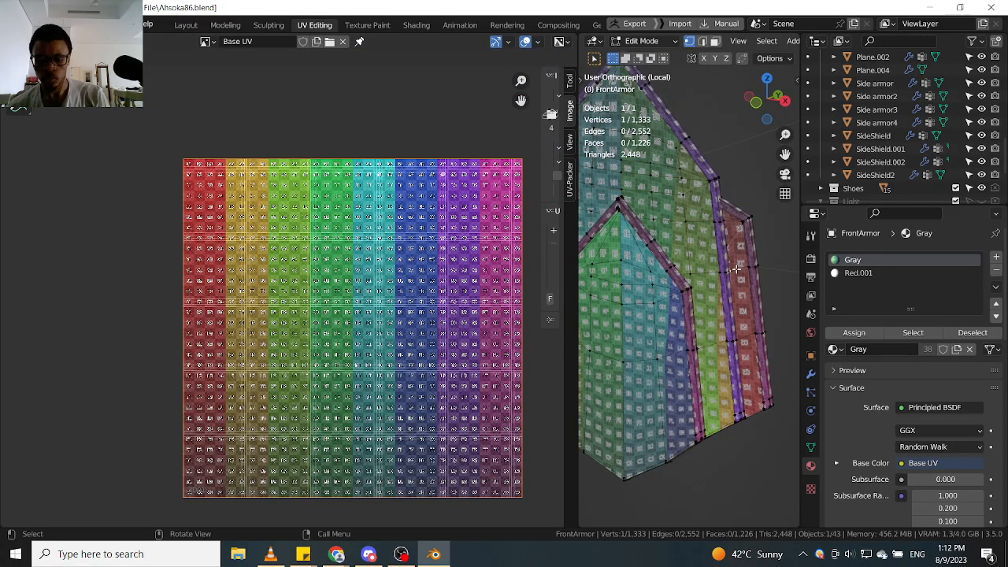
pyautogui.hotkey('ctrl', 'l')
pyautogui.scroll(-1, 358, 260)
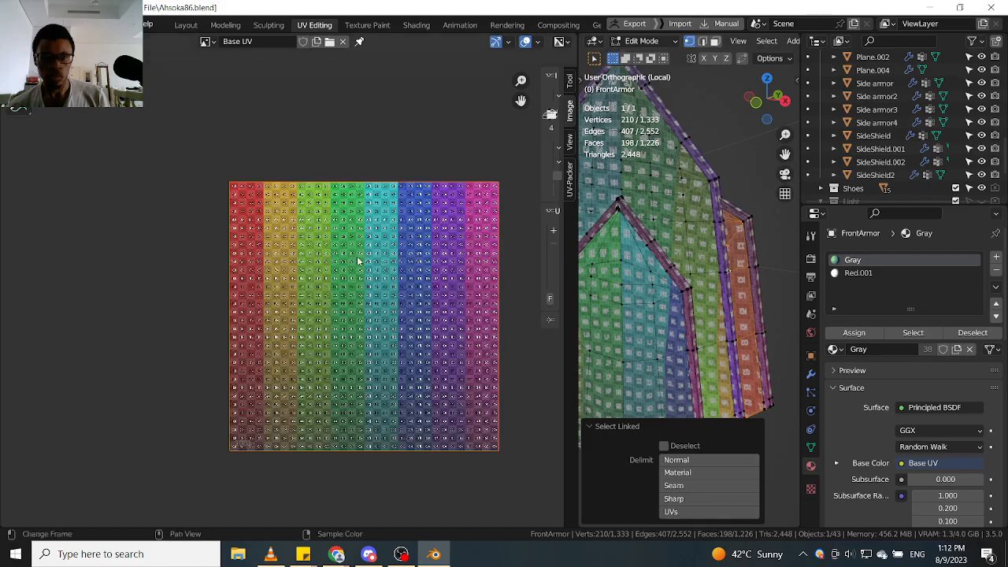
pyautogui.moveTo(358, 260); pyautogui.dragTo(283, 221, button='middle')
pyautogui.click(14, 42)
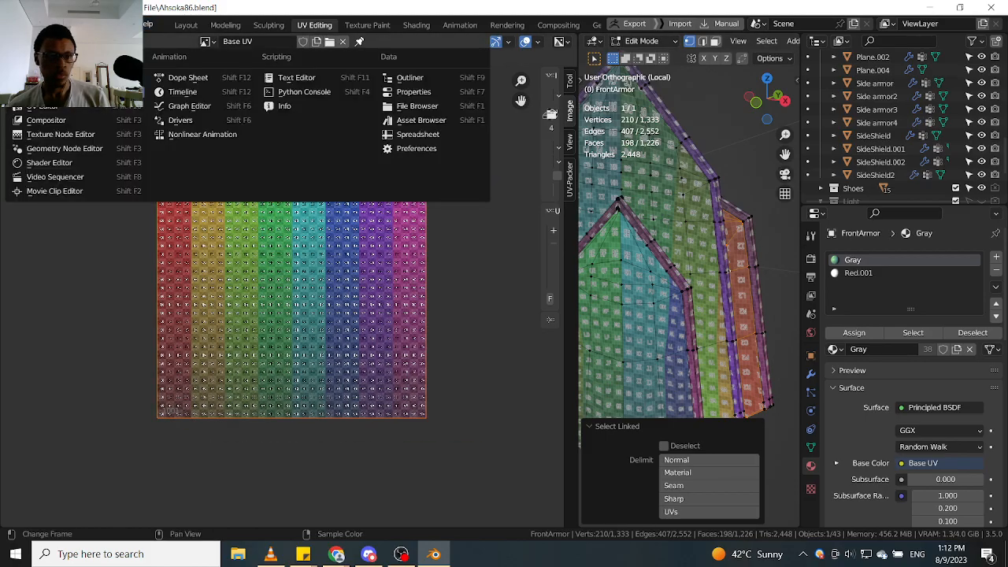
pyautogui.click(55, 110)
# Pin the outer side panel's centre UVs and move them so its folded island spreads into two halves.
pyautogui.scroll(1, 268, 299)
pyautogui.scroll(1, 267, 299)
pyautogui.press('p')
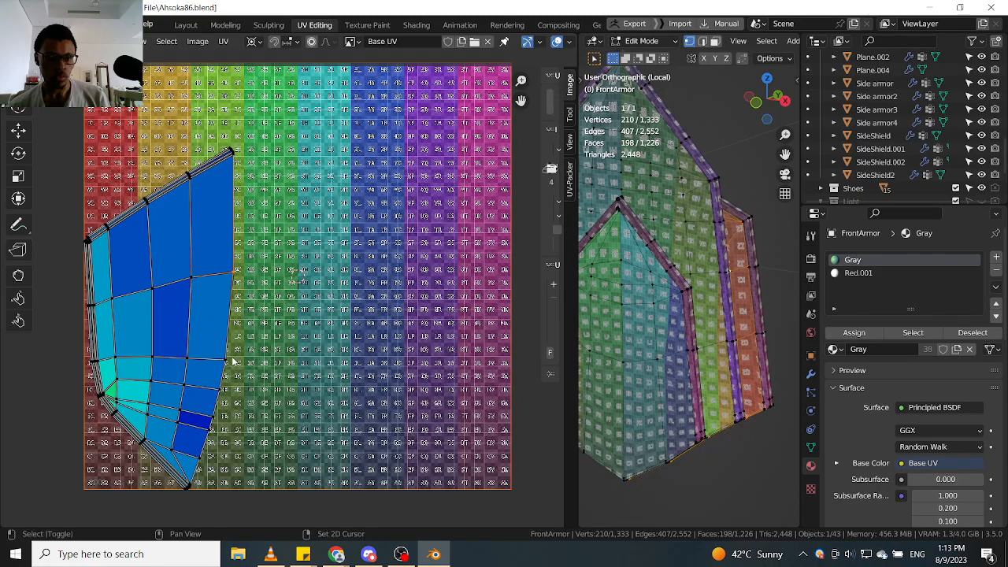
pyautogui.hotkey('ctrl', 'z')
pyautogui.hotkey('ctrl', 'z')
pyautogui.hotkey('ctrl', 'z')
pyautogui.hotkey('ctrl', 'z')
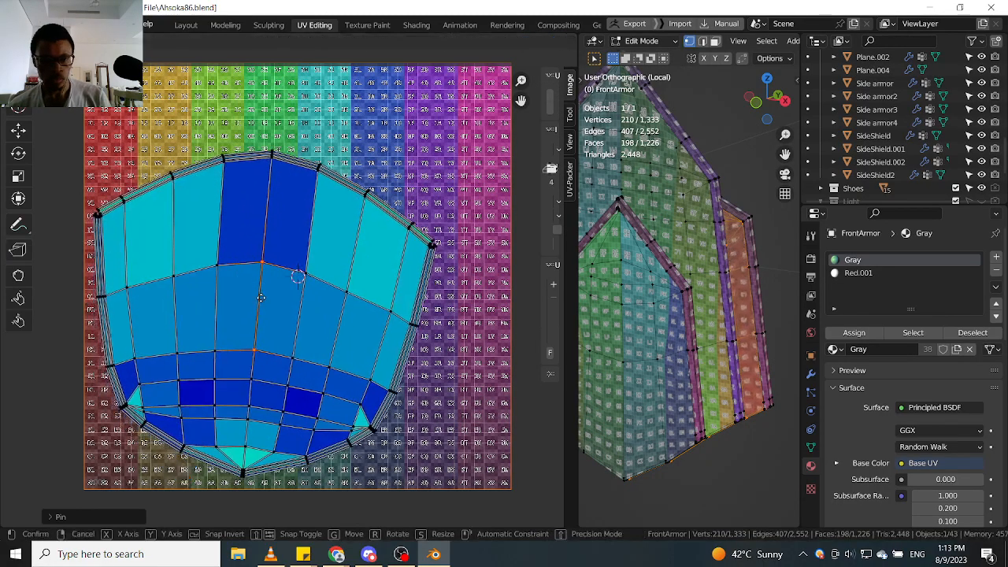
# Select the outer panel's centre UV edge loop and scale it to 0 on X in line with the 2D cursor.
pyautogui.keyDown('alt'); pyautogui.click(267, 297); pyautogui.keyUp('alt')
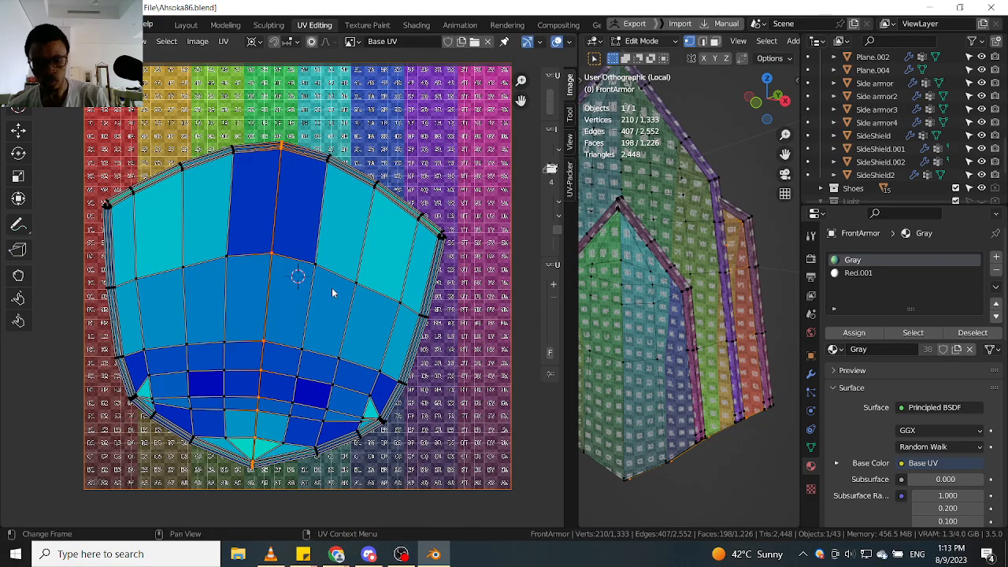
pyautogui.press('s')
pyautogui.press('x')
pyautogui.press('0')
pyautogui.press('Return')
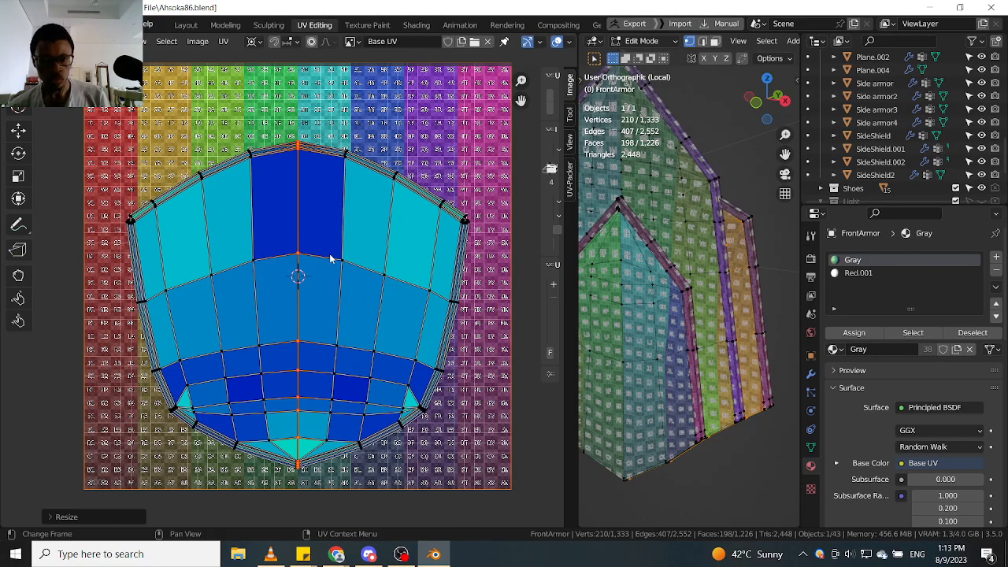
# Select all linked geometry of the trim strip around the small front panel and frame its UV island.
pyautogui.scroll(-2, 331, 259)
pyautogui.moveTo(693, 260); pyautogui.dragTo(719, 253, button='middle')
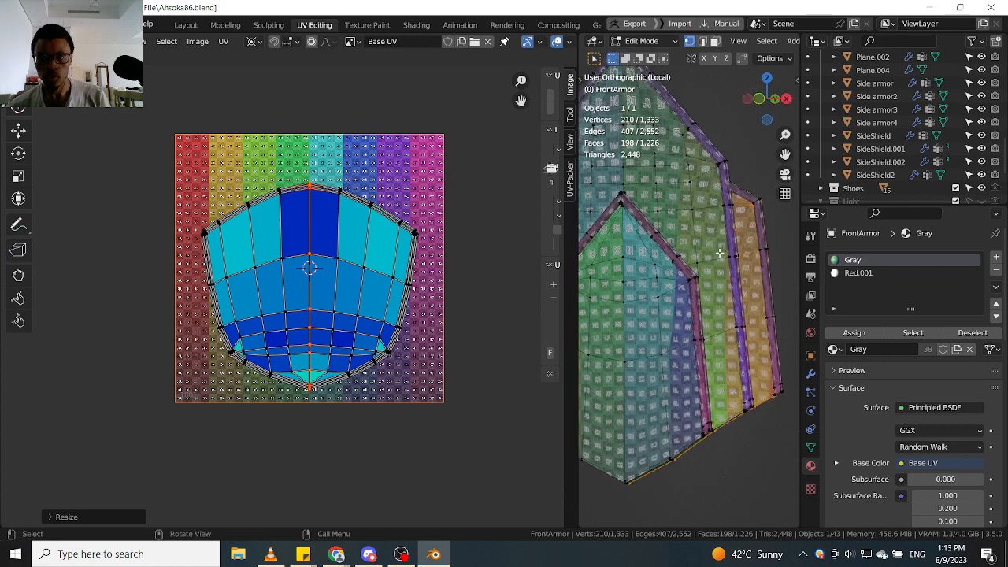
pyautogui.moveTo(707, 334); pyautogui.dragTo(686, 304, button='middle')
pyautogui.scroll(3, 317, 273)
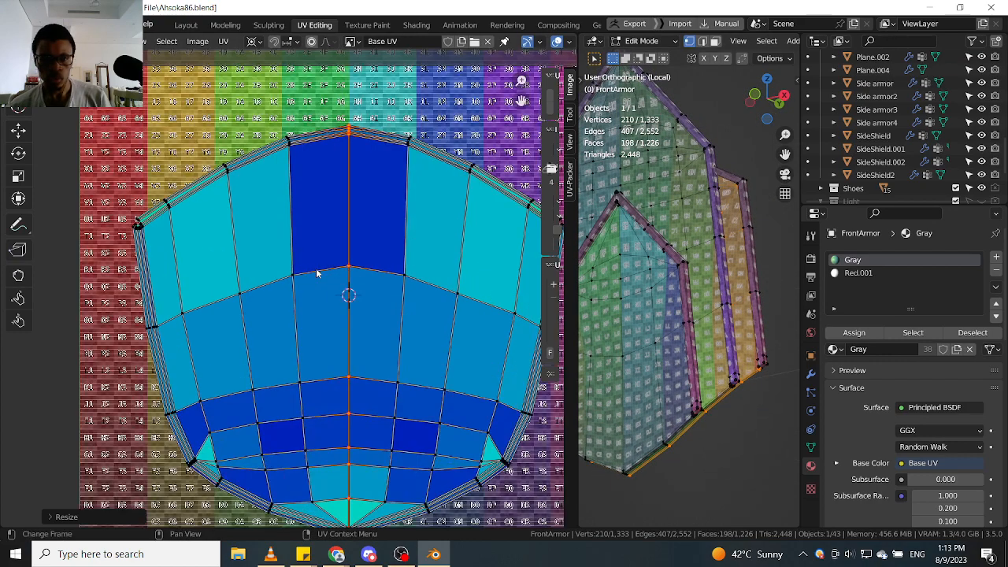
pyautogui.scroll(-3, 317, 274)
pyautogui.click(674, 250)
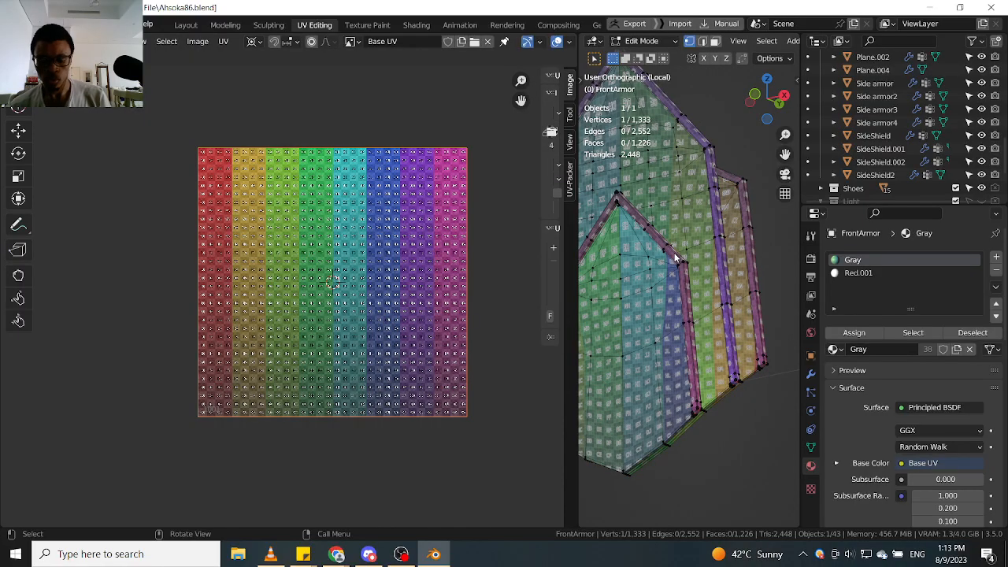
pyautogui.hotkey('ctrl', 'l')
pyautogui.press('KP_Decimal')
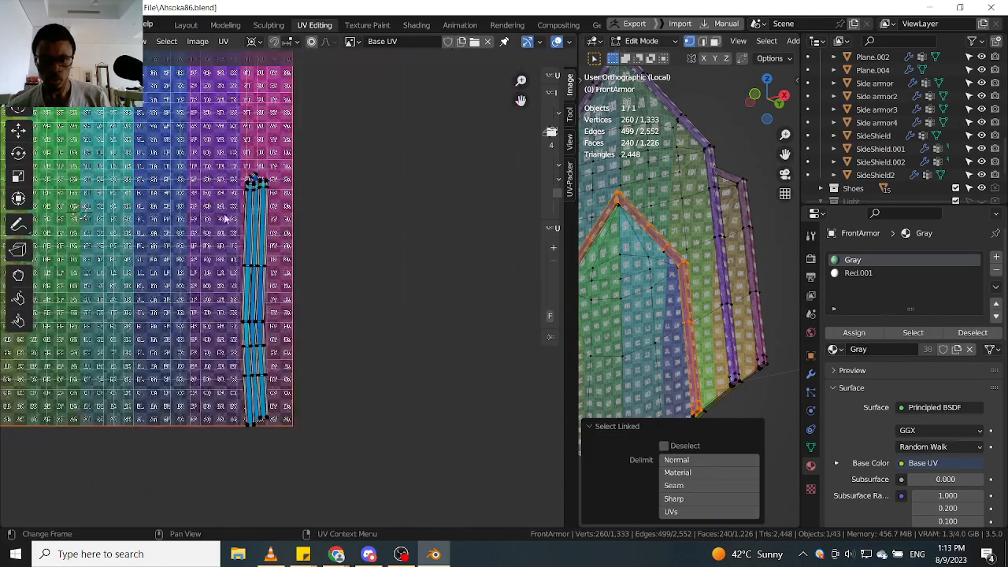
# Pin UVs on the trim strip's inner edge and move them so the folded strip island opens out.
pyautogui.scroll(2, 226, 187)
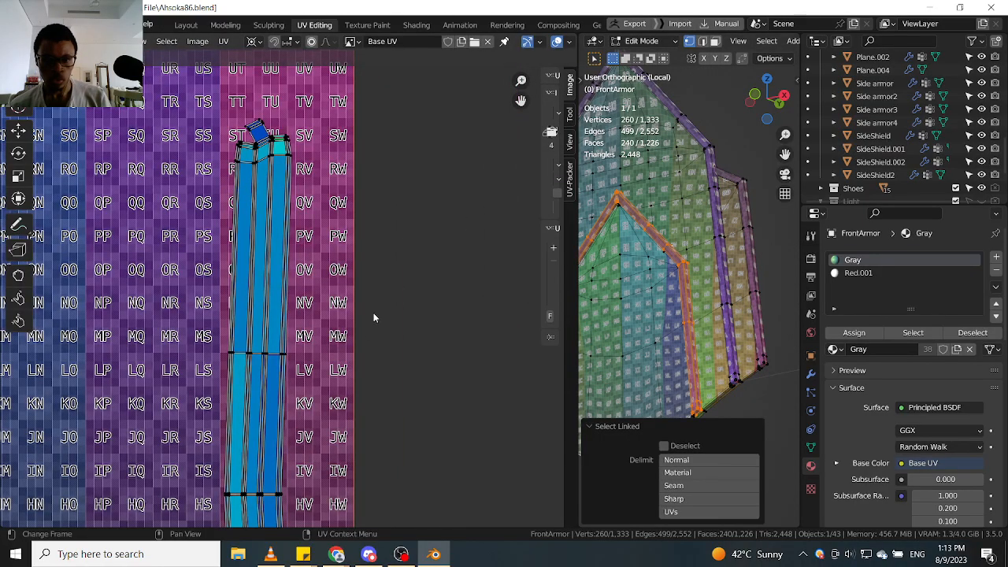
pyautogui.scroll(-2, 373, 313)
pyautogui.moveTo(373, 313); pyautogui.dragTo(401, 150, button='middle')
pyautogui.scroll(4, 354, 299)
pyautogui.moveTo(354, 305); pyautogui.dragTo(357, 360, button='middle')
pyautogui.scroll(-2, 655, 208)
pyautogui.scroll(-1, 349, 191)
pyautogui.moveTo(345, 192); pyautogui.dragTo(342, 338, button='middle')
pyautogui.moveTo(353, 182); pyautogui.dragTo(359, 225, button='middle')
pyautogui.scroll(3, 358, 226)
pyautogui.click(316, 350)
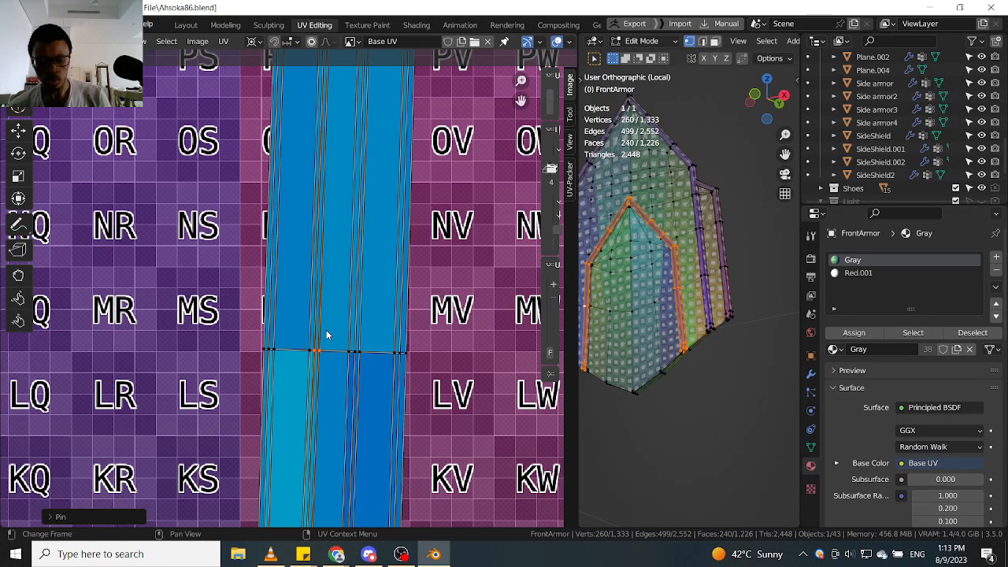
pyautogui.press('g')
pyautogui.click(243, 284)
# Examine the trim strip's UV island along its length, at its bend and ends, against the armor.
pyautogui.scroll(-8, 246, 287)
pyautogui.moveTo(276, 155); pyautogui.dragTo(289, 207, button='middle')
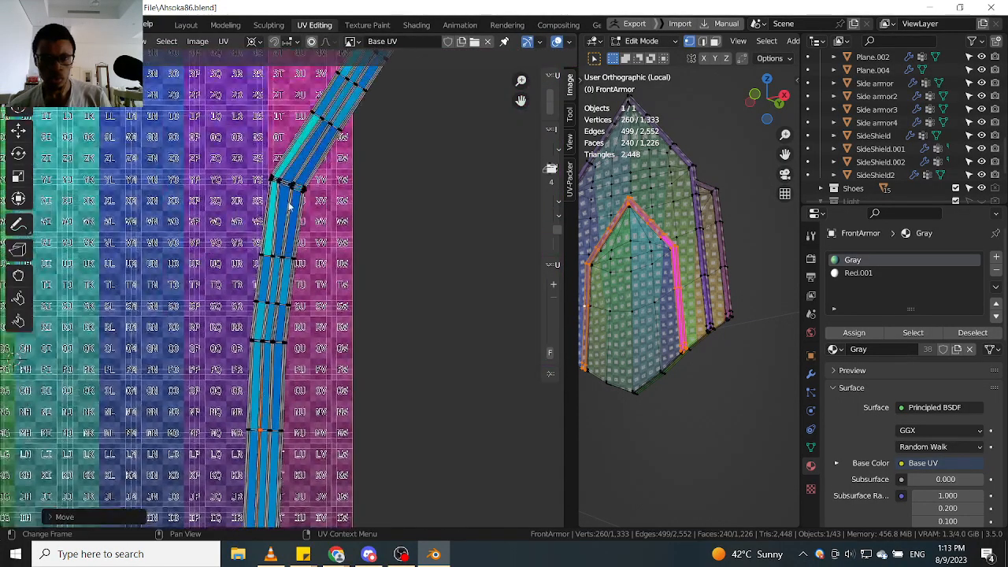
pyautogui.scroll(-7, 300, 216)
pyautogui.scroll(6, 311, 264)
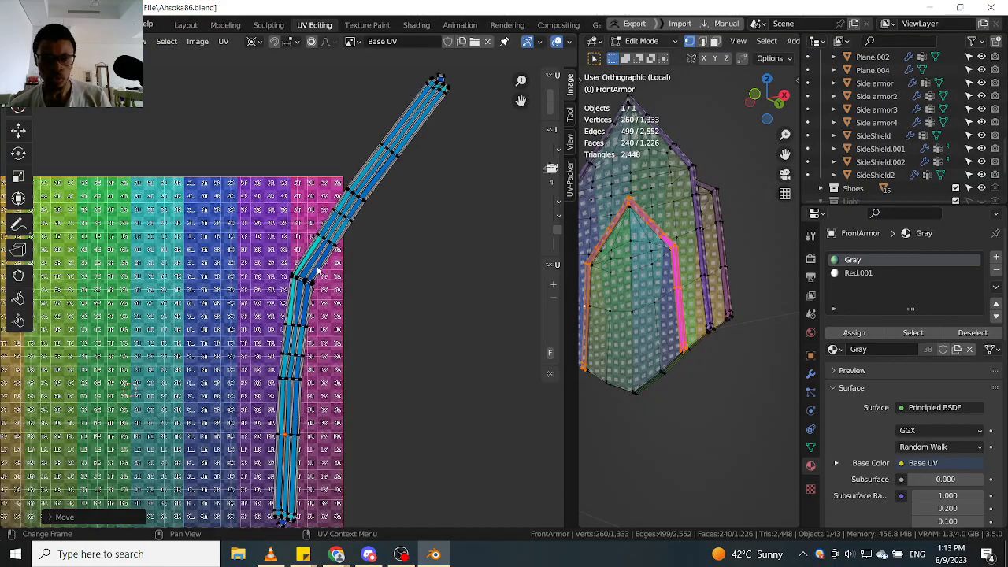
pyautogui.moveTo(669, 240); pyautogui.dragTo(681, 234, button='middle')
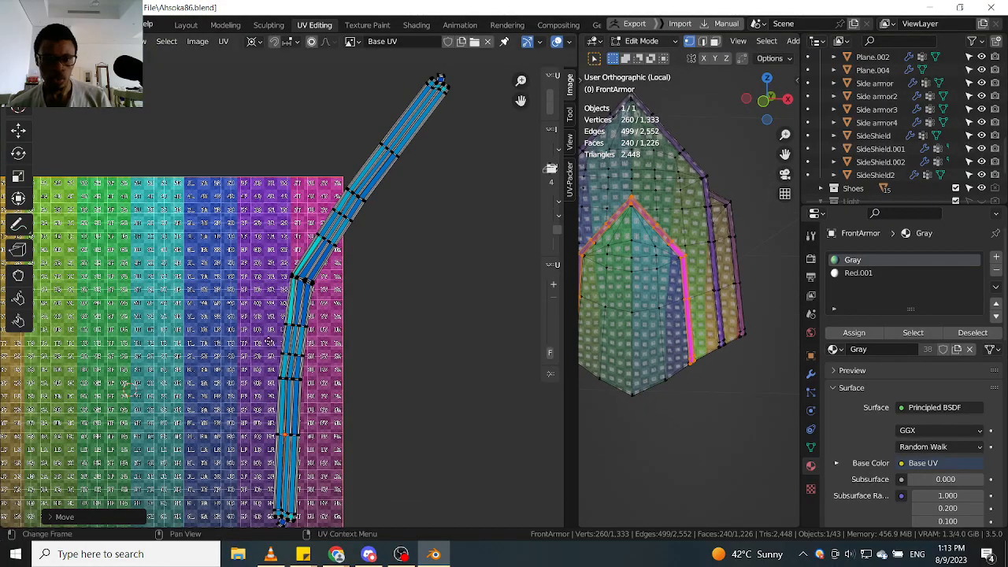
pyautogui.moveTo(269, 341); pyautogui.dragTo(301, 292, button='middle')
pyautogui.scroll(3, 308, 370)
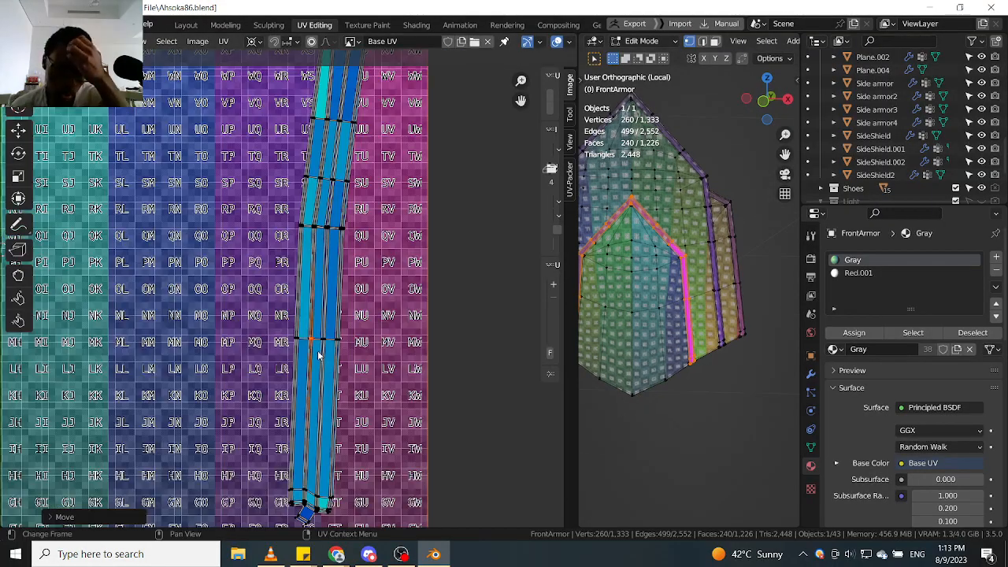
pyautogui.scroll(-5, 319, 356)
pyautogui.scroll(5, 307, 346)
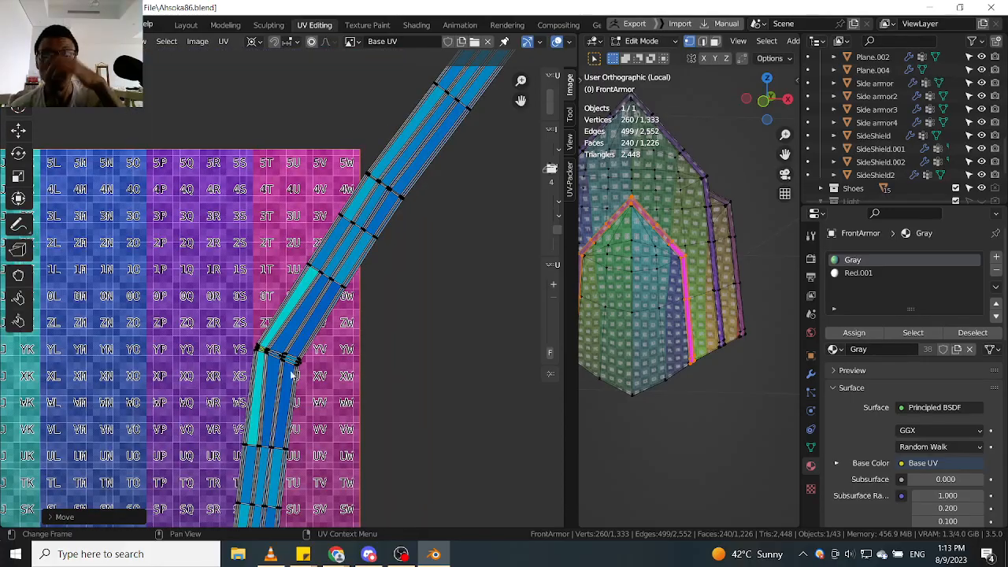
pyautogui.scroll(4, 290, 370)
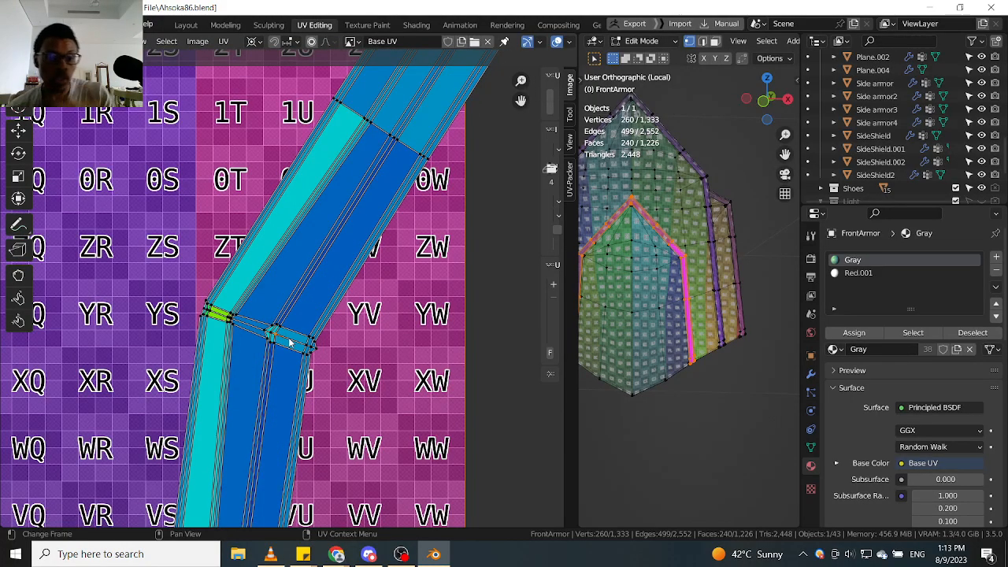
pyautogui.scroll(-4, 289, 343)
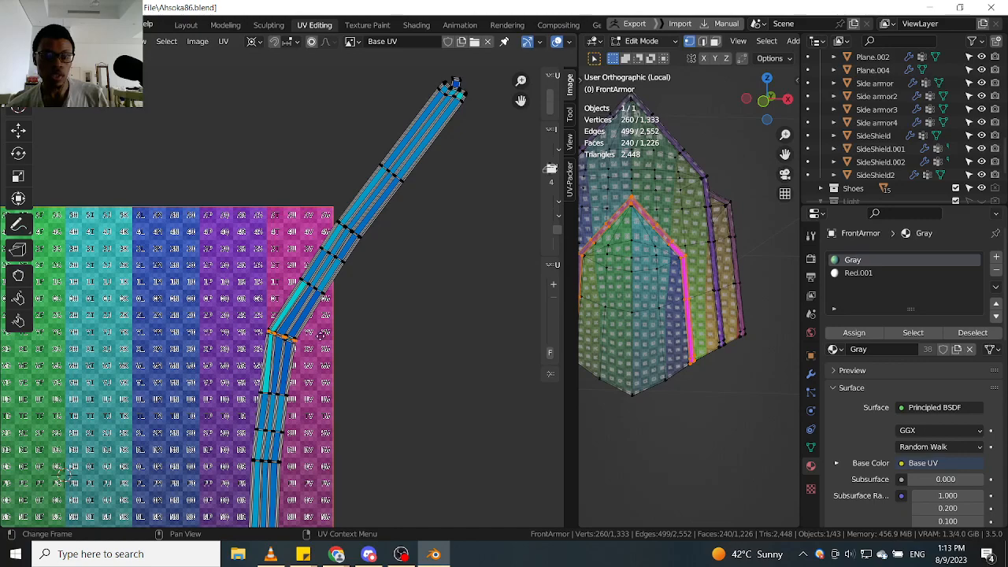
pyautogui.scroll(-4, 321, 336)
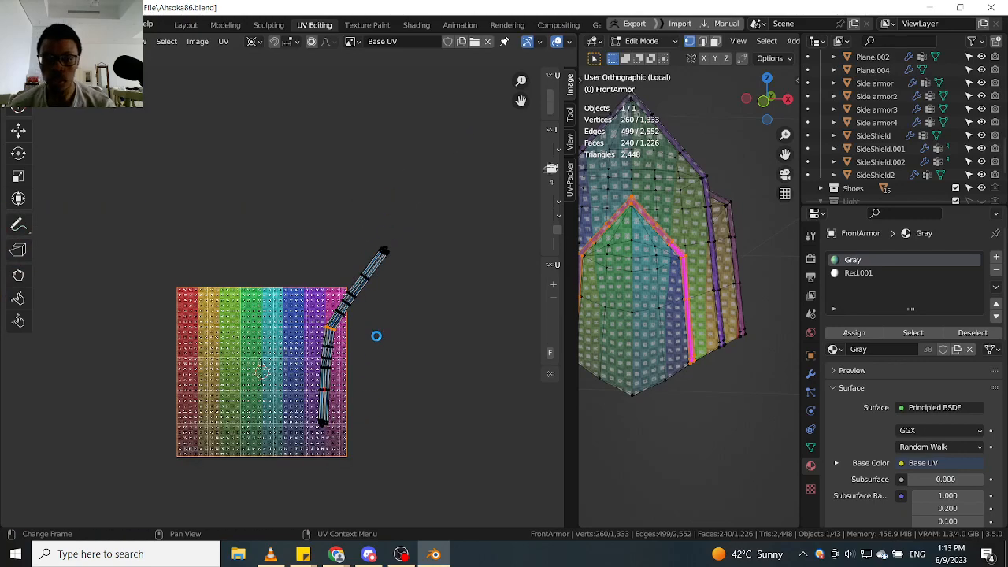
pyautogui.scroll(5, 338, 354)
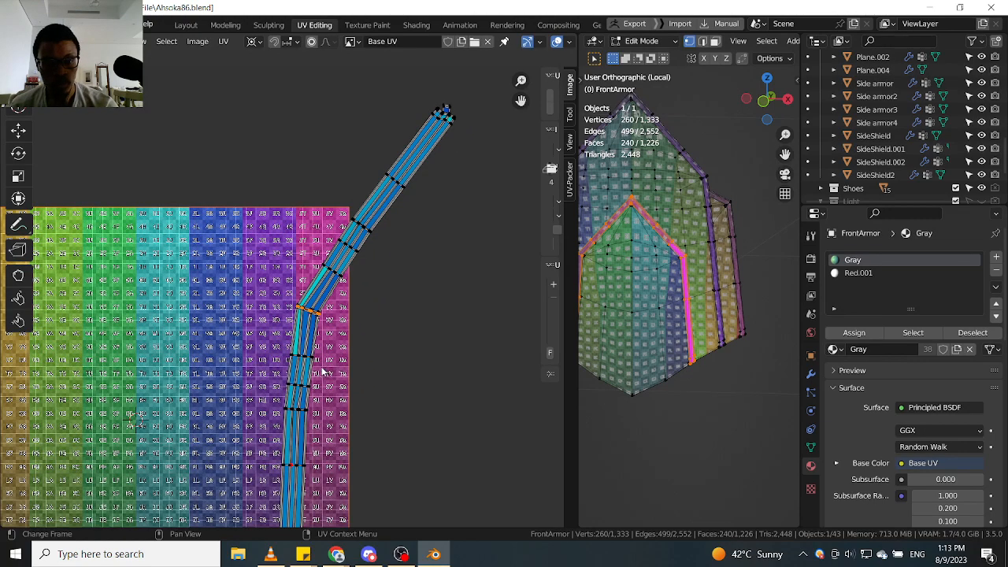
pyautogui.scroll(-3, 321, 371)
pyautogui.scroll(3, 362, 316)
pyautogui.scroll(-2, 347, 377)
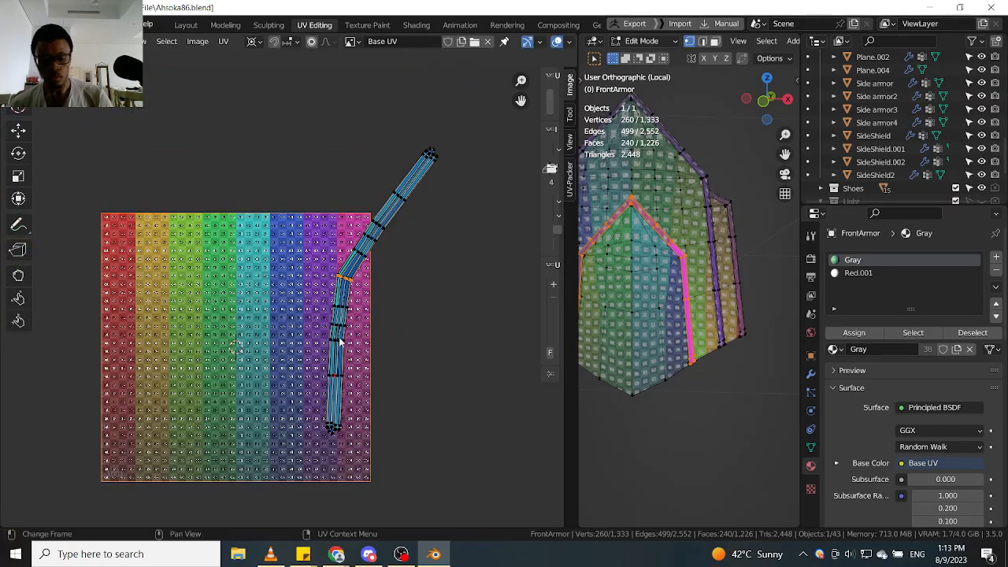
# Move the whole trim strip island toward the texture's centre and rotate it until its lower section stands roughly vertical.
pyautogui.press('l')
pyautogui.press('g')
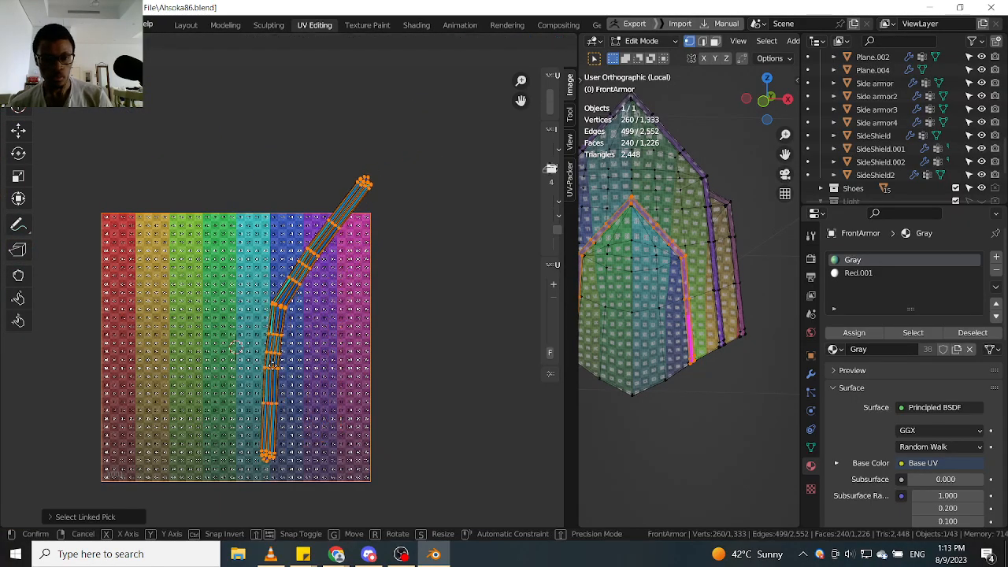
pyautogui.click(263, 372)
pyautogui.moveTo(293, 354); pyautogui.dragTo(331, 332, button='middle')
pyautogui.scroll(4, 333, 332)
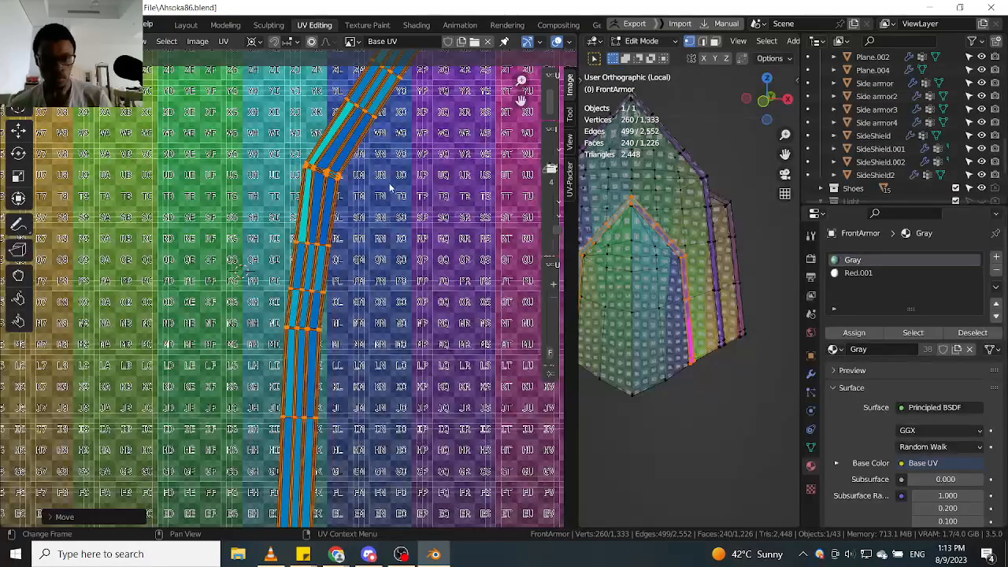
pyautogui.scroll(-2, 389, 187)
pyautogui.press('g')
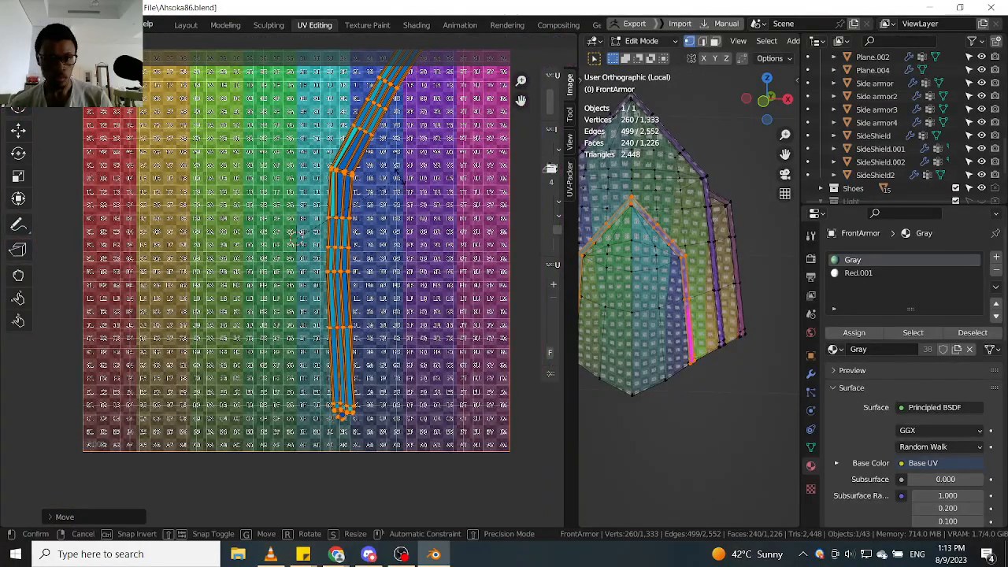
pyautogui.click(402, 183)
# Select the UVs of the trim strip's upper section from its tip down to the bend.
pyautogui.scroll(-3, 400, 186)
pyautogui.moveTo(398, 185); pyautogui.dragTo(406, 286, button='middle')
pyautogui.scroll(5, 384, 272)
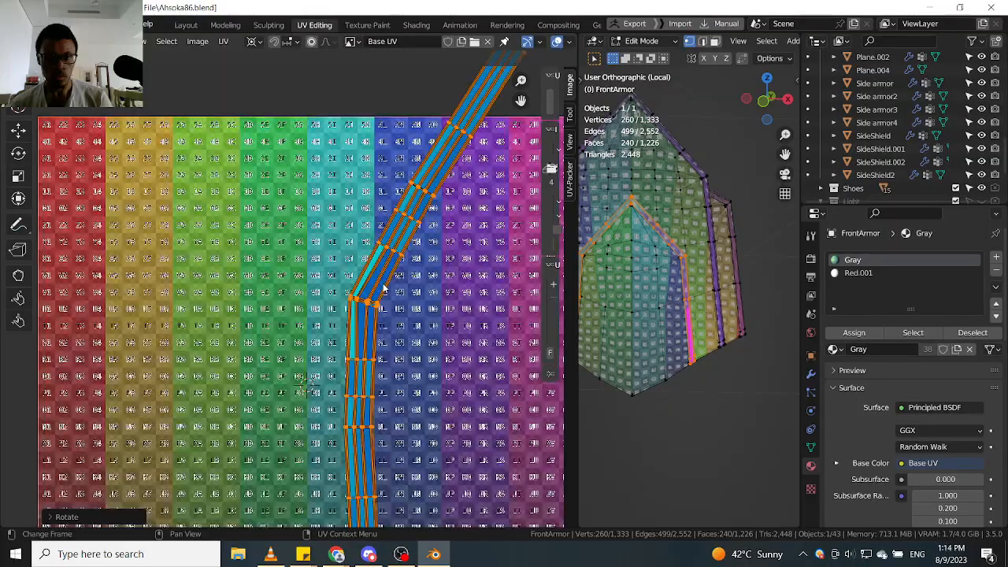
pyautogui.scroll(-4, 379, 292)
pyautogui.moveTo(346, 337); pyautogui.dragTo(346, 375, button='middle')
pyautogui.moveTo(491, 153); pyautogui.dragTo(336, 329)
pyautogui.scroll(1, 417, 302)
pyautogui.scroll(2, 417, 302)
pyautogui.keyDown('shift'); pyautogui.click(335, 363); pyautogui.keyUp('shift')
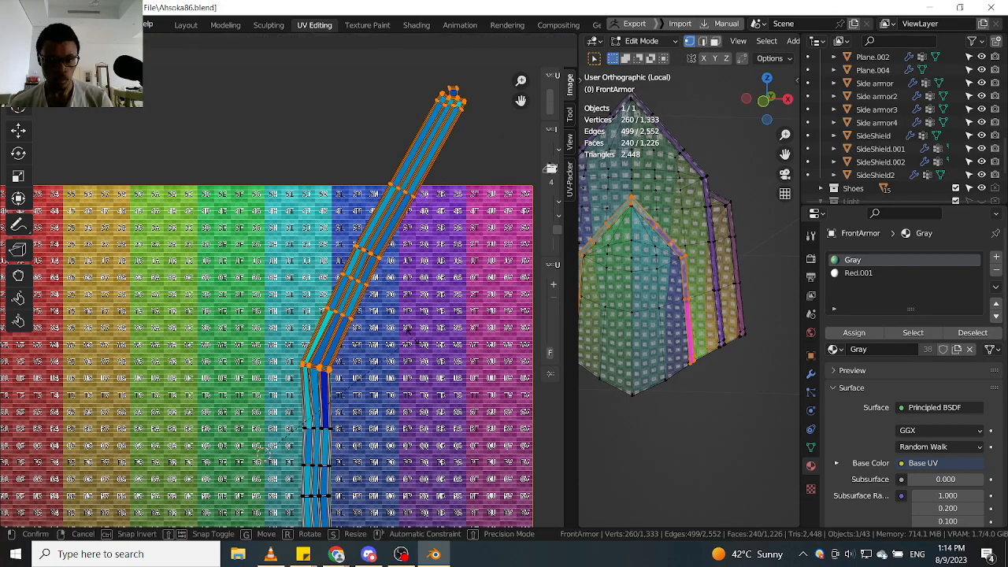
# Try to rotate the strip's upper section upright with a different pivot and move it over the lower section.
pyautogui.press('.')
pyautogui.click(291, 341)
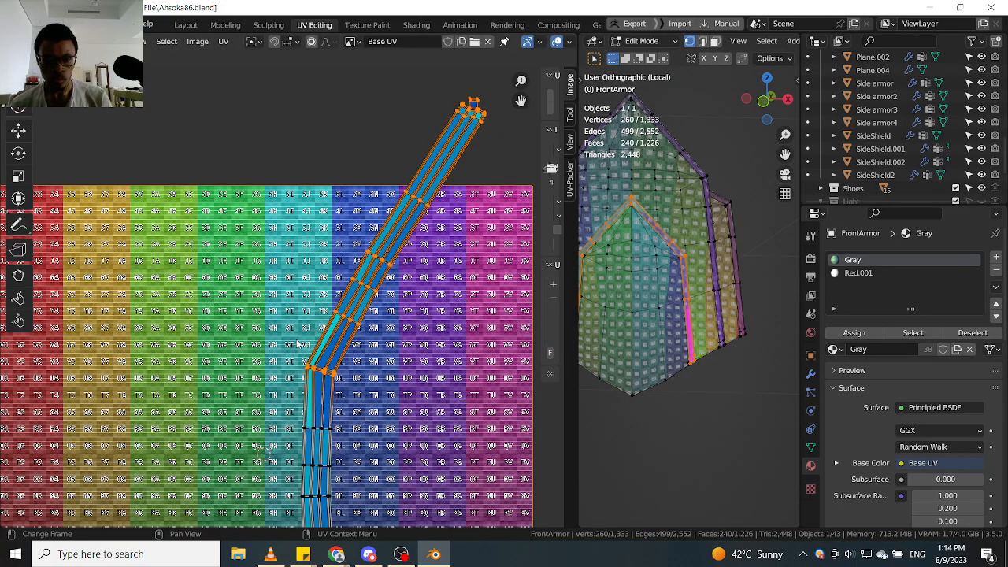
pyautogui.press('r')
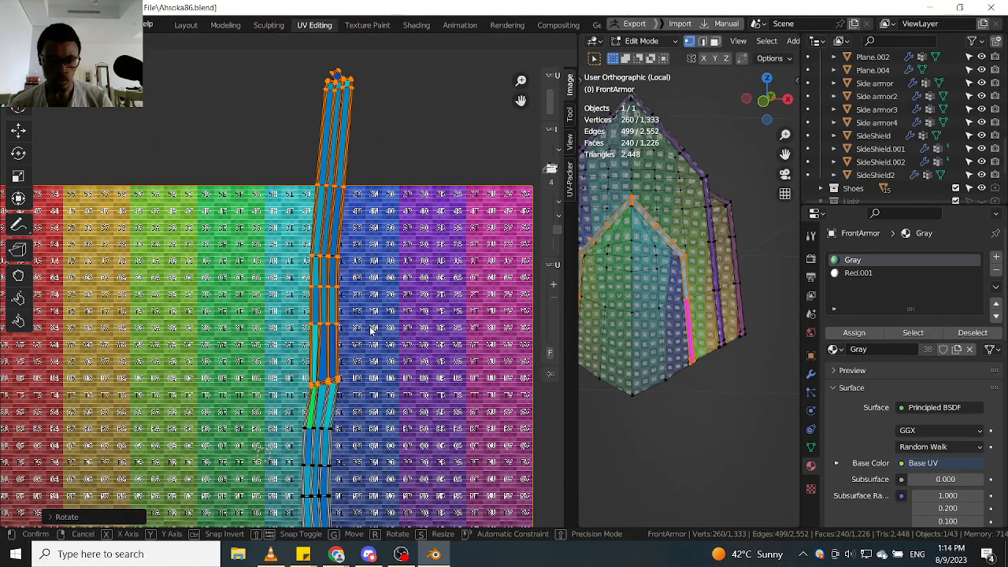
pyautogui.click(380, 389)
pyautogui.hotkey('ctrl', 'z')
# Set the pivot to the 2D cursor at the bend and rotate the strip's upper section into line with the lower section.
pyautogui.scroll(5, 352, 377)
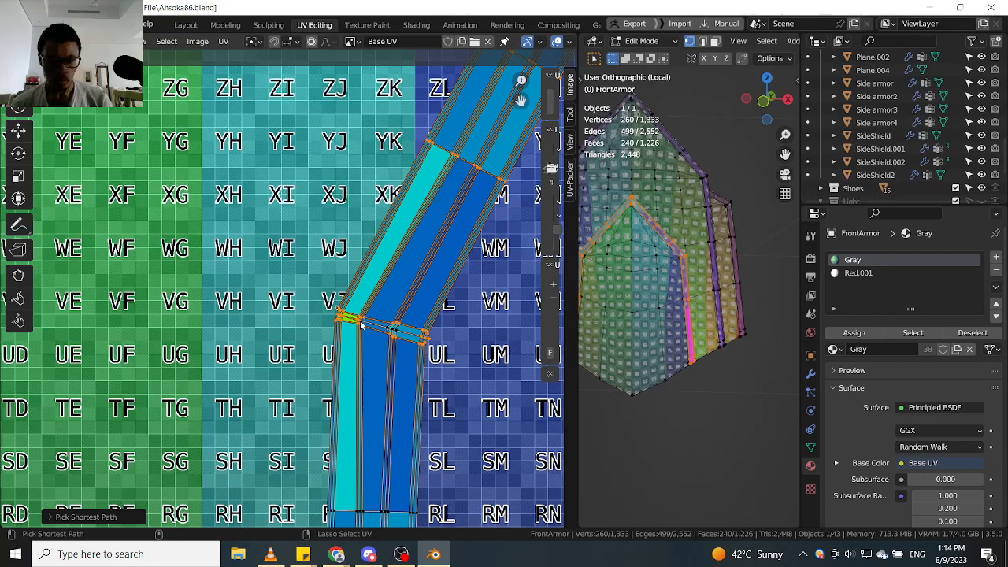
pyautogui.scroll(-2, 366, 341)
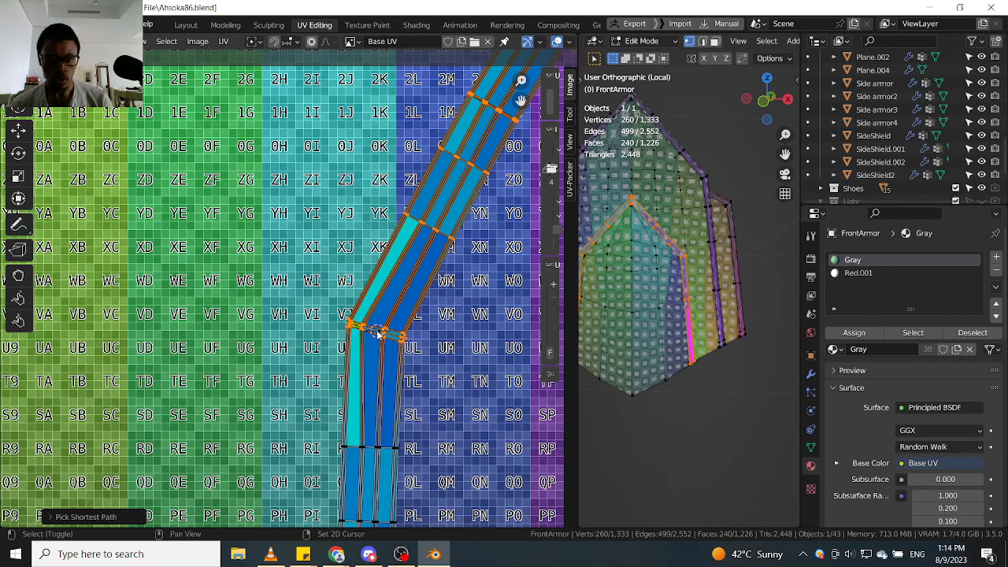
pyautogui.scroll(-4, 439, 292)
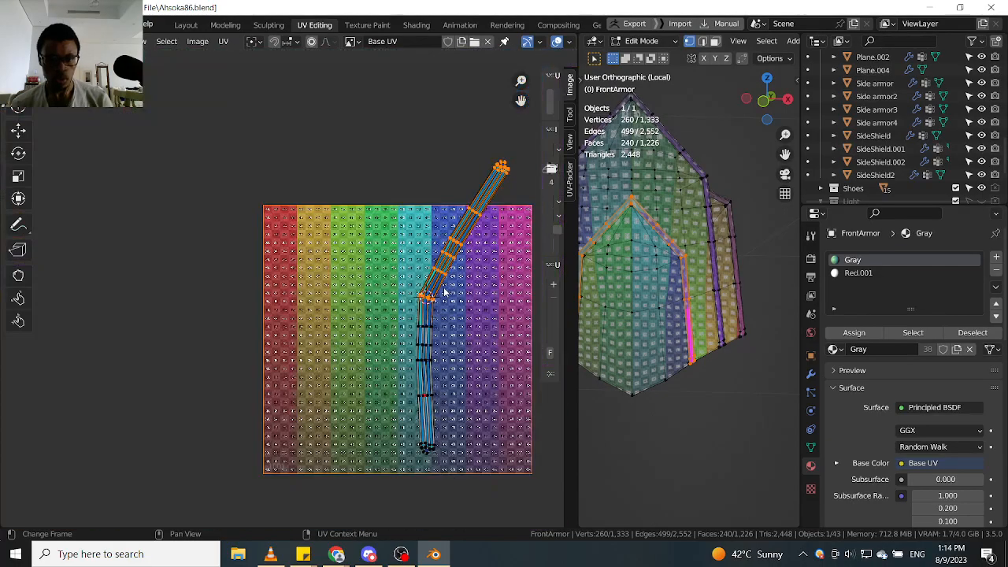
pyautogui.scroll(1, 472, 291)
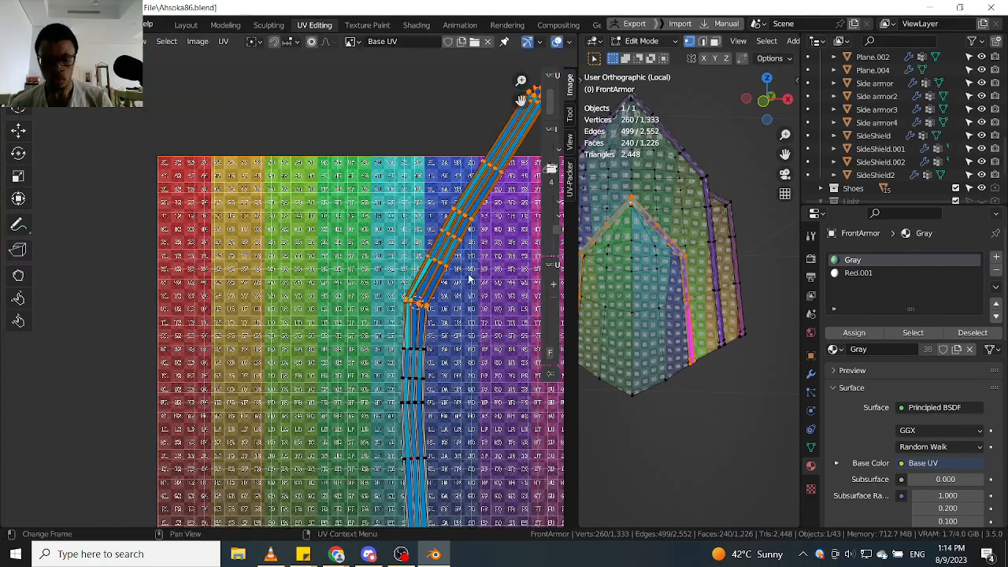
pyautogui.press('.')
pyautogui.click(577, 285)
pyautogui.press('r')
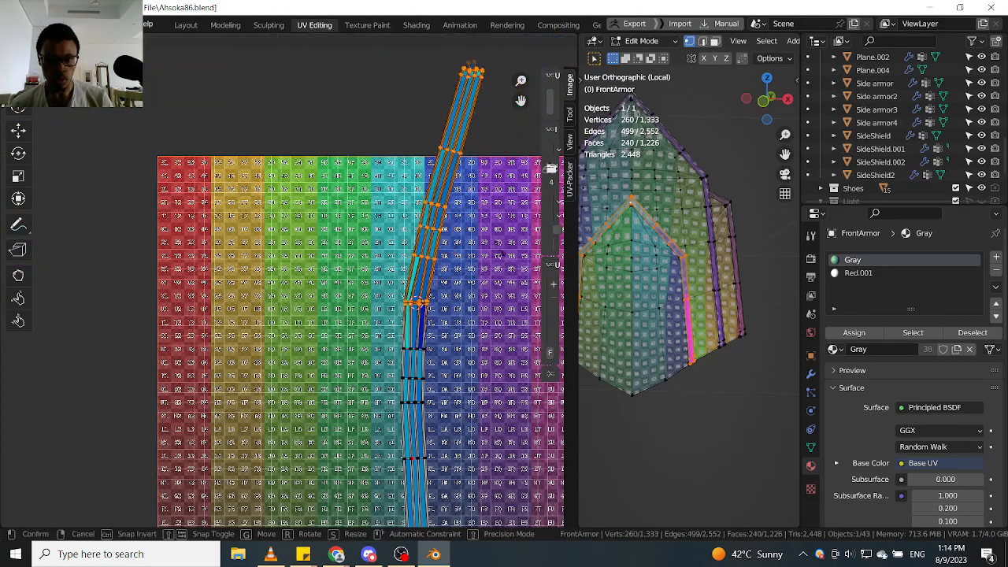
pyautogui.click(490, 235)
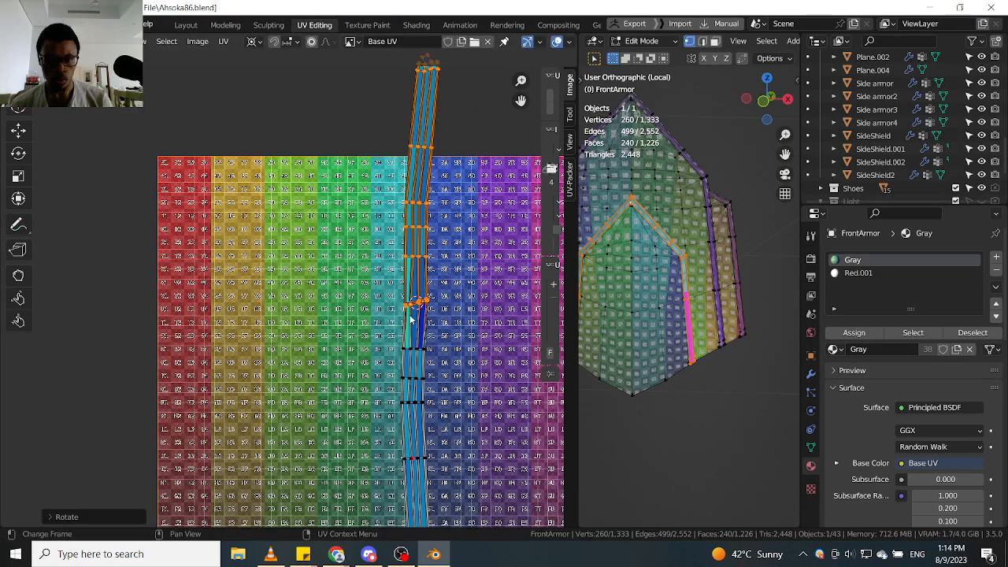
# Select the inner lengthwise edge line of the strip through the bend, extend it to the corners of both end flaps, and pin it.
pyautogui.scroll(6, 413, 313)
pyautogui.moveTo(425, 299); pyautogui.dragTo(392, 293, button='middle')
pyautogui.scroll(3, 394, 290)
pyautogui.scroll(1, 372, 258)
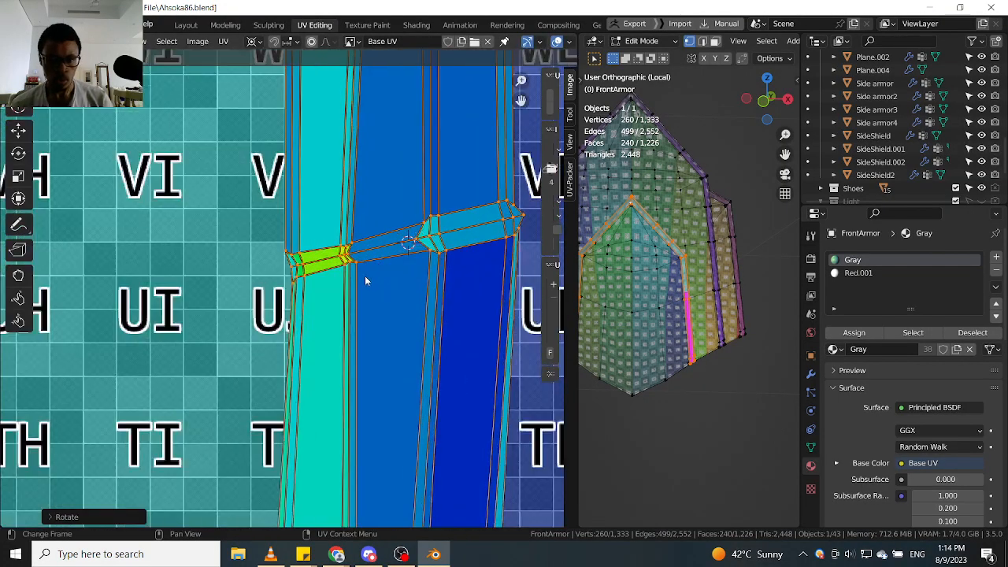
pyautogui.keyDown('alt'); pyautogui.click(364, 276); pyautogui.keyUp('alt')
pyautogui.scroll(-5, 379, 250)
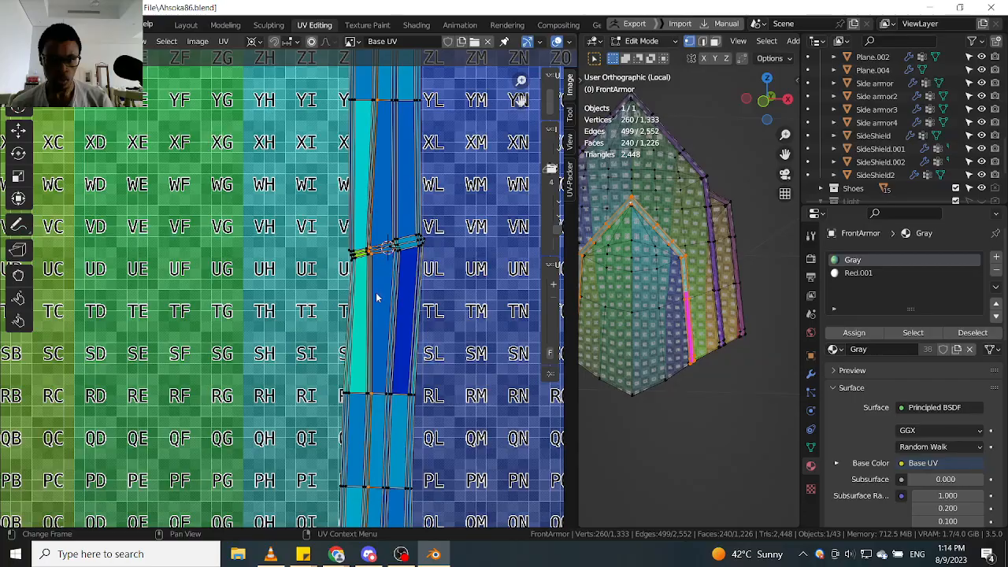
pyautogui.scroll(-5, 375, 298)
pyautogui.moveTo(389, 97); pyautogui.dragTo(378, 258, button='middle')
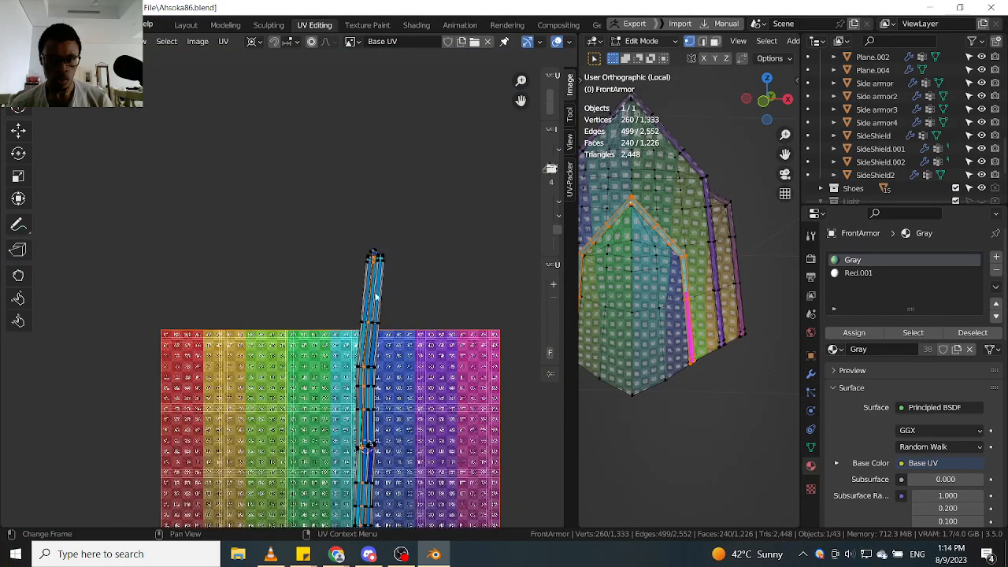
pyautogui.scroll(5, 378, 258)
pyautogui.scroll(3, 376, 260)
pyautogui.scroll(3, 360, 315)
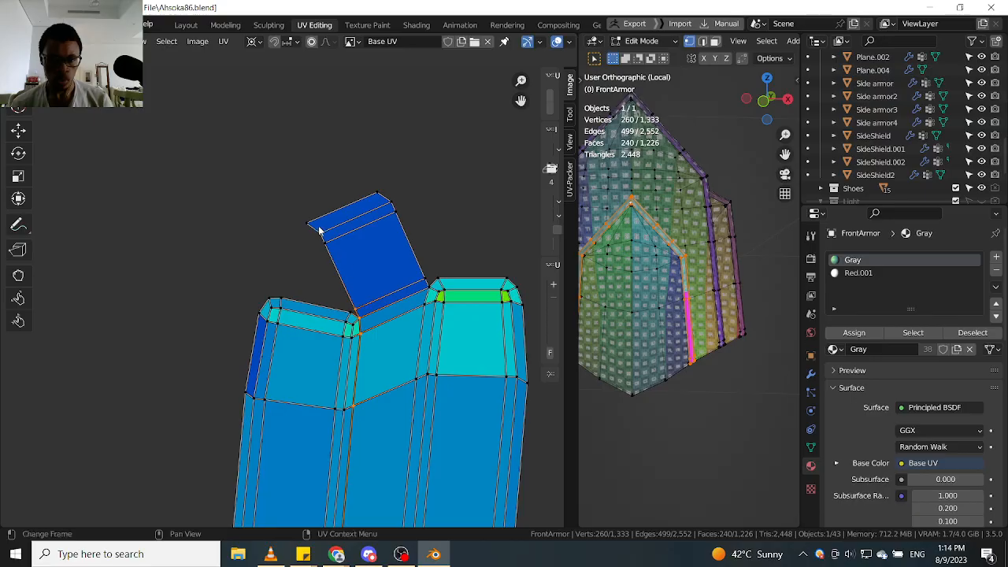
pyautogui.keyDown('ctrl'); pyautogui.click(309, 225); pyautogui.keyUp('ctrl')
pyautogui.scroll(-8, 360, 276)
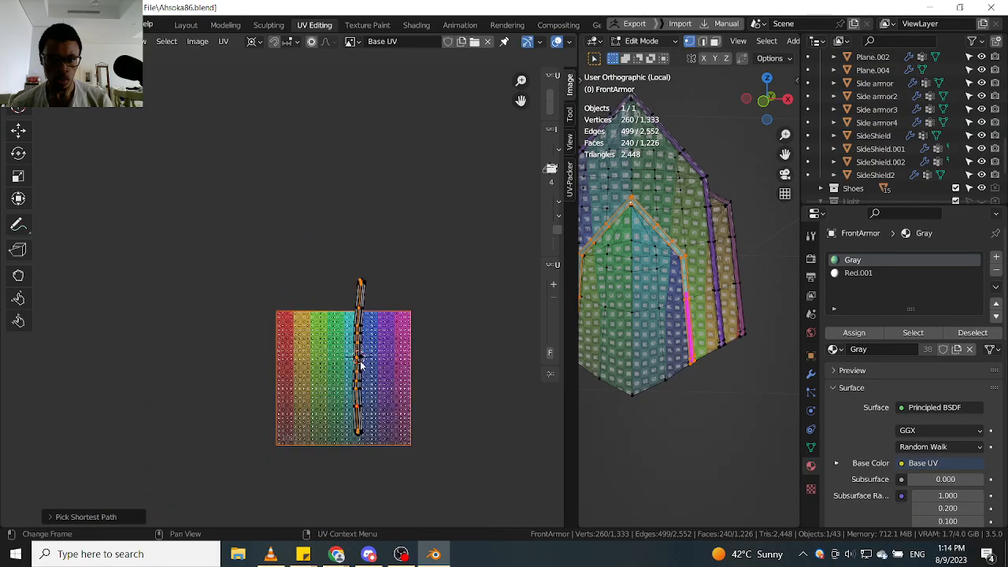
pyautogui.scroll(8, 365, 263)
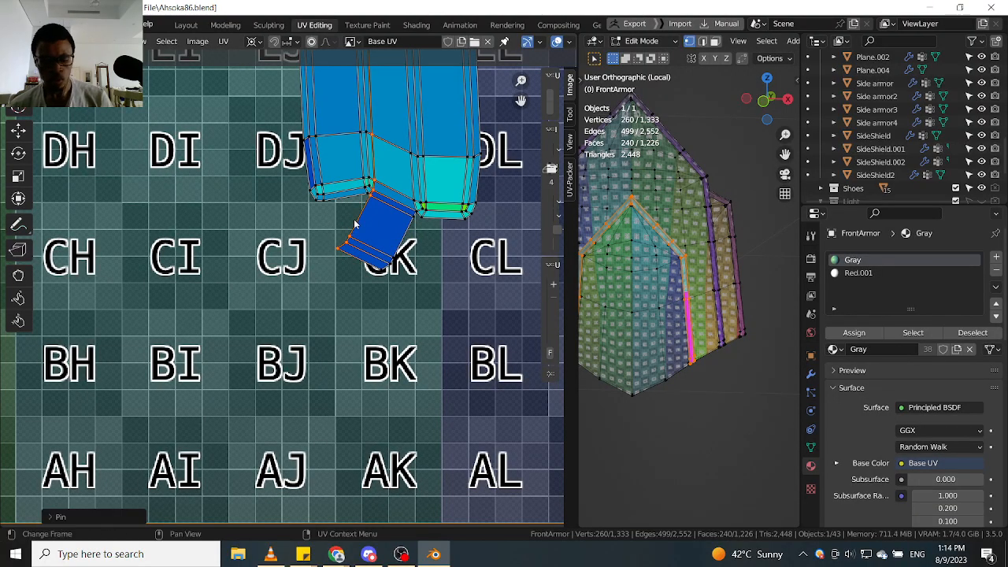
# Scale the pinned edge line to 0 along X and shift it slightly sideways so the strip unwraps around it.
pyautogui.press('s')
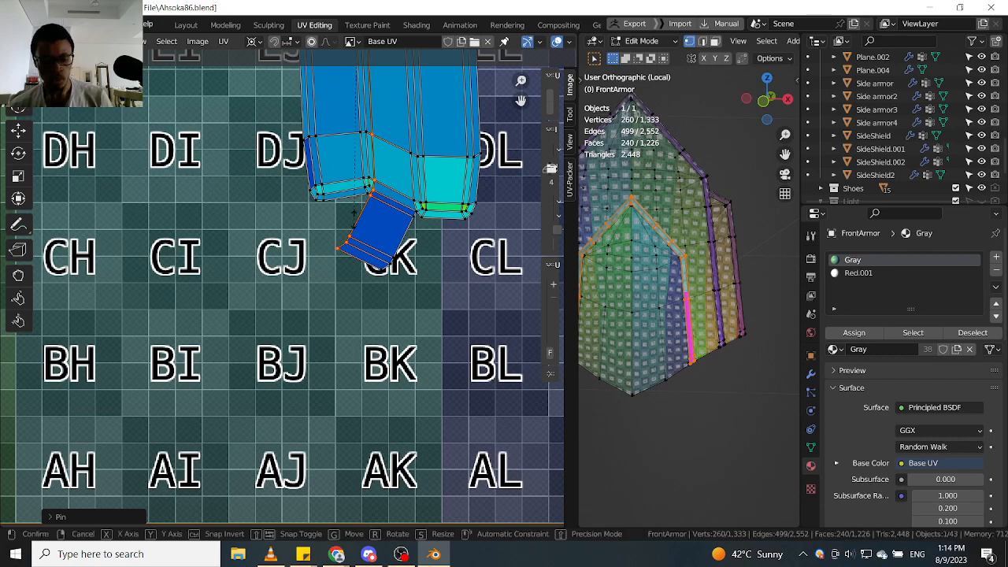
pyautogui.press('x')
pyautogui.press('0')
pyautogui.press('Return')
pyautogui.scroll(-12, 365, 222)
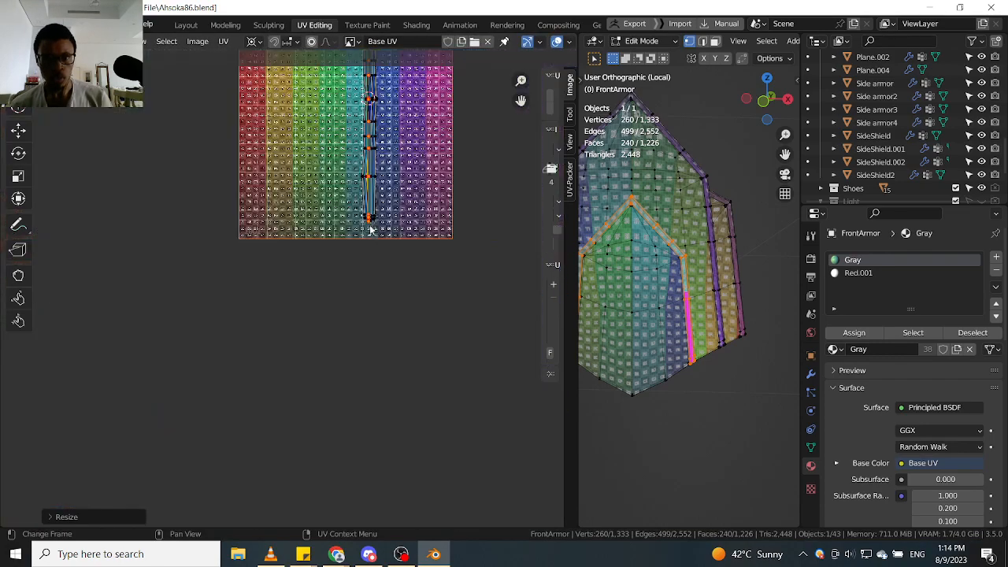
pyautogui.moveTo(372, 57); pyautogui.dragTo(367, 259, button='middle')
pyautogui.scroll(5, 371, 194)
pyautogui.scroll(6, 363, 302)
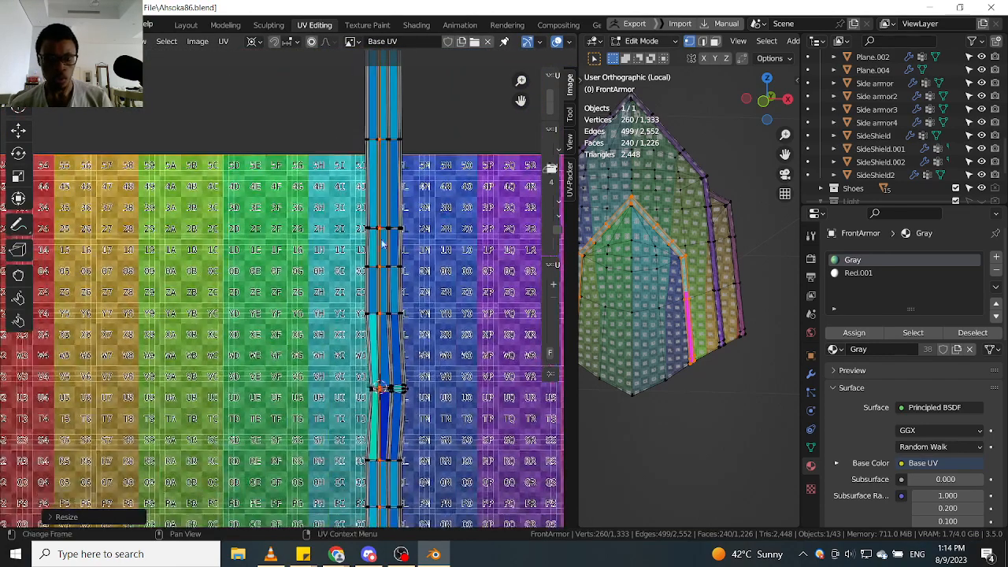
pyautogui.scroll(5, 314, 316)
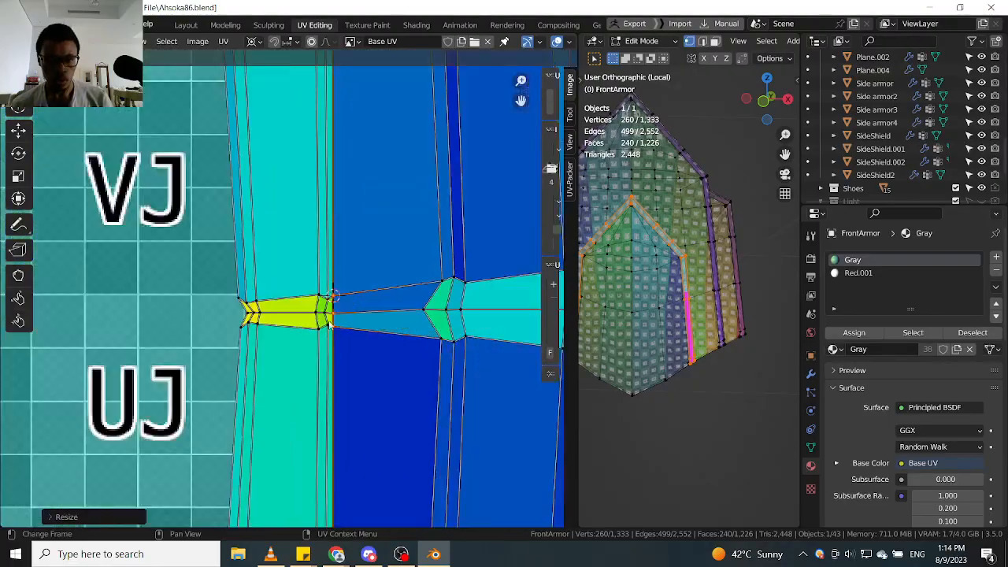
pyautogui.press('g')
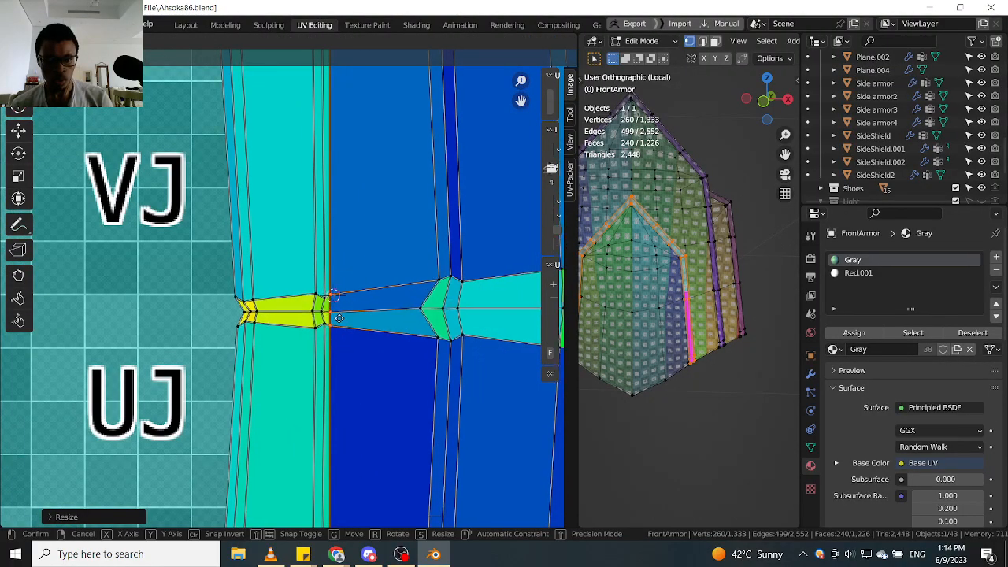
pyautogui.click(296, 325)
# Pin the protruding UV on the outer edge of the bend and move it inward to narrow the bulge.
pyautogui.scroll(-10, 288, 322)
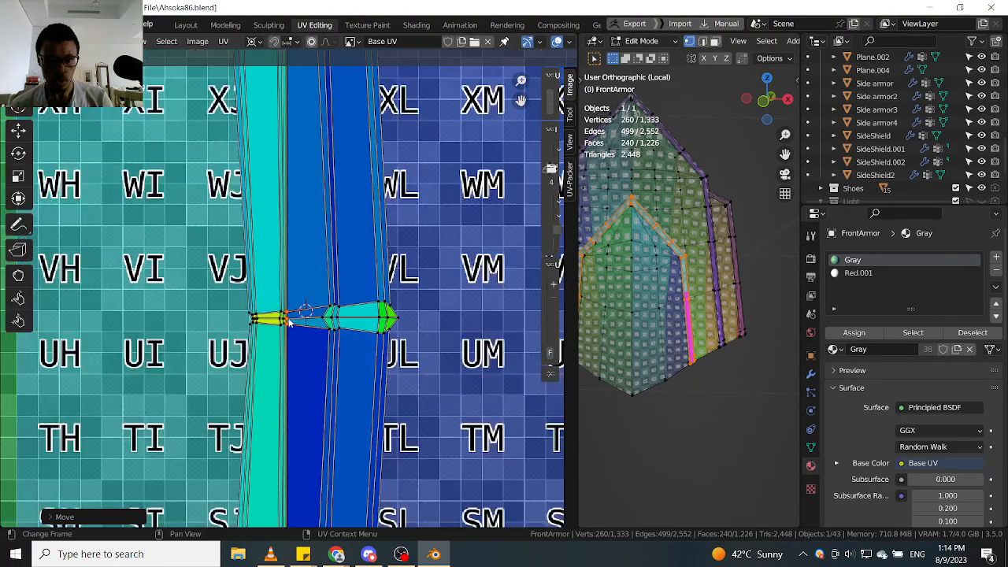
pyautogui.scroll(5, 284, 319)
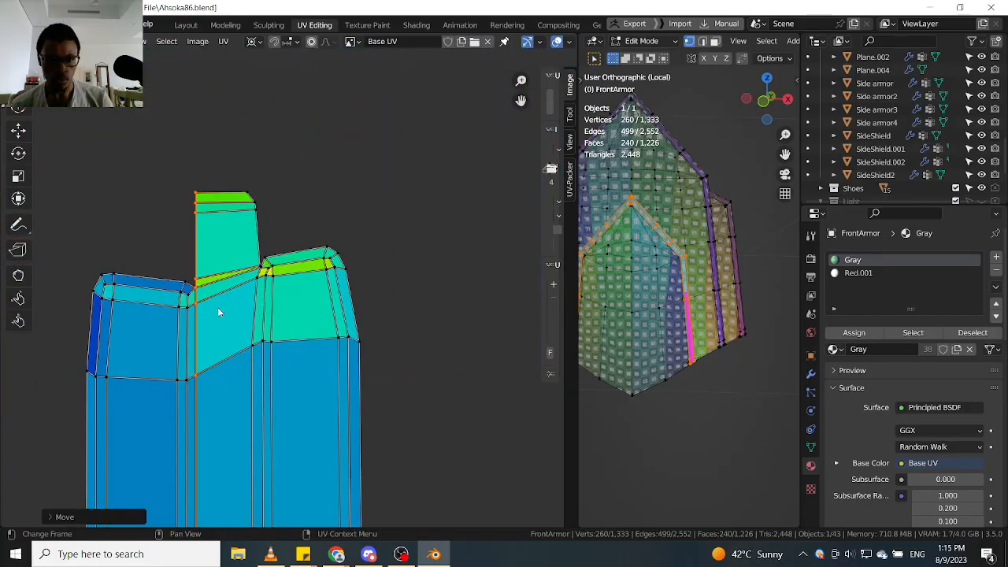
pyautogui.scroll(-5, 270, 275)
pyautogui.scroll(8, 370, 232)
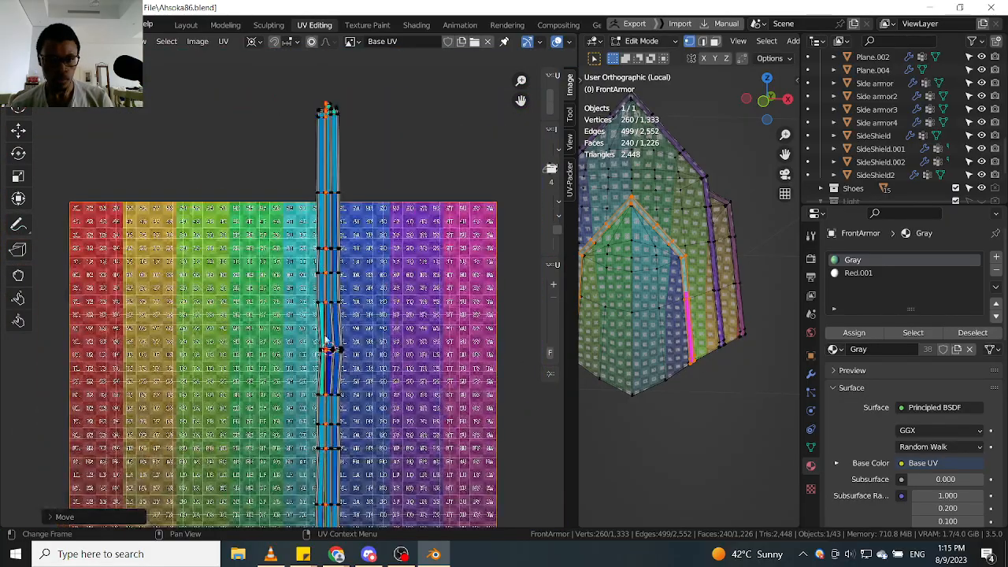
pyautogui.scroll(4, 375, 227)
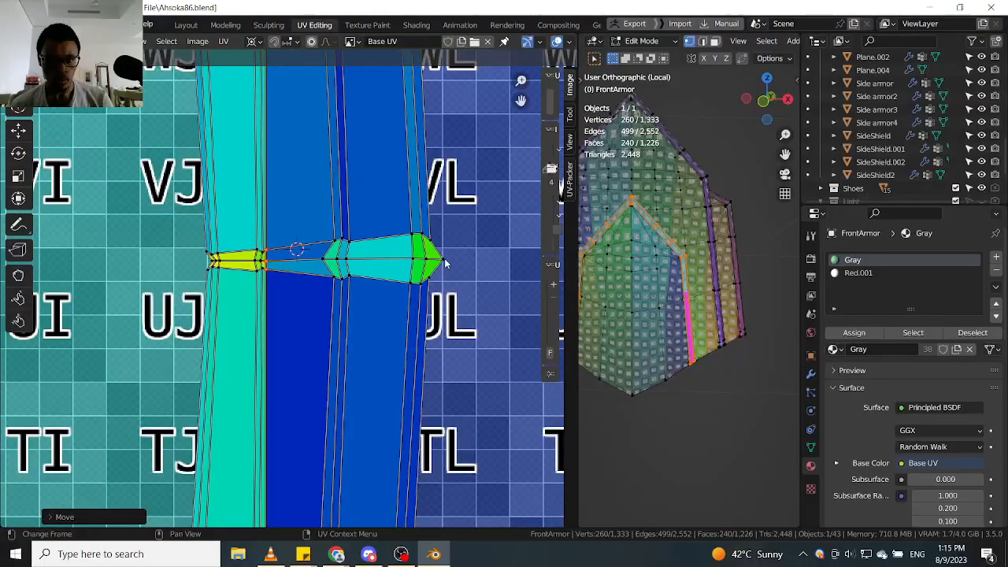
pyautogui.press('s')
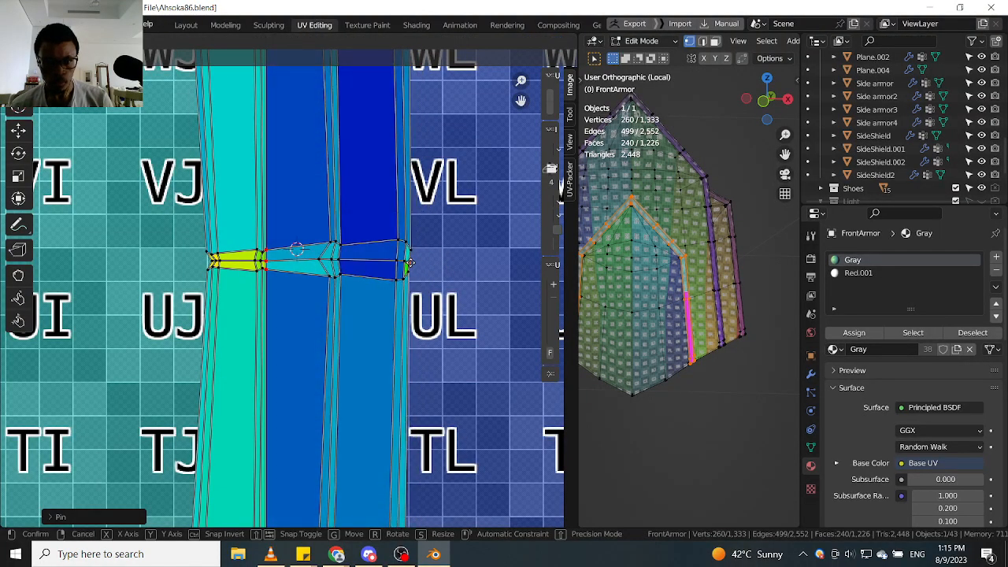
pyautogui.click(410, 263)
# Examine the straightened strip's UV island along its length and the texture on the matching trim of the armor.
pyautogui.scroll(-16, 317, 255)
pyautogui.moveTo(317, 203); pyautogui.dragTo(323, 290, button='middle')
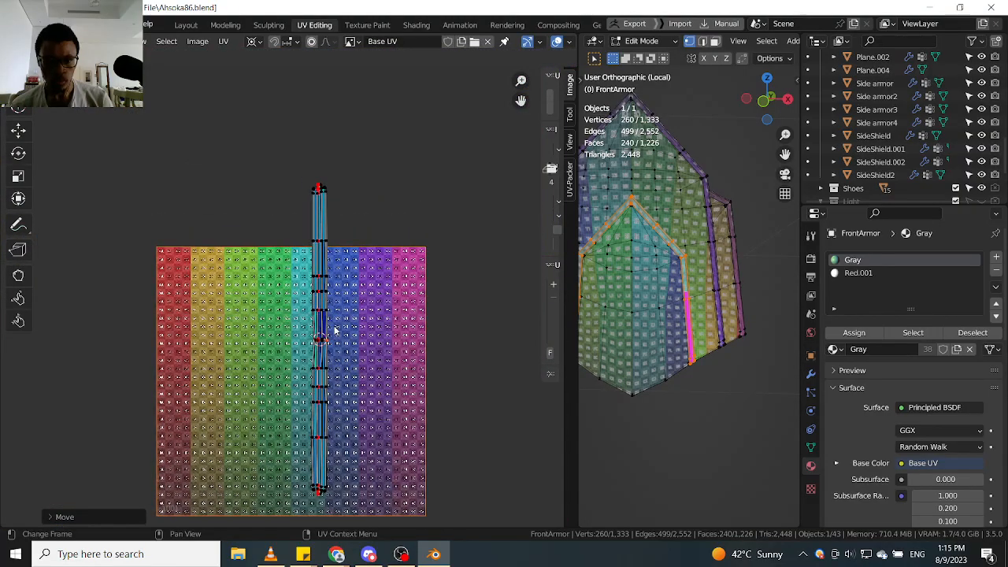
pyautogui.scroll(8, 322, 189)
pyautogui.scroll(8, 692, 203)
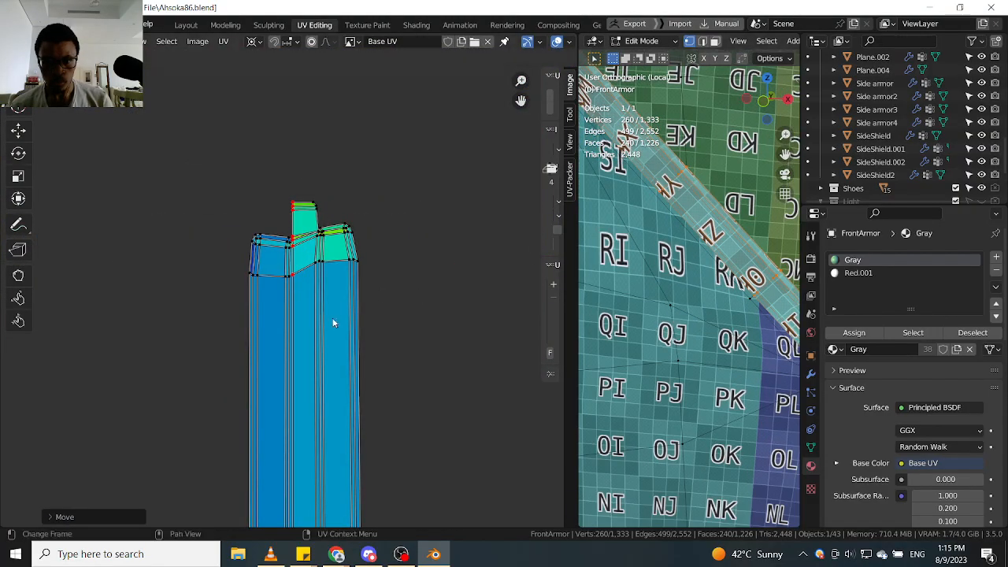
pyautogui.scroll(-8, 332, 322)
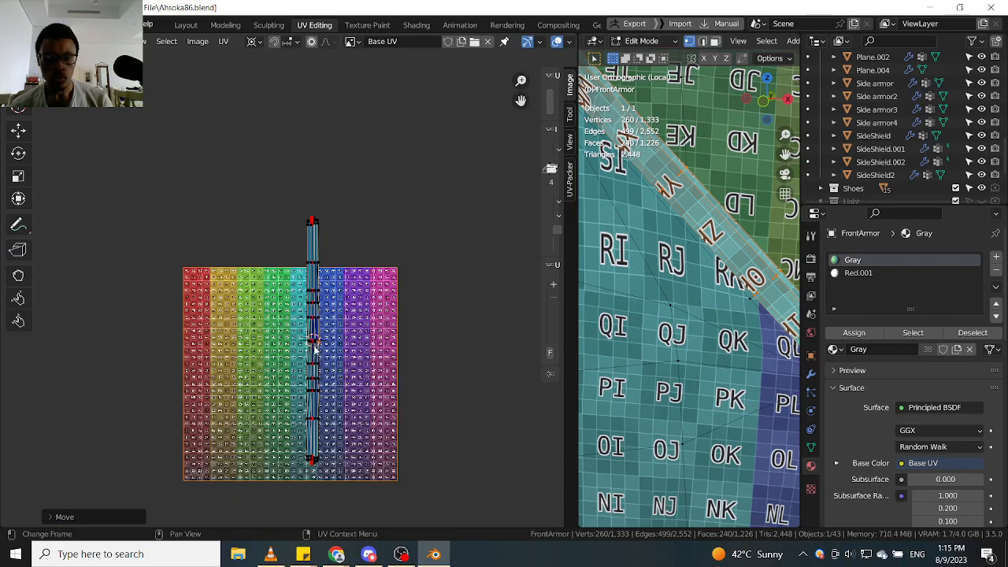
pyautogui.scroll(-6, 722, 228)
# Clear the selection and select the linked faces of the outer trim strip along the armor panel's edge.
pyautogui.moveTo(756, 169); pyautogui.dragTo(724, 164, button='middle')
pyautogui.keyDown('shift'); pyautogui.moveTo(762, 101); pyautogui.dragTo(712, 213, button='middle'); pyautogui.keyUp('shift')
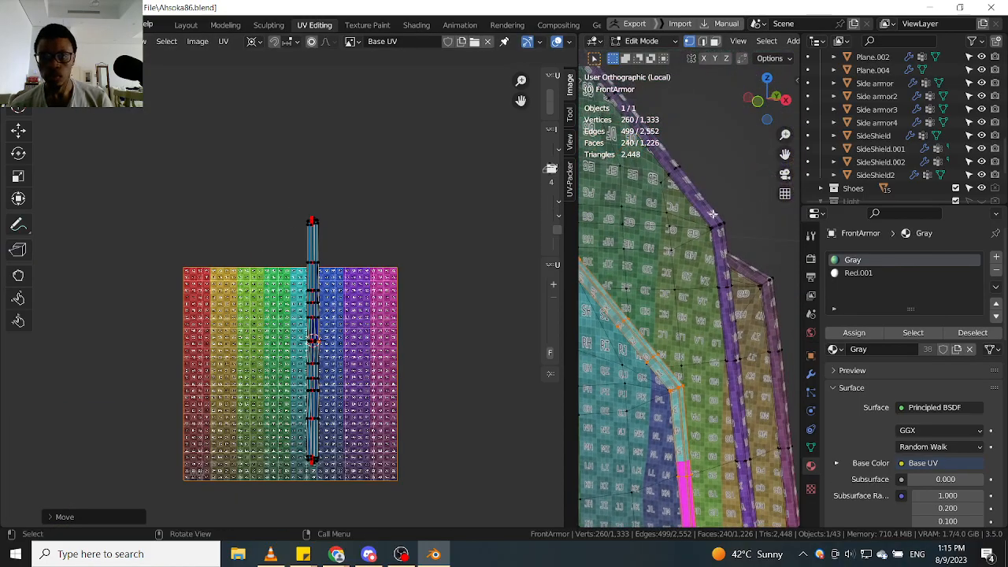
pyautogui.hotkey('alt', 'a')
pyautogui.press('l')
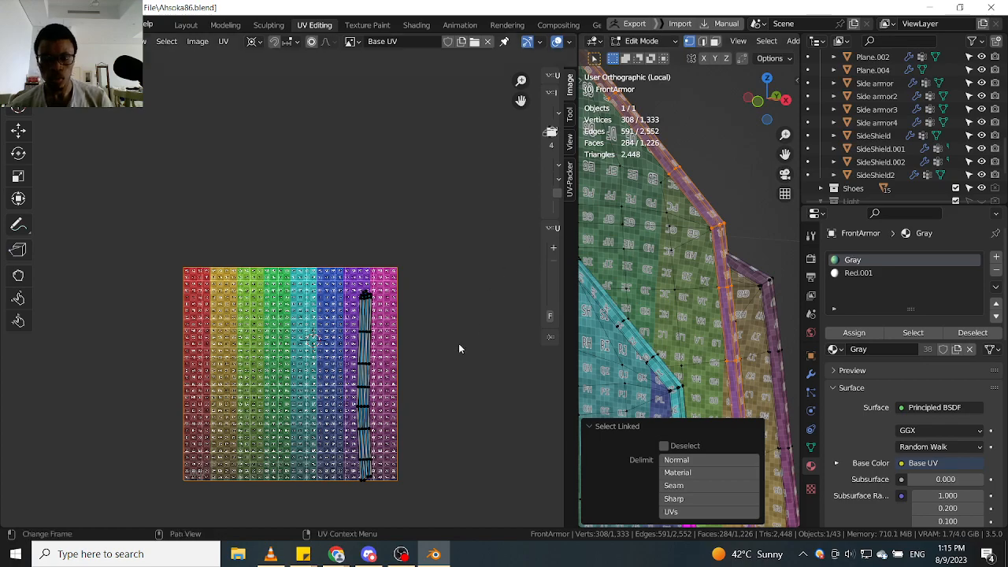
# Pin two neighbouring UVs on an inner lengthwise line of the outer trim strip and move them to unwrap the whole strip.
pyautogui.scroll(8, 370, 330)
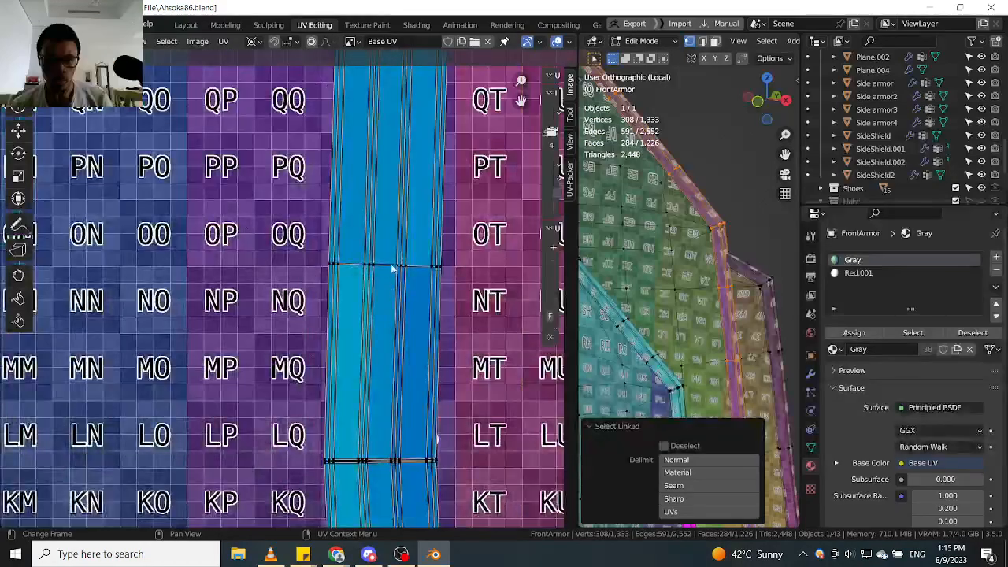
pyautogui.scroll(4, 392, 269)
pyautogui.click(375, 267)
pyautogui.scroll(-8, 373, 285)
pyautogui.scroll(5, 383, 316)
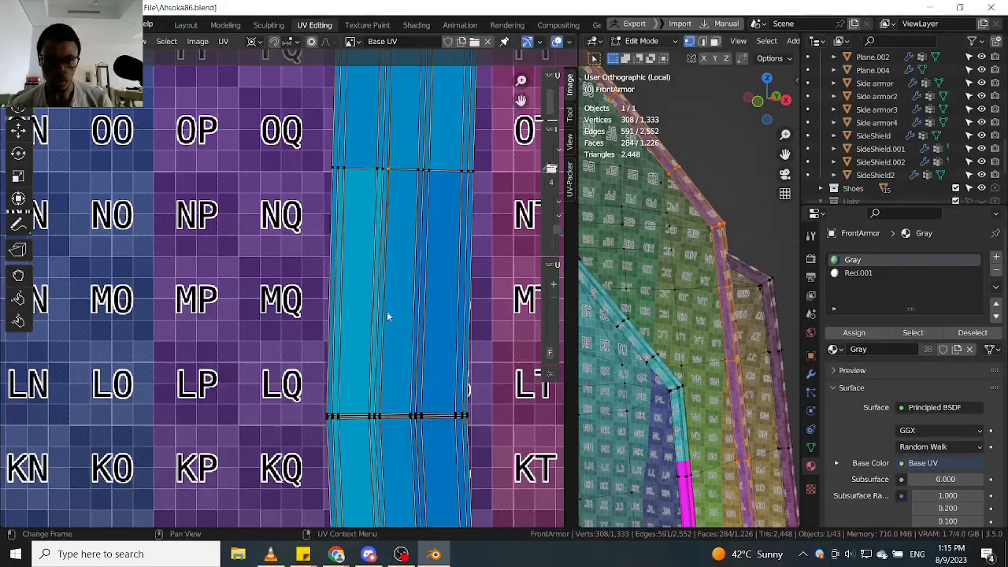
pyautogui.keyDown('shift'); pyautogui.click(391, 407); pyautogui.keyUp('shift')
pyautogui.press('p')
pyautogui.press('g')
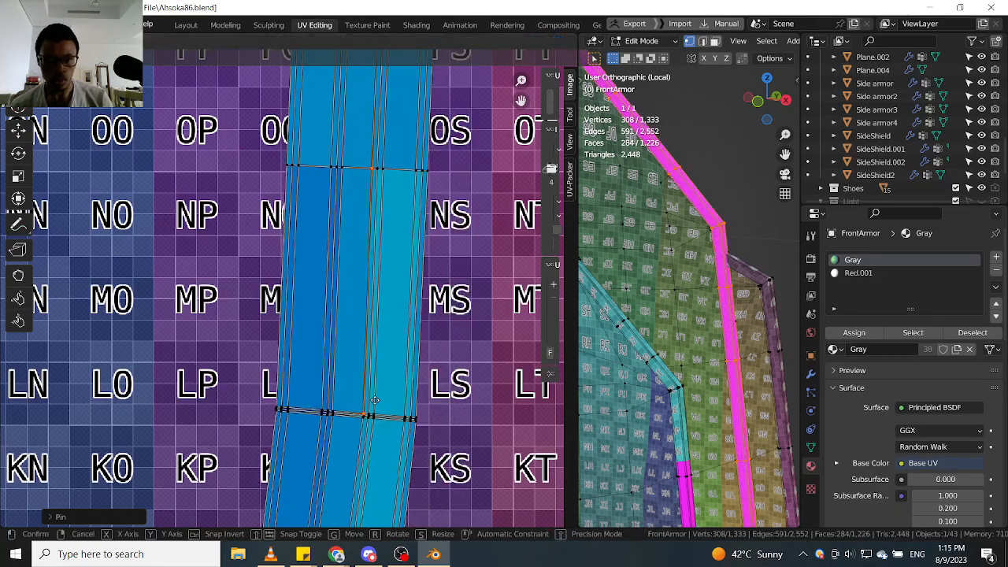
pyautogui.click(376, 373)
# Check the outer trim strip's unwrapped shape around its bend and select its entire UV island.
pyautogui.scroll(-10, 372, 315)
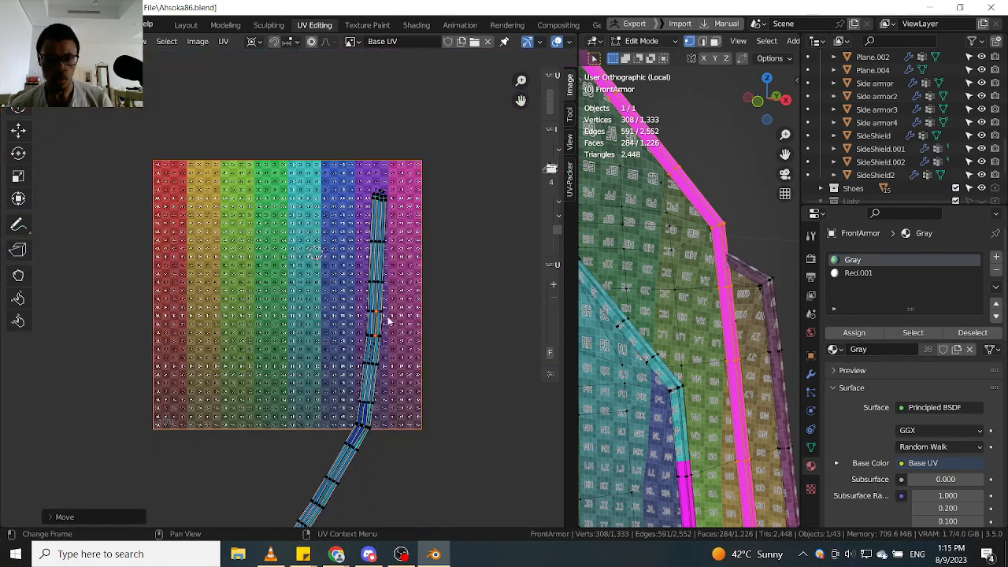
pyautogui.scroll(3, 386, 319)
pyautogui.scroll(-8, 384, 319)
pyautogui.scroll(5, 382, 319)
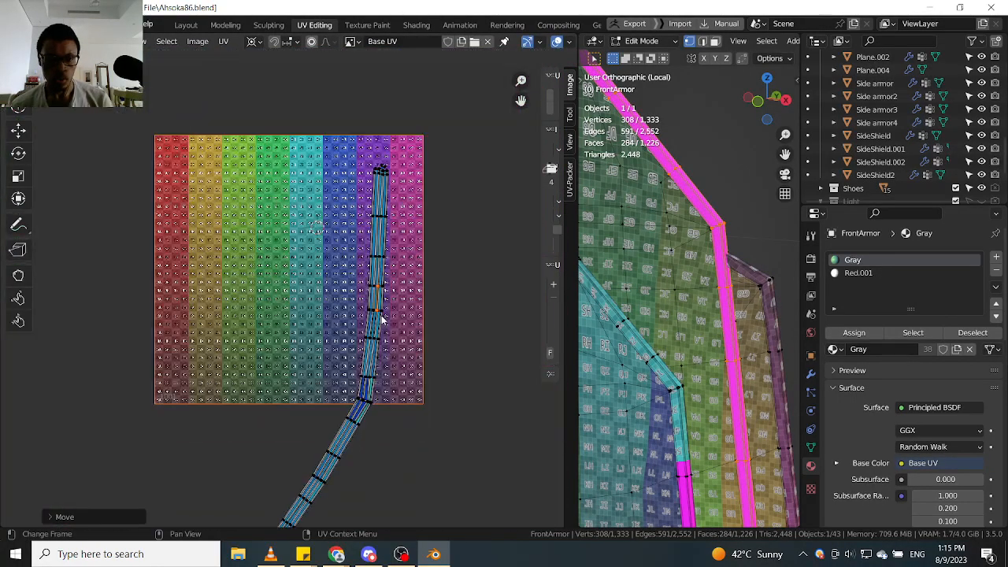
pyautogui.scroll(3, 383, 323)
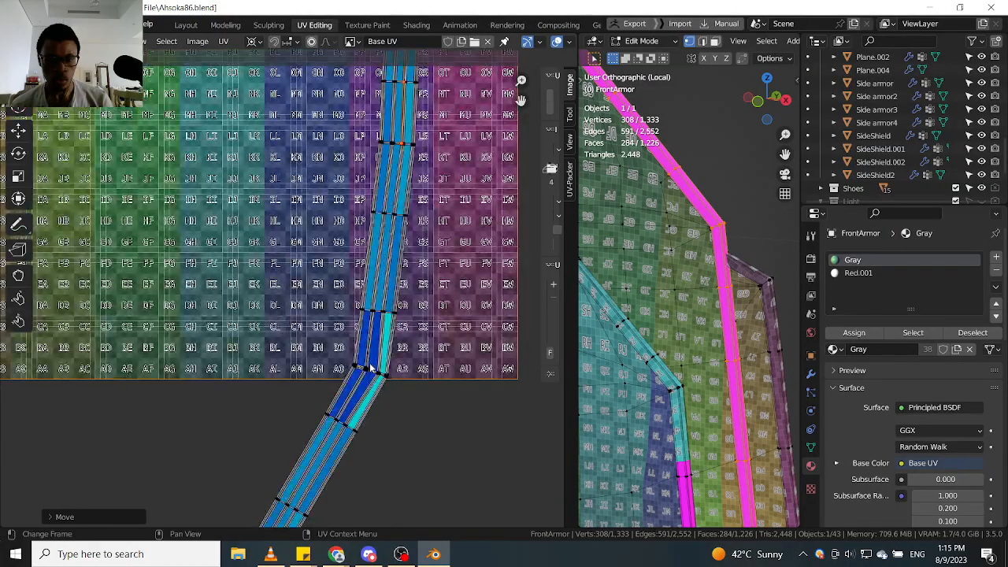
pyautogui.scroll(-1, 378, 346)
pyautogui.scroll(-1, 379, 344)
pyautogui.scroll(4, 396, 231)
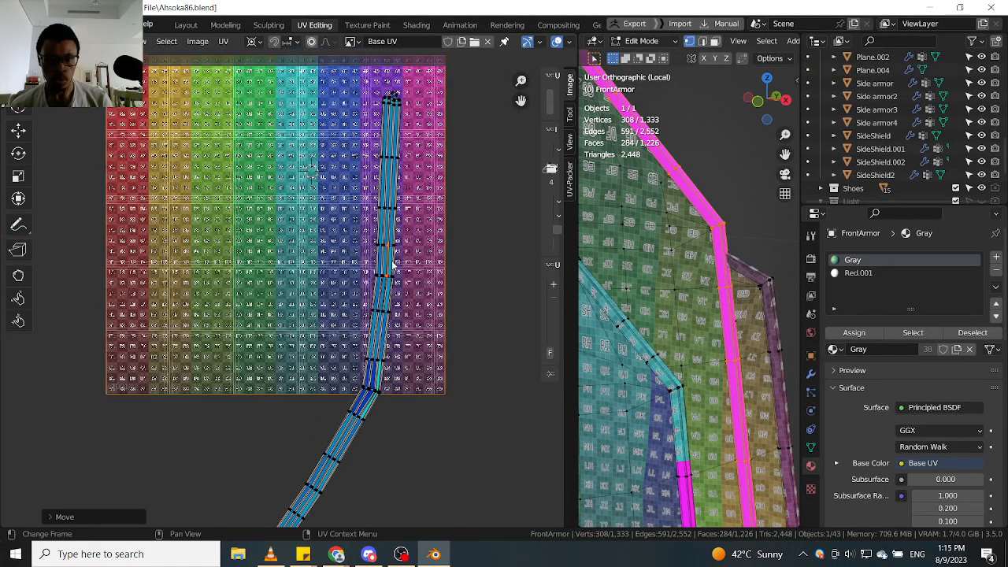
pyautogui.scroll(-3, 393, 272)
pyautogui.press('l')
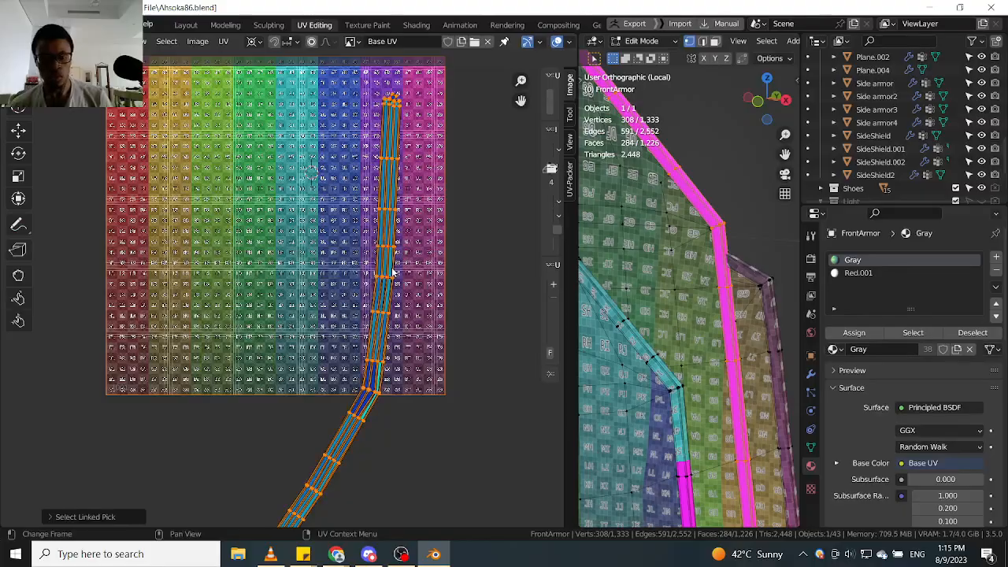
# Rotate the outer trim strip's UV island so its straight section below the bend is vertical, and move it over the Base UV texture.
pyautogui.press('r')
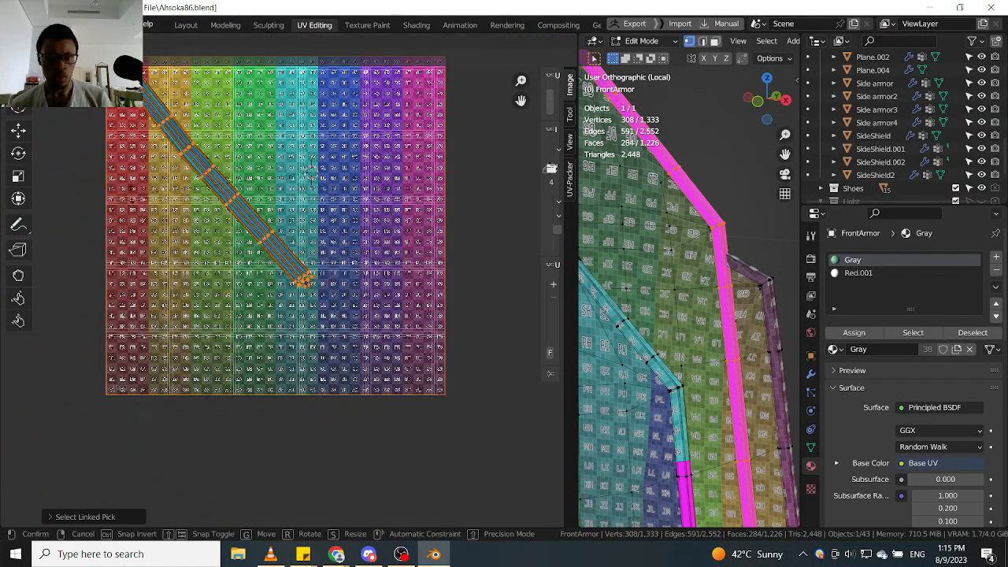
pyautogui.click(254, 133)
pyautogui.scroll(-4, 254, 138)
pyautogui.press('g')
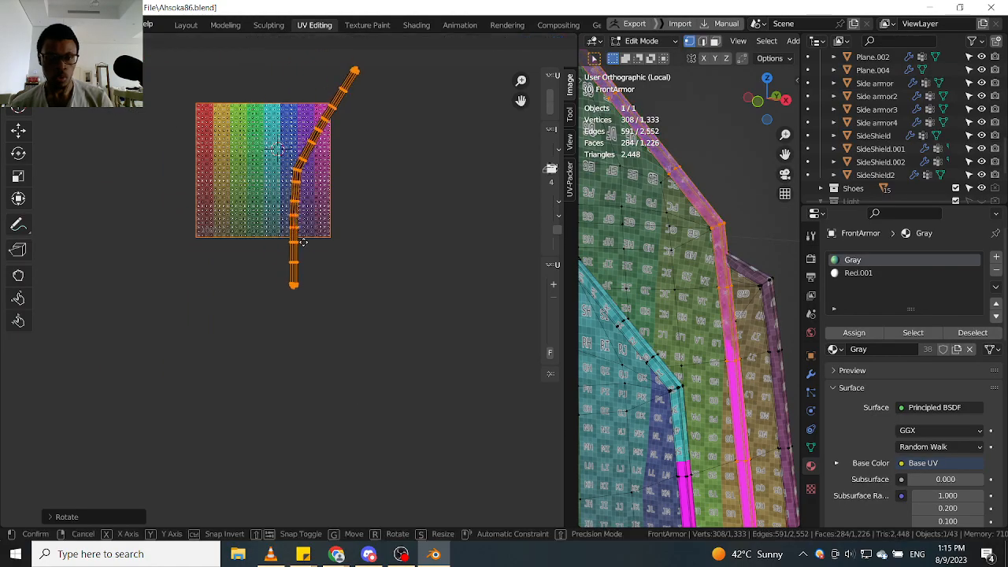
pyautogui.click(294, 187)
pyautogui.moveTo(295, 98); pyautogui.dragTo(310, 242, button='middle')
pyautogui.scroll(4, 310, 241)
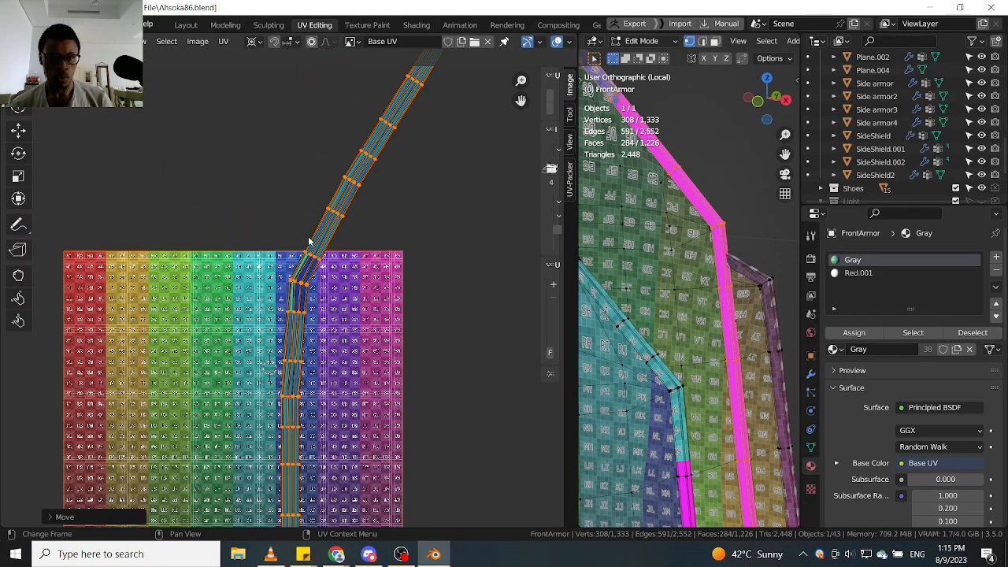
# Select the UVs of the strip above the bend and rotate them about the 2D cursor placed at the bend to line up with the lower section.
pyautogui.moveTo(364, 208); pyautogui.dragTo(356, 232, button='middle')
pyautogui.scroll(-3, 356, 232)
pyautogui.moveTo(433, 136); pyautogui.dragTo(274, 333)
pyautogui.scroll(4, 313, 315)
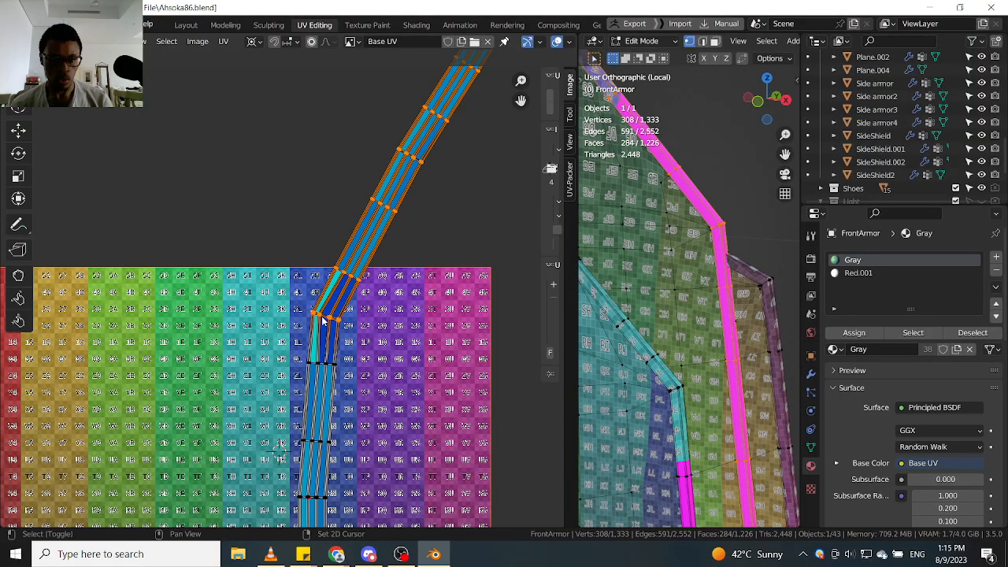
pyautogui.scroll(4, 322, 318)
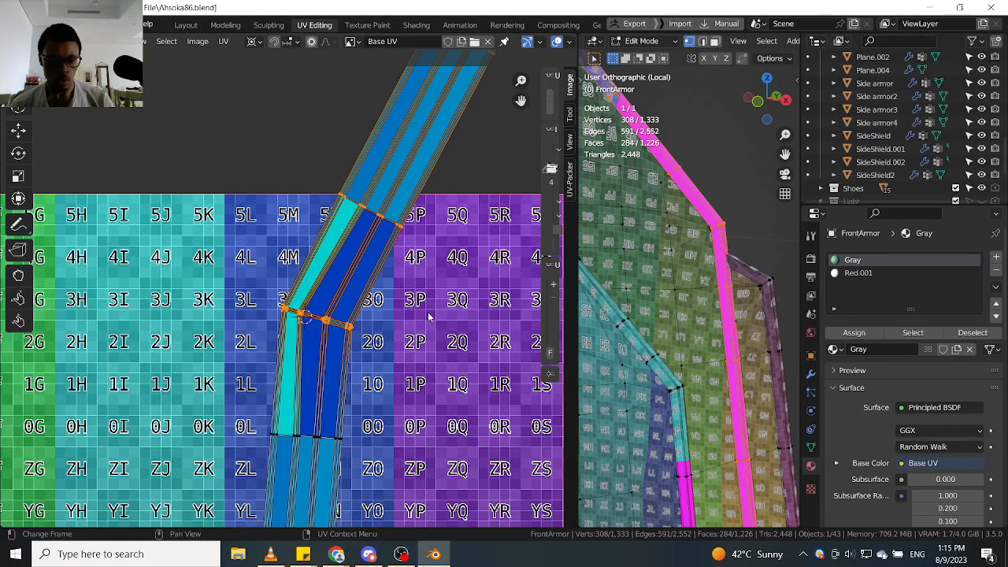
pyautogui.press('r')
pyautogui.click(400, 327)
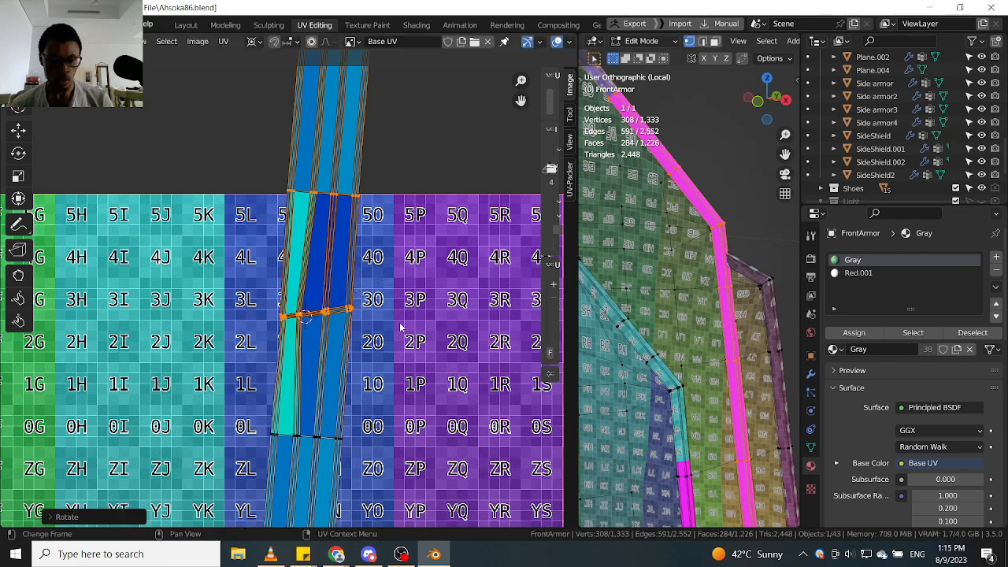
# Extend the selection to the UV rows just below the bend and rotate them with the upper section about the 2D cursor until vertical.
pyautogui.scroll(-8, 400, 326)
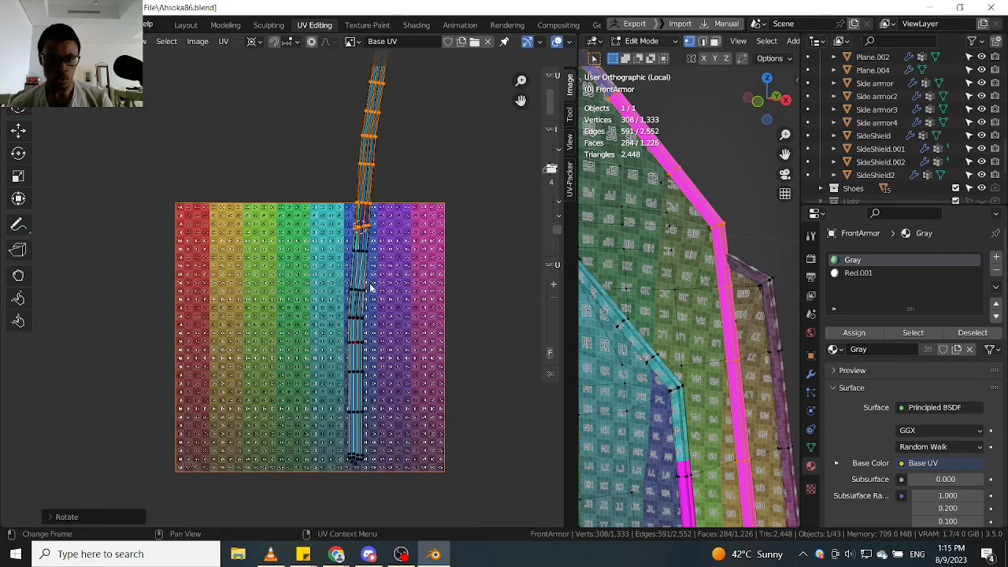
pyautogui.scroll(-1, 372, 252)
pyautogui.moveTo(372, 252); pyautogui.dragTo(374, 337, button='middle')
pyautogui.scroll(4, 375, 341)
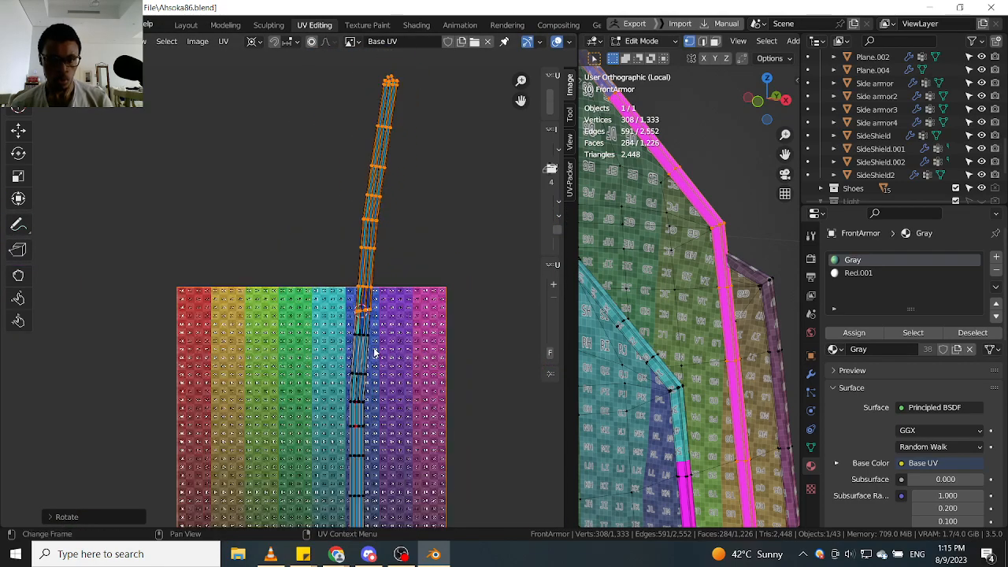
pyautogui.keyDown('shift'); pyautogui.moveTo(307, 356); pyautogui.dragTo(407, 292); pyautogui.keyUp('shift')
pyautogui.moveTo(366, 357); pyautogui.dragTo(397, 250, button='middle')
pyautogui.keyDown('shift'); pyautogui.moveTo(341, 340); pyautogui.dragTo(426, 283); pyautogui.keyUp('shift')
pyautogui.scroll(2, 360, 370)
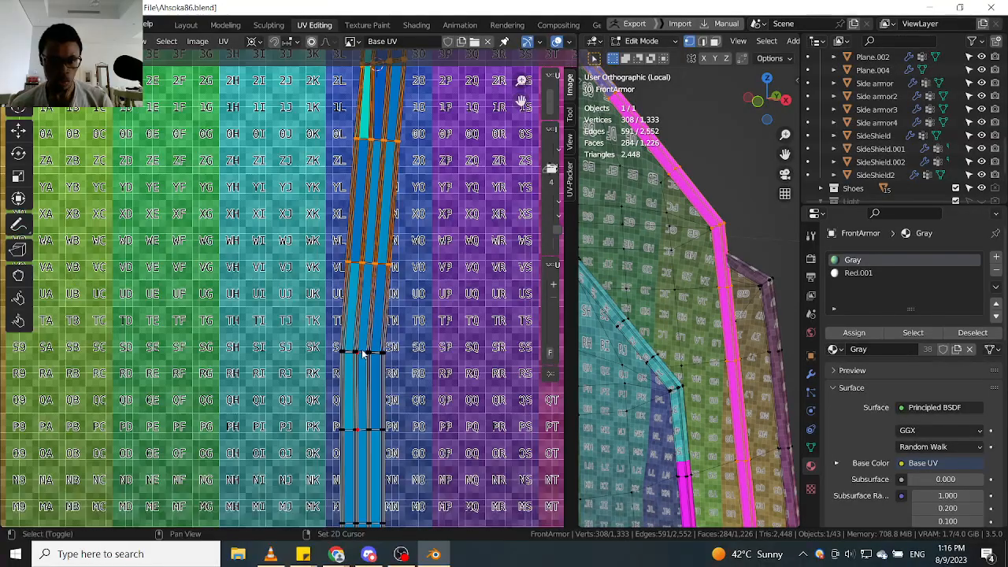
pyautogui.press('r')
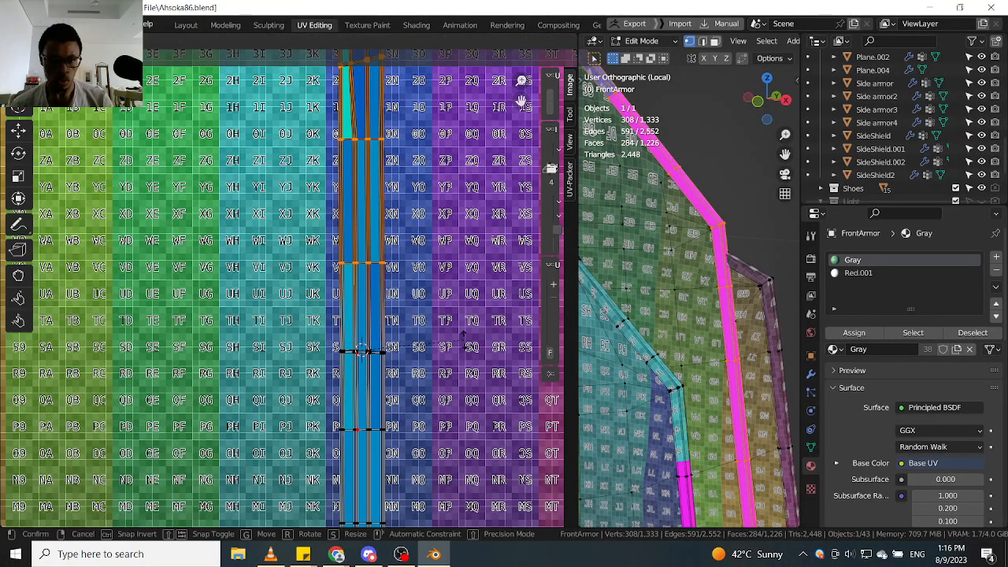
pyautogui.click(465, 345)
# Select the strip's inner lengthwise UV line including both end vertices, pin it, and scale it to 0 along X to straighten the island.
pyautogui.scroll(3, 372, 378)
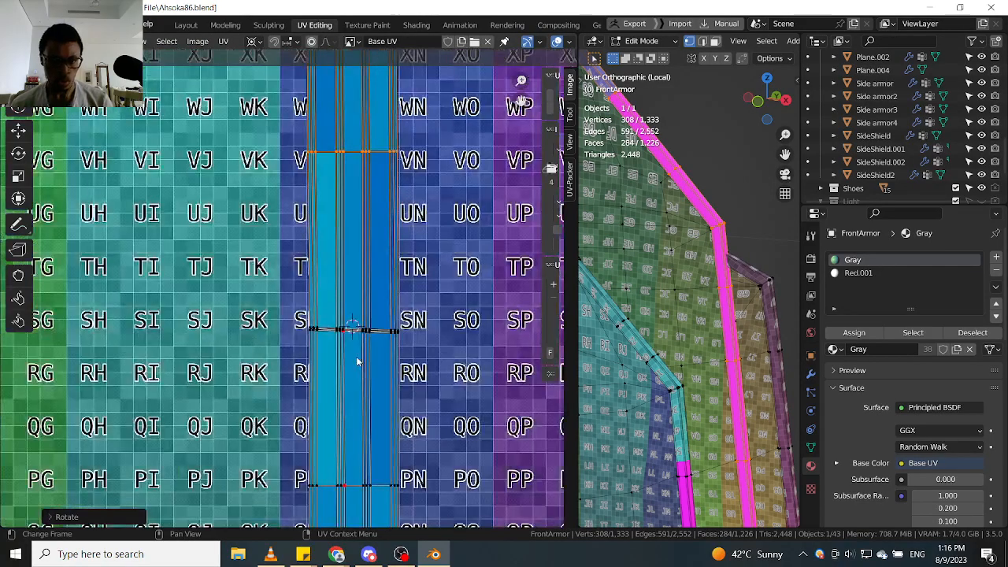
pyautogui.keyDown('alt'); pyautogui.click(350, 358); pyautogui.keyUp('alt')
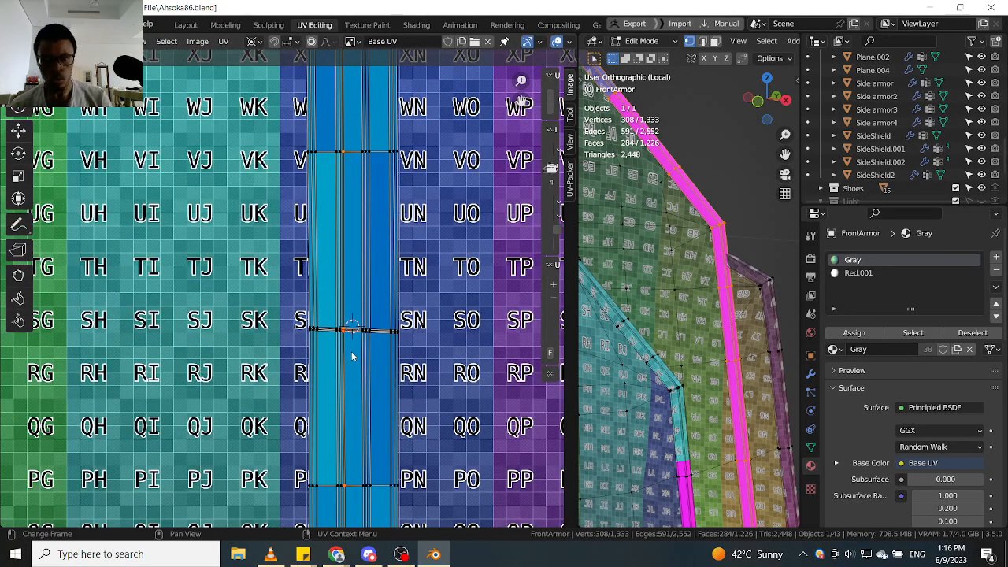
pyautogui.scroll(-9, 352, 352)
pyautogui.moveTo(359, 160); pyautogui.dragTo(340, 365, button='middle')
pyautogui.scroll(4, 340, 366)
pyautogui.scroll(7, 373, 372)
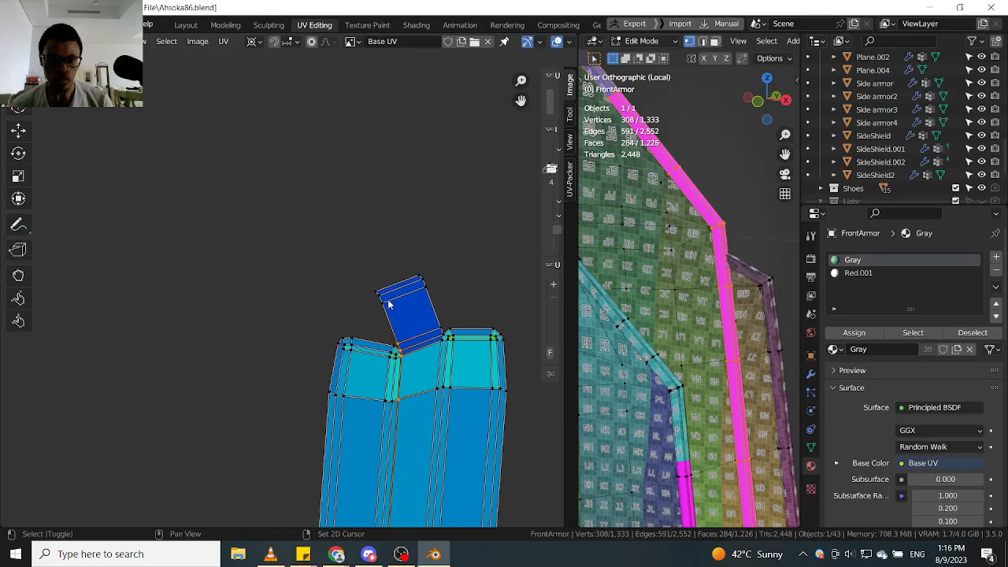
pyautogui.keyDown('shift'); pyautogui.click(377, 294); pyautogui.keyUp('shift')
pyautogui.scroll(-14, 380, 305)
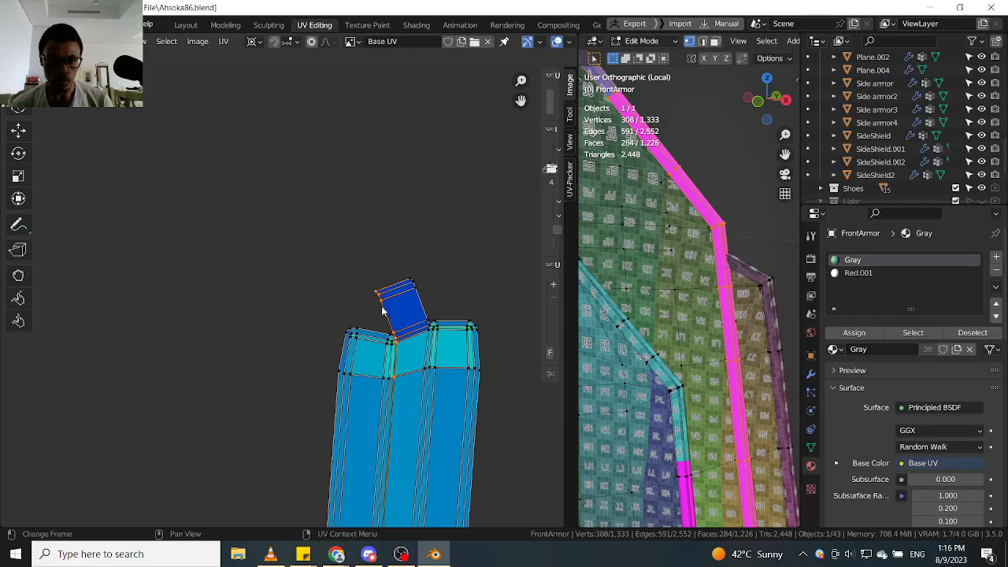
pyautogui.moveTo(385, 383); pyautogui.dragTo(422, 184, button='middle')
pyautogui.scroll(5, 411, 351)
pyautogui.scroll(8, 422, 328)
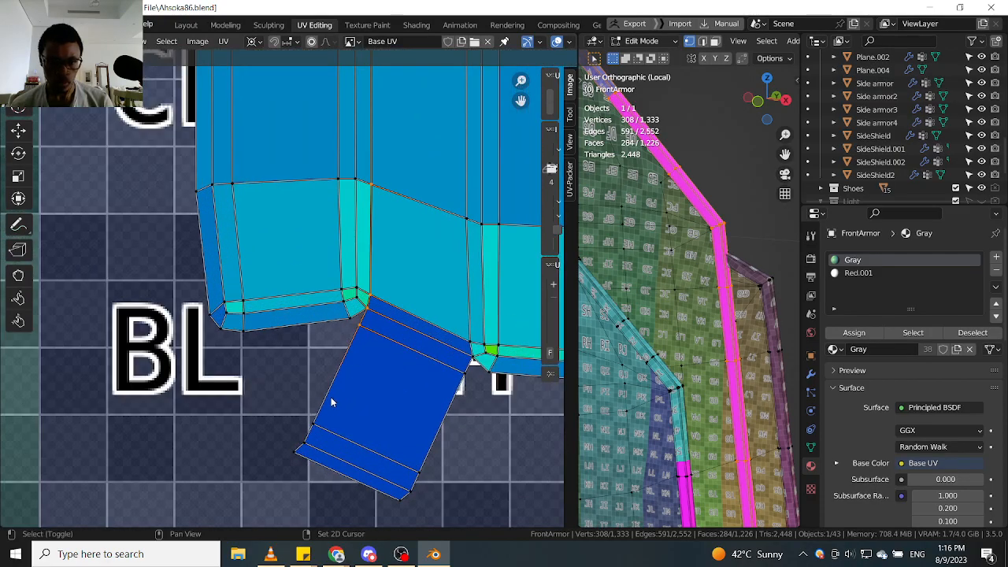
pyautogui.scroll(-5, 349, 392)
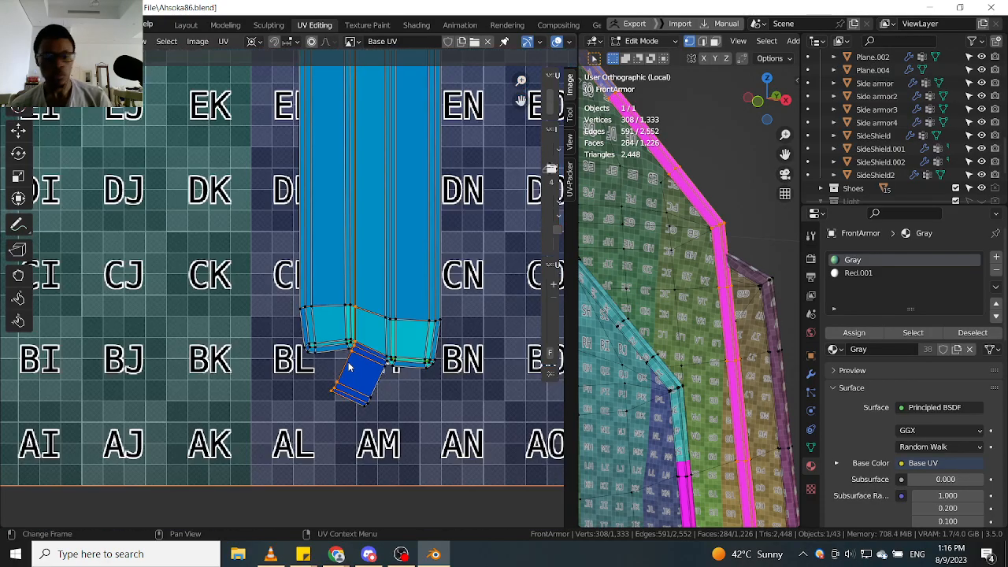
pyautogui.press('s')
pyautogui.press('x')
pyautogui.press('0')
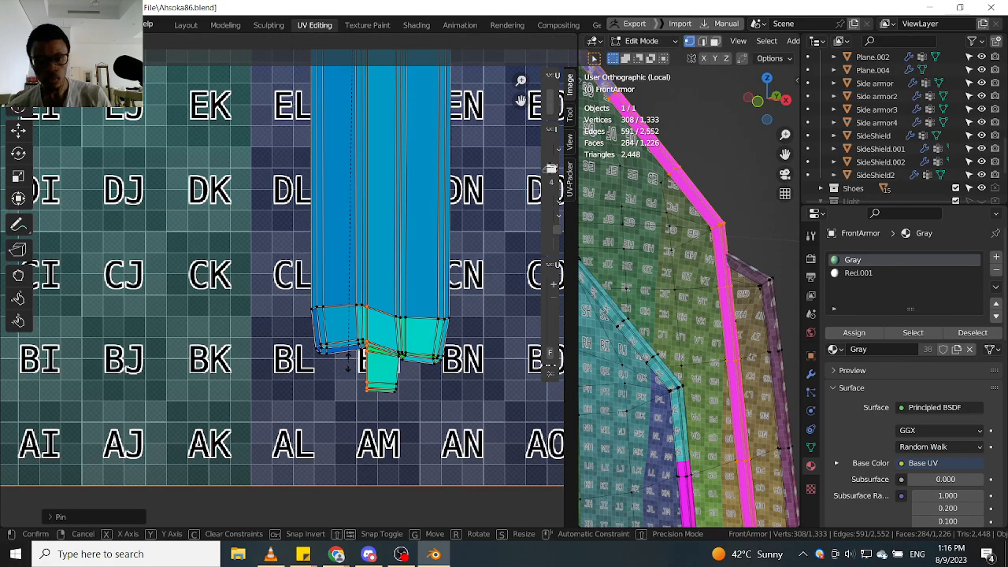
pyautogui.click(351, 363)
pyautogui.scroll(-6, 355, 353)
pyautogui.scroll(-6, 359, 344)
pyautogui.moveTo(370, 155); pyautogui.dragTo(357, 326, button='middle')
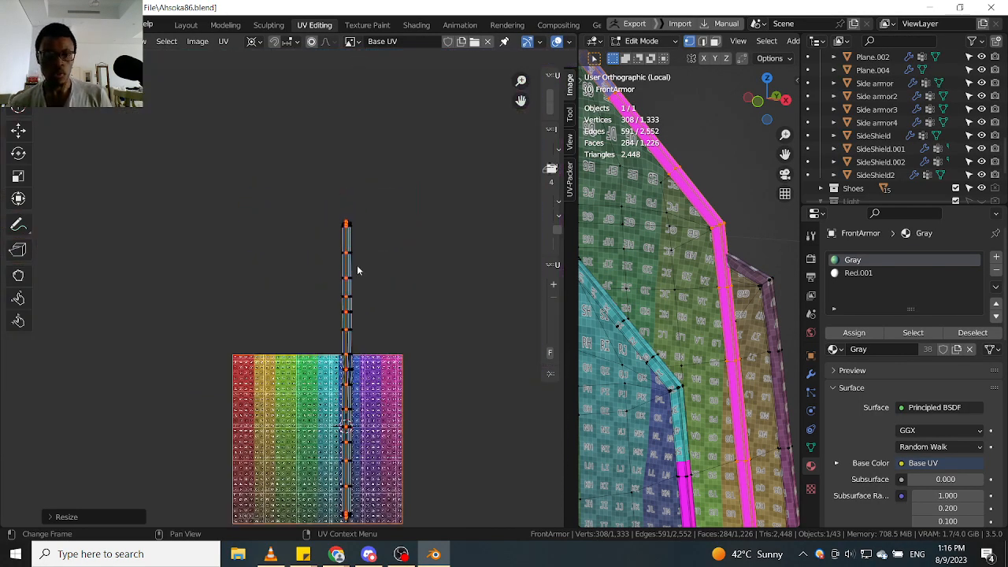
pyautogui.scroll(2, 357, 266)
pyautogui.scroll(-3, 722, 290)
# Clear the selection and select only the linked faces of the trim strip around the armor's small side panel.
pyautogui.moveTo(724, 290); pyautogui.dragTo(729, 292, button='middle')
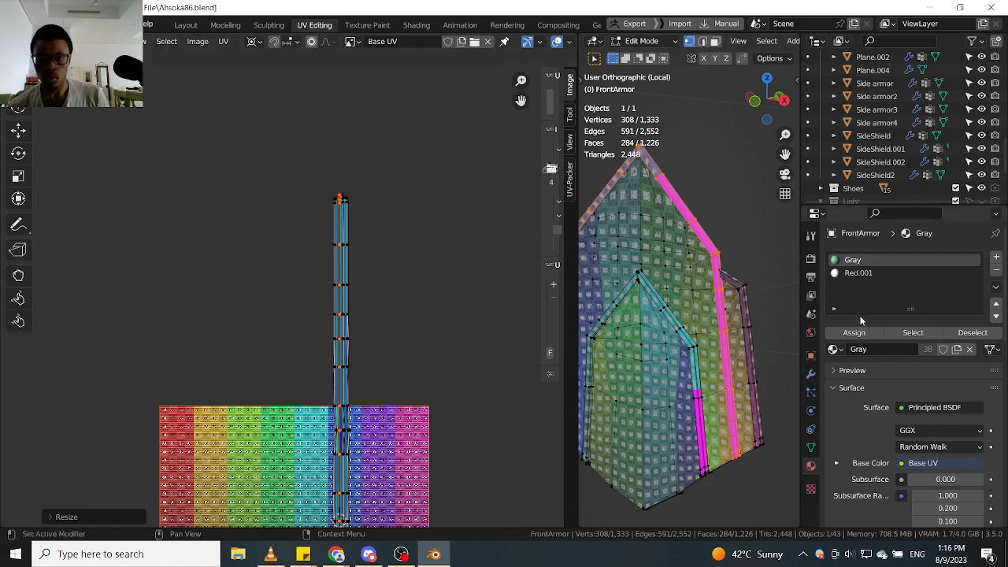
pyautogui.hotkey('alt', 'a')
pyautogui.press('l')
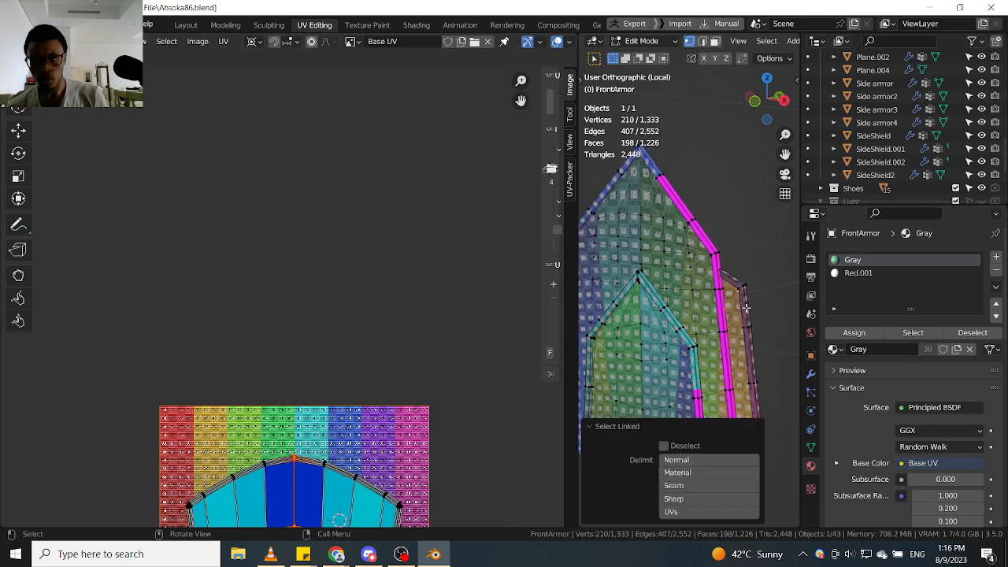
pyautogui.hotkey('alt', 'a')
pyautogui.press('l')
# Pin two neighbouring UVs on an inner lengthwise line of the side trim strip and move them to unwrap the strip.
pyautogui.scroll(-5, 347, 378)
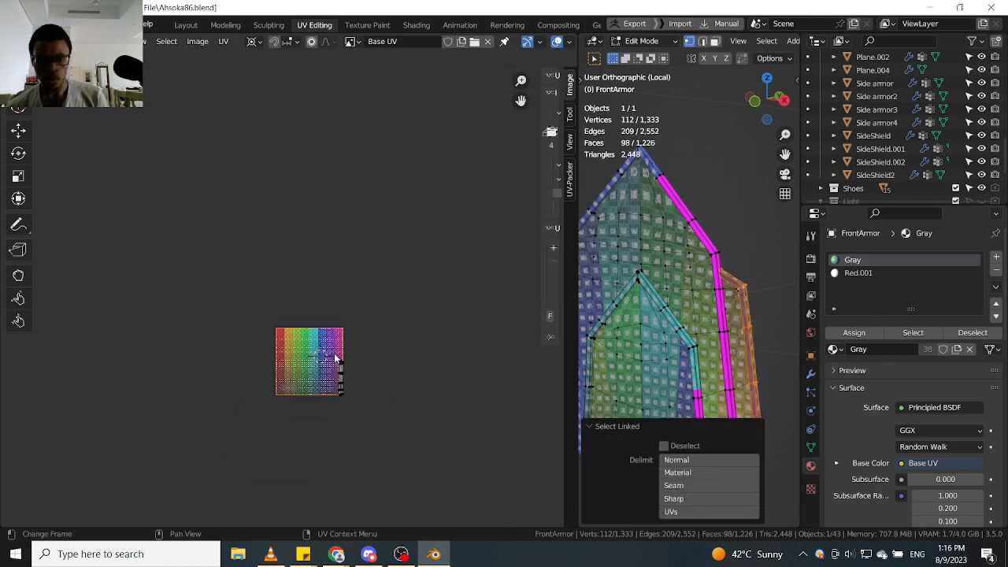
pyautogui.scroll(10, 340, 386)
pyautogui.scroll(1, 318, 365)
pyautogui.moveTo(274, 372); pyautogui.dragTo(325, 337, button='middle')
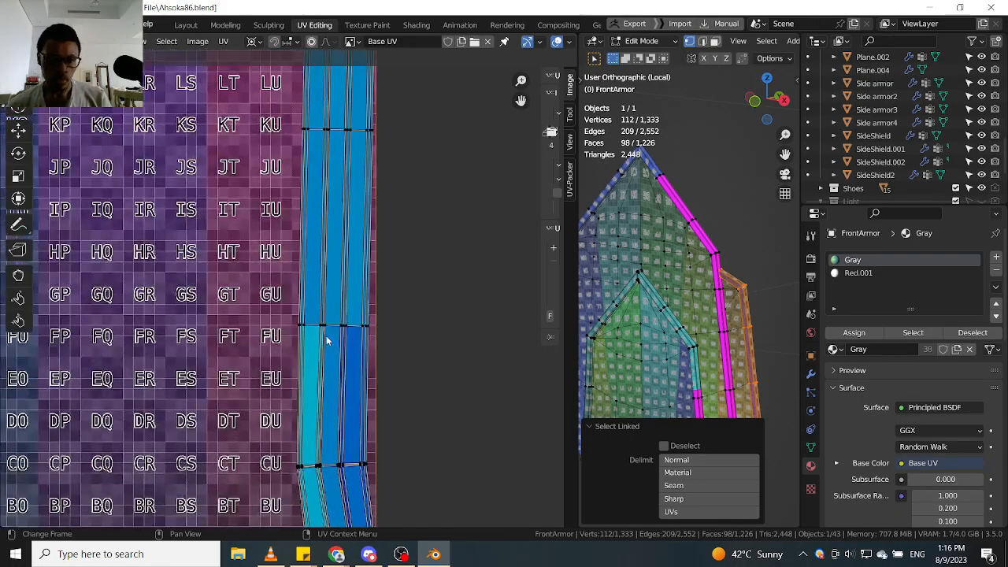
pyautogui.scroll(4, 326, 336)
pyautogui.click(323, 315)
pyautogui.moveTo(336, 82); pyautogui.dragTo(324, 338, button='middle')
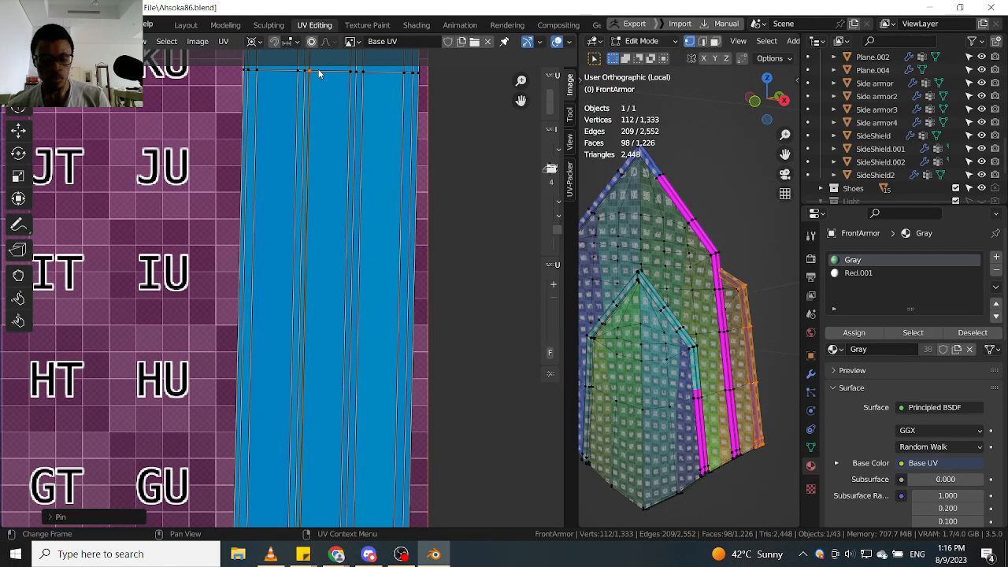
pyautogui.press('g')
pyautogui.click(266, 78)
pyautogui.scroll(-12, 284, 171)
pyautogui.scroll(2, 285, 187)
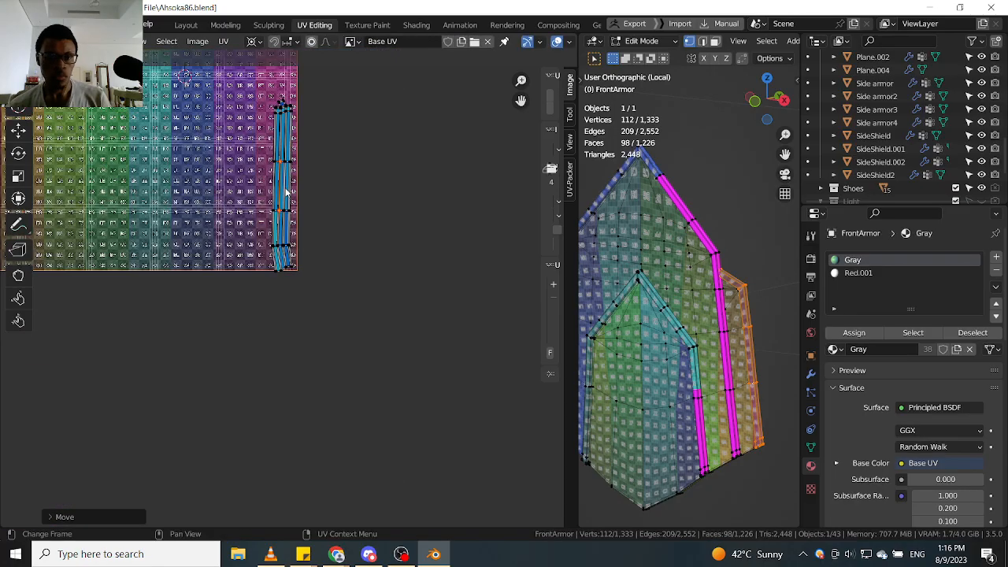
# Add the linked faces of the mirrored side trim strip on the opposite side of the armor to the selection.
pyautogui.moveTo(680, 284); pyautogui.dragTo(786, 298, button='middle')
pyautogui.moveTo(752, 323); pyautogui.dragTo(798, 324, button='middle')
pyautogui.scroll(4, 521, 329)
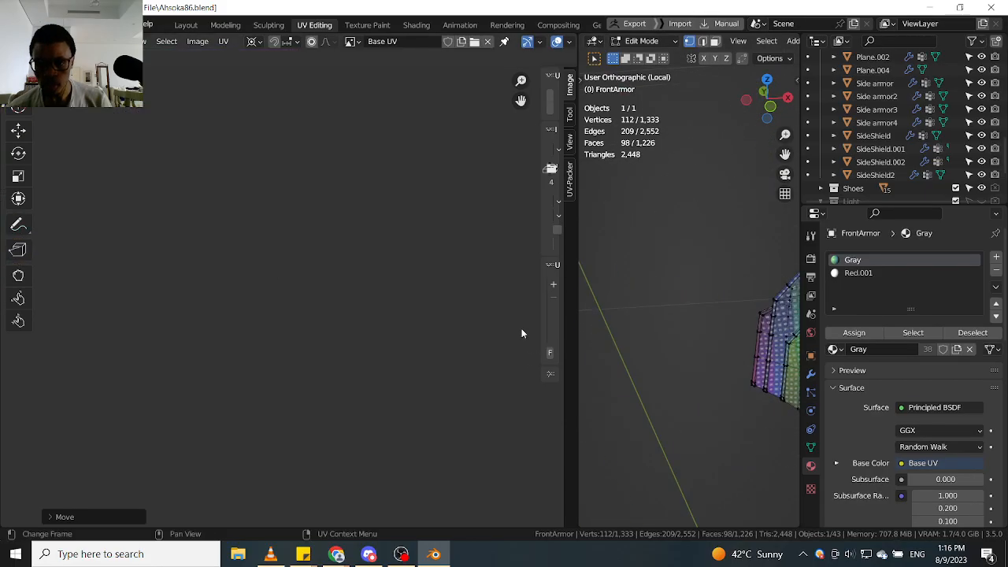
pyautogui.scroll(-6, 701, 324)
pyautogui.scroll(10, 725, 324)
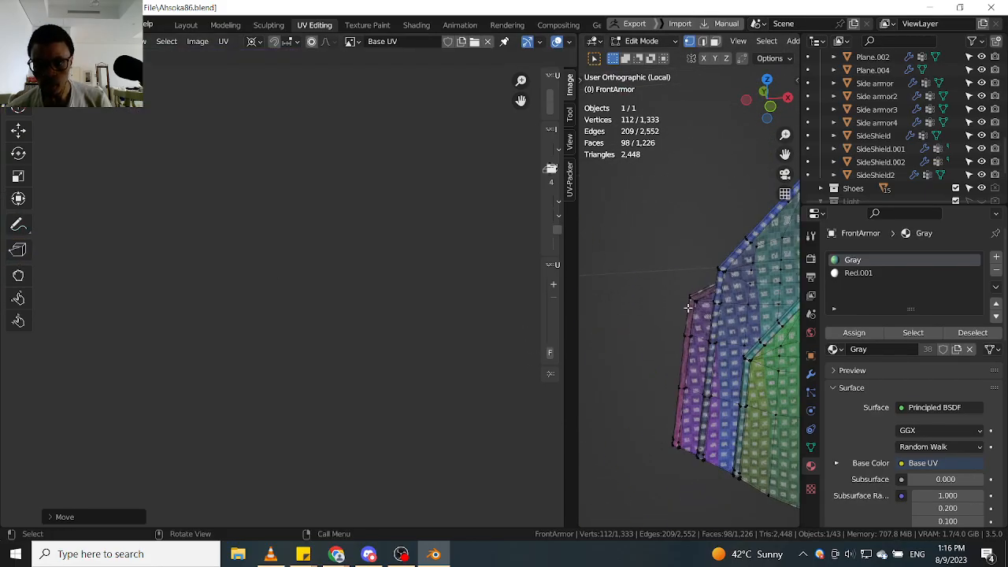
pyautogui.scroll(2, 690, 296)
pyautogui.press('l')
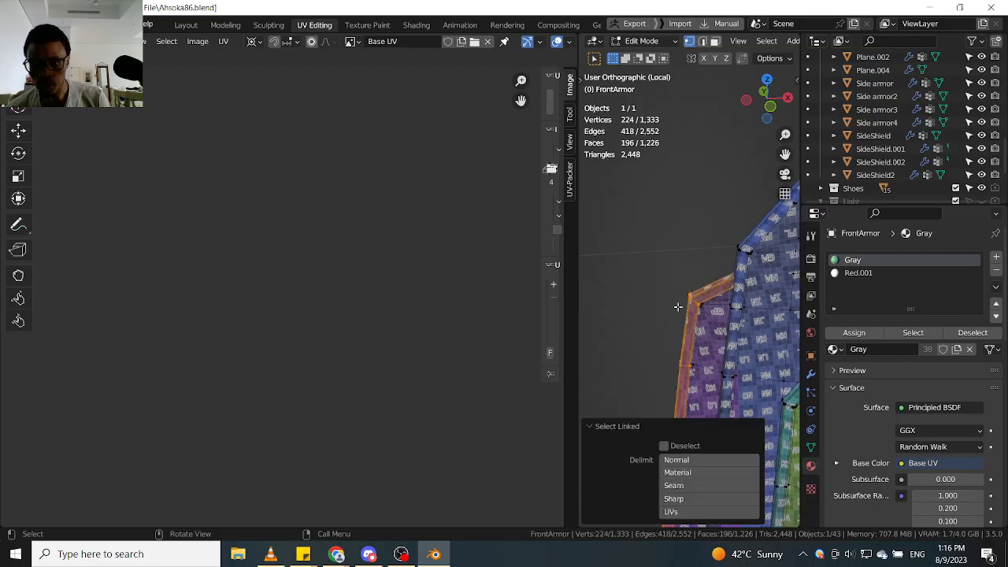
# Move the first side strip's pinned UVs sideways to separate its island from the overlapping mirrored strip.
pyautogui.scroll(-8, 244, 304)
pyautogui.scroll(12, 229, 269)
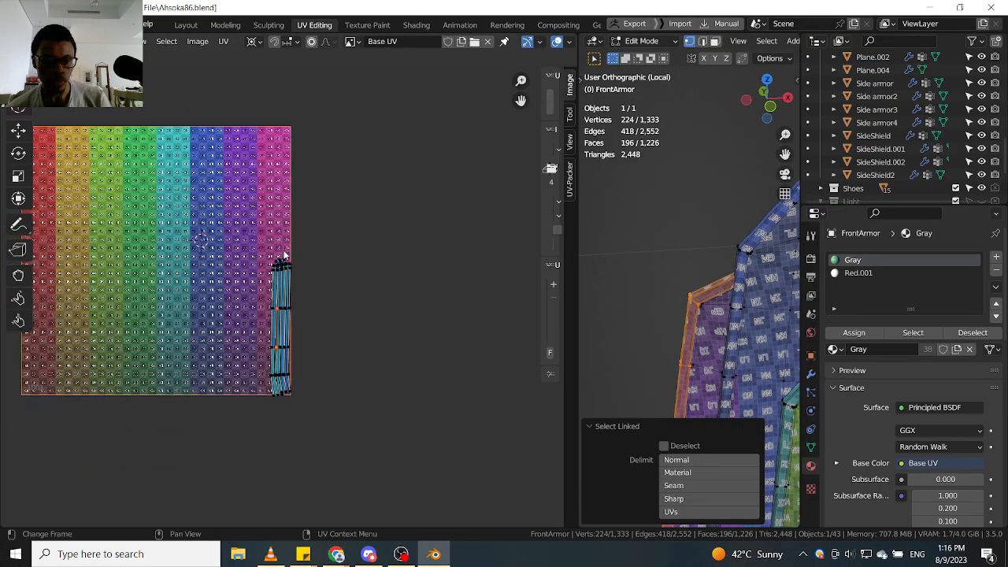
pyautogui.scroll(-2, 333, 264)
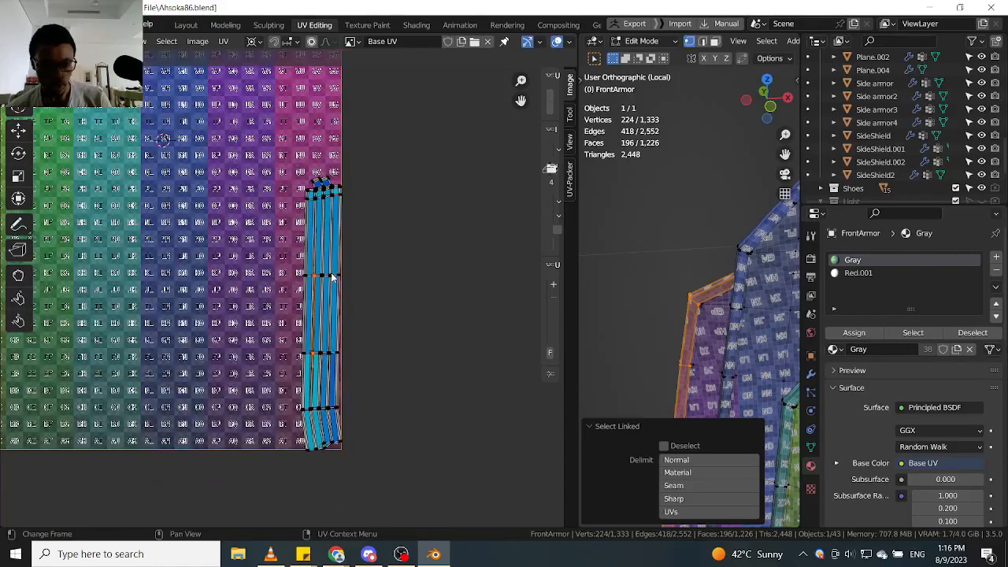
pyautogui.press('g')
pyautogui.click(259, 282)
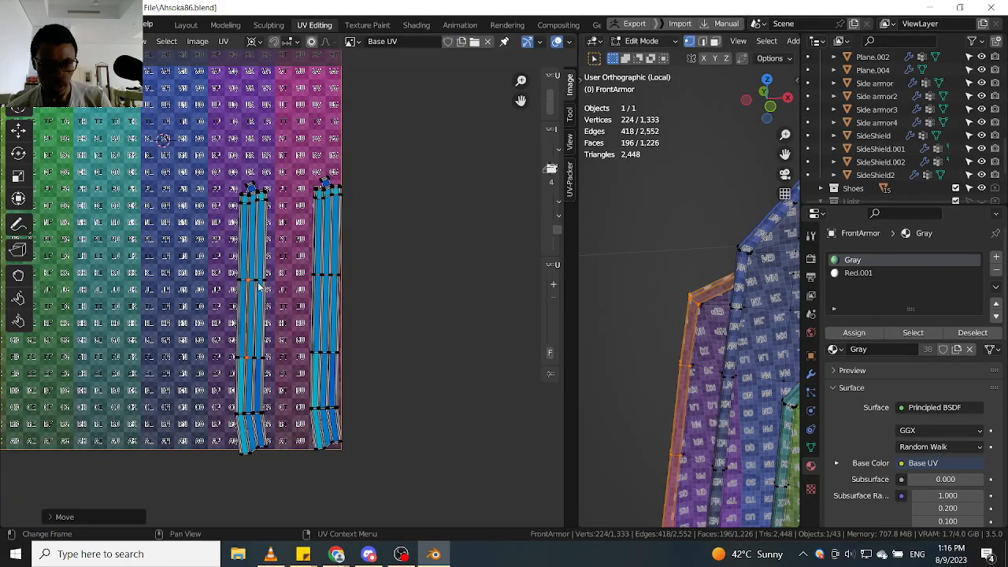
# Pin the two matching UVs on the mirrored side strip's inner lengthwise line and move them to unwrap it beside the first strip.
pyautogui.moveTo(260, 325); pyautogui.dragTo(280, 263, button='middle')
pyautogui.scroll(2, 340, 283)
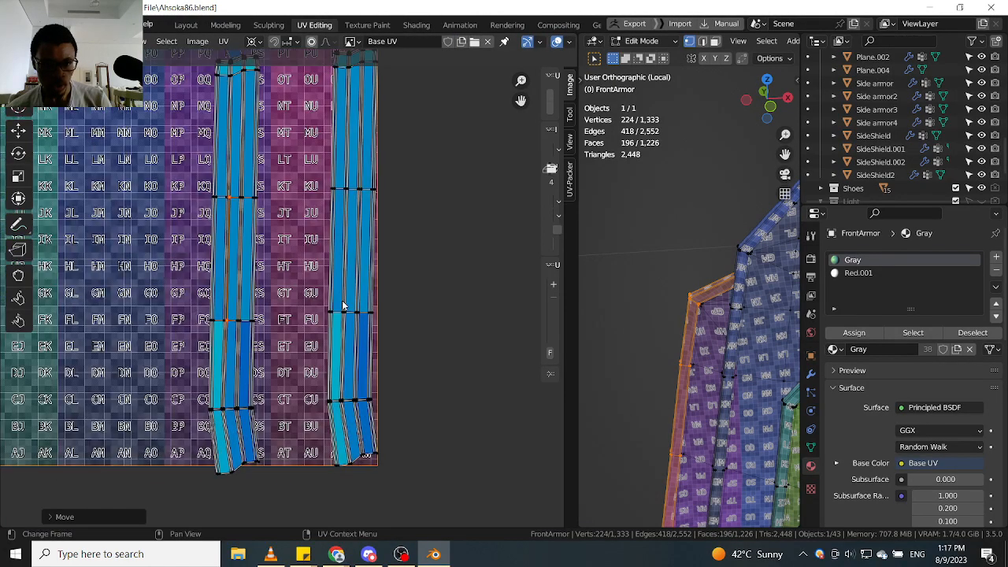
pyautogui.click(347, 315)
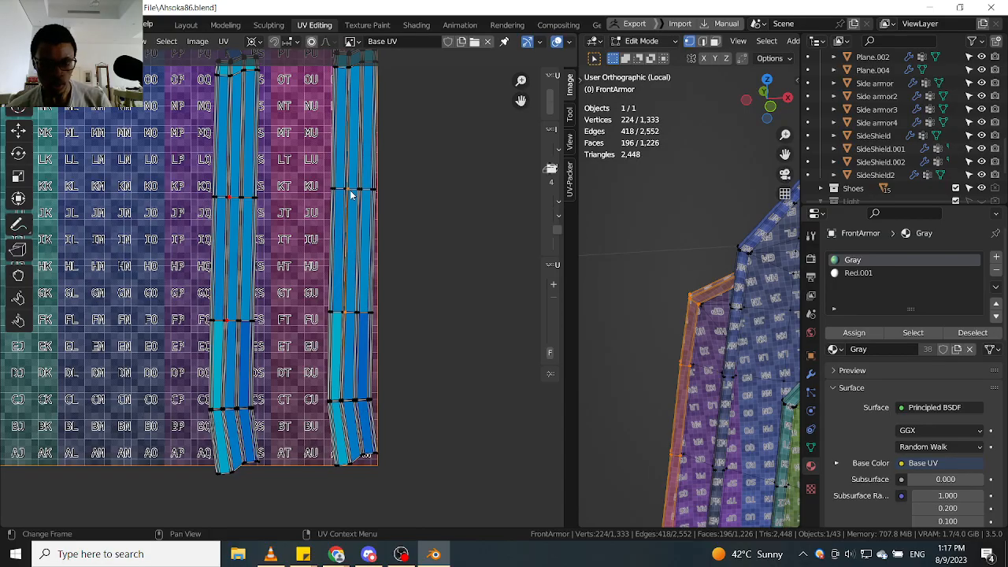
pyautogui.press('g')
pyautogui.click(328, 185)
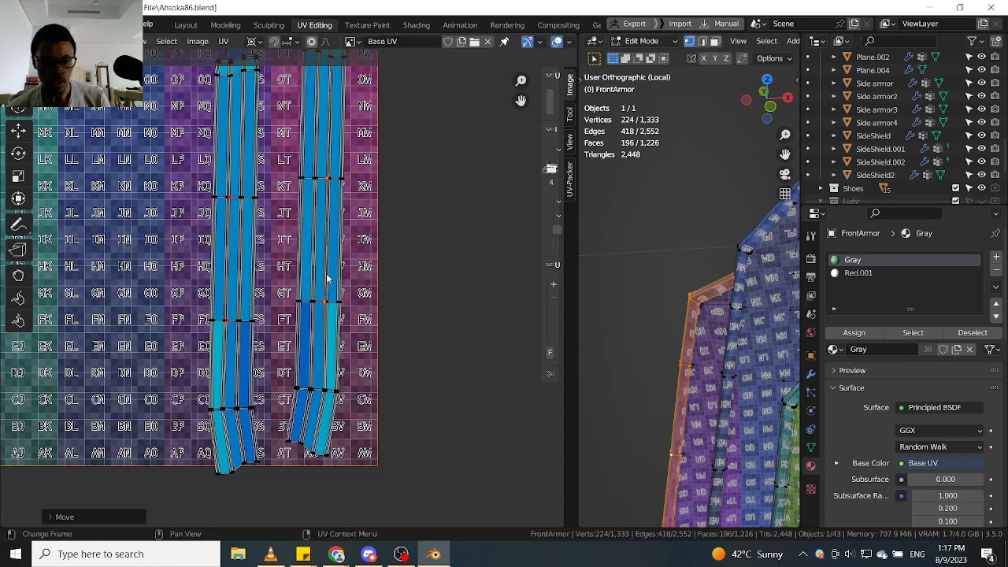
pyautogui.moveTo(266, 311); pyautogui.dragTo(304, 346, button='middle')
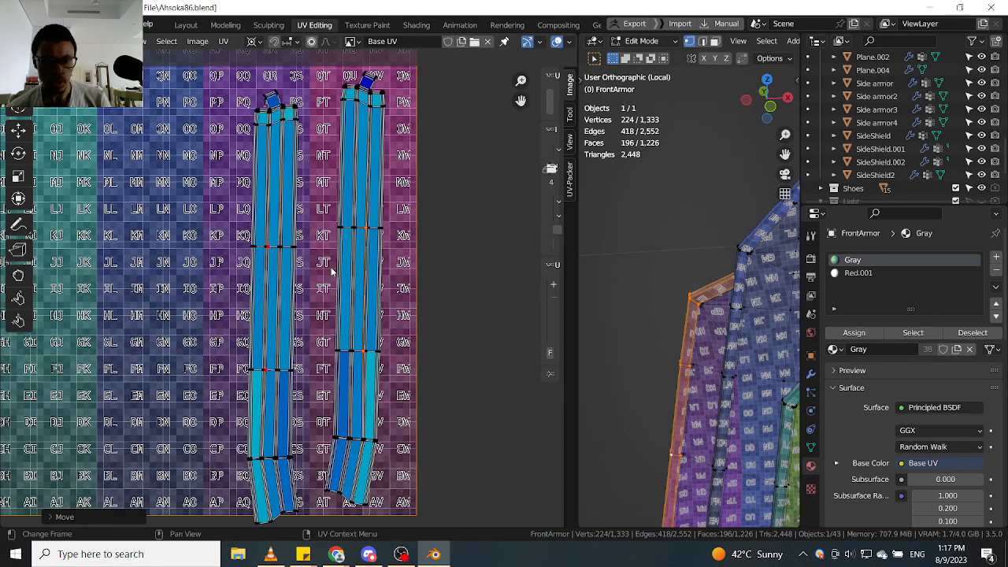
pyautogui.scroll(-1, 299, 281)
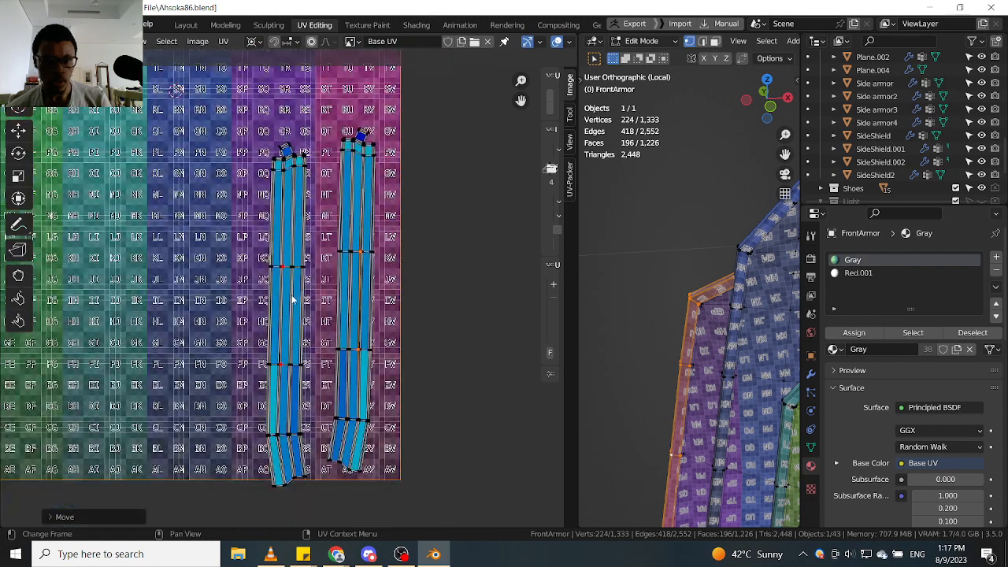
# Select the inner lengthwise edge line of the left-hand side strip's UV island up to its end tab and pin it.
pyautogui.scroll(3, 283, 269)
pyautogui.keyDown('alt'); pyautogui.click(287, 275); pyautogui.keyUp('alt')
pyautogui.scroll(-2, 302, 332)
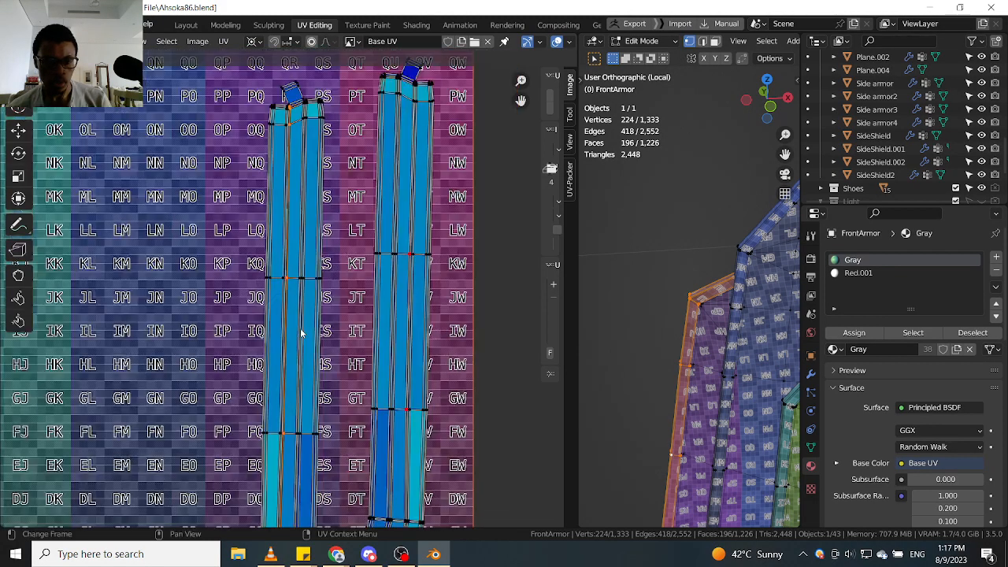
pyautogui.scroll(3, 287, 172)
pyautogui.scroll(-3, 313, 221)
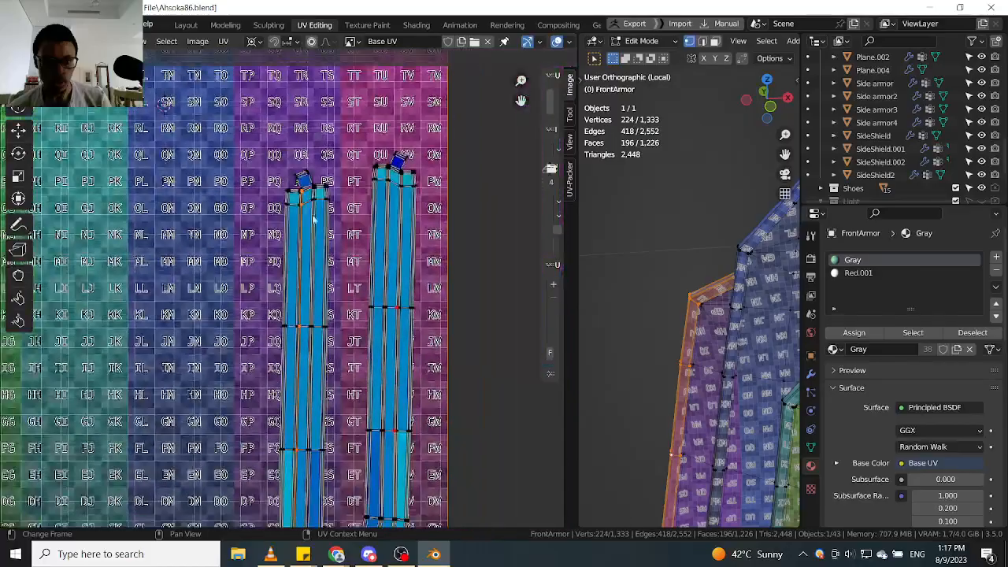
pyautogui.scroll(4, 329, 295)
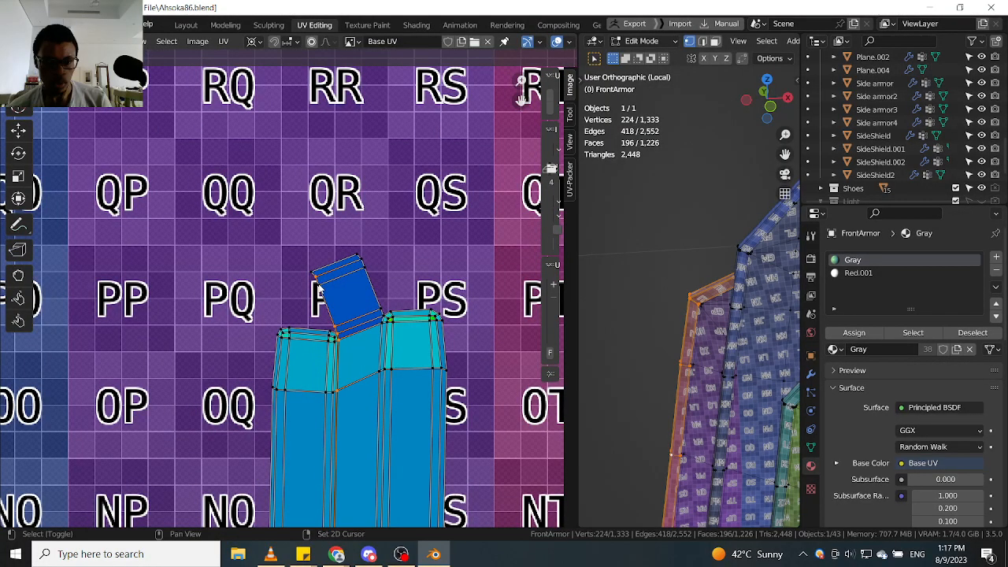
pyautogui.press('p')
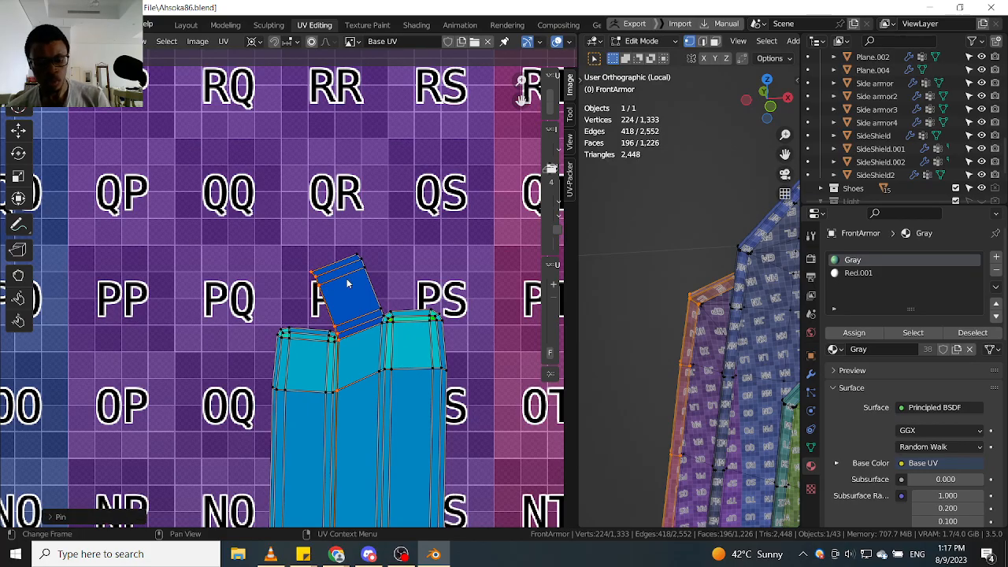
# Straighten the pinned line by scaling it to 0 along X around the Bounding Box Center pivot.
pyautogui.press('s')
pyautogui.press('x')
pyautogui.press('0')
pyautogui.press('Return')
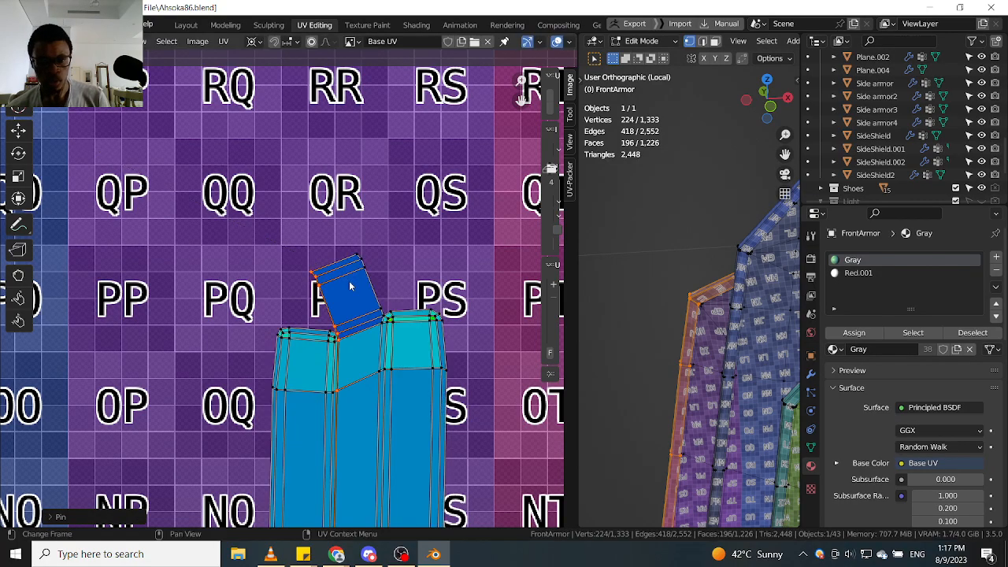
pyautogui.scroll(-5, 360, 291)
pyautogui.scroll(1, 360, 254)
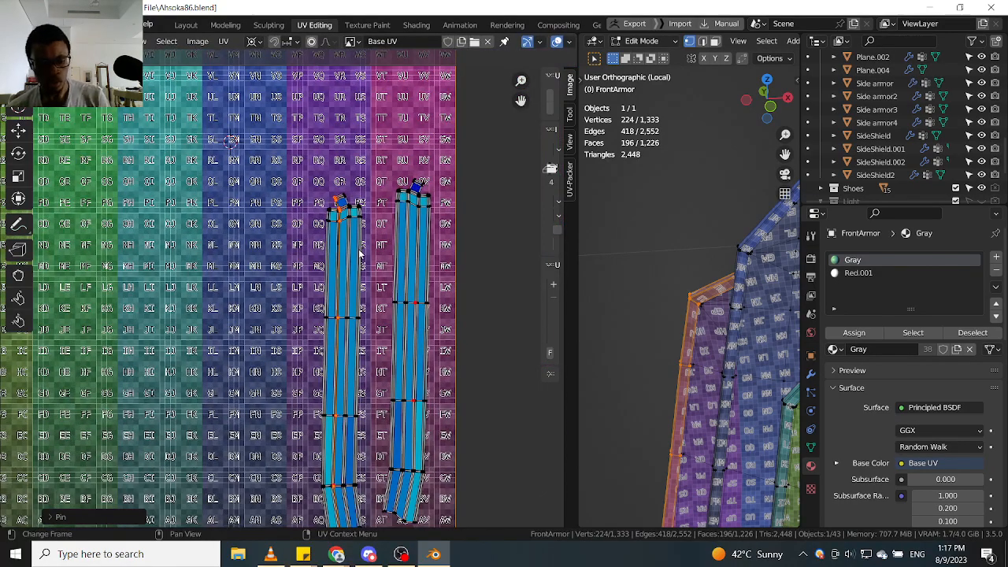
pyautogui.press('.')
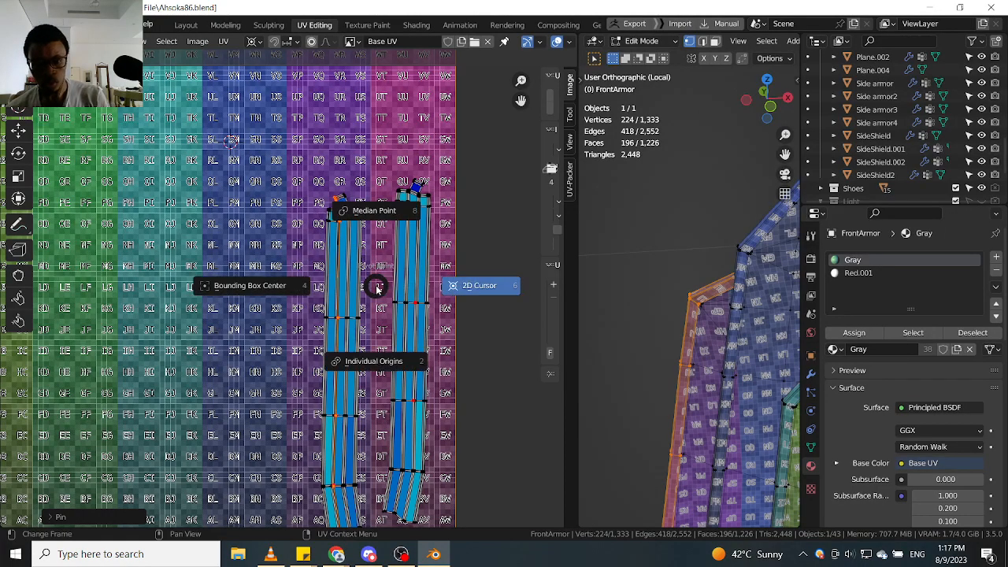
pyautogui.click(292, 286)
pyautogui.press('s')
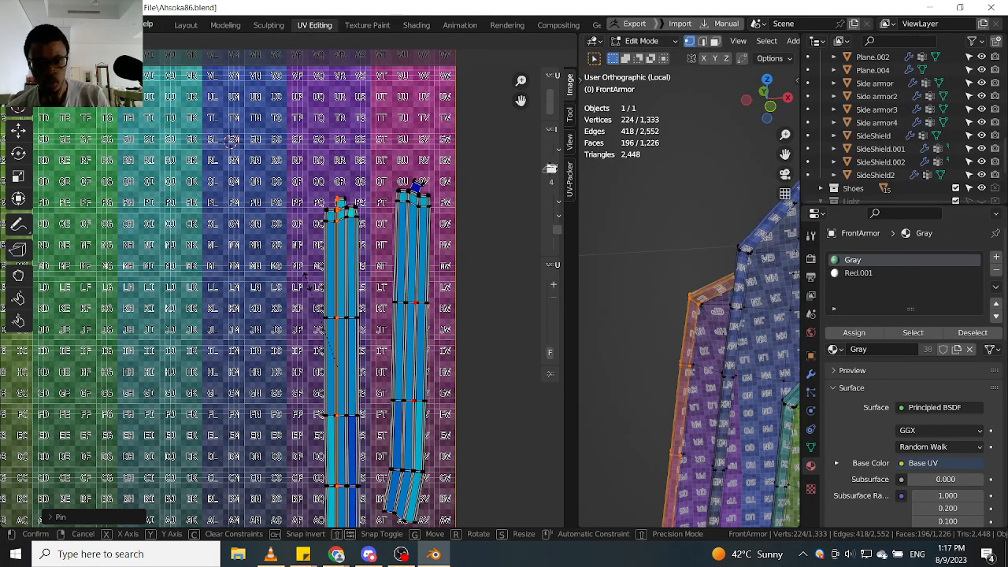
pyautogui.press('Return')
# Select and pin the matching inner lengthwise line of the right-hand side strip and flatten it along X into a vertical line.
pyautogui.scroll(3, 442, 256)
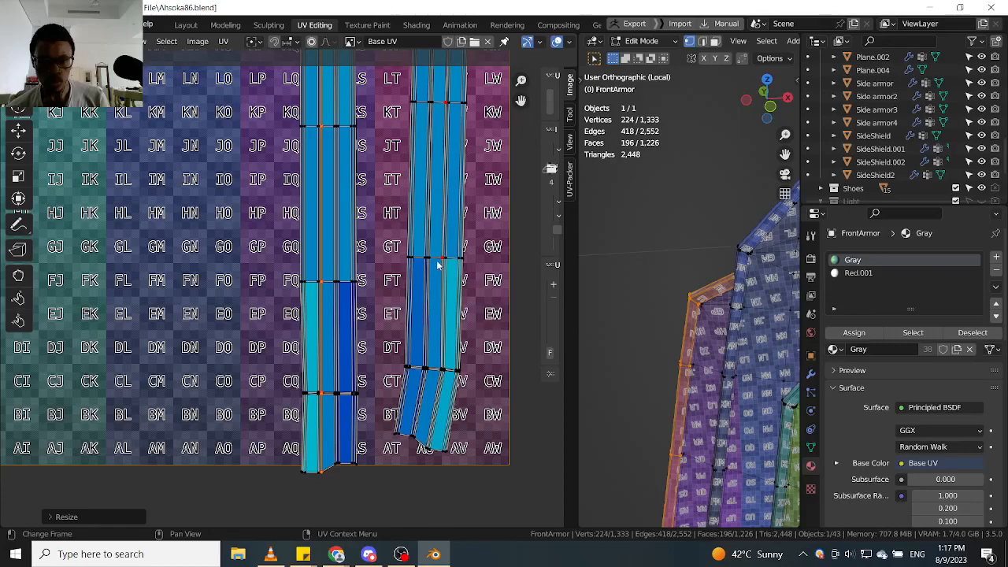
pyautogui.keyDown('alt'); pyautogui.click(441, 265); pyautogui.keyUp('alt')
pyautogui.scroll(-3, 441, 262)
pyautogui.moveTo(449, 115); pyautogui.dragTo(427, 256, button='middle')
pyautogui.scroll(5, 428, 258)
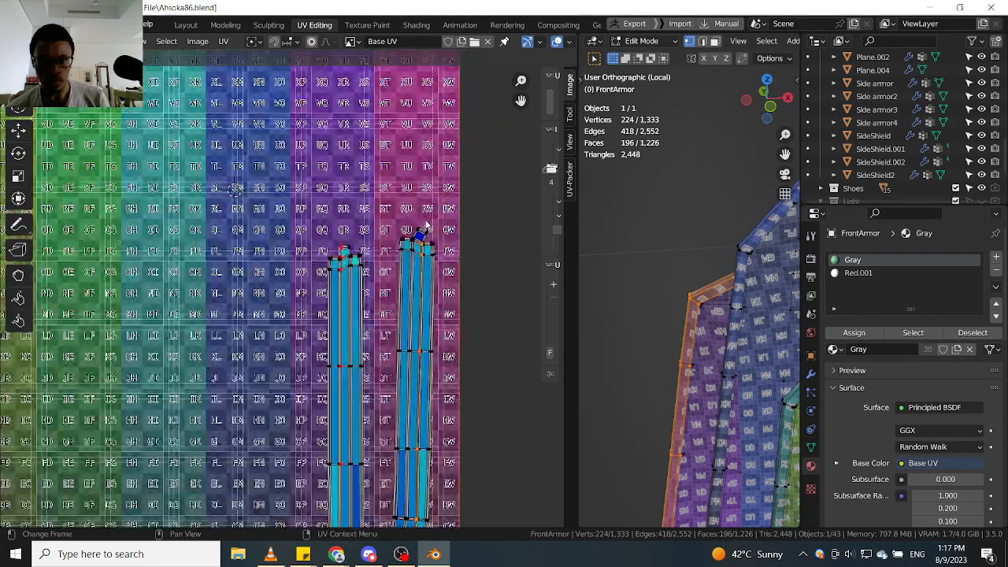
pyautogui.scroll(3, 430, 260)
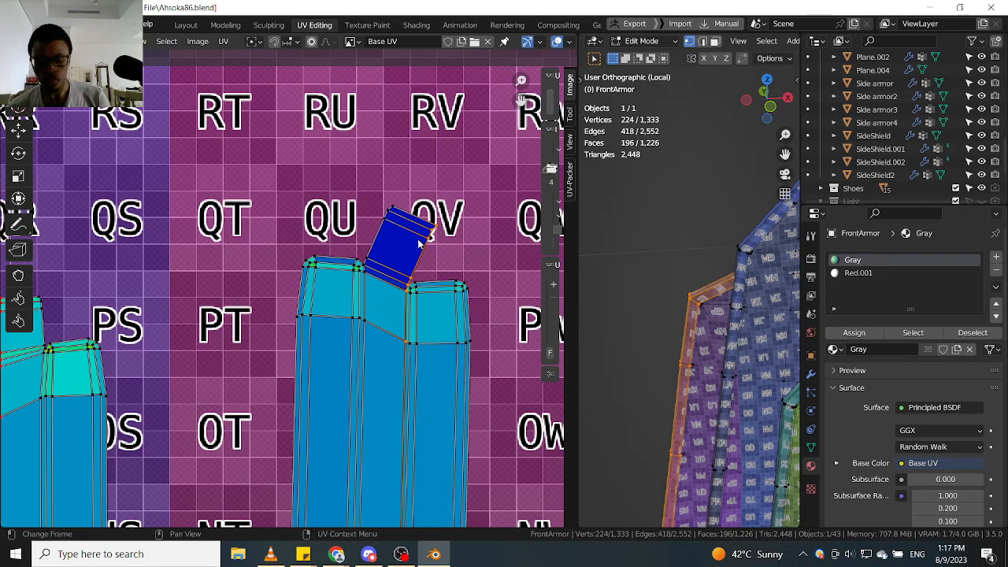
pyautogui.press('p')
pyautogui.press('g')
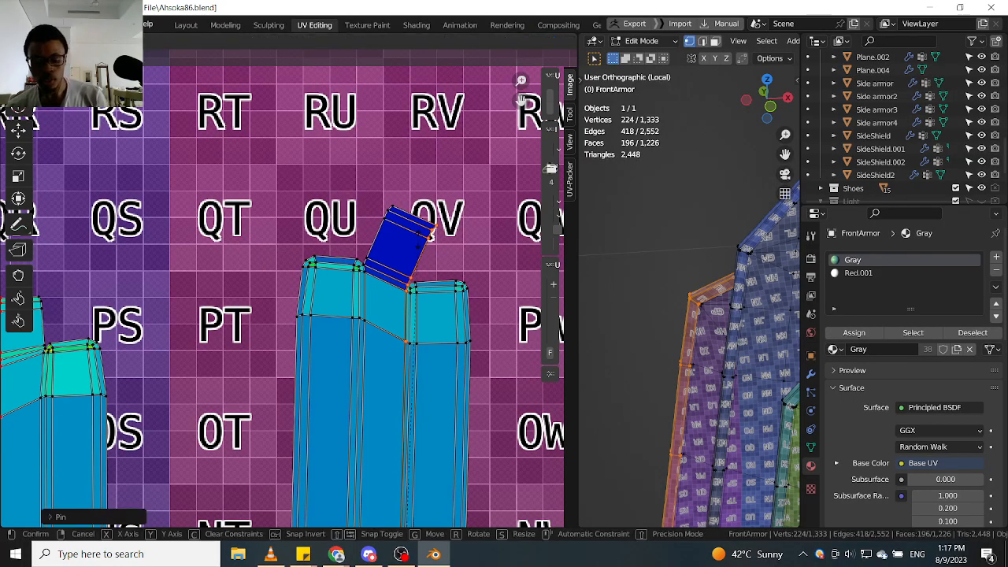
pyautogui.click(418, 244)
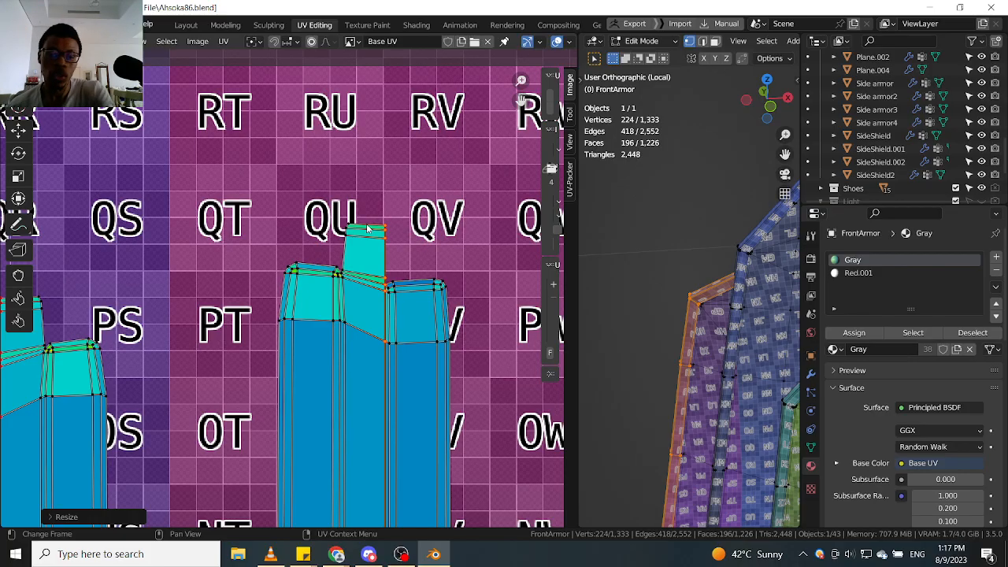
# Examine the upper and lower ends of both straightened side strip islands for stretching and symmetry.
pyautogui.scroll(-6, 367, 228)
pyautogui.scroll(-3, 379, 315)
pyautogui.scroll(9, 370, 314)
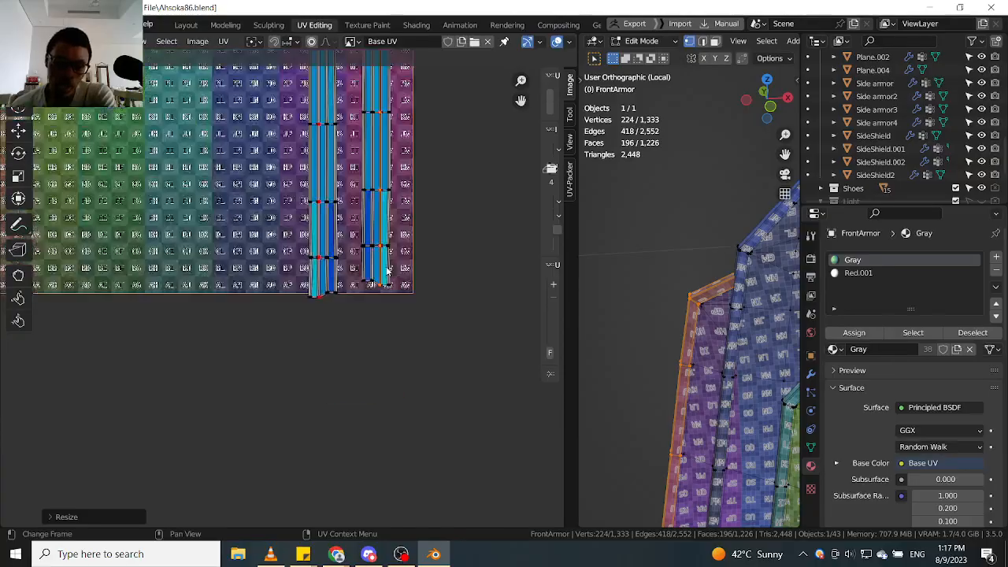
pyautogui.scroll(5, 363, 288)
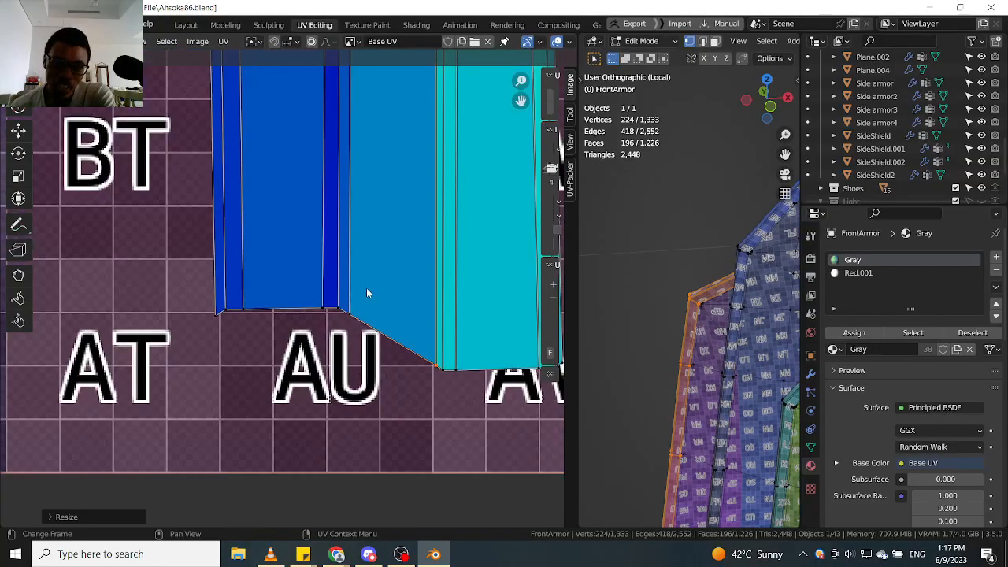
pyautogui.scroll(-8, 377, 298)
pyautogui.scroll(4, 264, 323)
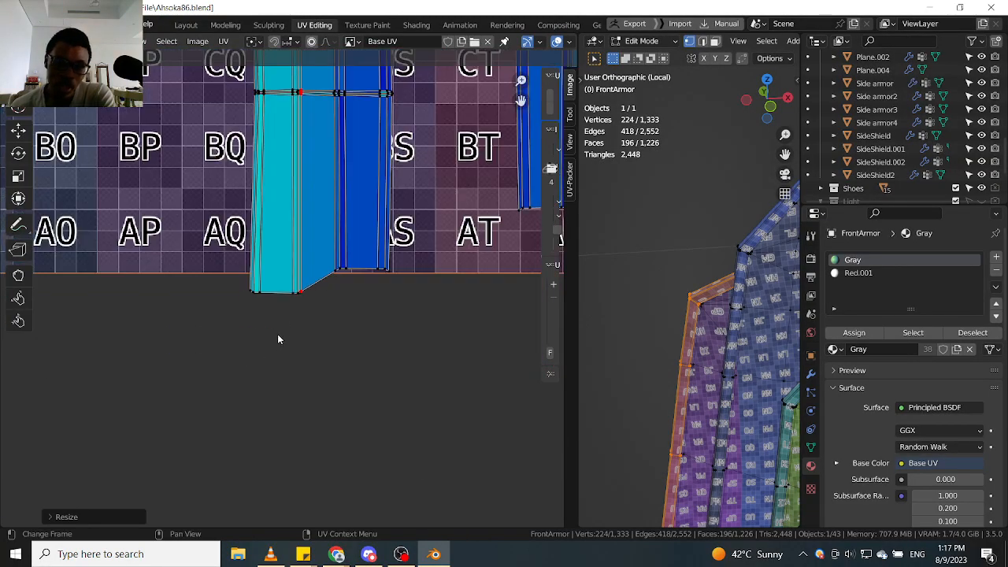
pyautogui.scroll(2, 307, 281)
pyautogui.scroll(-7, 308, 281)
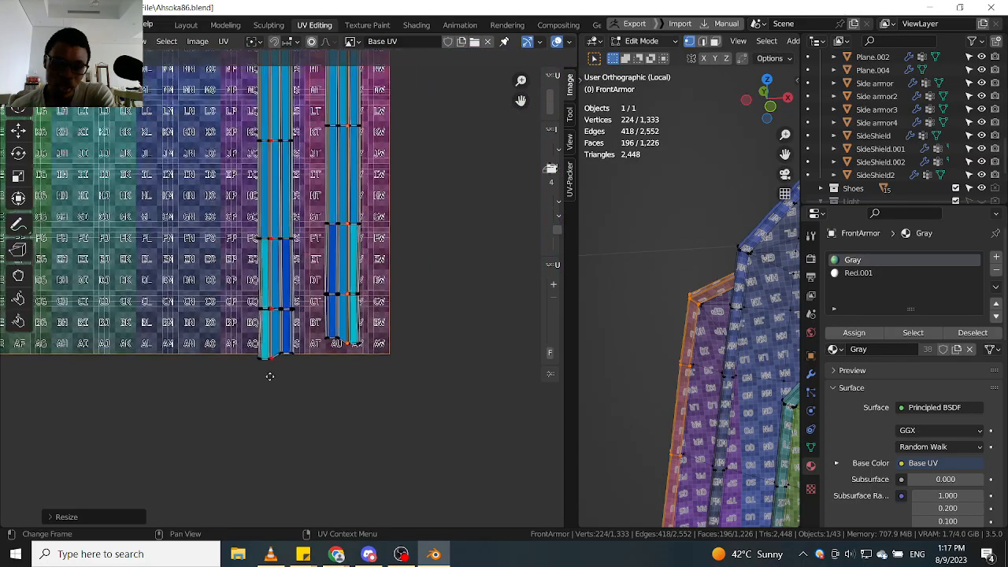
pyautogui.scroll(-2, 317, 237)
pyautogui.moveTo(317, 237); pyautogui.dragTo(325, 362, button='middle')
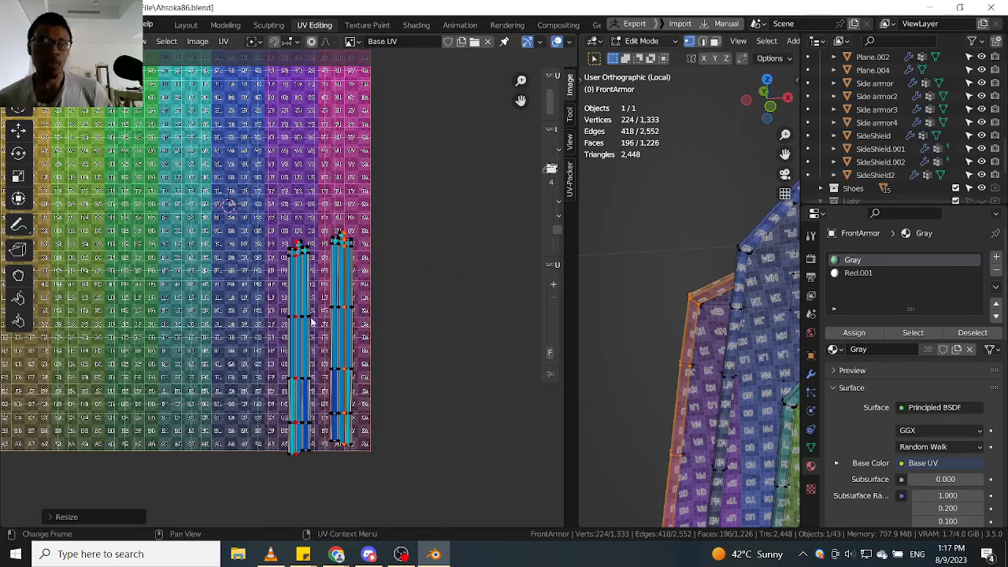
pyautogui.scroll(2, 313, 322)
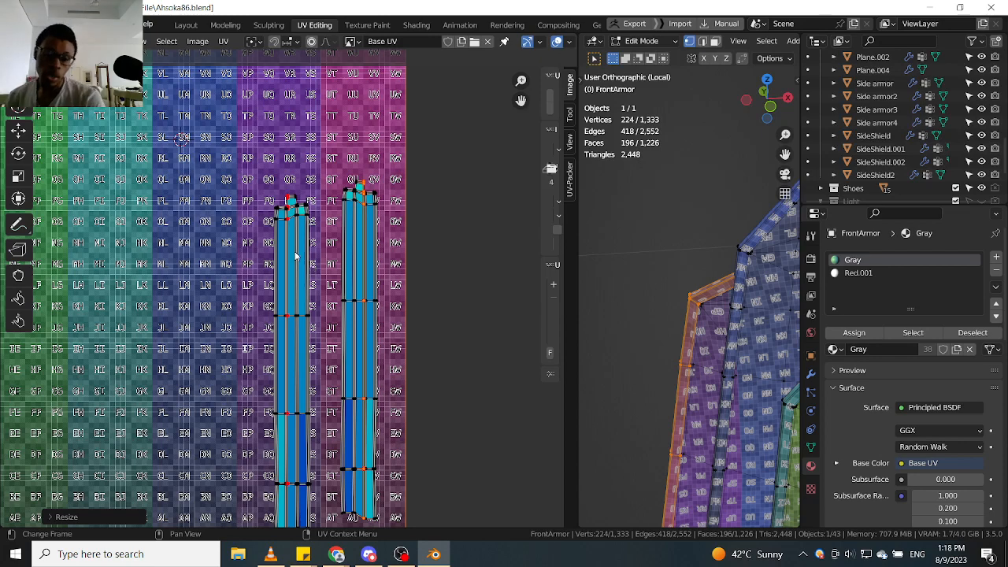
pyautogui.hotkey('alt', 'a')
pyautogui.scroll(8, 278, 176)
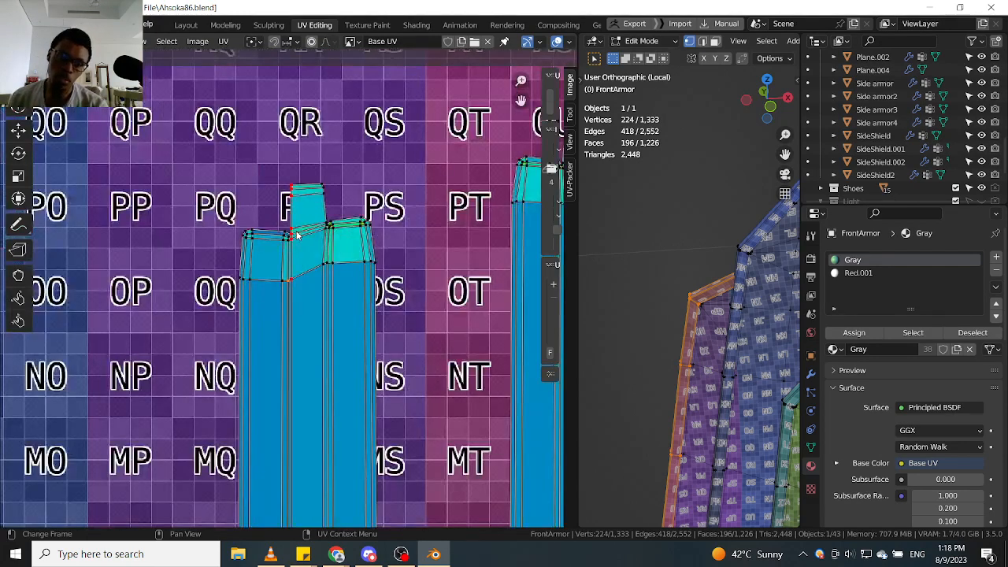
pyautogui.scroll(-4, 297, 236)
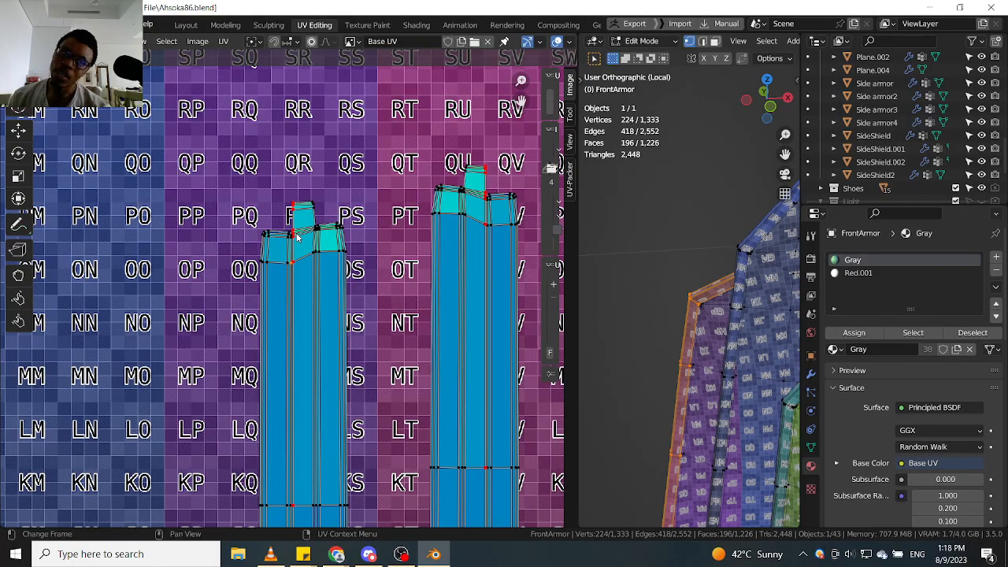
pyautogui.scroll(-5, 506, 234)
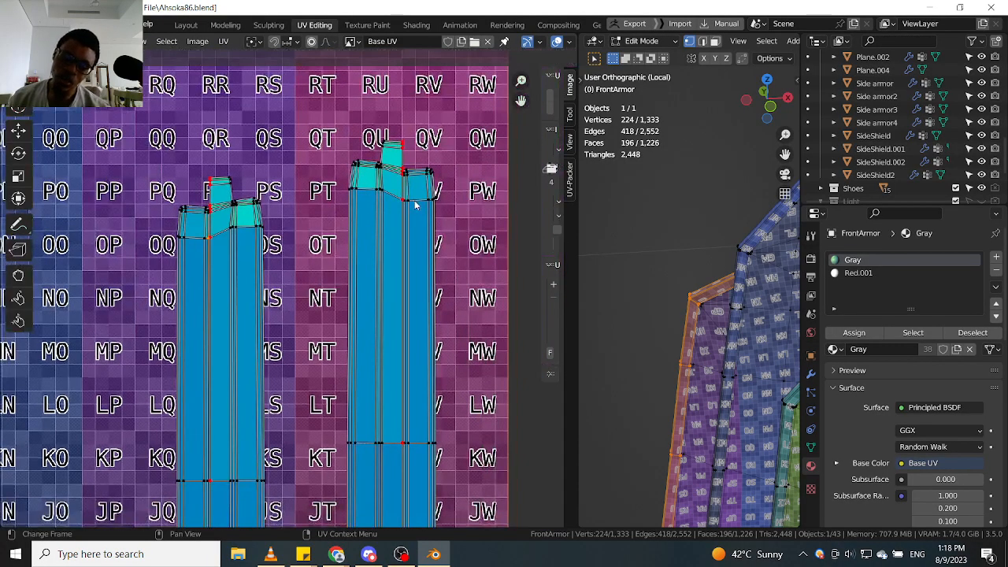
pyautogui.scroll(-10, 764, 295)
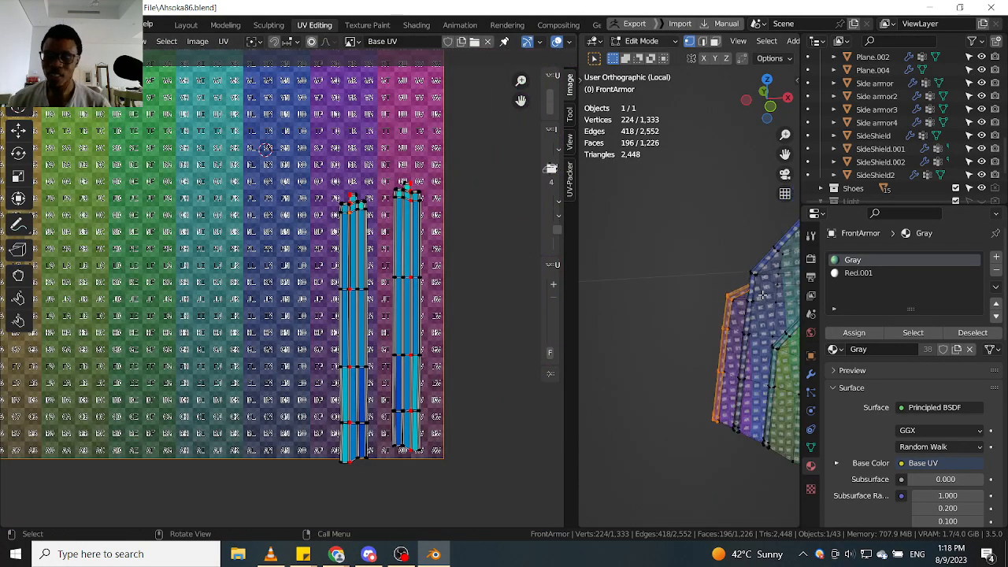
# Select the entire FrontArmor mesh in the 3D view so all of its UV islands are displayed.
pyautogui.moveTo(770, 222); pyautogui.dragTo(628, 466)
pyautogui.scroll(-4, 260, 250)
pyautogui.scroll(-3, 260, 251)
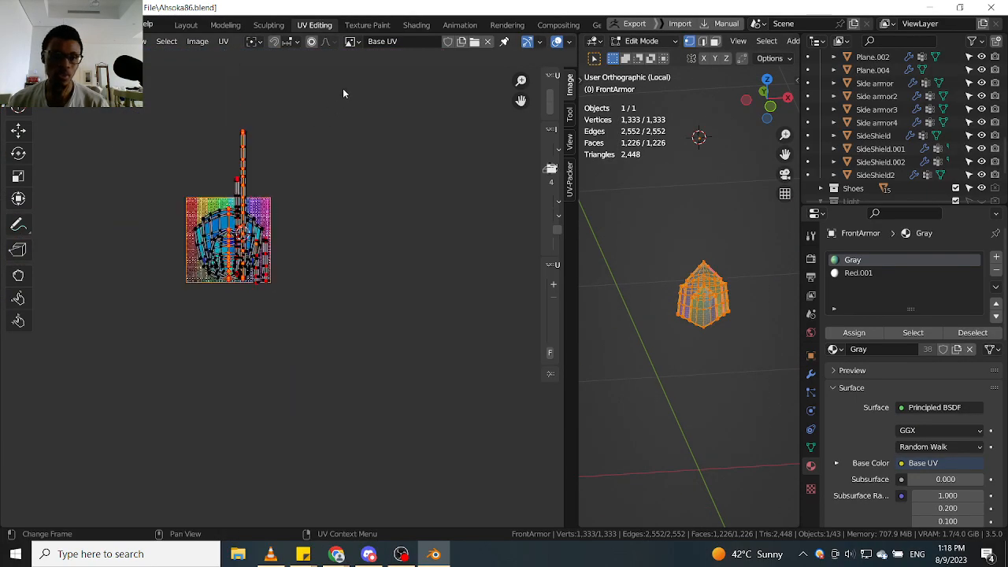
# Select all of the armor's UV islands and move them together off the texture into the empty space beside it.
pyautogui.moveTo(344, 88); pyautogui.dragTo(188, 285)
pyautogui.press('h')
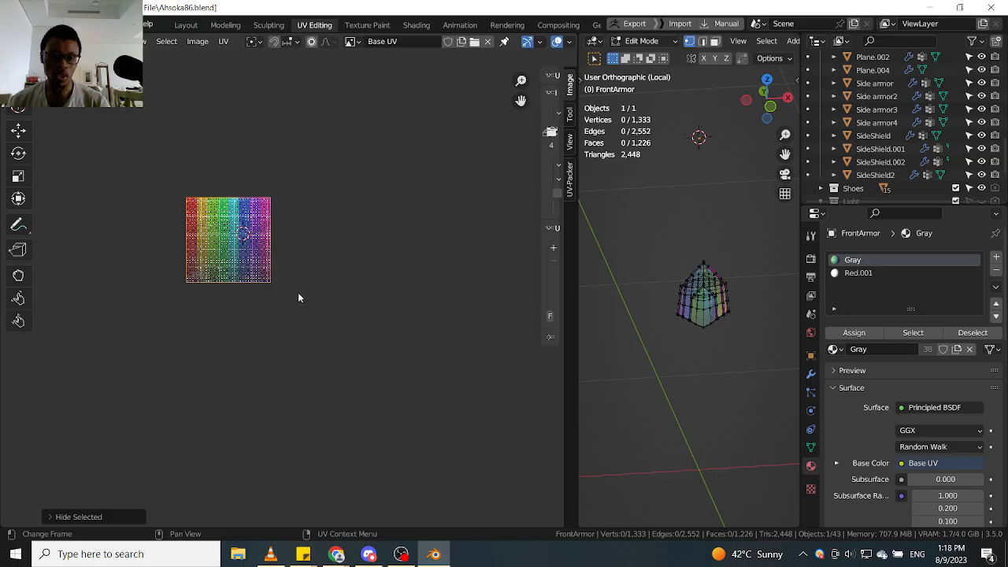
pyautogui.hotkey('ctrl', 'z')
pyautogui.press('g')
pyautogui.click(411, 375)
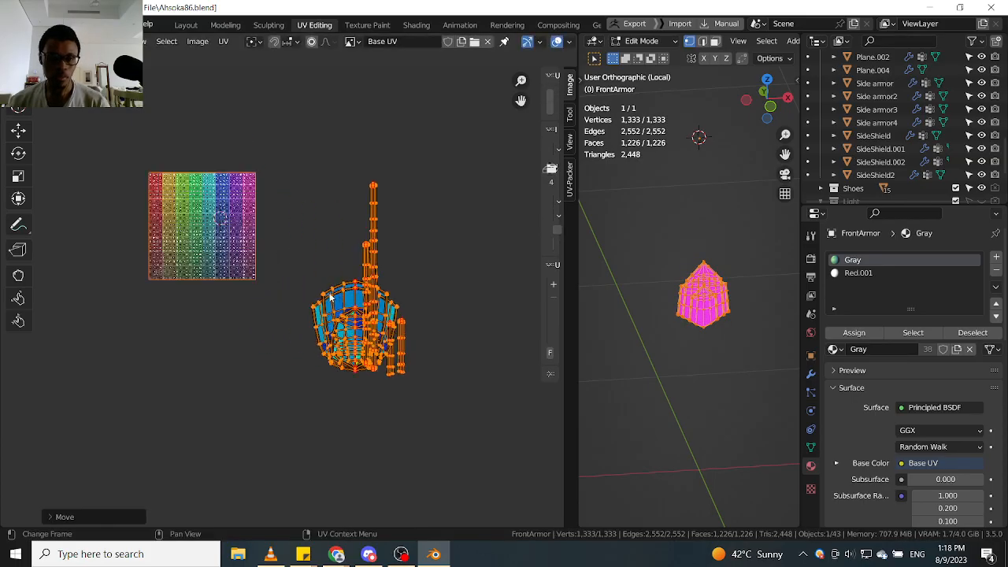
# Try moving the wide armor panel's linked UV island back onto the Base UV texture on its own.
pyautogui.scroll(3, 342, 299)
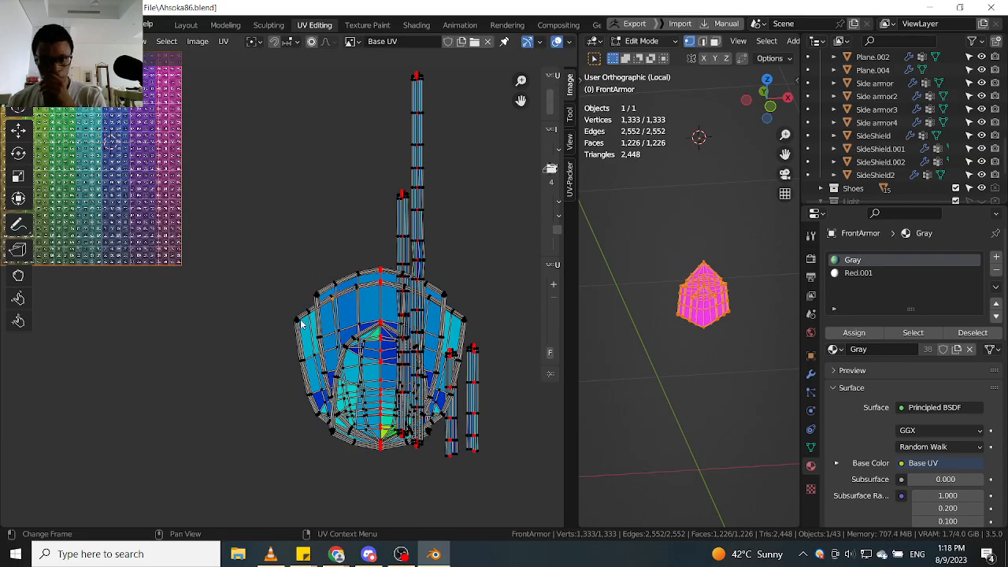
pyautogui.press('l')
pyautogui.scroll(-5, 302, 322)
pyautogui.press('g')
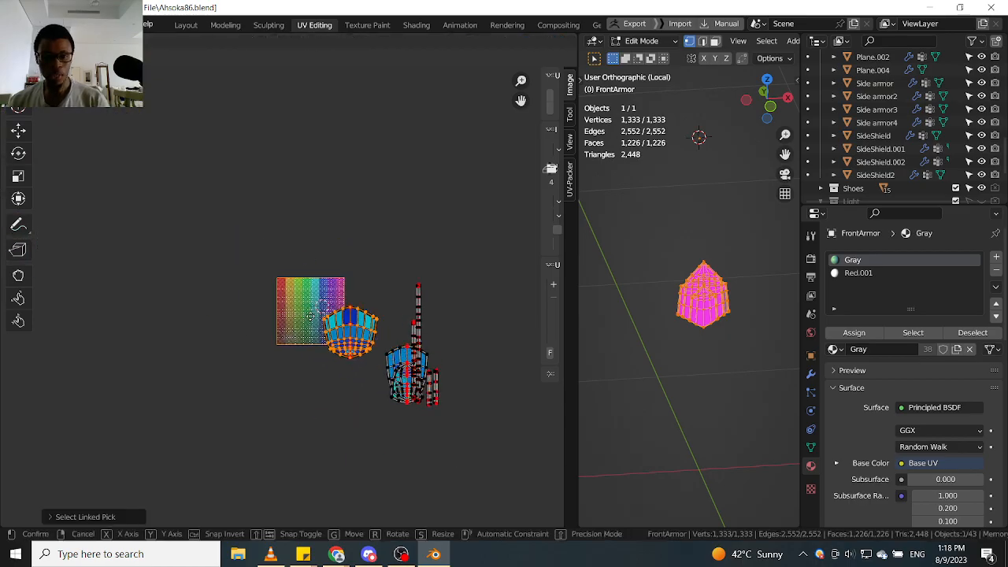
pyautogui.click(275, 303)
pyautogui.scroll(2, 301, 311)
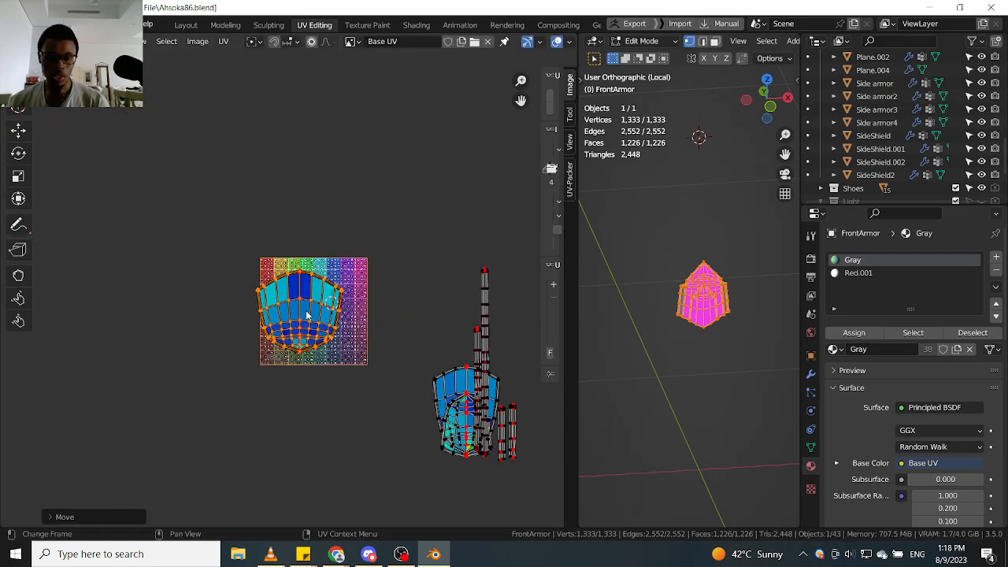
# Select all the armor's UV islands beside the texture and apply Average Islands Scale to them.
pyautogui.scroll(-4, 305, 311)
pyautogui.moveTo(453, 214); pyautogui.dragTo(208, 551)
pyautogui.scroll(2, 348, 295)
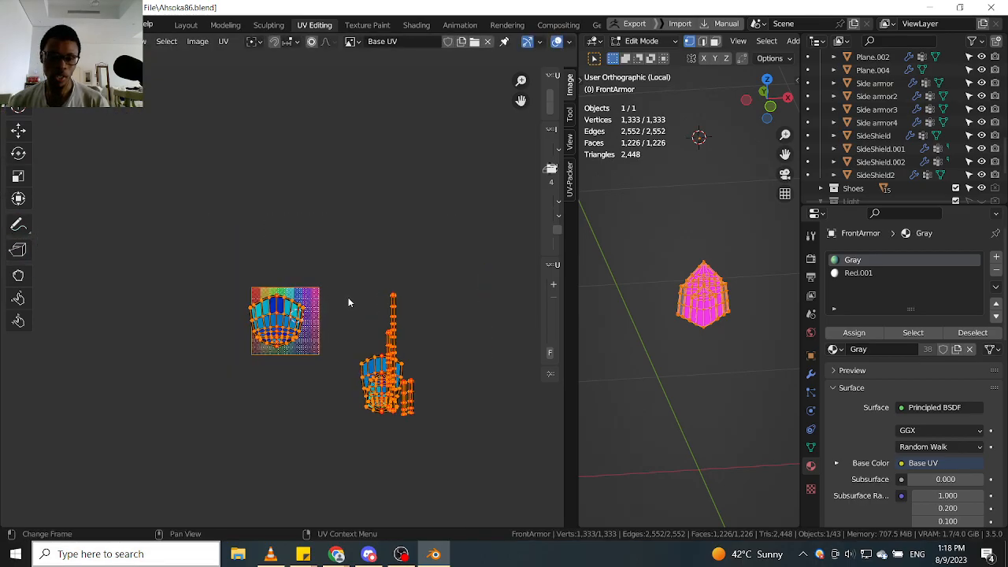
pyautogui.moveTo(505, 240); pyautogui.dragTo(292, 526)
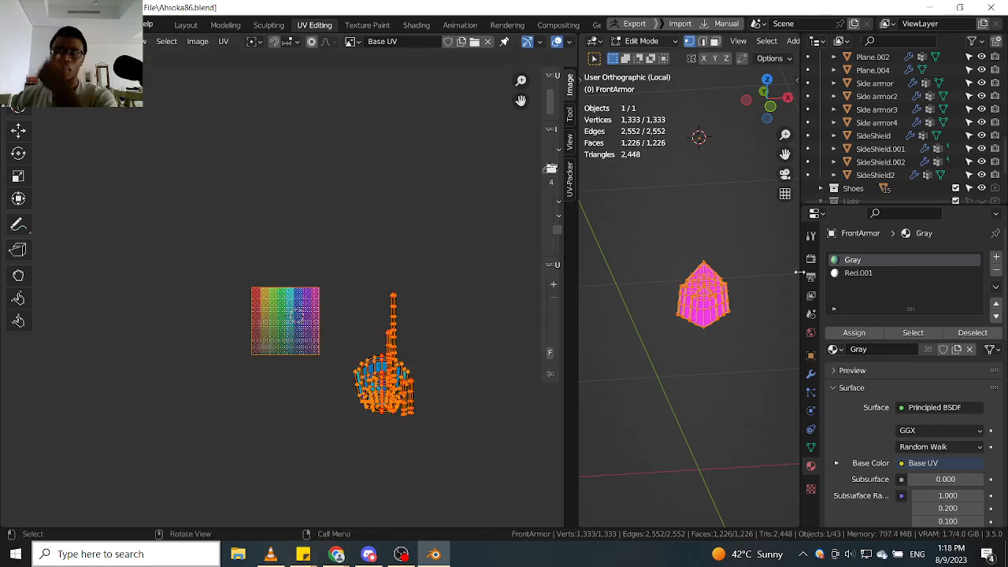
pyautogui.scroll(3, 727, 318)
pyautogui.scroll(1, 302, 303)
pyautogui.scroll(7, 301, 303)
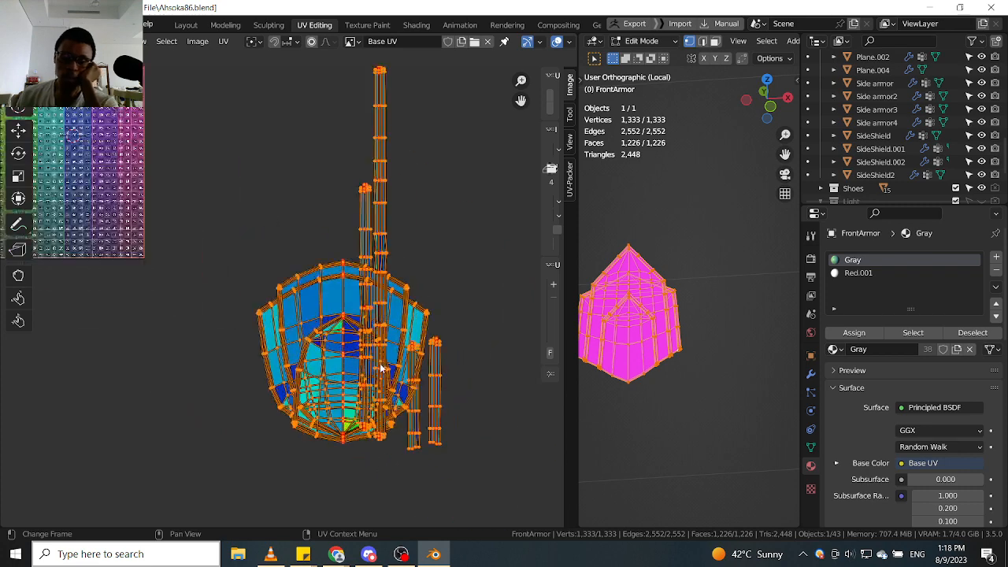
pyautogui.click(225, 44)
pyautogui.click(282, 283)
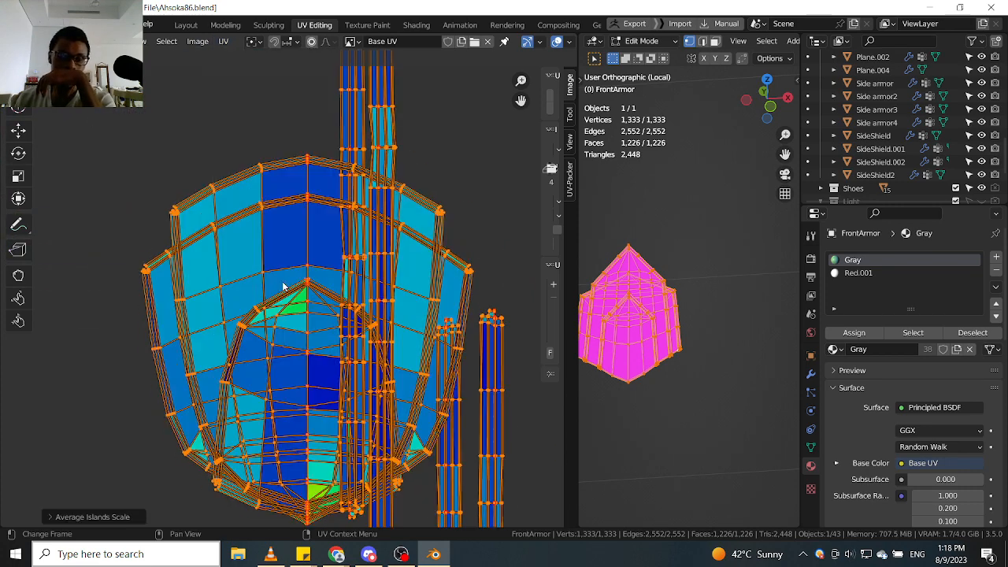
pyautogui.scroll(-5, 306, 283)
pyautogui.scroll(3, 272, 296)
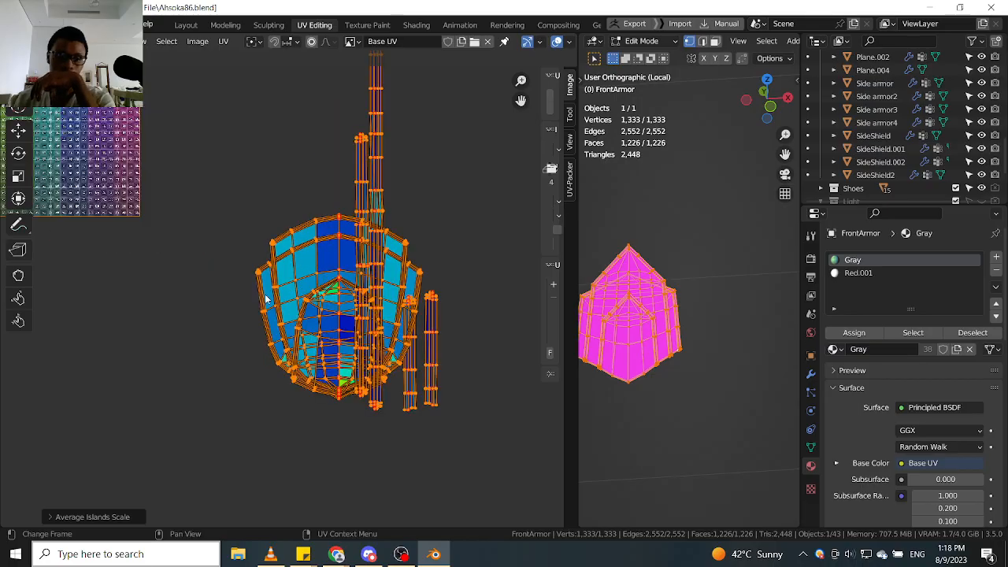
pyautogui.hotkey('alt', 'a')
pyautogui.press('l')
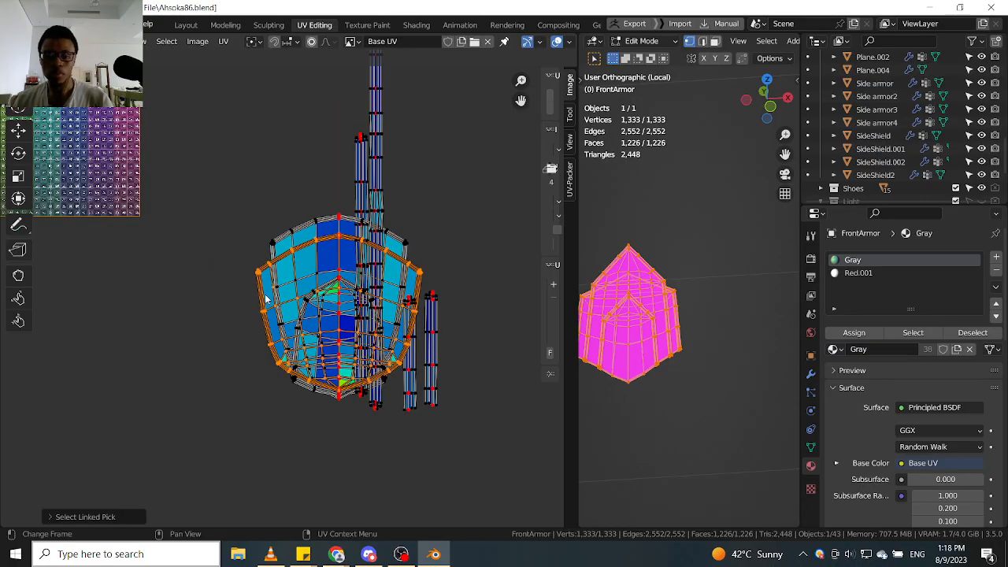
pyautogui.moveTo(265, 292); pyautogui.dragTo(411, 371, button='middle')
pyautogui.press('g')
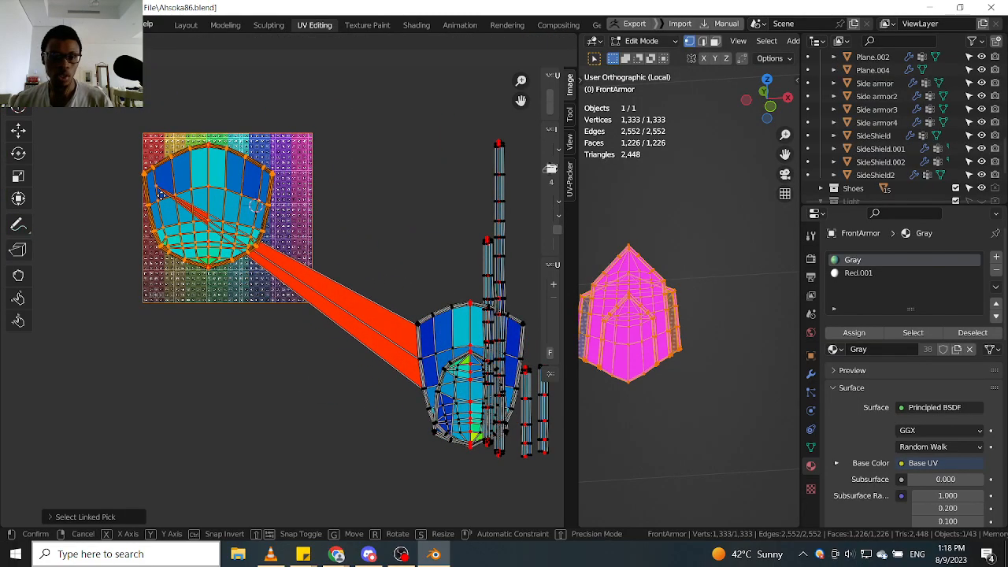
pyautogui.rightClick(174, 196)
pyautogui.scroll(3, 402, 380)
# Select the wide armor panel's linked UV island and move it onto the upper part of the Base UV texture.
pyautogui.hotkey('alt', 'a')
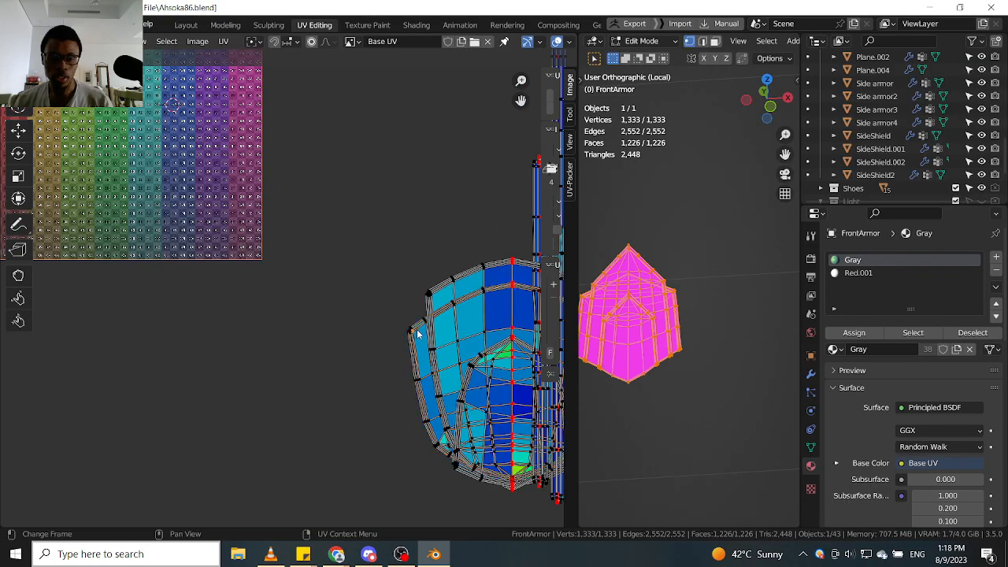
pyautogui.scroll(-2, 417, 333)
pyautogui.press('l')
pyautogui.scroll(-2, 417, 334)
pyautogui.scroll(2, 417, 334)
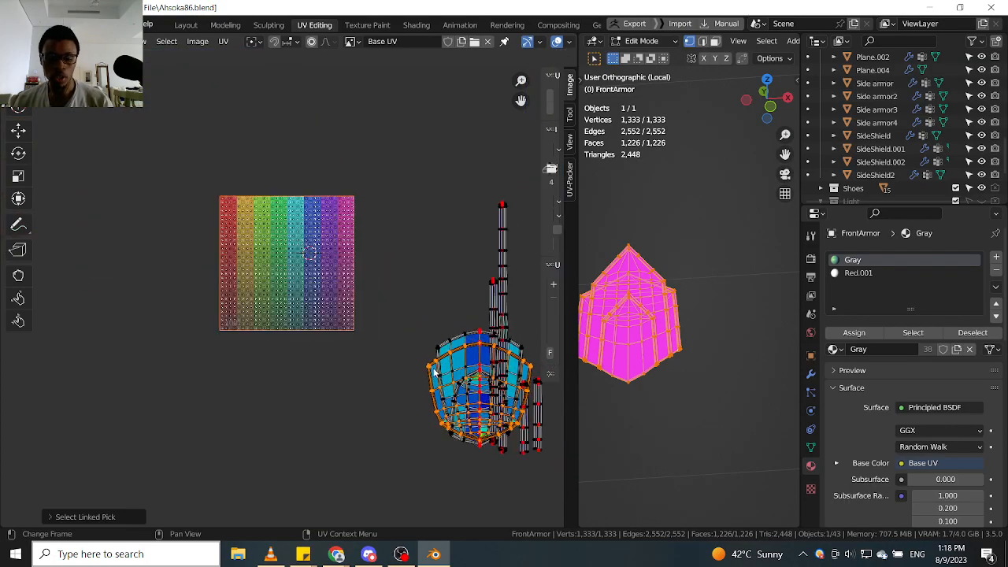
pyautogui.press('g')
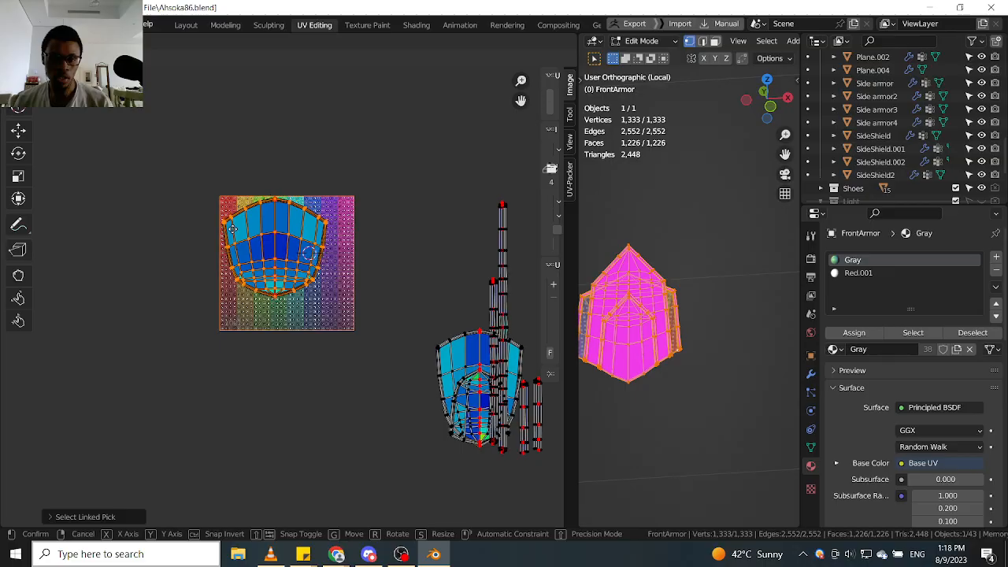
pyautogui.click(234, 236)
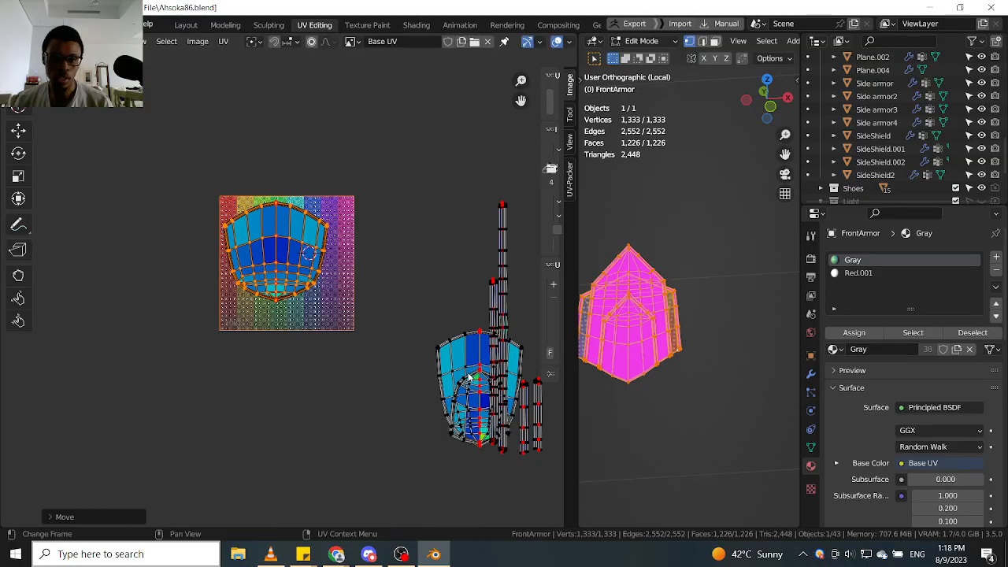
# Move the tall armor panel's UV island just below the wide one and the small pointed panel's island beside it.
pyautogui.hotkey('alt', 'a')
pyautogui.press('l')
pyautogui.press('g')
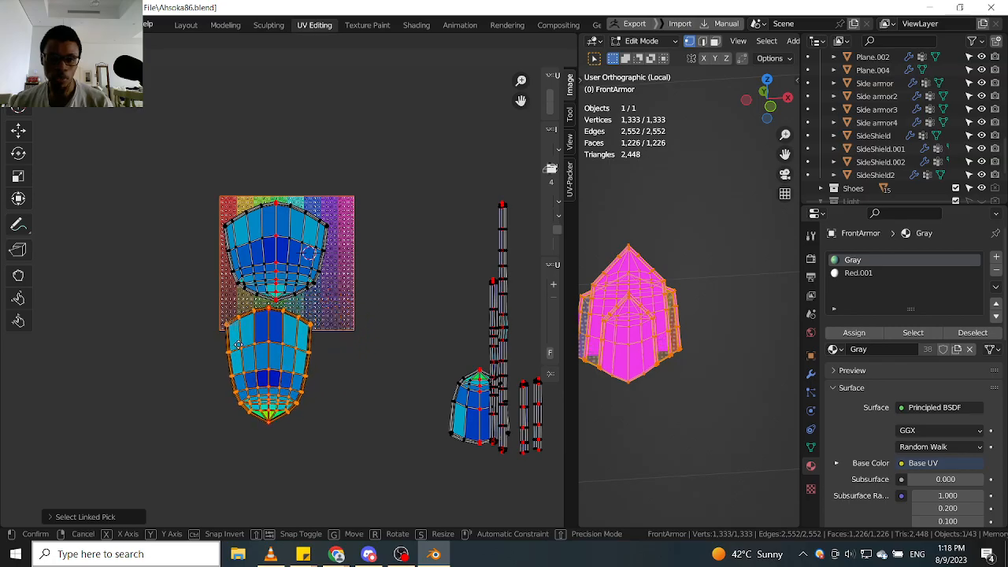
pyautogui.click(293, 363)
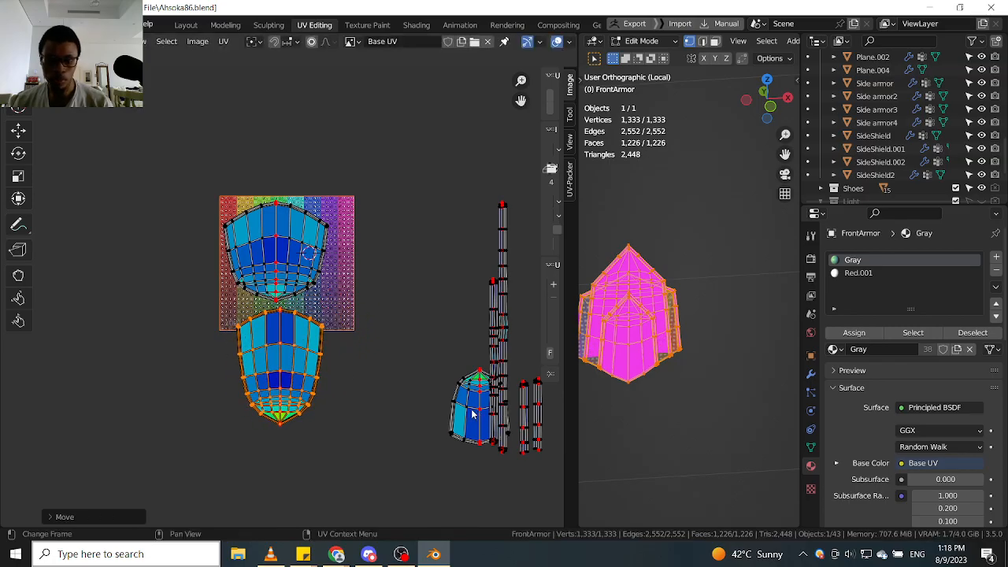
pyautogui.hotkey('alt', 'a')
pyautogui.press('l')
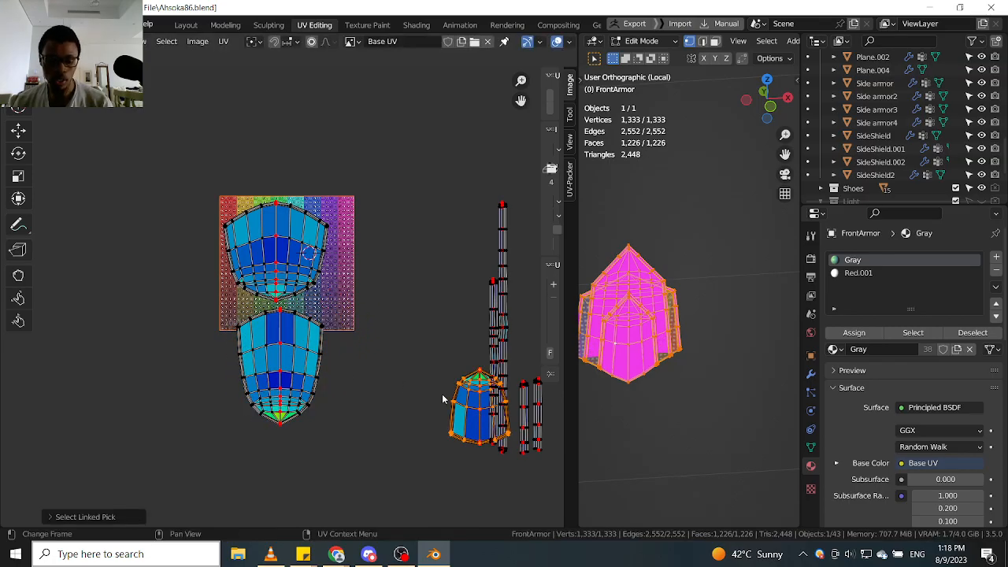
pyautogui.press('g')
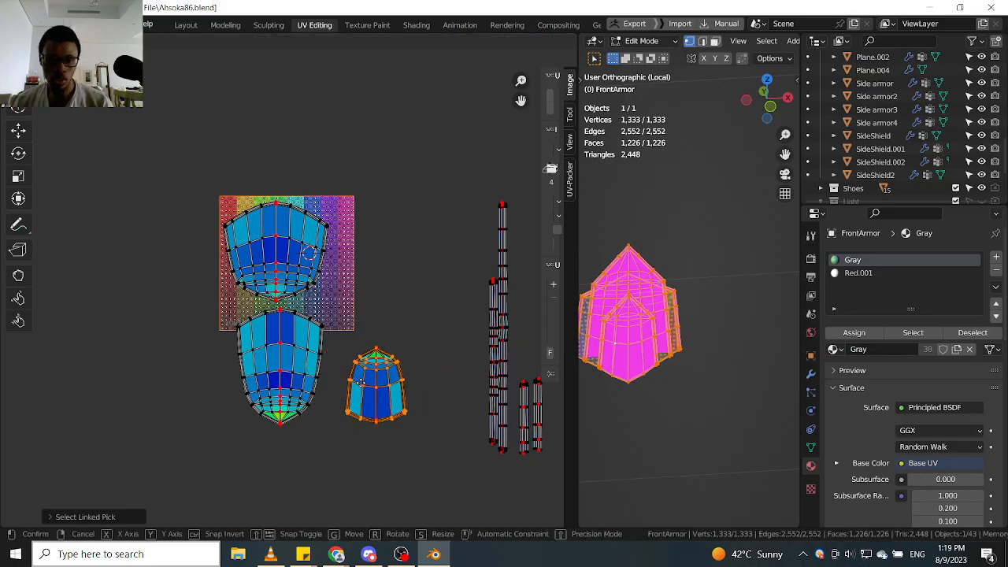
pyautogui.click(342, 381)
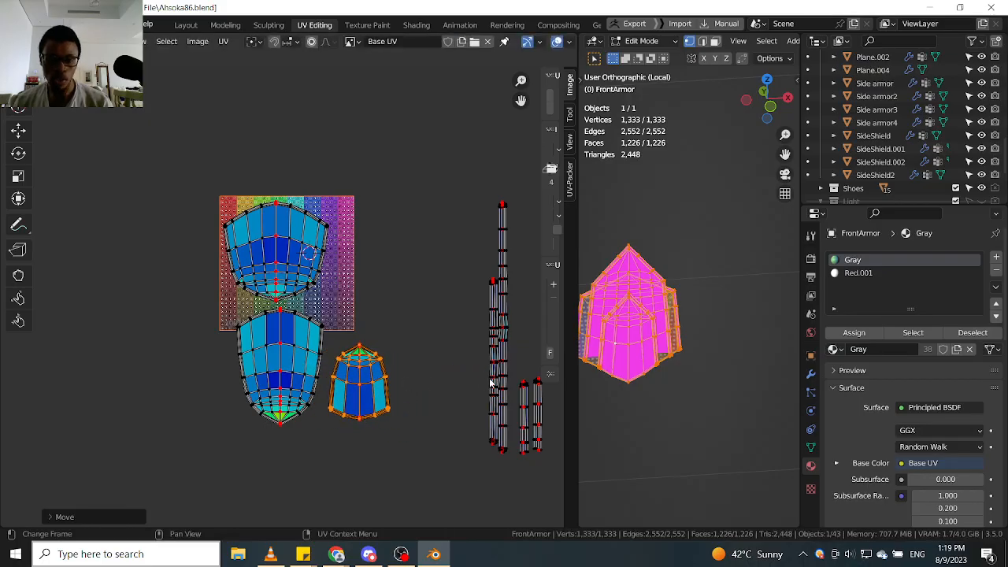
# Move the two long trim strip islands next to each other, just beside the small pointed island.
pyautogui.hotkey('alt', 'a')
pyautogui.press('l')
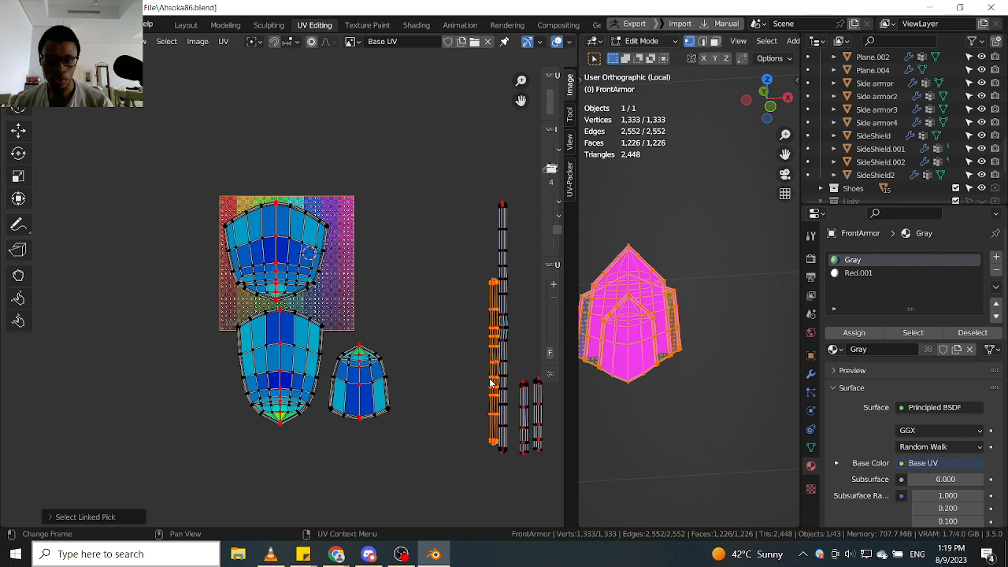
pyautogui.press('g')
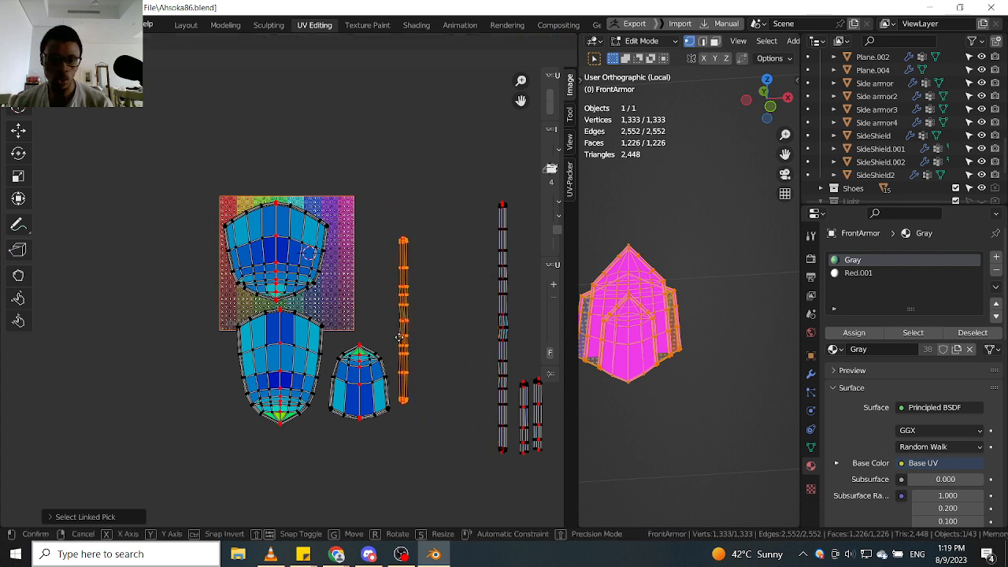
pyautogui.click(402, 341)
pyautogui.hotkey('alt', 'a')
pyautogui.press('l')
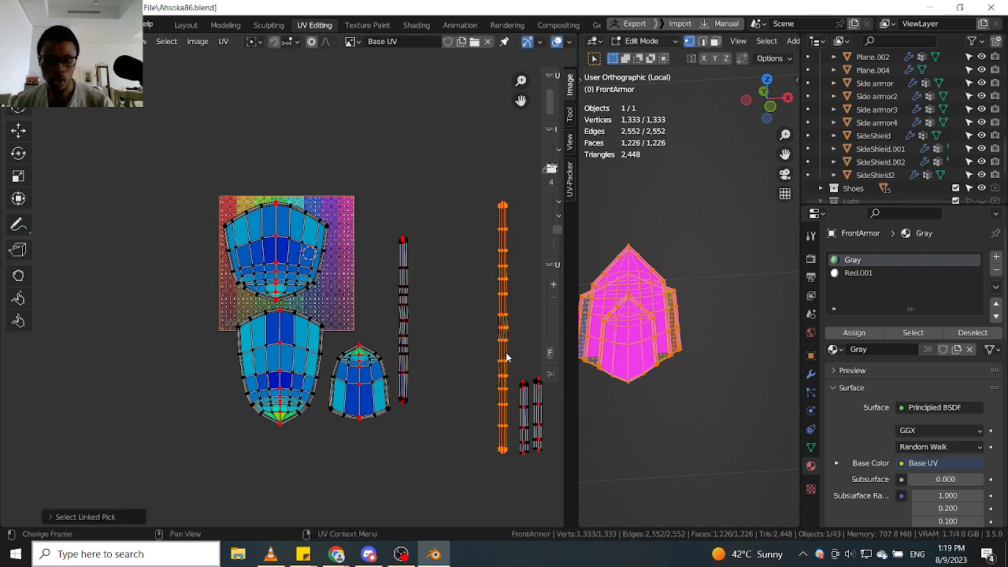
pyautogui.press('g')
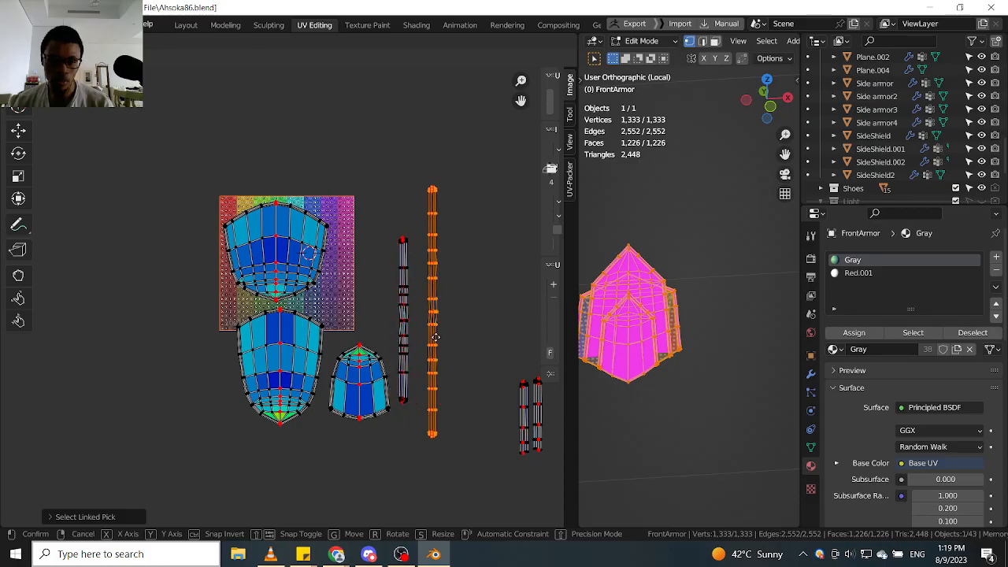
pyautogui.click(421, 333)
pyautogui.moveTo(502, 370); pyautogui.dragTo(453, 368, button='middle')
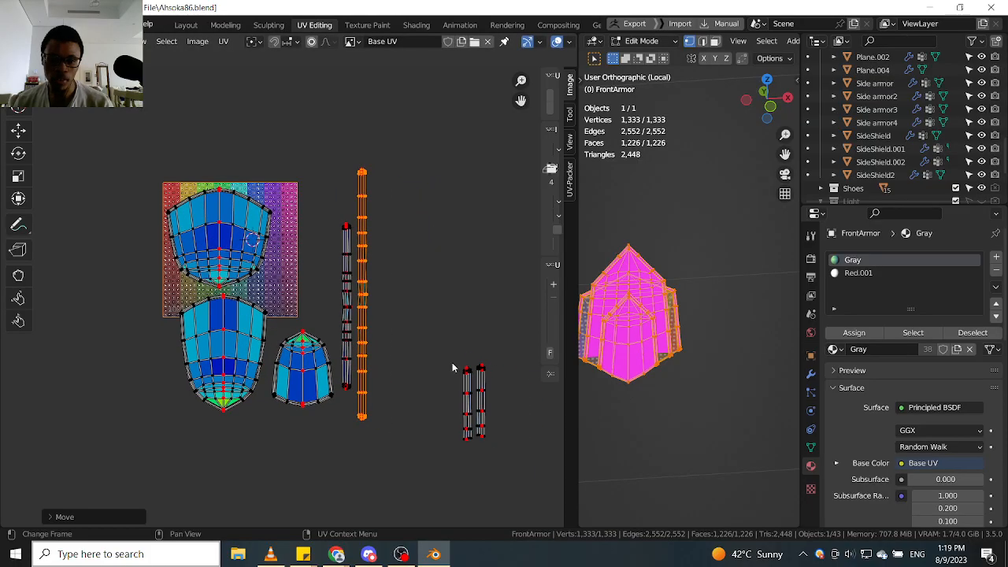
# Move the two short trim strip islands side by side to the texture's edge, above the small pointed island.
pyautogui.hotkey('alt', 'a')
pyautogui.press('l')
pyautogui.press('g')
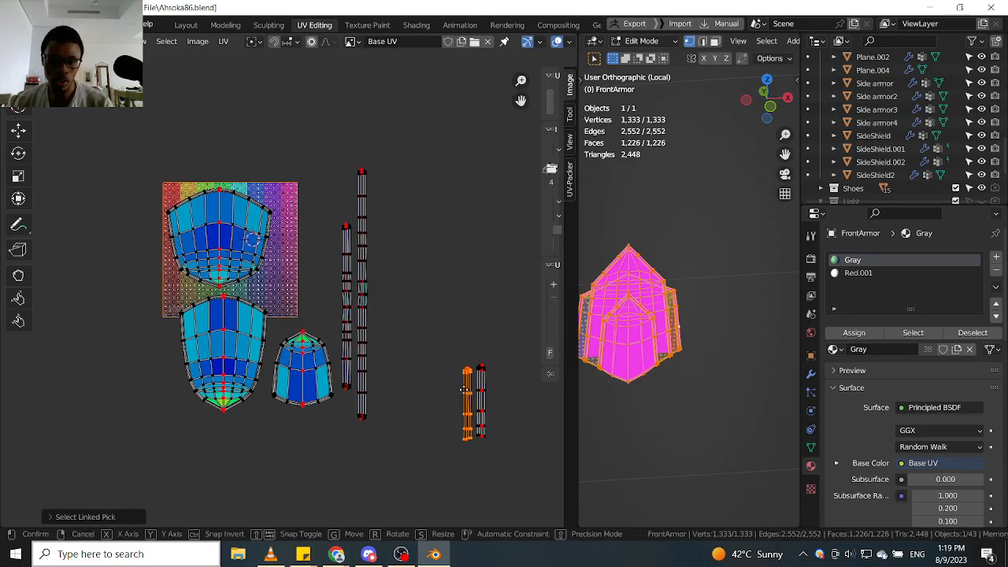
pyautogui.click(288, 265)
pyautogui.hotkey('alt', 'a')
pyautogui.press('l')
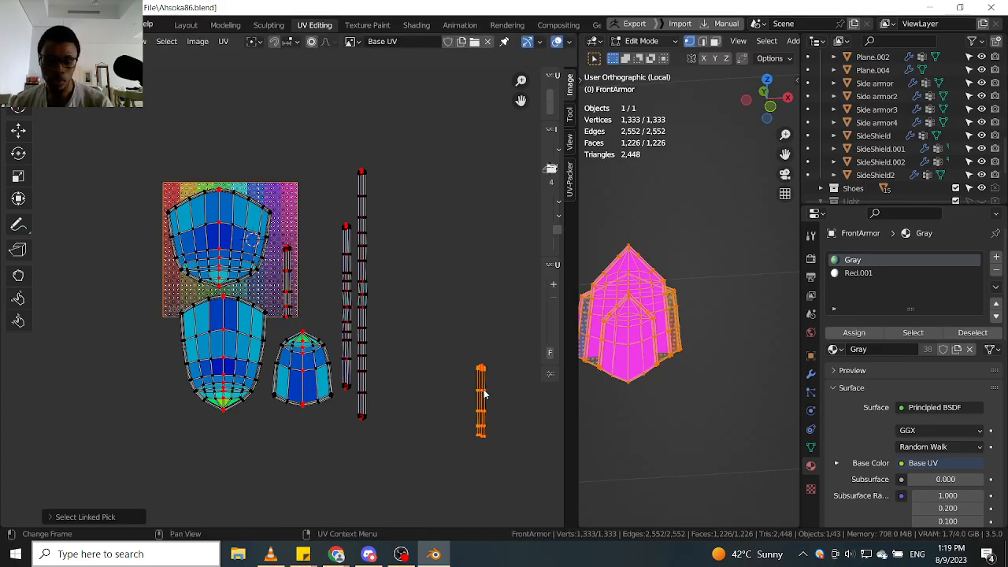
pyautogui.press('g')
pyautogui.click(307, 276)
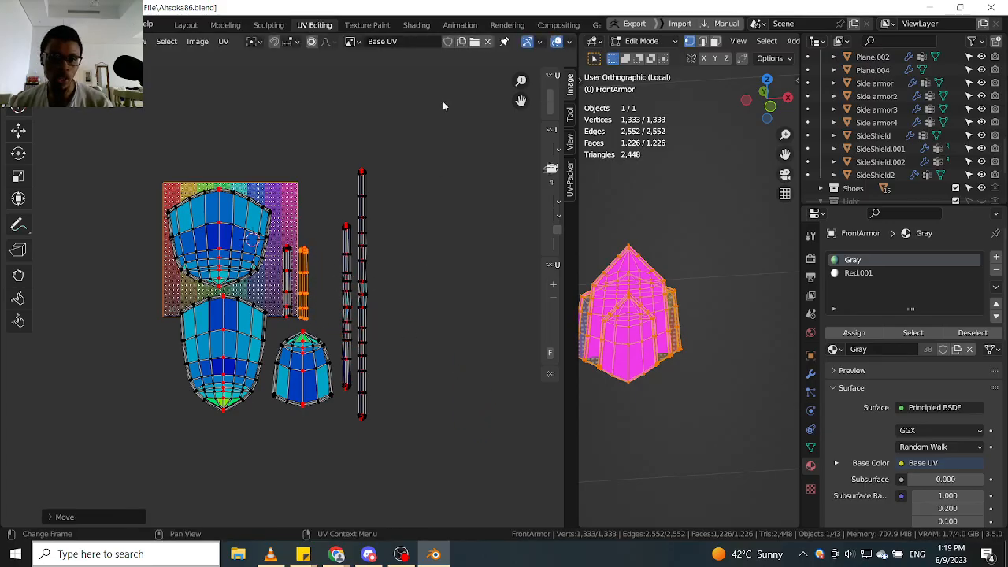
# Select all the armor's UV islands, switch the pivot to individual origins and scale them down around their own centres.
pyautogui.moveTo(442, 102); pyautogui.dragTo(164, 475)
pyautogui.scroll(1, 249, 211)
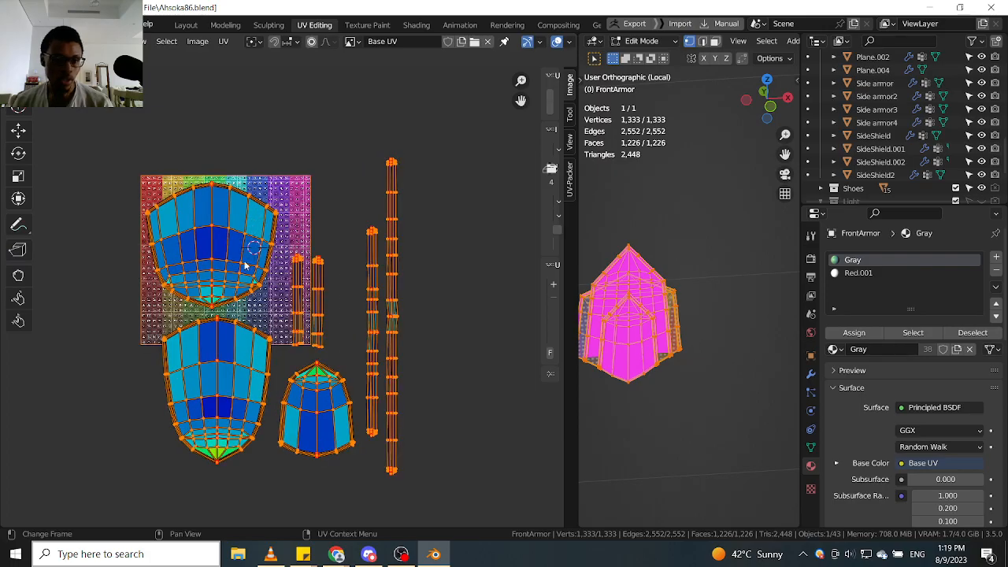
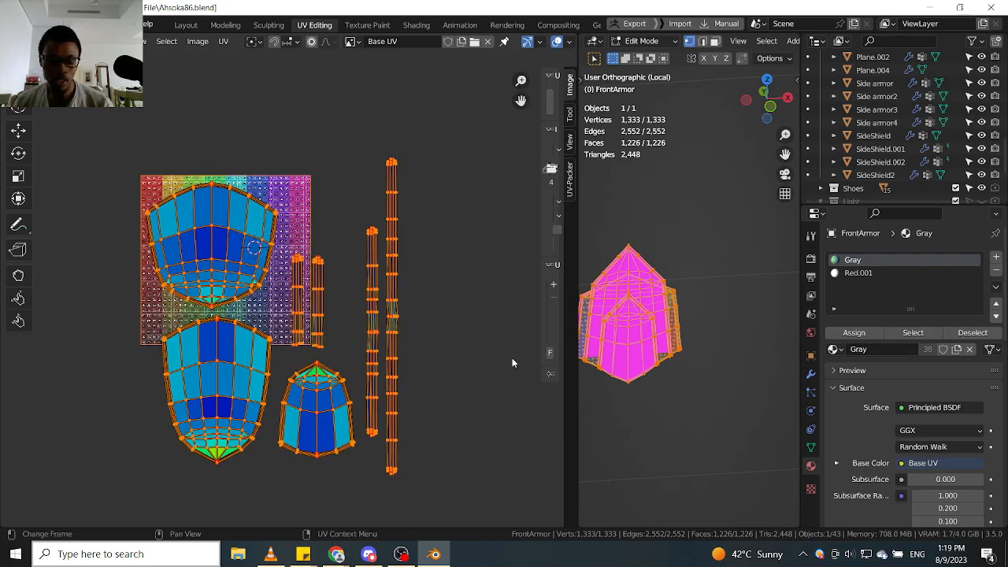
pyautogui.press('.')
pyautogui.press('.')
pyautogui.click(600, 361)
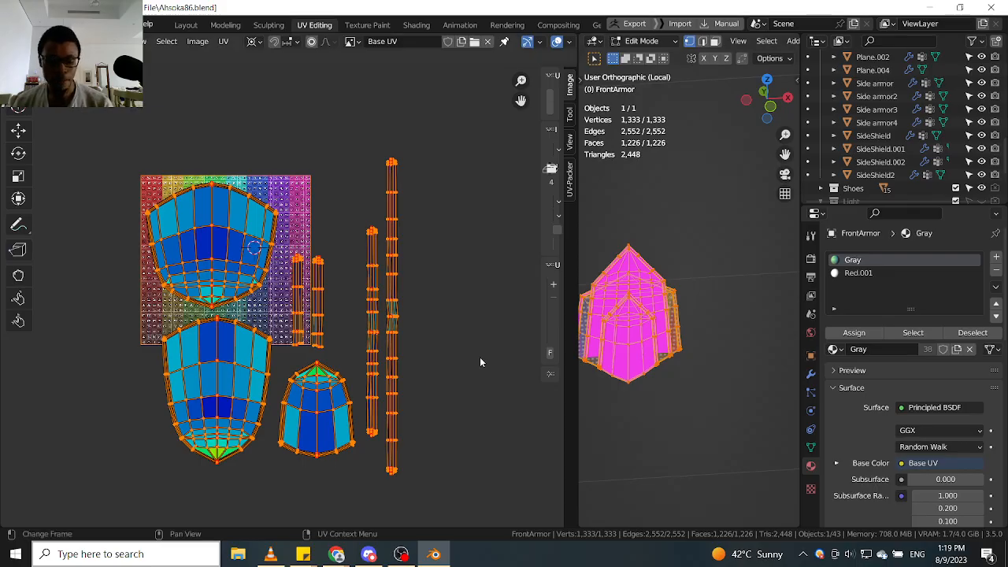
pyautogui.press('.')
pyautogui.click(492, 430)
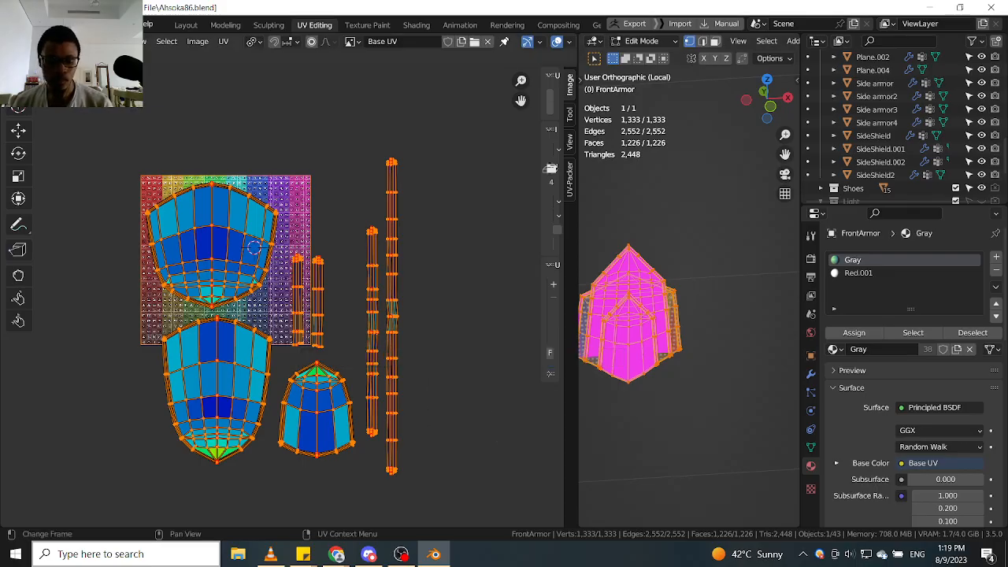
pyautogui.press('s')
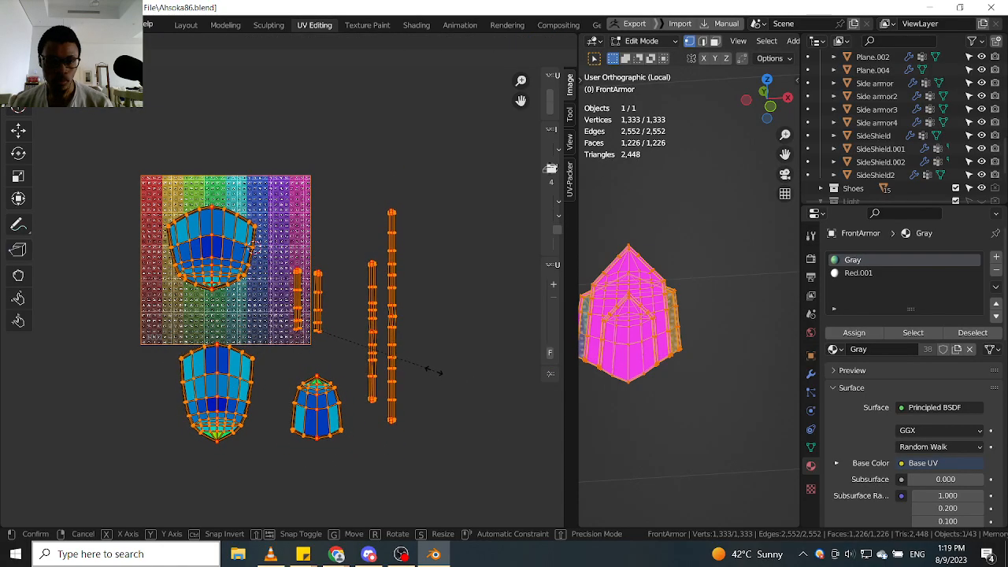
pyautogui.click(435, 370)
# Move the wide armor panel's scaled-down UV island into the upper-left corner of the Base UV texture.
pyautogui.moveTo(219, 256); pyautogui.dragTo(256, 326, button='middle')
pyautogui.click(256, 326)
pyautogui.press('l')
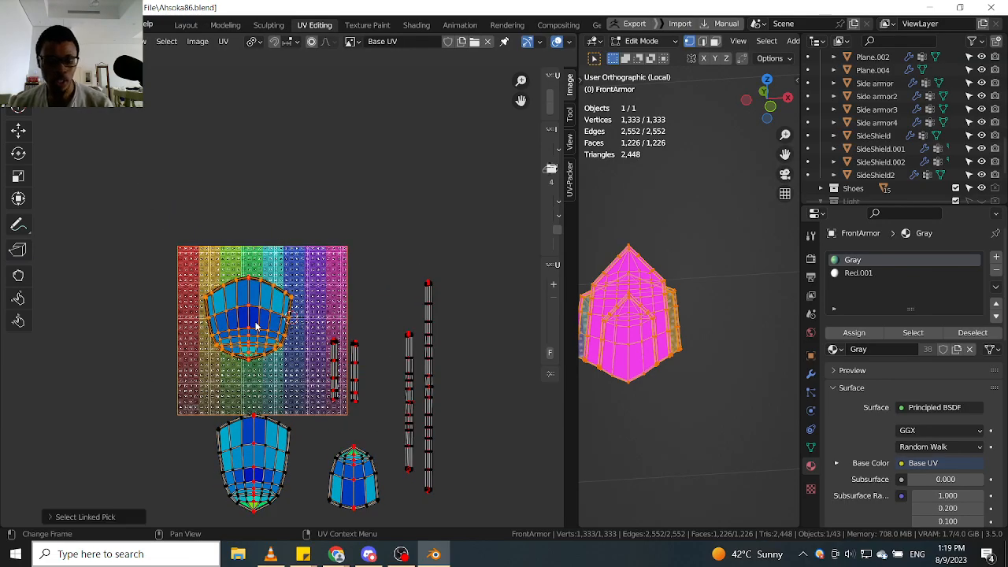
pyautogui.press('g')
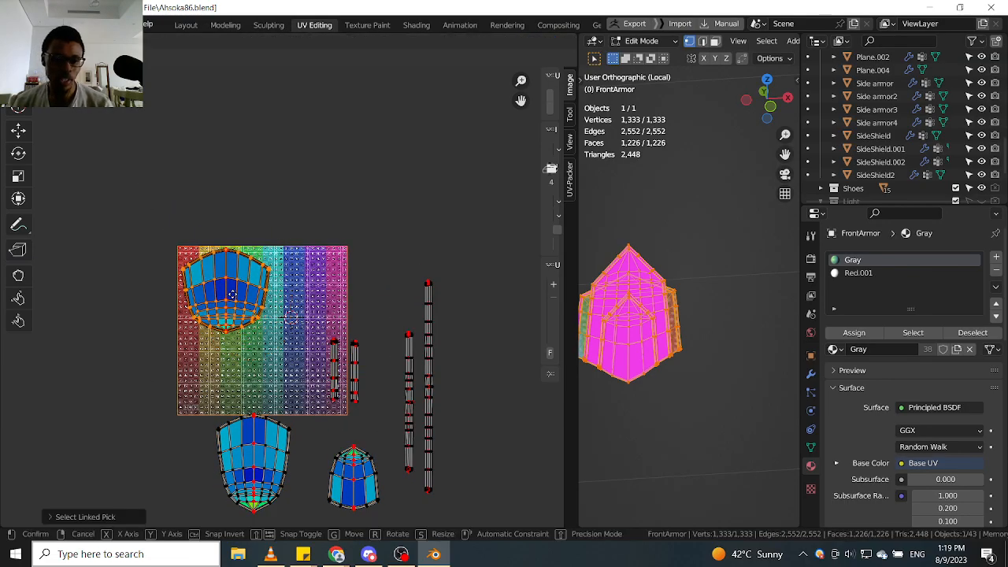
pyautogui.click(232, 294)
# Move the tall panel's UV island under the wide one and the small pointed island beside it, both within the texture.
pyautogui.click(288, 472)
pyautogui.press('l')
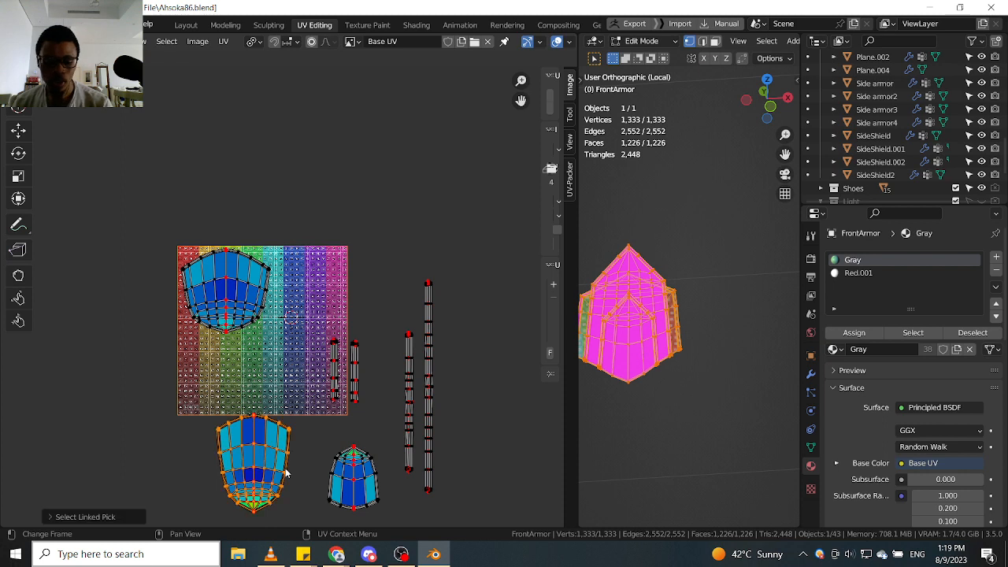
pyautogui.press('g')
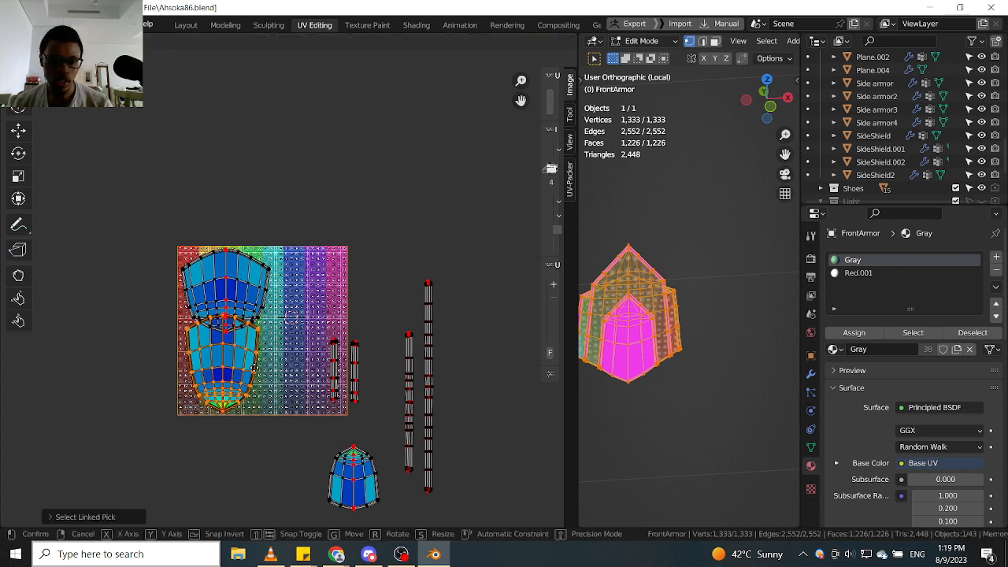
pyautogui.click(251, 374)
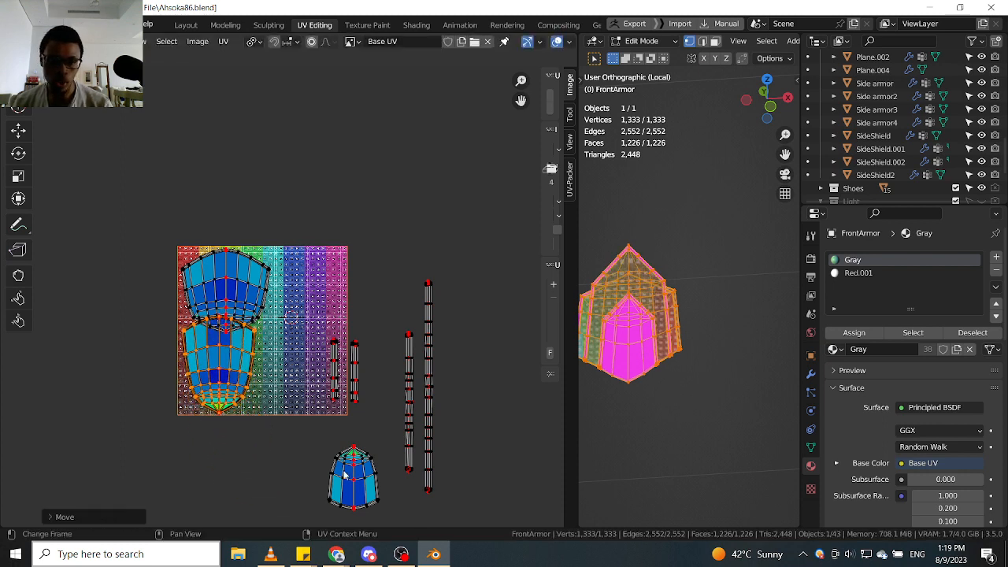
pyautogui.click(344, 474)
pyautogui.press('l')
pyautogui.press('g')
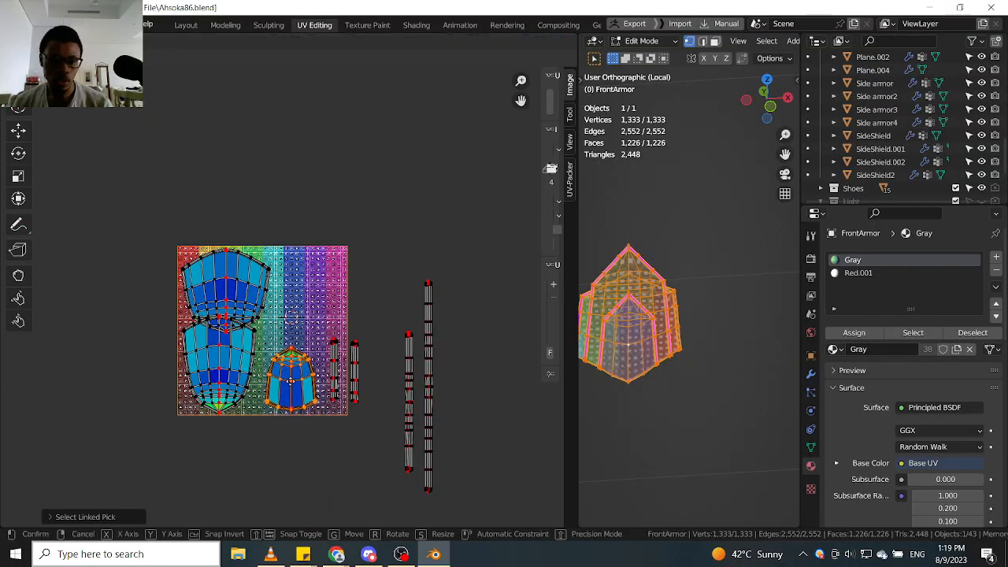
pyautogui.click(290, 381)
# Move the nearer short trim strip's UV island into the gap beside the wide panel, above the small pointed island.
pyautogui.scroll(4, 342, 382)
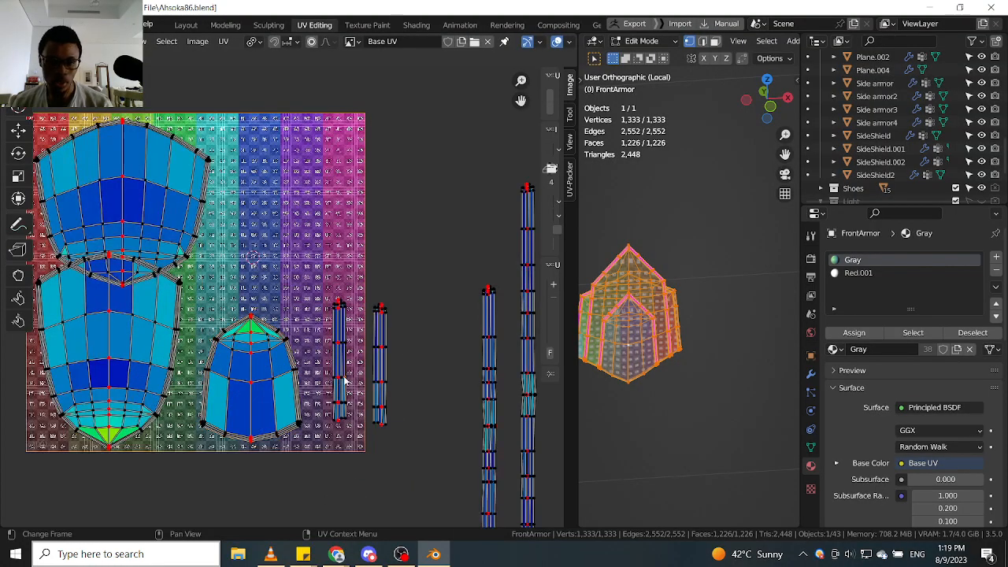
pyautogui.press('l')
pyautogui.press('h')
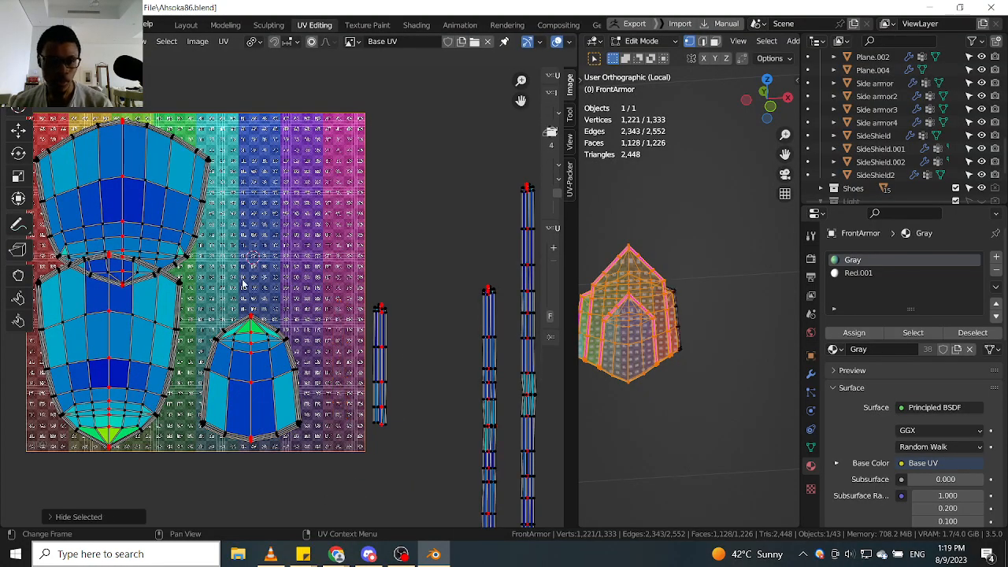
pyautogui.hotkey('alt', 'h')
pyautogui.scroll(-2, 315, 319)
pyautogui.moveTo(315, 318); pyautogui.dragTo(351, 362, button='middle')
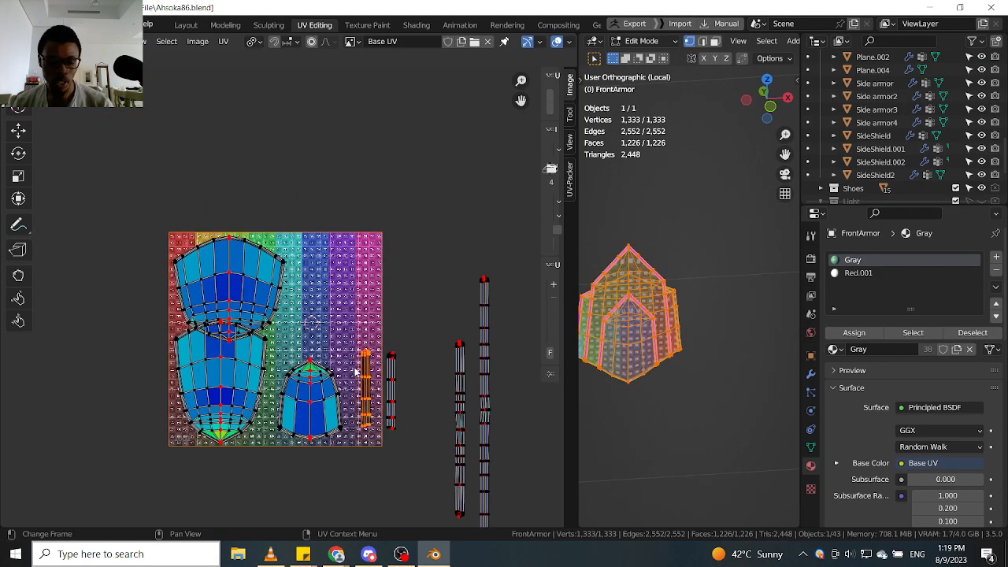
pyautogui.press('g')
pyautogui.click(274, 282)
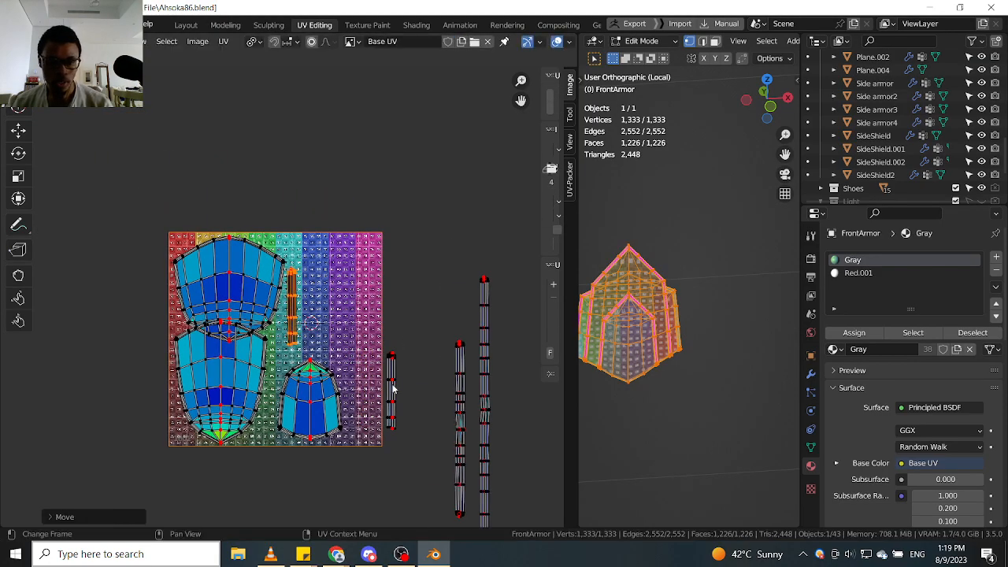
# Move the second short trim strip's UV island onto the texture, beside the first short strip.
pyautogui.hotkey('alt', 'a')
pyautogui.press('l')
pyautogui.press('g')
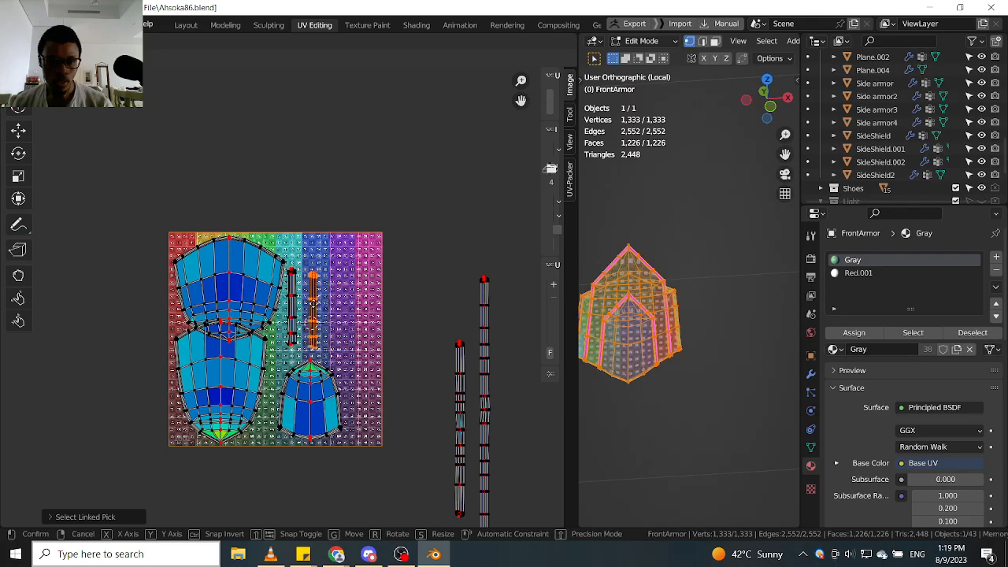
pyautogui.click(311, 303)
pyautogui.hotkey('alt', 'a')
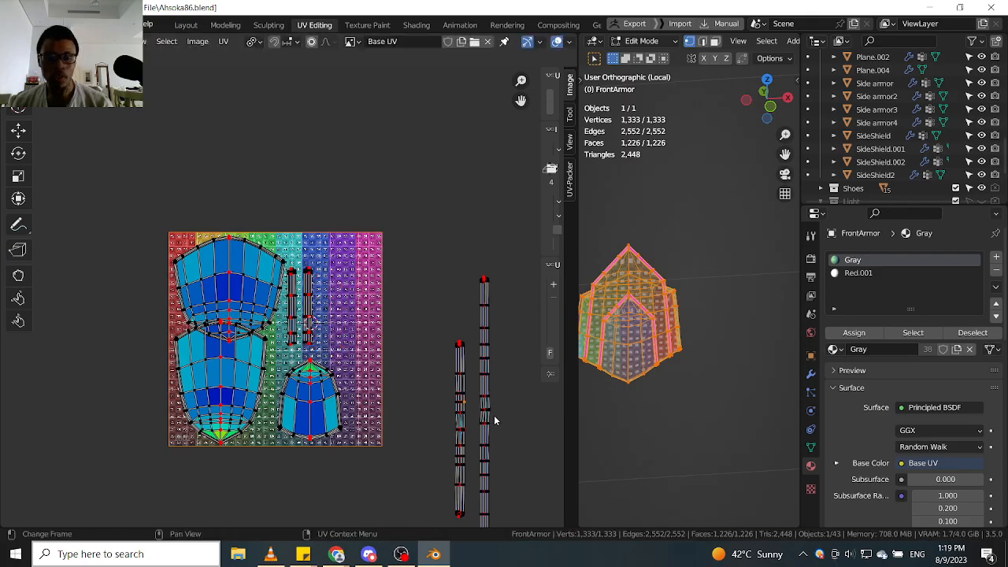
# Move the longest trim strip's UV island along the texture's right edge and the medium strip's island beside it.
pyautogui.press('l')
pyautogui.press('g')
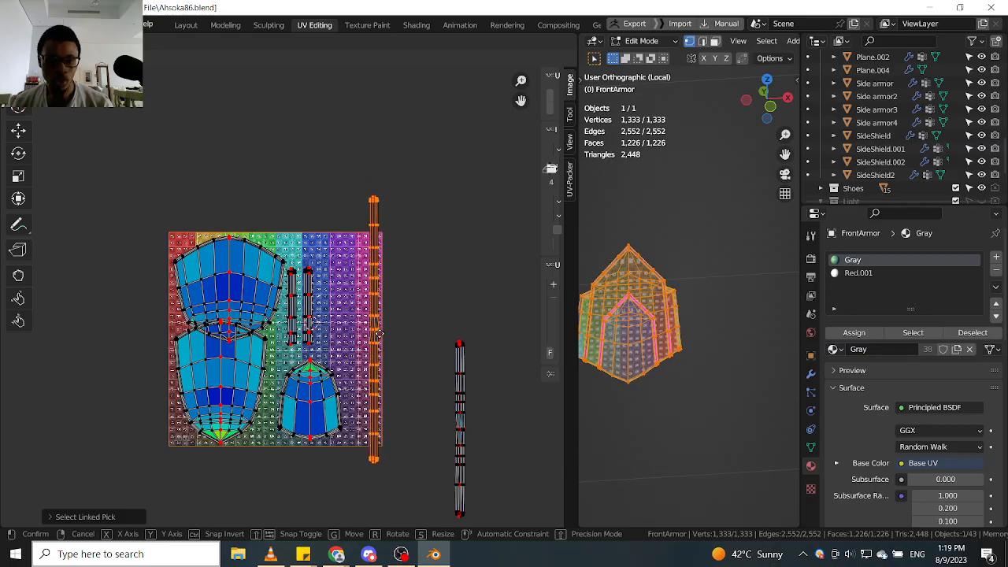
pyautogui.click(382, 329)
pyautogui.hotkey('alt', 'a')
pyautogui.moveTo(460, 391); pyautogui.dragTo(353, 309)
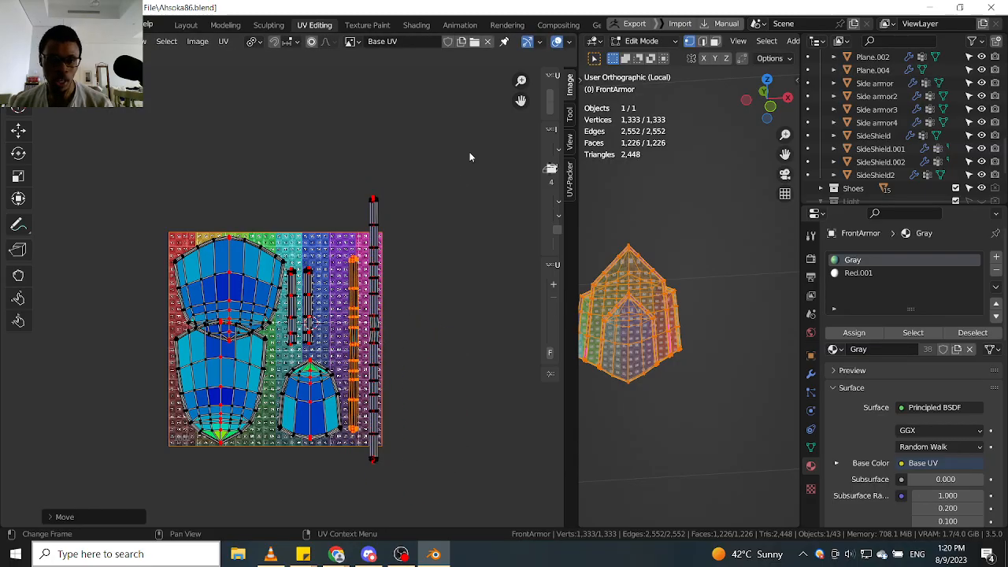
# Select all the armor's UV islands and scale them down slightly around their individual origins.
pyautogui.moveTo(469, 152); pyautogui.dragTo(150, 524)
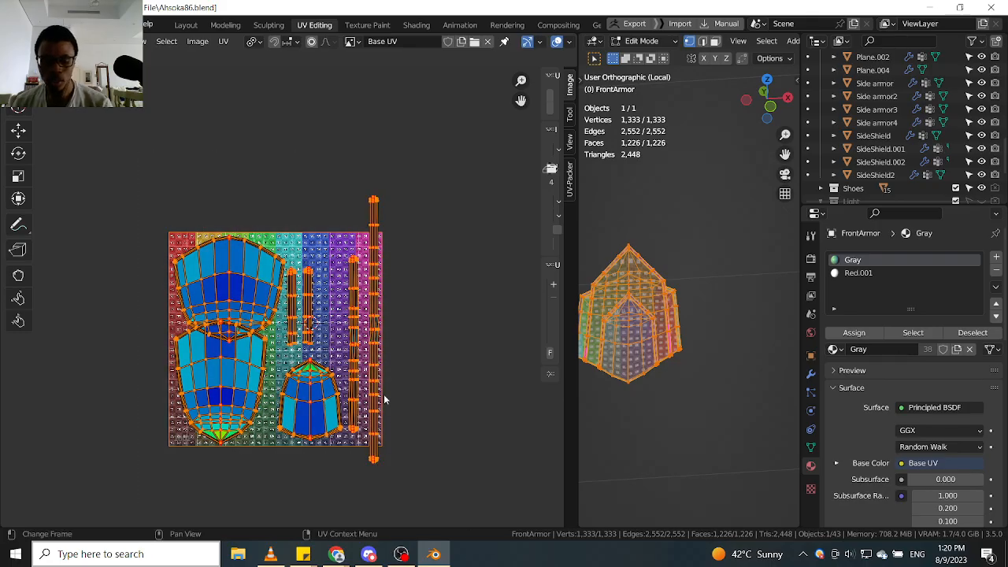
pyautogui.press('.')
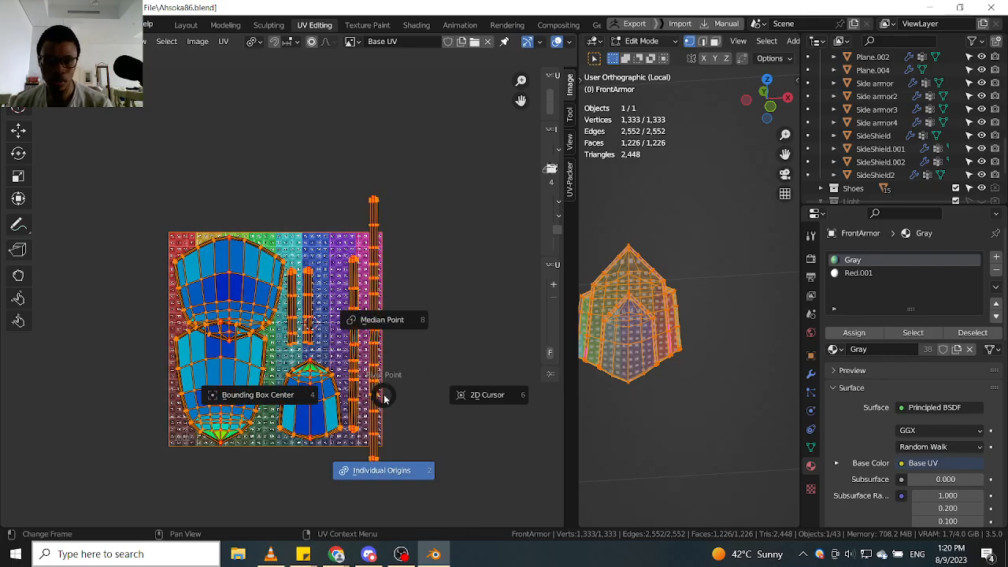
pyautogui.click(384, 399)
pyautogui.press('s')
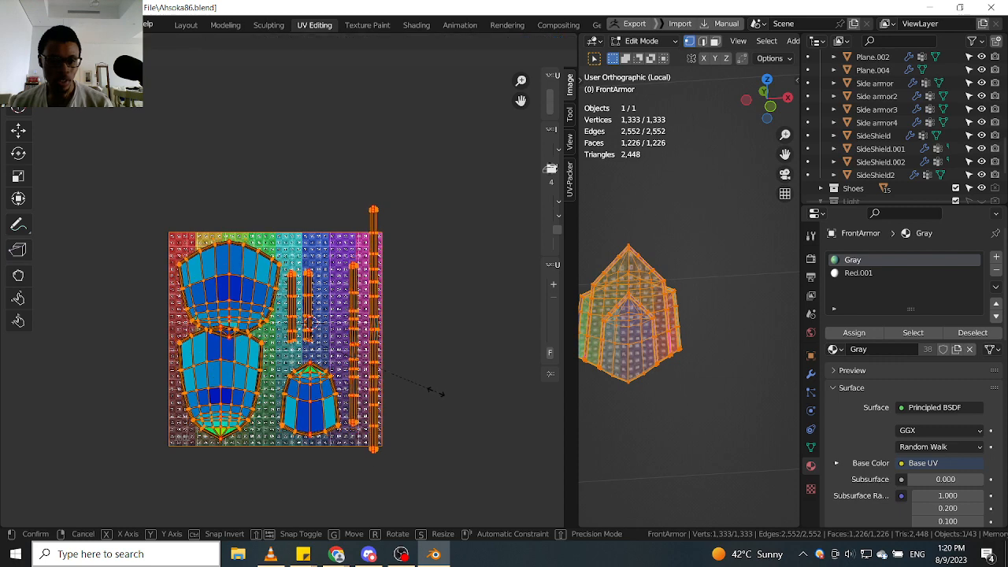
pyautogui.click(406, 369)
pyautogui.scroll(2, 386, 361)
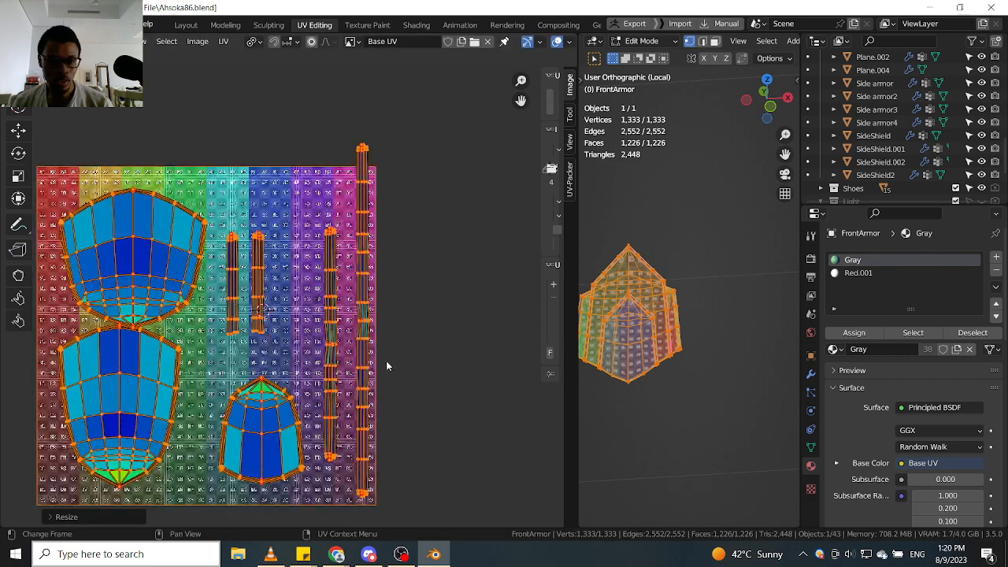
# Shift the longest trim strip's UV island slightly down and inward along the texture's right edge.
pyautogui.hotkey('alt', 'a')
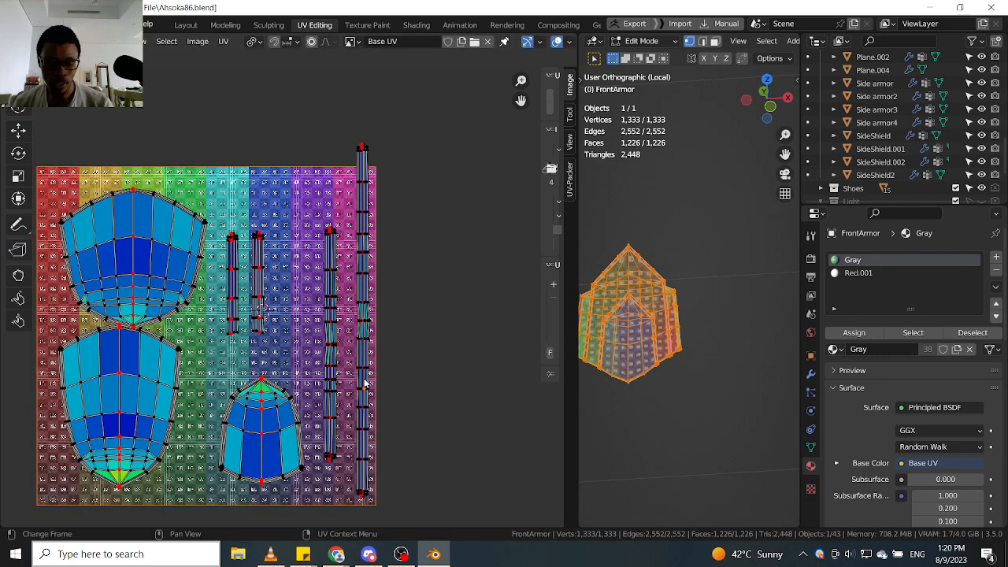
pyautogui.scroll(1, 364, 383)
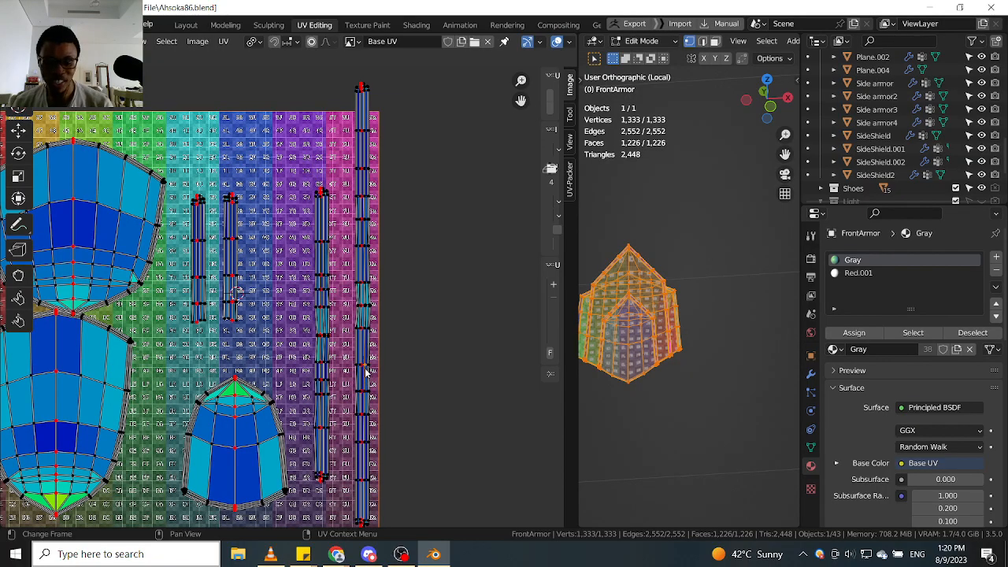
pyautogui.press('l')
pyautogui.press('g')
pyautogui.click(362, 382)
pyautogui.scroll(-1, 362, 384)
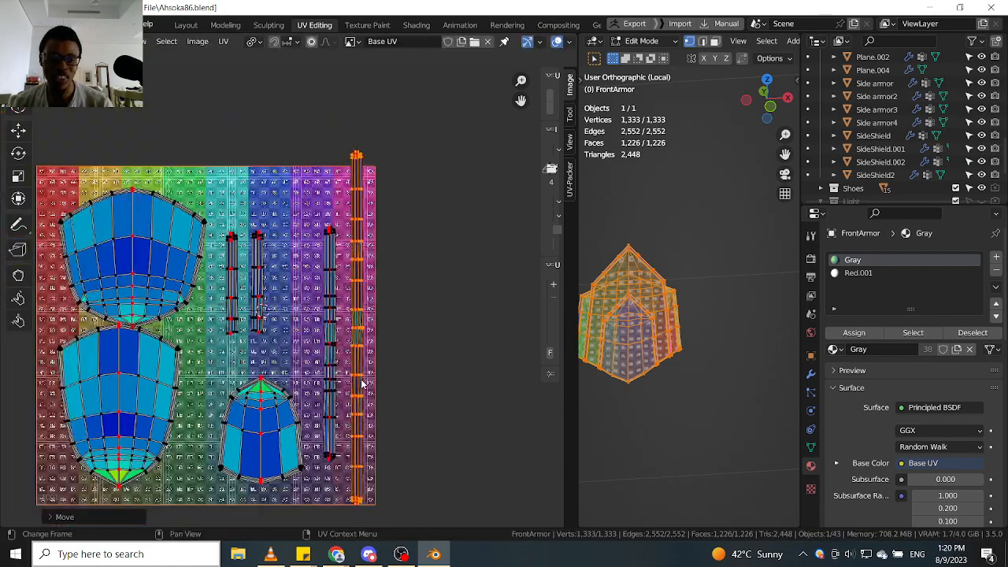
pyautogui.scroll(-3, 363, 384)
pyautogui.scroll(2, 342, 306)
# Move the tall panel's UV island down to leave a gap below the wide panel's island.
pyautogui.hotkey('alt', 'a')
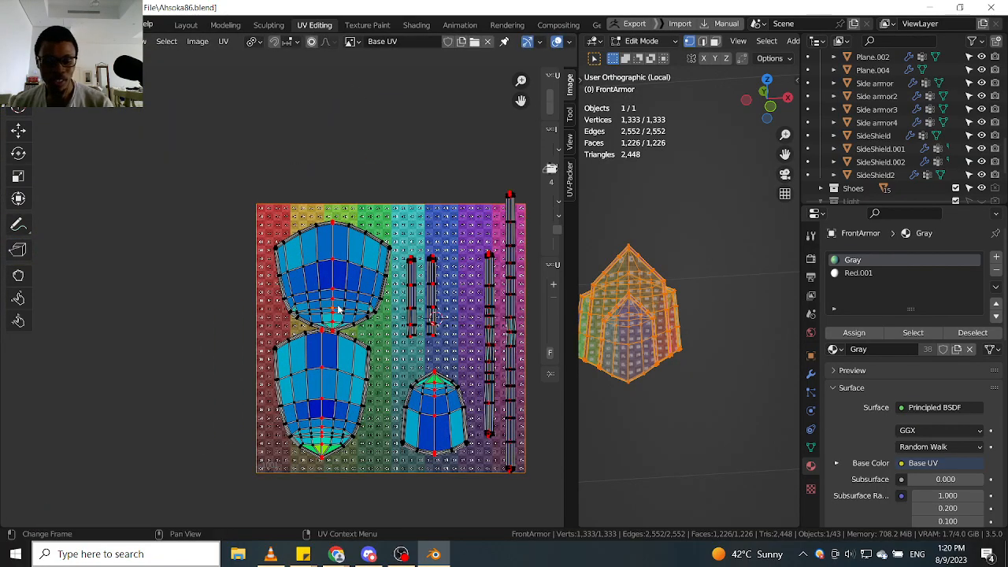
pyautogui.scroll(2, 330, 415)
pyautogui.press('l')
pyautogui.press('g')
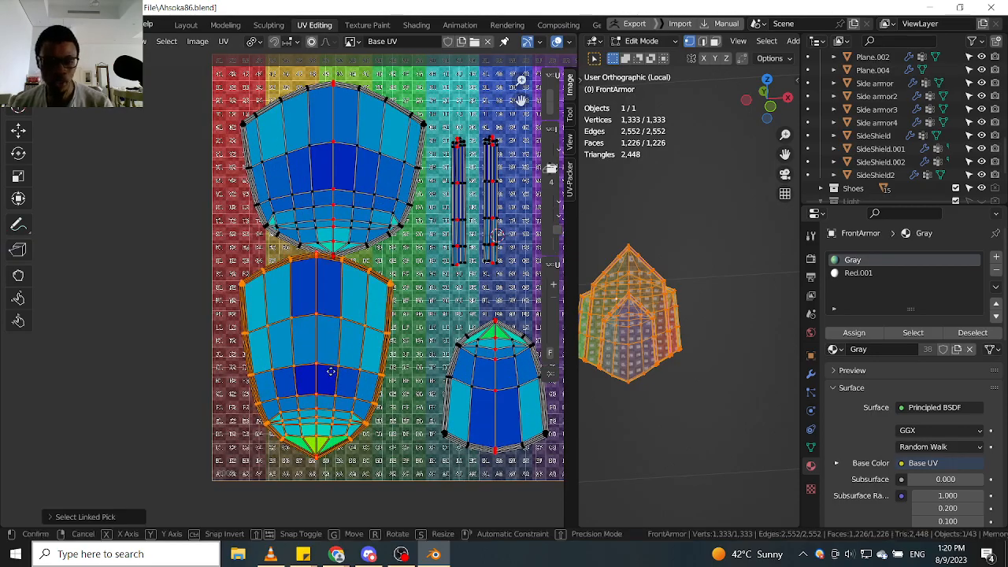
pyautogui.click(341, 382)
pyautogui.scroll(-2, 339, 378)
pyautogui.scroll(3, 342, 354)
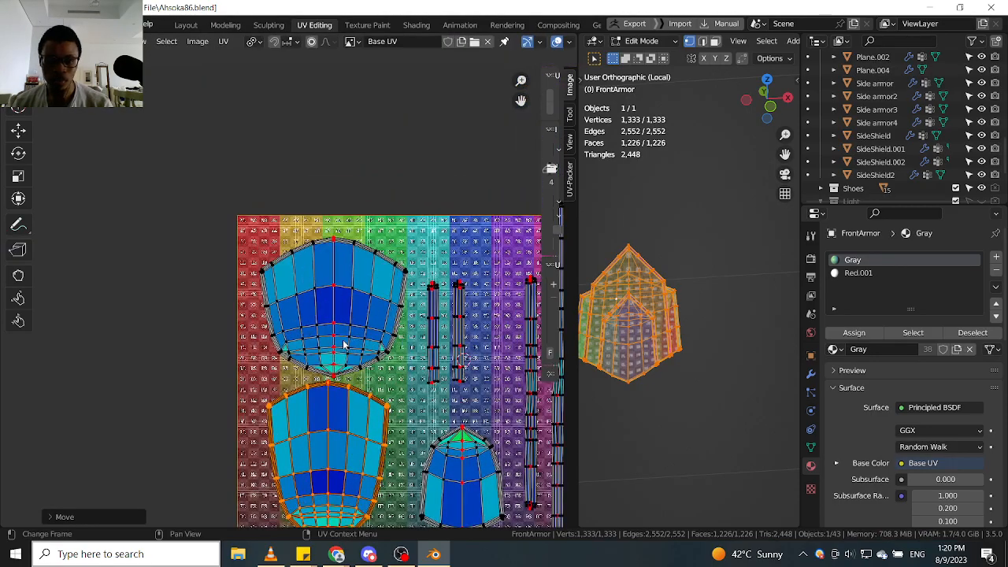
# Move the wide panel's UV island closer to the texture's upper-left corner.
pyautogui.press('l')
pyautogui.press('g')
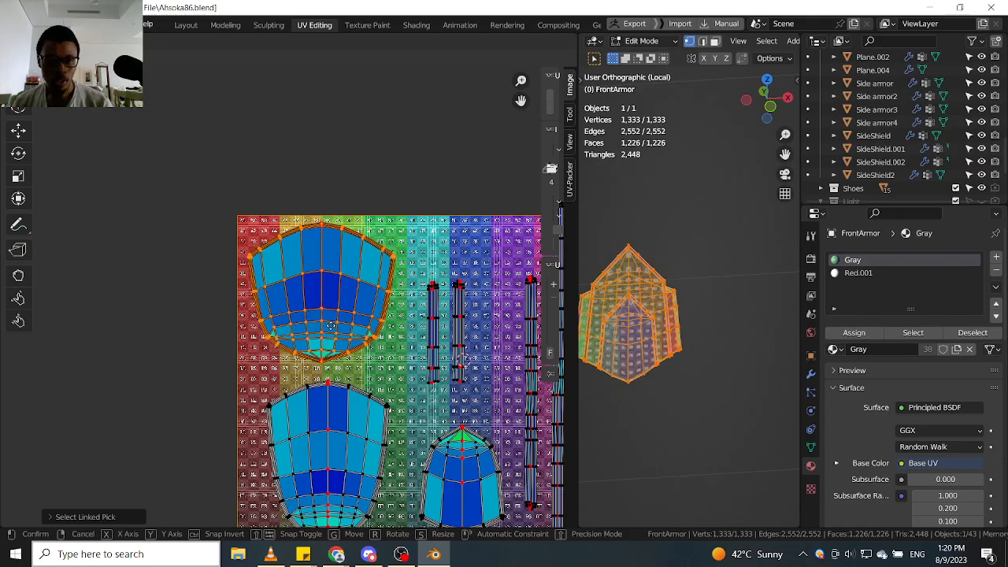
pyautogui.click(331, 330)
pyautogui.click(431, 345)
pyautogui.moveTo(456, 400); pyautogui.dragTo(438, 349, button='middle')
pyautogui.scroll(-2, 442, 349)
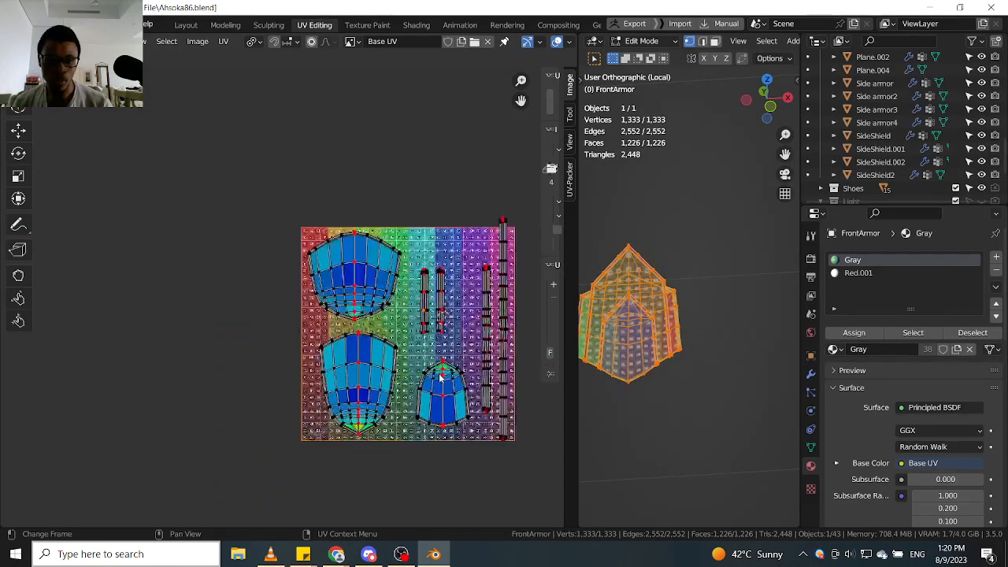
# Move the small pointed UV island closer to the tall panel's island and nearer the texture's lower edge.
pyautogui.scroll(1, 445, 386)
pyautogui.press('l')
pyautogui.scroll(1, 445, 390)
pyautogui.press('g')
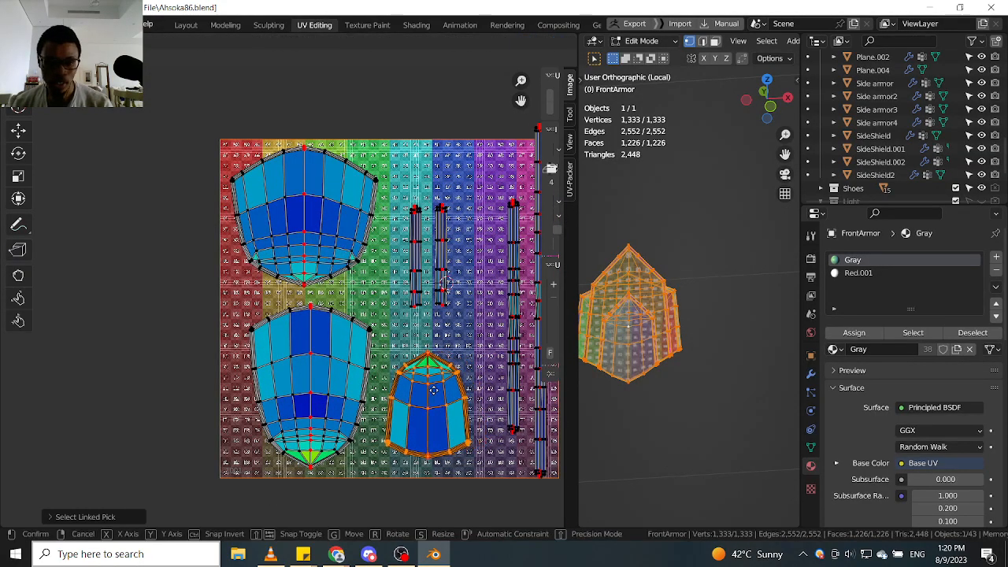
pyautogui.click(421, 400)
pyautogui.press('g')
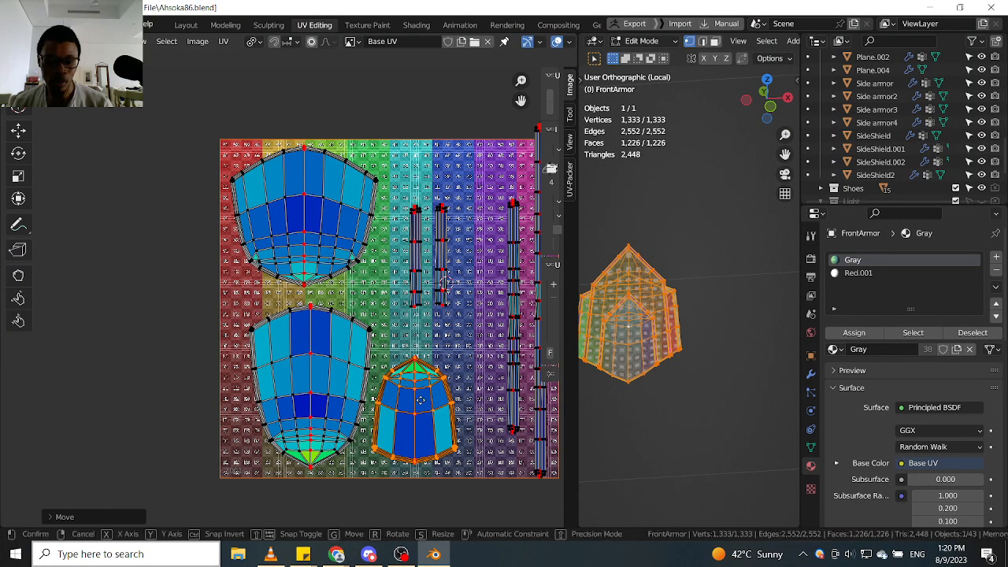
pyautogui.click(420, 401)
# Move the second short trim strip's UV island down, away from the first short strip.
pyautogui.hotkey('alt', 'a')
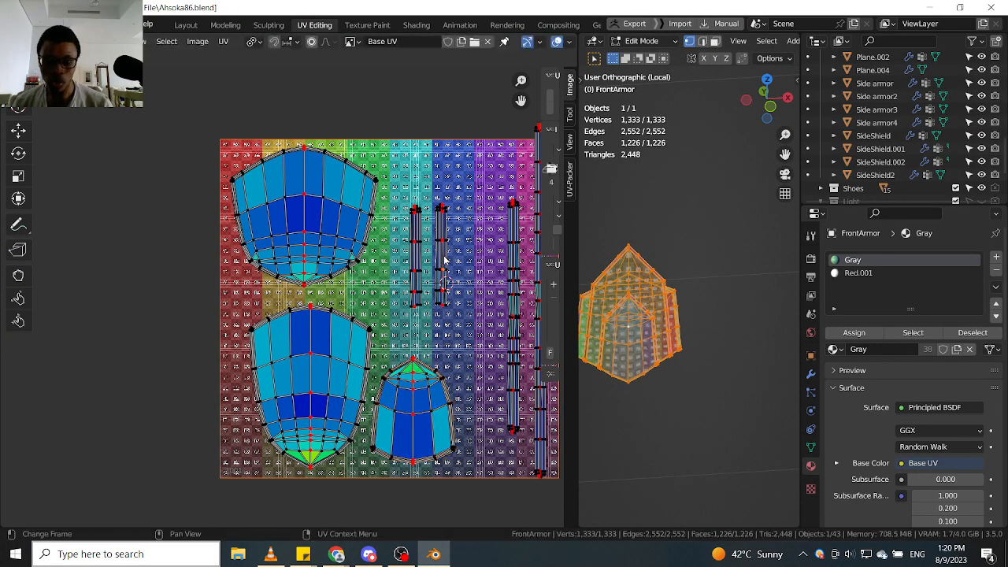
pyautogui.press('l')
pyautogui.scroll(1, 444, 260)
pyautogui.press('g')
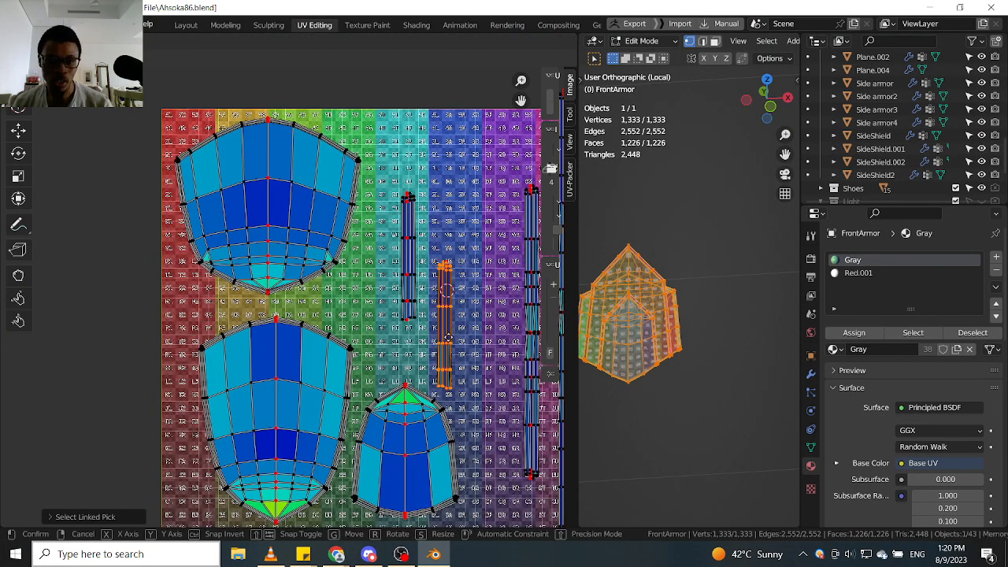
pyautogui.click(448, 336)
# Move the first short trim strip's UV island down and inward, just above the small pointed island.
pyautogui.hotkey('alt', 'a')
pyautogui.press('l')
pyautogui.press('g')
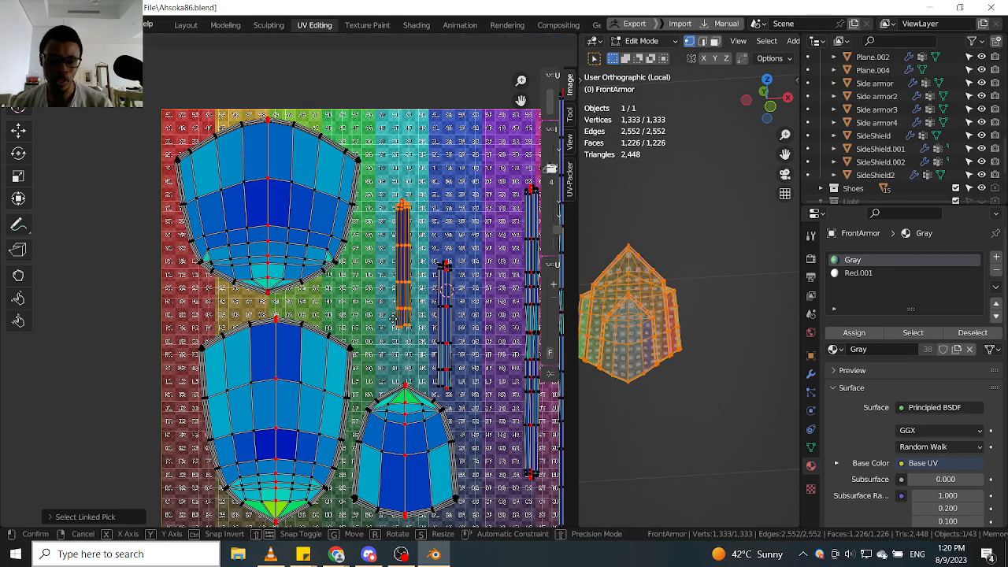
pyautogui.click(392, 349)
# Place the second short trim strip's UV island right beside the first one, level with it above the pointed island.
pyautogui.hotkey('alt', 'a')
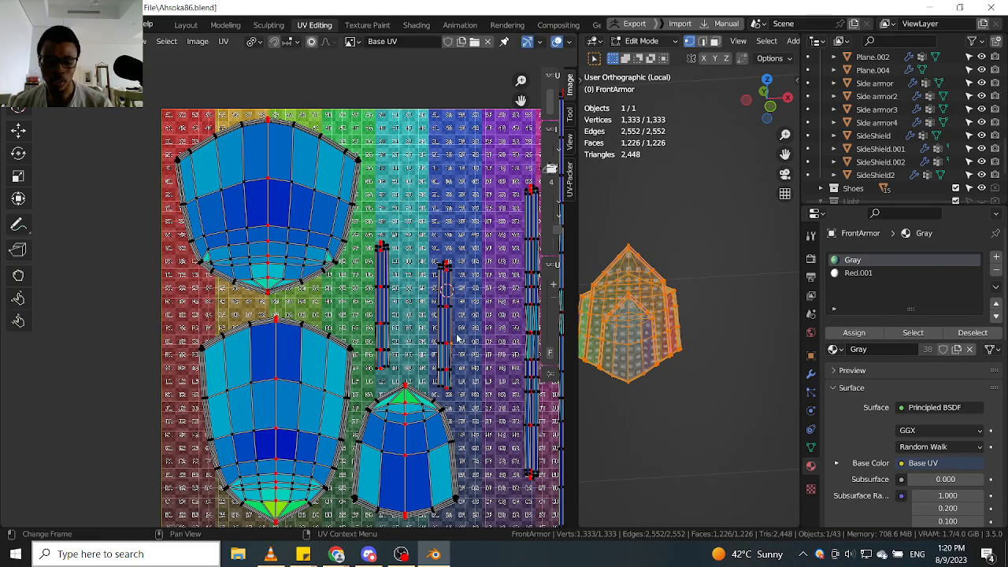
pyautogui.press('l')
pyautogui.press('h')
pyautogui.hotkey('alt', 'h')
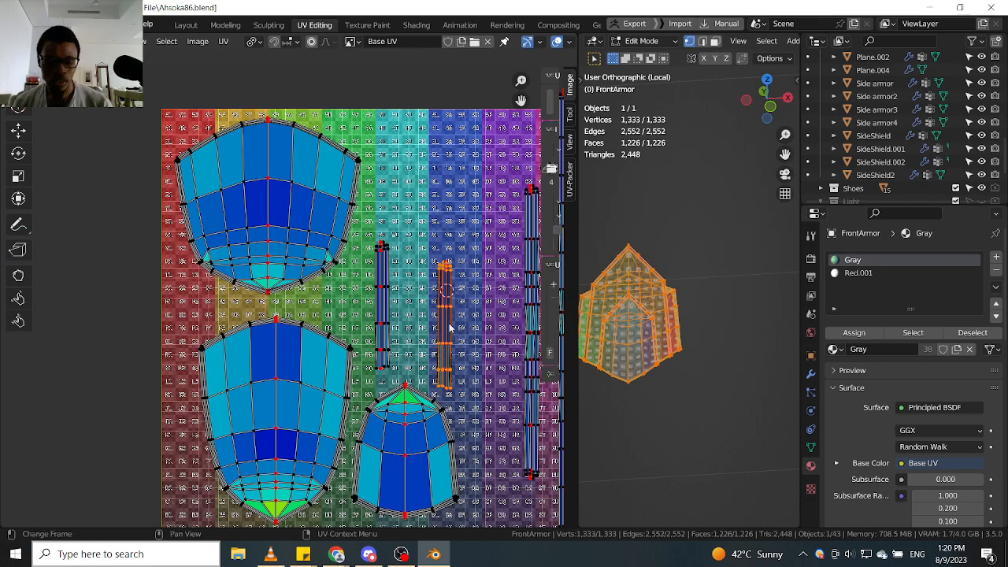
pyautogui.press('g')
pyautogui.click(411, 307)
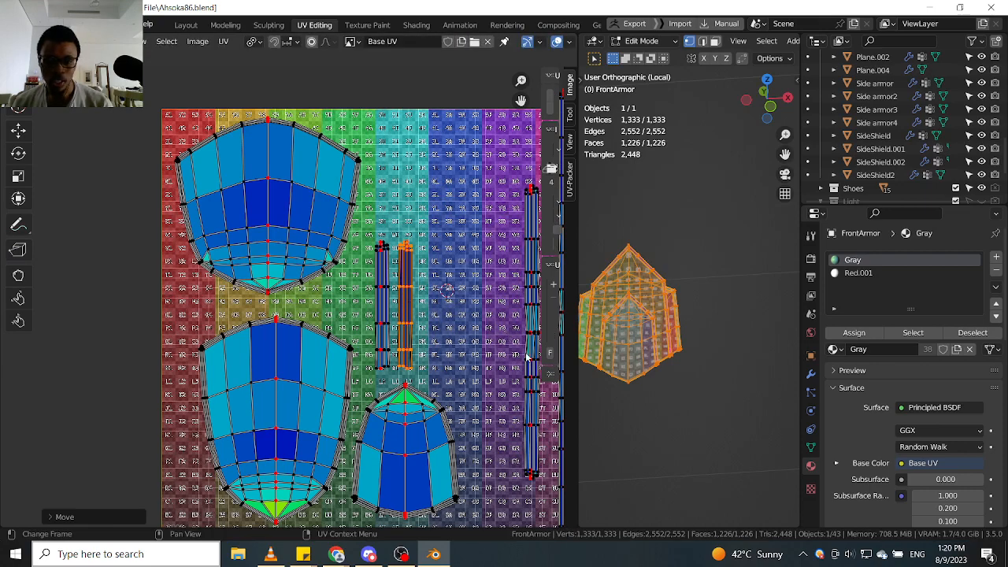
# Move the medium trim strip's UV island up and closer to the two short strips.
pyautogui.hotkey('alt', 'a')
pyautogui.press('l')
pyautogui.moveTo(526, 359); pyautogui.dragTo(417, 367, button='middle')
pyautogui.press('g')
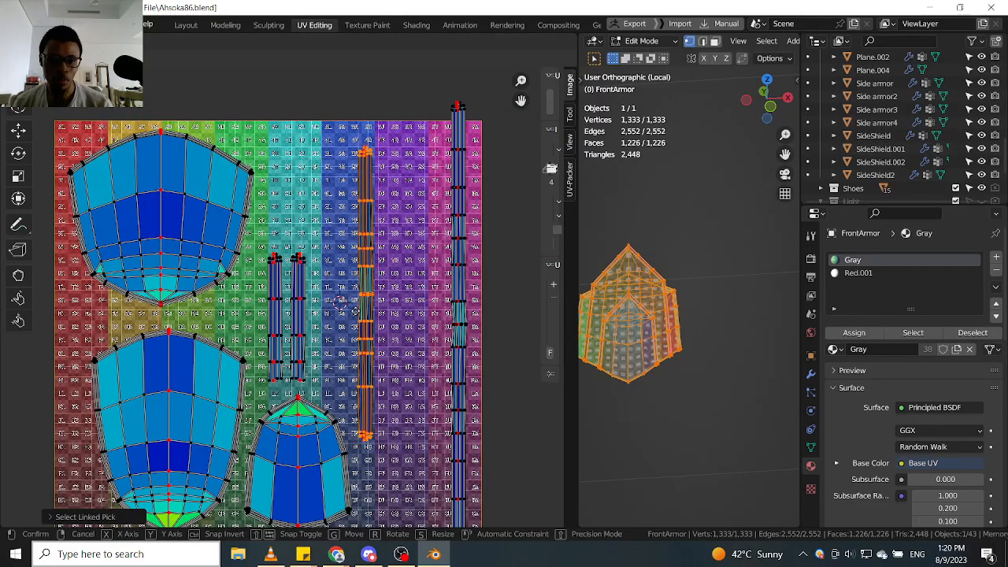
pyautogui.click(354, 310)
pyautogui.hotkey('alt', 'a')
# Select all the UV islands and examine the checker texture on the armor's front panel and trim against the UV layout.
pyautogui.scroll(-3, 425, 307)
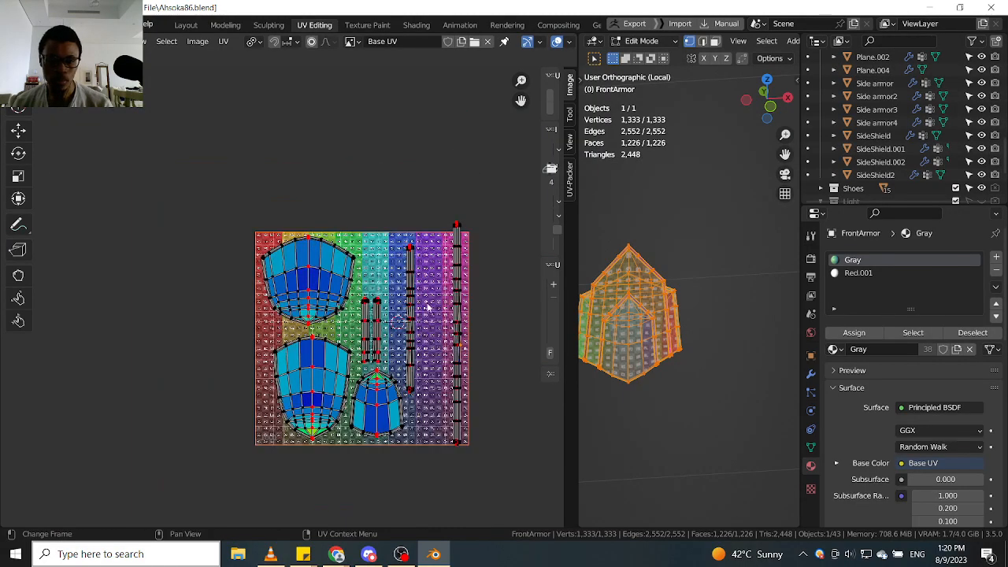
pyautogui.press('a')
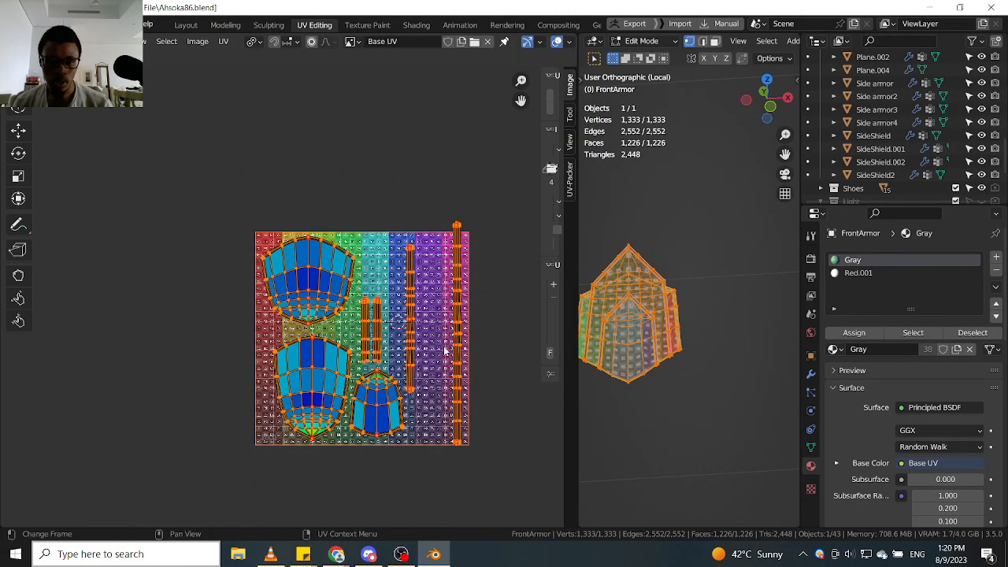
pyautogui.scroll(2, 445, 352)
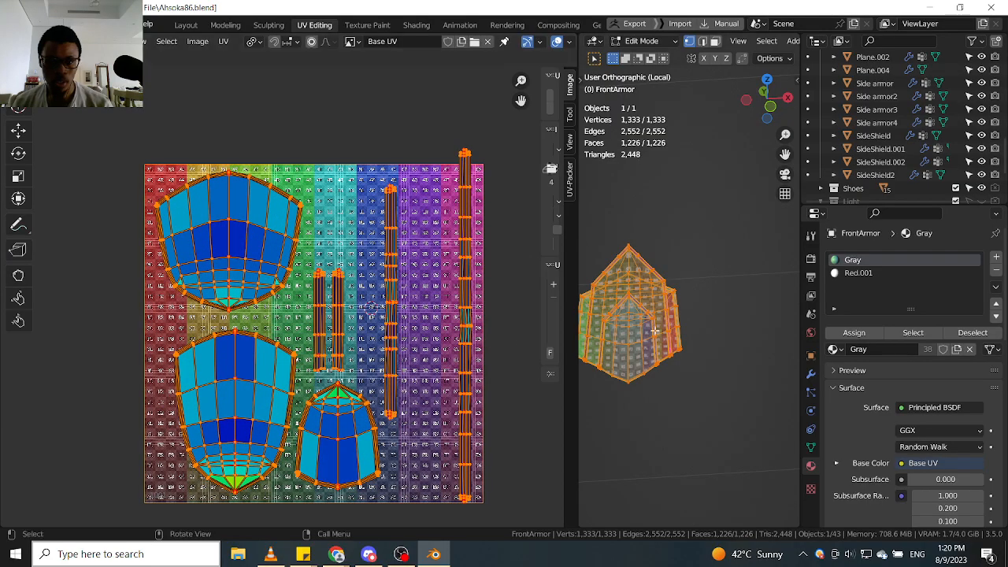
pyautogui.scroll(1, 655, 332)
pyautogui.scroll(3, 673, 295)
pyautogui.keyDown('shift'); pyautogui.moveTo(648, 224); pyautogui.dragTo(726, 359, button='middle'); pyautogui.keyUp('shift')
pyautogui.scroll(4, 726, 359)
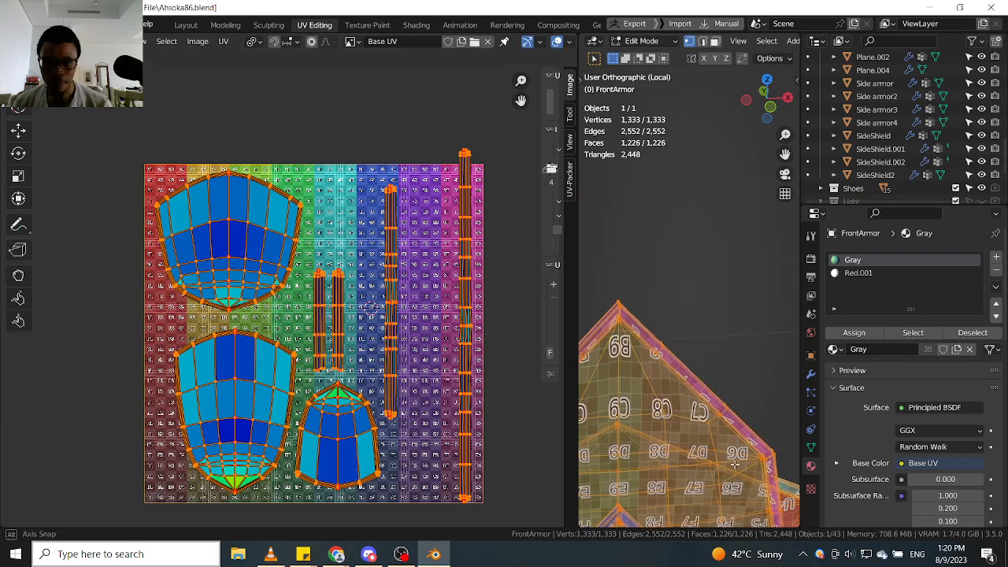
pyautogui.moveTo(471, 322); pyautogui.dragTo(429, 277, button='middle')
pyautogui.scroll(2, 427, 275)
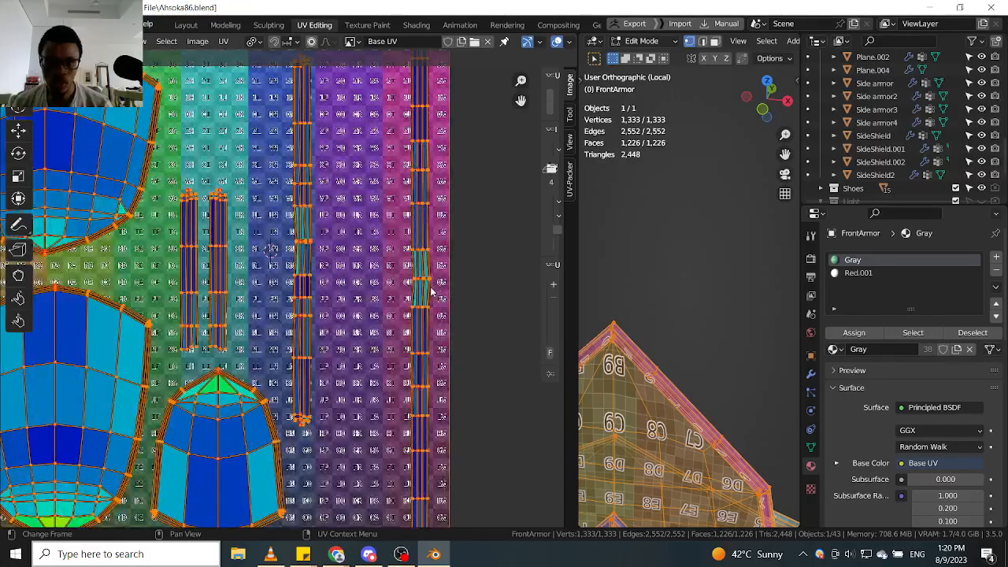
# Select only the longest trim strip's UV island and scale it down to fit within the texture's height.
pyautogui.click(430, 287)
pyautogui.scroll(-2, 431, 289)
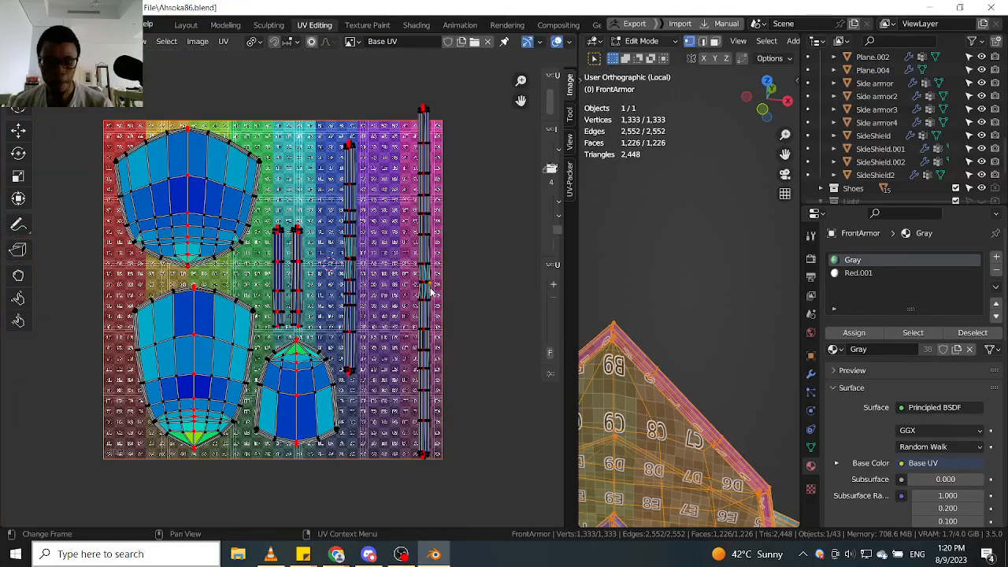
pyautogui.press('l')
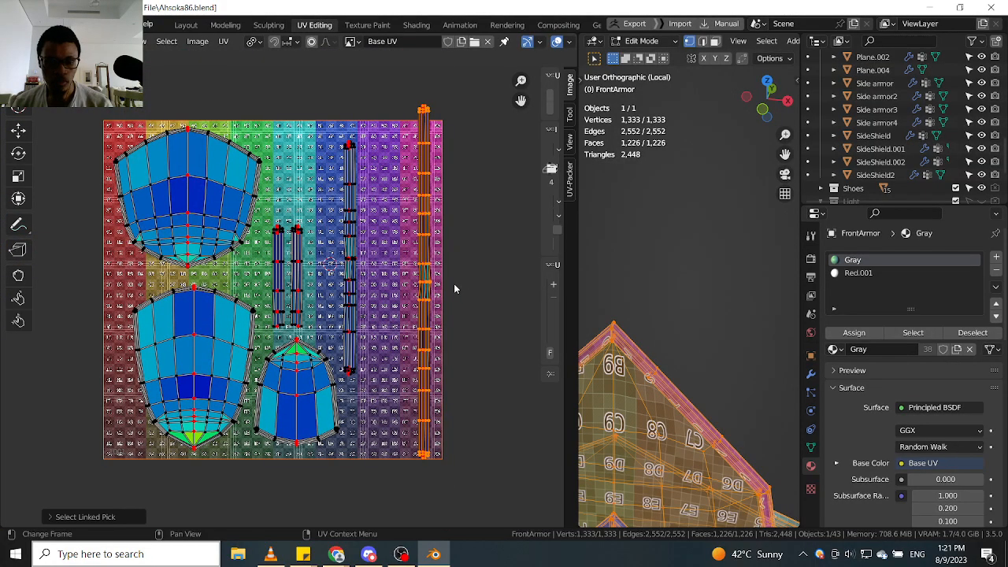
pyautogui.press('s')
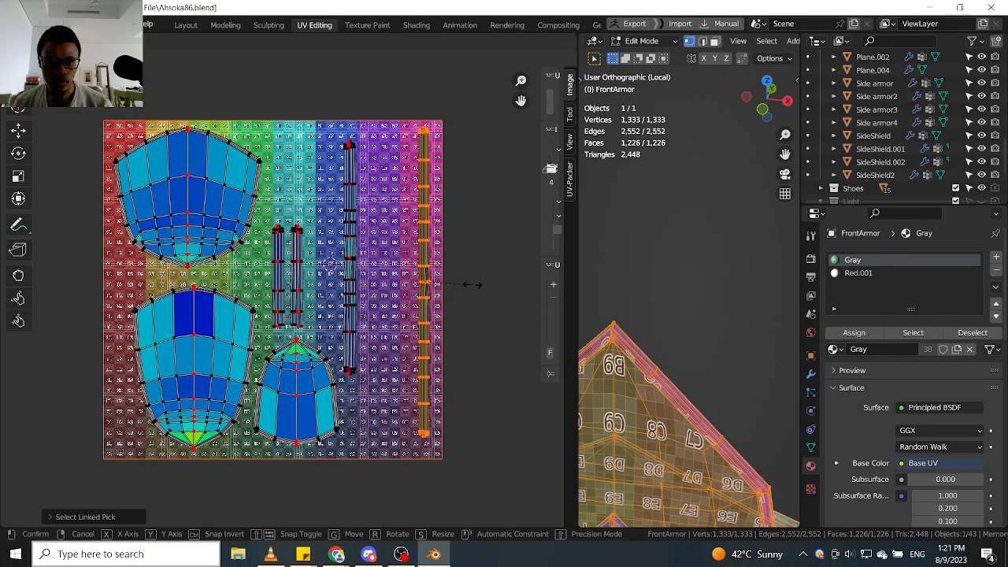
pyautogui.click(469, 291)
# Try averaging the island scale across all of the armor's UV islands, and undo it.
pyautogui.scroll(-1, 469, 291)
pyautogui.moveTo(469, 79); pyautogui.dragTo(109, 522)
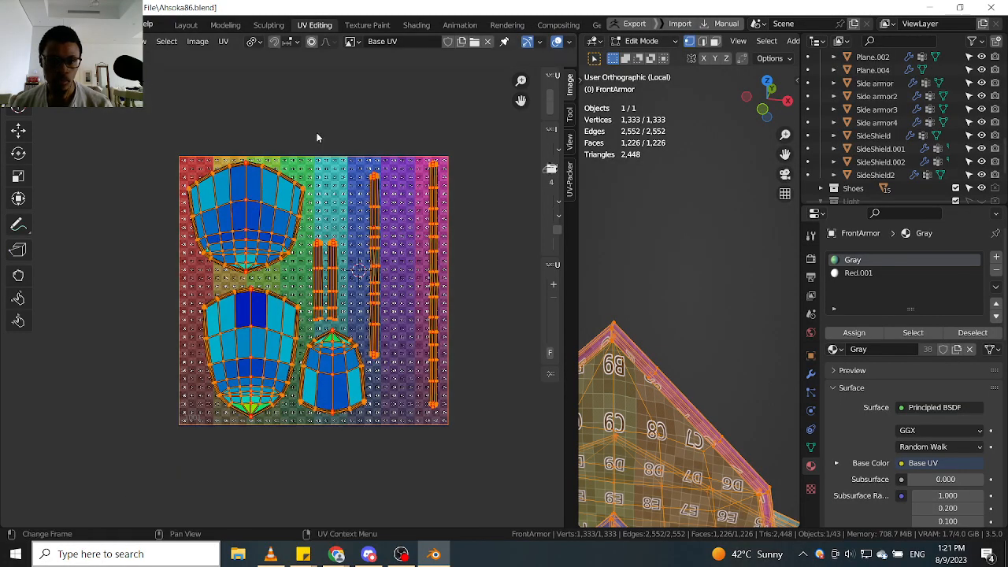
pyautogui.click(223, 41)
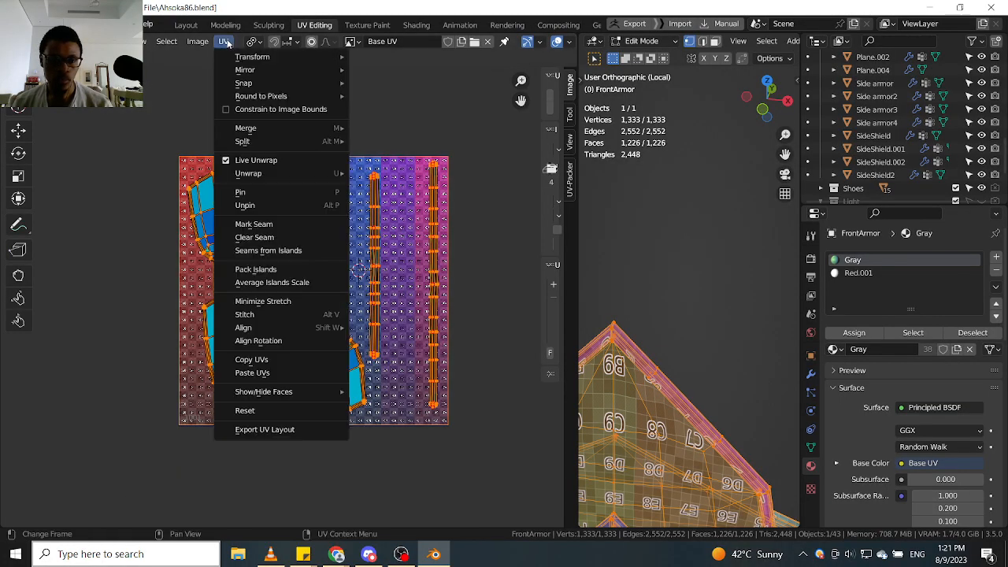
pyautogui.click(299, 281)
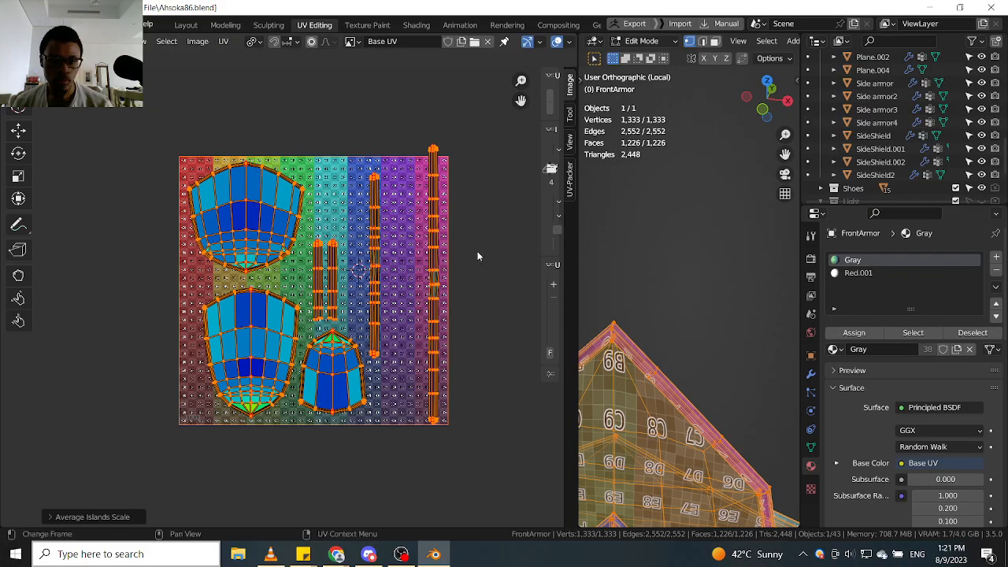
pyautogui.click(488, 338)
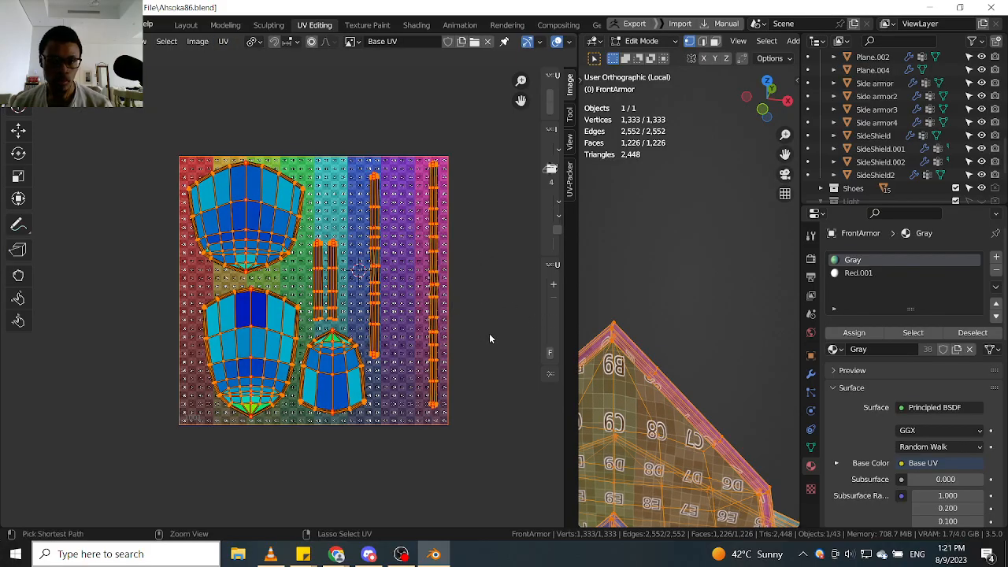
pyautogui.scroll(2, 309, 293)
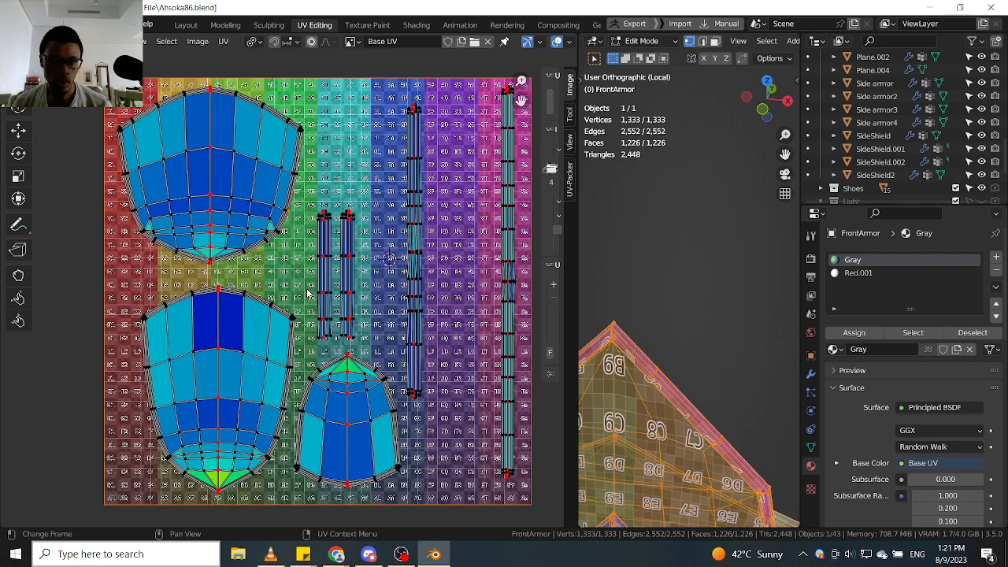
pyautogui.scroll(-3, 358, 269)
pyautogui.scroll(3, 296, 213)
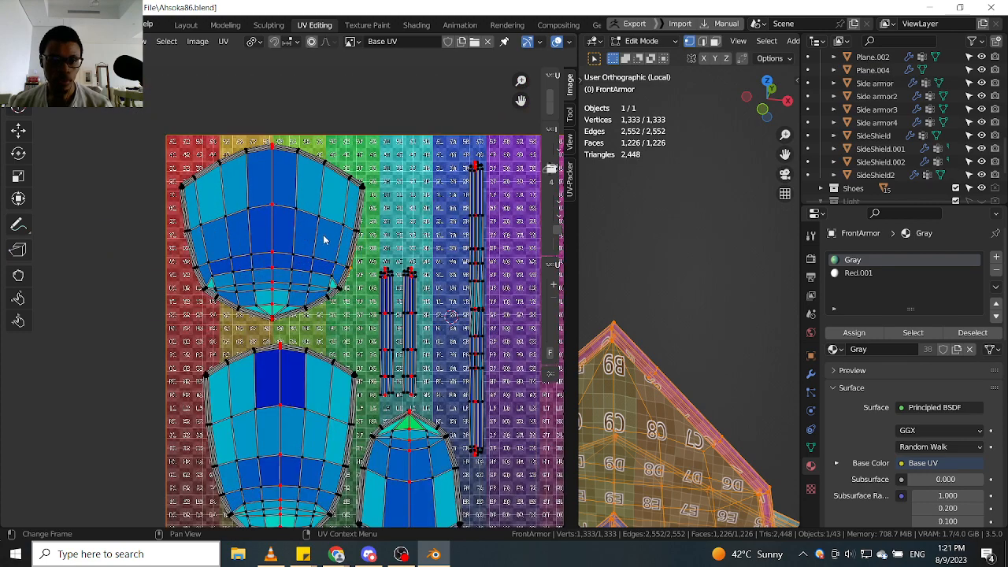
pyautogui.press('l')
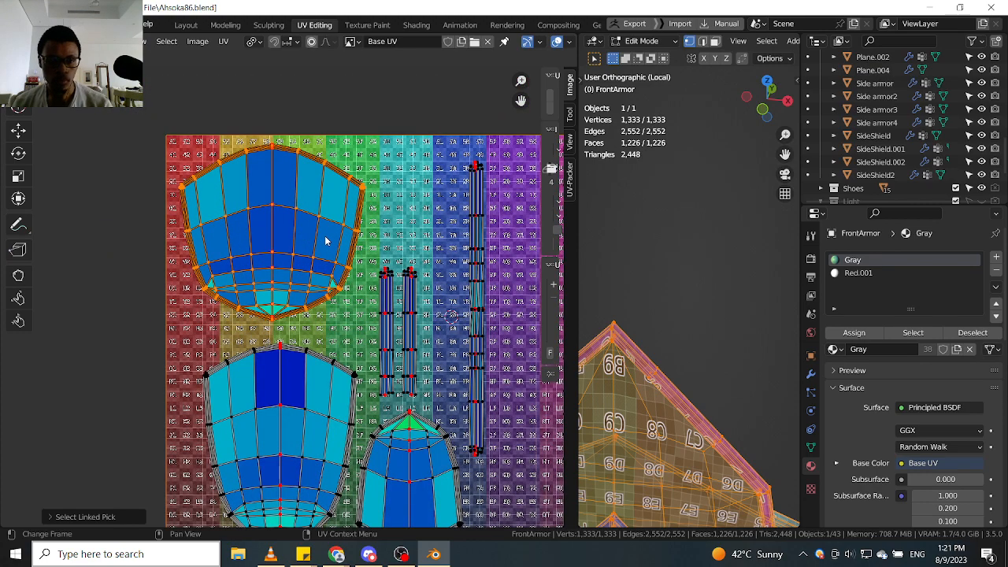
pyautogui.scroll(-2, 332, 240)
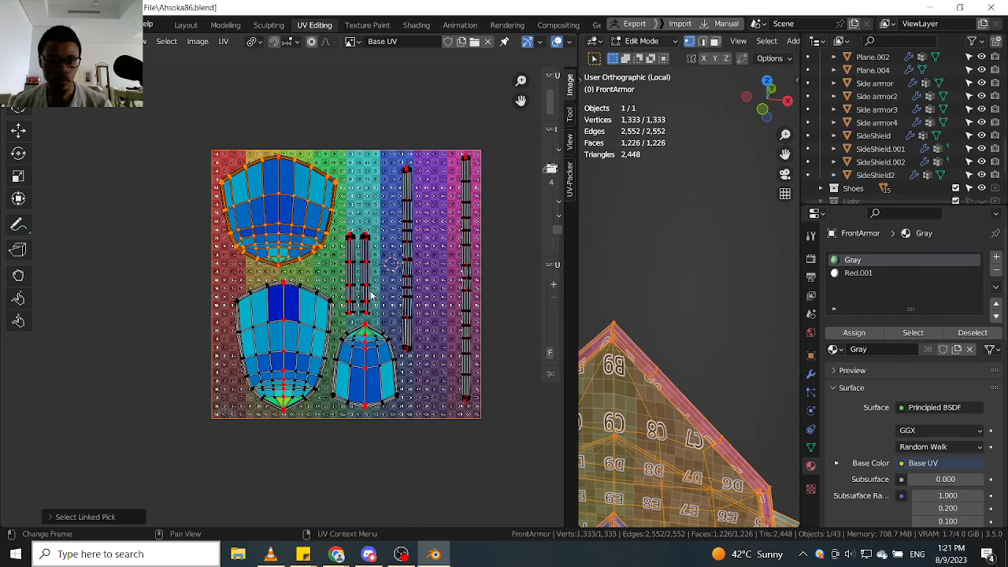
# Move the medium trim strip's UV island beside the longest strip, with their upper ends roughly level.
pyautogui.click(429, 257)
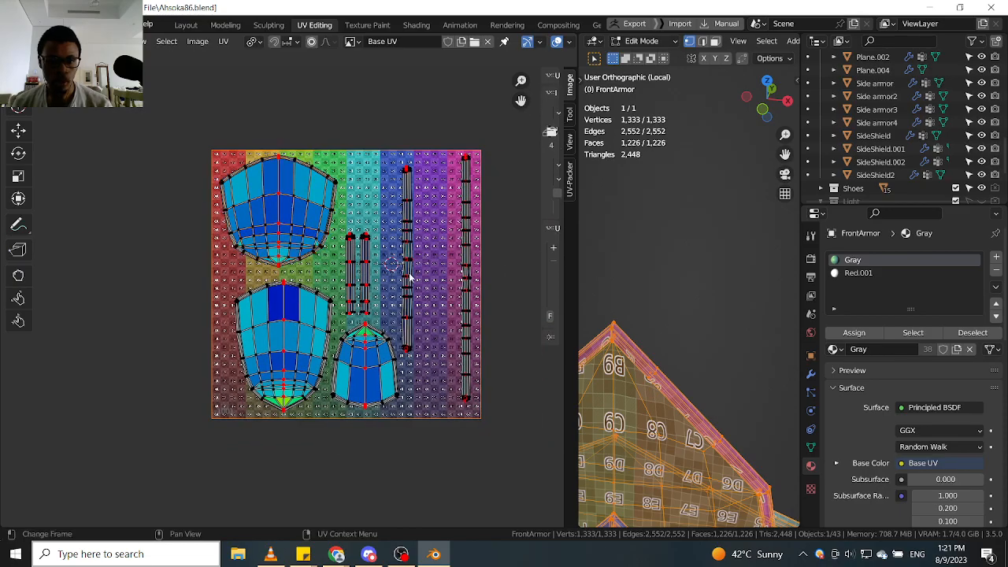
pyautogui.press('l')
pyautogui.press('g')
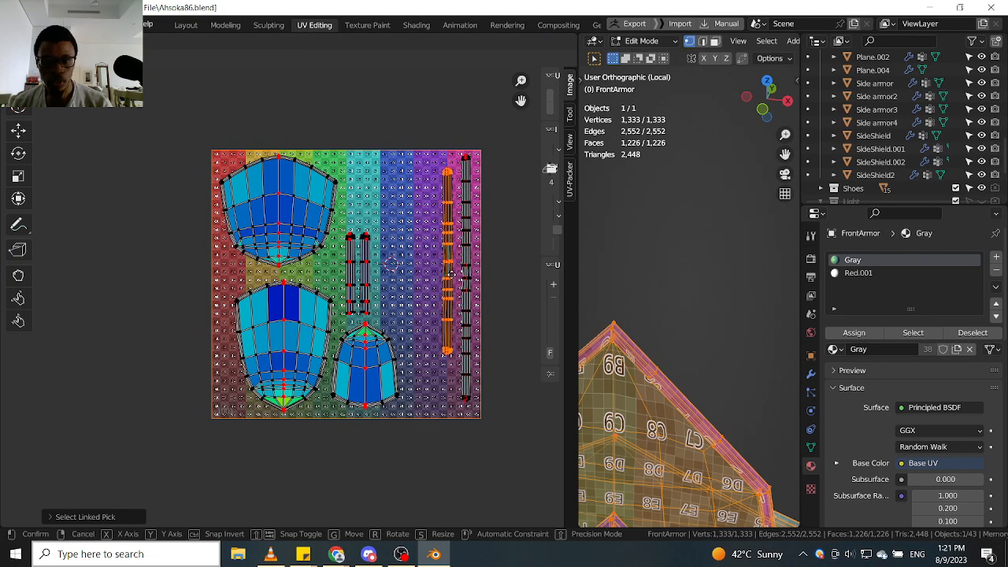
pyautogui.click(457, 263)
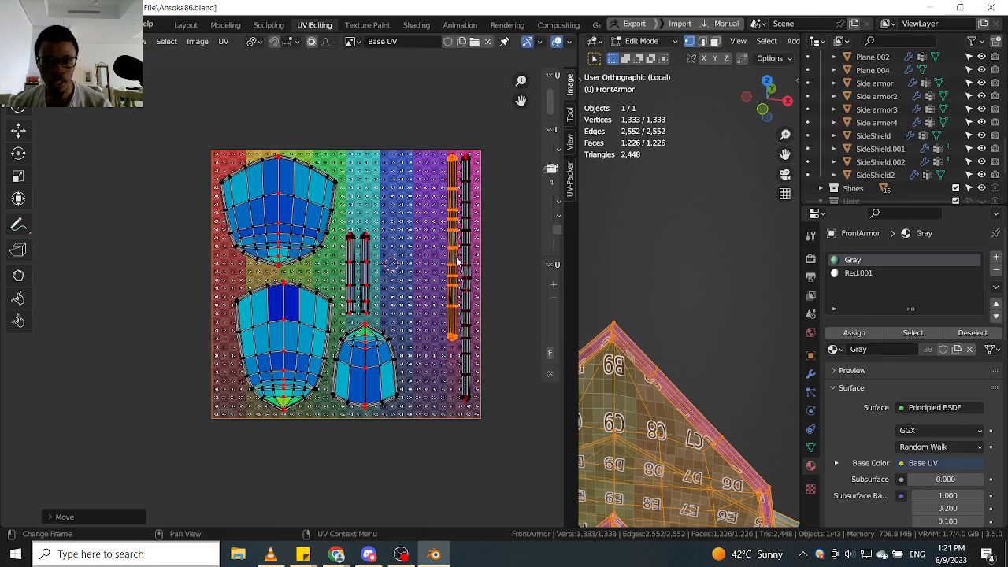
# Move the longest trim strip's UV island close to the right edge of the texture.
pyautogui.click(467, 252)
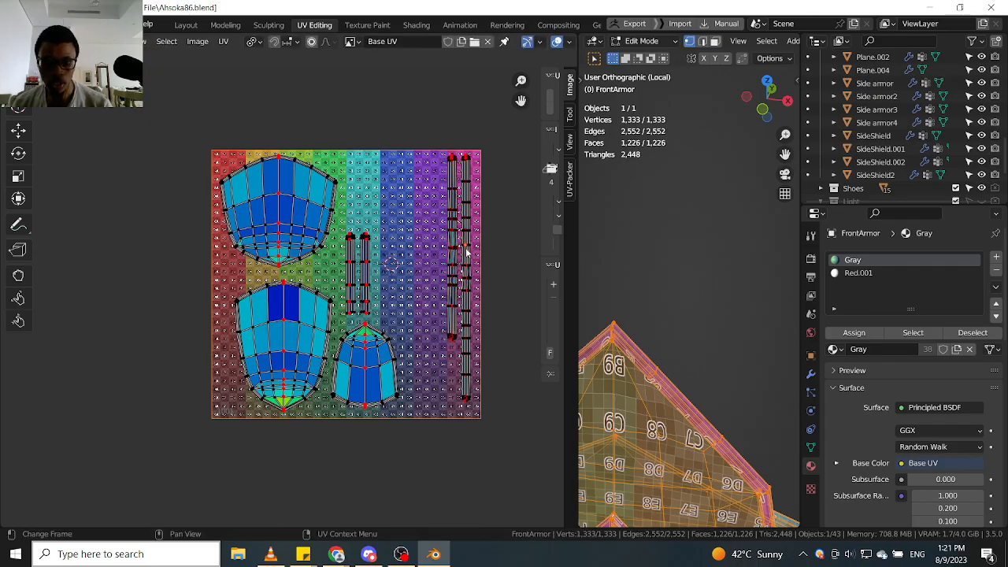
pyautogui.press('l')
pyautogui.press('g')
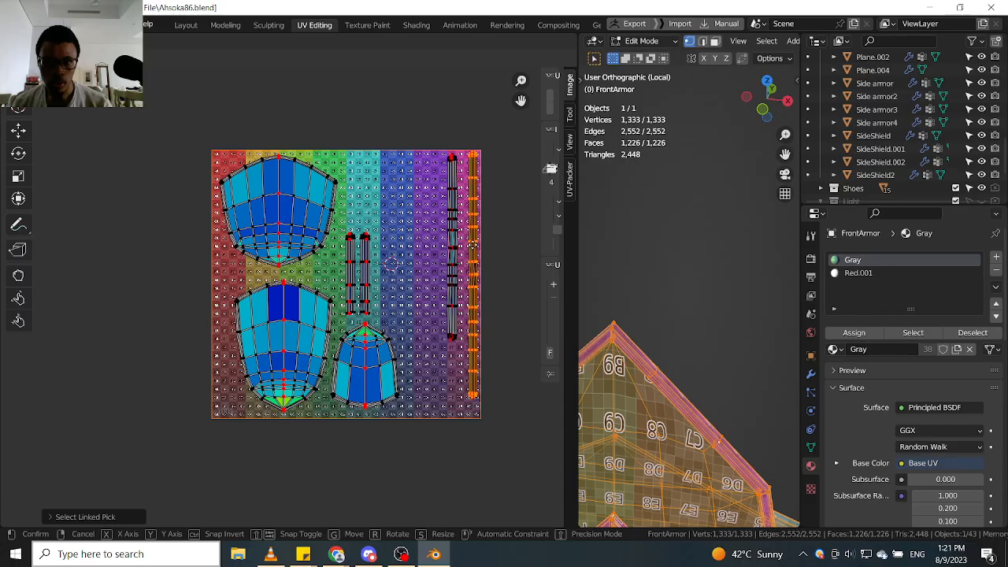
pyautogui.click(472, 247)
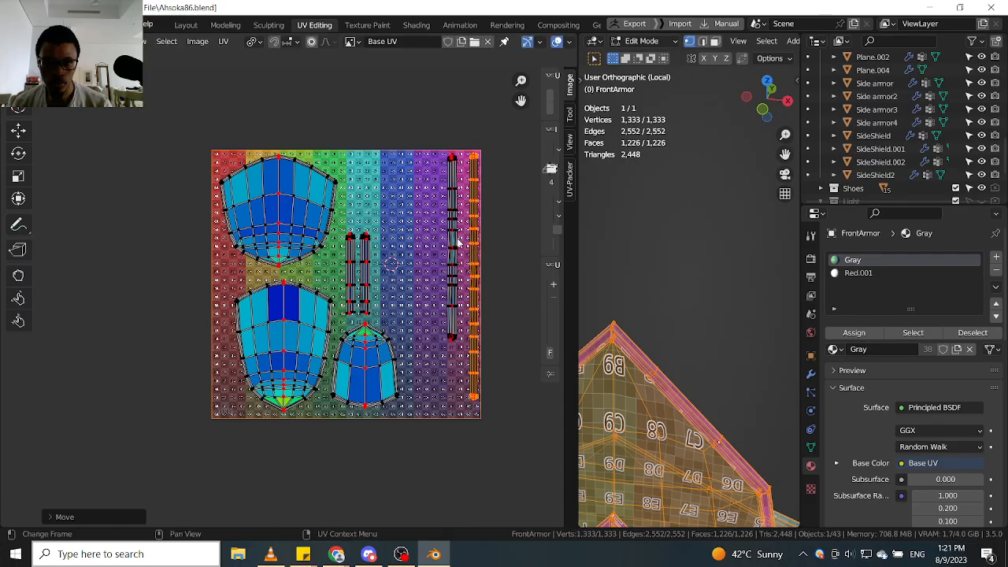
# Shift the medium trim strip's UV island right to close the gap to the longest strip.
pyautogui.click(449, 243)
pyautogui.press('l')
pyautogui.press('g')
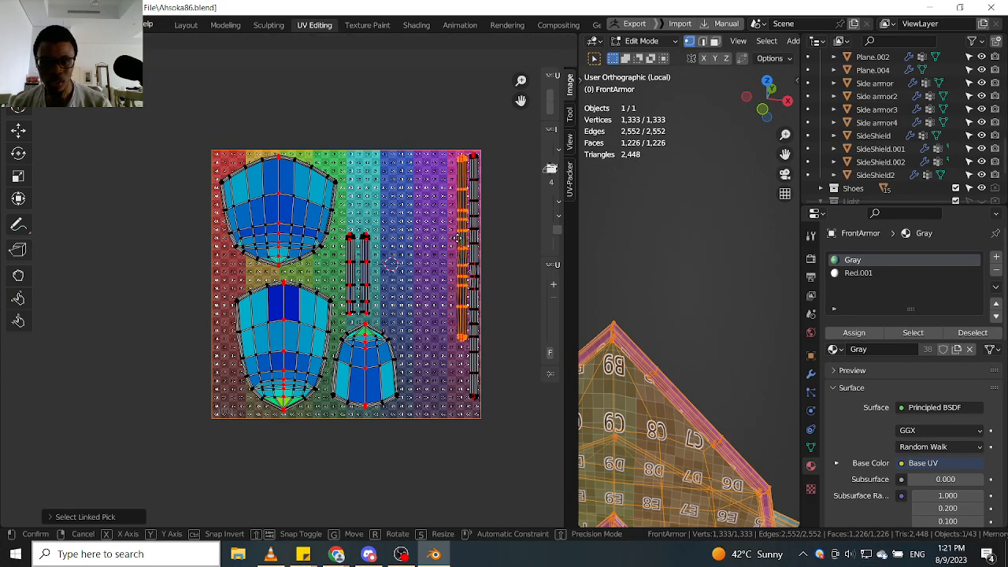
pyautogui.click(419, 252)
# Move the right-hand short trim strip's UV island to the texture's lower right, beside the medium strip's lower end.
pyautogui.click(364, 276)
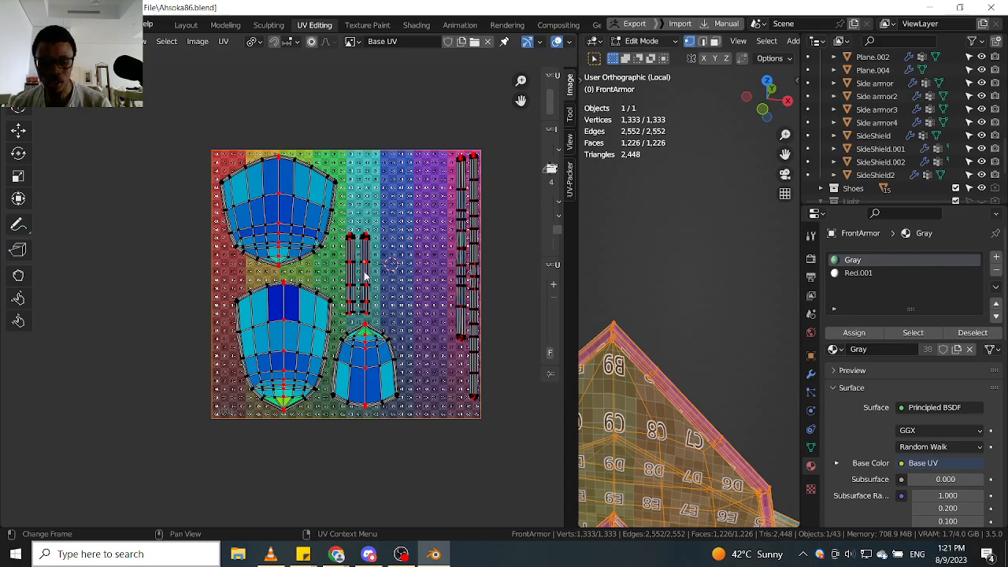
pyautogui.press('l')
pyautogui.press('g')
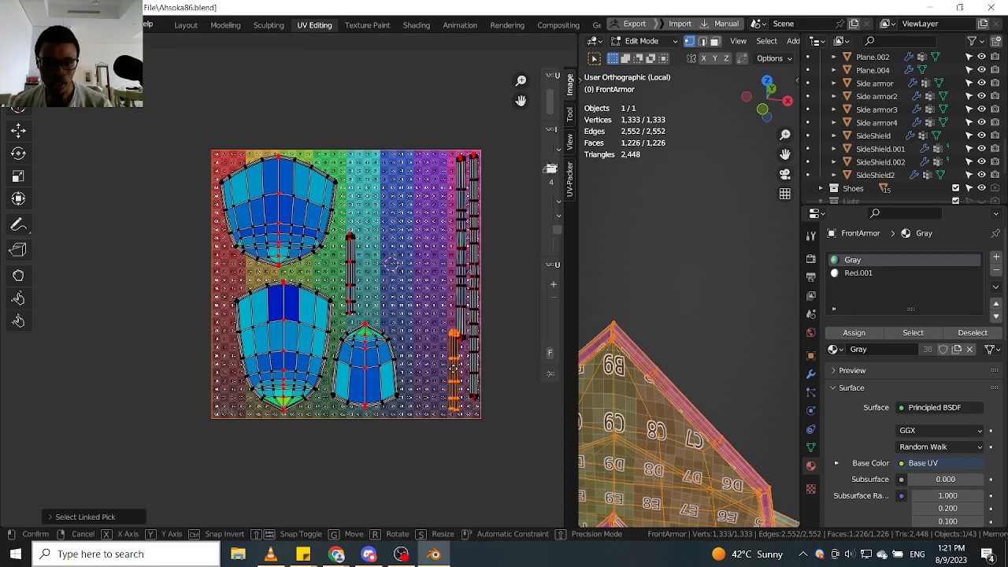
pyautogui.click(446, 368)
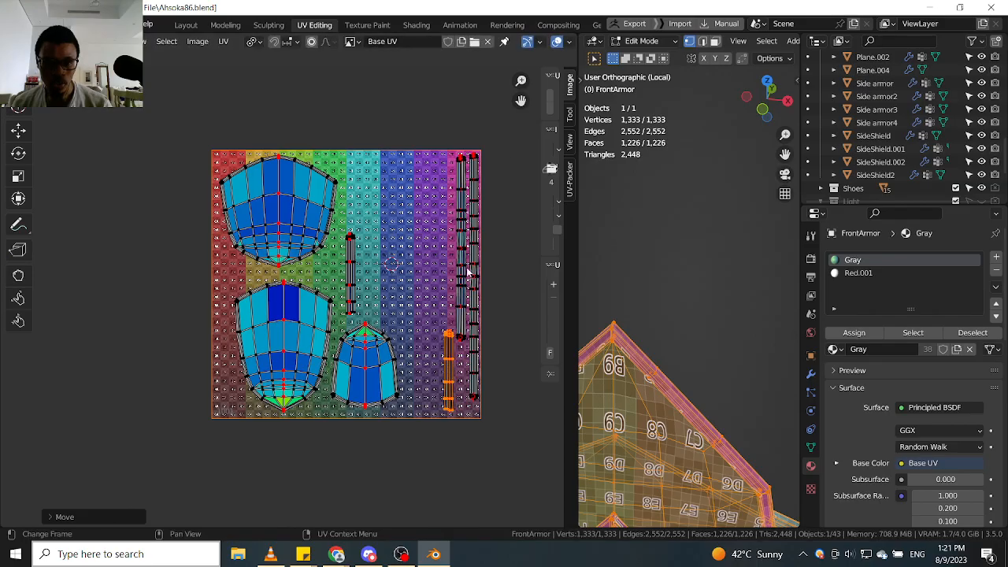
# Nudge the medium trim strip's UV island slightly upward toward the texture's upper edge.
pyautogui.scroll(2, 468, 263)
pyautogui.press('l')
pyautogui.moveTo(467, 244); pyautogui.dragTo(457, 320, button='middle')
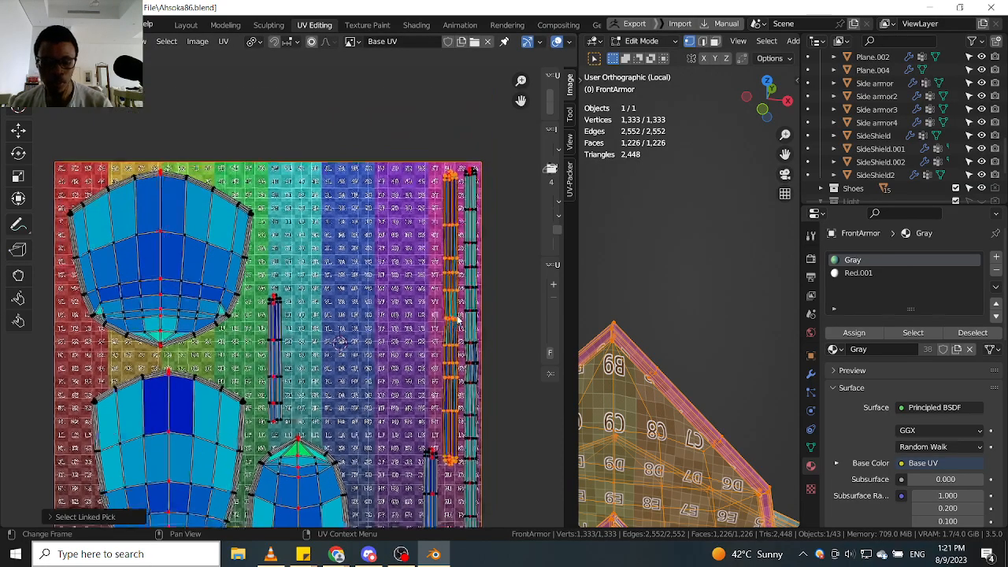
pyautogui.press('g')
pyautogui.click(458, 312)
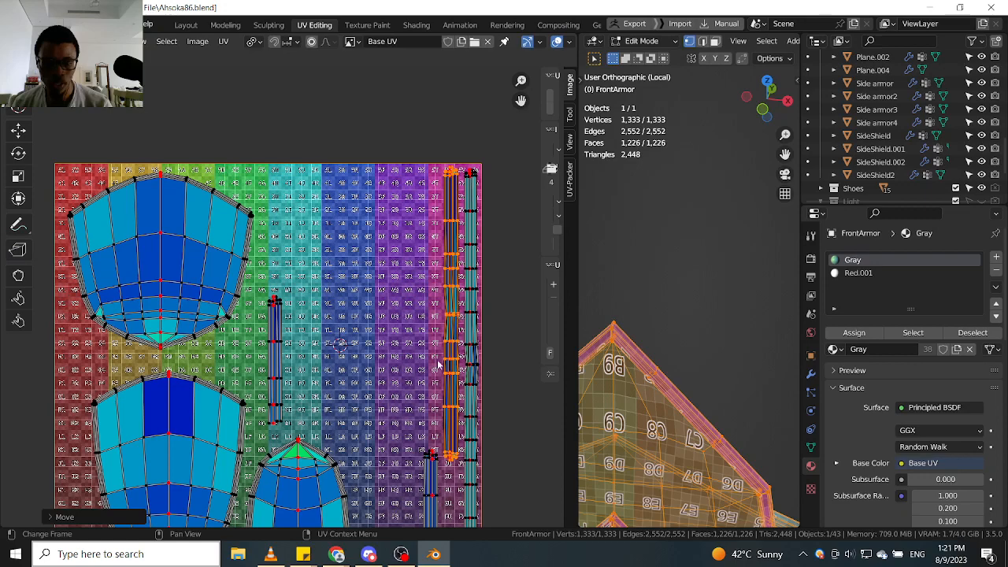
# Move the remaining short trim strip's UV island directly beneath the medium strip, between the other short strip and the longest one.
pyautogui.moveTo(439, 364); pyautogui.dragTo(321, 282, button='middle')
pyautogui.click(272, 287)
pyautogui.press('l')
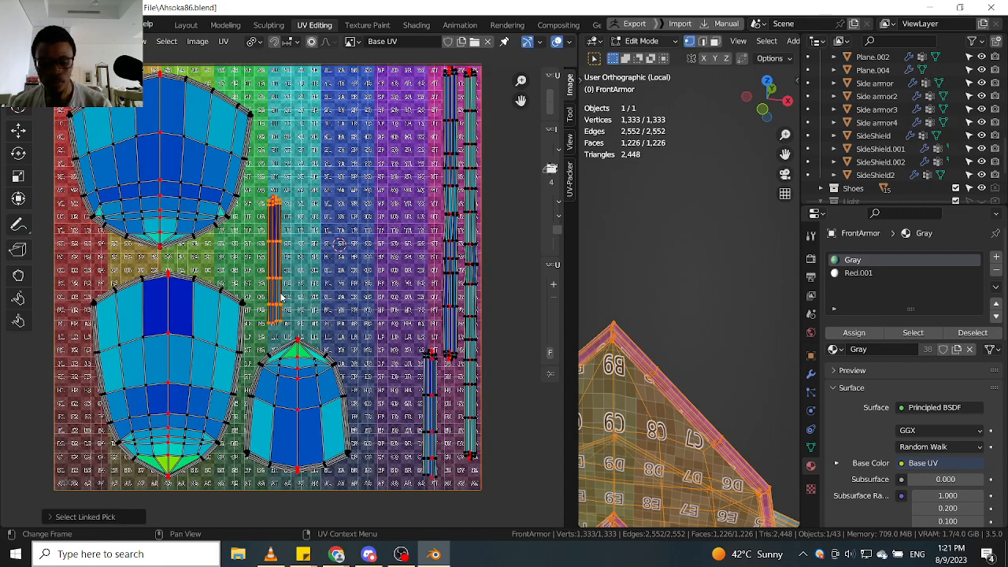
pyautogui.press('g')
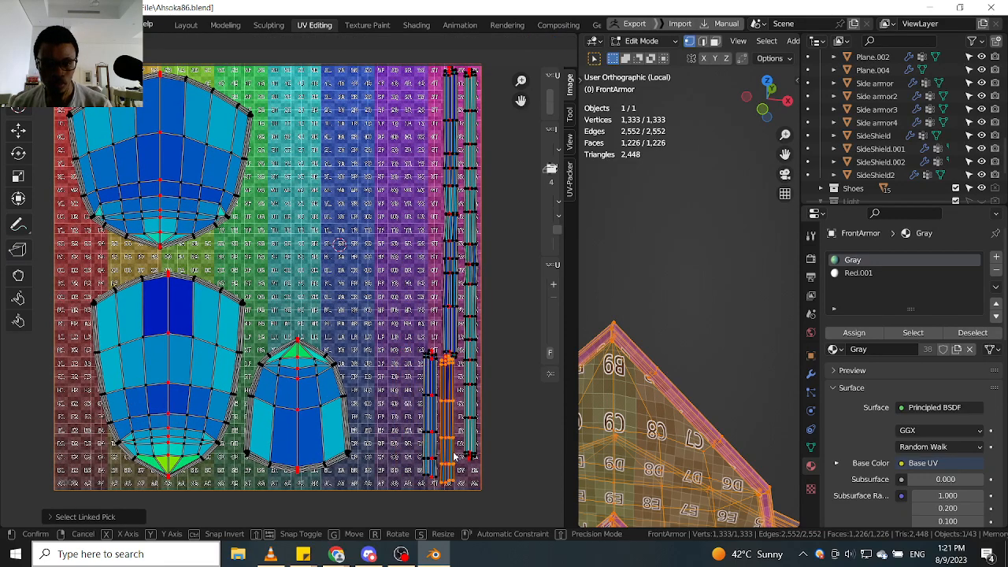
pyautogui.click(456, 456)
# Shift the short strip beneath the medium strip slightly right, keeping it clear of the medium strip's end and the longest strip.
pyautogui.scroll(9, 452, 339)
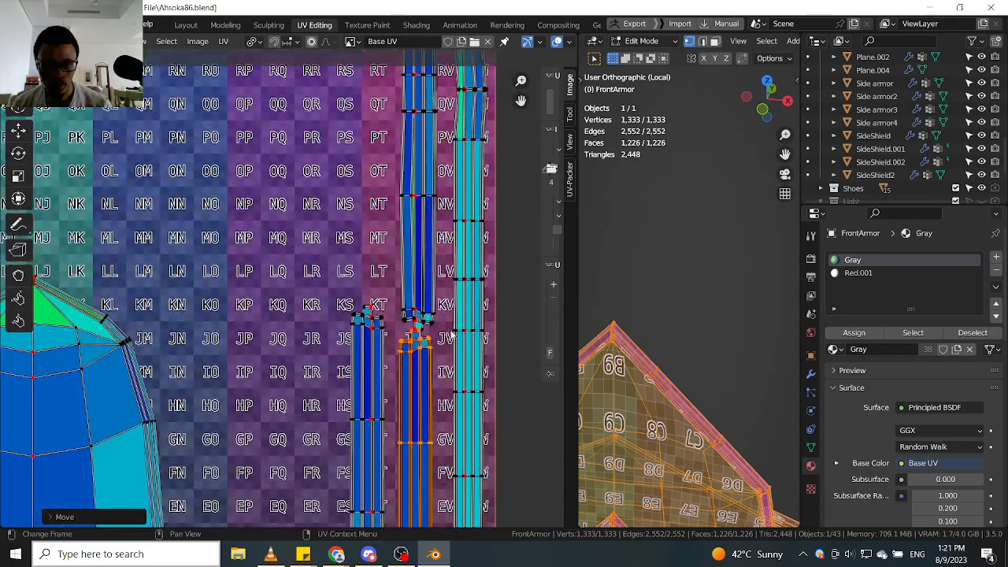
pyautogui.scroll(-3, 439, 348)
pyautogui.moveTo(438, 354); pyautogui.dragTo(451, 266, button='middle')
pyautogui.scroll(2, 449, 266)
pyautogui.press('g')
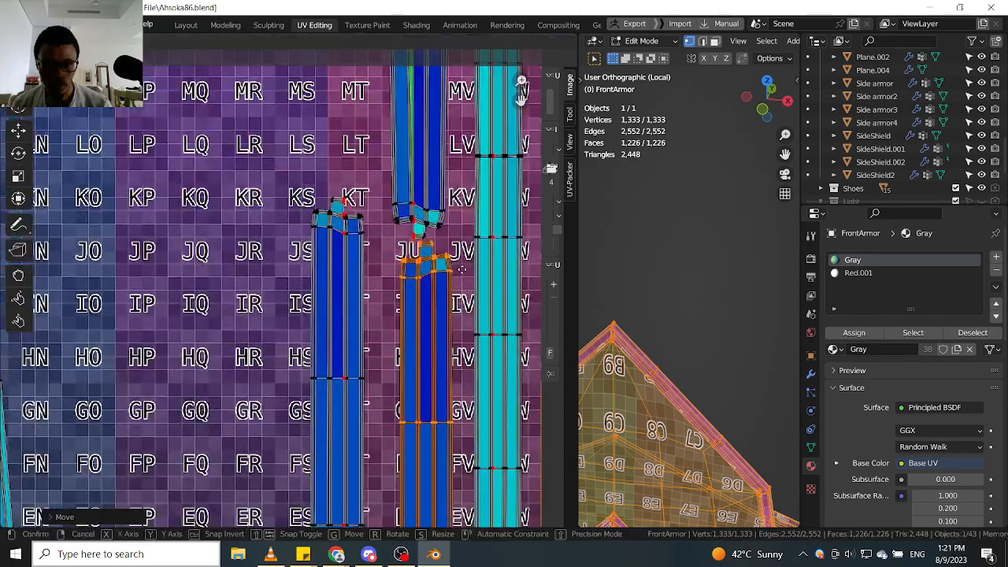
pyautogui.click(476, 267)
# Move the other short trim strip's UV island close beside the short strip under the medium one.
pyautogui.scroll(-4, 370, 441)
pyautogui.moveTo(367, 445); pyautogui.dragTo(423, 230, button='middle')
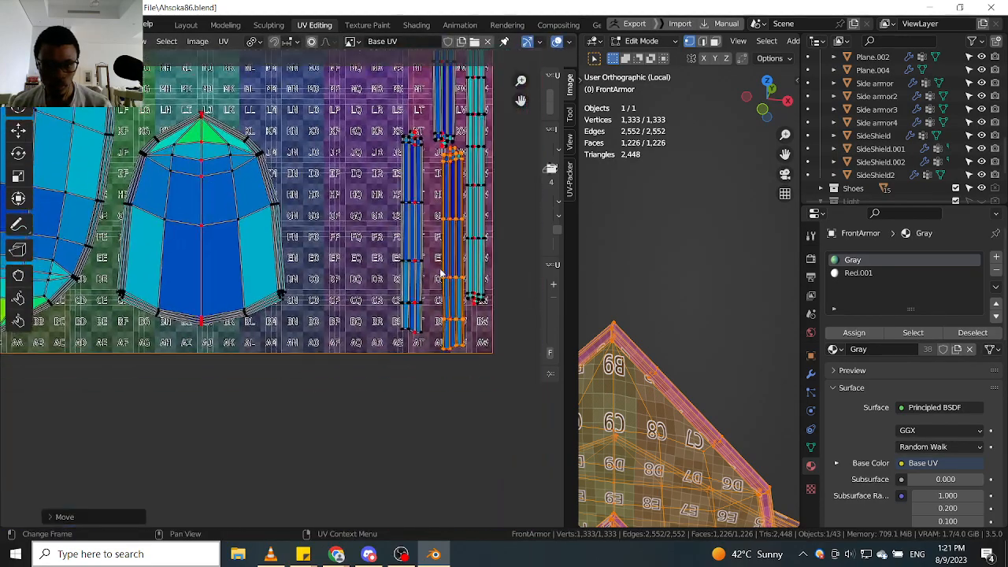
pyautogui.scroll(1, 439, 271)
pyautogui.click(411, 229)
pyautogui.press('l')
pyautogui.press('g')
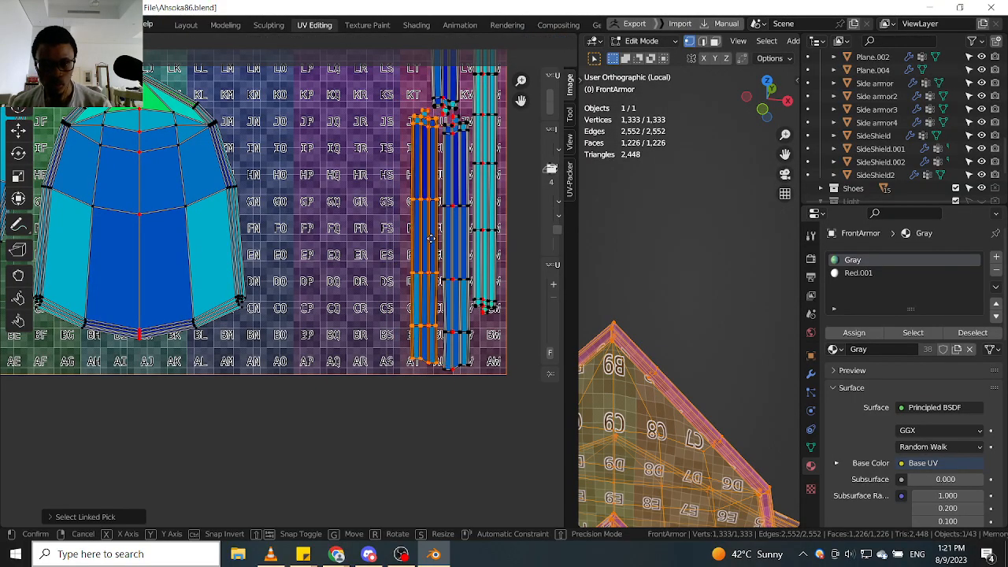
pyautogui.click(430, 238)
# Add the three large panel islands to the selected short strip and scale them all up.
pyautogui.scroll(-5, 394, 275)
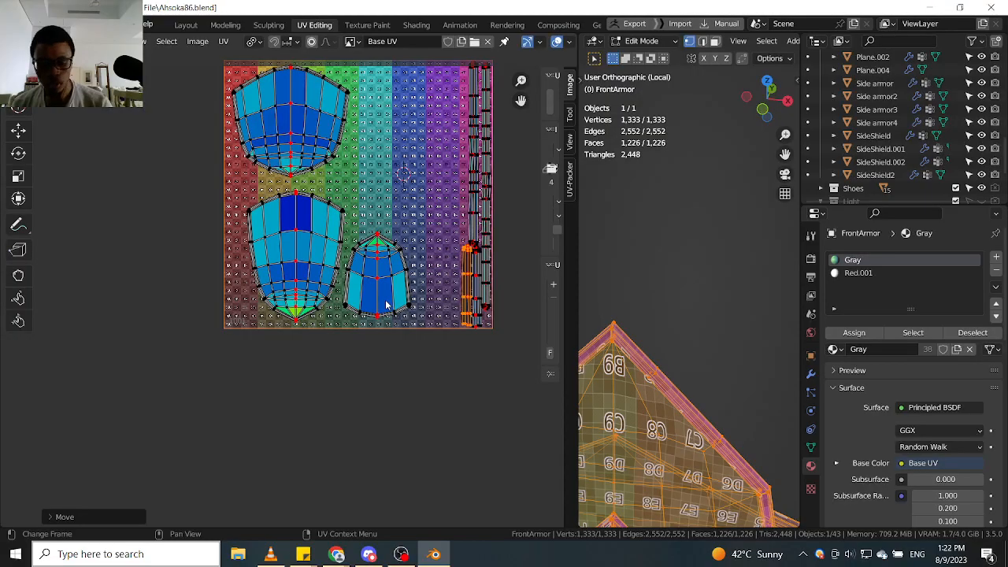
pyautogui.press('l')
pyautogui.press('l')
pyautogui.press('l')
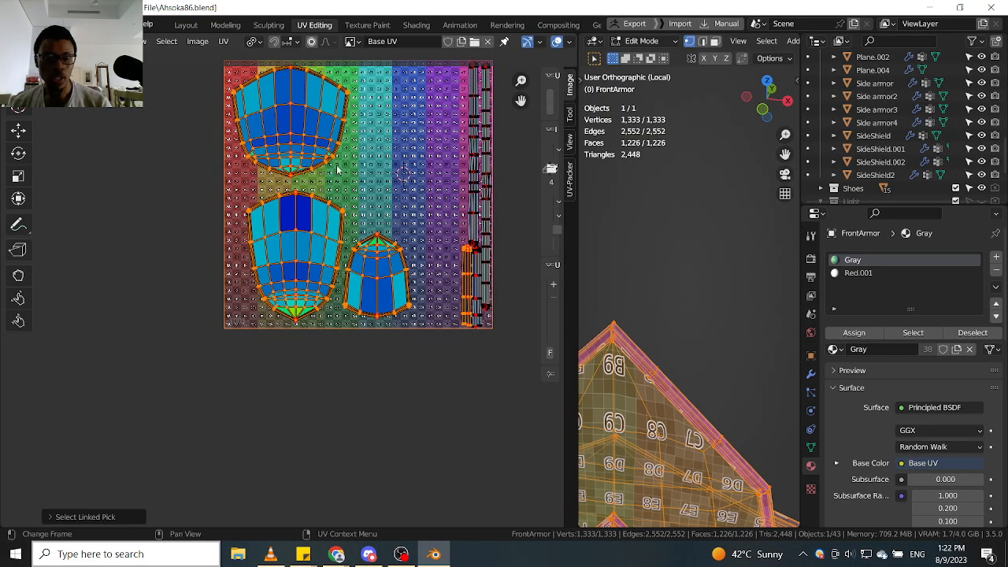
pyautogui.press('s')
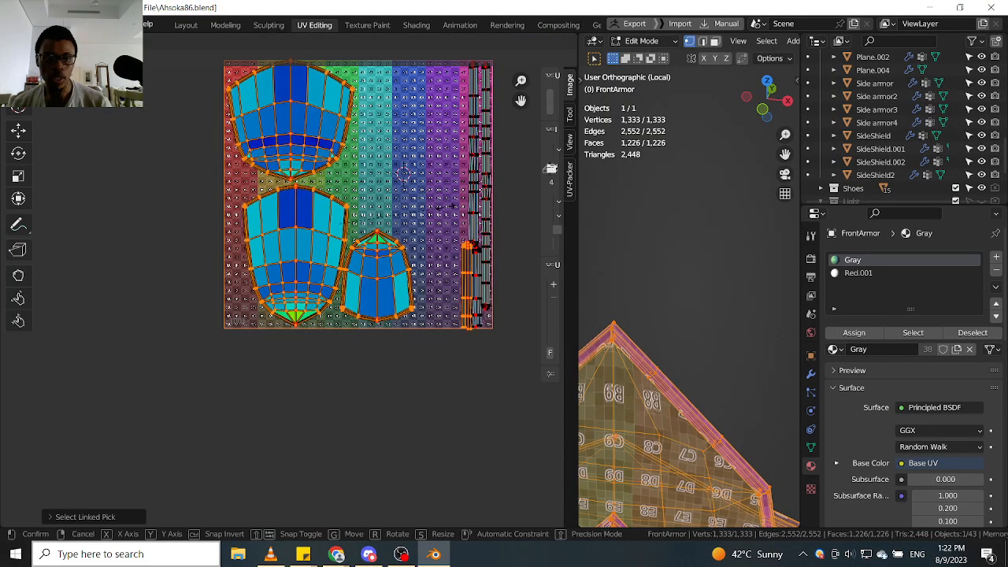
pyautogui.click(464, 212)
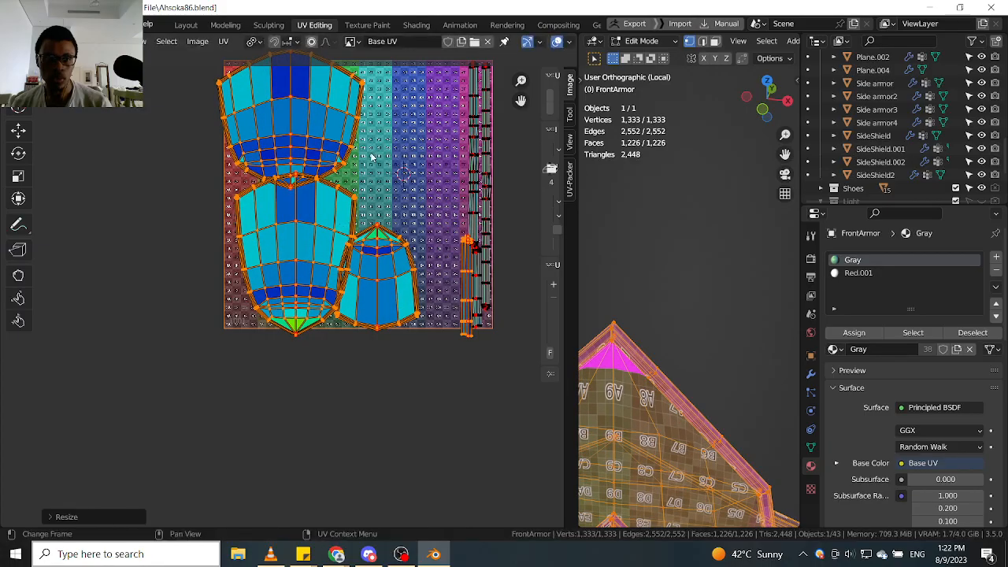
# Move the upper wide panel's UV island right, next to the long trim strips along the texture's upper edge.
pyautogui.moveTo(371, 164); pyautogui.dragTo(370, 224, button='middle')
pyautogui.click(340, 216)
pyautogui.press('l')
pyautogui.press('g')
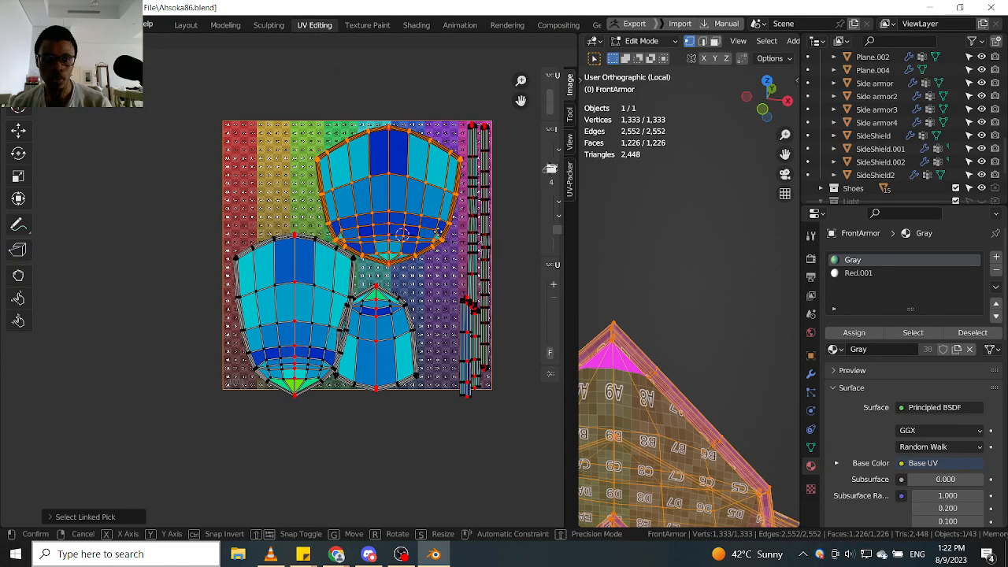
pyautogui.click(439, 230)
# Move the small pointed panel's UV island right, clear of the large pointed island and beneath the wide panel.
pyautogui.click(385, 344)
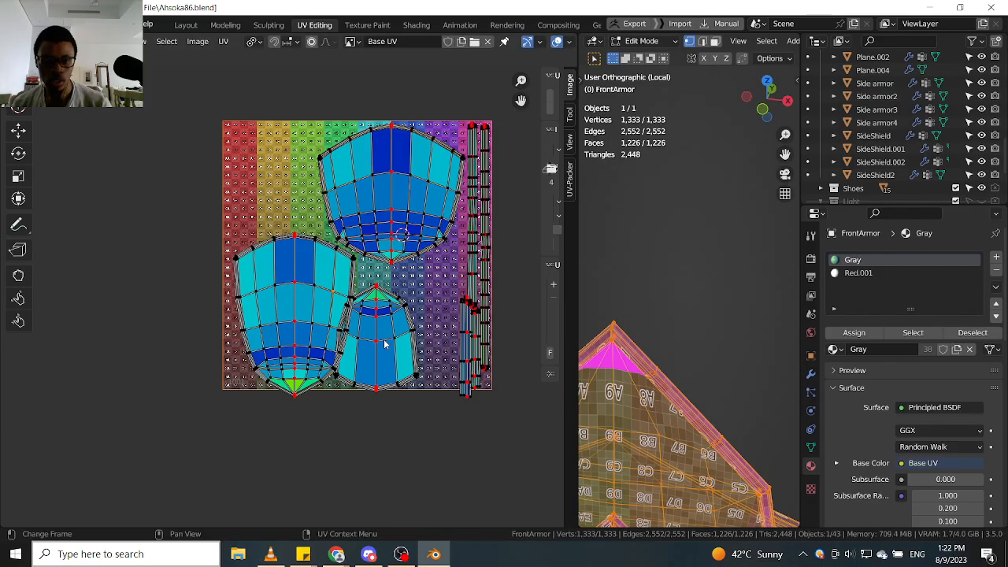
pyautogui.press('l')
pyautogui.click(327, 304)
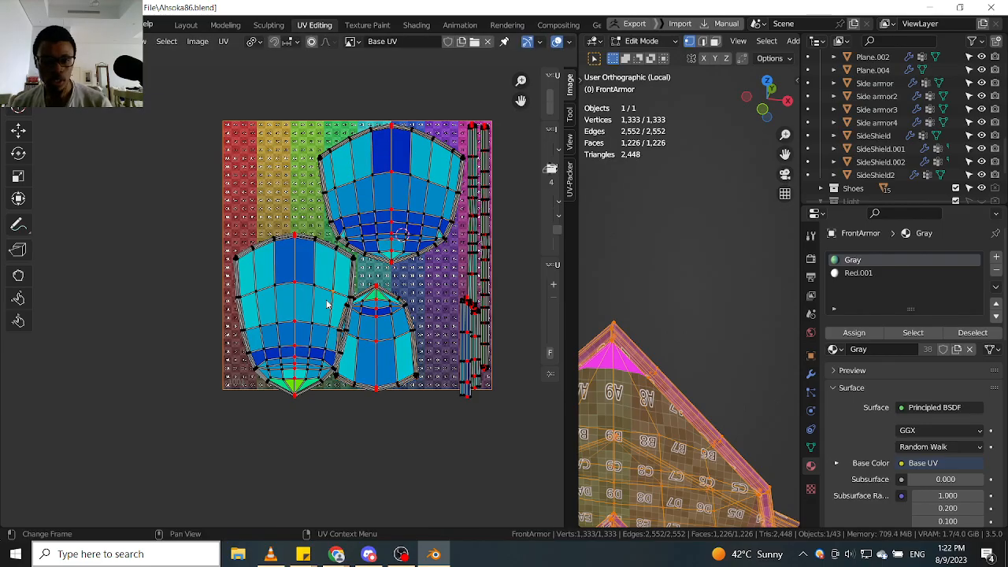
pyautogui.press('l')
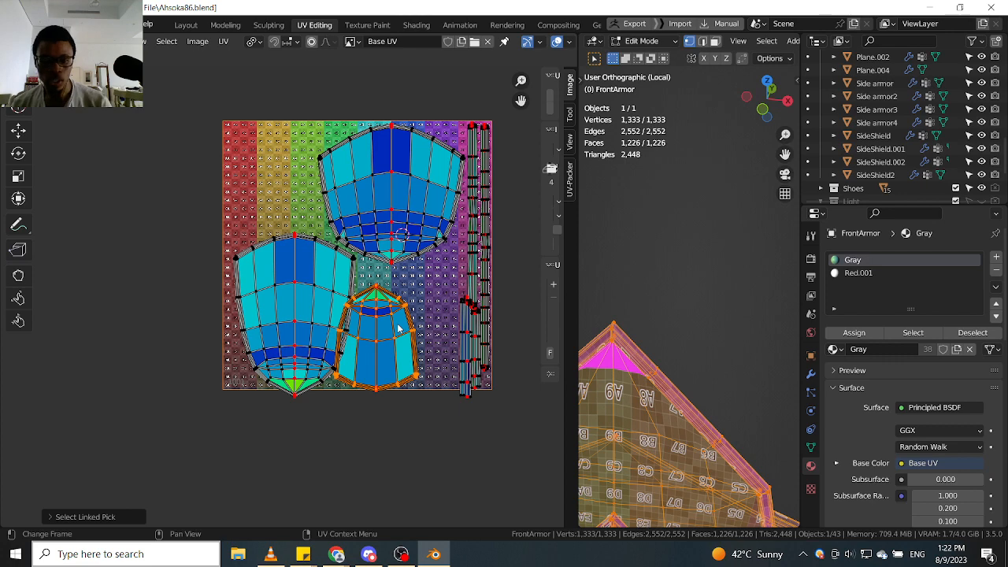
pyautogui.scroll(1, 400, 330)
pyautogui.press('g')
pyautogui.click(440, 315)
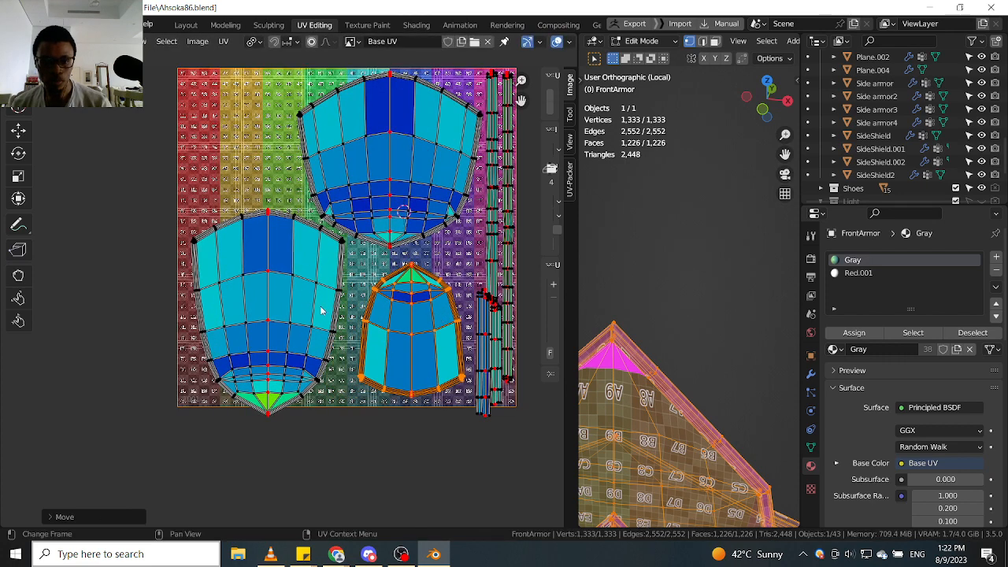
# Move the large pointed panel's UV island up and left so its tip sits inside the texture's lower edge.
pyautogui.click(321, 311)
pyautogui.press('l')
pyautogui.press('g')
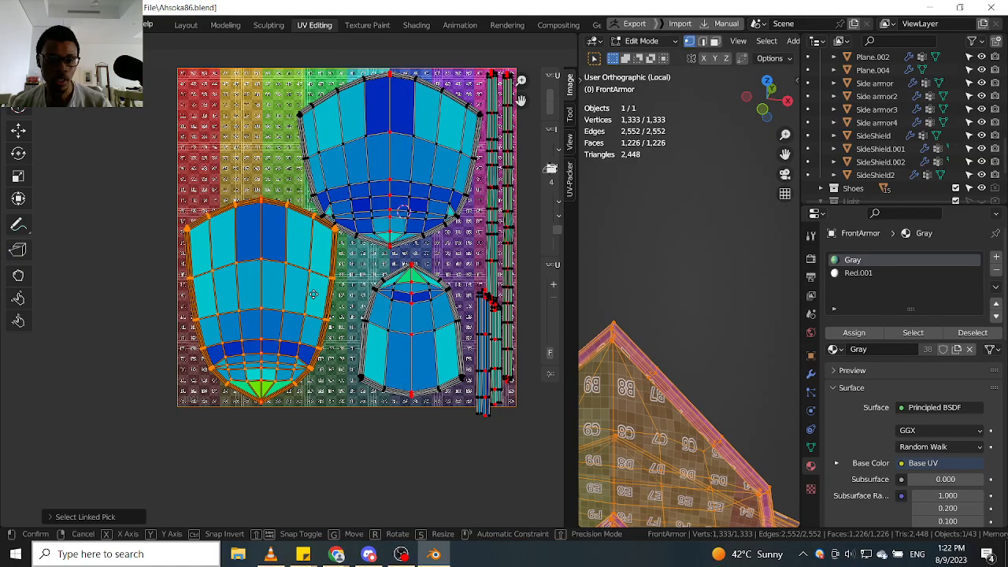
pyautogui.click(313, 293)
# Nudge the upper wide panel's UV island slightly up and right, close to the texture's upper edge.
pyautogui.moveTo(377, 208); pyautogui.dragTo(319, 378, button='middle')
pyautogui.scroll(3, 354, 274)
pyautogui.click(353, 275)
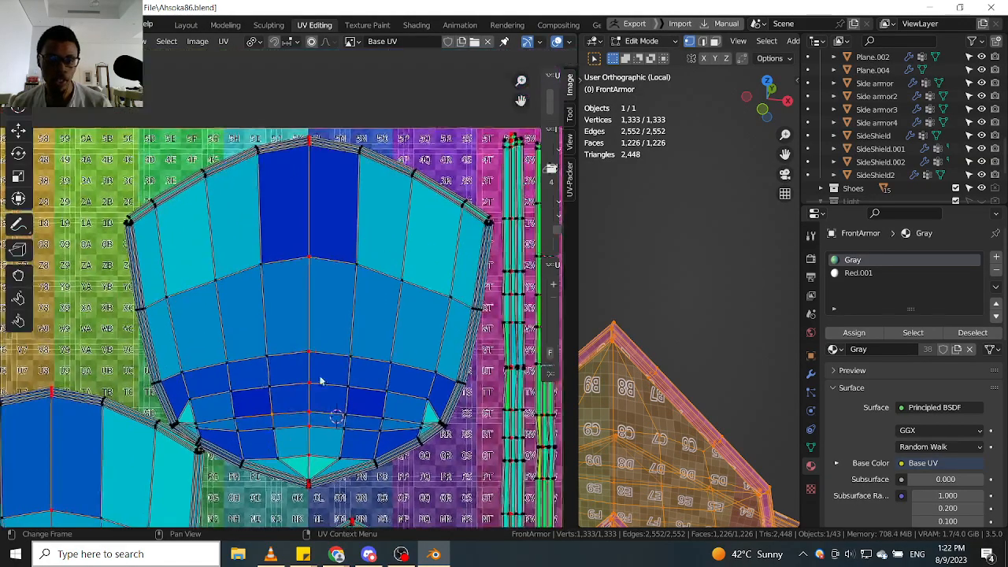
pyautogui.press('l')
pyautogui.press('g')
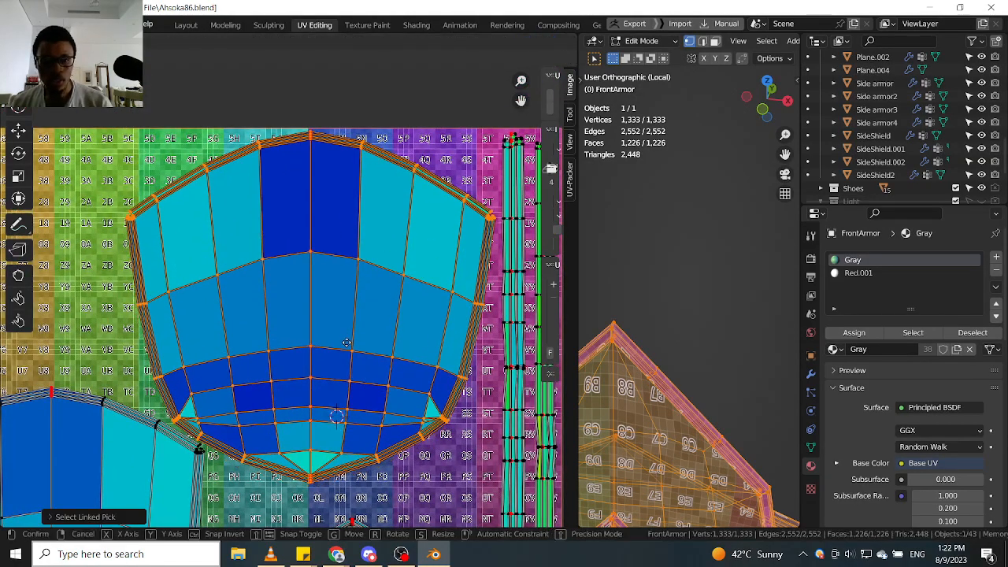
pyautogui.click(347, 343)
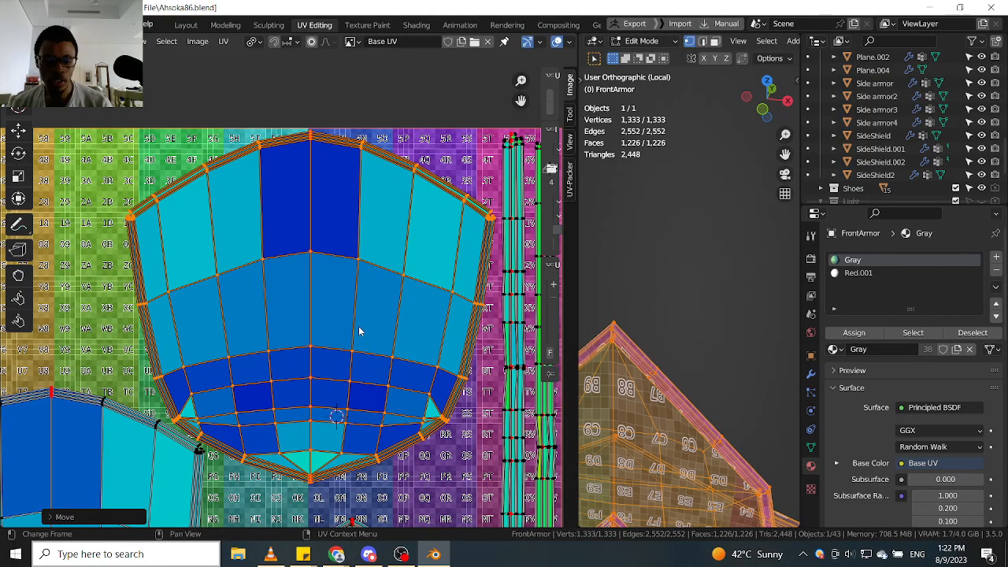
pyautogui.press('g')
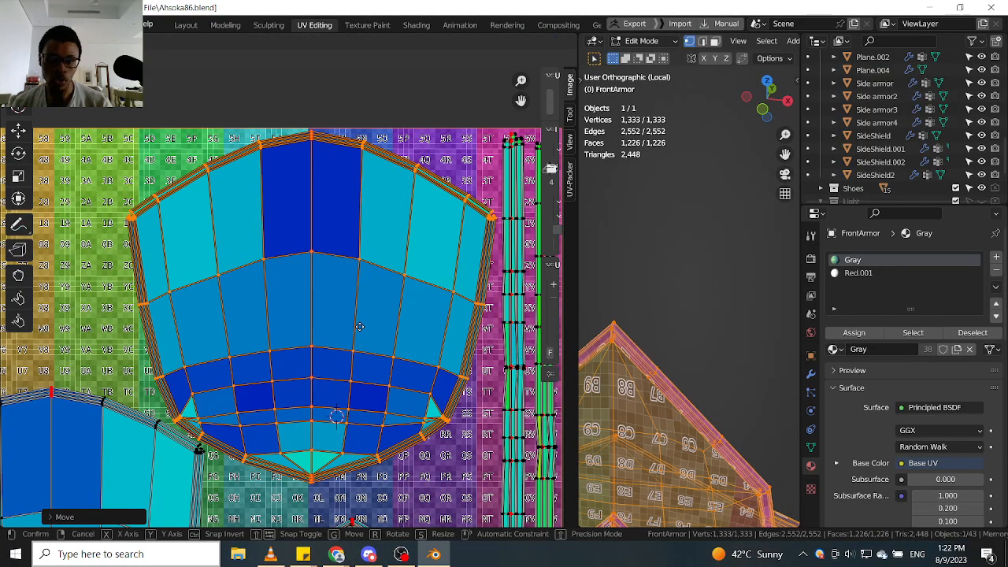
pyautogui.click(359, 331)
pyautogui.scroll(-3, 331, 347)
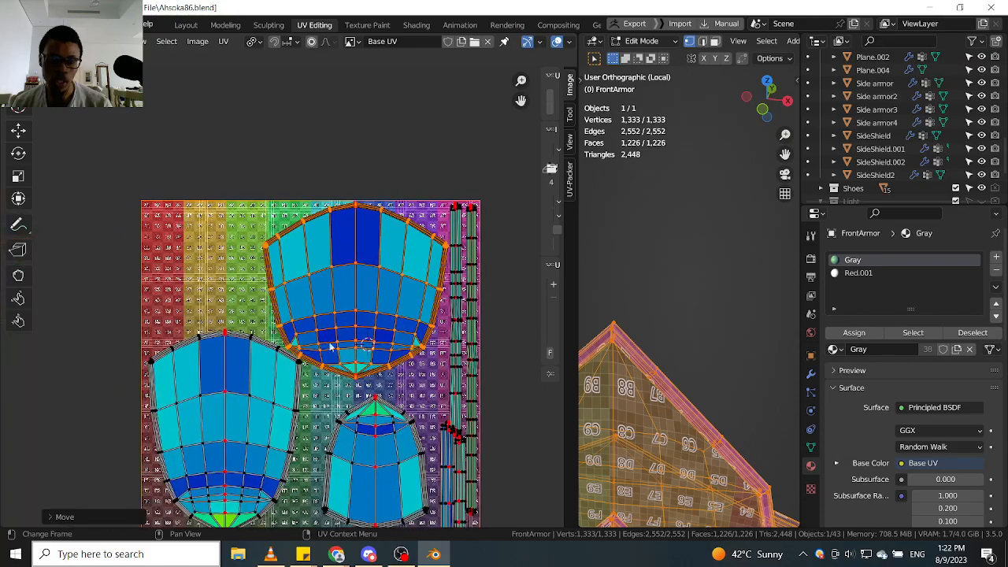
# Undo the recent panel moves and the joint scaling of the three panels and the short trim strip.
pyautogui.scroll(3, 360, 412)
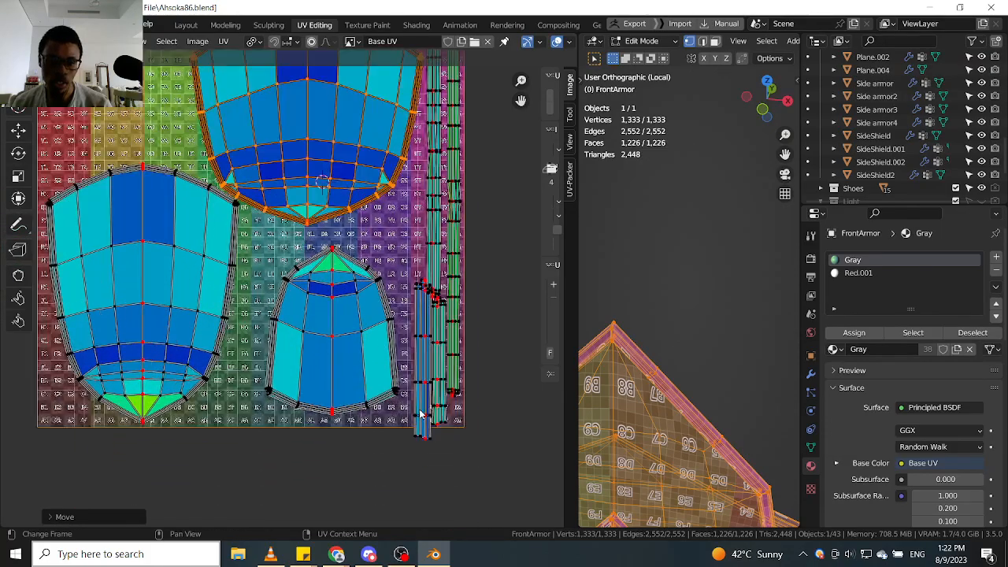
pyautogui.scroll(2, 421, 415)
pyautogui.scroll(-3, 430, 344)
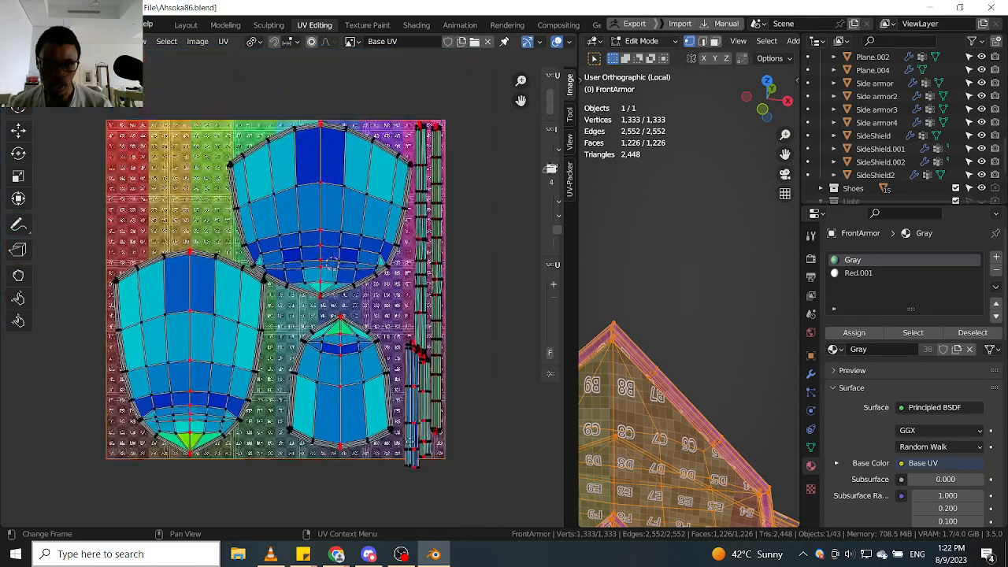
pyautogui.scroll(5, 430, 276)
pyautogui.scroll(3, 400, 304)
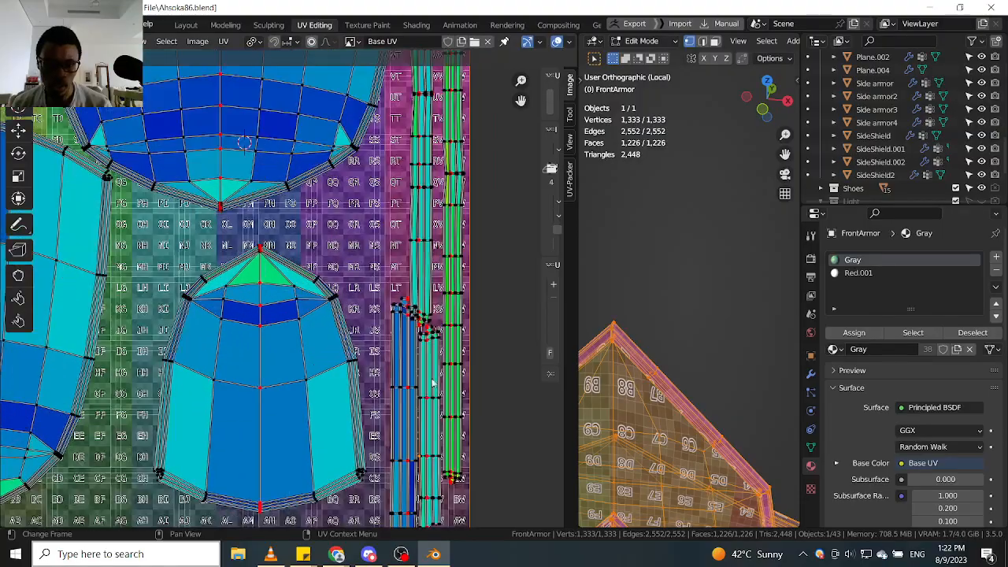
pyautogui.scroll(-2, 412, 297)
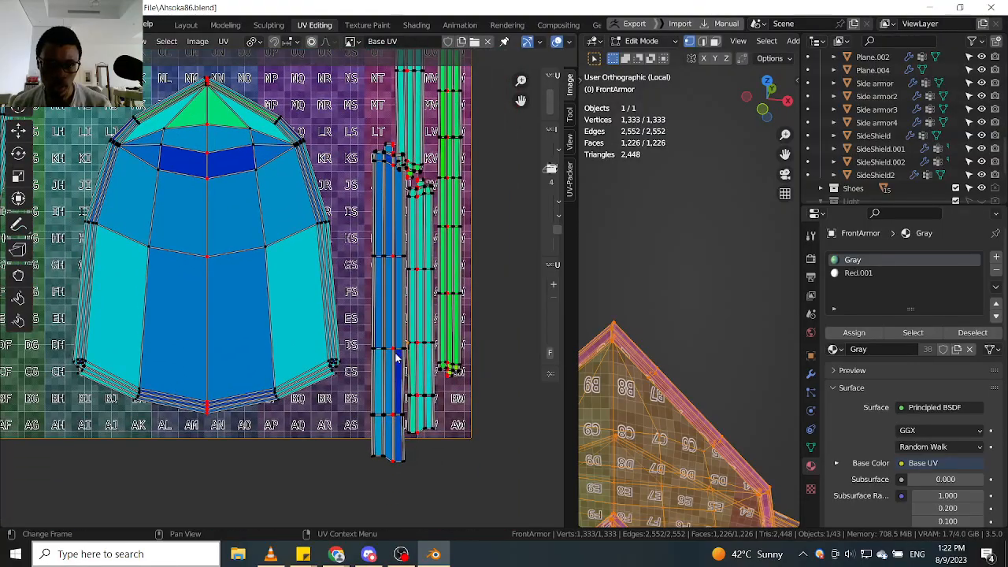
pyautogui.scroll(-2, 405, 338)
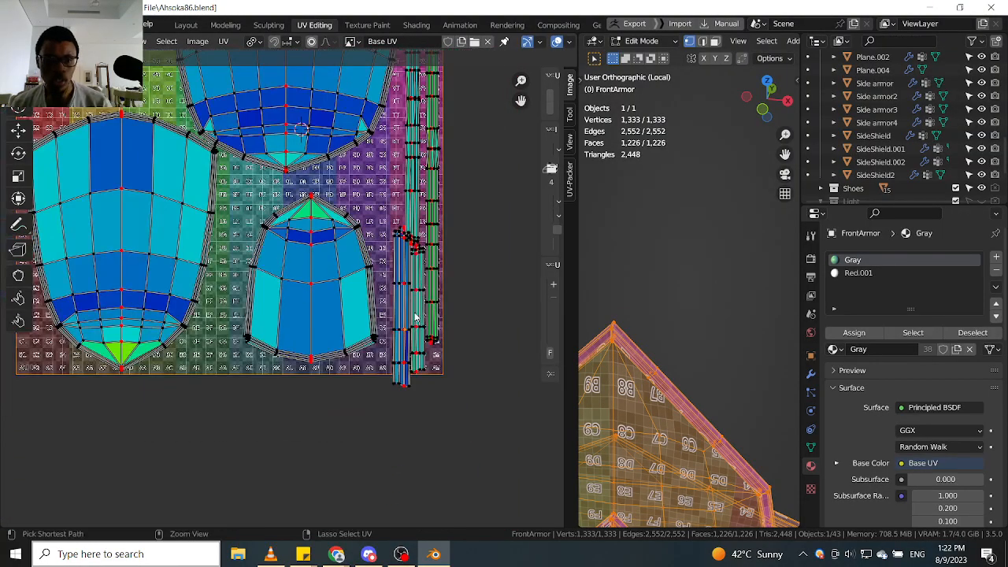
pyautogui.hotkey('ctrl', 'z')
pyautogui.hotkey('ctrl', 'z')
pyautogui.hotkey('ctrl', 'z')
pyautogui.hotkey('ctrl', 'z')
pyautogui.hotkey('ctrl', 'z')
pyautogui.hotkey('ctrl', 'z')
pyautogui.hotkey('ctrl', 'z')
pyautogui.hotkey('ctrl', 'z')
pyautogui.hotkey('ctrl', 'z')
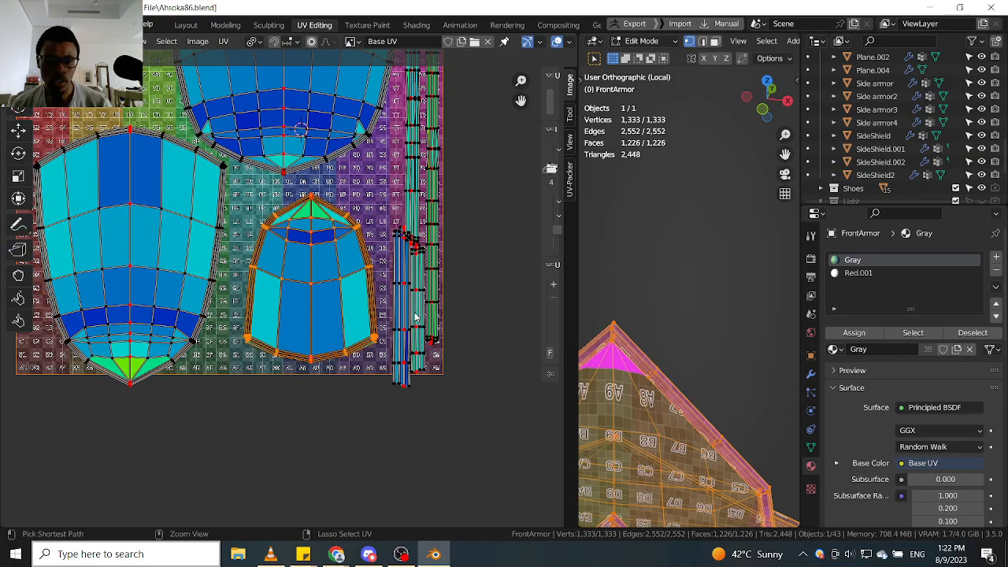
pyautogui.hotkey('ctrl', 'z')
pyautogui.hotkey('ctrl', 'z')
pyautogui.hotkey('ctrl', 'z')
pyautogui.hotkey('ctrl', 'z')
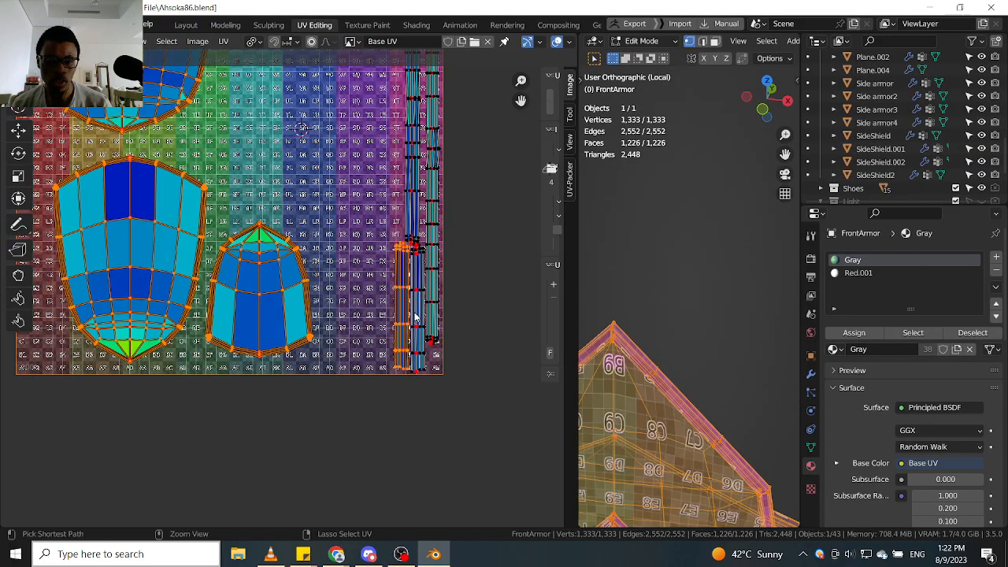
# Deselect the short trim strip, add the upper wide panel, and scale the three panel islands up in place.
pyautogui.scroll(-3, 375, 271)
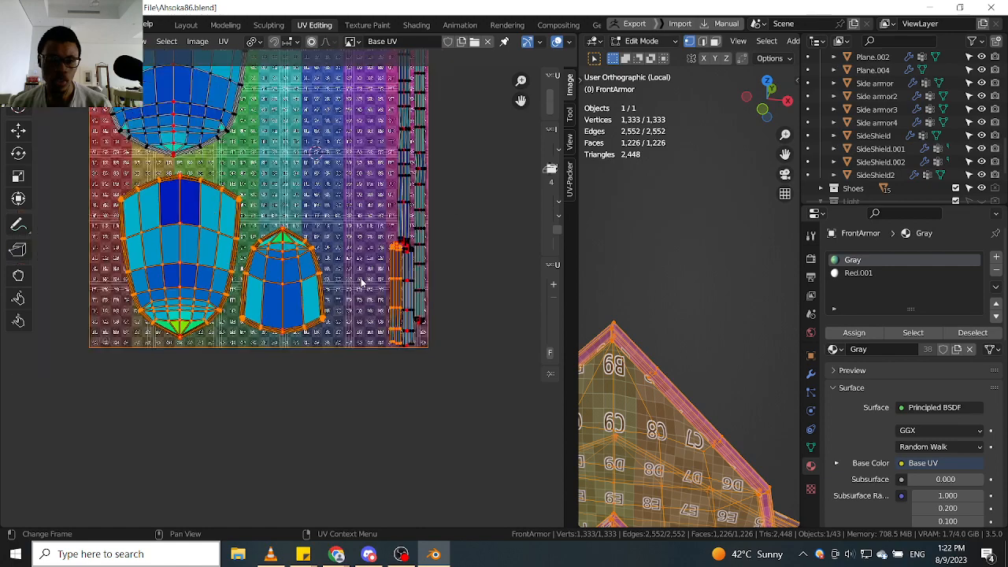
pyautogui.moveTo(364, 284); pyautogui.dragTo(386, 304, button='middle')
pyautogui.keyDown('ctrl'); pyautogui.moveTo(480, 212); pyautogui.dragTo(370, 430); pyautogui.keyUp('ctrl')
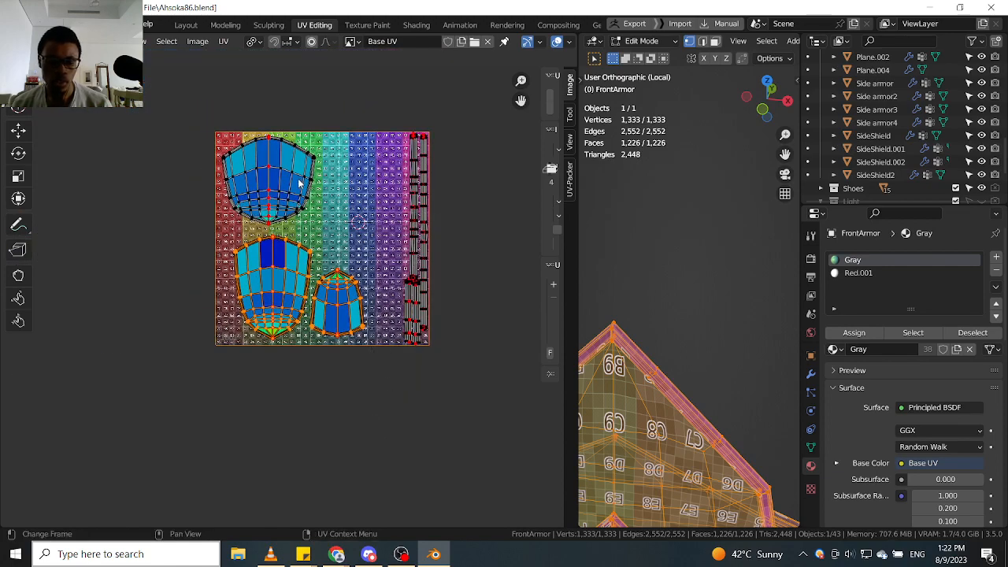
pyautogui.press('l')
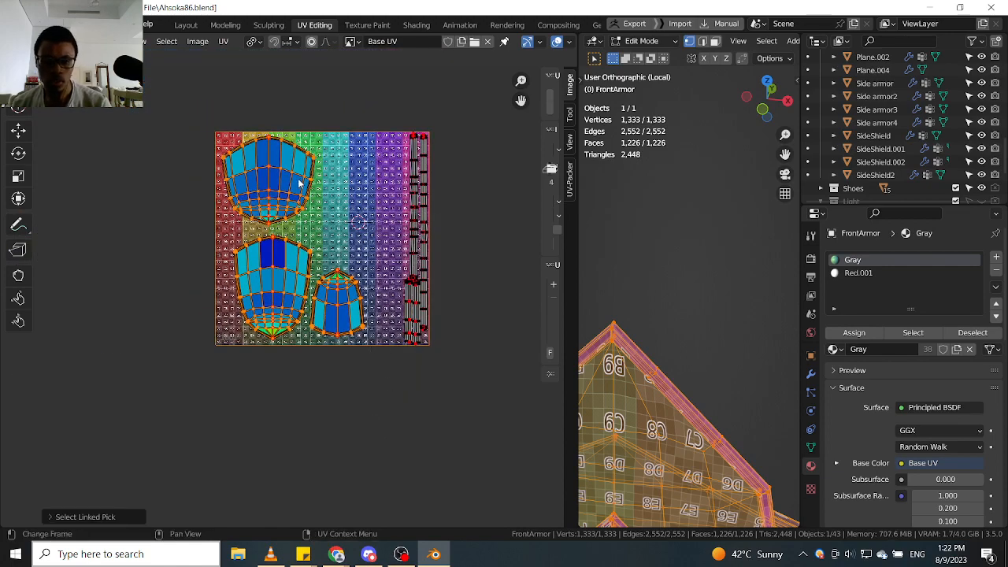
pyautogui.click(226, 41)
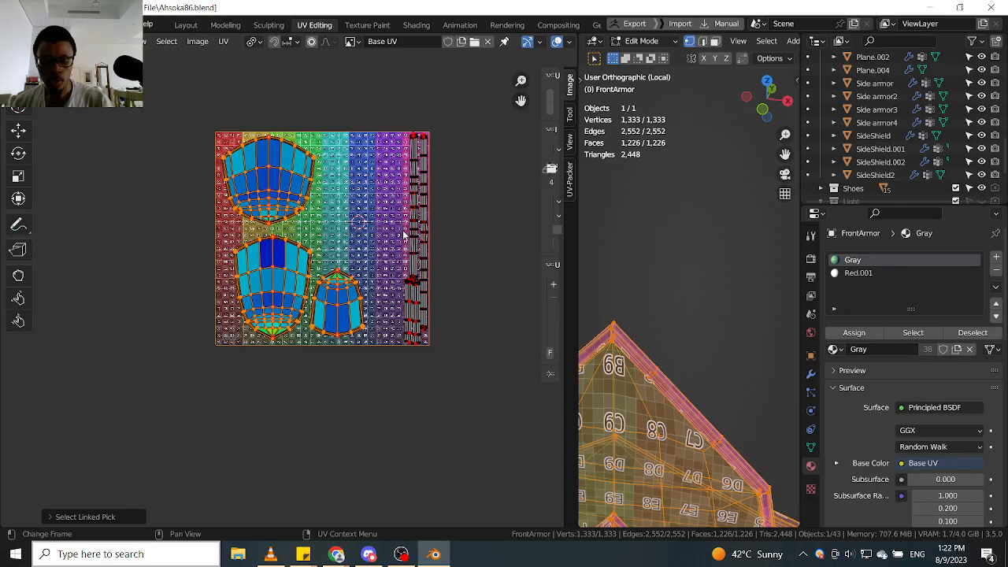
pyautogui.press('s')
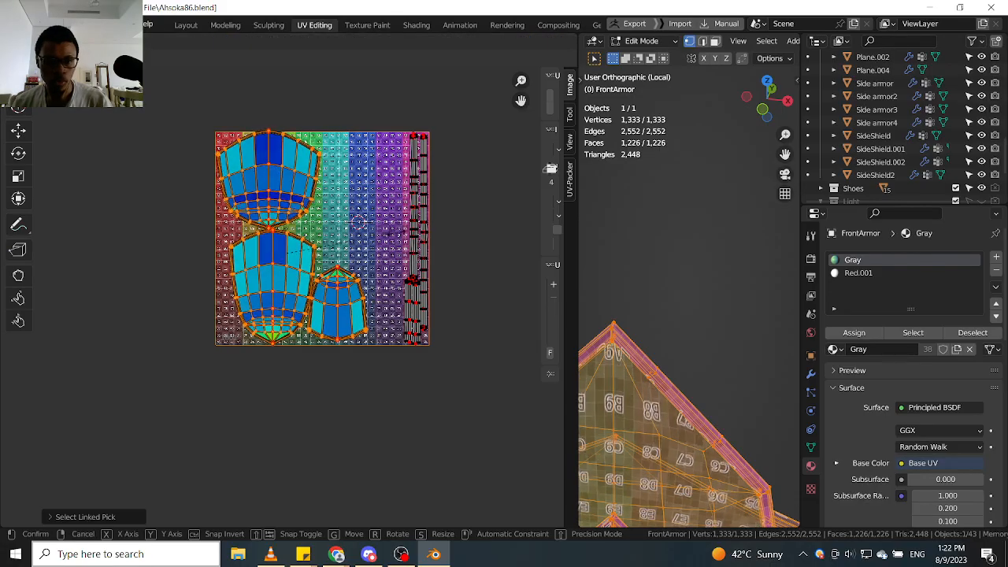
pyautogui.click(412, 236)
pyautogui.scroll(1, 290, 189)
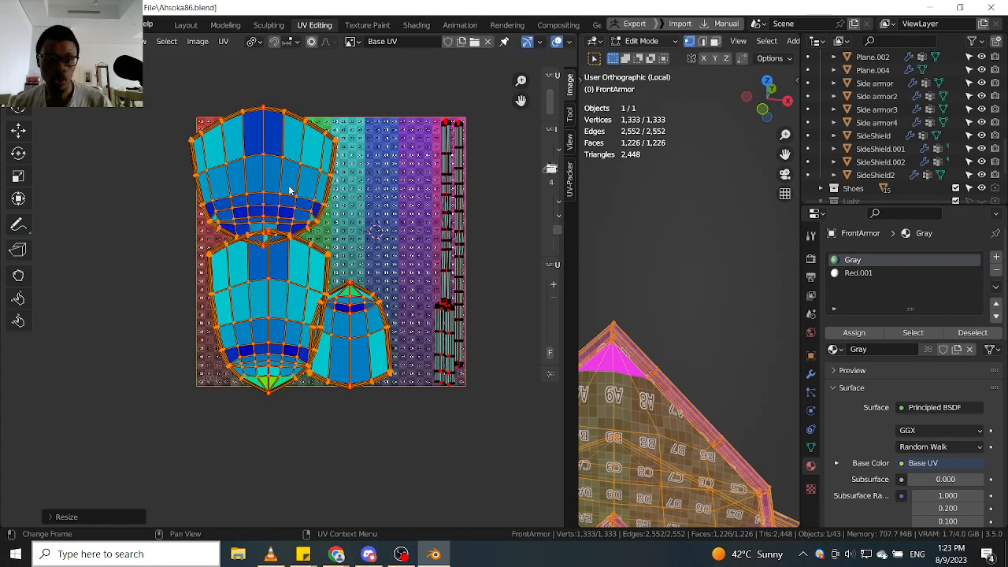
# Move the upper wide panel's UV island right and slightly down, next to the long trim strips inside the upper edge.
pyautogui.hotkey('alt', 'a')
pyautogui.press('l')
pyautogui.press('g')
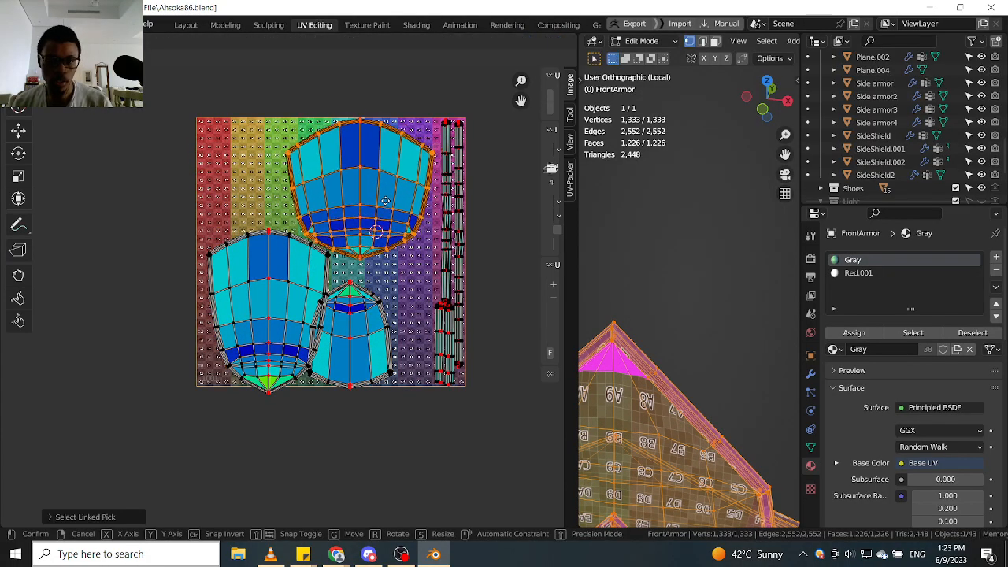
pyautogui.click(390, 203)
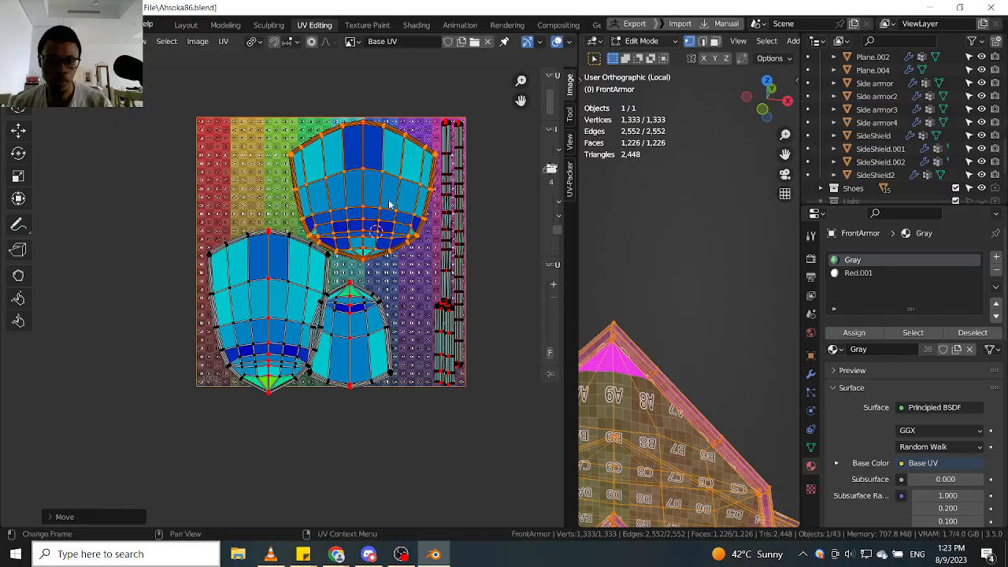
# Move the large pointed panel's UV island up and left into the texture's lower-left area, clear of its edges.
pyautogui.hotkey('alt', 'a')
pyautogui.press('l')
pyautogui.press('g')
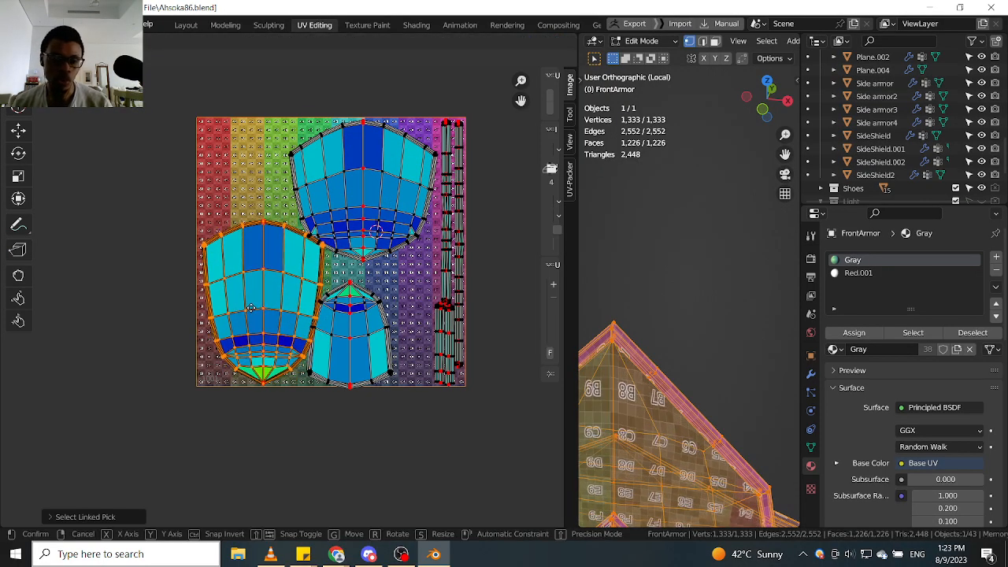
pyautogui.click(252, 307)
pyautogui.scroll(1, 258, 307)
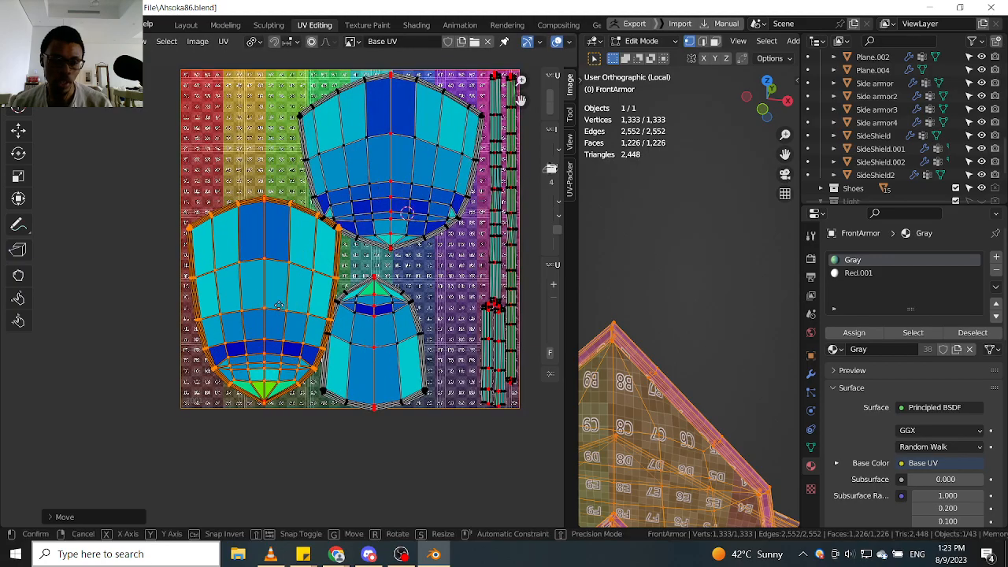
pyautogui.click(279, 307)
# Move the small pointed panel's UV island up and right, centred beneath the wide panel.
pyautogui.click(418, 340)
pyautogui.press('l')
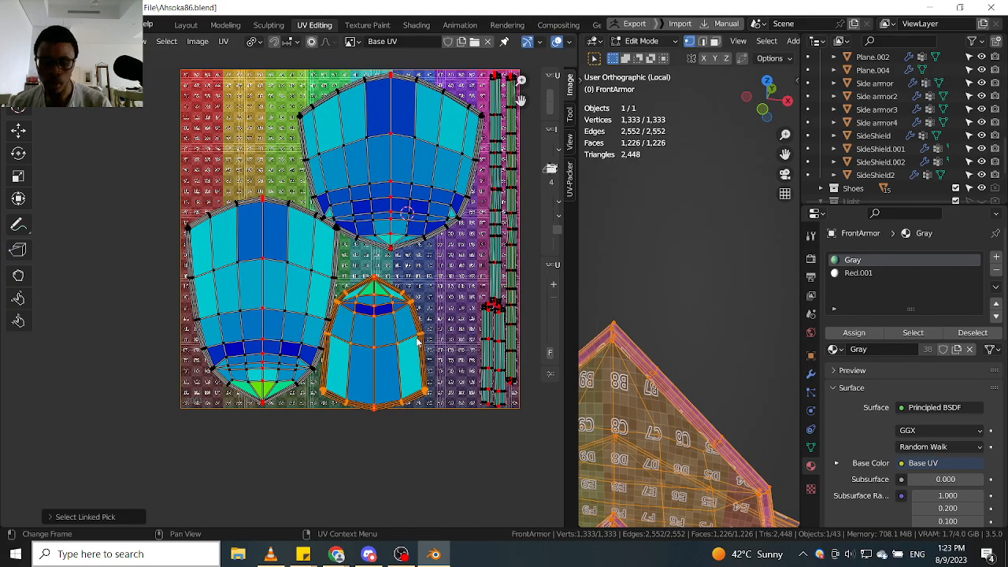
pyautogui.press('g')
pyautogui.click(446, 330)
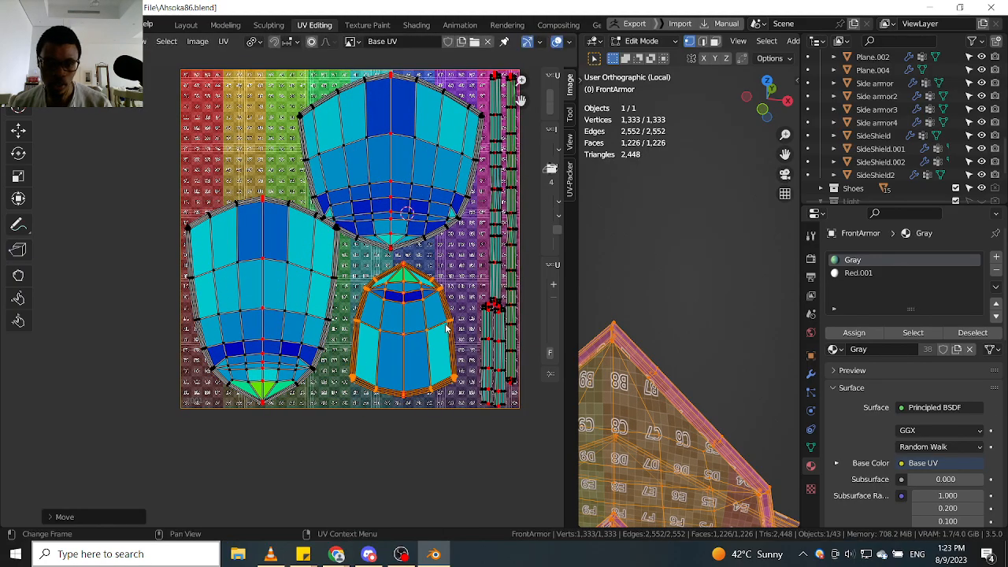
# Nudge the upper wide panel's UV island closer to the texture's upper edge and the long trim strips.
pyautogui.scroll(3, 371, 203)
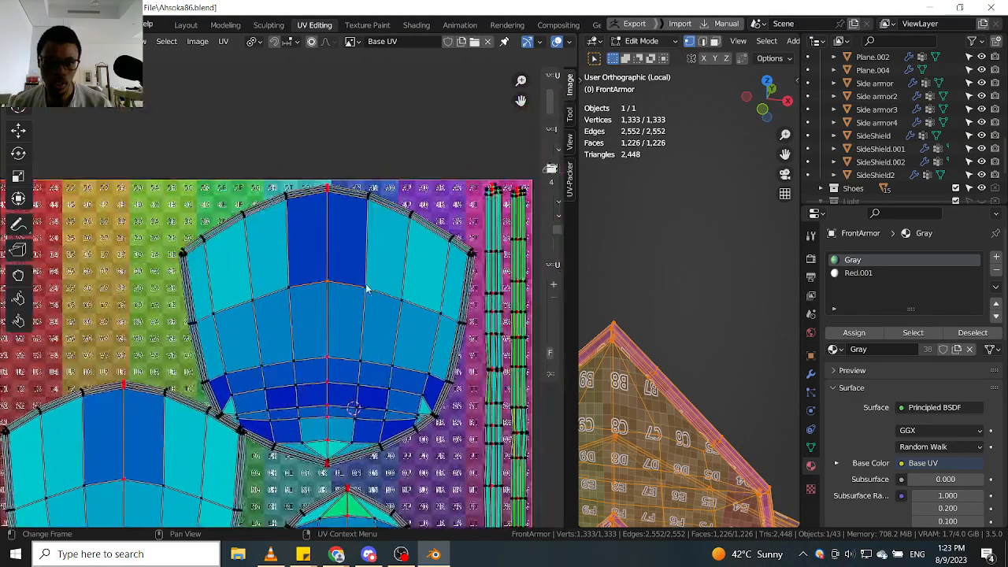
pyautogui.press('l')
pyautogui.scroll(1, 368, 285)
pyautogui.press('g')
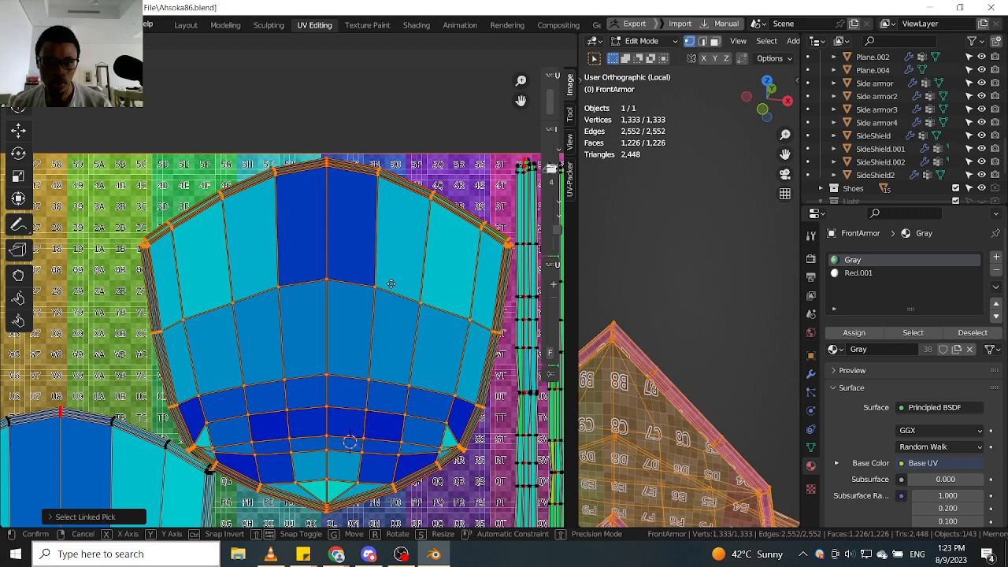
pyautogui.click(392, 288)
pyautogui.press('g')
pyautogui.click(389, 288)
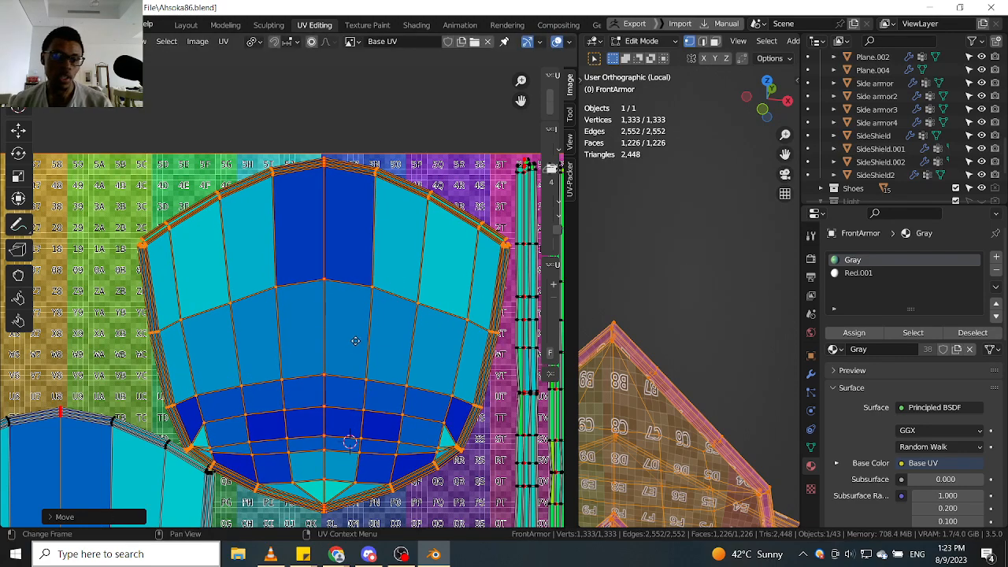
# Nudge the large pointed panel's UV island slightly down, away from the wide panel.
pyautogui.scroll(-1, 355, 340)
pyautogui.scroll(-3, 315, 326)
pyautogui.scroll(4, 326, 365)
pyautogui.hotkey('alt', 'a')
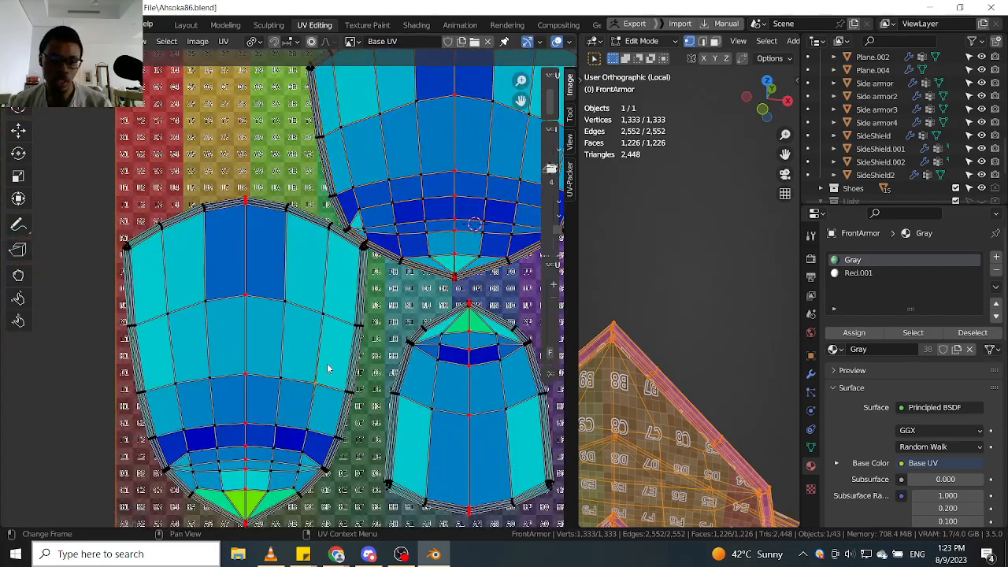
pyautogui.moveTo(329, 368); pyautogui.dragTo(376, 295, button='middle')
pyautogui.press('l')
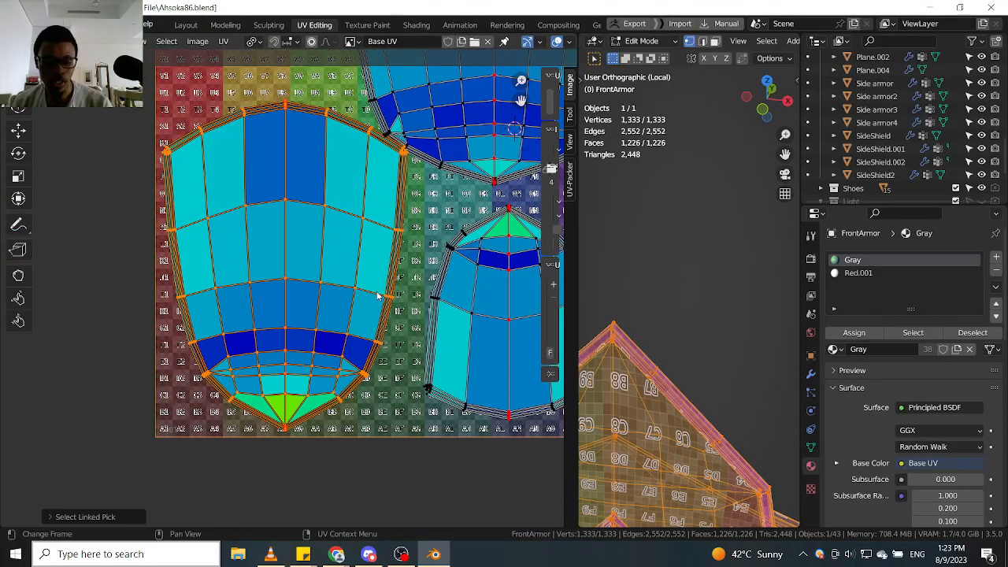
pyautogui.press('g')
pyautogui.click(407, 298)
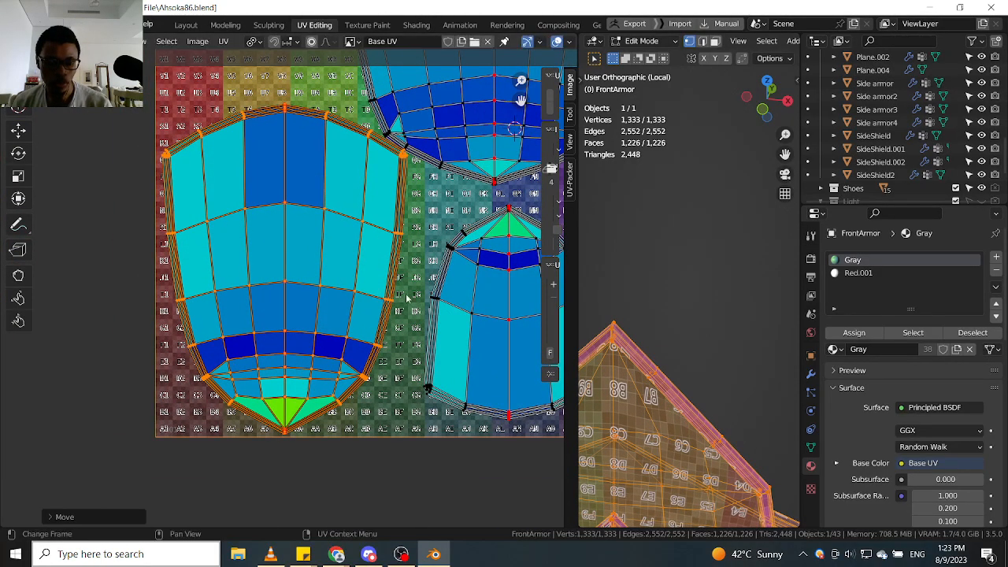
# Clear the island selection and examine the gap where the large pointed panel's corner meets the wide panel.
pyautogui.scroll(-3, 407, 297)
pyautogui.moveTo(502, 208); pyautogui.dragTo(439, 262, button='middle')
pyautogui.scroll(1, 438, 262)
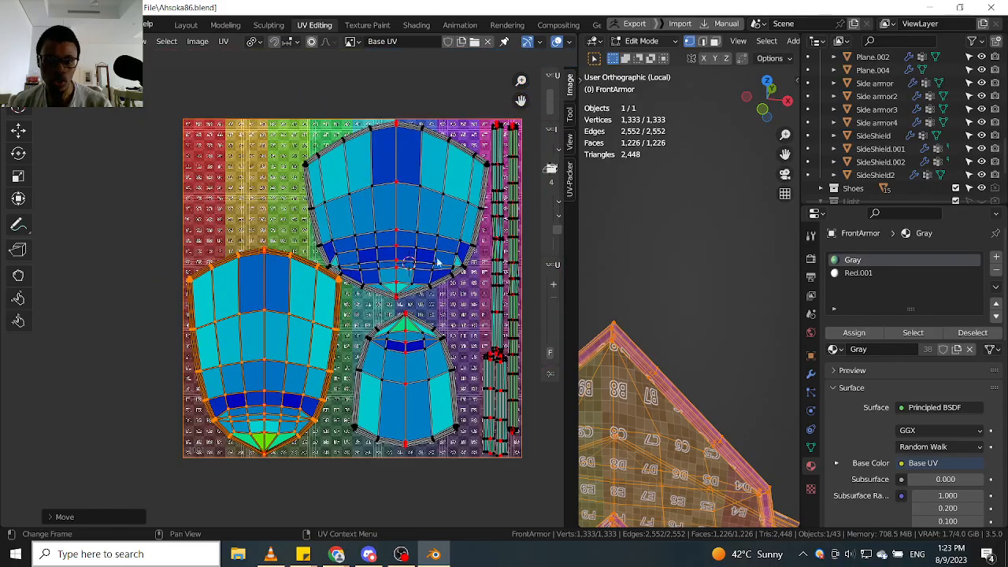
pyautogui.click(429, 365)
pyautogui.scroll(9, 378, 289)
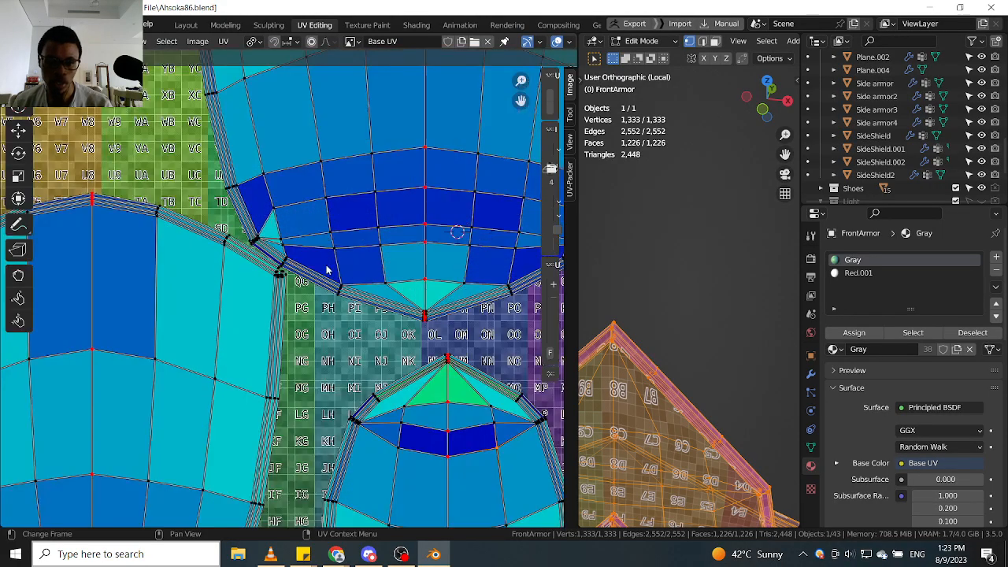
pyautogui.scroll(4, 289, 292)
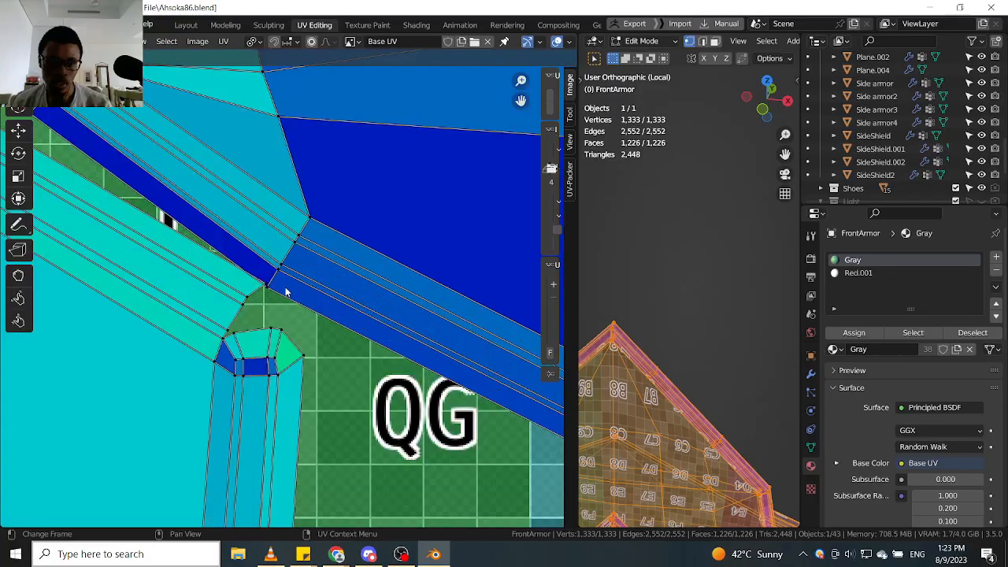
pyautogui.scroll(-14, 290, 293)
pyautogui.scroll(1, 295, 291)
pyautogui.scroll(5, 295, 291)
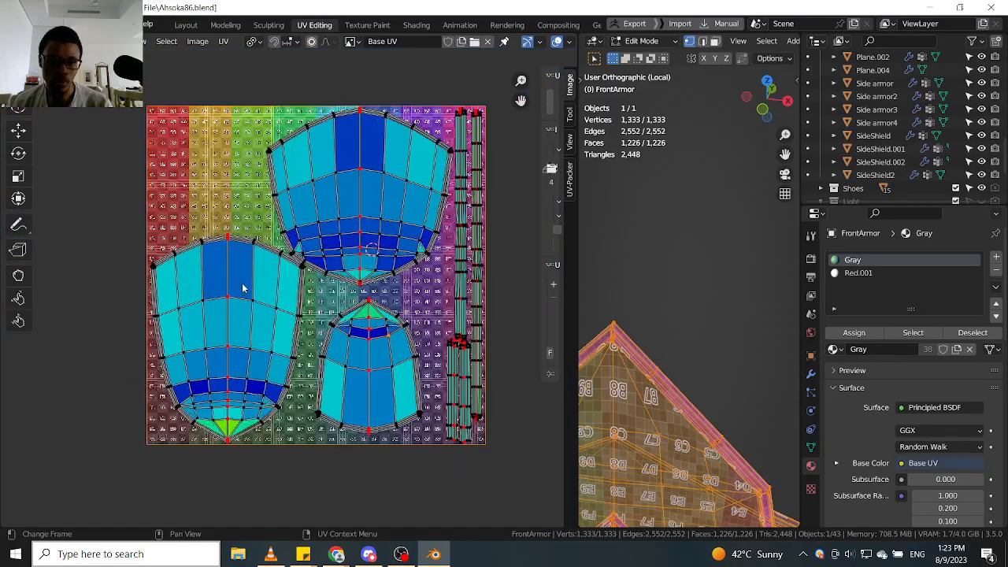
# Nudge the large pointed panel's UV island slightly down and left, closer to the texture's corner, and check its tip against the lower edge.
pyautogui.press('l')
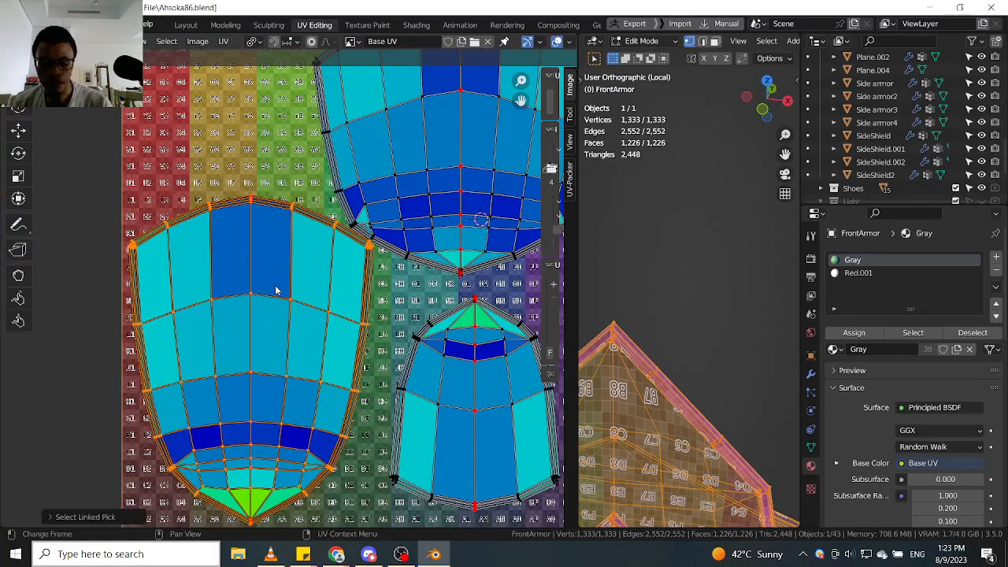
pyautogui.scroll(3, 279, 288)
pyautogui.press('g')
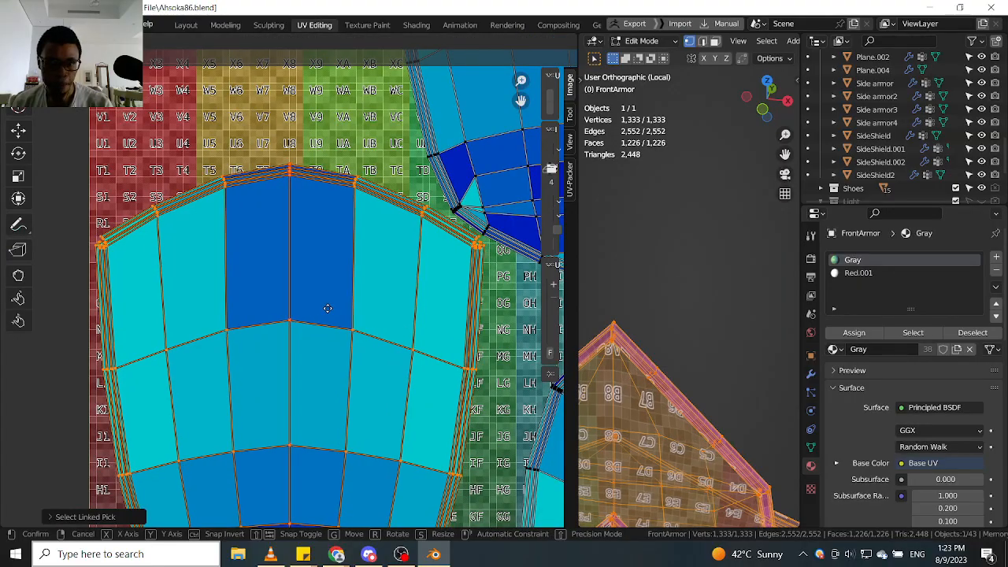
pyautogui.click(326, 289)
pyautogui.scroll(-5, 326, 289)
pyautogui.scroll(8, 351, 300)
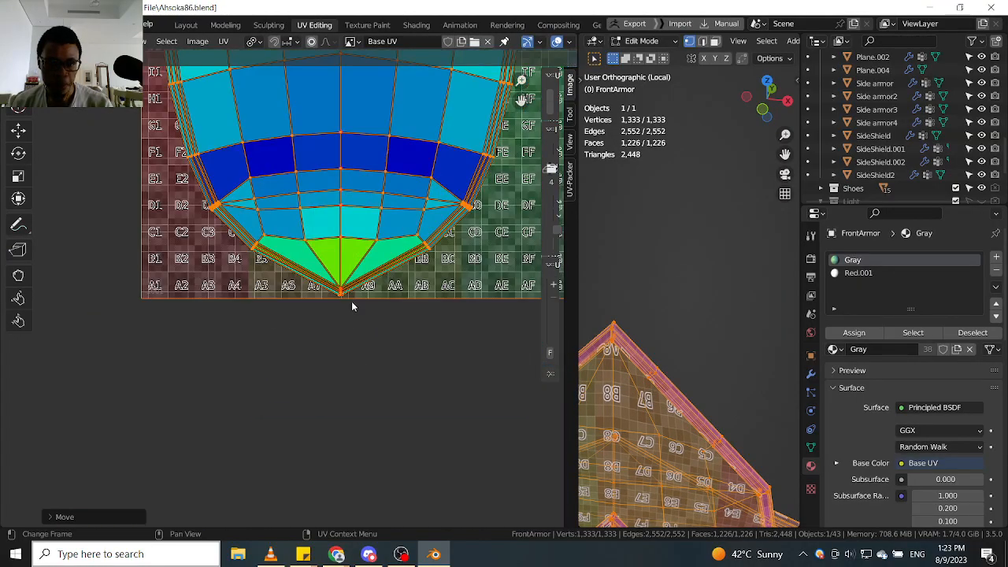
pyautogui.scroll(-7, 351, 301)
pyautogui.moveTo(332, 354); pyautogui.dragTo(302, 367, button='middle')
pyautogui.scroll(1, 382, 329)
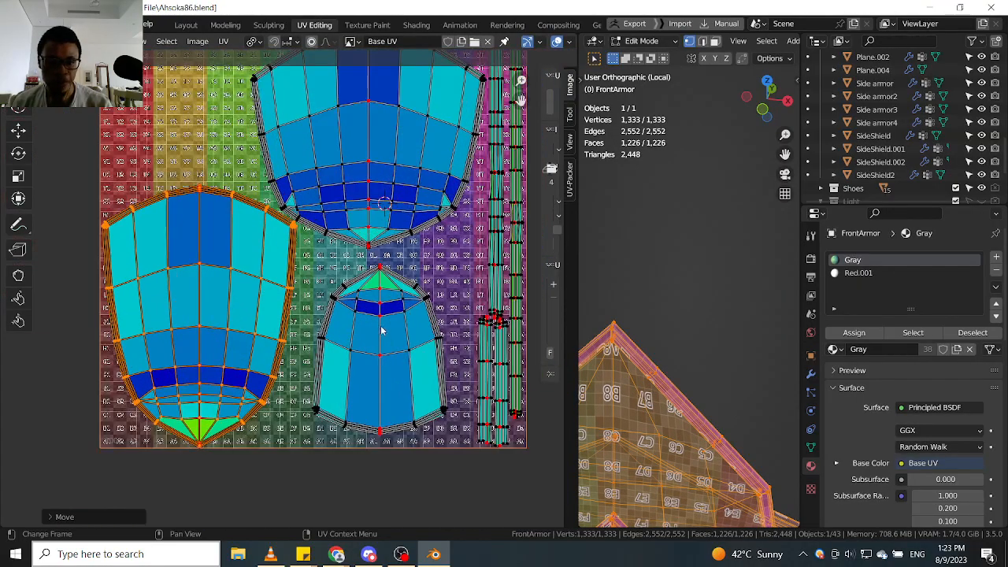
# Clear the UV island selection and save the file.
pyautogui.click(382, 329)
pyautogui.scroll(-1, 387, 325)
pyautogui.hotkey('ctrl', 's')
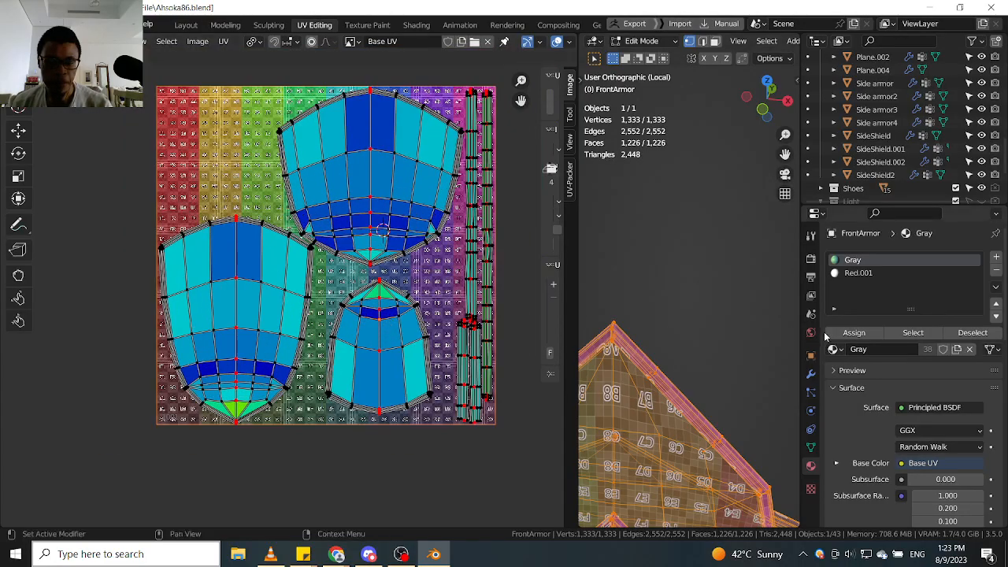
# Examine the checker texture on the armor's front panels, comparing the small pointed panel with the panels behind it.
pyautogui.moveTo(779, 331); pyautogui.dragTo(709, 323, button='middle')
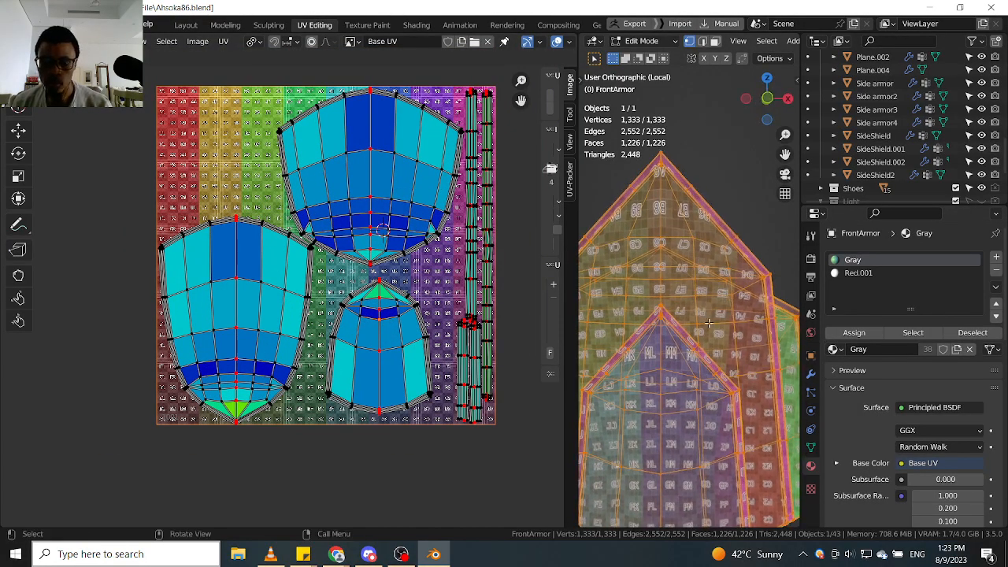
pyautogui.scroll(-4, 700, 329)
pyautogui.scroll(7, 709, 324)
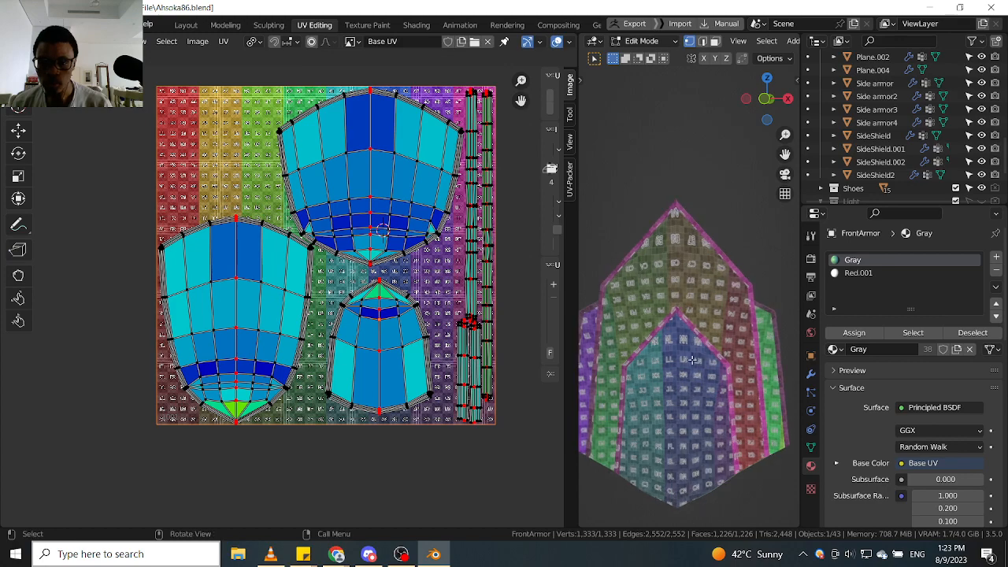
pyautogui.moveTo(709, 327); pyautogui.dragTo(704, 271, button='middle')
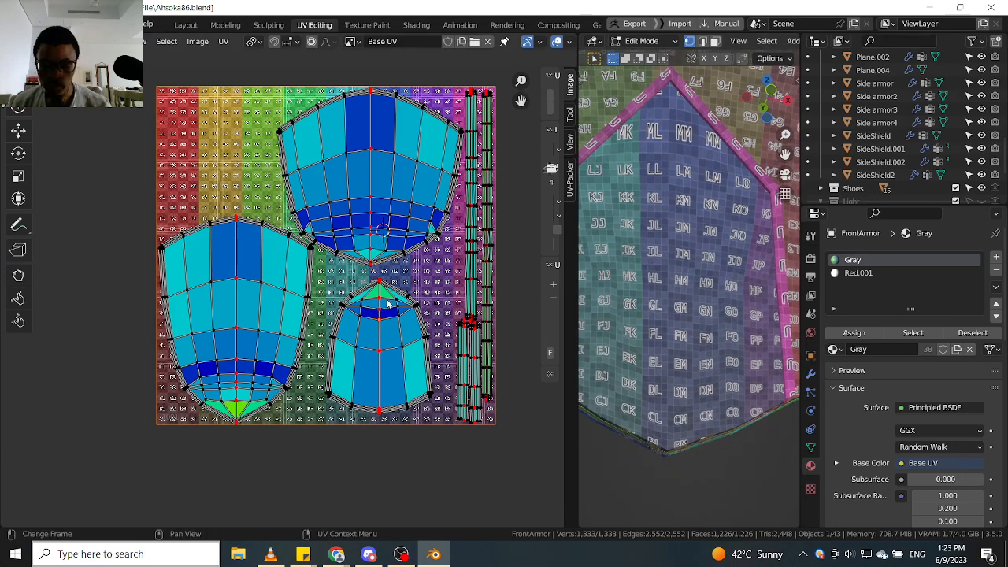
pyautogui.scroll(-3, 732, 266)
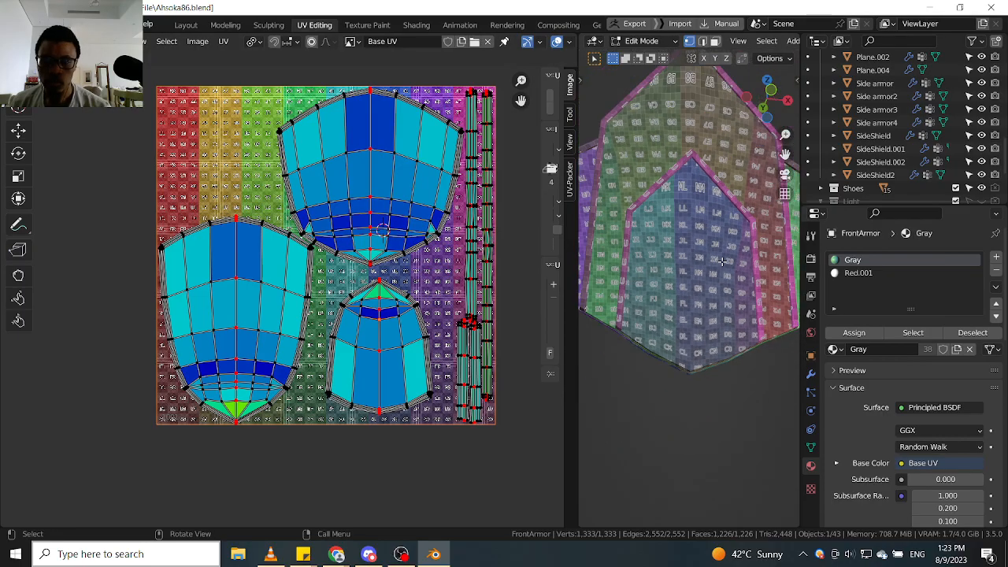
pyautogui.moveTo(731, 268); pyautogui.dragTo(693, 229, button='middle')
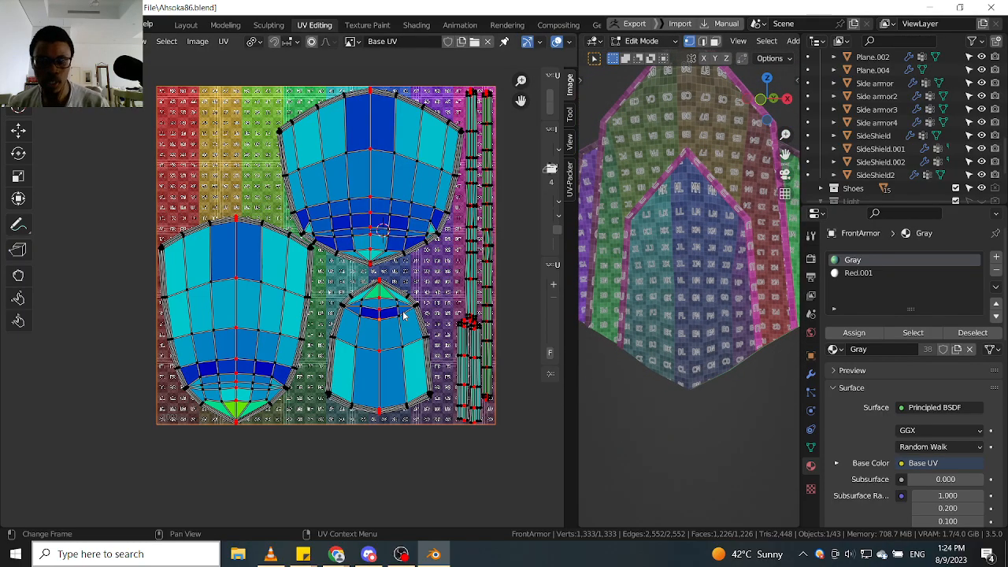
pyautogui.press('l')
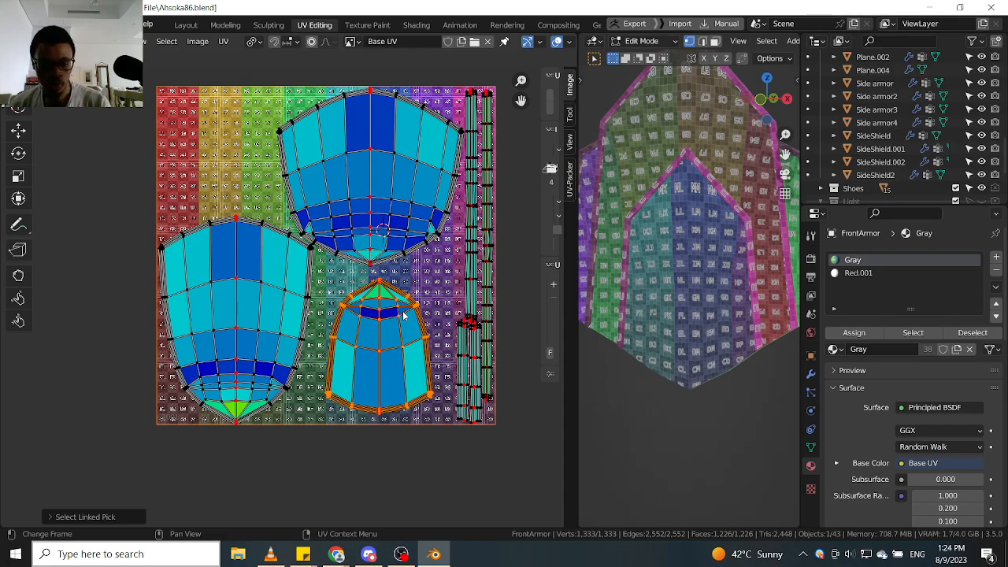
pyautogui.write('r180')
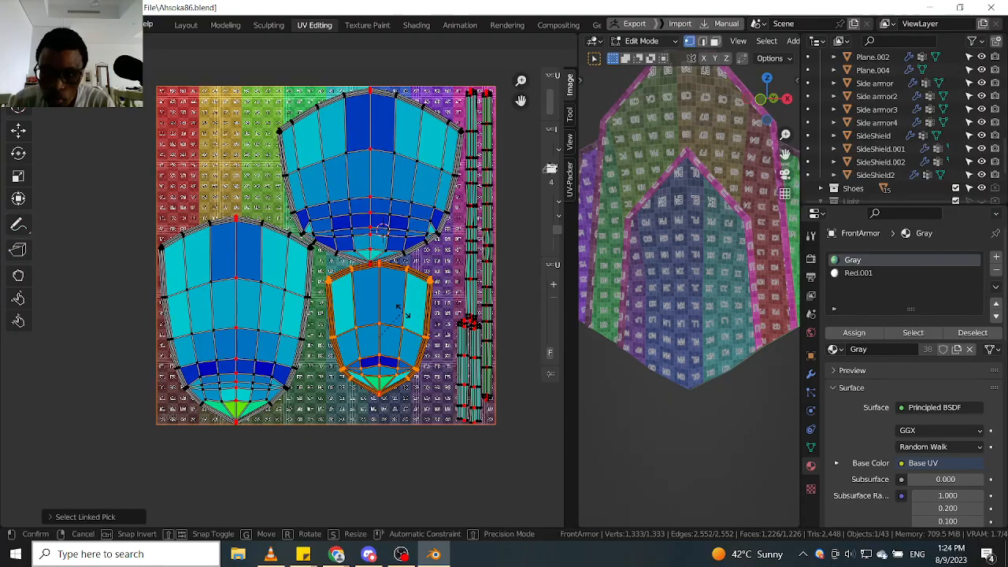
pyautogui.press('Escape')
# Examine the checker distortion across the small pointed panel on the model and around the tip of its UV island.
pyautogui.scroll(5, 655, 208)
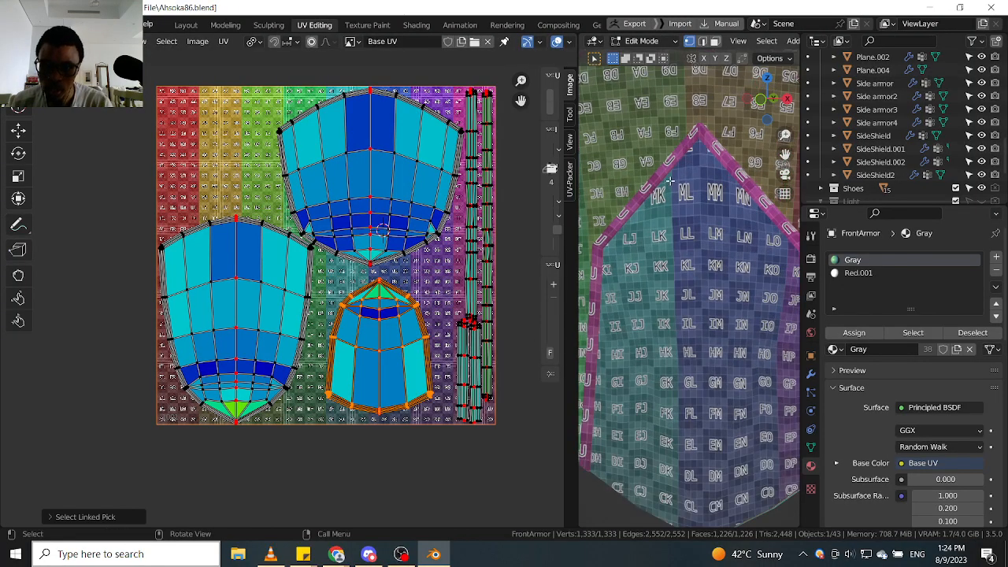
pyautogui.scroll(3, 352, 314)
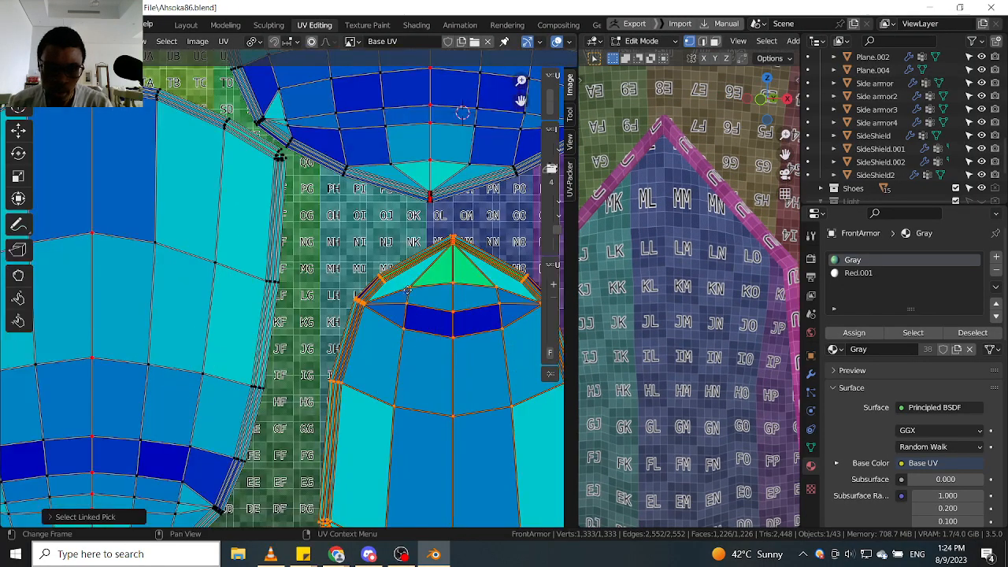
pyautogui.scroll(-2, 353, 313)
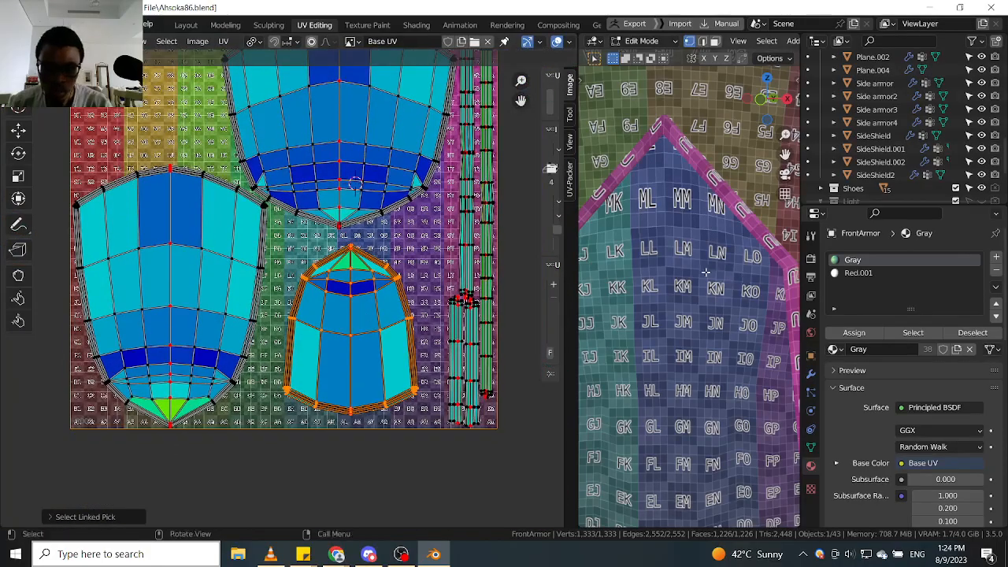
pyautogui.scroll(-3, 705, 271)
pyautogui.moveTo(718, 419)
pyautogui.mouseDown(button='middle')
pyautogui.moveTo(725, 426)
pyautogui.moveTo(704, 427)
pyautogui.mouseUp(button='middle')
pyautogui.scroll(3, 719, 425)
pyautogui.scroll(-2, 704, 428)
pyautogui.keyDown('shift'); pyautogui.moveTo(673, 267); pyautogui.dragTo(675, 346, button='middle'); pyautogui.keyUp('shift')
pyautogui.scroll(3, 676, 347)
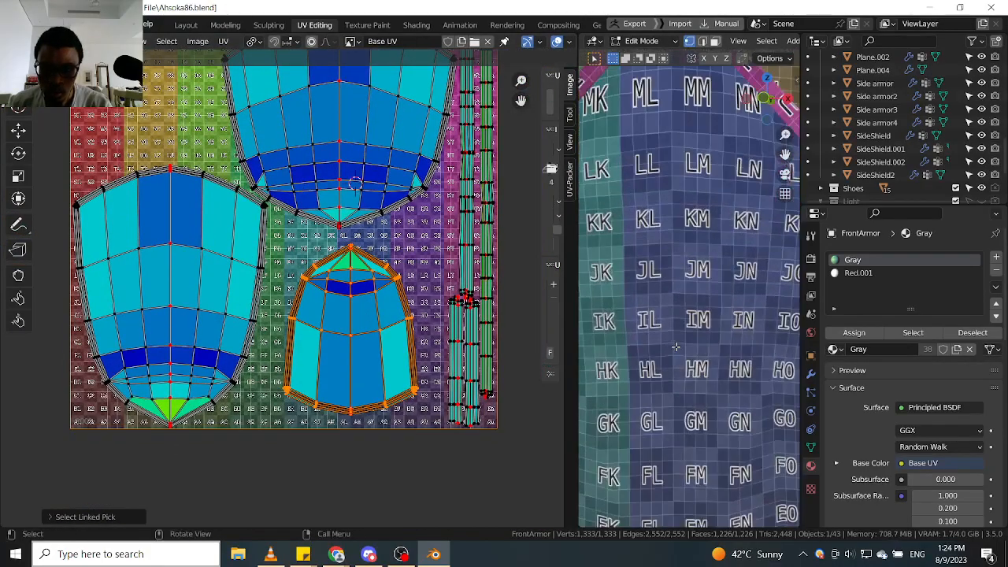
pyautogui.scroll(2, 333, 299)
pyautogui.scroll(2, 362, 217)
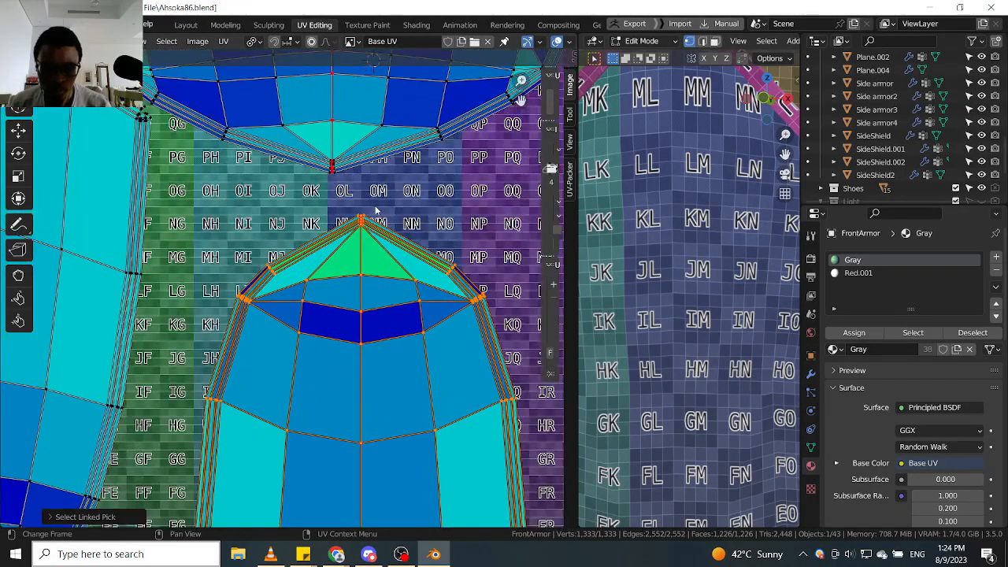
# Raise the small pointed panel's tip vertices straight up in the UV layout, closer to the wide panel, to sharpen its point.
pyautogui.click(362, 220)
pyautogui.scroll(1, 366, 223)
pyautogui.scroll(4, 368, 225)
pyautogui.scroll(-5, 365, 263)
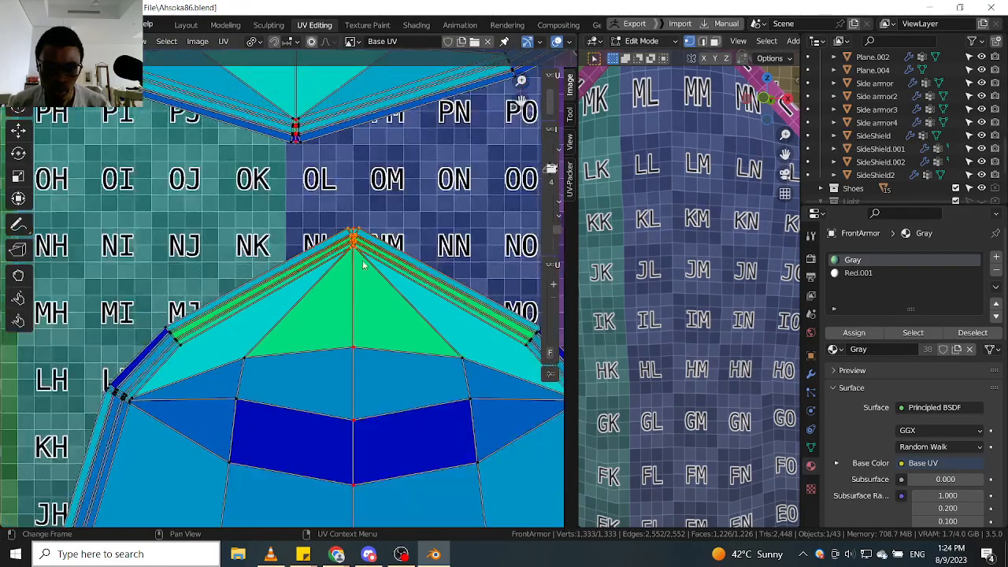
pyautogui.moveTo(365, 320); pyautogui.dragTo(367, 212, button='middle')
pyautogui.moveTo(366, 156); pyautogui.dragTo(354, 284, button='middle')
pyautogui.scroll(5, 354, 283)
pyautogui.scroll(2, 354, 279)
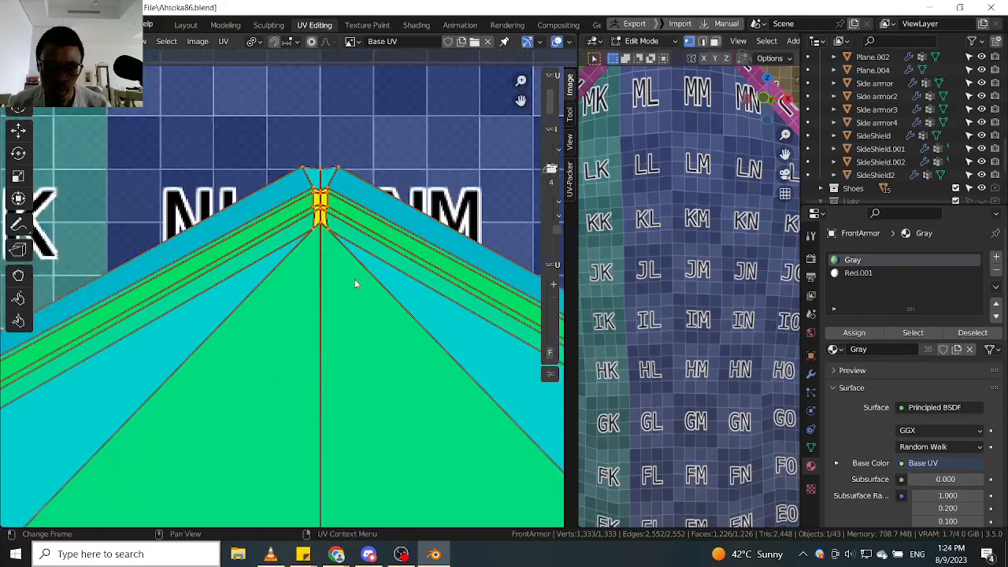
pyautogui.scroll(-5, 355, 278)
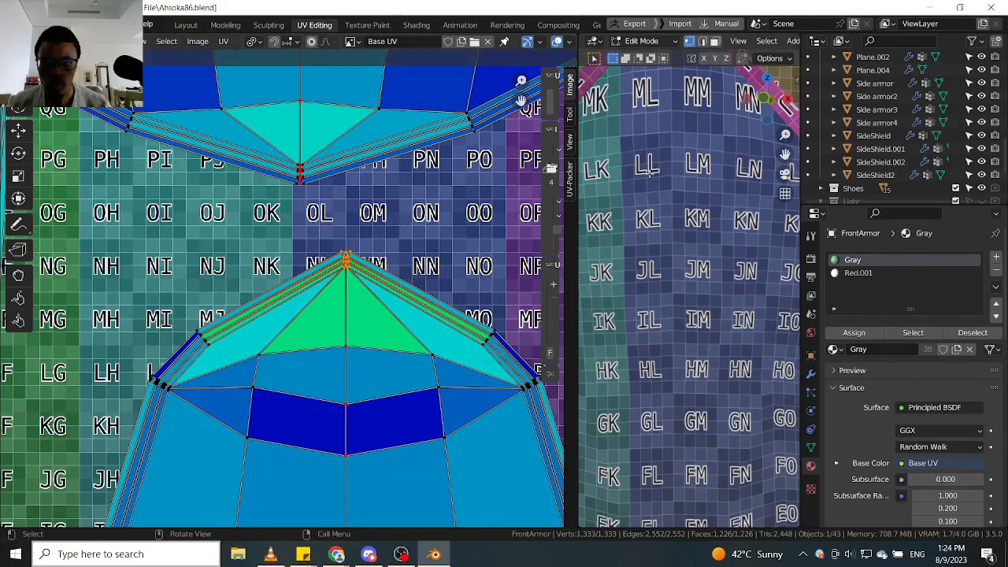
pyautogui.scroll(-1, 649, 170)
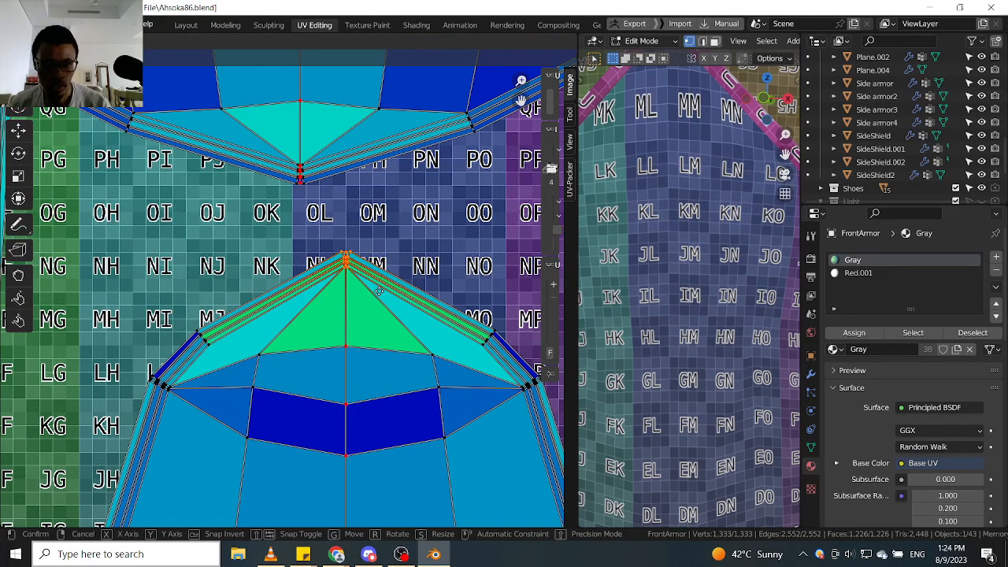
pyautogui.press('g')
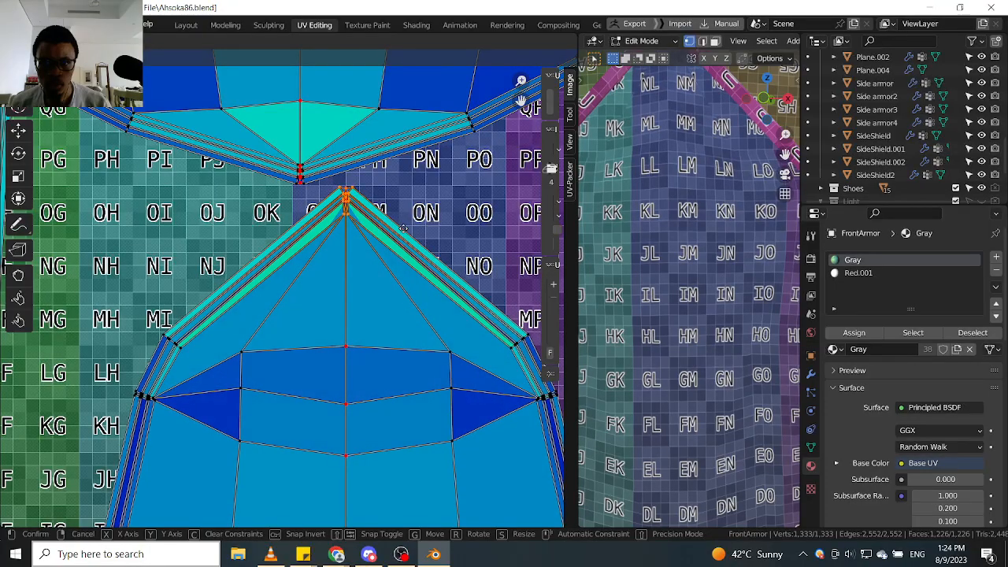
pyautogui.click(403, 226)
# Lower the innermost centre vertex at the small pointed panel's UV tip to separate it from the border rows.
pyautogui.scroll(6, 353, 199)
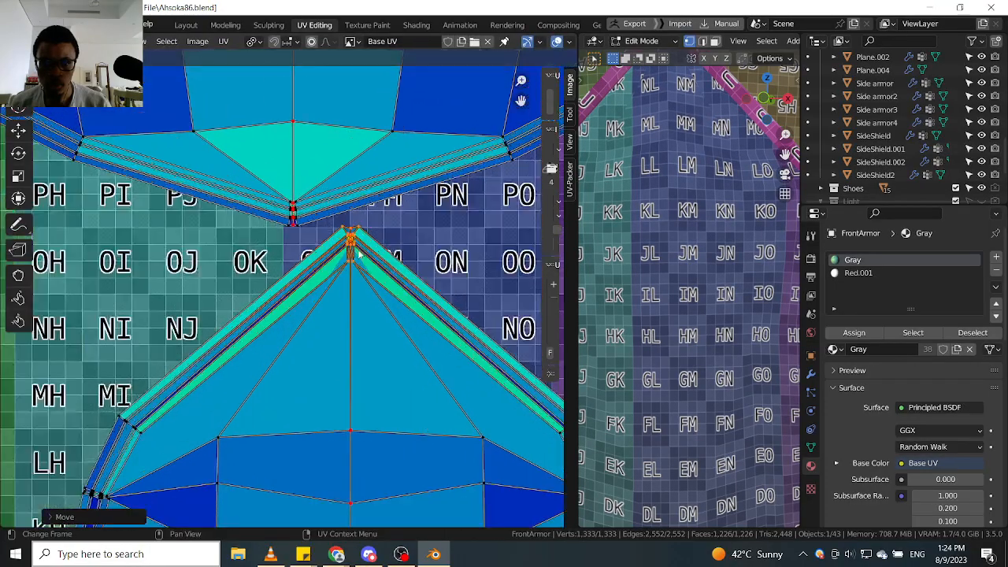
pyautogui.scroll(2, 356, 230)
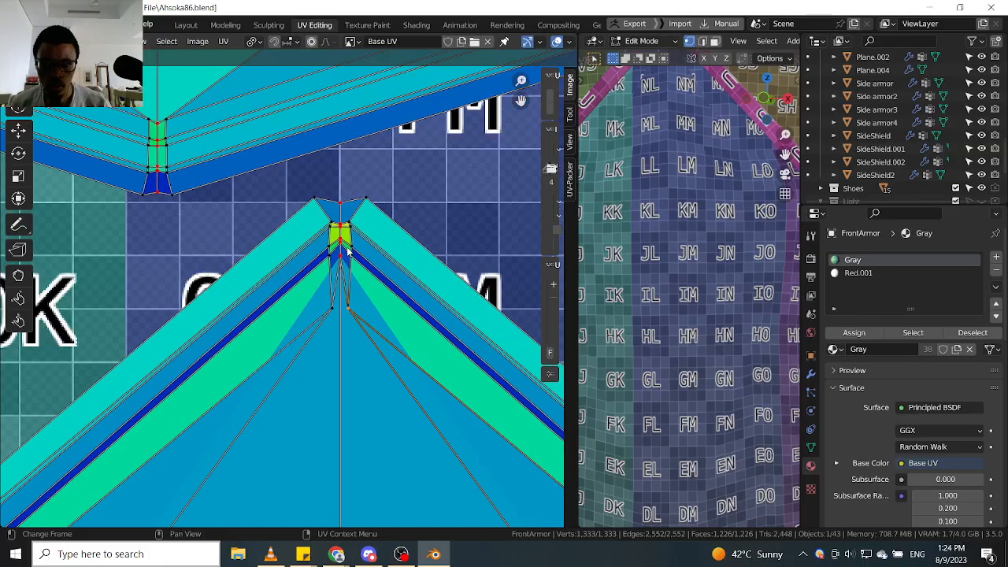
pyautogui.press('g')
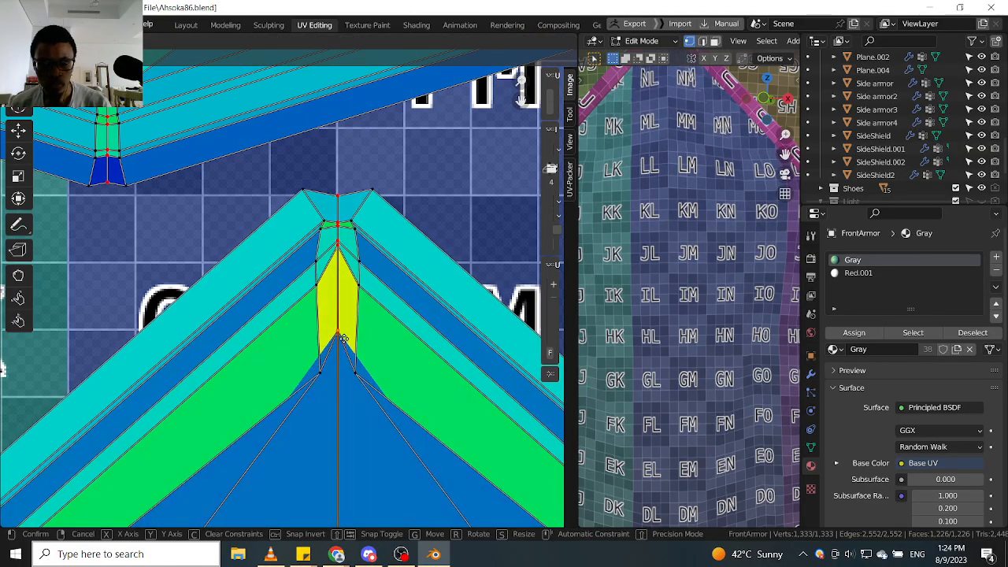
pyautogui.click(349, 272)
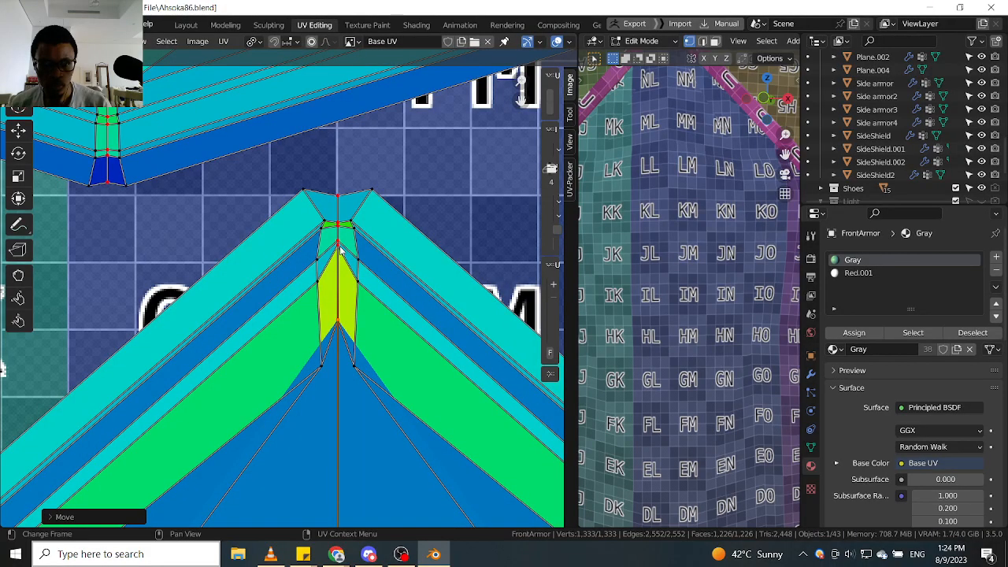
# Raise the outermost centre vertex of the small panel's tip and the three centre vertices beneath it to space out the border rows.
pyautogui.click(337, 196)
pyautogui.press('g')
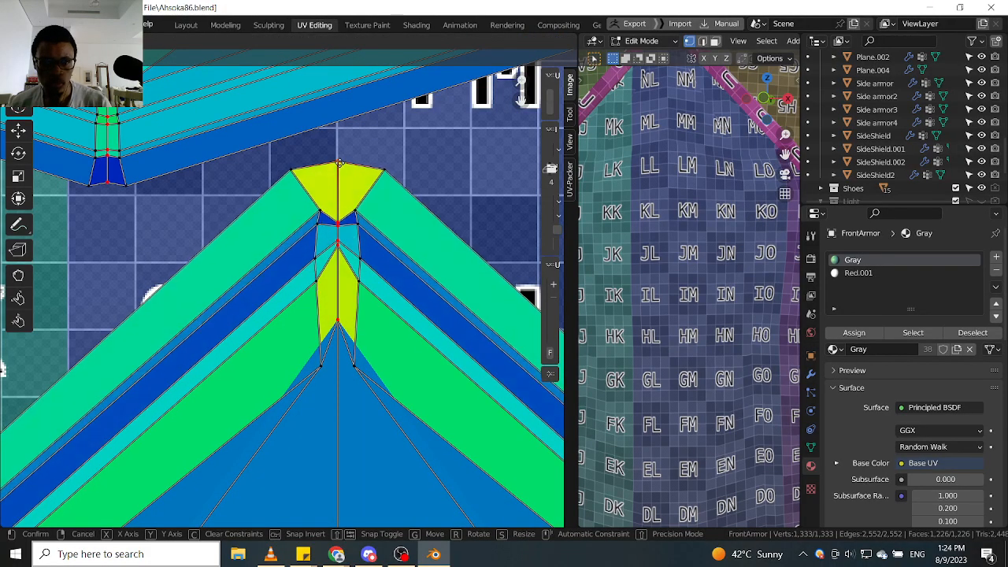
pyautogui.click(340, 162)
pyautogui.click(341, 223)
pyautogui.press('g')
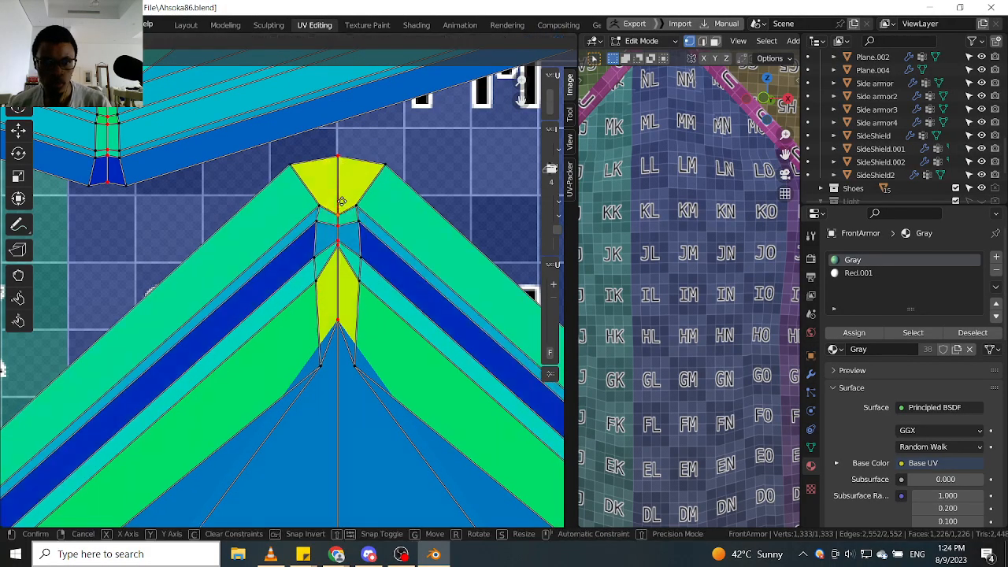
pyautogui.click(344, 192)
pyautogui.press('g')
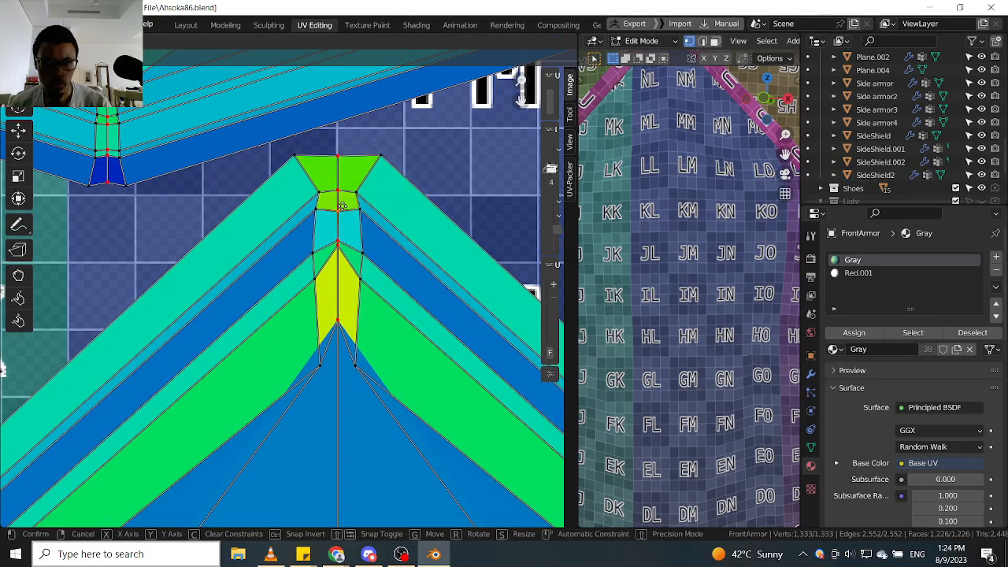
pyautogui.click(344, 204)
pyautogui.click(348, 243)
pyautogui.press('g')
pyautogui.click(349, 233)
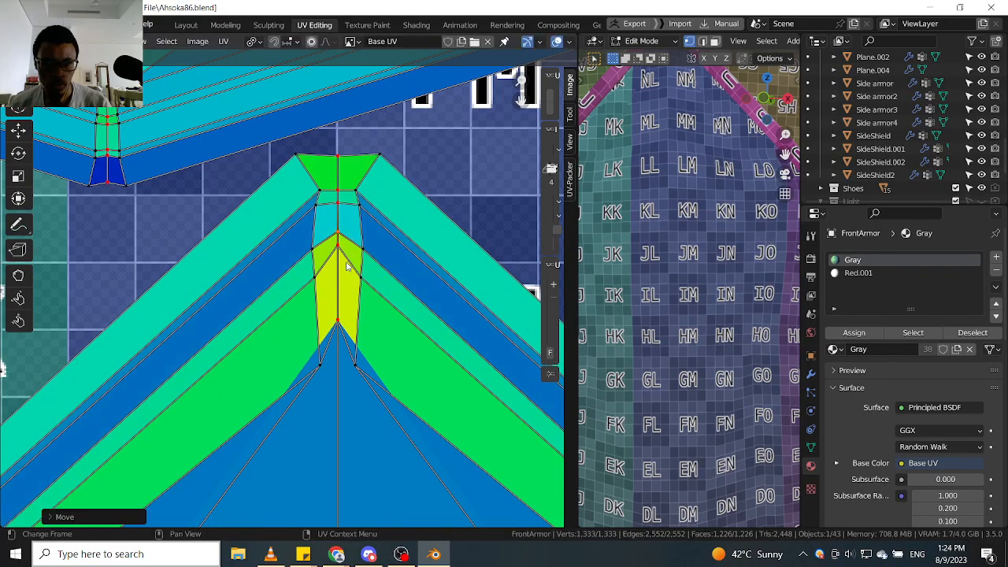
# Lower the two innermost centre vertices of the small panel's tip along the Y axis.
pyautogui.click(343, 253)
pyautogui.press('g')
pyautogui.press('y')
pyautogui.click(351, 300)
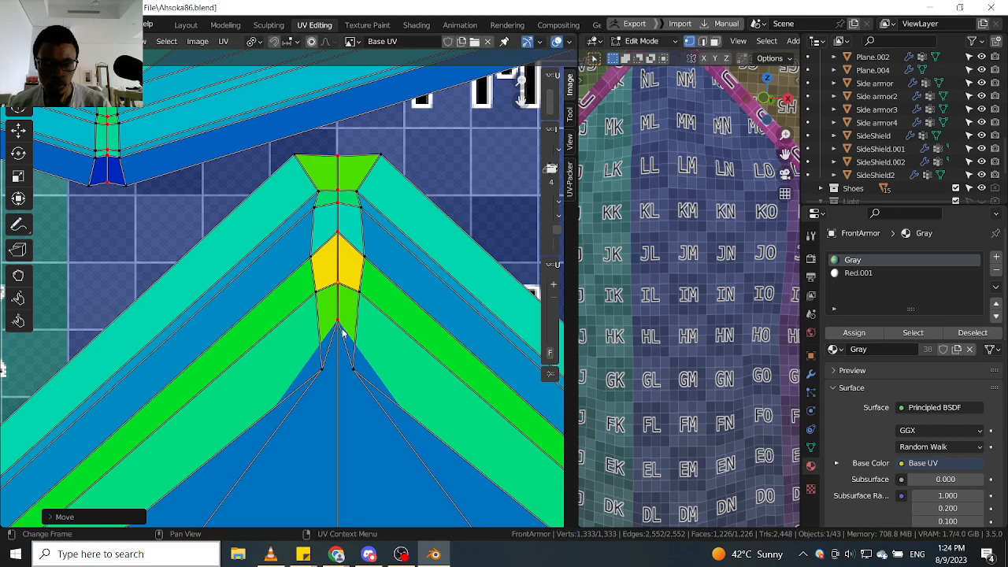
pyautogui.click(341, 331)
pyautogui.press('g')
pyautogui.press('y')
pyautogui.click(353, 360)
# Pin the two inner corner vertices beside the small panel's tip seam and raise them level with the innermost centre vertex.
pyautogui.scroll(-4, 385, 423)
pyautogui.moveTo(385, 423); pyautogui.dragTo(378, 358, button='middle')
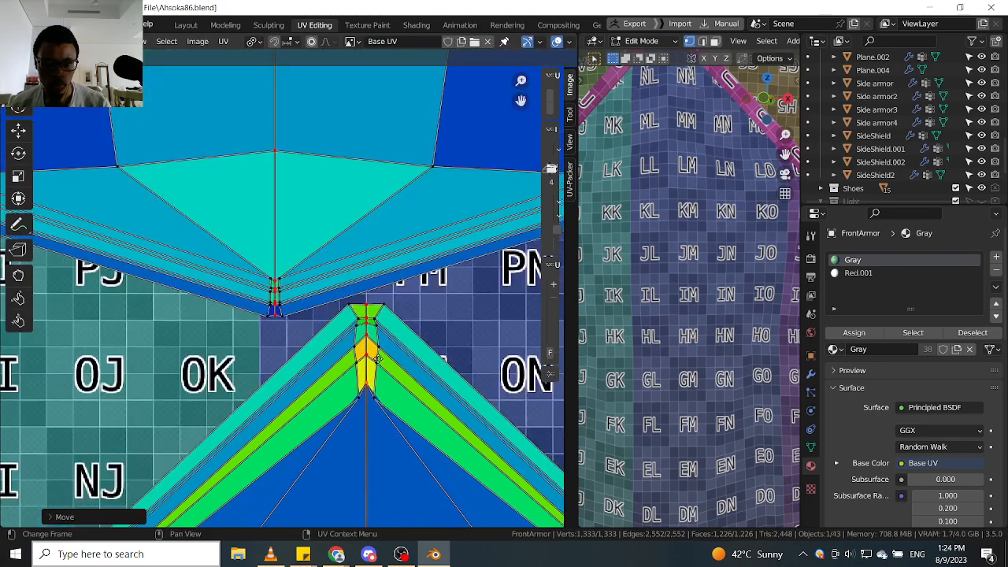
pyautogui.scroll(1, 376, 417)
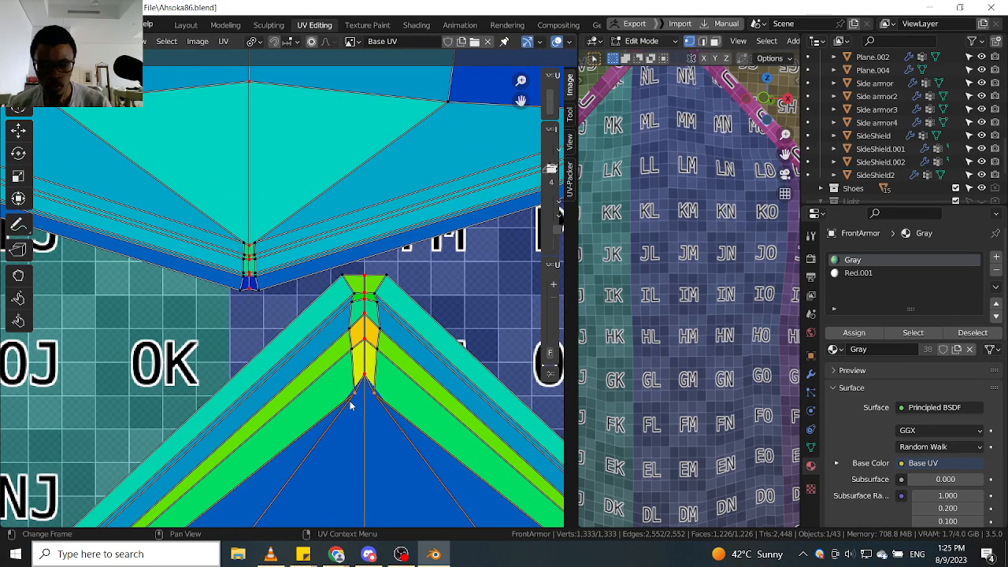
pyautogui.press('p')
pyautogui.press('g')
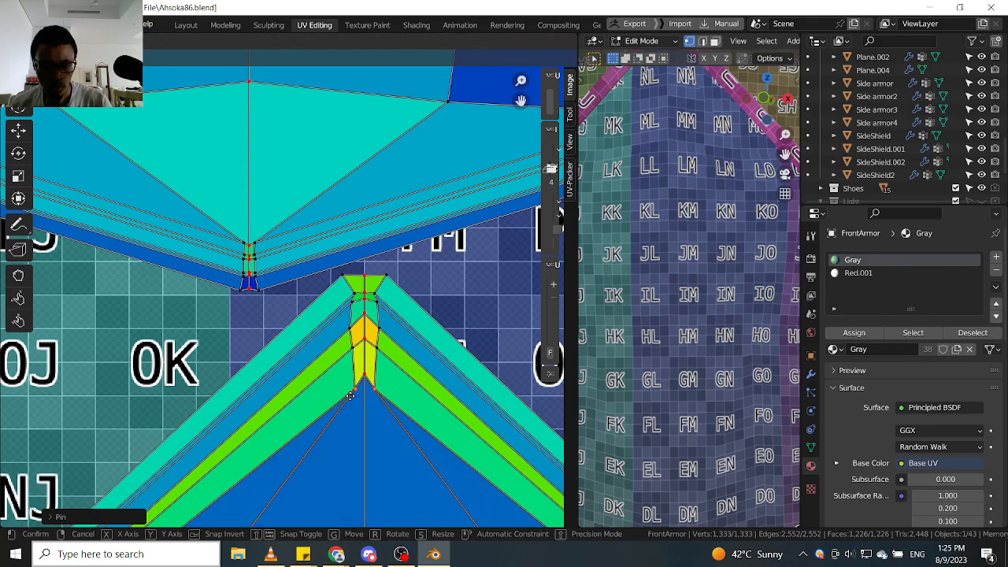
pyautogui.click(347, 385)
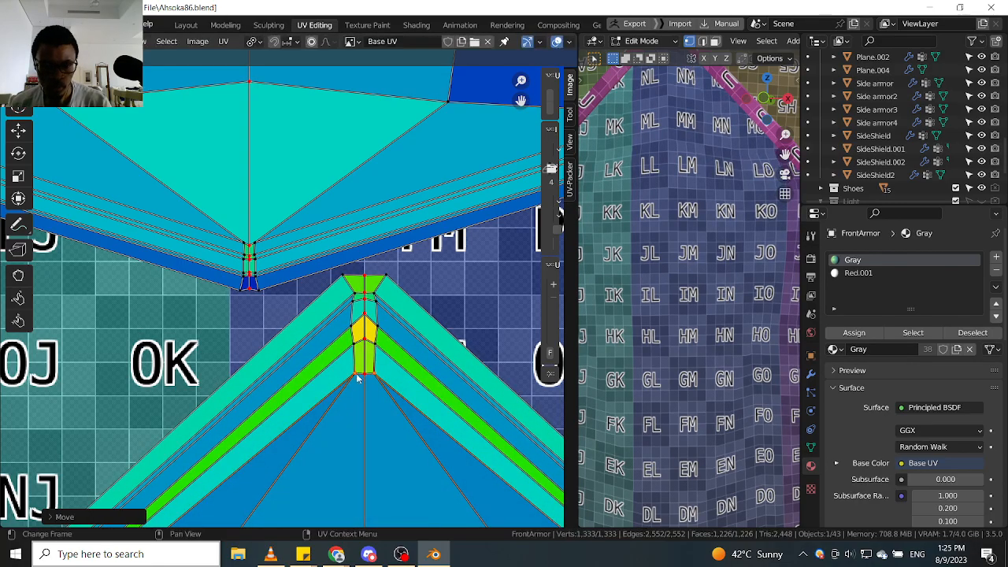
# Try moving the centre vertex of the first row below the small pointed panel's tip.
pyautogui.scroll(-8, 355, 378)
pyautogui.scroll(-3, 693, 181)
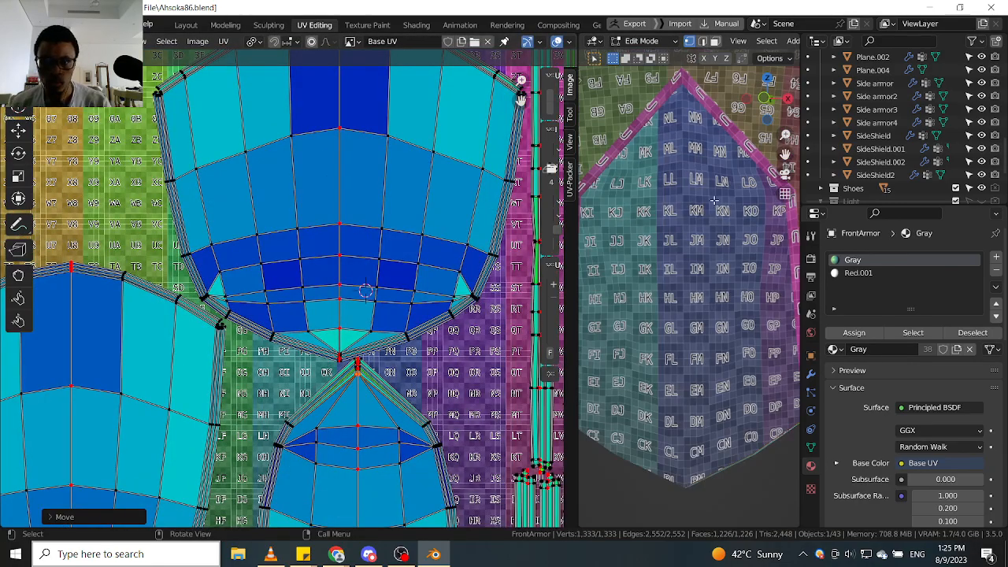
pyautogui.moveTo(718, 207); pyautogui.dragTo(711, 167, button='middle')
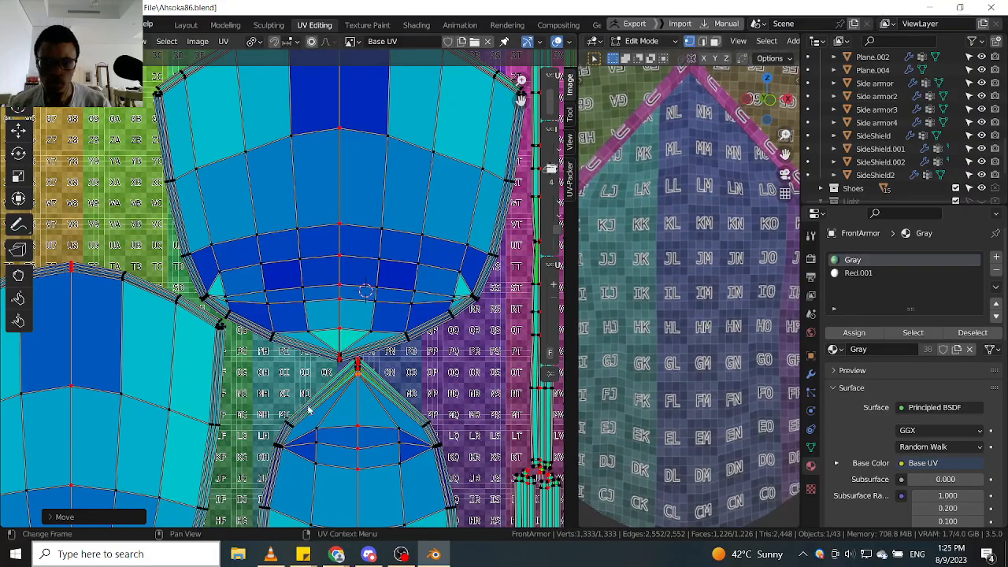
pyautogui.scroll(-2, 372, 429)
pyautogui.moveTo(372, 430); pyautogui.dragTo(373, 352, button='middle')
pyautogui.scroll(5, 373, 351)
pyautogui.scroll(1, 396, 359)
pyautogui.click(419, 357)
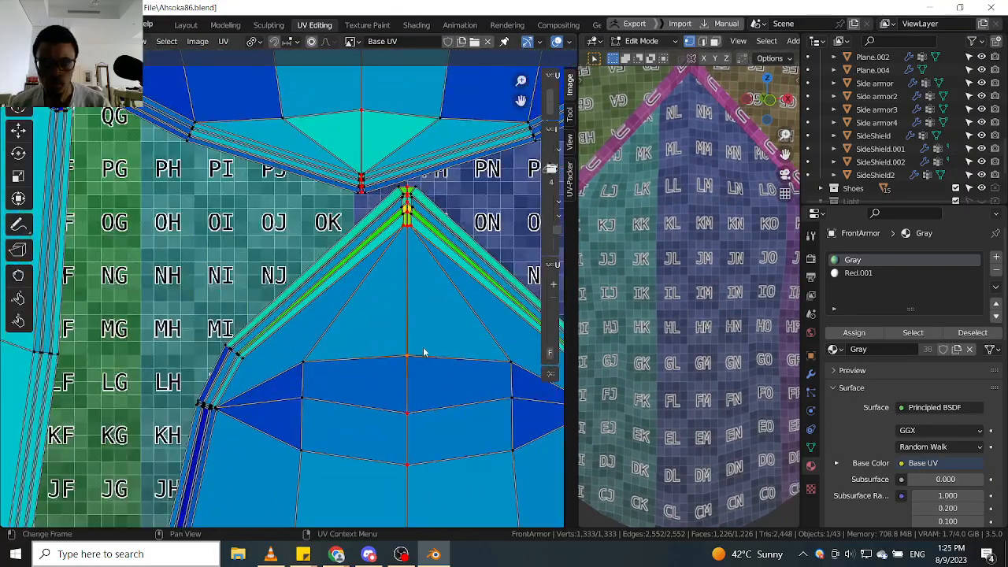
pyautogui.press('g')
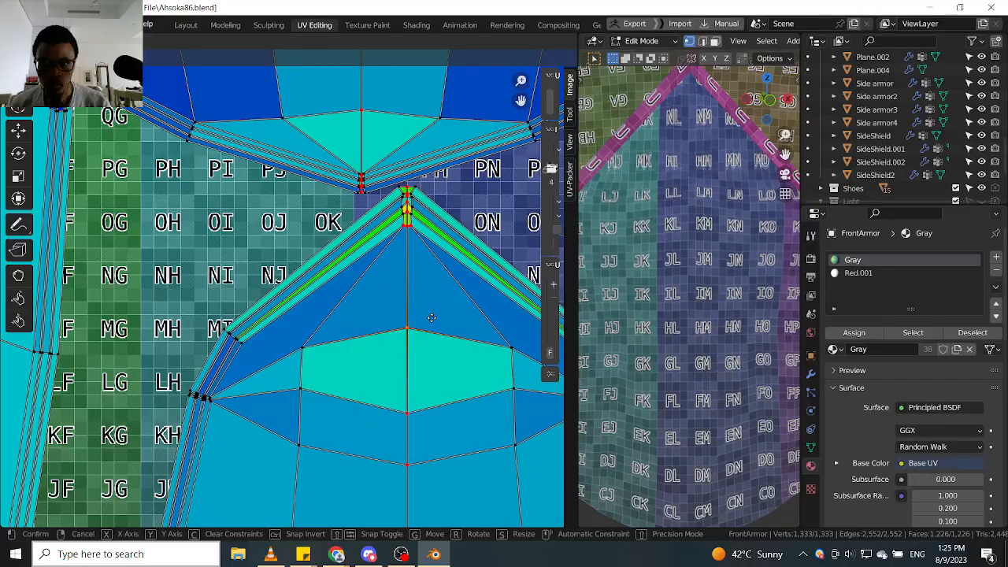
pyautogui.click(432, 348)
# Try lowering the centre vertex of the row across the middle of the small pointed panel.
pyautogui.moveTo(431, 348); pyautogui.dragTo(405, 241, button='middle')
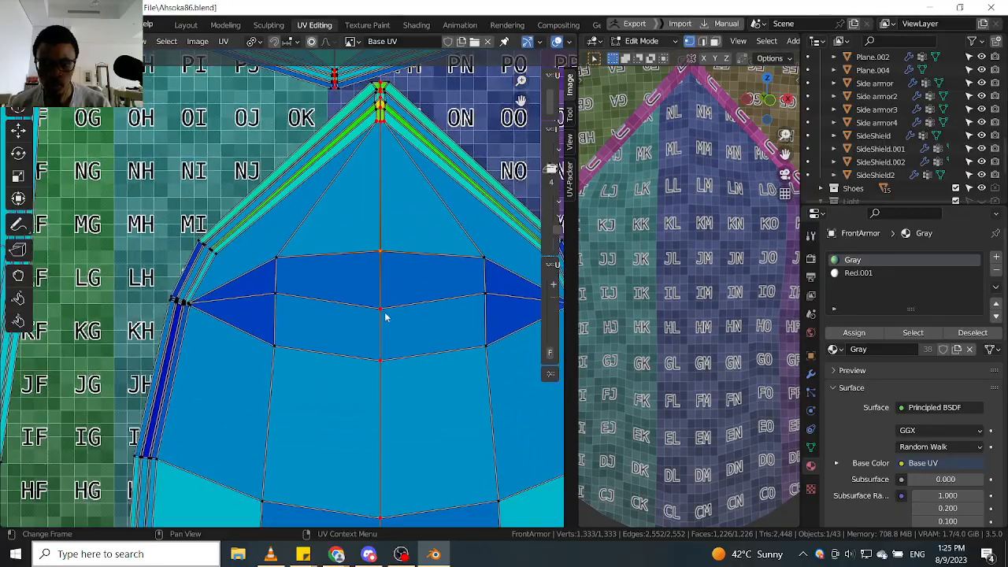
pyautogui.scroll(-4, 385, 324)
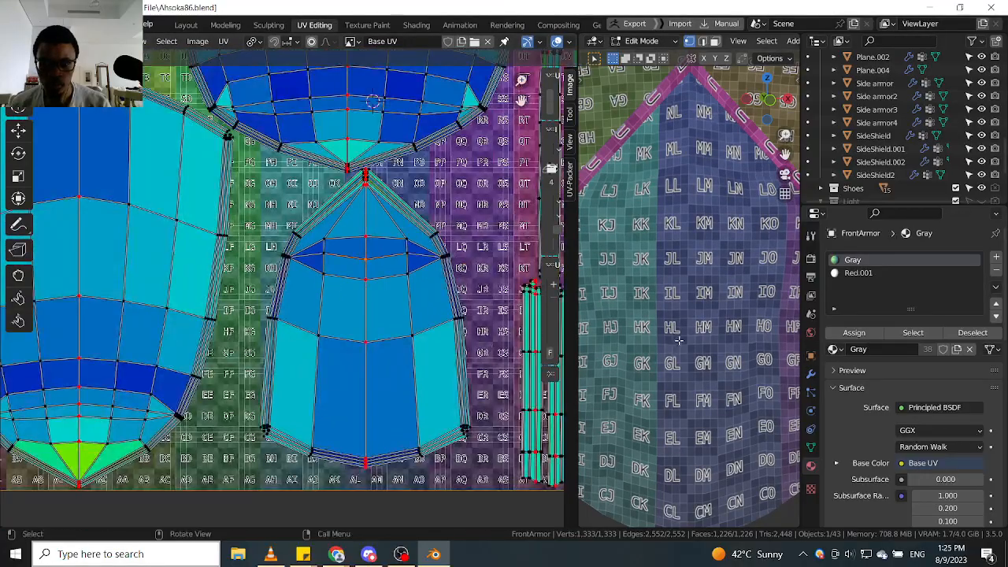
pyautogui.scroll(3, 346, 316)
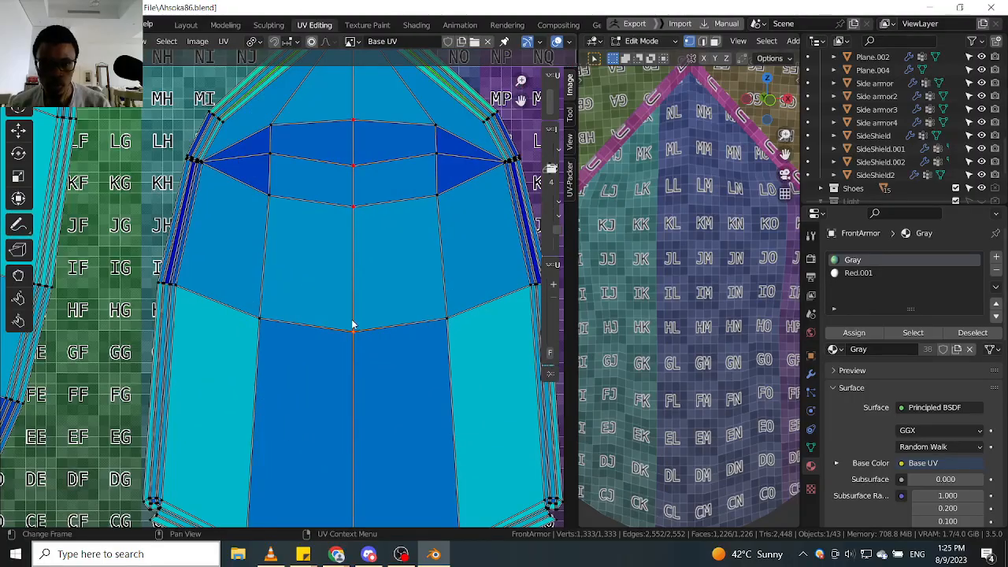
pyautogui.press('g')
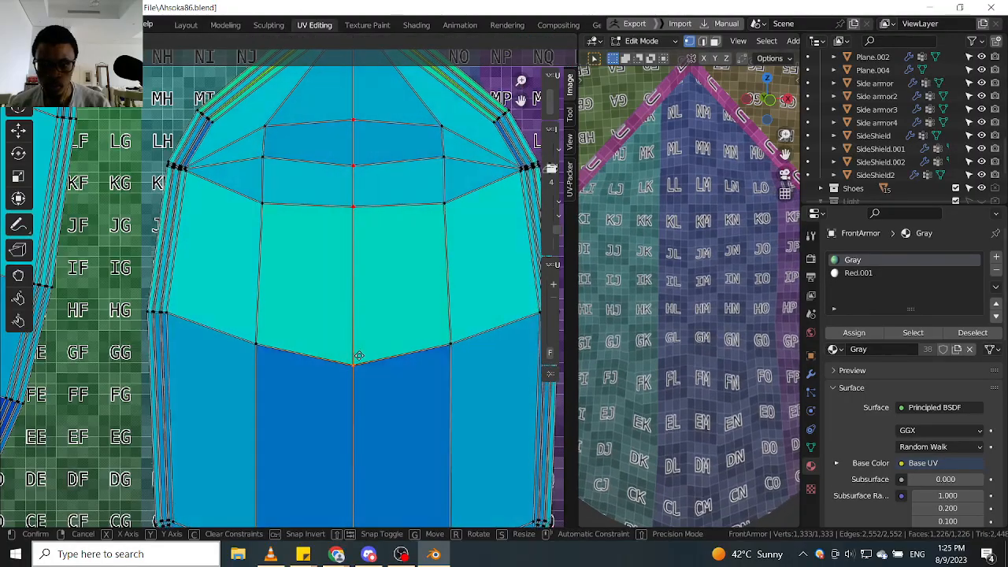
pyautogui.scroll(-2, 349, 325)
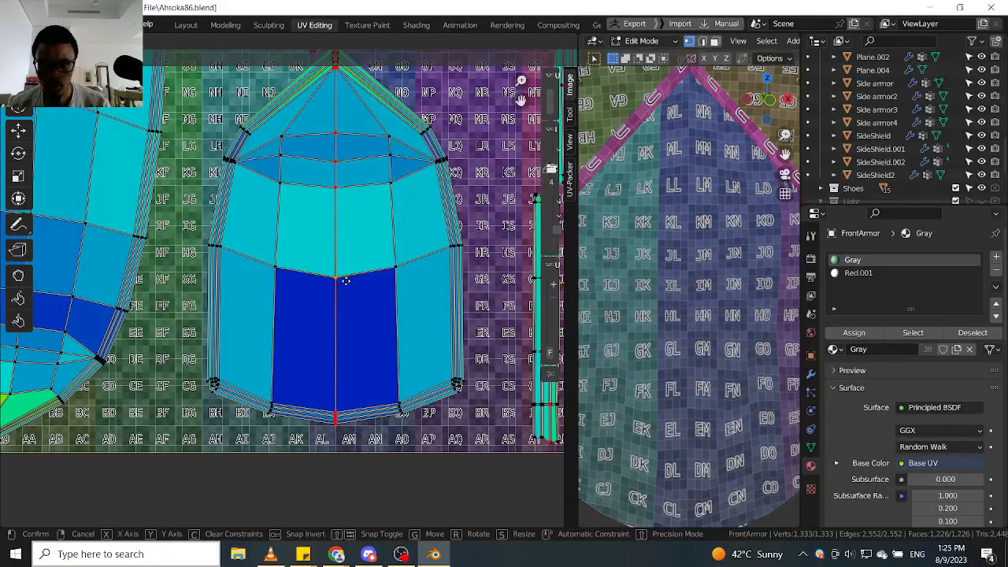
pyautogui.rightClick(345, 283)
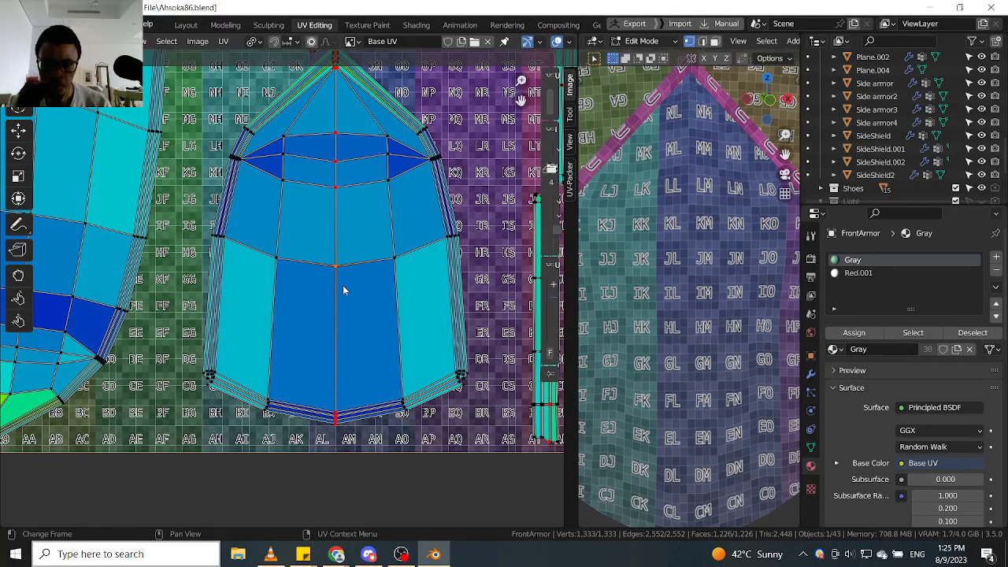
# Select the whole small pointed island and move it down slightly, away from the island above it.
pyautogui.moveTo(343, 285); pyautogui.dragTo(350, 375, button='middle')
pyautogui.scroll(2, 306, 198)
pyautogui.moveTo(339, 110); pyautogui.dragTo(319, 248, button='middle')
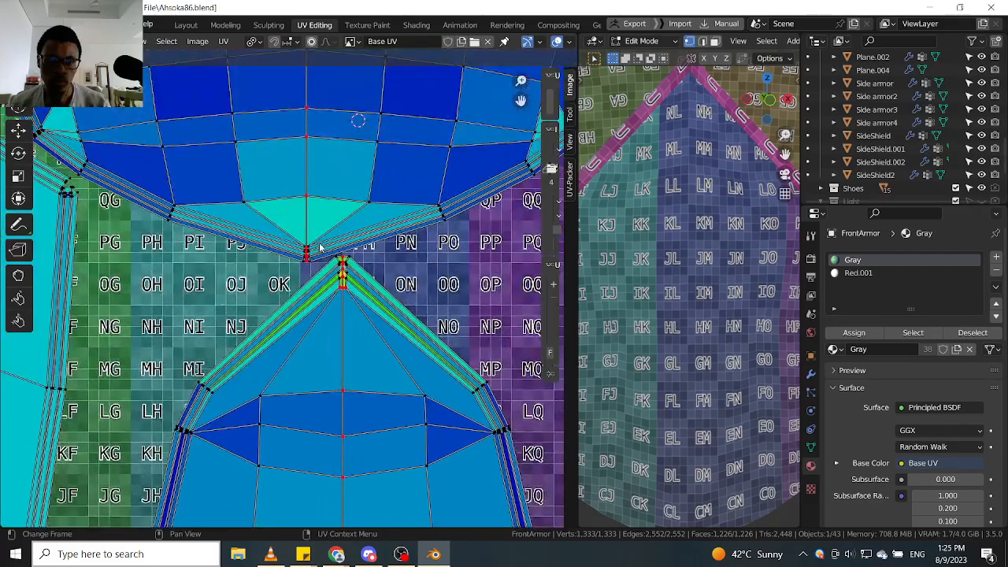
pyautogui.scroll(1, 320, 250)
pyautogui.scroll(-6, 323, 315)
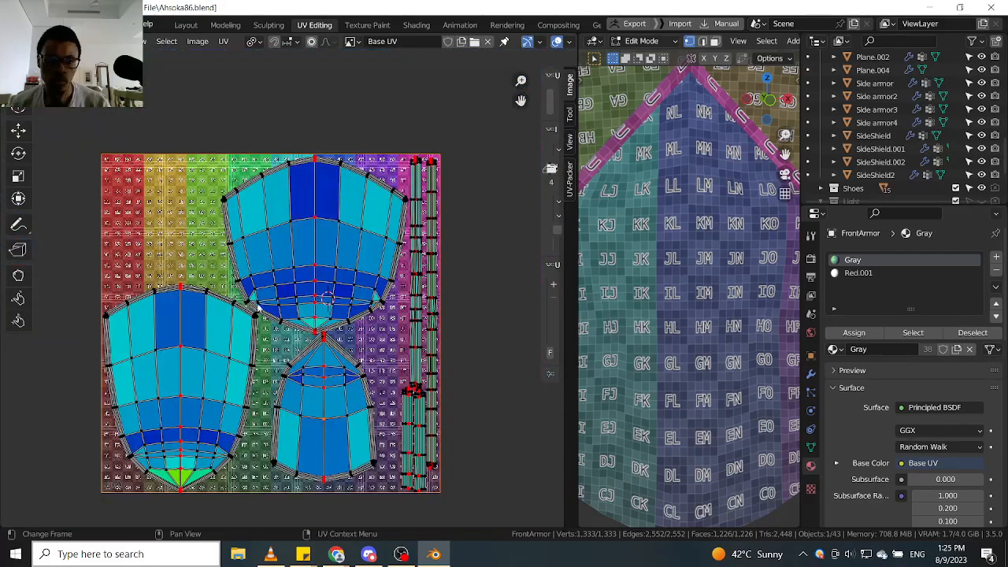
pyautogui.moveTo(342, 364); pyautogui.dragTo(342, 288, button='middle')
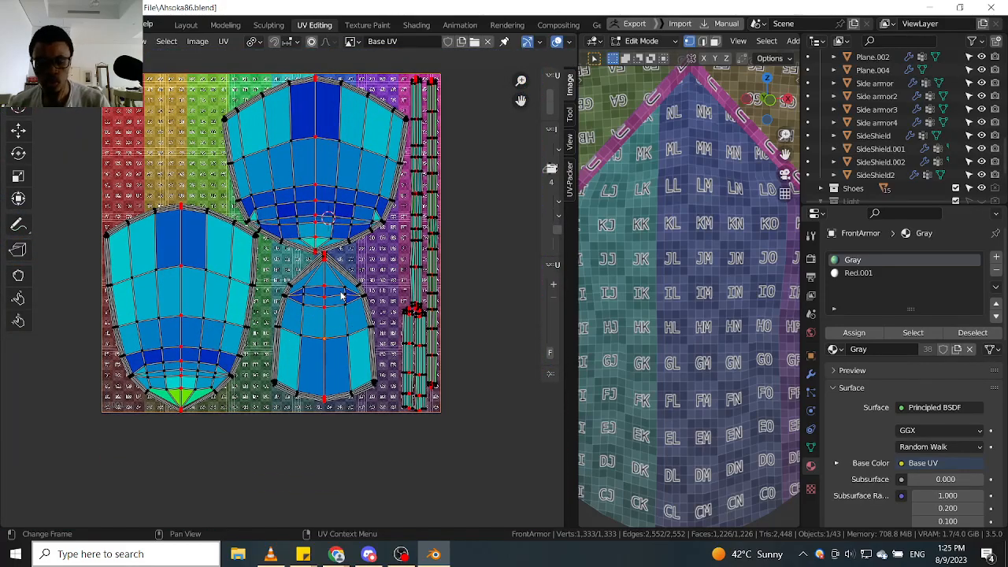
pyautogui.press('l')
pyautogui.scroll(3, 343, 295)
pyautogui.press('s')
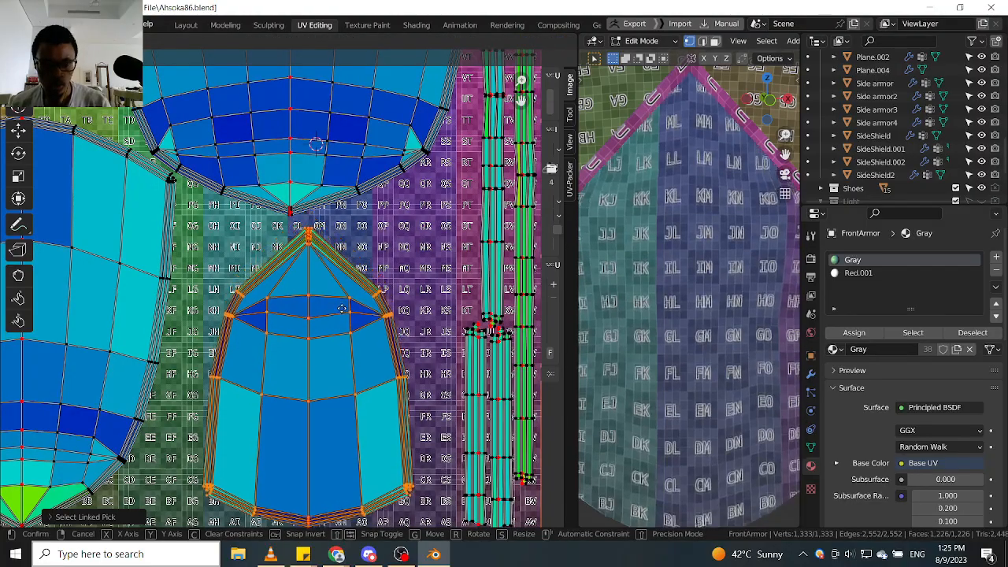
pyautogui.click(343, 311)
# Raise the outermost centre vertex of the small panel's tip and adjust the height of the next two centre vertices beneath it.
pyautogui.scroll(5, 315, 247)
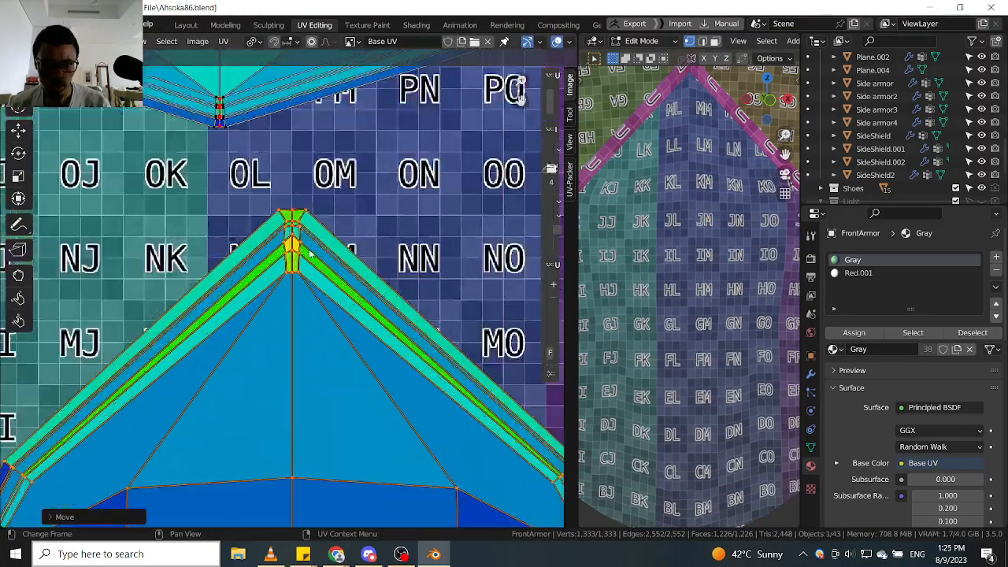
pyautogui.scroll(2, 367, 185)
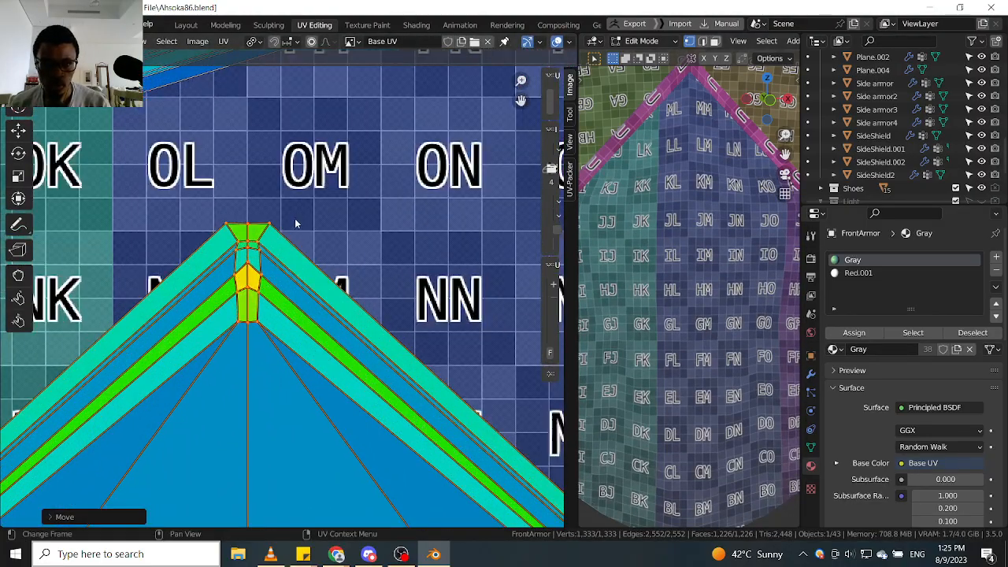
pyautogui.click(259, 240)
pyautogui.press('g')
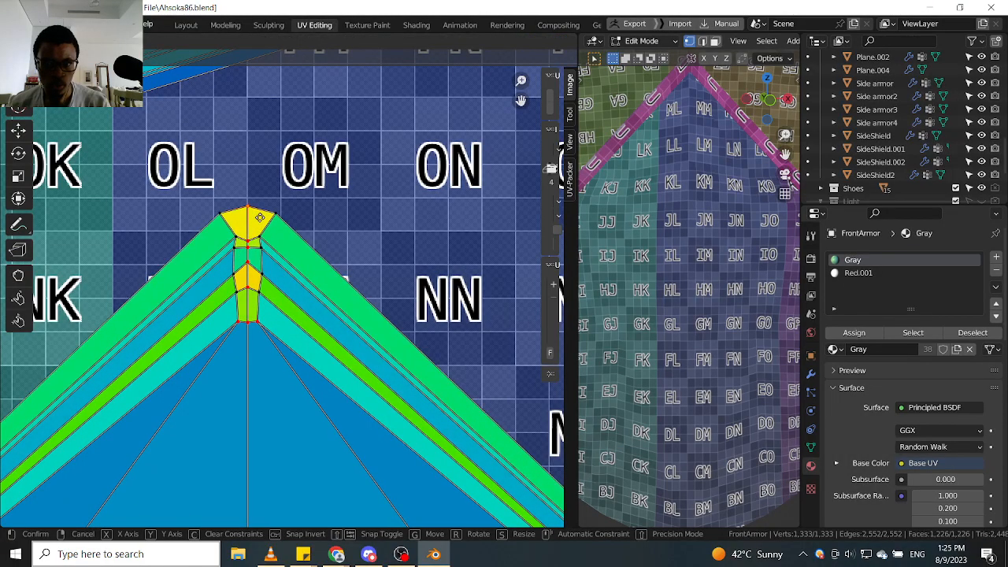
pyautogui.click(251, 244)
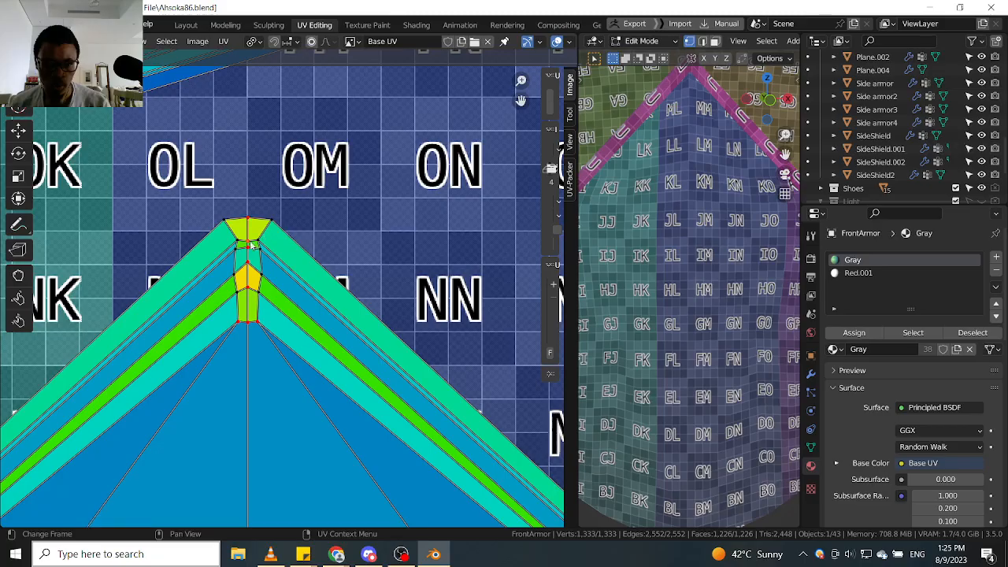
pyautogui.press('g')
pyautogui.click(250, 238)
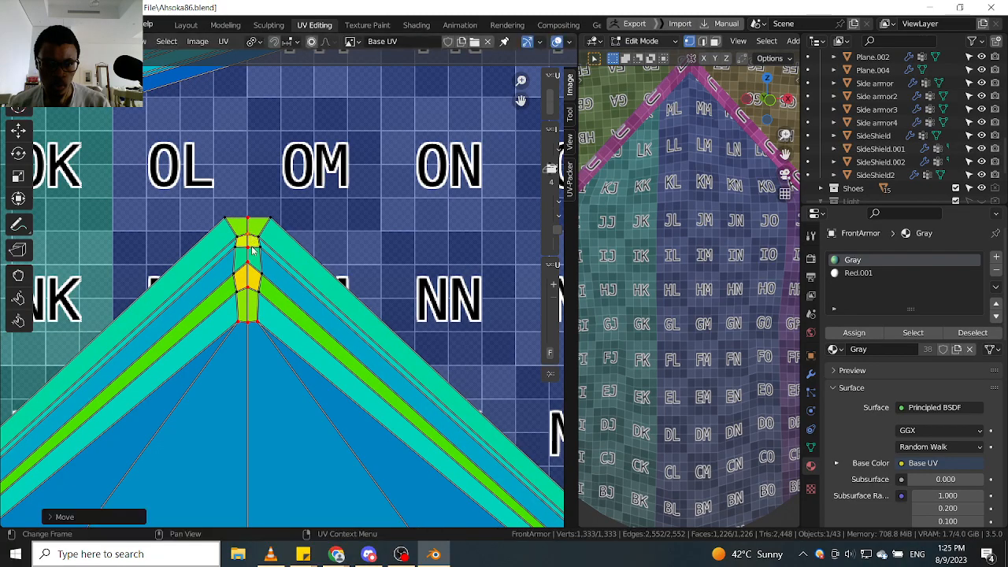
pyautogui.press('g')
pyautogui.click(254, 248)
pyautogui.scroll(-6, 256, 254)
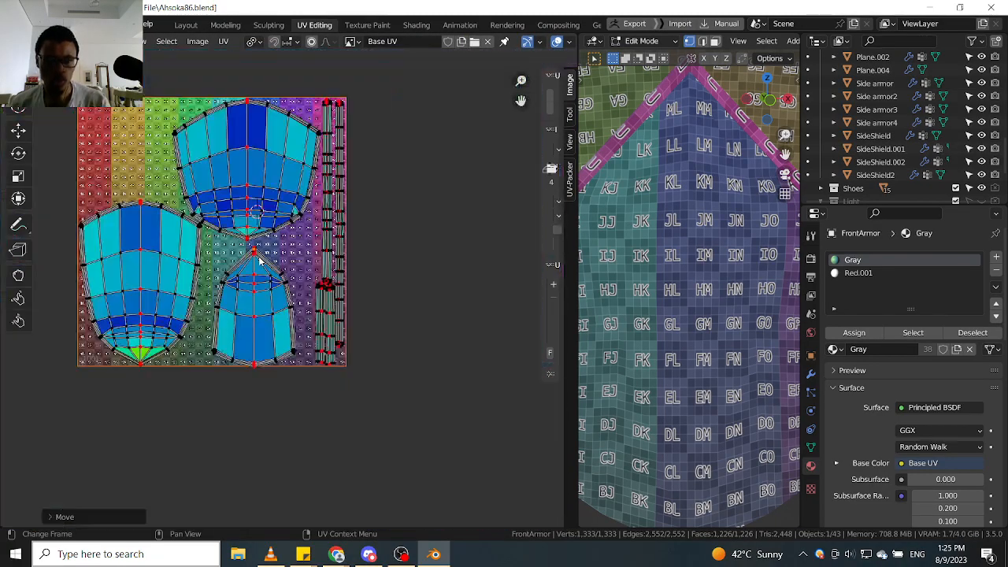
# Select the whole large UV island beside the small pointed one, whose narrow end faces down.
pyautogui.scroll(4, 236, 260)
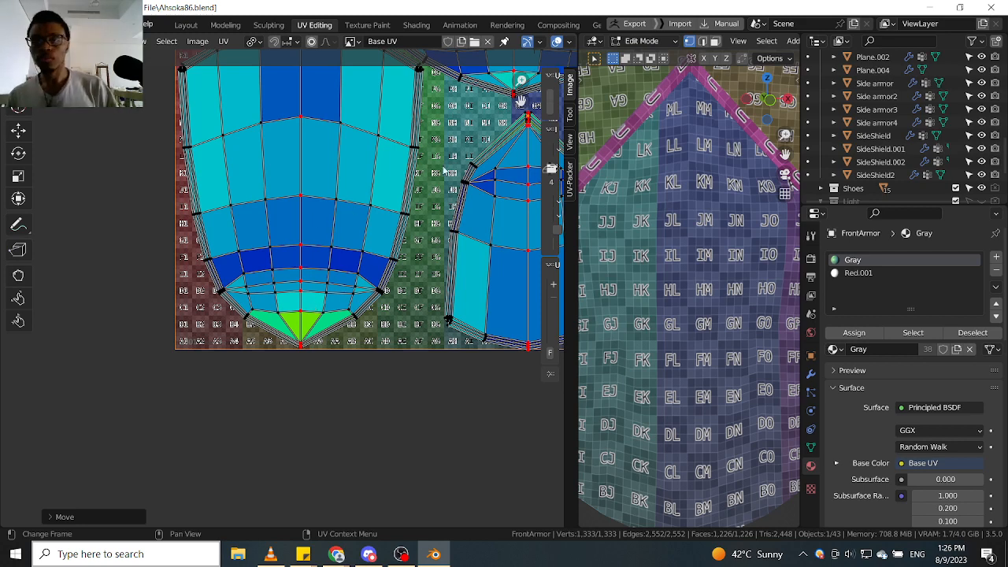
pyautogui.scroll(-4, 661, 162)
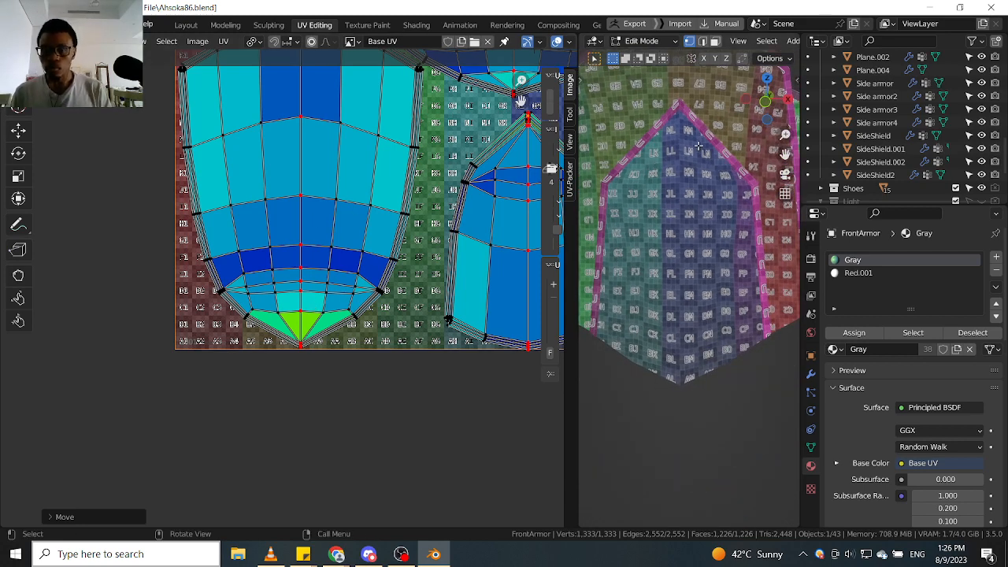
pyautogui.scroll(6, 697, 147)
pyautogui.scroll(-1, 714, 243)
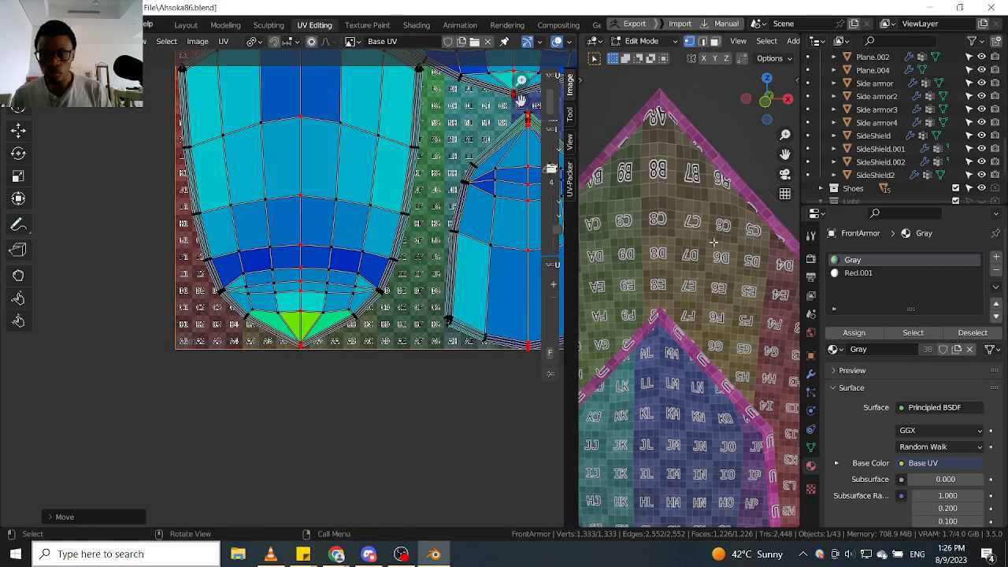
pyautogui.keyDown('shift'); pyautogui.moveTo(755, 359); pyautogui.dragTo(709, 317, button='middle'); pyautogui.keyUp('shift')
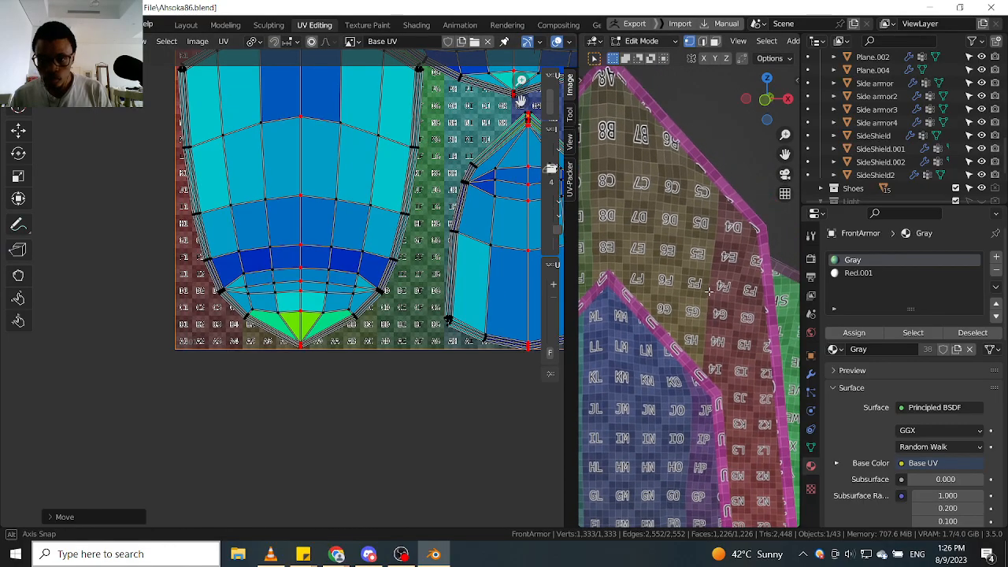
pyautogui.scroll(-3, 386, 236)
pyautogui.scroll(-2, 739, 256)
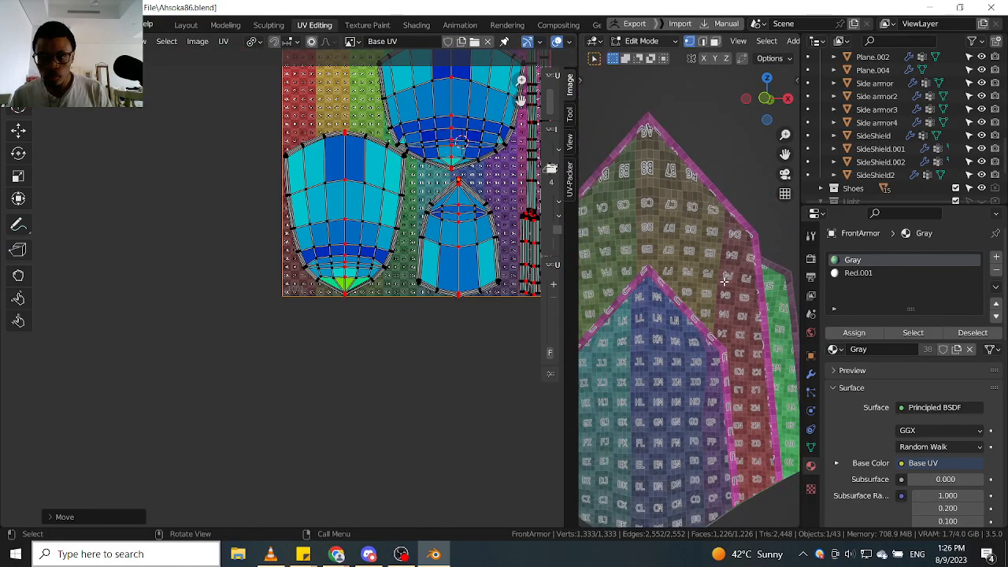
pyautogui.click(352, 202)
pyautogui.press('l')
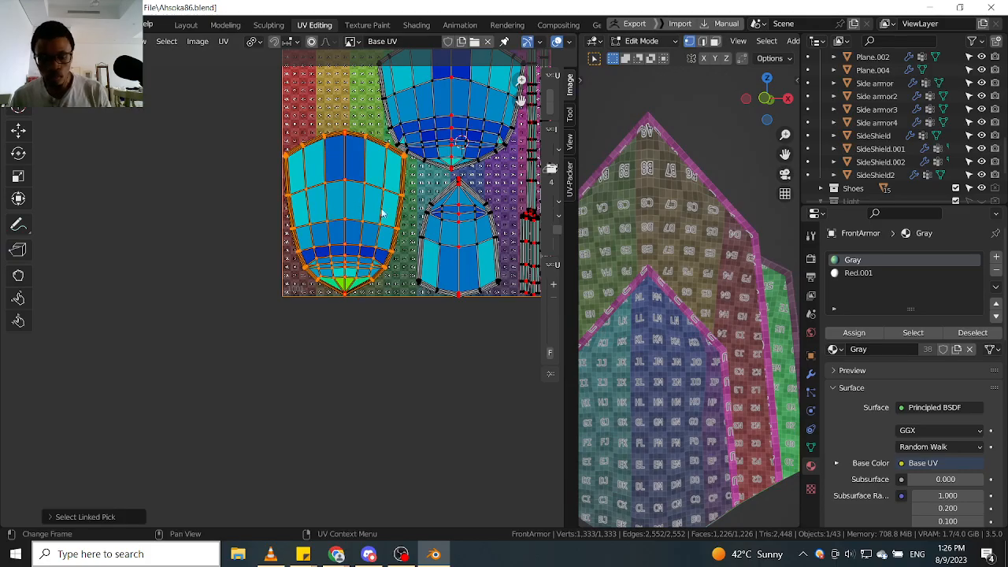
pyautogui.write('g')
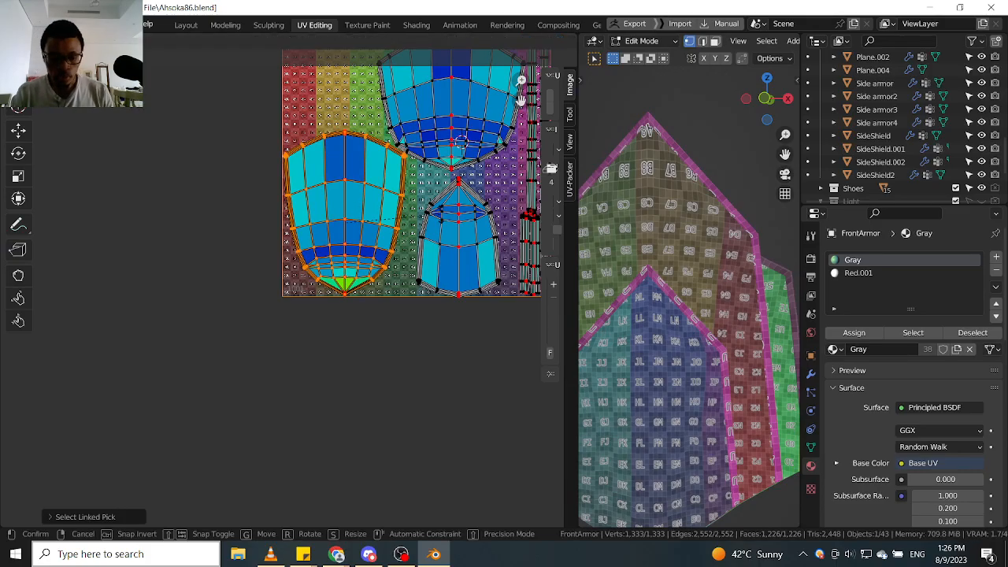
pyautogui.write('190')
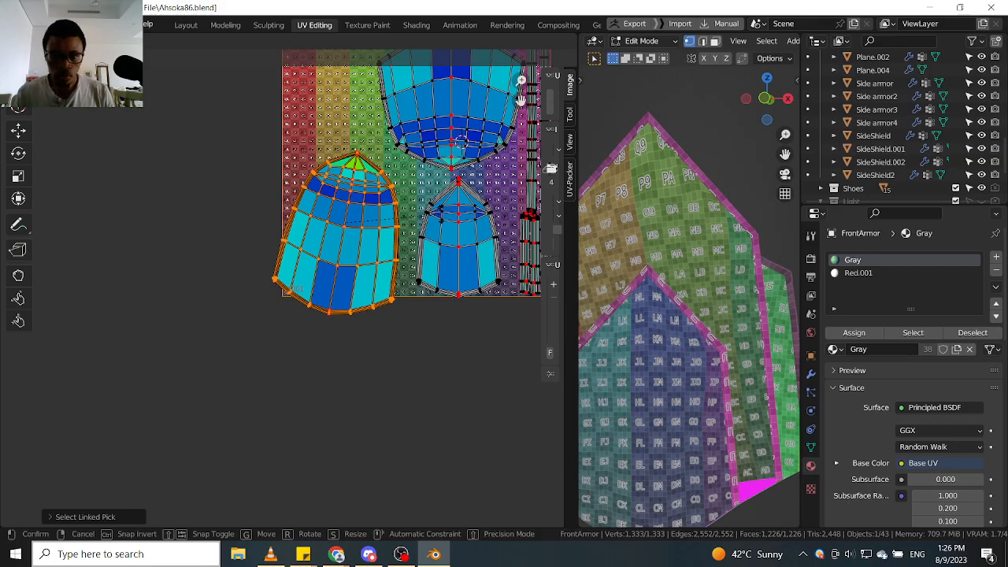
pyautogui.press('Return')
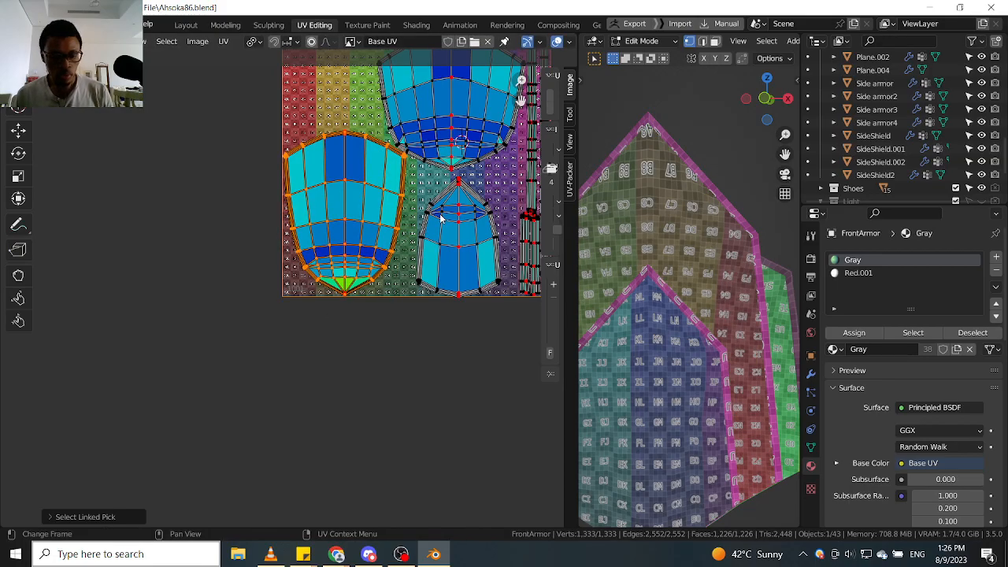
# Rotate the selected large island 180 degrees and move it up to fit inside the texture bounds.
pyautogui.write('r180')
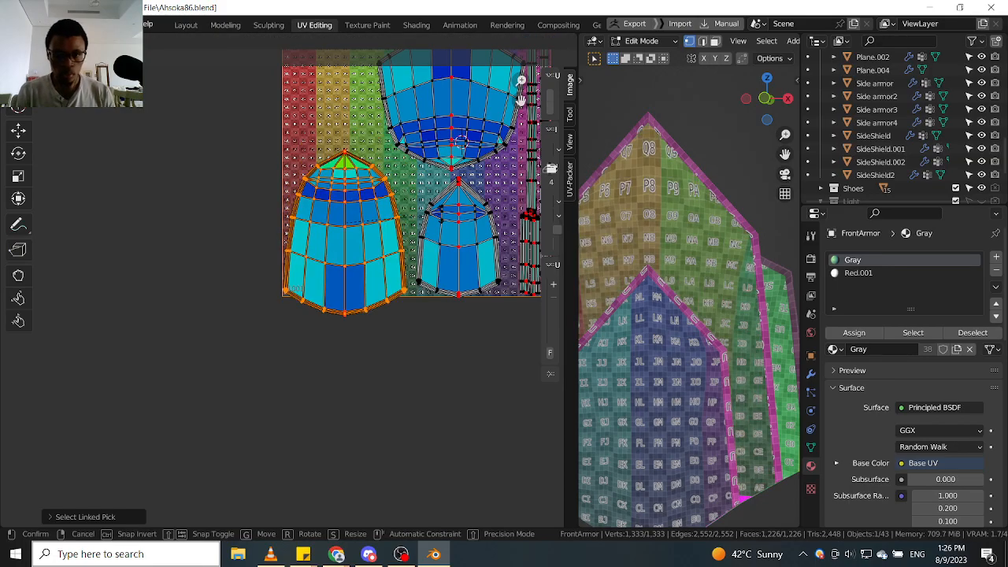
pyautogui.press('Return')
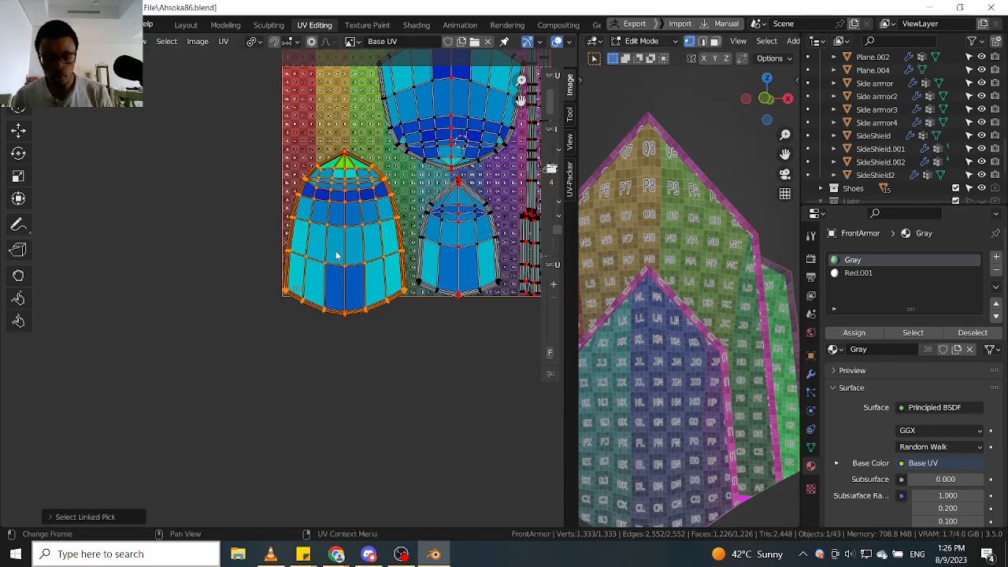
pyautogui.press('g')
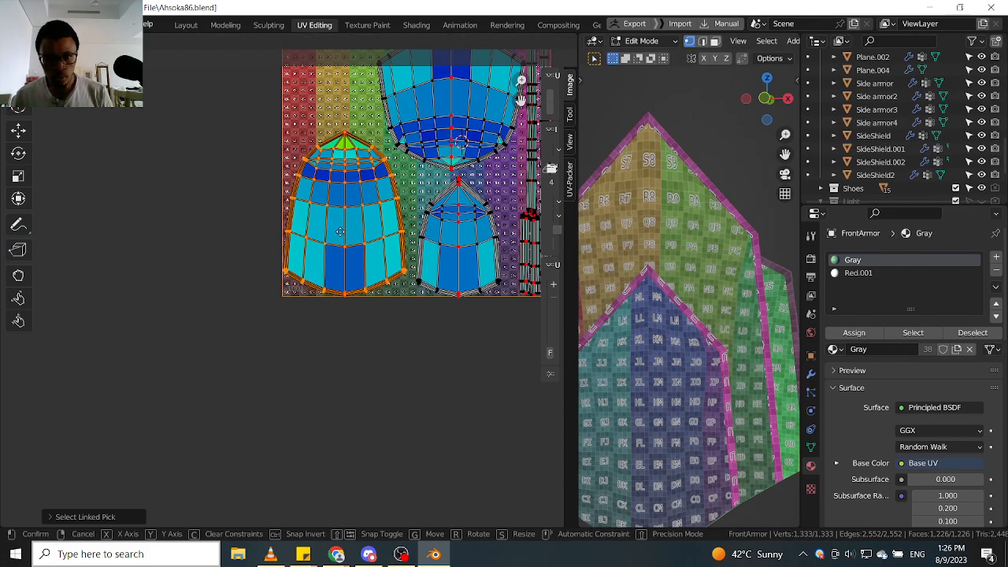
pyautogui.click(342, 228)
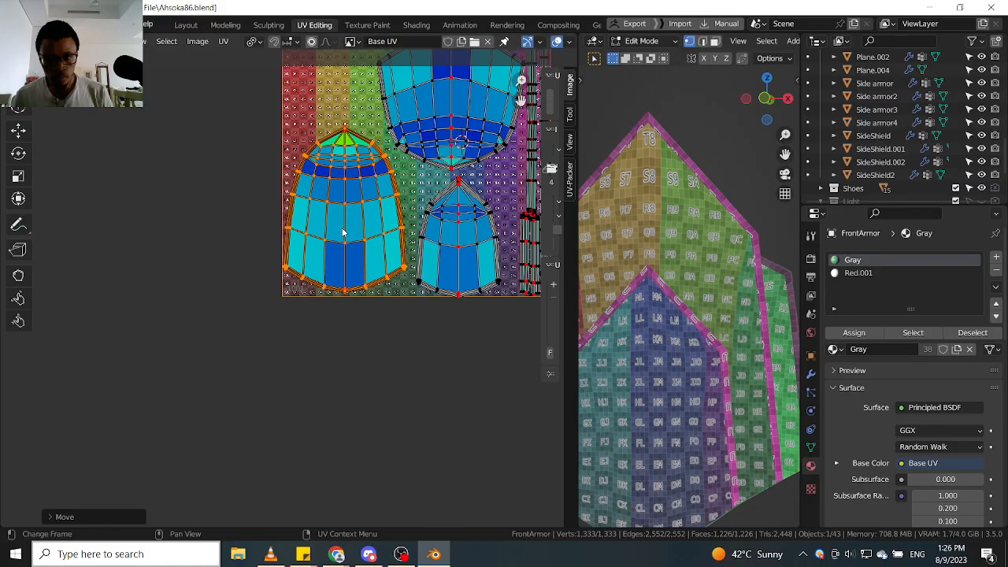
# Inspect the border rows at the rotated large island's tip.
pyautogui.scroll(4, 717, 278)
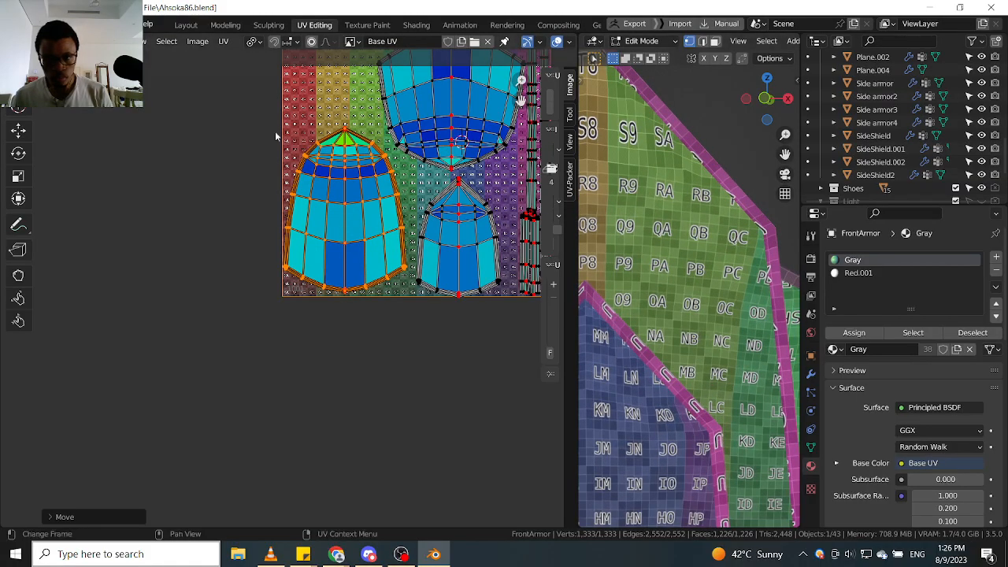
pyautogui.scroll(8, 386, 220)
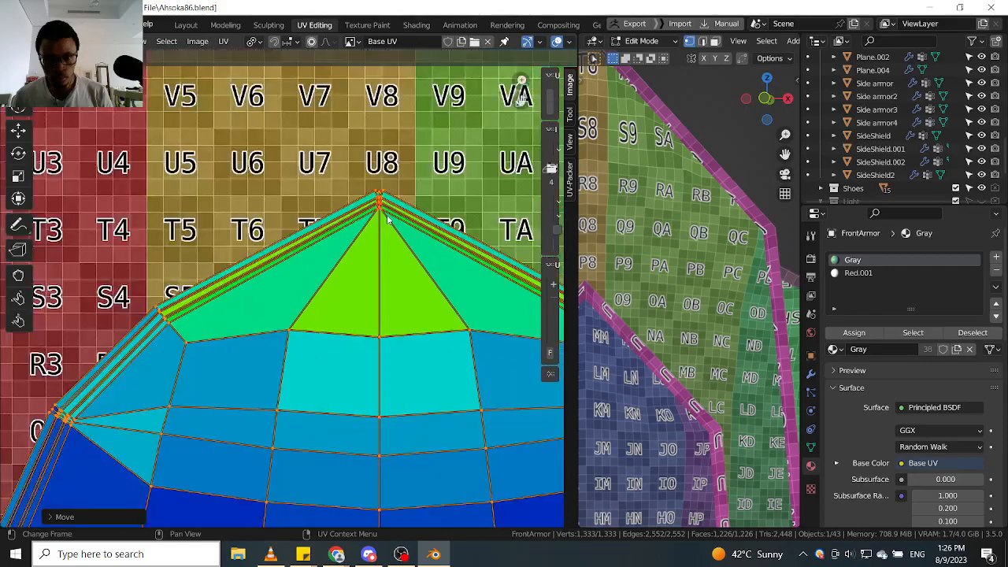
pyautogui.scroll(2, 386, 221)
pyautogui.scroll(-6, 378, 220)
pyautogui.scroll(1, 333, 264)
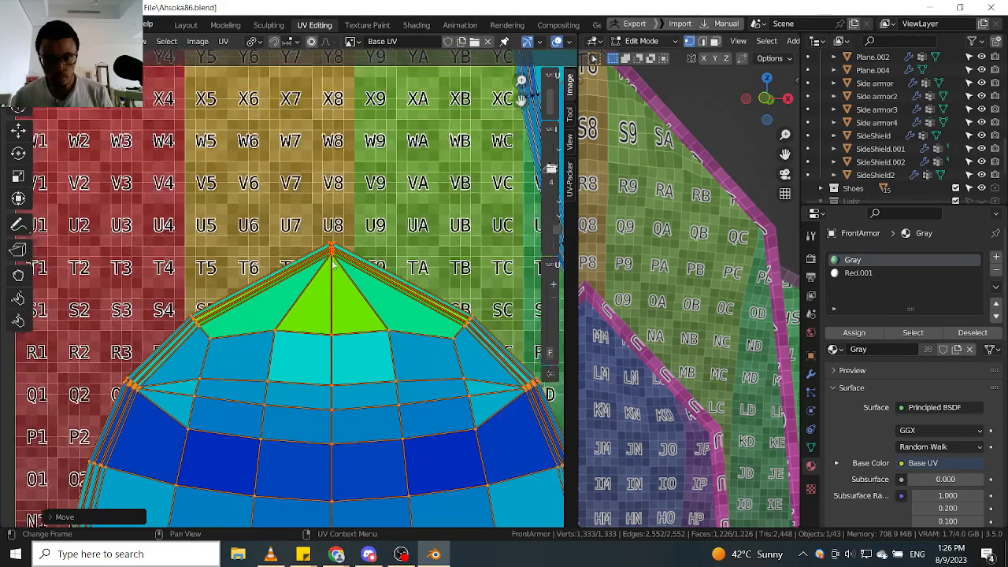
# Move the topmost pinned centre vertex at the green tip of the large front-armor UV island upward.
pyautogui.scroll(6, 333, 264)
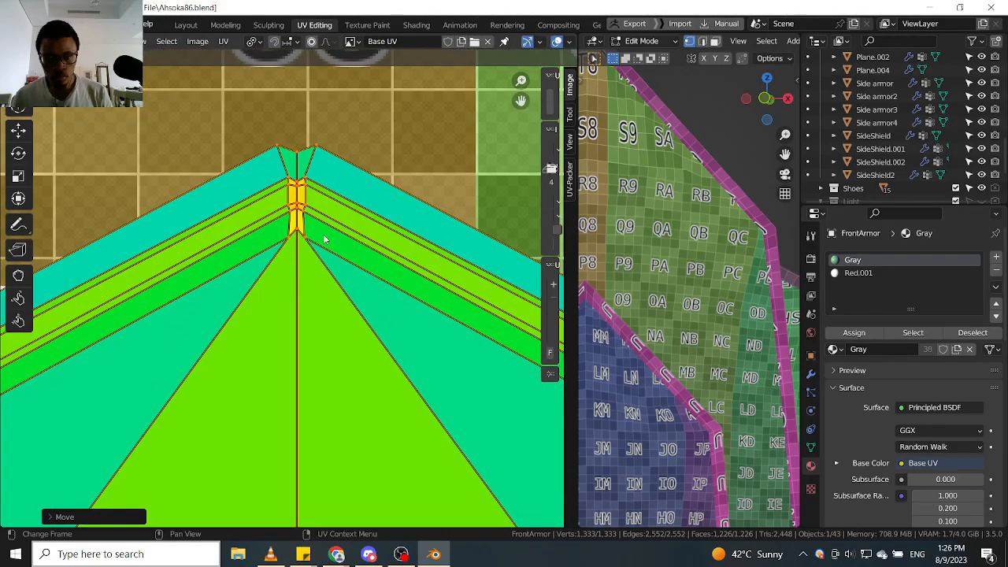
pyautogui.click(309, 235)
pyautogui.moveTo(306, 142); pyautogui.dragTo(331, 239, button='middle')
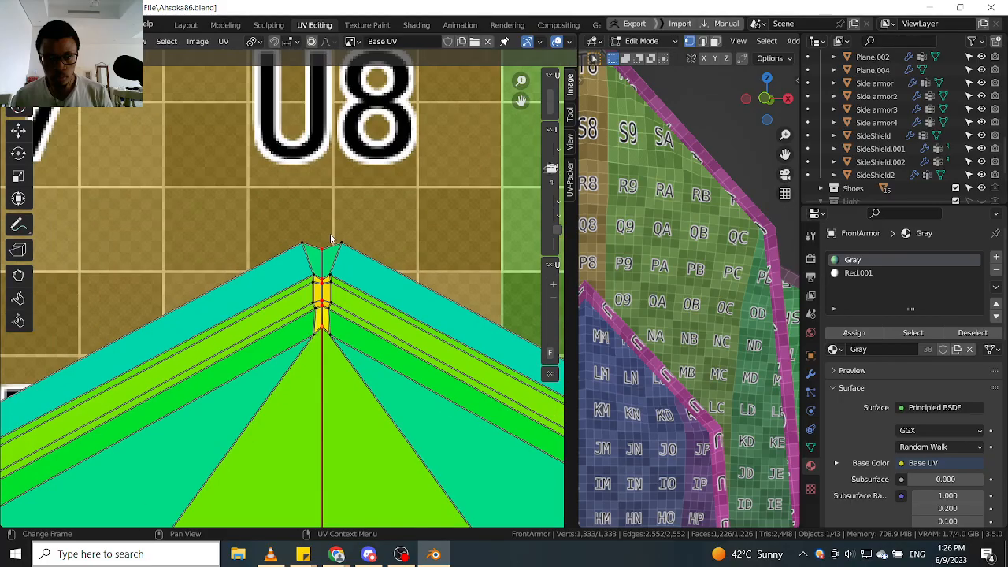
pyautogui.scroll(2, 329, 239)
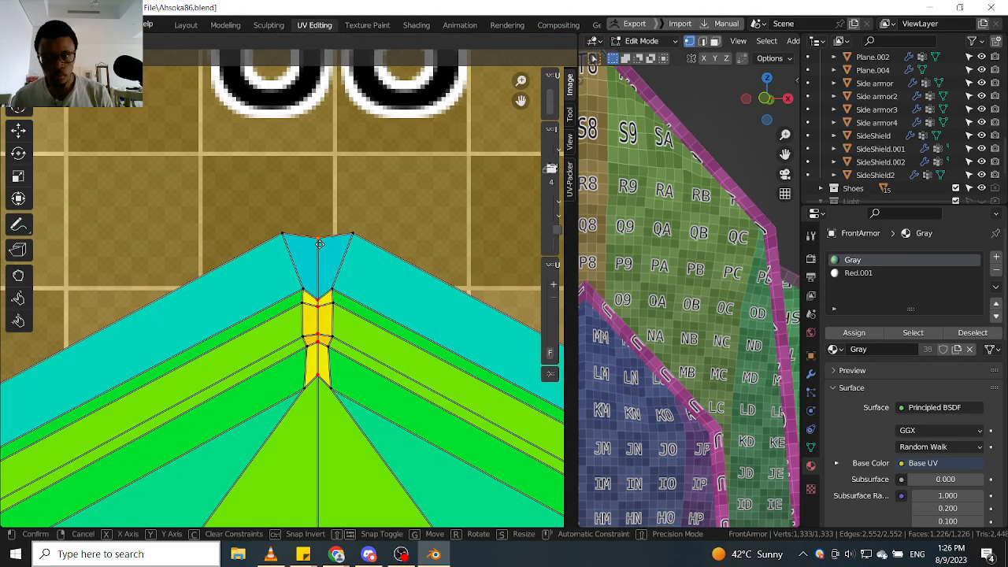
pyautogui.click(321, 226)
pyautogui.press('g')
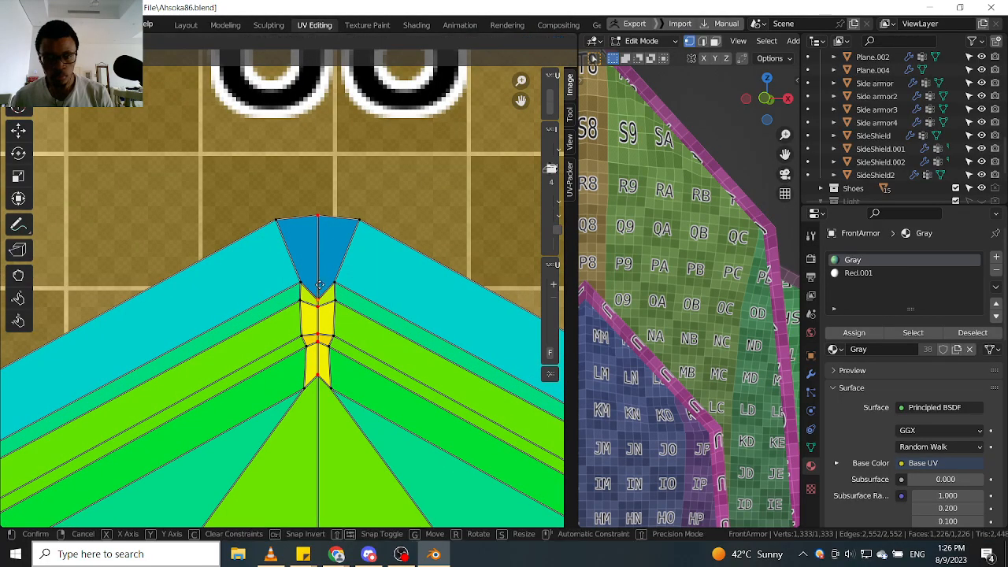
# Move the second and third pinned vertices on the island tip's centre line upward to spread the compressed border faces.
pyautogui.click(329, 298)
pyautogui.press('g')
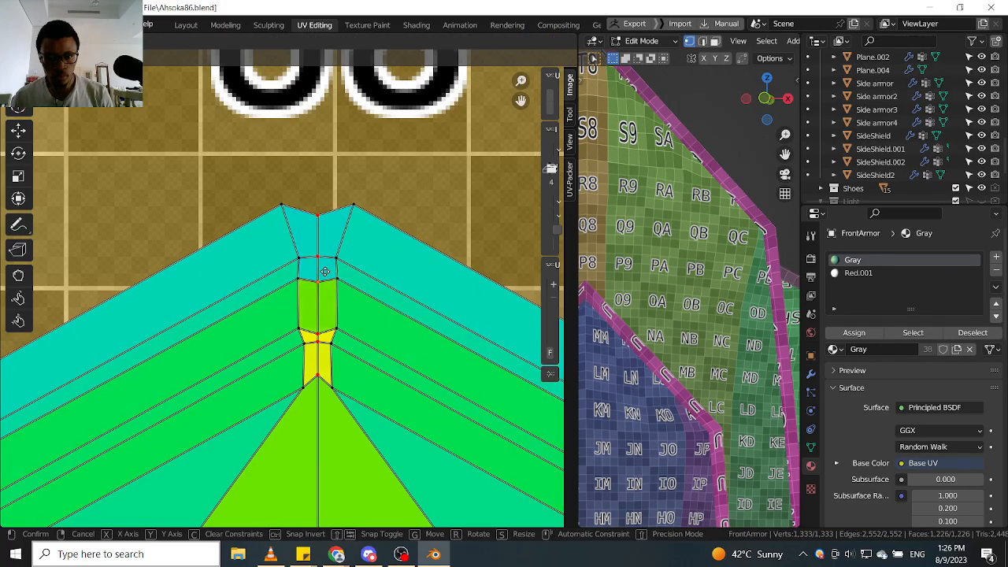
pyautogui.click(325, 272)
# Raise the tip's topmost pinned vertex further and move the second centre vertex up along Y.
pyautogui.press('g')
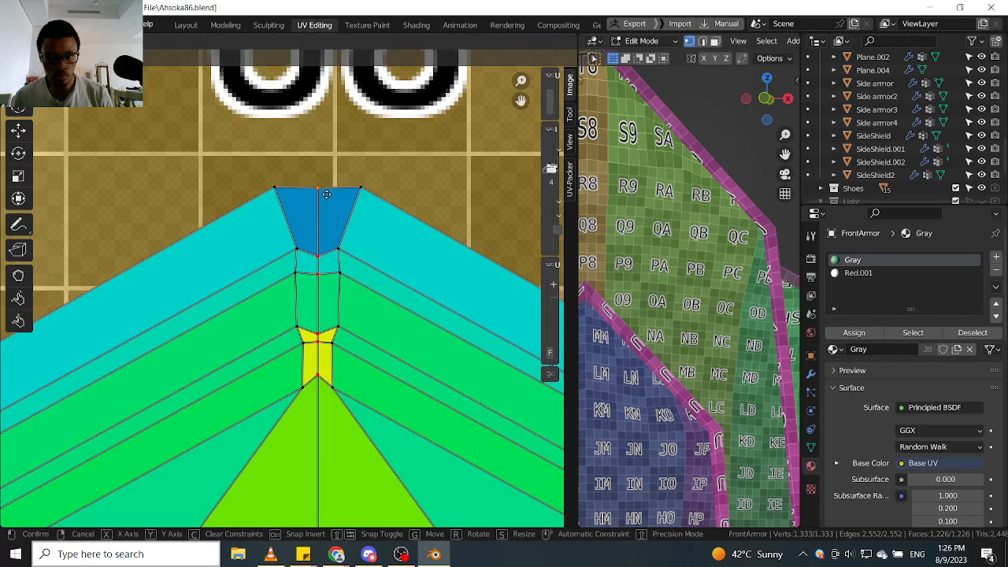
pyautogui.click(331, 230)
pyautogui.click(329, 258)
pyautogui.press('g')
pyautogui.press('y')
pyautogui.click(328, 234)
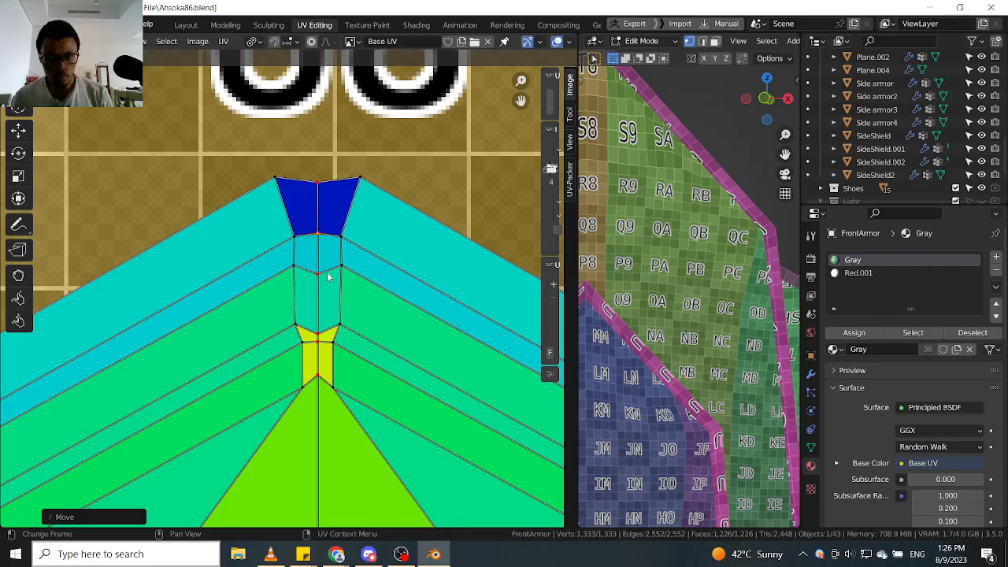
# Move the third centre-line vertex of the island tip up along Y.
pyautogui.click(326, 284)
pyautogui.press('g')
pyautogui.press('y')
pyautogui.click(328, 266)
# Move the fourth pinned centre vertex of the island tip upward, discarding the move of the neighbouring side vertex.
pyautogui.click(329, 316)
pyautogui.press('g')
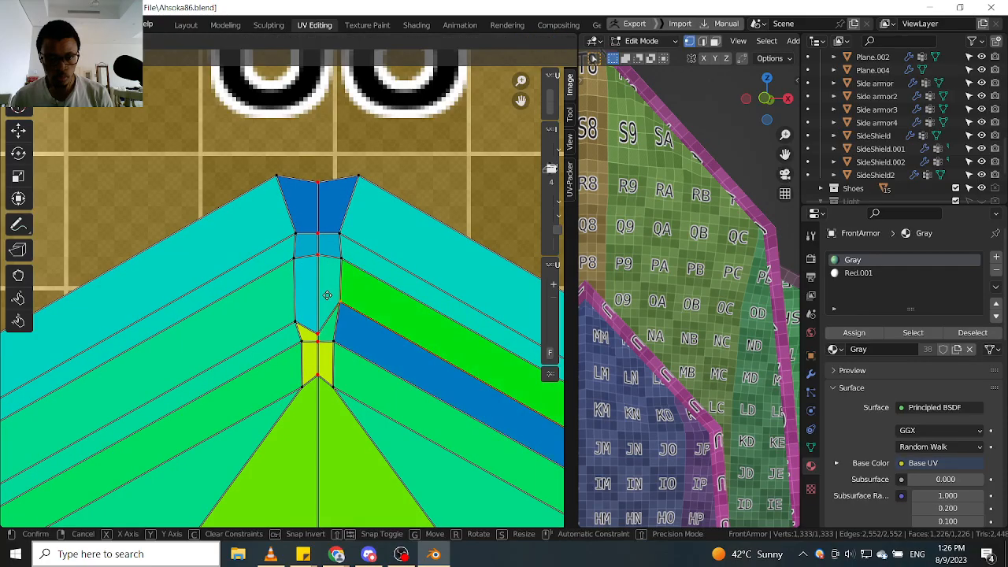
pyautogui.rightClick(326, 297)
pyautogui.click(318, 327)
pyautogui.press('g')
pyautogui.click(317, 298)
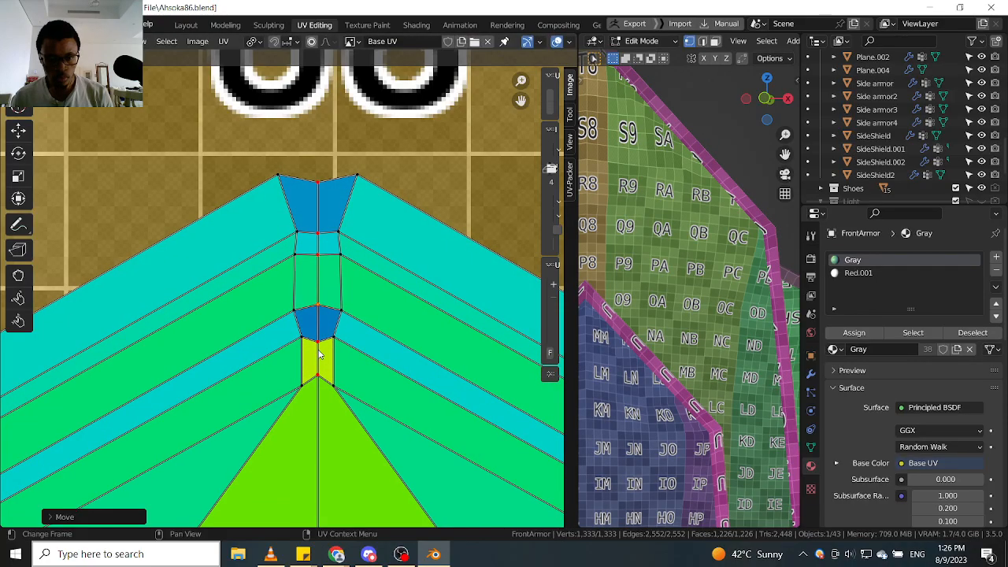
# Move the fifth centre vertex of the tip upward and the lowest one slightly downward to even out the border faces.
pyautogui.click(319, 349)
pyautogui.press('g')
pyautogui.click(318, 331)
pyautogui.click(320, 382)
pyautogui.press('g')
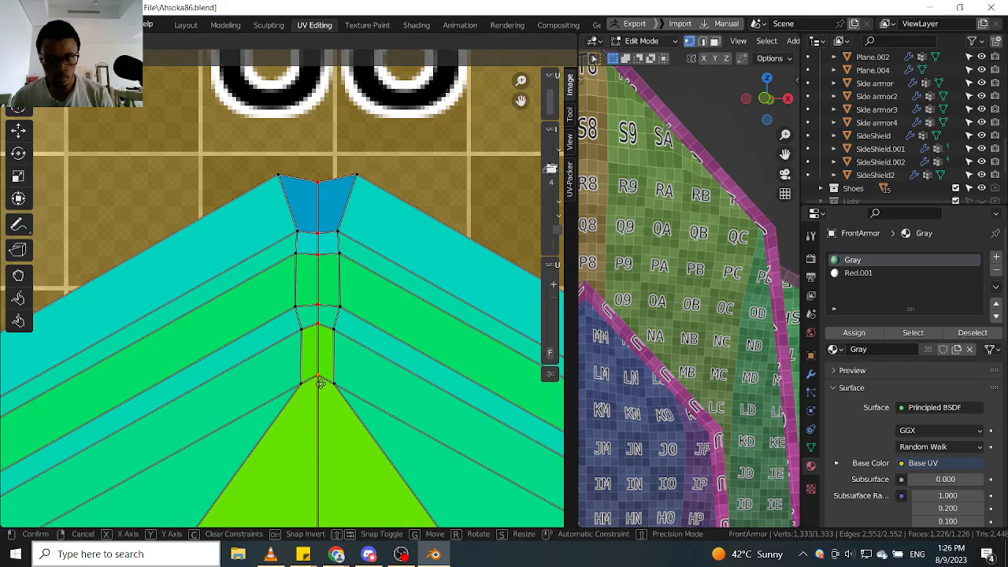
pyautogui.click(321, 400)
# Select the outer corner vertices on both sides of the large island below its tip and pin them.
pyautogui.moveTo(784, 354); pyautogui.dragTo(693, 240, button='middle')
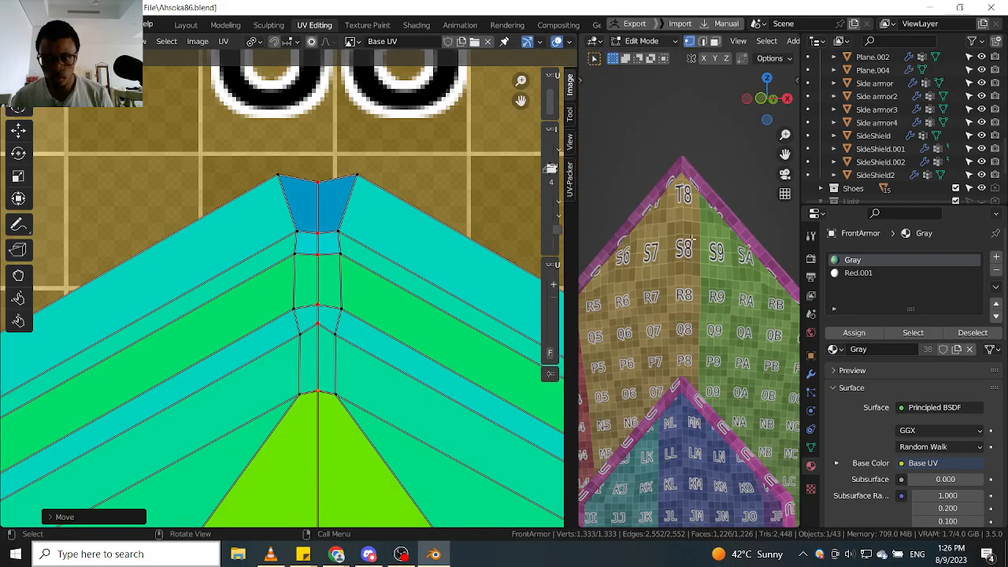
pyautogui.scroll(-10, 365, 276)
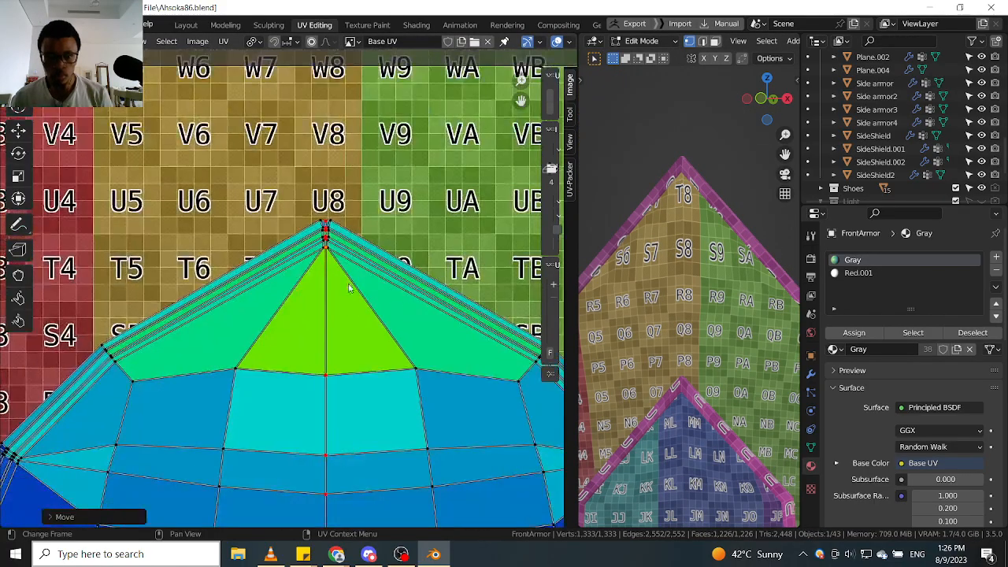
pyautogui.scroll(-4, 365, 276)
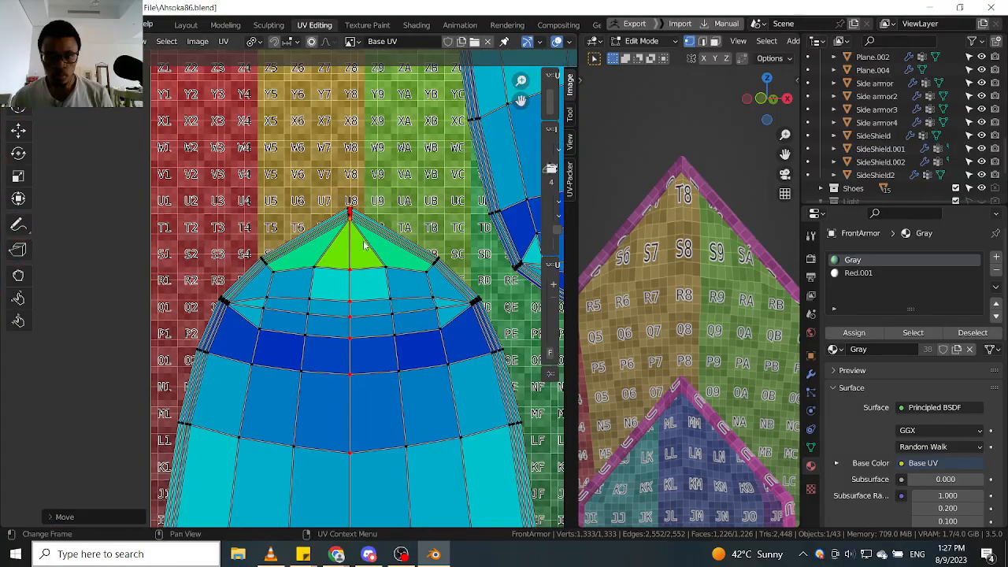
pyautogui.scroll(4, 472, 299)
pyautogui.scroll(-5, 476, 304)
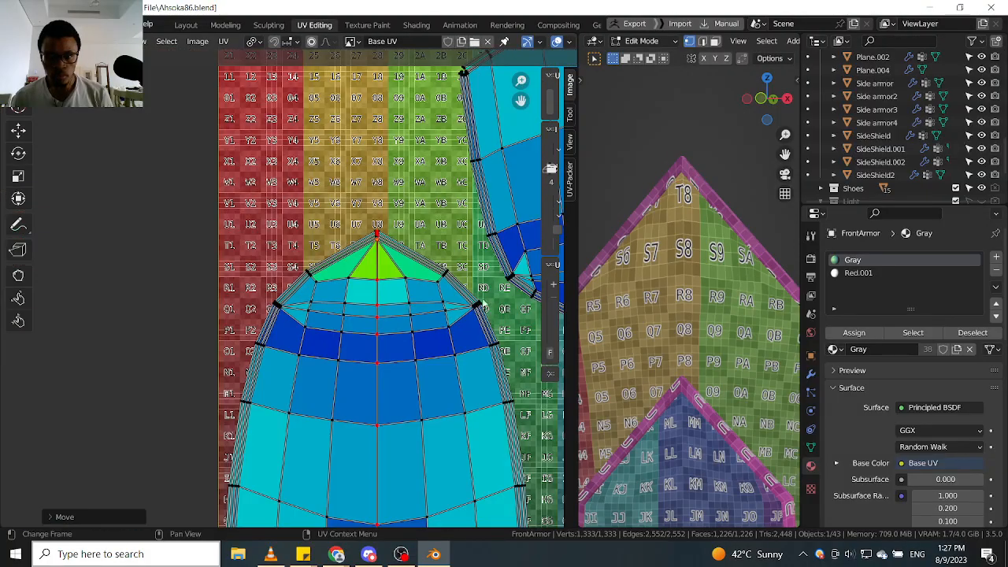
pyautogui.moveTo(443, 320); pyautogui.dragTo(421, 313, button='middle')
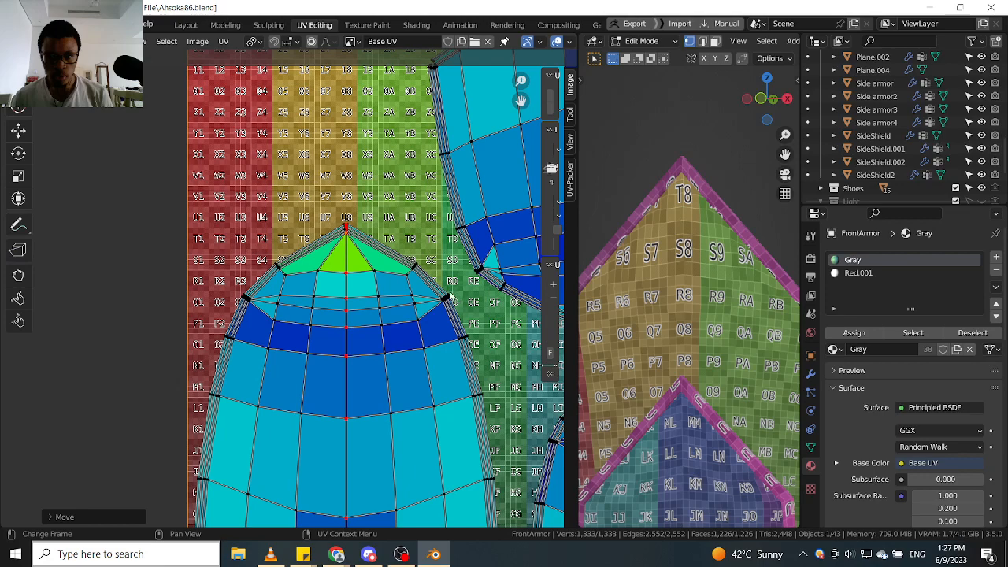
pyautogui.click(446, 298)
pyautogui.scroll(7, 244, 296)
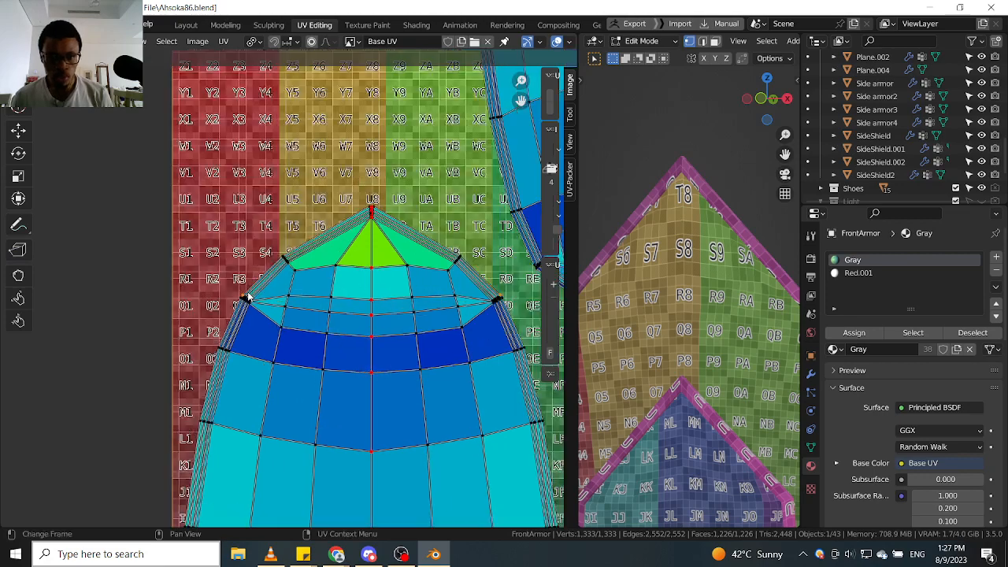
pyautogui.keyDown('shift'); pyautogui.click(243, 299); pyautogui.keyUp('shift')
pyautogui.scroll(-5, 245, 302)
pyautogui.press('p')
pyautogui.scroll(-4, 415, 324)
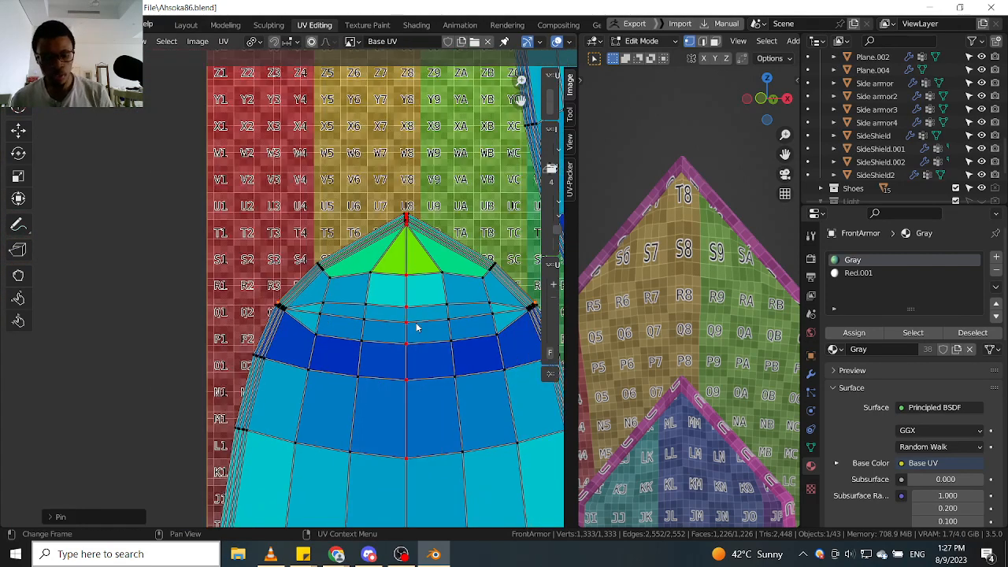
# Cancel moving the pinned corners and set the UV pivot point to Bounding Box Center.
pyautogui.press('g')
pyautogui.rightClick(437, 330)
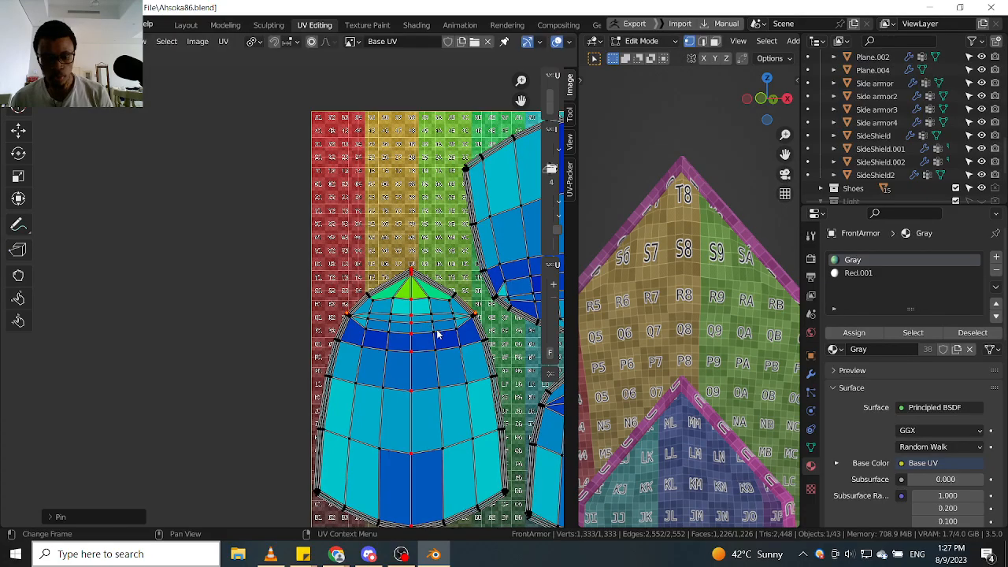
pyautogui.press('.')
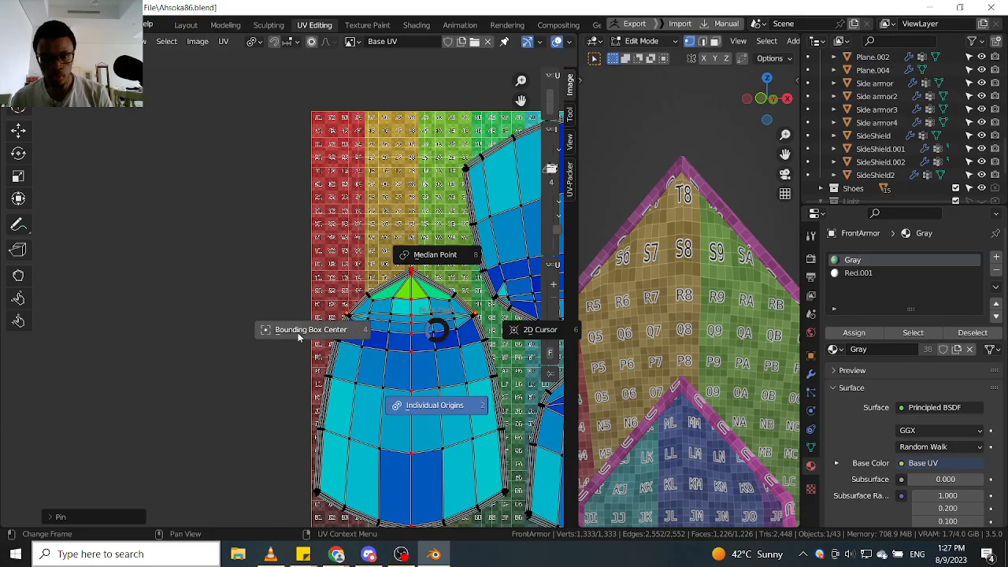
pyautogui.click(435, 403)
# Try scaling the two pinned side corners outward, check the texture on the model, and discard the scaling.
pyautogui.press('s')
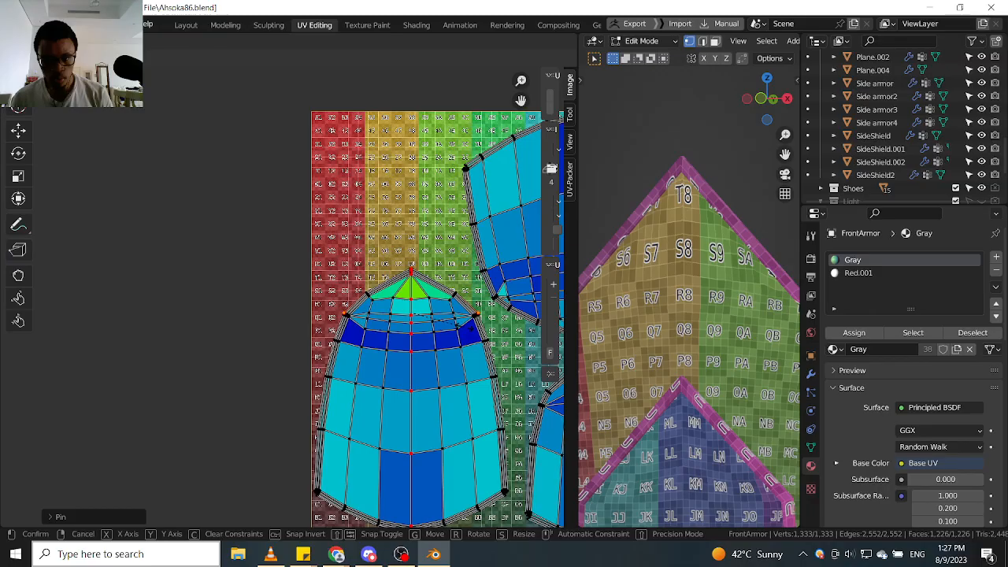
pyautogui.click(470, 328)
pyautogui.moveTo(517, 515); pyautogui.dragTo(456, 423, button='middle')
pyautogui.scroll(3, 454, 426)
pyautogui.scroll(-1, 741, 348)
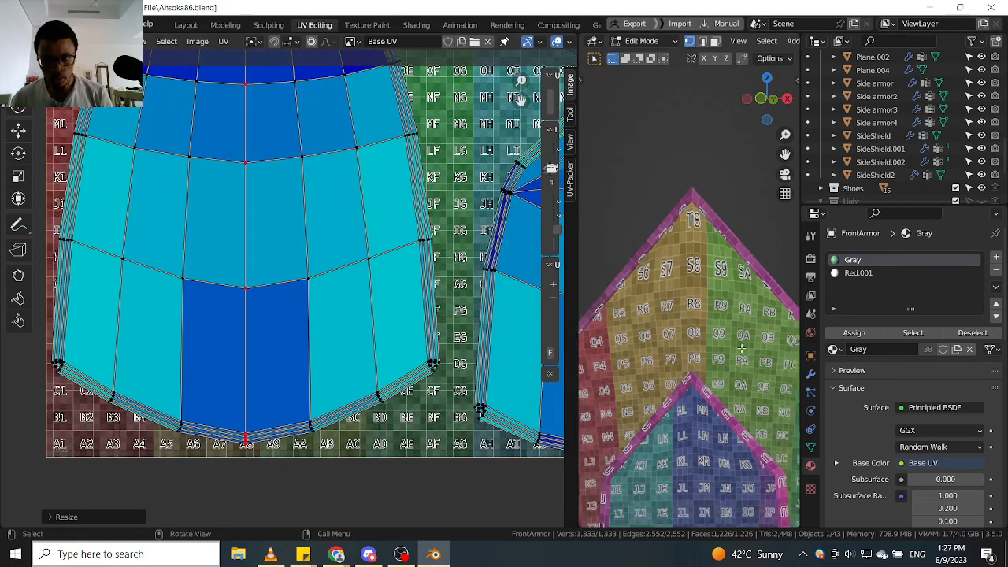
pyautogui.keyDown('shift'); pyautogui.moveTo(766, 412); pyautogui.dragTo(704, 325, button='middle'); pyautogui.keyUp('shift')
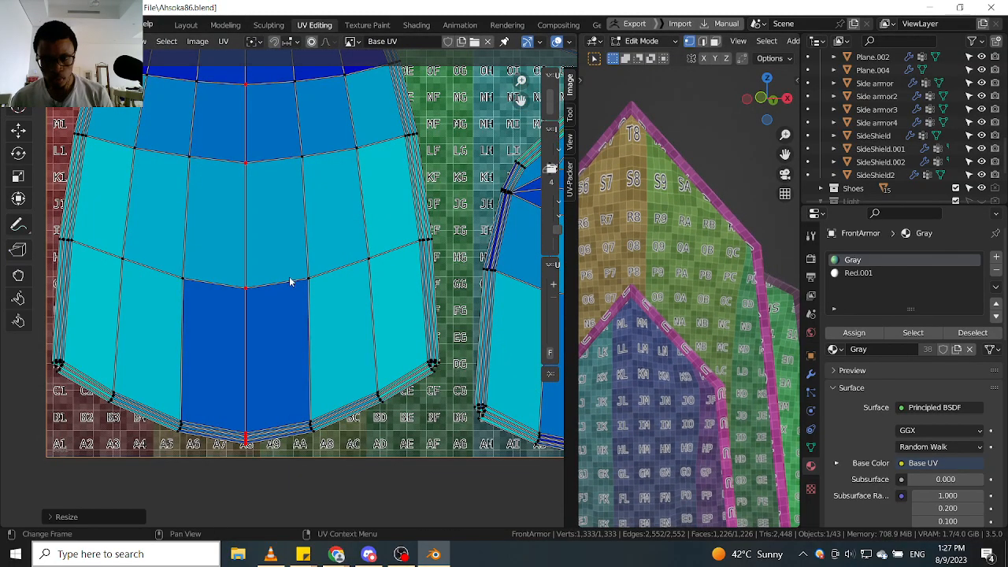
pyautogui.scroll(-2, 291, 271)
pyautogui.moveTo(285, 133); pyautogui.dragTo(318, 266, button='middle')
pyautogui.scroll(2, 320, 261)
pyautogui.hotkey('ctrl', 'z')
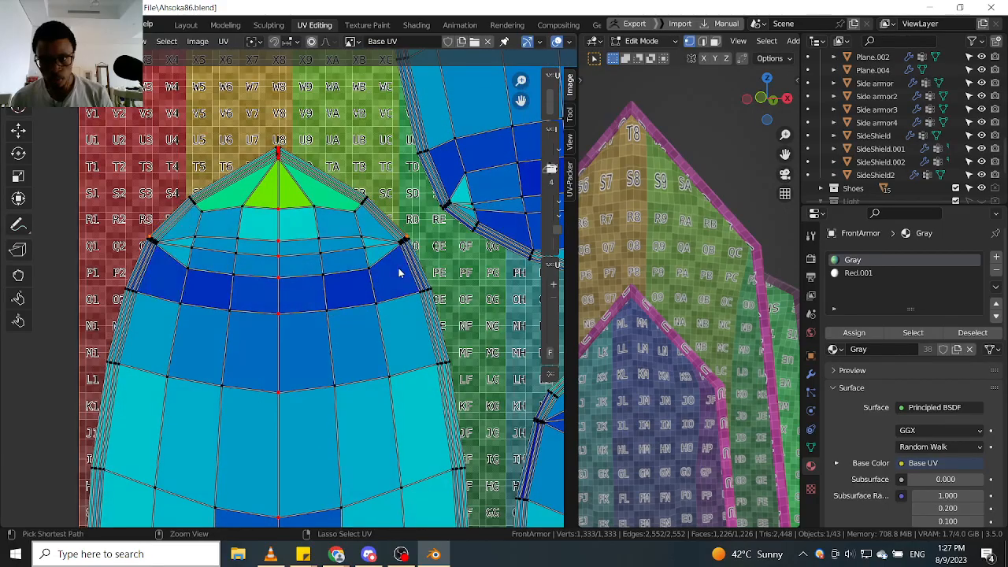
pyautogui.press('s')
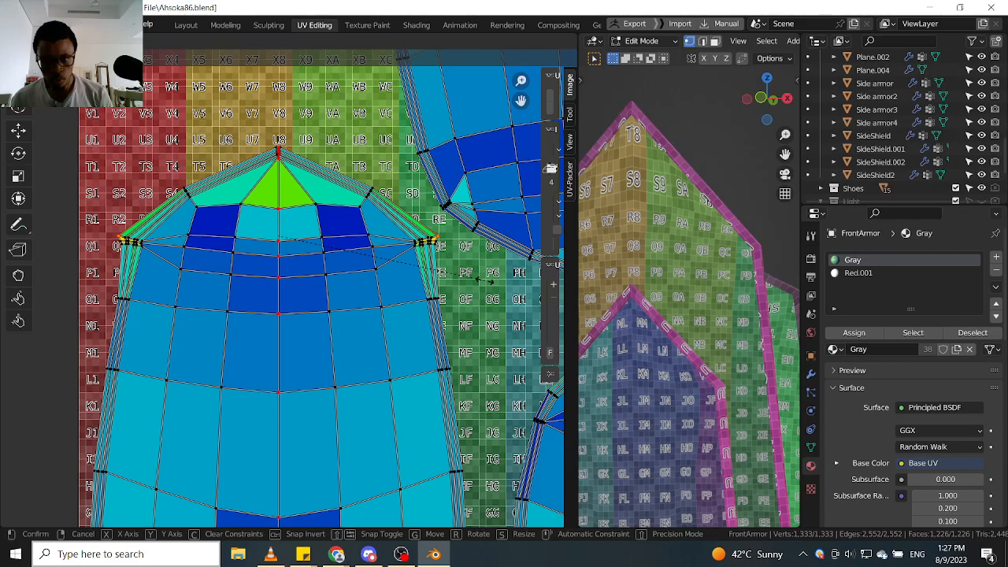
pyautogui.rightClick(485, 283)
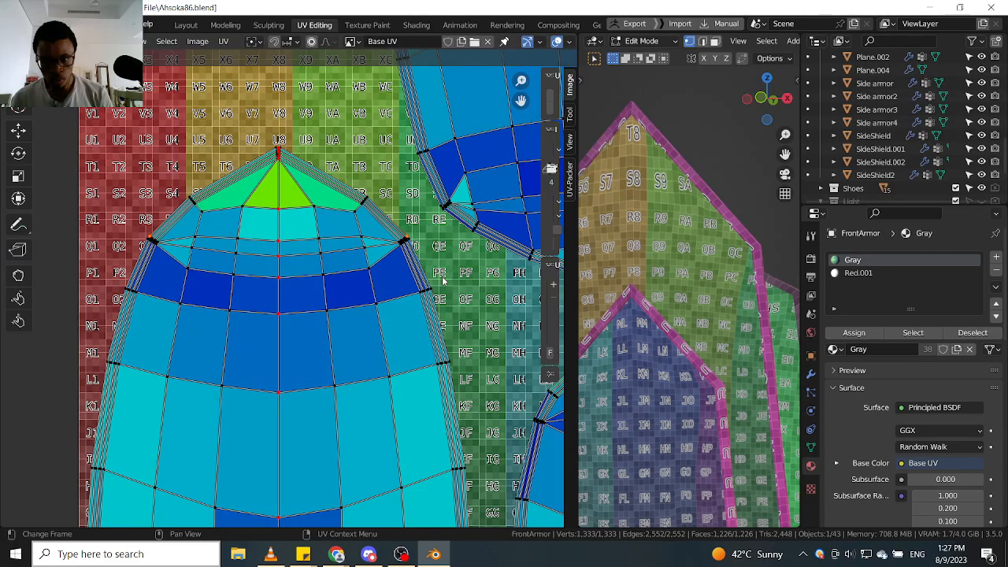
# Examine the stretching around the large island's side corners and compare it with the neighbouring UV islands.
pyautogui.scroll(-2, 442, 282)
pyautogui.moveTo(449, 281); pyautogui.dragTo(200, 258, button='middle')
pyautogui.scroll(3, 358, 332)
pyautogui.scroll(-4, 365, 333)
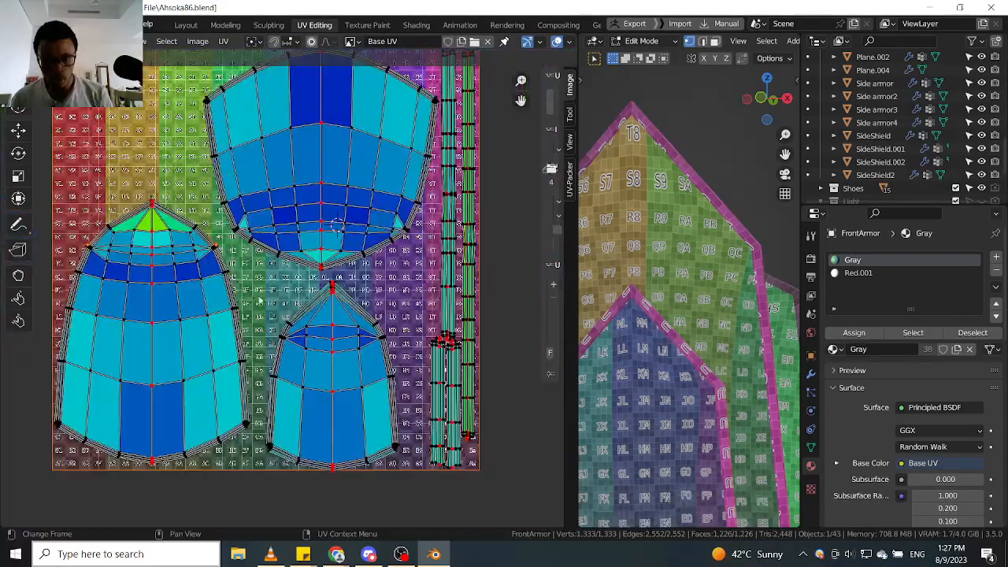
pyautogui.moveTo(81, 241); pyautogui.dragTo(275, 291, button='middle')
pyautogui.scroll(3, 276, 291)
pyautogui.moveTo(353, 253); pyautogui.dragTo(275, 274, button='middle')
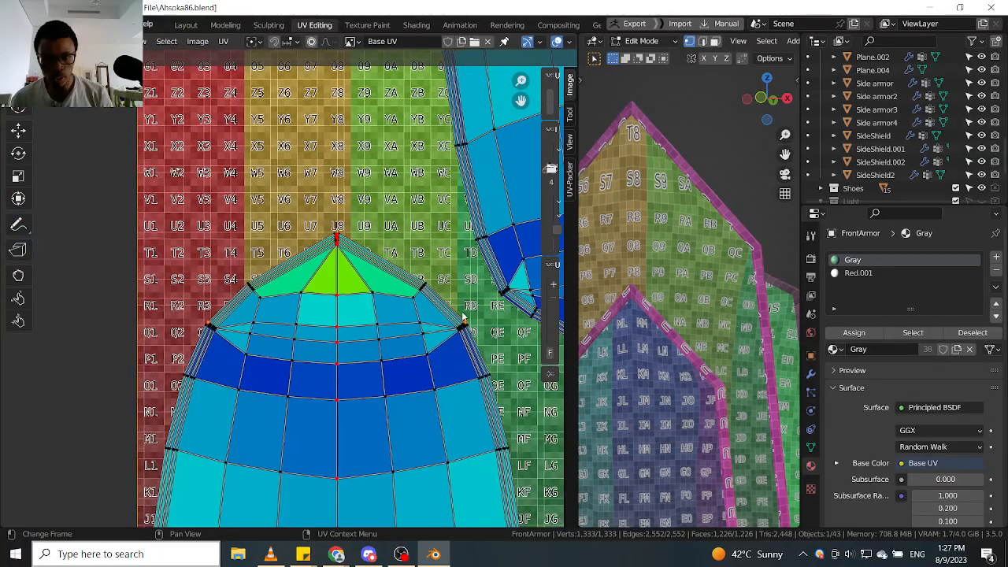
pyautogui.scroll(2, 463, 317)
pyautogui.moveTo(463, 317); pyautogui.dragTo(396, 321, button='middle')
# Examine the checker texture on the whole front armor, the facing island tips and the overall UV layout.
pyautogui.scroll(-6, 754, 355)
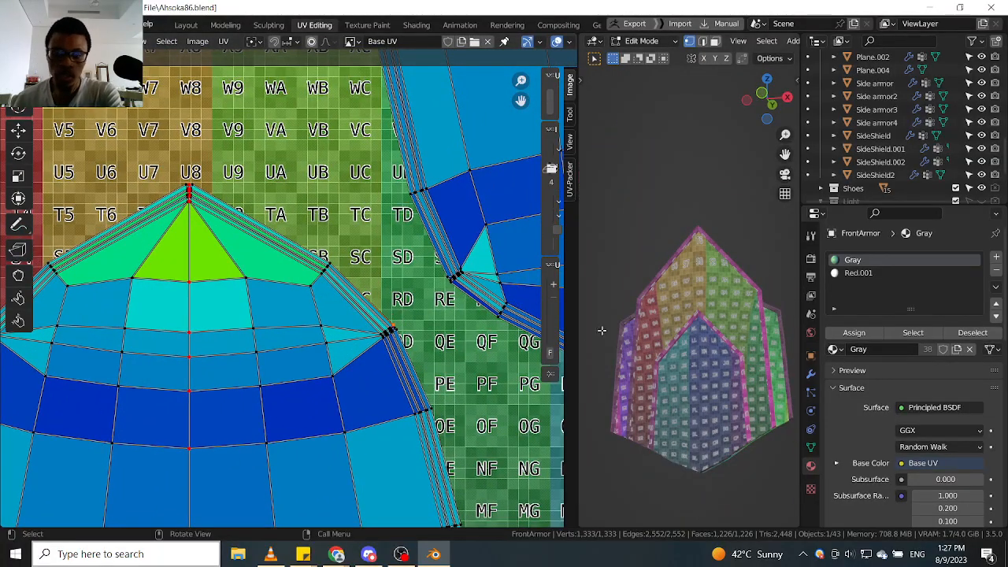
pyautogui.scroll(-10, 353, 278)
pyautogui.moveTo(369, 277); pyautogui.dragTo(287, 249, button='middle')
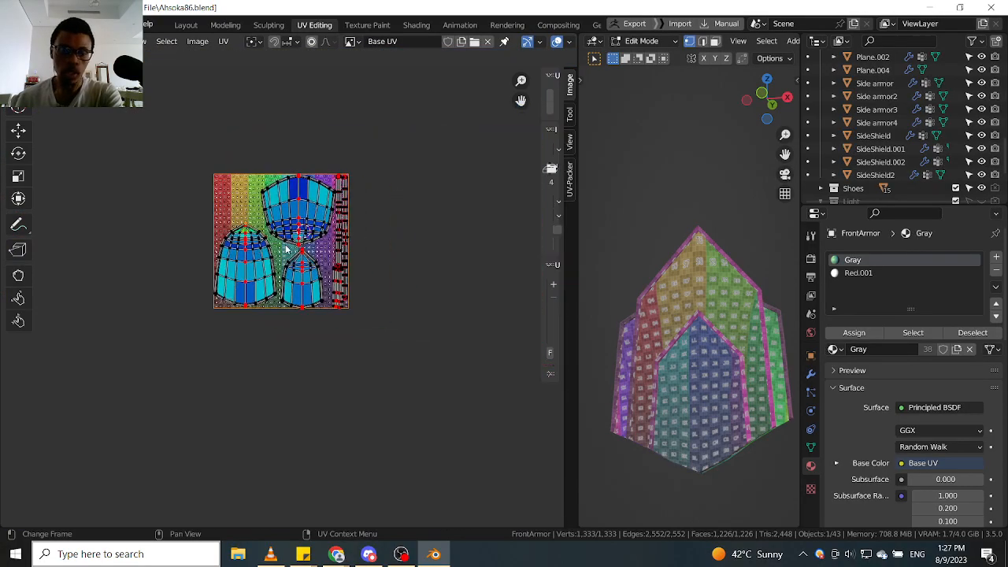
pyautogui.scroll(12, 286, 249)
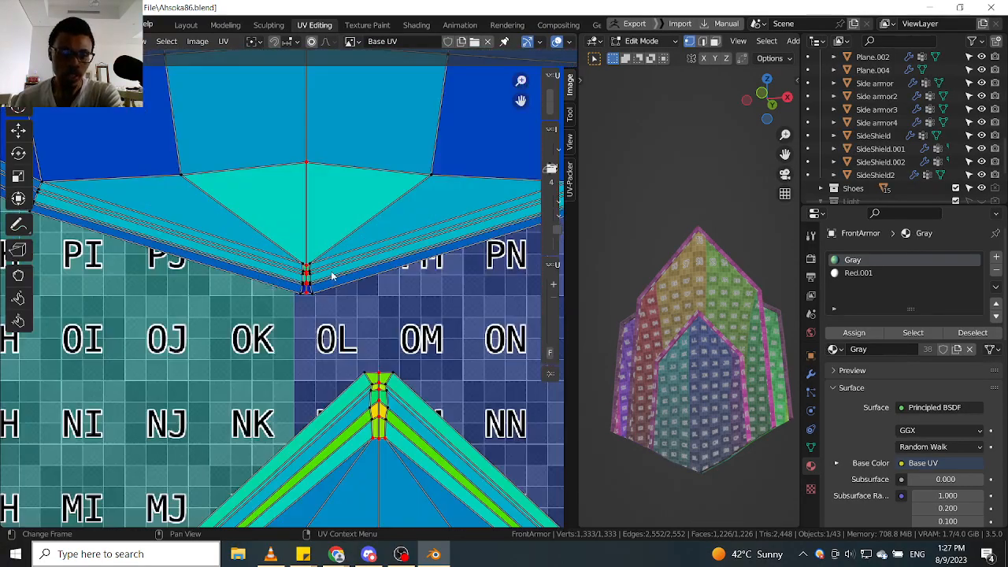
pyautogui.scroll(4, 331, 275)
pyautogui.scroll(-8, 156, 315)
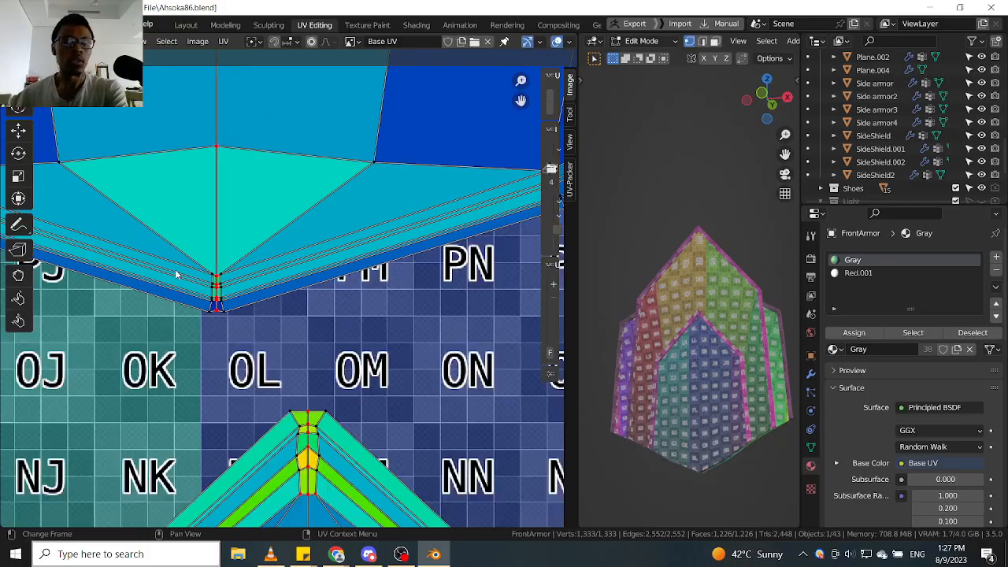
pyautogui.scroll(-5, 236, 291)
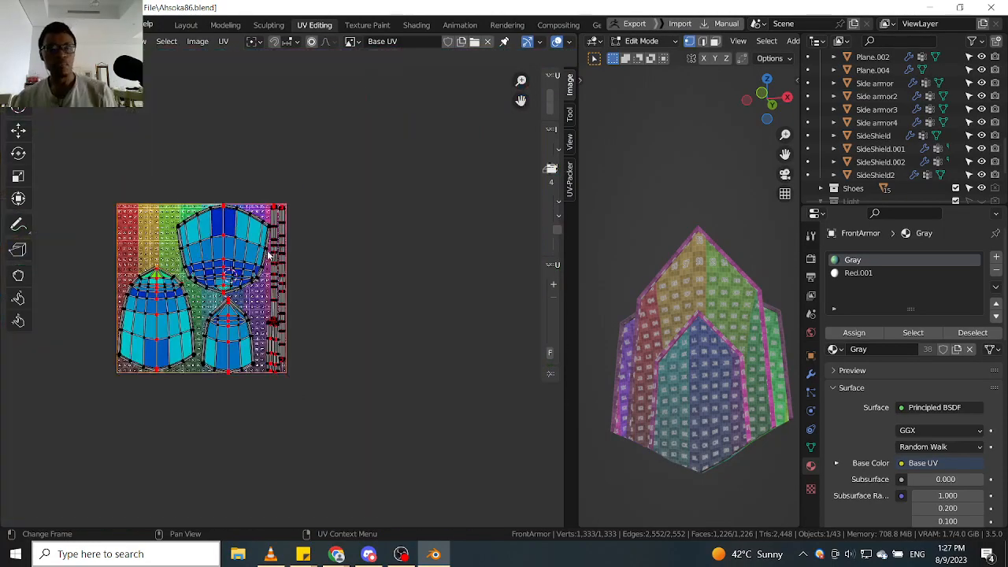
pyautogui.scroll(4, 262, 266)
pyautogui.scroll(1, 261, 266)
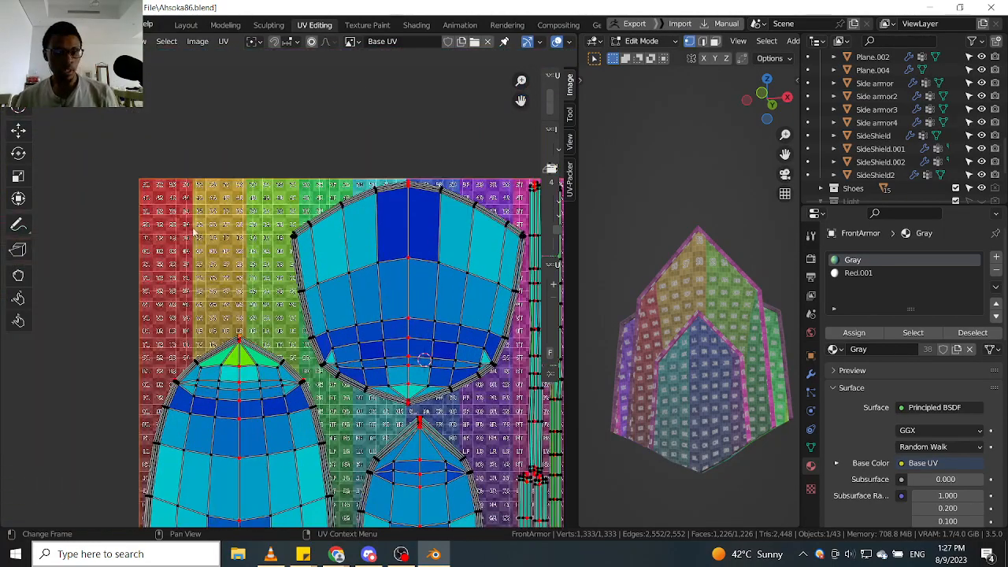
pyautogui.scroll(-3, 195, 231)
pyautogui.scroll(1, 335, 311)
pyautogui.scroll(-2, 390, 299)
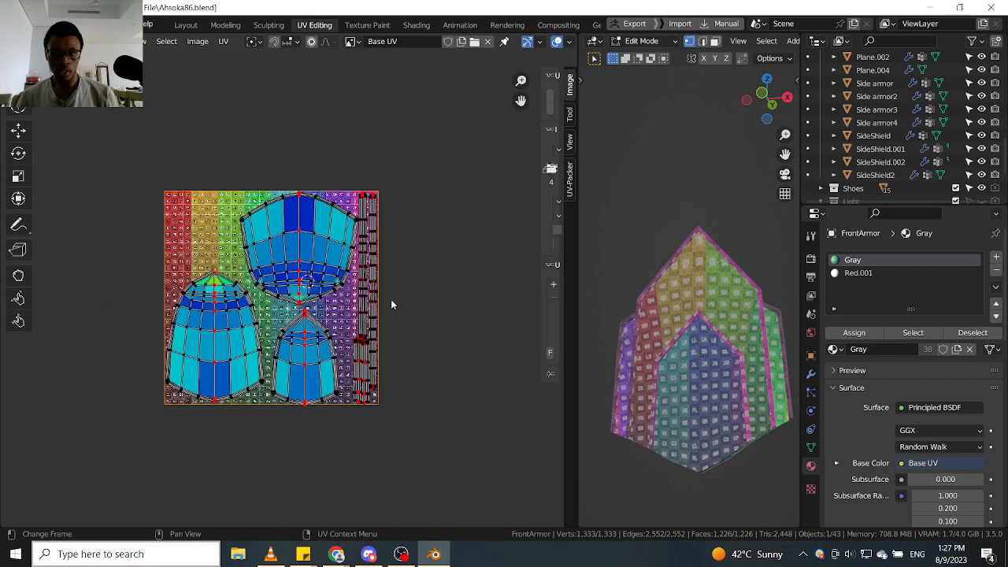
pyautogui.scroll(1, 257, 275)
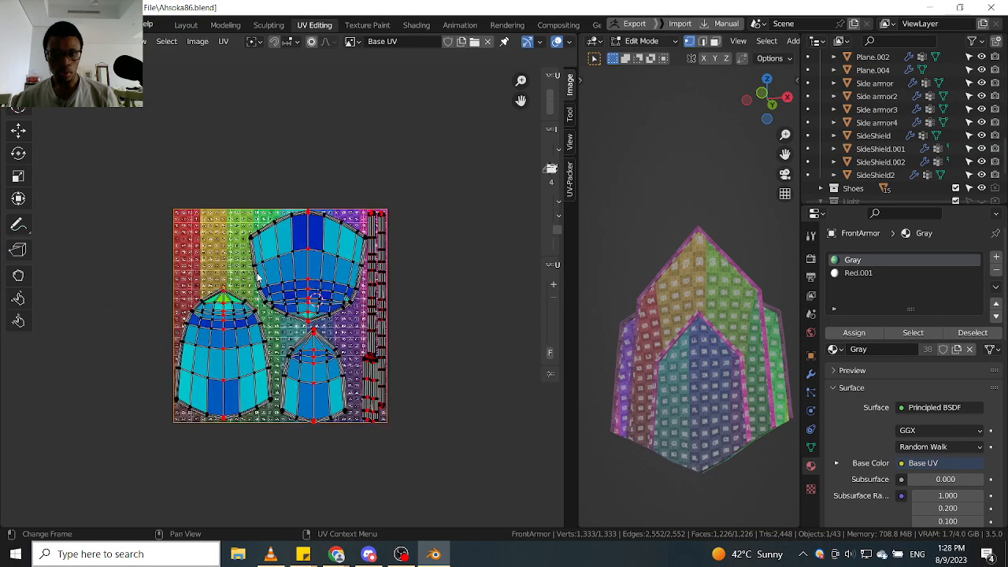
# Examine the narrow strip islands and the rest of the UV layout, comparing them with the checker texture on the front armor.
pyautogui.scroll(1, 257, 275)
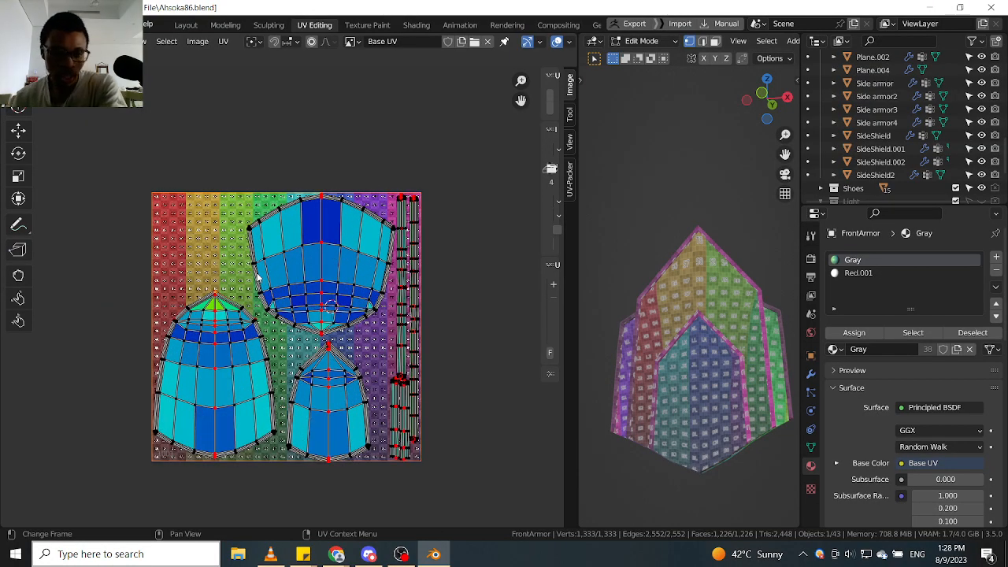
pyautogui.scroll(2, 271, 276)
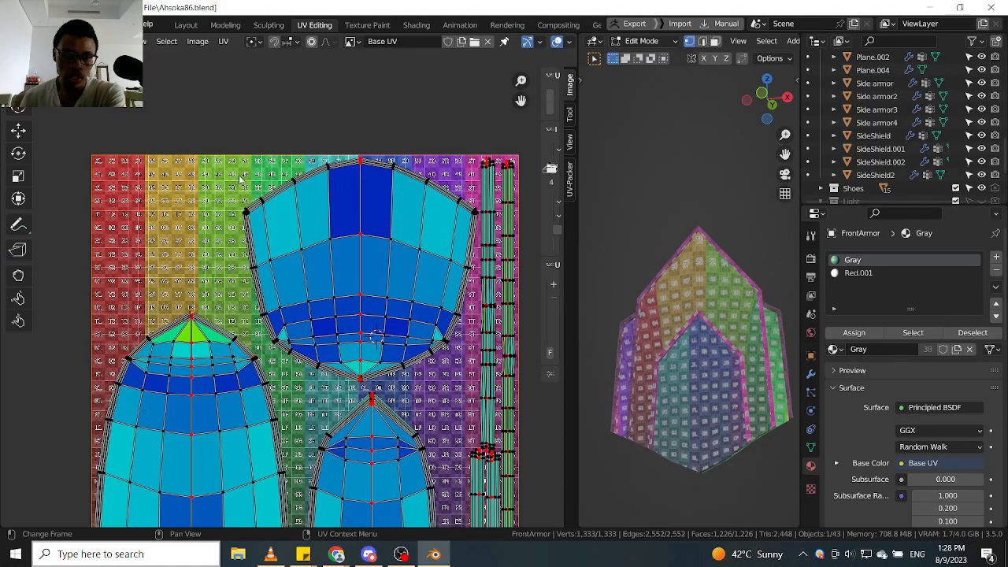
pyautogui.moveTo(493, 479); pyautogui.dragTo(376, 480, button='middle')
pyautogui.scroll(4, 376, 480)
pyautogui.scroll(2, 359, 428)
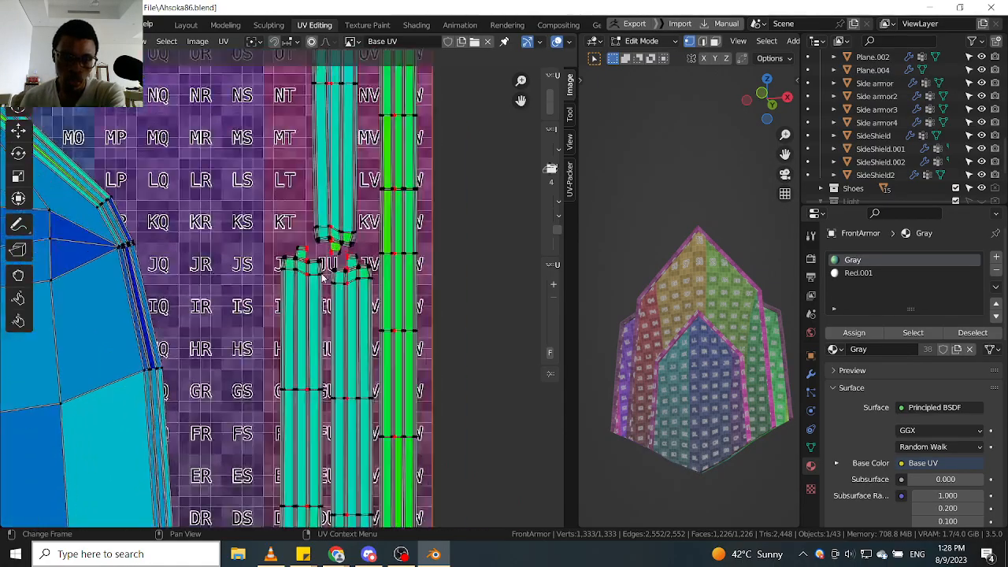
pyautogui.moveTo(359, 428); pyautogui.dragTo(319, 267, button='middle')
pyautogui.scroll(-6, 318, 266)
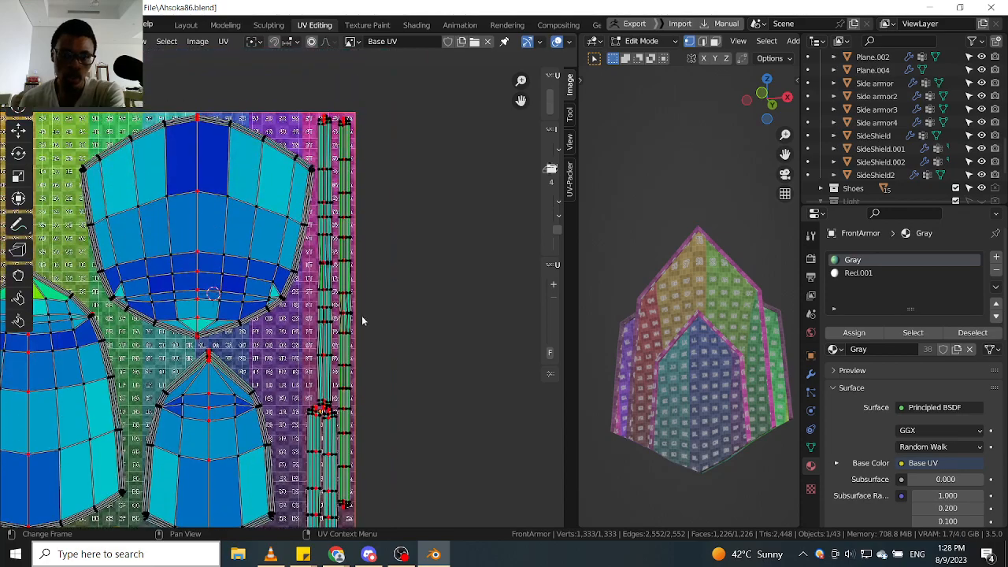
pyautogui.scroll(-3, 352, 292)
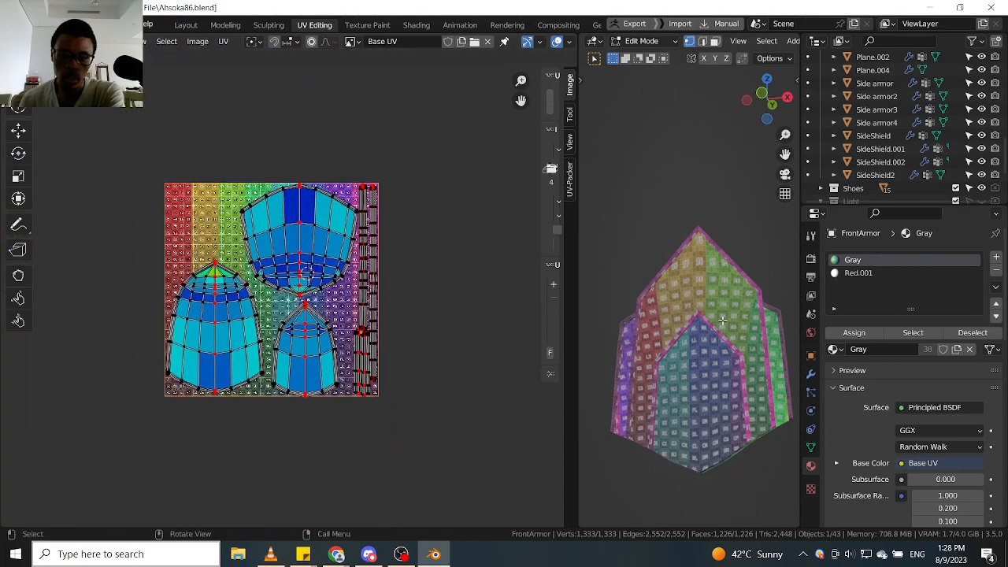
pyautogui.scroll(3, 312, 344)
pyautogui.moveTo(445, 357); pyautogui.dragTo(337, 334, button='middle')
pyautogui.scroll(-1, 288, 334)
pyautogui.scroll(-2, 265, 304)
pyautogui.moveTo(266, 303); pyautogui.dragTo(325, 303, button='middle')
pyautogui.scroll(2, 263, 245)
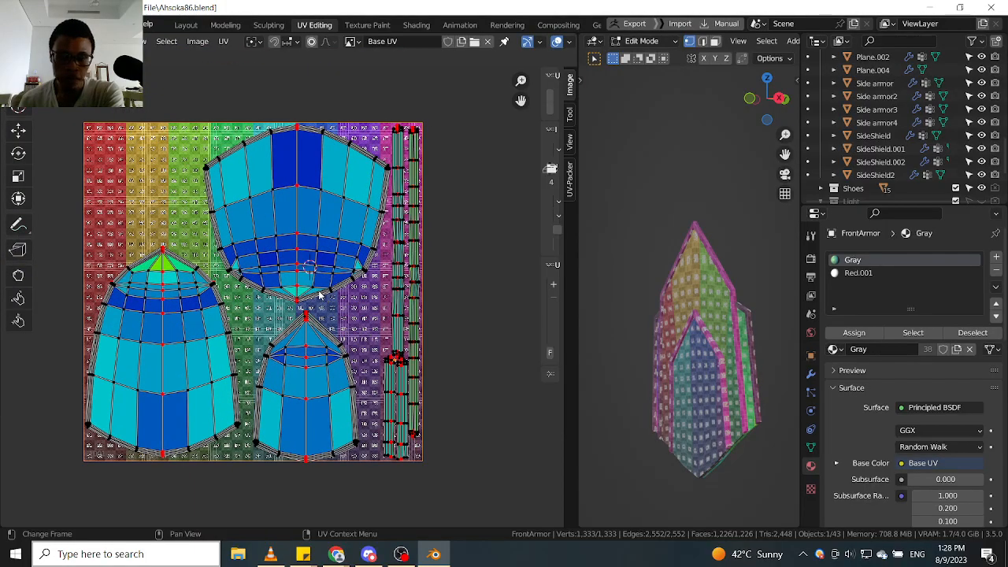
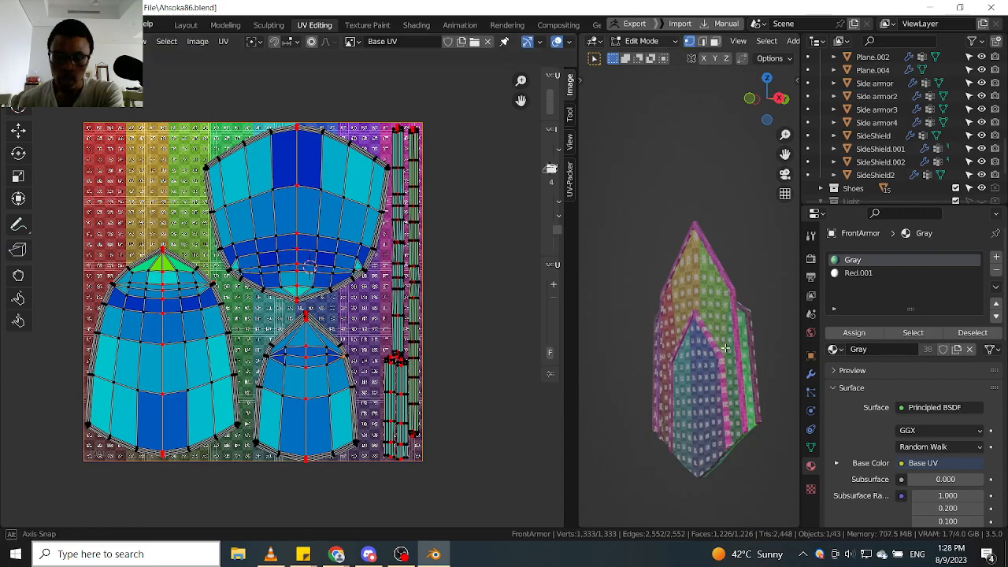
# Show the viewport overlays on the front armor mesh and turn off X-ray.
pyautogui.moveTo(725, 348); pyautogui.dragTo(607, 360, button='middle')
pyautogui.click(697, 359)
pyautogui.scroll(-1, 357, 344)
pyautogui.scroll(-1, 357, 344)
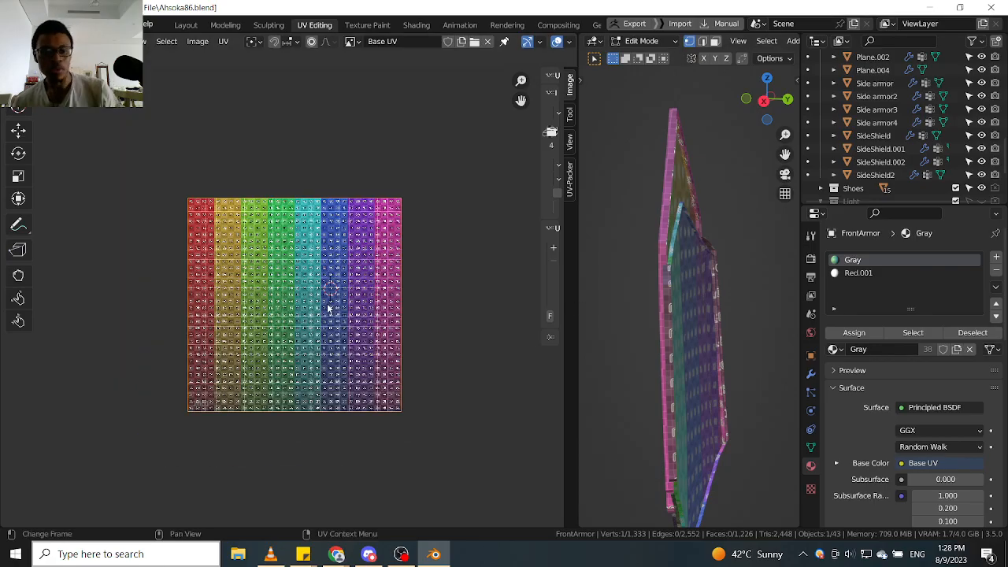
pyautogui.scroll(-2, 331, 309)
pyautogui.scroll(1, 339, 310)
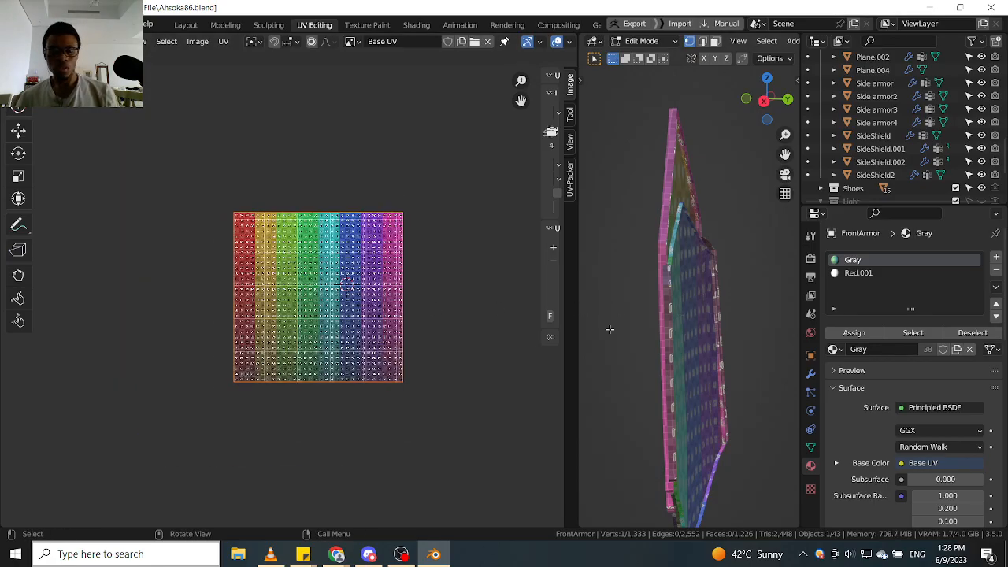
pyautogui.press('Tab')
pyautogui.hotkey('alt', 'shift', 'z')
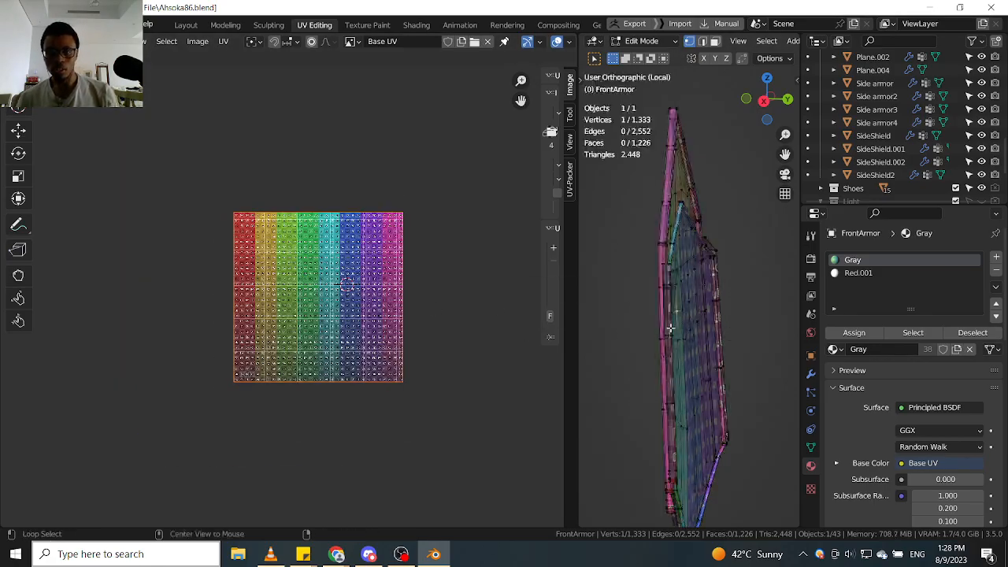
pyautogui.moveTo(673, 321); pyautogui.dragTo(594, 338, button='middle')
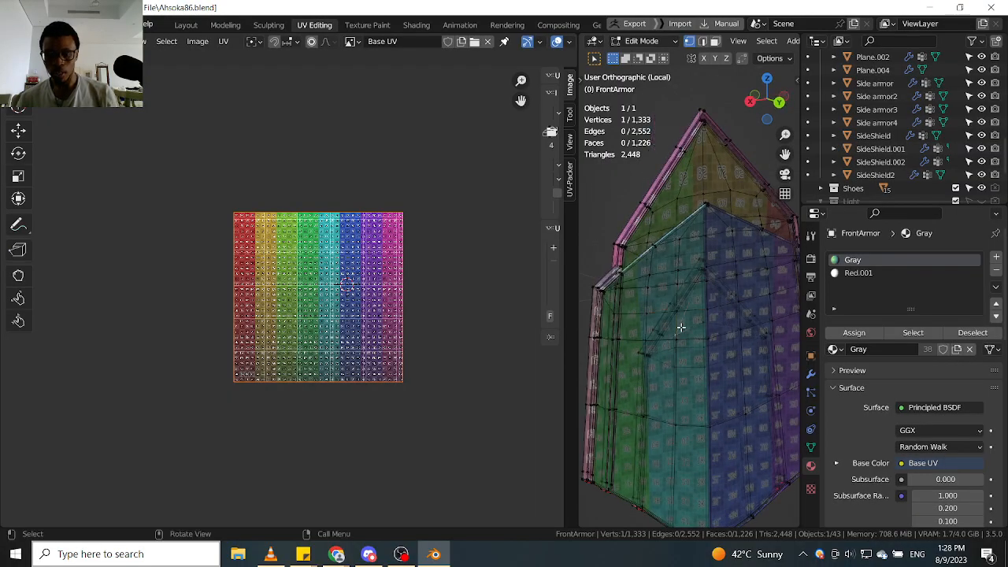
pyautogui.hotkey('alt', 'z')
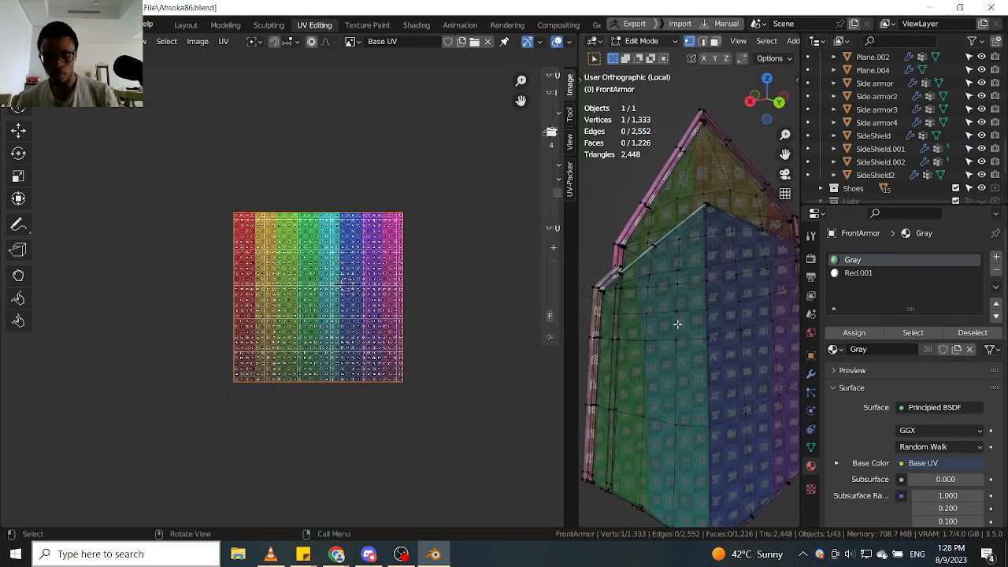
# Select the front armor's linked rear plate and inspect its UV island and the checker texture along its side edge.
pyautogui.press('l')
pyautogui.scroll(-2, 638, 317)
pyautogui.scroll(4, 320, 251)
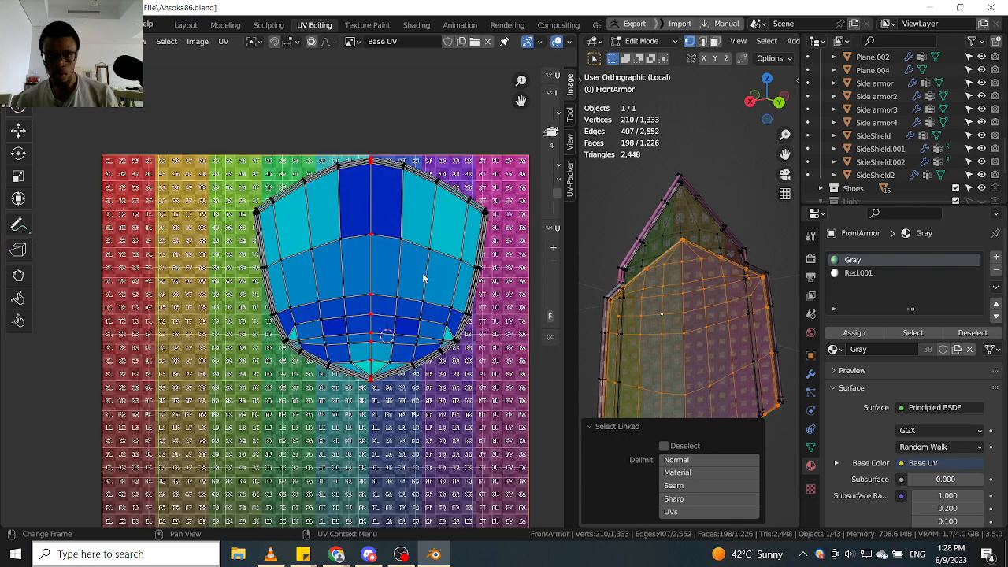
pyautogui.moveTo(423, 278); pyautogui.dragTo(332, 275, button='middle')
pyautogui.moveTo(704, 303); pyautogui.dragTo(690, 343, button='middle')
pyautogui.scroll(5, 693, 339)
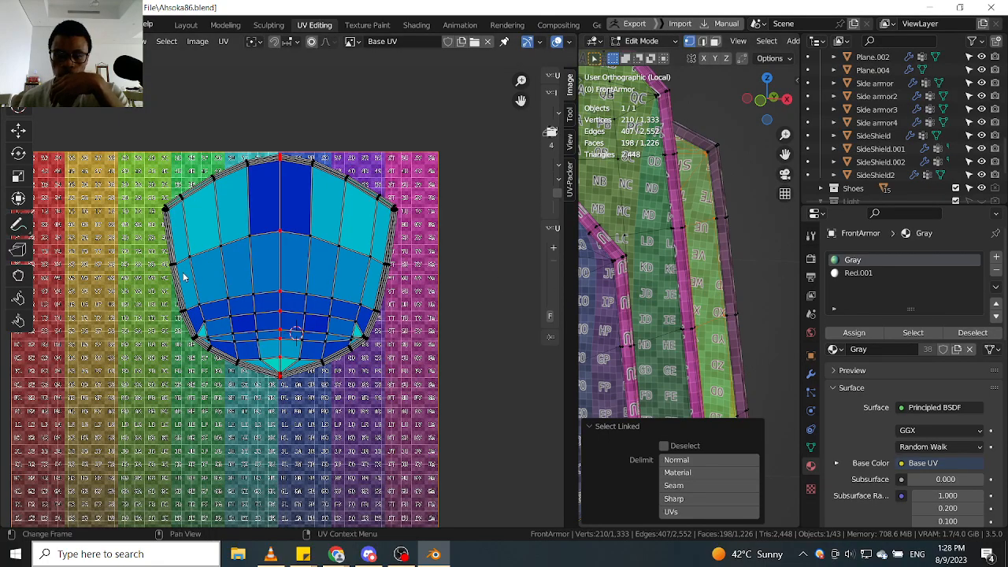
pyautogui.scroll(-2, 383, 280)
pyautogui.scroll(-3, 731, 281)
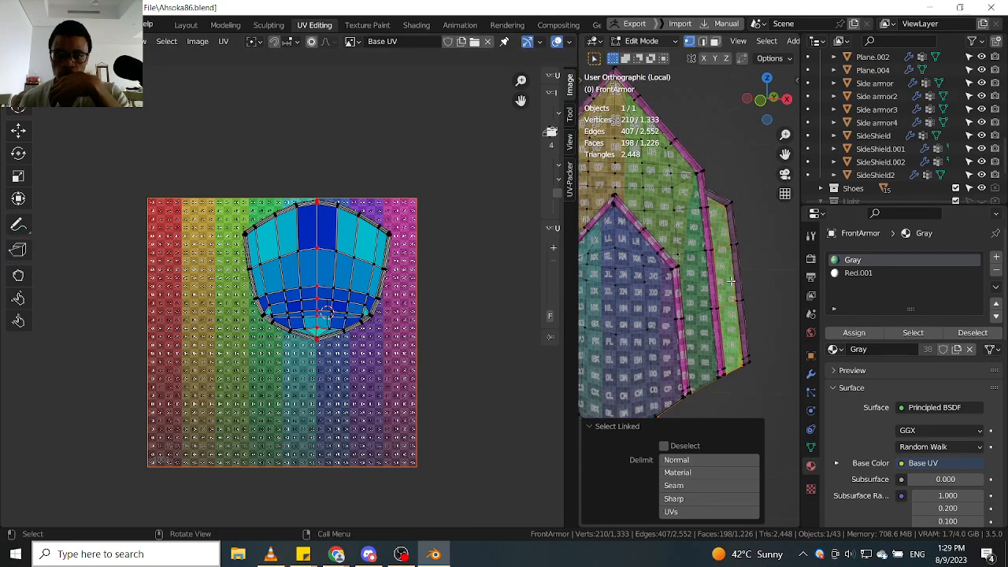
pyautogui.click(445, 272)
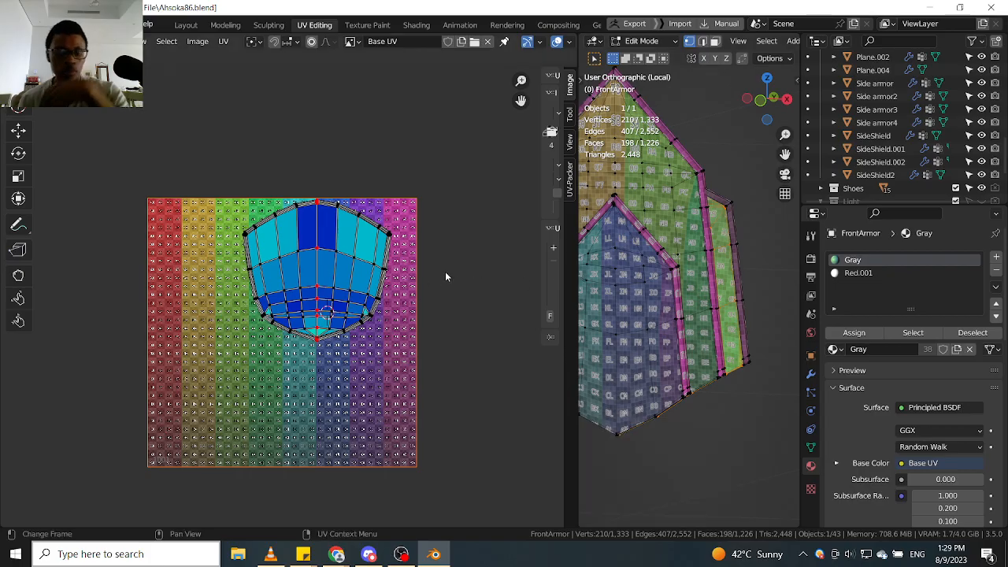
pyautogui.scroll(-3, 711, 275)
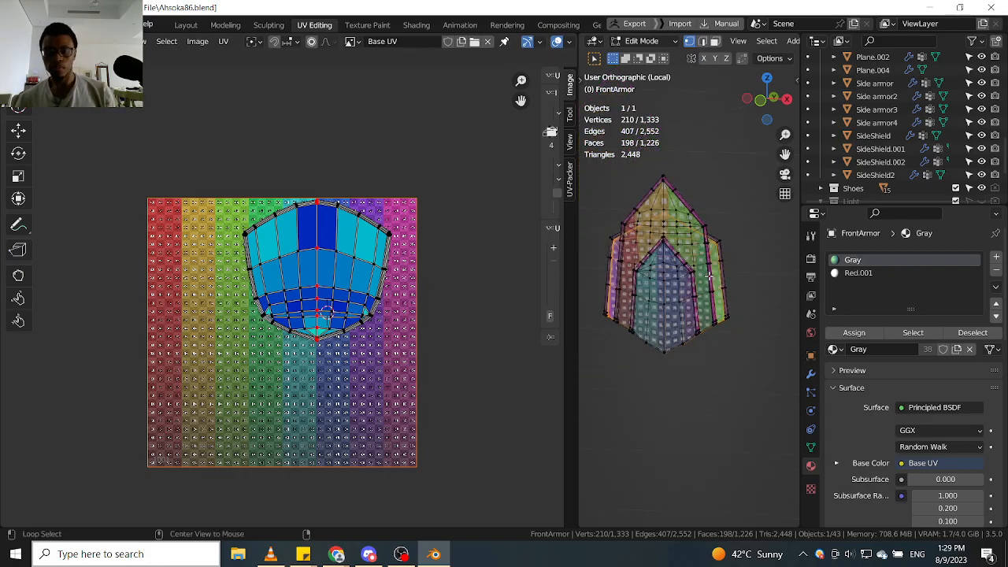
pyautogui.scroll(-2, 698, 273)
pyautogui.moveTo(698, 274); pyautogui.dragTo(711, 255, button='middle')
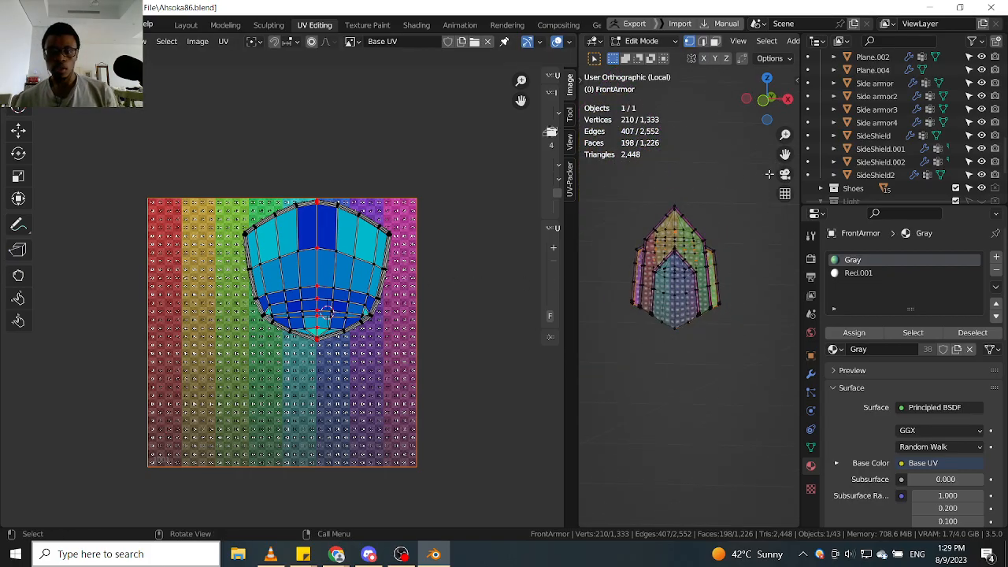
# Select the entire front armor mesh to display all of its UV islands.
pyautogui.moveTo(769, 174); pyautogui.dragTo(576, 423)
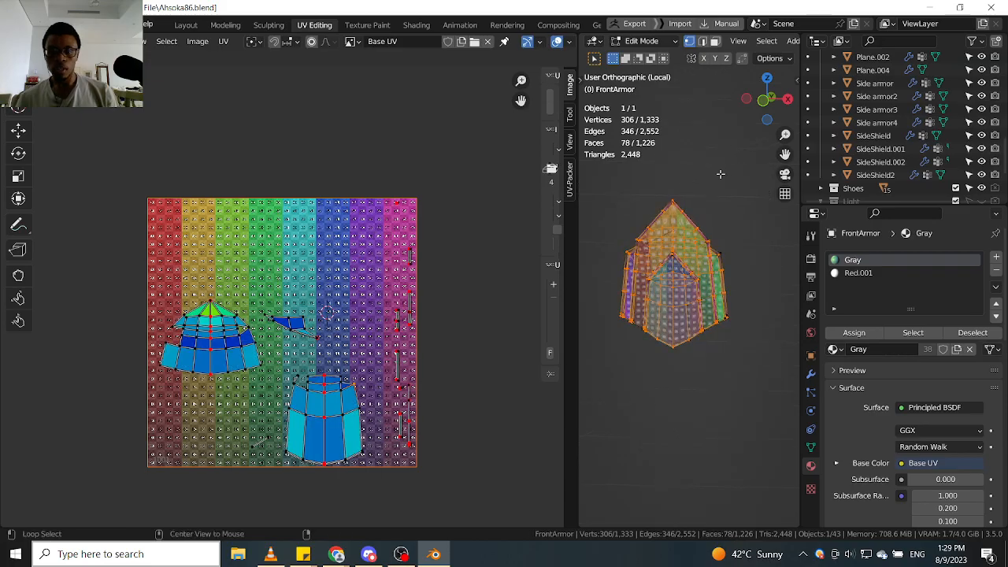
pyautogui.moveTo(767, 164); pyautogui.dragTo(589, 430)
pyautogui.scroll(3, 406, 315)
pyautogui.scroll(-3, 323, 314)
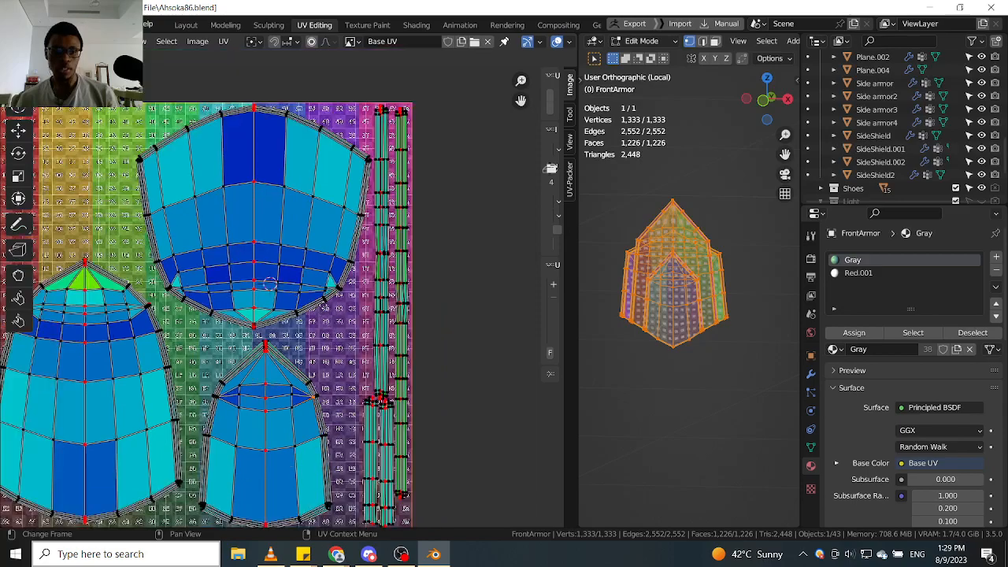
# Review the stretching on all of the front armor's UV islands alongside the fully selected mesh.
pyautogui.scroll(4, 328, 303)
pyautogui.scroll(-4, 329, 301)
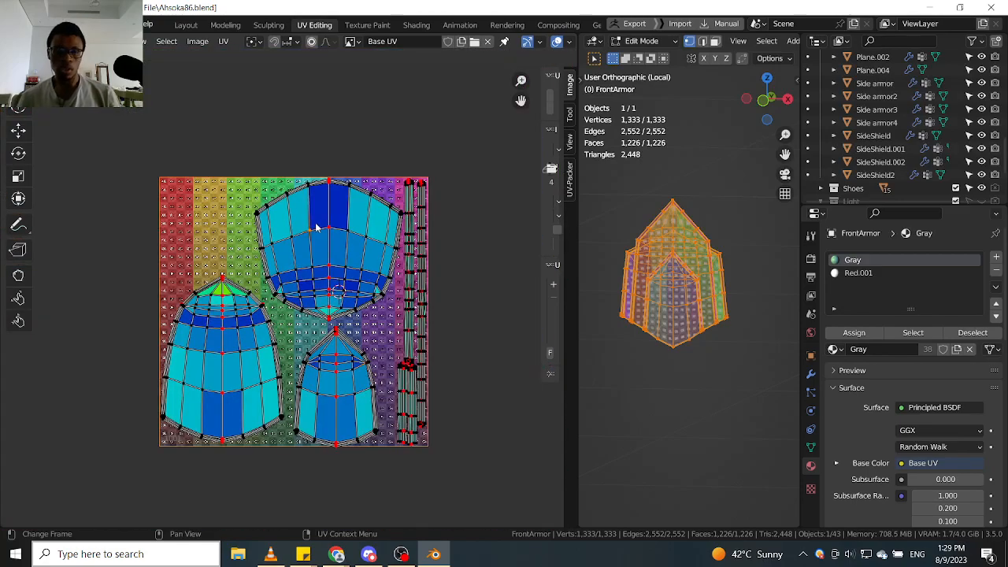
pyautogui.scroll(2, 315, 226)
pyautogui.moveTo(693, 268); pyautogui.dragTo(617, 321, button='middle')
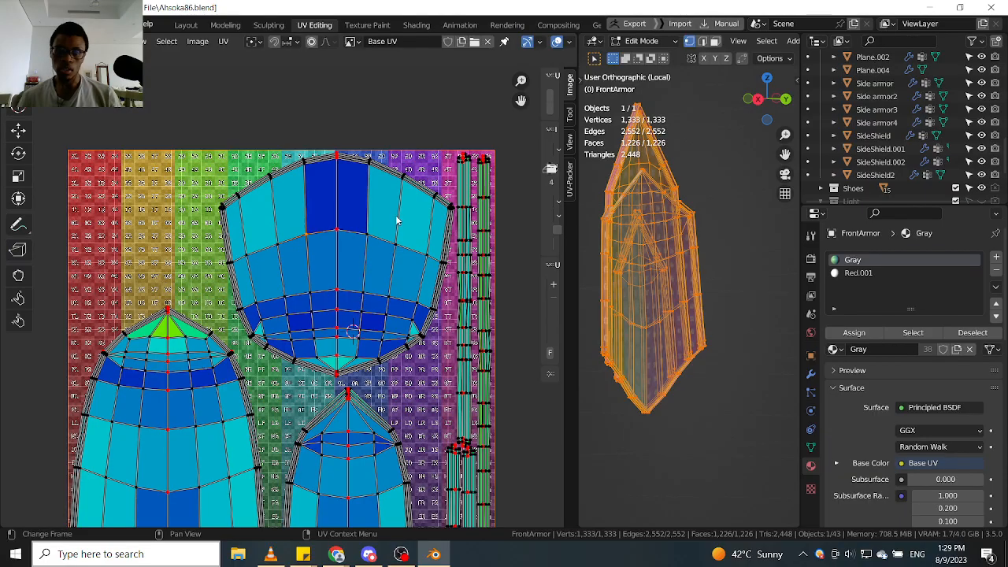
pyautogui.scroll(-2, 271, 273)
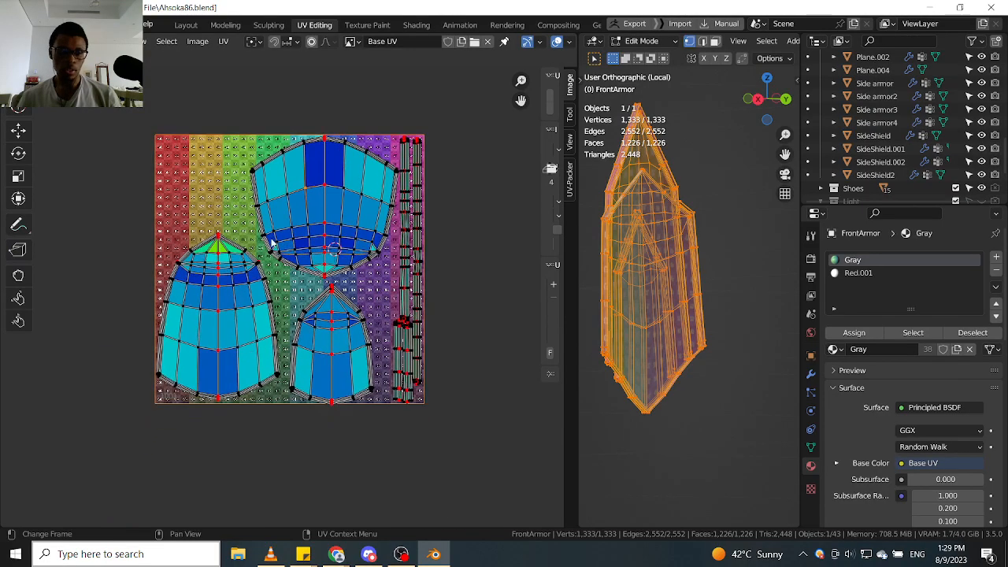
pyautogui.scroll(2, 268, 252)
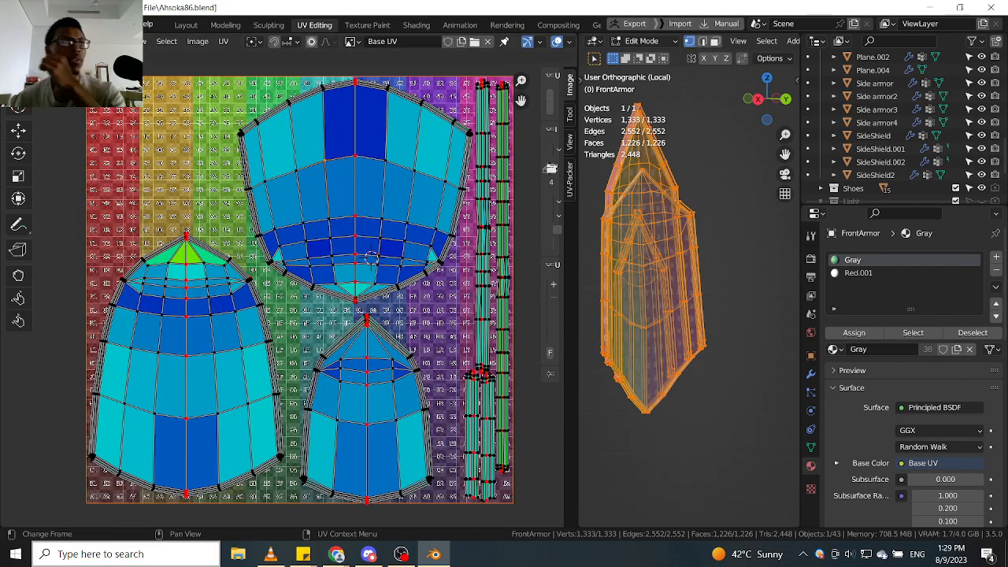
pyautogui.hotkey('alt', 'Tab')
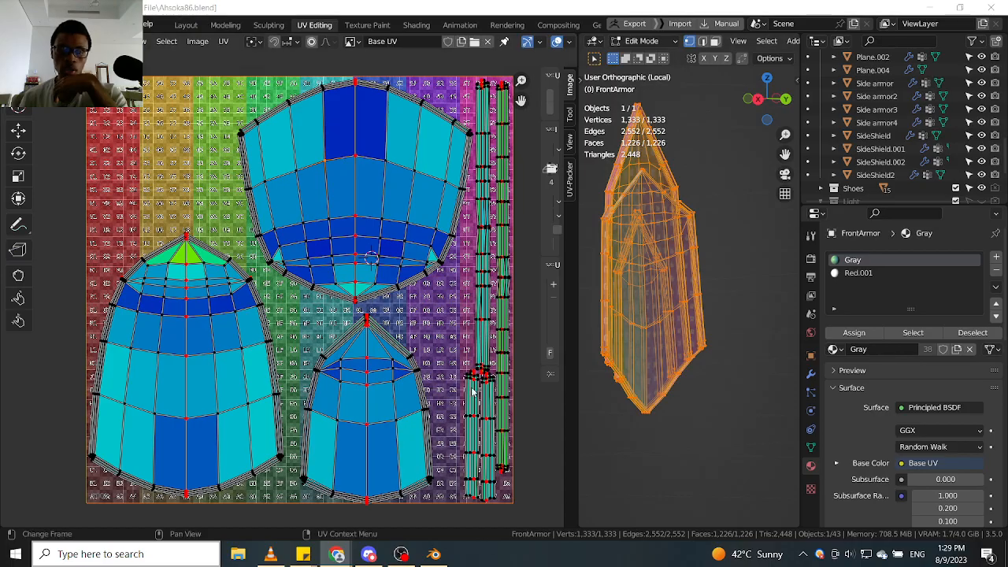
pyautogui.click(393, 382)
pyautogui.moveTo(639, 303); pyautogui.dragTo(686, 287, button='middle')
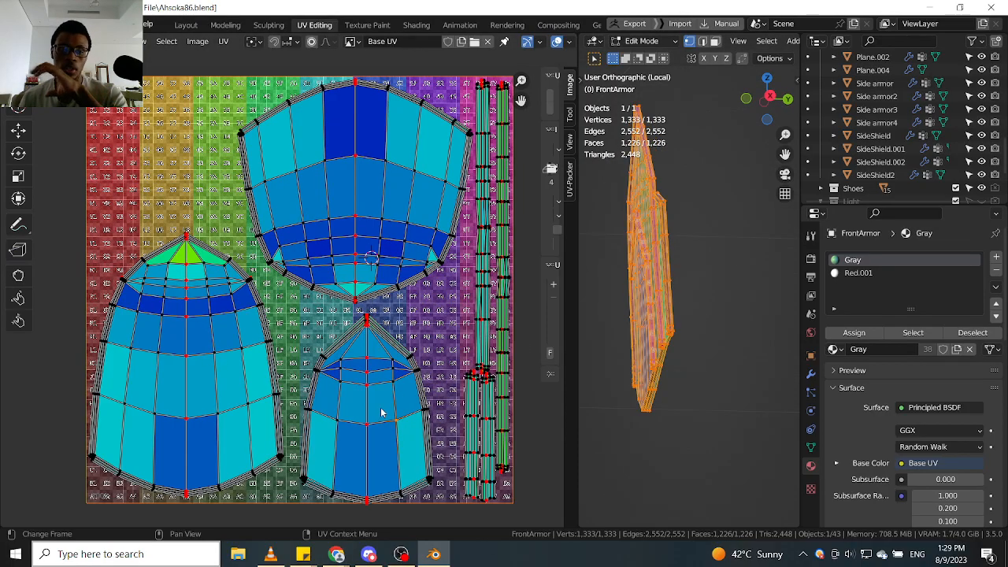
pyautogui.scroll(-2, 395, 391)
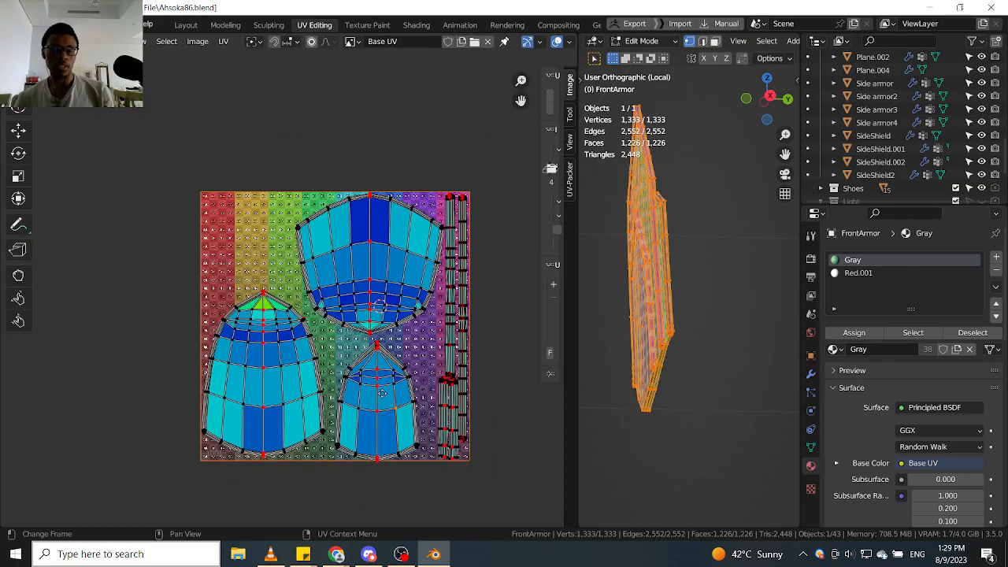
# Save an incremented copy of the project as Ahsoka87.blend.
pyautogui.hotkey('ctrl', 'shift', 's')
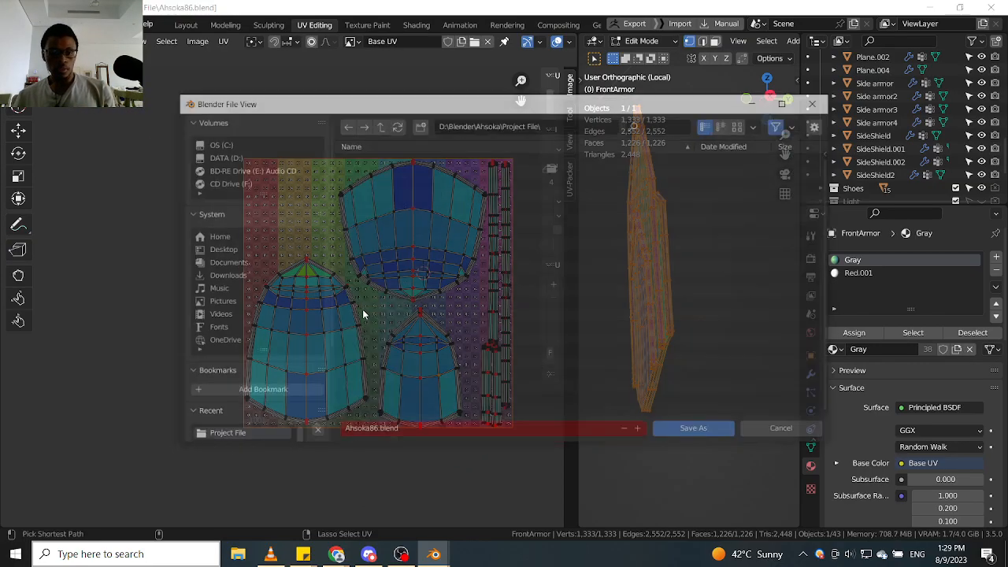
pyautogui.click(639, 431)
pyautogui.click(668, 434)
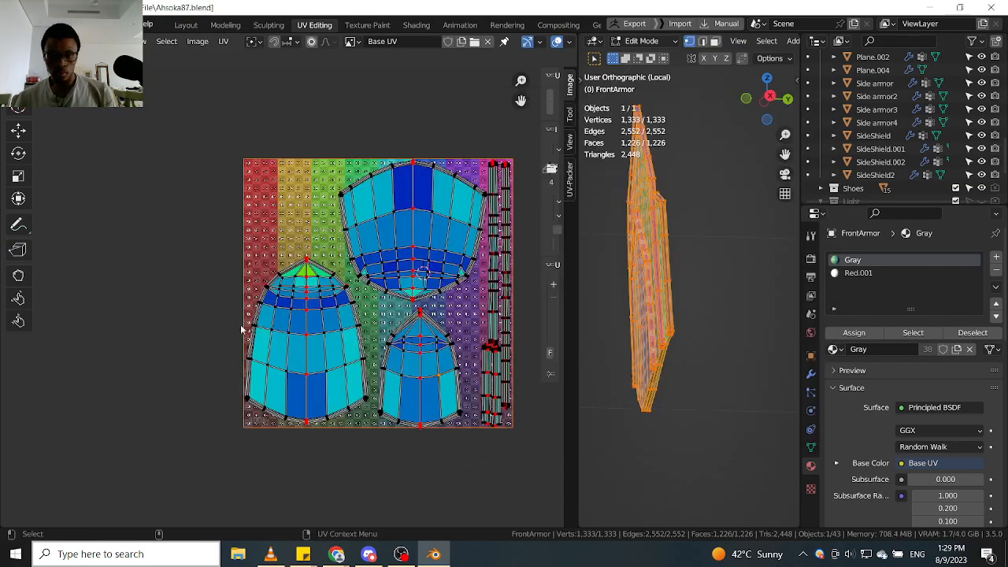
# Return the front armor to Object Mode and leave local view to show the whole character.
pyautogui.moveTo(704, 240); pyautogui.dragTo(650, 295, button='middle')
pyautogui.press('Tab')
pyautogui.click(654, 228)
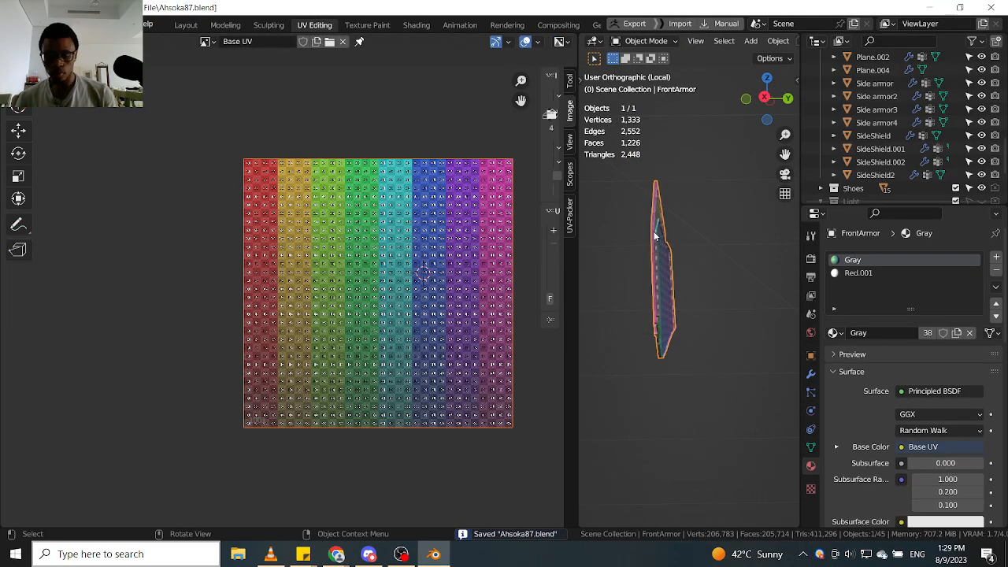
pyautogui.press('KP_Divide')
# Look around the character's waist armor and select the small strap loop above the rear plate.
pyautogui.moveTo(654, 233); pyautogui.dragTo(576, 298, button='middle')
pyautogui.moveTo(694, 257); pyautogui.dragTo(660, 384, button='middle')
pyautogui.click(733, 297)
pyautogui.scroll(4, 630, 345)
pyautogui.scroll(-2, 659, 320)
pyautogui.scroll(2, 729, 349)
pyautogui.scroll(4, 659, 384)
pyautogui.click(659, 383)
pyautogui.moveTo(593, 371); pyautogui.dragTo(770, 369, button='middle')
pyautogui.moveTo(671, 370); pyautogui.dragTo(627, 371, button='middle')
pyautogui.moveTo(679, 337); pyautogui.dragTo(618, 285, button='middle')
pyautogui.click(693, 301)
pyautogui.scroll(-2, 693, 301)
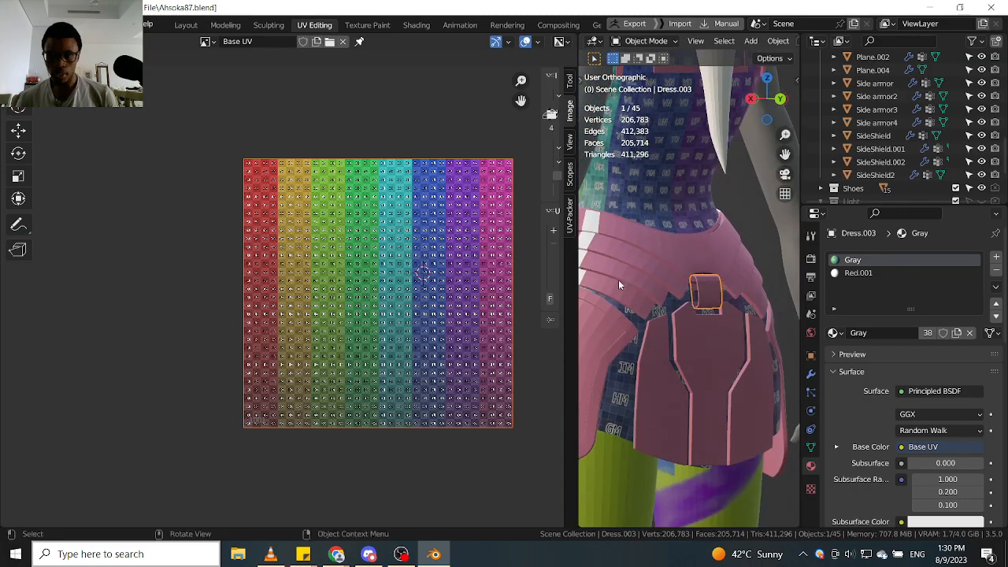
# Widen the 3D viewport and inspect the strap loop and rear armor plates up close.
pyautogui.moveTo(575, 282); pyautogui.dragTo(473, 283)
pyautogui.scroll(4, 642, 355)
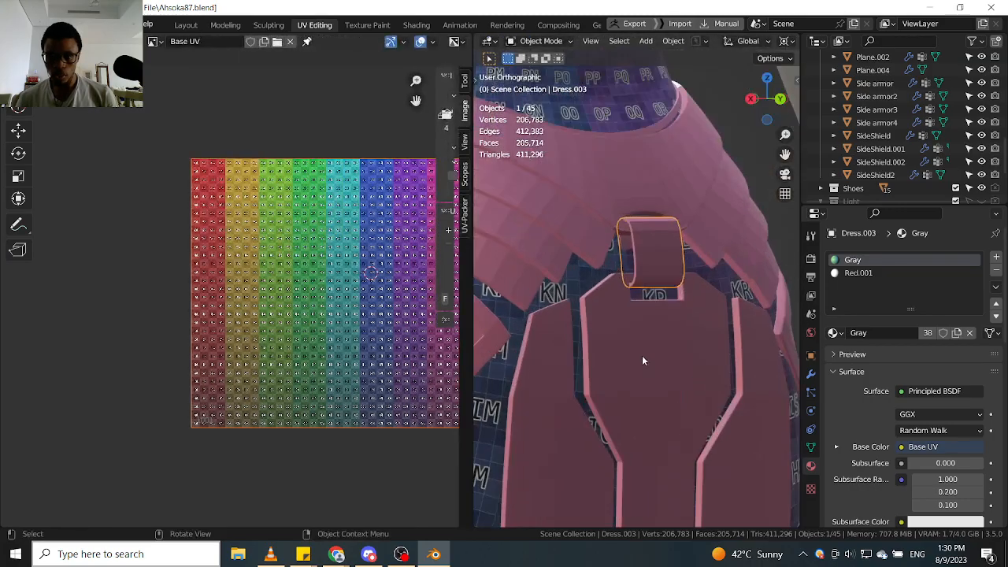
pyautogui.scroll(-3, 562, 402)
pyautogui.moveTo(562, 402); pyautogui.dragTo(557, 393, button='middle')
pyautogui.scroll(4, 554, 367)
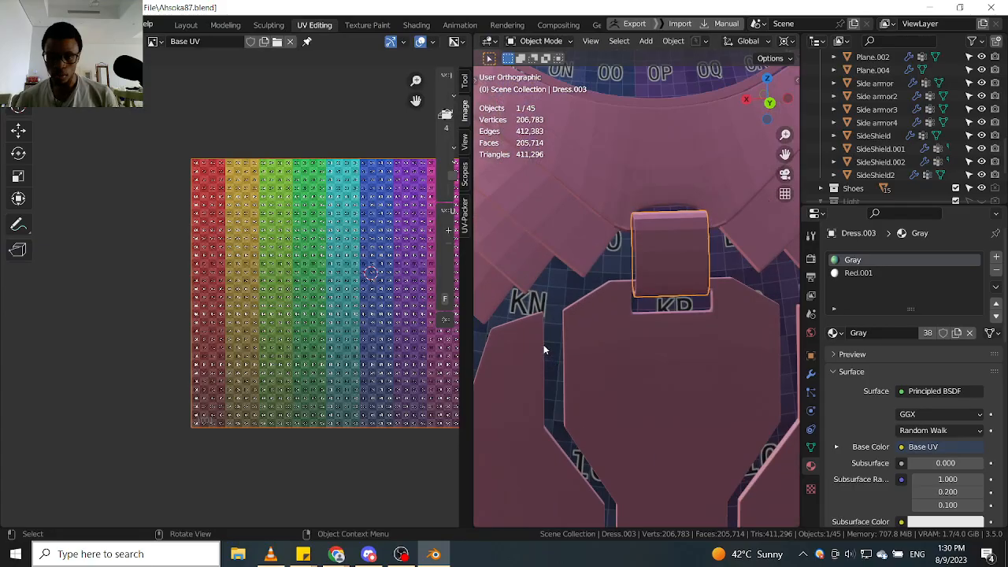
pyautogui.scroll(-3, 543, 347)
pyautogui.moveTo(543, 348); pyautogui.dragTo(619, 389, button='middle')
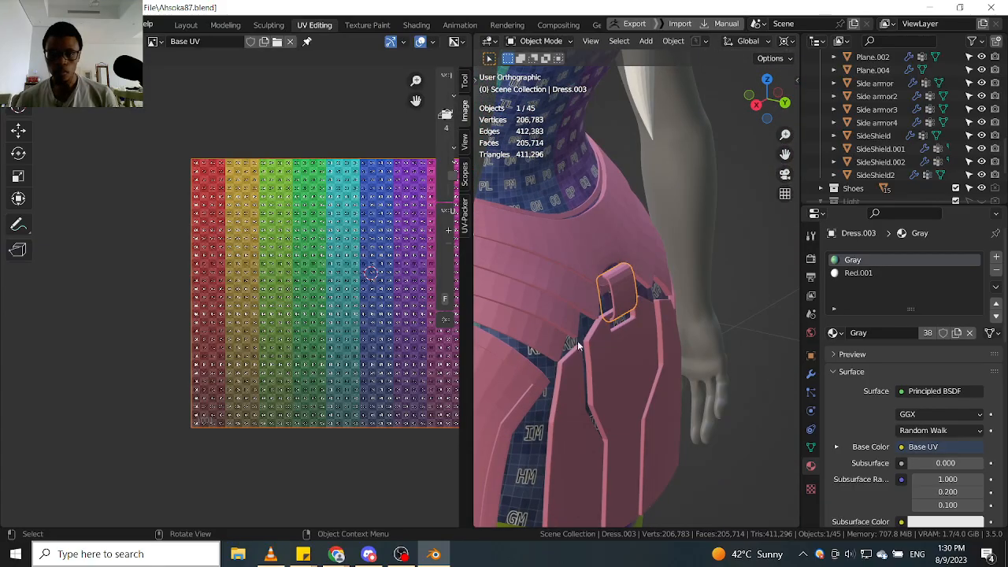
# Select the white belt buckle at the front of the waist, above the front armor.
pyautogui.moveTo(577, 340); pyautogui.dragTo(647, 330, button='middle')
pyautogui.moveTo(559, 293); pyautogui.dragTo(611, 263, button='middle')
pyautogui.scroll(3, 590, 255)
pyautogui.click(611, 263)
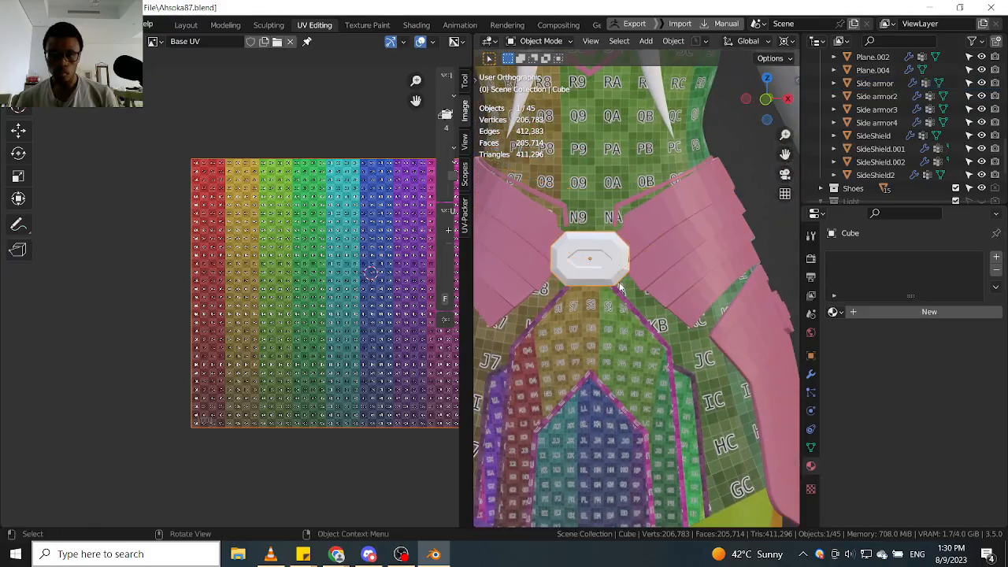
# Examine the dress, waist armor and trim around the belt buckle from the front.
pyautogui.scroll(2, 619, 282)
pyautogui.scroll(-2, 551, 281)
pyautogui.moveTo(551, 281); pyautogui.dragTo(626, 395, button='middle')
pyautogui.scroll(-3, 580, 310)
pyautogui.scroll(3, 592, 283)
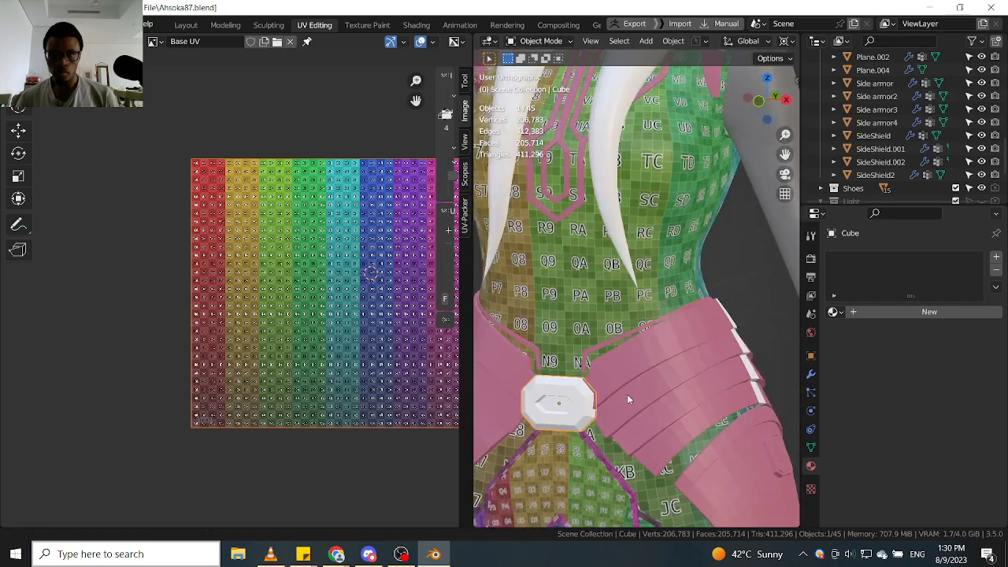
pyautogui.scroll(-3, 626, 365)
pyautogui.moveTo(626, 351)
pyautogui.mouseDown(button='middle')
pyautogui.moveTo(645, 336)
pyautogui.moveTo(633, 341)
pyautogui.mouseUp(button='middle')
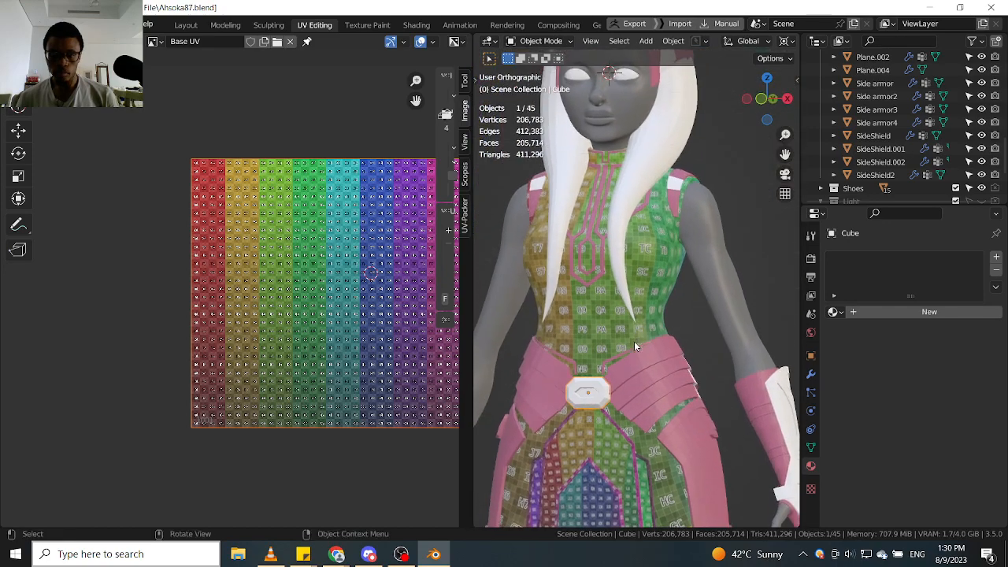
pyautogui.scroll(3, 634, 341)
pyautogui.scroll(-1, 651, 349)
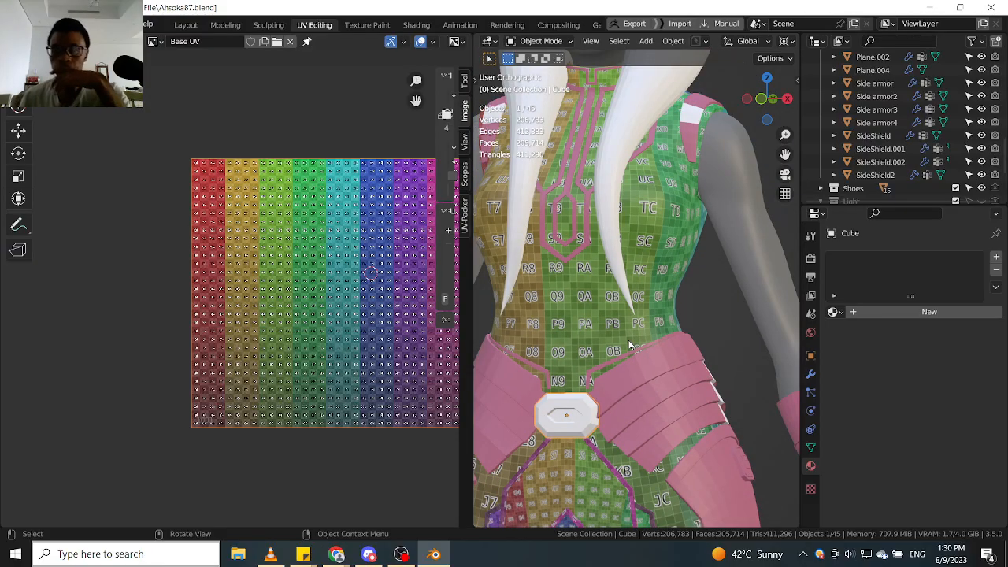
pyautogui.scroll(3, 594, 228)
# Select the pink trim on the dress front and add the shoulder trim to the selection.
pyautogui.click(589, 243)
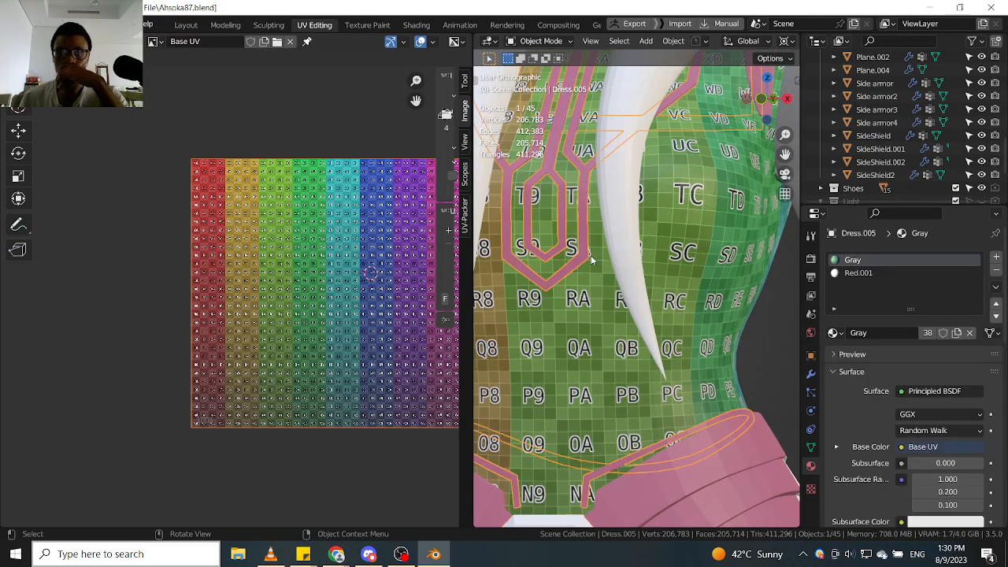
pyautogui.scroll(-3, 638, 307)
pyautogui.scroll(2, 690, 389)
pyautogui.scroll(-4, 683, 383)
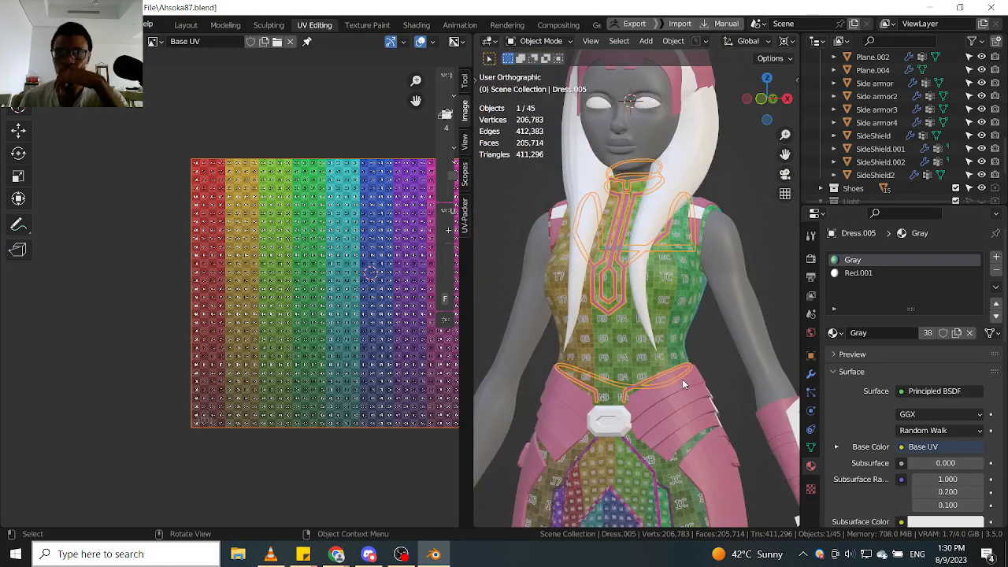
pyautogui.moveTo(681, 192); pyautogui.dragTo(601, 183, button='middle')
pyautogui.scroll(1, 602, 183)
pyautogui.scroll(2, 675, 246)
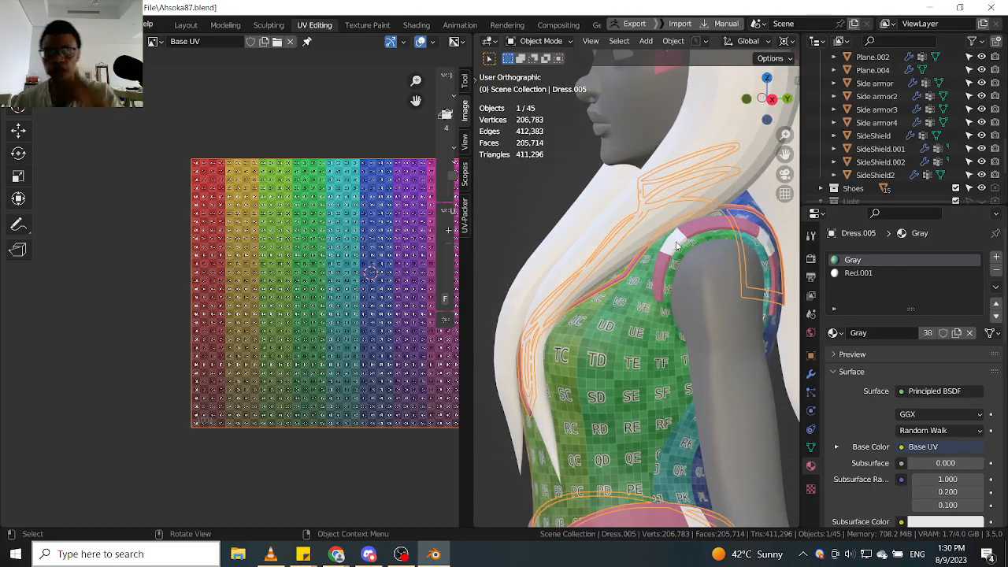
pyautogui.keyDown('shift'); pyautogui.click(678, 247); pyautogui.keyUp('shift')
pyautogui.scroll(-3, 582, 311)
pyautogui.moveTo(566, 320); pyautogui.dragTo(626, 333, button='middle')
pyautogui.scroll(2, 700, 324)
pyautogui.keyDown('shift'); pyautogui.moveTo(693, 276); pyautogui.dragTo(657, 337, button='middle'); pyautogui.keyUp('shift')
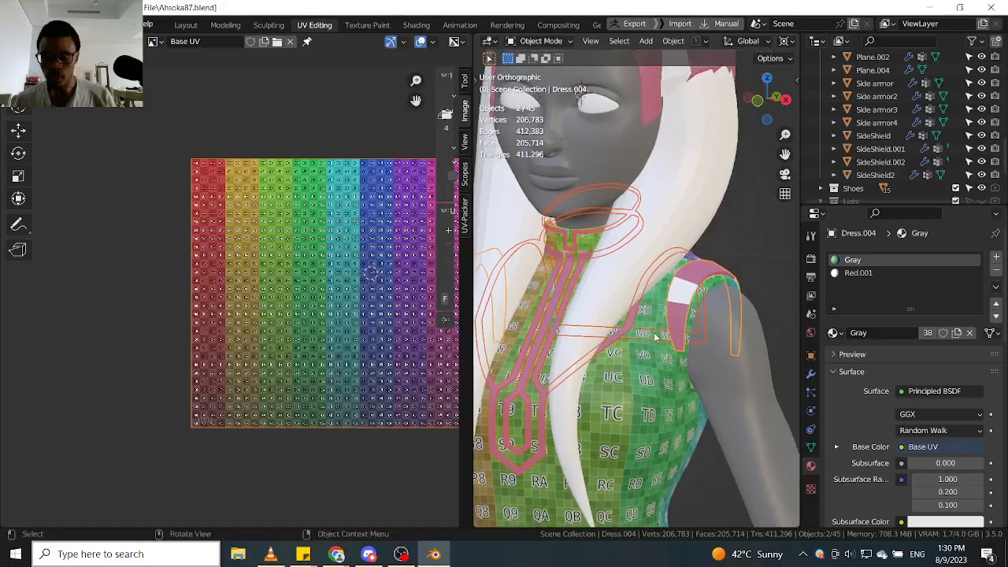
# Inspect the shoulder trim, show the modifier settings, and select the neck and chest trim alone.
pyautogui.scroll(5, 666, 330)
pyautogui.click(696, 285)
pyautogui.moveTo(695, 285); pyautogui.dragTo(660, 266, button='middle')
pyautogui.keyDown('shift'); pyautogui.moveTo(539, 189); pyautogui.dragTo(643, 304, button='middle'); pyautogui.keyUp('shift')
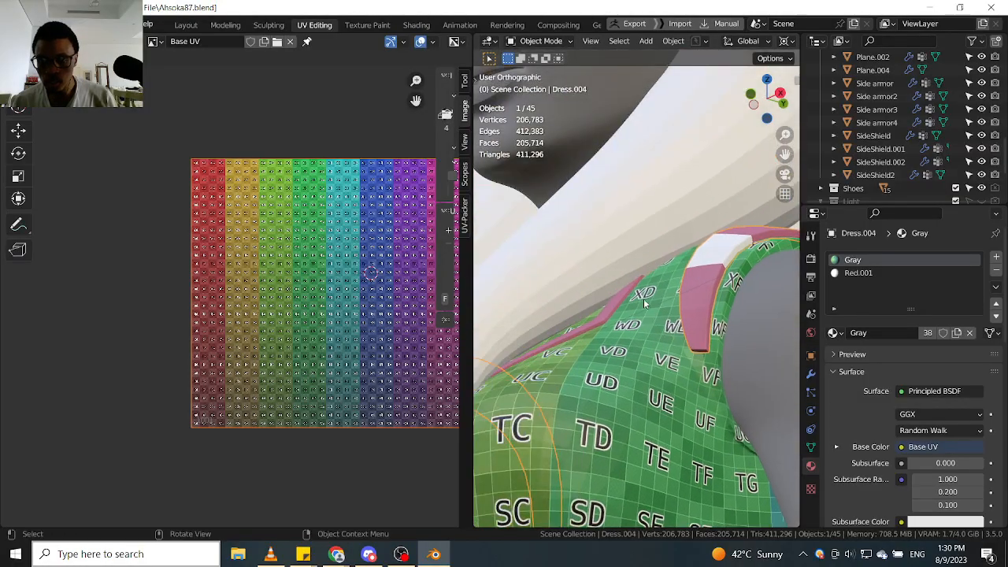
pyautogui.click(810, 373)
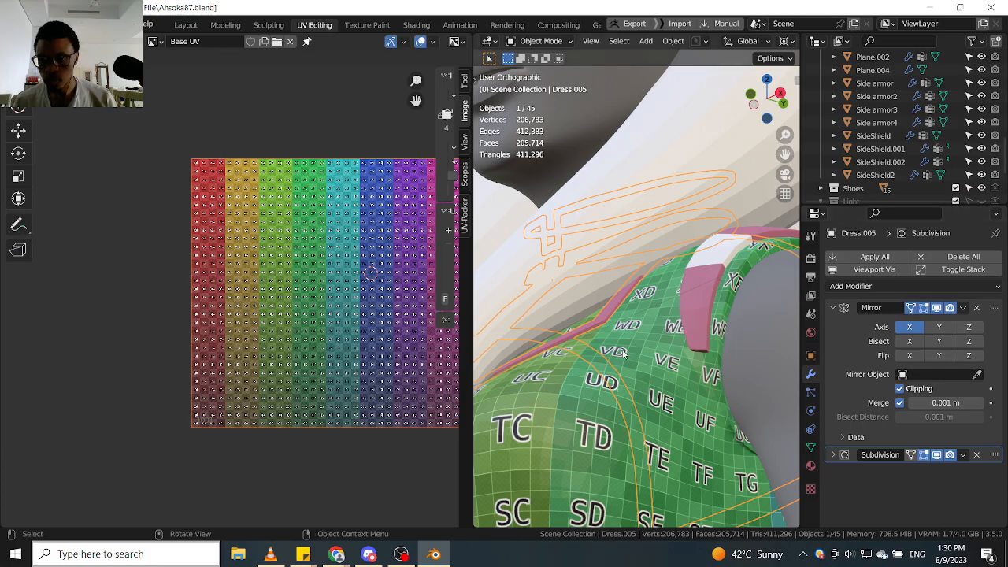
pyautogui.scroll(-5, 620, 356)
pyautogui.moveTo(614, 364); pyautogui.dragTo(660, 335, button='middle')
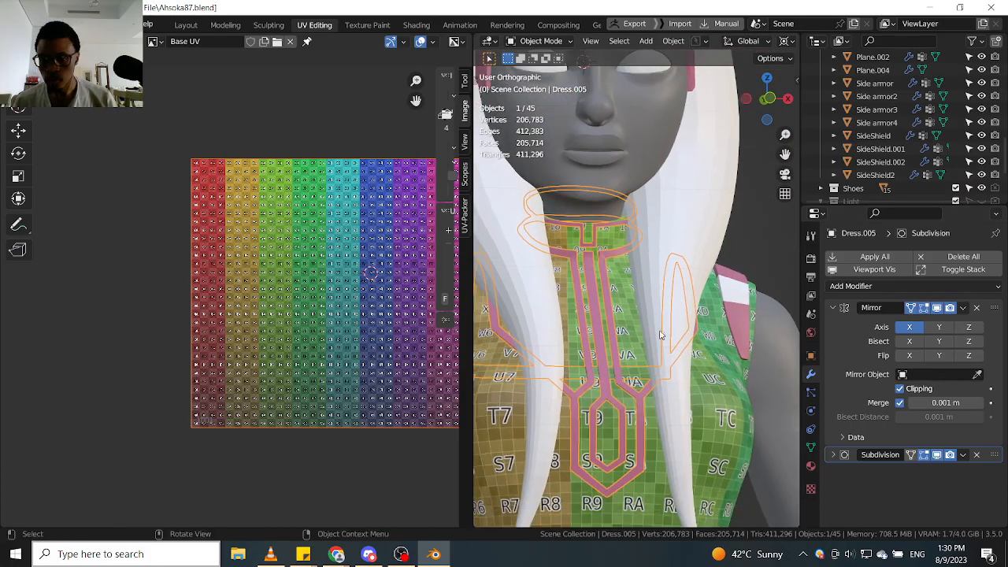
pyautogui.scroll(6, 660, 334)
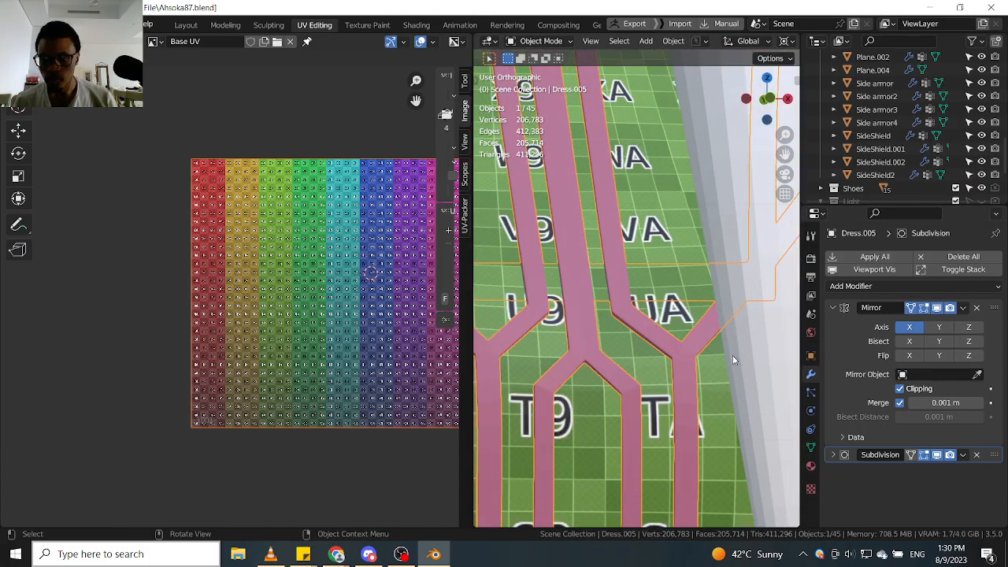
pyautogui.scroll(-6, 658, 324)
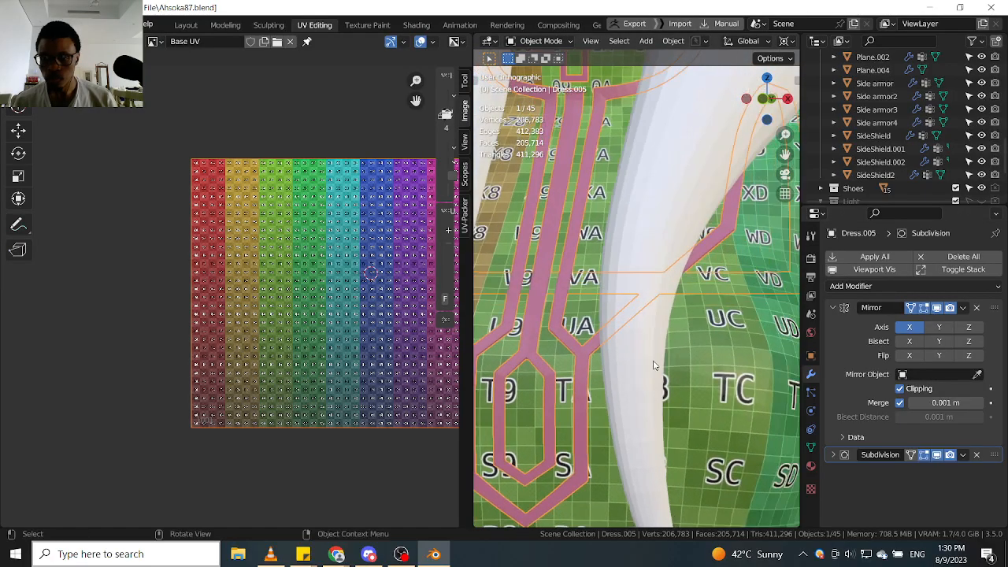
pyautogui.moveTo(672, 322)
pyautogui.mouseDown(button='middle')
pyautogui.moveTo(622, 342)
pyautogui.moveTo(669, 306)
pyautogui.mouseUp(button='middle')
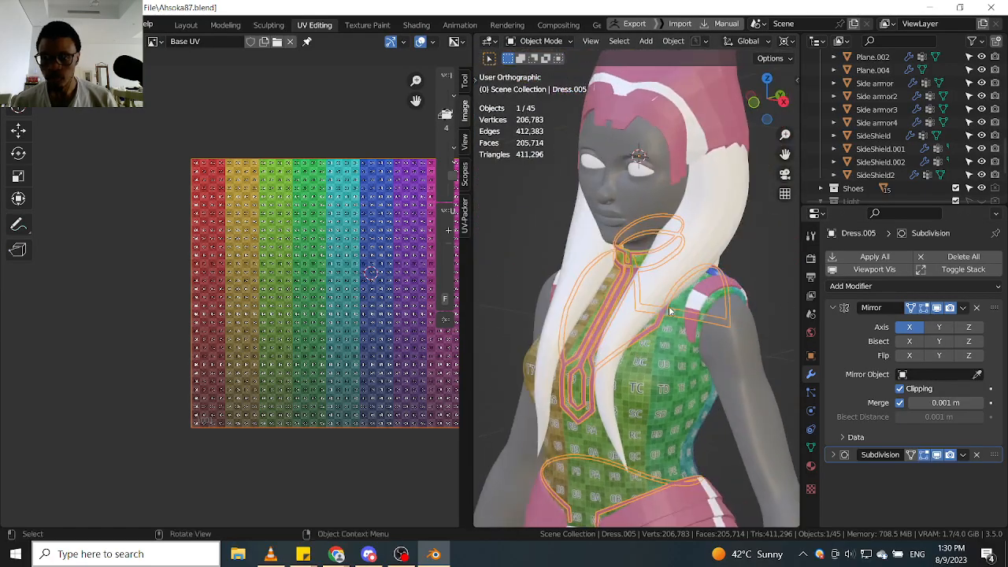
# Add the shoulder trim to the selected chest trim and isolate both pieces in local view.
pyautogui.scroll(3, 692, 308)
pyautogui.keyDown('shift'); pyautogui.click(713, 311); pyautogui.keyUp('shift')
pyautogui.scroll(-3, 712, 310)
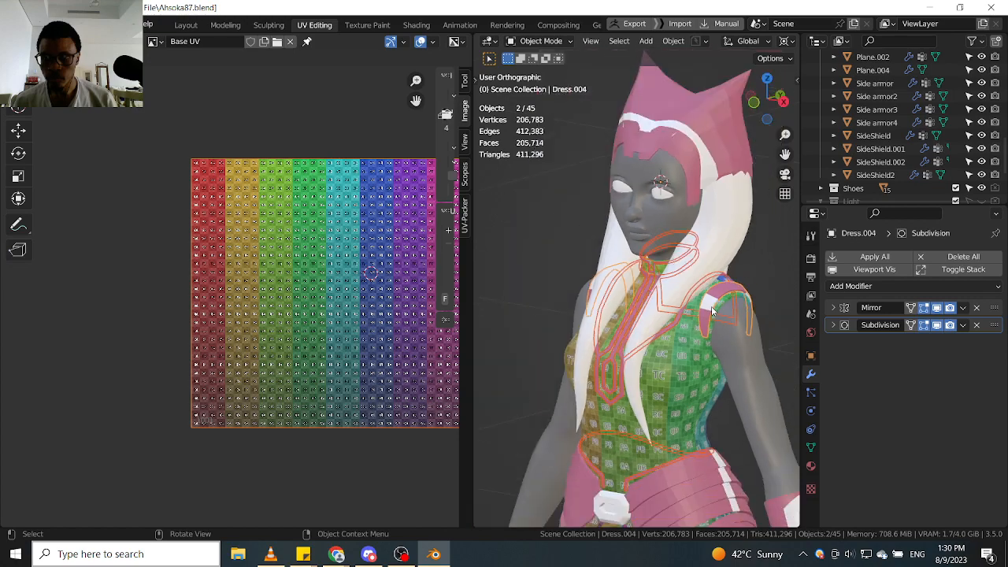
pyautogui.press('KP_Divide')
pyautogui.moveTo(711, 306); pyautogui.dragTo(642, 272, button='middle')
pyautogui.scroll(4, 615, 339)
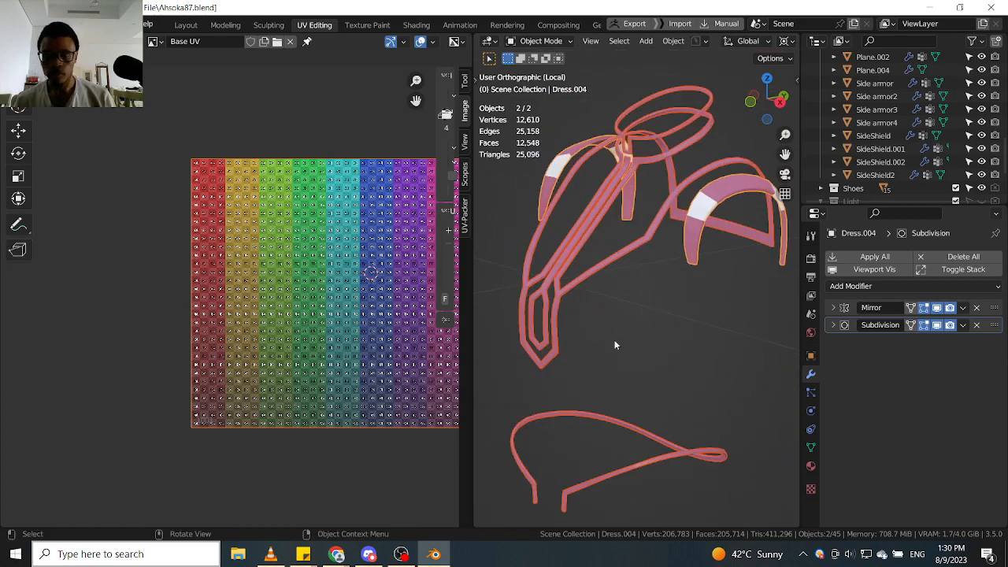
pyautogui.moveTo(609, 306); pyautogui.dragTo(630, 303, button='middle')
# Enter Edit Mode on both trim pieces and select the edge loop along the central chest strip.
pyautogui.press('Tab')
pyautogui.click(594, 437)
pyautogui.scroll(3, 587, 362)
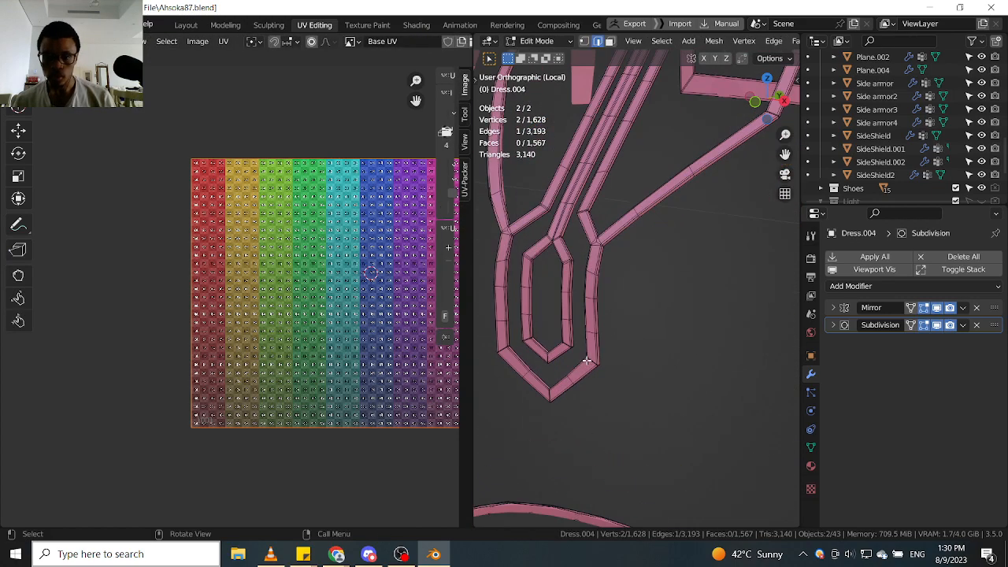
pyautogui.click(587, 362)
pyautogui.moveTo(619, 387)
pyautogui.mouseDown(button='middle')
pyautogui.moveTo(512, 329)
pyautogui.moveTo(596, 370)
pyautogui.moveTo(551, 389)
pyautogui.moveTo(711, 398)
pyautogui.moveTo(646, 354)
pyautogui.moveTo(661, 362)
pyautogui.moveTo(620, 397)
pyautogui.moveTo(680, 386)
pyautogui.moveTo(654, 367)
pyautogui.moveTo(619, 364)
pyautogui.moveTo(613, 414)
pyautogui.moveTo(618, 371)
pyautogui.mouseUp(button='middle')
pyautogui.scroll(3, 609, 393)
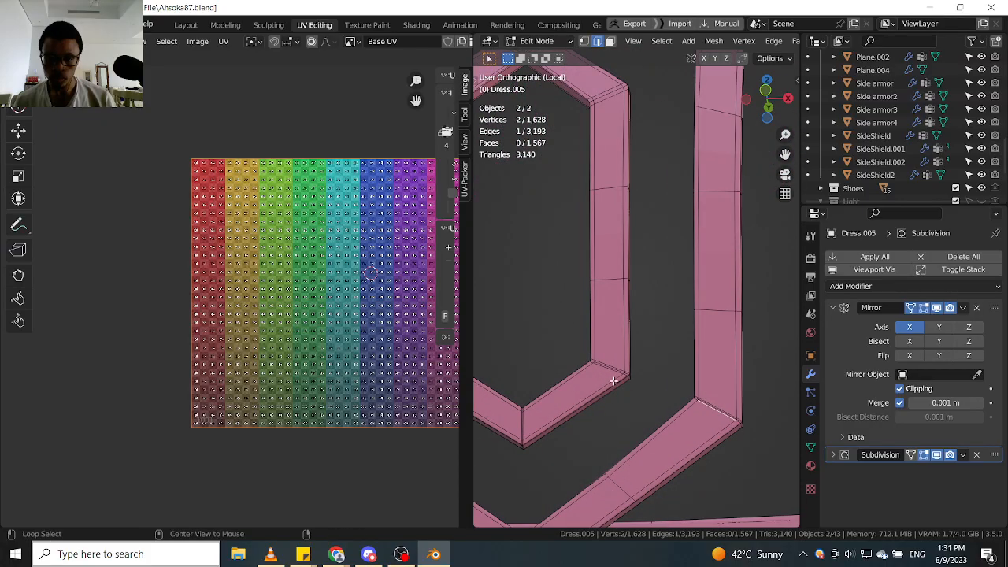
pyautogui.keyDown('alt'); pyautogui.click(615, 383); pyautogui.keyUp('alt')
# Disable the chest trim's Subdivision modifier in the viewport and view the upper end of the central strip.
pyautogui.scroll(-4, 614, 386)
pyautogui.moveTo(607, 197); pyautogui.dragTo(653, 281, button='middle')
pyautogui.scroll(4, 630, 252)
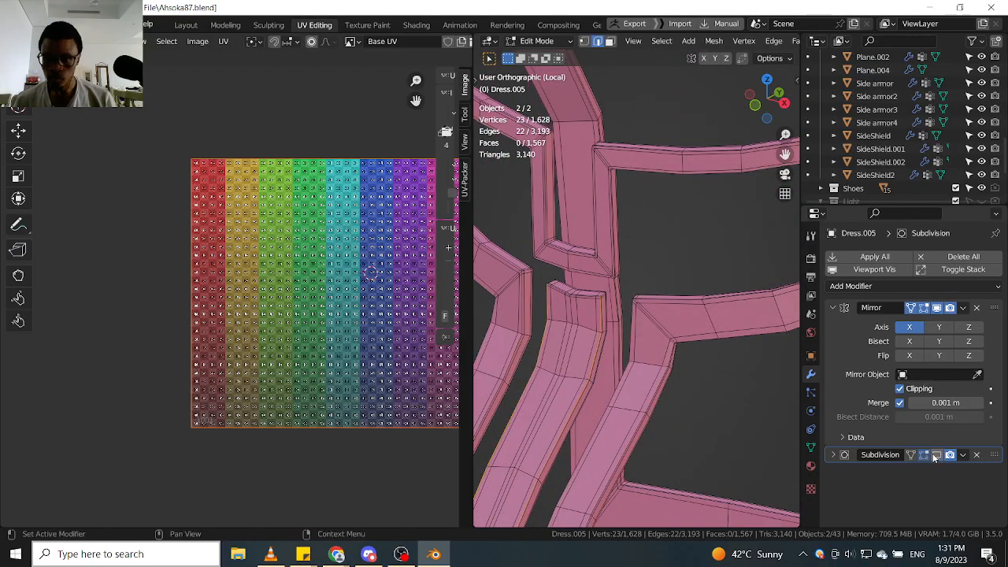
pyautogui.scroll(6, 557, 276)
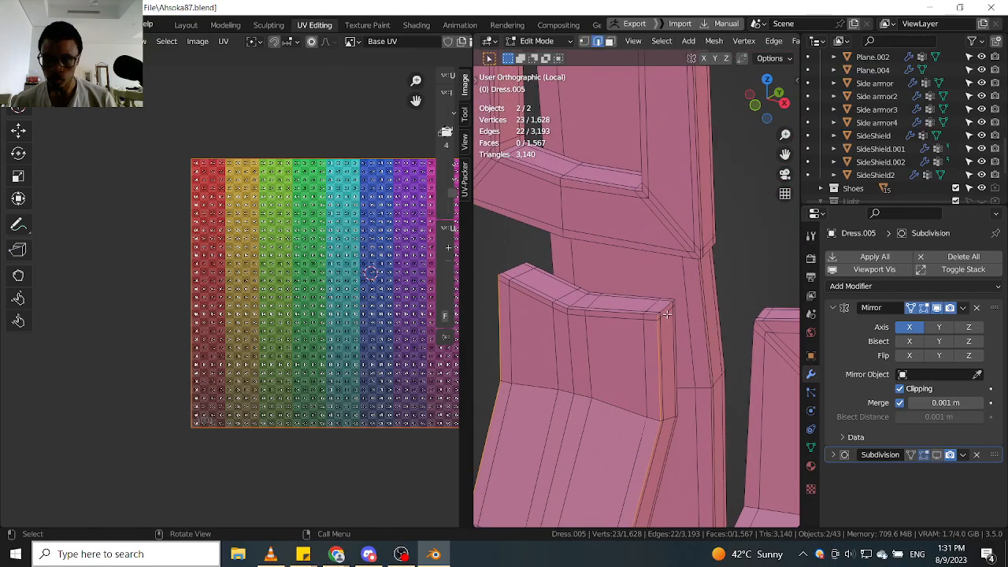
# Select the long edge loop around the back of the central chest strip and mark it as a seam.
pyautogui.moveTo(713, 334); pyautogui.dragTo(561, 338, button='middle')
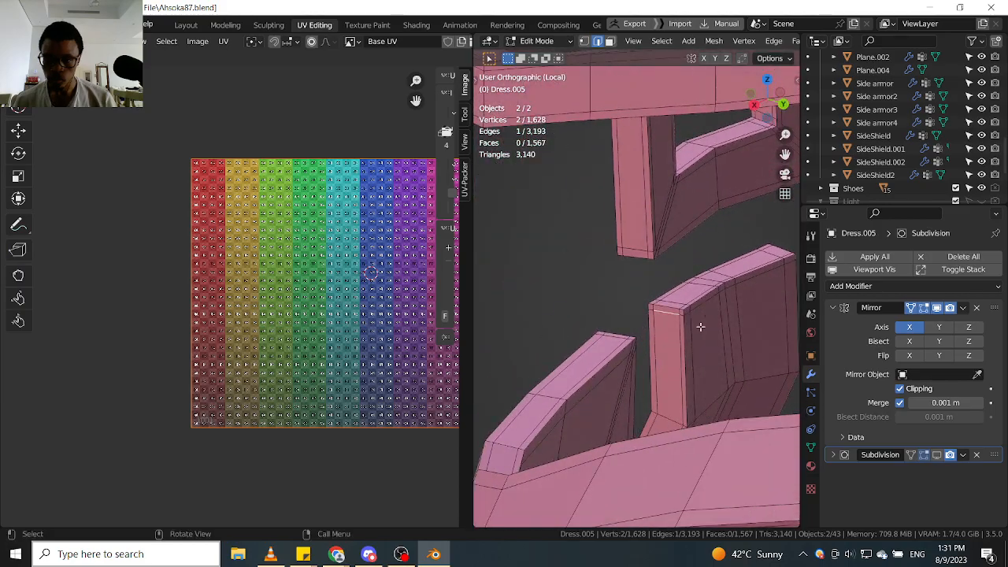
pyautogui.scroll(2, 685, 327)
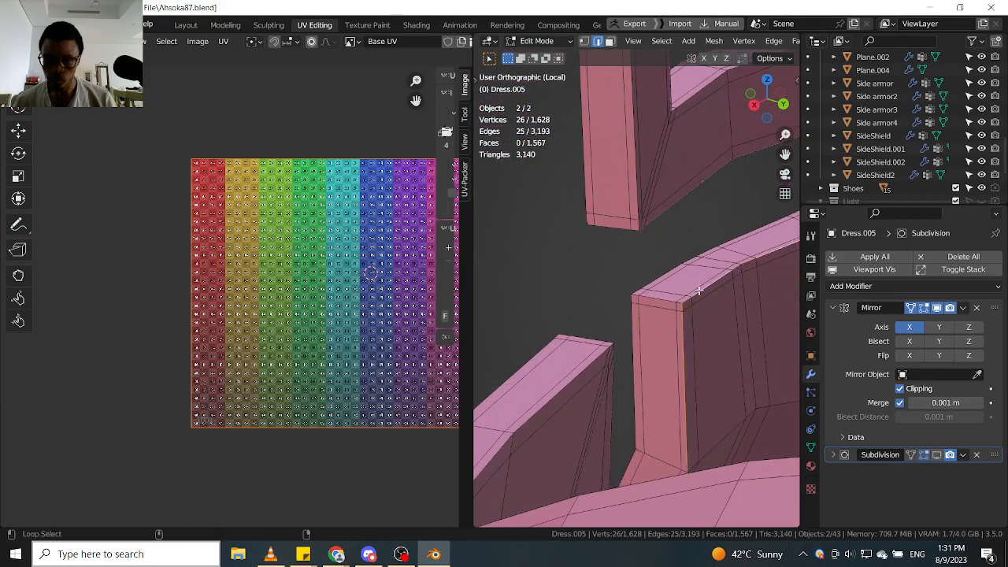
pyautogui.scroll(-10, 699, 294)
pyautogui.moveTo(700, 301); pyautogui.dragTo(612, 363, button='middle')
pyautogui.rightClick(612, 364)
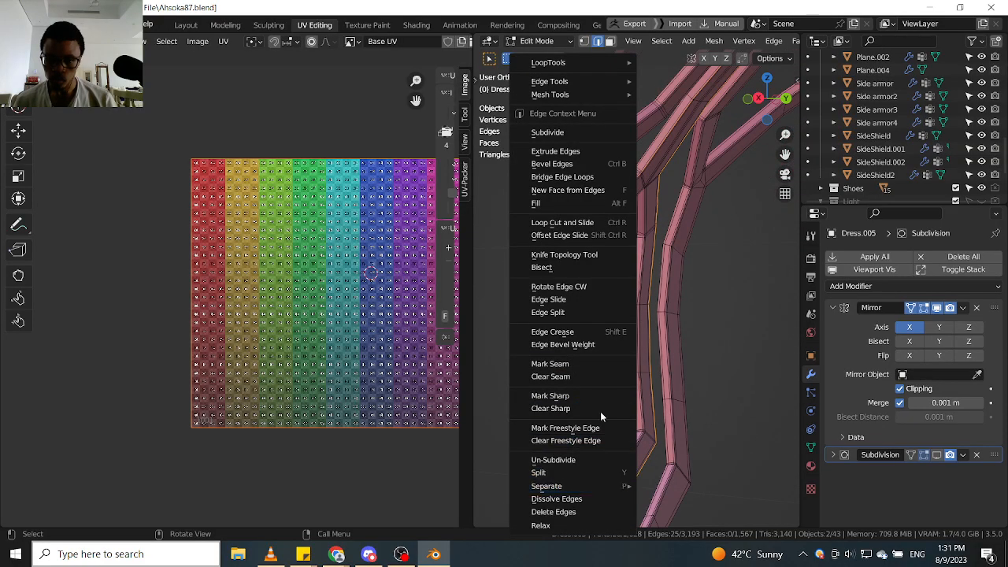
pyautogui.click(629, 363)
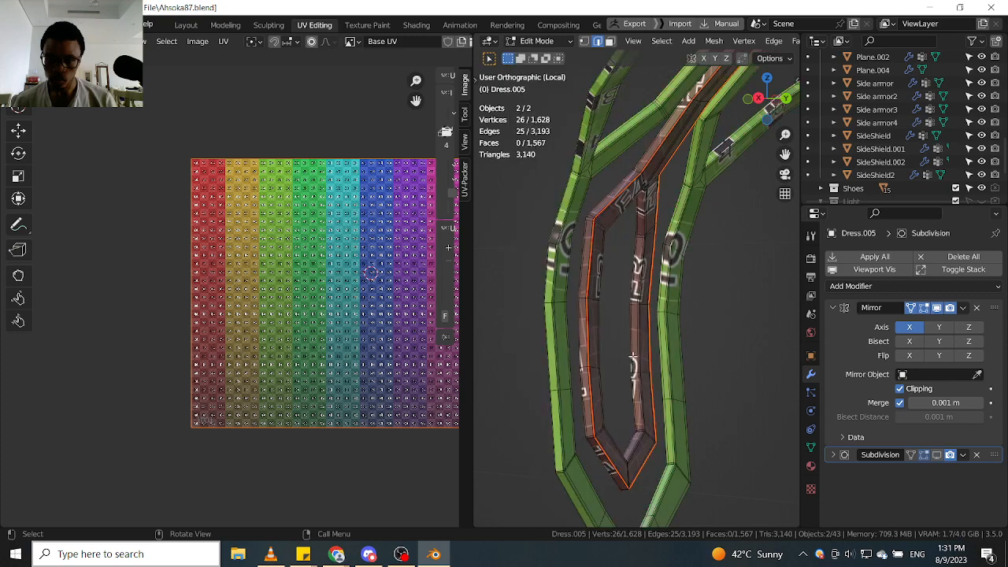
# Select the long edge loop along the outer chest trim surrounding the central strip.
pyautogui.moveTo(634, 357); pyautogui.dragTo(632, 358, button='middle')
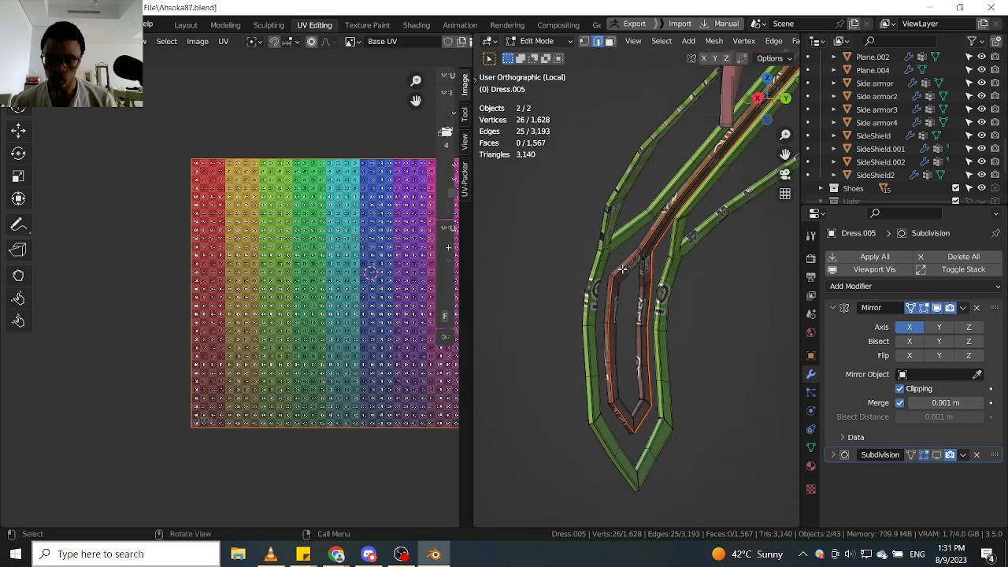
pyautogui.moveTo(622, 270); pyautogui.dragTo(546, 364, button='middle')
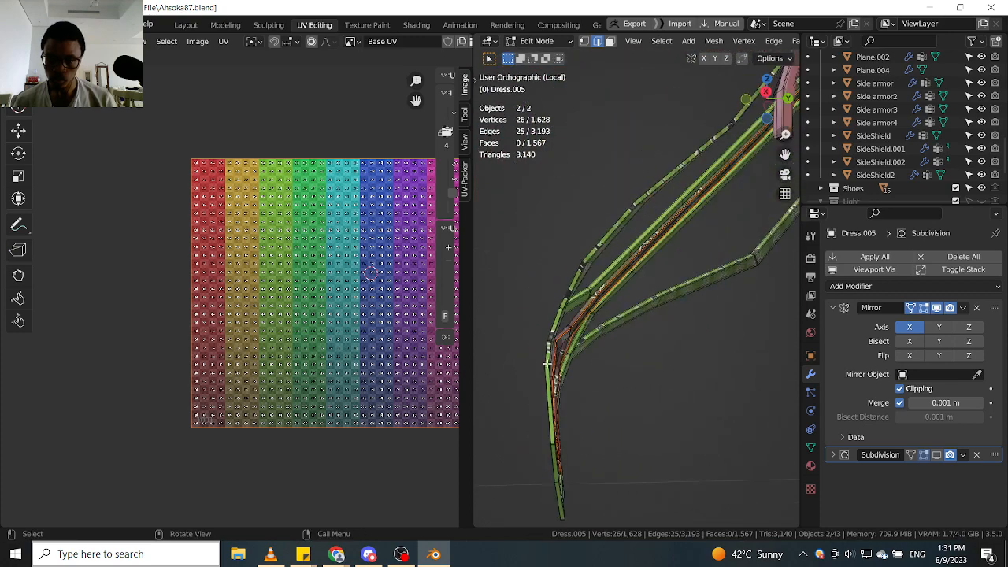
pyautogui.scroll(6, 546, 364)
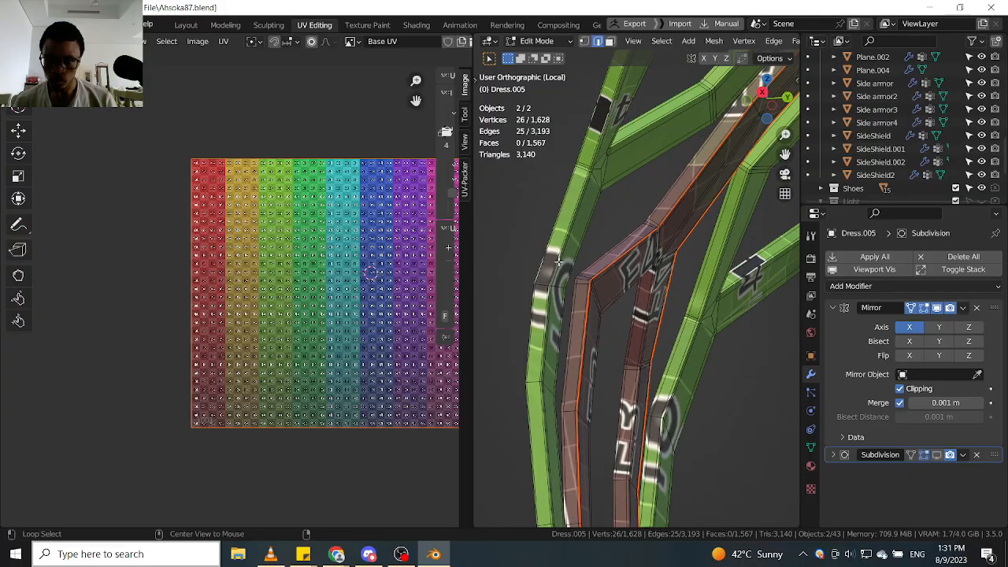
pyautogui.scroll(2, 555, 268)
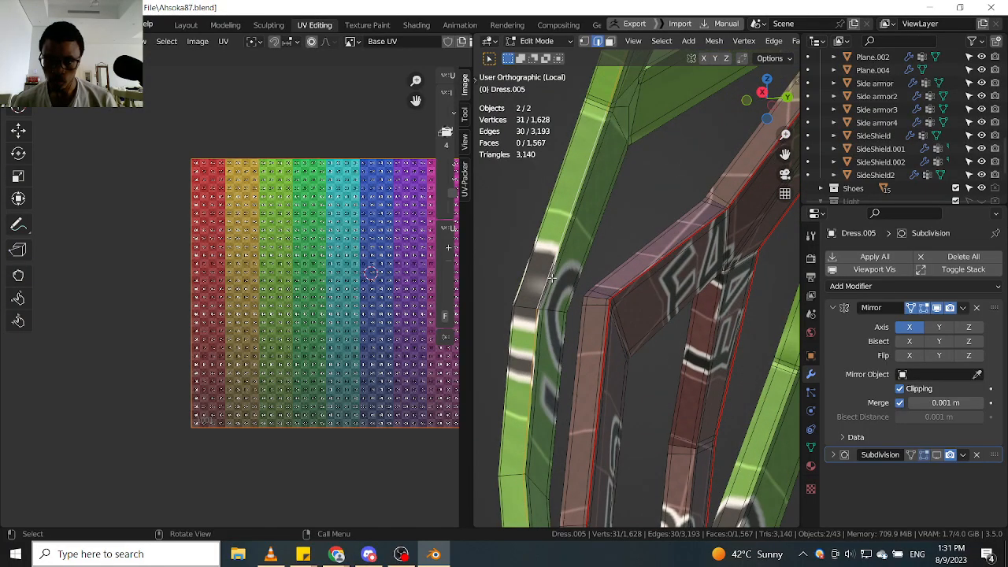
pyautogui.moveTo(552, 271); pyautogui.dragTo(646, 298, button='middle')
pyautogui.scroll(2, 644, 306)
pyautogui.click(568, 314)
pyautogui.moveTo(568, 314); pyautogui.dragTo(619, 268, button='middle')
pyautogui.scroll(2, 565, 331)
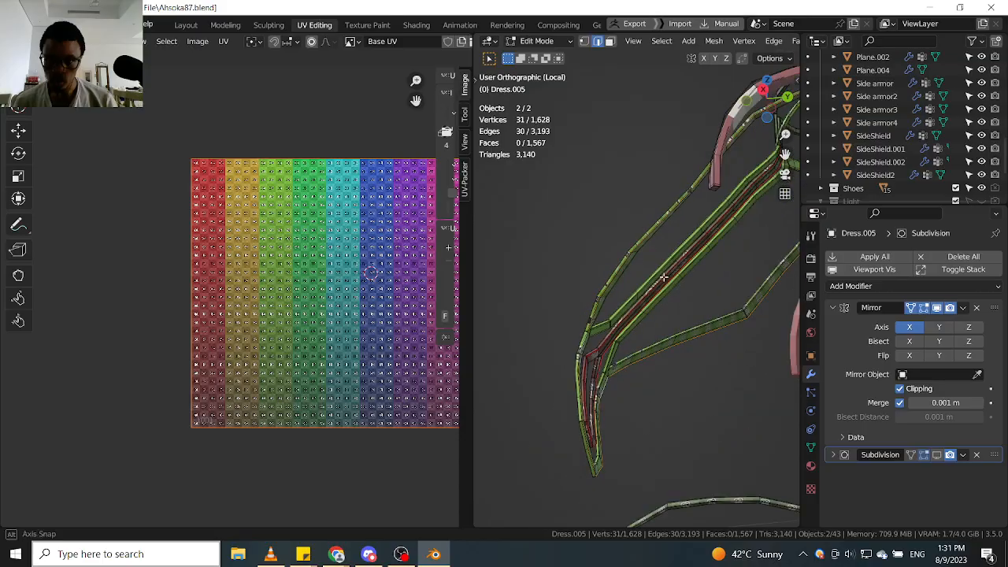
# Extend the outer chest trim's edge selection with the loop along the lower collar ring.
pyautogui.moveTo(655, 330); pyautogui.dragTo(682, 326, button='middle')
pyautogui.scroll(6, 663, 274)
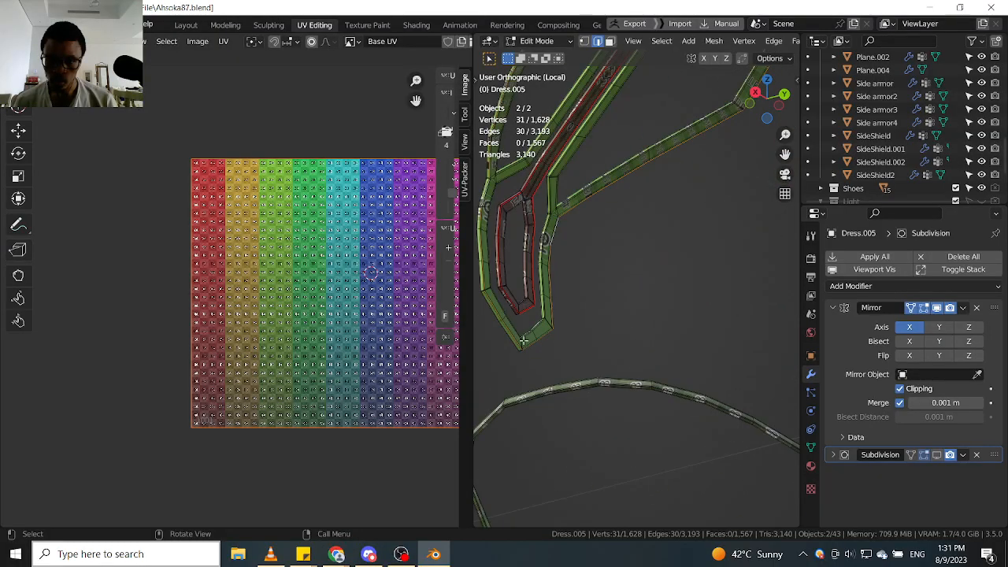
pyautogui.moveTo(591, 439); pyautogui.dragTo(590, 345, button='middle')
pyautogui.scroll(4, 590, 367)
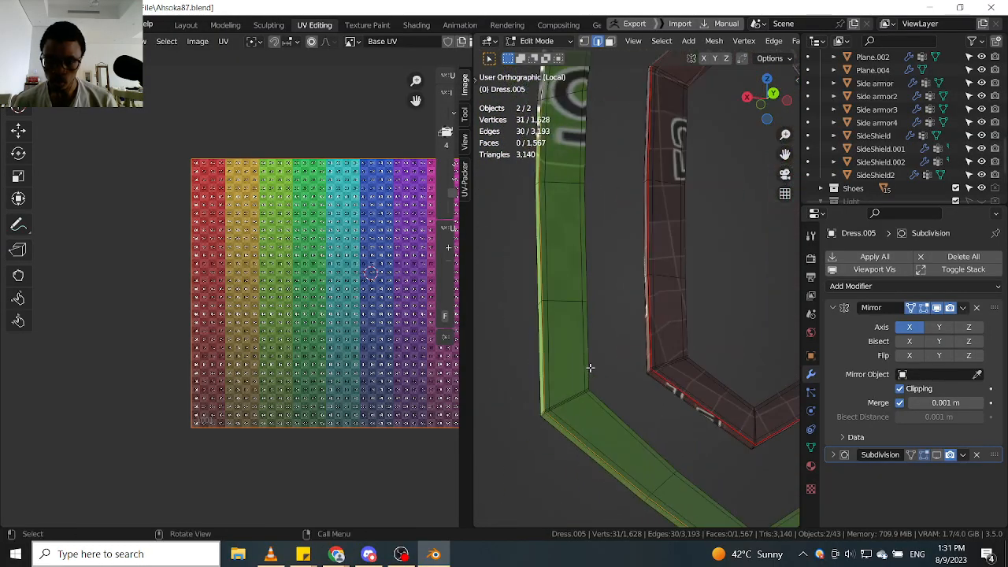
pyautogui.scroll(-7, 590, 369)
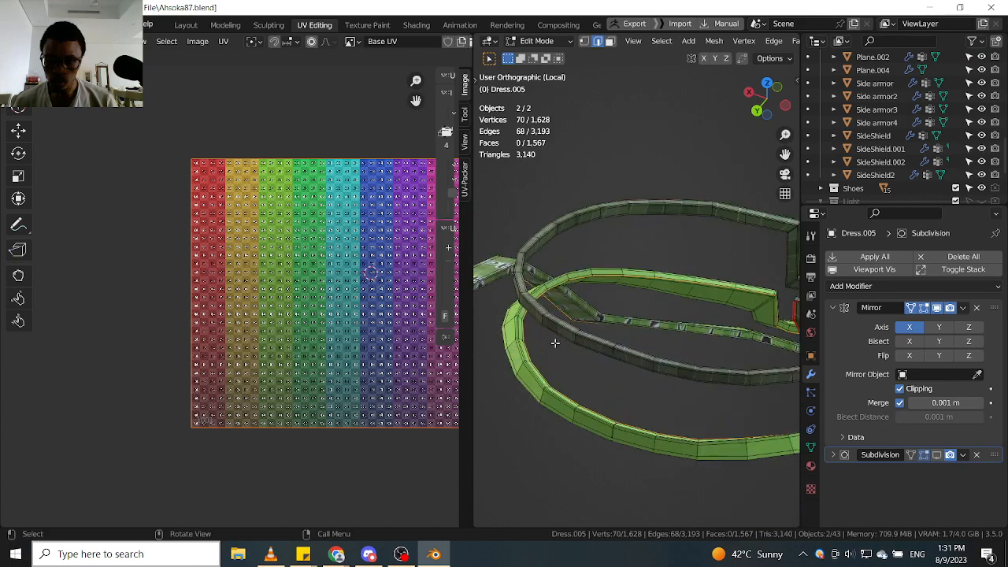
pyautogui.scroll(5, 644, 301)
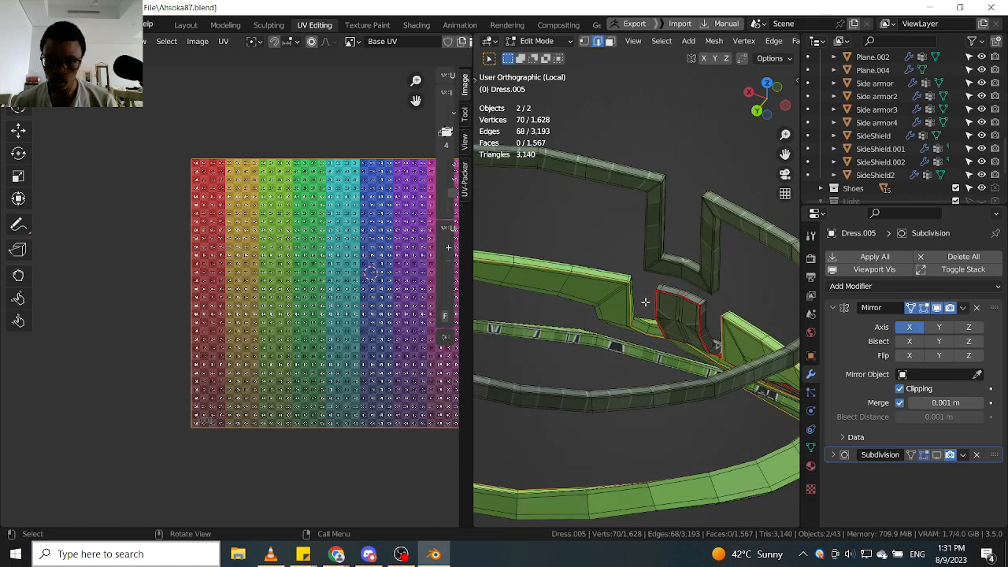
pyautogui.scroll(-5, 644, 301)
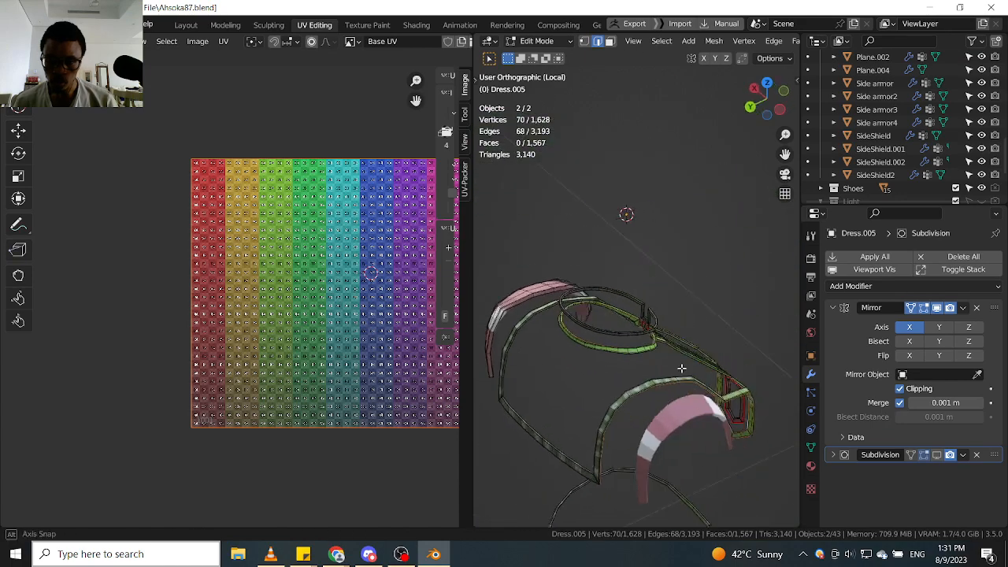
# Extend the edge selection across the fork where the outer chest trim branches and mark the selected edges as a seam.
pyautogui.scroll(3, 595, 345)
pyautogui.moveTo(595, 344); pyautogui.dragTo(639, 364, button='middle')
pyautogui.scroll(6, 635, 378)
pyautogui.keyDown('shift'); pyautogui.moveTo(629, 418); pyautogui.dragTo(637, 347, button='middle'); pyautogui.keyUp('shift')
pyautogui.scroll(4, 595, 364)
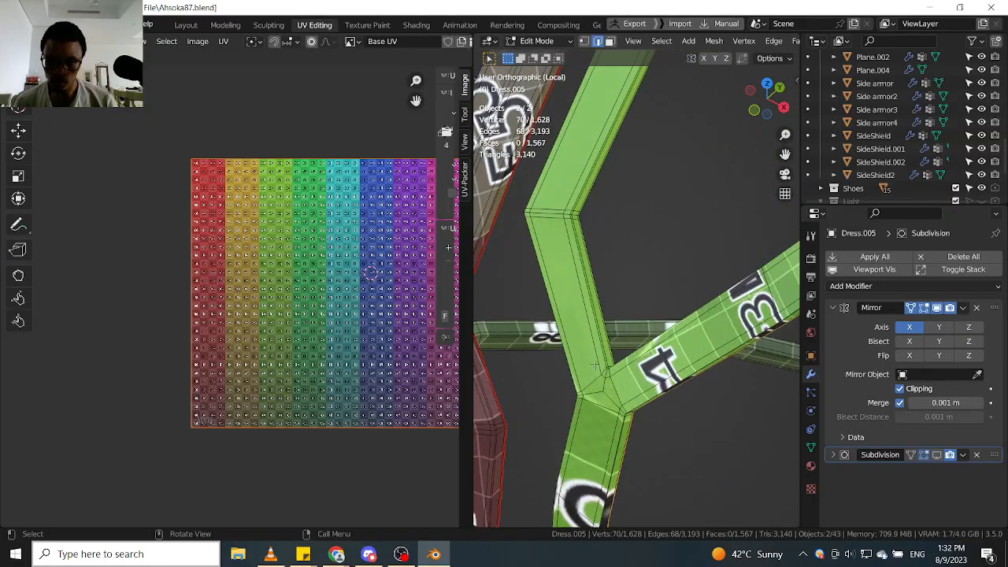
pyautogui.scroll(-4, 595, 376)
pyautogui.moveTo(596, 376); pyautogui.dragTo(774, 280, button='middle')
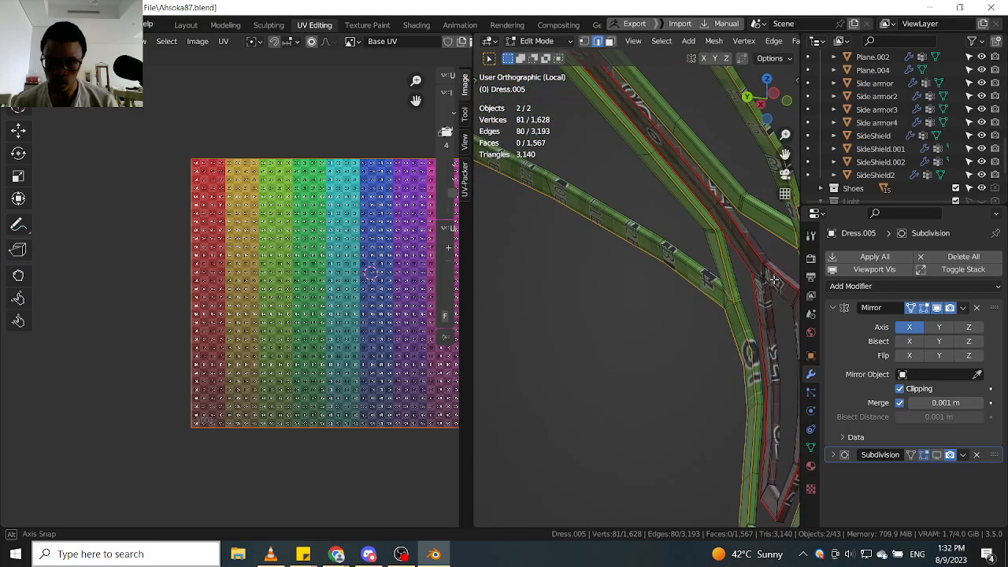
pyautogui.moveTo(694, 319); pyautogui.dragTo(647, 359, button='middle')
pyautogui.scroll(7, 626, 350)
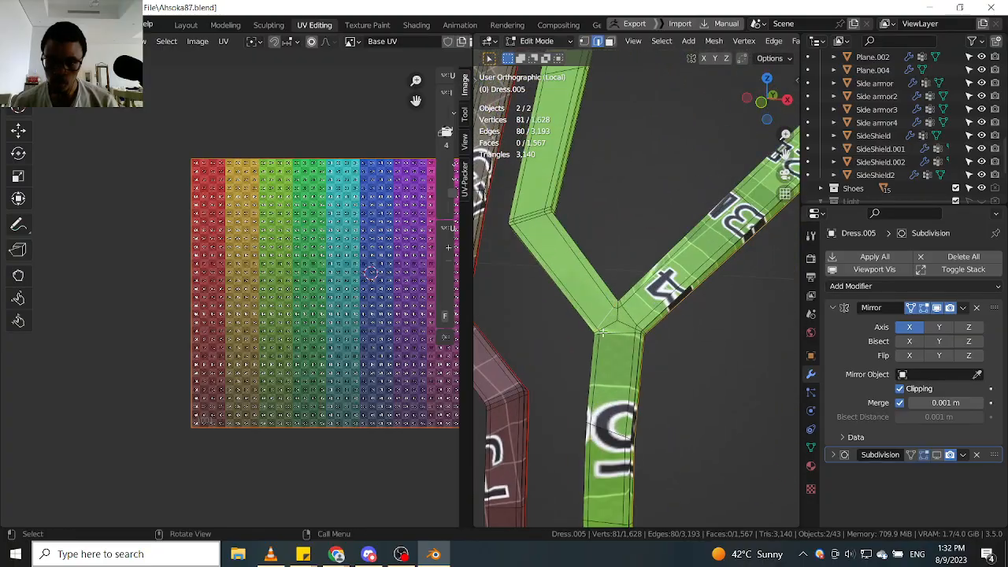
pyautogui.rightClick(595, 433)
pyautogui.click(600, 367)
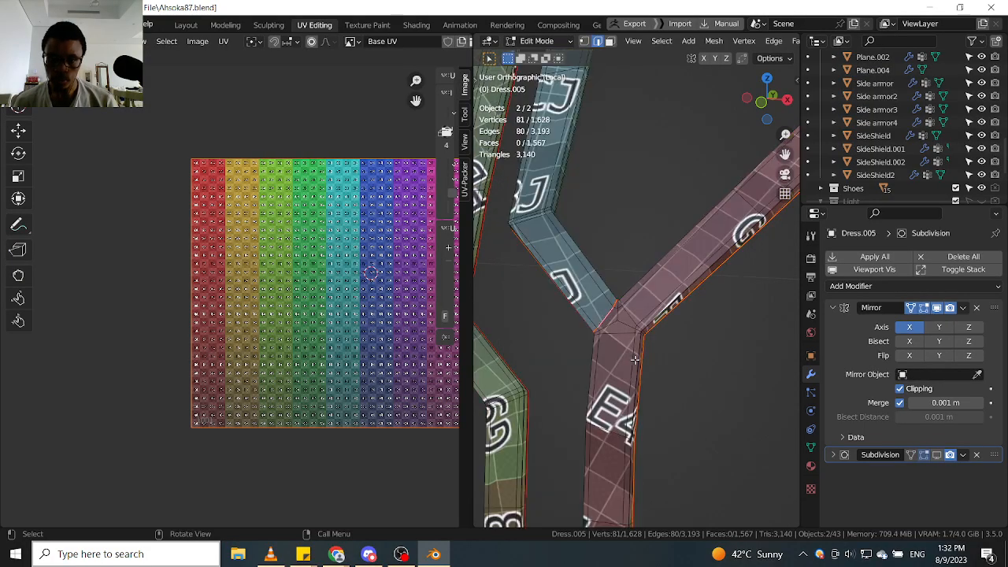
# Select the long edge loop along the arched shoulder piece and disable that piece's Subdivision modifier in the viewport.
pyautogui.scroll(-7, 629, 337)
pyautogui.scroll(2, 631, 332)
pyautogui.scroll(-5, 619, 343)
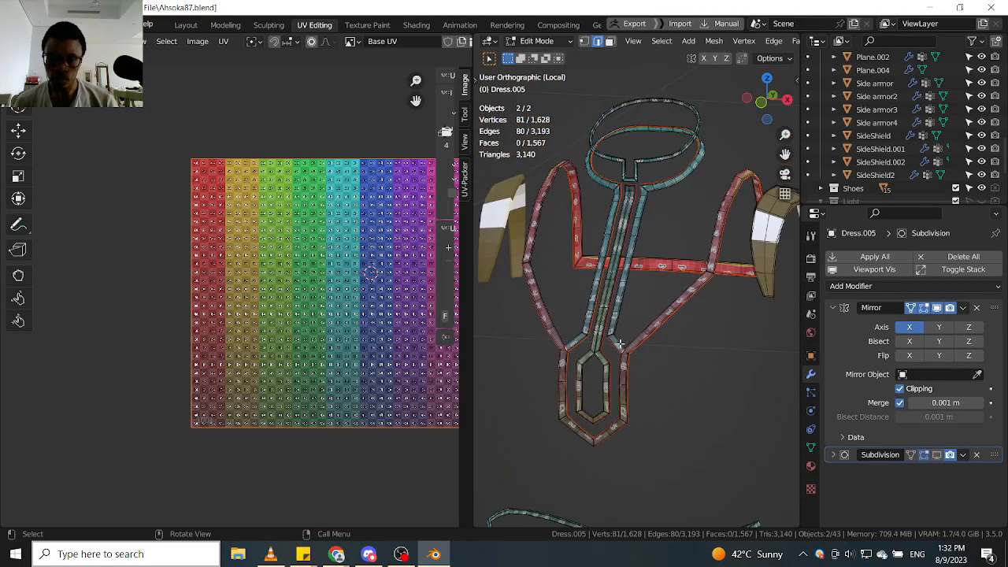
pyautogui.scroll(3, 693, 288)
pyautogui.moveTo(693, 288); pyautogui.dragTo(713, 334, button='middle')
pyautogui.click(698, 321)
pyautogui.scroll(5, 755, 340)
pyautogui.moveTo(629, 347); pyautogui.dragTo(795, 339, button='middle')
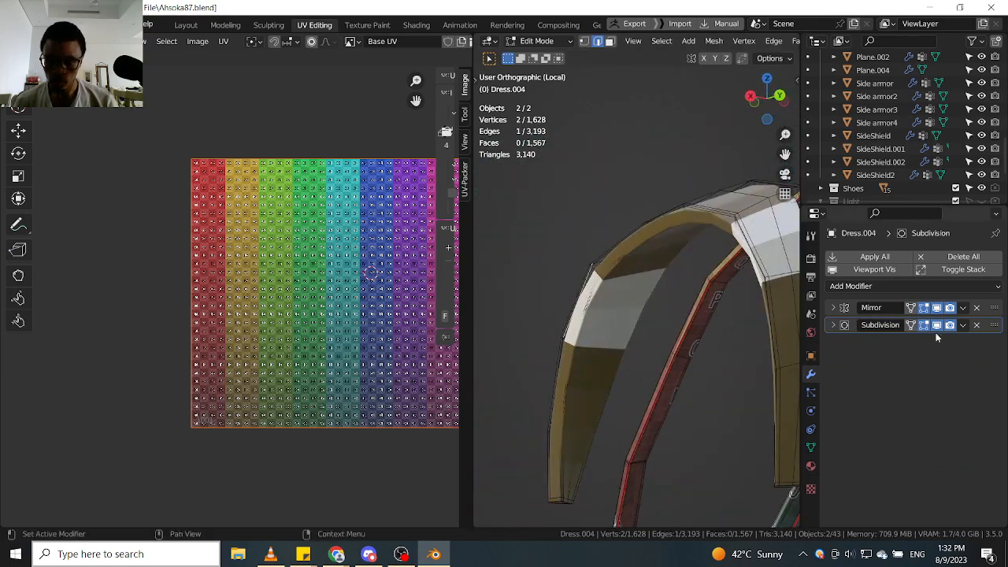
pyautogui.scroll(2, 605, 301)
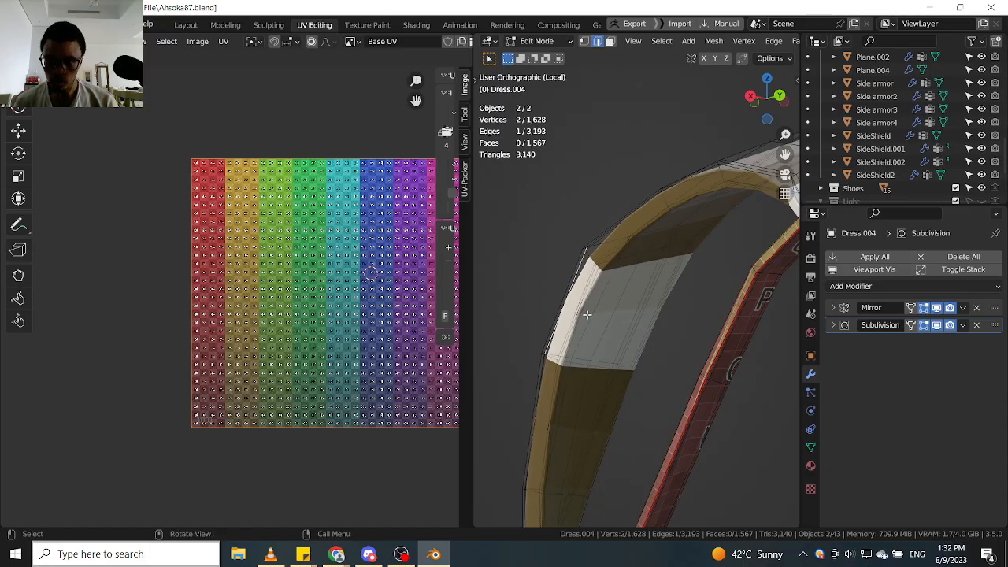
pyautogui.moveTo(587, 314); pyautogui.dragTo(639, 307, button='middle')
pyautogui.scroll(-3, 597, 269)
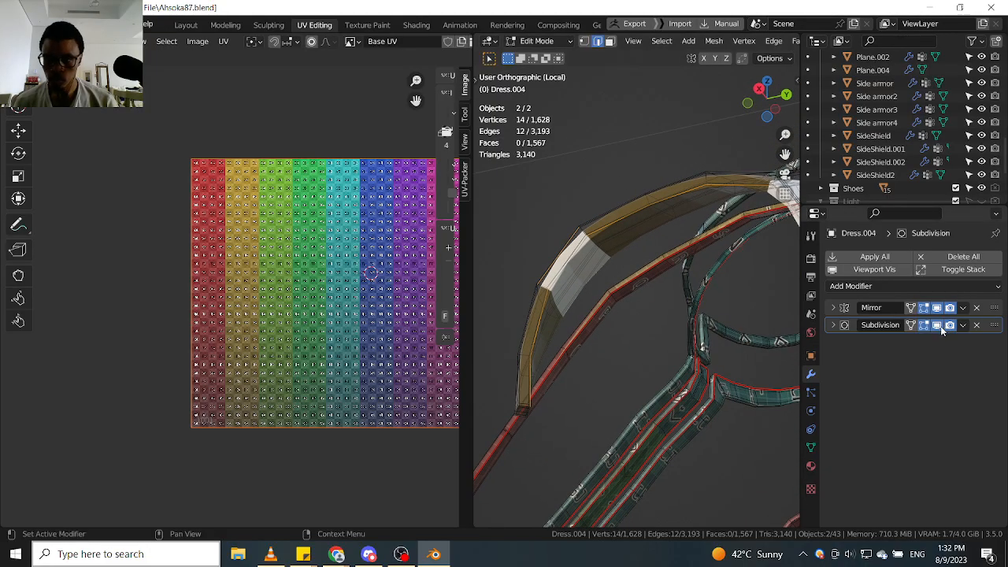
pyautogui.scroll(5, 510, 274)
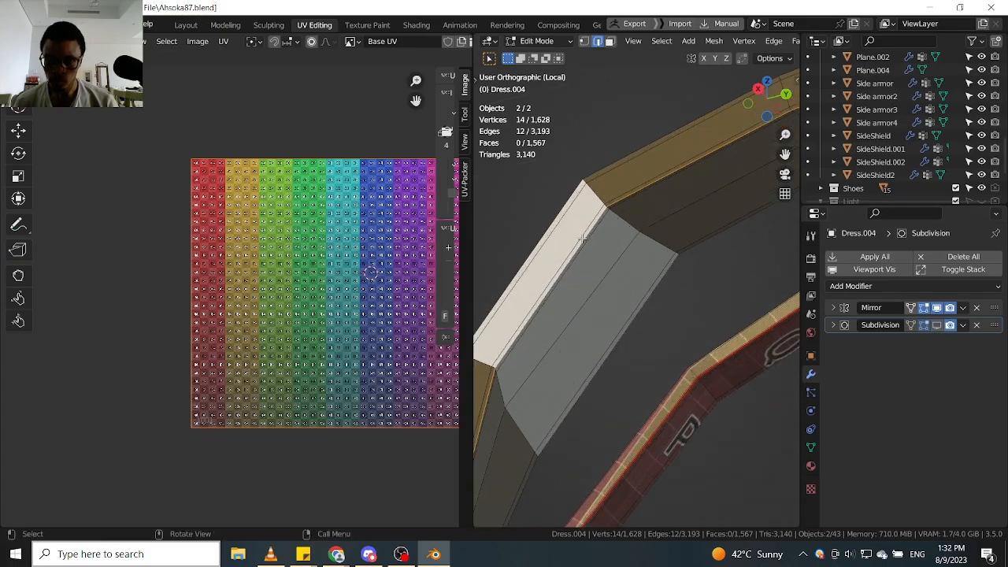
# Select the faces along the underside of the shoulder arch in face mode.
pyautogui.moveTo(583, 244); pyautogui.dragTo(580, 296, button='middle')
pyautogui.scroll(3, 628, 355)
pyautogui.scroll(-3, 628, 345)
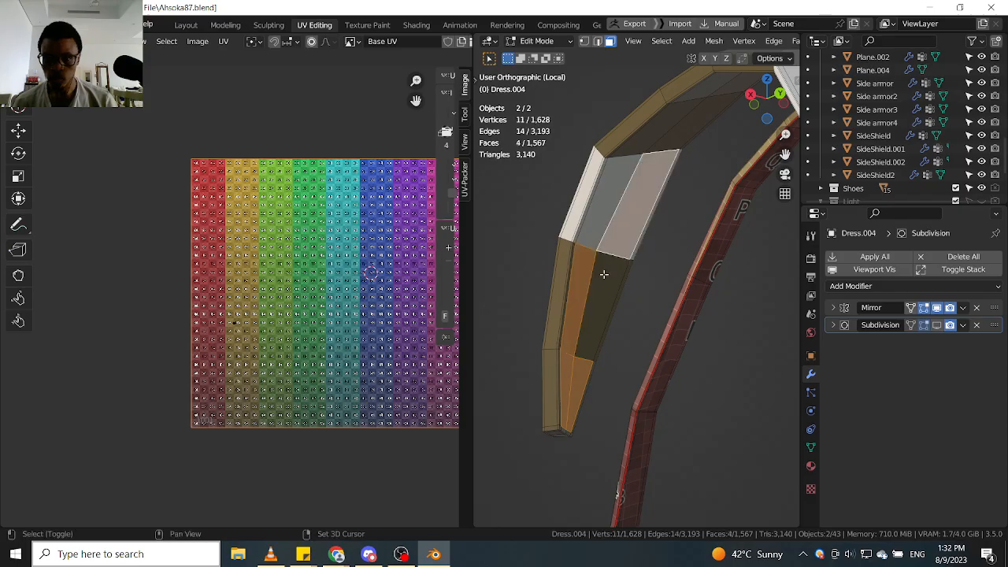
pyautogui.moveTo(624, 224); pyautogui.dragTo(583, 262, button='middle')
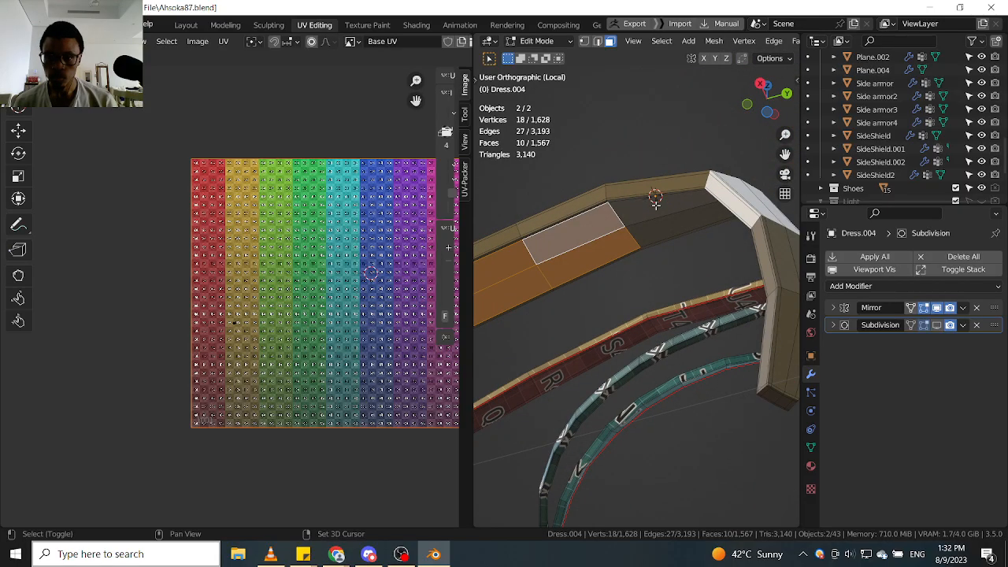
pyautogui.moveTo(657, 233); pyautogui.dragTo(700, 298, button='middle')
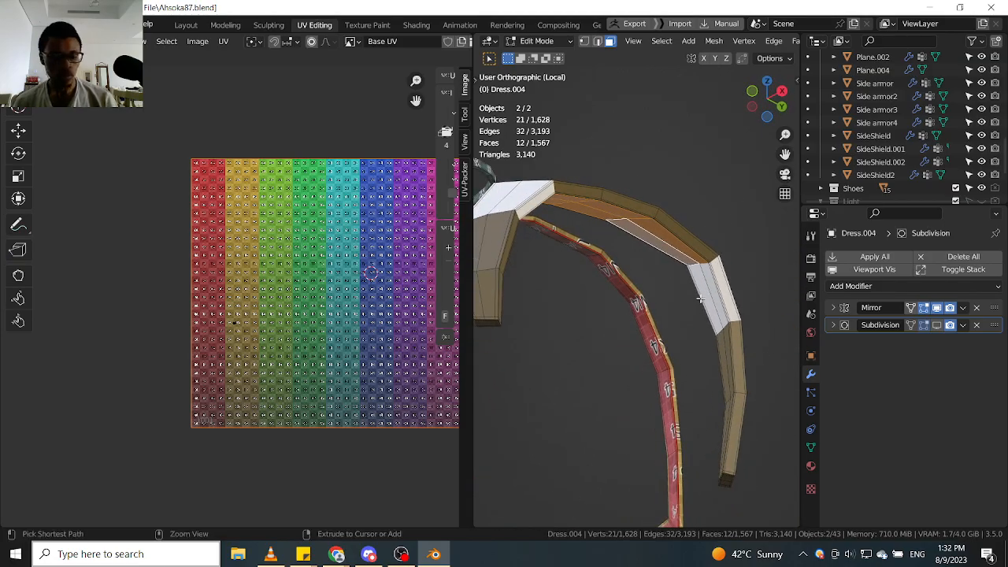
# Save the project as a new version named Ahsoka88.blend.
pyautogui.hotkey('ctrl', 'shift', 's')
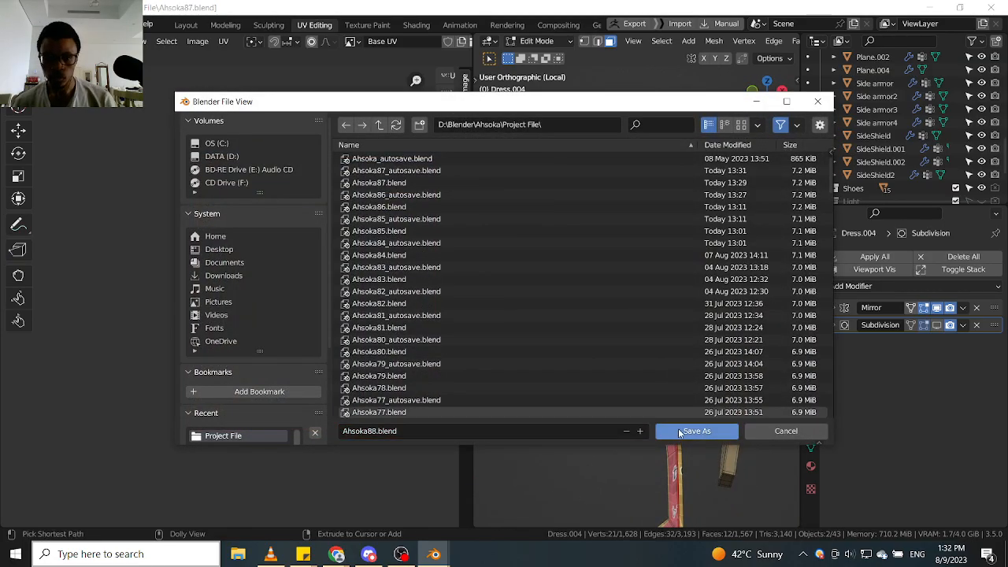
pyautogui.click(678, 433)
# Extend the face selection down to the shoulder arch's other tip and delete the selected underside faces.
pyautogui.moveTo(709, 351); pyautogui.dragTo(667, 340, button='middle')
pyautogui.scroll(2, 660, 307)
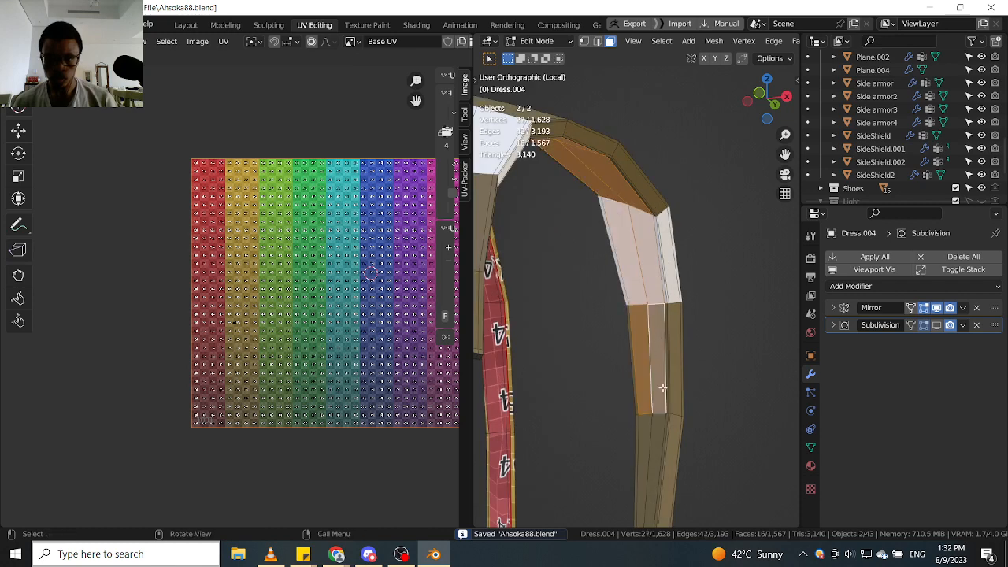
pyautogui.keyDown('shift'); pyautogui.moveTo(662, 387); pyautogui.dragTo(667, 327, button='middle'); pyautogui.keyUp('shift')
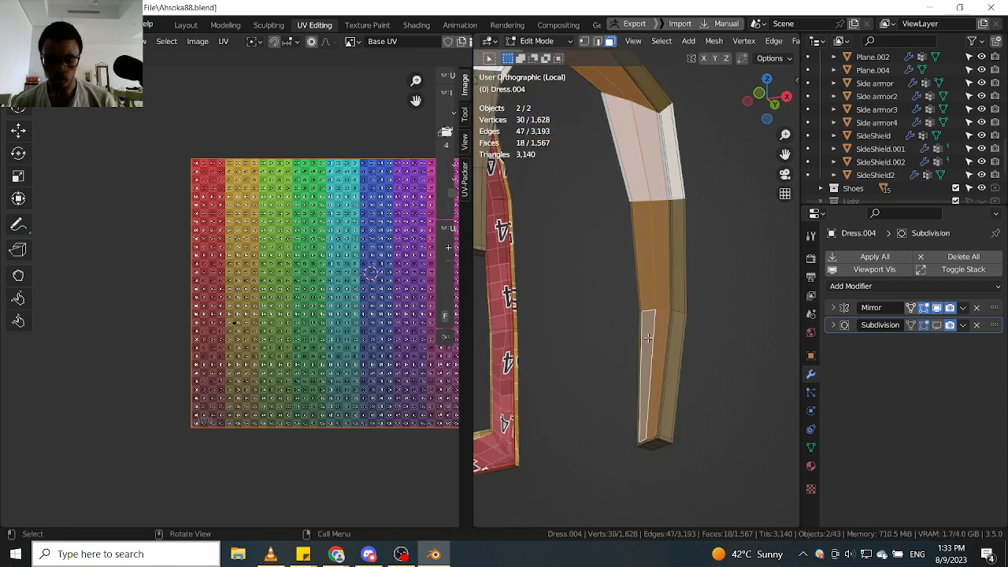
pyautogui.press('x')
pyautogui.click(647, 336)
pyautogui.moveTo(648, 337); pyautogui.dragTo(623, 335, button='middle')
pyautogui.scroll(-3, 638, 328)
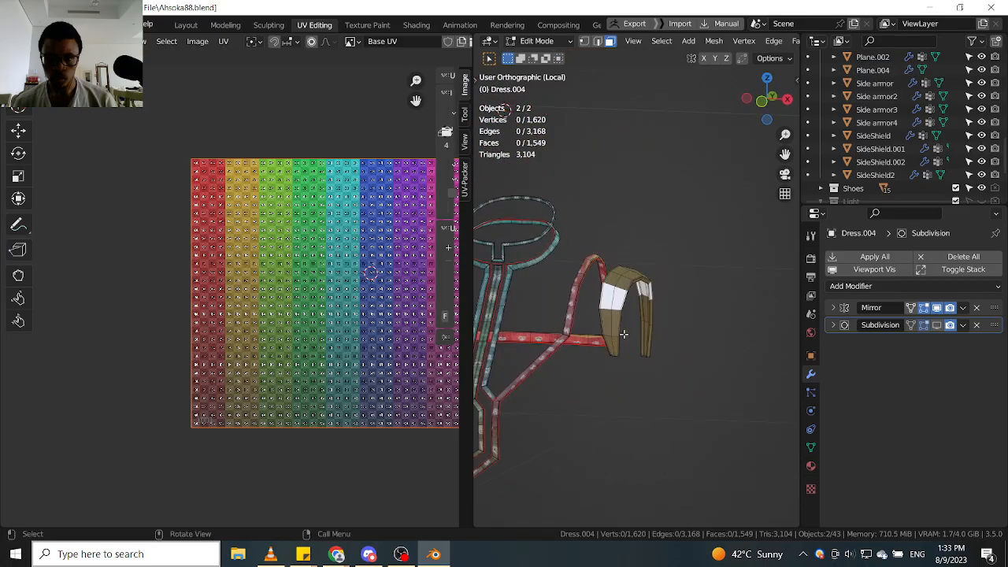
# Inspect the collar notch and shoulder pieces, and undo the deletion of the shoulder arch's underside faces.
pyautogui.keyDown('shift'); pyautogui.moveTo(528, 248); pyautogui.dragTo(606, 284, button='middle'); pyautogui.keyUp('shift')
pyautogui.scroll(7, 606, 285)
pyautogui.click(650, 420)
pyautogui.scroll(1, 645, 332)
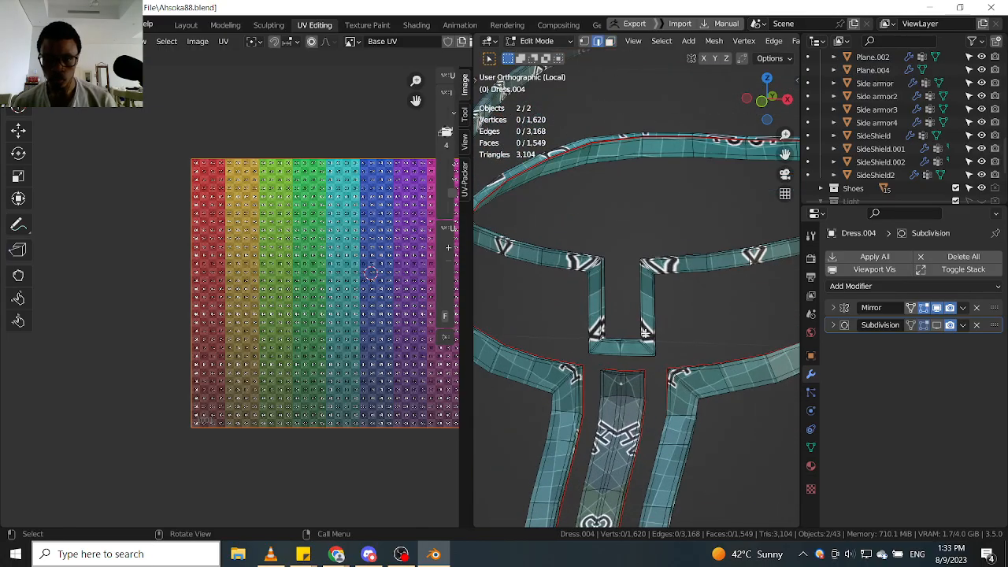
pyautogui.click(656, 338)
pyautogui.moveTo(670, 353); pyautogui.dragTo(674, 314, button='middle')
pyautogui.scroll(3, 677, 350)
pyautogui.scroll(-4, 638, 356)
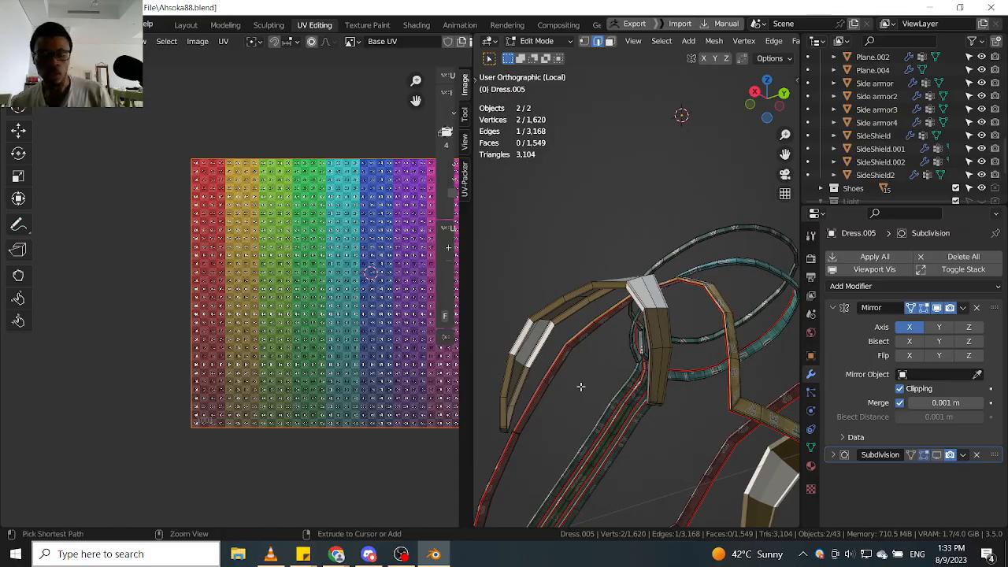
pyautogui.hotkey('ctrl', 'z')
pyautogui.hotkey('ctrl', 'z')
# Select the edge loops along both underside borders of the shoulder arch, including the short edges at its tips.
pyautogui.scroll(5, 575, 354)
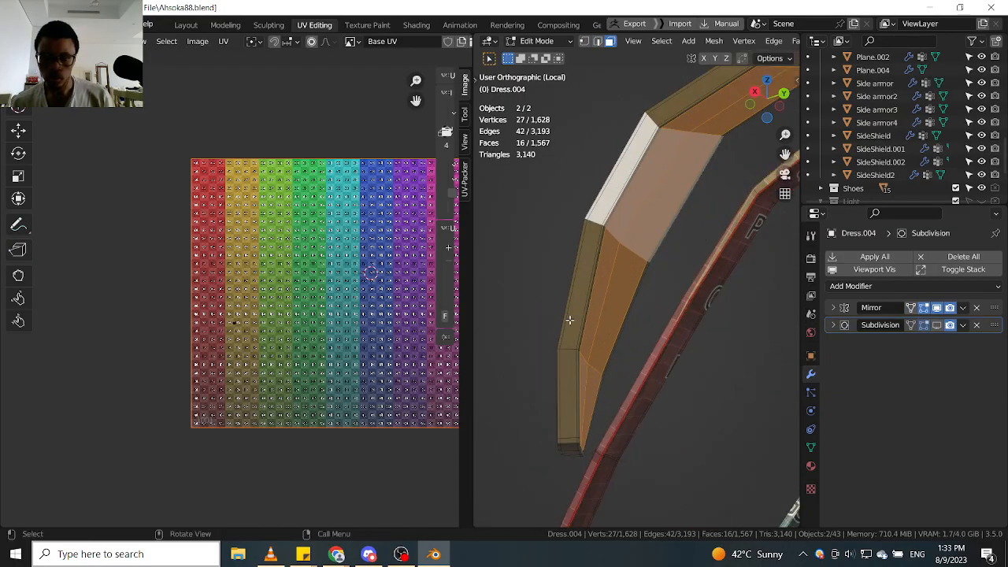
pyautogui.click(587, 345)
pyautogui.keyDown('alt'); pyautogui.click(581, 332); pyautogui.keyUp('alt')
pyautogui.moveTo(581, 332); pyautogui.dragTo(630, 385, button='middle')
pyautogui.scroll(2, 629, 384)
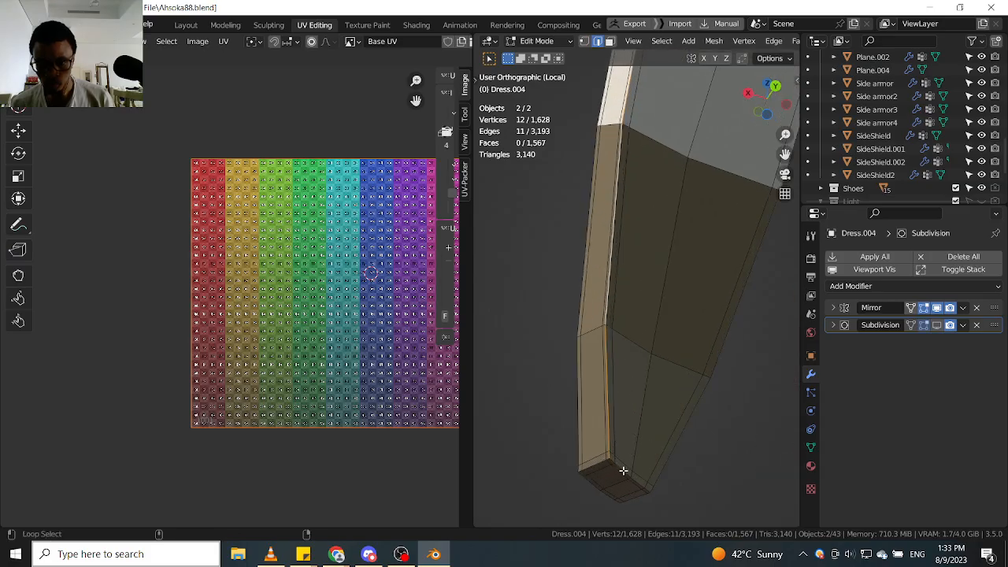
pyautogui.keyDown('alt'); pyautogui.keyDown('shift'); pyautogui.click(668, 463); pyautogui.keyUp('shift'); pyautogui.keyUp('alt')
pyautogui.scroll(-5, 667, 454)
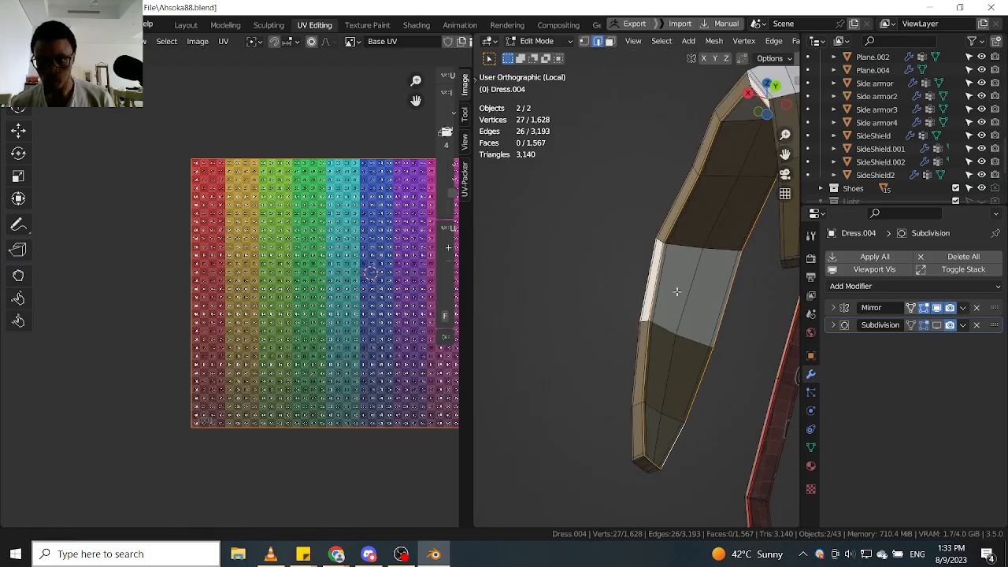
pyautogui.moveTo(677, 292); pyautogui.dragTo(778, 322, button='middle')
pyautogui.scroll(9, 703, 335)
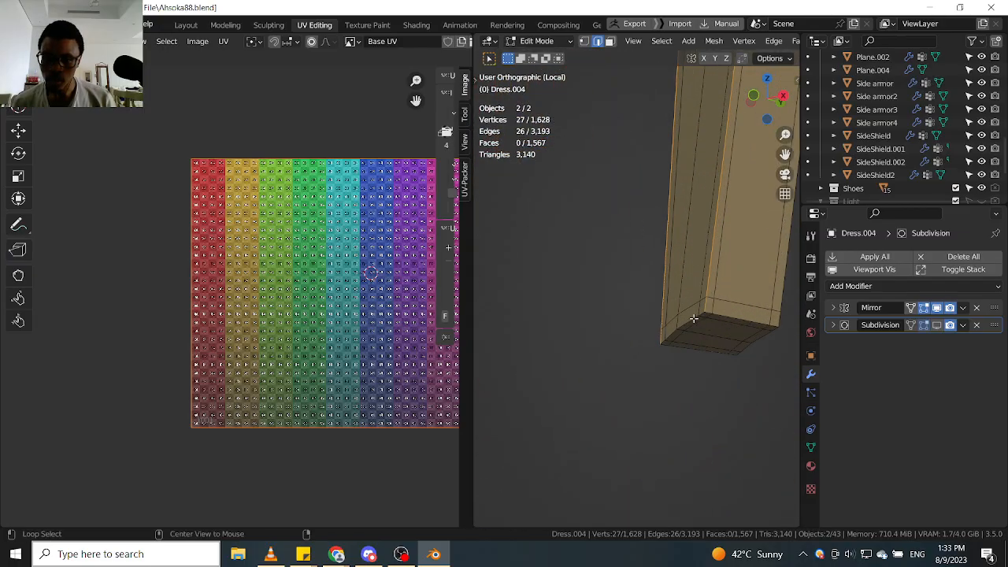
pyautogui.scroll(-8, 691, 319)
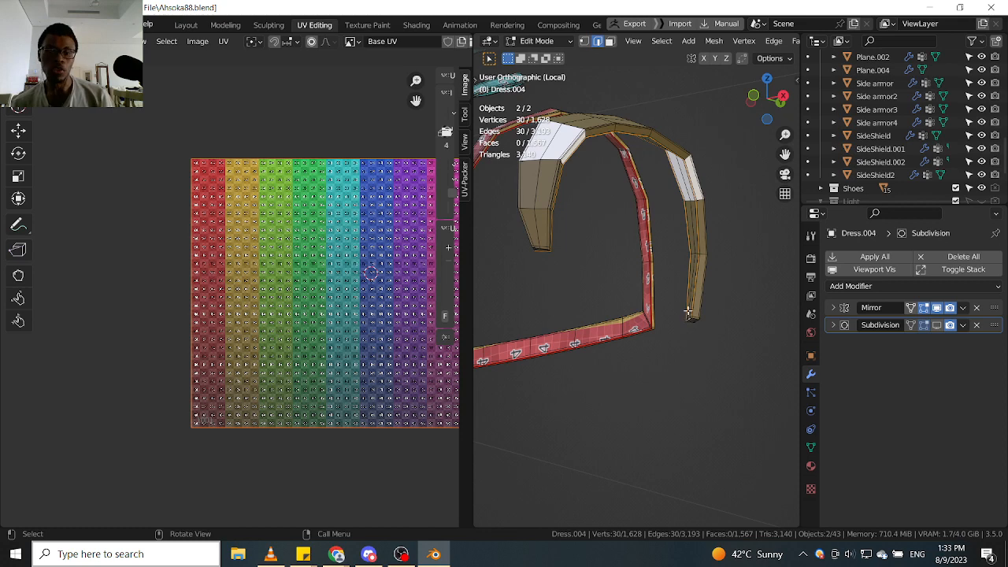
# Add the edge loop along the upper collar ring and its front notch to the selection.
pyautogui.moveTo(687, 313); pyautogui.dragTo(722, 301, button='middle')
pyautogui.keyDown('shift'); pyautogui.moveTo(641, 210); pyautogui.dragTo(602, 222, button='middle'); pyautogui.keyUp('shift')
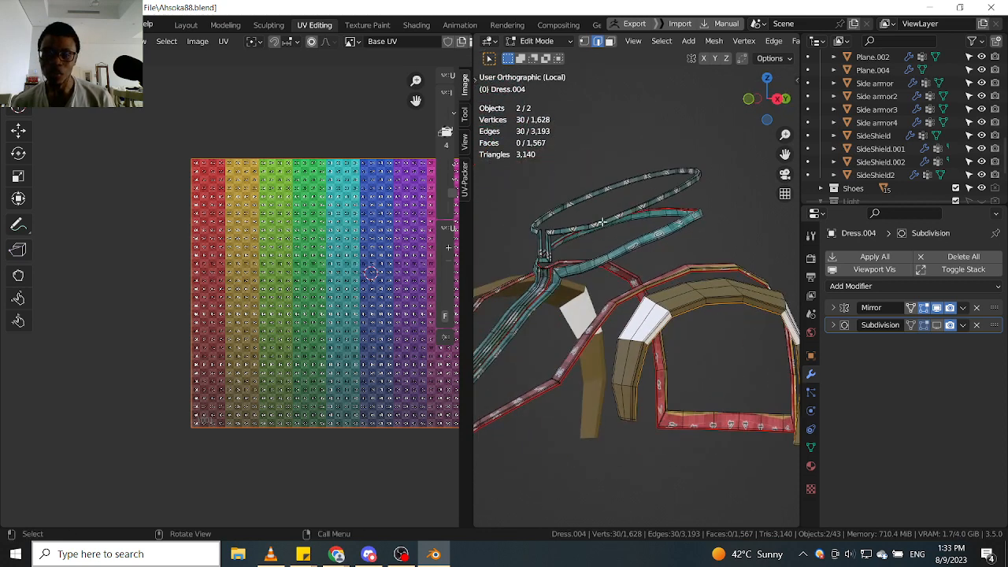
pyautogui.scroll(7, 601, 223)
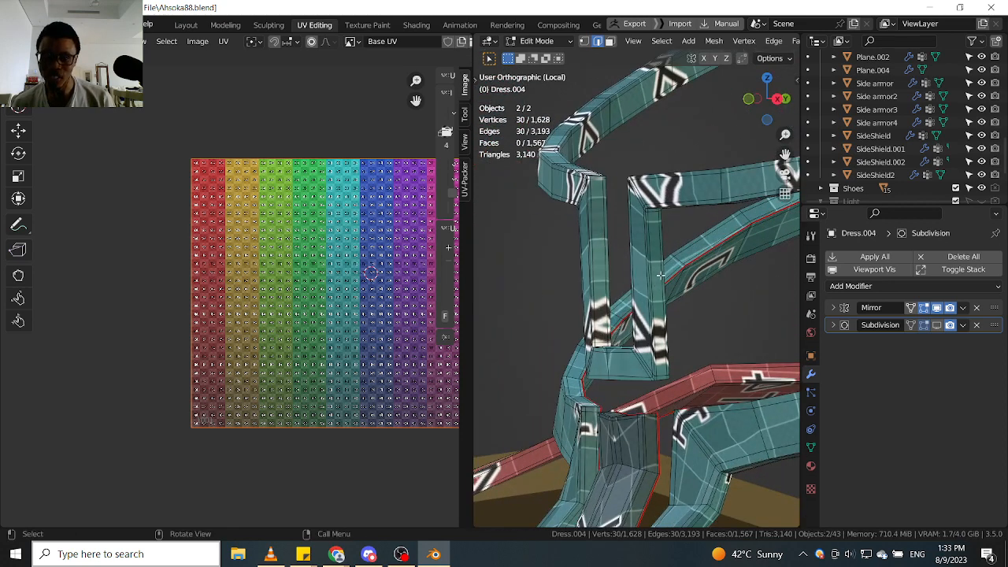
pyautogui.moveTo(676, 254); pyautogui.dragTo(672, 331, button='middle')
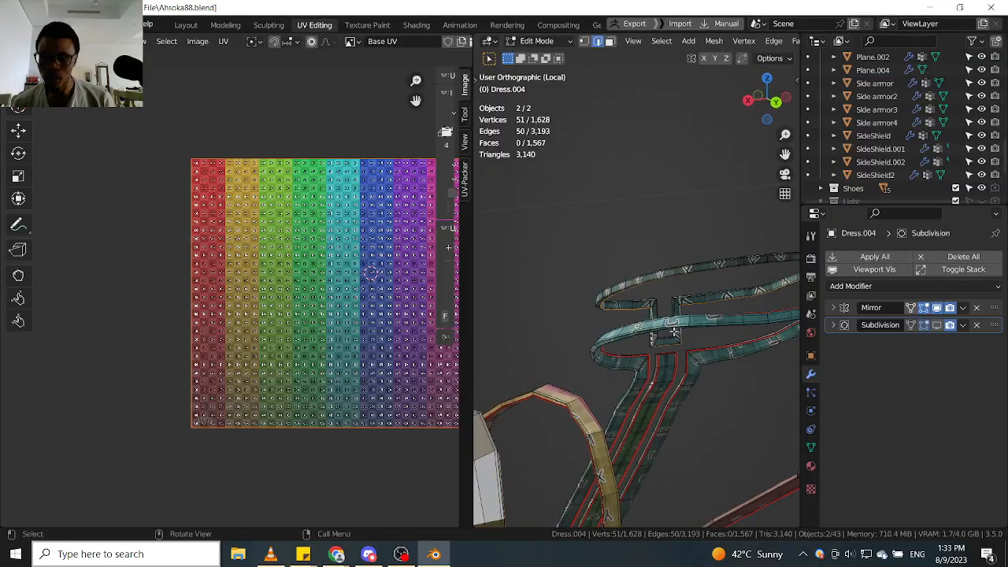
pyautogui.scroll(5, 653, 347)
# Save the project as a new version named Ahsoka89.blend.
pyautogui.hotkey('ctrl', 'shift', 's')
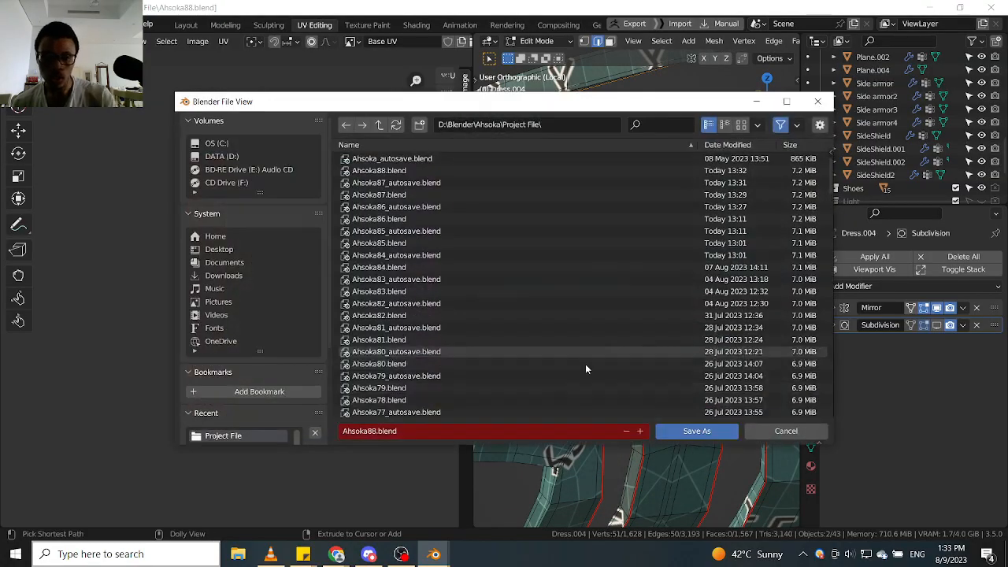
pyautogui.click(641, 431)
pyautogui.click(697, 431)
# Examine the selected edge loops on the shoulder arch and upper collar from several angles.
pyautogui.moveTo(661, 331); pyautogui.dragTo(632, 206, button='middle')
pyautogui.scroll(1, 632, 206)
pyautogui.scroll(-6, 624, 195)
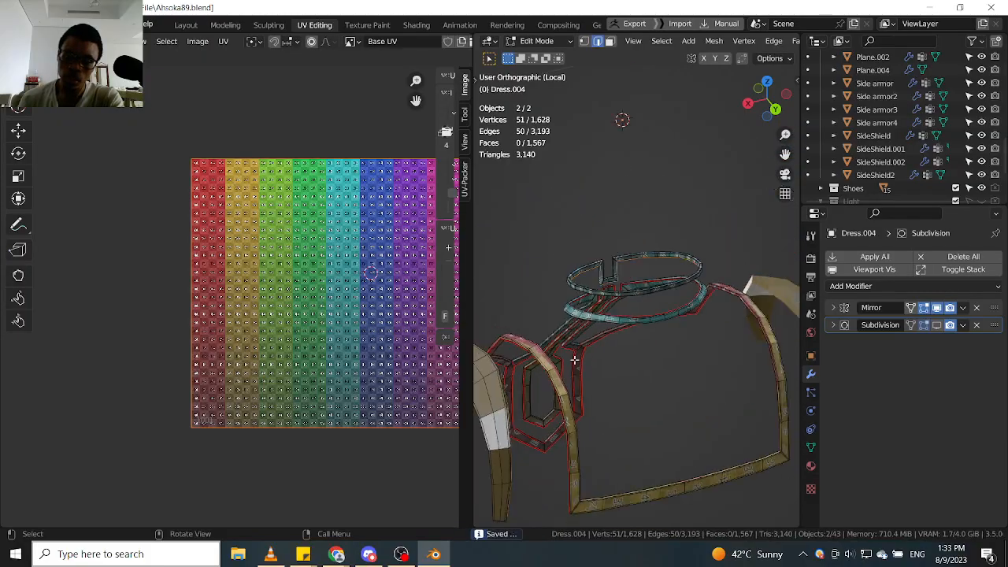
pyautogui.moveTo(573, 355); pyautogui.dragTo(529, 341, button='middle')
pyautogui.moveTo(590, 310); pyautogui.dragTo(586, 335, button='middle')
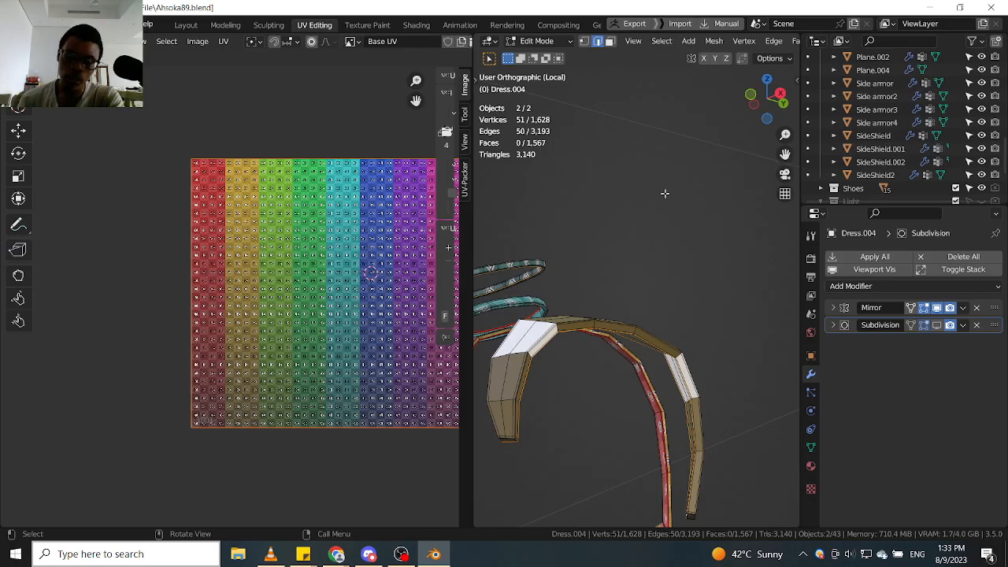
pyautogui.moveTo(700, 198); pyautogui.dragTo(603, 268, button='middle')
pyautogui.scroll(3, 600, 270)
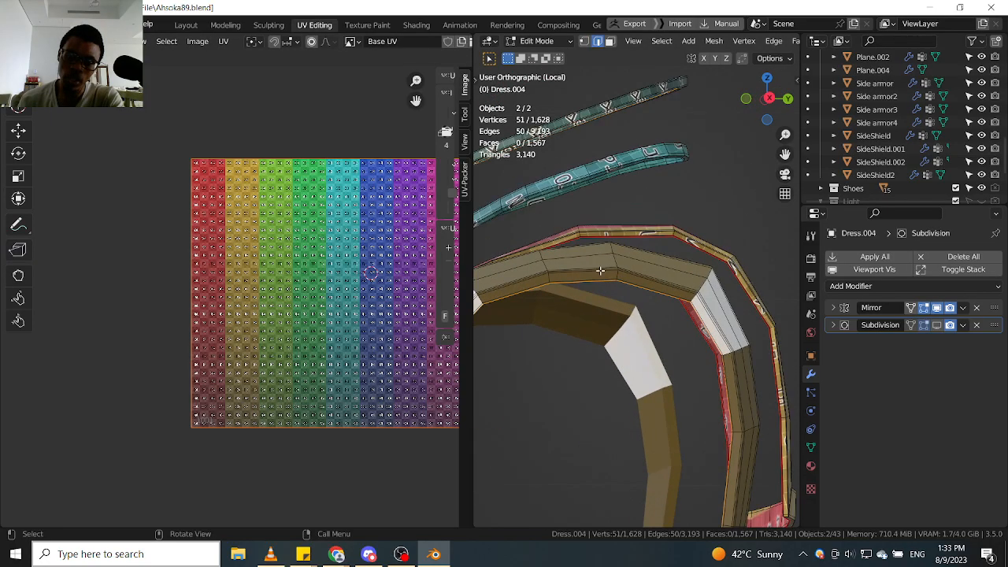
pyautogui.scroll(-4, 631, 265)
pyautogui.moveTo(690, 221)
pyautogui.mouseDown(button='middle')
pyautogui.moveTo(591, 252)
pyautogui.moveTo(664, 229)
pyautogui.moveTo(651, 215)
pyautogui.moveTo(657, 200)
pyautogui.moveTo(693, 224)
pyautogui.moveTo(693, 214)
pyautogui.mouseUp(button='middle')
pyautogui.scroll(6, 658, 201)
pyautogui.scroll(5, 687, 252)
pyautogui.scroll(-3, 695, 273)
pyautogui.moveTo(695, 274); pyautogui.dragTo(704, 234, button='middle')
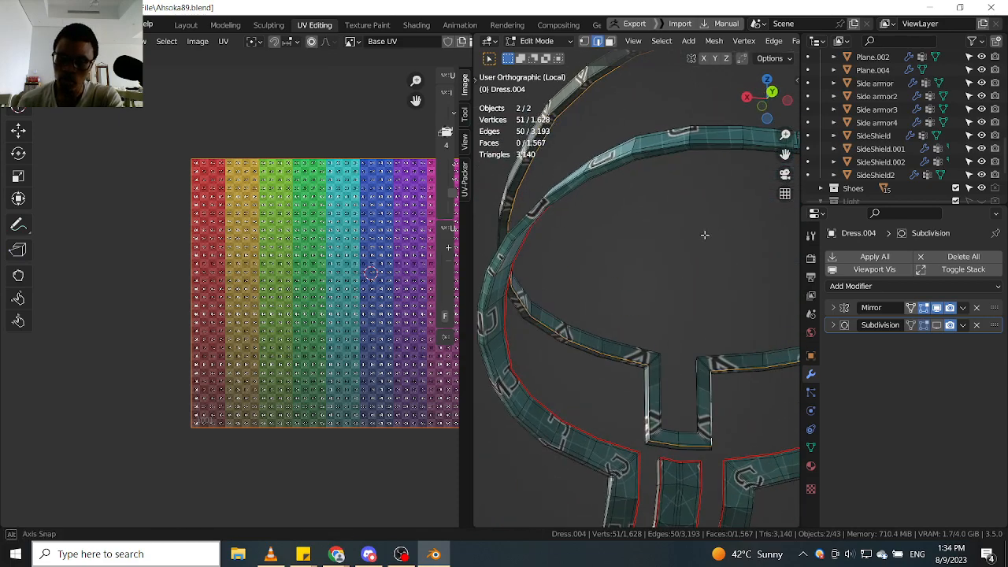
# Mark the selected edge loops of the shoulder arch and upper collar as seams.
pyautogui.scroll(5, 645, 350)
pyautogui.scroll(-4, 645, 363)
pyautogui.moveTo(653, 348); pyautogui.dragTo(770, 277, button='middle')
pyautogui.rightClick(691, 319)
pyautogui.click(664, 363)
pyautogui.scroll(10, 533, 259)
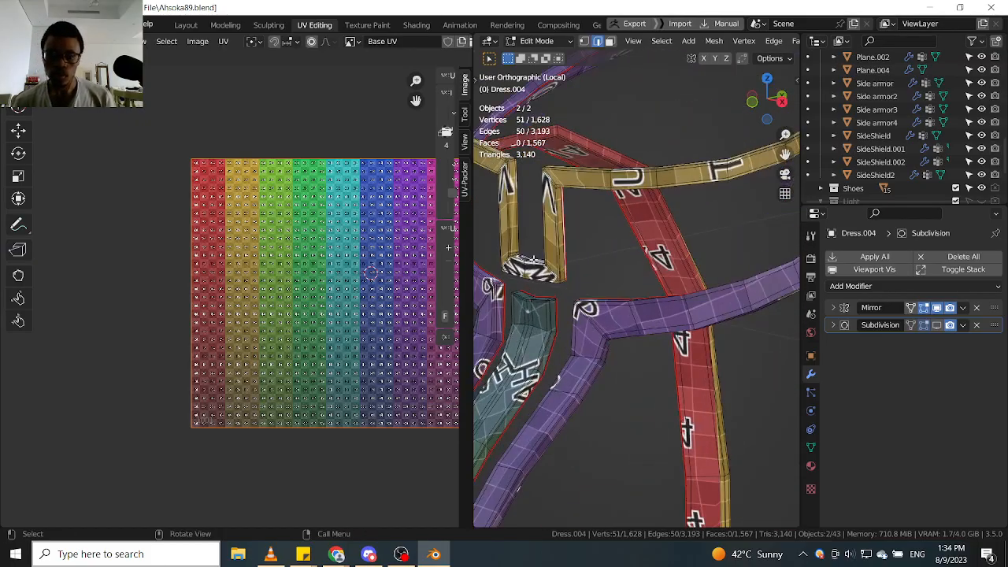
# Select the cross-section edge loops at the back of the upper and lower collar rings.
pyautogui.scroll(-6, 566, 255)
pyautogui.moveTo(766, 216); pyautogui.dragTo(643, 230, button='middle')
pyautogui.scroll(-3, 574, 260)
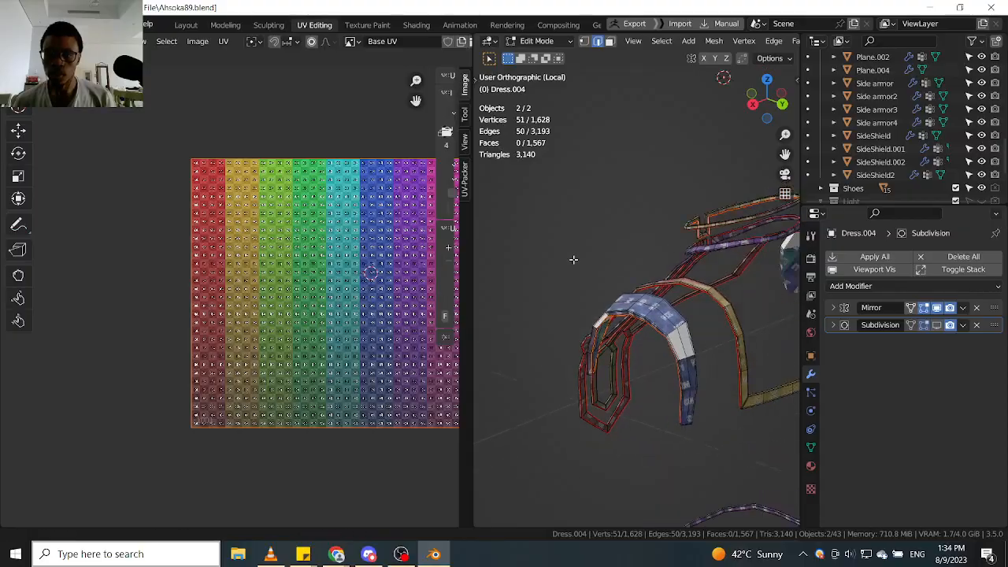
pyautogui.scroll(3, 708, 234)
pyautogui.moveTo(573, 260); pyautogui.dragTo(689, 234, button='middle')
pyautogui.scroll(4, 632, 227)
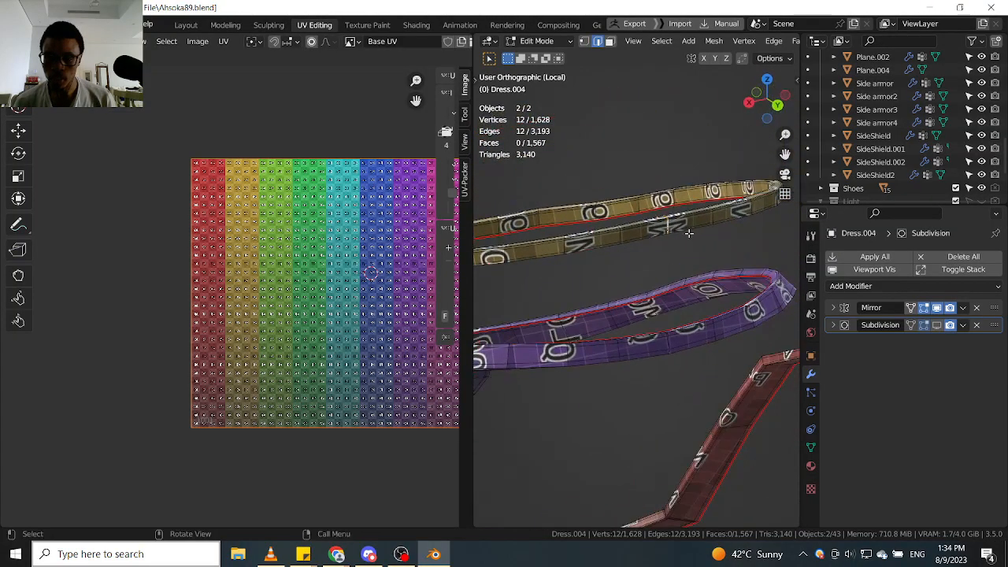
pyautogui.keyDown('alt'); pyautogui.keyDown('shift'); pyautogui.click(670, 343); pyautogui.keyUp('shift'); pyautogui.keyUp('alt')
pyautogui.scroll(-8, 670, 338)
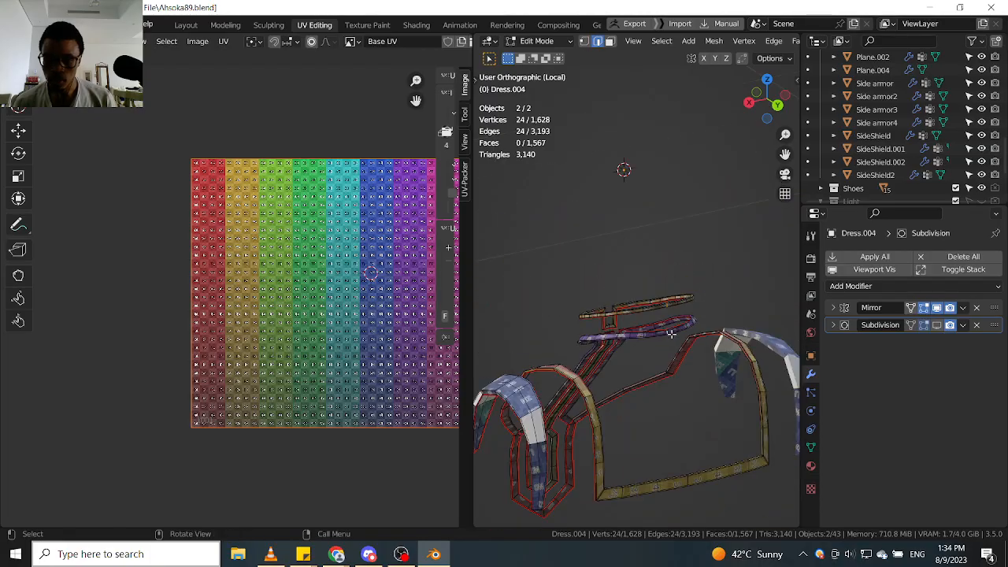
# Add the cross-section loop midway along the lower back trim band to the selection and mark all selected loops as seams.
pyautogui.keyDown('shift'); pyautogui.moveTo(719, 411); pyautogui.dragTo(682, 324, button='middle'); pyautogui.keyUp('shift')
pyautogui.scroll(6, 634, 407)
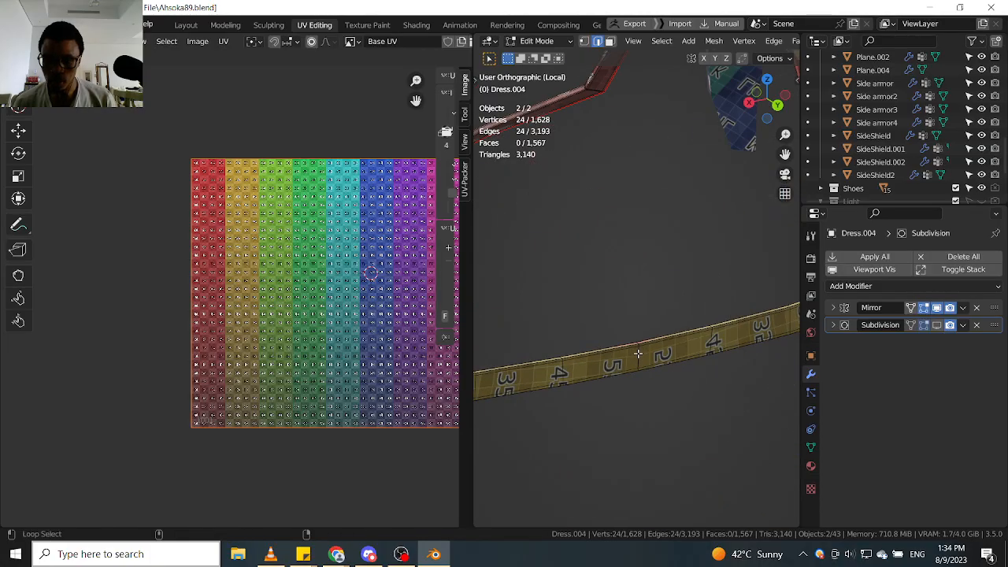
pyautogui.scroll(-6, 639, 354)
pyautogui.scroll(2, 638, 353)
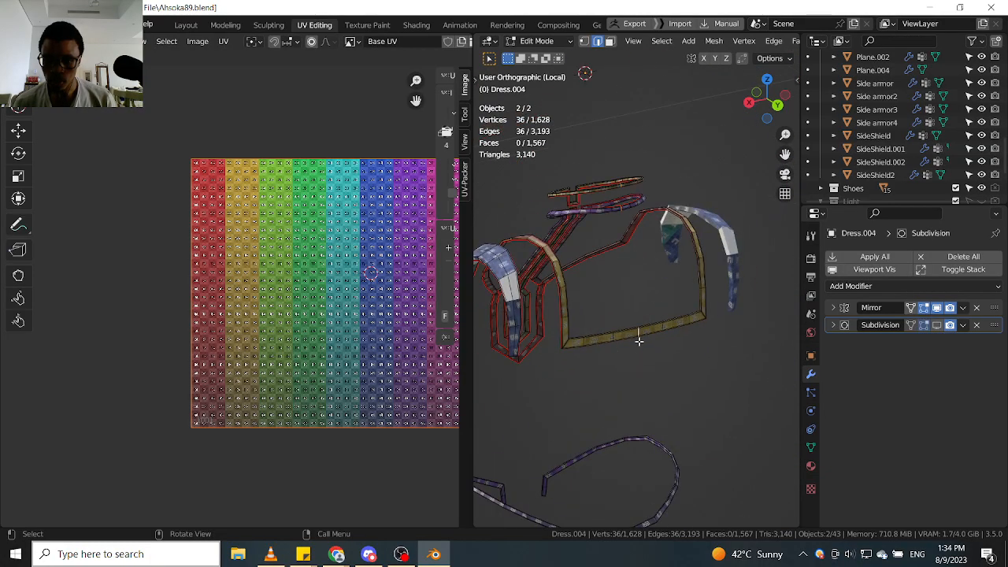
pyautogui.scroll(4, 639, 338)
pyautogui.scroll(-3, 638, 315)
pyautogui.scroll(3, 637, 311)
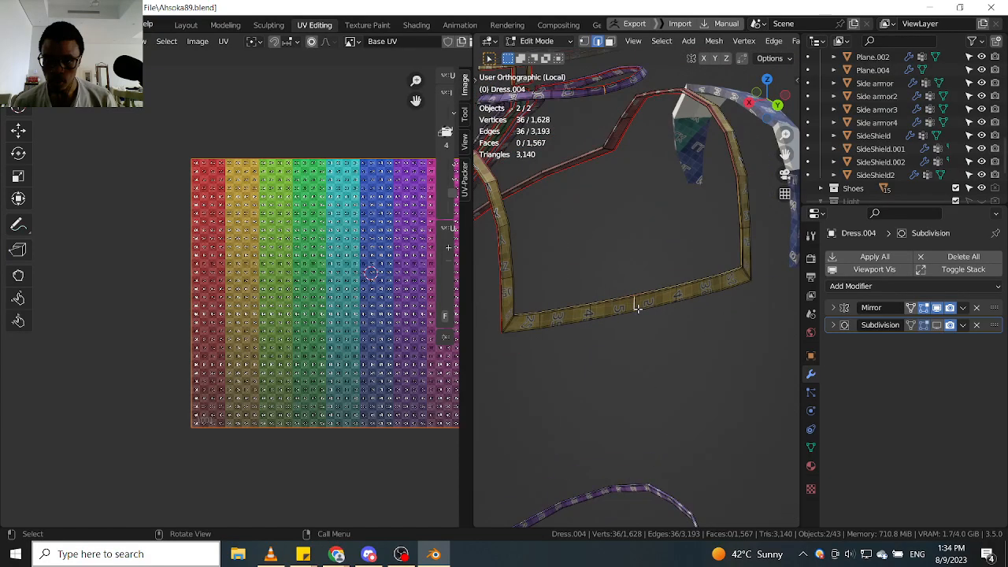
pyautogui.rightClick(637, 309)
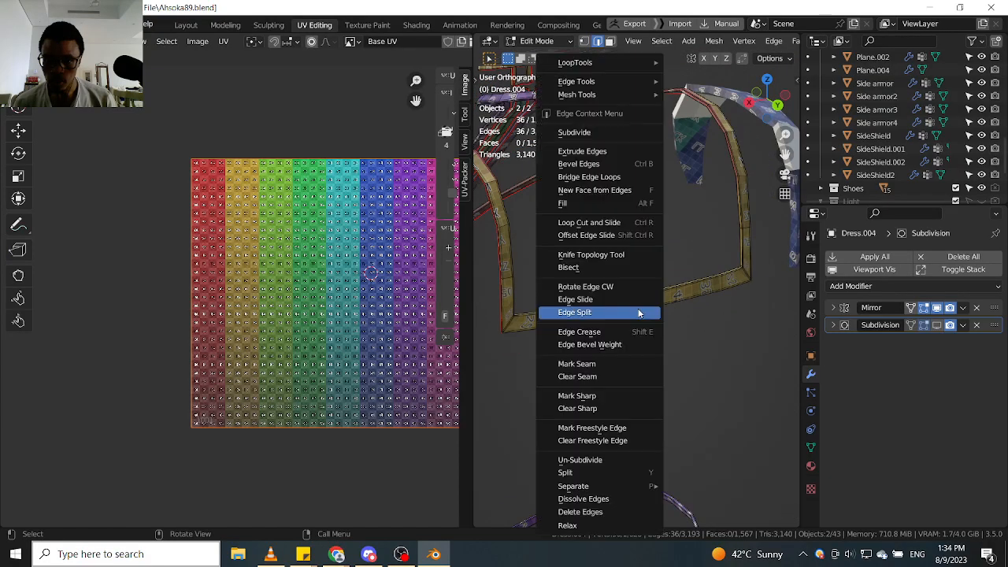
pyautogui.click(630, 364)
# Select the long edge loops of the waist trim, including the bottom edges at one of its hanging ends.
pyautogui.scroll(-4, 630, 365)
pyautogui.moveTo(630, 364); pyautogui.dragTo(641, 338, button='middle')
pyautogui.scroll(4, 641, 339)
pyautogui.scroll(-2, 645, 331)
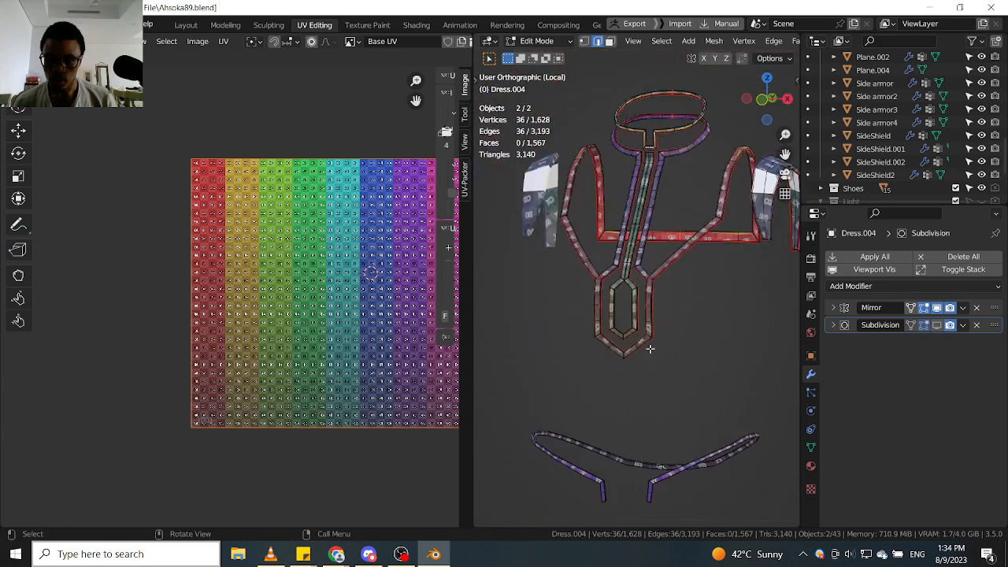
pyautogui.keyDown('shift'); pyautogui.moveTo(646, 465); pyautogui.dragTo(651, 367, button='middle'); pyautogui.keyUp('shift')
pyautogui.scroll(4, 652, 368)
pyautogui.click(679, 370)
pyautogui.keyDown('shift'); pyautogui.moveTo(691, 403); pyautogui.dragTo(626, 253, button='middle'); pyautogui.keyUp('shift')
pyautogui.scroll(3, 611, 356)
pyautogui.scroll(4, 627, 338)
pyautogui.scroll(3, 611, 330)
pyautogui.keyDown('shift'); pyautogui.moveTo(598, 349); pyautogui.dragTo(618, 243, button='middle'); pyautogui.keyUp('shift')
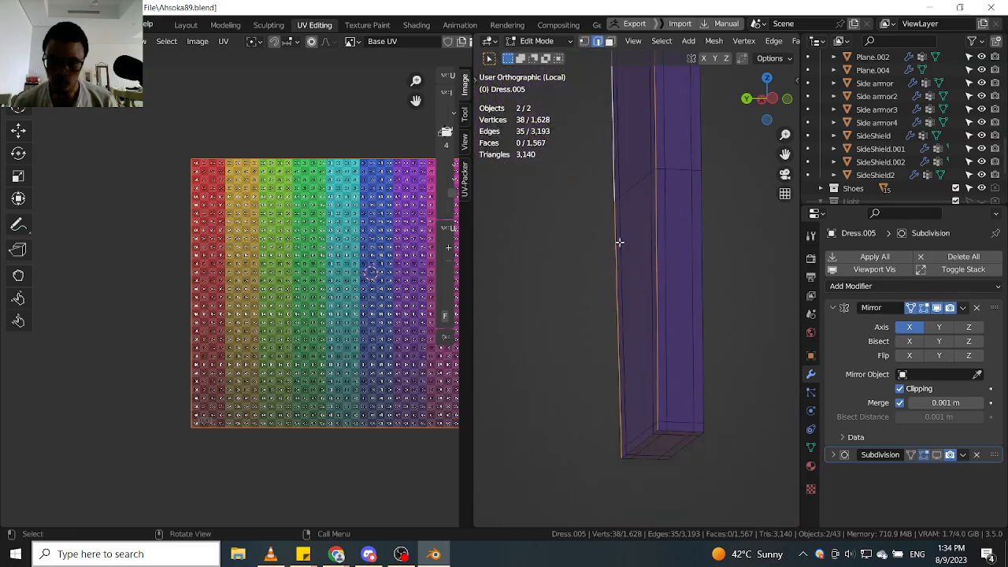
pyautogui.keyDown('alt'); pyautogui.keyDown('shift'); pyautogui.click(650, 435); pyautogui.keyUp('shift'); pyautogui.keyUp('alt')
pyautogui.scroll(-10, 657, 379)
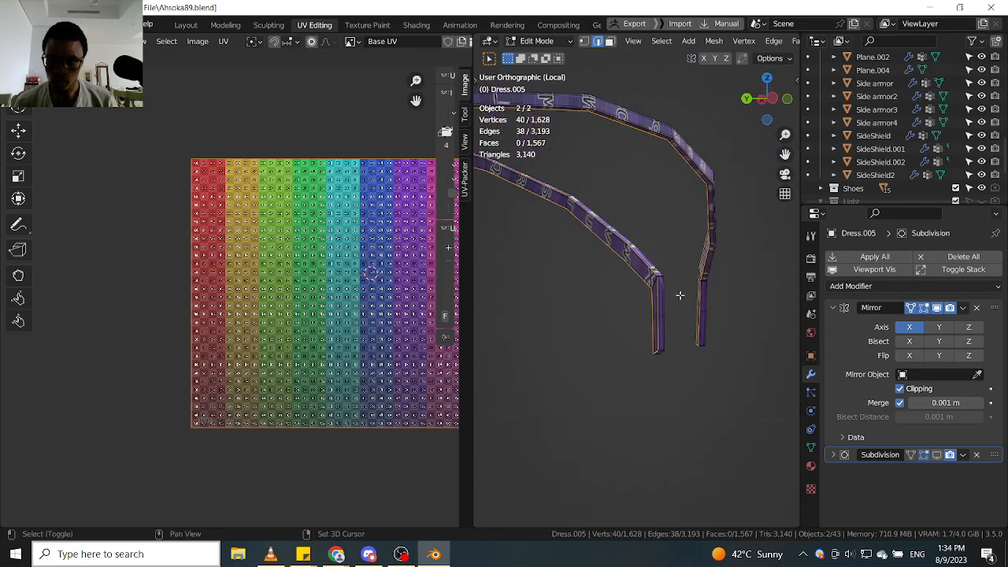
# Check the selected edges at the waist trim's other hanging end and mark the selection as seams.
pyautogui.keyDown('shift'); pyautogui.moveTo(679, 296); pyautogui.dragTo(541, 193, button='middle'); pyautogui.keyUp('shift')
pyautogui.scroll(6, 683, 374)
pyautogui.scroll(2, 685, 377)
pyautogui.scroll(4, 654, 335)
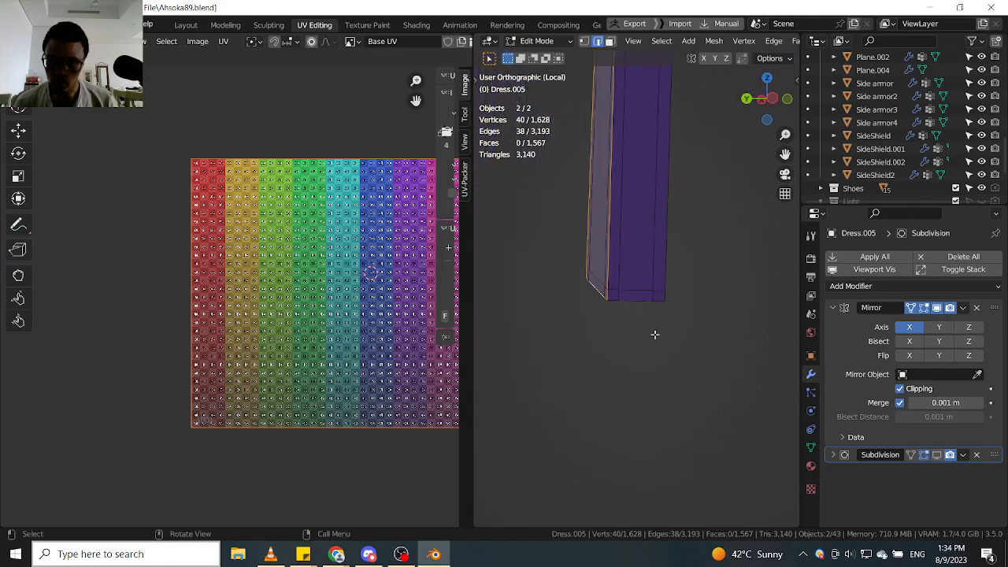
pyautogui.scroll(-14, 639, 303)
pyautogui.keyDown('shift'); pyautogui.moveTo(563, 265); pyautogui.dragTo(605, 397, button='middle'); pyautogui.keyUp('shift')
pyautogui.rightClick(678, 288)
pyautogui.click(646, 366)
# Examine the marked seams on the collar, chest, shoulder and waist trim from several angles.
pyautogui.scroll(-4, 627, 273)
pyautogui.moveTo(618, 284); pyautogui.dragTo(618, 312, button='middle')
pyautogui.scroll(3, 625, 268)
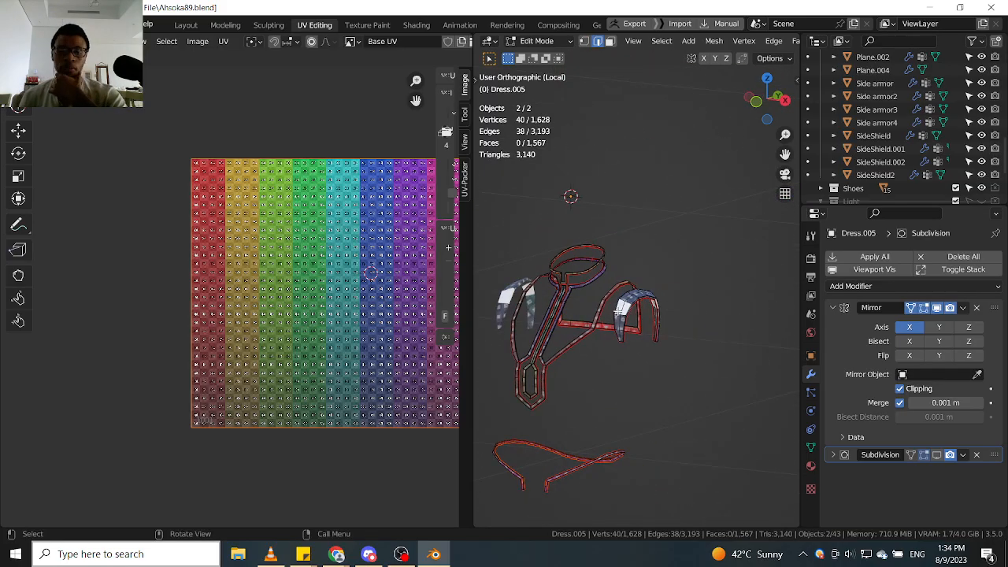
pyautogui.scroll(-2, 617, 311)
pyautogui.moveTo(590, 345); pyautogui.dragTo(621, 342, button='middle')
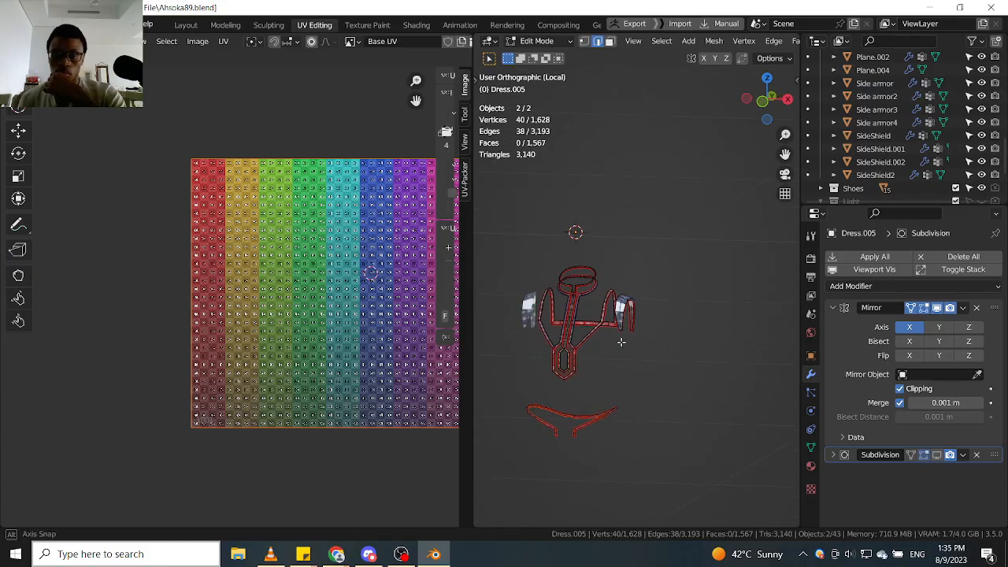
pyautogui.moveTo(592, 384); pyautogui.dragTo(633, 365, button='middle')
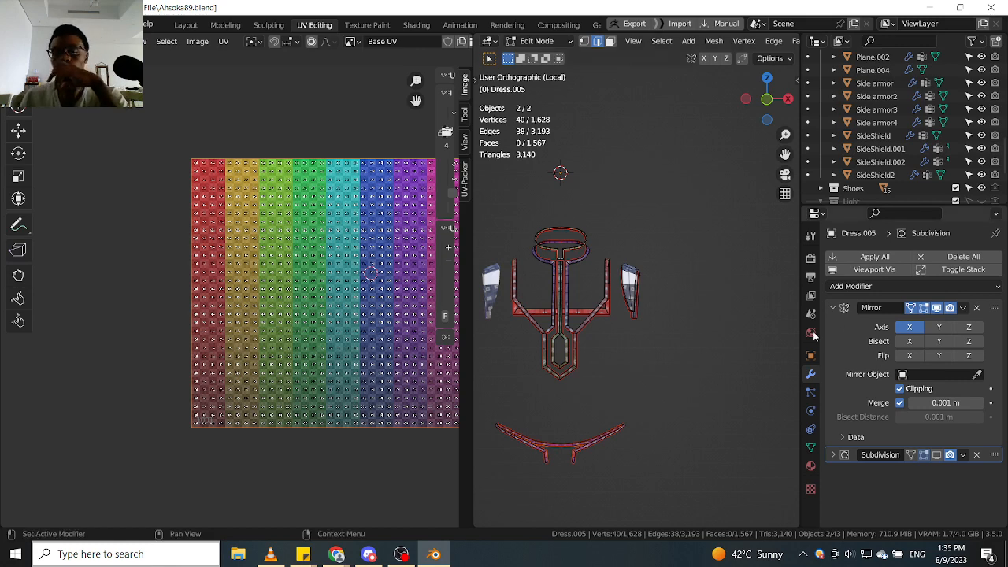
pyautogui.scroll(3, 606, 298)
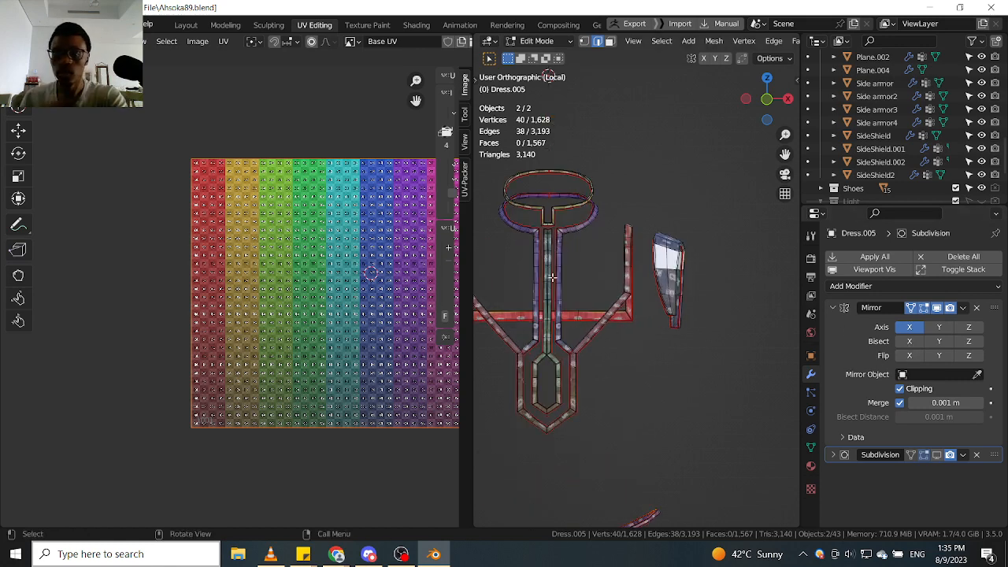
pyautogui.moveTo(553, 277); pyautogui.dragTo(619, 278, button='middle')
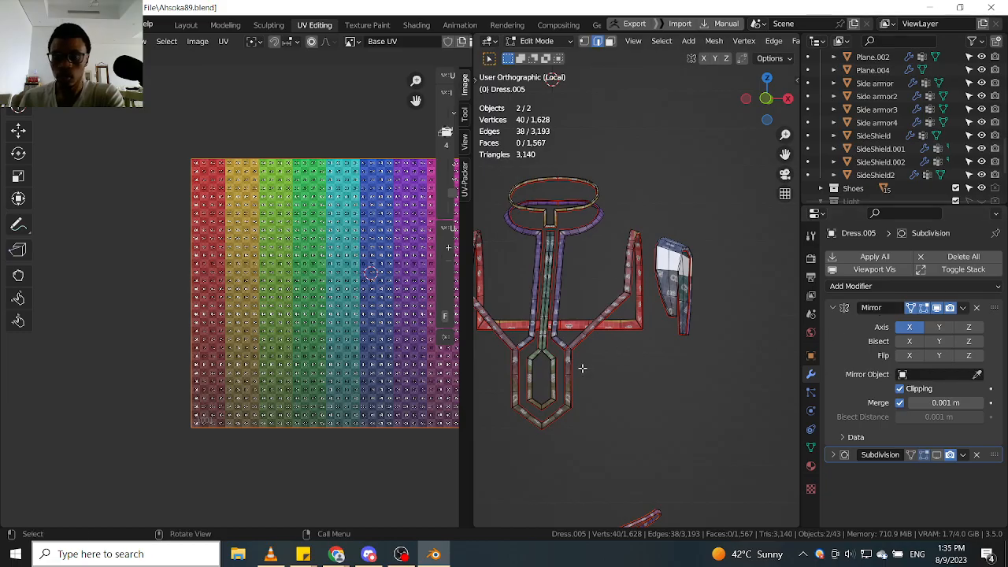
pyautogui.moveTo(593, 362); pyautogui.dragTo(573, 409, button='middle')
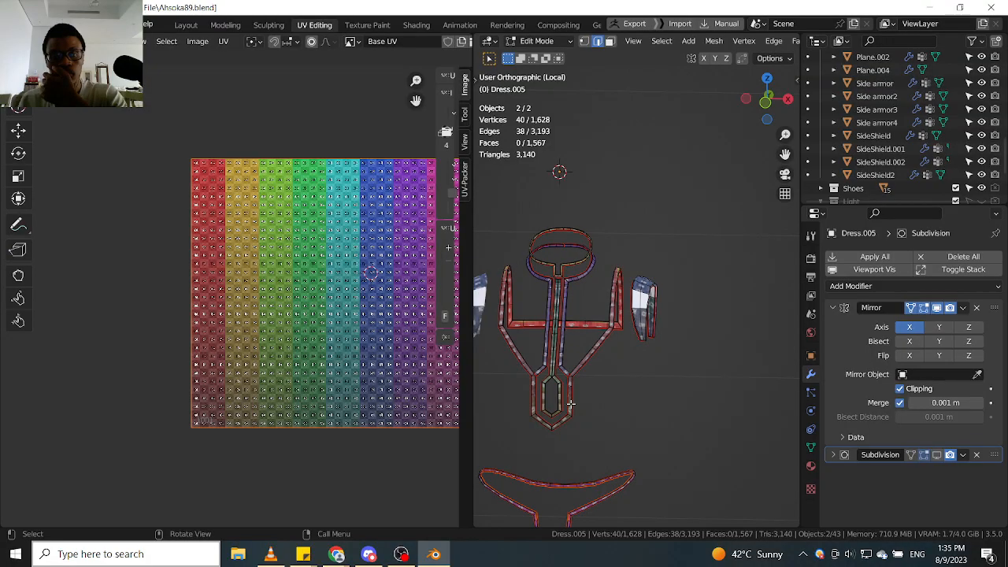
pyautogui.scroll(2, 571, 404)
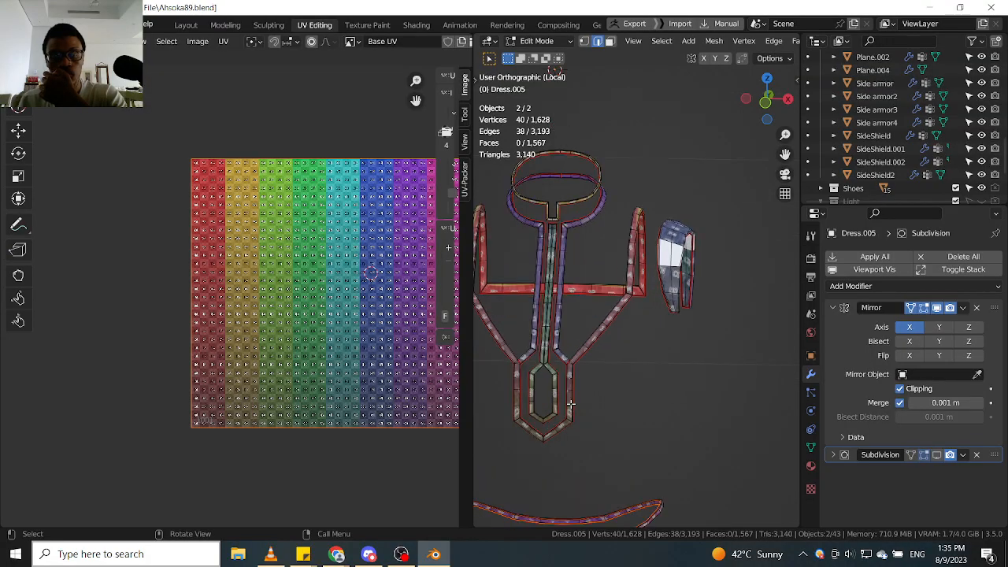
pyautogui.moveTo(577, 400); pyautogui.dragTo(573, 375, button='middle')
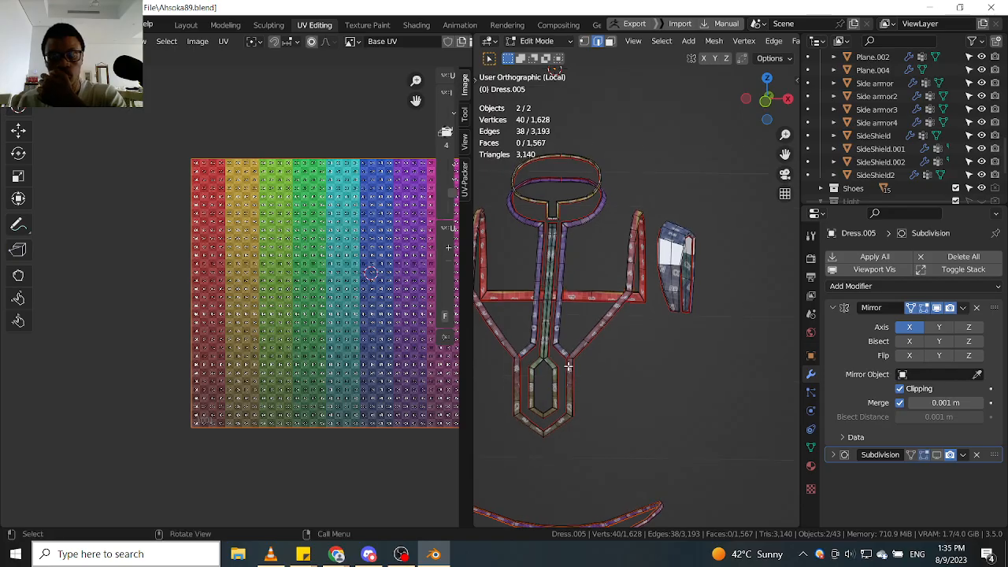
# Compare the dress trim with and without mirroring, and enable Mirror U in the Mirror modifier's data settings.
pyautogui.click(936, 309)
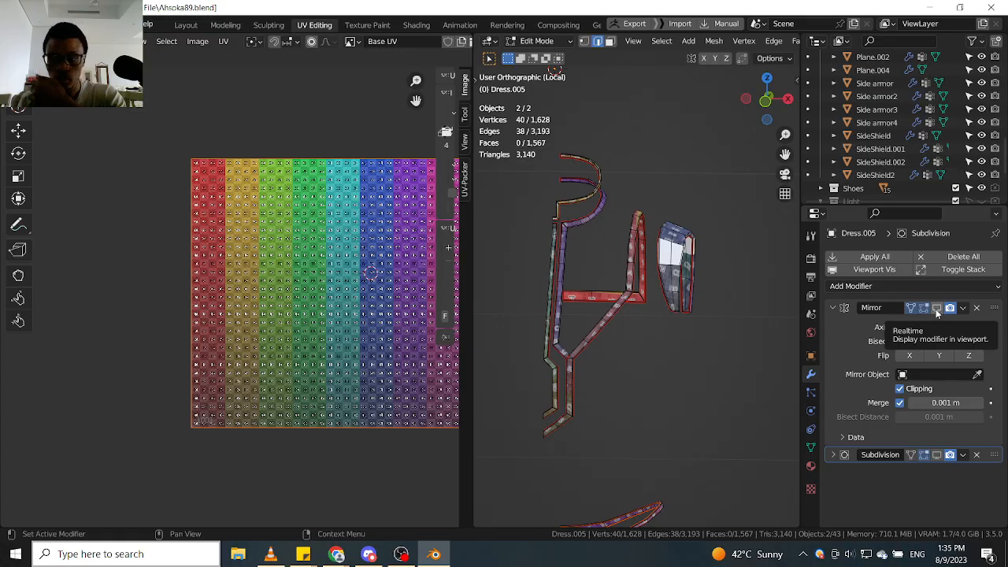
pyautogui.click(937, 309)
pyautogui.click(844, 437)
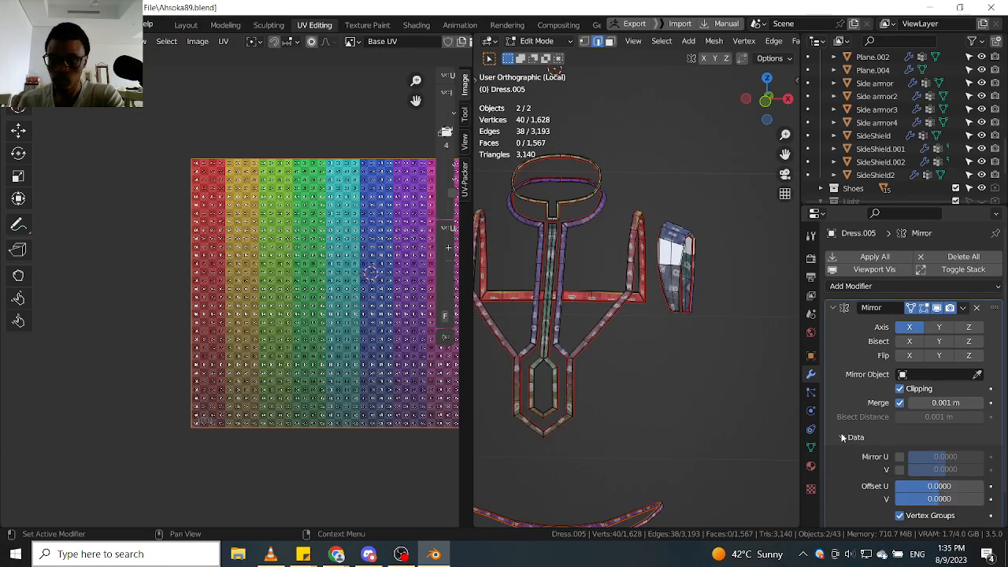
pyautogui.scroll(-1, 849, 438)
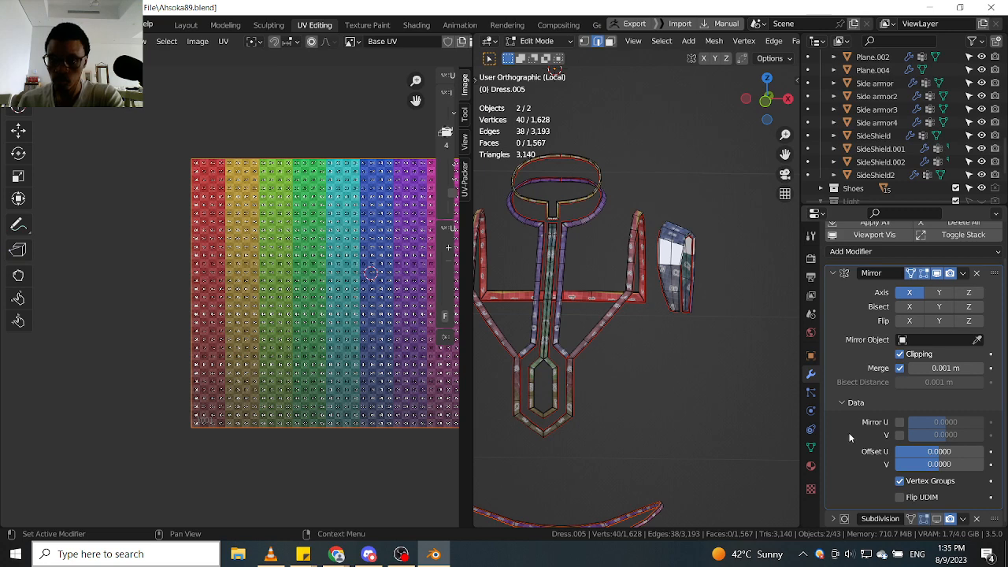
pyautogui.click(898, 422)
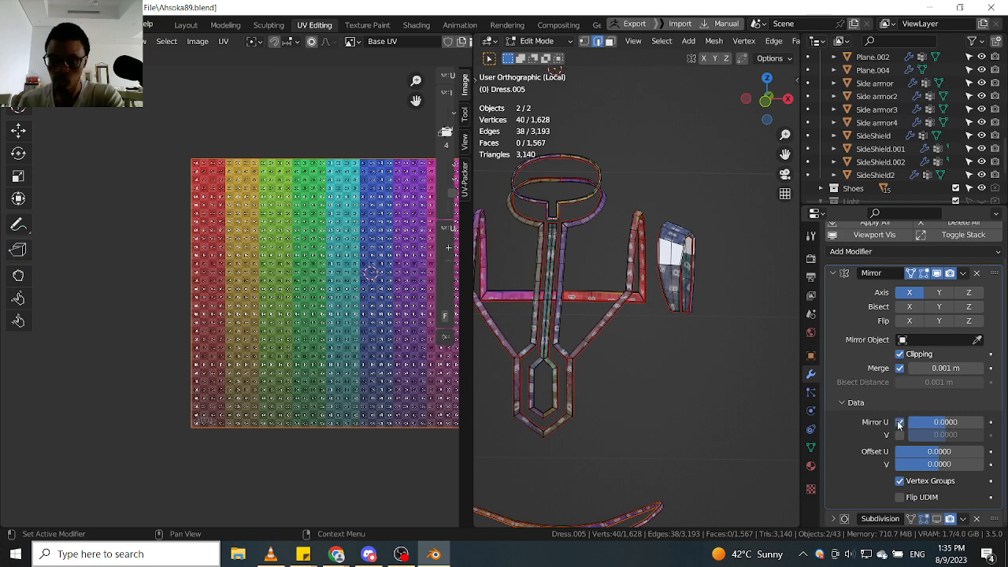
pyautogui.scroll(3, 536, 347)
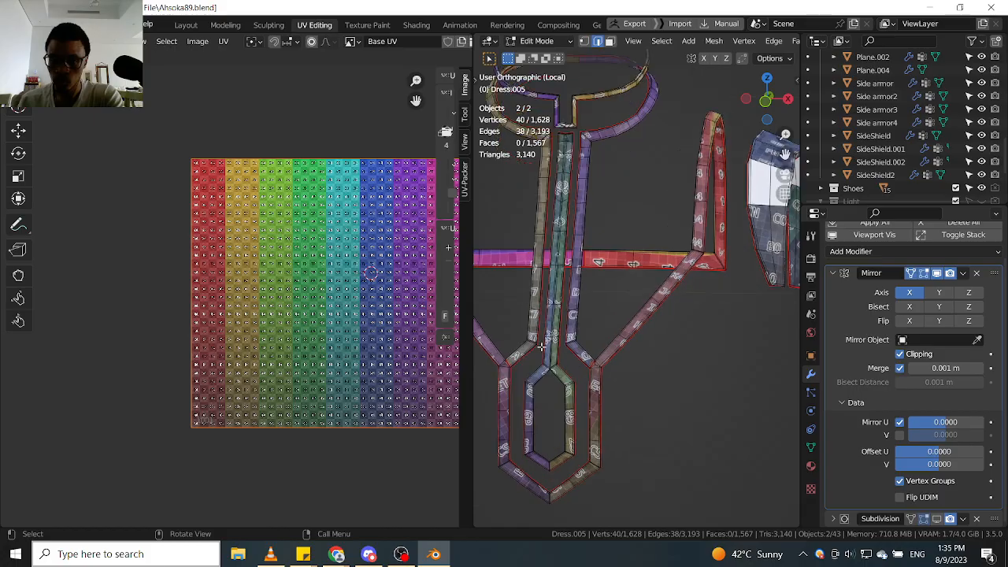
# Turn off the Mirror modifier's viewport display so only the original half of the dress trim is shown.
pyautogui.click(843, 402)
pyautogui.click(938, 309)
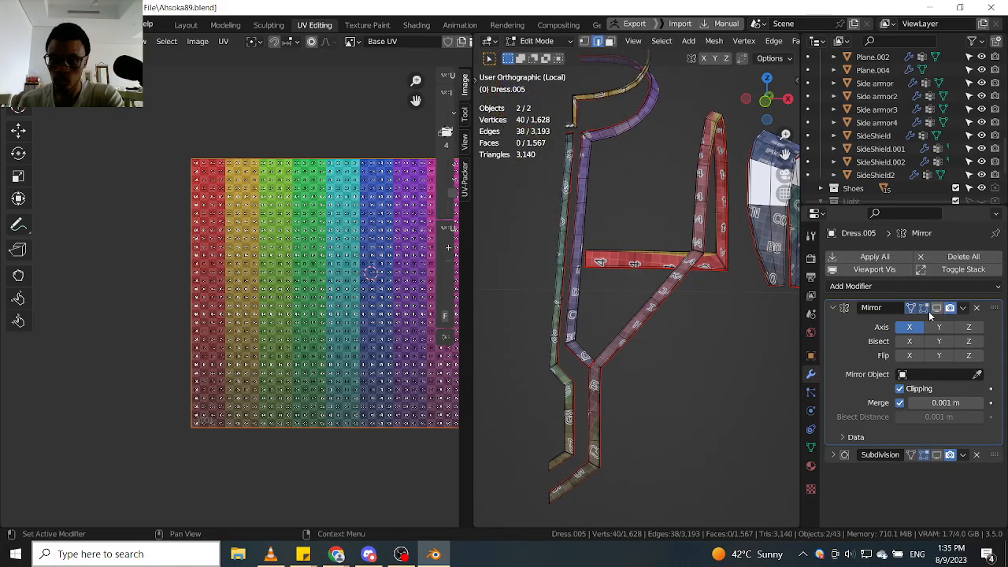
pyautogui.scroll(-3, 642, 321)
pyautogui.scroll(3, 583, 356)
pyautogui.moveTo(578, 355); pyautogui.dragTo(620, 352, button='middle')
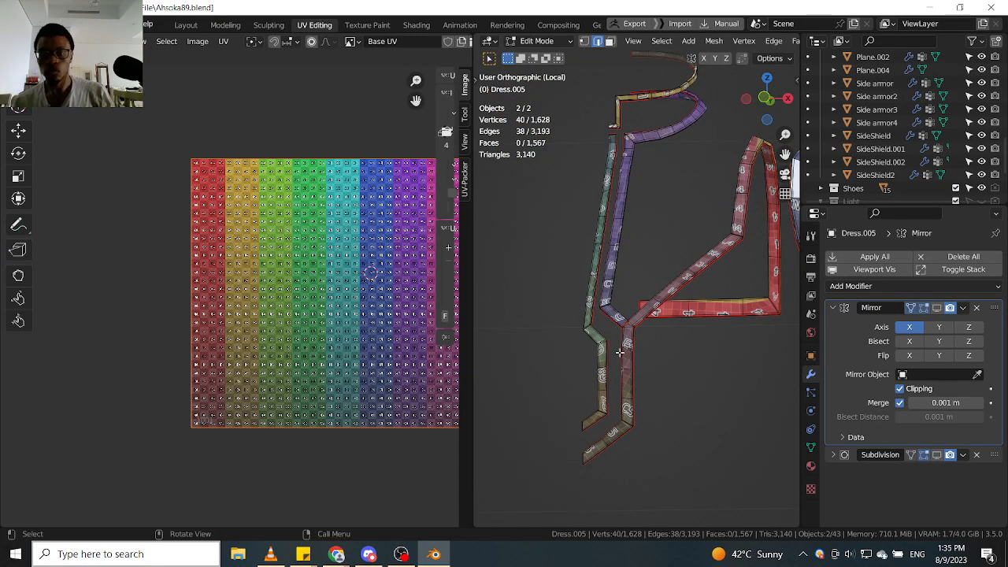
# Select the front centre trim strip's linked faces delimited by seam, inspect its UV island, and clear the selection.
pyautogui.press('Tab')
pyautogui.click(752, 354)
pyautogui.scroll(2, 617, 347)
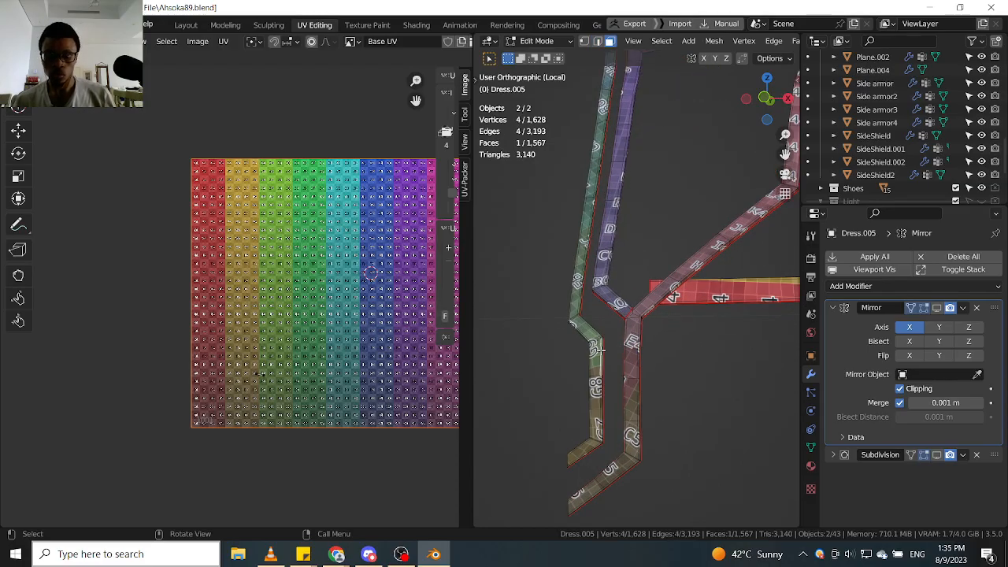
pyautogui.hotkey('ctrl', 'l')
pyautogui.scroll(7, 299, 264)
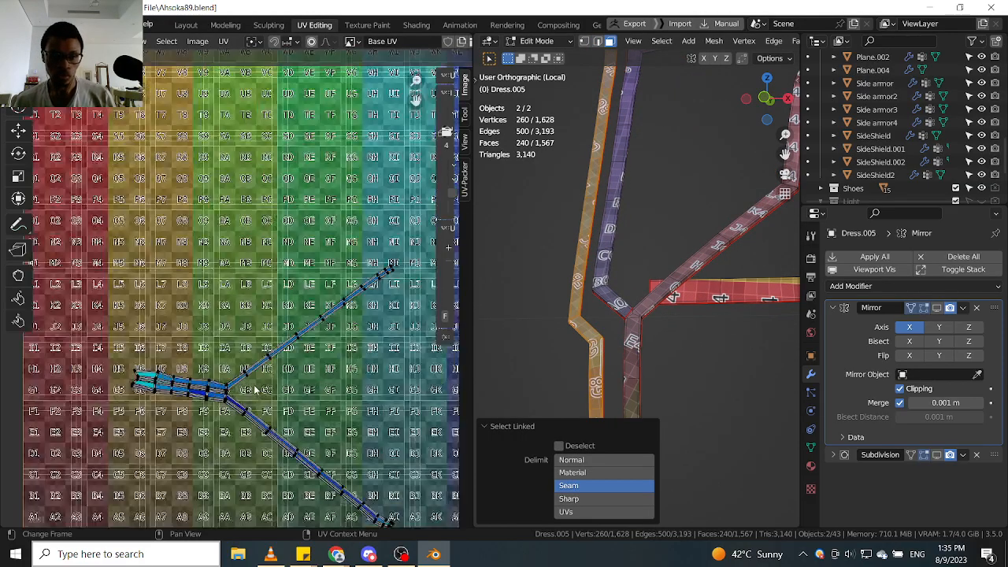
pyautogui.scroll(-4, 624, 318)
pyautogui.moveTo(624, 318); pyautogui.dragTo(681, 327, button='middle')
pyautogui.scroll(4, 697, 334)
pyautogui.scroll(4, 670, 345)
pyautogui.hotkey('alt', 'a')
# Reselect the centre trim strip up to its seams and examine the fork in its UV island.
pyautogui.scroll(-4, 670, 344)
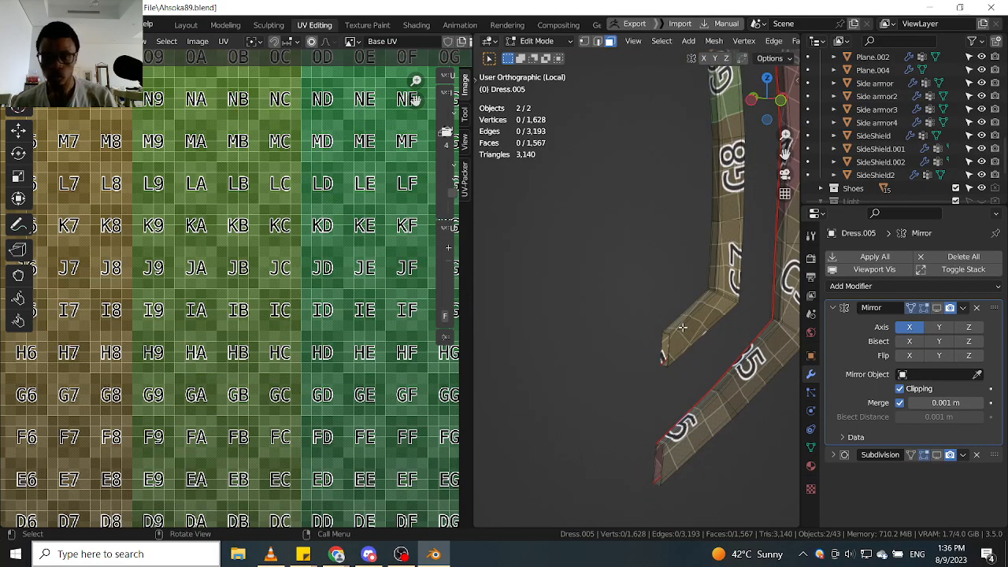
pyautogui.press('l')
pyautogui.scroll(-5, 682, 328)
pyautogui.moveTo(169, 403); pyautogui.dragTo(258, 364, button='middle')
pyautogui.scroll(3, 257, 364)
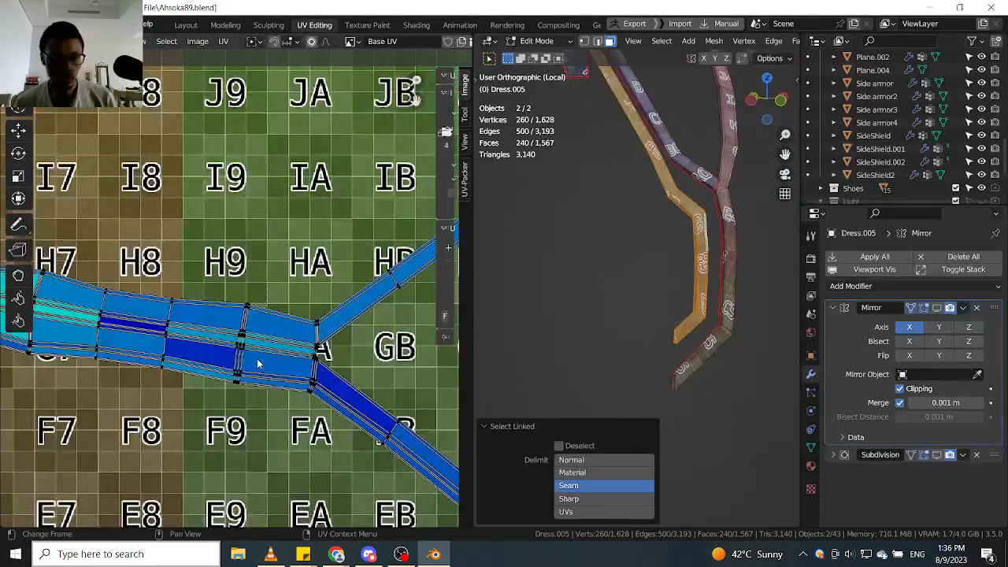
pyautogui.scroll(-6, 257, 364)
pyautogui.moveTo(677, 315); pyautogui.dragTo(647, 110, button='middle')
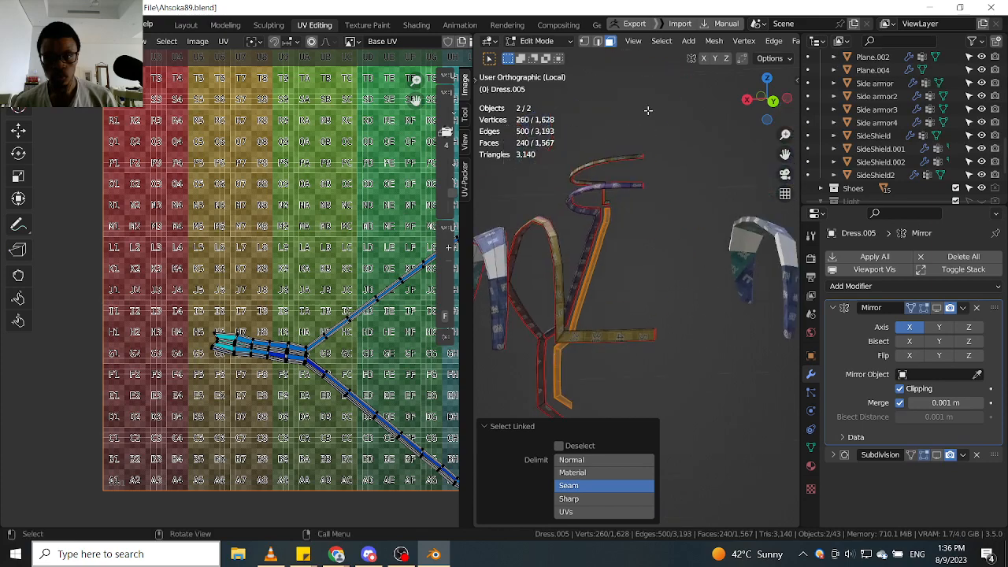
# Check individual faces at the centre strip's upper end and lower bend against the UV layout, looking for missing seams.
pyautogui.scroll(6, 603, 288)
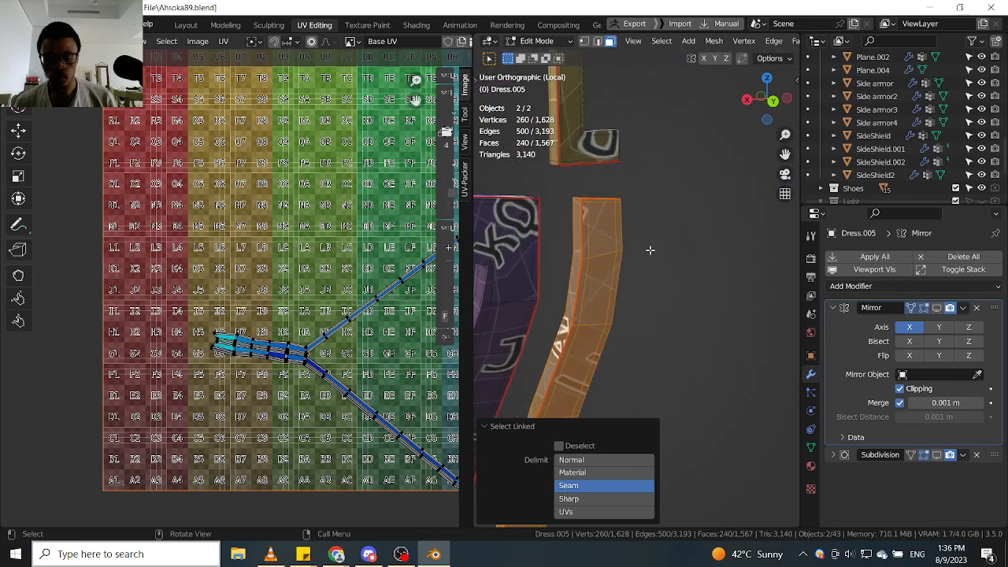
pyautogui.click(621, 245)
pyautogui.moveTo(670, 268); pyautogui.dragTo(615, 71, button='middle')
pyautogui.scroll(-5, 702, 249)
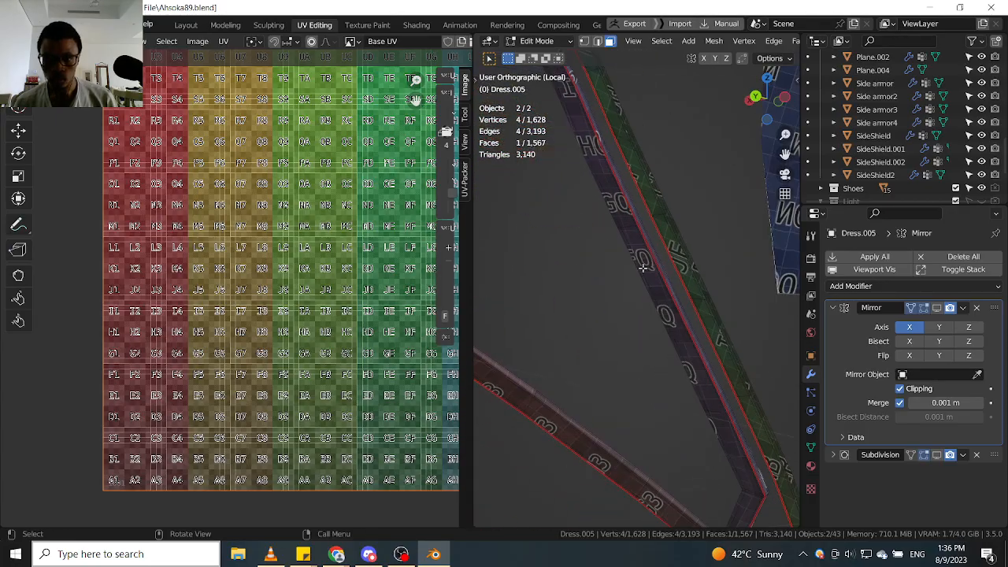
pyautogui.keyDown('shift'); pyautogui.moveTo(788, 488); pyautogui.dragTo(699, 367, button='middle'); pyautogui.keyUp('shift')
pyautogui.keyDown('shift'); pyautogui.moveTo(698, 429); pyautogui.dragTo(648, 375, button='middle'); pyautogui.keyUp('shift')
pyautogui.scroll(4, 648, 376)
pyautogui.click(632, 331)
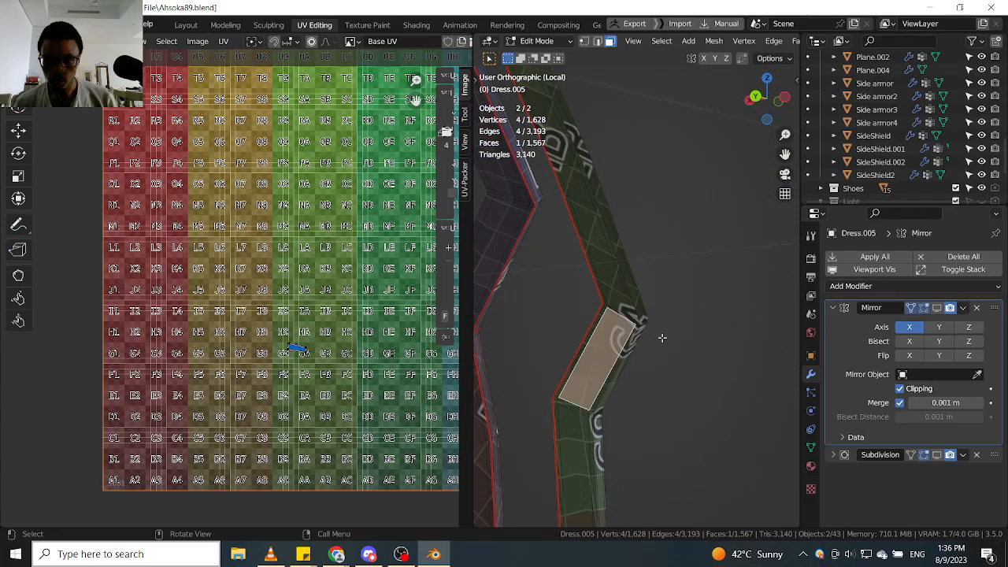
pyautogui.moveTo(662, 337); pyautogui.dragTo(652, 275, button='middle')
pyautogui.scroll(-4, 651, 277)
pyautogui.keyDown('shift'); pyautogui.moveTo(652, 340); pyautogui.dragTo(650, 262, button='middle'); pyautogui.keyUp('shift')
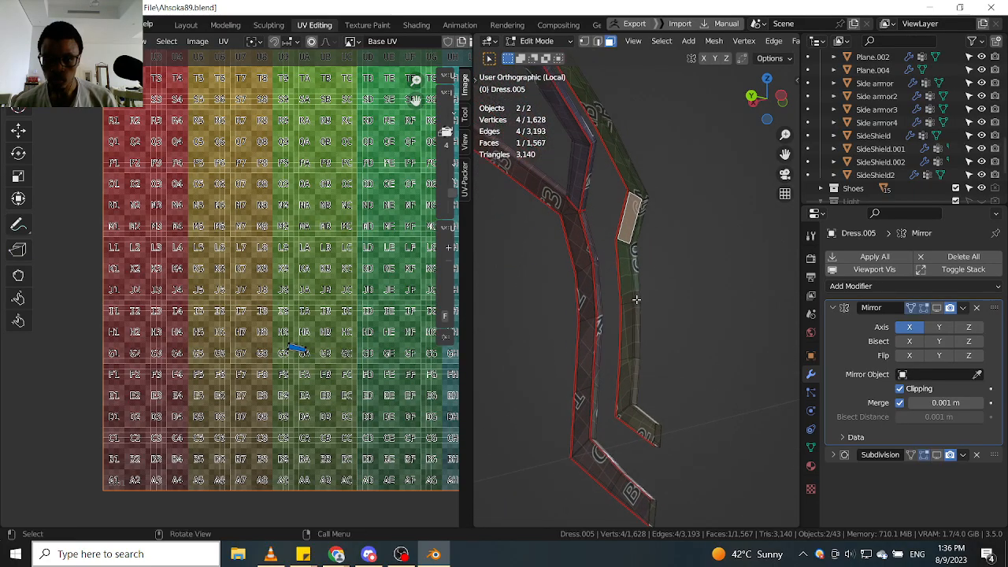
# Select the centre trim strip's linked faces delimited by seam and compare its forked UV island with the strip's shape on the model.
pyautogui.press('l')
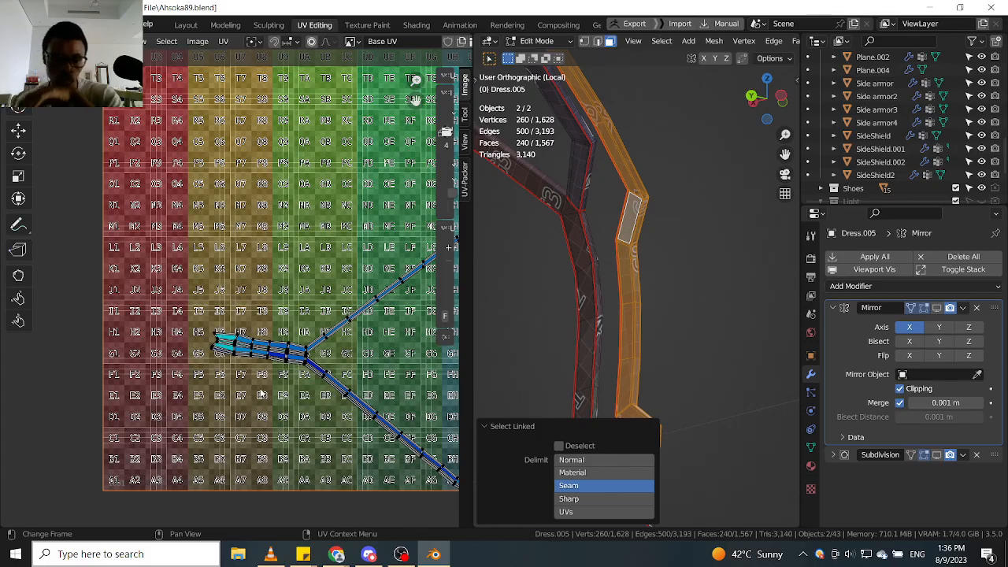
pyautogui.scroll(4, 261, 393)
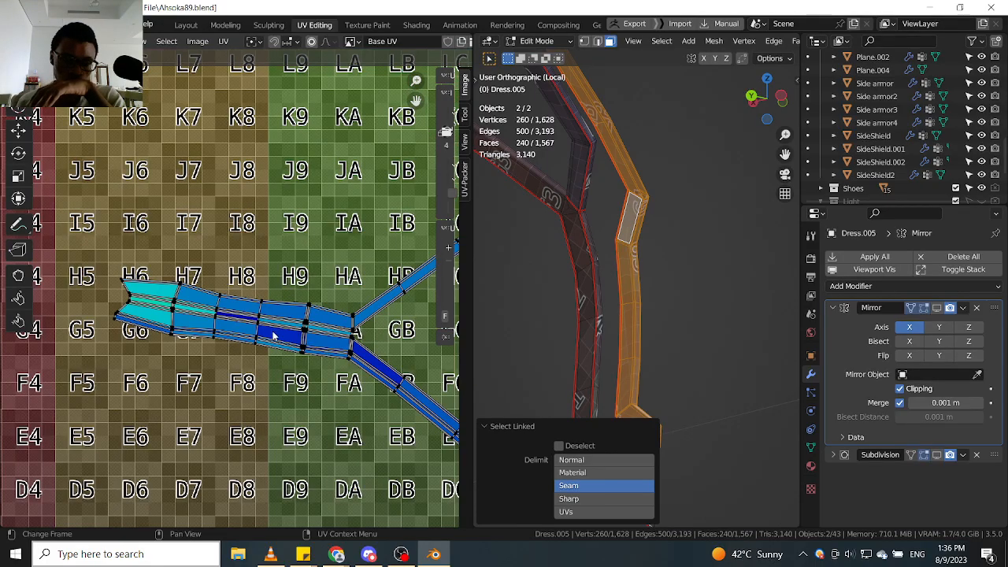
pyautogui.scroll(5, 279, 336)
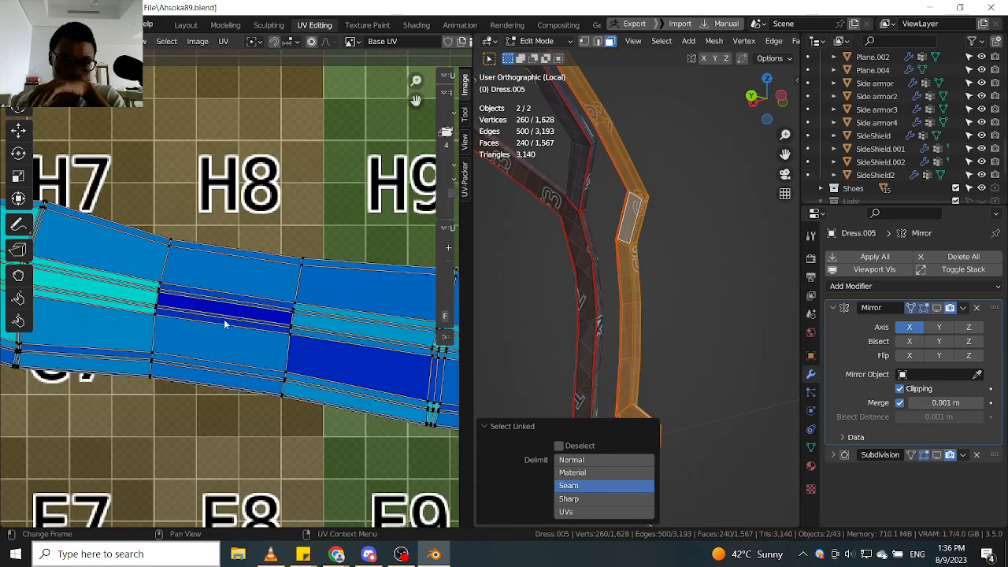
pyautogui.scroll(-8, 192, 320)
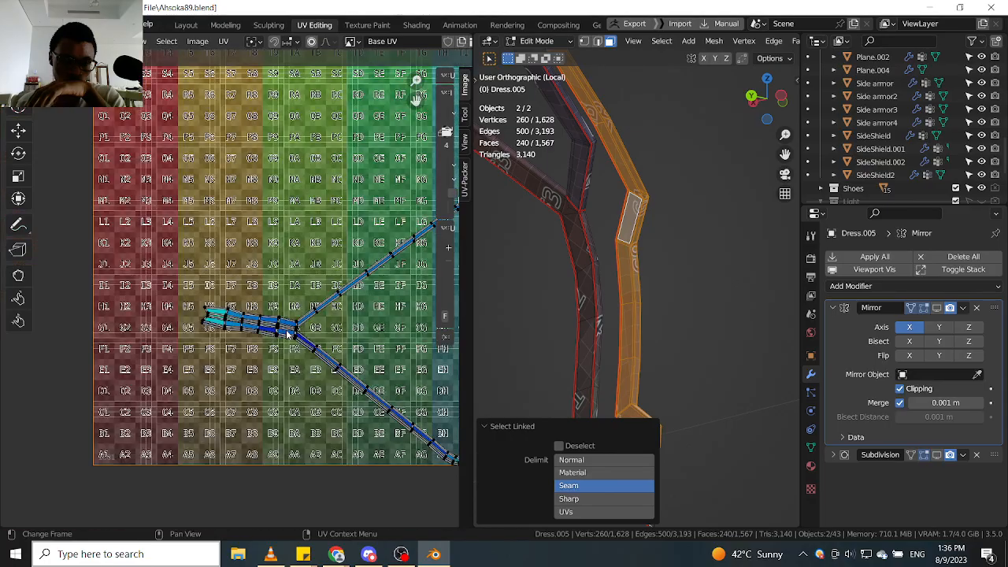
pyautogui.scroll(5, 297, 334)
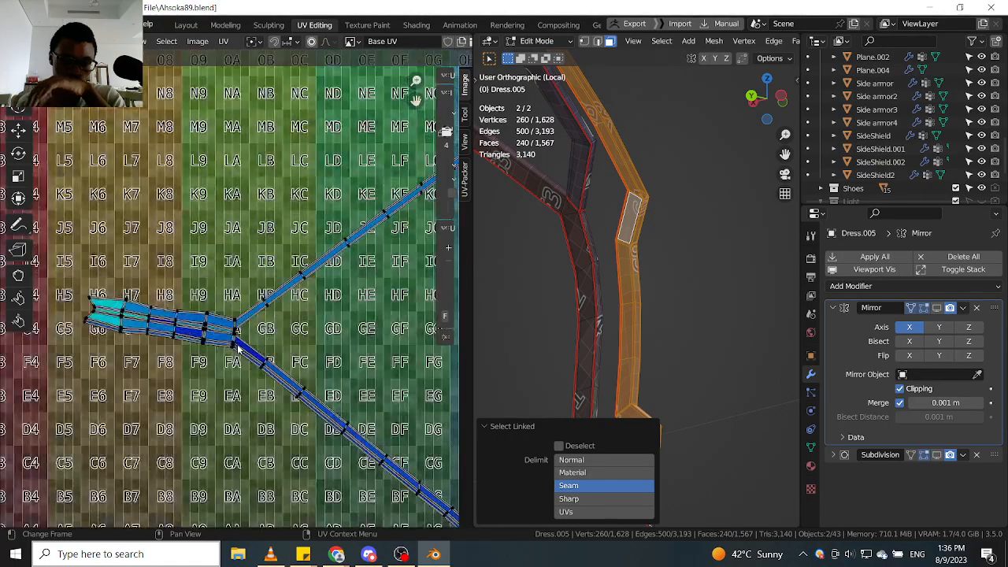
pyautogui.moveTo(579, 284); pyautogui.dragTo(684, 321, button='middle')
pyautogui.moveTo(594, 312); pyautogui.dragTo(665, 339, button='middle')
pyautogui.scroll(6, 307, 327)
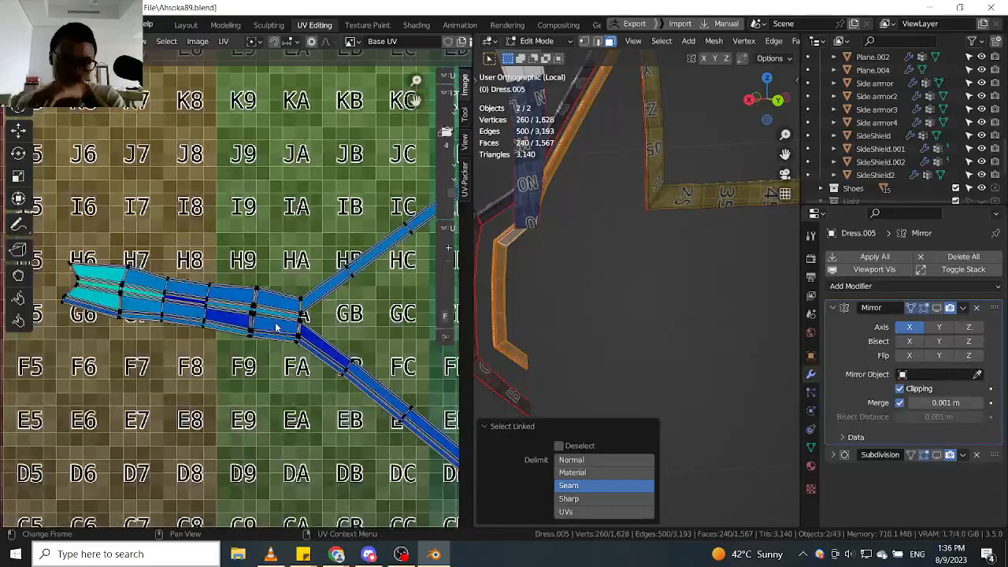
pyautogui.moveTo(551, 324); pyautogui.dragTo(578, 301, button='middle')
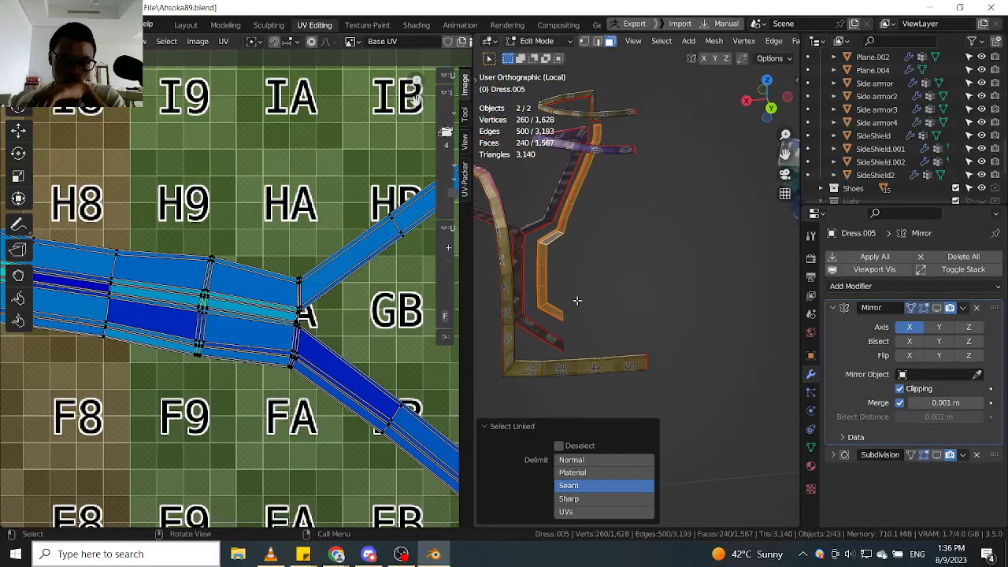
# Toggle the Mirror modifier's viewport display on and off to compare the full centre trim with its original half.
pyautogui.click(936, 308)
pyautogui.click(936, 309)
pyautogui.click(936, 309)
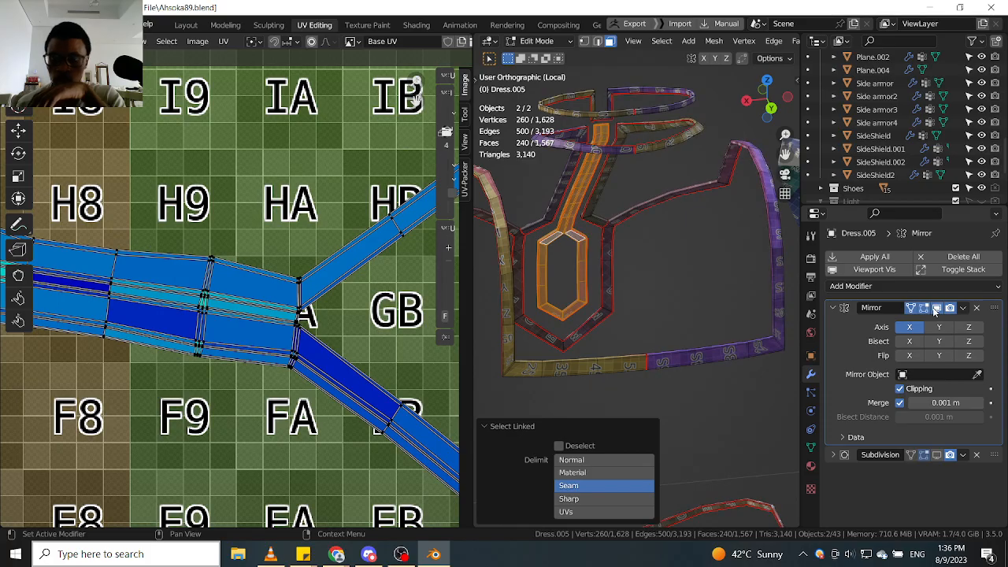
pyautogui.click(936, 309)
pyautogui.click(936, 309)
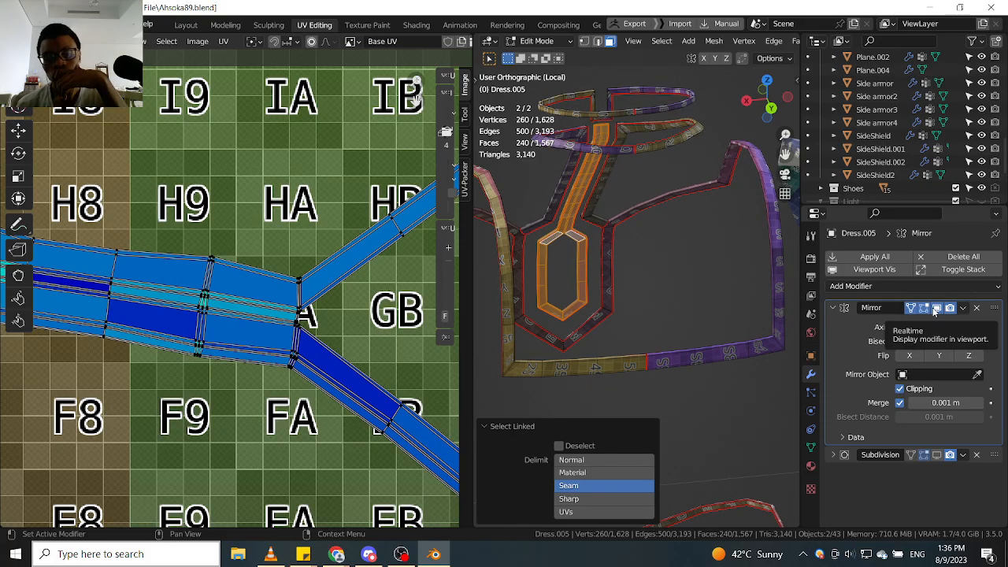
pyautogui.click(936, 310)
# Select the centre strip's whole UV island and rotate it about 90° counterclockwise so its stem points down and the forks point up.
pyautogui.moveTo(569, 289); pyautogui.dragTo(519, 279, button='middle')
pyautogui.scroll(-4, 180, 343)
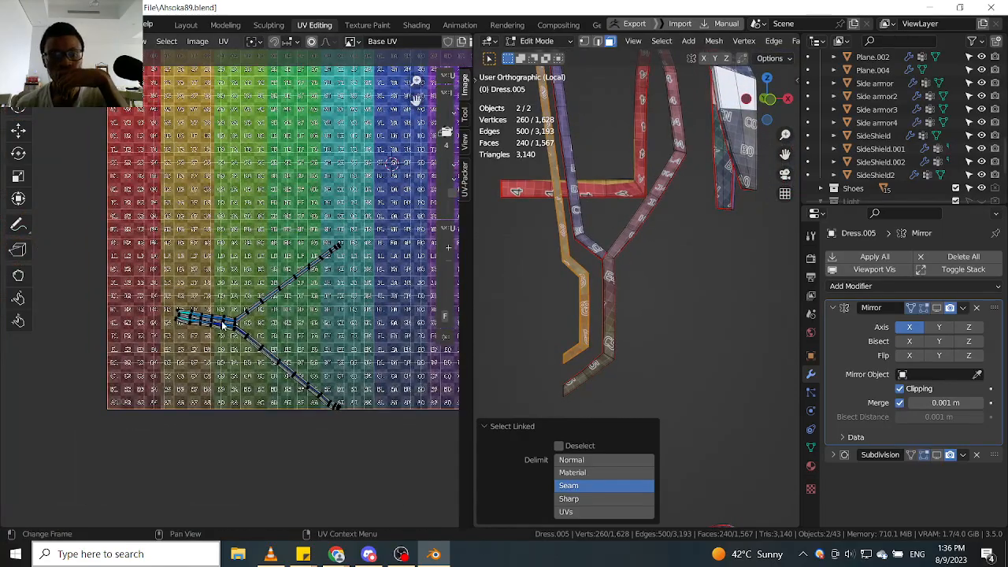
pyautogui.moveTo(224, 324); pyautogui.dragTo(137, 381, button='middle')
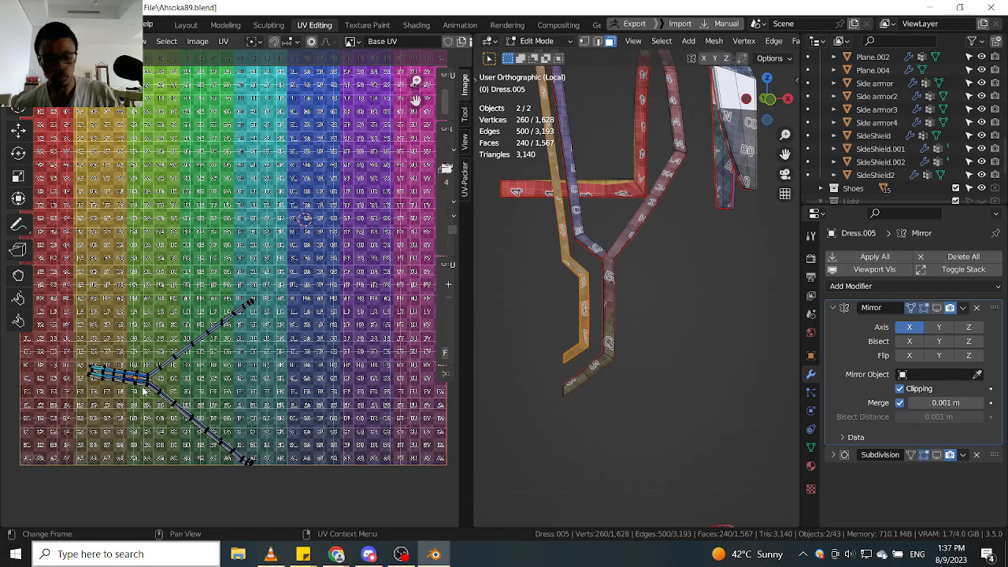
pyautogui.press('g')
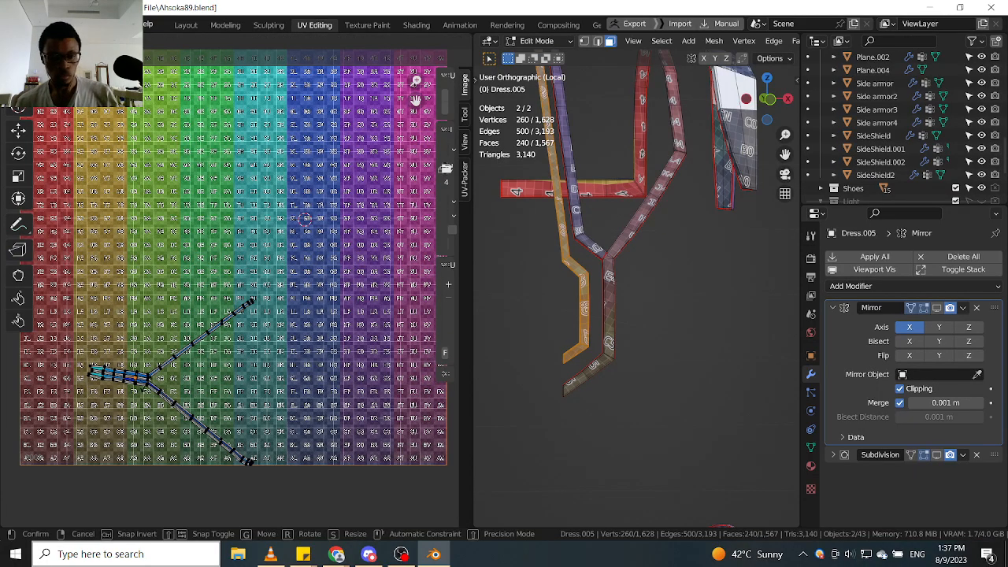
pyautogui.click(146, 381)
pyautogui.press('l')
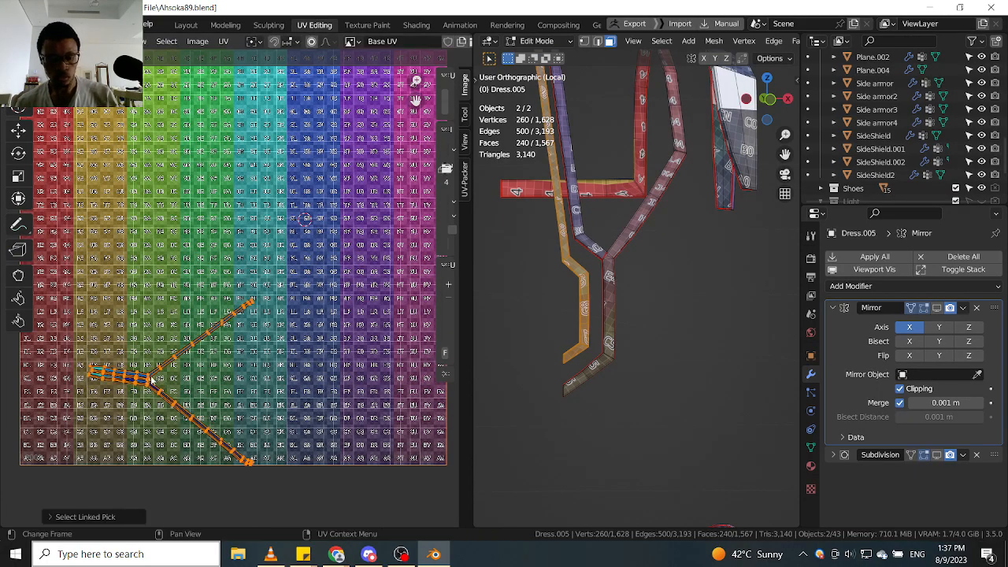
pyautogui.press('r')
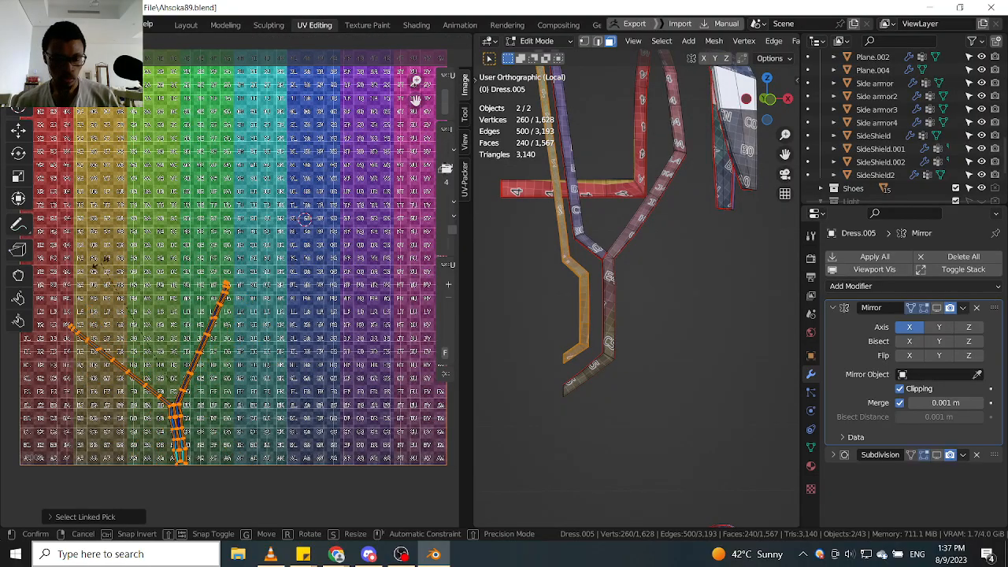
pyautogui.click(234, 285)
# Save the project as the next incremental version, Ahsoka90.blend, in the Project File folder.
pyautogui.scroll(-3, 555, 290)
pyautogui.moveTo(554, 290); pyautogui.dragTo(626, 300, button='middle')
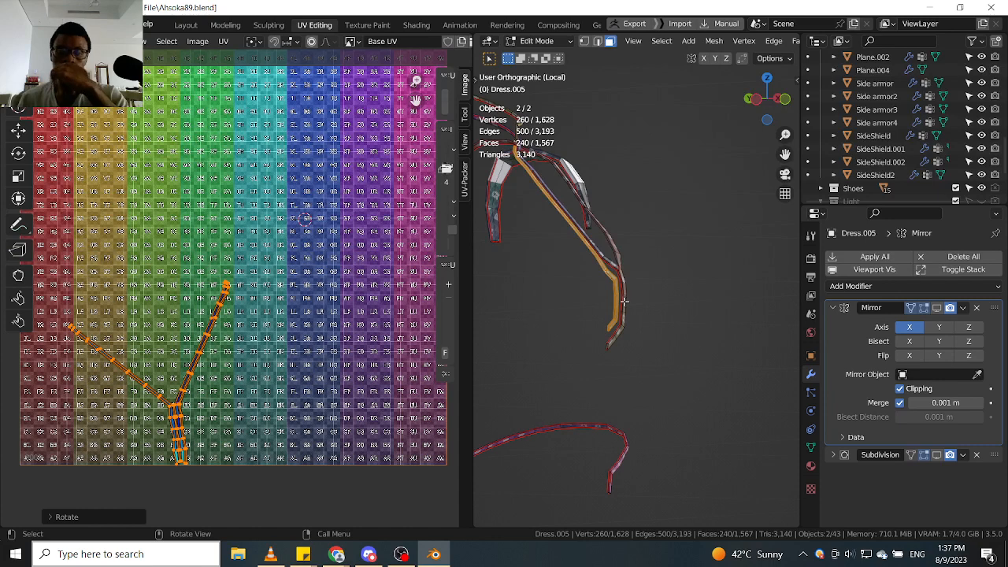
pyautogui.moveTo(582, 333); pyautogui.dragTo(624, 306, button='middle')
pyautogui.scroll(-2, 624, 305)
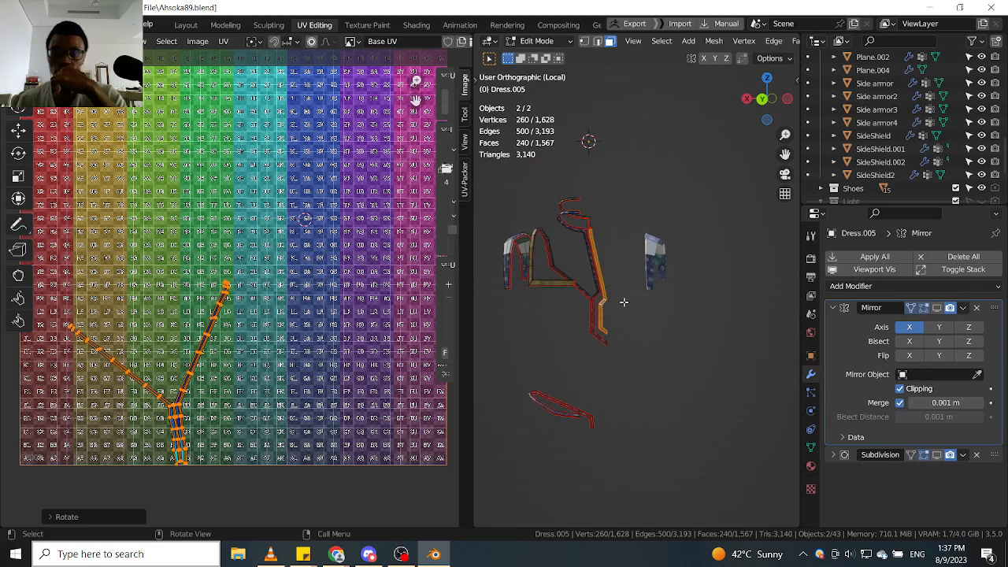
pyautogui.hotkey('ctrl', 'shift', 's')
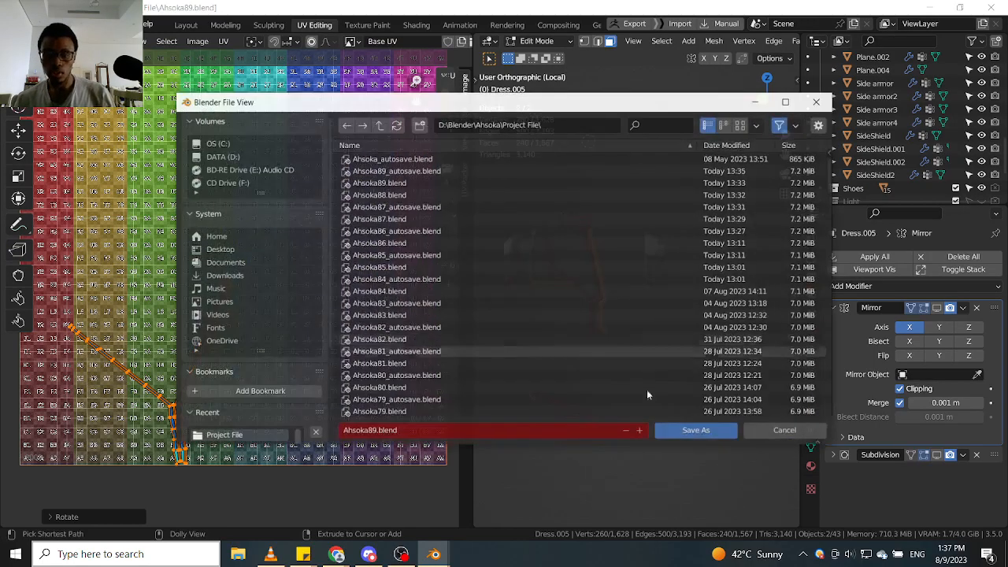
pyautogui.click(639, 431)
pyautogui.click(671, 430)
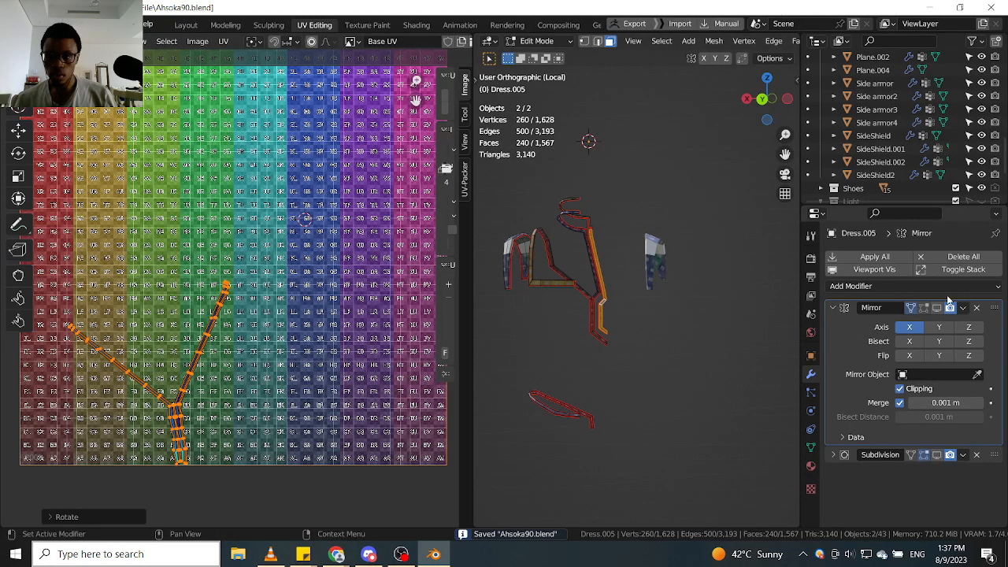
# Restore the Mirror modifier's viewport display and switch the dress trim to Object Mode.
pyautogui.click(936, 308)
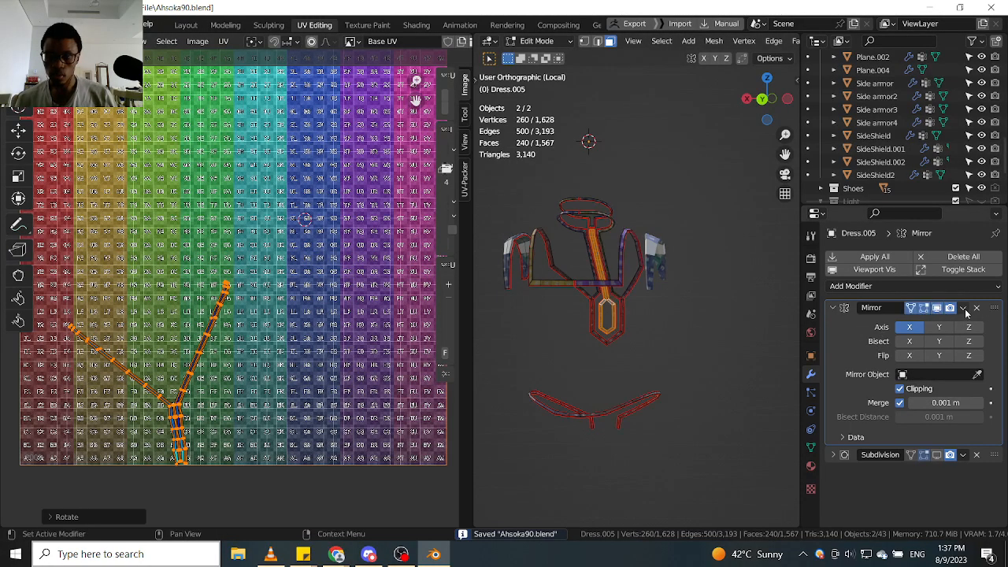
pyautogui.click(965, 309)
pyautogui.press('Tab')
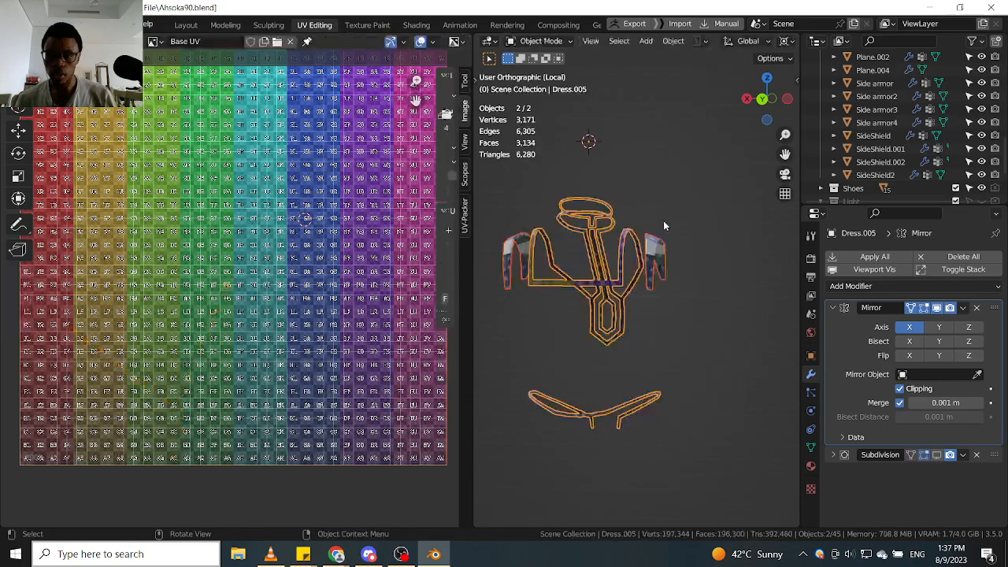
pyautogui.click(975, 308)
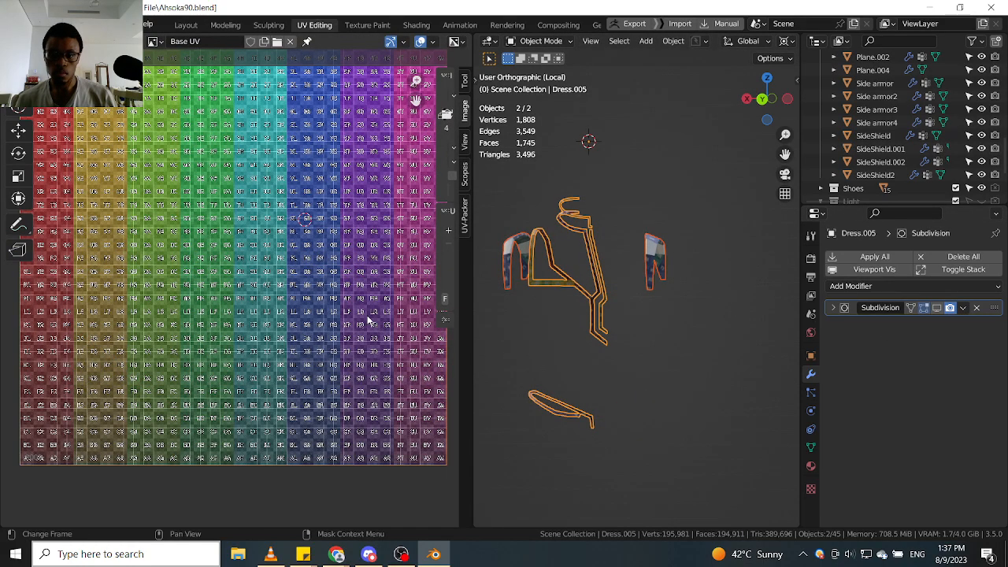
pyautogui.moveTo(607, 332); pyautogui.dragTo(621, 339, button='middle')
pyautogui.hotkey('ctrl', 'z')
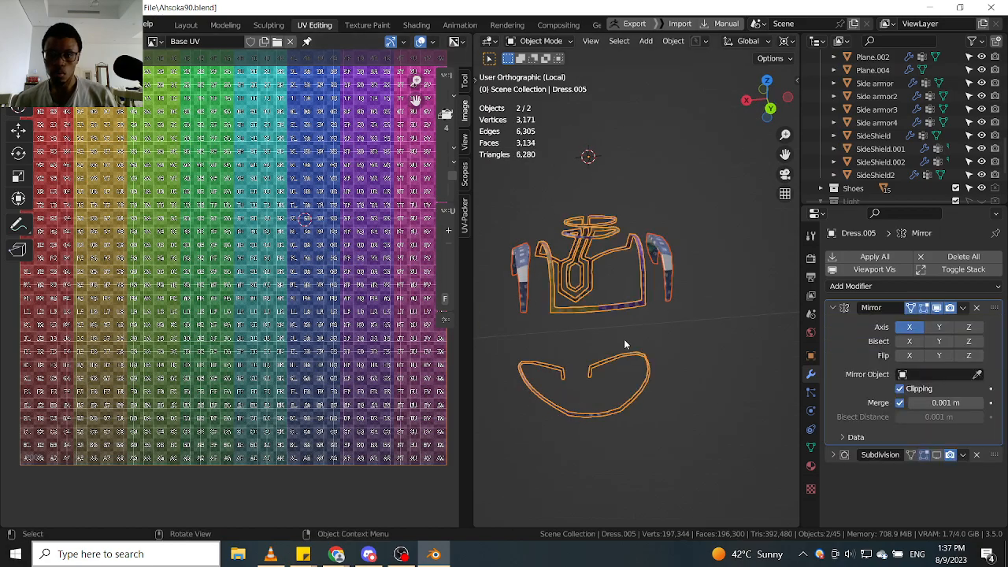
# Apply the Mirror modifier to the dress trim and return to Edit Mode with both halves of the centre strip in view.
pyautogui.click(963, 307)
pyautogui.click(926, 323)
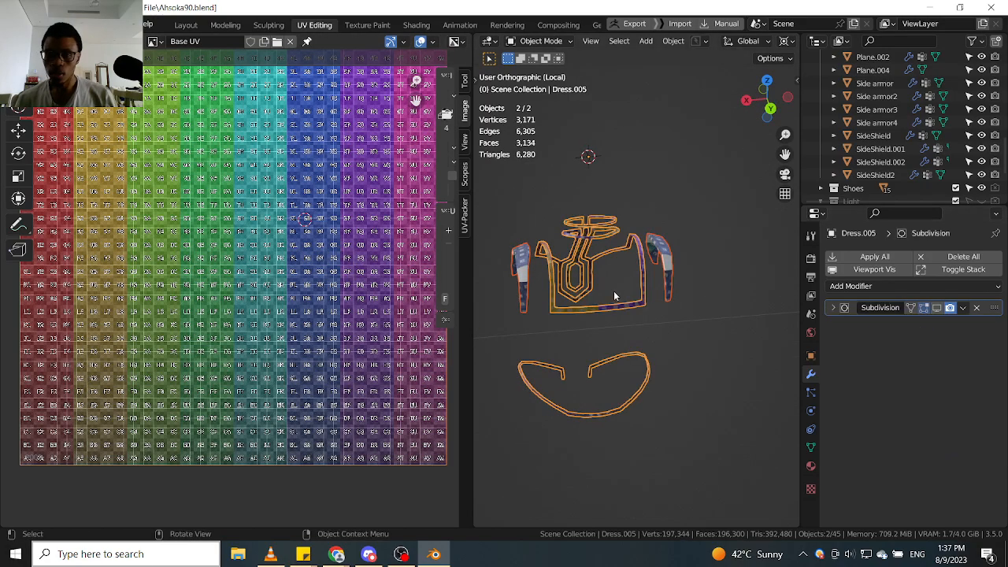
pyautogui.scroll(2, 607, 303)
pyautogui.press('Tab')
pyautogui.click(462, 277)
pyautogui.scroll(3, 574, 270)
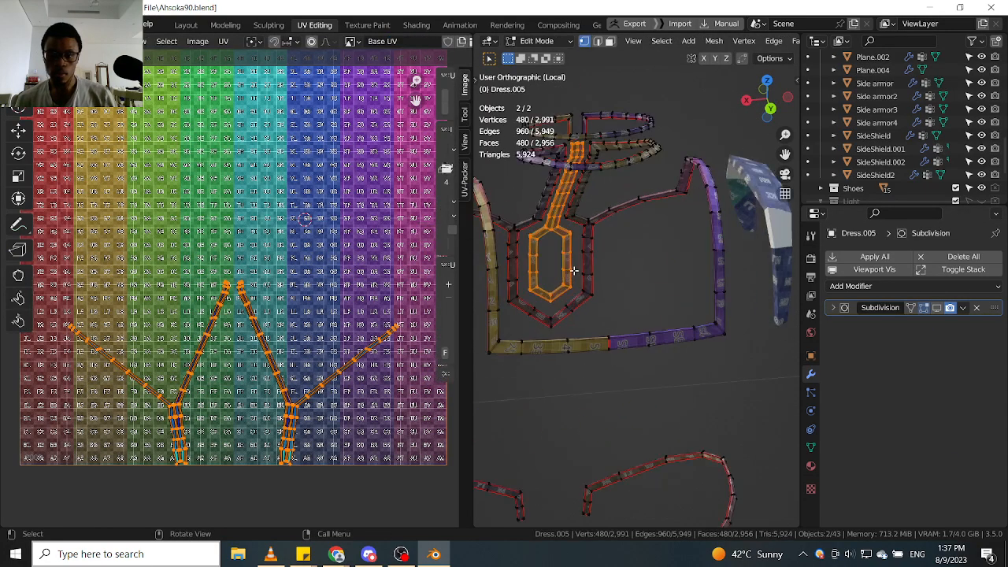
# Inspect the centre strip's two mirrored UV islands and widen the UV editor to fit them both.
pyautogui.scroll(3, 293, 401)
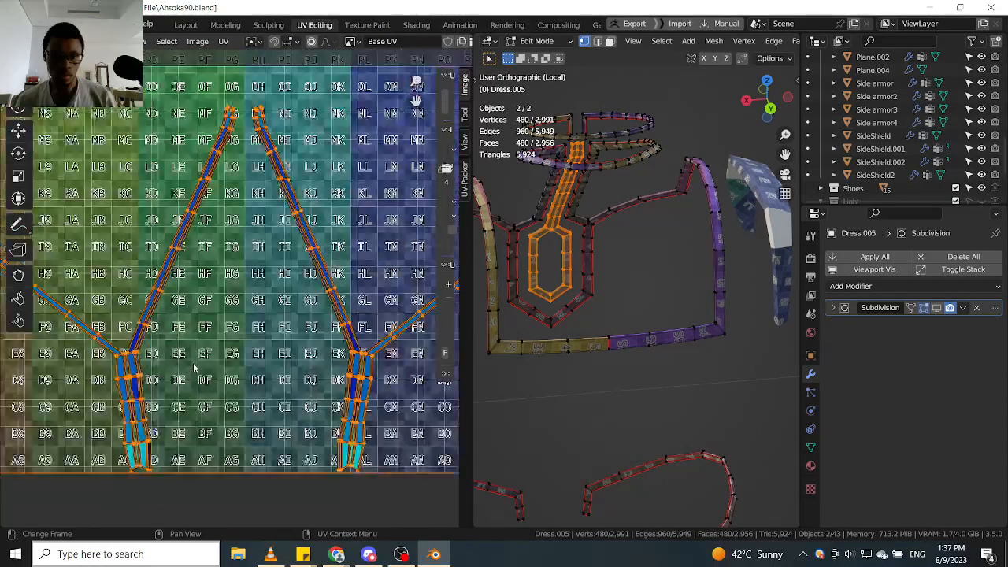
pyautogui.scroll(-5, 224, 344)
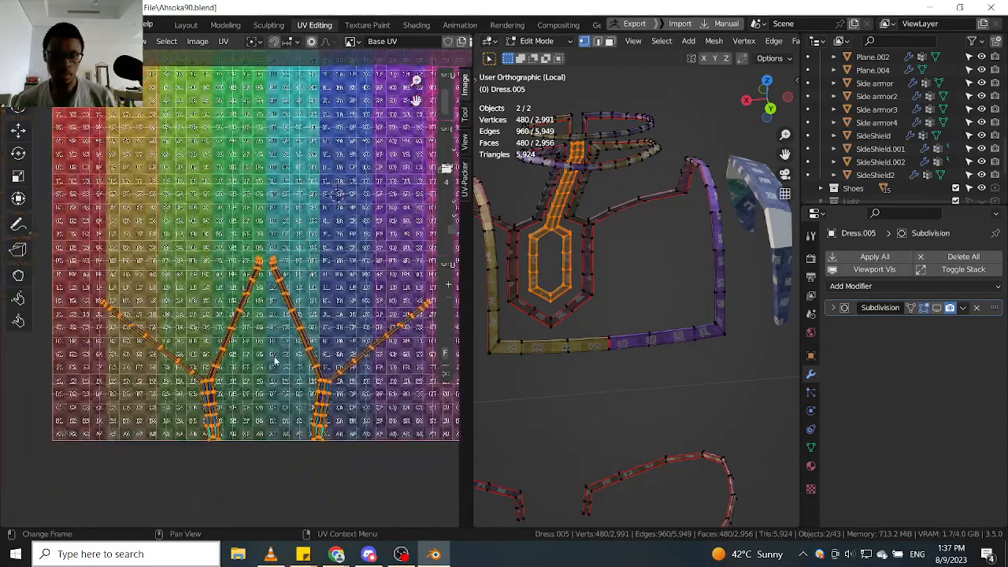
pyautogui.scroll(3, 287, 363)
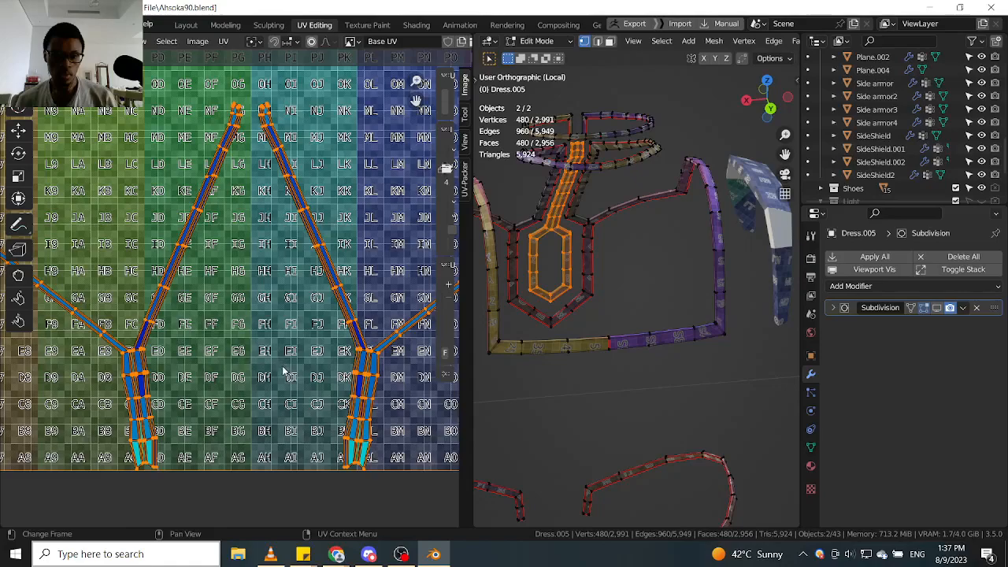
pyautogui.scroll(-4, 284, 371)
pyautogui.scroll(3, 282, 373)
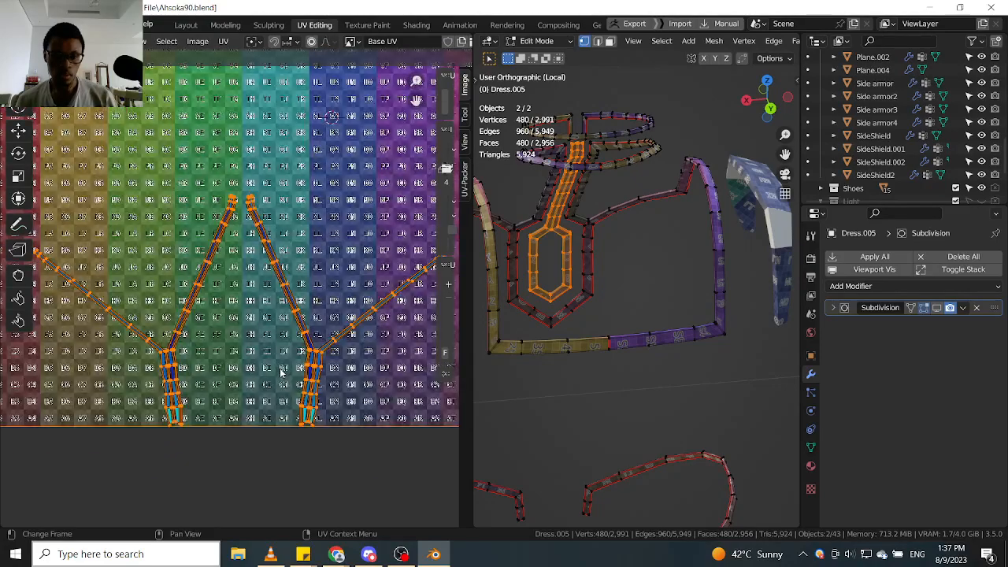
pyautogui.scroll(1, 283, 378)
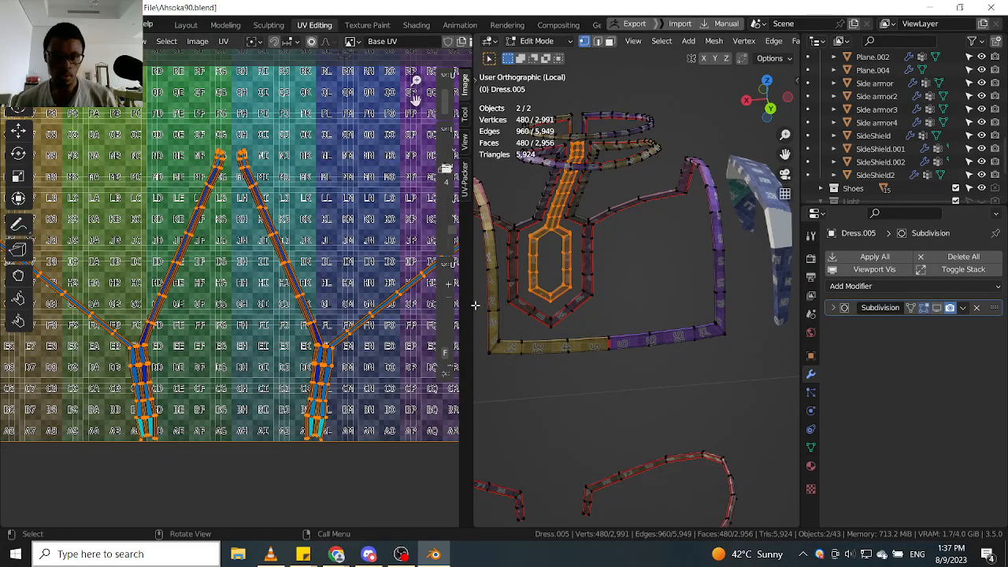
pyautogui.moveTo(473, 306); pyautogui.dragTo(617, 311)
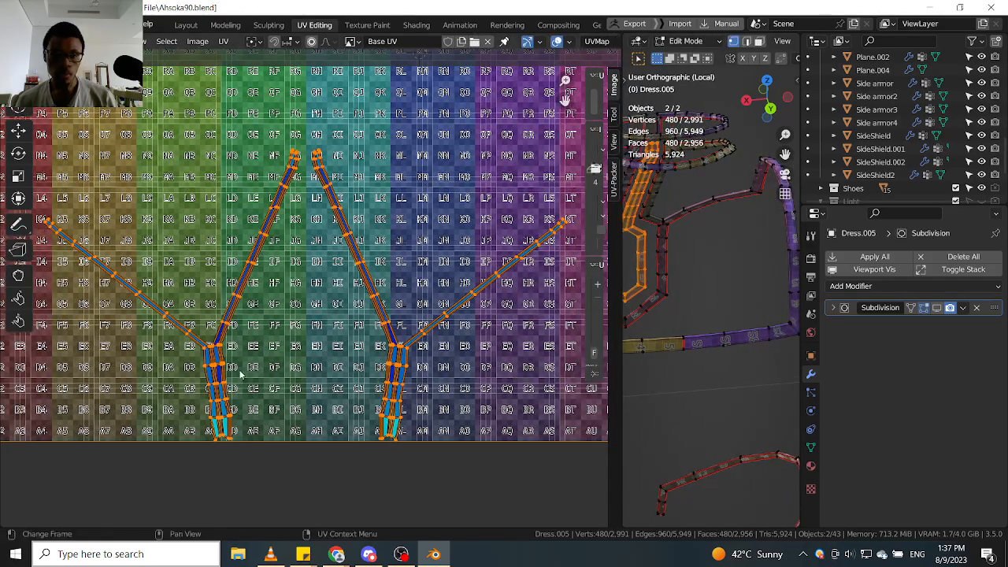
# Clear the UV selection, then pin a vertex just below the fork of the left UV island and move it slightly.
pyautogui.hotkey('alt', 'a')
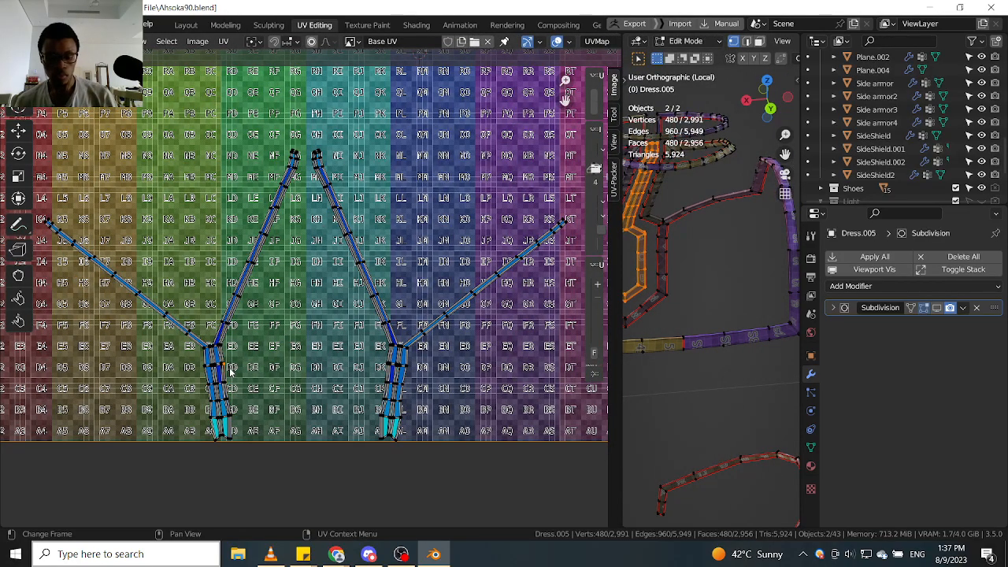
pyautogui.scroll(8, 221, 370)
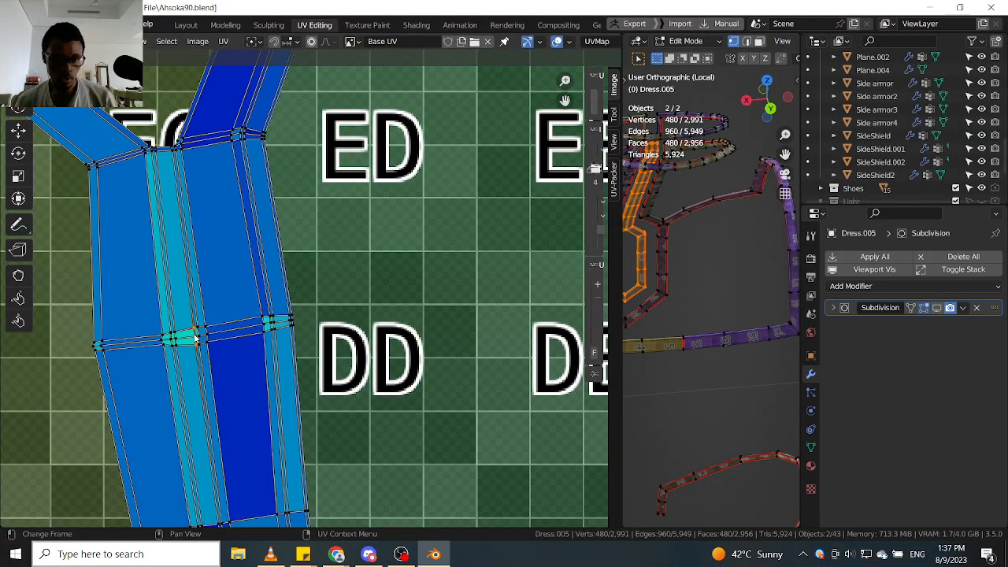
pyautogui.scroll(-3, 195, 337)
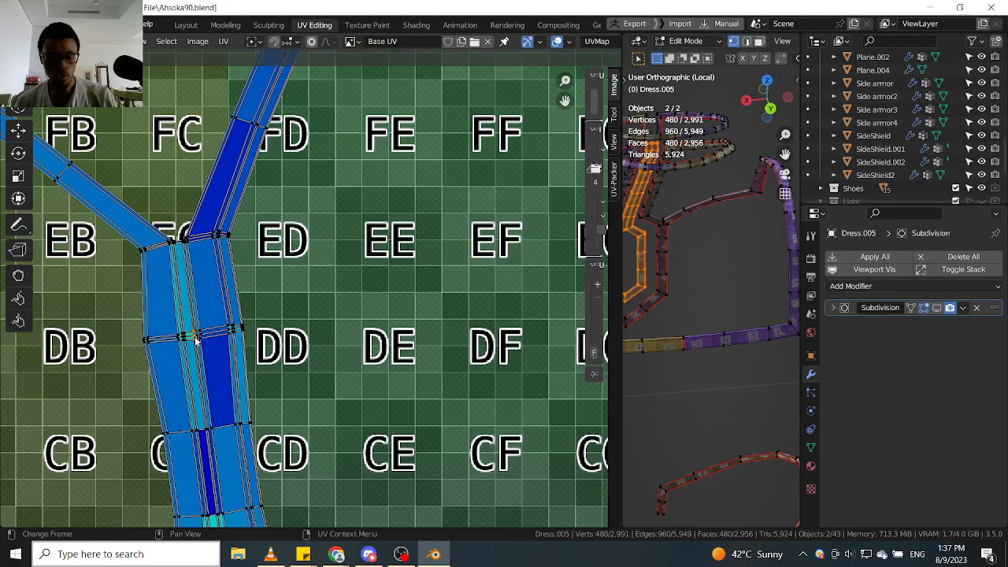
pyautogui.press('p')
pyautogui.press('g')
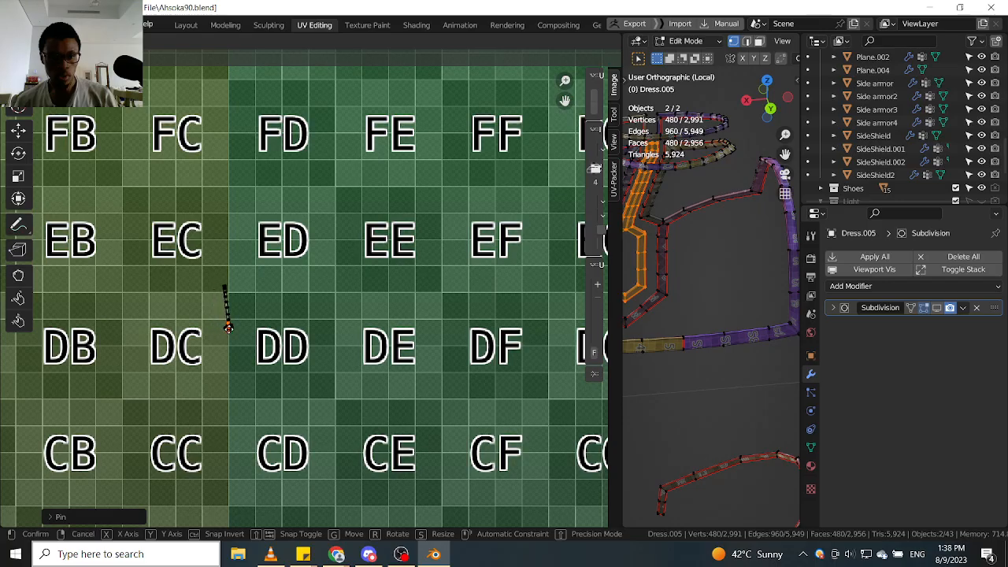
pyautogui.click(228, 328)
pyautogui.scroll(-6, 232, 334)
pyautogui.scroll(6, 244, 355)
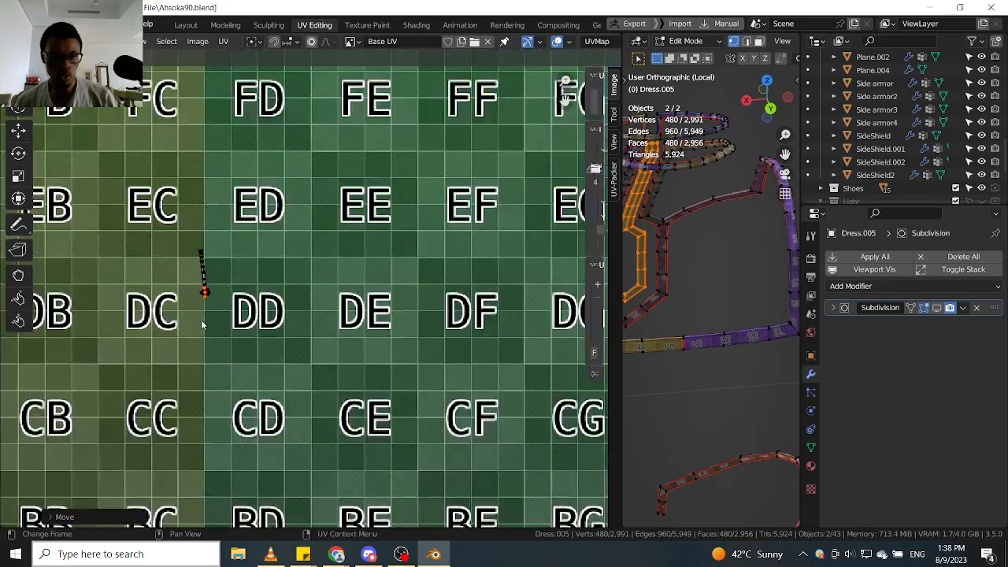
# Undo the last move of the pinned vertex on the left UV island and unpin that vertex.
pyautogui.scroll(7, 202, 324)
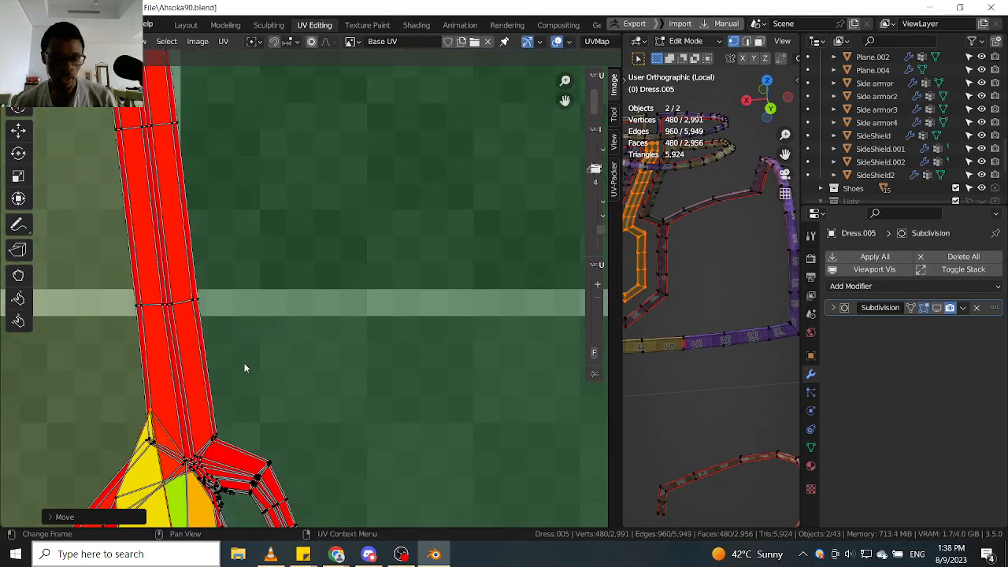
pyautogui.scroll(-10, 244, 364)
pyautogui.hotkey('ctrl', 'z')
pyautogui.scroll(-4, 255, 372)
pyautogui.moveTo(255, 374); pyautogui.dragTo(291, 360, button='middle')
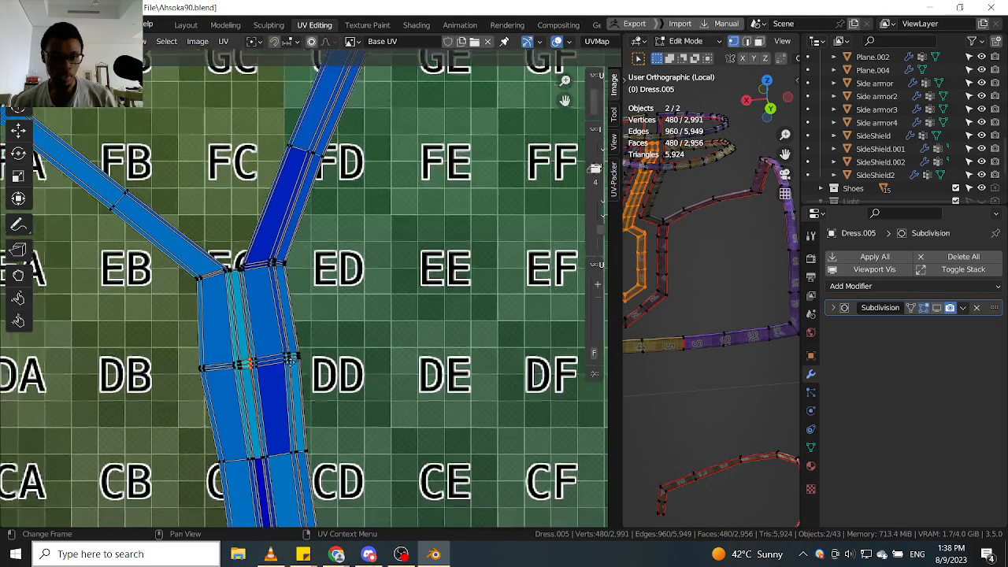
pyautogui.scroll(-6, 289, 360)
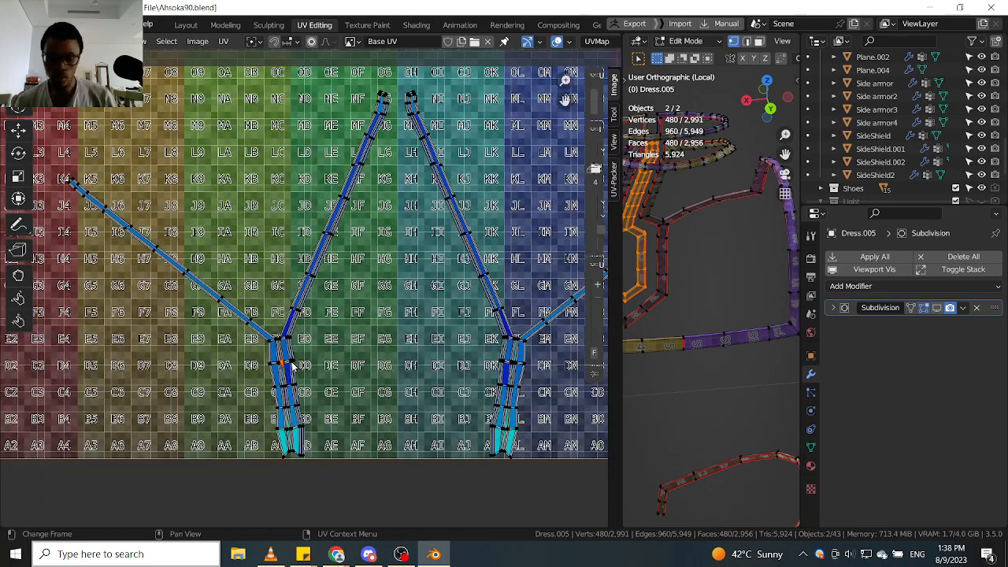
pyautogui.hotkey('alt', 'p')
# Try to pin the outer-edge vertex just below the fork of the left UV island and move it outward.
pyautogui.scroll(8, 305, 368)
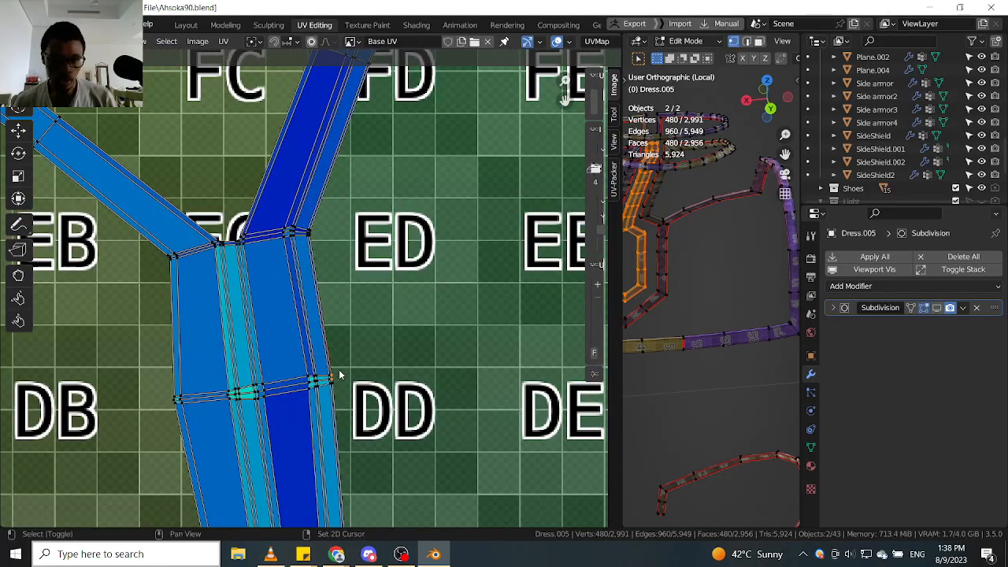
pyautogui.press('p')
pyautogui.press('g')
pyautogui.click(420, 367)
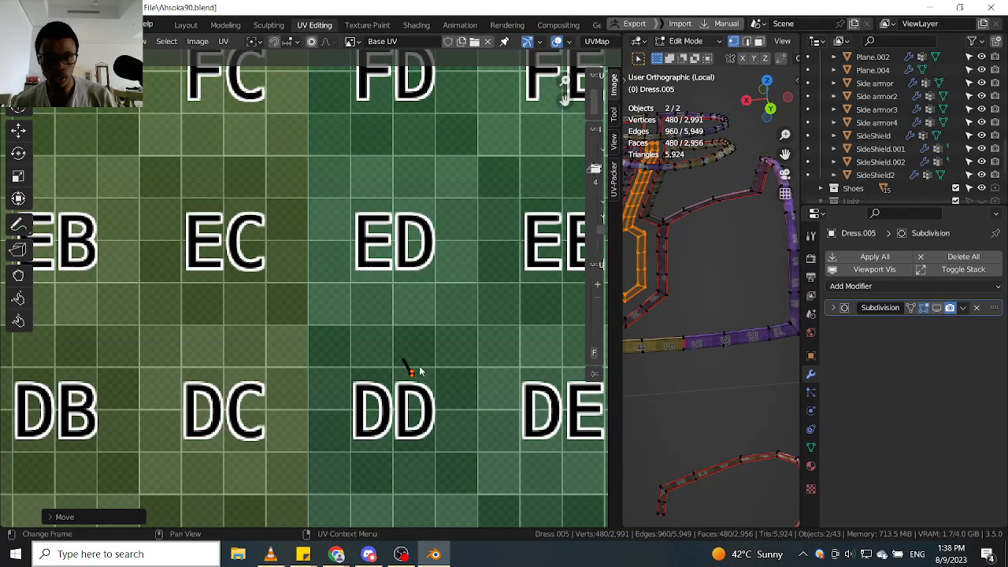
pyautogui.scroll(12, 409, 367)
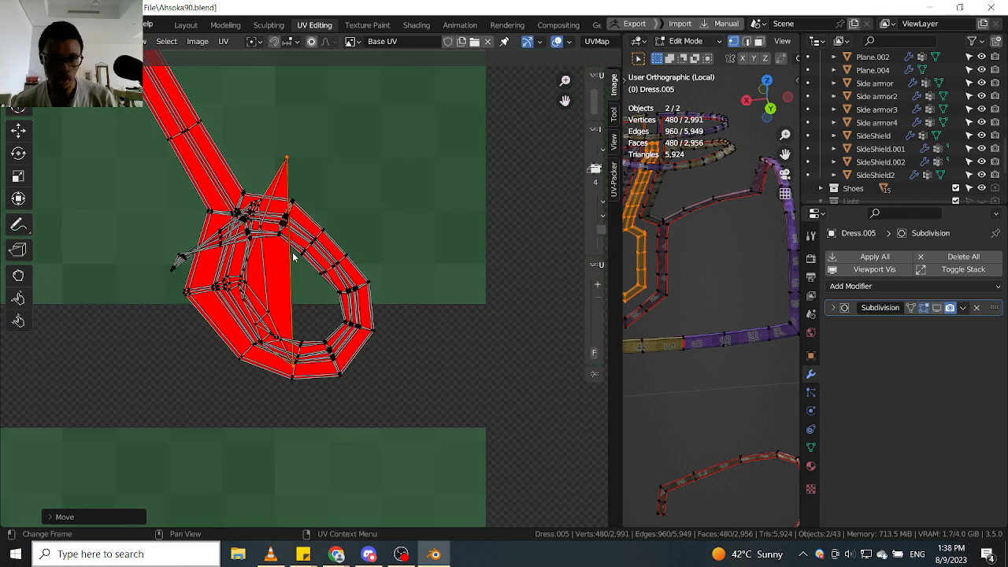
pyautogui.scroll(2, 293, 256)
pyautogui.scroll(-15, 288, 261)
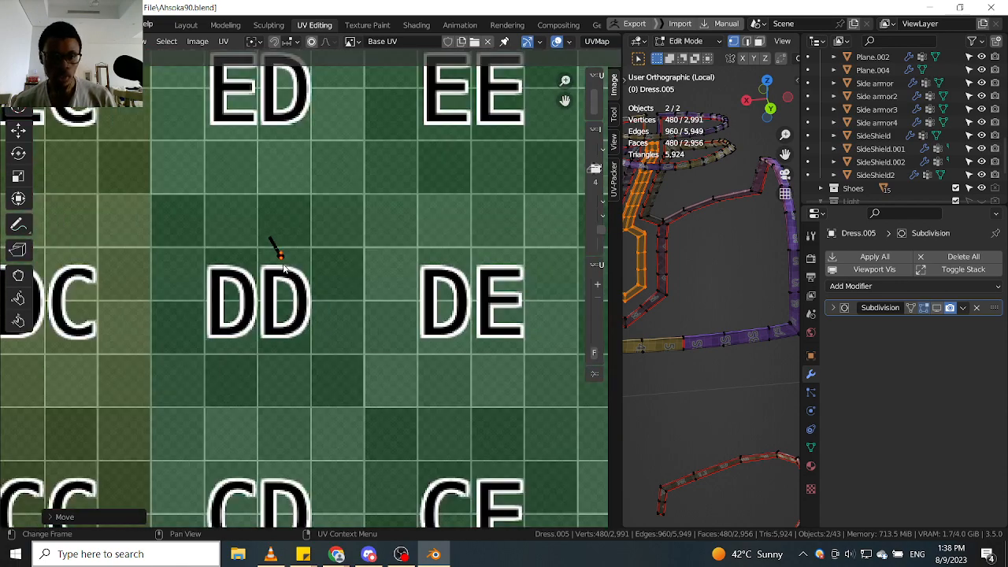
pyautogui.scroll(-3, 284, 268)
pyautogui.hotkey('ctrl', 'z')
pyautogui.scroll(-1, 268, 289)
pyautogui.moveTo(266, 276); pyautogui.dragTo(304, 417, button='middle')
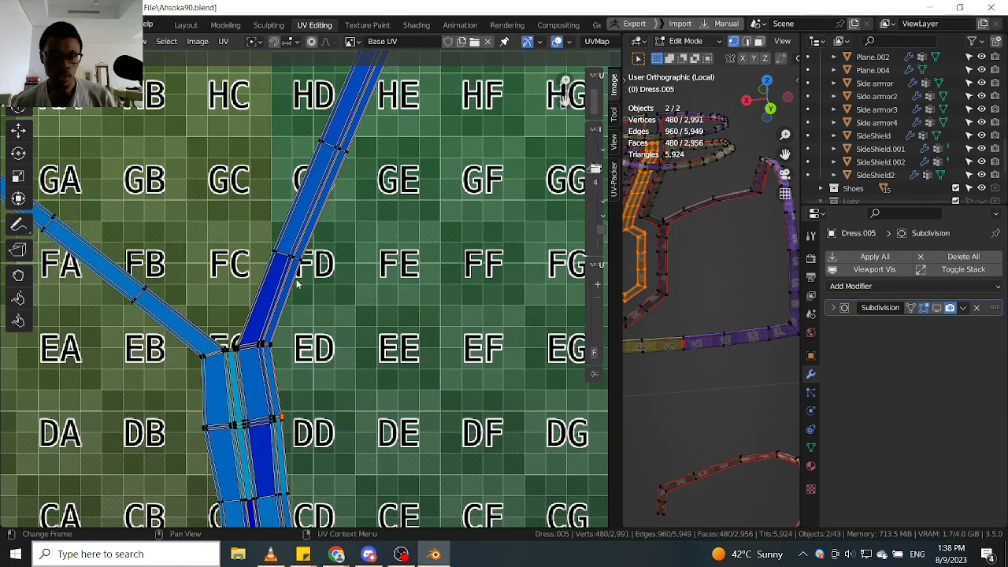
# Pin the edge loop along the stem of the left UV island, then try moving a pinned vertex on its inner branch.
pyautogui.moveTo(319, 379); pyautogui.dragTo(260, 501)
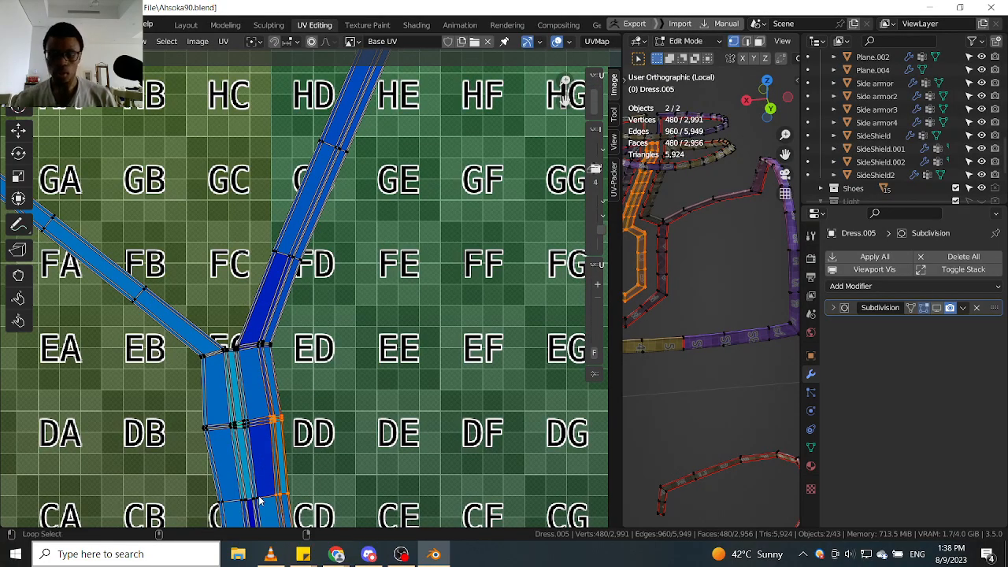
pyautogui.press('p')
pyautogui.scroll(2, 261, 230)
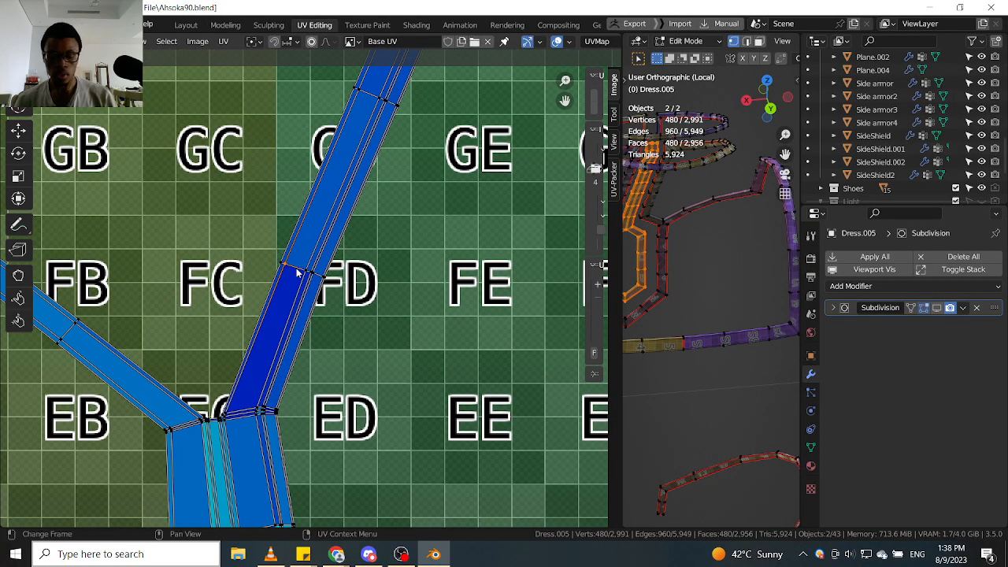
pyautogui.press('p')
pyautogui.press('g')
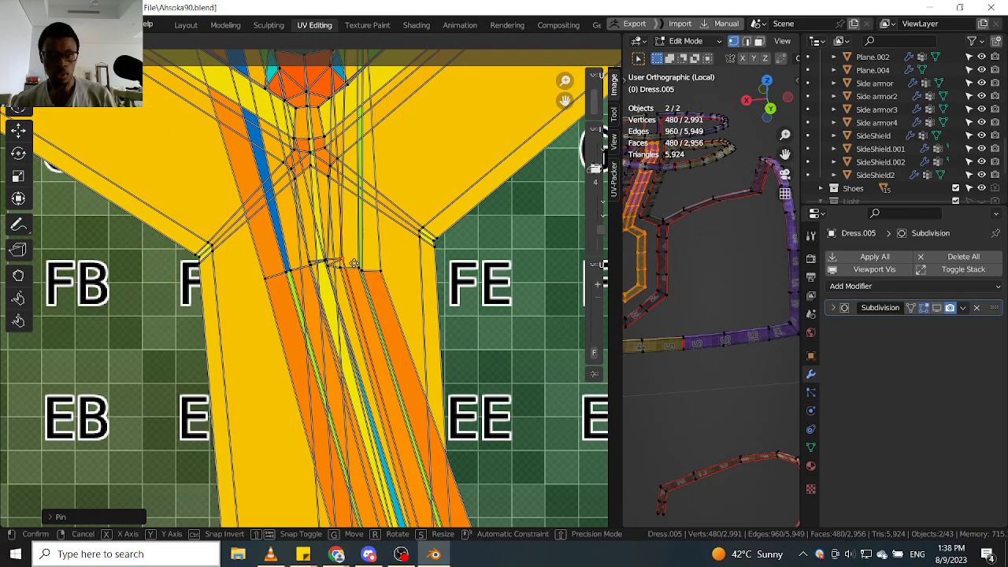
pyautogui.click(355, 260)
pyautogui.scroll(-11, 354, 259)
pyautogui.hotkey('ctrl', 'z')
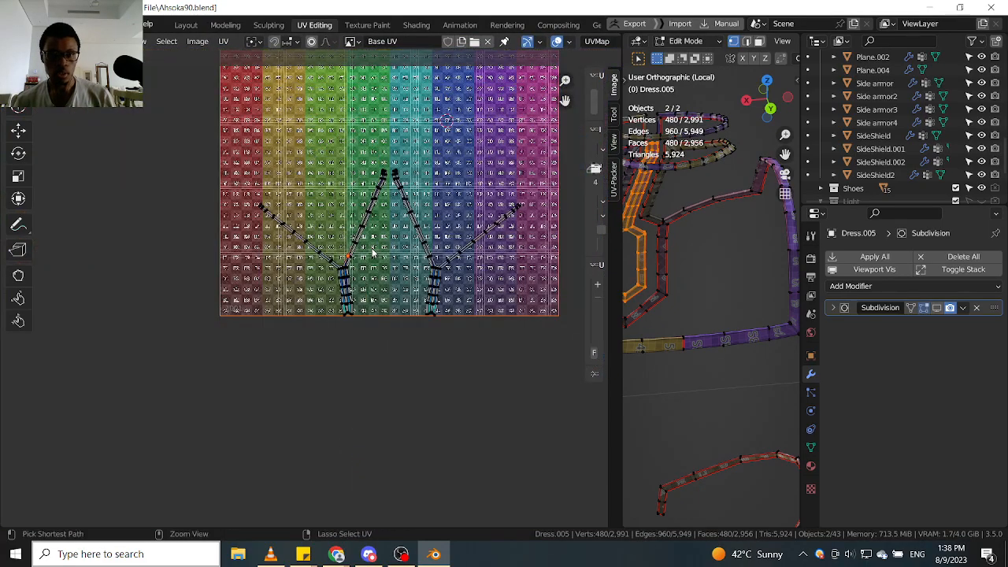
# Pin the vertex row that crosses the inner branch just above the fork of the left UV island.
pyautogui.scroll(5, 388, 240)
pyautogui.scroll(1, 326, 272)
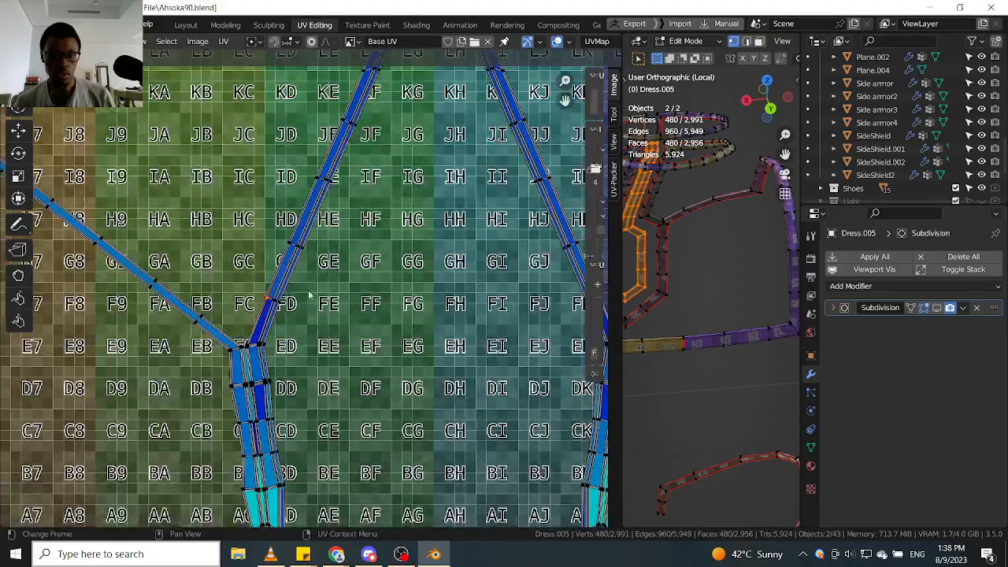
pyautogui.scroll(-3, 315, 266)
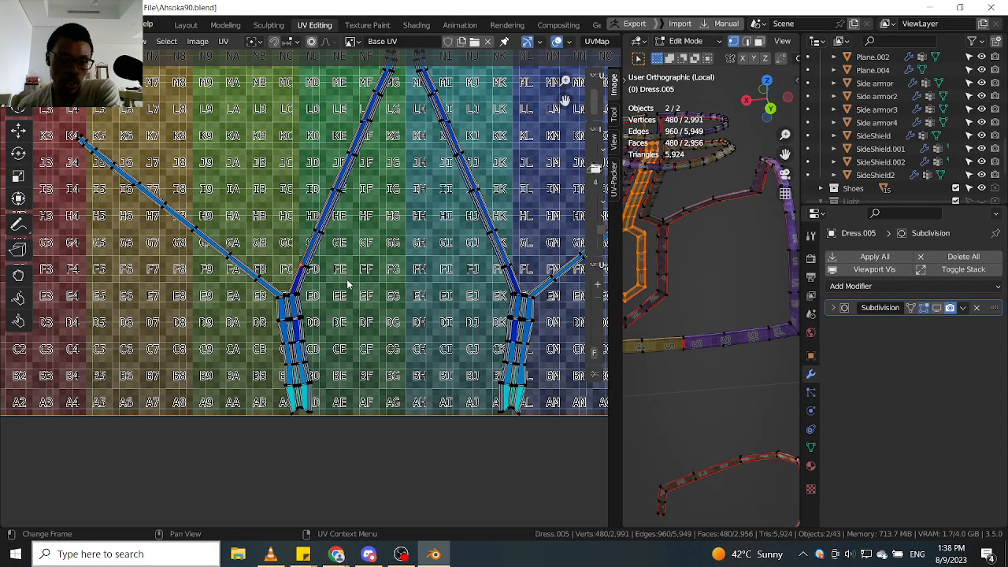
pyautogui.scroll(2, 347, 285)
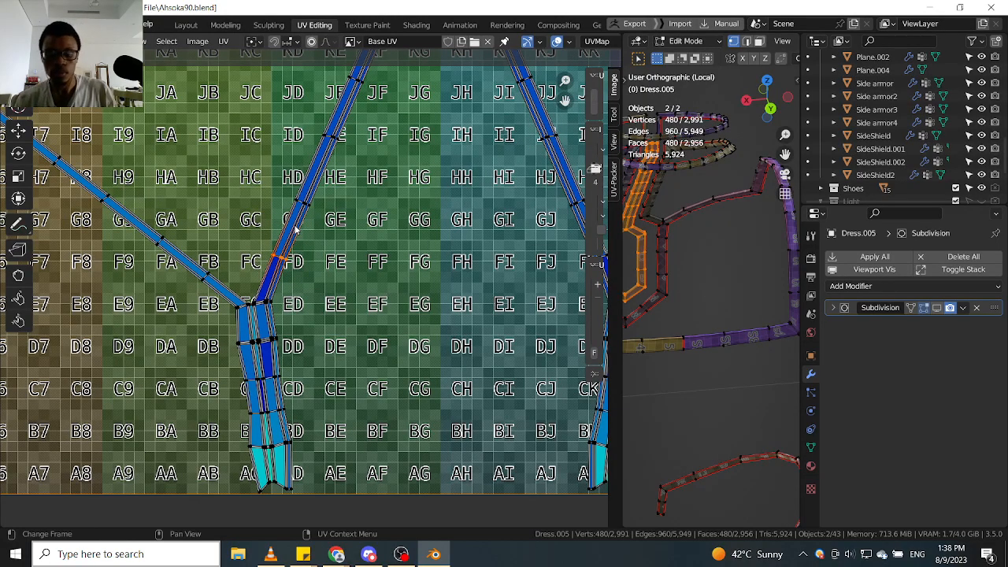
pyautogui.press('p')
pyautogui.scroll(-4, 315, 212)
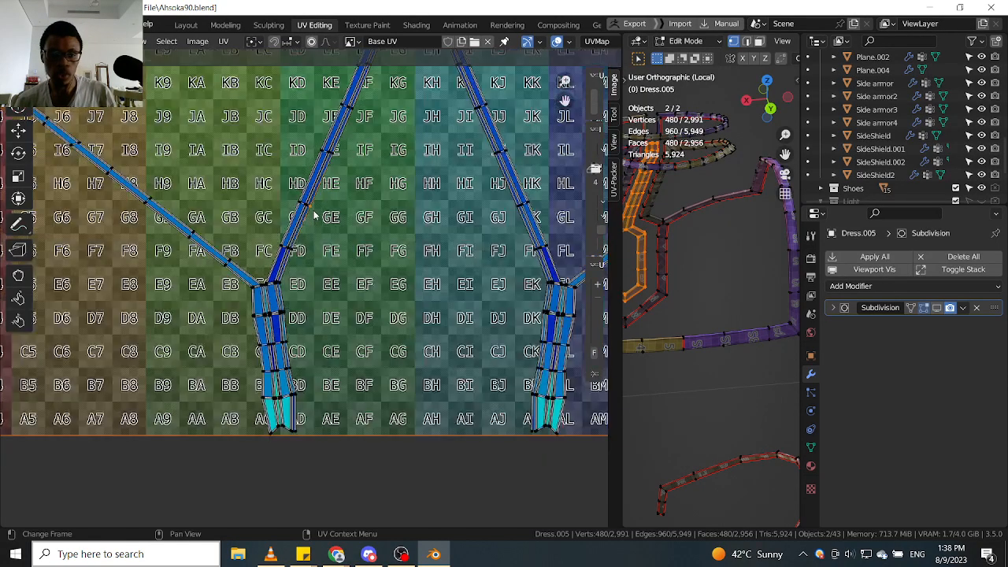
# Try to pin the middle vertex at the lower end of the left UV island and move it up into the grid.
pyautogui.moveTo(250, 482); pyautogui.dragTo(320, 311, button='middle')
pyautogui.scroll(4, 318, 262)
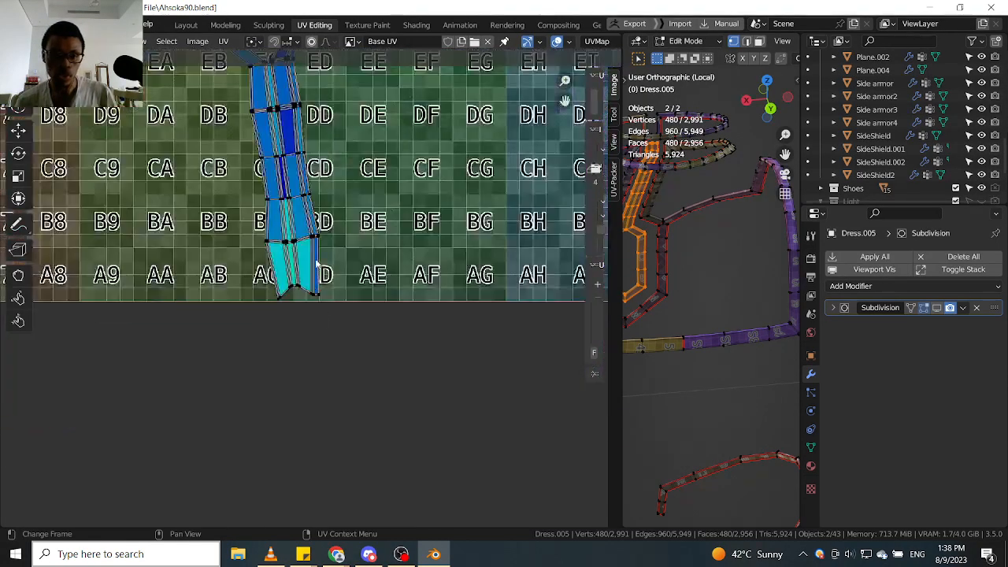
pyautogui.press('p')
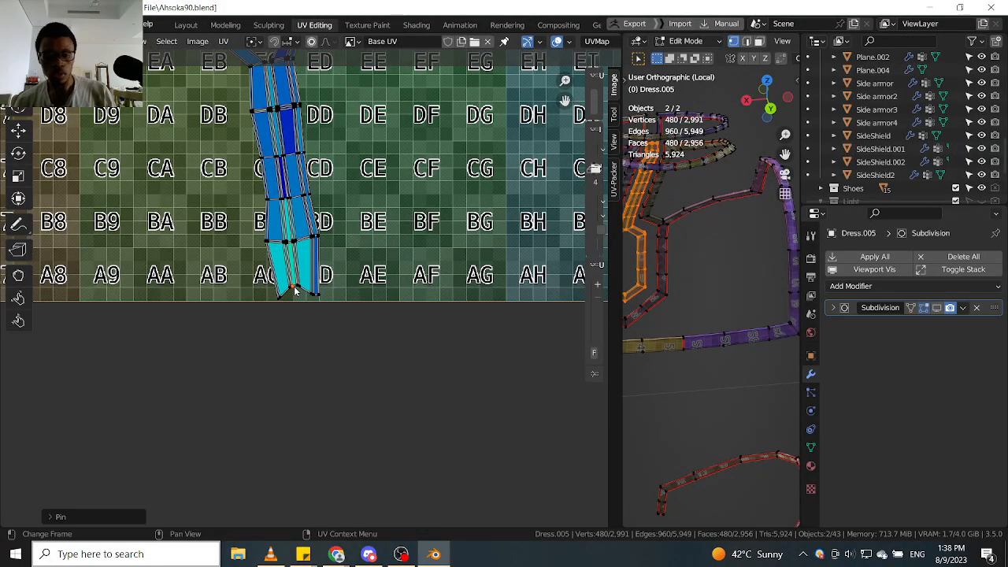
pyautogui.press('g')
pyautogui.click(396, 139)
pyautogui.scroll(-5, 397, 146)
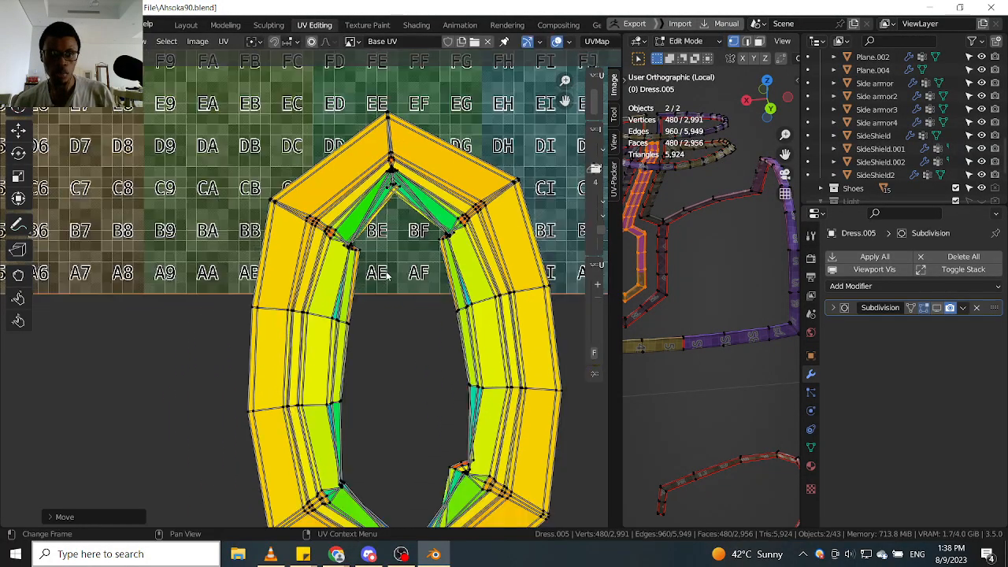
pyautogui.scroll(5, 403, 226)
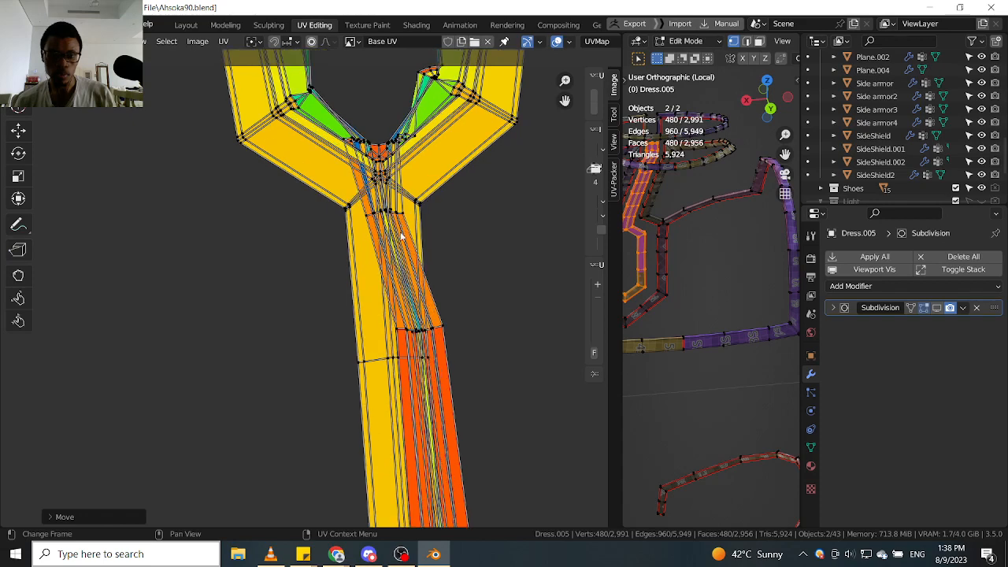
pyautogui.scroll(-5, 401, 236)
pyautogui.hotkey('ctrl', 'z')
pyautogui.scroll(5, 417, 128)
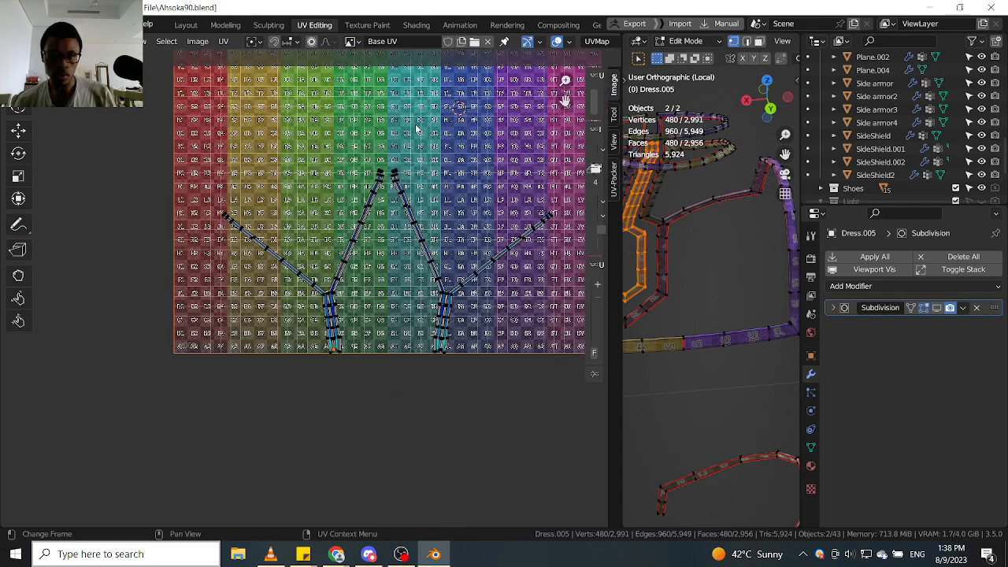
# Try to pin the vertices around the lower end of the left UV island.
pyautogui.scroll(1, 364, 311)
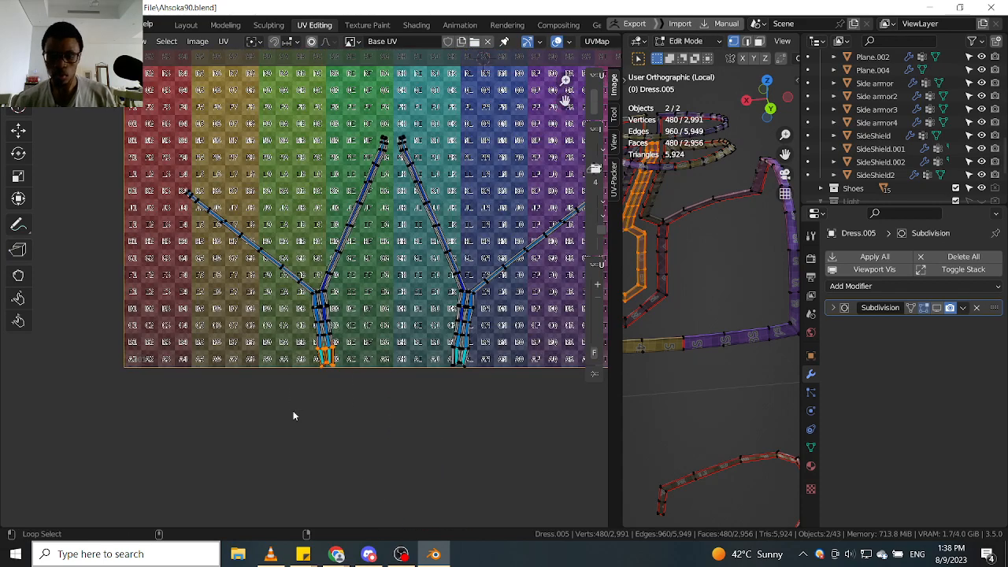
pyautogui.press('p')
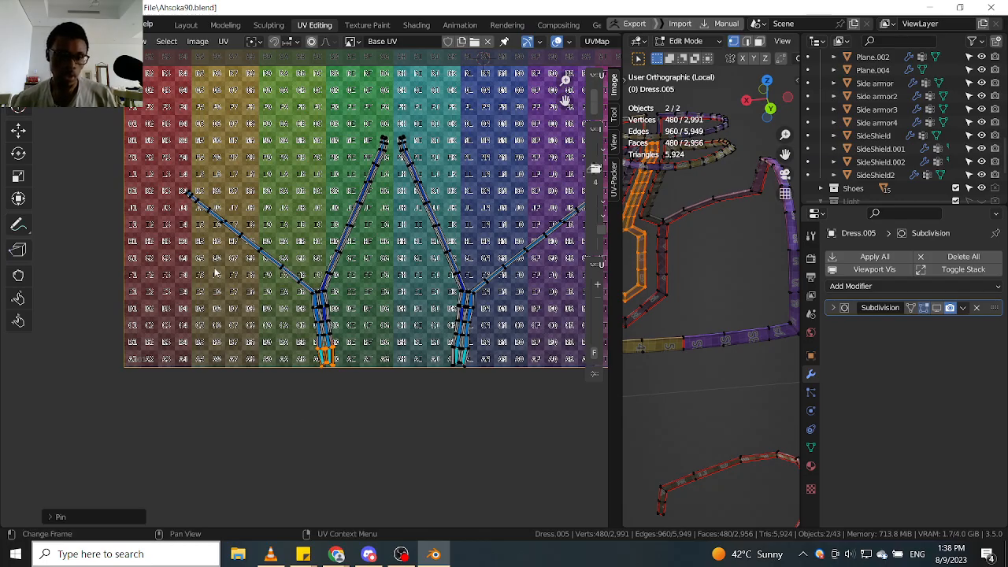
pyautogui.scroll(5, 214, 228)
pyautogui.hotkey('ctrl', 'z')
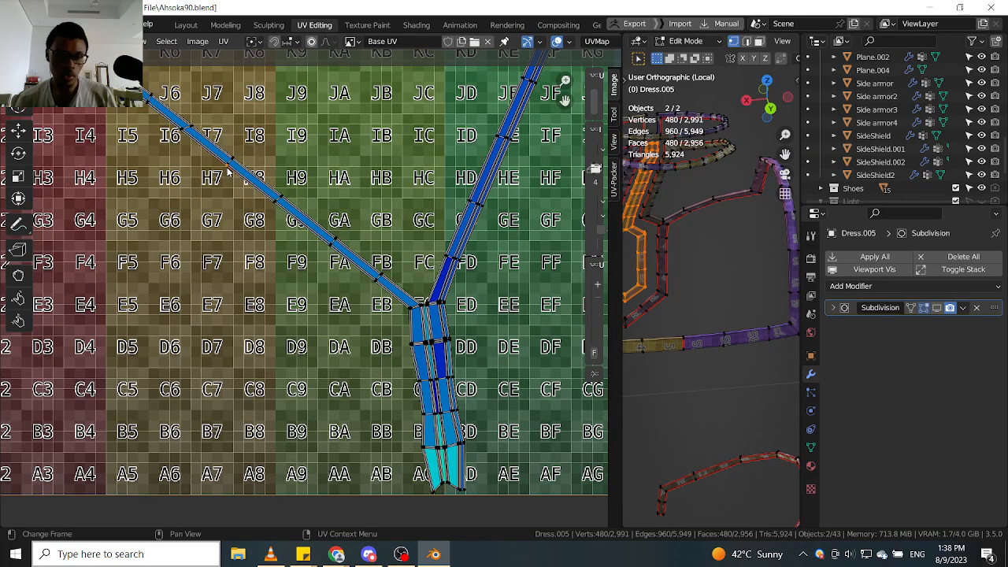
# Pin a vertex on the outer branch of the left UV island and move it toward the island's inner branch.
pyautogui.press('p')
pyautogui.press('s')
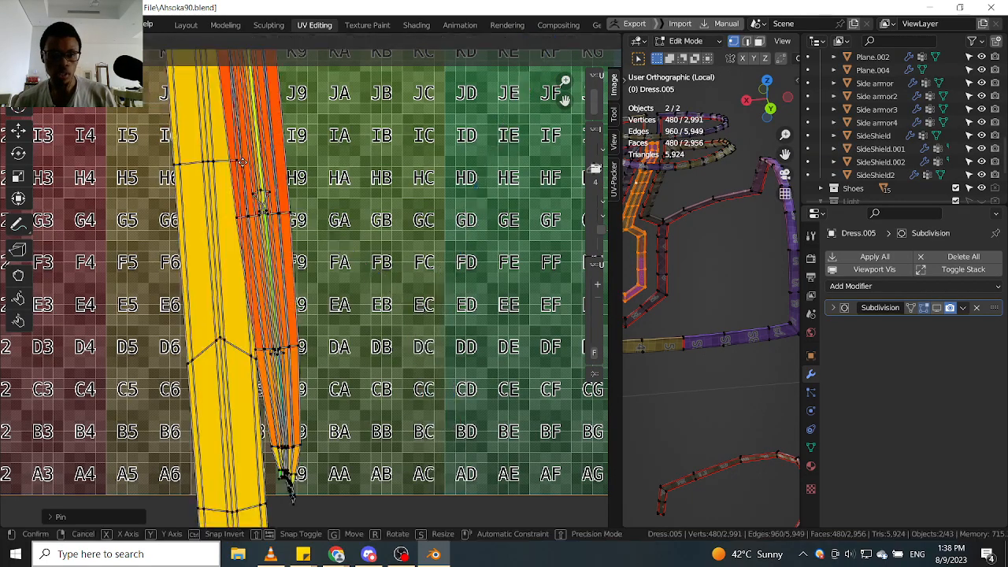
pyautogui.click(397, 55)
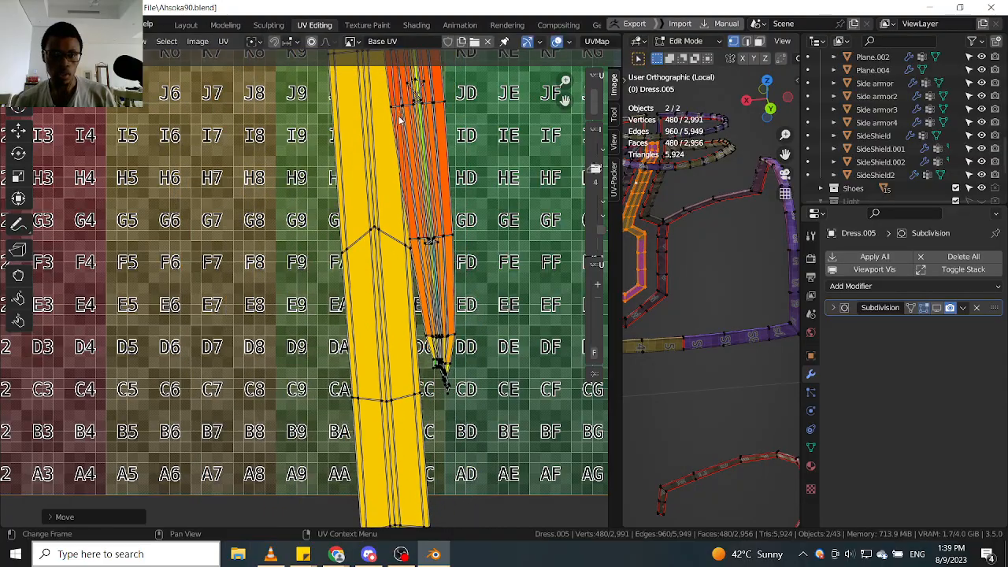
pyautogui.scroll(-7, 400, 291)
pyautogui.scroll(5, 400, 263)
pyautogui.scroll(3, 397, 254)
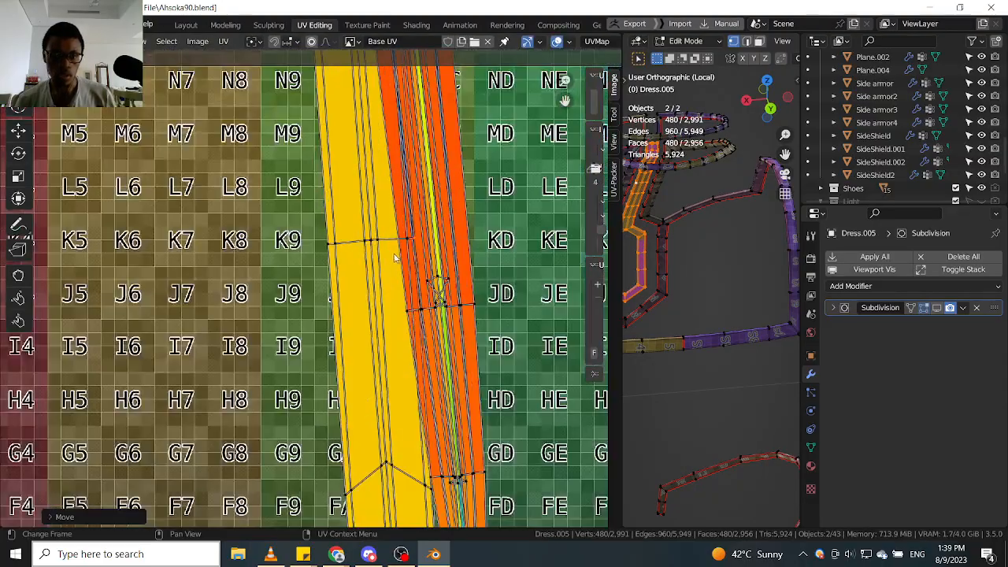
# Clear the UV selection and pin the inner vertices along the middle of the wide strip, cancelling the trial move.
pyautogui.hotkey('alt', 'a')
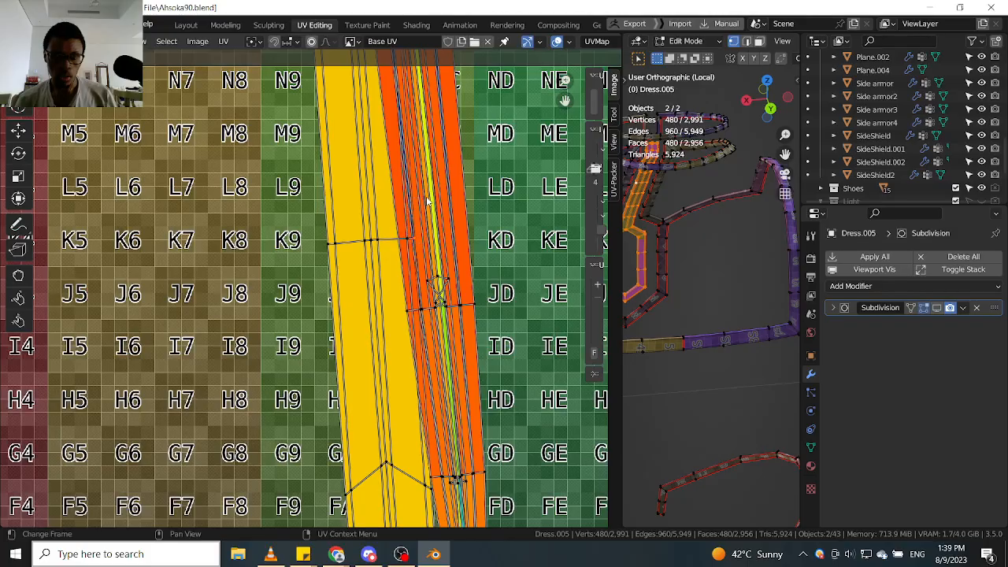
pyautogui.press('p')
pyautogui.click(375, 254)
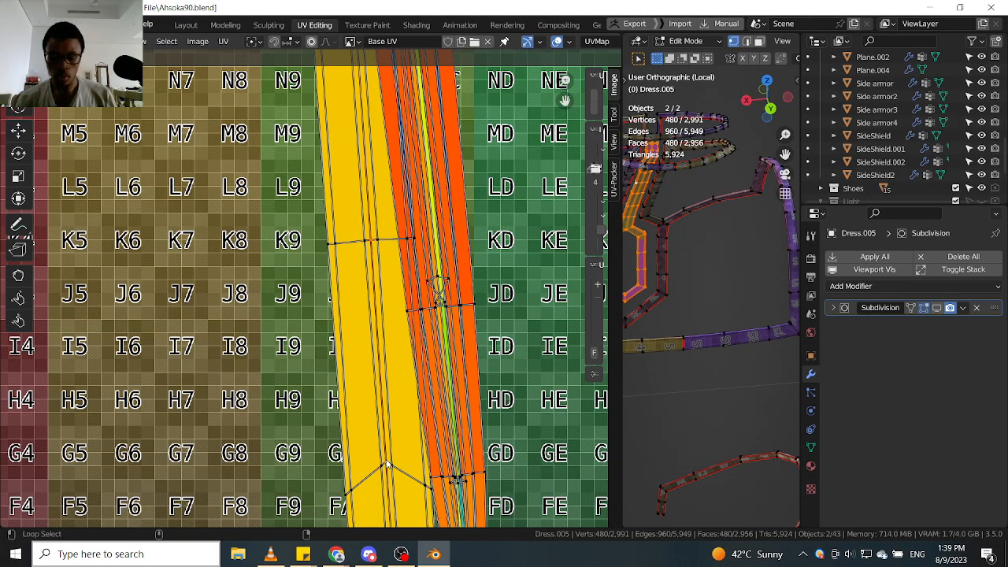
pyautogui.press('p')
pyautogui.press('g')
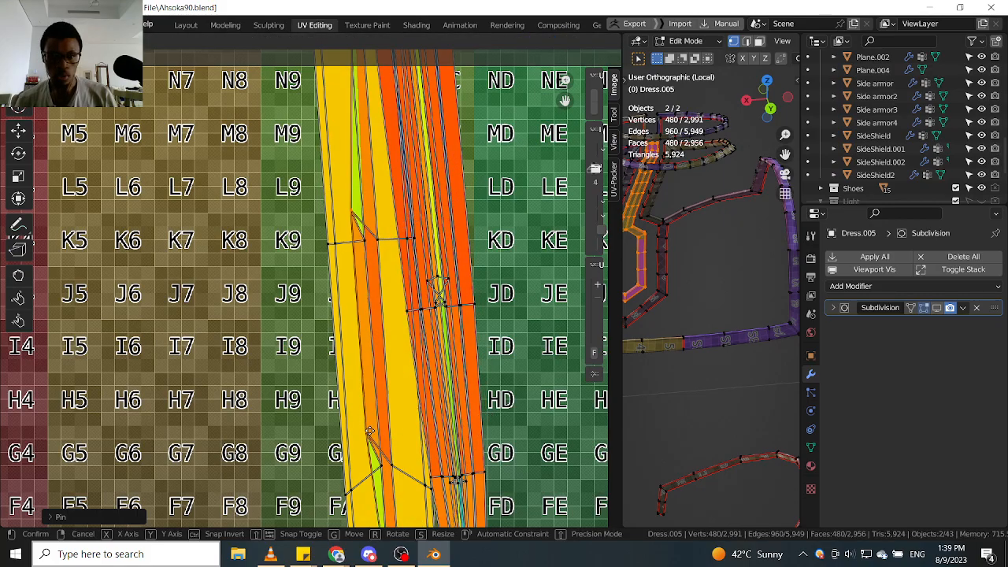
pyautogui.rightClick(387, 430)
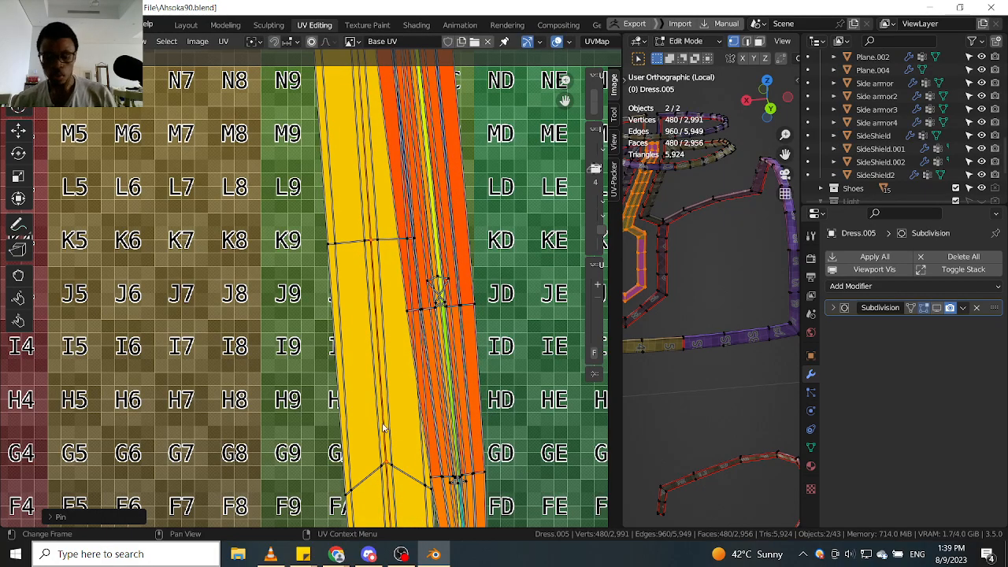
# Move the pinned middle vertices of the strip up and to the right, then examine the reshaped island from end to tip.
pyautogui.press('g')
pyautogui.click(462, 296)
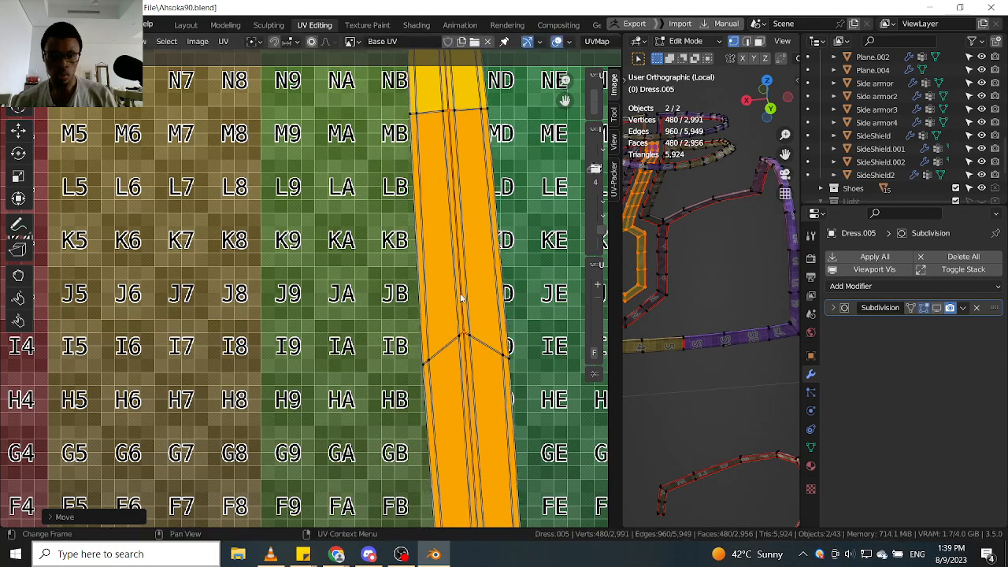
pyautogui.scroll(-11, 463, 315)
pyautogui.scroll(11, 463, 280)
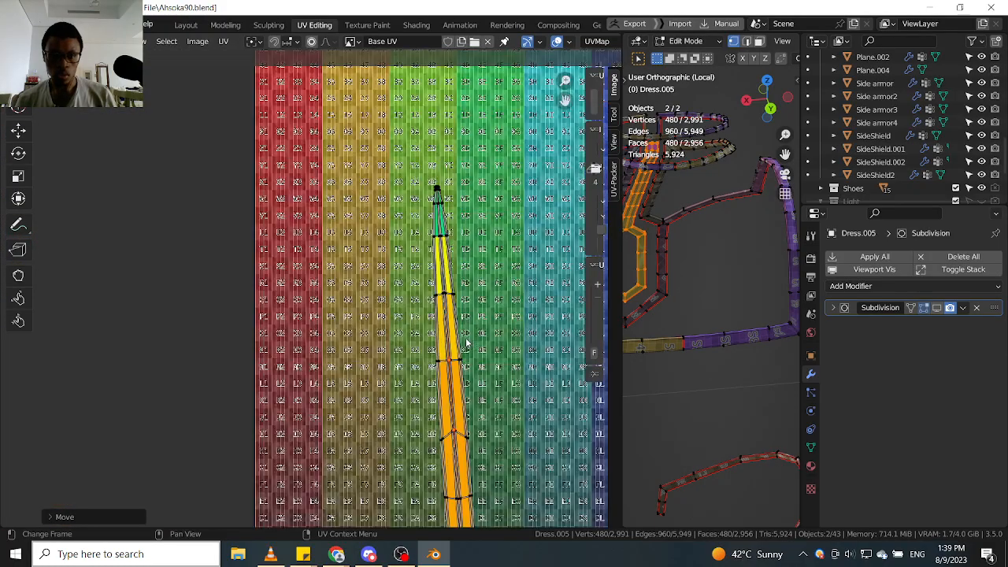
pyautogui.scroll(-6, 465, 340)
pyautogui.moveTo(461, 393); pyautogui.dragTo(466, 258, button='middle')
pyautogui.scroll(7, 463, 326)
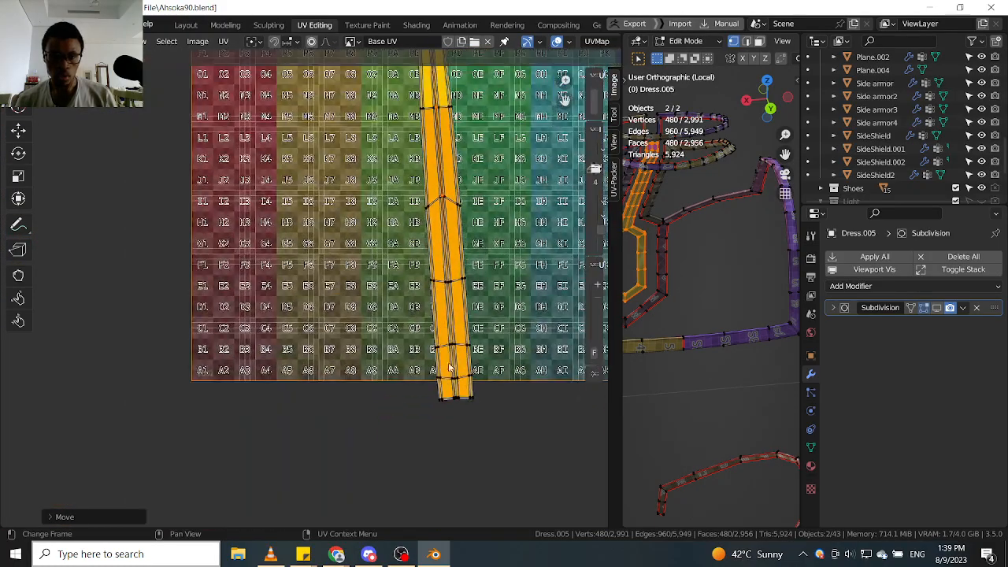
pyautogui.scroll(4, 417, 246)
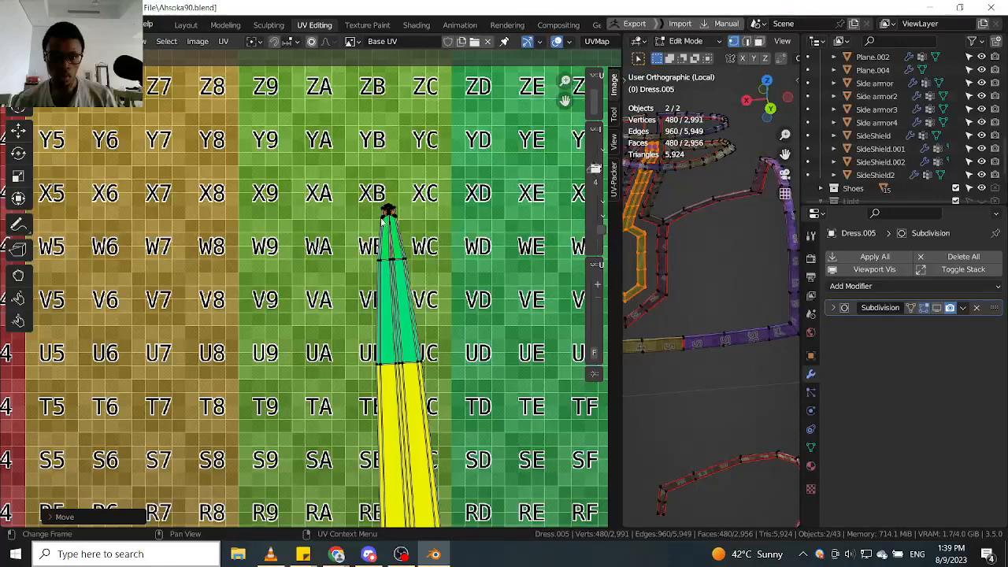
# Switch to edge selection and select an edge at the lower tip of the centre strip's hexagonal loop.
pyautogui.scroll(7, 383, 222)
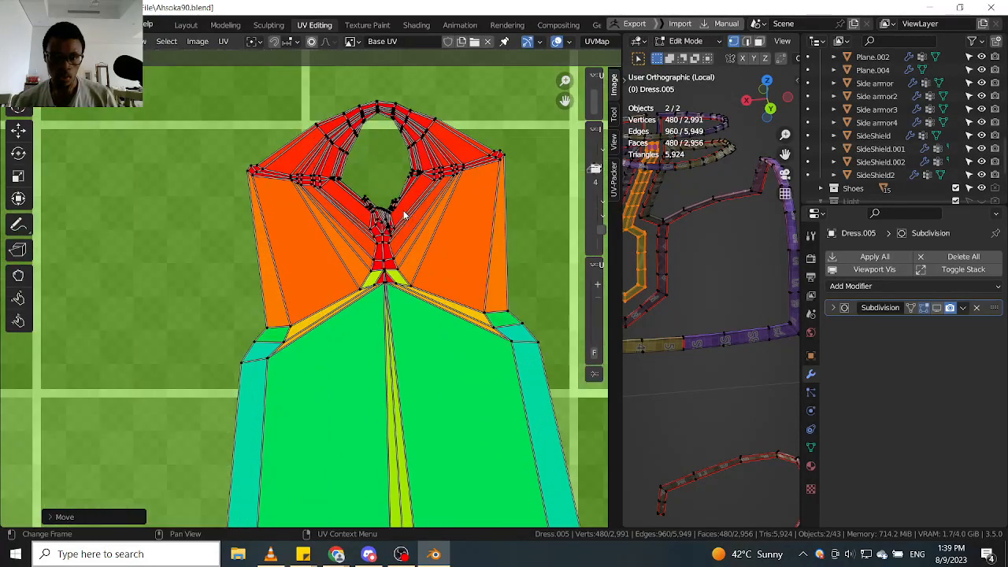
pyautogui.scroll(6, 404, 214)
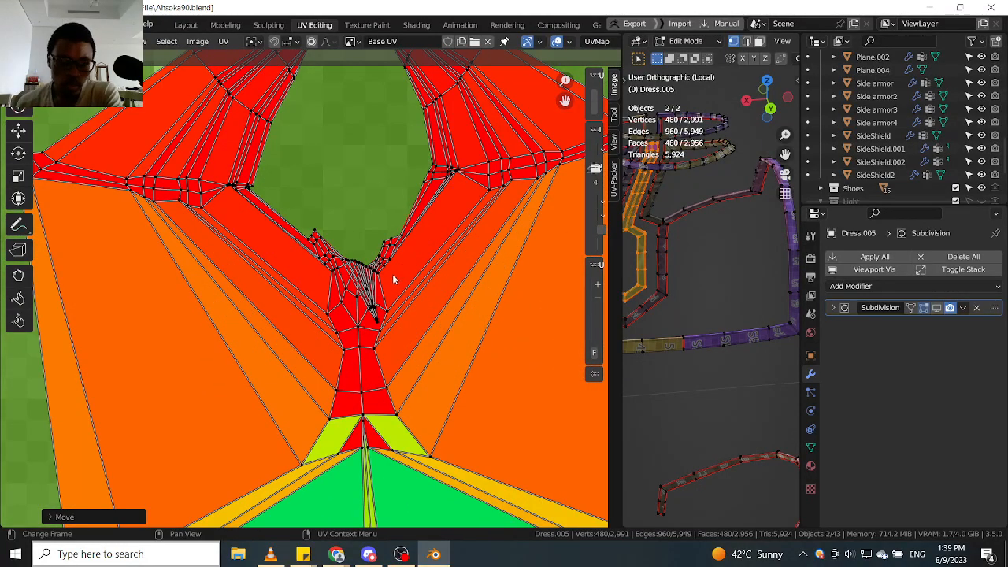
pyautogui.scroll(-4, 392, 274)
pyautogui.moveTo(711, 265); pyautogui.dragTo(746, 325, button='middle')
pyautogui.scroll(5, 661, 302)
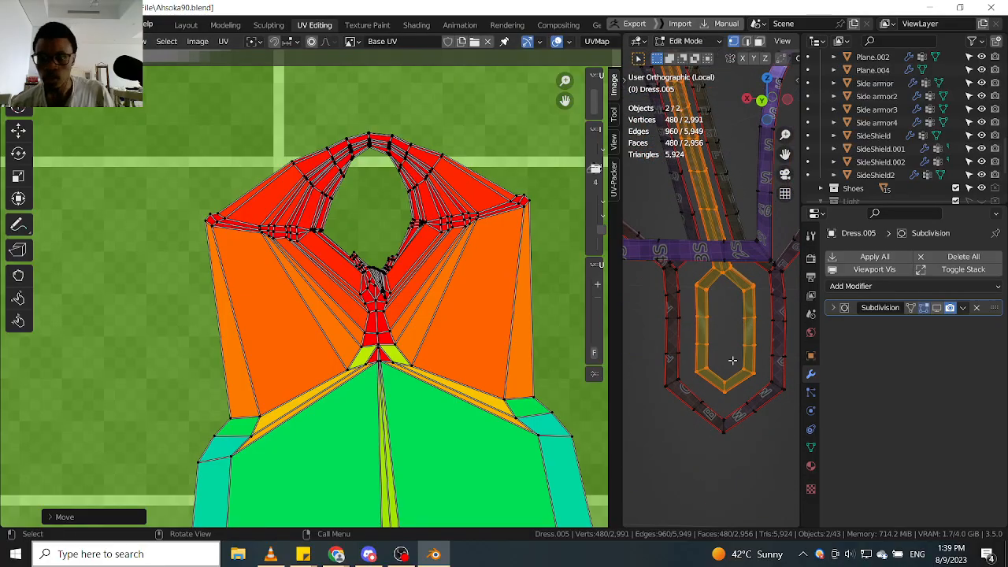
pyautogui.scroll(5, 732, 359)
pyautogui.press('Tab')
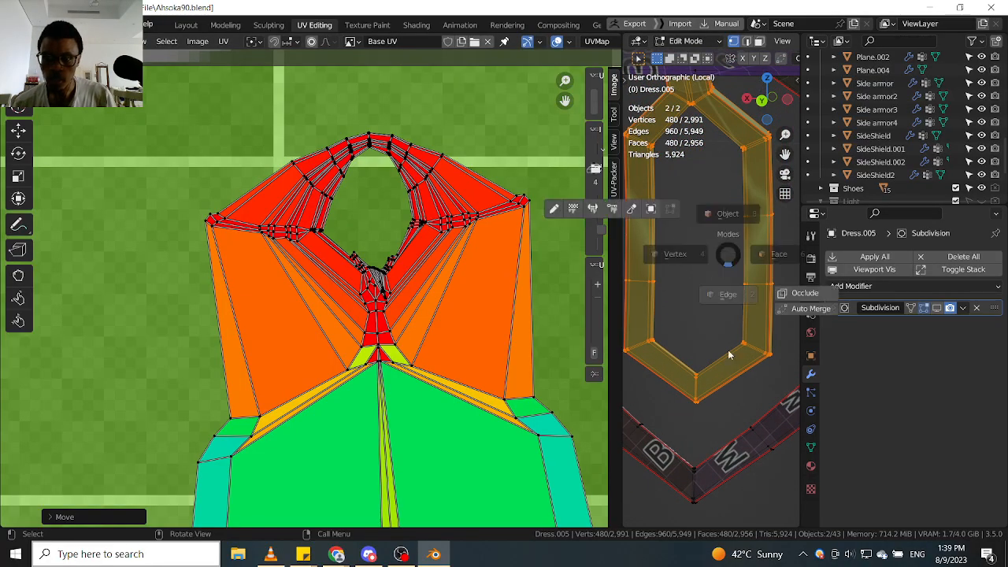
pyautogui.click(729, 351)
pyautogui.click(697, 384)
# Select the whole linked centre strip and inspect its fork above the hexagonal loop.
pyautogui.moveTo(696, 384); pyautogui.dragTo(776, 381, button='middle')
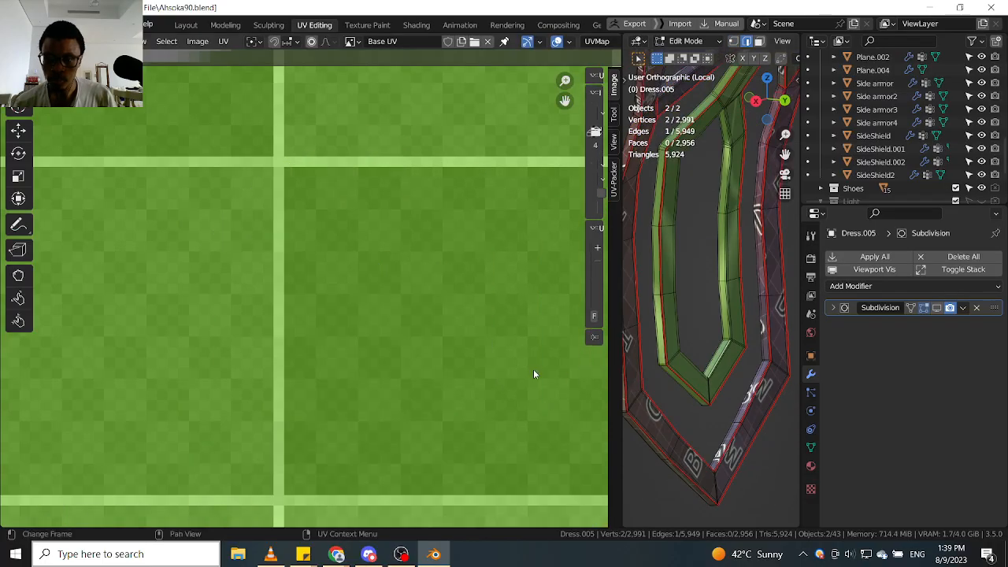
pyautogui.scroll(-1, 533, 374)
pyautogui.scroll(-3, 677, 360)
pyautogui.moveTo(677, 360); pyautogui.dragTo(721, 334, button='middle')
pyautogui.scroll(4, 721, 334)
pyautogui.hotkey('ctrl', 'l')
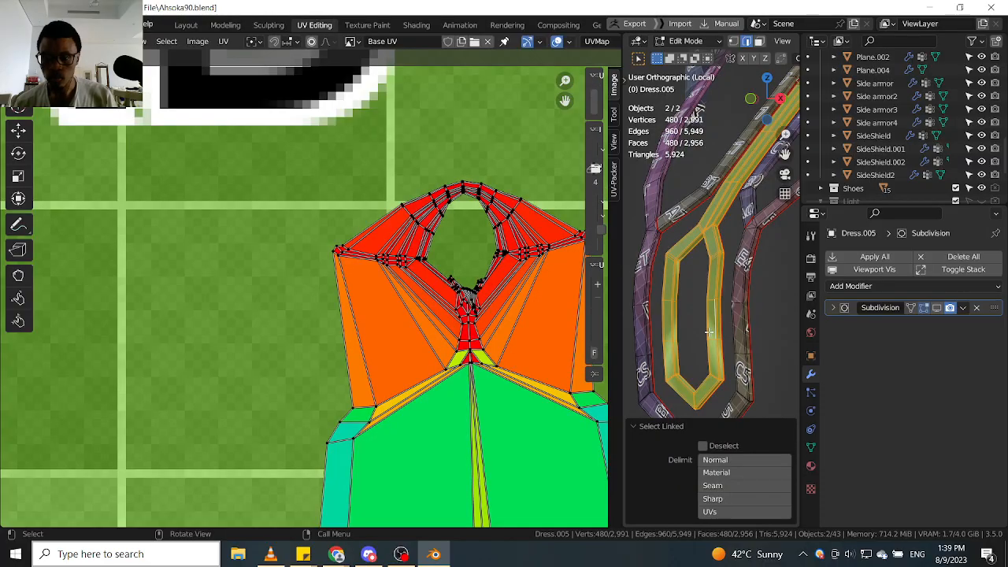
pyautogui.scroll(4, 722, 311)
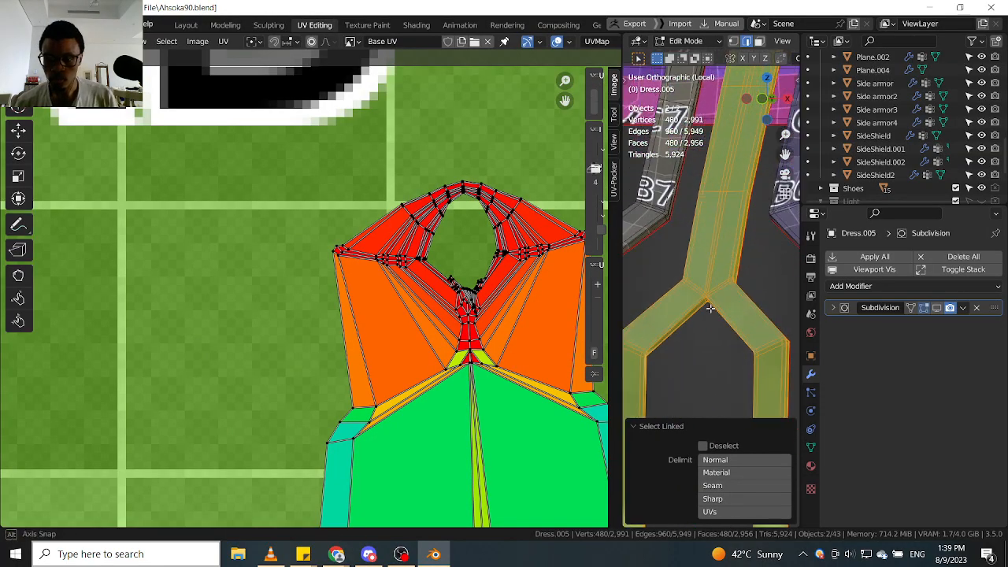
pyautogui.moveTo(717, 307); pyautogui.dragTo(694, 346, button='middle')
pyautogui.scroll(-7, 702, 281)
pyautogui.scroll(2, 695, 347)
pyautogui.scroll(3, 689, 300)
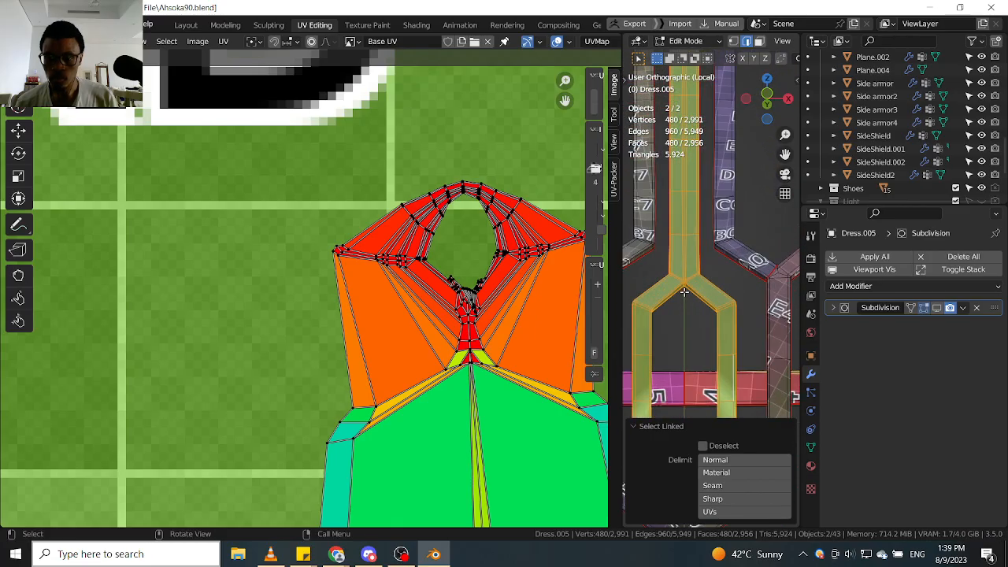
pyautogui.scroll(-4, 684, 290)
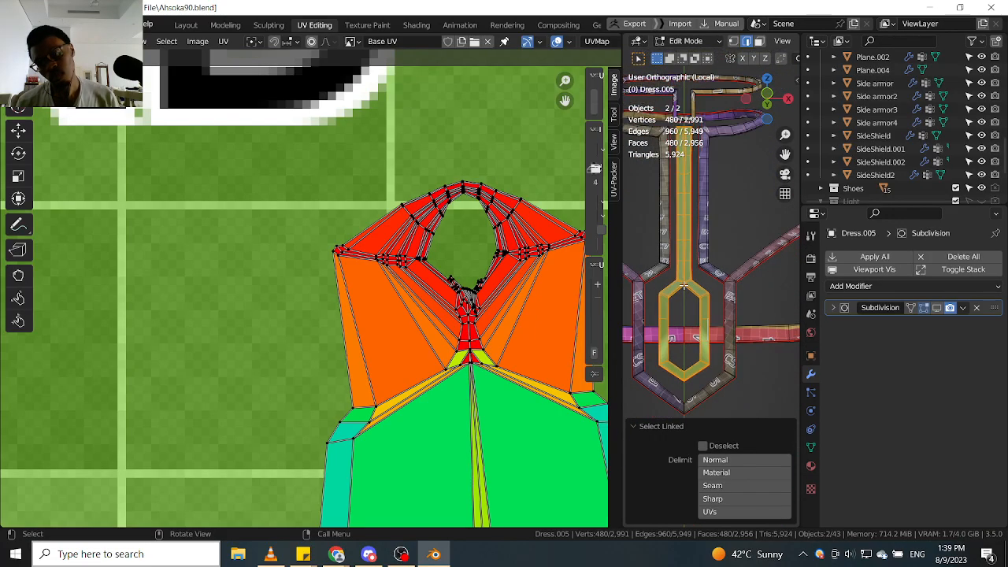
# Mark a seam along the centre strip's middle lengthwise edge loop, including the short edges at the fork.
pyautogui.scroll(3, 684, 286)
pyautogui.press('Tab')
pyautogui.click(680, 351)
pyautogui.scroll(7, 681, 278)
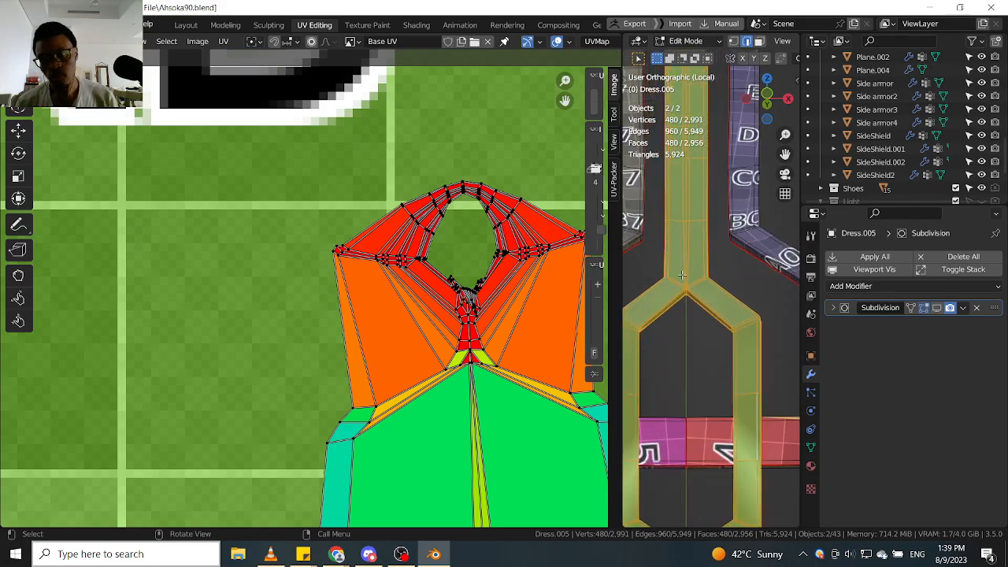
pyautogui.keyDown('alt'); pyautogui.click(690, 269); pyautogui.keyUp('alt')
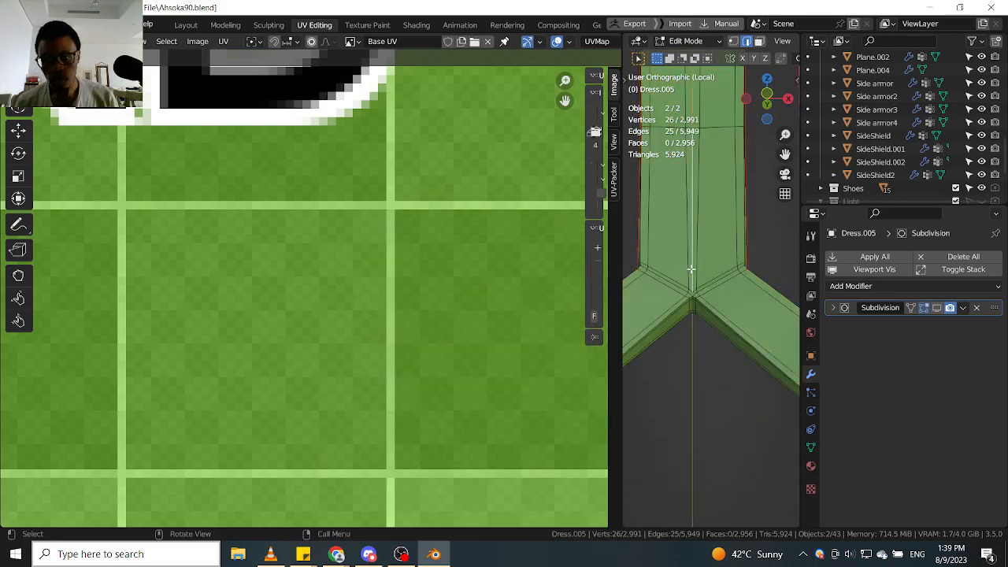
pyautogui.scroll(4, 699, 310)
pyautogui.keyDown('alt'); pyautogui.keyDown('shift'); pyautogui.click(686, 297); pyautogui.keyUp('shift'); pyautogui.keyUp('alt')
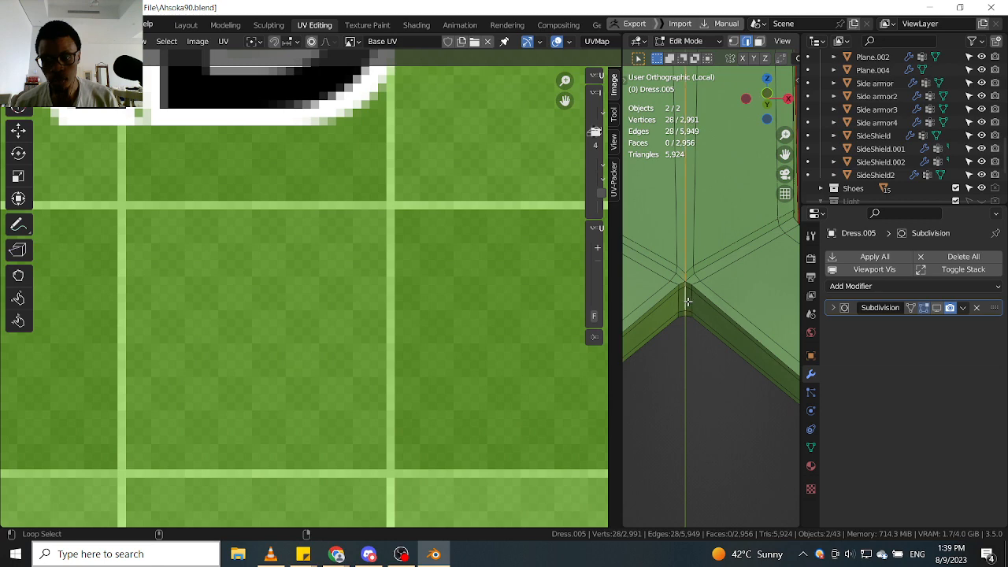
pyautogui.scroll(-6, 686, 306)
pyautogui.scroll(-6, 686, 306)
pyautogui.moveTo(687, 306); pyautogui.dragTo(856, 292, button='middle')
pyautogui.moveTo(730, 276); pyautogui.dragTo(683, 216, button='middle')
pyautogui.scroll(11, 697, 221)
pyautogui.rightClick(692, 227)
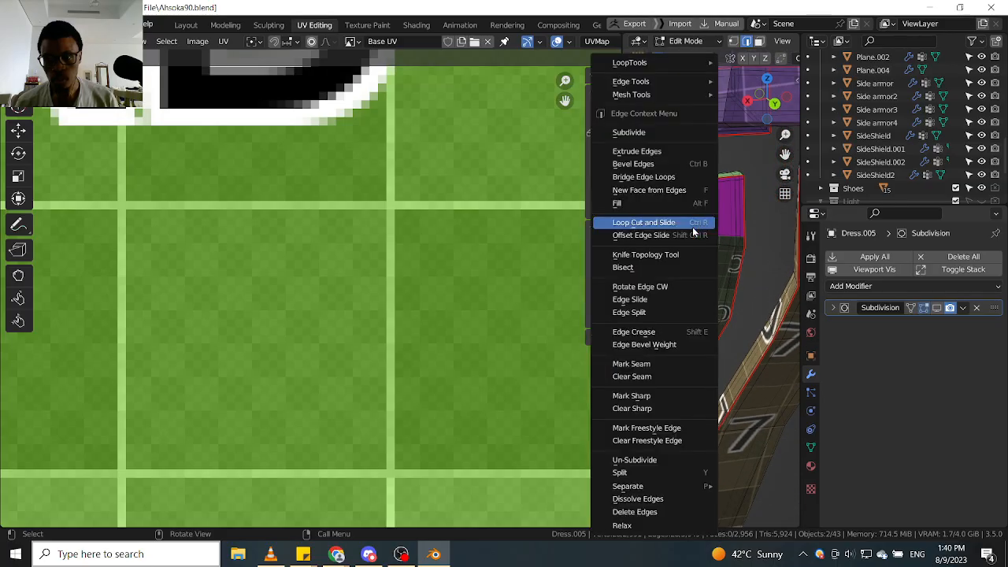
pyautogui.click(663, 363)
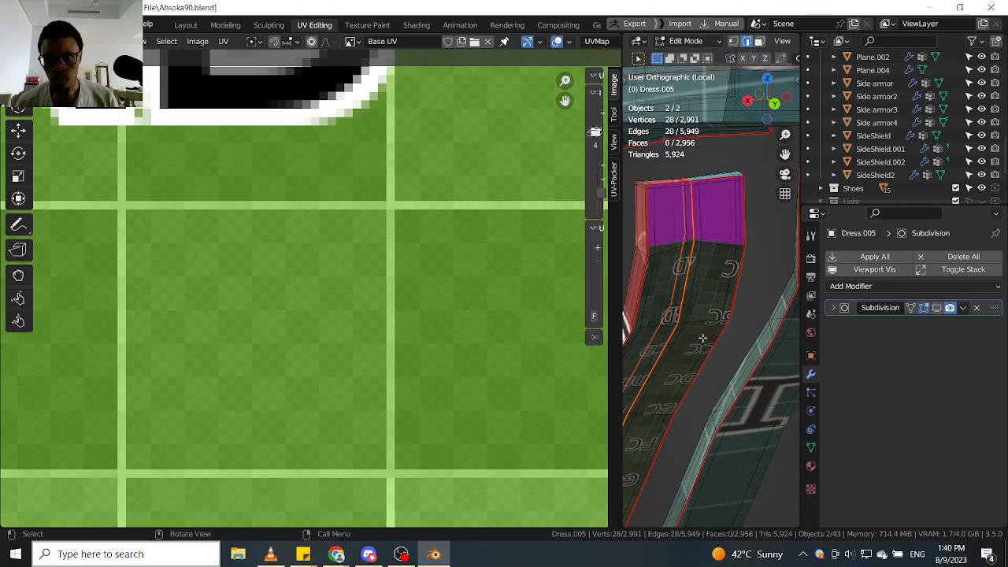
# Select the whole linked centre strip and unpin the middle vertices of its wide UV section.
pyautogui.scroll(-6, 750, 358)
pyautogui.scroll(10, 751, 358)
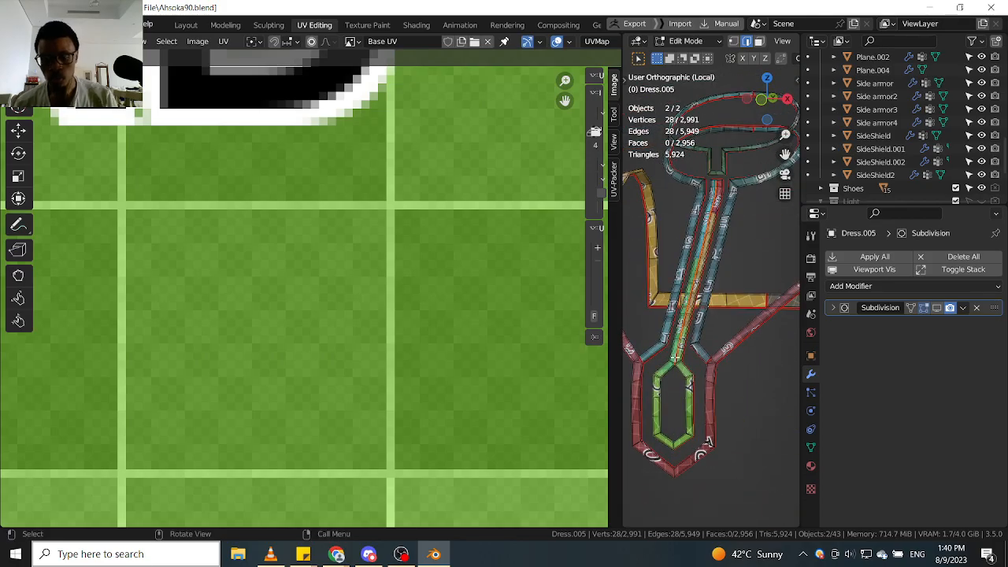
pyautogui.hotkey('ctrl', 'l')
pyautogui.scroll(-6, 396, 366)
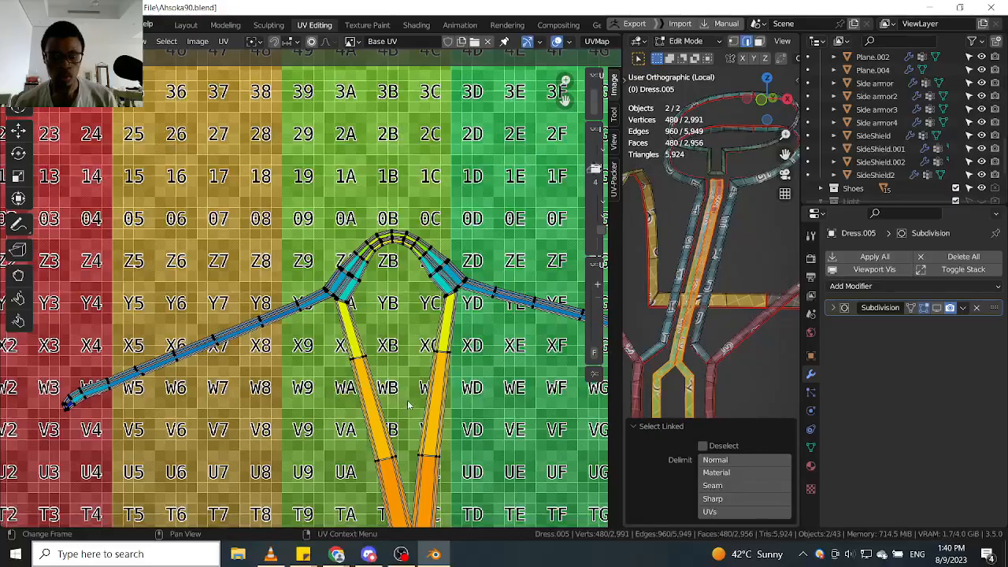
pyautogui.scroll(-4, 408, 404)
pyautogui.scroll(7, 461, 287)
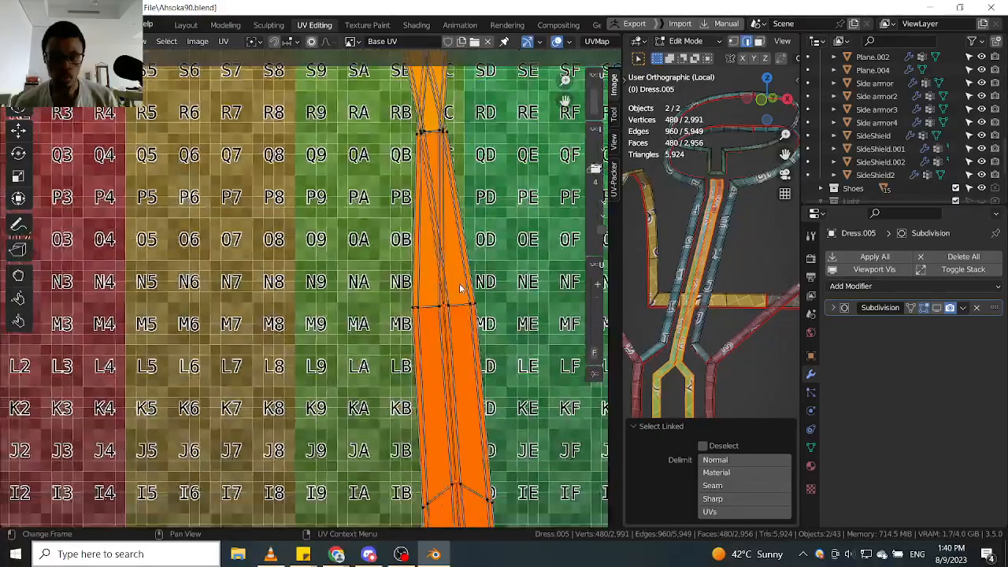
pyautogui.scroll(1, 461, 288)
pyautogui.scroll(-2, 450, 317)
pyautogui.moveTo(455, 309); pyautogui.dragTo(405, 488)
pyautogui.hotkey('alt', 'p')
pyautogui.scroll(-5, 410, 465)
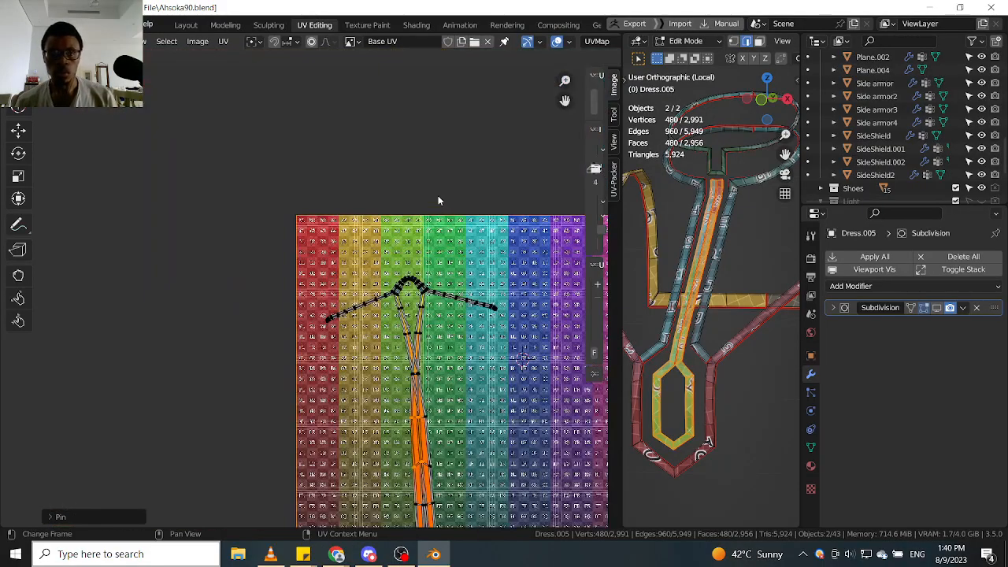
# Pin a vertex at the crest of the arched UV strip and move it to the right.
pyautogui.moveTo(439, 203); pyautogui.dragTo(442, 245, button='middle')
pyautogui.scroll(9, 437, 351)
pyautogui.scroll(8, 347, 285)
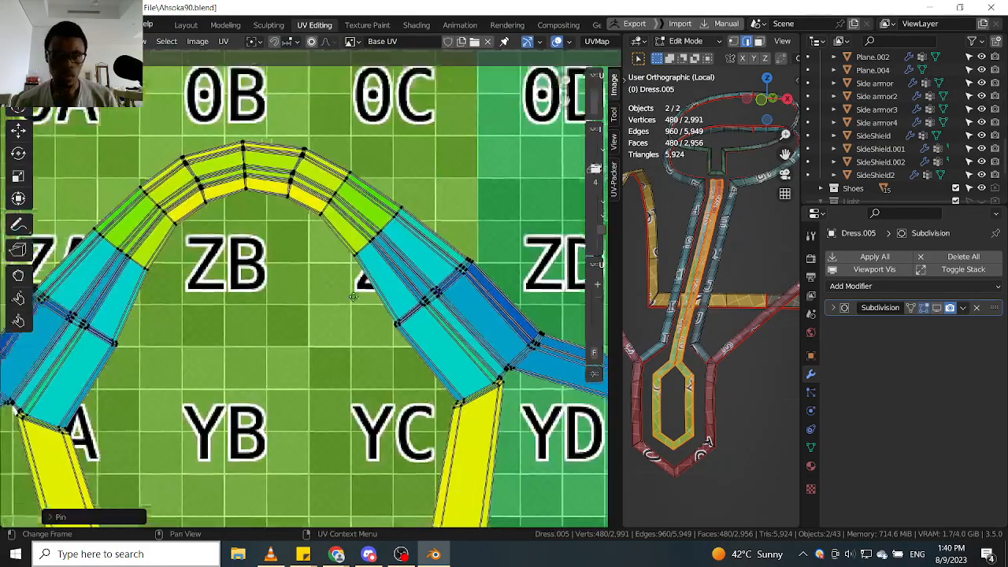
pyautogui.scroll(2, 292, 202)
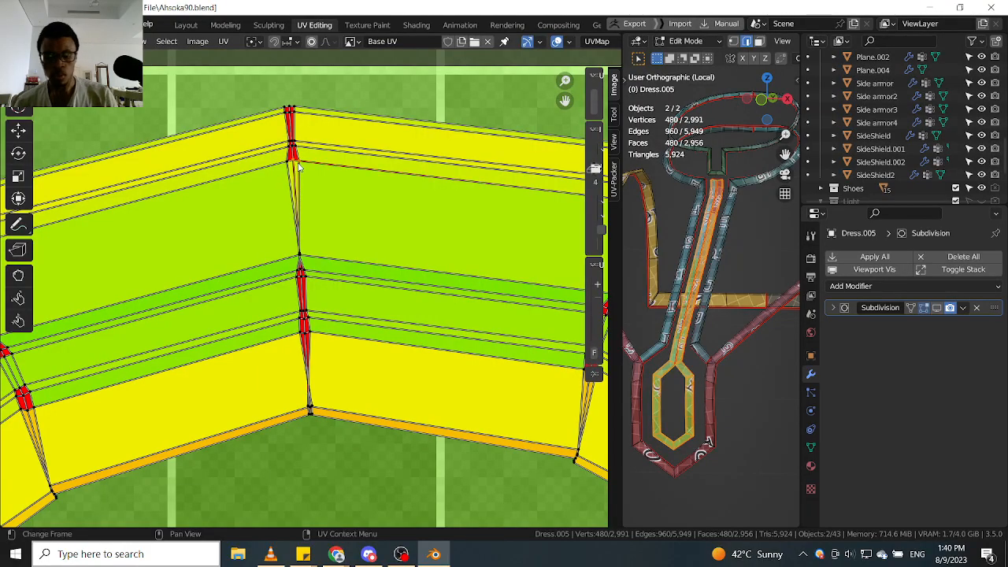
pyautogui.press('p')
pyautogui.press('g')
pyautogui.click(359, 153)
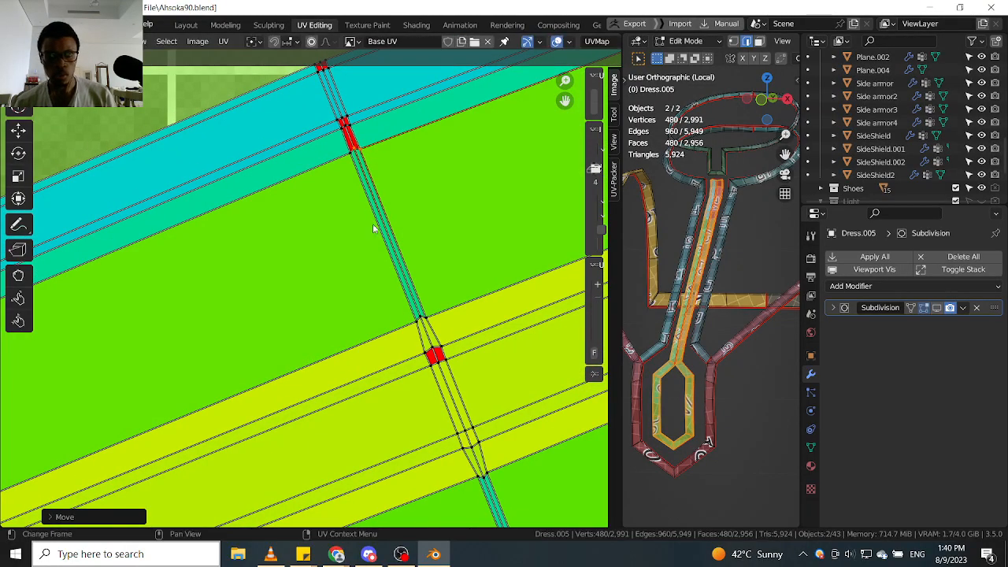
# Select the edge loop running across the middle of the UV island's central section.
pyautogui.scroll(-10, 374, 226)
pyautogui.scroll(-2, 375, 238)
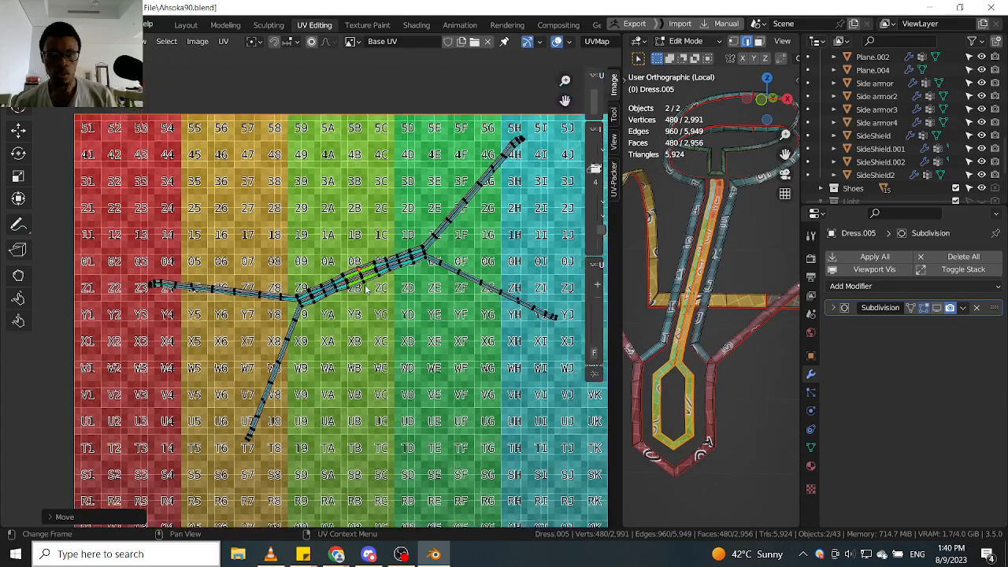
pyautogui.scroll(7, 362, 256)
pyautogui.keyDown('alt'); pyautogui.click(358, 258); pyautogui.keyUp('alt')
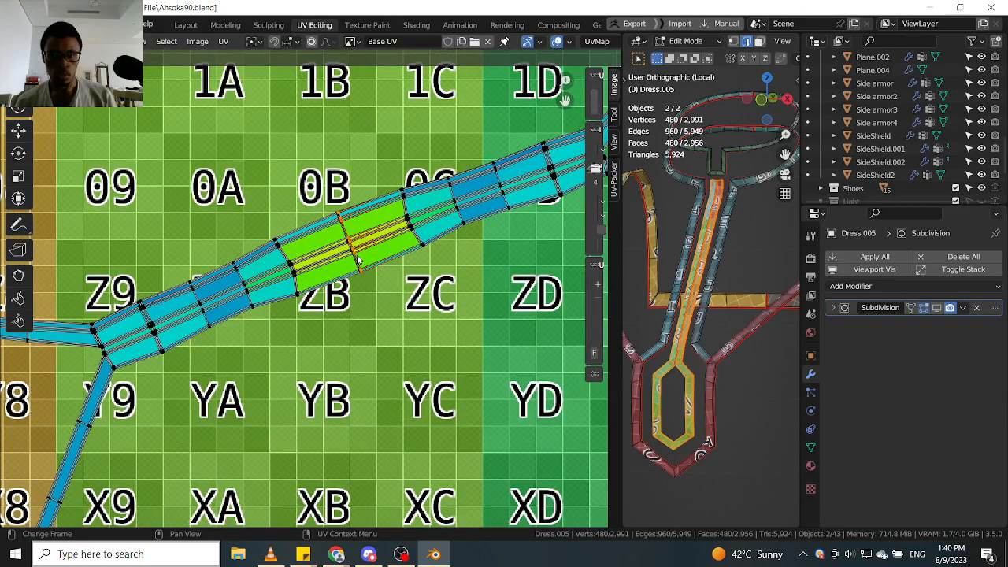
pyautogui.scroll(8, 359, 260)
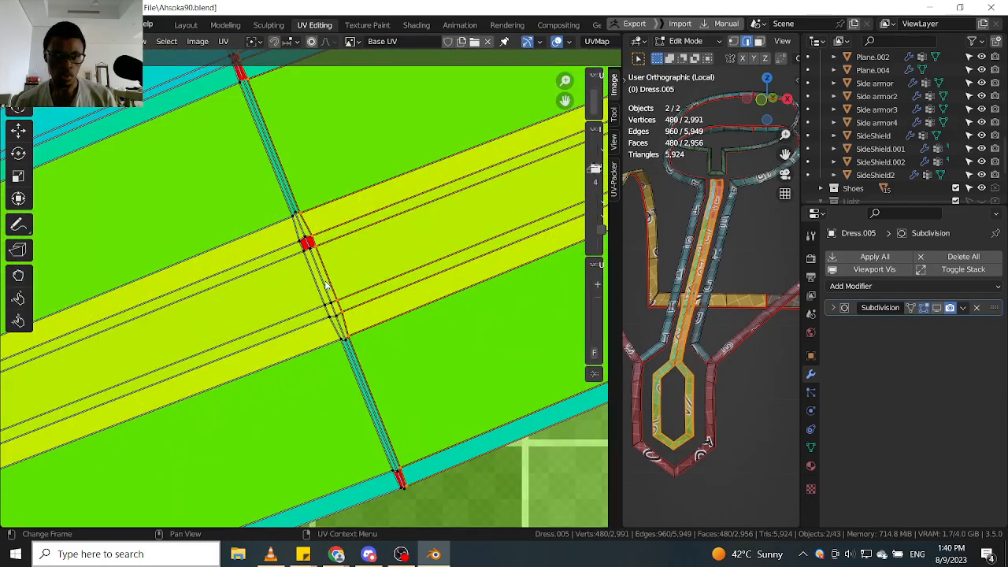
pyautogui.keyDown('alt'); pyautogui.click(326, 285); pyautogui.keyUp('alt')
pyautogui.scroll(-2, 327, 285)
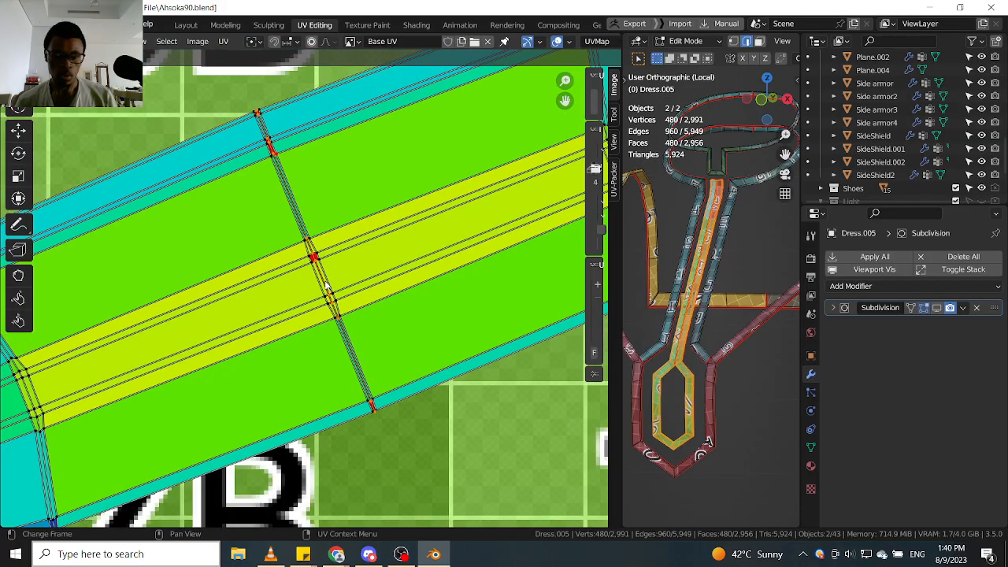
pyautogui.scroll(-3, 327, 285)
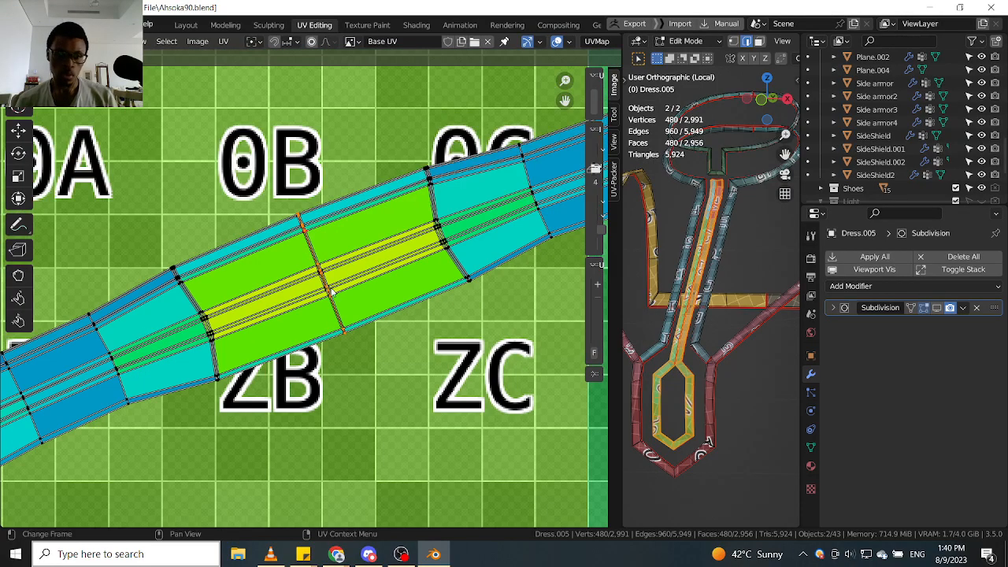
pyautogui.scroll(-3, 331, 291)
# Try to pin the vertices from the central edge loop outward along the UV strip, then undo the pinning.
pyautogui.moveTo(371, 204); pyautogui.dragTo(232, 432)
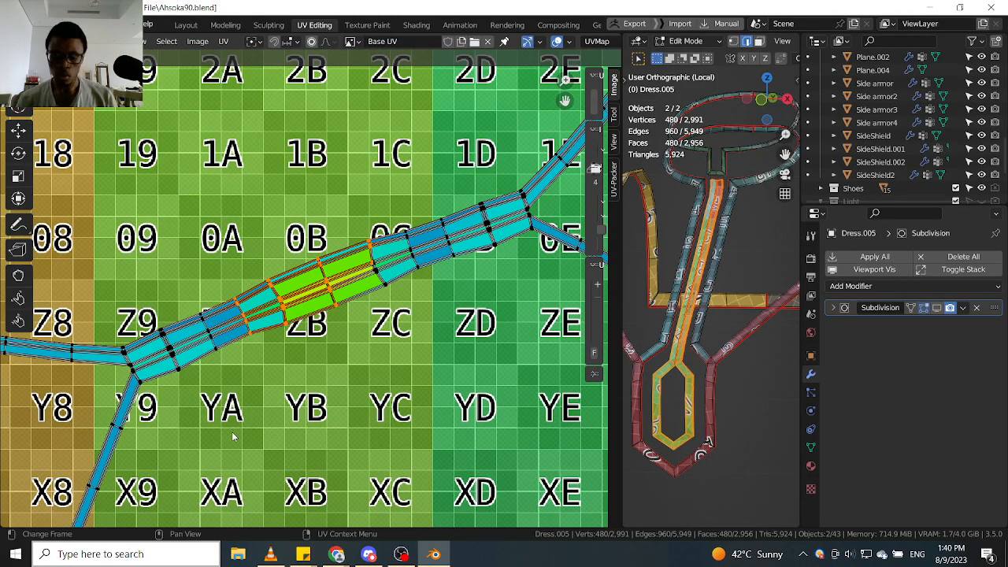
pyautogui.press('p')
pyautogui.scroll(5, 283, 369)
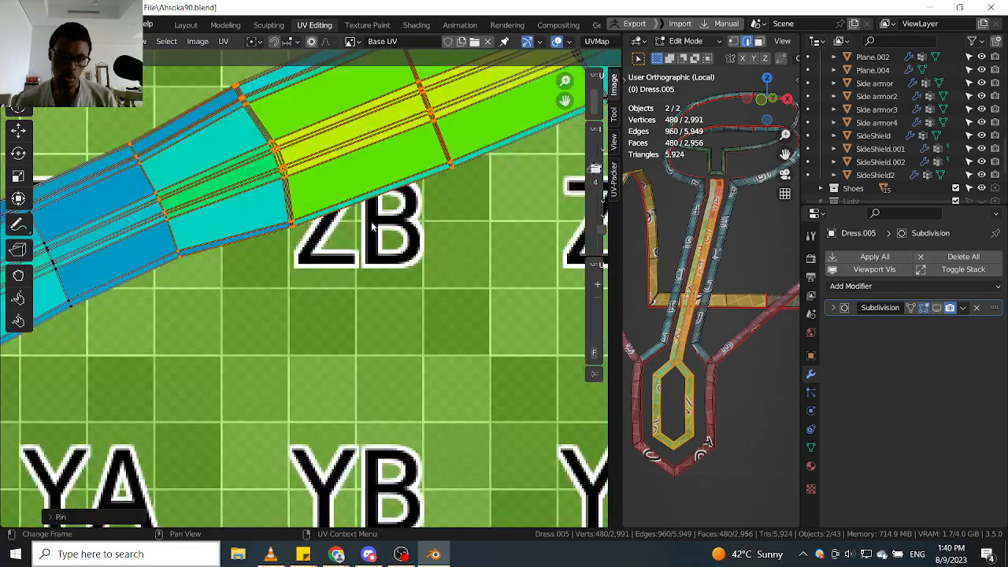
pyautogui.moveTo(376, 194); pyautogui.dragTo(289, 396, button='middle')
pyautogui.scroll(6, 360, 275)
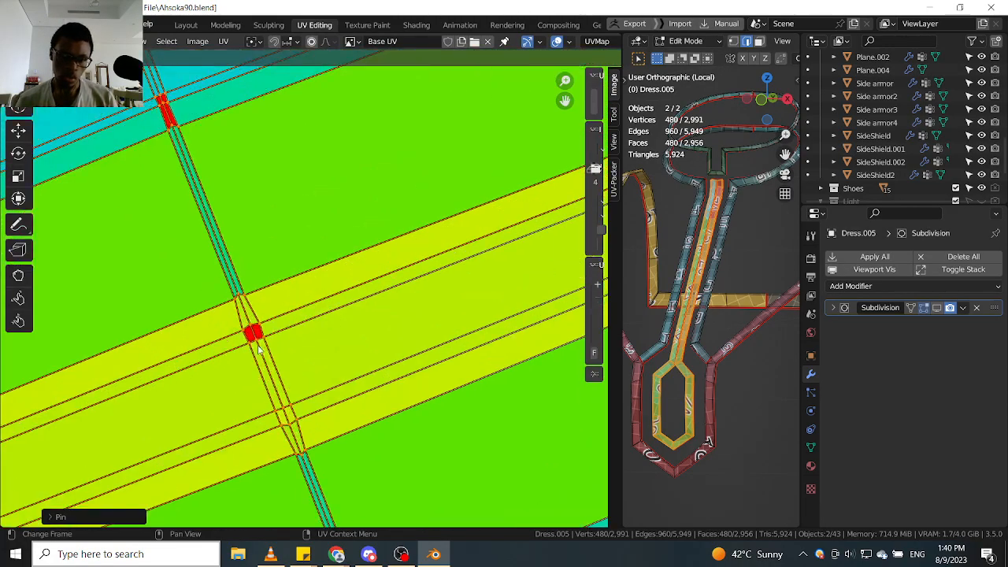
pyautogui.hotkey('ctrl', 'z')
pyautogui.hotkey('ctrl', 'z')
pyautogui.hotkey('ctrl', 'z')
# Pin the edge loop across the middle of the UV strip and scale it to 0 along X to straighten it.
pyautogui.scroll(-4, 263, 358)
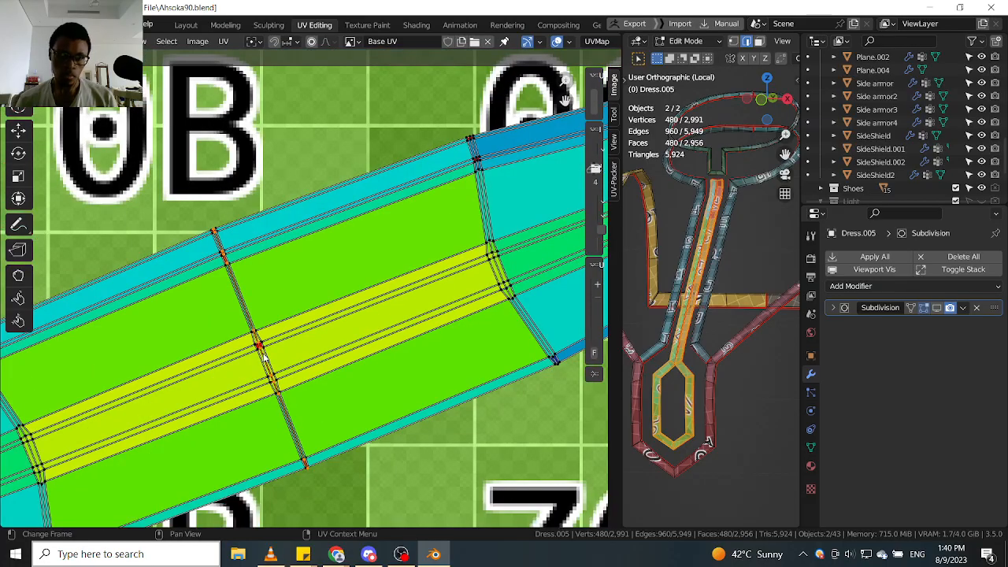
pyautogui.press('p')
pyautogui.press('s')
pyautogui.press('x')
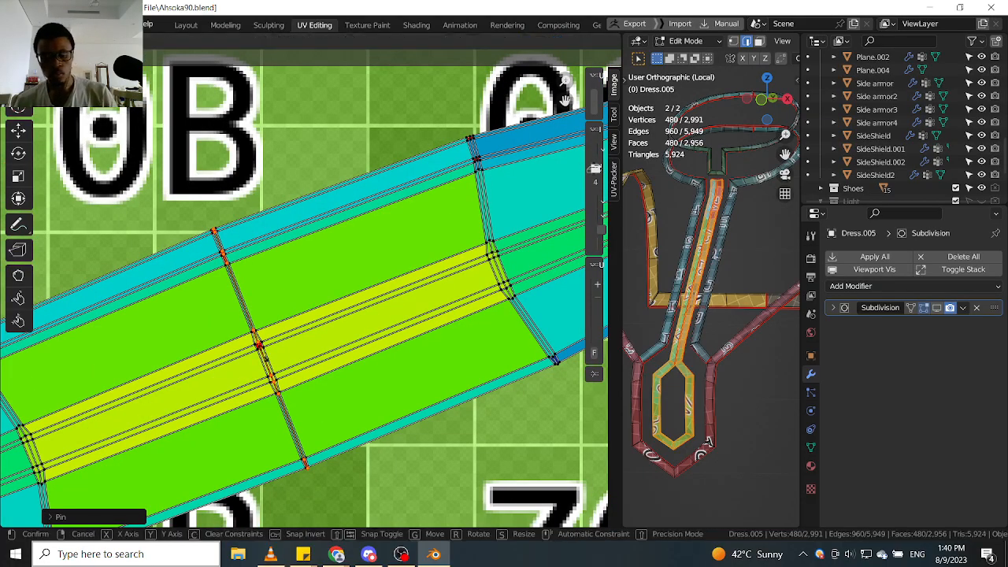
pyautogui.press('0')
pyautogui.press('Return')
pyautogui.scroll(-6, 263, 358)
pyautogui.scroll(-6, 274, 318)
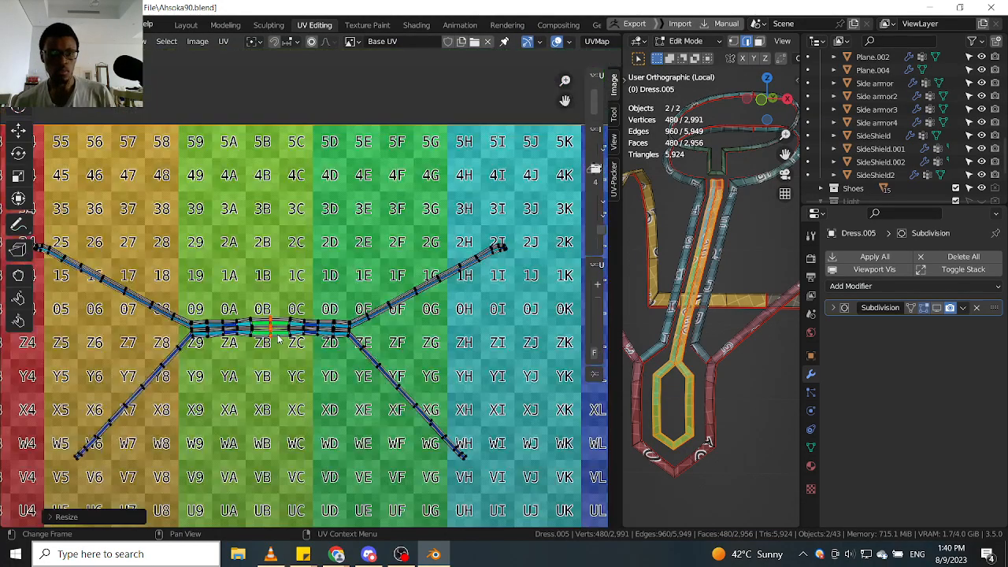
pyautogui.scroll(-1, 338, 334)
pyautogui.scroll(2, 339, 334)
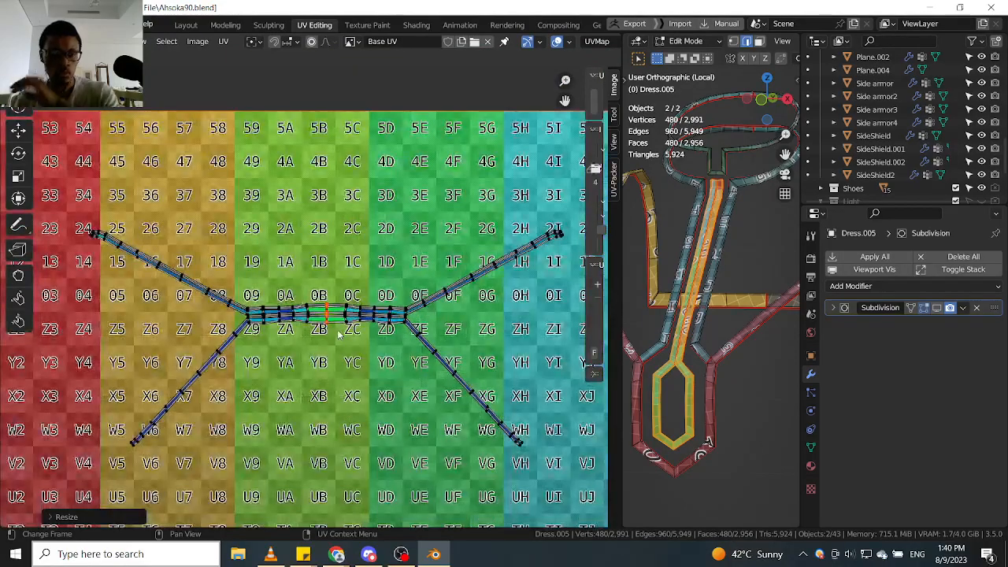
pyautogui.scroll(-3, 339, 334)
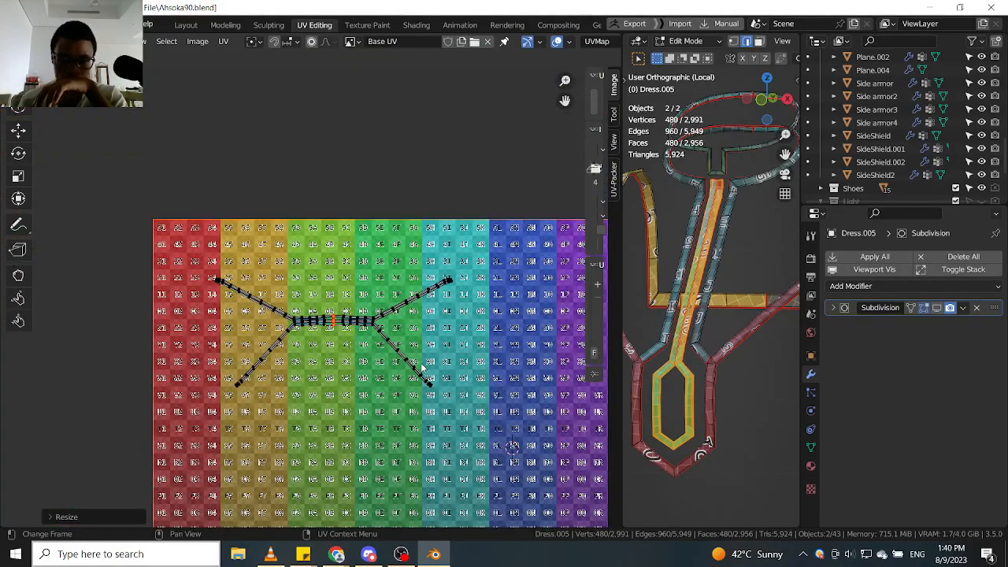
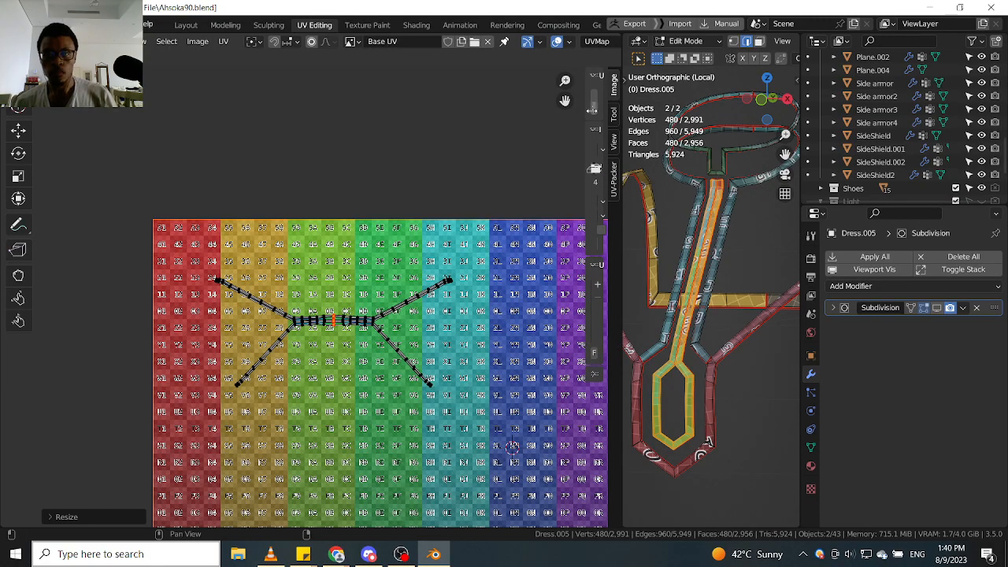
# Set the UV editor's 2D cursor location to X 0.5 and Y 0.5.
pyautogui.moveTo(585, 114); pyautogui.dragTo(490, 134)
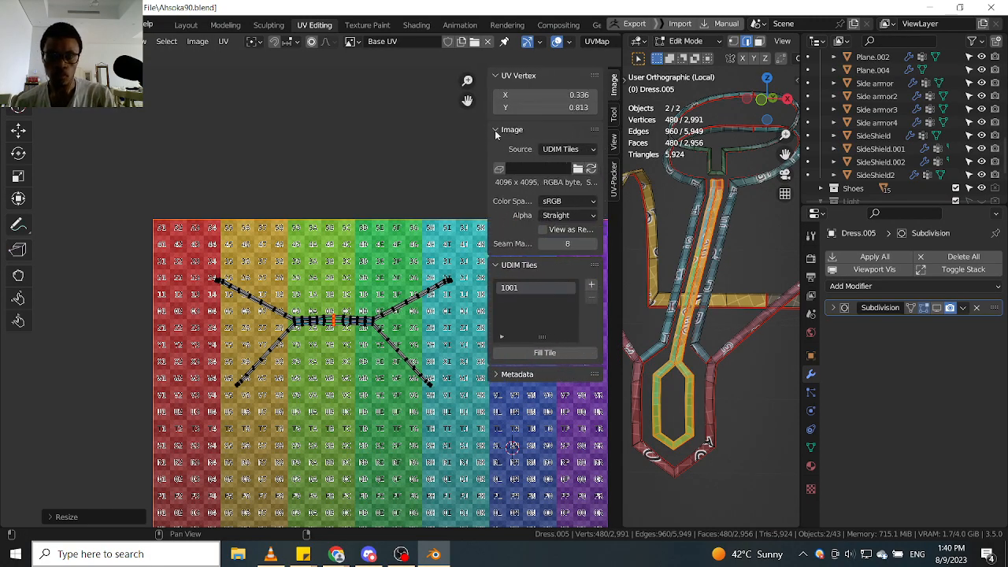
pyautogui.click(614, 115)
pyautogui.click(615, 142)
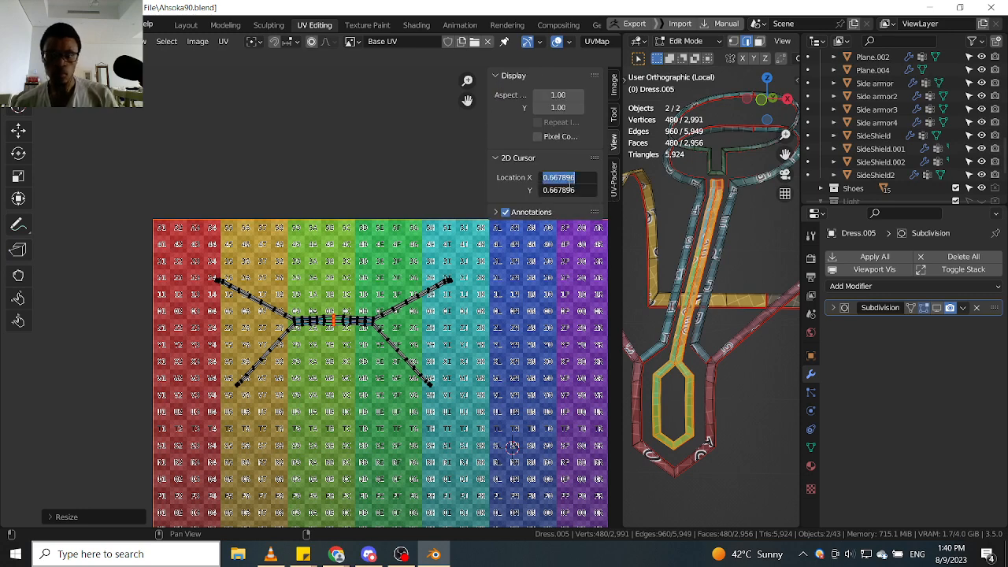
pyautogui.press('Return')
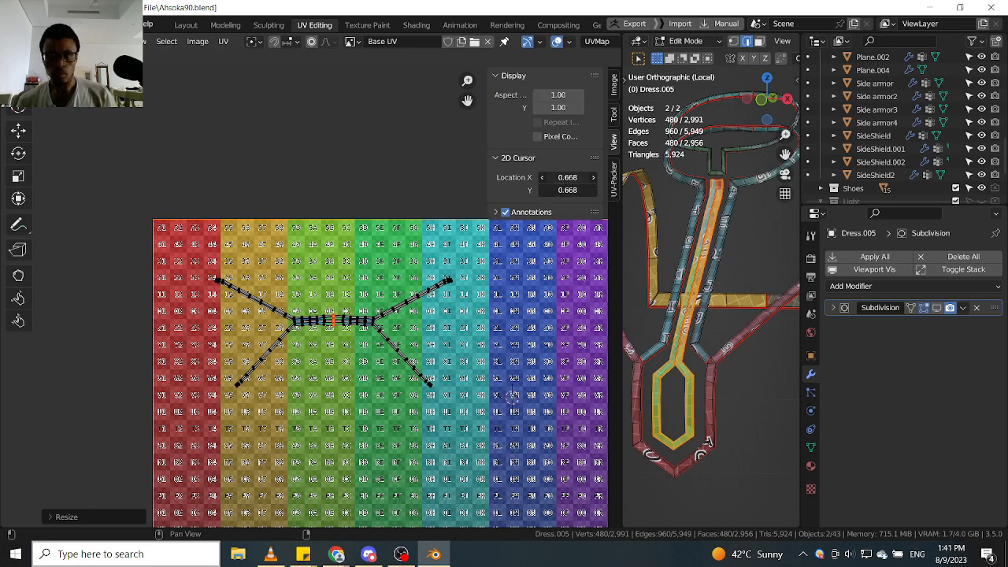
pyautogui.press('Return')
pyautogui.click(566, 177)
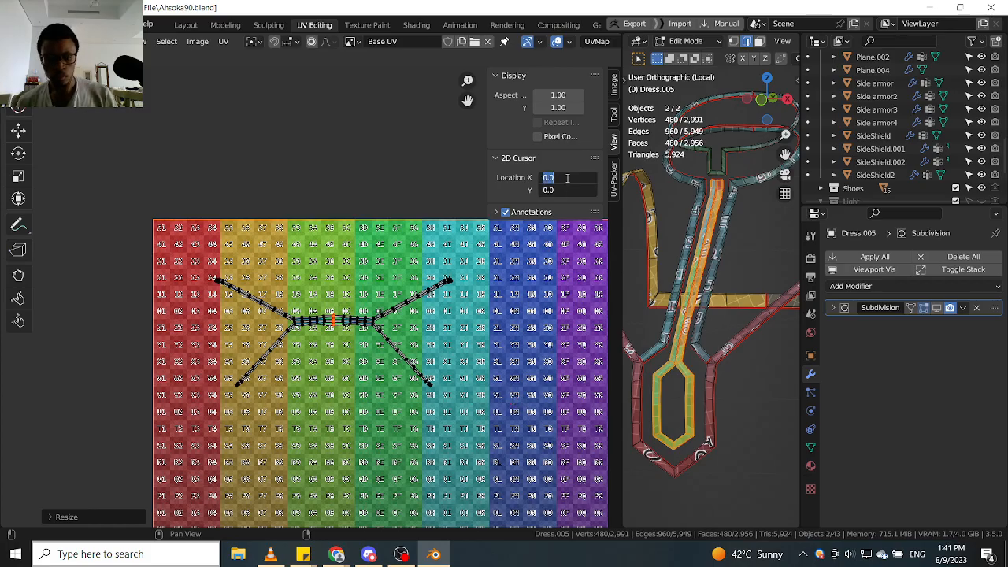
pyautogui.press('Return')
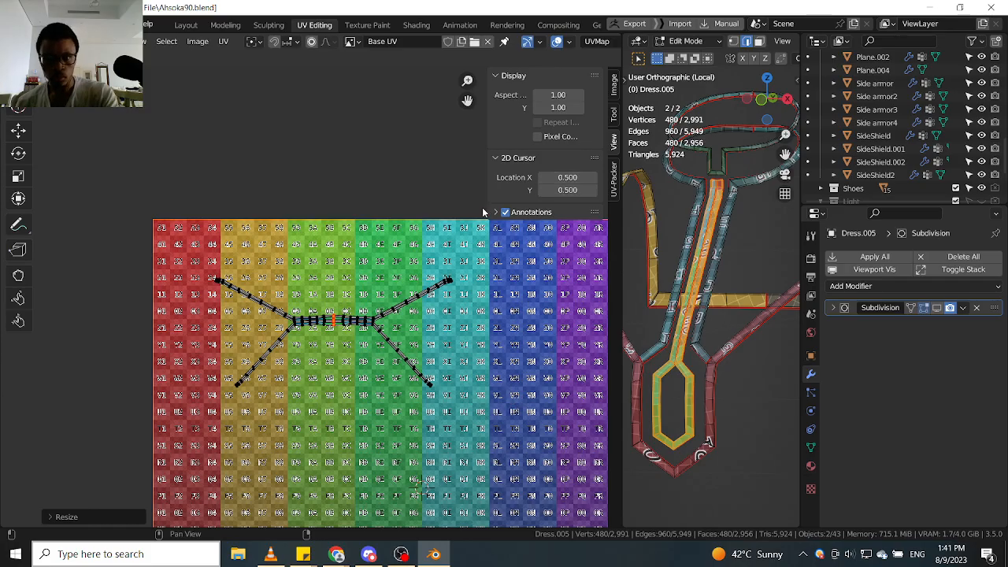
# Set the pivot to the 2D cursor and scale the pinned centre loop to line it up with the cursor along X.
pyautogui.scroll(4, 321, 344)
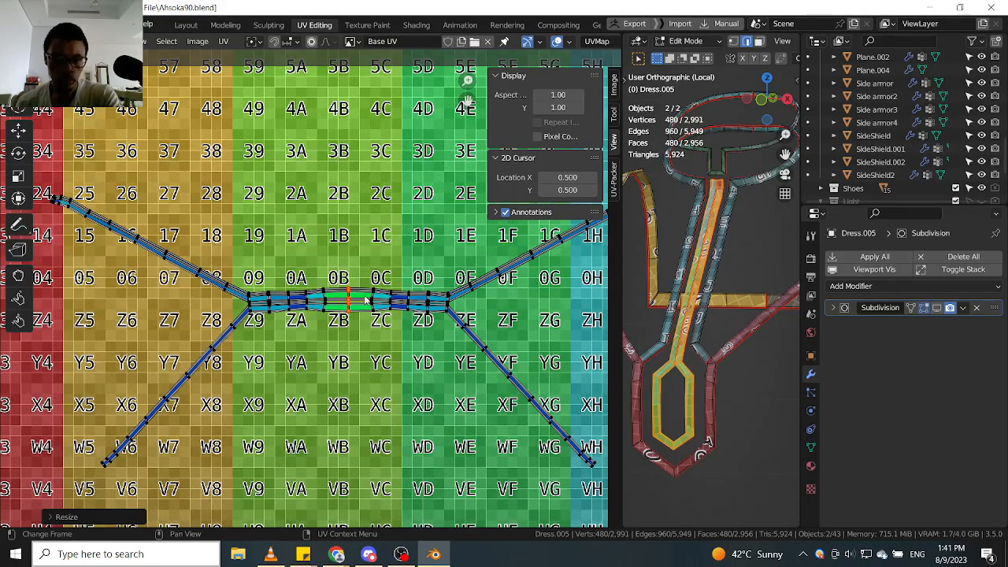
pyautogui.press('.')
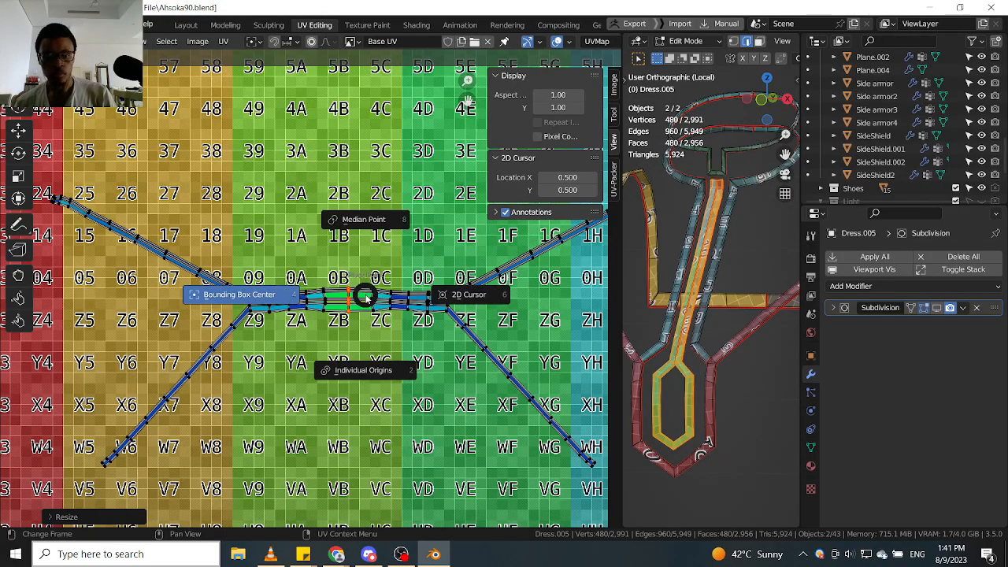
pyautogui.click(465, 294)
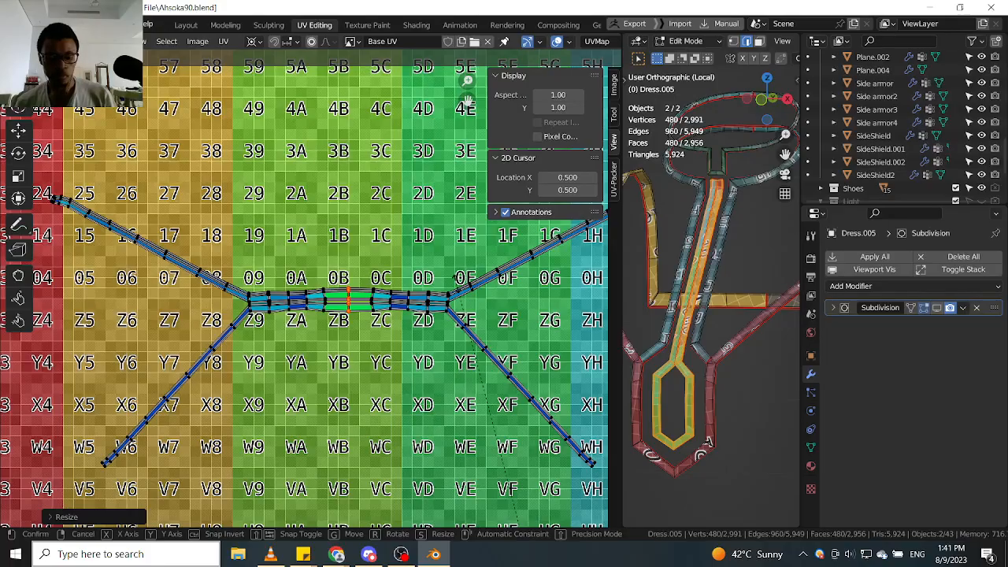
pyautogui.press('s')
pyautogui.click(524, 186)
pyautogui.scroll(-6, 523, 187)
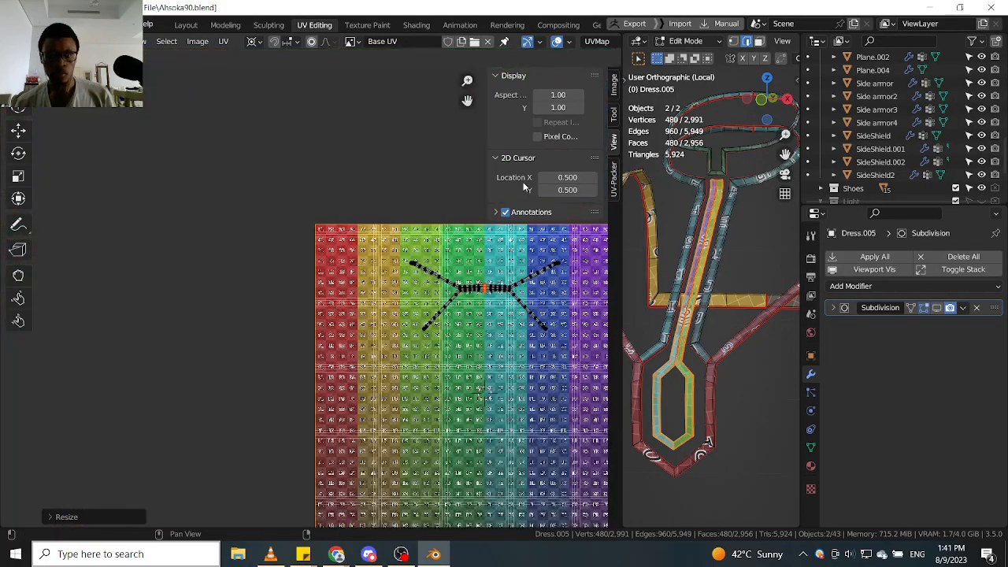
pyautogui.press('n')
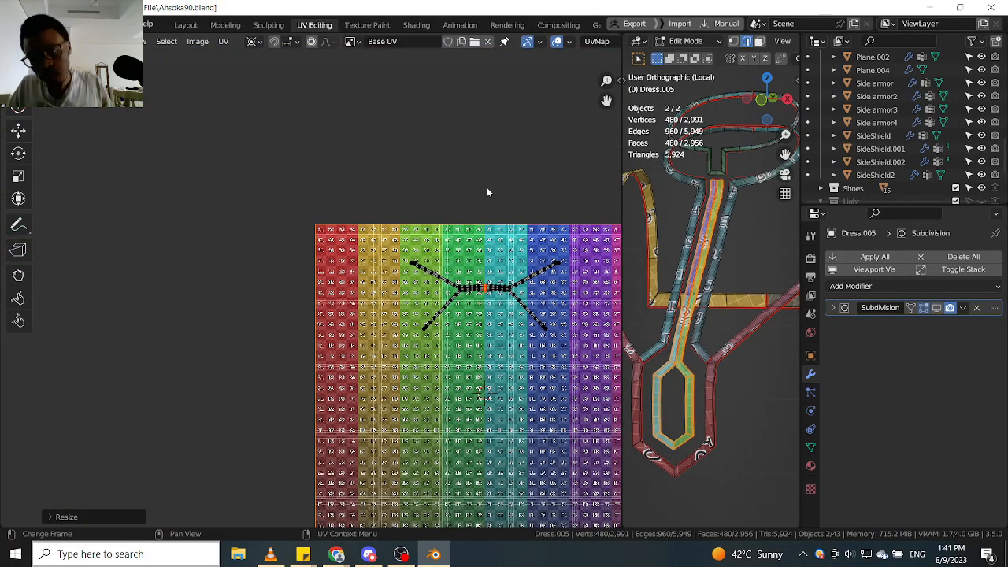
pyautogui.scroll(-1, 414, 304)
pyautogui.moveTo(410, 300); pyautogui.dragTo(288, 235, button='middle')
pyautogui.scroll(3, 343, 258)
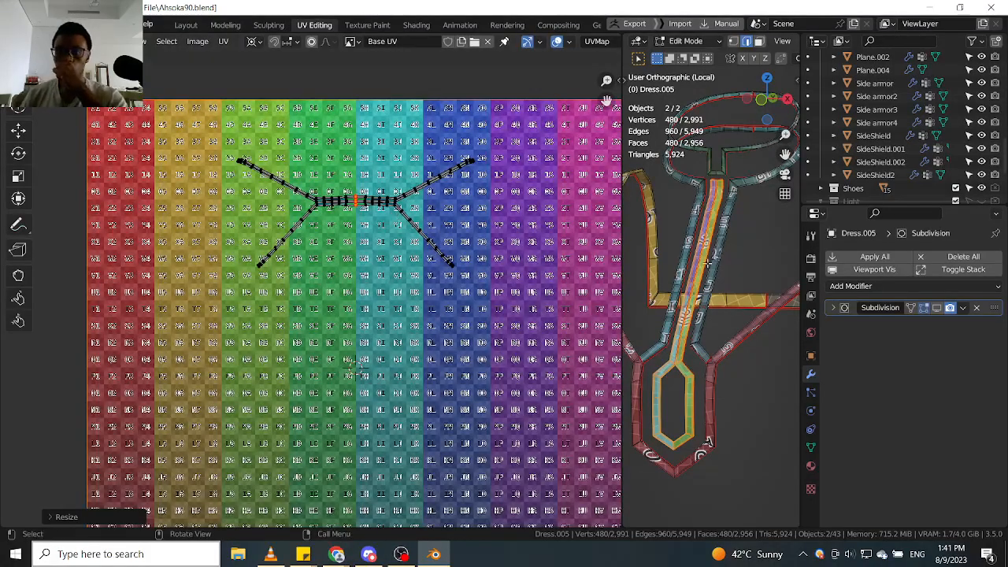
# Select an edge on the outer trim beside the centre strip and extend the selection to all linked geometry.
pyautogui.moveTo(707, 262); pyautogui.dragTo(703, 315, button='middle')
pyautogui.scroll(2, 700, 346)
pyautogui.click(702, 345)
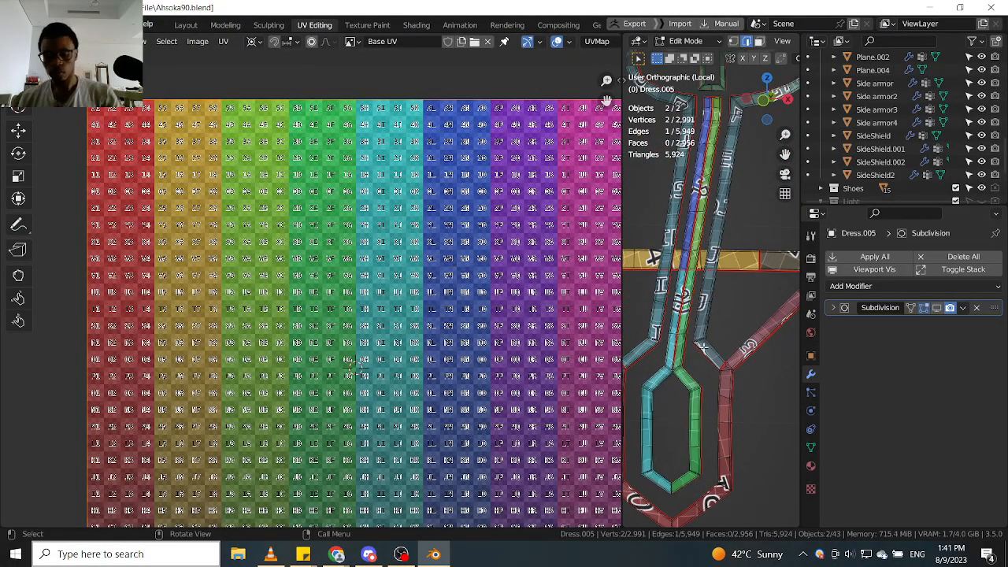
pyautogui.hotkey('ctrl', 'l')
pyautogui.scroll(-5, 703, 346)
pyautogui.moveTo(703, 347); pyautogui.dragTo(721, 344, button='middle')
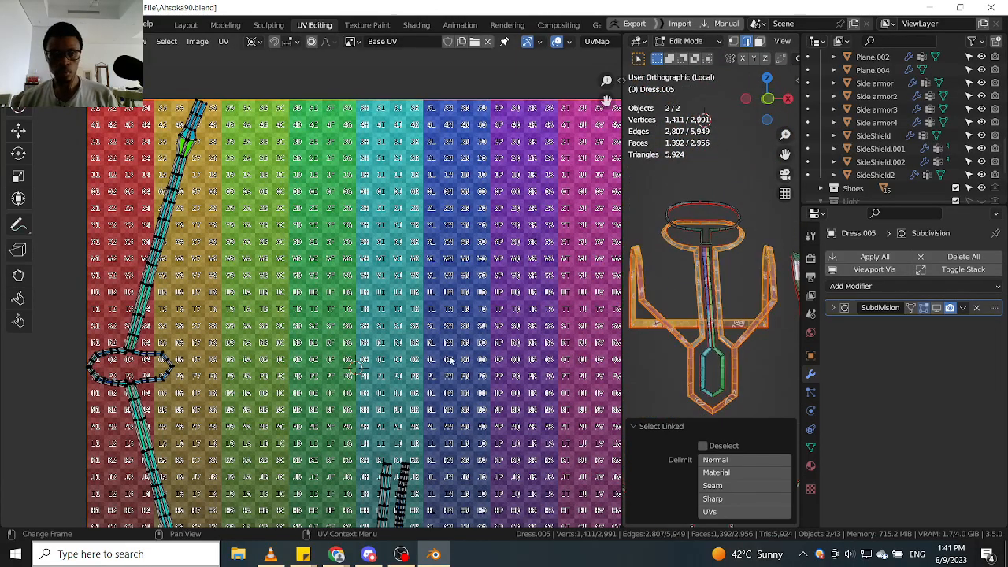
# Examine the outer trim's long UV island around its oval loop and compare it with the neckline on the mesh.
pyautogui.scroll(-8, 450, 360)
pyautogui.scroll(4, 381, 376)
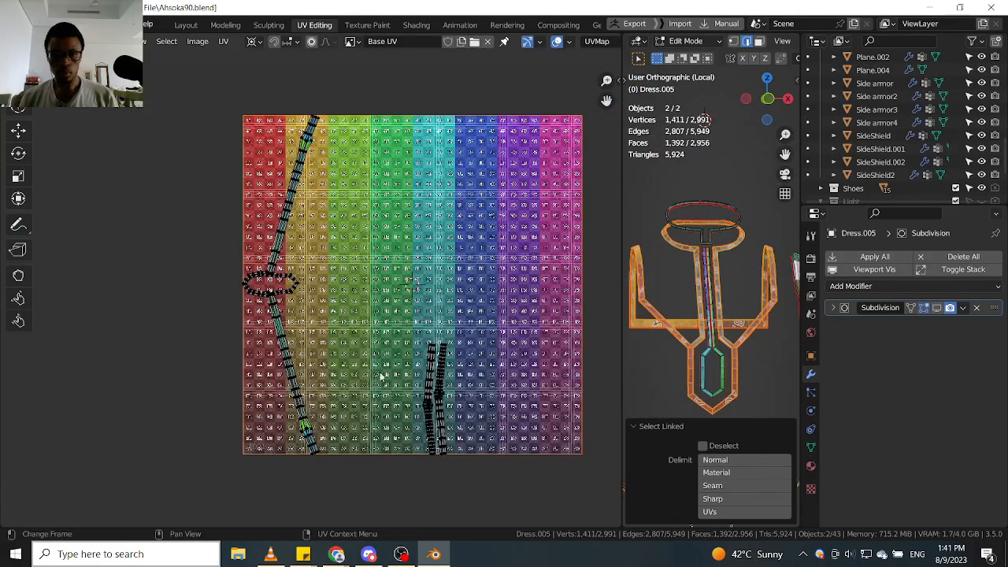
pyautogui.scroll(7, 276, 282)
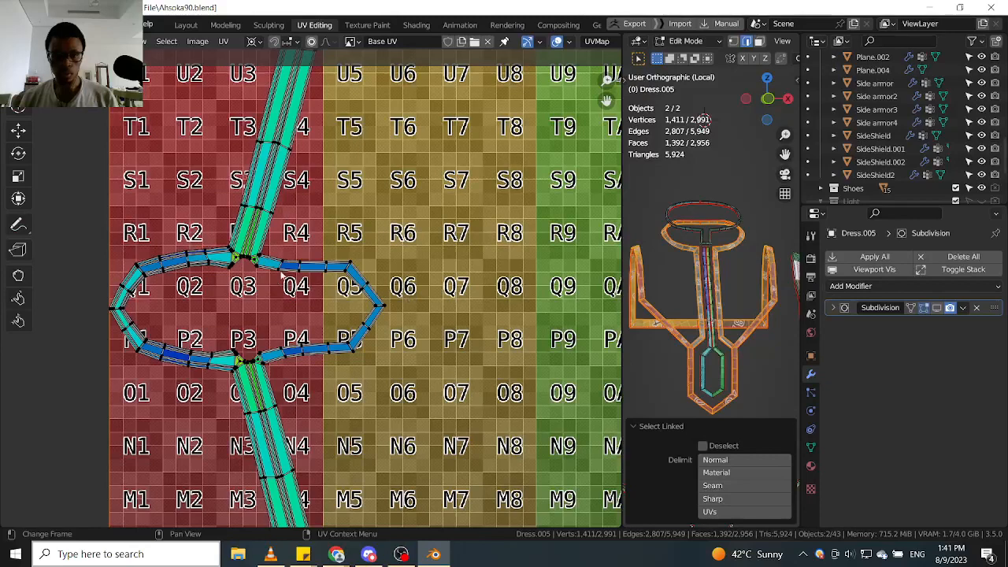
pyautogui.moveTo(758, 296); pyautogui.dragTo(716, 308, button='middle')
pyautogui.keyDown('shift'); pyautogui.moveTo(713, 203); pyautogui.dragTo(706, 282, button='middle'); pyautogui.keyUp('shift')
pyautogui.scroll(11, 704, 290)
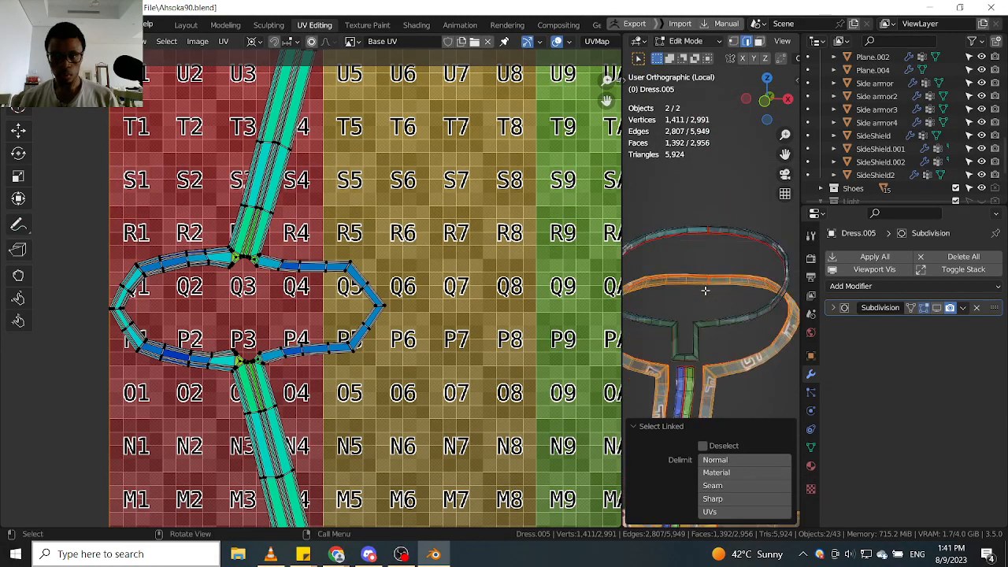
pyautogui.scroll(-10, 714, 276)
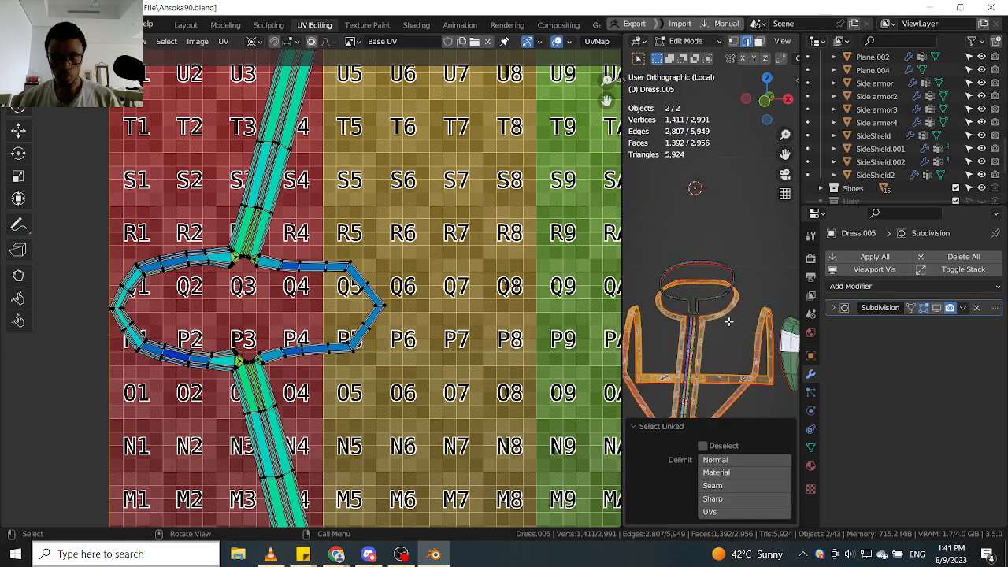
pyautogui.moveTo(718, 315); pyautogui.dragTo(719, 332, button='middle')
pyautogui.scroll(-5, 373, 359)
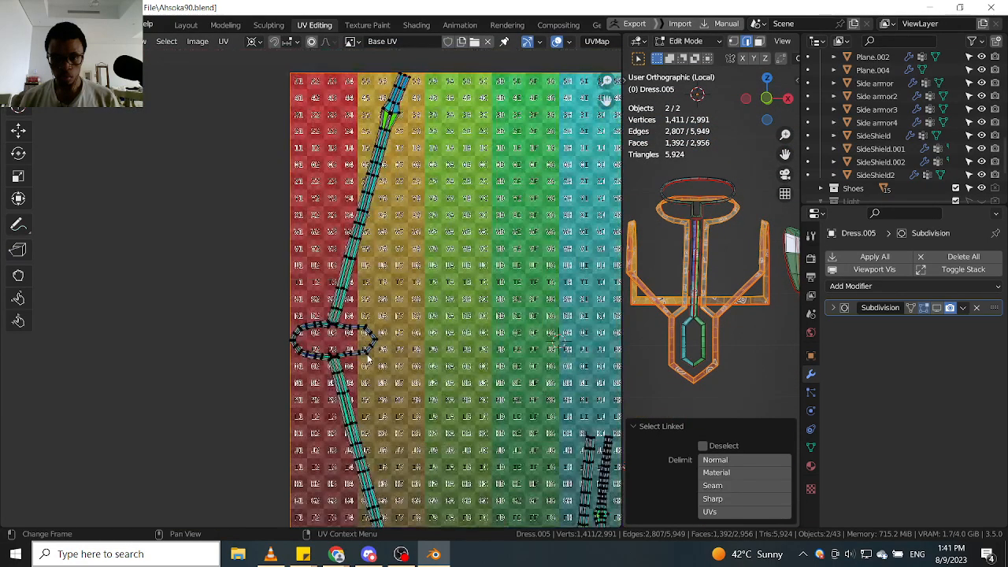
pyautogui.moveTo(322, 351); pyautogui.dragTo(345, 285, button='middle')
pyautogui.scroll(9, 354, 285)
pyautogui.scroll(-4, 355, 288)
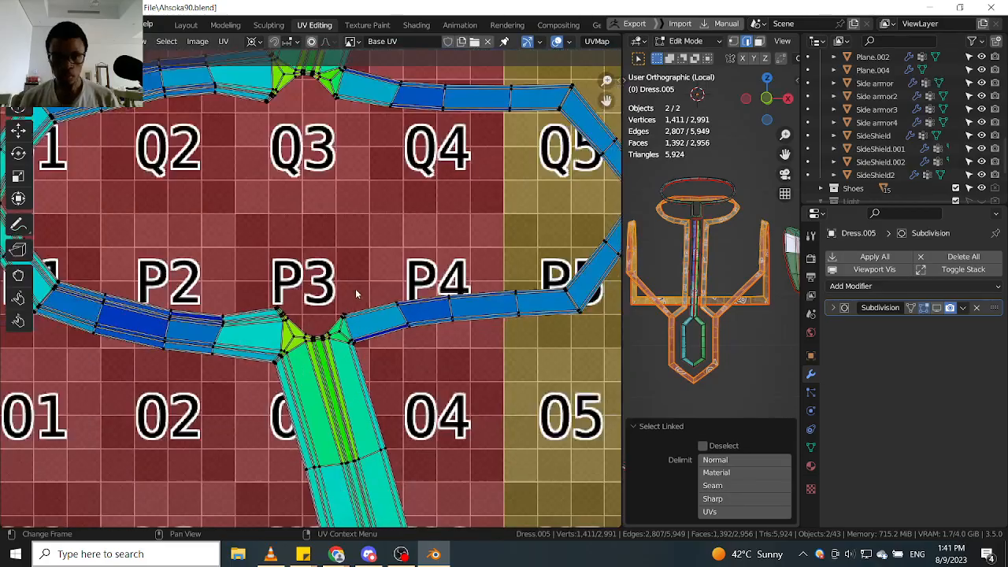
pyautogui.scroll(3, 712, 354)
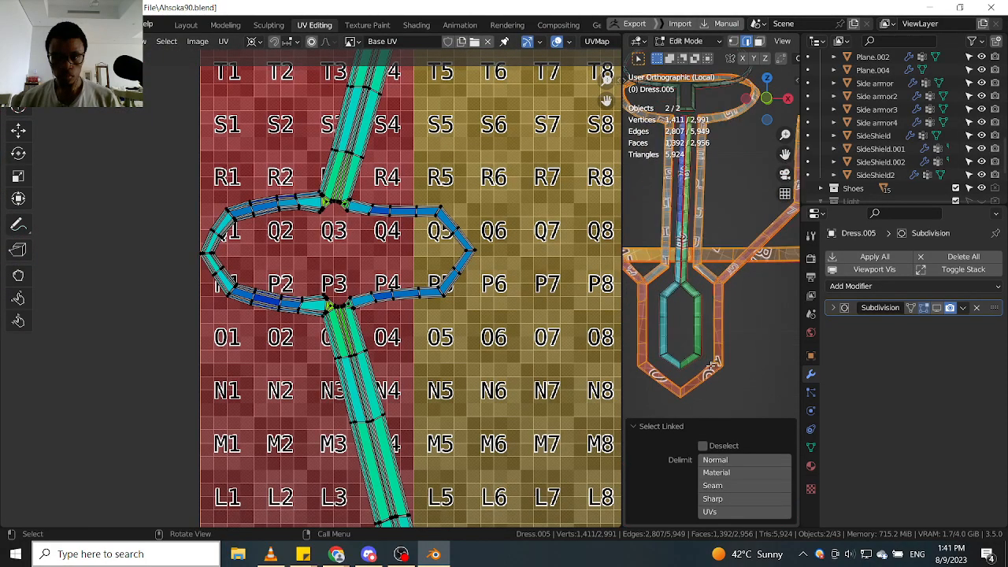
# Inspect the two shorter UV strips and the branching trim joints around the dress's lower panel.
pyautogui.moveTo(711, 354); pyautogui.dragTo(756, 362, button='middle')
pyautogui.scroll(-3, 711, 356)
pyautogui.scroll(-5, 435, 396)
pyautogui.scroll(-2, 435, 396)
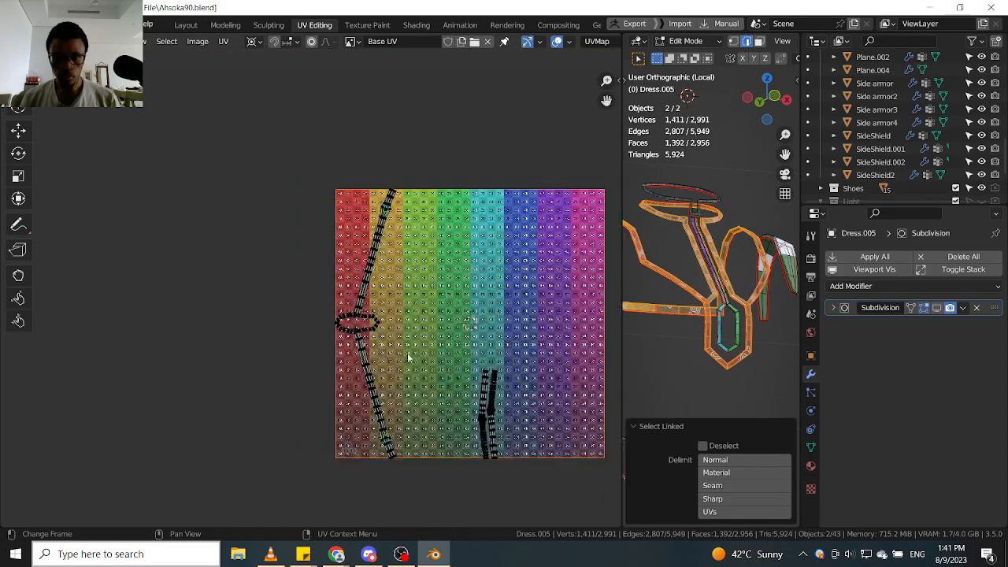
pyautogui.scroll(6, 457, 378)
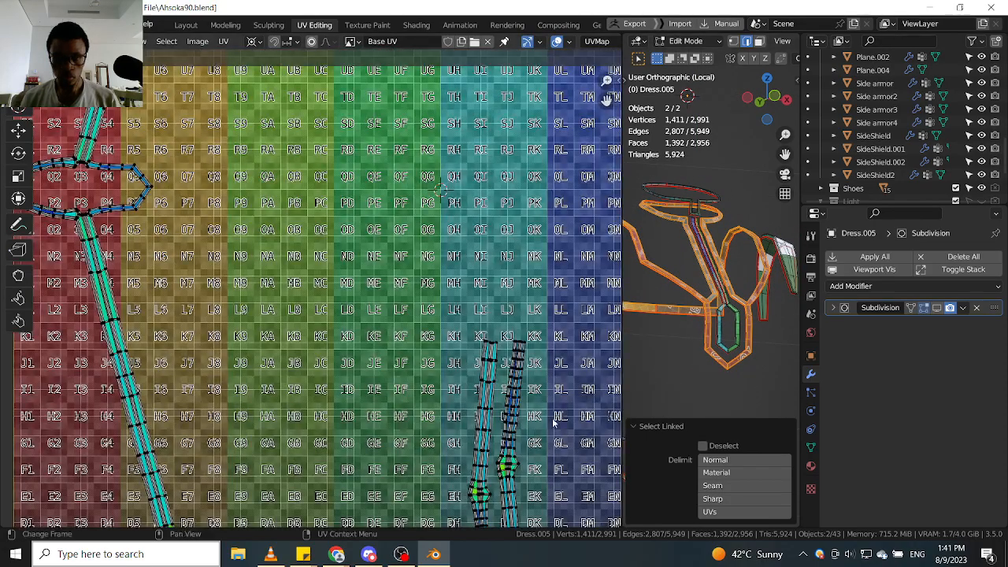
pyautogui.moveTo(562, 429); pyautogui.dragTo(480, 304, button='middle')
pyautogui.moveTo(722, 311); pyautogui.dragTo(711, 289, button='middle')
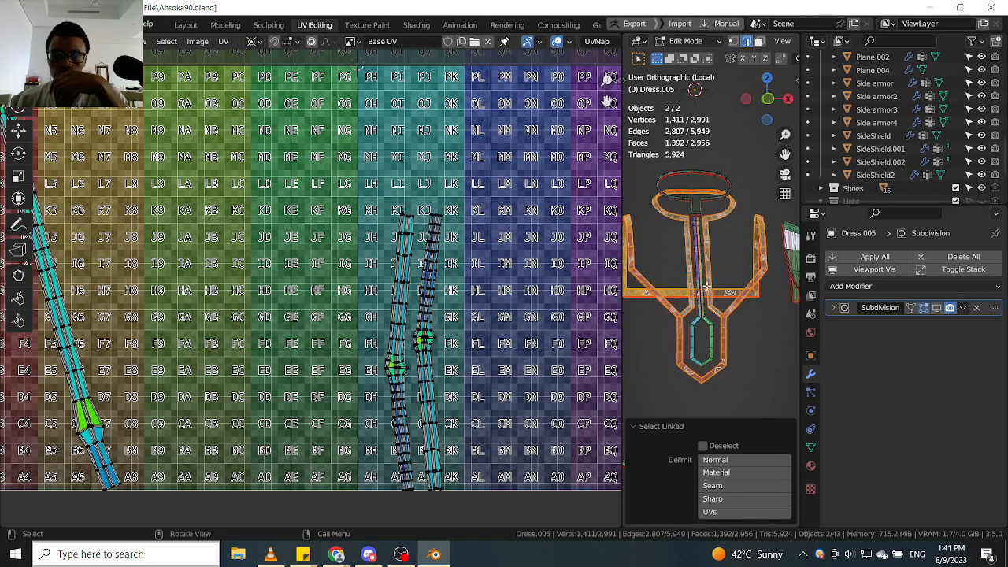
pyautogui.scroll(3, 714, 318)
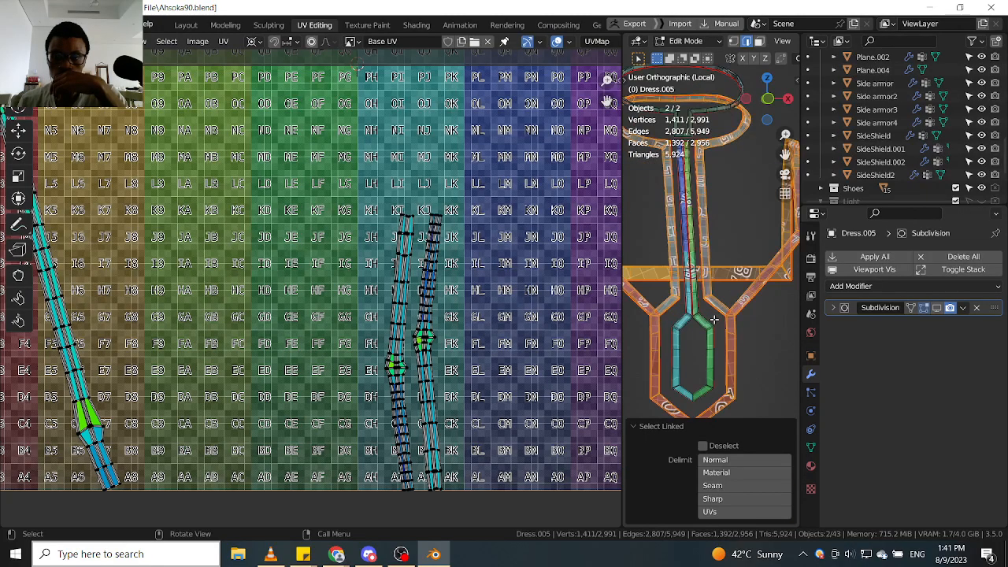
pyautogui.scroll(8, 719, 330)
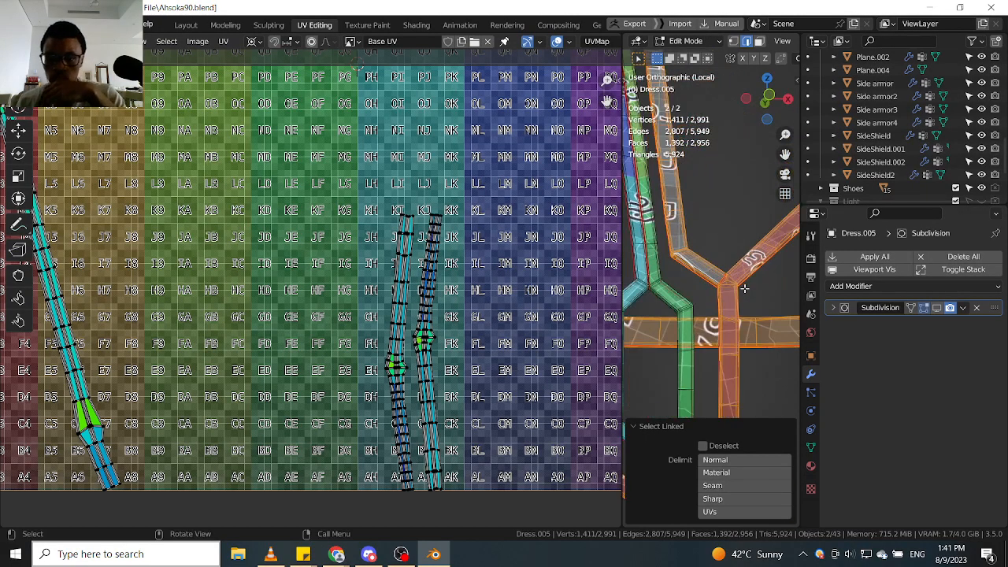
pyautogui.scroll(-3, 707, 275)
pyautogui.moveTo(706, 275); pyautogui.dragTo(745, 292, button='middle')
pyautogui.scroll(-3, 180, 323)
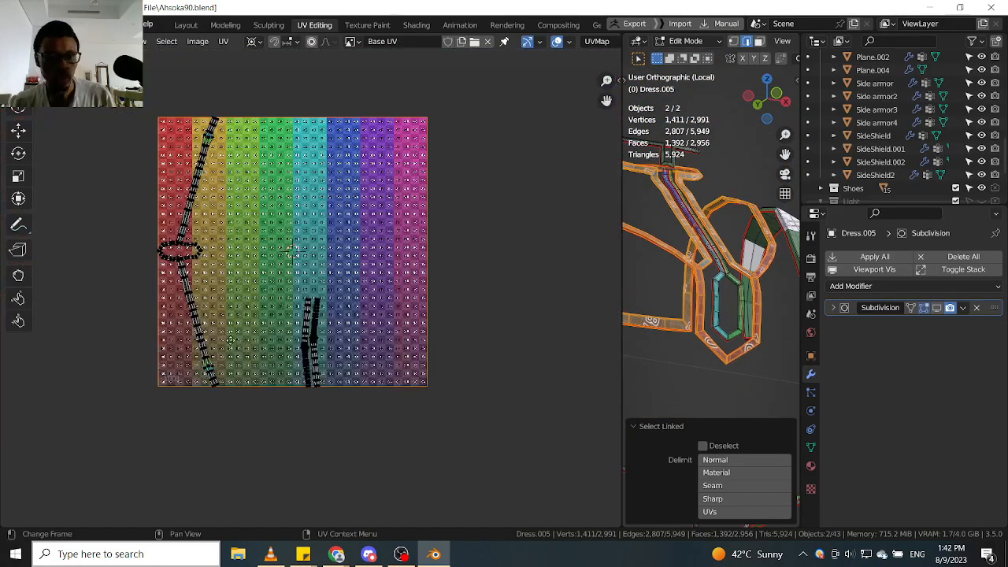
# Pin a vertex midway along the lower arm of the long UV island and move it to the right.
pyautogui.scroll(6, 179, 323)
pyautogui.scroll(3, 179, 323)
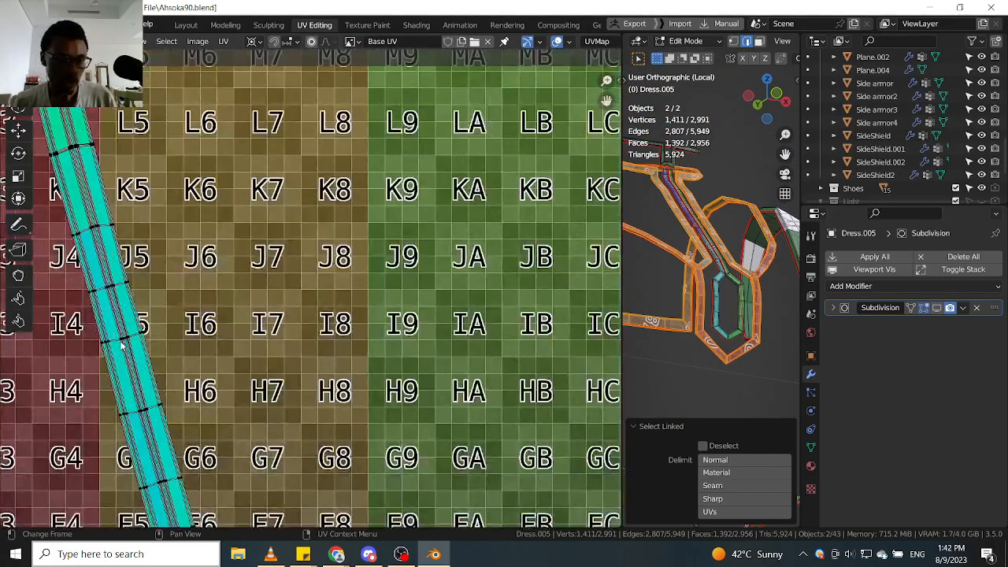
pyautogui.press('p')
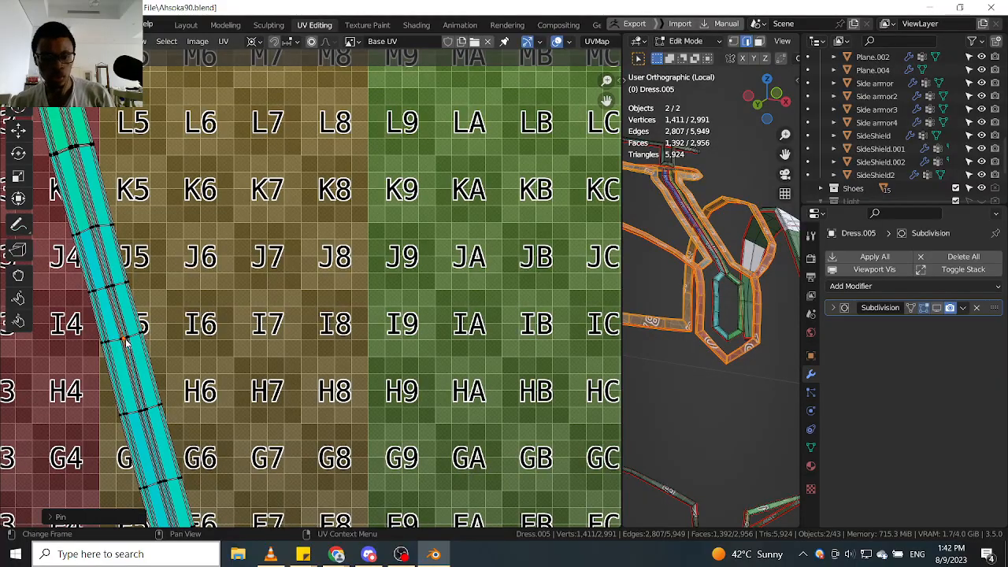
pyautogui.press('g')
pyautogui.click(240, 362)
pyautogui.scroll(-6, 245, 364)
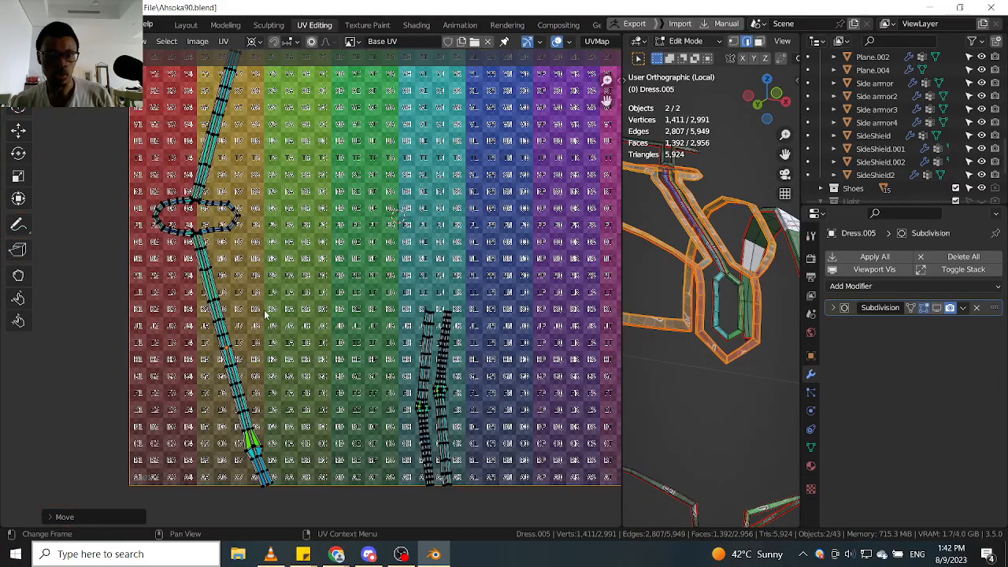
# Select an edge loop across the lower arm of the long UV island and pin it.
pyautogui.scroll(-4, 265, 313)
pyautogui.scroll(4, 260, 299)
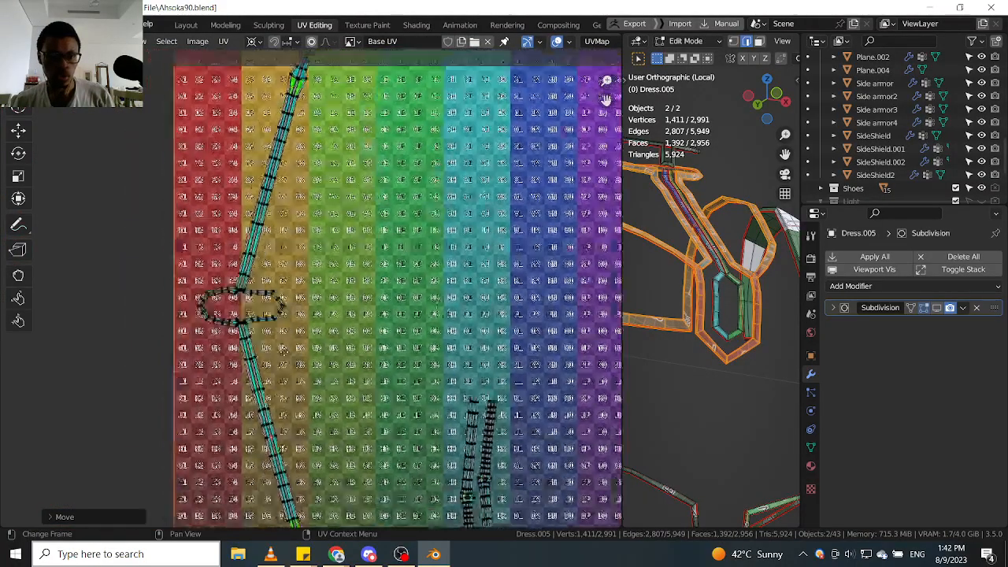
pyautogui.moveTo(283, 350); pyautogui.dragTo(320, 250, button='middle')
pyautogui.scroll(3, 321, 252)
pyautogui.click(299, 417)
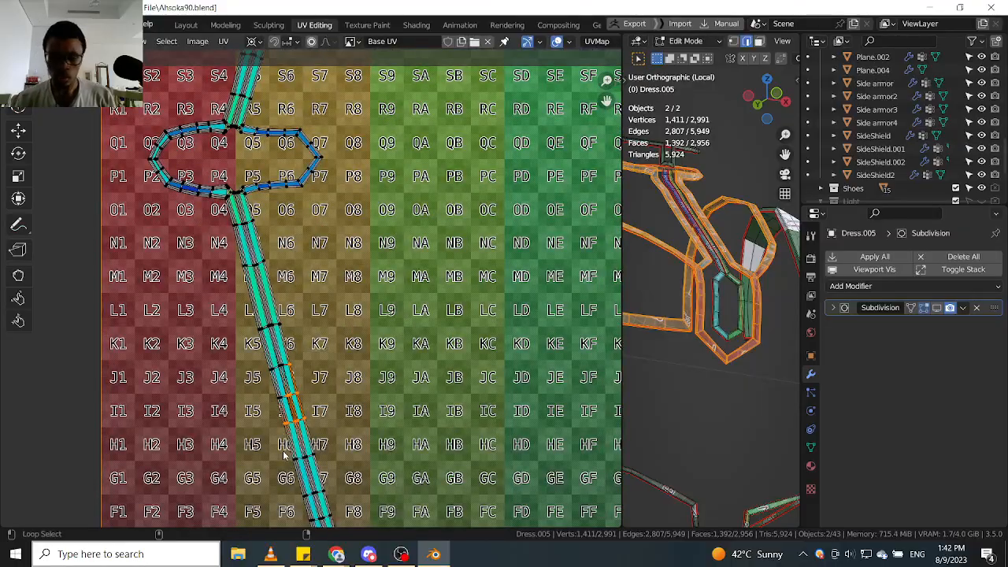
pyautogui.press('p')
# Examine the junction below the oval UV loop and the matching neckline band on the mesh.
pyautogui.scroll(5, 264, 243)
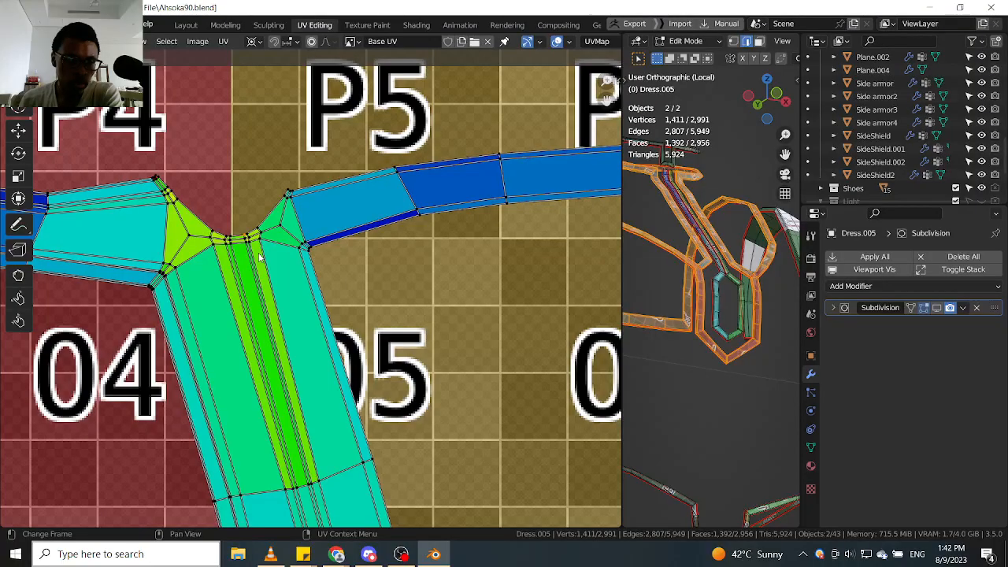
pyautogui.scroll(-3, 258, 245)
pyautogui.scroll(-5, 389, 312)
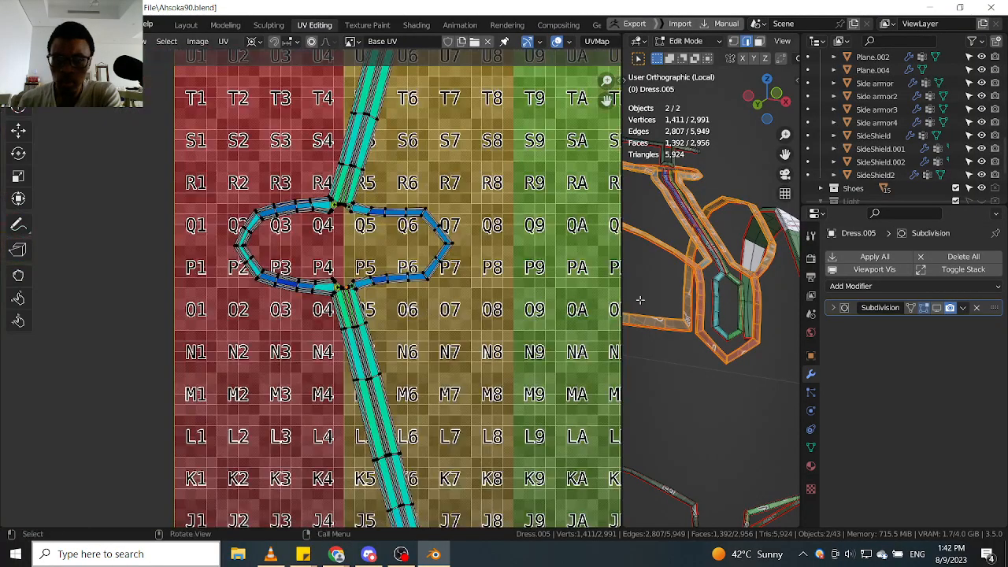
pyautogui.moveTo(759, 302); pyautogui.dragTo(730, 341, button='middle')
pyautogui.scroll(4, 706, 214)
pyautogui.scroll(4, 707, 301)
pyautogui.scroll(5, 706, 319)
pyautogui.scroll(5, 735, 312)
pyautogui.scroll(2, 729, 342)
pyautogui.scroll(-4, 729, 341)
pyautogui.scroll(-5, 728, 340)
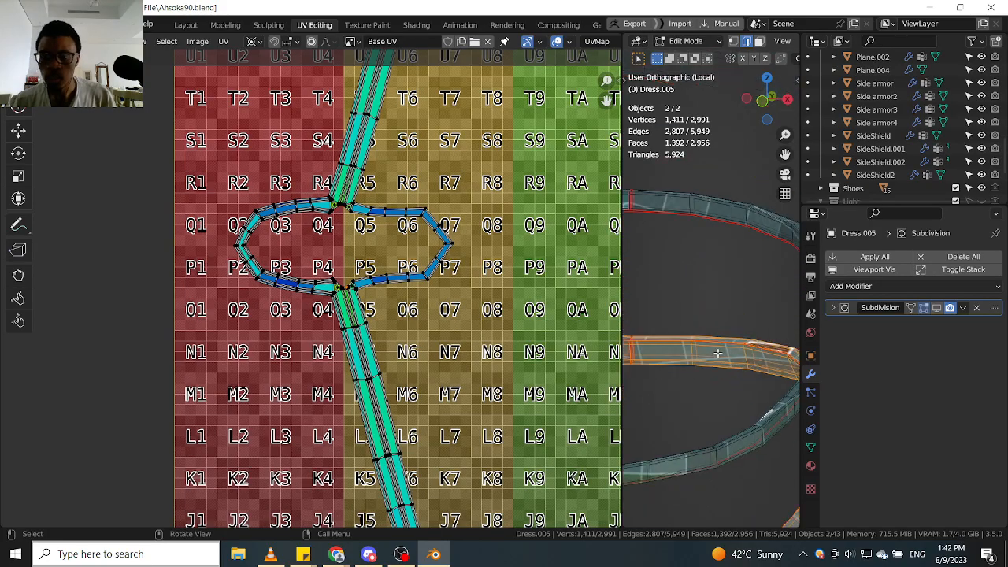
# Switch to vertex selection and select the split vertices at the upper edge of the open seam in the neckline band.
pyautogui.scroll(5, 726, 343)
pyautogui.hotkey('ctrl', 'Tab')
pyautogui.click(682, 344)
pyautogui.scroll(2, 735, 338)
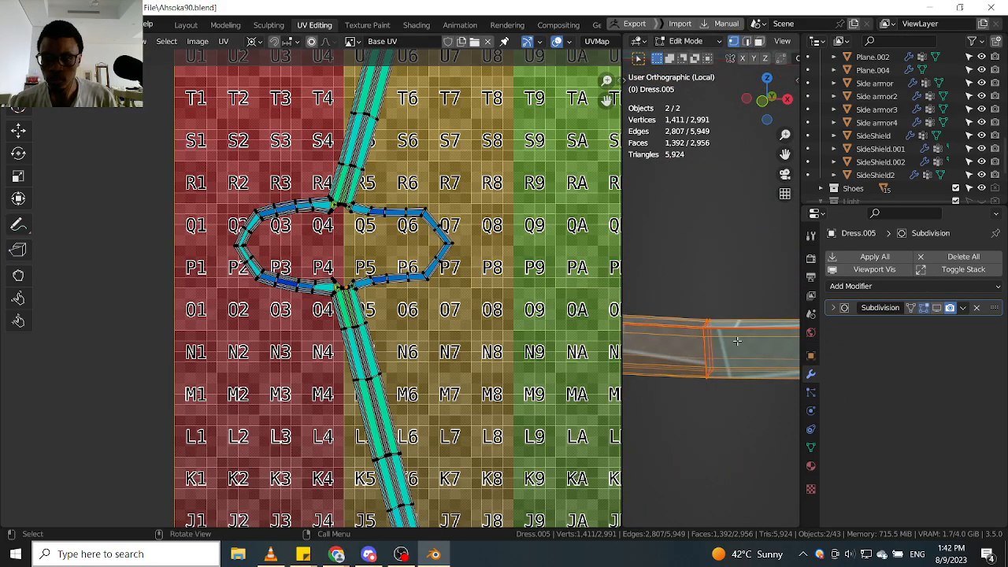
pyautogui.scroll(3, 688, 306)
pyautogui.click(704, 316)
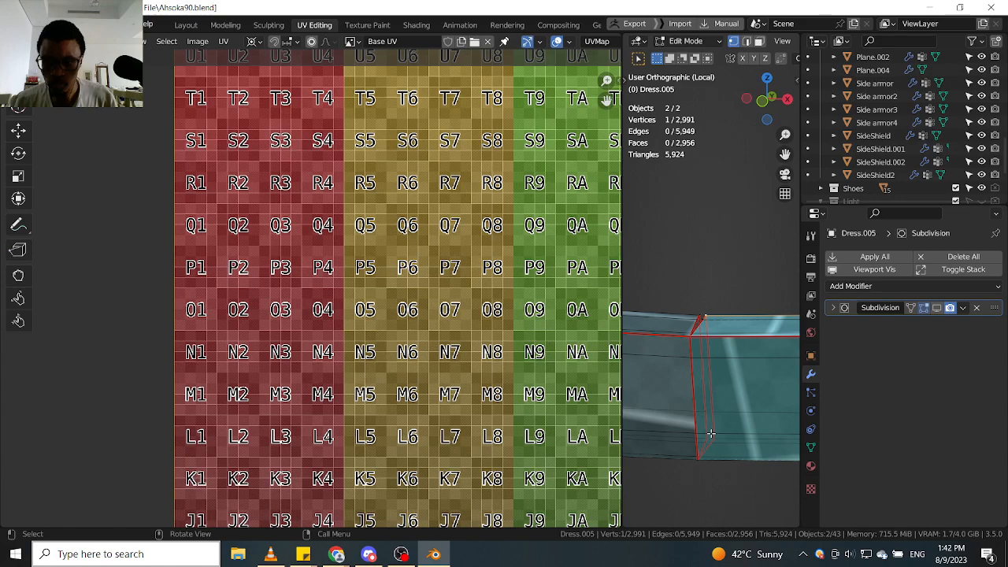
pyautogui.moveTo(719, 413); pyautogui.dragTo(706, 334, button='middle')
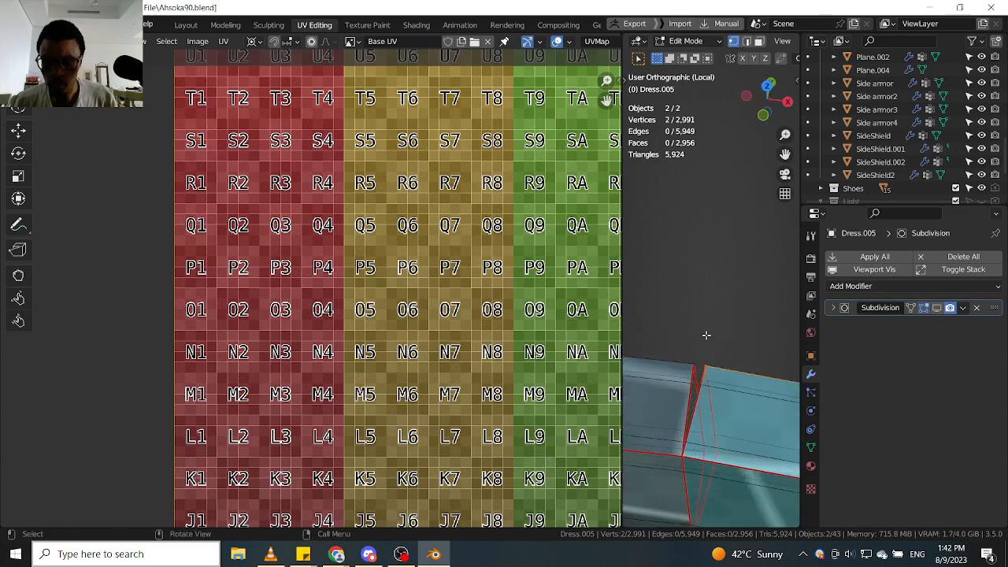
pyautogui.scroll(-3, 731, 397)
pyautogui.moveTo(731, 397); pyautogui.dragTo(773, 388, button='middle')
pyautogui.scroll(-3, 705, 390)
pyautogui.scroll(4, 682, 381)
pyautogui.moveTo(677, 379); pyautogui.dragTo(700, 361, button='middle')
pyautogui.scroll(5, 686, 373)
# Try to merge the three selected seam vertices at their center, and undo the merge.
pyautogui.press('m')
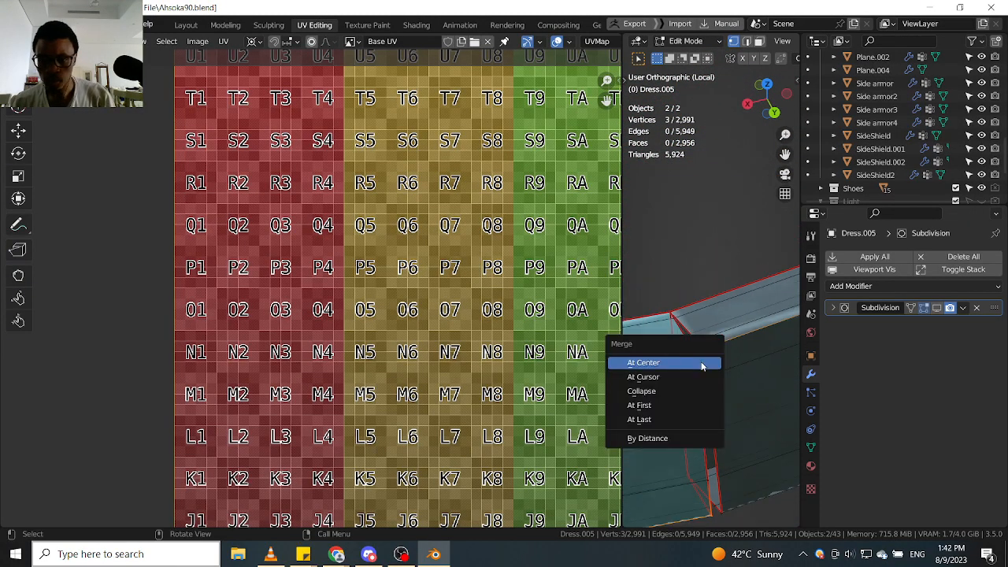
pyautogui.click(701, 364)
pyautogui.moveTo(715, 389); pyautogui.dragTo(715, 365, button='middle')
pyautogui.hotkey('ctrl', 'z')
# Deselect the extra vertex and merge the remaining pair at the band's inner upper corner at center.
pyautogui.keyDown('shift'); pyautogui.click(697, 359); pyautogui.keyUp('shift')
pyautogui.rightClick(715, 366)
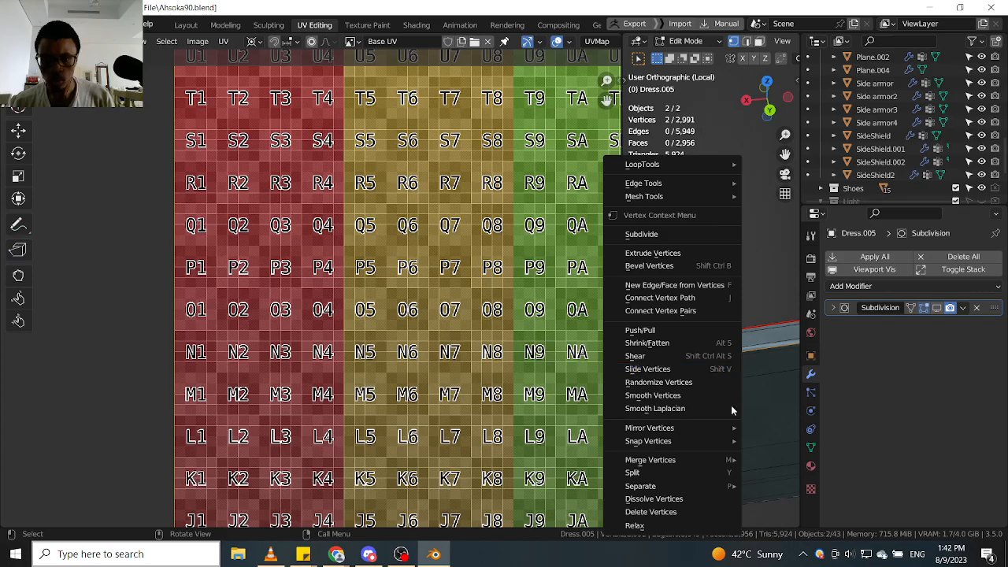
pyautogui.press('Escape')
pyautogui.press('m')
pyautogui.click(717, 396)
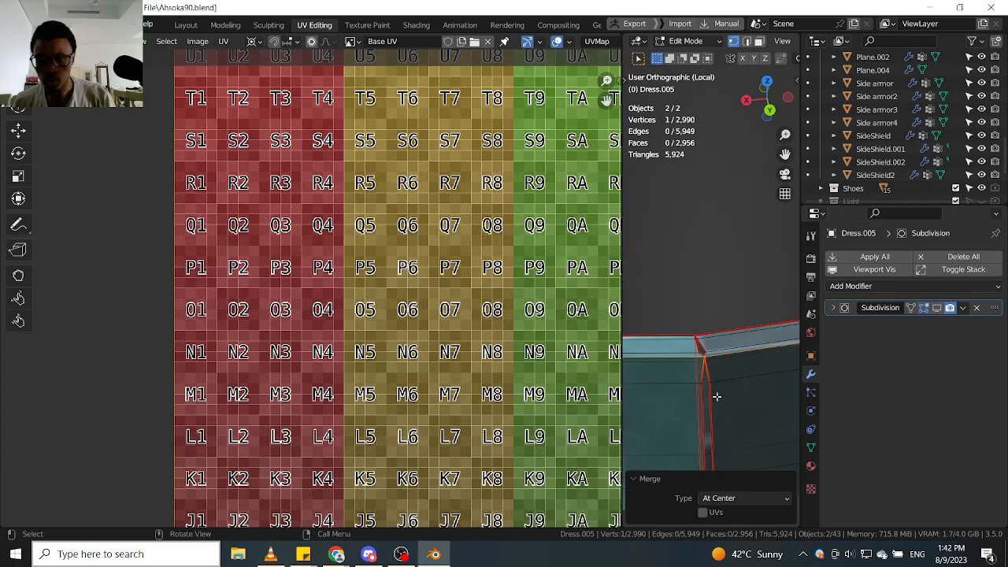
# Merge the next two split vertex pairs down the inner side of the neckline band's seam at center.
pyautogui.click(709, 380)
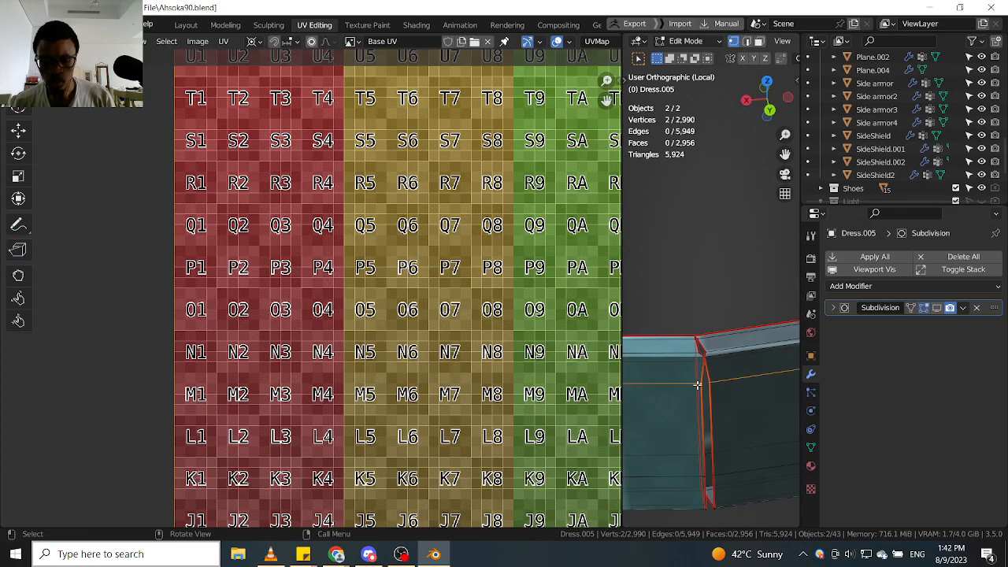
pyautogui.press('m')
pyautogui.click(698, 386)
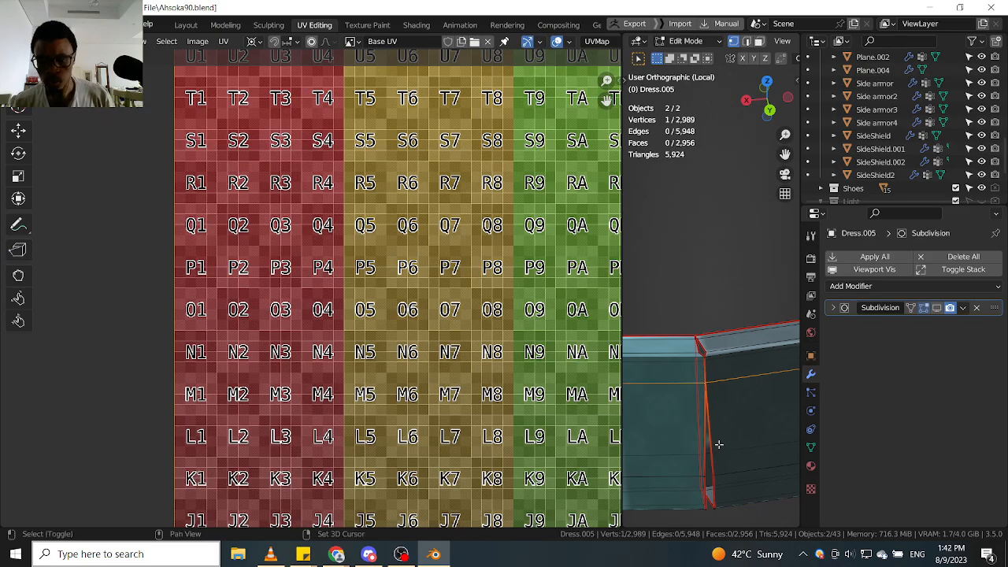
pyautogui.keyDown('shift'); pyautogui.moveTo(719, 445); pyautogui.dragTo(715, 357, button='middle'); pyautogui.keyUp('shift')
pyautogui.scroll(2, 715, 357)
pyautogui.moveTo(712, 400); pyautogui.dragTo(692, 401, button='middle')
pyautogui.press('m')
pyautogui.click(695, 406)
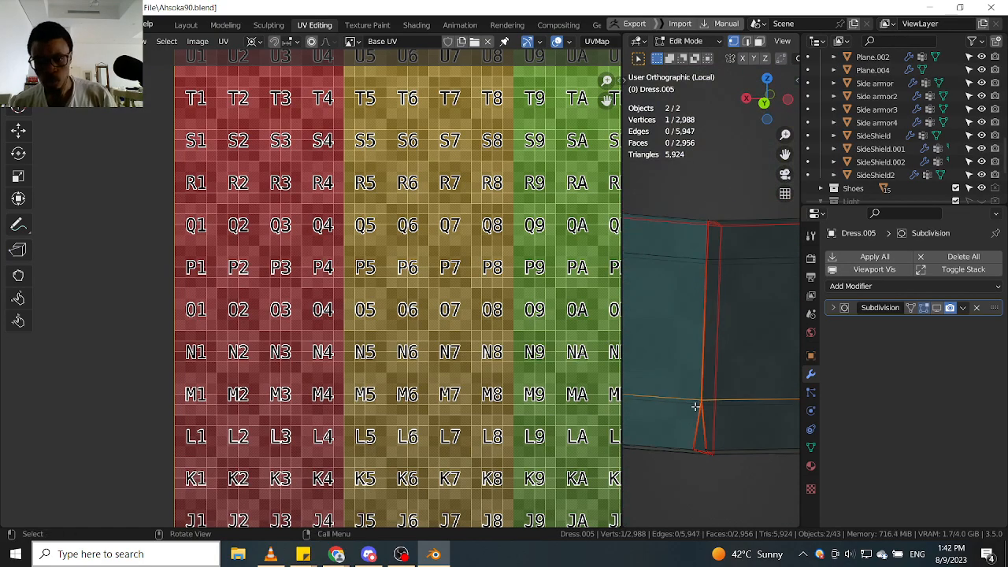
# Merge the remaining split vertex pairs around the lower edge of the neckline band's seam.
pyautogui.click(711, 445)
pyautogui.moveTo(712, 442); pyautogui.dragTo(718, 400, button='middle')
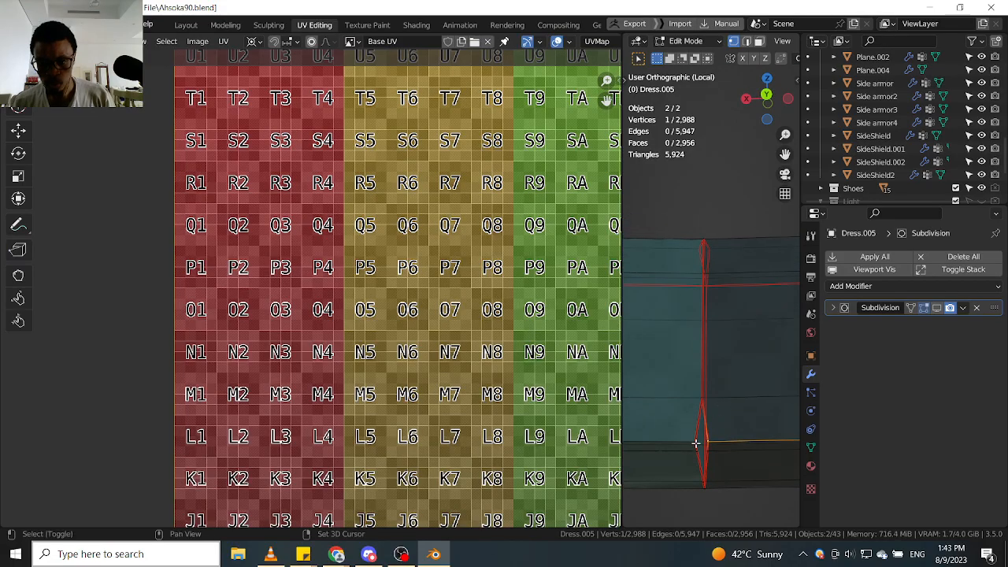
pyautogui.moveTo(710, 452)
pyautogui.mouseDown(button='middle')
pyautogui.moveTo(707, 432)
pyautogui.moveTo(698, 450)
pyautogui.mouseUp(button='middle')
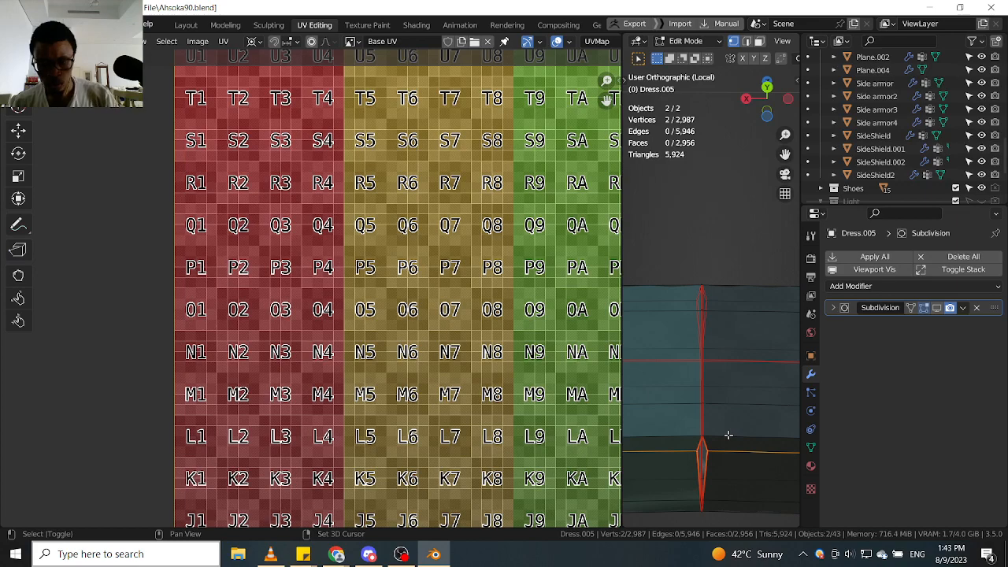
pyautogui.moveTo(704, 493); pyautogui.dragTo(693, 409, button='middle')
pyautogui.hotkey('shift', 'r')
pyautogui.scroll(-8, 691, 371)
# Merge the split vertex pairs across the upper edge of the neckline band's seam to close its gap.
pyautogui.keyDown('shift'); pyautogui.moveTo(686, 256); pyautogui.dragTo(695, 333, button='middle'); pyautogui.keyUp('shift')
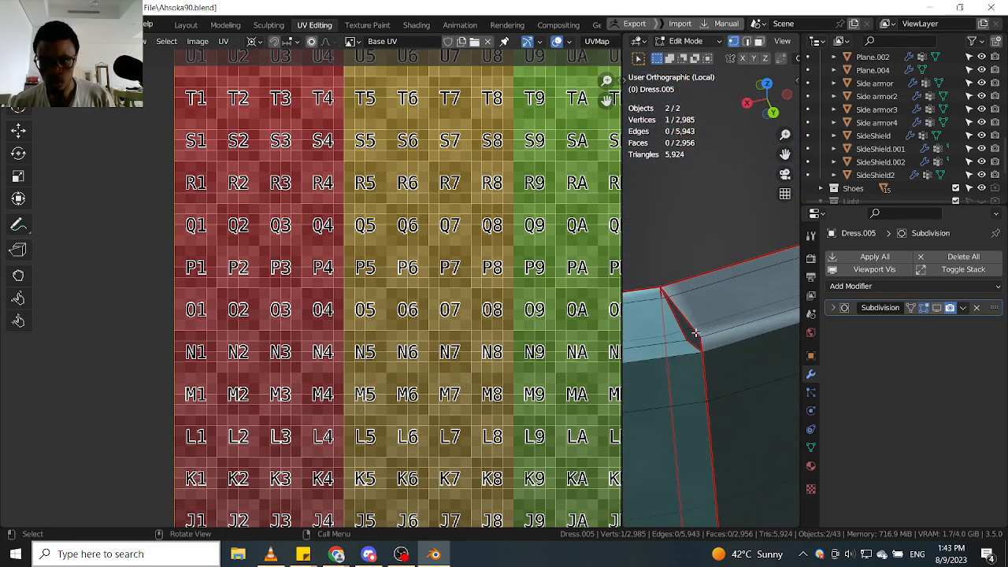
pyautogui.keyDown('shift'); pyautogui.click(703, 327); pyautogui.keyUp('shift')
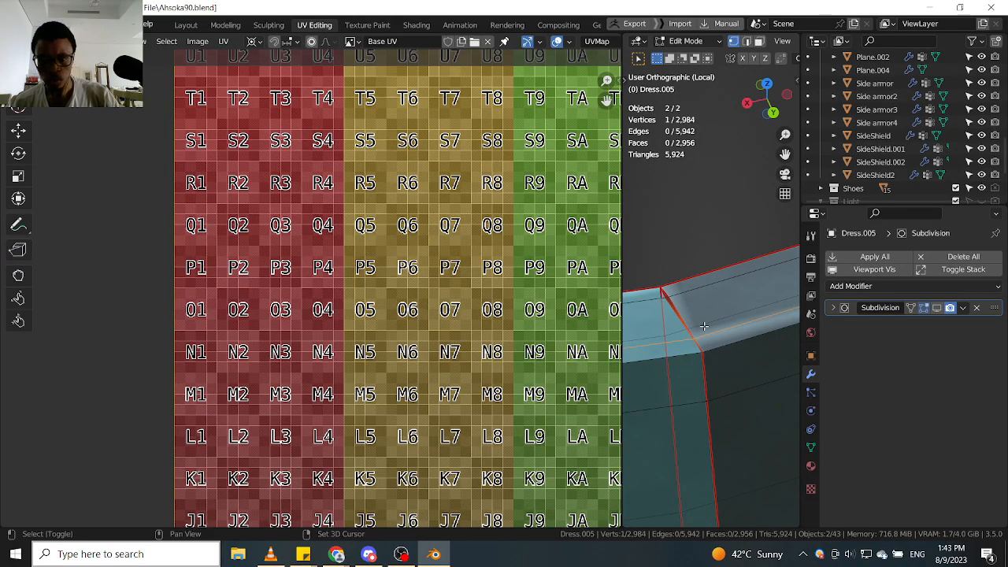
pyautogui.moveTo(674, 292); pyautogui.dragTo(663, 297, button='middle')
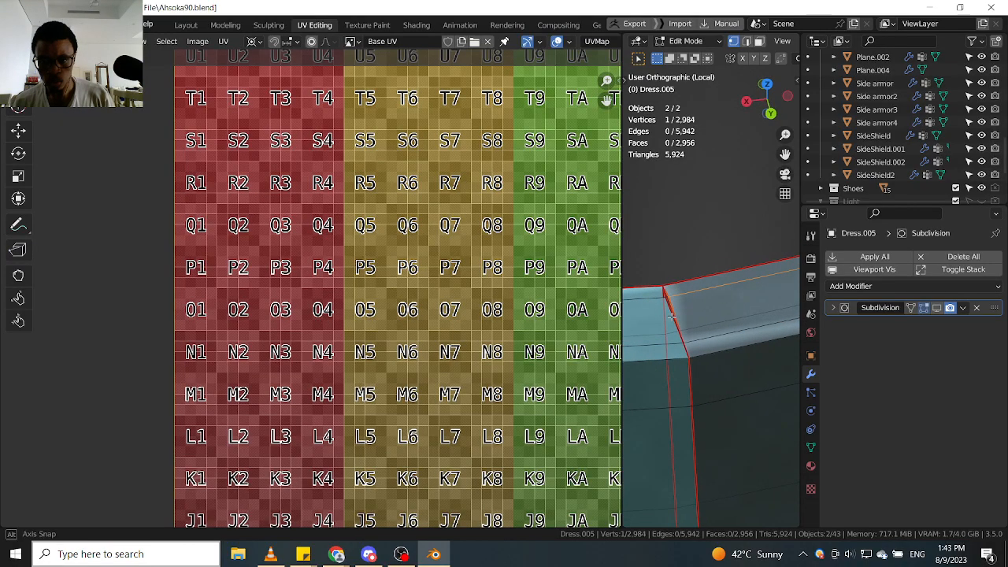
pyautogui.moveTo(712, 303)
pyautogui.mouseDown(button='middle')
pyautogui.moveTo(678, 300)
pyautogui.moveTo(738, 305)
pyautogui.moveTo(711, 311)
pyautogui.mouseUp(button='middle')
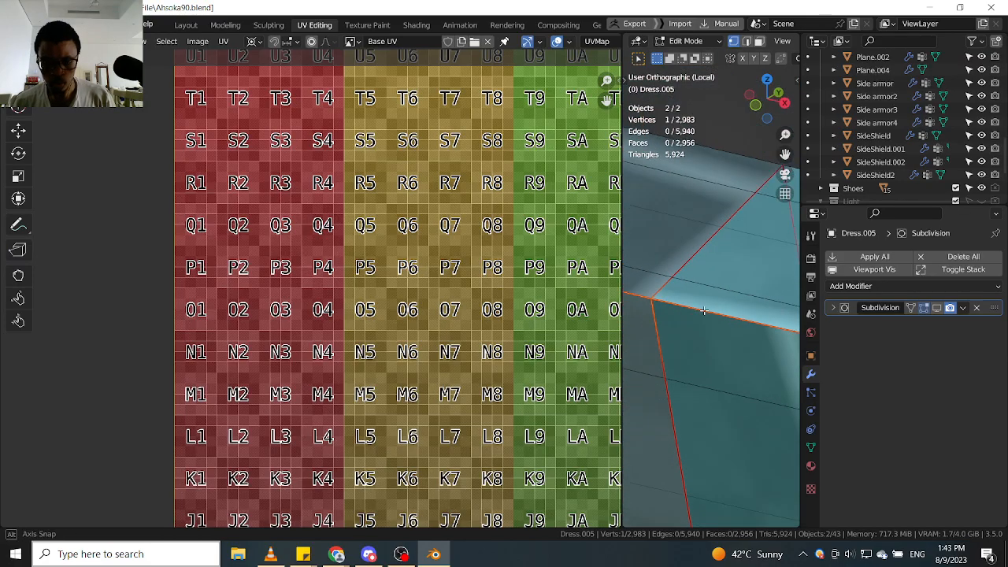
pyautogui.press('g')
pyautogui.rightClick(678, 276)
pyautogui.click(674, 274)
pyautogui.press('g')
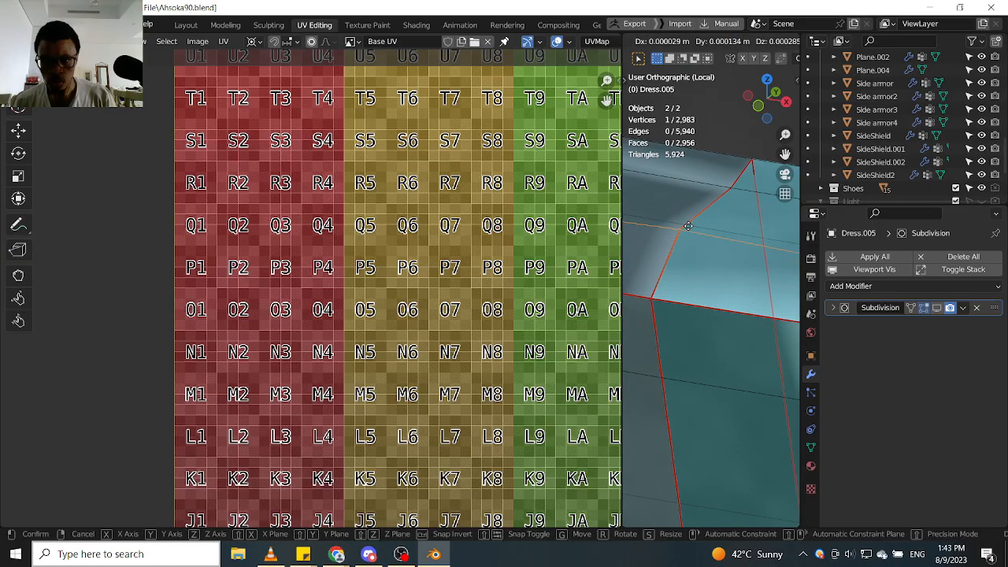
pyautogui.rightClick(684, 260)
# Examine the neckline loops, central strips and horizontal trim band for other split seams, ending in the front view.
pyautogui.scroll(-9, 686, 263)
pyautogui.scroll(-9, 687, 331)
pyautogui.moveTo(682, 257)
pyautogui.mouseDown(button='middle')
pyautogui.moveTo(698, 250)
pyautogui.moveTo(694, 265)
pyautogui.mouseUp(button='middle')
pyautogui.scroll(7, 684, 277)
pyautogui.scroll(-7, 683, 279)
pyautogui.scroll(-5, 694, 265)
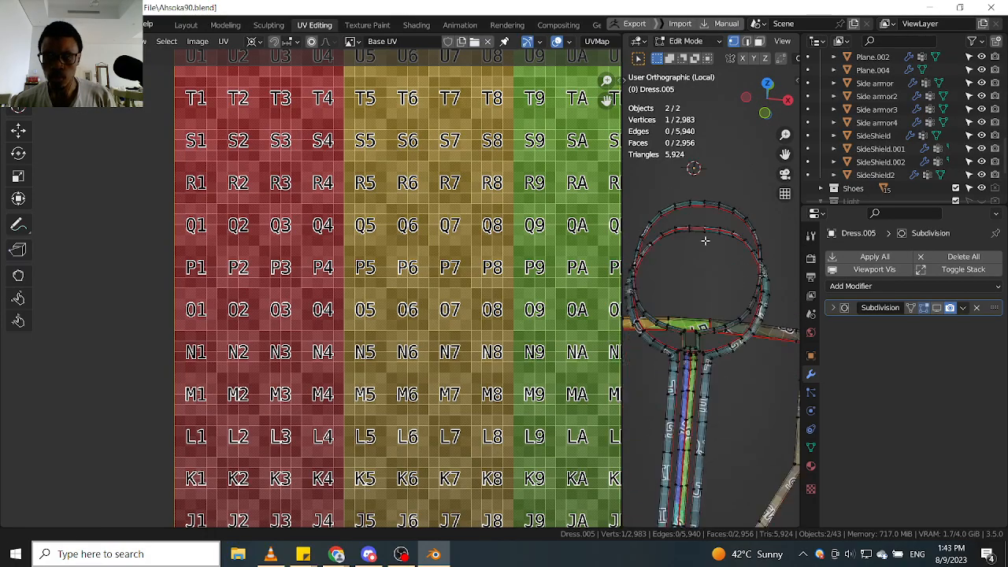
pyautogui.scroll(10, 698, 284)
pyautogui.scroll(-10, 730, 284)
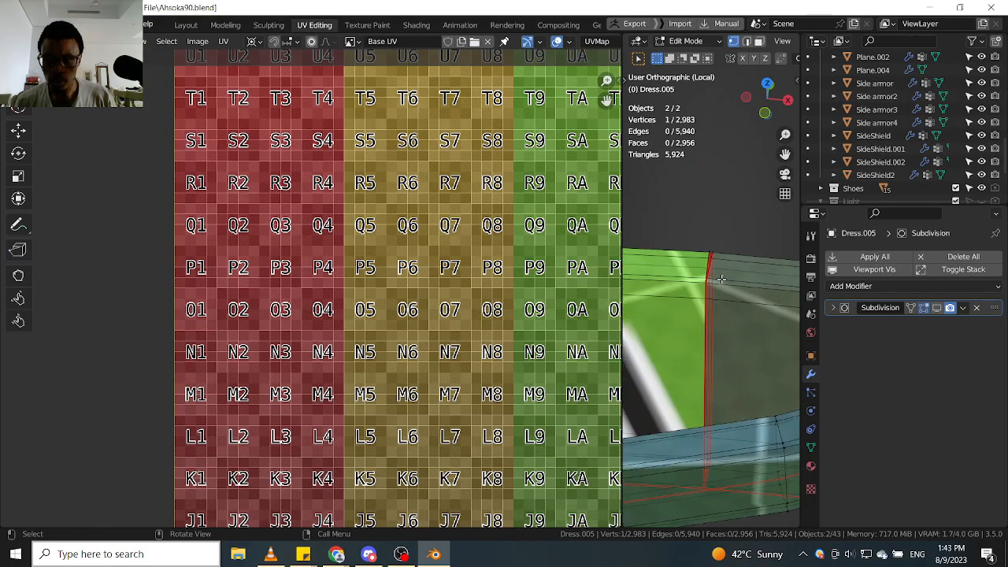
pyautogui.moveTo(722, 276); pyautogui.dragTo(720, 274, button='middle')
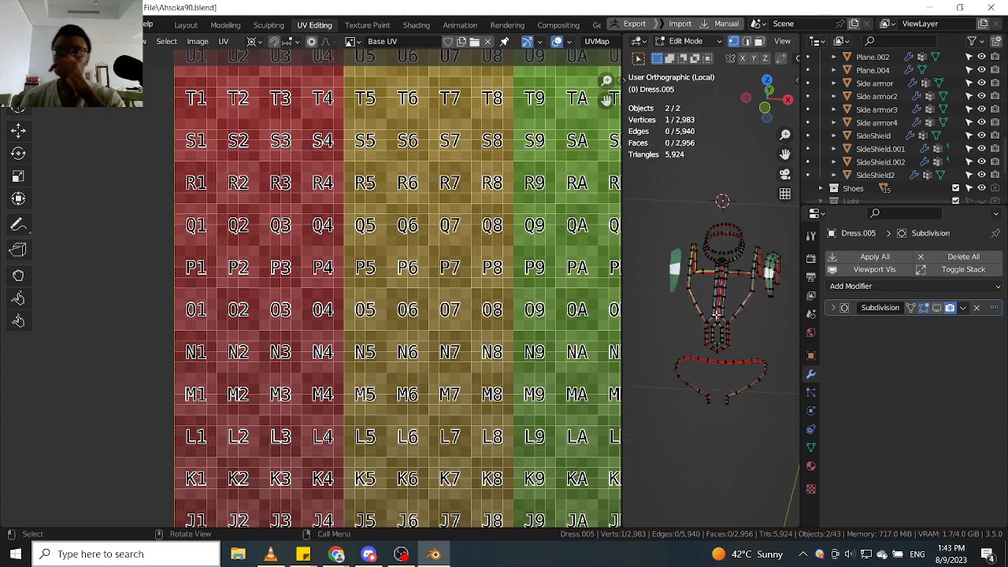
pyautogui.moveTo(710, 314); pyautogui.dragTo(726, 306, button='middle')
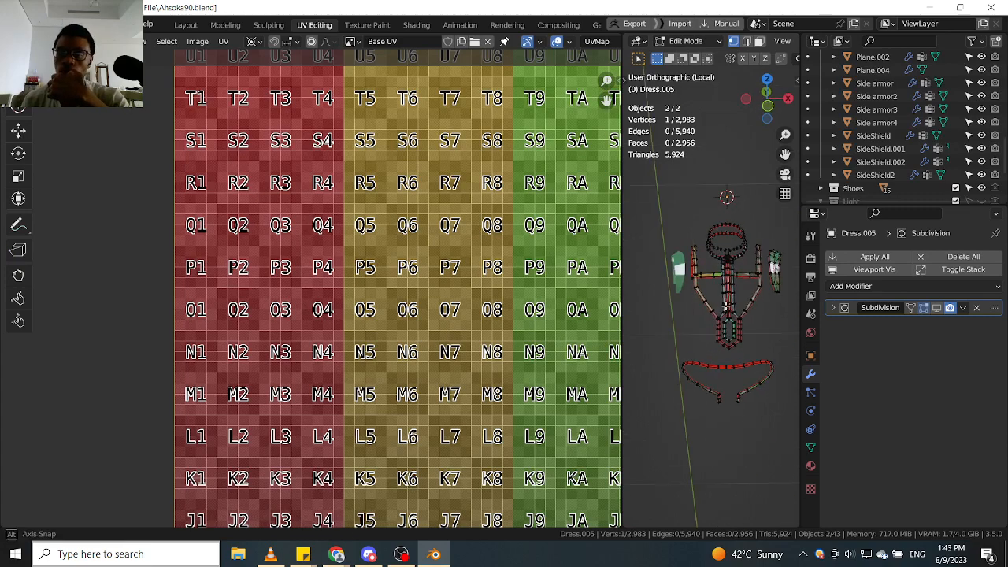
pyautogui.scroll(8, 725, 307)
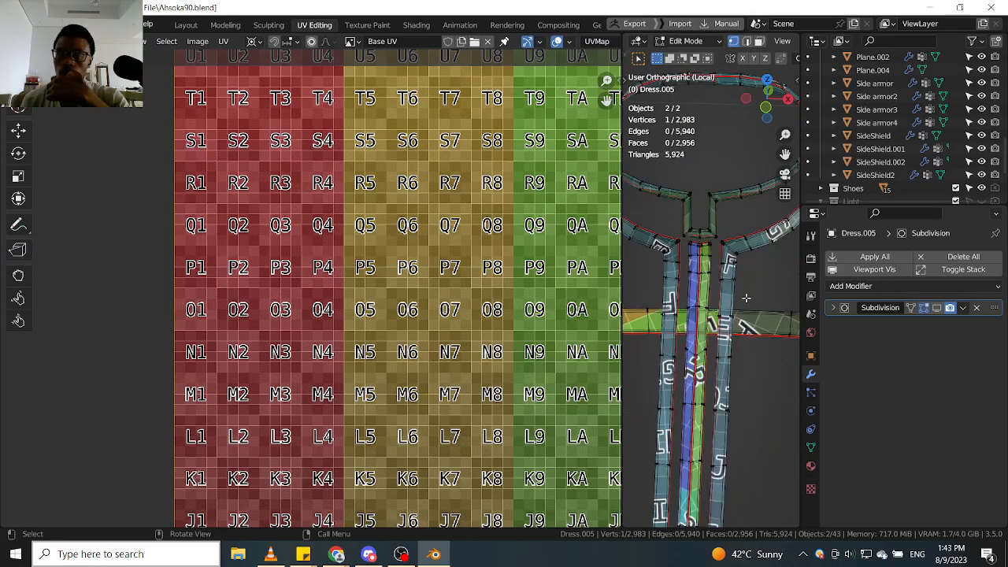
pyautogui.moveTo(742, 301); pyautogui.dragTo(720, 208, button='middle')
pyautogui.scroll(-4, 728, 317)
pyautogui.press('KP_1')
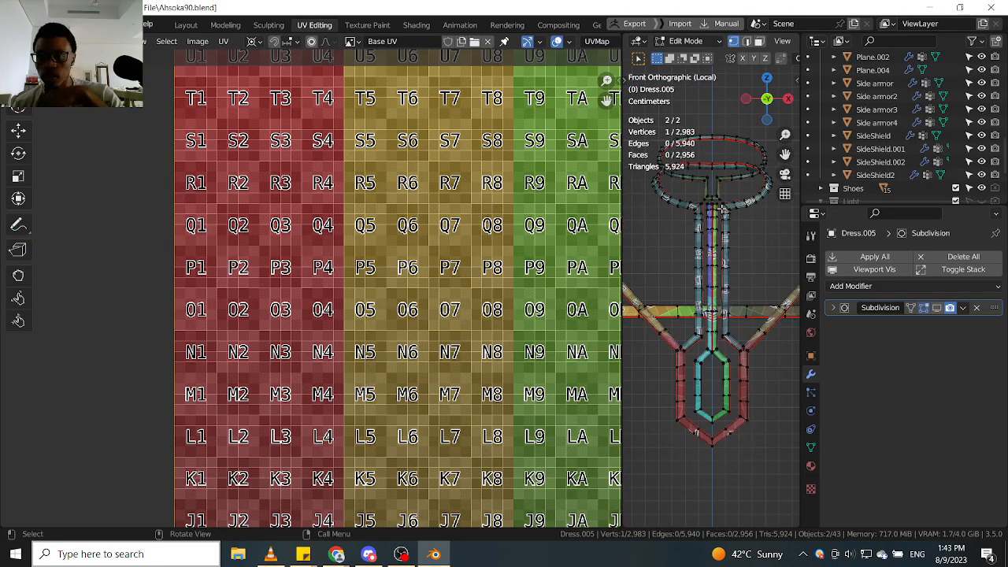
pyautogui.scroll(3, 738, 154)
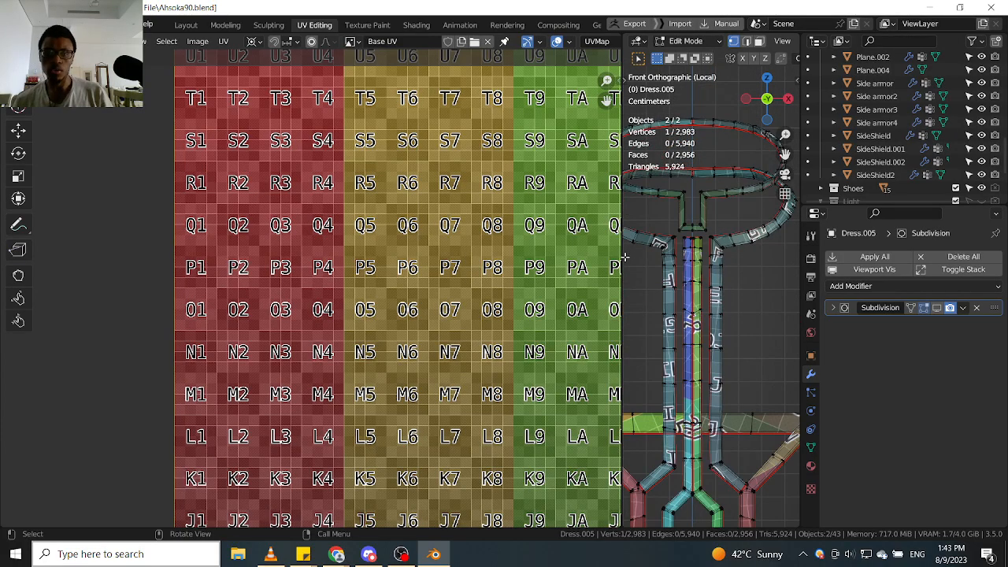
# Enlarge the 3D viewport and box-select the vertices along the trim loop's centre seam, toggling X-ray to include hidden ones.
pyautogui.moveTo(622, 260); pyautogui.dragTo(323, 260)
pyautogui.scroll(4, 547, 314)
pyautogui.scroll(8, 551, 311)
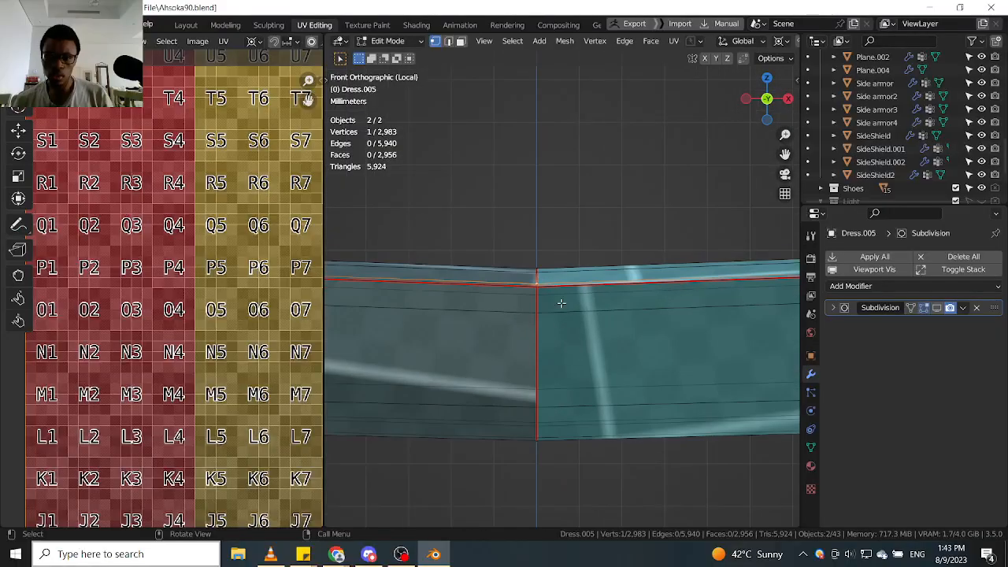
pyautogui.moveTo(592, 223); pyautogui.dragTo(521, 539)
pyautogui.hotkey('alt', 'z')
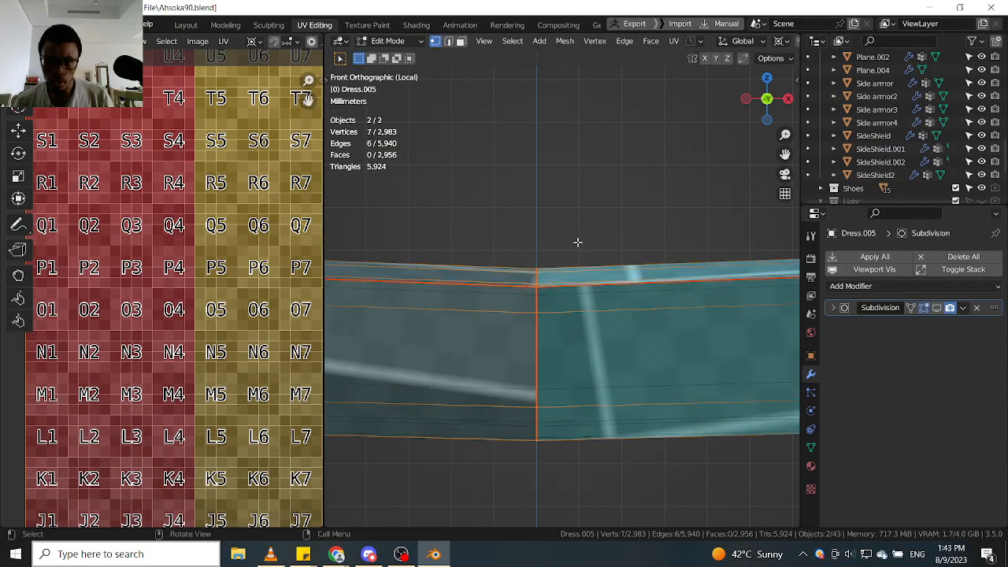
pyautogui.moveTo(592, 211); pyautogui.dragTo(472, 537)
# Merge the split vertex pairs across the upper edge of the trim loop's centre seam.
pyautogui.moveTo(519, 496); pyautogui.dragTo(555, 215, button='middle')
pyautogui.scroll(4, 559, 236)
pyautogui.click(554, 283)
pyautogui.moveTo(553, 283); pyautogui.dragTo(594, 312, button='middle')
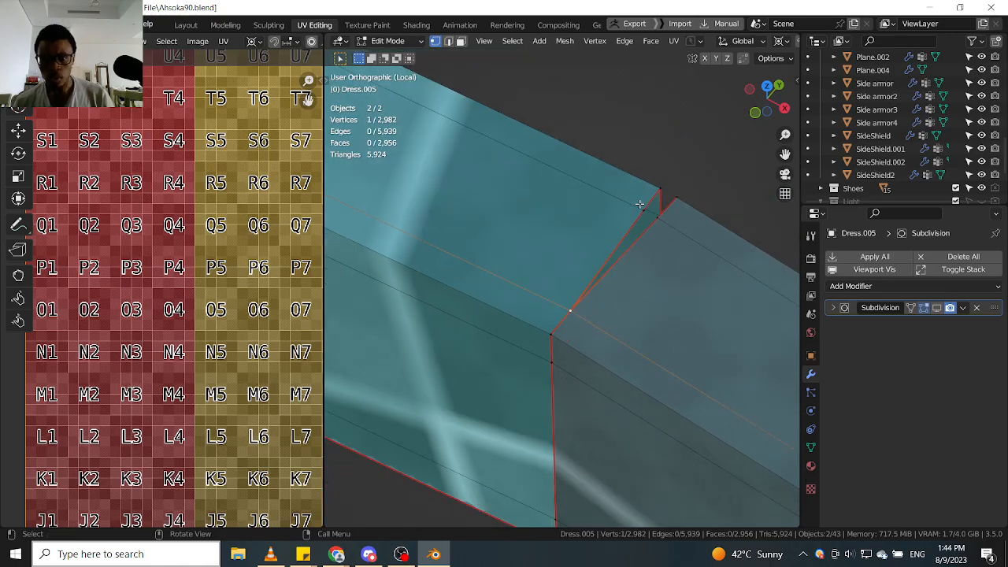
pyautogui.hotkey('shift', 'r')
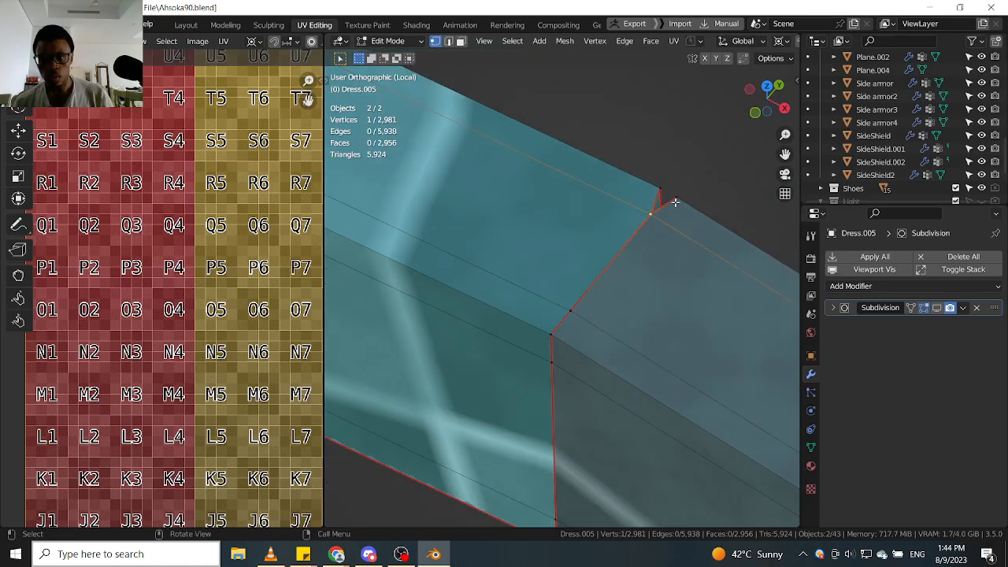
pyautogui.moveTo(696, 278); pyautogui.dragTo(664, 298, button='middle')
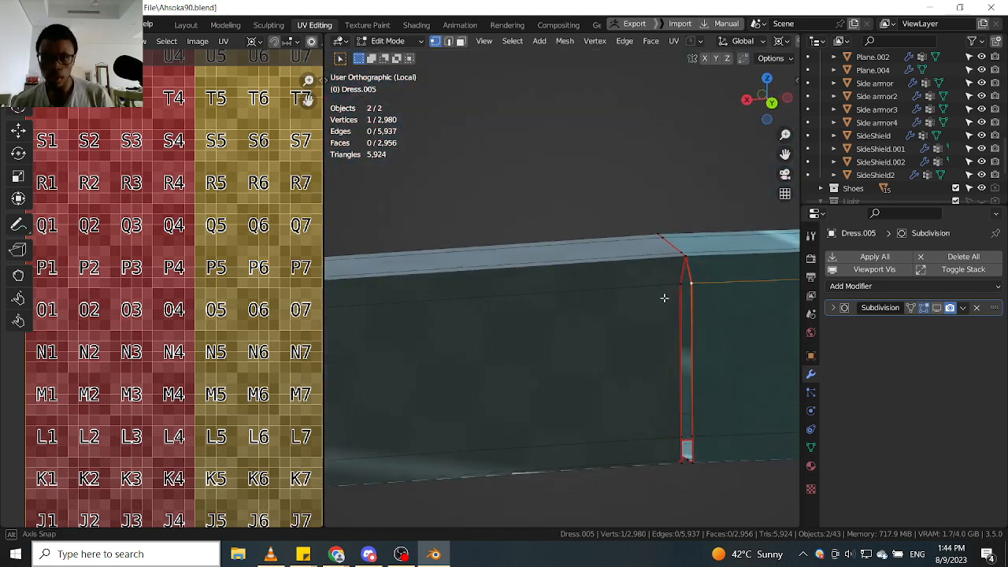
# Merge the remaining split vertex pairs down the inner side and lower edge of the trim loop's centre seam.
pyautogui.keyDown('shift'); pyautogui.moveTo(696, 432); pyautogui.dragTo(680, 386, button='middle'); pyautogui.keyUp('shift')
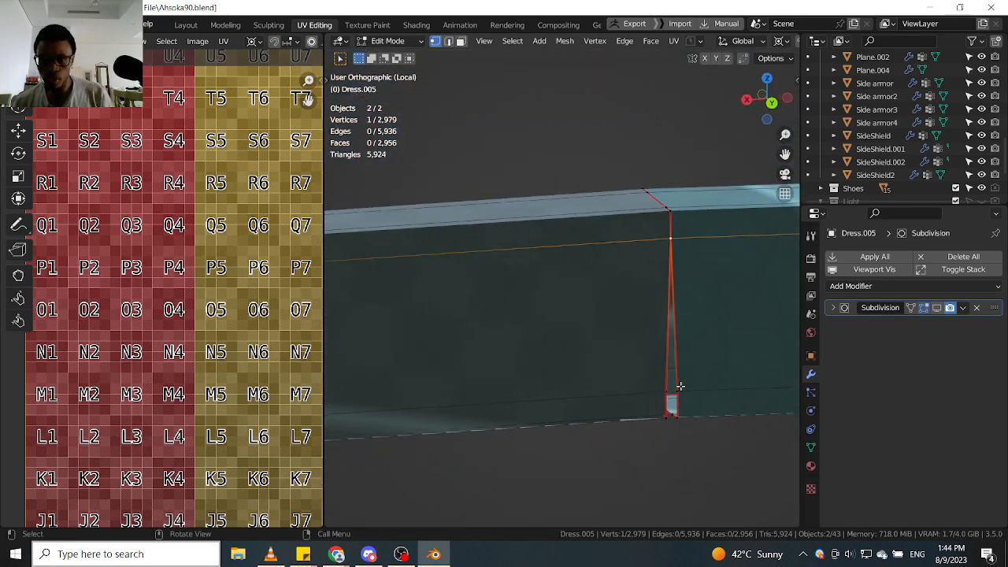
pyautogui.hotkey('shift', 'r')
pyautogui.moveTo(686, 427); pyautogui.dragTo(681, 401, button='middle')
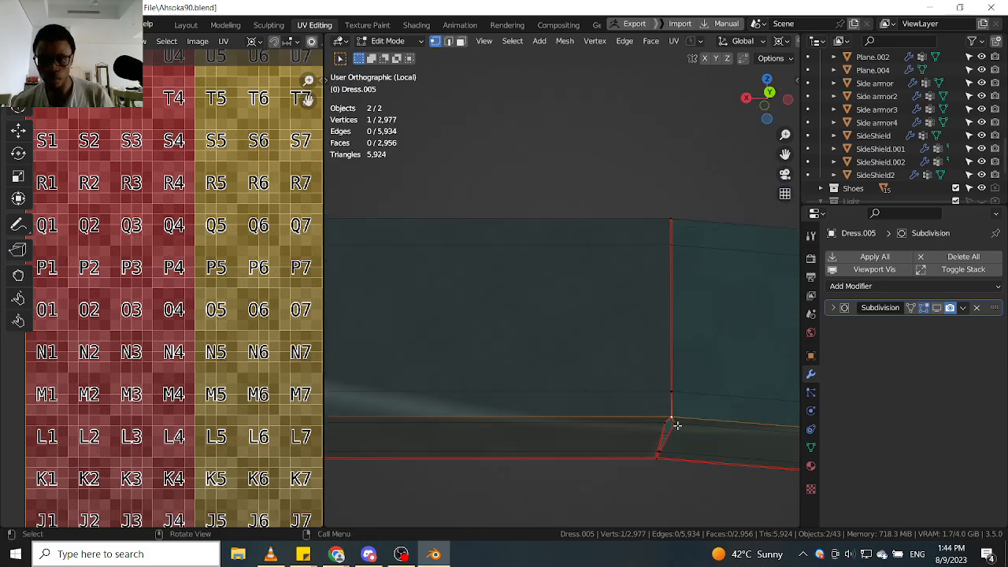
pyautogui.moveTo(671, 434); pyautogui.dragTo(659, 413, button='middle')
pyautogui.click(639, 382)
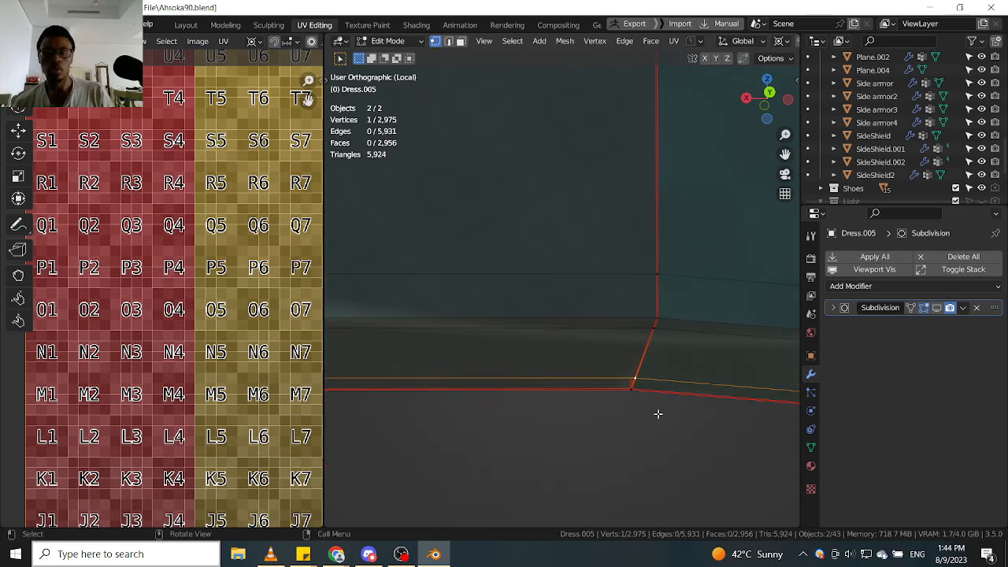
# Merge the split vertex pairs across the upper edge of the horizontal trim band's centre seam.
pyautogui.scroll(-10, 658, 414)
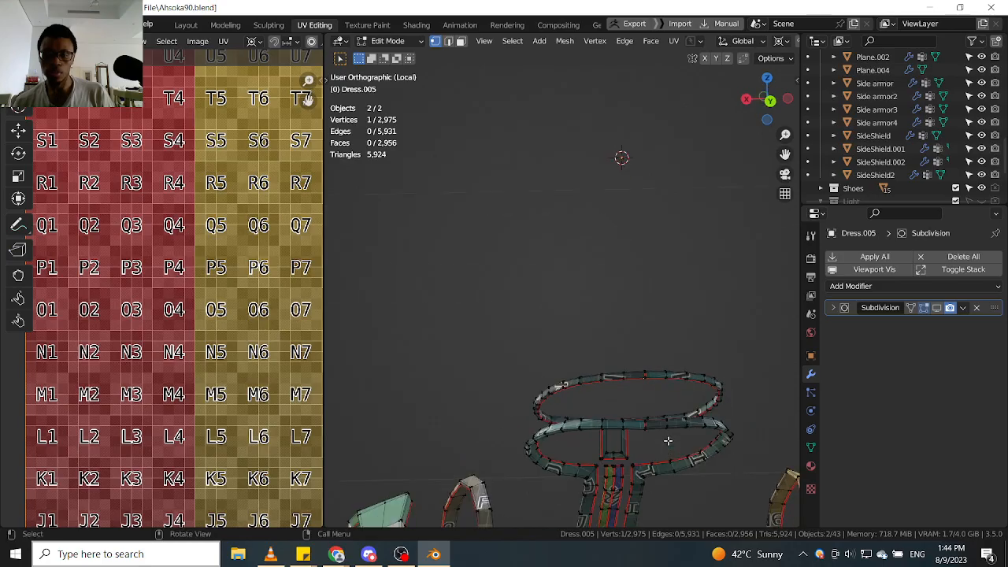
pyautogui.scroll(7, 649, 430)
pyautogui.keyDown('shift'); pyautogui.moveTo(649, 426); pyautogui.dragTo(654, 326, button='middle'); pyautogui.keyUp('shift')
pyautogui.scroll(-7, 660, 338)
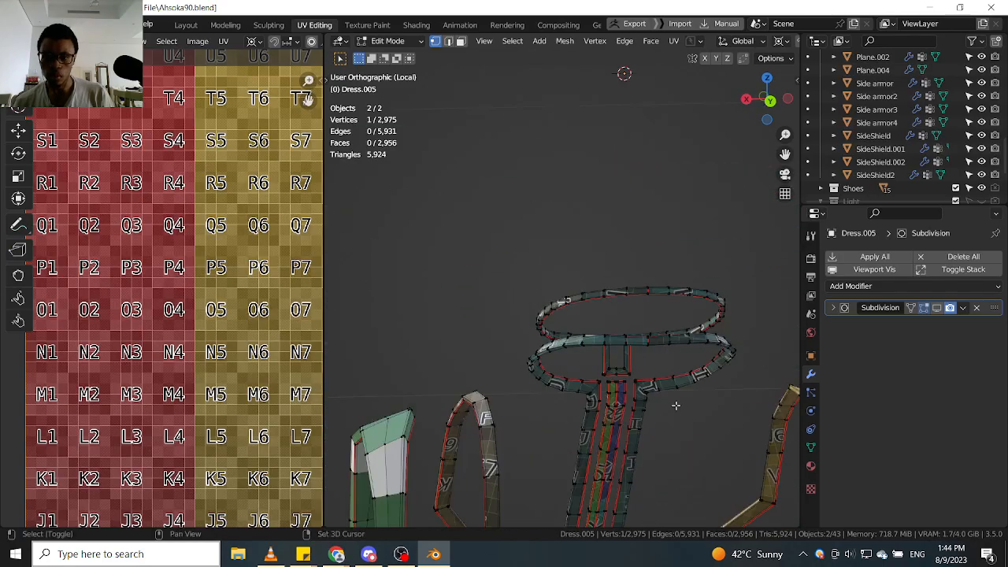
pyautogui.keyDown('shift'); pyautogui.moveTo(666, 404); pyautogui.dragTo(641, 327, button='middle'); pyautogui.keyUp('shift')
pyautogui.keyDown('shift'); pyautogui.moveTo(679, 465); pyautogui.dragTo(611, 281, button='middle'); pyautogui.keyUp('shift')
pyautogui.scroll(9, 611, 299)
pyautogui.keyDown('shift'); pyautogui.moveTo(516, 406); pyautogui.dragTo(577, 354, button='middle'); pyautogui.keyUp('shift')
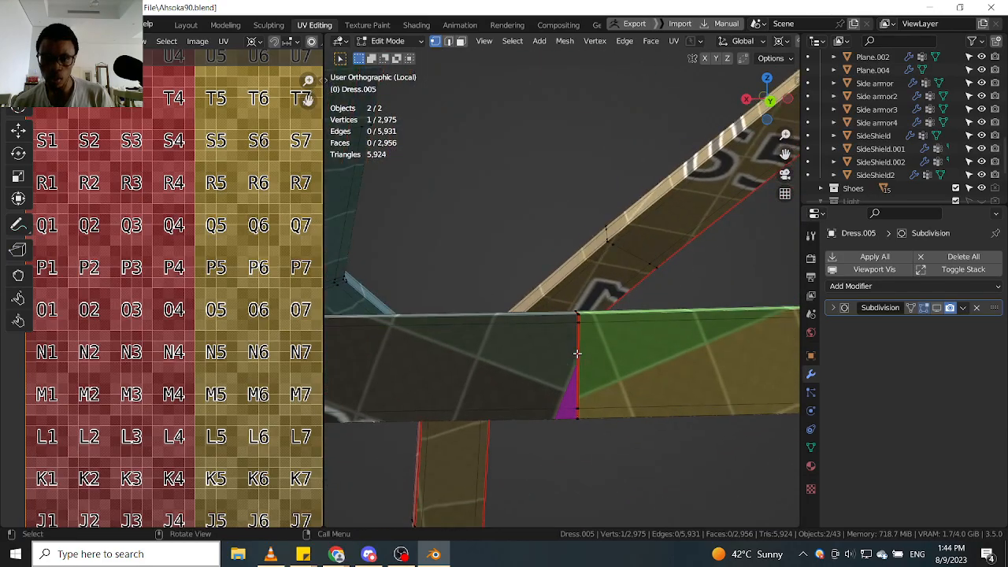
pyautogui.scroll(9, 577, 354)
pyautogui.moveTo(598, 218); pyautogui.dragTo(591, 286, button='middle')
pyautogui.scroll(3, 581, 153)
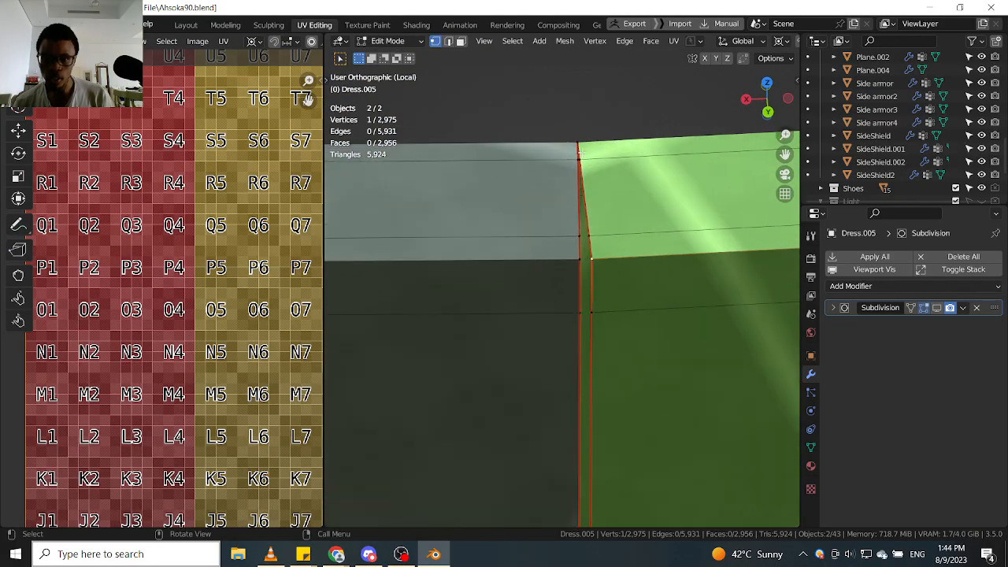
pyautogui.scroll(2, 582, 161)
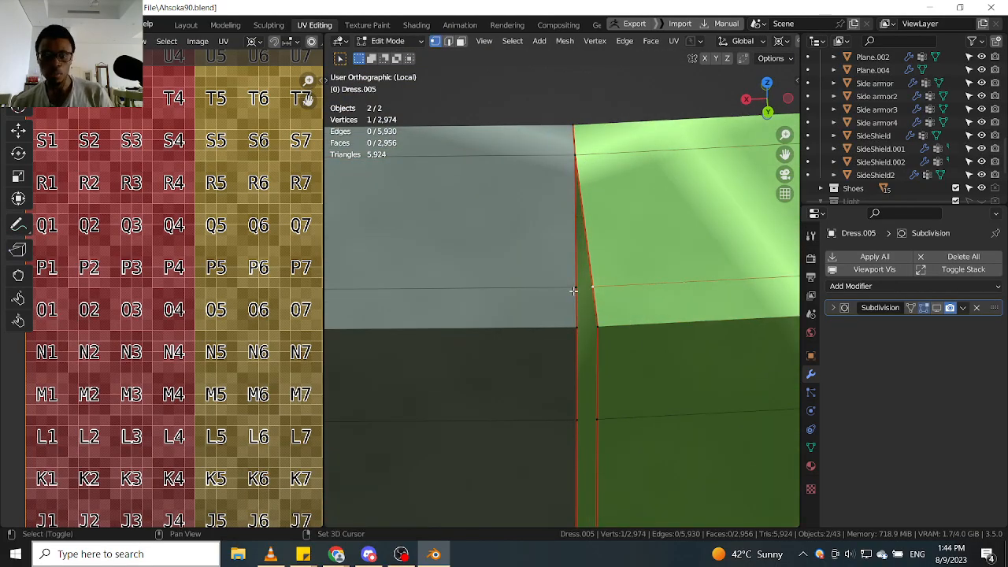
pyautogui.hotkey('shift', 'r')
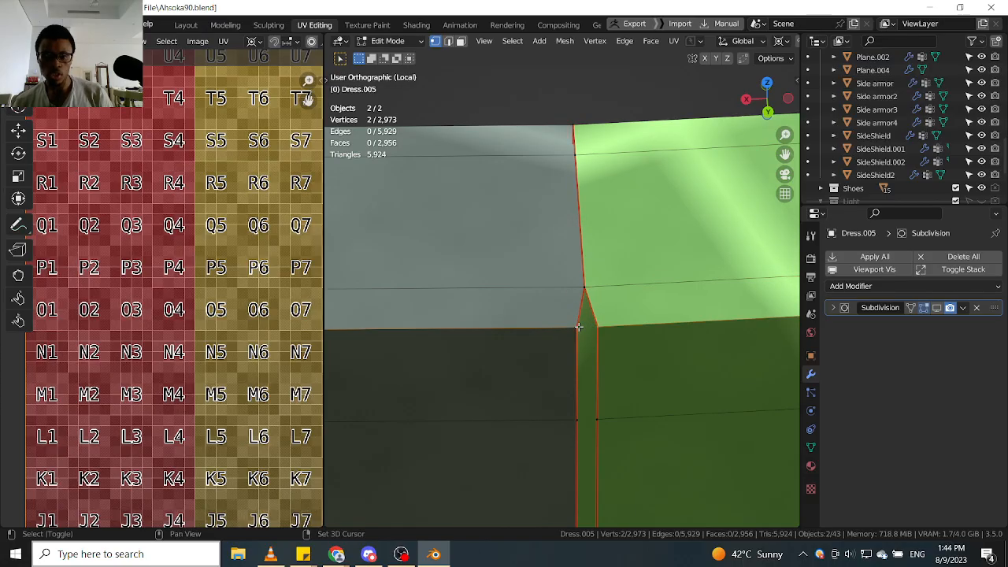
pyautogui.hotkey('shift', 'r')
pyautogui.scroll(-1, 587, 332)
pyautogui.keyDown('shift'); pyautogui.moveTo(587, 334); pyautogui.dragTo(602, 224, button='middle'); pyautogui.keyUp('shift')
pyautogui.scroll(-3, 604, 230)
pyautogui.scroll(3, 607, 245)
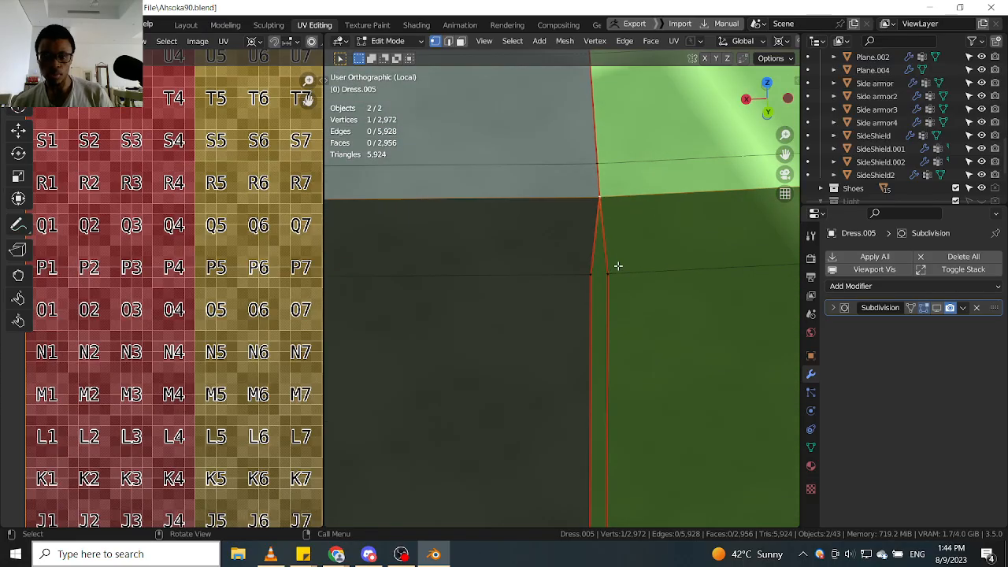
# Merge the remaining split vertex pairs down the face and lower edge of the horizontal band's centre seam.
pyautogui.hotkey('shift', 'r')
pyautogui.scroll(-5, 585, 282)
pyautogui.keyDown('shift'); pyautogui.moveTo(606, 359); pyautogui.dragTo(612, 194, button='middle'); pyautogui.keyUp('shift')
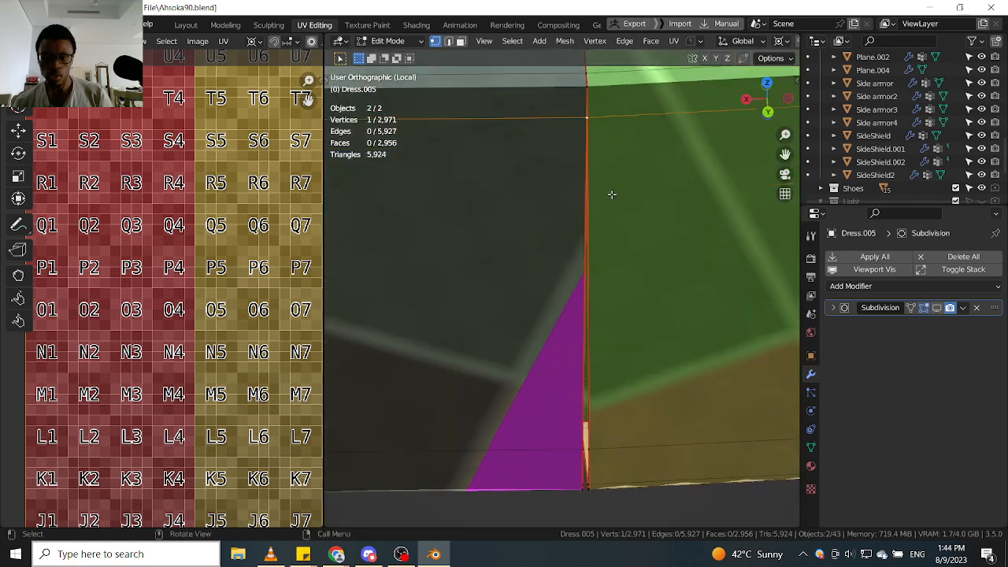
pyautogui.keyDown('shift'); pyautogui.moveTo(606, 385); pyautogui.dragTo(602, 240, button='middle'); pyautogui.keyUp('shift')
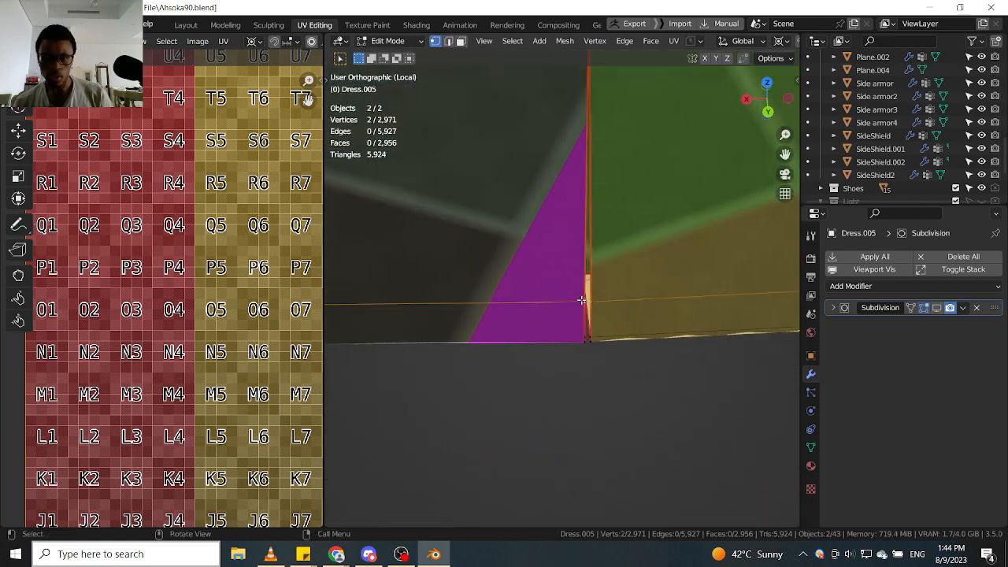
pyautogui.hotkey('shift', 'r')
pyautogui.moveTo(585, 304); pyautogui.dragTo(615, 183, button='middle')
pyautogui.scroll(3, 595, 342)
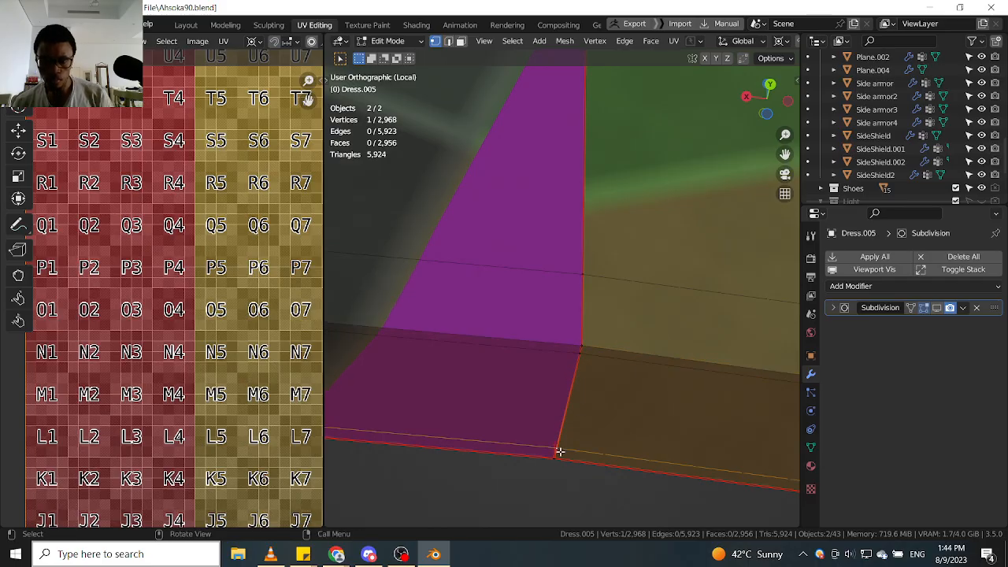
pyautogui.scroll(3, 562, 449)
pyautogui.press('g')
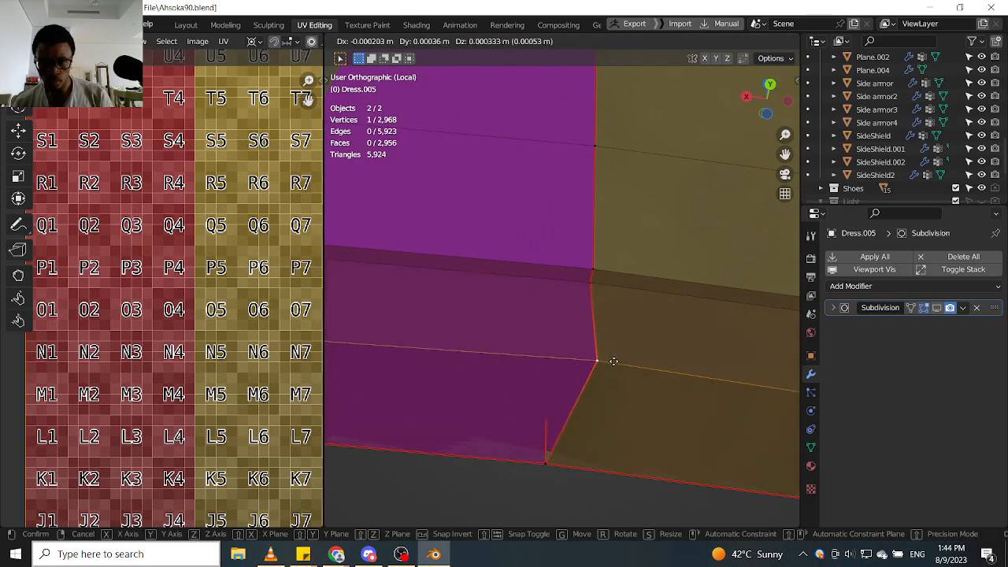
pyautogui.rightClick(607, 360)
# Merge the split vertex pairs along the centre line of the lower trim loop, down to its bottom edge.
pyautogui.moveTo(609, 431); pyautogui.dragTo(648, 459, button='middle')
pyautogui.scroll(-14, 594, 394)
pyautogui.scroll(-10, 628, 399)
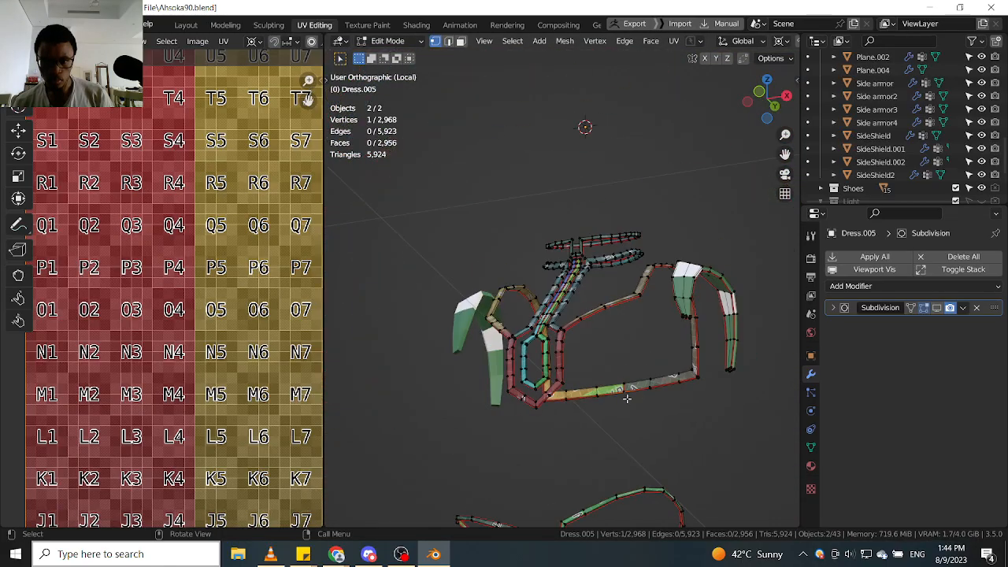
pyautogui.moveTo(632, 405); pyautogui.dragTo(604, 275, button='middle')
pyautogui.scroll(6, 583, 334)
pyautogui.scroll(8, 583, 334)
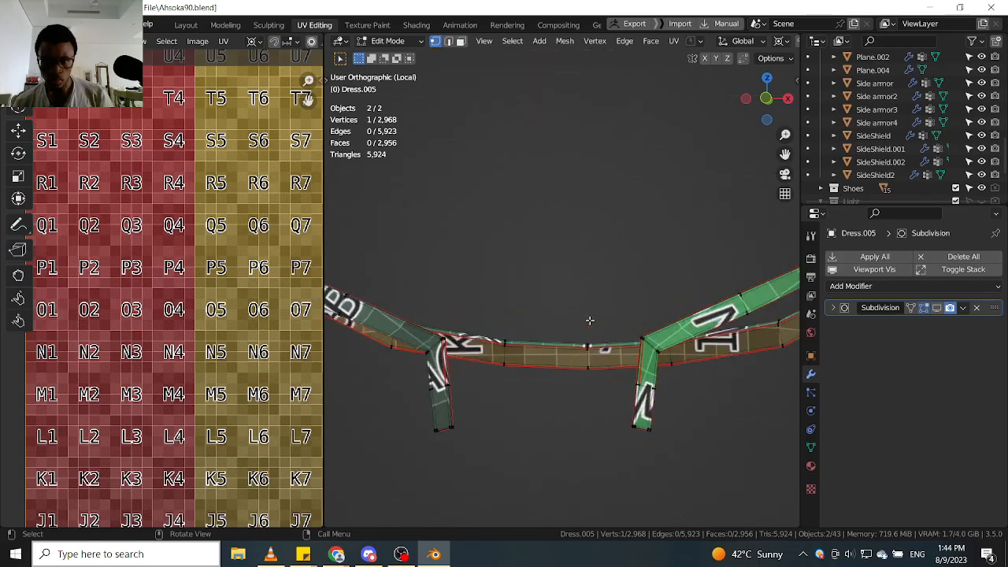
pyautogui.moveTo(635, 367); pyautogui.dragTo(593, 415, button='middle')
pyautogui.scroll(6, 594, 339)
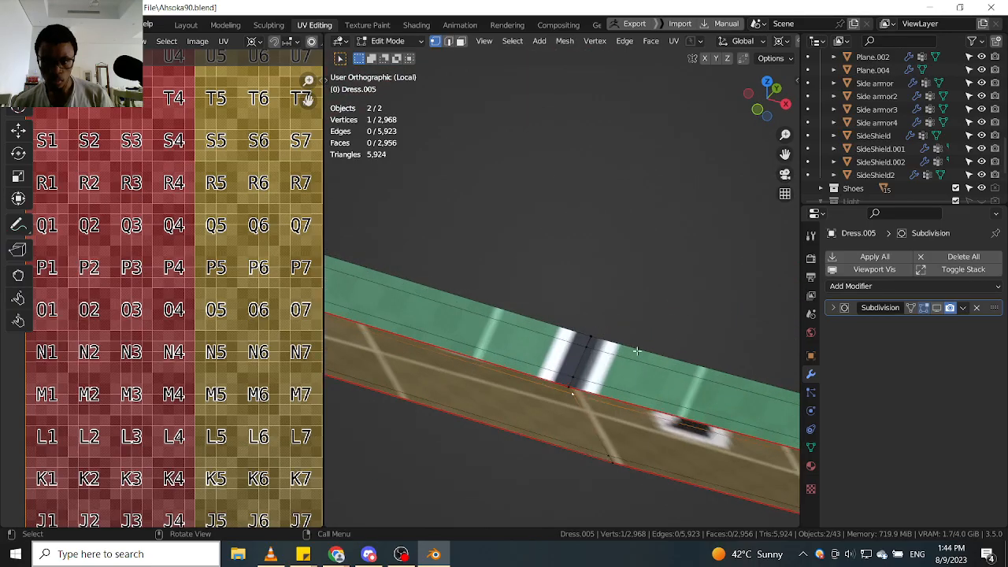
pyautogui.moveTo(594, 343); pyautogui.dragTo(401, 317, button='middle')
pyautogui.scroll(5, 579, 377)
pyautogui.scroll(8, 566, 374)
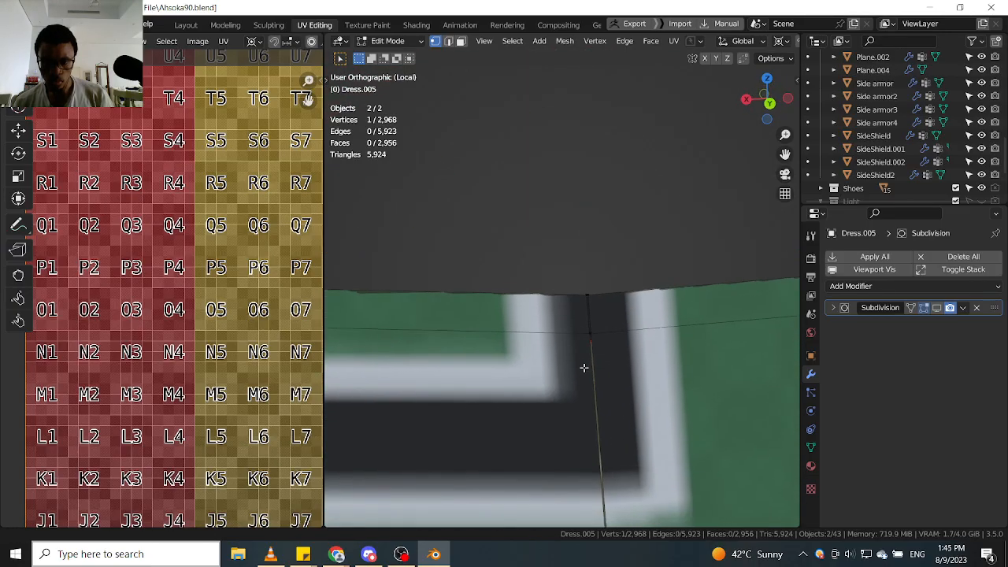
pyautogui.moveTo(590, 330); pyautogui.dragTo(580, 205, button='middle')
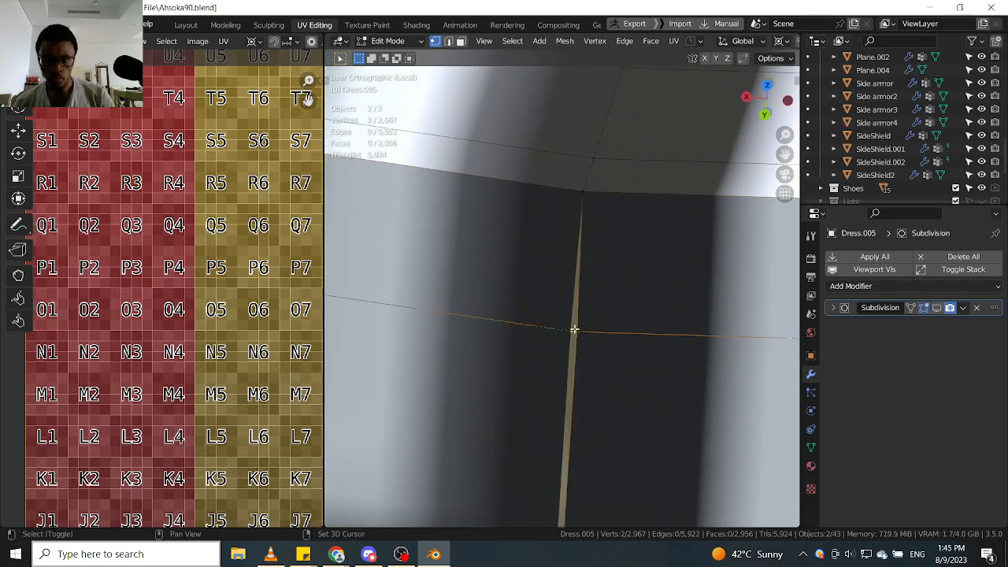
pyautogui.hotkey('shift', 'r')
pyautogui.scroll(-5, 587, 335)
pyautogui.moveTo(610, 407); pyautogui.dragTo(604, 384, button='middle')
pyautogui.scroll(-4, 621, 382)
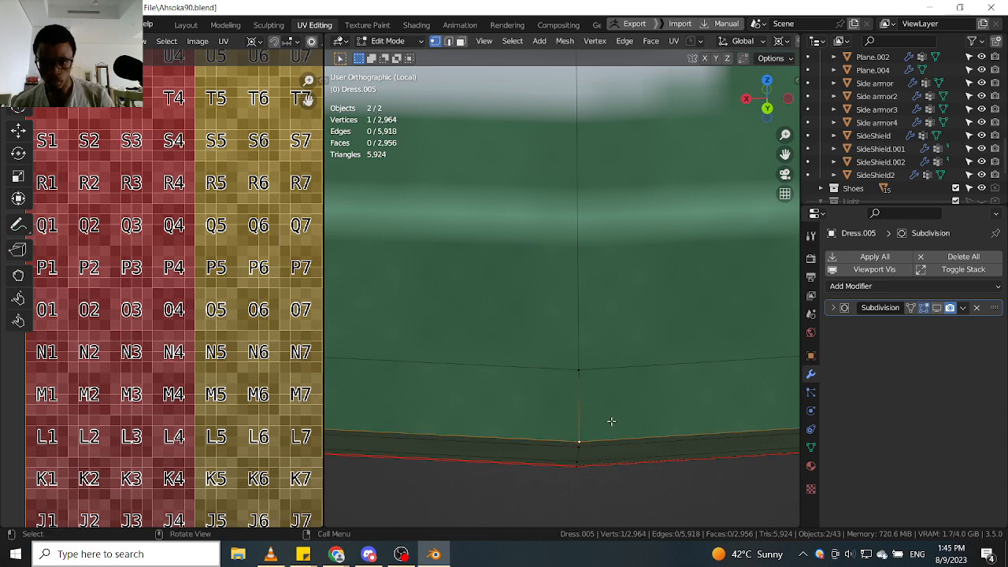
pyautogui.moveTo(611, 422); pyautogui.dragTo(597, 261, button='middle')
# Examine the elongated hexagonal loop and the central strip above it for split vertices along their centre seams.
pyautogui.scroll(-3, 643, 374)
pyautogui.scroll(-4, 596, 261)
pyautogui.keyDown('shift'); pyautogui.moveTo(594, 218); pyautogui.dragTo(619, 229, button='middle'); pyautogui.keyUp('shift')
pyautogui.scroll(6, 604, 356)
pyautogui.scroll(8, 603, 356)
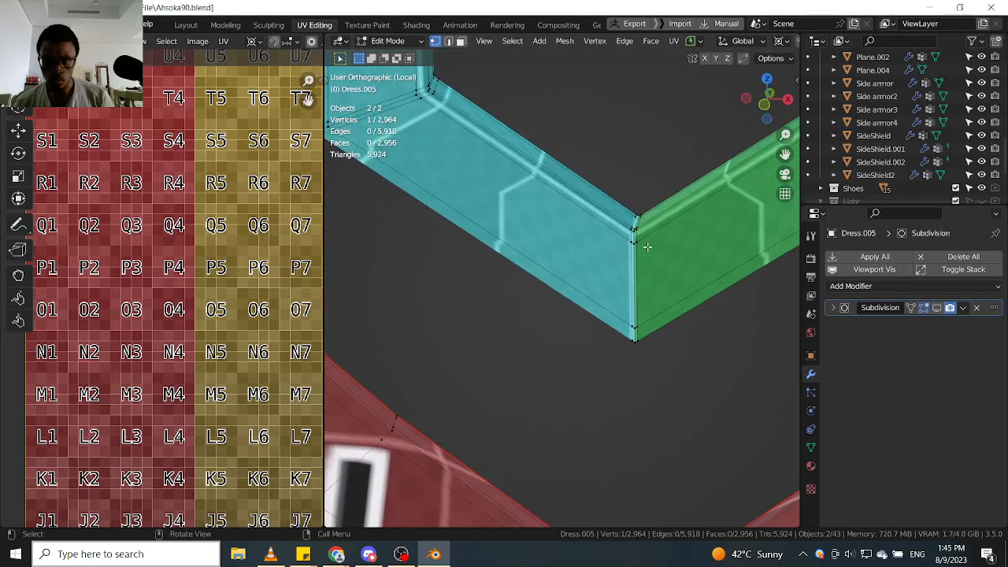
pyautogui.moveTo(623, 262); pyautogui.dragTo(616, 428, button='middle')
pyautogui.keyDown('shift'); pyautogui.moveTo(596, 210); pyautogui.dragTo(607, 414, button='middle'); pyautogui.keyUp('shift')
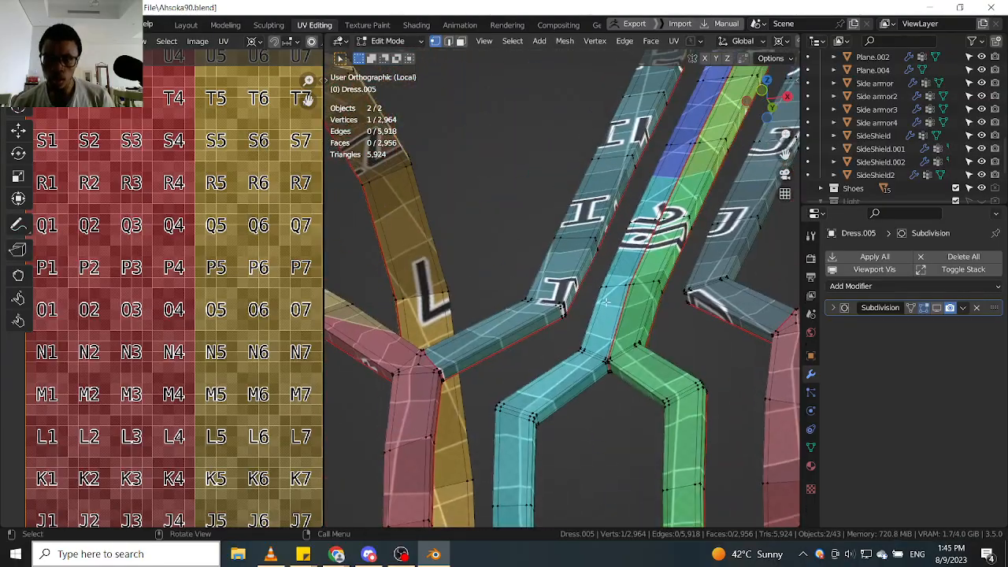
pyautogui.scroll(5, 630, 461)
pyautogui.keyDown('shift'); pyautogui.moveTo(654, 480); pyautogui.dragTo(633, 333, button='middle'); pyautogui.keyUp('shift')
pyautogui.scroll(5, 637, 333)
pyautogui.scroll(-8, 621, 329)
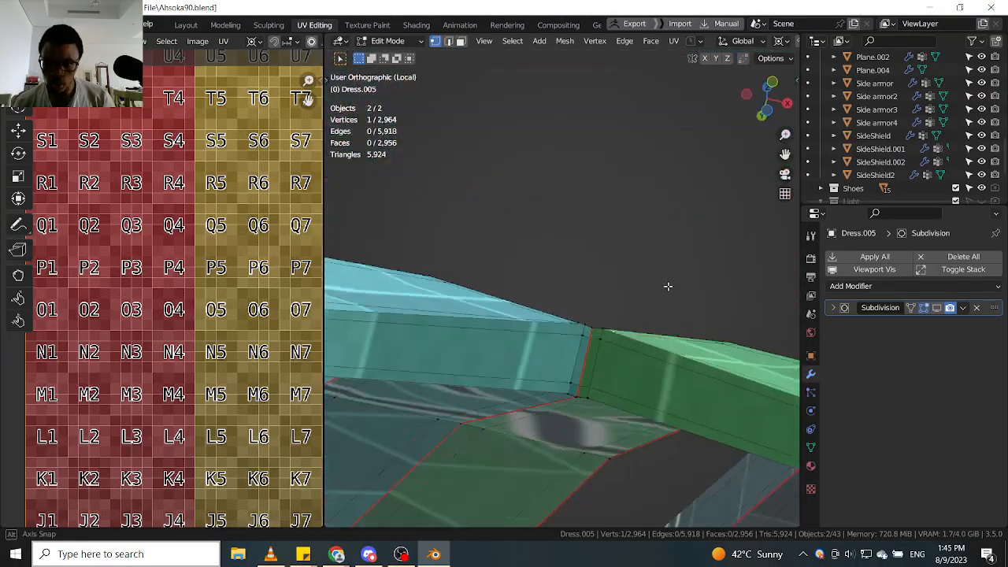
pyautogui.keyDown('shift'); pyautogui.moveTo(617, 242); pyautogui.dragTo(648, 411, button='middle'); pyautogui.keyUp('shift')
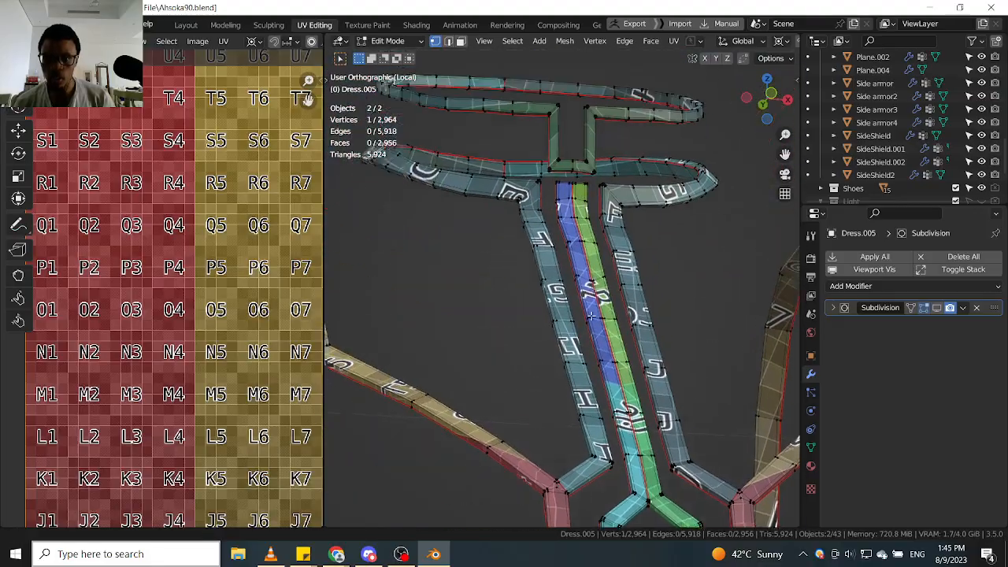
# Examine the neckline loops, their small crossbar and the back seams for remaining split vertices.
pyautogui.scroll(4, 579, 193)
pyautogui.keyDown('shift'); pyautogui.moveTo(579, 192); pyautogui.dragTo(637, 429, button='middle'); pyautogui.keyUp('shift')
pyautogui.scroll(4, 602, 409)
pyautogui.moveTo(701, 410); pyautogui.dragTo(592, 224, button='middle')
pyautogui.scroll(-7, 592, 221)
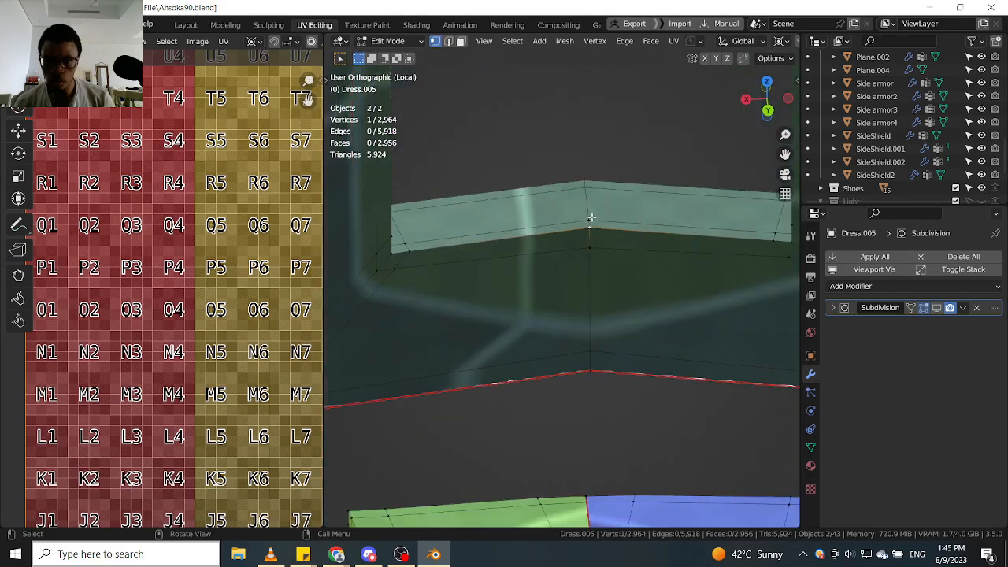
pyautogui.scroll(9, 631, 278)
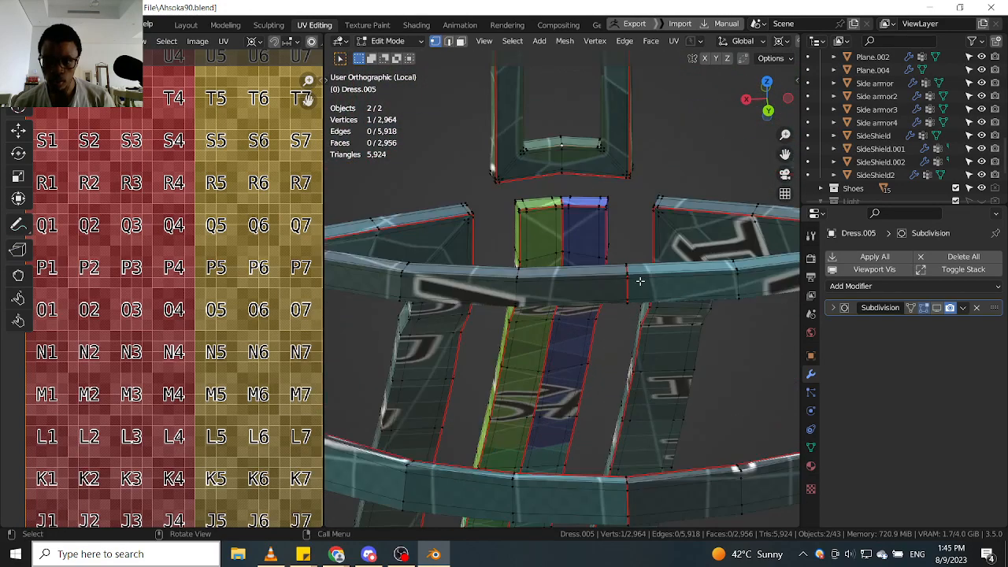
pyautogui.scroll(-7, 631, 278)
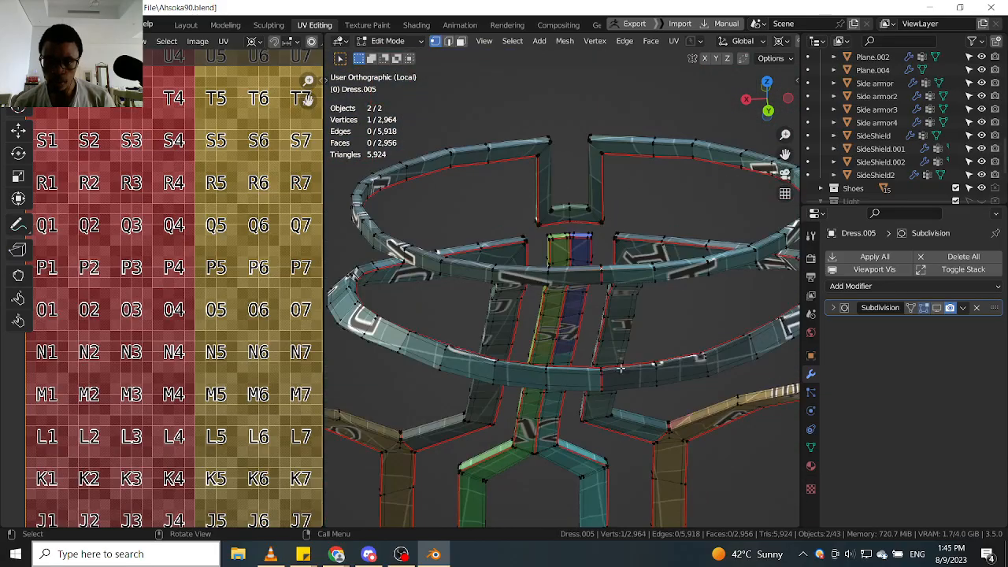
pyautogui.scroll(7, 583, 334)
pyautogui.scroll(2, 582, 335)
pyautogui.scroll(-8, 578, 329)
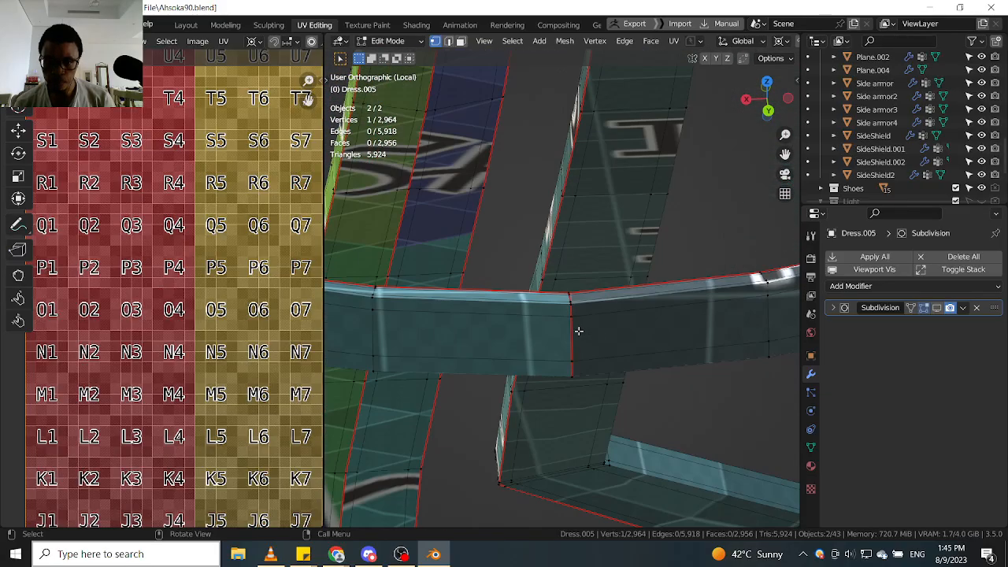
pyautogui.moveTo(578, 329)
pyautogui.mouseDown(button='middle')
pyautogui.moveTo(670, 335)
pyautogui.moveTo(673, 349)
pyautogui.moveTo(591, 344)
pyautogui.mouseUp(button='middle')
# Select the linked outer trim, move a UV vertex at the junction below the looped section, and pin the junction's vertices.
pyautogui.press('l')
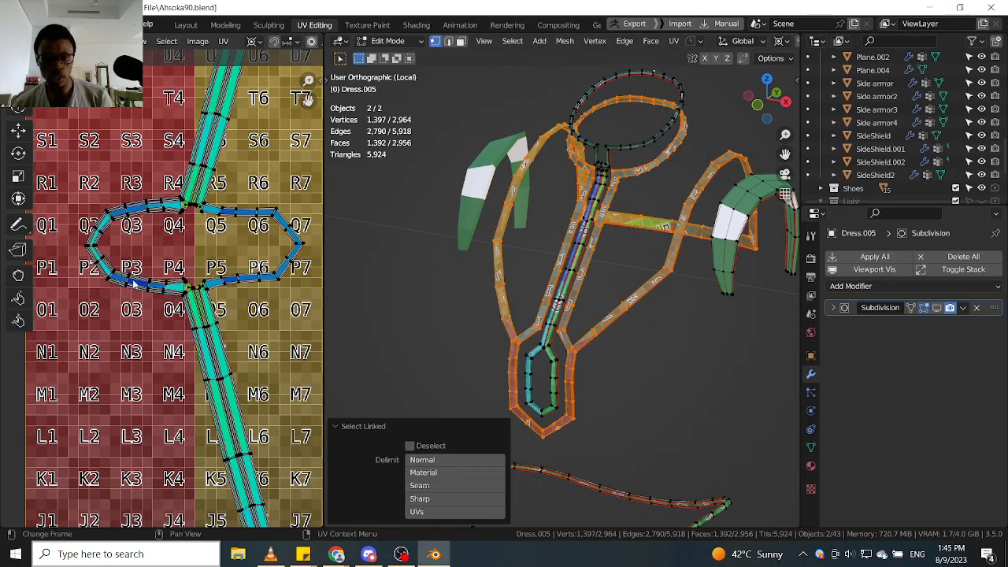
pyautogui.scroll(-2, 175, 284)
pyautogui.scroll(2, 174, 283)
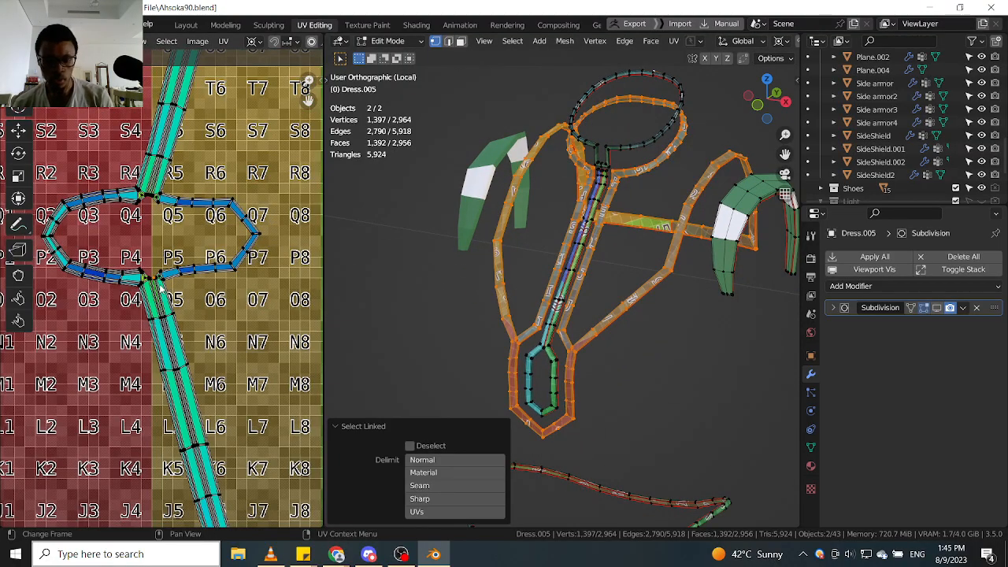
pyautogui.click(159, 285)
pyautogui.press('g')
pyautogui.click(189, 274)
pyautogui.scroll(6, 189, 274)
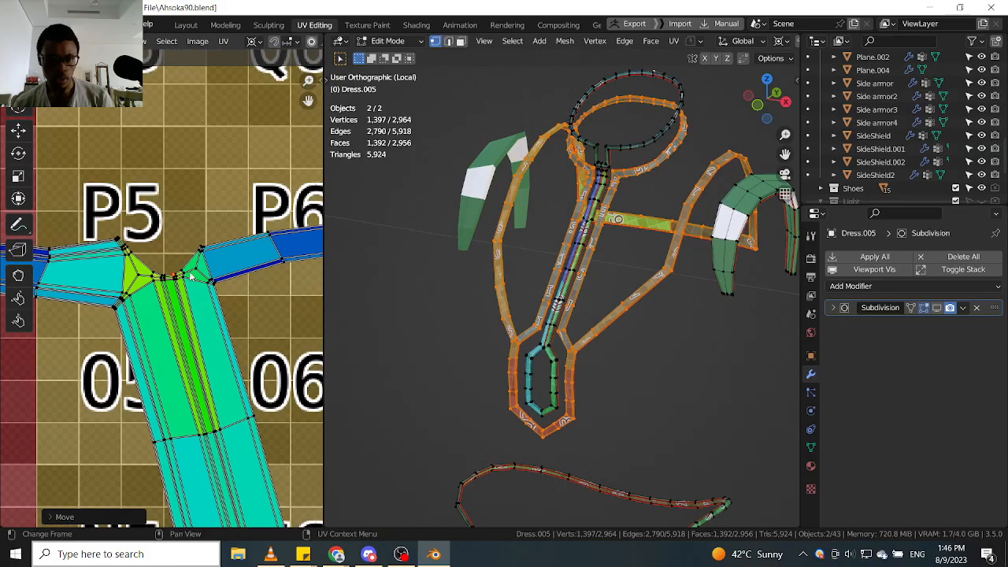
pyautogui.moveTo(142, 311); pyautogui.dragTo(202, 239)
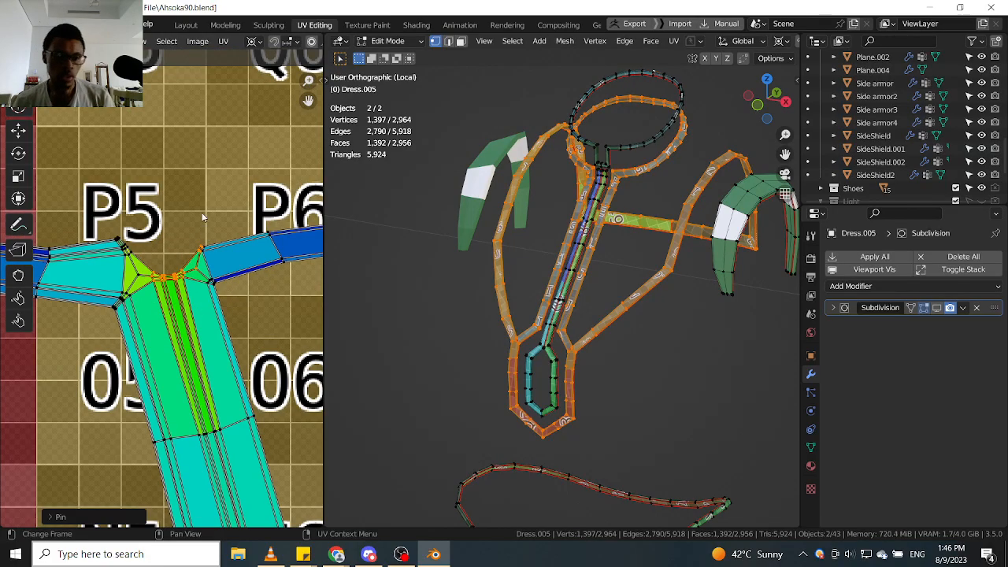
# Compare the outer trim's UV strips and their wide junctions with the branching corners on the model.
pyautogui.scroll(-8, 202, 217)
pyautogui.scroll(3, 174, 240)
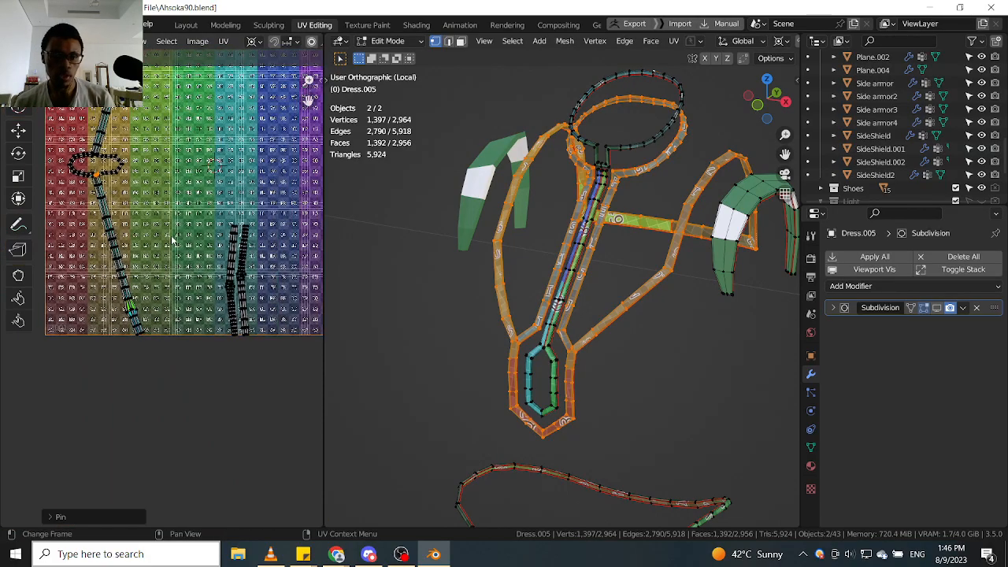
pyautogui.scroll(6, 173, 240)
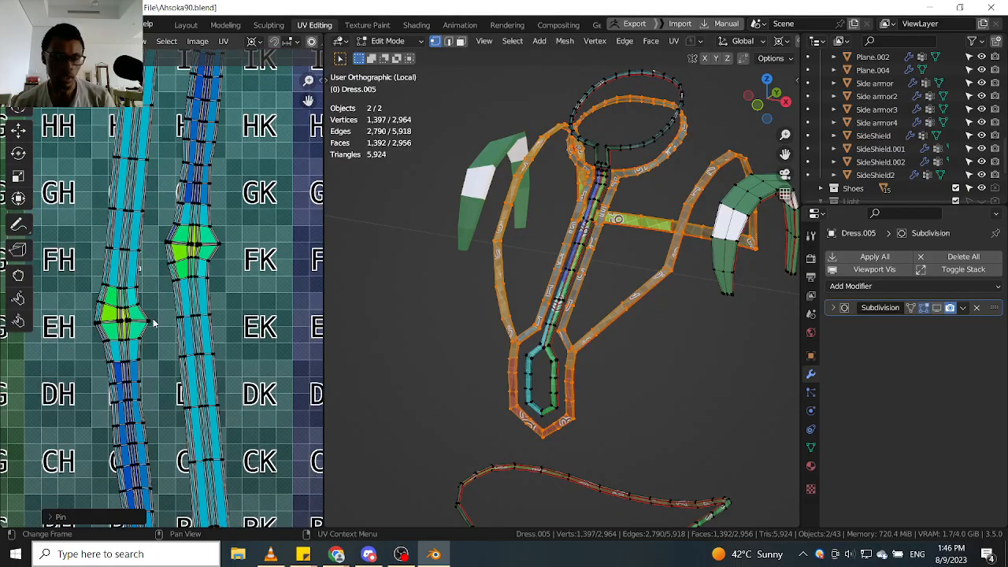
pyautogui.moveTo(585, 235); pyautogui.dragTo(619, 252, button='middle')
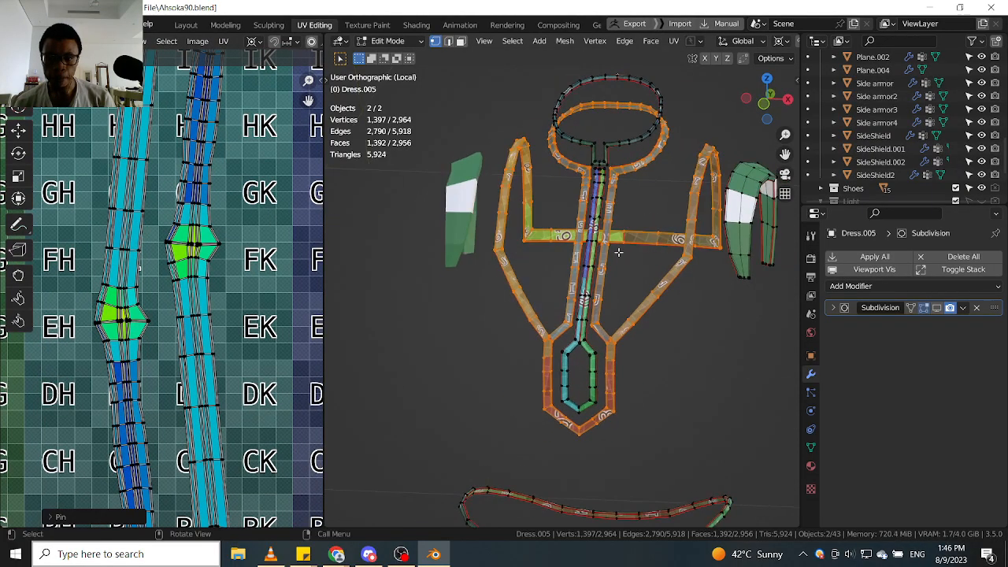
pyautogui.scroll(4, 600, 331)
pyautogui.scroll(-5, 583, 357)
pyautogui.scroll(9, 575, 359)
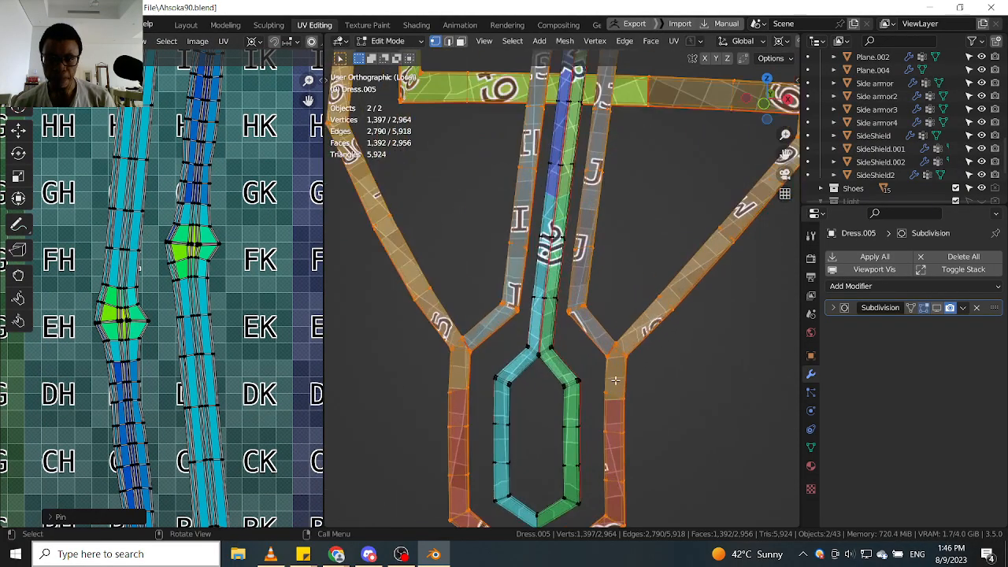
pyautogui.scroll(-3, 561, 362)
pyautogui.scroll(5, 488, 315)
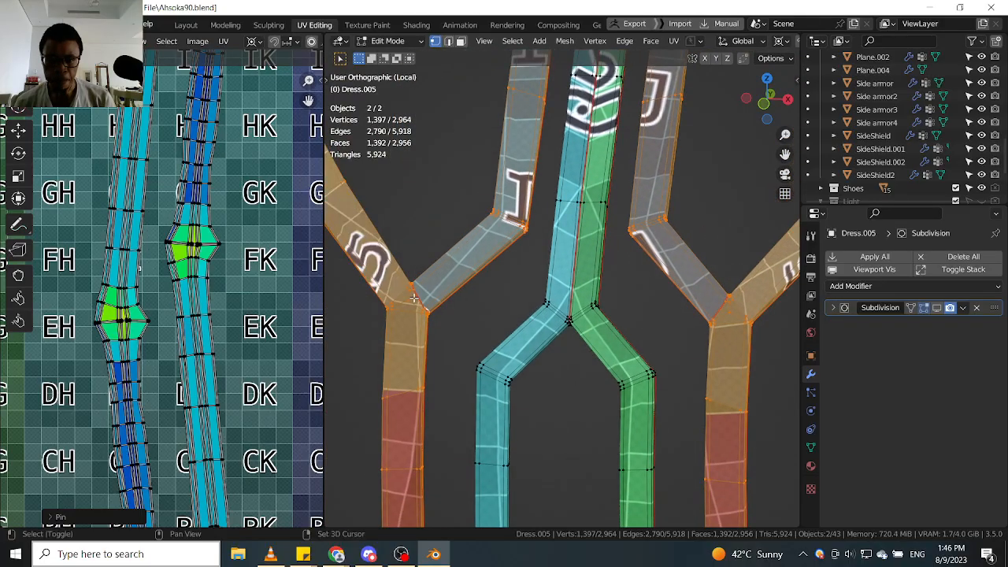
pyautogui.scroll(-2, 475, 305)
pyautogui.scroll(-4, 475, 304)
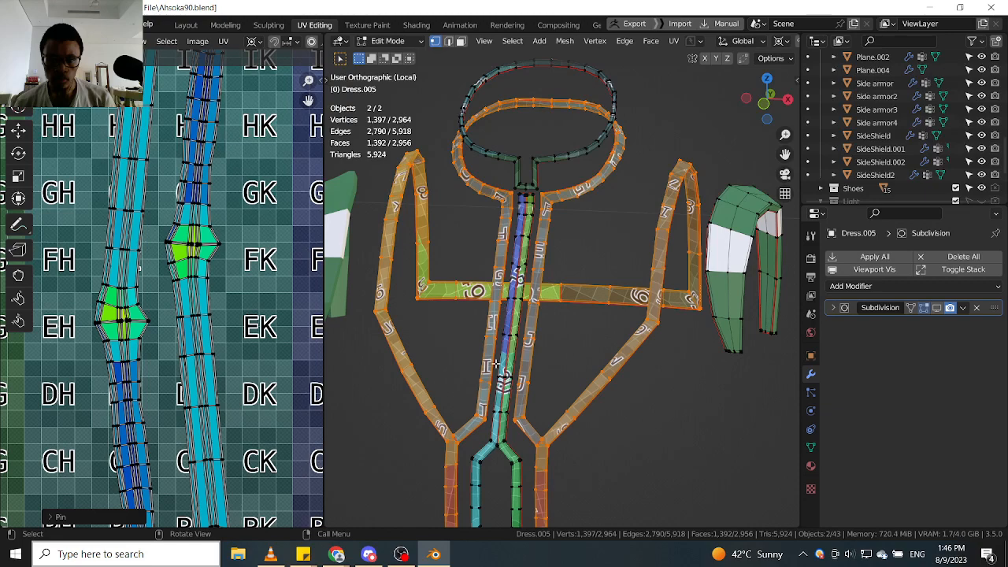
# Switch to face selection and select the linked neckline loop and long strips, delimited by seam.
pyautogui.press('3')
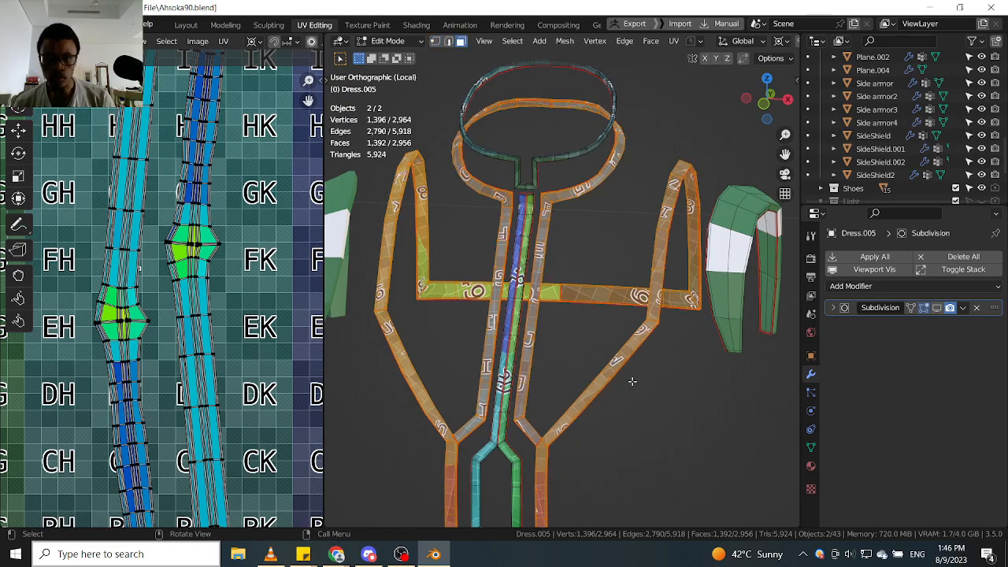
pyautogui.click(523, 424)
pyautogui.hotkey('ctrl', 'l')
pyautogui.press('l')
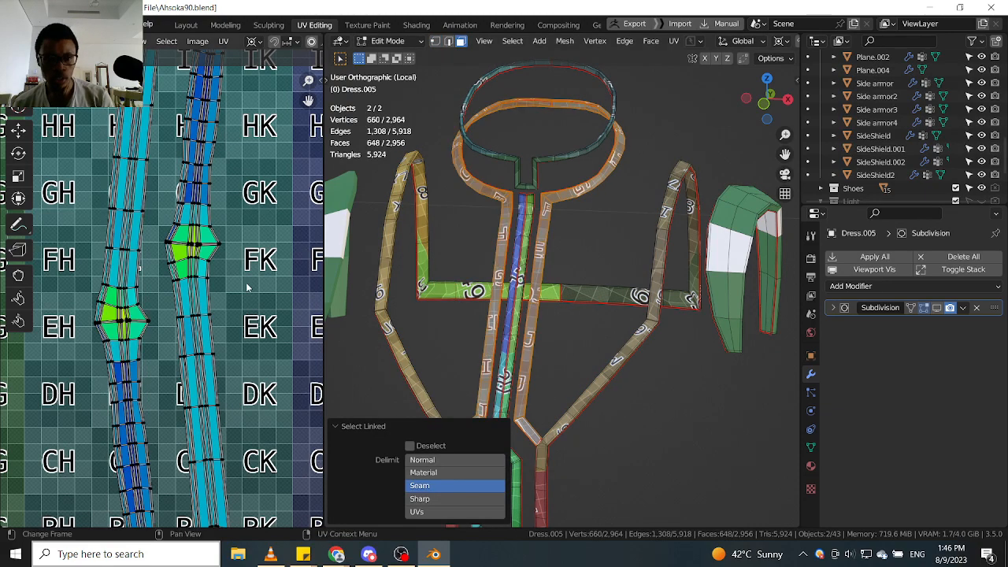
# Clear the seam from the edge loop crossing the back of the lower neckline trim.
pyautogui.scroll(-6, 188, 274)
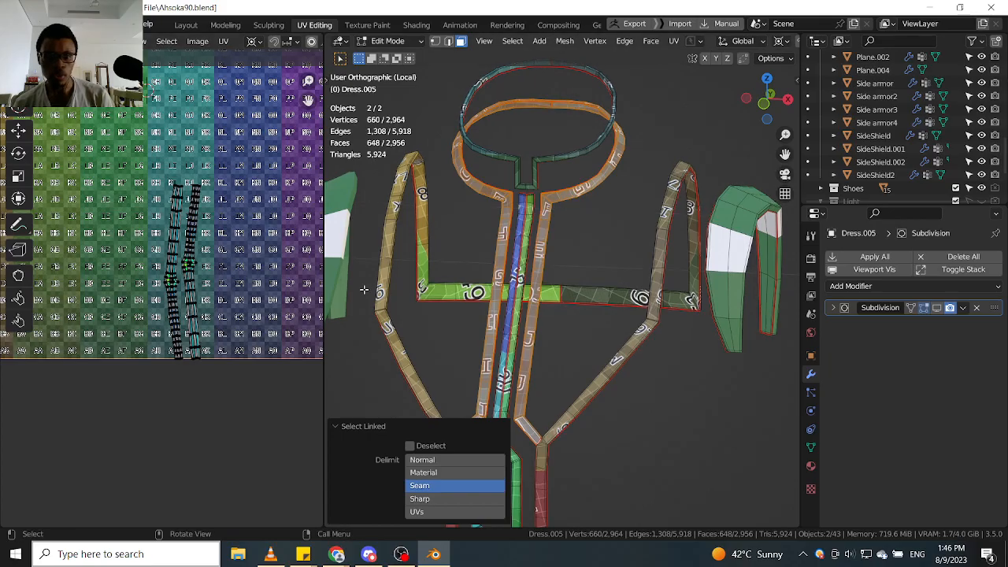
pyautogui.scroll(-3, 231, 297)
pyautogui.moveTo(579, 305); pyautogui.dragTo(596, 250, button='middle')
pyautogui.scroll(6, 569, 362)
pyautogui.press('2')
pyautogui.scroll(3, 564, 319)
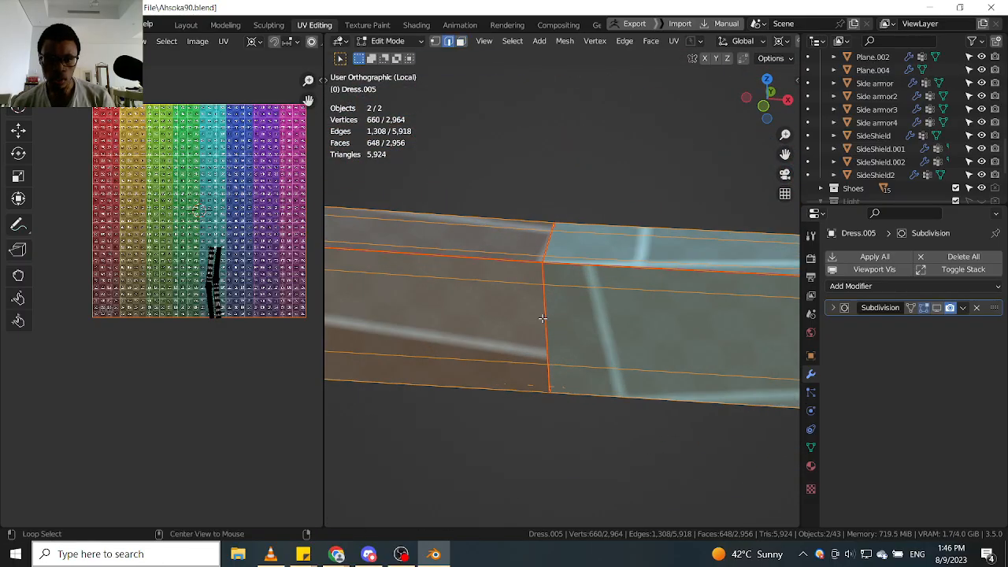
pyautogui.keyDown('alt'); pyautogui.click(543, 318); pyautogui.keyUp('alt')
pyautogui.scroll(-2, 545, 318)
pyautogui.scroll(-2, 545, 315)
pyautogui.rightClick(541, 400)
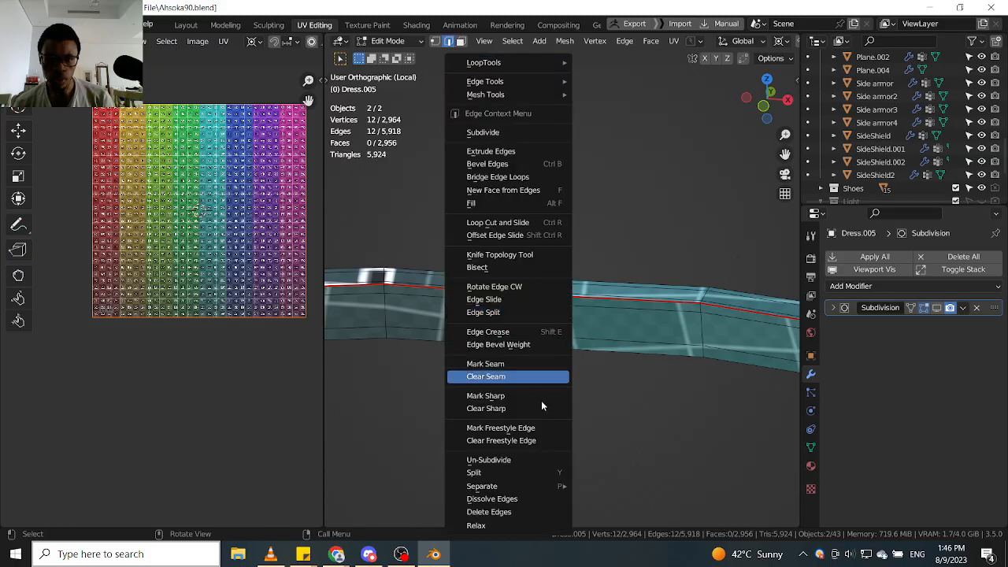
pyautogui.click(535, 378)
pyautogui.scroll(-2, 565, 305)
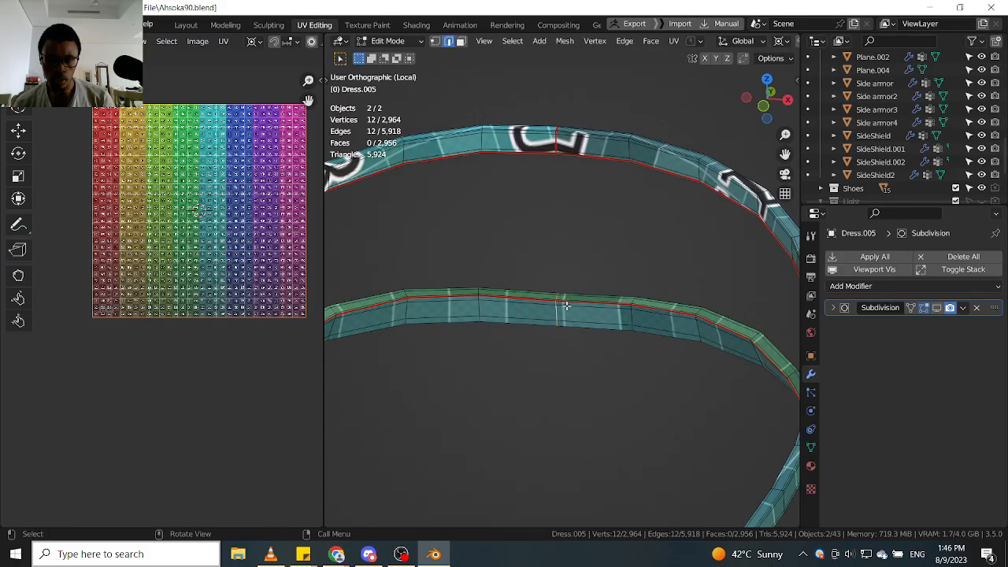
# Select all geometry linked to the lower neckline trim and check its UV islands.
pyautogui.hotkey('ctrl', 'l')
pyautogui.scroll(3, 175, 239)
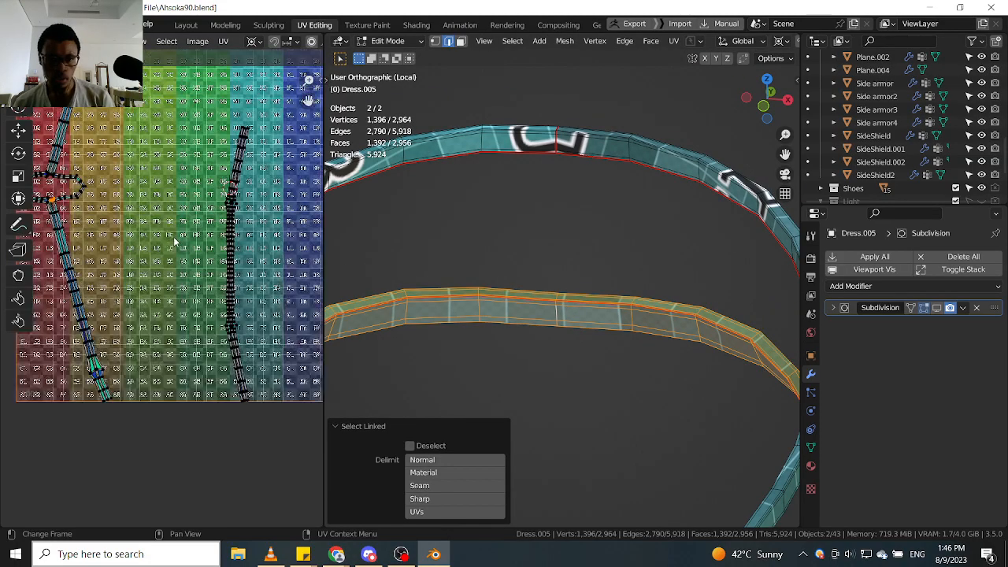
pyautogui.scroll(-9, 594, 309)
pyautogui.keyDown('shift'); pyautogui.moveTo(648, 362); pyautogui.dragTo(648, 254, button='middle'); pyautogui.keyUp('shift')
pyautogui.scroll(4, 621, 304)
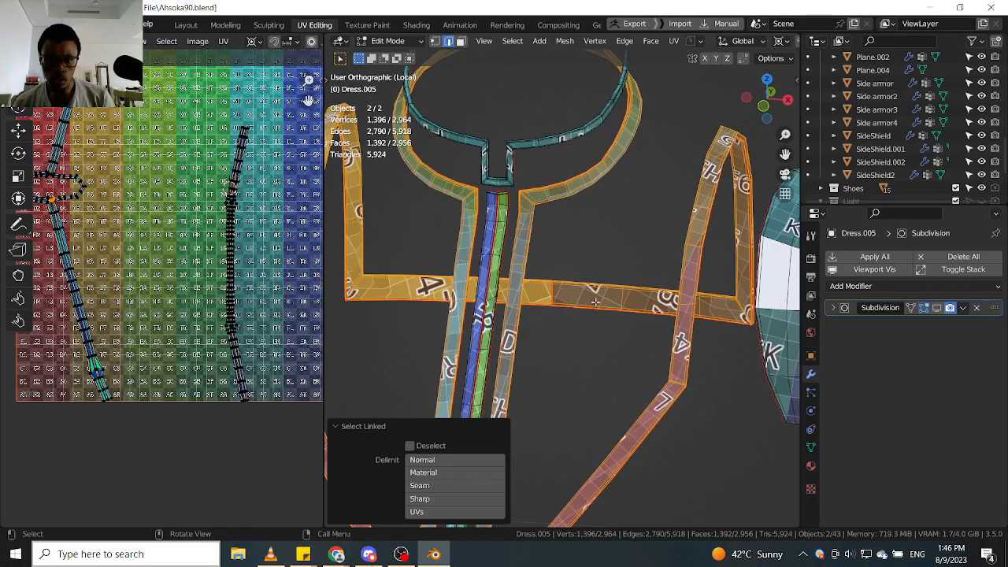
# Select a strap edge together with all its linked geometry to check which trim pieces are connected.
pyautogui.click(661, 331)
pyautogui.moveTo(663, 332); pyautogui.dragTo(651, 329, button='middle')
pyautogui.scroll(2, 652, 293)
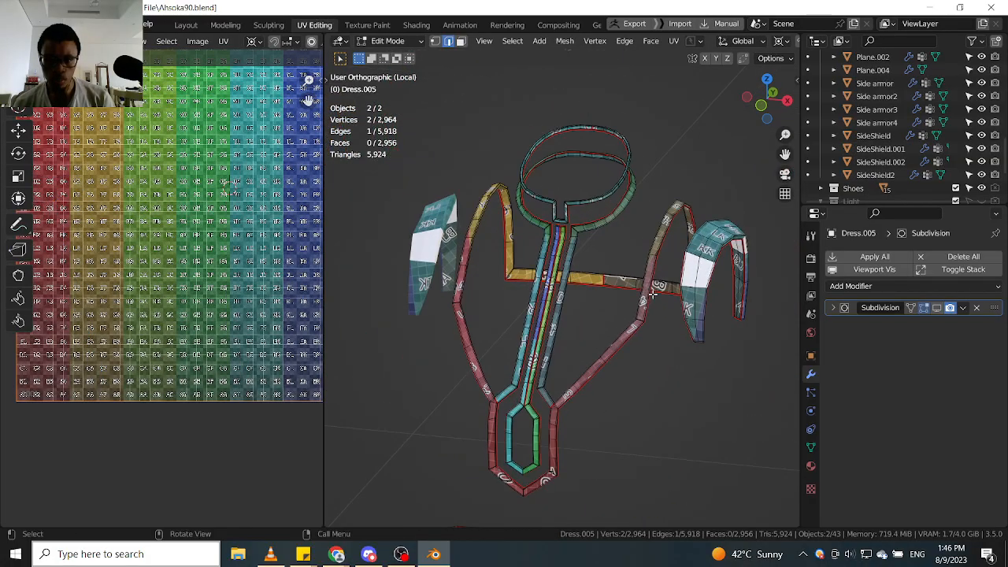
pyautogui.hotkey('ctrl', 'l')
pyautogui.scroll(2, 626, 280)
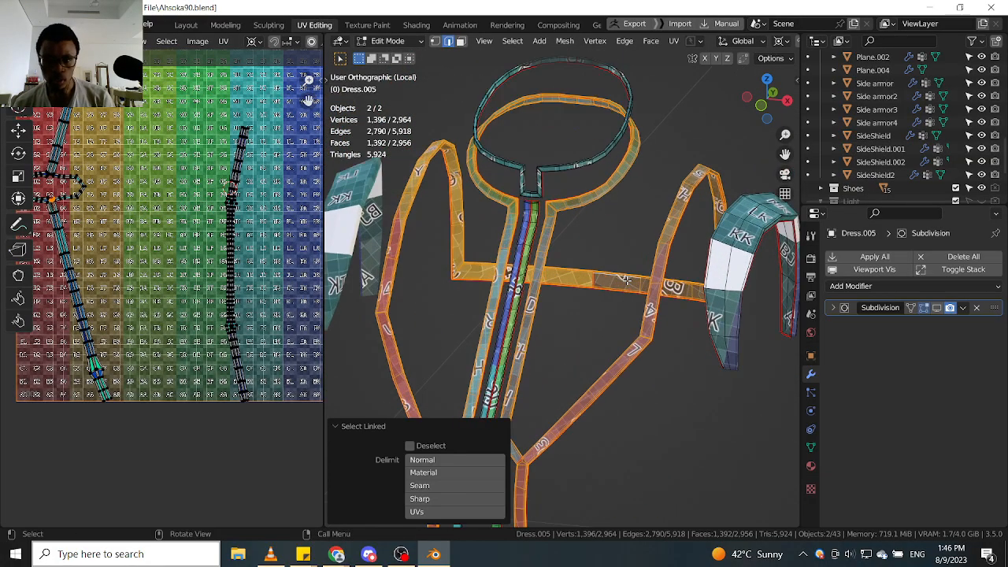
# Select the faces linked to a face on the horizontal strap, delimited by Seam.
pyautogui.click(764, 288)
pyautogui.click(604, 282)
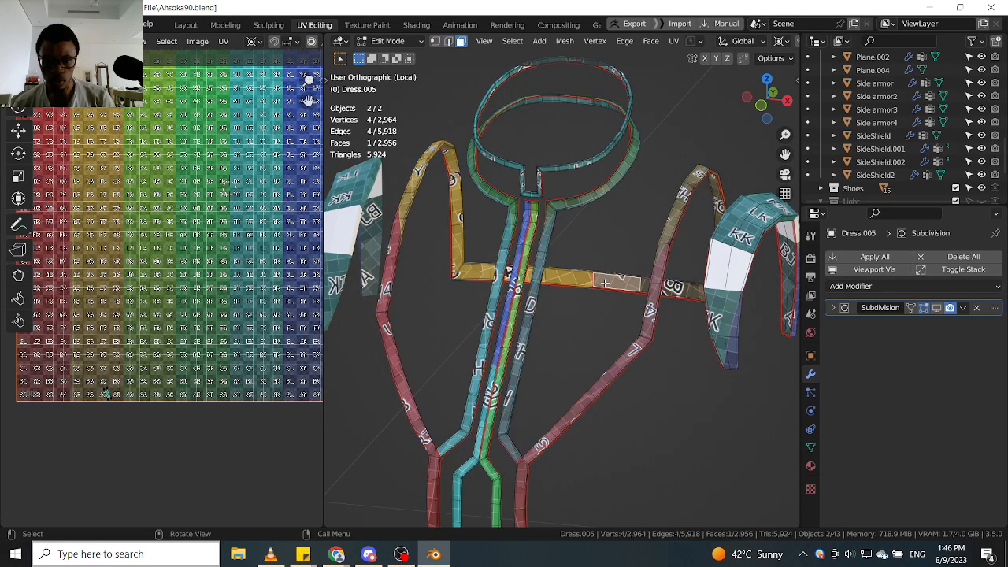
pyautogui.hotkey('ctrl', 'l')
pyautogui.scroll(-2, 606, 285)
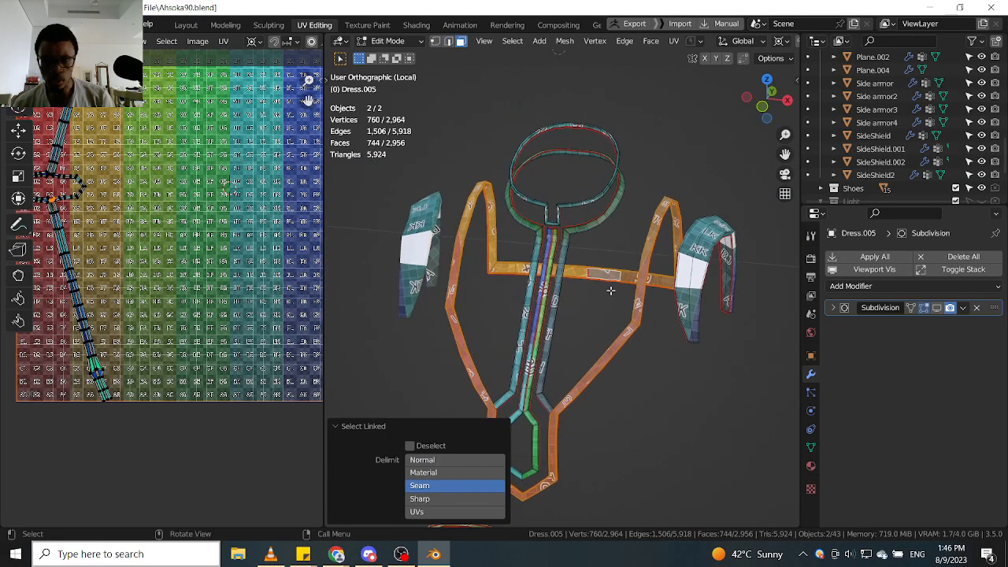
pyautogui.keyDown('shift'); pyautogui.moveTo(600, 303); pyautogui.dragTo(626, 266, button='middle'); pyautogui.keyUp('shift')
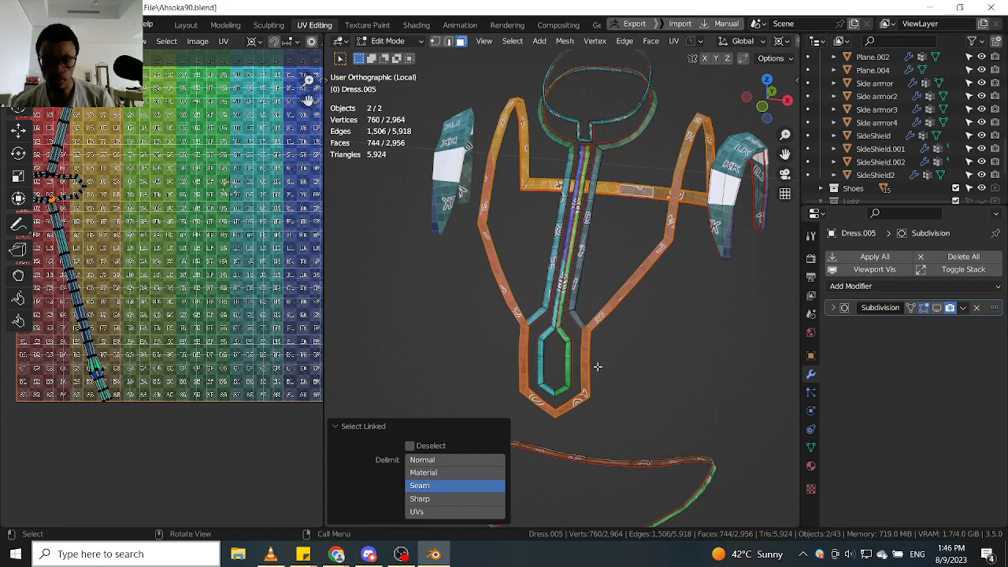
pyautogui.scroll(5, 603, 346)
pyautogui.scroll(-4, 639, 272)
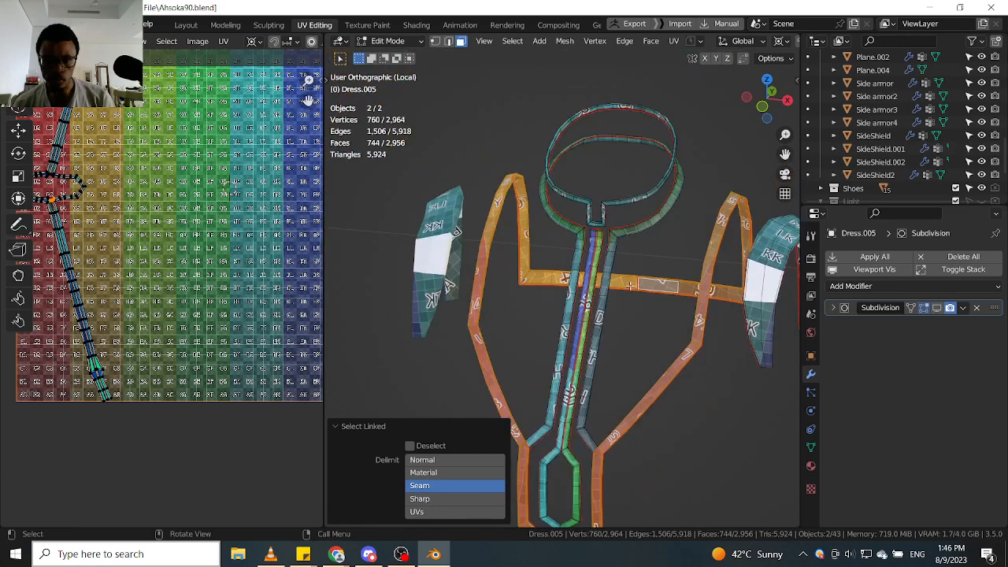
# Examine the selected strap piece down to its pointed lower tip and compare it with its UV island.
pyautogui.moveTo(639, 272); pyautogui.dragTo(616, 370, button='middle')
pyautogui.scroll(5, 643, 316)
pyautogui.scroll(3, 643, 317)
pyautogui.scroll(-5, 622, 311)
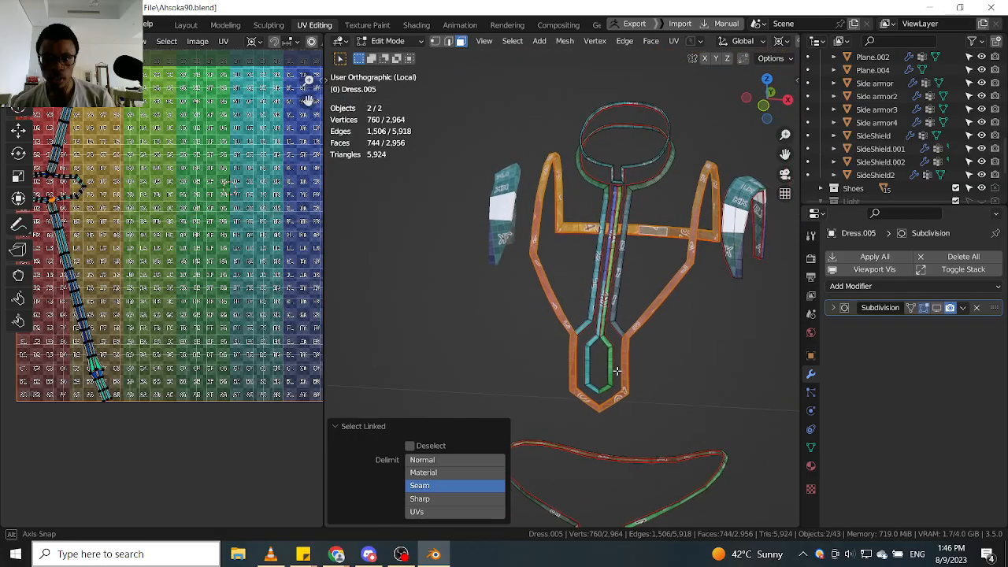
pyautogui.scroll(7, 137, 291)
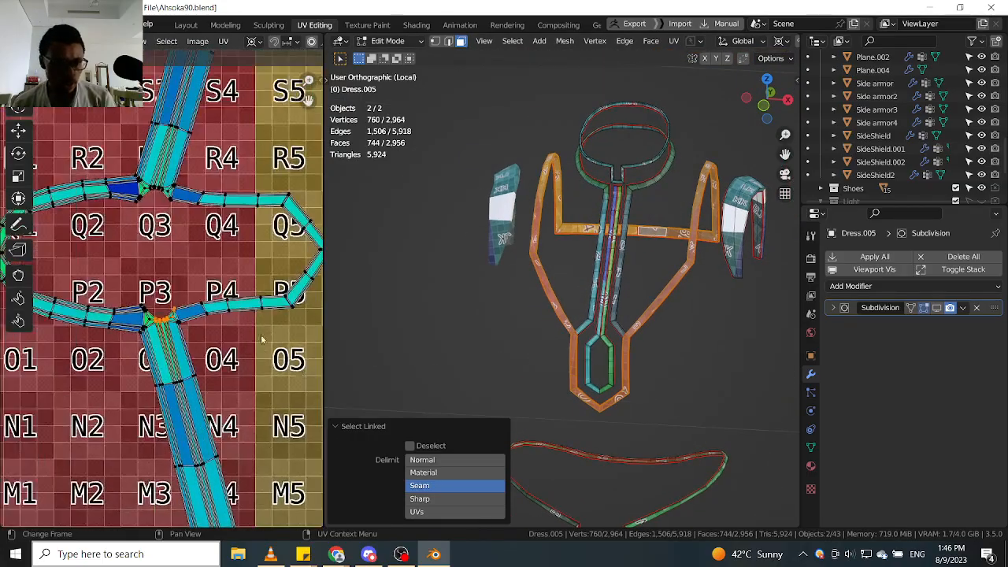
pyautogui.scroll(3, 189, 301)
pyautogui.scroll(5, 708, 392)
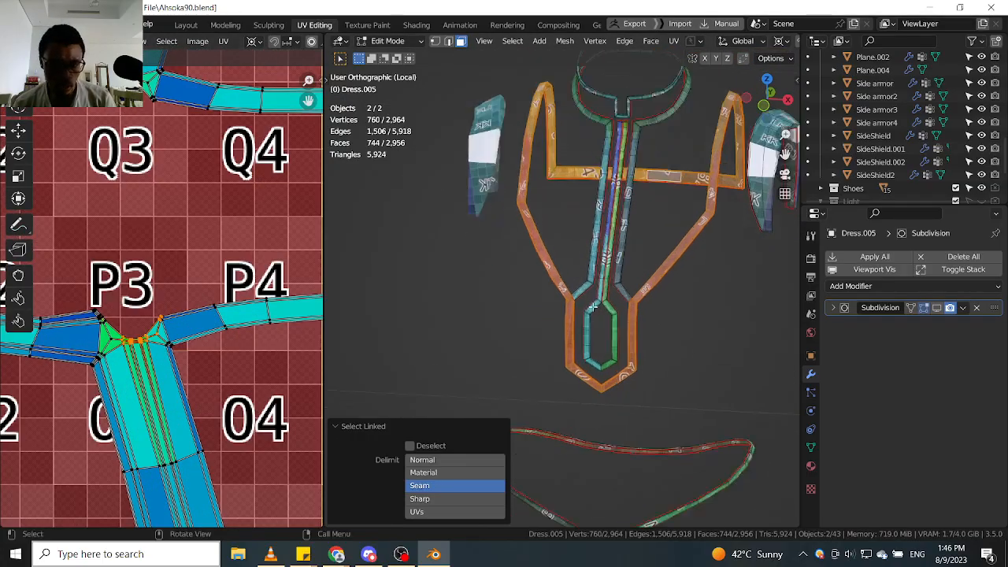
pyautogui.moveTo(646, 338); pyautogui.dragTo(522, 260, button='middle')
pyautogui.scroll(-6, 138, 356)
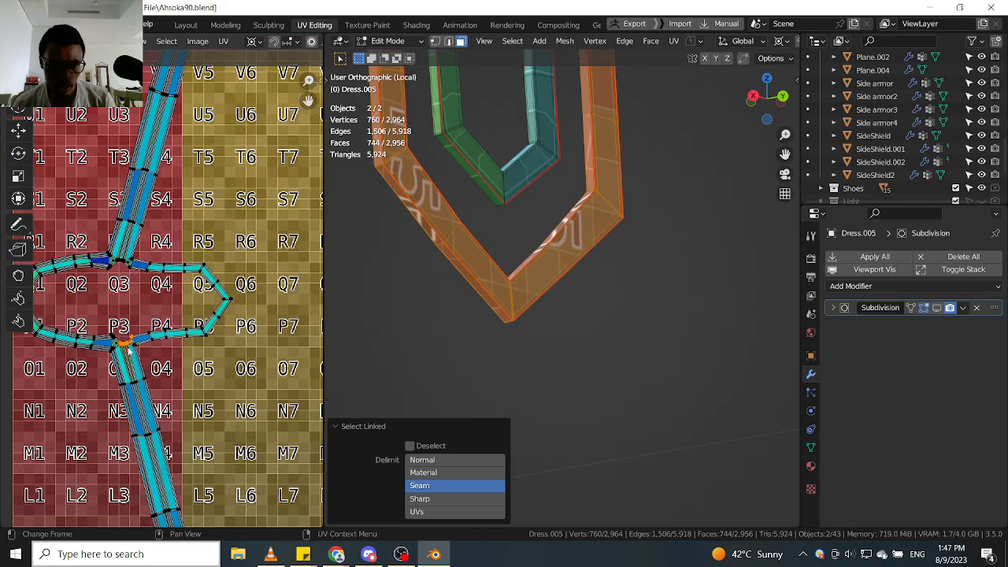
pyautogui.scroll(2, 513, 280)
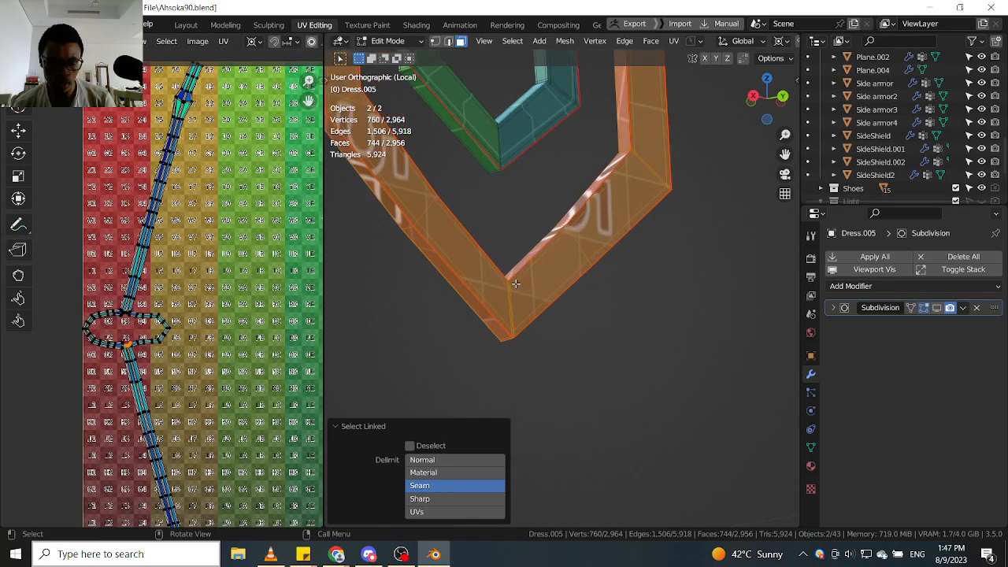
pyautogui.scroll(-8, 514, 283)
pyautogui.scroll(3, 513, 285)
pyautogui.scroll(-9, 513, 289)
pyautogui.moveTo(513, 294); pyautogui.dragTo(709, 324, button='middle')
pyautogui.scroll(3, 584, 211)
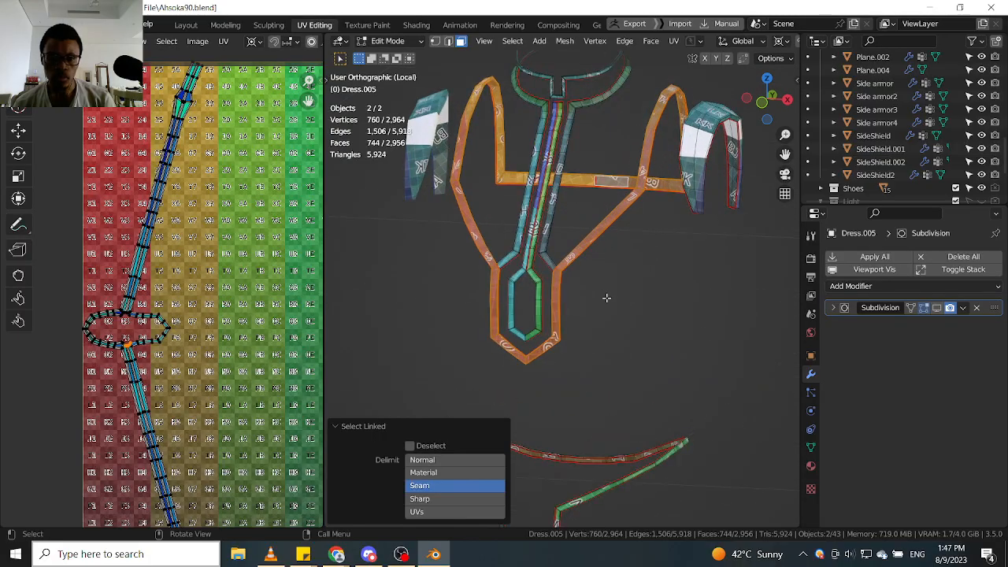
pyautogui.scroll(5, 191, 317)
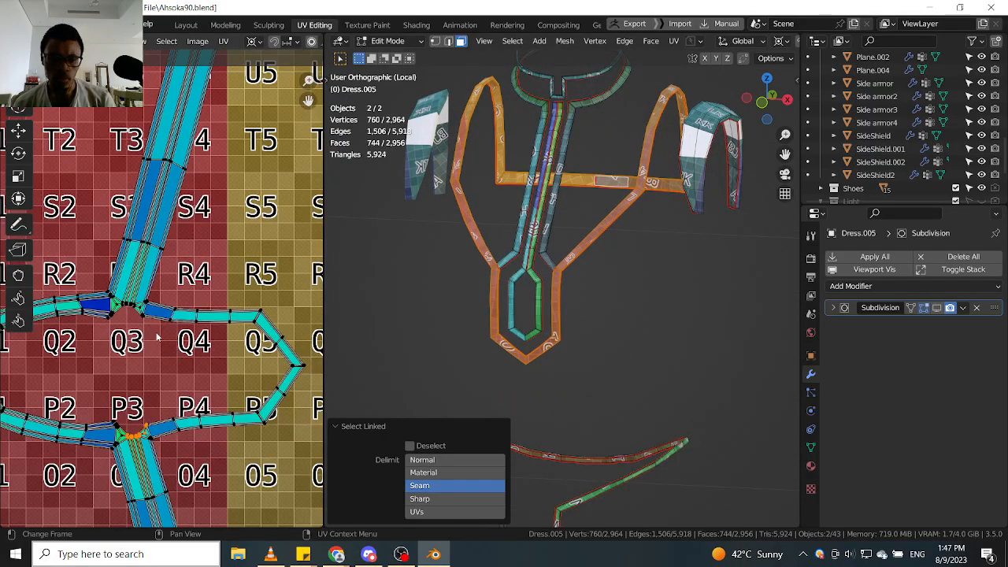
# Examine the stretched UV faces where the straps join the central loop of the island.
pyautogui.moveTo(156, 337); pyautogui.dragTo(210, 282, button='middle')
pyautogui.scroll(4, 191, 366)
pyautogui.scroll(-3, 188, 381)
pyautogui.moveTo(195, 231); pyautogui.dragTo(201, 244, button='middle')
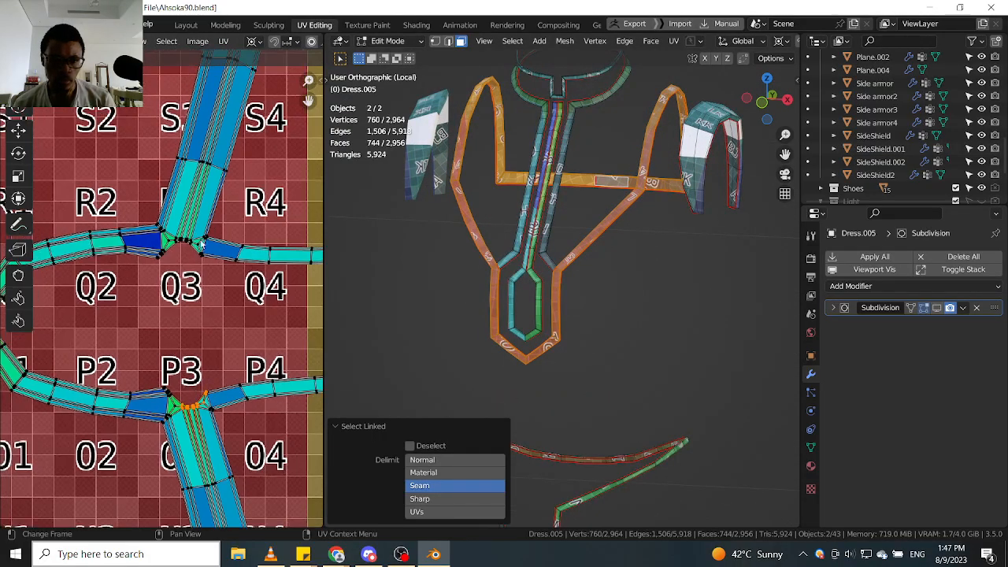
pyautogui.scroll(4, 201, 245)
pyautogui.scroll(3, 535, 274)
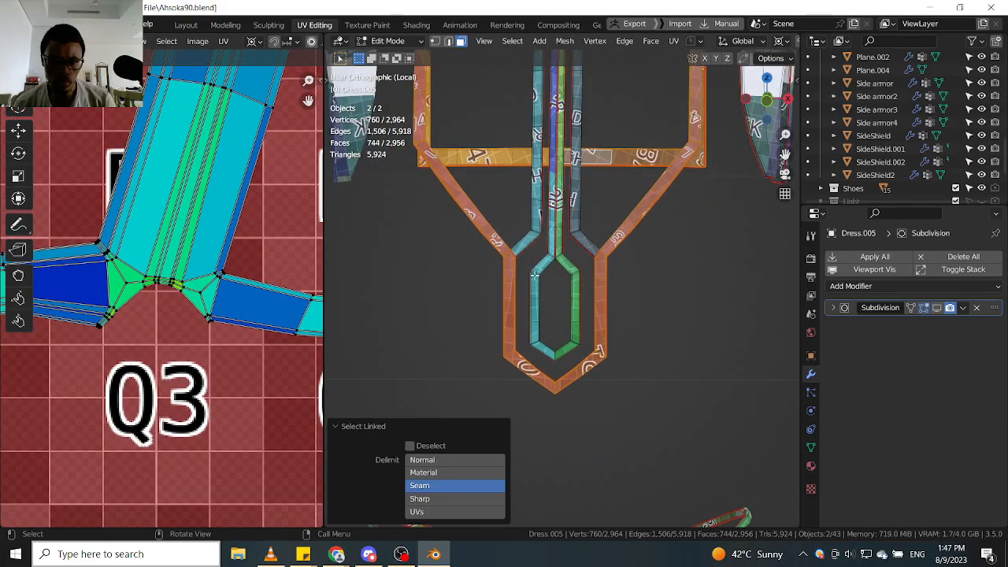
# Examine the seam across the horizontal strap and compare the whole strap piece with its UV island.
pyautogui.scroll(-2, 535, 274)
pyautogui.moveTo(535, 274); pyautogui.dragTo(518, 285, button='middle')
pyautogui.scroll(2, 512, 376)
pyautogui.moveTo(520, 378); pyautogui.dragTo(565, 381, button='middle')
pyautogui.keyDown('shift'); pyautogui.moveTo(520, 169); pyautogui.dragTo(528, 355, button='middle'); pyautogui.keyUp('shift')
pyautogui.scroll(5, 511, 330)
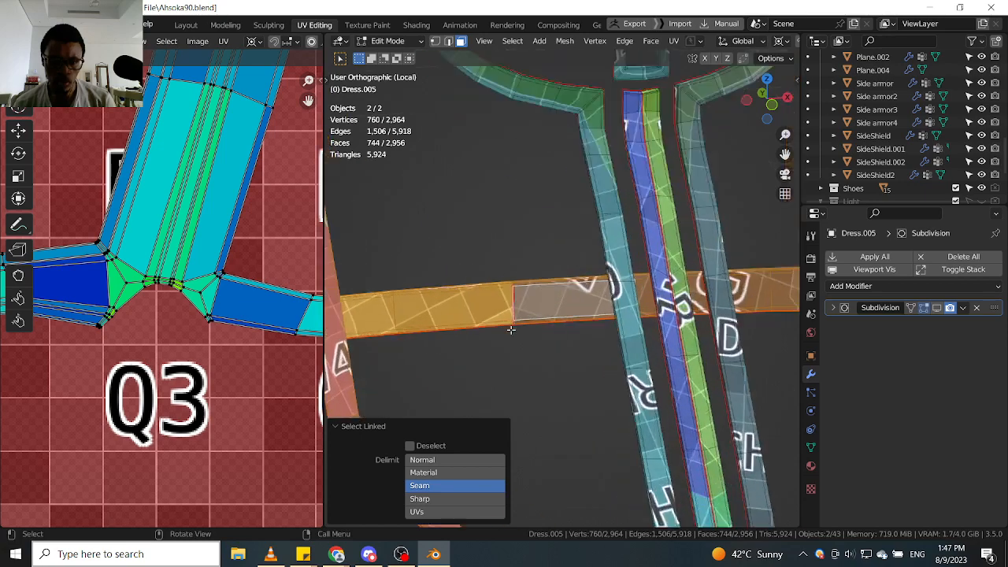
pyautogui.scroll(5, 511, 329)
pyautogui.scroll(-4, 516, 253)
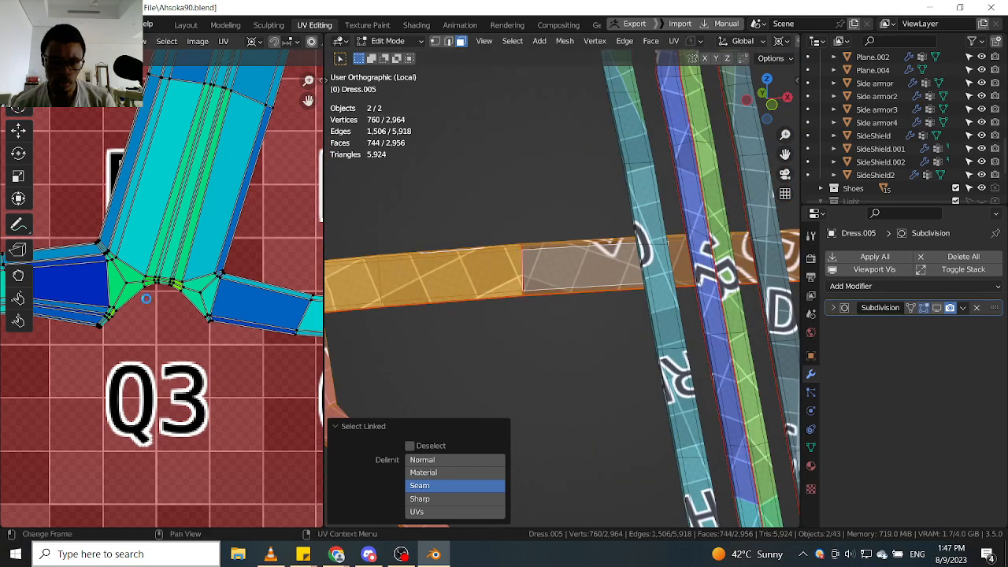
pyautogui.scroll(-6, 158, 303)
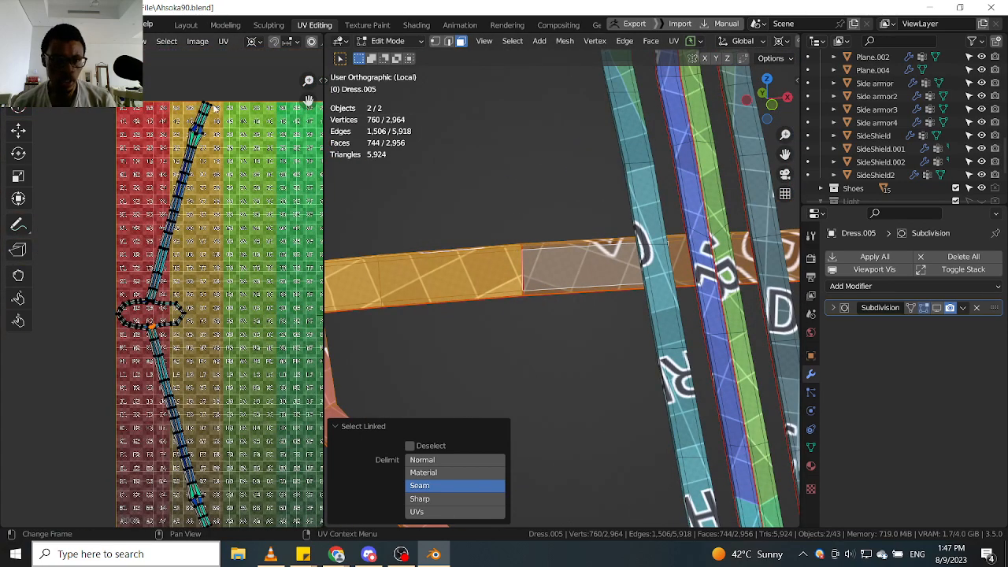
pyautogui.moveTo(214, 511); pyautogui.dragTo(230, 418, button='middle')
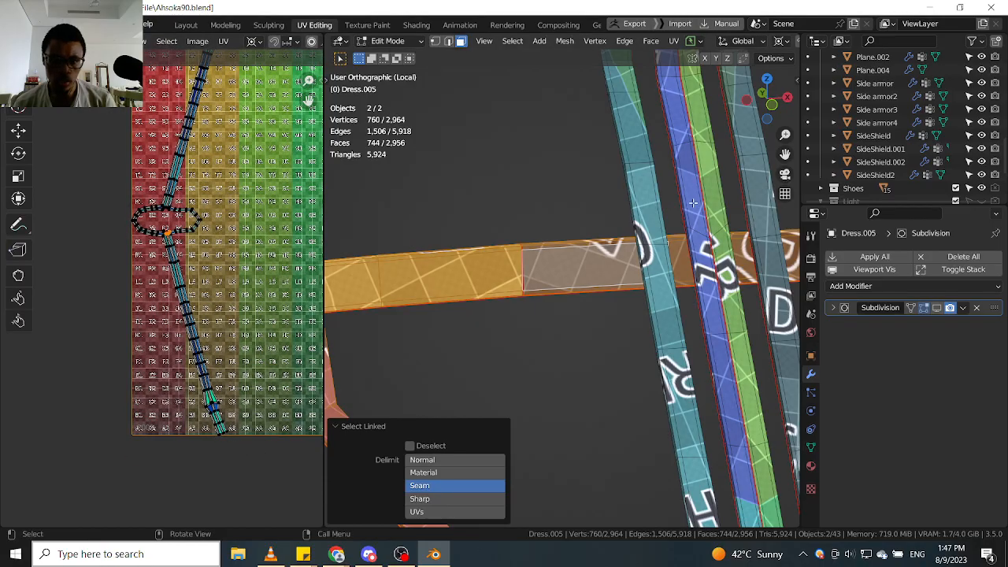
pyautogui.scroll(-8, 512, 292)
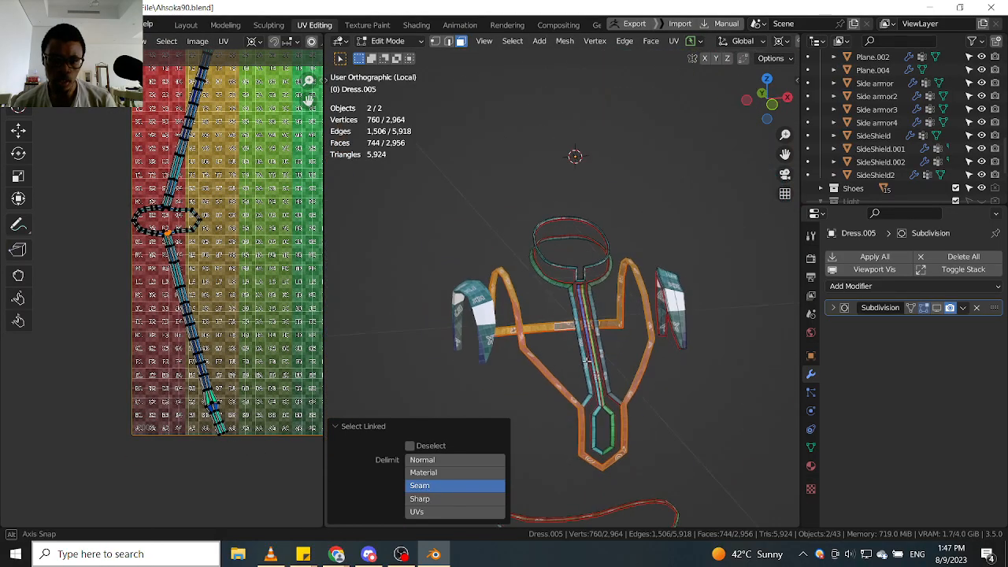
pyautogui.scroll(6, 161, 232)
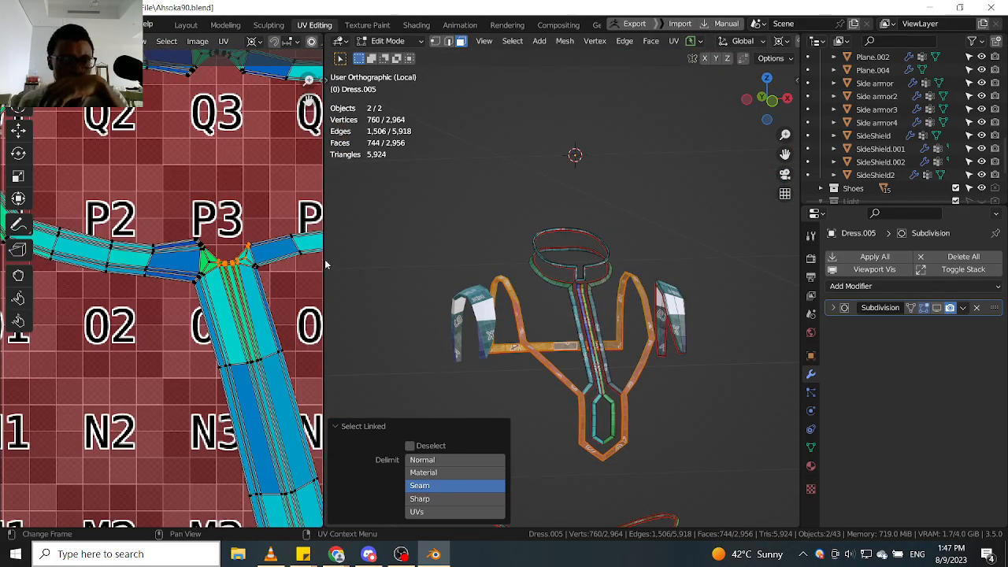
# Examine the lower strap loop from behind, including the junction with the diagonal strap.
pyautogui.scroll(3, 664, 395)
pyautogui.moveTo(679, 405); pyautogui.dragTo(617, 319, button='middle')
pyautogui.scroll(3, 674, 383)
pyautogui.scroll(5, 529, 338)
pyautogui.scroll(4, 533, 275)
pyautogui.keyDown('shift'); pyautogui.moveTo(482, 368); pyautogui.dragTo(580, 310, button='middle'); pyautogui.keyUp('shift')
pyautogui.scroll(2, 544, 220)
pyautogui.scroll(-2, 546, 252)
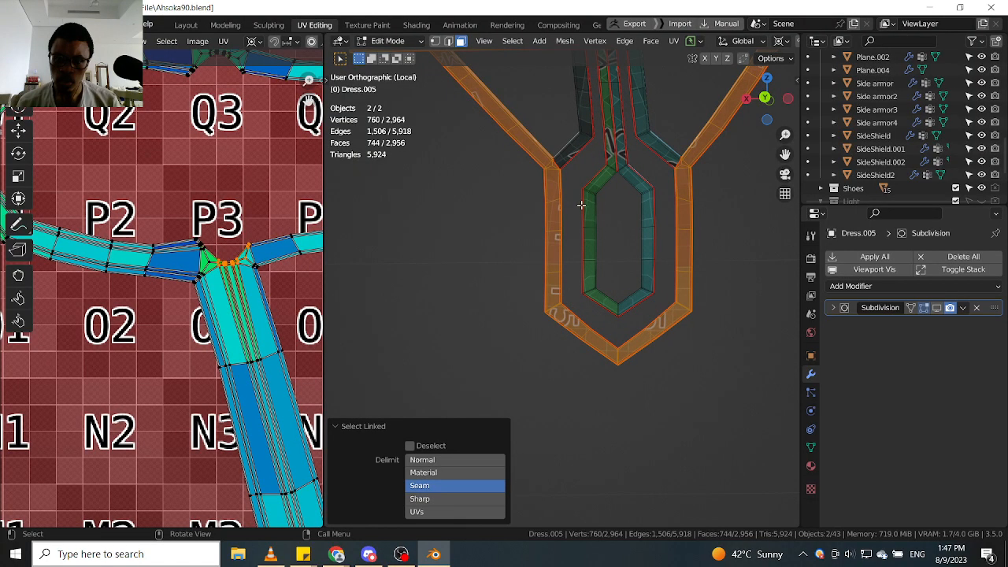
pyautogui.scroll(4, 579, 202)
pyautogui.keyDown('shift'); pyautogui.moveTo(567, 194); pyautogui.dragTo(600, 319, button='middle'); pyautogui.keyUp('shift')
pyautogui.scroll(-3, 556, 227)
pyautogui.scroll(5, 579, 249)
pyautogui.scroll(3, 624, 264)
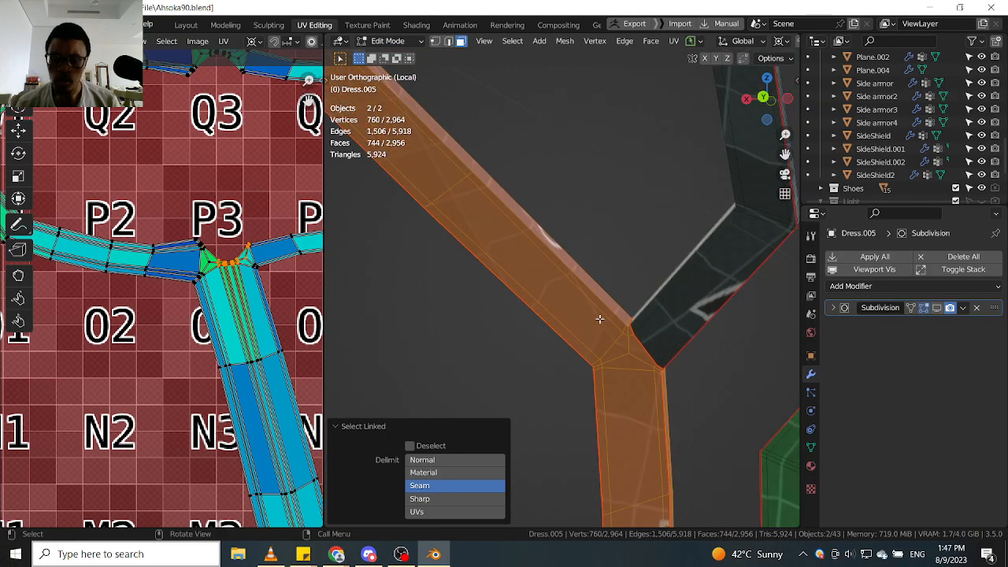
# Select the edge loop at the junction of the diagonal and neckline straps and check where it runs.
pyautogui.click(620, 366)
pyautogui.scroll(2, 617, 316)
pyautogui.keyDown('alt'); pyautogui.click(616, 316); pyautogui.keyUp('alt')
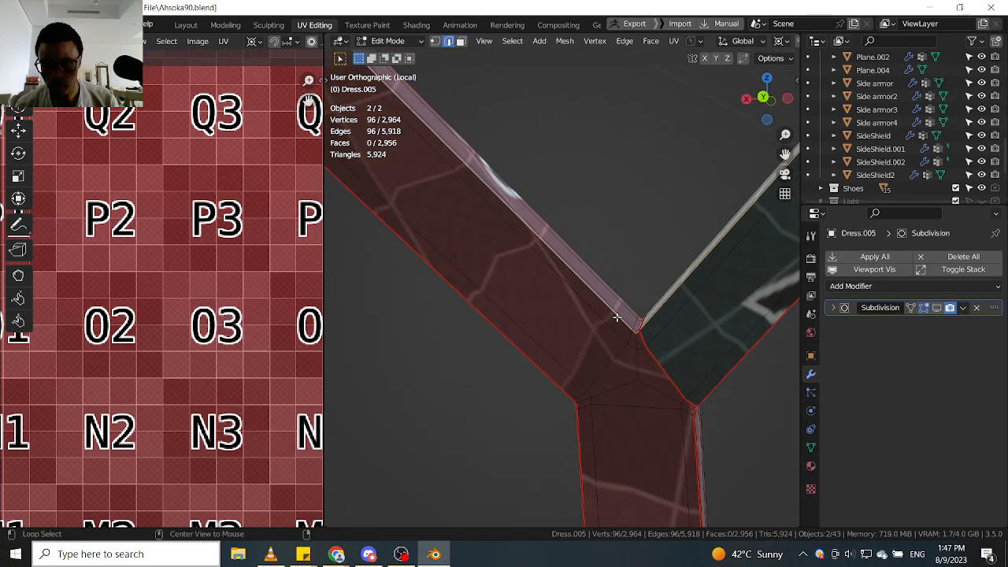
pyautogui.scroll(-6, 624, 333)
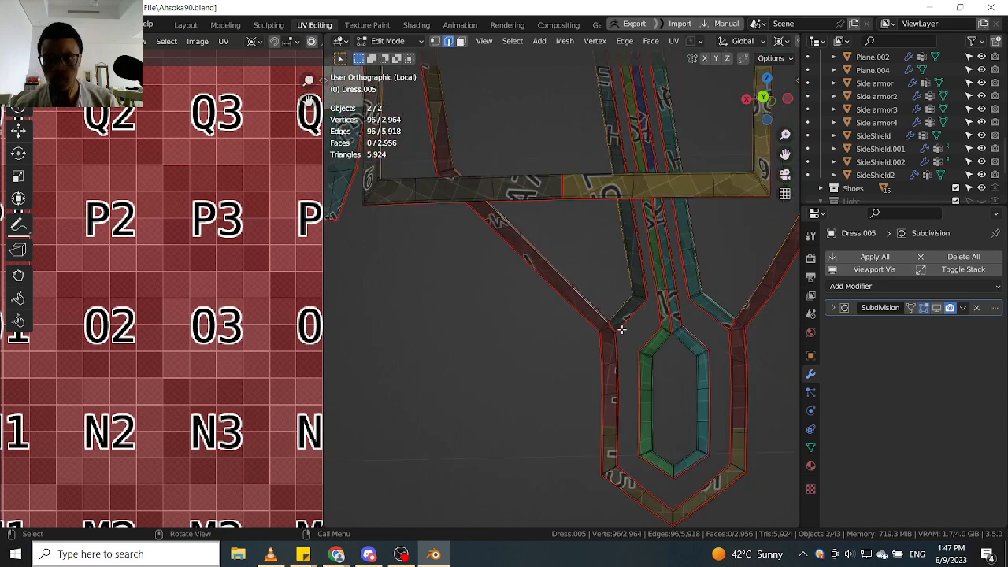
pyautogui.moveTo(552, 175); pyautogui.dragTo(694, 274, button='middle')
pyautogui.moveTo(595, 227); pyautogui.dragTo(624, 248, button='middle')
pyautogui.scroll(8, 573, 250)
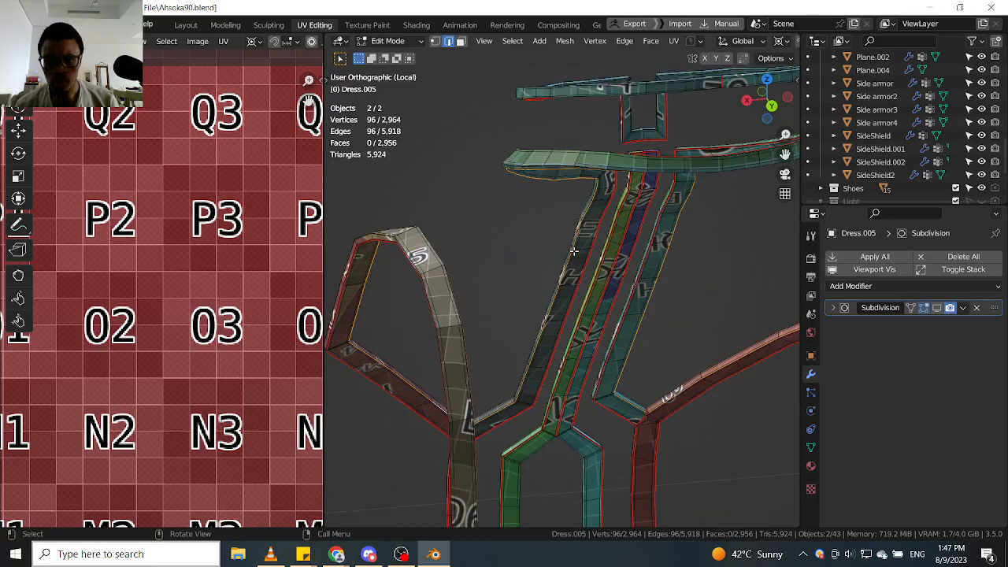
pyautogui.moveTo(559, 260)
pyautogui.mouseDown(button='middle')
pyautogui.moveTo(559, 252)
pyautogui.moveTo(563, 272)
pyautogui.mouseUp(button='middle')
pyautogui.scroll(-7, 624, 298)
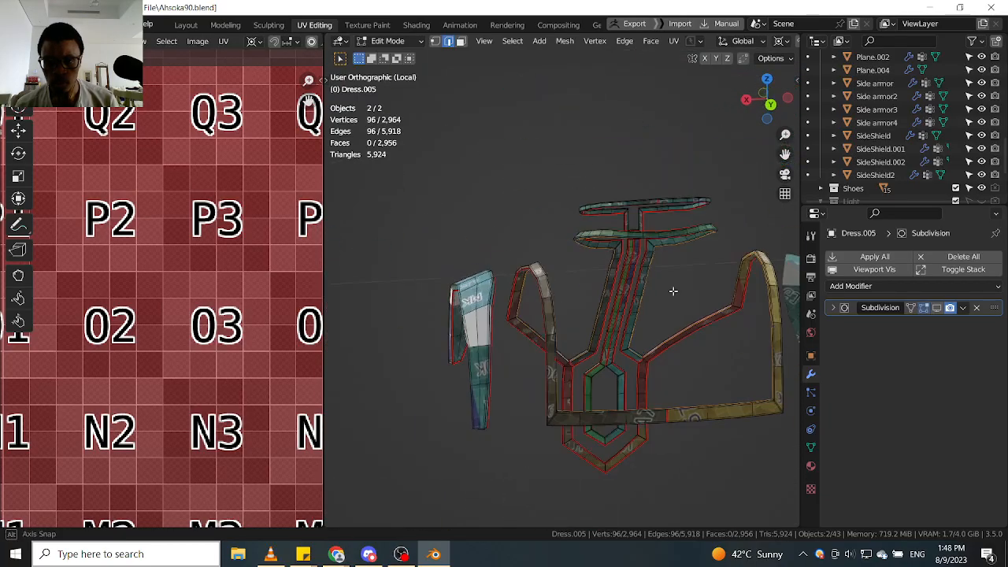
# Select the first edges of the diagonal strap's inner border, starting at its junction with the vertical and neckline straps.
pyautogui.moveTo(672, 288); pyautogui.dragTo(600, 285, button='middle')
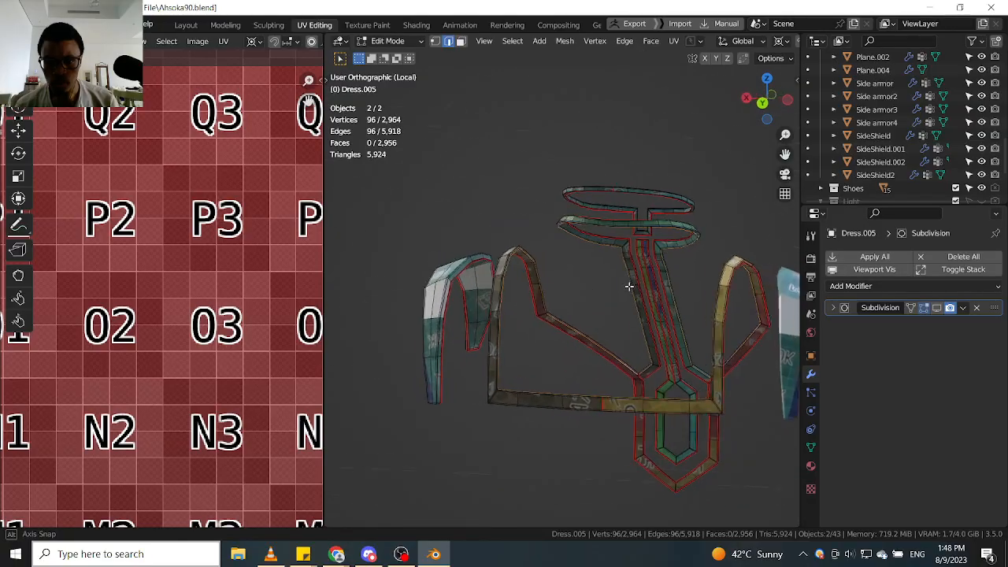
pyautogui.scroll(3, 646, 321)
pyautogui.moveTo(650, 322); pyautogui.dragTo(581, 348, button='middle')
pyautogui.scroll(10, 652, 347)
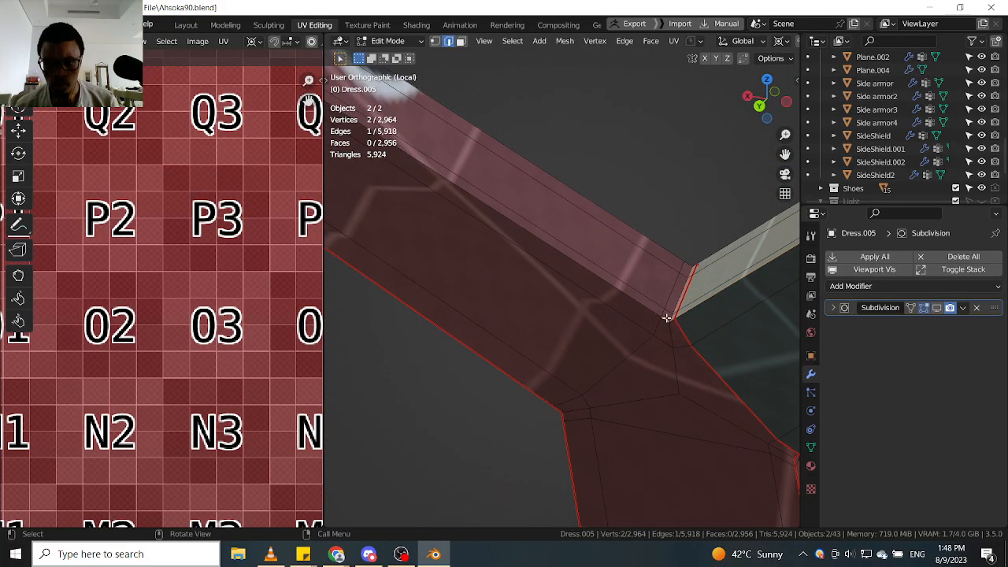
pyautogui.scroll(-10, 666, 317)
pyautogui.scroll(6, 665, 323)
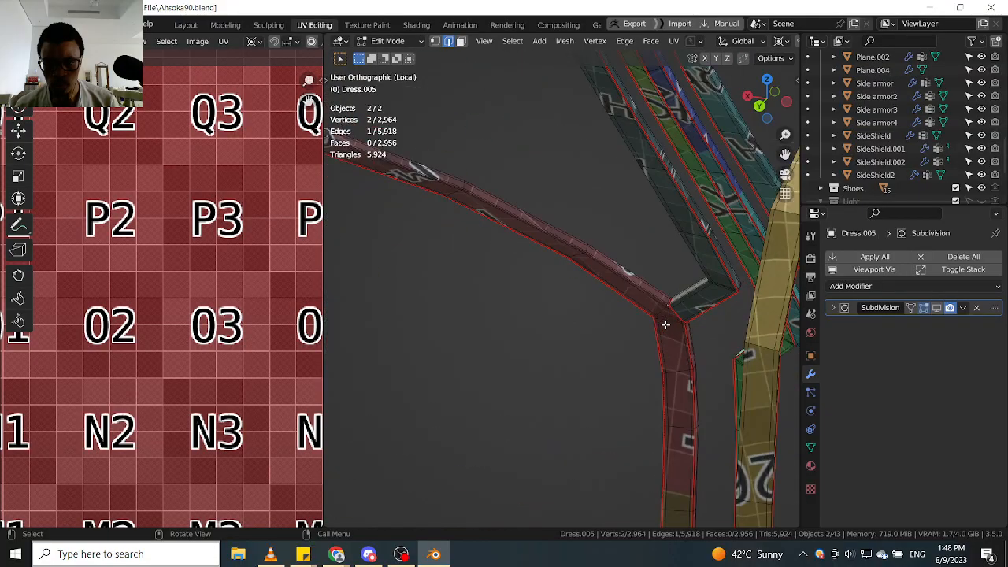
pyautogui.scroll(-7, 665, 324)
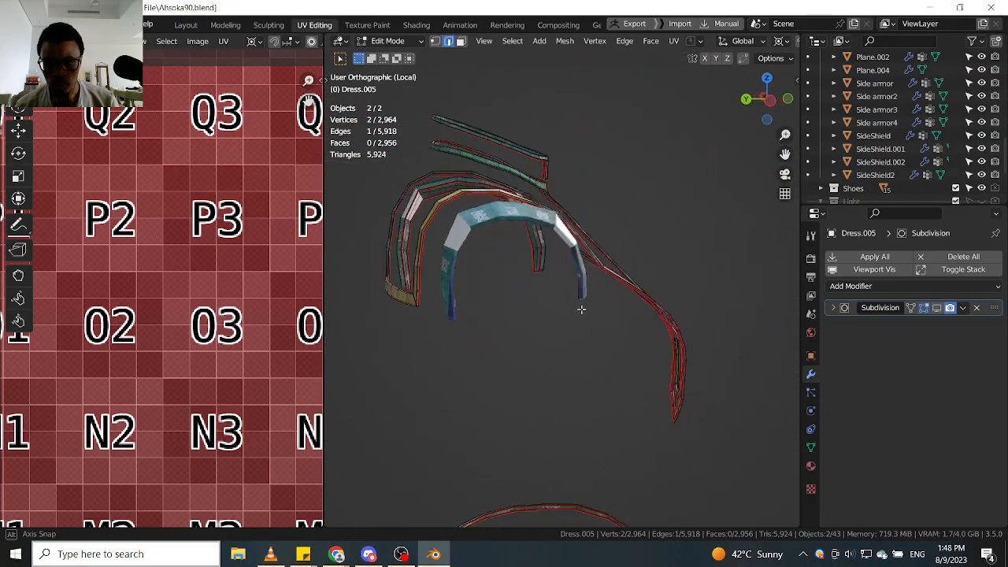
pyautogui.moveTo(581, 310); pyautogui.dragTo(585, 330, button='middle')
pyautogui.scroll(6, 673, 339)
pyautogui.moveTo(673, 328); pyautogui.dragTo(673, 320, button='middle')
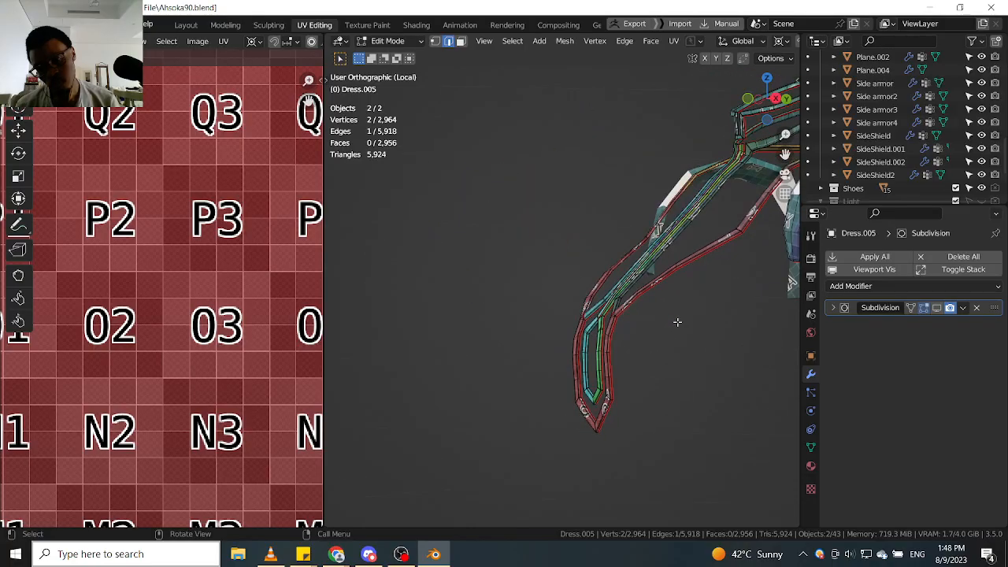
pyautogui.scroll(8, 652, 308)
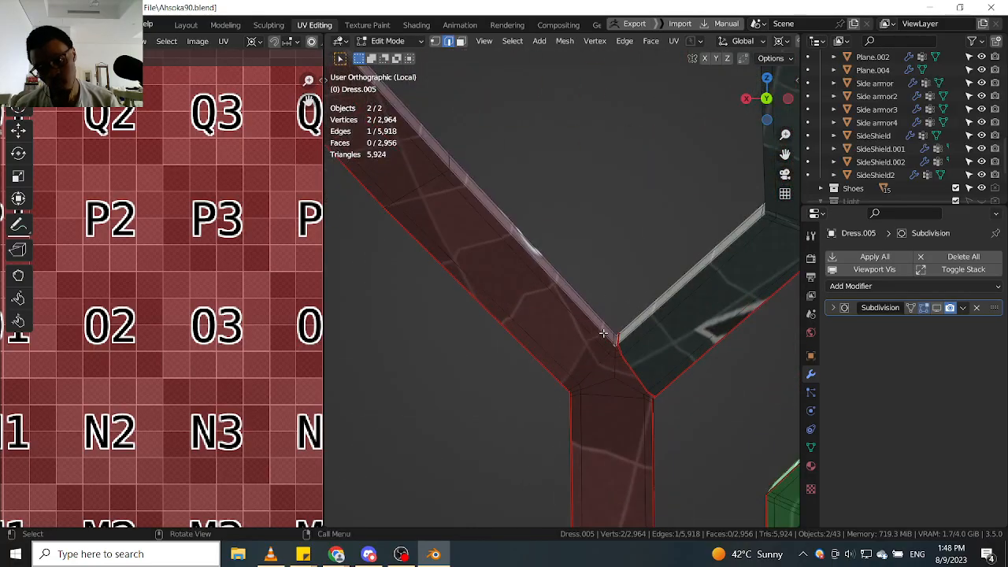
pyautogui.keyDown('ctrl'); pyautogui.click(543, 310); pyautogui.keyUp('ctrl')
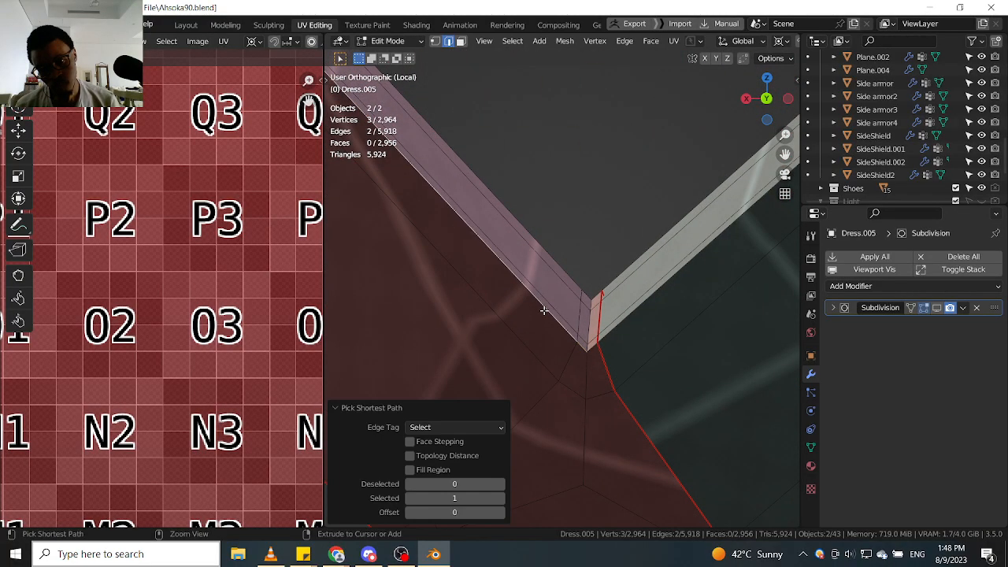
# Extend the shortest-path edge selection along the strap's inner border around to the opposite Y-junction.
pyautogui.scroll(-8, 543, 310)
pyautogui.moveTo(524, 305); pyautogui.dragTo(609, 263, button='middle')
pyautogui.scroll(1, 609, 263)
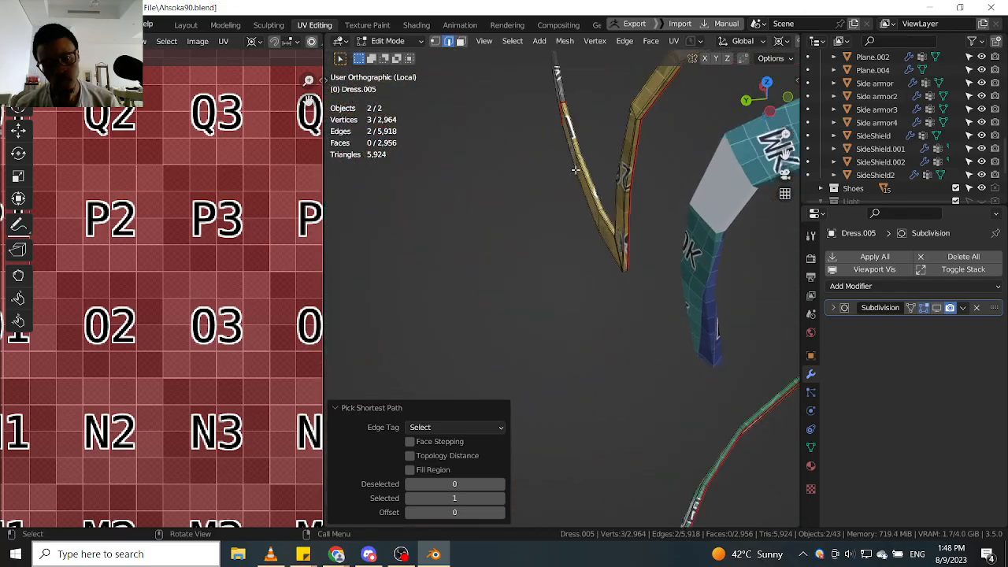
pyautogui.scroll(6, 618, 218)
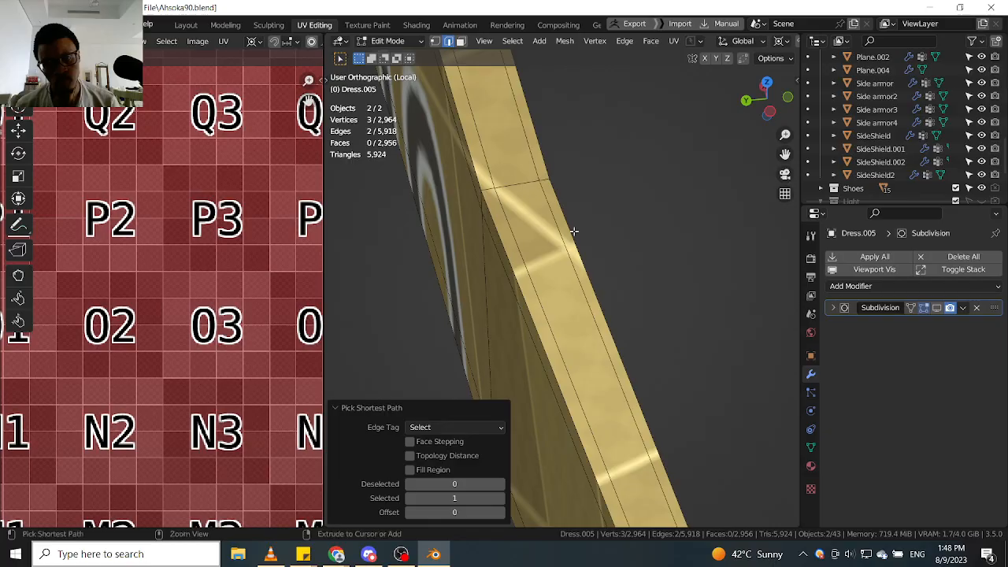
pyautogui.scroll(-11, 574, 229)
pyautogui.moveTo(575, 227); pyautogui.dragTo(580, 249, button='middle')
pyautogui.scroll(4, 579, 248)
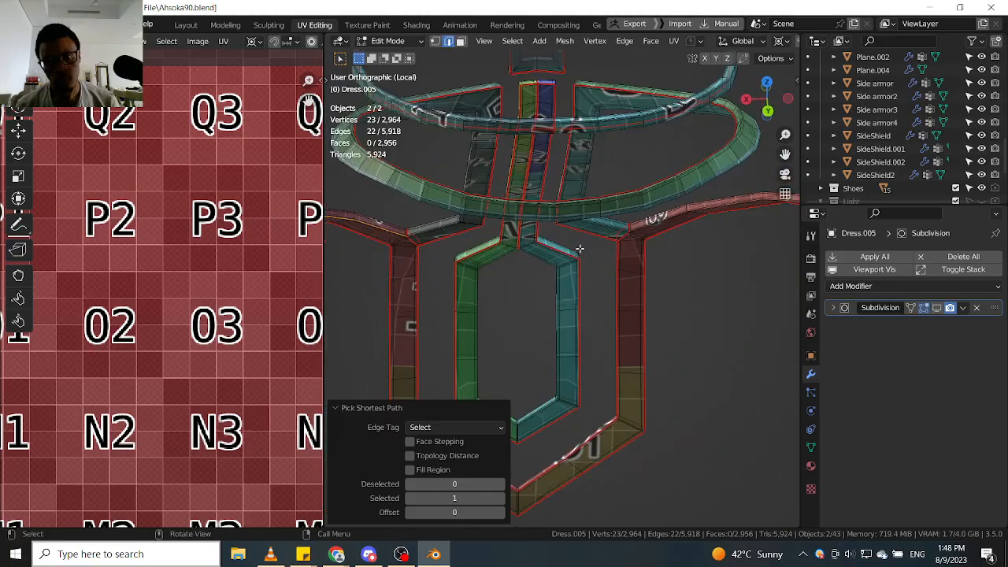
pyautogui.scroll(8, 652, 257)
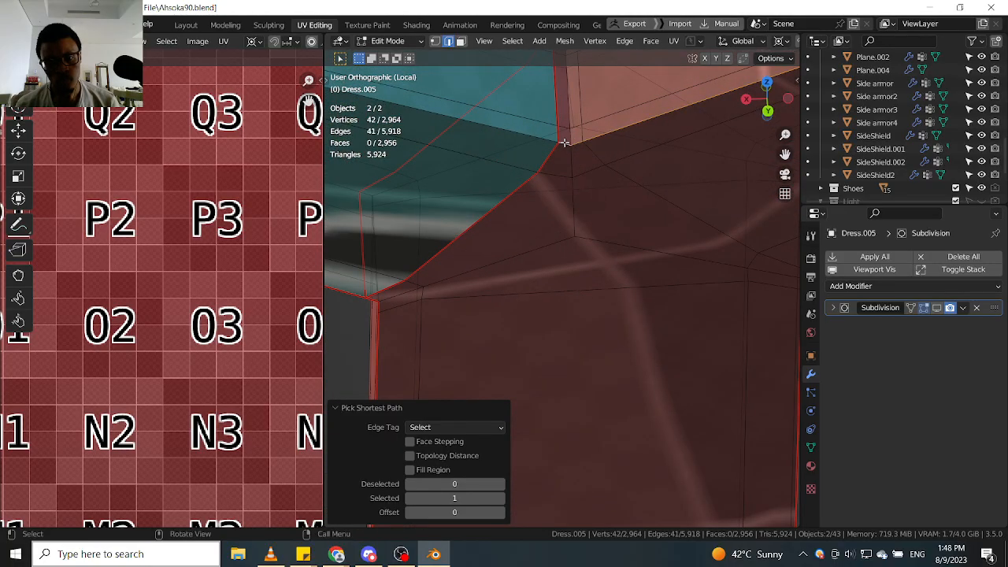
# Add the missing corner edge at the junction to the selected path and mark the whole path as a seam.
pyautogui.scroll(-15, 565, 143)
pyautogui.keyDown('shift'); pyautogui.moveTo(455, 187); pyautogui.dragTo(551, 189, button='middle'); pyautogui.keyUp('shift')
pyautogui.scroll(5, 551, 183)
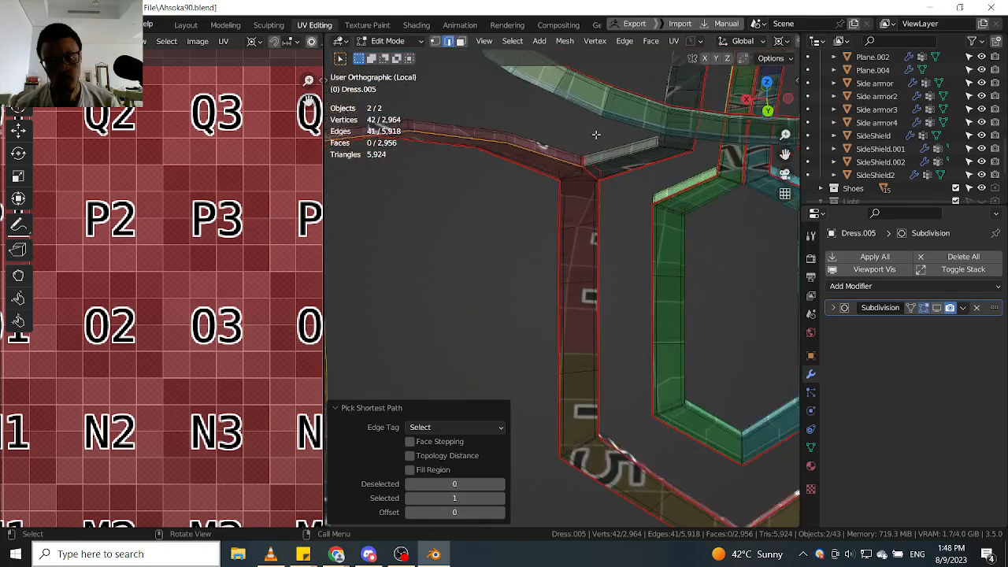
pyautogui.scroll(6, 596, 135)
pyautogui.keyDown('shift'); pyautogui.click(563, 196); pyautogui.keyUp('shift')
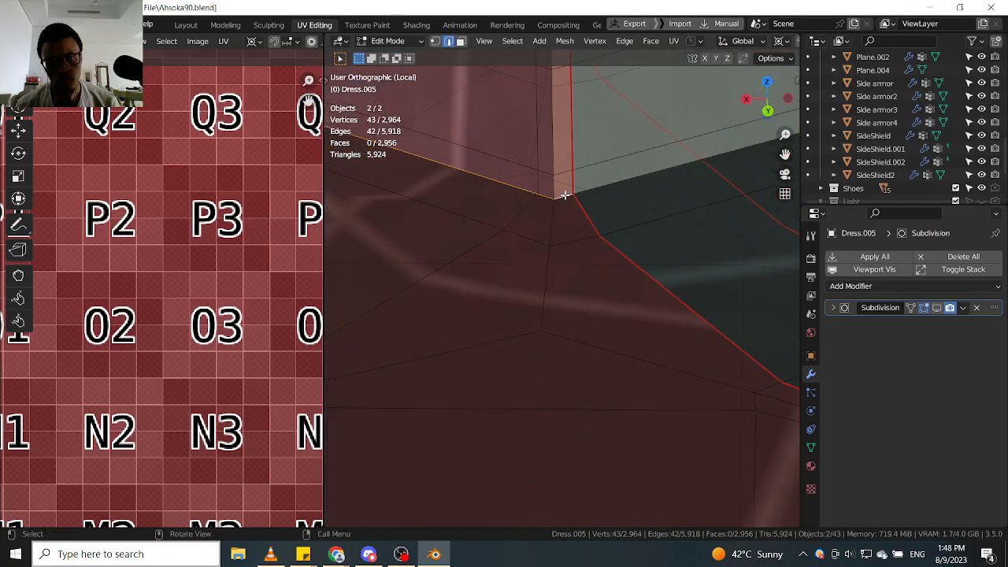
pyautogui.rightClick(565, 195)
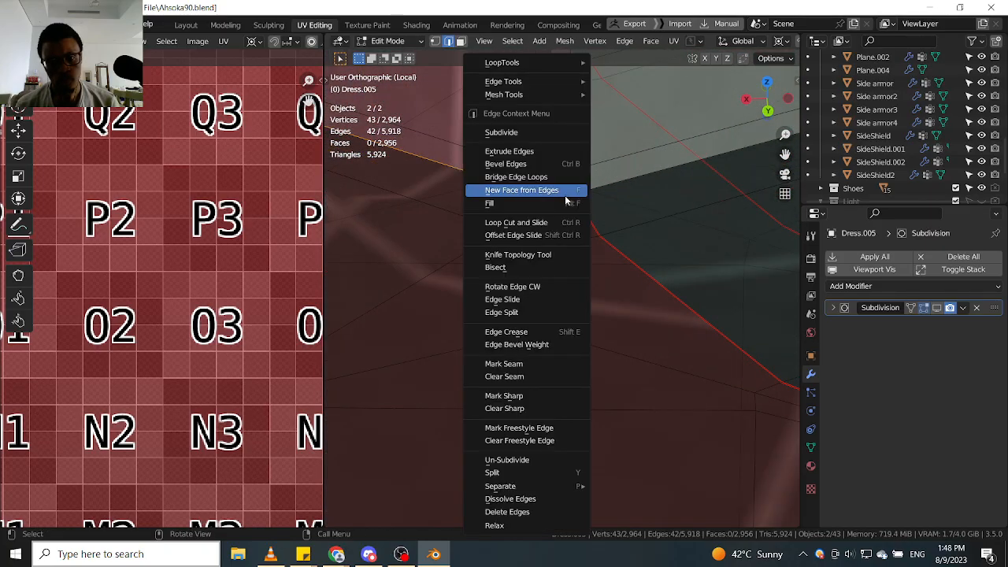
pyautogui.click(536, 364)
pyautogui.scroll(-5, 538, 357)
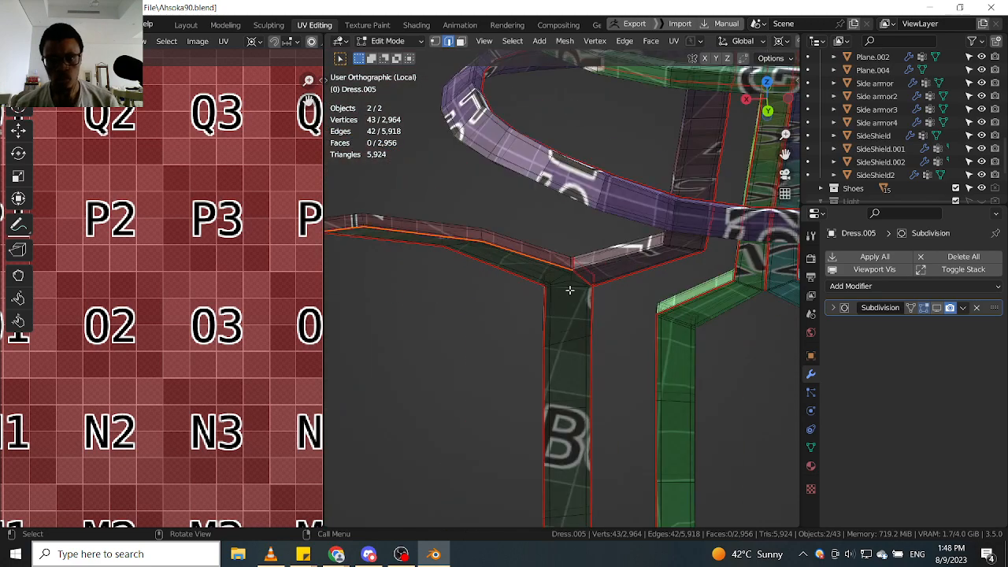
# Select the linked strap mesh and inspect its UV islands for remaining stretching.
pyautogui.hotkey('ctrl', 'l')
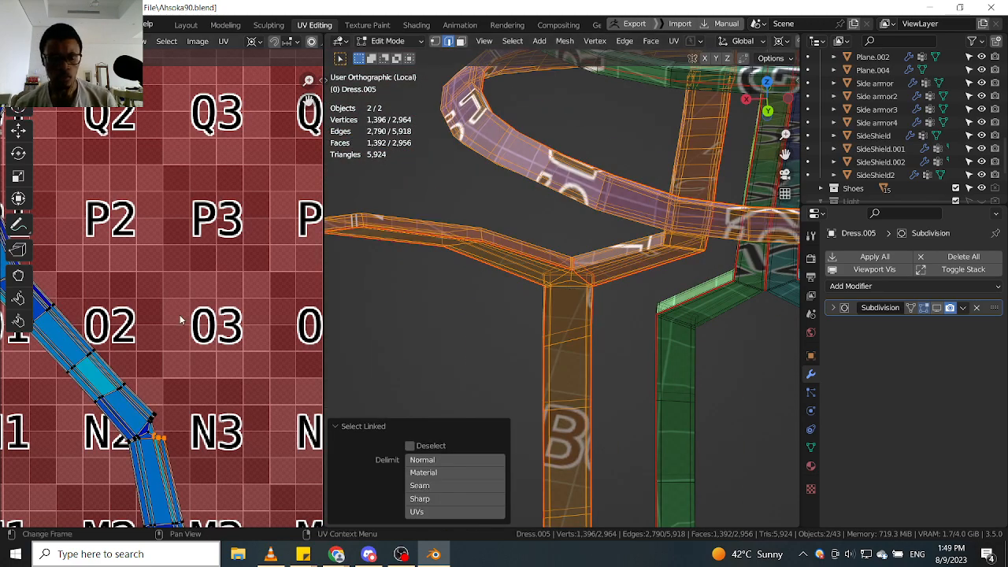
pyautogui.scroll(-6, 180, 318)
pyautogui.scroll(3, 225, 260)
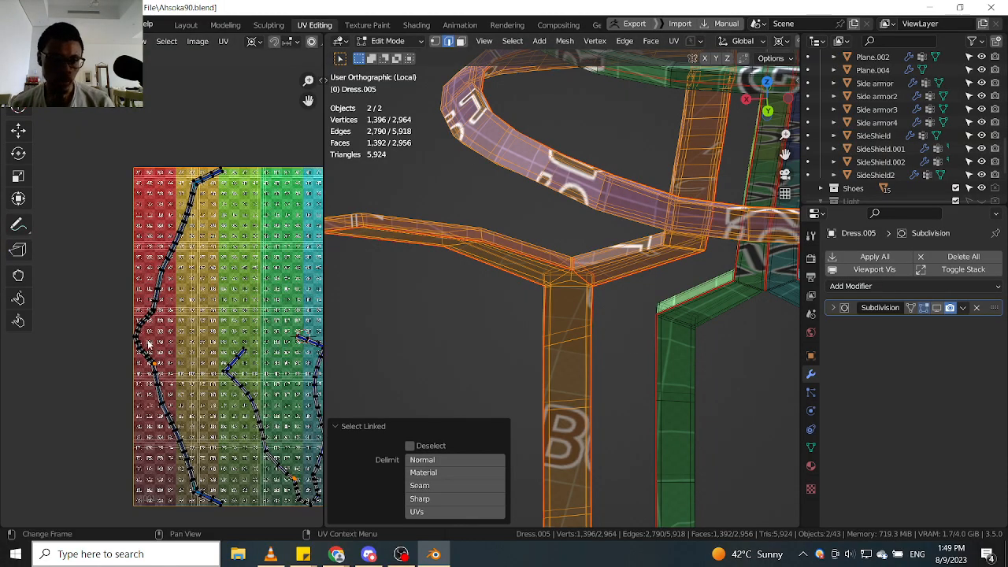
pyautogui.scroll(4, 551, 269)
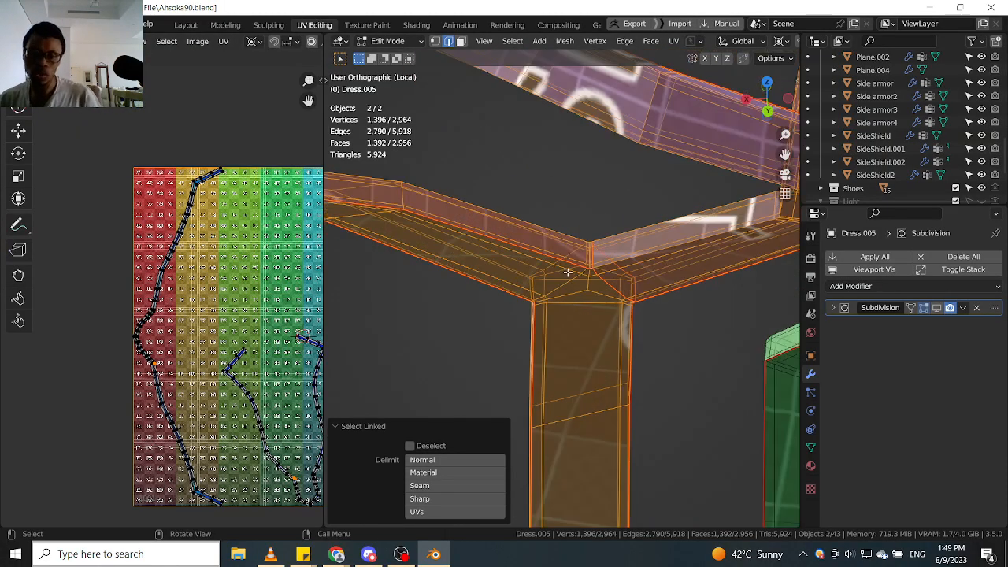
# Mark as seams the edge loops separating the diagonal straps from the vertical straps at both Y-junctions.
pyautogui.click(586, 380)
pyautogui.scroll(5, 595, 293)
pyautogui.keyDown('alt'); pyautogui.click(542, 247); pyautogui.keyUp('alt')
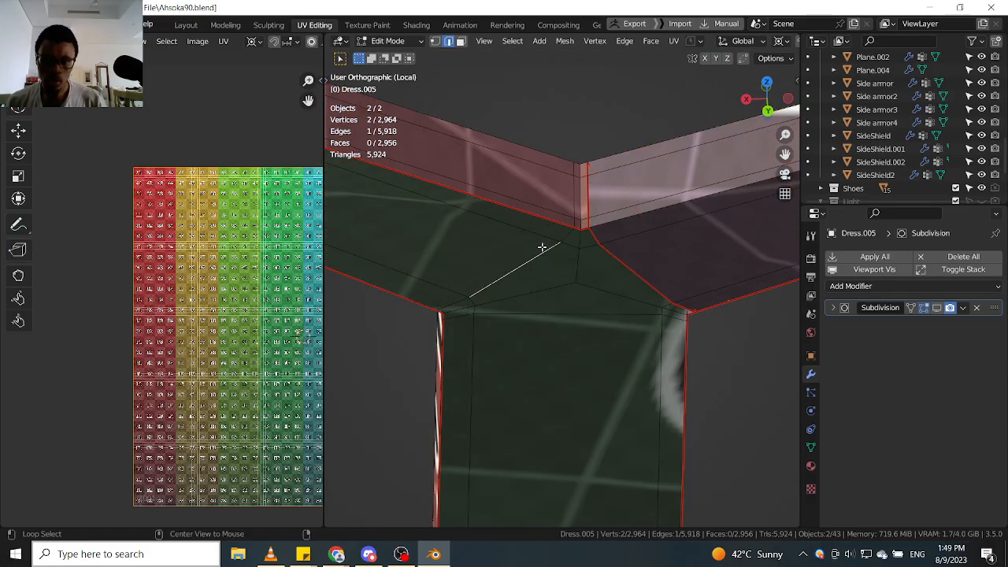
pyautogui.moveTo(549, 248)
pyautogui.mouseDown(button='middle')
pyautogui.moveTo(556, 265)
pyautogui.moveTo(562, 218)
pyautogui.moveTo(543, 244)
pyautogui.mouseUp(button='middle')
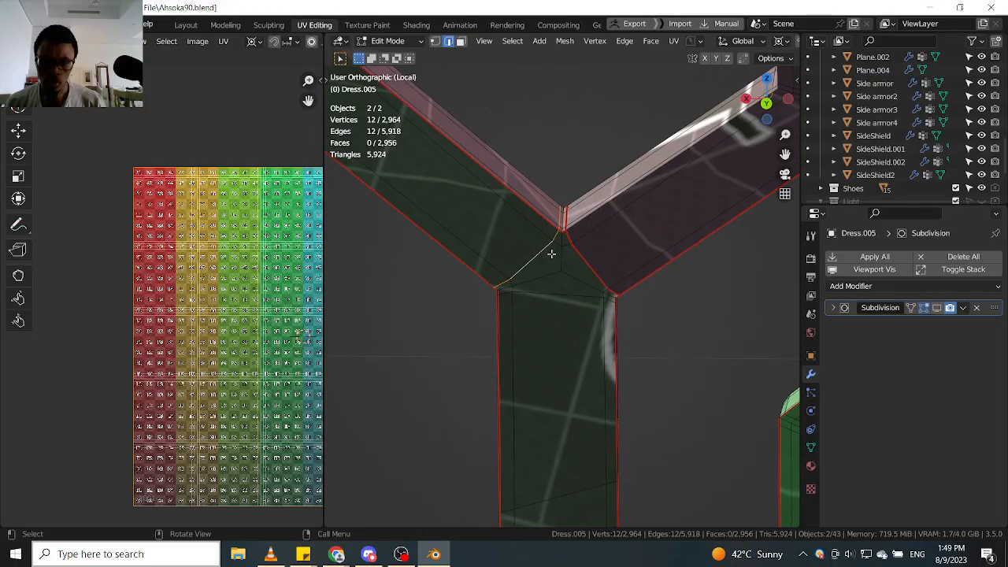
pyautogui.scroll(-6, 551, 254)
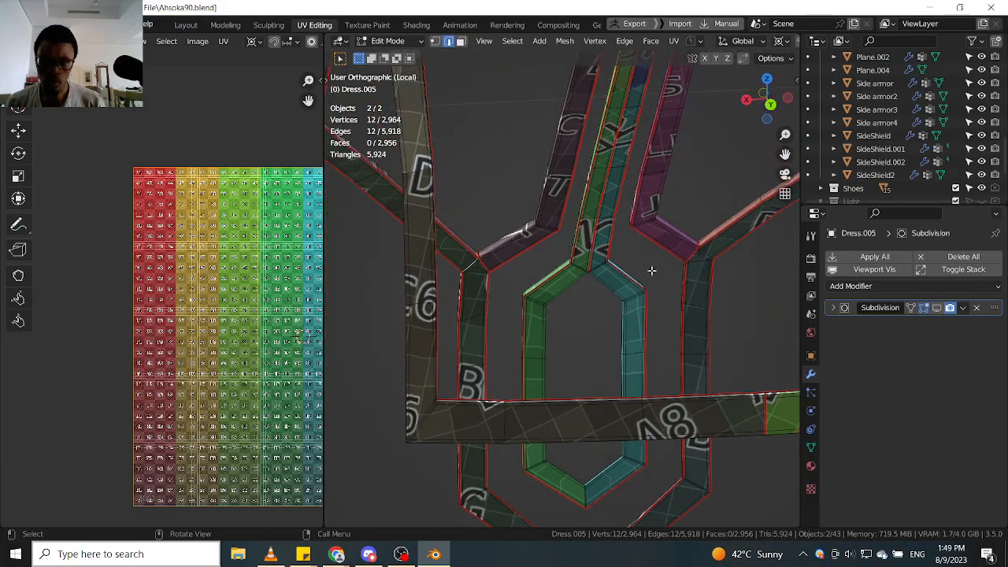
pyautogui.scroll(8, 651, 270)
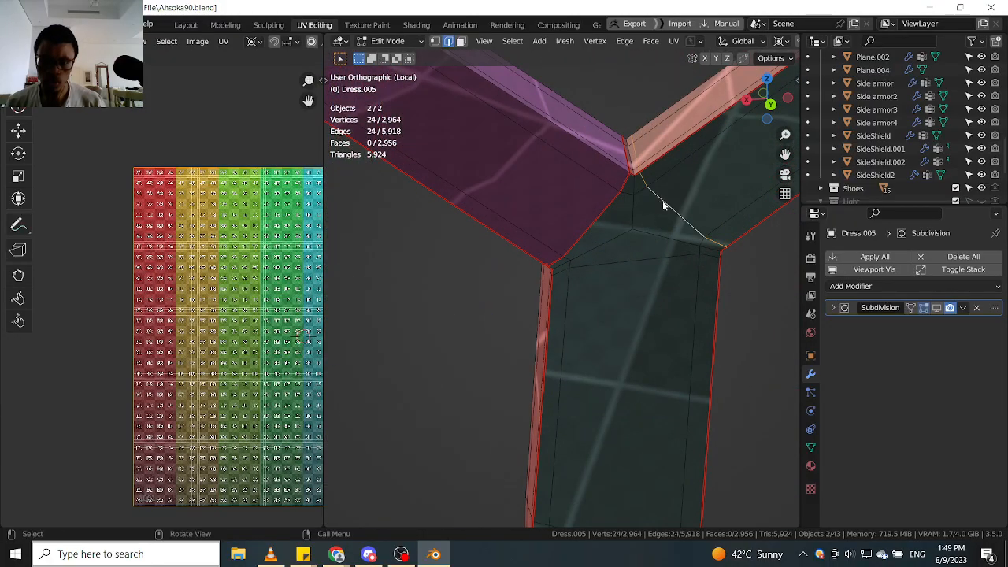
pyautogui.rightClick(662, 201)
pyautogui.click(640, 364)
pyautogui.scroll(-6, 651, 326)
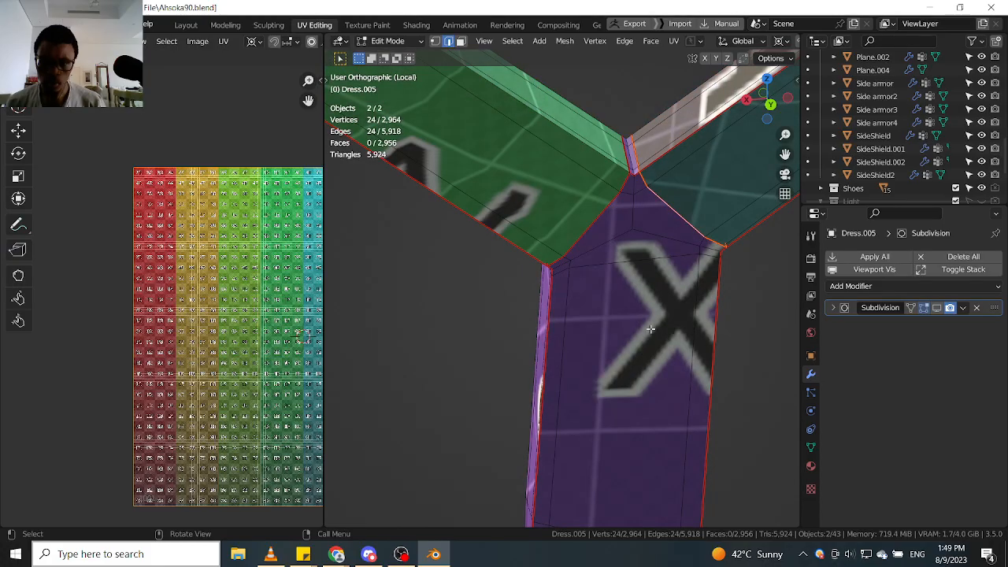
# Select all linked strap geometry and check the stretching of the newly split UV islands.
pyautogui.press('l')
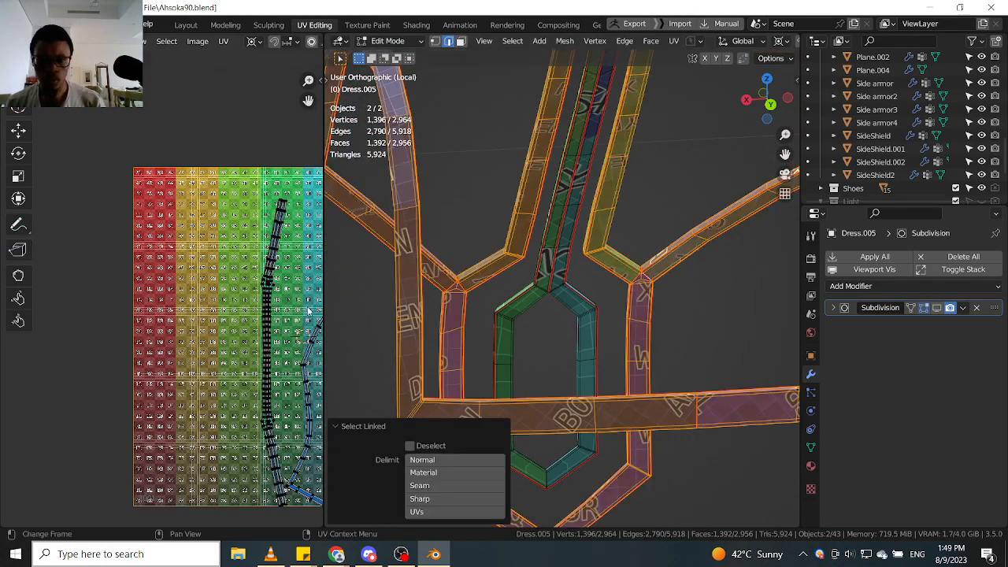
pyautogui.scroll(-3, 173, 334)
pyautogui.scroll(5, 173, 334)
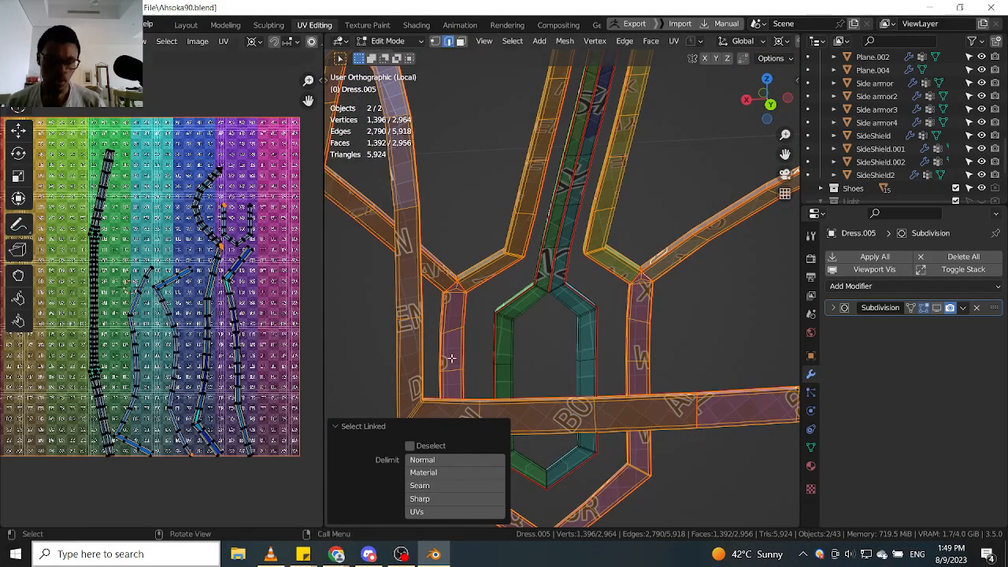
pyautogui.scroll(-1, 566, 312)
pyautogui.scroll(5, 187, 365)
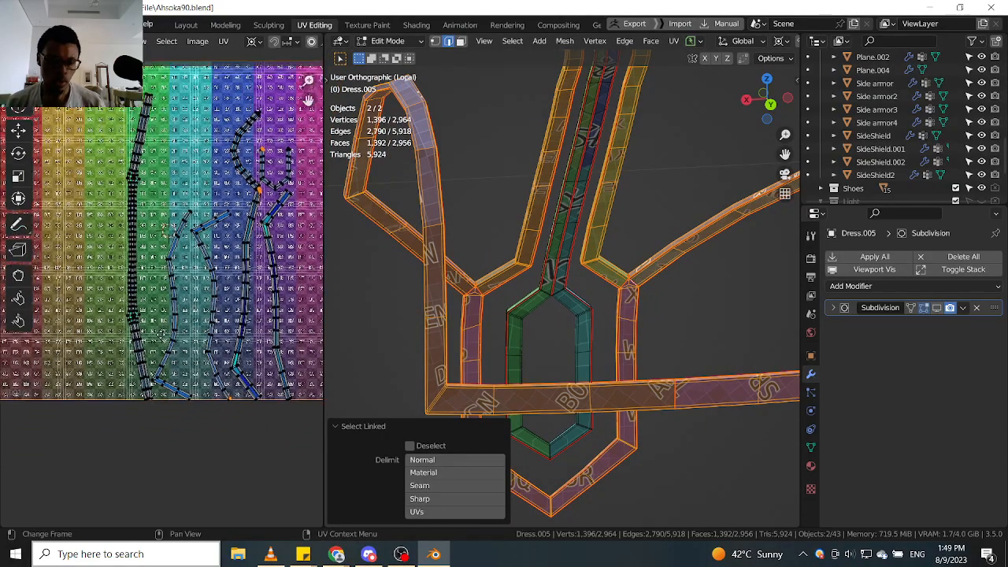
pyautogui.scroll(-6, 205, 348)
pyautogui.scroll(6, 205, 347)
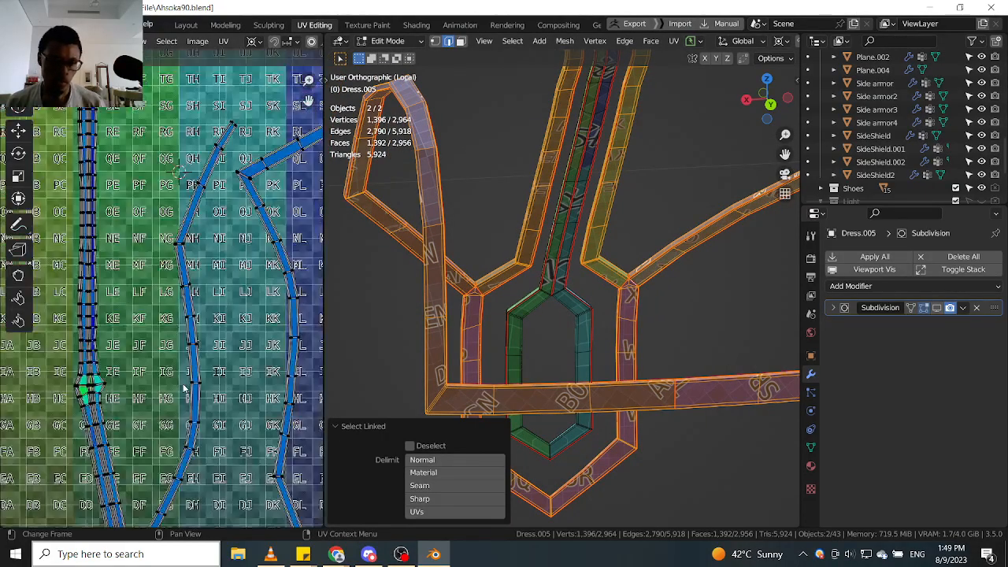
# Examine the seam along the inner side of the vertical strap up to its Y-junction, picking an edge there.
pyautogui.keyDown('alt'); pyautogui.moveTo(589, 270); pyautogui.dragTo(616, 313, button='middle'); pyautogui.keyUp('alt')
pyautogui.scroll(5, 521, 265)
pyautogui.scroll(-4, 628, 336)
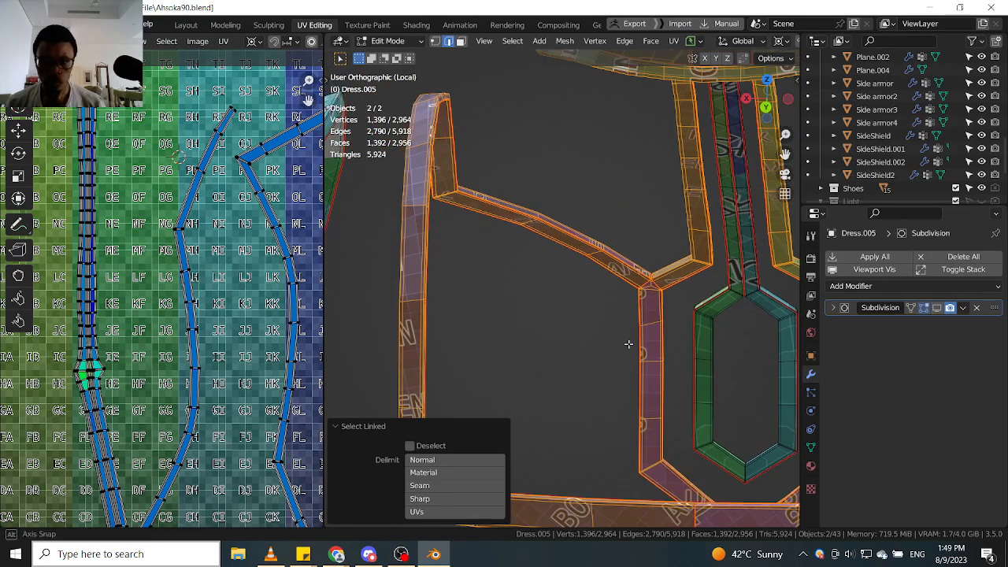
pyautogui.scroll(4, 628, 273)
pyautogui.scroll(4, 680, 332)
pyautogui.keyDown('shift'); pyautogui.moveTo(679, 332); pyautogui.dragTo(579, 250, button='middle'); pyautogui.keyUp('shift')
pyautogui.click(585, 258)
pyautogui.hotkey('ctrl', 'Tab')
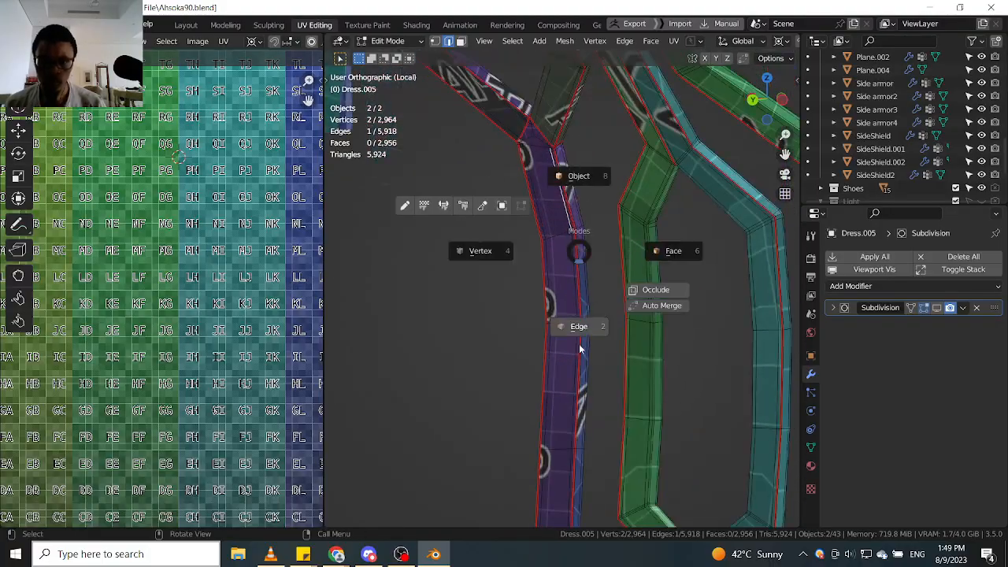
pyautogui.moveTo(550, 162); pyautogui.dragTo(553, 140, button='middle')
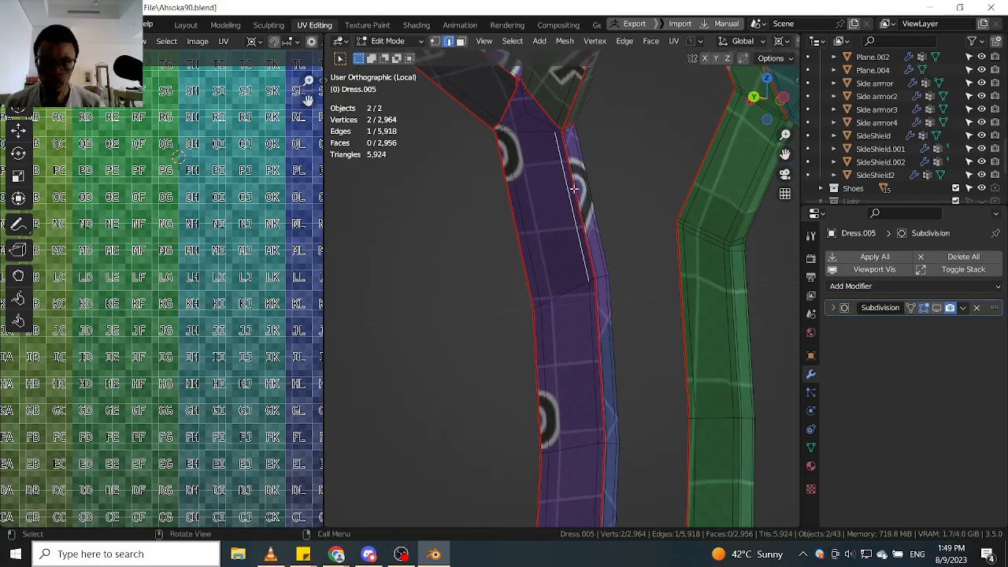
pyautogui.scroll(4, 561, 150)
pyautogui.scroll(2, 556, 125)
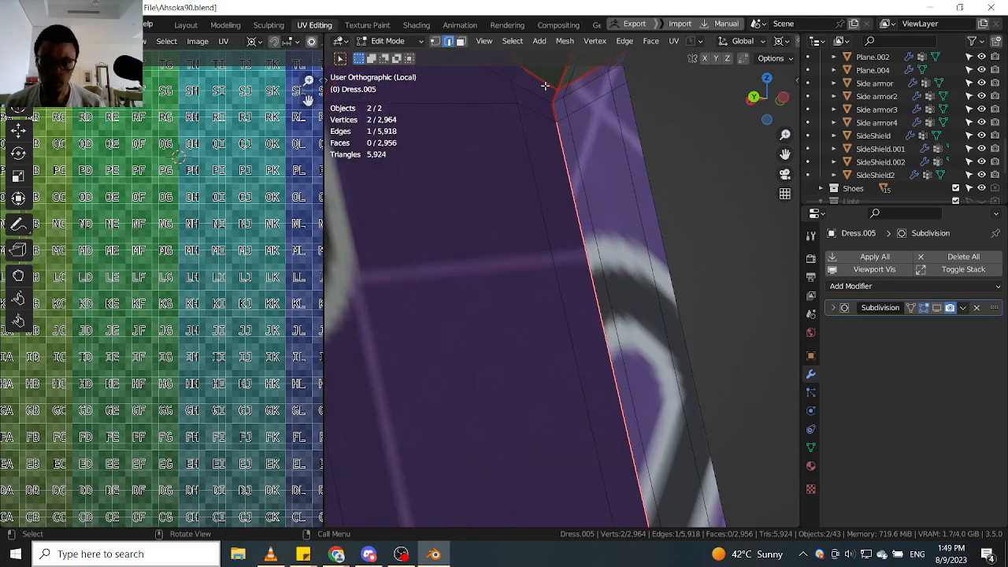
# Clear the seam from the edge loop running along the inner edge of the diagonal strap and through the Y-junction.
pyautogui.scroll(-12, 551, 169)
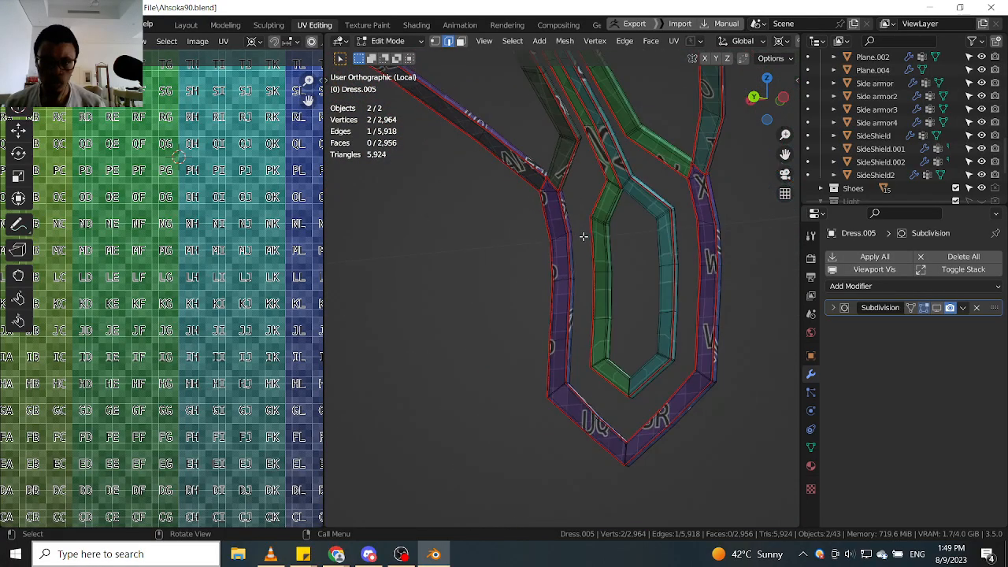
pyautogui.moveTo(582, 236); pyautogui.dragTo(627, 221, button='middle')
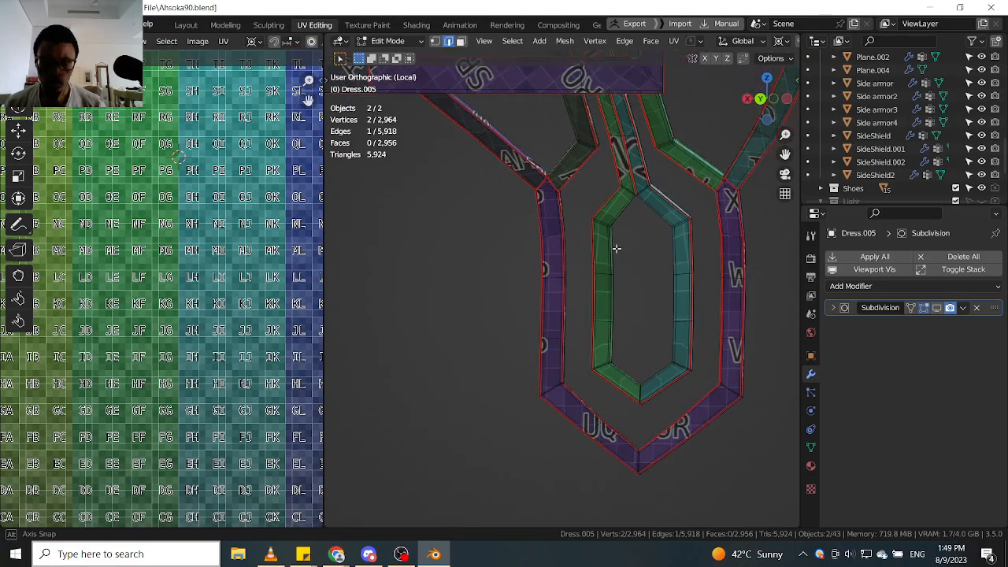
pyautogui.scroll(6, 524, 161)
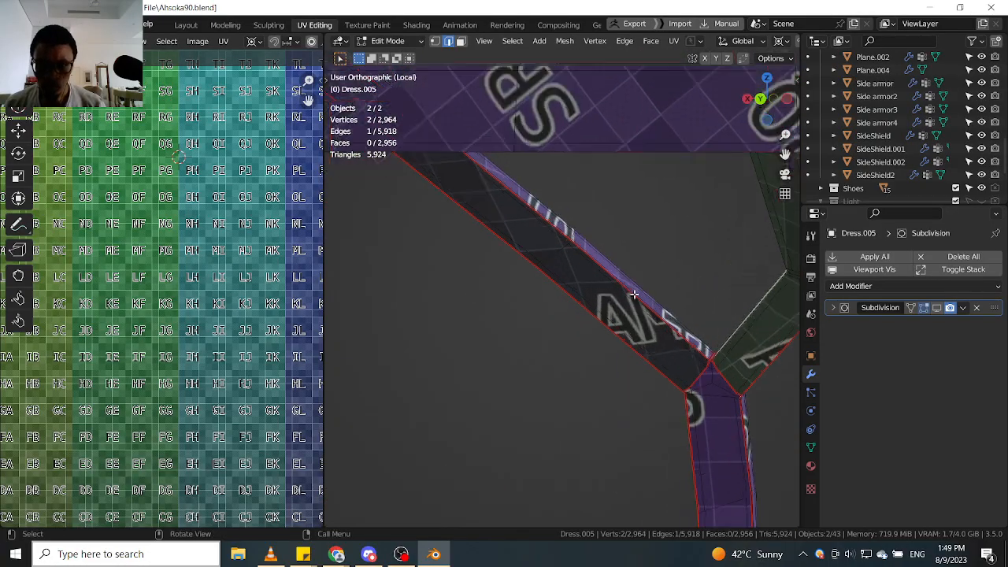
pyautogui.keyDown('alt'); pyautogui.click(639, 281); pyautogui.keyUp('alt')
pyautogui.scroll(-7, 641, 281)
pyautogui.keyDown('shift'); pyautogui.moveTo(680, 345); pyautogui.dragTo(511, 291, button='middle'); pyautogui.keyUp('shift')
pyautogui.scroll(4, 511, 291)
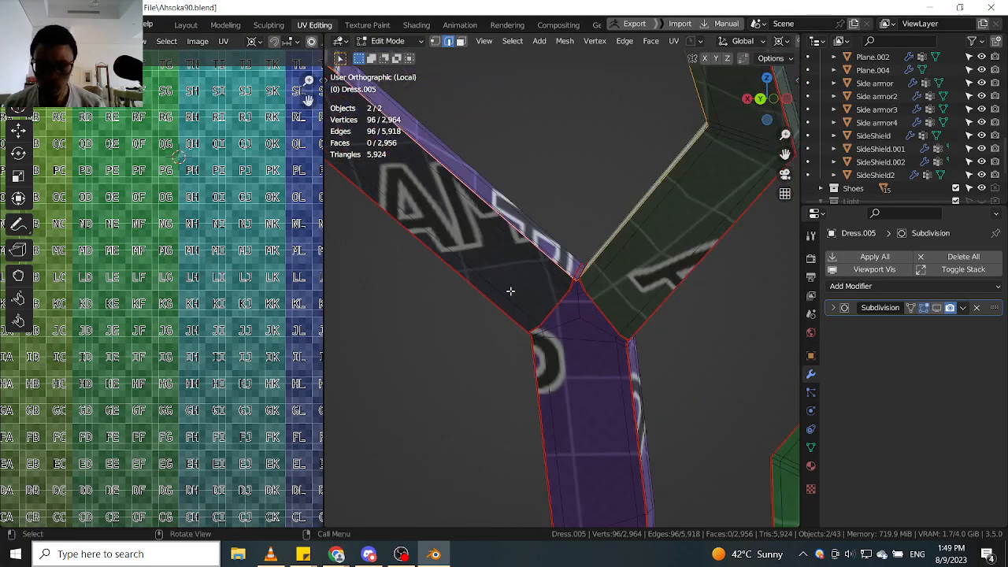
pyautogui.scroll(4, 556, 258)
pyautogui.rightClick(575, 281)
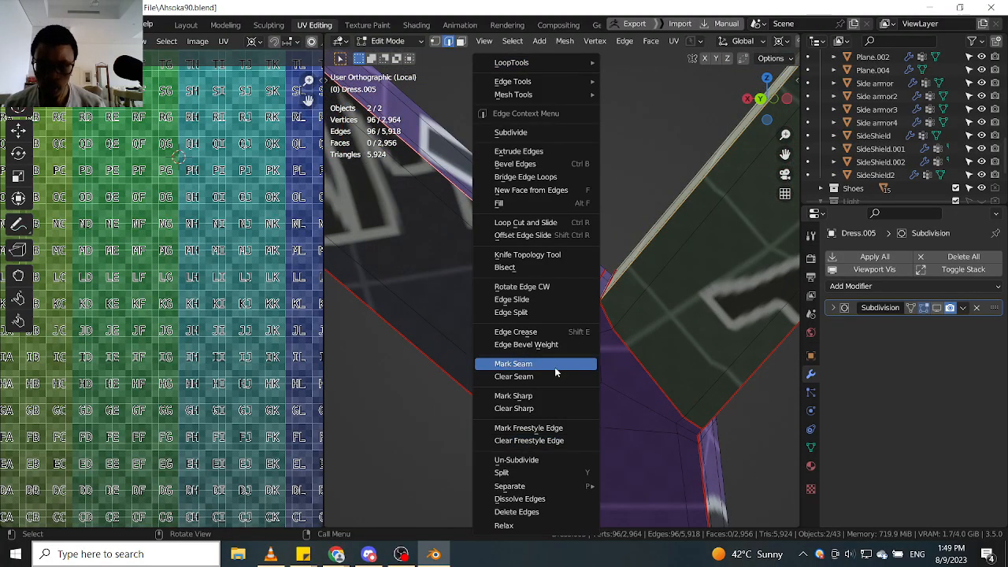
pyautogui.click(513, 364)
pyautogui.scroll(-3, 554, 370)
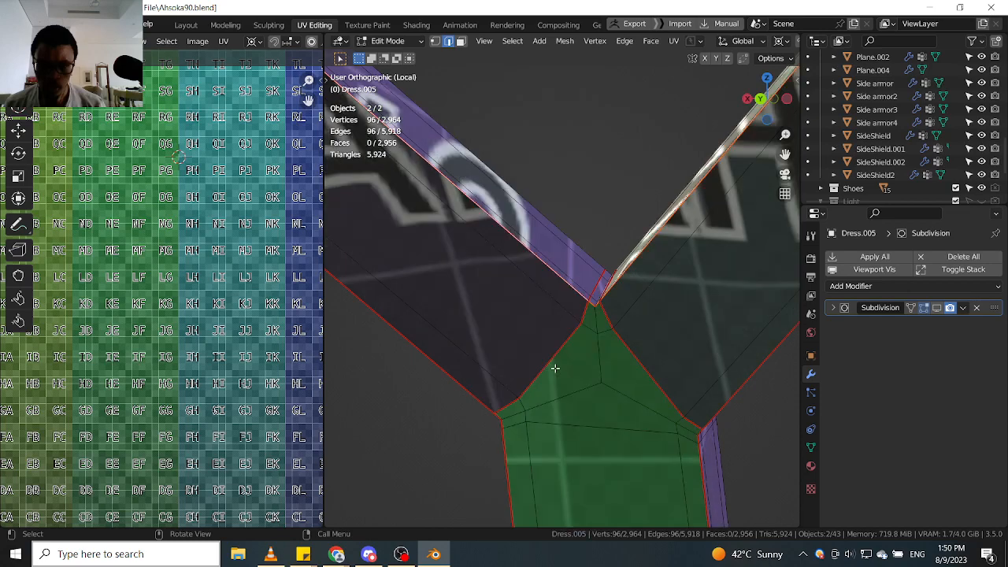
pyautogui.scroll(5, 579, 314)
pyautogui.rightClick(579, 313)
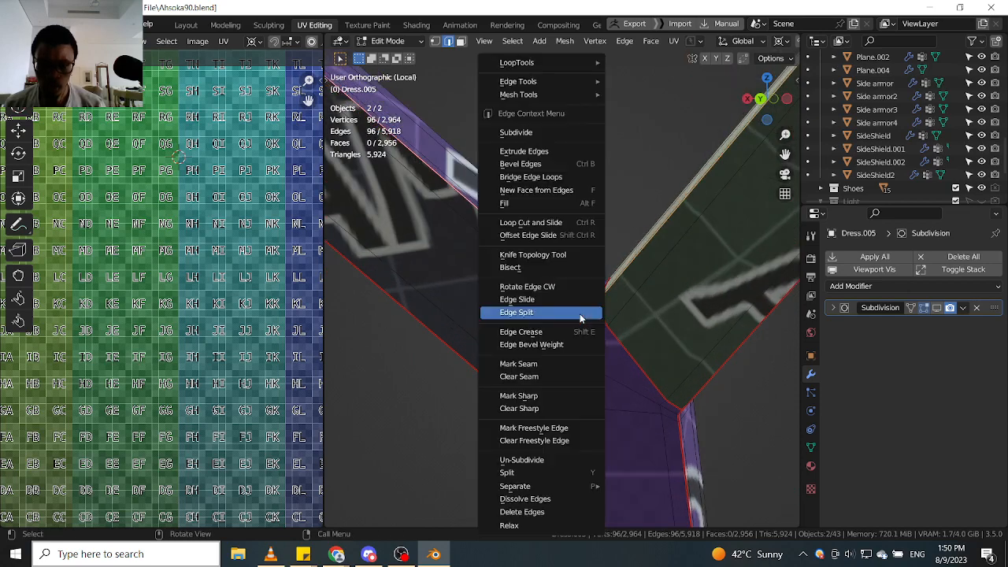
pyautogui.click(574, 375)
pyautogui.scroll(-4, 580, 352)
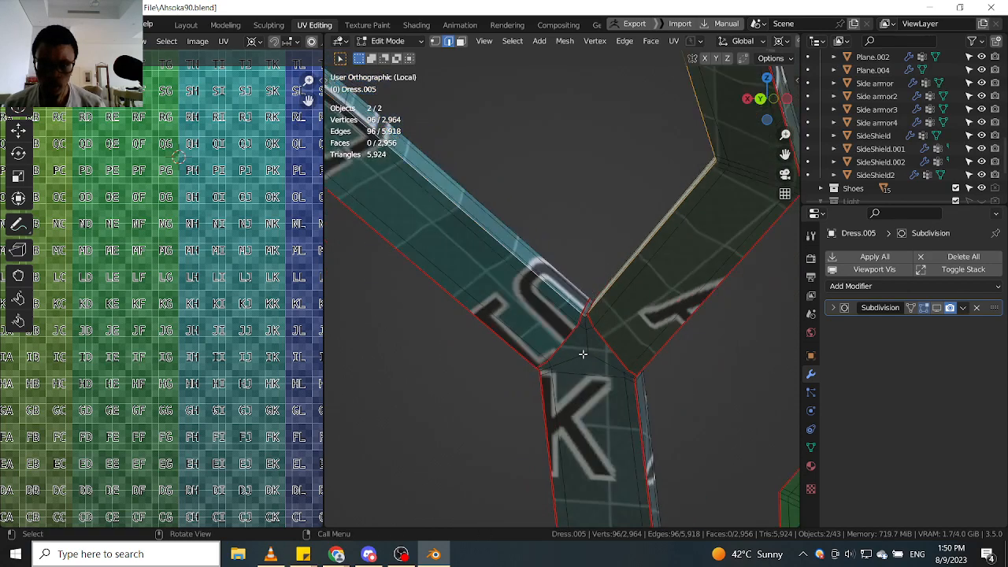
# Clear the seam along the vertical straps' inner edge, using the shortest edge path from one Y-junction to the other.
pyautogui.scroll(3, 586, 306)
pyautogui.scroll(6, 587, 305)
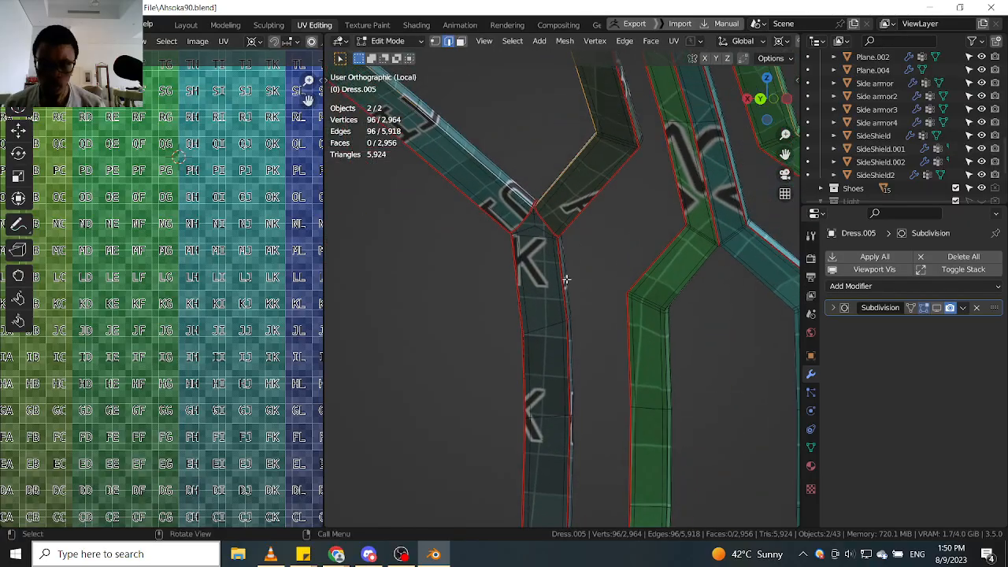
pyautogui.moveTo(598, 269); pyautogui.dragTo(574, 226, button='middle')
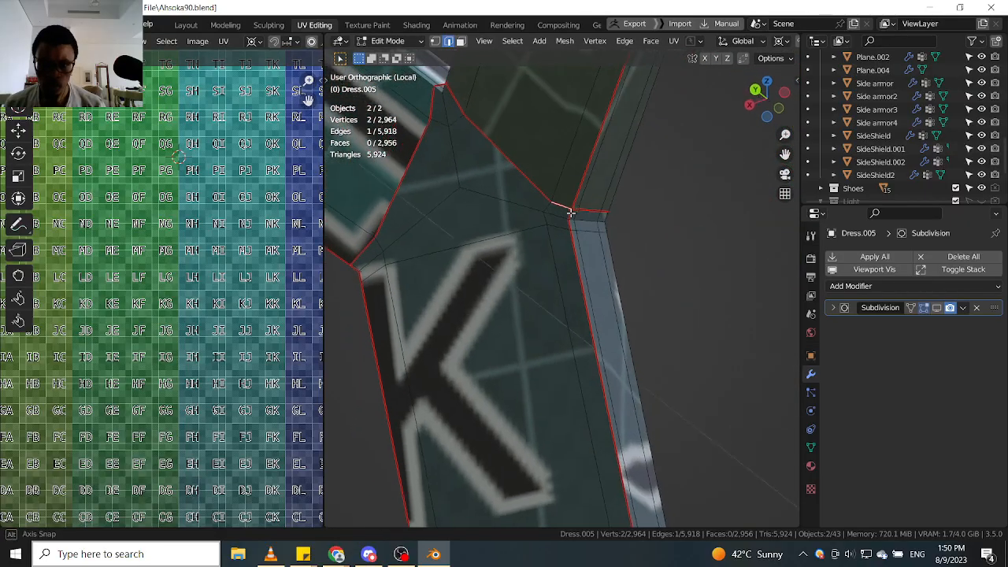
pyautogui.scroll(3, 569, 216)
pyautogui.click(569, 215)
pyautogui.scroll(-10, 577, 275)
pyautogui.moveTo(596, 308); pyautogui.dragTo(618, 347, button='middle')
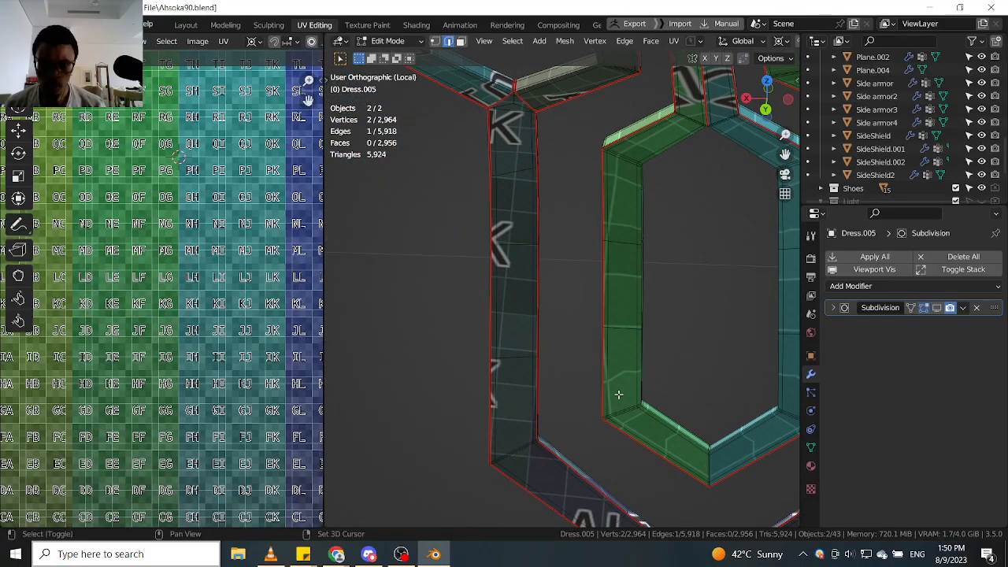
pyautogui.moveTo(619, 393); pyautogui.dragTo(638, 251, button='middle')
pyautogui.keyDown('ctrl'); pyautogui.click(589, 238); pyautogui.keyUp('ctrl')
pyautogui.scroll(-12, 589, 239)
pyautogui.scroll(10, 619, 289)
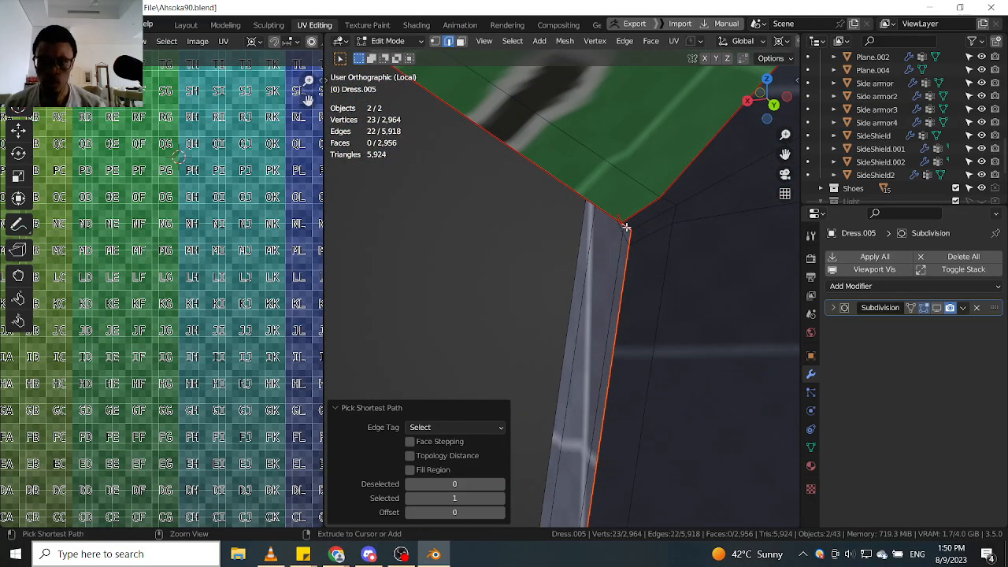
pyautogui.rightClick(626, 228)
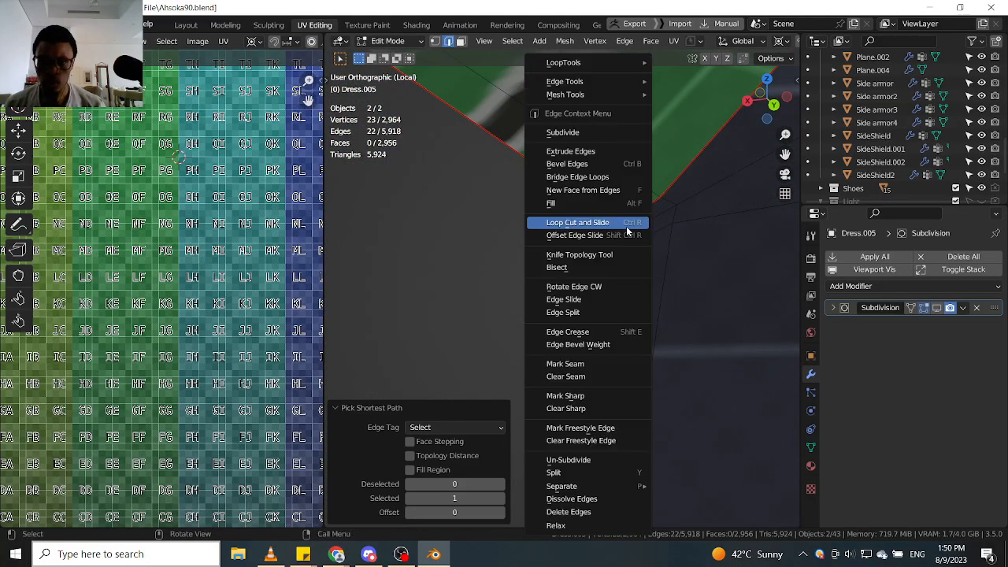
pyautogui.click(615, 377)
pyautogui.scroll(-5, 642, 351)
# Select the linked strap mesh and compare its UV islands with the checker pattern on the straps to check for stretching.
pyautogui.hotkey('ctrl', 'l')
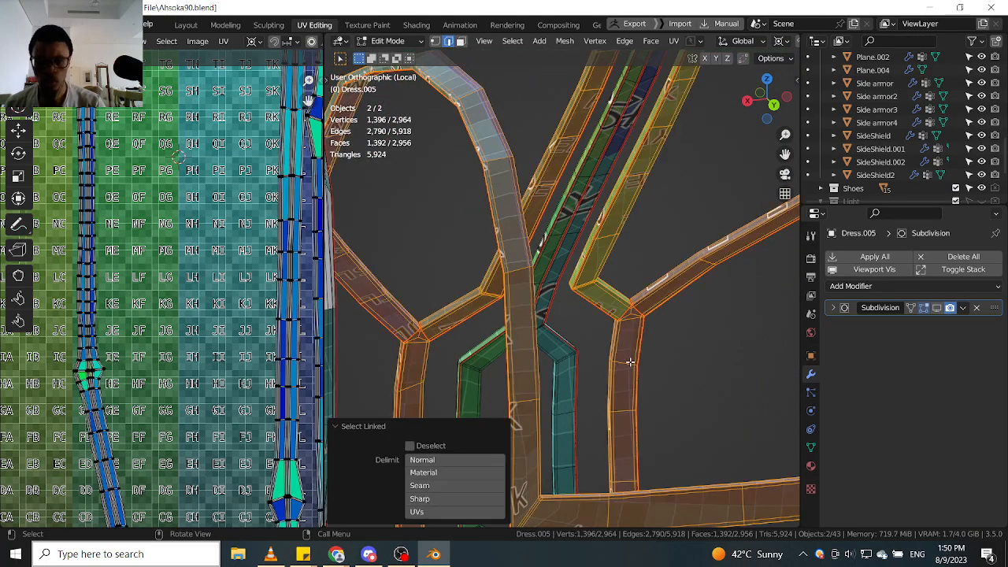
pyautogui.scroll(-6, 150, 341)
pyautogui.scroll(2, 159, 348)
pyautogui.scroll(-6, 591, 340)
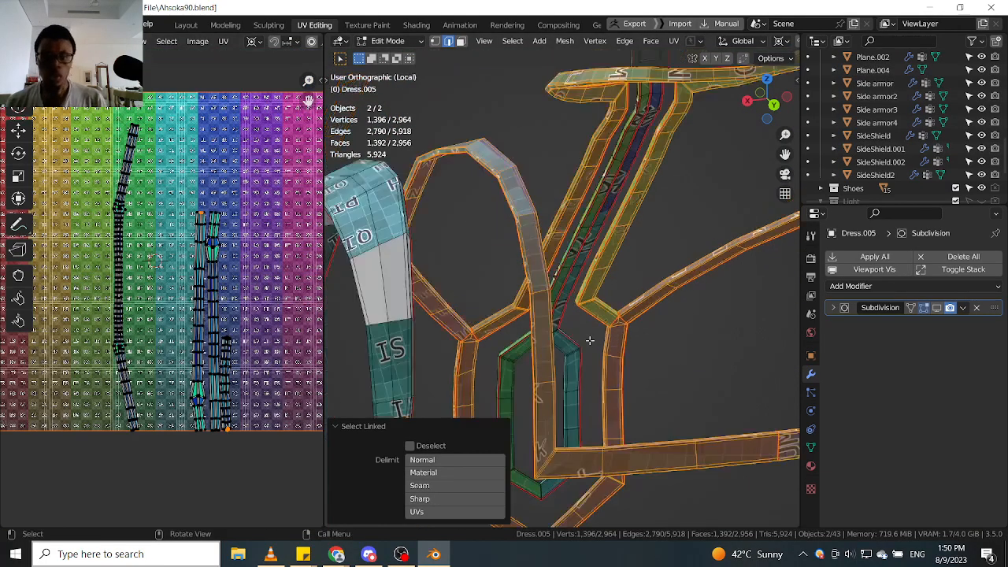
pyautogui.moveTo(643, 236); pyautogui.dragTo(599, 236, button='middle')
pyautogui.scroll(6, 105, 214)
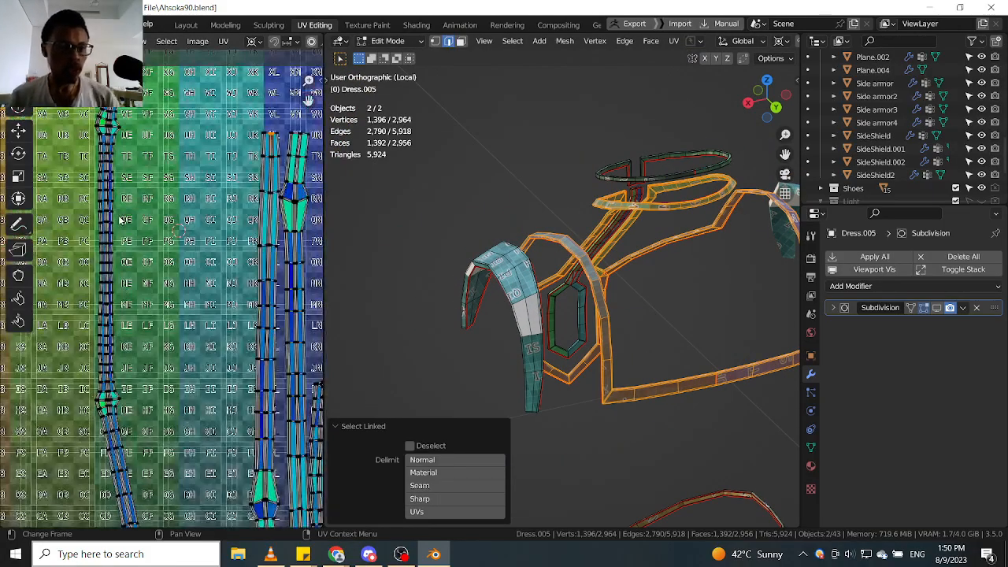
pyautogui.scroll(-8, 105, 214)
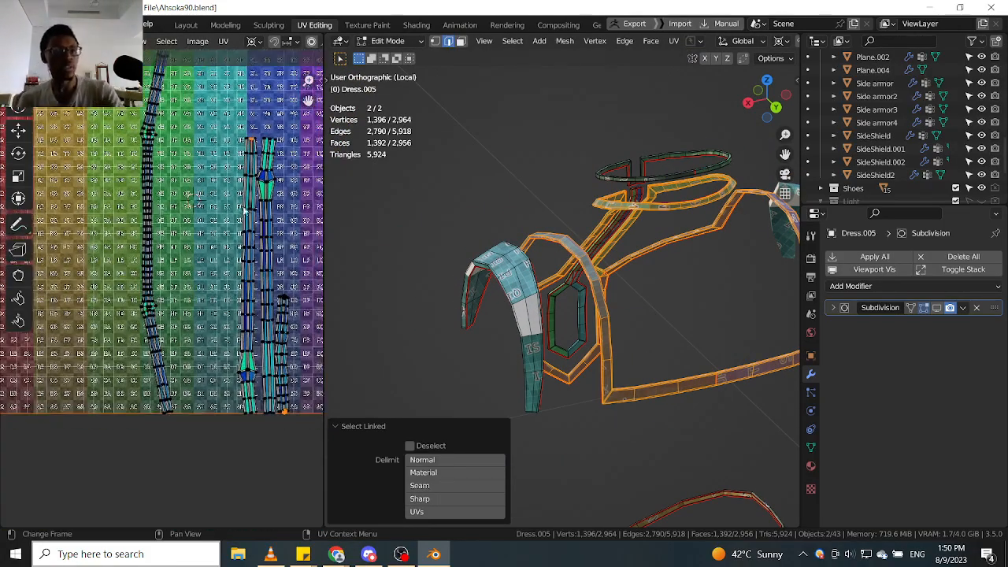
pyautogui.moveTo(676, 276); pyautogui.dragTo(651, 324, button='middle')
pyautogui.scroll(2, 258, 314)
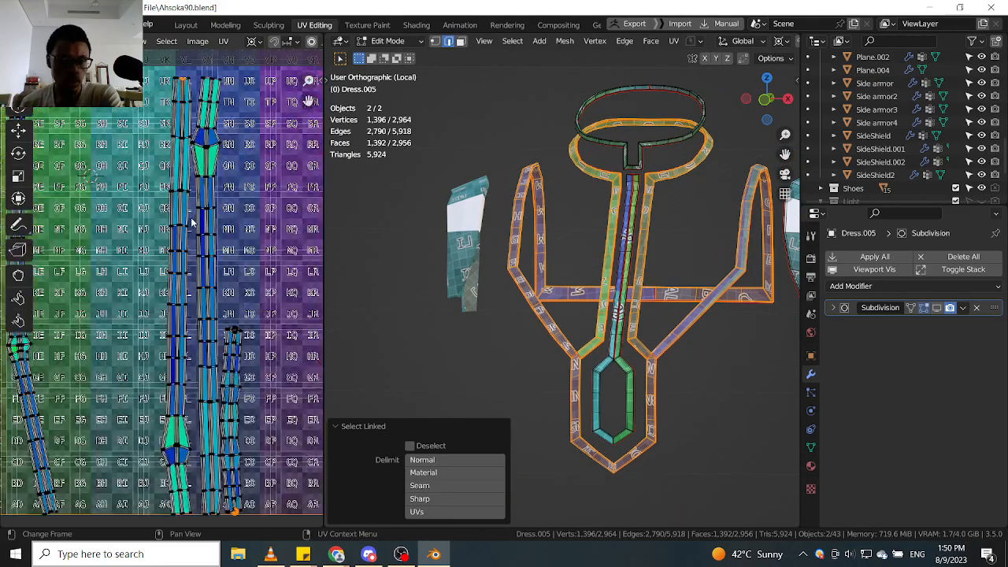
pyautogui.scroll(-5, 252, 307)
pyautogui.scroll(5, 246, 295)
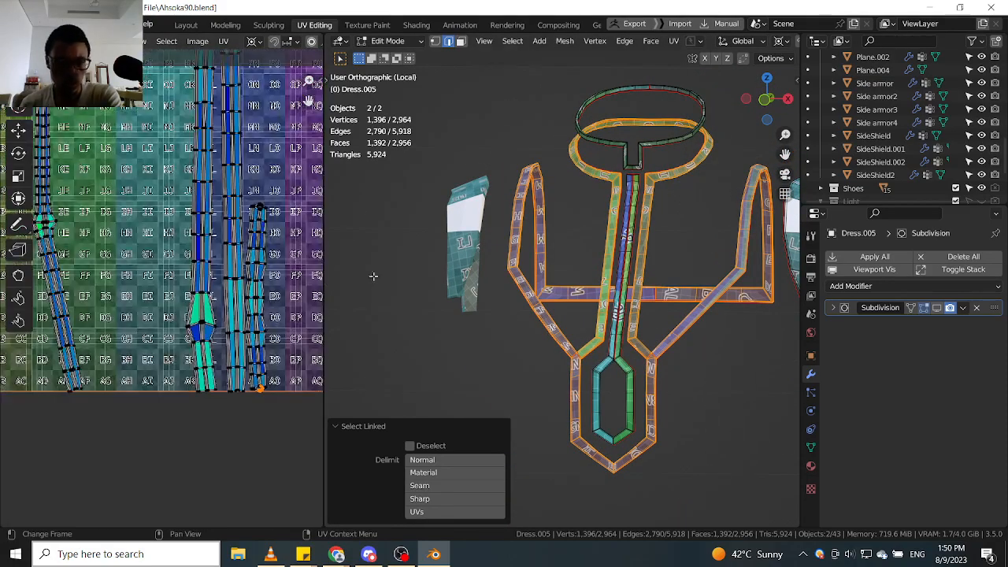
pyautogui.scroll(4, 632, 344)
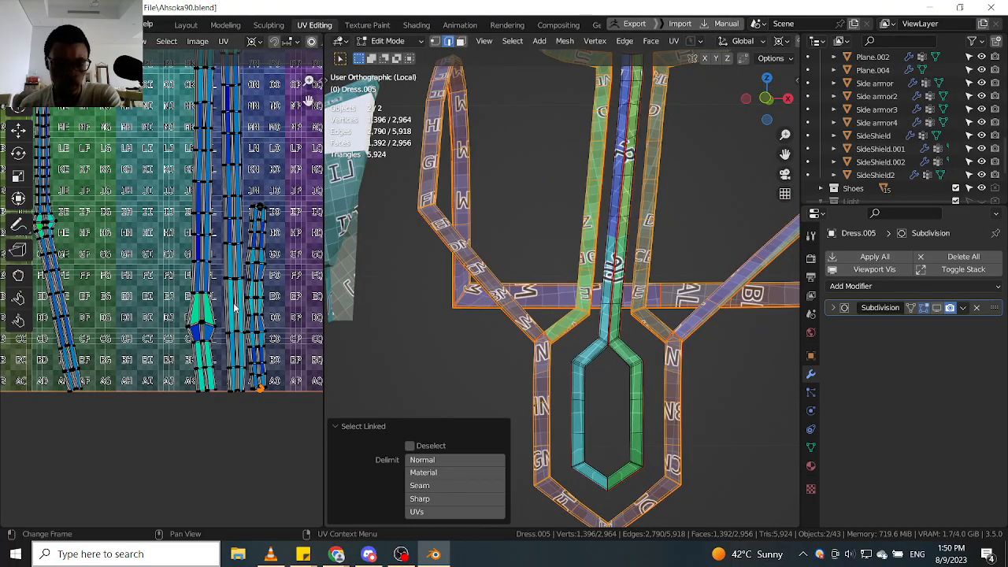
pyautogui.scroll(4, 266, 304)
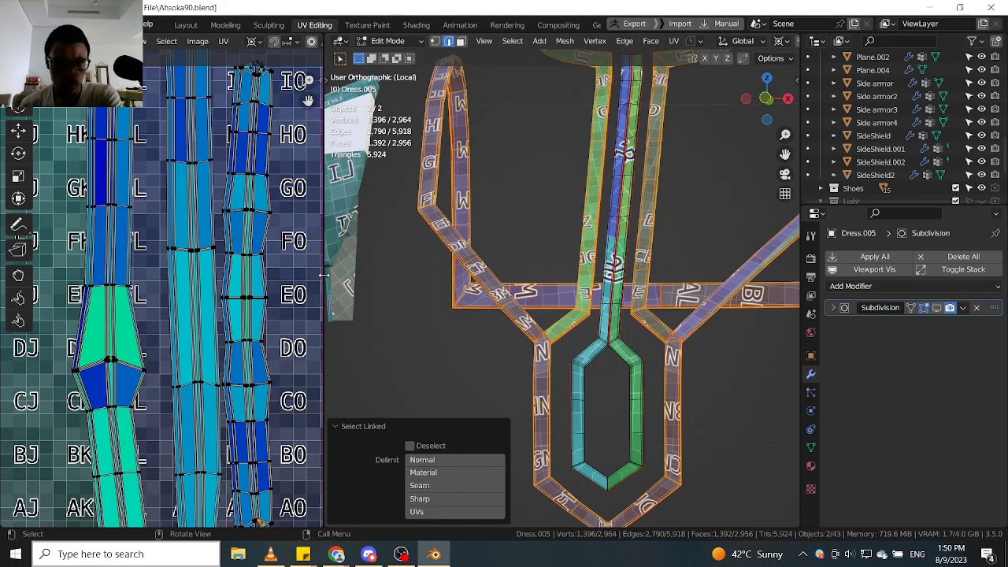
# Enlarge the UV editor, then pin centre-line vertices on the first of the two adjacent long strap islands and move them slightly.
pyautogui.moveTo(324, 274); pyautogui.dragTo(668, 275)
pyautogui.scroll(-6, 318, 353)
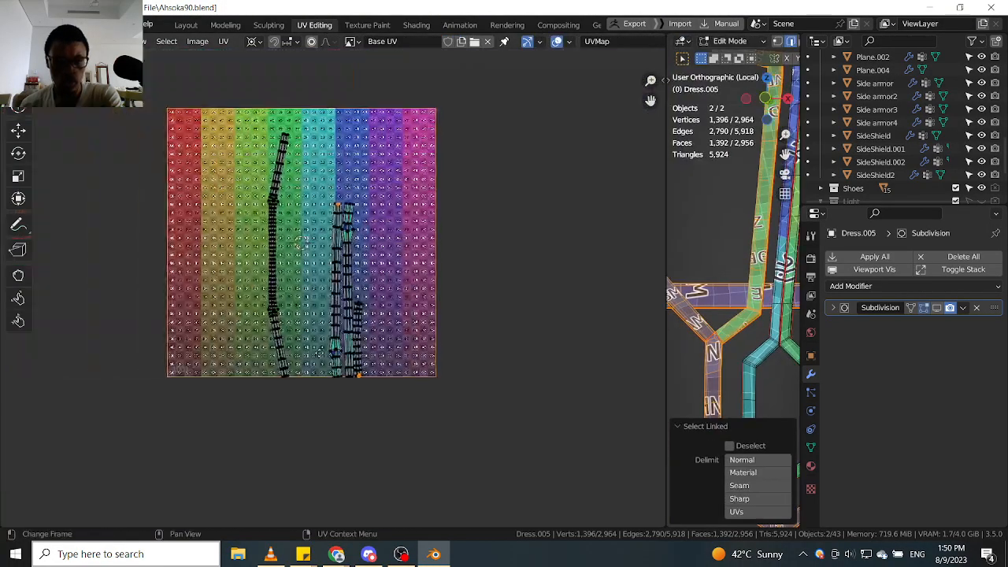
pyautogui.scroll(5, 319, 352)
pyautogui.moveTo(440, 317); pyautogui.dragTo(351, 300, button='middle')
pyautogui.scroll(3, 352, 297)
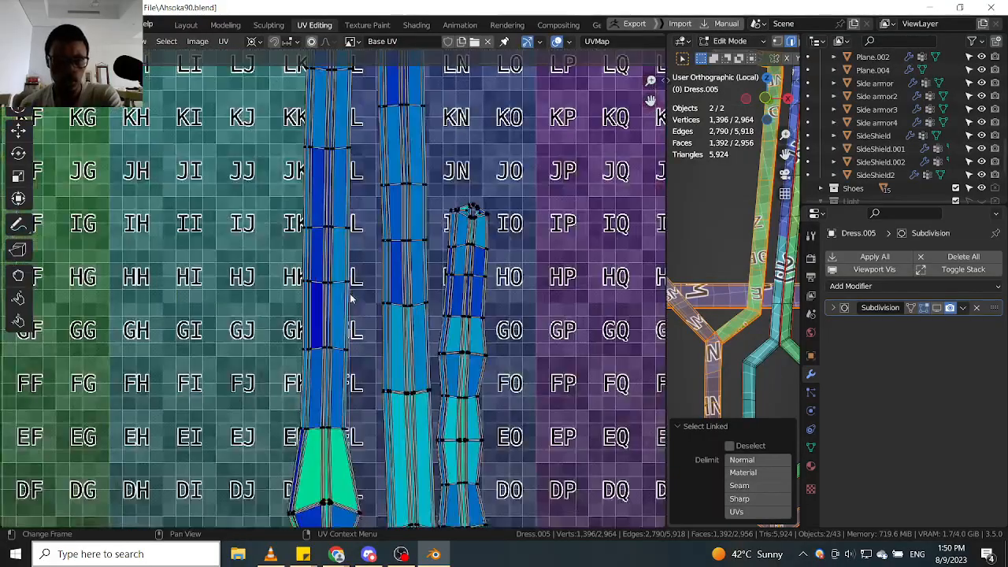
pyautogui.scroll(8, 312, 268)
pyautogui.click(333, 302)
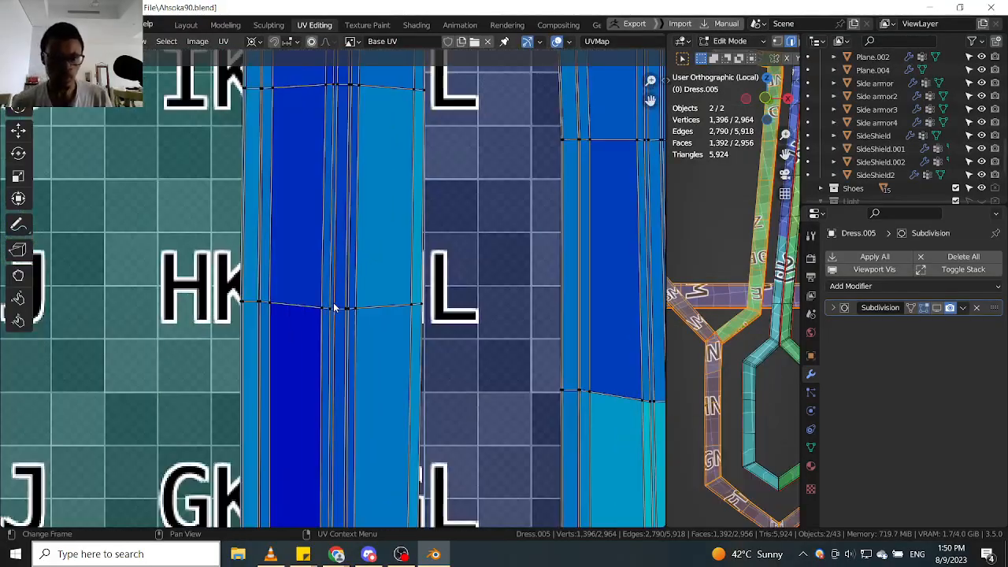
pyautogui.scroll(-4, 333, 323)
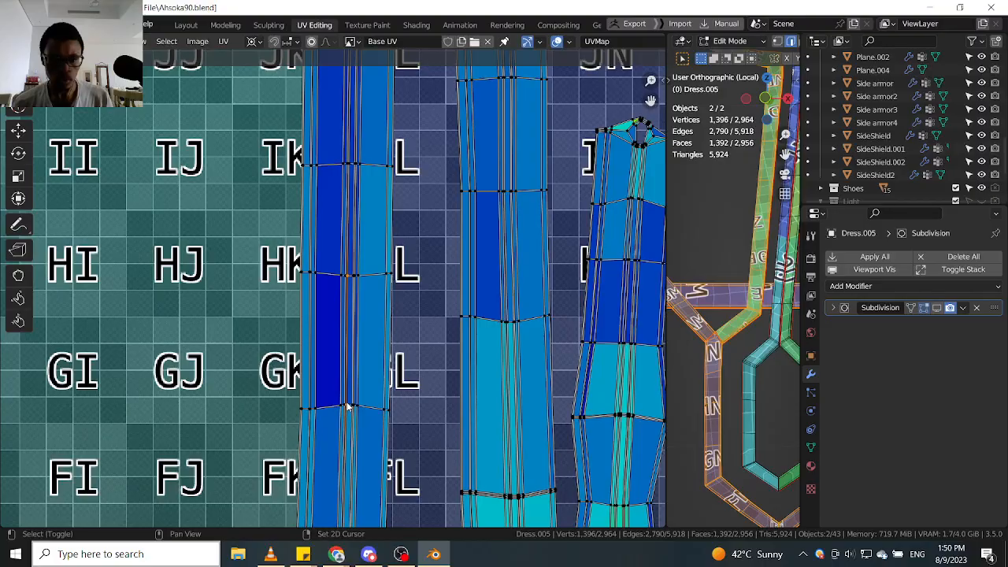
pyautogui.press('g')
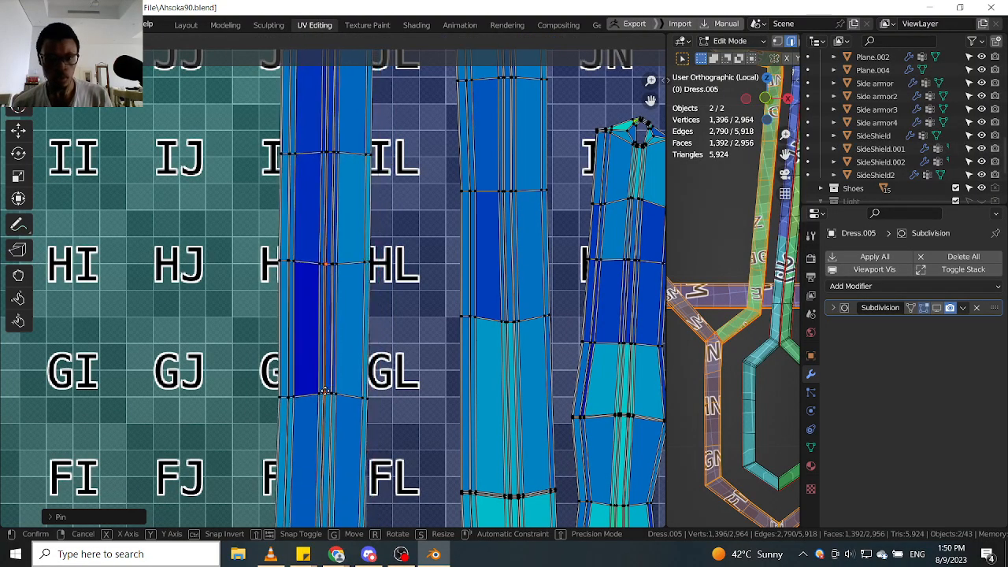
pyautogui.click(325, 392)
# Pin the full centre line of that long strap island and straighten it by scaling to 0 on X about the 2D cursor.
pyautogui.keyDown('alt'); pyautogui.click(327, 348); pyautogui.keyUp('alt')
pyautogui.scroll(-10, 327, 347)
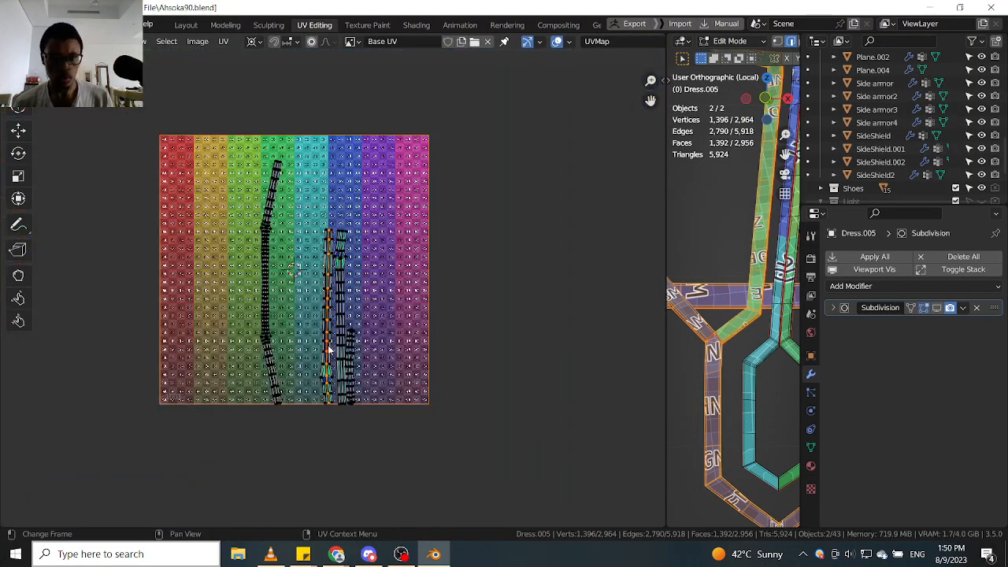
pyautogui.scroll(3, 337, 392)
pyautogui.scroll(8, 336, 392)
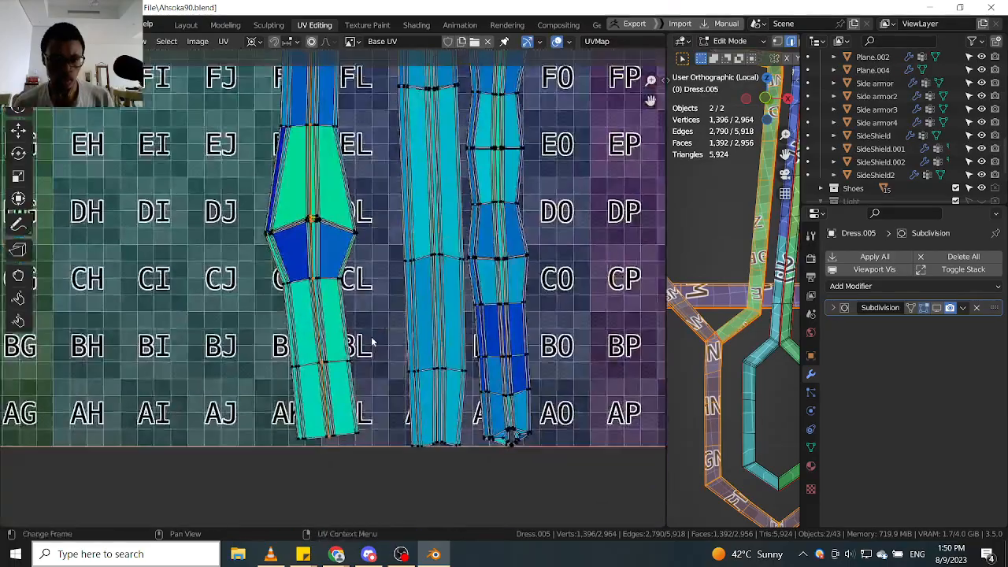
pyautogui.press('.')
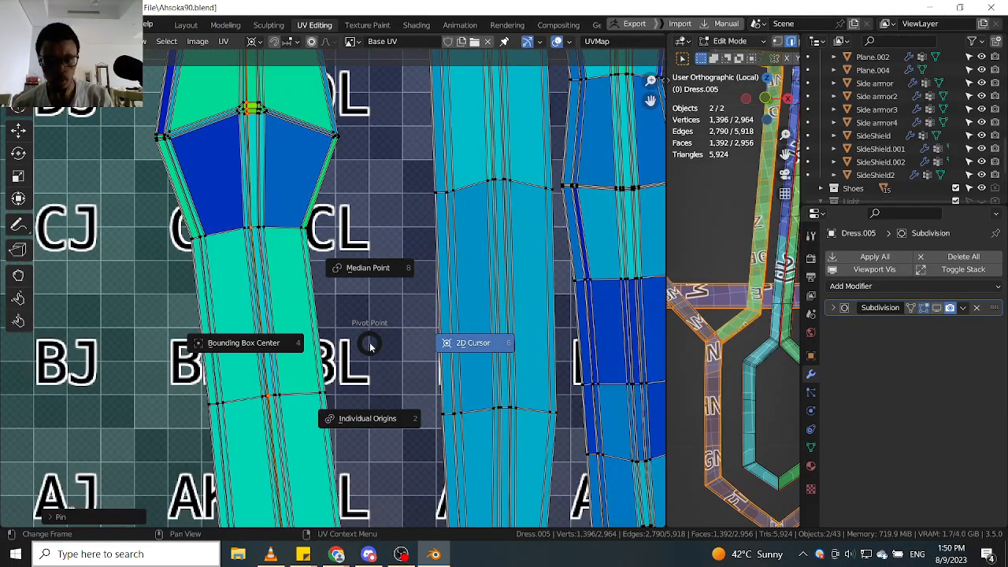
pyautogui.press('s')
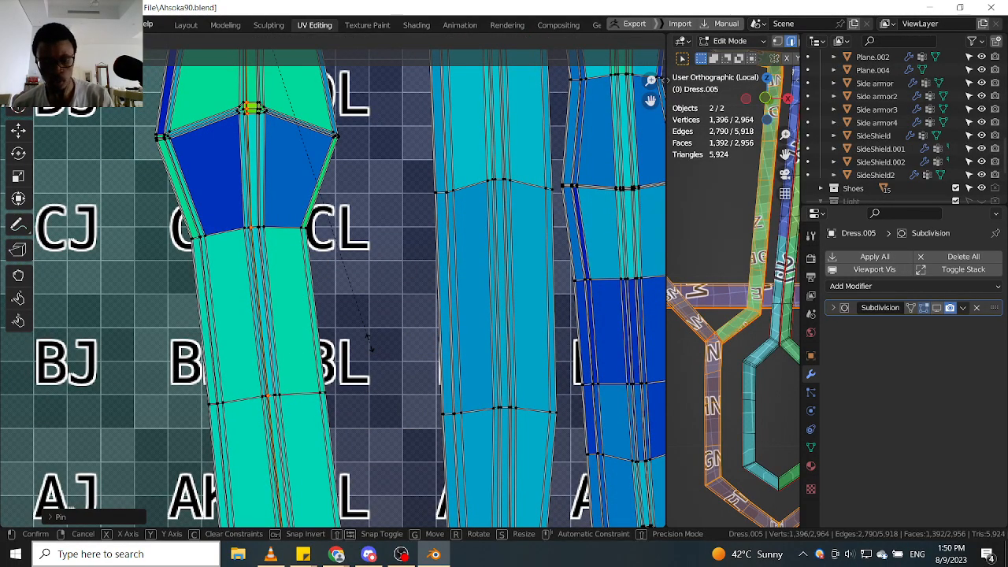
pyautogui.press('x')
pyautogui.press('0')
pyautogui.press('Return')
pyautogui.scroll(-12, 369, 345)
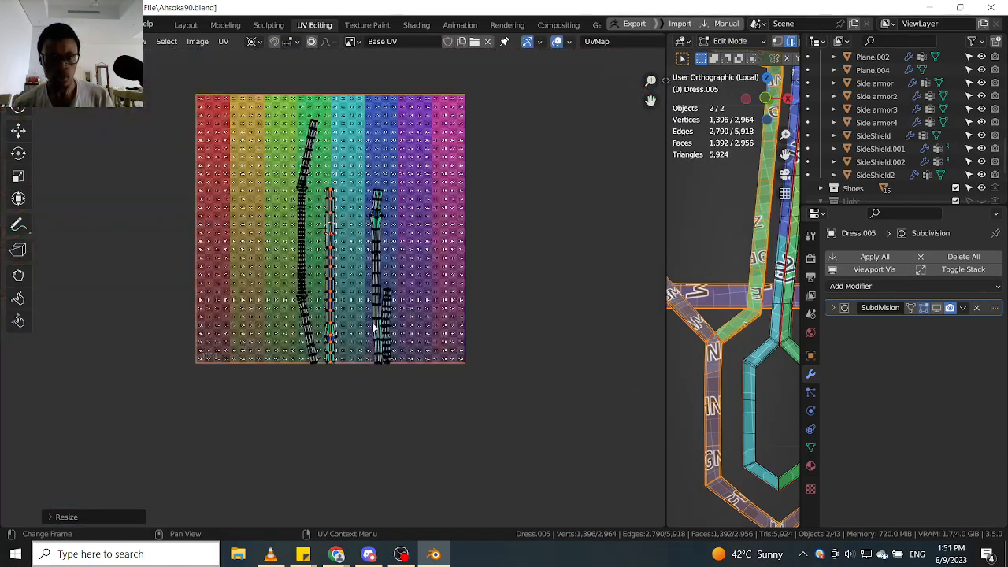
# Pin and straighten the centre line of the second long strap island by scaling it to 0 about the 2D cursor.
pyautogui.scroll(4, 374, 327)
pyautogui.scroll(7, 320, 329)
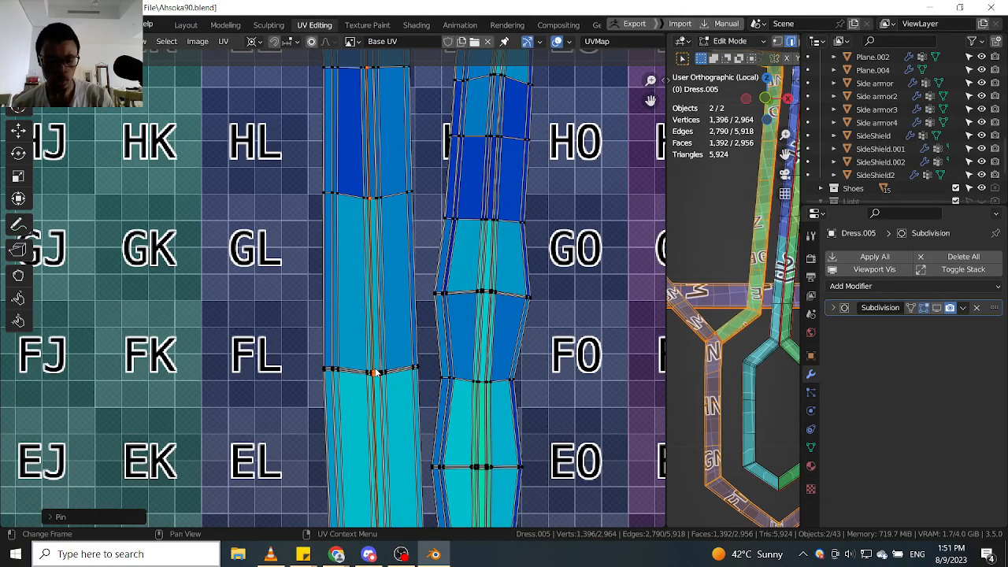
pyautogui.press('s')
pyautogui.press('0')
pyautogui.press('Return')
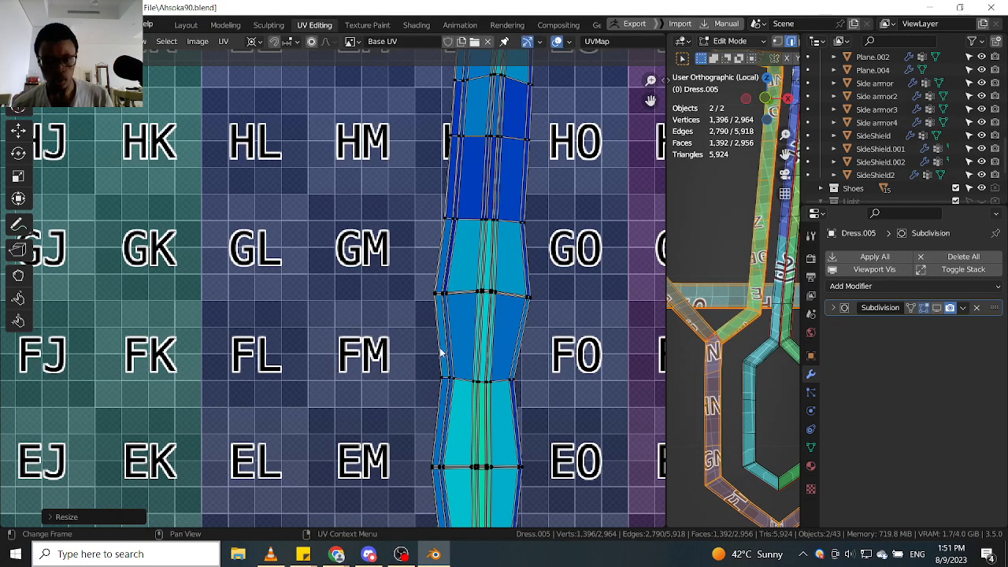
# Straighten the centre line of the shorter strap island by scaling it to 0 about the 2D cursor.
pyautogui.scroll(6, 485, 339)
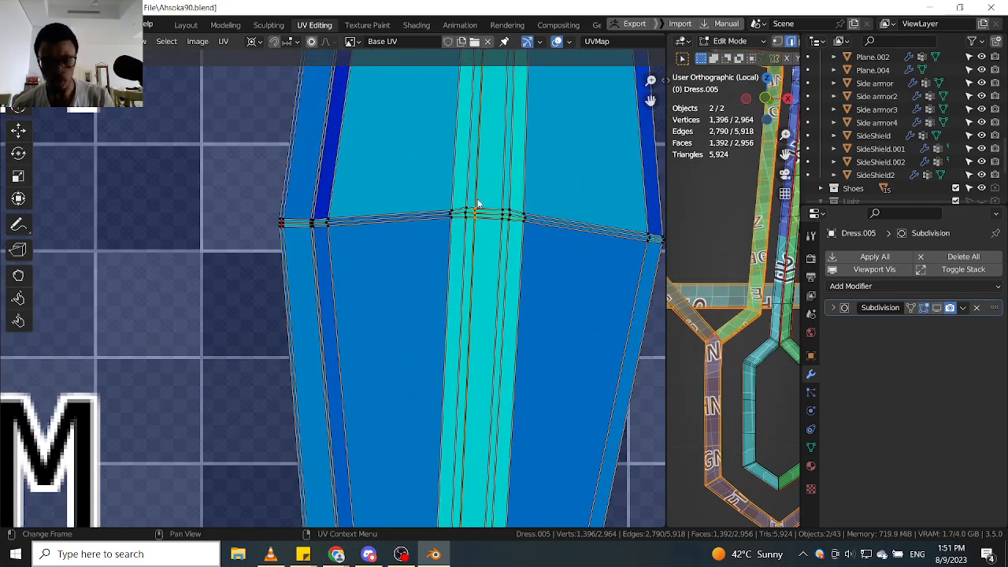
pyautogui.press('s')
pyautogui.press('0')
pyautogui.press('Return')
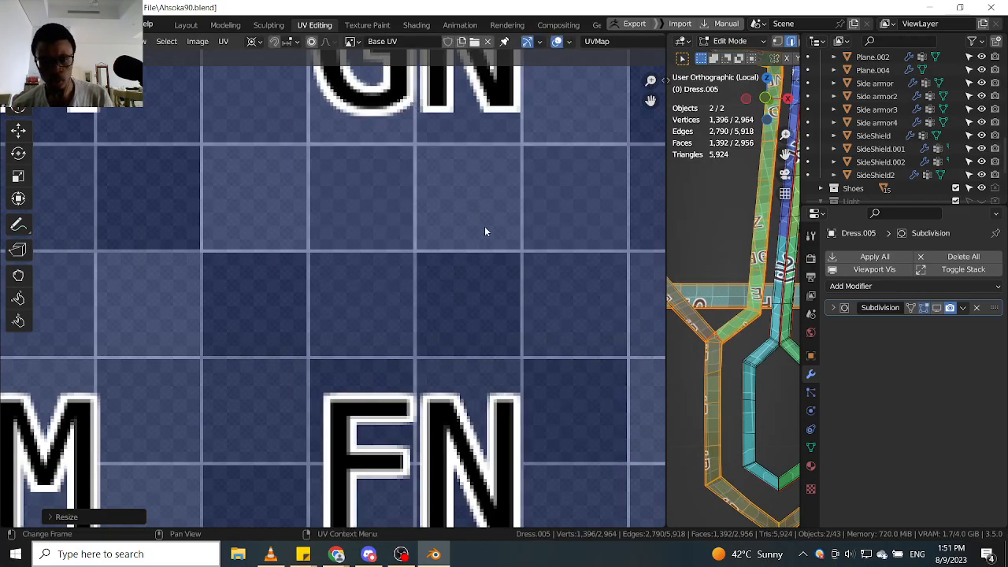
# Pin the centre line of the remaining slanted strap island and straighten it by scaling it to 0 about the 2D cursor.
pyautogui.scroll(-6, 498, 270)
pyautogui.scroll(6, 298, 230)
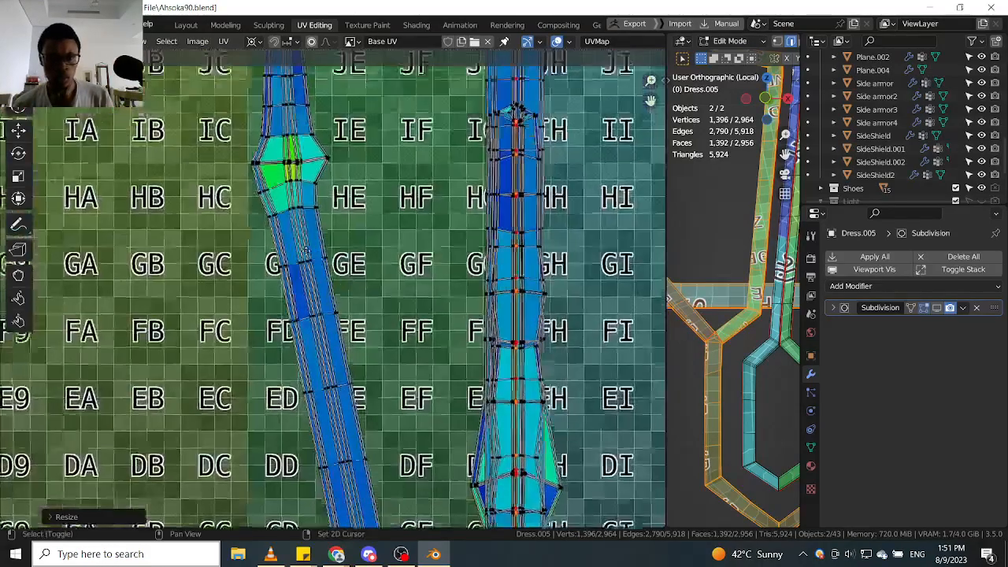
pyautogui.scroll(6, 298, 230)
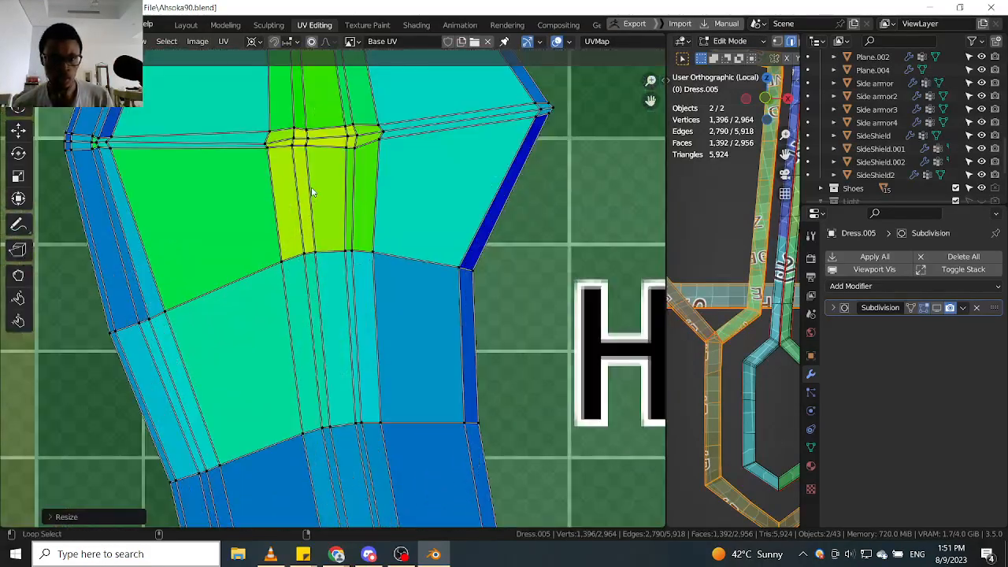
pyautogui.press('s')
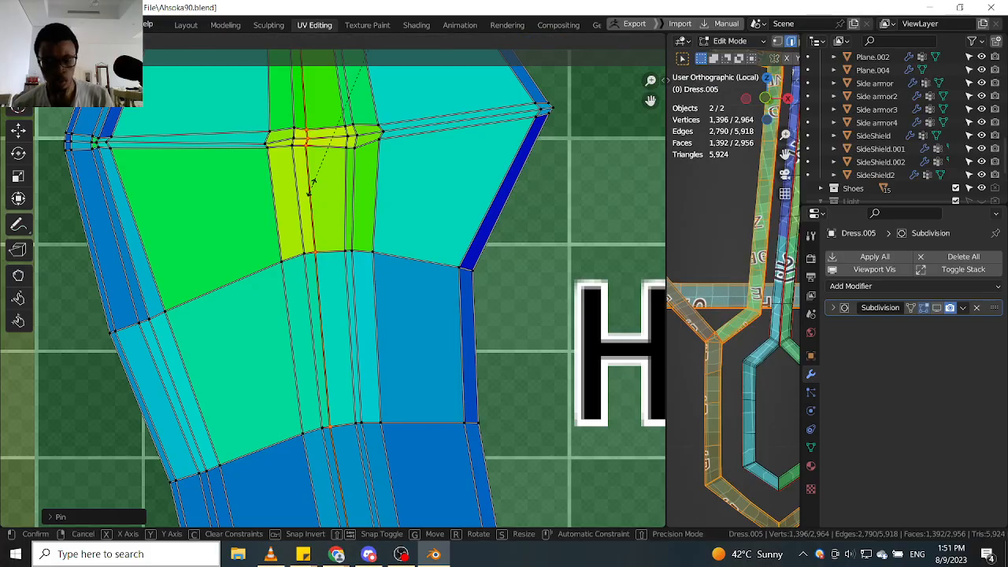
pyautogui.press('0')
pyautogui.press('Return')
pyautogui.scroll(-6, 389, 219)
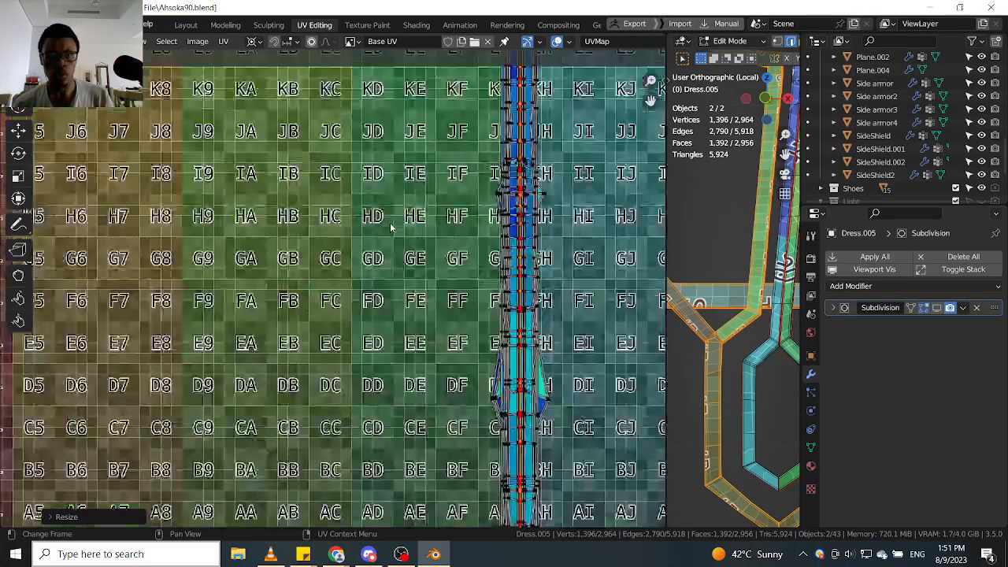
# Separate the first two straightened strap islands from the overlapping stack and place them side by side over the red columns of the UV grid.
pyautogui.scroll(6, 437, 323)
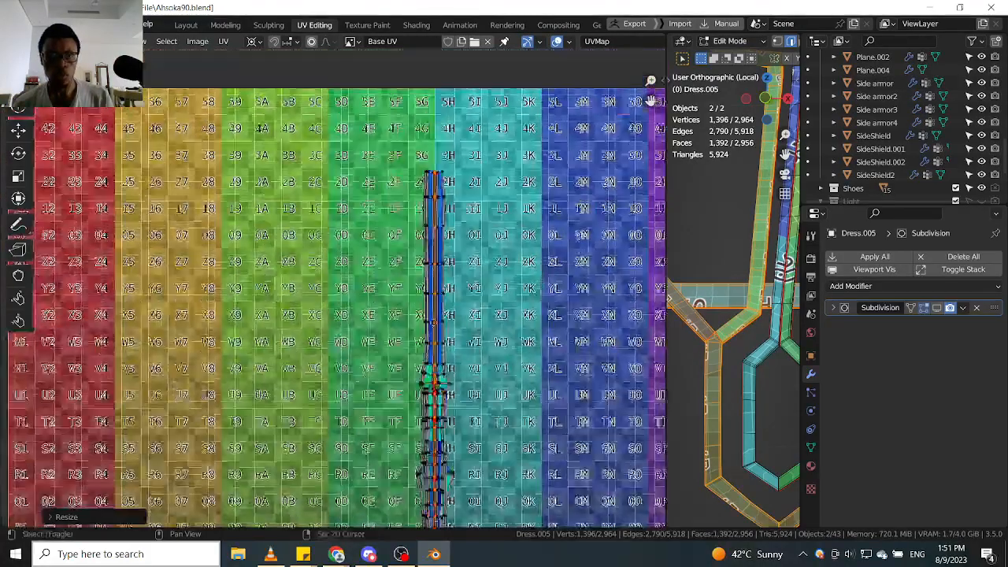
pyautogui.scroll(-5, 437, 323)
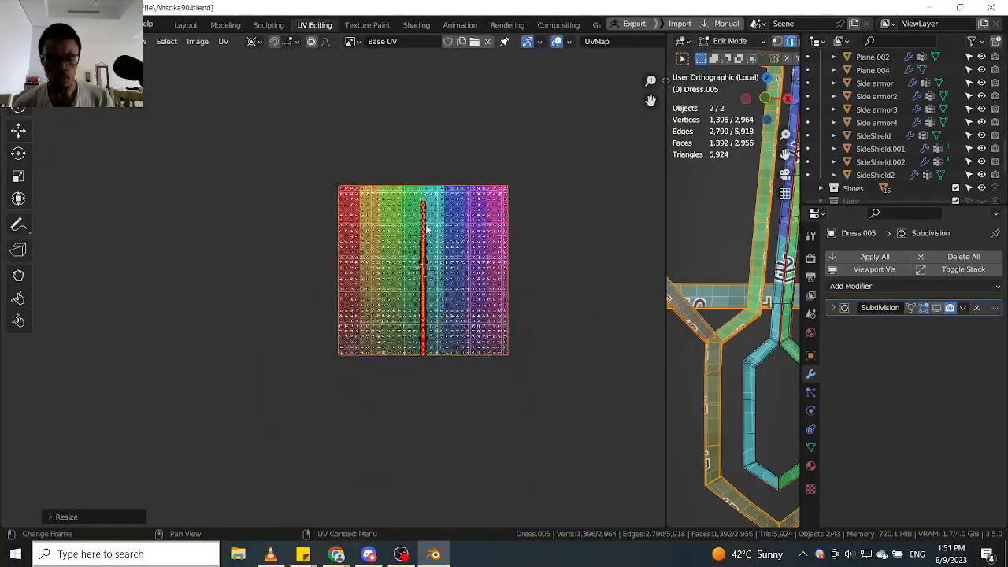
pyautogui.scroll(2, 440, 292)
pyautogui.moveTo(396, 132); pyautogui.dragTo(382, 261, button='middle')
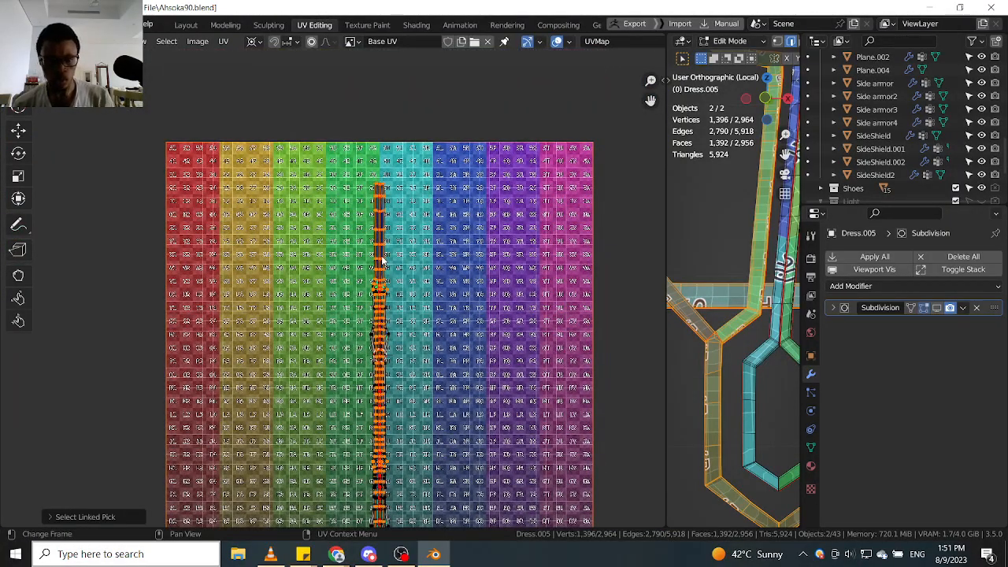
pyautogui.press('g')
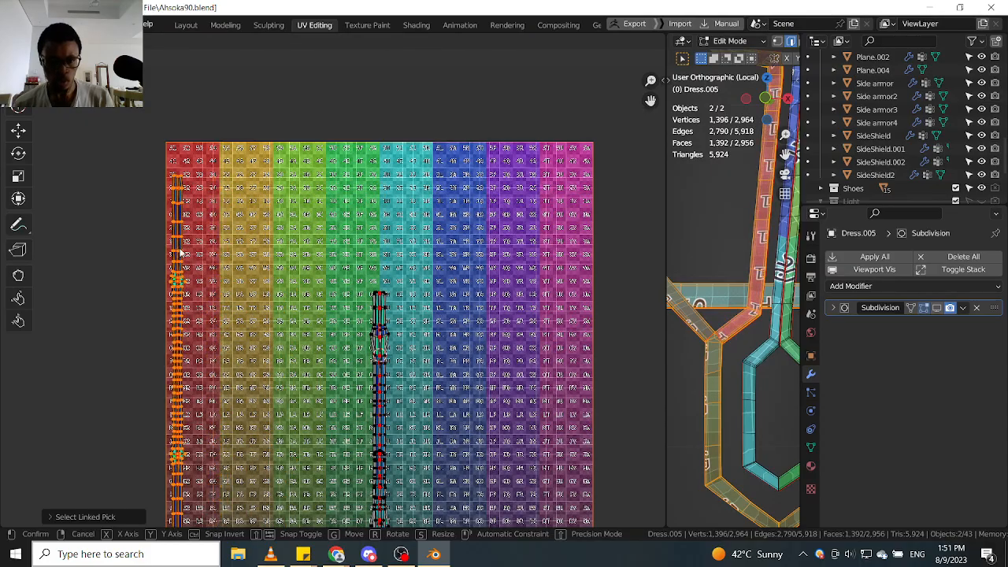
pyautogui.click(180, 252)
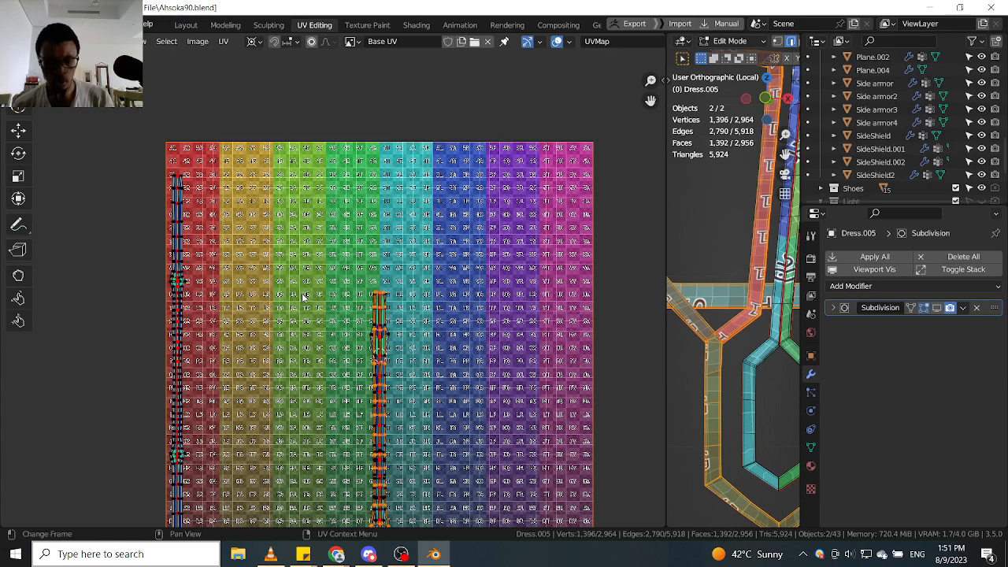
pyautogui.press('g')
pyautogui.click(129, 277)
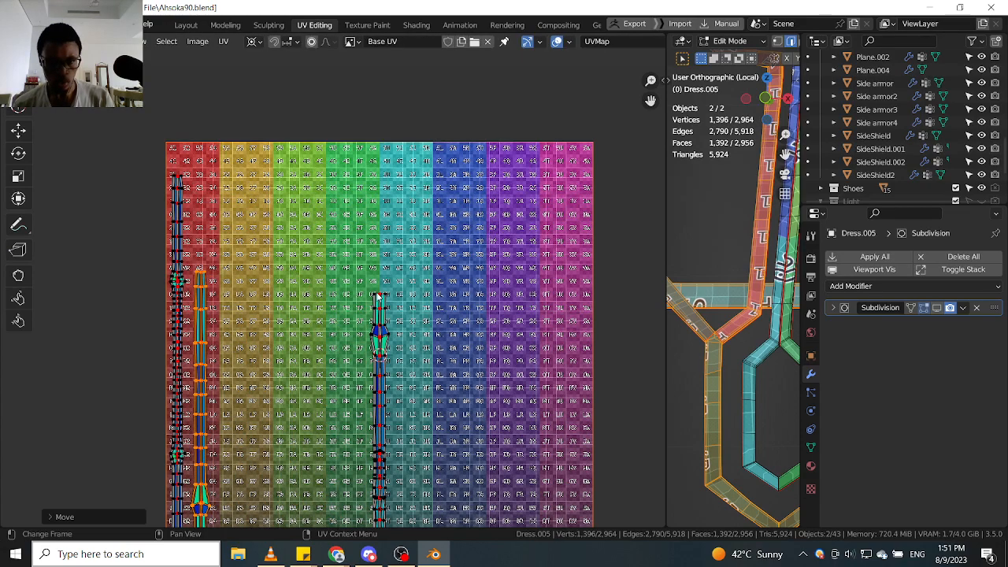
# Move the last two straightened strap islands off the centre line and line them up beside the islands already separated.
pyautogui.press('g')
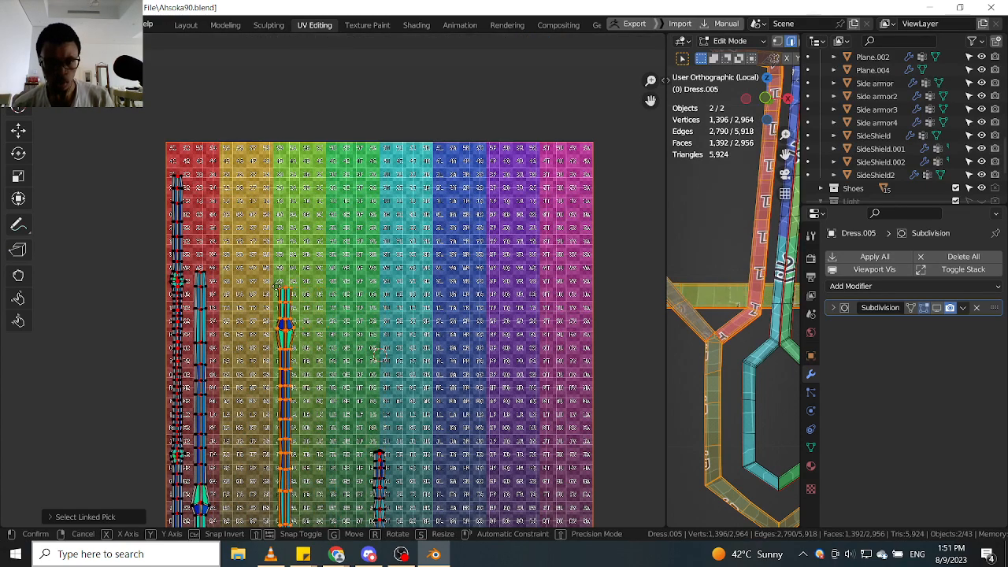
pyautogui.click(238, 284)
pyautogui.moveTo(345, 268); pyautogui.dragTo(382, 155, button='middle')
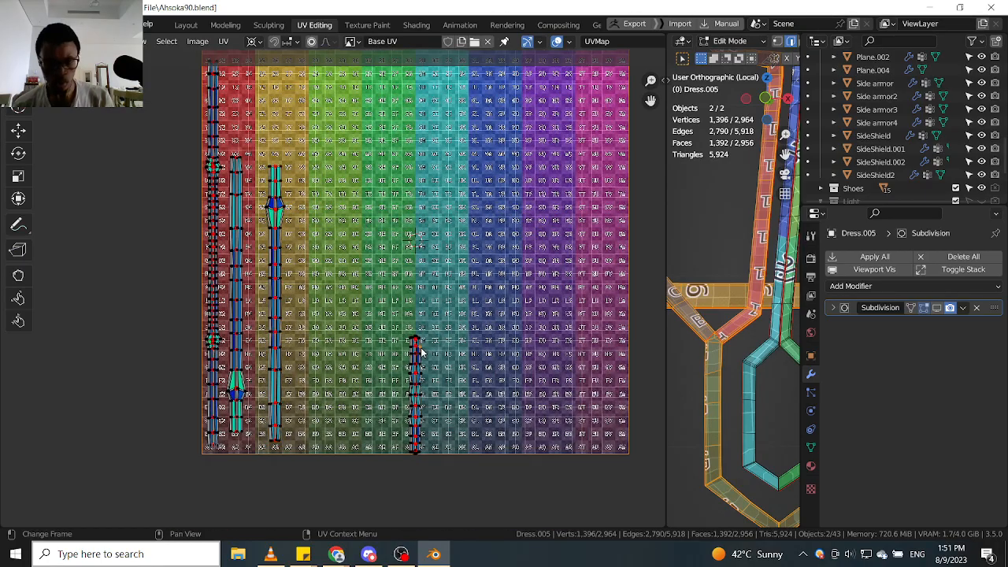
pyautogui.press('g')
pyautogui.click(311, 293)
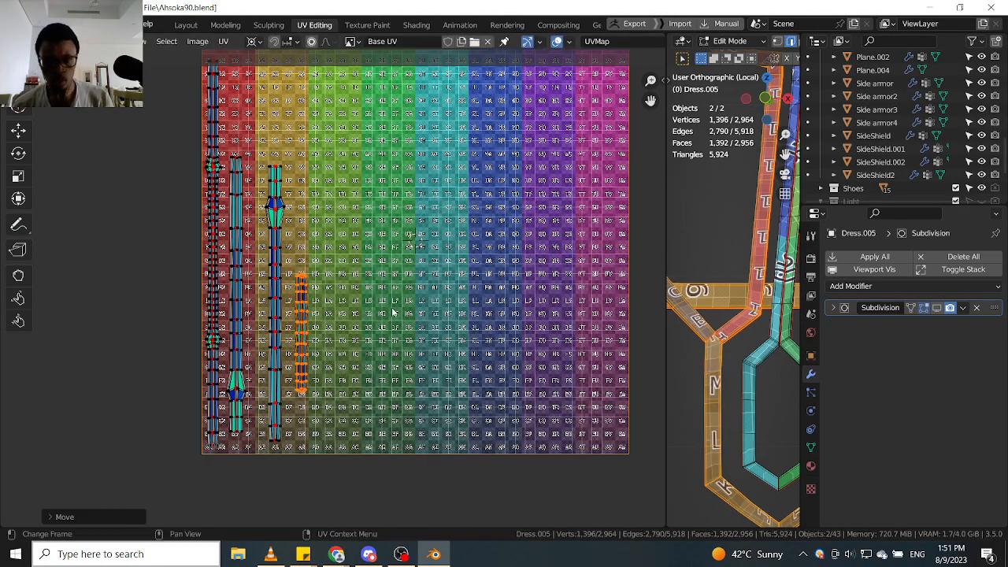
# Enlarge the 3D viewport and add the linked forked centre strap to the mesh selection.
pyautogui.scroll(-5, 564, 321)
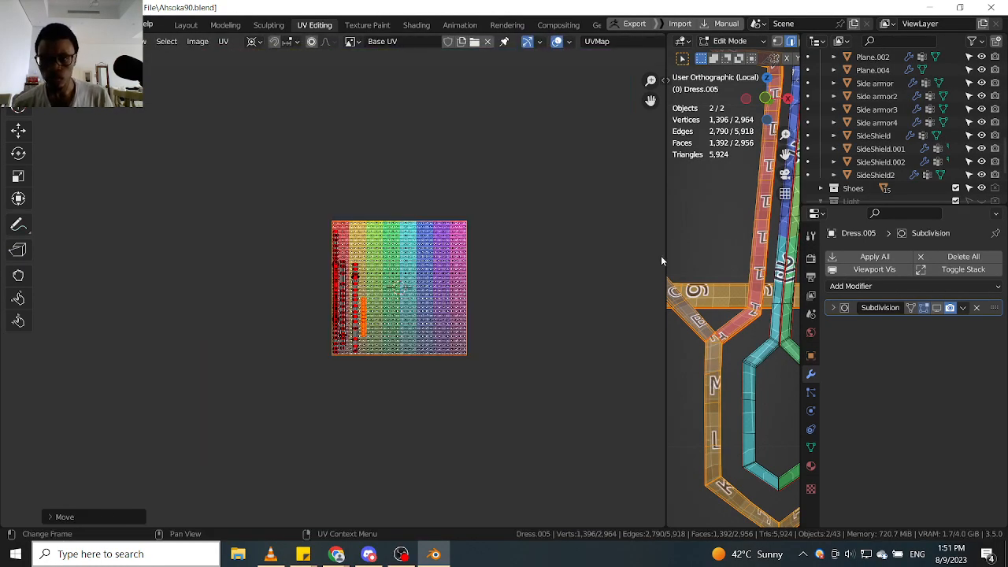
pyautogui.moveTo(664, 258); pyautogui.dragTo(400, 261)
pyautogui.scroll(-4, 630, 337)
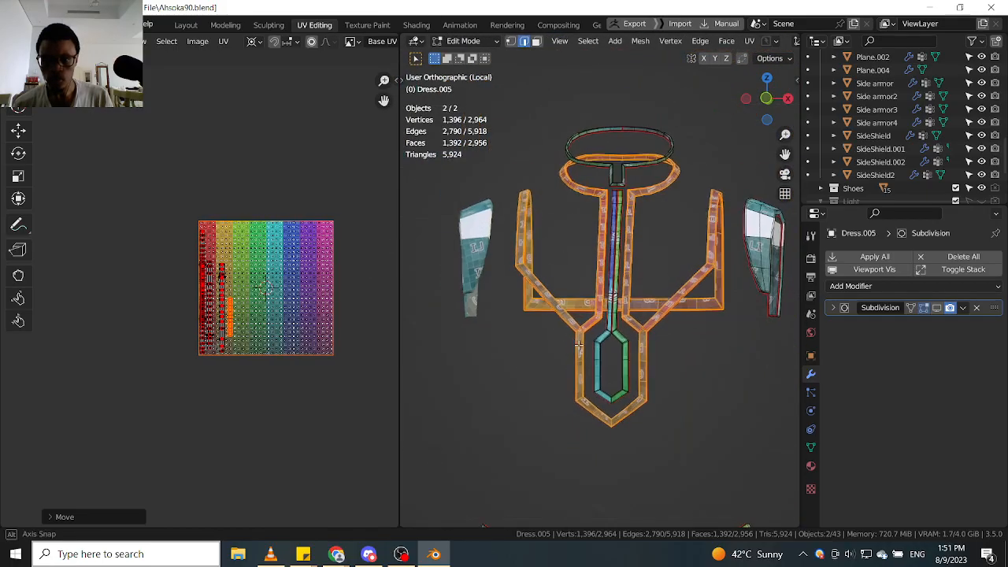
pyautogui.press('l')
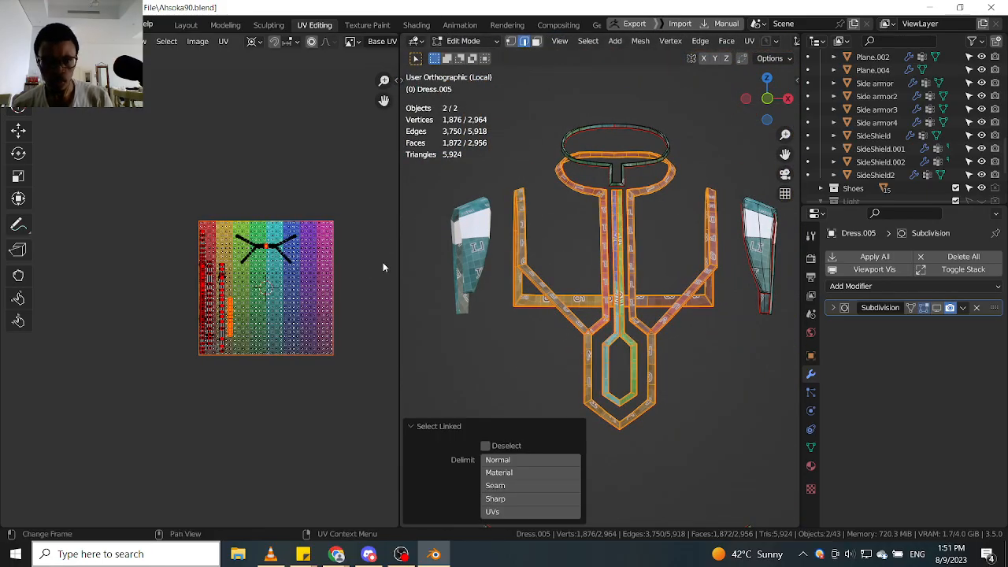
# Examine the branching UV island of the forked centre strap and the matching fork on the mesh.
pyautogui.scroll(7, 267, 252)
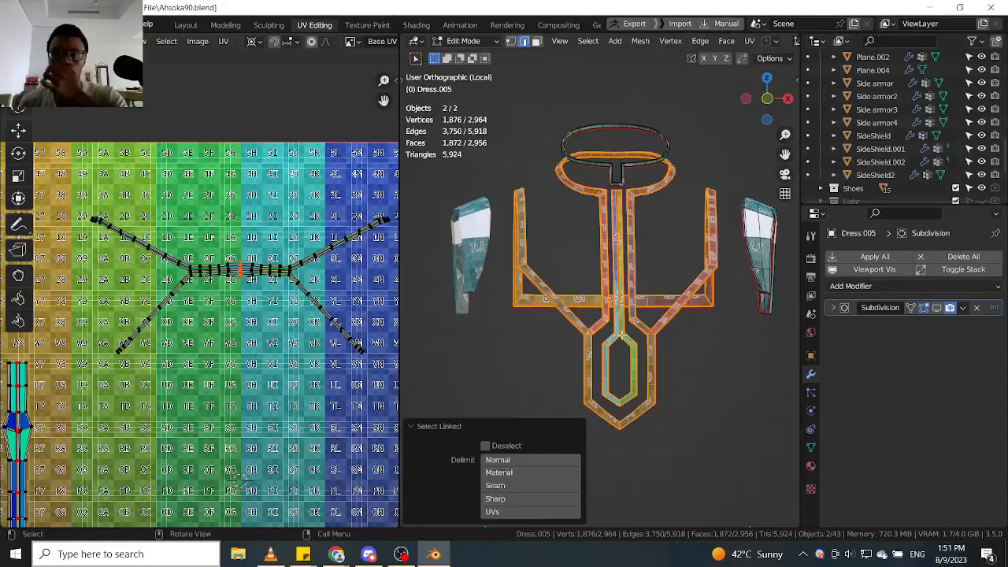
pyautogui.scroll(3, 621, 337)
pyautogui.moveTo(621, 337); pyautogui.dragTo(596, 206, button='middle')
pyautogui.scroll(3, 616, 295)
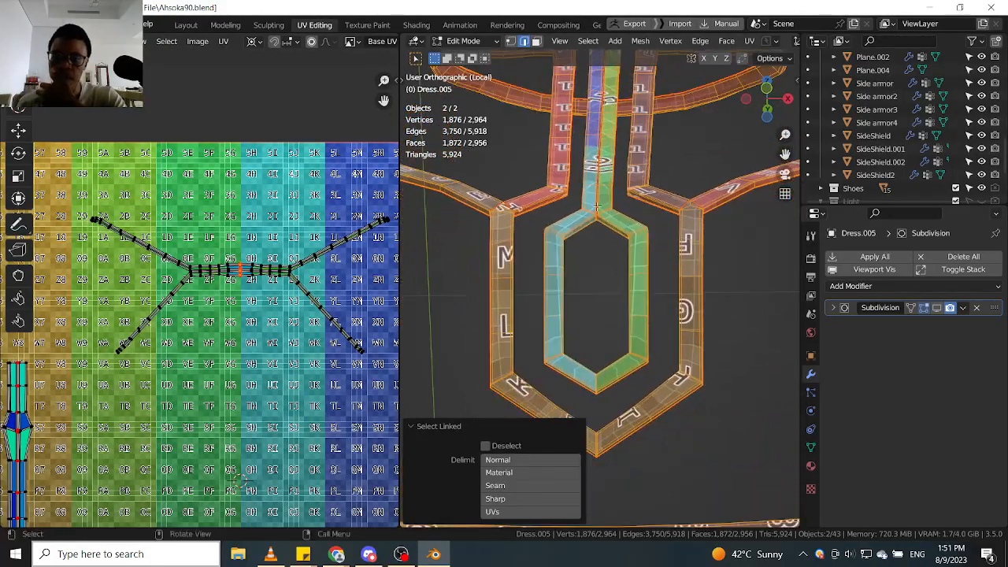
pyautogui.scroll(3, 598, 207)
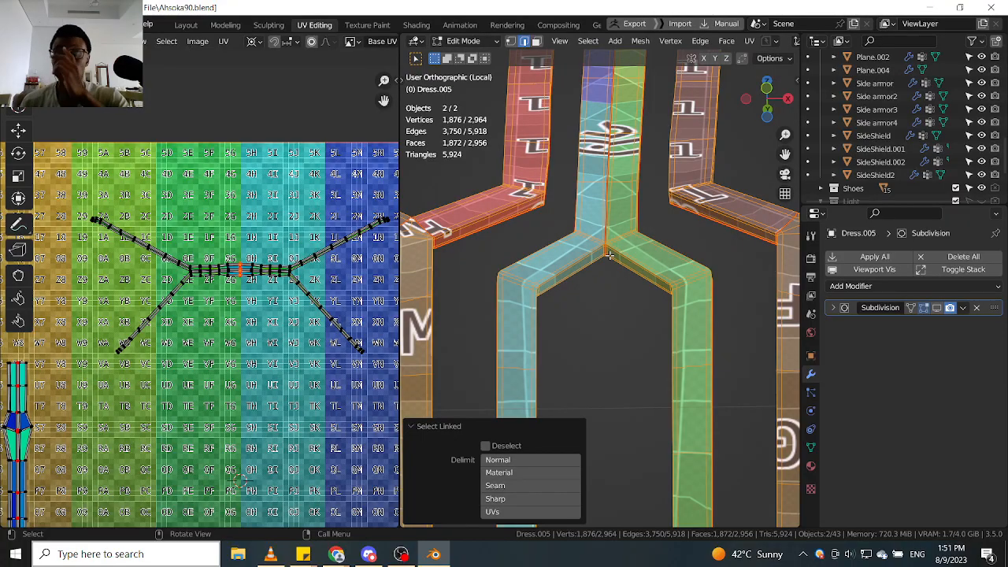
pyautogui.moveTo(609, 255); pyautogui.dragTo(612, 235, button='middle')
pyautogui.scroll(2, 612, 235)
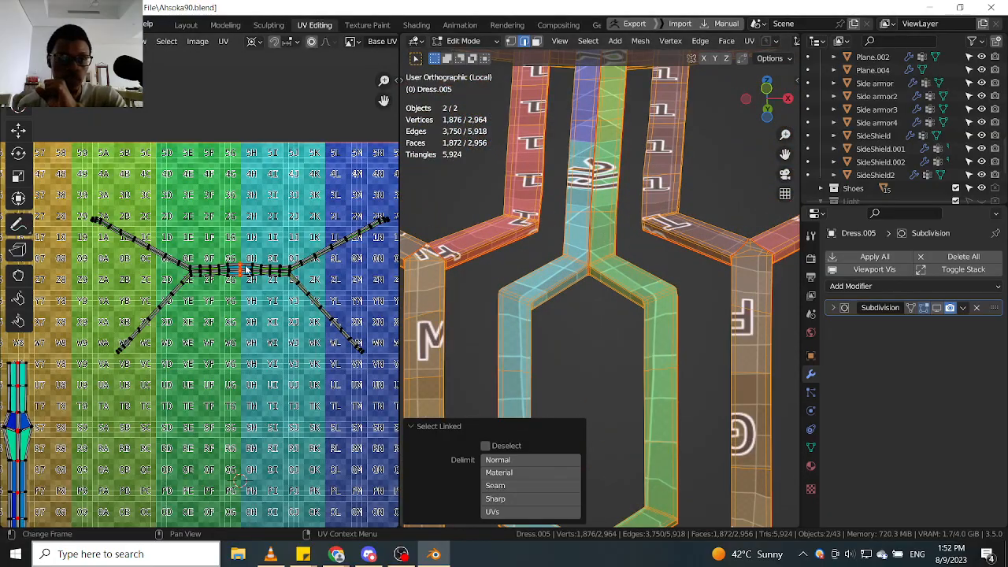
pyautogui.scroll(4, 247, 269)
pyautogui.scroll(-3, 246, 275)
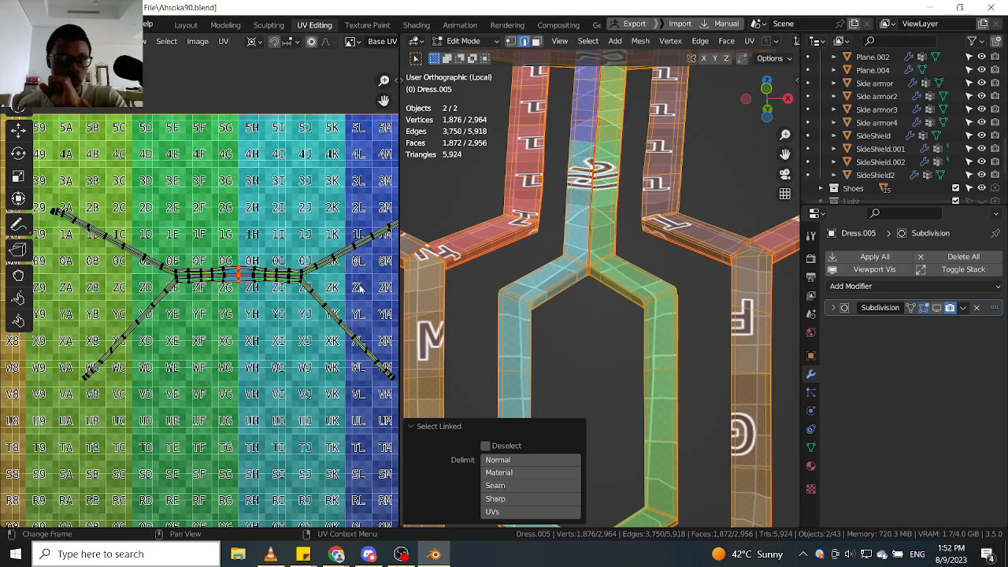
# Select only the linked geometry of the forked centre strap and inspect it from several sides.
pyautogui.click(605, 274)
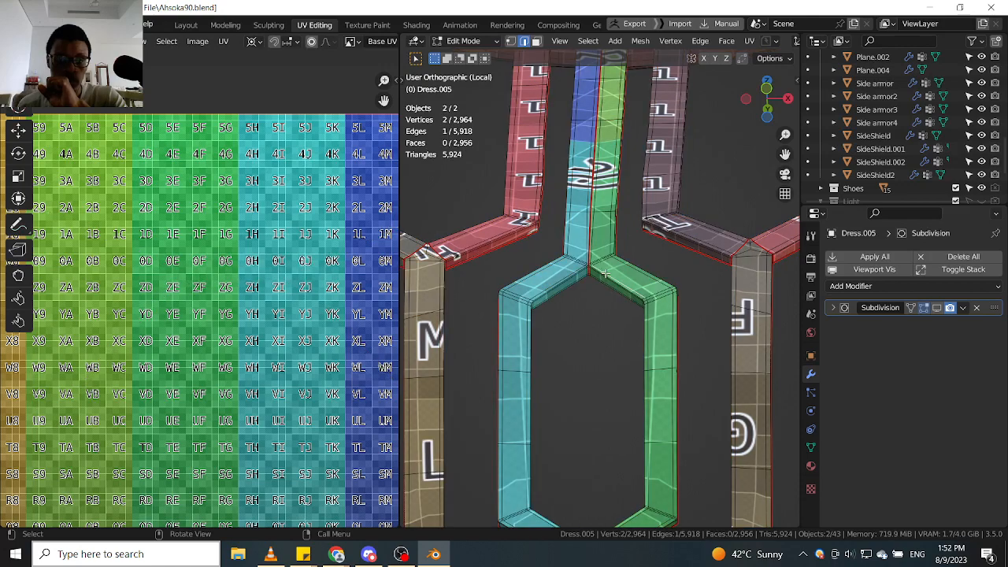
pyautogui.hotkey('ctrl', 'l')
pyautogui.moveTo(604, 273); pyautogui.dragTo(678, 266, button='middle')
pyautogui.moveTo(557, 271); pyautogui.dragTo(590, 269, button='middle')
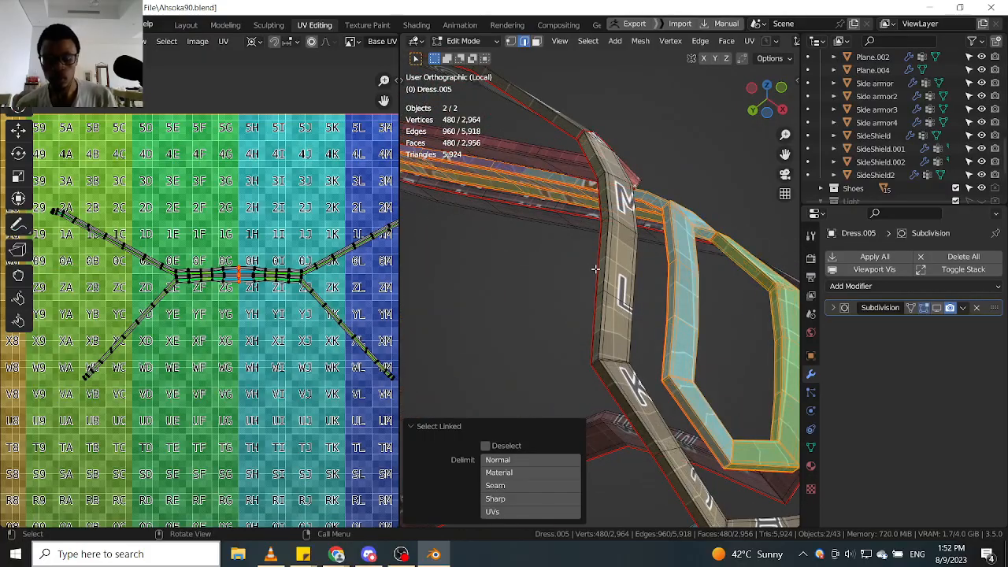
pyautogui.click(675, 268)
pyautogui.moveTo(720, 265)
pyautogui.mouseDown(button='middle')
pyautogui.moveTo(688, 275)
pyautogui.moveTo(700, 260)
pyautogui.moveTo(736, 367)
pyautogui.moveTo(609, 309)
pyautogui.moveTo(732, 337)
pyautogui.moveTo(572, 314)
pyautogui.moveTo(747, 309)
pyautogui.moveTo(544, 297)
pyautogui.moveTo(506, 281)
pyautogui.mouseUp(button='middle')
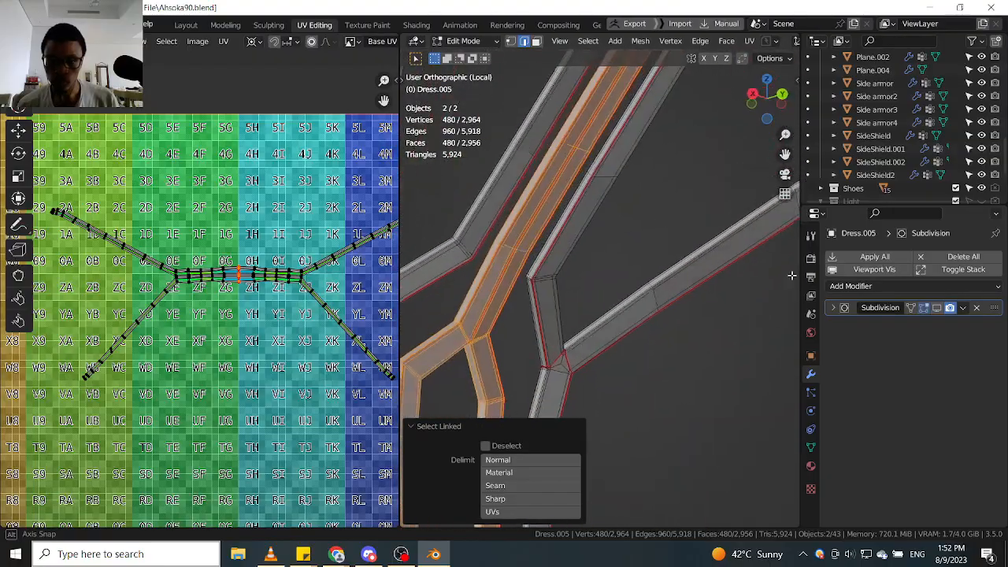
# Inspect the neck end of the centre strap and select the edge line running along its middle down to the fork.
pyautogui.moveTo(569, 340); pyautogui.dragTo(631, 135, button='middle')
pyautogui.scroll(6, 578, 264)
pyautogui.click(589, 216)
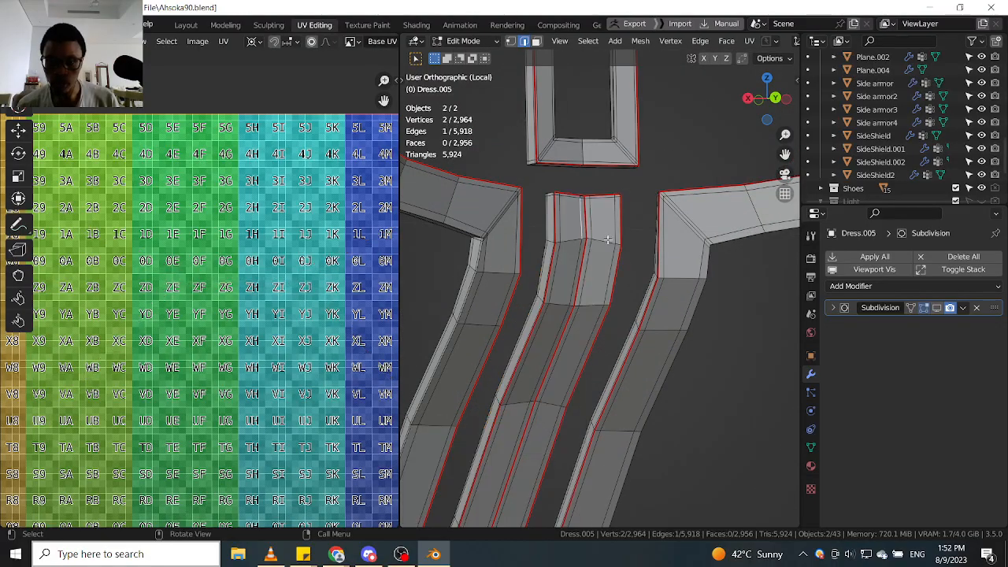
pyautogui.moveTo(610, 239); pyautogui.dragTo(576, 270, button='middle')
pyautogui.scroll(3, 608, 185)
pyautogui.scroll(-6, 572, 228)
pyautogui.scroll(-7, 575, 271)
pyautogui.moveTo(496, 300); pyautogui.dragTo(522, 334, button='middle')
pyautogui.scroll(6, 563, 349)
pyautogui.scroll(-4, 500, 338)
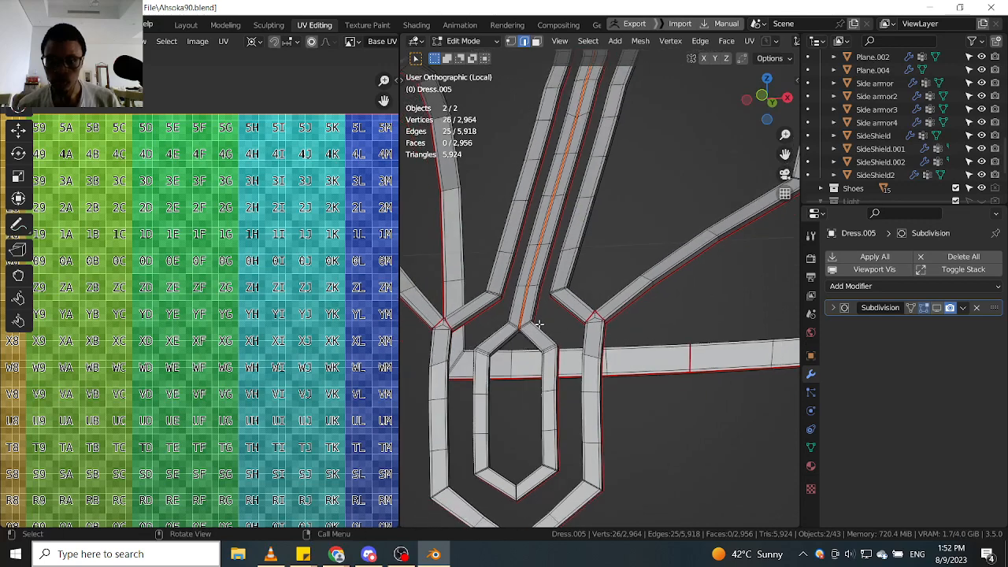
# Examine how the centre strap's middle edge line runs between the neck end and the fork.
pyautogui.scroll(4, 521, 331)
pyautogui.scroll(-4, 522, 315)
pyautogui.scroll(4, 522, 299)
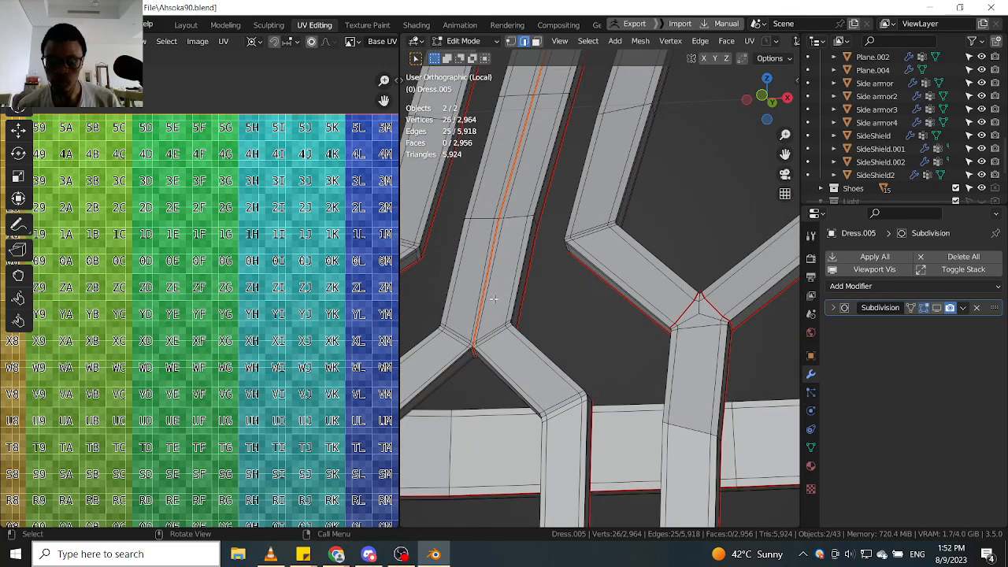
pyautogui.scroll(-8, 493, 298)
pyautogui.moveTo(582, 274); pyautogui.dragTo(589, 268, button='middle')
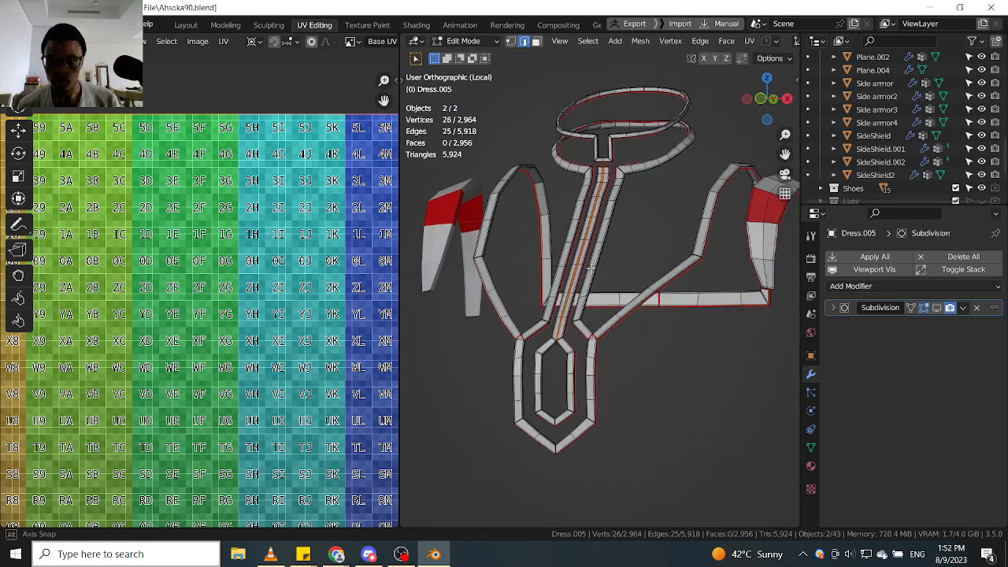
pyautogui.scroll(3, 590, 234)
pyautogui.keyDown('shift'); pyautogui.moveTo(604, 191); pyautogui.dragTo(592, 292, button='middle'); pyautogui.keyUp('shift')
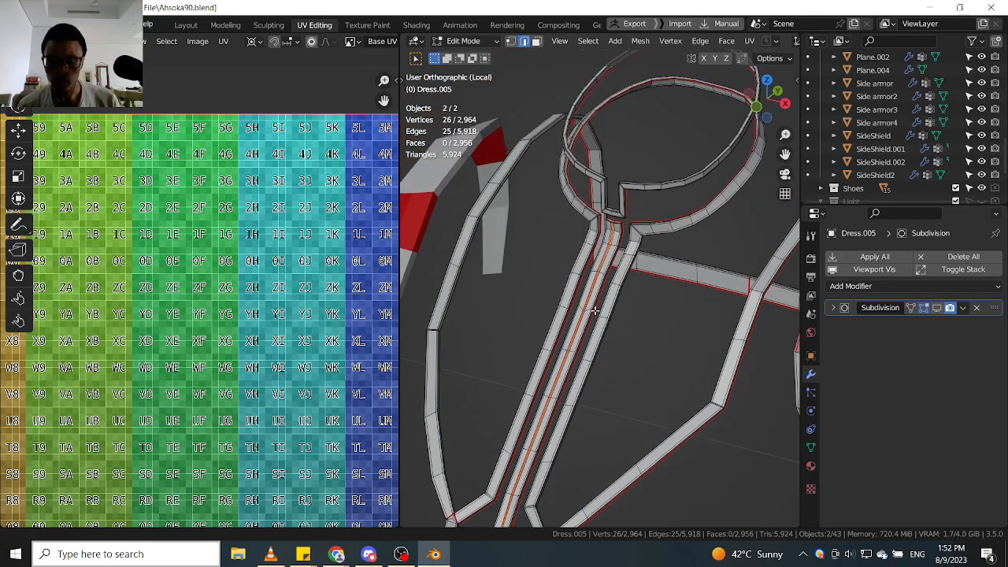
pyautogui.scroll(3, 595, 285)
pyautogui.scroll(4, 615, 208)
pyautogui.keyDown('shift'); pyautogui.moveTo(615, 208); pyautogui.dragTo(626, 244, button='middle'); pyautogui.keyUp('shift')
pyautogui.scroll(-4, 627, 243)
pyautogui.keyDown('shift'); pyautogui.moveTo(549, 473); pyautogui.dragTo(601, 202, button='middle'); pyautogui.keyUp('shift')
pyautogui.scroll(4, 472, 425)
pyautogui.keyDown('shift'); pyautogui.moveTo(472, 425); pyautogui.dragTo(558, 363, button='middle'); pyautogui.keyUp('shift')
pyautogui.scroll(2, 597, 361)
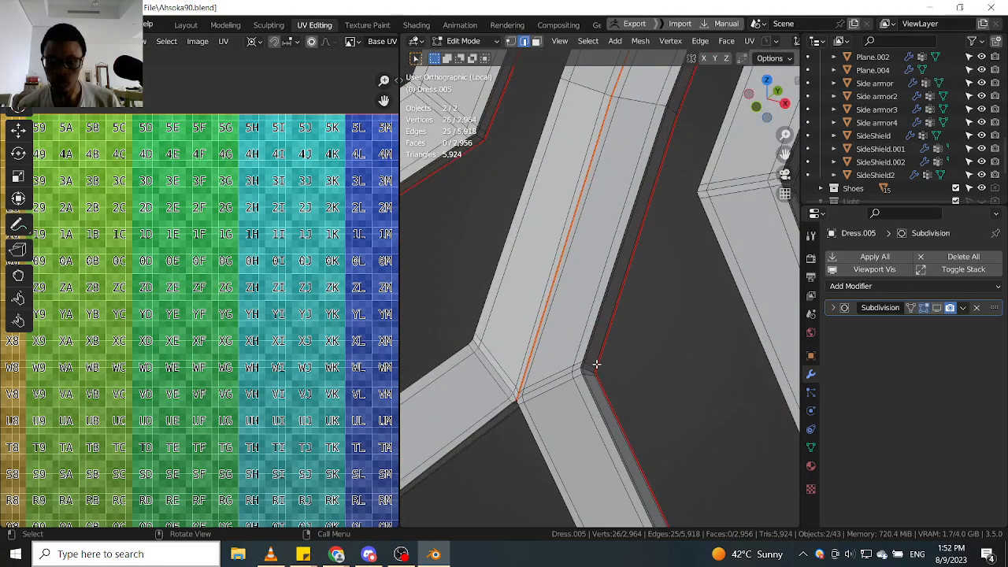
# Mark a seam on the edge loop crossing the centre strap just above its fork.
pyautogui.moveTo(561, 378); pyautogui.dragTo(519, 363, button='middle')
pyautogui.keyDown('alt'); pyautogui.keyDown('shift'); pyautogui.click(495, 389); pyautogui.keyUp('shift'); pyautogui.keyUp('alt')
pyautogui.scroll(-4, 498, 380)
pyautogui.rightClick(545, 384)
pyautogui.click(551, 366)
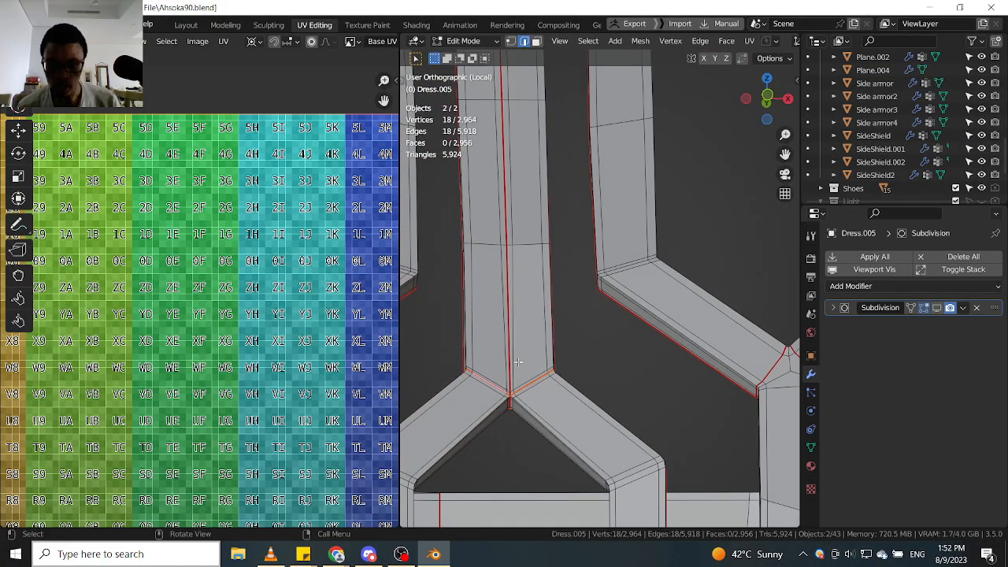
# Clear the seam along the centre strap's front middle edge line, from the fork up to the neck end.
pyautogui.scroll(3, 508, 347)
pyautogui.scroll(-7, 508, 346)
pyautogui.scroll(14, 509, 381)
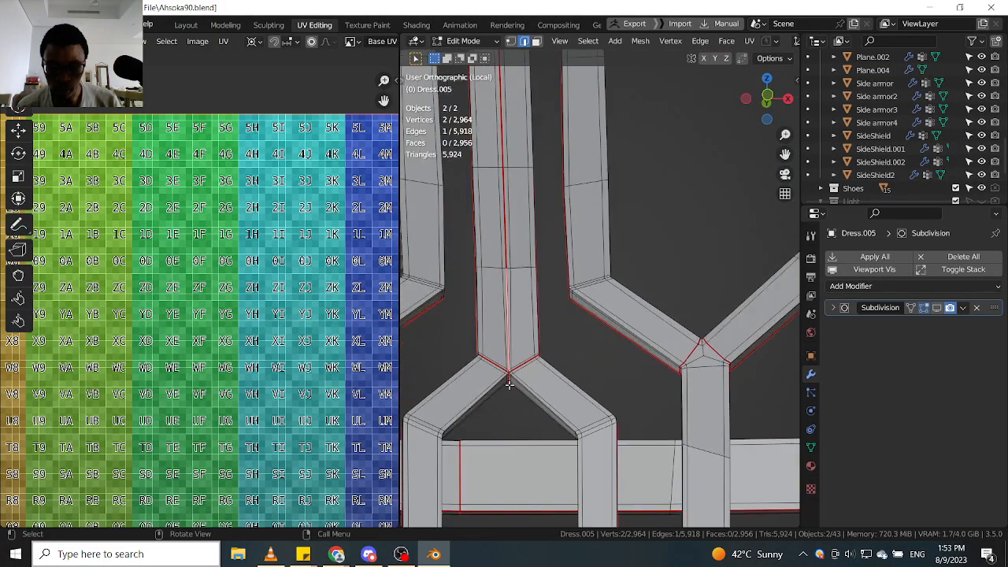
pyautogui.scroll(2, 509, 338)
pyautogui.keyDown('shift'); pyautogui.click(508, 340); pyautogui.keyUp('shift')
pyautogui.scroll(-17, 508, 340)
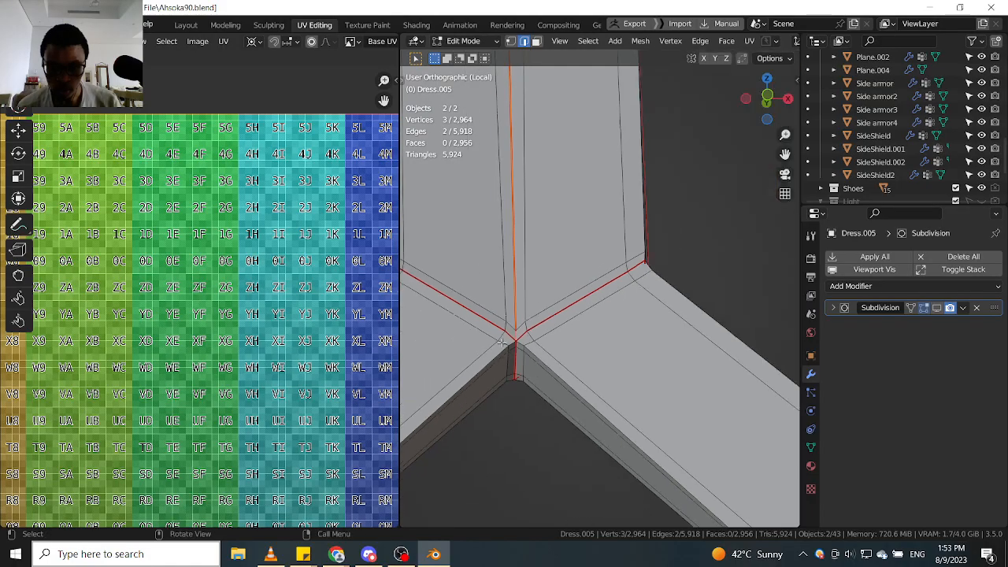
pyautogui.keyDown('shift'); pyautogui.moveTo(531, 187); pyautogui.dragTo(540, 254, button='middle'); pyautogui.keyUp('shift')
pyautogui.scroll(5, 542, 141)
pyautogui.scroll(6, 522, 225)
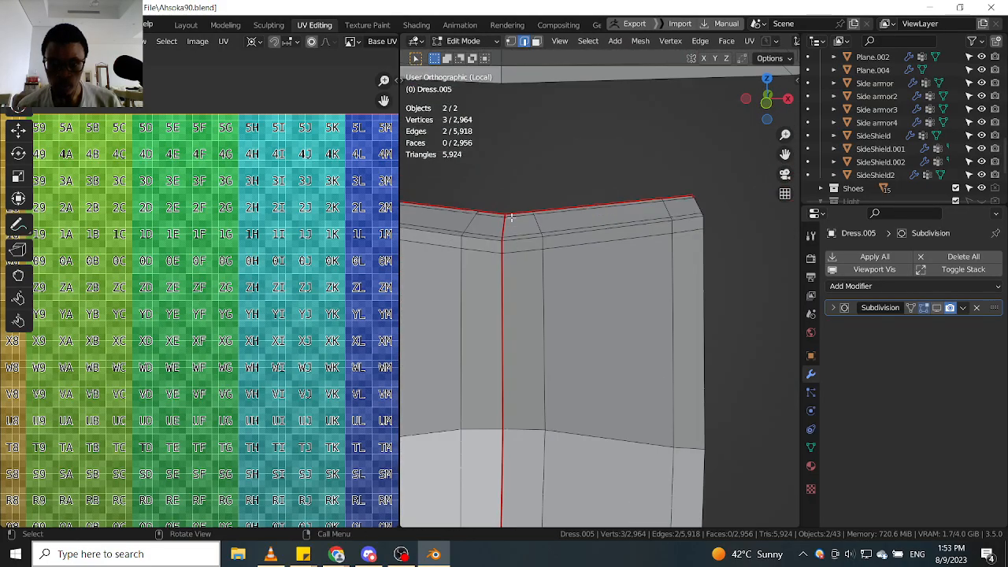
pyautogui.keyDown('ctrl'); pyautogui.click(479, 195); pyautogui.keyUp('ctrl')
pyautogui.scroll(-2, 492, 206)
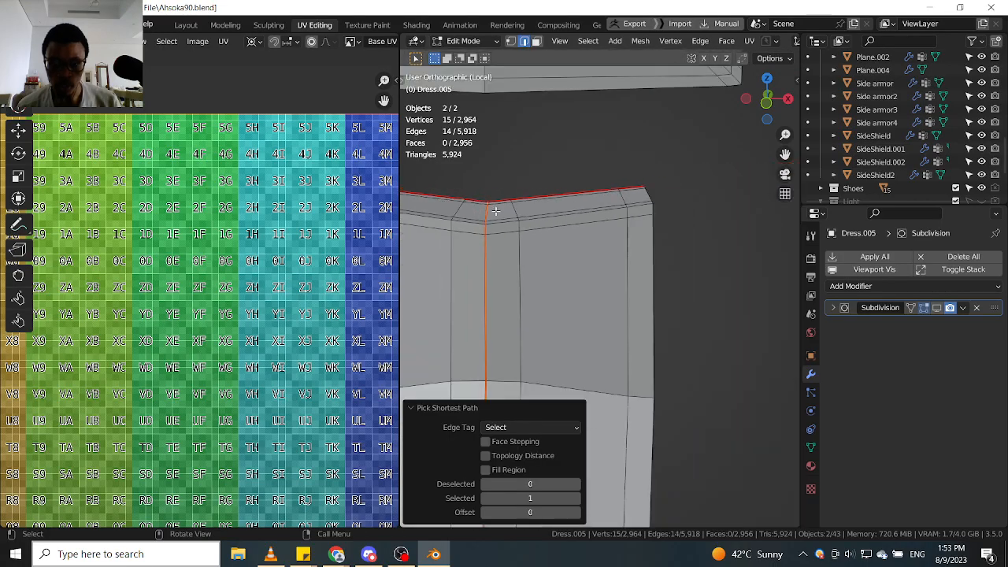
pyautogui.rightClick(493, 208)
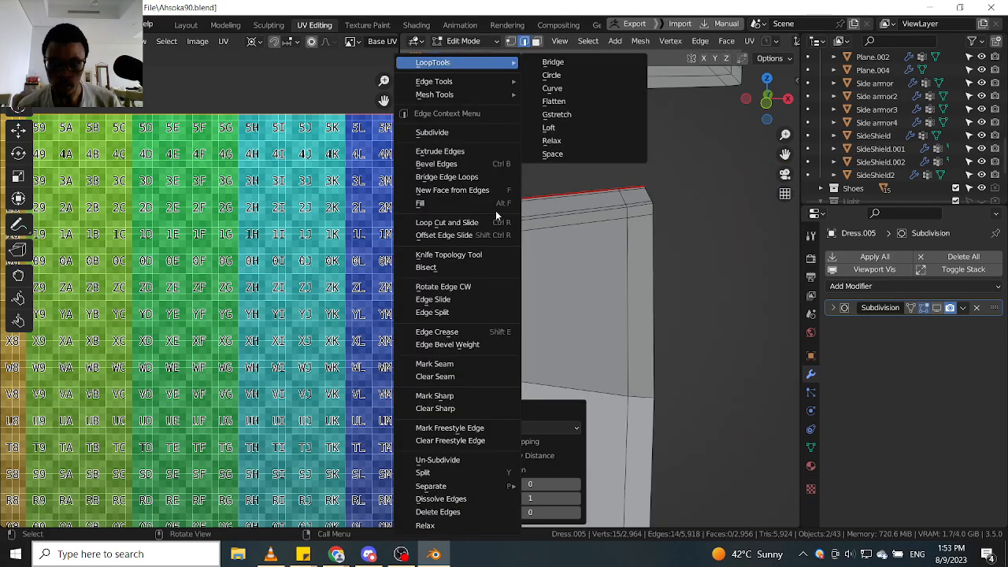
pyautogui.click(504, 378)
# Extend the selection along the middle edge line on the centre strap's back side and clear its seam down to the fork.
pyautogui.scroll(-10, 559, 304)
pyautogui.moveTo(650, 347); pyautogui.dragTo(797, 318, button='middle')
pyautogui.scroll(5, 535, 316)
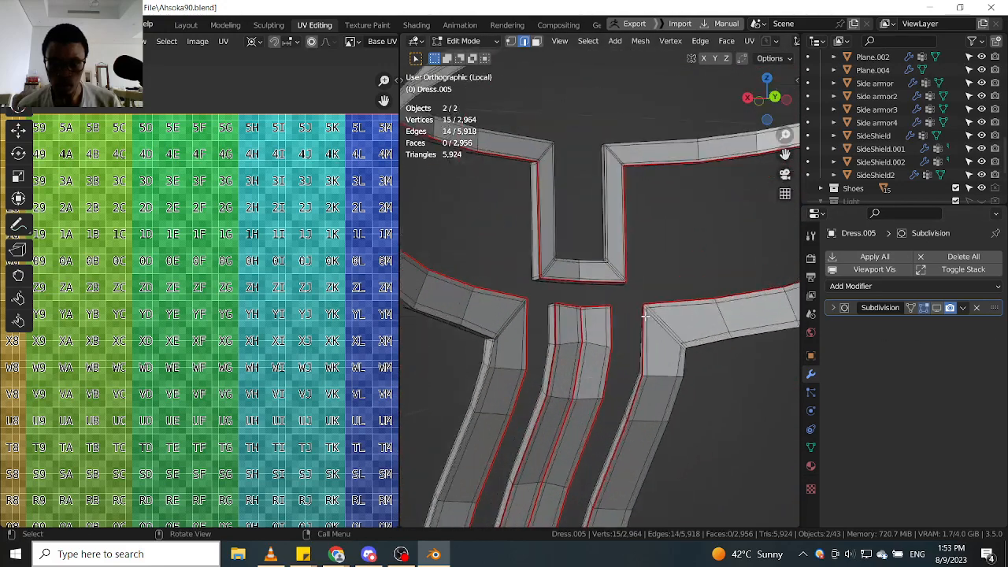
pyautogui.scroll(-3, 566, 309)
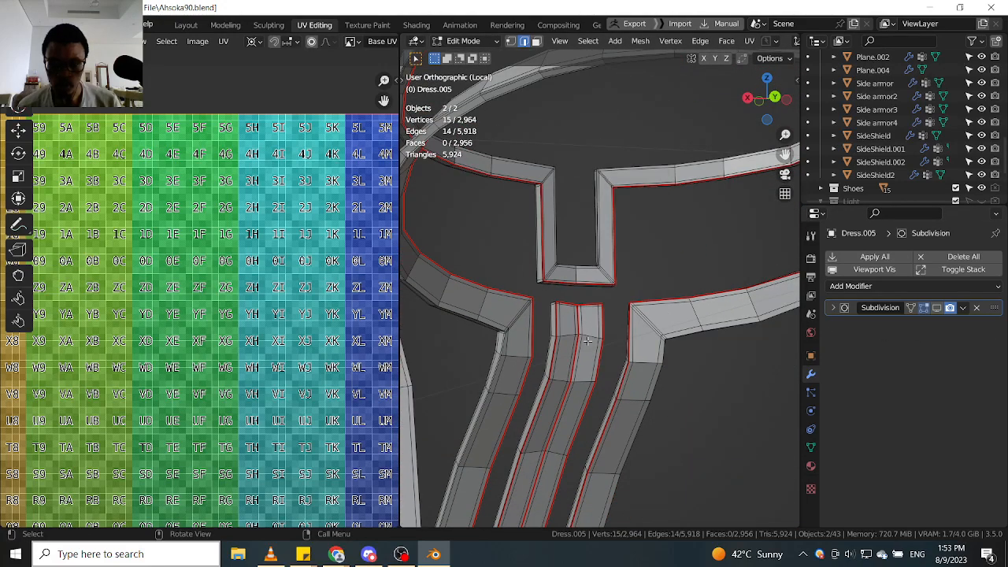
pyautogui.scroll(-3, 586, 341)
pyautogui.keyDown('shift'); pyautogui.moveTo(586, 340); pyautogui.dragTo(541, 199, button='middle'); pyautogui.keyUp('shift')
pyautogui.scroll(5, 539, 196)
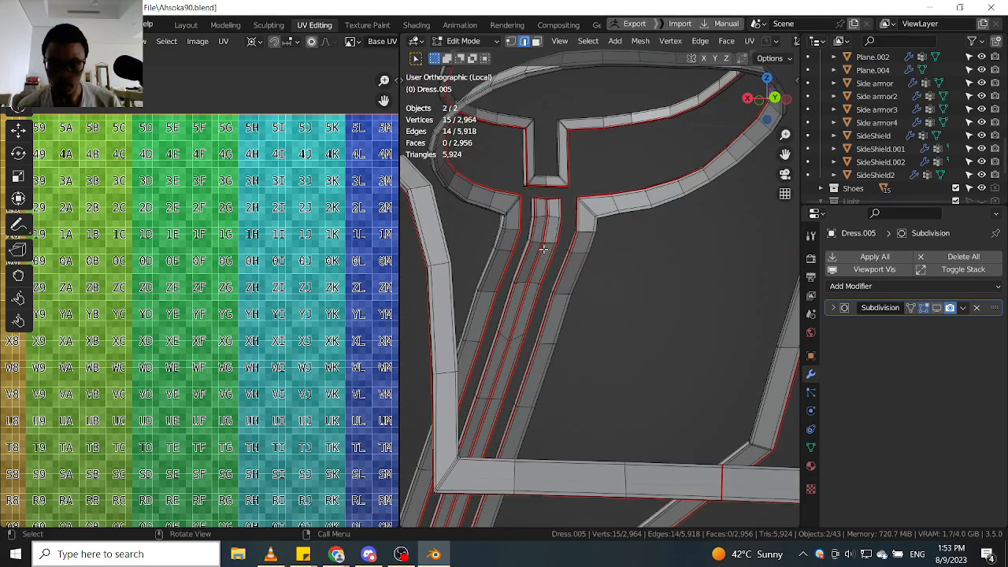
pyautogui.scroll(3, 540, 197)
pyautogui.scroll(3, 547, 156)
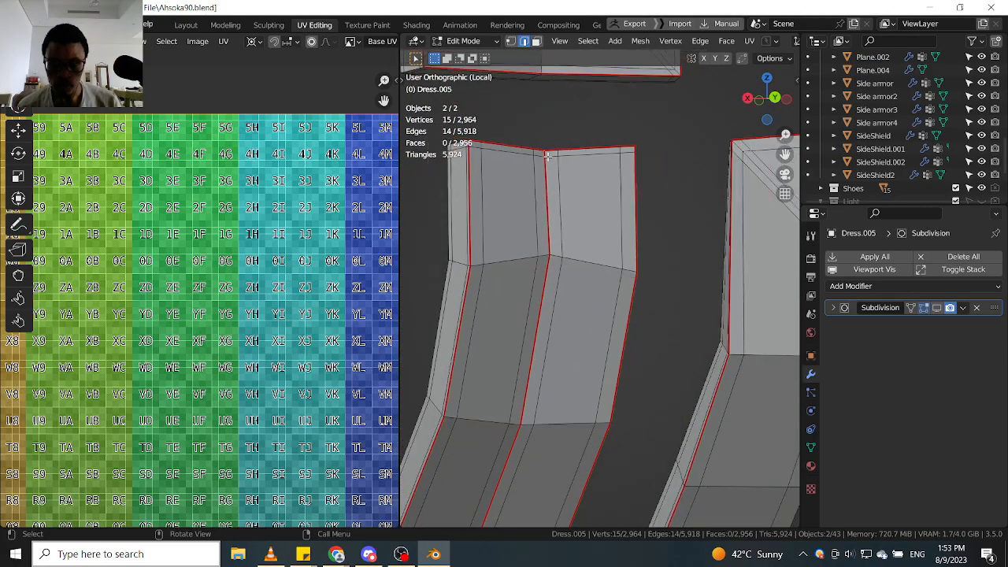
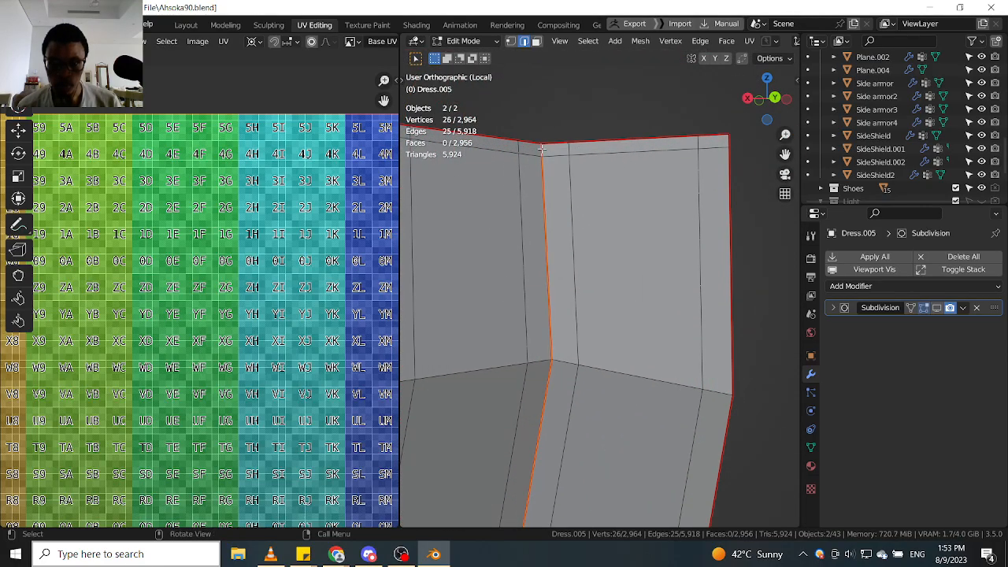
pyautogui.scroll(-6, 544, 193)
pyautogui.moveTo(542, 204); pyautogui.dragTo(690, 287, button='middle')
pyautogui.scroll(-4, 641, 295)
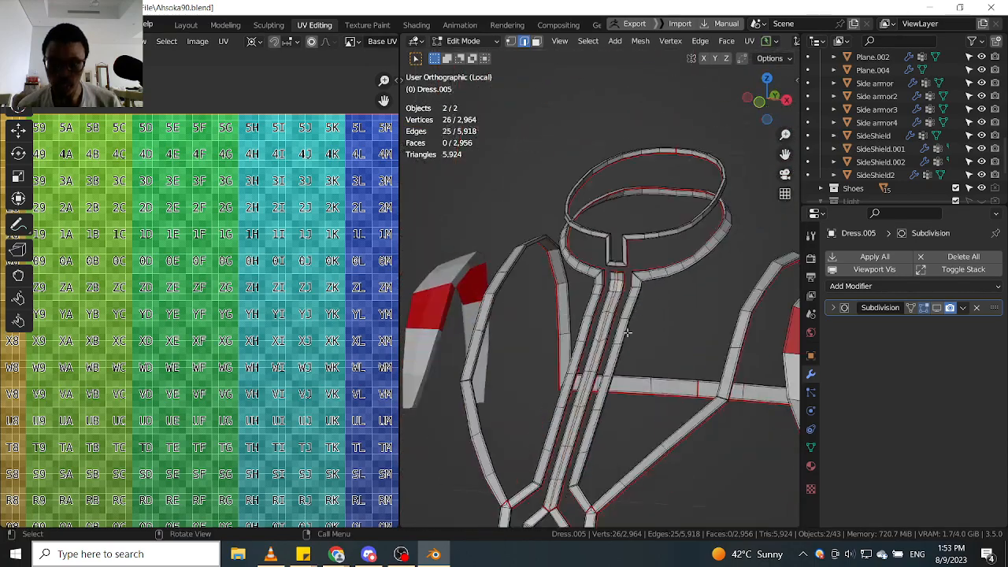
pyautogui.moveTo(626, 333); pyautogui.dragTo(627, 288, button='middle')
pyautogui.scroll(4, 619, 367)
pyautogui.scroll(-2, 623, 351)
pyautogui.scroll(3, 592, 214)
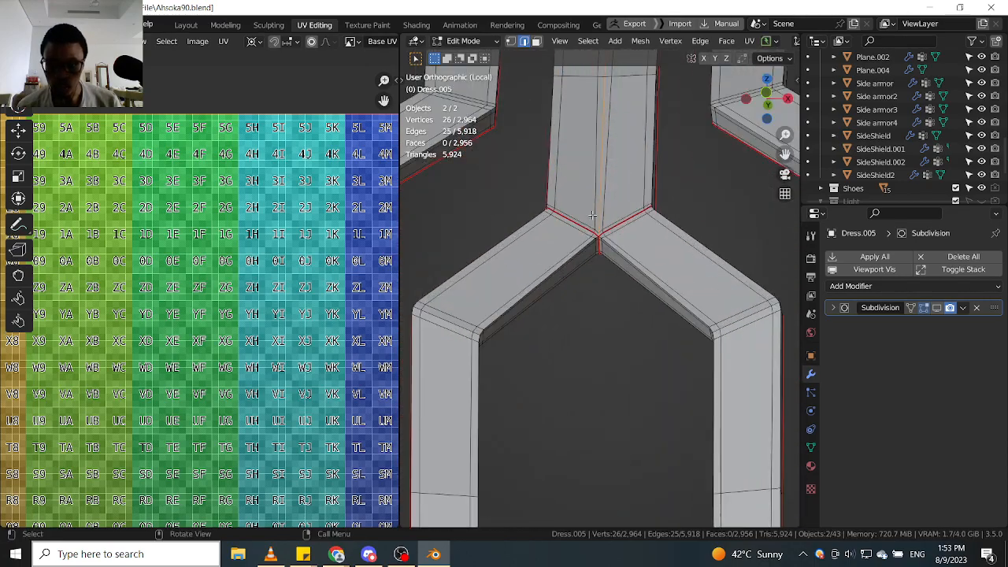
pyautogui.scroll(4, 592, 214)
pyautogui.scroll(-3, 612, 245)
pyautogui.rightClick(612, 245)
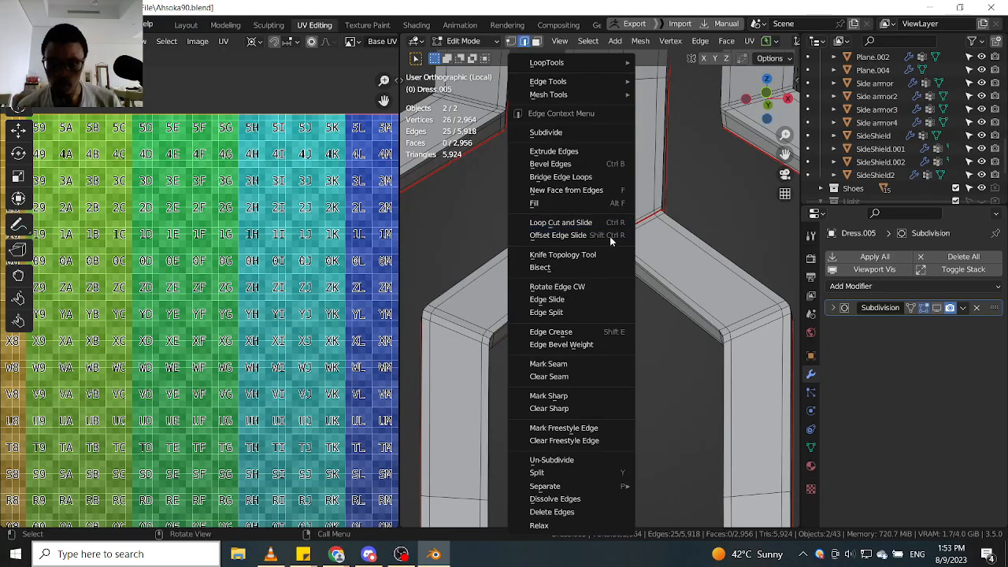
pyautogui.click(582, 376)
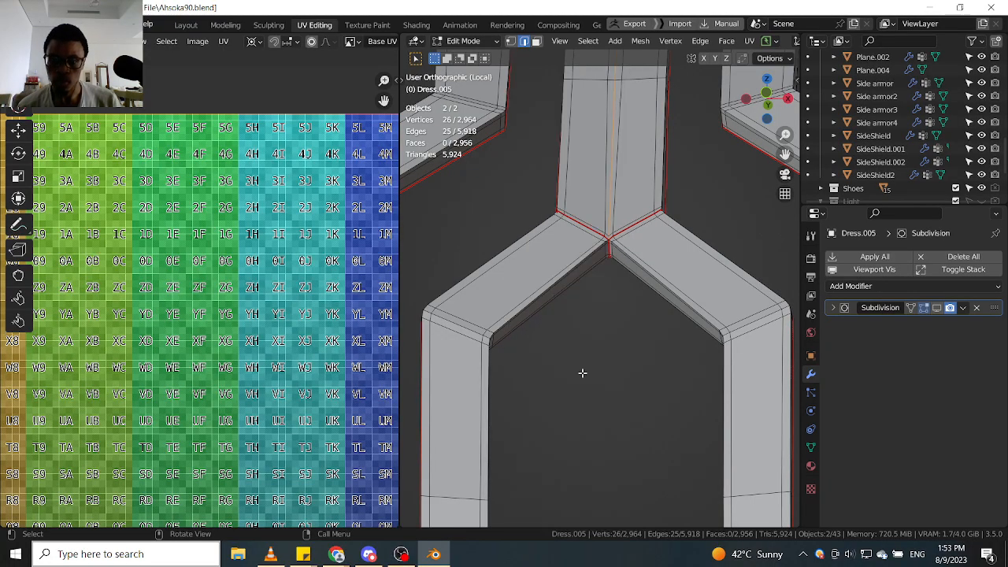
# Select all the geometry linked to the forked centre strap, starting from a single edge near the fork.
pyautogui.scroll(-3, 611, 256)
pyautogui.moveTo(614, 254); pyautogui.dragTo(631, 301, button='middle')
pyautogui.click(557, 270)
pyautogui.scroll(-2, 557, 270)
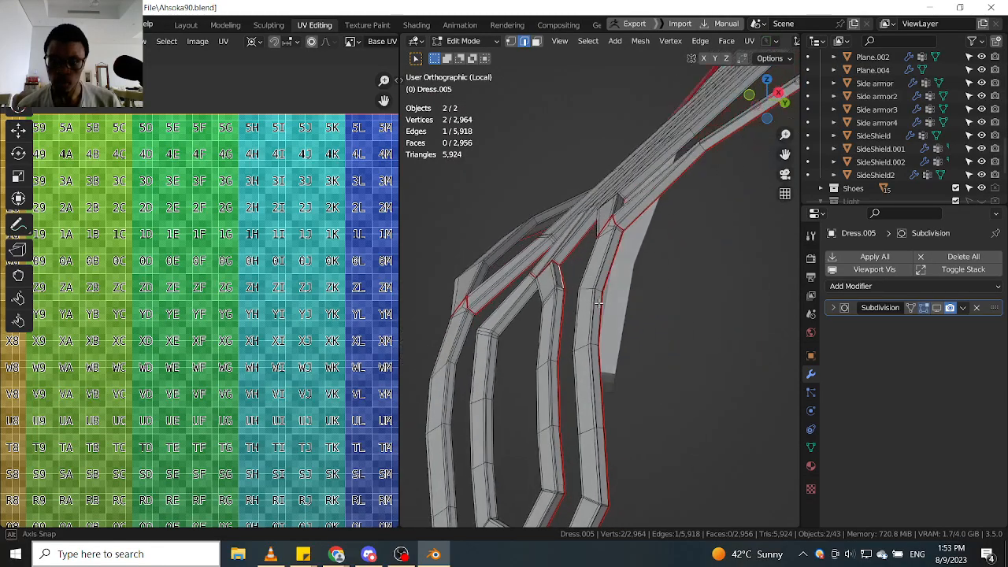
pyautogui.scroll(3, 597, 298)
pyautogui.scroll(-2, 596, 295)
pyautogui.press('z')
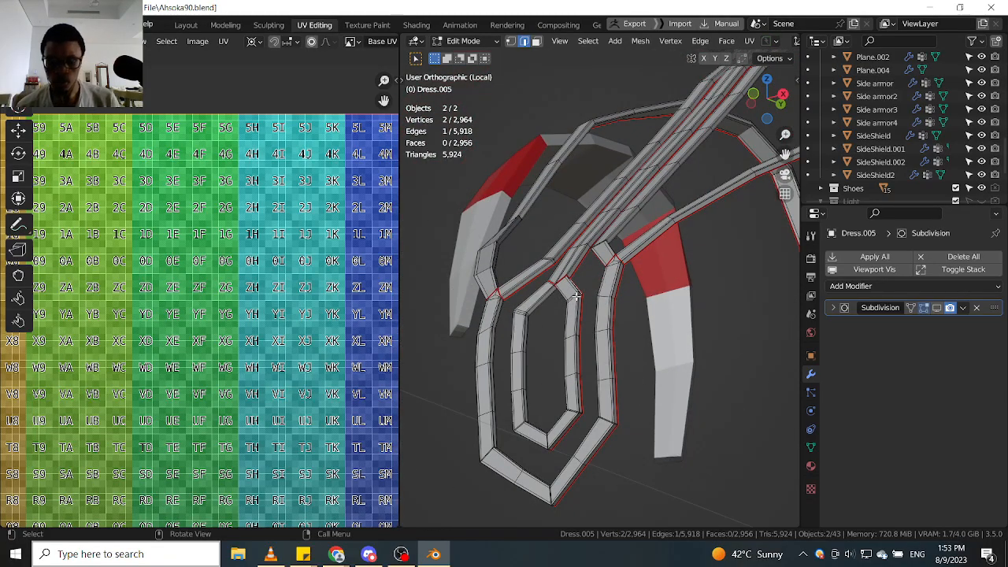
pyautogui.hotkey('ctrl', 'l')
pyautogui.scroll(-5, 298, 298)
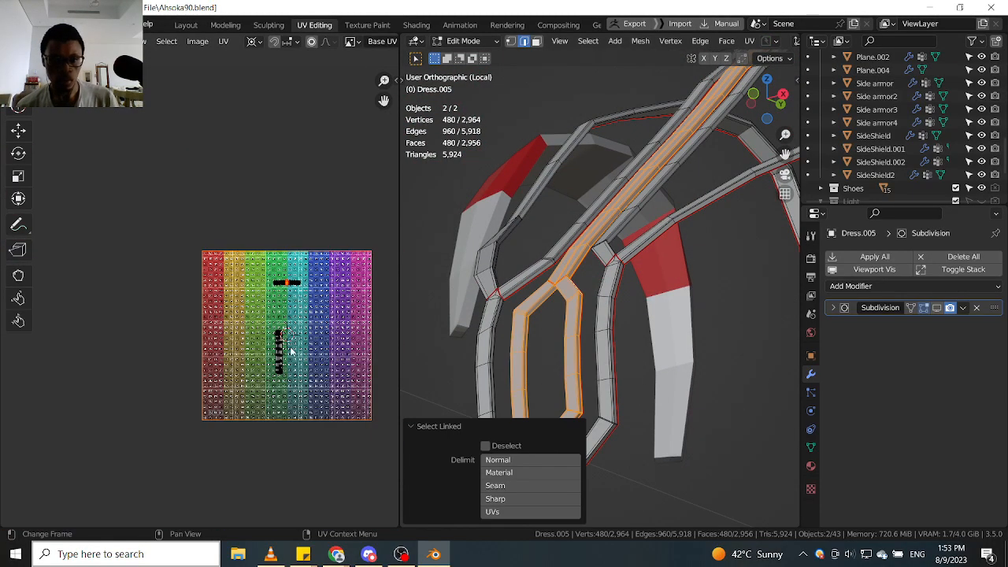
# Pin the middle edge line of the vertical UV island with the flared upper end and straighten it with an X scale of 0.
pyautogui.scroll(10, 291, 352)
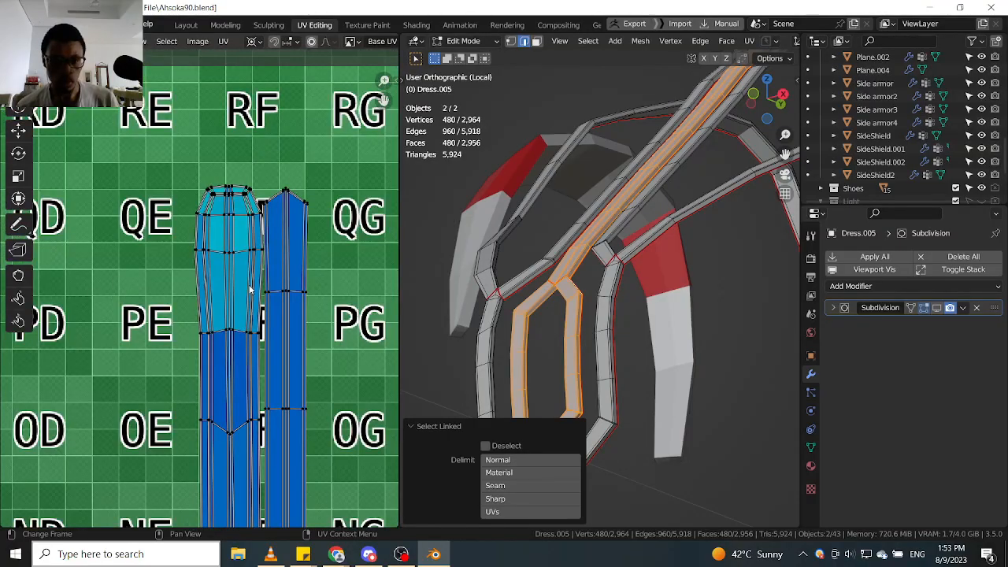
pyautogui.scroll(-5, 251, 289)
pyautogui.scroll(5, 239, 288)
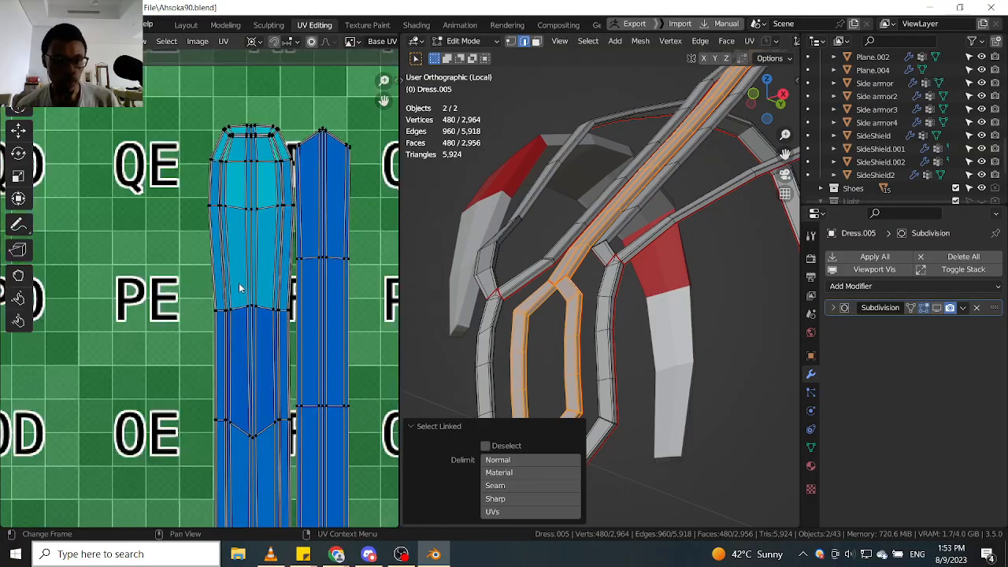
pyautogui.scroll(2, 239, 288)
pyautogui.keyDown('alt'); pyautogui.click(261, 321); pyautogui.keyUp('alt')
pyautogui.press('p')
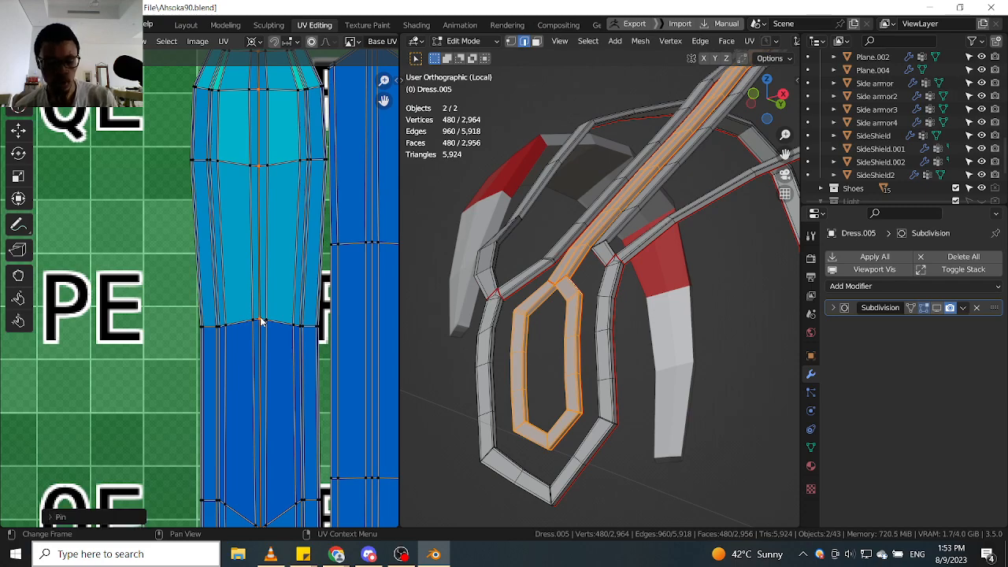
pyautogui.press('s')
pyautogui.press('x')
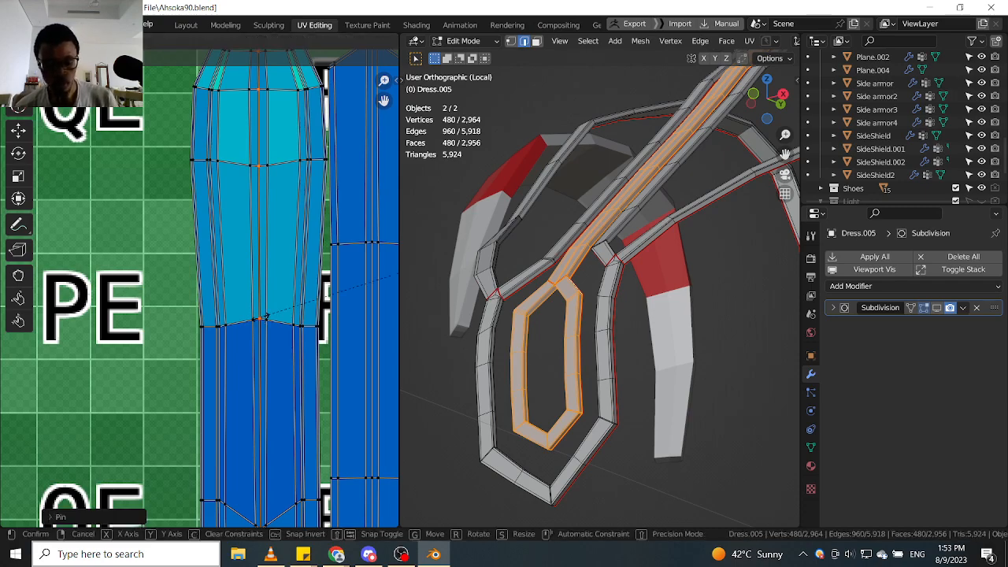
pyautogui.press('0')
pyautogui.press('Return')
# Select the middle edge line of the vertical UV island with the pointed end and examine the matching strap from several sides.
pyautogui.scroll(-3, 327, 315)
pyautogui.moveTo(325, 306); pyautogui.dragTo(305, 303, button='middle')
pyautogui.scroll(2, 304, 302)
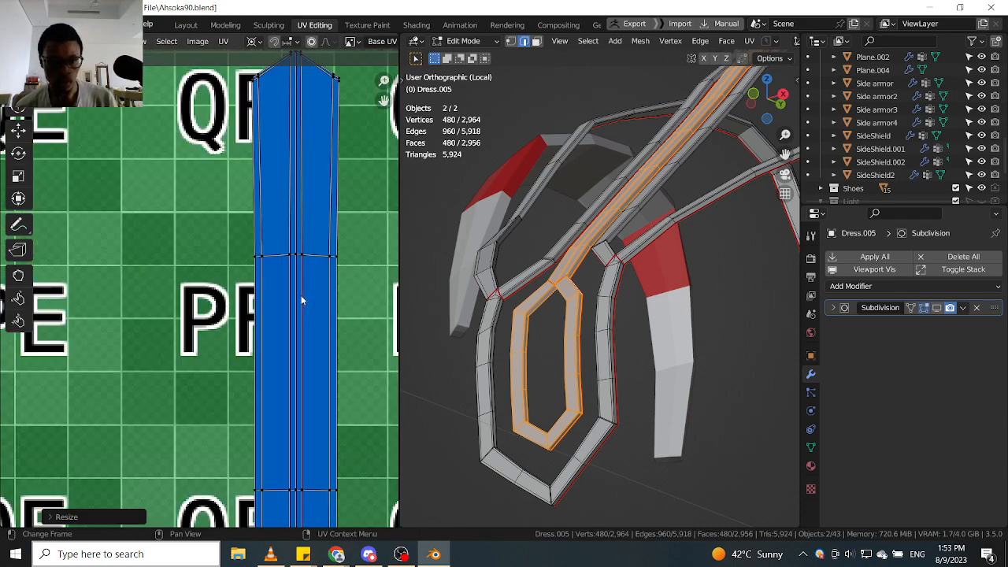
pyautogui.keyDown('alt'); pyautogui.click(297, 297); pyautogui.keyUp('alt')
pyautogui.scroll(-4, 585, 288)
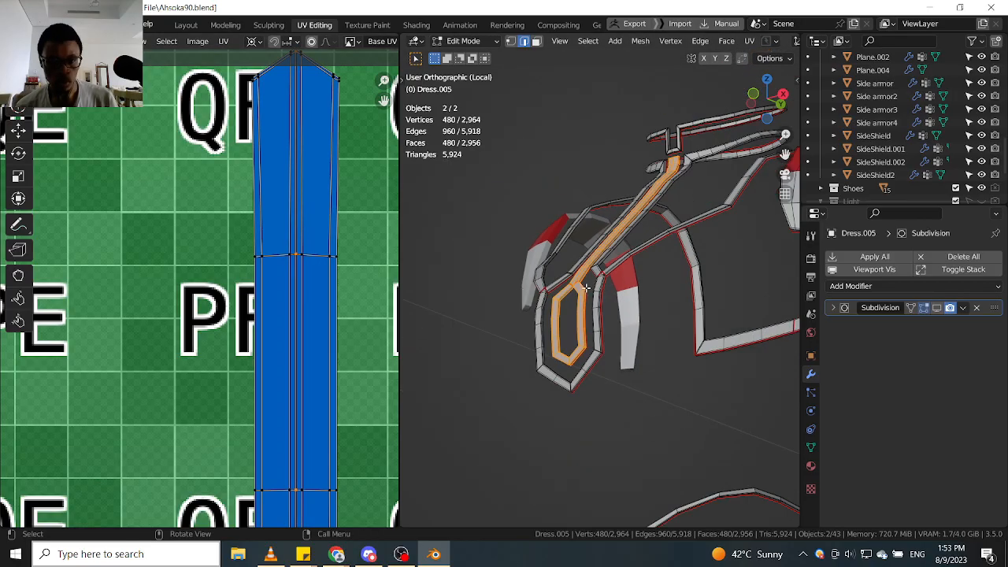
pyautogui.scroll(-3, 333, 270)
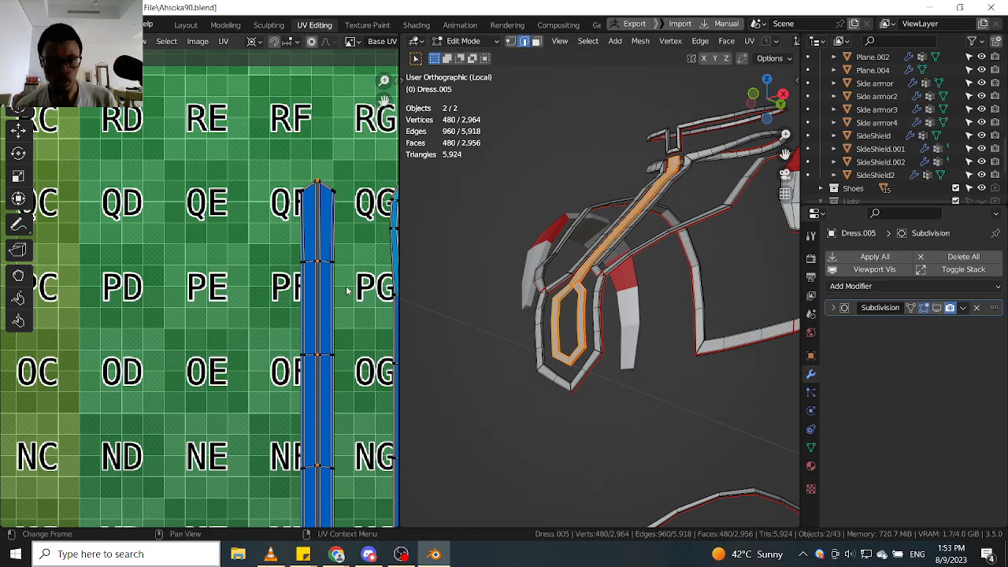
pyautogui.scroll(-2, 553, 210)
pyautogui.moveTo(553, 210); pyautogui.dragTo(579, 273, button='middle')
pyautogui.scroll(4, 579, 273)
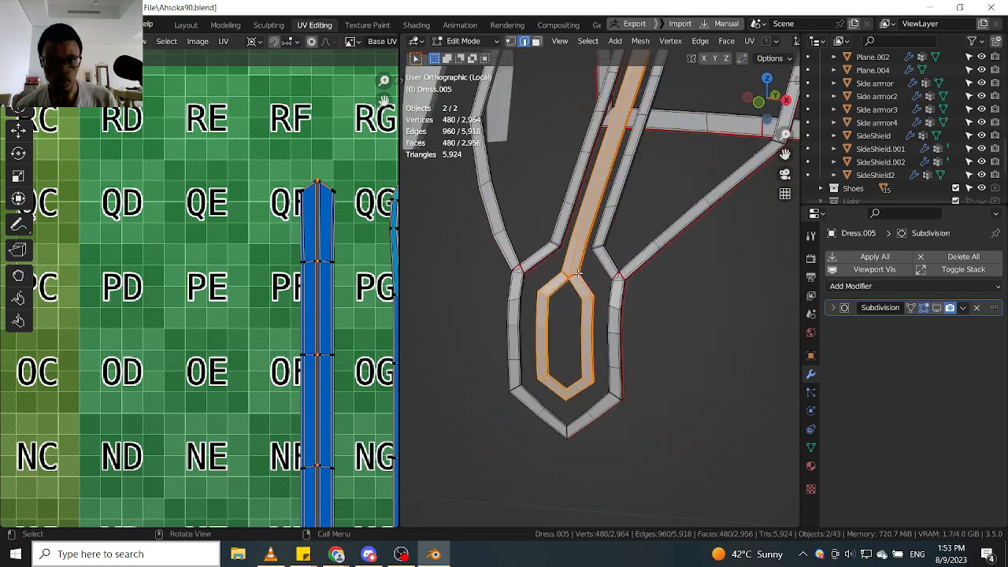
pyautogui.moveTo(695, 256); pyautogui.dragTo(515, 219, button='middle')
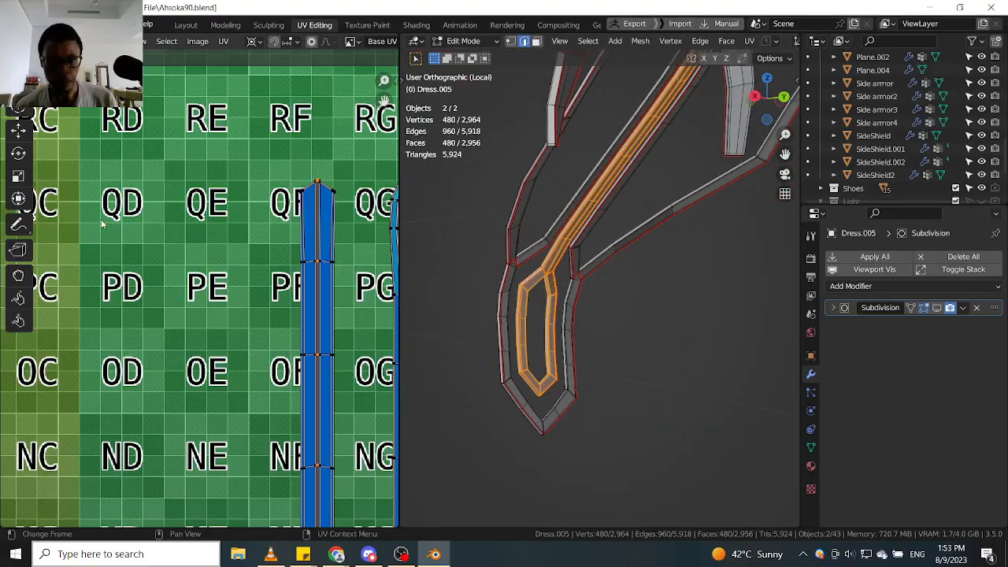
# Move the pinned middle line of the horizontal UV island slightly.
pyautogui.scroll(-5, 118, 223)
pyautogui.scroll(-4, 160, 230)
pyautogui.moveTo(176, 173); pyautogui.dragTo(173, 276, button='middle')
pyautogui.scroll(10, 177, 233)
pyautogui.moveTo(168, 222); pyautogui.dragTo(196, 289, button='middle')
pyautogui.scroll(2, 195, 288)
pyautogui.scroll(5, 192, 285)
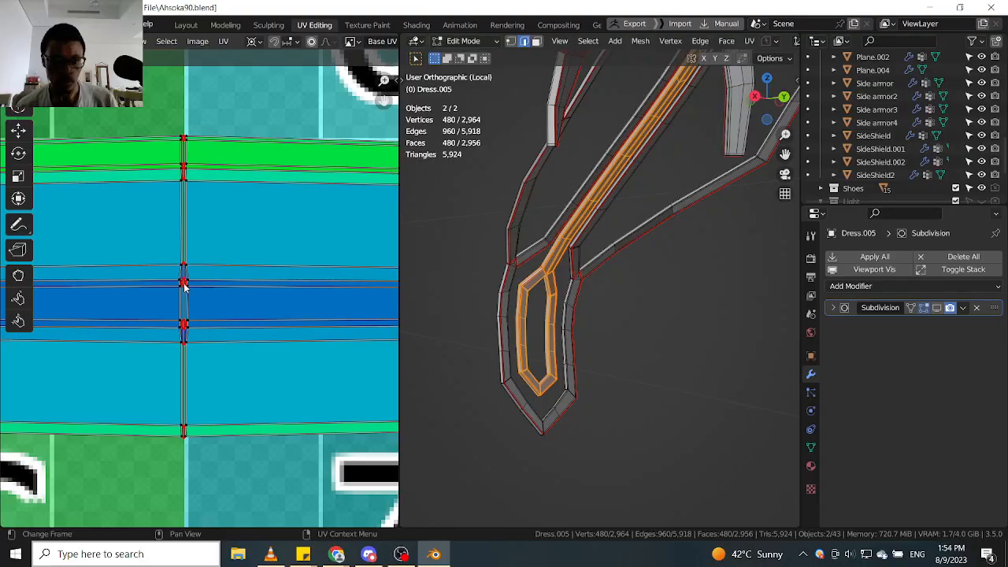
pyautogui.scroll(4, 184, 287)
pyautogui.scroll(-4, 184, 287)
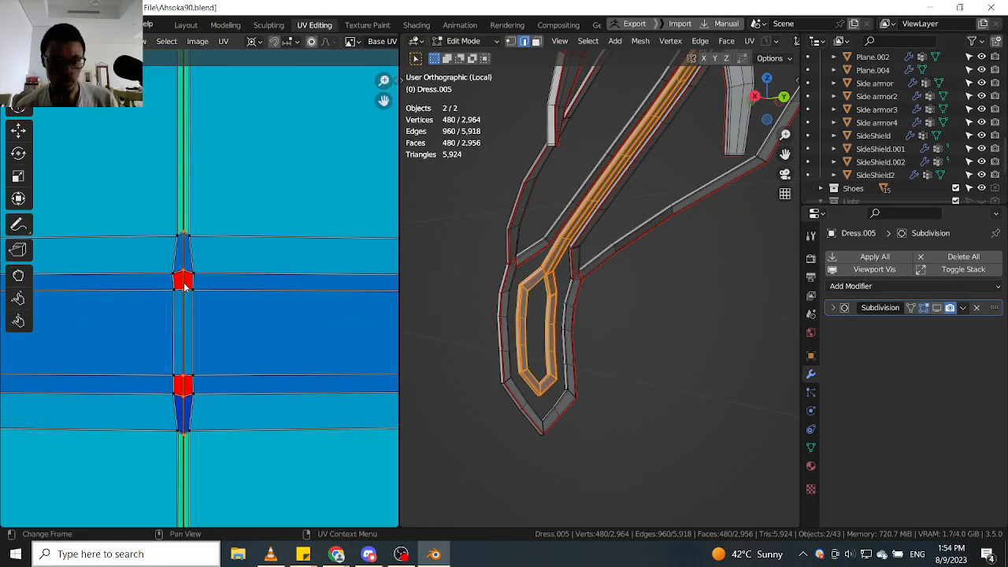
pyautogui.press('g')
pyautogui.click(194, 283)
pyautogui.scroll(-8, 197, 284)
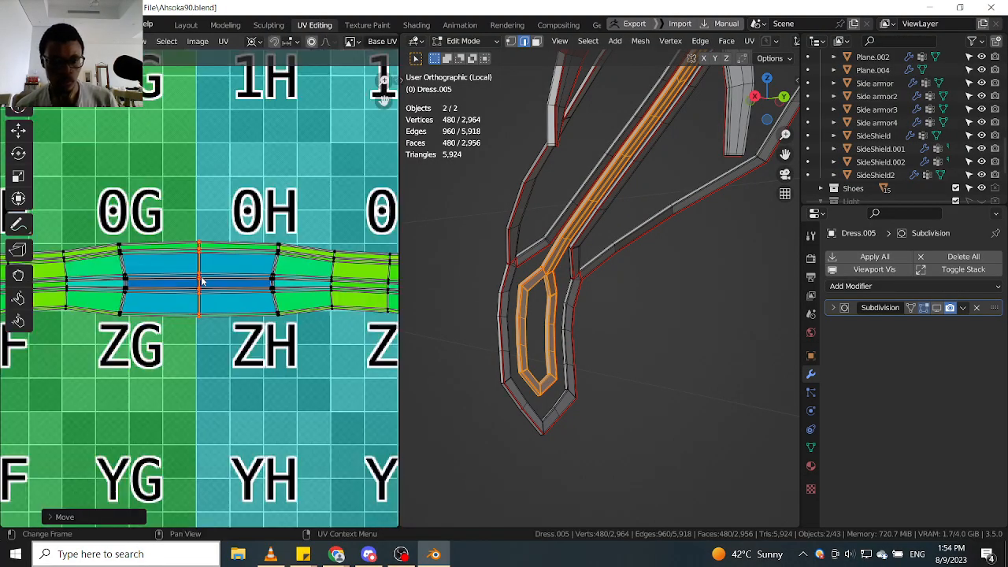
# Pin the middle edge line of the pointed vertical UV island and straighten it with an X scale of 0.
pyautogui.scroll(10, 246, 287)
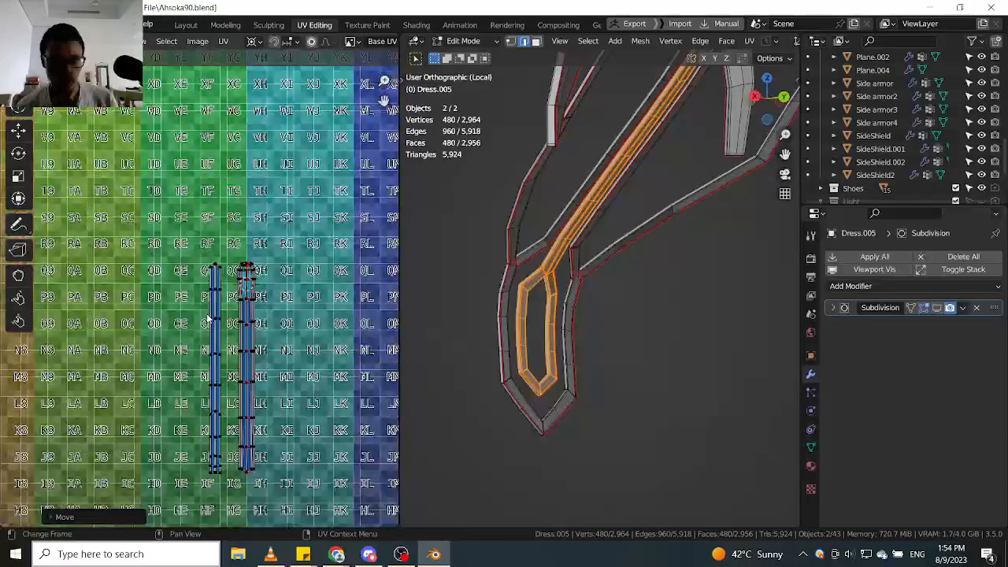
pyautogui.scroll(-5, 267, 290)
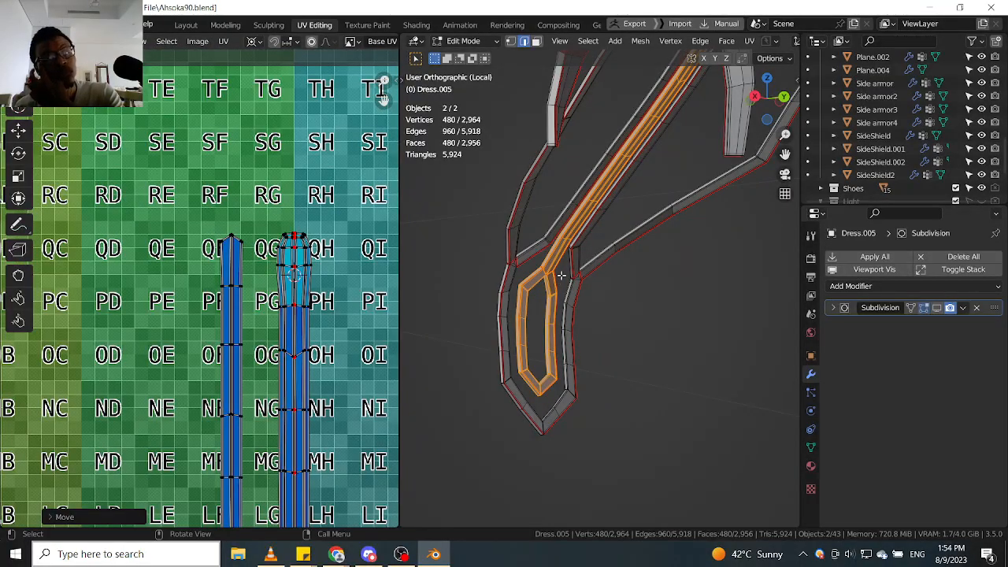
pyautogui.moveTo(561, 274)
pyautogui.mouseDown(button='middle')
pyautogui.moveTo(569, 266)
pyautogui.moveTo(554, 272)
pyautogui.mouseUp(button='middle')
pyautogui.scroll(4, 252, 292)
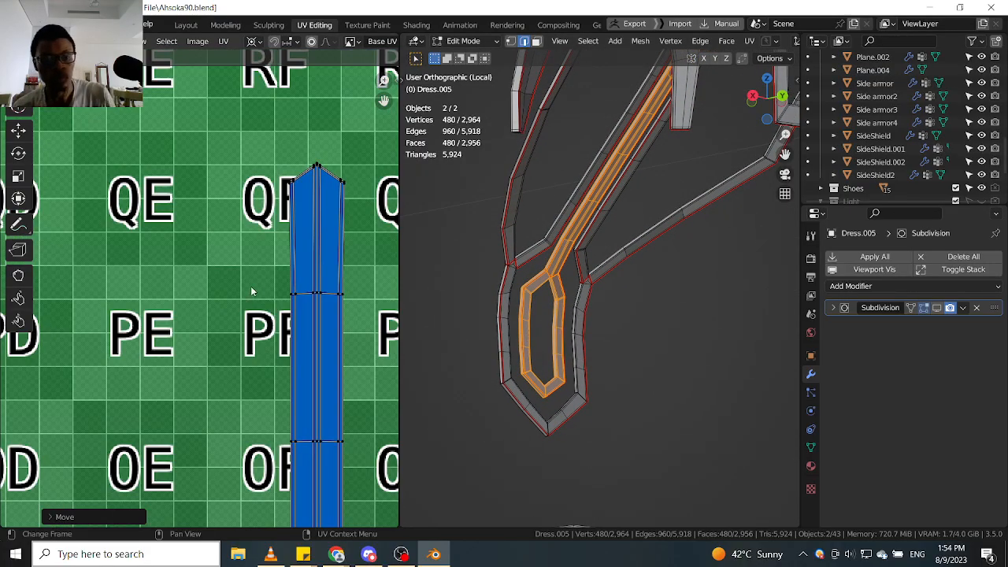
pyautogui.keyDown('alt'); pyautogui.click(317, 303); pyautogui.keyUp('alt')
pyautogui.press('p')
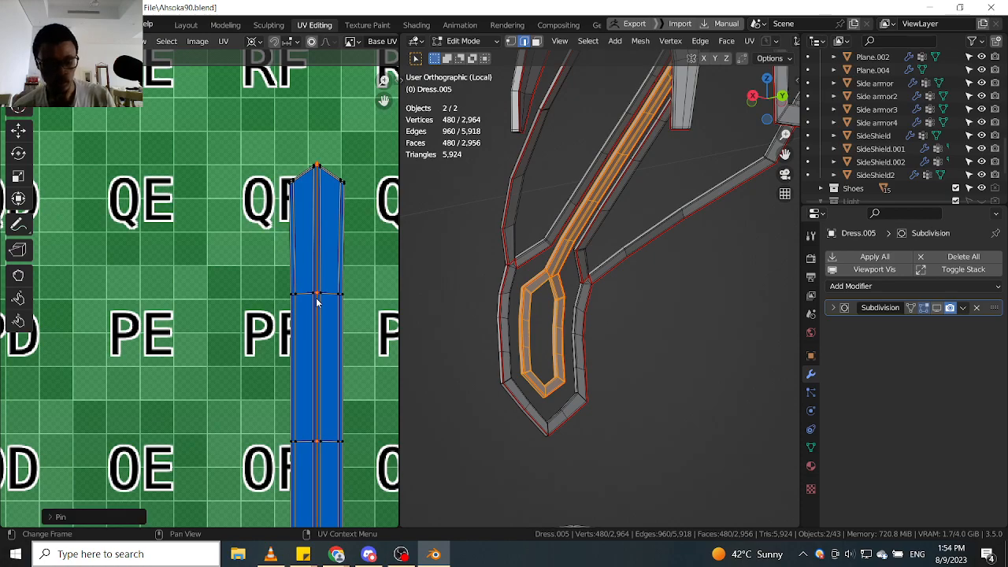
pyautogui.press('s')
pyautogui.press('x')
pyautogui.press('0')
pyautogui.click(317, 301)
pyautogui.scroll(-9, 317, 306)
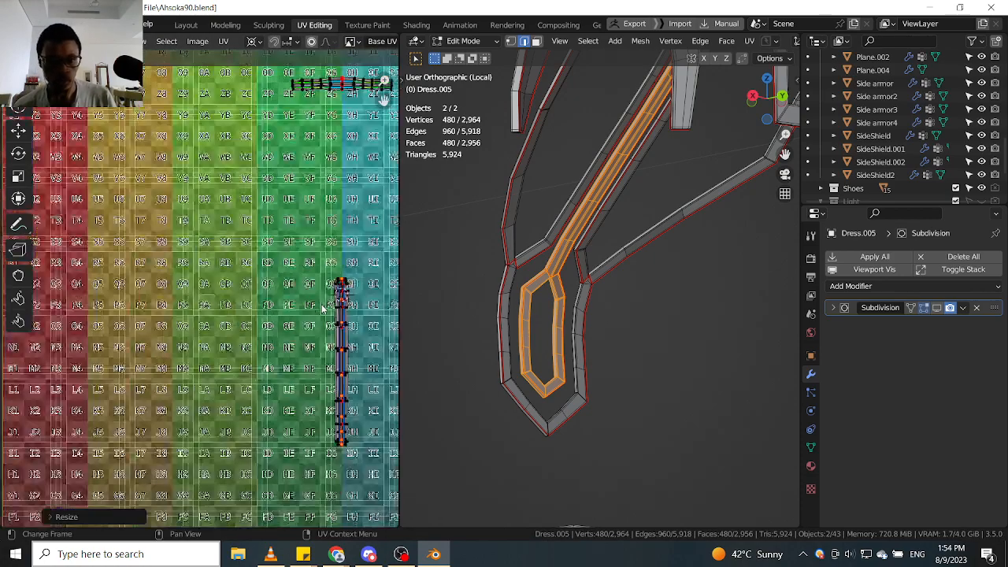
pyautogui.scroll(3, 278, 307)
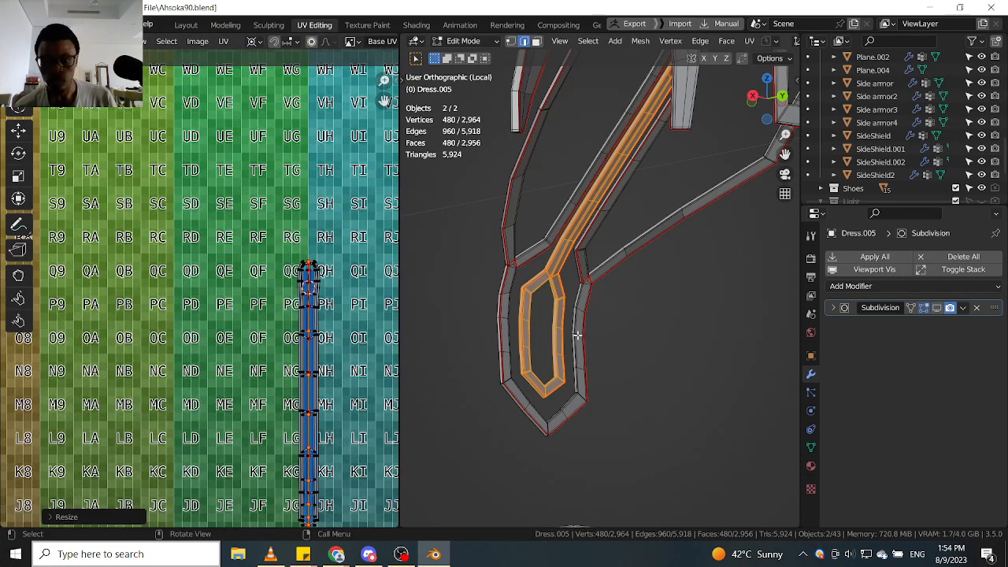
# Clear the pins on the crosswise edge line in the middle of the horizontal UV island.
pyautogui.scroll(-8, 263, 326)
pyautogui.scroll(7, 306, 347)
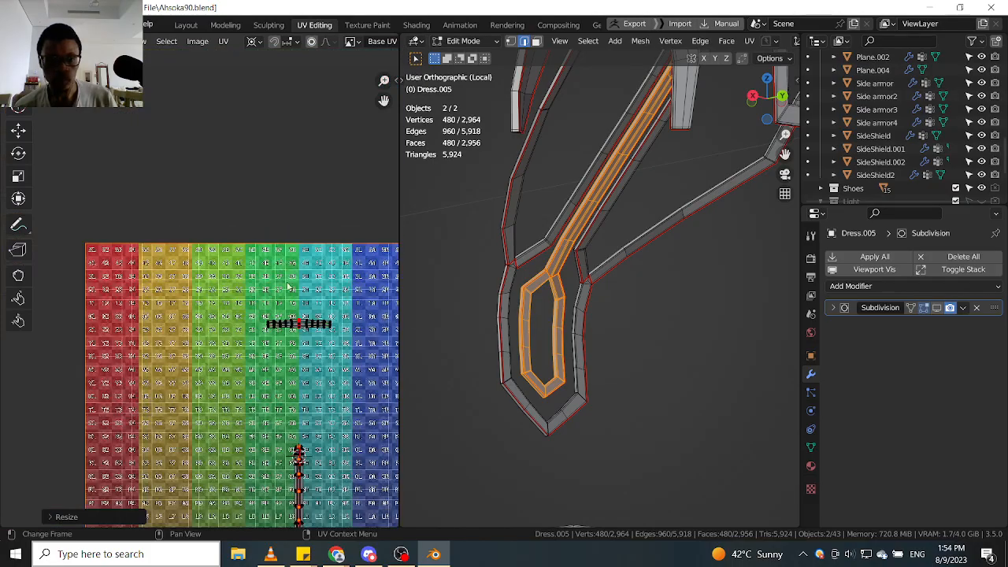
pyautogui.scroll(8, 310, 360)
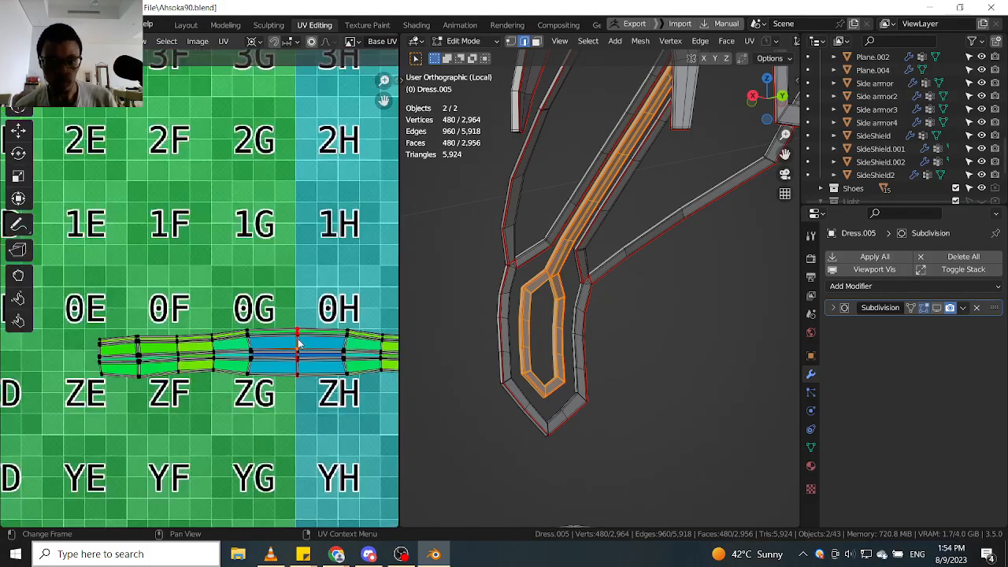
pyautogui.scroll(4, 296, 347)
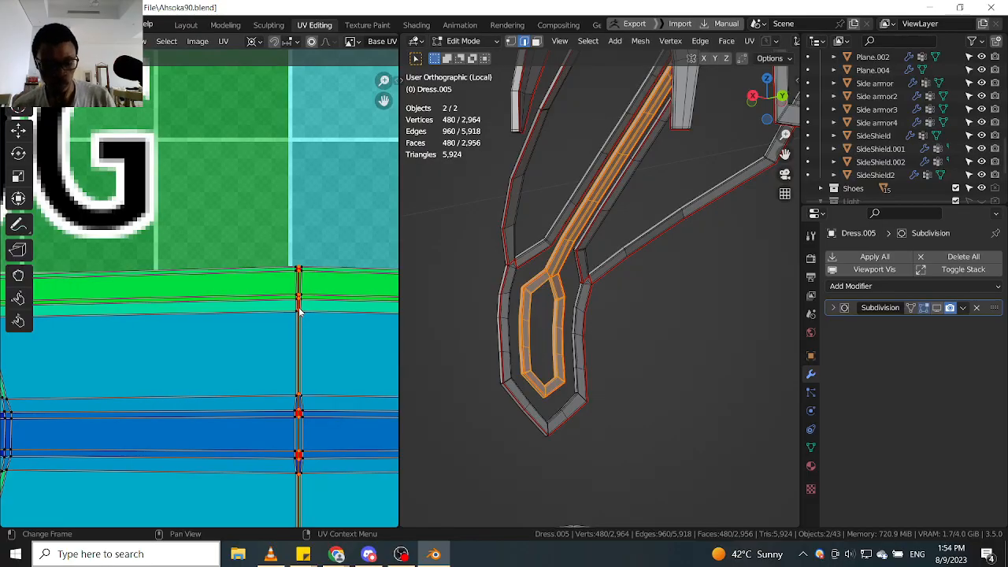
pyautogui.hotkey('alt', 'p')
pyautogui.scroll(-3, 374, 384)
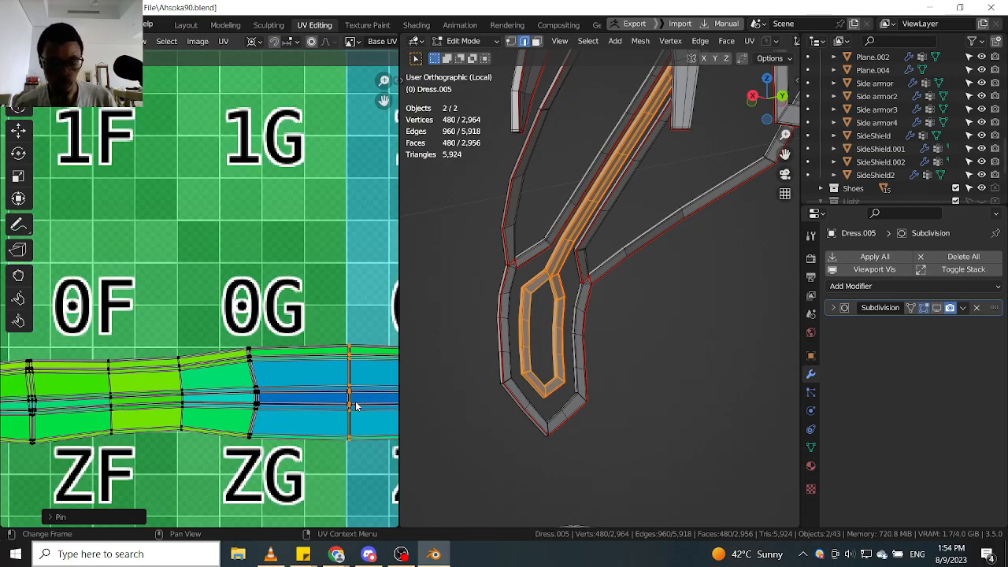
# Select the whole horizontal UV island and rotate it upright.
pyautogui.press('l')
pyautogui.scroll(-5, 363, 411)
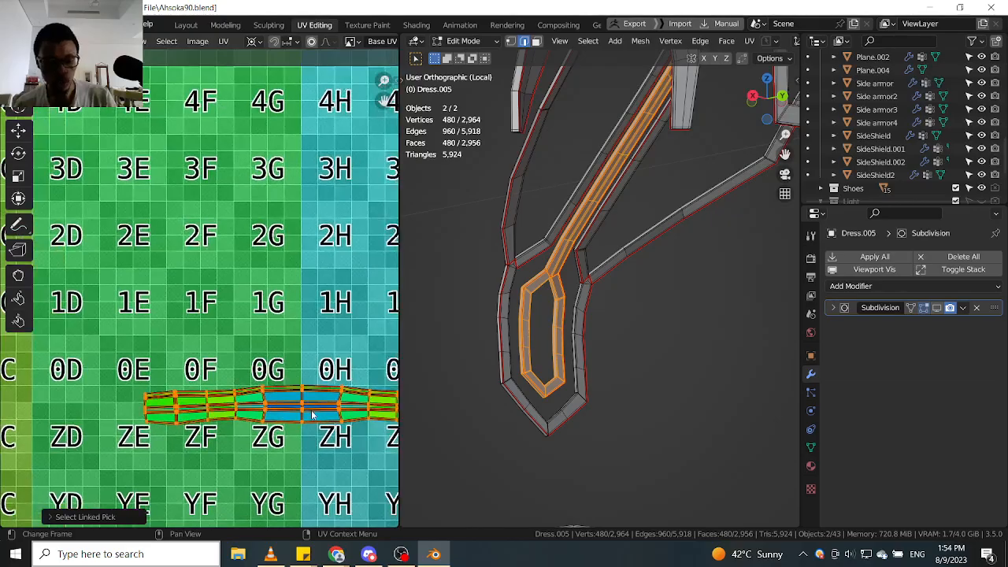
pyautogui.scroll(-1, 366, 417)
pyautogui.press('r')
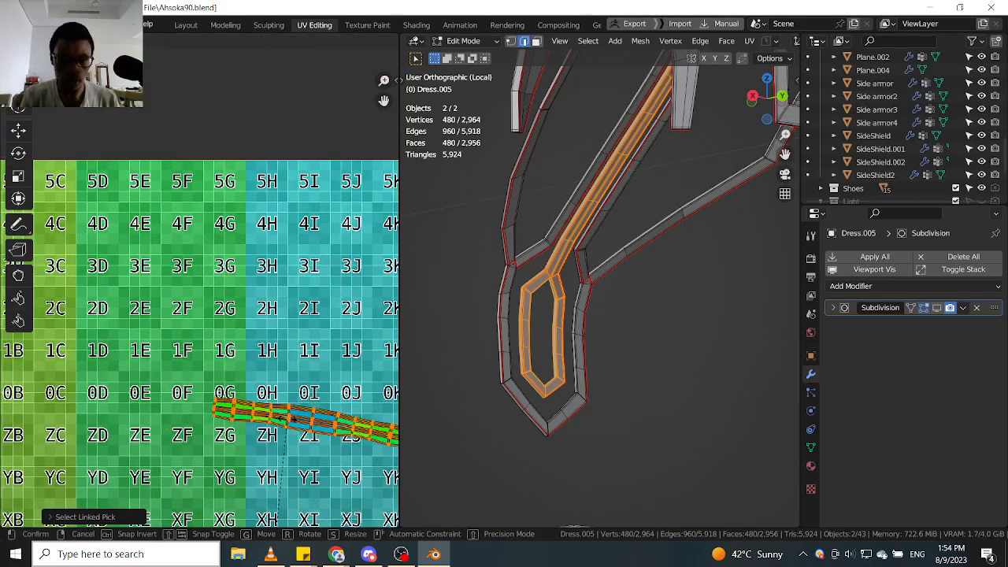
pyautogui.click(288, 424)
pyautogui.scroll(-10, 303, 415)
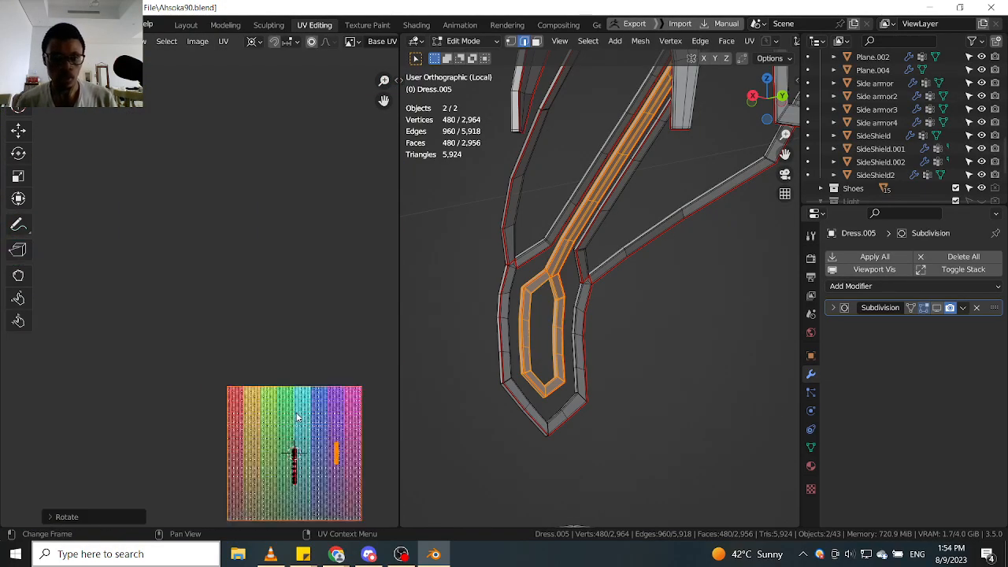
pyautogui.scroll(6, 303, 415)
pyautogui.scroll(10, 304, 415)
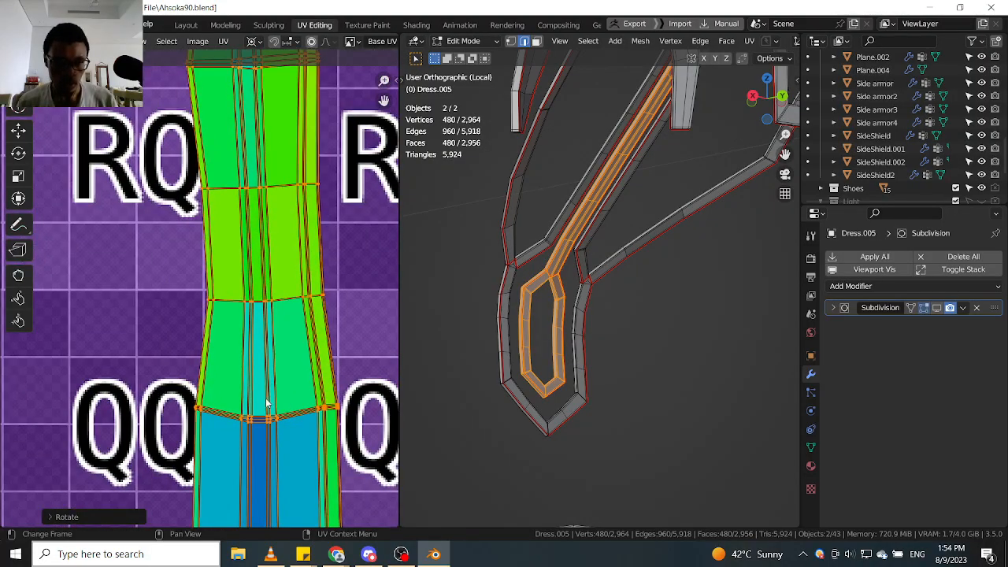
# Pin the lengthwise middle edge line of the newly upright UV island and straighten it with an X scale of 0.
pyautogui.keyDown('alt'); pyautogui.click(266, 403); pyautogui.keyUp('alt')
pyautogui.press('p')
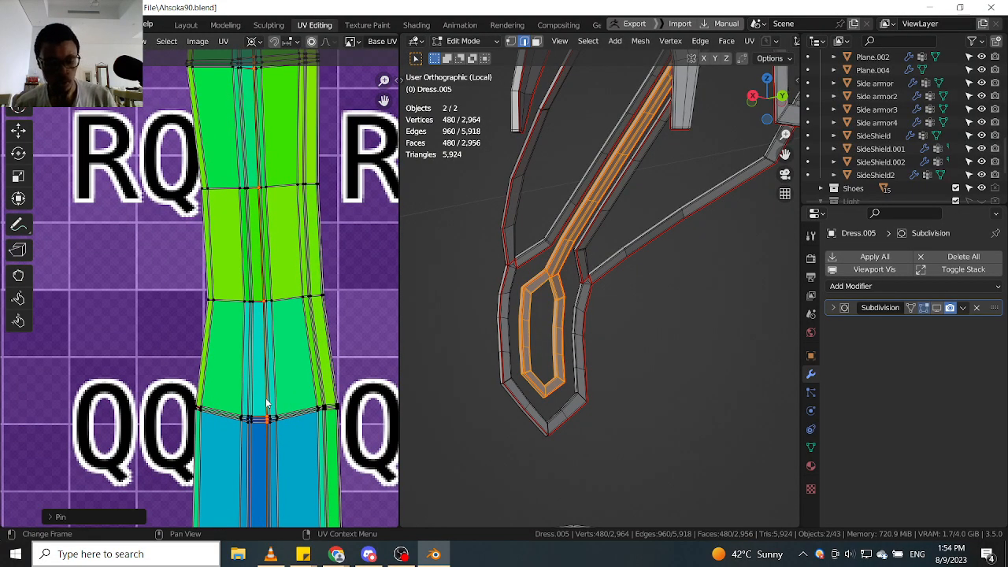
pyautogui.press('s')
pyautogui.press('x')
pyautogui.press('0')
pyautogui.press('Return')
# Move the short straightened UV island clear of the two long islands it overlaps.
pyautogui.scroll(-11, 266, 403)
pyautogui.moveTo(266, 381); pyautogui.dragTo(334, 340, button='middle')
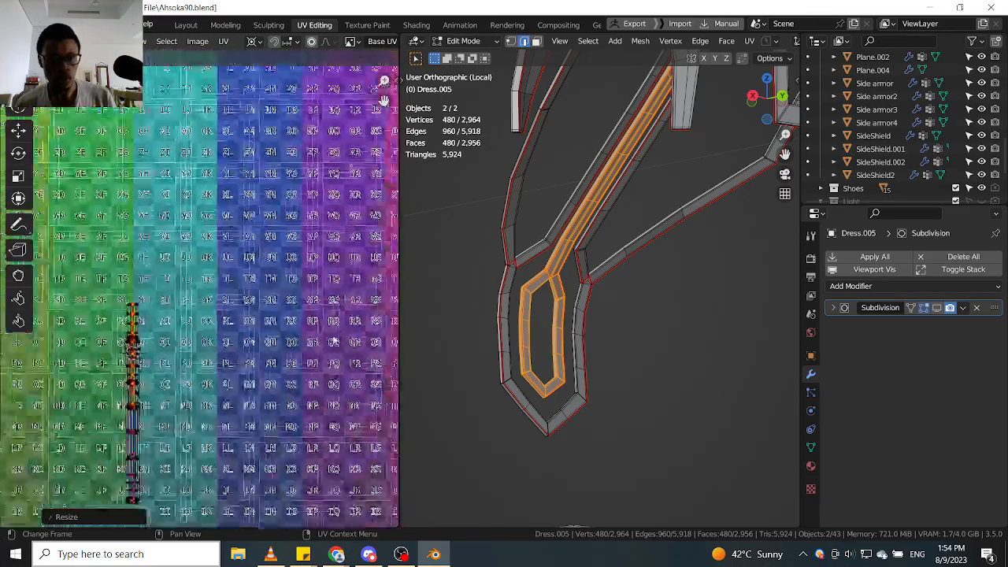
pyautogui.scroll(4, 253, 321)
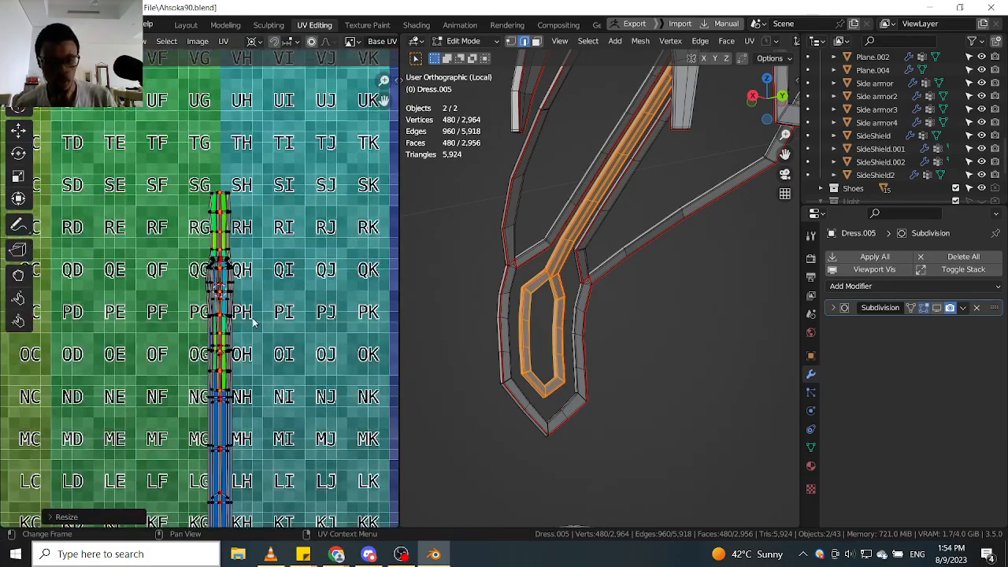
pyautogui.press('g')
pyautogui.click(152, 321)
pyautogui.hotkey('alt', 'a')
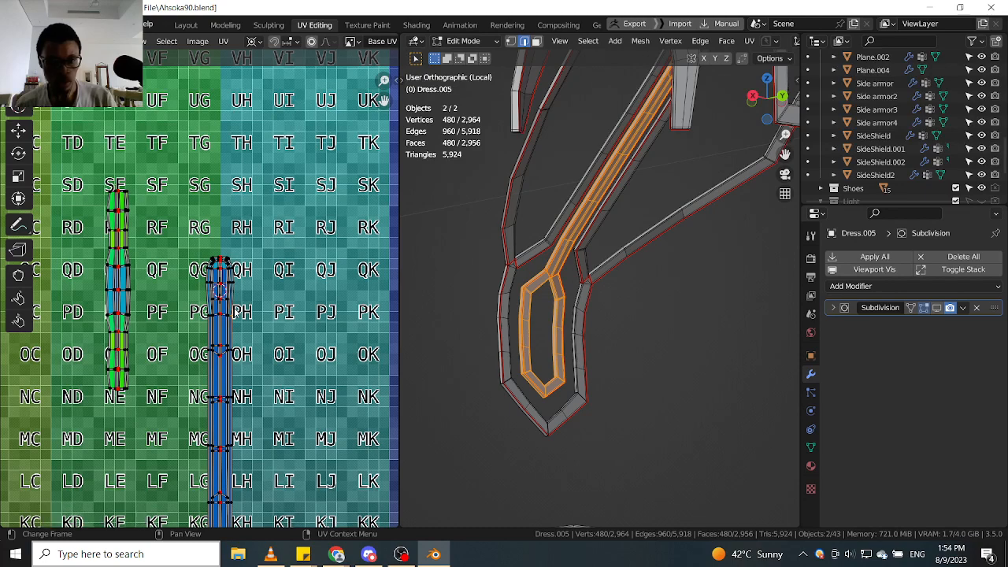
# Place the flared long UV island beside the short one and the pointed long island next to it, without overlaps.
pyautogui.press('l')
pyautogui.press('g')
pyautogui.click(189, 263)
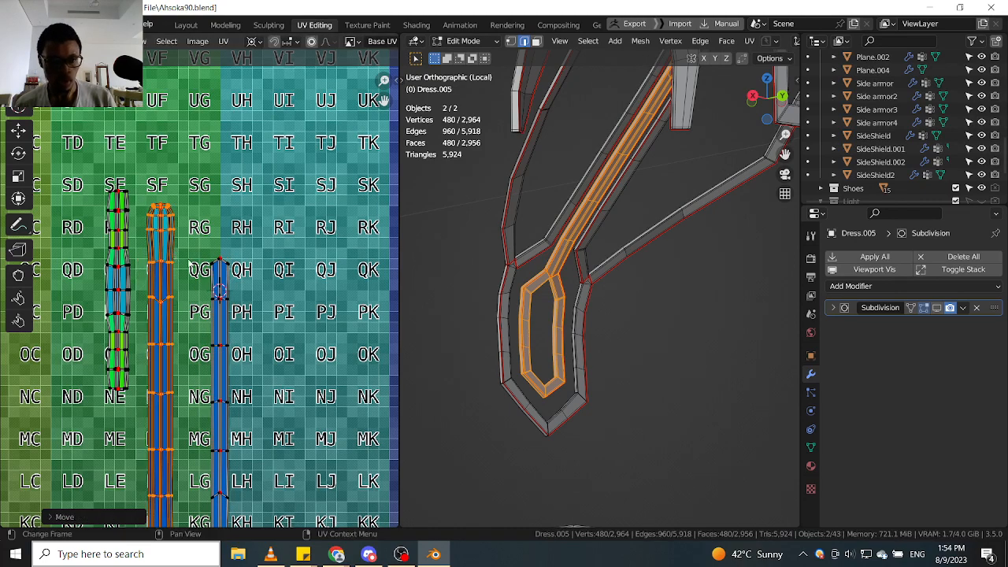
pyautogui.hotkey('alt', 'a')
pyautogui.press('l')
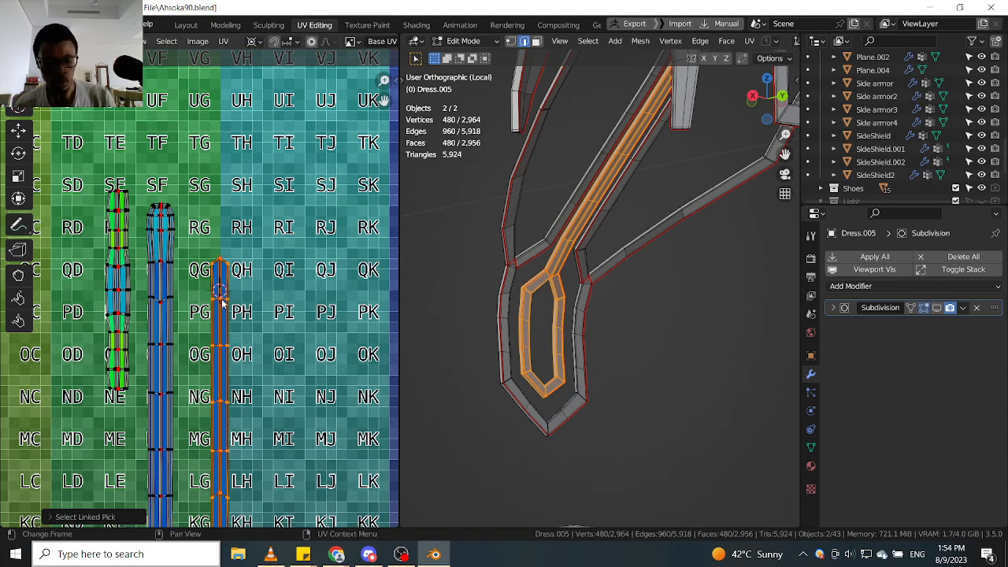
pyautogui.press('g')
pyautogui.click(192, 273)
pyautogui.press('Home')
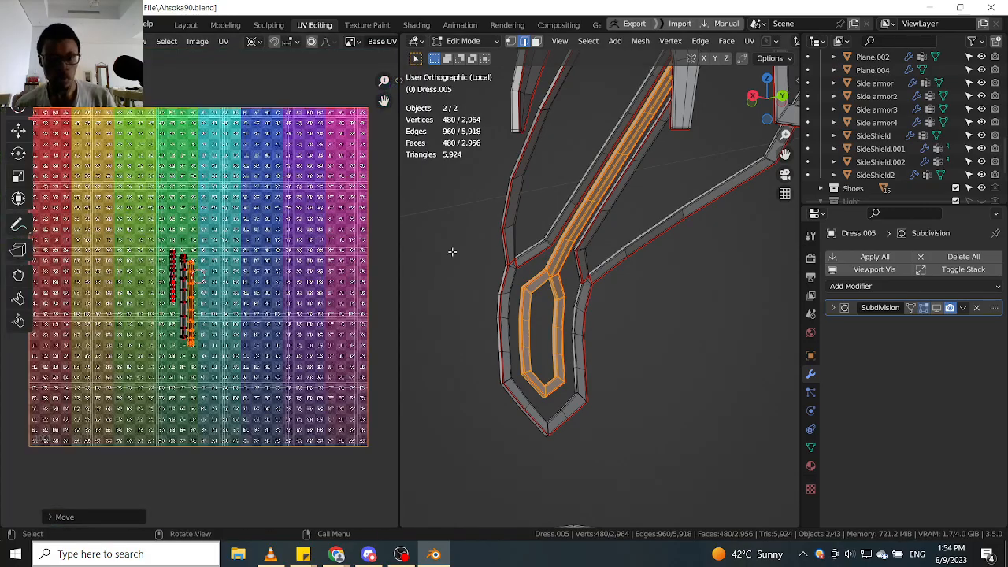
# Select the whole upper neck ring of the dress trim, including its notched front, to show its UV island.
pyautogui.moveTo(593, 256); pyautogui.dragTo(693, 275, button='middle')
pyautogui.scroll(4, 609, 204)
pyautogui.hotkey('alt', 'a')
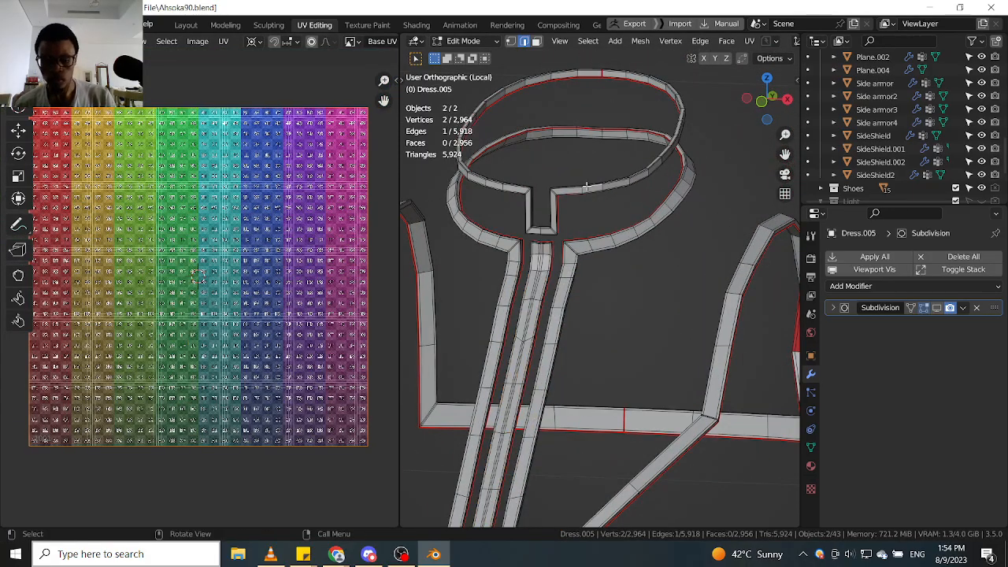
pyautogui.press('l')
pyautogui.scroll(8, 173, 335)
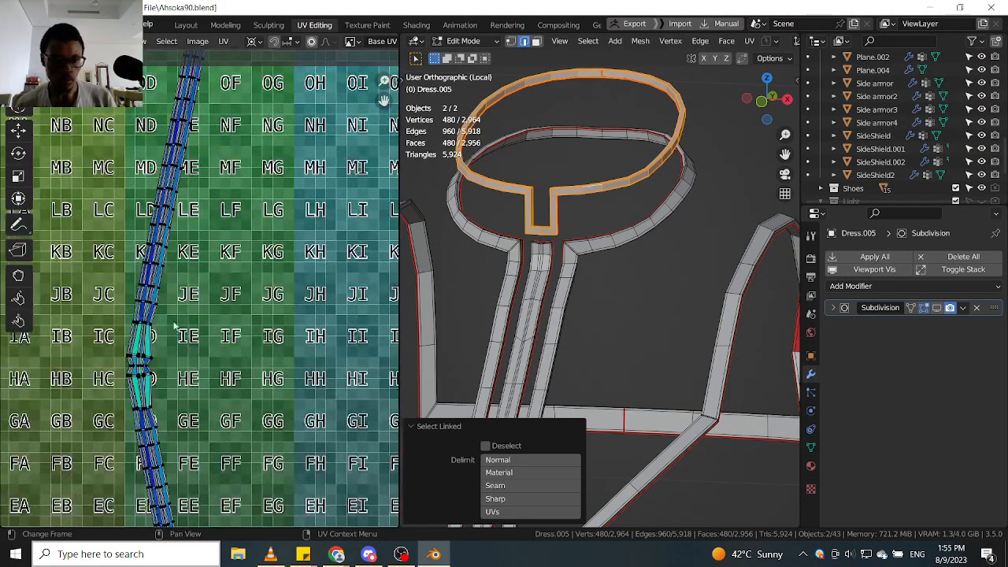
pyautogui.scroll(4, 183, 334)
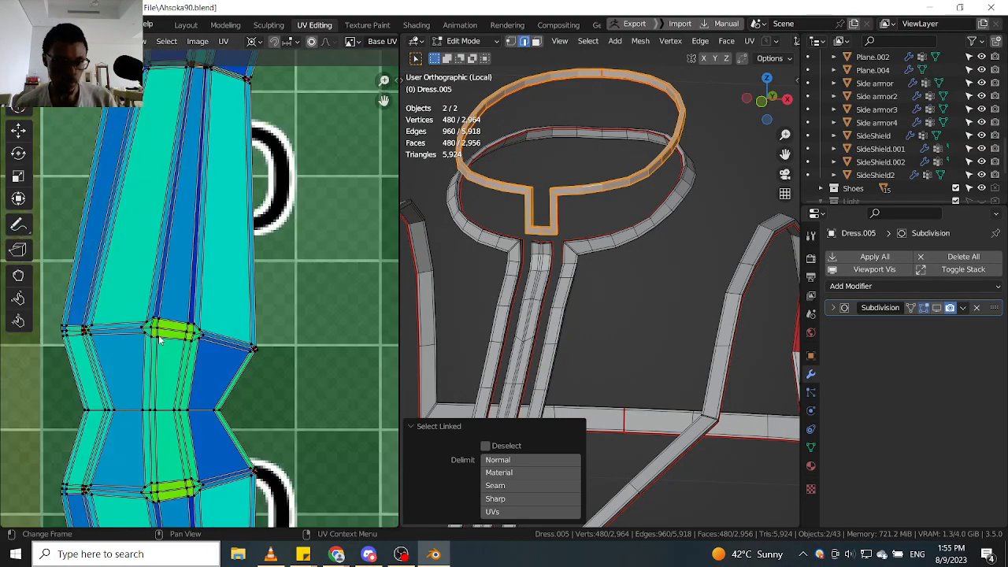
# Pin the middle edge line of the neck ring's UV island and straighten it vertically with an X scale of 0.
pyautogui.keyDown('alt'); pyautogui.click(158, 332); pyautogui.keyUp('alt')
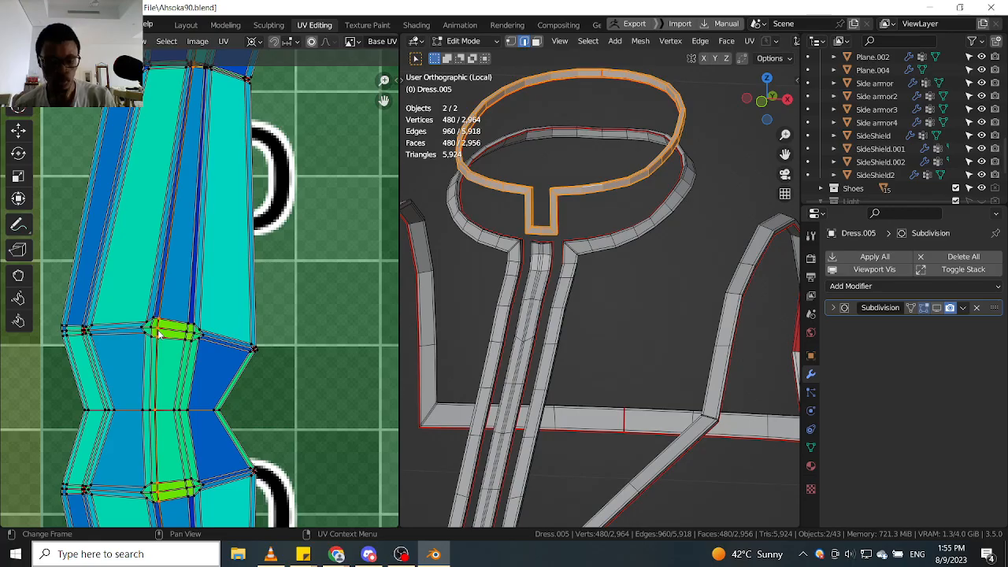
pyautogui.write('s0')
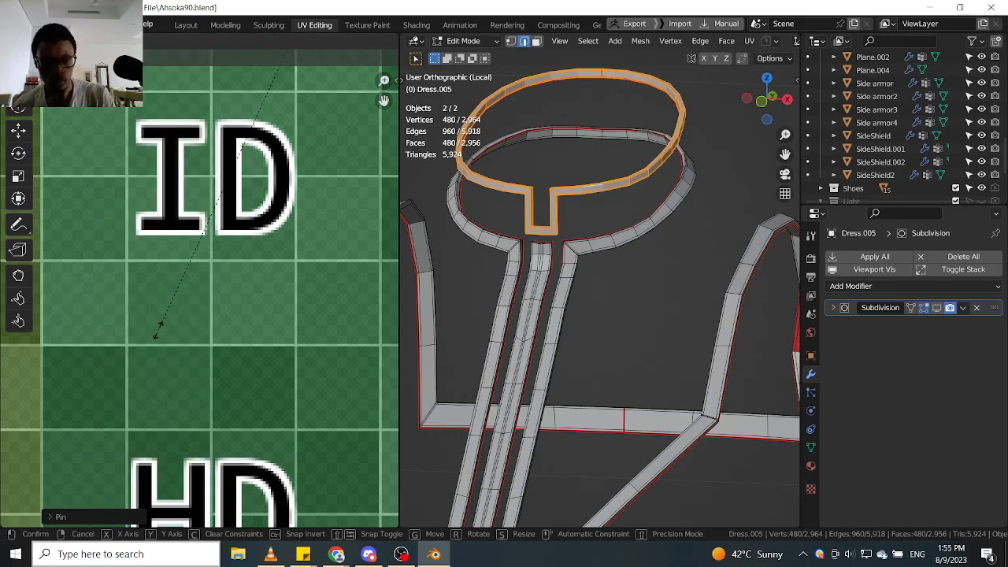
pyautogui.press('Return')
# Examine the straightened neck ring island from end to end for stretching around its bends and ends.
pyautogui.scroll(-10, 164, 334)
pyautogui.scroll(8, 247, 396)
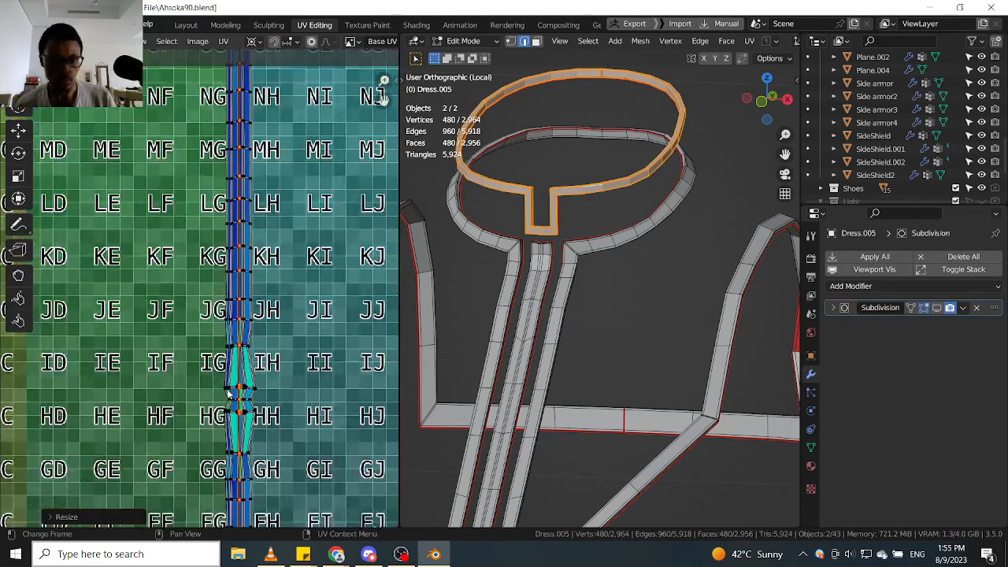
pyautogui.scroll(6, 248, 396)
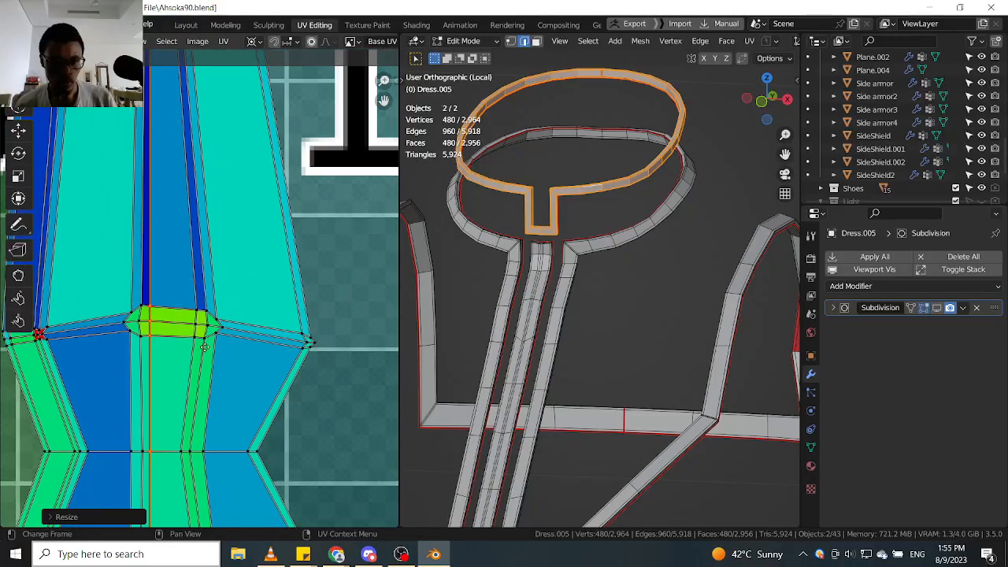
pyautogui.scroll(-6, 213, 350)
pyautogui.scroll(1, 227, 290)
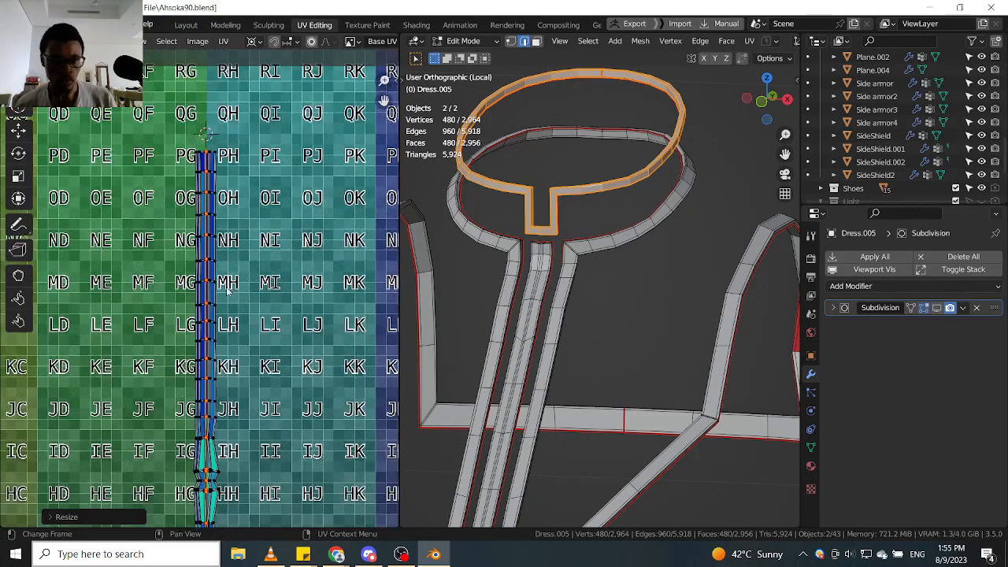
pyautogui.scroll(3, 219, 158)
pyautogui.scroll(-6, 217, 205)
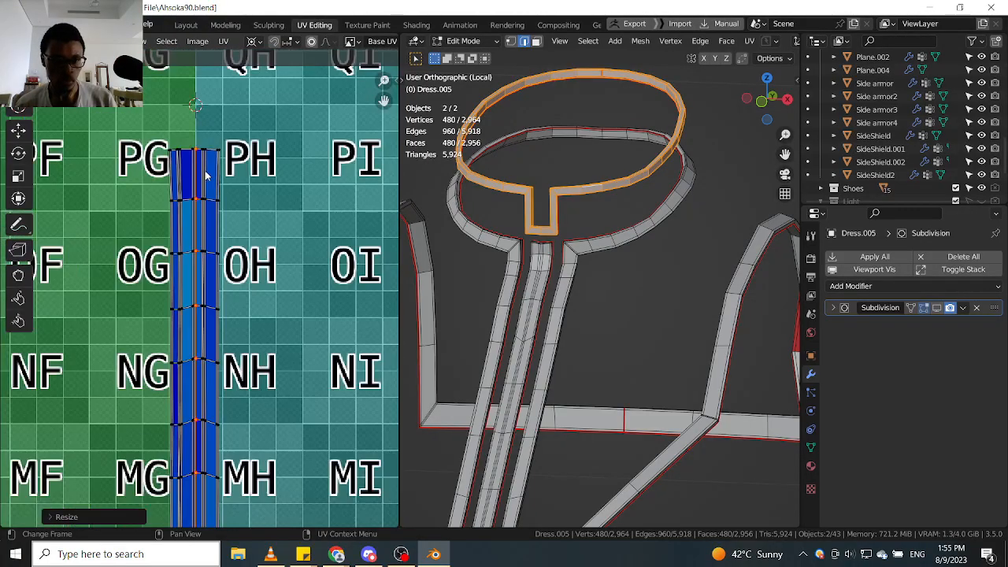
pyautogui.scroll(-2, 220, 252)
pyautogui.scroll(8, 222, 242)
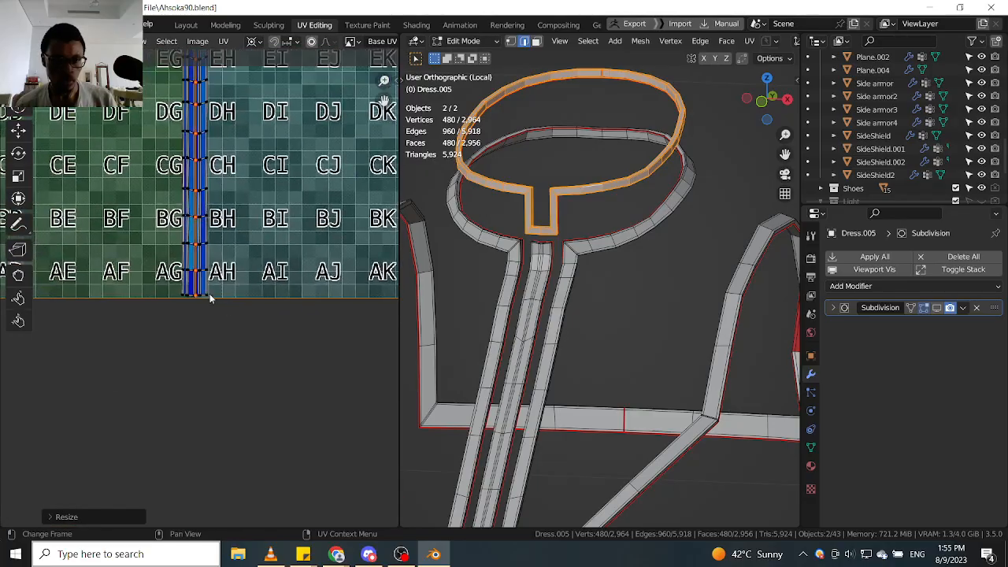
# Switch the 3D view to Material Preview and select the whole separate curved band above the neck trim.
pyautogui.scroll(-7, 593, 276)
pyautogui.moveTo(637, 276); pyautogui.dragTo(660, 266, button='middle')
pyautogui.press('z')
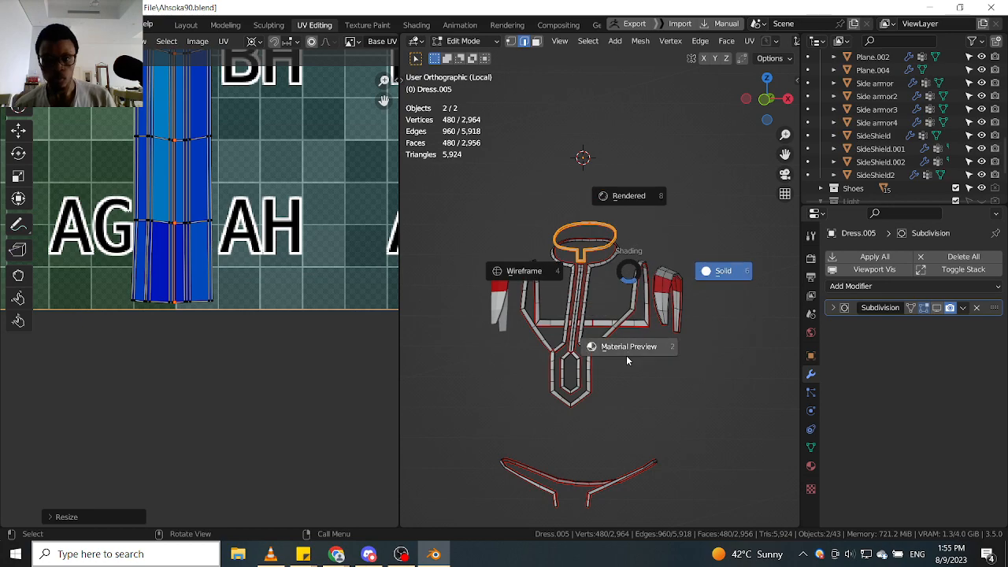
pyautogui.click(626, 346)
pyautogui.scroll(3, 668, 298)
pyautogui.scroll(3, 668, 296)
pyautogui.click(677, 281)
pyautogui.moveTo(676, 281); pyautogui.dragTo(565, 279, button='middle')
pyautogui.hotkey('ctrl', 'l')
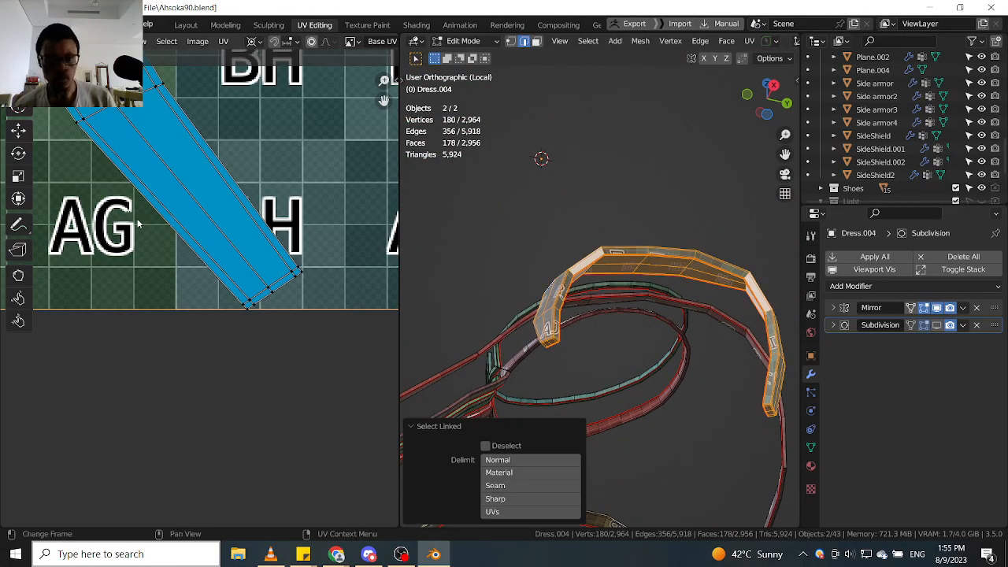
# Pin the middle edge line of the wider curved UV island and straighten it into a vertical line.
pyautogui.scroll(-4, 228, 335)
pyautogui.scroll(4, 235, 250)
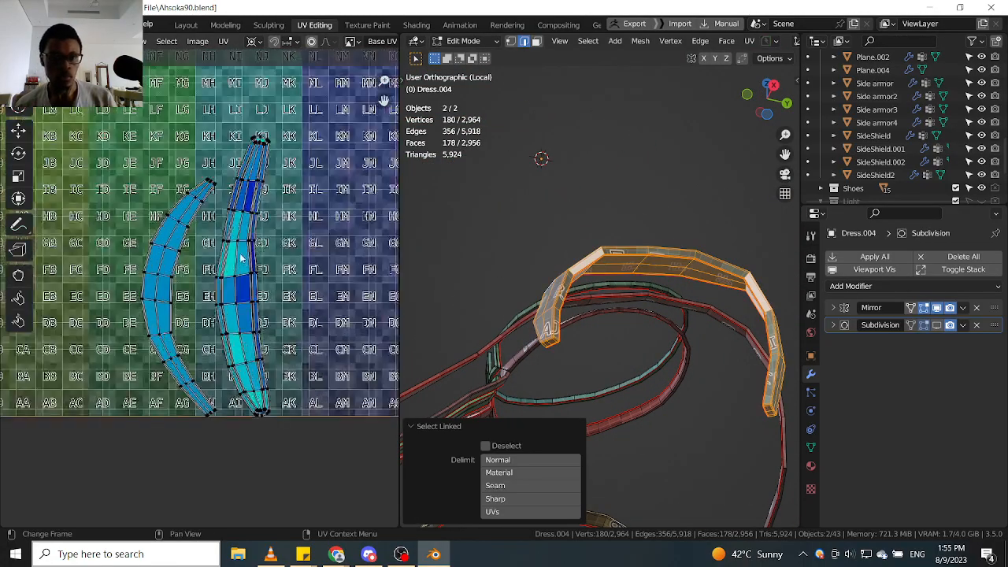
pyautogui.scroll(-3, 236, 251)
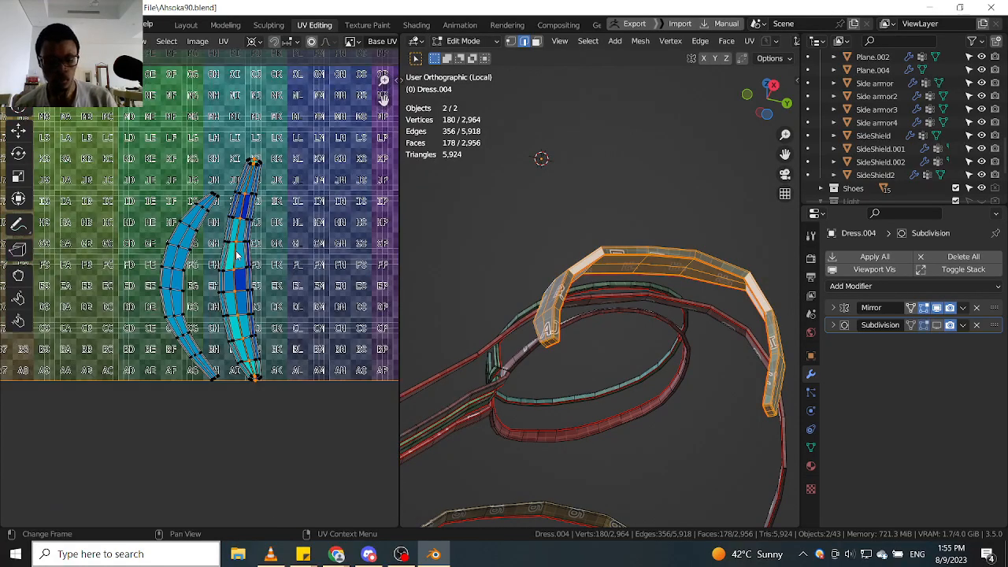
pyautogui.press('p')
pyautogui.press('g')
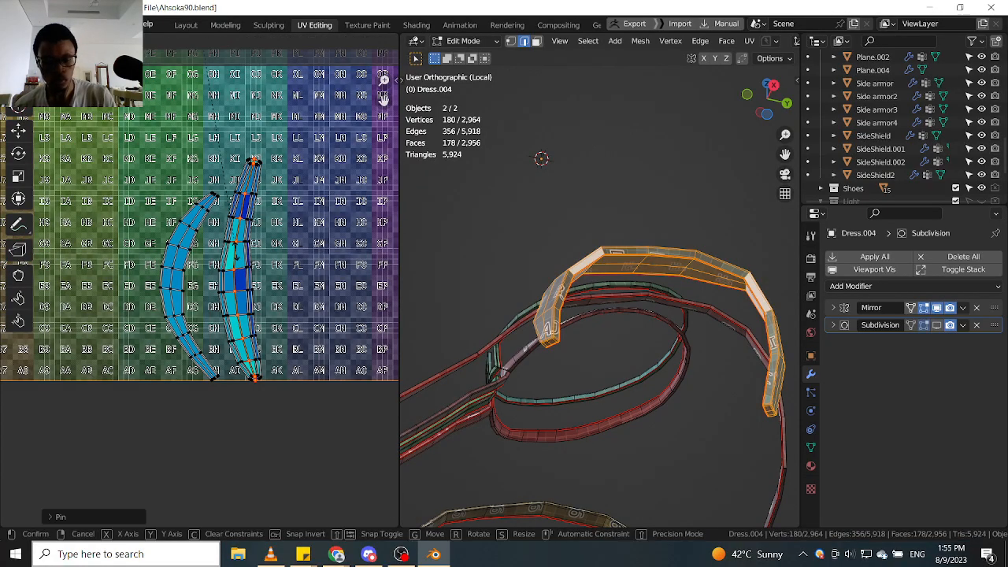
pyautogui.click(237, 257)
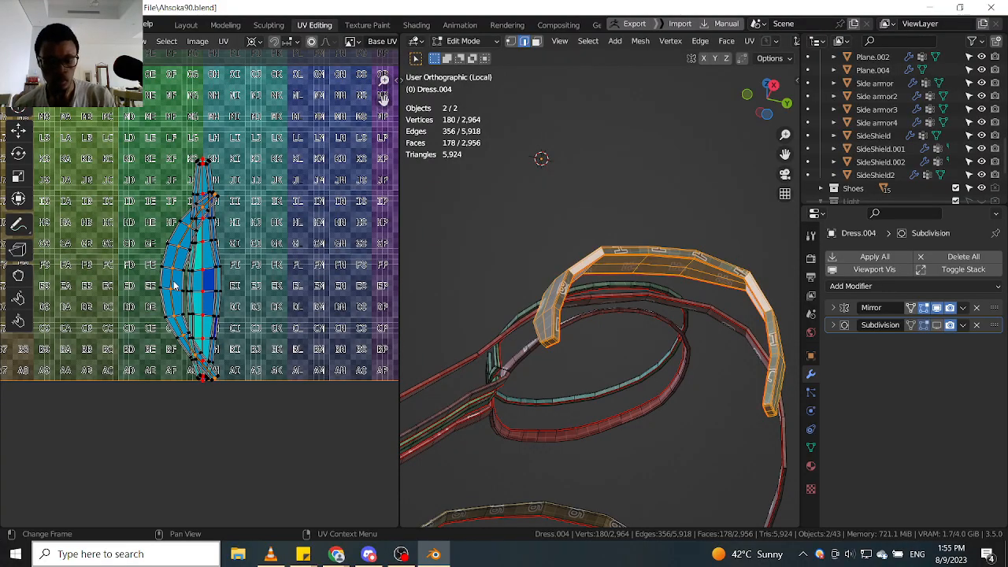
# Pin the middle edge line of the narrower curved UV island and straighten it with an X scale of 0.
pyautogui.press('s')
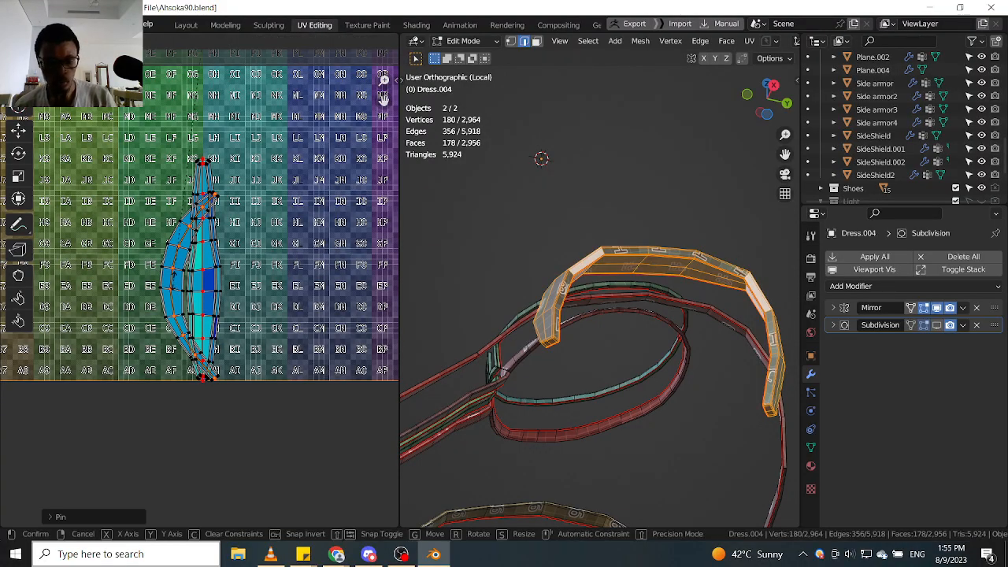
pyautogui.press('x')
pyautogui.press('0')
pyautogui.press('Return')
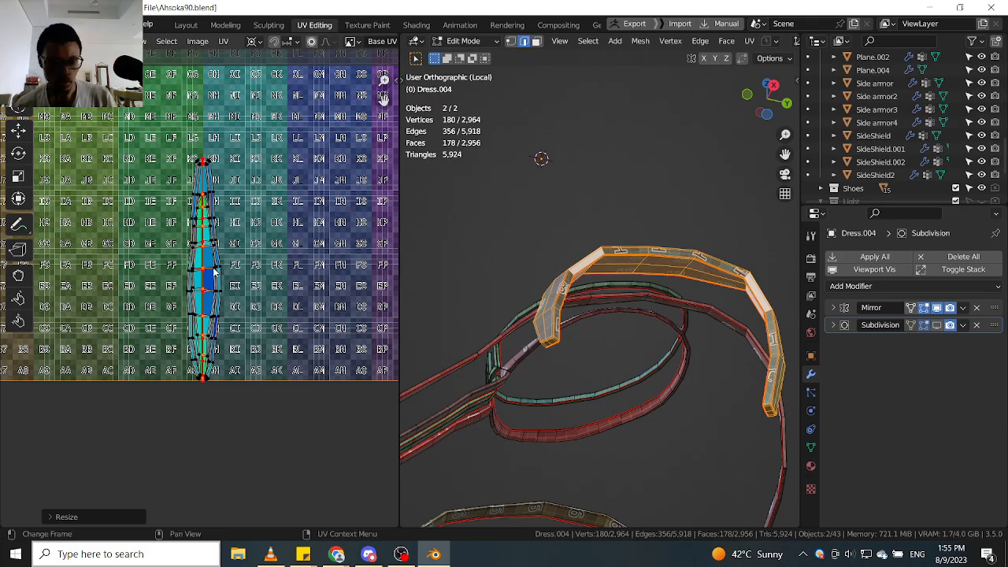
# Move the narrower straightened UV island off the wider one so they no longer overlap.
pyautogui.press('g')
pyautogui.click(158, 297)
pyautogui.scroll(3, 156, 297)
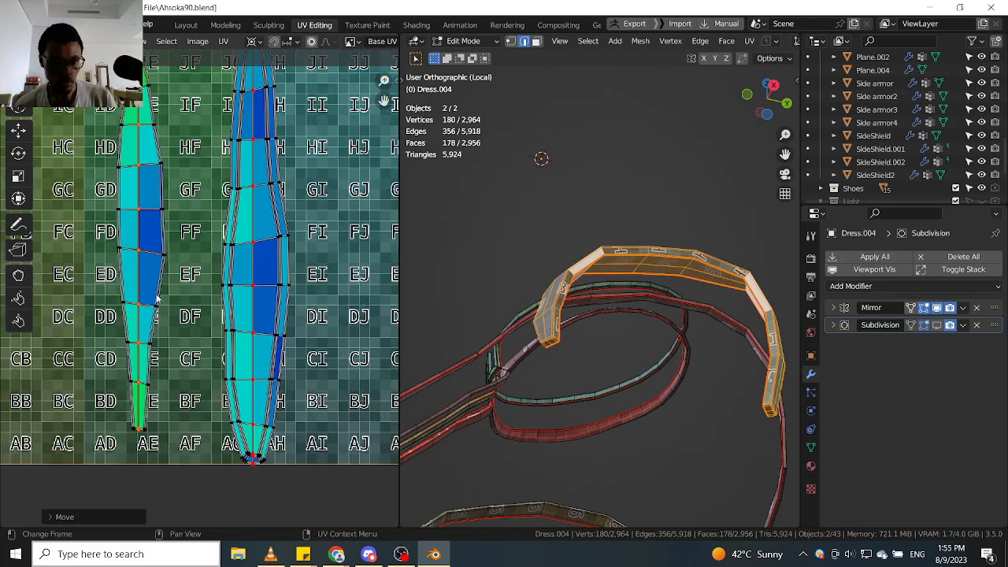
# Move the wider straightened UV island closer beside the narrower one and check the texture on the curved band.
pyautogui.scroll(-2, 270, 264)
pyautogui.moveTo(529, 224); pyautogui.dragTo(635, 347, button='middle')
pyautogui.scroll(3, 625, 332)
pyautogui.scroll(-2, 625, 331)
pyautogui.keyDown('alt'); pyautogui.click(262, 269); pyautogui.keyUp('alt')
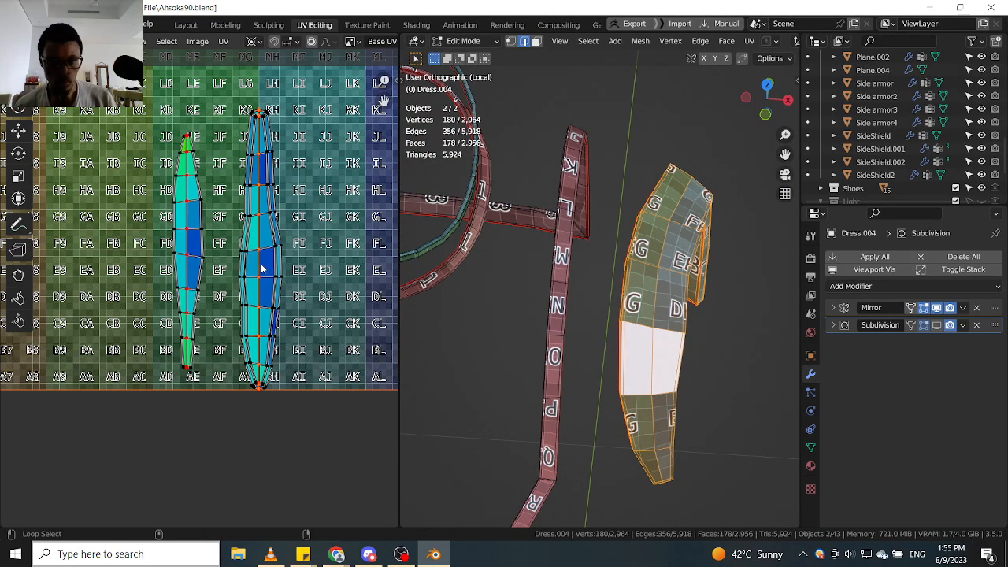
pyautogui.press('g')
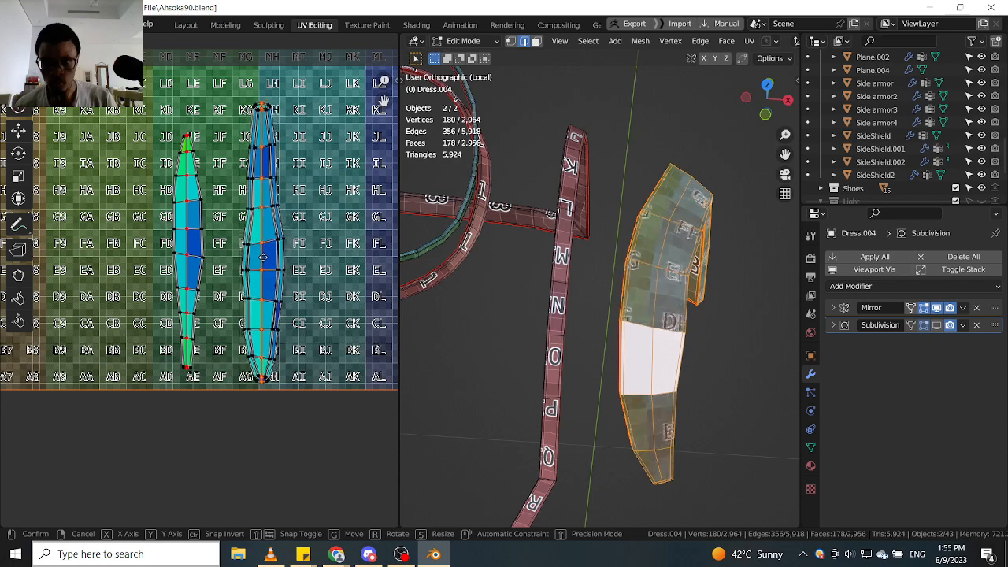
pyautogui.click(235, 258)
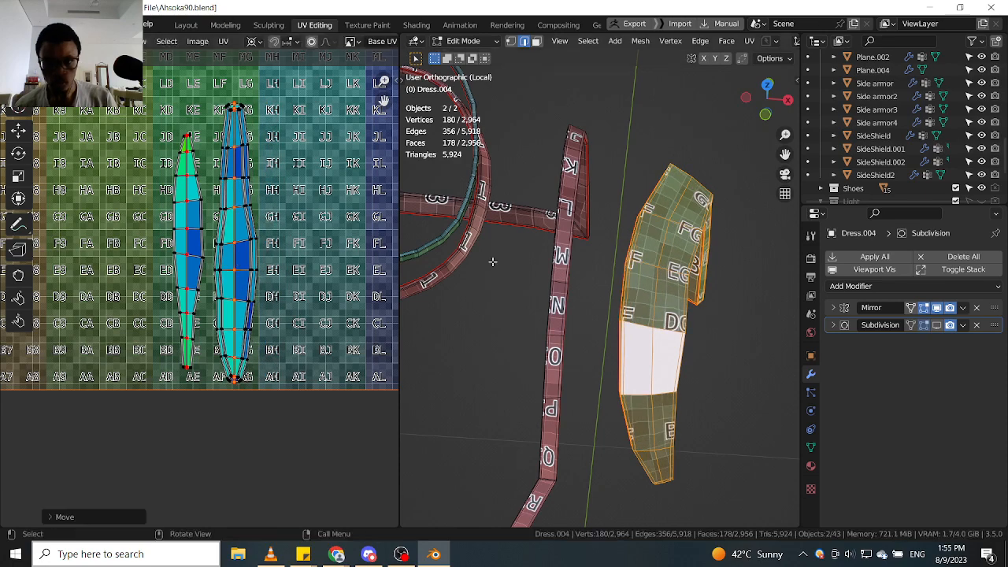
pyautogui.moveTo(618, 242); pyautogui.dragTo(567, 244, button='middle')
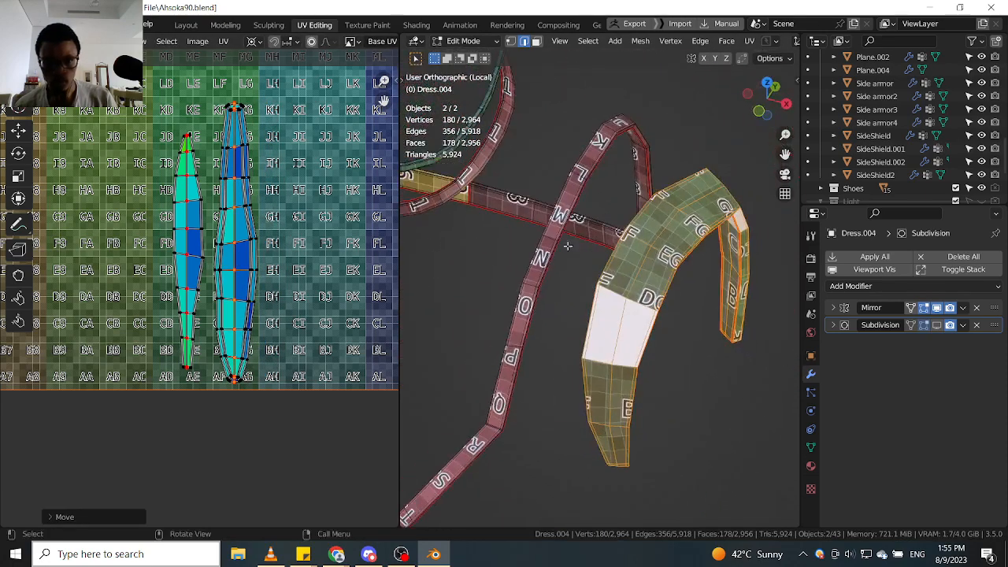
pyautogui.scroll(-2, 277, 253)
pyautogui.scroll(-3, 277, 252)
pyautogui.scroll(-7, 639, 236)
pyautogui.scroll(7, 509, 242)
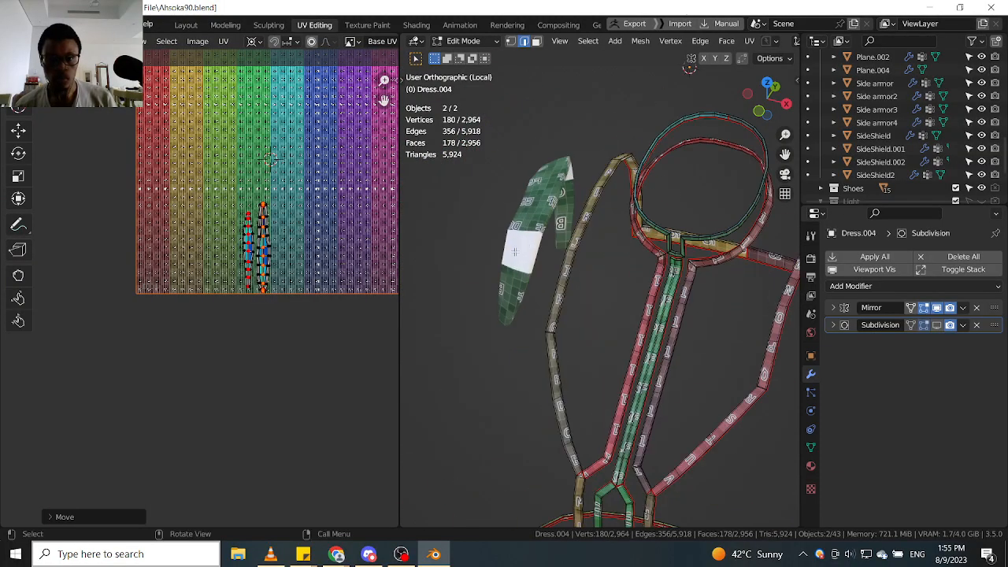
# Clear the selection, leave Edit Mode, and enter Edit Mode on only the Dress.005 trim object.
pyautogui.click(520, 242)
pyautogui.moveTo(549, 242); pyautogui.dragTo(675, 259, button='middle')
pyautogui.scroll(-6, 532, 229)
pyautogui.moveTo(738, 286); pyautogui.dragTo(697, 191, button='middle')
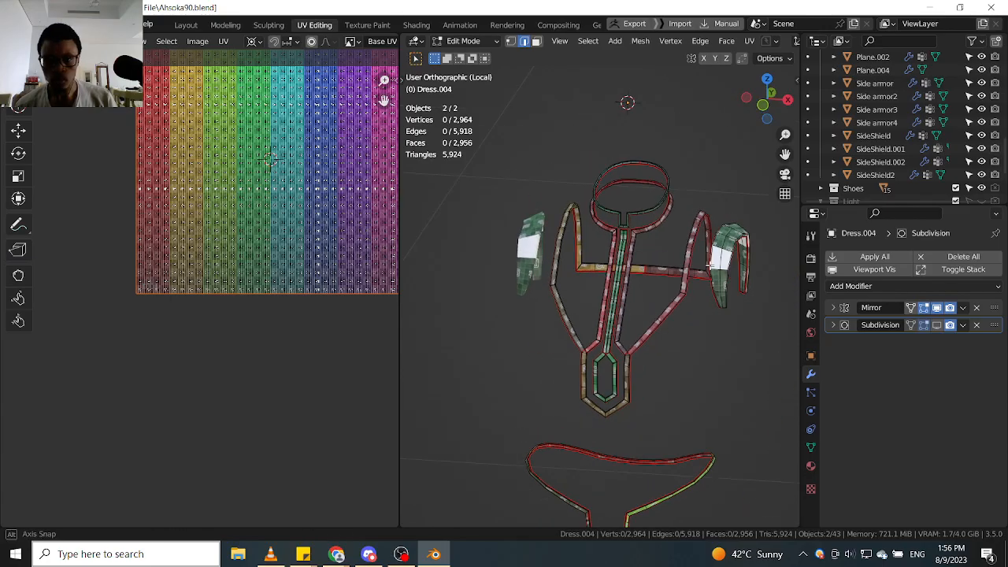
pyautogui.press('Tab')
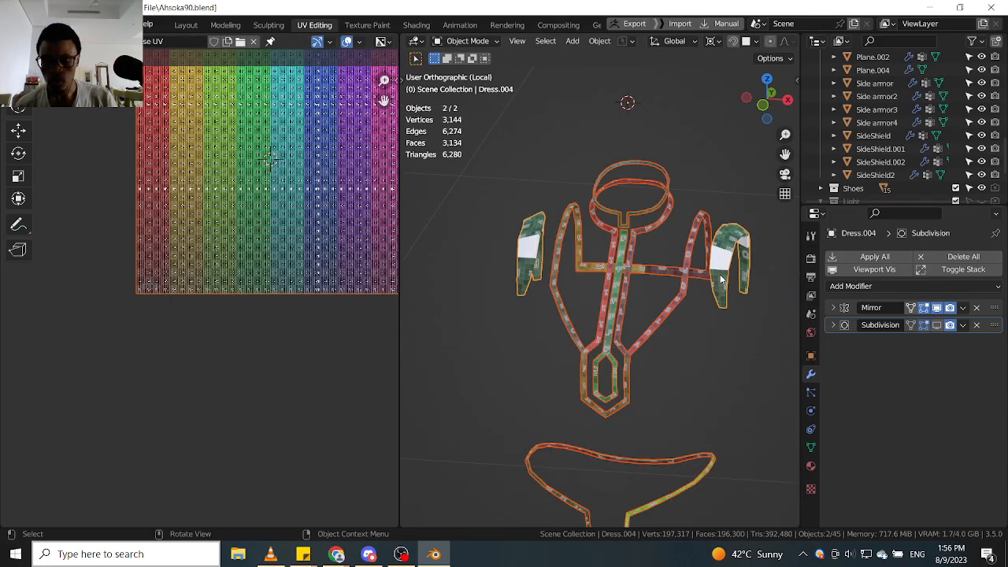
pyautogui.click(682, 293)
pyautogui.click(724, 274)
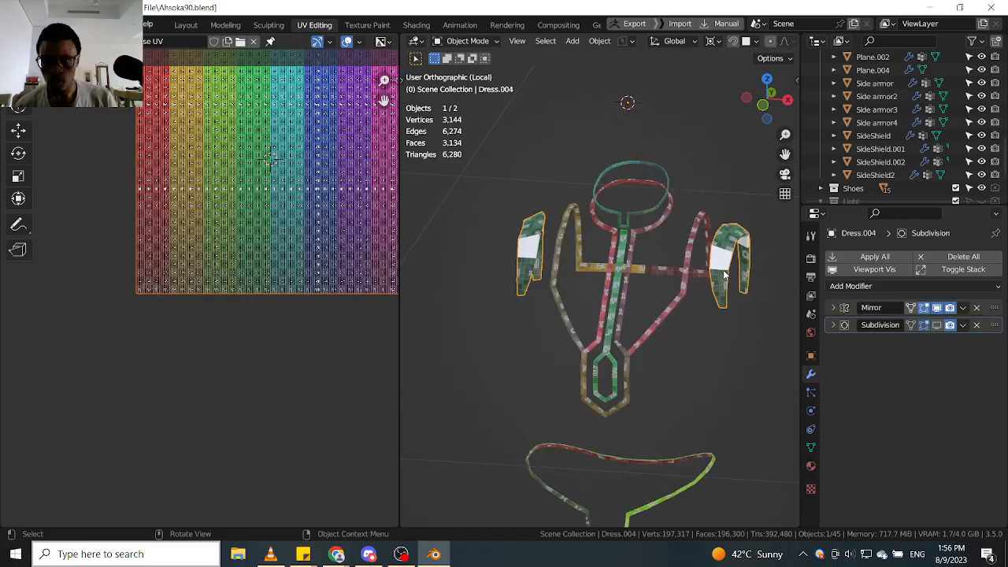
pyautogui.keyDown('shift'); pyautogui.moveTo(722, 301); pyautogui.dragTo(673, 266, button='middle'); pyautogui.keyUp('shift')
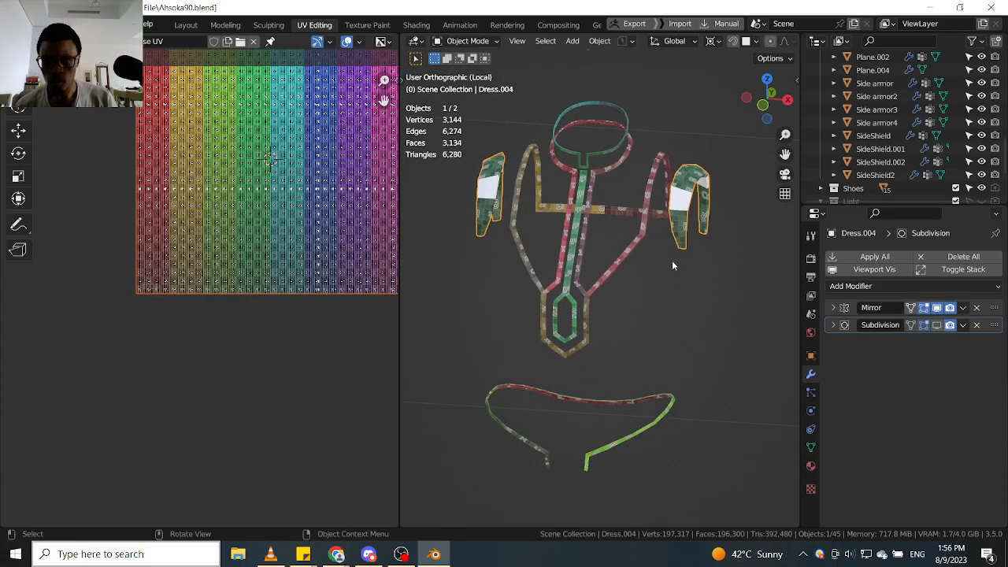
pyautogui.click(652, 426)
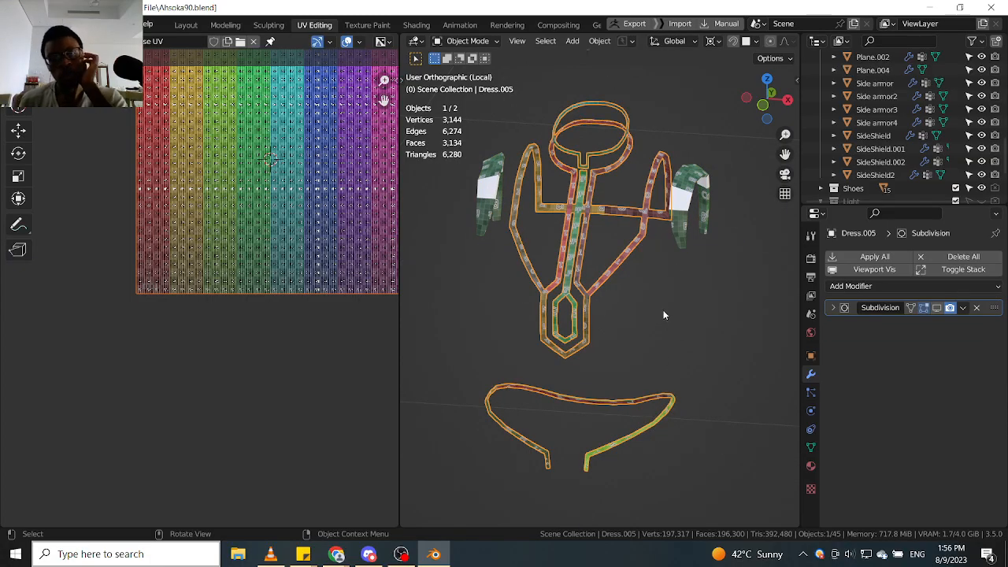
pyautogui.moveTo(668, 411); pyautogui.dragTo(663, 399, button='middle')
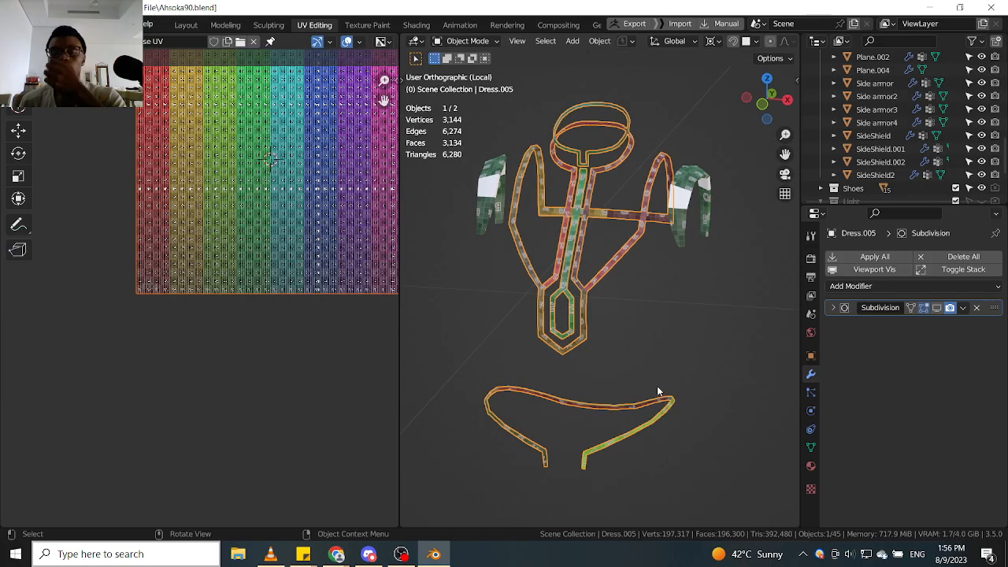
pyautogui.click(681, 222)
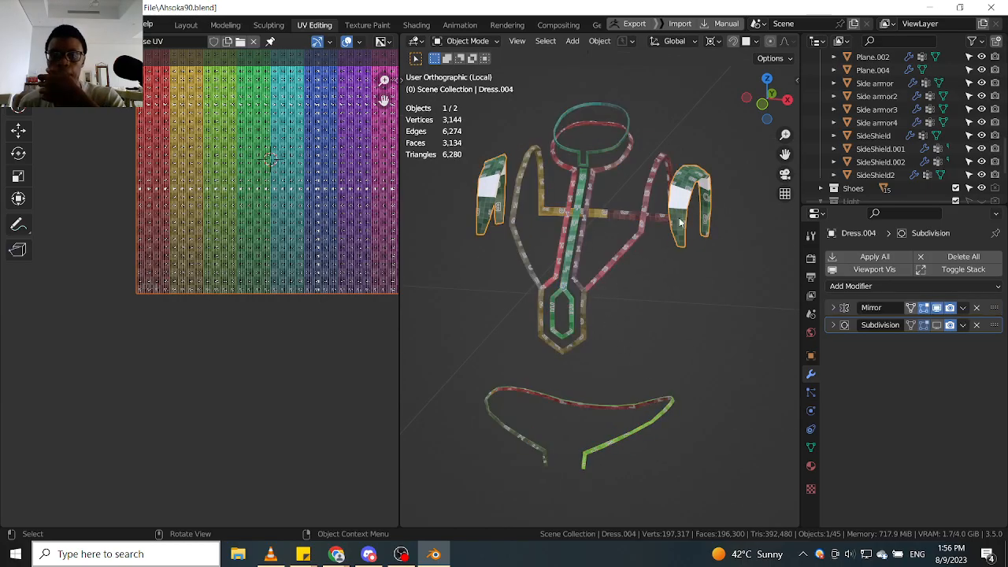
pyautogui.click(605, 267)
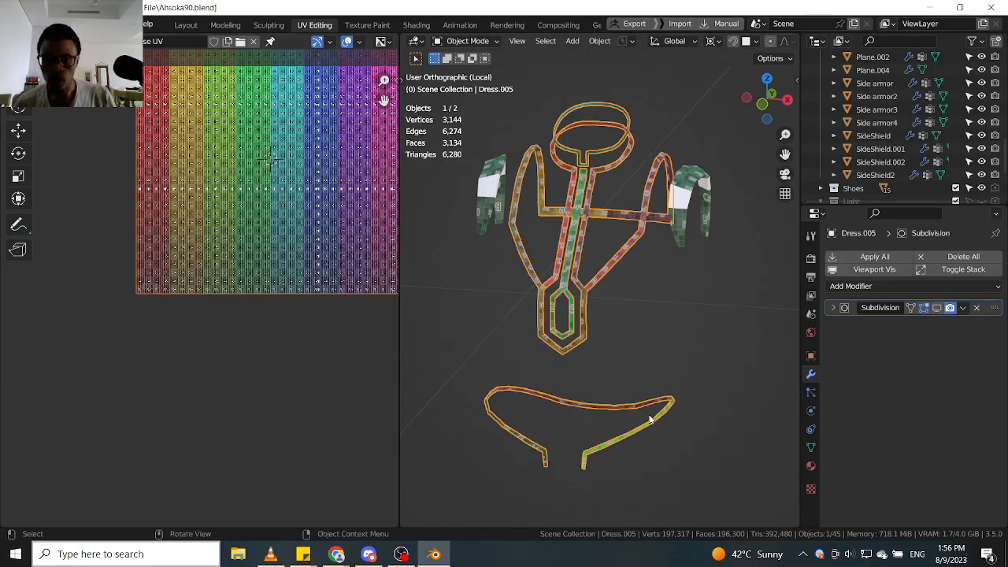
pyautogui.hotkey('ctrl', 'Tab')
pyautogui.click(721, 397)
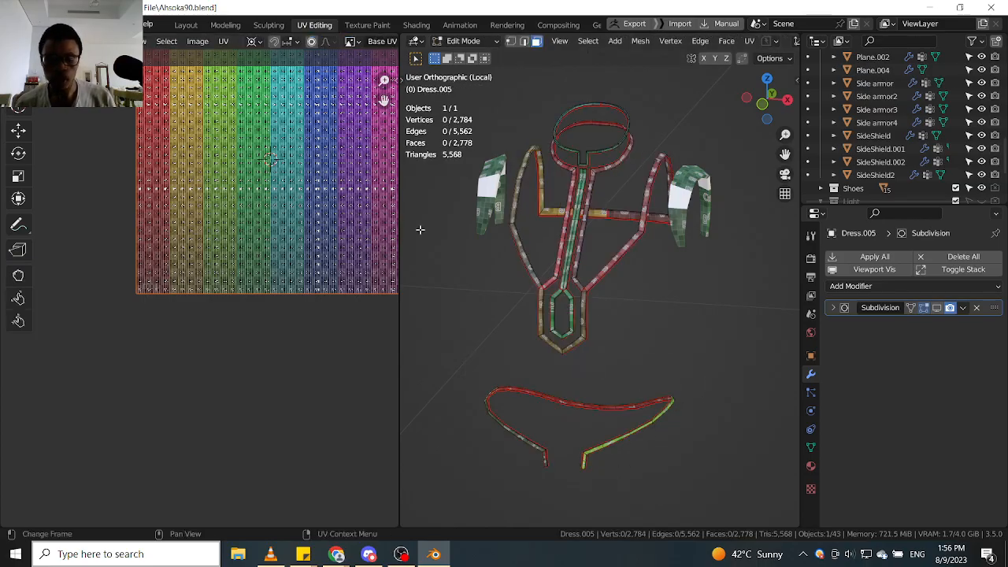
# Examine the lower waist trim and select its seam-bounded front strip to inspect that strip's UV island.
pyautogui.moveTo(635, 377); pyautogui.dragTo(673, 351, button='middle')
pyautogui.keyDown('shift'); pyautogui.moveTo(639, 467); pyautogui.dragTo(620, 373, button='middle'); pyautogui.keyUp('shift')
pyautogui.scroll(3, 637, 373)
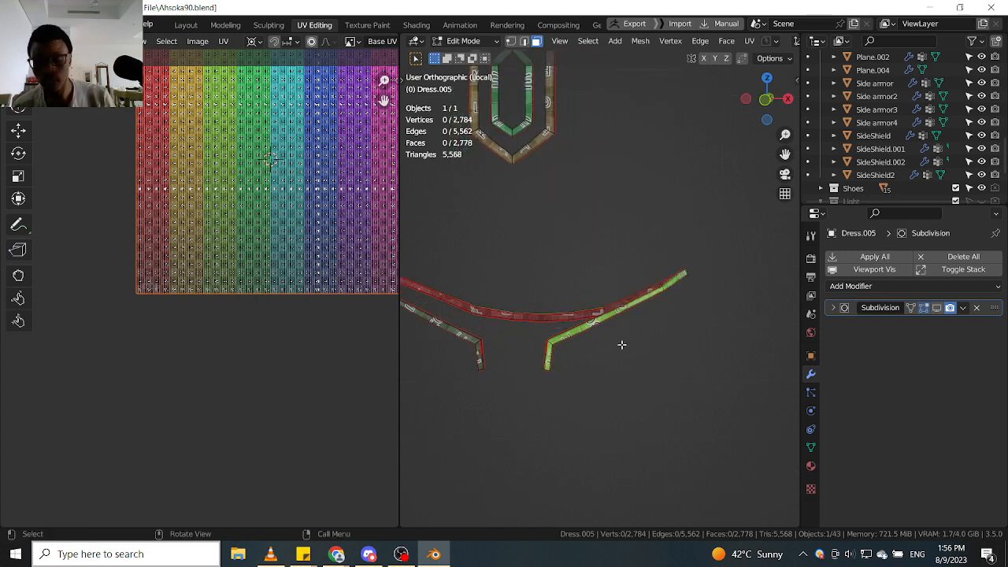
pyautogui.keyDown('shift'); pyautogui.moveTo(615, 310); pyautogui.dragTo(627, 408, button='middle'); pyautogui.keyUp('shift')
pyautogui.scroll(-2, 650, 419)
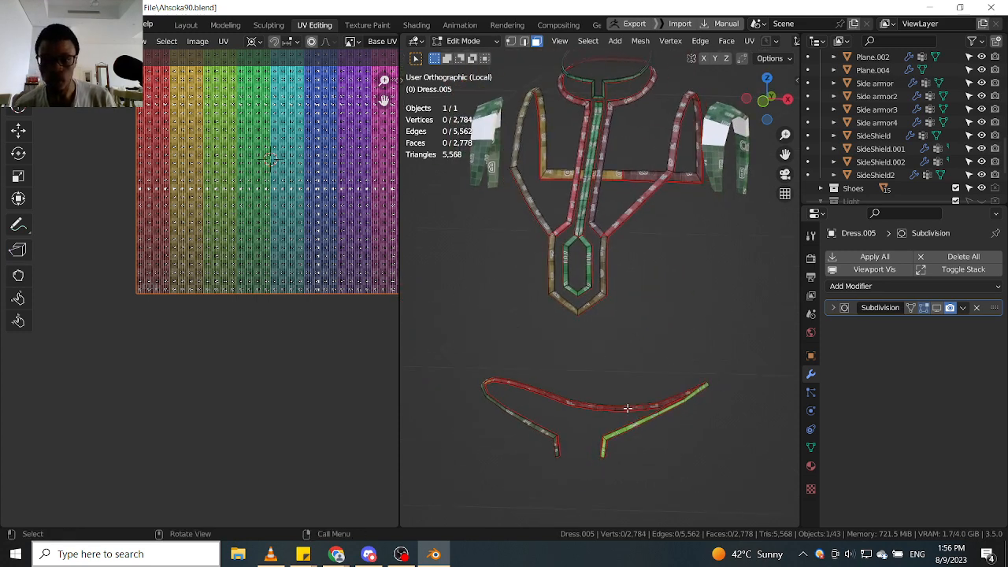
pyautogui.scroll(1, 628, 410)
pyautogui.scroll(-2, 628, 409)
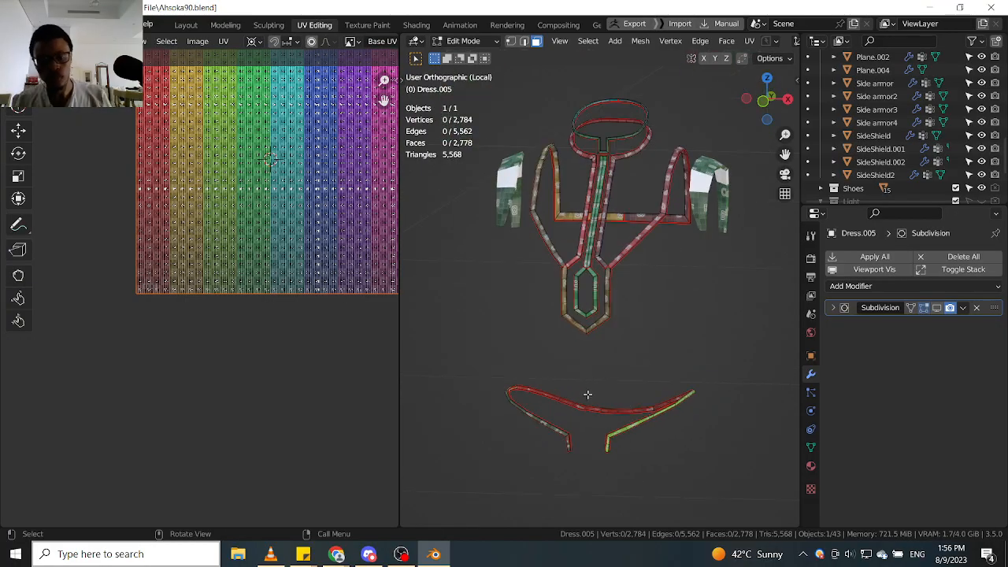
pyautogui.scroll(4, 588, 395)
pyautogui.moveTo(646, 443); pyautogui.dragTo(663, 442, button='middle')
pyautogui.keyDown('shift'); pyautogui.moveTo(654, 421); pyautogui.dragTo(602, 397, button='middle'); pyautogui.keyUp('shift')
pyautogui.scroll(2, 599, 396)
pyautogui.scroll(-4, 600, 396)
pyautogui.press('l')
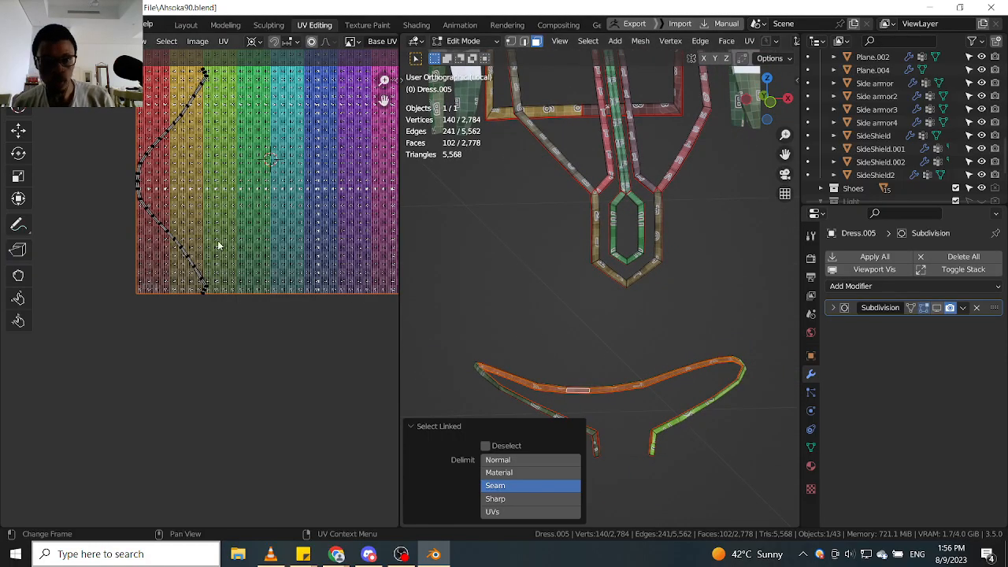
pyautogui.moveTo(177, 203); pyautogui.dragTo(206, 263, button='middle')
pyautogui.keyDown('shift'); pyautogui.moveTo(609, 402); pyautogui.dragTo(609, 320, button='middle'); pyautogui.keyUp('shift')
pyautogui.scroll(5, 610, 320)
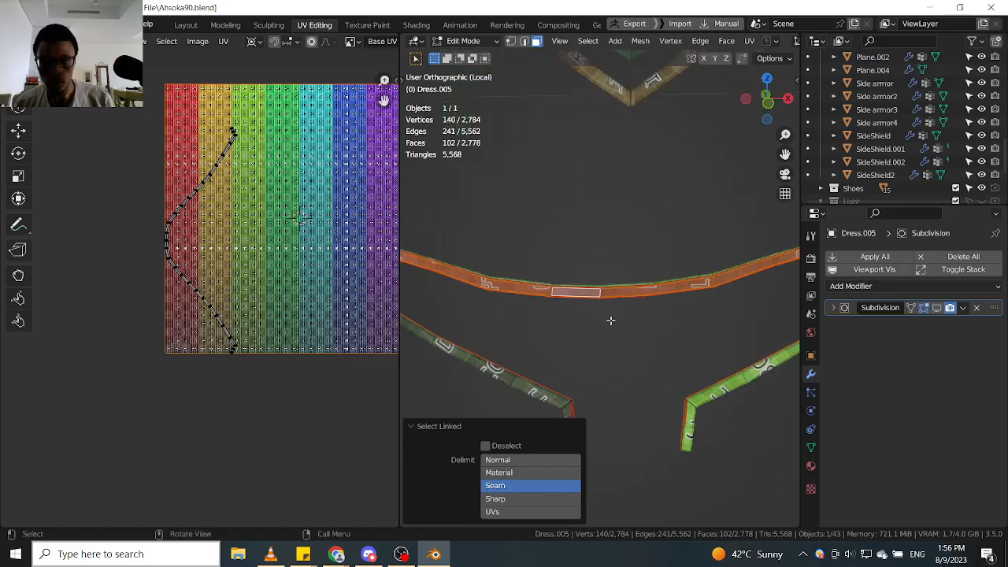
# Mark the edge loop around the front middle of the waist trim as a seam.
pyautogui.press('Tab')
pyautogui.click(610, 353)
pyautogui.scroll(5, 599, 289)
pyautogui.keyDown('alt'); pyautogui.click(596, 278); pyautogui.keyUp('alt')
pyautogui.rightClick(596, 279)
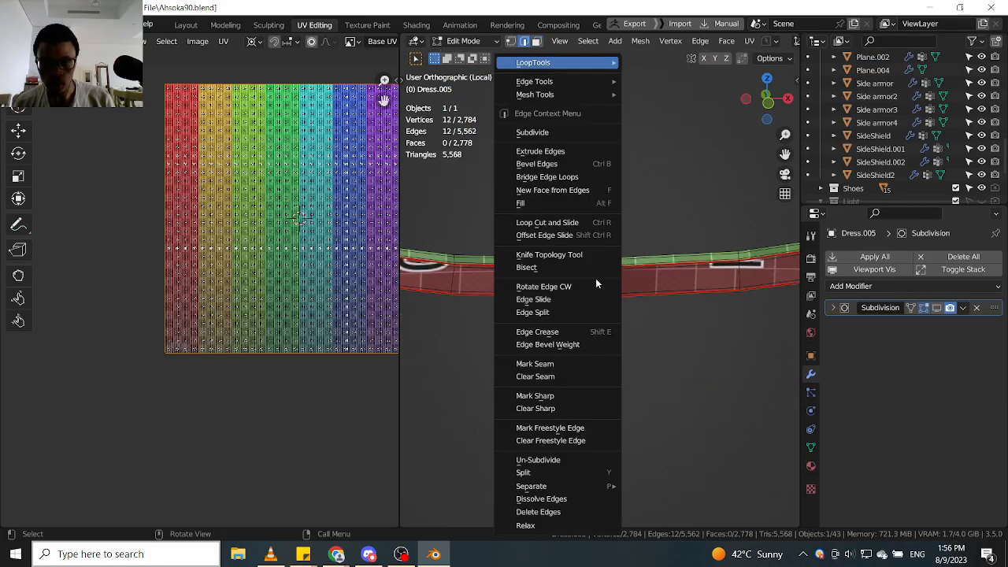
pyautogui.click(578, 363)
pyautogui.scroll(-4, 578, 357)
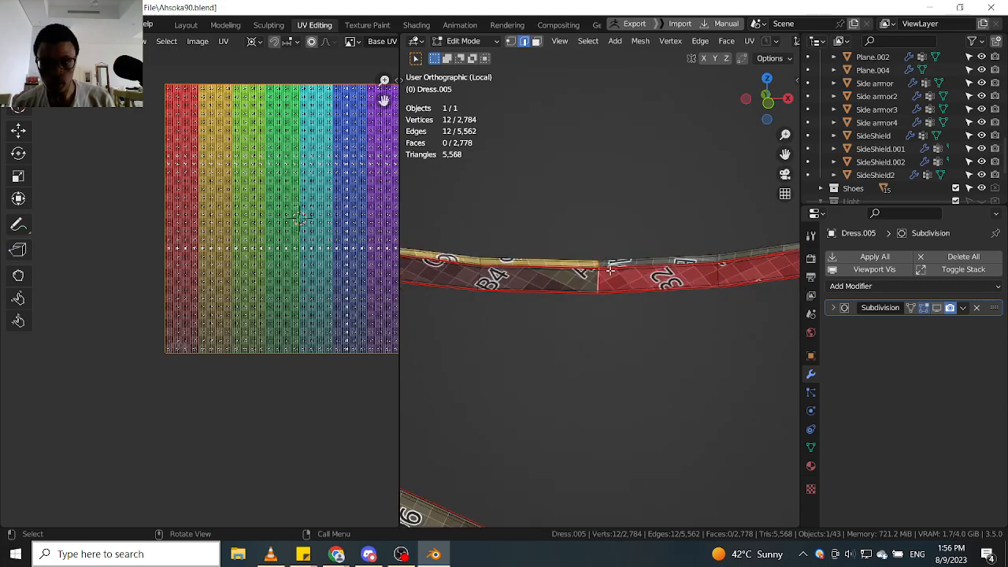
# Select the whole linked waist trim and examine its UV islands up close.
pyautogui.hotkey('ctrl', 'l')
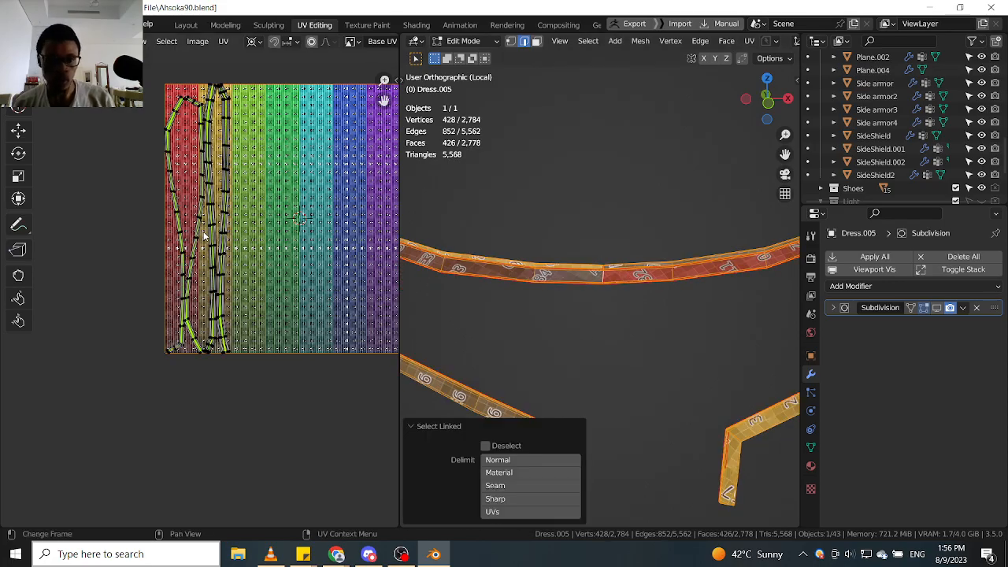
pyautogui.scroll(4, 246, 213)
pyautogui.scroll(2, 246, 245)
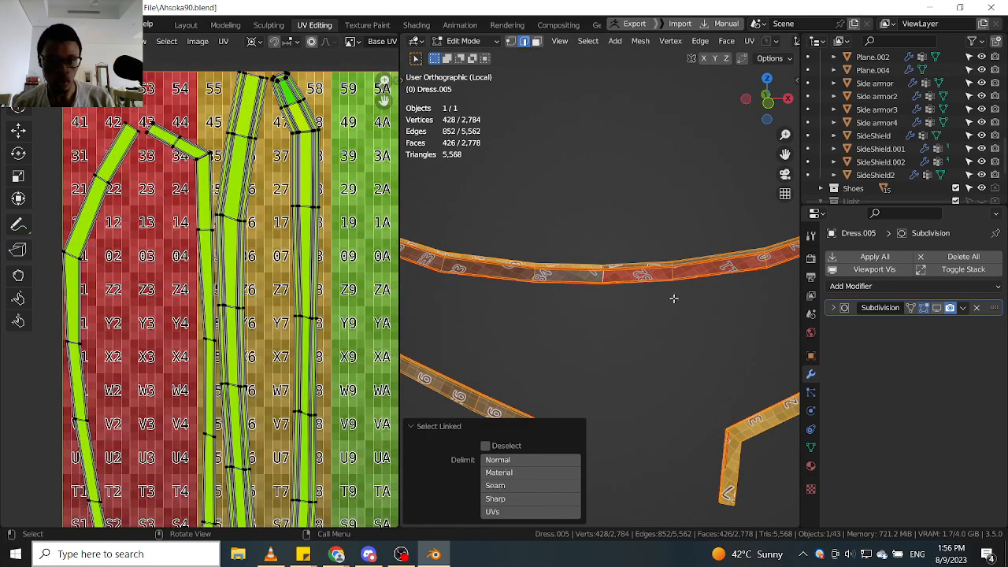
# Switch to Solid shading and clear the seam from the long lower edge line of the waist trim.
pyautogui.moveTo(670, 295); pyautogui.dragTo(648, 300, button='middle')
pyautogui.scroll(5, 486, 283)
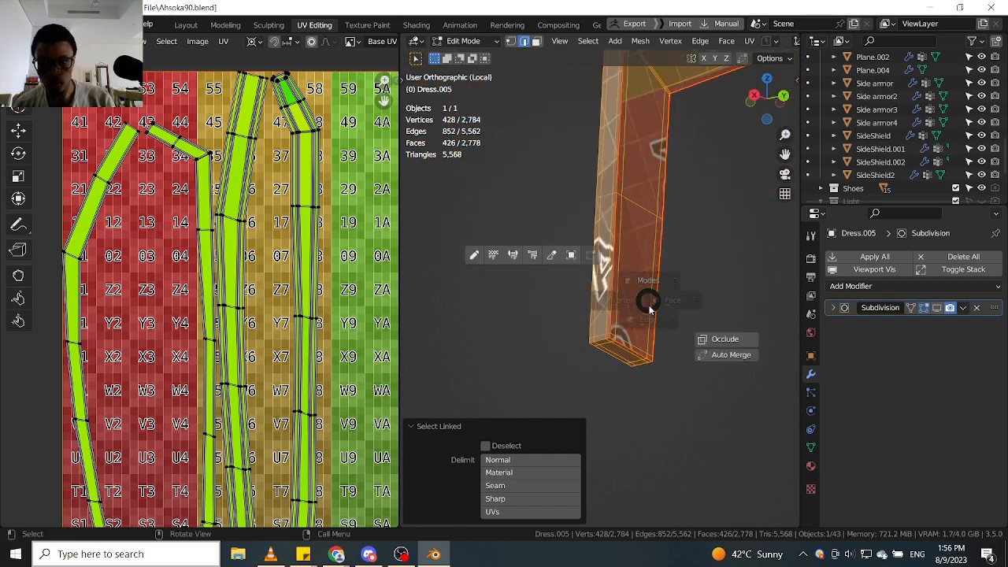
pyautogui.click(652, 327)
pyautogui.press('z')
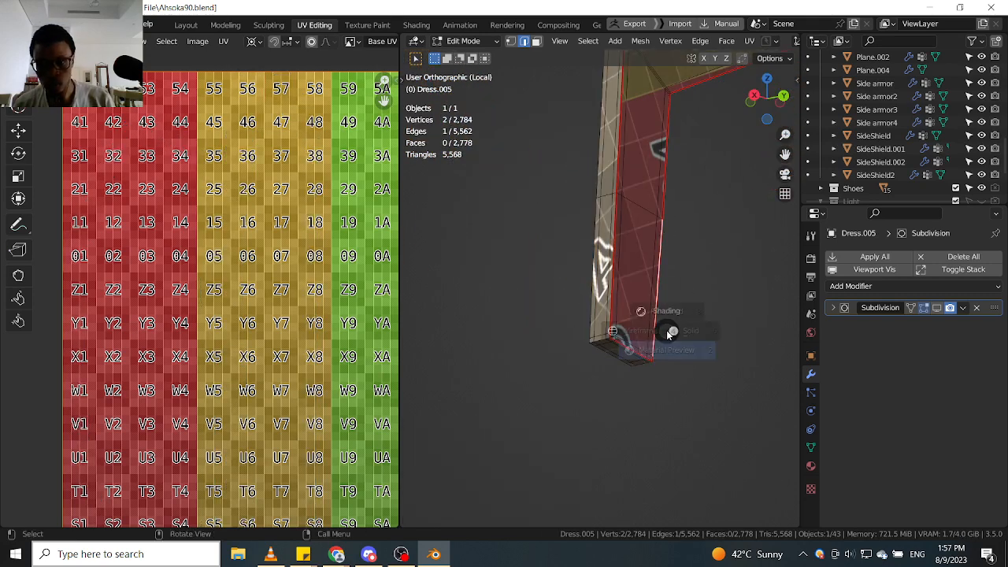
pyautogui.click(660, 324)
pyautogui.keyDown('alt'); pyautogui.click(651, 314); pyautogui.keyUp('alt')
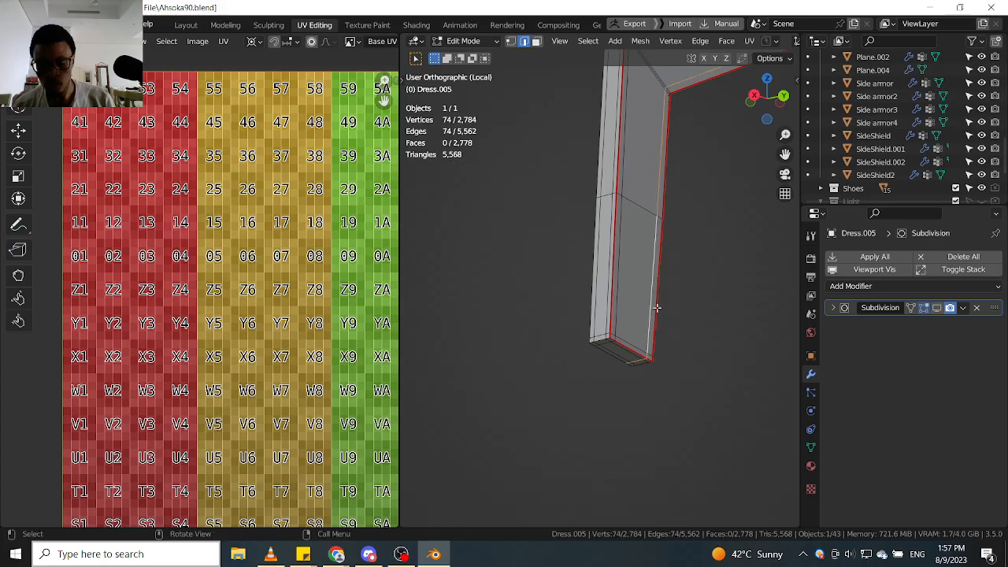
pyautogui.keyDown('alt'); pyautogui.click(665, 315); pyautogui.keyUp('alt')
pyautogui.scroll(-5, 677, 339)
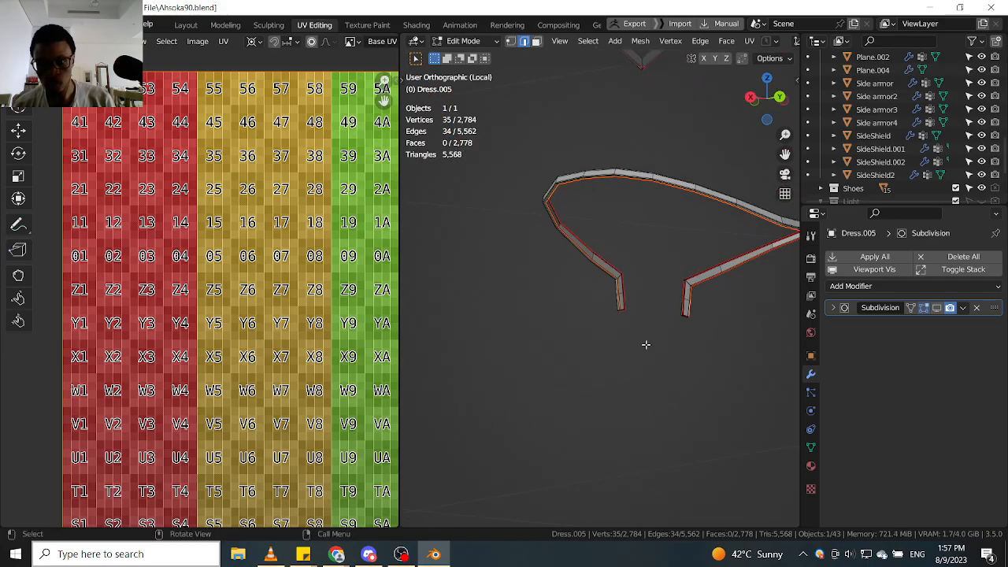
pyautogui.moveTo(645, 344)
pyautogui.mouseDown(button='middle')
pyautogui.moveTo(614, 331)
pyautogui.moveTo(637, 333)
pyautogui.moveTo(691, 304)
pyautogui.moveTo(657, 332)
pyautogui.mouseUp(button='middle')
pyautogui.rightClick(658, 333)
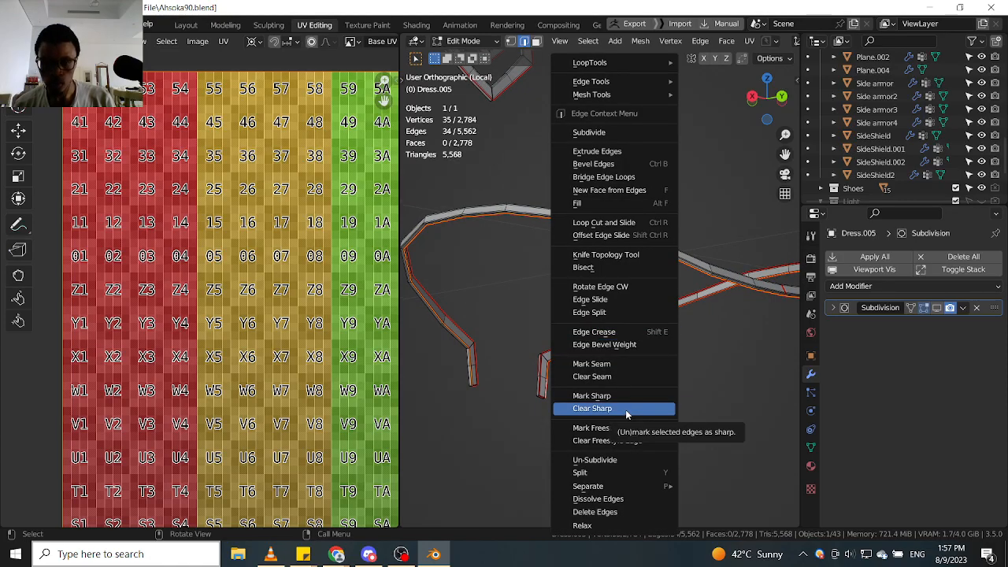
pyautogui.click(635, 375)
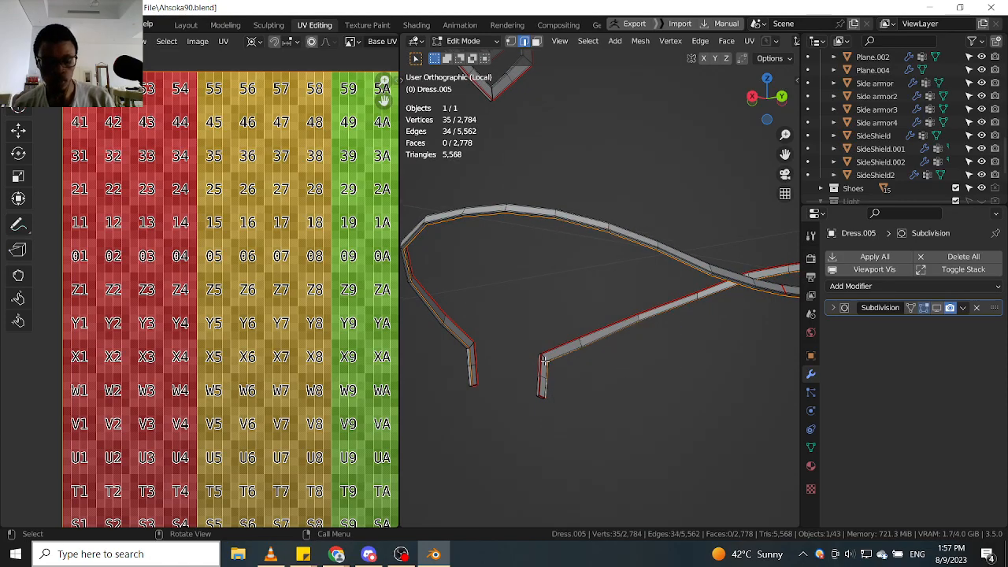
# Switch back to Material Preview and select the whole linked waist trim to bring up its UV islands.
pyautogui.press('z')
pyautogui.press('z')
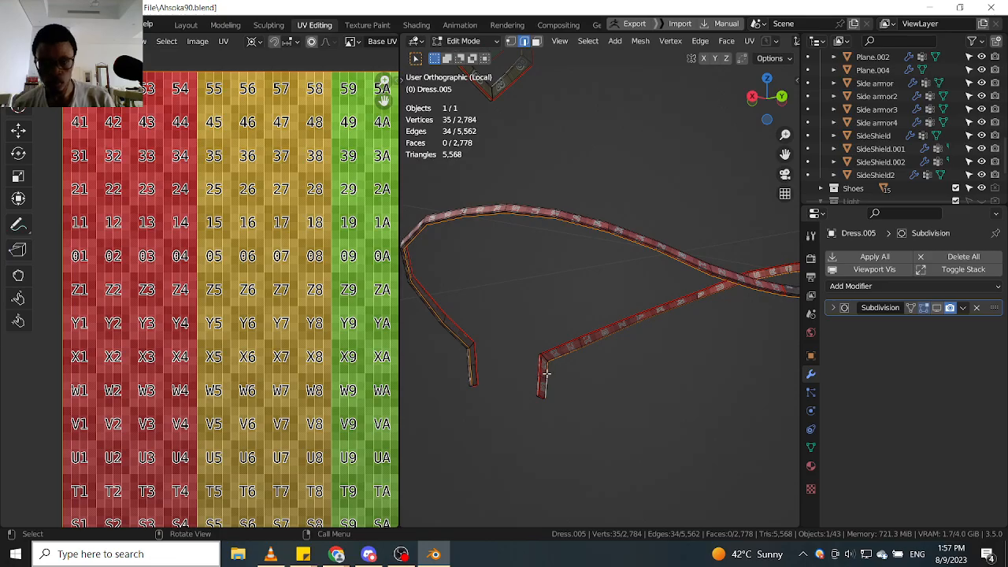
pyautogui.hotkey('ctrl', 'l')
pyautogui.scroll(-6, 207, 345)
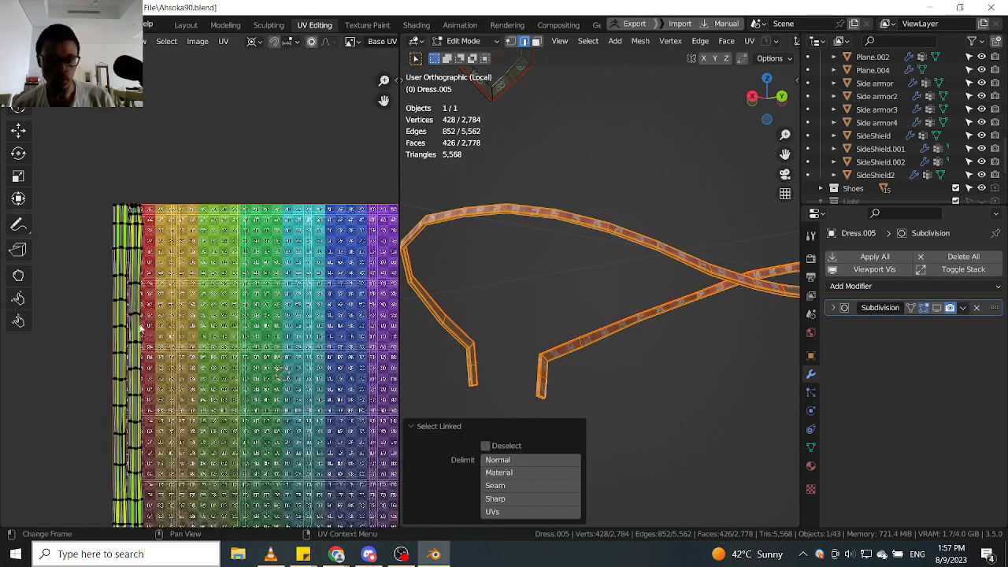
pyautogui.scroll(8, 207, 345)
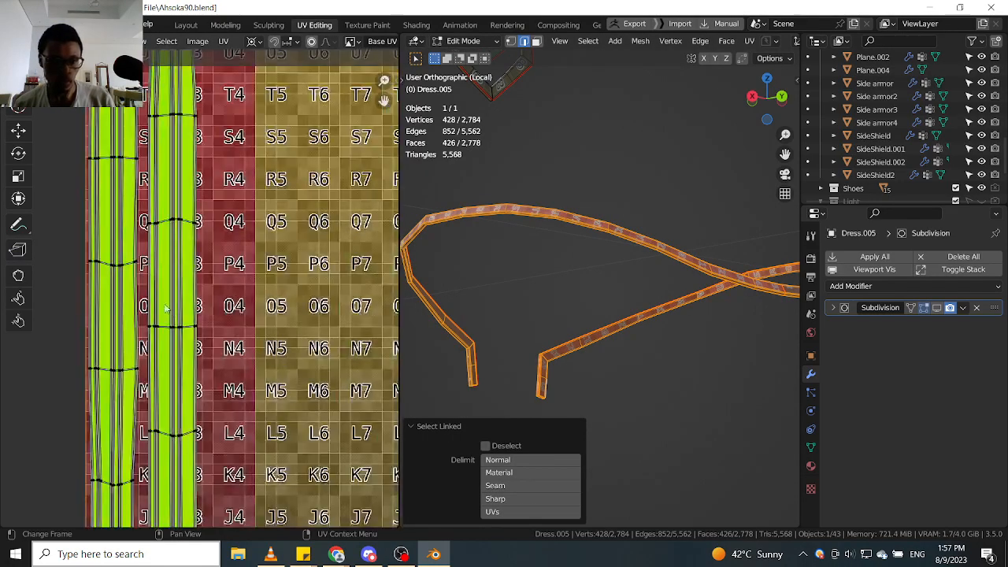
pyautogui.scroll(6, 185, 295)
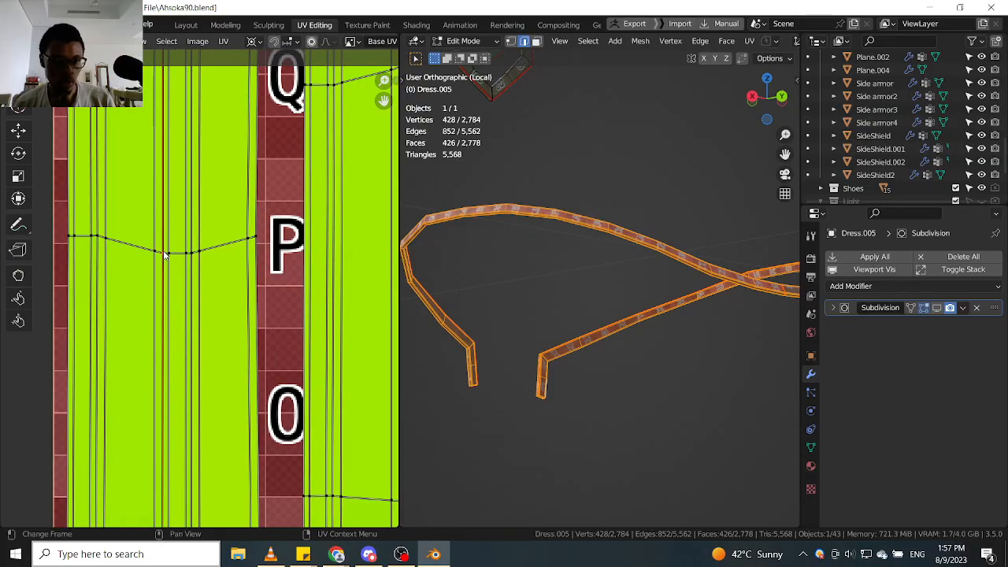
# Pin the middle edge line of the first long waist trim UV island and straighten it by scaling on X.
pyautogui.press('p')
pyautogui.press('s')
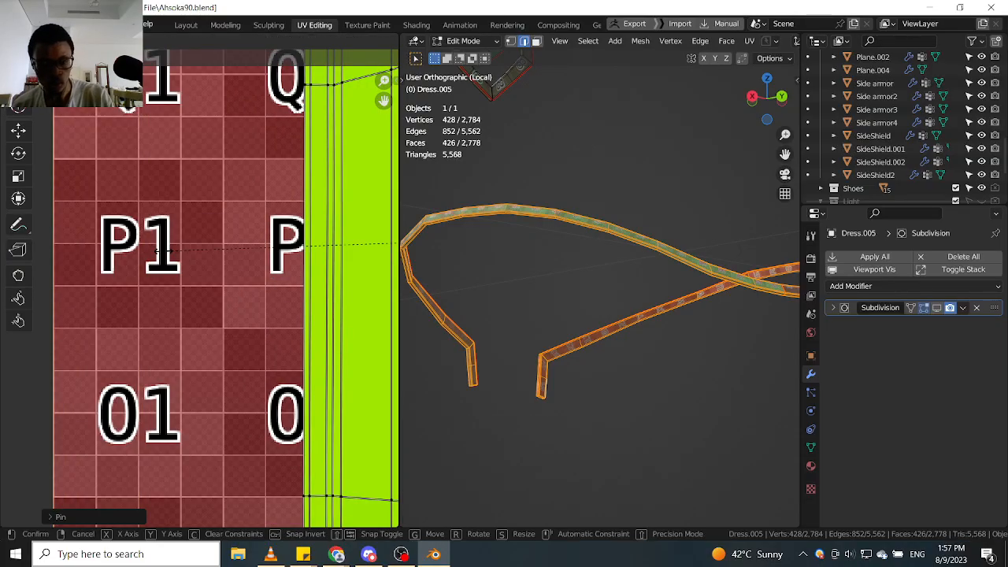
pyautogui.click(229, 240)
pyautogui.scroll(-4, 227, 260)
pyautogui.scroll(4, 236, 221)
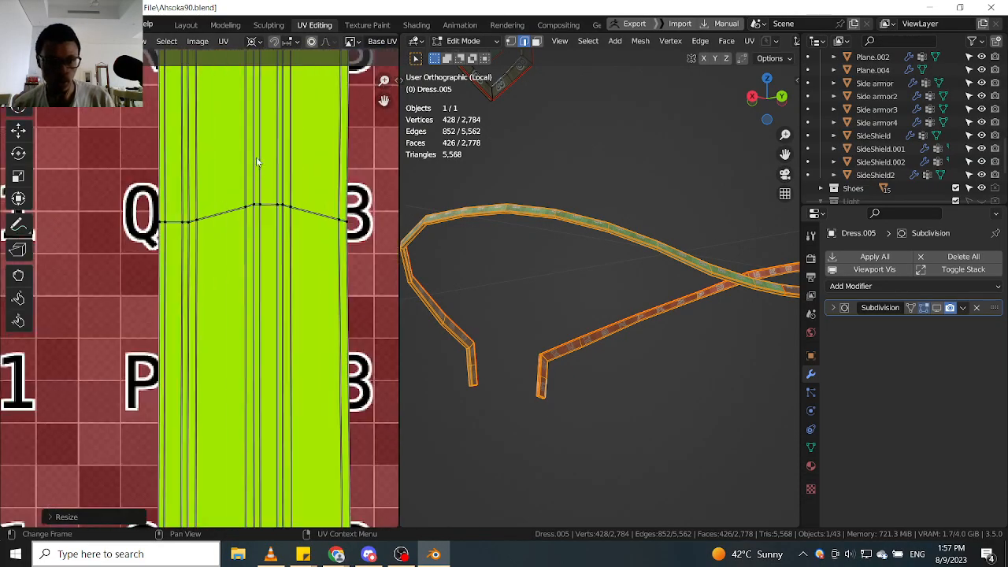
# Pin and straighten the middle edge line of the second long waist trim UV island and move one island aside to separate the pair.
pyautogui.press('p')
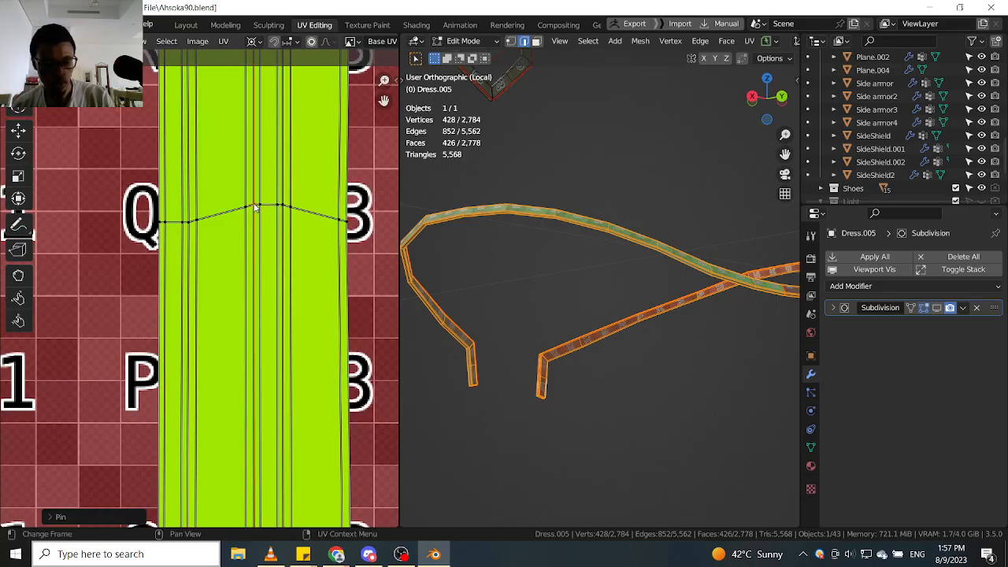
pyautogui.press('s')
pyautogui.click(254, 206)
pyautogui.scroll(-6, 337, 295)
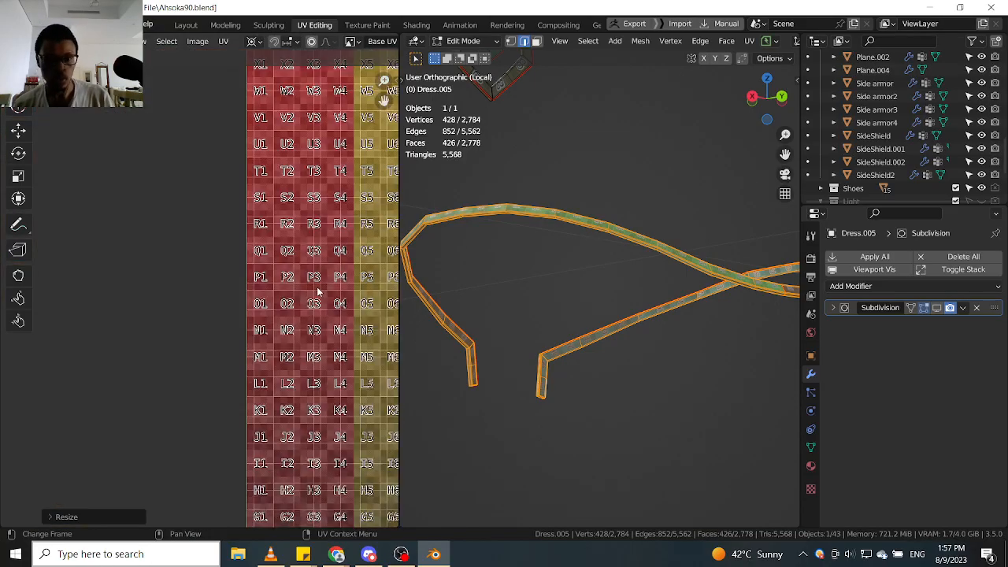
pyautogui.scroll(6, 334, 297)
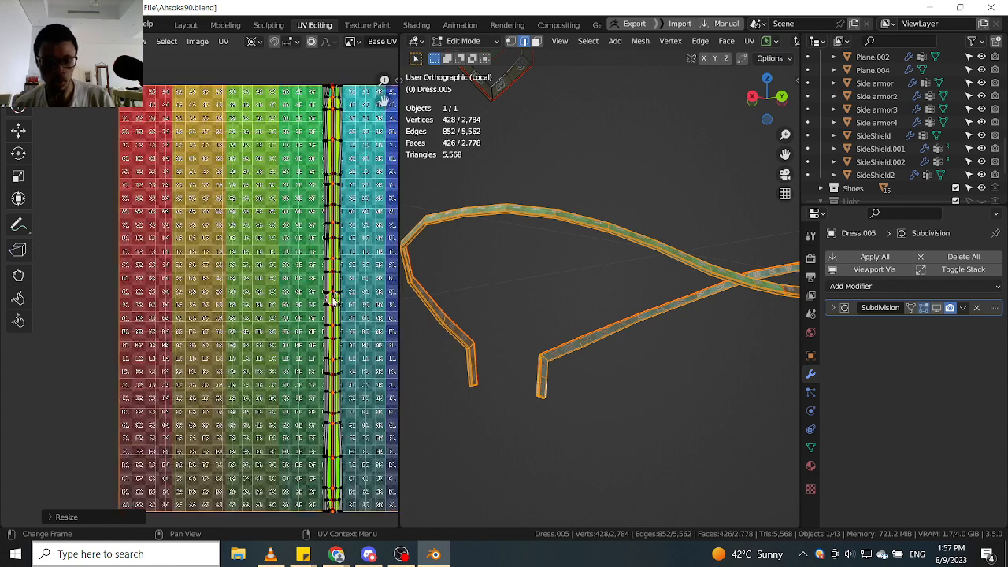
pyautogui.press('s')
pyautogui.click(333, 304)
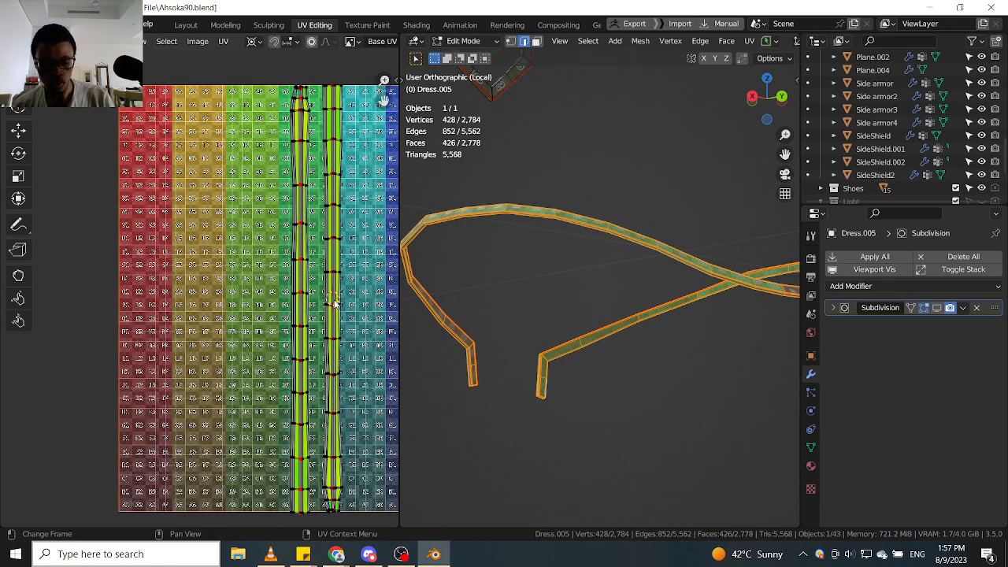
pyautogui.moveTo(334, 304); pyautogui.dragTo(358, 304)
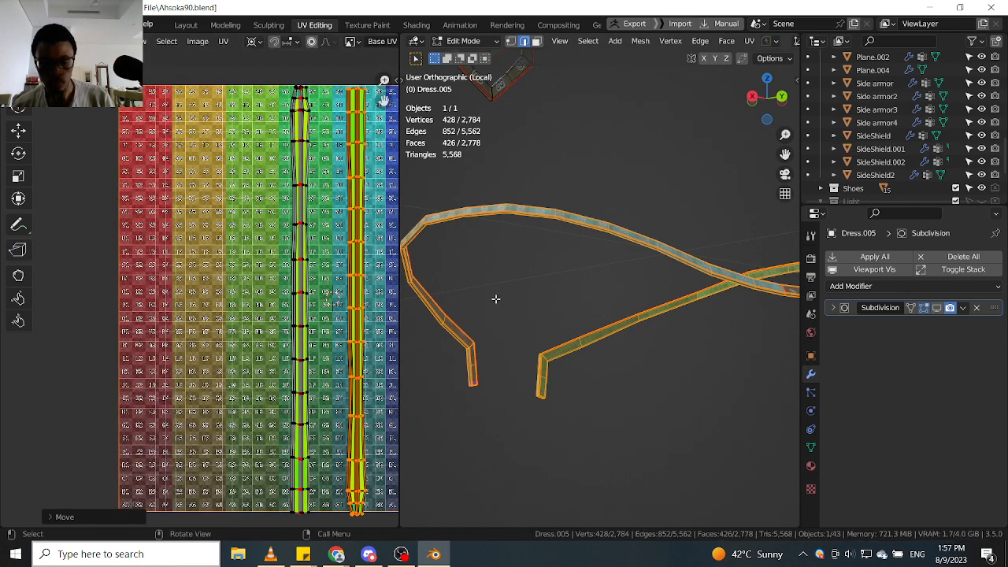
# Leave Edit Mode on the trims, select the curved side bands and apply their Mirror modifier.
pyautogui.scroll(-5, 499, 313)
pyautogui.moveTo(498, 312); pyautogui.dragTo(580, 385, button='middle')
pyautogui.moveTo(580, 384); pyautogui.dragTo(606, 389, button='middle')
pyautogui.press('Tab')
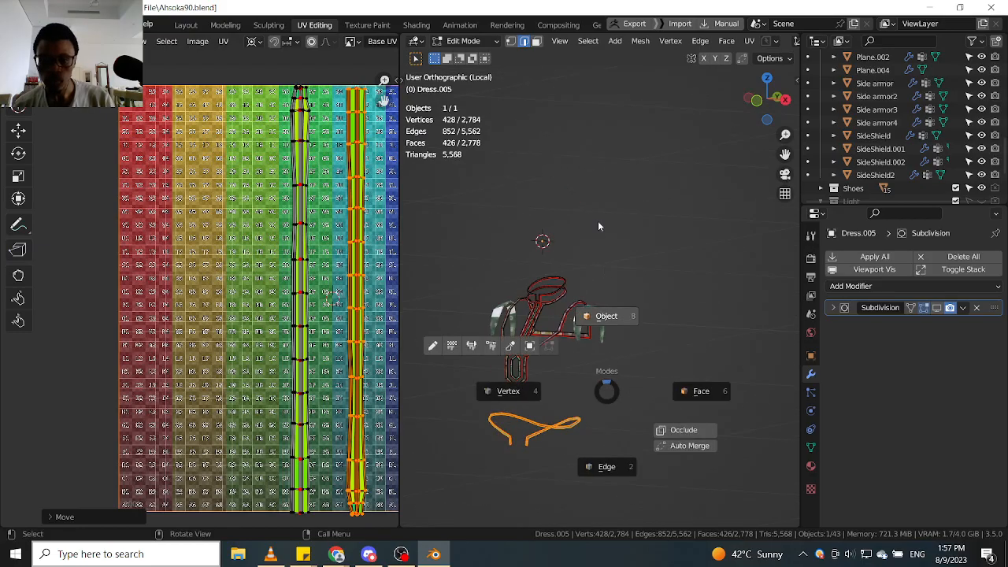
pyautogui.scroll(5, 580, 332)
pyautogui.click(580, 332)
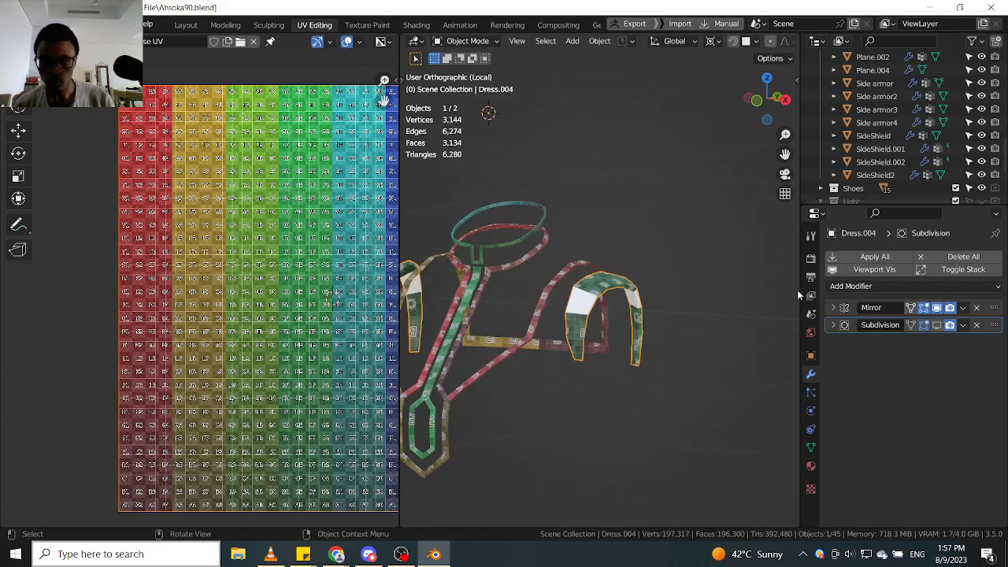
pyautogui.click(962, 308)
pyautogui.click(918, 326)
pyautogui.moveTo(622, 330); pyautogui.dragTo(658, 336, button='middle')
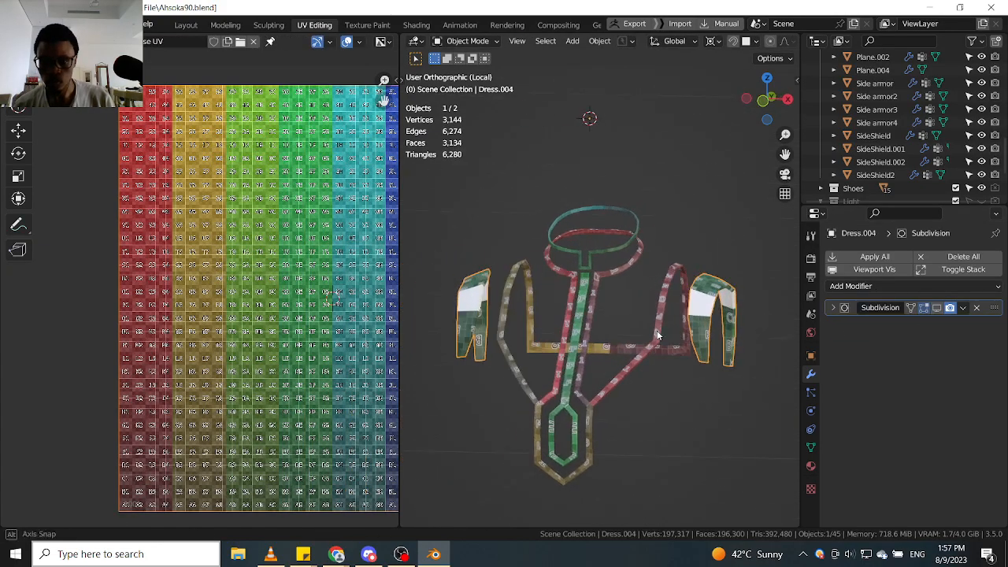
# Inspect the UV islands of the mirrored side bands in Edit Mode by selecting their linked geometry.
pyautogui.press('Tab')
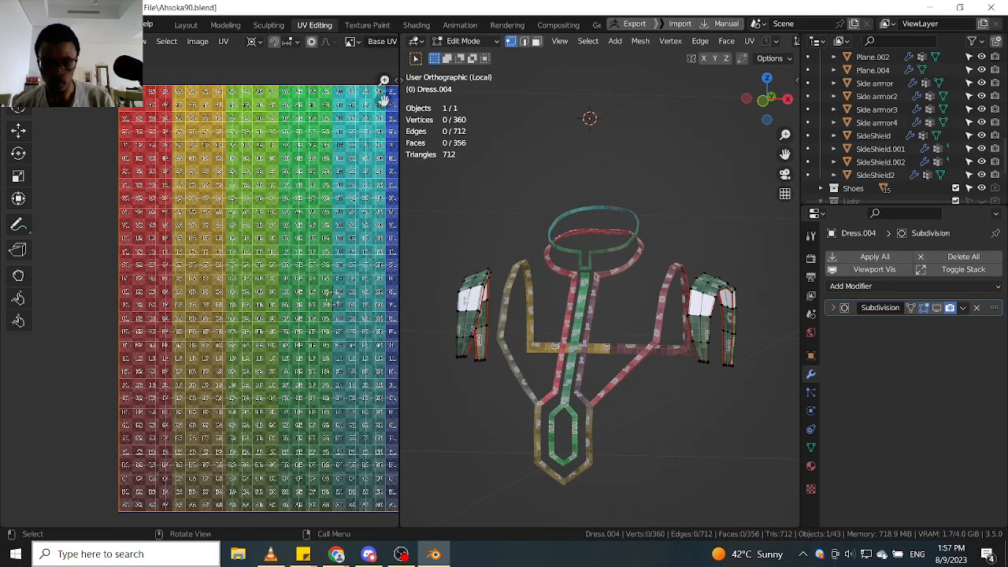
pyautogui.press('l')
pyautogui.scroll(2, 292, 370)
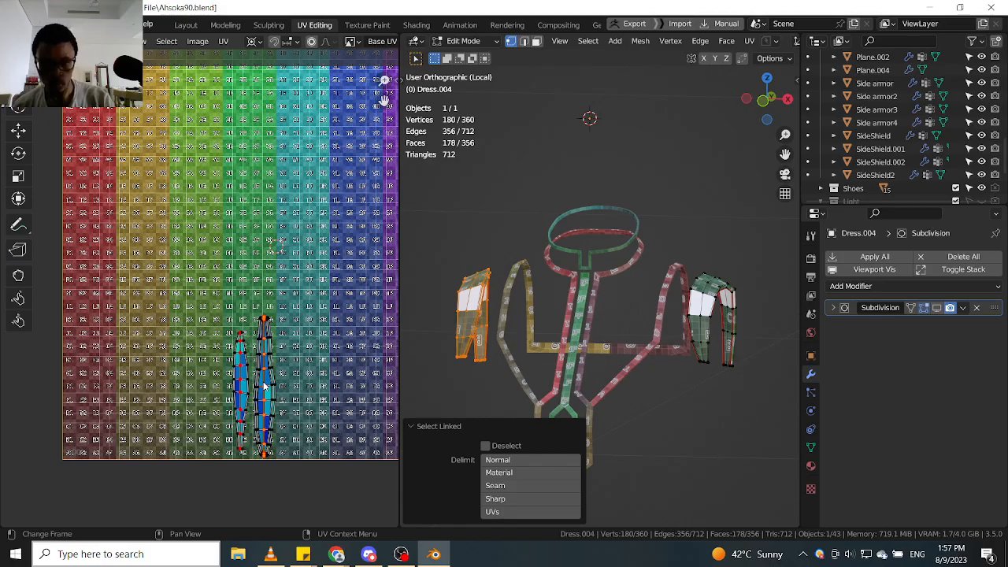
pyautogui.press('l')
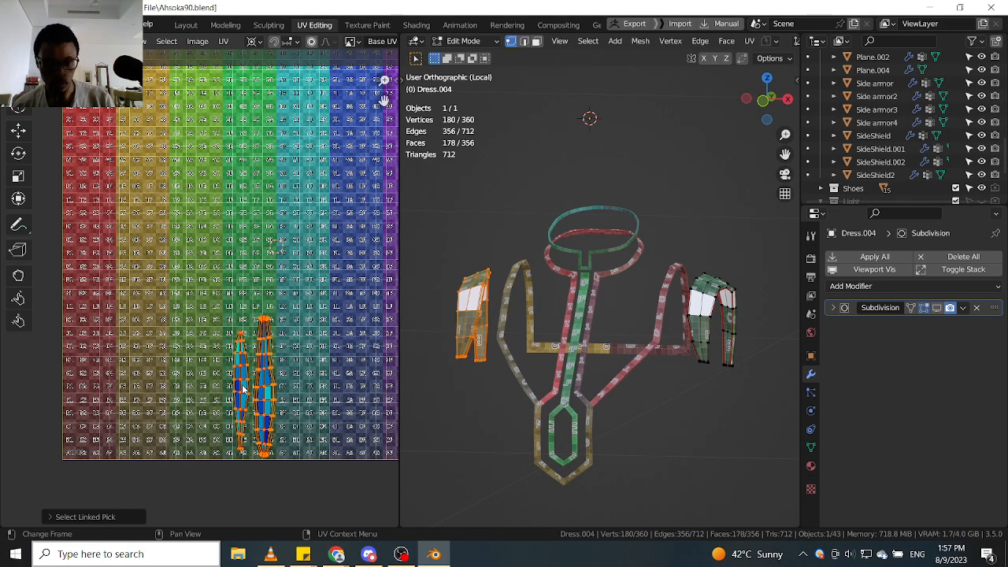
pyautogui.press('Tab')
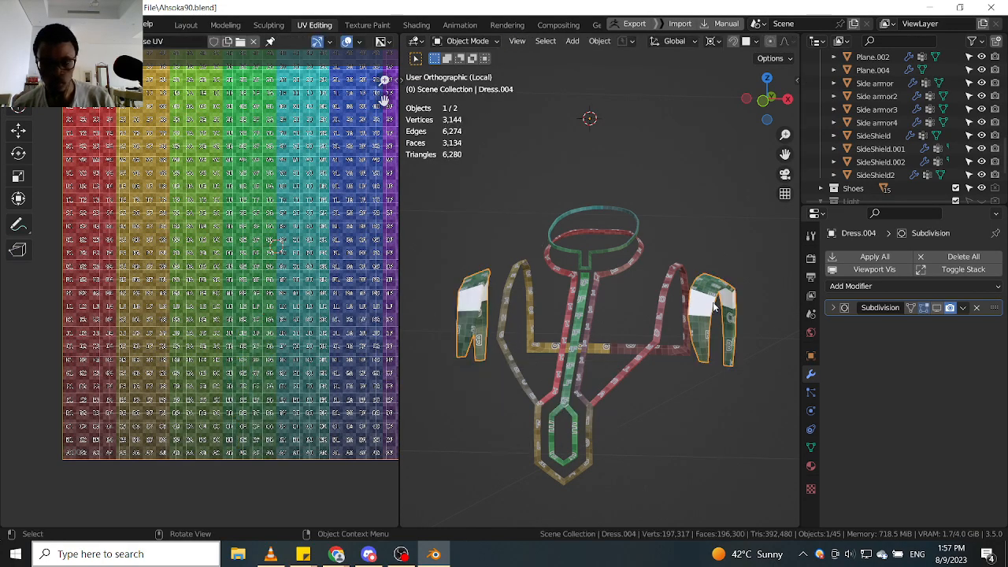
pyautogui.hotkey('ctrl', 'Tab')
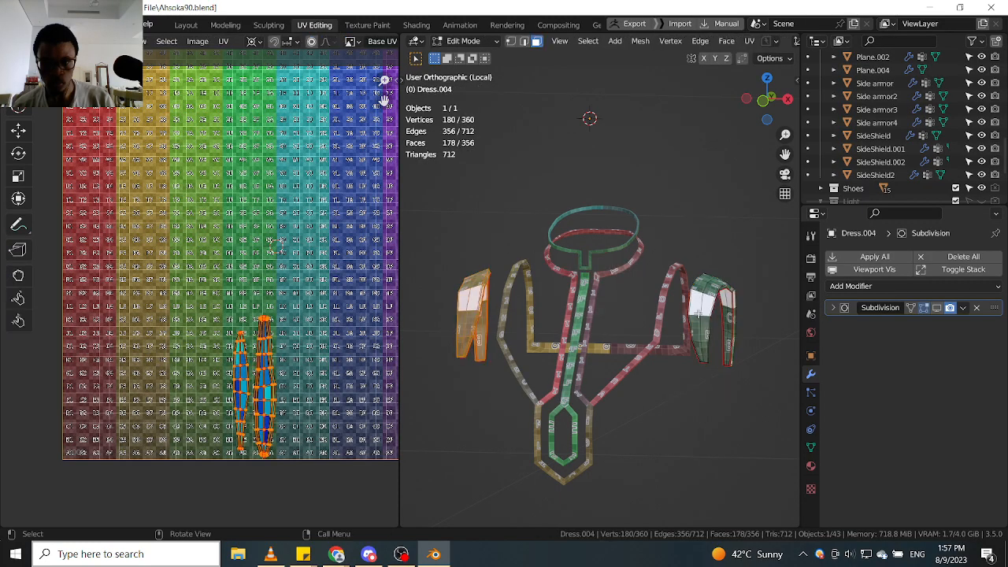
pyautogui.press('l')
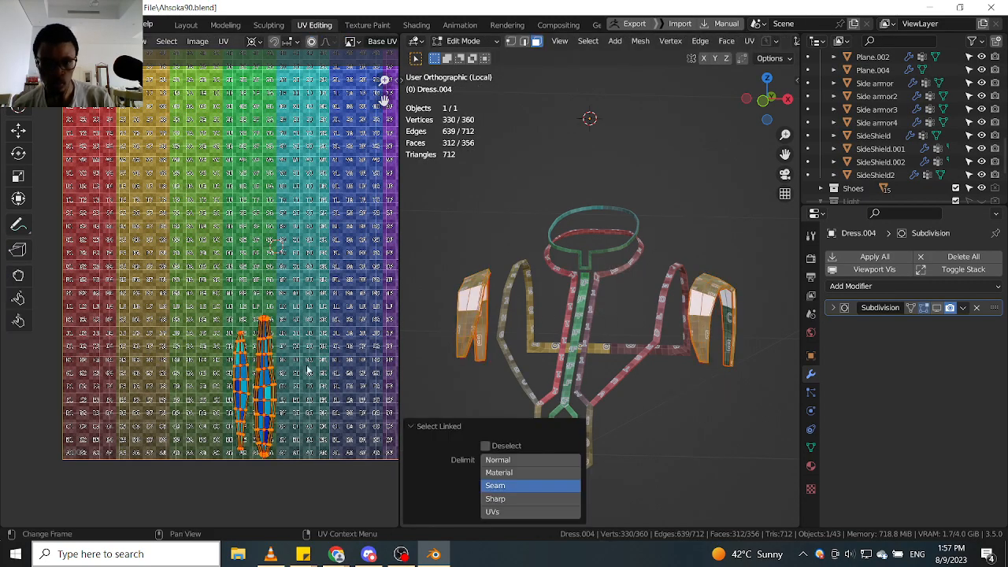
# Select all seam-delimited parts of one side band and move its two UV islands away from the overlapping ones onto the yellow columns.
pyautogui.click(463, 322)
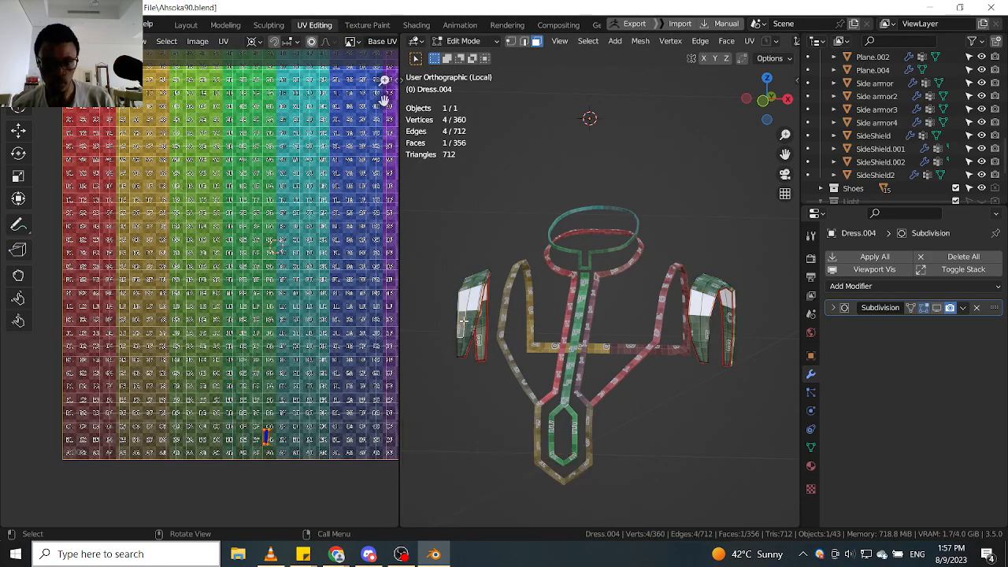
pyautogui.press('l')
pyautogui.scroll(2, 268, 389)
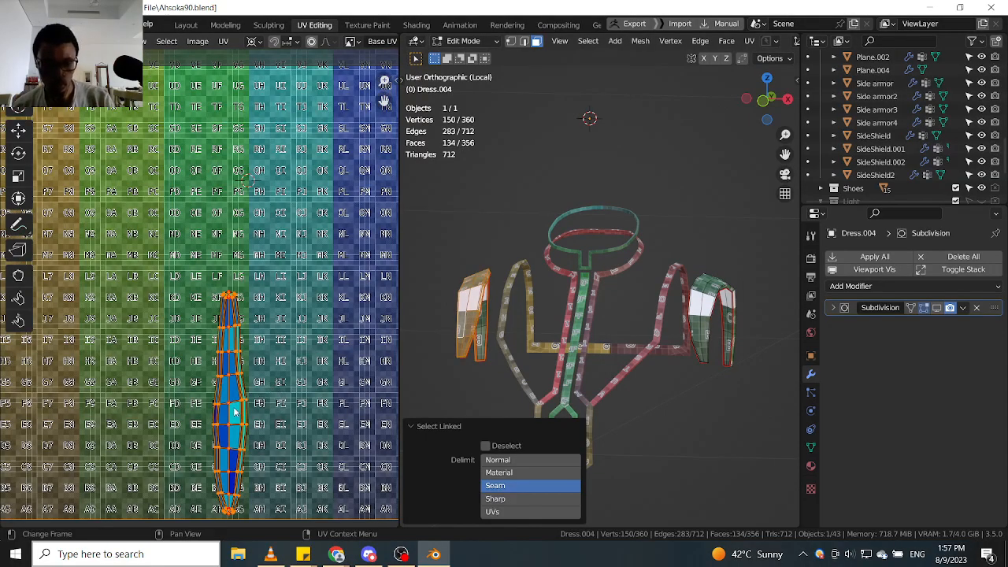
pyautogui.press('l')
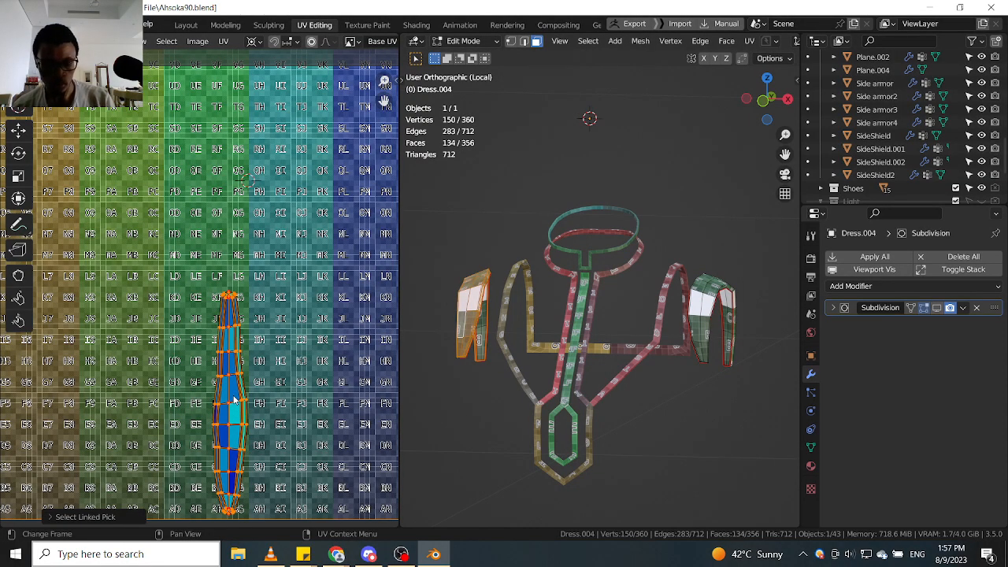
pyautogui.press('h')
pyautogui.hotkey('ctrl', 'z')
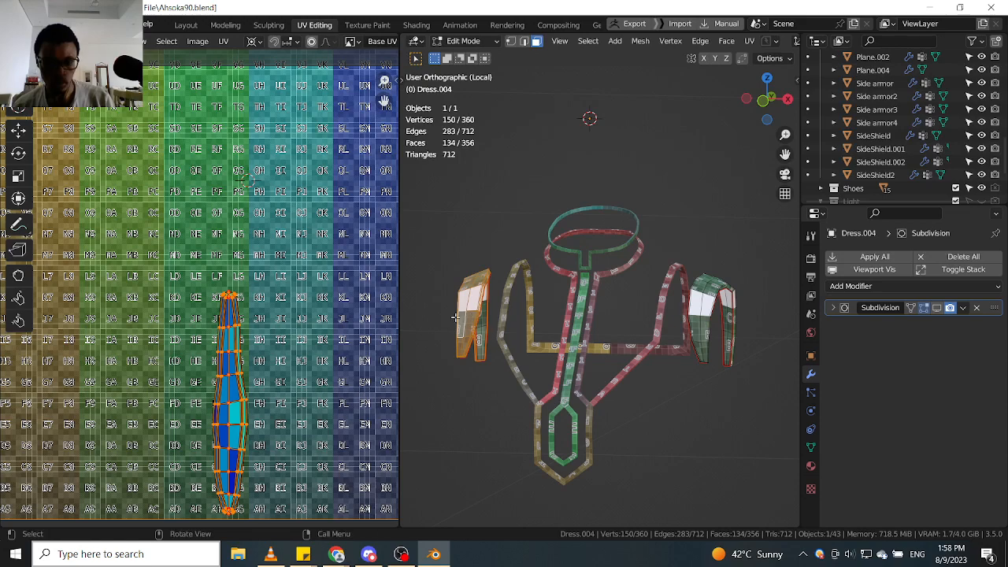
pyautogui.press('l')
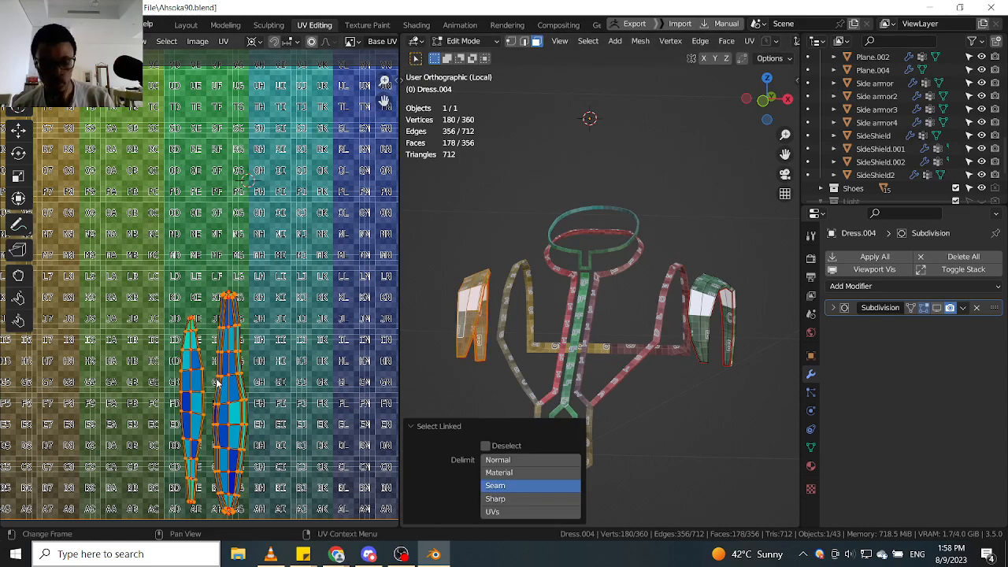
pyautogui.moveTo(217, 384); pyautogui.dragTo(75, 344)
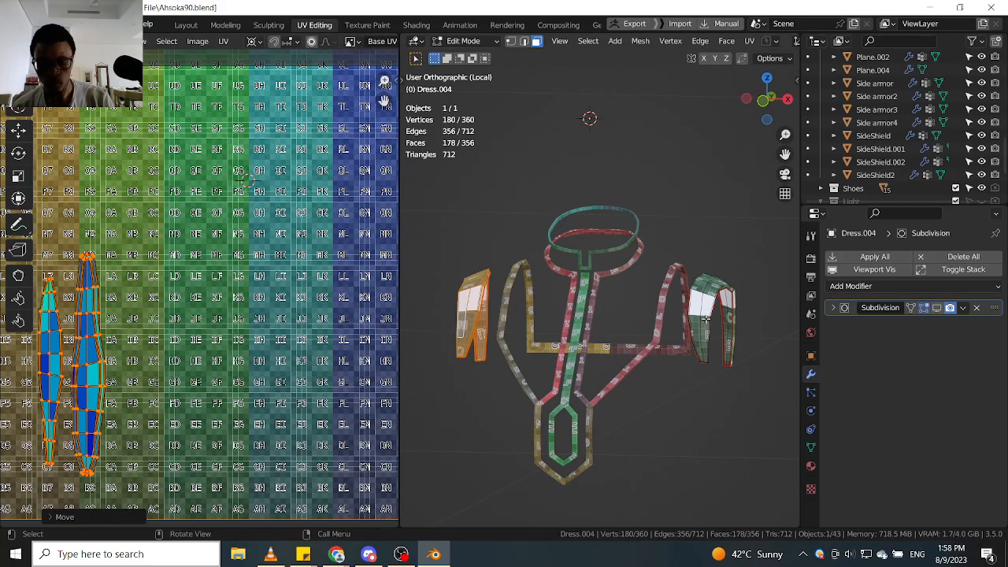
# Add the other side band to the selection, return to Object Mode and join the side bands into the dress trims object.
pyautogui.press('l')
pyautogui.scroll(-2, 706, 318)
pyautogui.press('Tab')
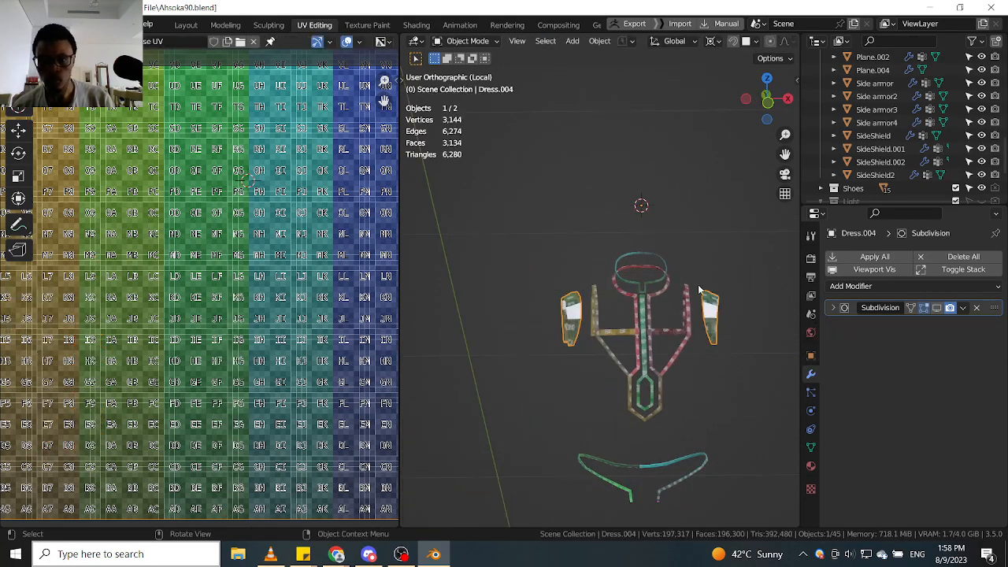
pyautogui.scroll(1, 713, 326)
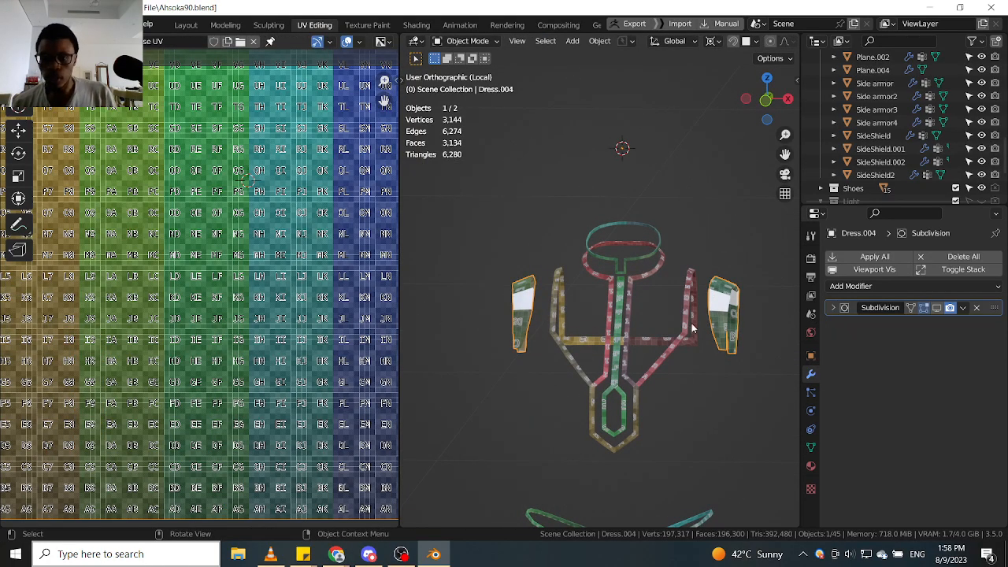
pyautogui.keyDown('shift'); pyautogui.click(690, 335); pyautogui.keyUp('shift')
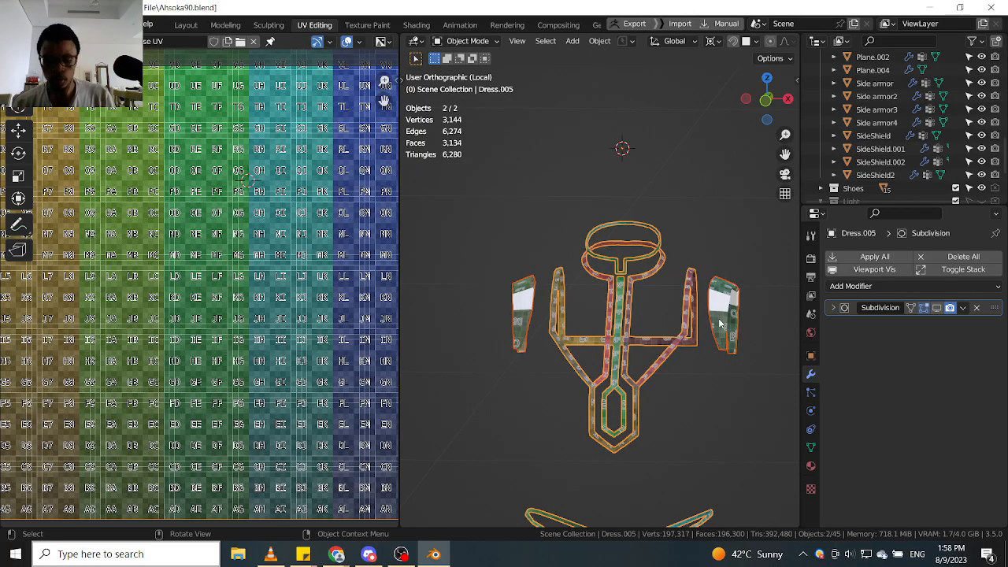
pyautogui.hotkey('ctrl', 'j')
pyautogui.scroll(-2, 693, 346)
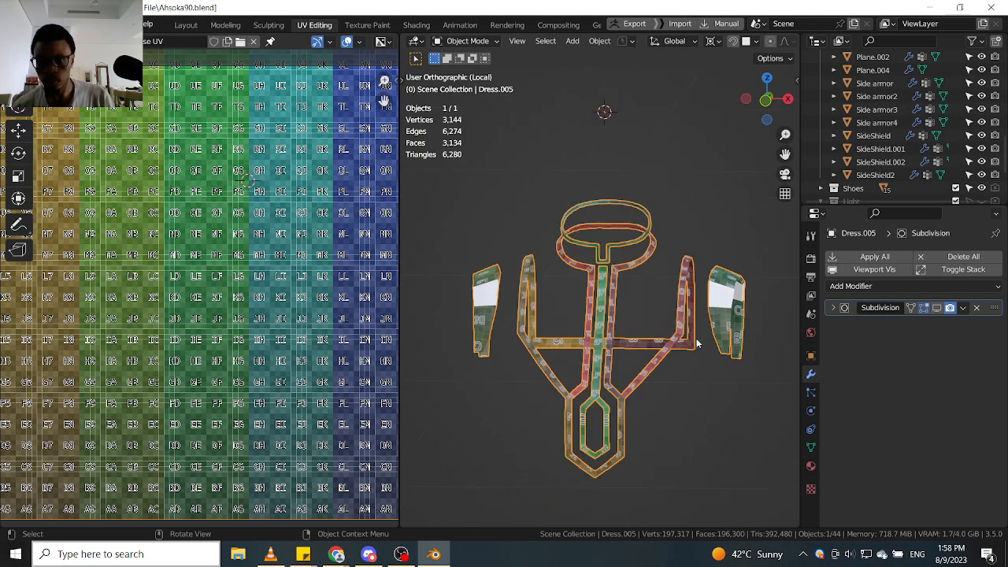
# Select the whole joined mesh and all its UV islands in Edit Mode and apply Average Islands Scale.
pyautogui.press('Tab')
pyautogui.scroll(-4, 685, 323)
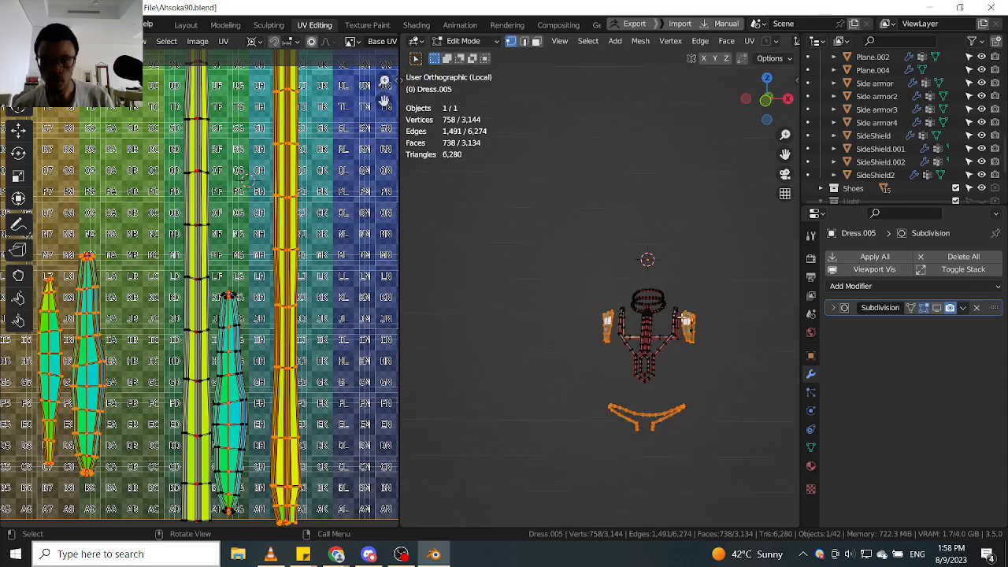
pyautogui.moveTo(713, 254); pyautogui.dragTo(592, 420)
pyautogui.scroll(-5, 211, 293)
pyautogui.scroll(3, 132, 300)
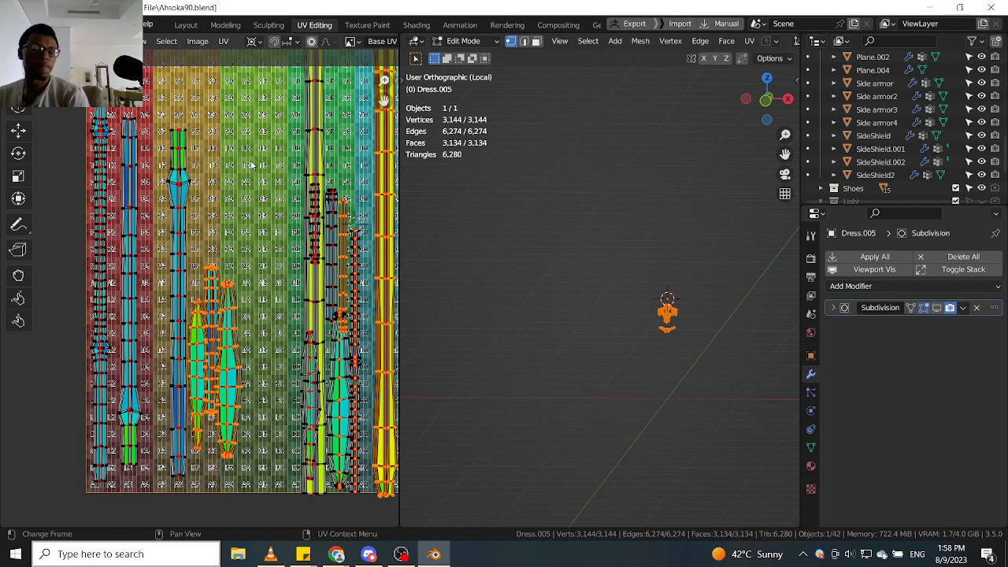
pyautogui.scroll(-3, 162, 299)
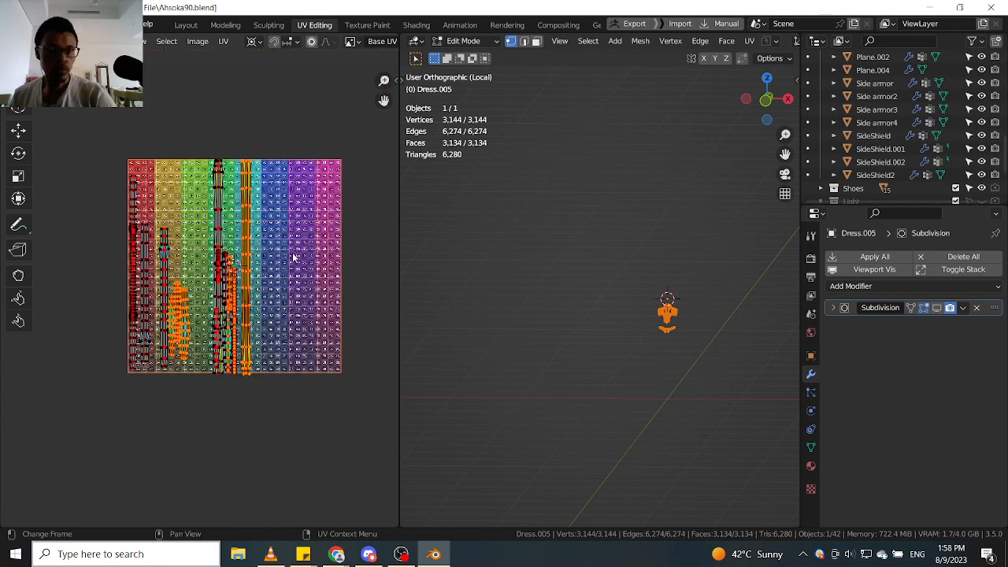
pyautogui.moveTo(311, 137); pyautogui.dragTo(57, 531)
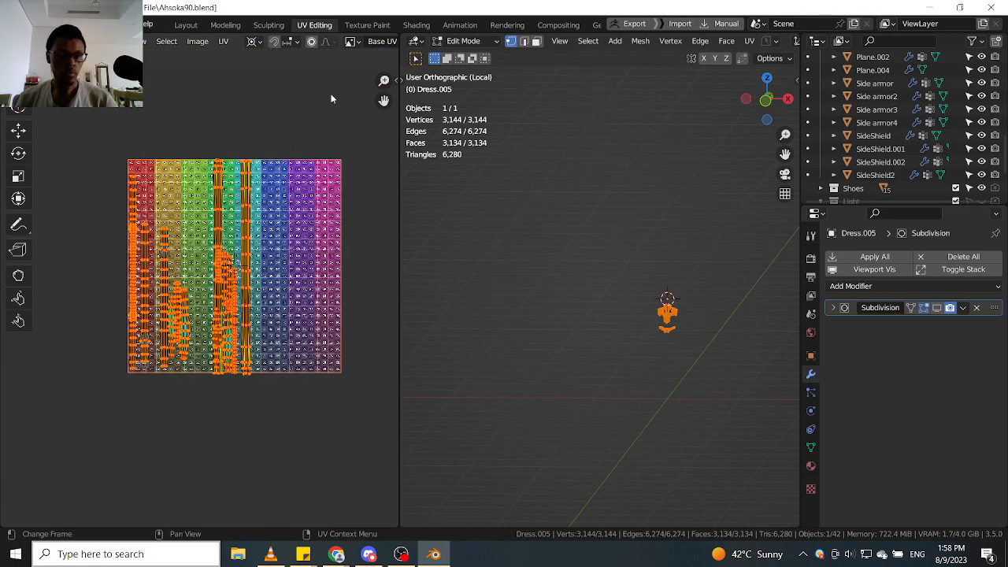
pyautogui.click(224, 42)
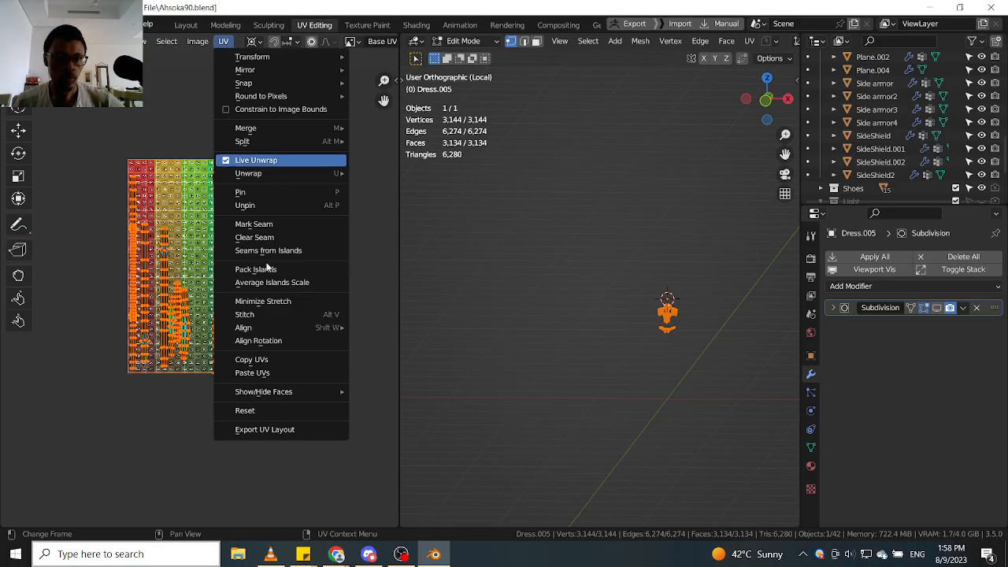
pyautogui.click(274, 283)
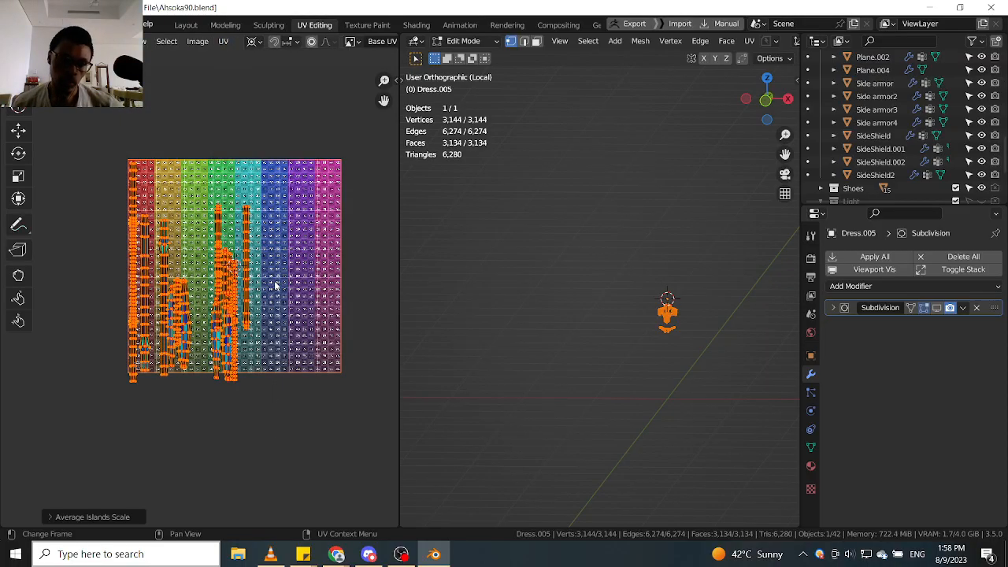
pyautogui.scroll(3, 181, 289)
pyautogui.scroll(-2, 181, 289)
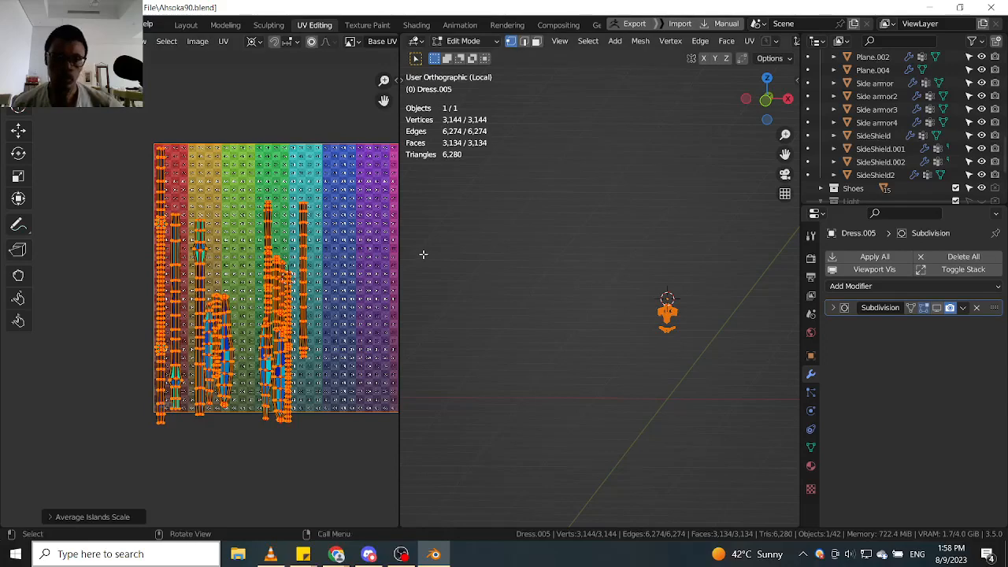
# Widen the UV editor area and deselect all the UV islands.
pyautogui.moveTo(401, 264); pyautogui.dragTo(573, 260)
pyautogui.scroll(2, 204, 300)
pyautogui.scroll(1, 203, 298)
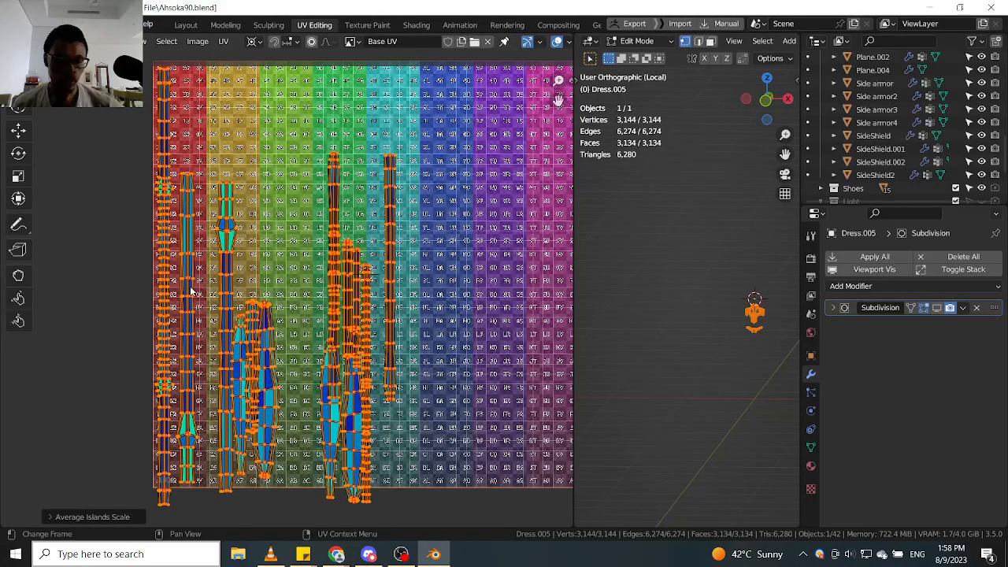
pyautogui.hotkey('alt', 'a')
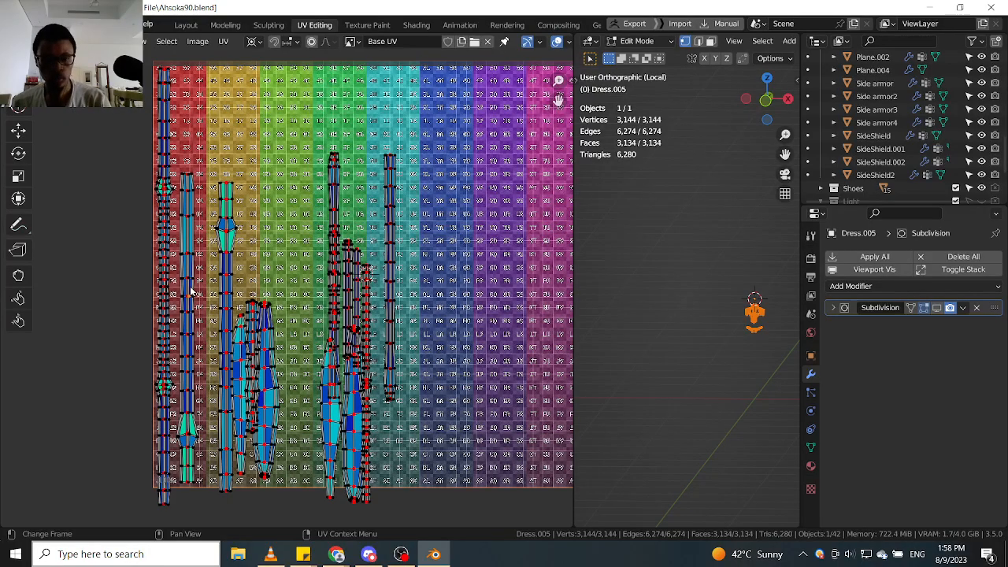
# Select the longest trim UV island in the first red column and reposition it along the texture's edge.
pyautogui.moveTo(172, 327); pyautogui.dragTo(213, 323, button='middle')
pyautogui.press('l')
pyautogui.press('g')
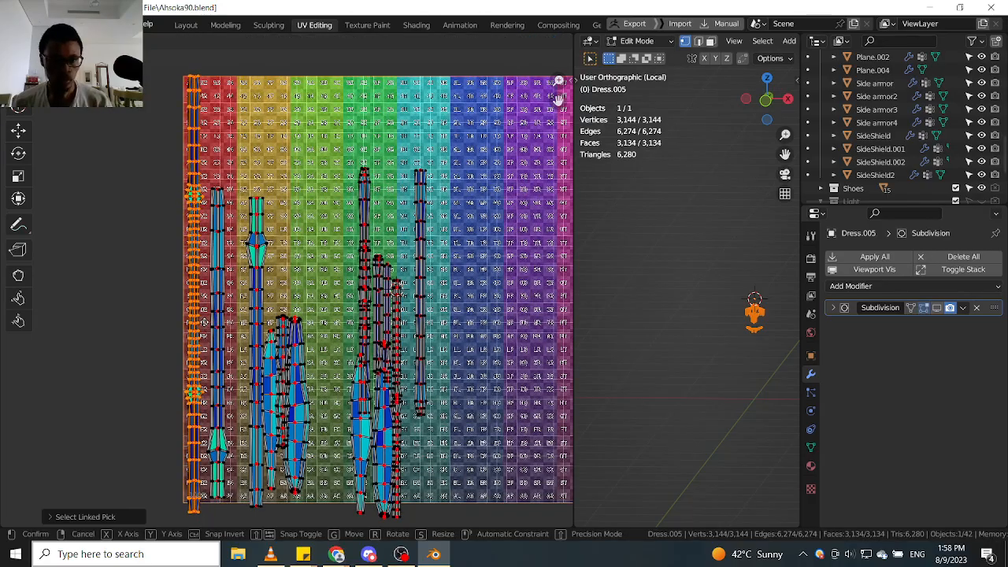
pyautogui.click(207, 328)
pyautogui.scroll(-2, 285, 257)
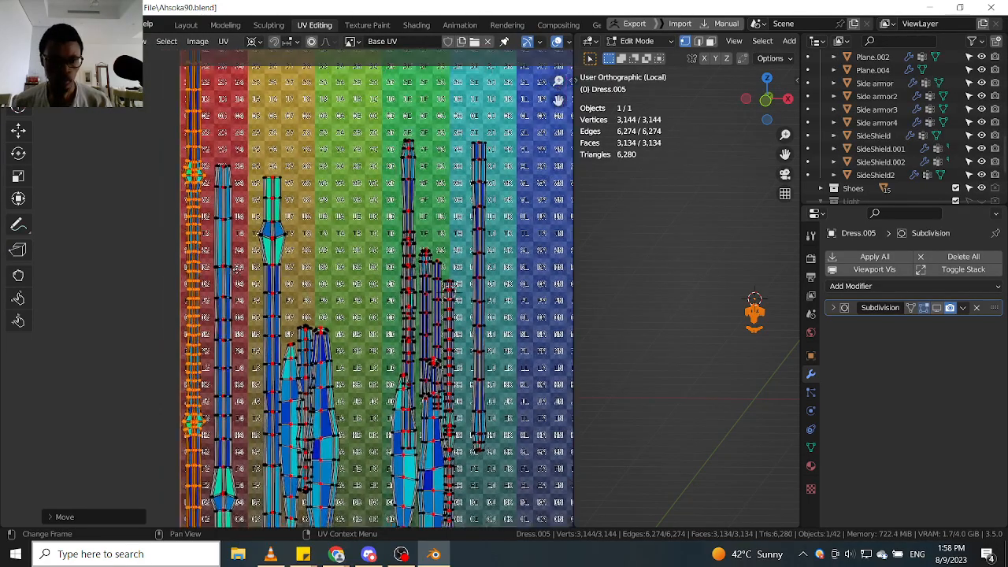
# Select only the linked outer trim pieces of the dress mesh so that just their UV islands are shown.
pyautogui.scroll(10, 760, 316)
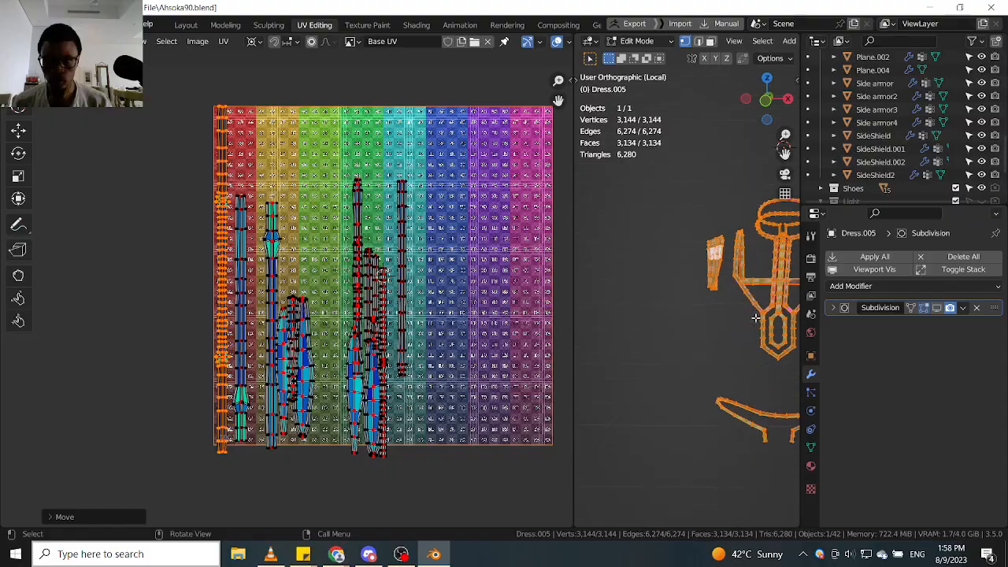
pyautogui.scroll(4, 759, 307)
pyautogui.click(728, 328)
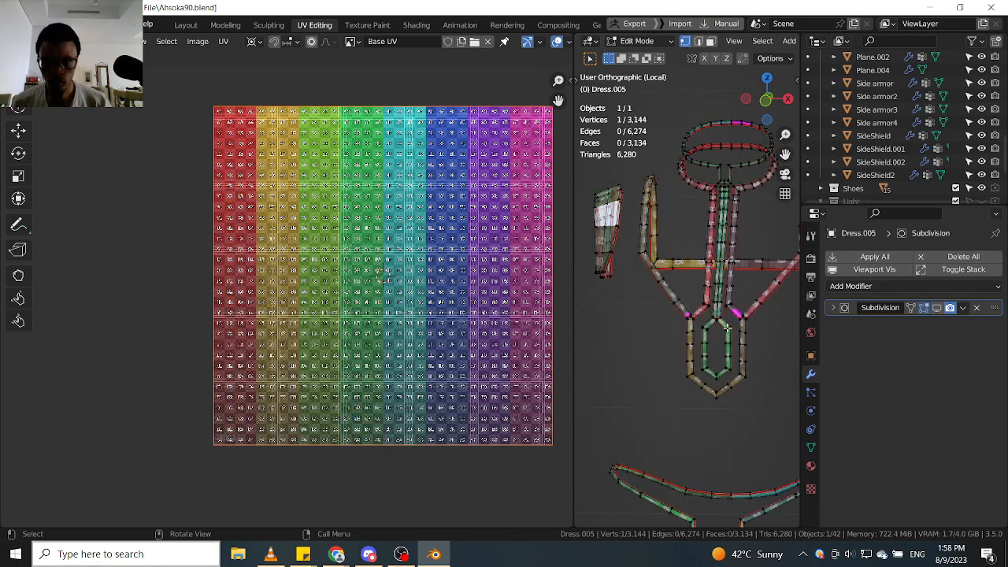
pyautogui.hotkey('ctrl', 'l')
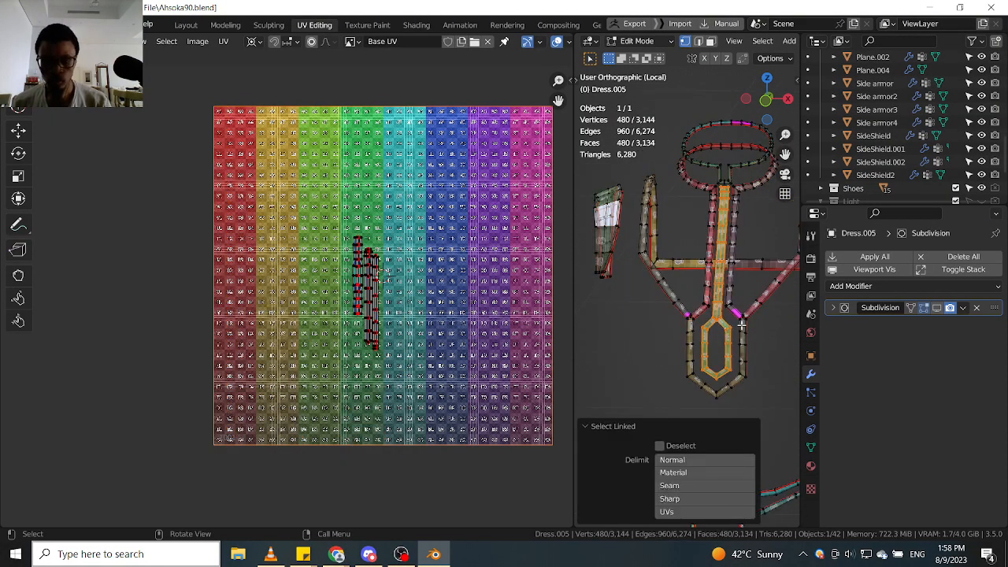
pyautogui.press('l')
pyautogui.hotkey('shift', 'l')
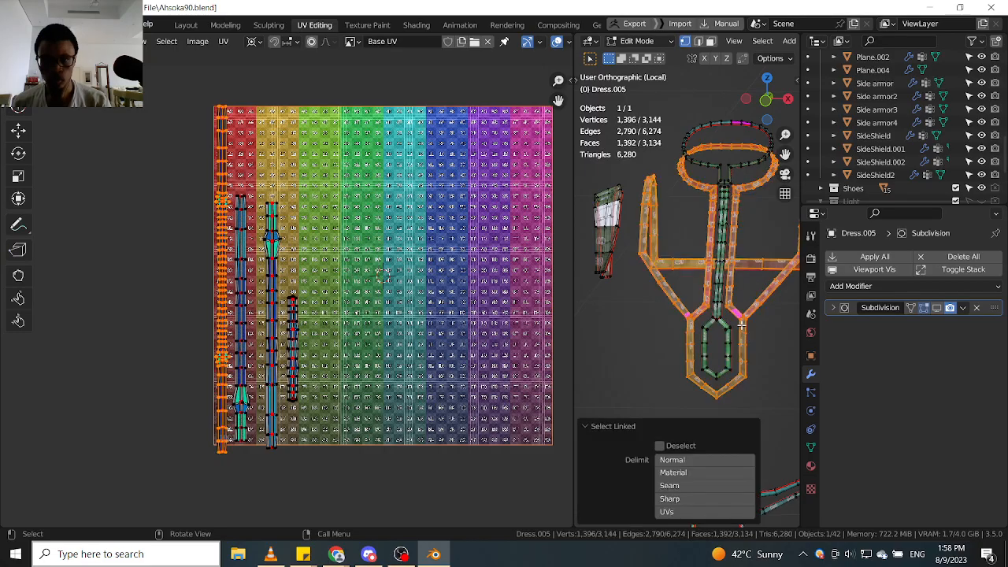
pyautogui.scroll(-3, 278, 302)
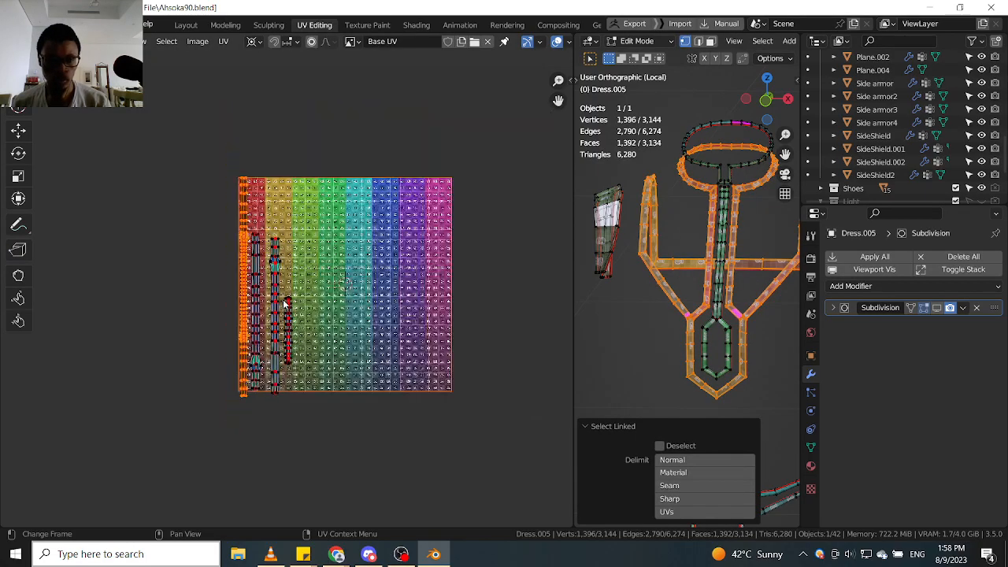
pyautogui.moveTo(688, 294); pyautogui.dragTo(701, 291, button='middle')
pyautogui.scroll(6, 271, 303)
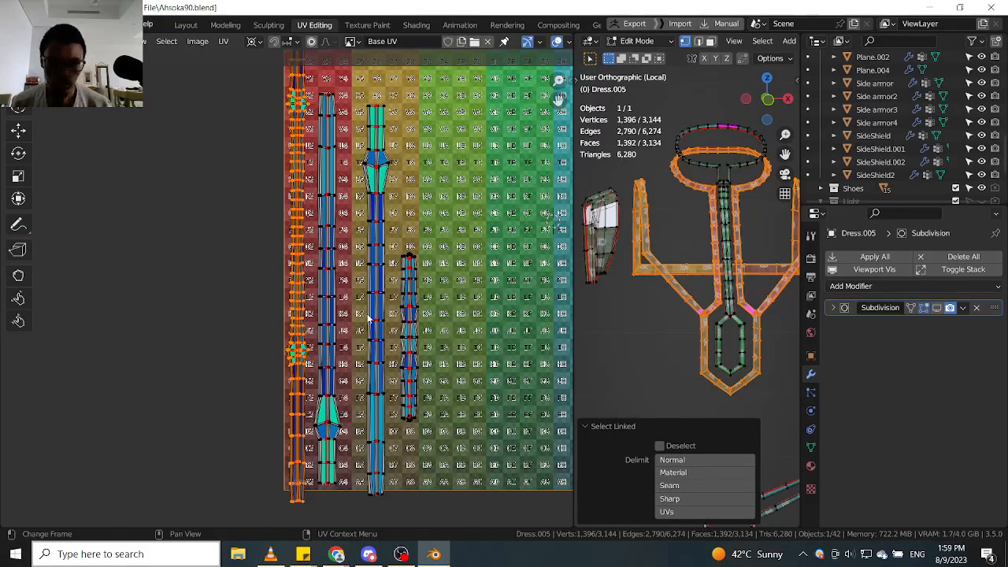
# Move the long UV island in the yellow column close beside the second long island, with their ends level.
pyautogui.scroll(-1, 367, 318)
pyautogui.click(378, 337)
pyautogui.press('l')
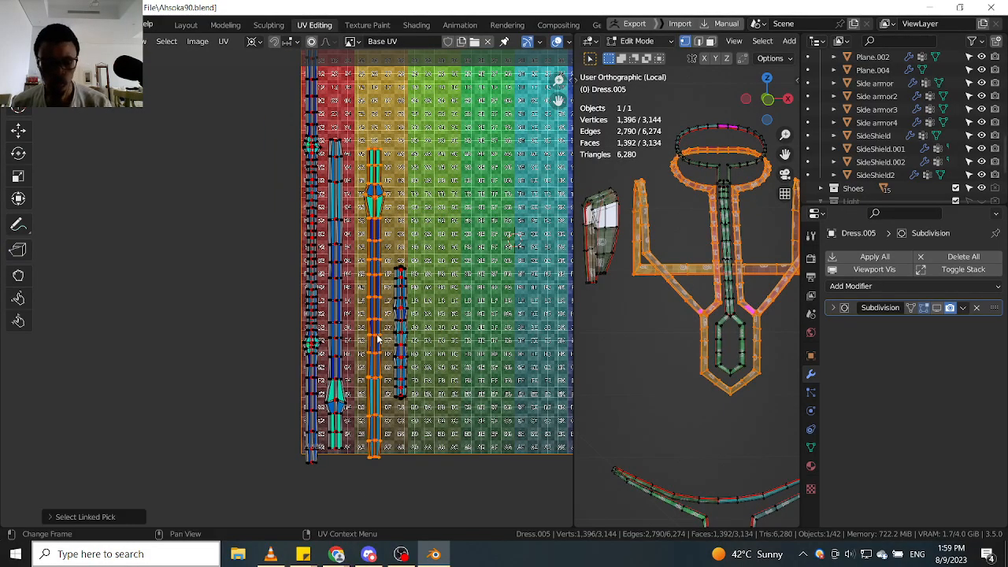
pyautogui.press('g')
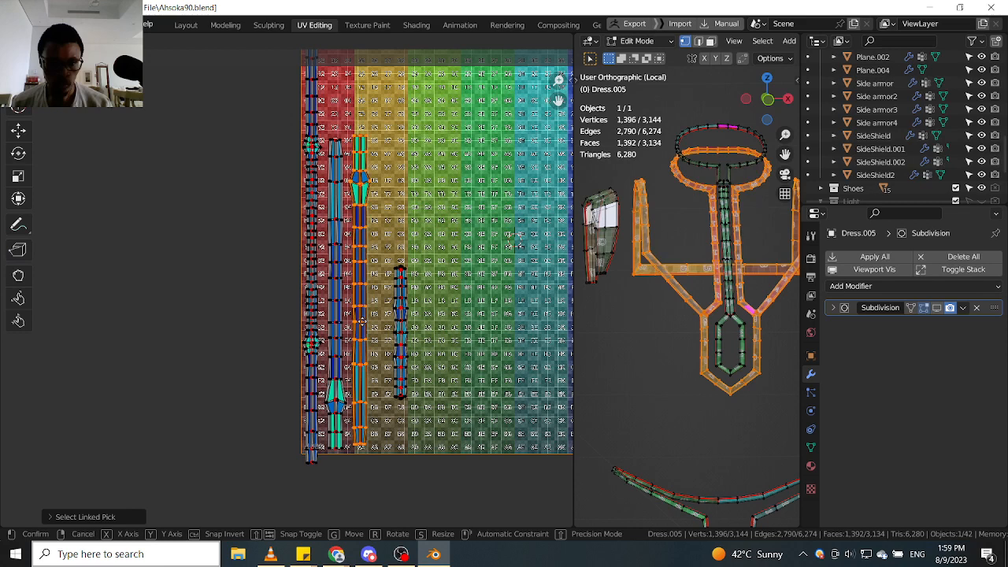
pyautogui.click(359, 329)
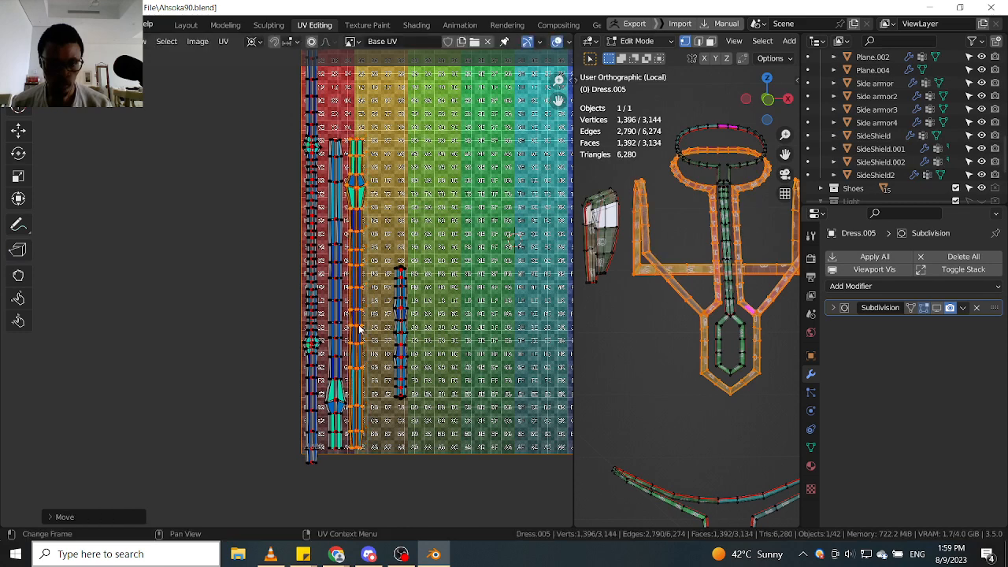
# Move the second long UV island closer to the first one and level their lower ends.
pyautogui.click(341, 330)
pyautogui.press('l')
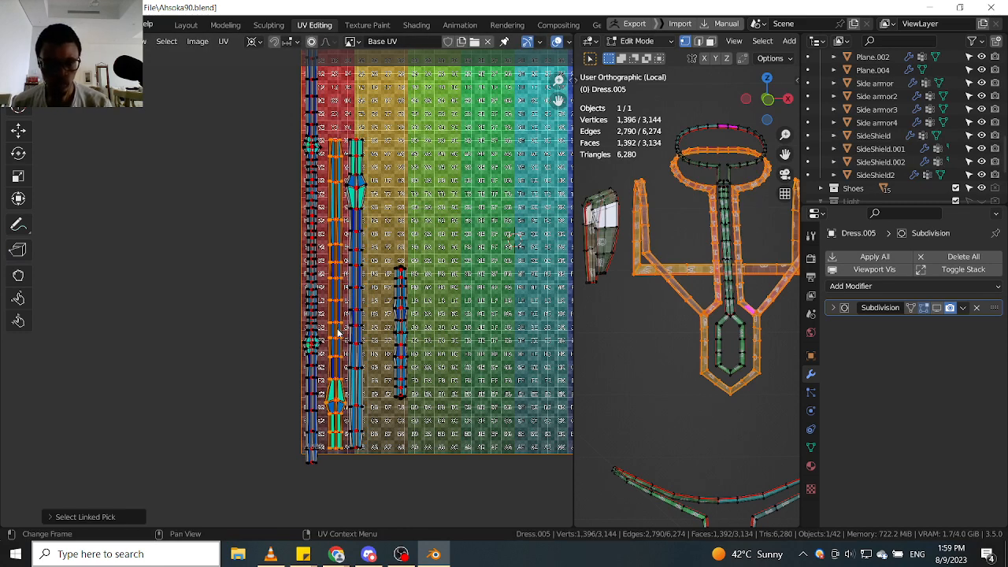
pyautogui.scroll(1, 339, 333)
pyautogui.press('h')
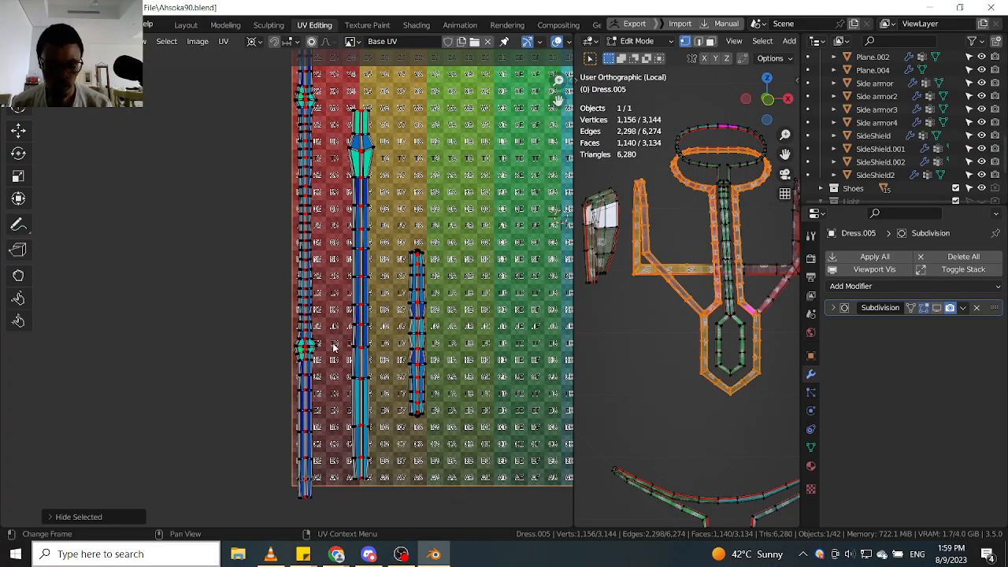
pyautogui.hotkey('alt', 'h')
pyautogui.press('g')
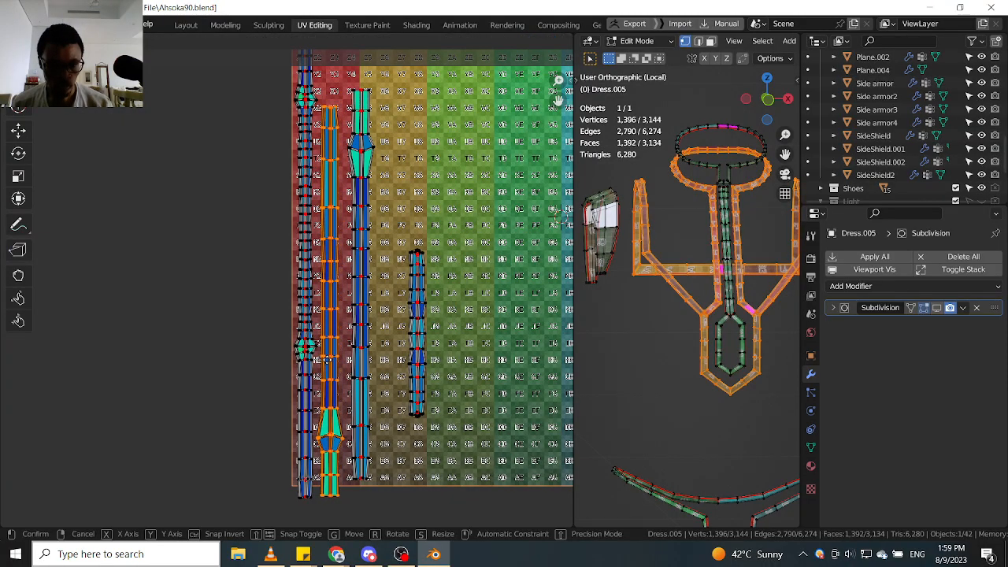
pyautogui.click(329, 363)
pyautogui.press('l')
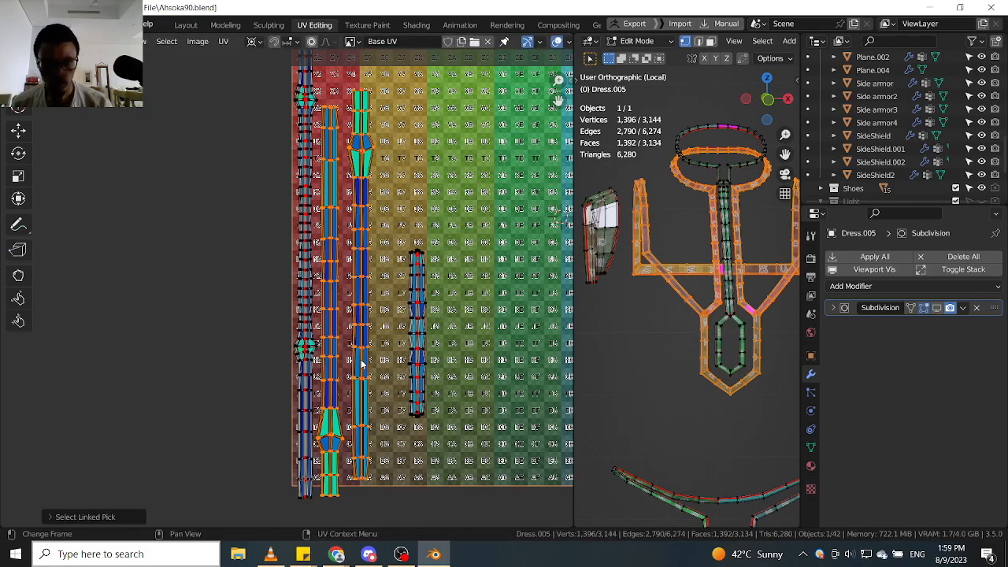
pyautogui.scroll(1, 362, 362)
pyautogui.press('g')
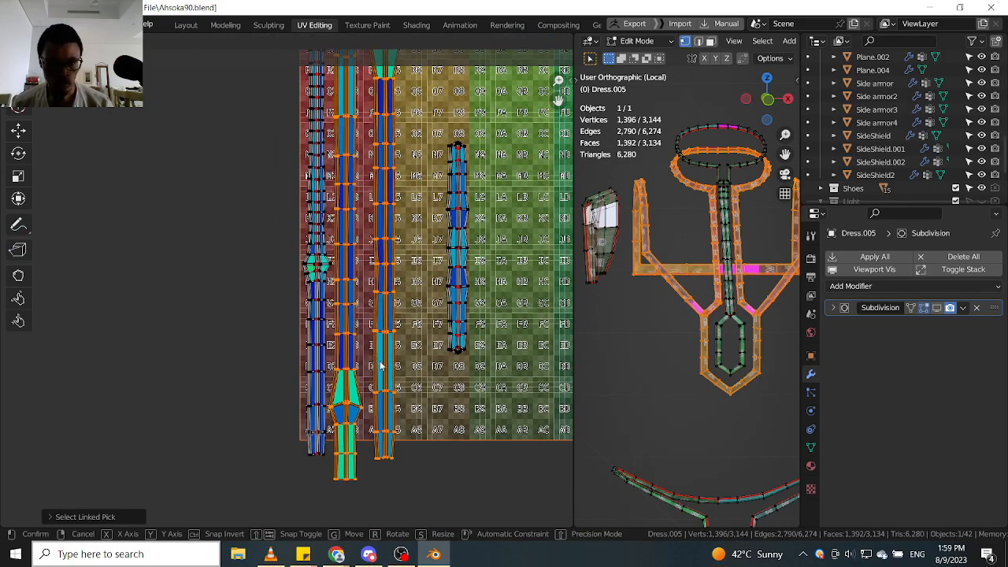
pyautogui.click(385, 353)
# Move the third long UV island down until its lower end is level with the first two.
pyautogui.click(385, 354)
pyautogui.press('l')
pyautogui.press('g')
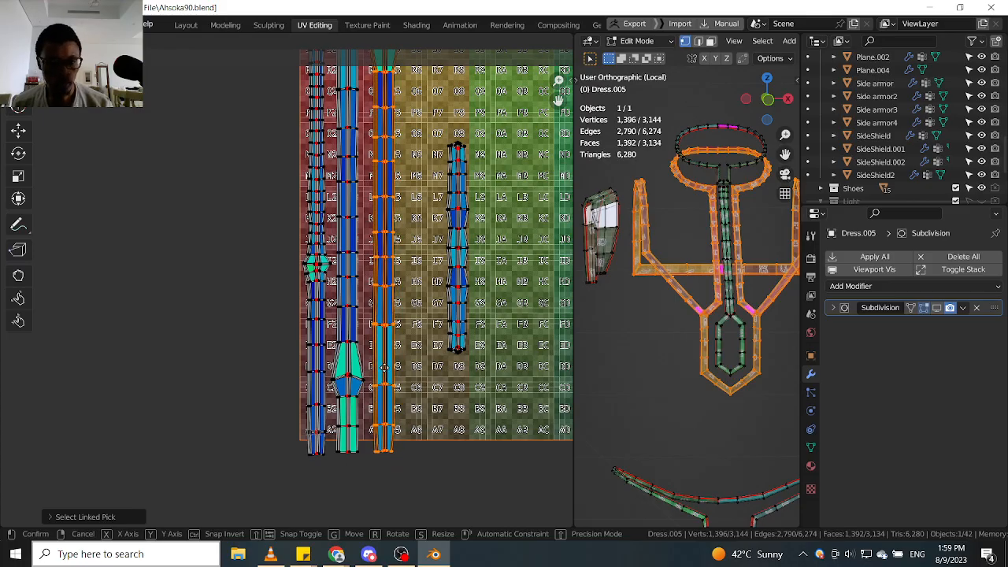
pyautogui.click(384, 367)
# Move the short UV island close beside the third long island, level with the lower ends of the row.
pyautogui.click(459, 340)
pyautogui.press('l')
pyautogui.press('g')
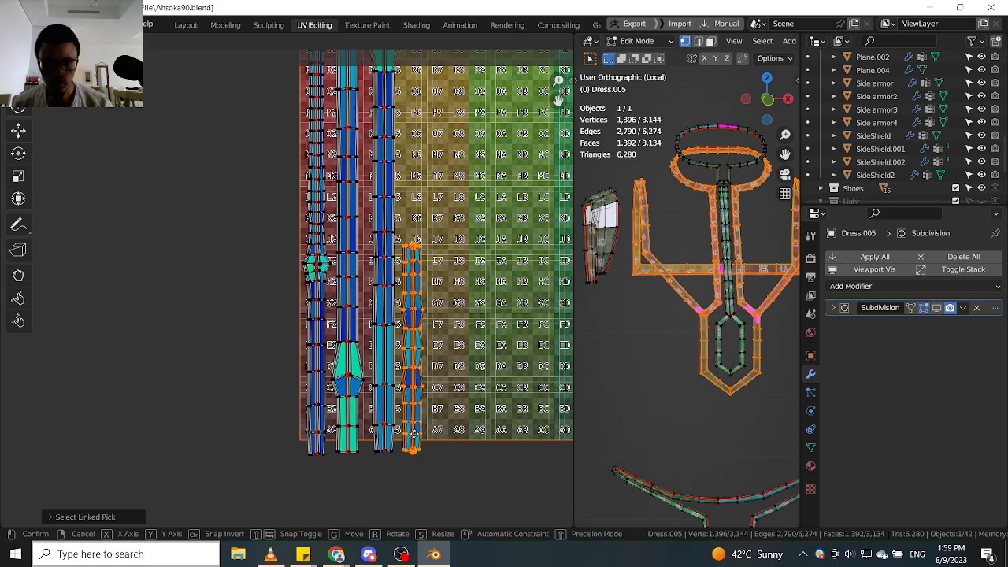
pyautogui.click(415, 433)
# Add the linked inner central trim piece to the mesh selection so its UV islands are also shown.
pyautogui.scroll(-1, 418, 358)
pyautogui.scroll(-2, 417, 358)
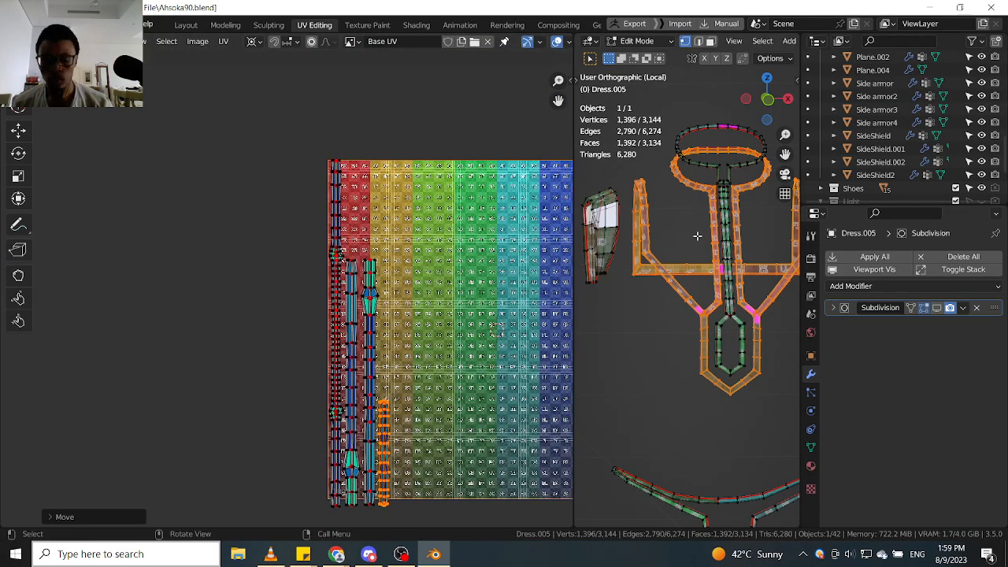
pyautogui.scroll(-2, 700, 244)
pyautogui.scroll(1, 703, 249)
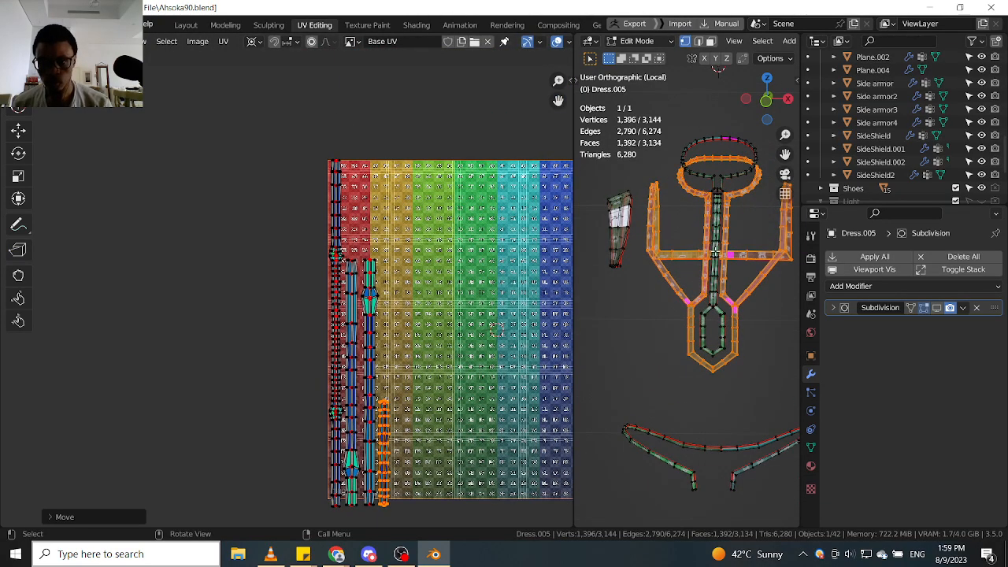
pyautogui.hotkey('ctrl', 'l')
# Move the shortest UV island of the inner trim directly above the short island in the fourth column.
pyautogui.scroll(2, 465, 340)
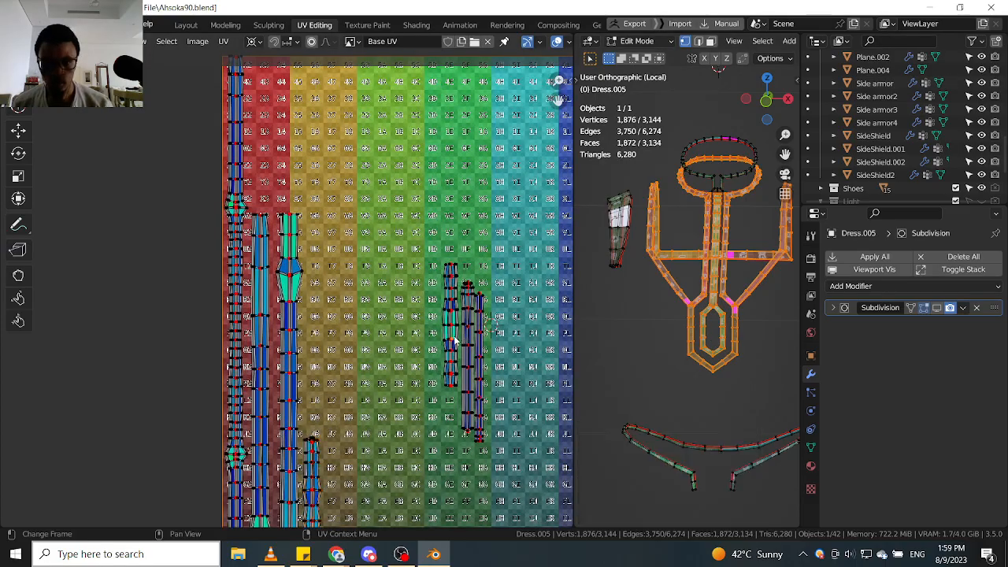
pyautogui.press('l')
pyautogui.scroll(2, 472, 370)
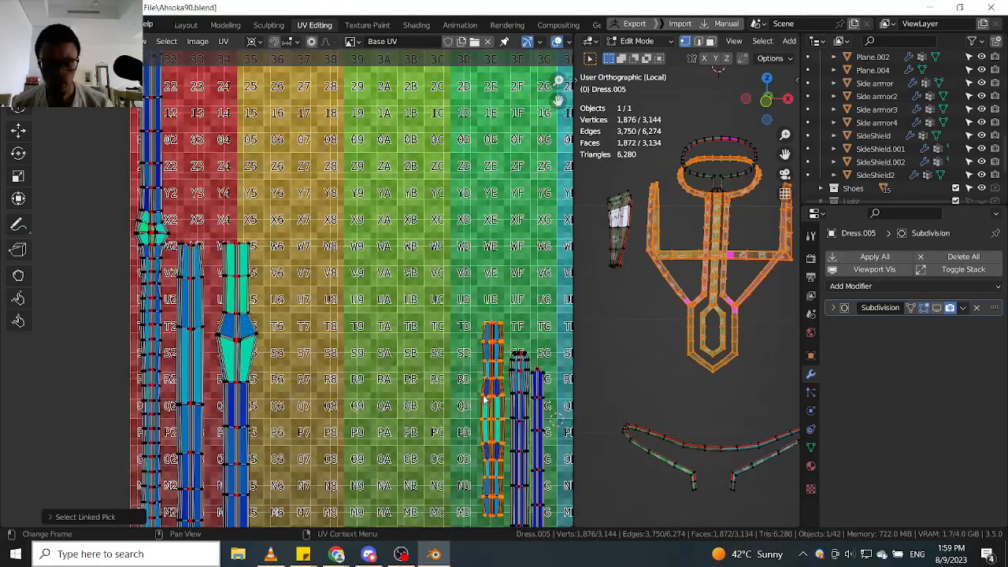
pyautogui.scroll(-2, 488, 400)
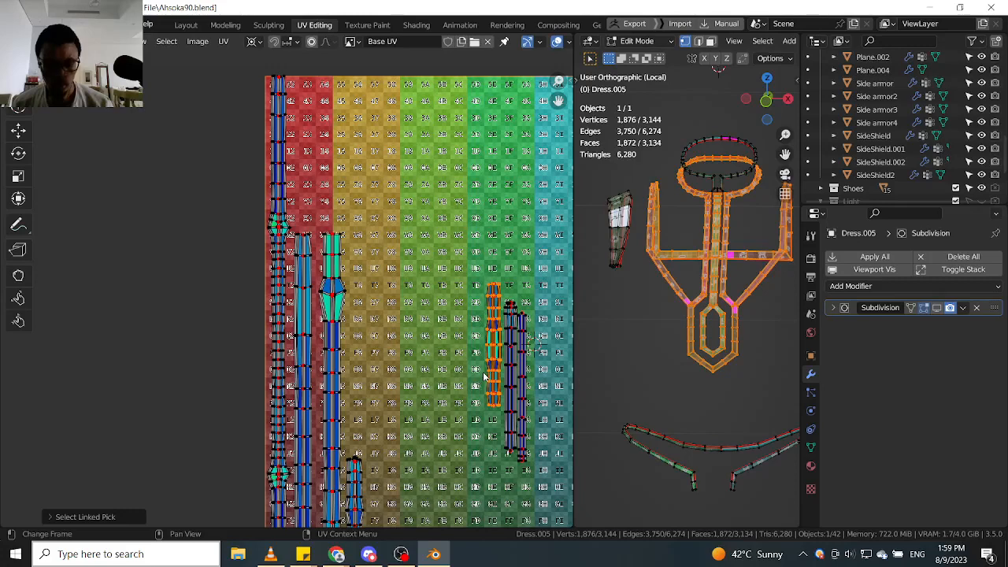
pyautogui.press('g')
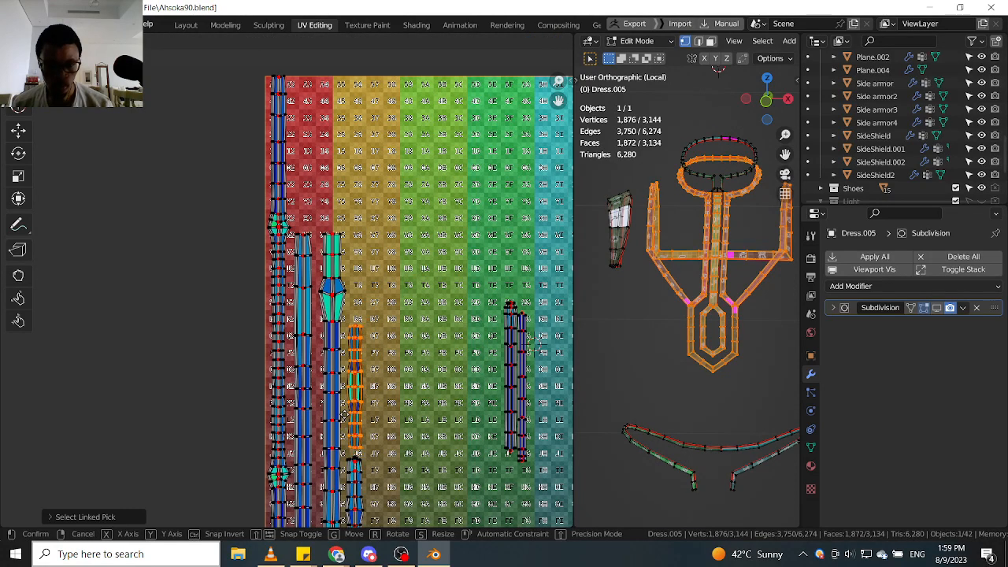
pyautogui.click(344, 415)
# Move the inner trim's UV island with the rounded end above the two short islands stacked in the fourth column.
pyautogui.hotkey('ctrl', 'z')
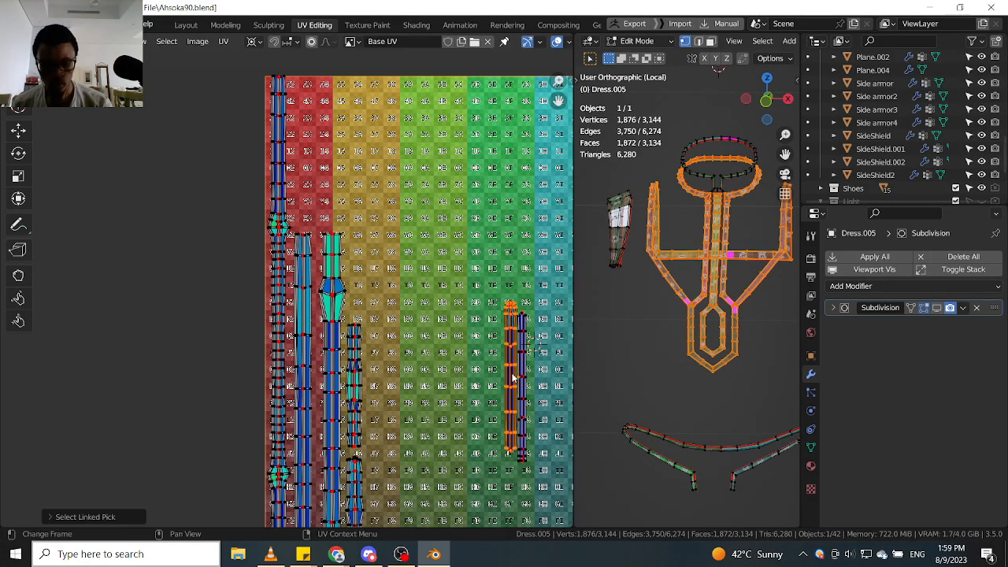
pyautogui.press('g')
pyautogui.rightClick(384, 277)
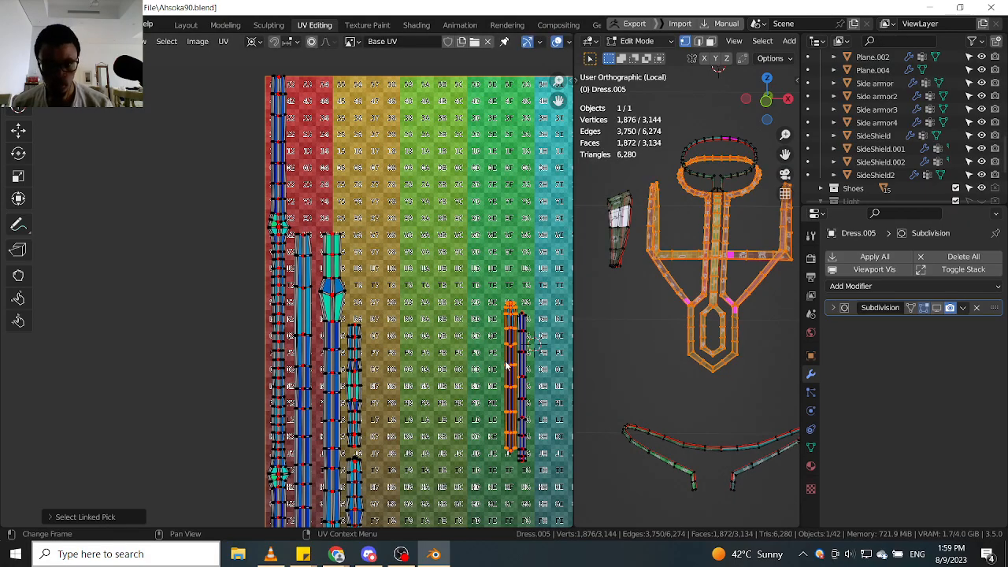
pyautogui.press('g')
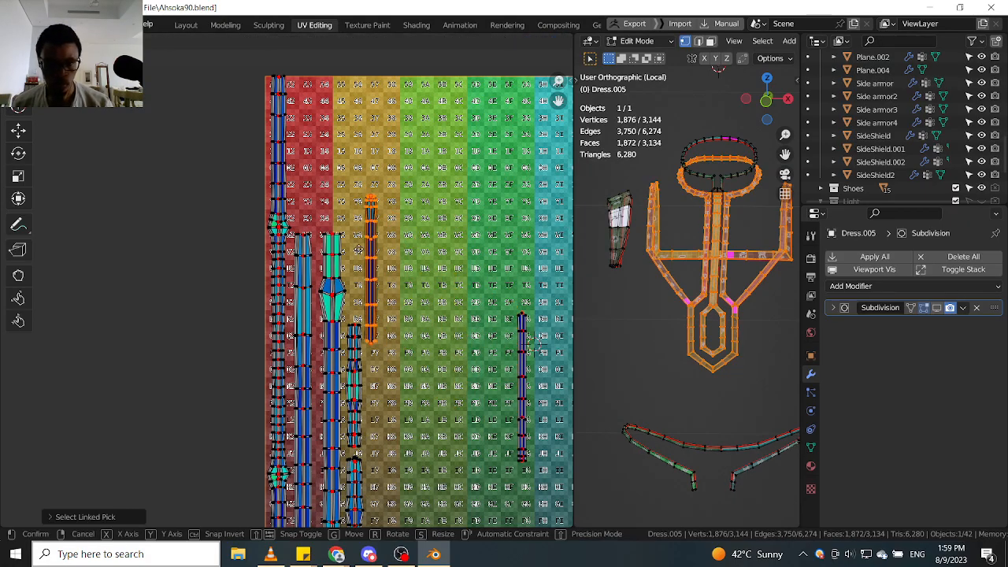
pyautogui.click(344, 222)
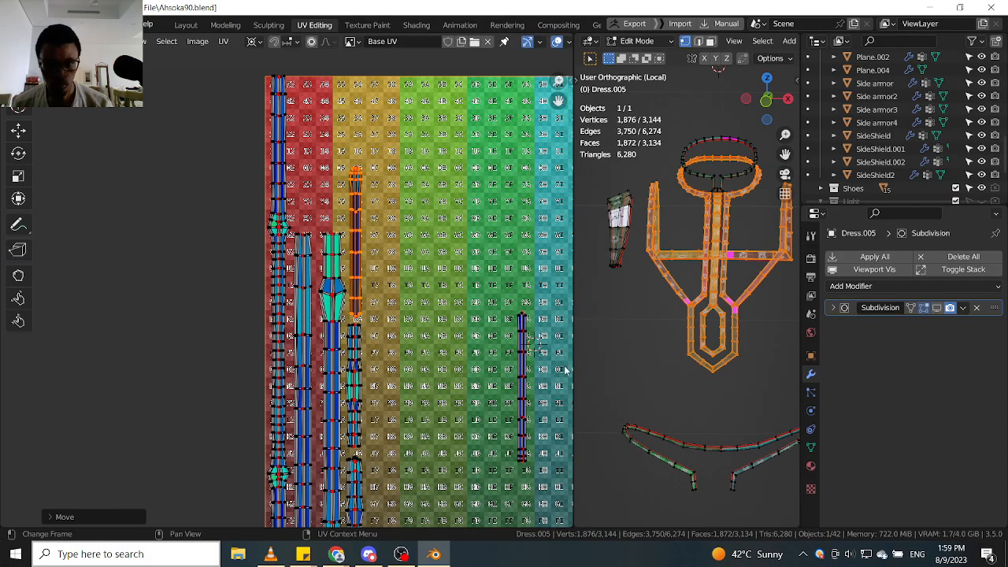
# Move the remaining narrow inner trim UV island beside the longest island, into the gap above the second long island.
pyautogui.hotkey('alt', 'a')
pyautogui.press('l')
pyautogui.moveTo(519, 370); pyautogui.dragTo(548, 473, button='middle')
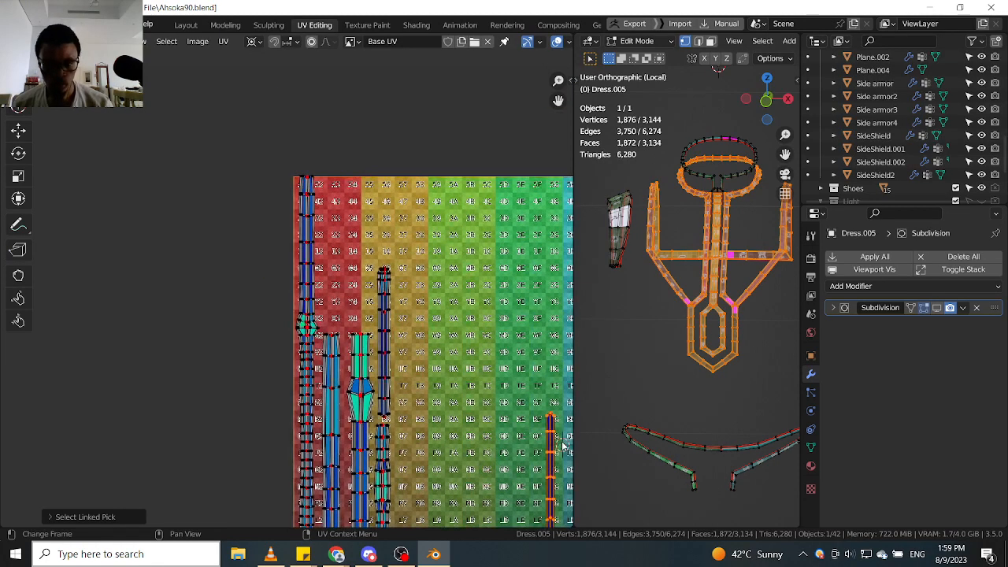
pyautogui.press('g')
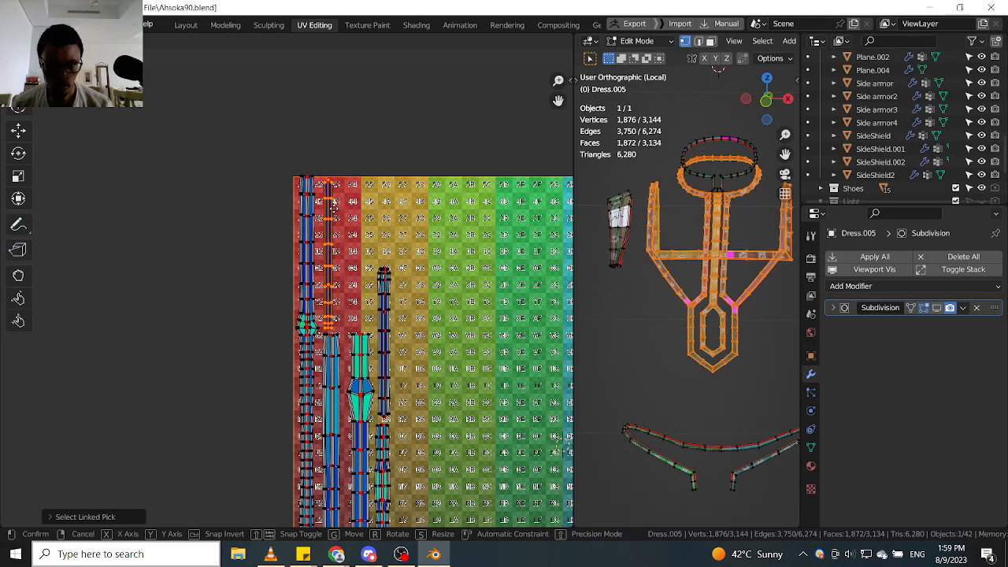
pyautogui.click(333, 208)
# Move the round-ended inner trim UV island from the fourth column to beside the narrow island along the upper edge.
pyautogui.moveTo(387, 343); pyautogui.dragTo(388, 327, button='middle')
pyautogui.hotkey('alt', 'a')
pyautogui.press('l')
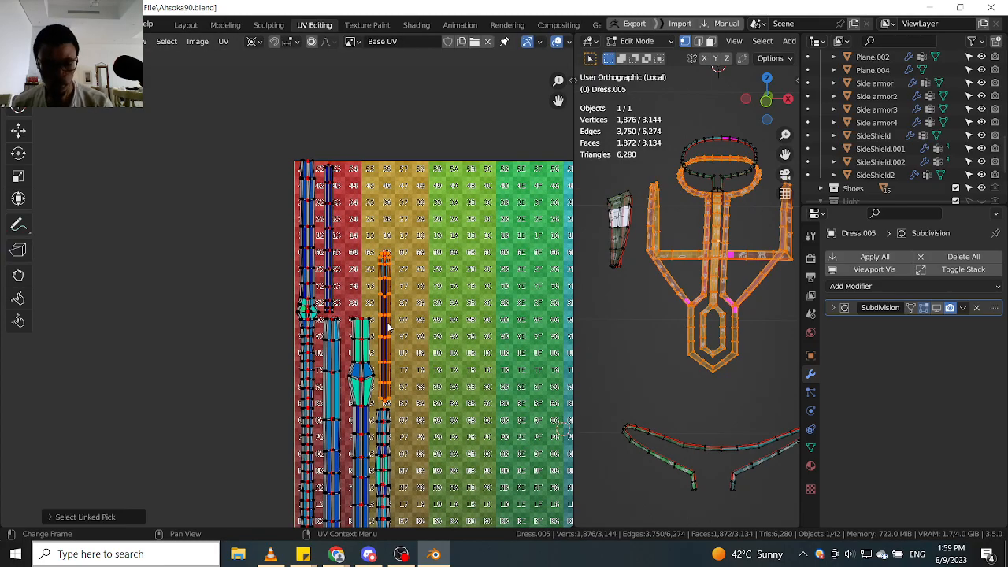
pyautogui.press('g')
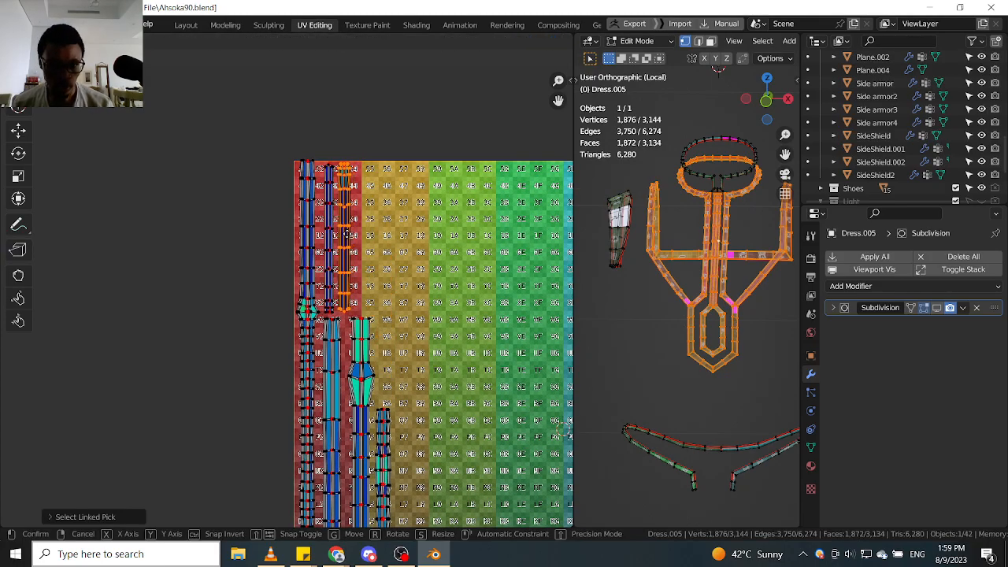
pyautogui.click(346, 237)
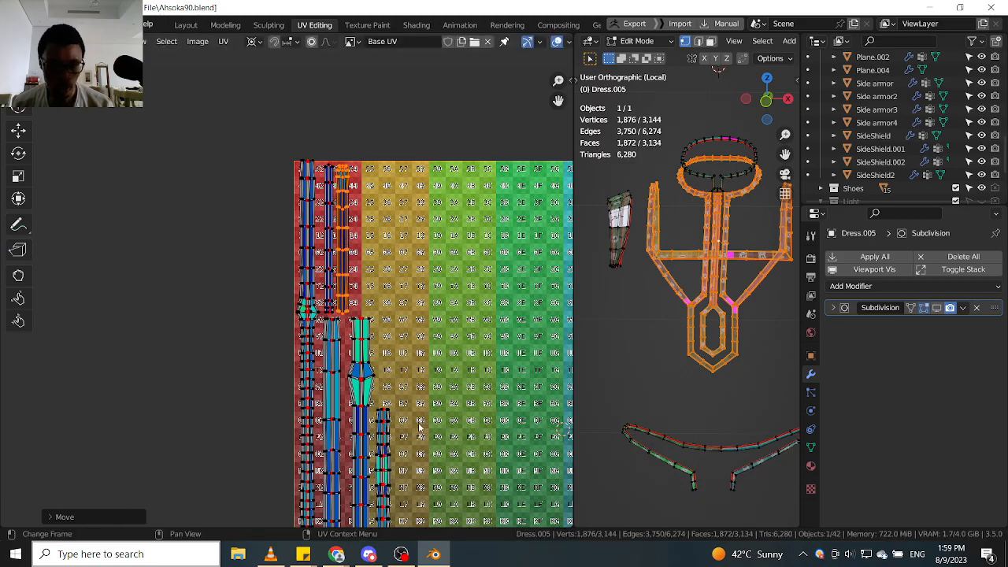
# Move the shortest inner trim UV island beside the round-ended one, above the third long island.
pyautogui.hotkey('alt', 'a')
pyautogui.moveTo(389, 438); pyautogui.dragTo(431, 398, button='middle')
pyautogui.press('g')
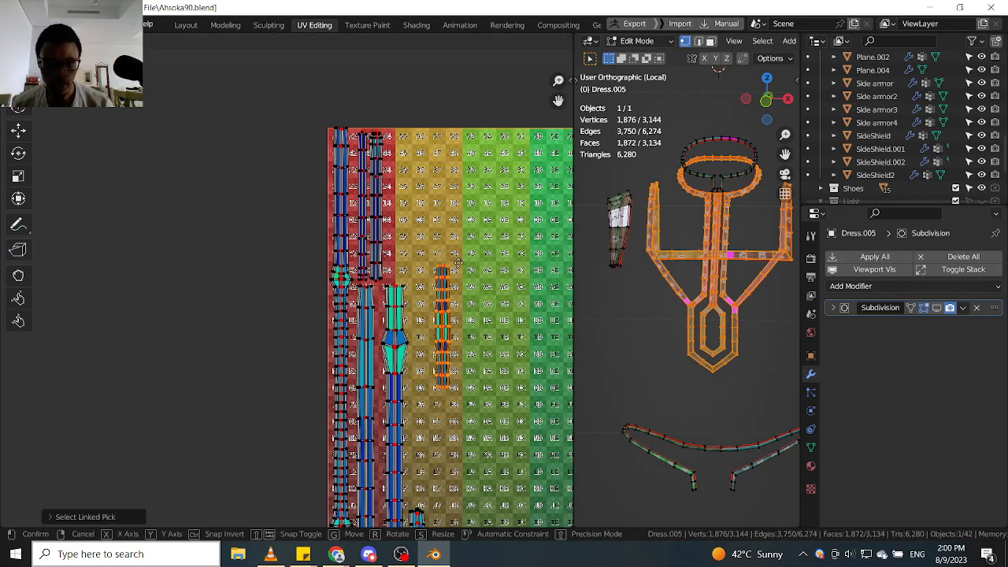
pyautogui.click(408, 157)
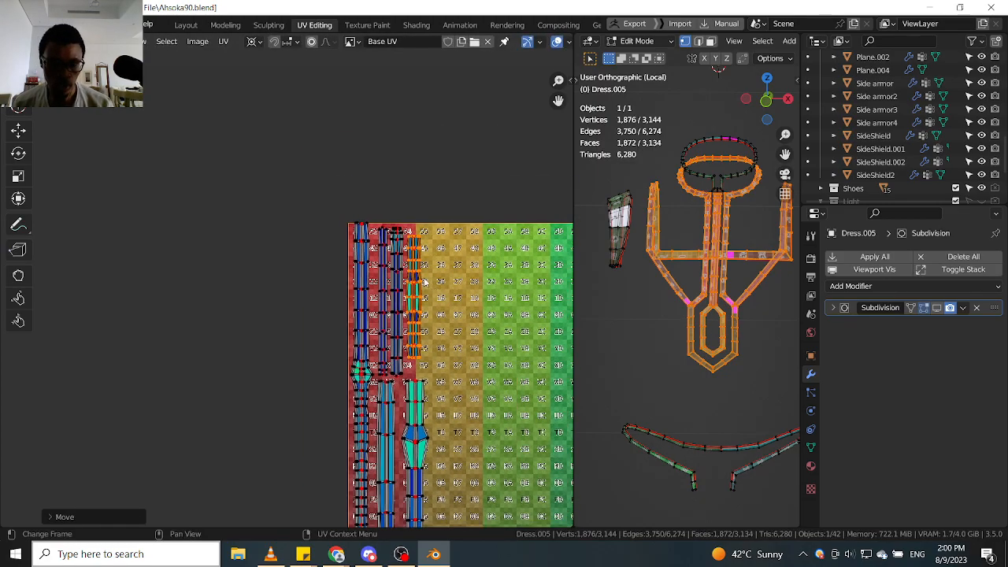
# Shift the narrow inner trim UV island slightly closer to the longest island to even out the gaps.
pyautogui.scroll(5, 425, 244)
pyautogui.hotkey('alt', 'a')
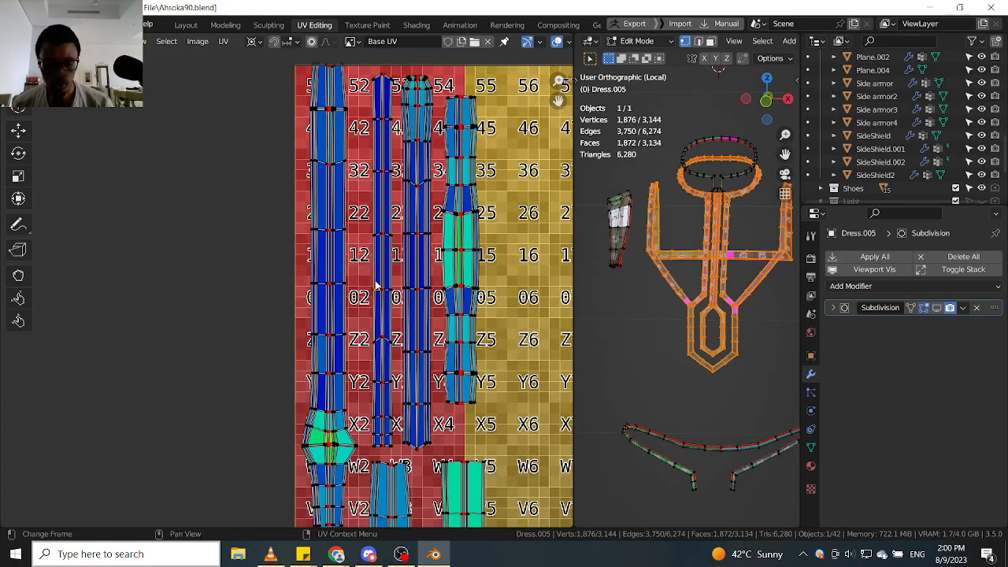
pyautogui.press('l')
pyautogui.press('g')
pyautogui.click(371, 284)
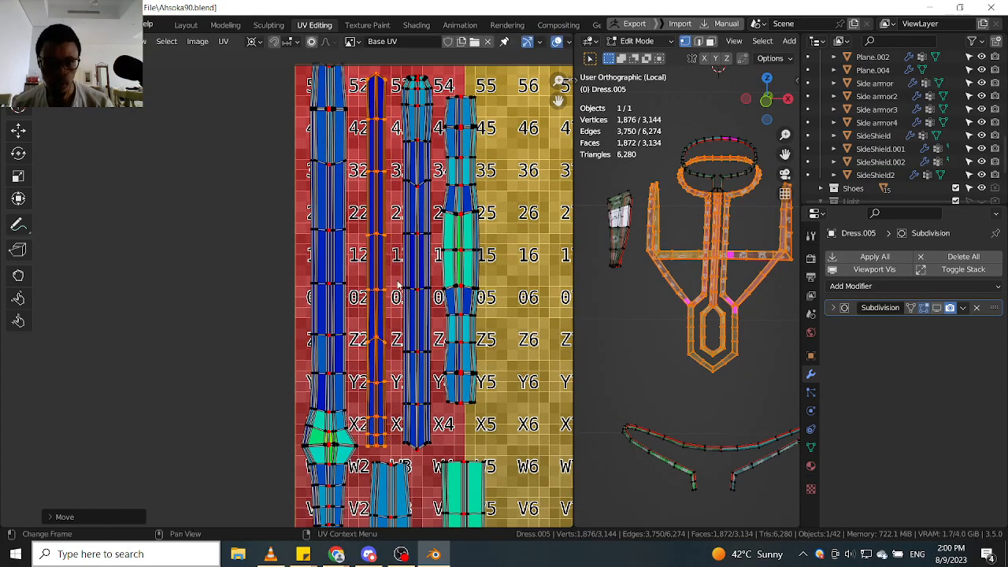
# Shift the round-ended inner trim UV island slightly closer to the narrow island beside it.
pyautogui.hotkey('alt', 'a')
pyautogui.press('l')
pyautogui.press('g')
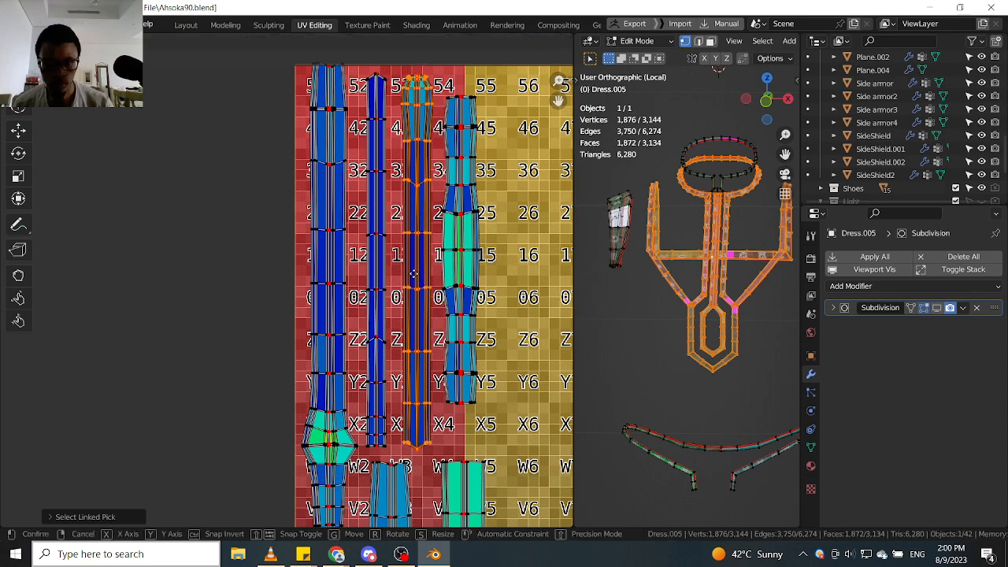
pyautogui.click(409, 275)
pyautogui.scroll(-6, 461, 315)
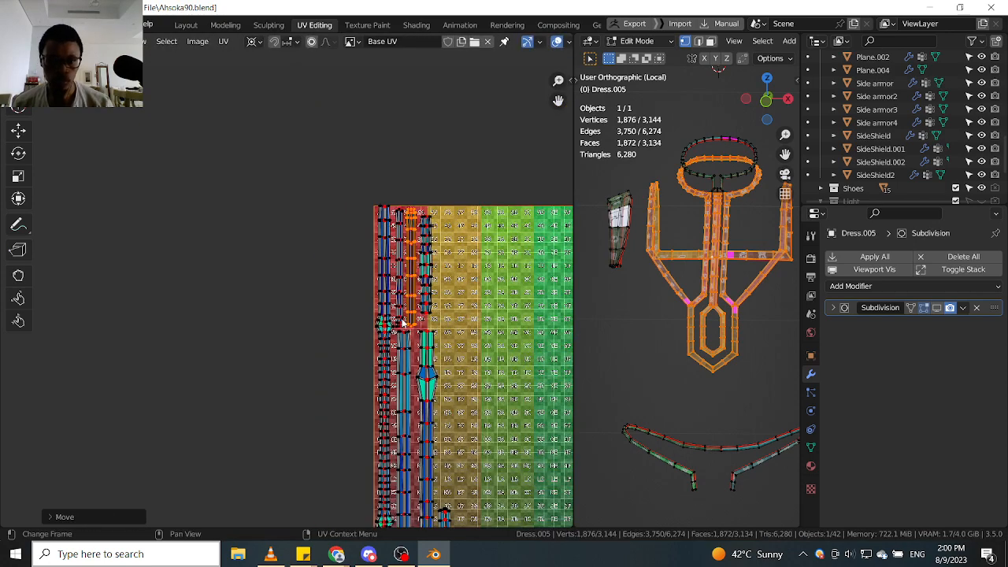
pyautogui.scroll(8, 402, 322)
pyautogui.scroll(-10, 491, 349)
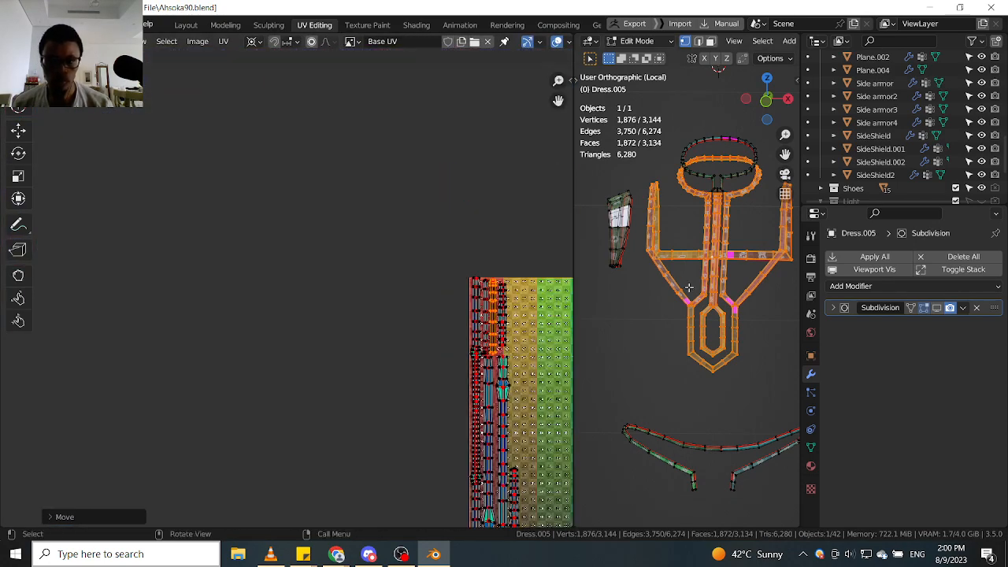
# Add the lower curved trim to the mesh selection and move its first UV strip into the gap above the short fourth-column island.
pyautogui.scroll(-3, 682, 298)
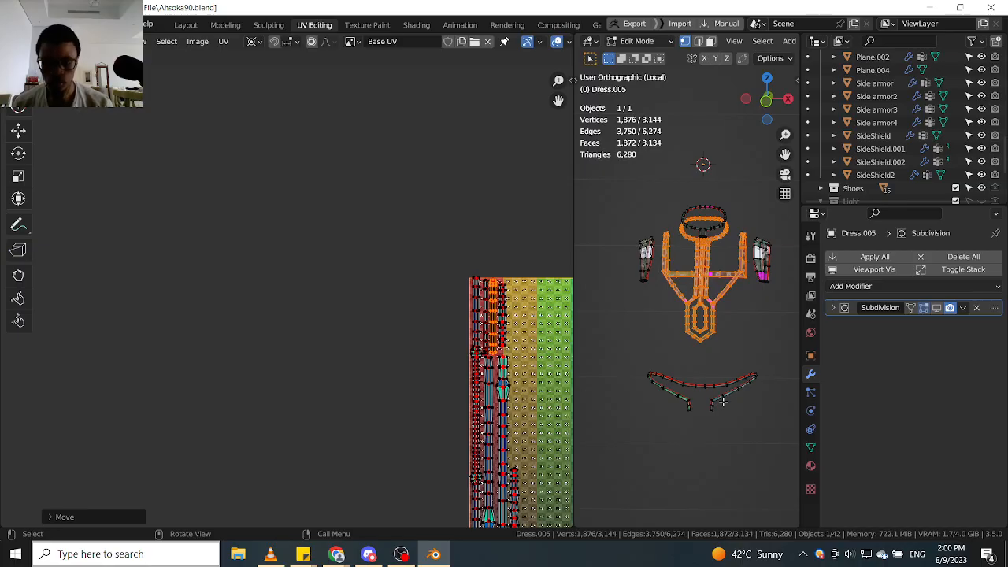
pyautogui.press('l')
pyautogui.scroll(-3, 469, 394)
pyautogui.moveTo(547, 407); pyautogui.dragTo(430, 355, button='middle')
pyautogui.scroll(3, 425, 352)
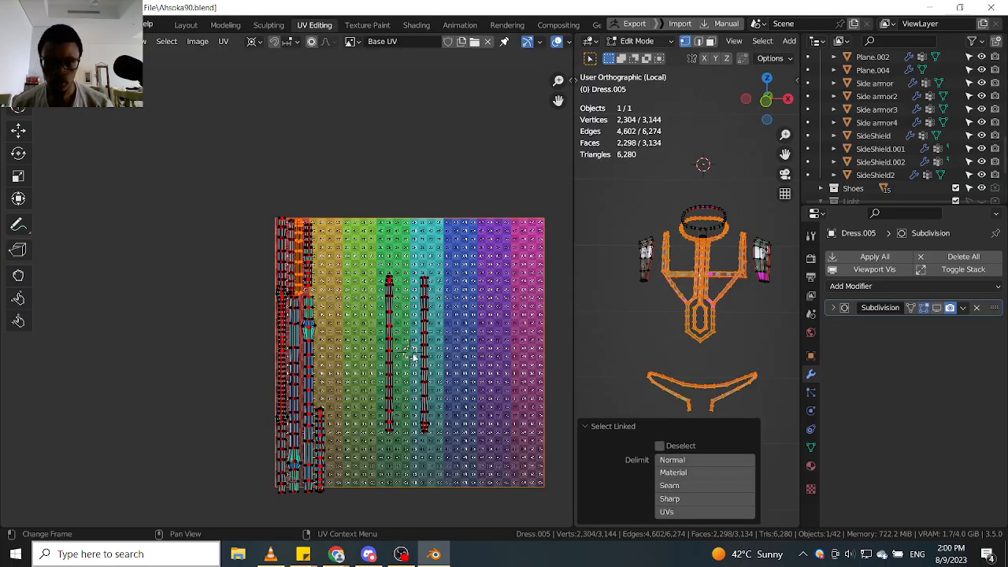
pyautogui.click(396, 360)
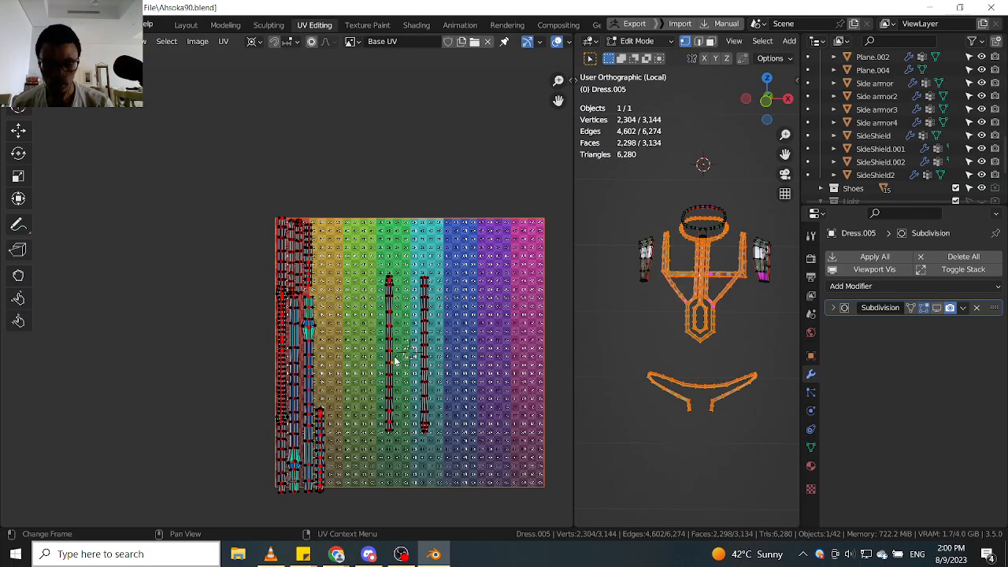
pyautogui.press('l')
pyautogui.scroll(2, 396, 359)
pyautogui.press('g')
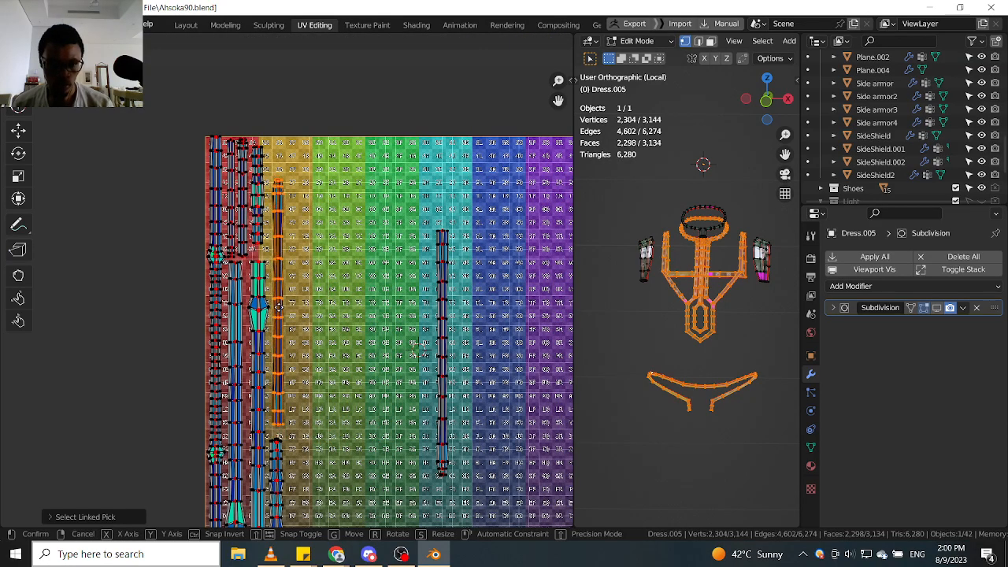
pyautogui.click(354, 323)
# Move the second UV strip of the lower curved trim beside the first, with its end at the texture's upper edge.
pyautogui.press('l')
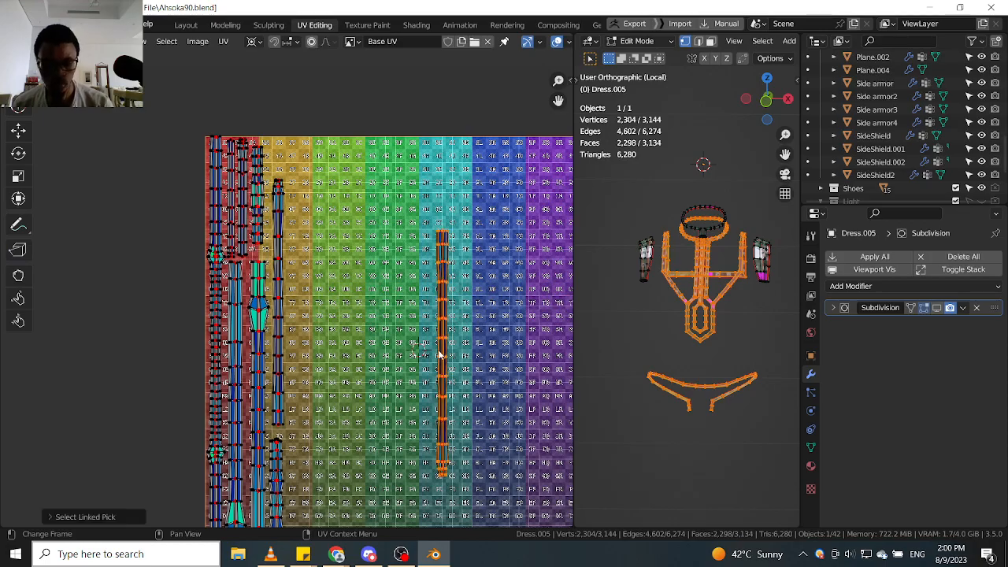
pyautogui.press('g')
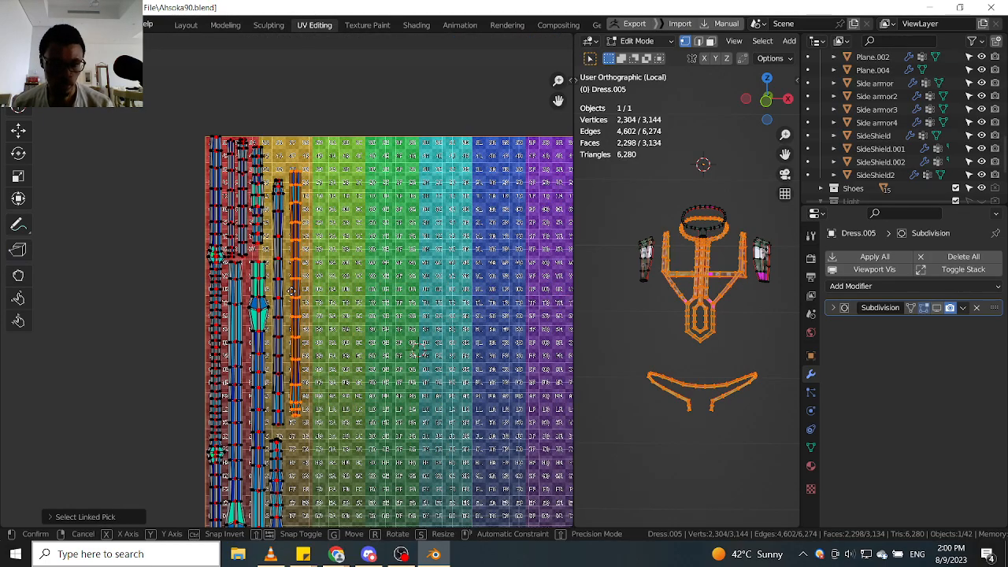
pyautogui.click(289, 261)
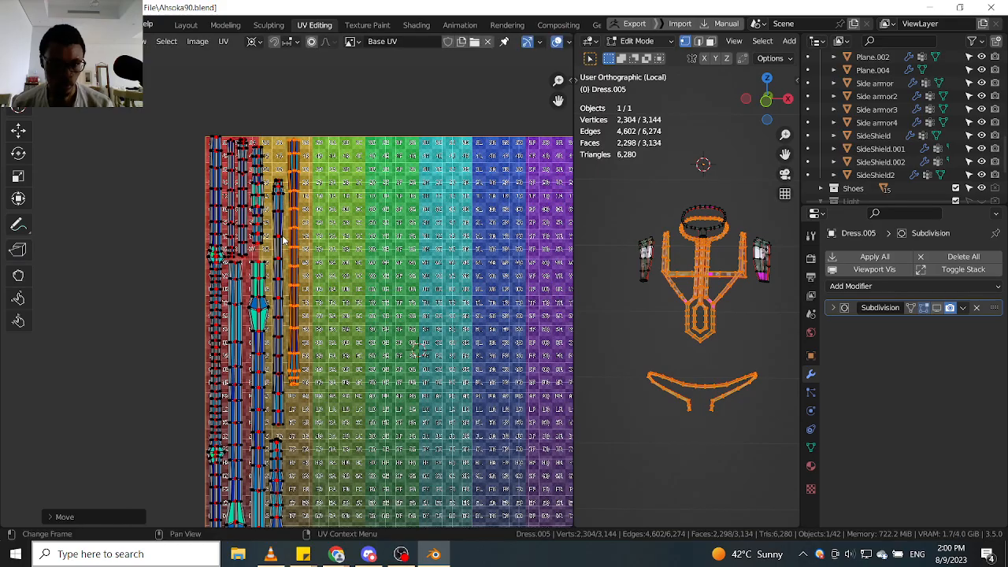
# Move the first UV strip of the lower curved trim up to the texture's upper edge, level with the second.
pyautogui.hotkey('alt', 'a')
pyautogui.press('l')
pyautogui.press('g')
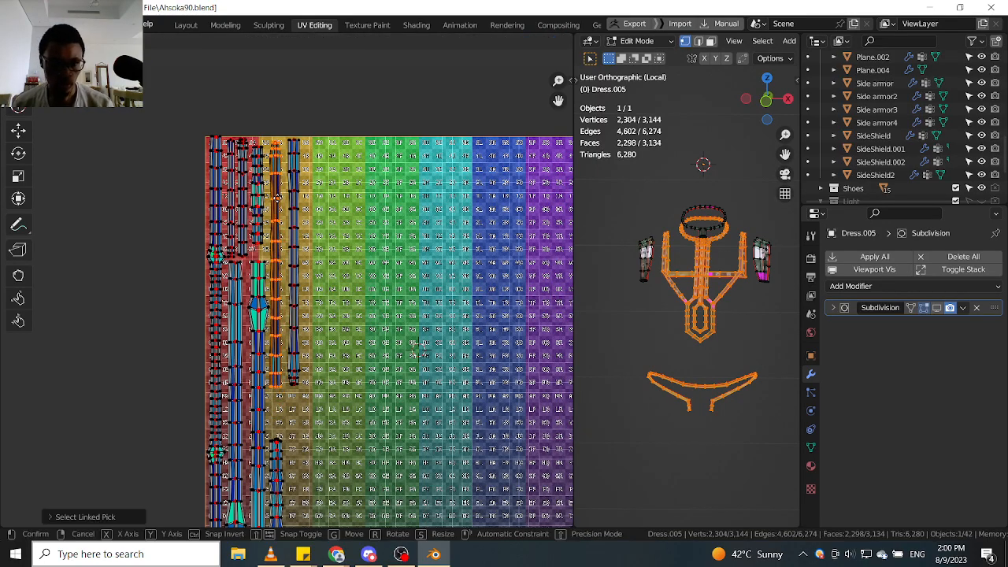
pyautogui.click(277, 199)
# Add the upper collar ring to the mesh selection and move its long narrow UV island beside the packed columns, along the lower edge.
pyautogui.scroll(-2, 704, 303)
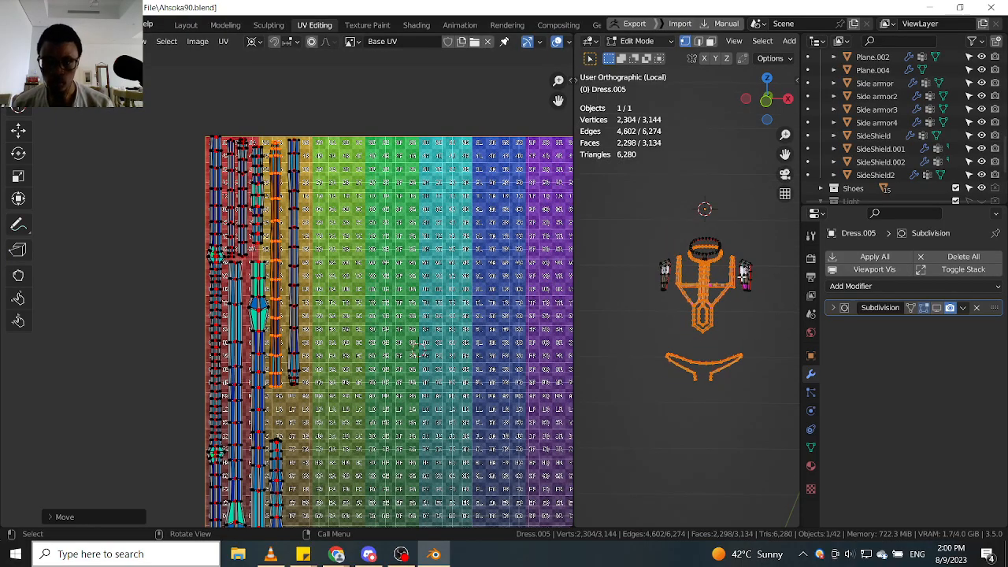
pyautogui.scroll(2, 707, 246)
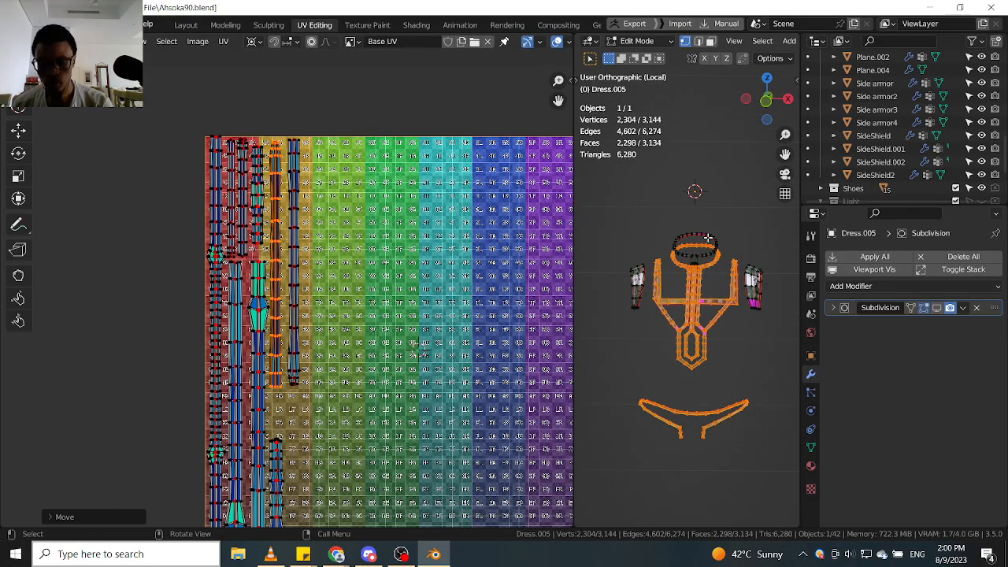
pyautogui.press('l')
pyautogui.scroll(2, 465, 330)
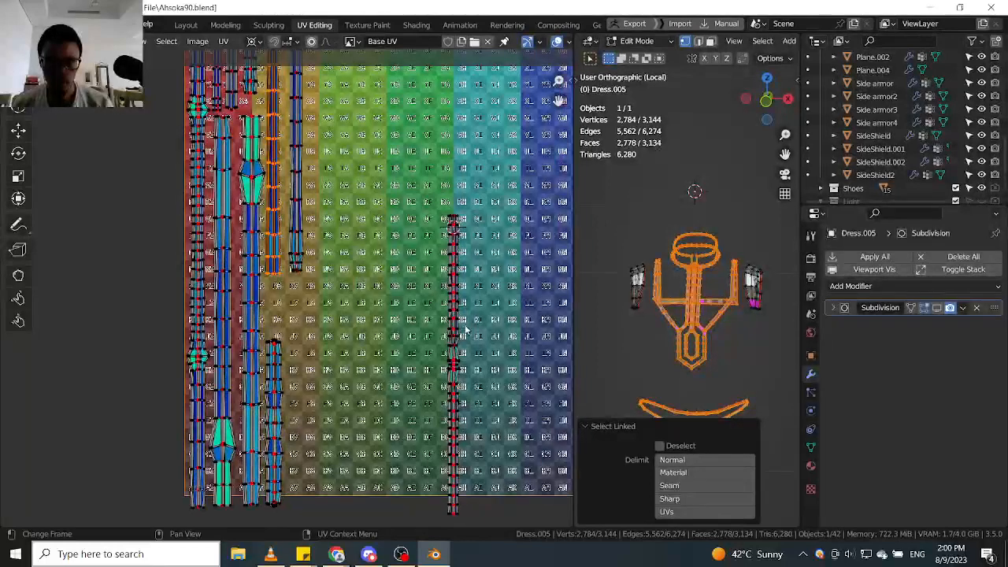
pyautogui.press('l')
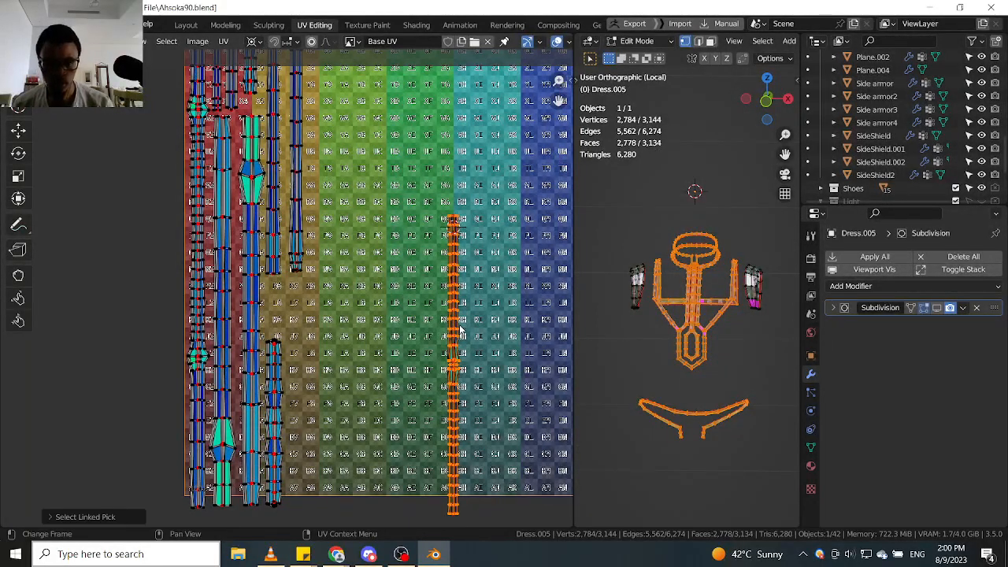
pyautogui.press('g')
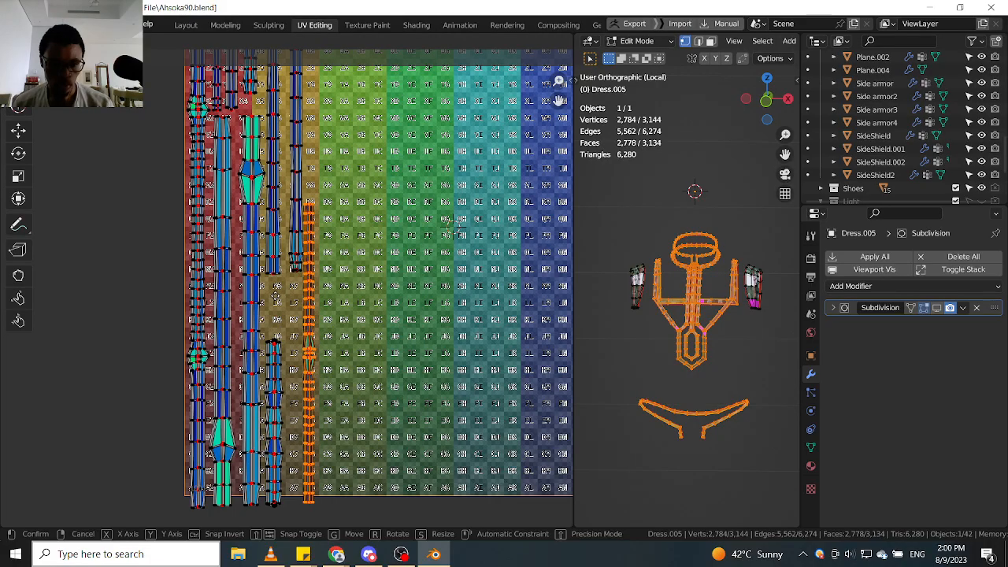
pyautogui.click(276, 296)
# Shift the collar ring's UV island slightly farther from the packed columns to widen the gap.
pyautogui.press('g')
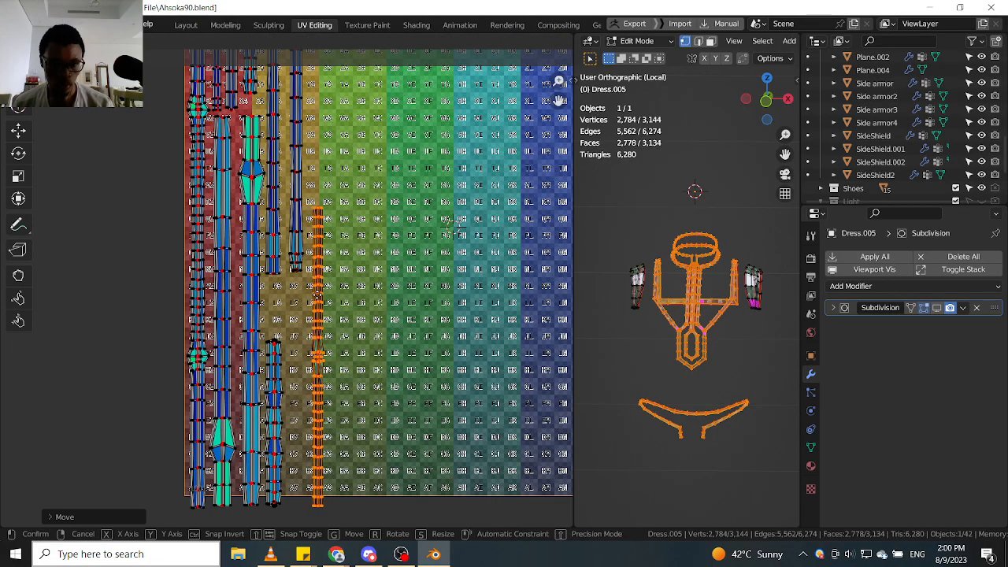
pyautogui.click(317, 298)
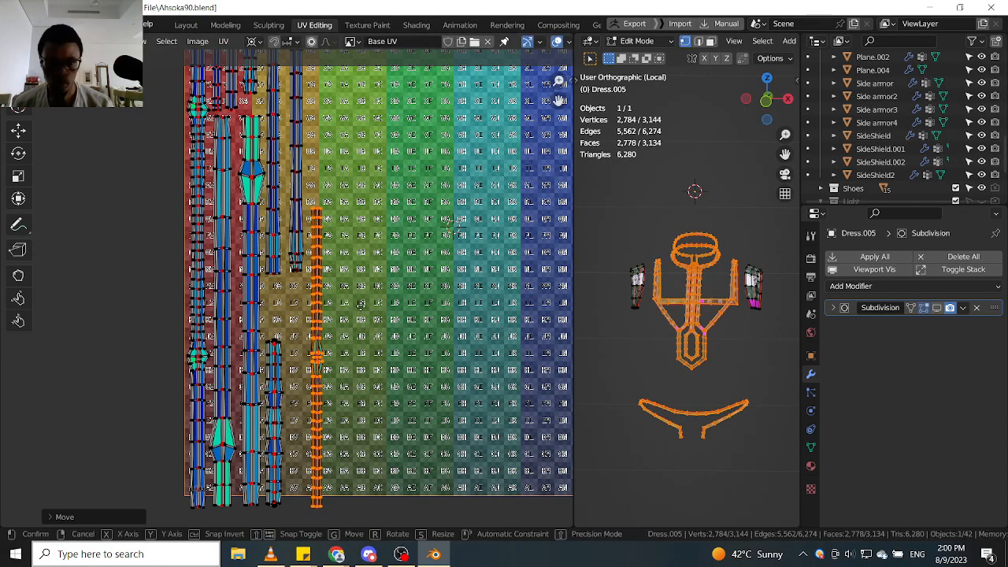
pyautogui.press('g')
pyautogui.click(363, 305)
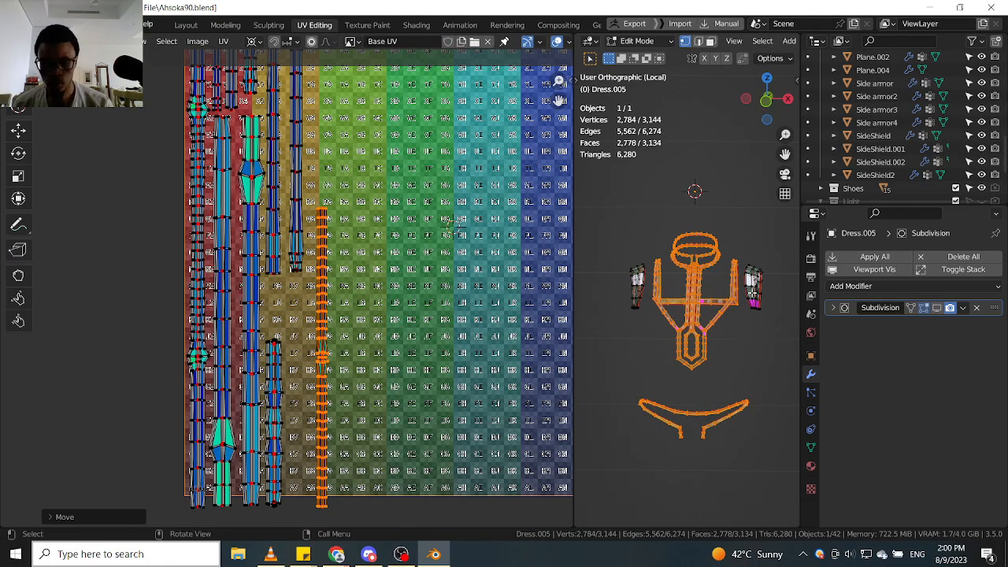
# Add the side piece on the +X side to the mesh selection and move its narrower UV island beside the collar island.
pyautogui.press('l')
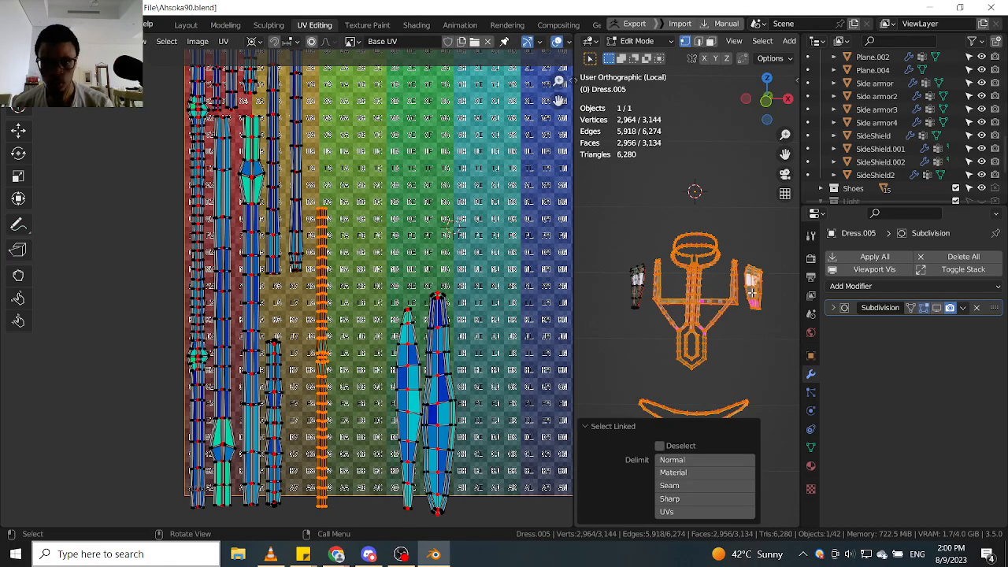
pyautogui.click(408, 392)
pyautogui.press('l')
pyautogui.press('g')
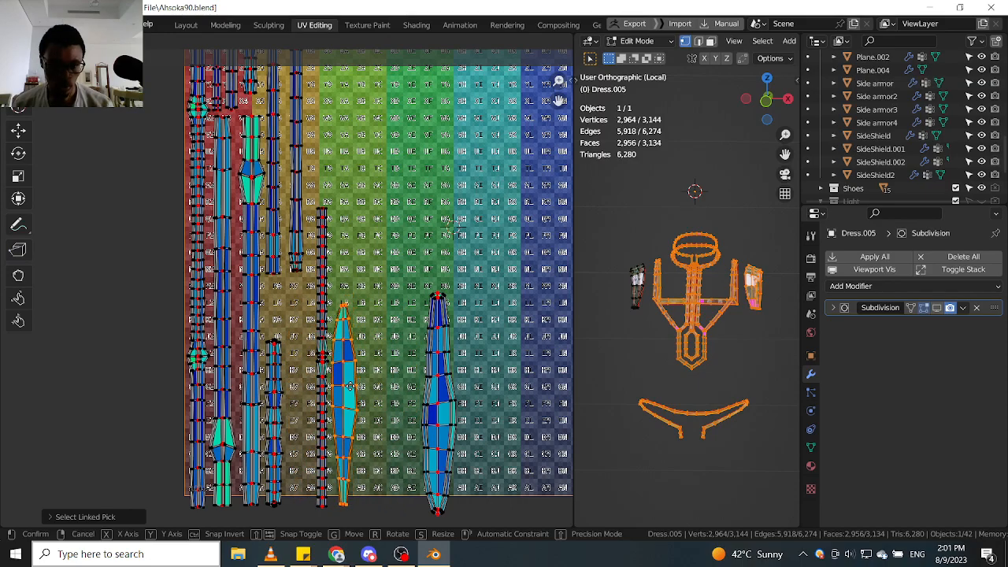
pyautogui.click(351, 387)
# Move the wider UV island of the same side piece next to its narrower one, along the lower edge.
pyautogui.hotkey('alt', 'a')
pyautogui.press('l')
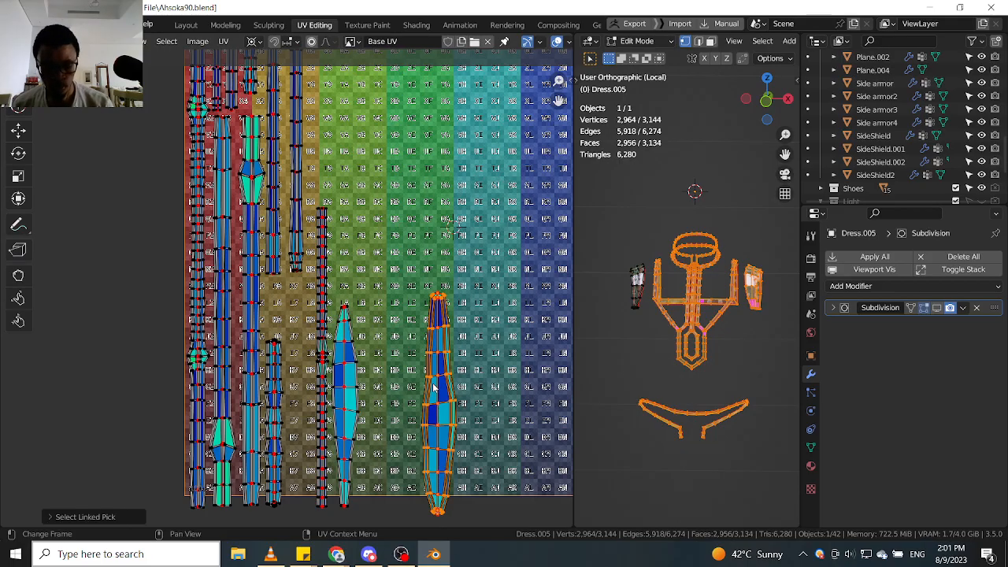
pyautogui.press('g')
pyautogui.click(366, 381)
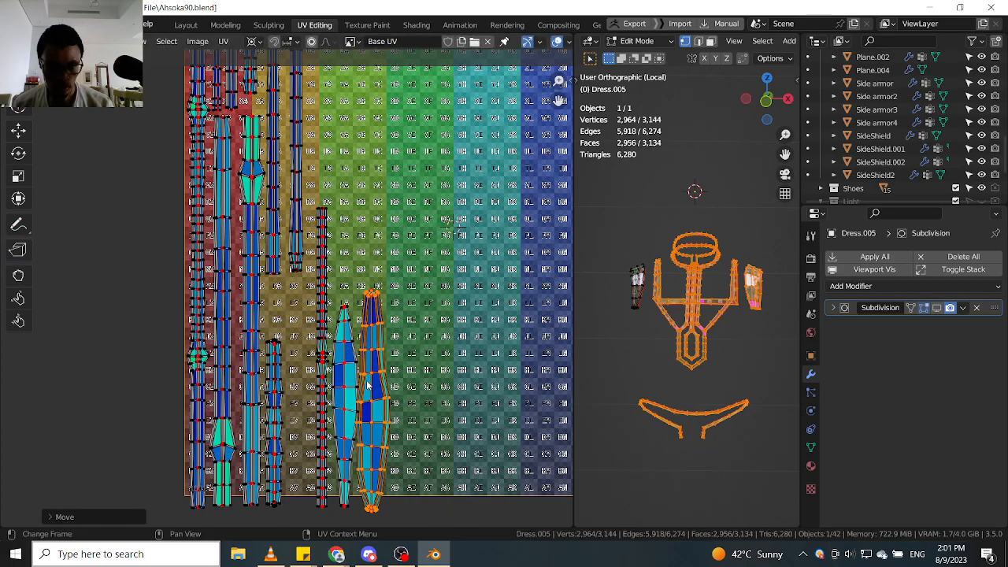
# Add the opposite side piece to the mesh selection and move its narrower UV island directly above the first side piece's narrower island.
pyautogui.hotkey('ctrl', 'l')
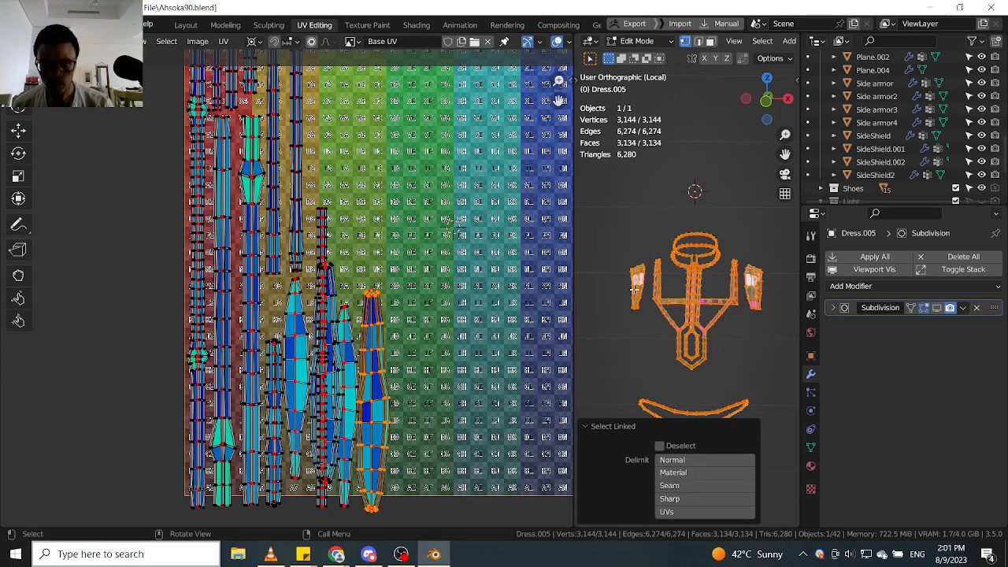
pyautogui.hotkey('alt', 'a')
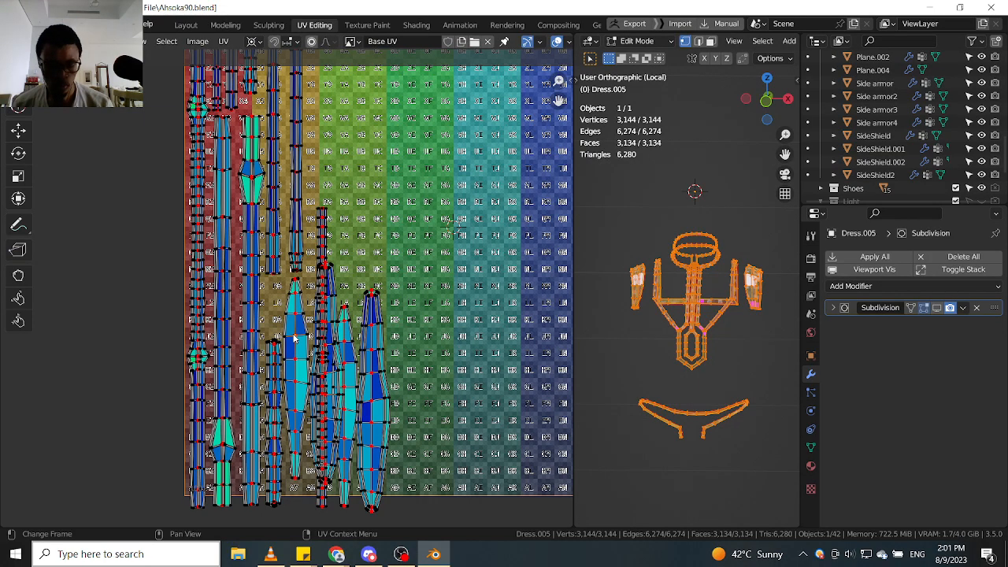
pyautogui.scroll(2, 294, 338)
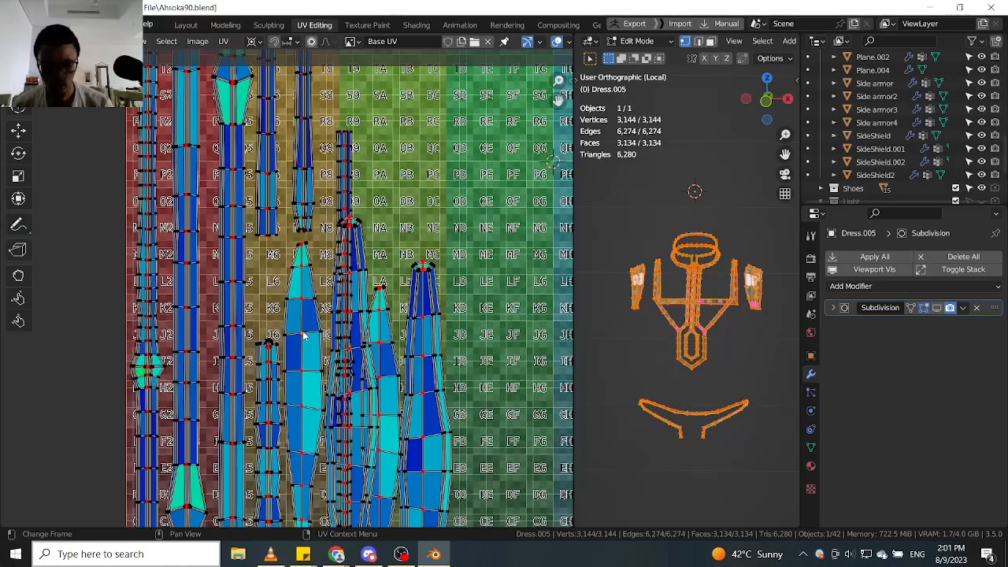
pyautogui.press('l')
pyautogui.moveTo(304, 334); pyautogui.dragTo(330, 301, button='middle')
pyautogui.press('g')
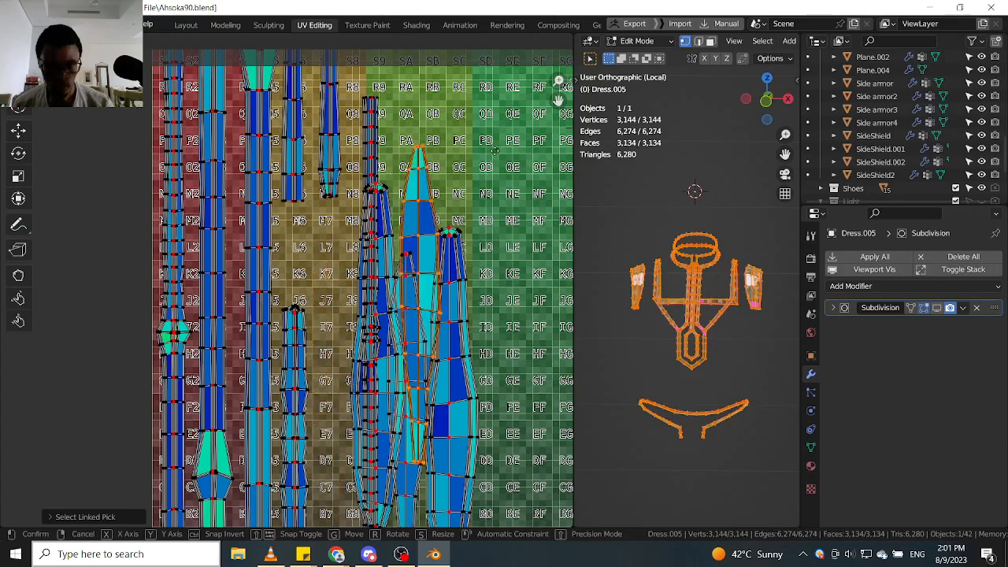
pyautogui.click(405, 490)
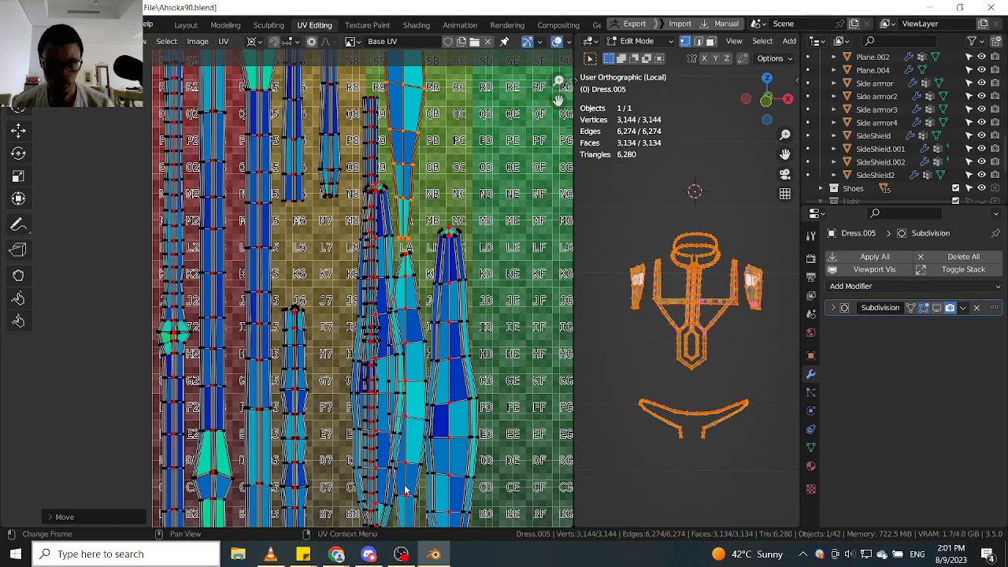
# Move the opposite side piece's wider UV island directly above the first side piece's wider island.
pyautogui.hotkey('alt', 'a')
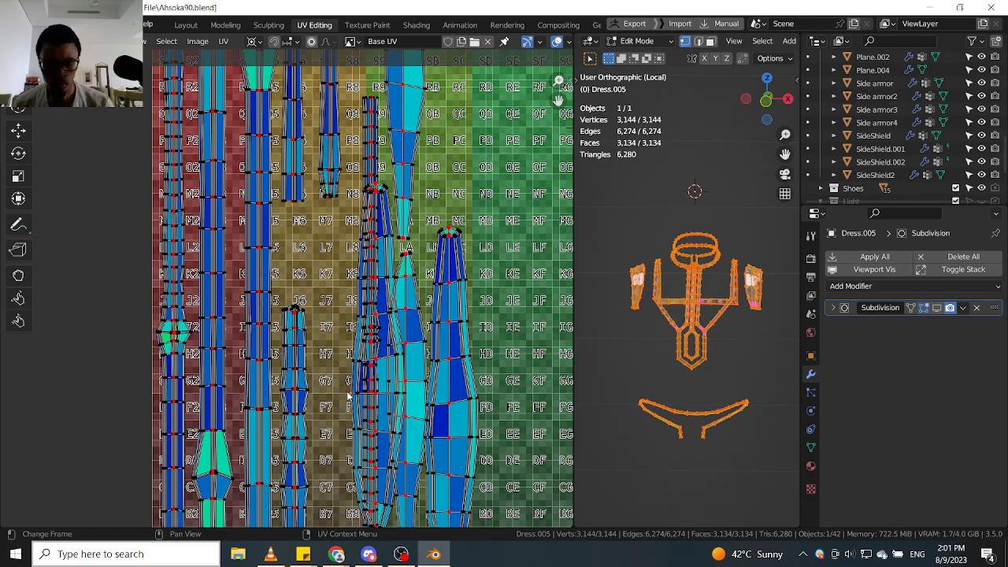
pyautogui.press('l')
pyautogui.scroll(-2, 349, 396)
pyautogui.press('g')
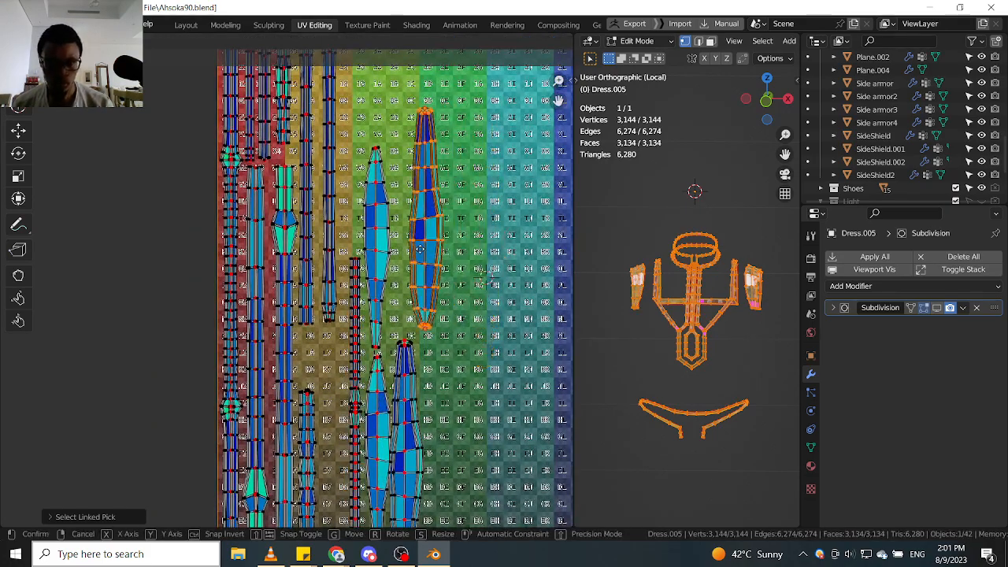
pyautogui.click(408, 247)
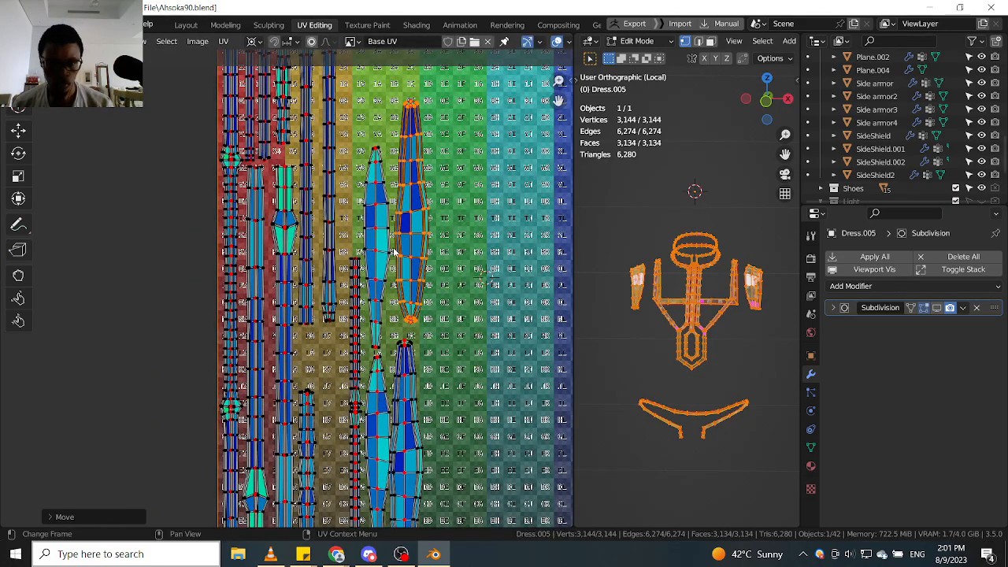
# Select all the packed UV islands and average their scale.
pyautogui.scroll(-5, 393, 250)
pyautogui.moveTo(485, 133); pyautogui.dragTo(269, 468)
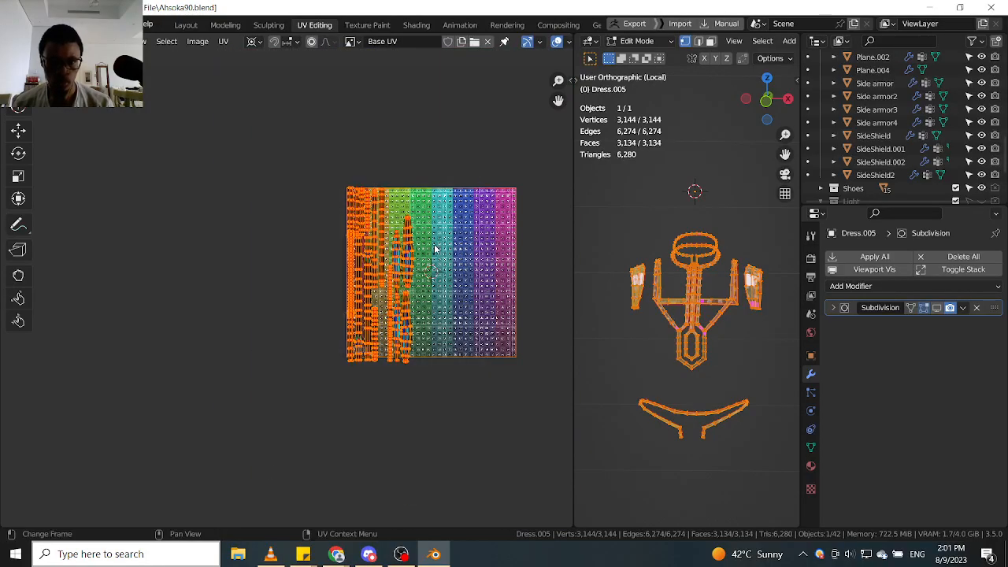
pyautogui.scroll(1, 425, 290)
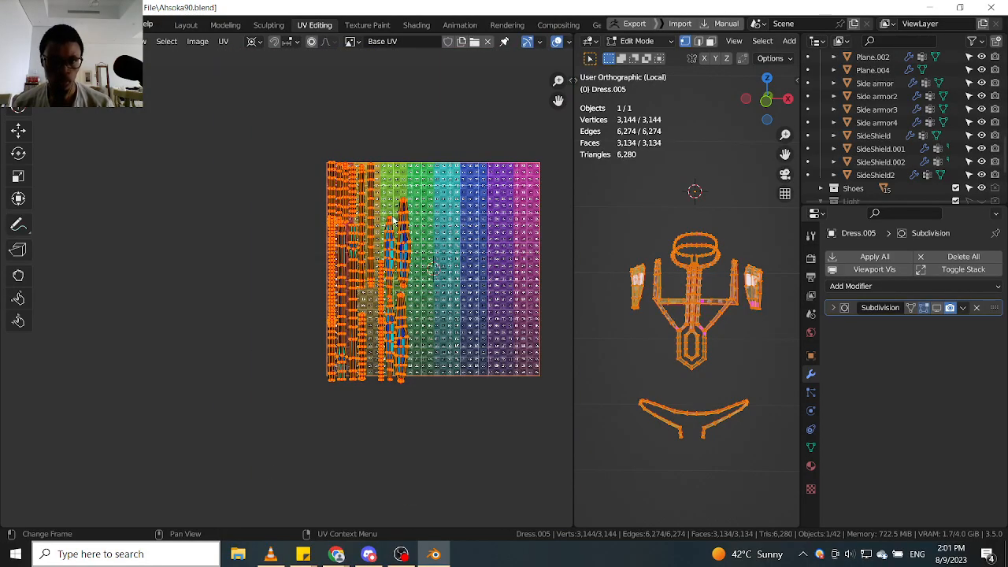
pyautogui.click(226, 41)
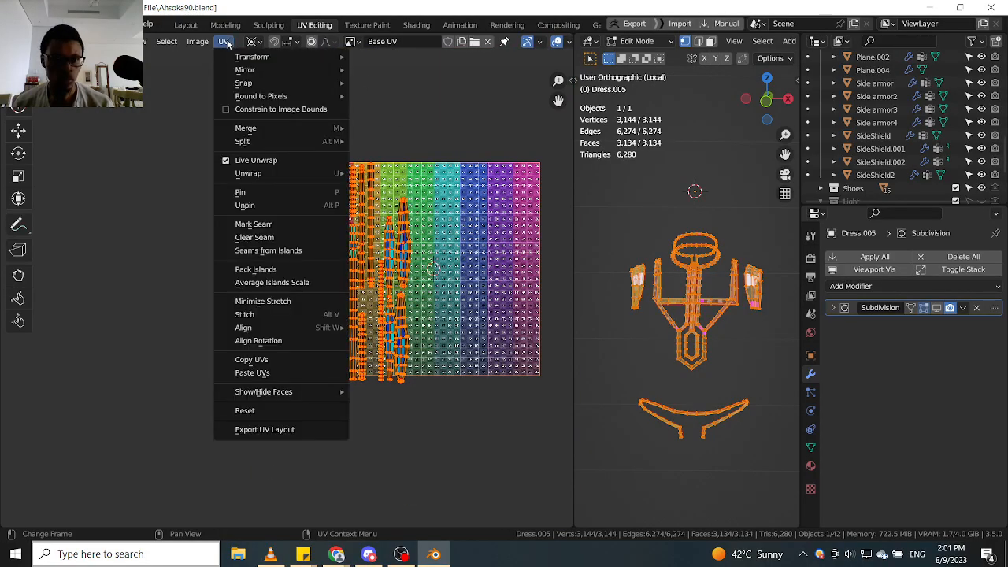
pyautogui.click(286, 282)
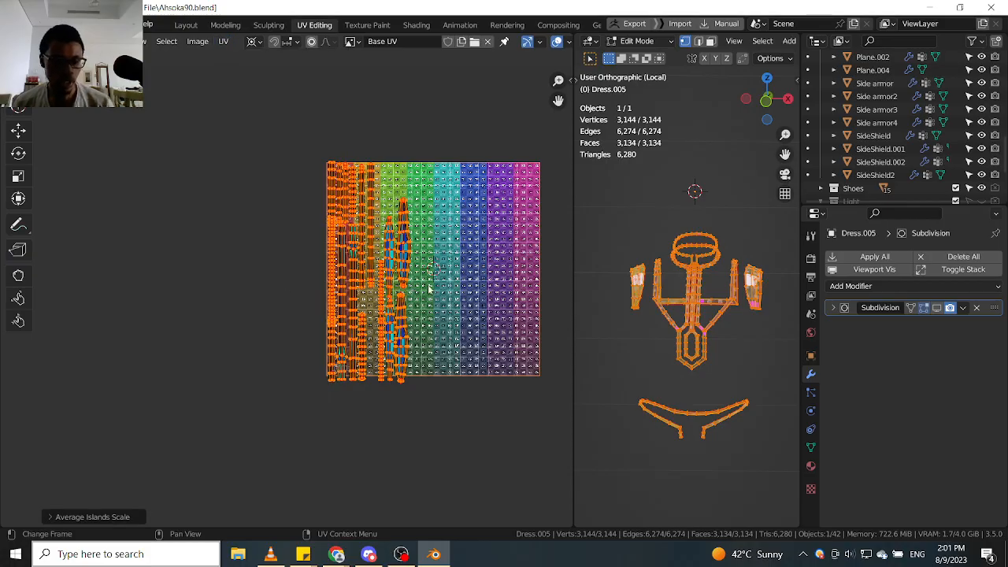
pyautogui.press('g')
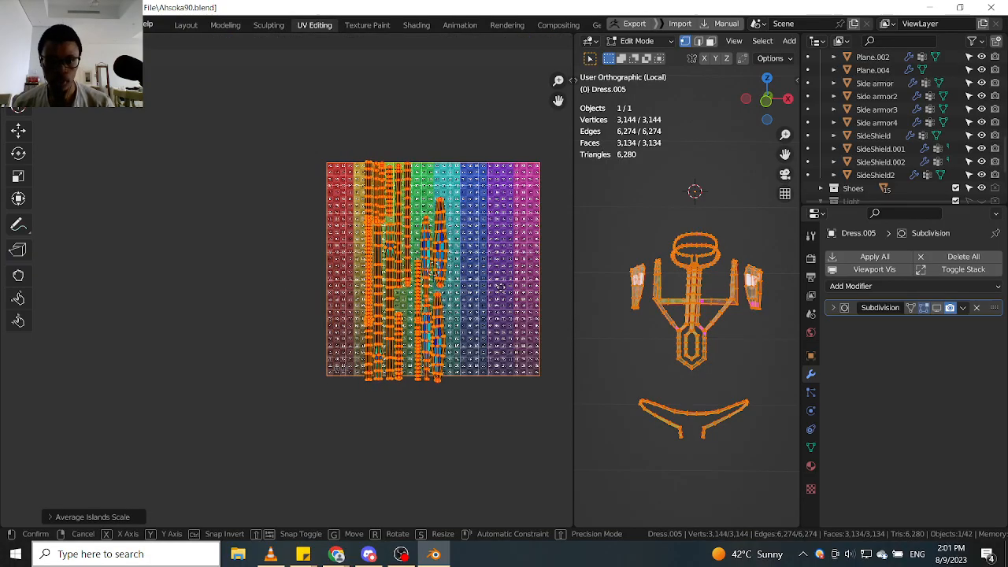
pyautogui.click(507, 288)
pyautogui.press('r')
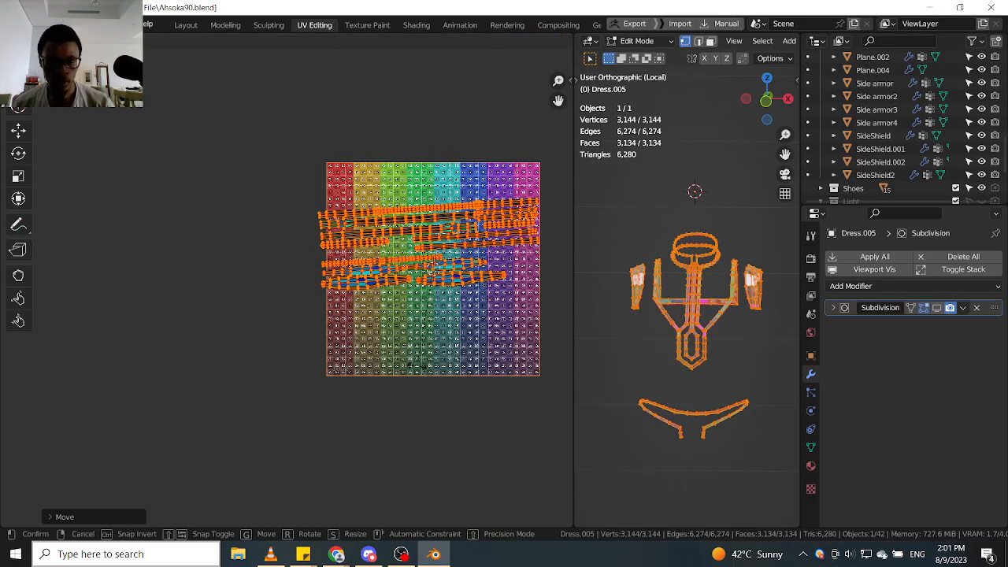
pyautogui.rightClick(418, 370)
pyautogui.press('r')
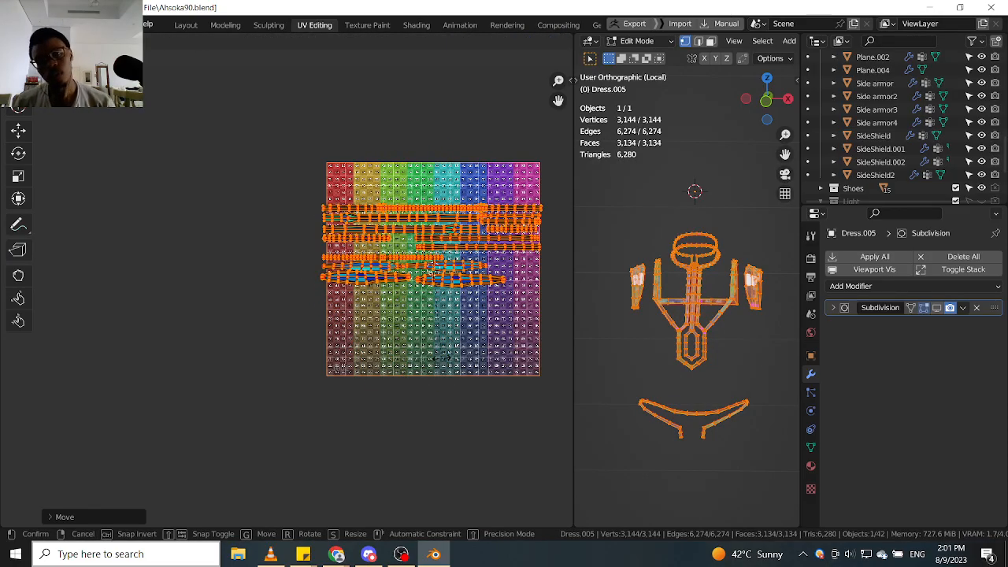
pyautogui.rightClick(443, 361)
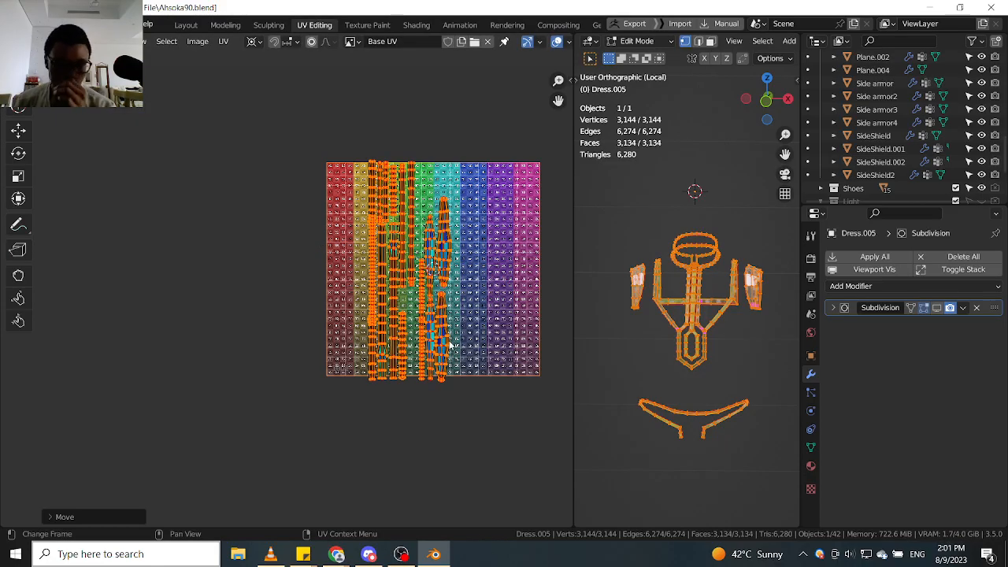
# Scale all the selected UV islands down slightly to fit the texture's height and move them to its red edge.
pyautogui.scroll(1, 492, 270)
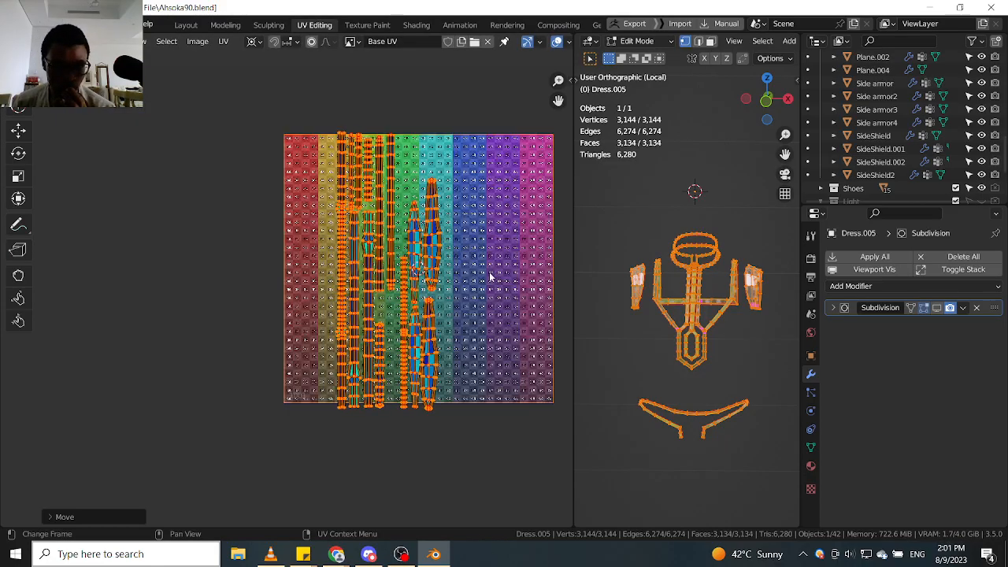
pyautogui.press('g')
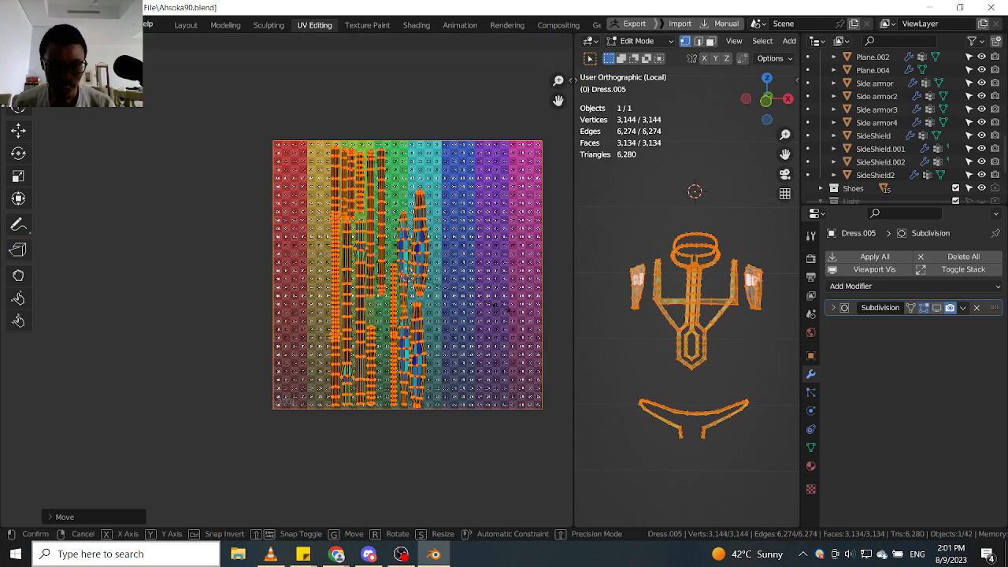
pyautogui.click(492, 305)
pyautogui.press('s')
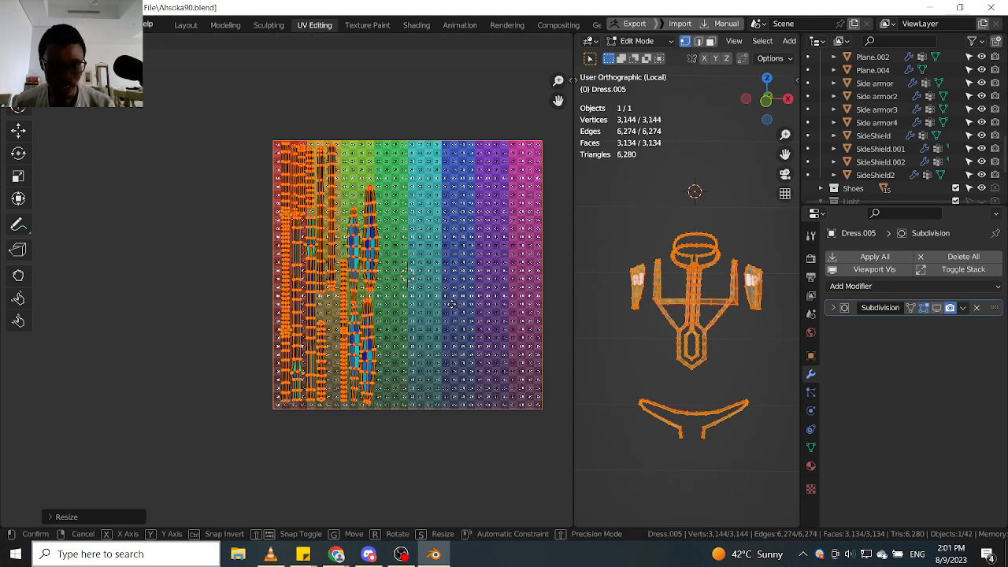
pyautogui.click(450, 307)
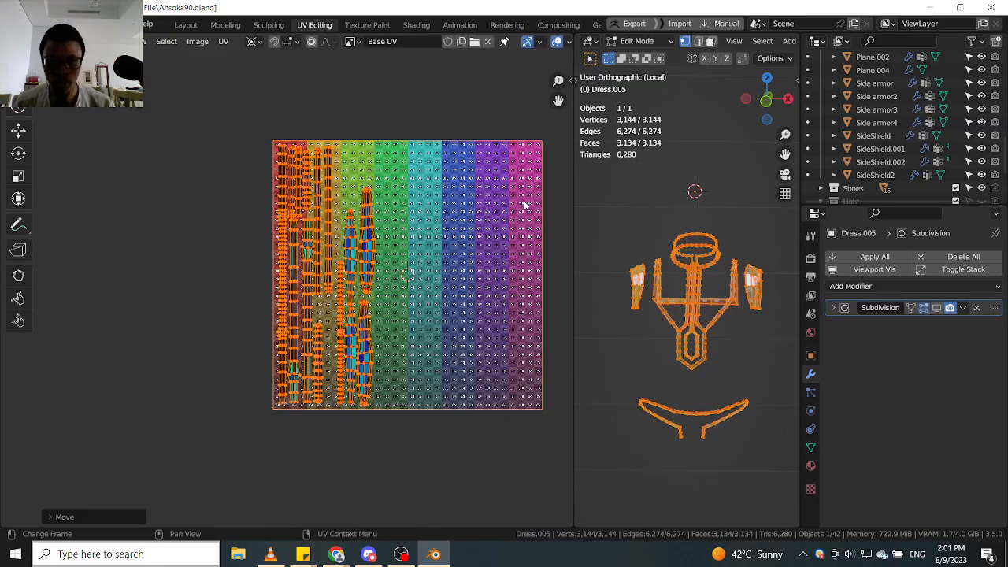
# Nudge the whole group of UV islands into its final position just inside the texture's red edge.
pyautogui.scroll(1, 404, 301)
pyautogui.press('g')
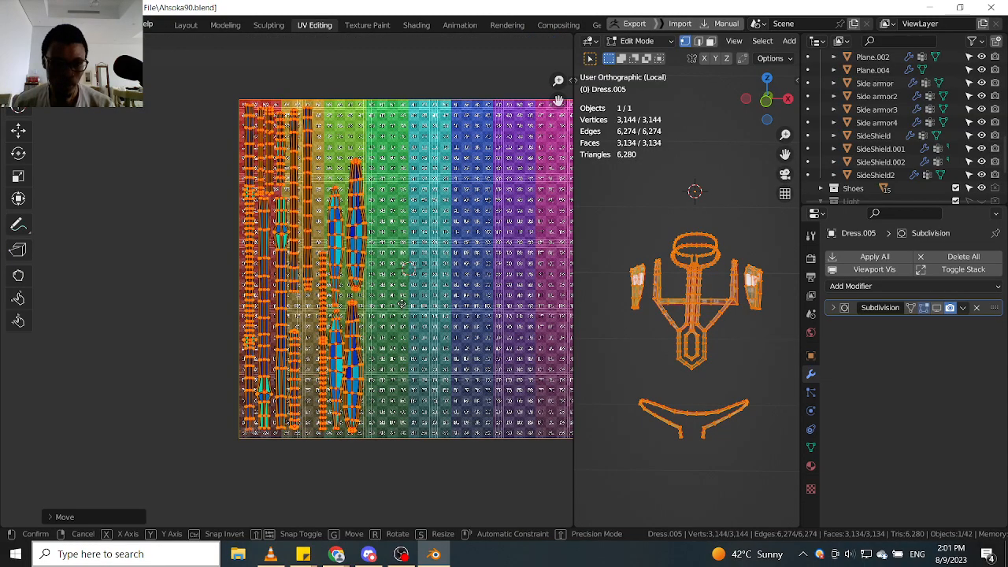
pyautogui.click(400, 304)
pyautogui.press('g')
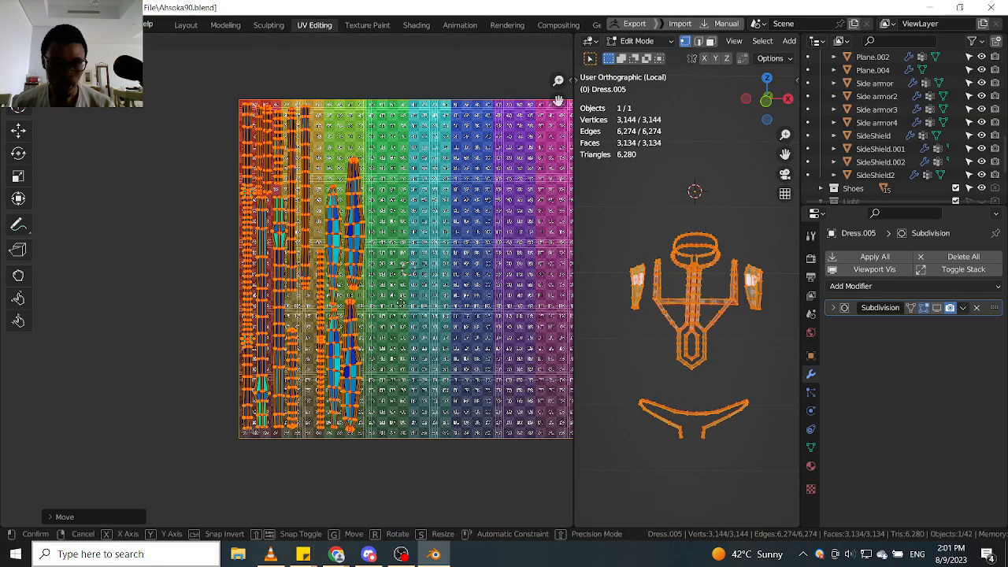
pyautogui.click(403, 307)
pyautogui.scroll(-1, 404, 309)
pyautogui.scroll(-2, 406, 314)
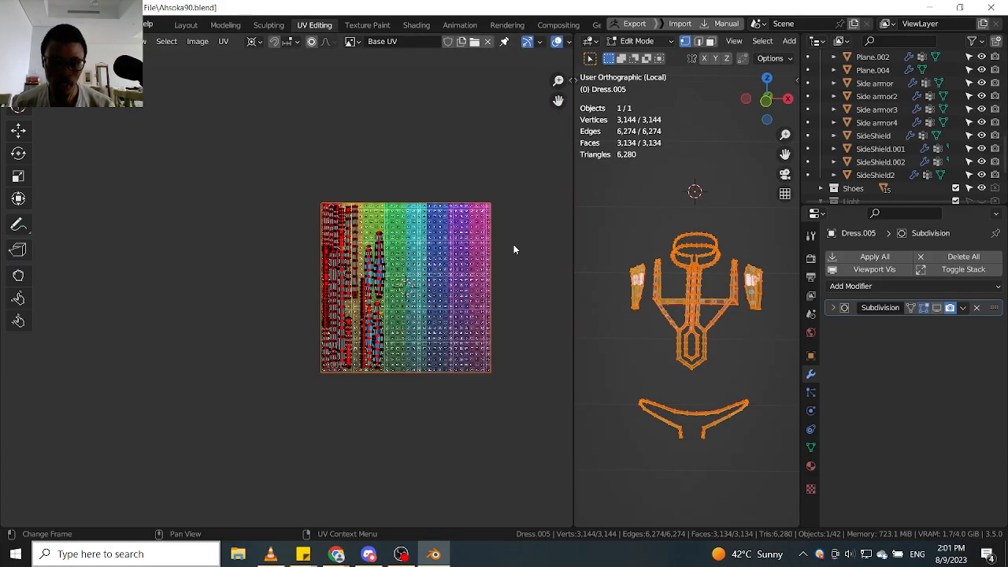
# Return the joined dress trims to Object Mode and leave local view to show the whole character.
pyautogui.scroll(2, 513, 246)
pyautogui.moveTo(393, 272); pyautogui.dragTo(449, 276, button='middle')
pyautogui.moveTo(773, 332); pyautogui.dragTo(737, 337, button='middle')
pyautogui.press('Tab')
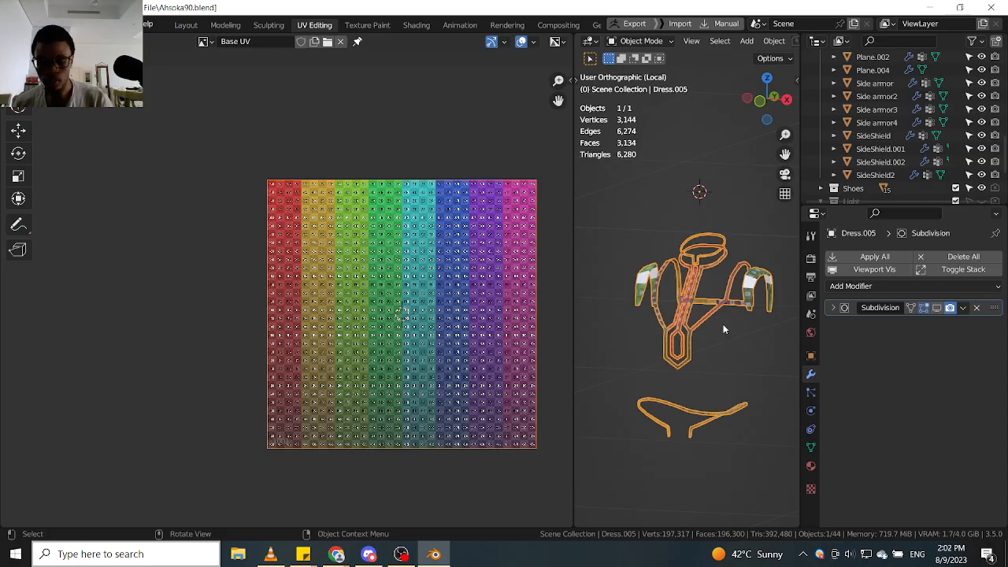
pyautogui.press('KP_Divide')
pyautogui.scroll(-3, 670, 359)
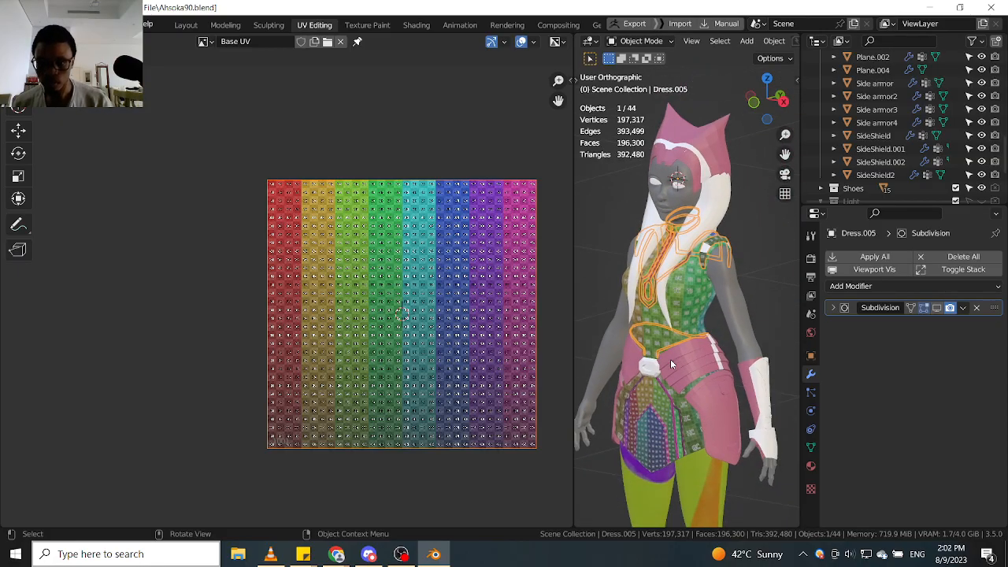
# Select the front armor panel and check its UV island layout in face editing, returning to Object Mode.
pyautogui.scroll(3, 670, 362)
pyautogui.moveTo(681, 379); pyautogui.dragTo(725, 368, button='middle')
pyautogui.scroll(-2, 725, 368)
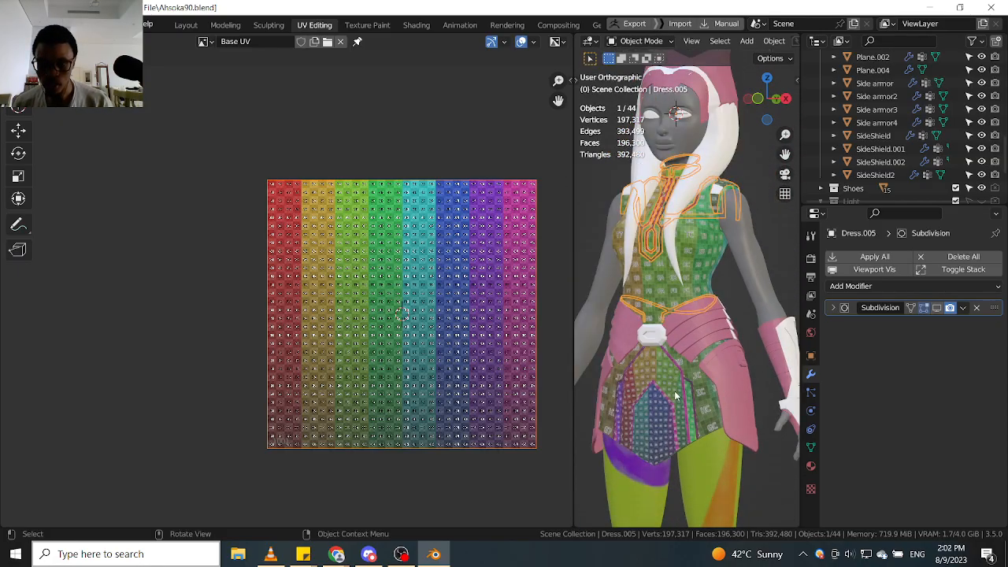
pyautogui.click(674, 395)
pyautogui.scroll(2, 688, 249)
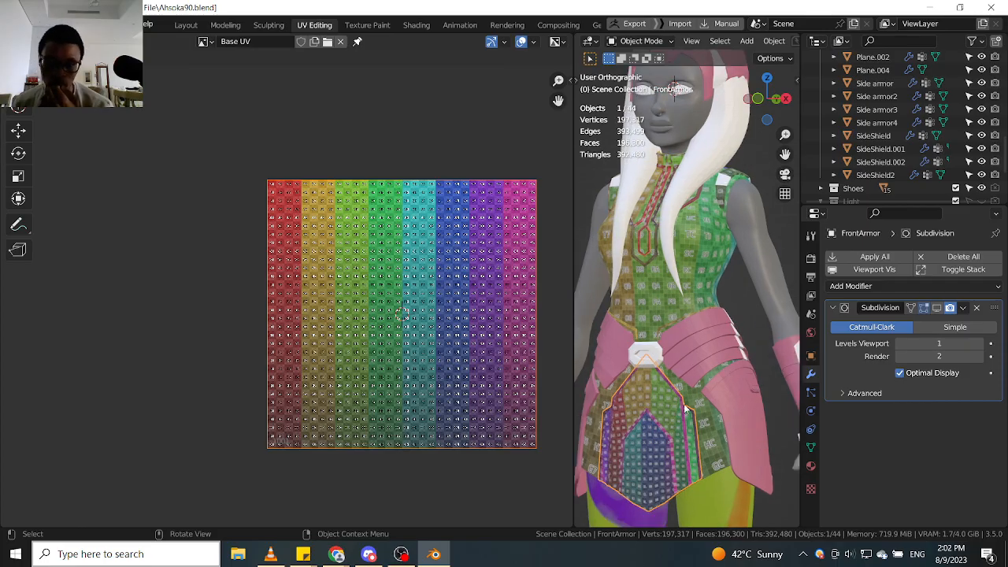
pyautogui.hotkey('ctrl', 'Tab')
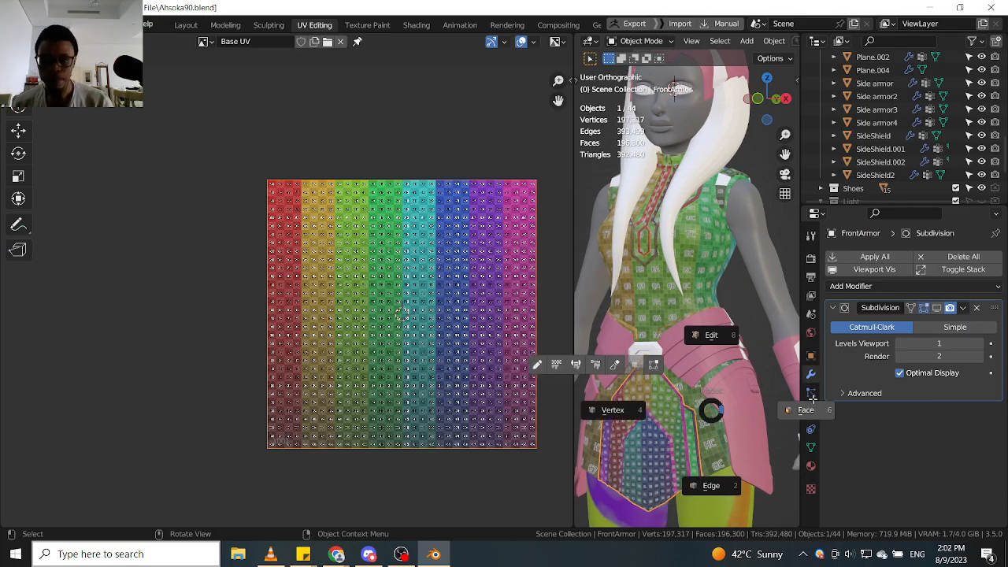
pyautogui.click(736, 402)
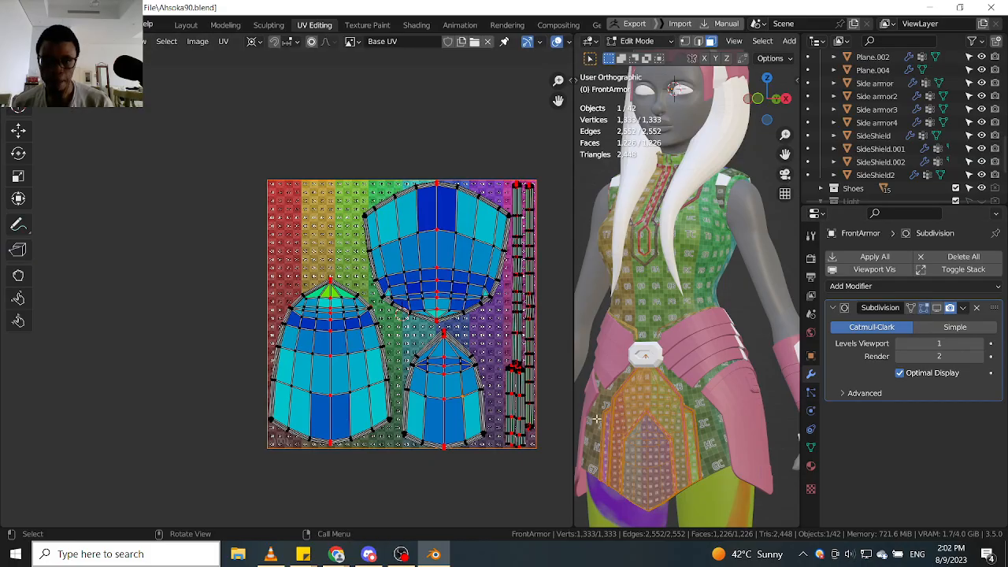
pyautogui.moveTo(471, 369); pyautogui.dragTo(410, 356, button='middle')
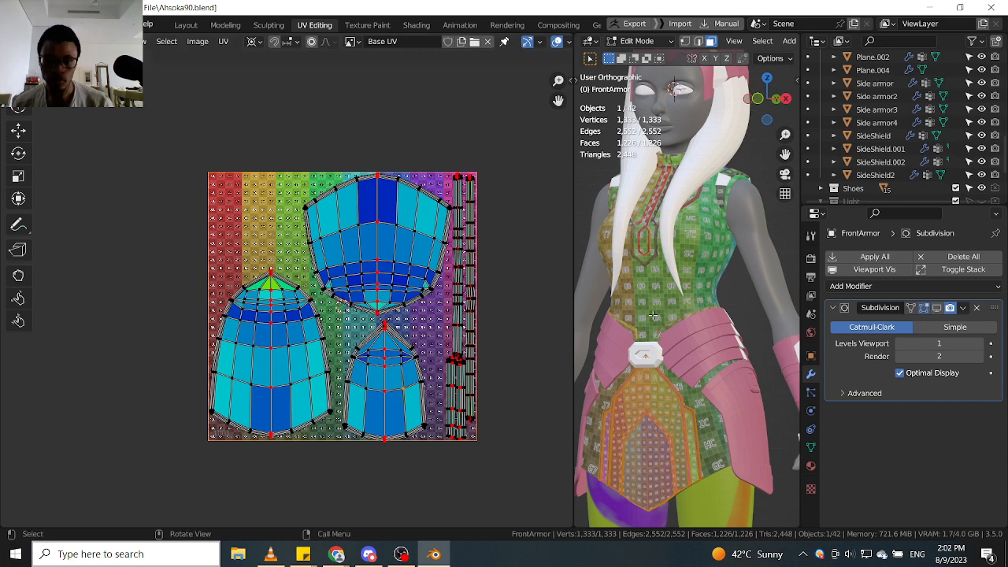
pyautogui.press('Tab')
# Select the belt buckle and examine it and the surrounding armor from several angles.
pyautogui.moveTo(749, 372); pyautogui.dragTo(742, 349, button='middle')
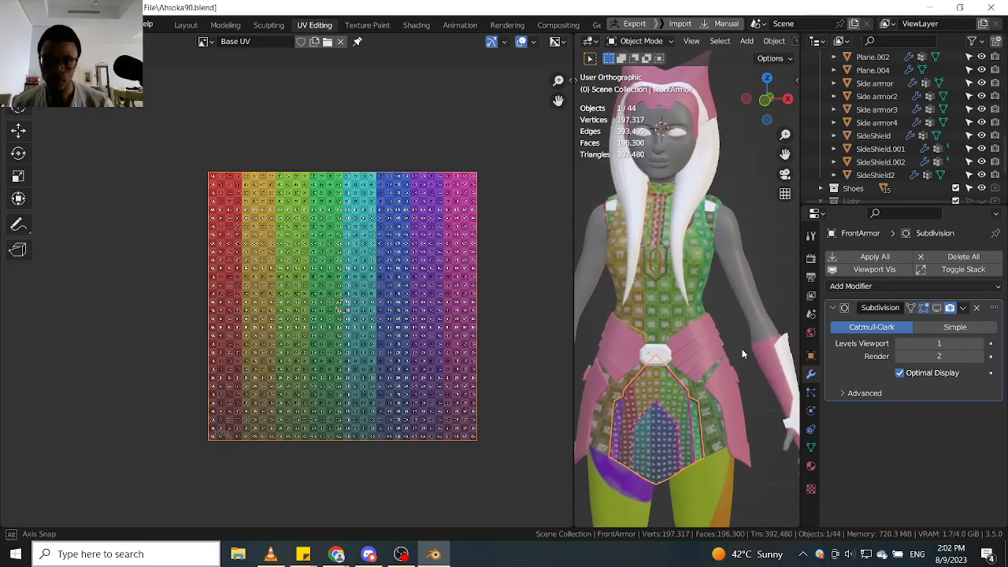
pyautogui.scroll(-2, 684, 351)
pyautogui.moveTo(610, 348); pyautogui.dragTo(665, 344, button='middle')
pyautogui.scroll(4, 665, 344)
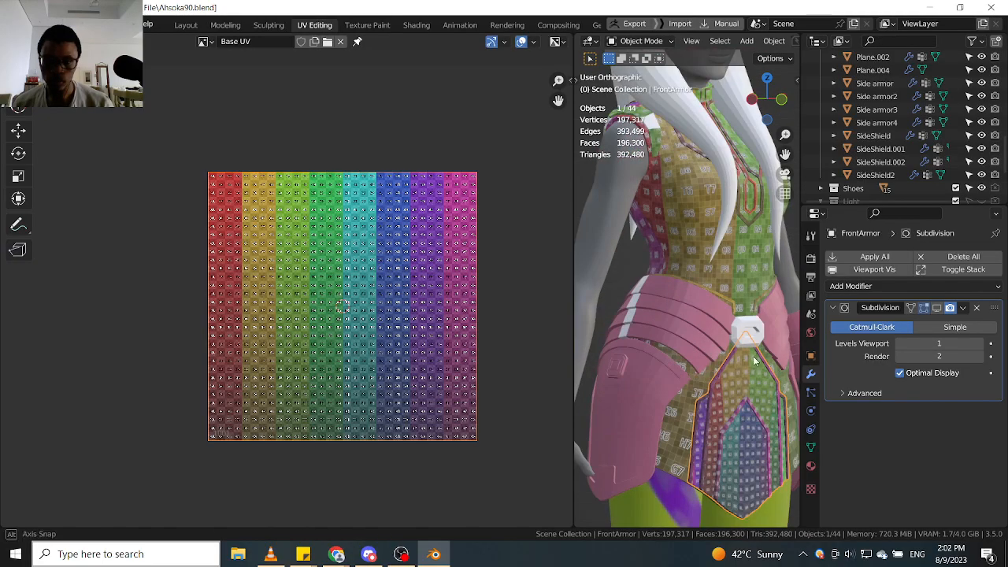
pyautogui.moveTo(755, 361); pyautogui.dragTo(610, 335, button='middle')
pyautogui.click(732, 328)
pyautogui.scroll(-3, 707, 335)
pyautogui.scroll(3, 701, 314)
pyautogui.moveTo(706, 311); pyautogui.dragTo(788, 314, button='middle')
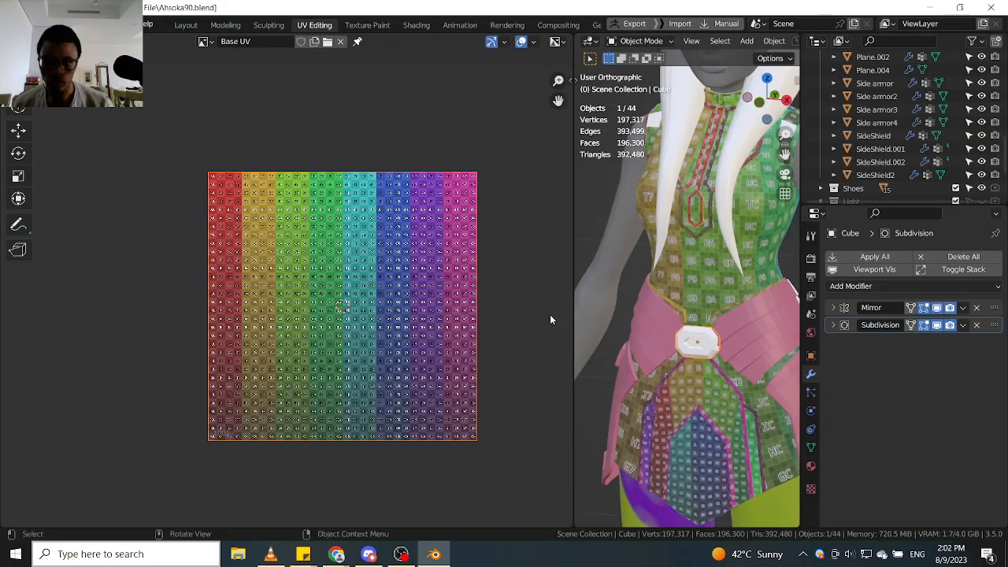
pyautogui.scroll(2, 508, 314)
pyautogui.moveTo(632, 310); pyautogui.dragTo(702, 318, button='middle')
pyautogui.scroll(-4, 700, 317)
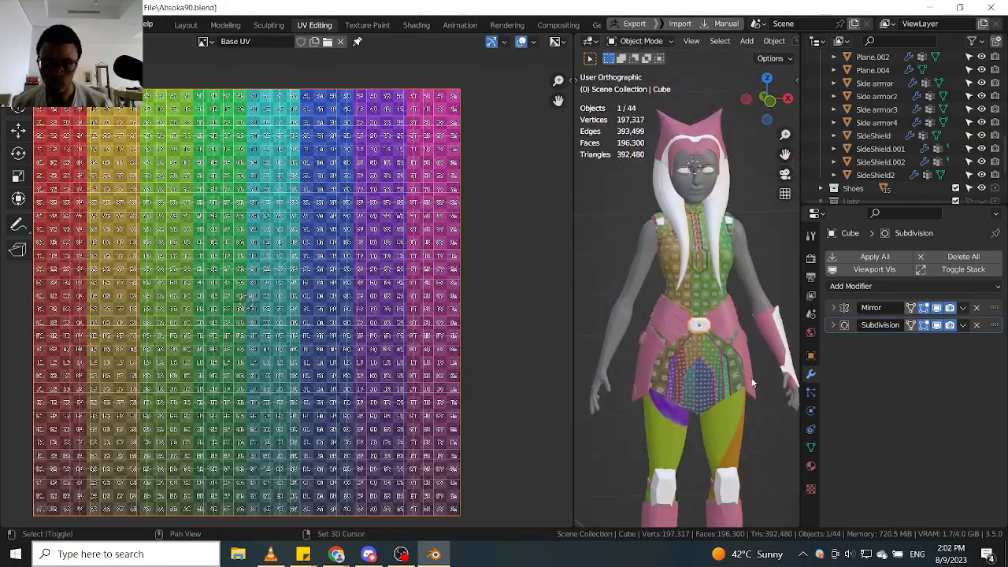
# Select the straps around the knees and calves in turn and examine them from the front and side.
pyautogui.moveTo(751, 383); pyautogui.dragTo(685, 384, button='middle')
pyautogui.scroll(3, 744, 343)
pyautogui.click(747, 325)
pyautogui.moveTo(747, 326); pyautogui.dragTo(794, 407, button='middle')
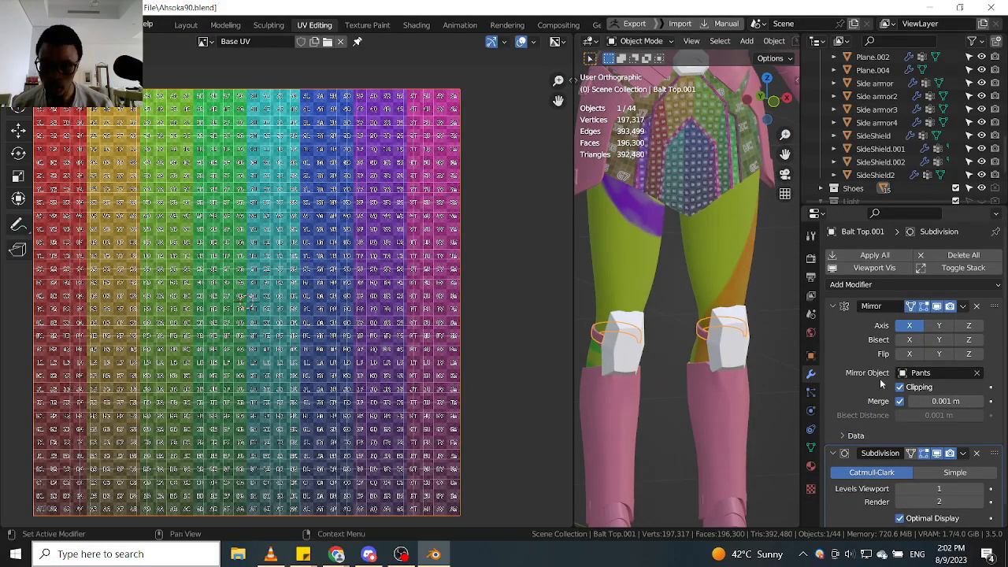
pyautogui.moveTo(703, 387); pyautogui.dragTo(705, 333, button='middle')
pyautogui.click(637, 310)
pyautogui.scroll(-2, 650, 343)
pyautogui.scroll(3, 644, 260)
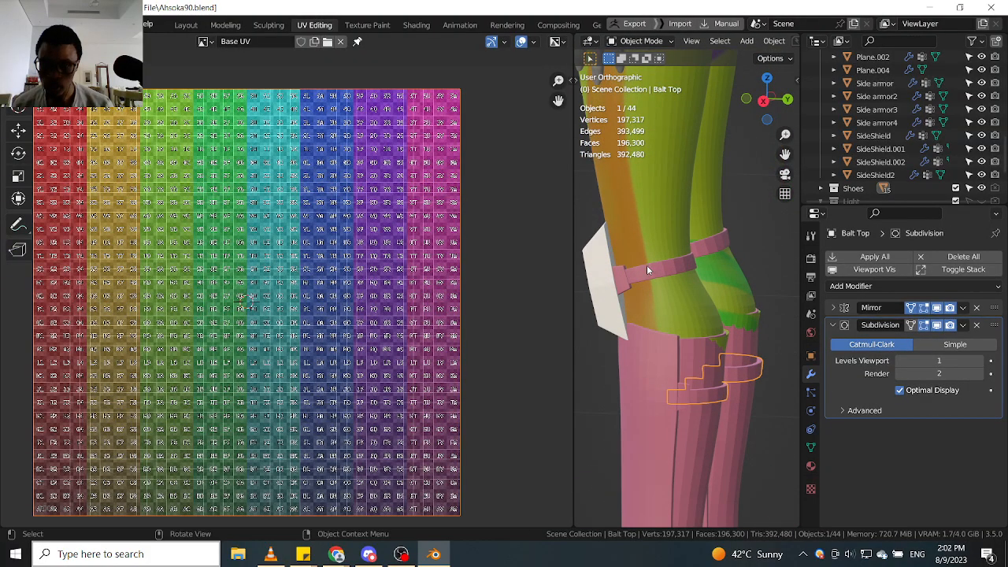
pyautogui.click(646, 265)
pyautogui.scroll(-2, 670, 280)
pyautogui.moveTo(685, 291); pyautogui.dragTo(639, 366, button='middle')
pyautogui.scroll(-2, 629, 323)
# Select the joined dress trims and view their packed UV islands in Edit Mode.
pyautogui.keyDown('shift'); pyautogui.moveTo(633, 86); pyautogui.dragTo(739, 353, button='middle'); pyautogui.keyUp('shift')
pyautogui.moveTo(738, 353); pyautogui.dragTo(616, 313, button='middle')
pyautogui.scroll(1, 571, 336)
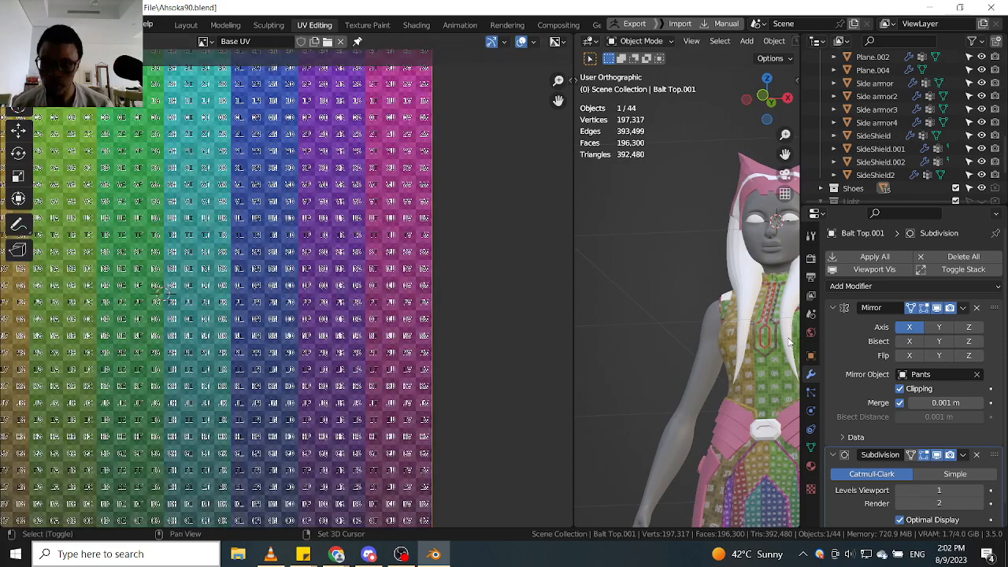
pyautogui.keyDown('shift'); pyautogui.moveTo(790, 341); pyautogui.dragTo(729, 341, button='middle'); pyautogui.keyUp('shift')
pyautogui.scroll(2, 726, 321)
pyautogui.click(700, 321)
pyautogui.scroll(-4, 700, 321)
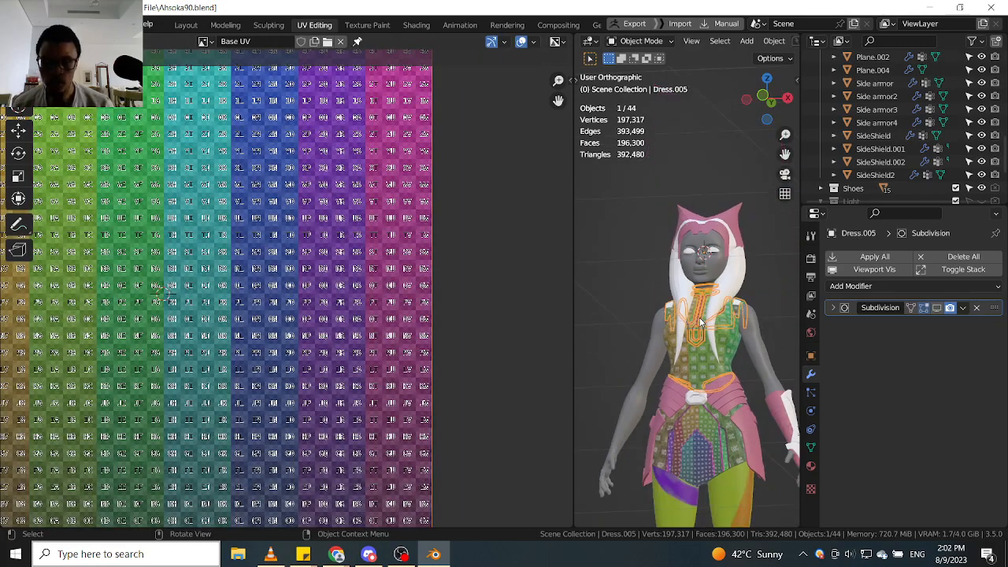
pyautogui.press('Tab')
pyautogui.click(770, 312)
pyautogui.scroll(-4, 723, 311)
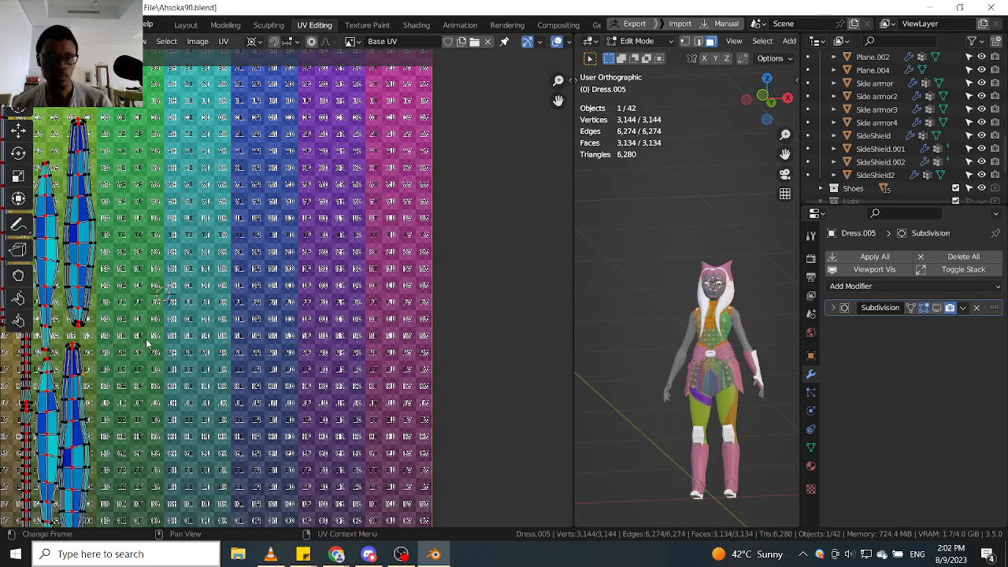
pyautogui.scroll(-8, 151, 341)
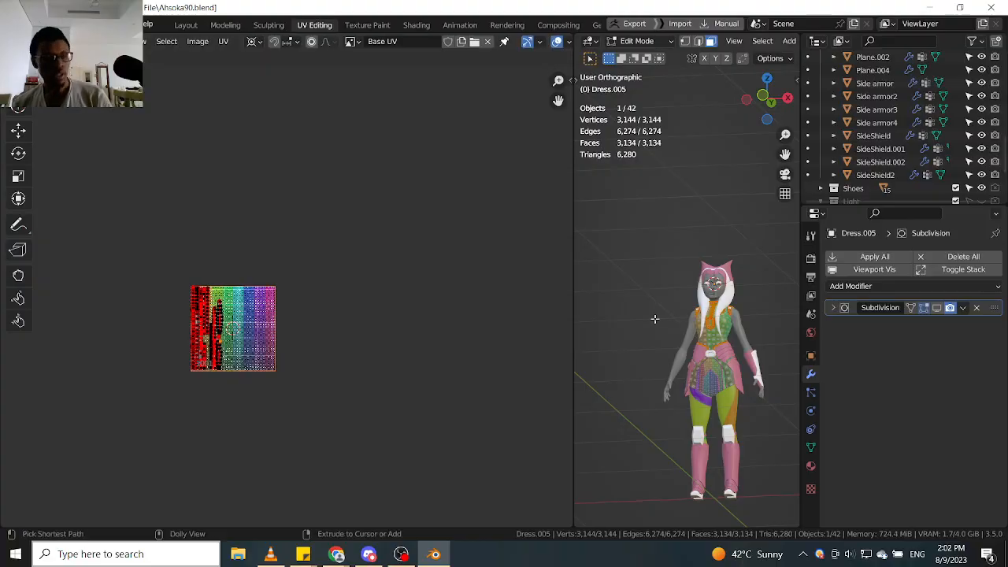
# Save the project as a new version named Ahsoka91.blend in the Project File folder.
pyautogui.hotkey('ctrl', 'shift', 's')
pyautogui.click(638, 428)
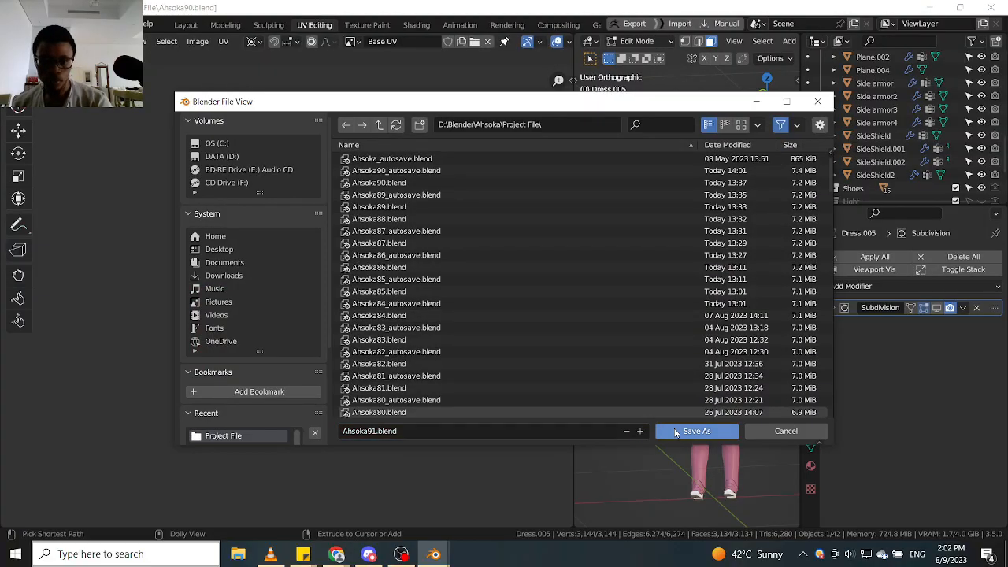
pyautogui.click(677, 428)
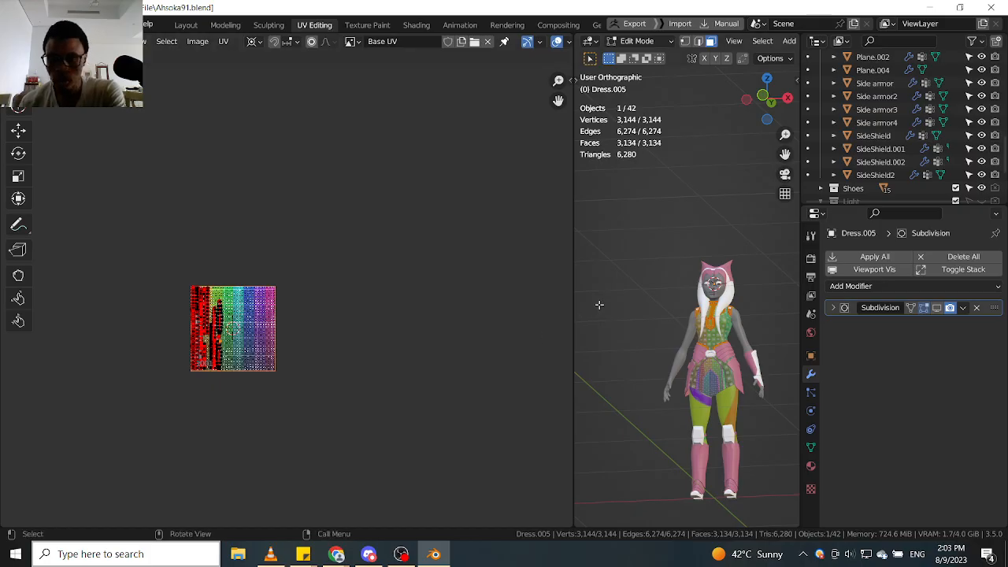
# Deselect all faces of the dress trims, return to Object Mode and select the main dress.
pyautogui.scroll(3, 599, 305)
pyautogui.scroll(-2, 635, 307)
pyautogui.moveTo(635, 307); pyautogui.dragTo(643, 331, button='middle')
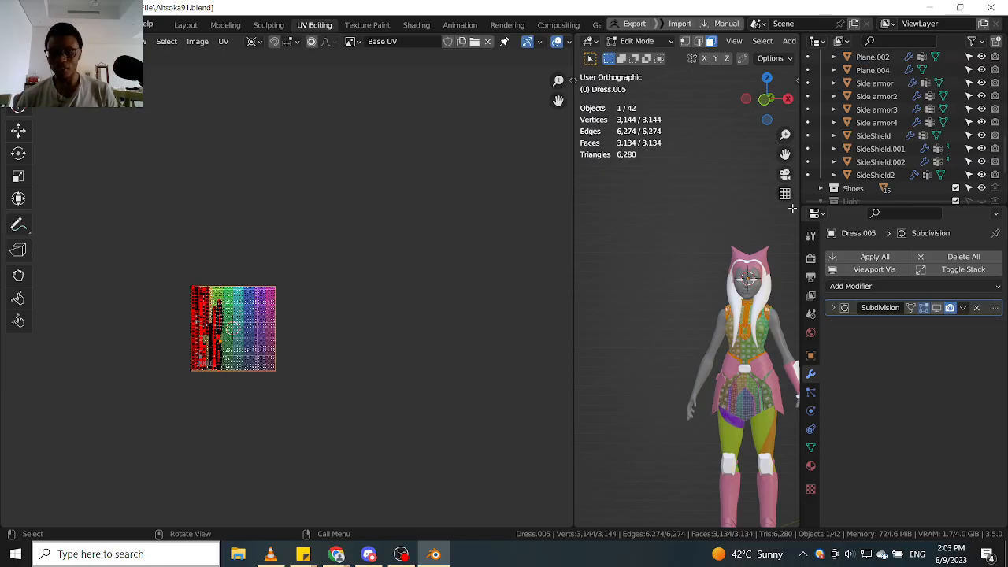
pyautogui.keyDown('shift'); pyautogui.moveTo(691, 315); pyautogui.dragTo(605, 214, button='middle'); pyautogui.keyUp('shift')
pyautogui.scroll(4, 637, 241)
pyautogui.moveTo(726, 253); pyautogui.dragTo(705, 242, button='middle')
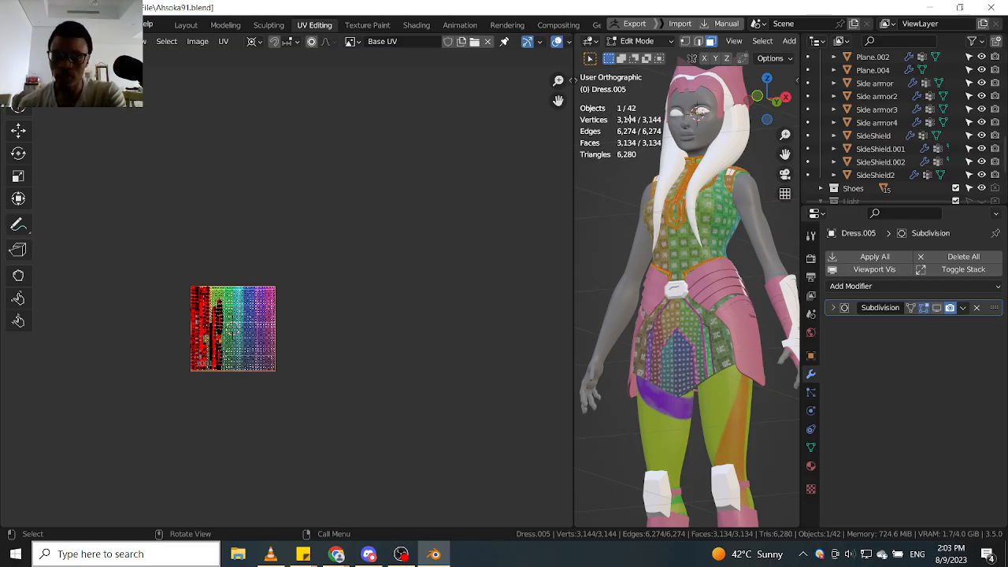
pyautogui.click(606, 252)
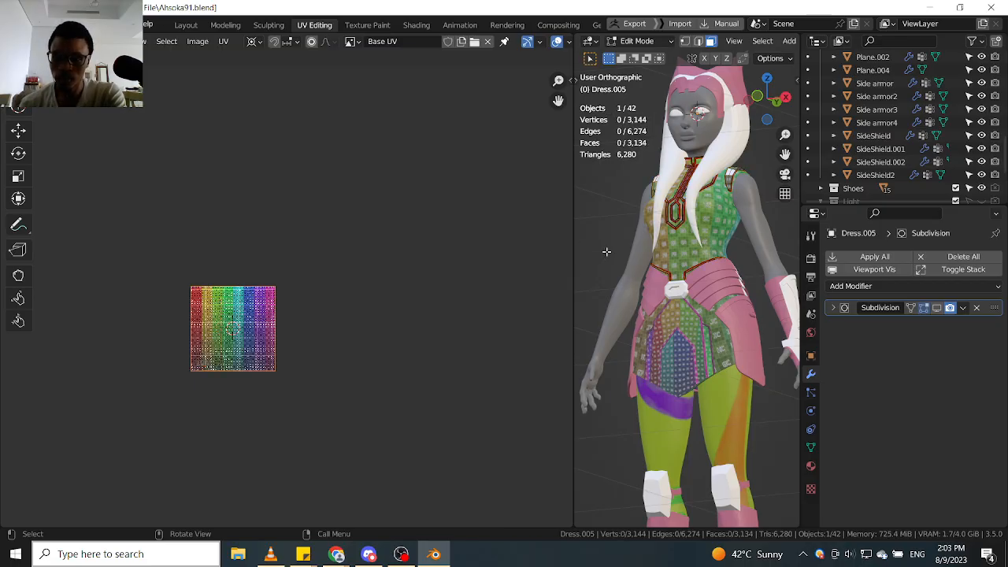
pyautogui.hotkey('ctrl', 'Tab')
pyautogui.click(605, 177)
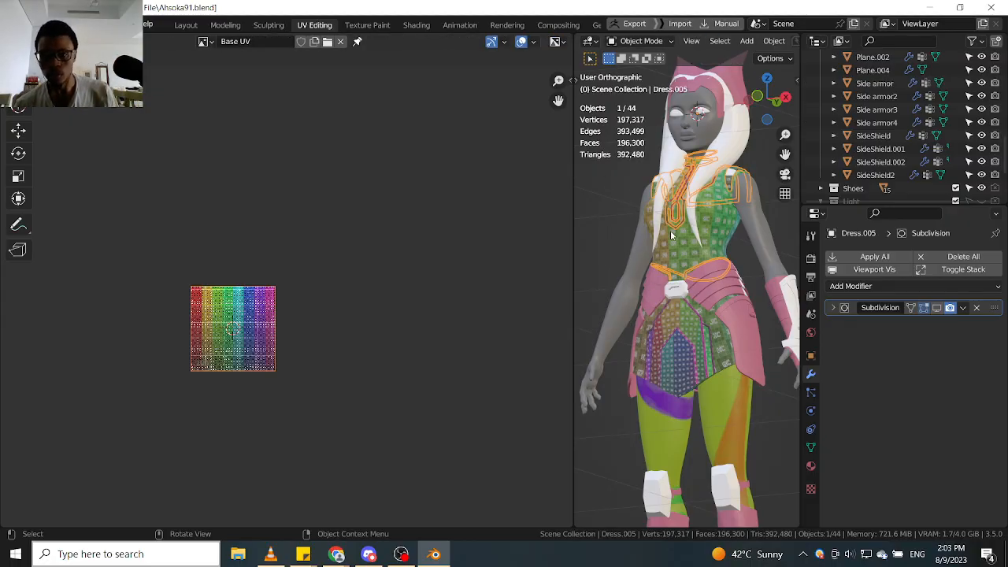
pyautogui.click(675, 236)
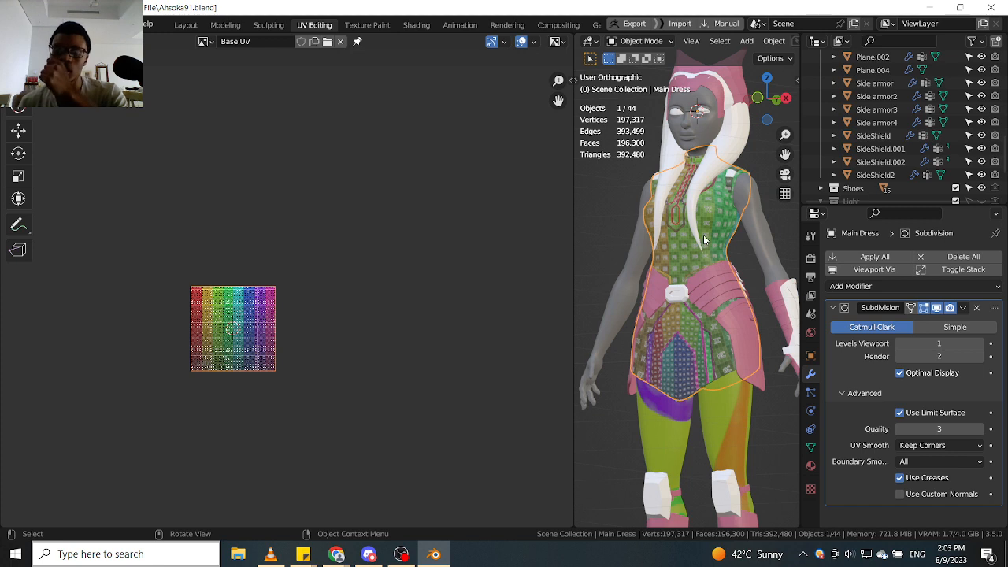
pyautogui.scroll(2, 703, 235)
pyautogui.scroll(-3, 703, 238)
pyautogui.moveTo(703, 238); pyautogui.dragTo(714, 254, button='middle')
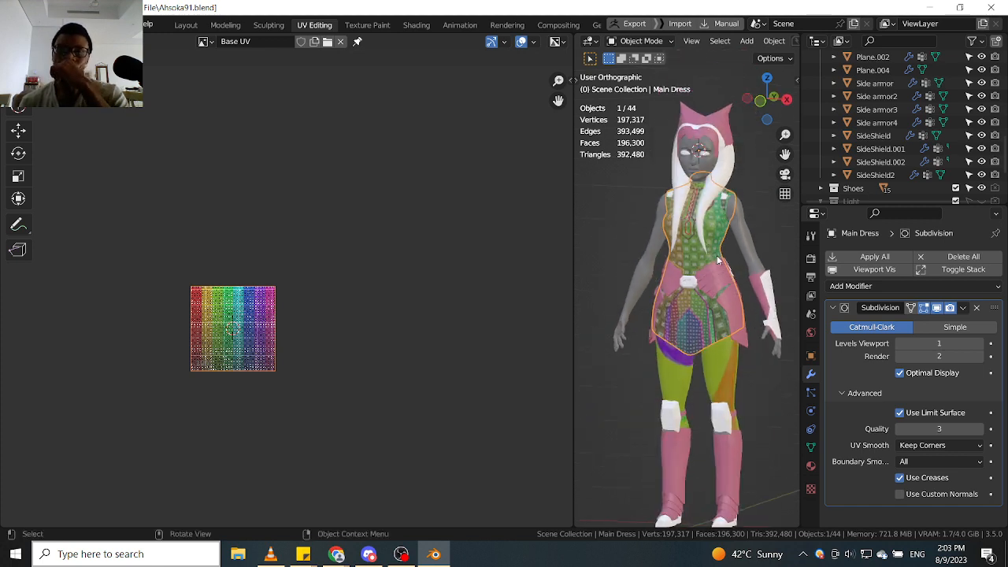
pyautogui.scroll(3, 714, 253)
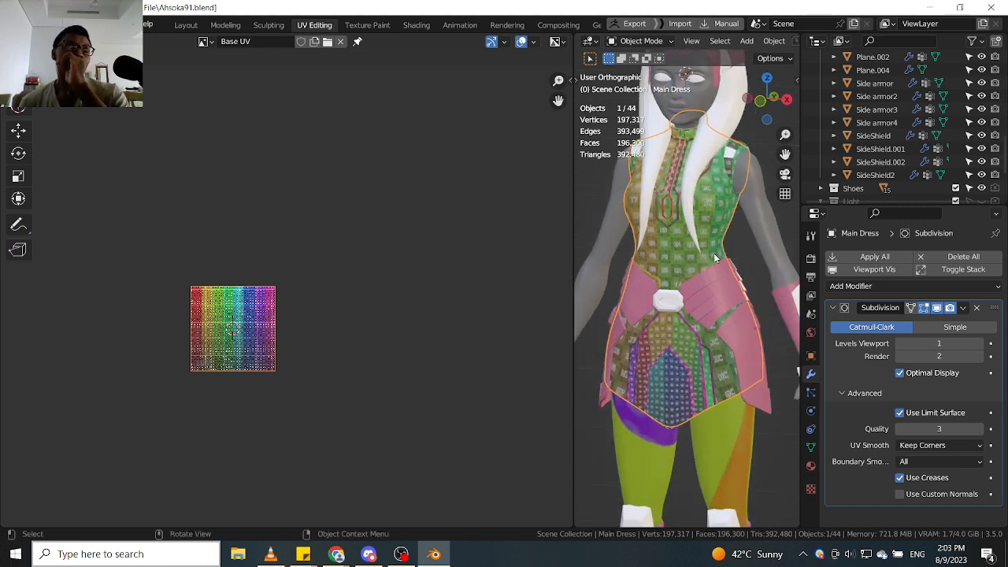